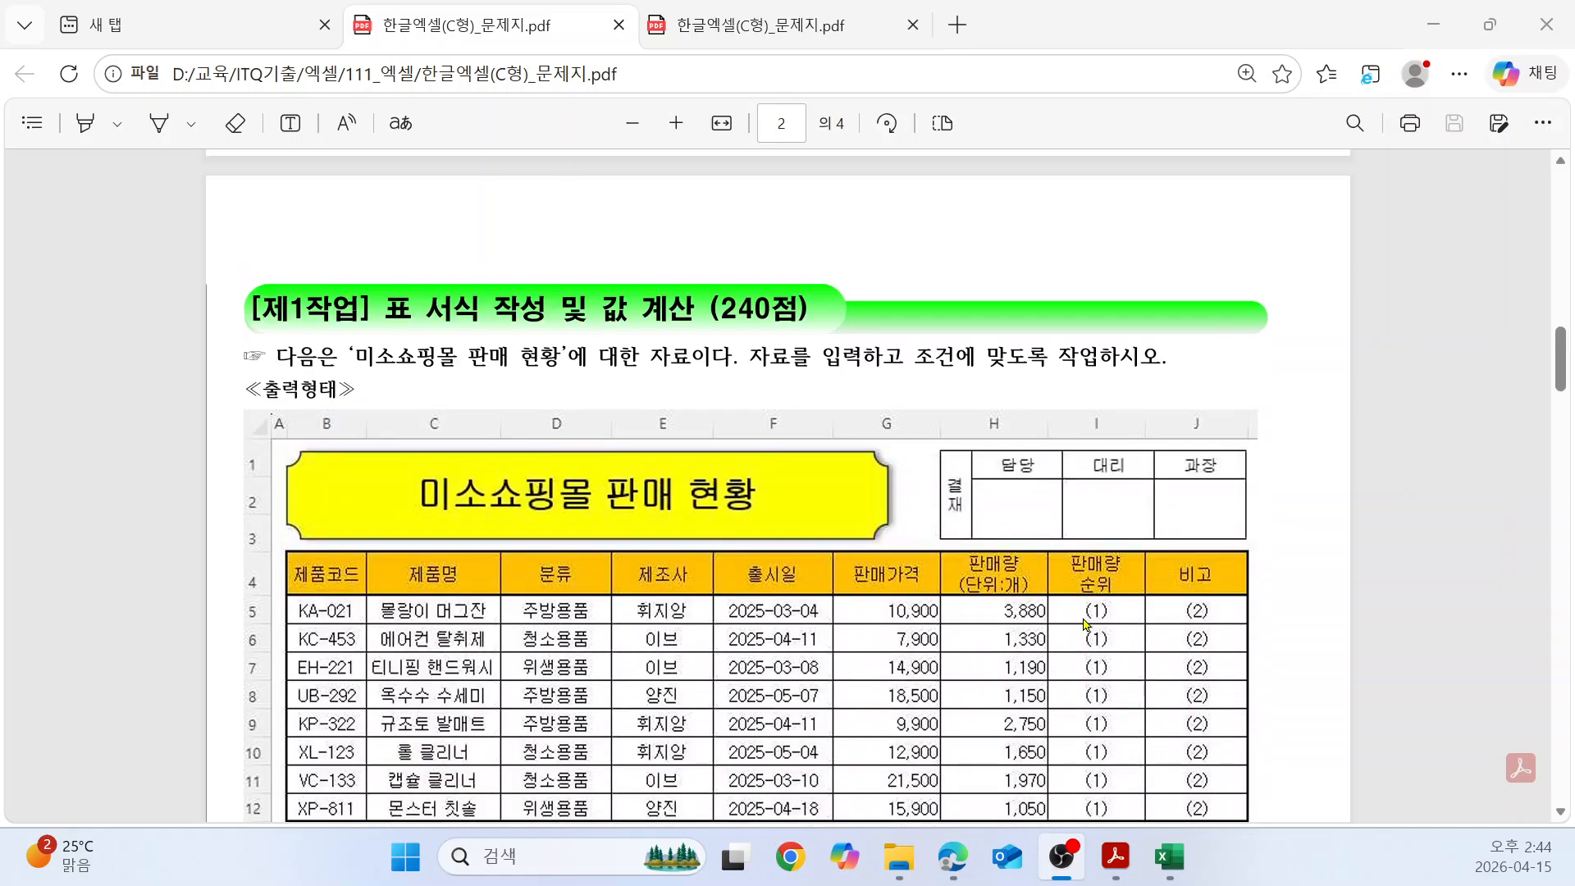
Review the exam paper's candidate notes, answer-writing instructions, and the first task's table layout and conditions.
{"action": "scroll", "coordinate": [1084, 625], "scroll_direction": "up", "scroll_amount": 4}
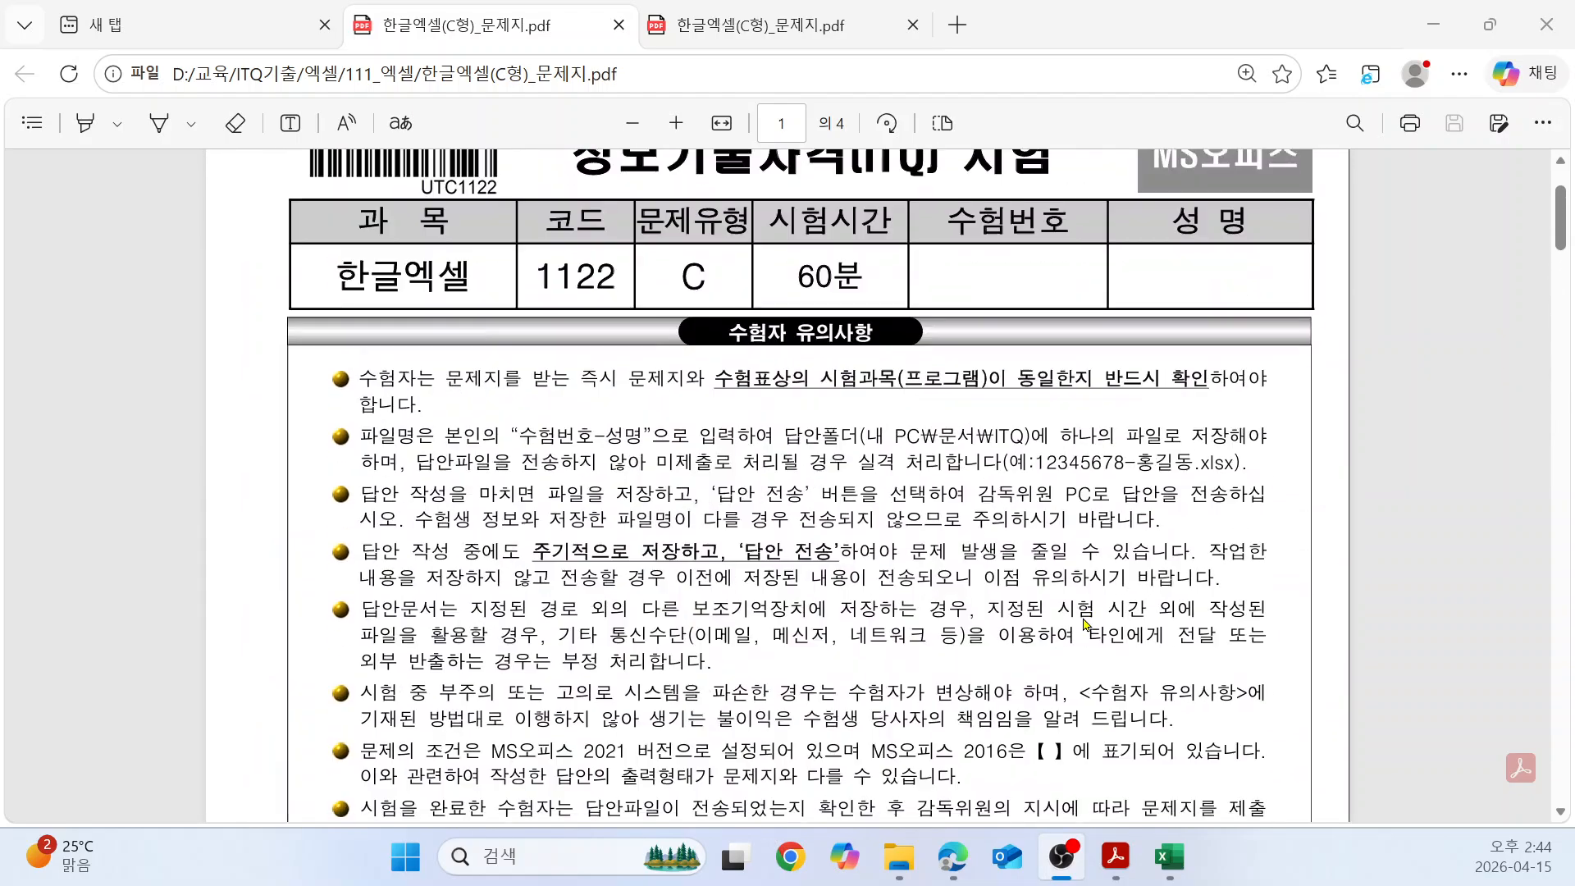
{"action": "scroll", "coordinate": [1085, 619], "scroll_direction": "down", "scroll_amount": 1}
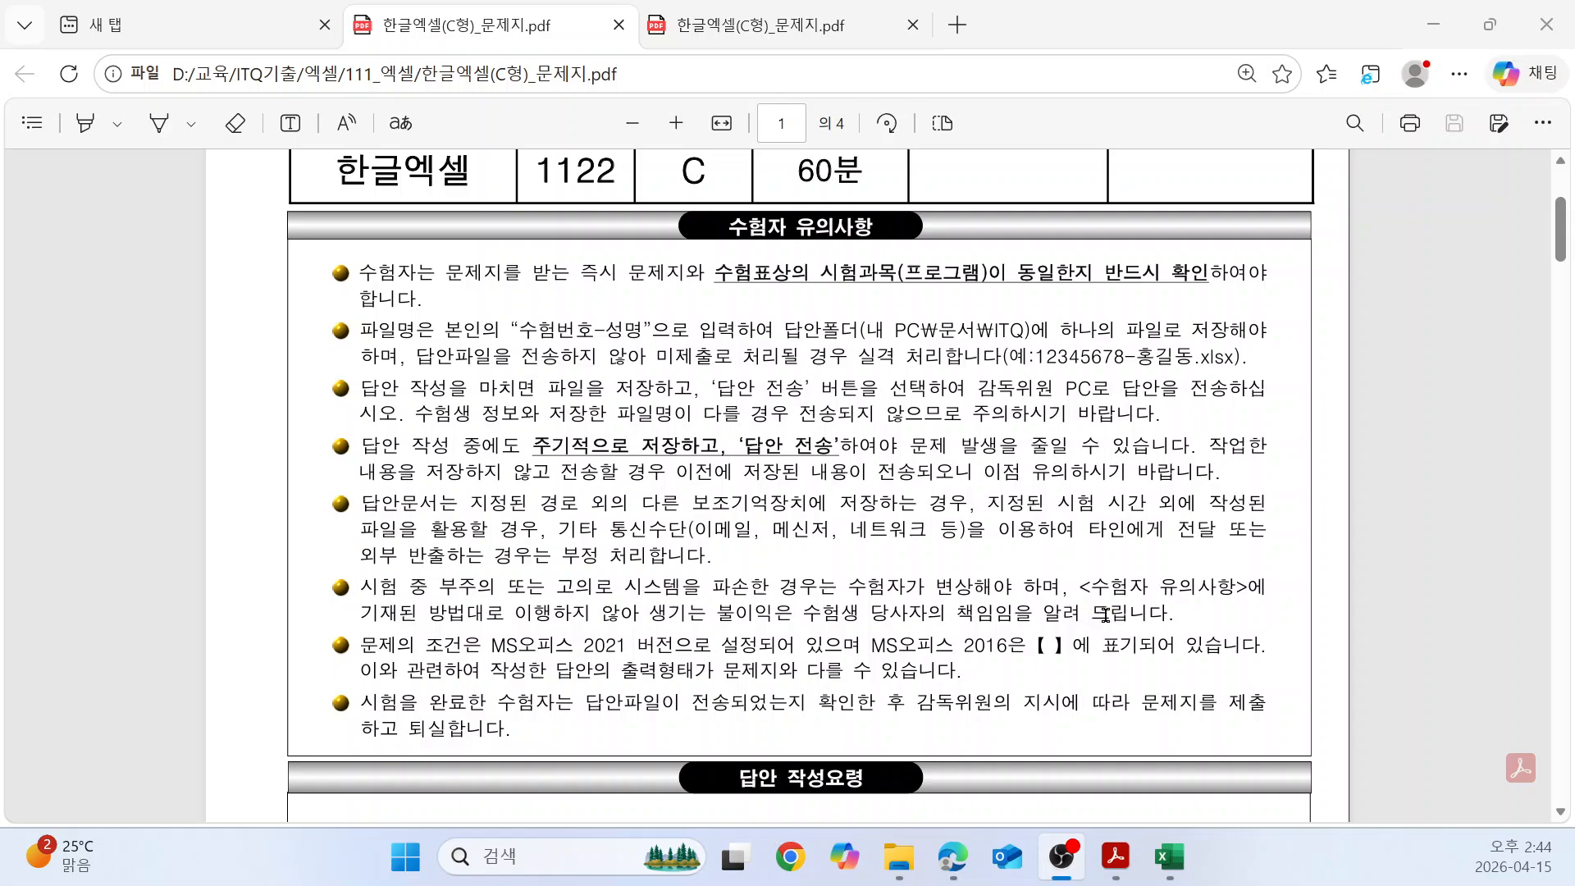
{"action": "scroll", "coordinate": [1148, 601], "scroll_direction": "down", "scroll_amount": 3}
{"action": "scroll", "coordinate": [1149, 602], "scroll_direction": "up", "scroll_amount": 3}
{"action": "scroll", "coordinate": [1028, 356], "scroll_direction": "down", "scroll_amount": 7}
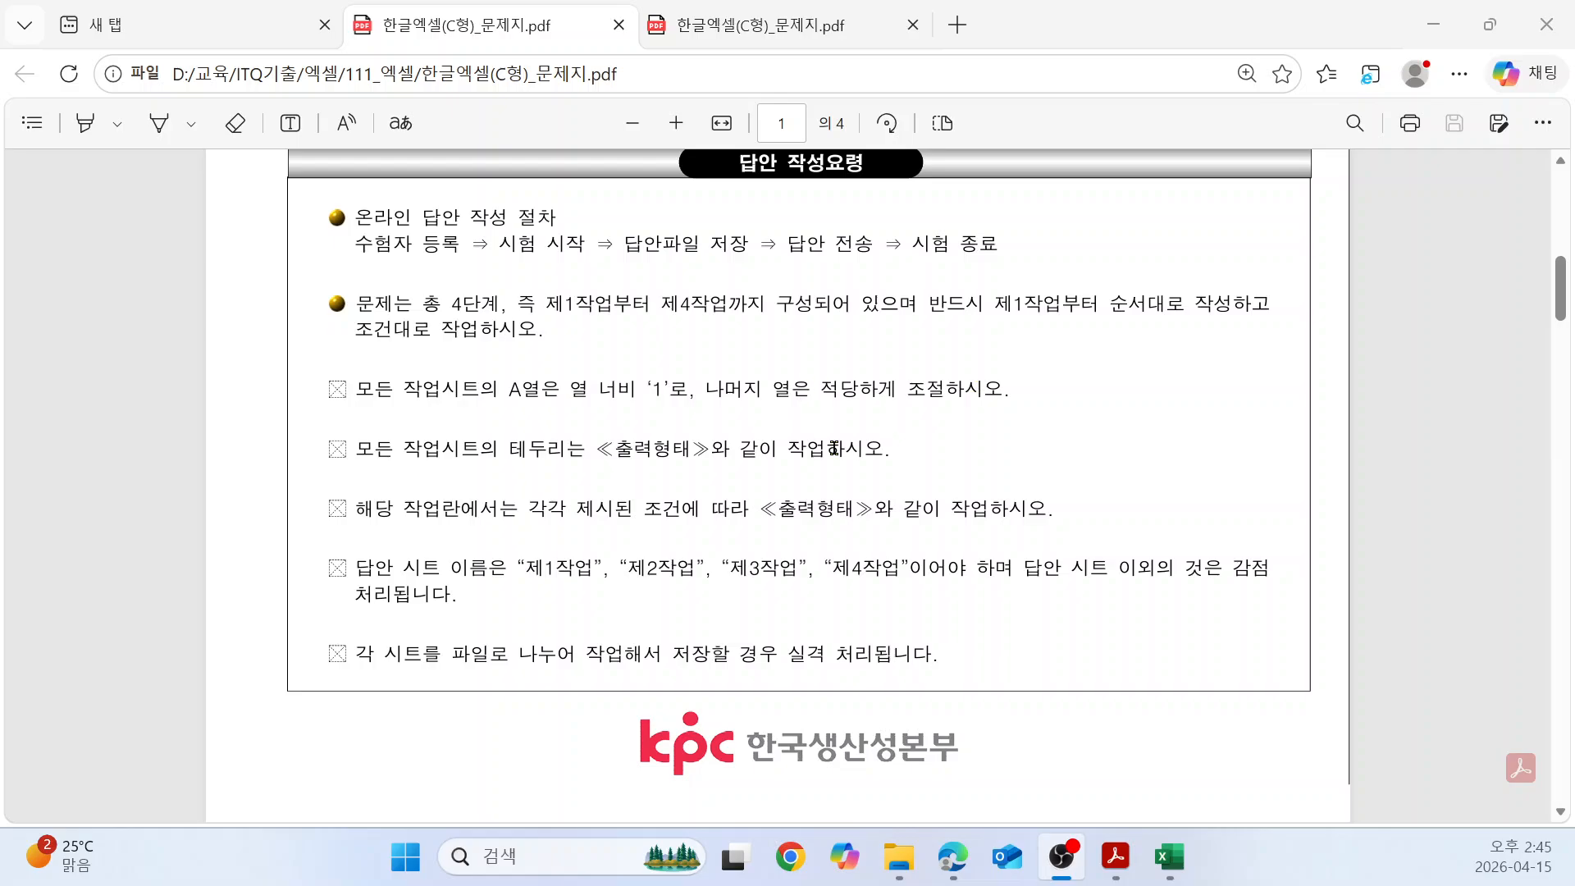
{"action": "scroll", "coordinate": [903, 450], "scroll_direction": "down", "scroll_amount": 10}
{"action": "scroll", "coordinate": [903, 451], "scroll_direction": "down", "scroll_amount": 5}
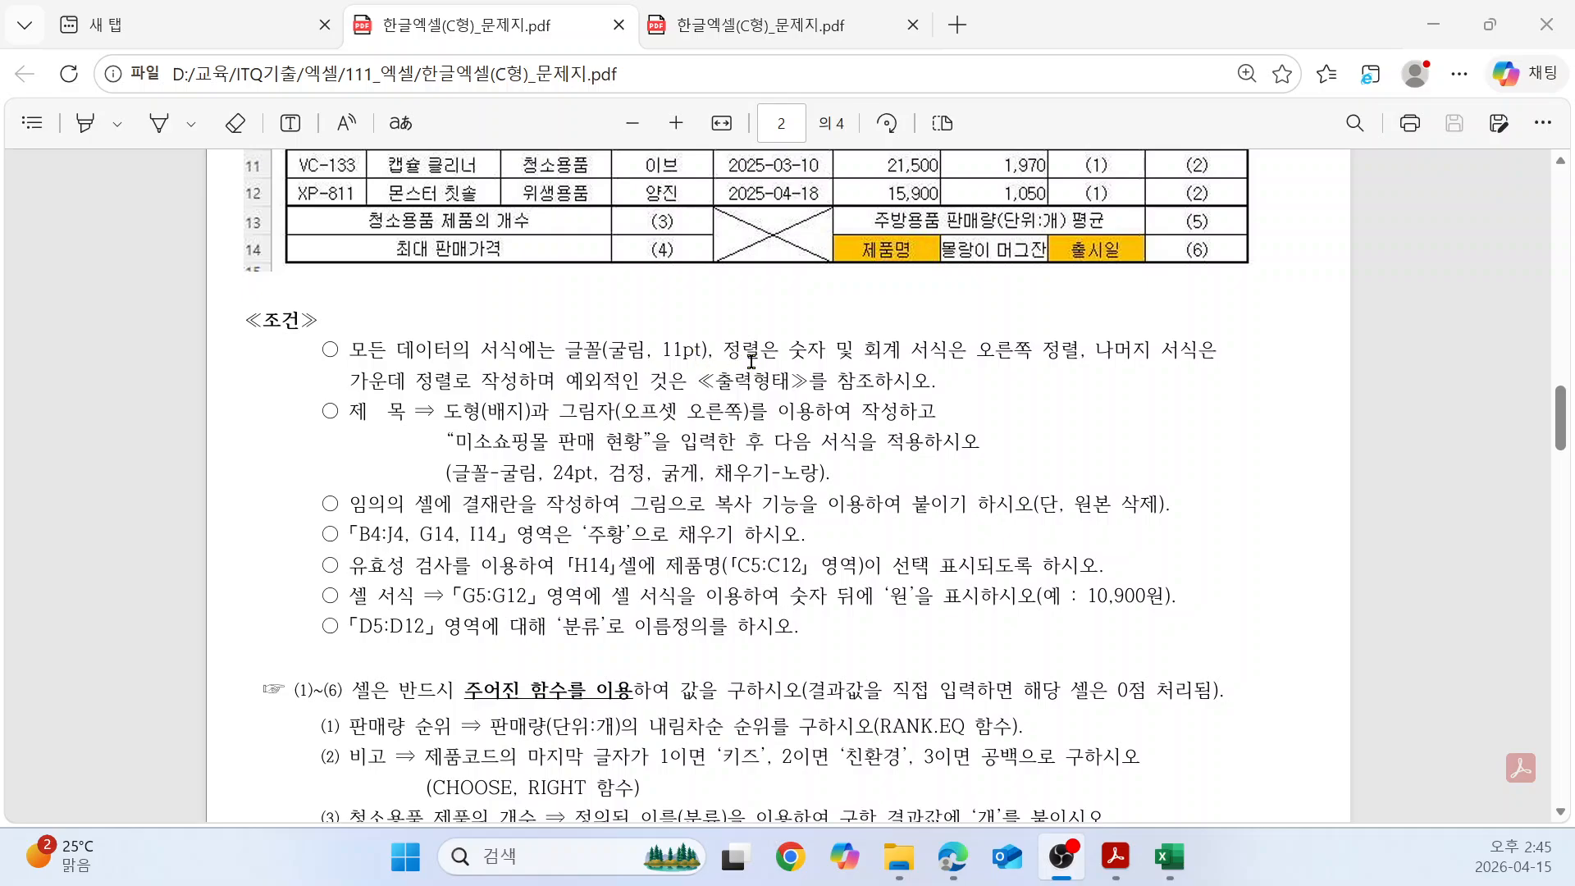
{"action": "scroll", "coordinate": [771, 365], "scroll_direction": "up", "scroll_amount": 10}
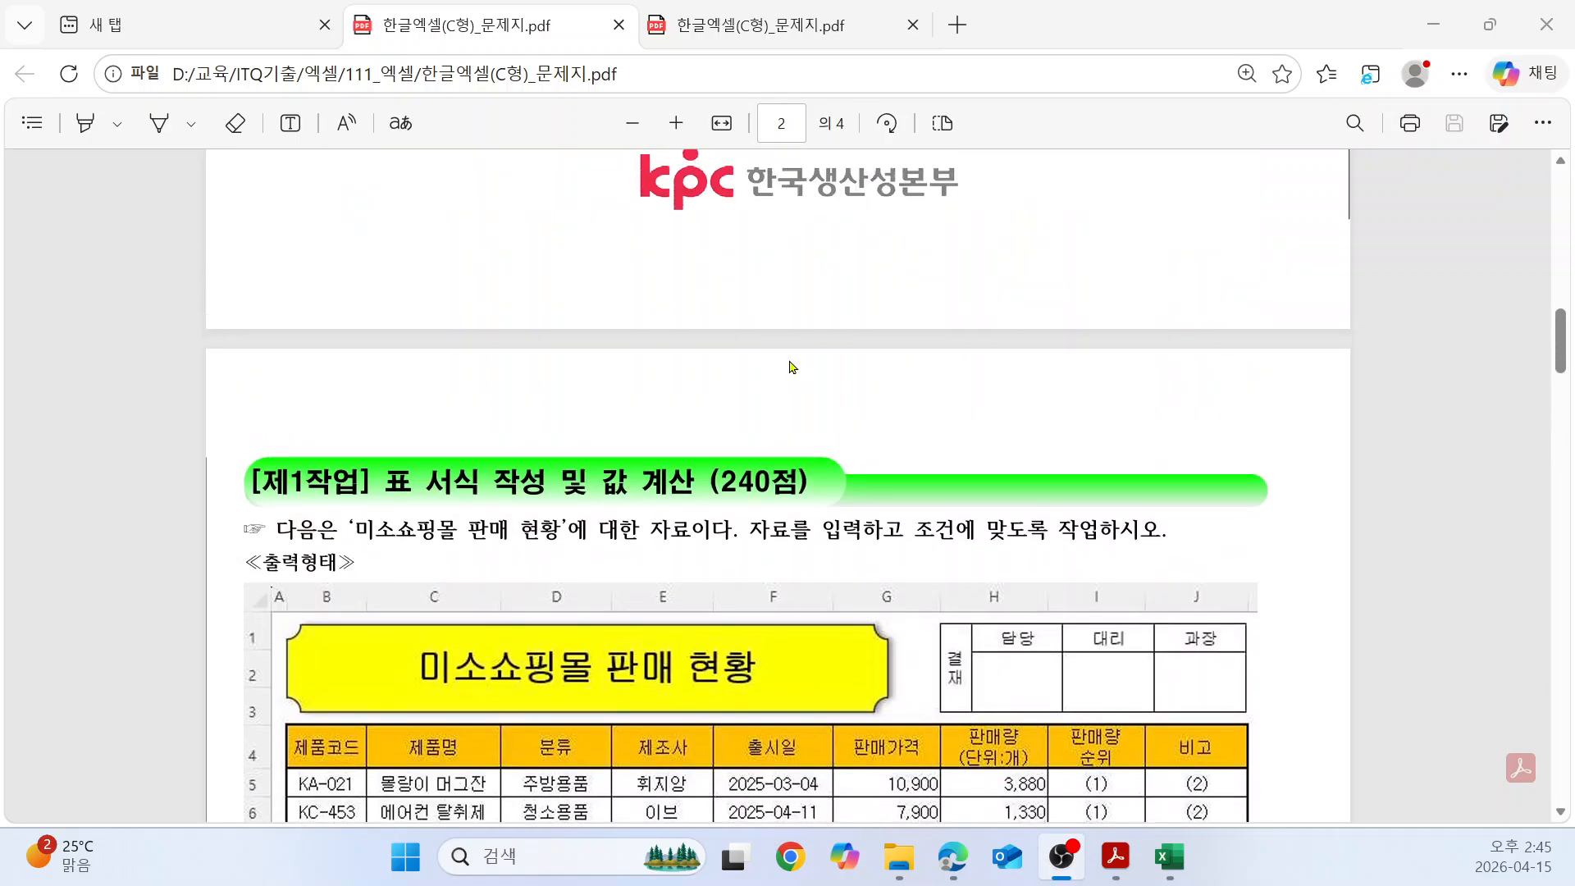
{"action": "scroll", "coordinate": [793, 367], "scroll_direction": "up", "scroll_amount": 2}
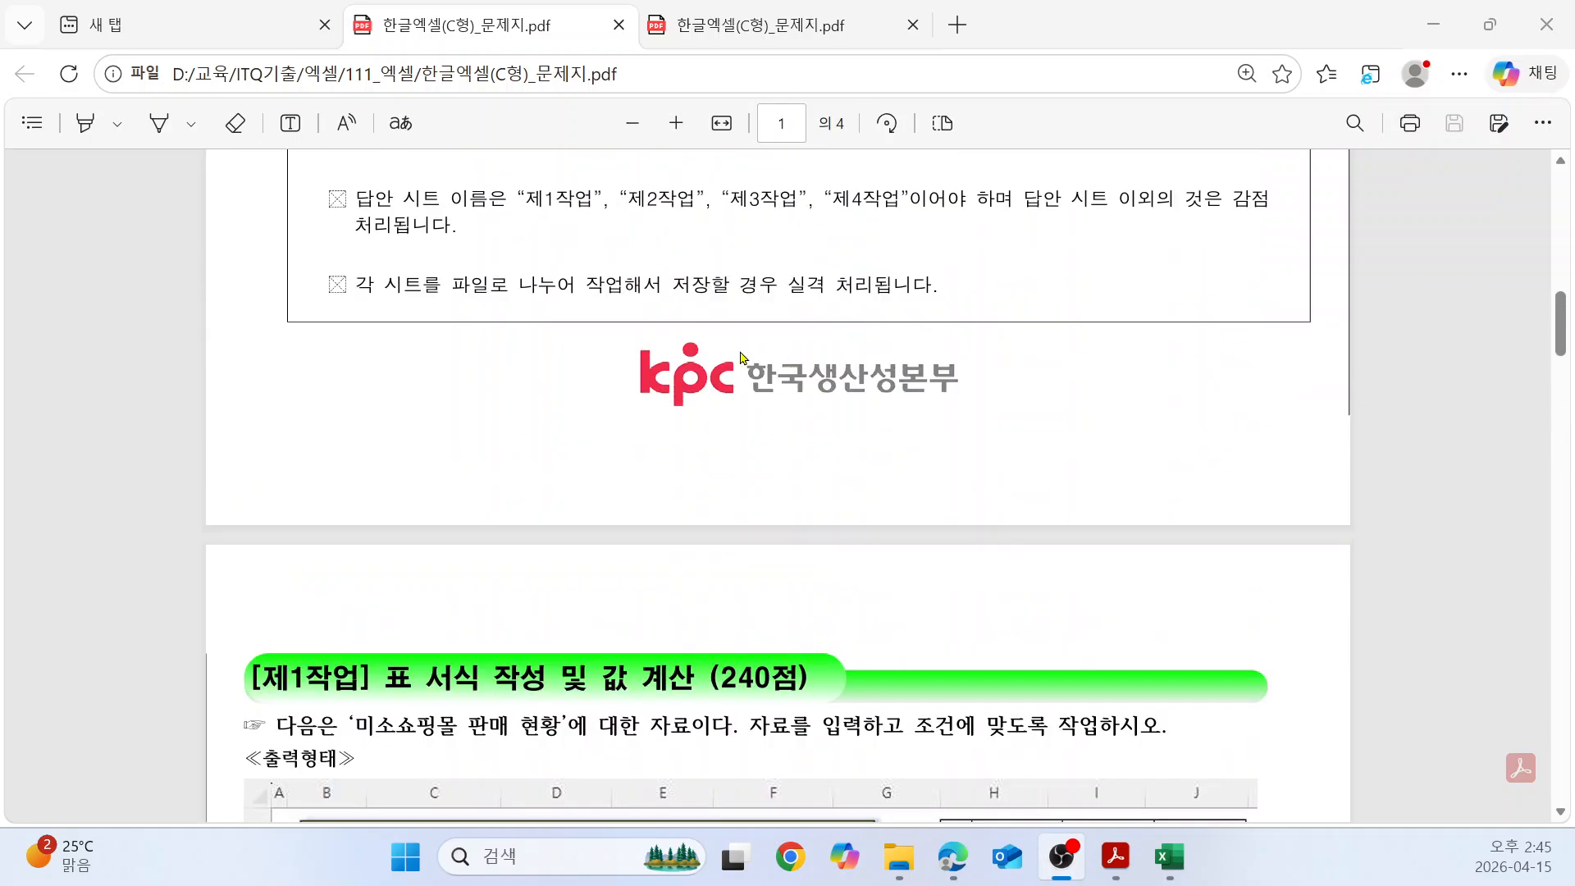
{"action": "left_click", "coordinate": [1534, 450]}
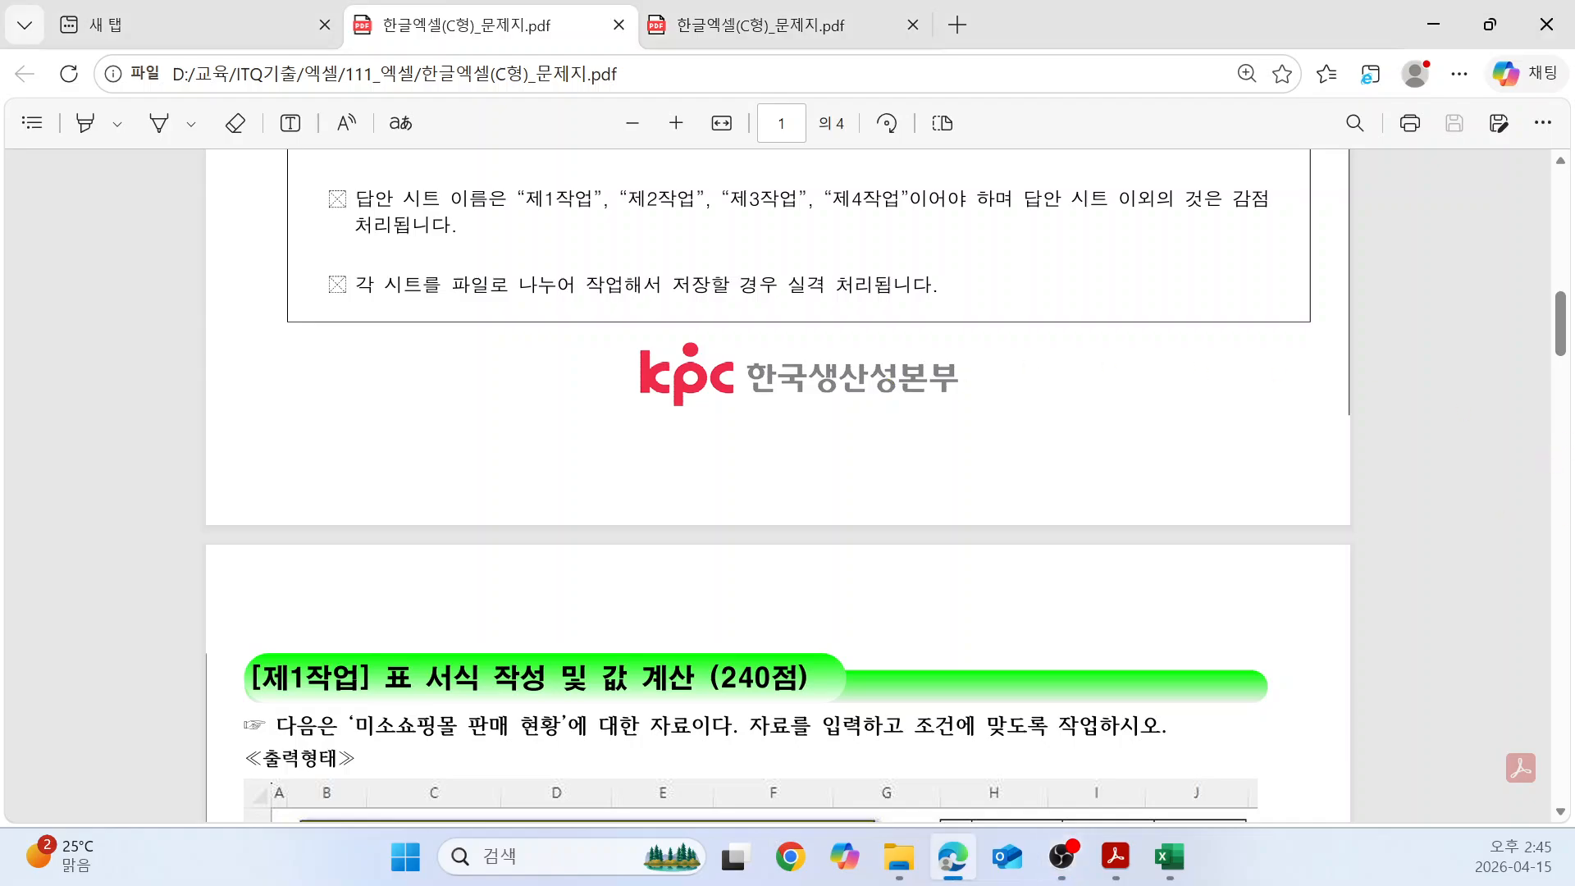
Switch to the blank Excel workbook and rename its only sheet as 제1작업.
{"action": "key", "text": "alt+Tab"}
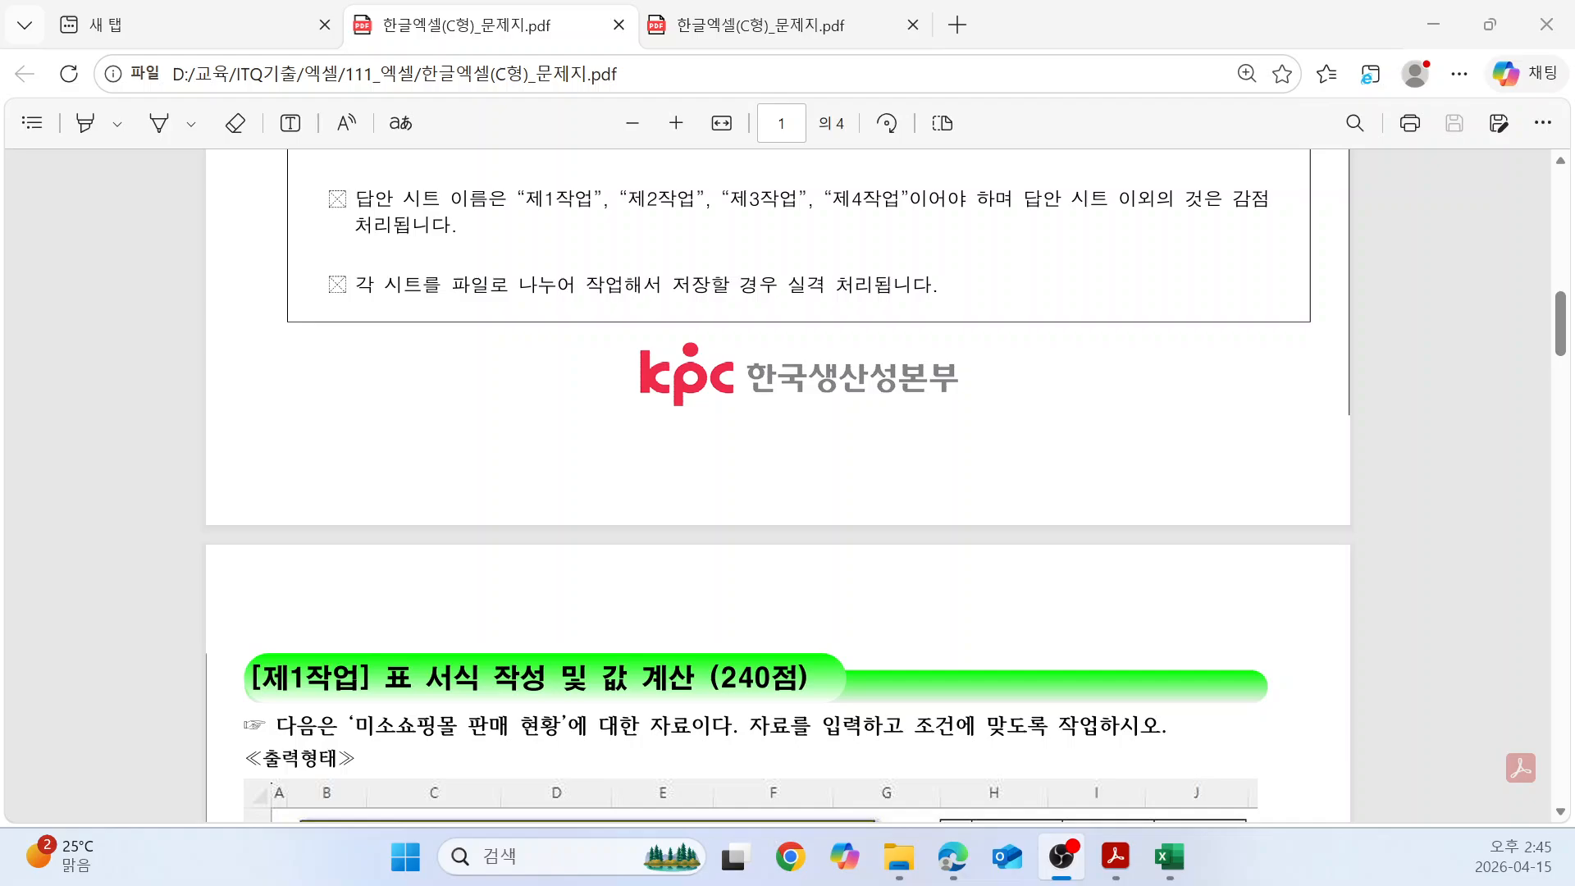
{"action": "key", "text": "alt+Tab"}
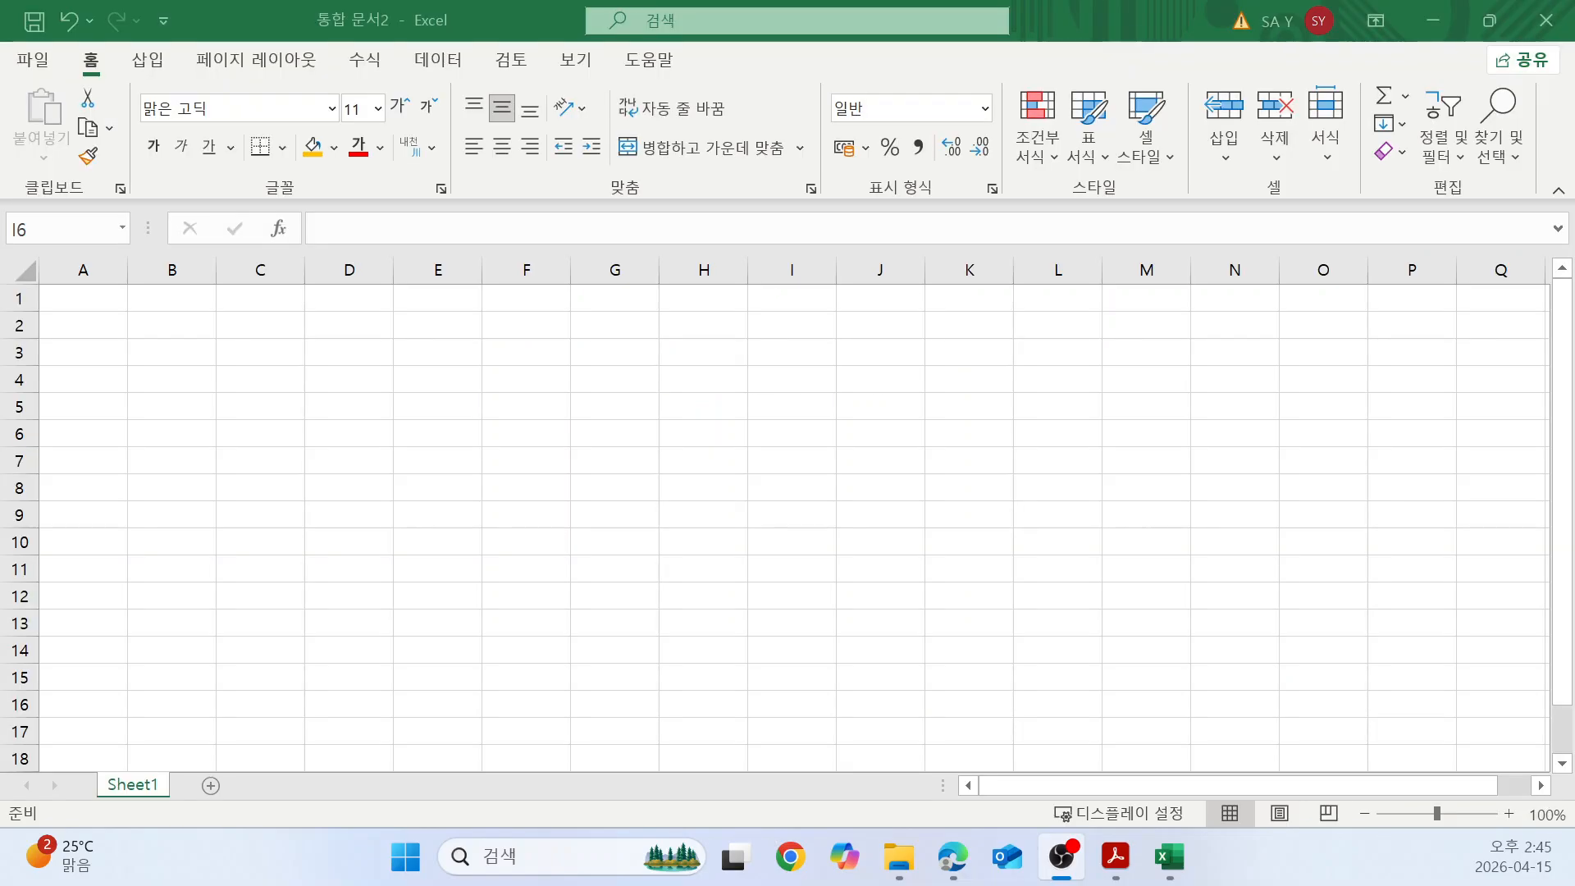
{"action": "left_click", "coordinate": [698, 480]}
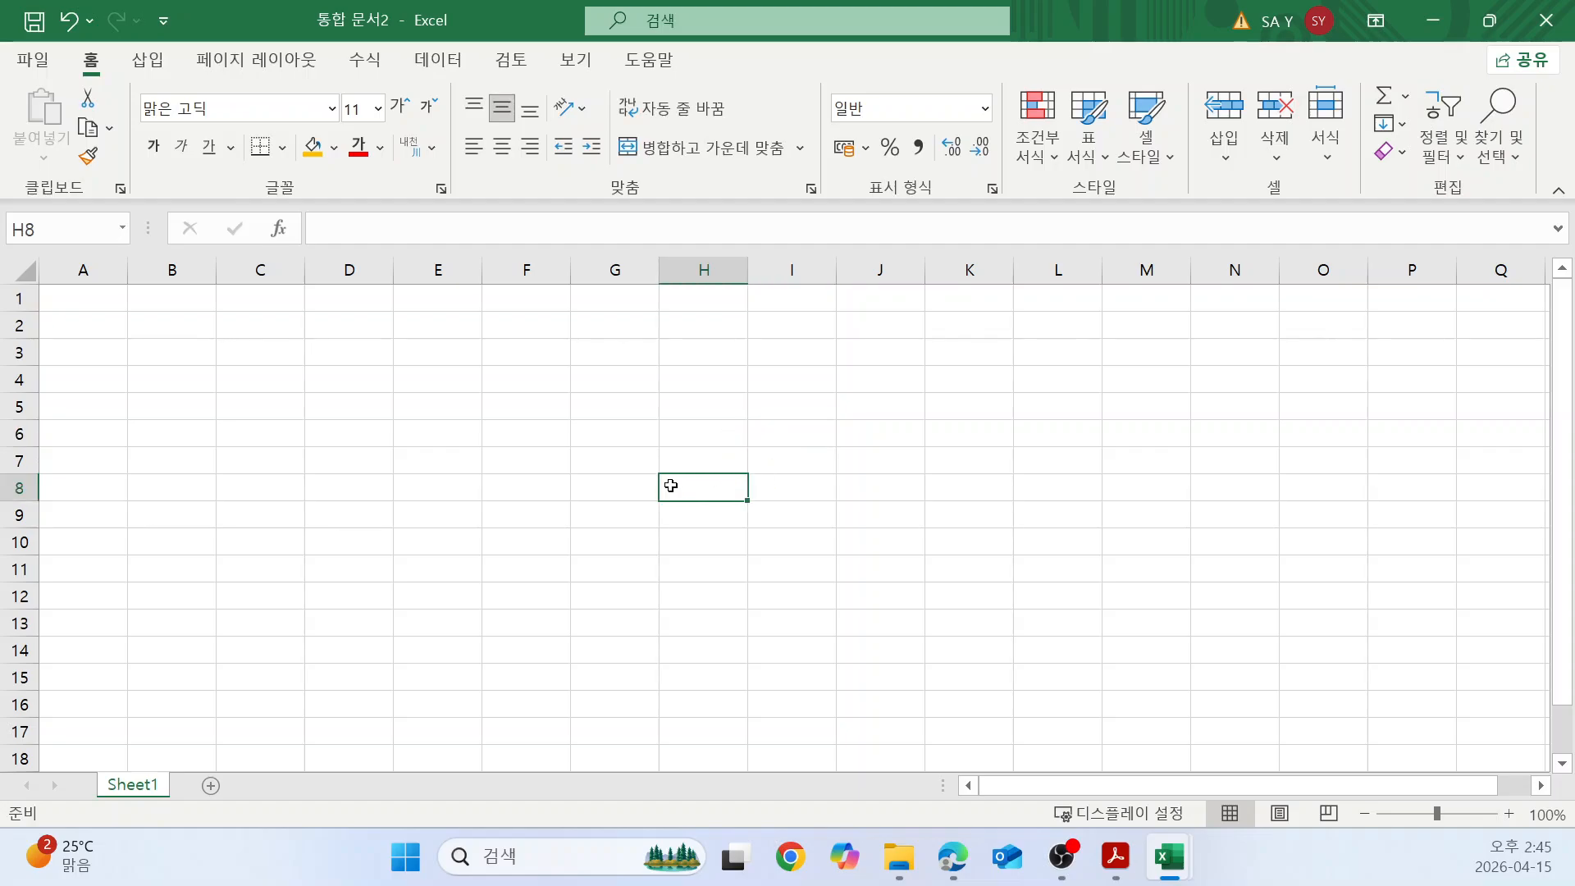
{"action": "left_click", "coordinate": [302, 435]}
{"action": "left_click", "coordinate": [349, 371]}
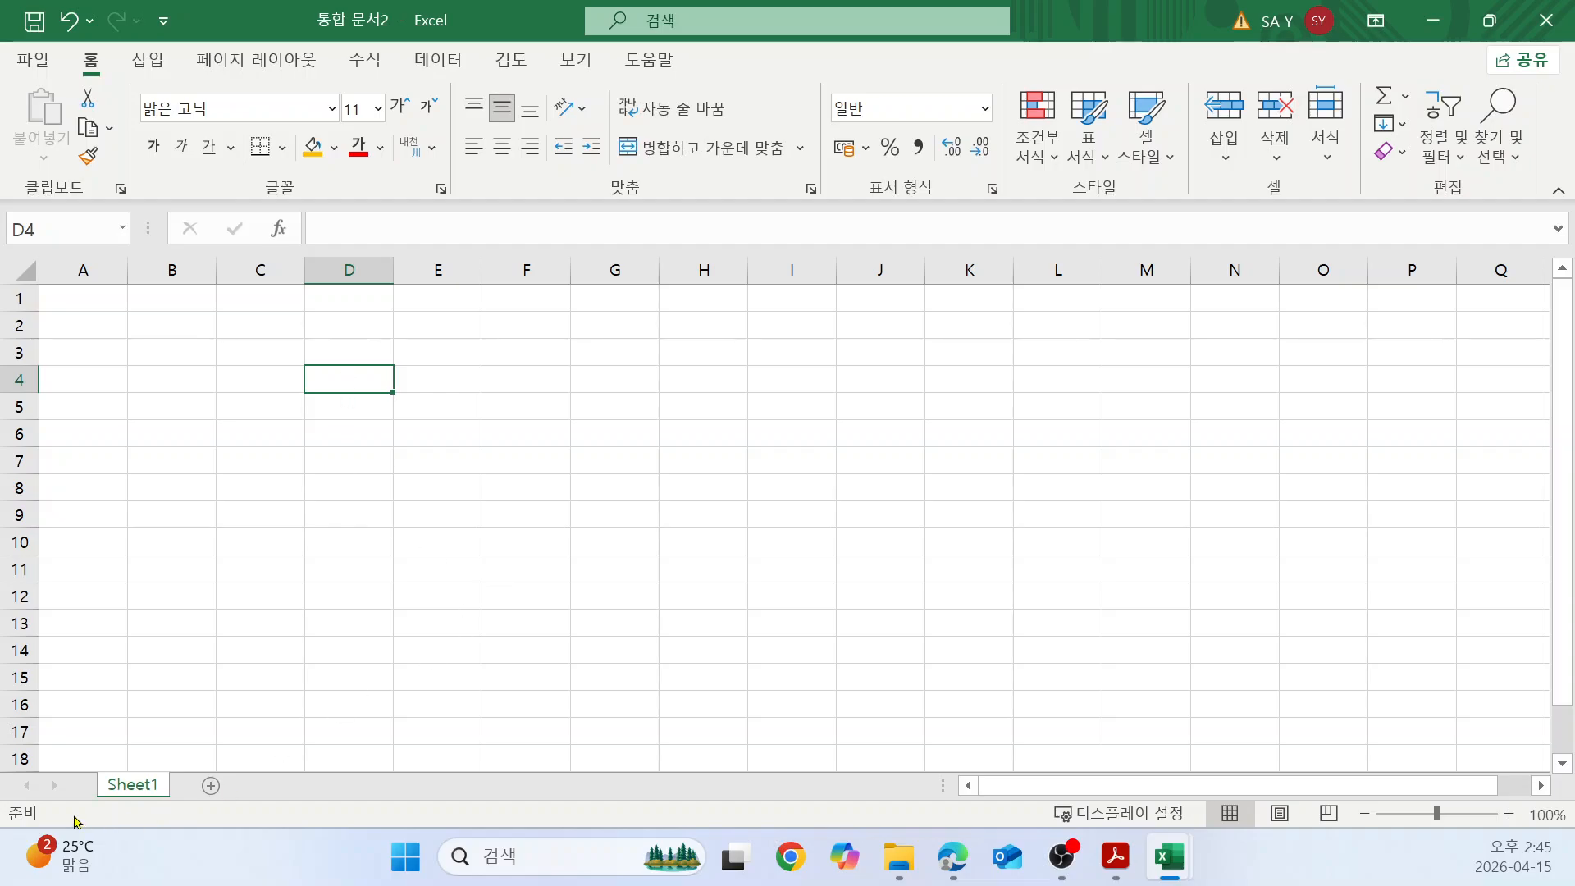
{"action": "double_click", "coordinate": [136, 786]}
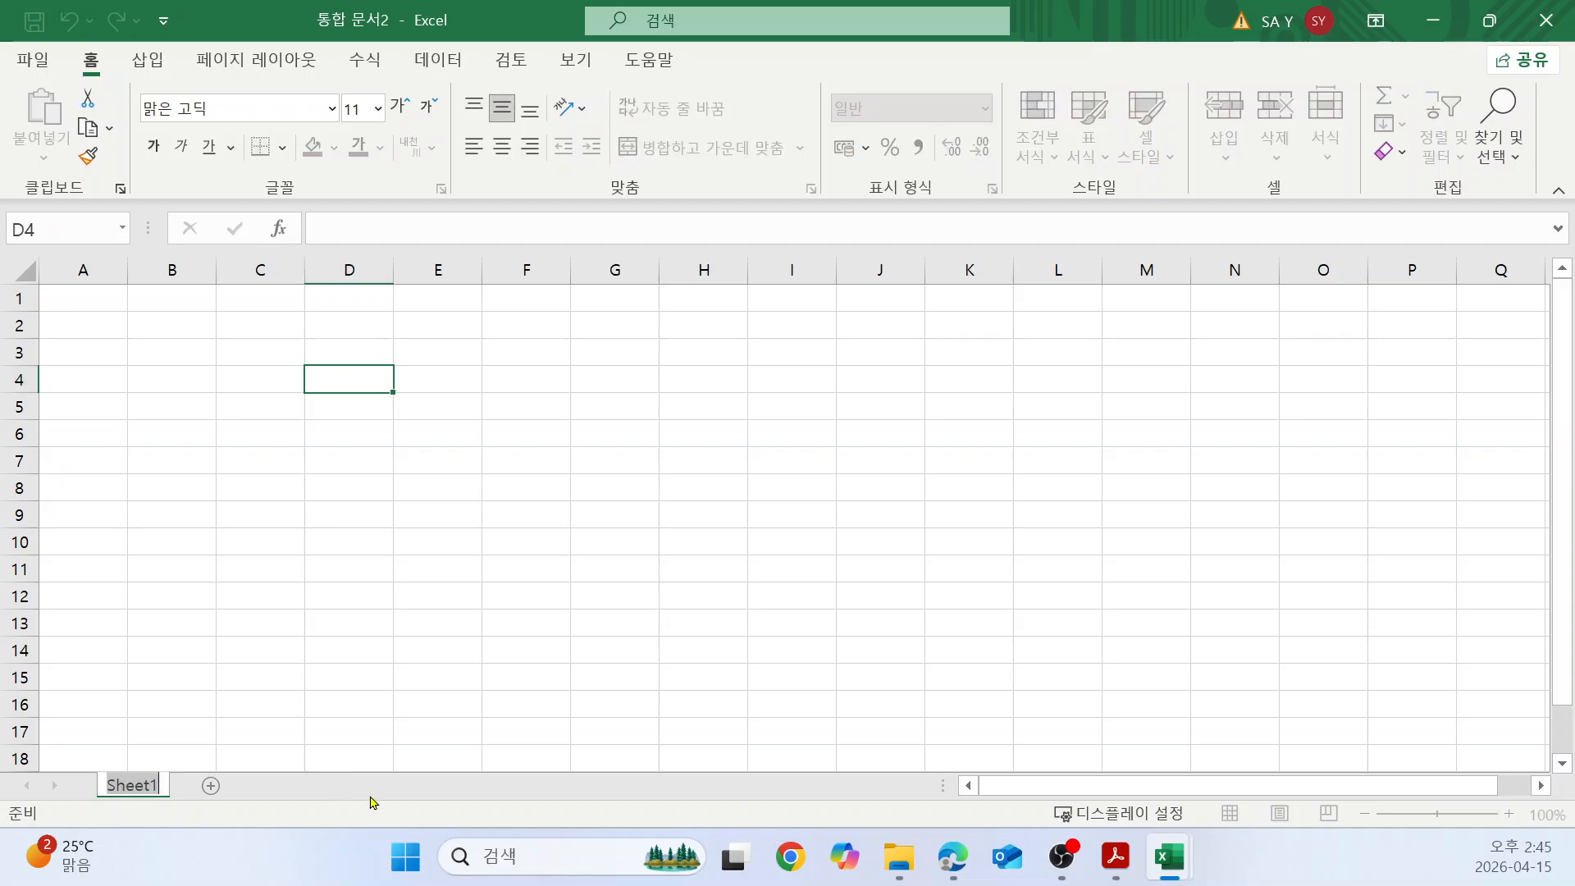
{"action": "type", "text": "제"}
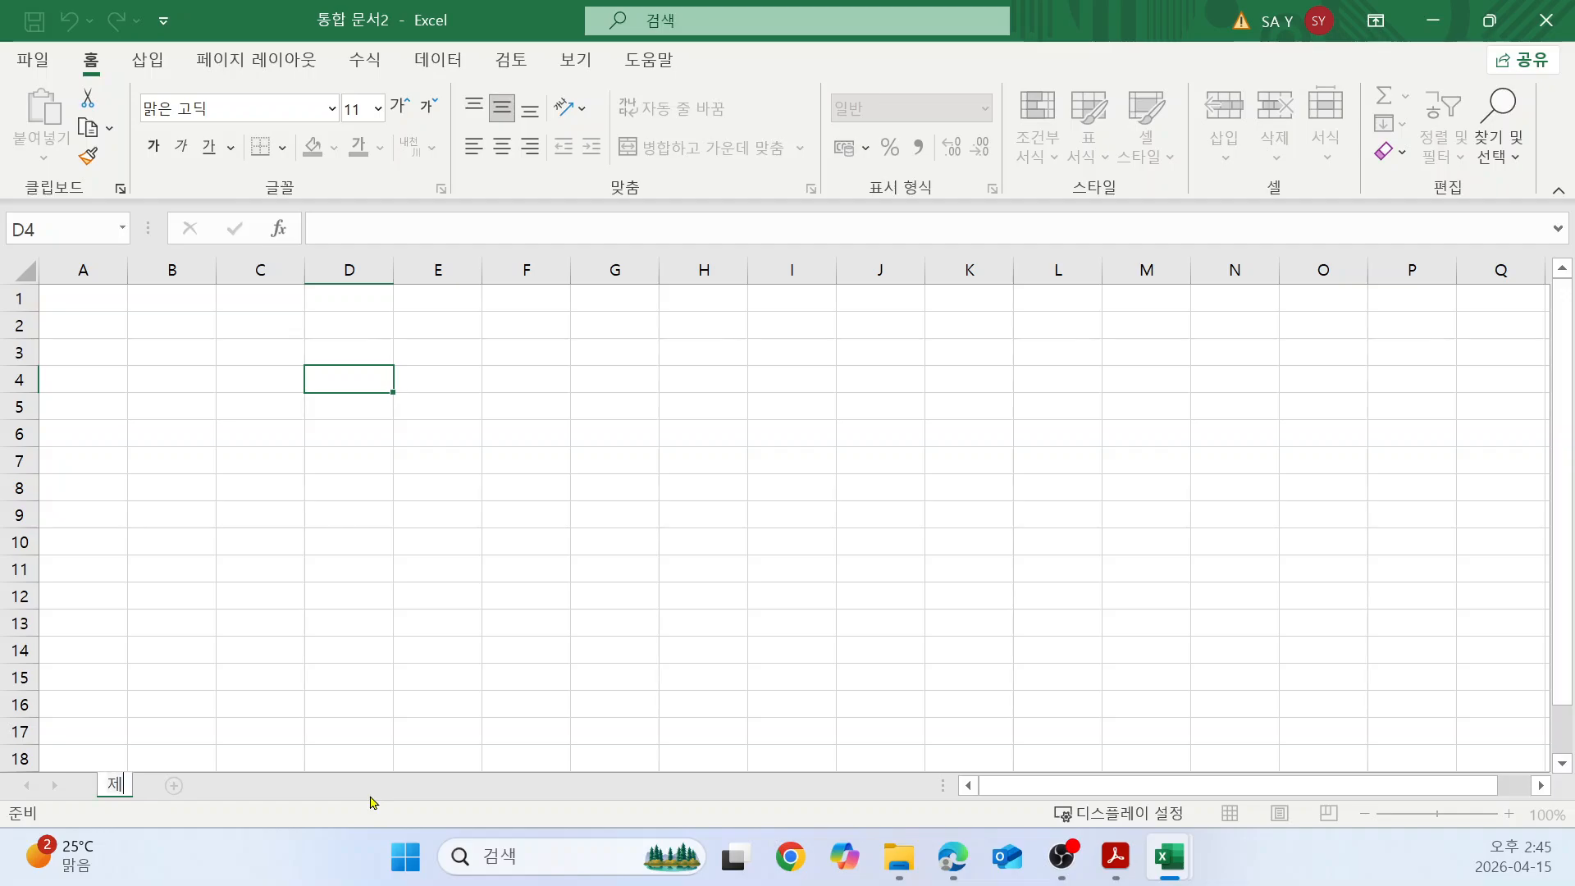
{"action": "type", "text": "1자업"}
{"action": "key", "text": "Return"}
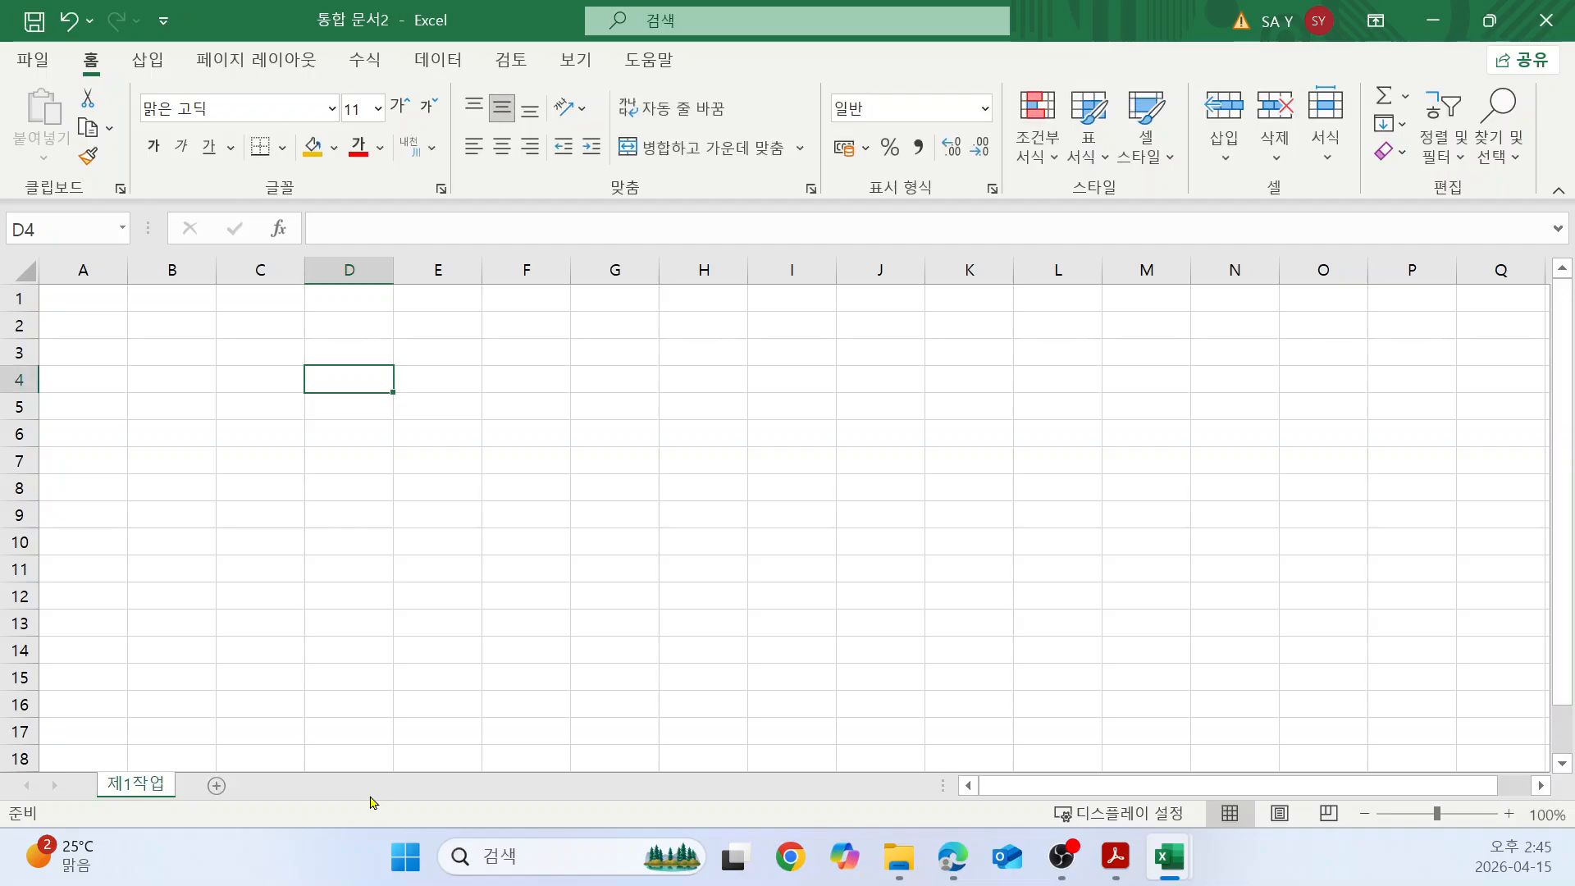
Add a second worksheet after 제1작업 and name it 제3작업.
{"action": "left_click", "coordinate": [216, 786]}
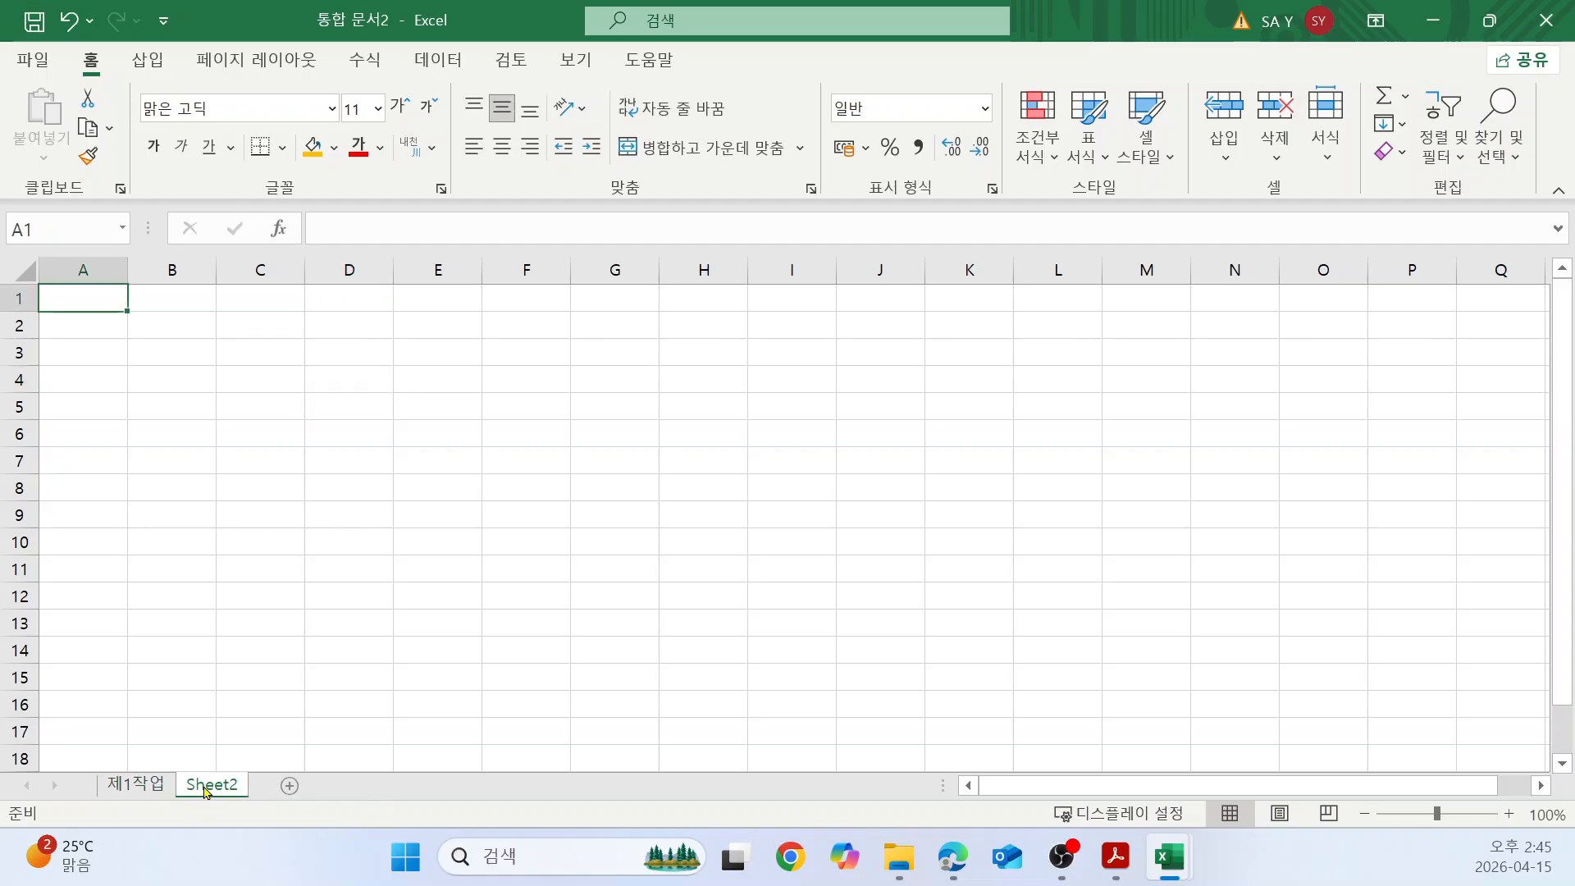
{"action": "double_click", "coordinate": [205, 786]}
{"action": "type", "text": "제"}
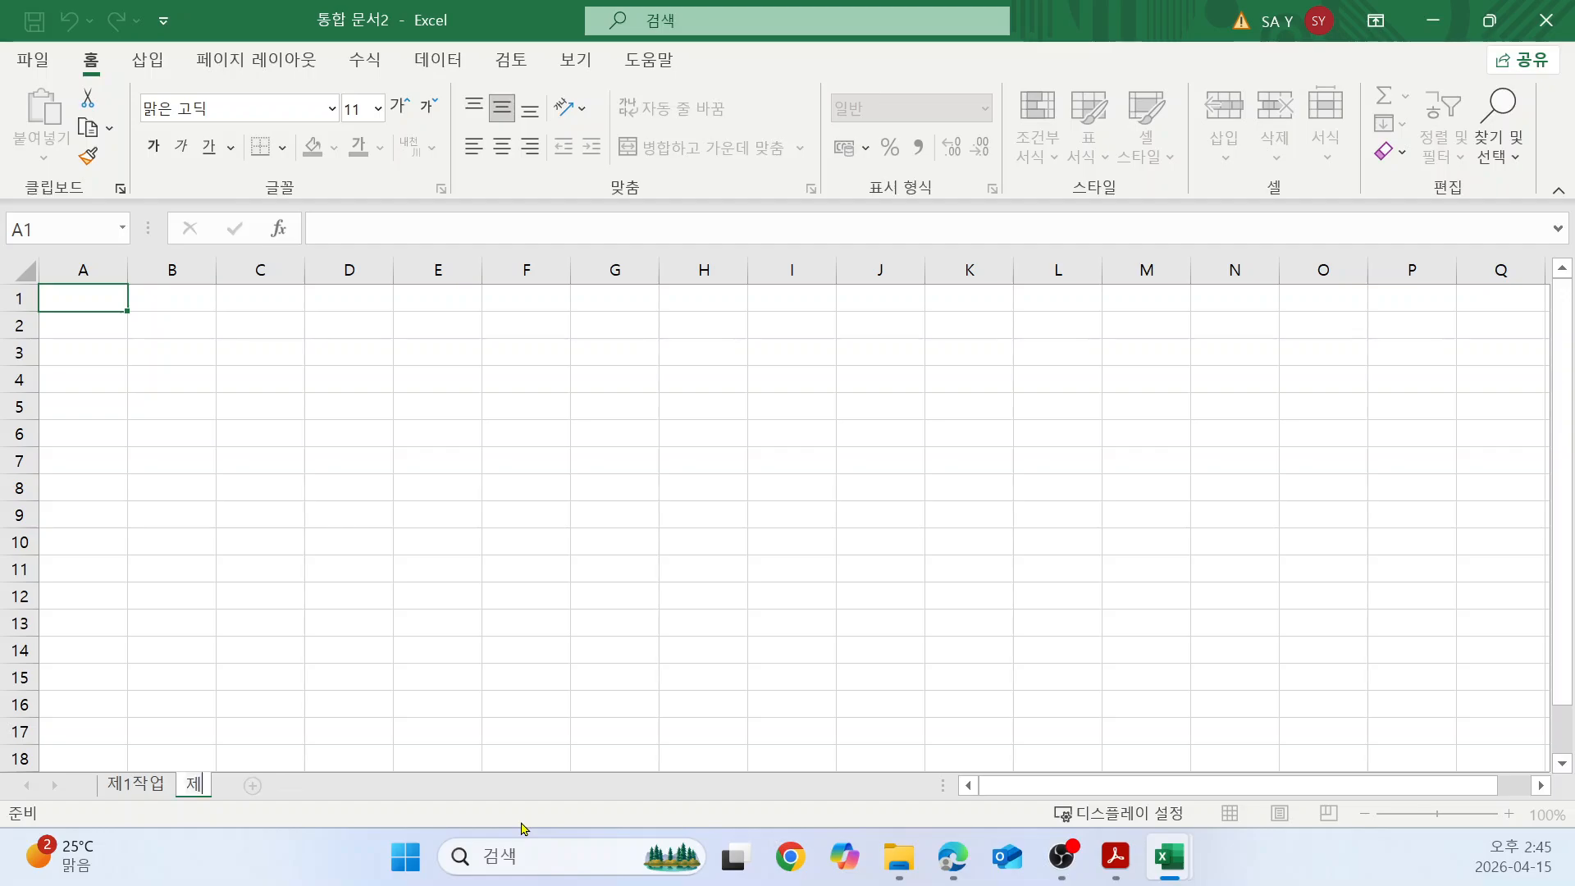
{"action": "type", "text": "3작업"}
{"action": "key", "text": "Return"}
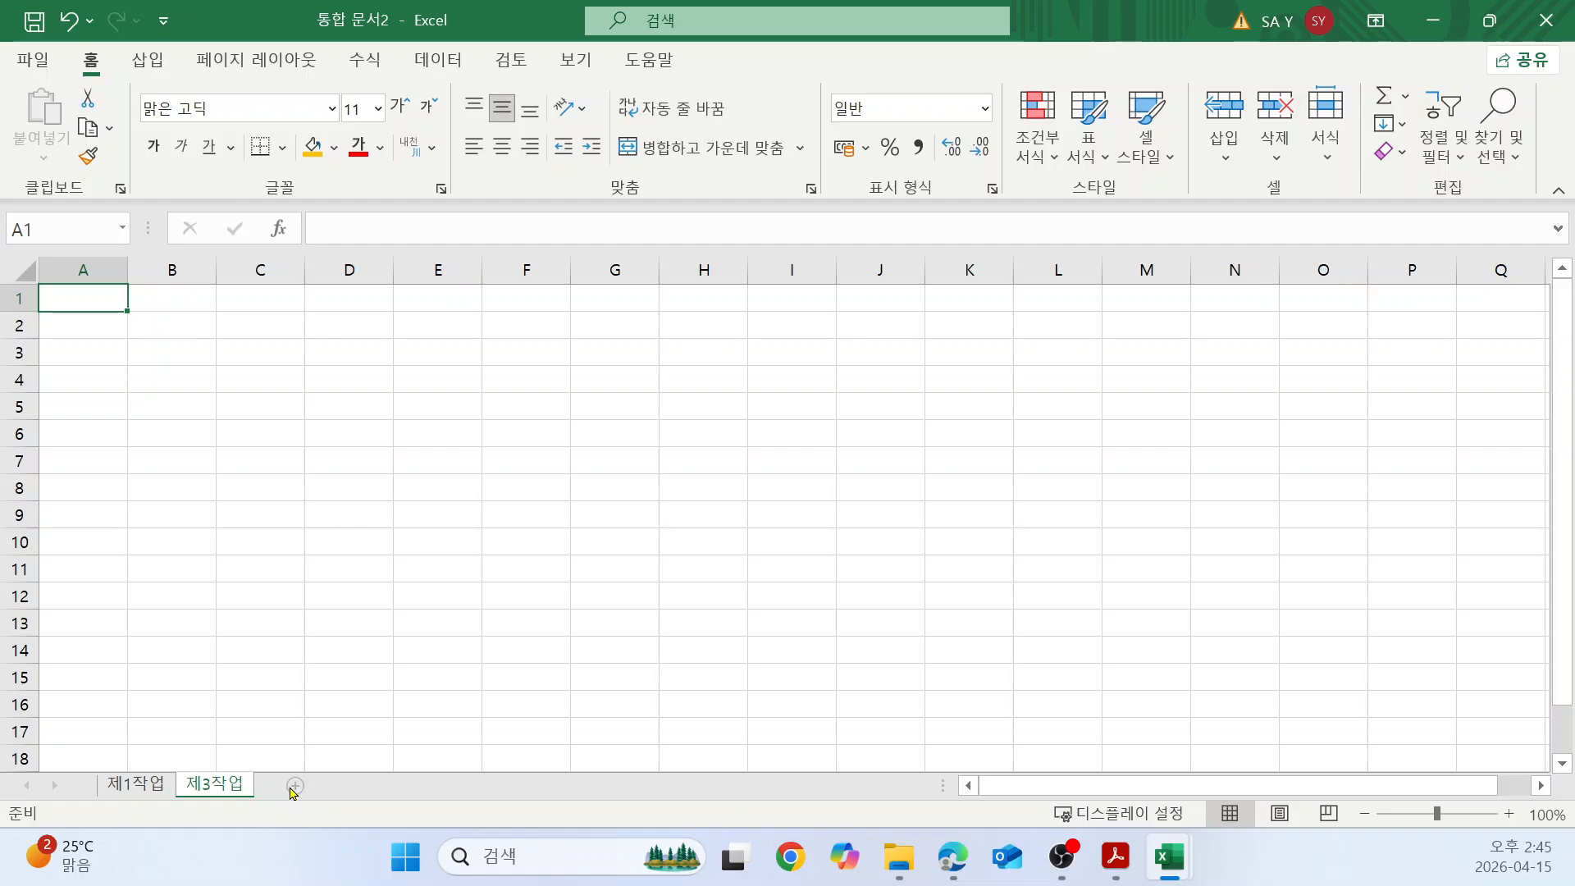
Add a third worksheet, and change the second sheet's name to 제2작업.
{"action": "left_click", "coordinate": [294, 786]}
{"action": "double_click", "coordinate": [291, 786]}
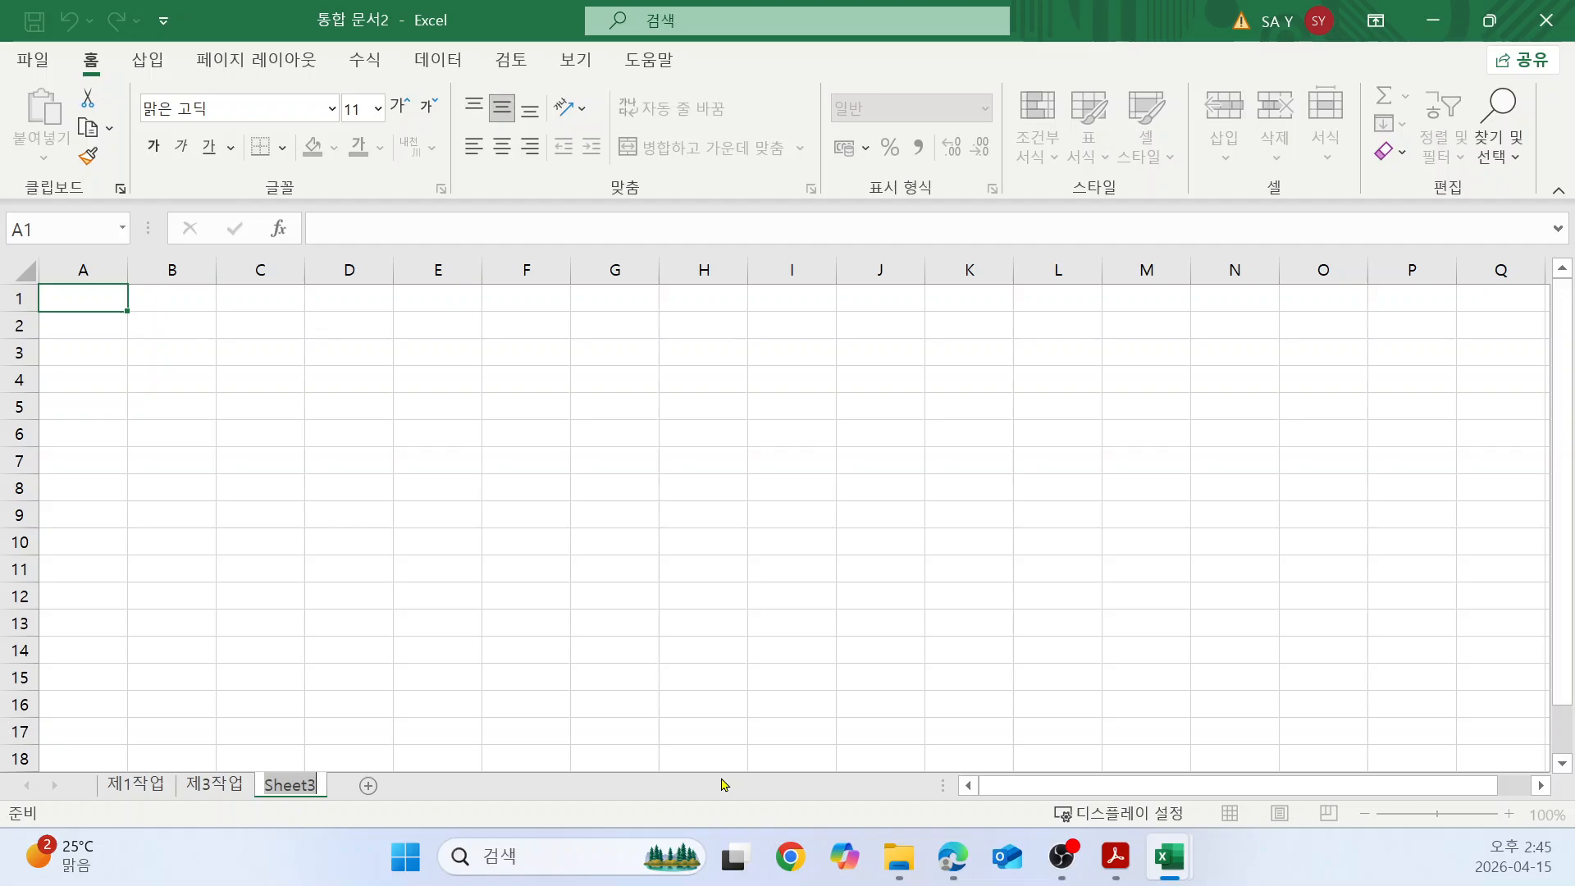
{"action": "left_click", "coordinate": [205, 784]}
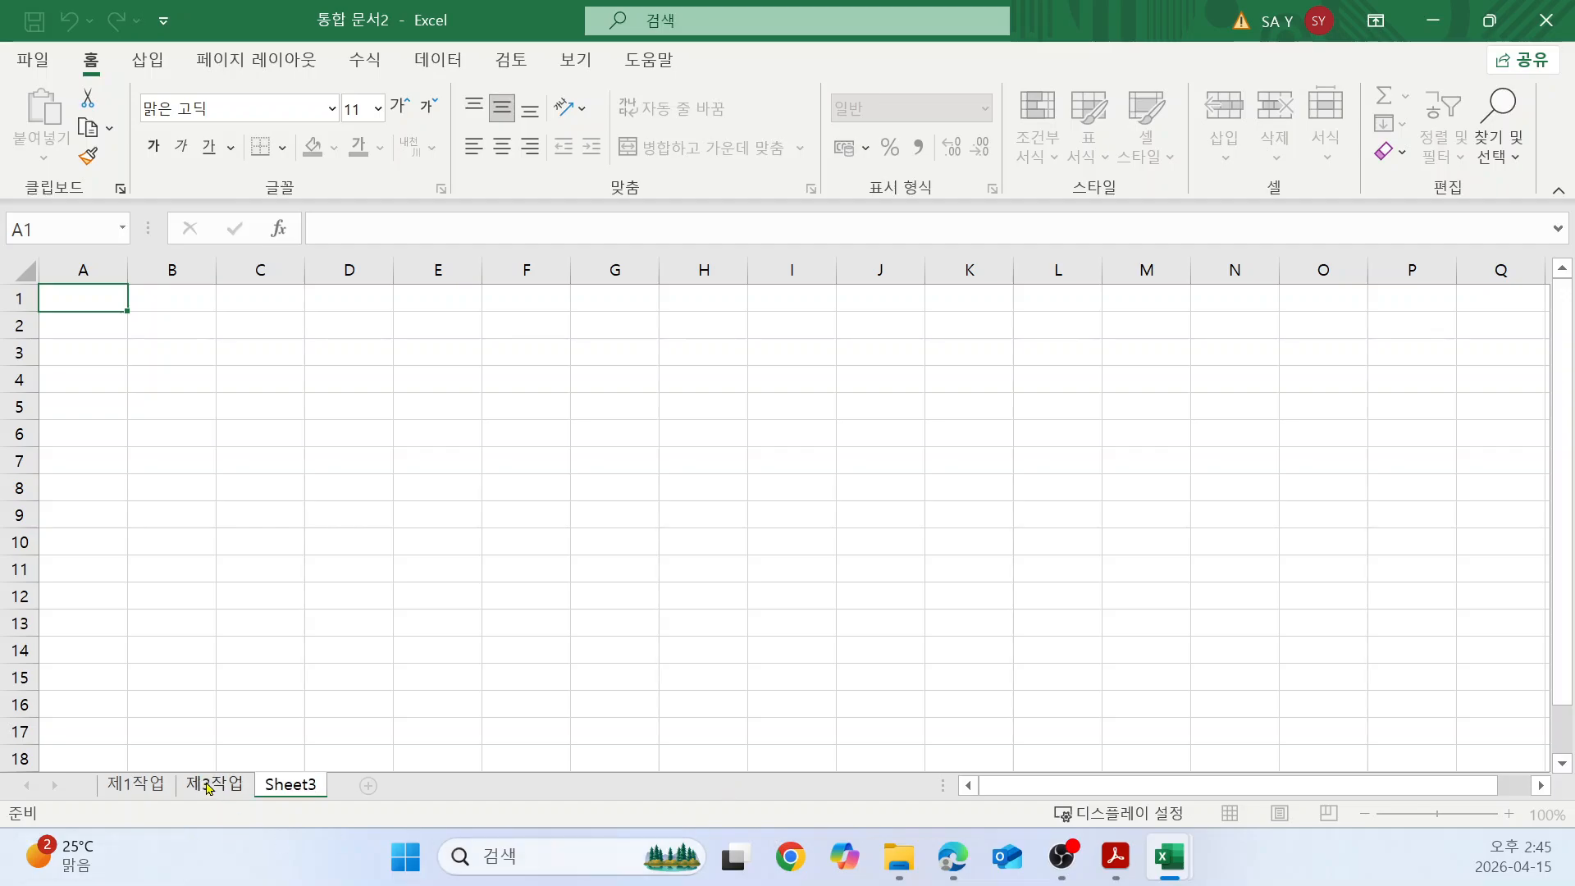
{"action": "left_click", "coordinate": [212, 784]}
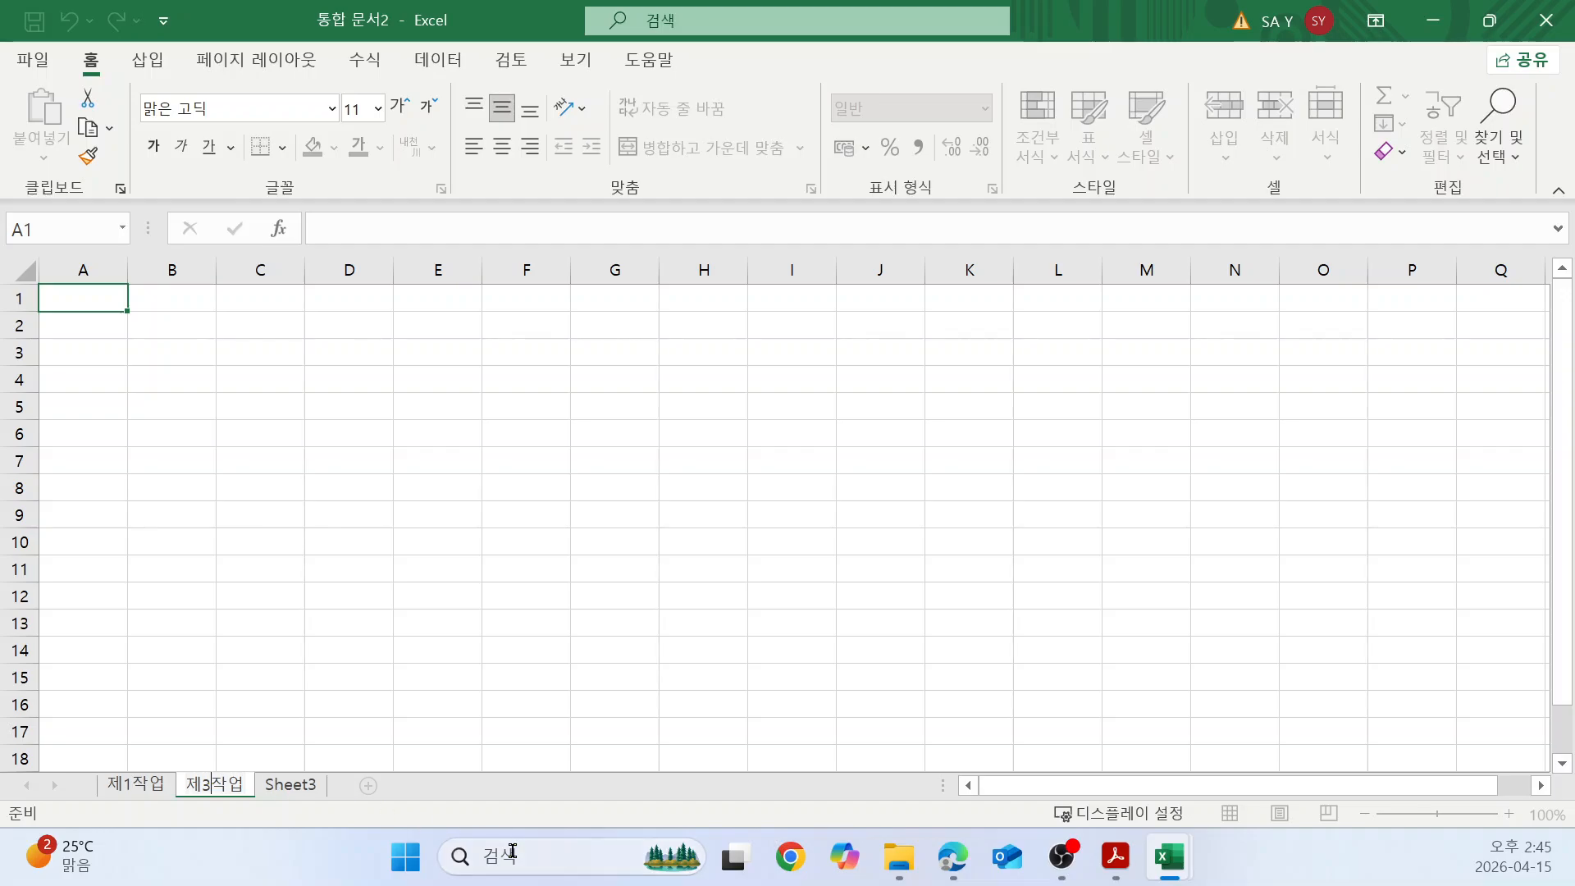
{"action": "key", "text": "BackSpace"}
{"action": "type", "text": "2"}
{"action": "key", "text": "Return"}
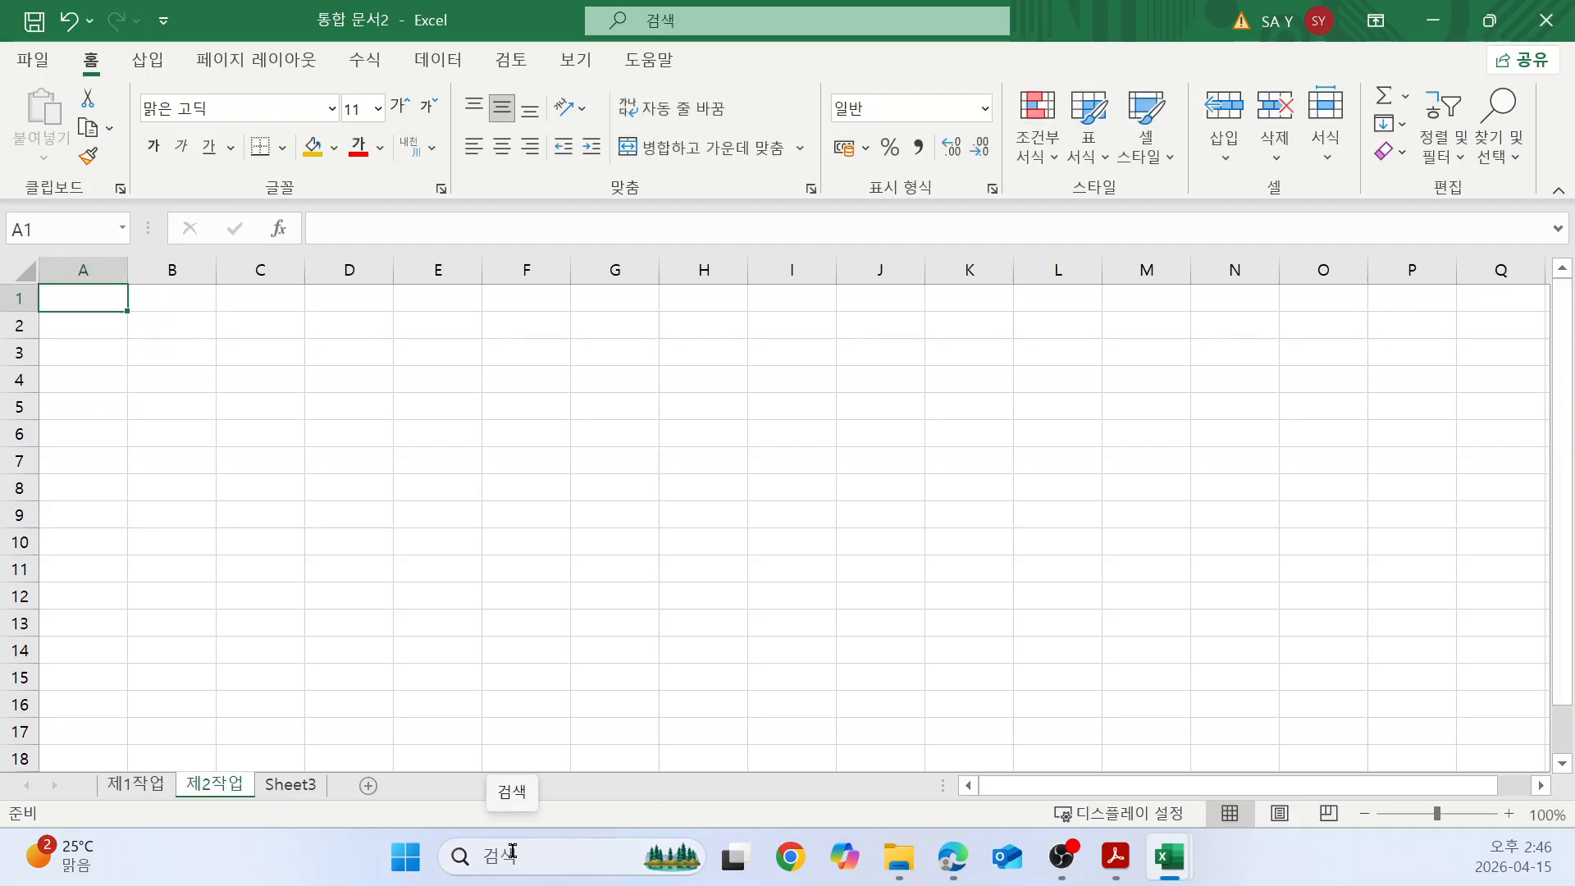
Rename the third worksheet, Sheet3, as 제3작업.
{"action": "double_click", "coordinate": [289, 785]}
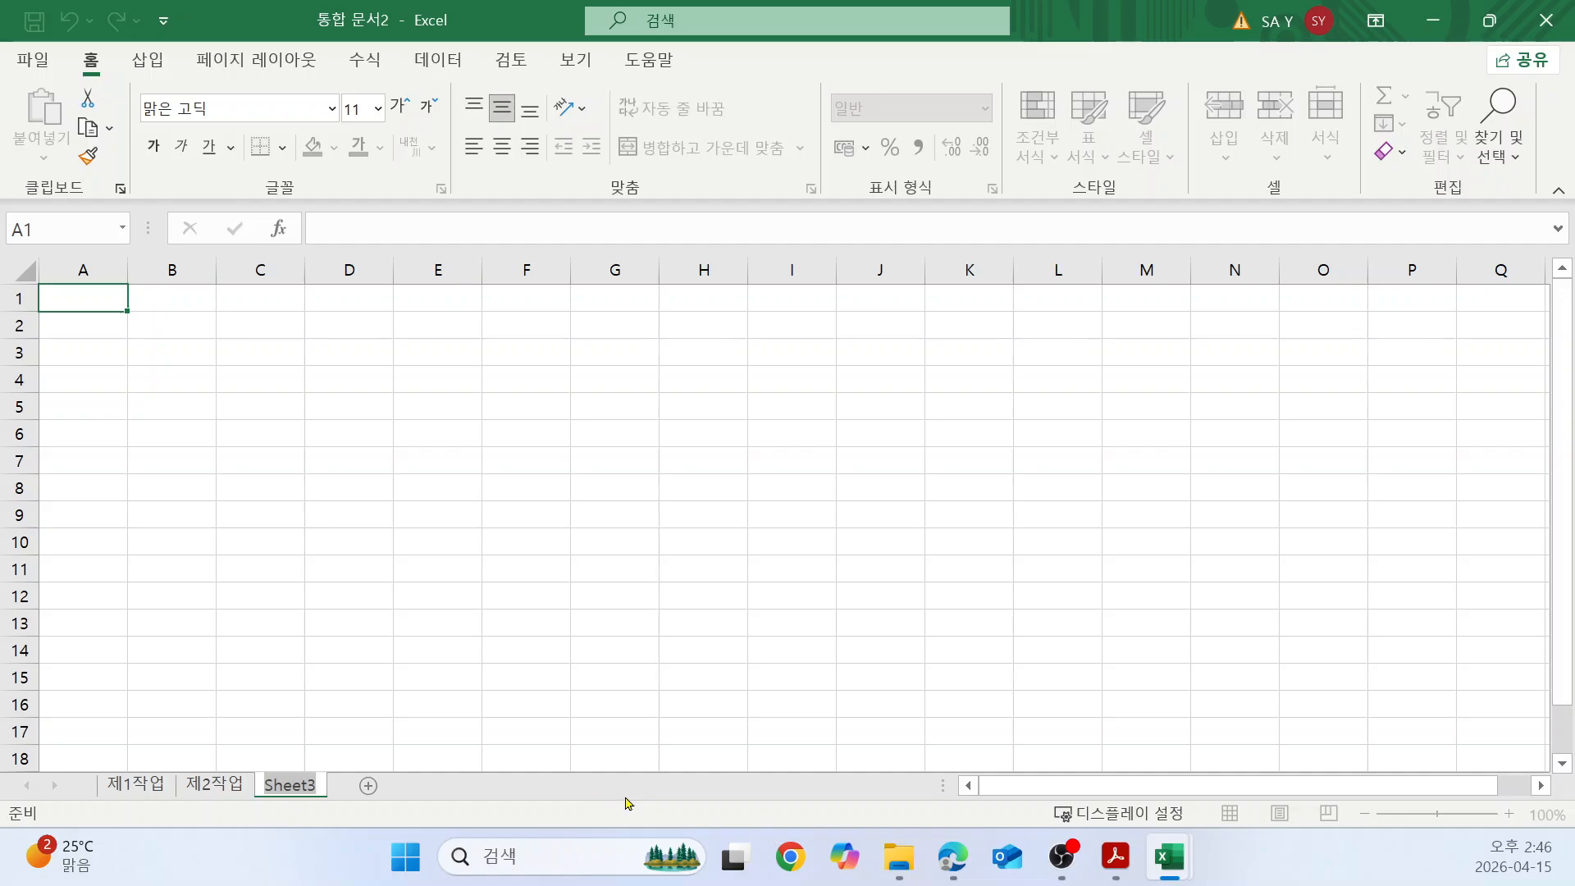
{"action": "type", "text": "제3ㅈ"}
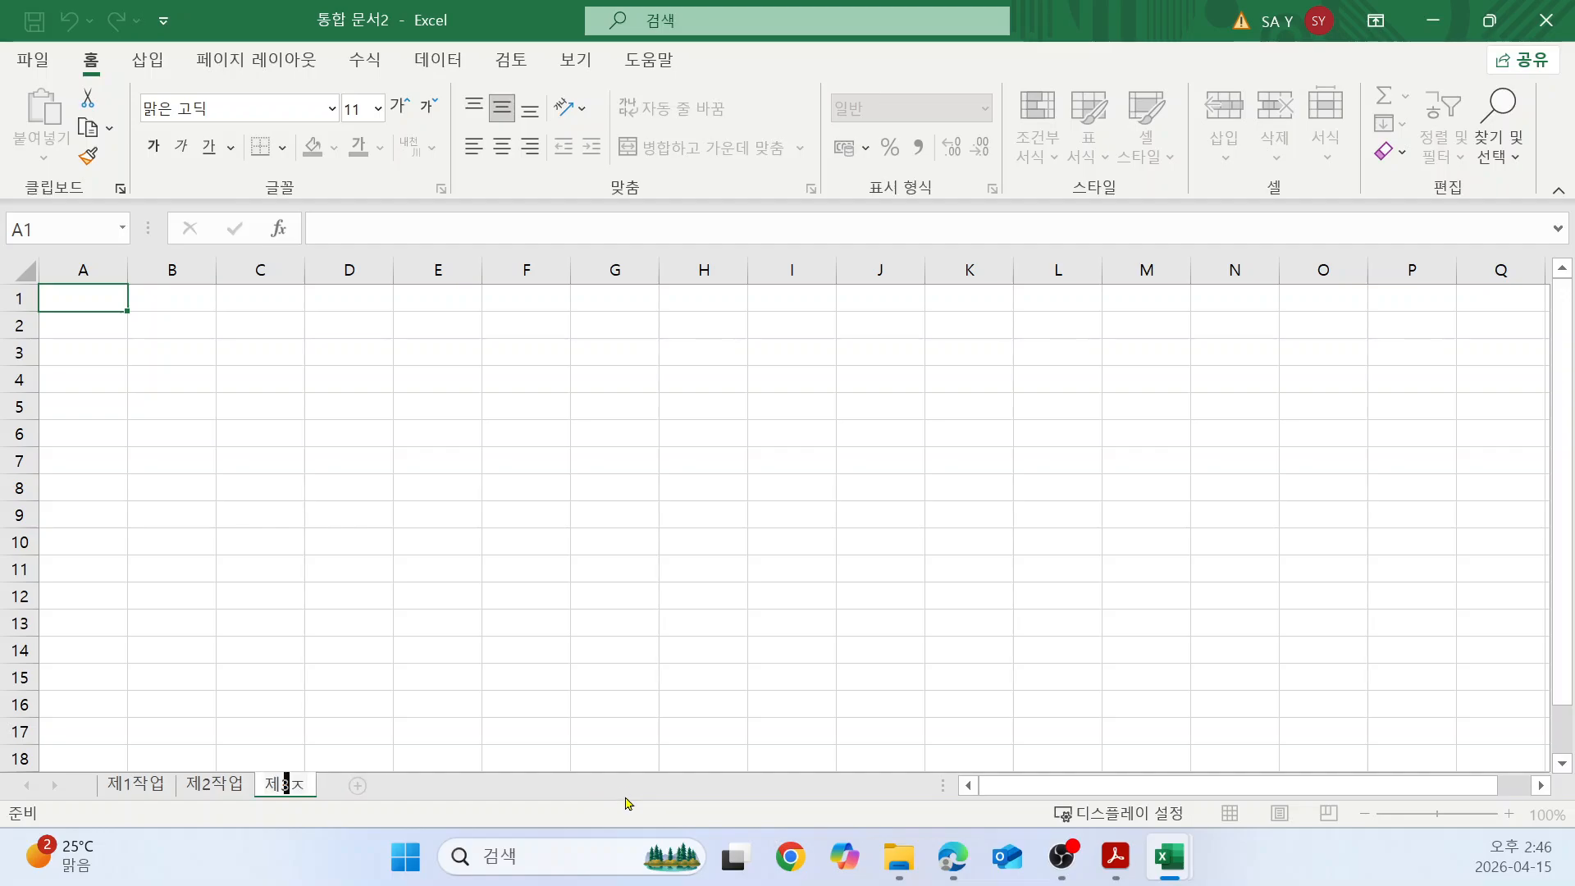
{"action": "type", "text": "업"}
{"action": "key", "text": "Return"}
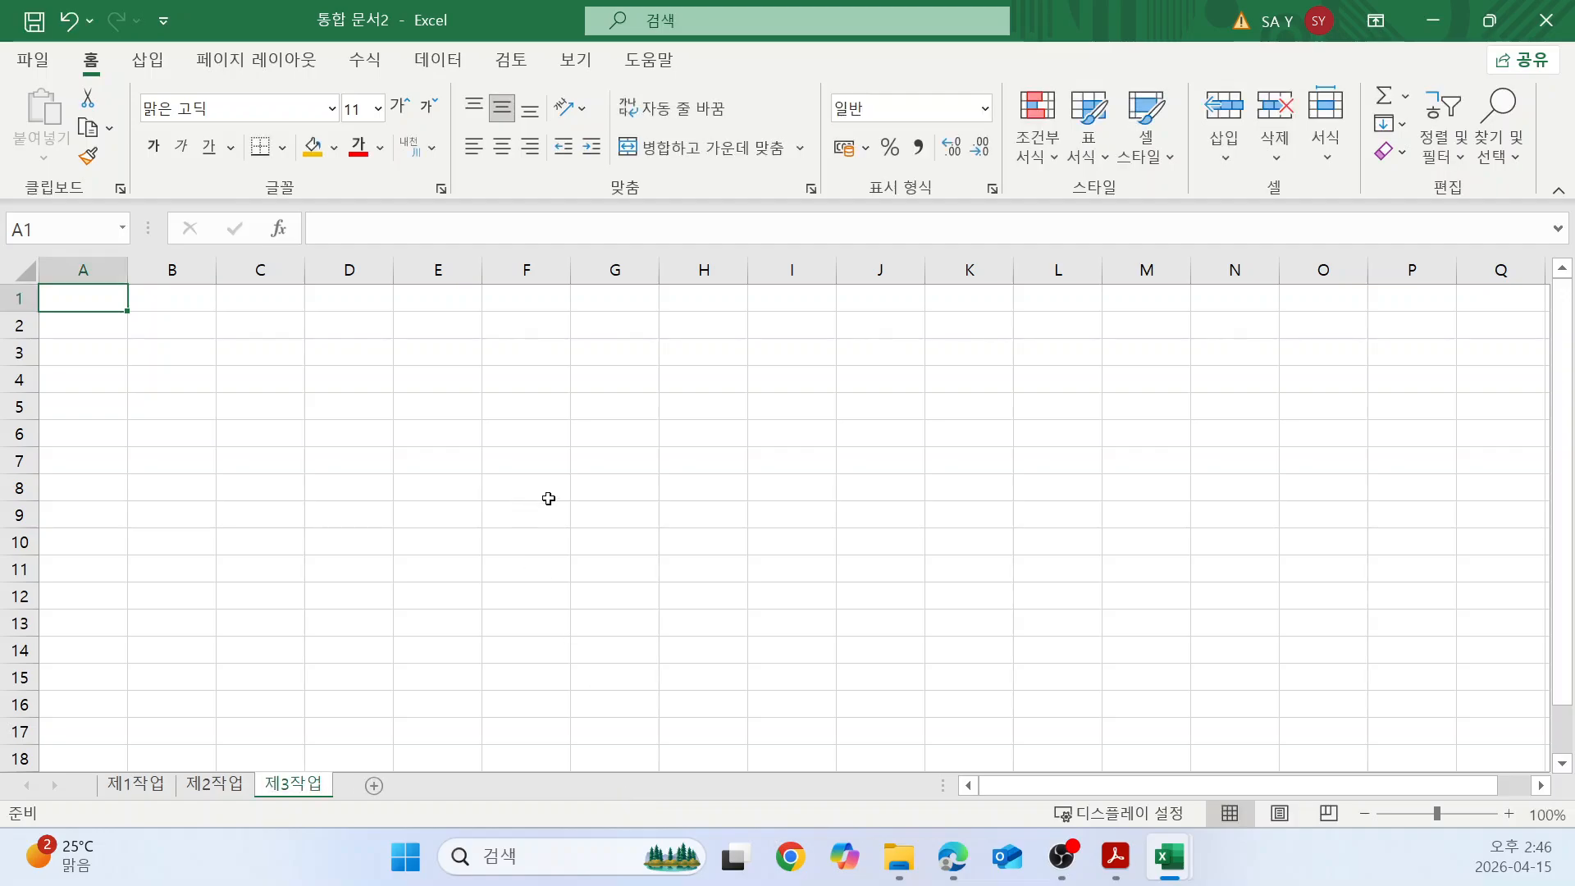
{"action": "left_click", "coordinate": [550, 499]}
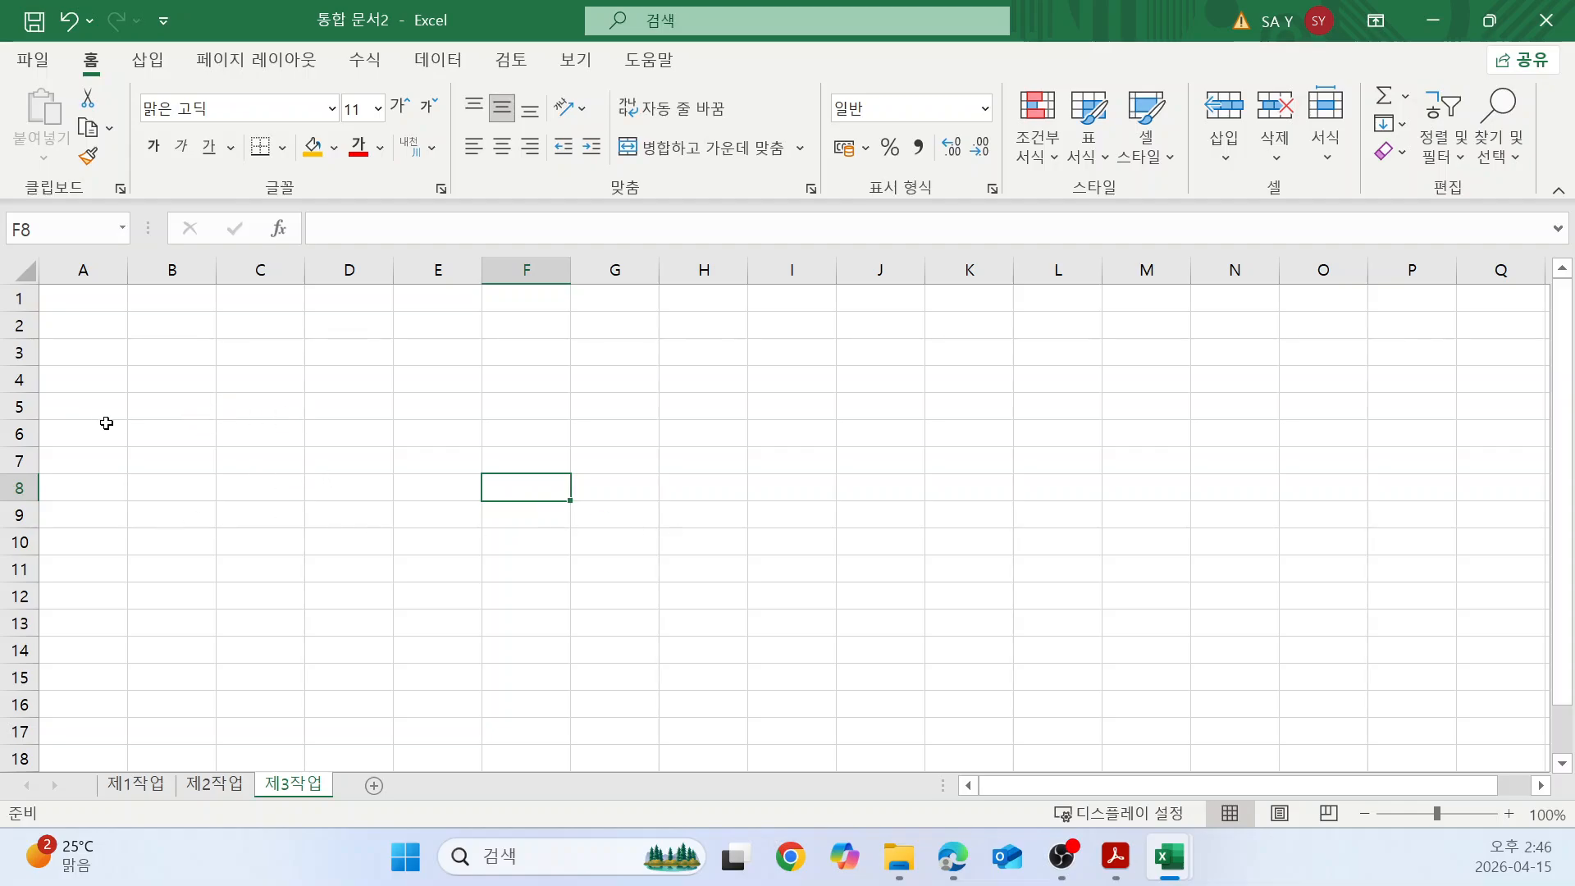
{"action": "left_click", "coordinate": [83, 269]}
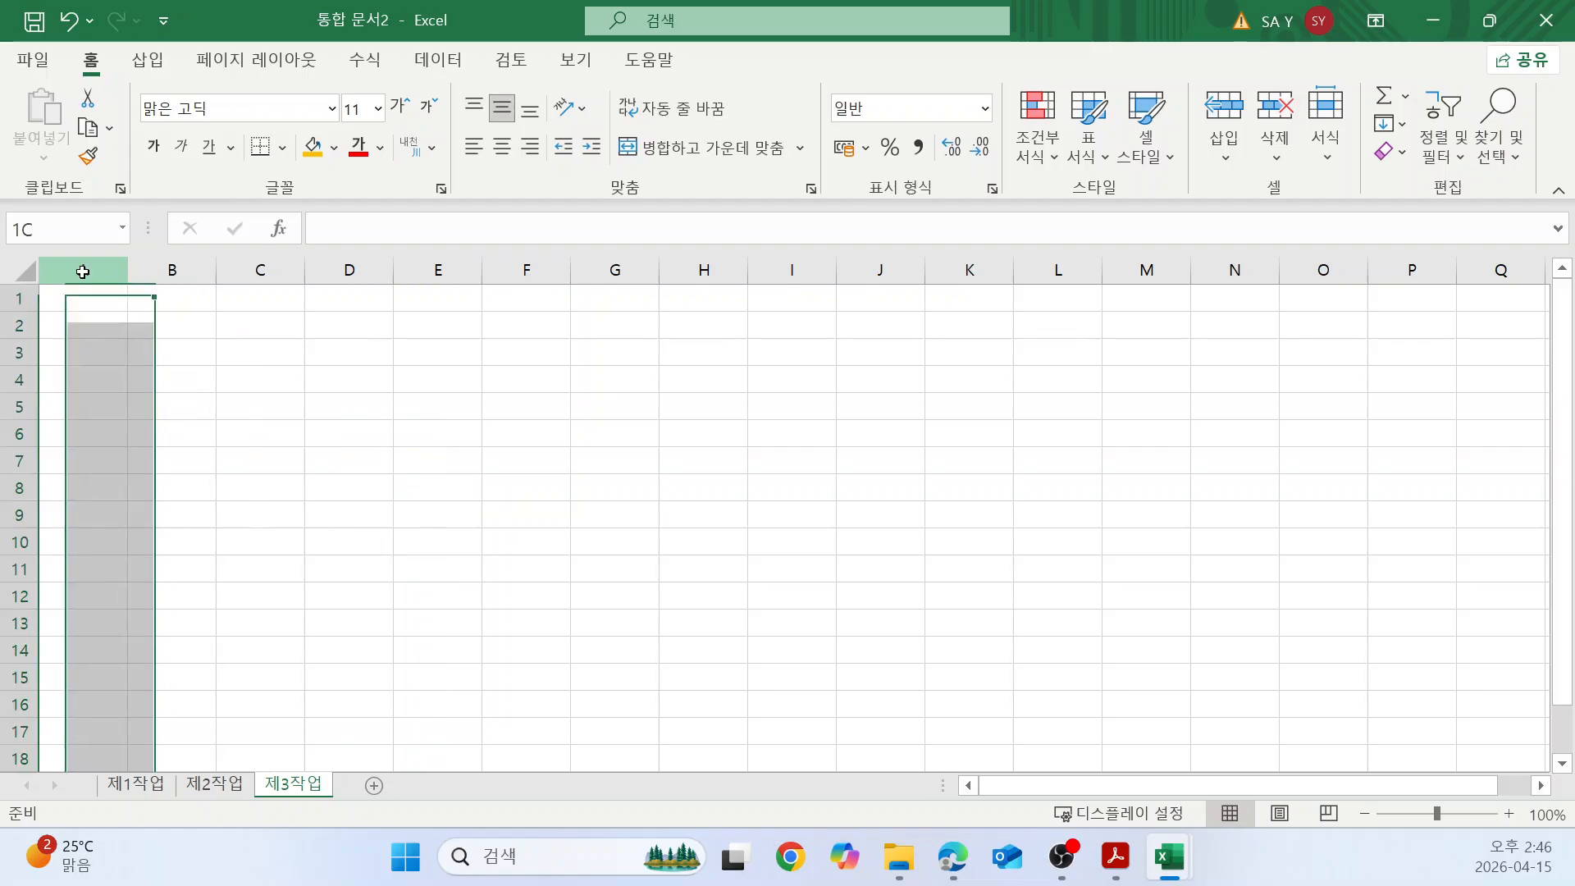
{"action": "right_click", "coordinate": [83, 277]}
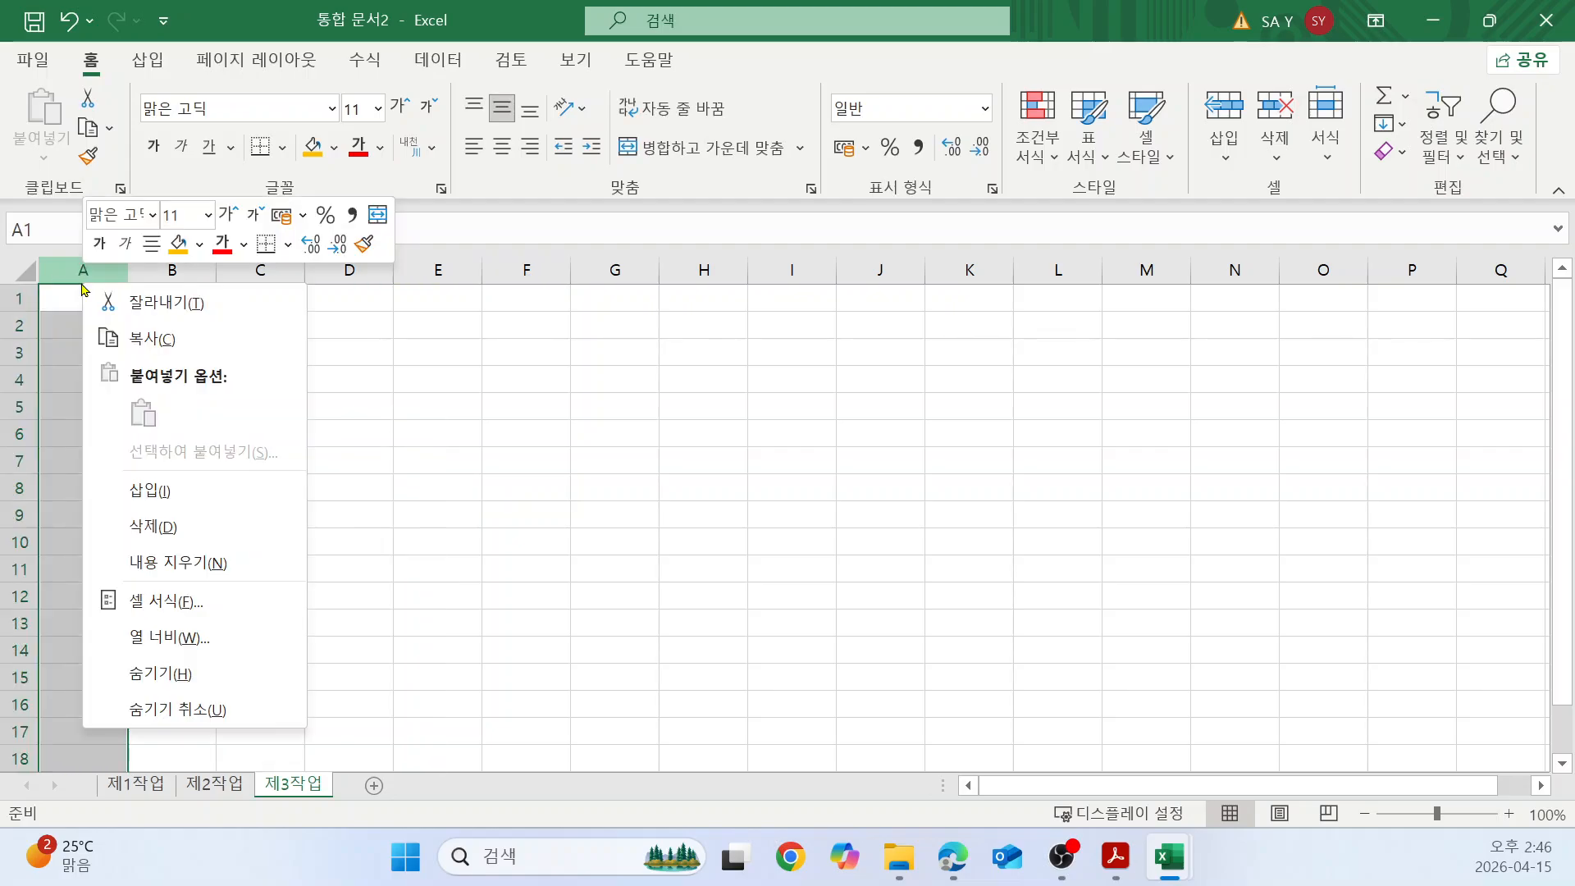
{"action": "left_click", "coordinate": [560, 459]}
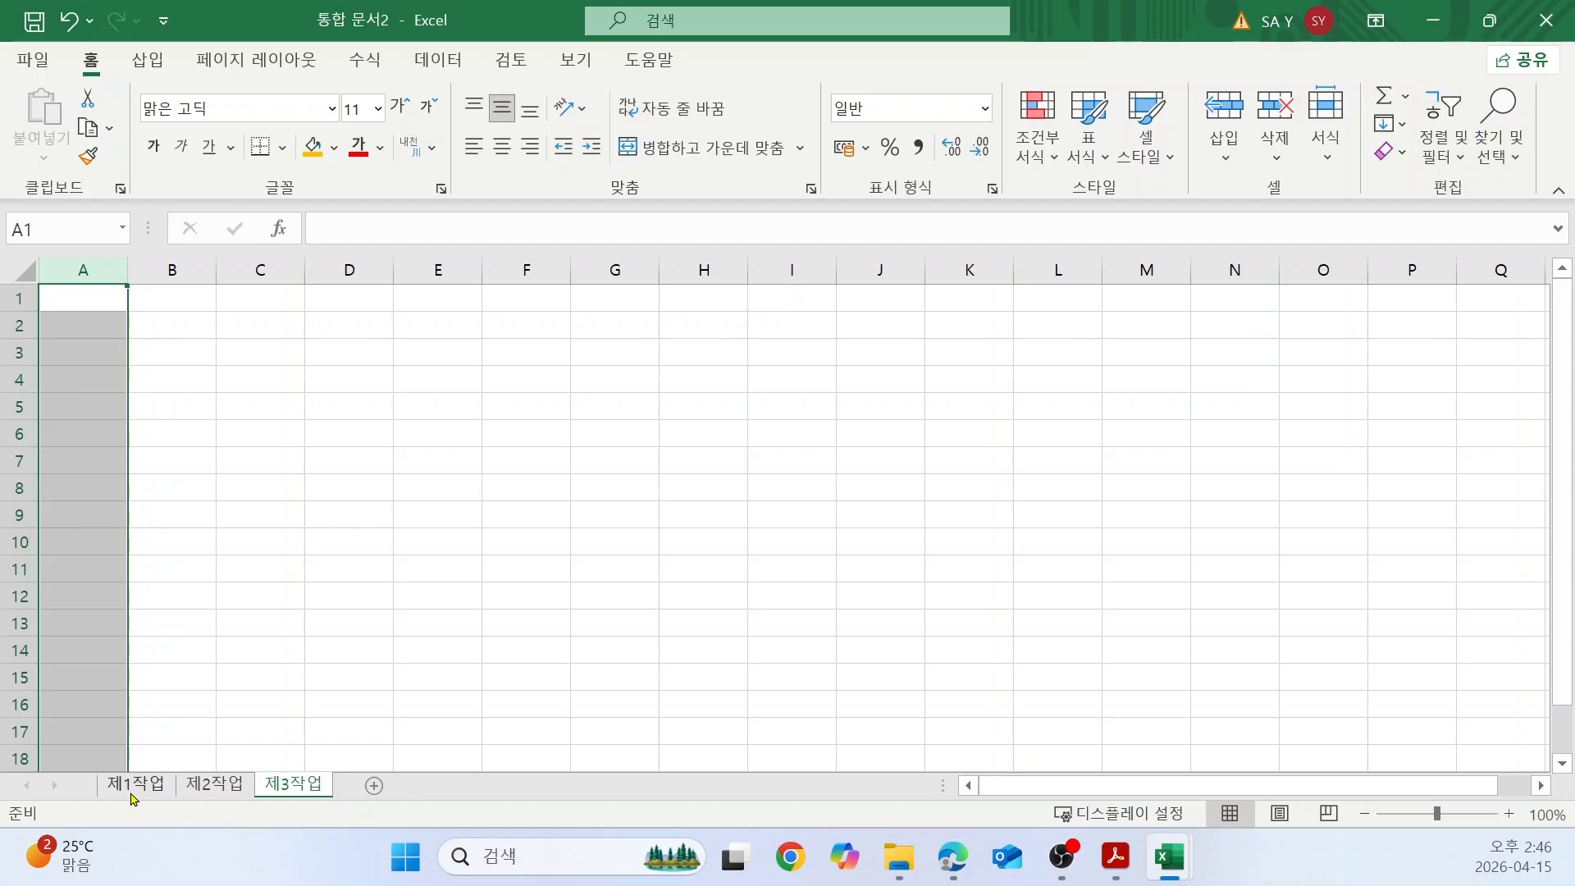
{"action": "left_click", "coordinate": [233, 579]}
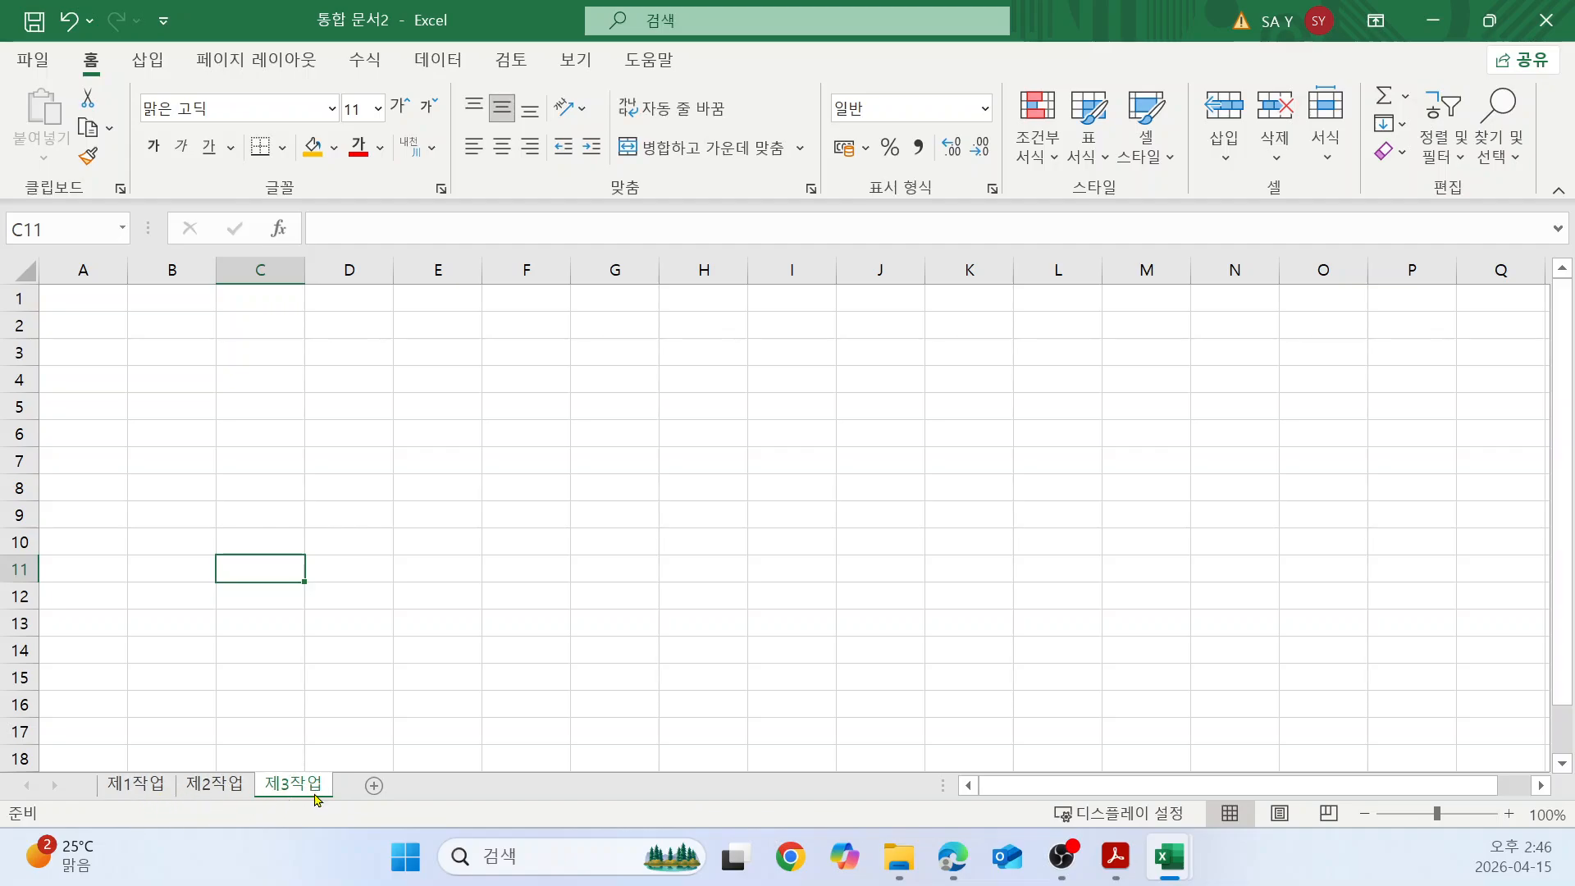
Group the sheets 제1작업 through 제3작업 and set the width of column A to 1 on all of them.
{"action": "left_click", "coordinate": [137, 786], "text": "shift"}
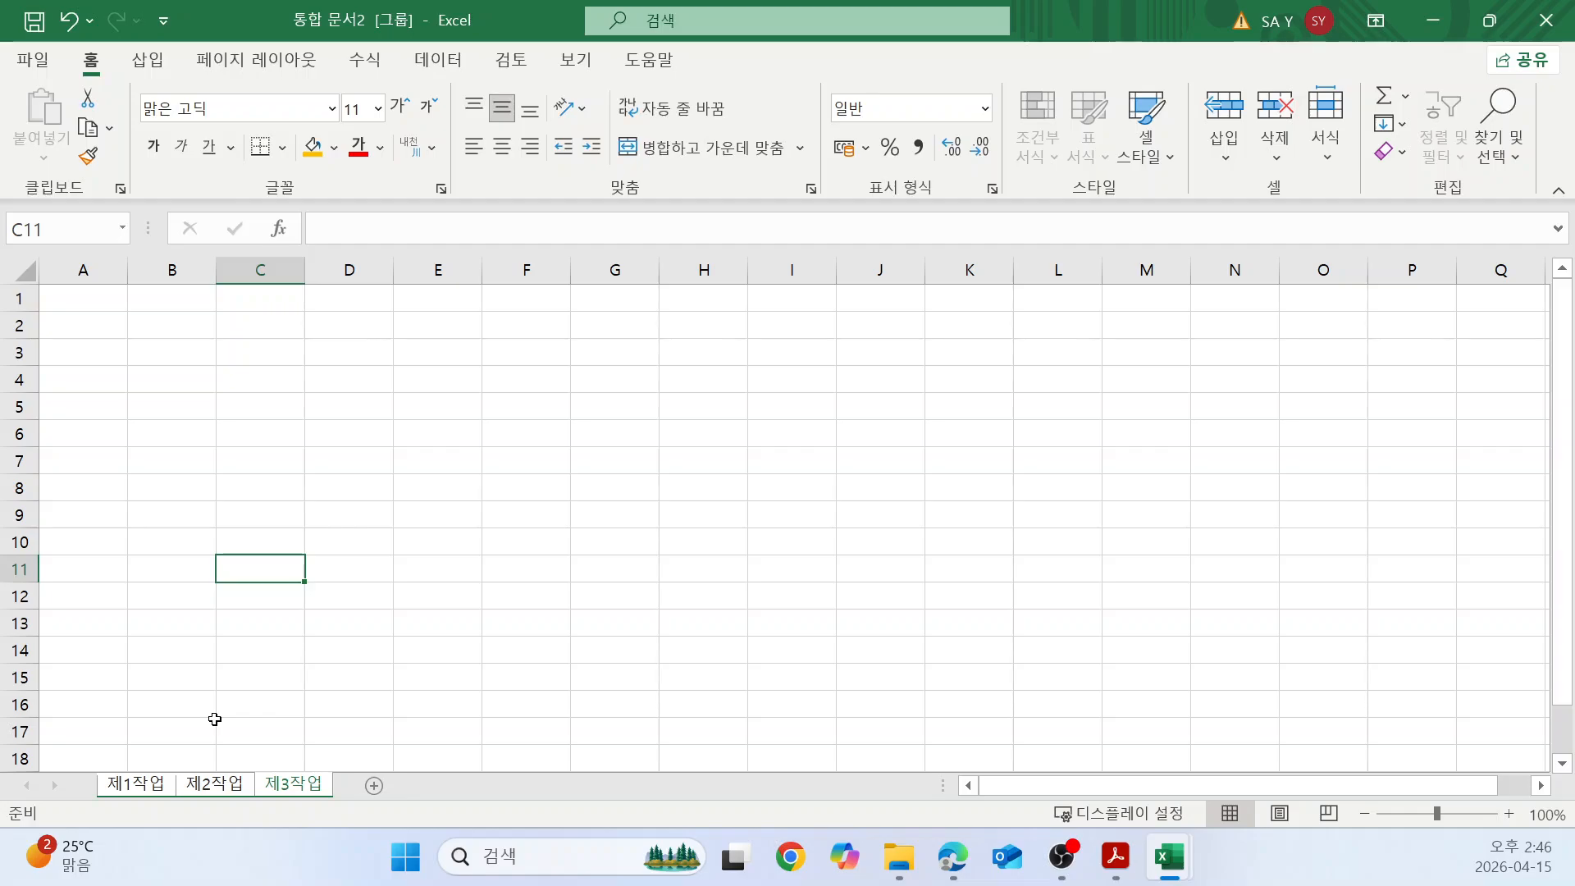
{"action": "right_click", "coordinate": [78, 269]}
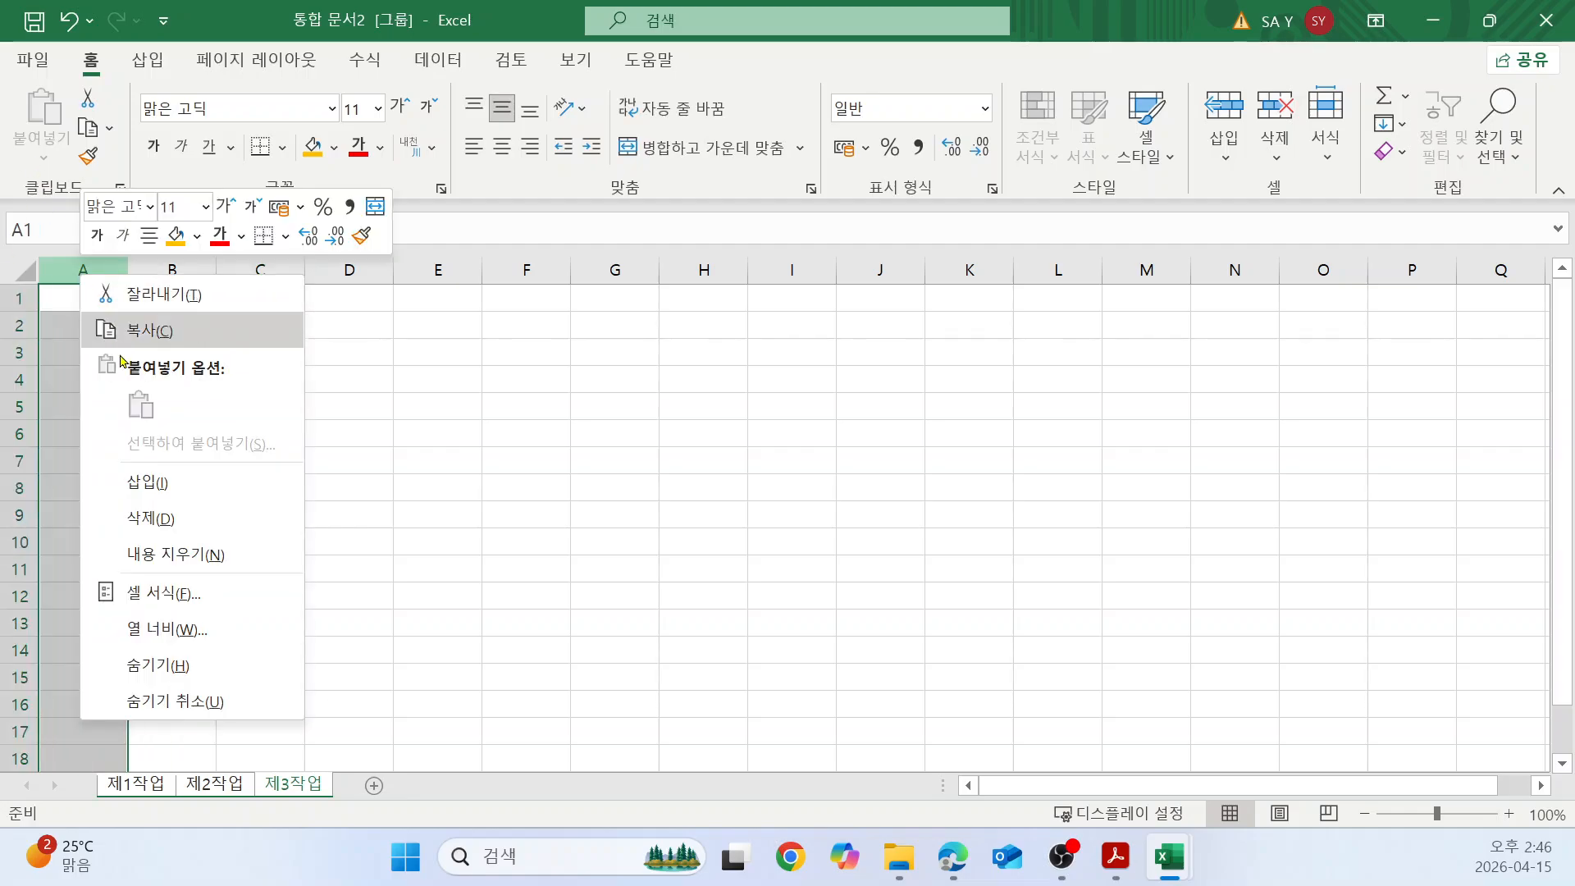
{"action": "left_click", "coordinate": [164, 629]}
{"action": "type", "text": "1"}
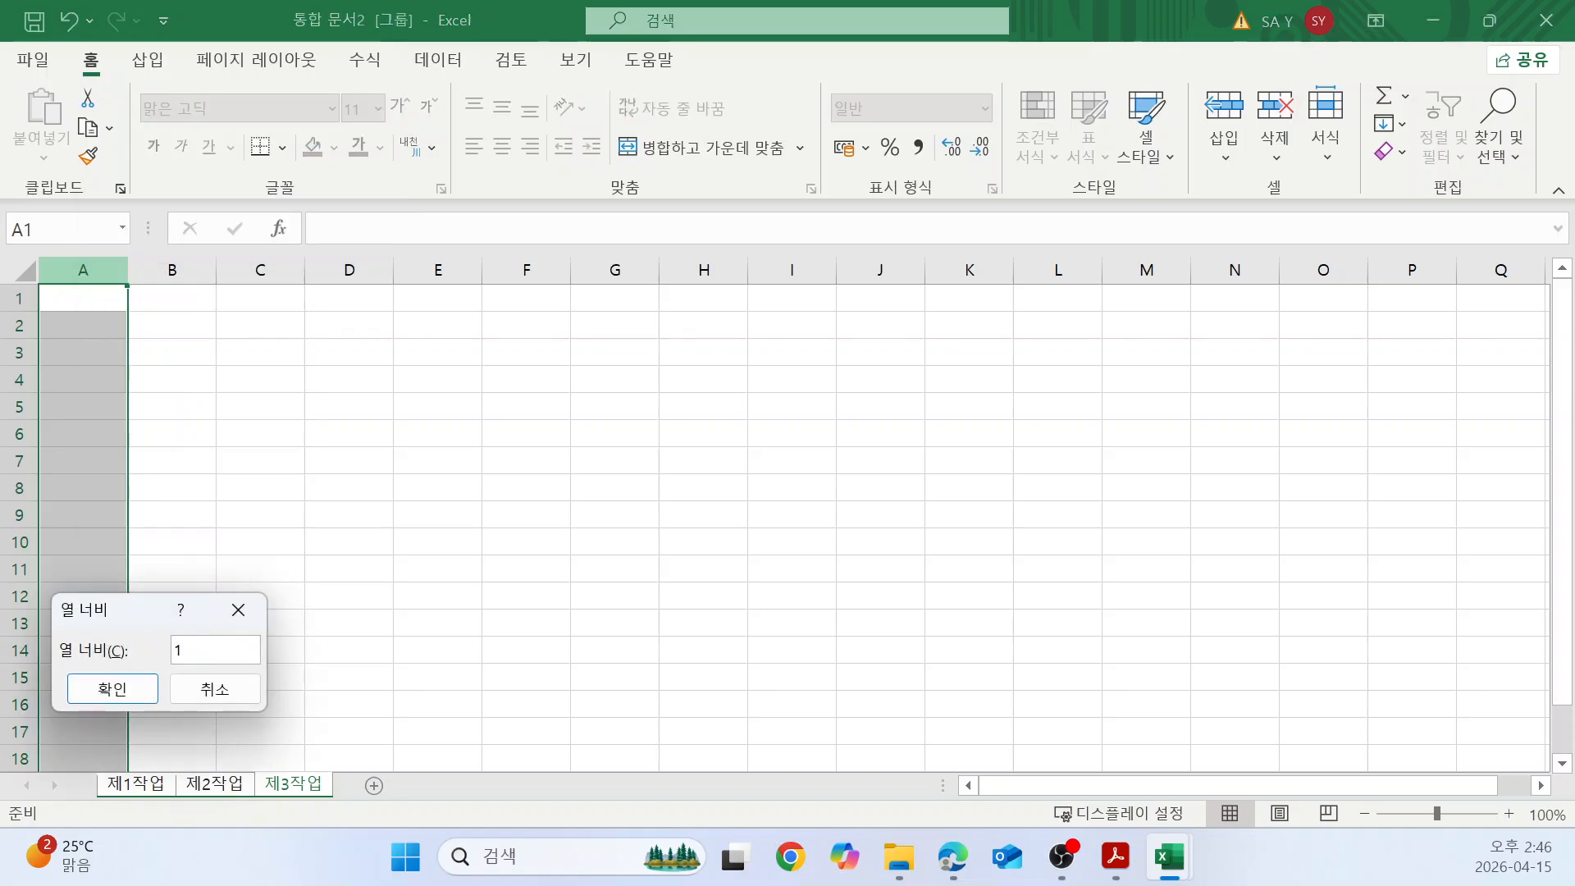
{"action": "key", "text": "Return"}
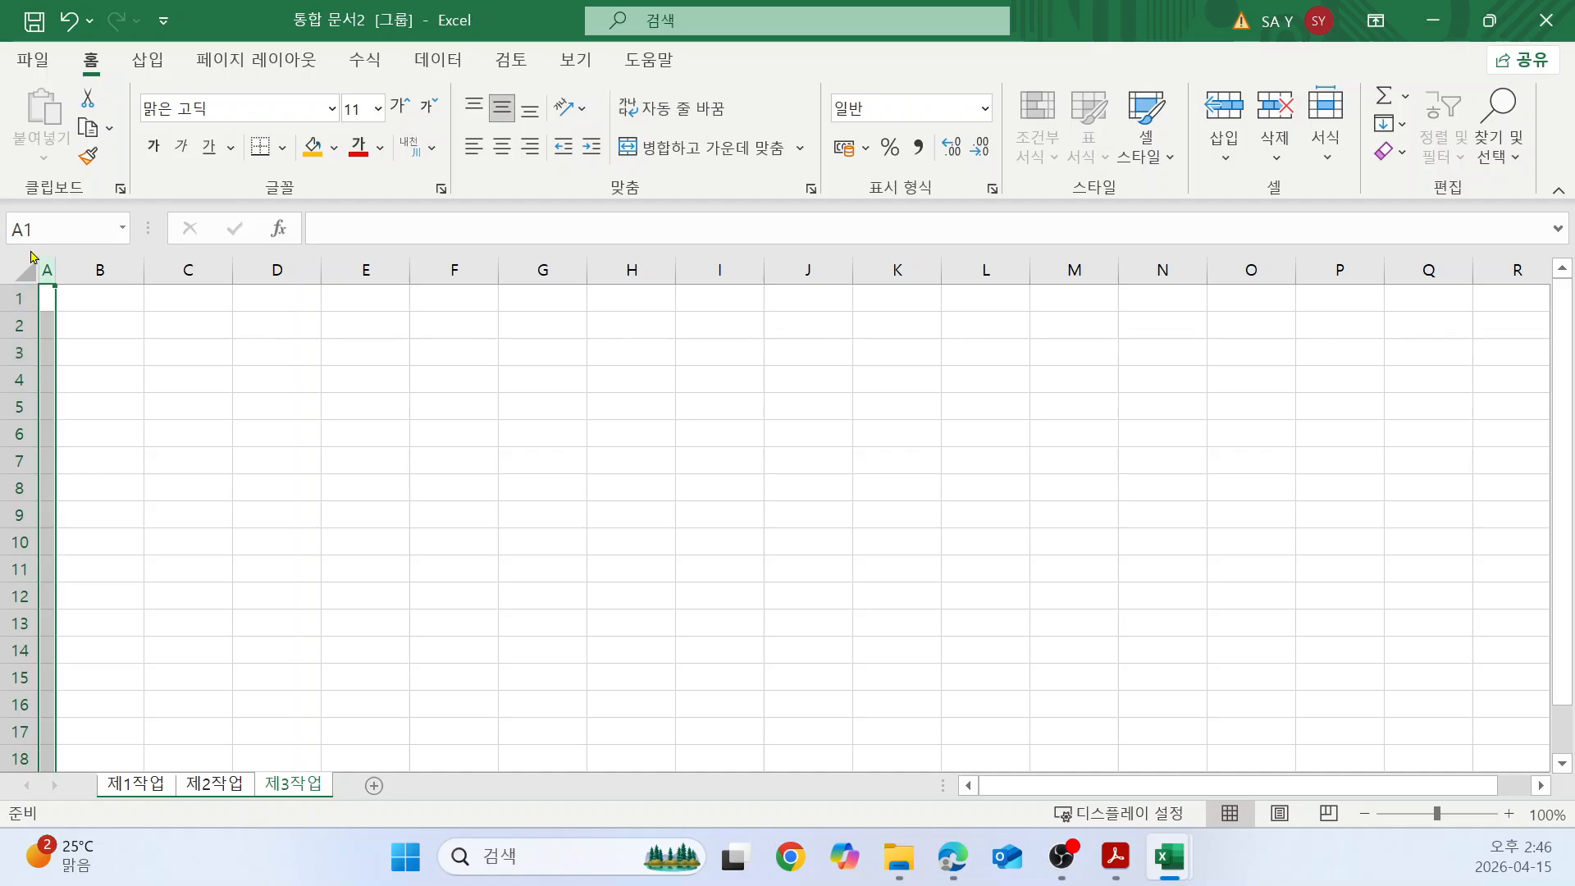
{"action": "left_click", "coordinate": [126, 353]}
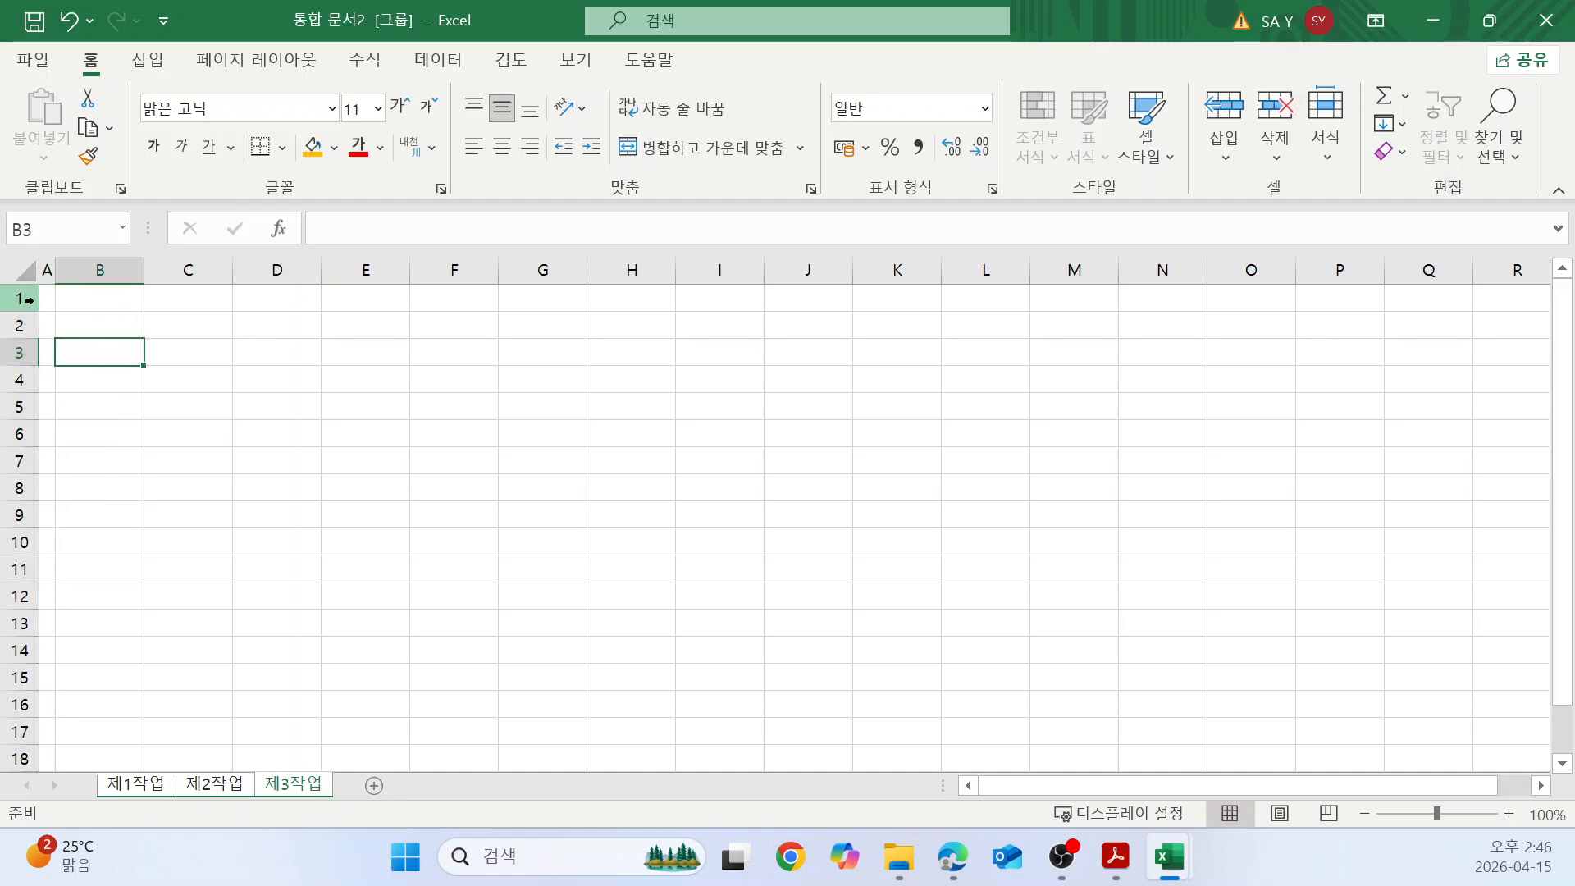
Set the font of all cells on the grouped sheets to 굴림.
{"action": "left_click", "coordinate": [26, 274]}
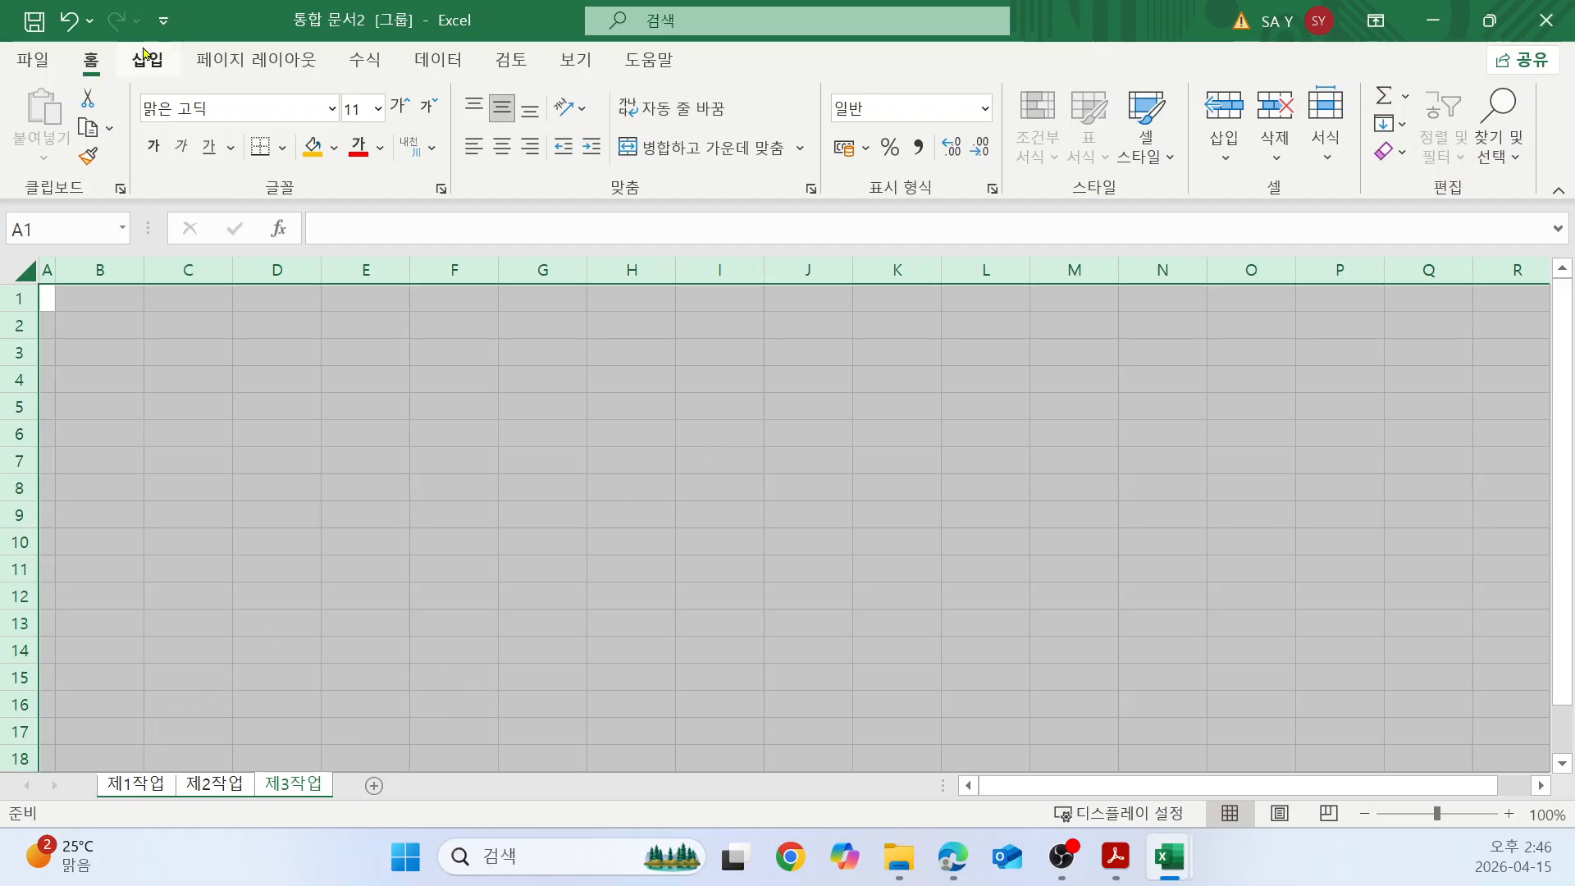
{"action": "left_click", "coordinate": [240, 107]}
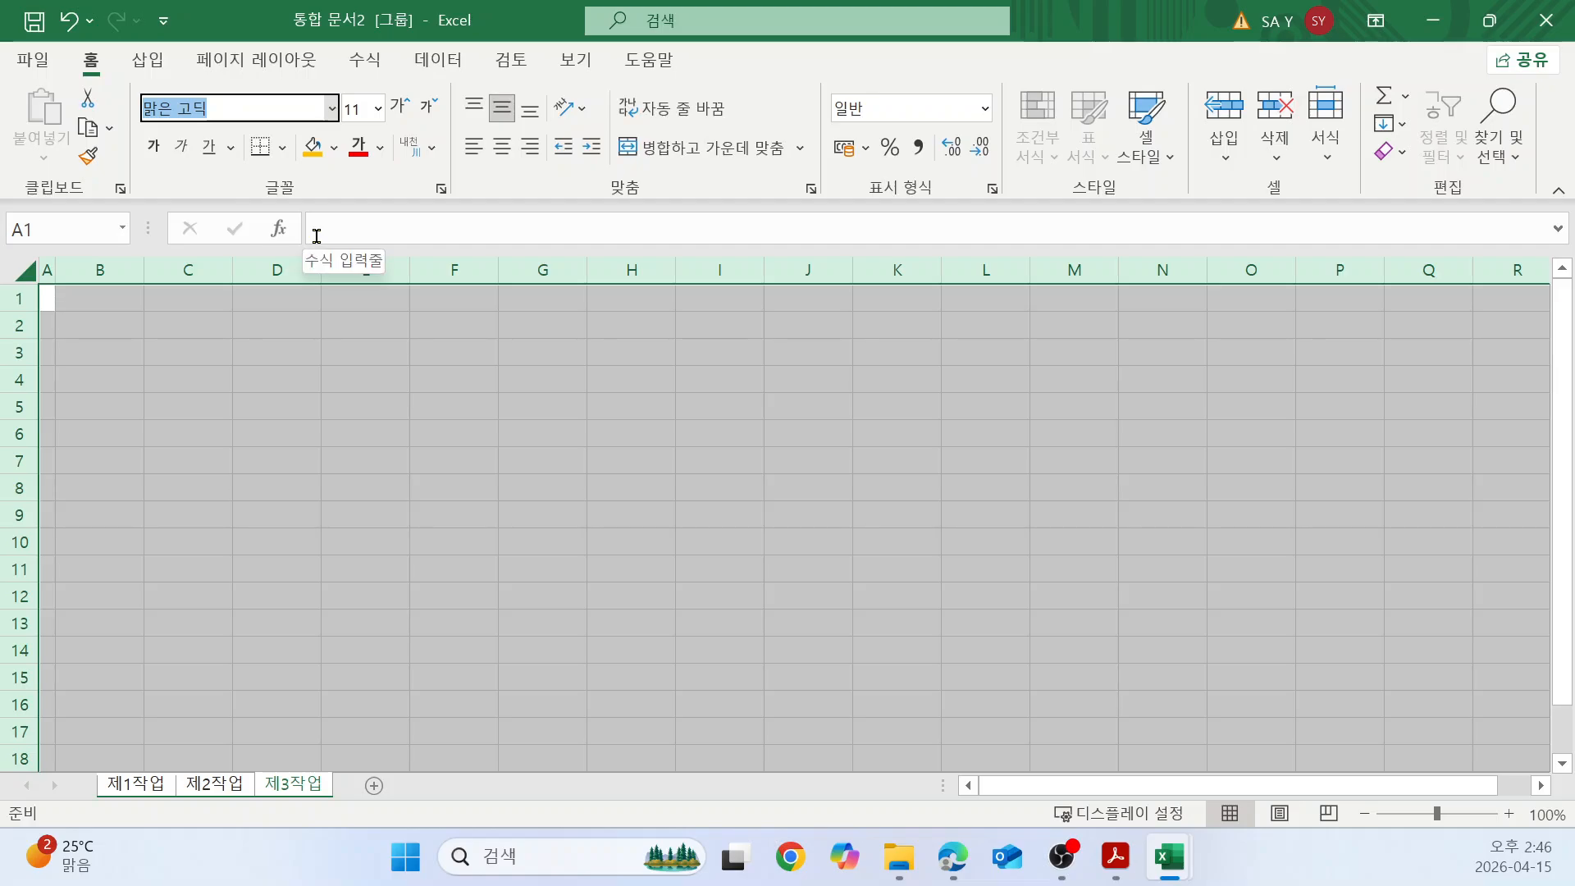
{"action": "type", "text": "굴리"}
{"action": "key", "text": "Return"}
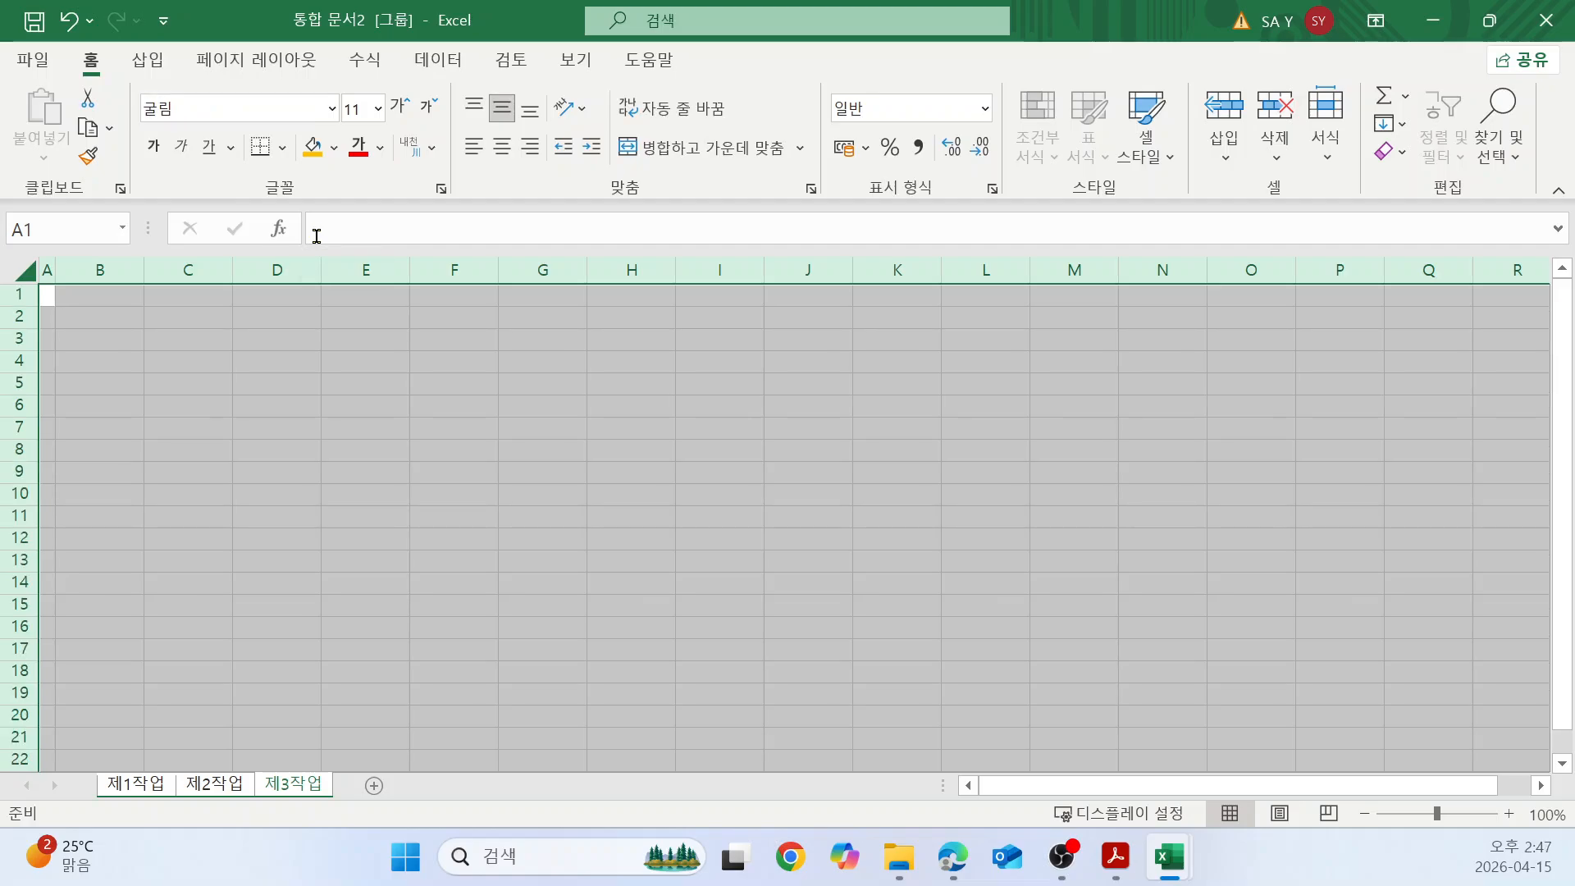
{"action": "left_click", "coordinate": [535, 475]}
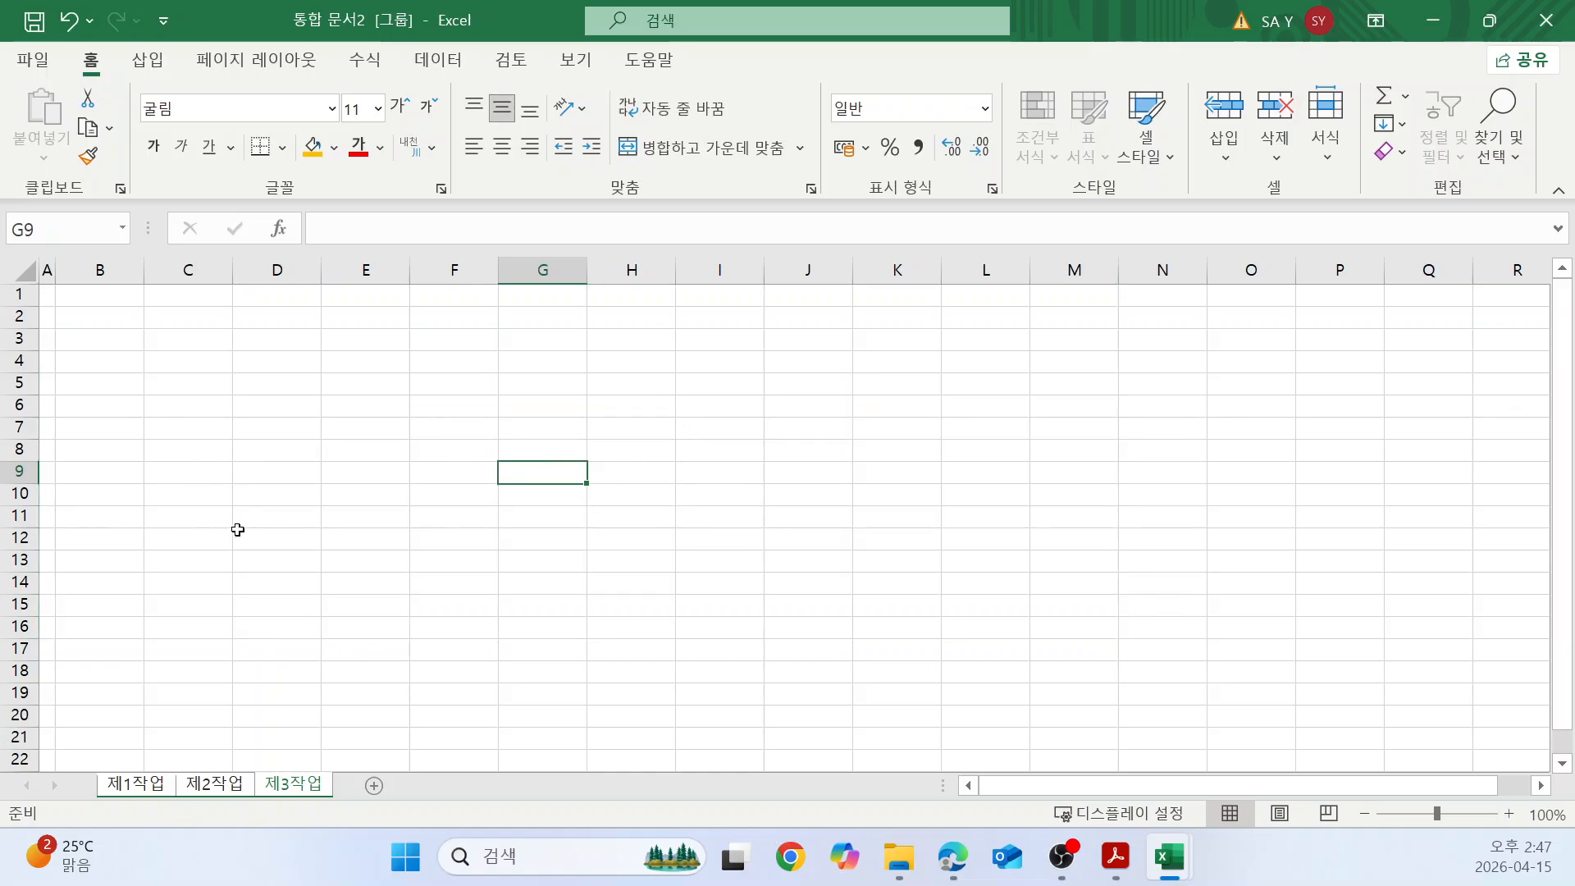
{"action": "left_click", "coordinate": [294, 538]}
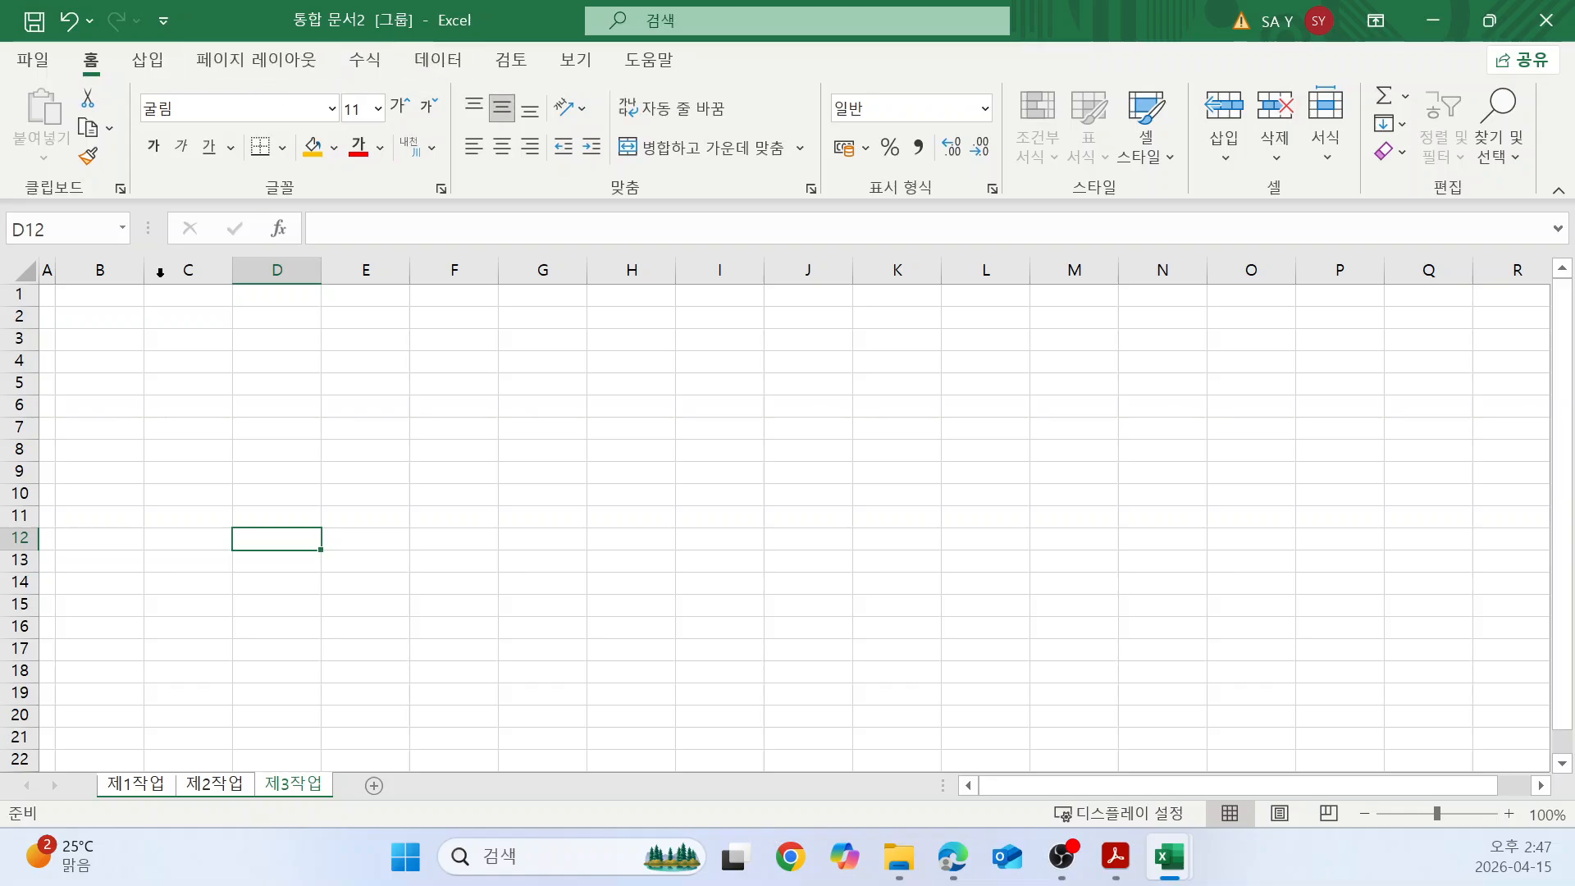
Ungroup the sheets by showing only the 제1작업 sheet.
{"action": "left_click", "coordinate": [145, 790]}
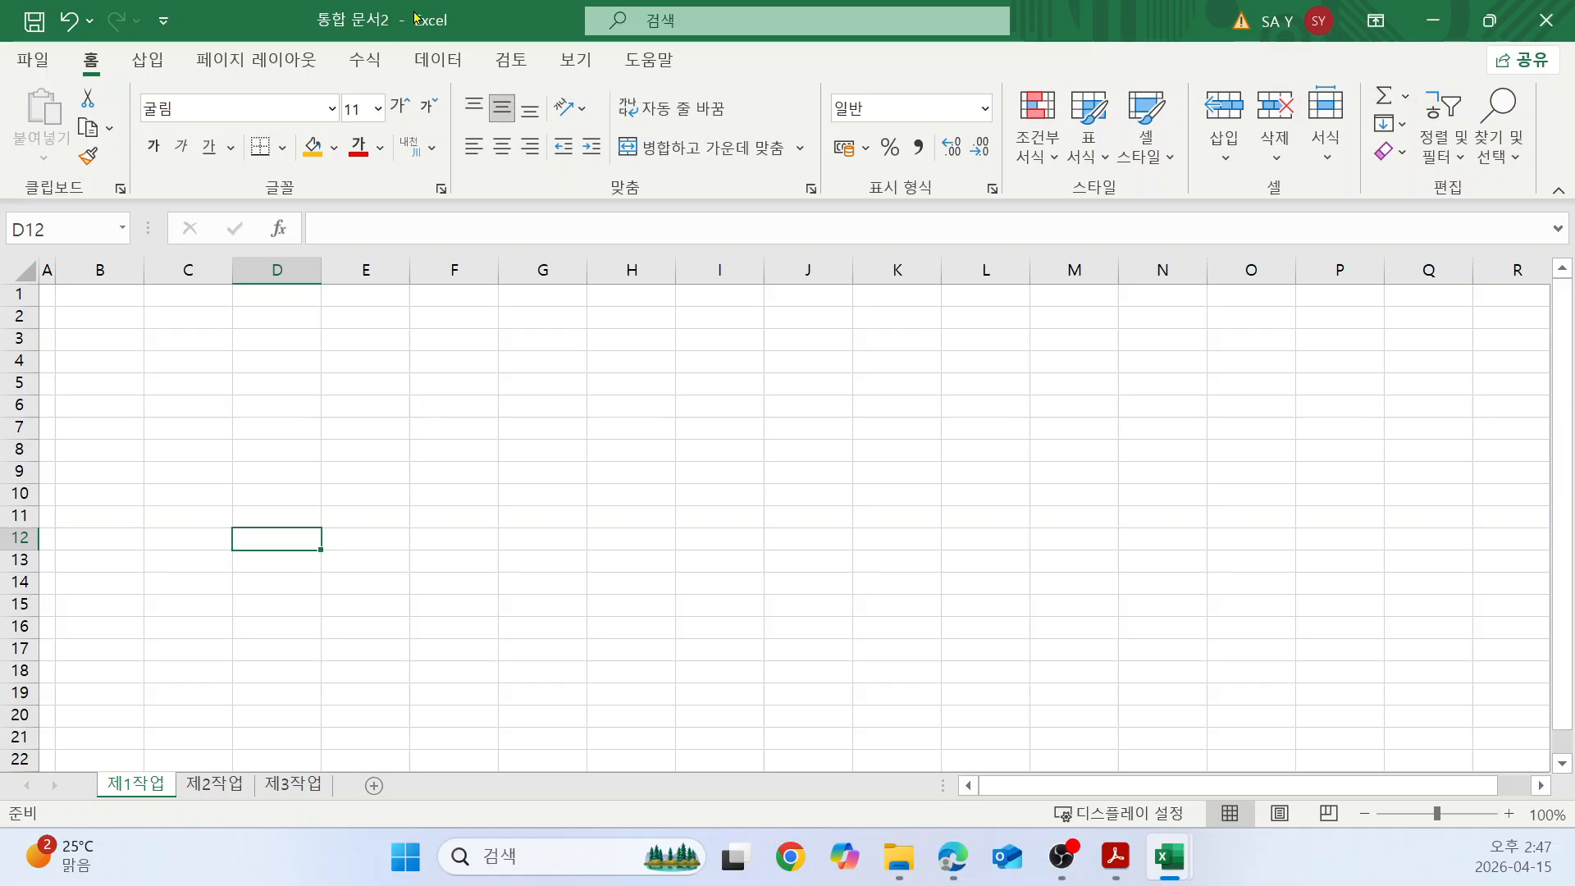
{"action": "left_click", "coordinate": [509, 534]}
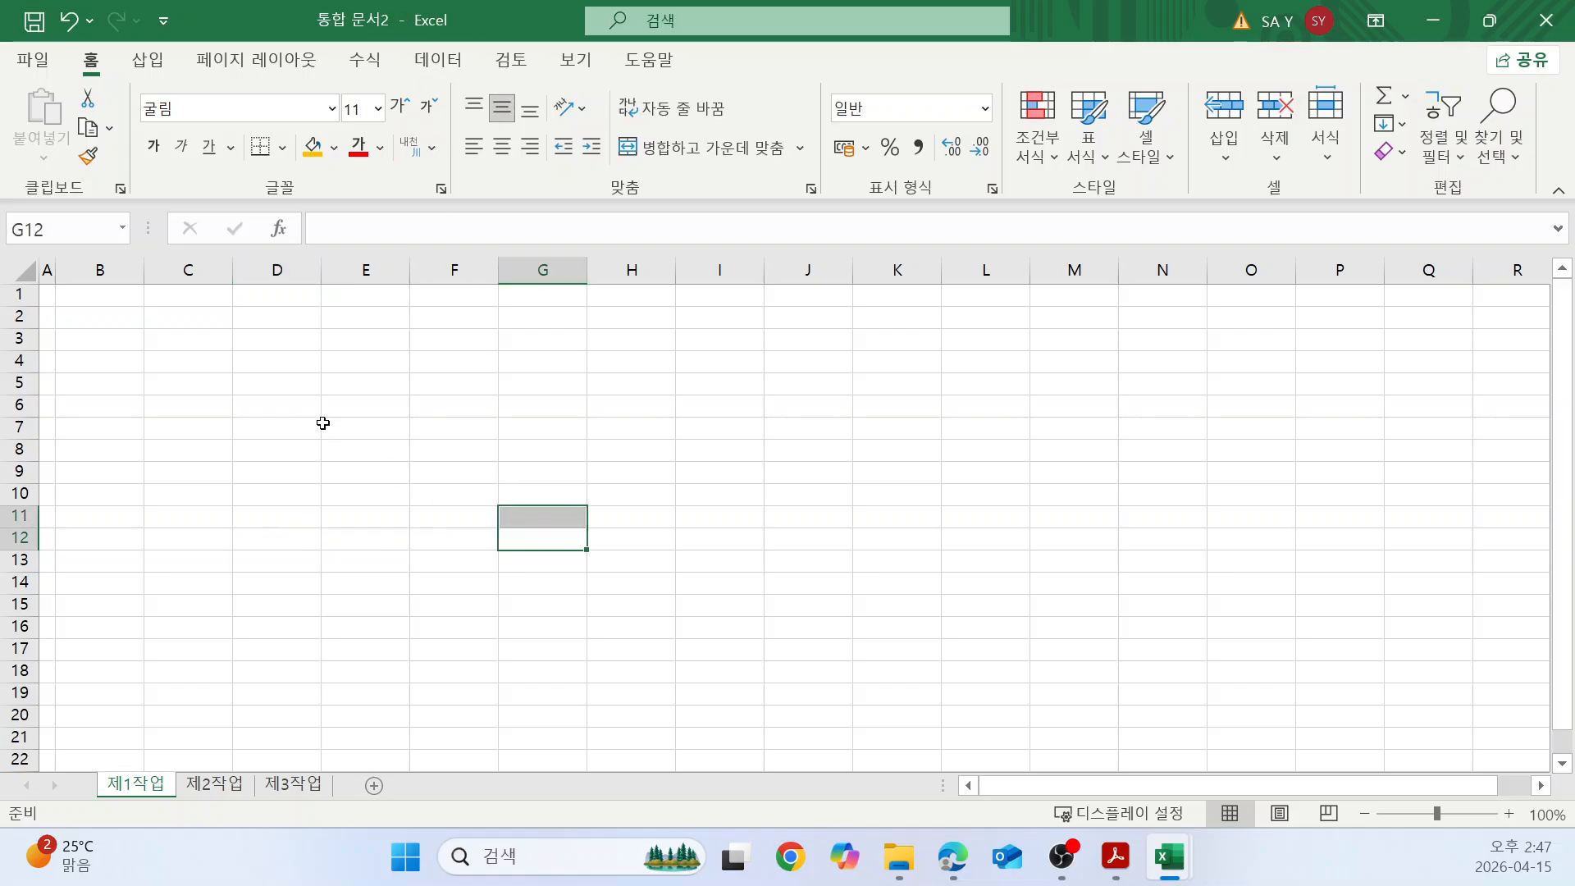
{"action": "left_click", "coordinate": [255, 430]}
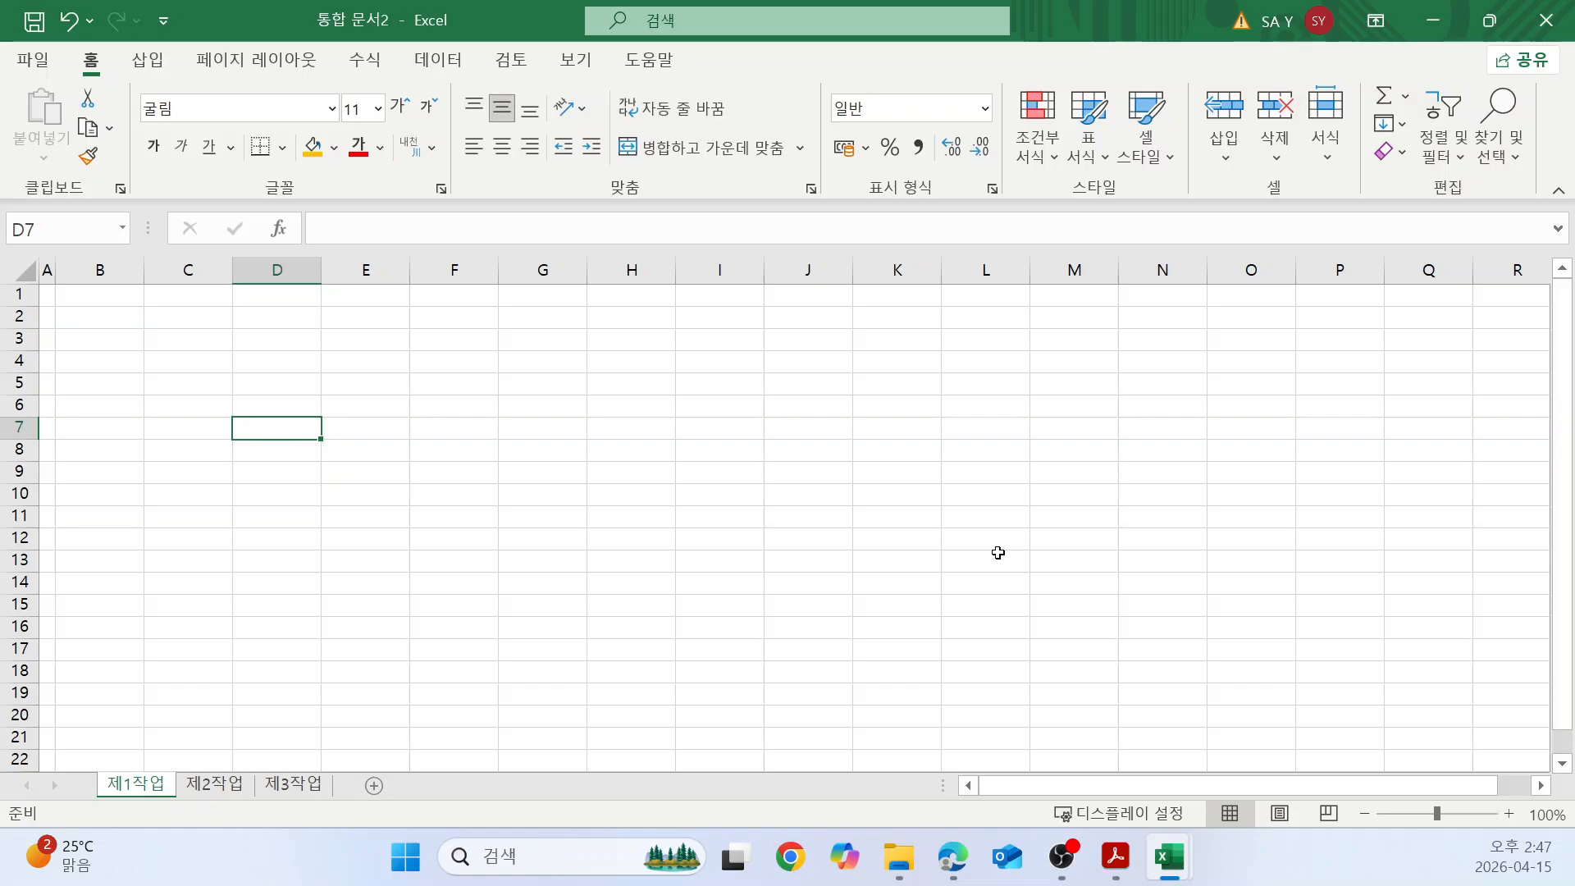
Switch to Edge, examine the 제1작업 table layout on page 2 of the exam PDF, and return to Excel.
{"action": "left_click", "coordinate": [962, 860]}
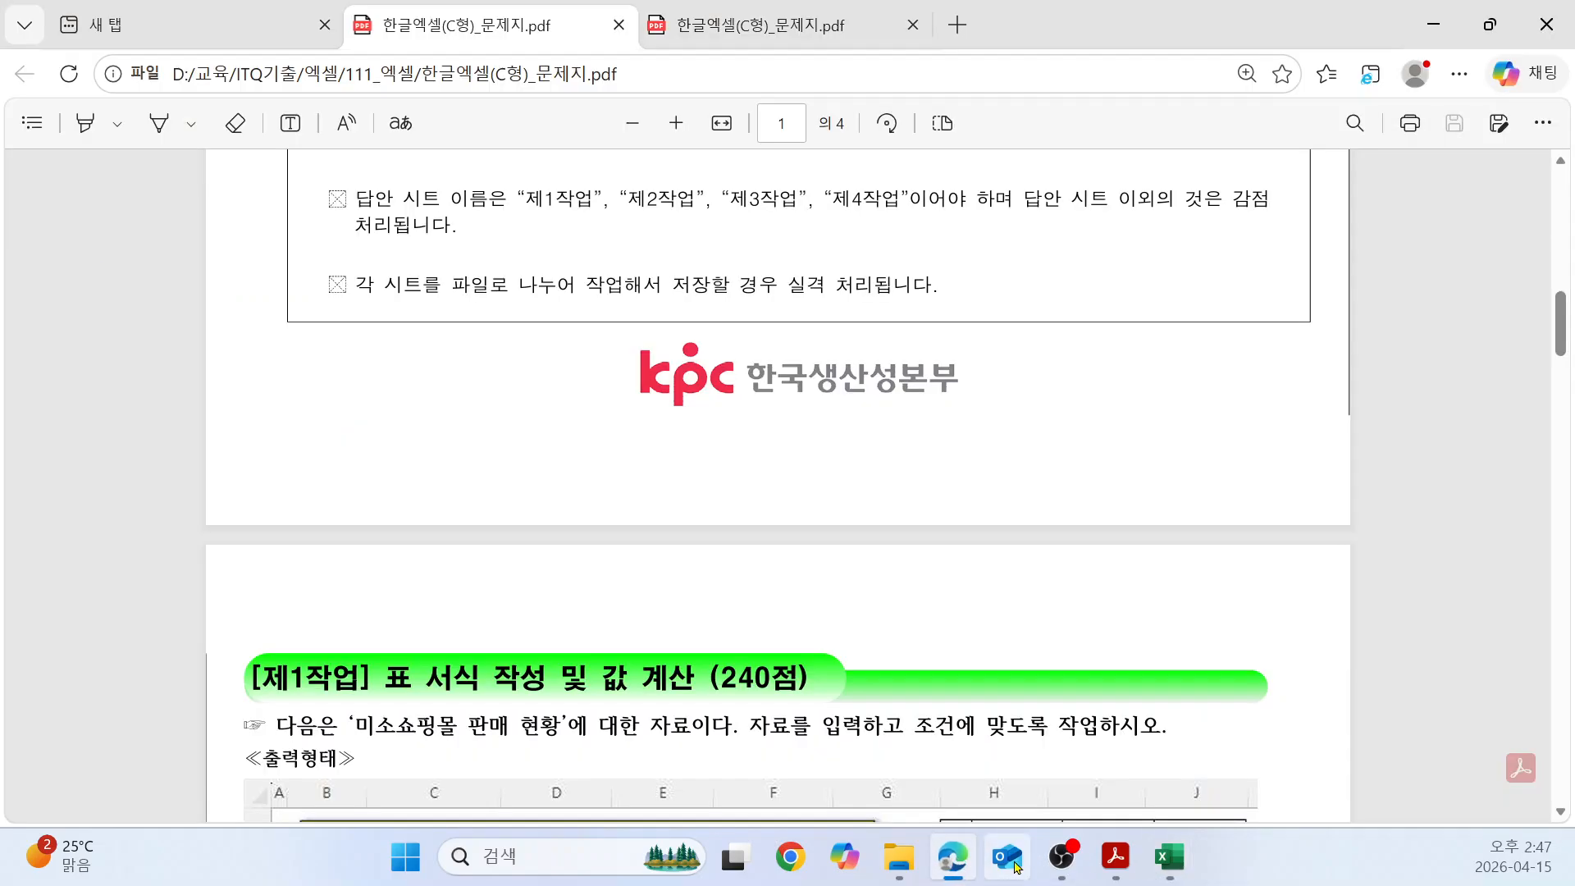
{"action": "scroll", "coordinate": [775, 526], "scroll_direction": "down", "scroll_amount": 1}
{"action": "scroll", "coordinate": [790, 530], "scroll_direction": "down", "scroll_amount": 3}
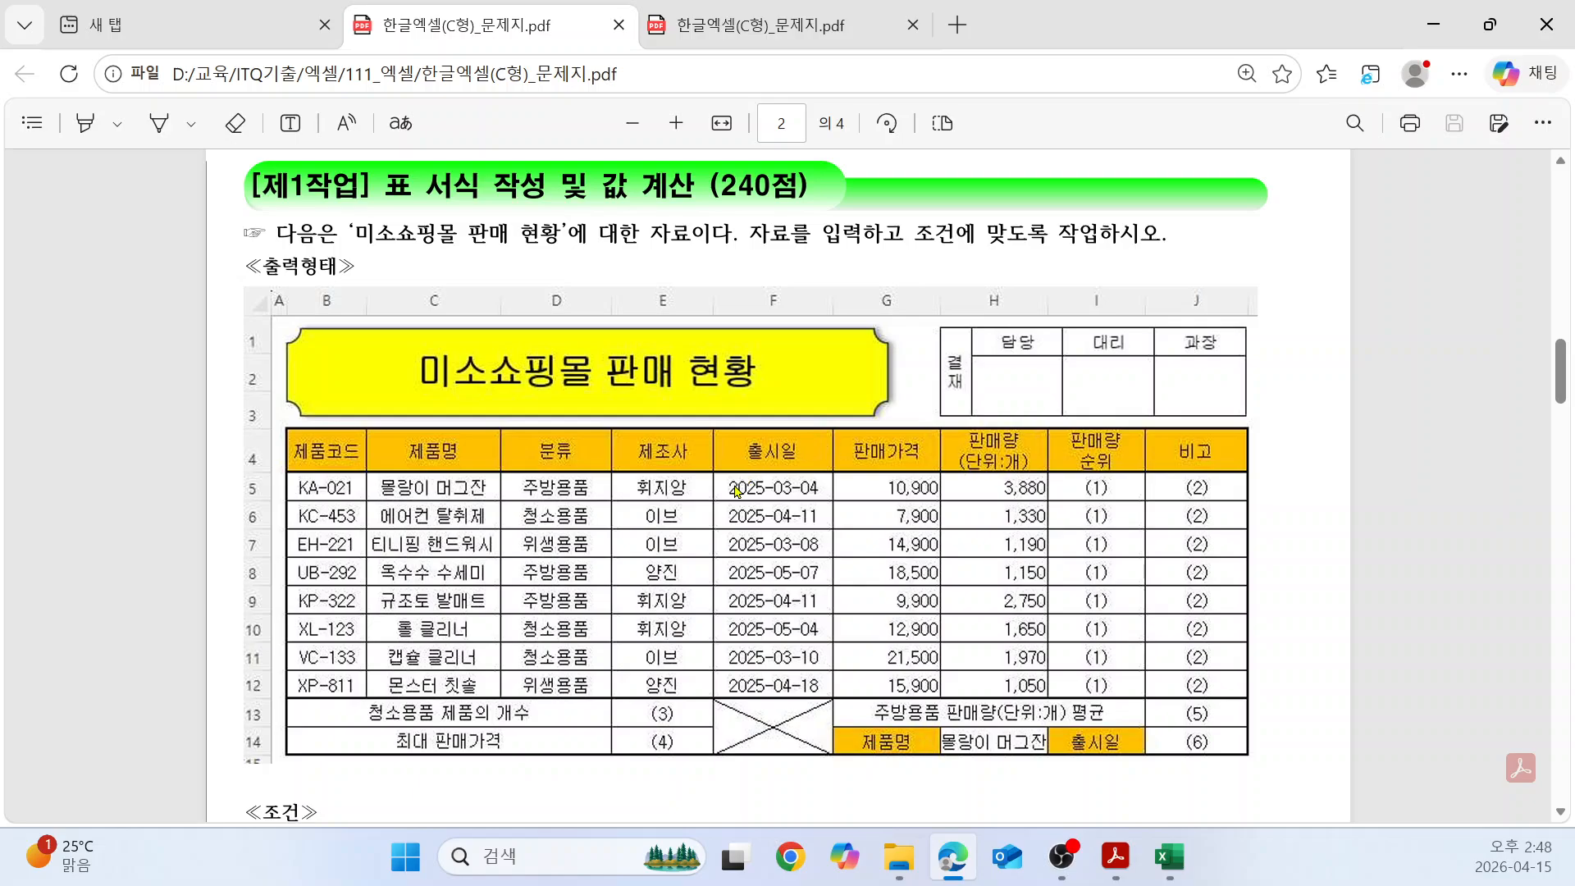
{"action": "key", "text": "alt+Tab"}
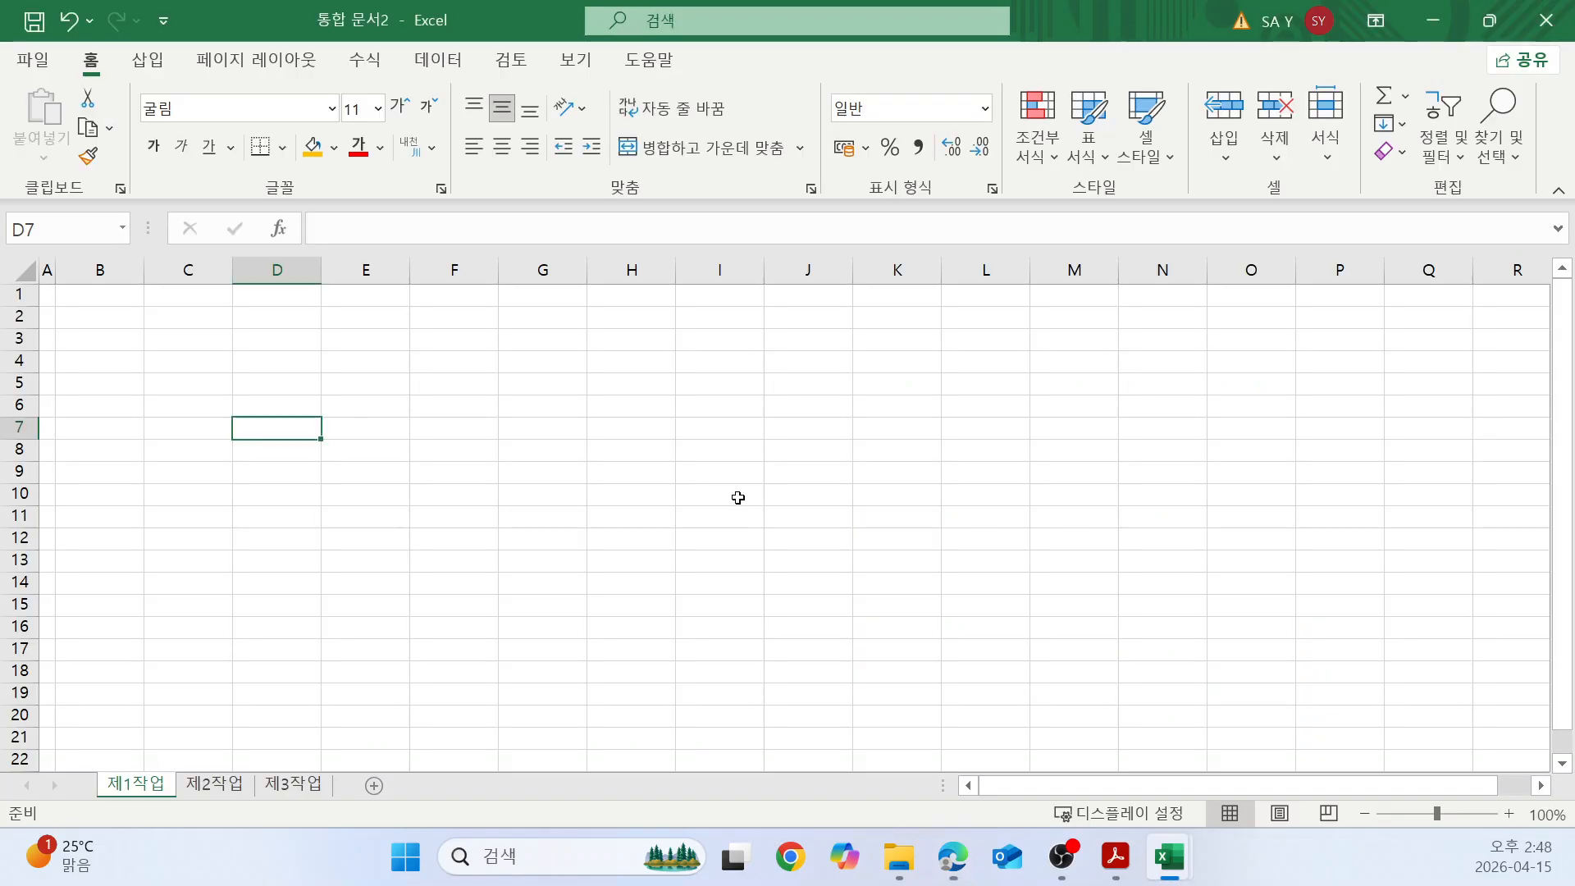
{"action": "left_click", "coordinate": [315, 402]}
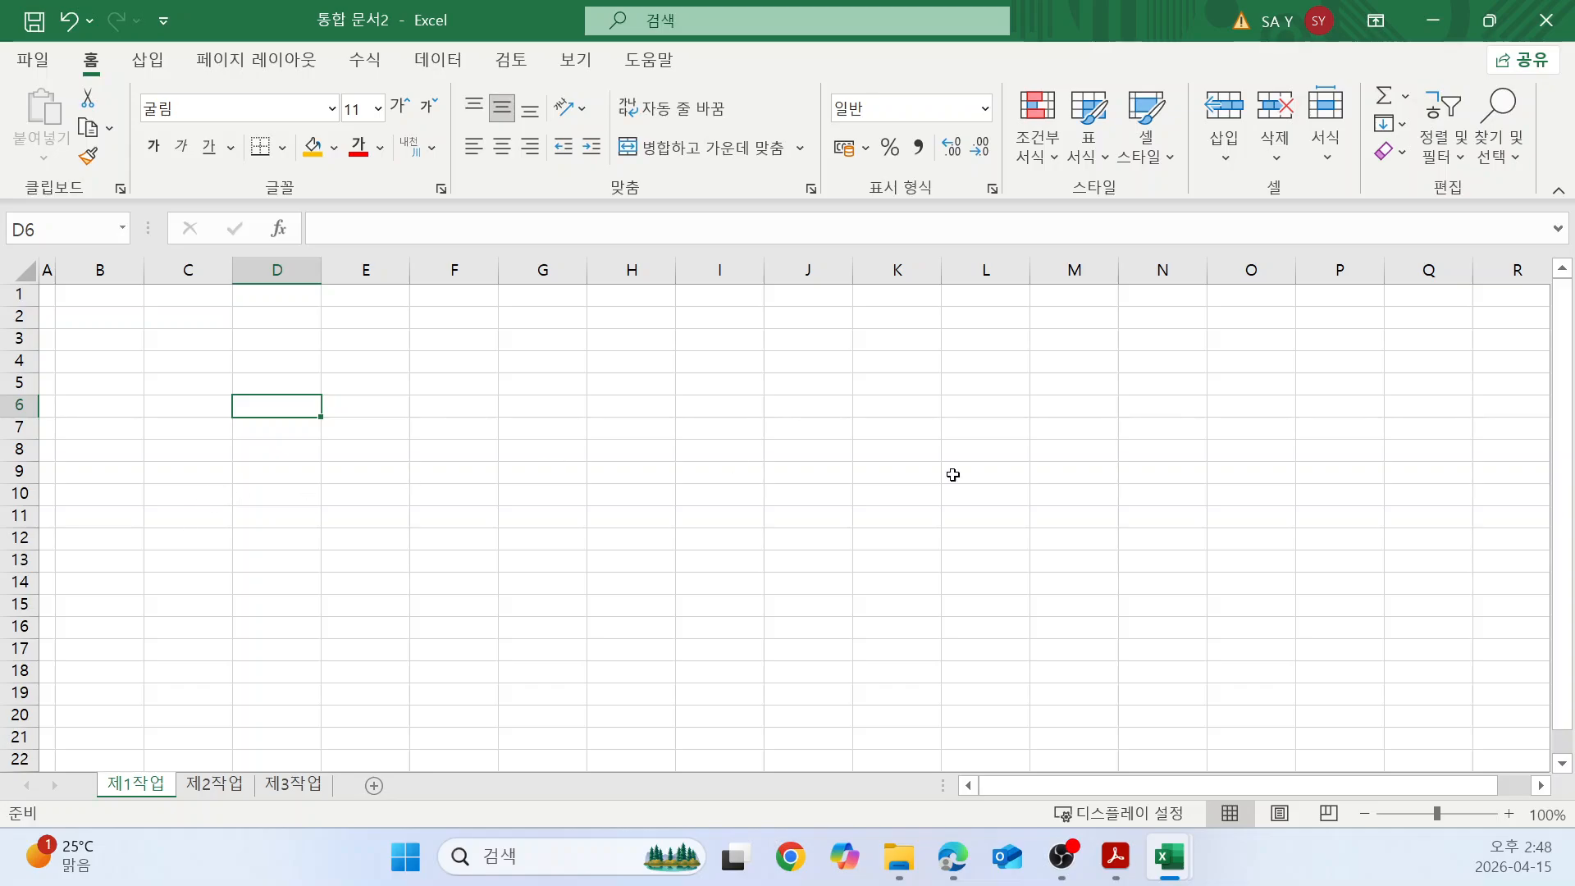
{"action": "key", "text": "alt+Tab"}
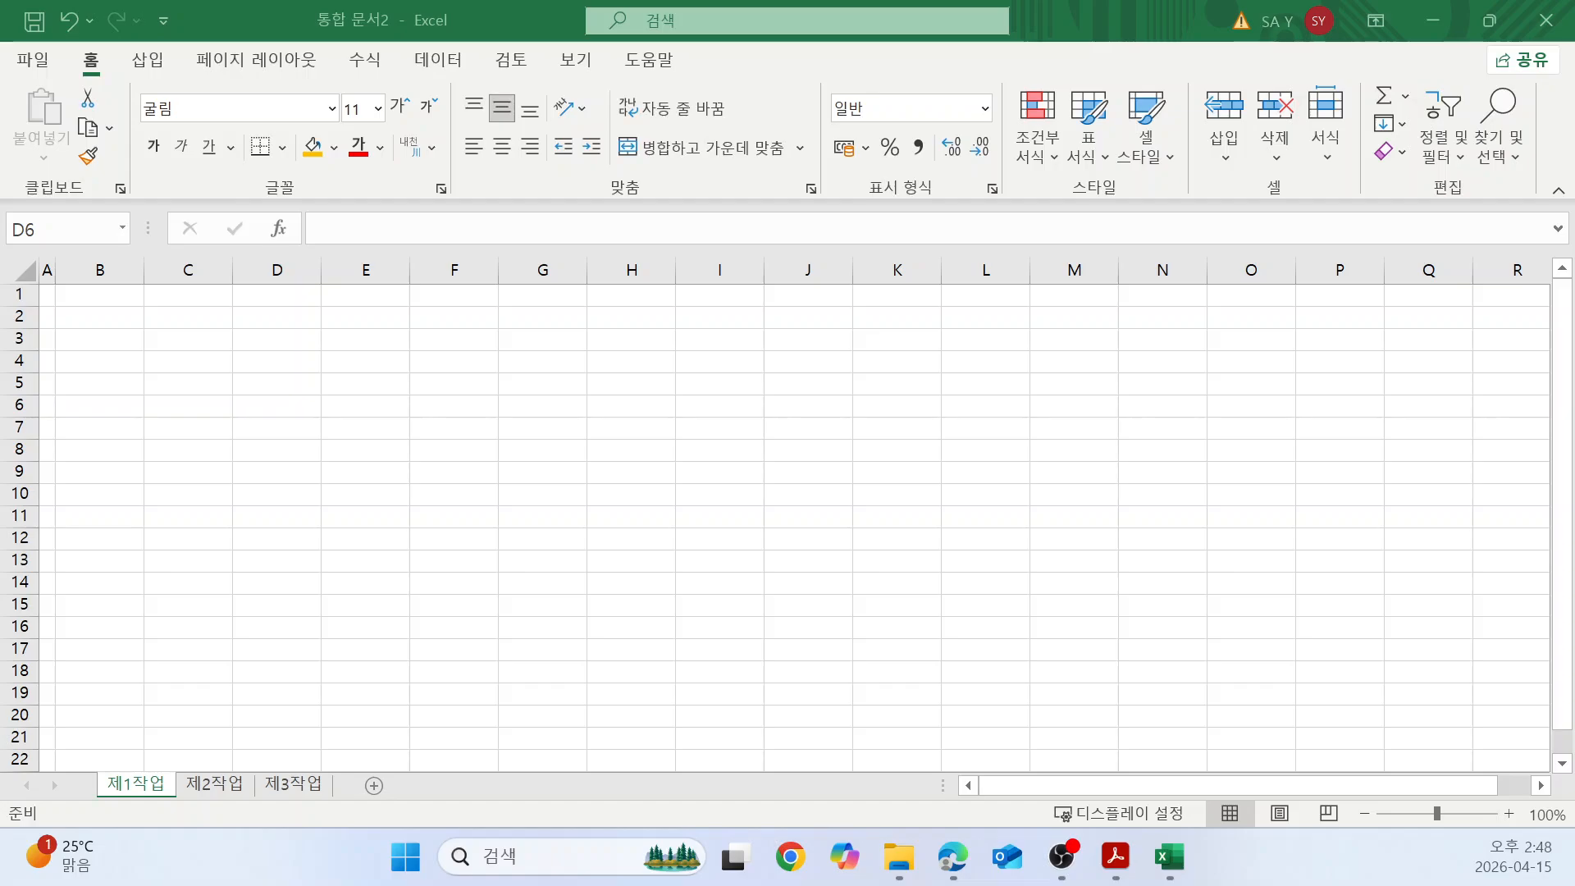
{"action": "key", "text": "alt+Tab"}
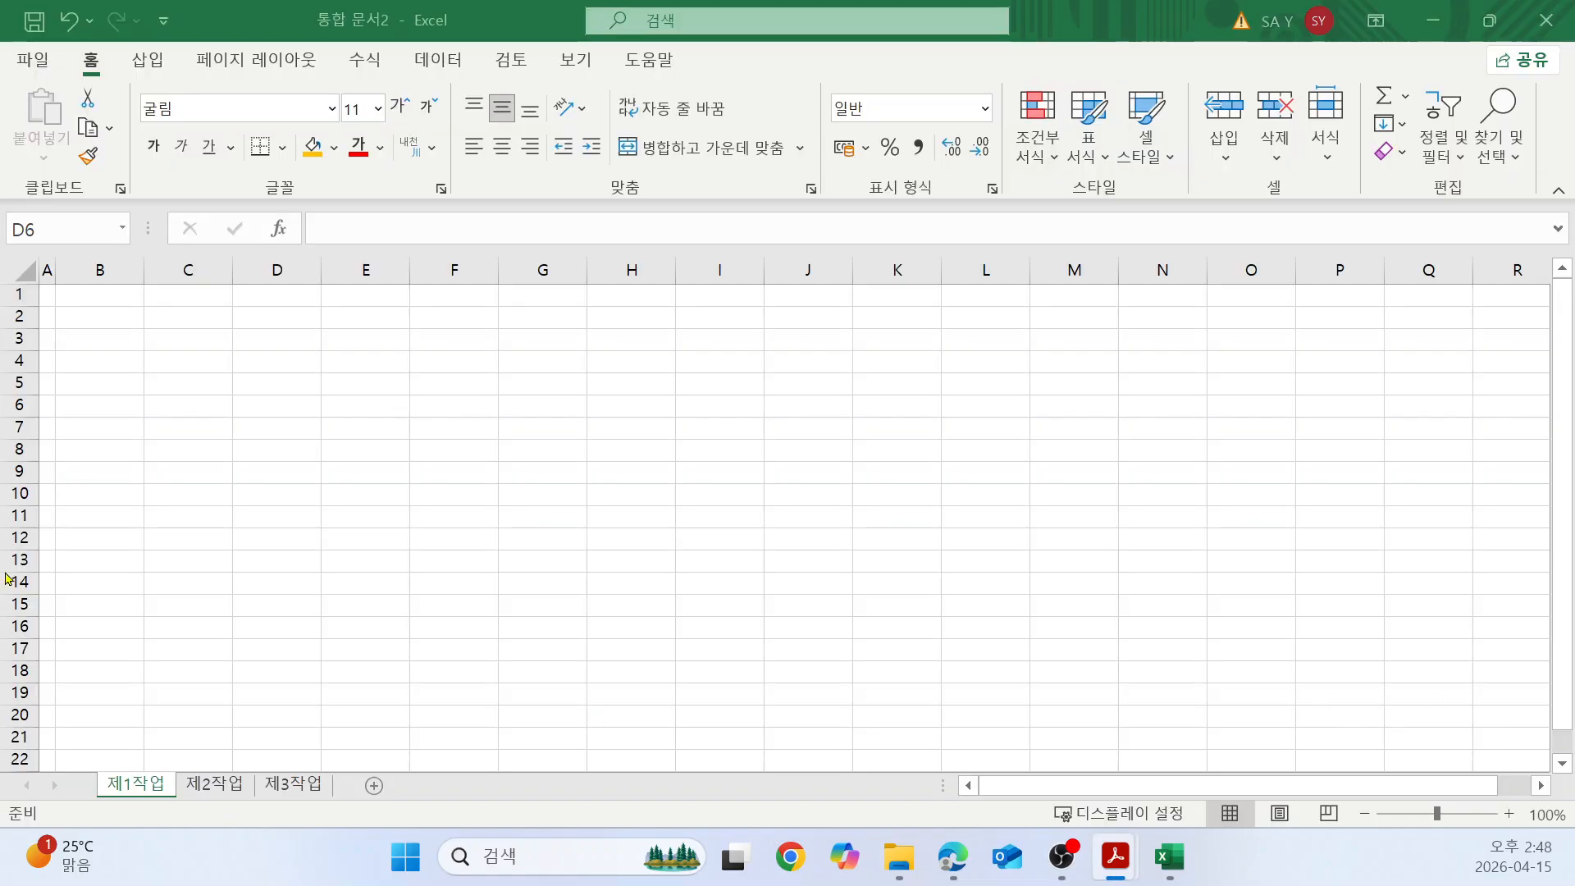
{"action": "key", "text": "alt+Tab"}
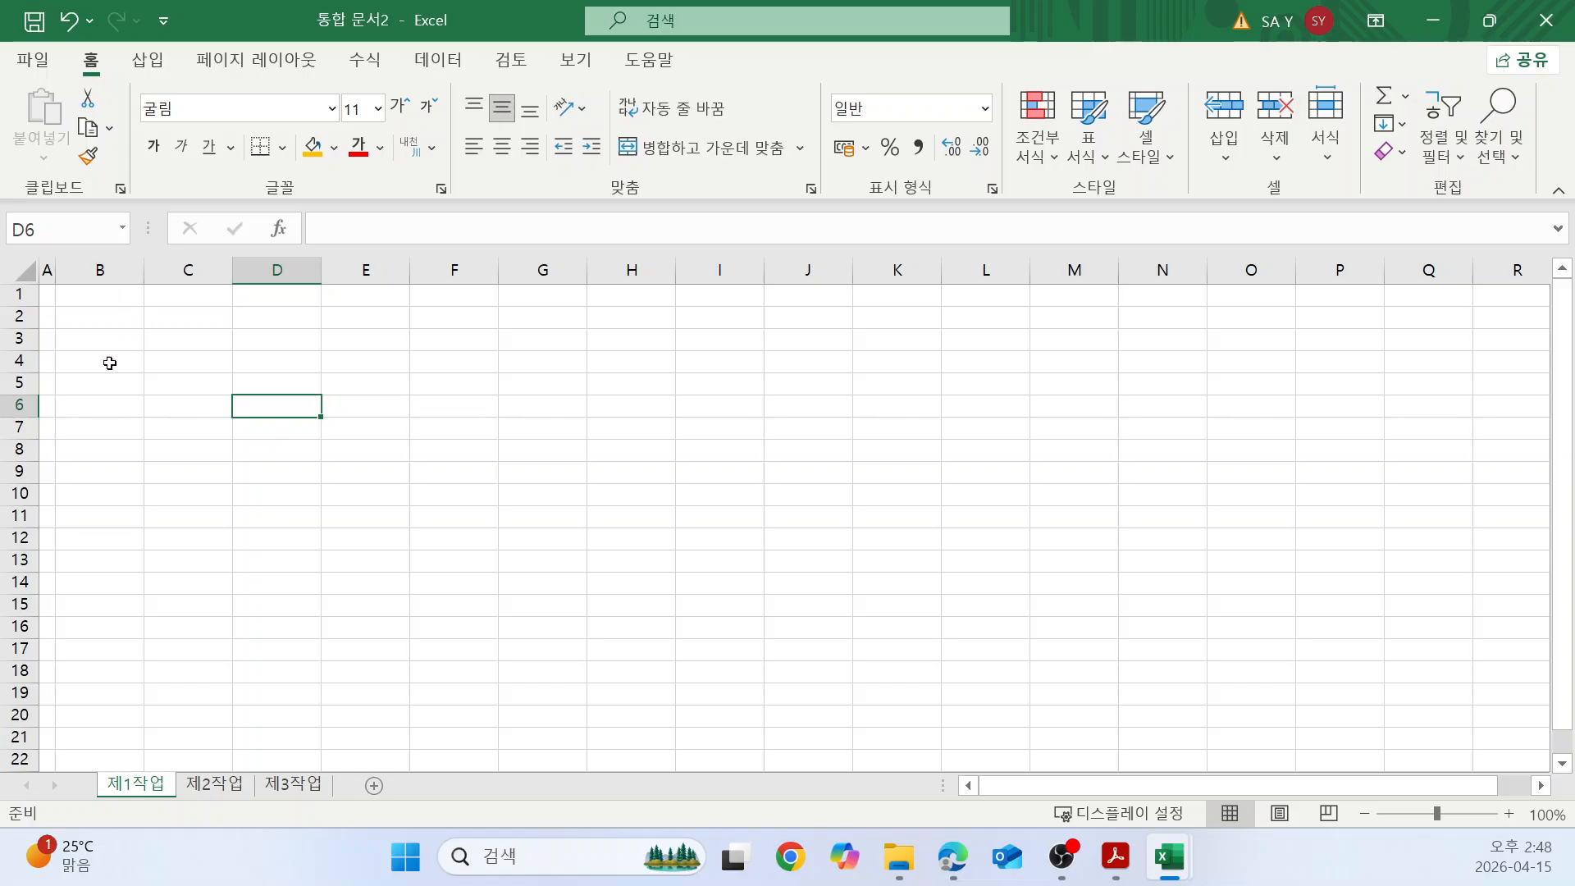
Enter the table headers 제품코드, 제품명 and 분류 in cells B4 to D4 of the 제1작업 sheet.
{"action": "left_click", "coordinate": [129, 386]}
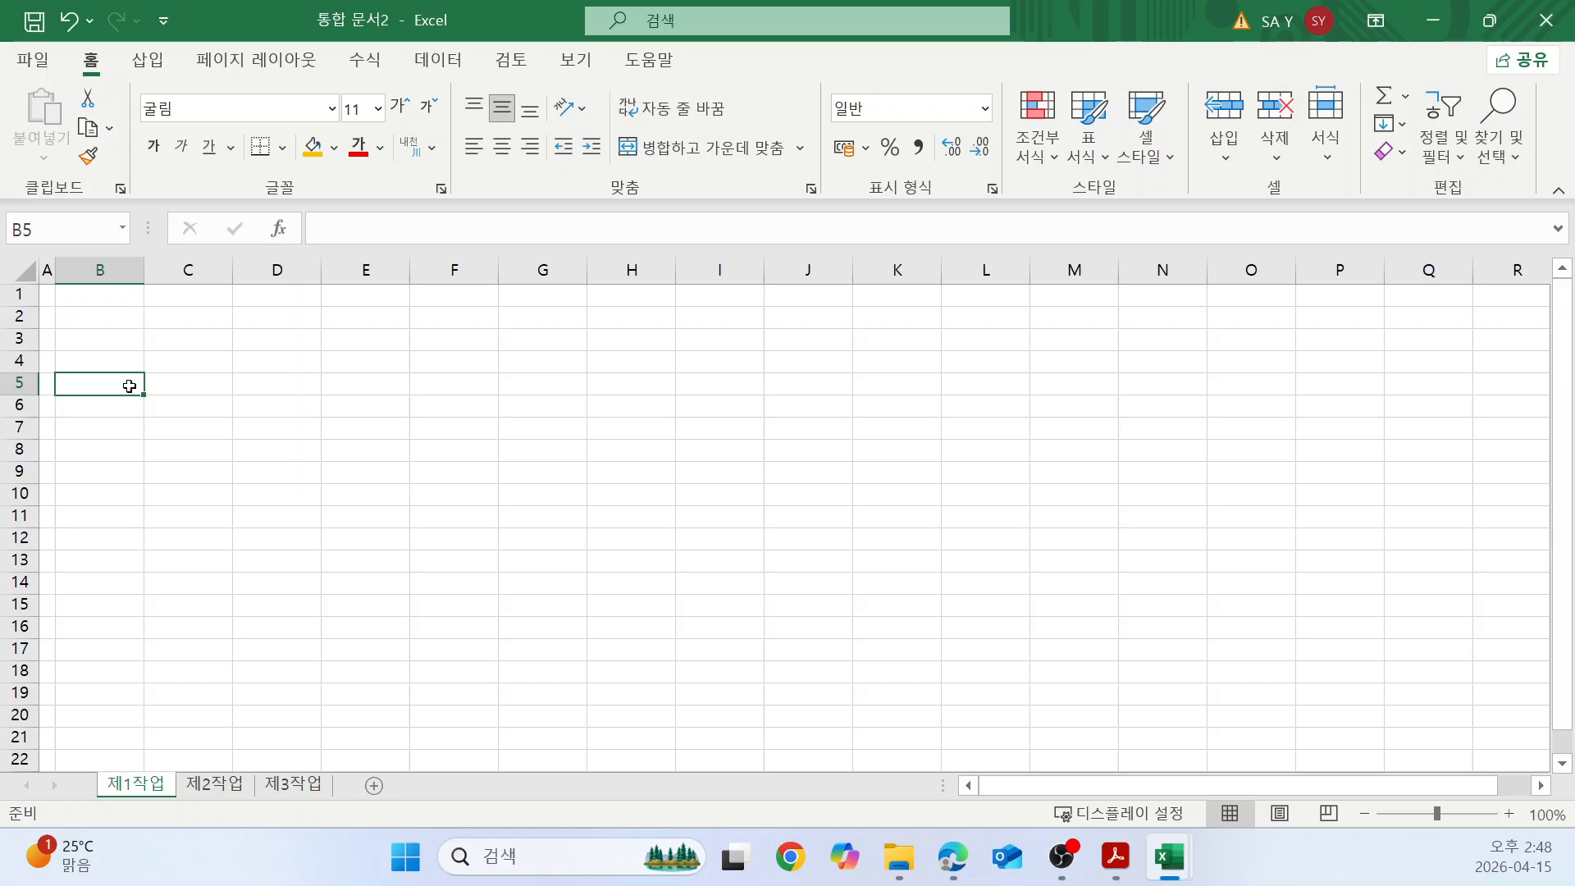
{"action": "left_click", "coordinate": [91, 366]}
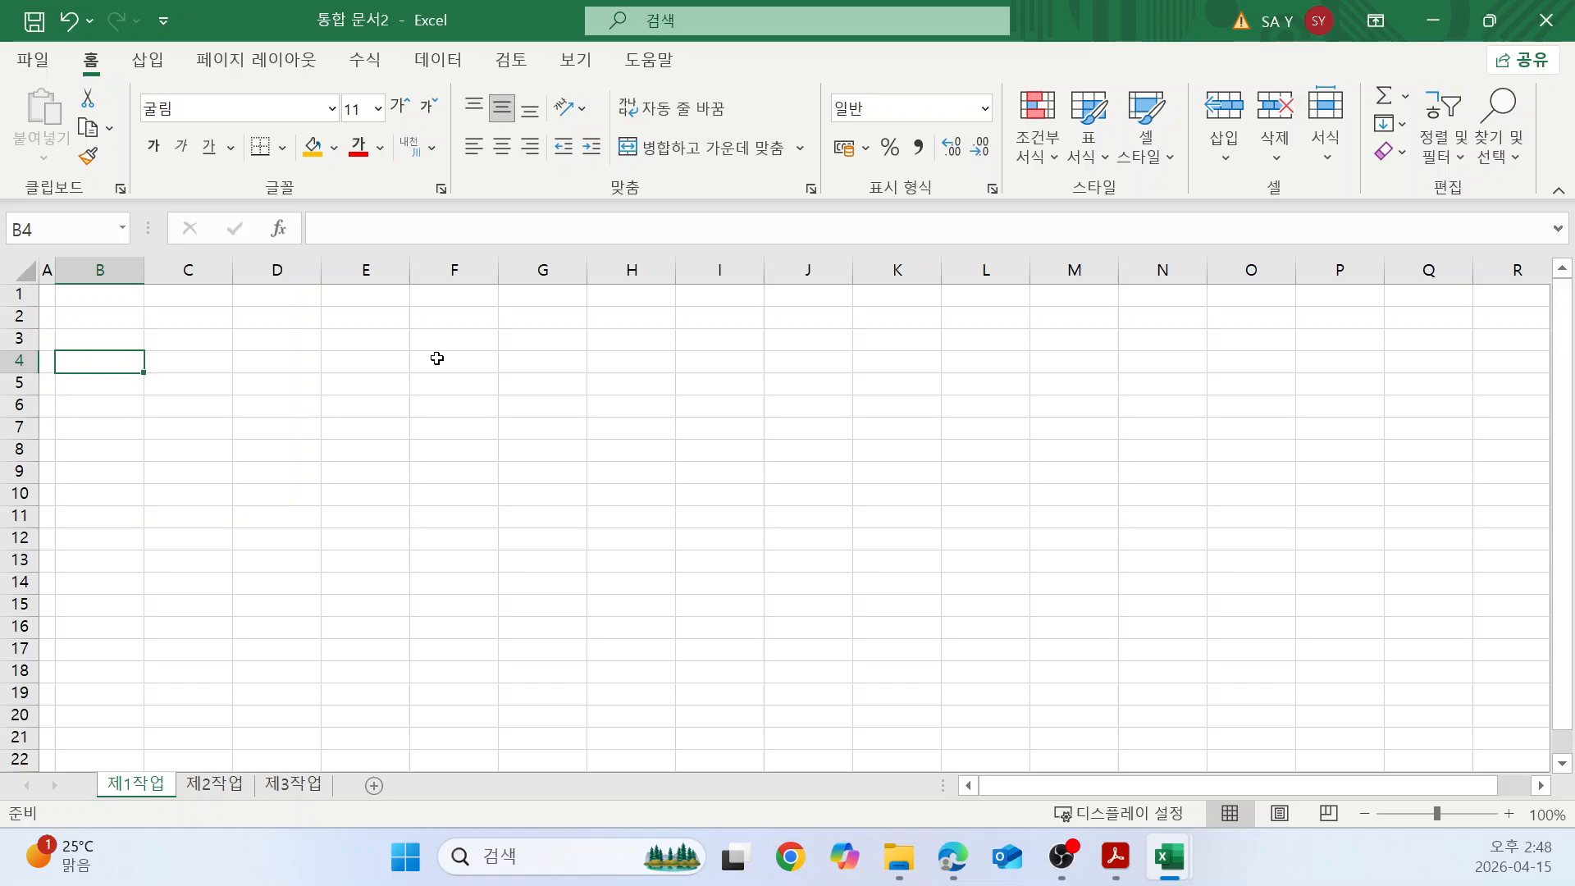
{"action": "type", "text": "제품"}
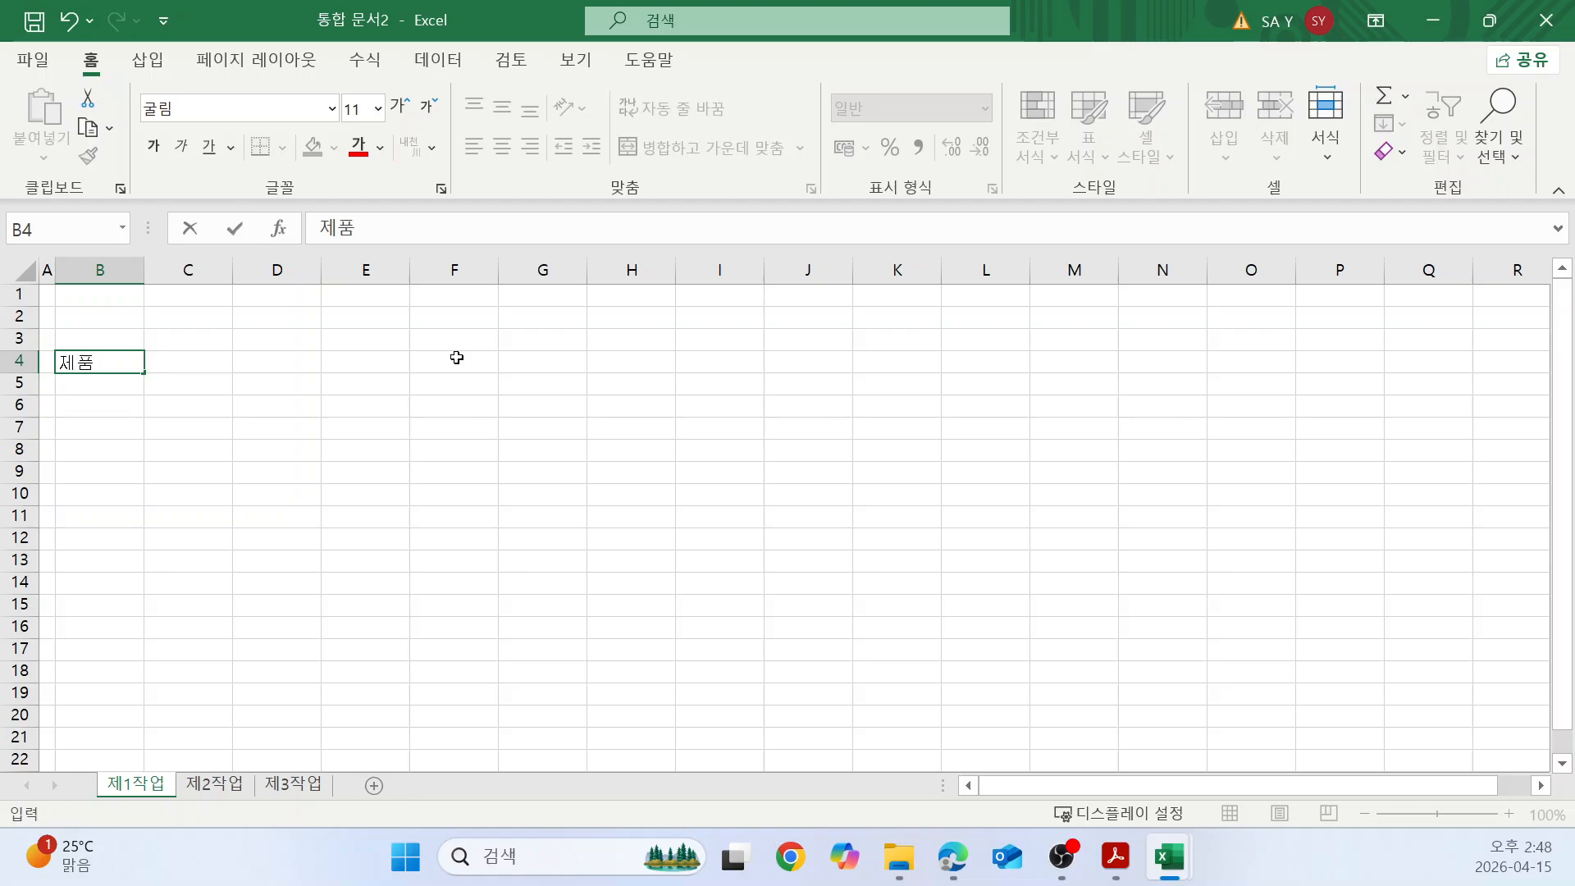
{"action": "type", "text": "코드"}
{"action": "key", "text": "Tab"}
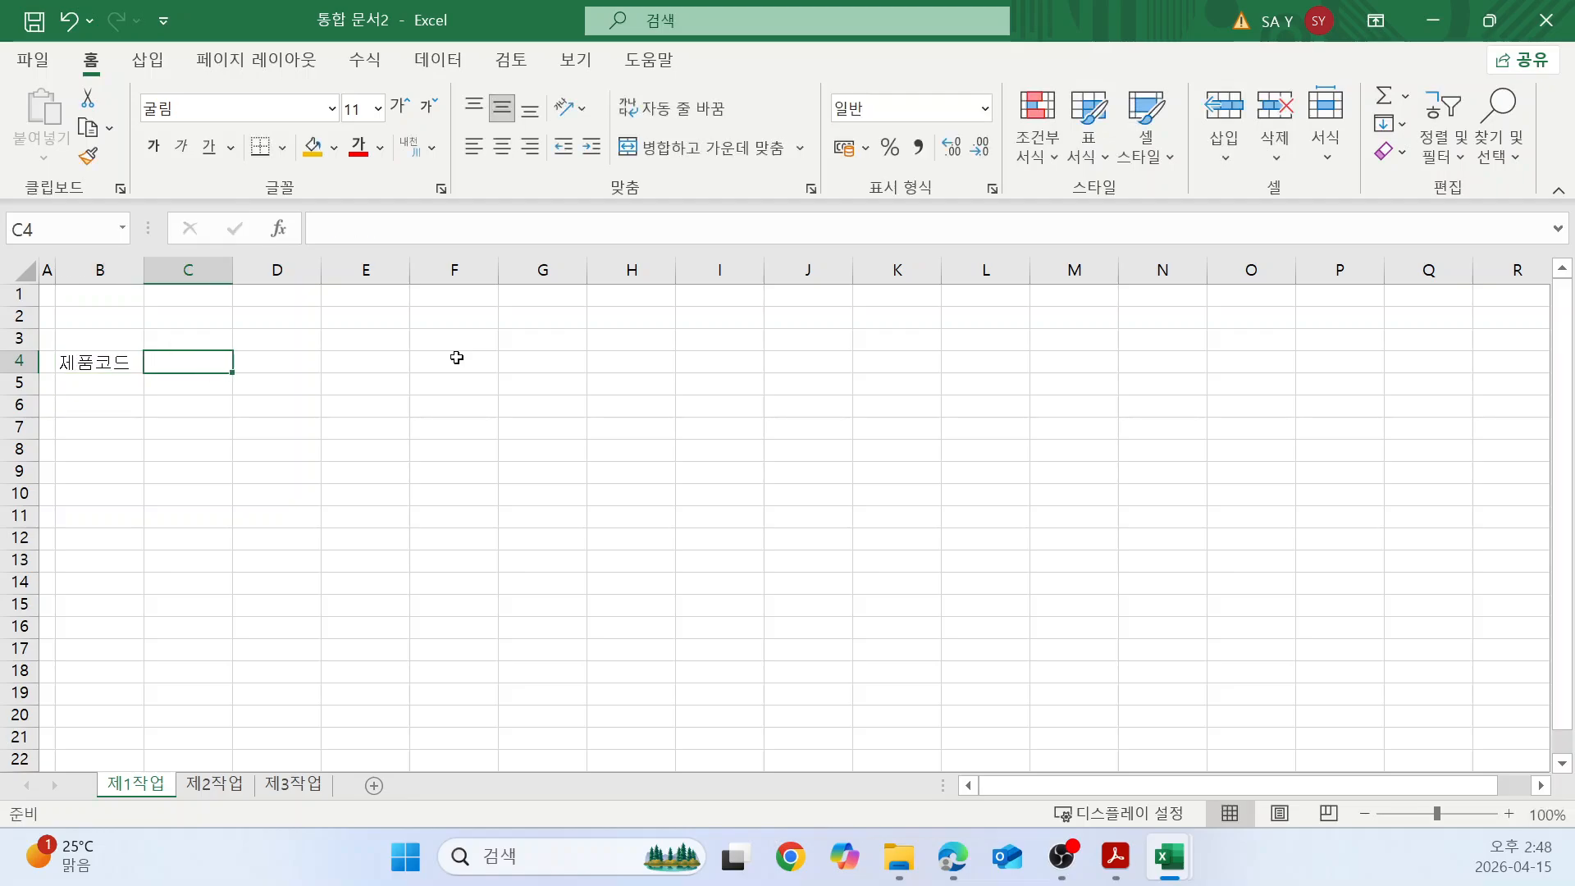
{"action": "type", "text": "제"}
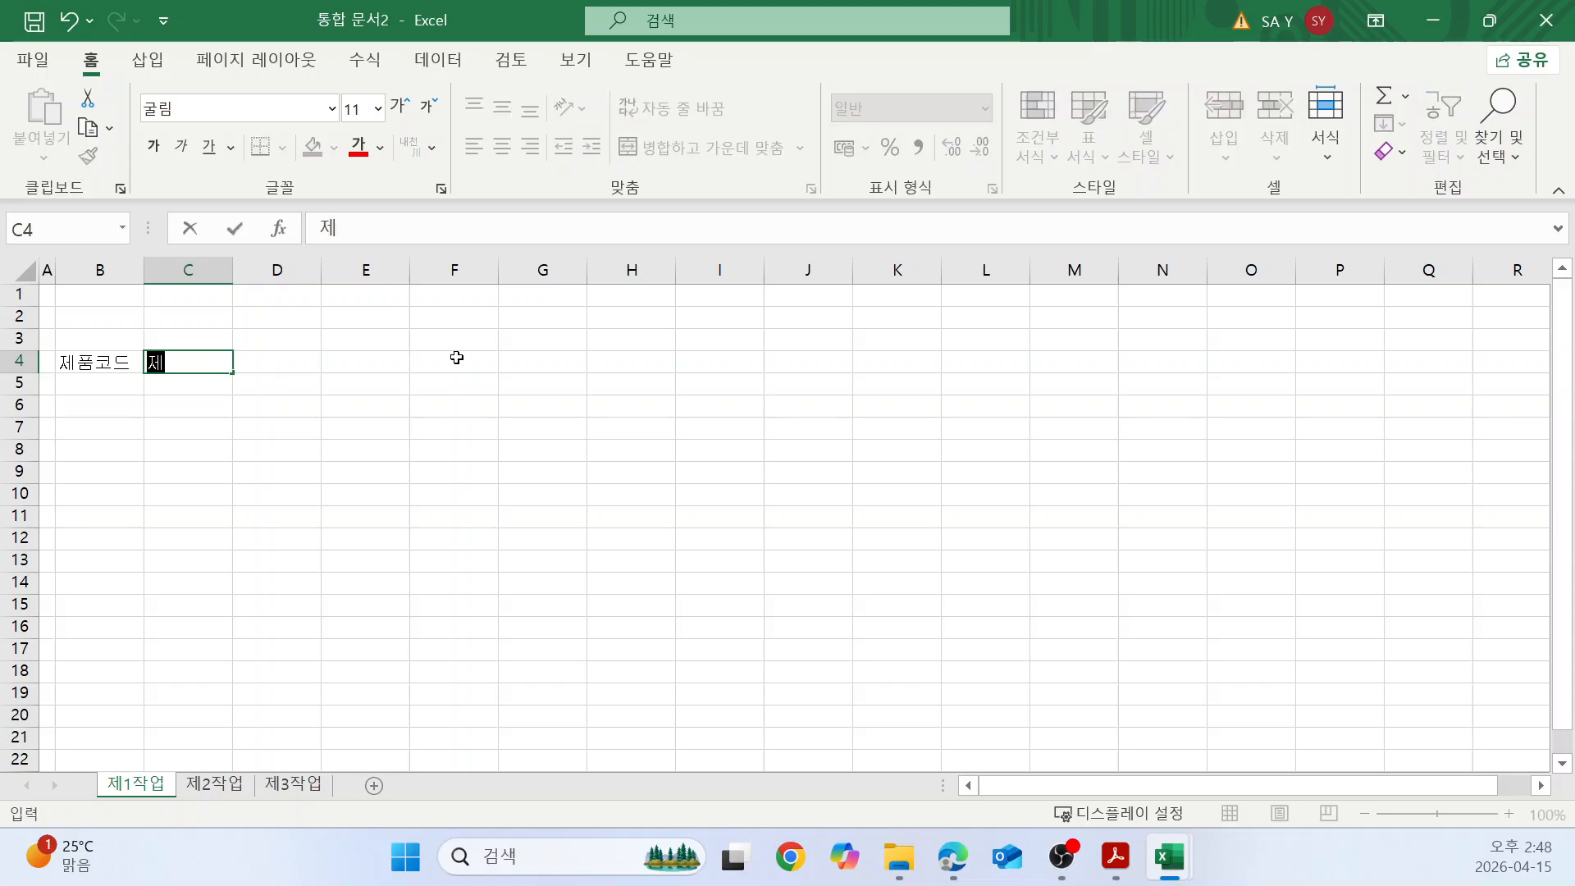
{"action": "type", "text": "품ㅁㅕㅇ"}
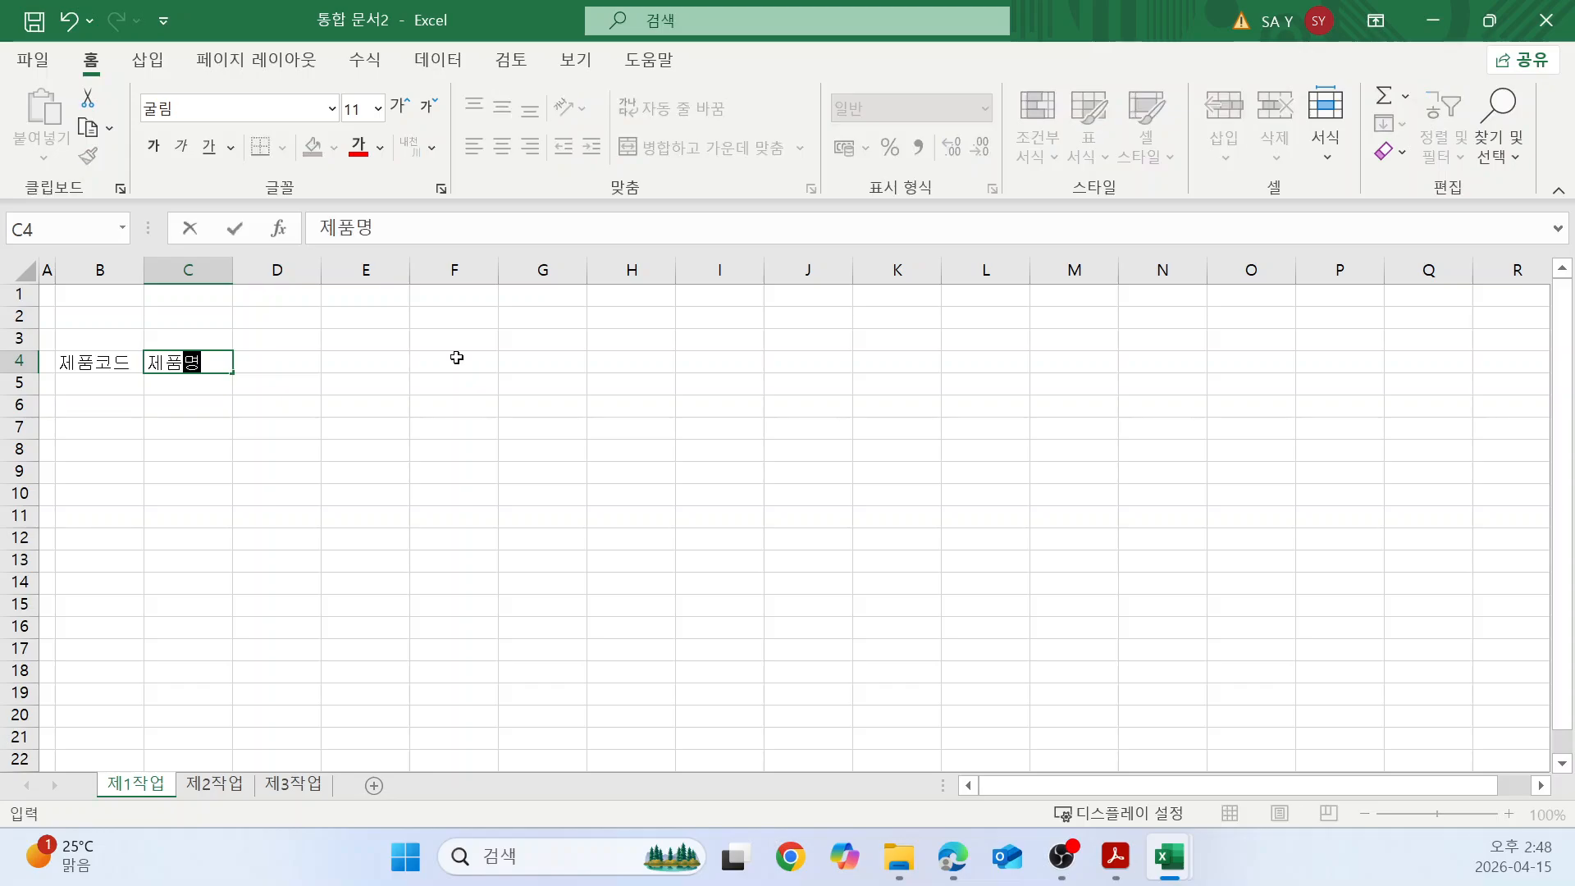
{"action": "key", "text": "Tab"}
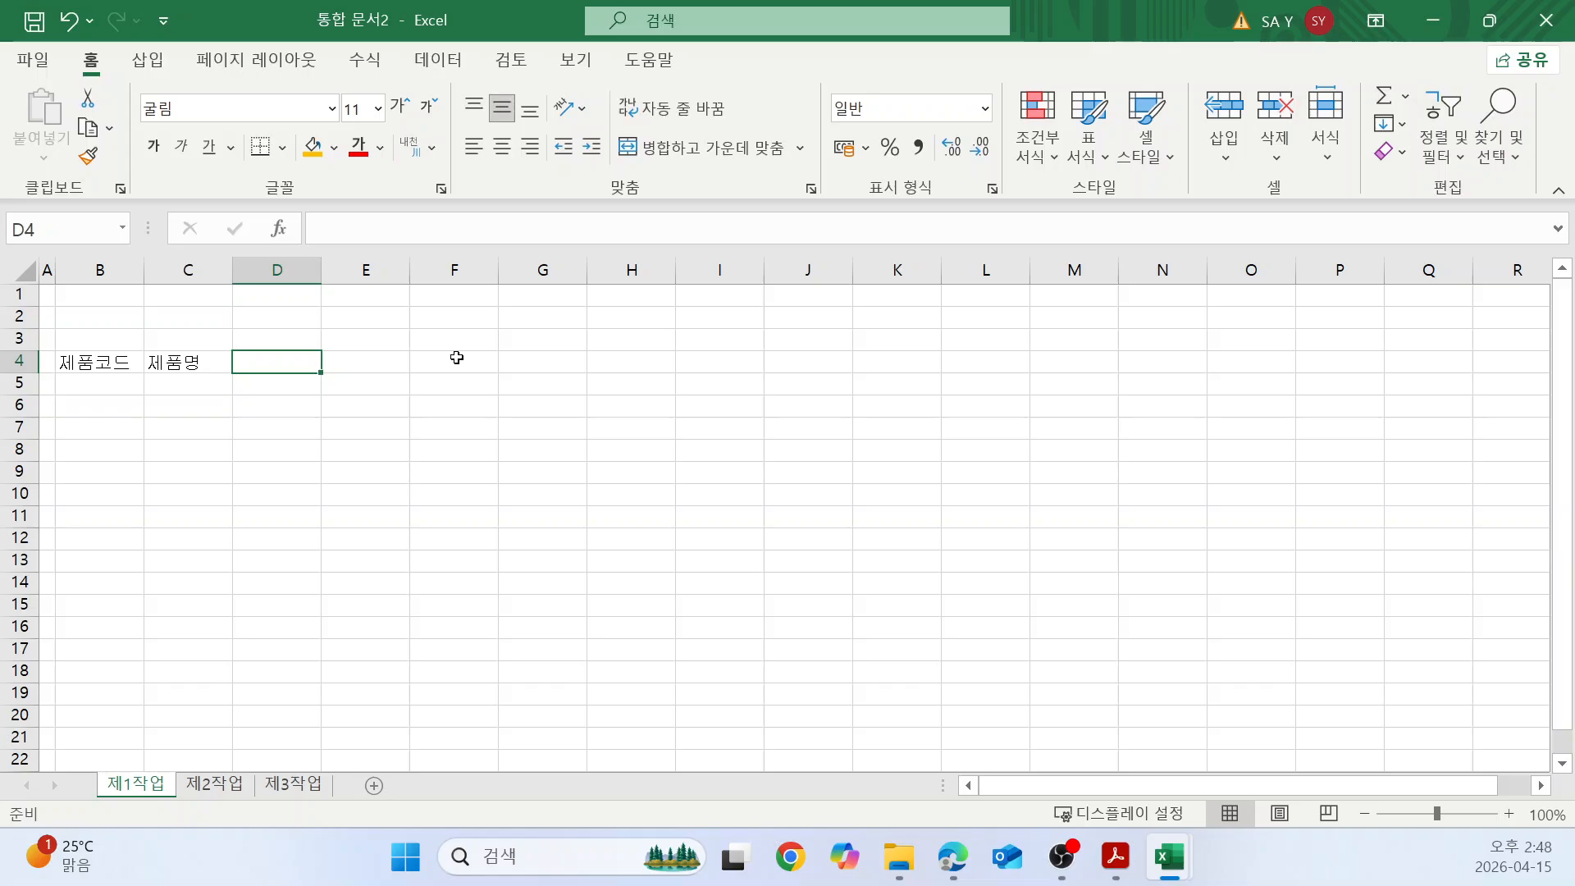
{"action": "type", "text": "분류"}
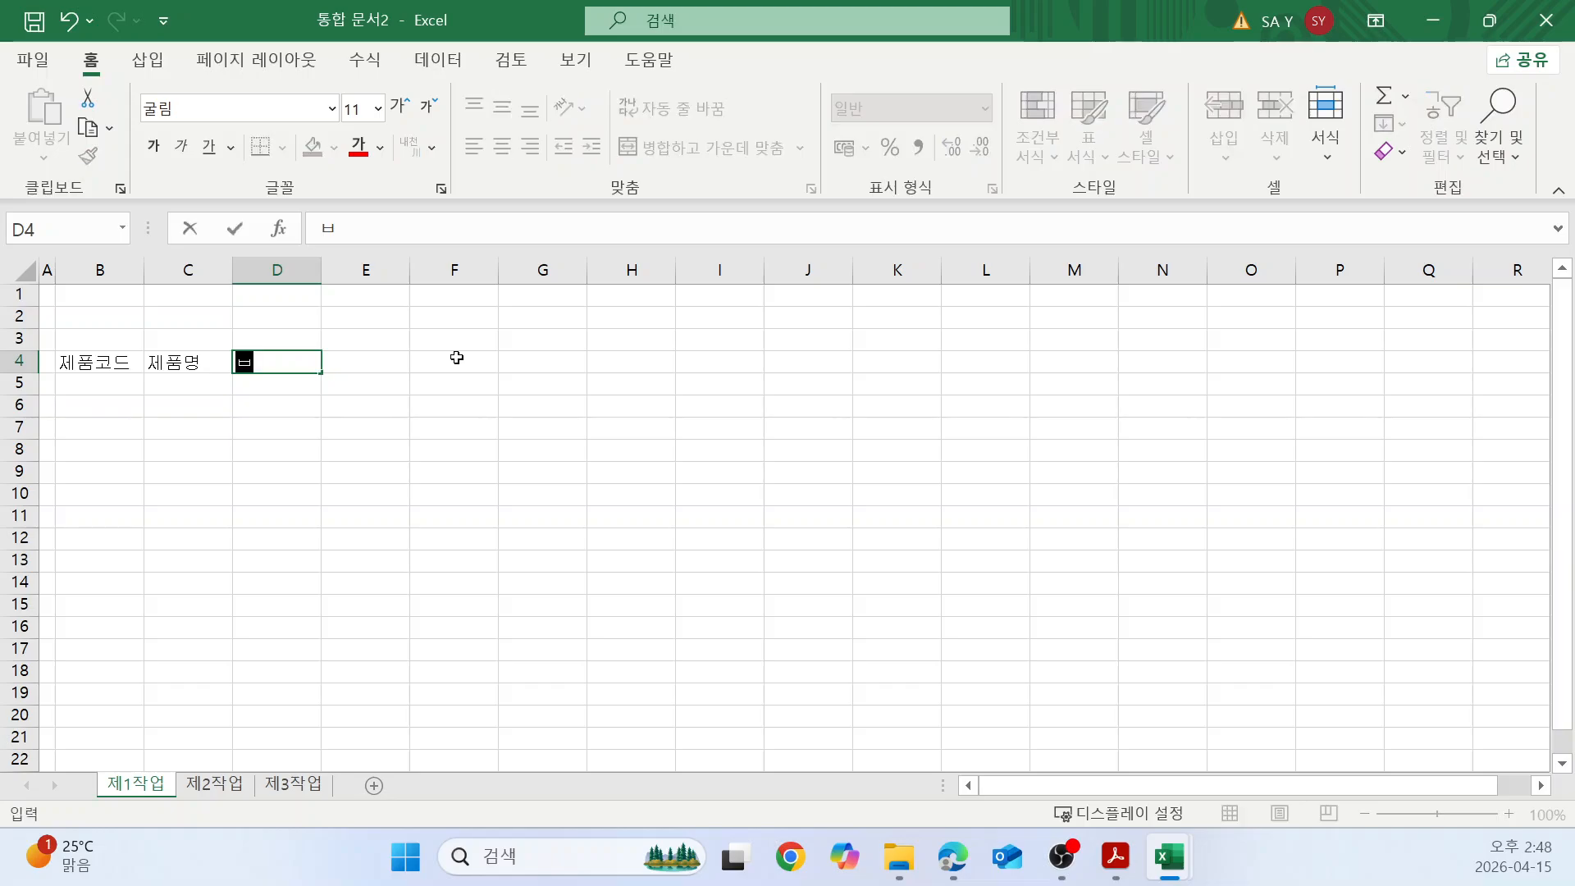
{"action": "key", "text": "Tab"}
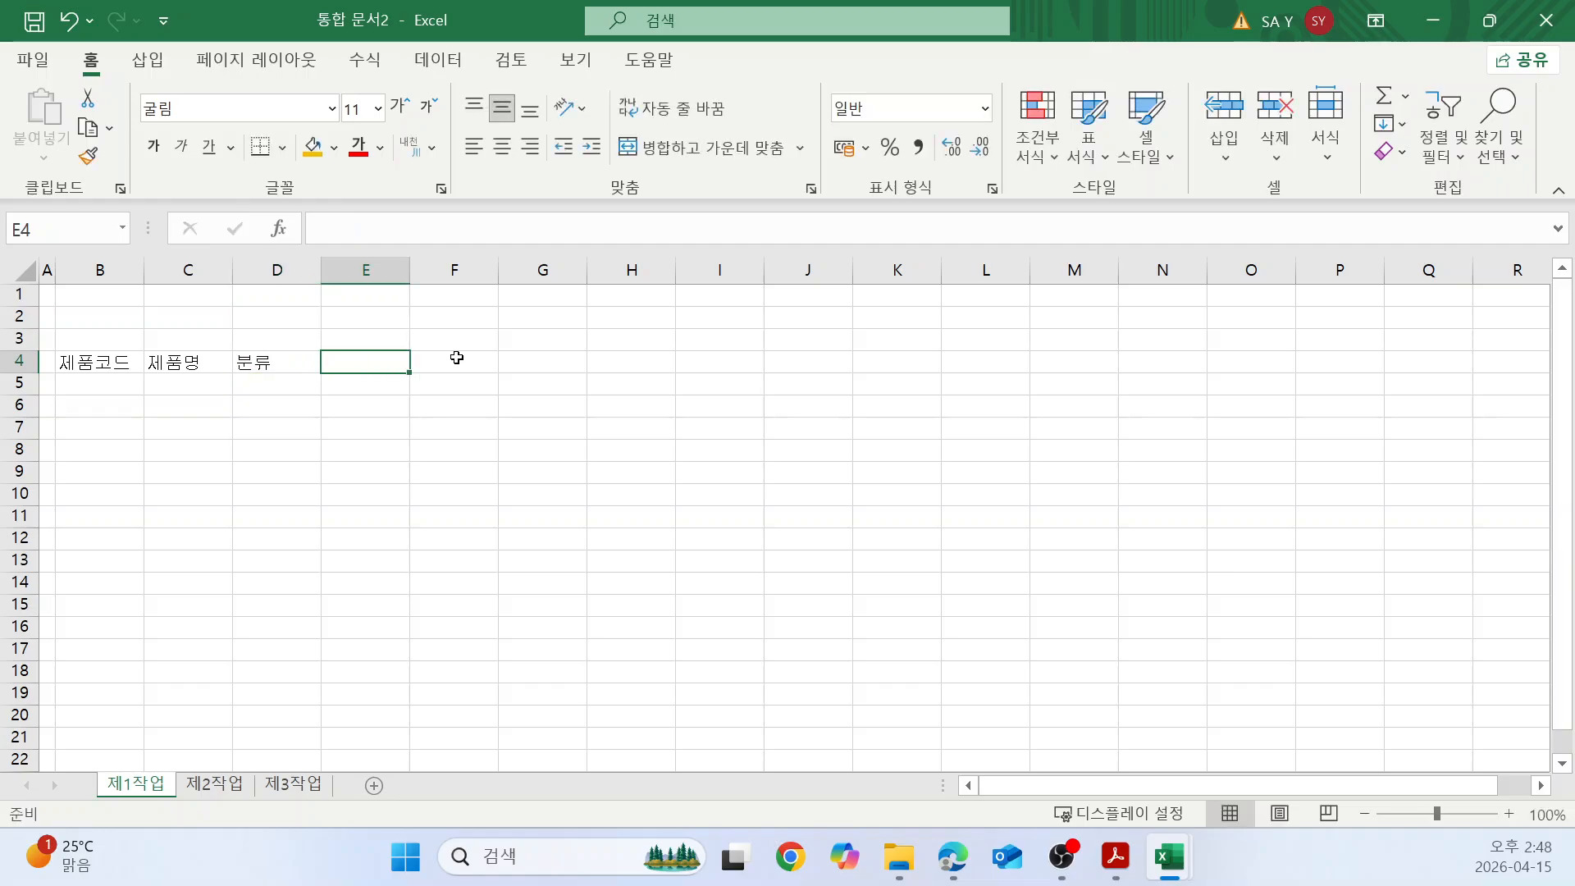
Continue the header row with 제조사, 출시일 and 판매가격 in cells E4 to G4.
{"action": "type", "text": "제조"}
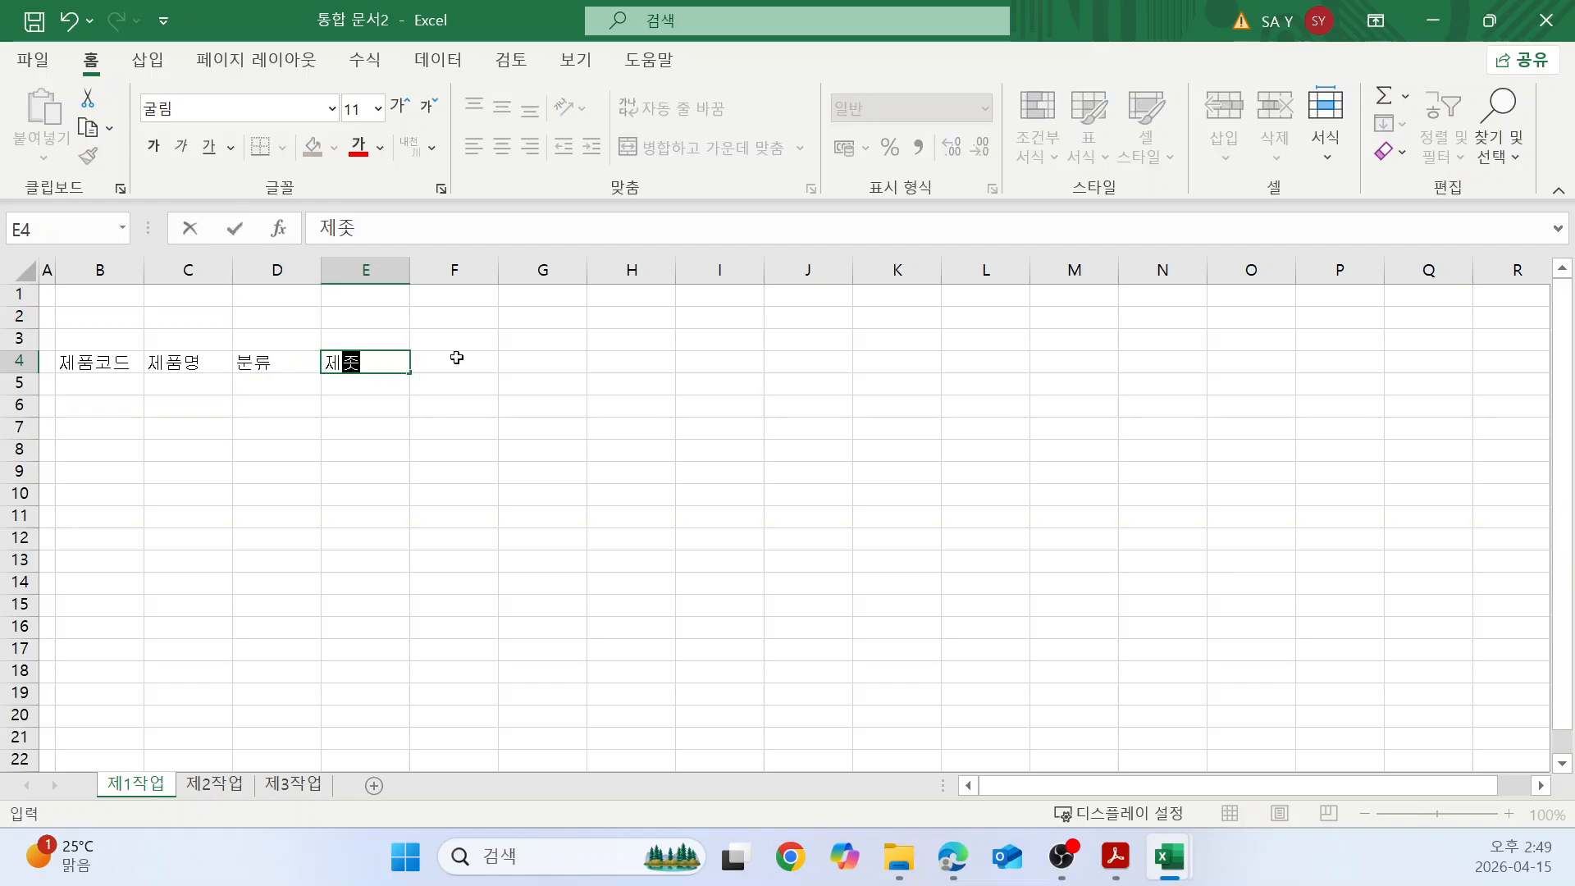
{"action": "type", "text": "사"}
{"action": "key", "text": "Tab"}
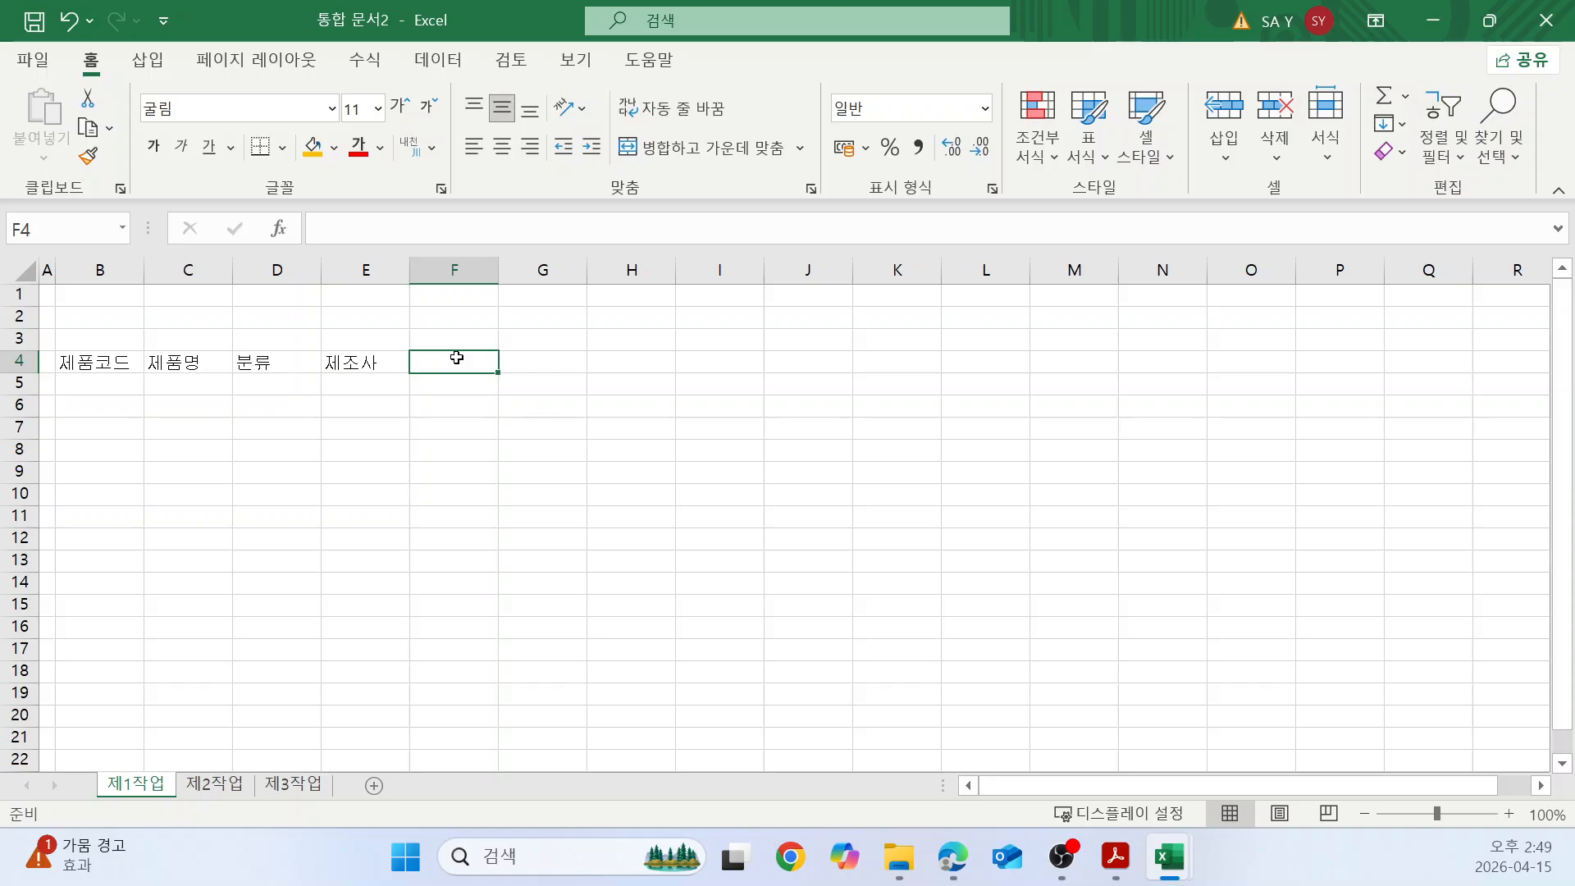
{"action": "type", "text": "출시일"}
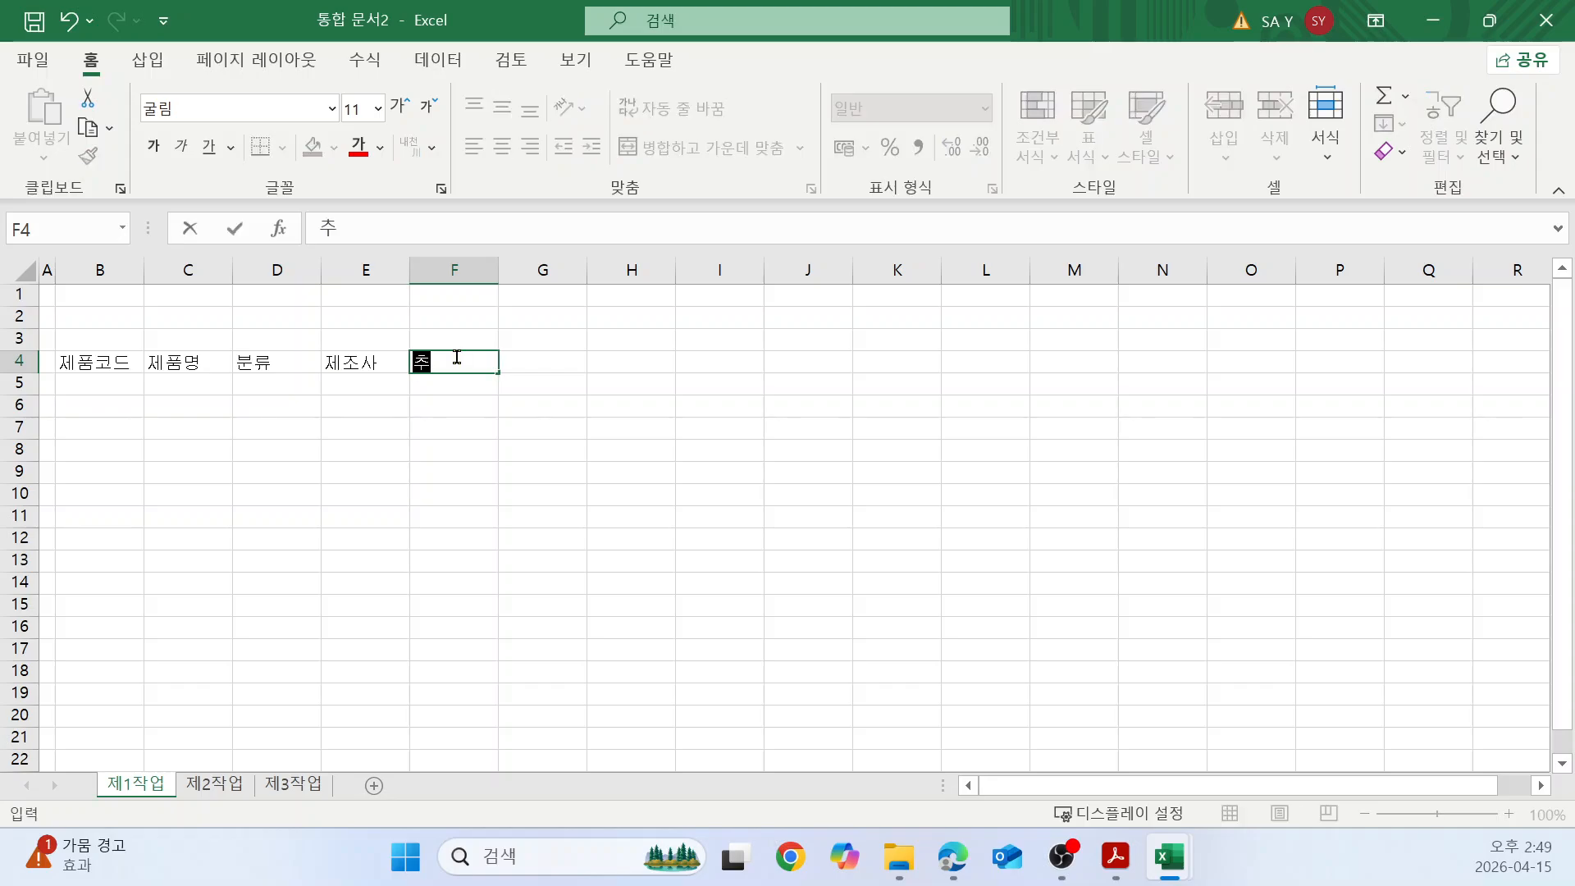
{"action": "key", "text": "Tab"}
{"action": "type", "text": "판"}
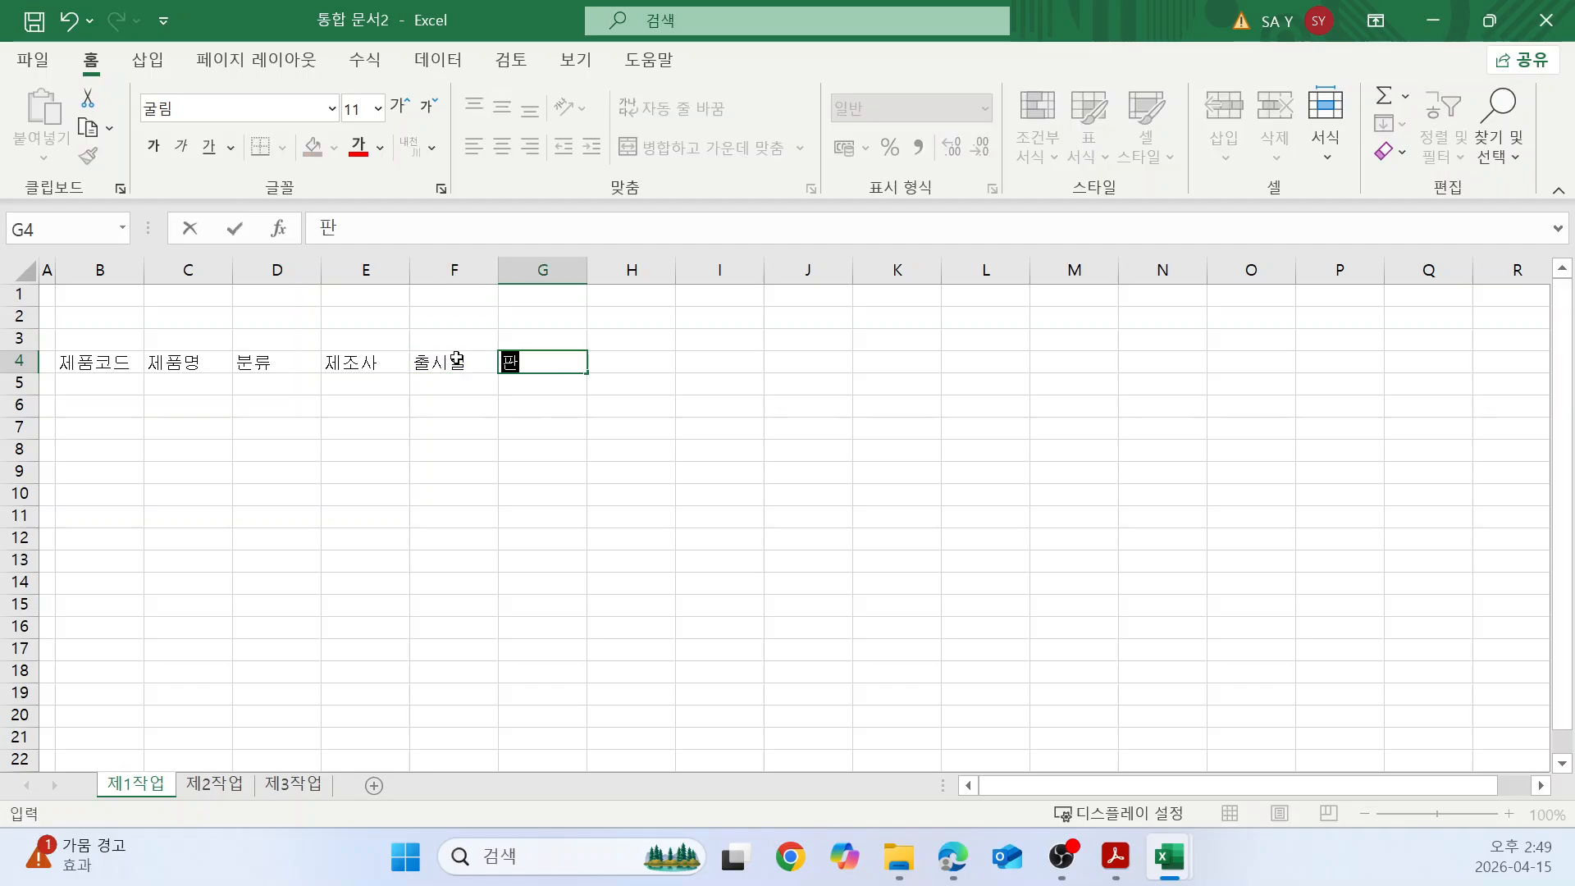
{"action": "type", "text": "매각격"}
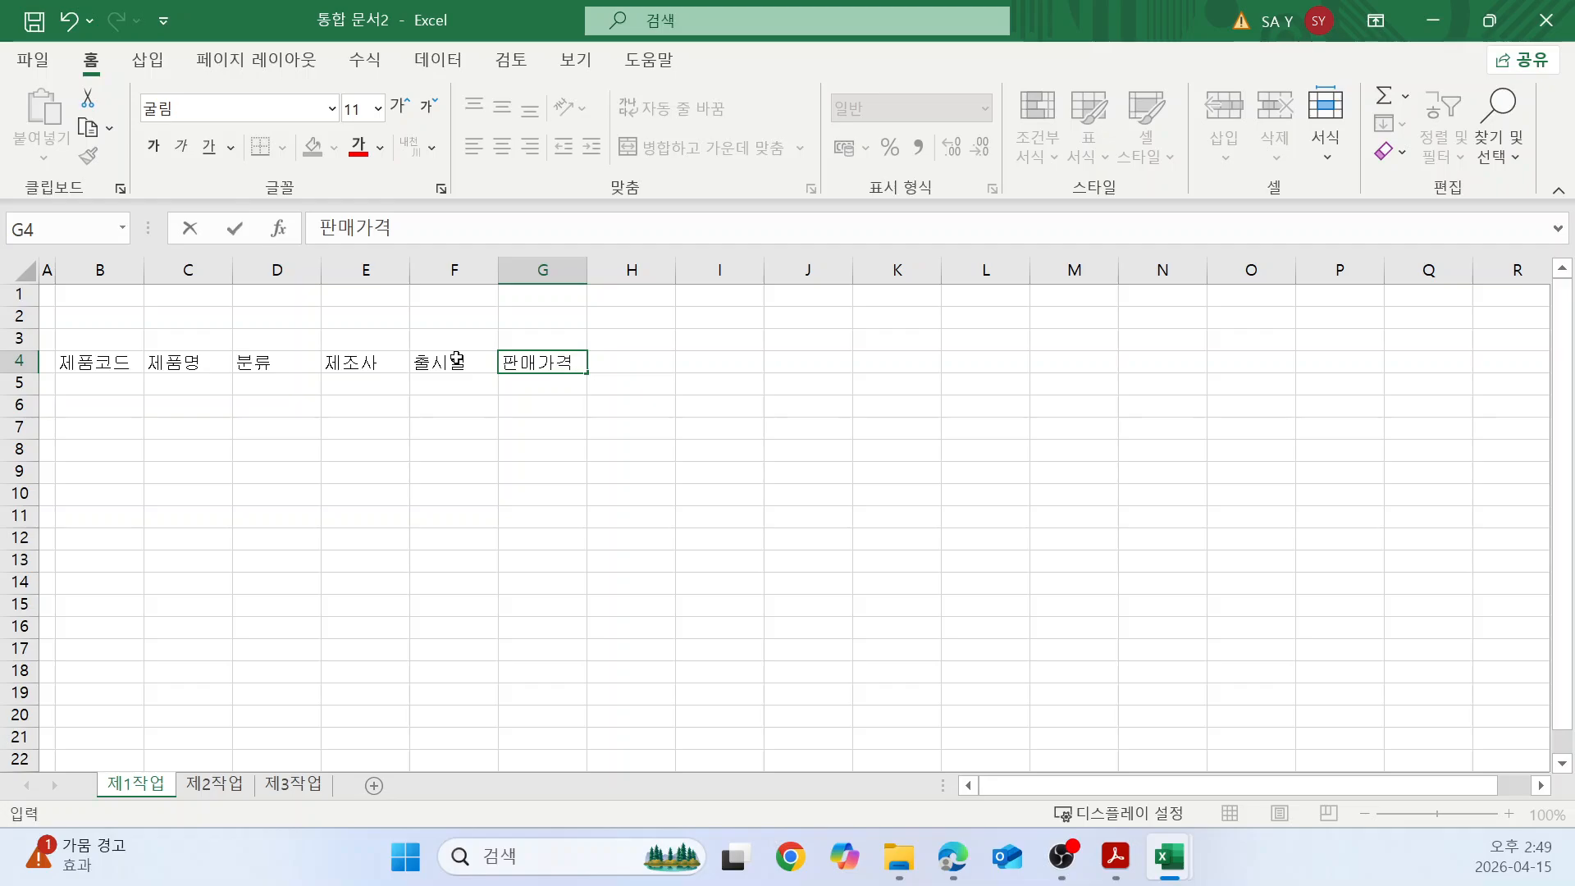
{"action": "key", "text": "Tab"}
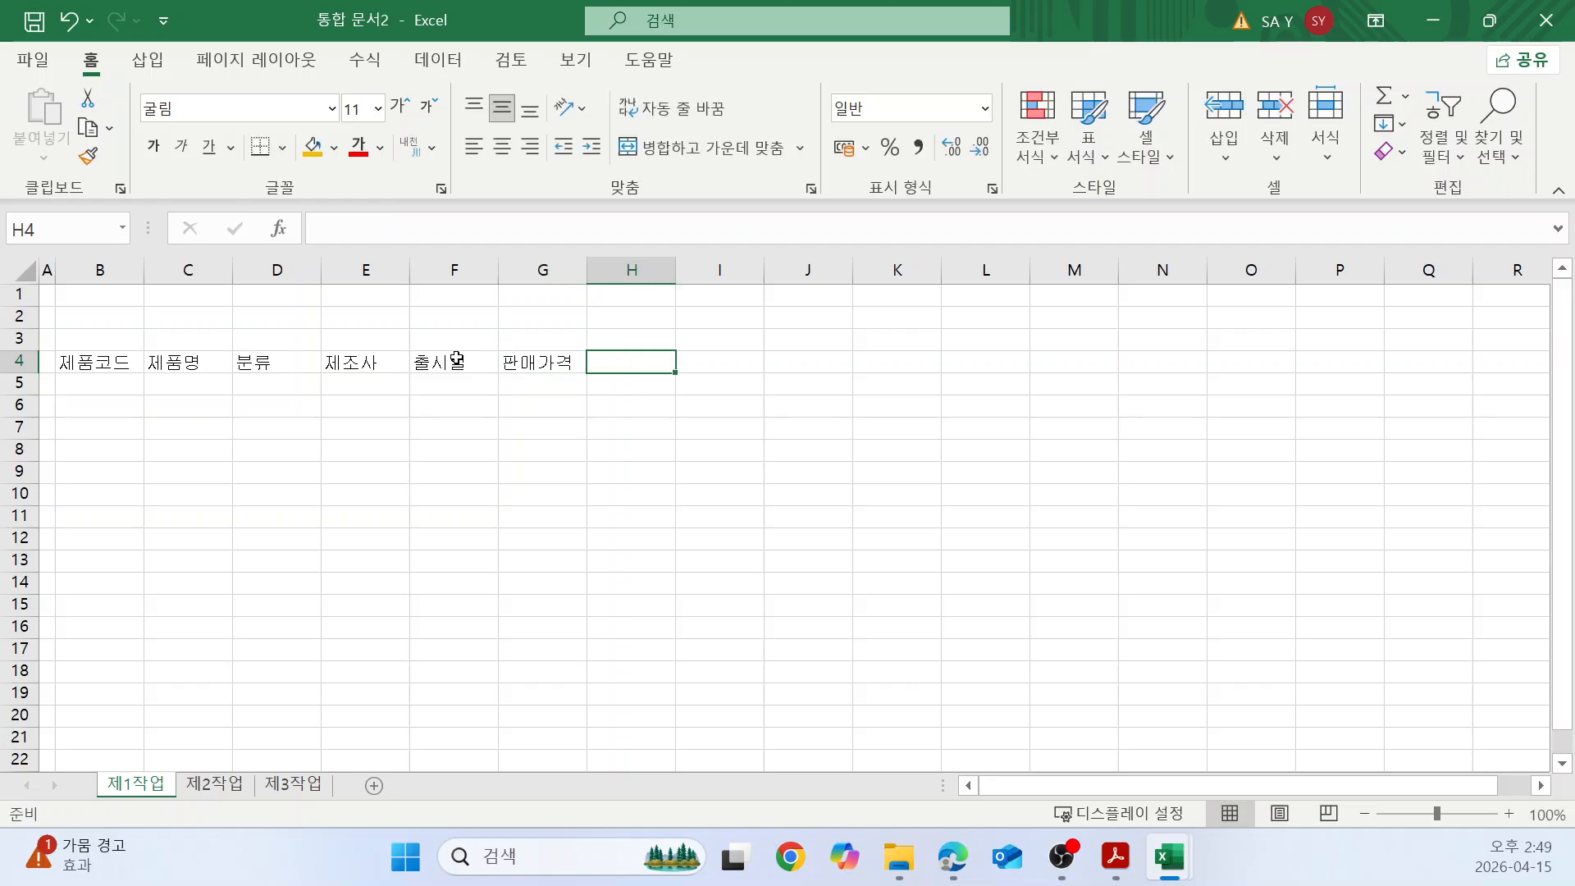
Enter the two-line header 판매량 over (단위:개) in cell H4.
{"action": "type", "text": "판맬"}
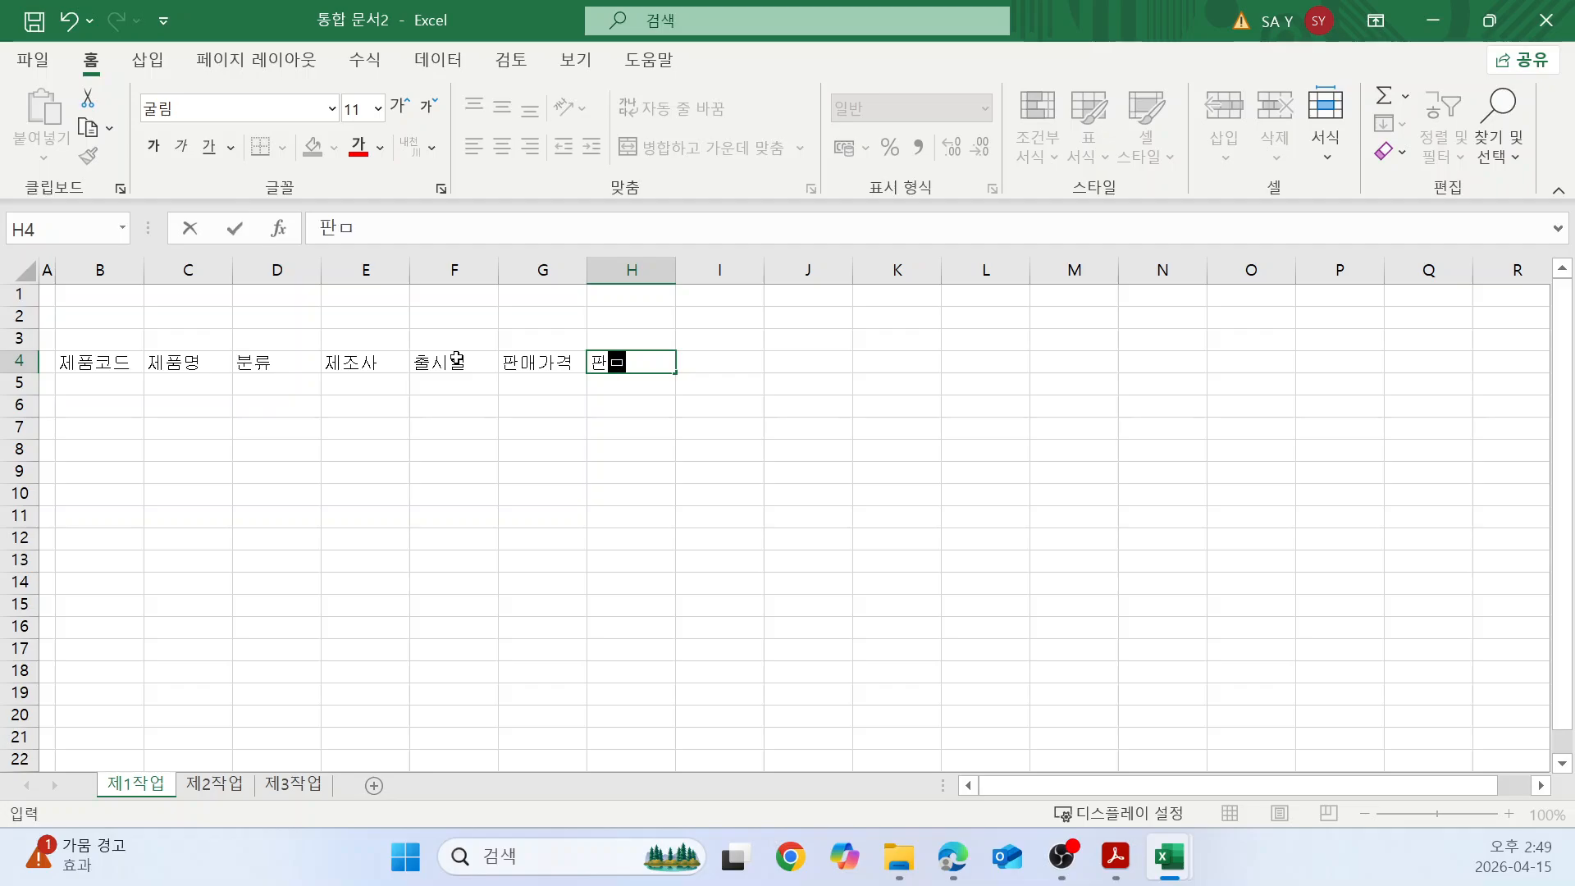
{"action": "type", "text": "량"}
{"action": "key", "text": "alt+Return"}
{"action": "type", "text": "(단위"}
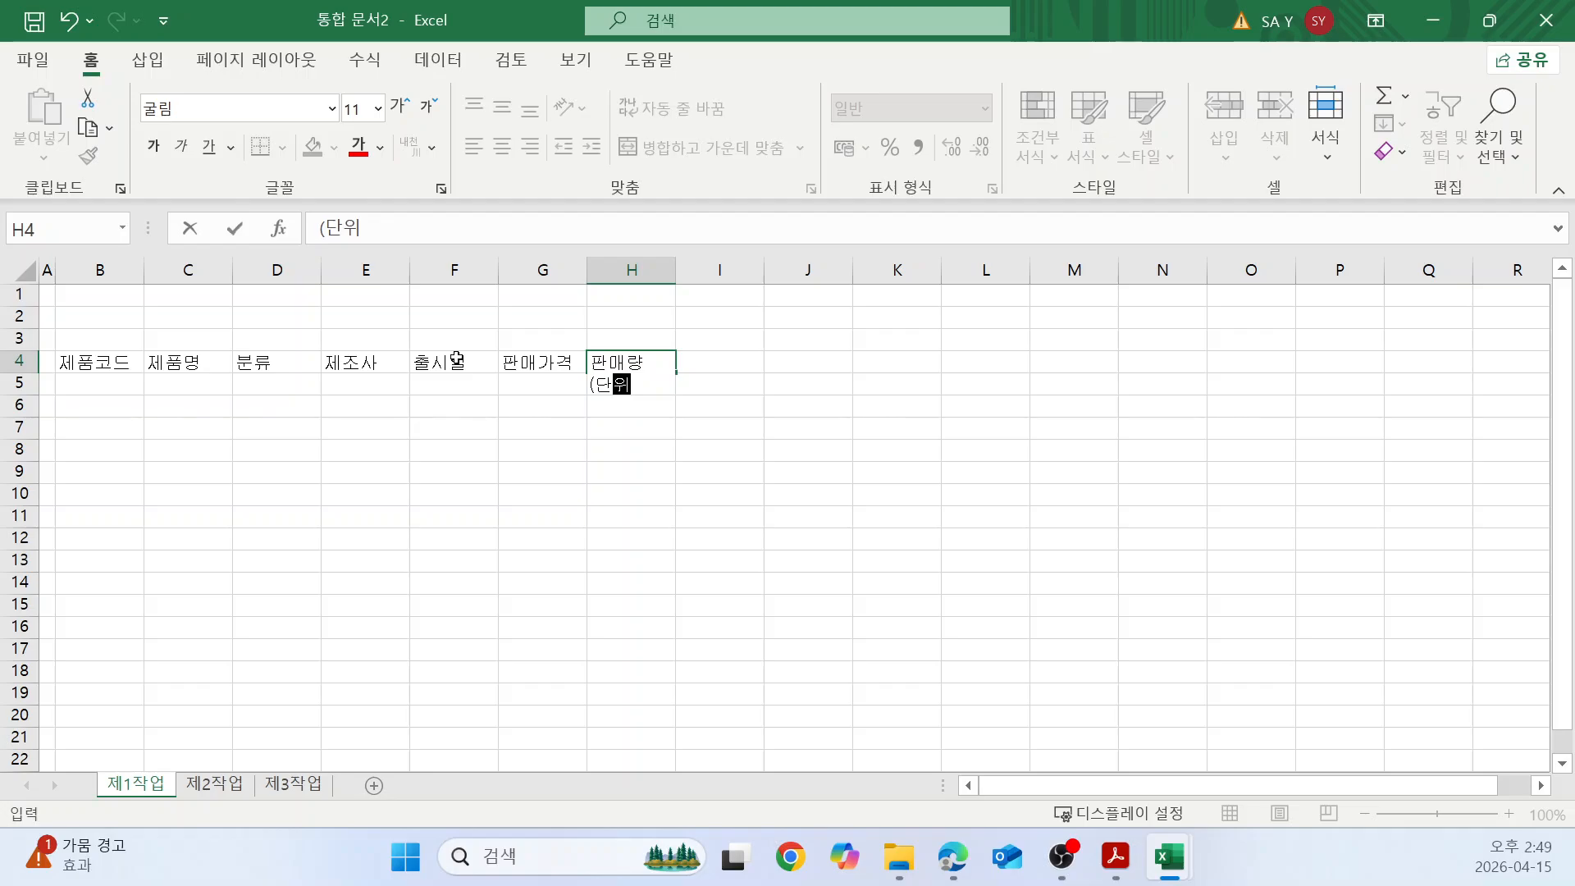
{"action": "type", "text": ":개)"}
{"action": "key", "text": "Tab"}
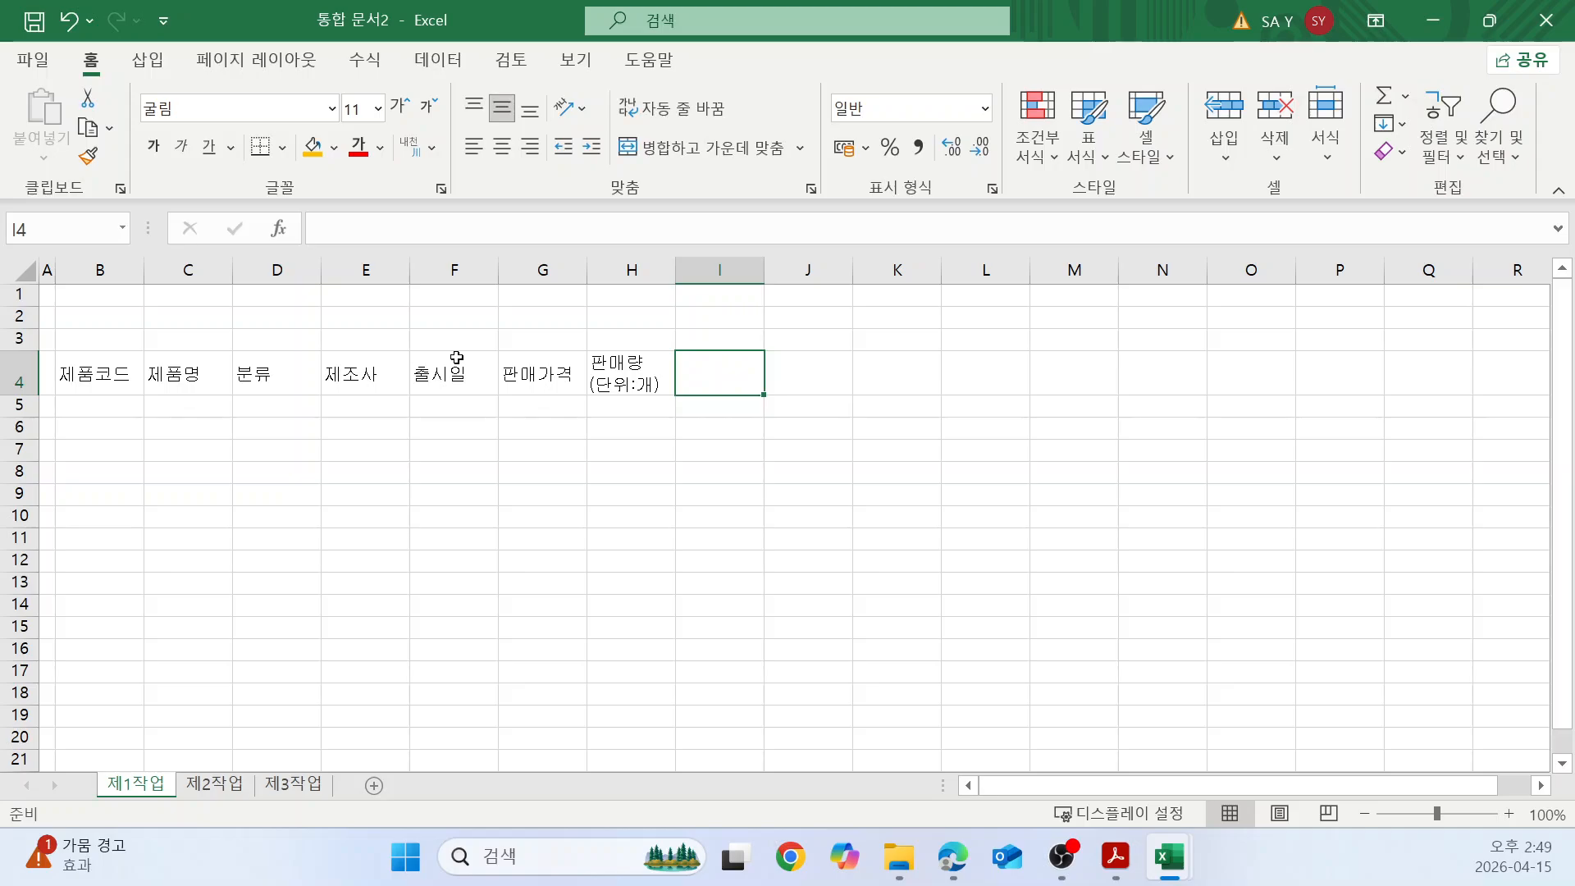
Enter the two-line header 판매량 over 순위 in cell I4.
{"action": "type", "text": "판"}
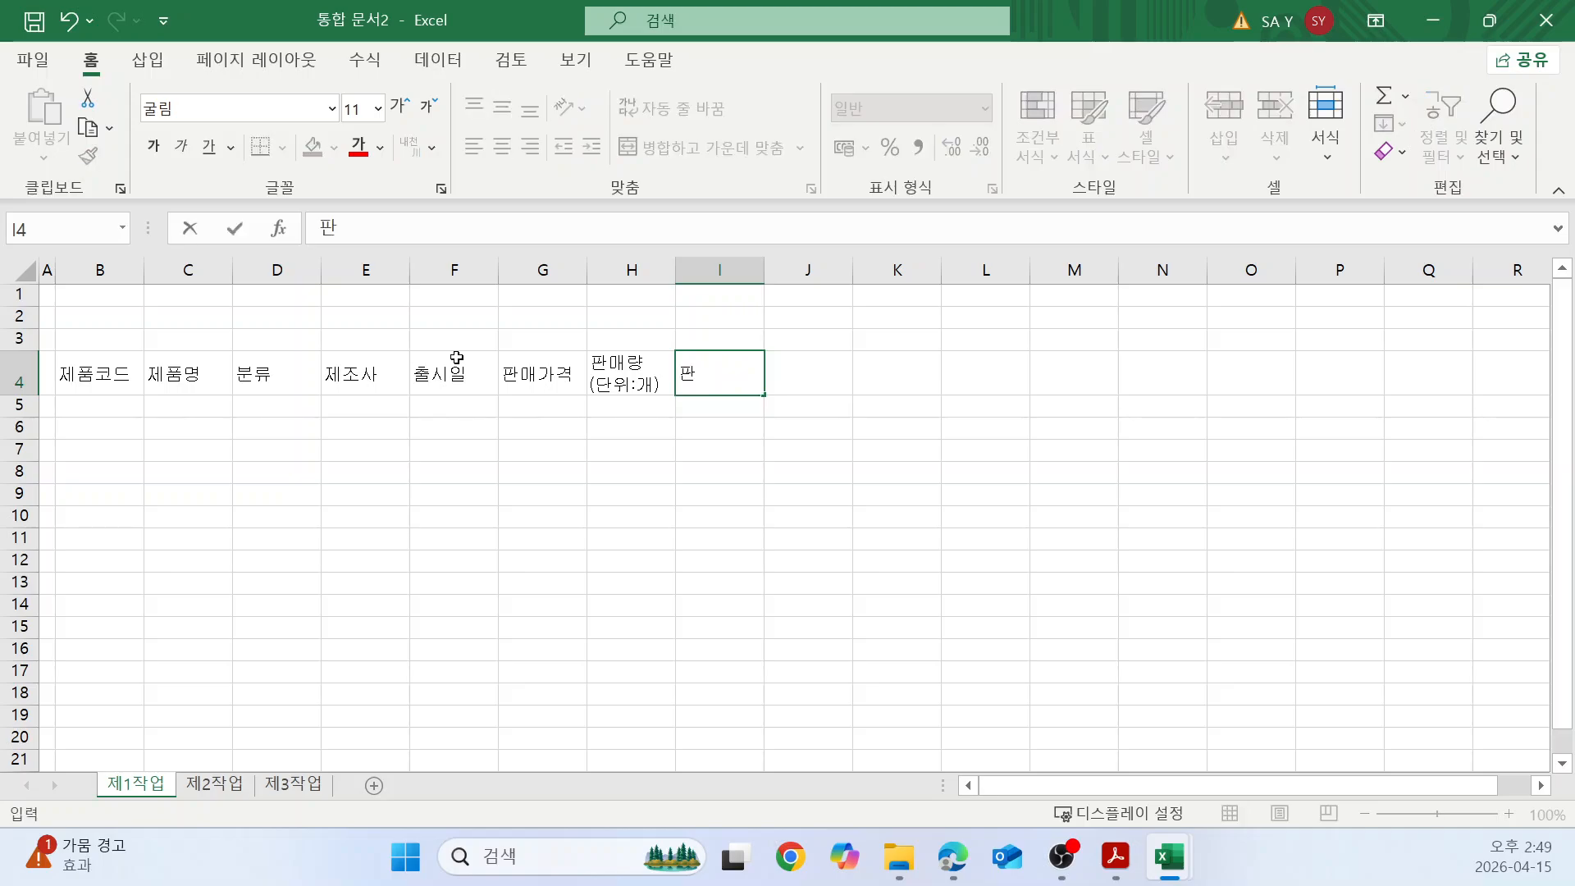
{"action": "type", "text": "매량"}
{"action": "key", "text": "alt+Return"}
{"action": "type", "text": "순위"}
{"action": "key", "text": "Tab"}
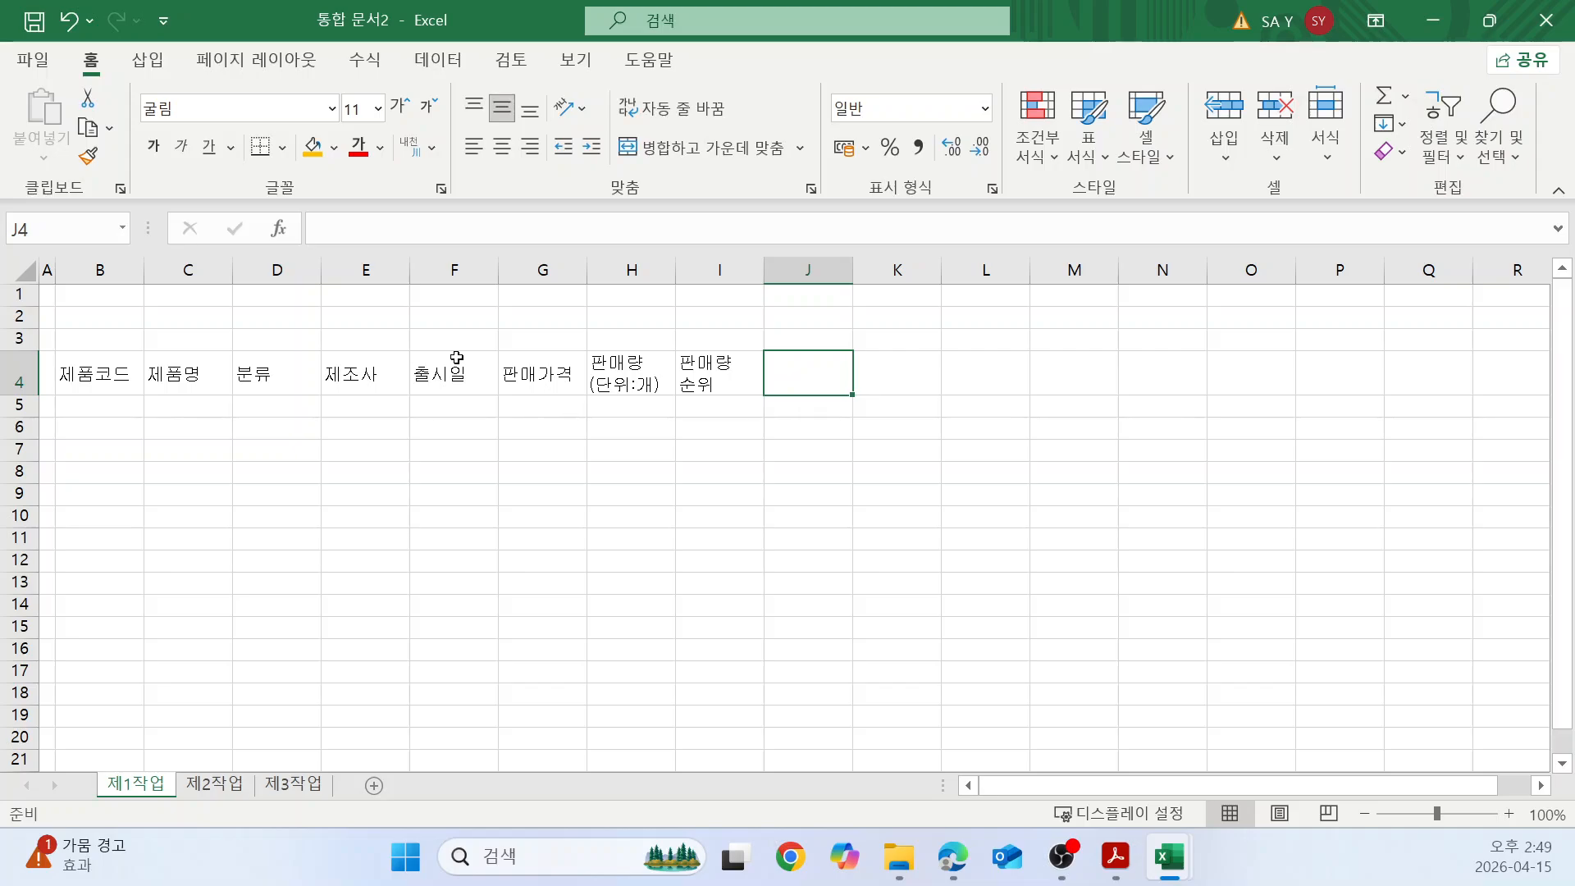
Enter the header 비교 in J4 and paste the copied product data and summary labels into the table from B5.
{"action": "type", "text": "비교"}
{"action": "key", "text": "Return"}
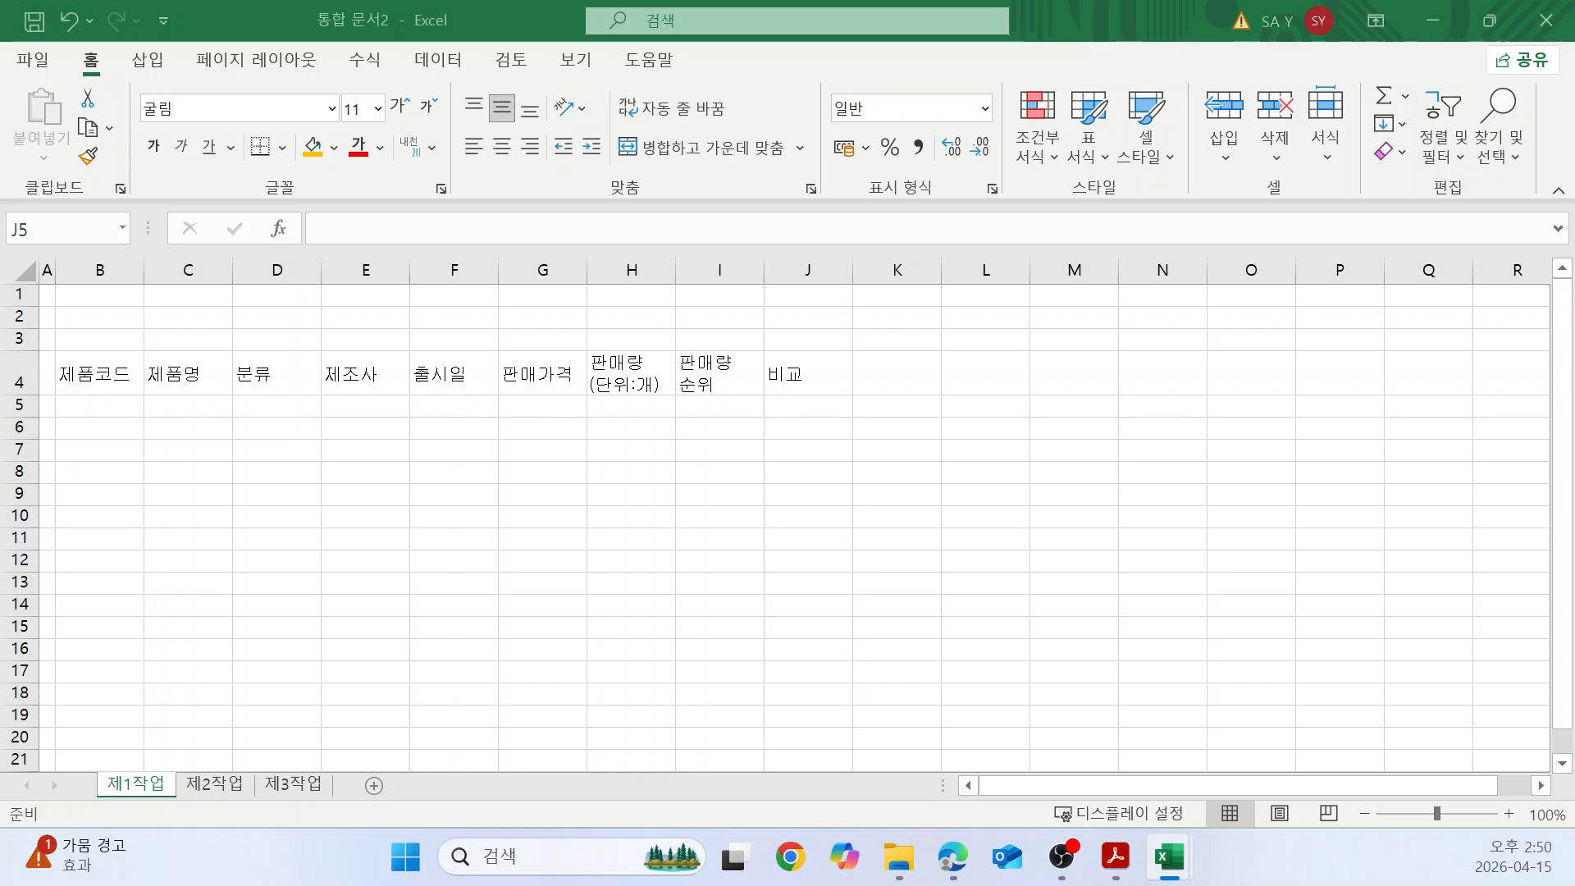
{"action": "key", "text": "ctrl+c"}
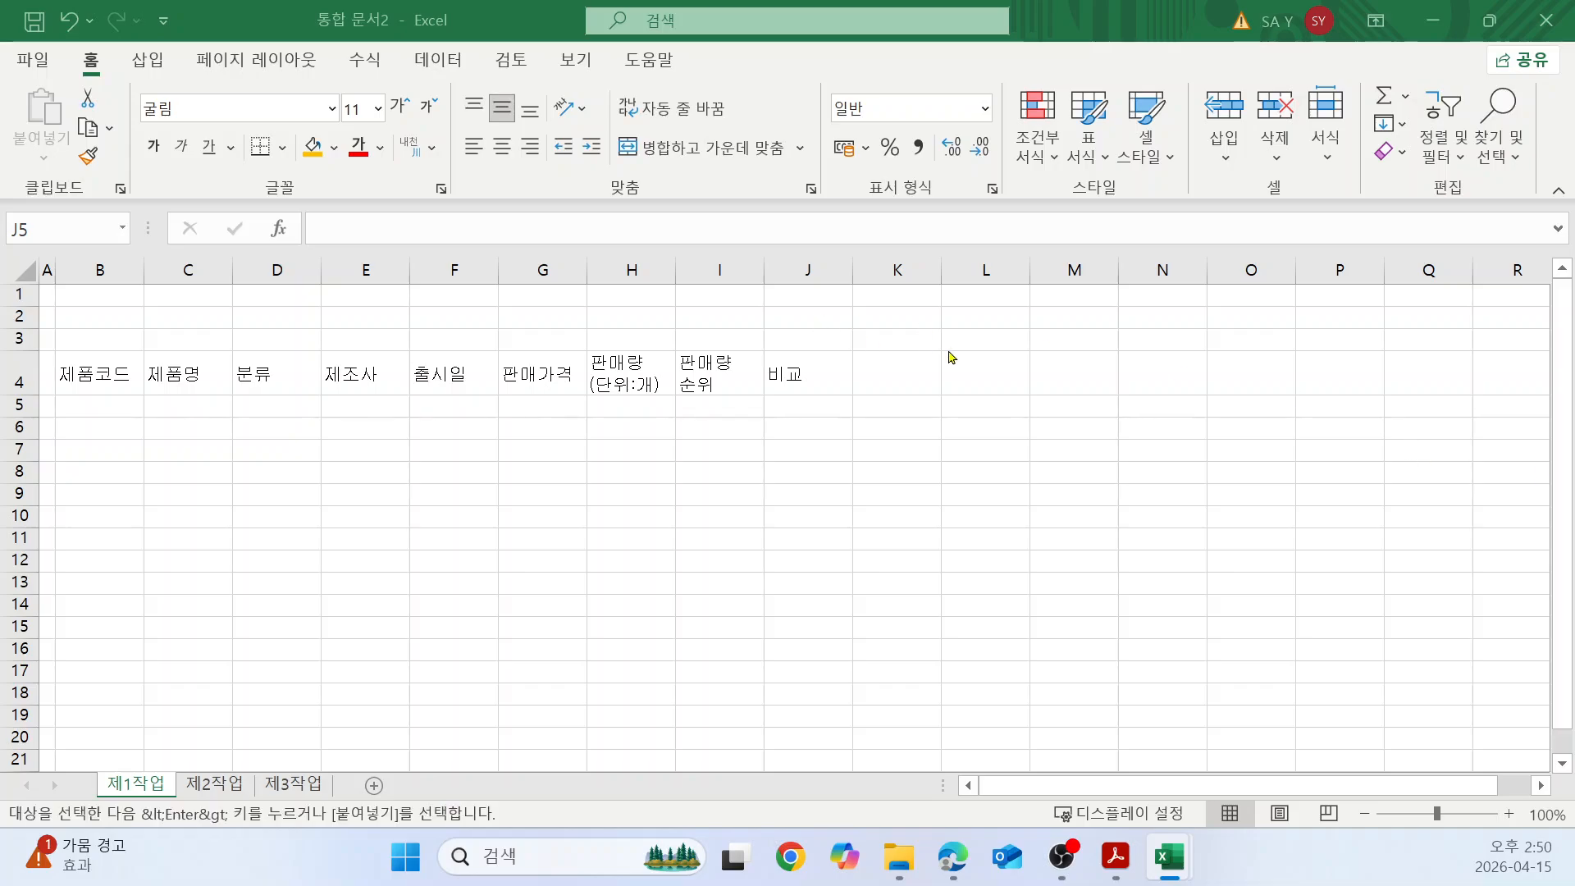
{"action": "left_click", "coordinate": [98, 402]}
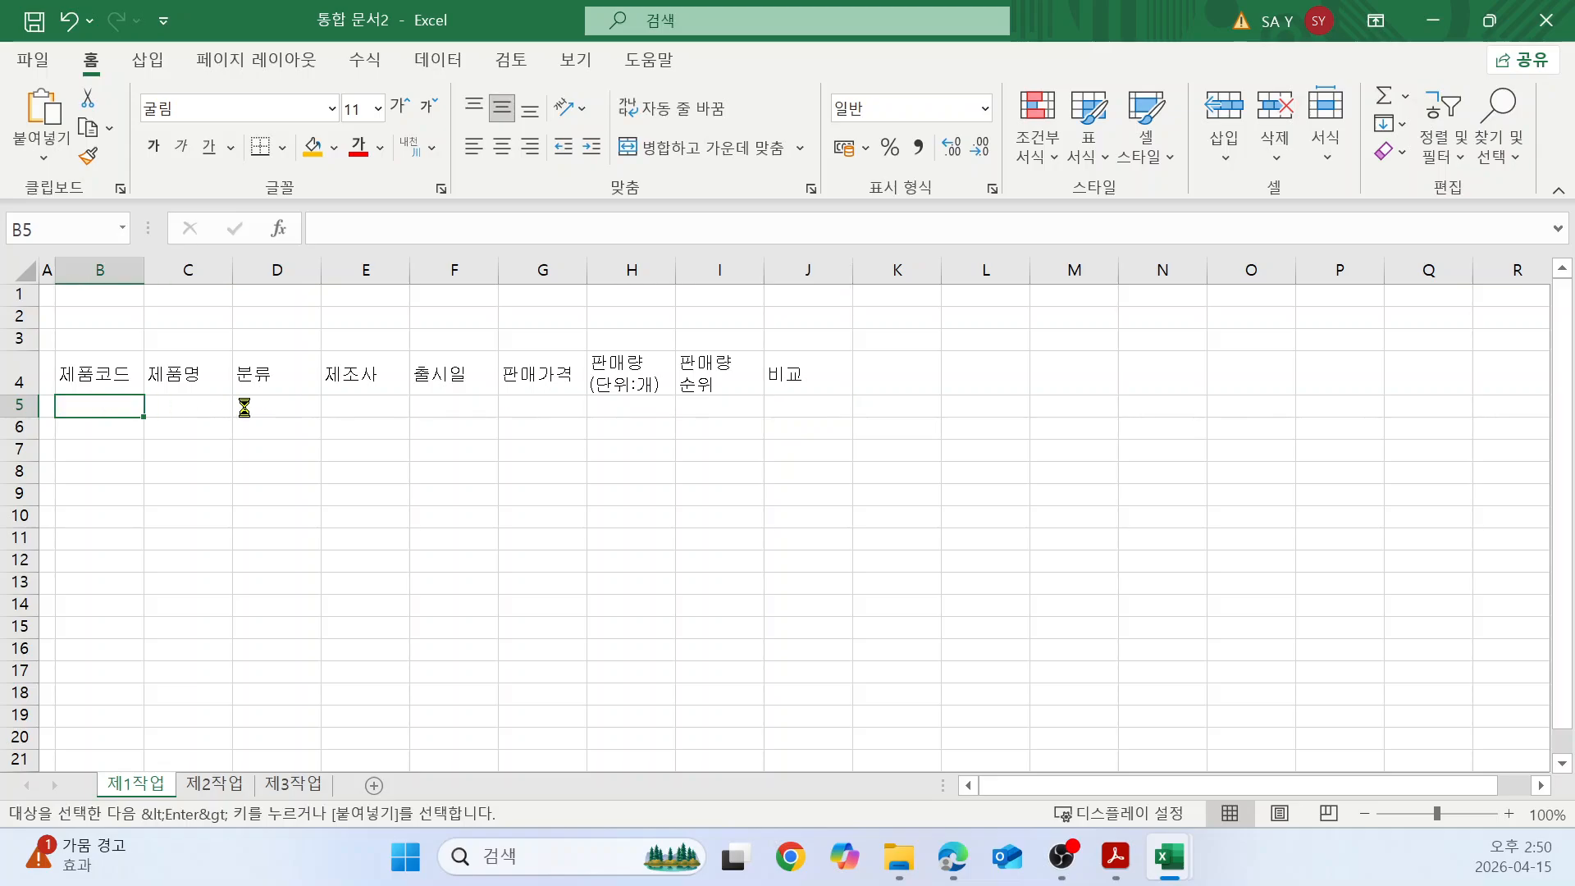
{"action": "key", "text": "ctrl+v"}
{"action": "left_click", "coordinate": [734, 581]}
{"action": "left_click", "coordinate": [1198, 546]}
{"action": "left_click", "coordinate": [1255, 671]}
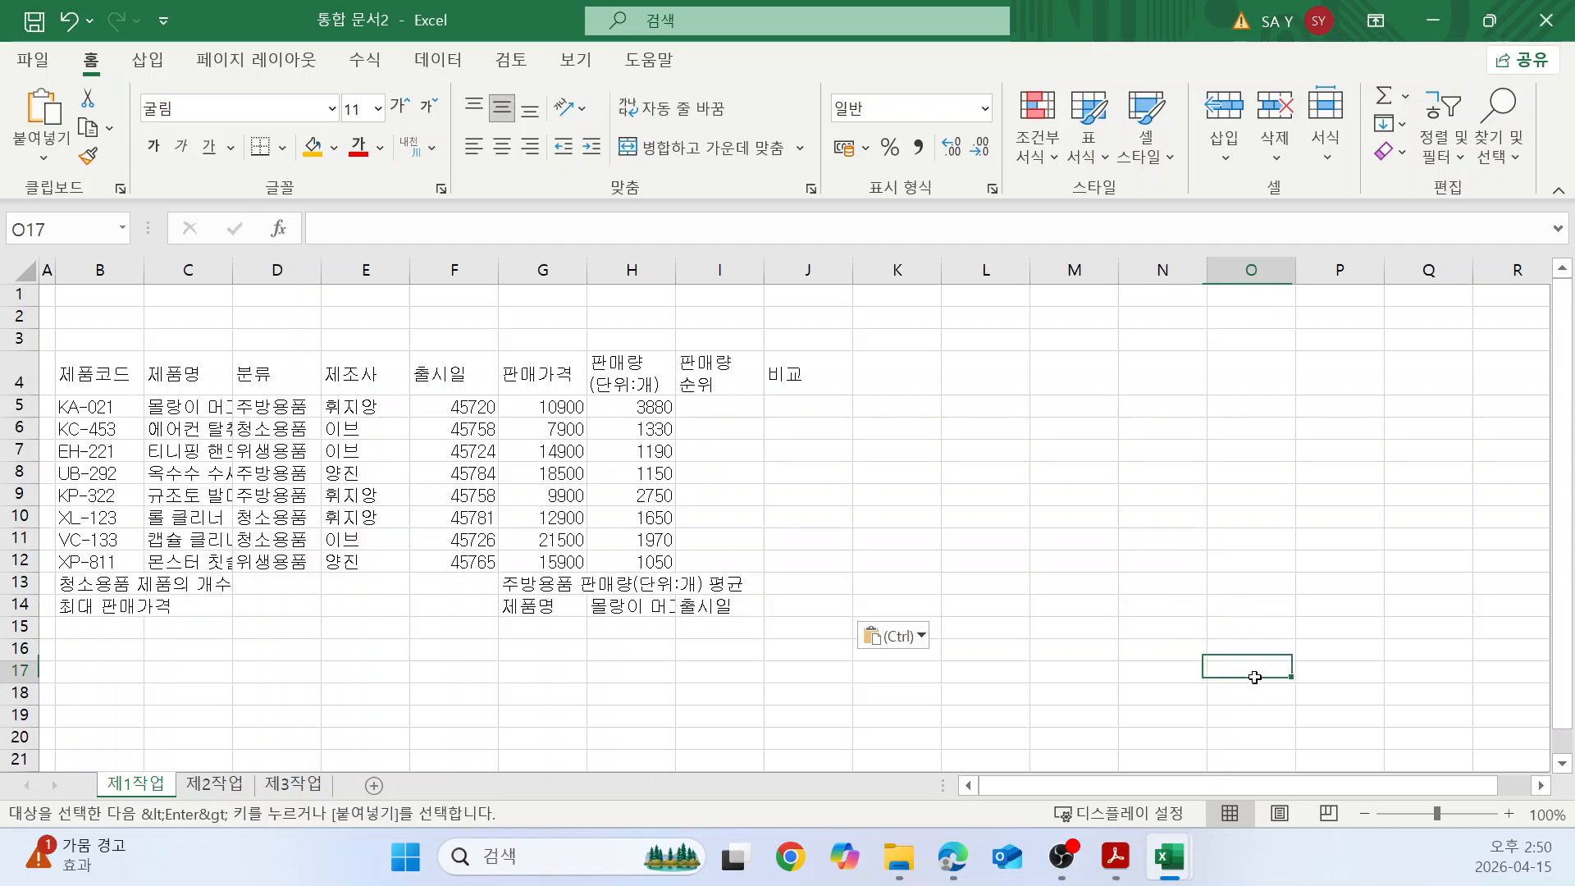
{"action": "key", "text": "Escape"}
{"action": "left_click", "coordinate": [1221, 626]}
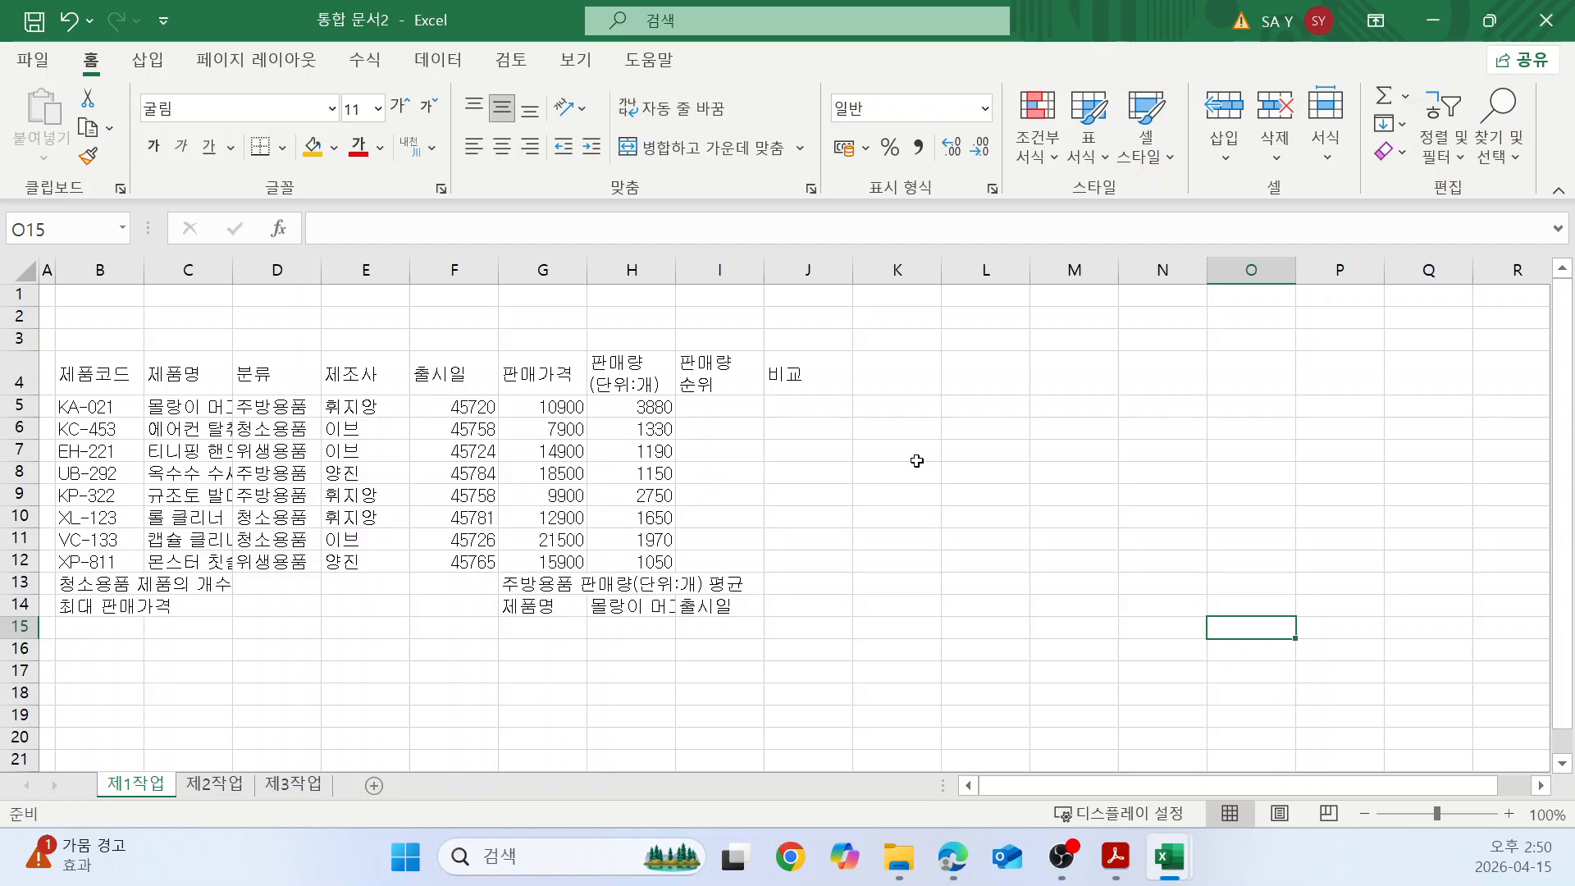
{"action": "left_click", "coordinate": [868, 577]}
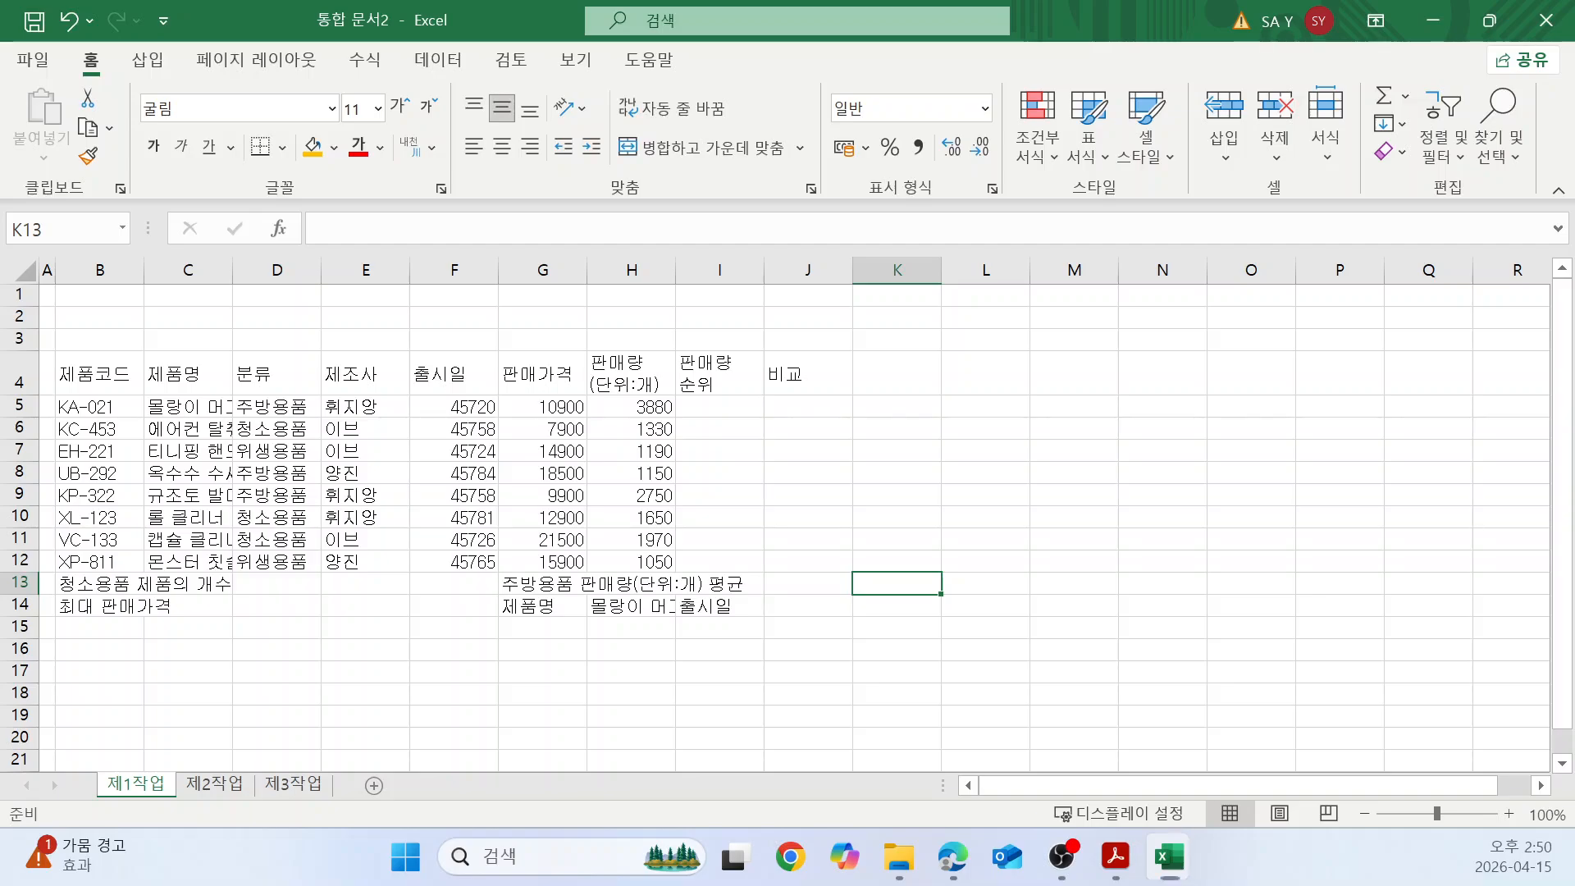
Consult the conditions in the 한글엑셀(C형)_문제지.pdf in the browser and fill B4:J4, G14 and I14 in the Excel sheet with standard orange.
{"action": "key", "text": "alt+Tab"}
{"action": "scroll", "coordinate": [699, 415], "scroll_direction": "down", "scroll_amount": 10}
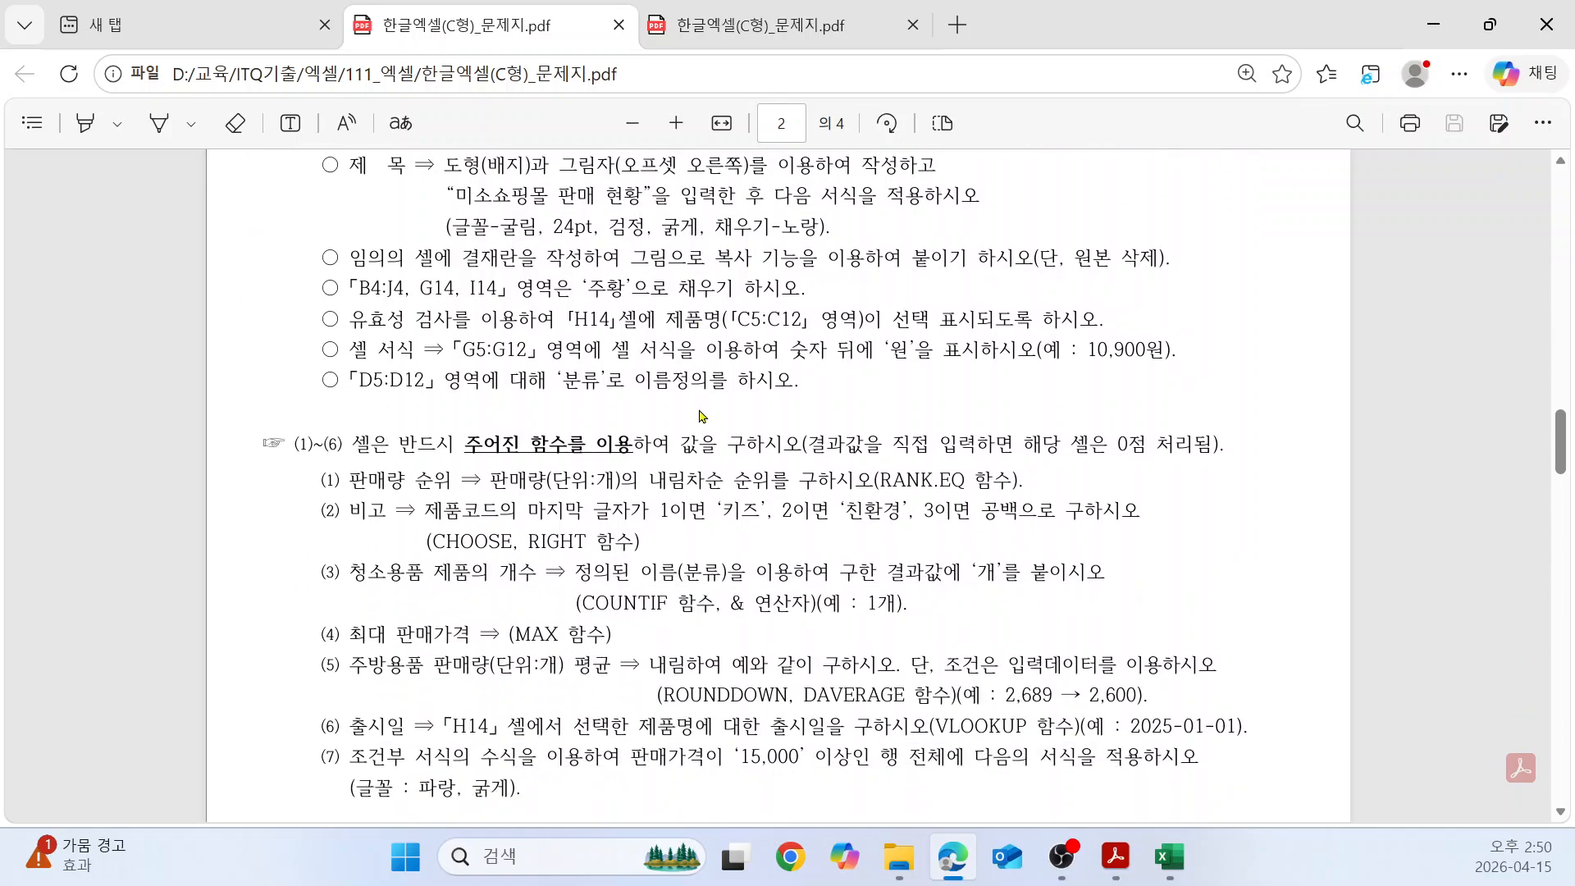
{"action": "scroll", "coordinate": [700, 416], "scroll_direction": "down", "scroll_amount": 1}
{"action": "scroll", "coordinate": [699, 406], "scroll_direction": "up", "scroll_amount": 1}
{"action": "scroll", "coordinate": [808, 273], "scroll_direction": "up", "scroll_amount": 2}
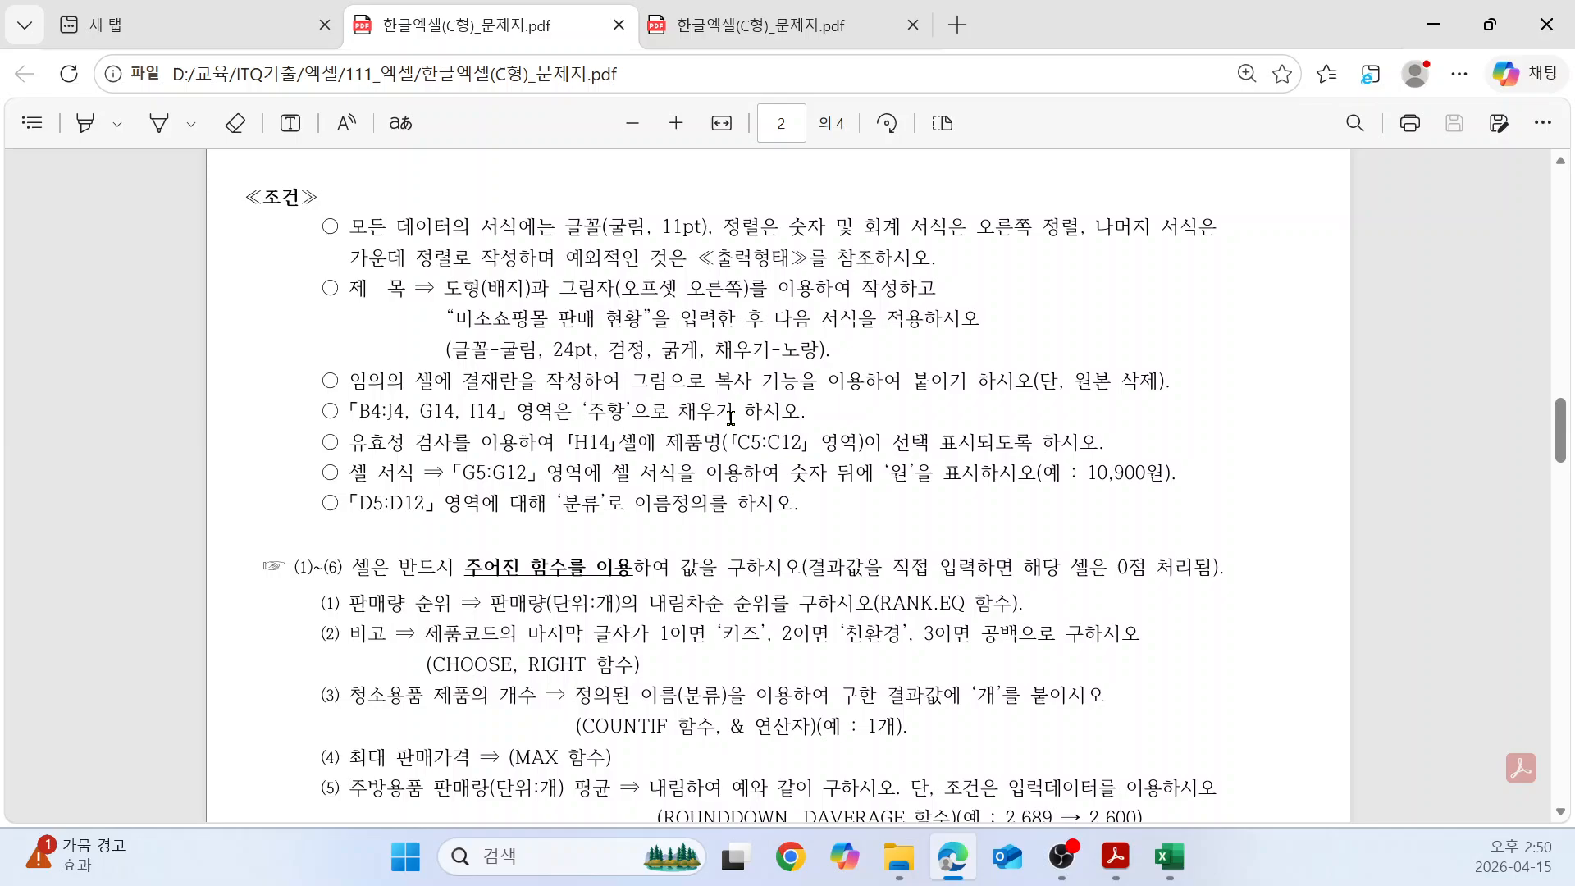
{"action": "key", "text": "alt+Tab"}
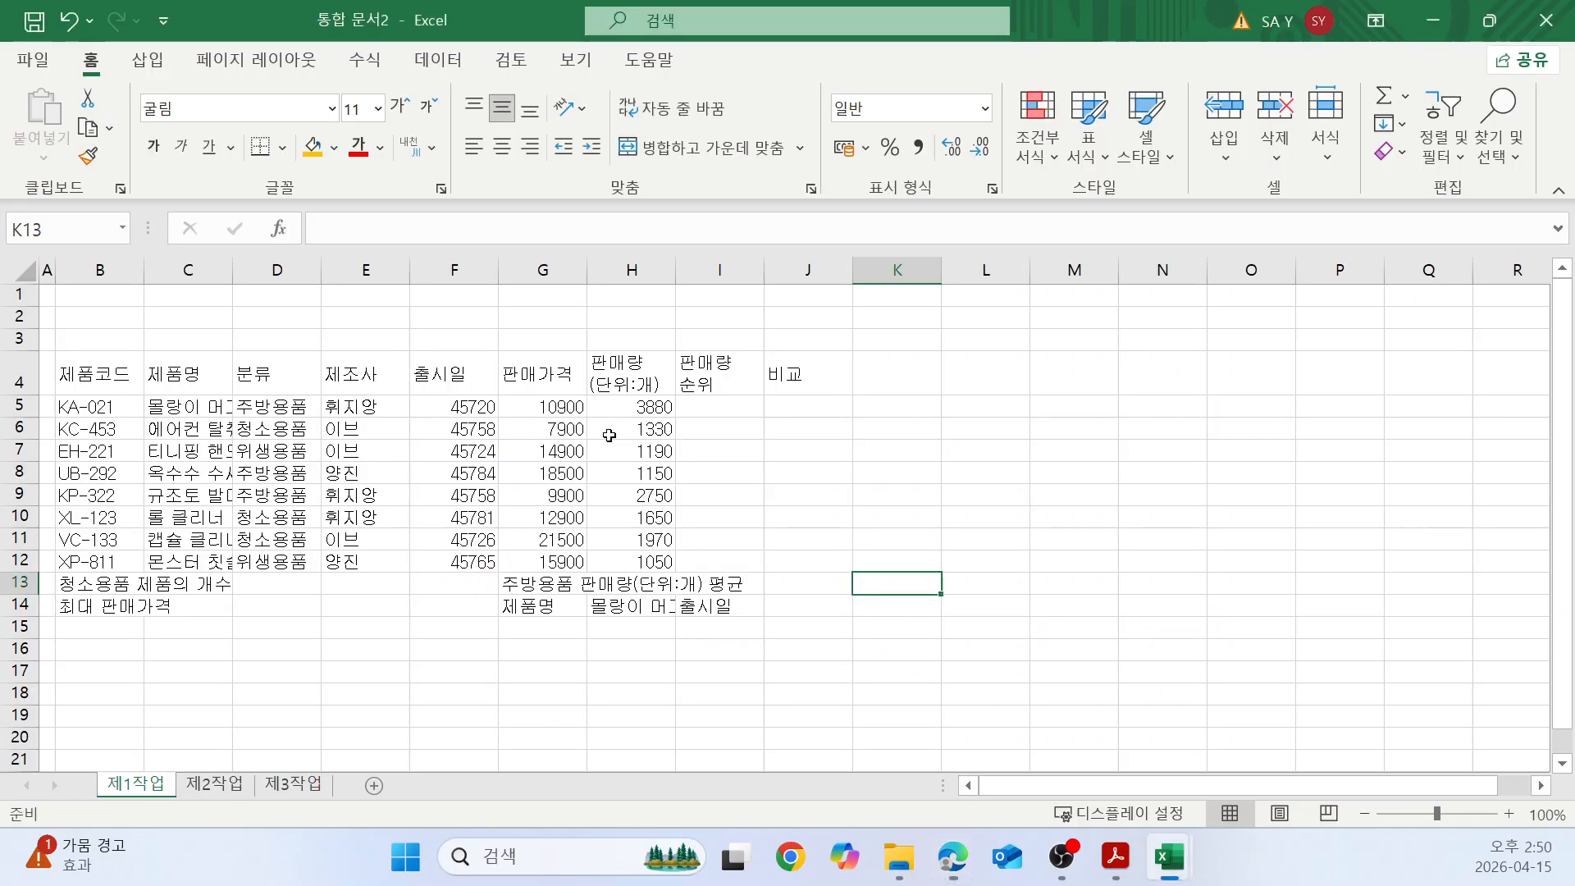
{"action": "left_click", "coordinate": [558, 448]}
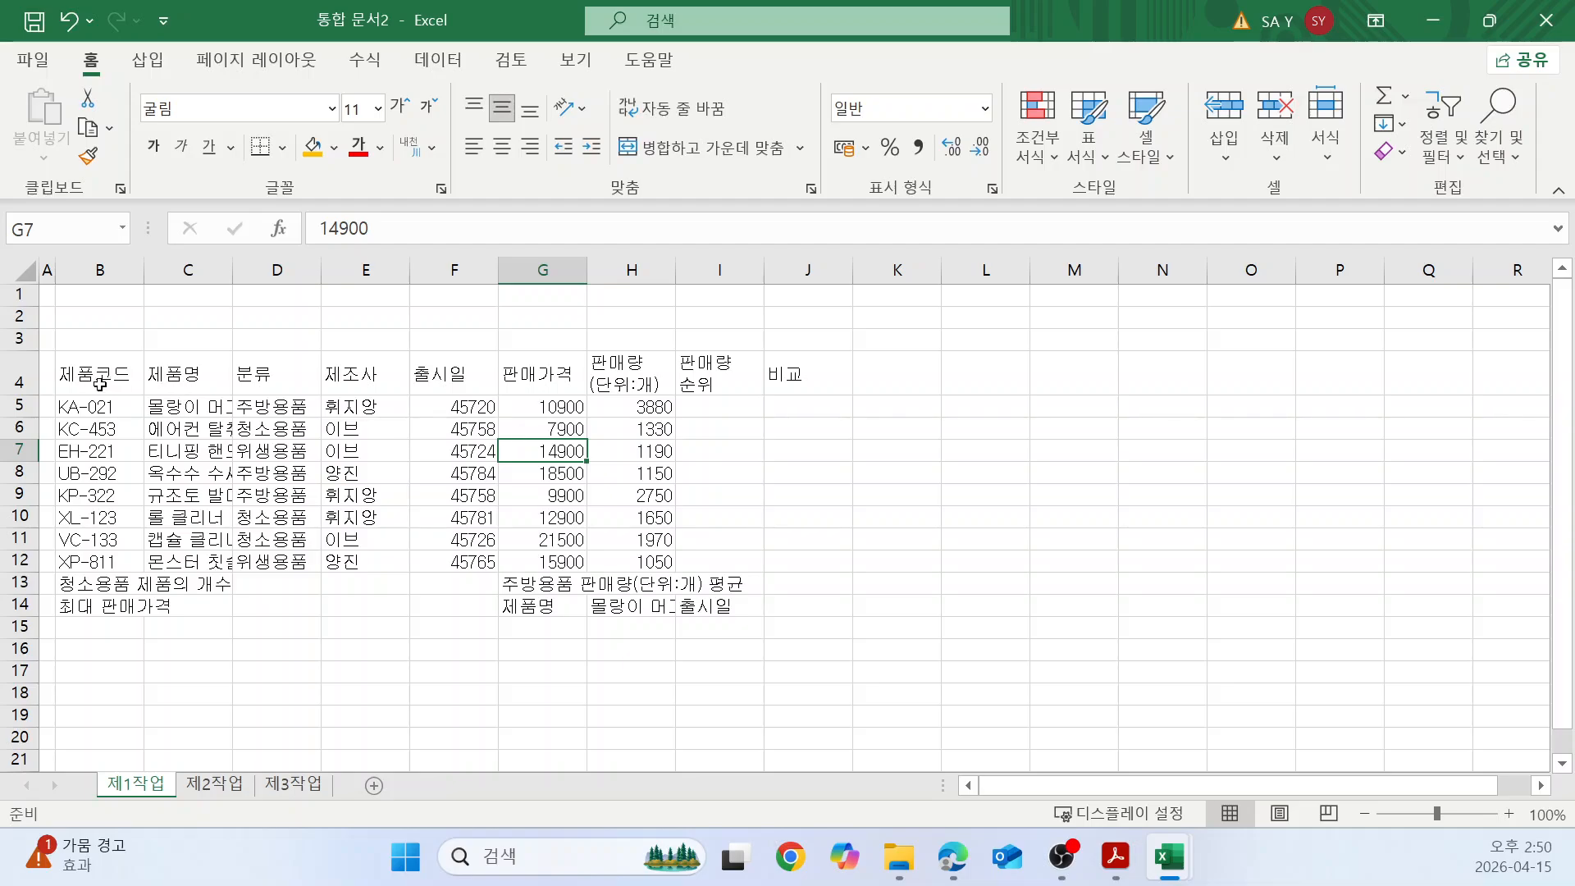
{"action": "left_click_drag", "start_coordinate": [106, 375], "coordinate": [798, 392]}
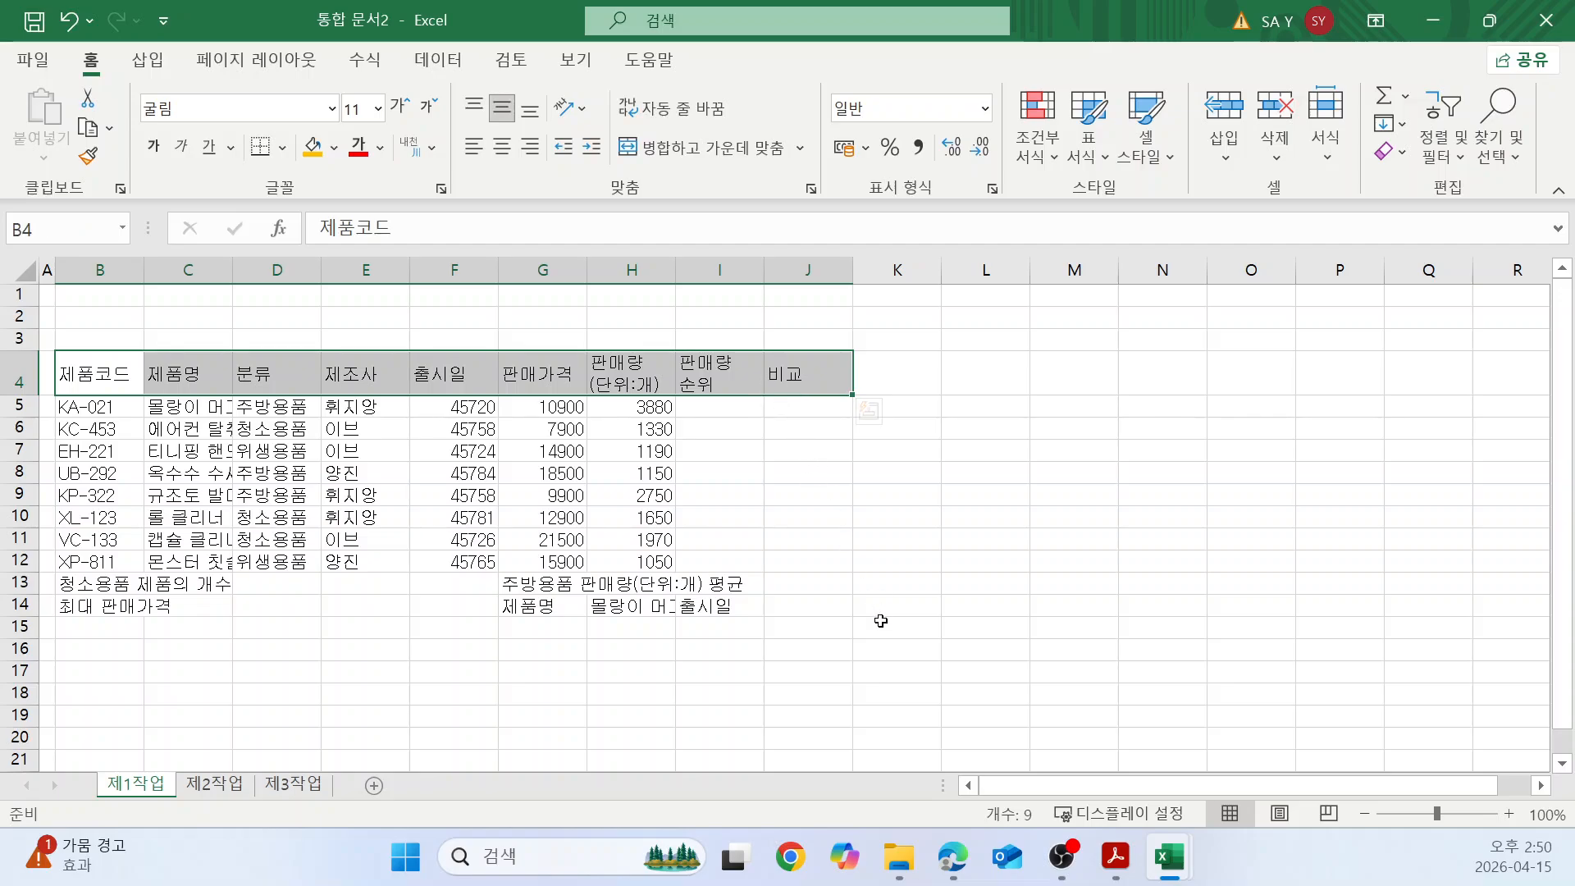
{"action": "left_click", "coordinate": [524, 610], "text": "ctrl"}
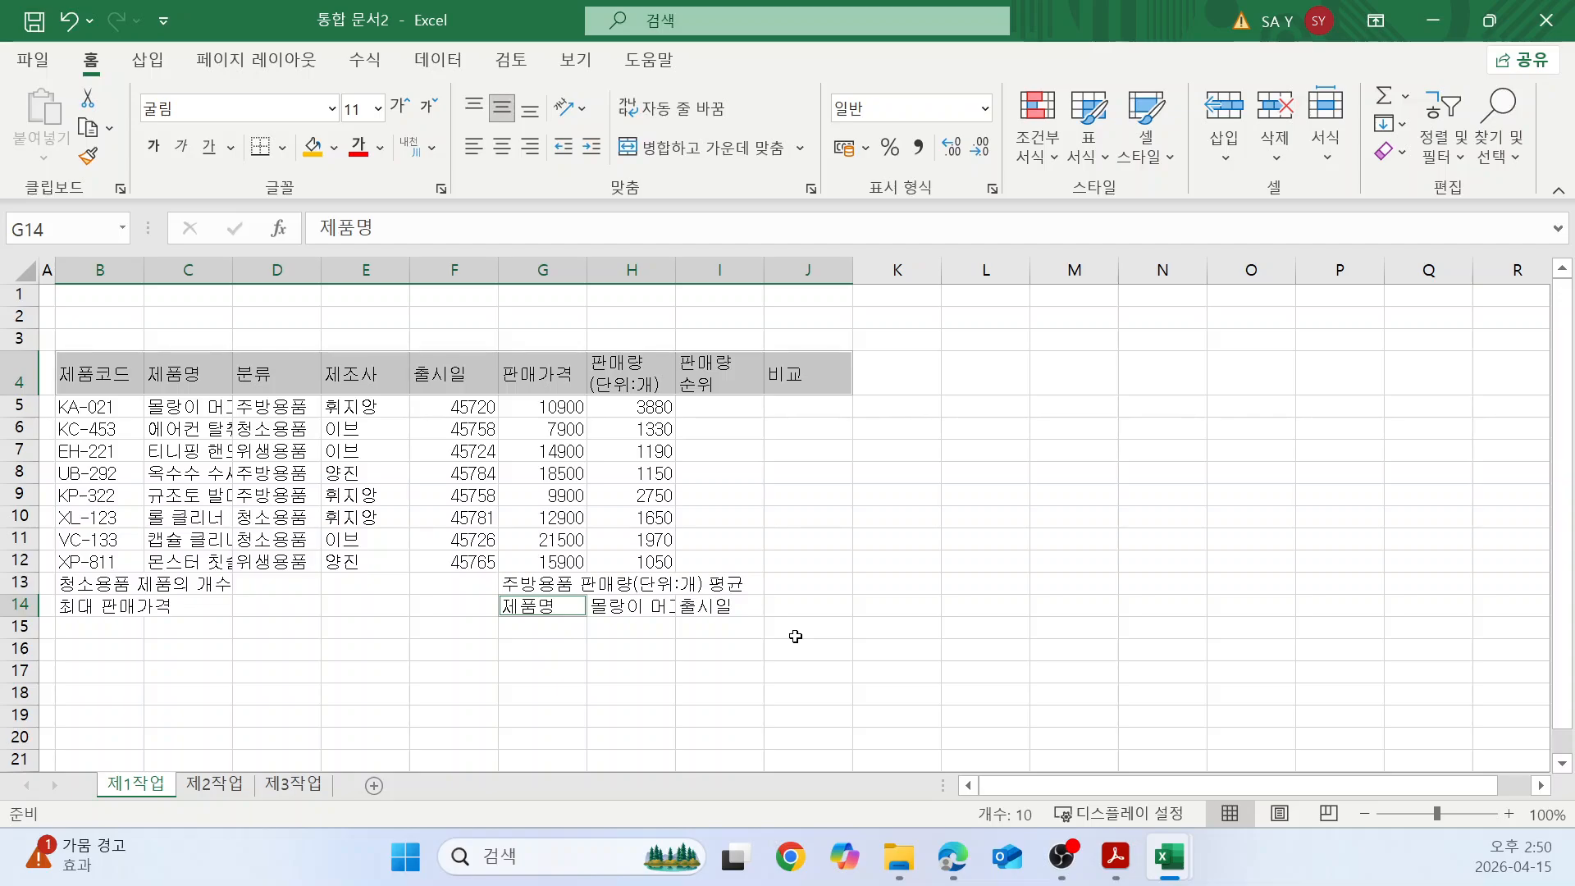
{"action": "left_click", "coordinate": [707, 608], "text": "ctrl"}
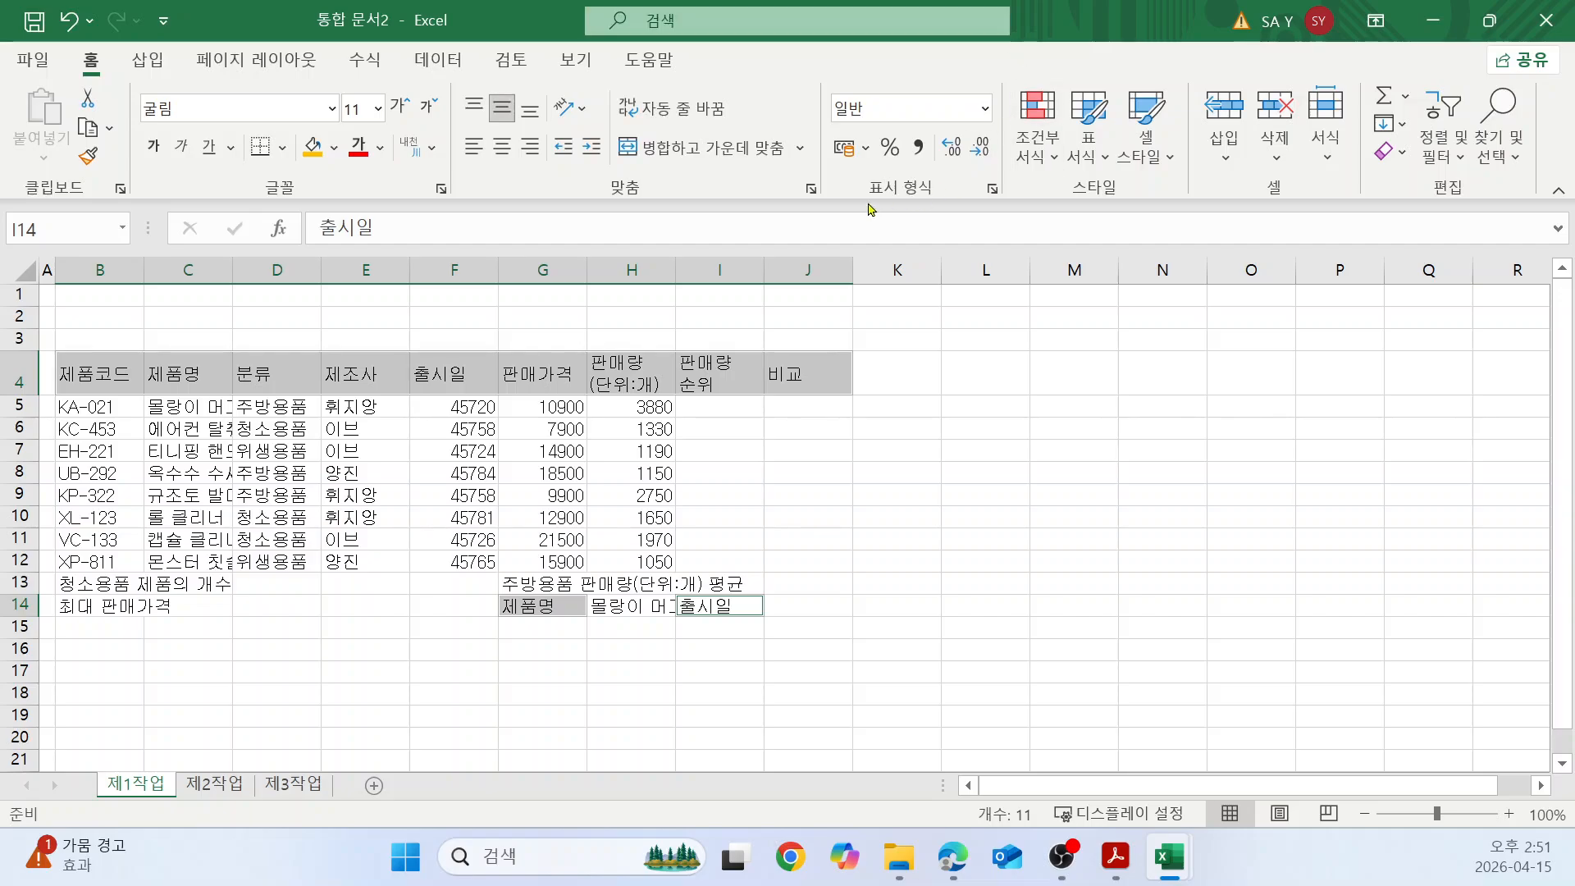
{"action": "left_click", "coordinate": [335, 149]}
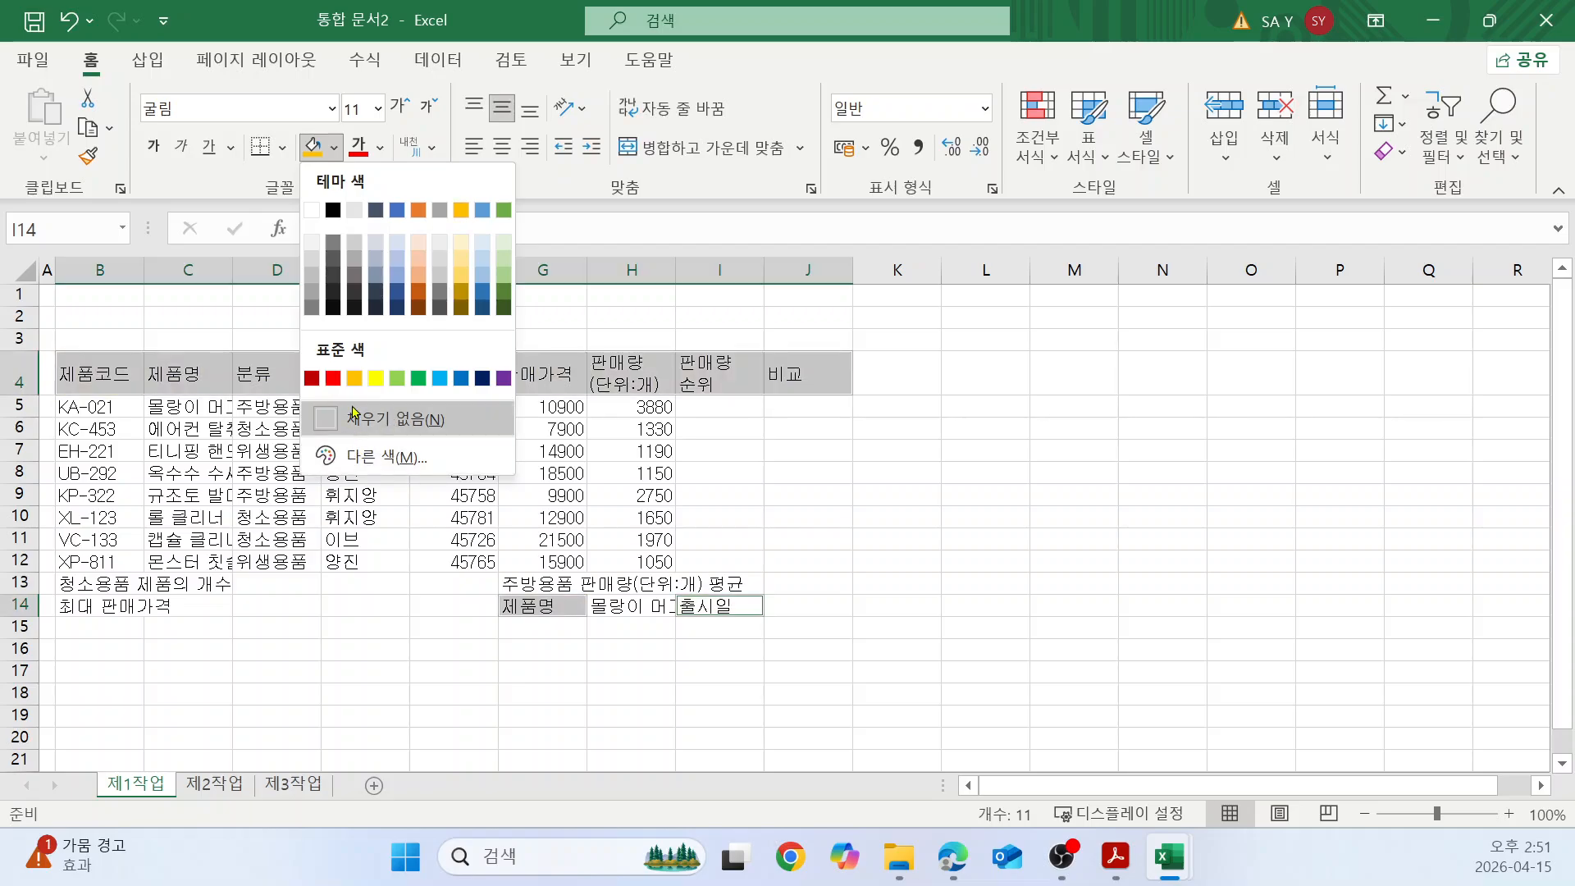
{"action": "left_click", "coordinate": [355, 379]}
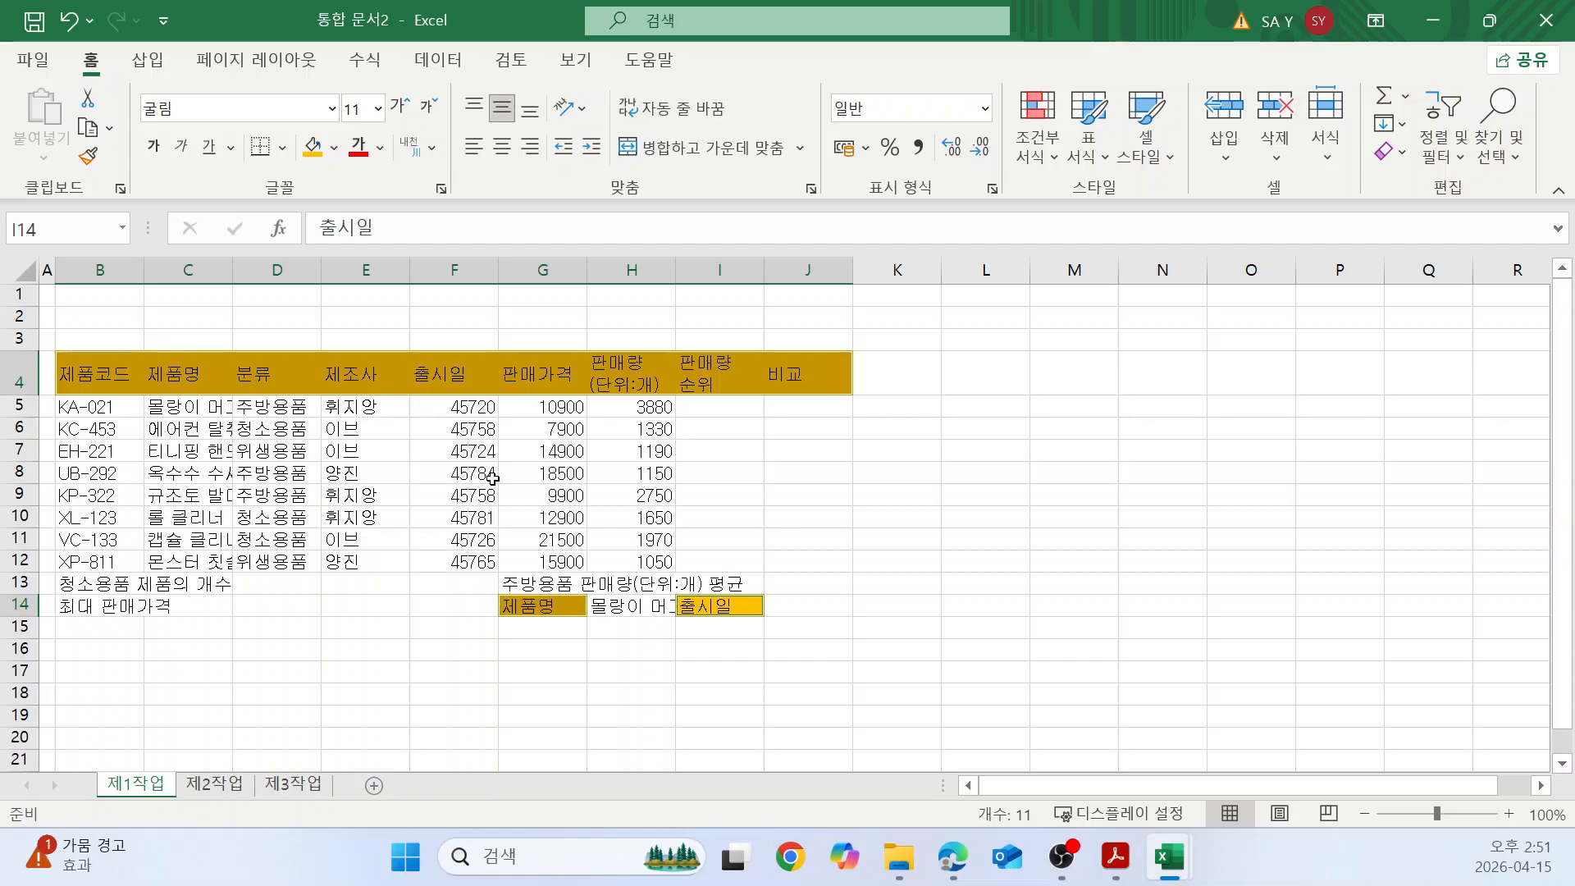
Clear the contents of H14 and widen column C to slightly less than the longest product name needs.
{"action": "left_click", "coordinate": [652, 606]}
{"action": "key", "text": "Delete"}
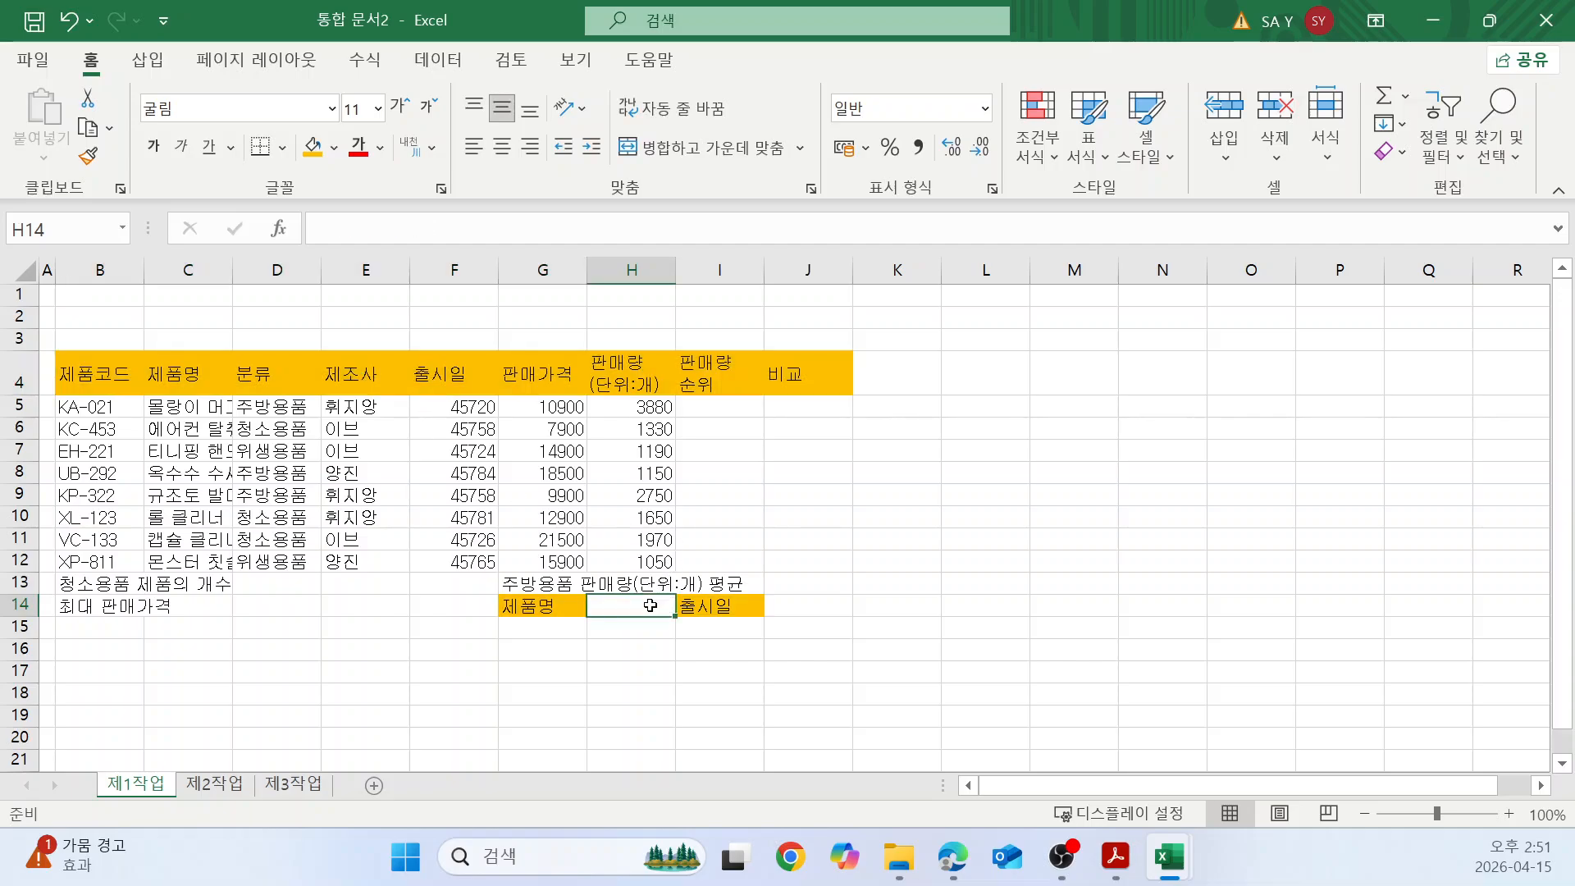
{"action": "left_click", "coordinate": [565, 517]}
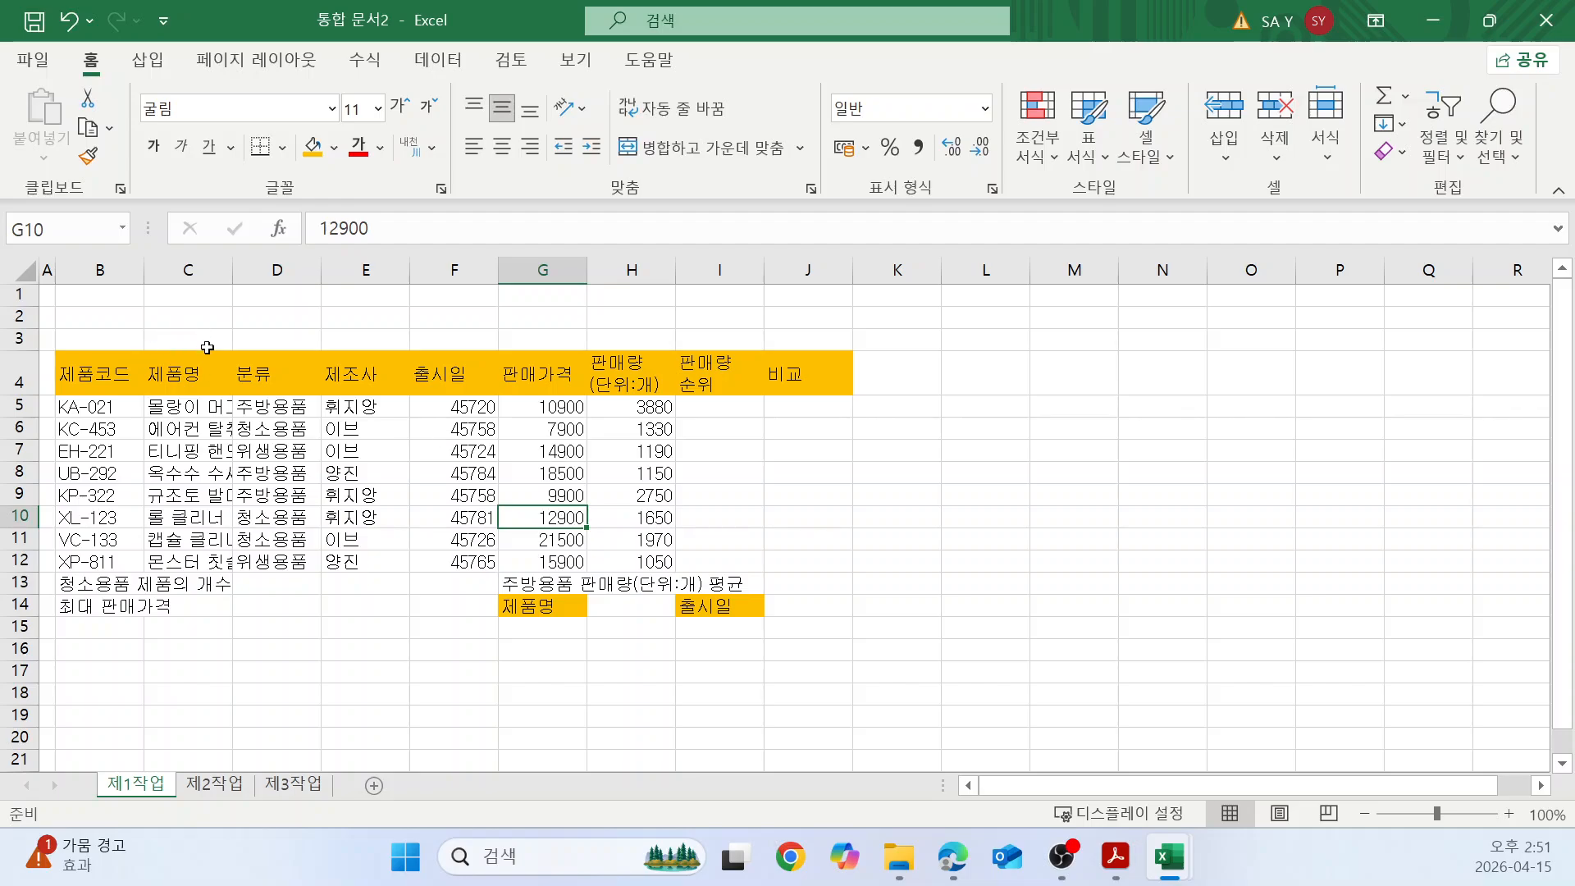
{"action": "double_click", "coordinate": [234, 265]}
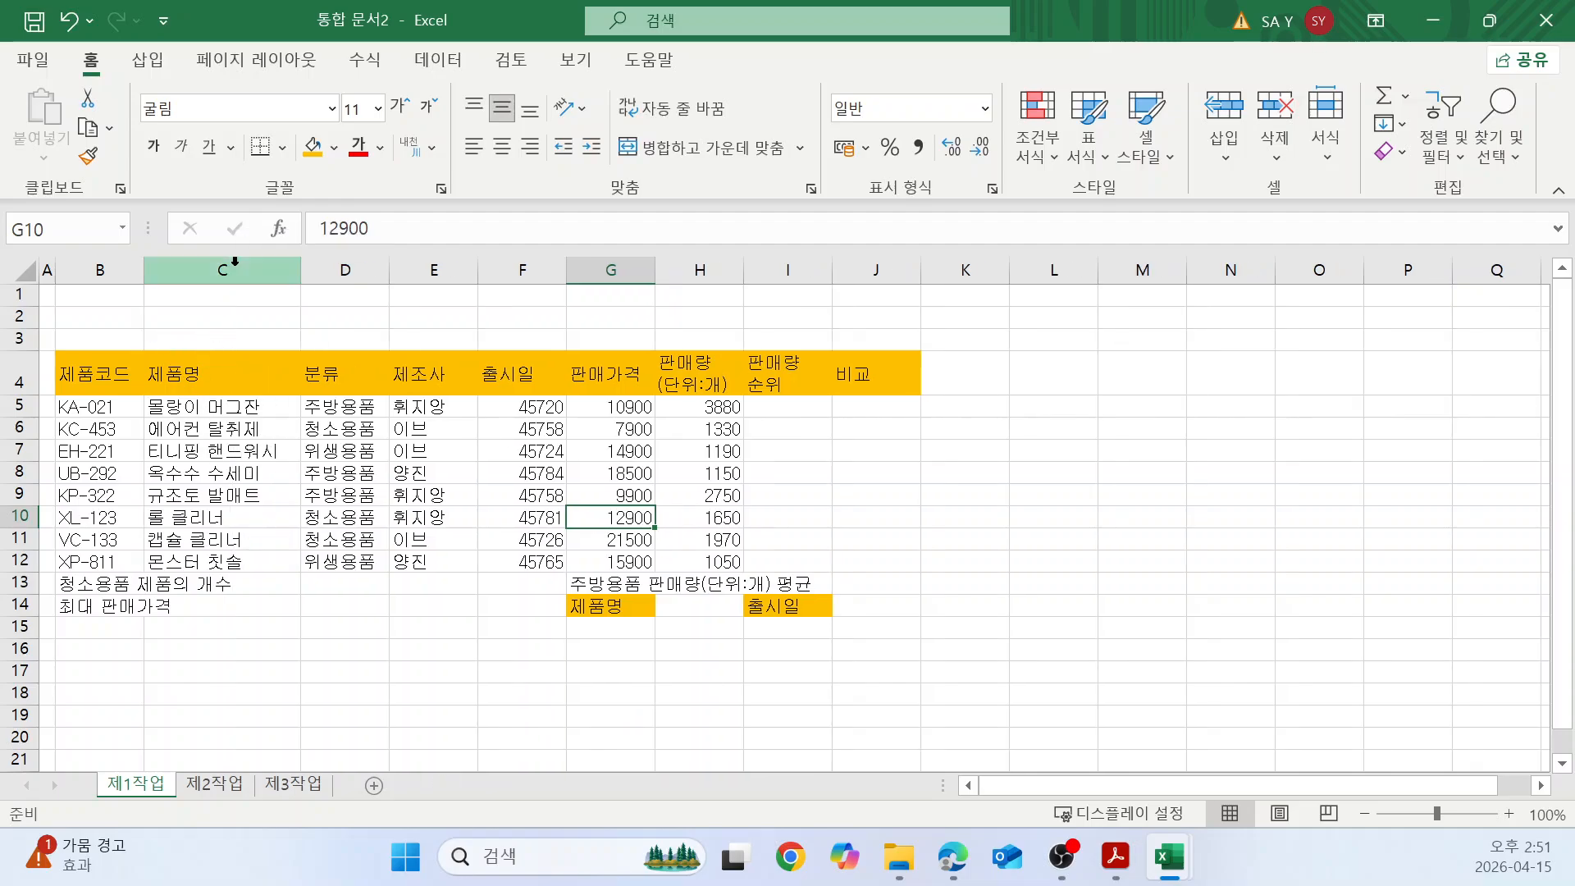
{"action": "left_click_drag", "start_coordinate": [299, 272], "coordinate": [271, 279]}
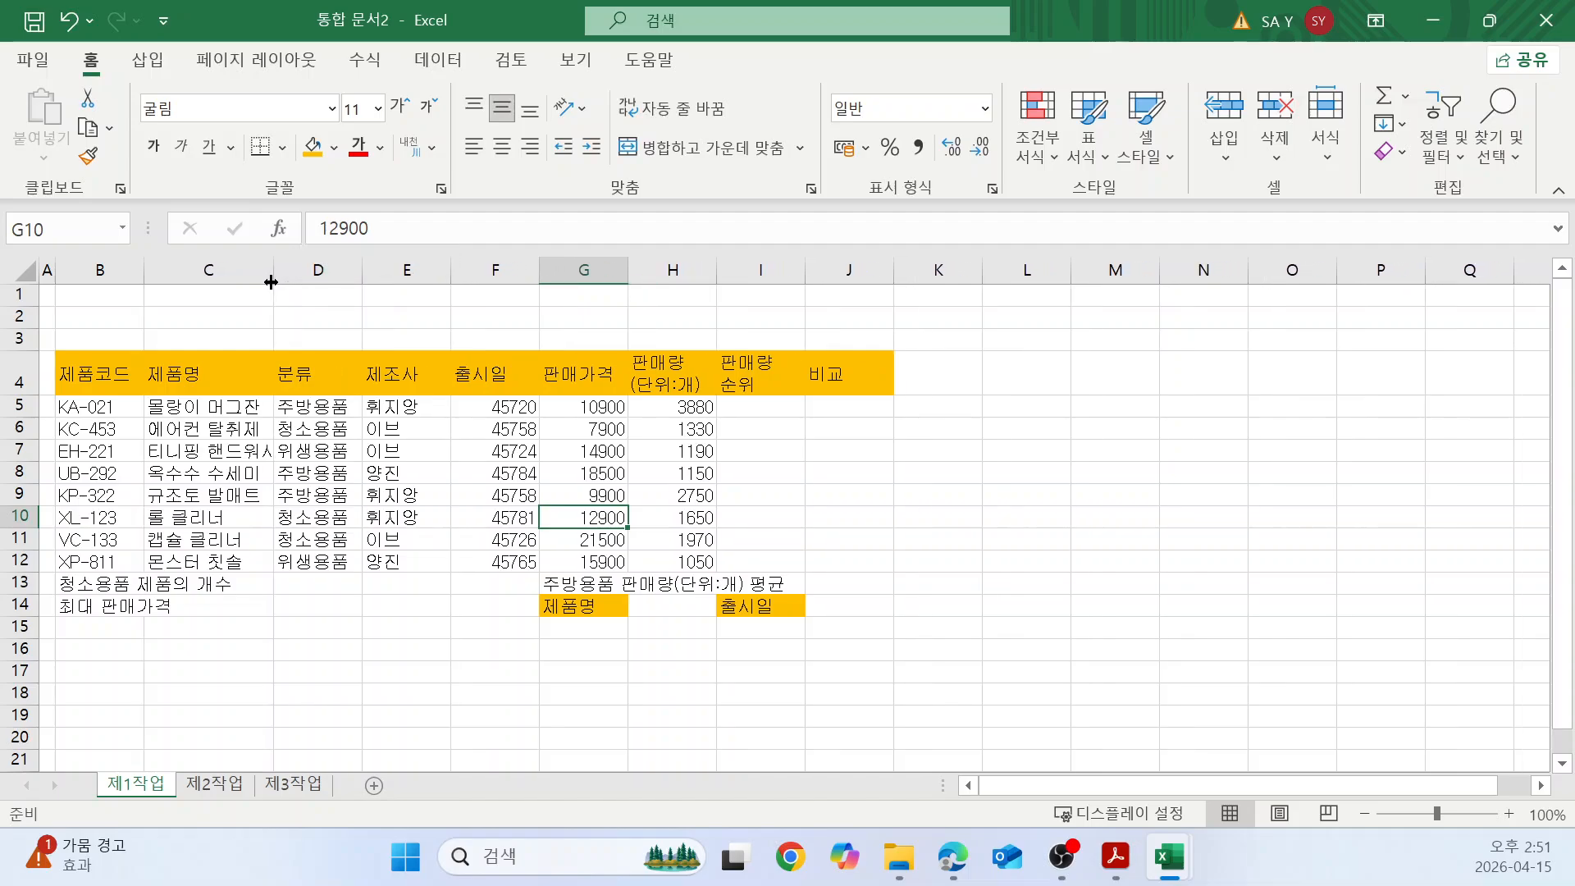
{"action": "left_click", "coordinate": [1031, 457]}
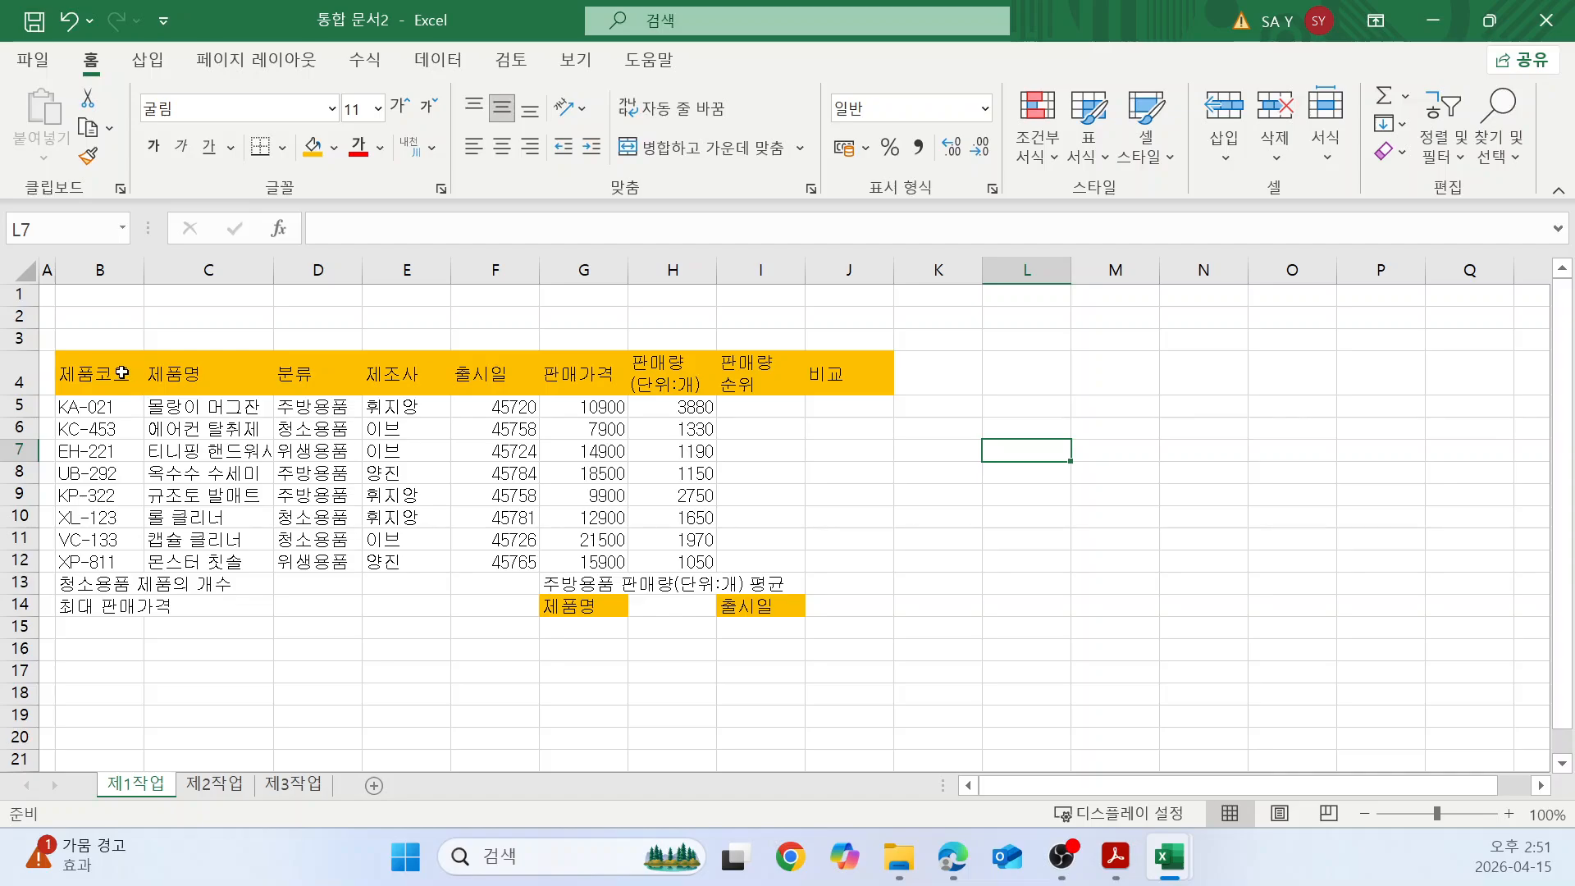
Apply all borders (모든 테두리) to the whole table range B4:J14.
{"action": "left_click_drag", "start_coordinate": [84, 373], "coordinate": [844, 606]}
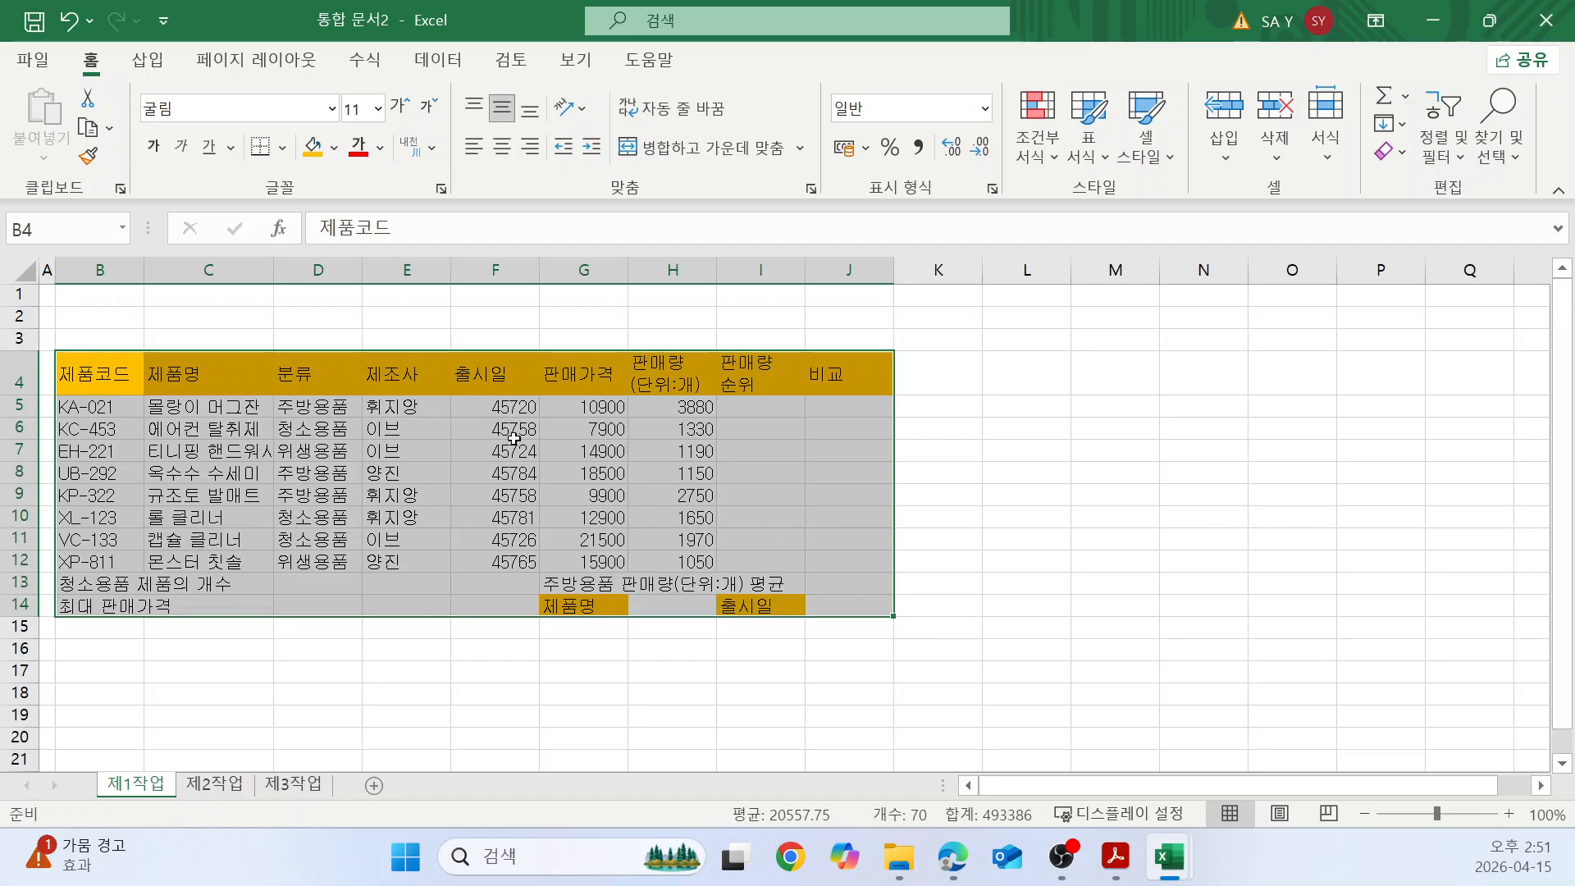
{"action": "left_click", "coordinate": [283, 150]}
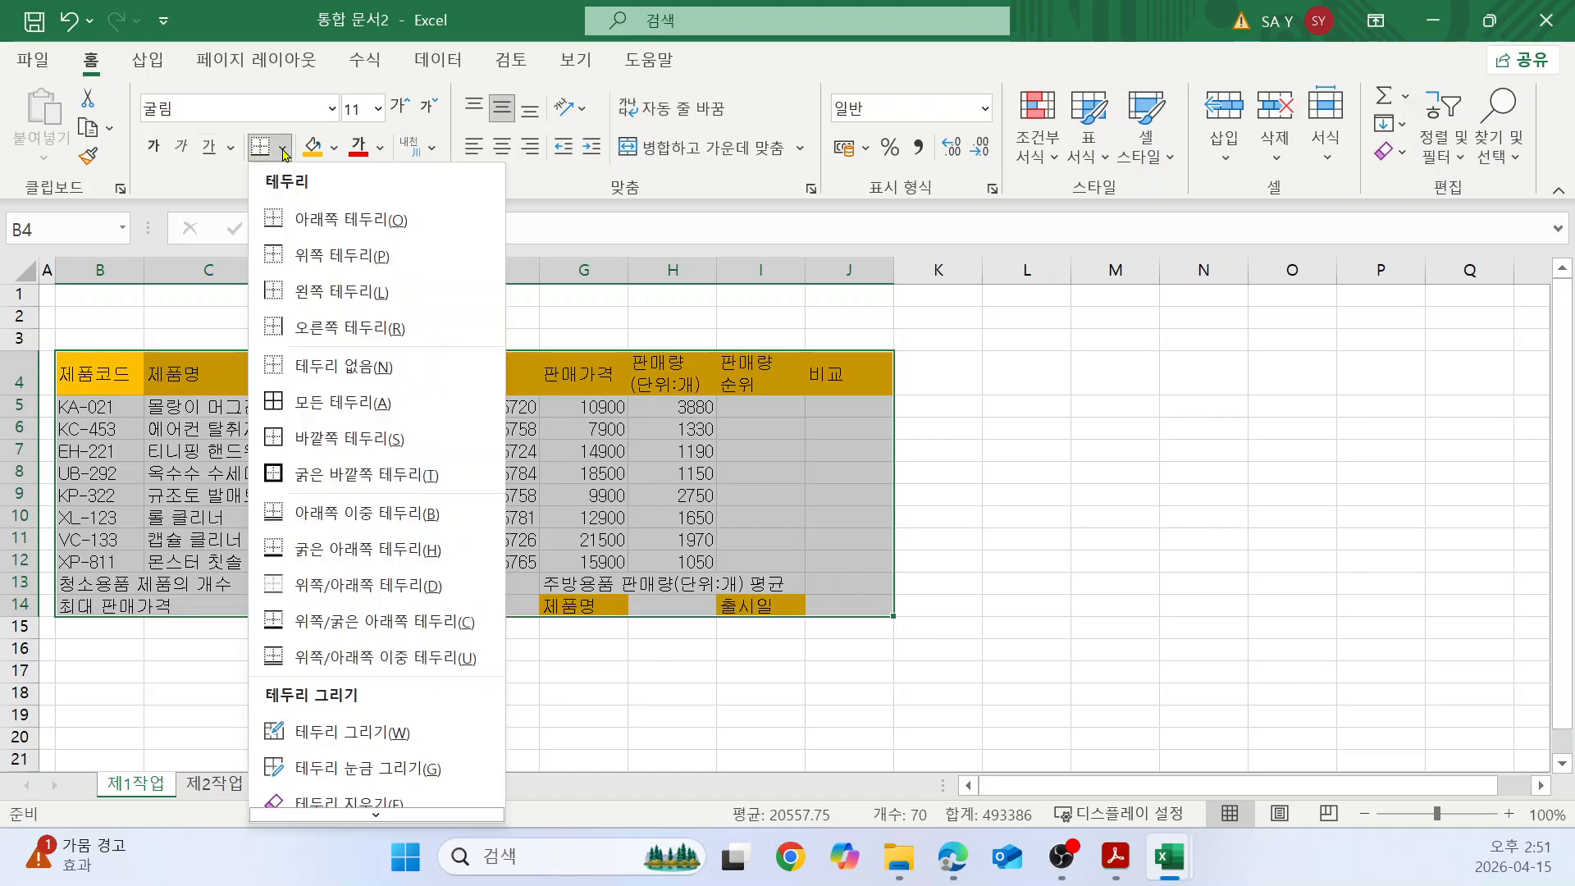
{"action": "left_click", "coordinate": [381, 402]}
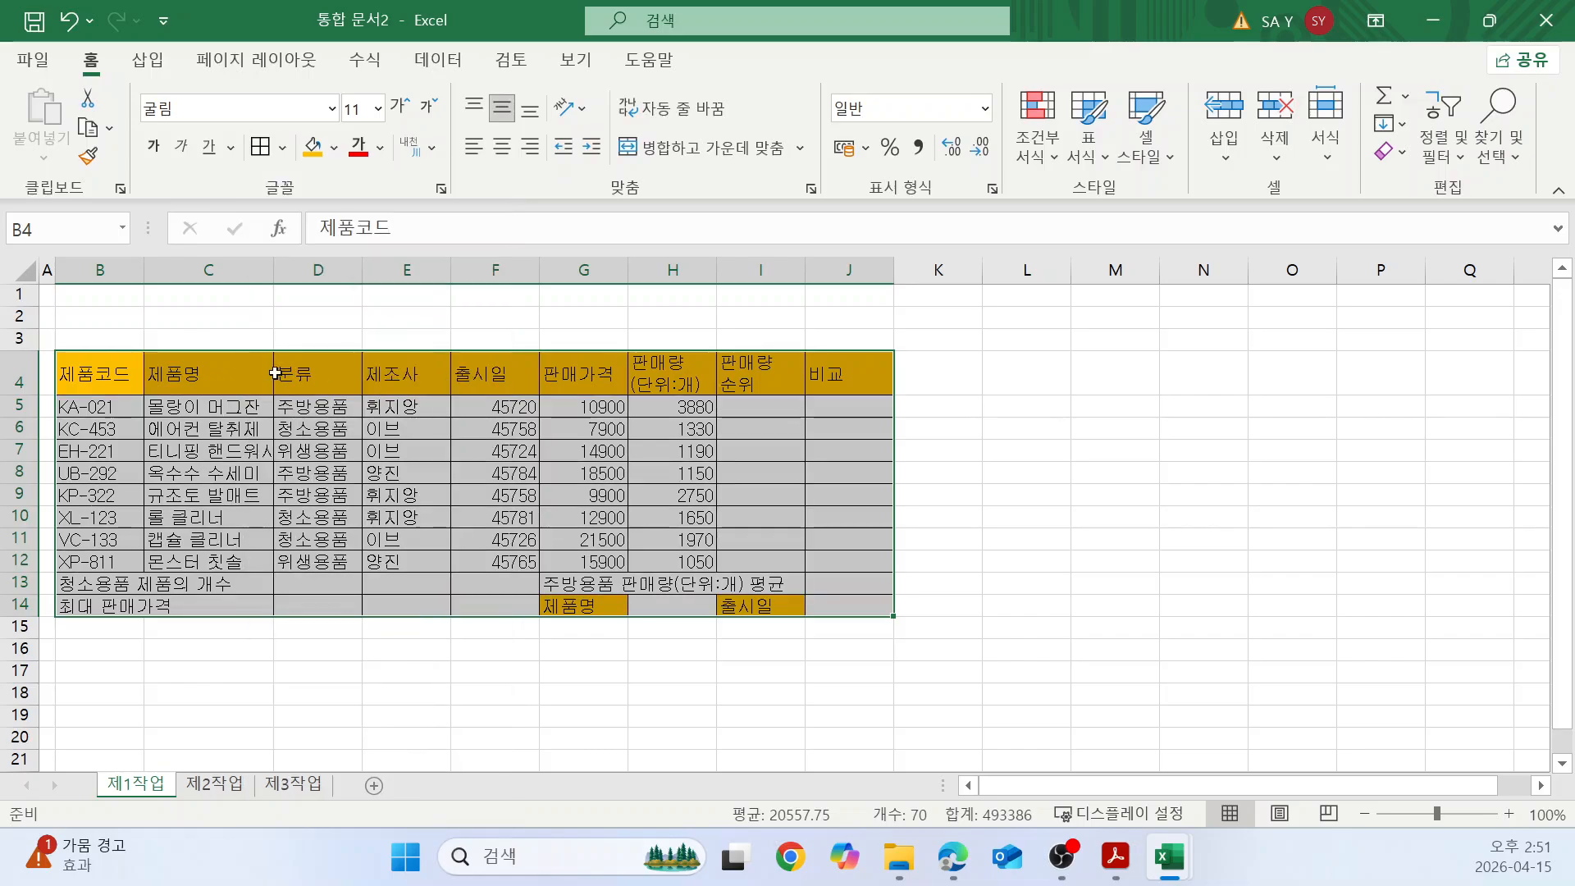
{"action": "left_click", "coordinate": [585, 319]}
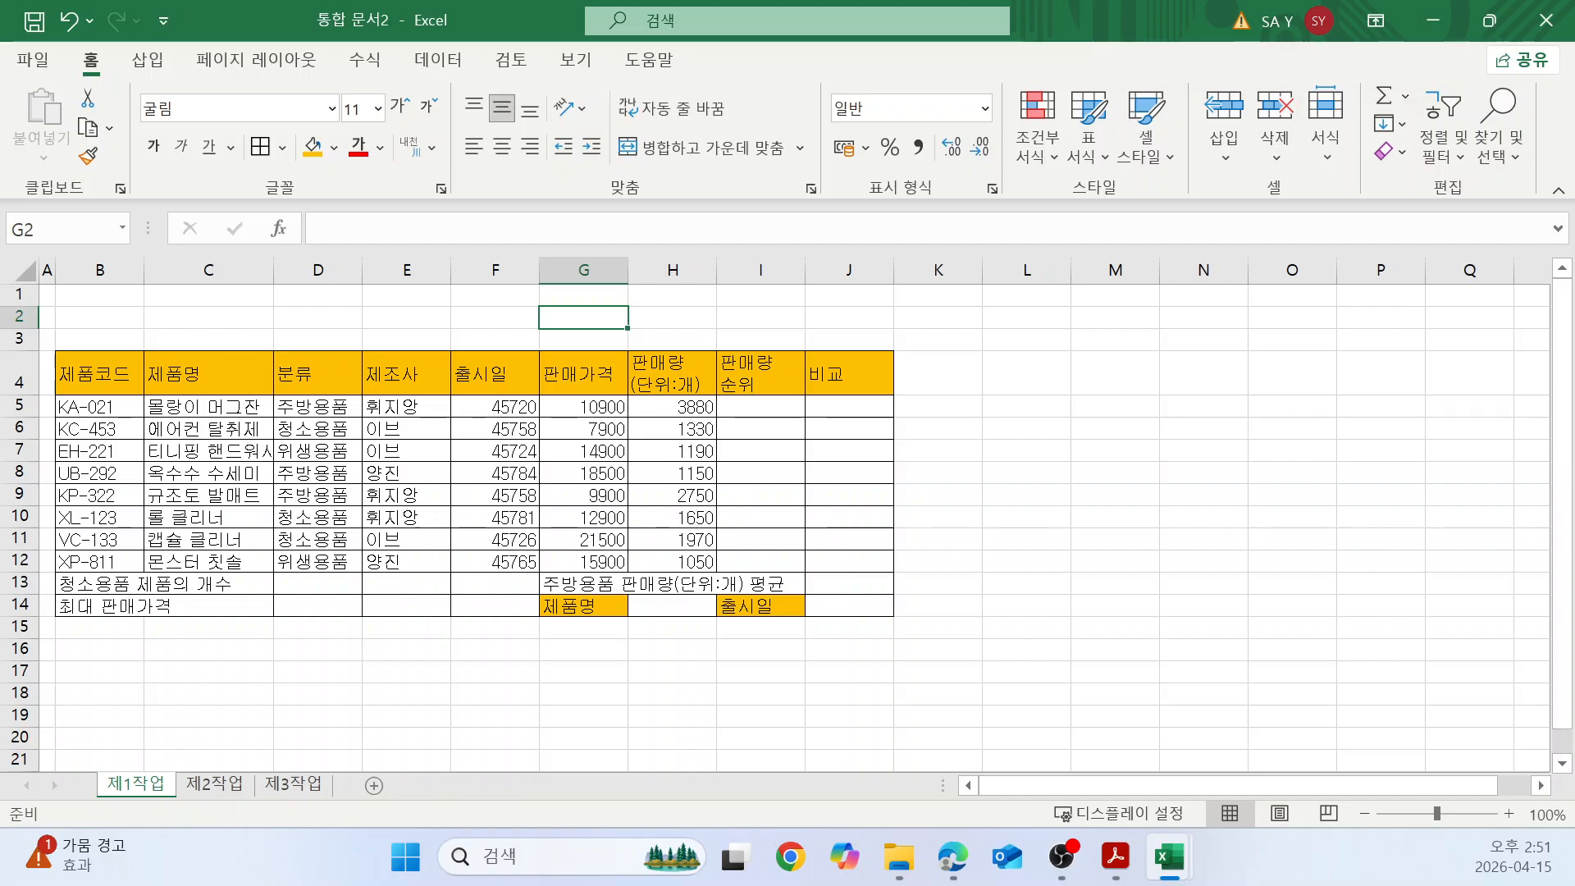
Check the alignment condition in the exam PDF in the browser and centre the Excel table range B4:J14 horizontally.
{"action": "key", "text": "alt+Tab"}
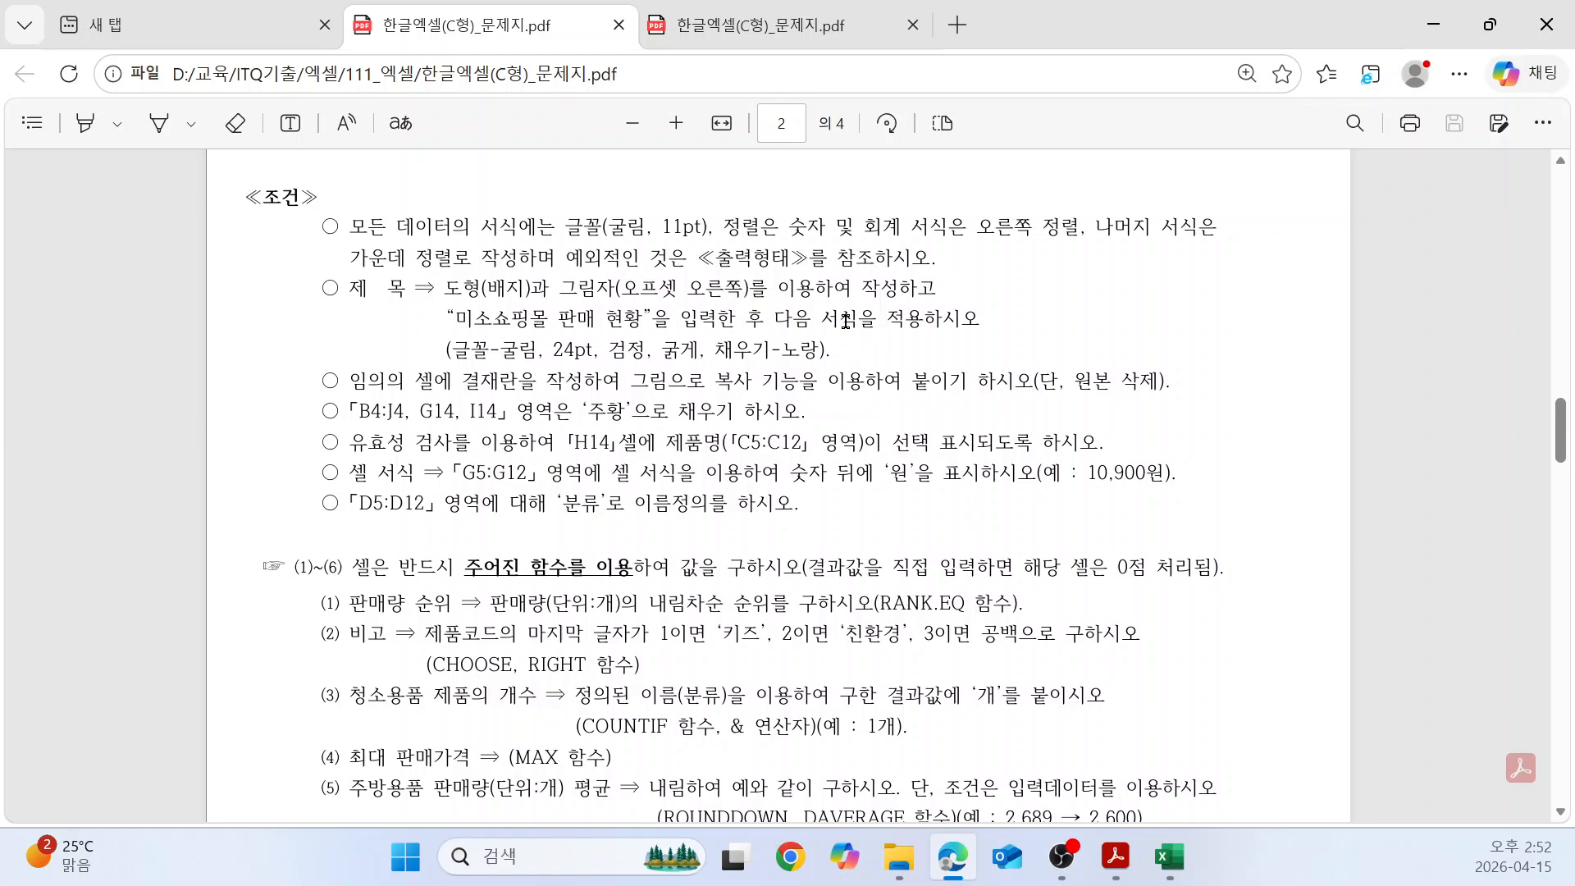
{"action": "key", "text": "alt+Tab"}
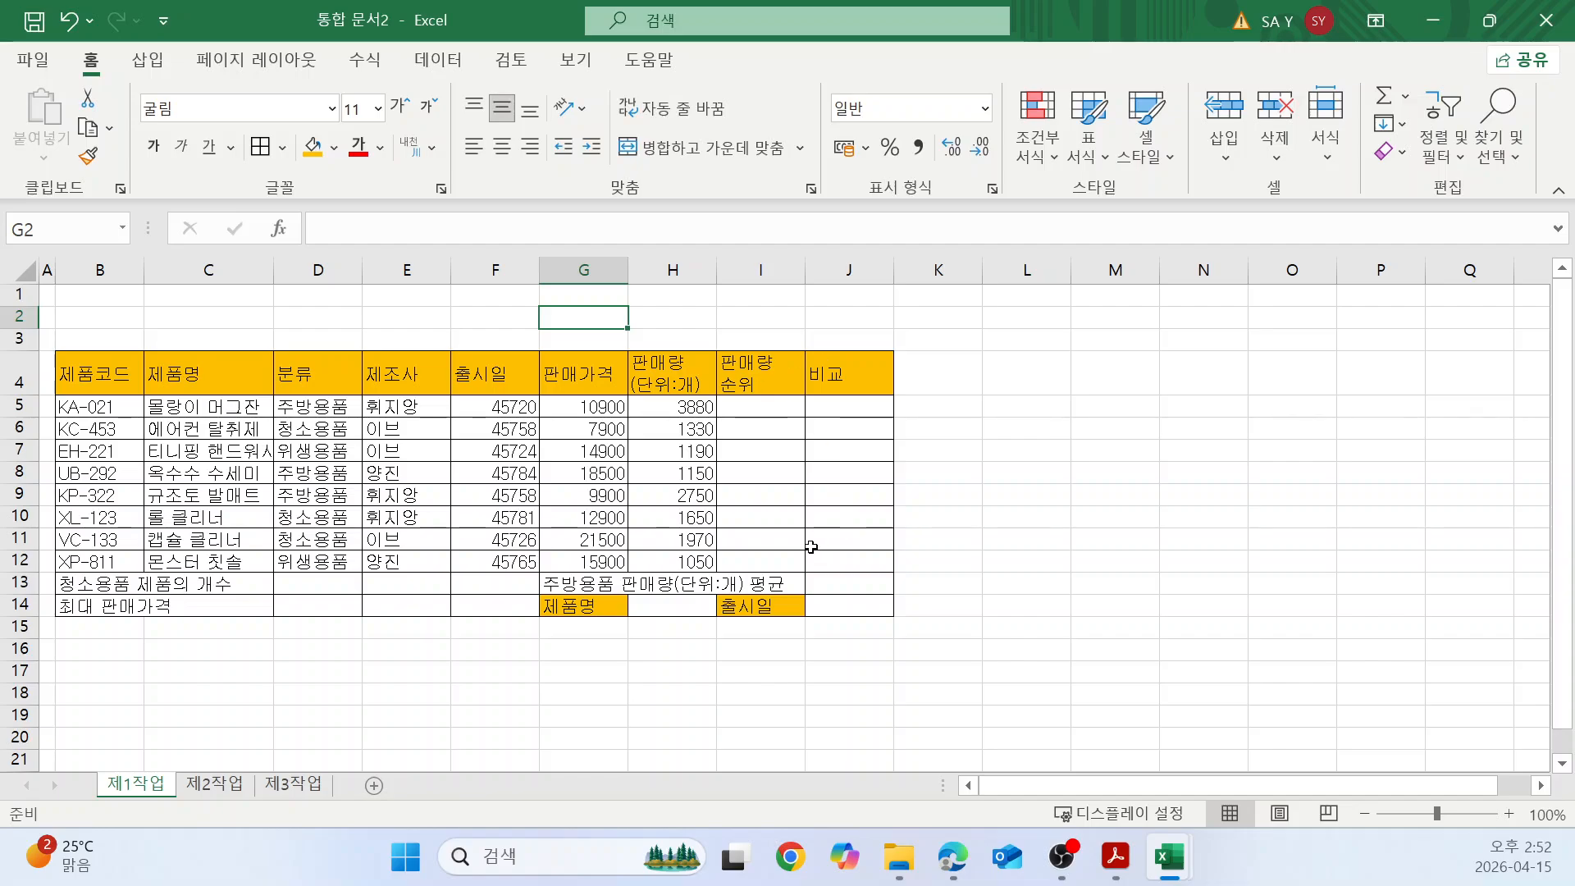
{"action": "left_click", "coordinate": [788, 487]}
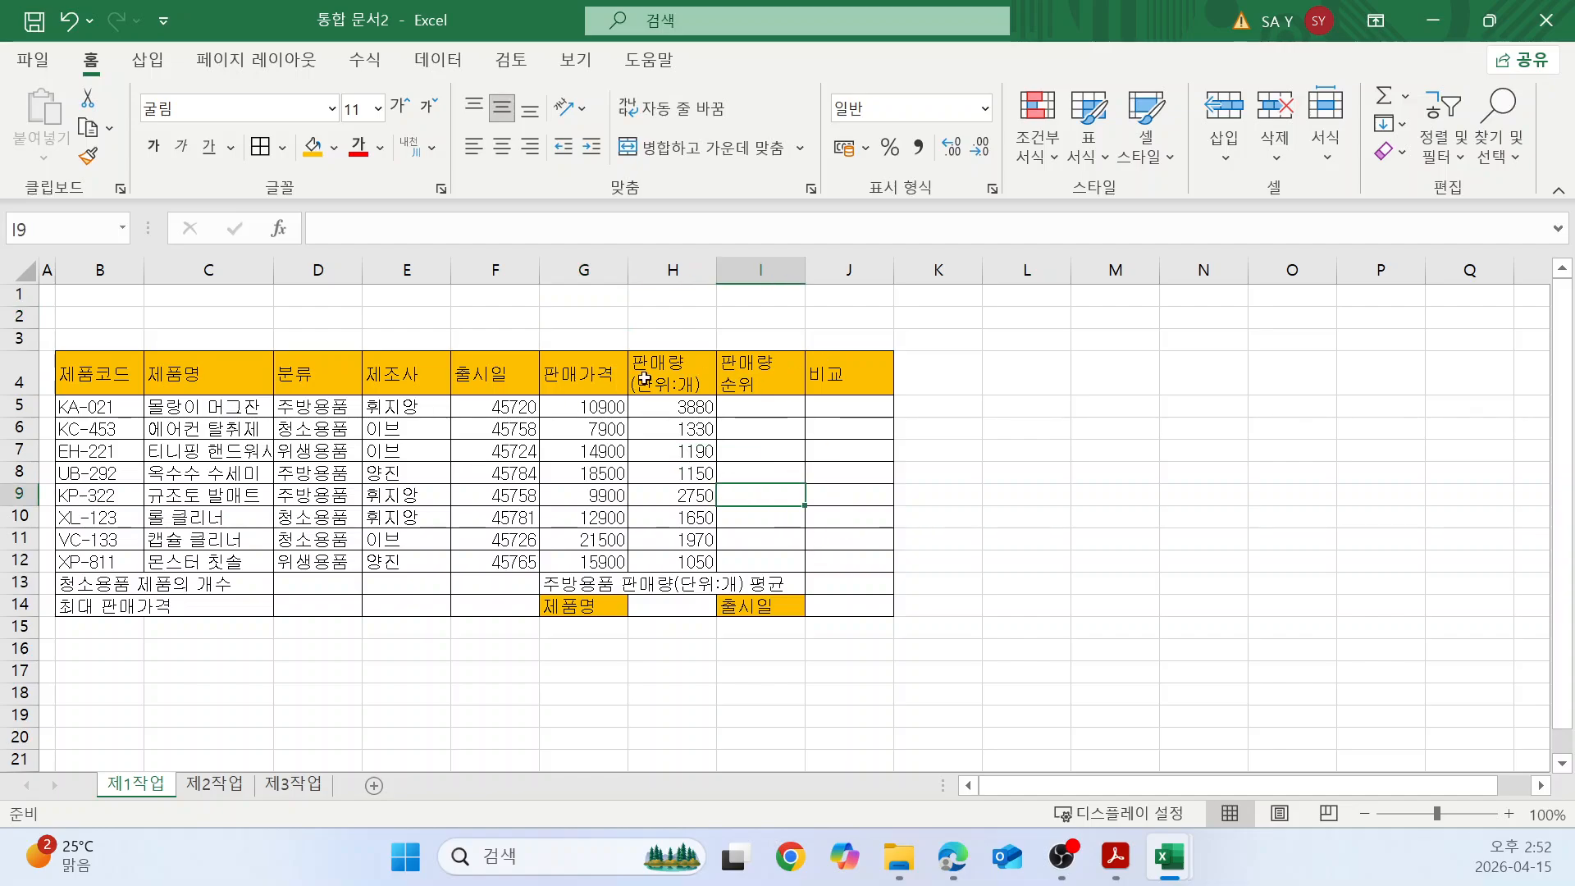
{"action": "left_click_drag", "start_coordinate": [100, 374], "coordinate": [872, 610]}
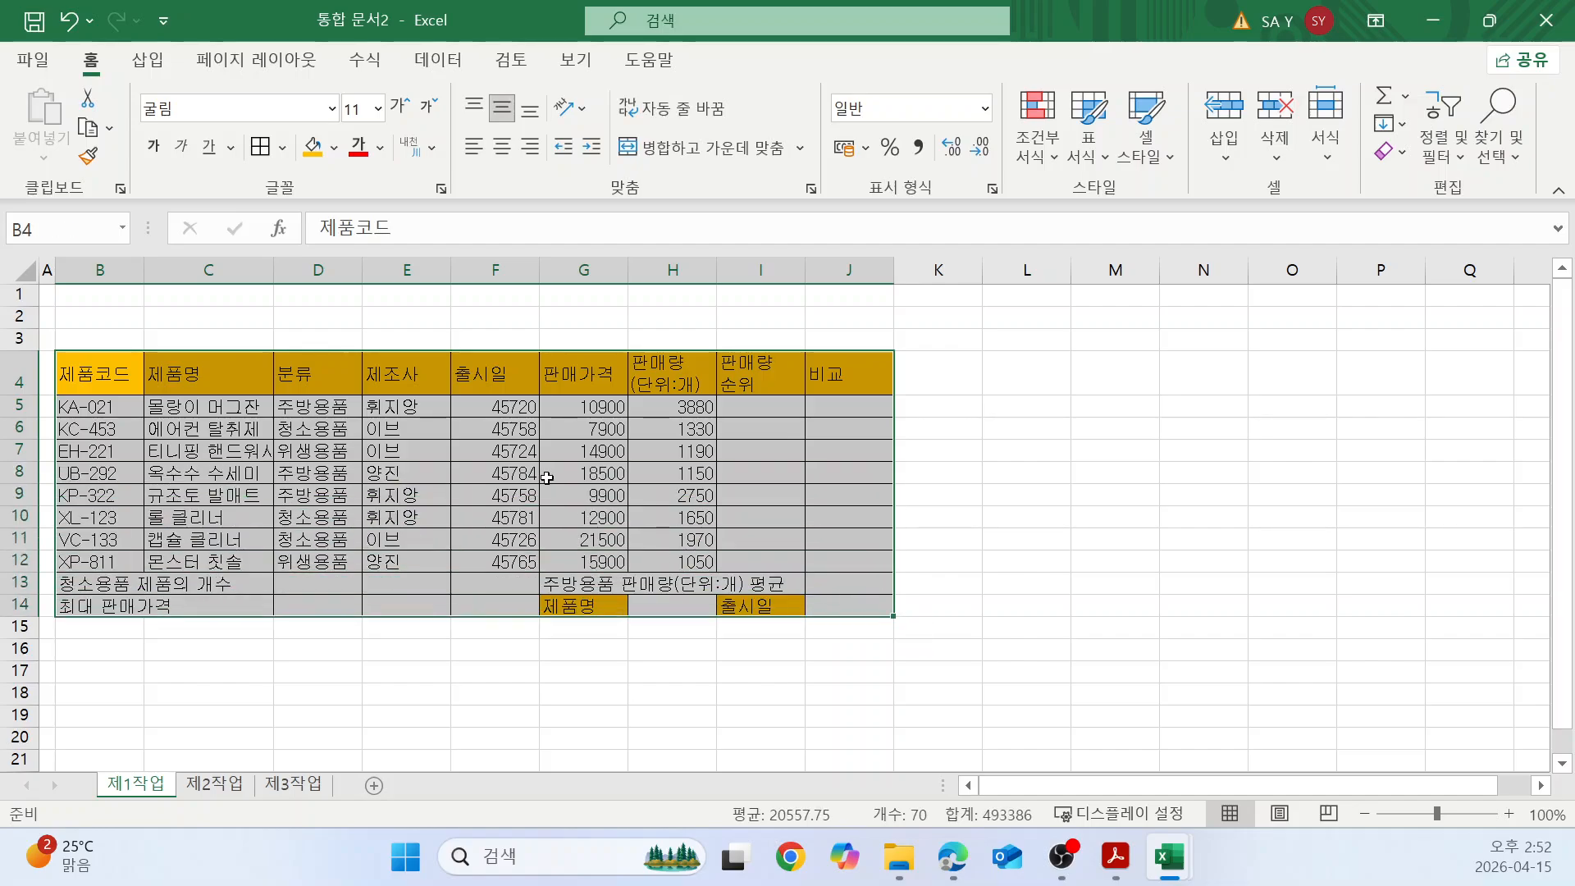
{"action": "left_click", "coordinate": [502, 148]}
Right-align the release dates, prices and sales quantities in F5:H12.
{"action": "left_click", "coordinate": [485, 409]}
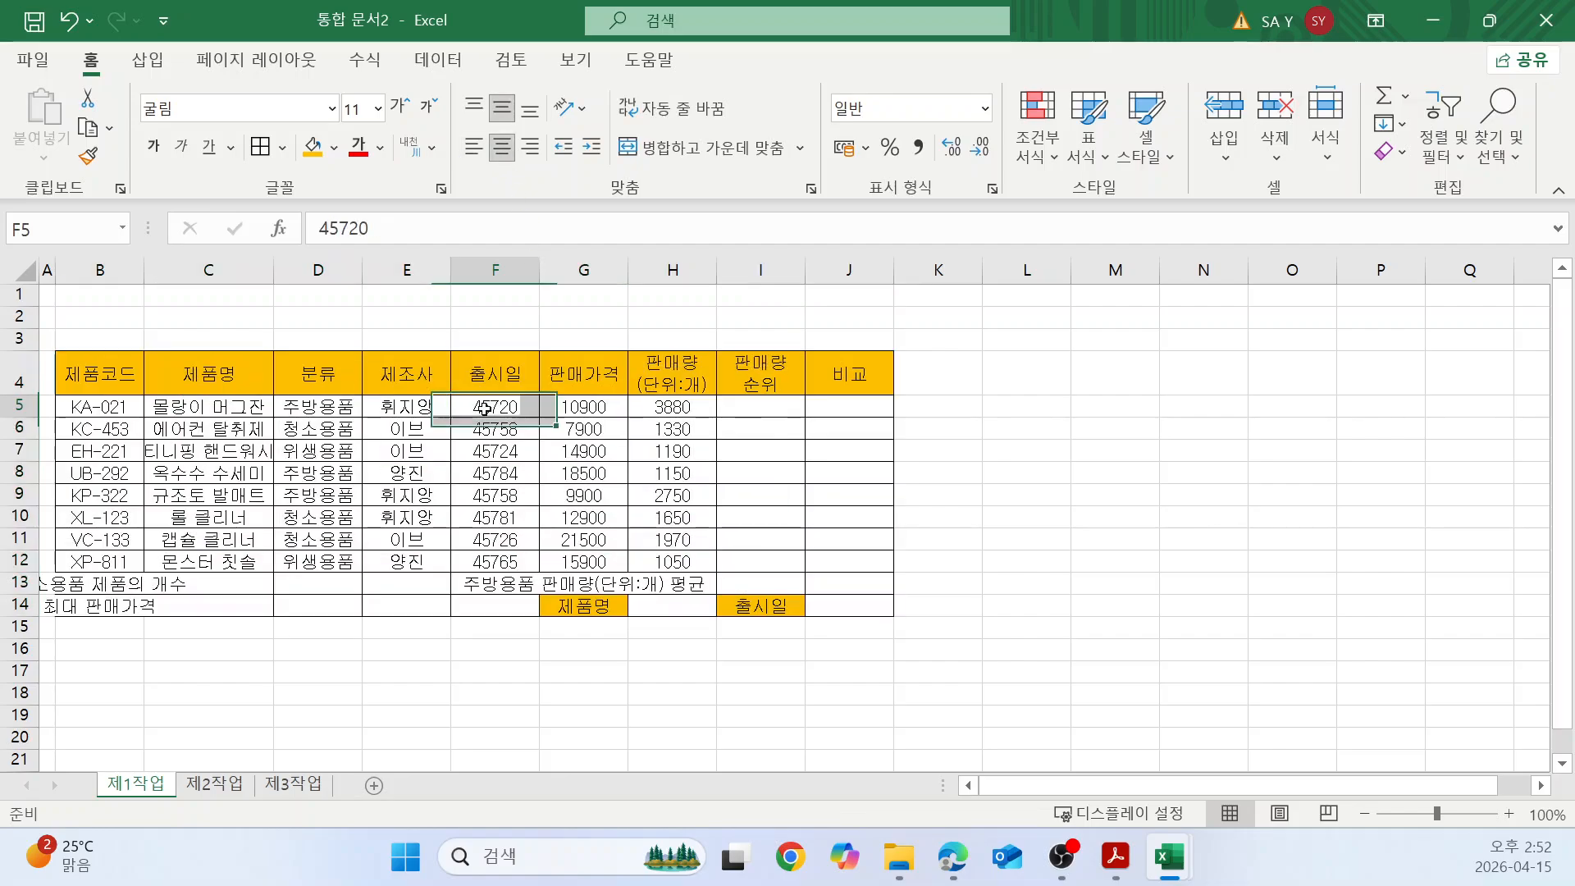
{"action": "left_click_drag", "start_coordinate": [485, 408], "coordinate": [659, 562]}
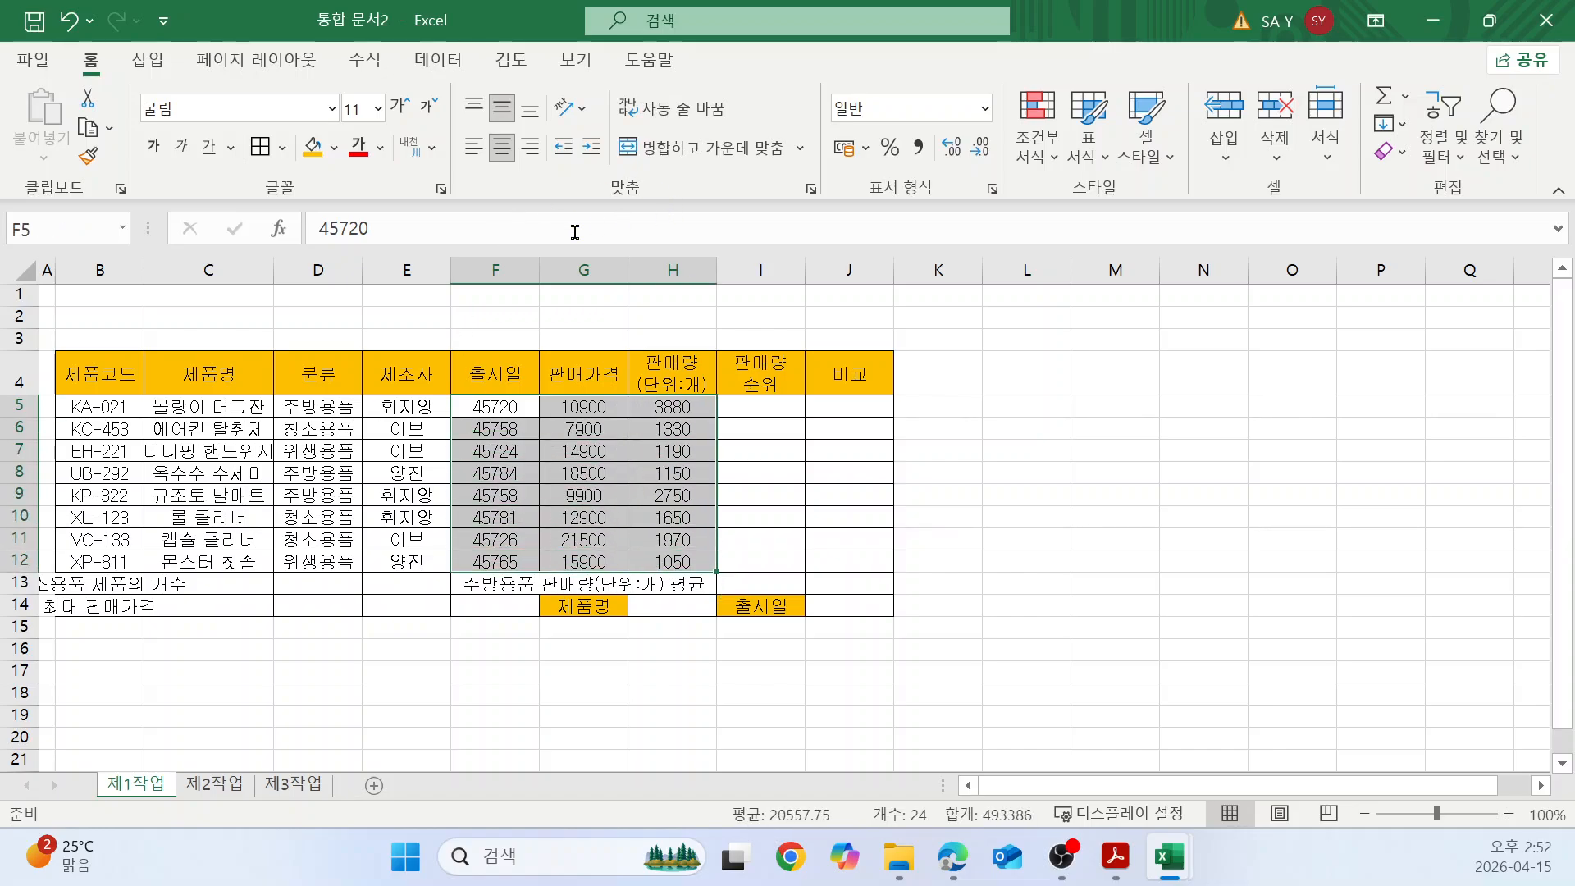
{"action": "left_click", "coordinate": [531, 148]}
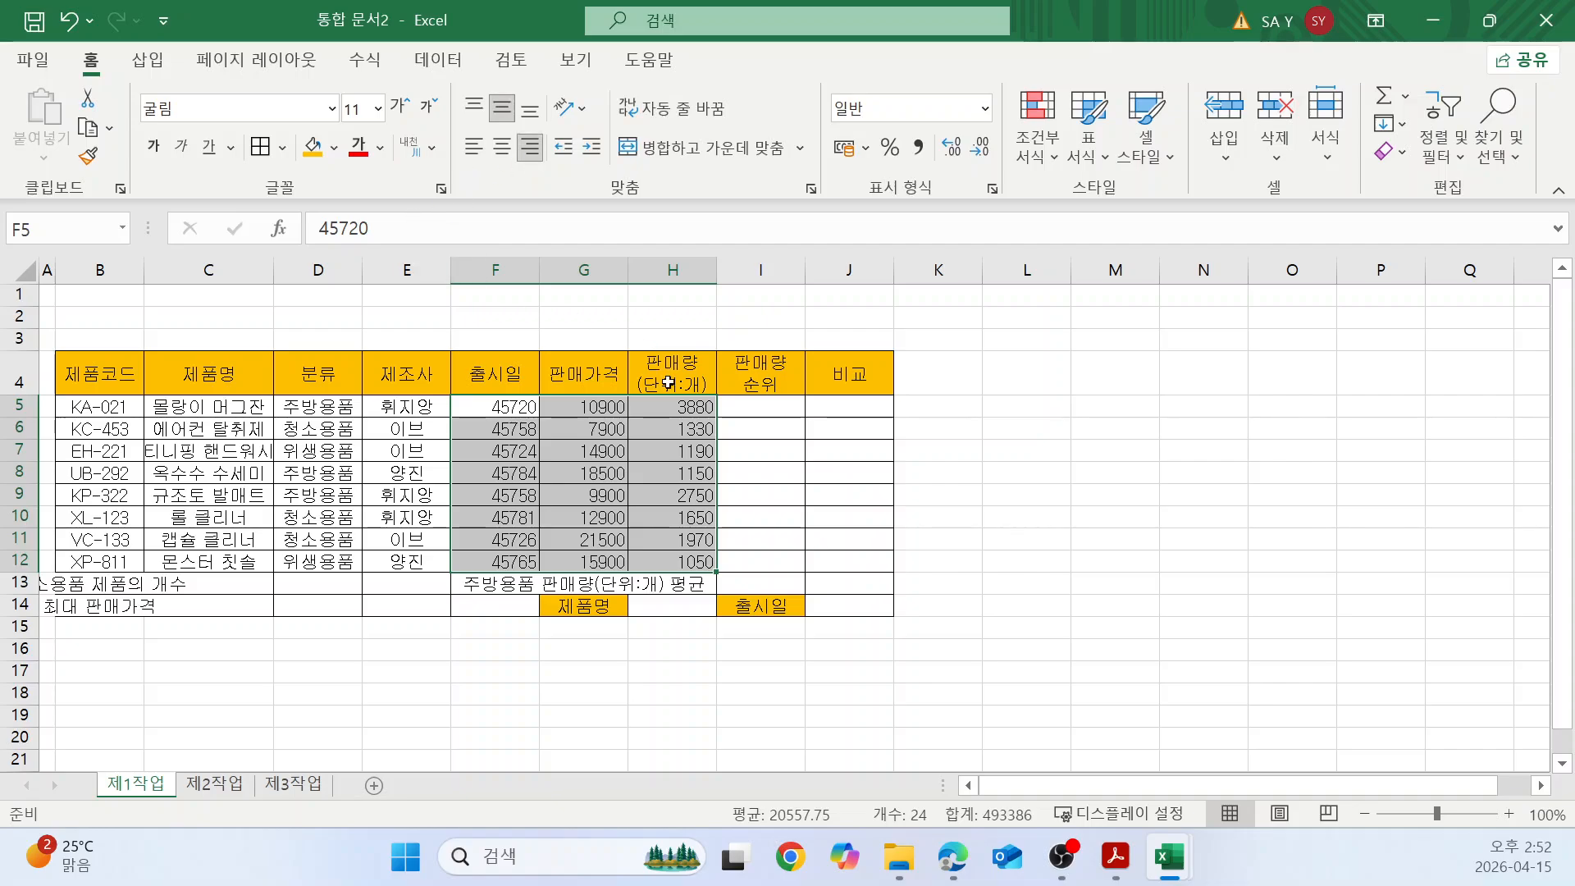
{"action": "left_click", "coordinate": [702, 473]}
Format the 출시일 values in F5:F12 with the short date format (간단한 날짜).
{"action": "left_click_drag", "start_coordinate": [495, 407], "coordinate": [504, 564]}
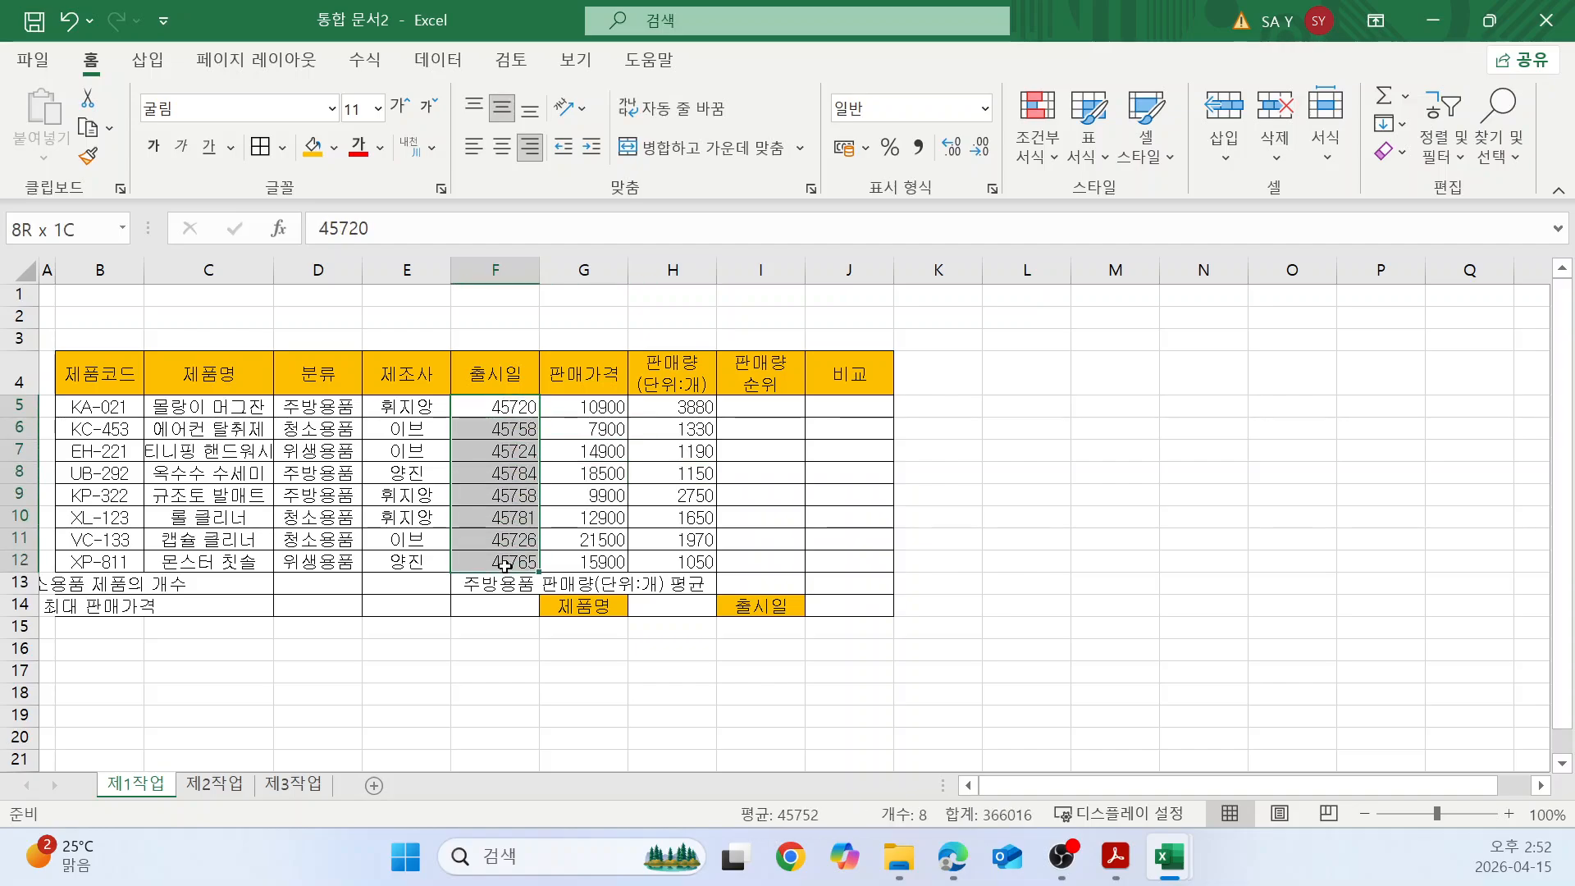
{"action": "left_click_drag", "start_coordinate": [505, 564], "coordinate": [504, 565]}
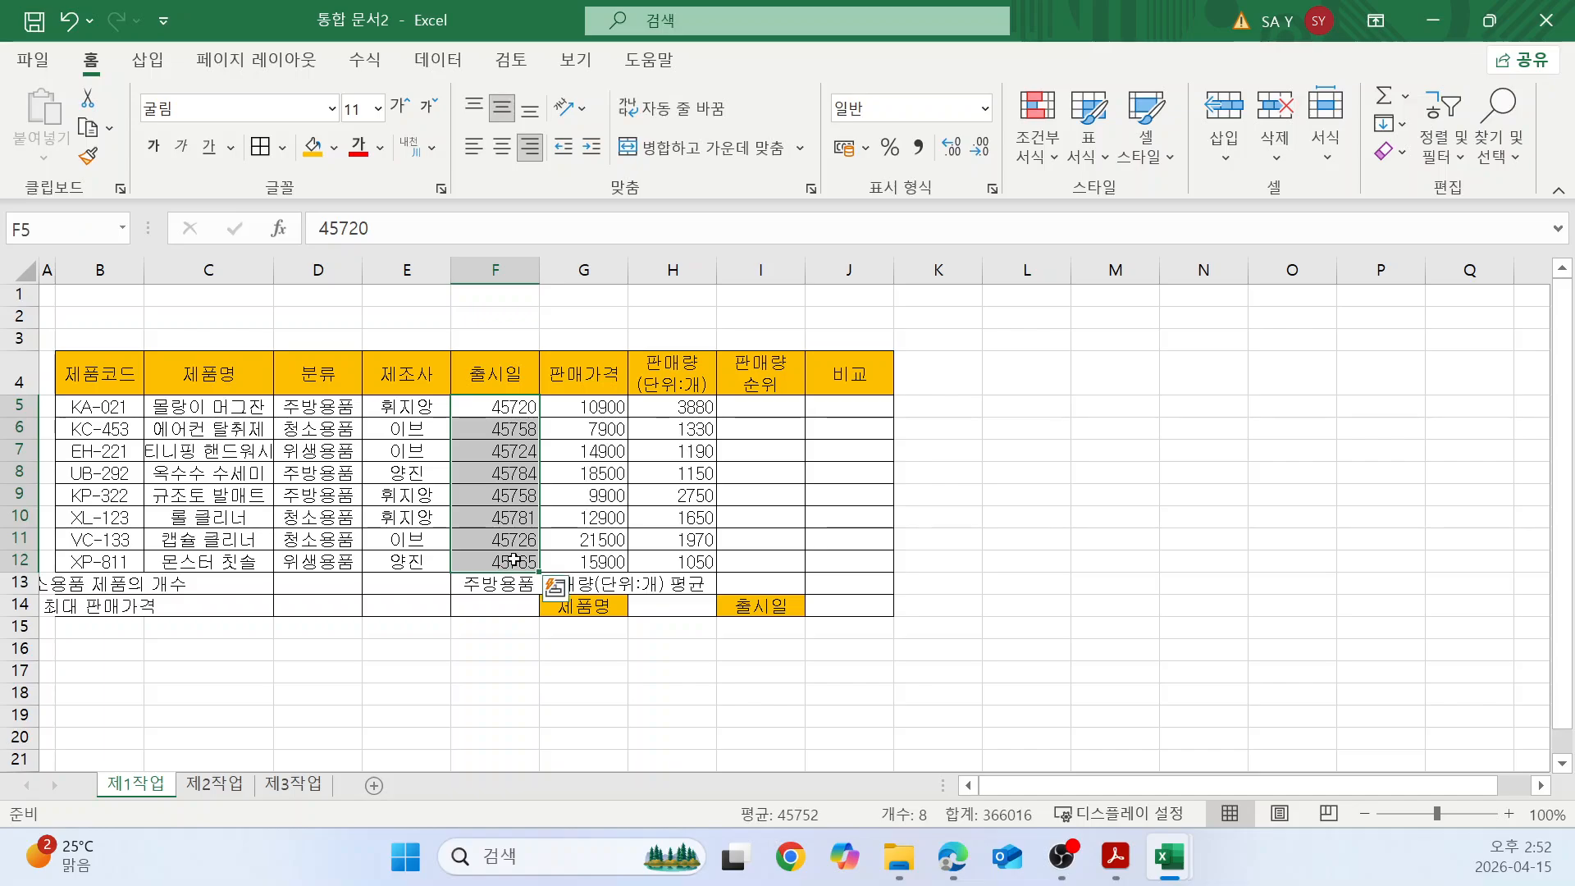
{"action": "left_click", "coordinate": [985, 111]}
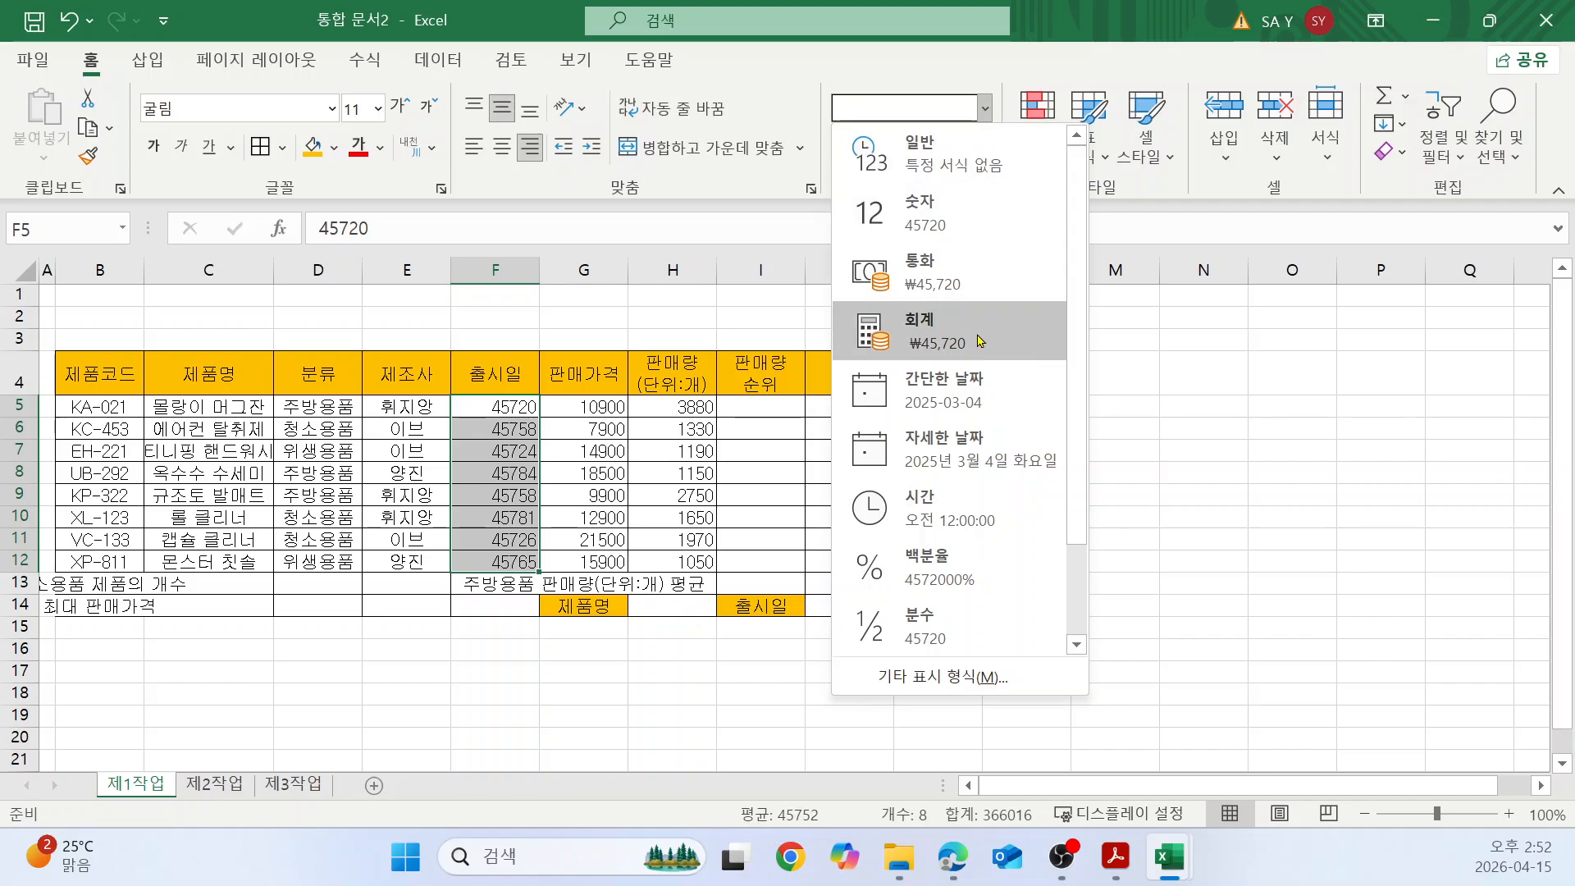
{"action": "left_click", "coordinate": [944, 390]}
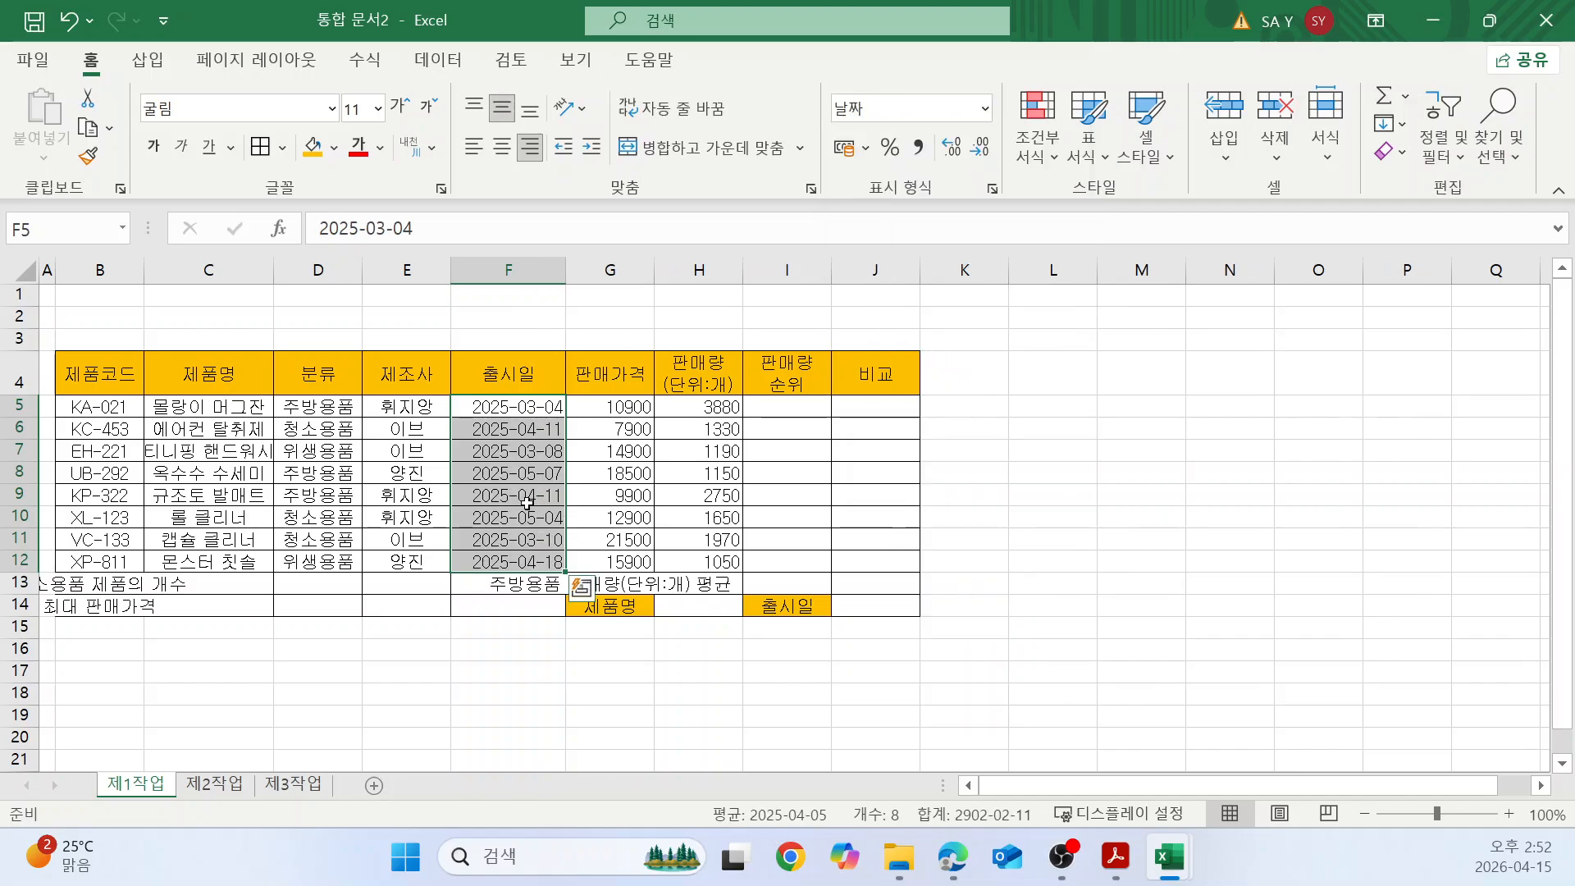
Check the number format in the exam PDF and apply the comma style to the prices and sales quantities in G5:H12 in Excel.
{"action": "left_click", "coordinate": [690, 468]}
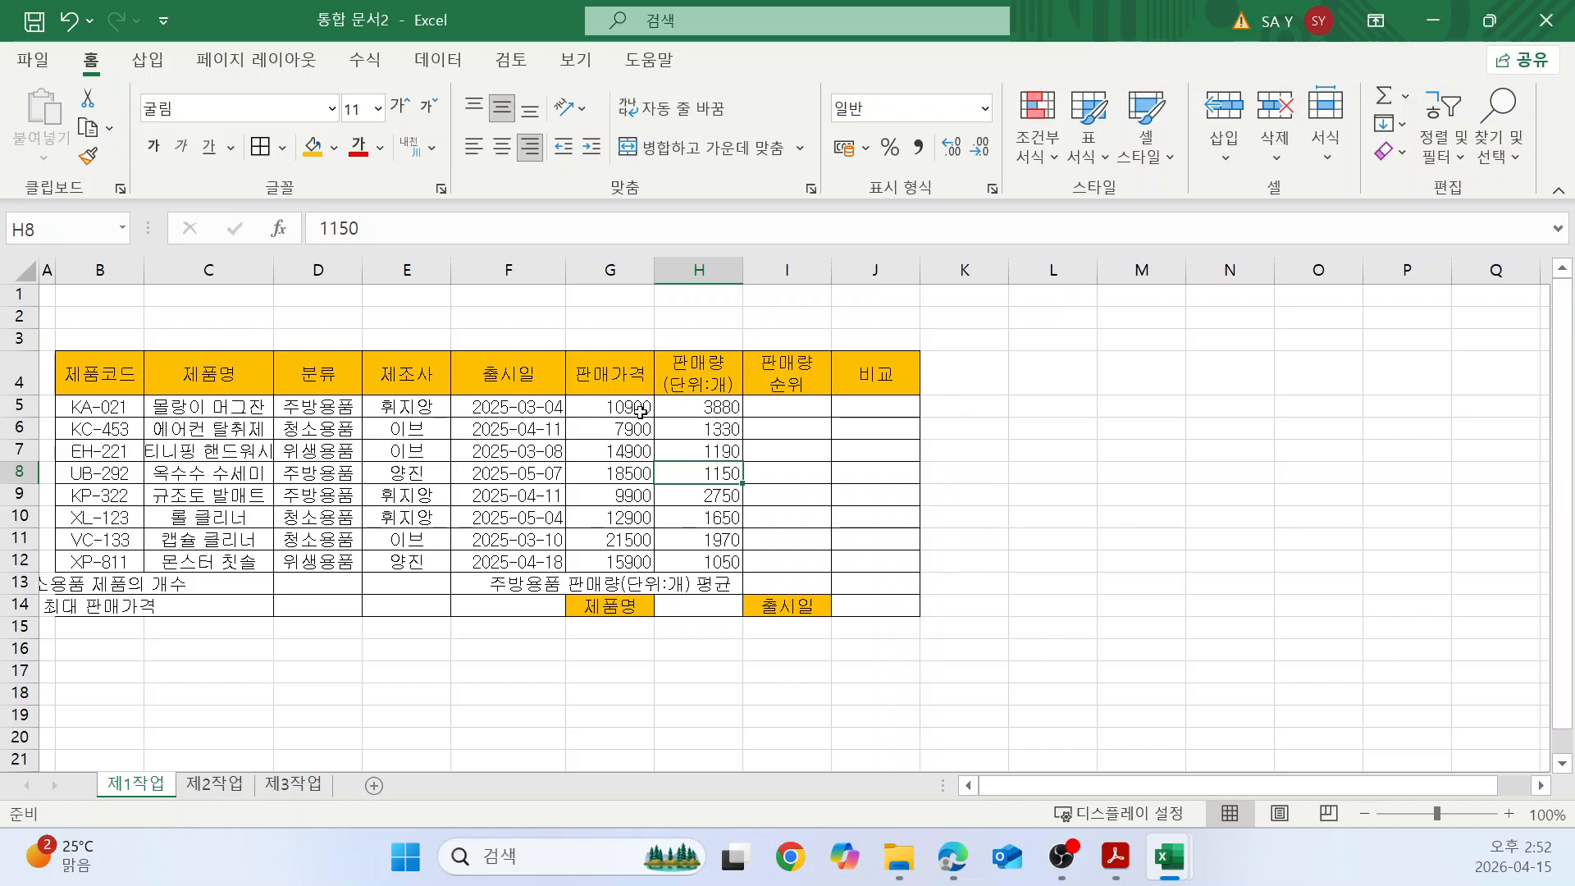
{"action": "left_click_drag", "start_coordinate": [635, 408], "coordinate": [695, 562]}
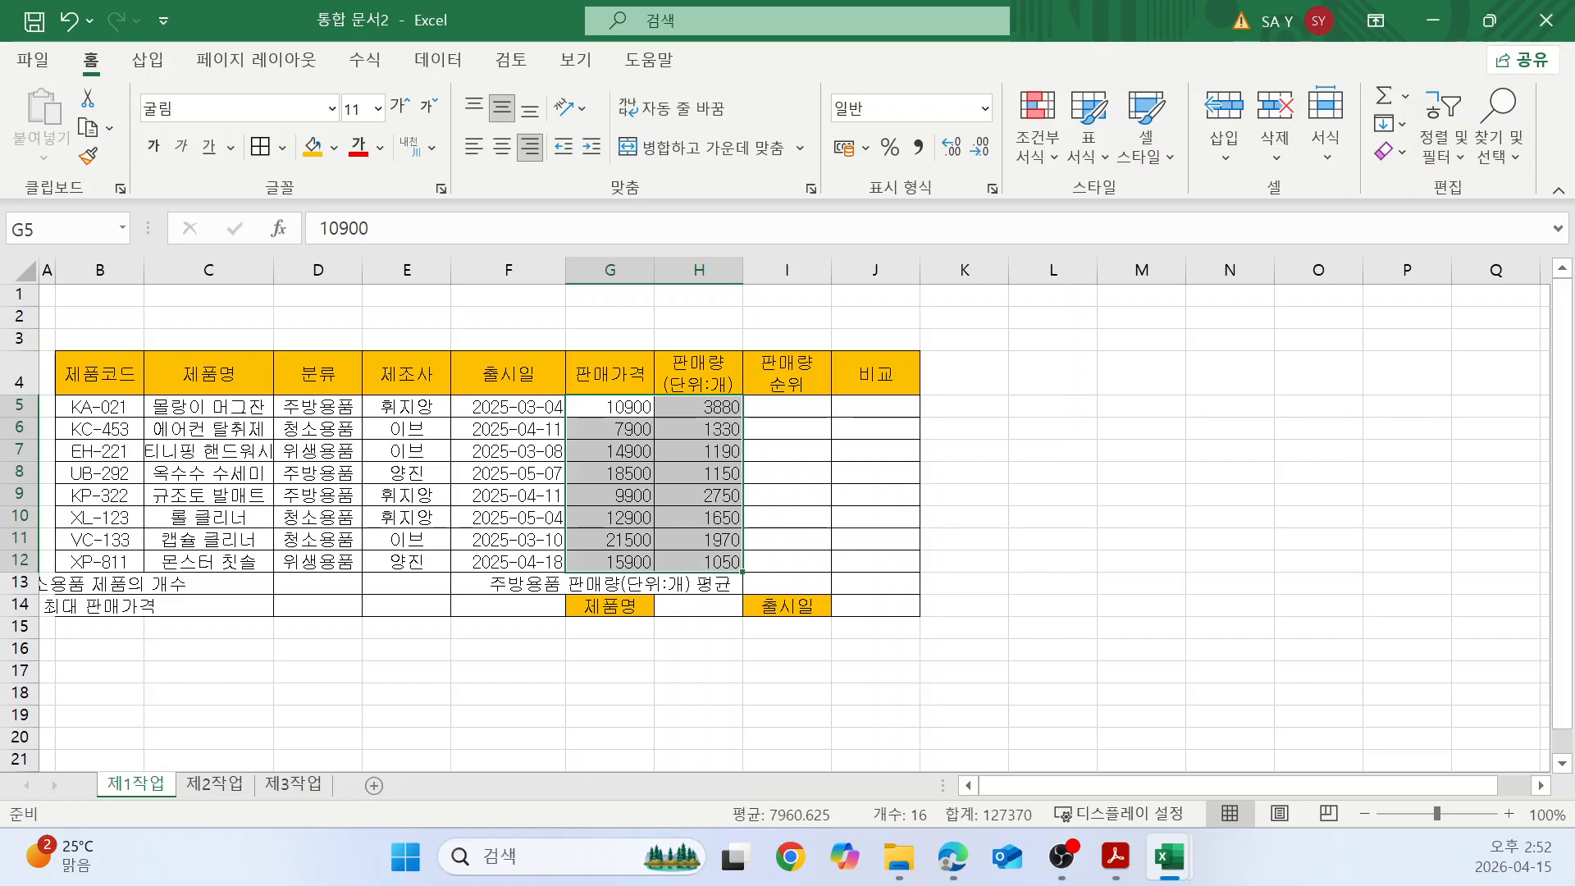
{"action": "key", "text": "alt+Tab"}
{"action": "scroll", "coordinate": [1059, 473], "scroll_direction": "up", "scroll_amount": 8}
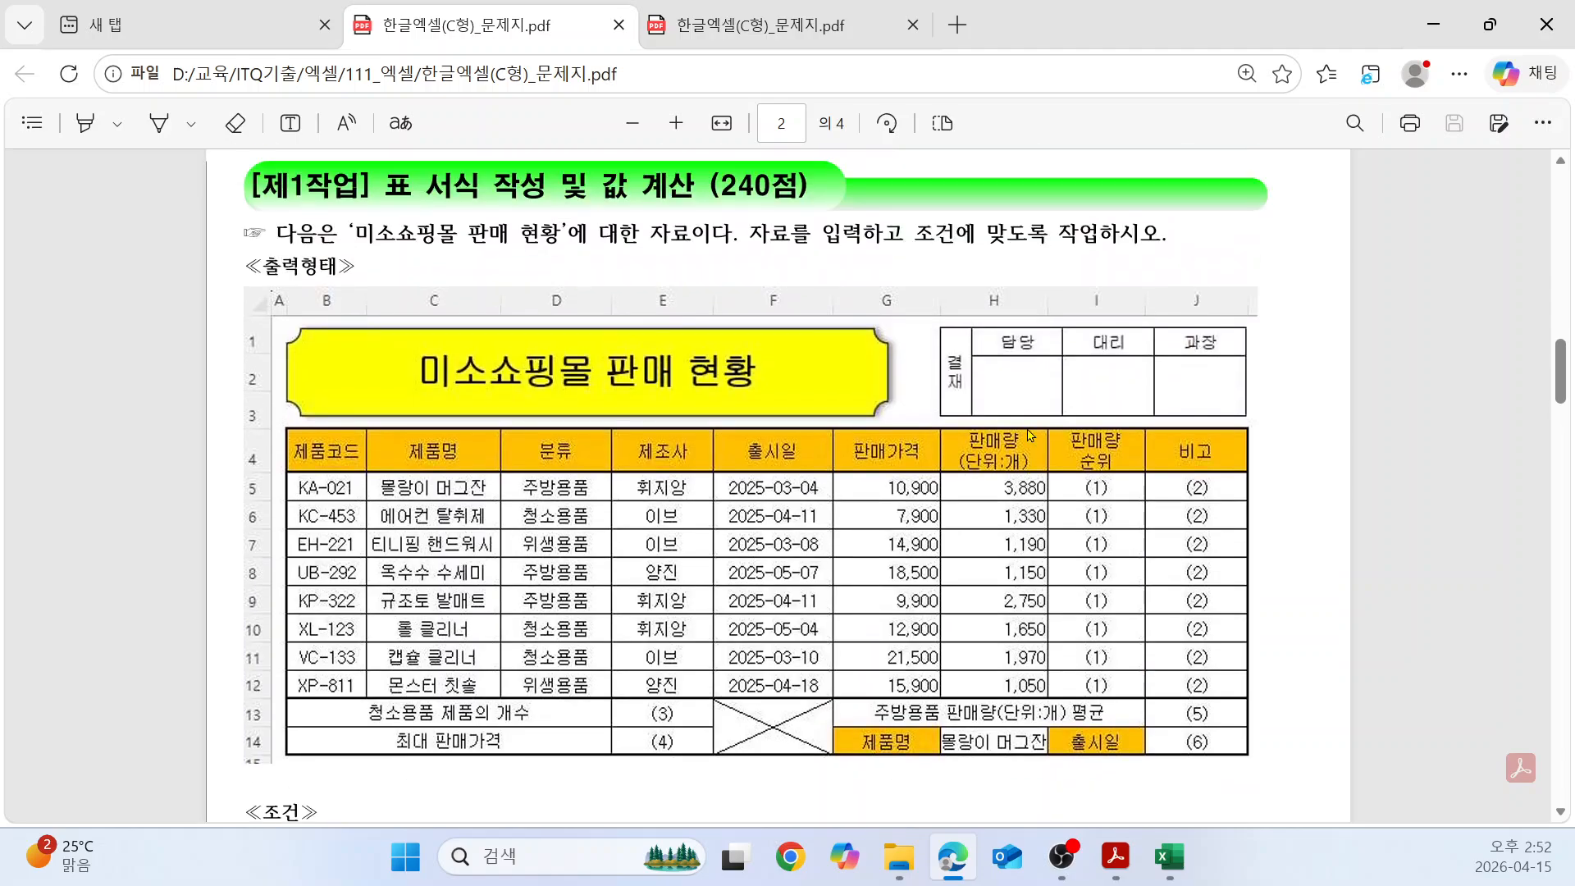
{"action": "scroll", "coordinate": [1003, 453], "scroll_direction": "down", "scroll_amount": 1}
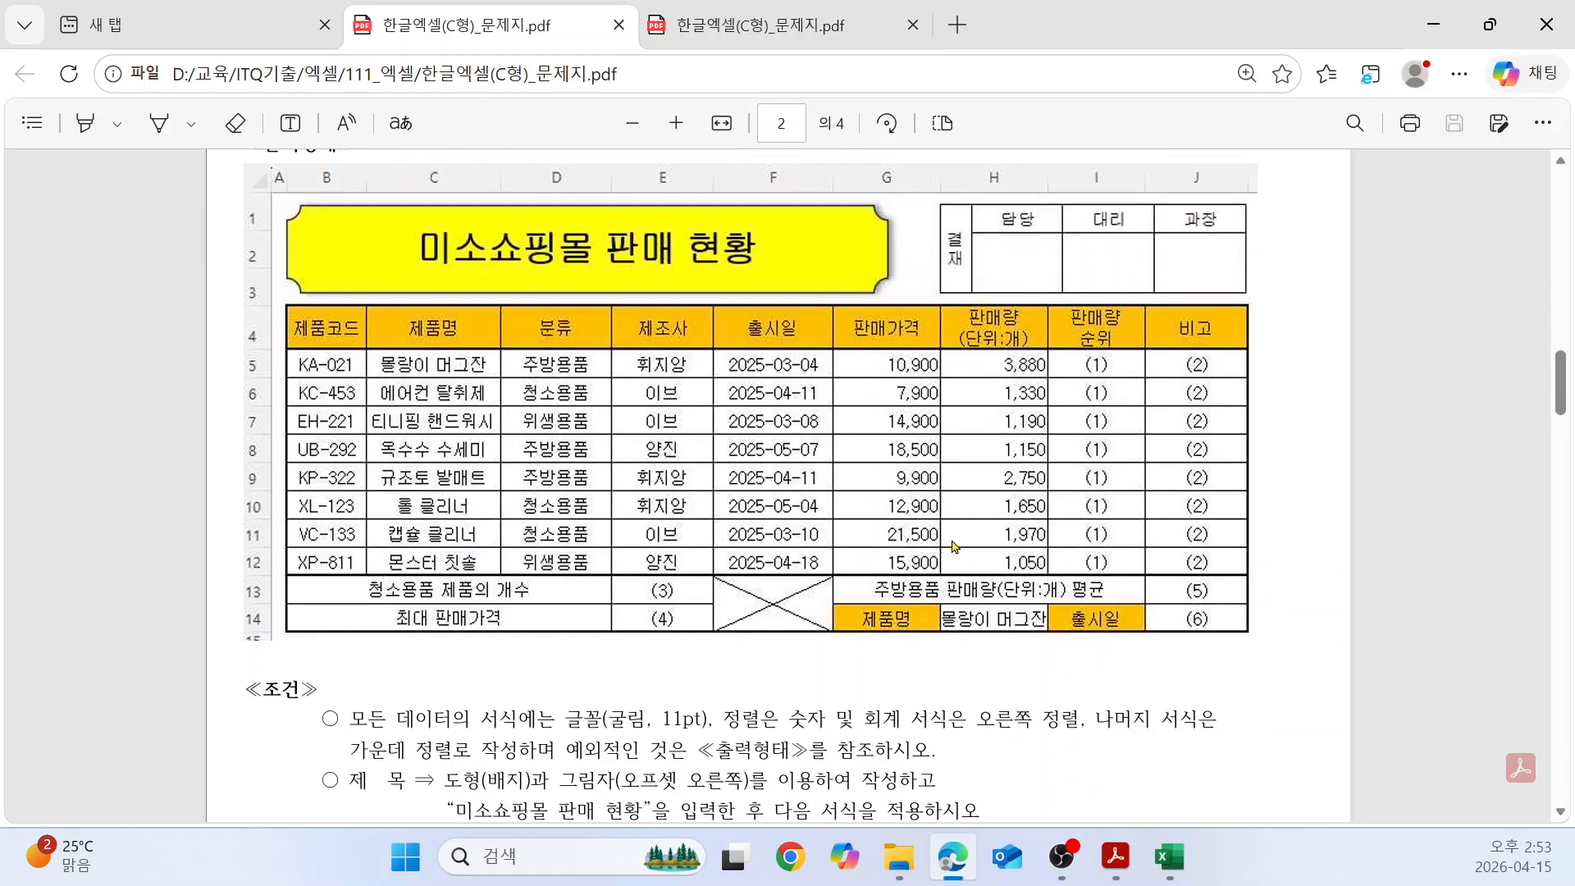
{"action": "key", "text": "alt+Tab"}
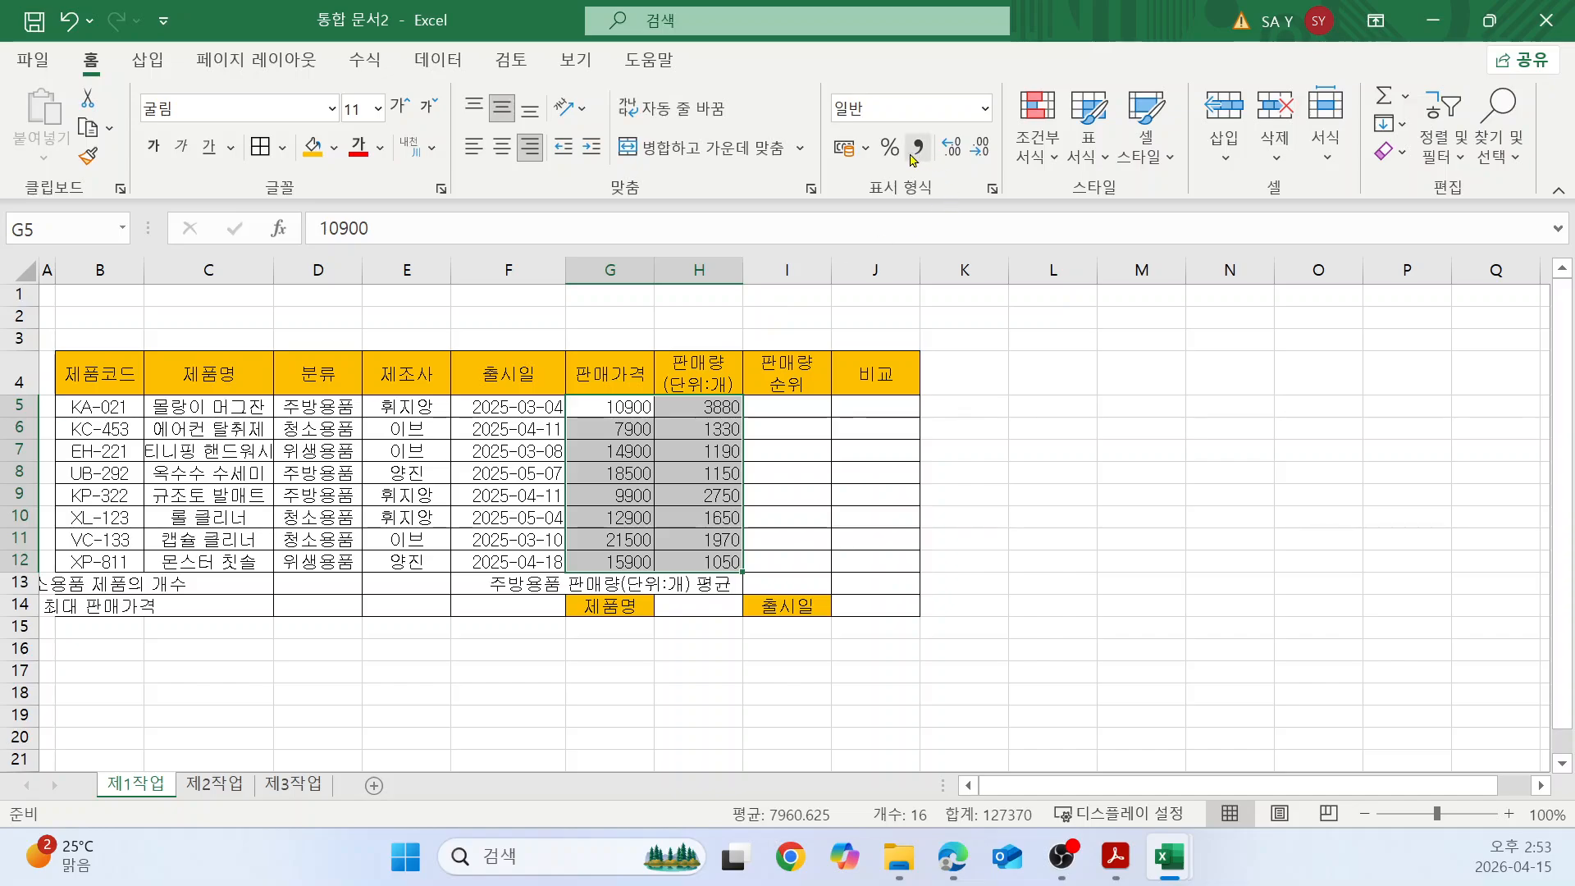
{"action": "left_click", "coordinate": [918, 149]}
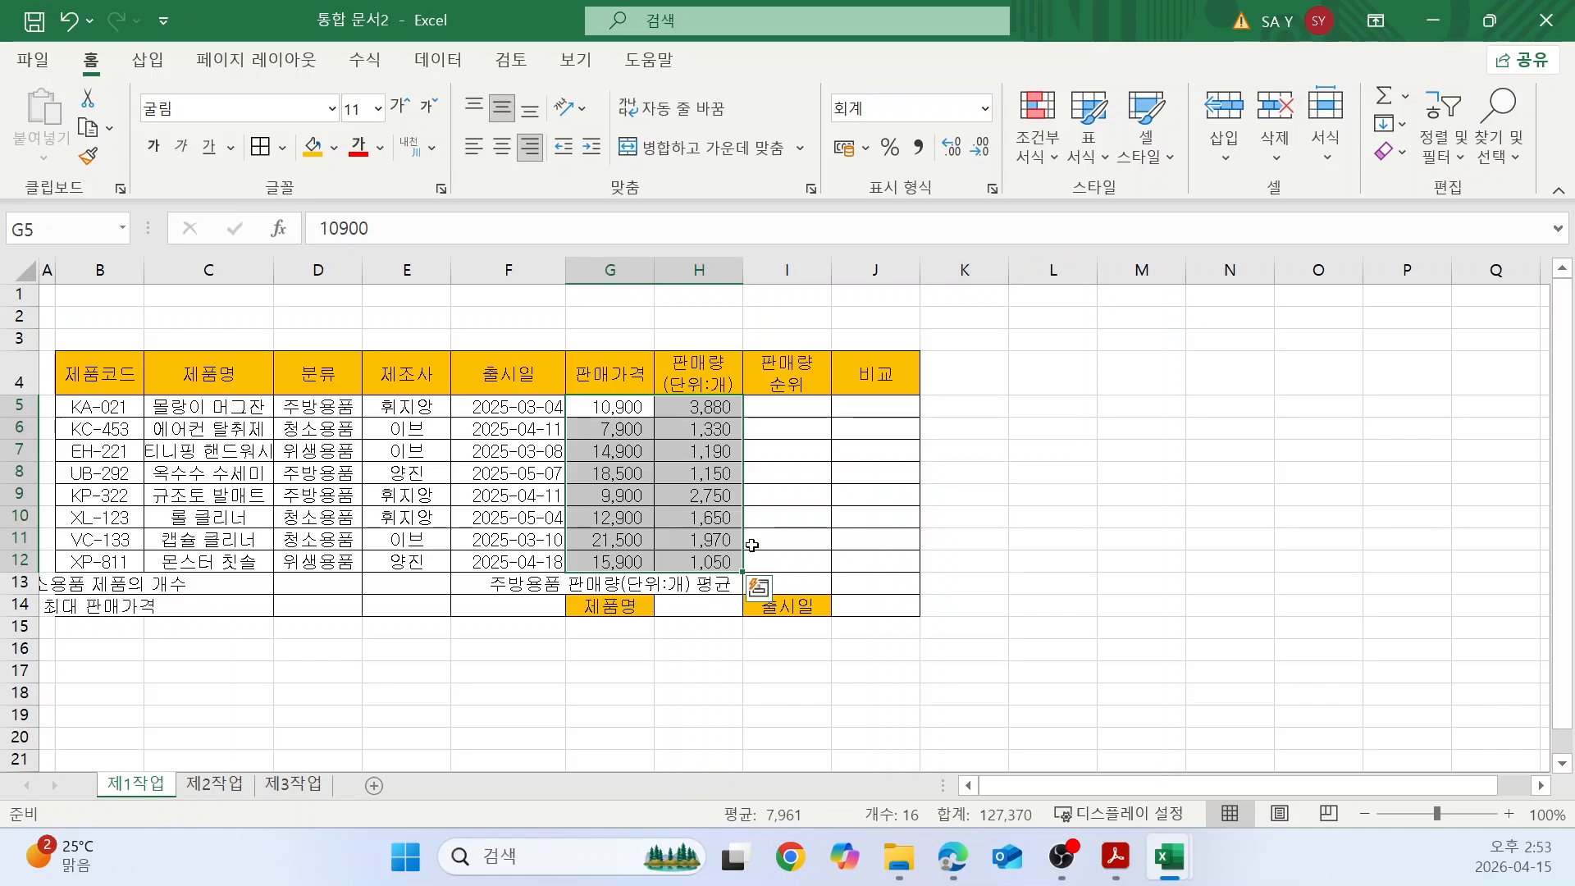
{"action": "left_click", "coordinate": [849, 516]}
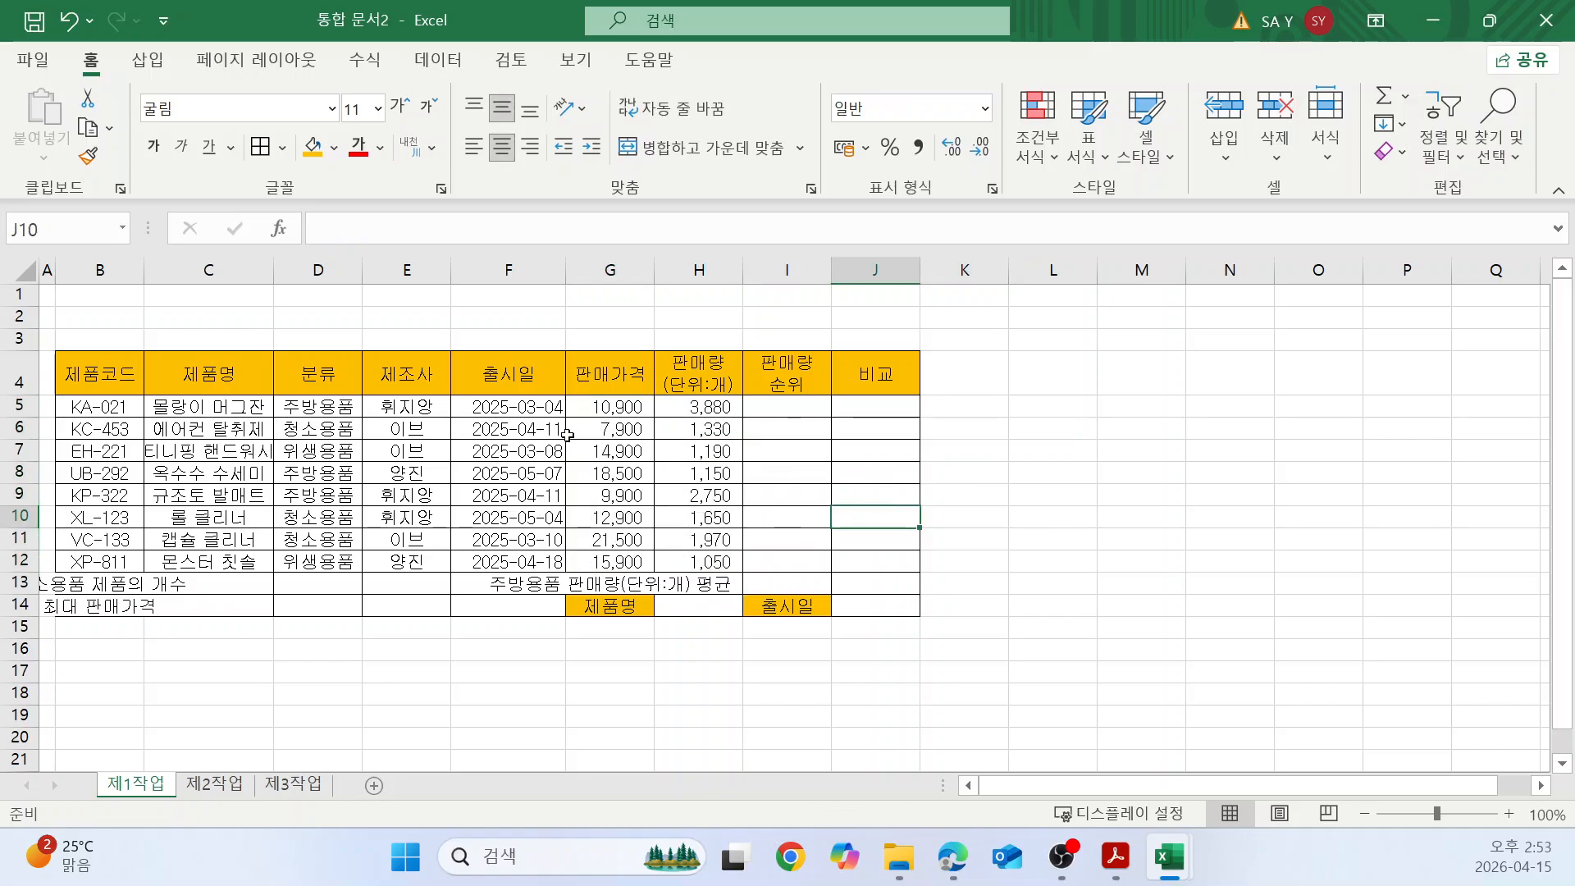
{"action": "left_click", "coordinate": [778, 447]}
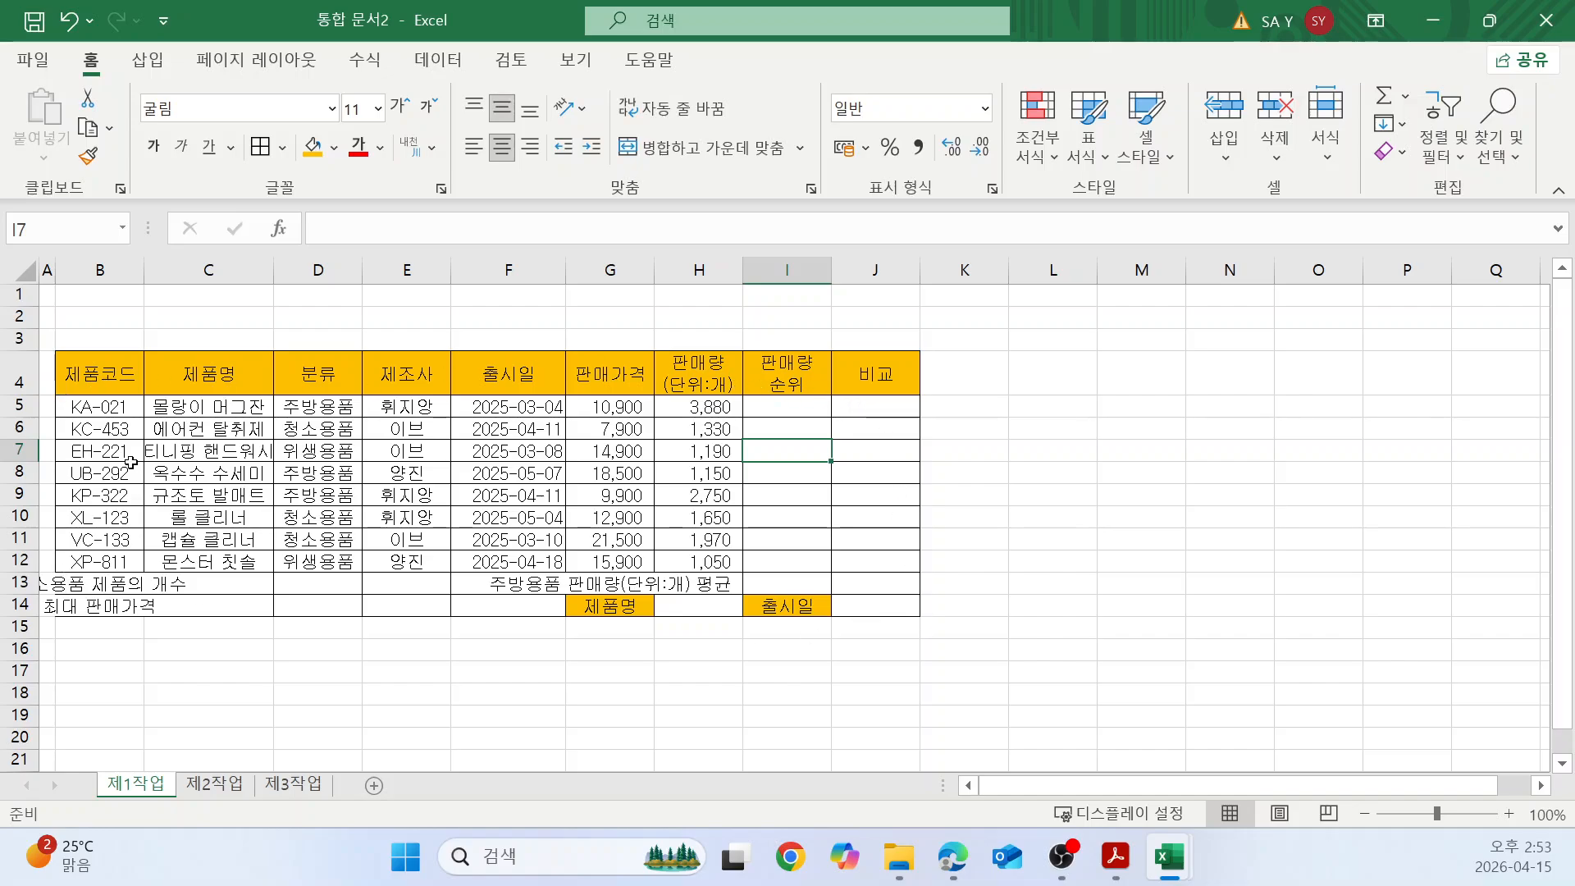
Apply a thick outside border (굵은 바깥쪽 테두리) around the whole table range B4:J14.
{"action": "left_click_drag", "start_coordinate": [90, 381], "coordinate": [911, 611]}
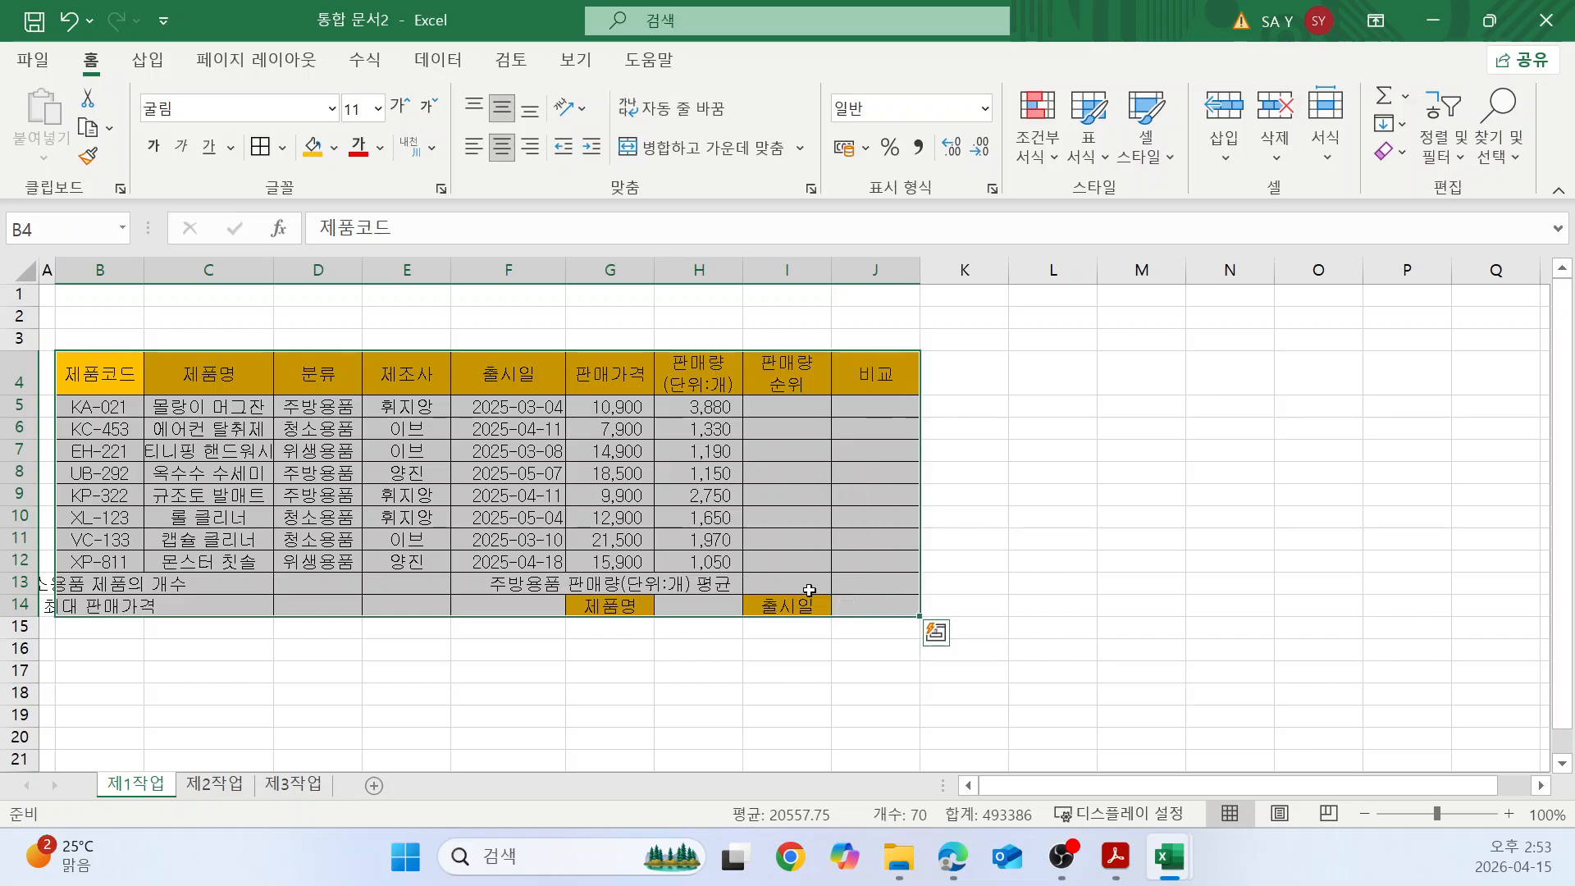
{"action": "left_click", "coordinate": [284, 151]}
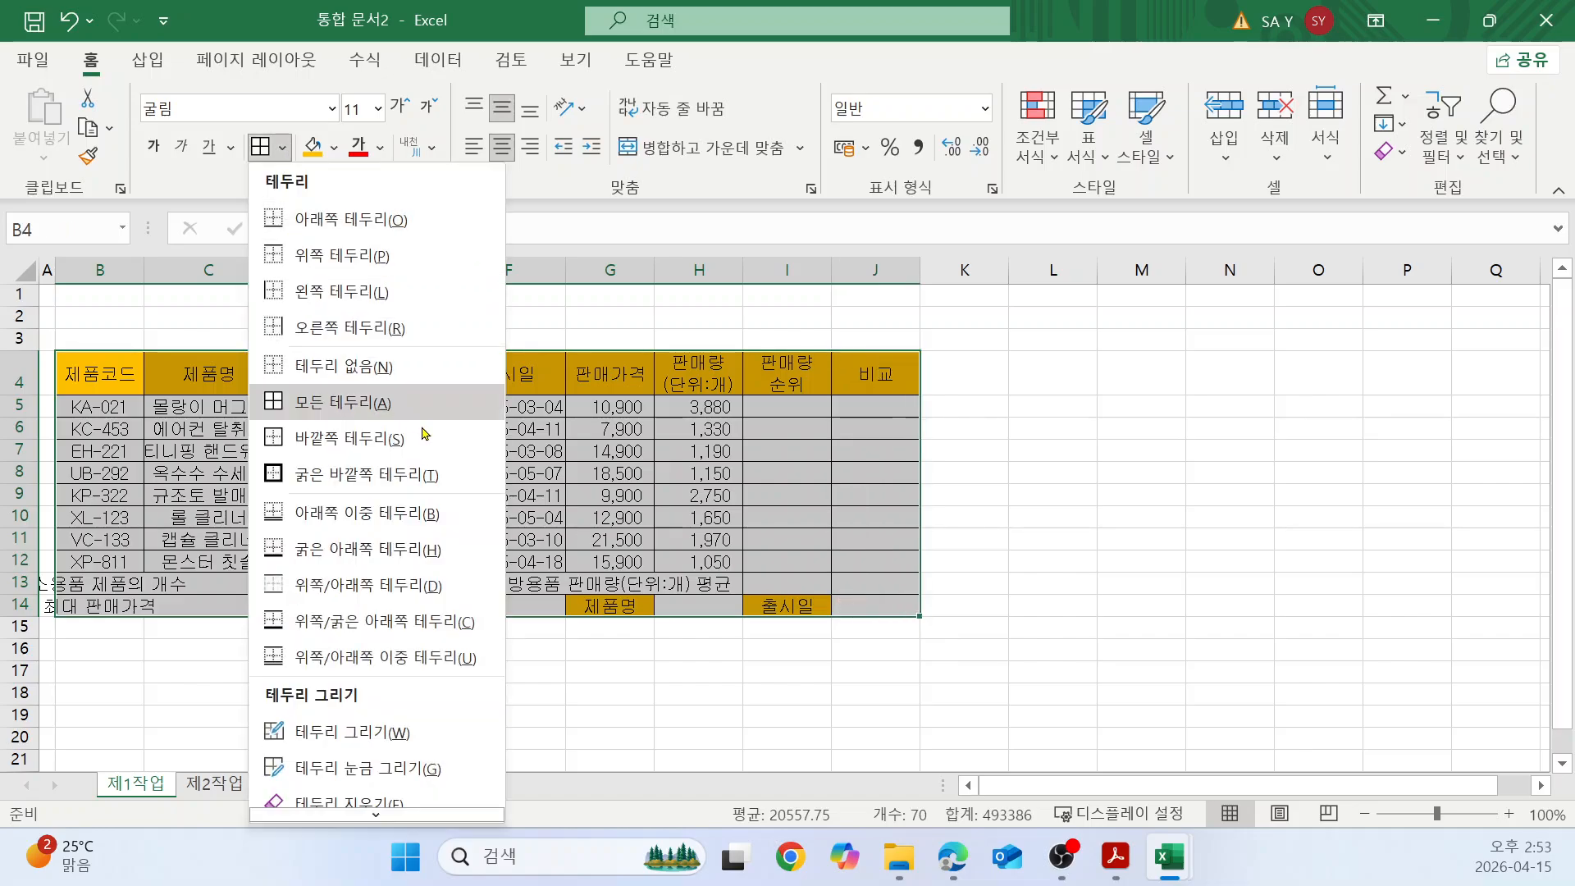
{"action": "left_click", "coordinate": [411, 480]}
Apply thick outside borders to the header row B4:J4 and the summary rows B13:J14.
{"action": "left_click_drag", "start_coordinate": [136, 385], "coordinate": [852, 376]}
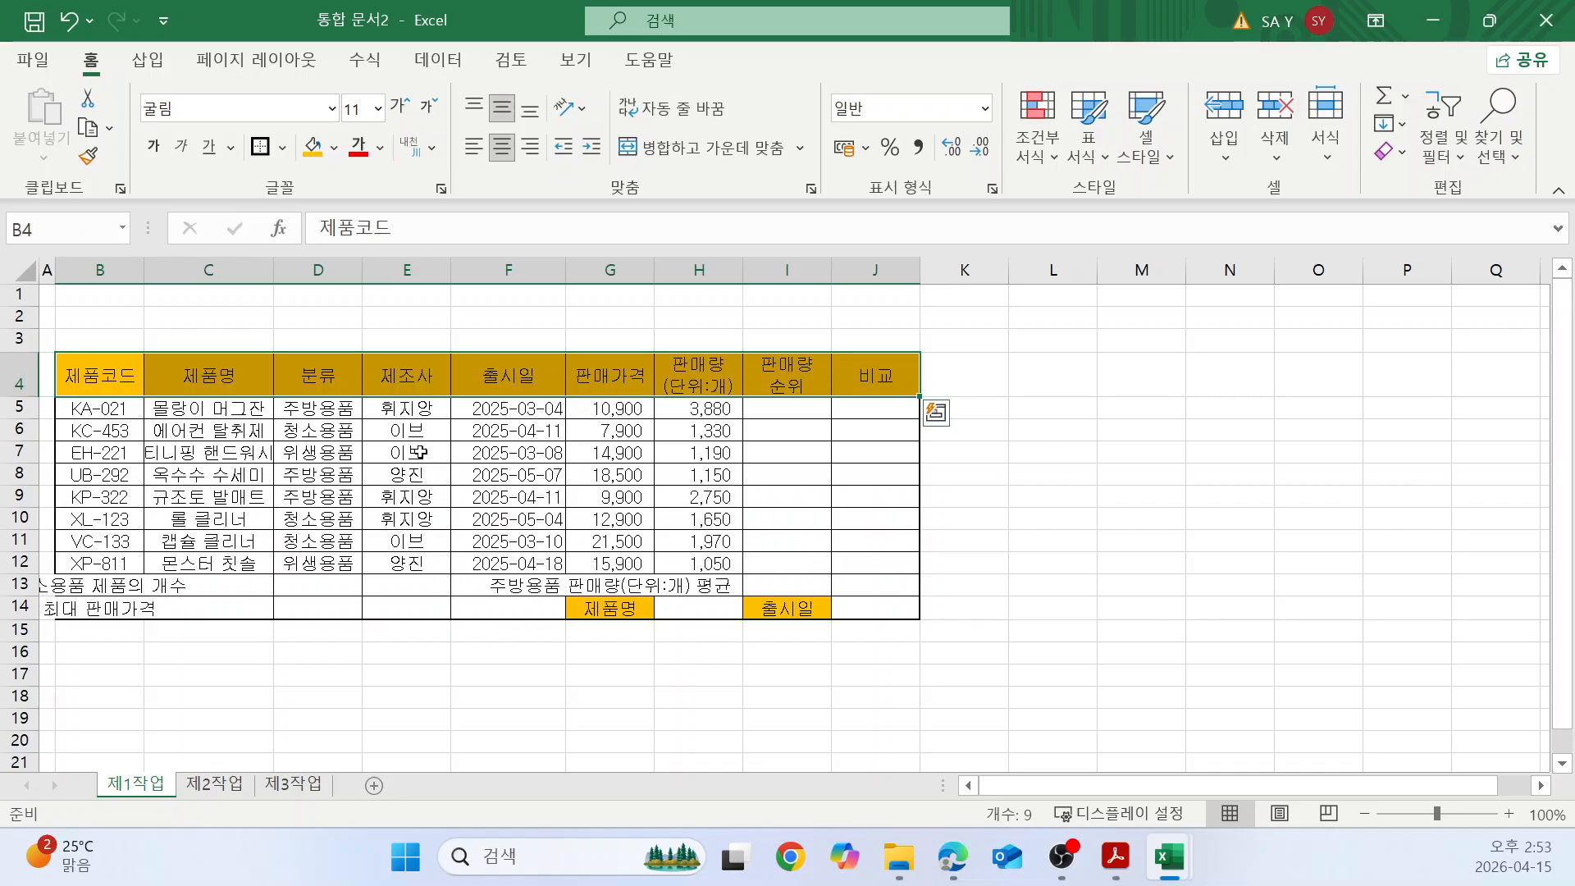
{"action": "left_click_drag", "start_coordinate": [89, 410], "coordinate": [858, 561]}
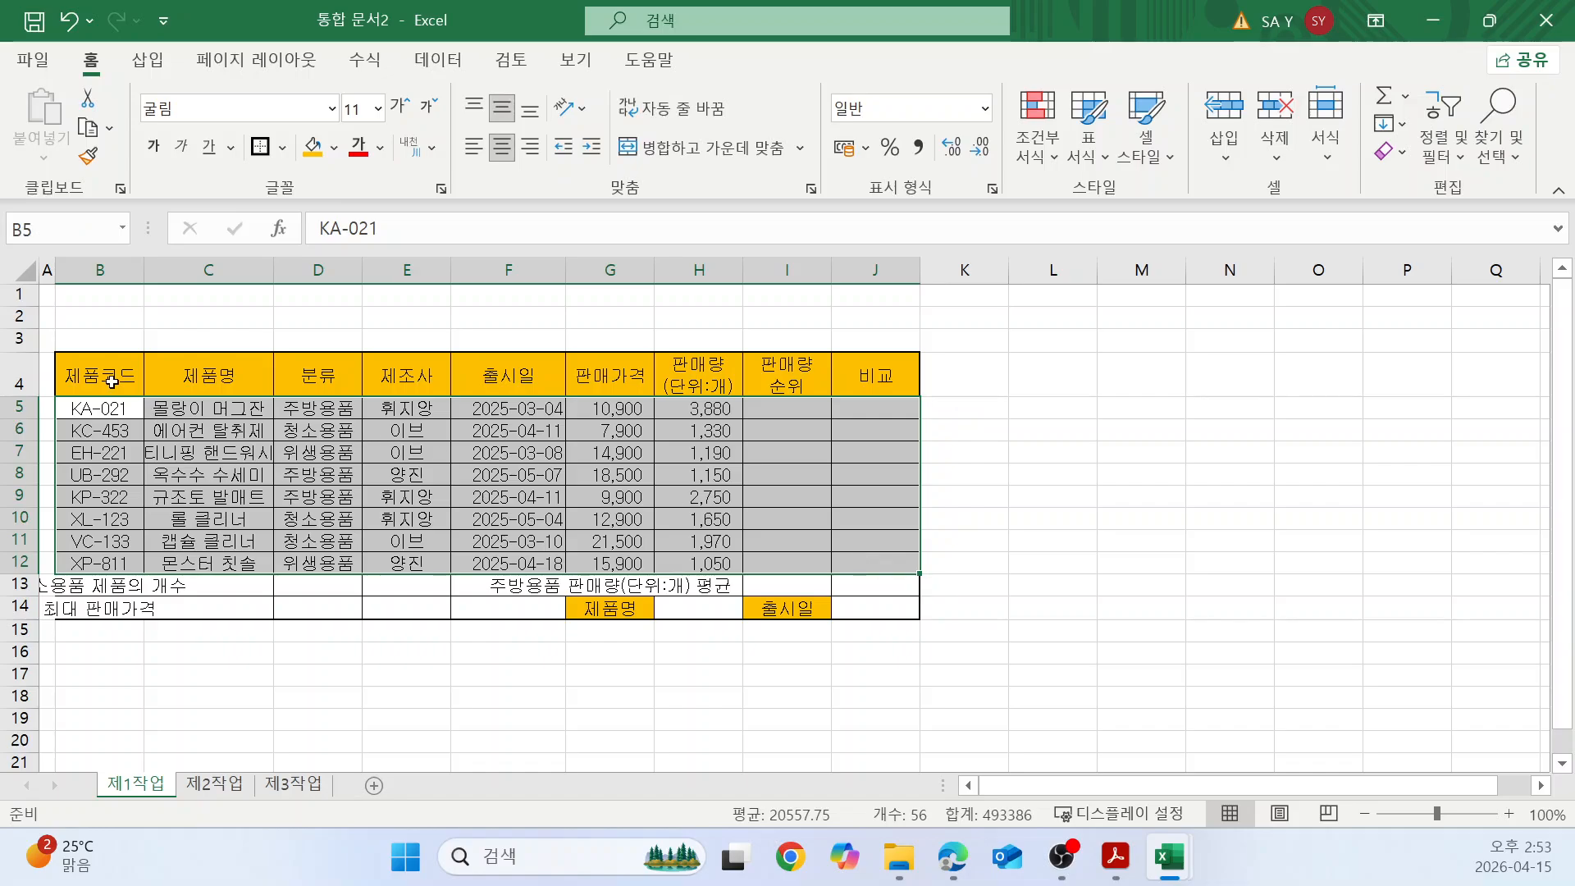
{"action": "left_click_drag", "start_coordinate": [111, 379], "coordinate": [854, 378]}
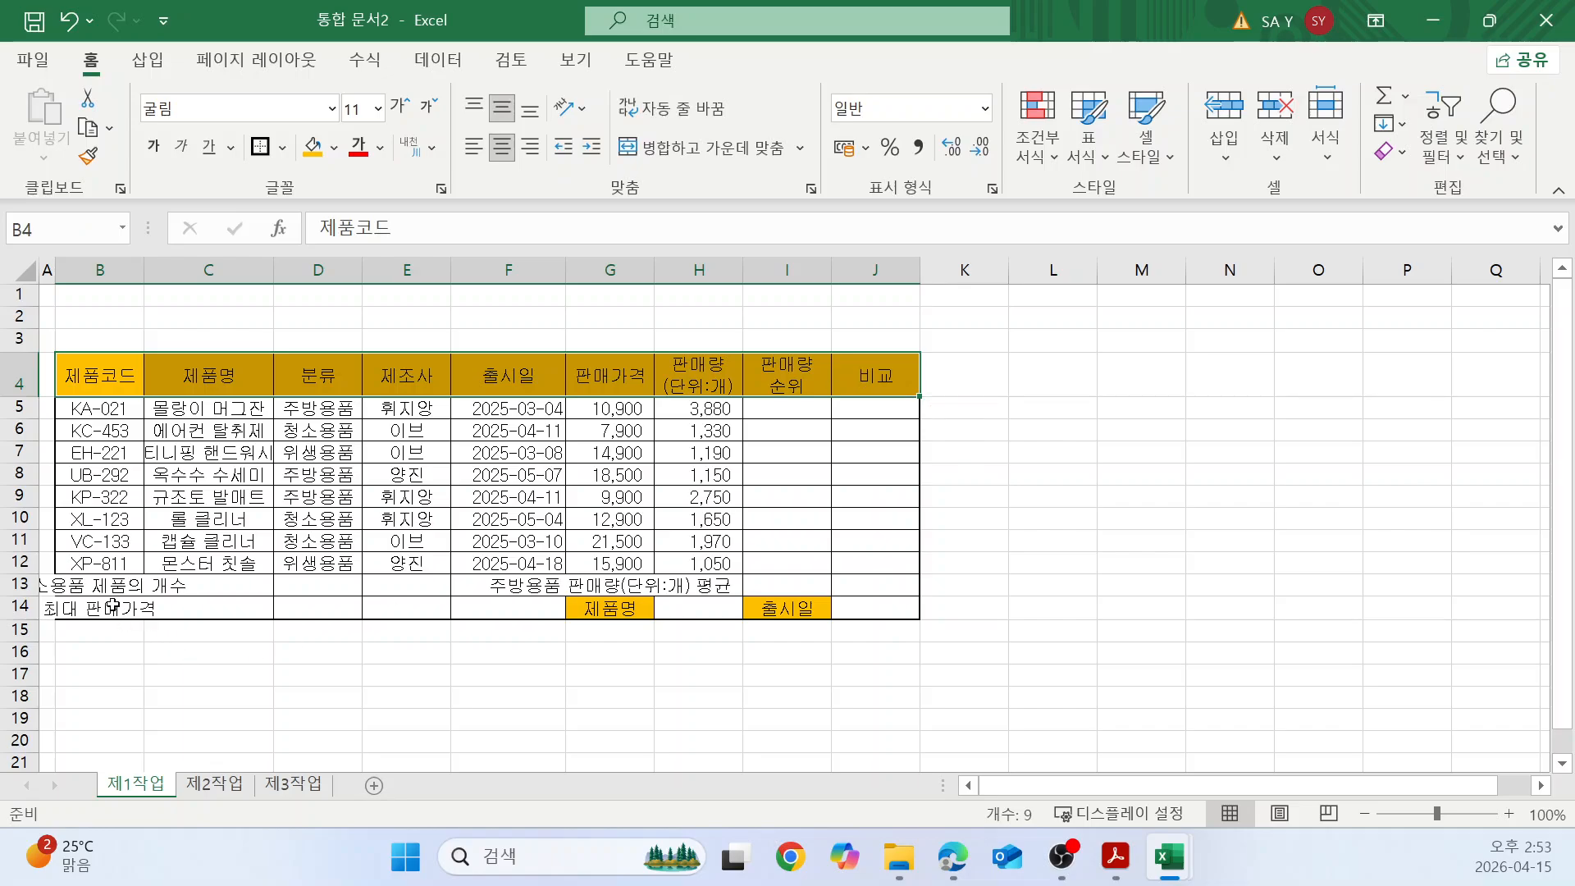
{"action": "left_click_drag", "start_coordinate": [91, 588], "coordinate": [861, 603], "text": "ctrl"}
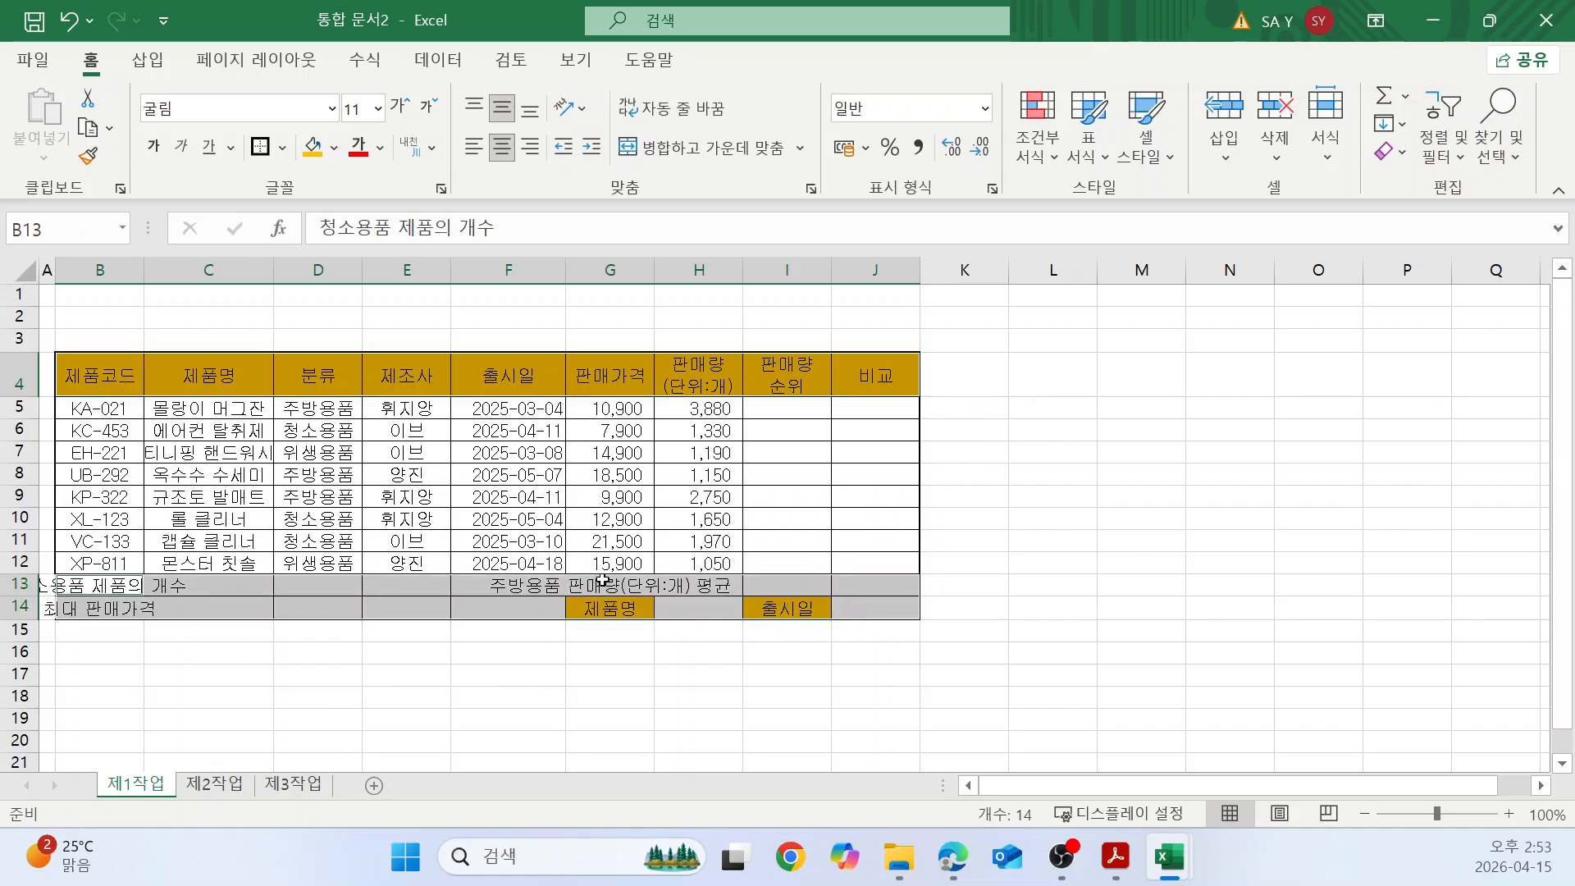
{"action": "left_click", "coordinate": [259, 146]}
{"action": "left_click", "coordinate": [1230, 567]}
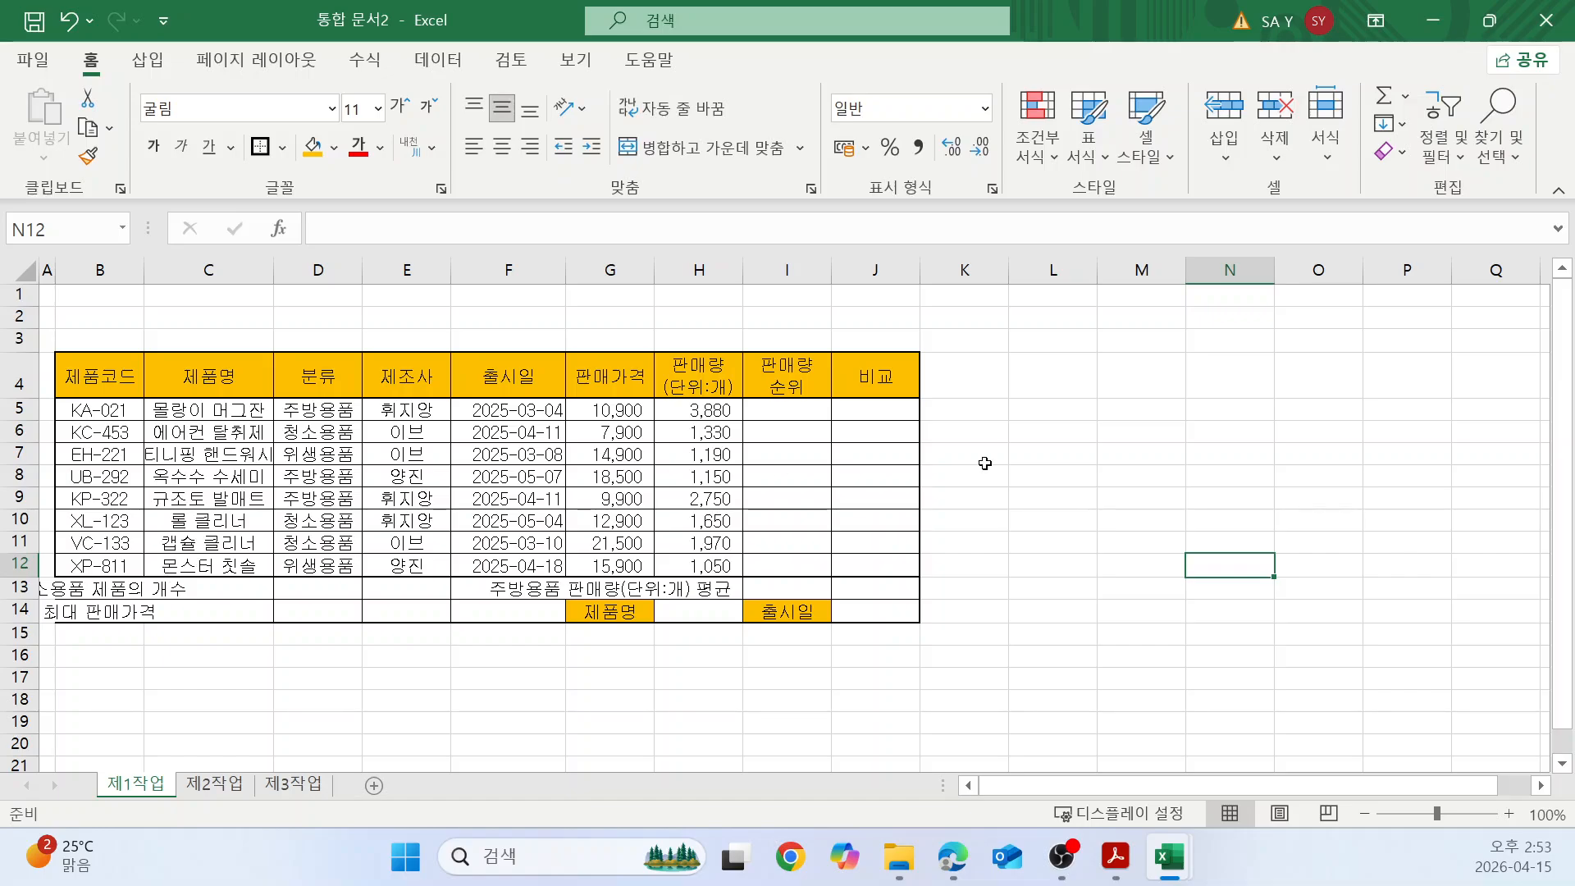
{"action": "left_click", "coordinate": [1104, 542]}
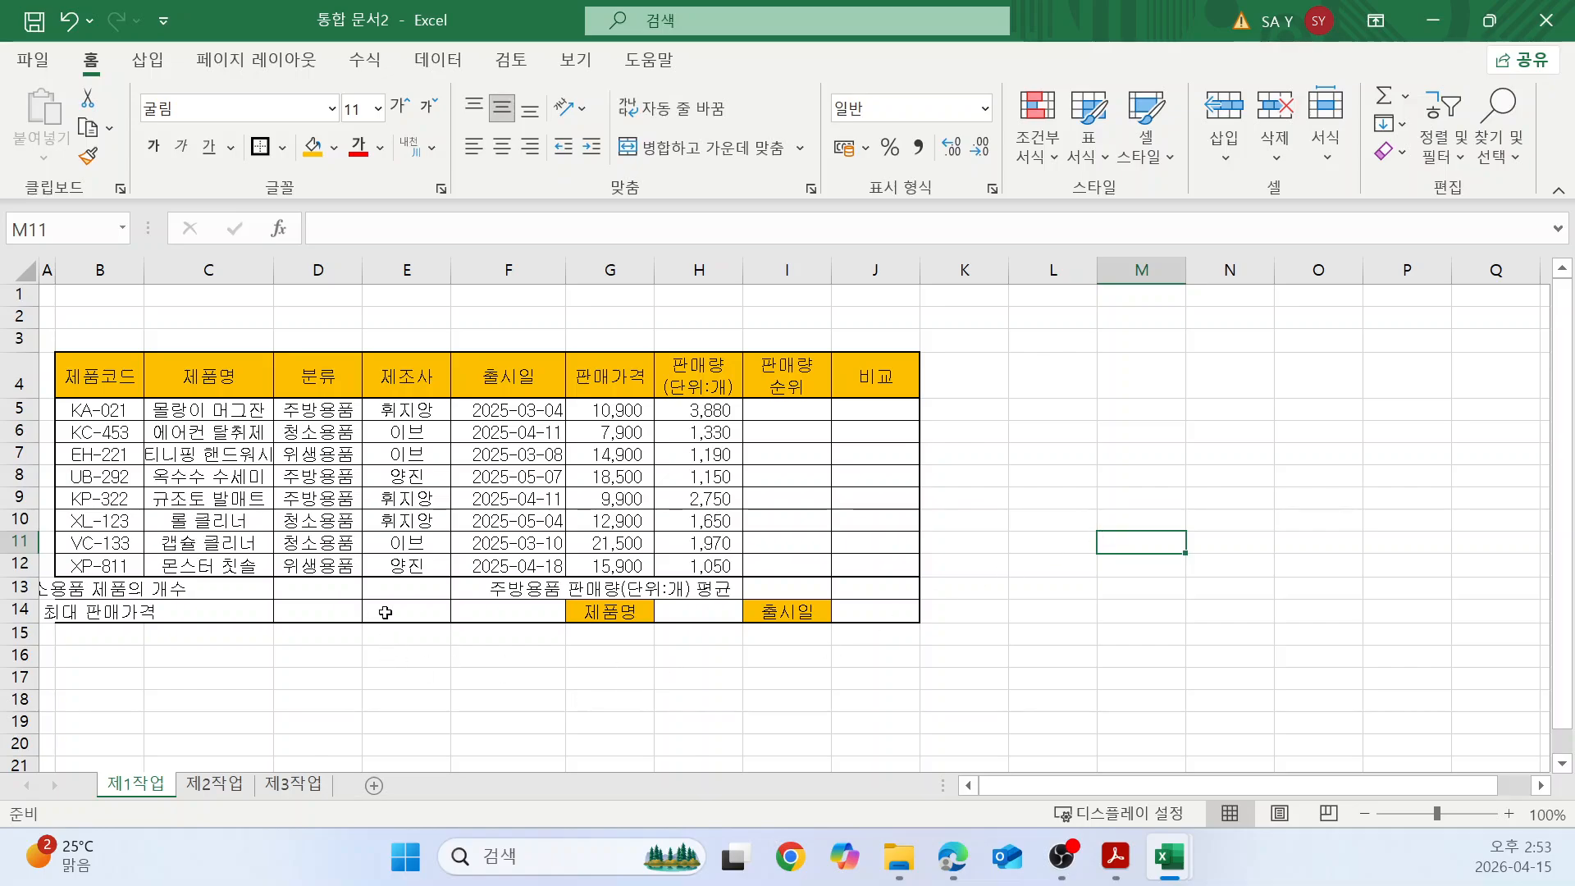
Compare the summary rows 13 and 14 with the exam PDF in the browser to see which cells are merged, and return to Excel.
{"action": "left_click_drag", "start_coordinate": [401, 593], "coordinate": [405, 611]}
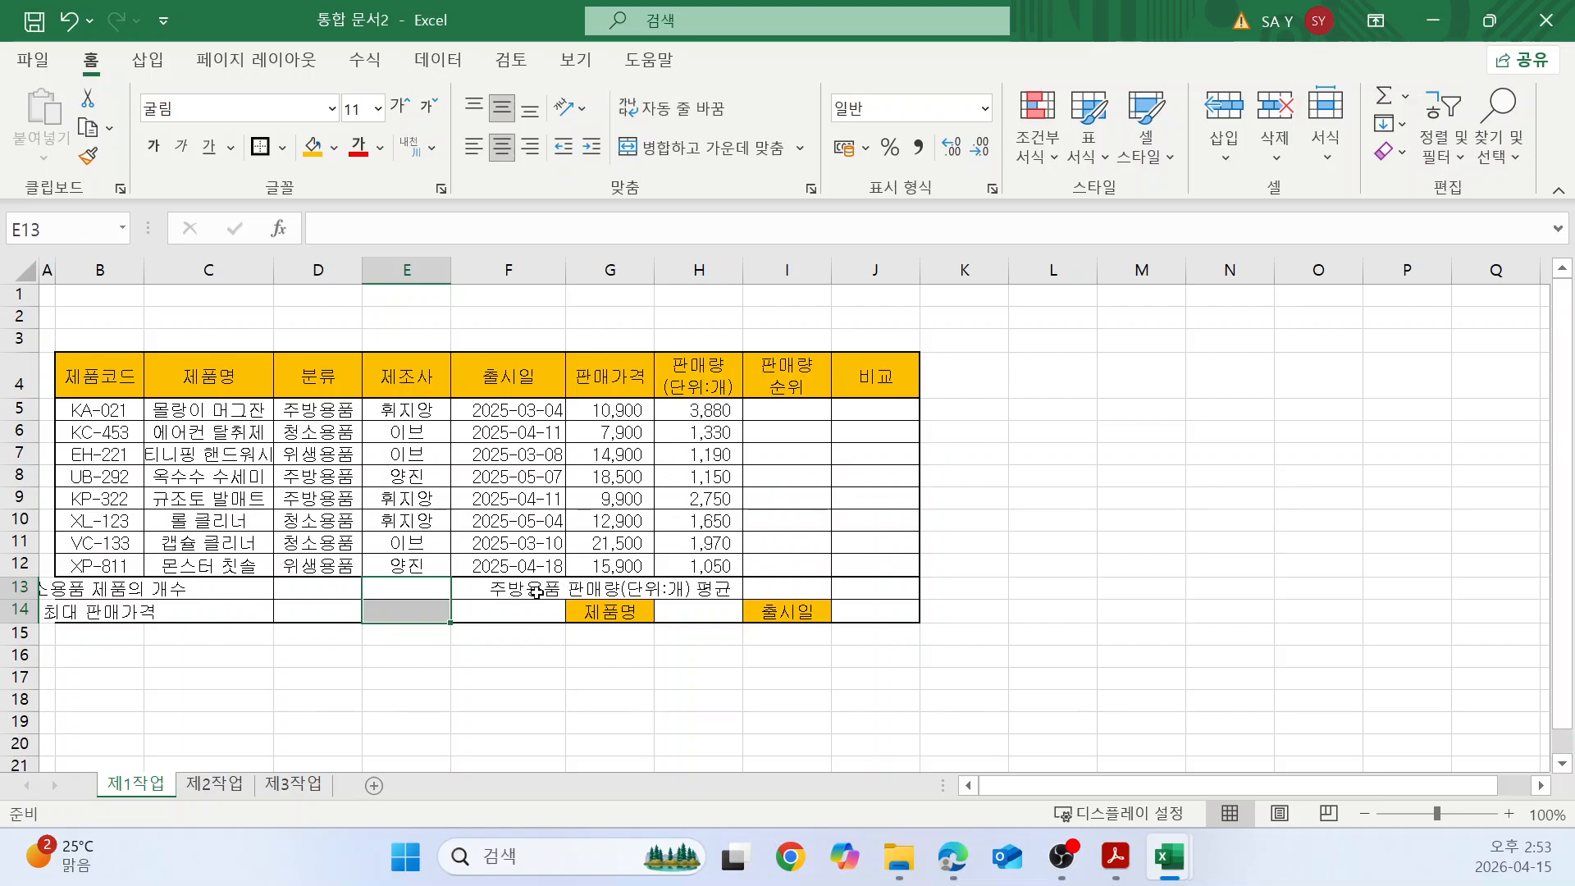
{"action": "left_click", "coordinate": [652, 588]}
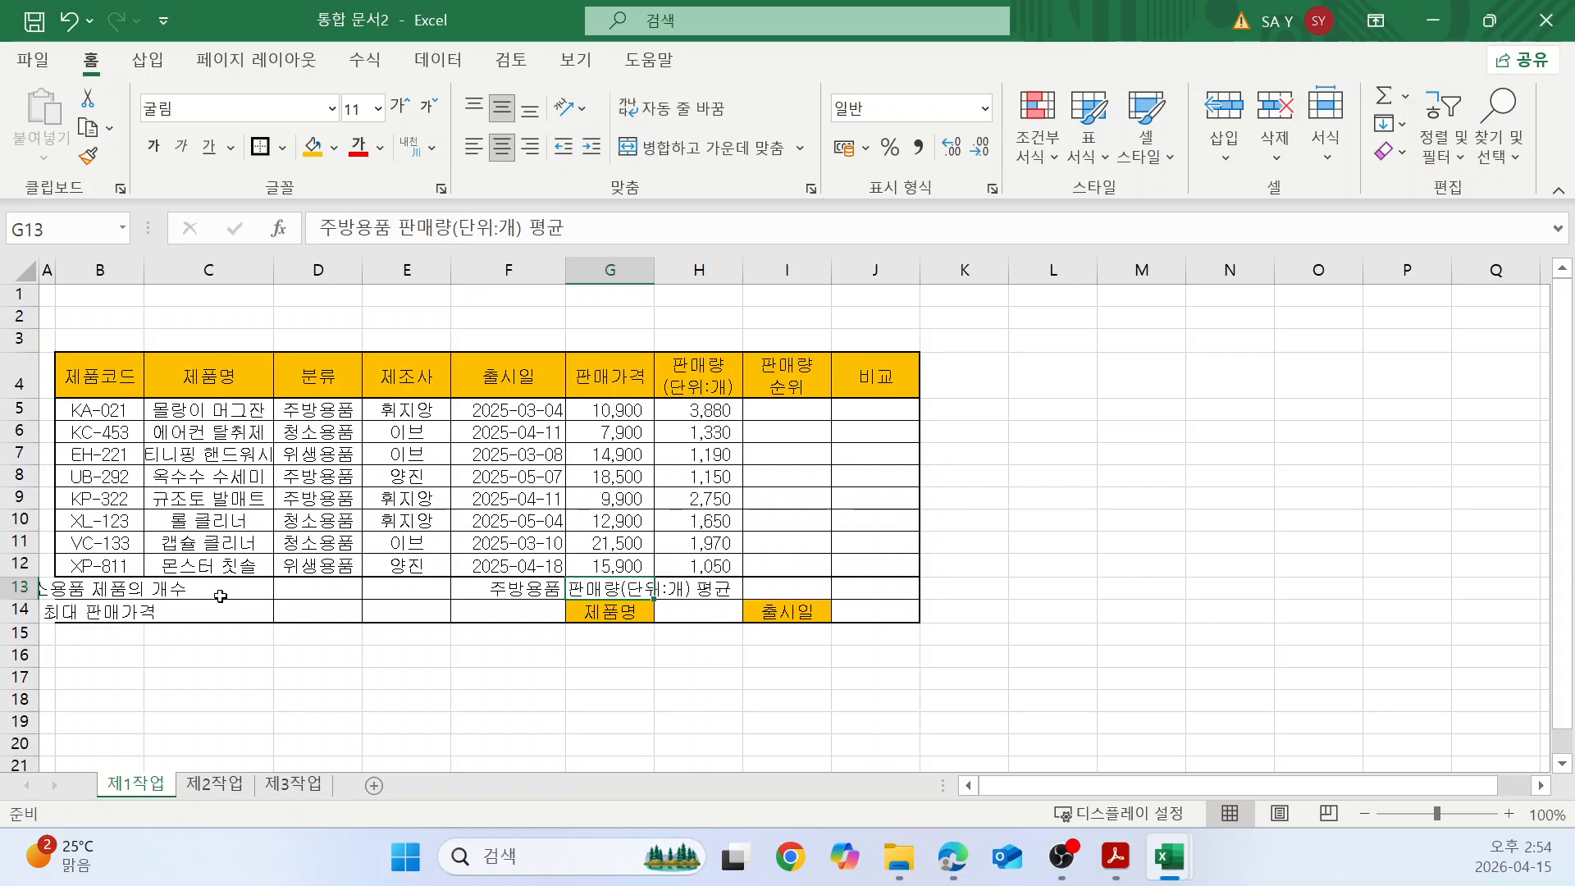
{"action": "left_click_drag", "start_coordinate": [96, 588], "coordinate": [211, 588]}
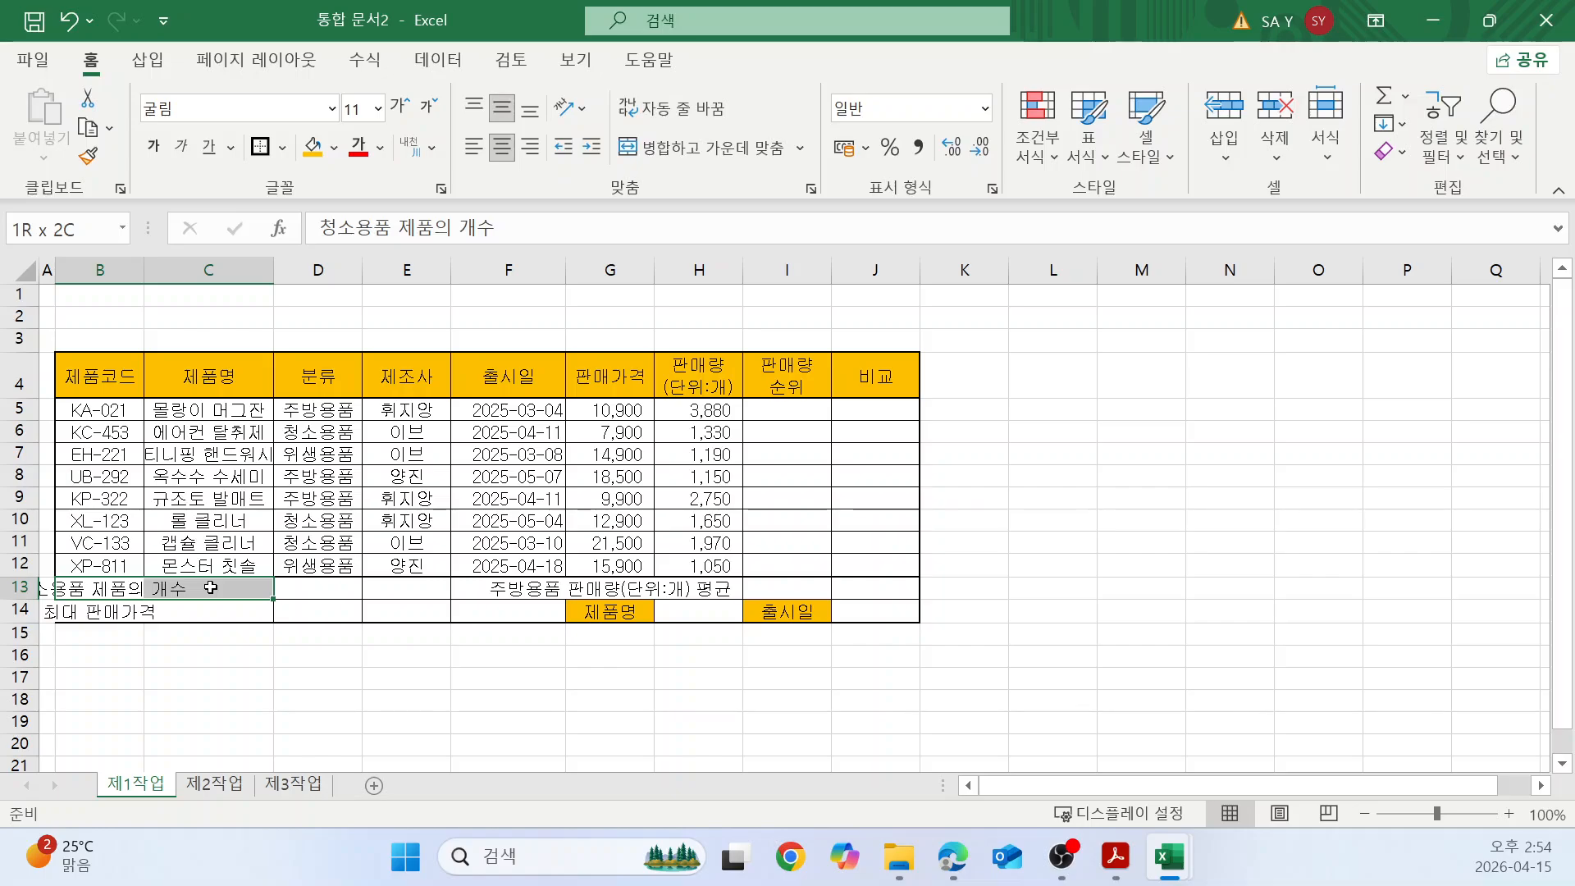
{"action": "left_click_drag", "start_coordinate": [210, 588], "coordinate": [283, 587]}
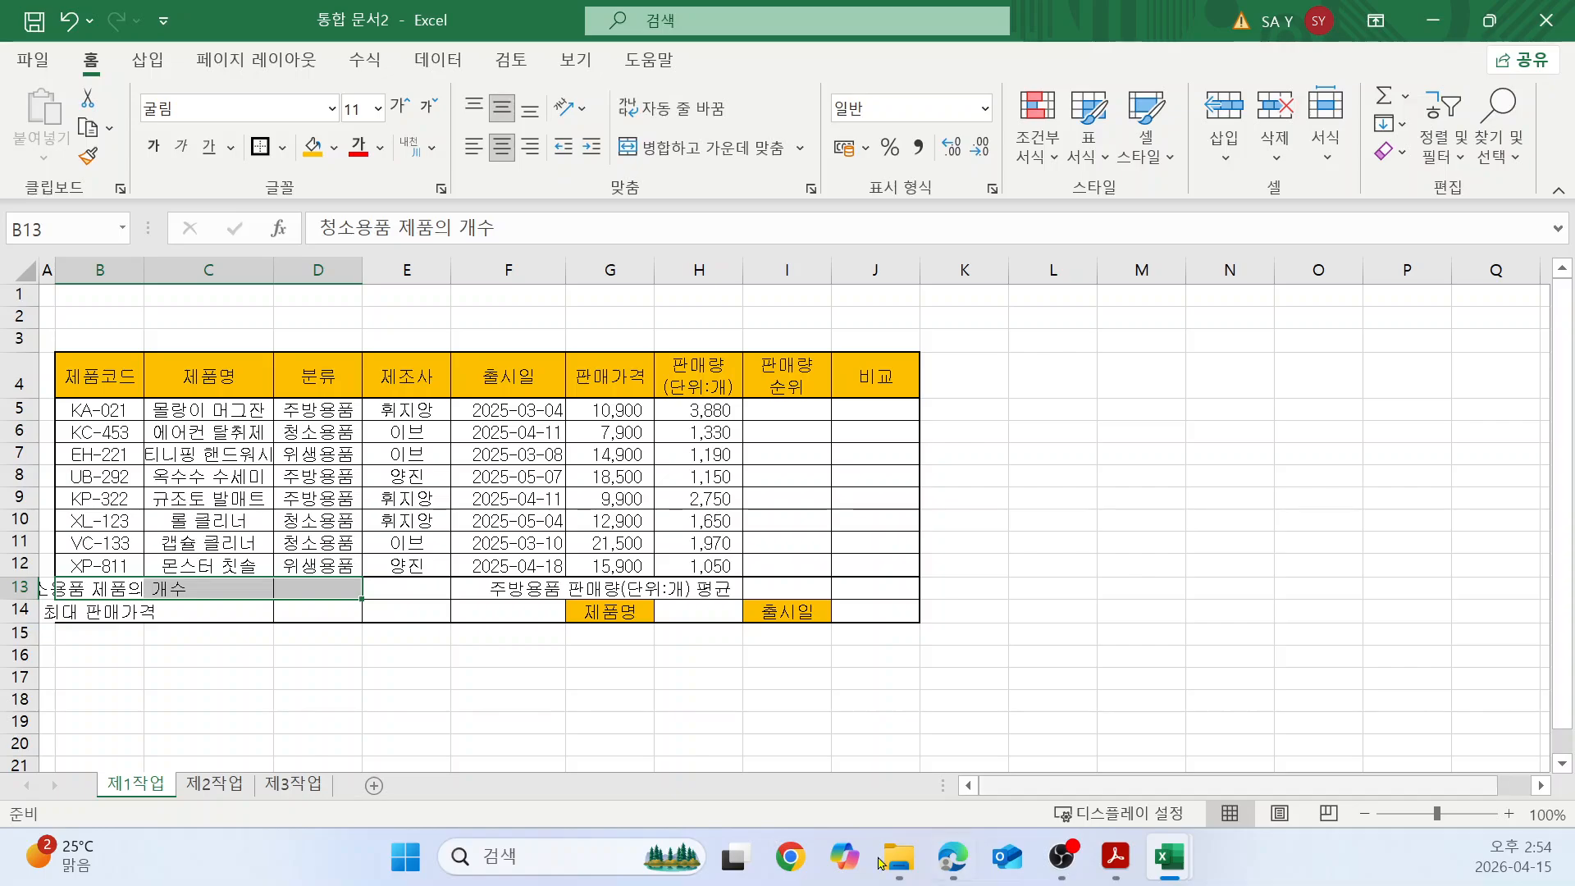
{"action": "left_click", "coordinate": [952, 861]}
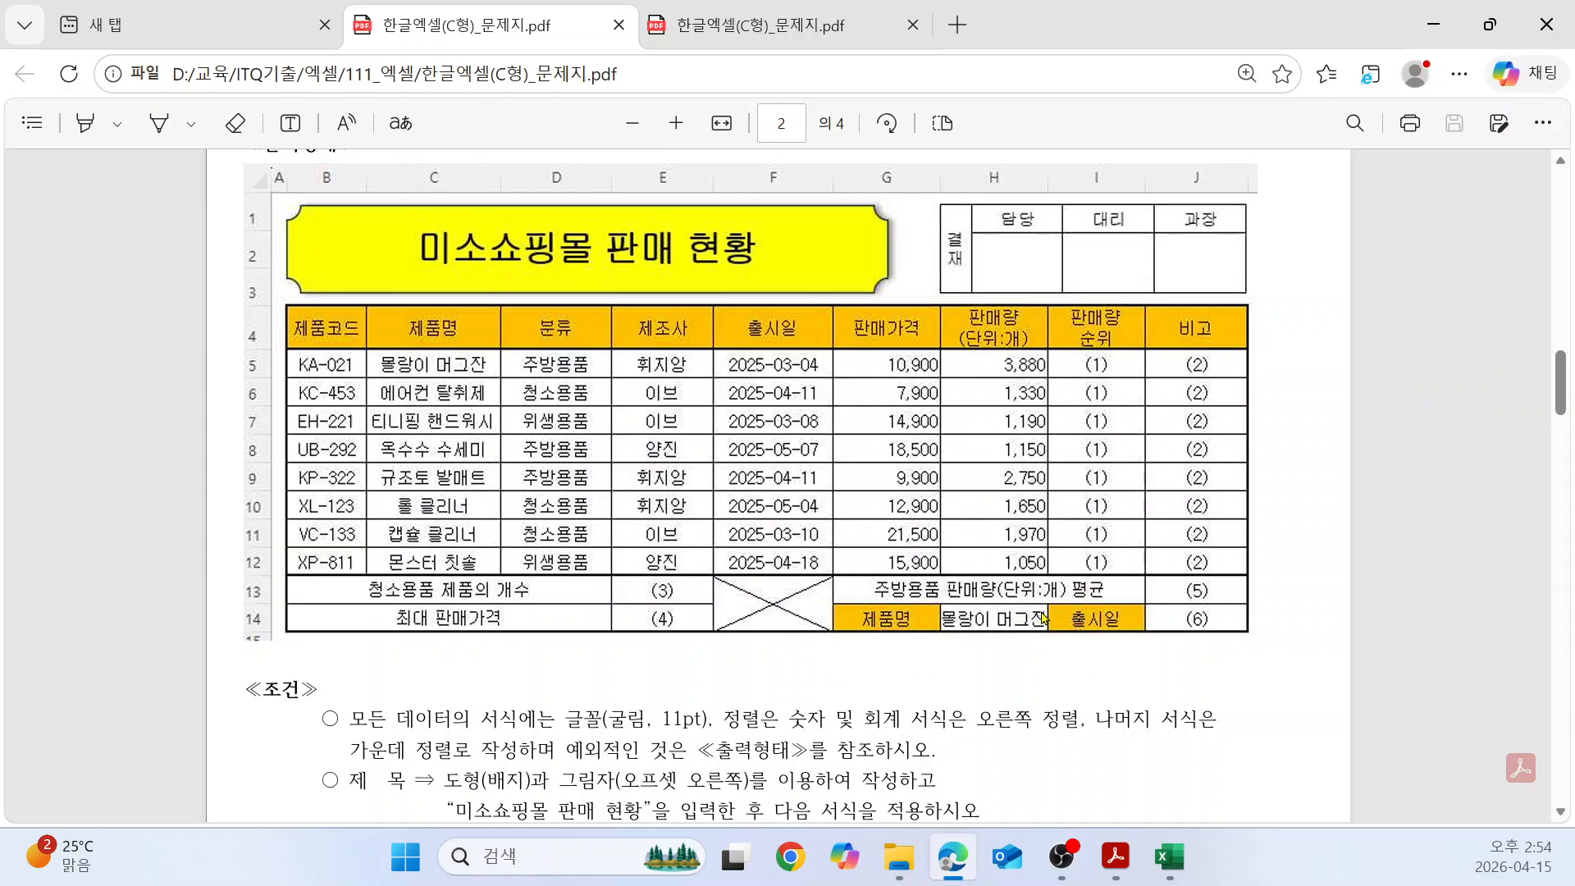
{"action": "key", "text": "alt+Tab"}
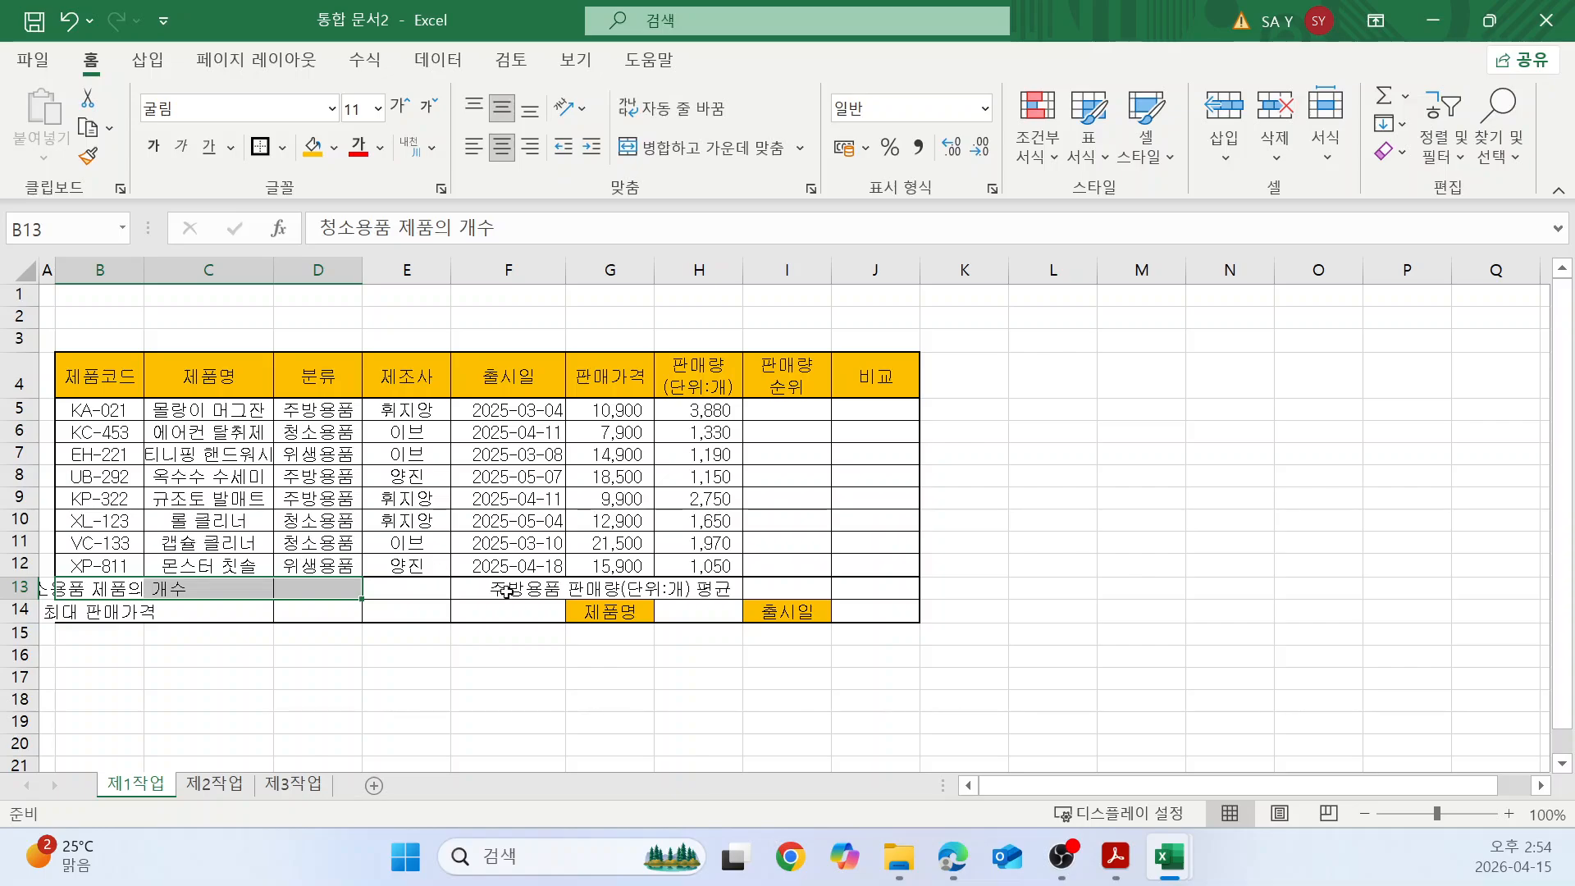
{"action": "left_click_drag", "start_coordinate": [115, 589], "coordinate": [169, 589]}
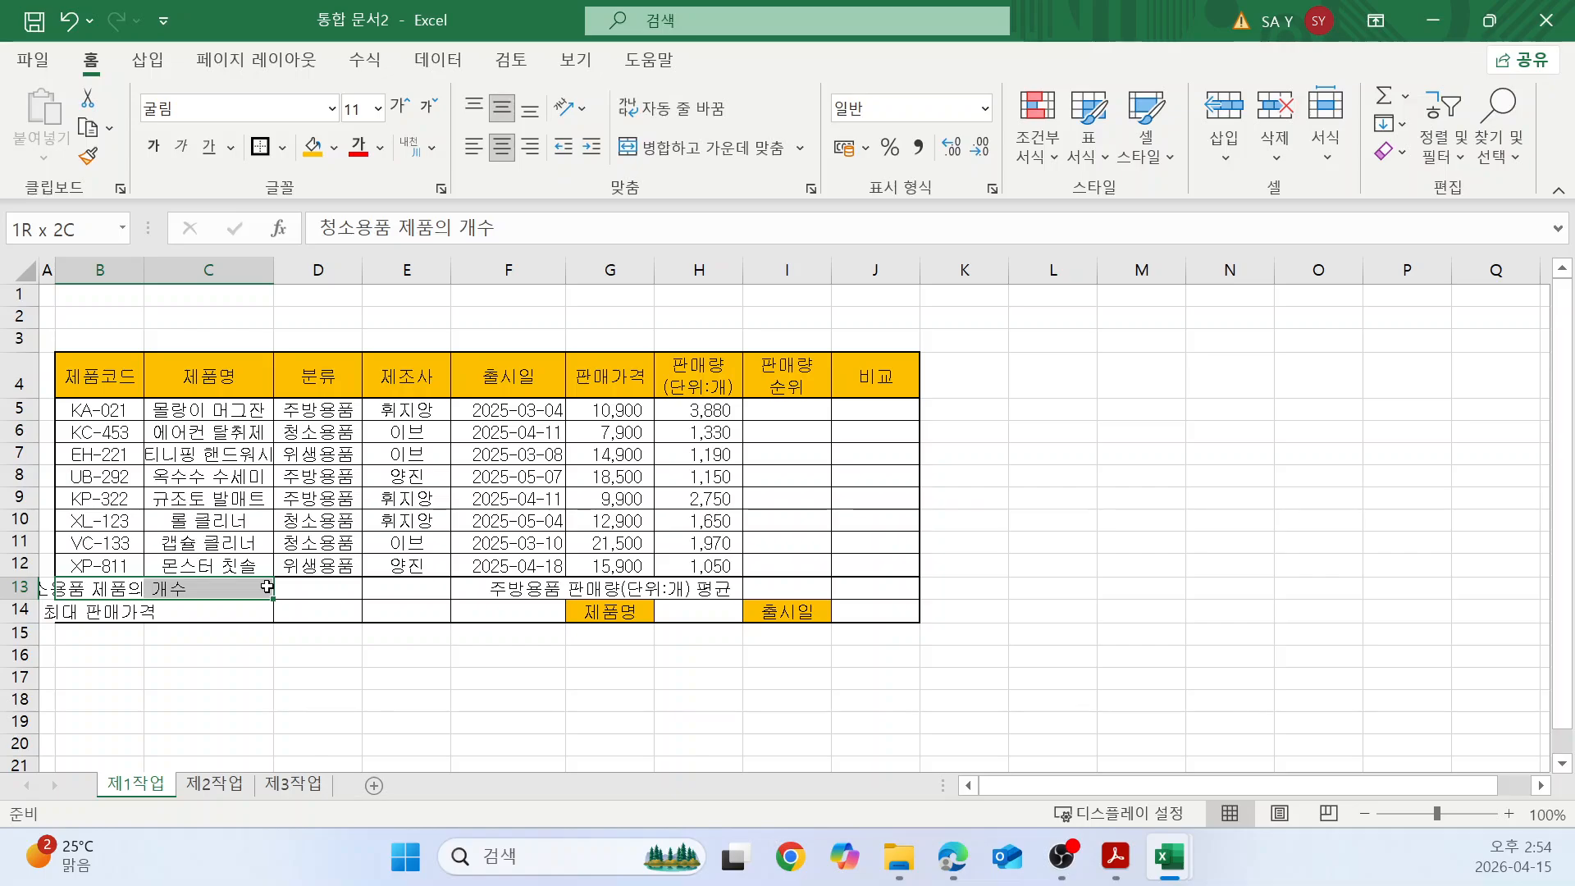
{"action": "left_click_drag", "start_coordinate": [268, 587], "coordinate": [287, 586]}
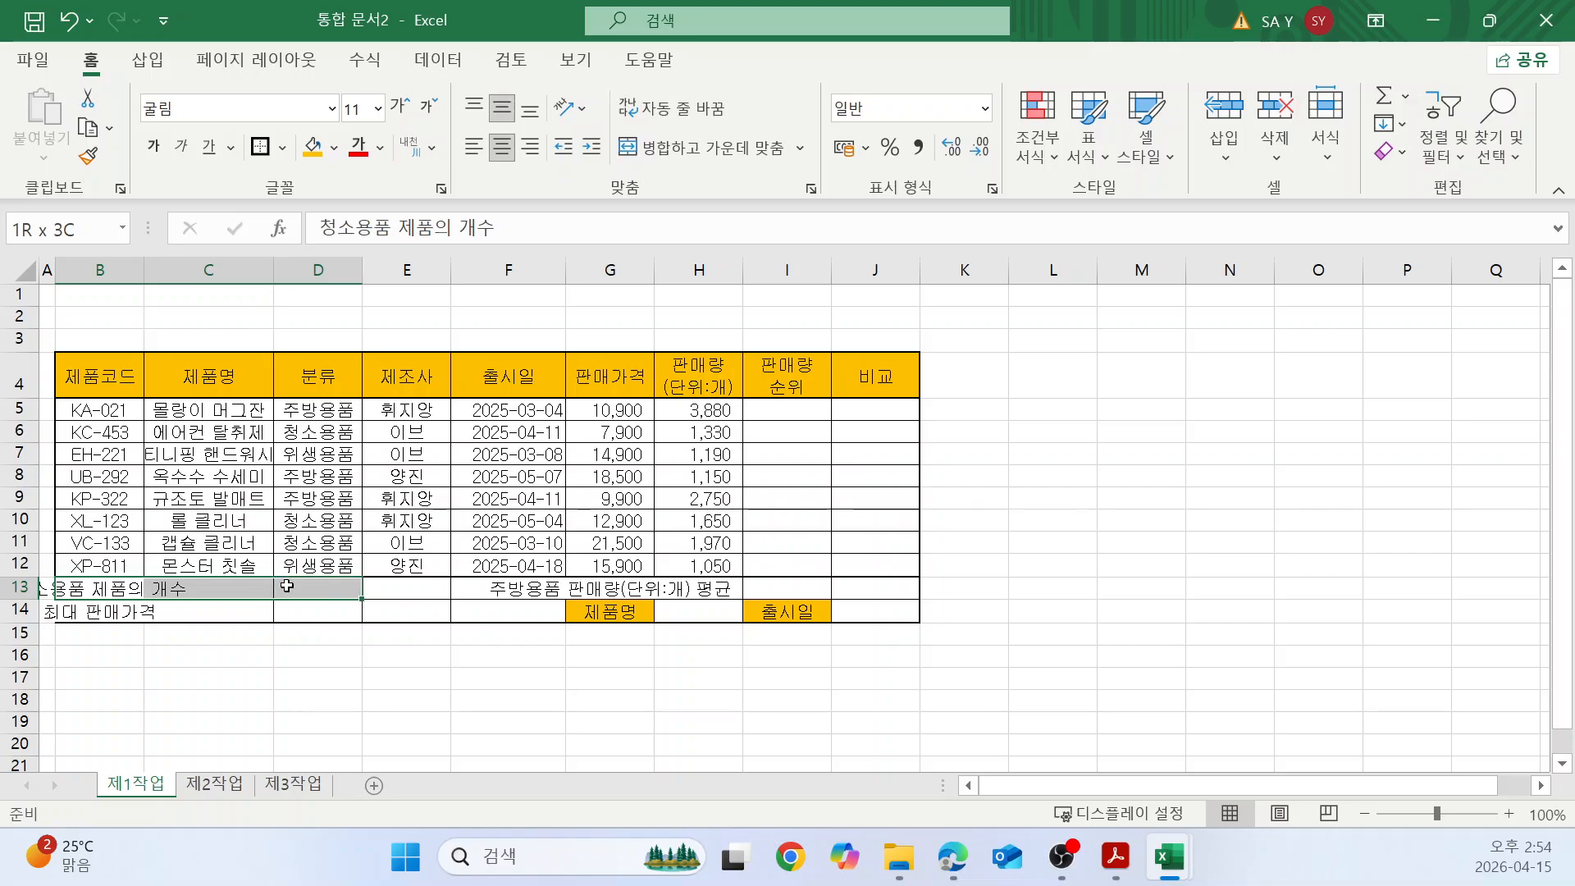
{"action": "left_click_drag", "start_coordinate": [82, 612], "coordinate": [302, 609]}
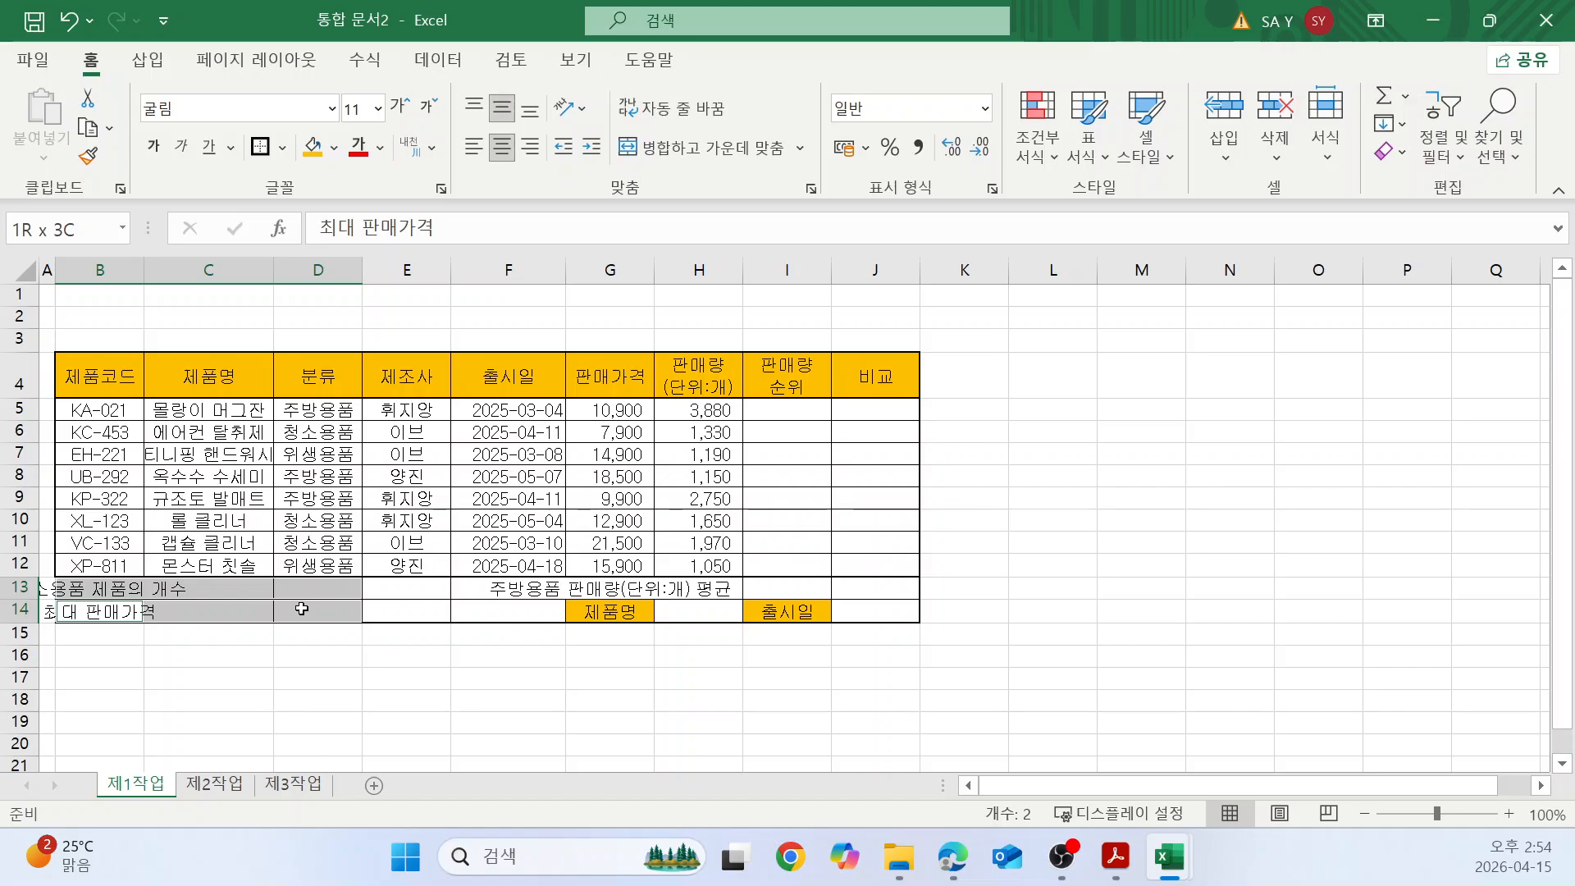
{"action": "left_click_drag", "start_coordinate": [302, 609], "coordinate": [302, 609]}
Try to merge and centre B13:D13, B14:D14, F13:F14 and H13:I13 together as separate blocks.
{"action": "left_click_drag", "start_coordinate": [86, 592], "coordinate": [206, 590]}
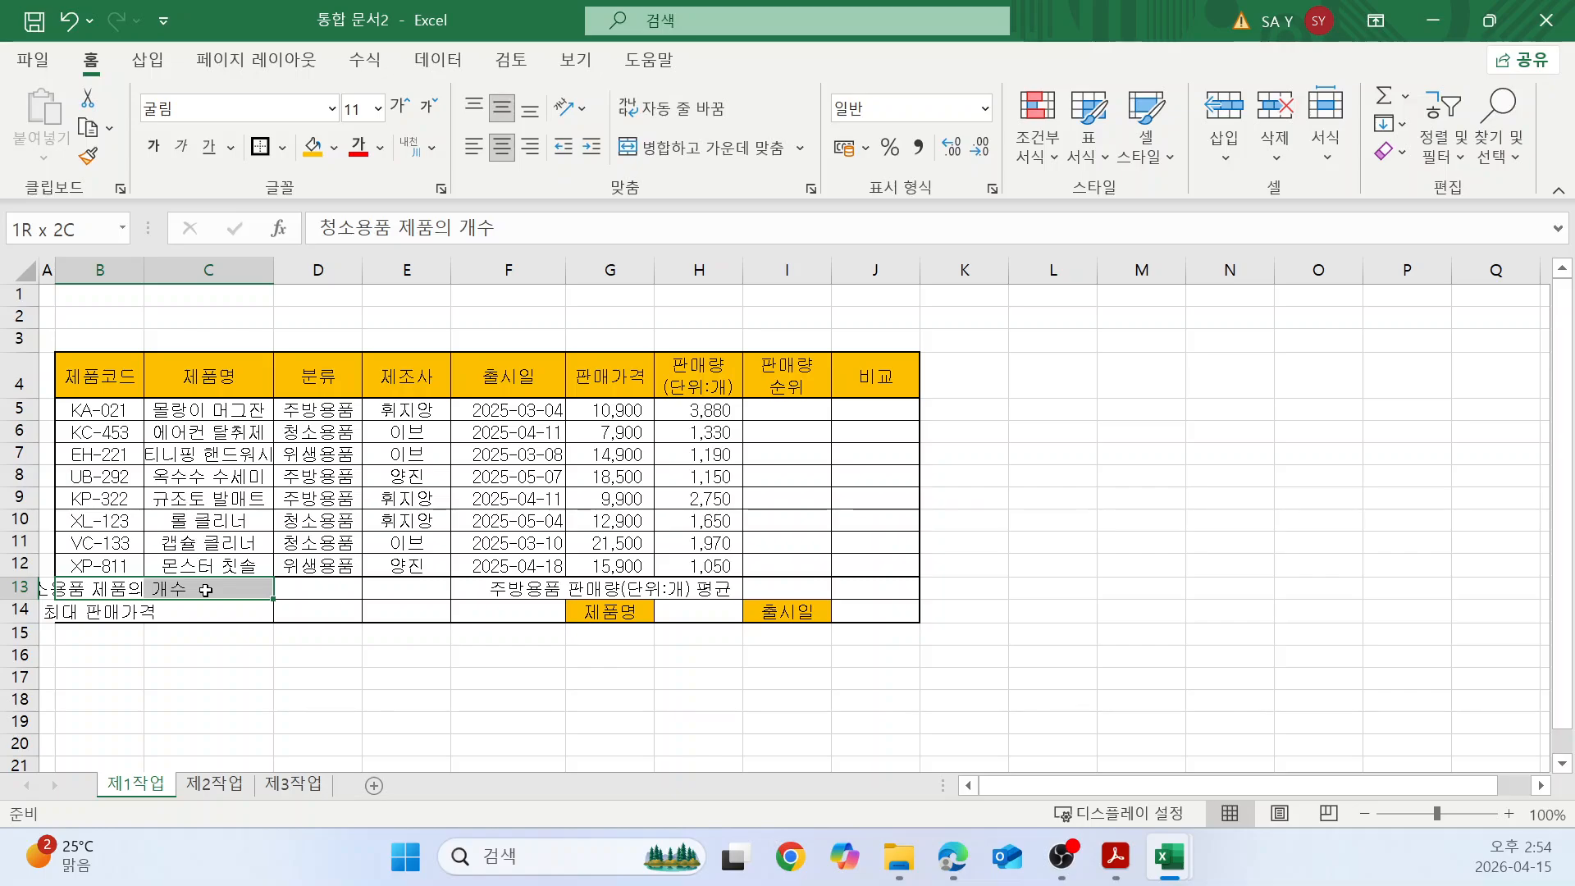
{"action": "left_click_drag", "start_coordinate": [206, 590], "coordinate": [294, 592]}
{"action": "left_click_drag", "start_coordinate": [111, 613], "coordinate": [312, 614]}
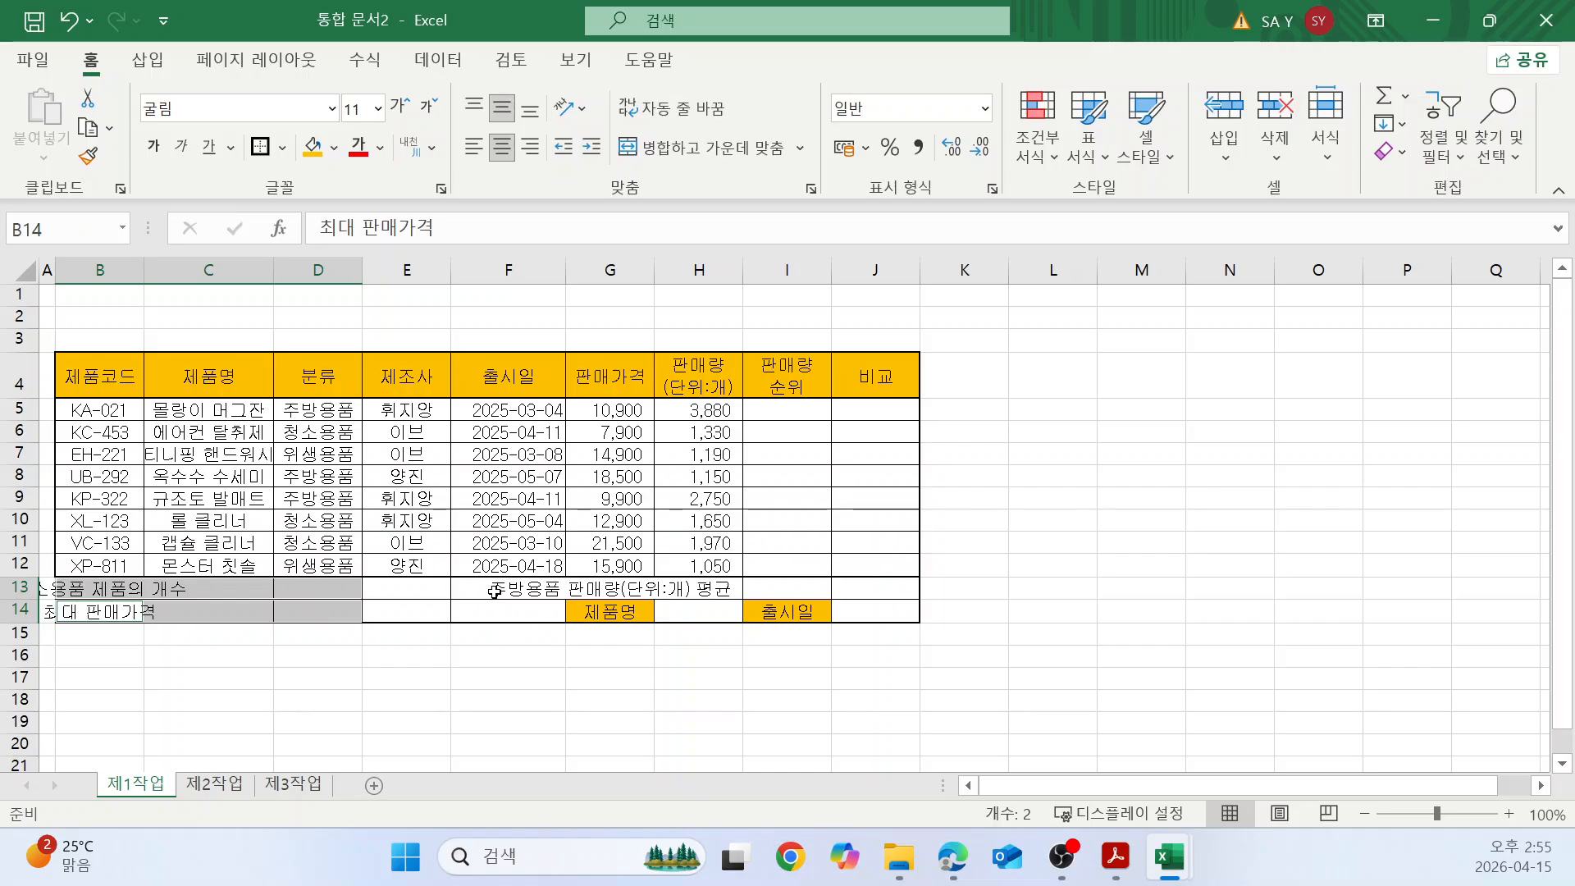
{"action": "left_click_drag", "start_coordinate": [499, 589], "coordinate": [497, 605]}
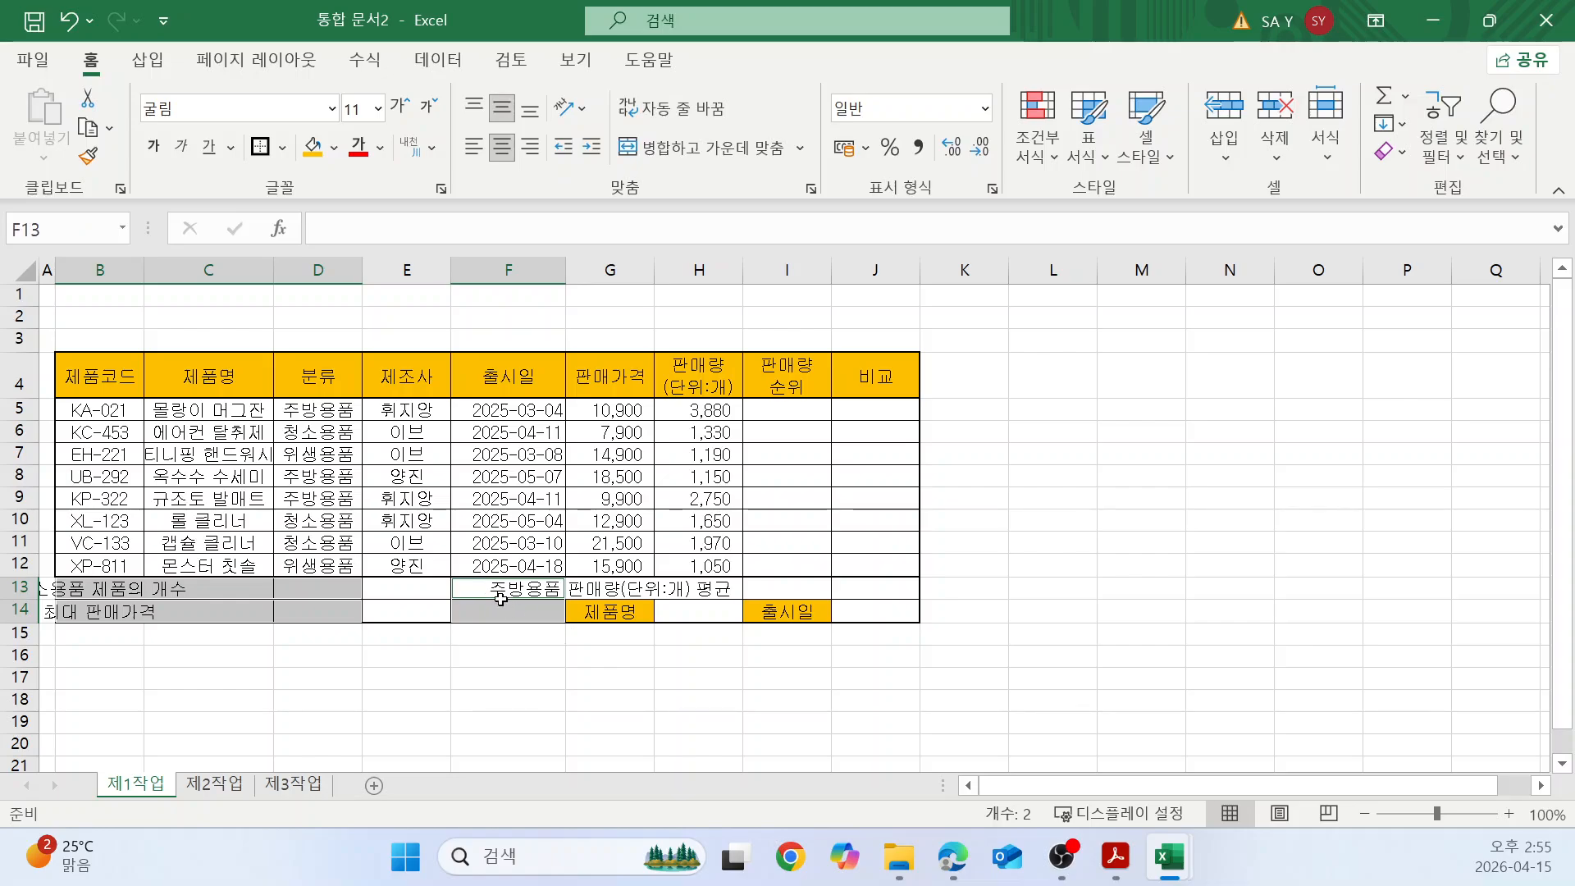
{"action": "left_click", "coordinate": [683, 589]}
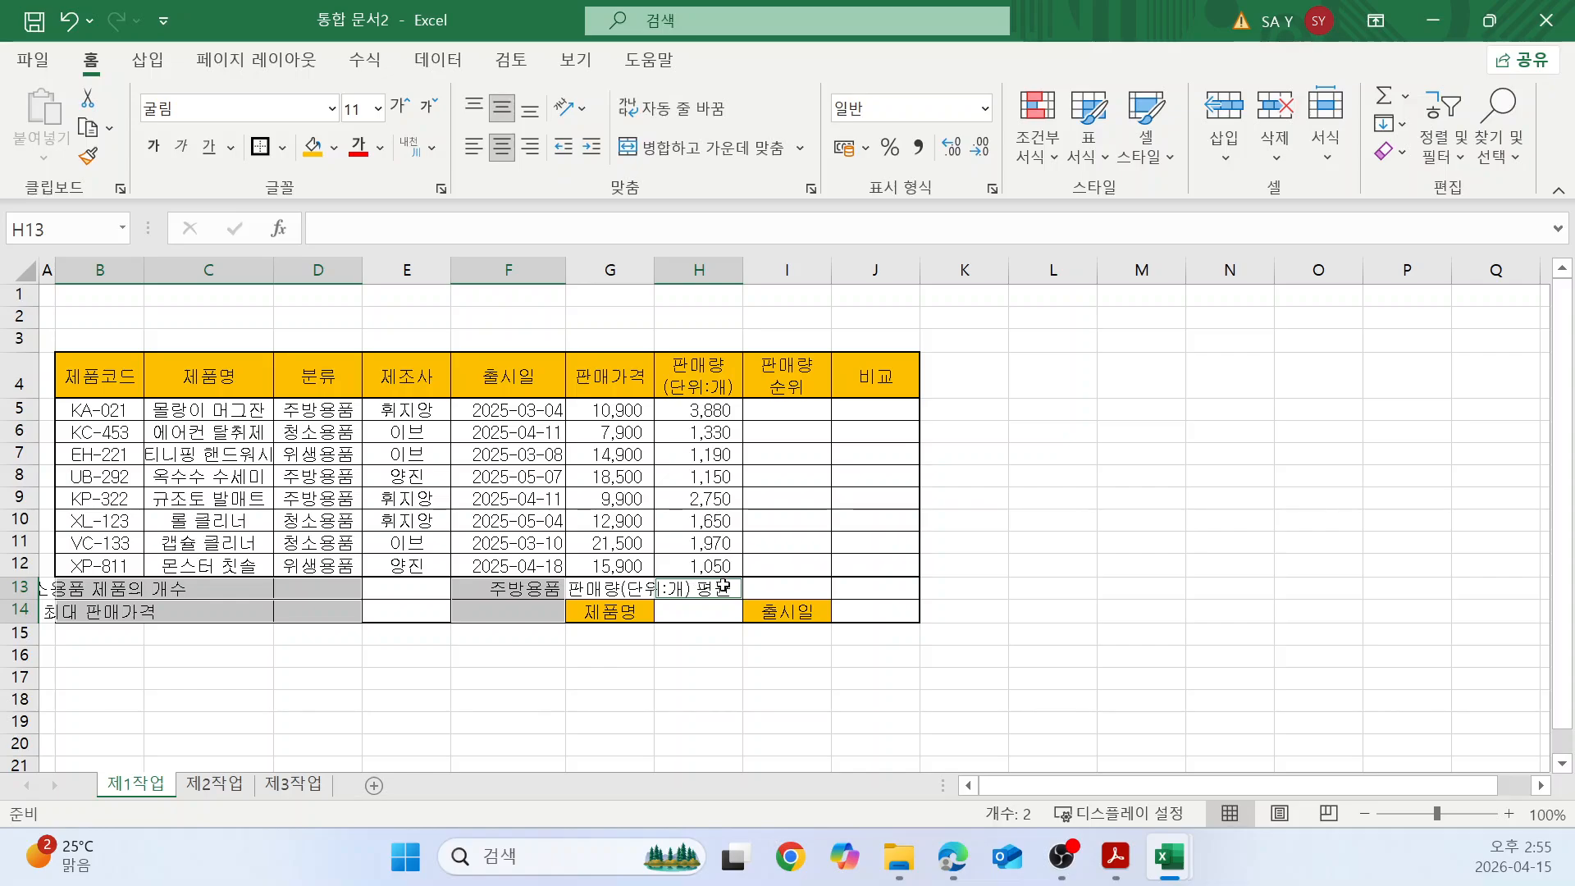
{"action": "left_click_drag", "start_coordinate": [724, 587], "coordinate": [755, 588]}
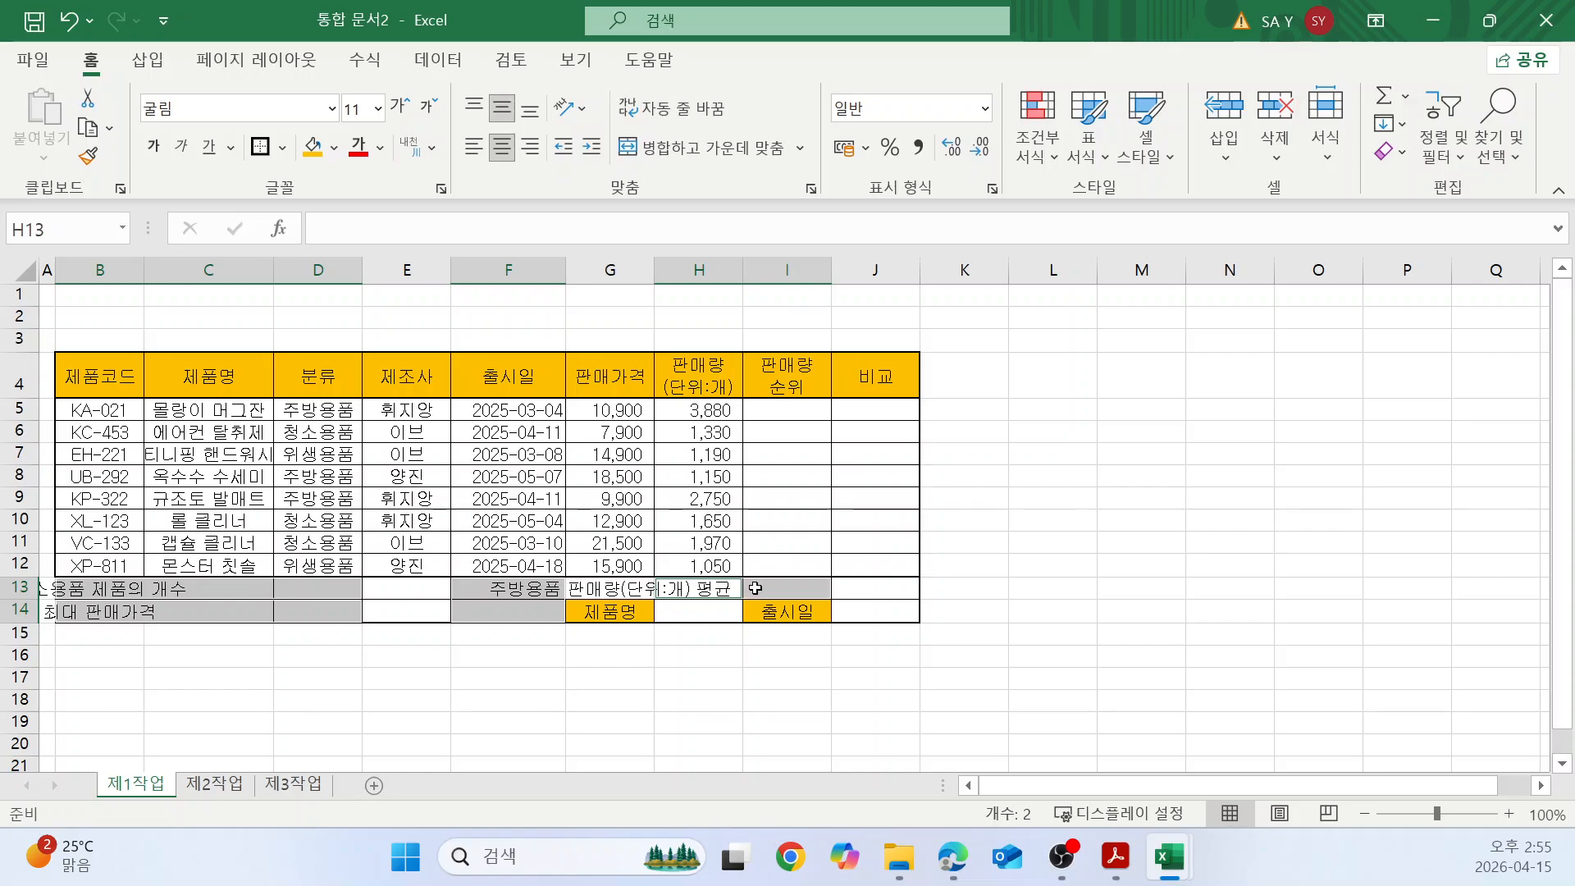
{"action": "left_click", "coordinate": [696, 150]}
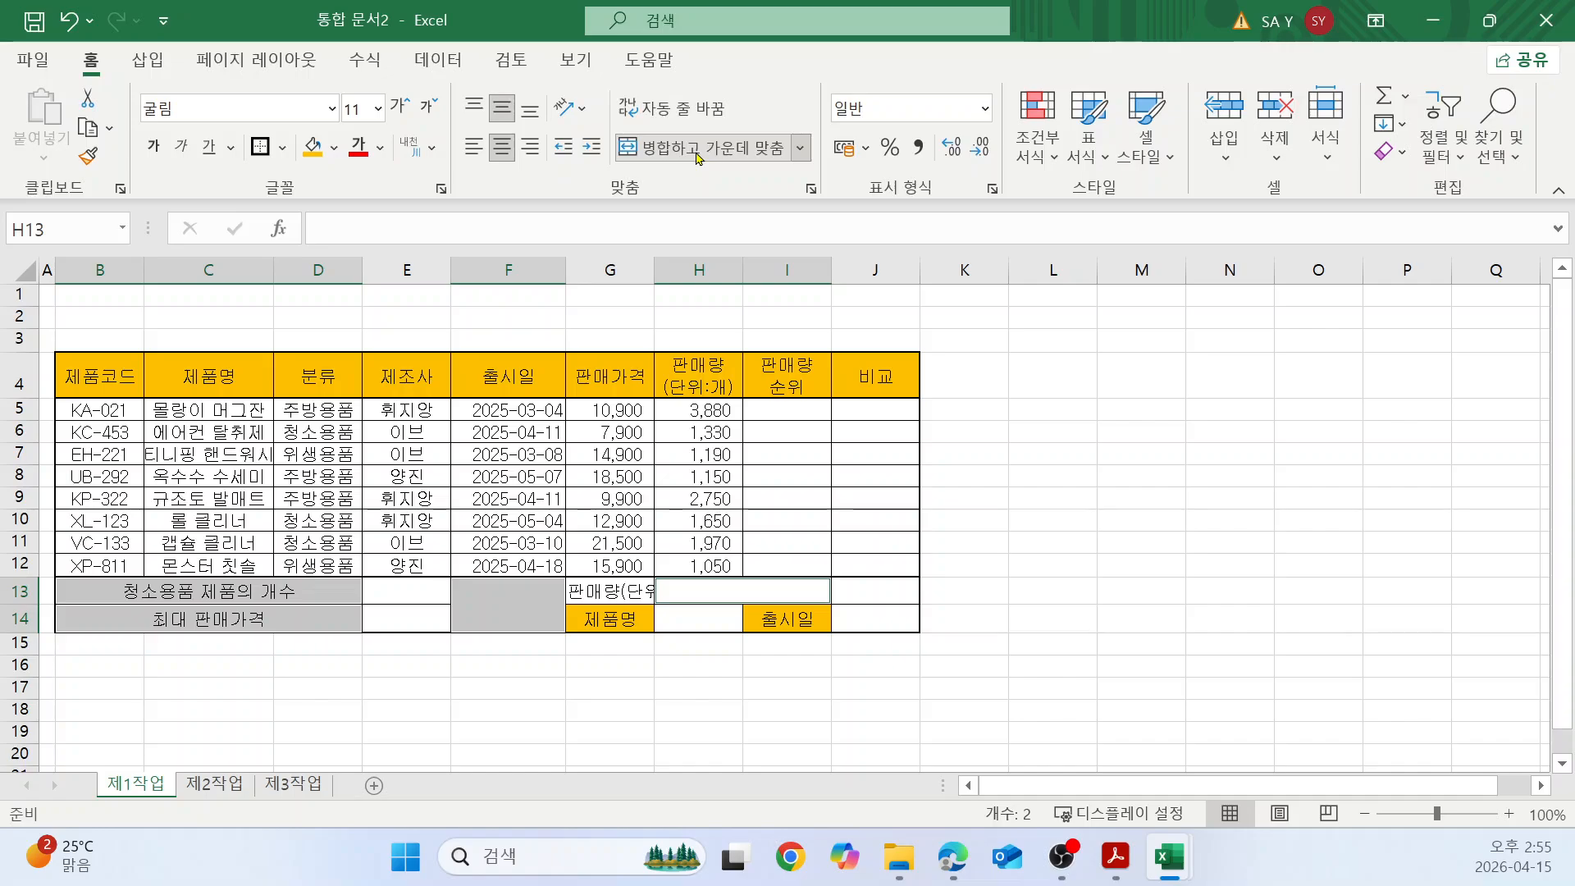
Check the range G13:I13 and undo the last merge of the summary-row cells.
{"action": "left_click", "coordinate": [1157, 525]}
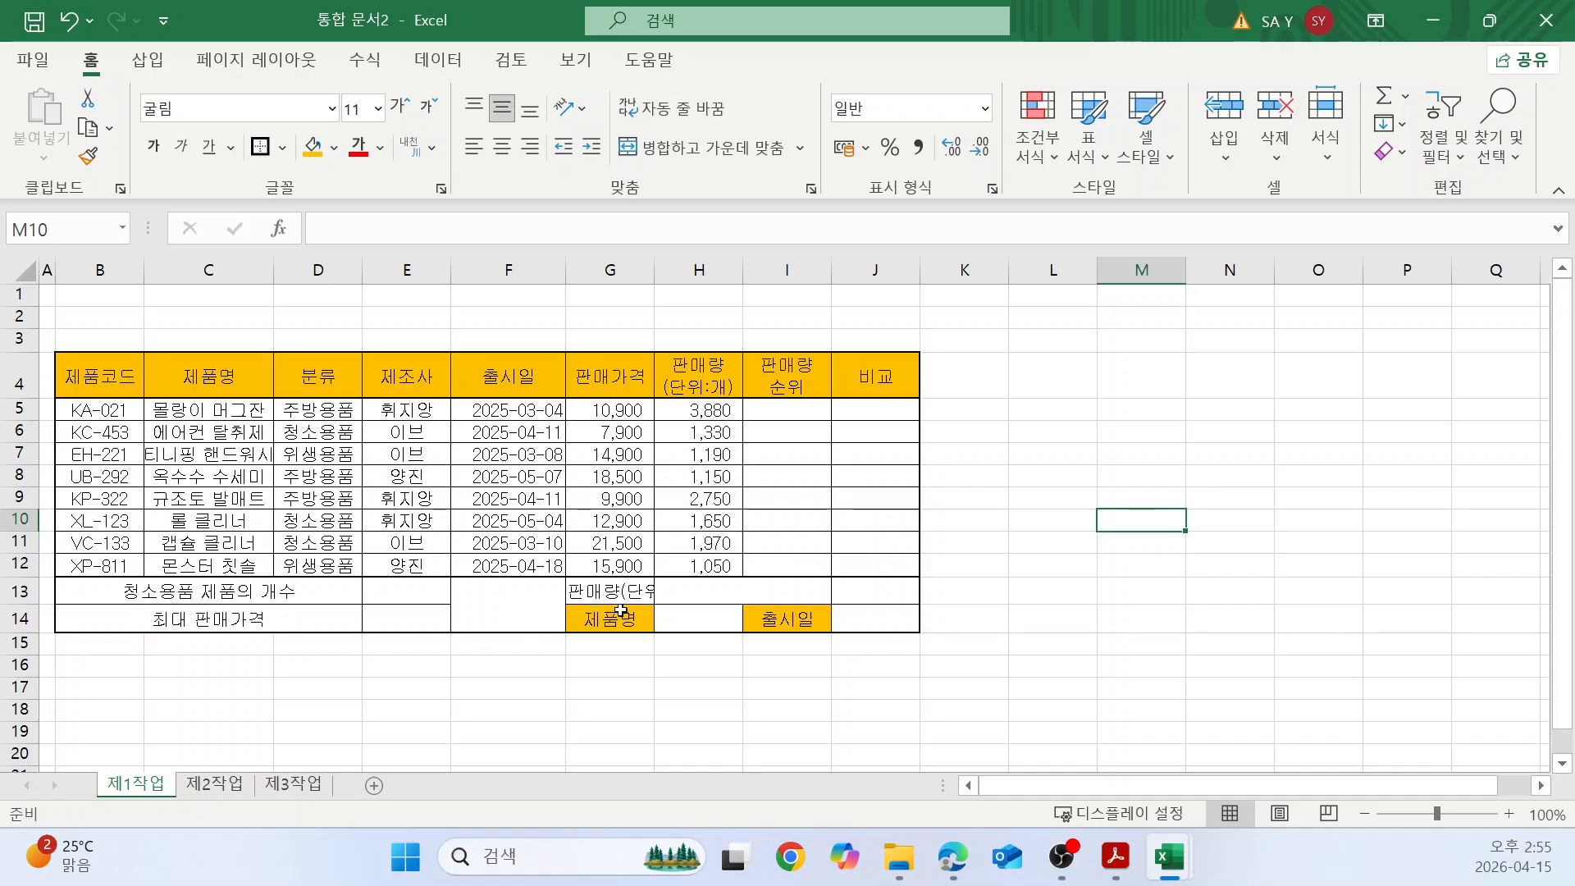
{"action": "left_click_drag", "start_coordinate": [608, 586], "coordinate": [768, 593]}
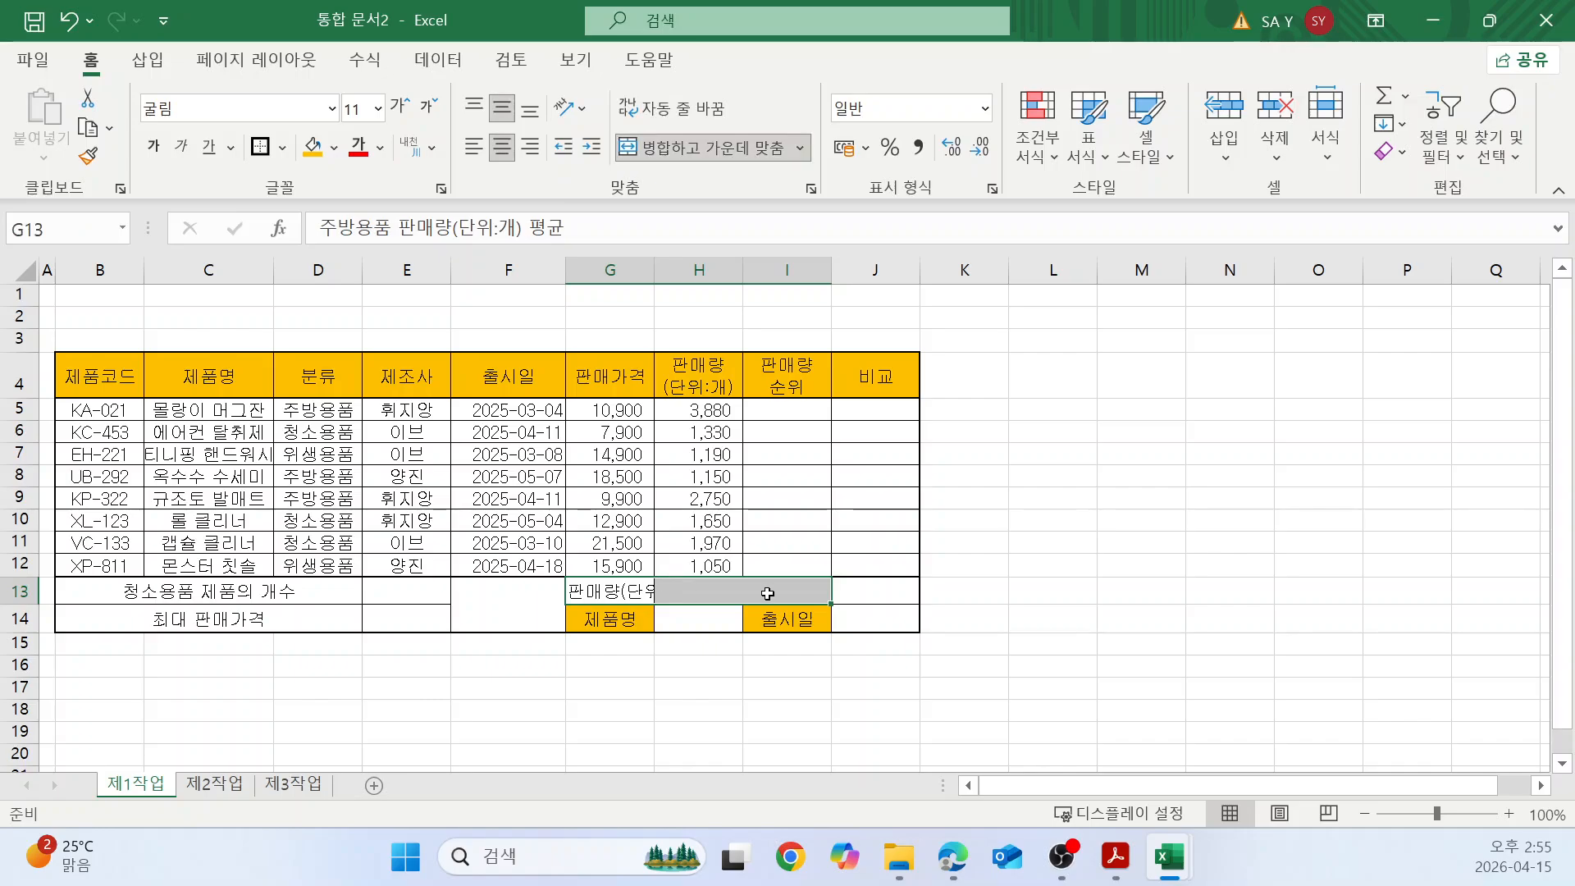
{"action": "left_click", "coordinate": [726, 589]}
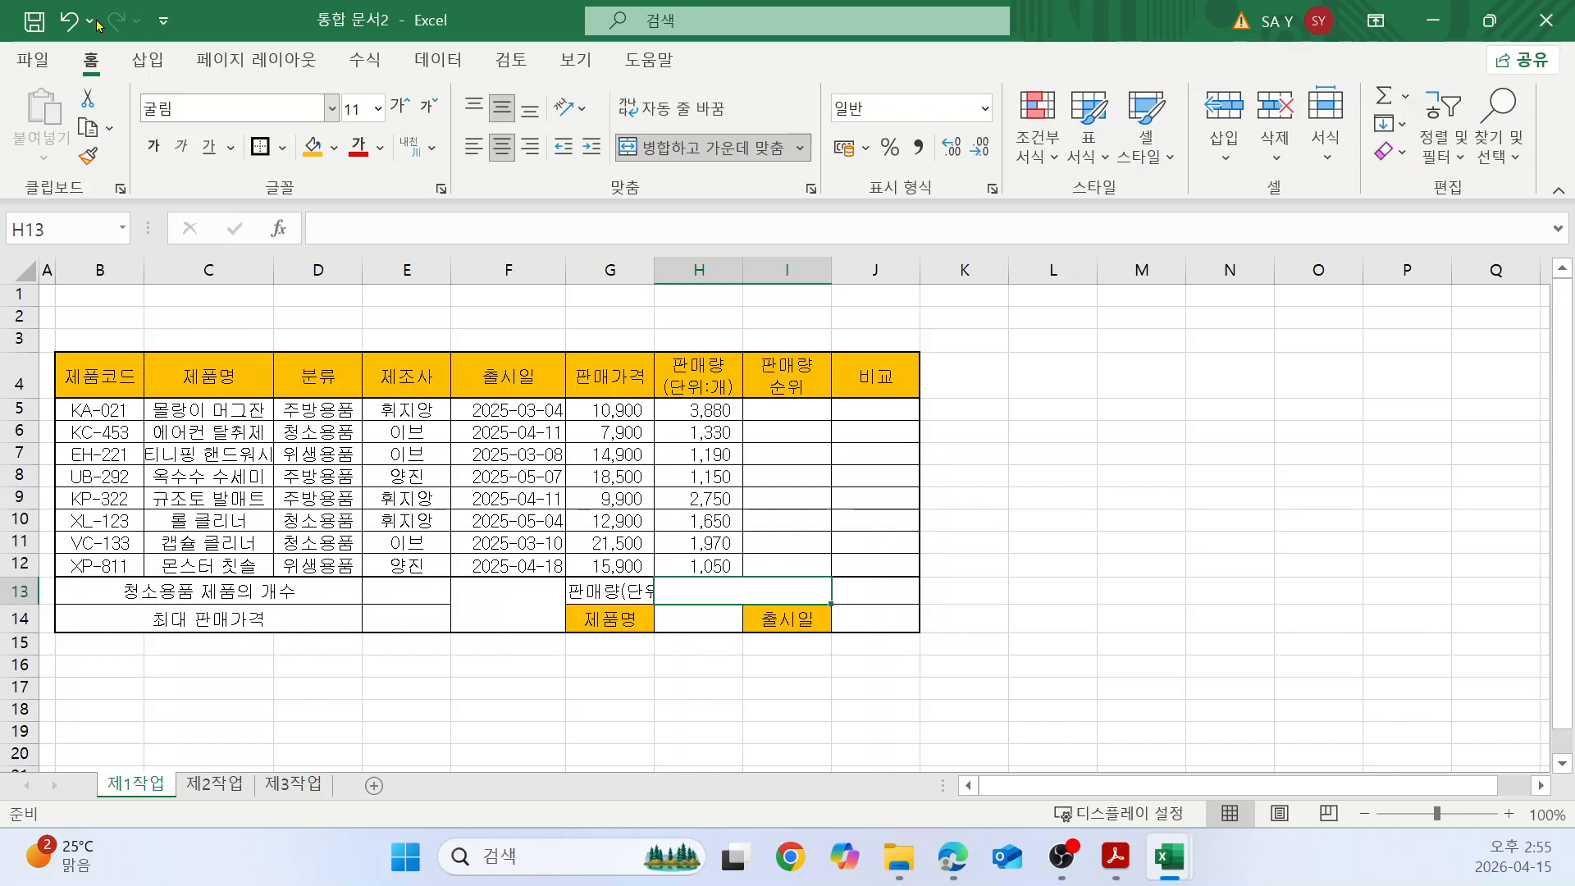
{"action": "left_click", "coordinate": [71, 22]}
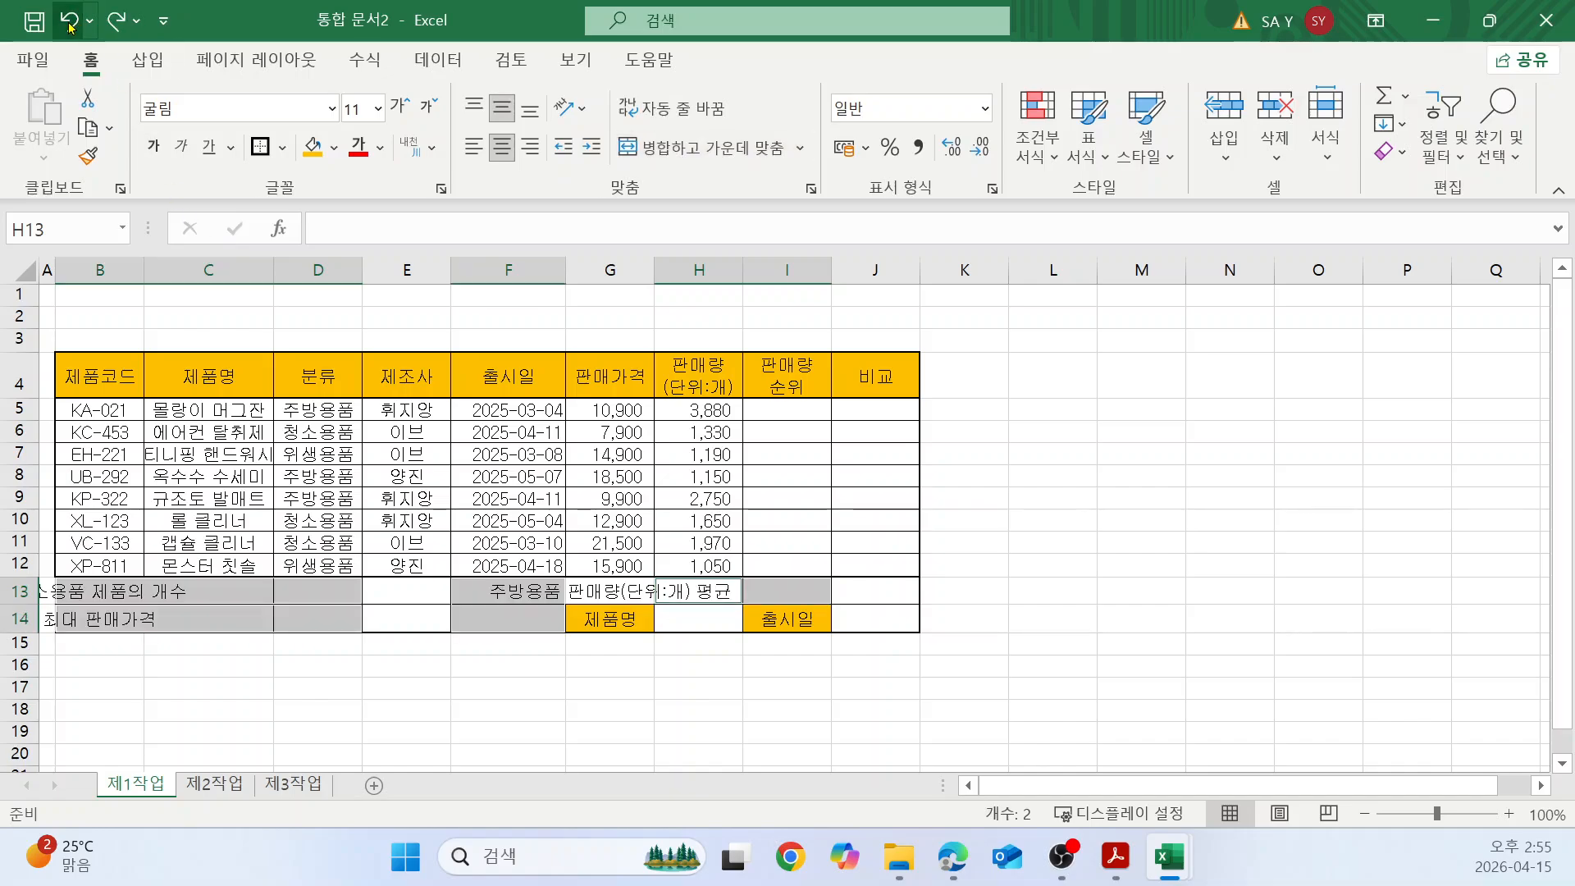
Merge and centre B13:D13, B14:D14, F13:F14 and G13:H13 together as separate blocks.
{"action": "left_click", "coordinate": [605, 591]}
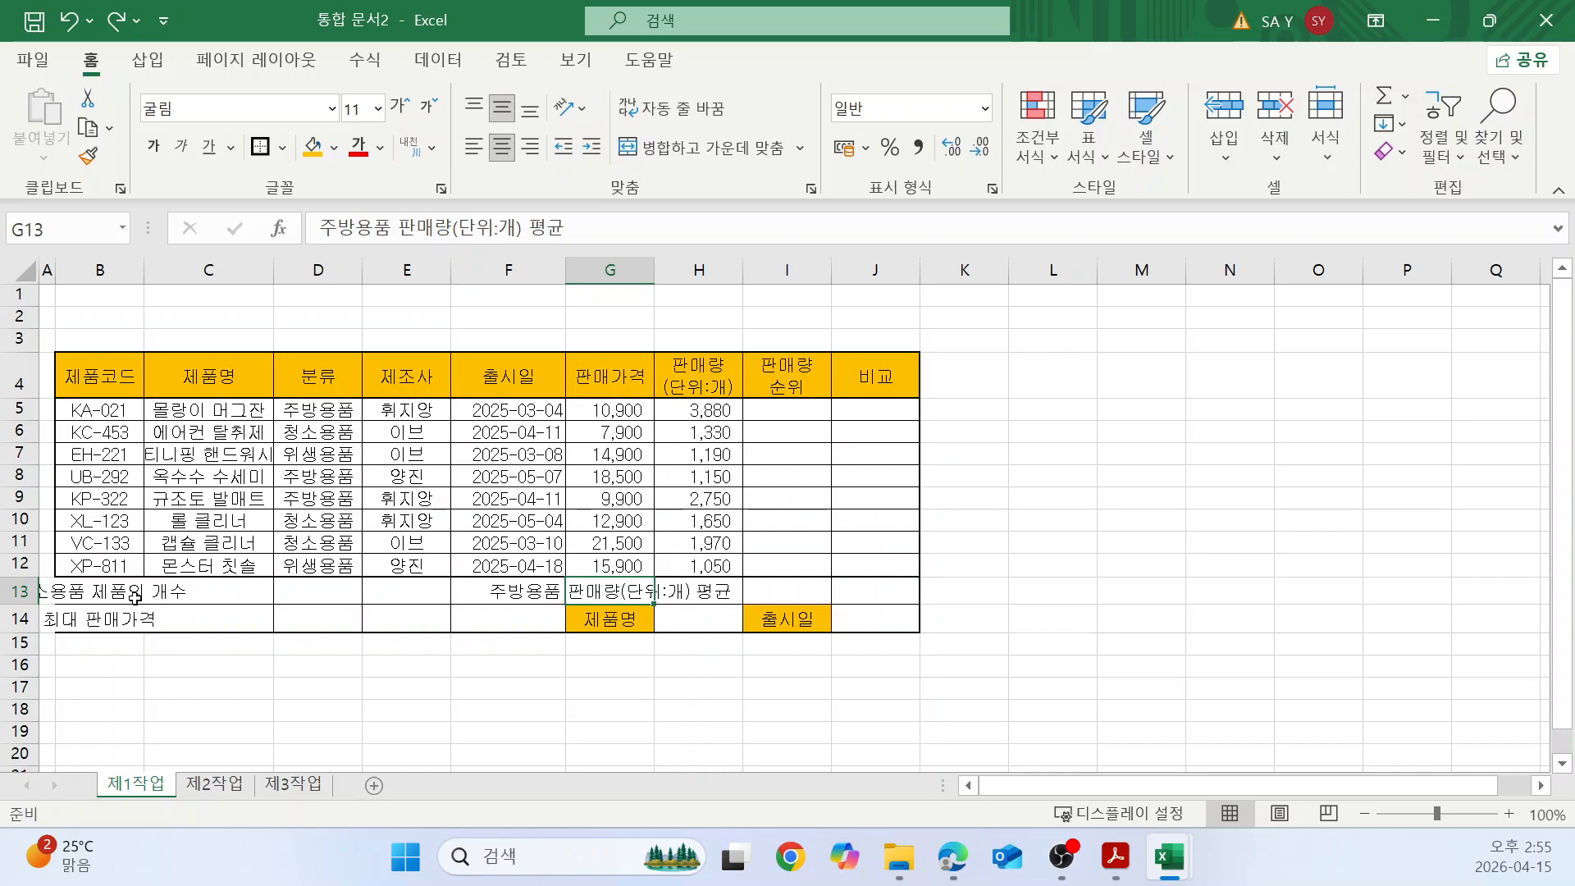
{"action": "left_click_drag", "start_coordinate": [103, 592], "coordinate": [317, 587]}
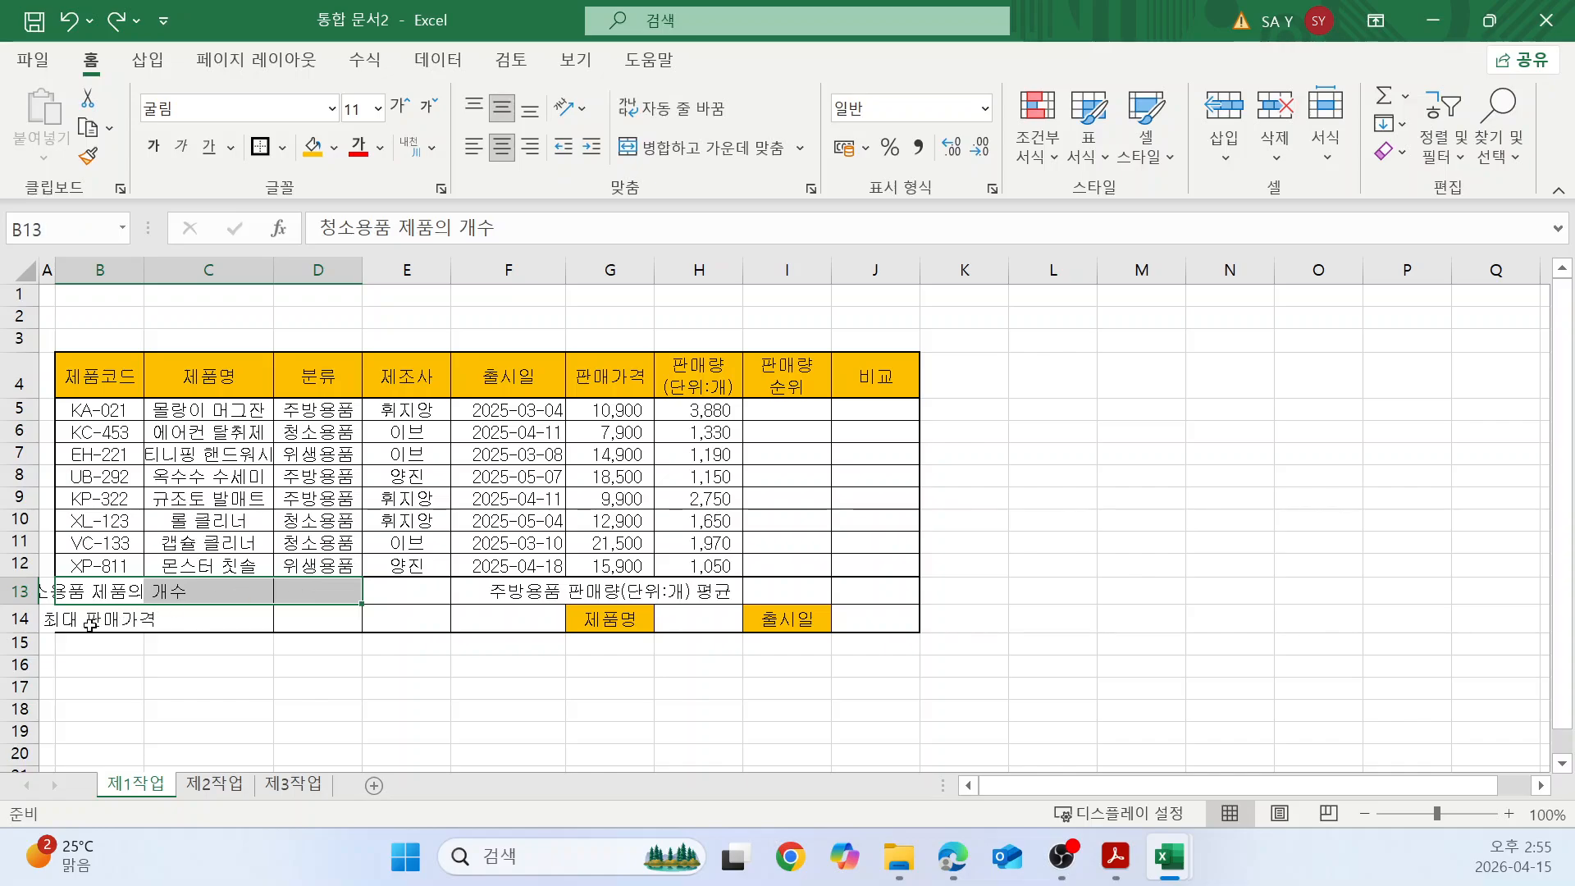
{"action": "left_click_drag", "start_coordinate": [92, 621], "coordinate": [280, 616]}
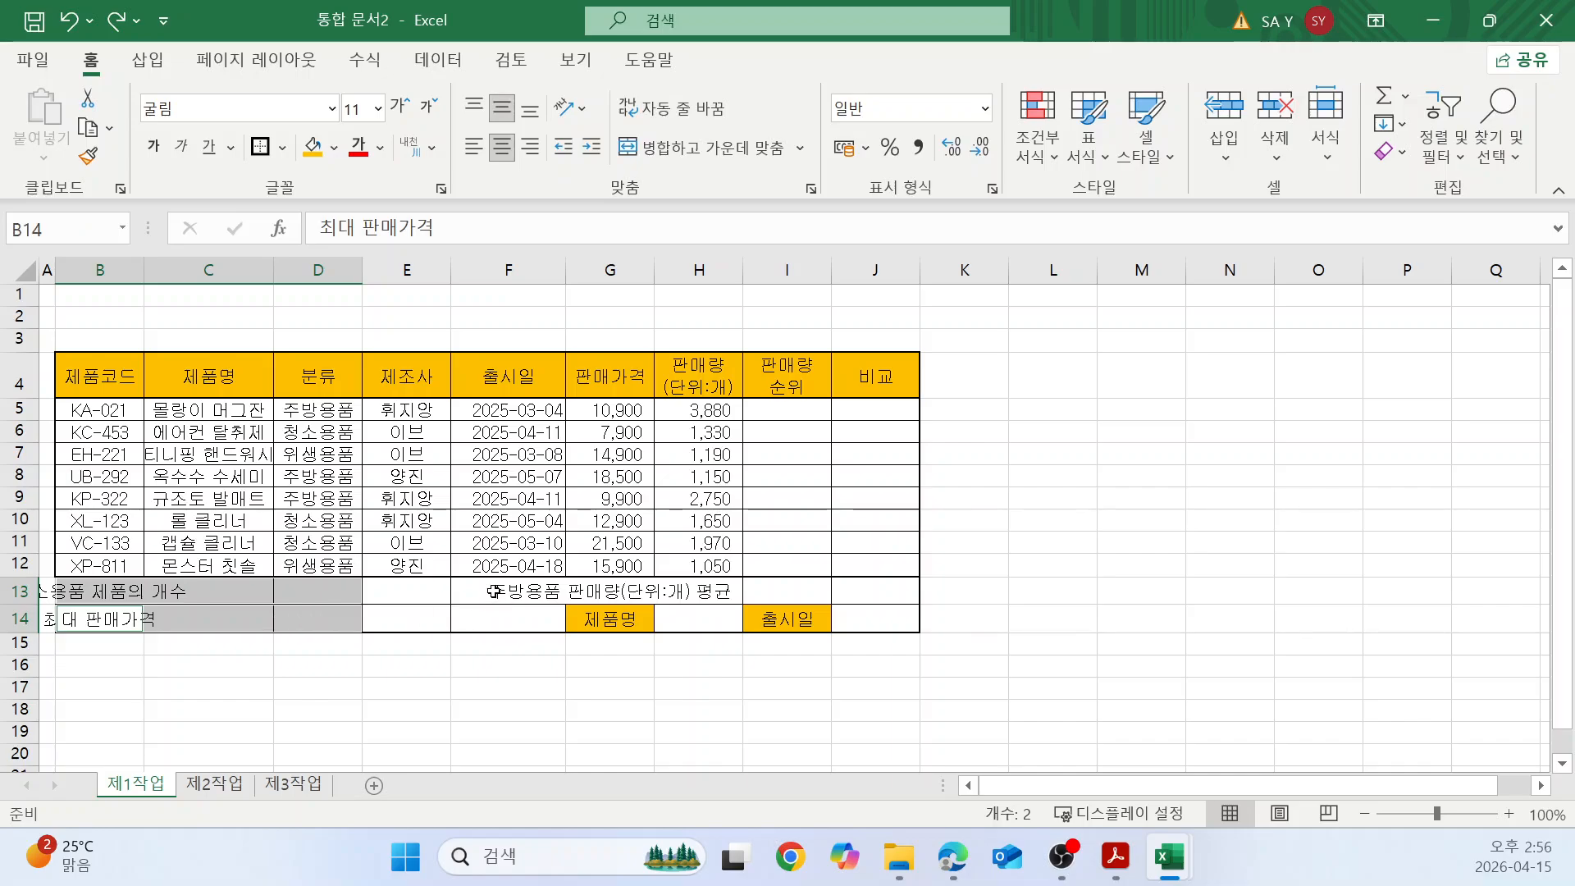
{"action": "left_click_drag", "start_coordinate": [496, 592], "coordinate": [722, 594]}
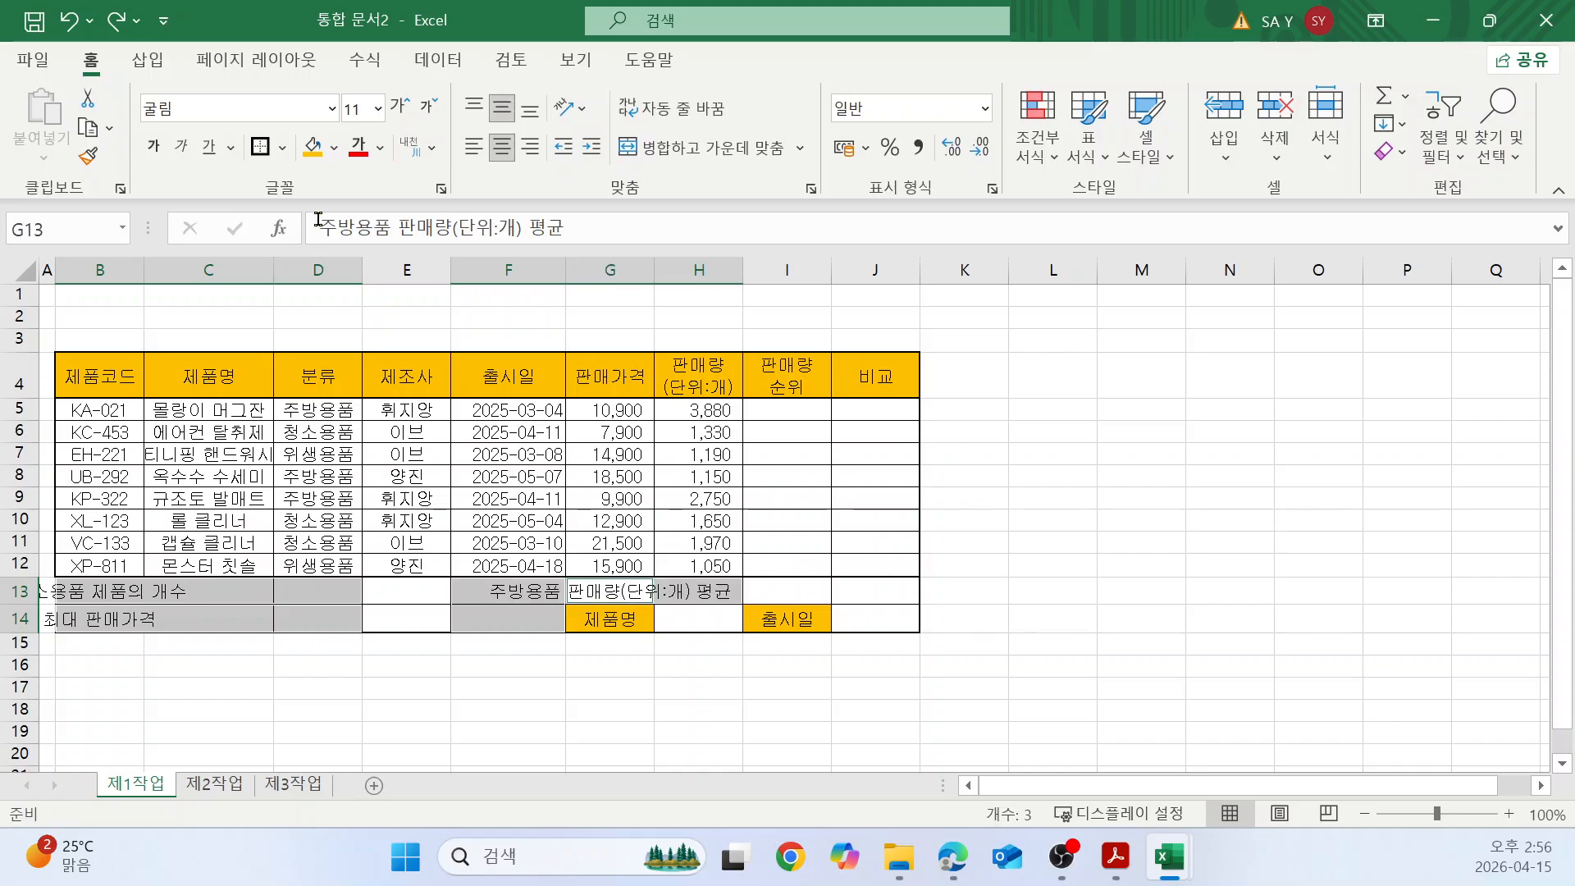
{"action": "left_click", "coordinate": [717, 149]}
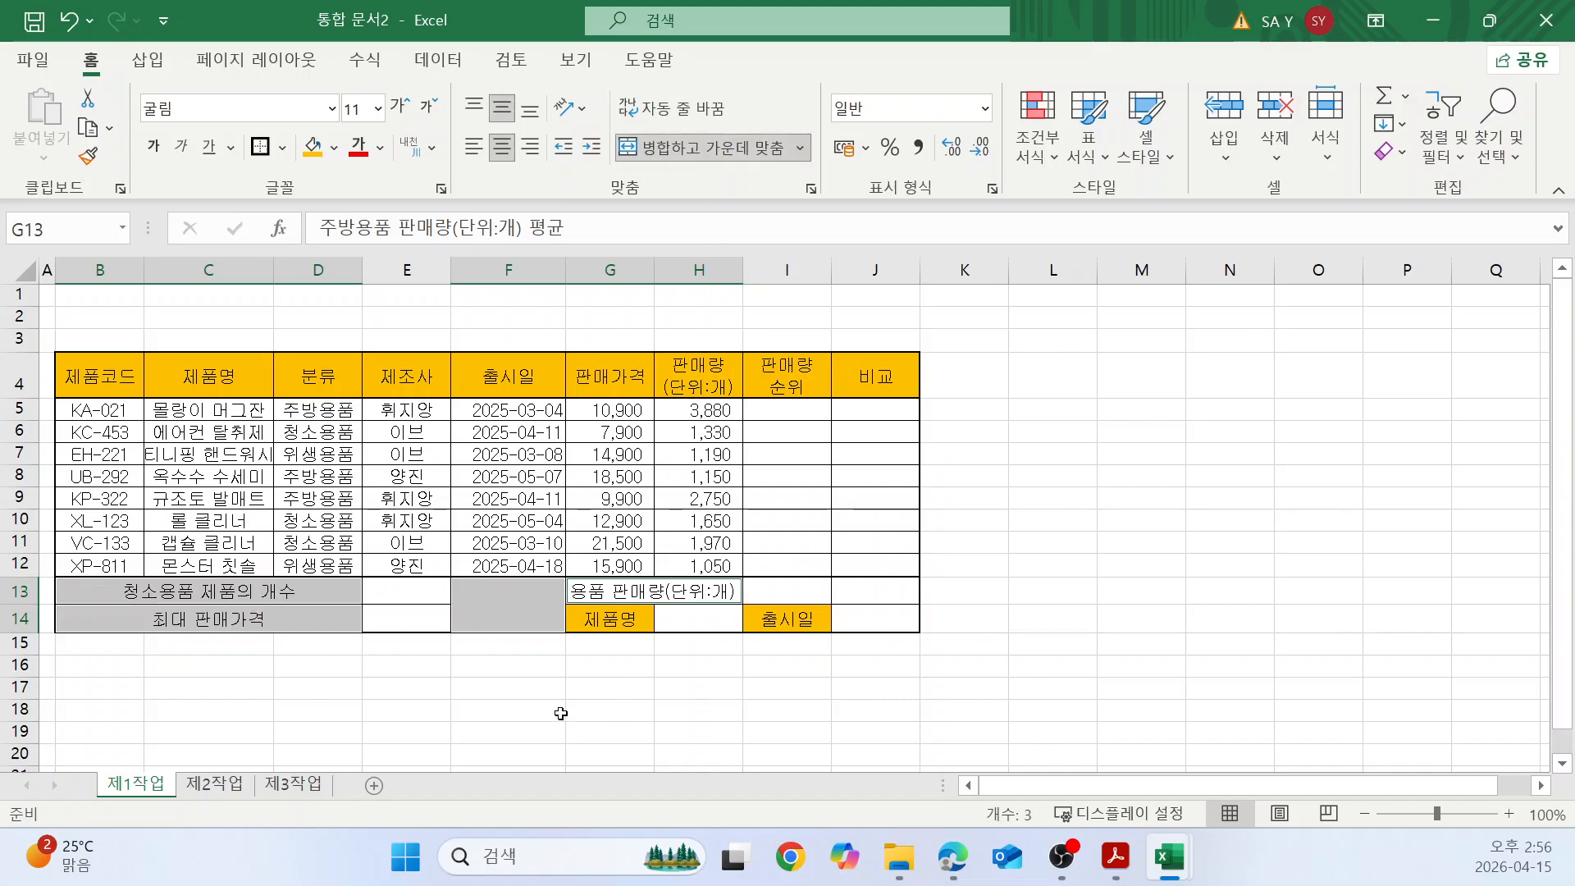
Cross out the merged cell F13:F14 with diagonal borders in both directions.
{"action": "left_click", "coordinate": [505, 611]}
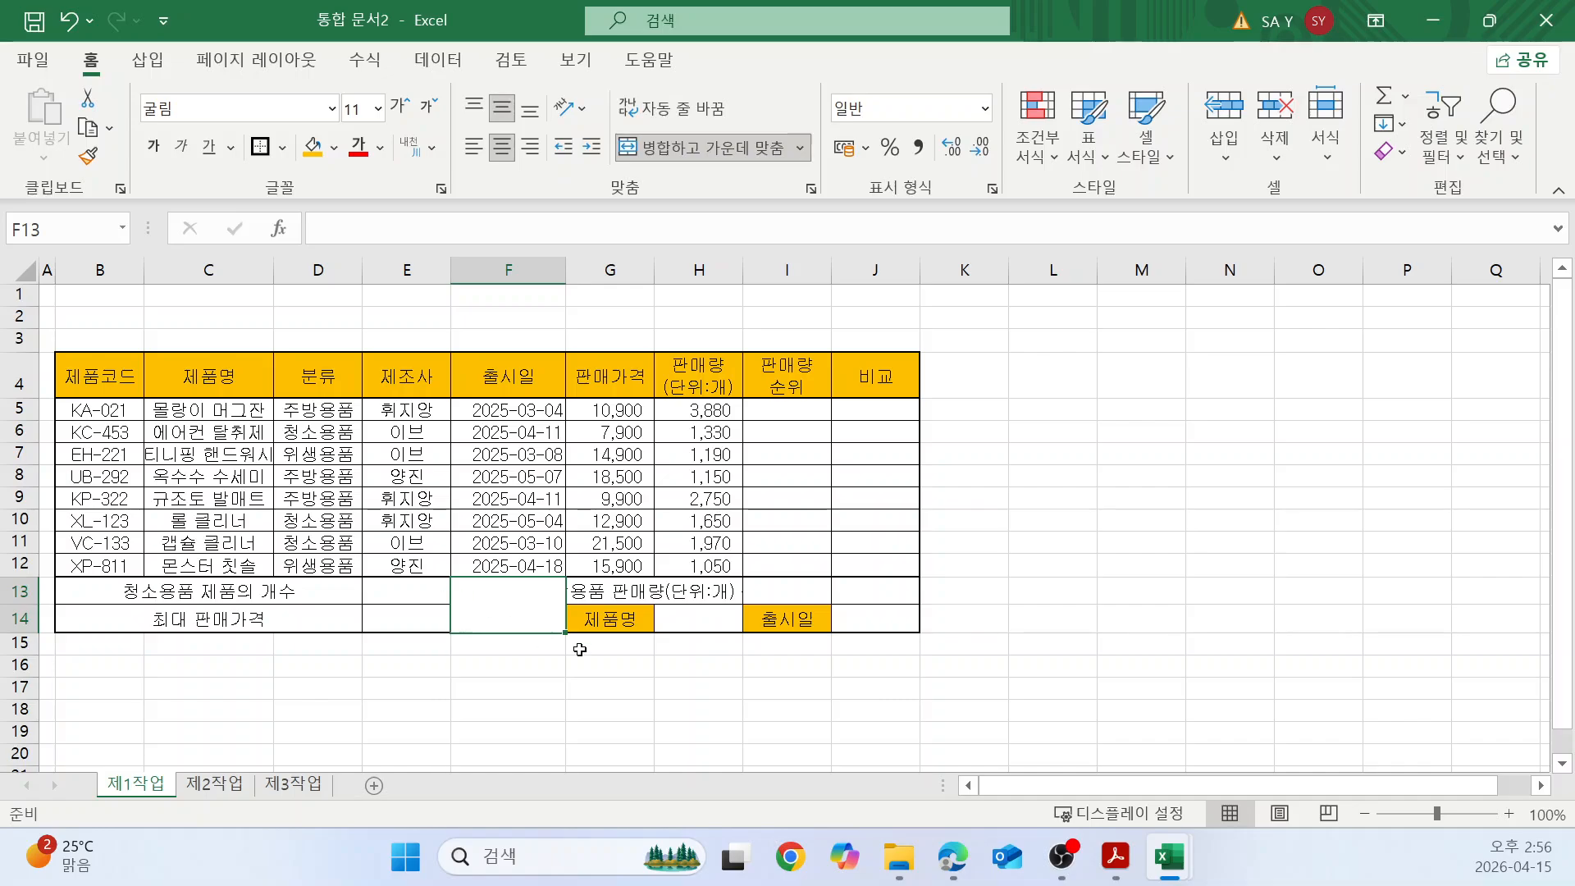
{"action": "left_click", "coordinate": [282, 149]}
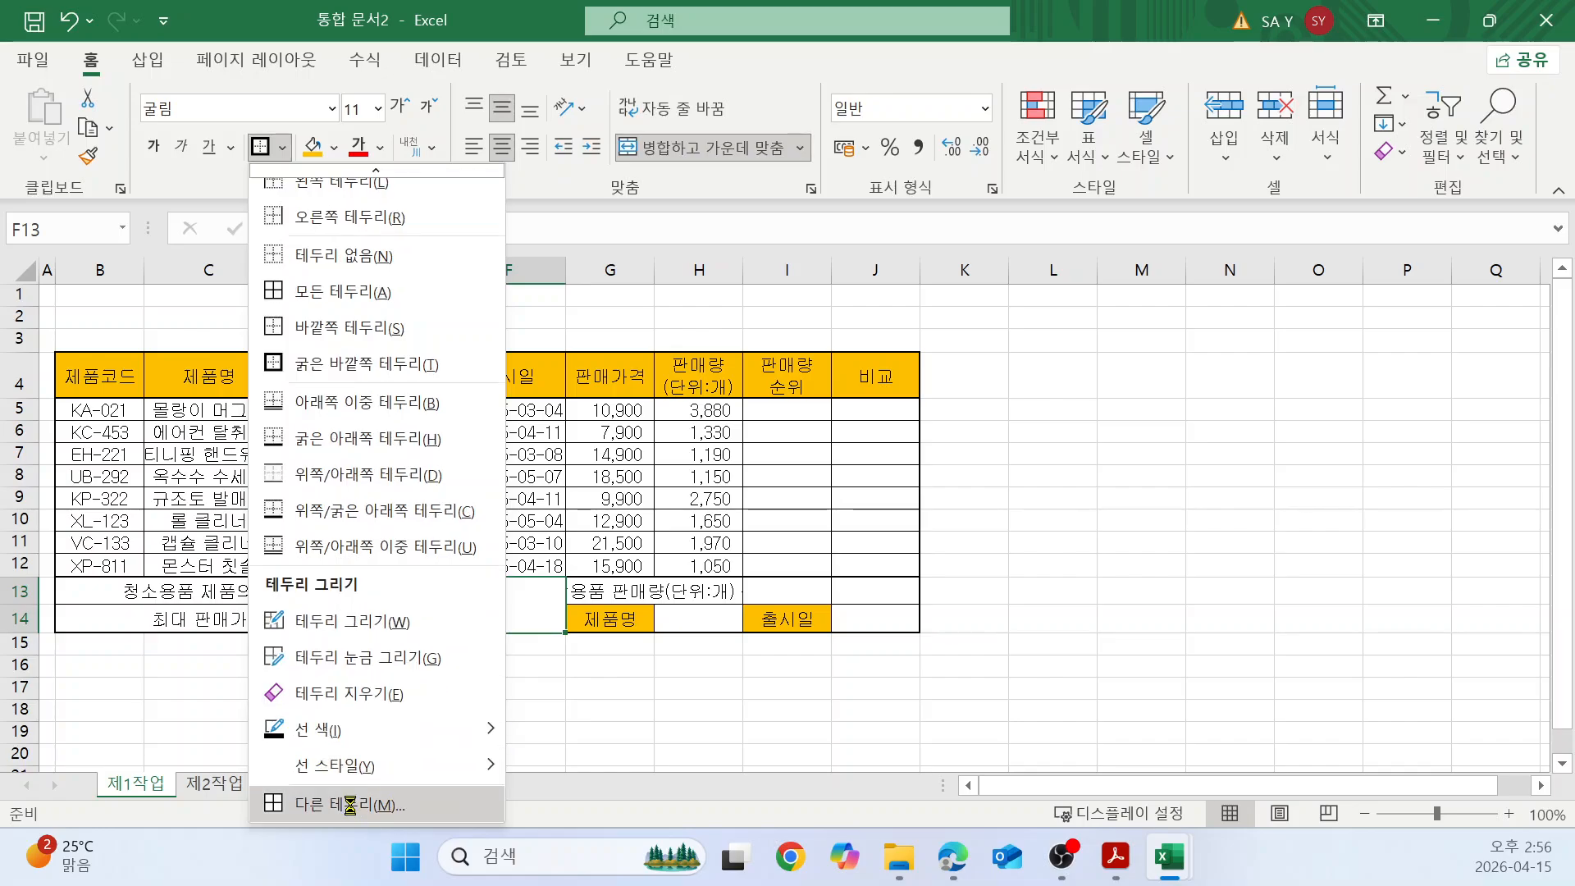
{"action": "left_click", "coordinate": [351, 808]}
{"action": "left_click", "coordinate": [1011, 464]}
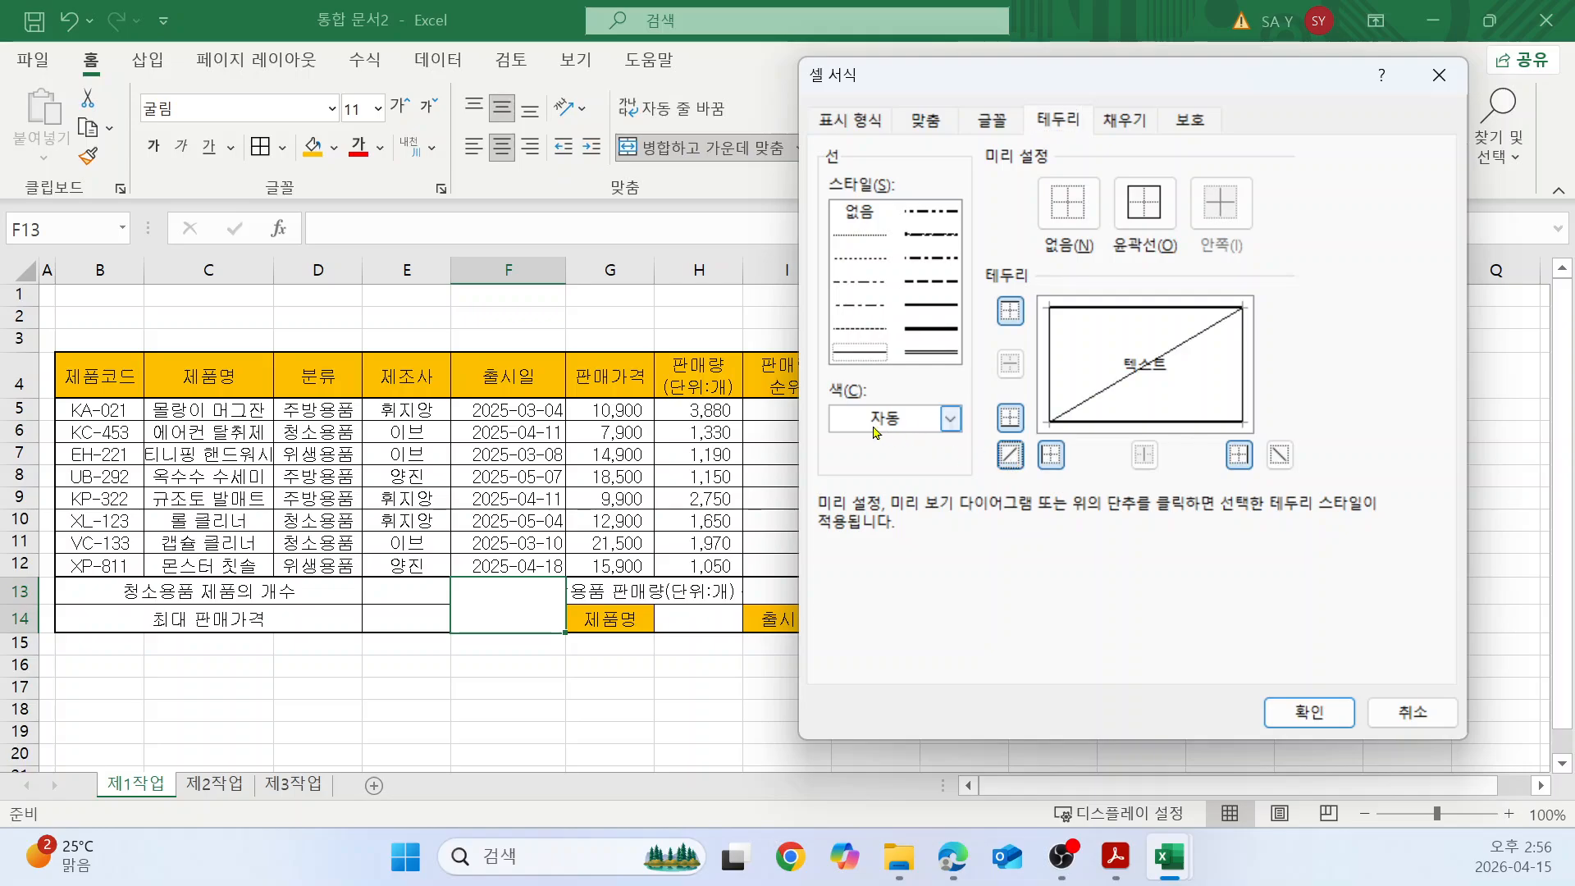
{"action": "left_click", "coordinate": [1280, 454]}
{"action": "left_click", "coordinate": [1310, 713]}
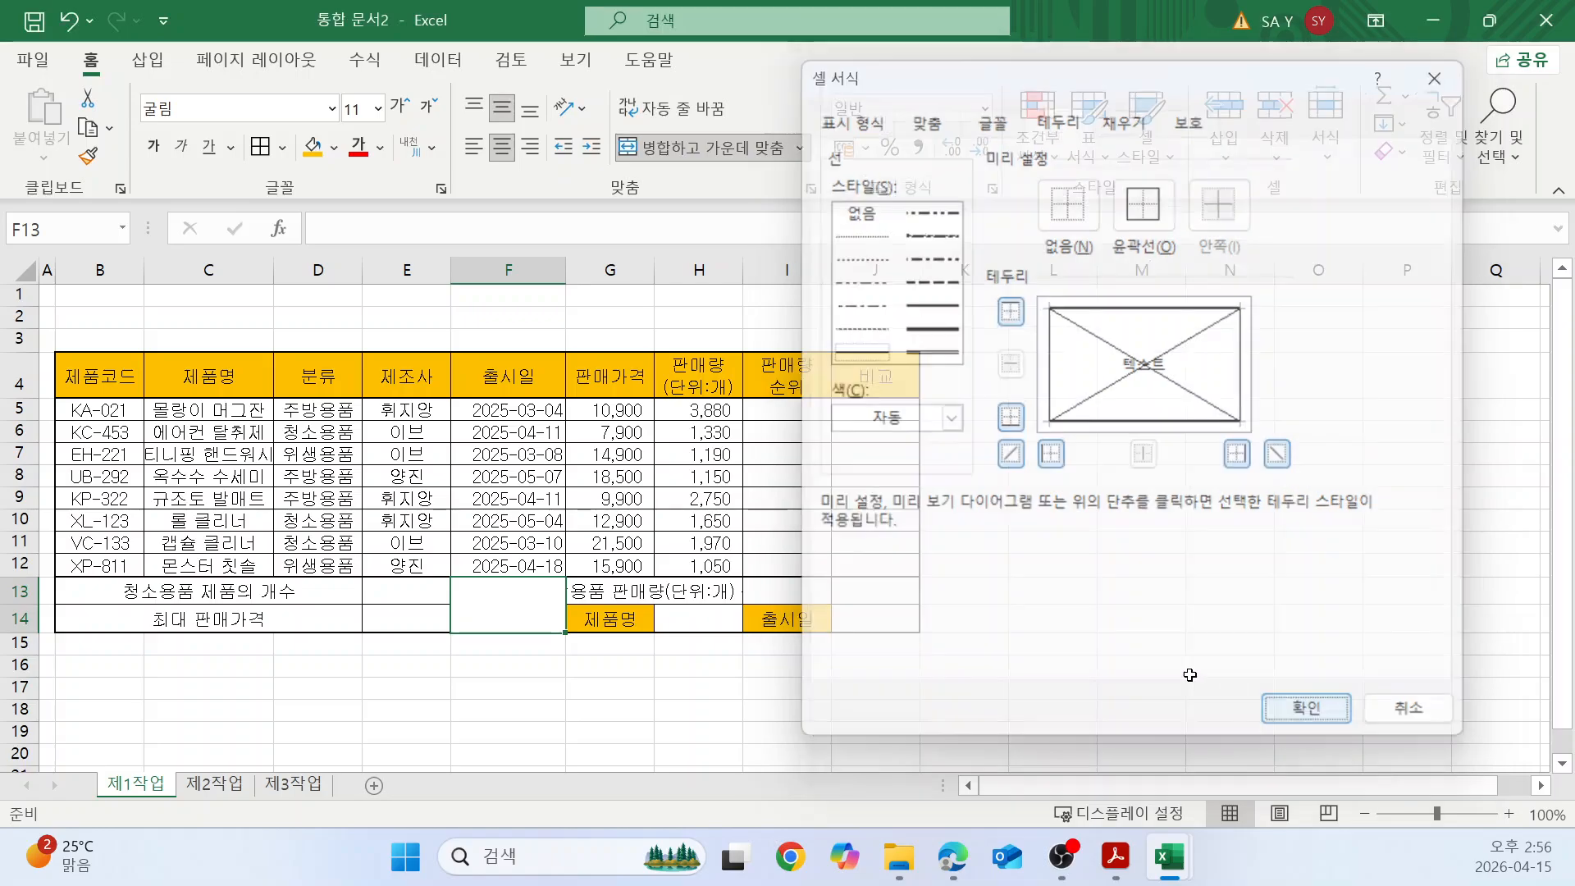
{"action": "left_click", "coordinate": [1171, 481]}
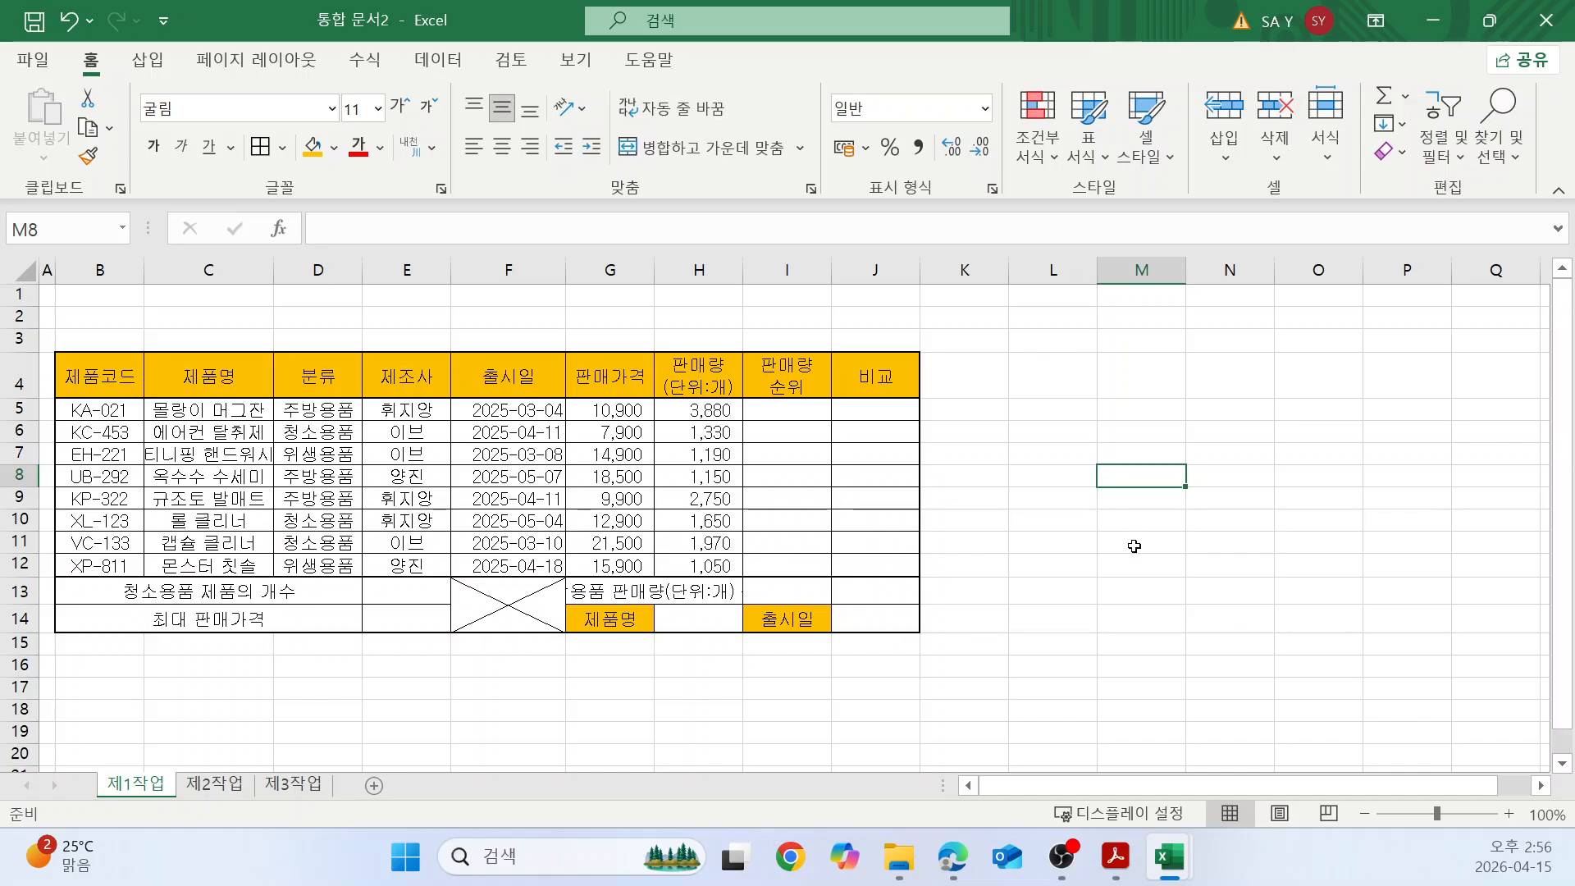
Review the output layout and the conditions for 제1작업 in the exam PDF in the browser, and return to Excel.
{"action": "key", "text": "alt+Tab"}
{"action": "scroll", "coordinate": [940, 489], "scroll_direction": "down", "scroll_amount": 5}
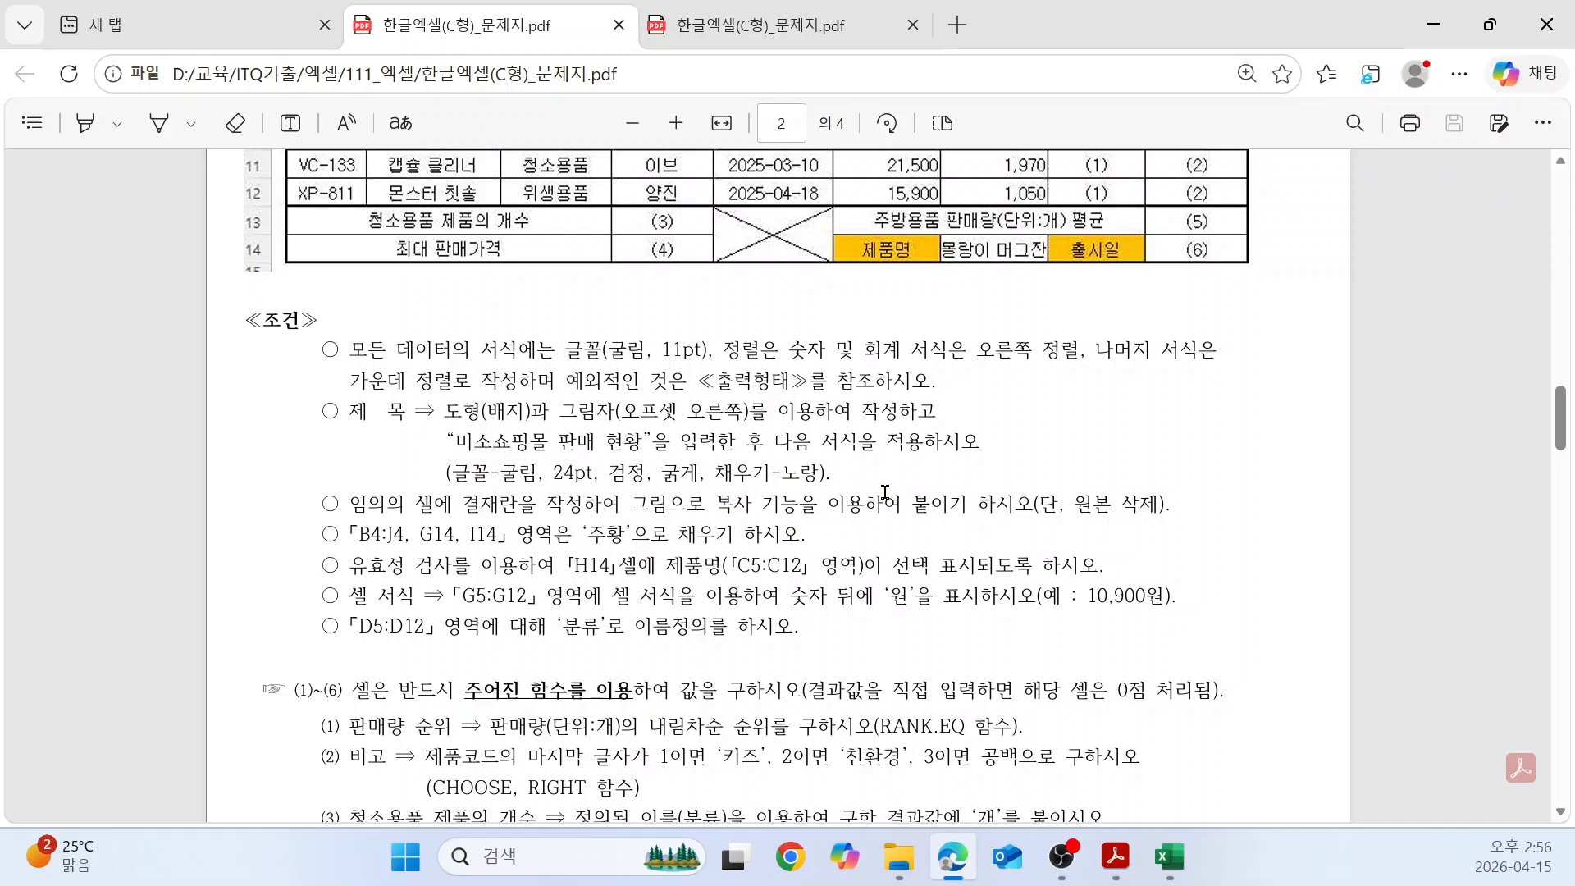
{"action": "scroll", "coordinate": [885, 493], "scroll_direction": "up", "scroll_amount": 3}
{"action": "scroll", "coordinate": [885, 493], "scroll_direction": "up", "scroll_amount": 3}
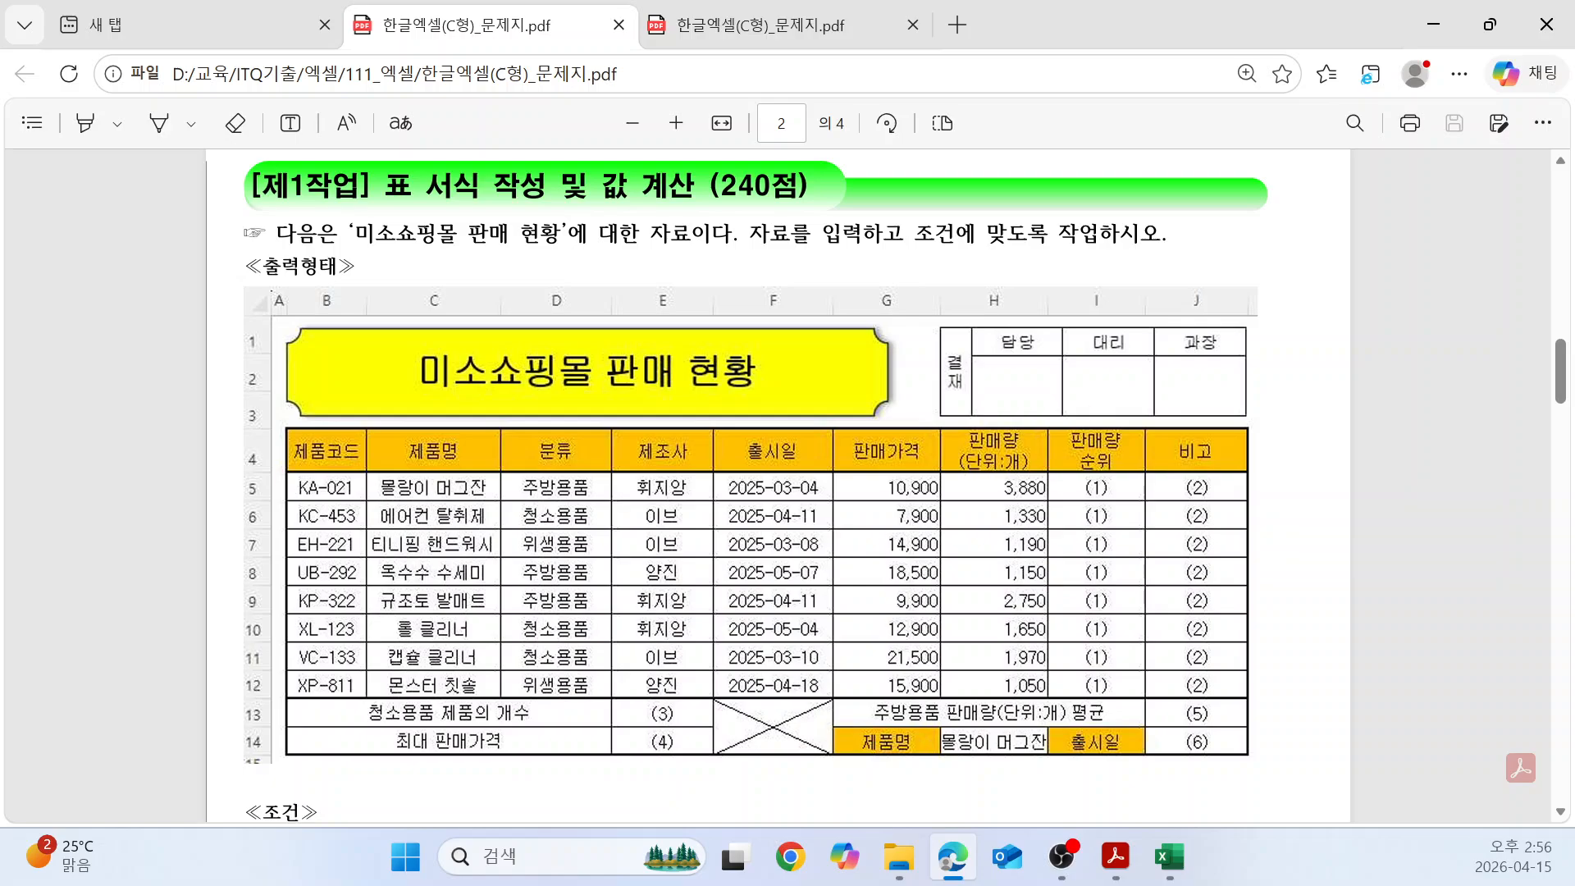
{"action": "key", "text": "alt+Tab"}
{"action": "left_click", "coordinate": [612, 554]}
{"action": "key", "text": "alt+Tab"}
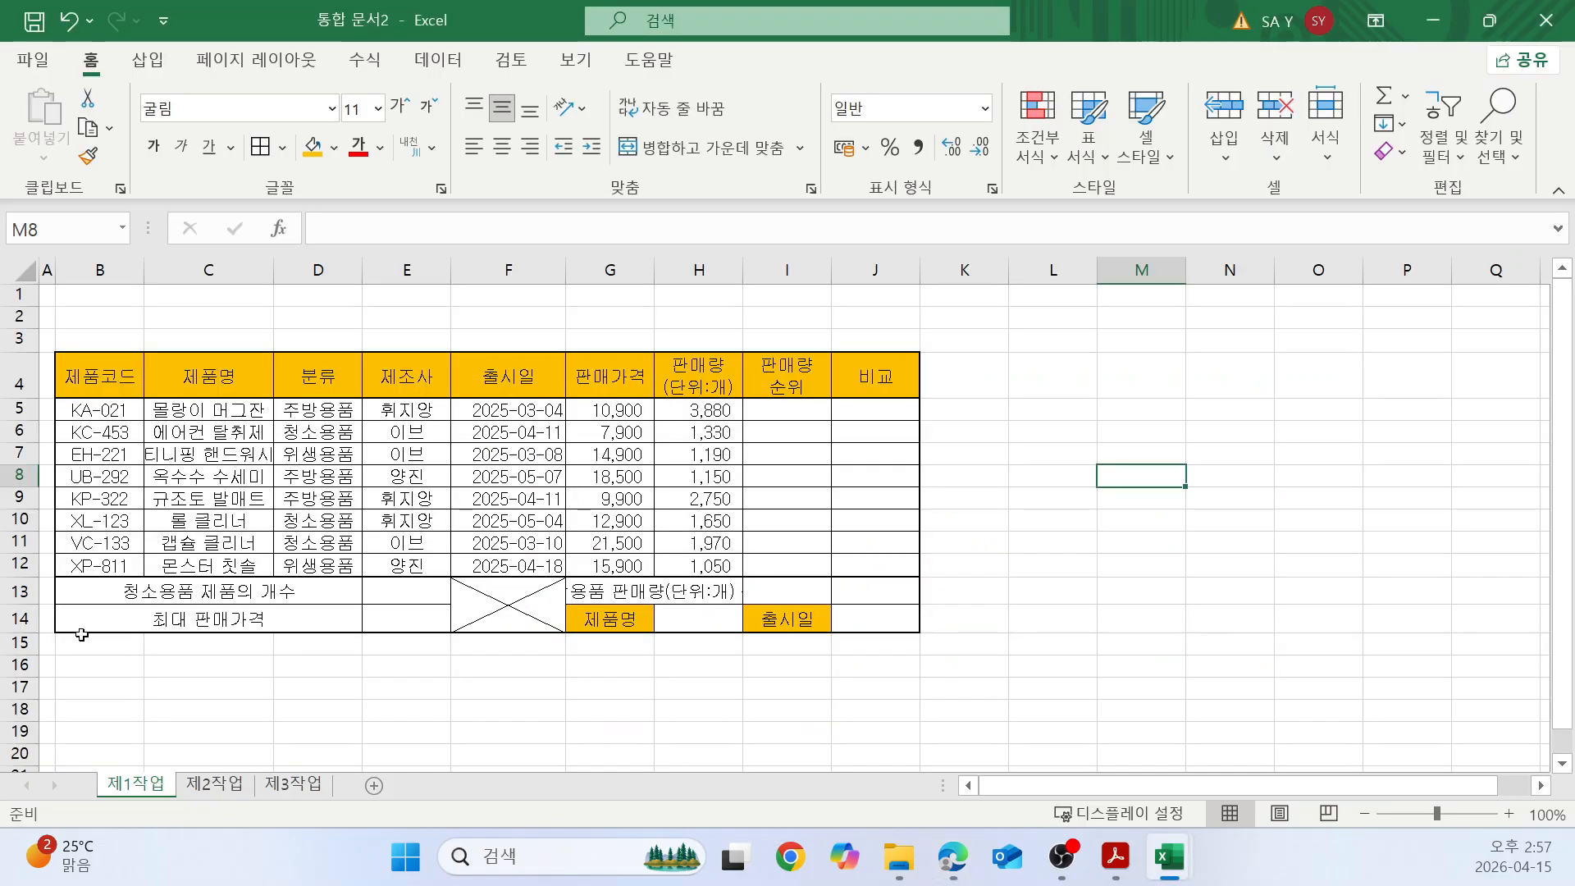
Set the height of rows 1 to 3 to 24.
{"action": "left_click_drag", "start_coordinate": [16, 295], "coordinate": [20, 335]}
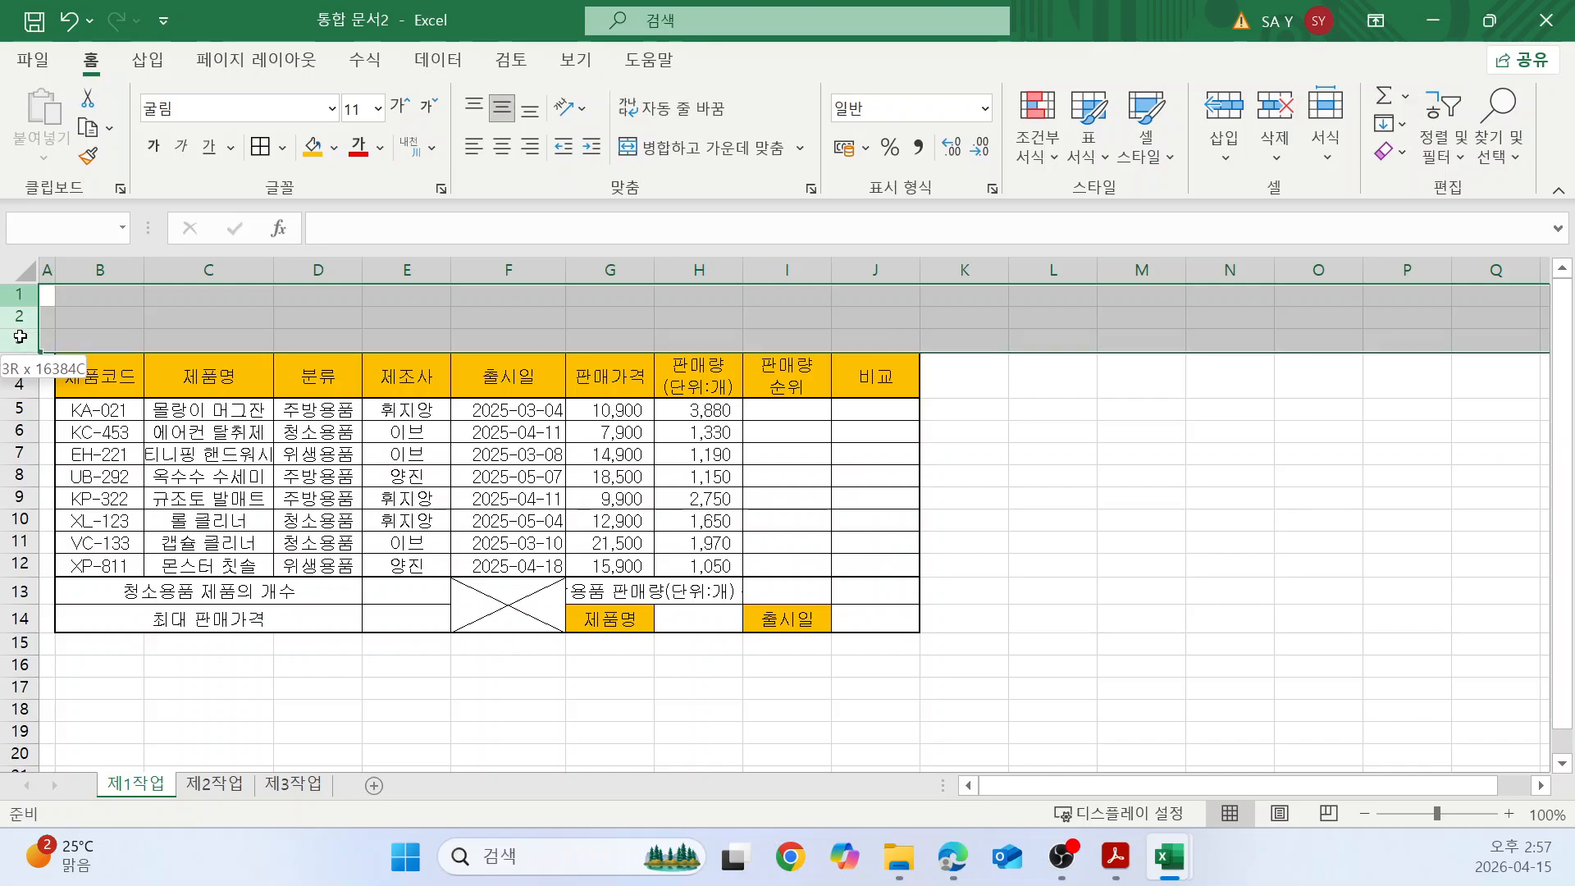
{"action": "right_click", "coordinate": [54, 311]}
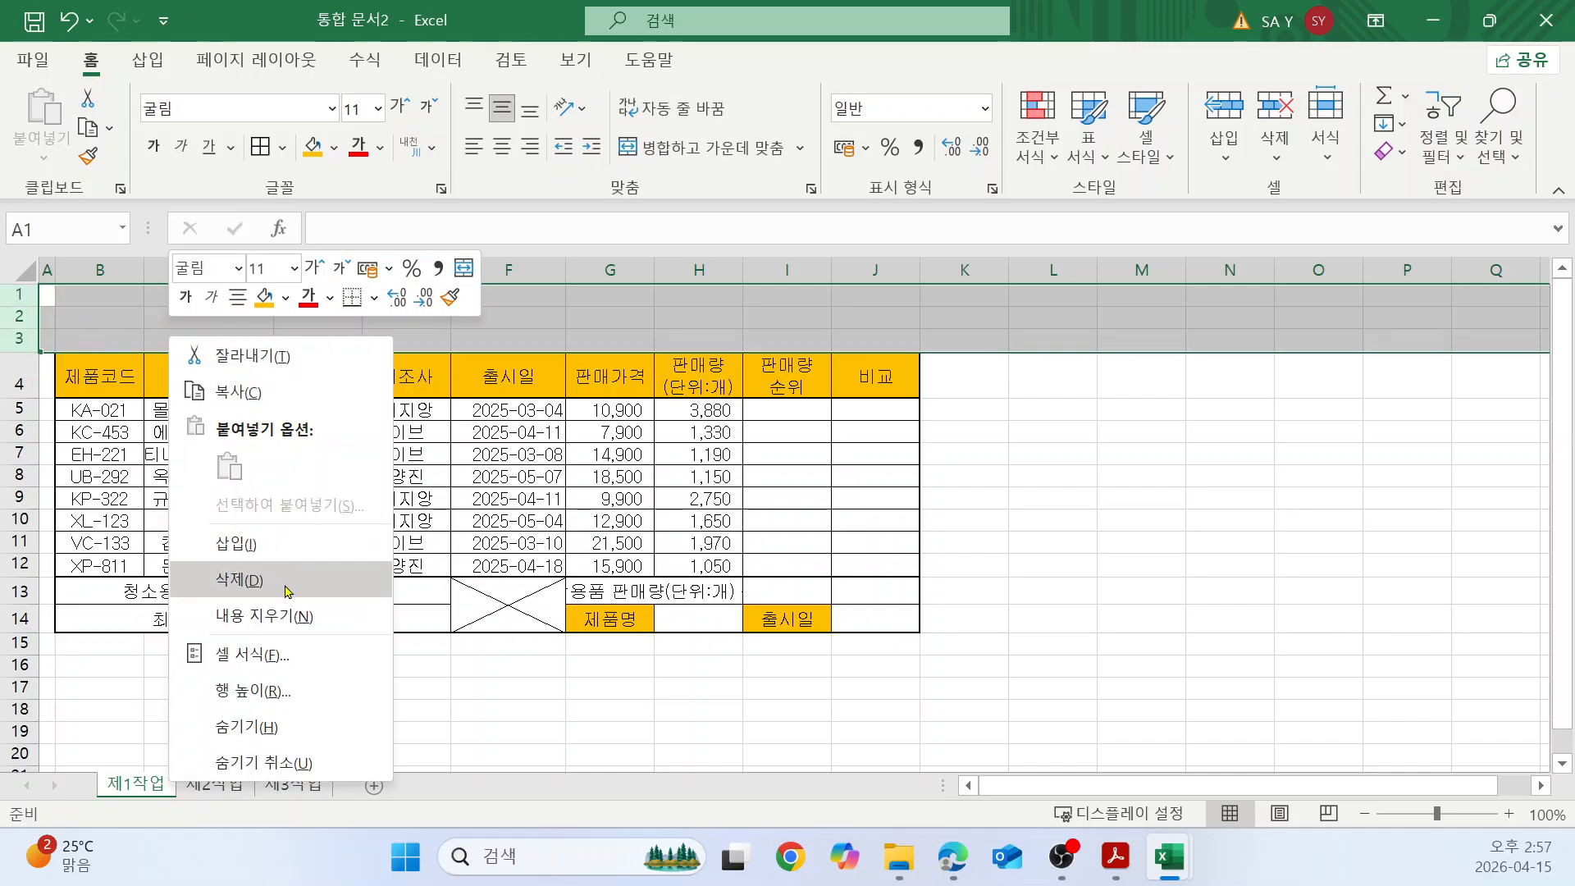
{"action": "left_click", "coordinate": [263, 690]}
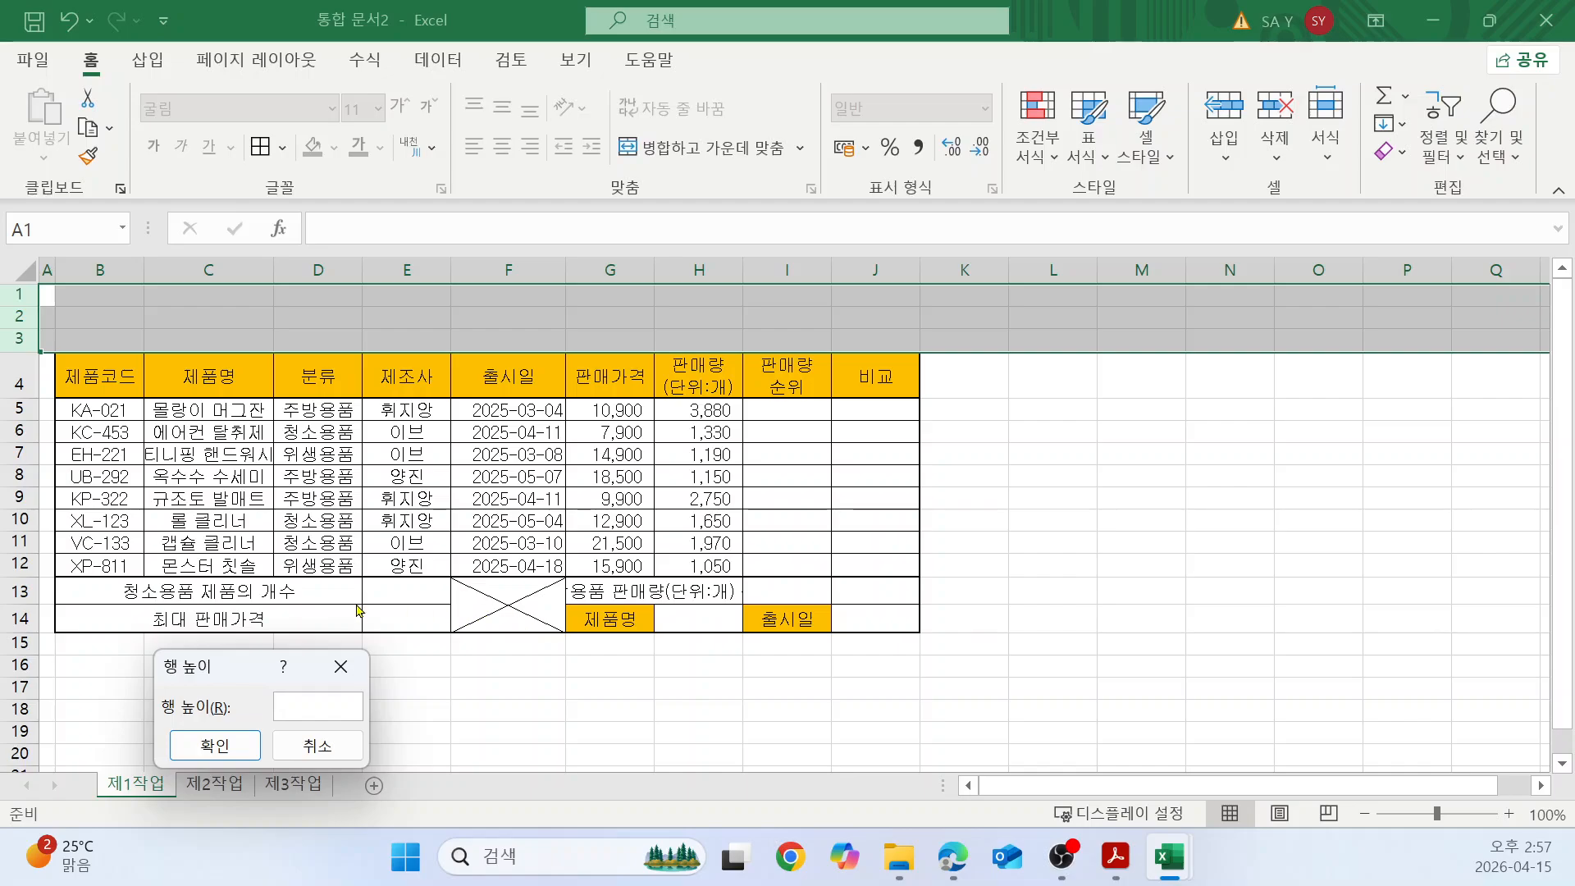
{"action": "type", "text": "24"}
{"action": "key", "text": "Return"}
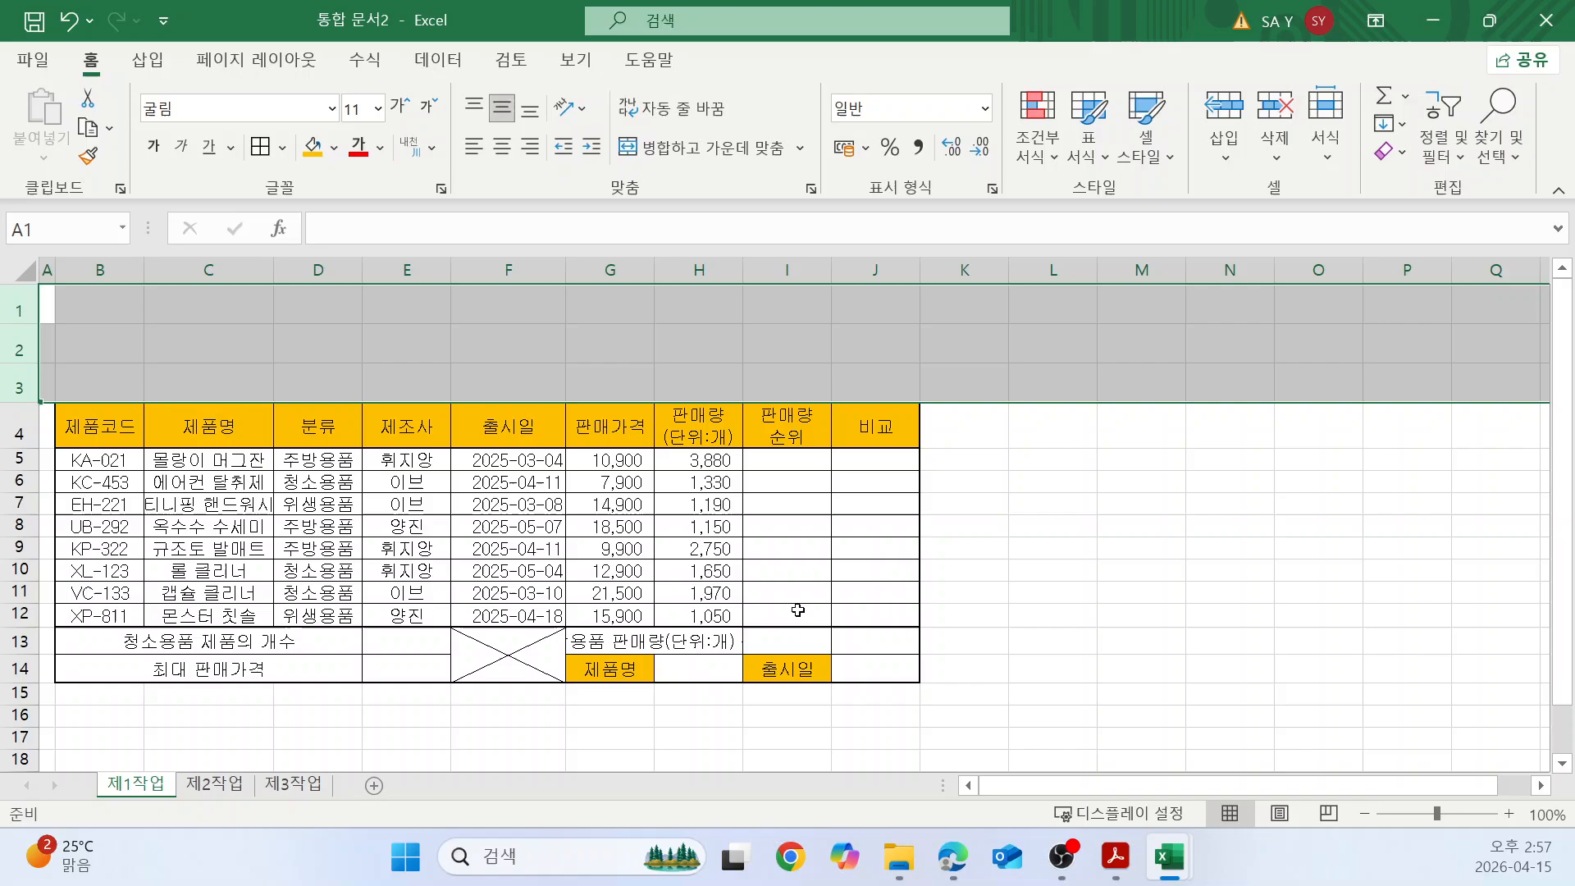
{"action": "left_click", "coordinate": [1124, 566]}
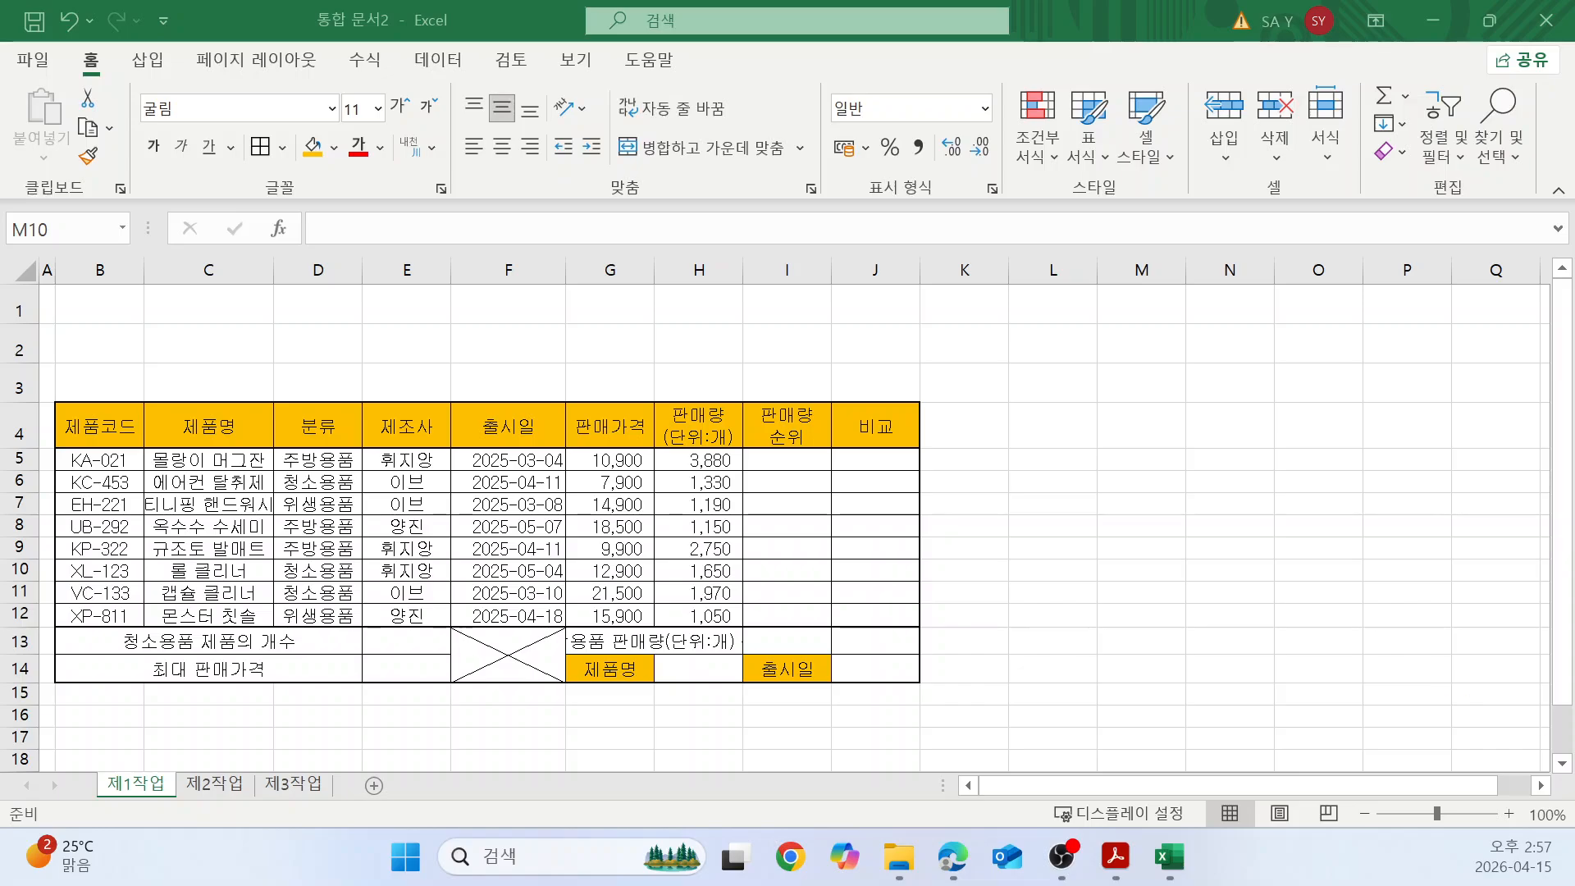
Check the title design in the exam PDF and draw a badge shape about 2.05 cm high and 14.58 cm wide across B1:H3.
{"action": "key", "text": "alt+Tab"}
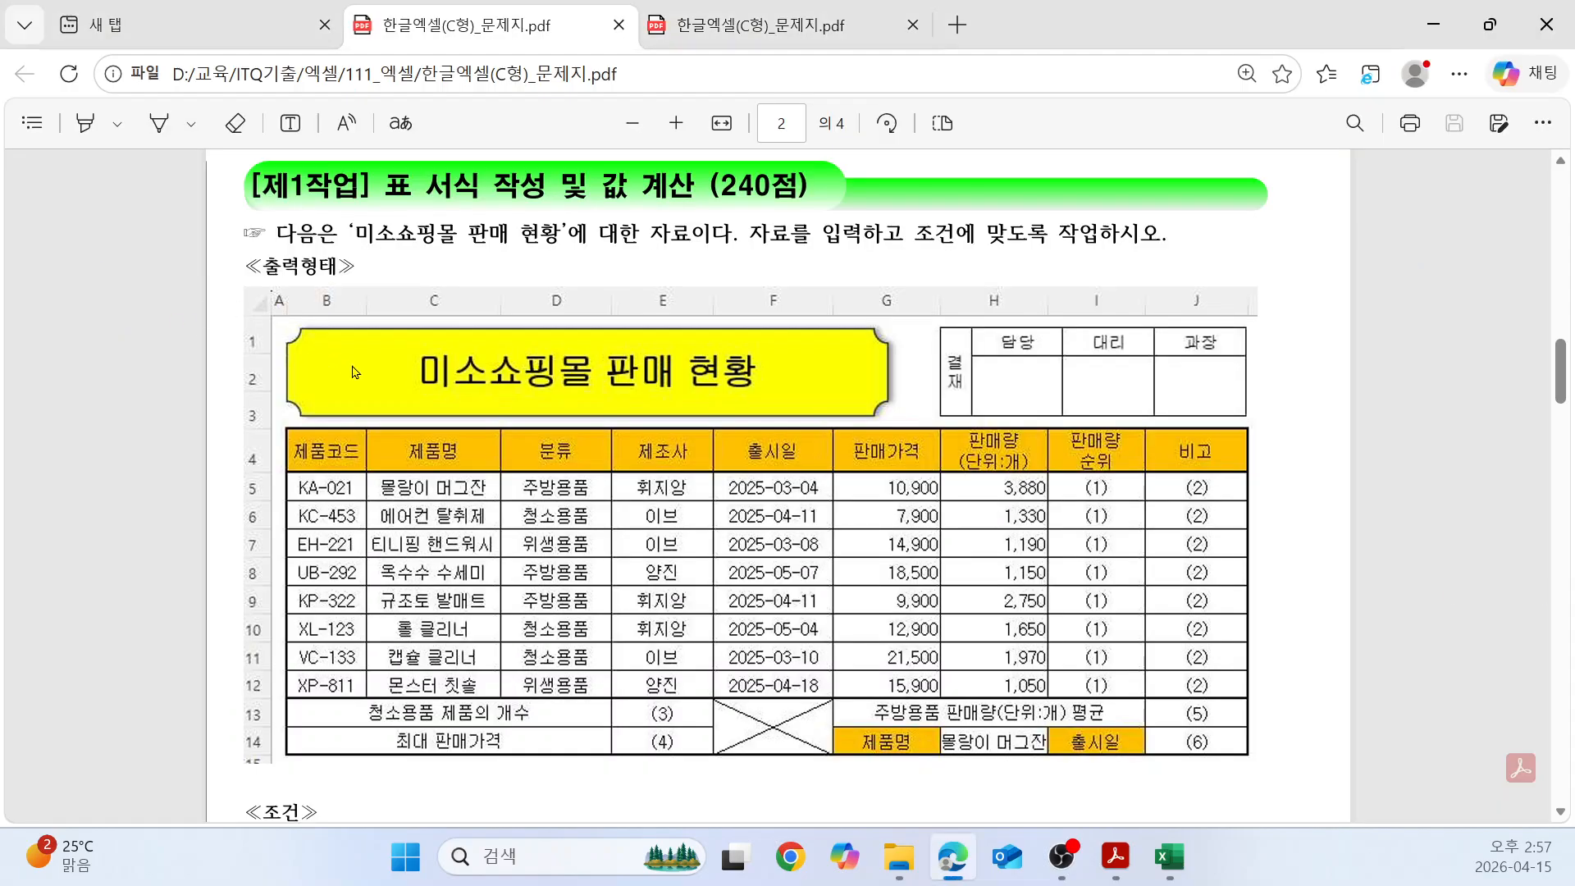
{"action": "key", "text": "alt+Tab"}
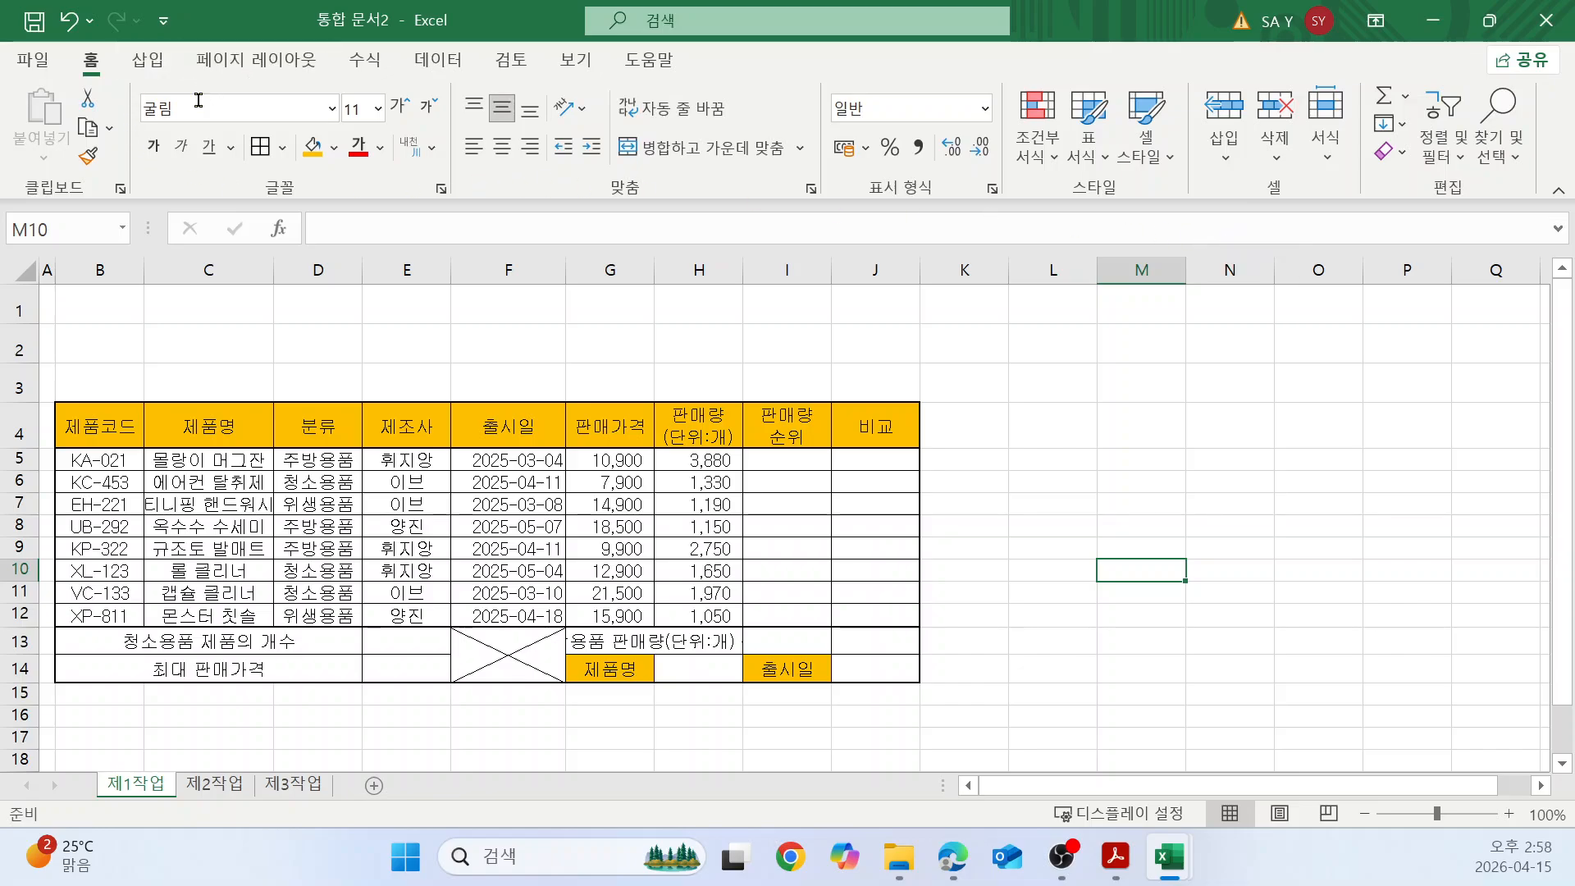
{"action": "left_click", "coordinate": [150, 61]}
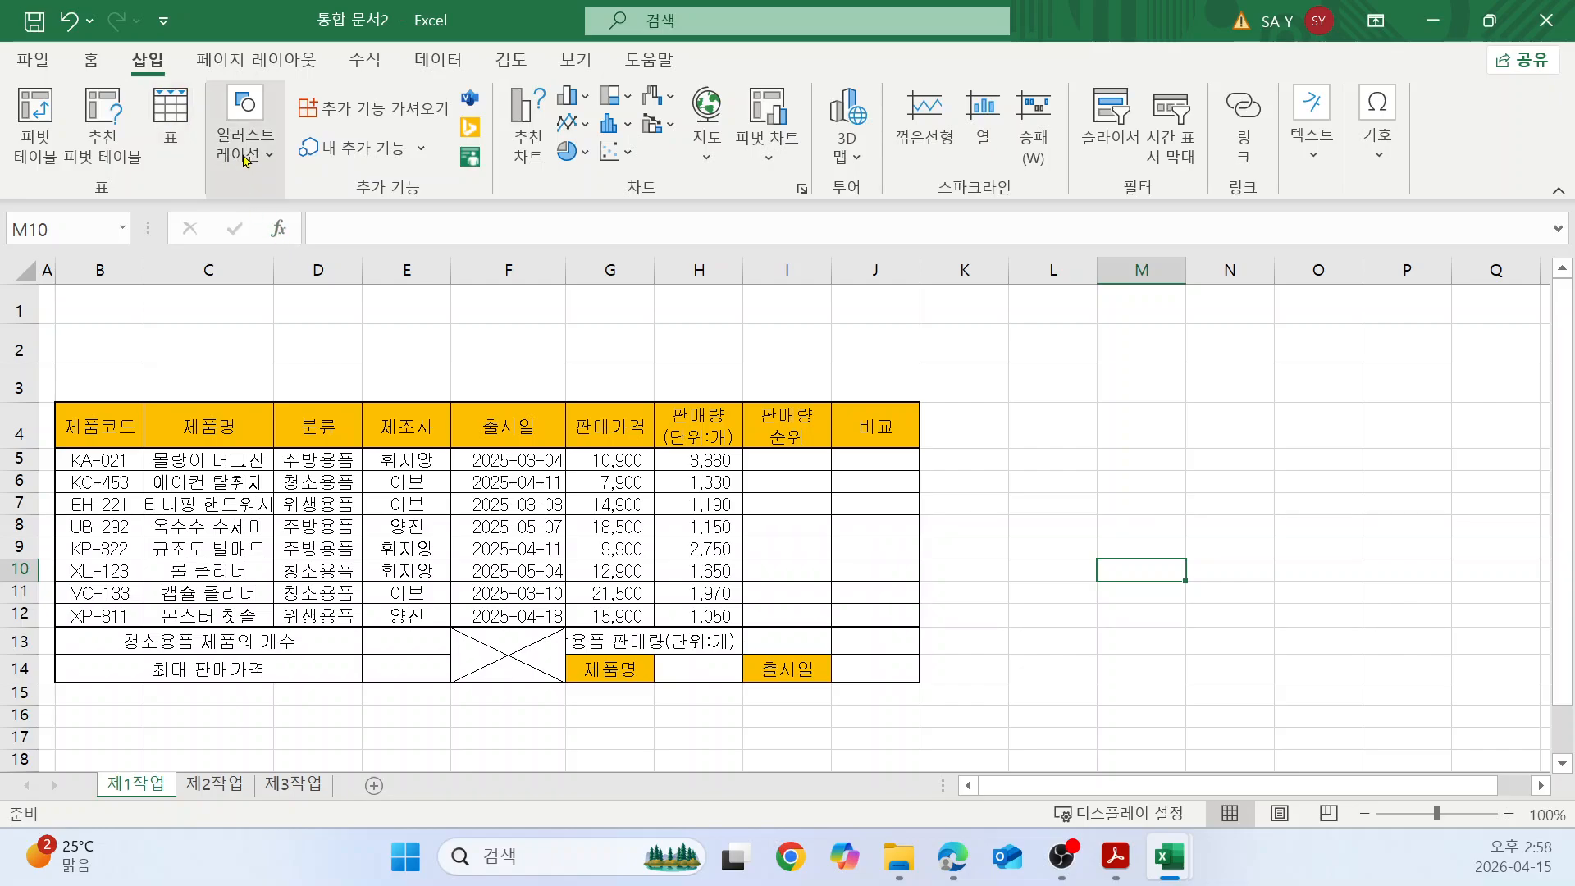
{"action": "left_click", "coordinate": [267, 156]}
{"action": "left_click", "coordinate": [295, 279]}
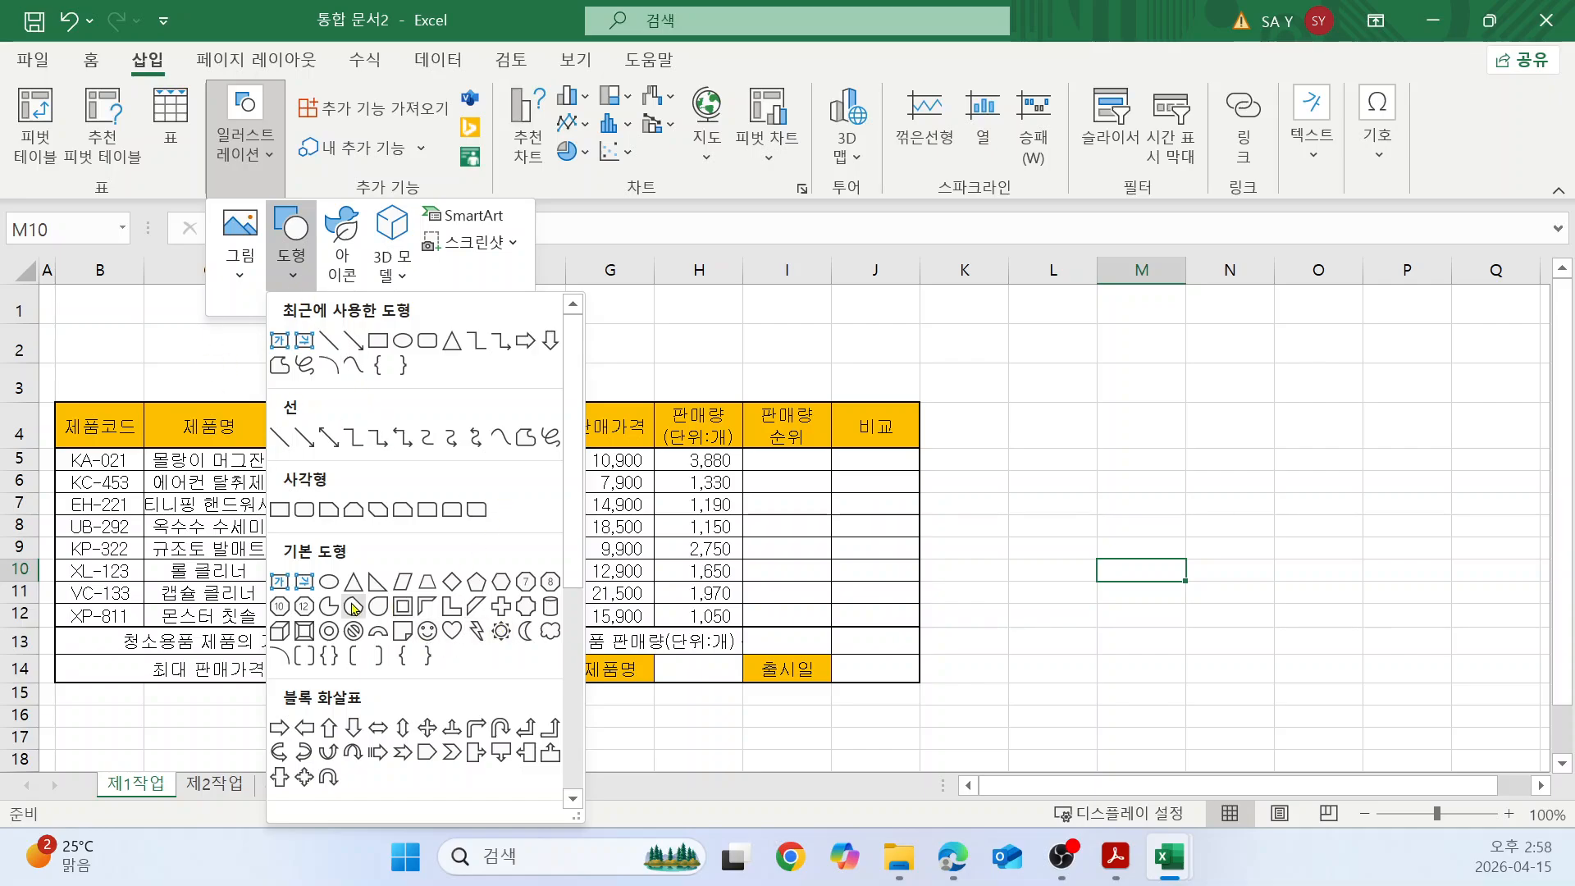
{"action": "left_click", "coordinate": [528, 609]}
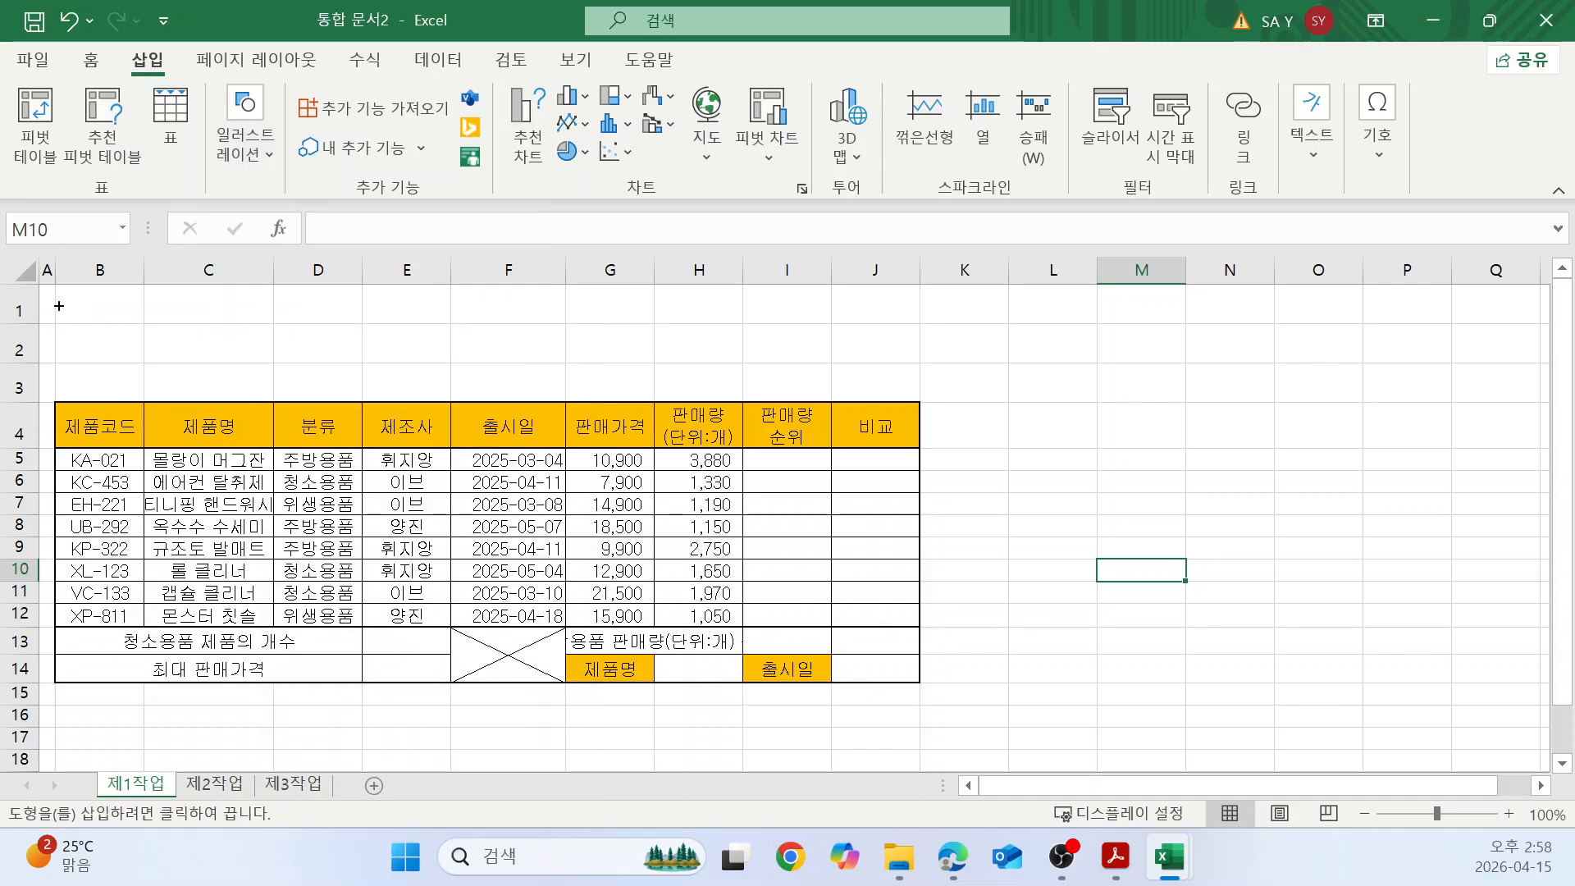
{"action": "mouse_move", "coordinate": [56, 295]}
{"action": "left_mouse_down"}
{"action": "mouse_move", "coordinate": [489, 391]}
{"action": "mouse_move", "coordinate": [822, 392]}
{"action": "mouse_move", "coordinate": [734, 391]}
{"action": "left_mouse_up"}
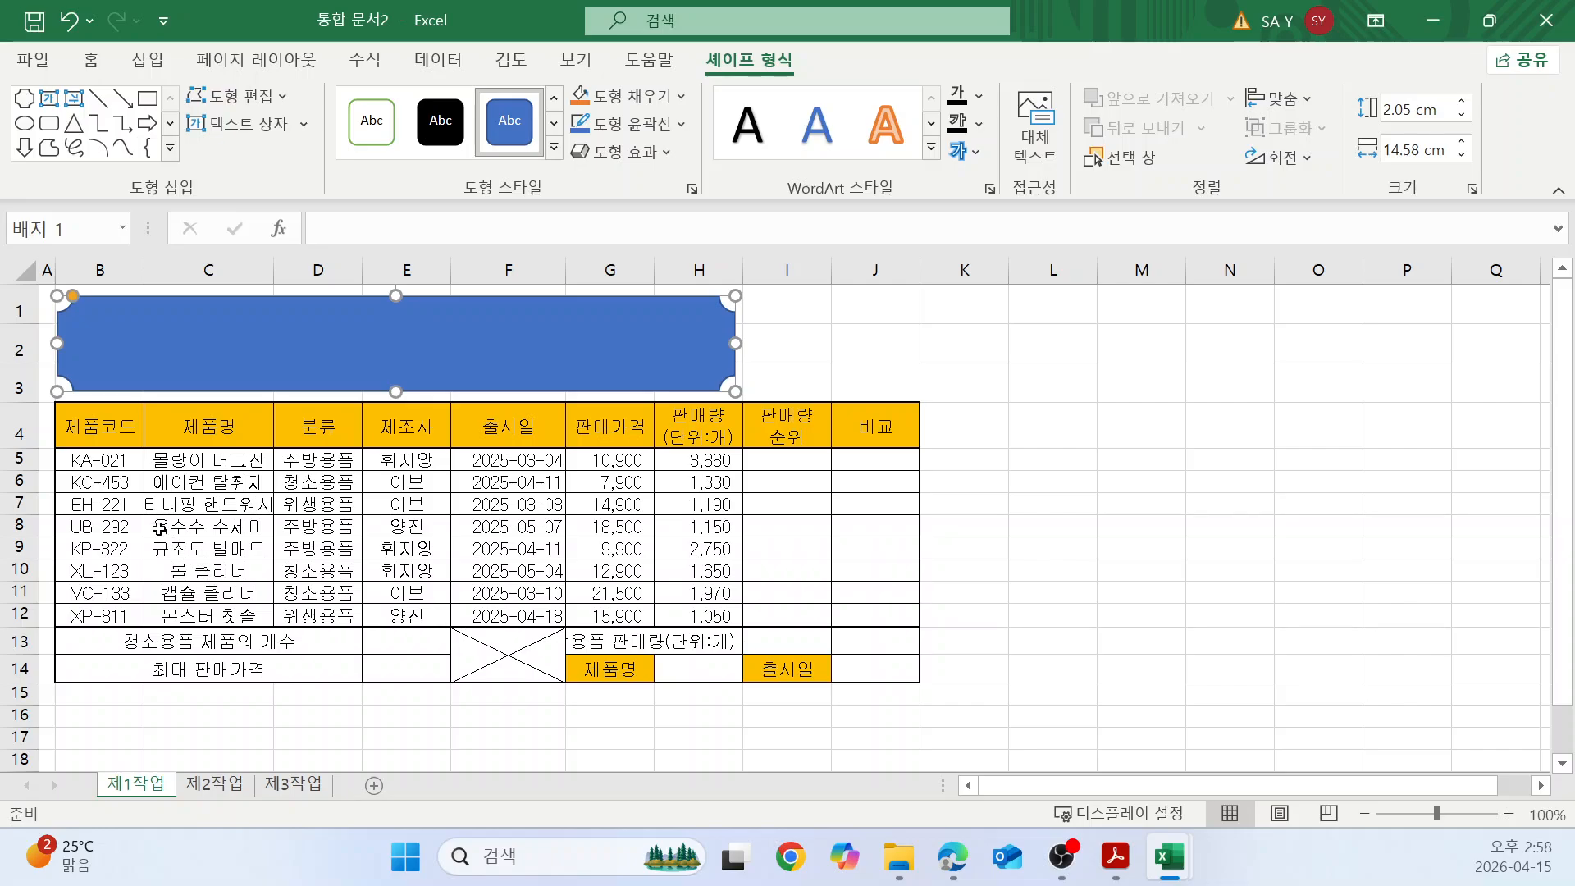
Widen column C slightly so that the longest product name fits inside its cell.
{"action": "left_click", "coordinate": [420, 546]}
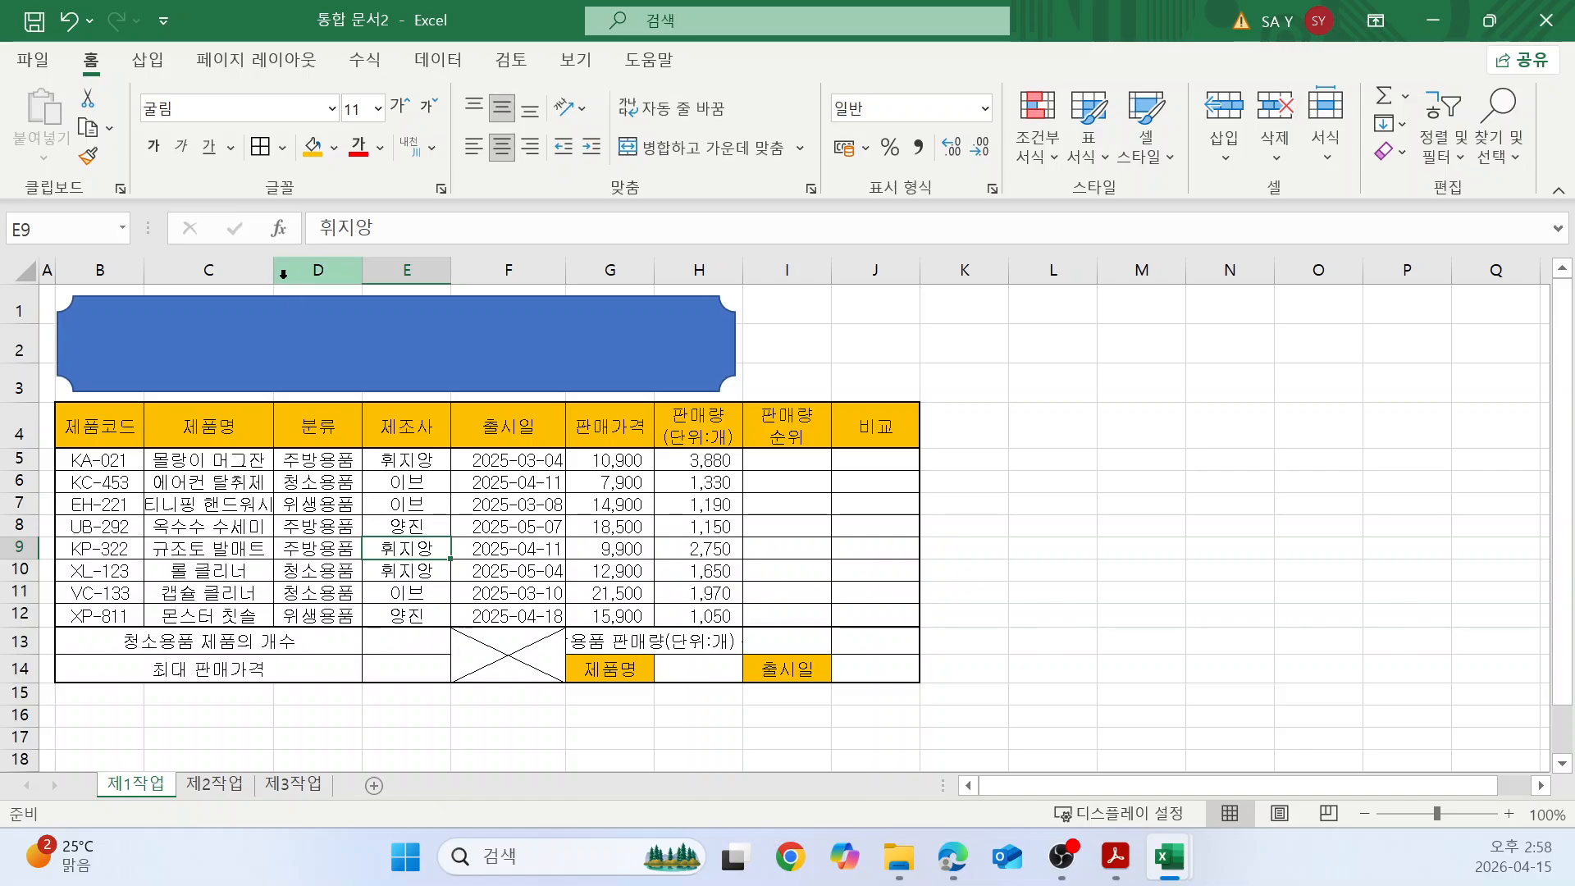
{"action": "left_click_drag", "start_coordinate": [277, 272], "coordinate": [288, 270]}
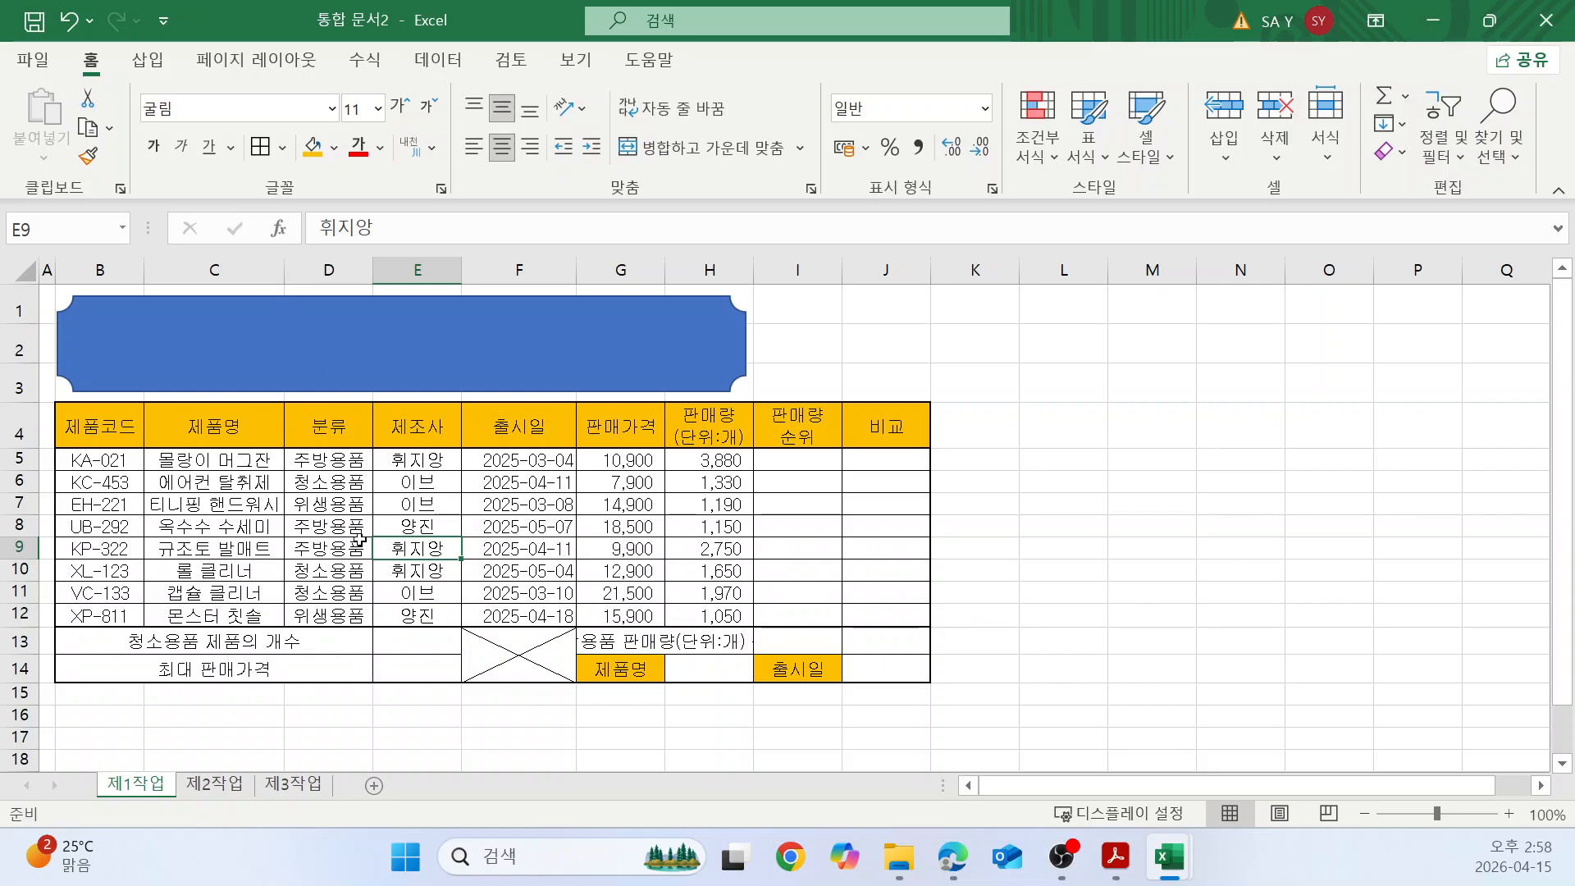
{"action": "left_click", "coordinate": [325, 515]}
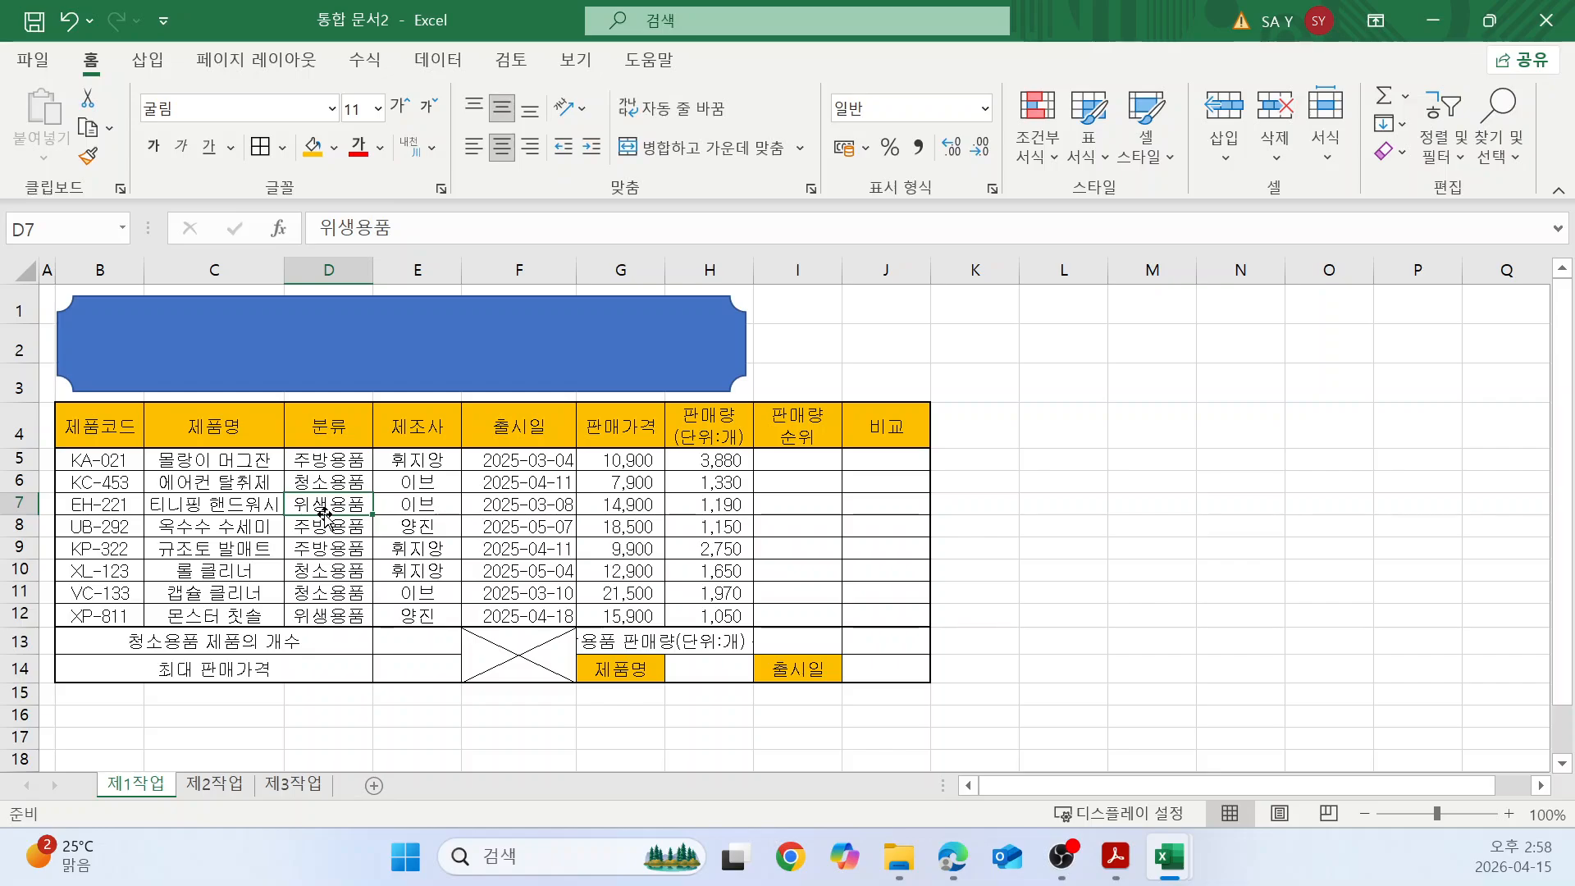
Check the title conditions in the exam PDF in the browser, return to Excel and fill the badge shape with standard yellow.
{"action": "left_click", "coordinate": [535, 352]}
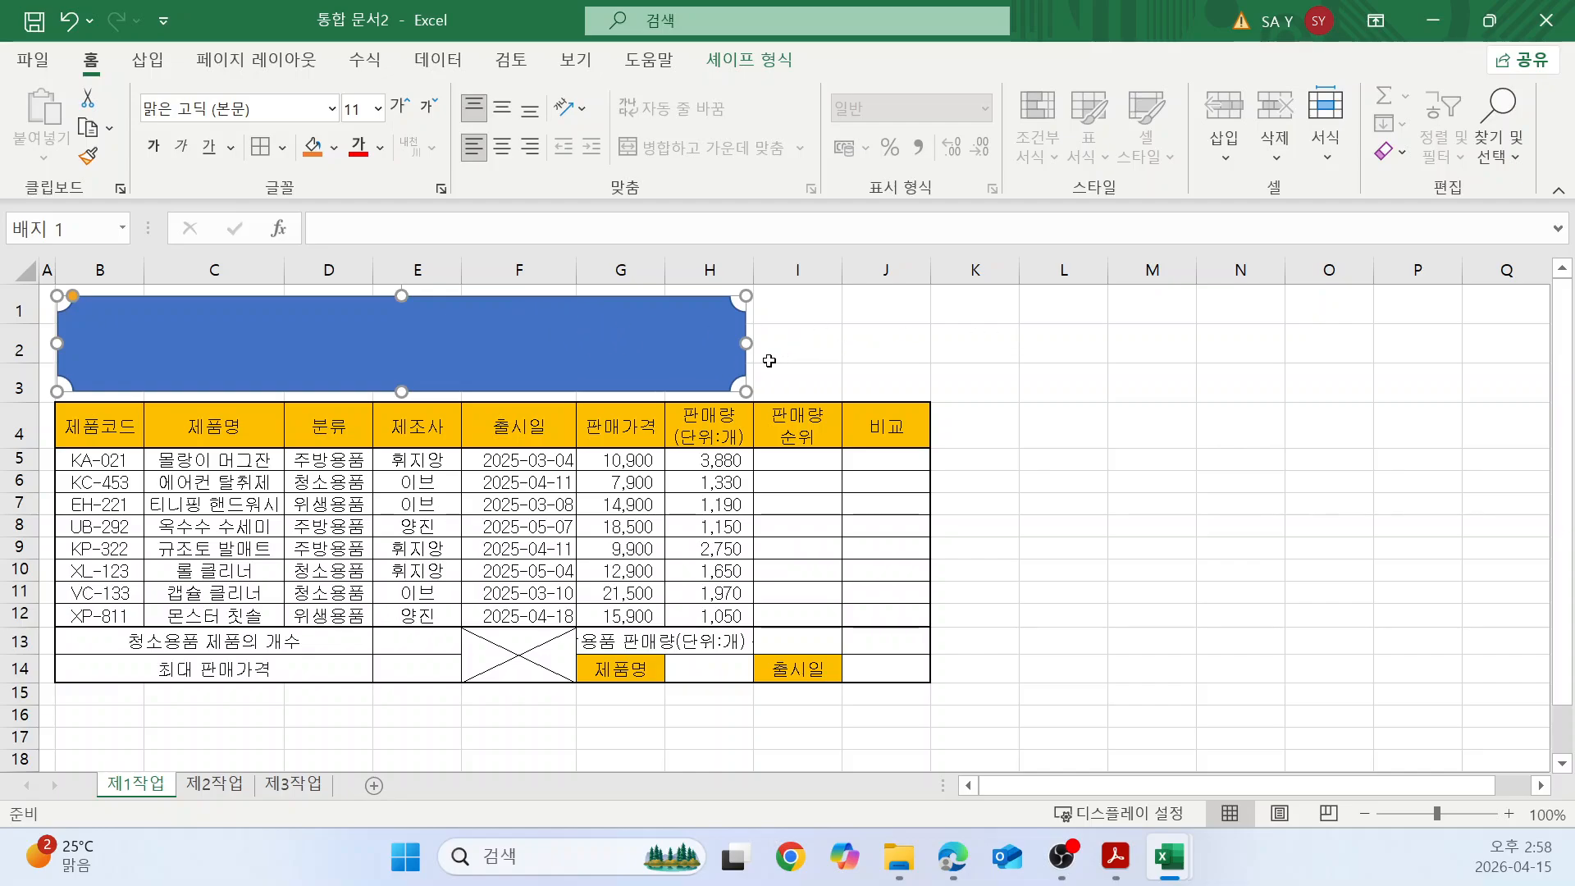
{"action": "key", "text": "alt+Tab"}
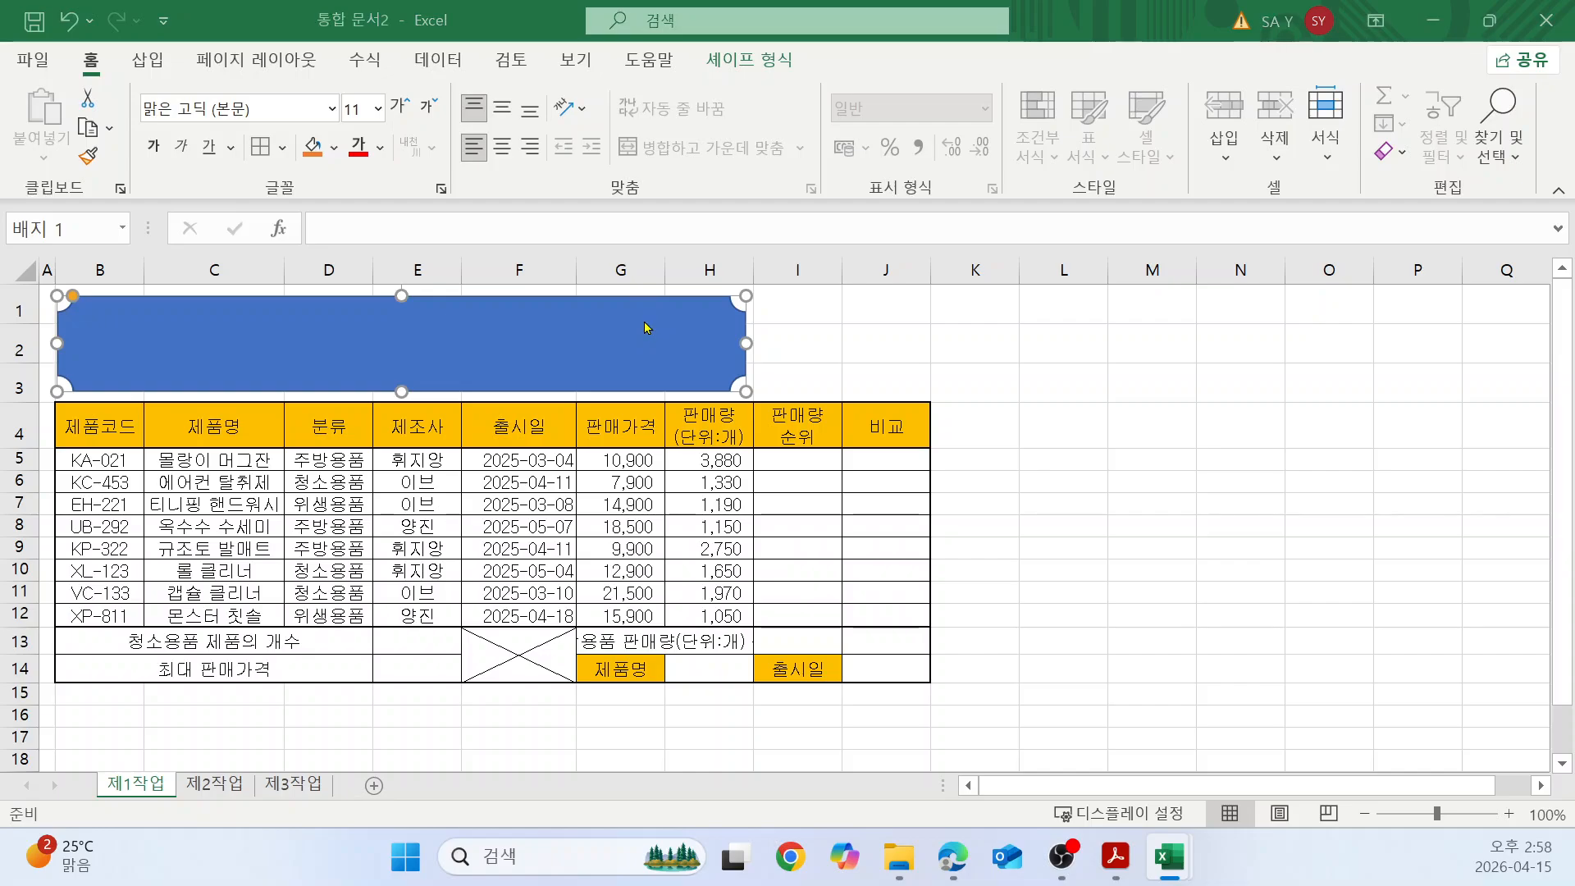
{"action": "scroll", "coordinate": [795, 441], "scroll_direction": "down", "scroll_amount": 7}
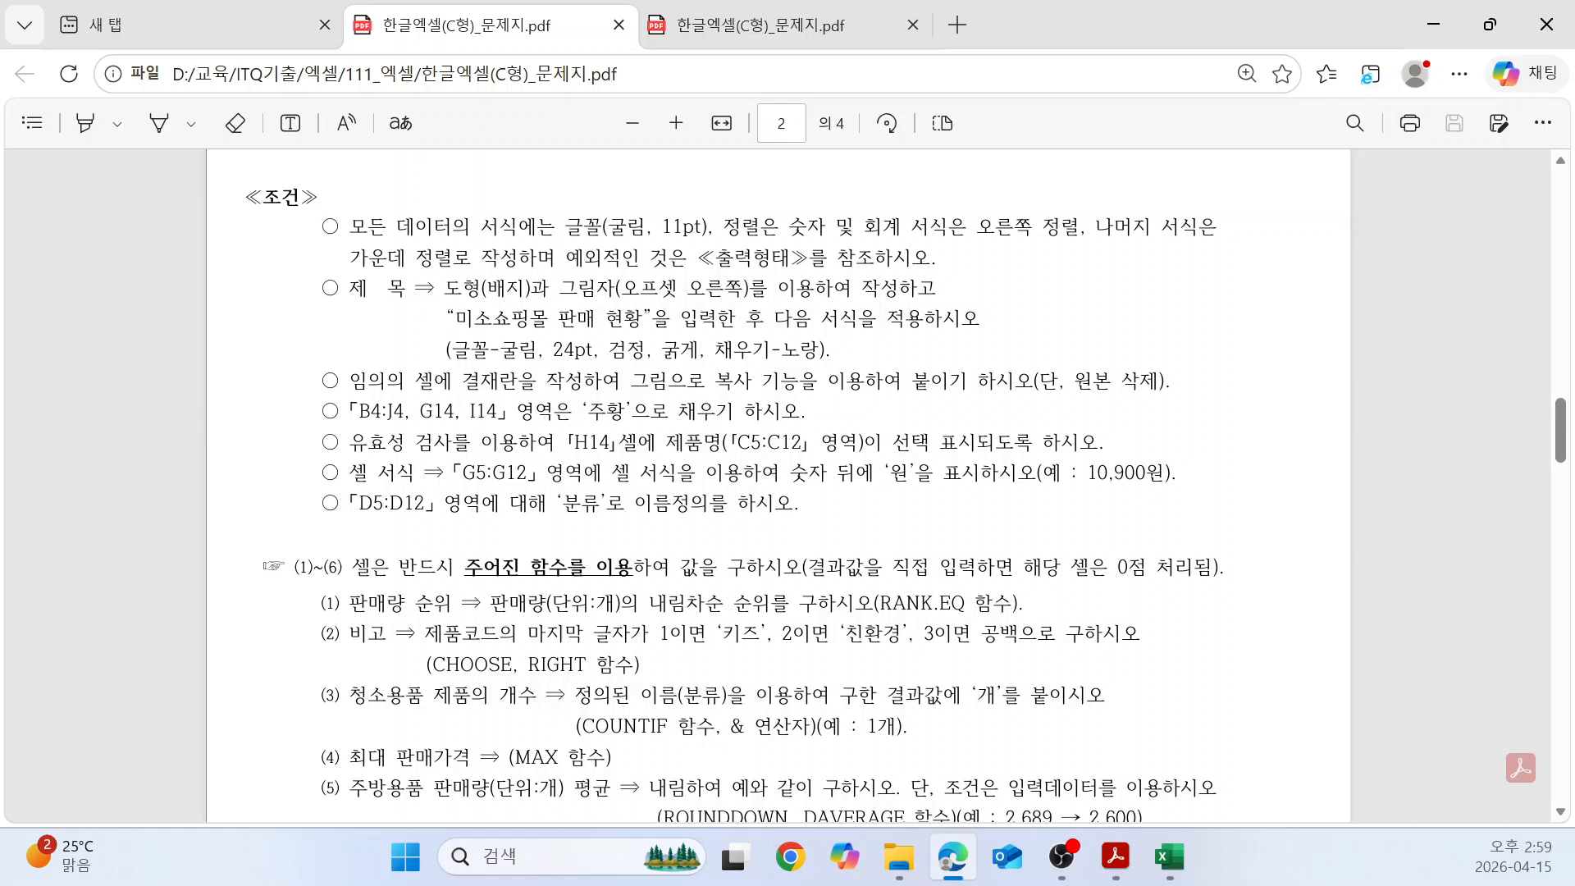
{"action": "key", "text": "alt+Tab"}
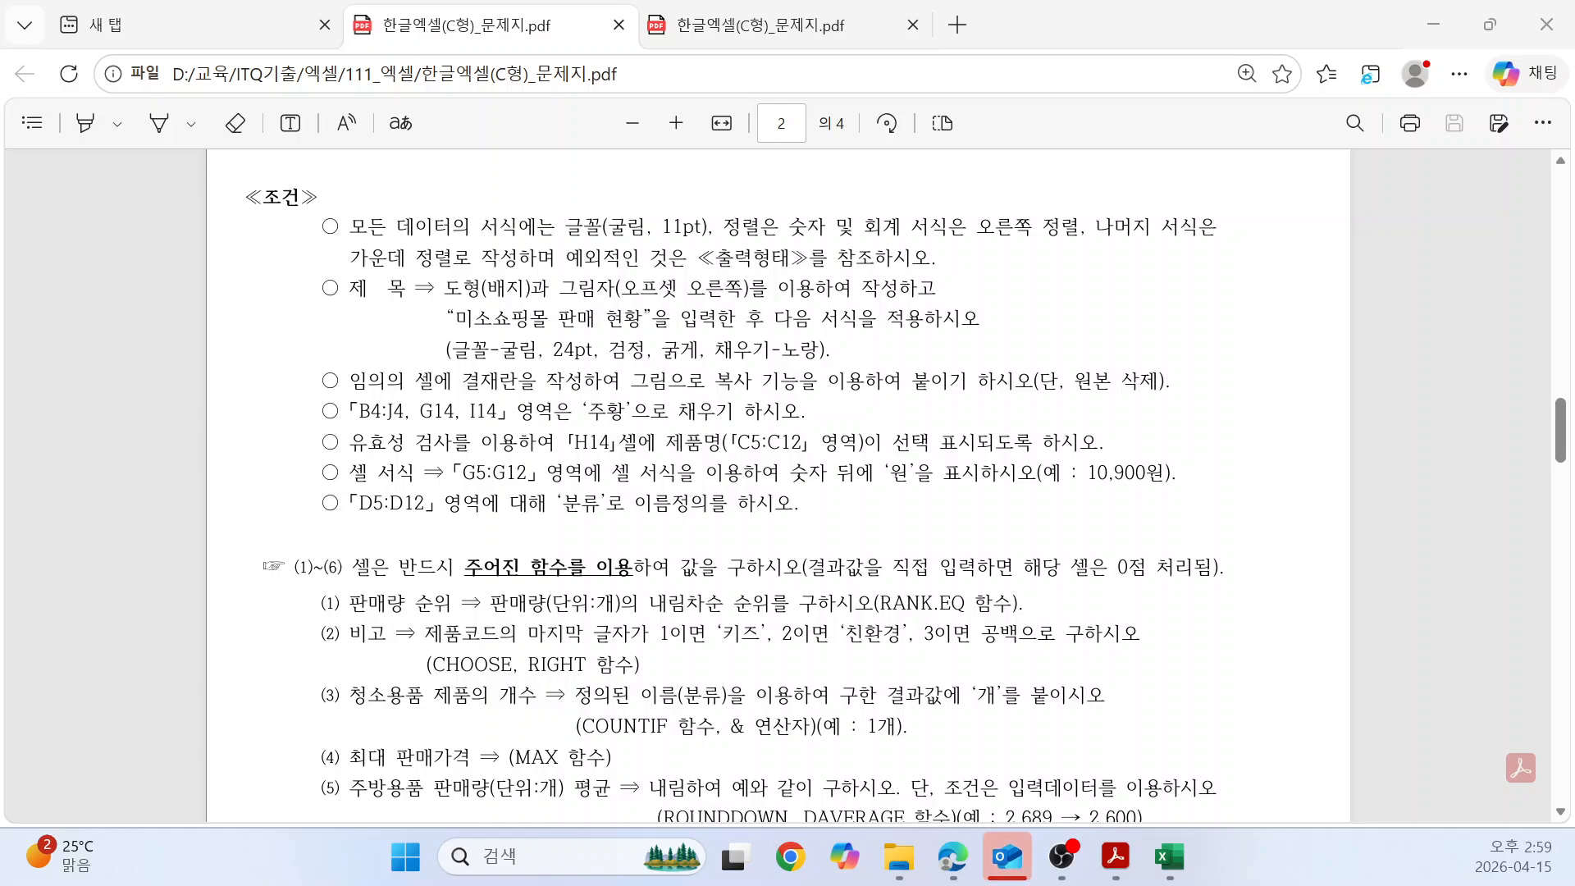
{"action": "key", "text": "alt+Tab"}
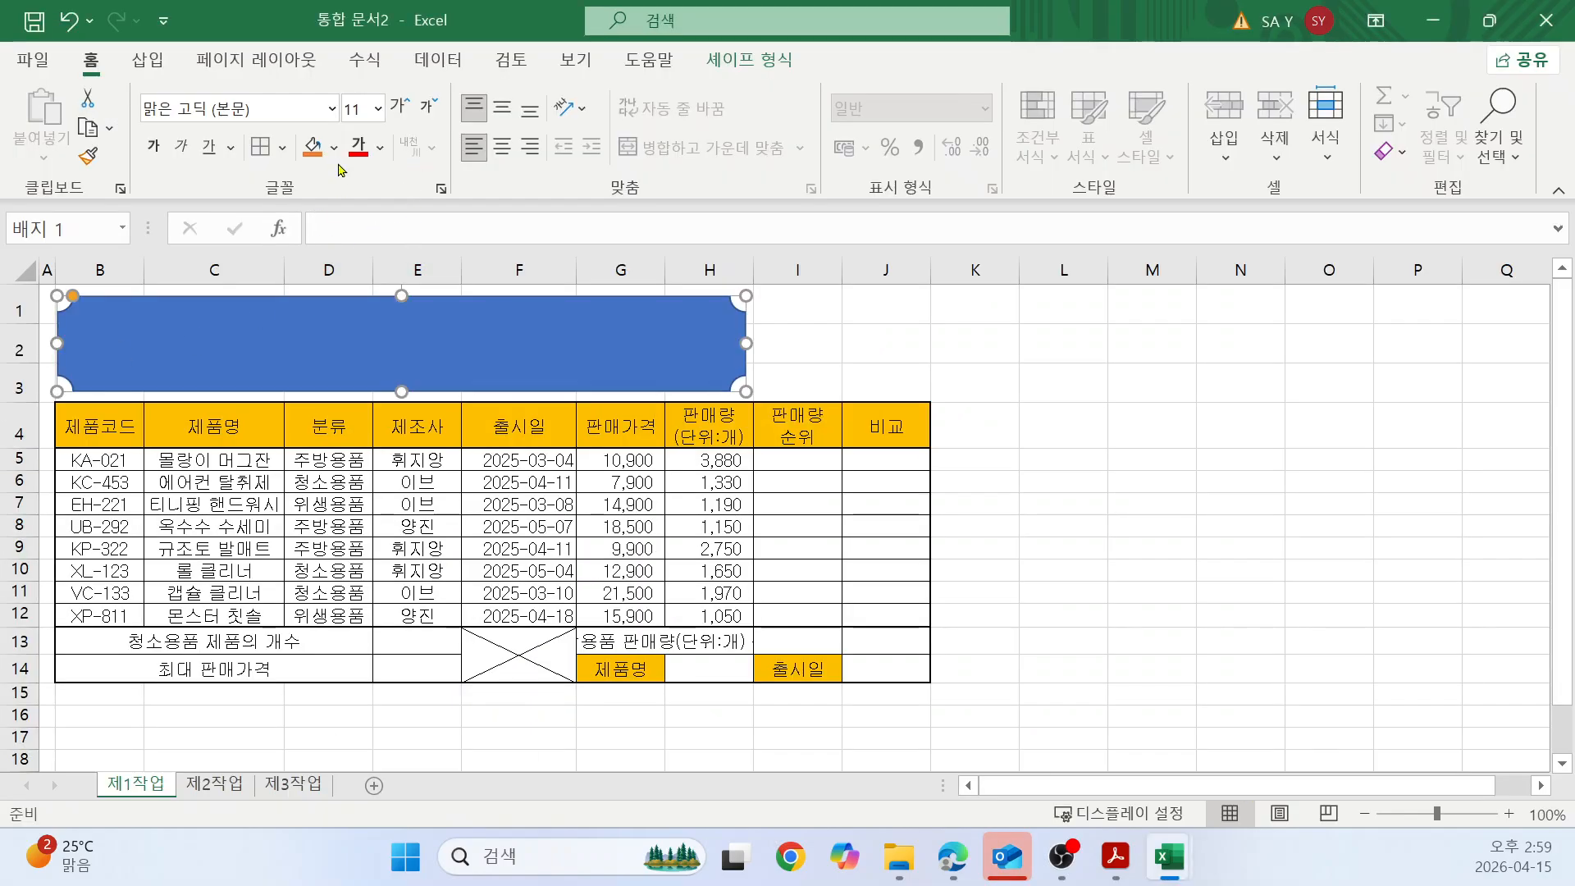
{"action": "left_click", "coordinate": [334, 148]}
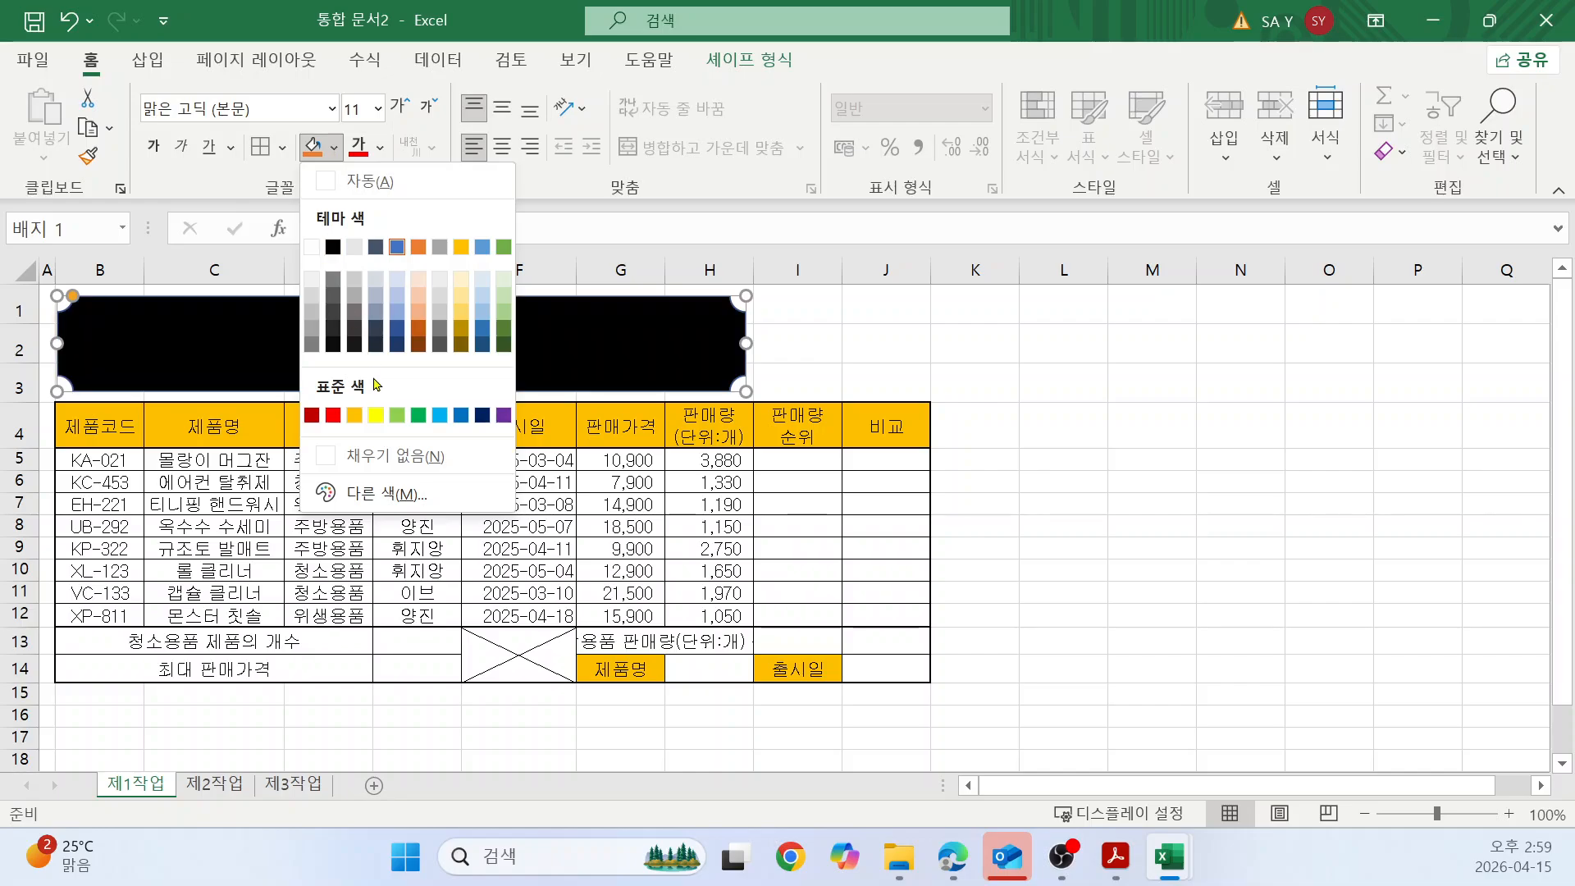
{"action": "left_click", "coordinate": [376, 416]}
{"action": "left_click", "coordinate": [1063, 386]}
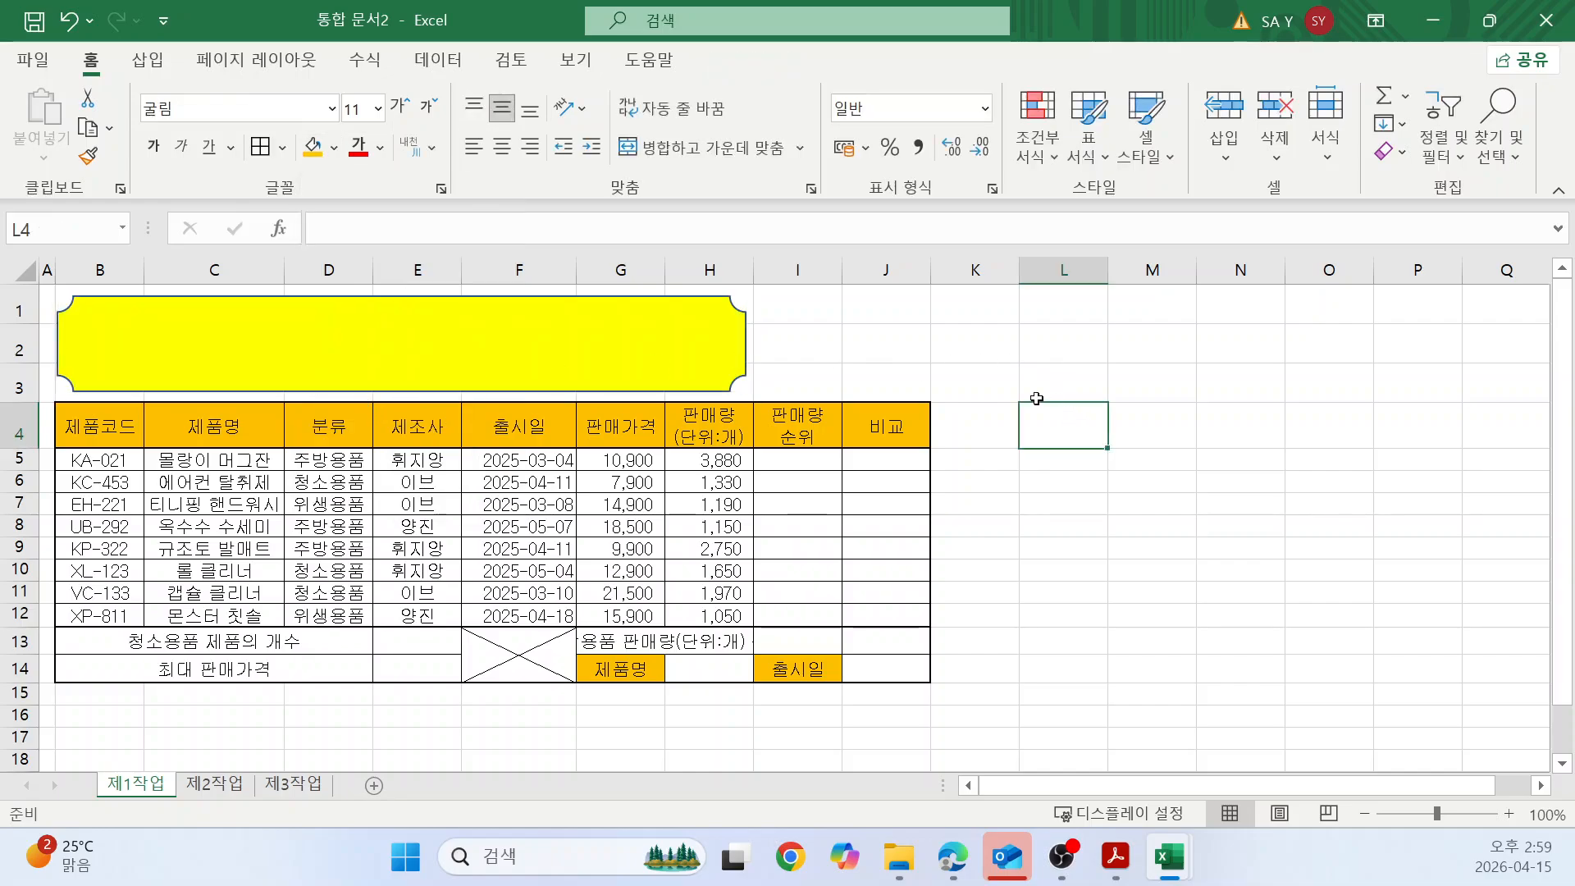
{"action": "left_click", "coordinate": [540, 315]}
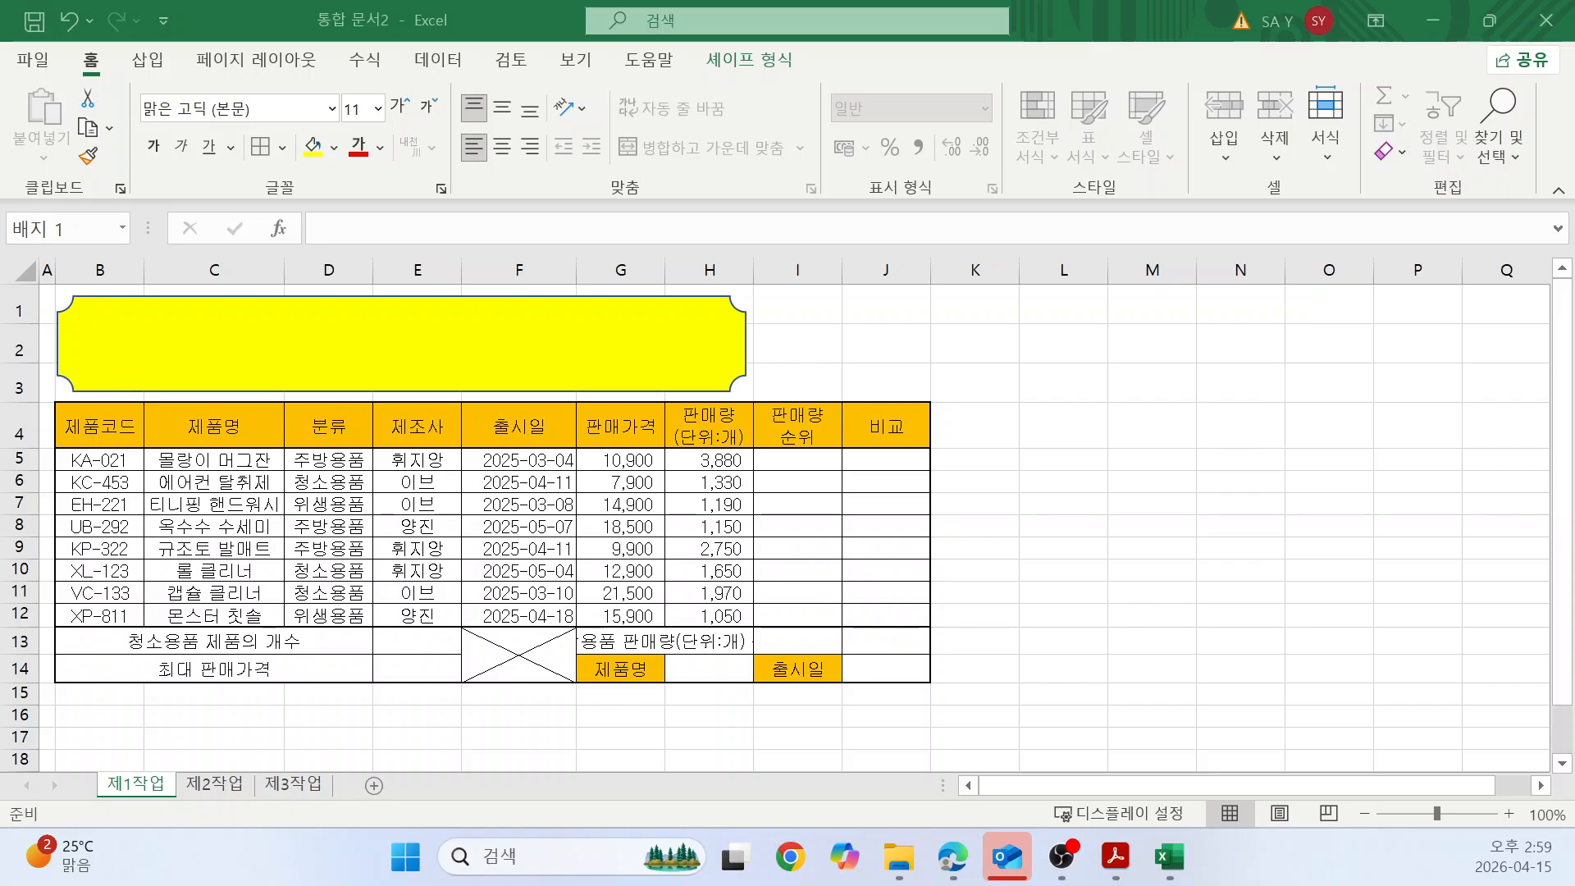
Enter the title 미소쇼핑몰 판매 현황 in the yellow badge shape and set its text colour to black.
{"action": "left_click", "coordinate": [263, 362]}
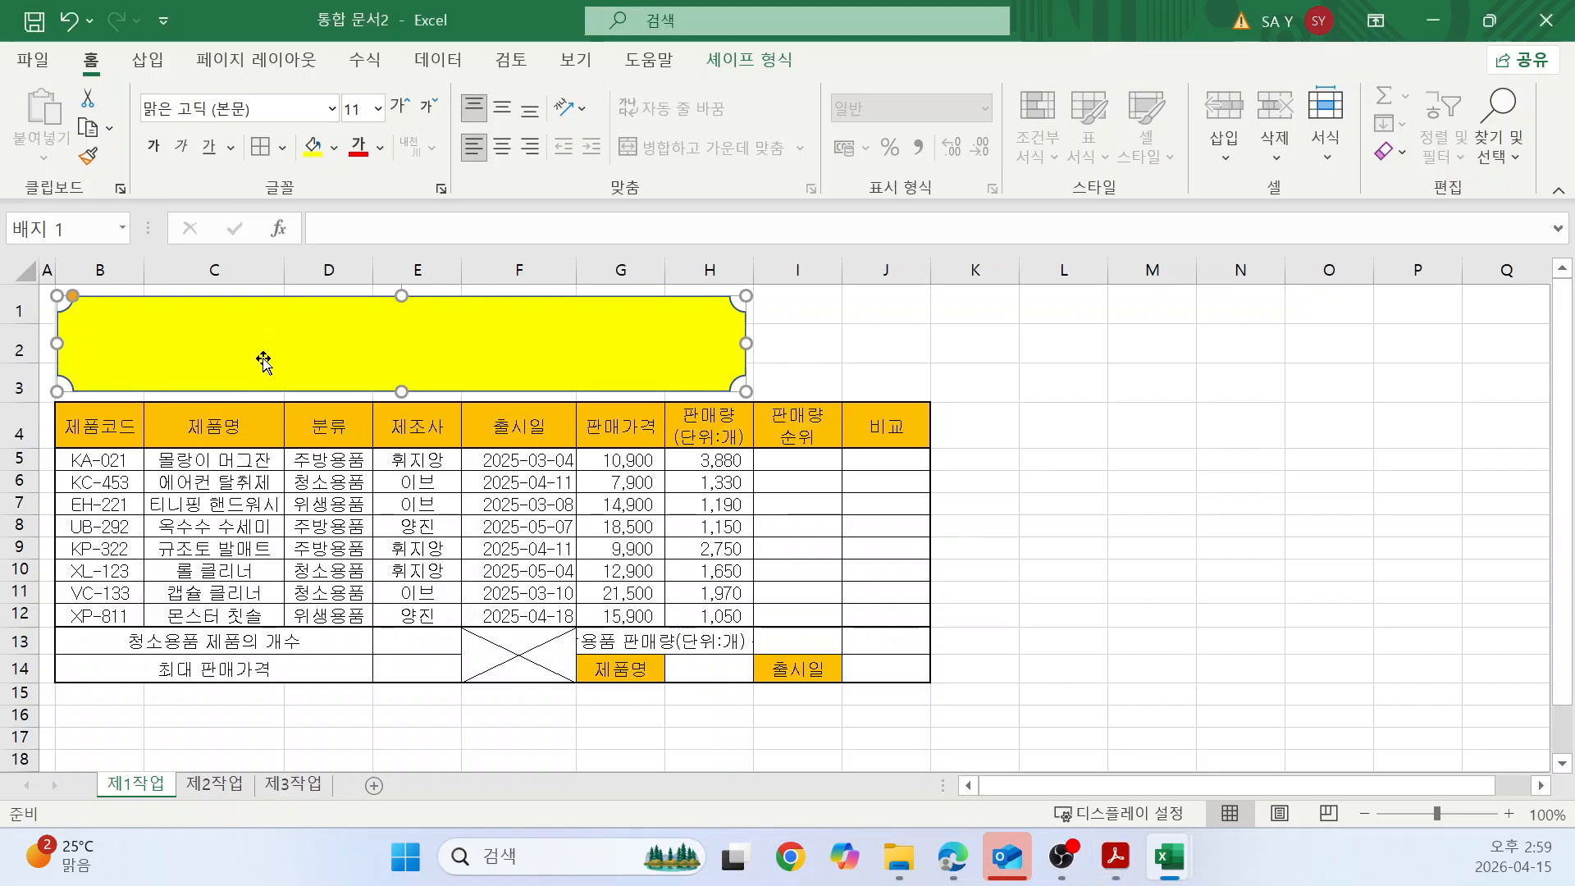
{"action": "type", "text": "미소"}
{"action": "type", "text": "소"}
{"action": "type", "text": "핑몰"}
{"action": "type", "text": " 판매"}
{"action": "type", "text": " 현황"}
{"action": "left_click", "coordinate": [381, 149]}
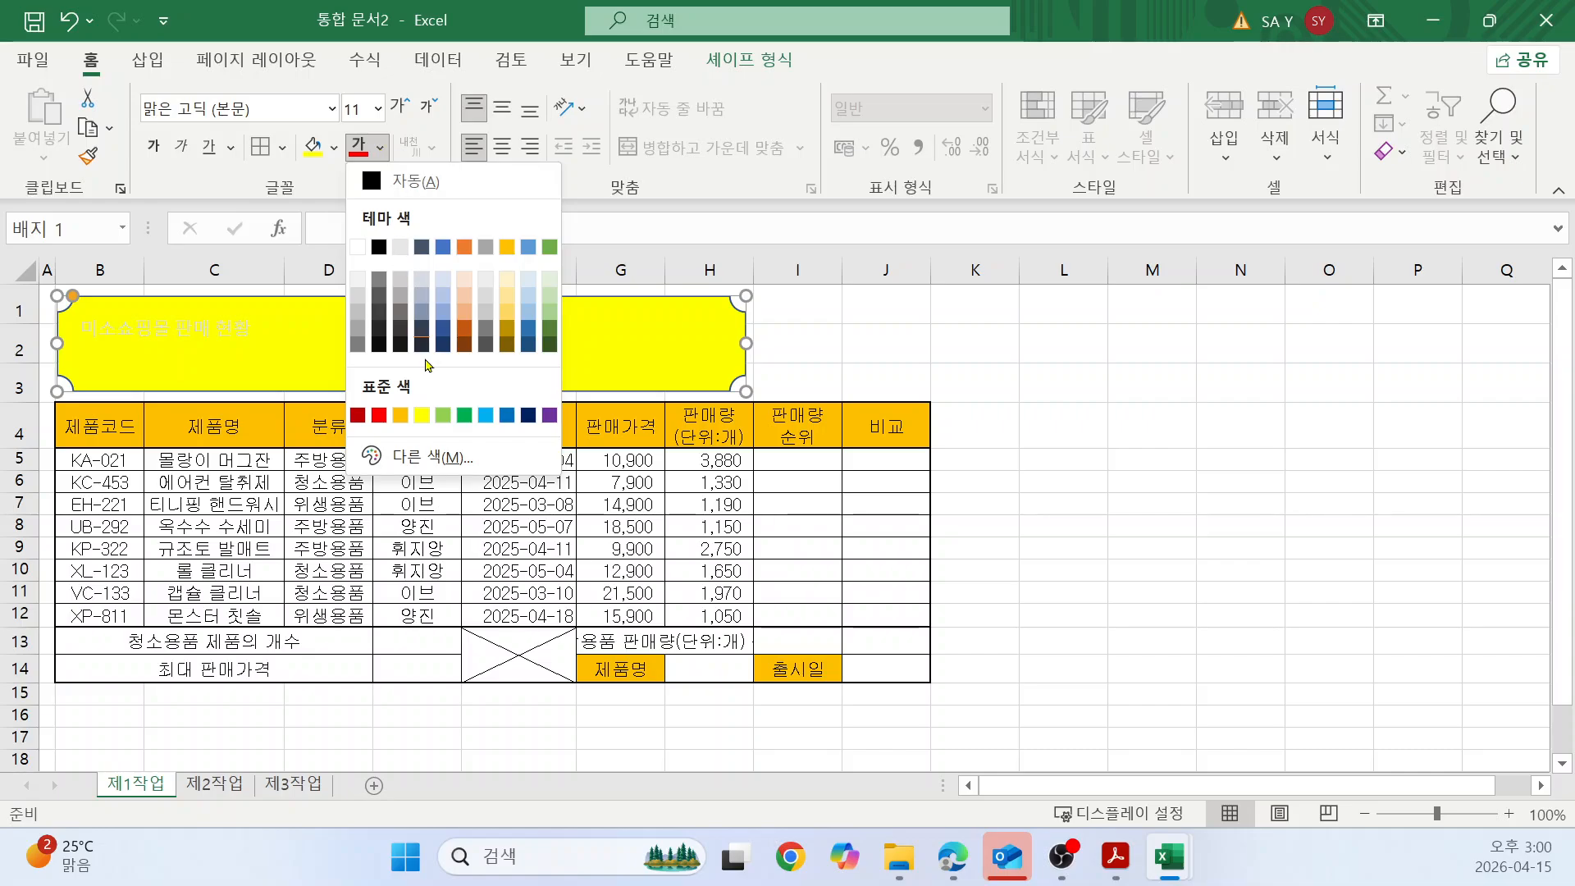
{"action": "left_click", "coordinate": [378, 249]}
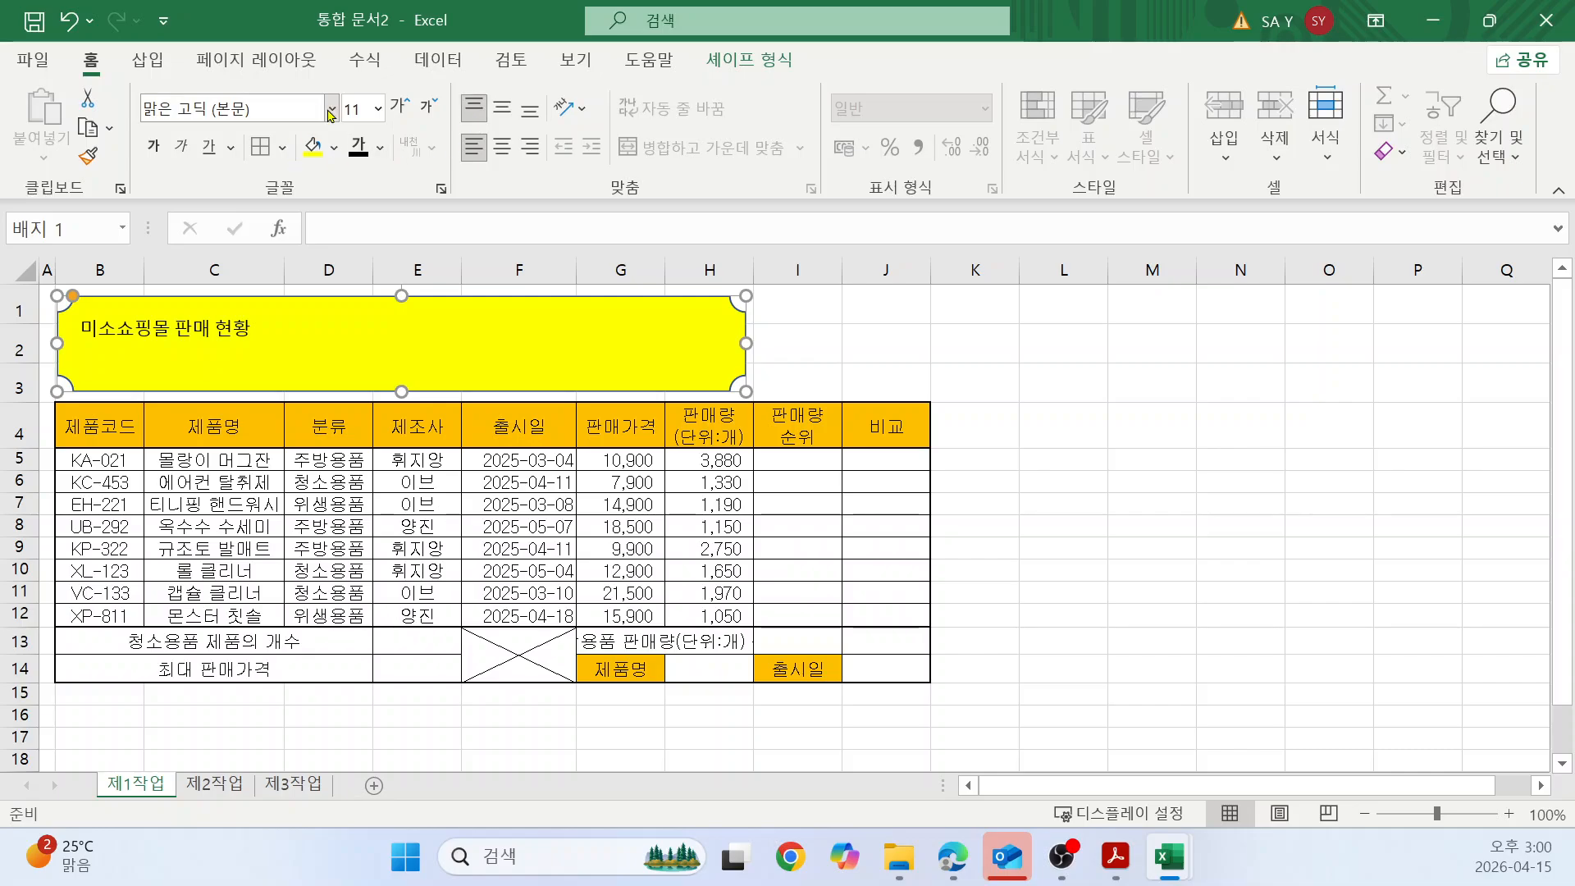
Format the badge title as bold 굴림 24 pt and centre it vertically and horizontally within the shape.
{"action": "left_click", "coordinate": [266, 109]}
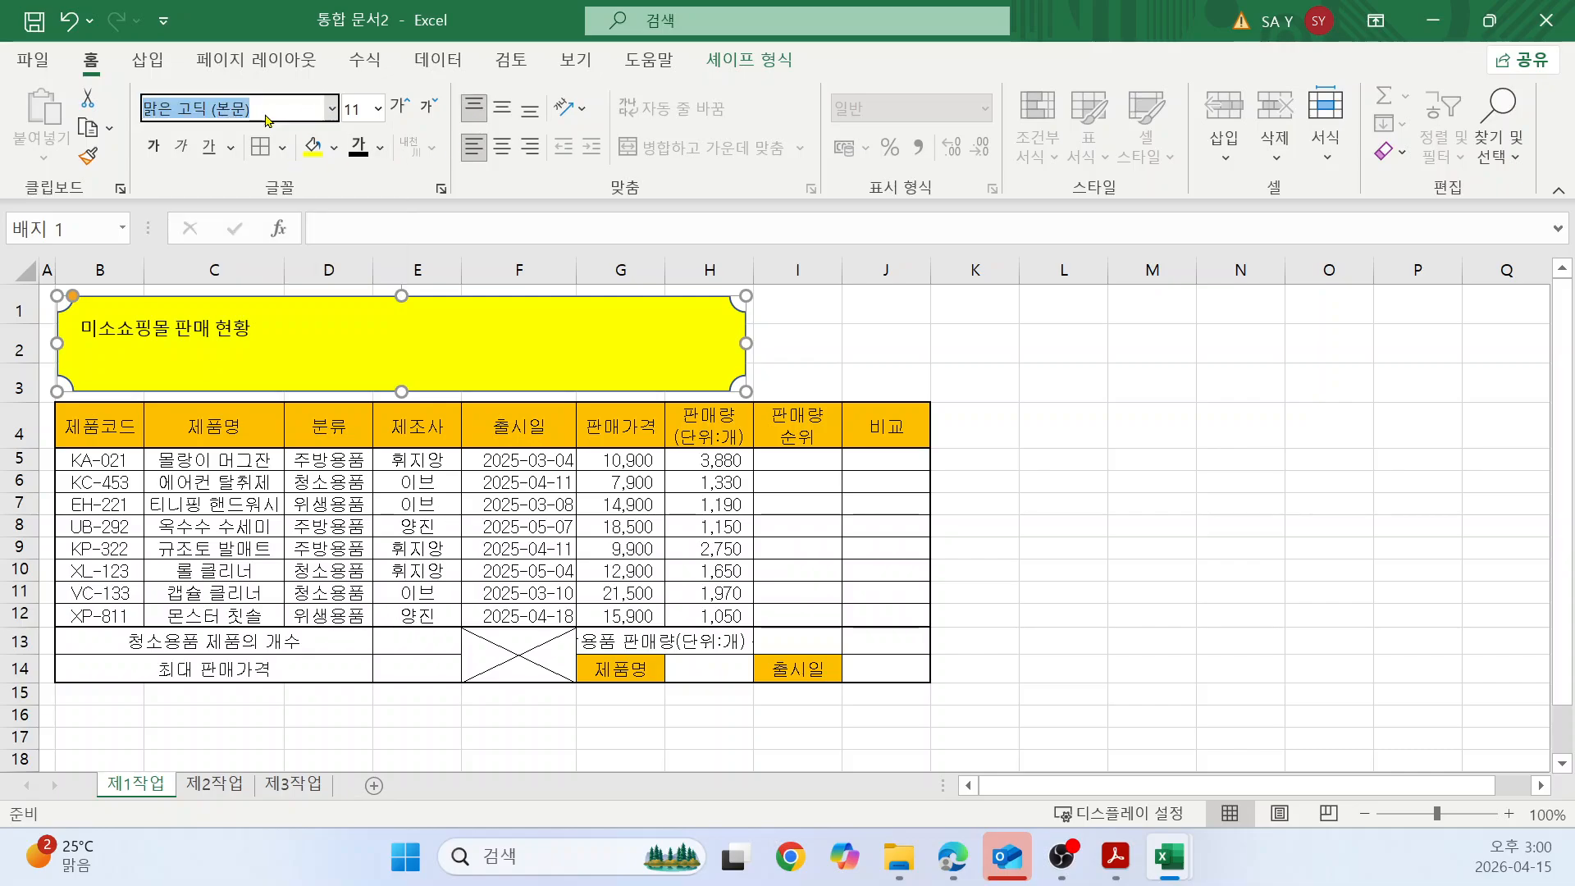
{"action": "type", "text": "굴림"}
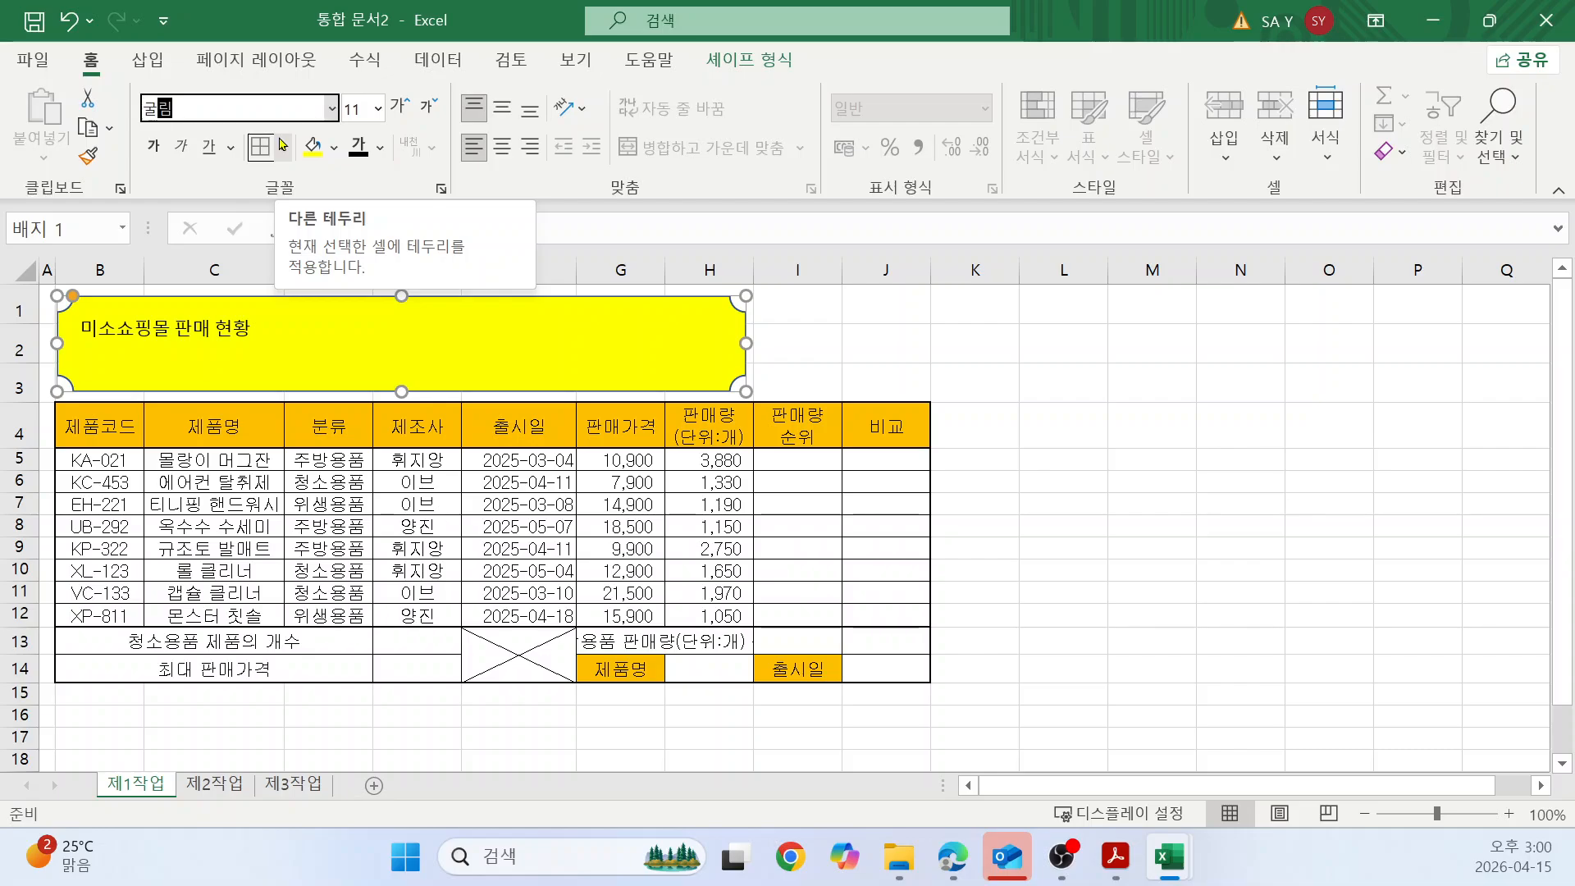
{"action": "key", "text": "Return"}
{"action": "left_click", "coordinate": [361, 110]}
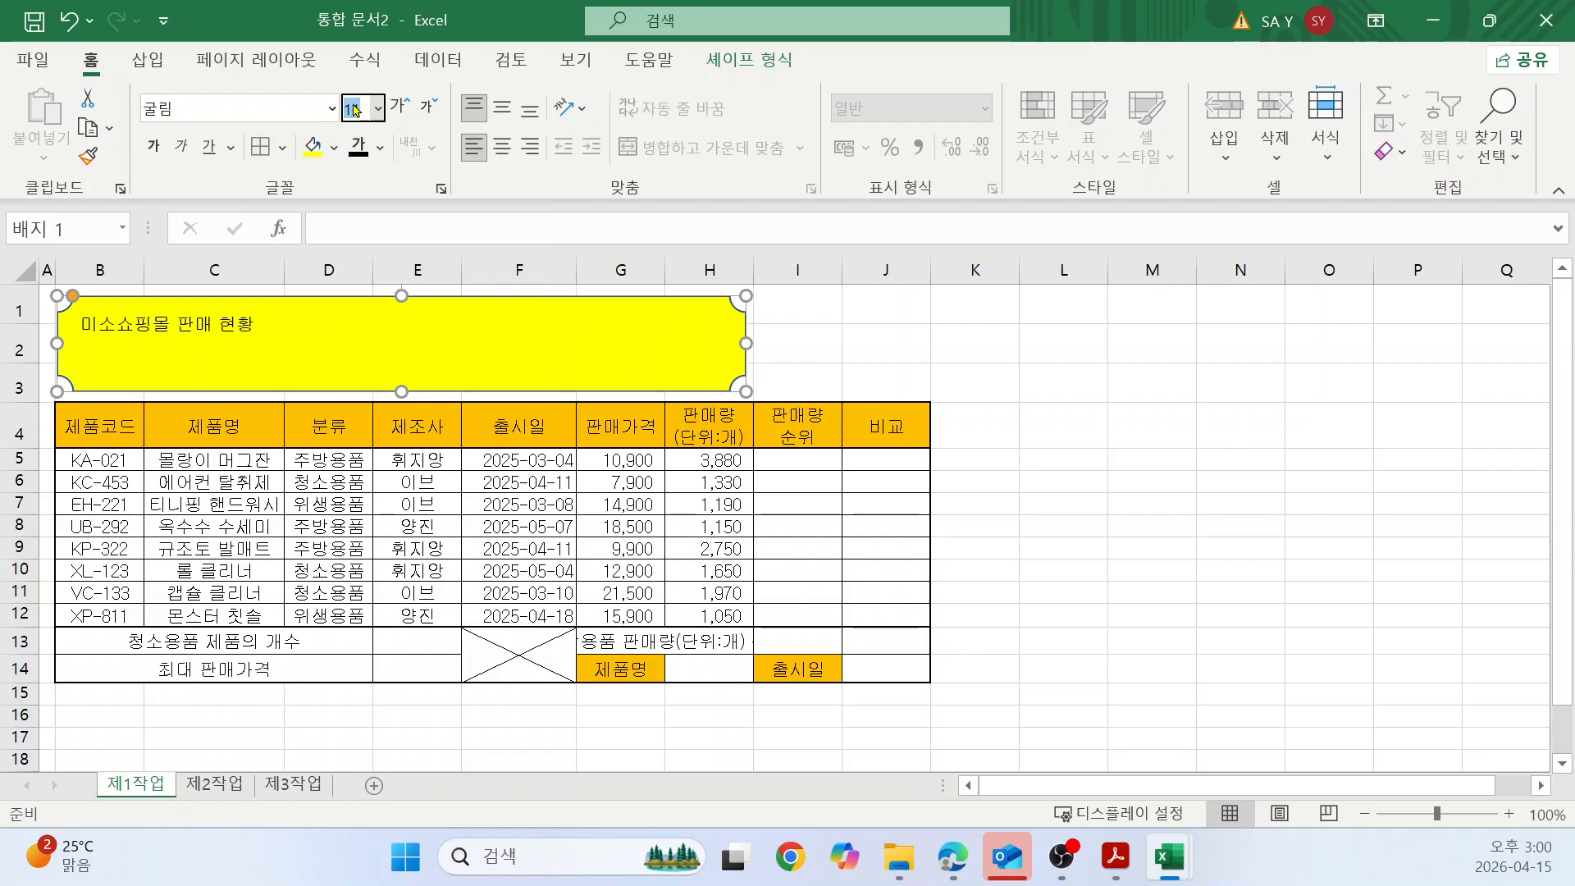
{"action": "type", "text": "24"}
{"action": "key", "text": "Return"}
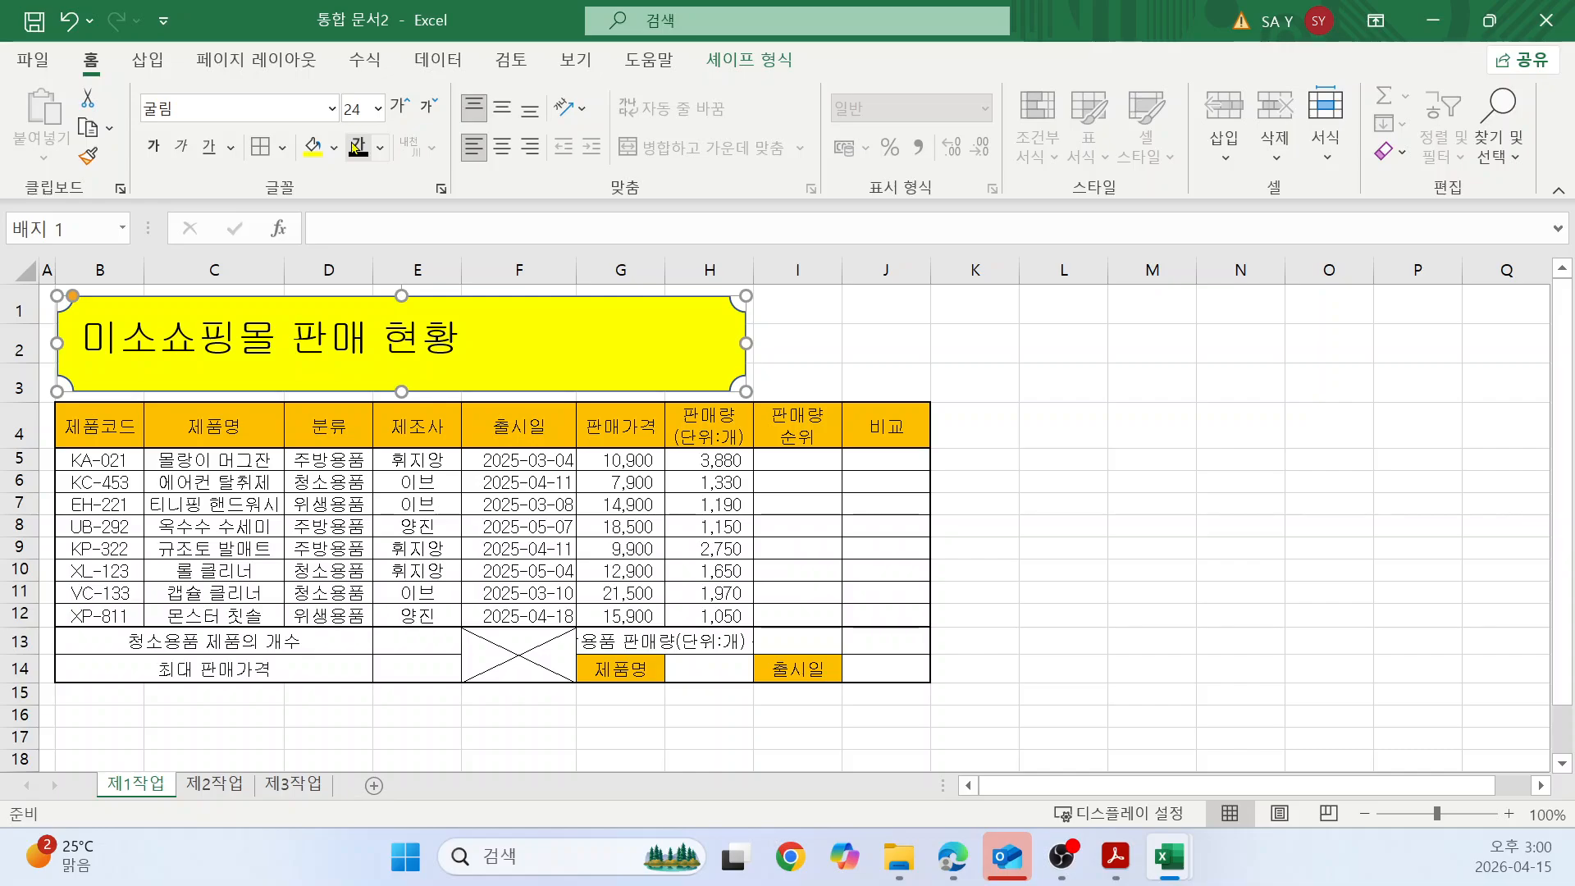
{"action": "left_click", "coordinate": [154, 146]}
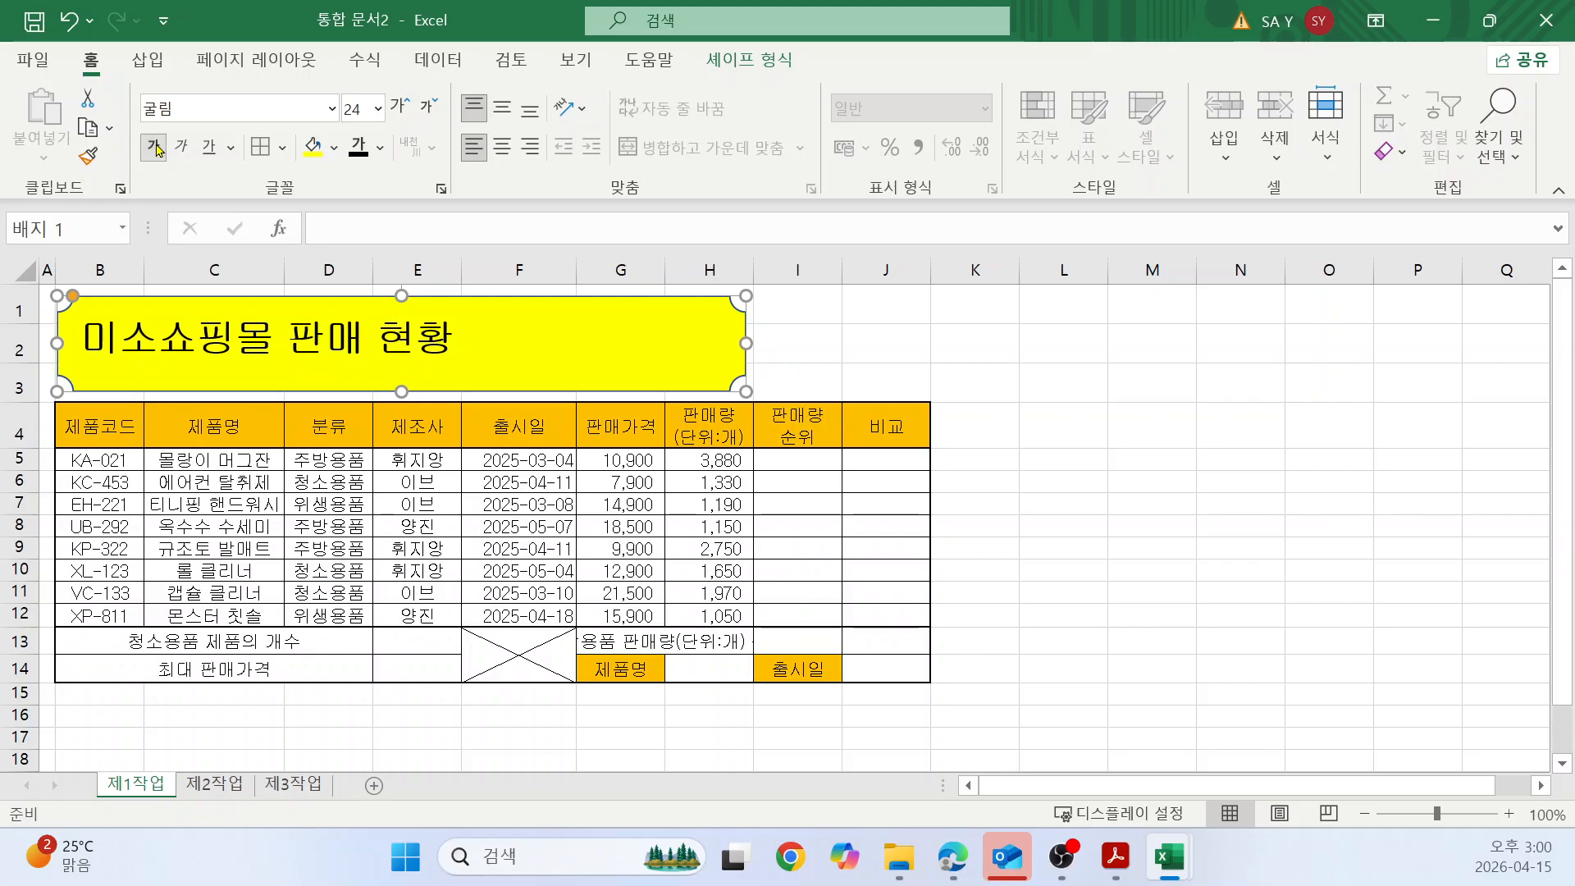
{"action": "left_click", "coordinate": [502, 107]}
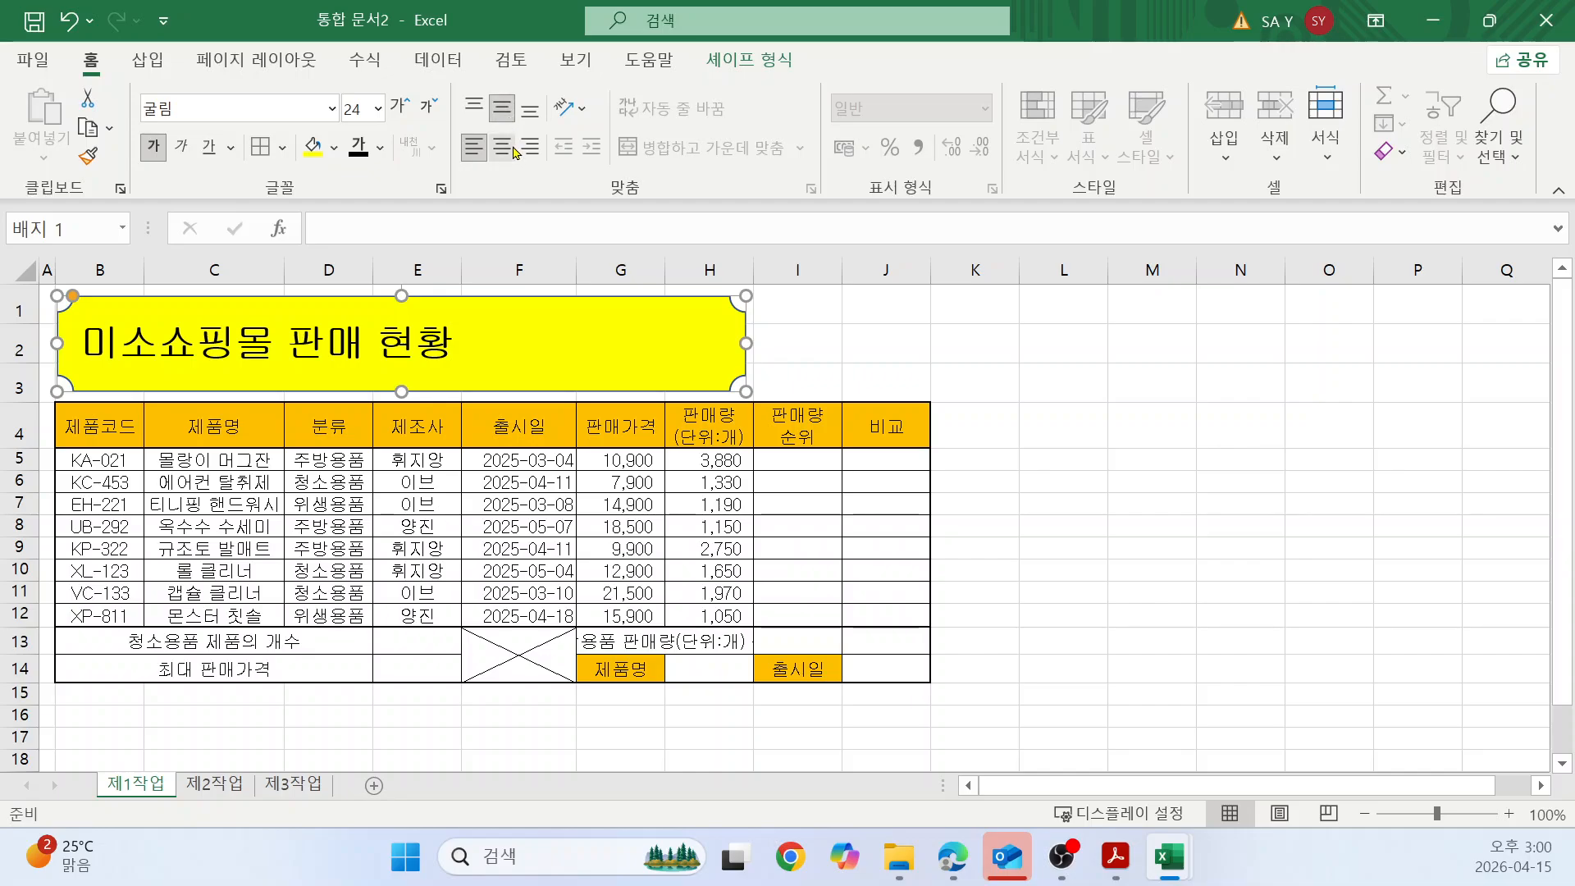
{"action": "left_click", "coordinate": [503, 148]}
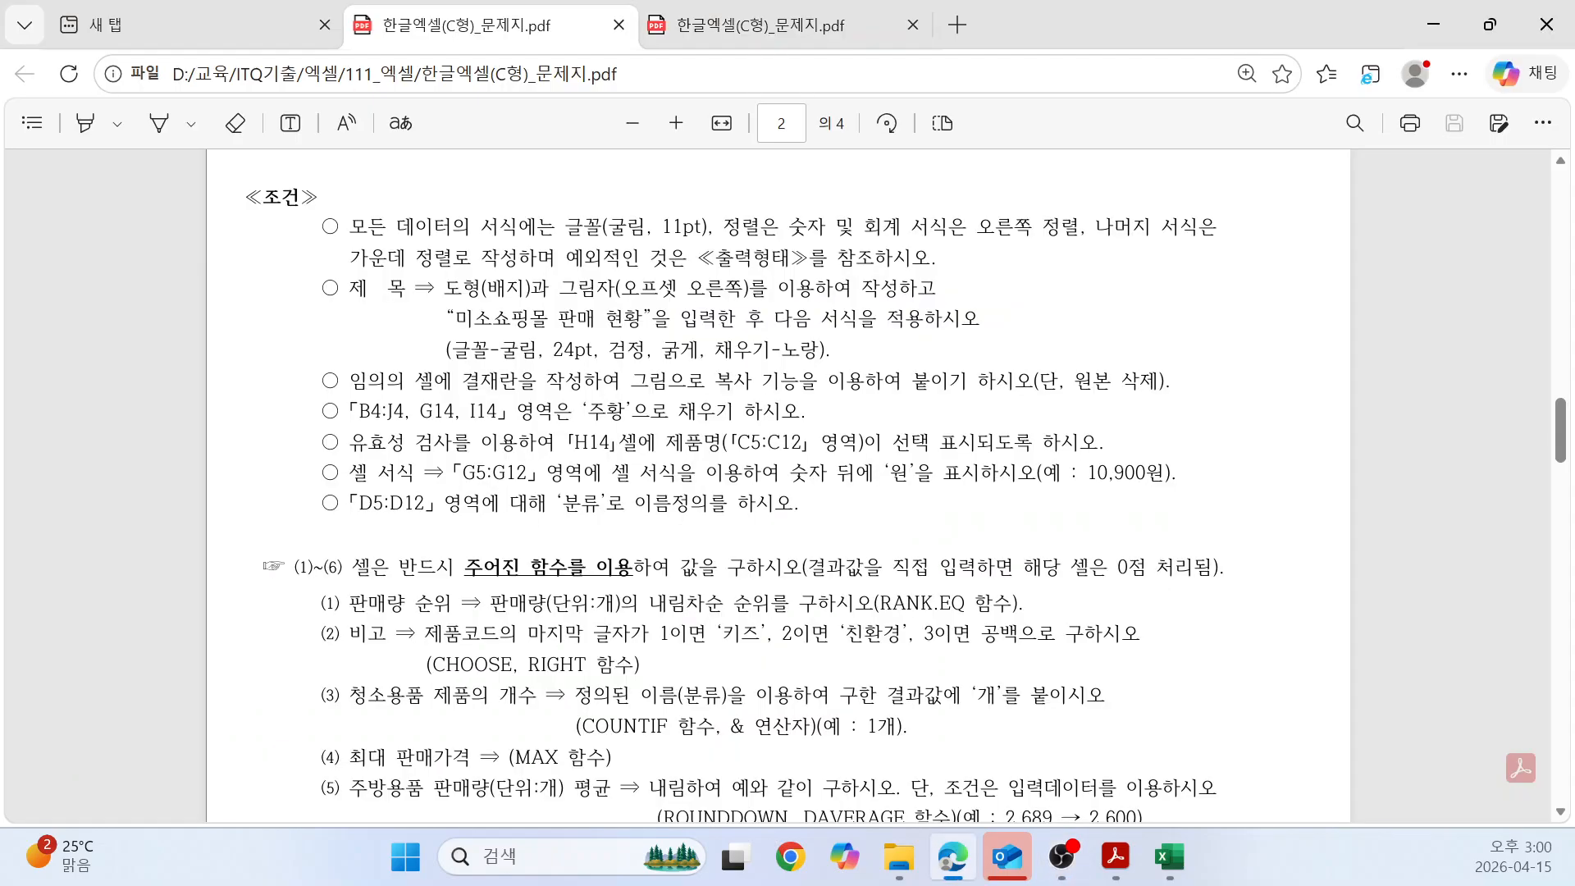
Check the title conditions in the exam PDF, return to Excel and apply the outer offset-right shadow to the badge shape.
{"action": "key", "text": "alt+Tab"}
{"action": "key", "text": "alt+Tab"}
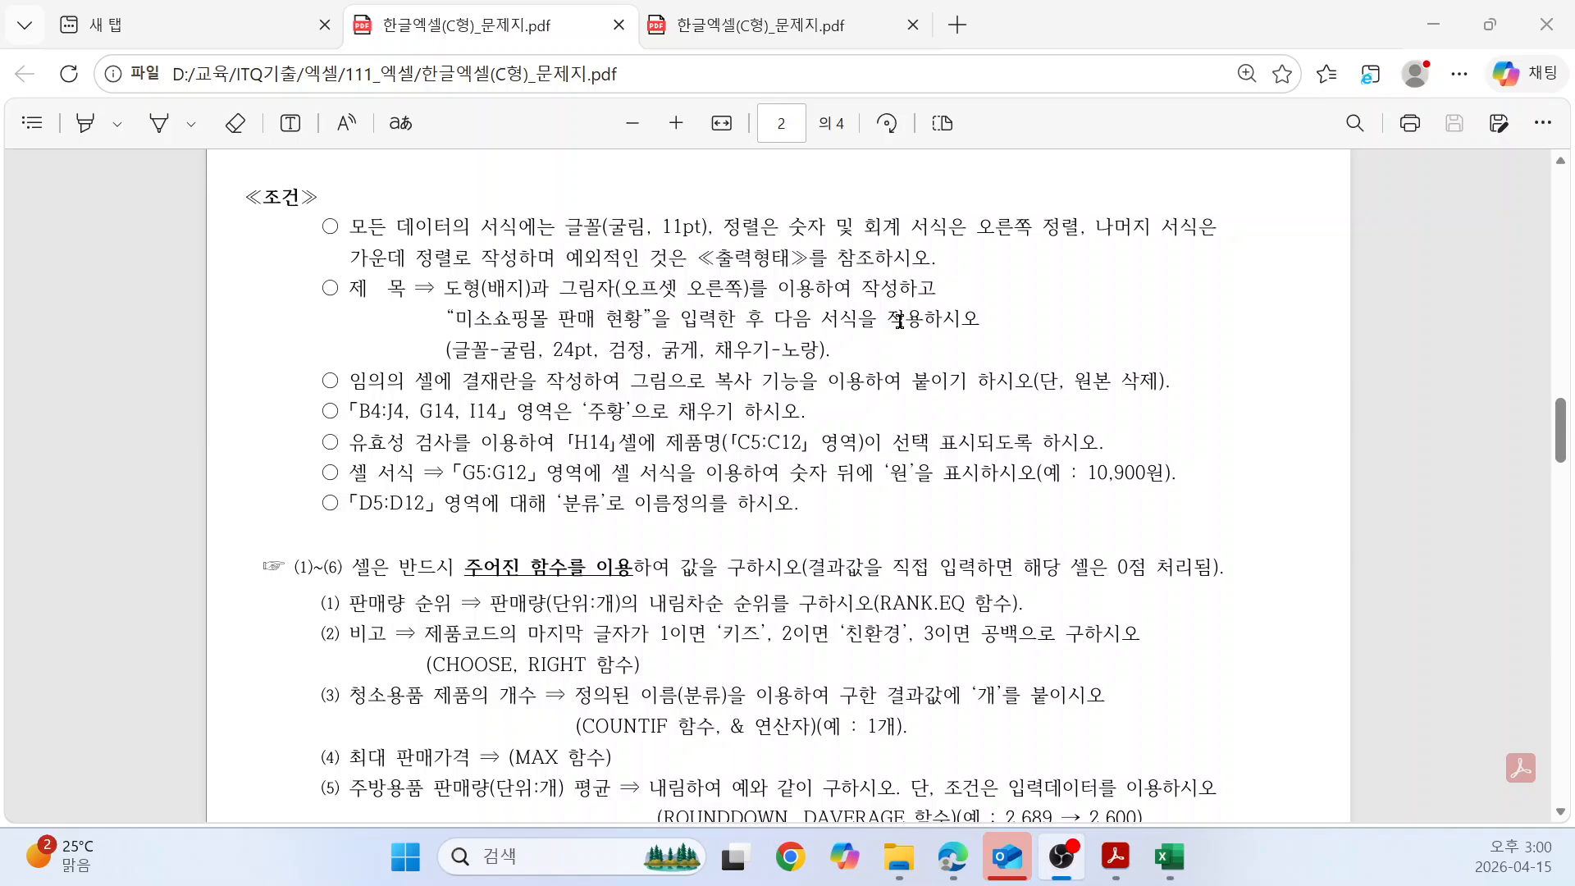
{"action": "key", "text": "alt+Tab"}
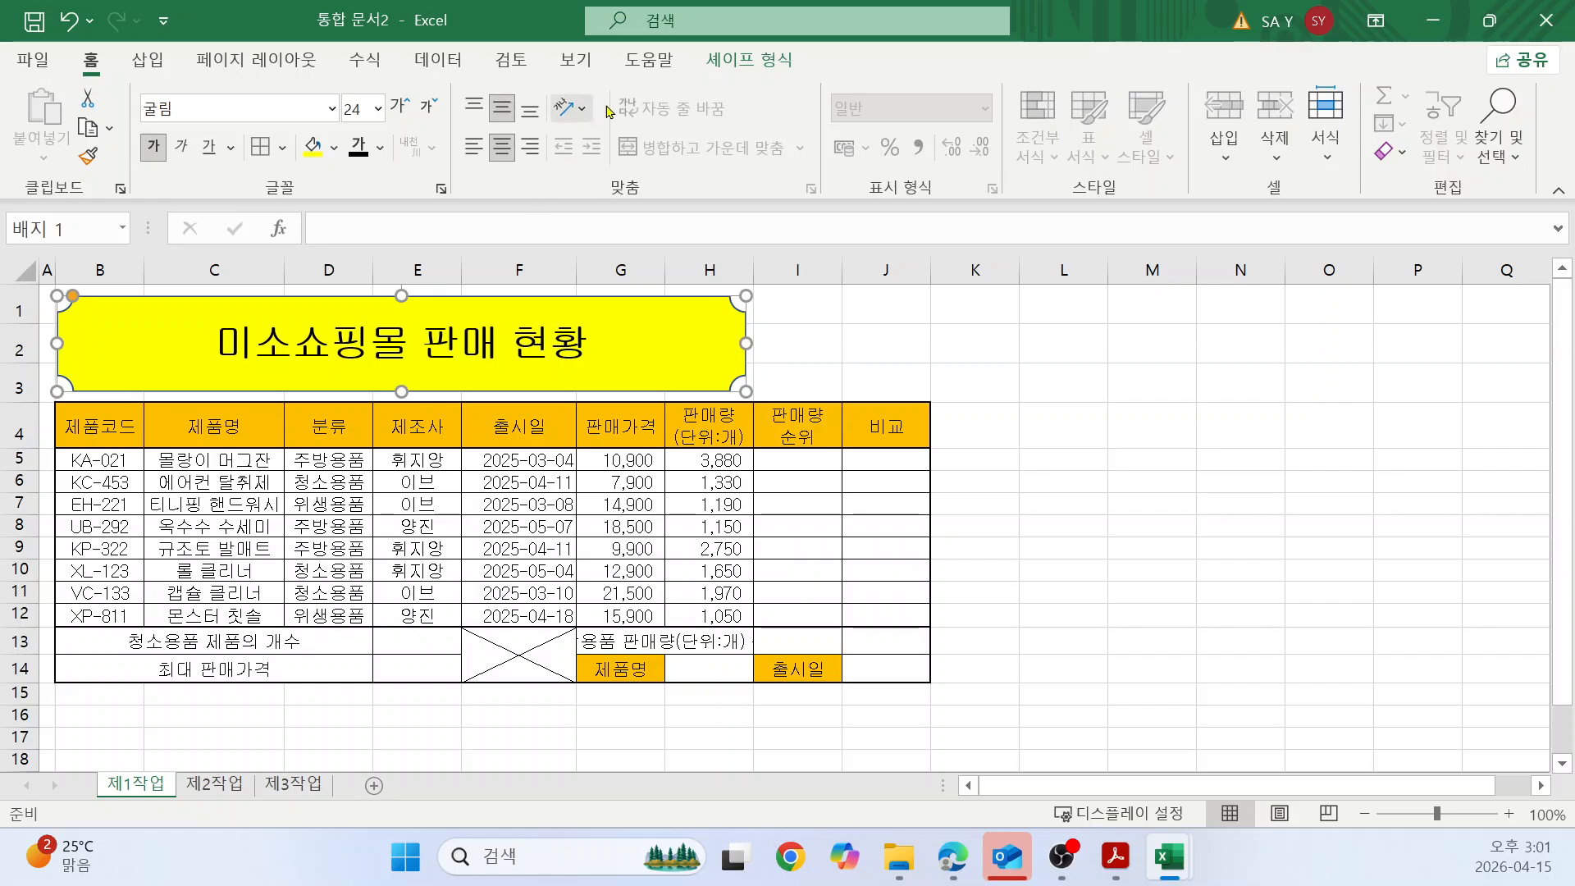
{"action": "left_click", "coordinate": [762, 62]}
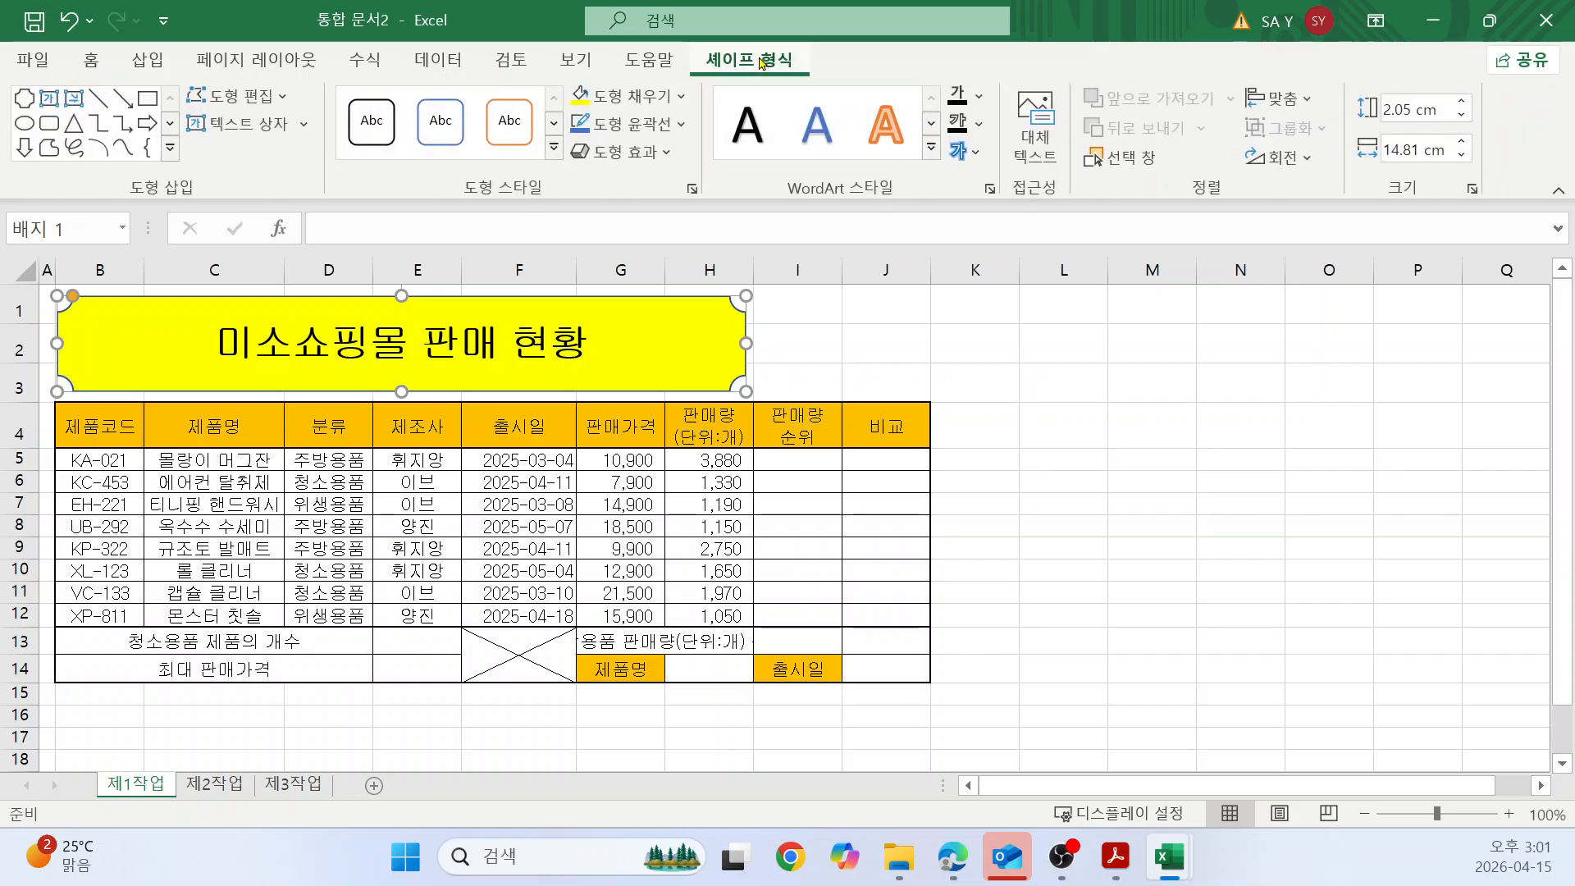
{"action": "left_click", "coordinate": [669, 152]}
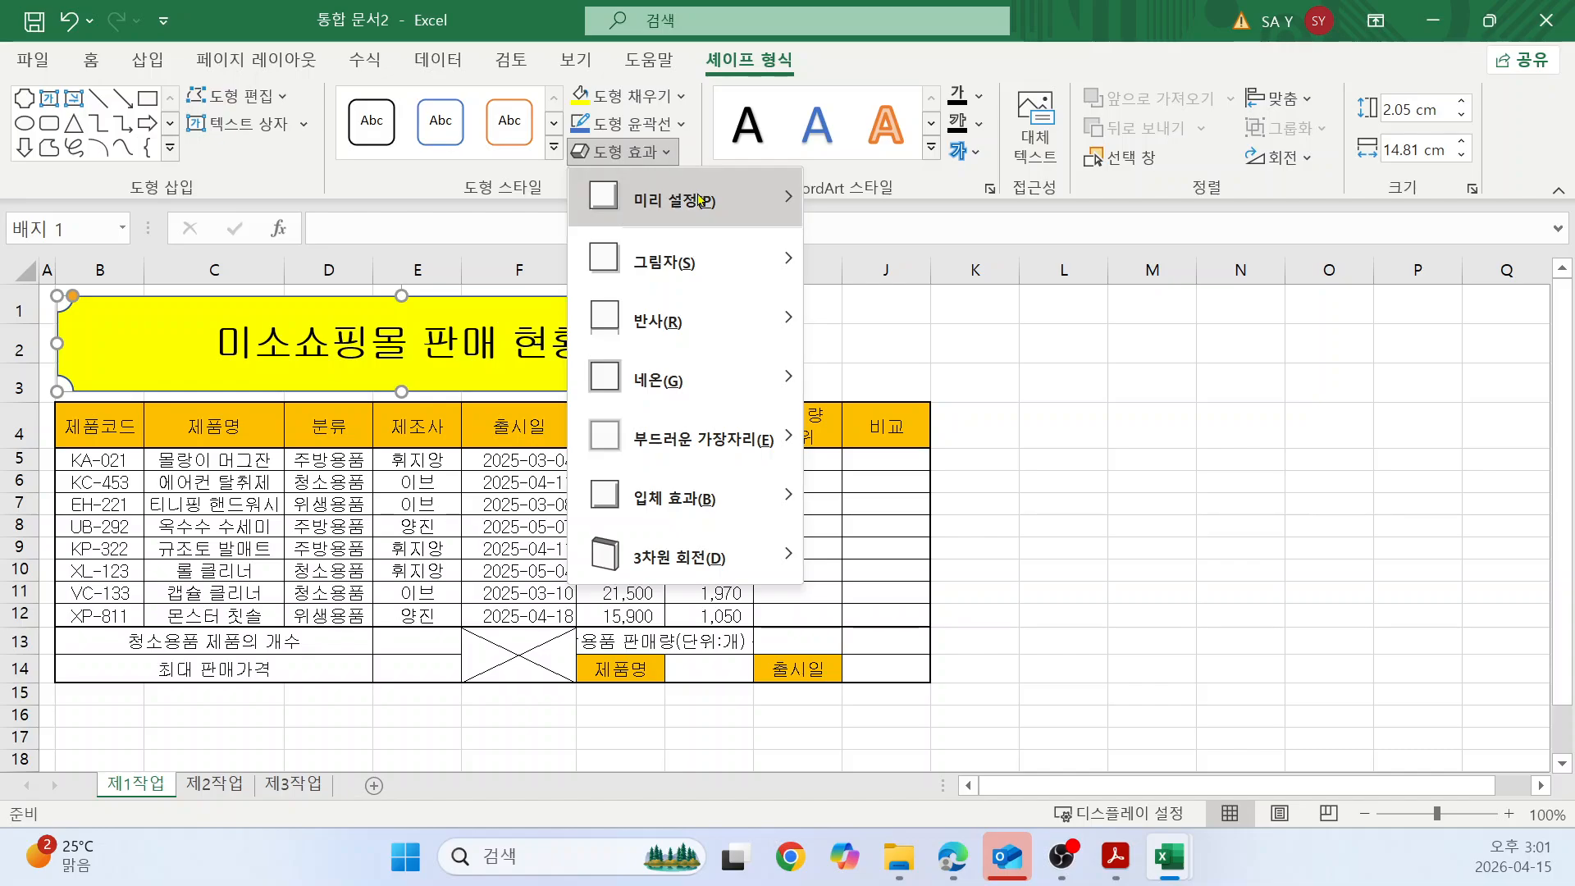
{"action": "mouse_move", "coordinate": [692, 262]}
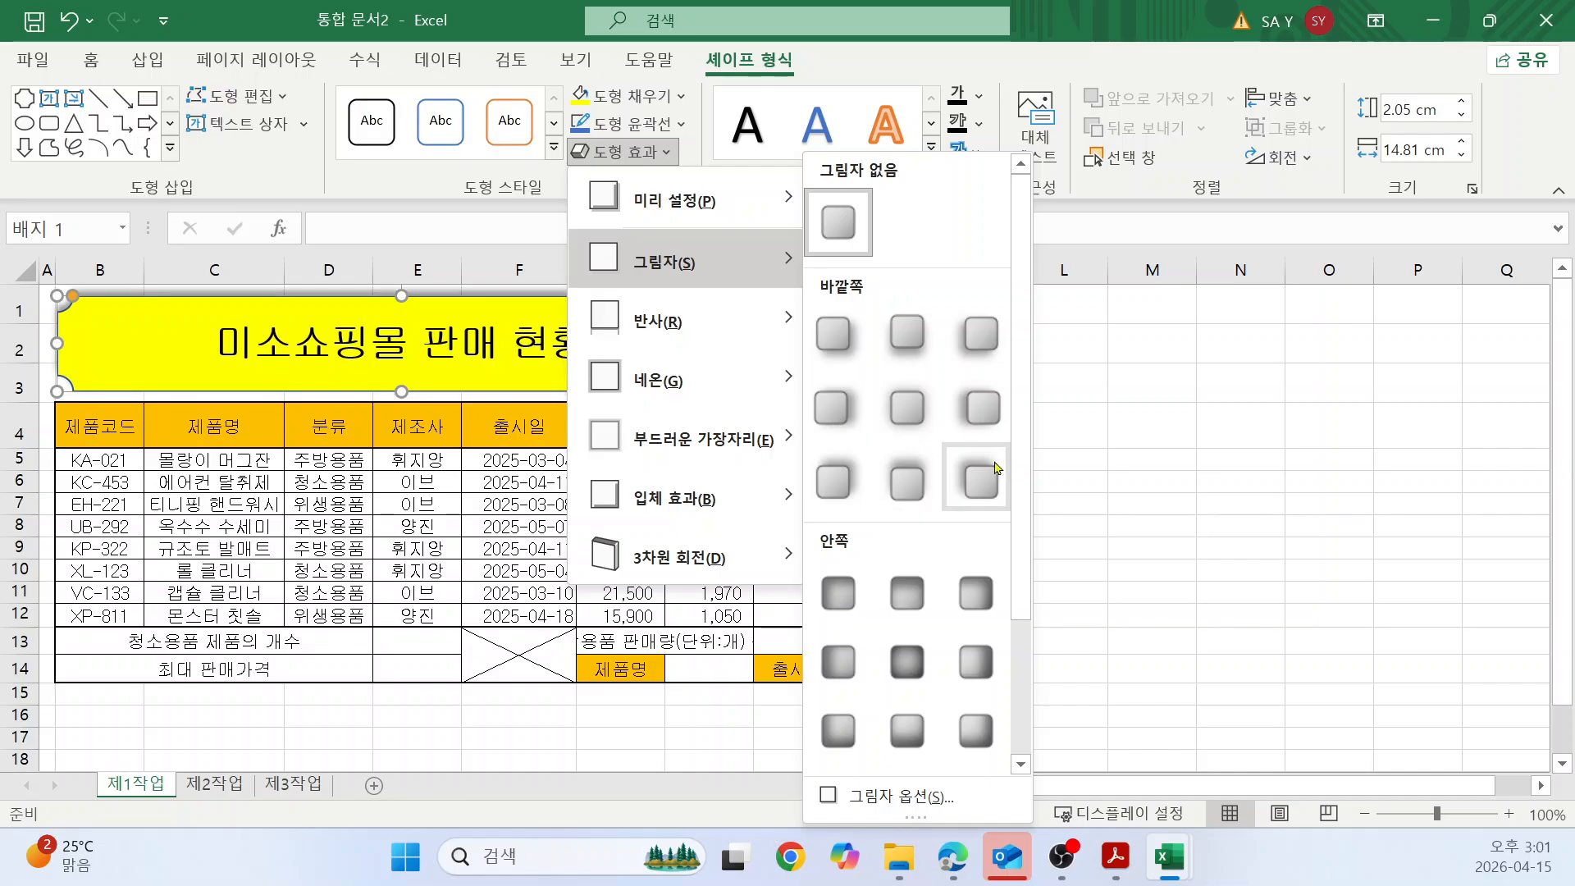
{"action": "left_click", "coordinate": [836, 414]}
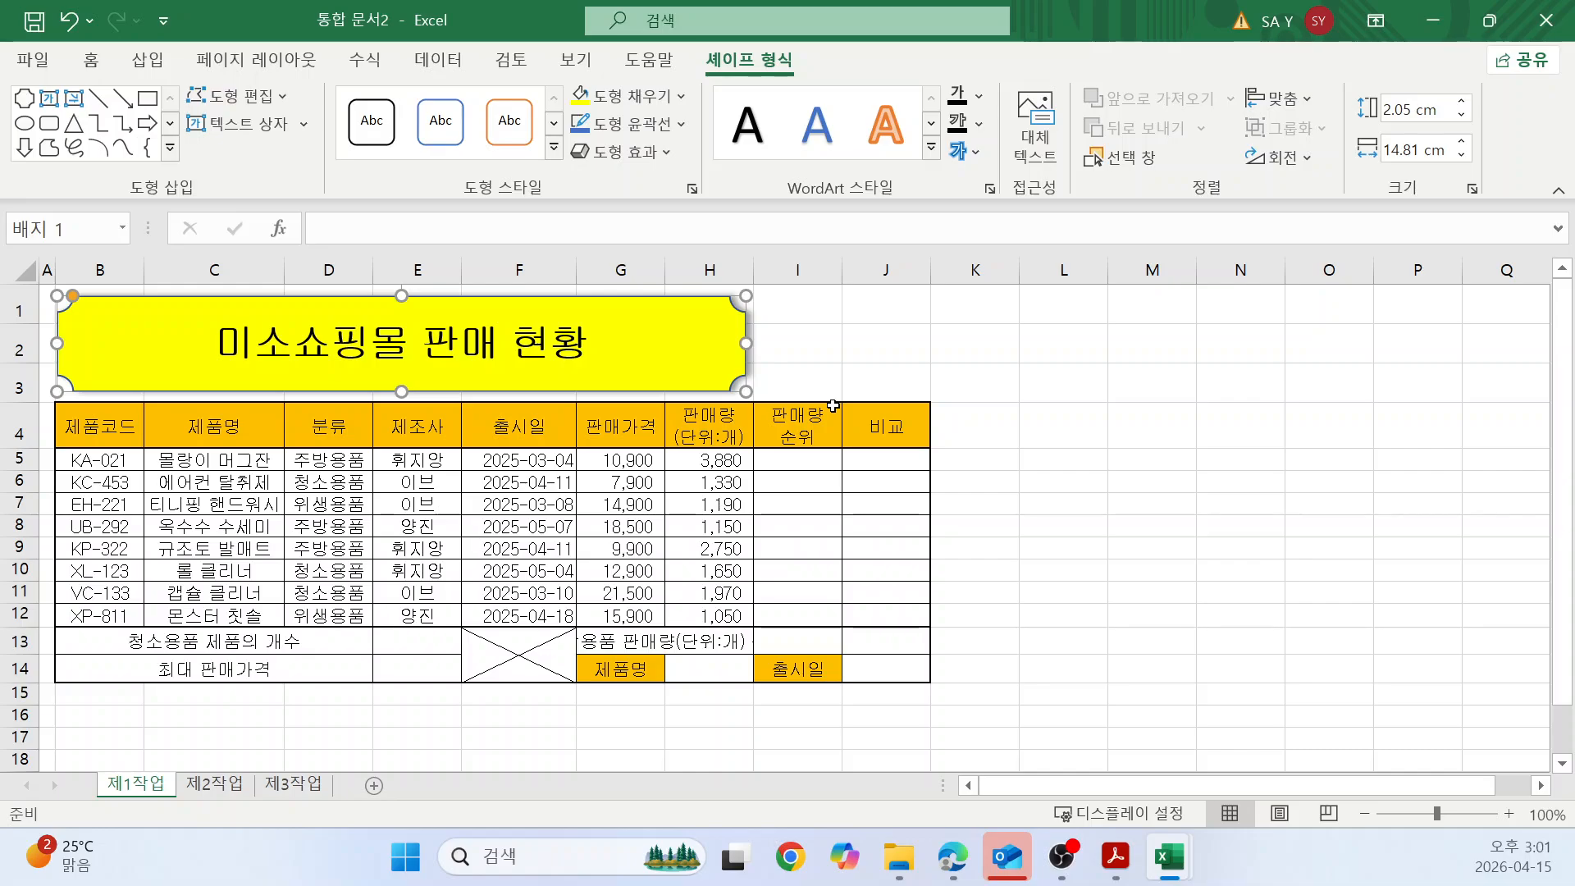
Compare the title with the sample output in the exam PDF, then narrow the badge shape in Excel to about 12.19 cm, ending within column G.
{"action": "key", "text": "alt+Tab"}
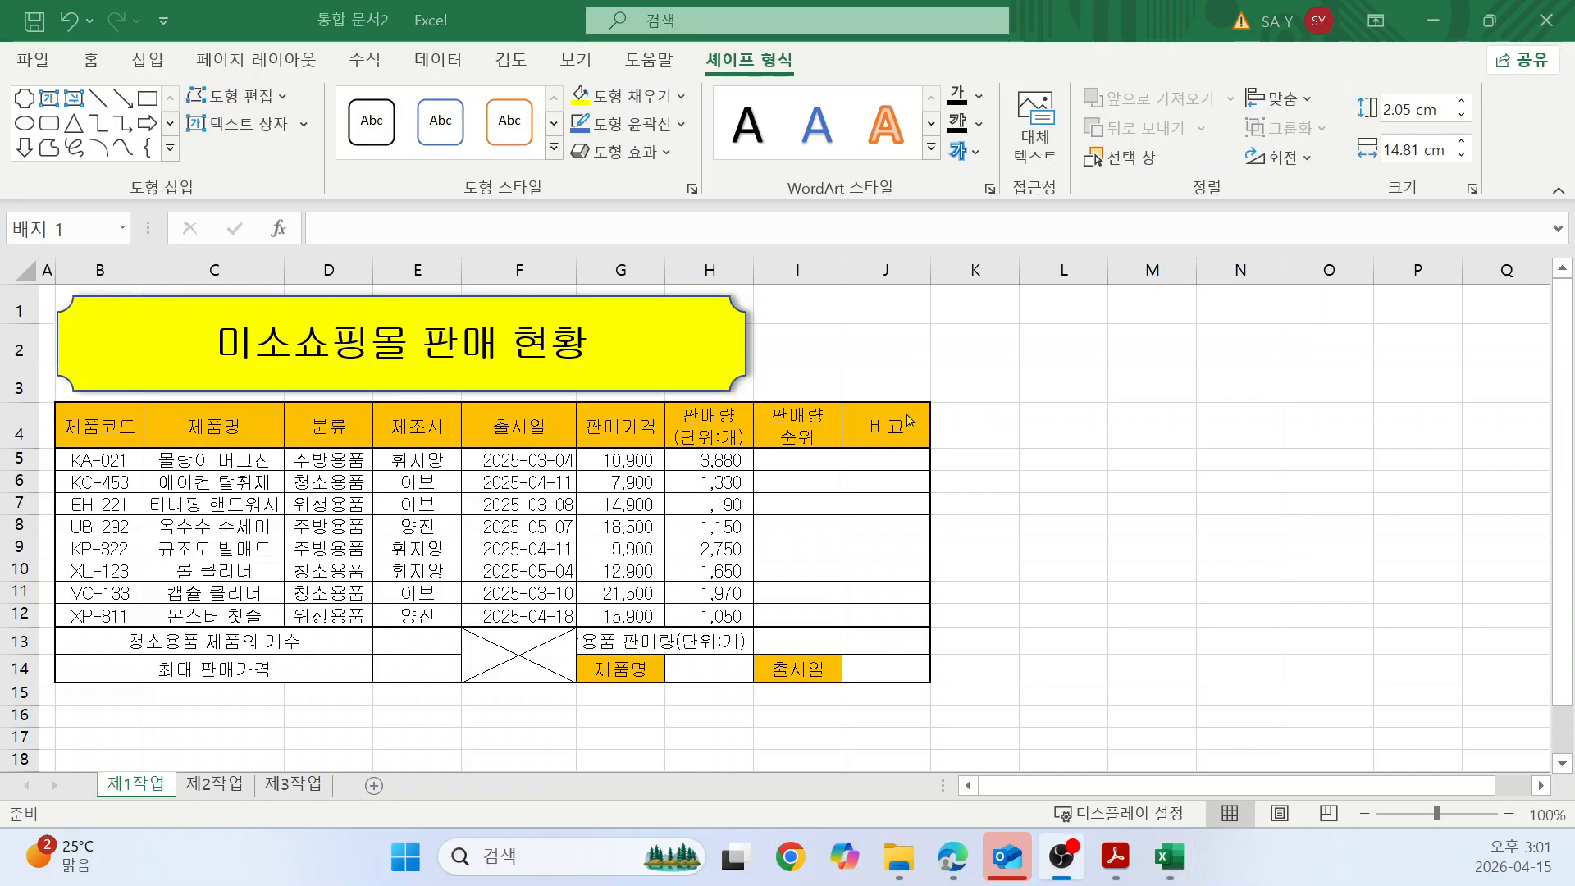
{"action": "key", "text": "alt+Tab"}
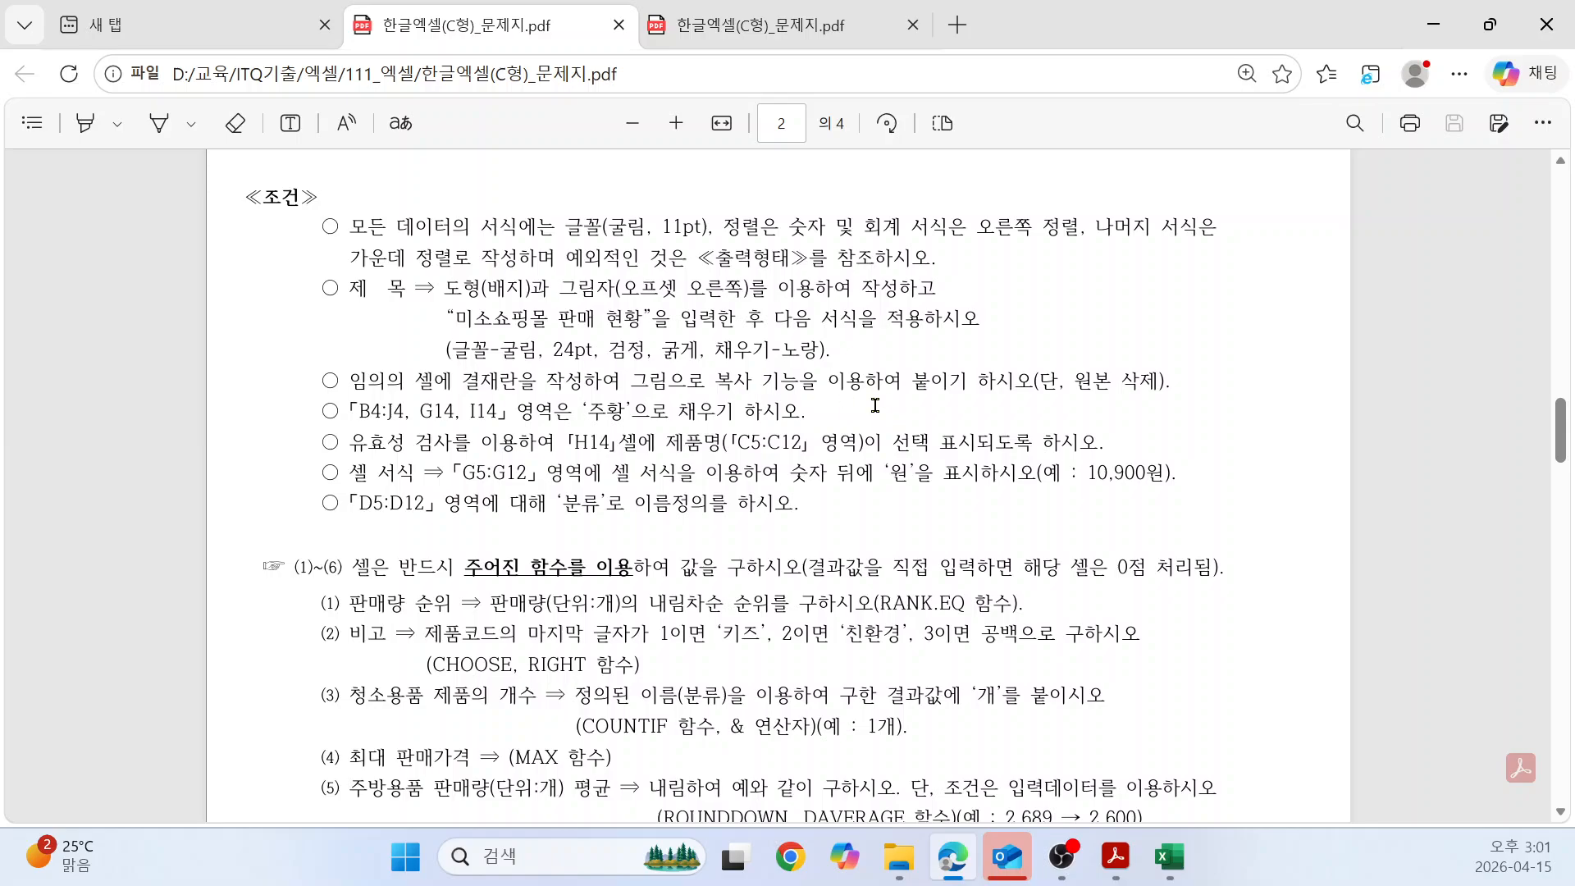
{"action": "scroll", "coordinate": [876, 406], "scroll_direction": "down", "scroll_amount": 3}
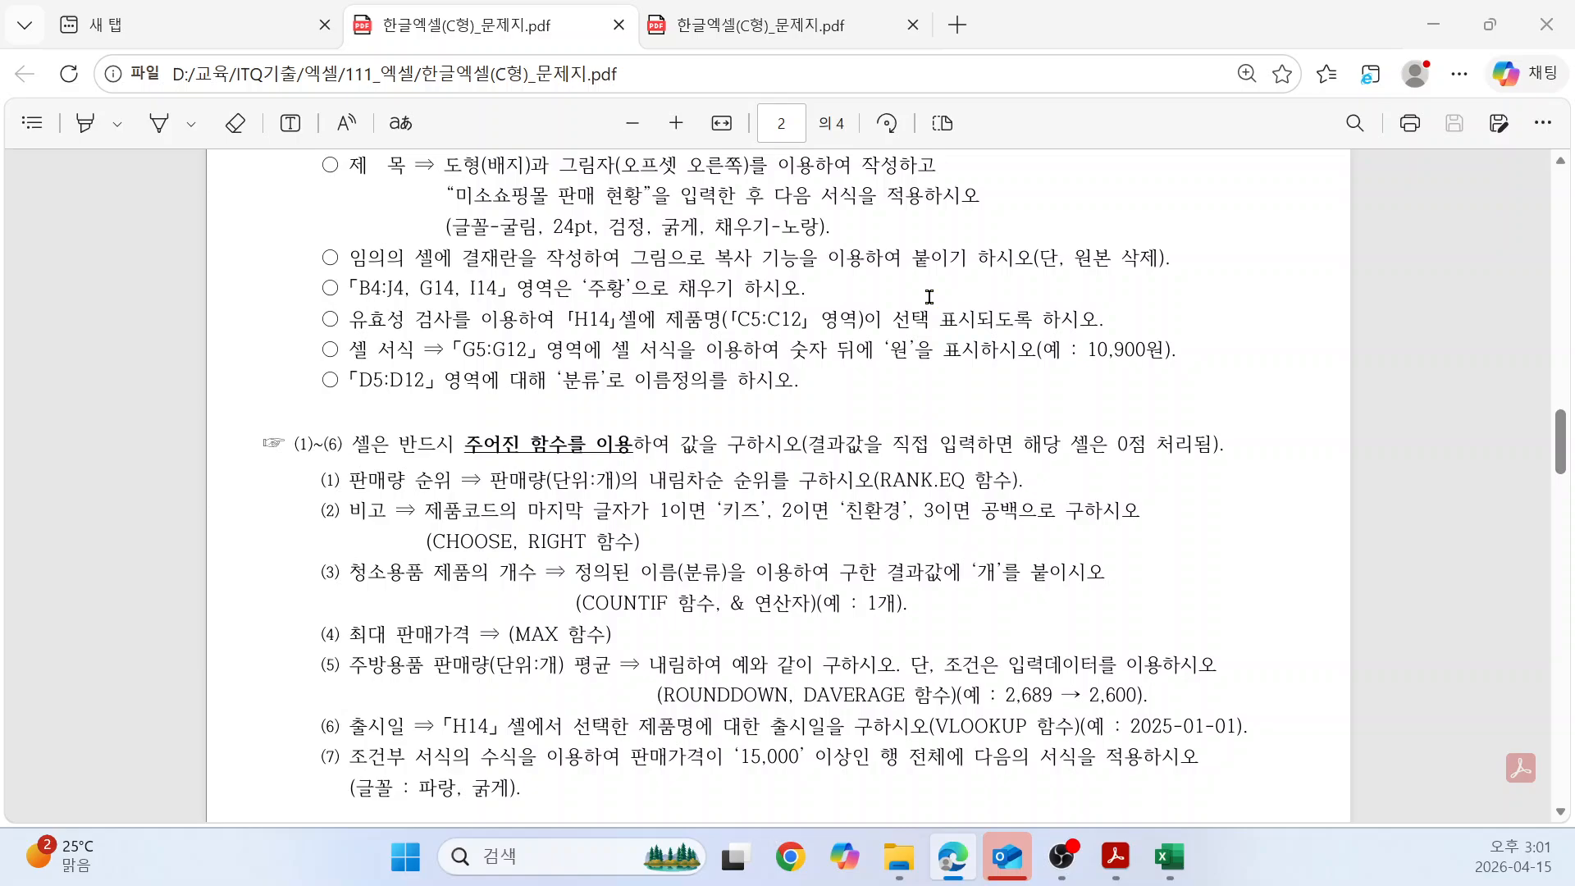
{"action": "scroll", "coordinate": [914, 349], "scroll_direction": "up", "scroll_amount": 10}
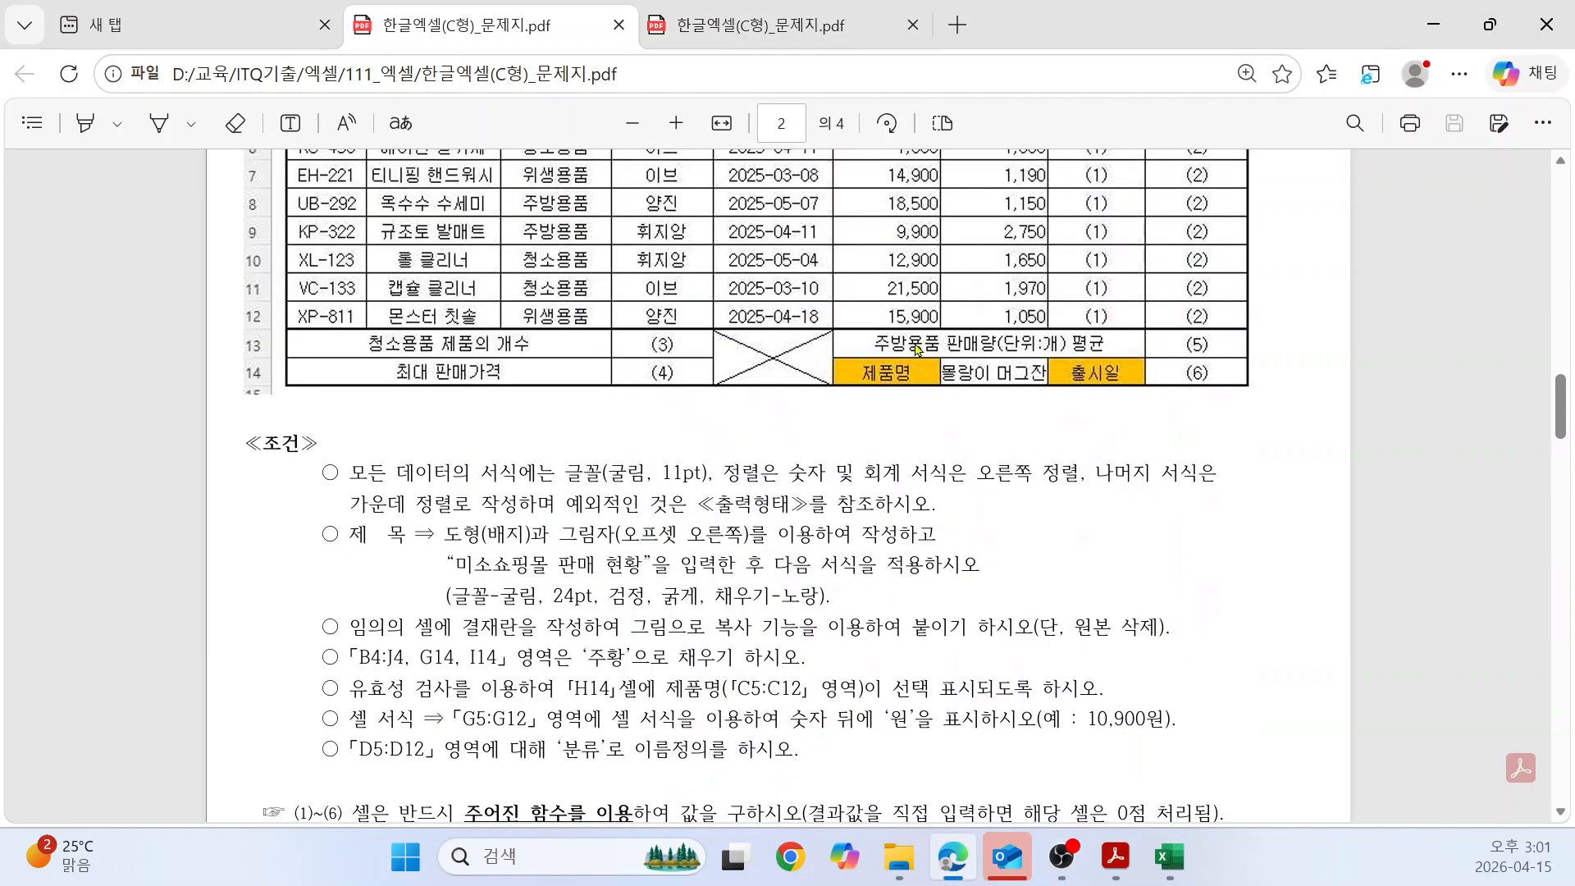
{"action": "scroll", "coordinate": [1077, 325], "scroll_direction": "up", "scroll_amount": 11}
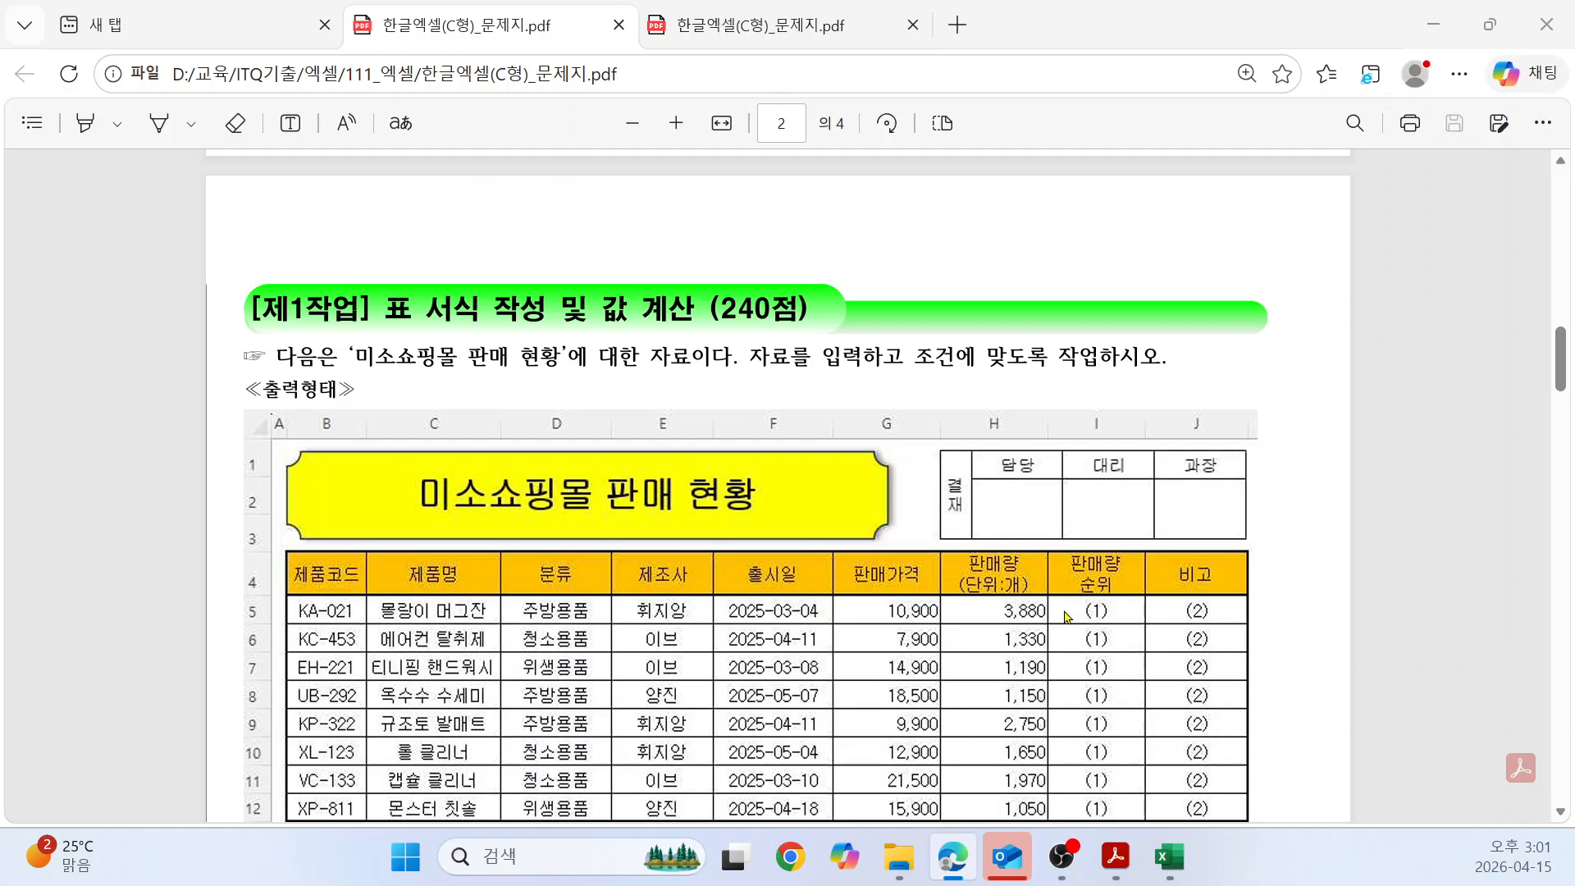
{"action": "key", "text": "alt+Tab"}
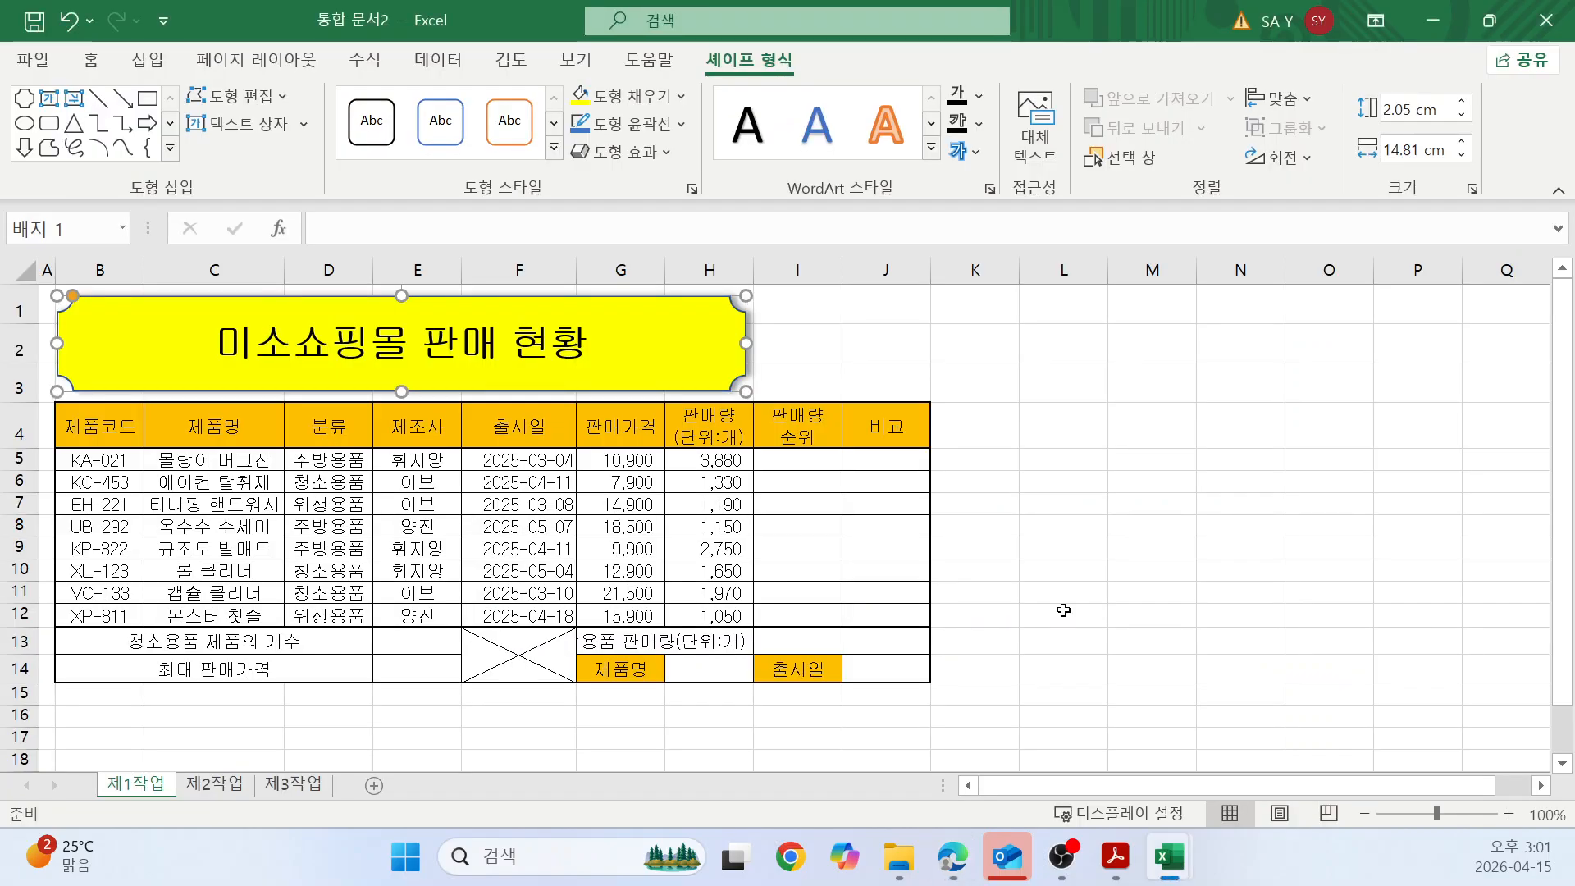
{"action": "left_click", "coordinate": [1121, 502]}
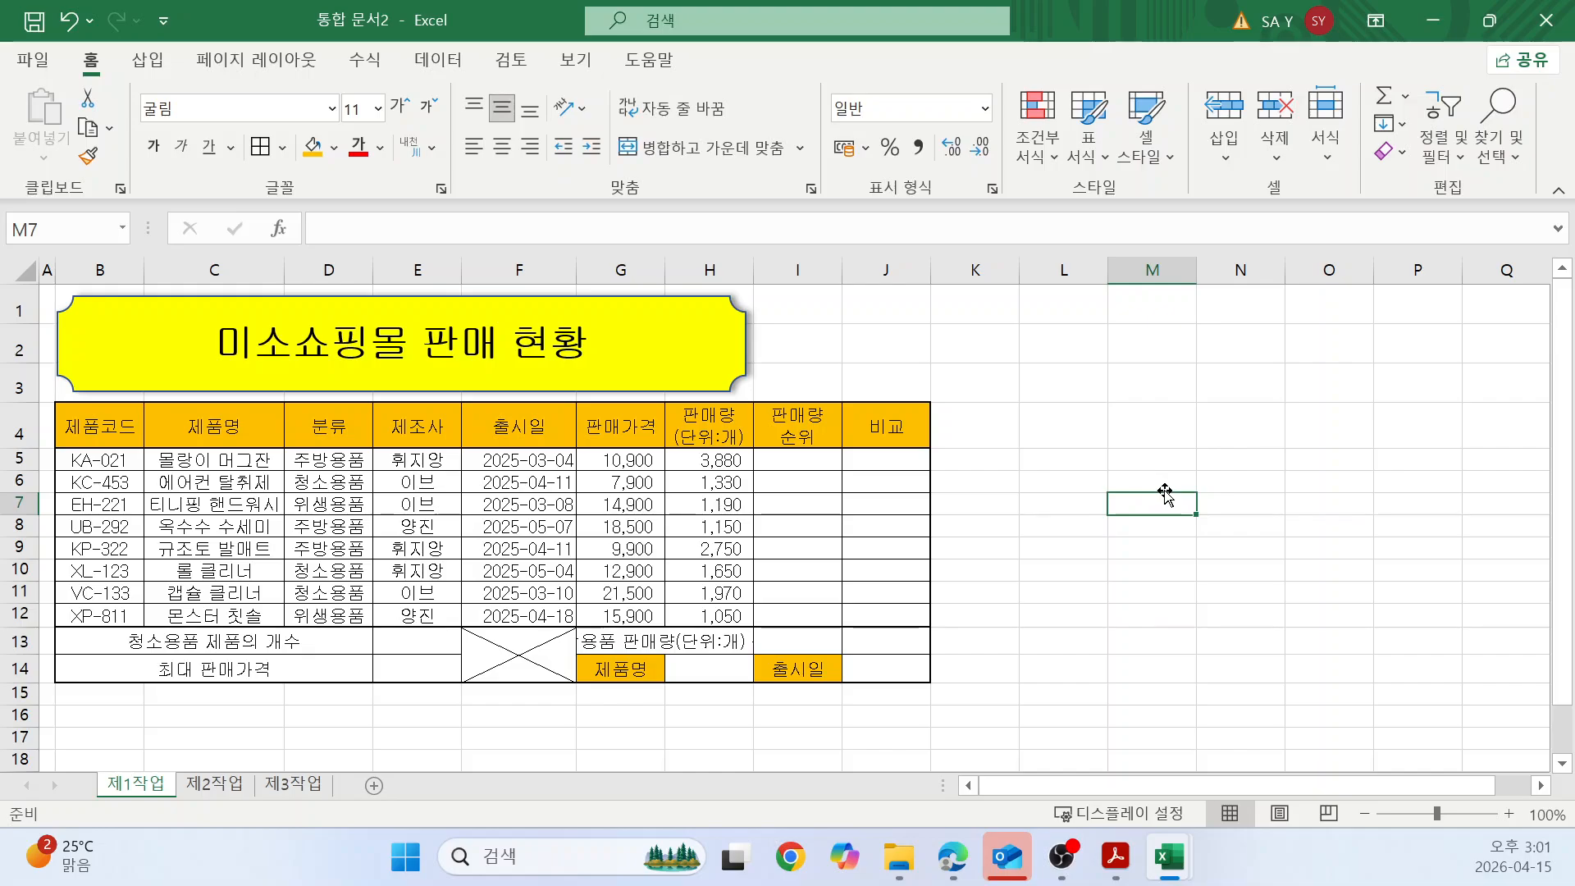
{"action": "left_click", "coordinate": [720, 339]}
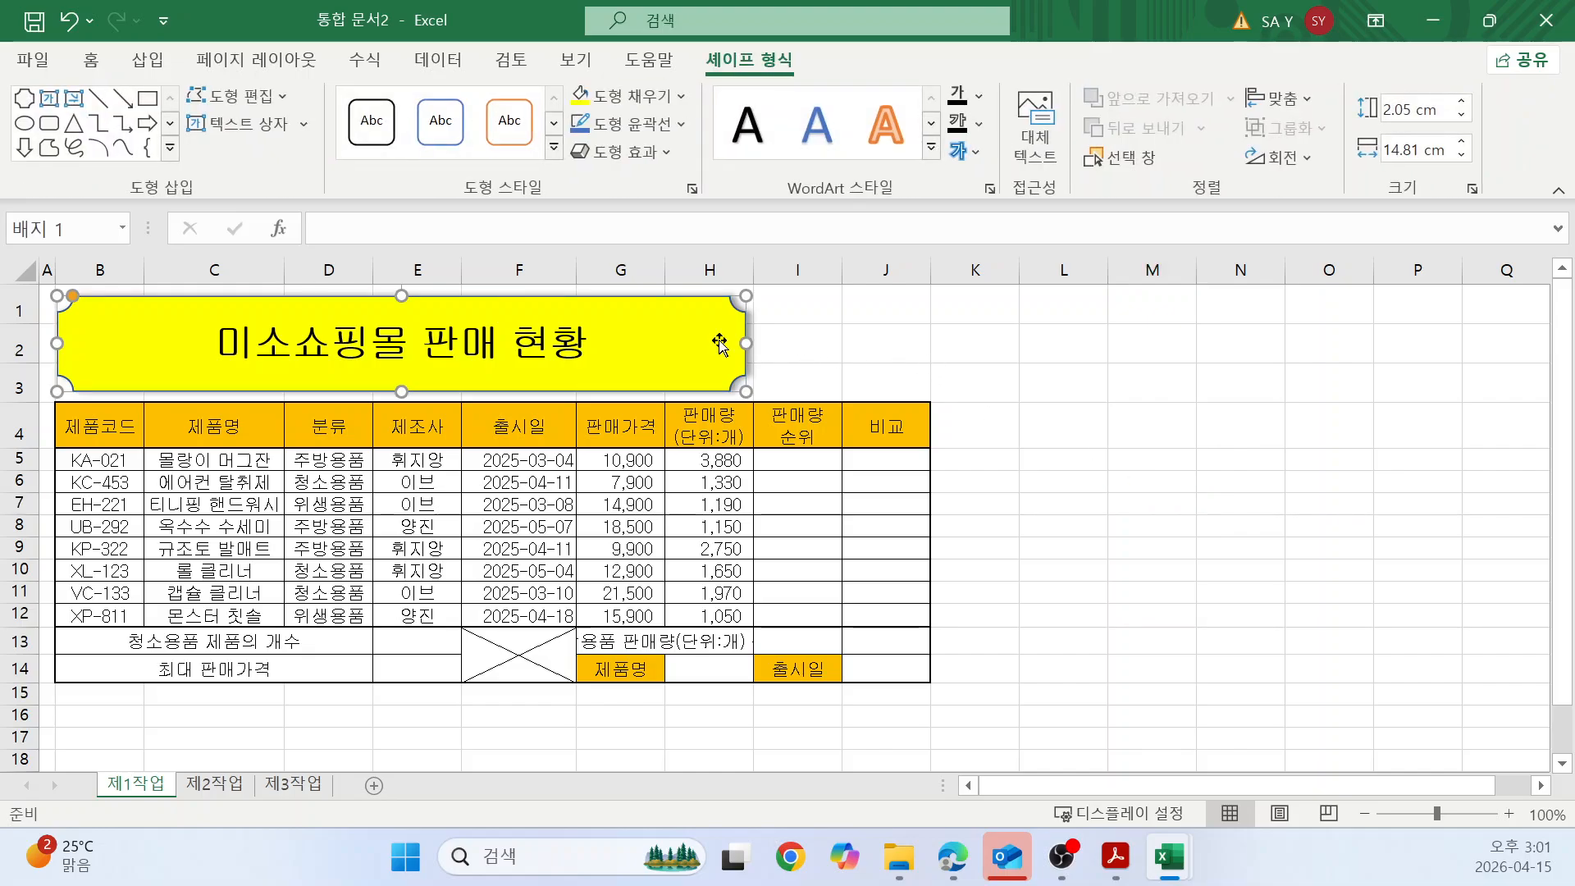
{"action": "left_click", "coordinate": [1200, 495]}
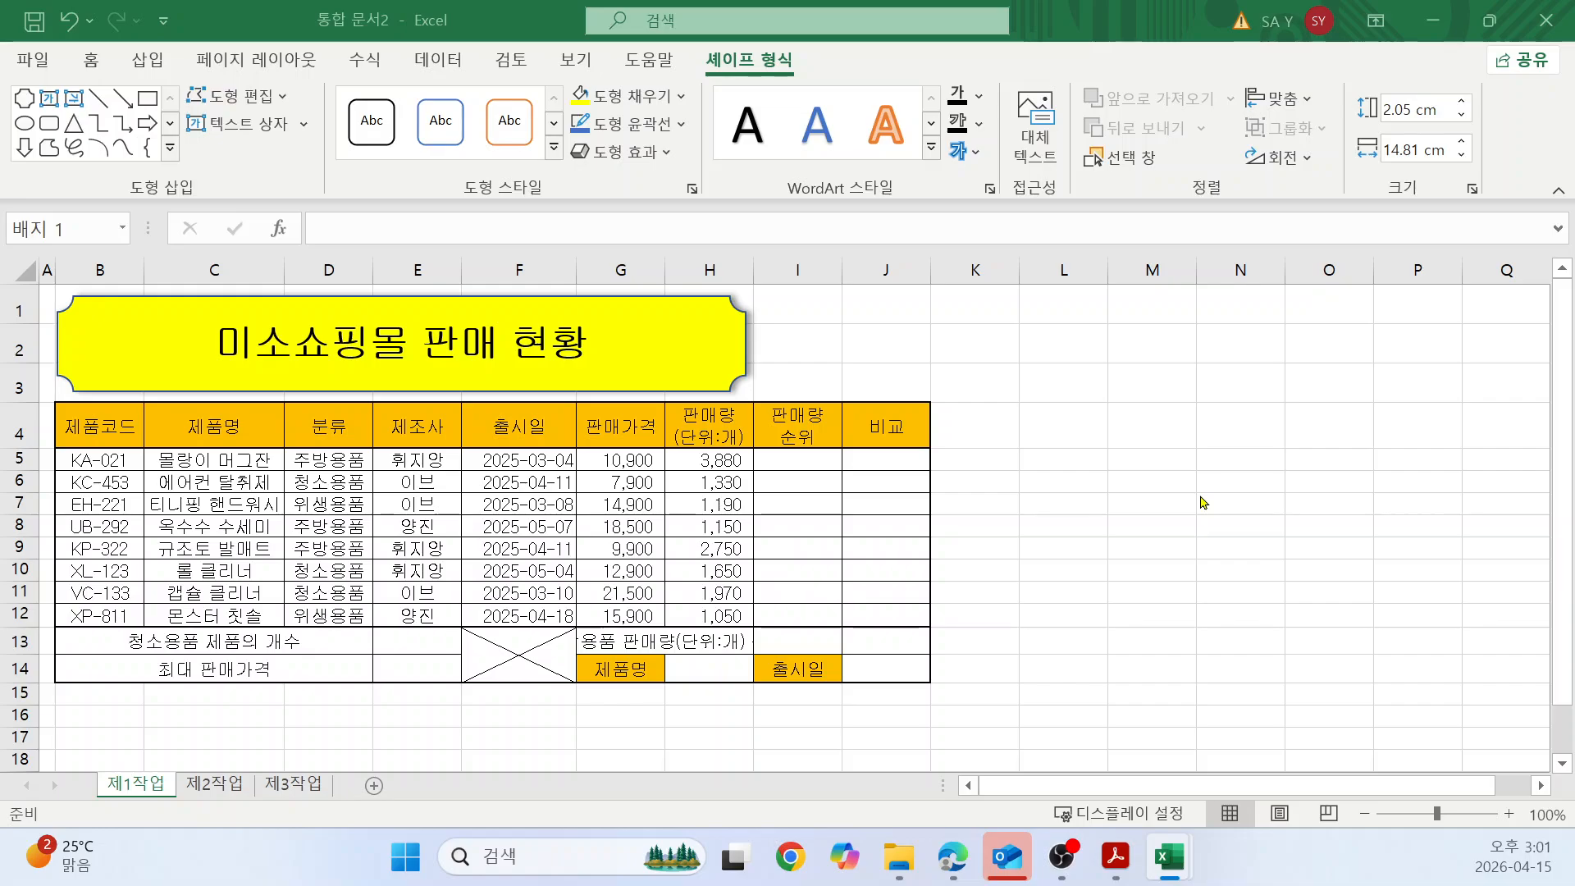
{"action": "key", "text": "alt+Tab"}
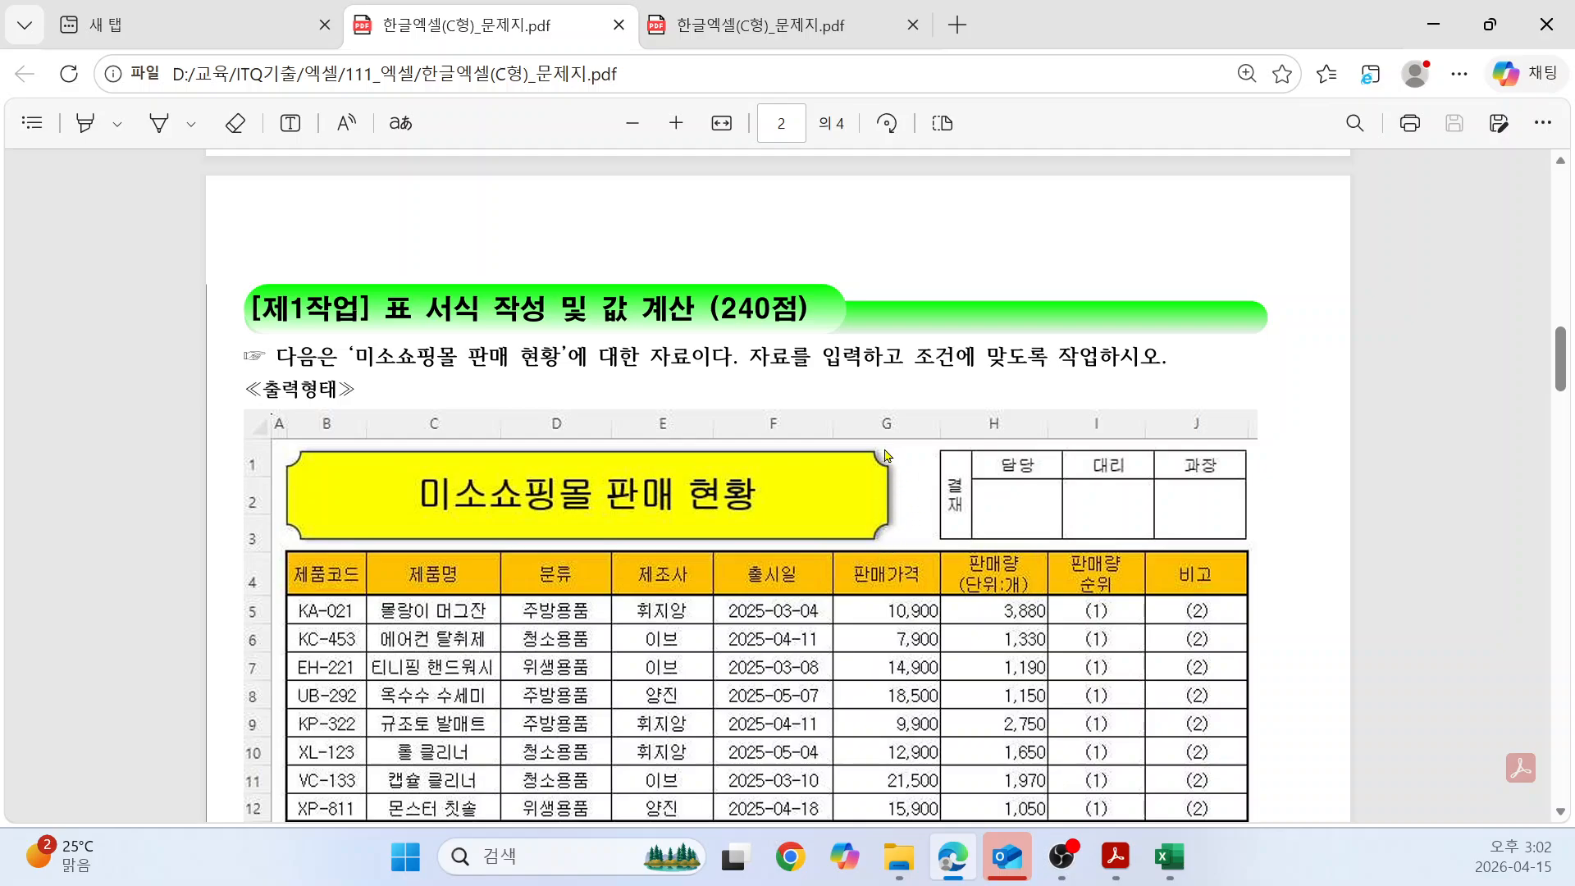
{"action": "key", "text": "alt+Tab"}
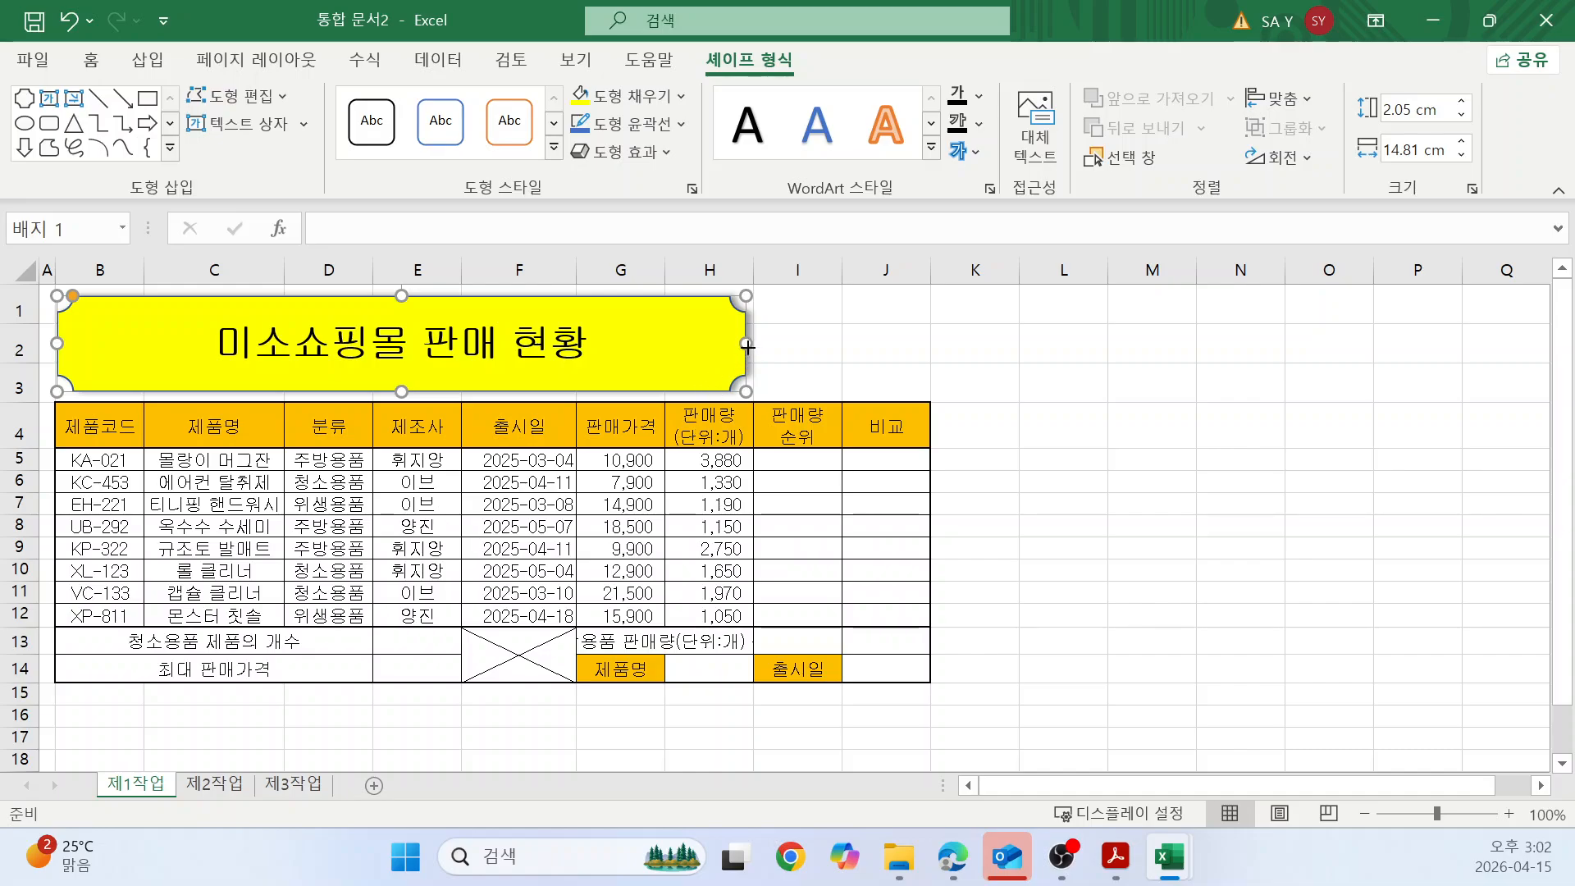
{"action": "left_click_drag", "start_coordinate": [748, 347], "coordinate": [623, 349]}
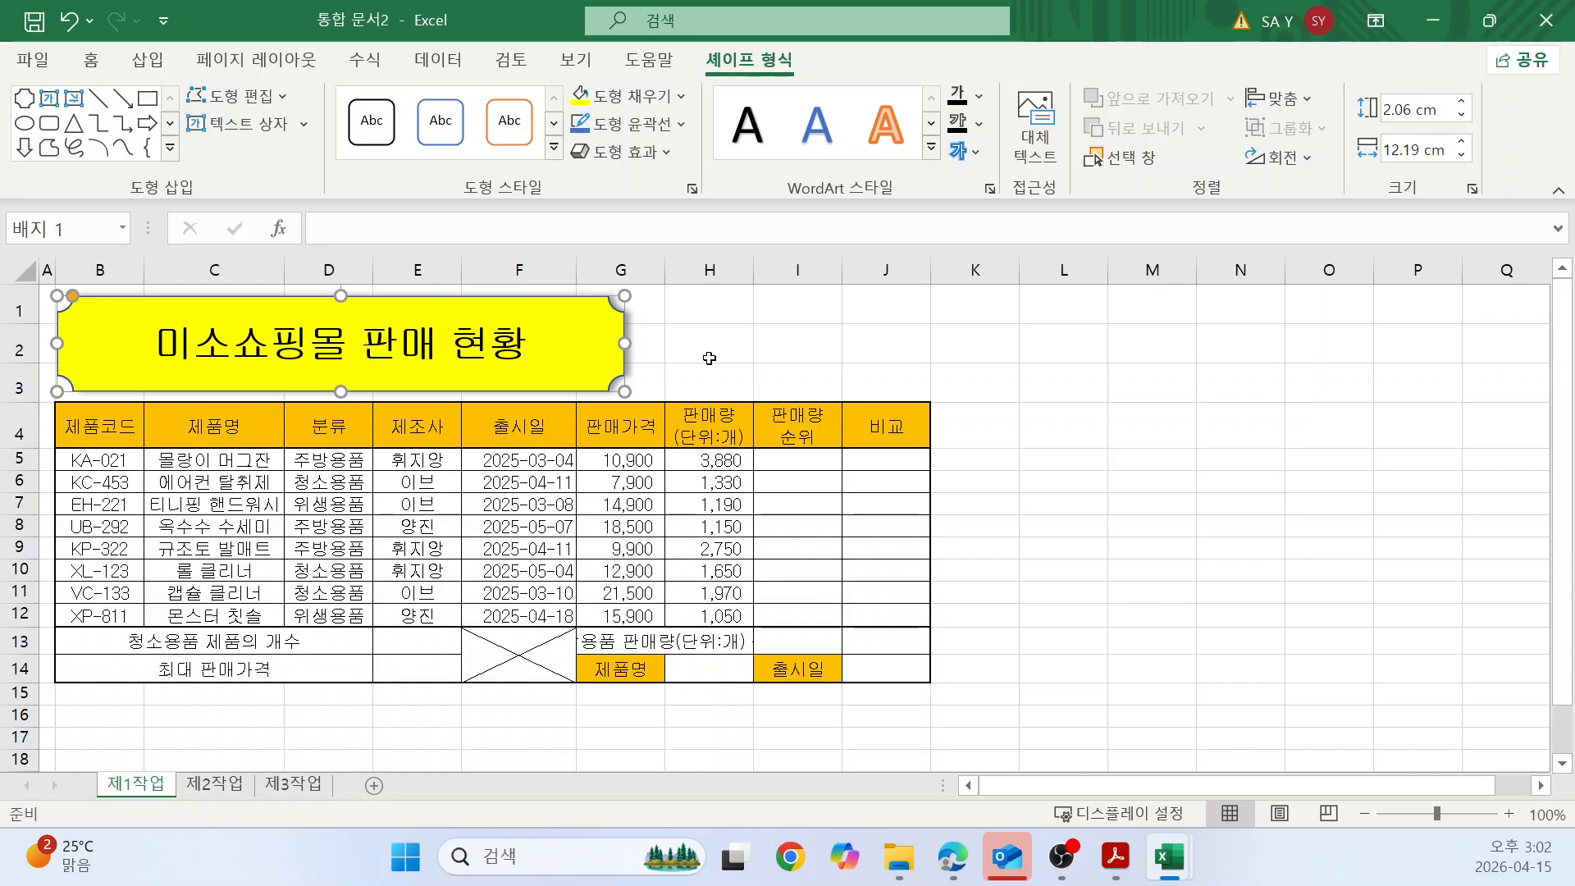
Narrow column K to about half its width, using the empty area below the table for the approval box.
{"action": "left_click", "coordinate": [1147, 640]}
{"action": "scroll", "coordinate": [1152, 638], "scroll_direction": "down", "scroll_amount": 1}
{"action": "scroll", "coordinate": [1152, 639], "scroll_direction": "down", "scroll_amount": 1}
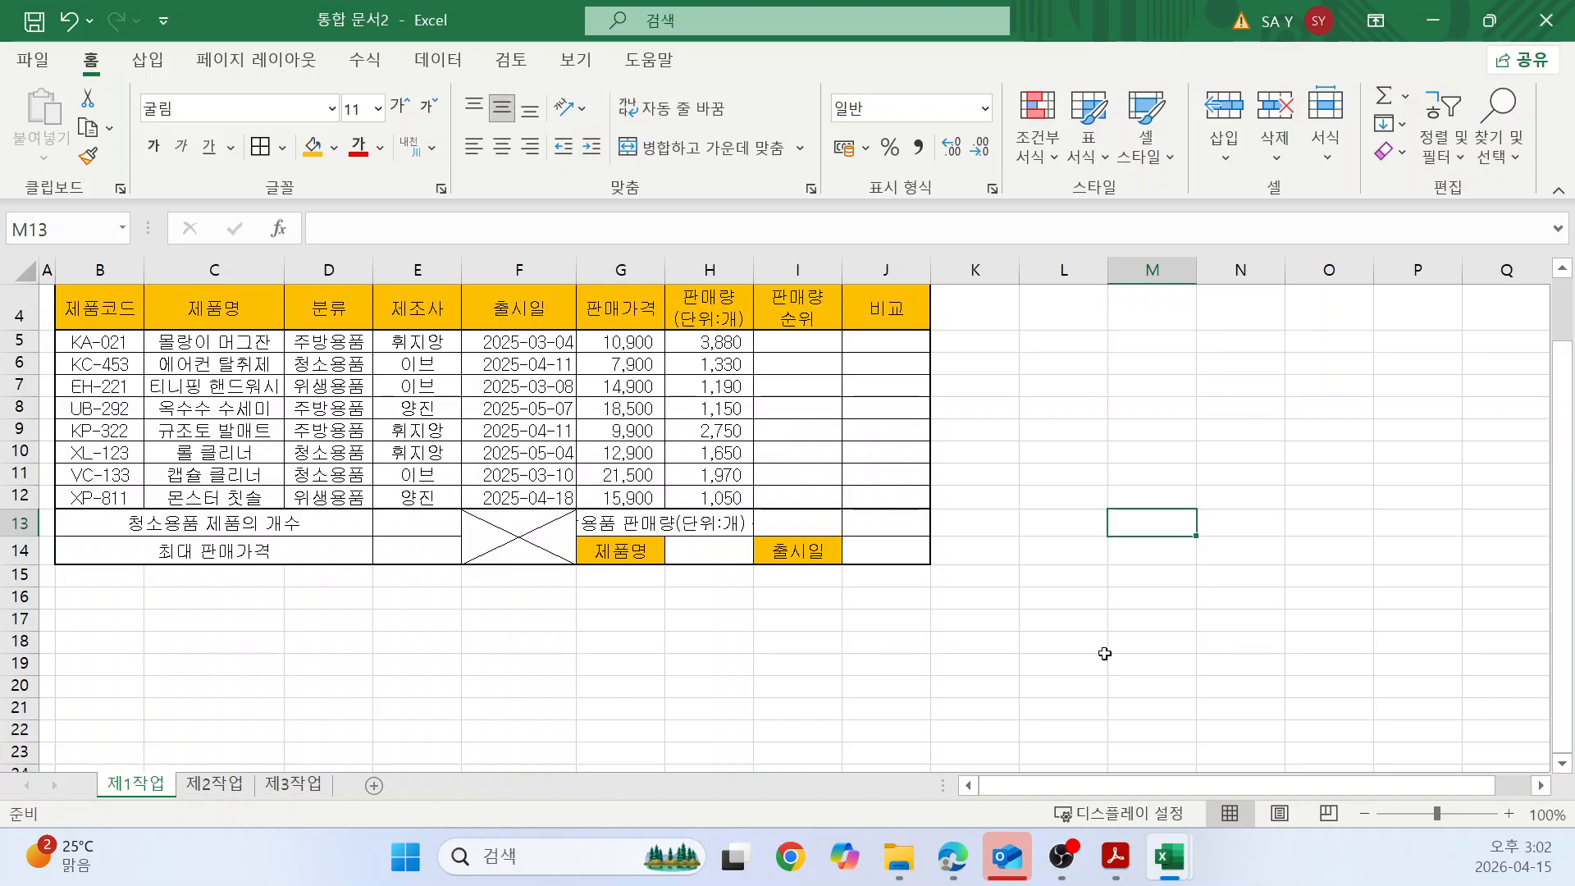
{"action": "left_click", "coordinate": [999, 582]}
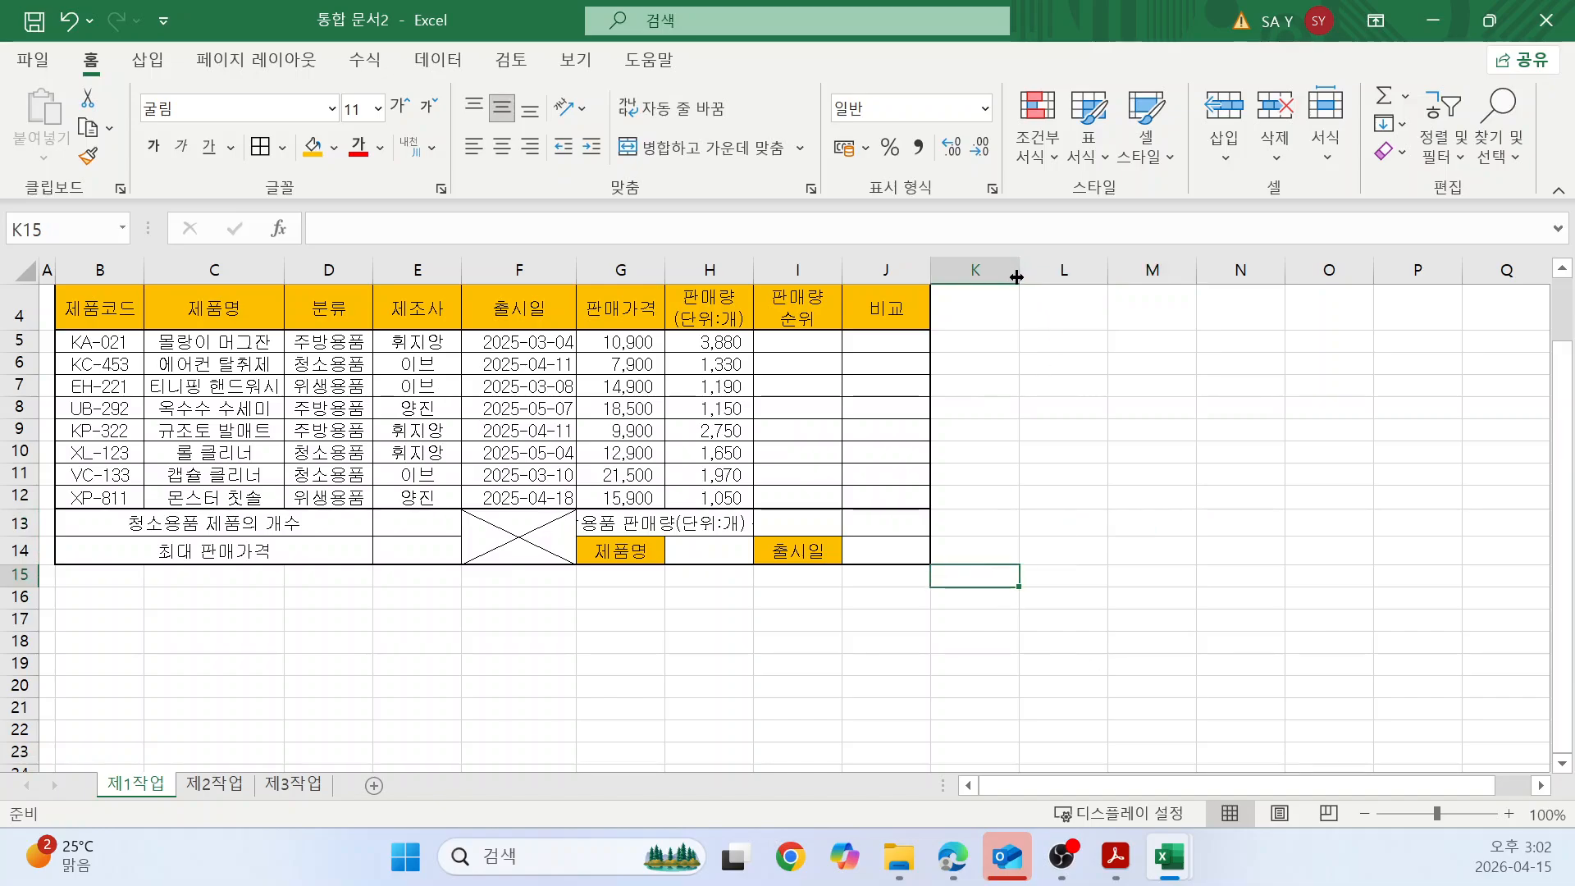
{"action": "left_click_drag", "start_coordinate": [1019, 279], "coordinate": [972, 279]}
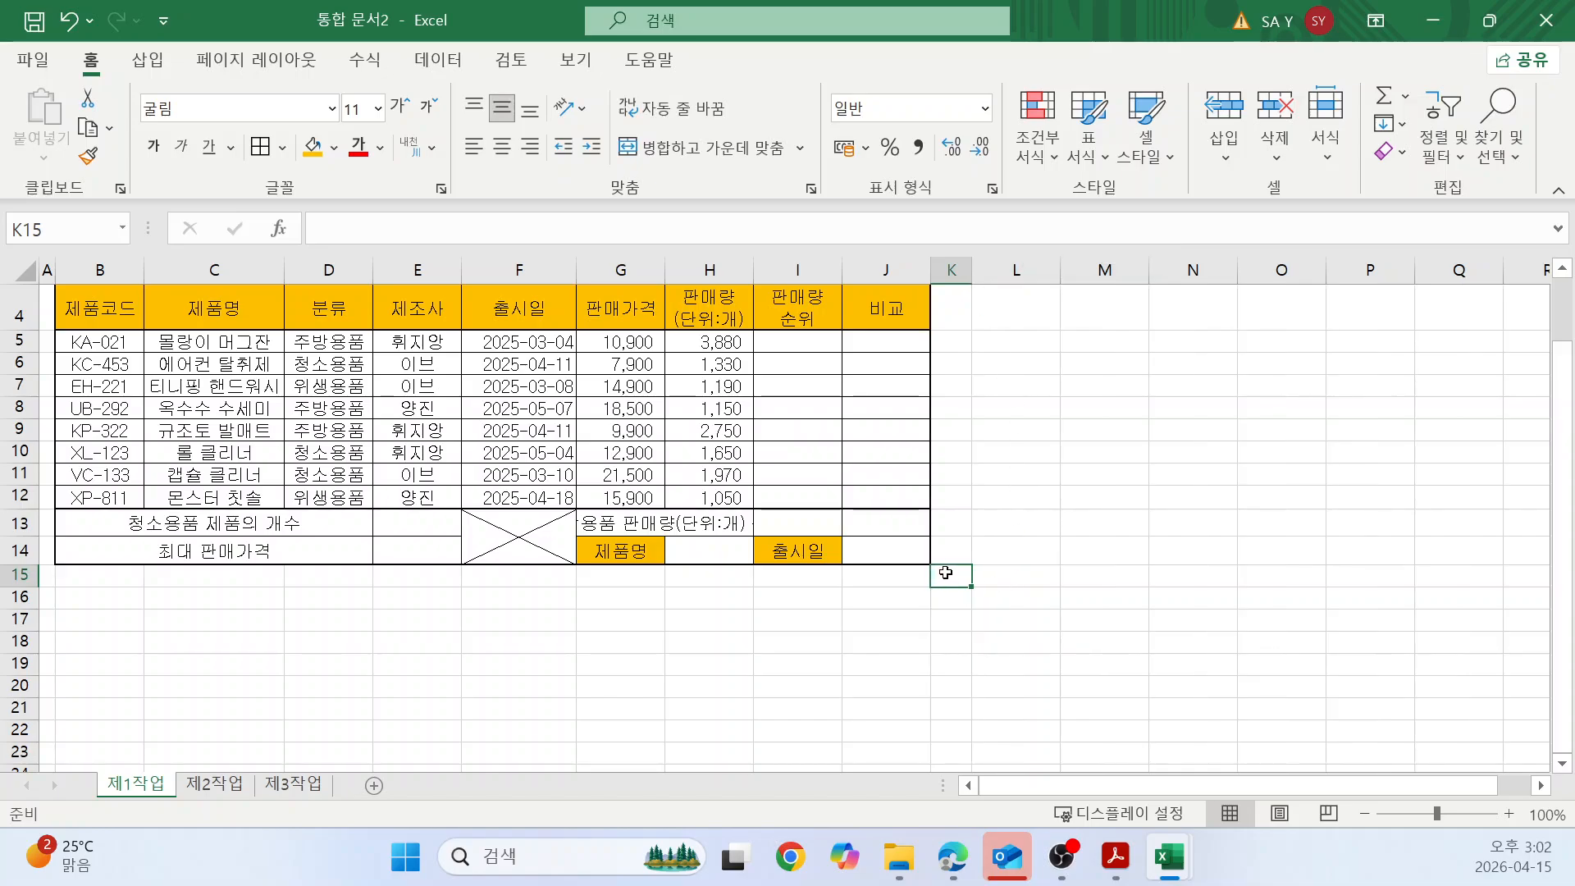
Merge and centre K15:K16 for the approval box label and increase the height of row 16 to about three times its size.
{"action": "left_click_drag", "start_coordinate": [945, 572], "coordinate": [950, 604]}
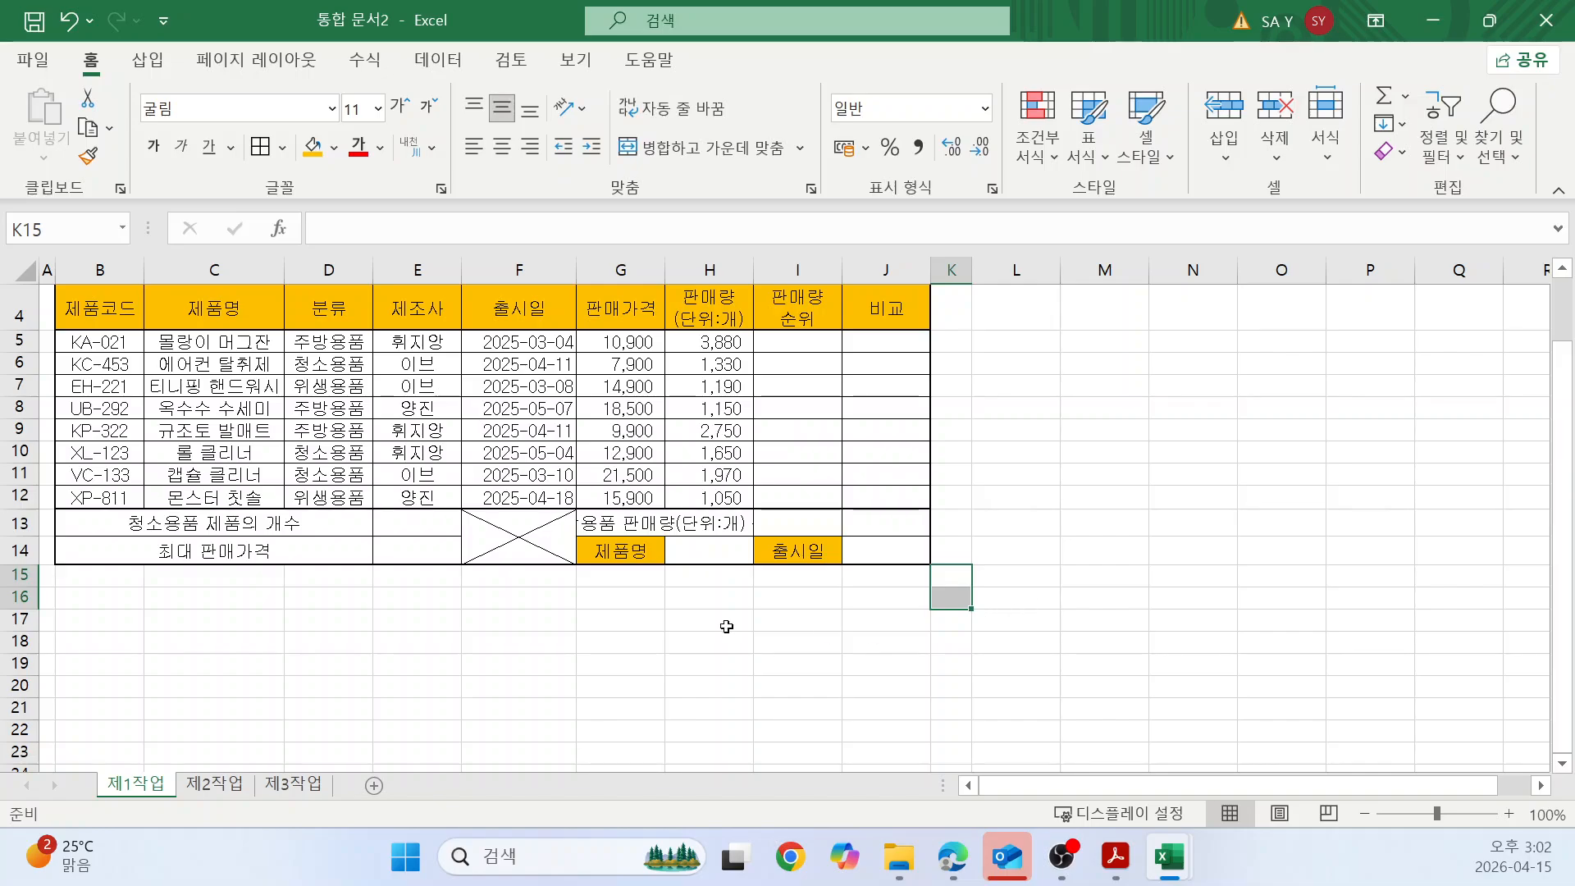
{"action": "left_click", "coordinate": [697, 149]}
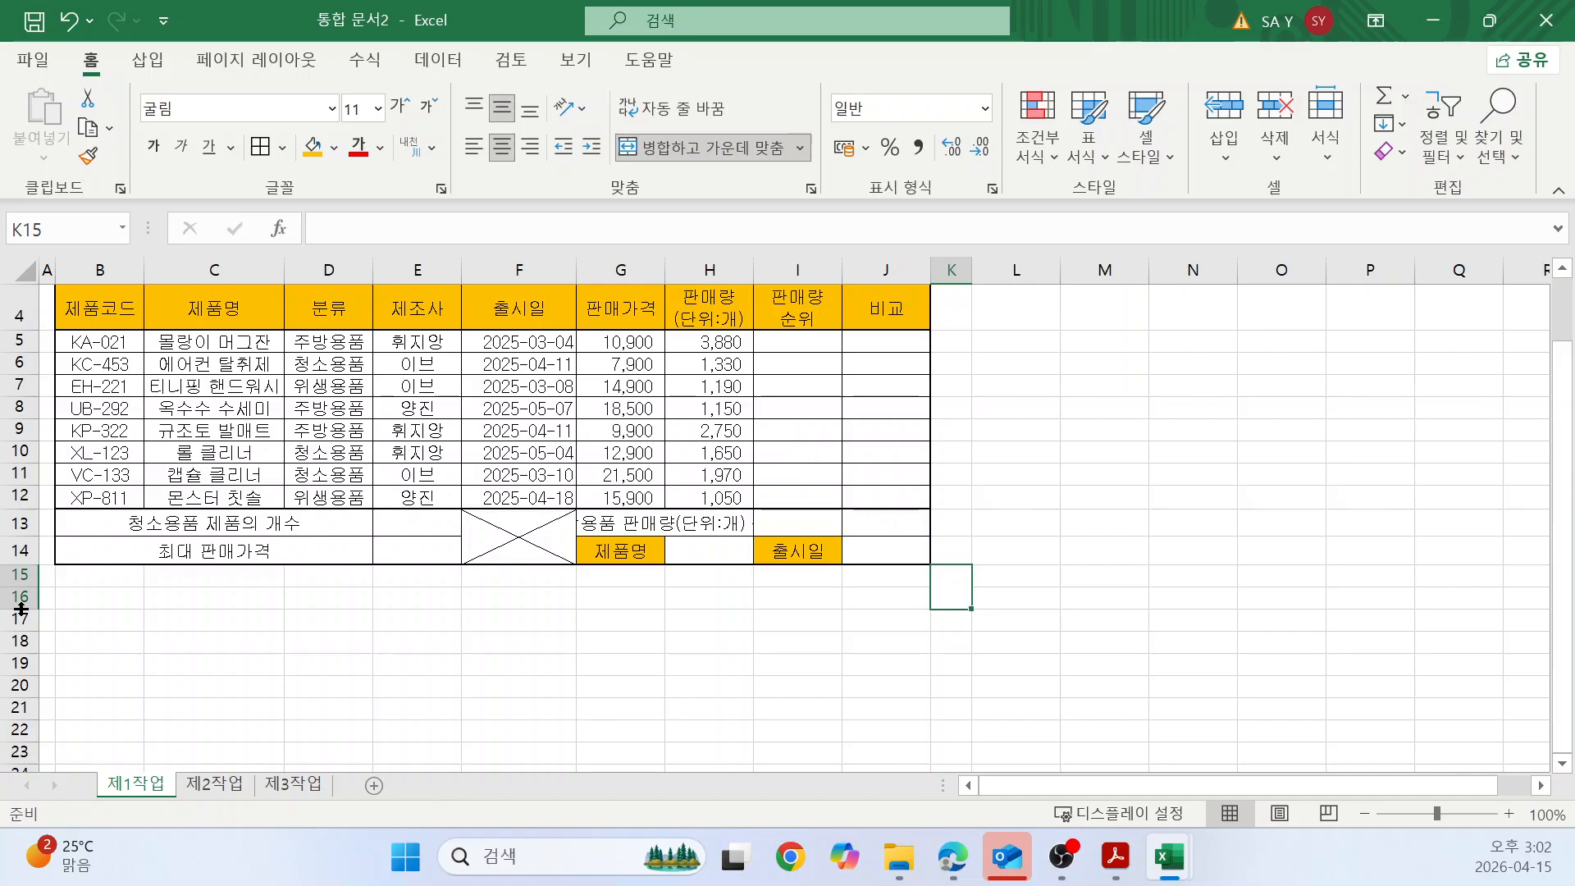
{"action": "left_click_drag", "start_coordinate": [20, 608], "coordinate": [18, 654]}
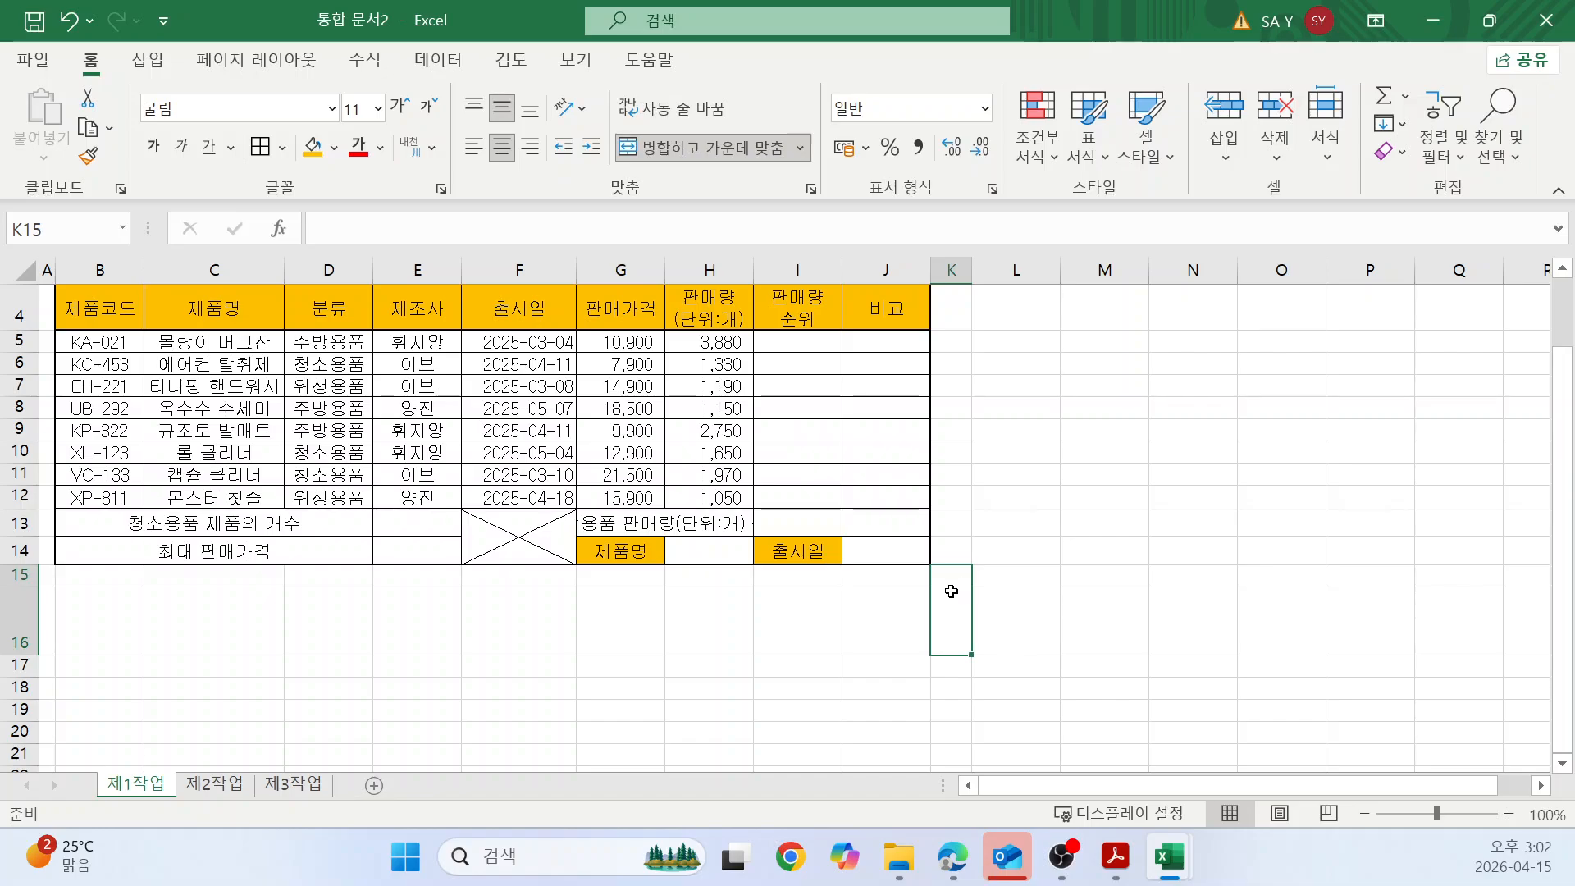
{"action": "left_click_drag", "start_coordinate": [969, 273], "coordinate": [969, 273]}
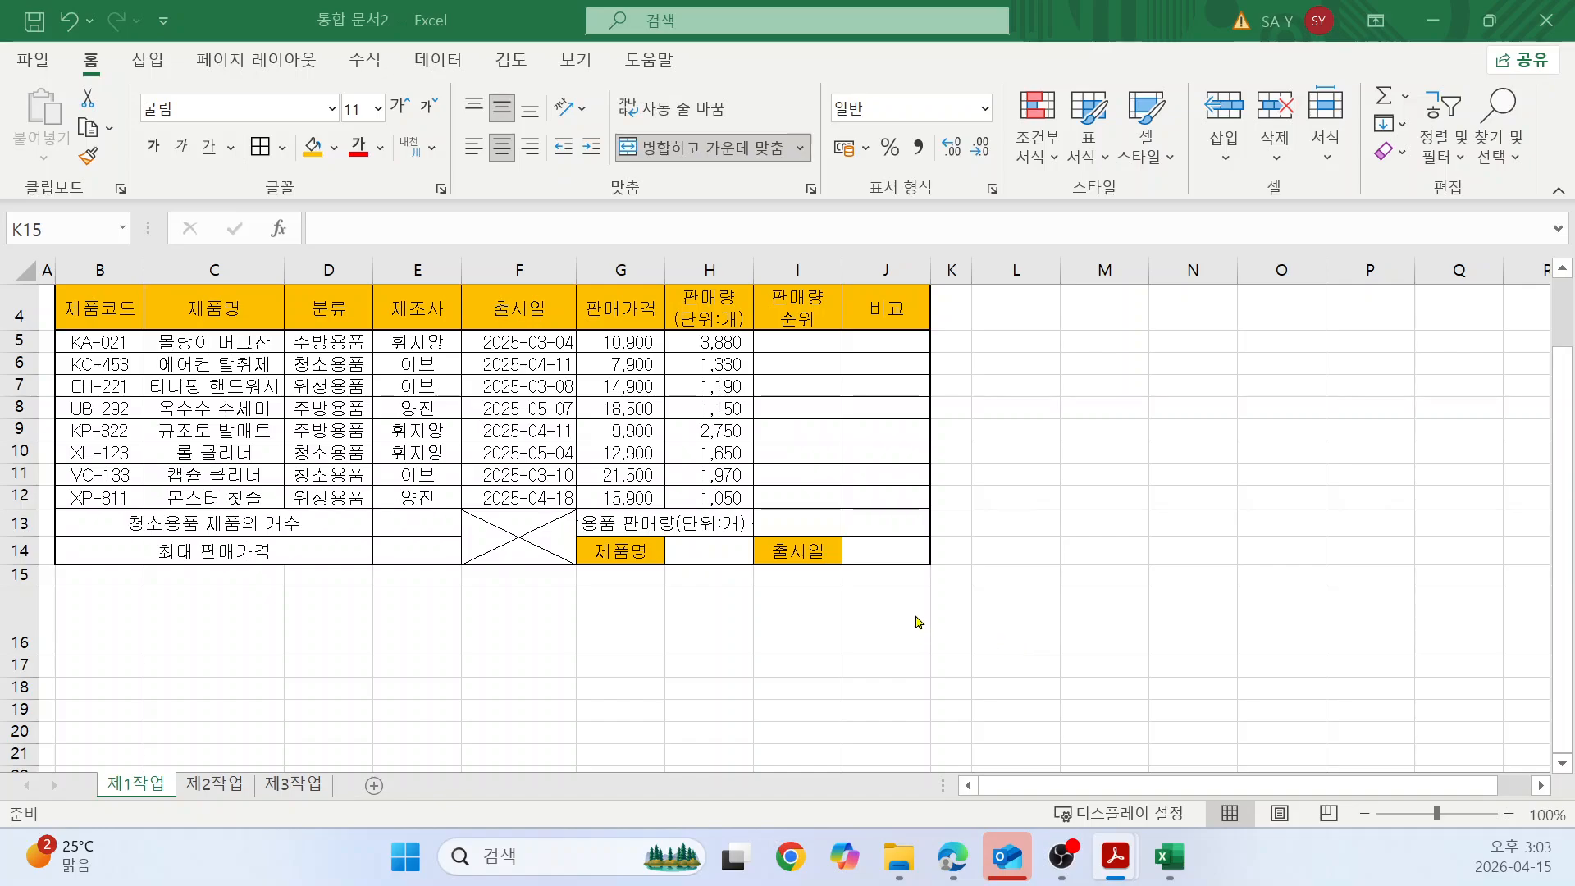
Enter the approval box label 결재 in merged cell K15, with 결 and 재 on separate lines.
{"action": "left_click", "coordinate": [948, 623]}
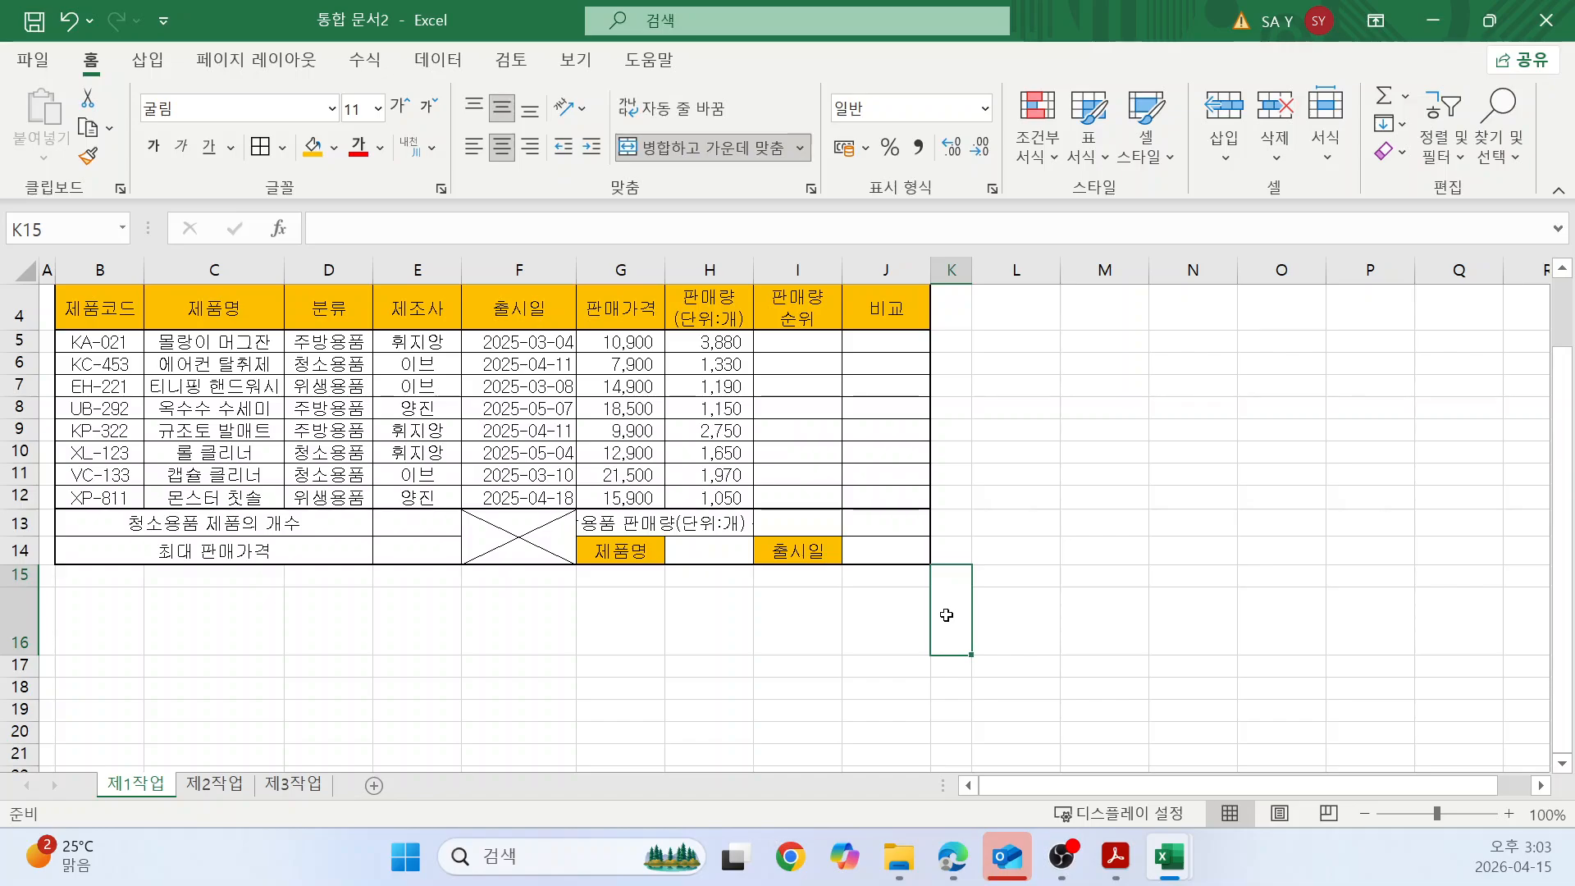
{"action": "type", "text": "결"}
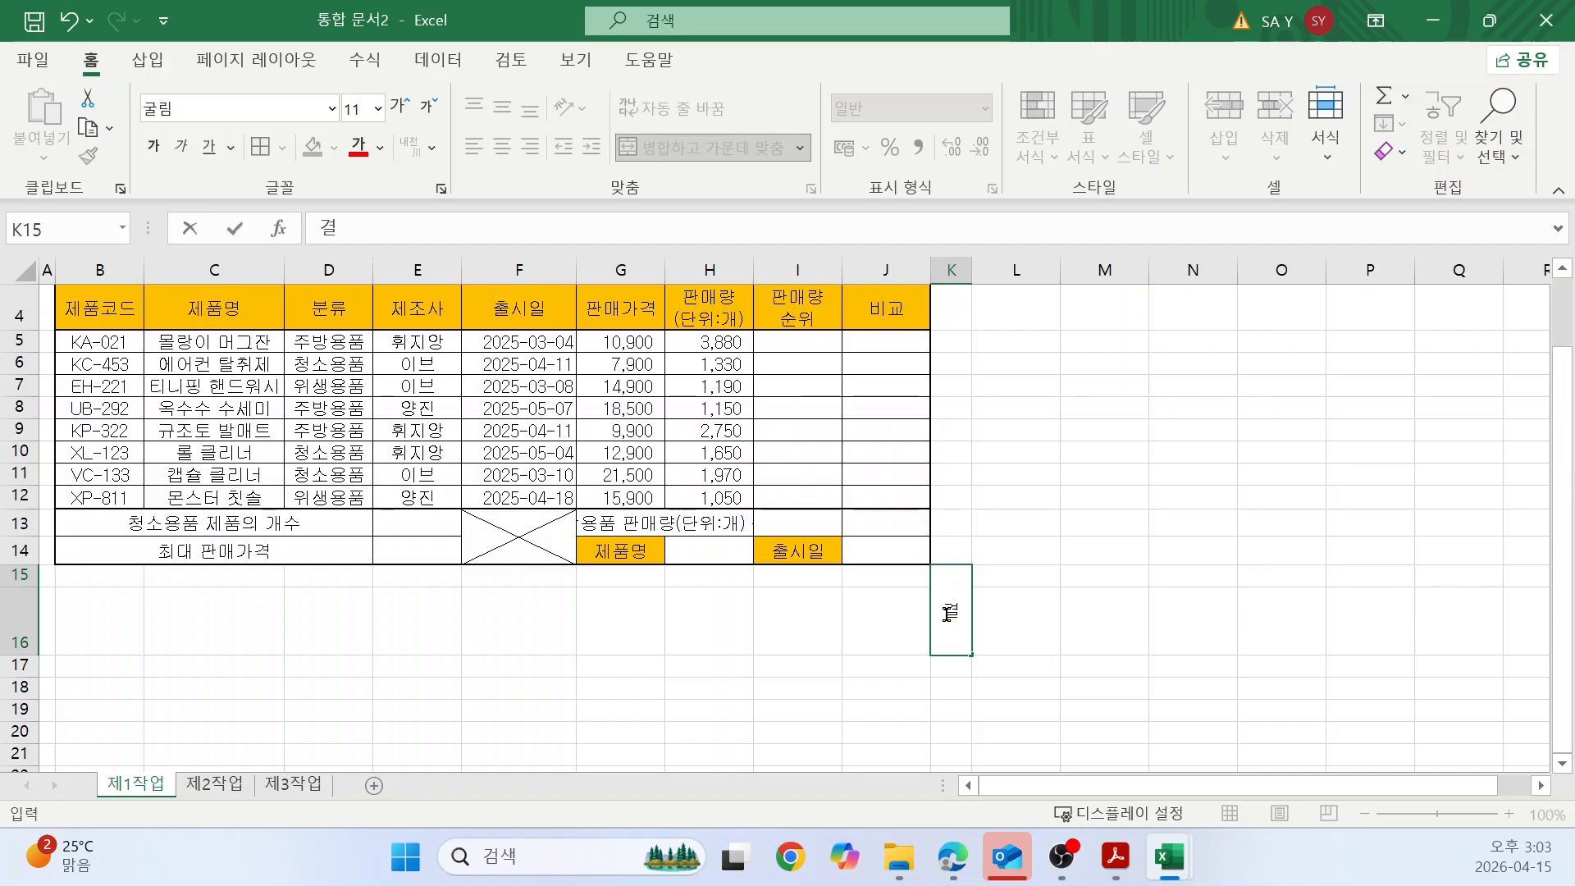
{"action": "key", "text": "alt+Return"}
{"action": "type", "text": "재"}
{"action": "key", "text": "Return"}
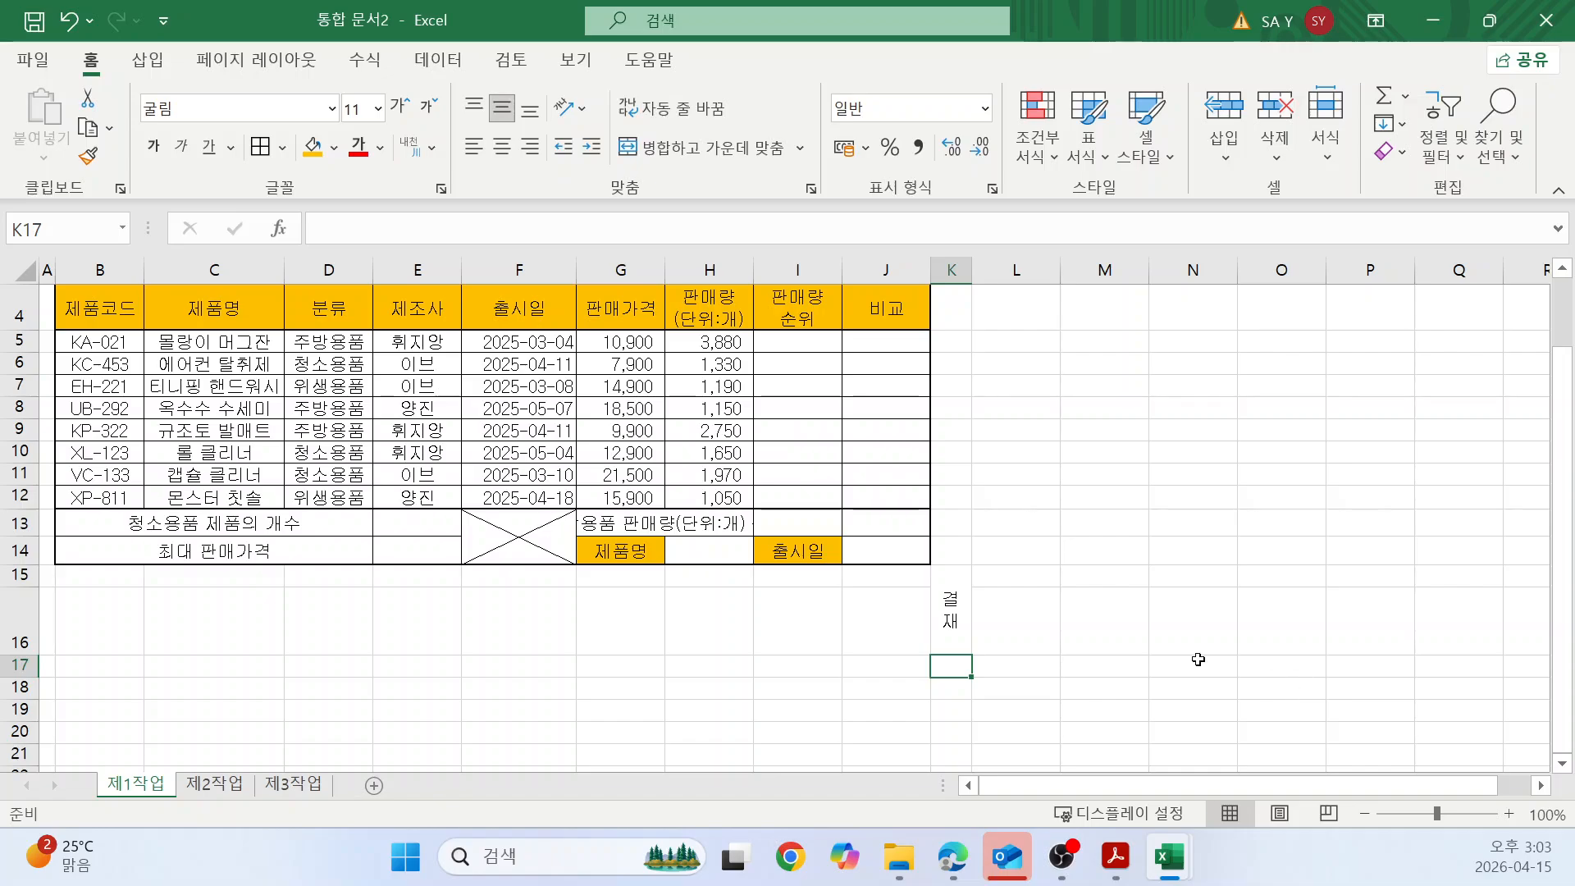
Enter the approval box headings 담당, 대리 and 과장 in cells L15, M15 and N15.
{"action": "left_click", "coordinate": [1019, 575]}
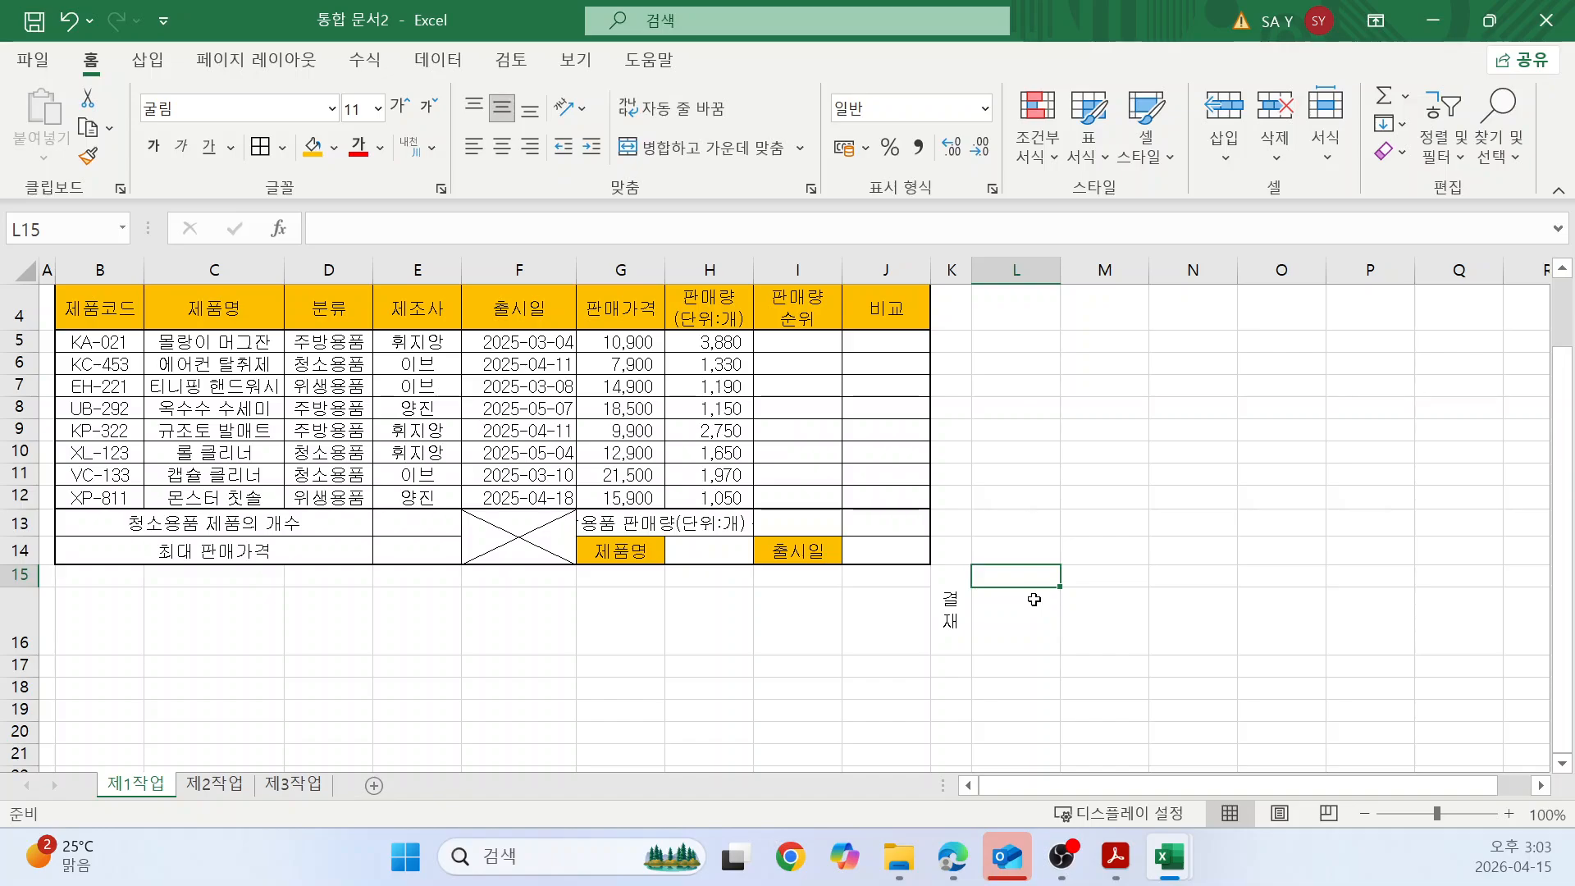
{"action": "type", "text": "담다ㅇ"}
{"action": "key", "text": "Tab"}
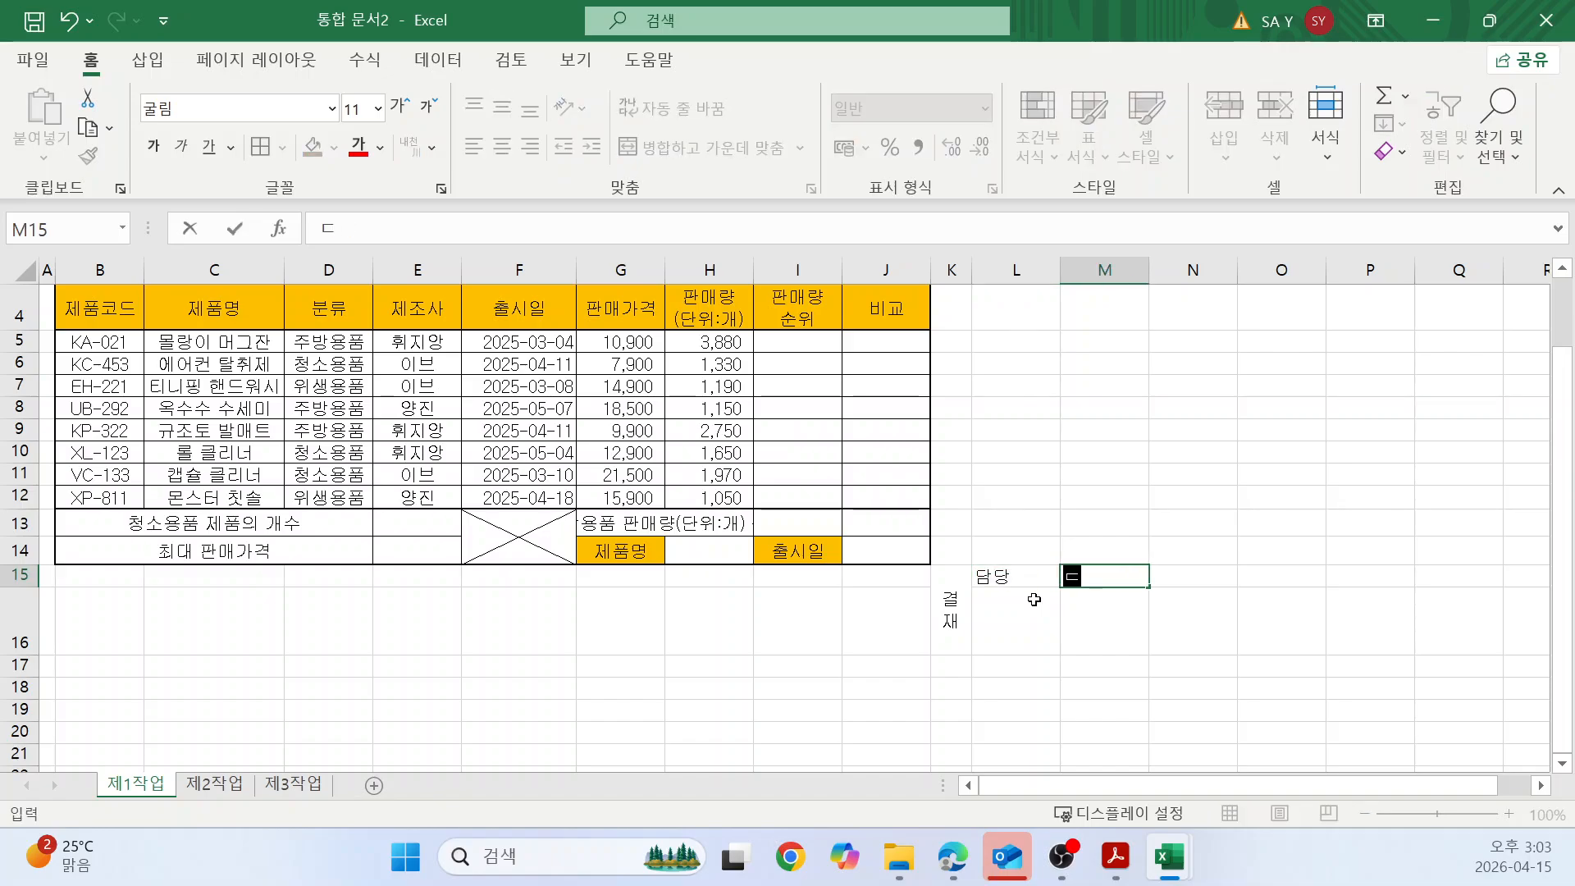
{"action": "type", "text": "대리"}
{"action": "key", "text": "Tab"}
{"action": "type", "text": "고"}
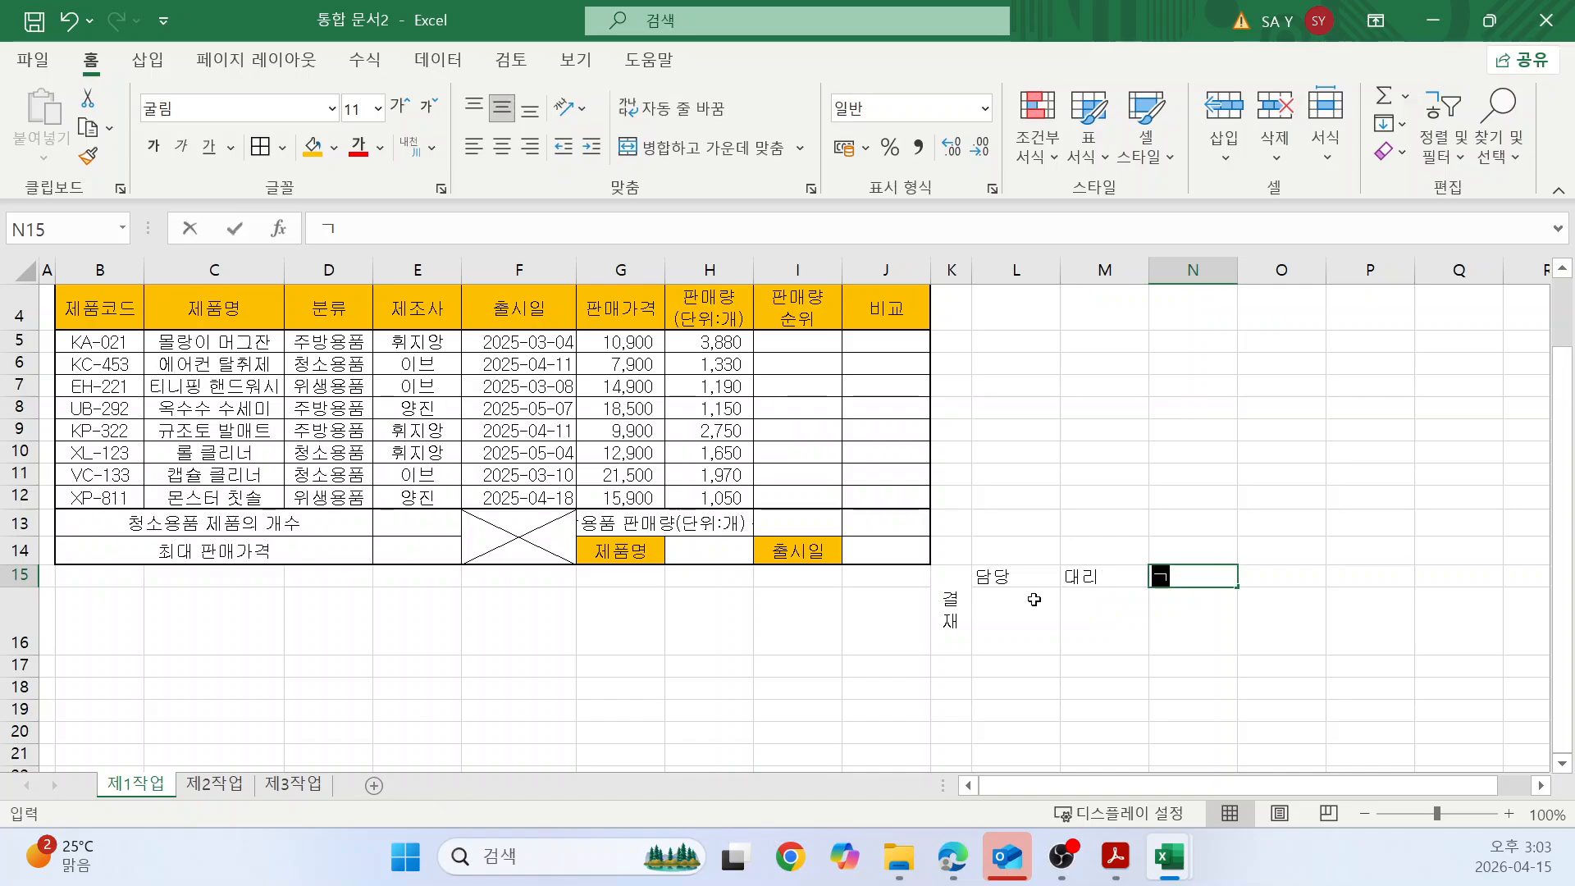
{"action": "type", "text": "ㅏ장"}
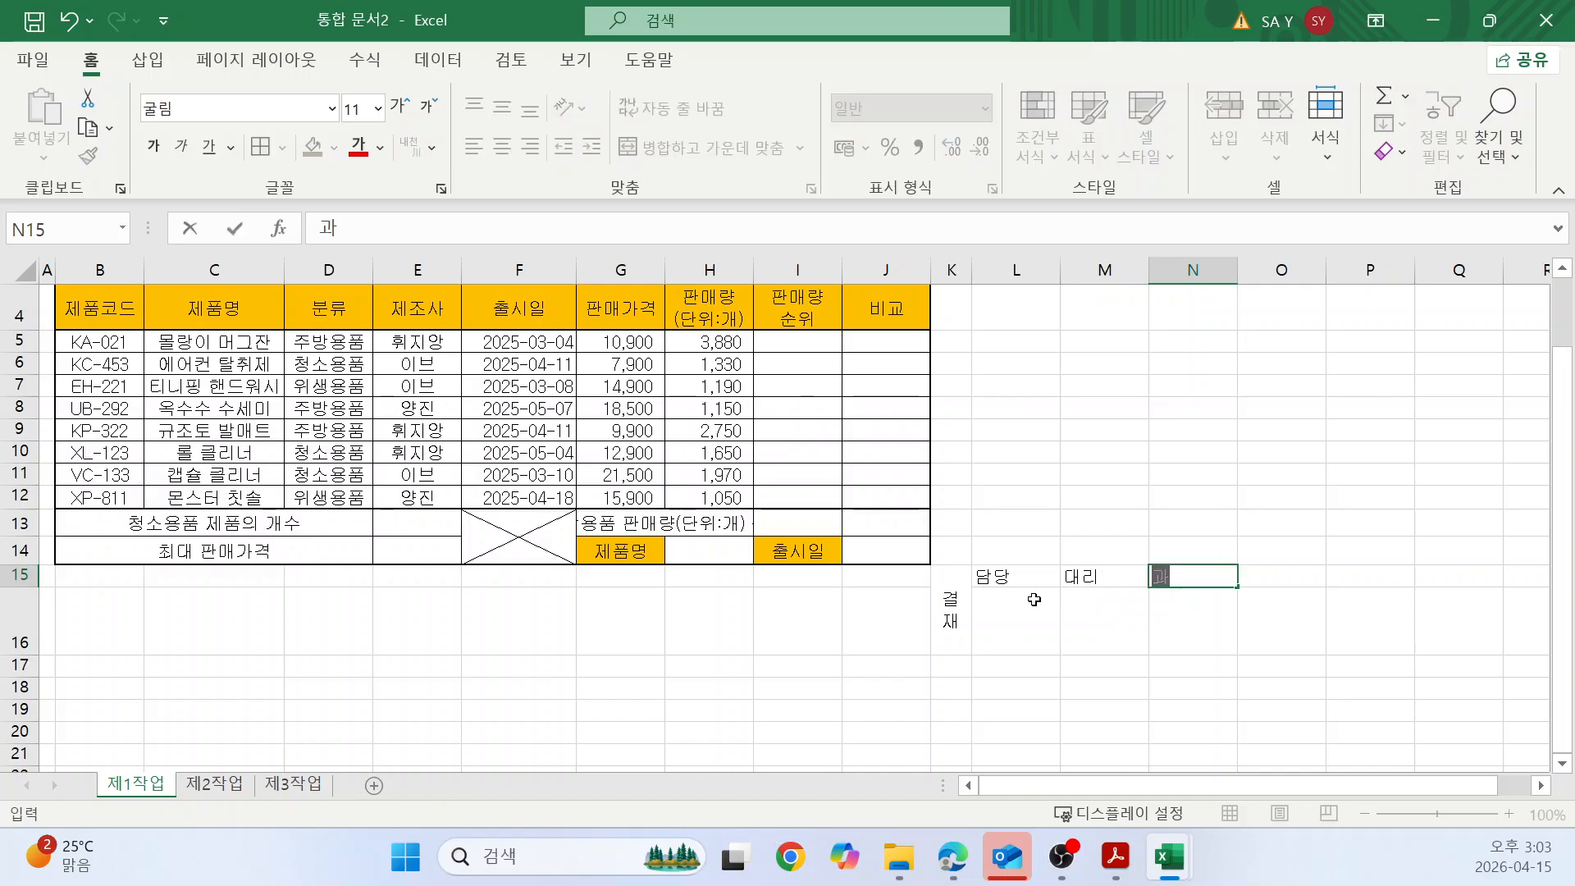
{"action": "key", "text": "Return"}
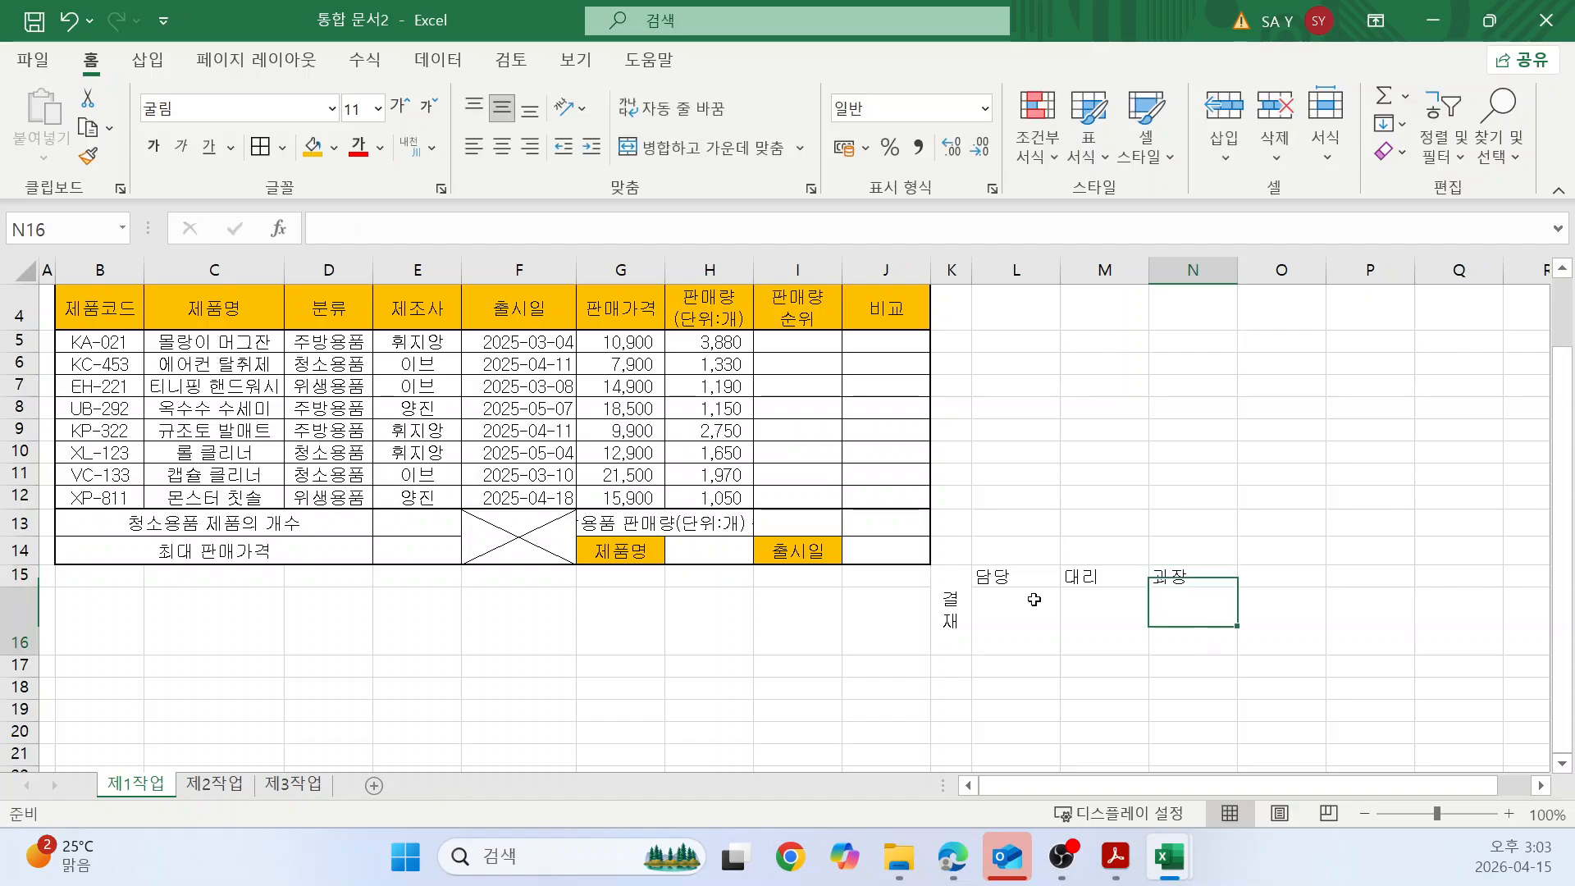
Apply all borders (모든 테두리) to the approval box range K15:N16.
{"action": "left_click_drag", "start_coordinate": [966, 592], "coordinate": [1155, 622]}
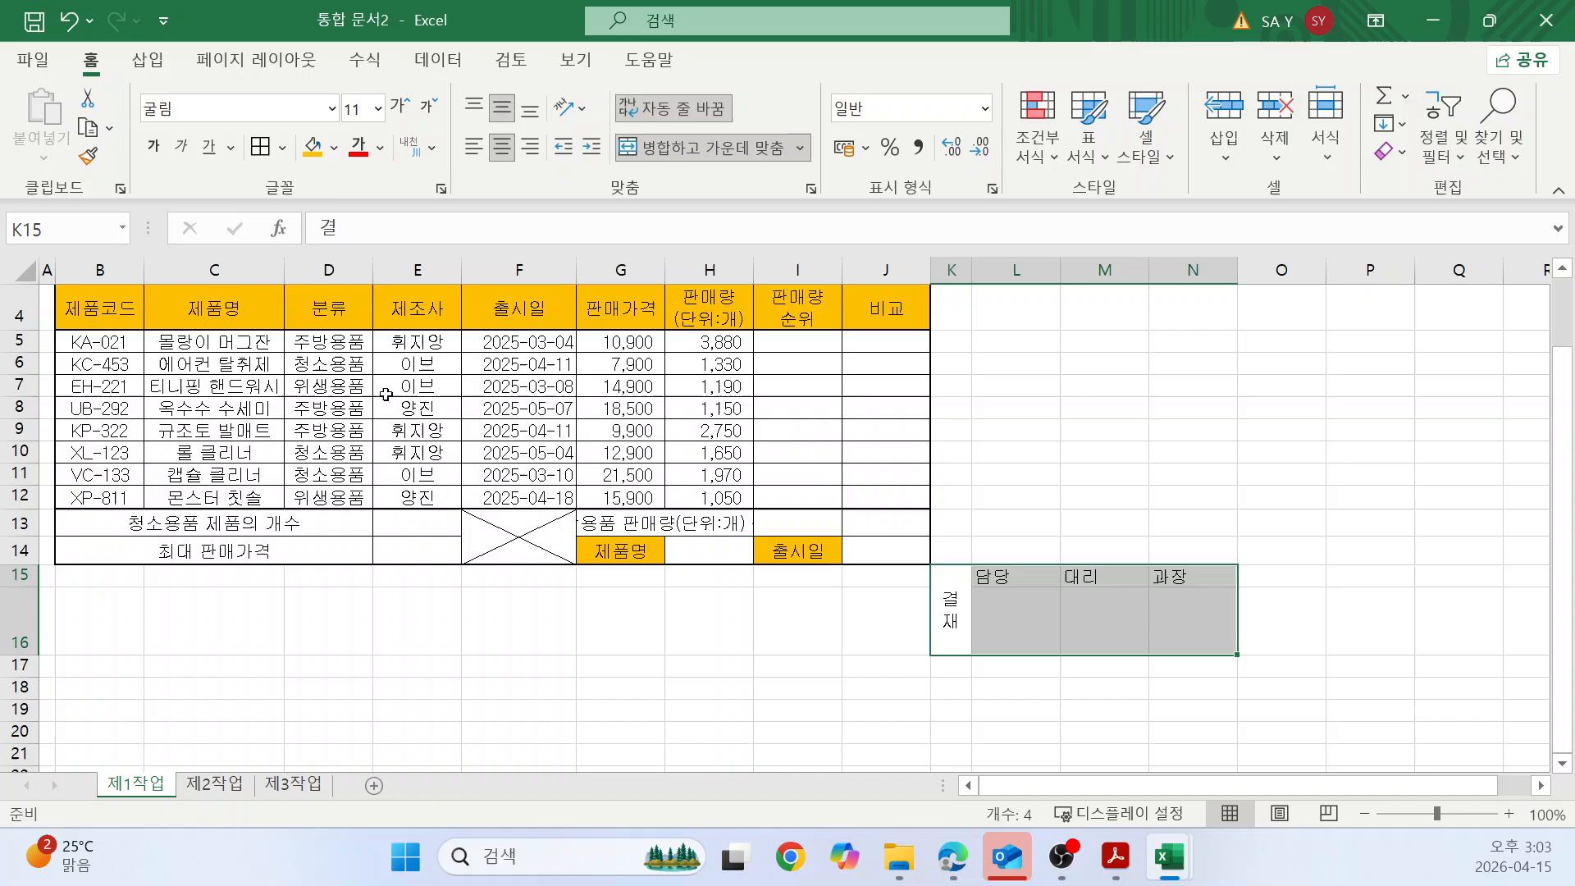
{"action": "left_click", "coordinate": [282, 149]}
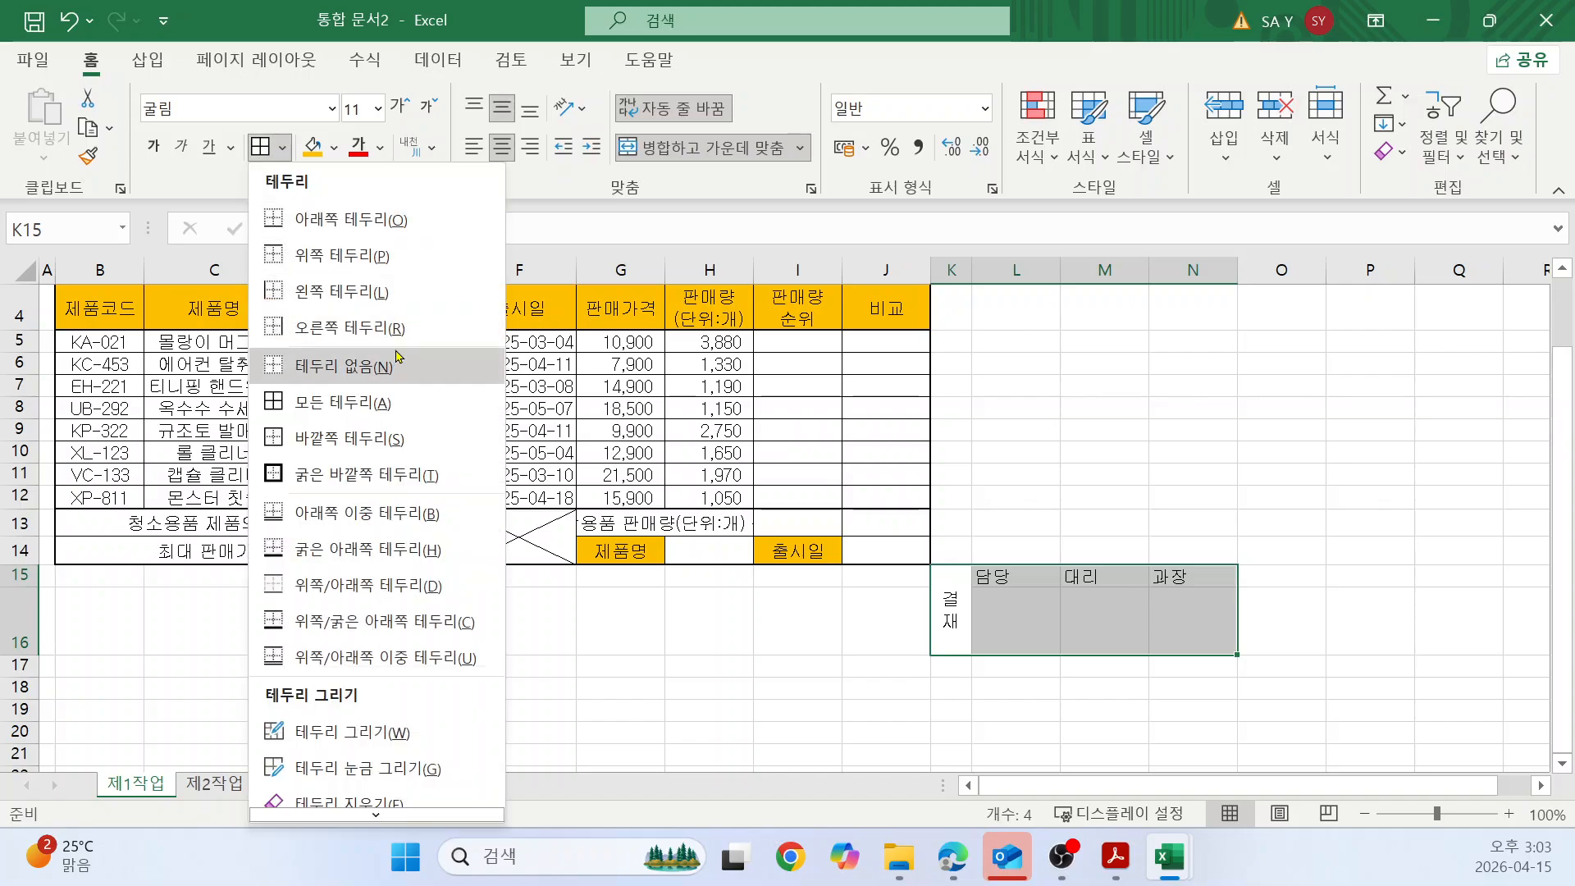
{"action": "left_click", "coordinate": [336, 402]}
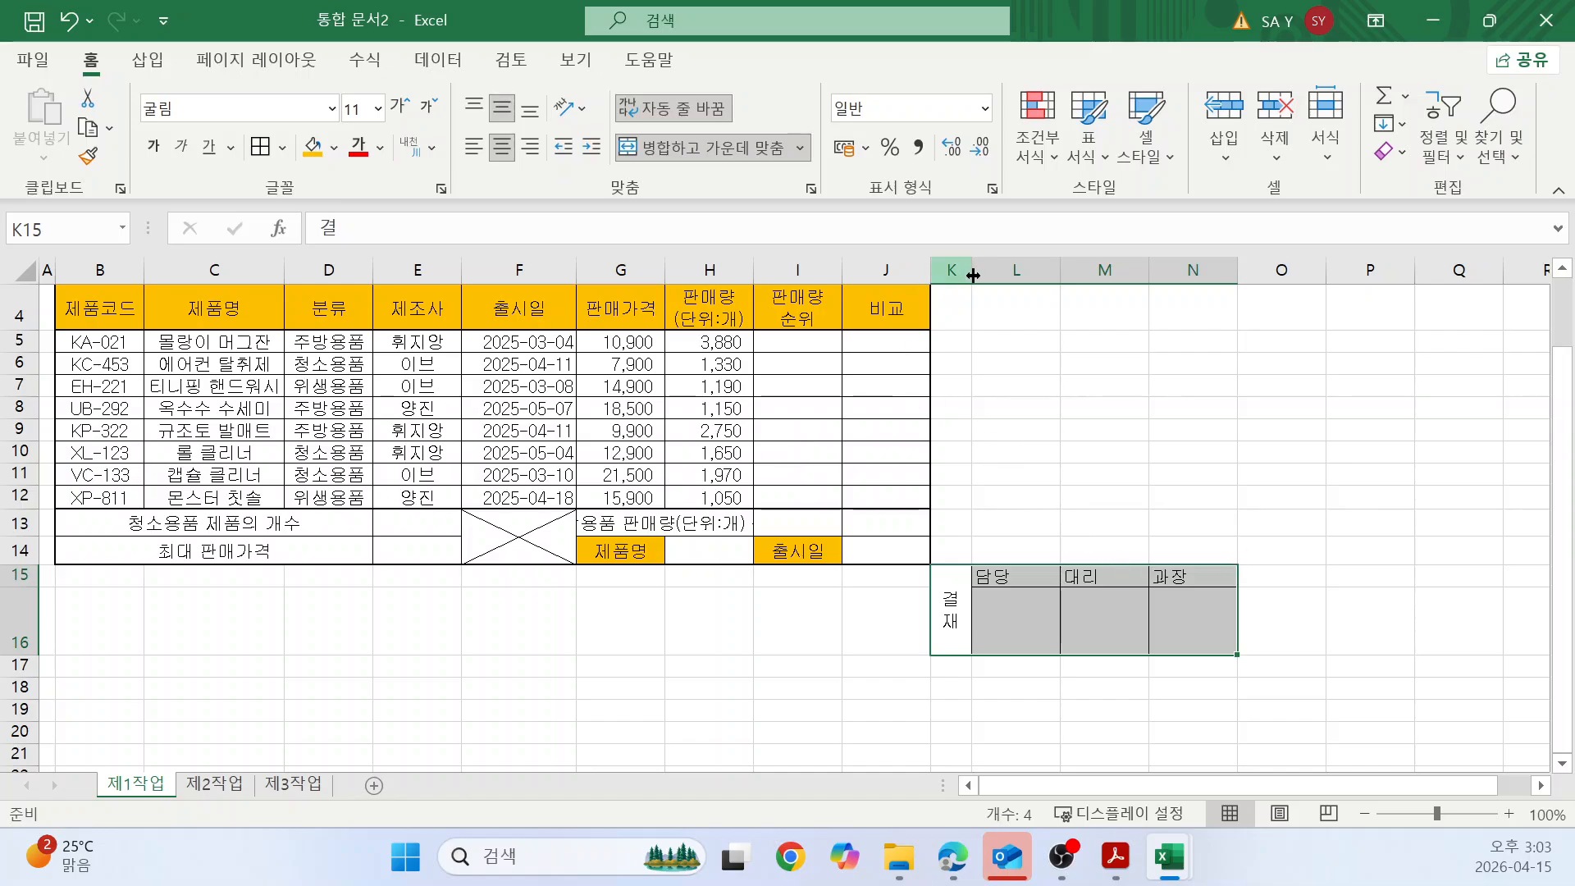
Centre the contents of K15:N16 horizontally and narrow column K slightly.
{"action": "left_click", "coordinate": [504, 153]}
{"action": "left_click", "coordinate": [504, 153]}
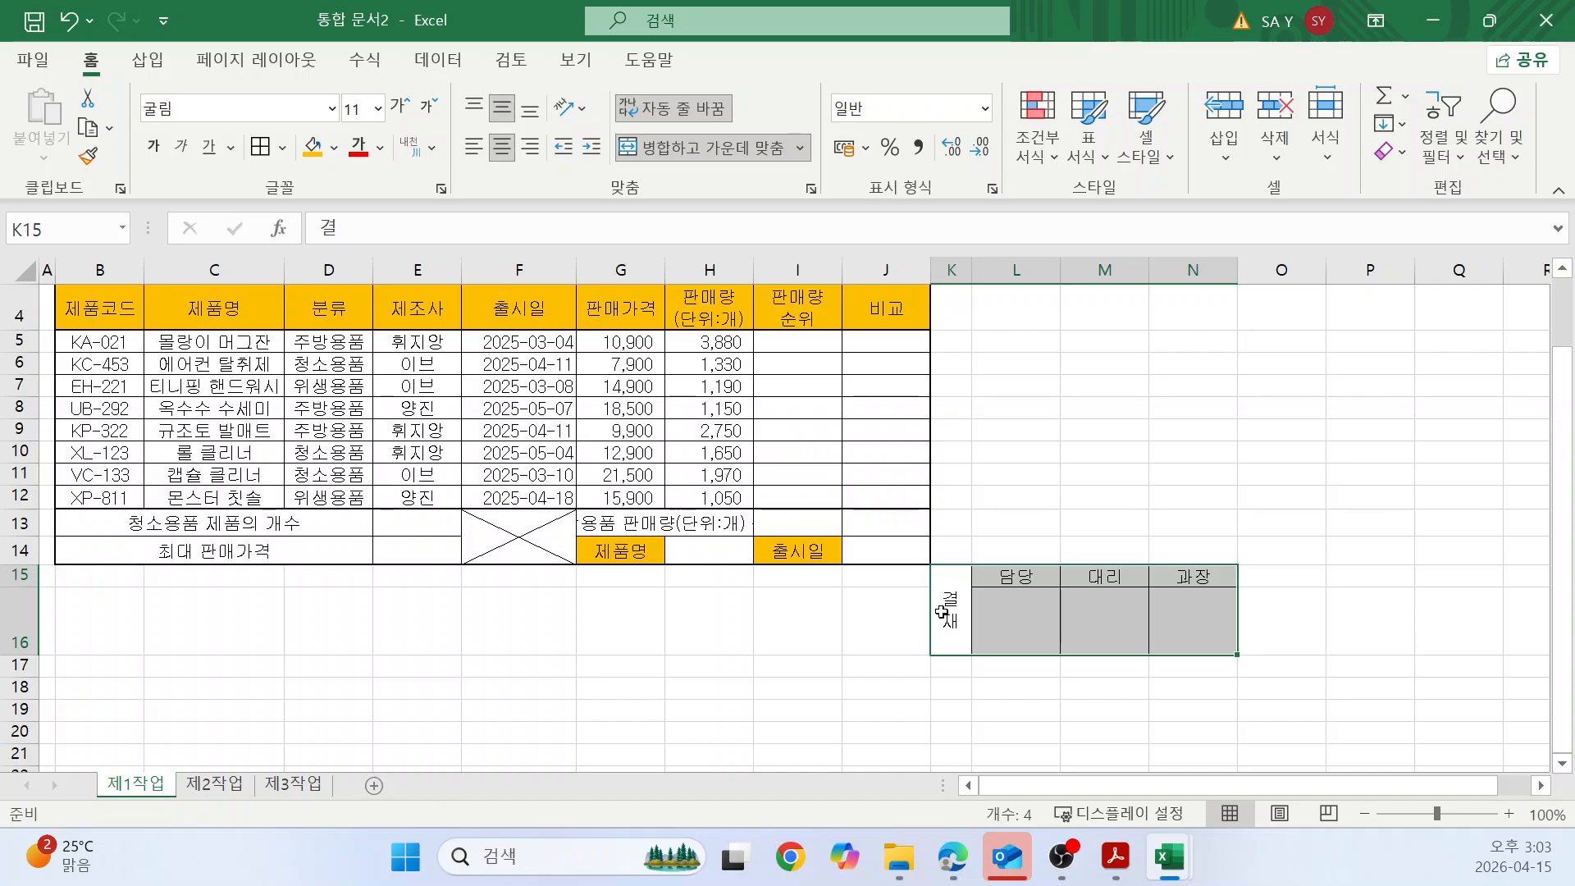
{"action": "left_click_drag", "start_coordinate": [972, 269], "coordinate": [965, 274]}
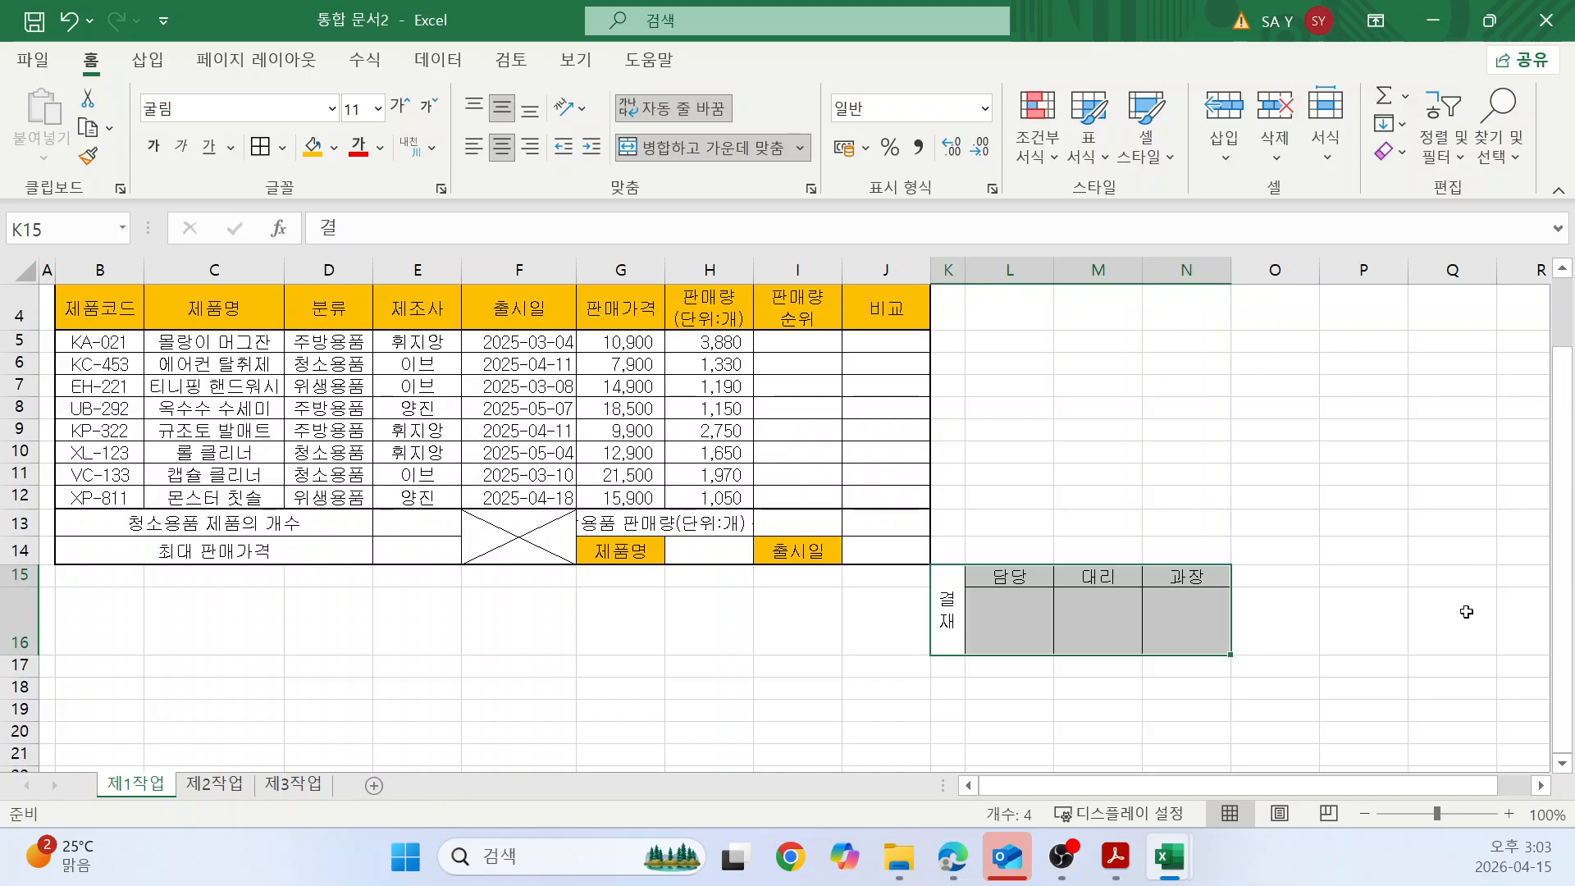
{"action": "left_click", "coordinate": [1403, 633]}
Copy the approval box K15:N16 and paste it as a picture at cell H1, beside the title.
{"action": "left_click_drag", "start_coordinate": [950, 609], "coordinate": [1184, 627]}
{"action": "left_click", "coordinate": [1323, 602]}
{"action": "left_click_drag", "start_coordinate": [952, 615], "coordinate": [1178, 626]}
{"action": "right_click", "coordinate": [1177, 634]}
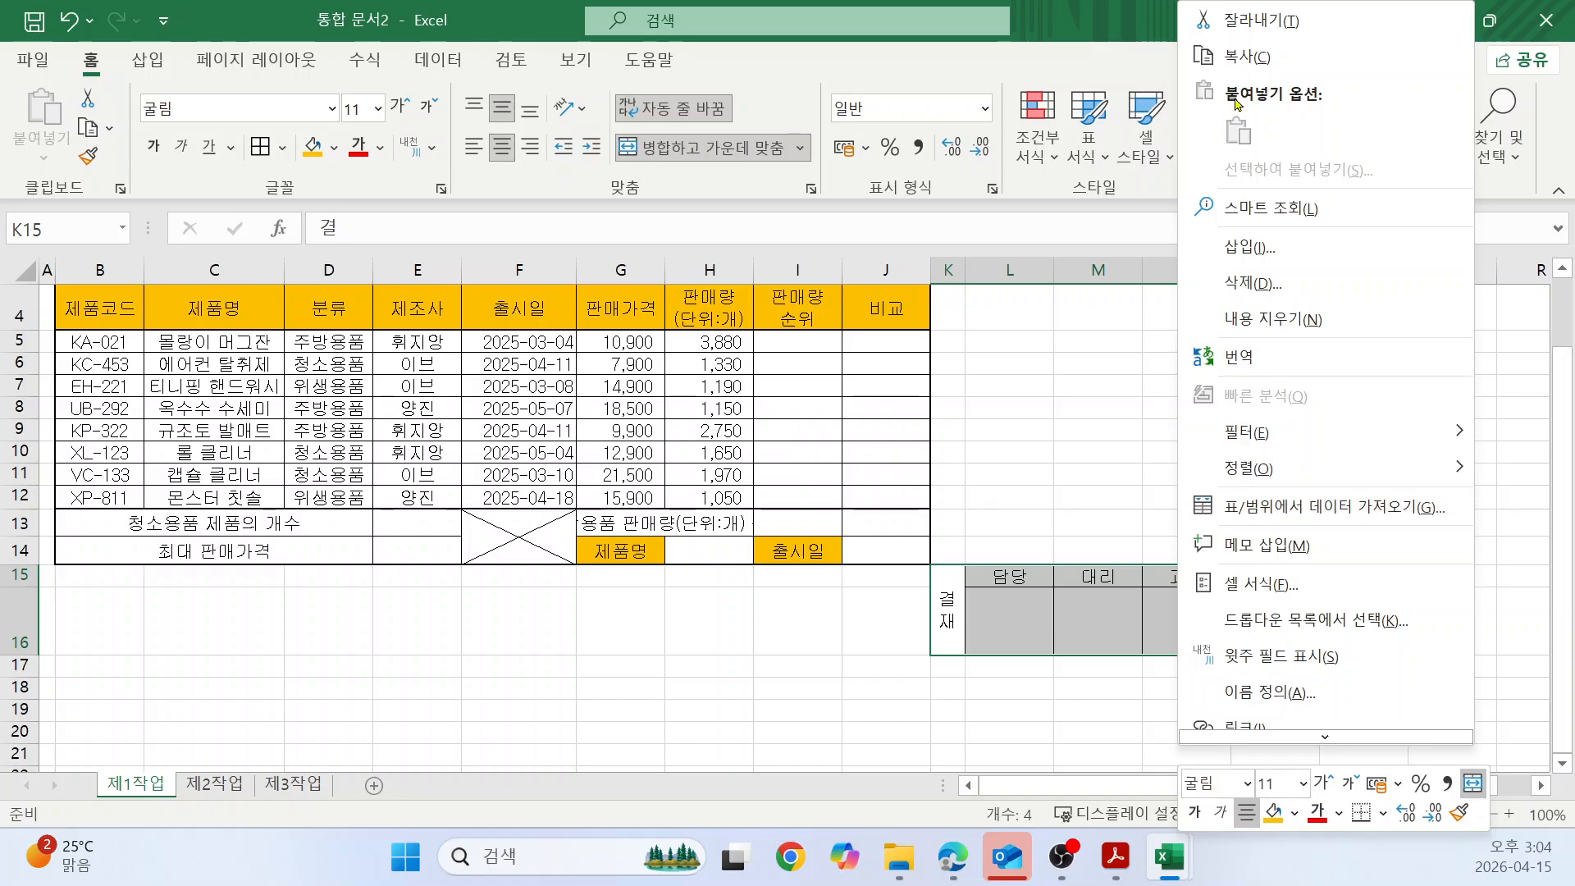
{"action": "left_click", "coordinate": [1249, 58]}
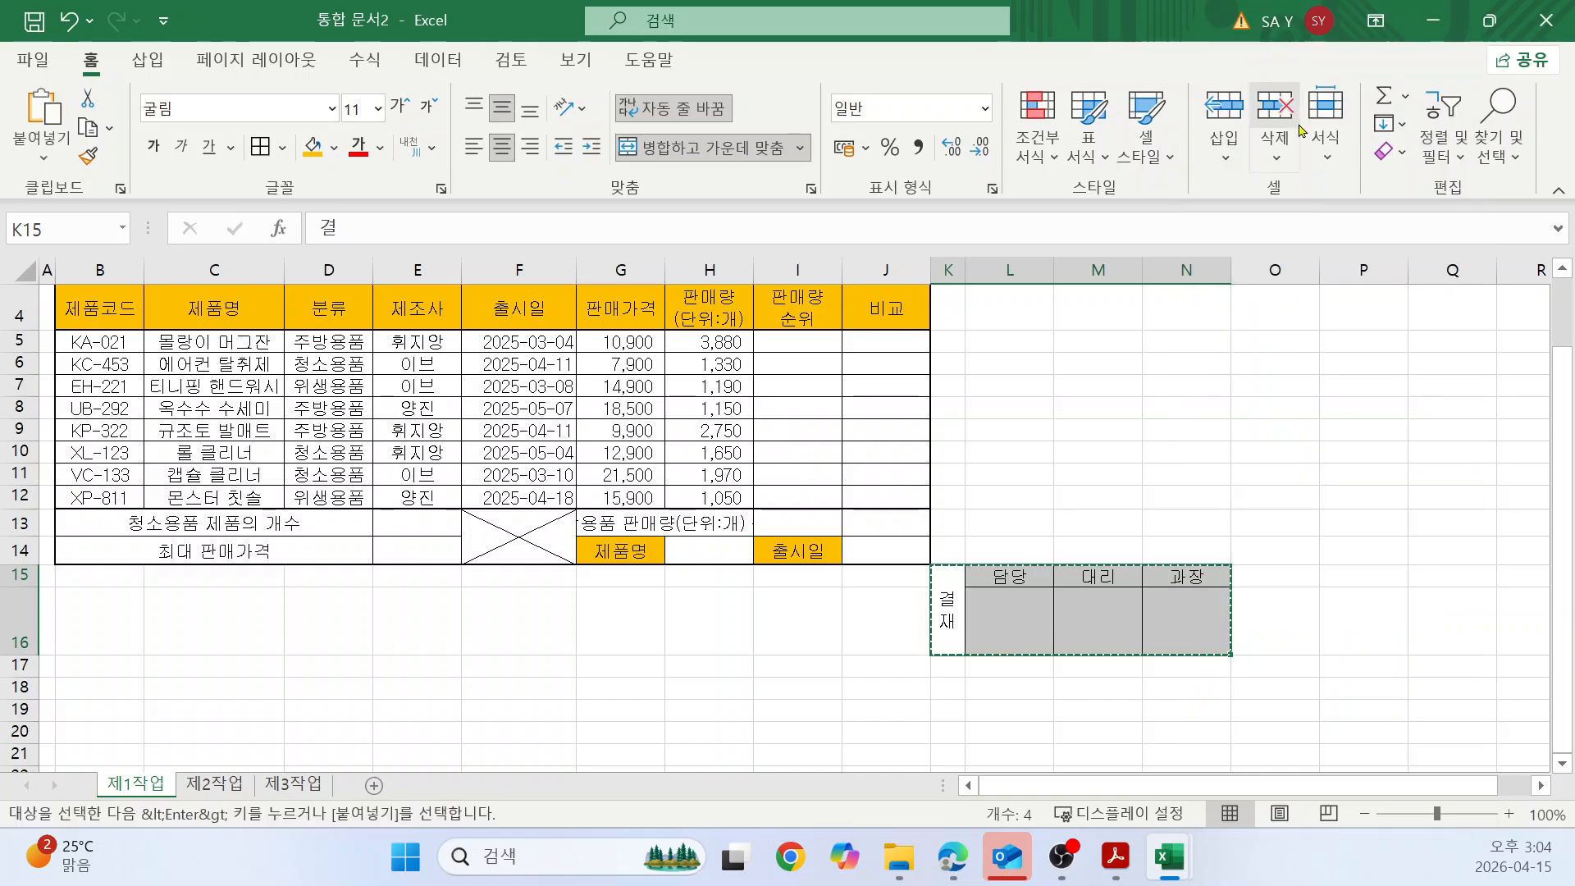
{"action": "scroll", "coordinate": [667, 282], "scroll_direction": "up", "scroll_amount": 2}
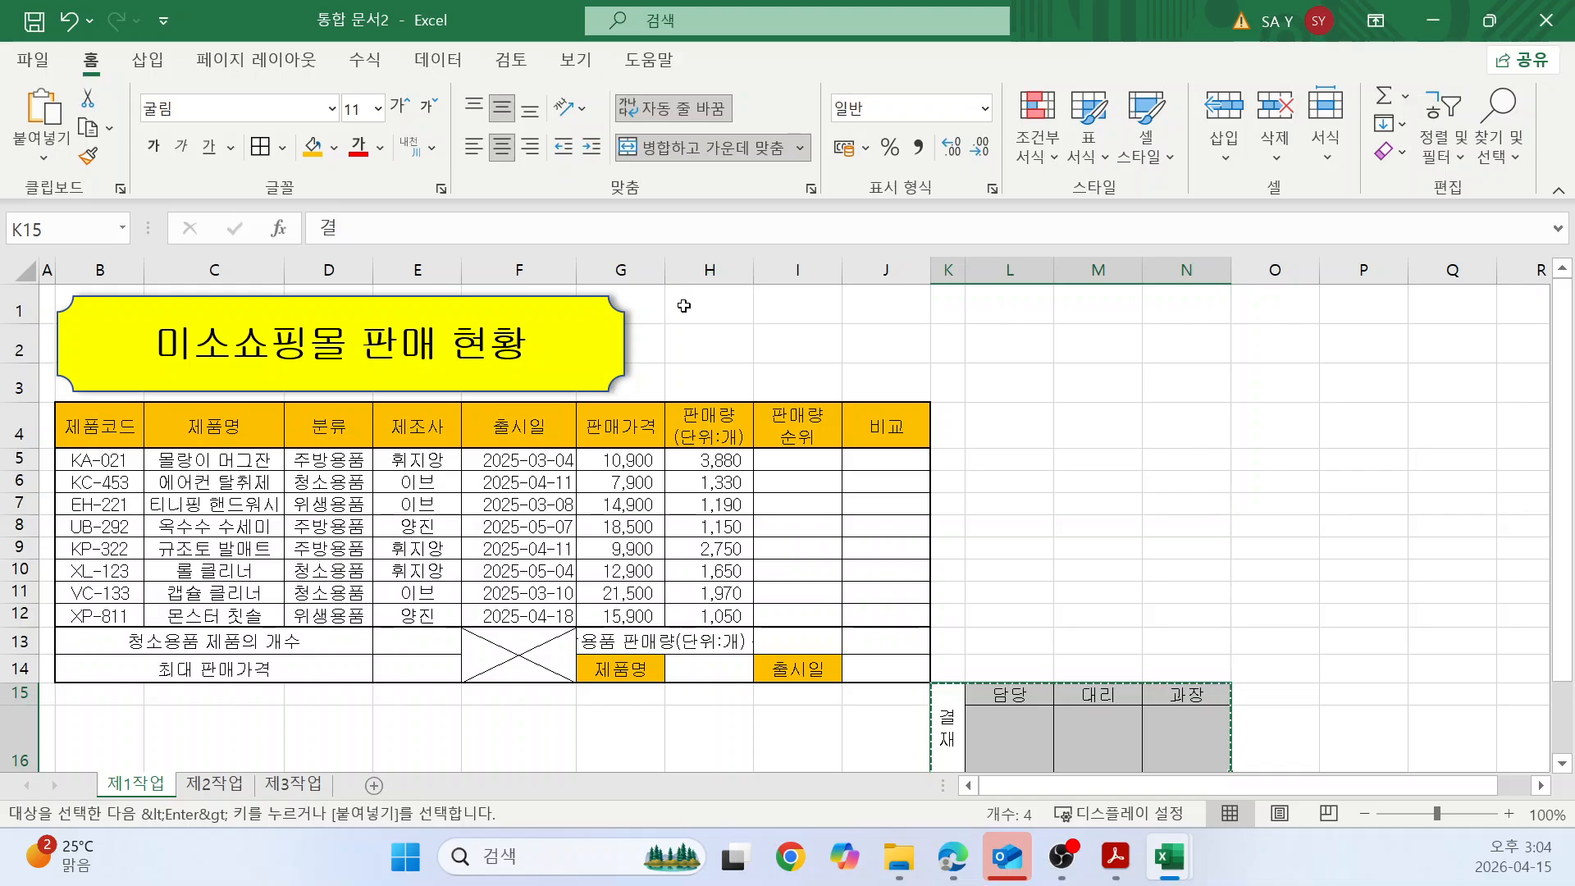
{"action": "right_click", "coordinate": [688, 305]}
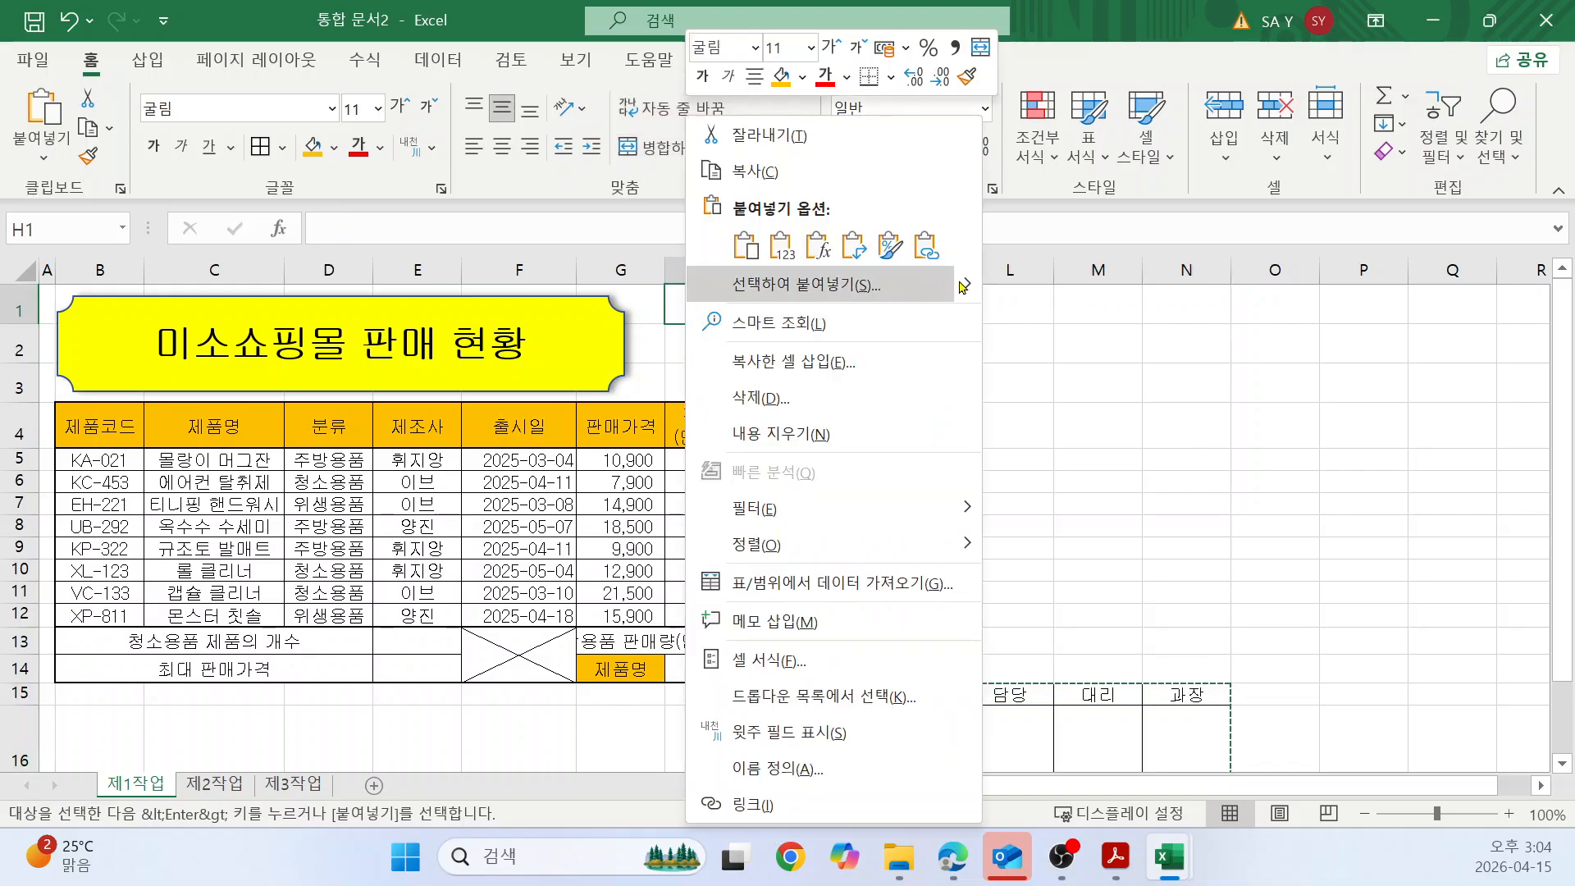
{"action": "mouse_move", "coordinate": [967, 290]}
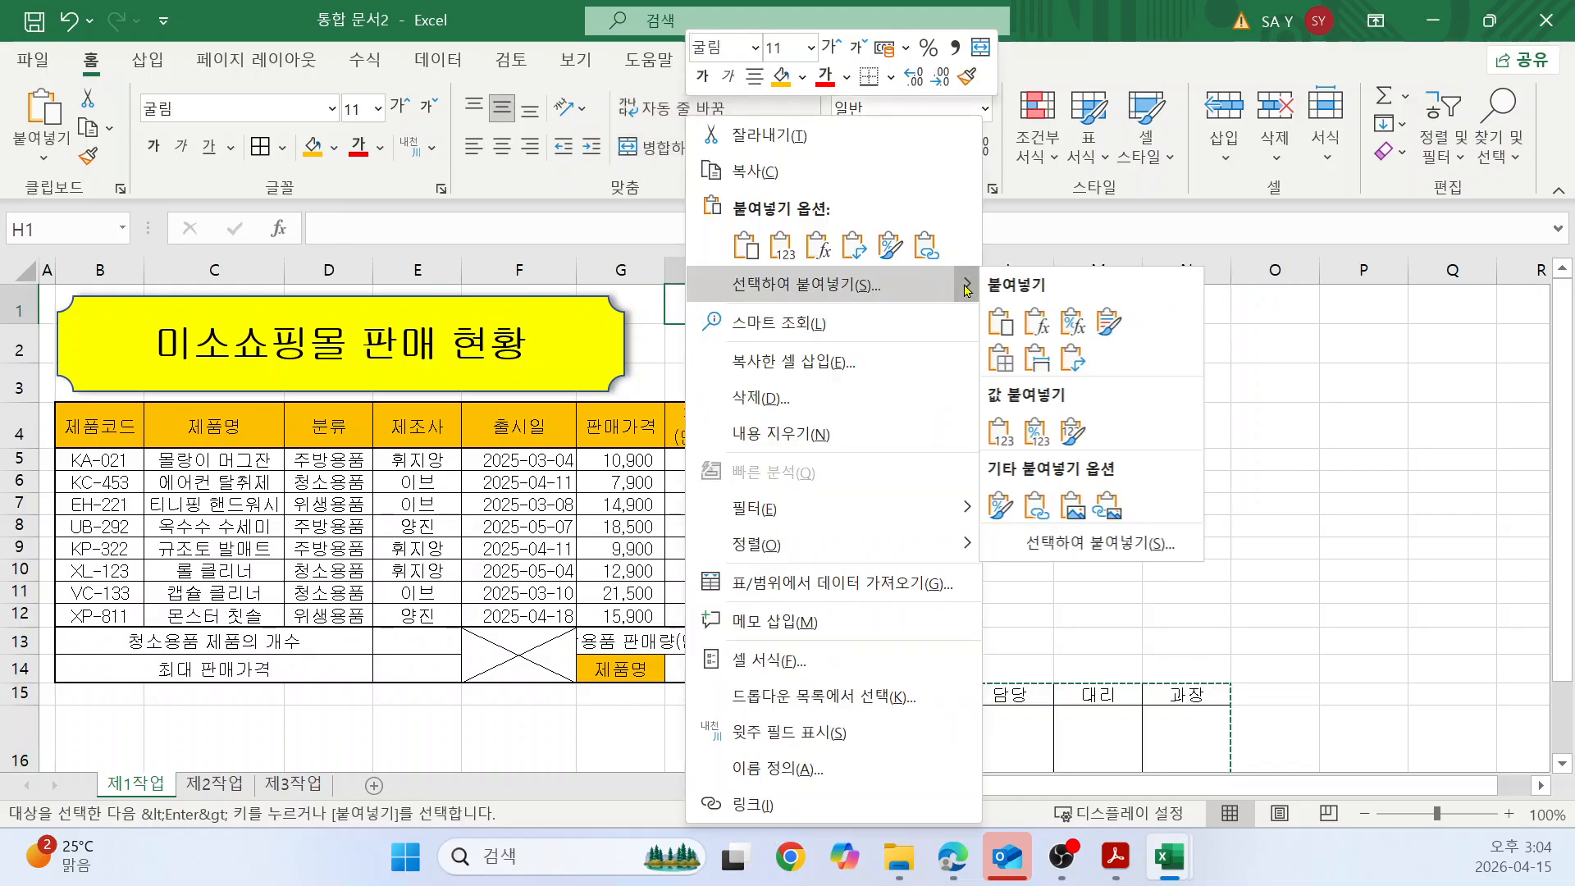
{"action": "left_click", "coordinate": [1078, 509]}
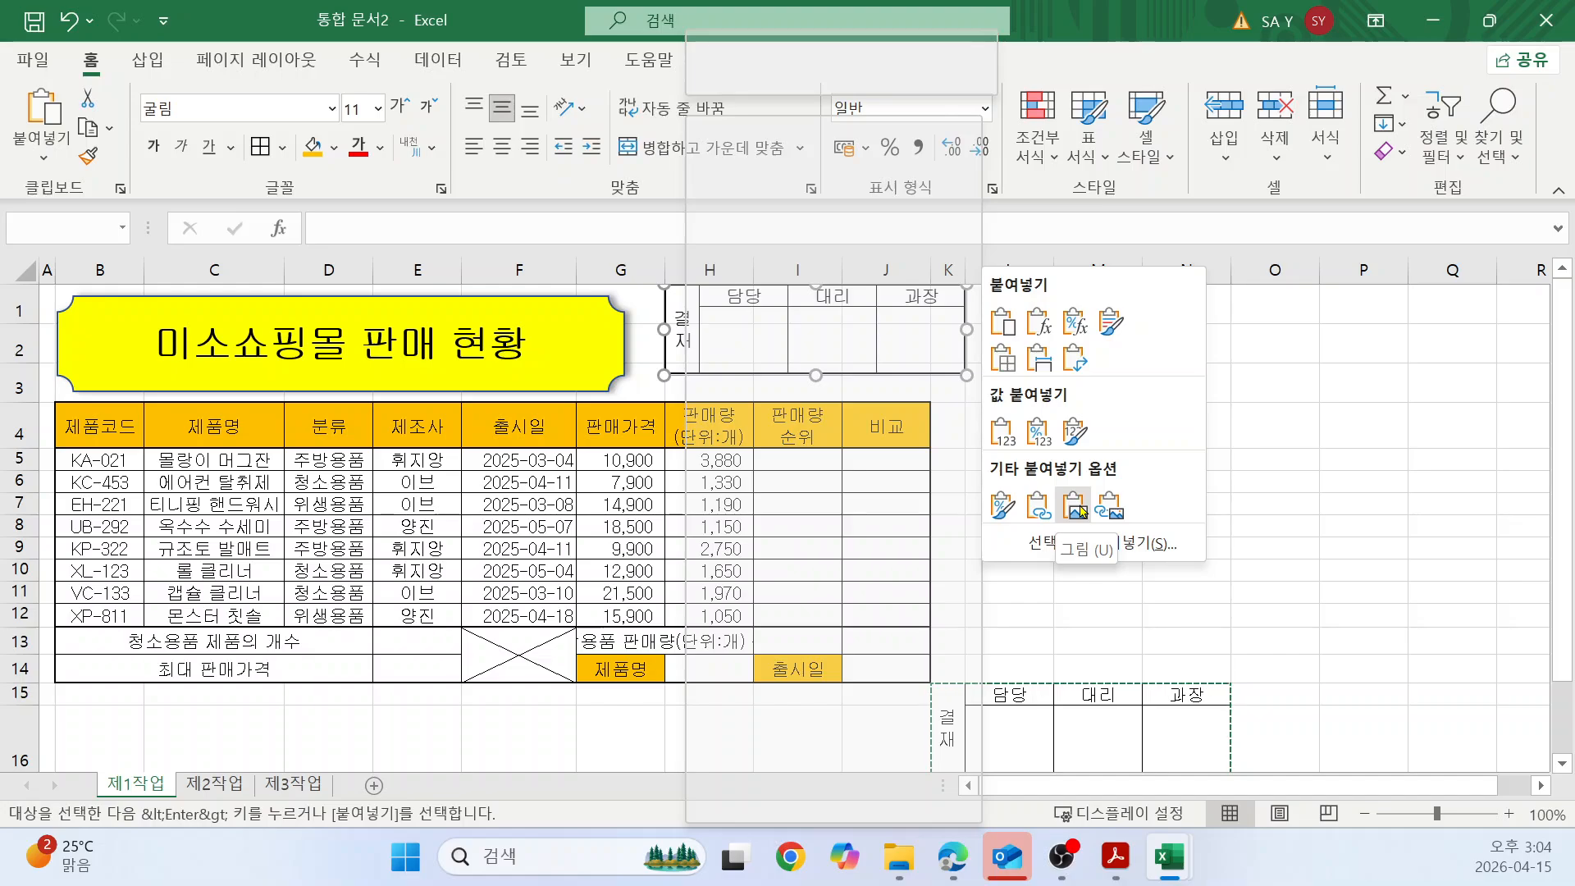
{"action": "left_click", "coordinate": [1074, 506]}
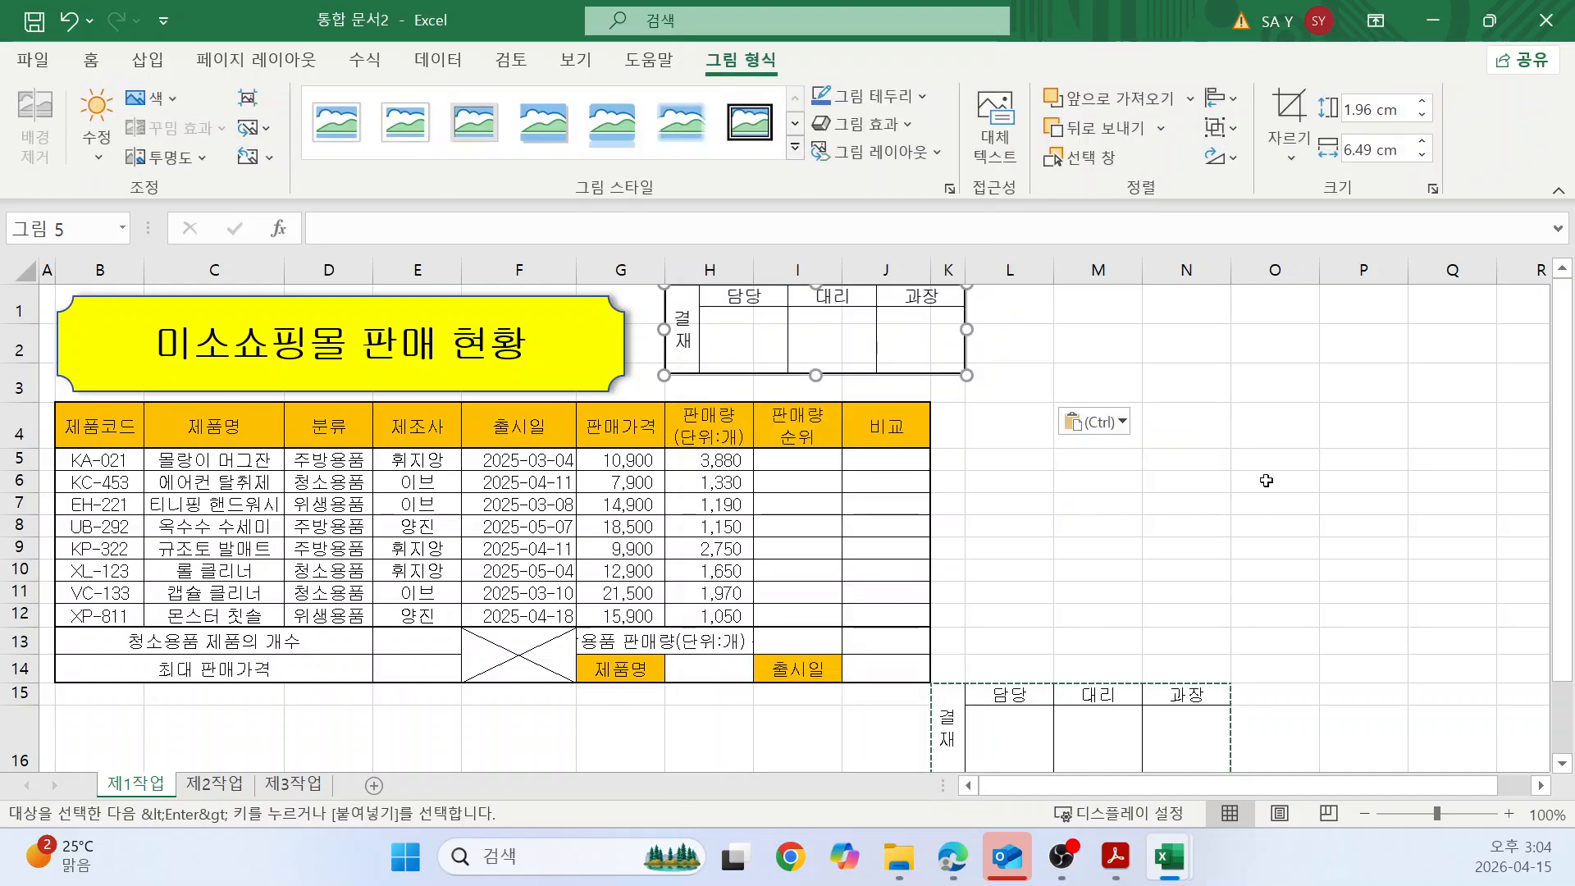
Move the pasted approval box picture to the empty area over columns L to N, and delete it.
{"action": "mouse_move", "coordinate": [860, 346]}
{"action": "left_mouse_down"}
{"action": "mouse_move", "coordinate": [838, 359]}
{"action": "mouse_move", "coordinate": [863, 359]}
{"action": "left_mouse_up"}
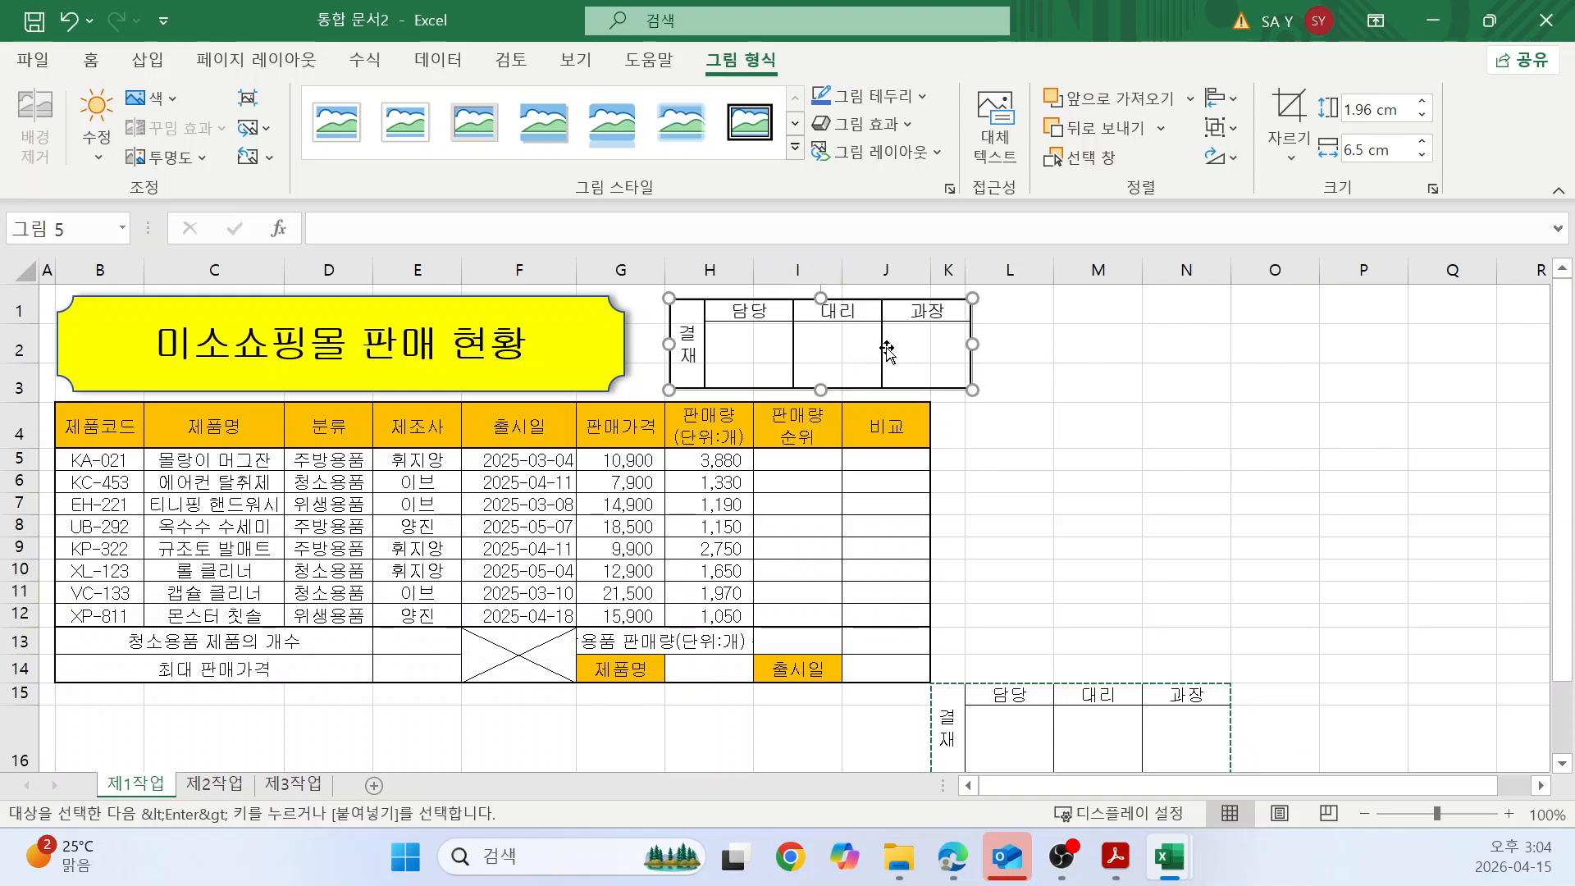
{"action": "left_click_drag", "start_coordinate": [887, 351], "coordinate": [1191, 375]}
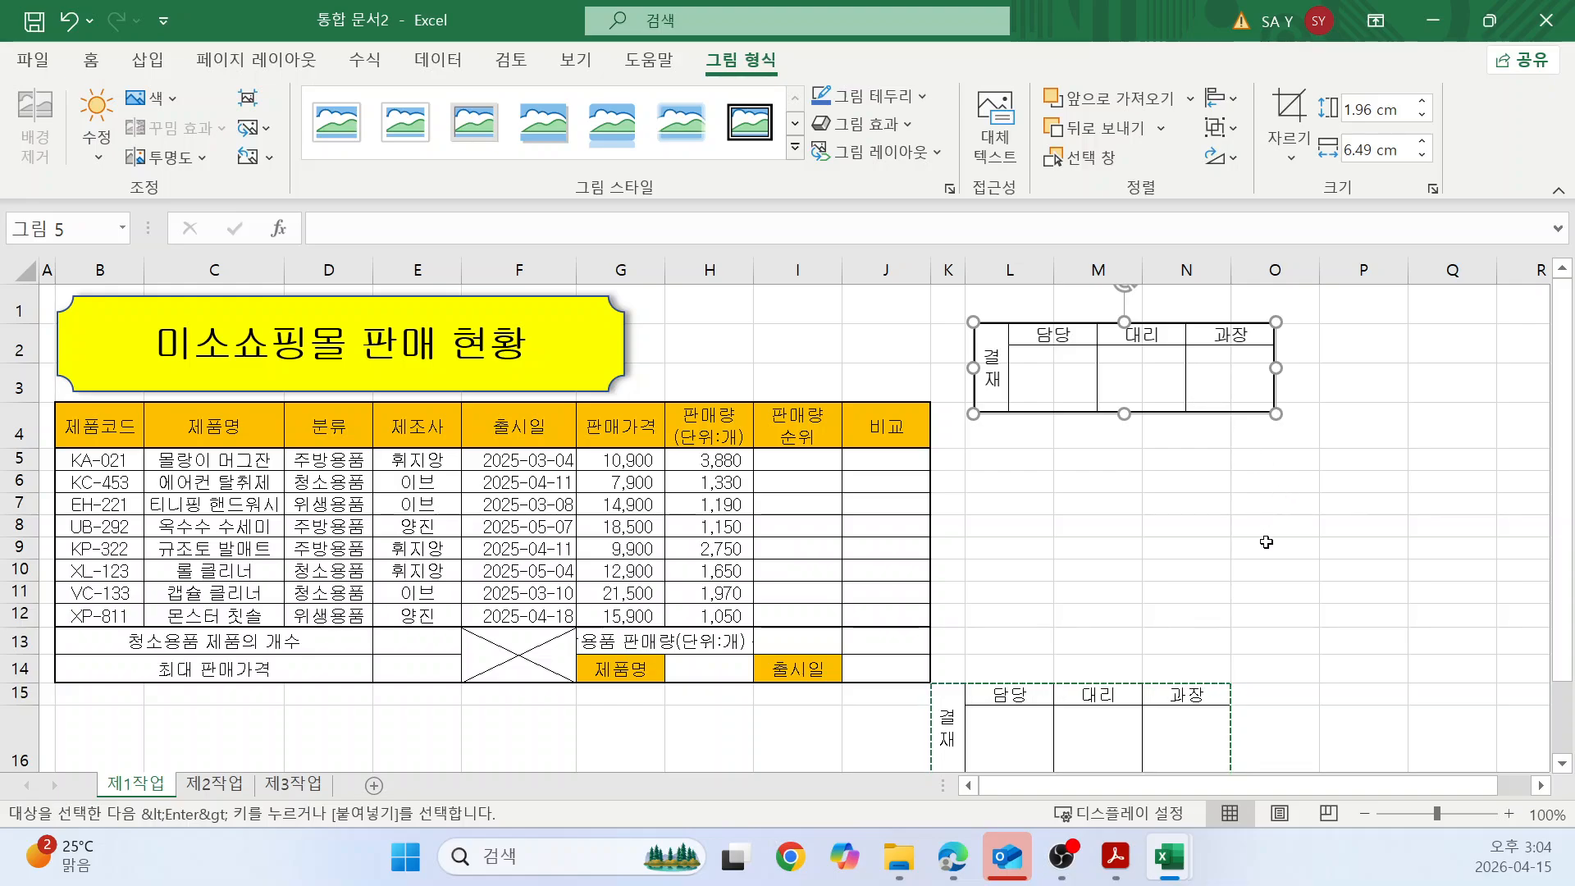
{"action": "scroll", "coordinate": [1263, 538], "scroll_direction": "down", "scroll_amount": 2}
{"action": "scroll", "coordinate": [1262, 534], "scroll_direction": "up", "scroll_amount": 2}
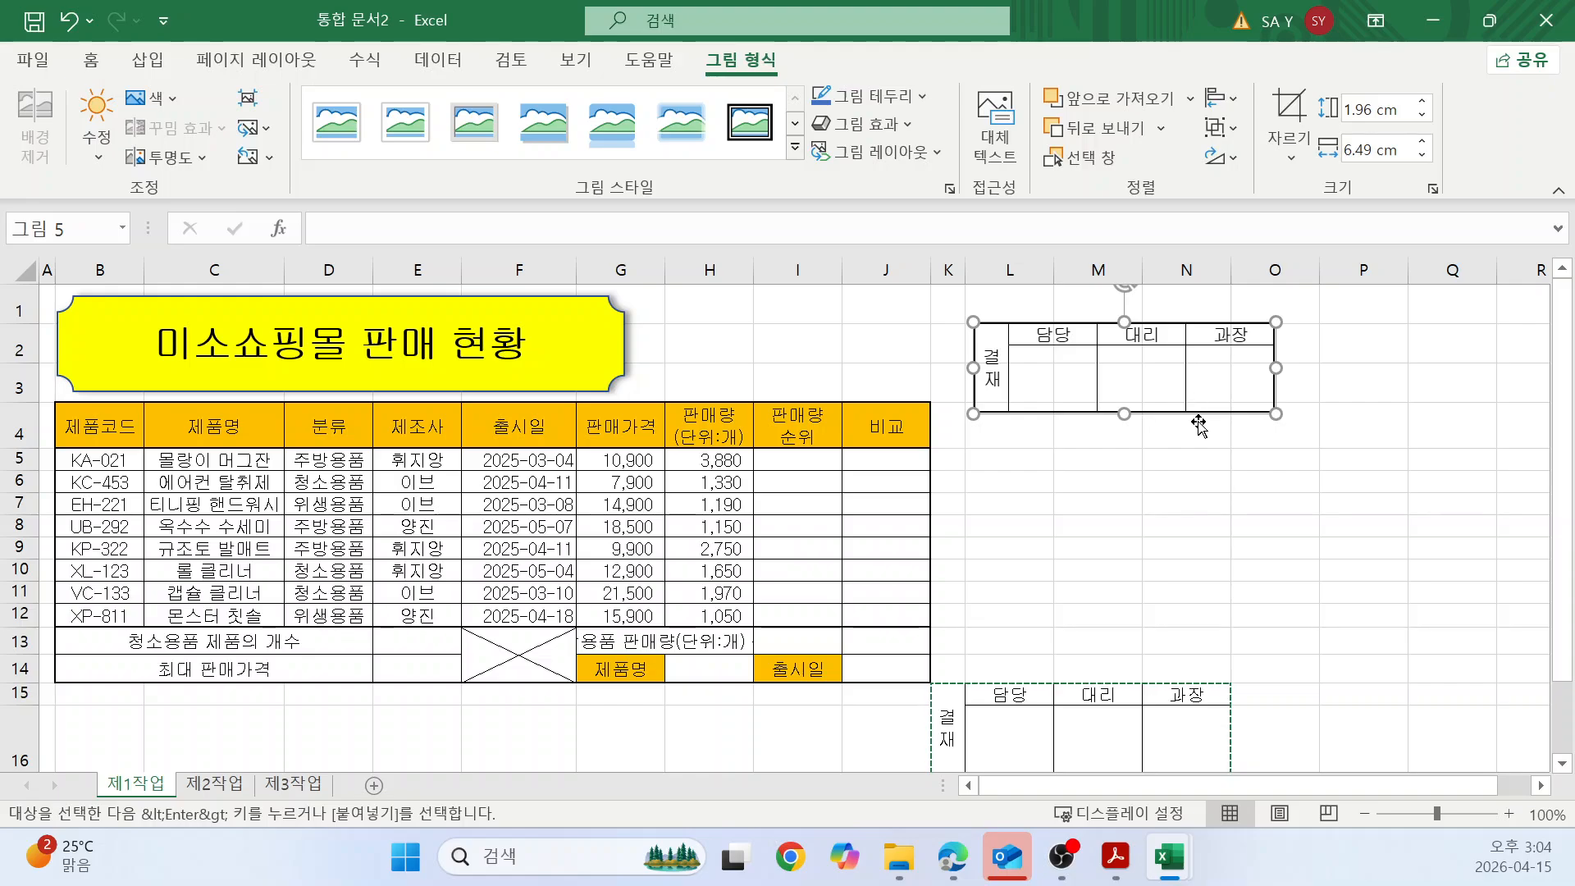
{"action": "key", "text": "Delete"}
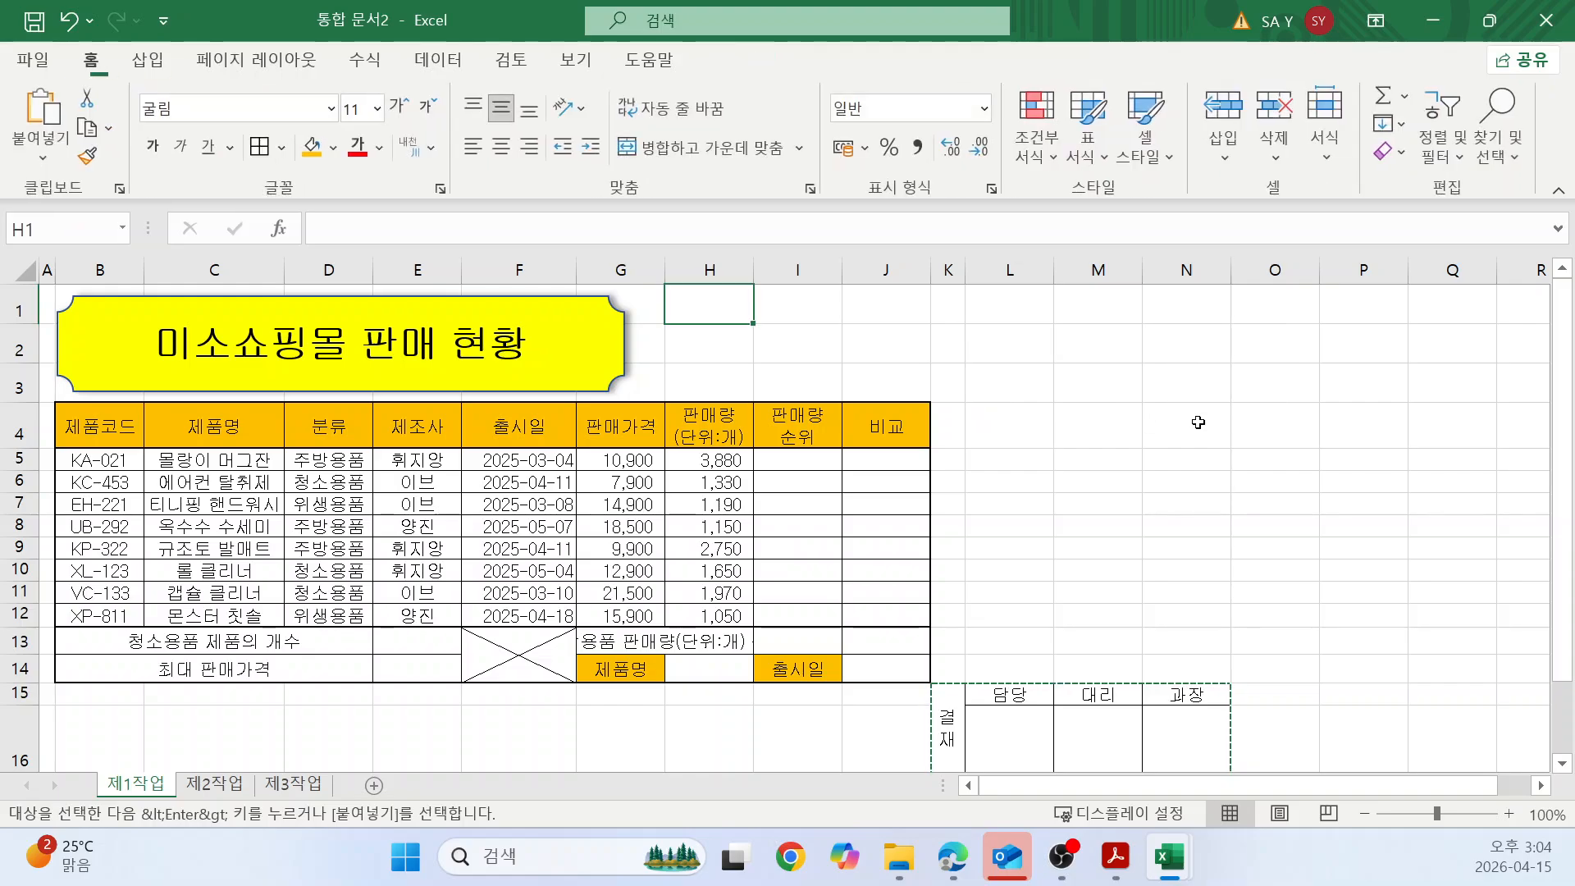
Copy the range K15:N16 as a picture, with appearance as shown on screen and format 그림.
{"action": "left_click_drag", "start_coordinate": [943, 722], "coordinate": [1159, 744]}
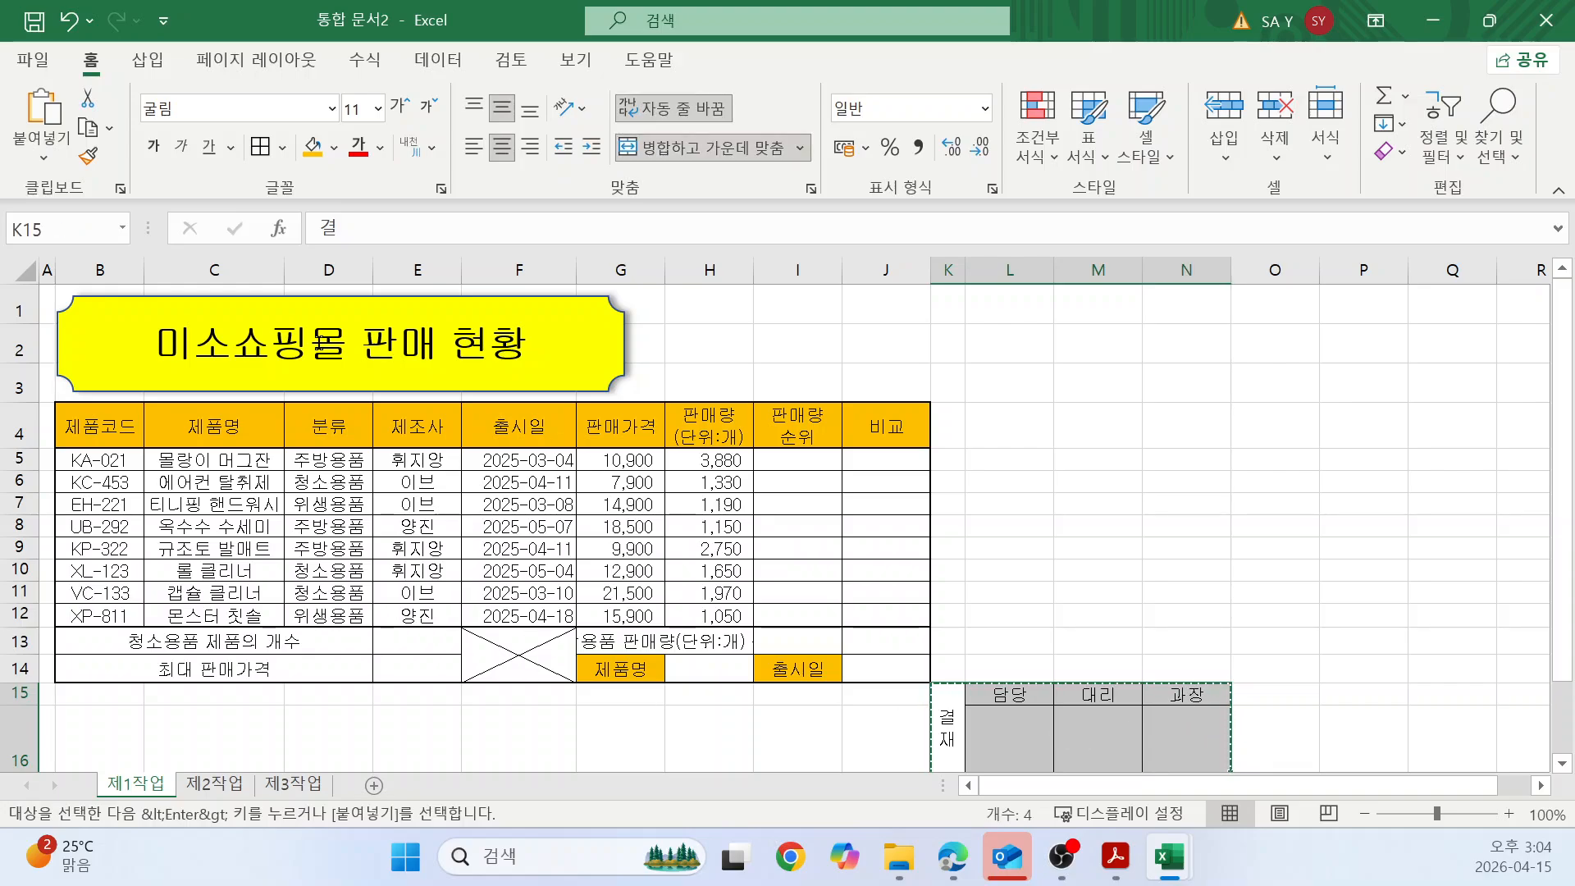
{"action": "left_click", "coordinate": [109, 128]}
{"action": "left_click", "coordinate": [152, 201]}
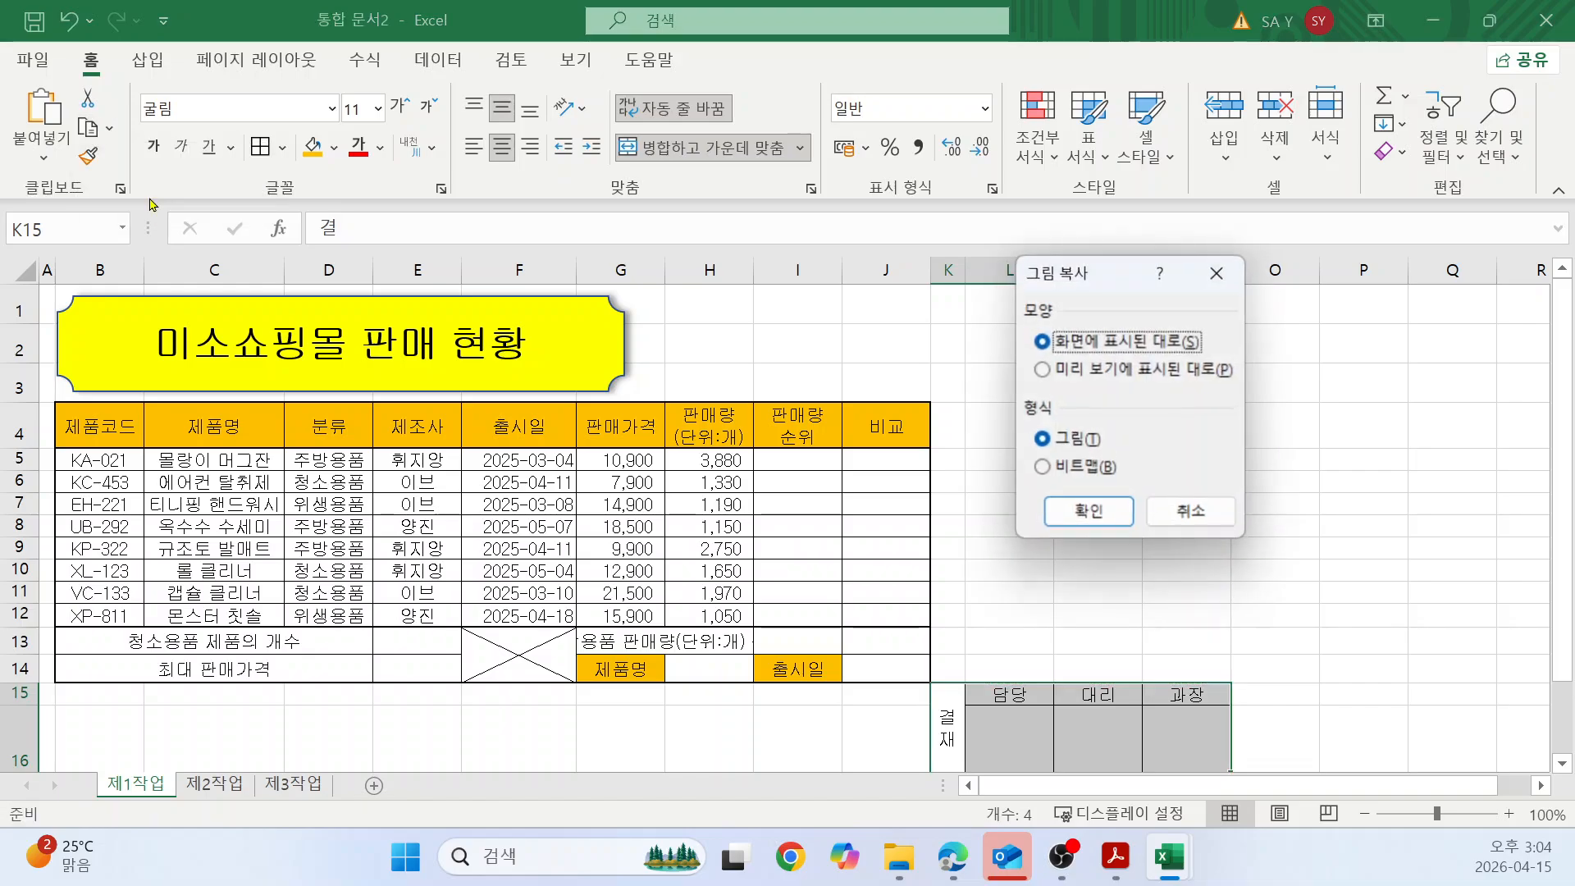
{"action": "left_click", "coordinate": [1109, 517]}
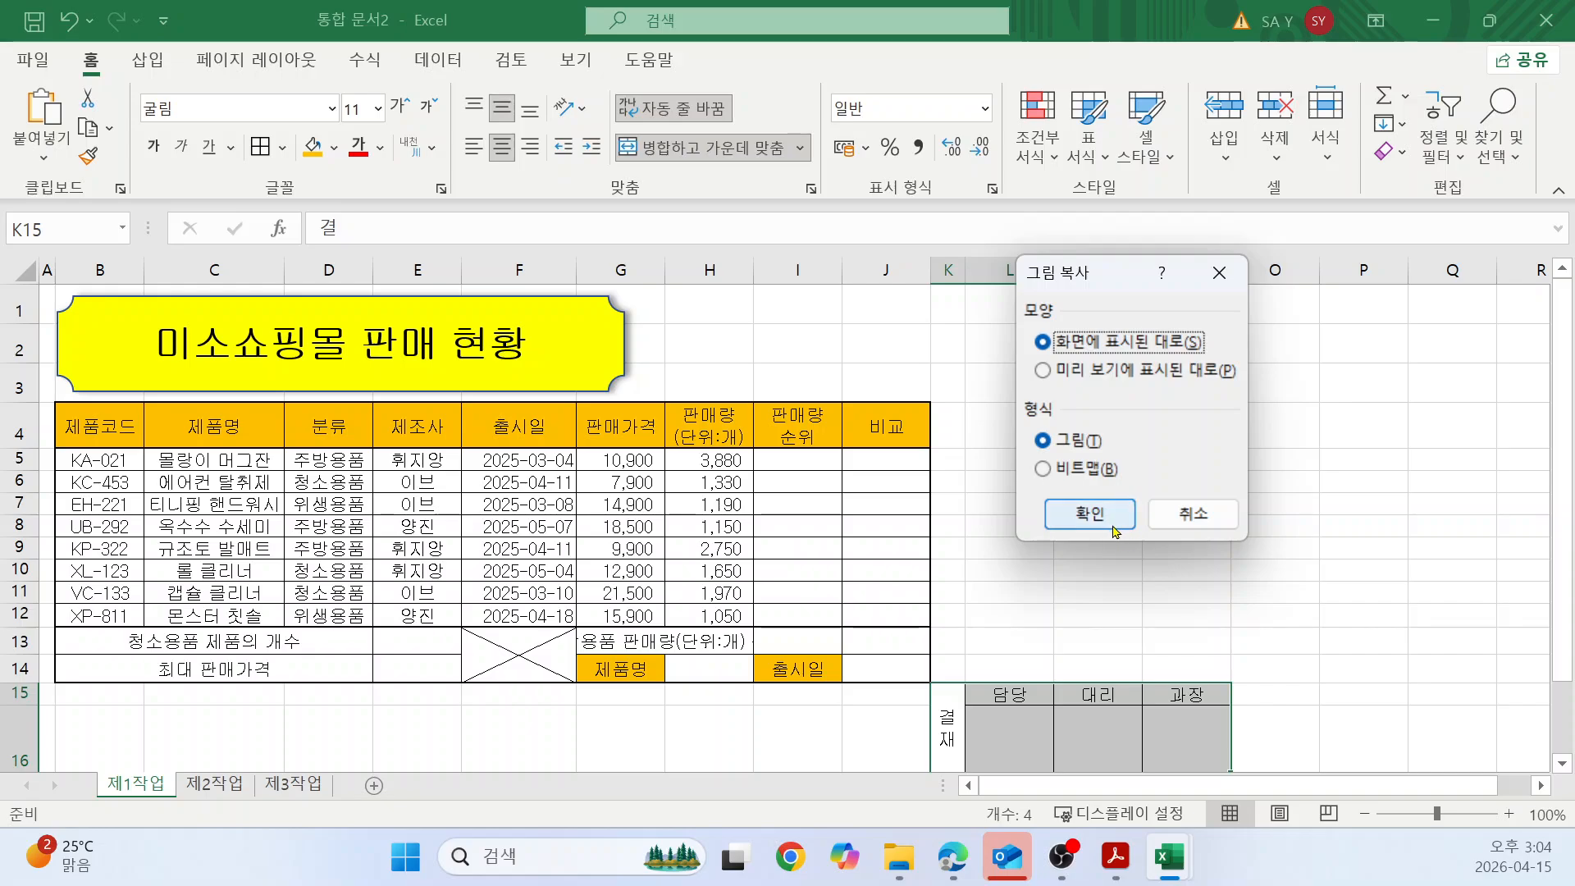
Copy the approval box as ordinary cells, paste it at M4 and undo the paste.
{"action": "left_click", "coordinate": [87, 127]}
{"action": "left_click_drag", "start_coordinate": [1132, 742], "coordinate": [1131, 711]}
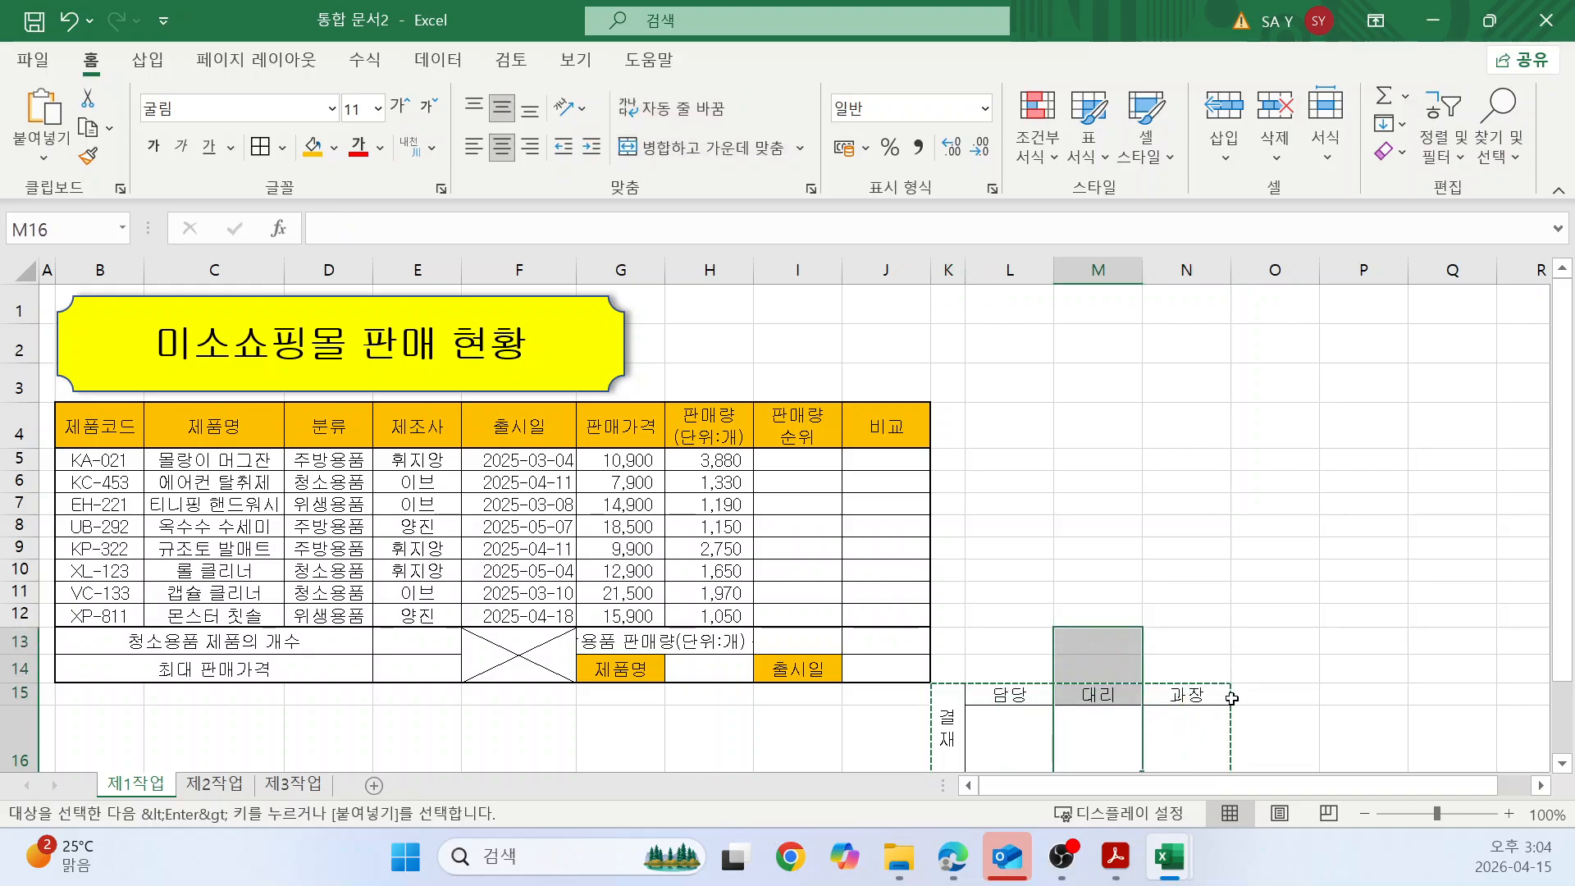
{"action": "left_click", "coordinate": [1112, 429]}
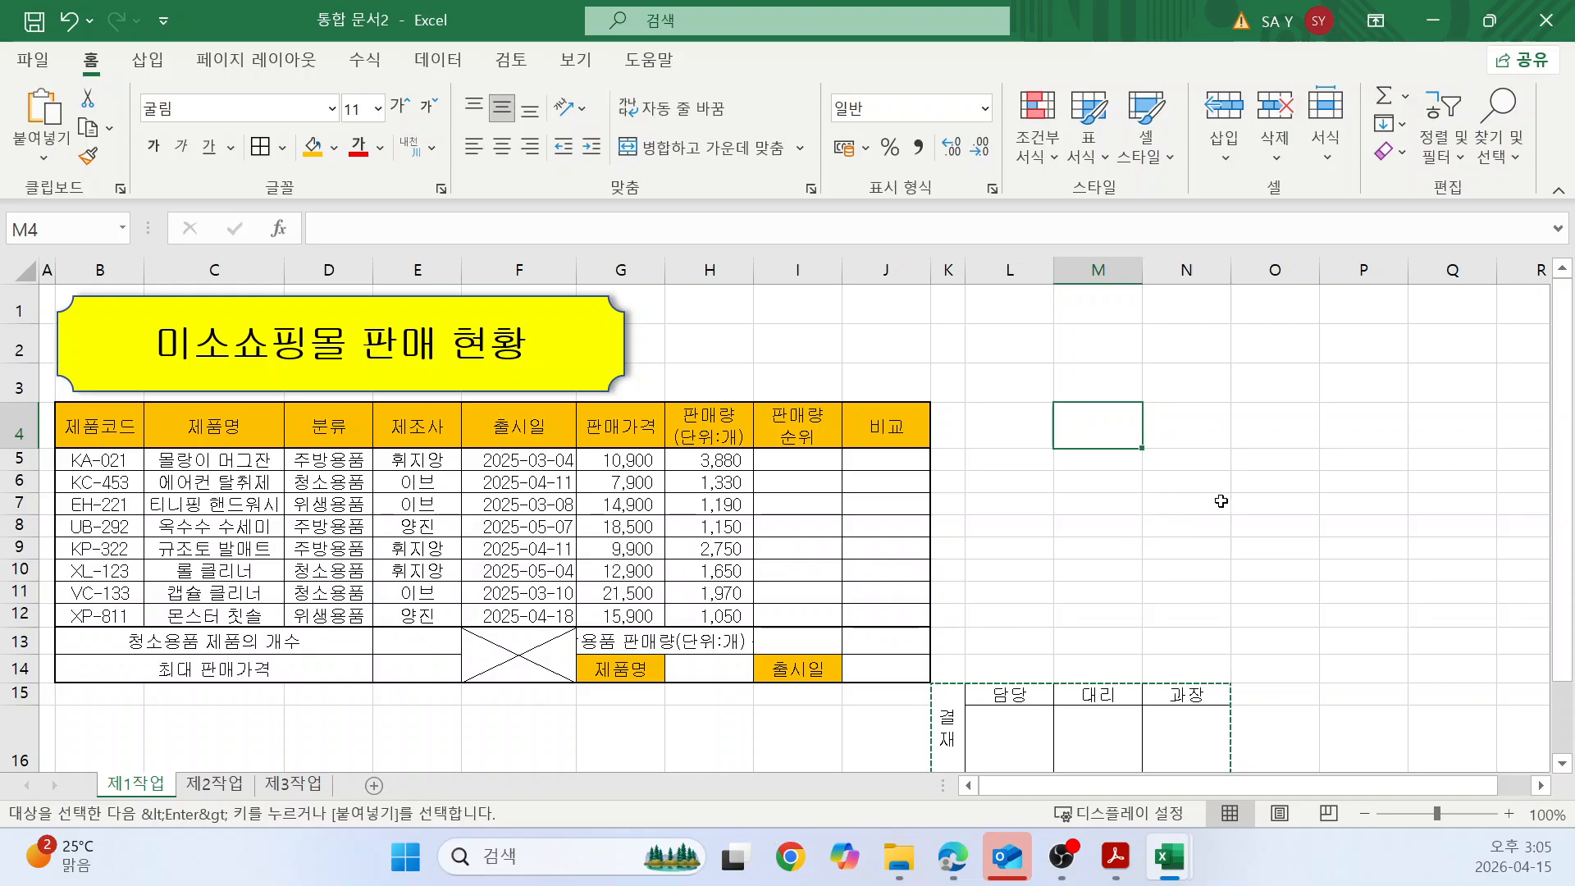
{"action": "left_click", "coordinate": [1174, 483]}
{"action": "left_click", "coordinate": [1099, 430]}
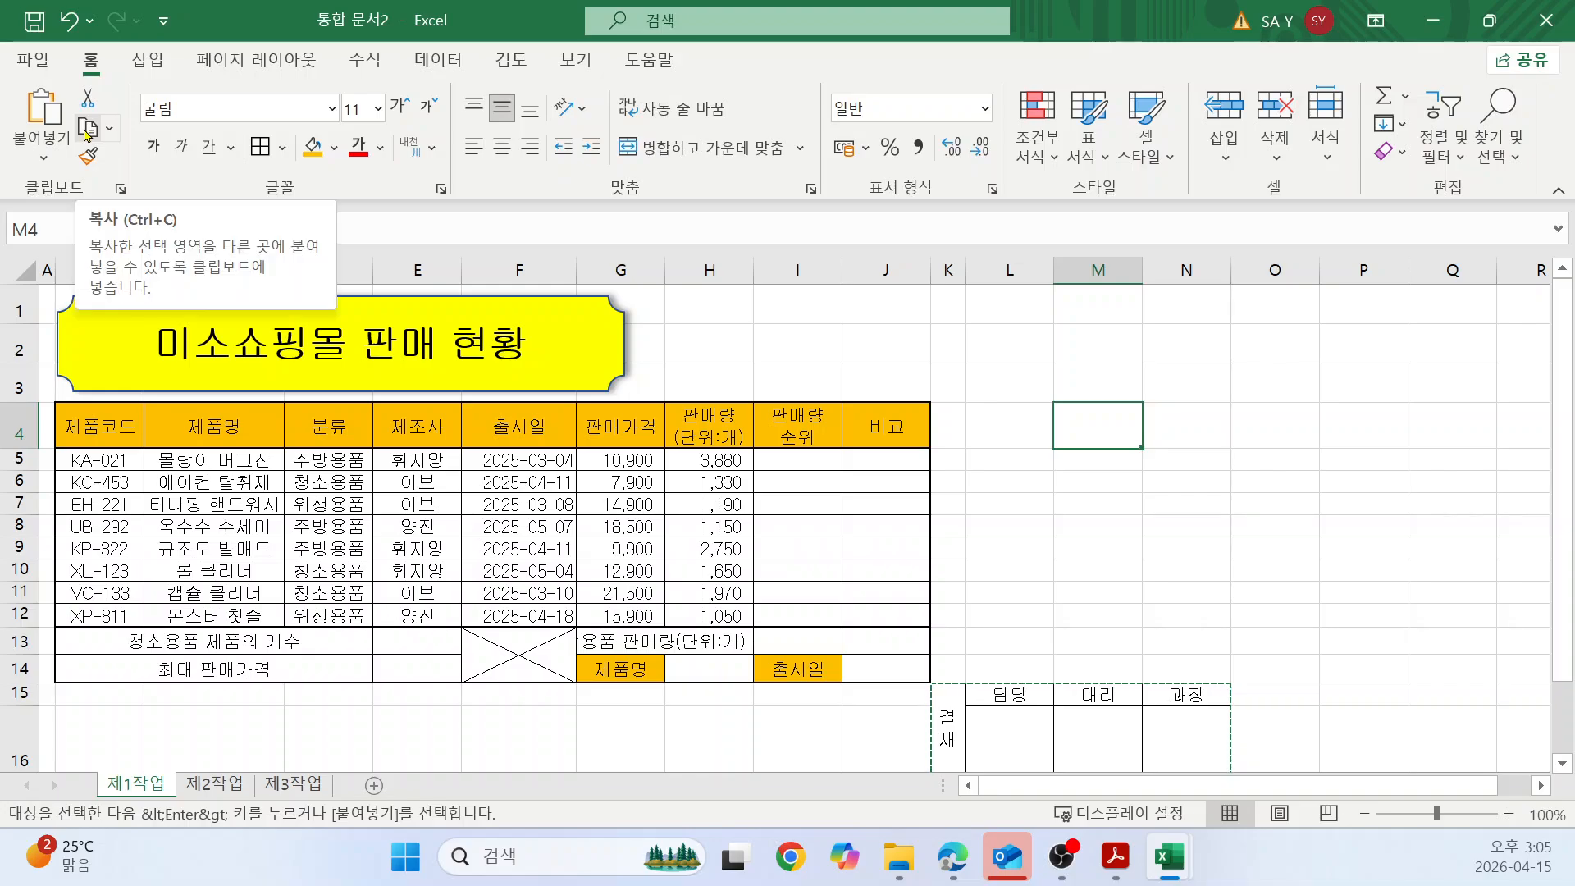
{"action": "left_click", "coordinate": [43, 109]}
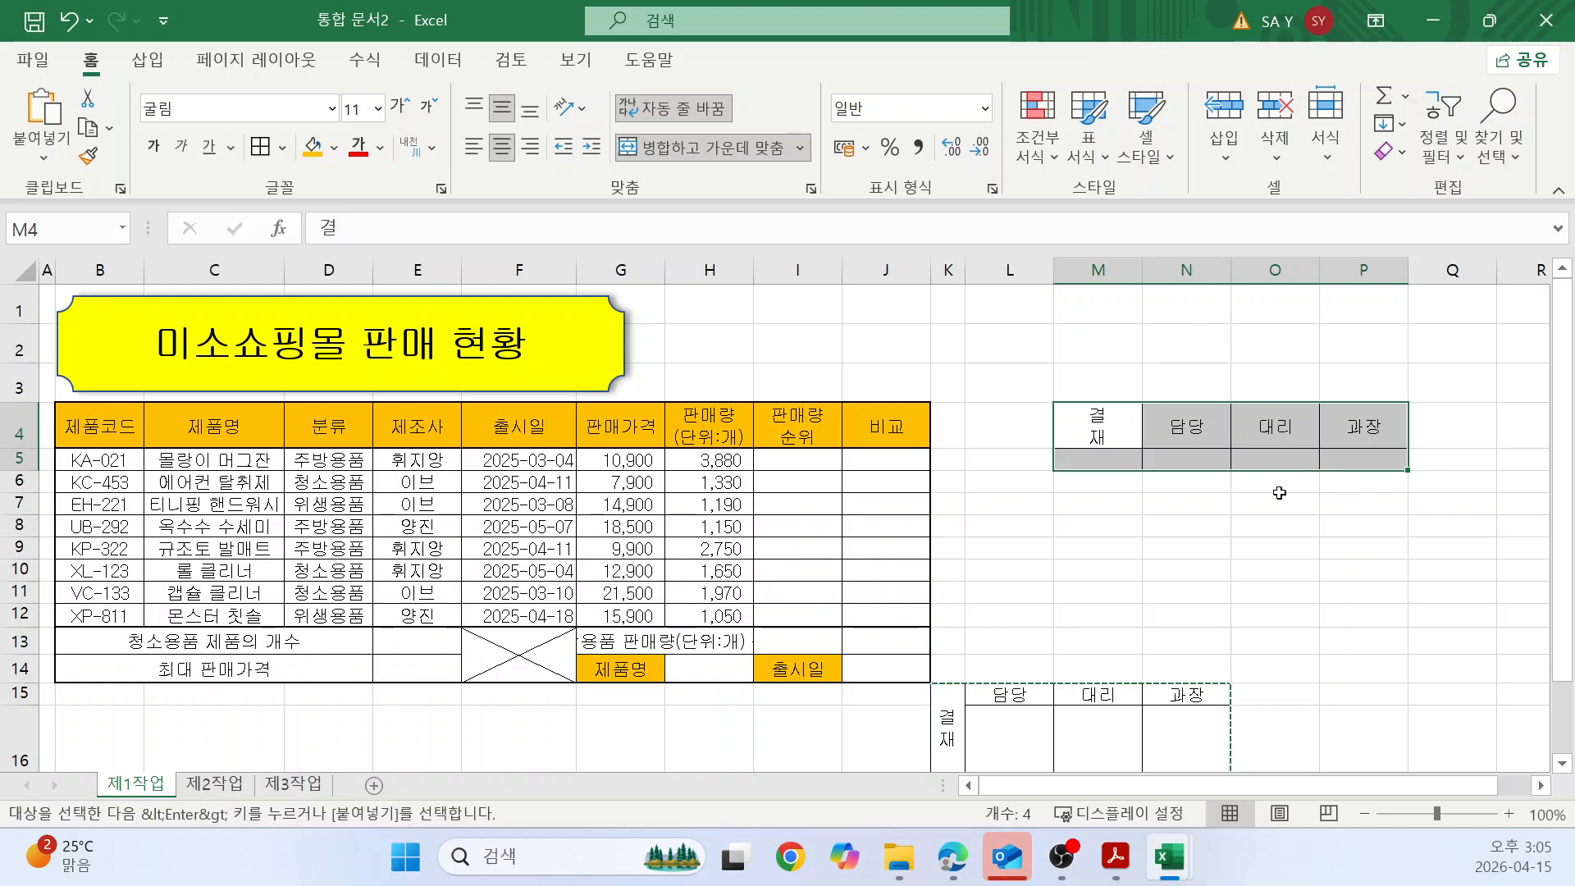
{"action": "key", "text": "ctrl+z"}
Copy the approval box K15:N16 as a picture, with appearance as shown on screen and format 그림.
{"action": "left_click", "coordinate": [995, 736]}
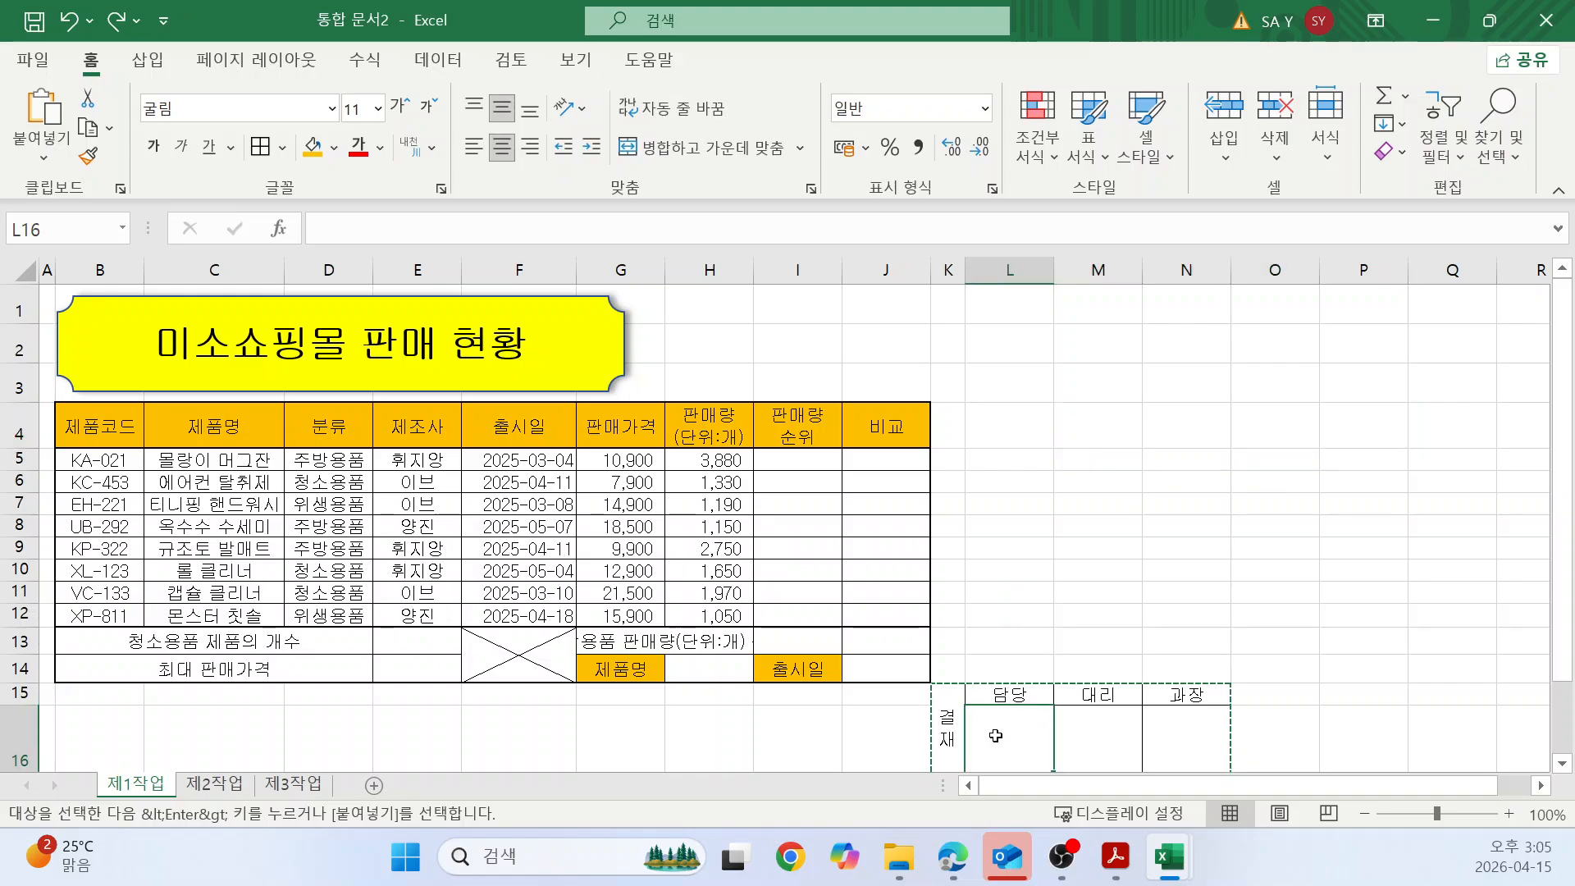
{"action": "left_click_drag", "start_coordinate": [951, 741], "coordinate": [1183, 741]}
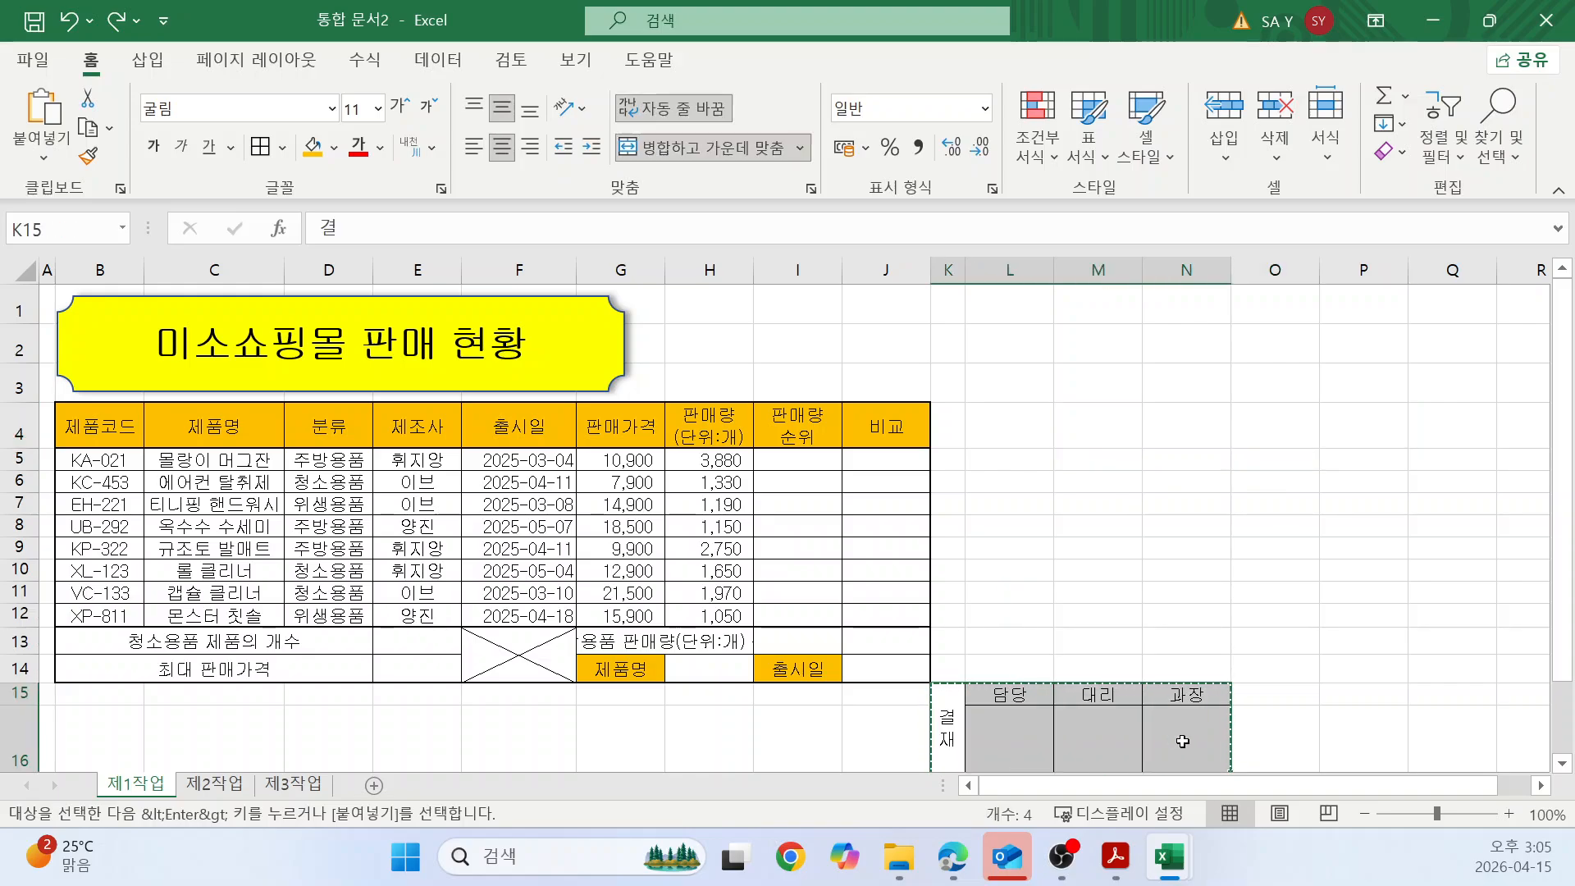
{"action": "left_click", "coordinate": [109, 129]}
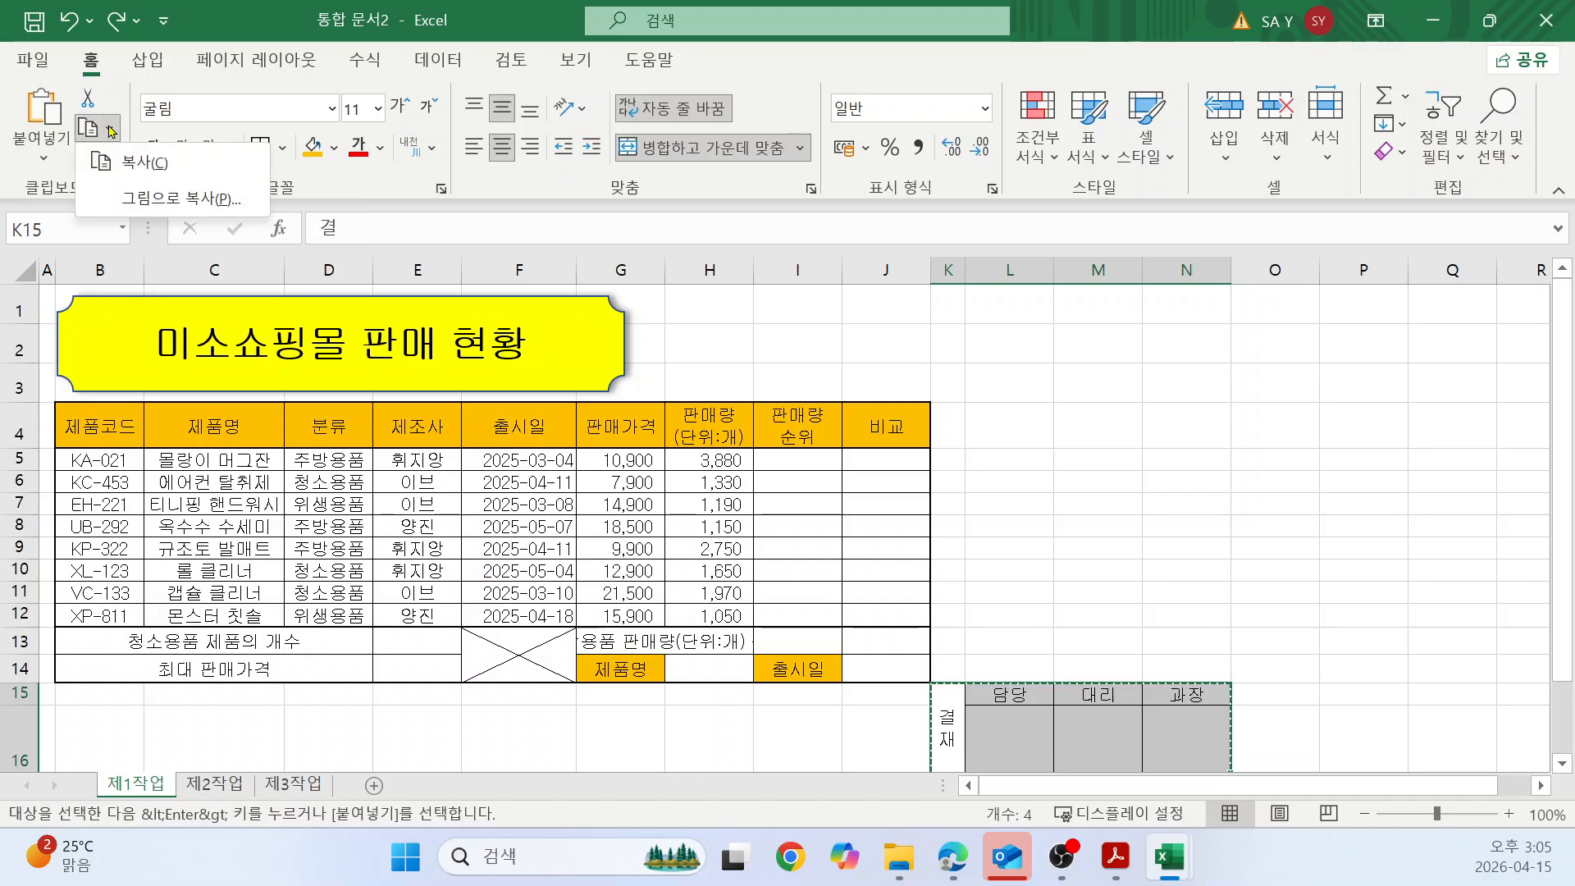
{"action": "left_click", "coordinate": [161, 198]}
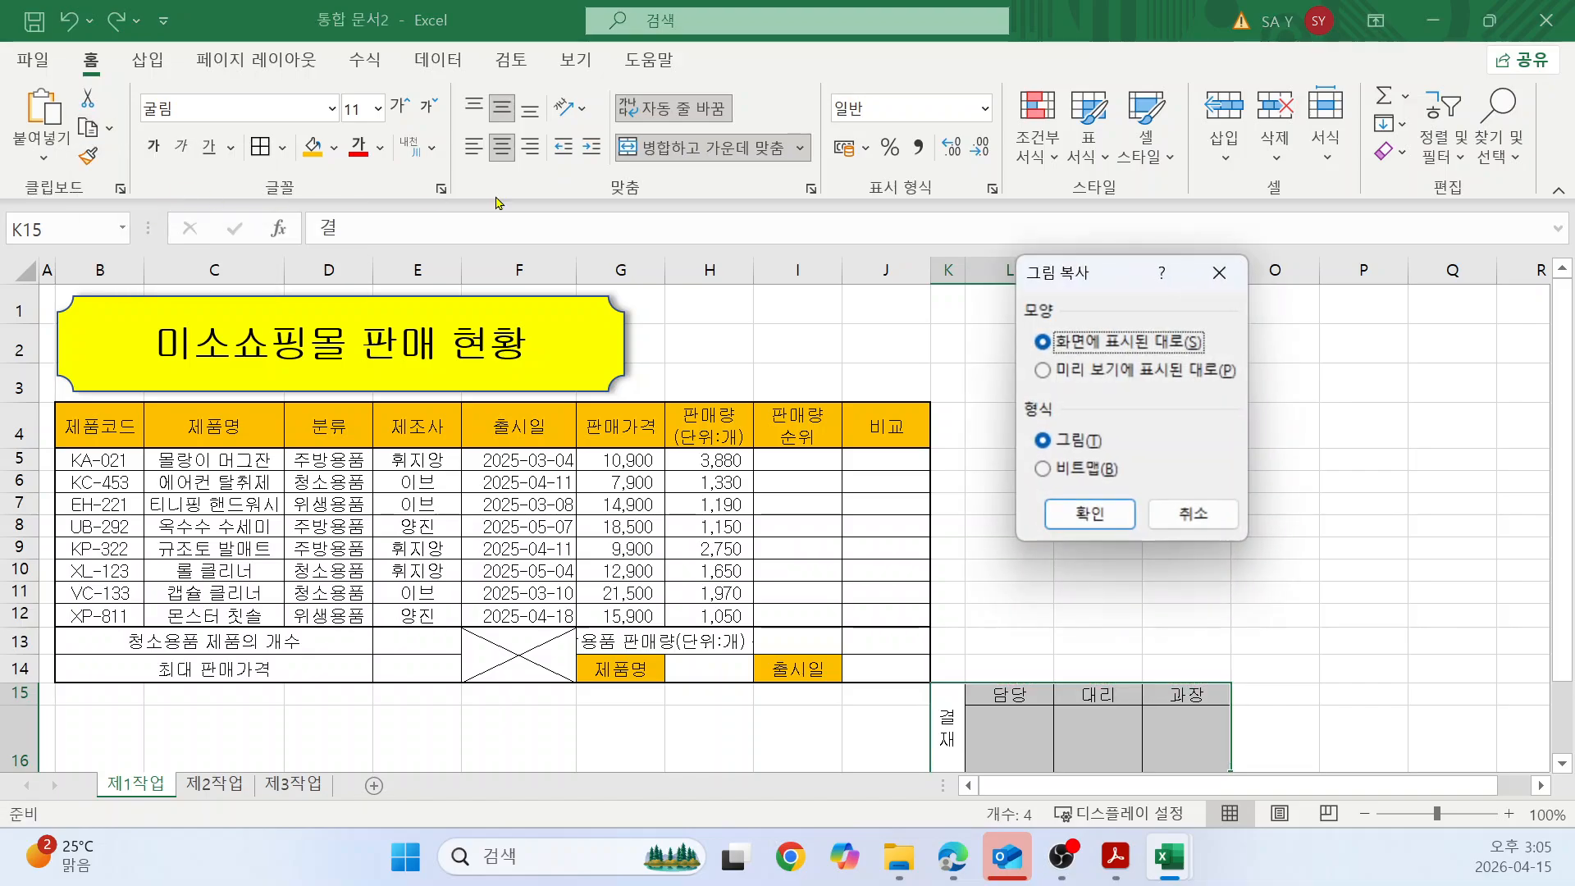
{"action": "left_click", "coordinate": [1089, 514]}
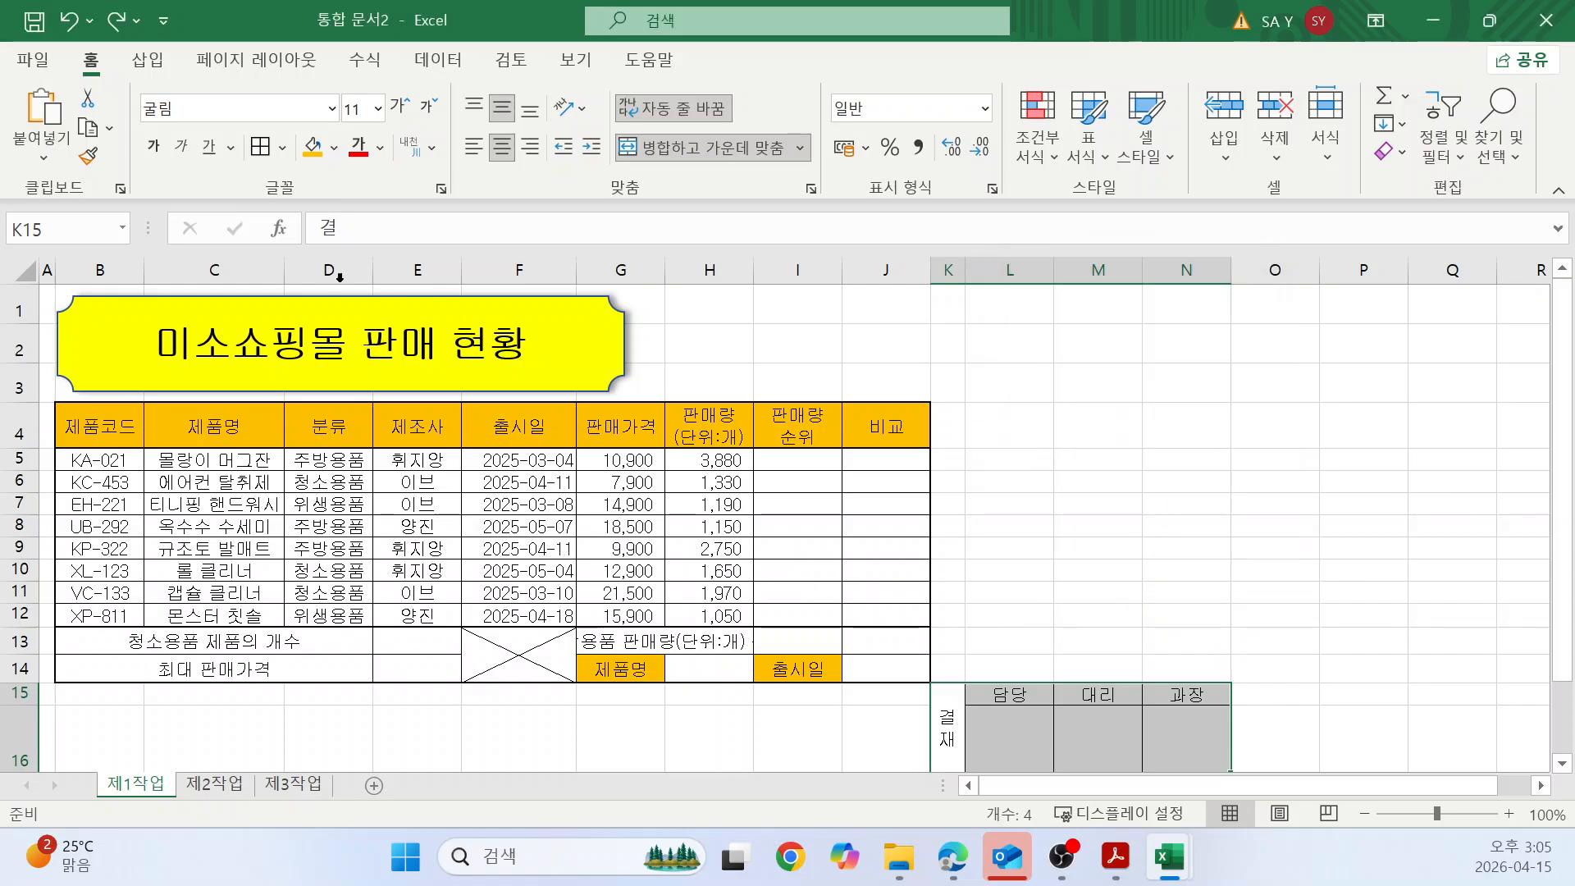
Paste the approval box picture, narrow it, and place it beside the title over columns H to J in rows 1 to 3.
{"action": "left_click", "coordinate": [38, 113]}
{"action": "left_click_drag", "start_coordinate": [1058, 721], "coordinate": [814, 327]}
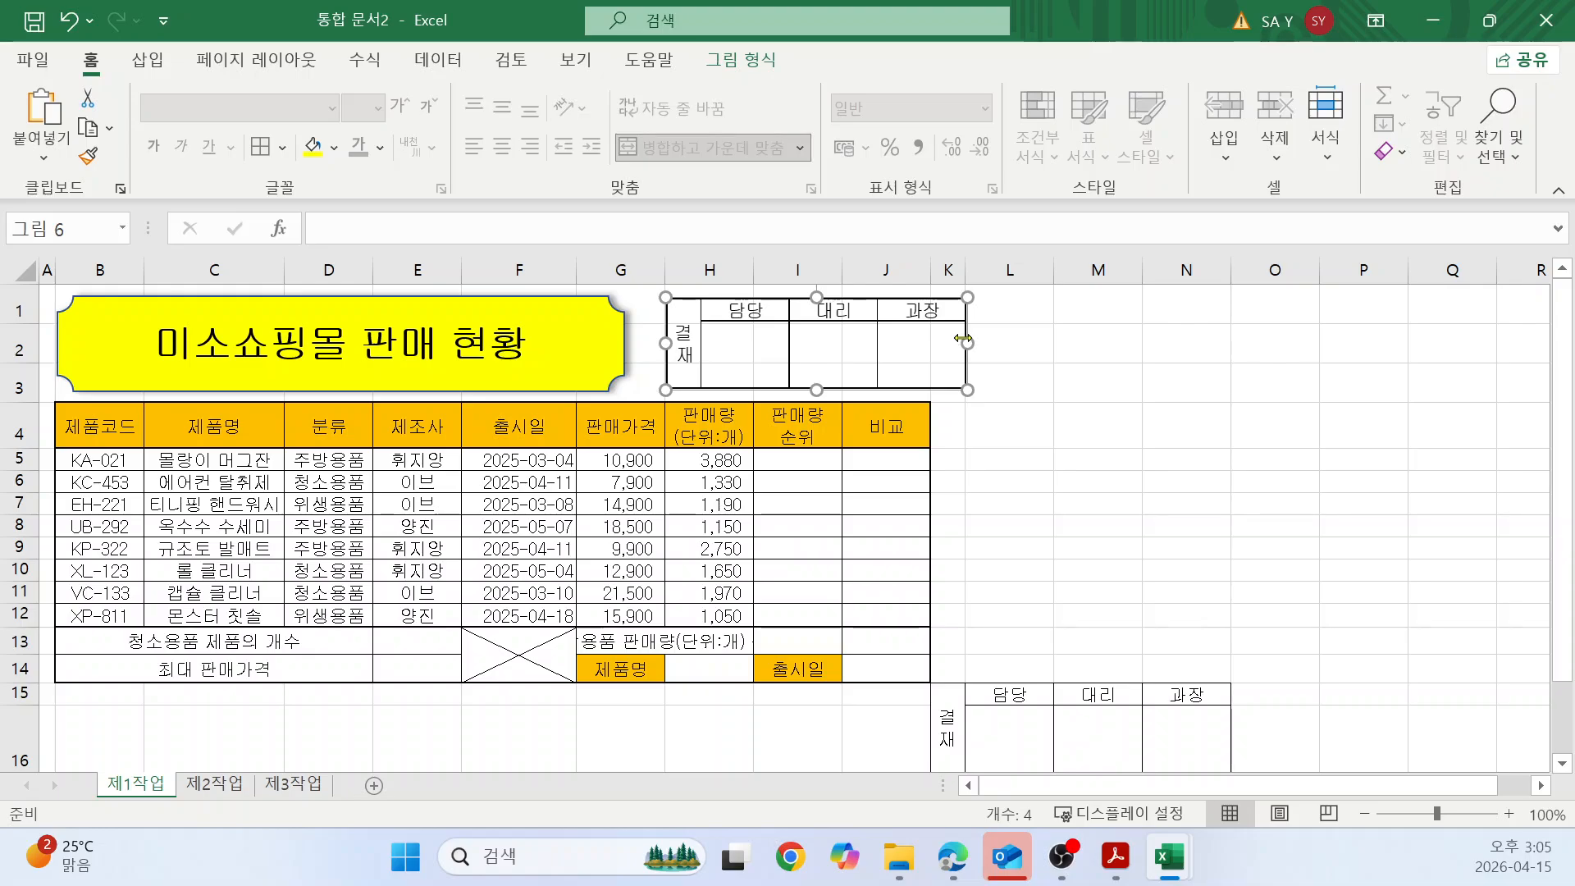
{"action": "left_click_drag", "start_coordinate": [967, 342], "coordinate": [1265, 415]}
{"action": "left_click", "coordinate": [1149, 366]}
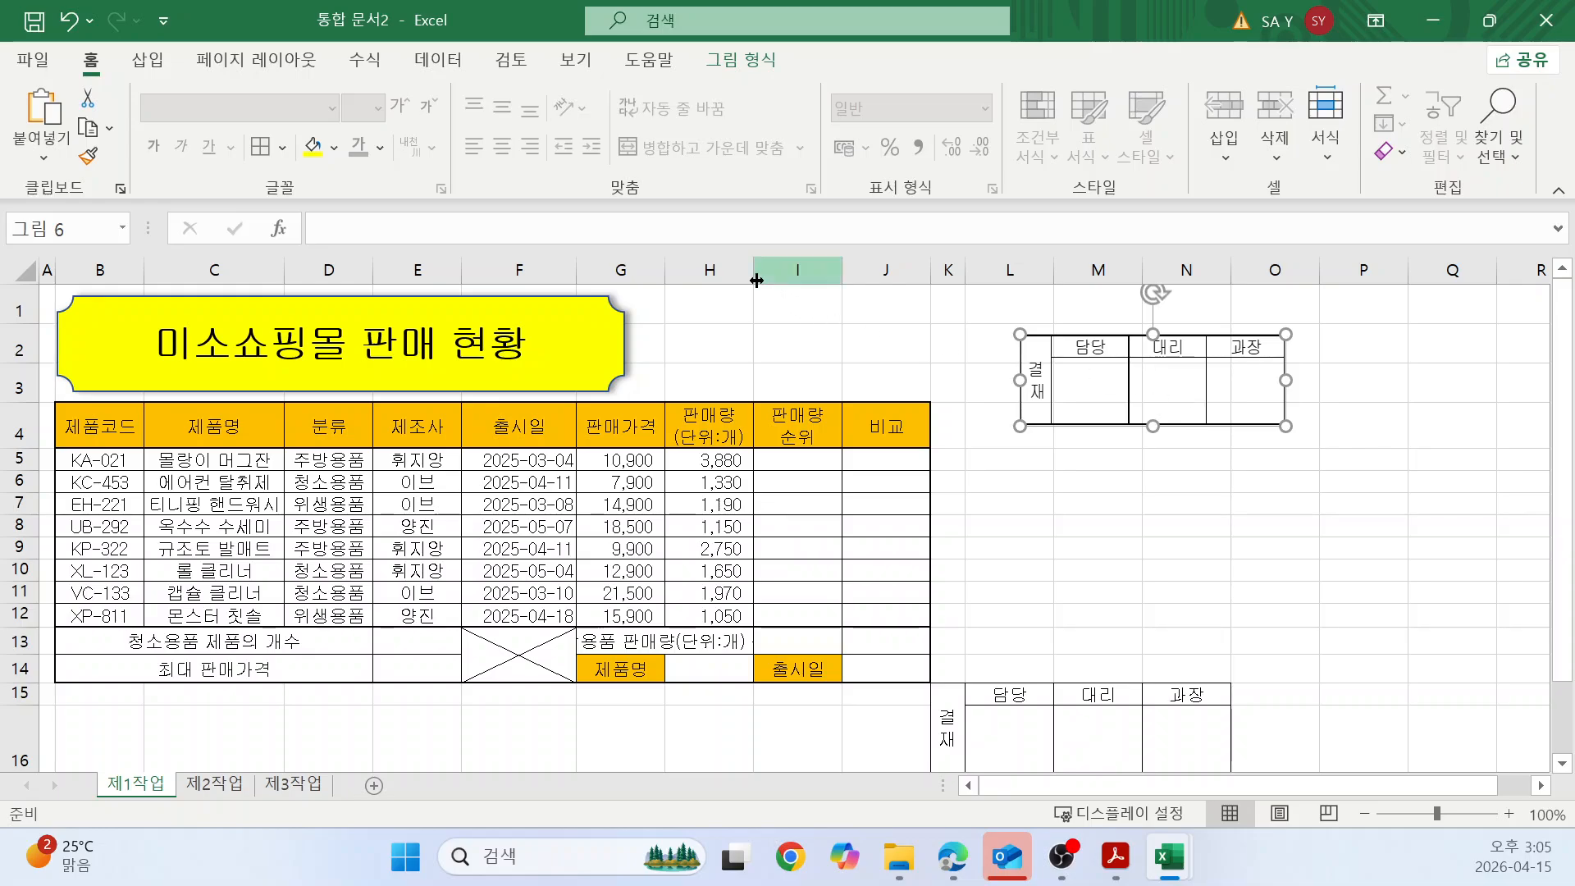
{"action": "left_click_drag", "start_coordinate": [1133, 379], "coordinate": [780, 342]}
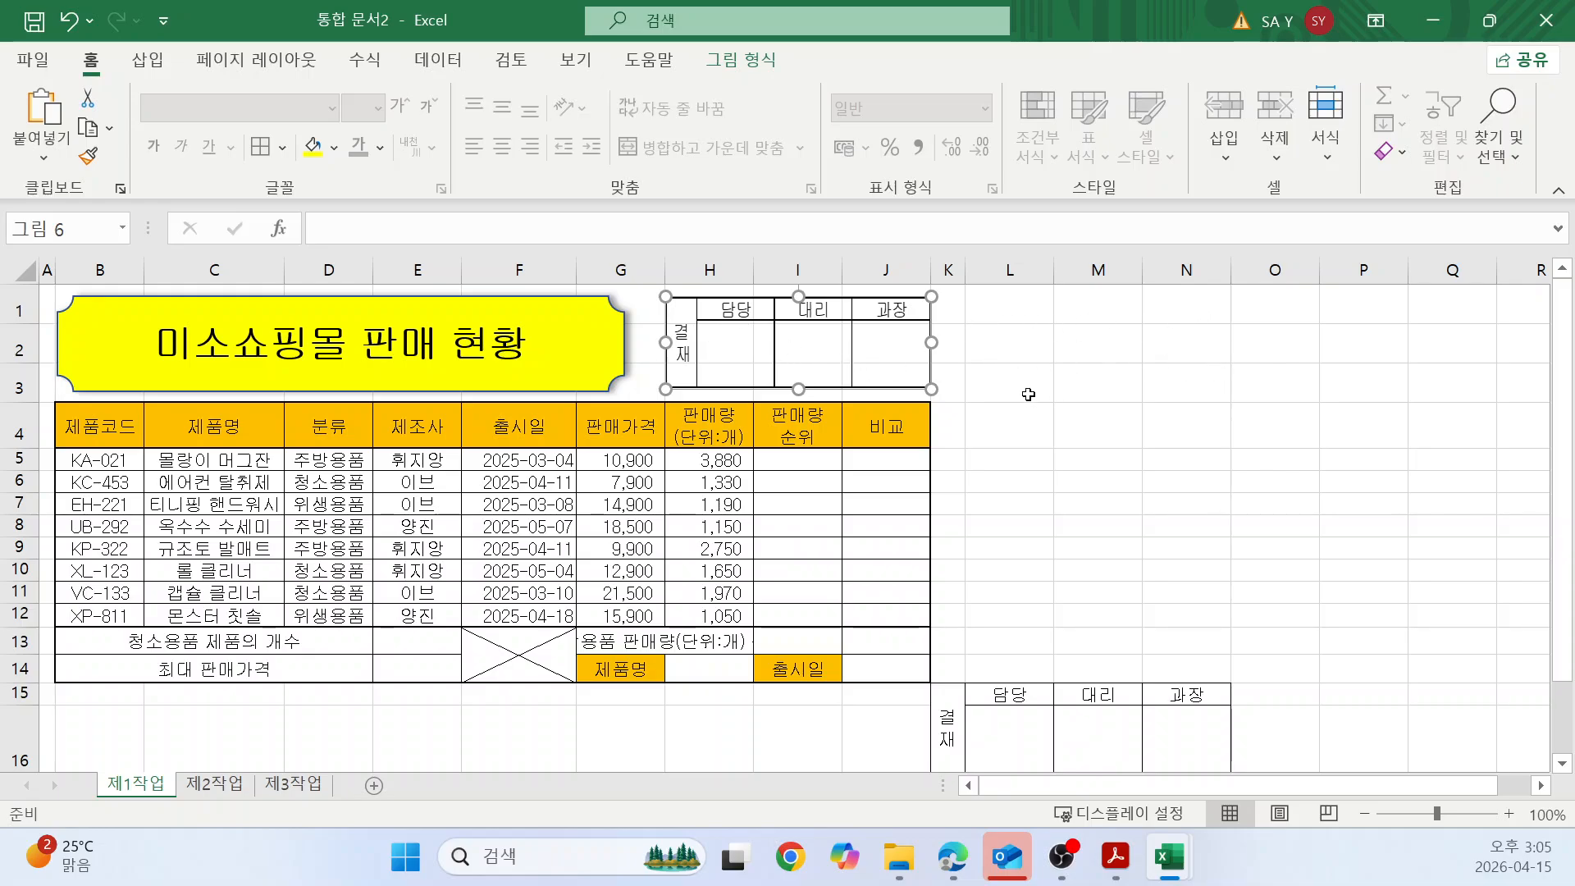
Fill the approval box picture with white and deselect it.
{"action": "left_click", "coordinate": [337, 150]}
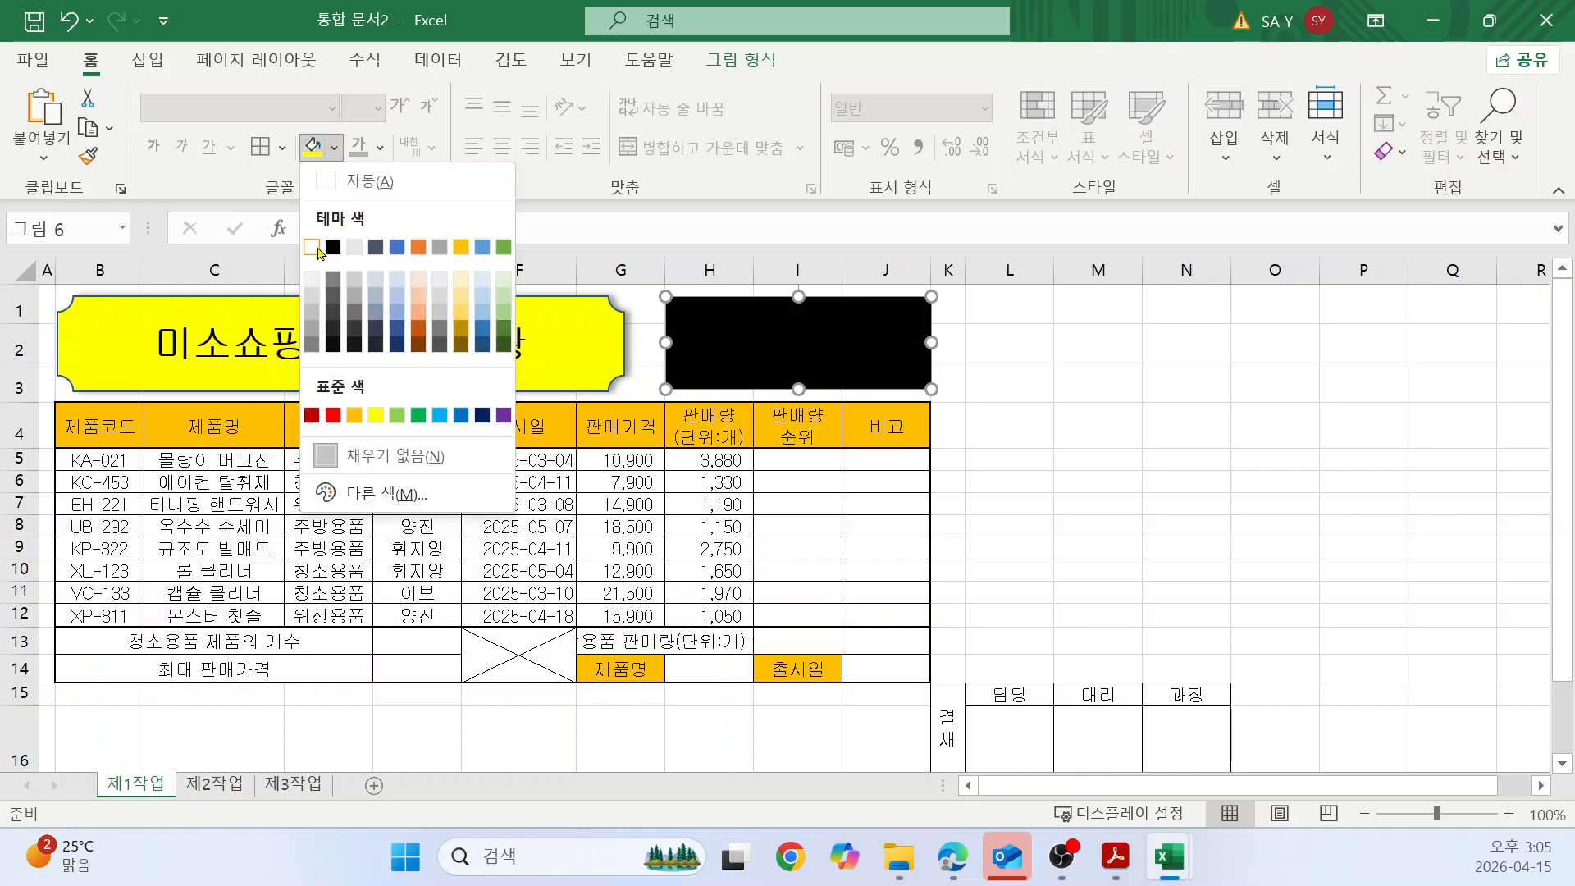
{"action": "left_click", "coordinate": [313, 247]}
{"action": "left_click", "coordinate": [1135, 495]}
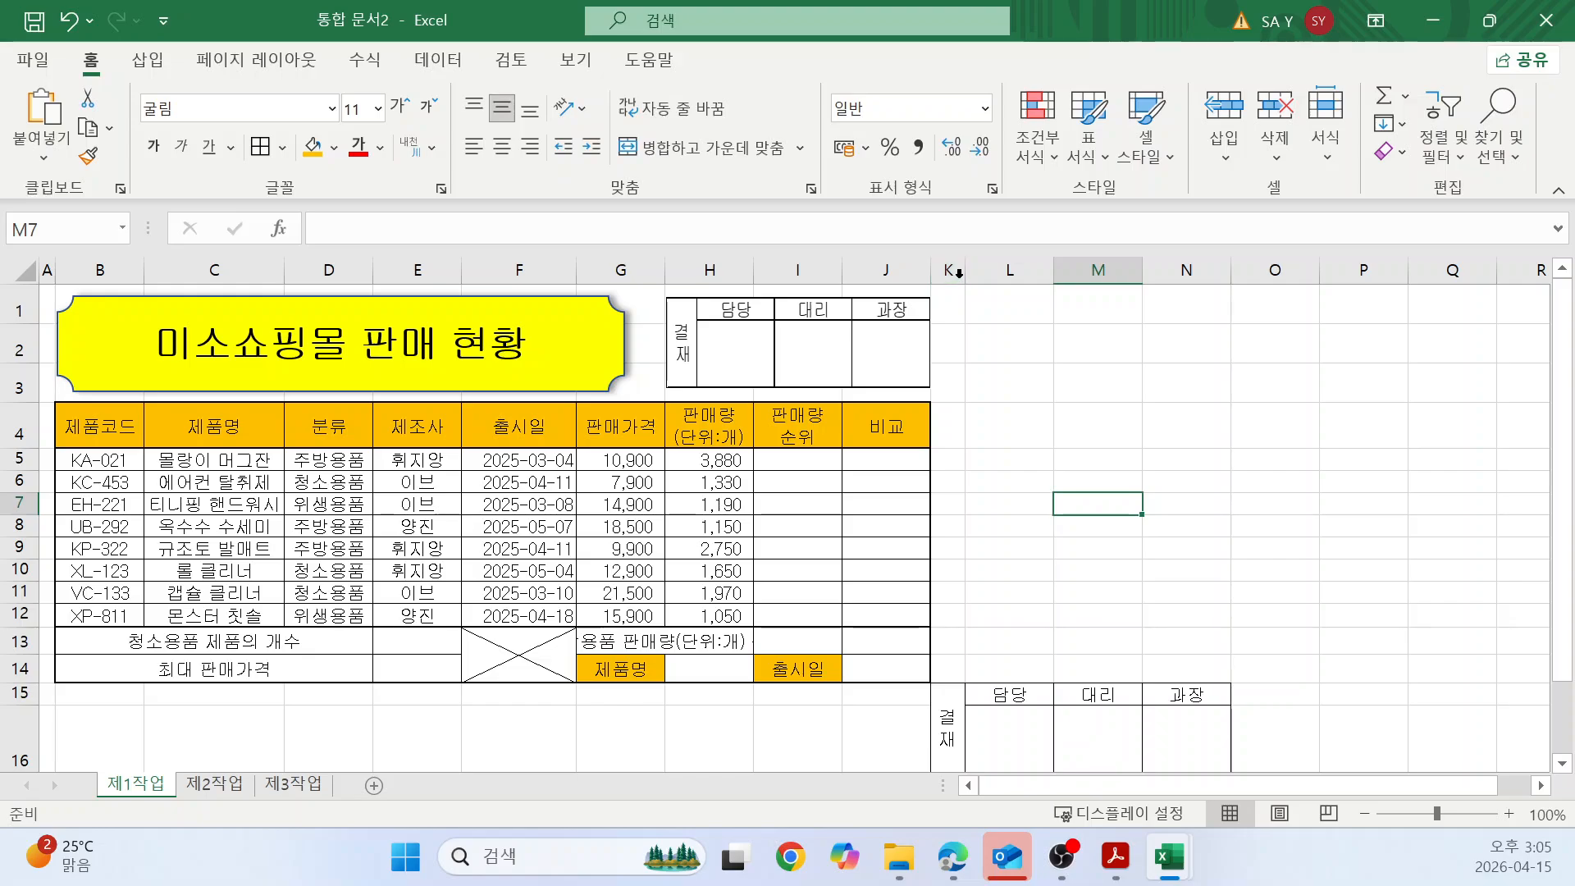
Delete columns K through O, which hold the original approval box.
{"action": "left_click_drag", "start_coordinate": [958, 273], "coordinate": [1279, 270]}
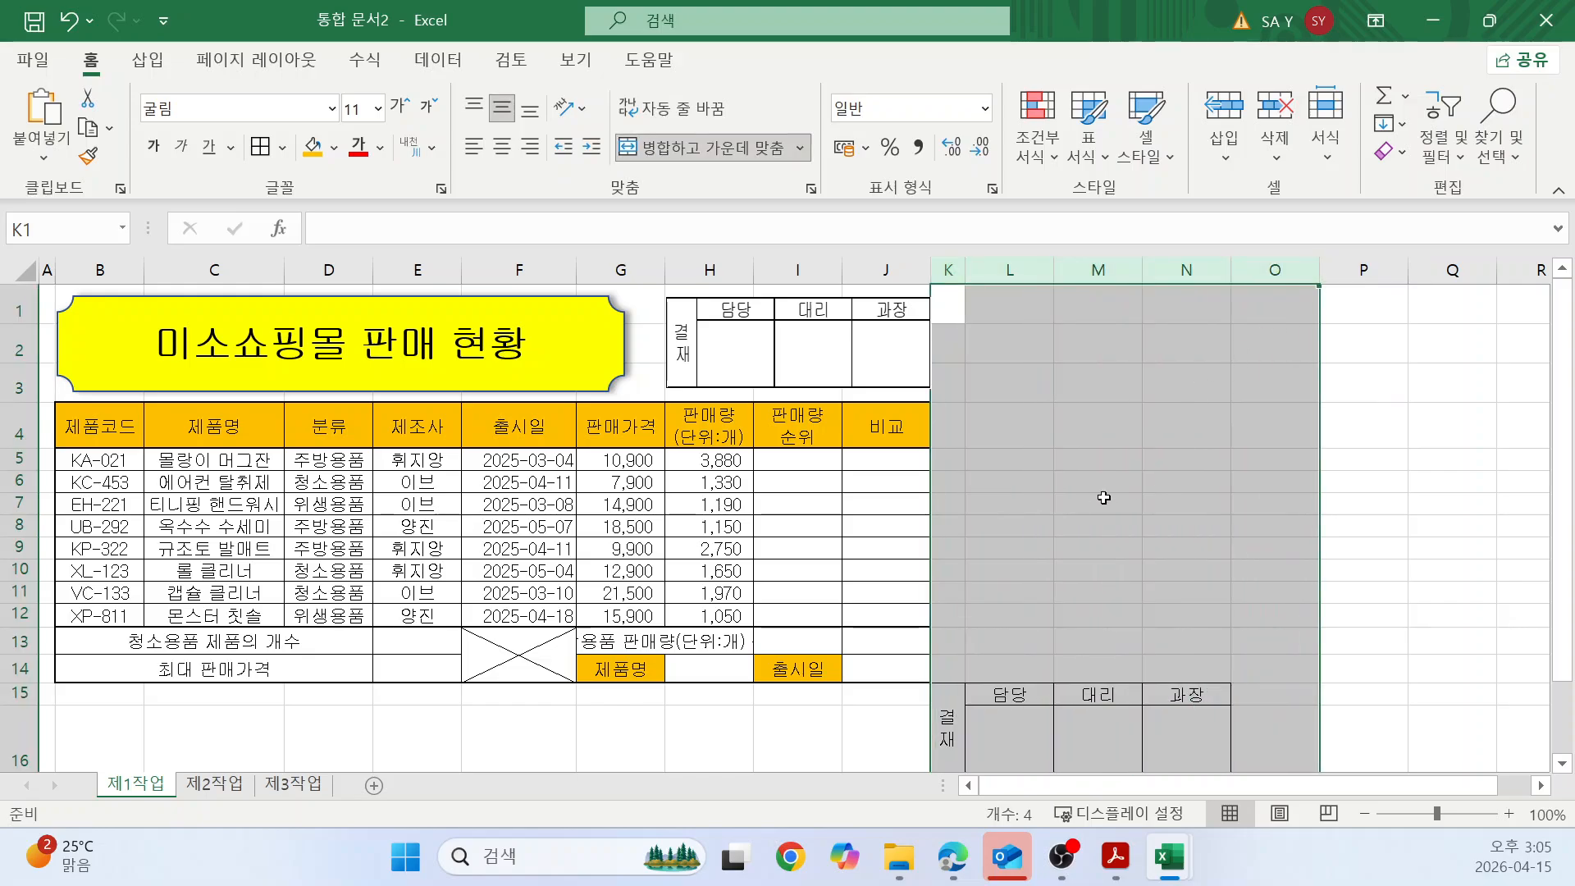
{"action": "right_click", "coordinate": [1213, 416]}
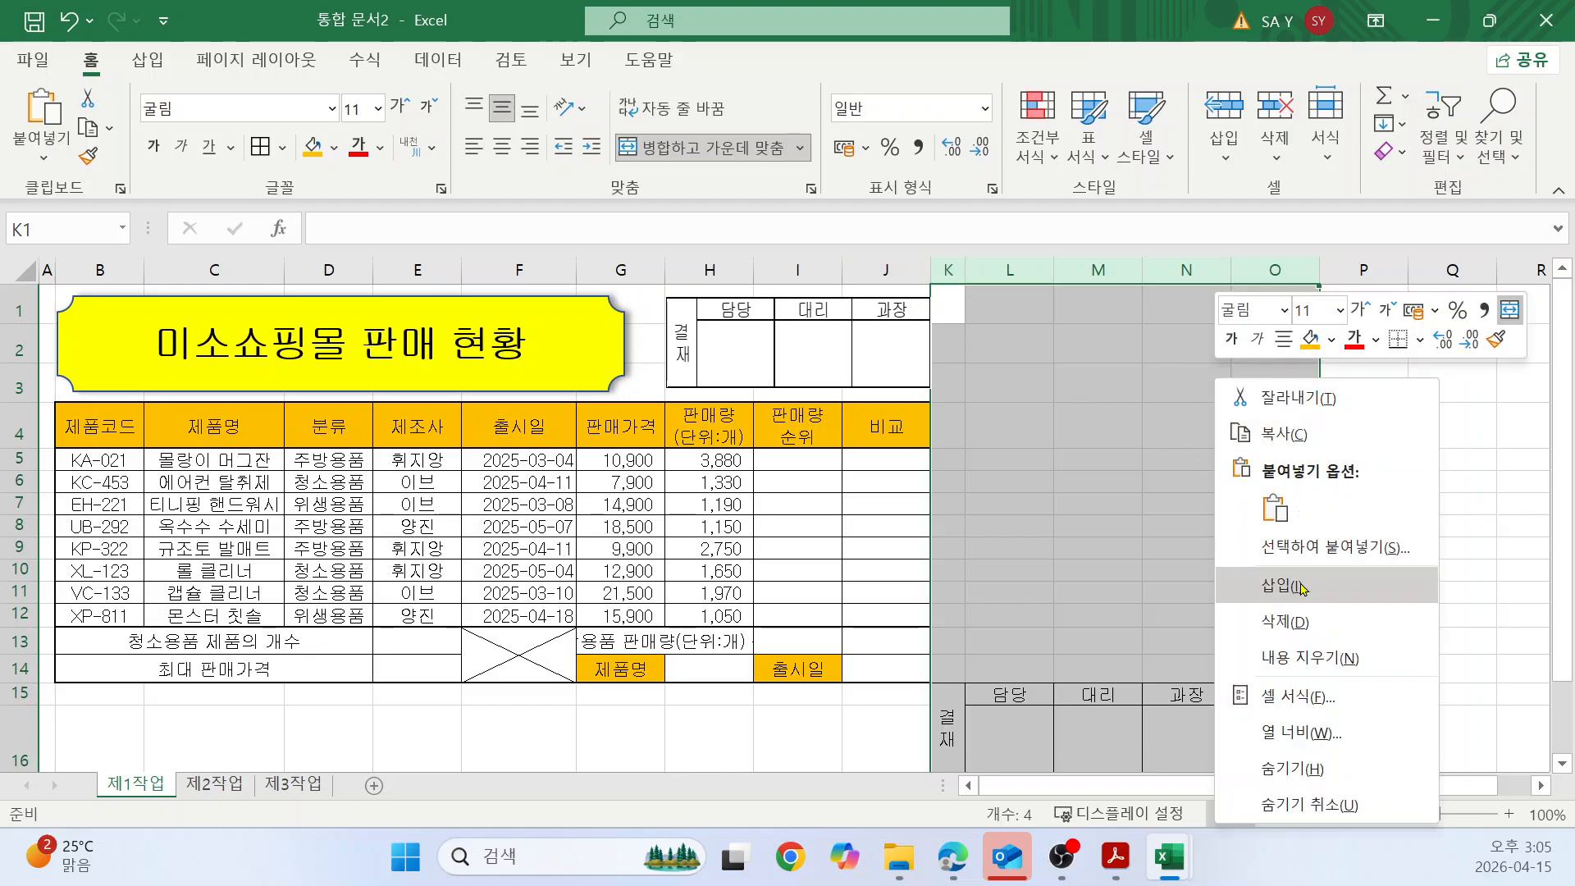
{"action": "left_click", "coordinate": [1302, 588]}
{"action": "left_click", "coordinate": [1255, 614]}
Delete rows 15 through 20 below the table.
{"action": "scroll", "coordinate": [1280, 602], "scroll_direction": "down", "scroll_amount": 3}
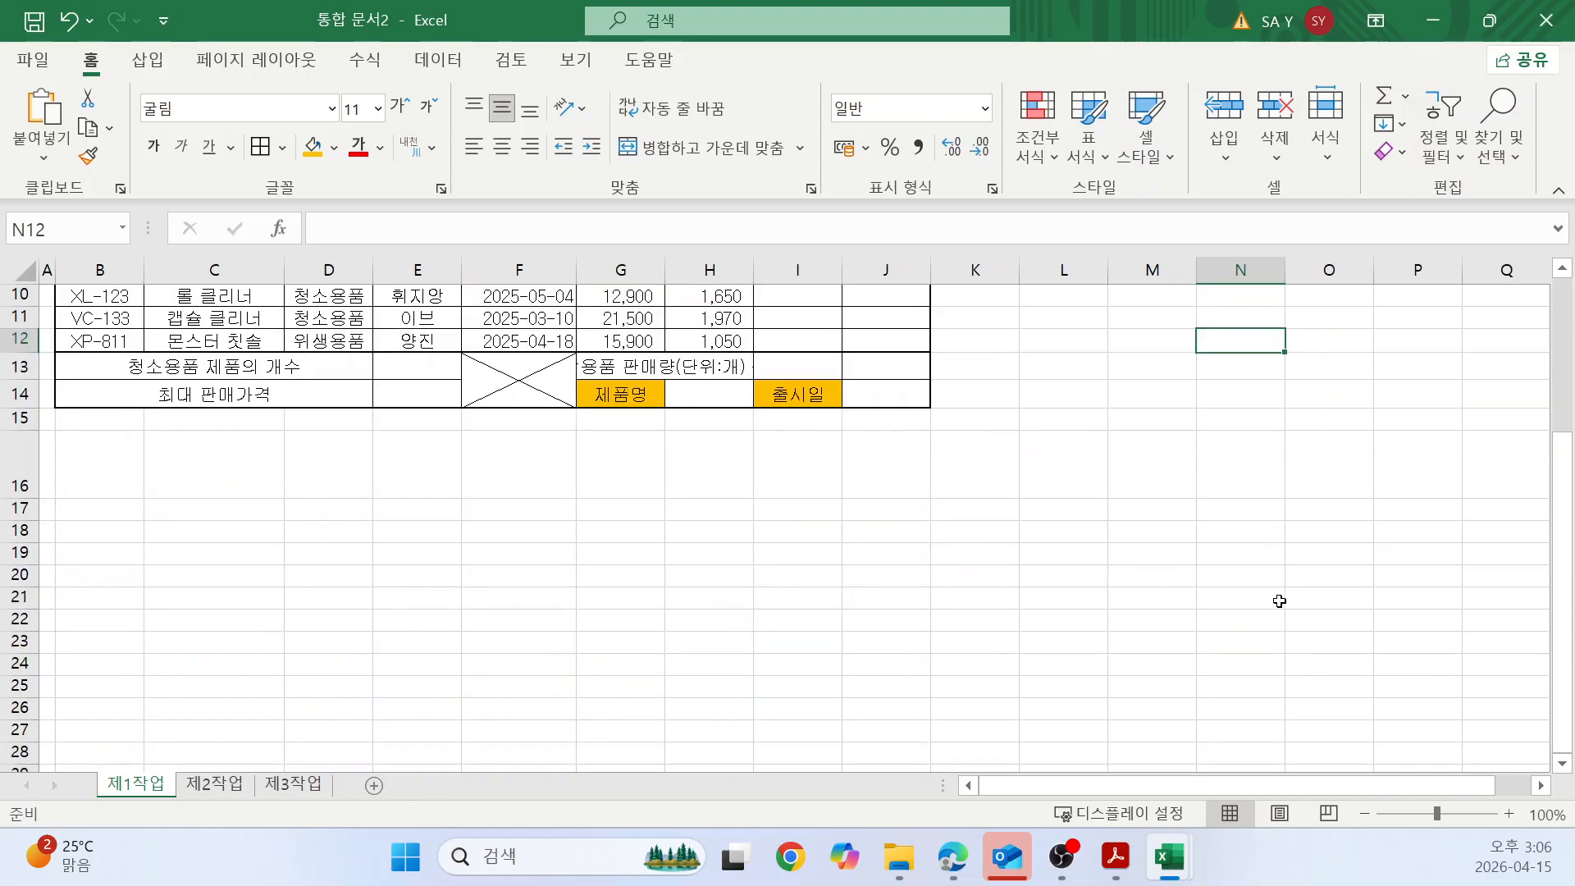
{"action": "left_click_drag", "start_coordinate": [22, 417], "coordinate": [21, 576]}
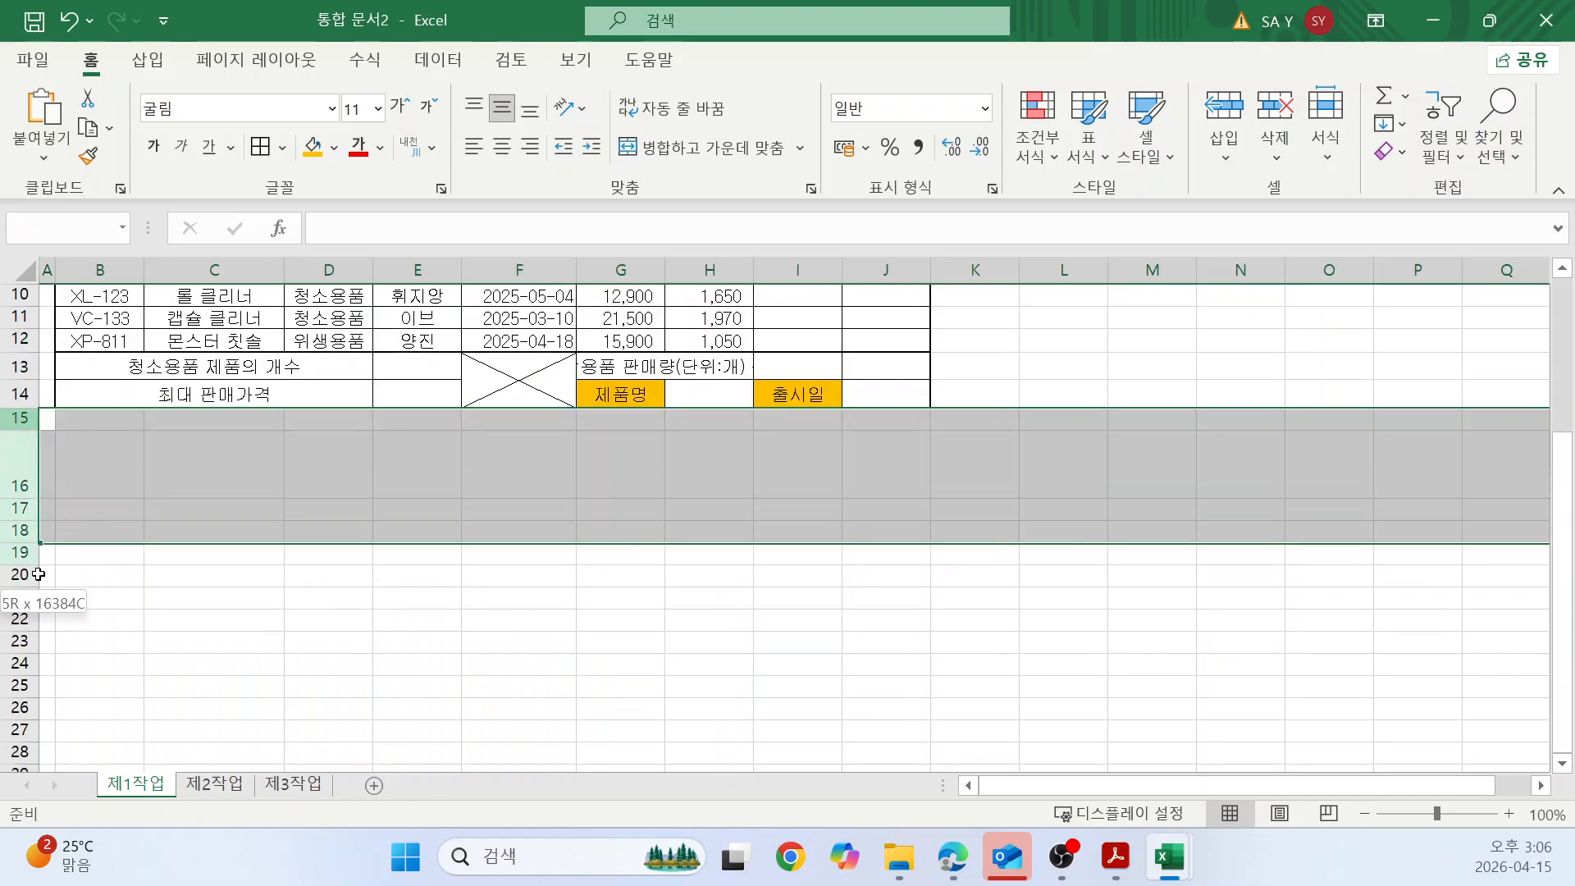
{"action": "right_click", "coordinate": [405, 534]}
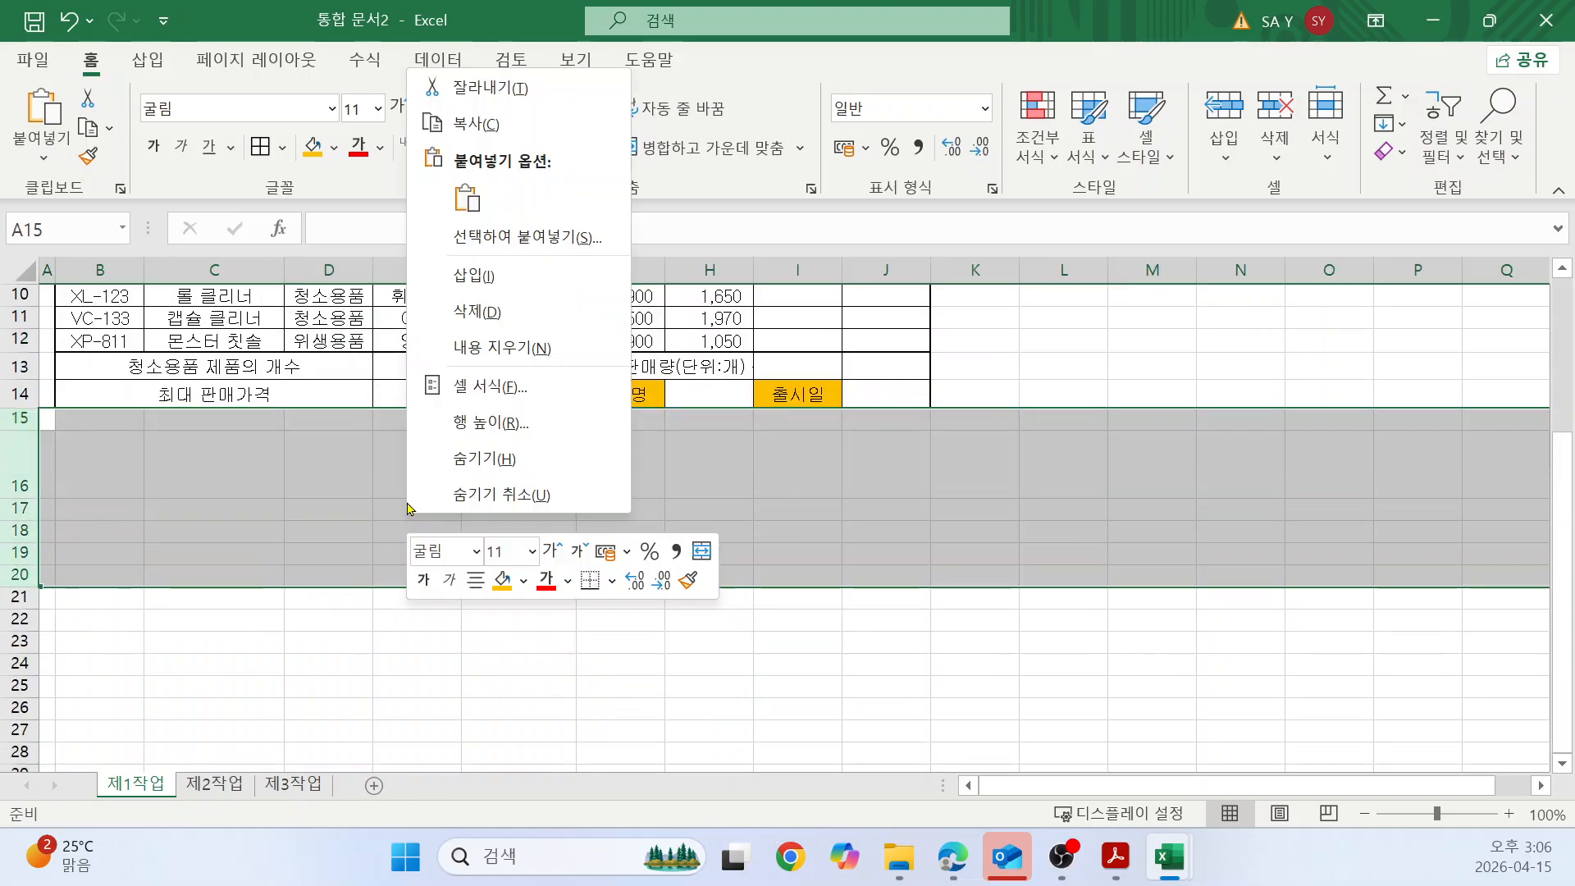
{"action": "left_click", "coordinate": [490, 311]}
{"action": "left_click", "coordinate": [992, 489]}
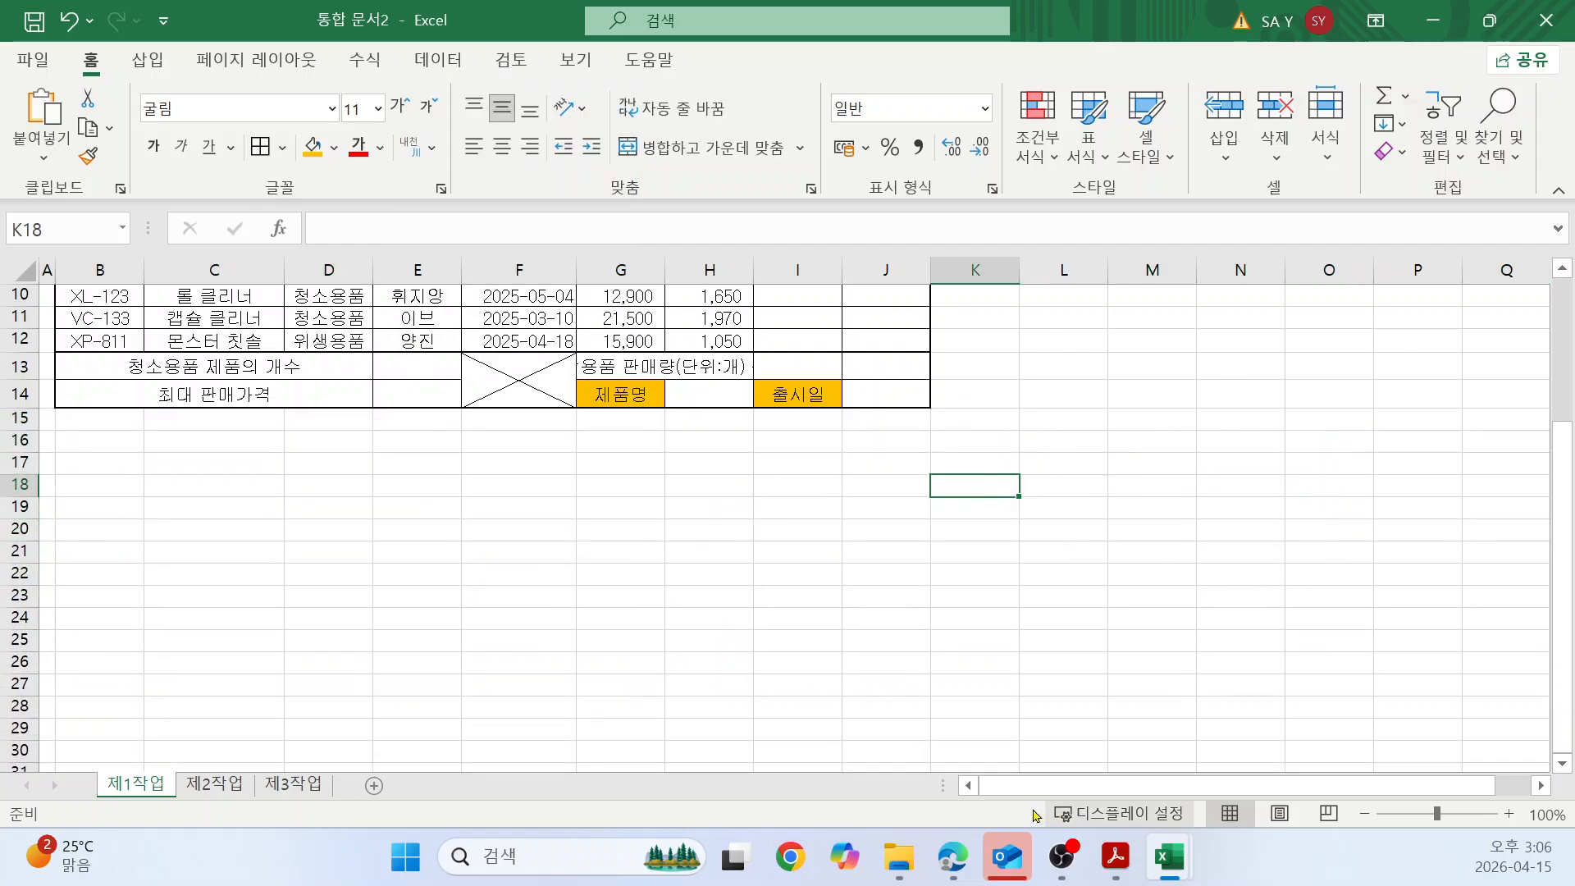
Switch to the exam PDF in Edge, read the 조건 list for the first task, and return to the Excel workbook.
{"action": "left_click", "coordinate": [952, 856]}
{"action": "scroll", "coordinate": [1055, 605], "scroll_direction": "down", "scroll_amount": 5}
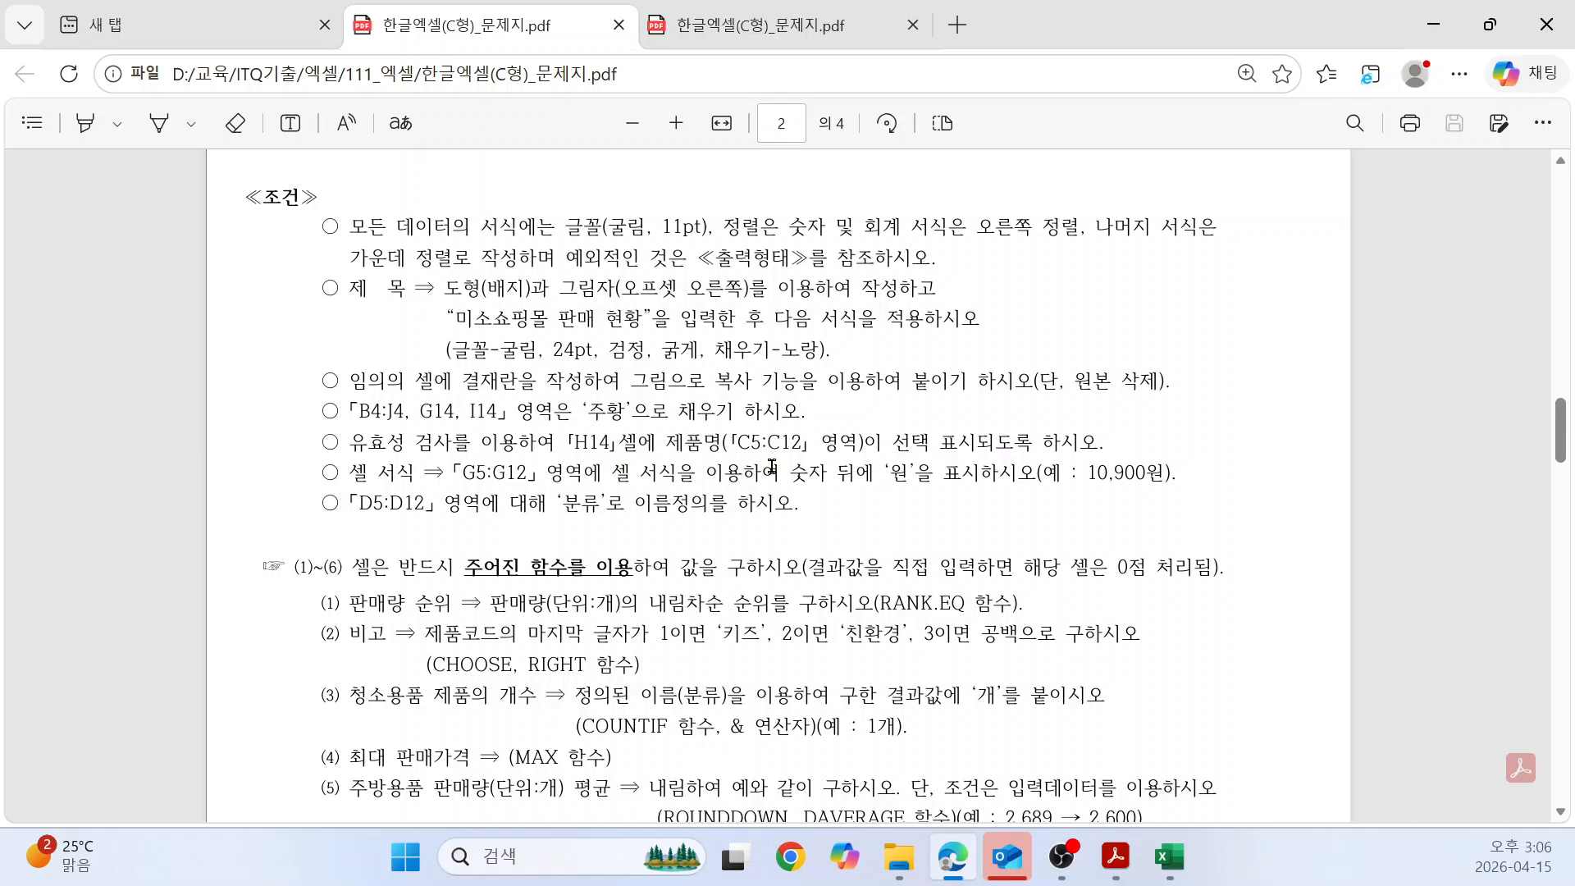
{"action": "key", "text": "alt+Tab"}
{"action": "key", "text": "alt+Tab"}
{"action": "key", "text": "alt+Tab"}
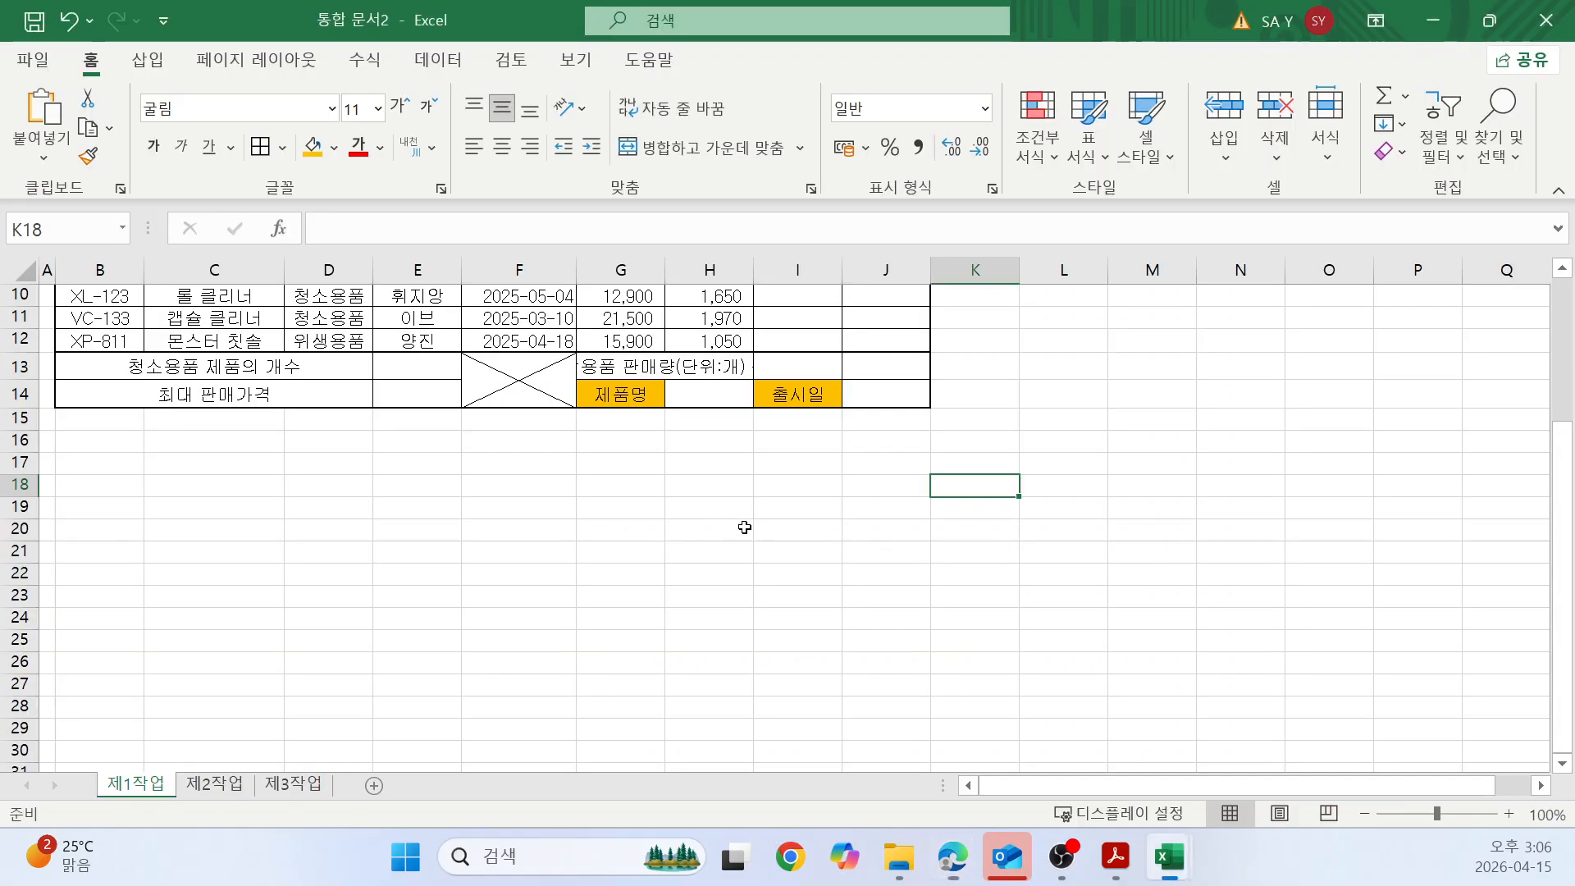
Add data validation to cell H14 that allows a 목록 with the source =$C$5:$C$12.
{"action": "left_click", "coordinate": [710, 394]}
{"action": "scroll", "coordinate": [936, 501], "scroll_direction": "up", "scroll_amount": 3}
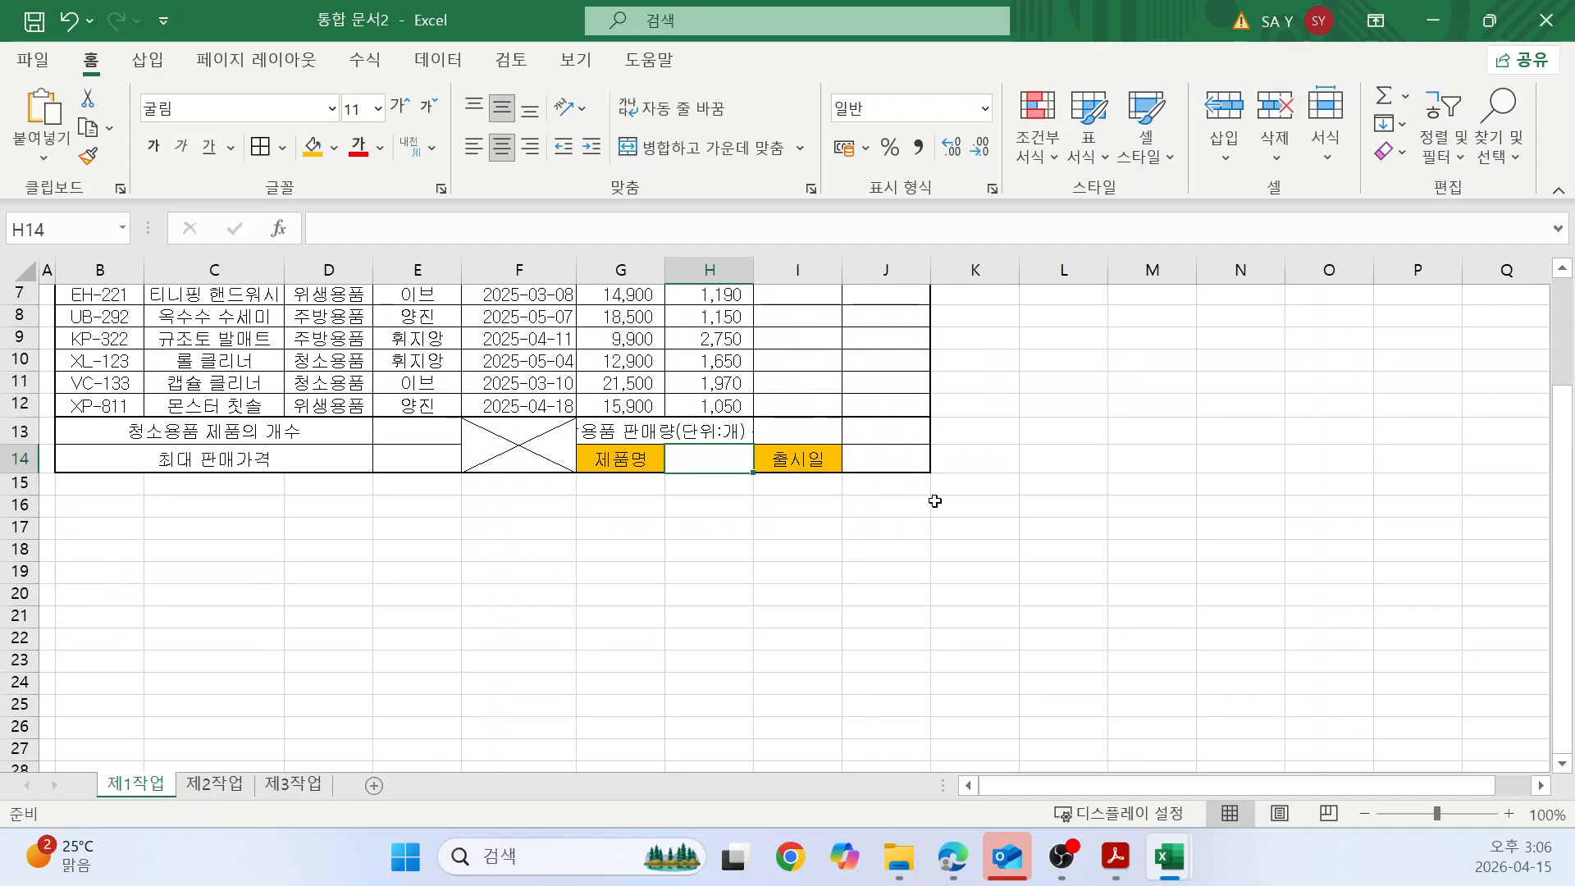
{"action": "scroll", "coordinate": [639, 542], "scroll_direction": "up", "scroll_amount": 1}
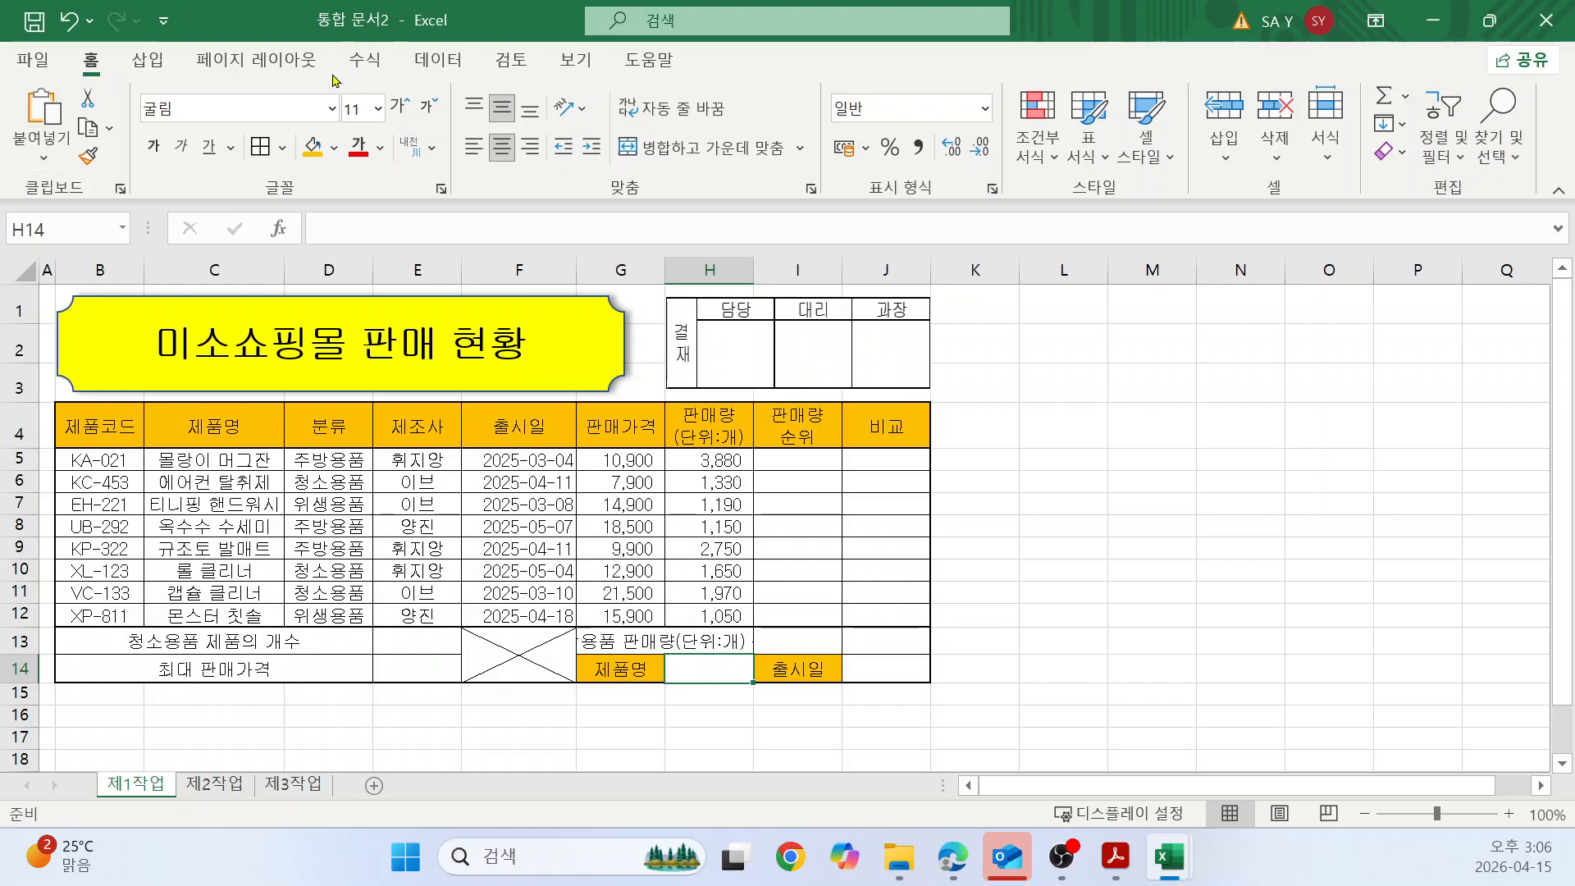
{"action": "left_click", "coordinate": [437, 62]}
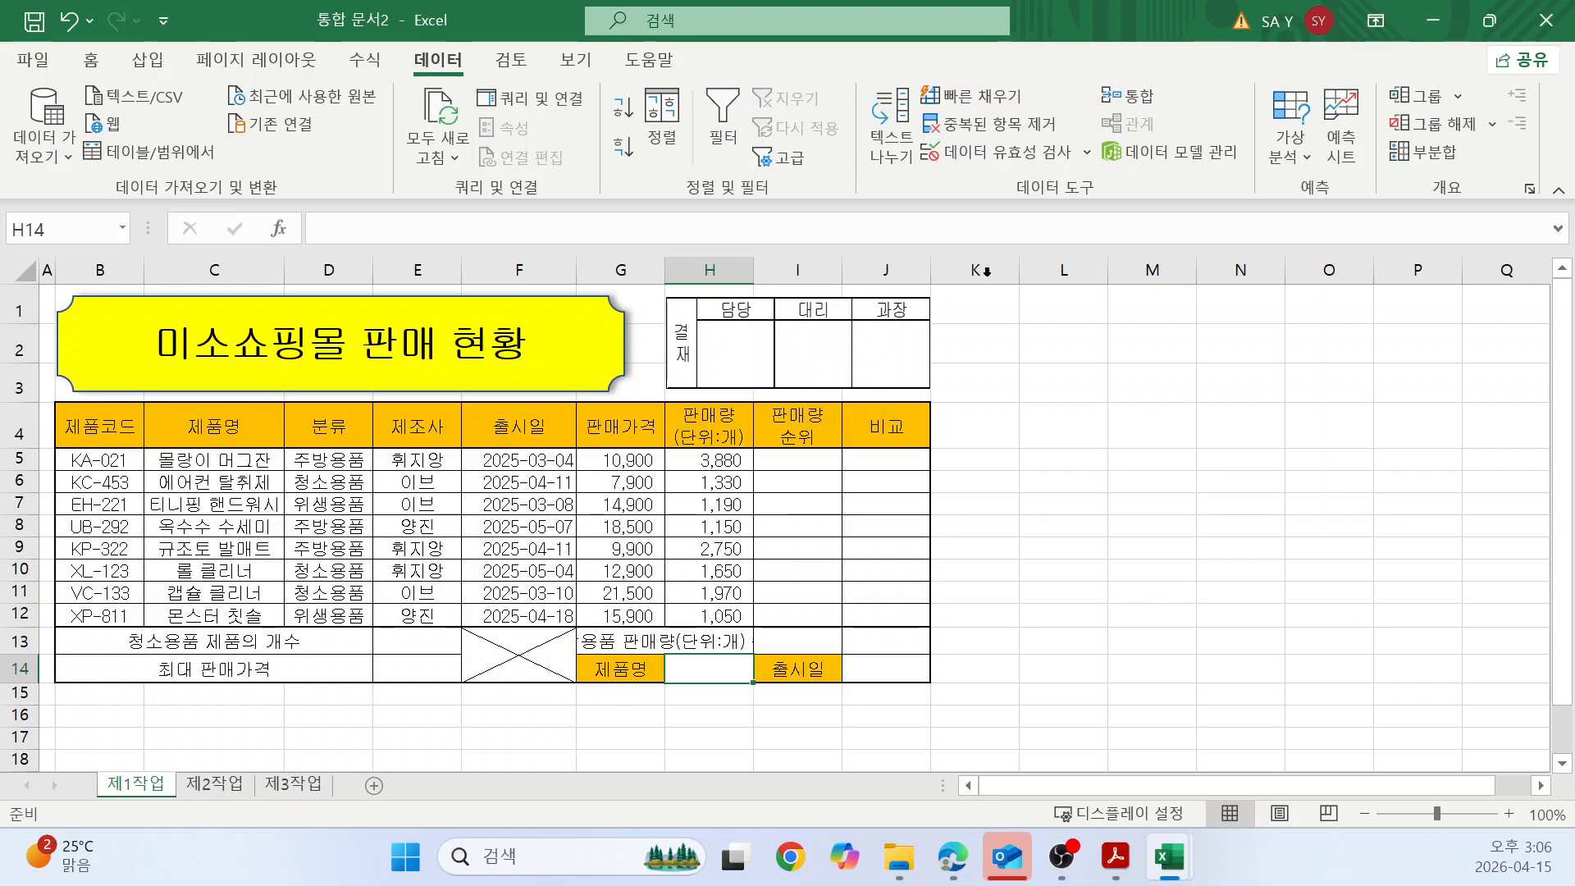
{"action": "left_click", "coordinate": [1038, 154]}
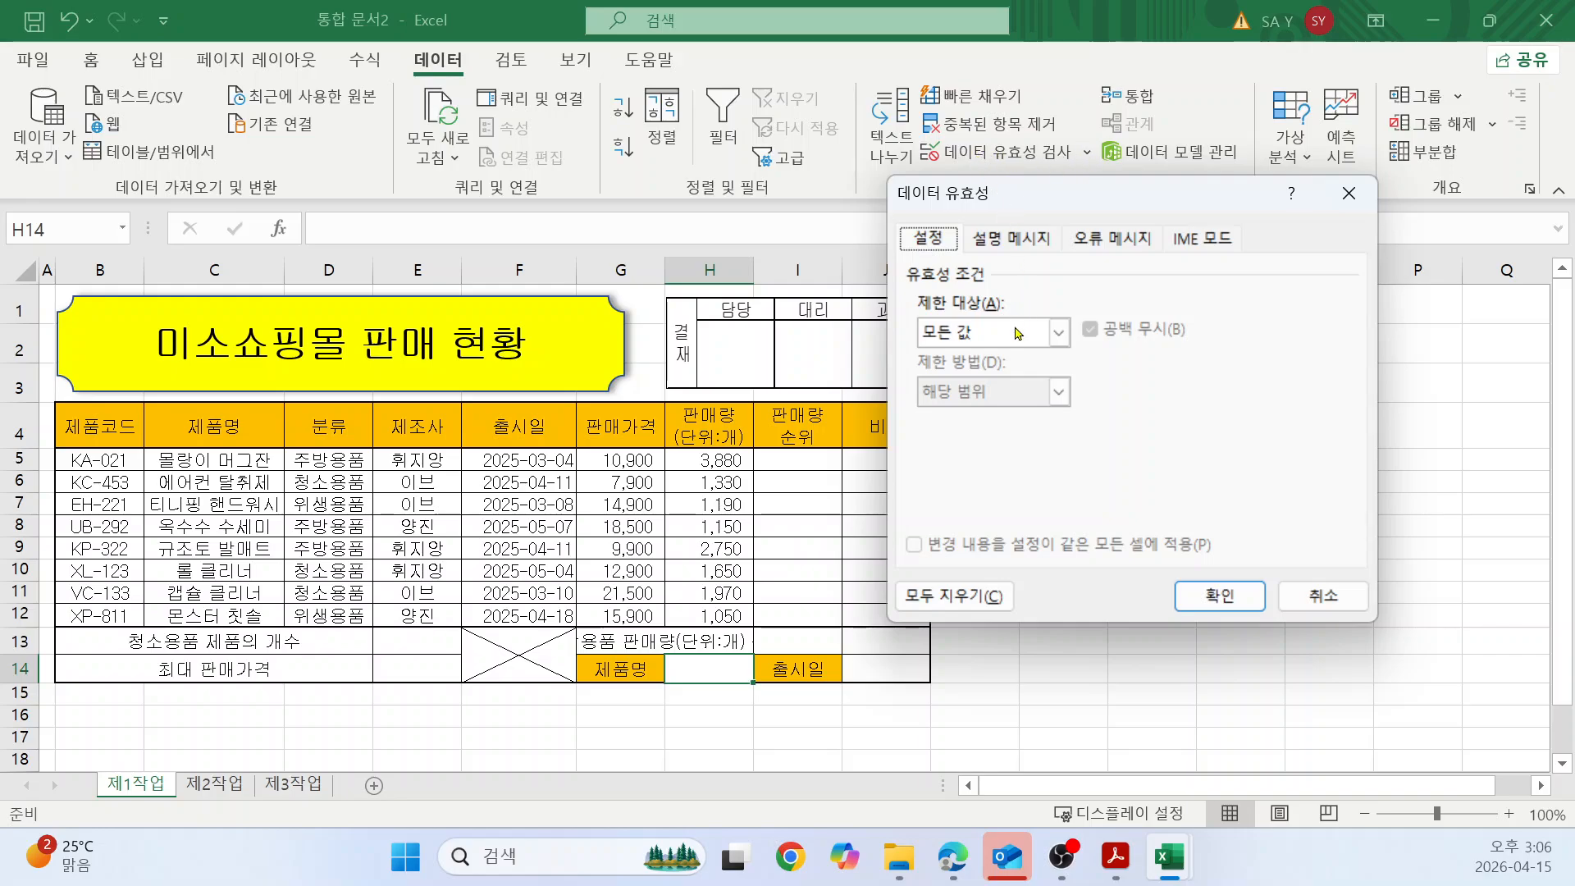
{"action": "left_click", "coordinate": [966, 336]}
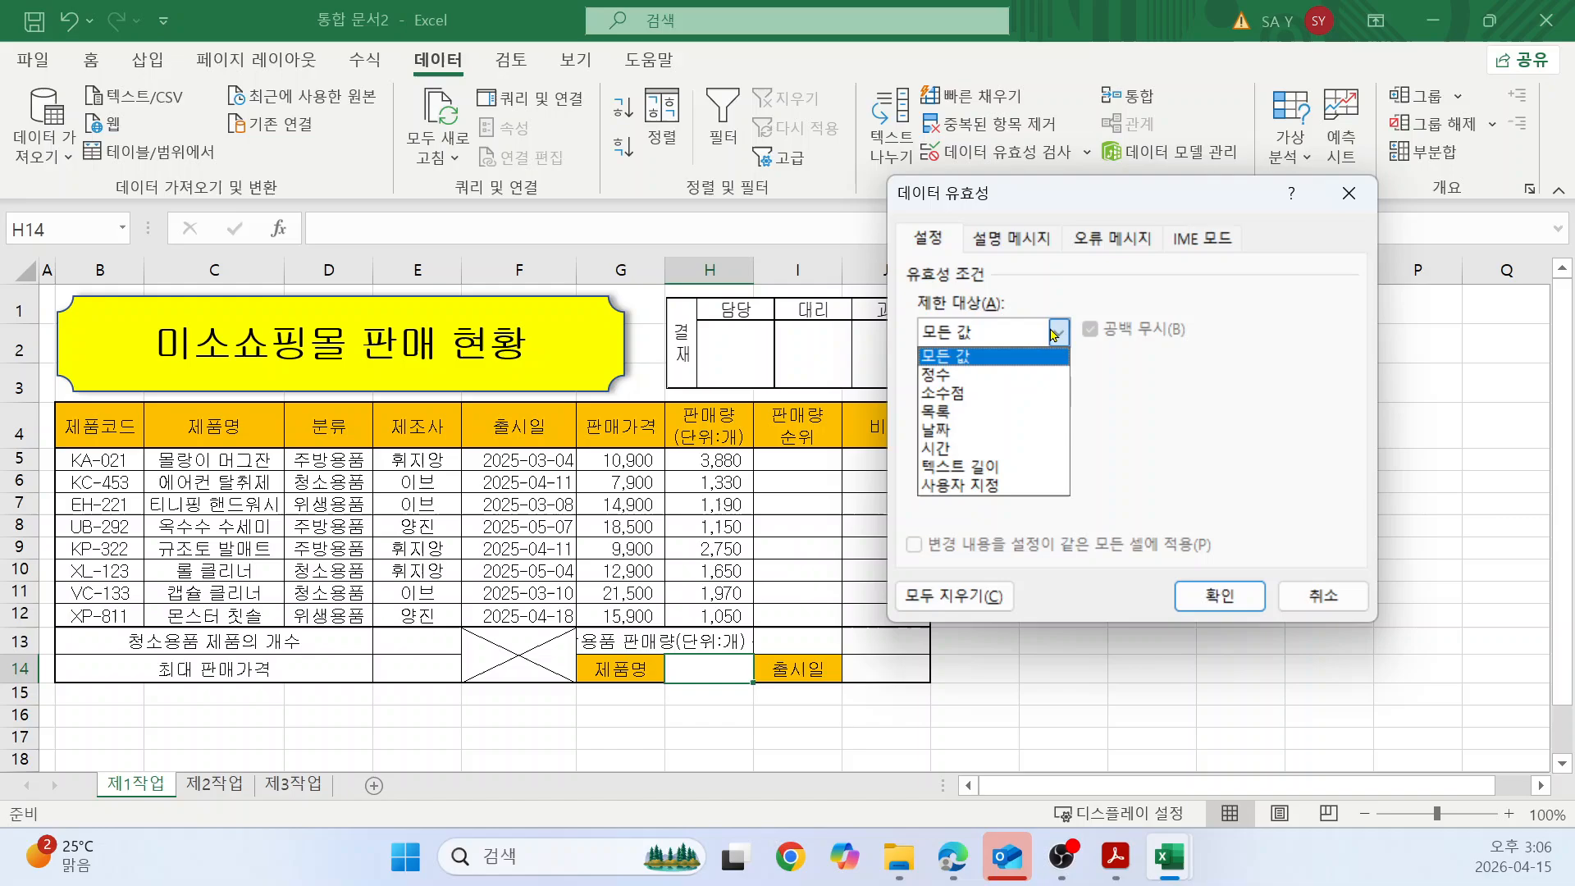
{"action": "left_click", "coordinate": [963, 412]}
{"action": "left_click", "coordinate": [946, 457]}
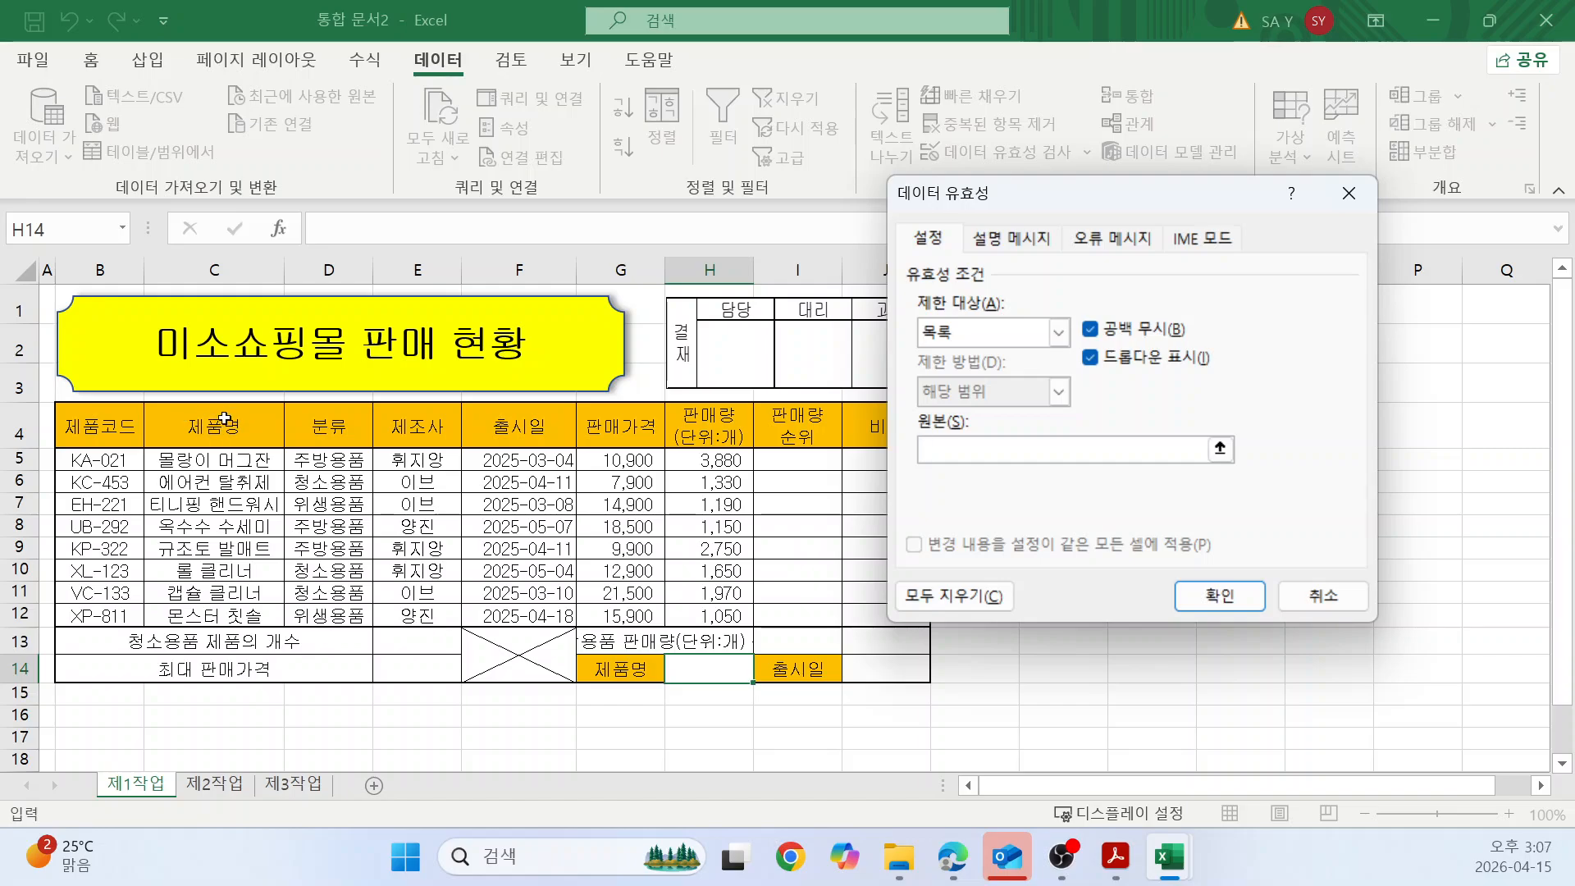
{"action": "left_click_drag", "start_coordinate": [225, 458], "coordinate": [238, 611]}
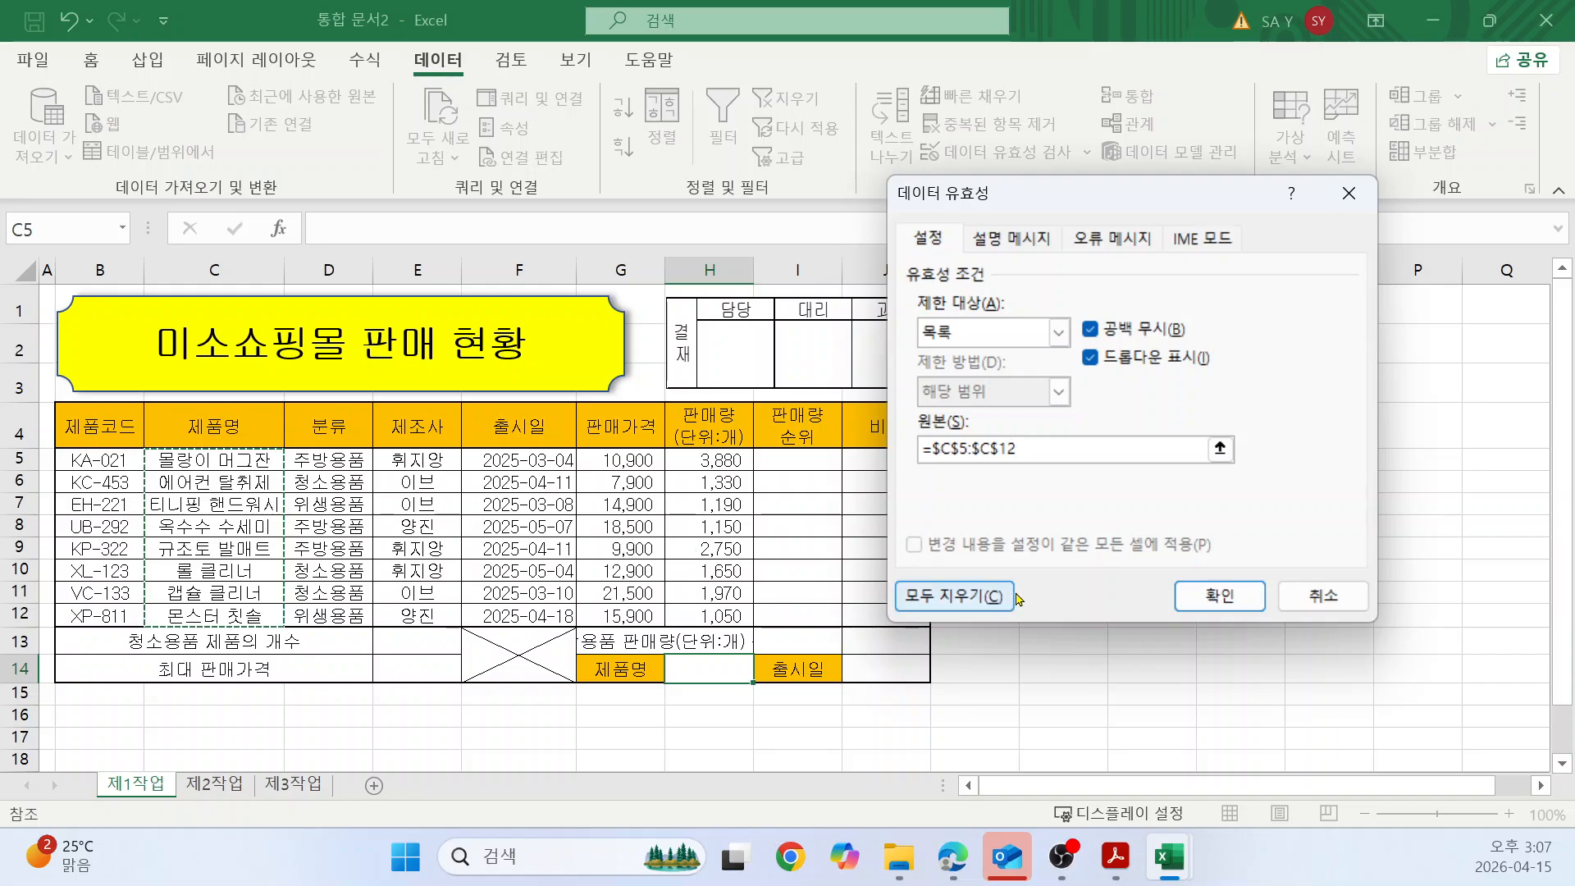
{"action": "left_click", "coordinate": [1202, 592]}
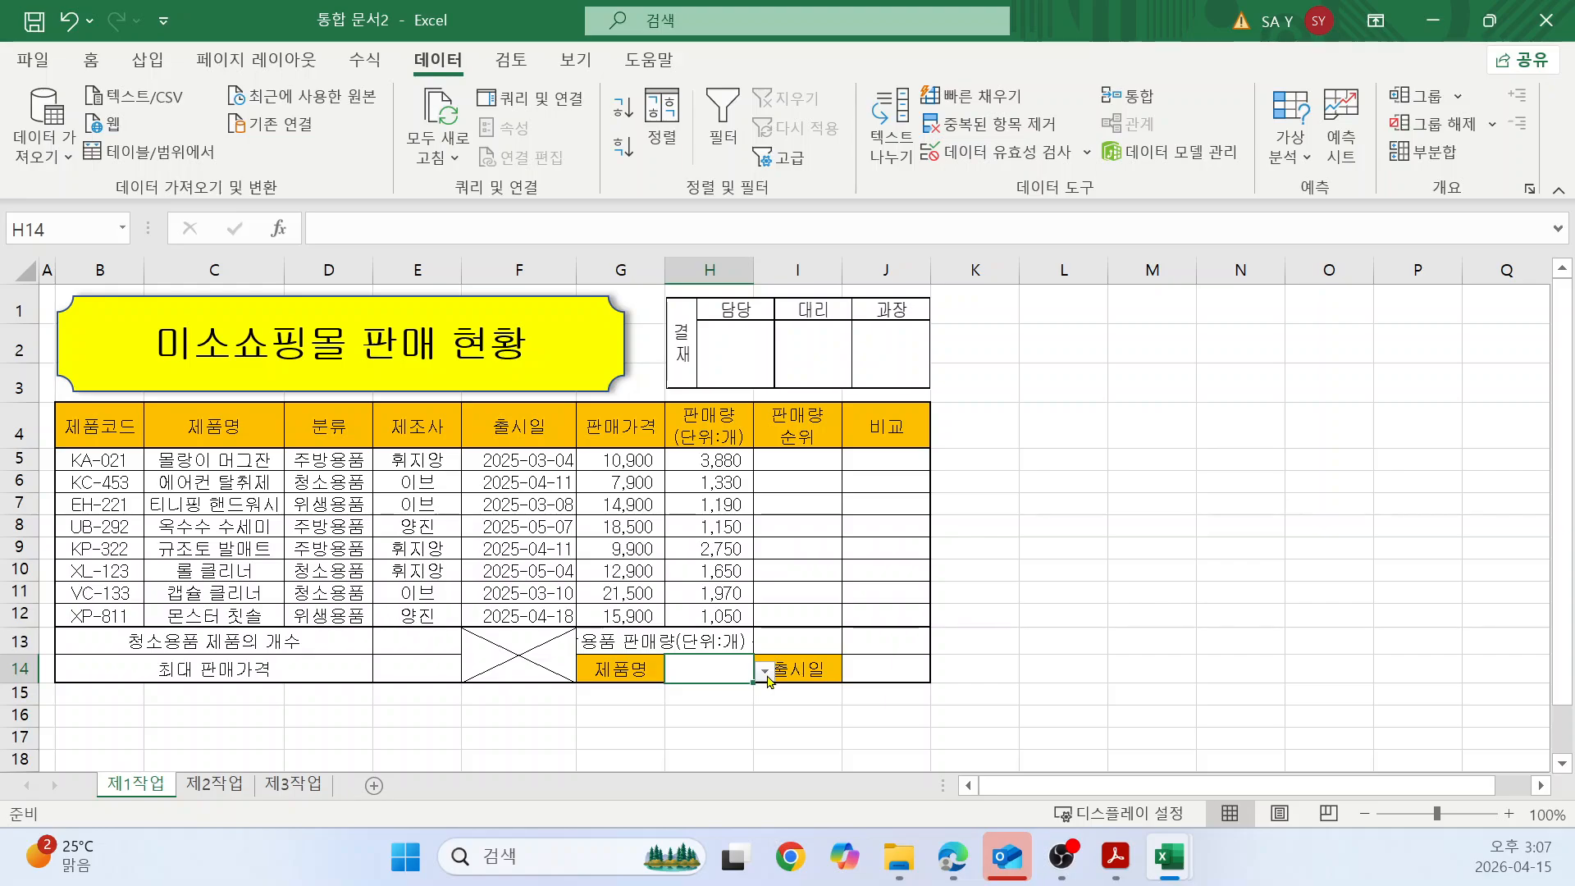
Choose 롤 클리너 as the product name in H14 from its dropdown list.
{"action": "left_click", "coordinate": [763, 669]}
{"action": "left_click", "coordinate": [721, 607]}
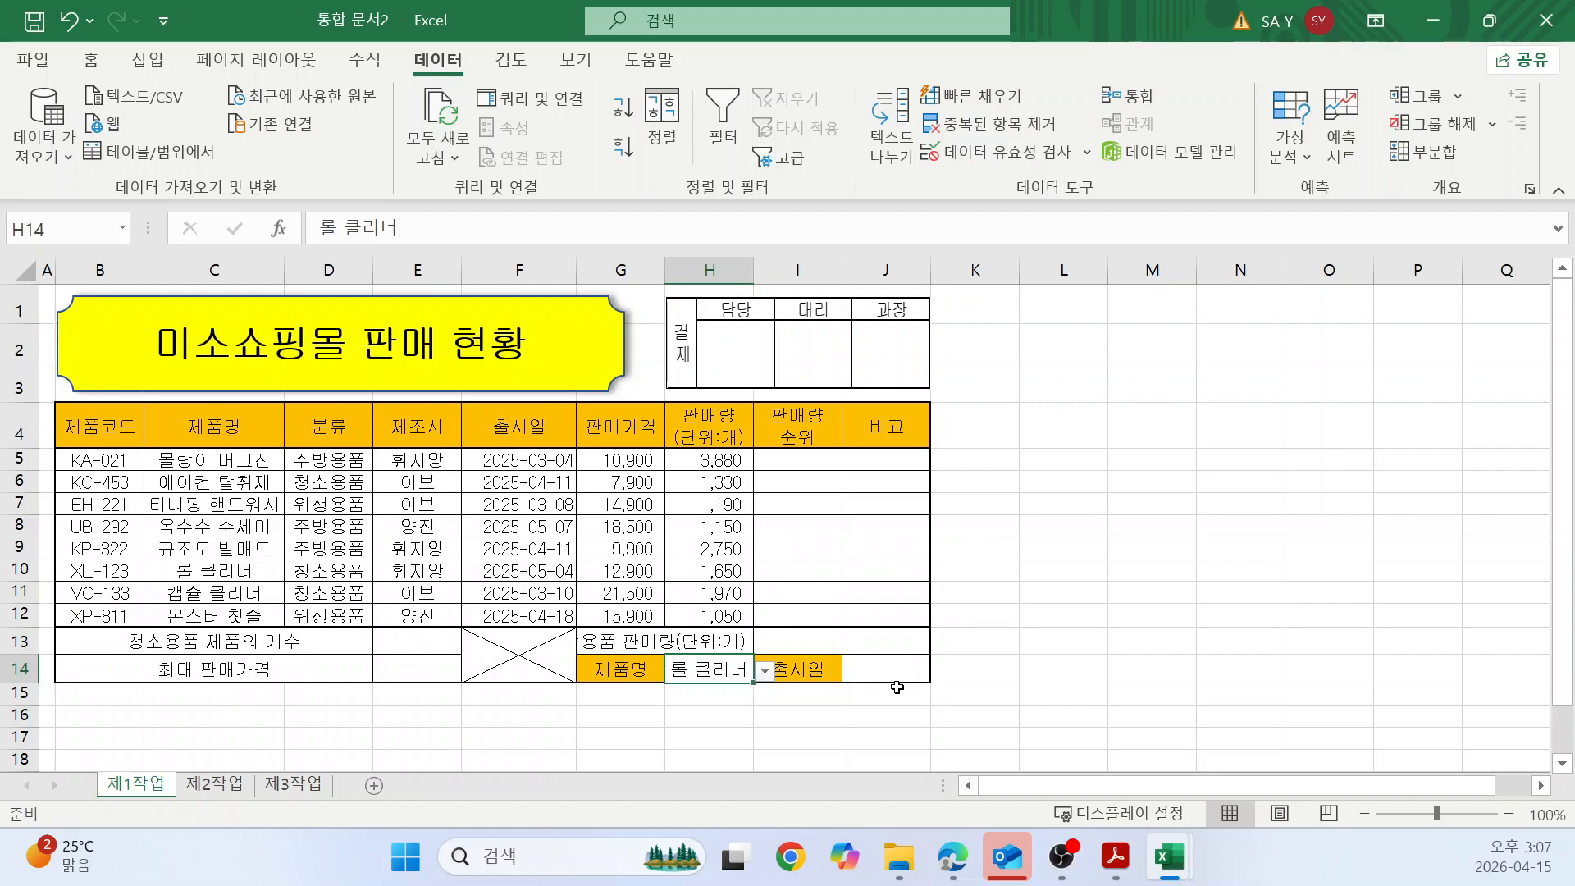
{"action": "left_click", "coordinate": [1106, 615]}
{"action": "left_click", "coordinate": [1188, 529]}
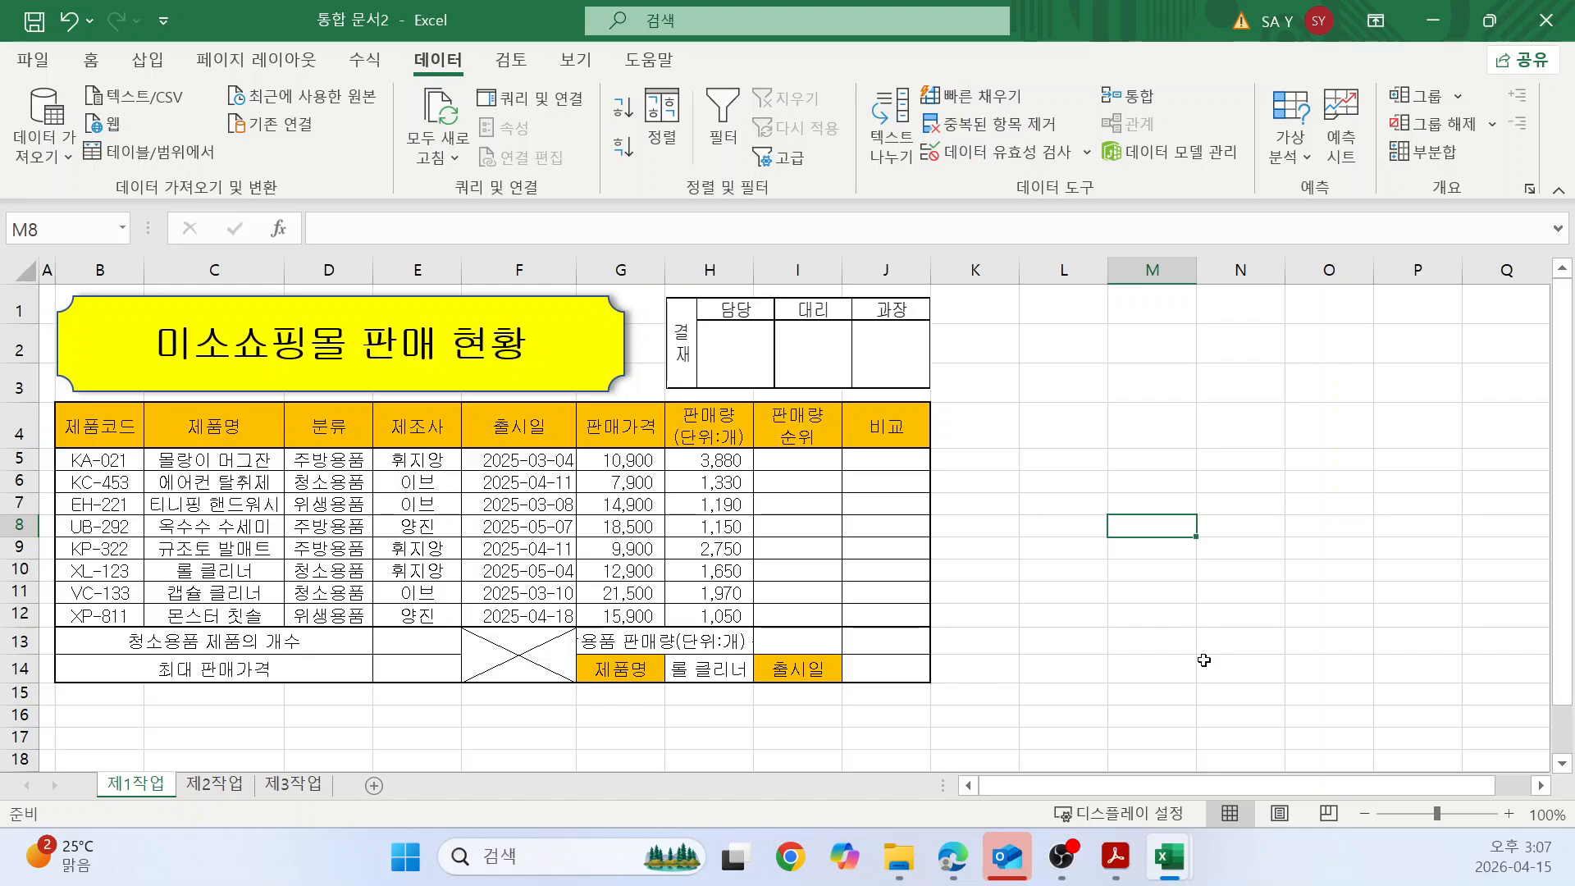
{"action": "left_click", "coordinate": [1143, 469]}
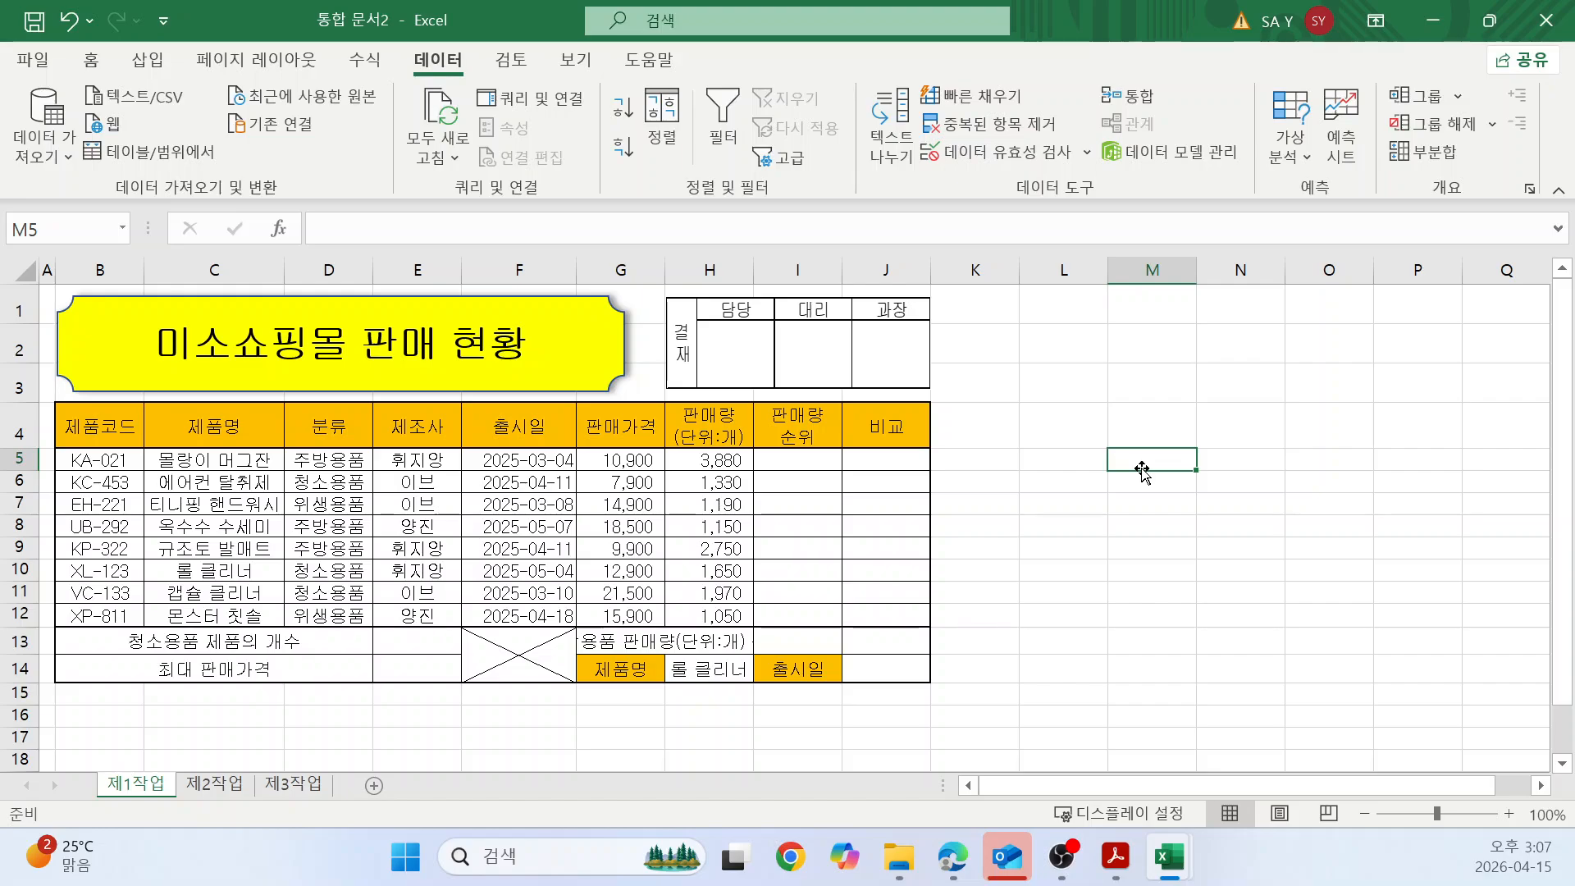
Switch to the exam PDF in Edge, read the cell format condition for G5:G12 and the function tasks, and return to Excel.
{"action": "left_click", "coordinate": [801, 461]}
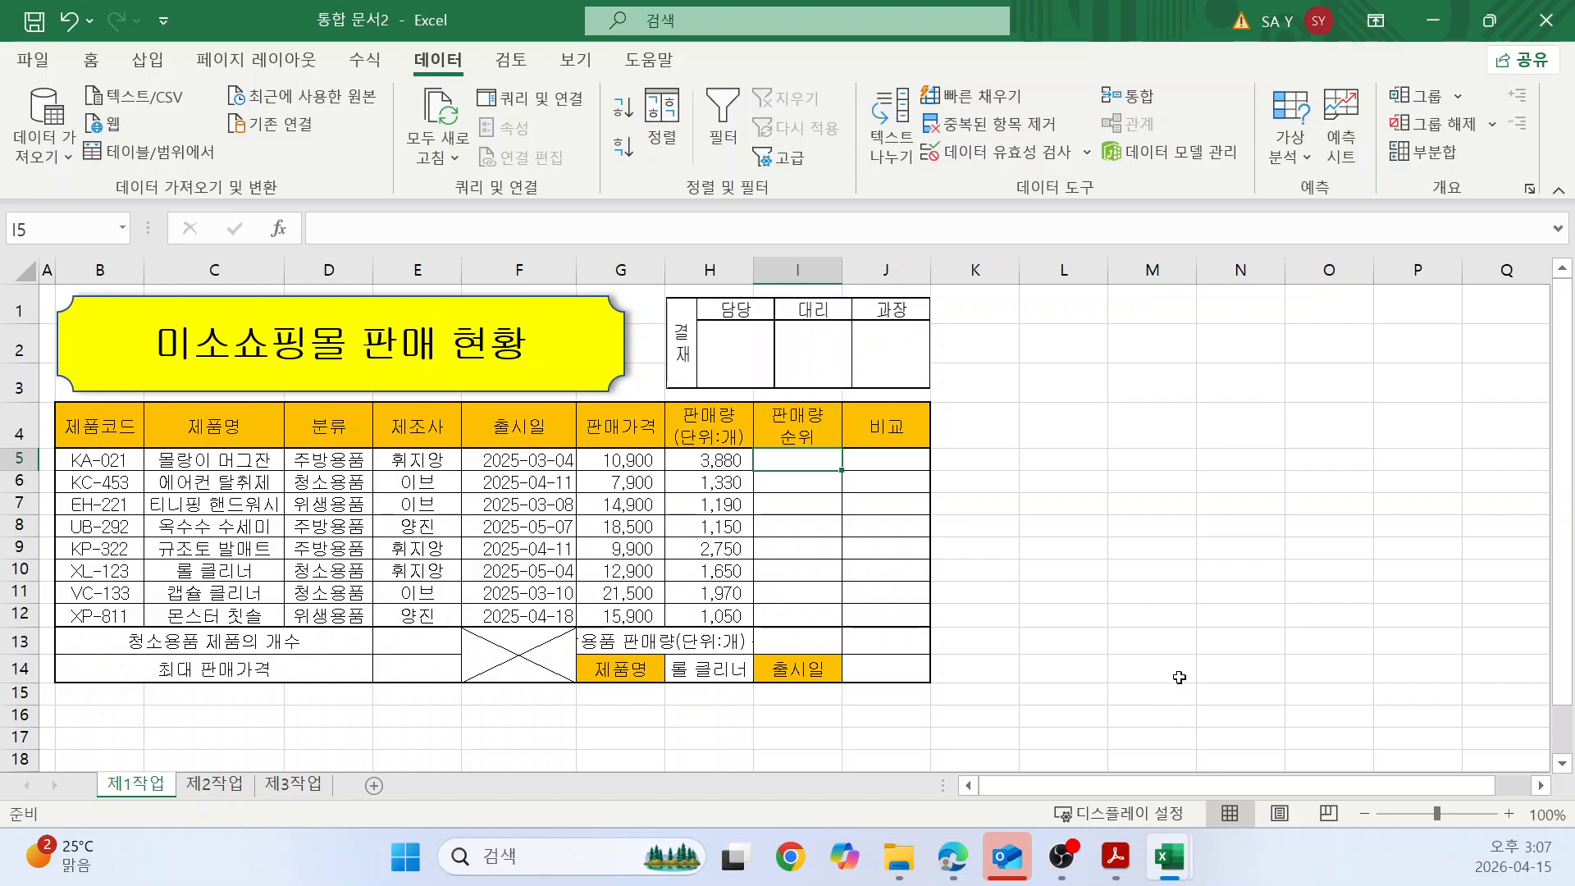
{"action": "left_click", "coordinate": [952, 856]}
{"action": "scroll", "coordinate": [771, 521], "scroll_direction": "down", "scroll_amount": 2}
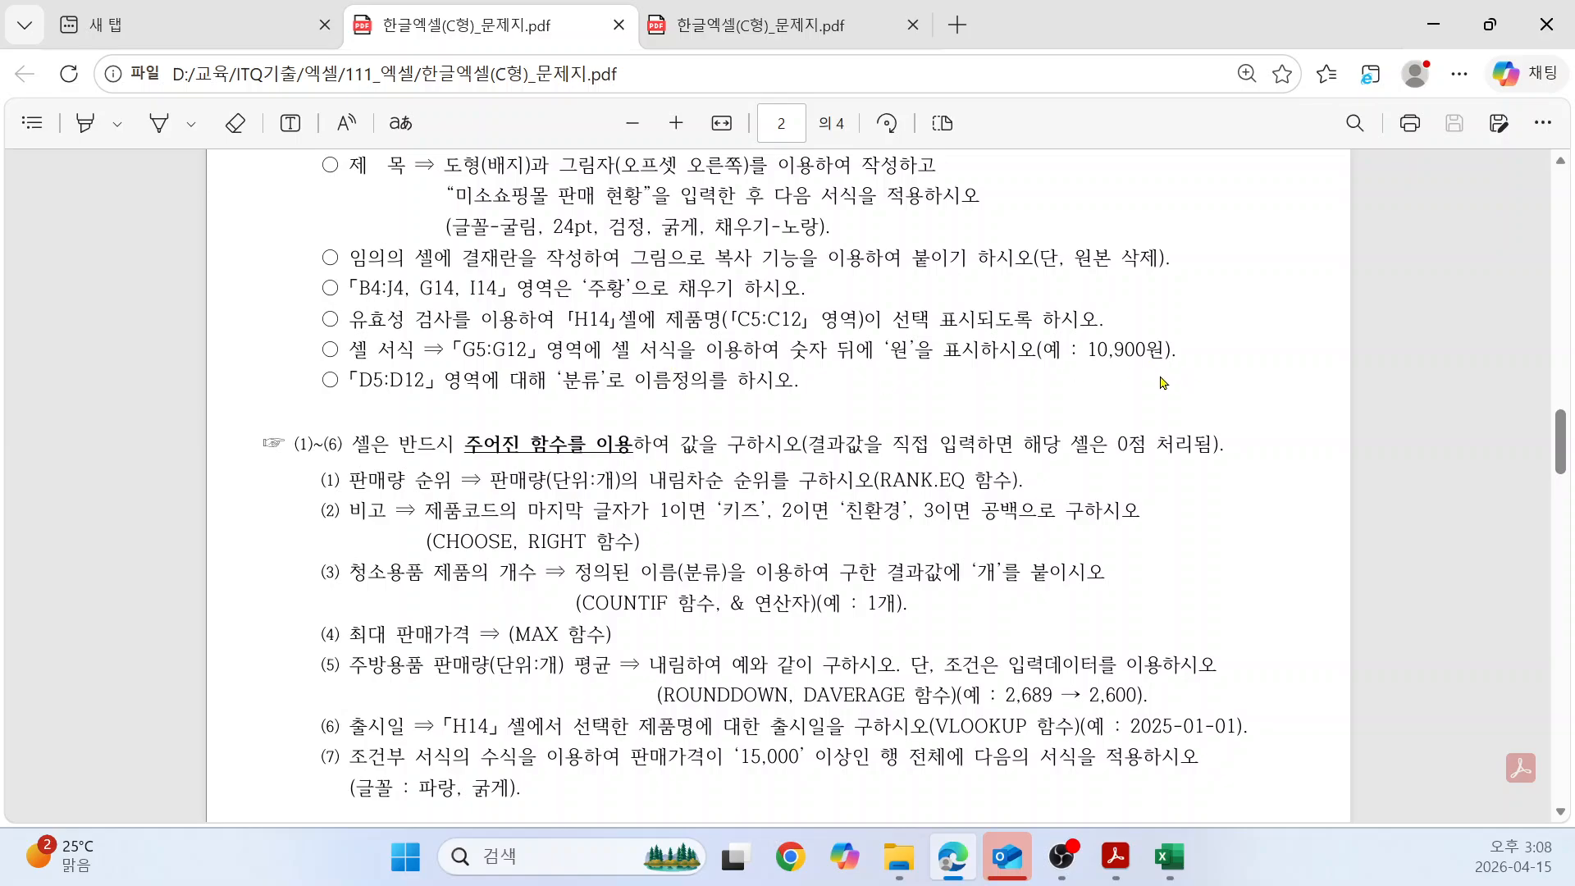
{"action": "key", "text": "alt+Tab"}
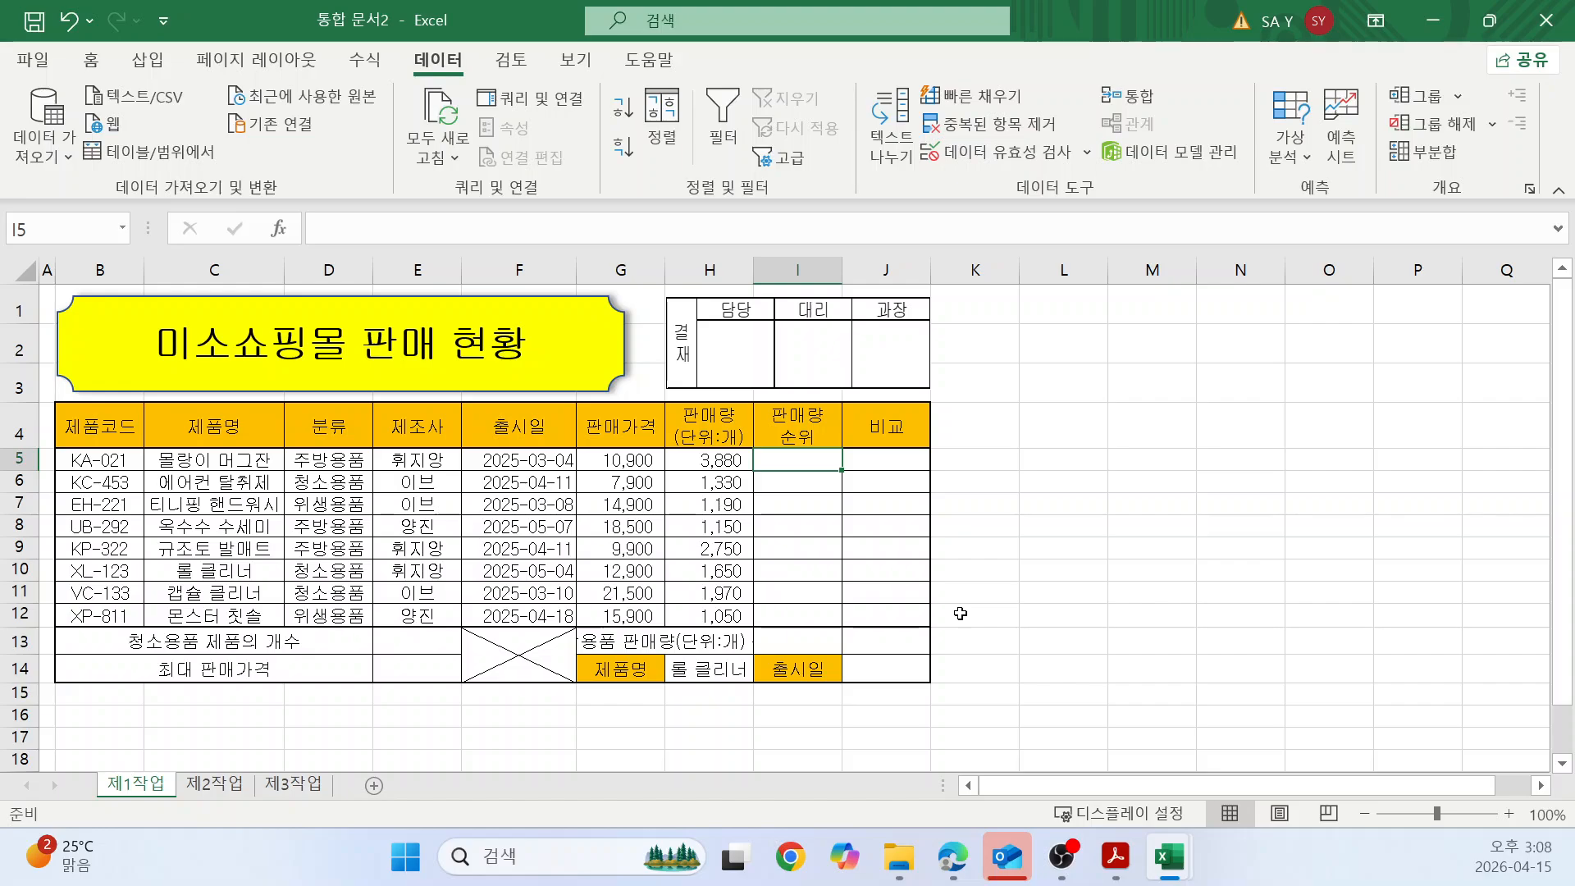
Start a custom number format for the sales prices in G5:G12, based on the #,##0 code.
{"action": "left_click_drag", "start_coordinate": [639, 464], "coordinate": [630, 616]}
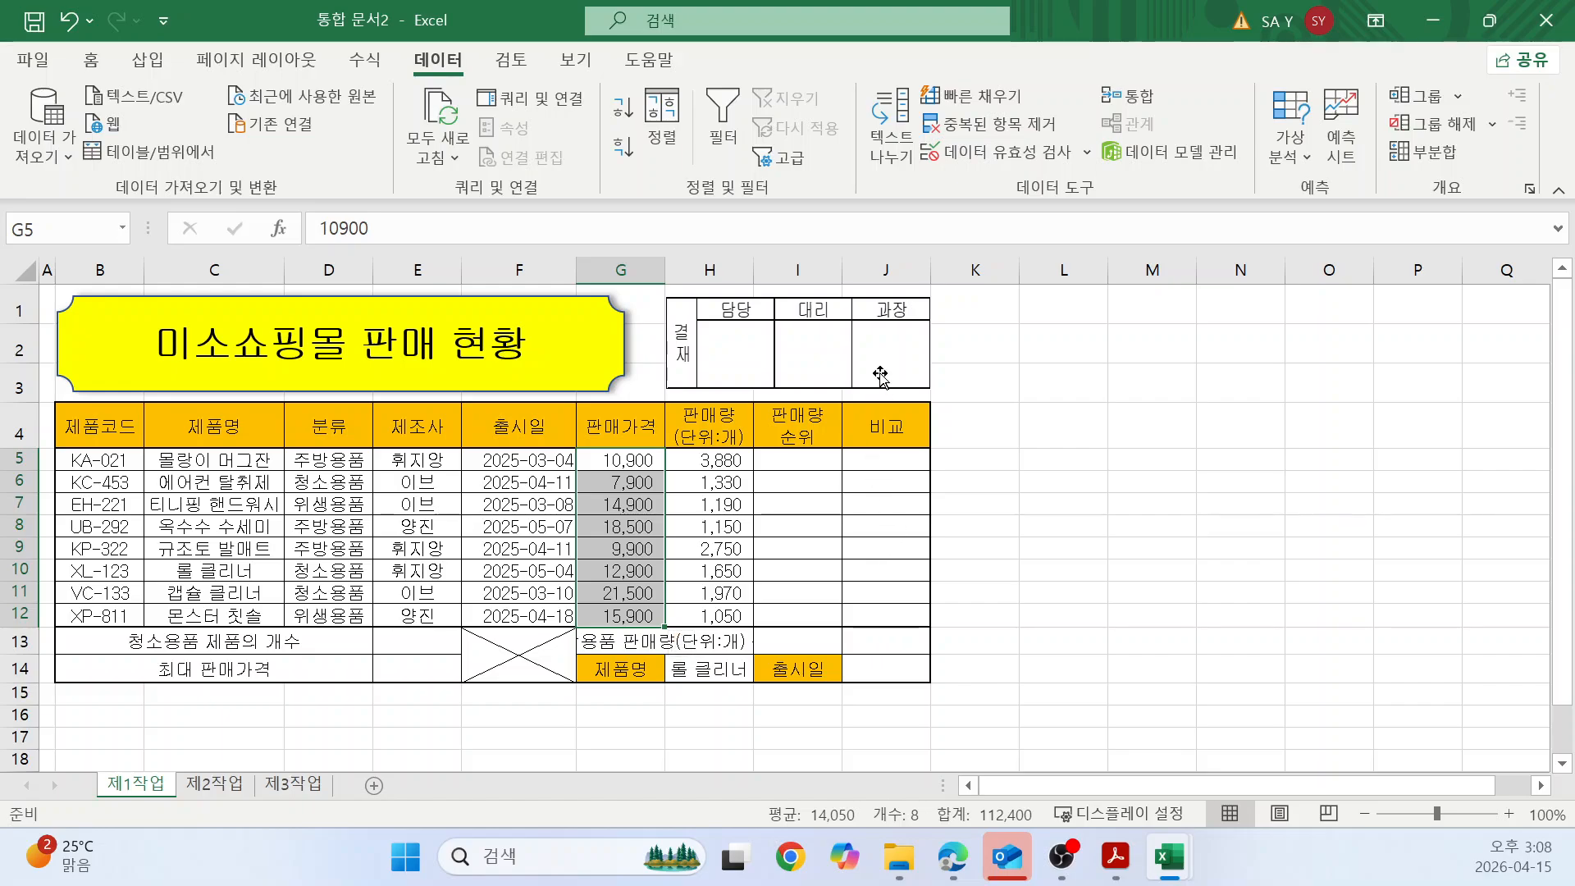
{"action": "left_click", "coordinate": [85, 61]}
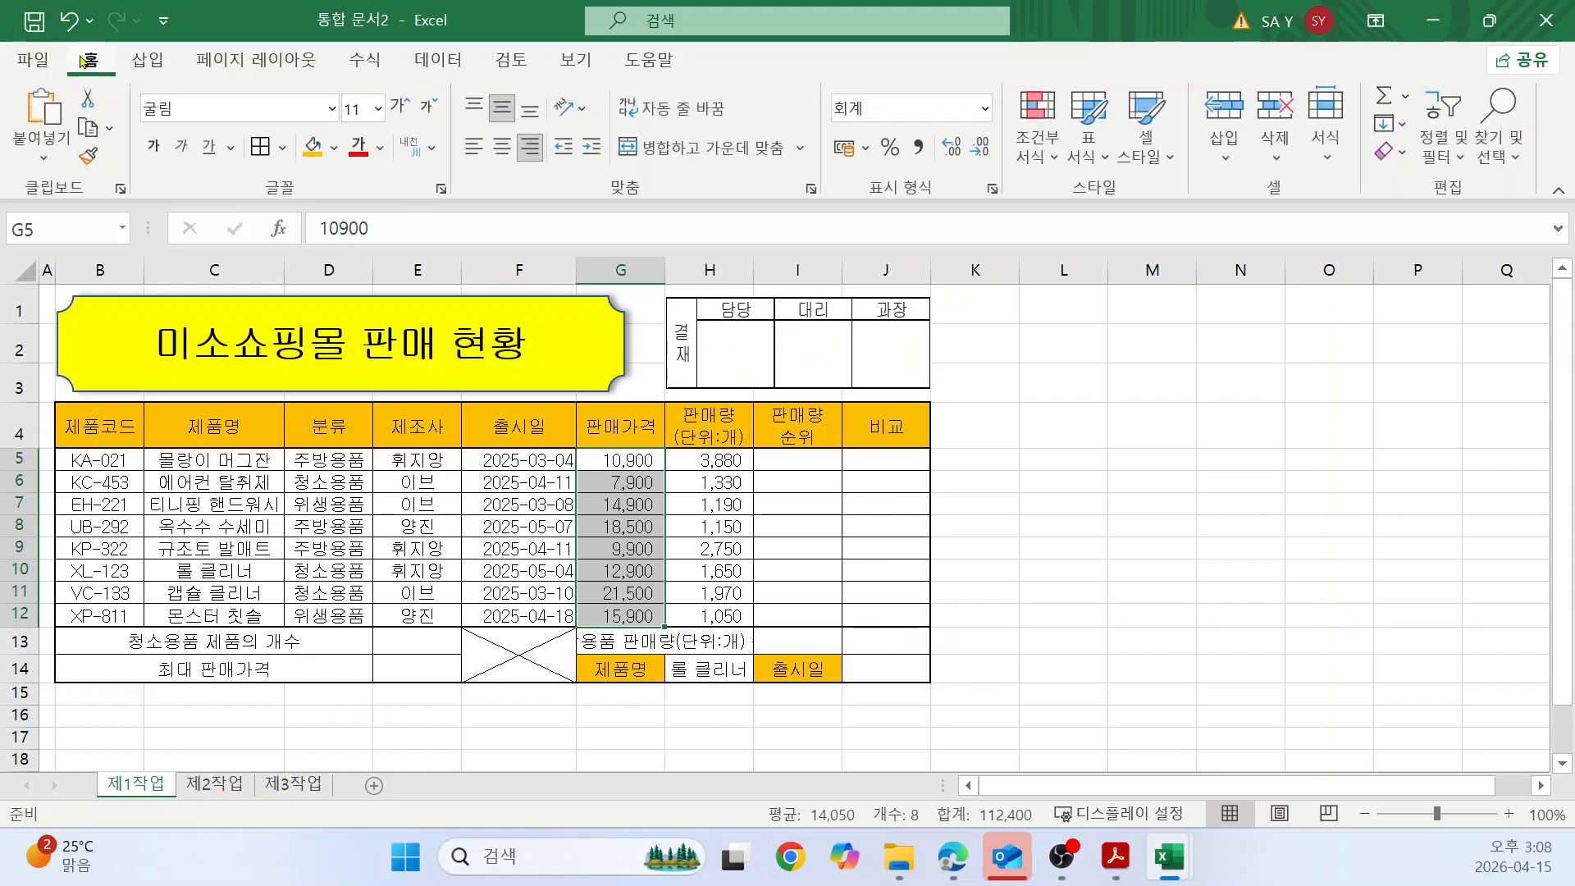
{"action": "left_click", "coordinate": [992, 190]}
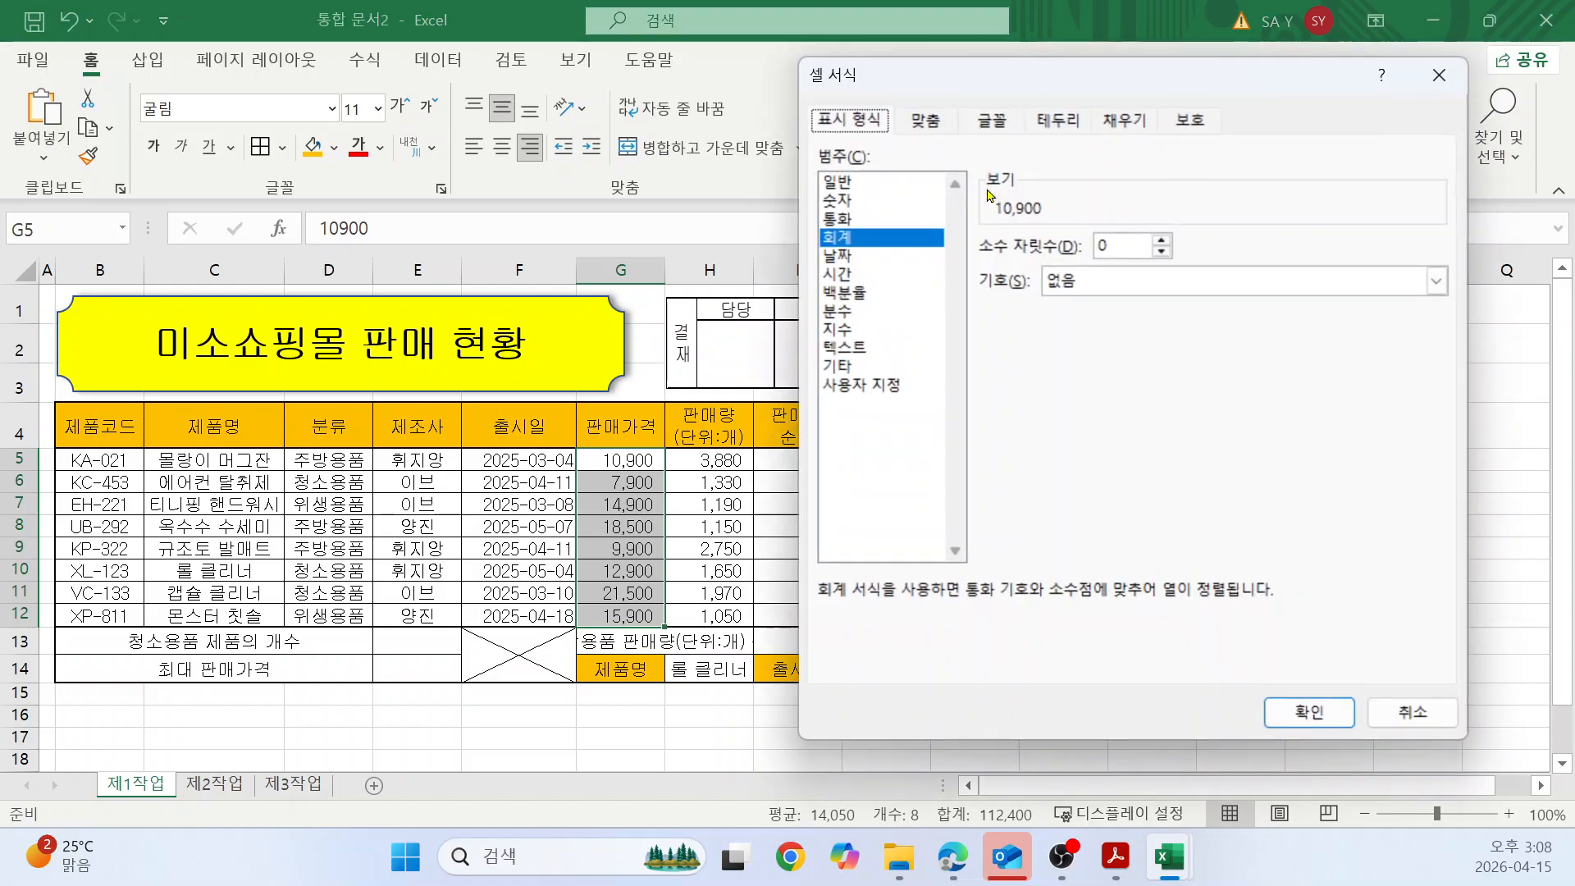
{"action": "left_click", "coordinate": [876, 387]}
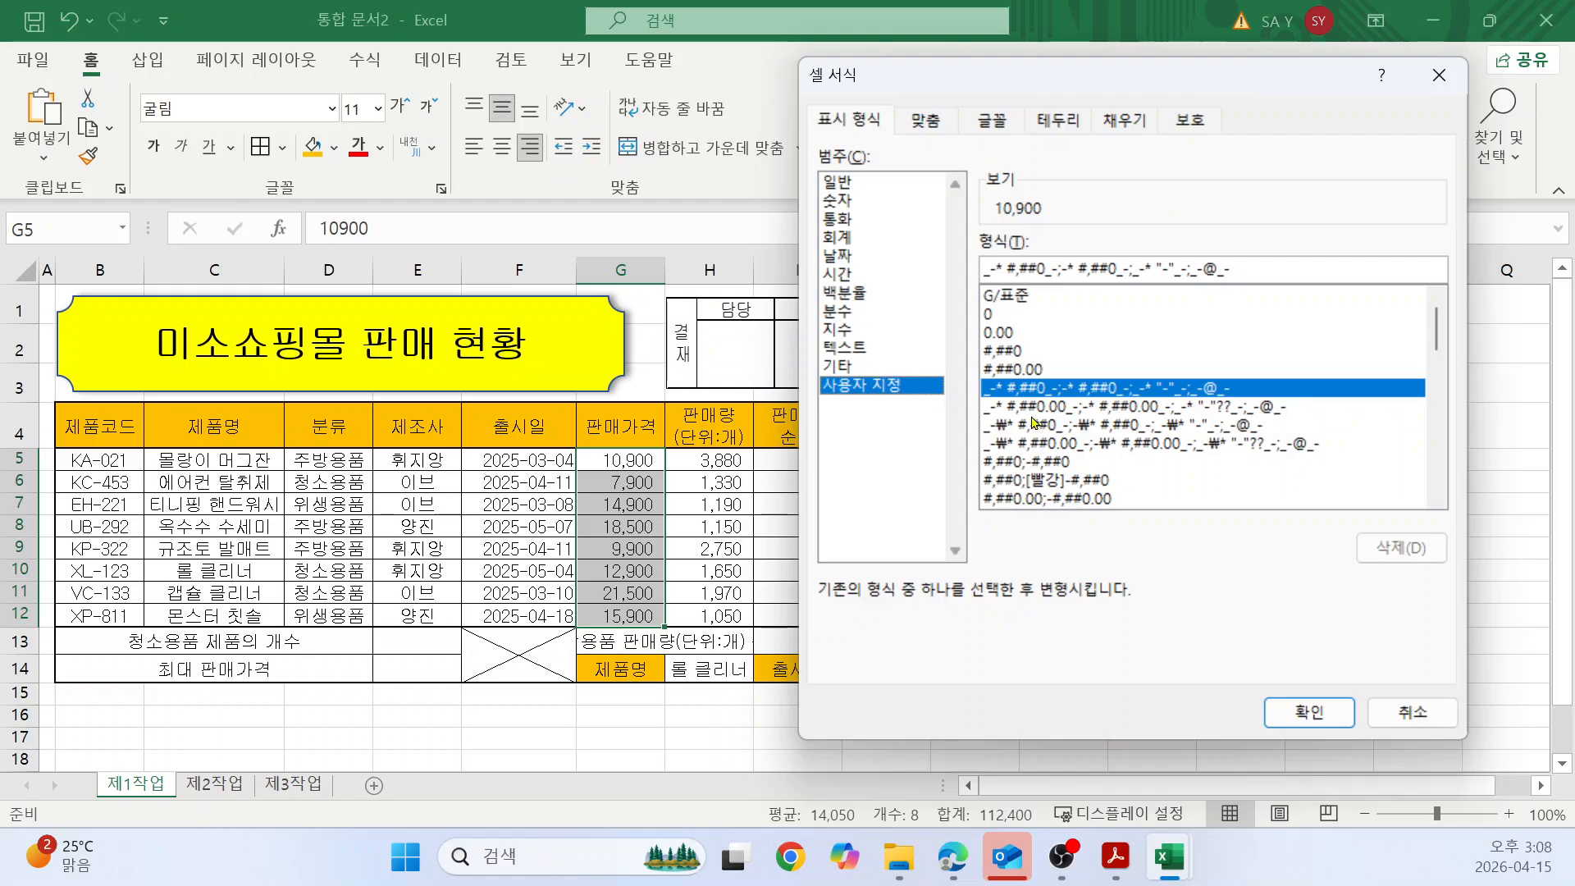
{"action": "left_click", "coordinate": [1008, 352]}
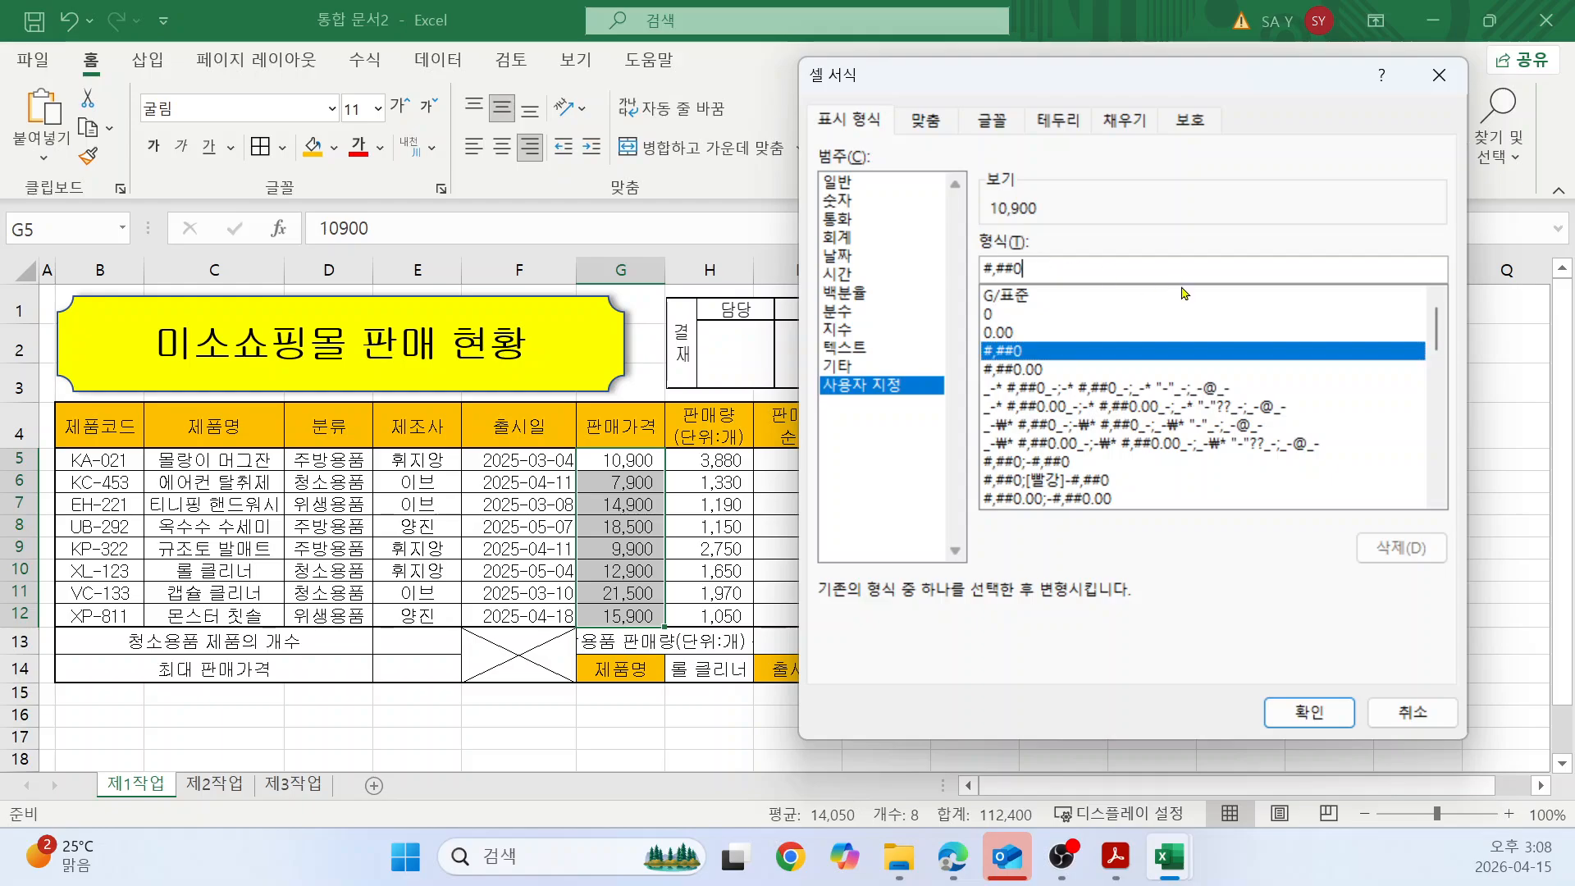
Try the suffixes 원 and "m" after #,##0 in the custom format code, and remove them again.
{"action": "type", "text": "원"}
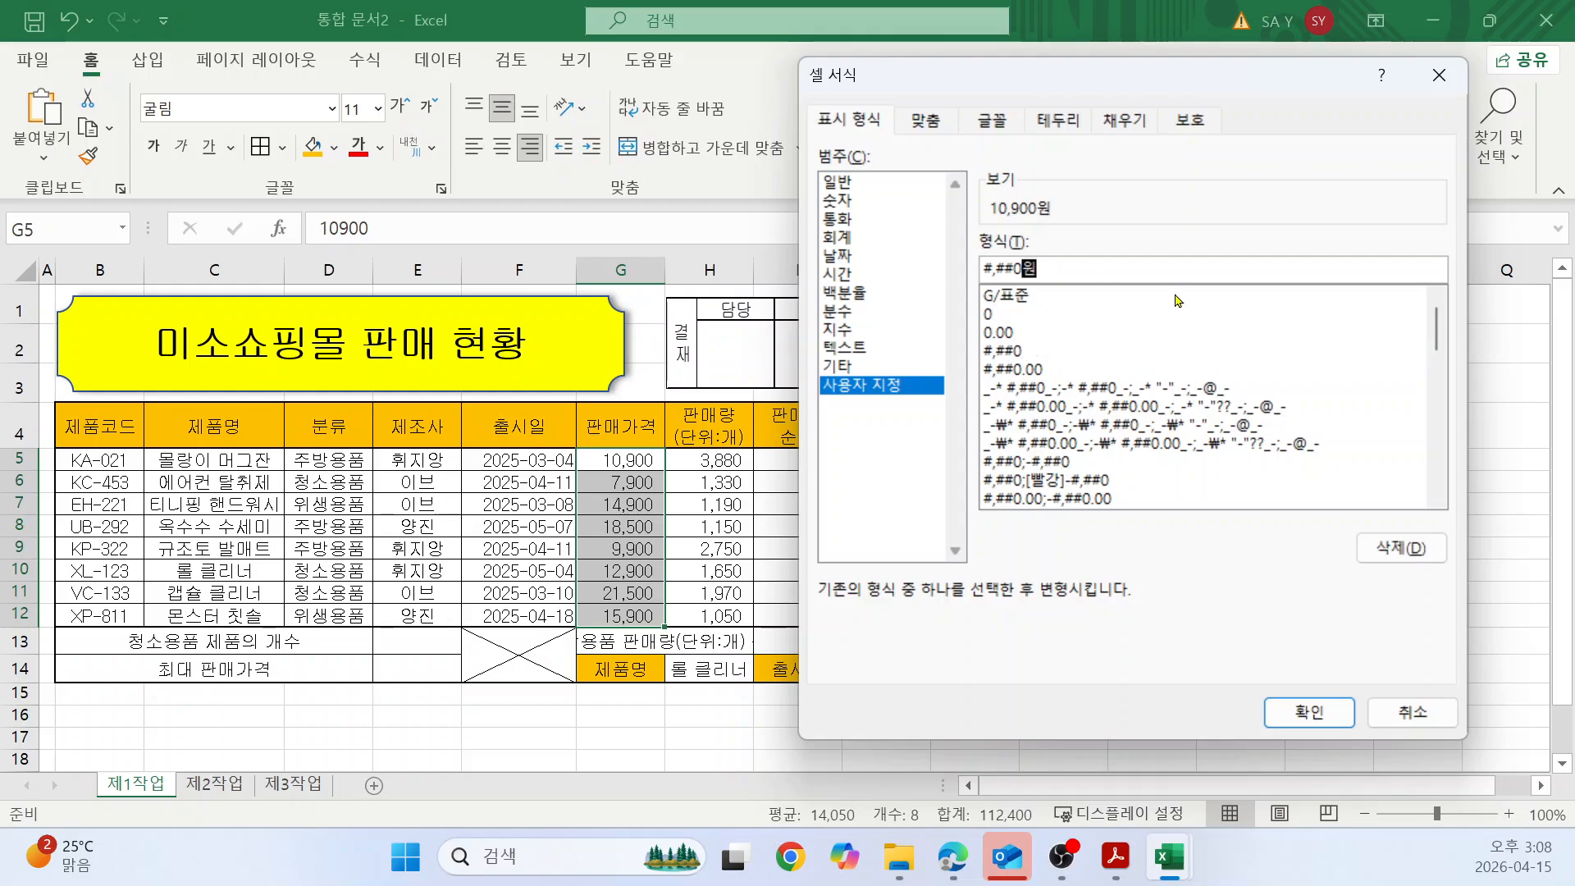
{"action": "left_click", "coordinate": [1145, 273]}
{"action": "key", "text": "BackSpace"}
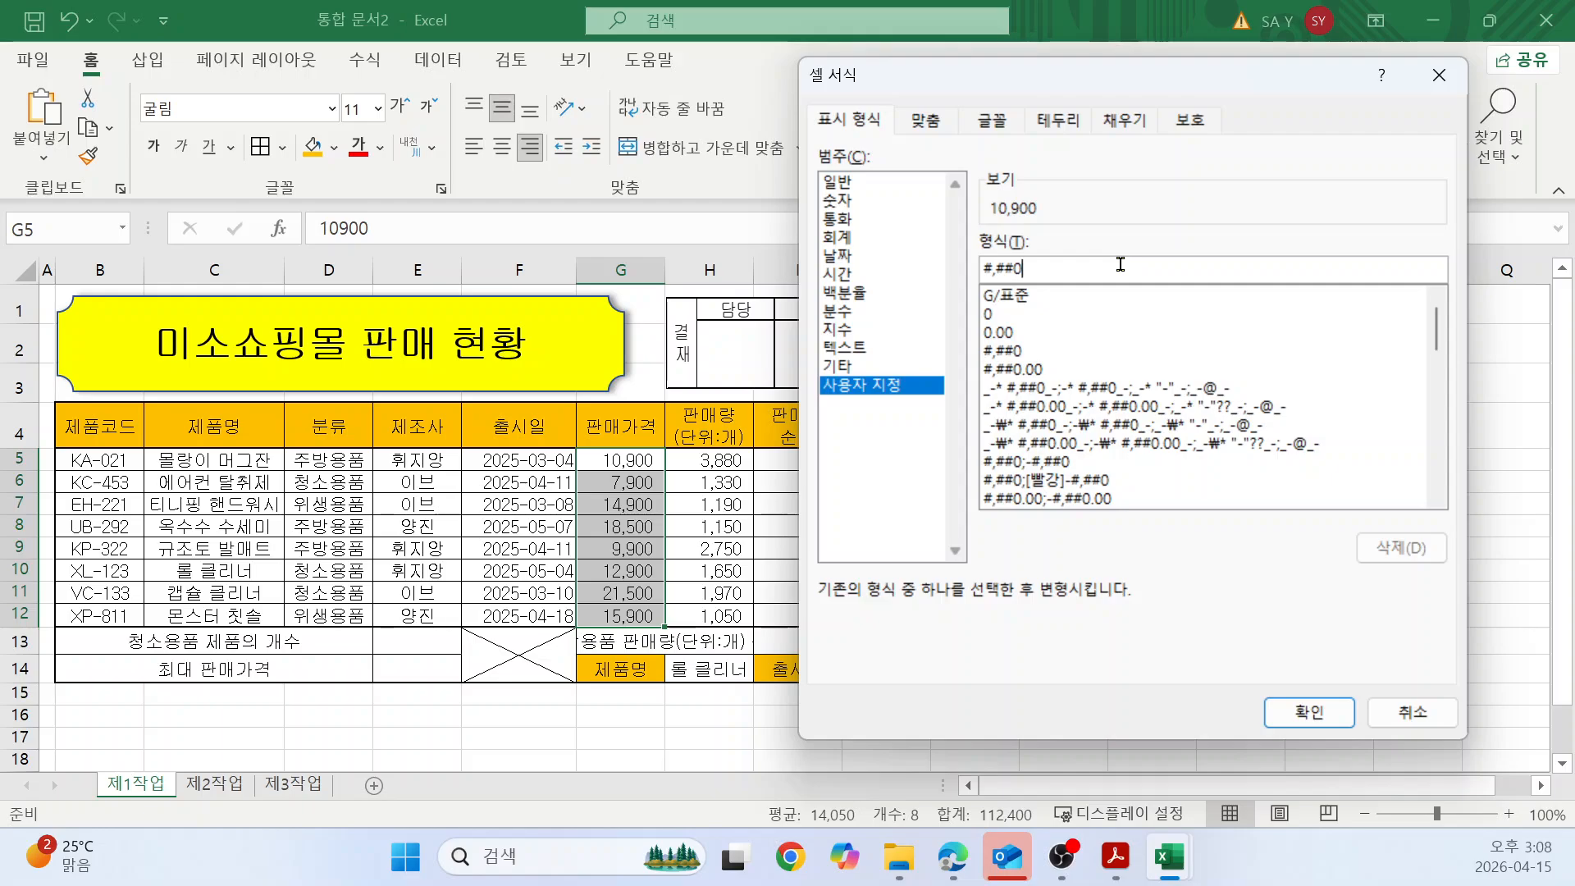
{"action": "type", "text": "m"}
{"action": "type", "text": "\"m\""}
{"action": "left_click", "coordinate": [1079, 269]}
{"action": "key", "text": "BackSpace"}
{"action": "key", "text": "BackSpace"}
{"action": "key", "text": "BackSpace"}
Append 원 to the custom format code to make it #,##0원 and apply it to G5:G12.
{"action": "type", "text": "원"}
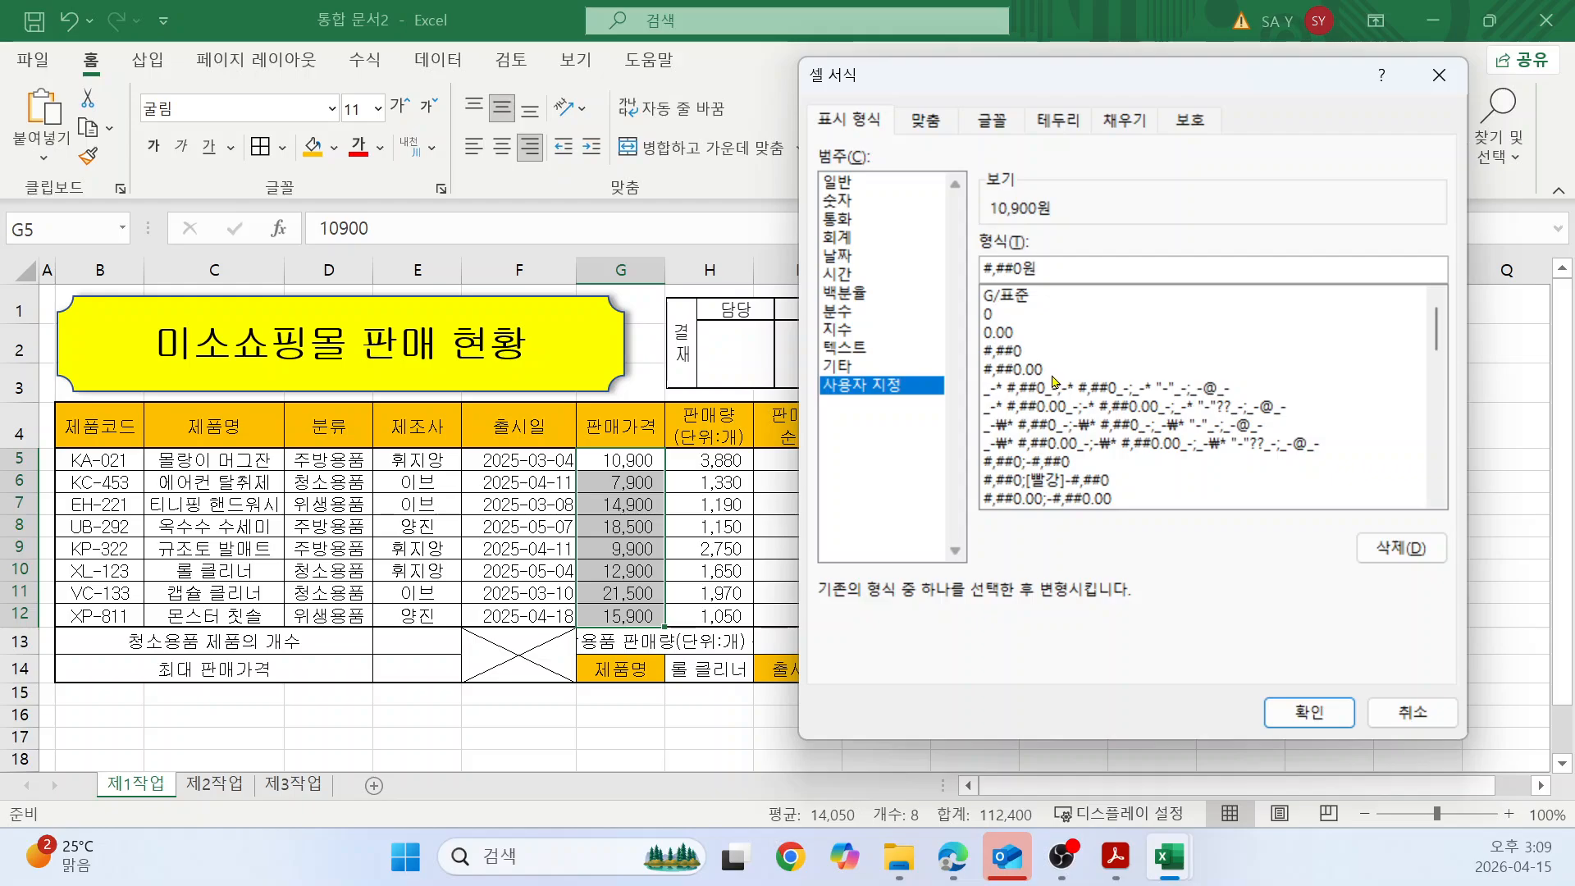
{"action": "left_click", "coordinate": [1048, 265]}
{"action": "left_click", "coordinate": [1309, 712]}
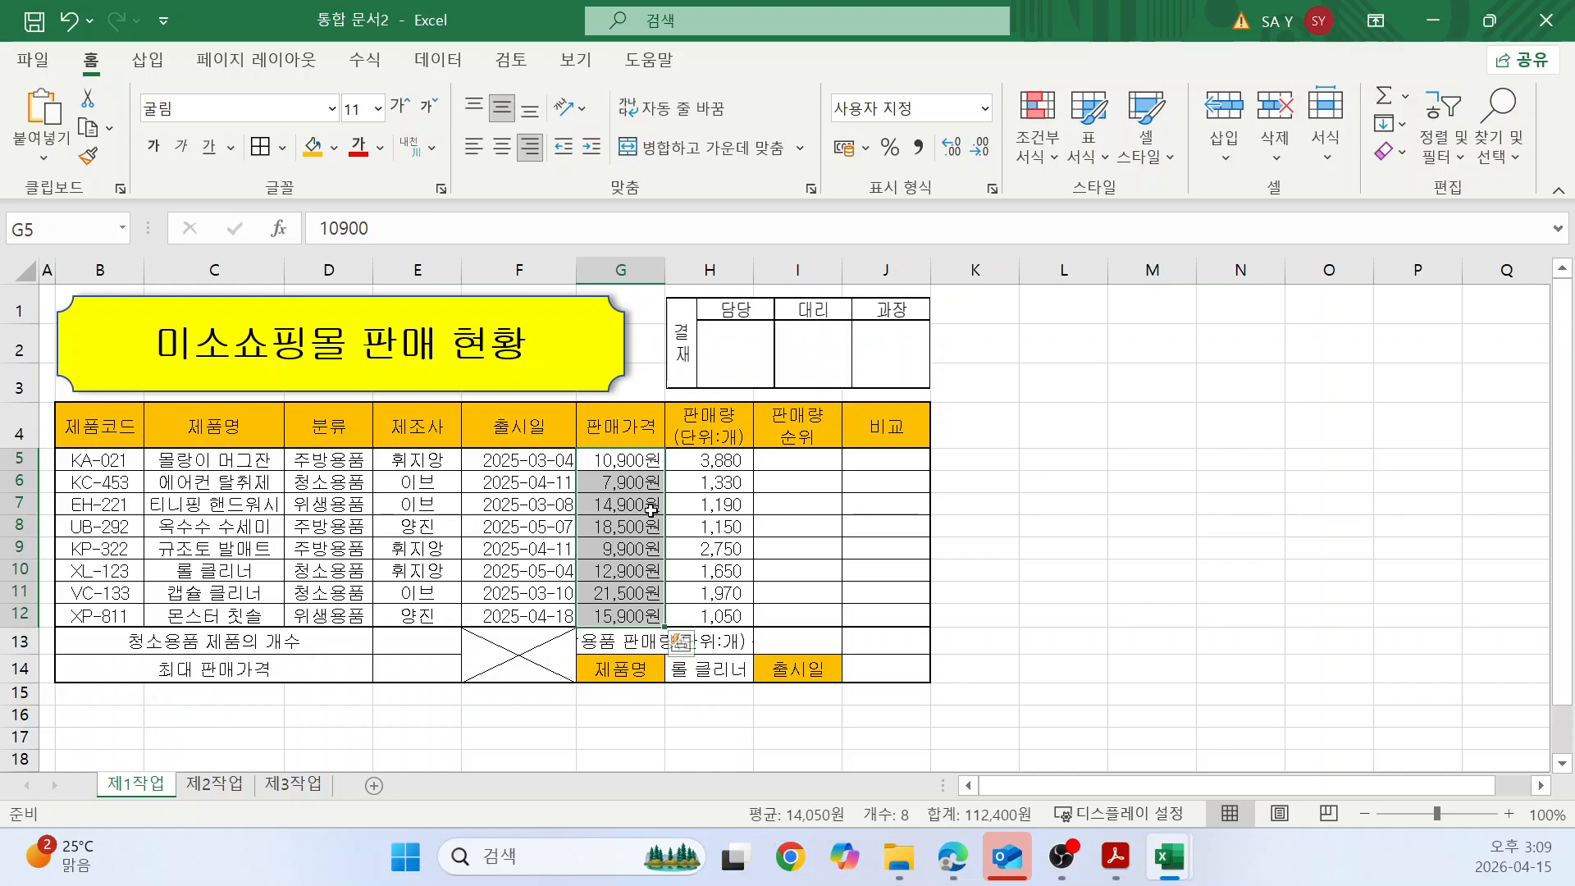
Define the name 분류 for the category cells D5:D12.
{"action": "left_click_drag", "start_coordinate": [342, 459], "coordinate": [345, 615]}
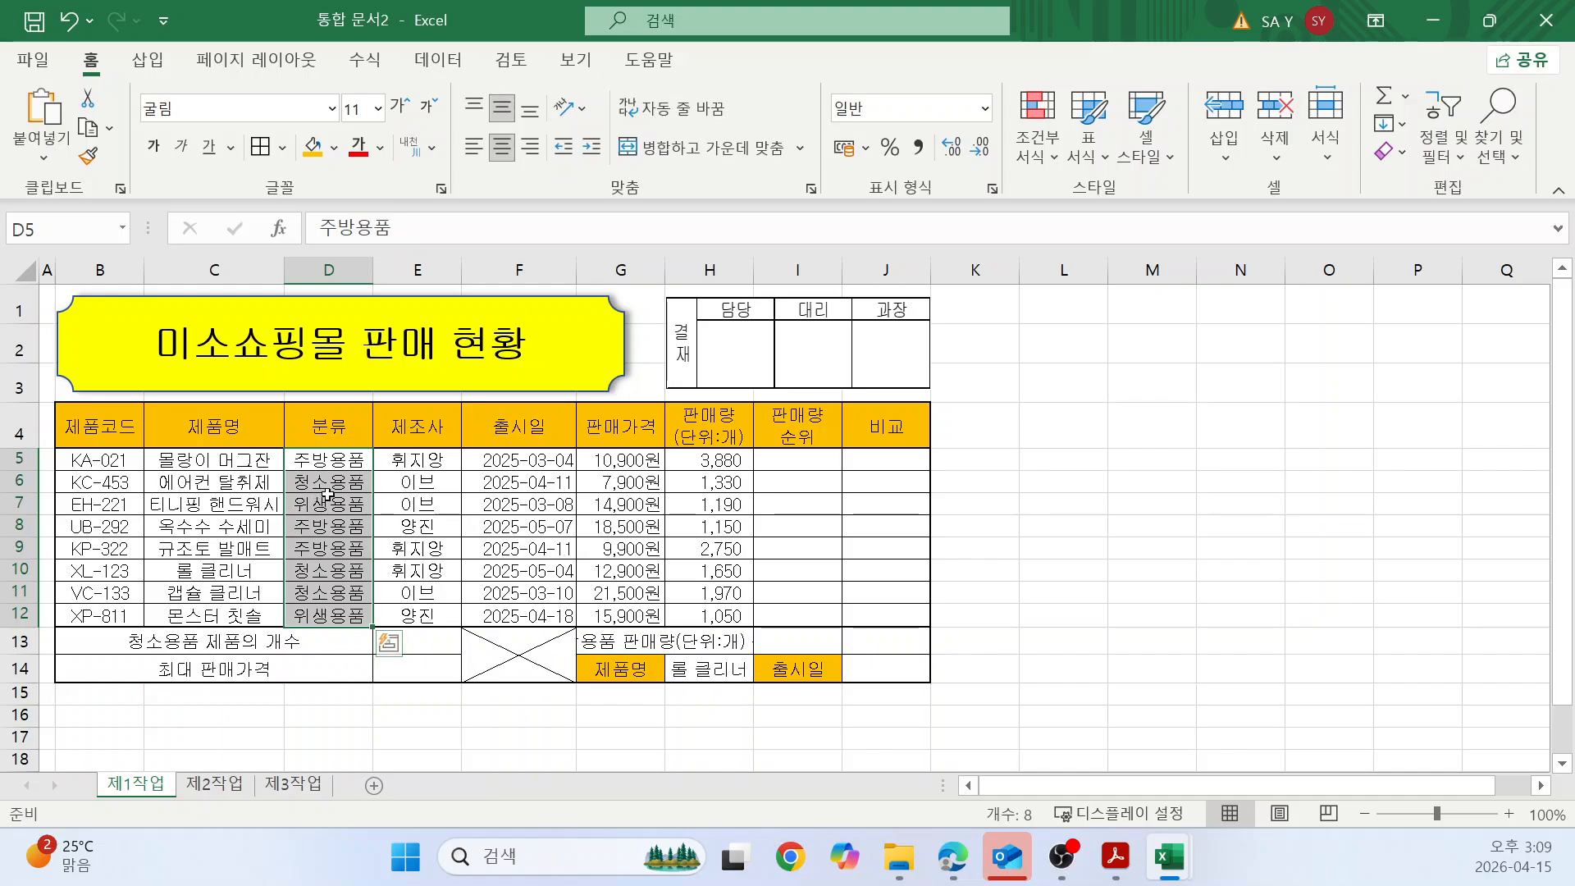
{"action": "left_click", "coordinate": [45, 223]}
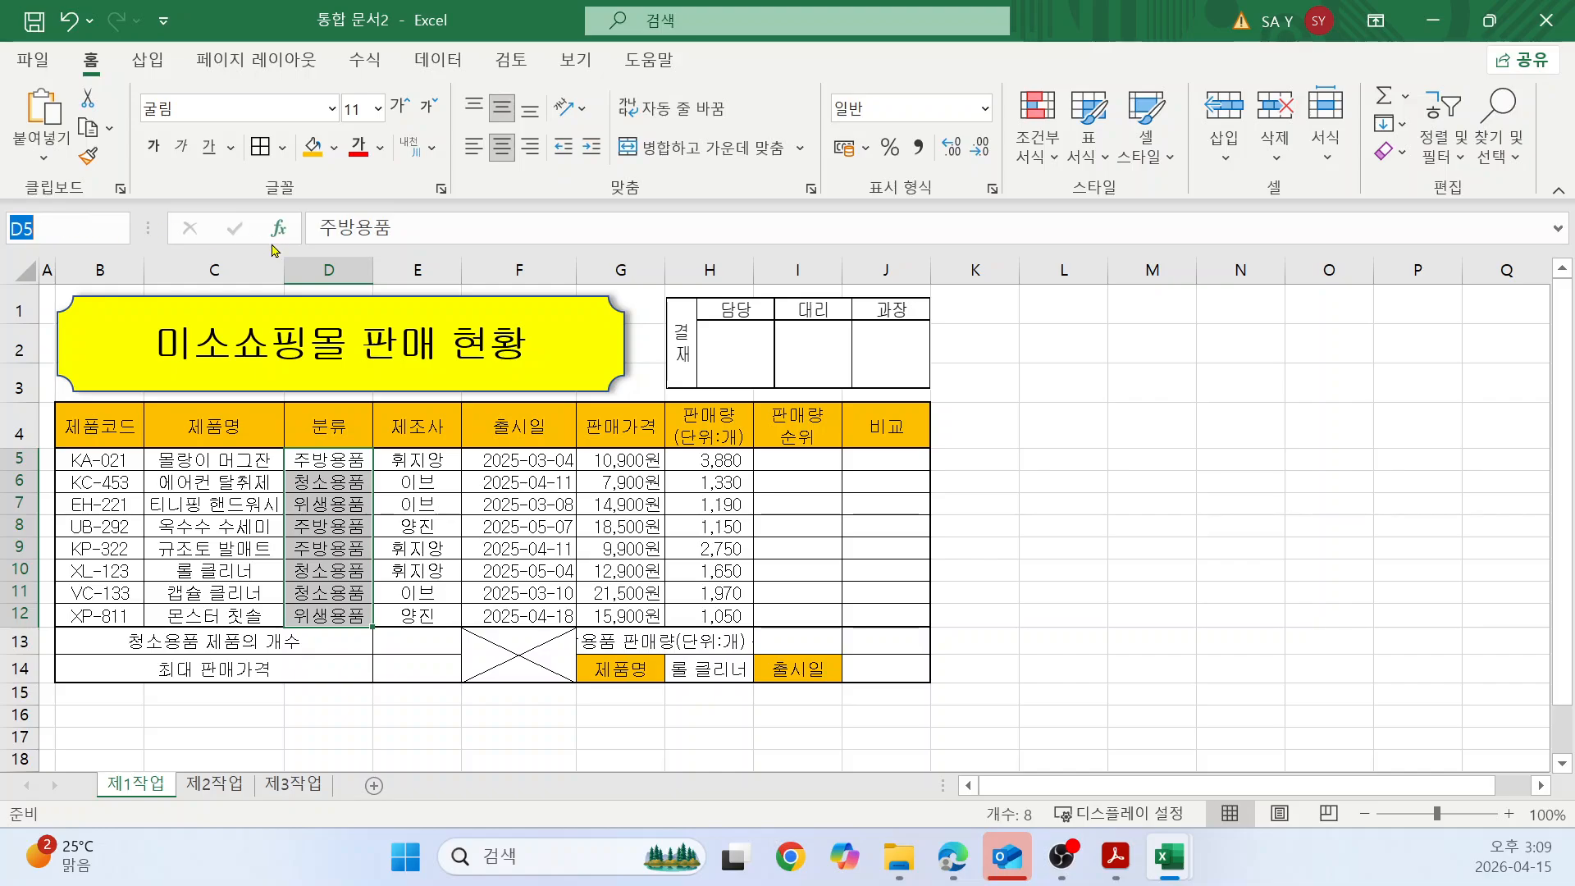
{"action": "type", "text": "ㅂ"}
{"action": "type", "text": "류"}
{"action": "key", "text": "Return"}
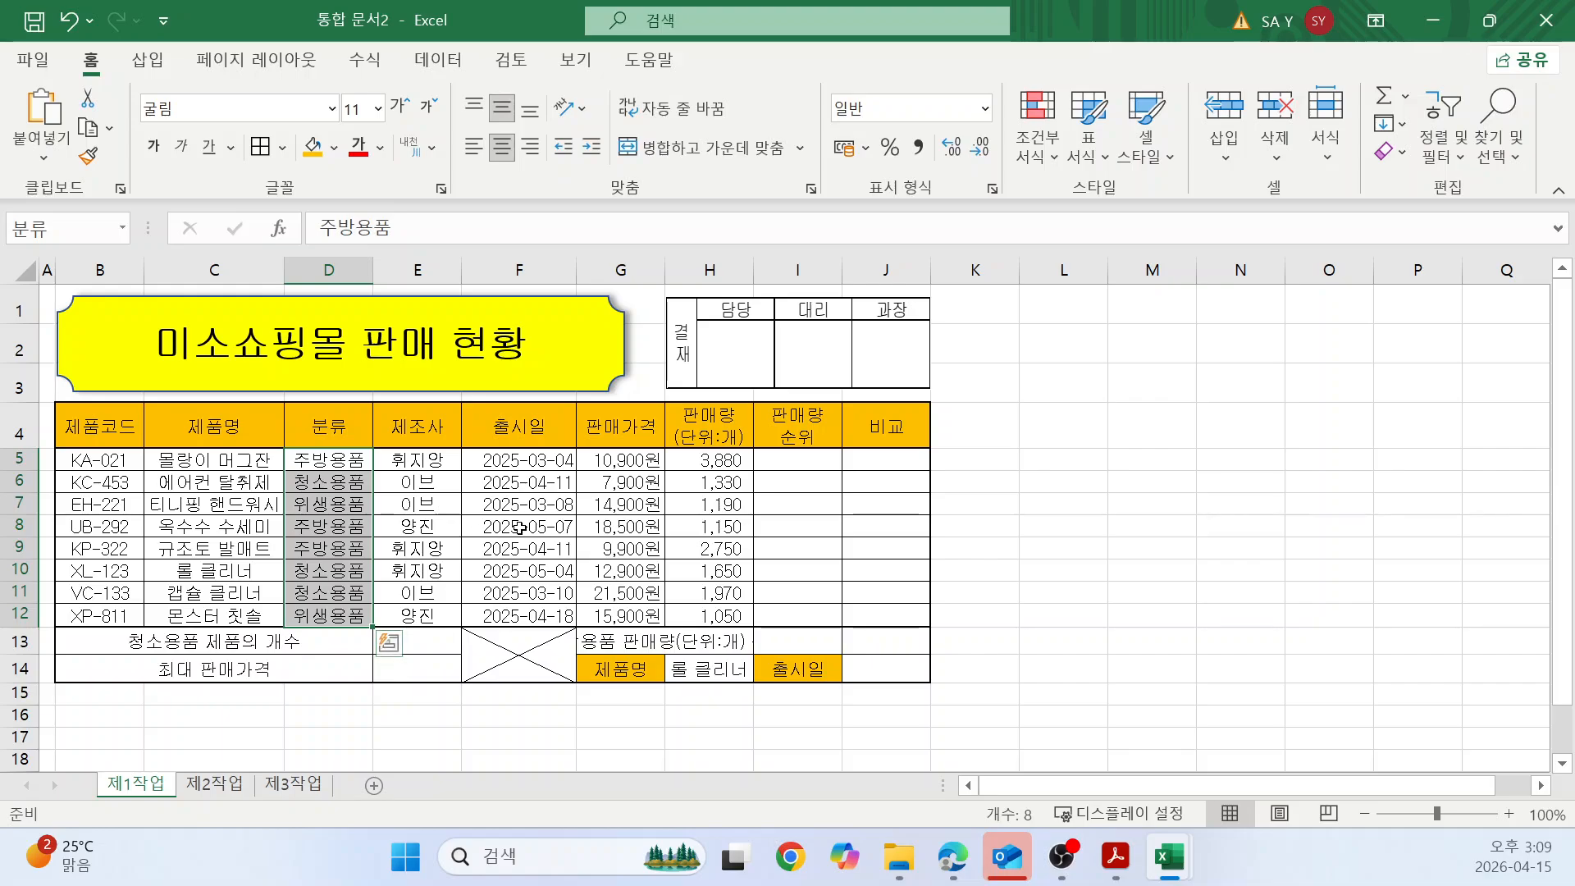
{"action": "left_click", "coordinate": [336, 525]}
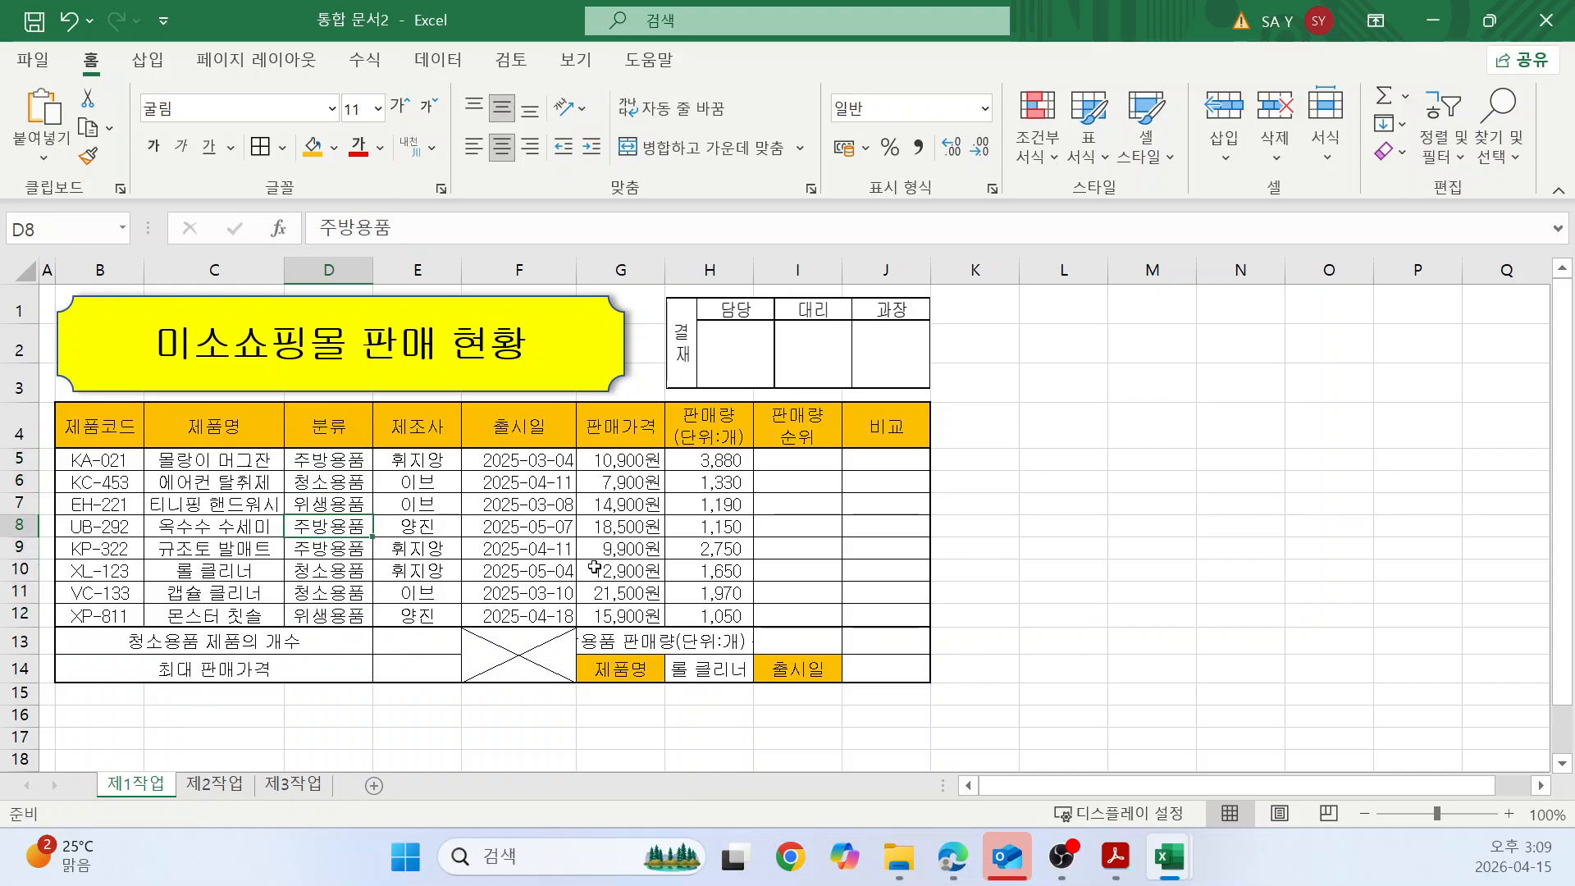
{"action": "left_click", "coordinate": [579, 568]}
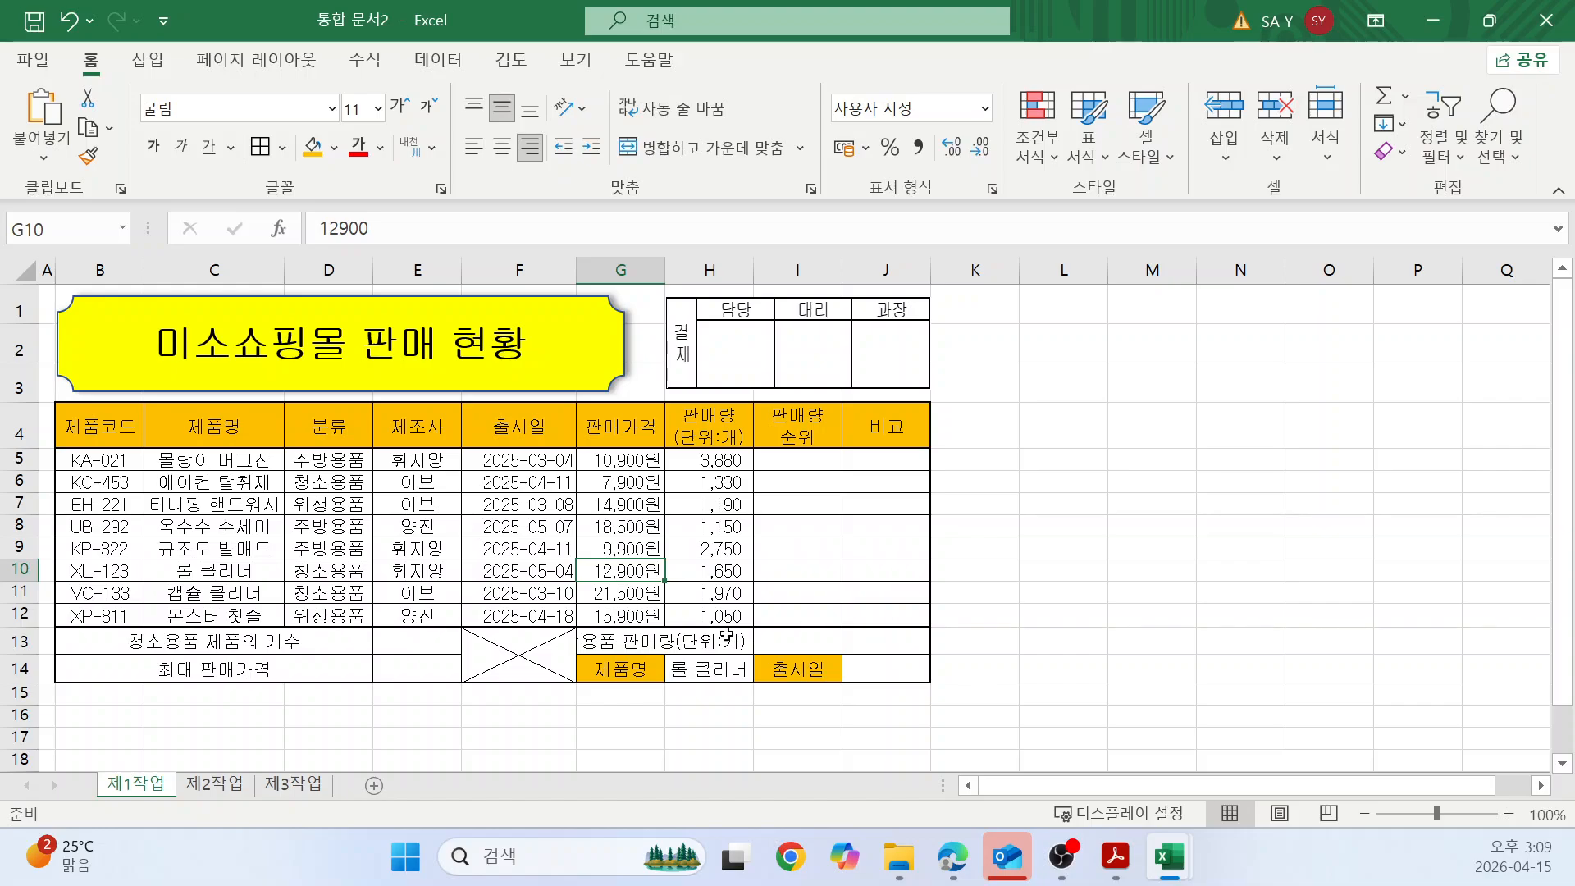
{"action": "left_click_drag", "start_coordinate": [296, 468], "coordinate": [326, 592]}
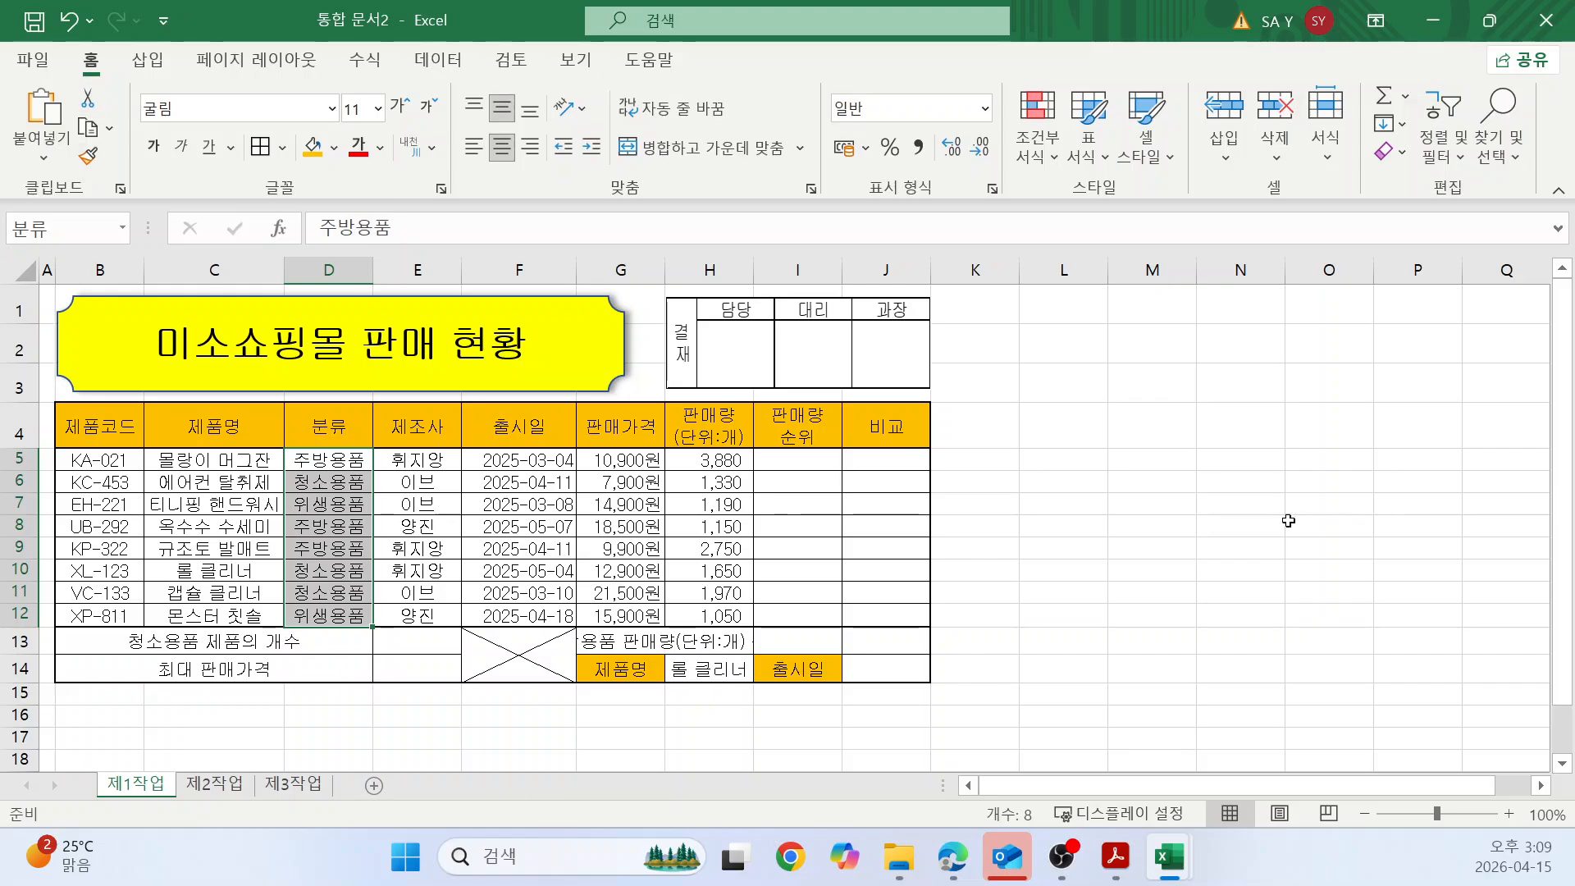
{"action": "left_click", "coordinate": [1127, 638]}
{"action": "left_click", "coordinate": [1181, 552]}
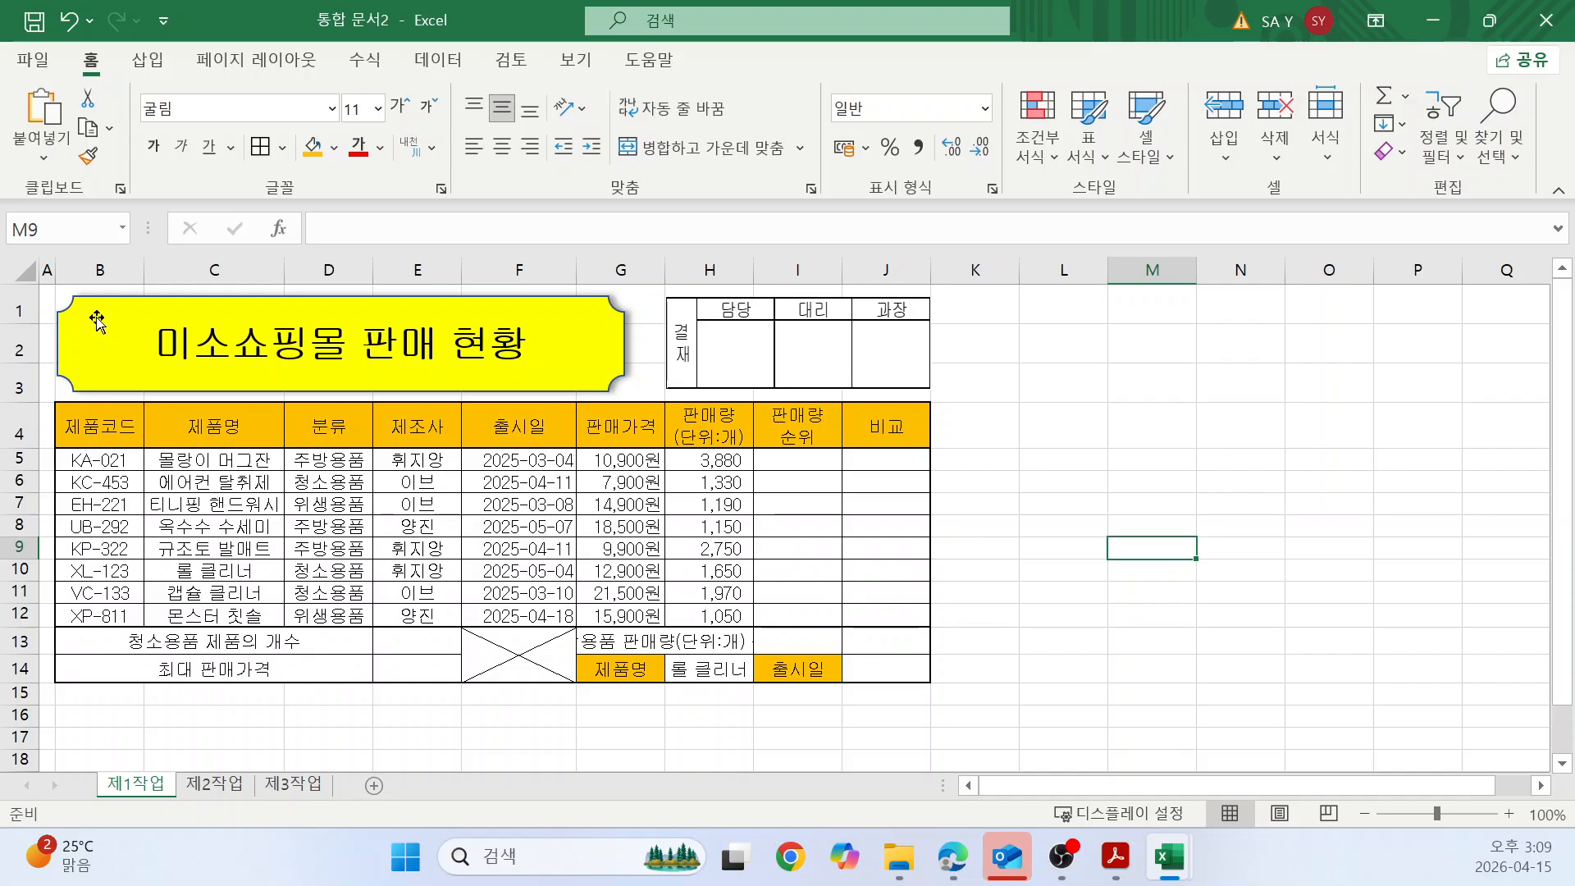
Start a new formula-based conditional formatting rule for the product rows B5:J12.
{"action": "left_click_drag", "start_coordinate": [93, 463], "coordinate": [878, 609]}
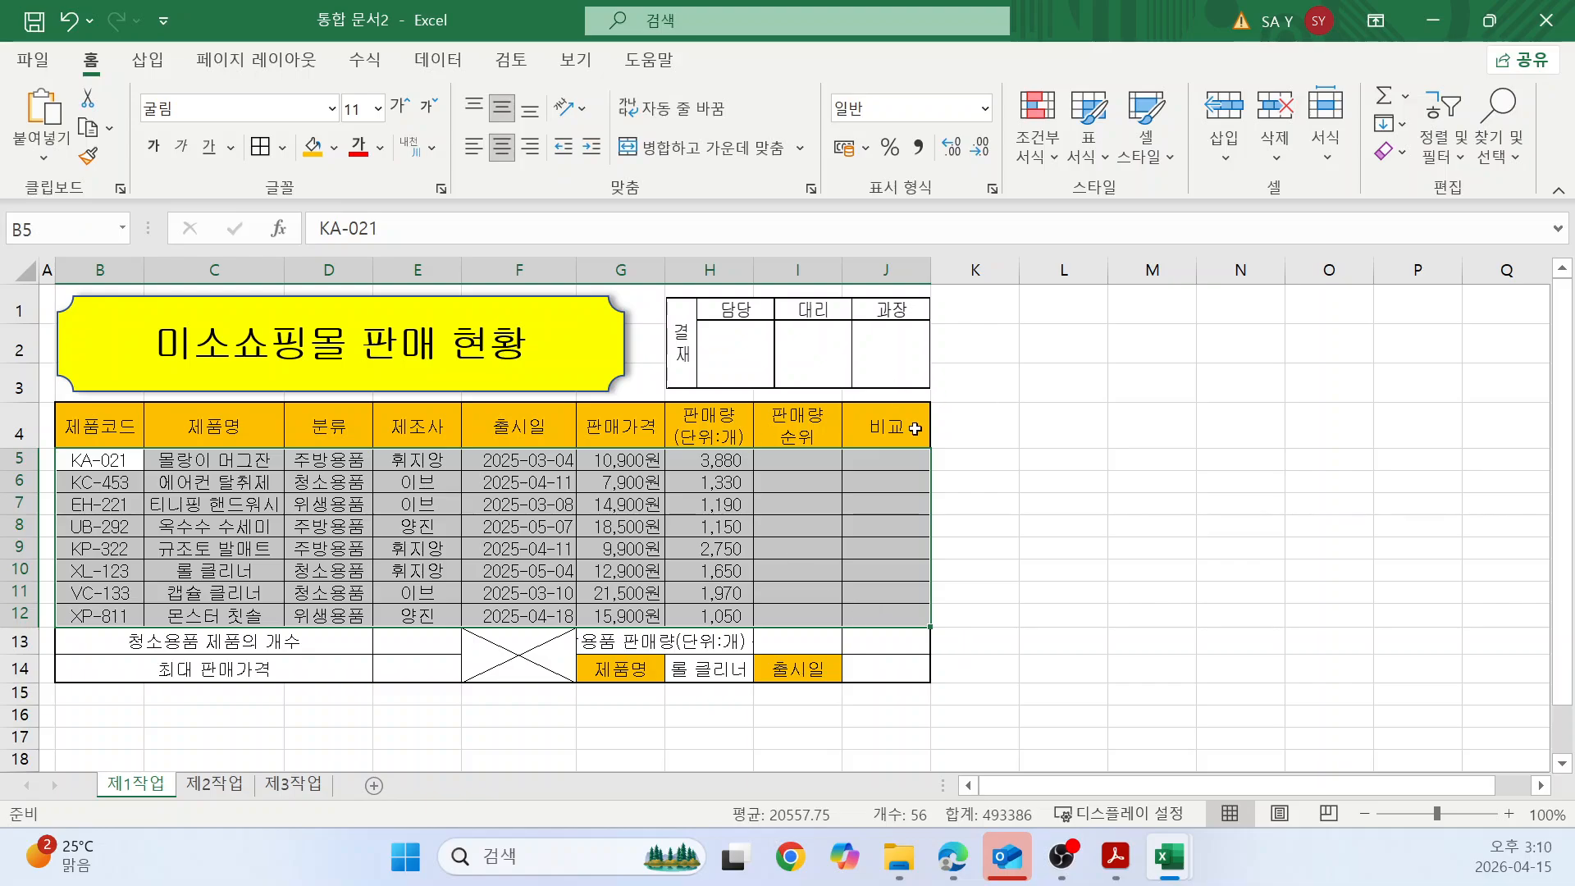
{"action": "left_click", "coordinate": [1057, 163]}
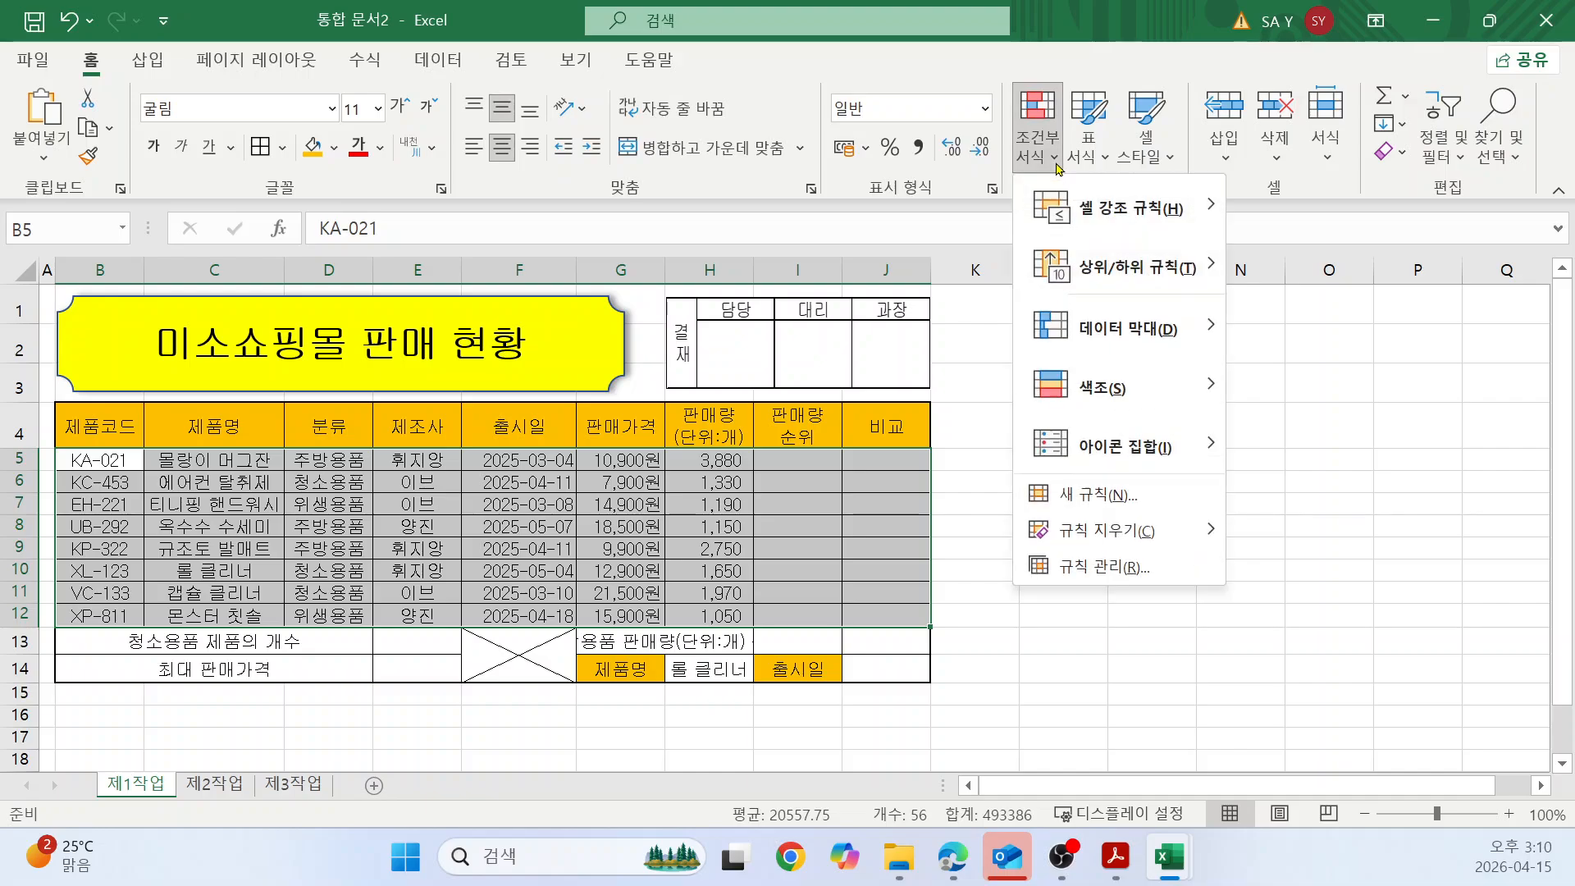
{"action": "left_click", "coordinate": [1117, 498]}
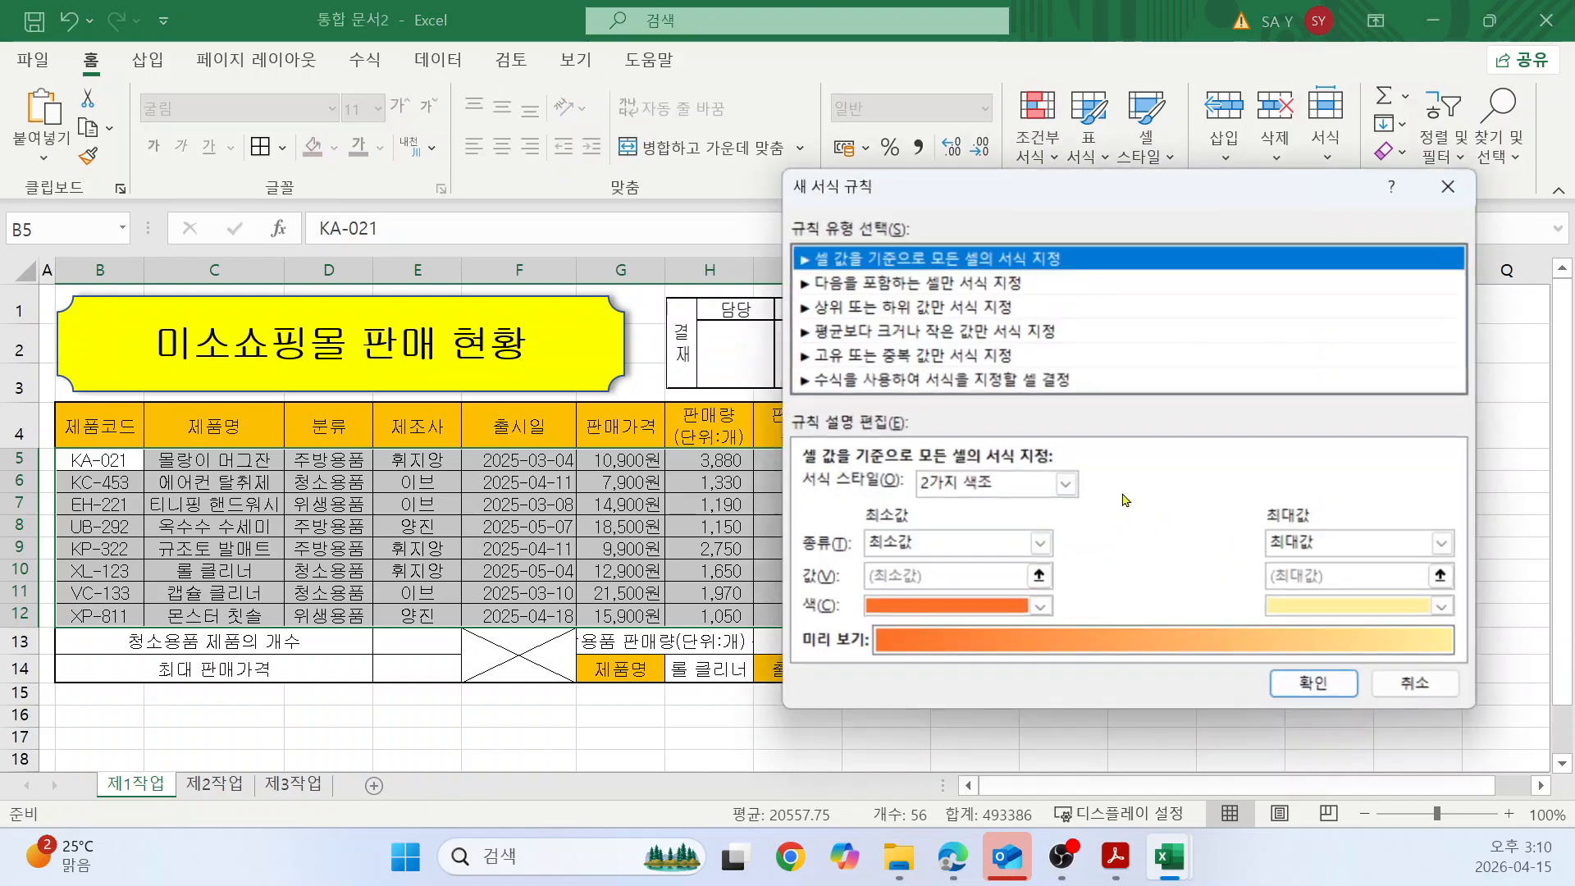
{"action": "left_click_drag", "start_coordinate": [1147, 201], "coordinate": [1102, 78]}
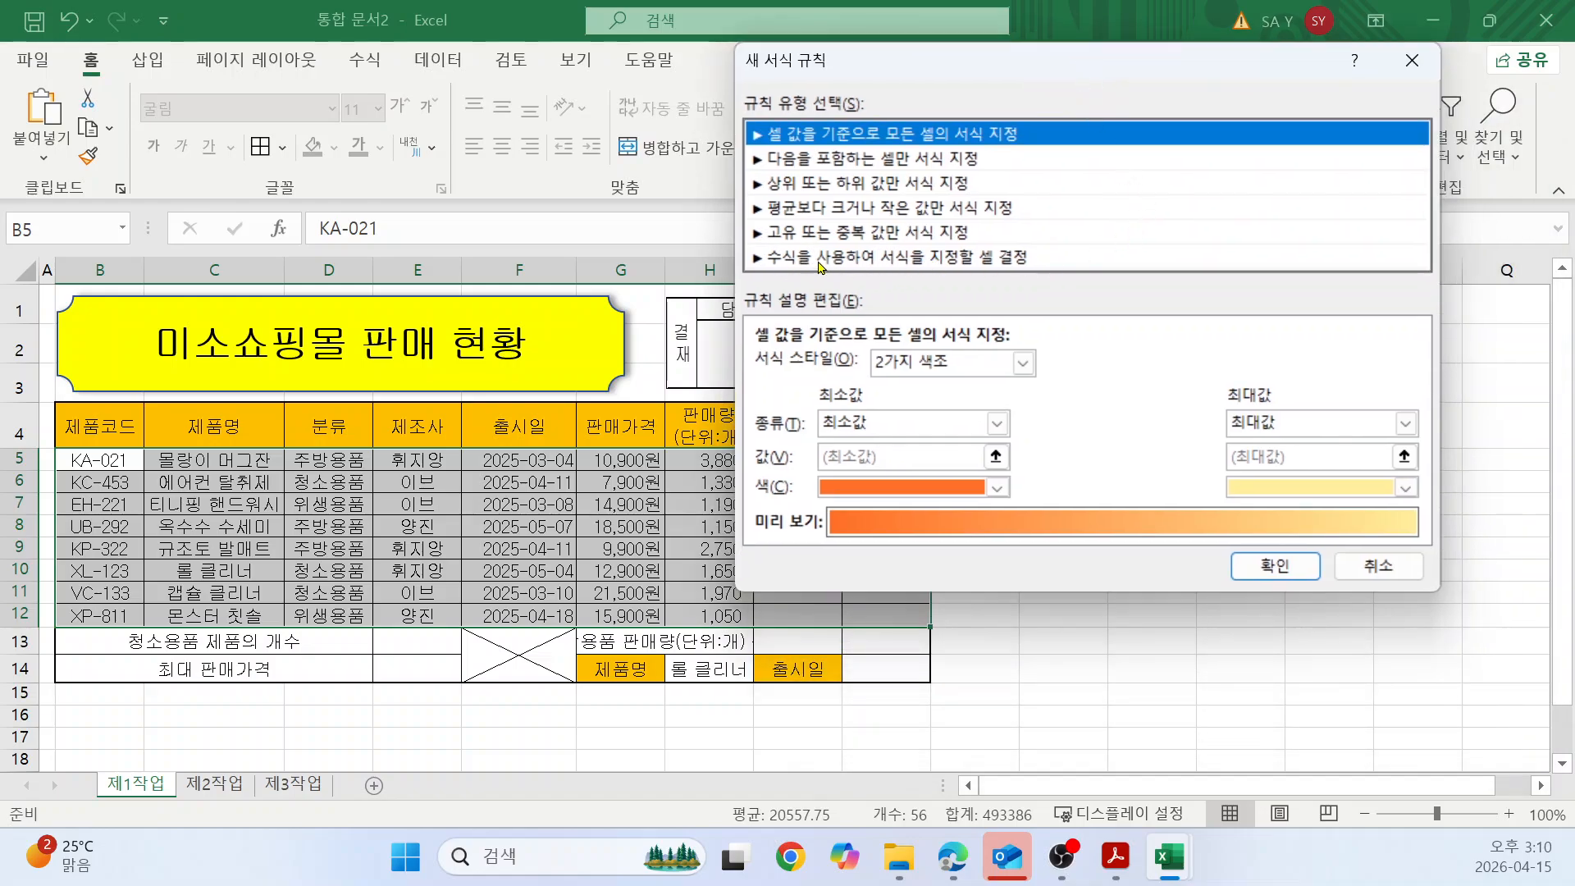
{"action": "left_click", "coordinate": [931, 260]}
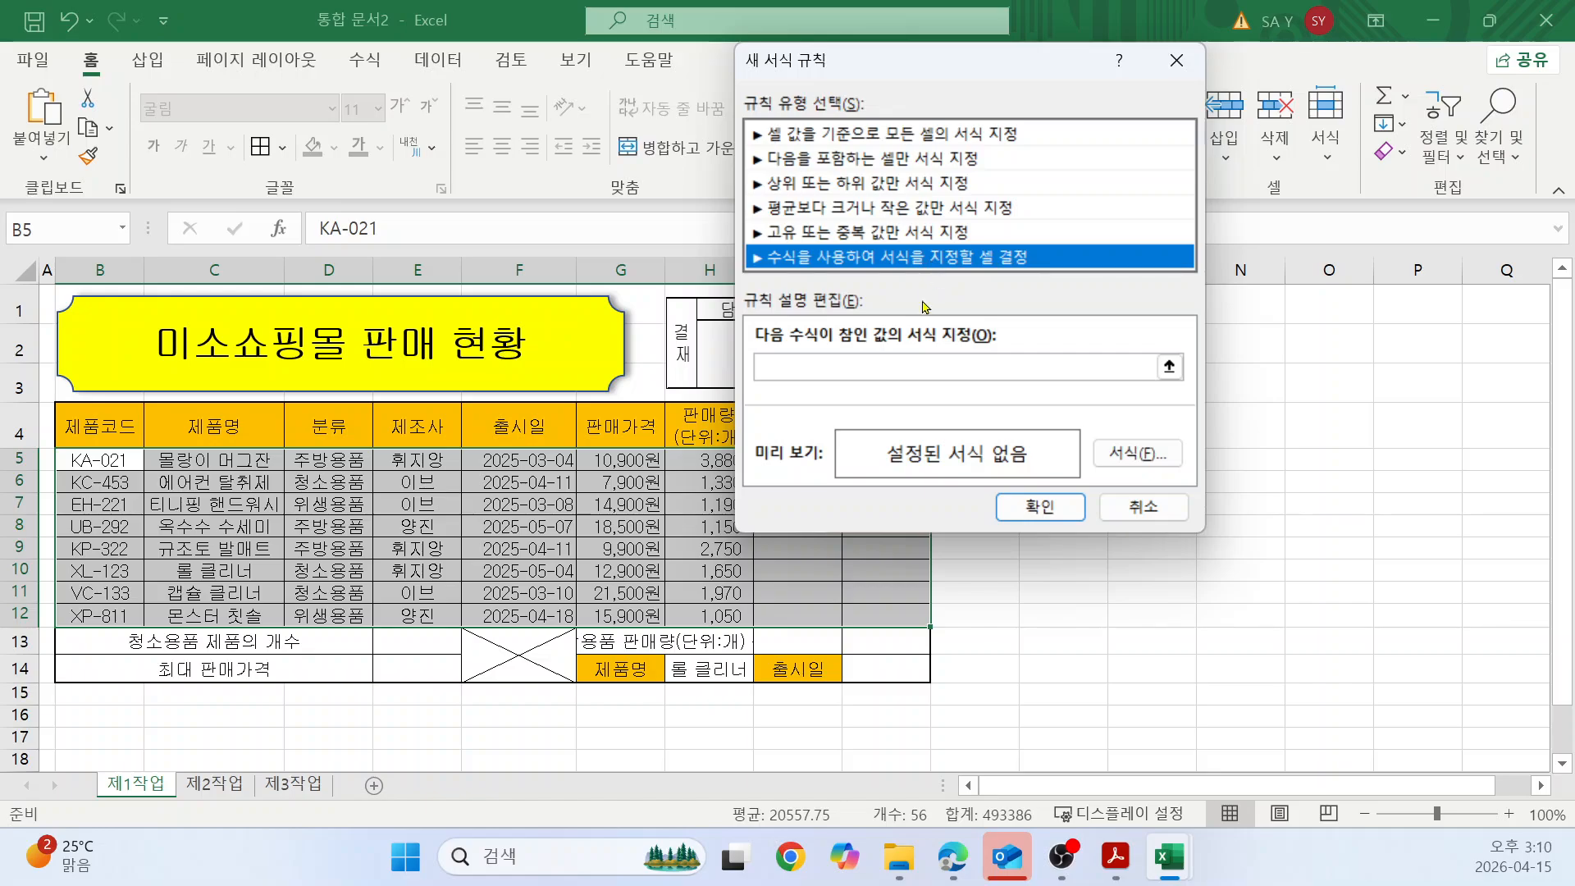
{"action": "left_click", "coordinate": [849, 365]}
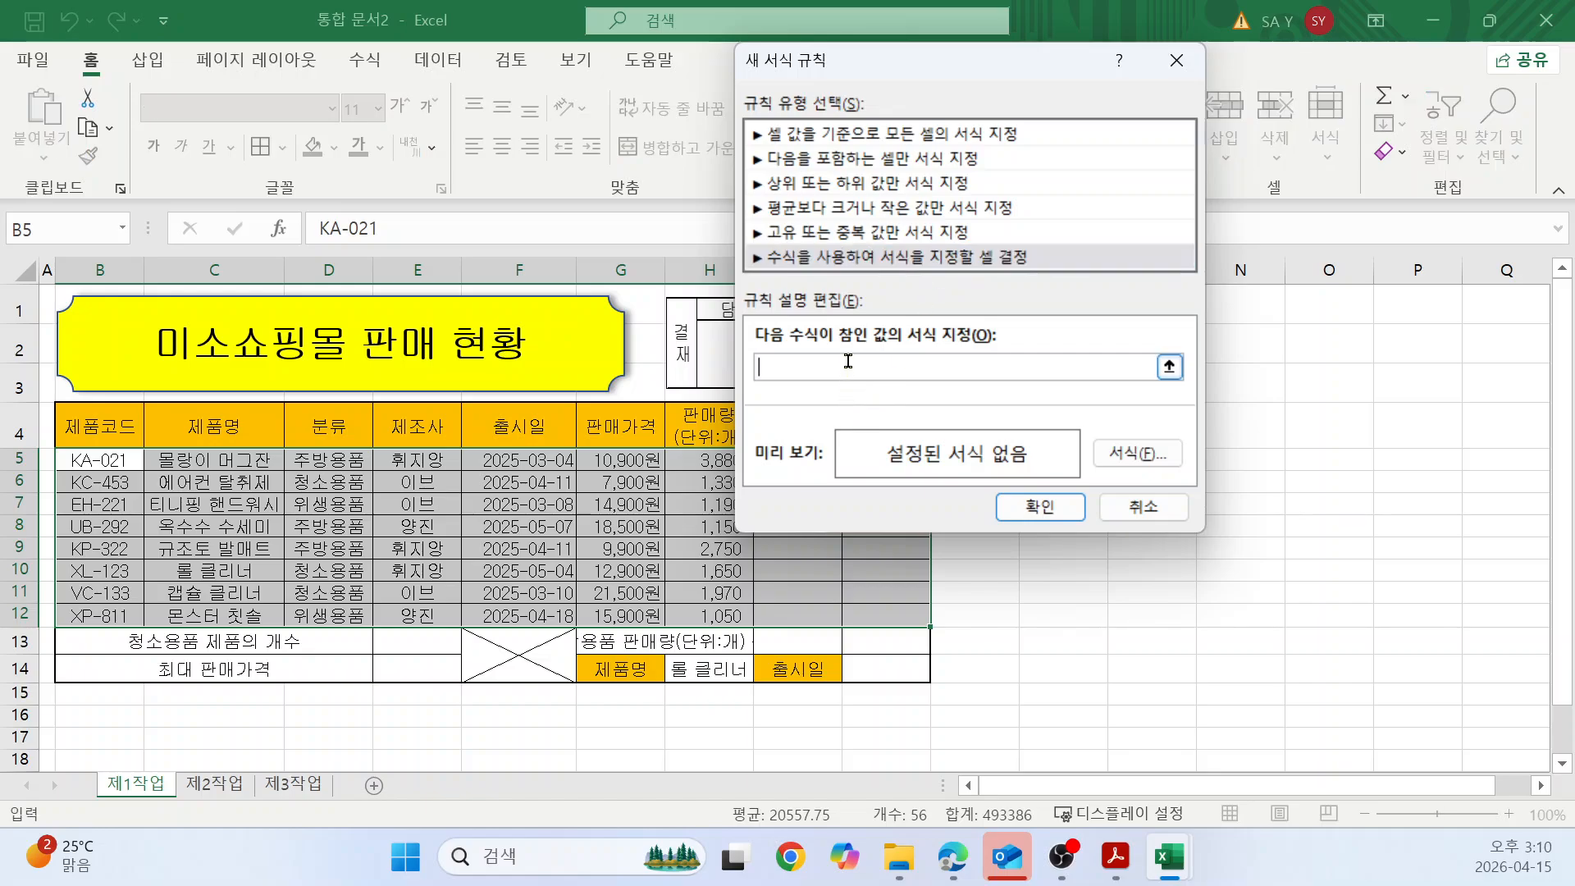
Read the conditional formatting requirement in item (7) of the 한글엑셀(C형)_문제지.pdf exam sheet, and return to the Excel rule dialog.
{"action": "mouse_move", "coordinate": [950, 861]}
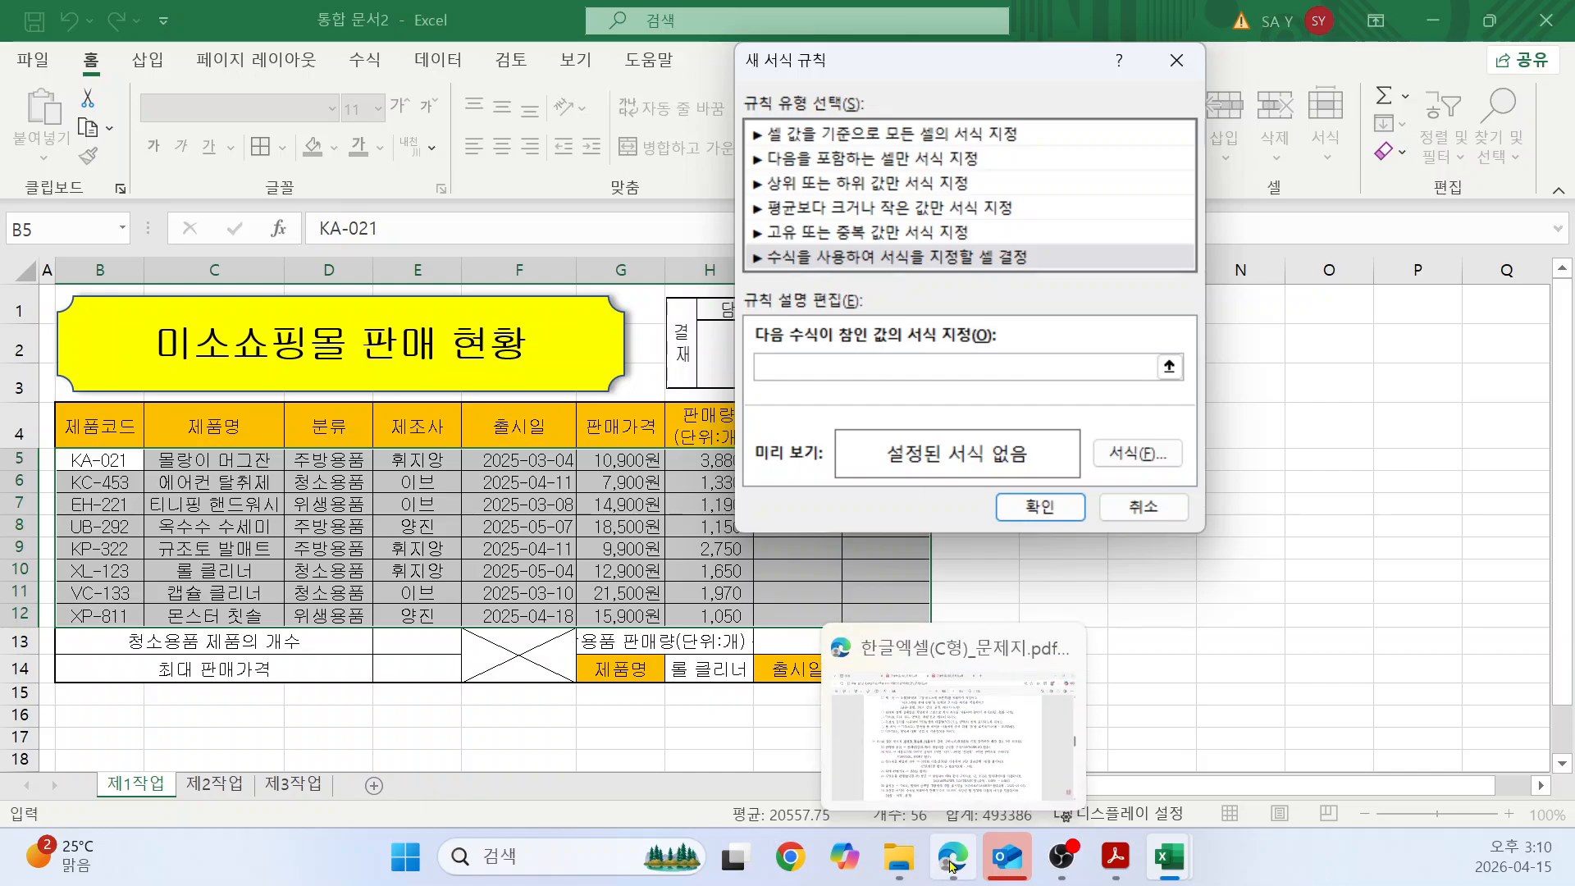
{"action": "left_click", "coordinate": [952, 763]}
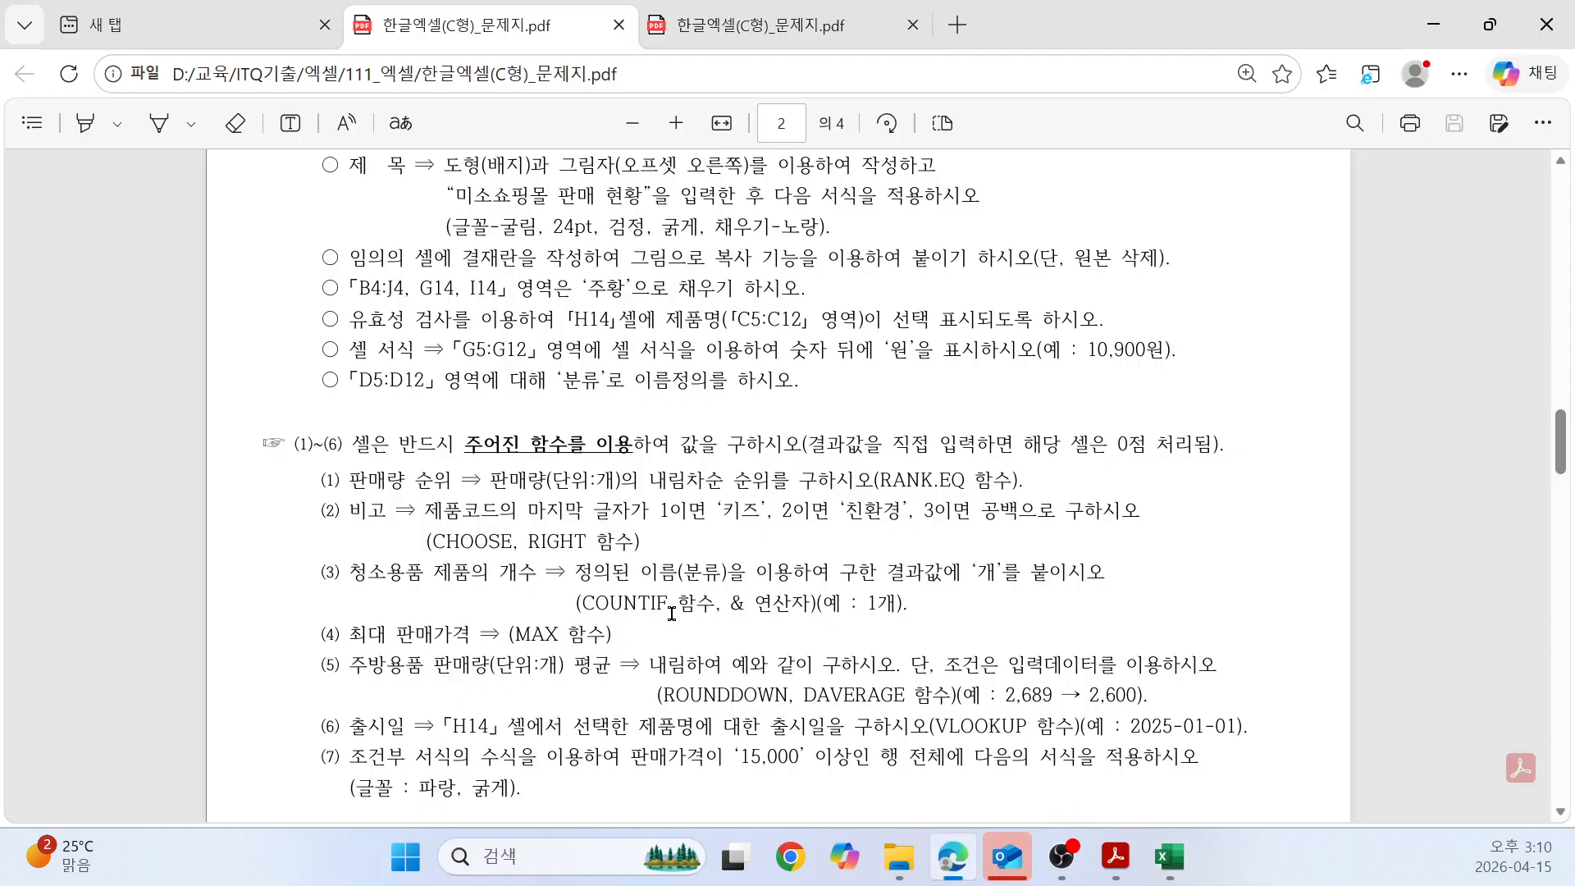
{"action": "scroll", "coordinate": [671, 612], "scroll_direction": "down", "scroll_amount": 2}
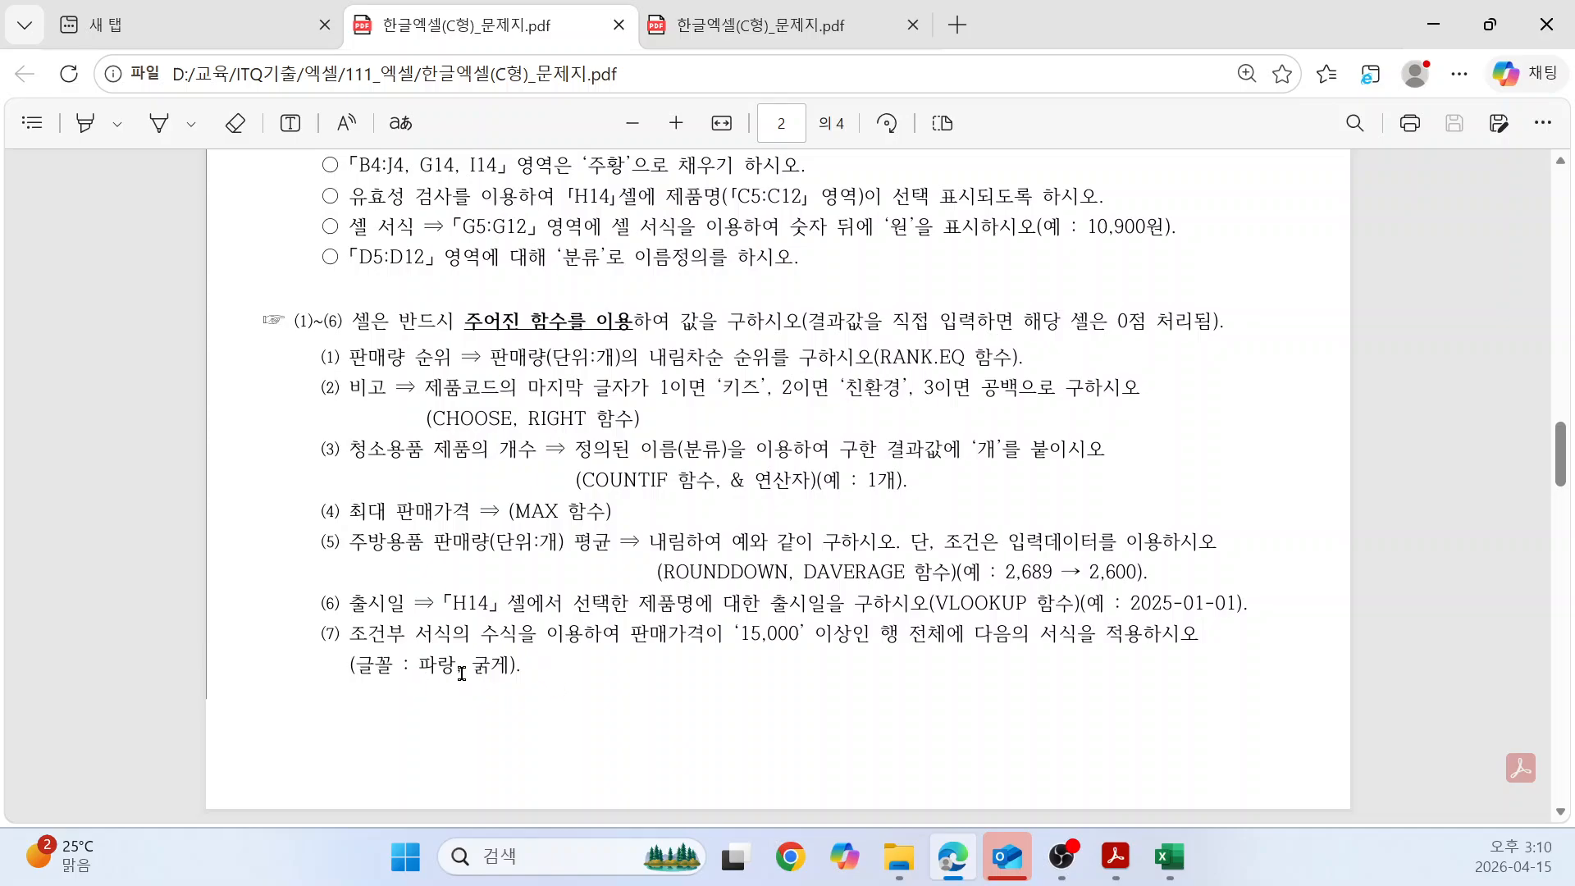
{"action": "key", "text": "alt+Tab"}
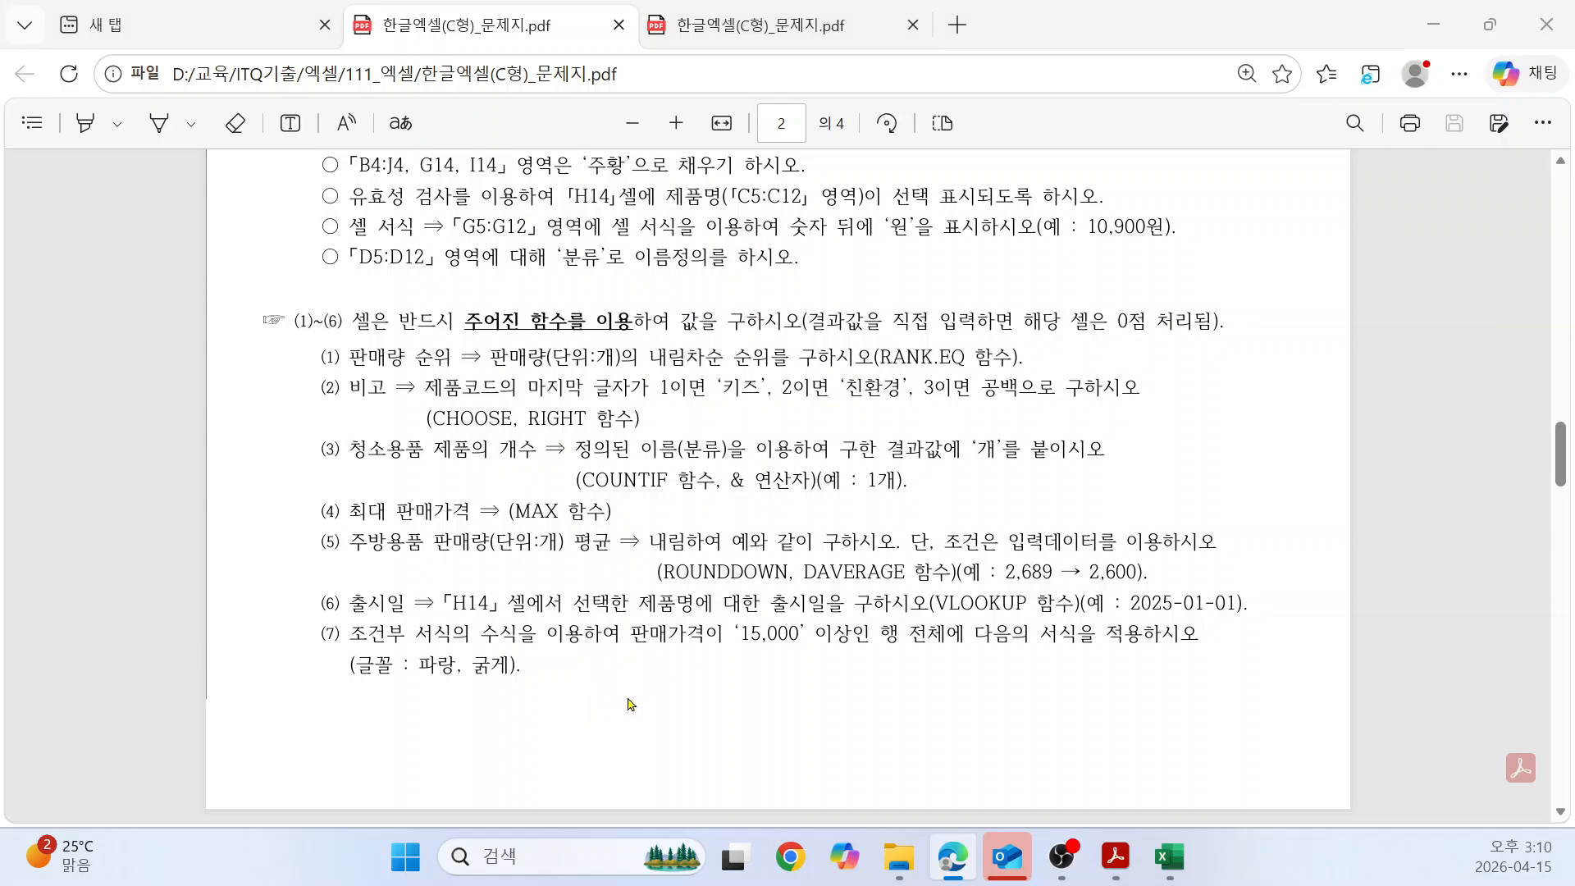
{"action": "left_click", "coordinate": [864, 368]}
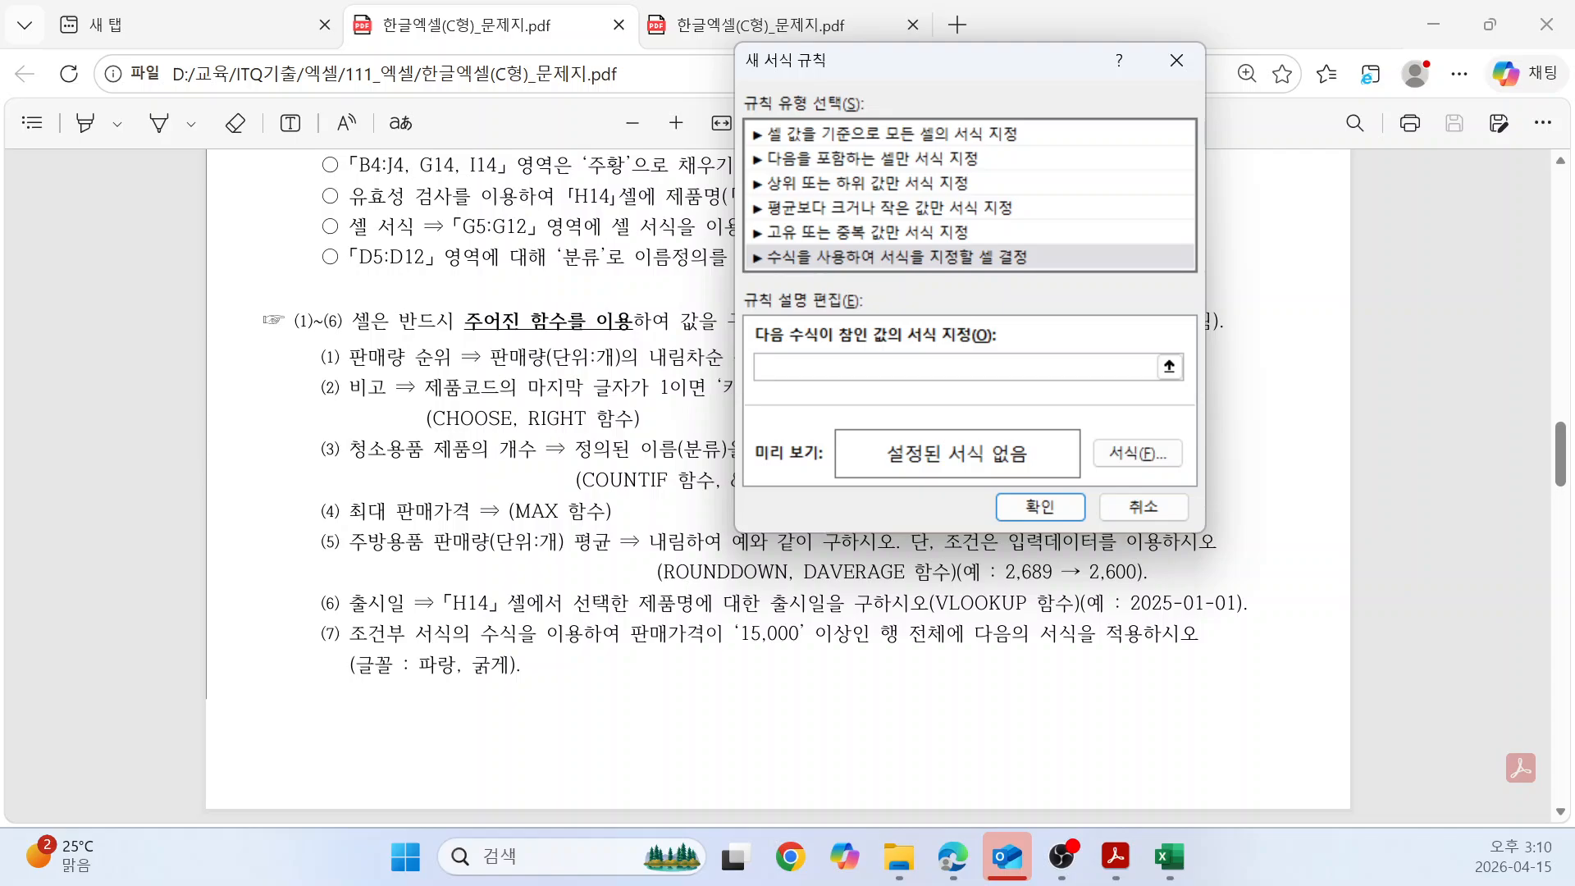
{"action": "key", "text": "alt+Tab"}
{"action": "key", "text": "alt+Tab"}
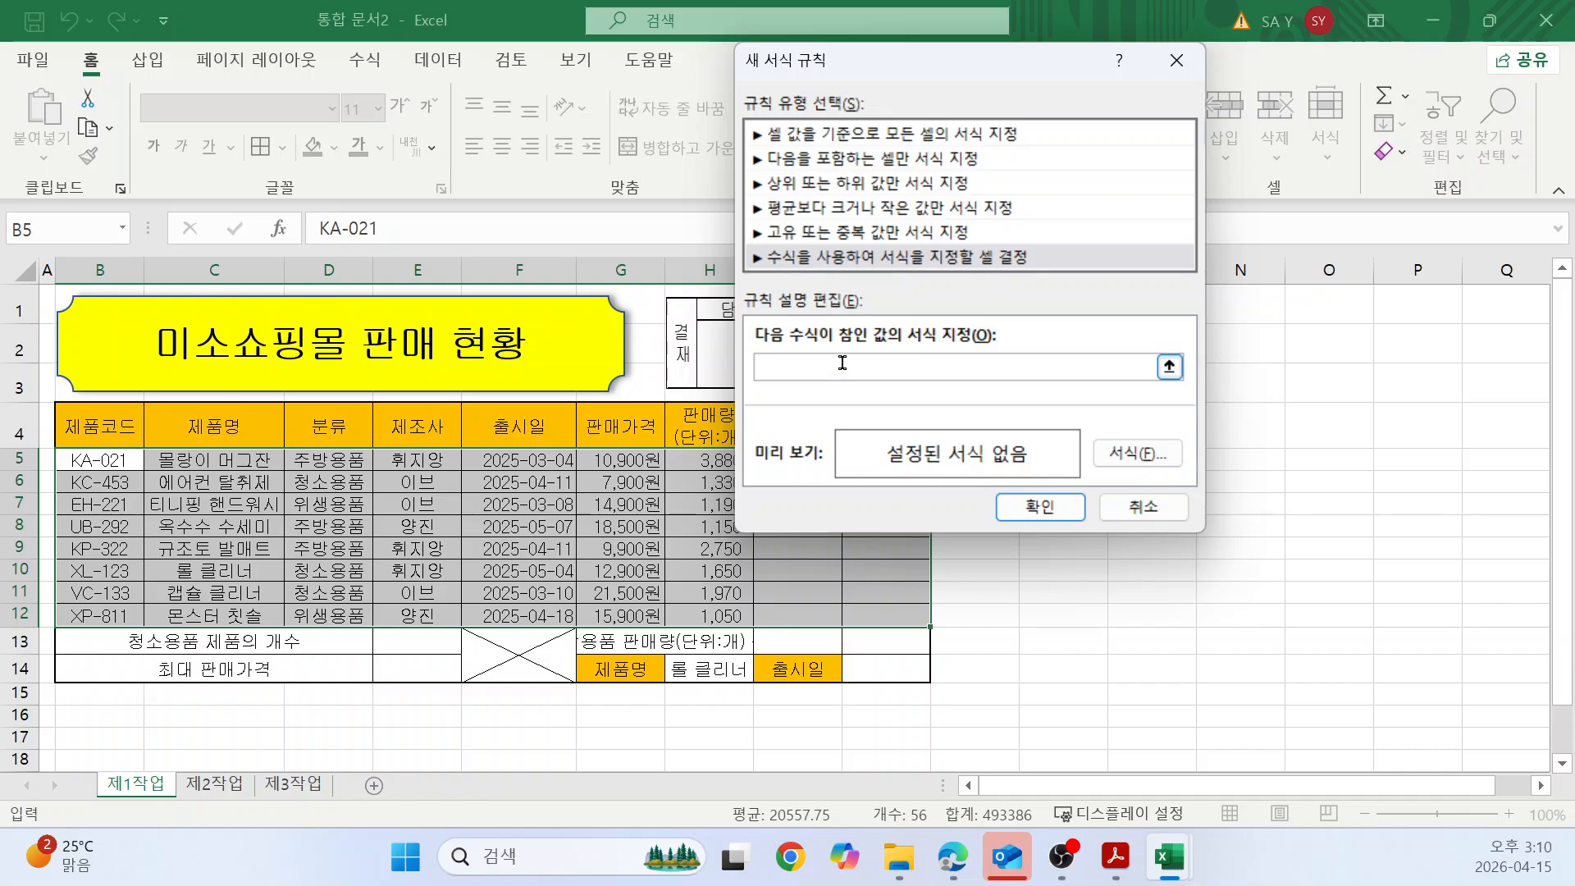
Set the rule's formula to =$G5>=15000, referencing the sales price with only the column fixed.
{"action": "left_click_drag", "start_coordinate": [961, 69], "coordinate": [1185, 105]}
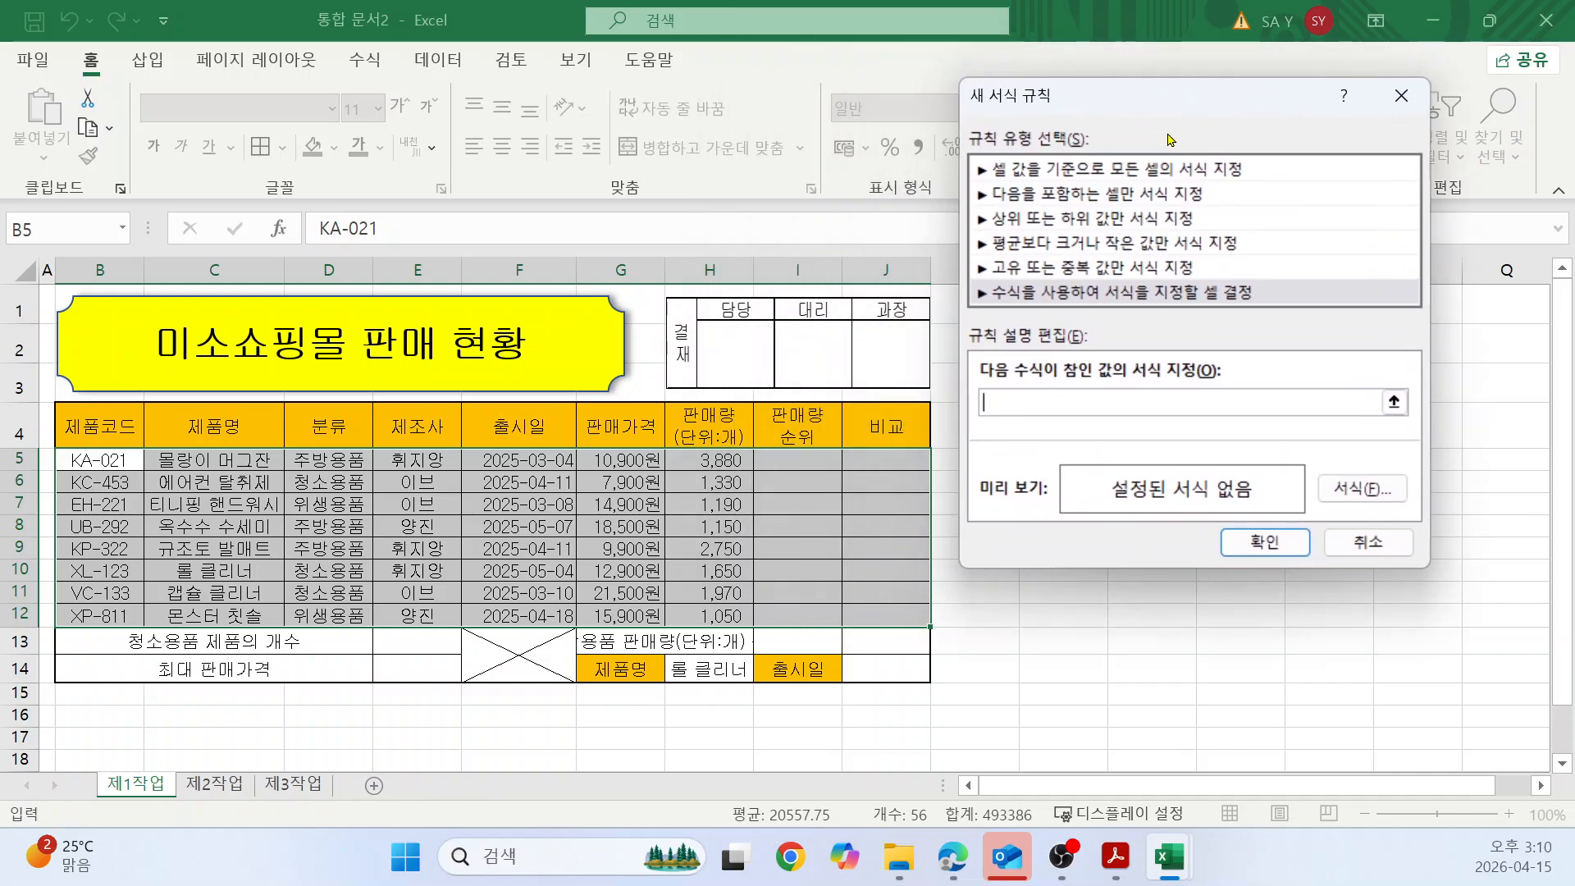
{"action": "left_click", "coordinate": [616, 463]}
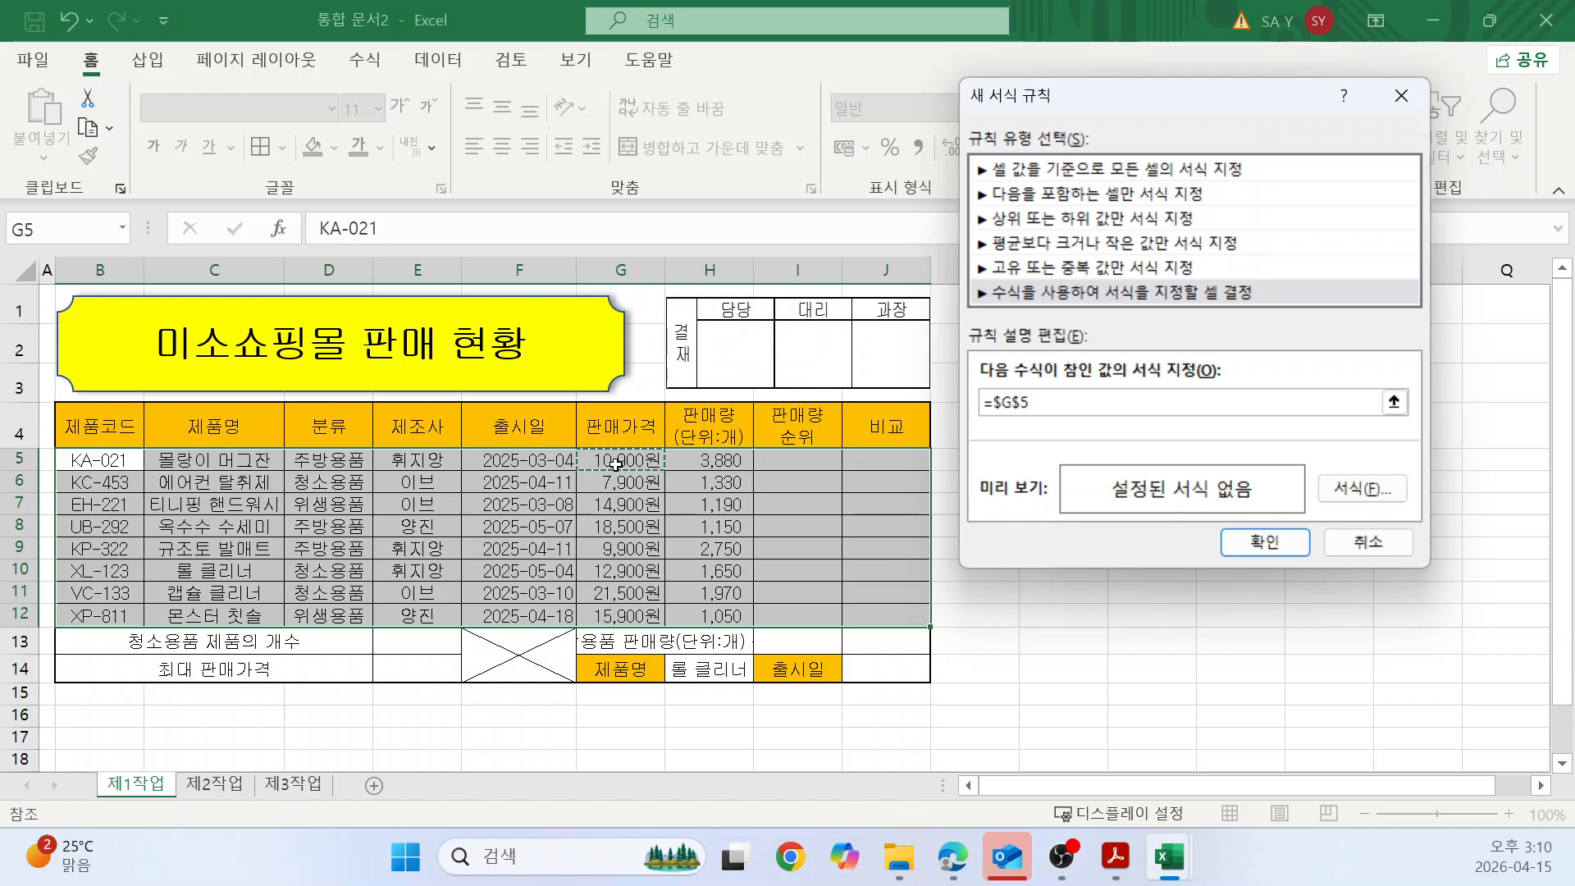
{"action": "key", "text": "F4"}
{"action": "key", "text": "F4"}
{"action": "left_click", "coordinate": [1042, 404]}
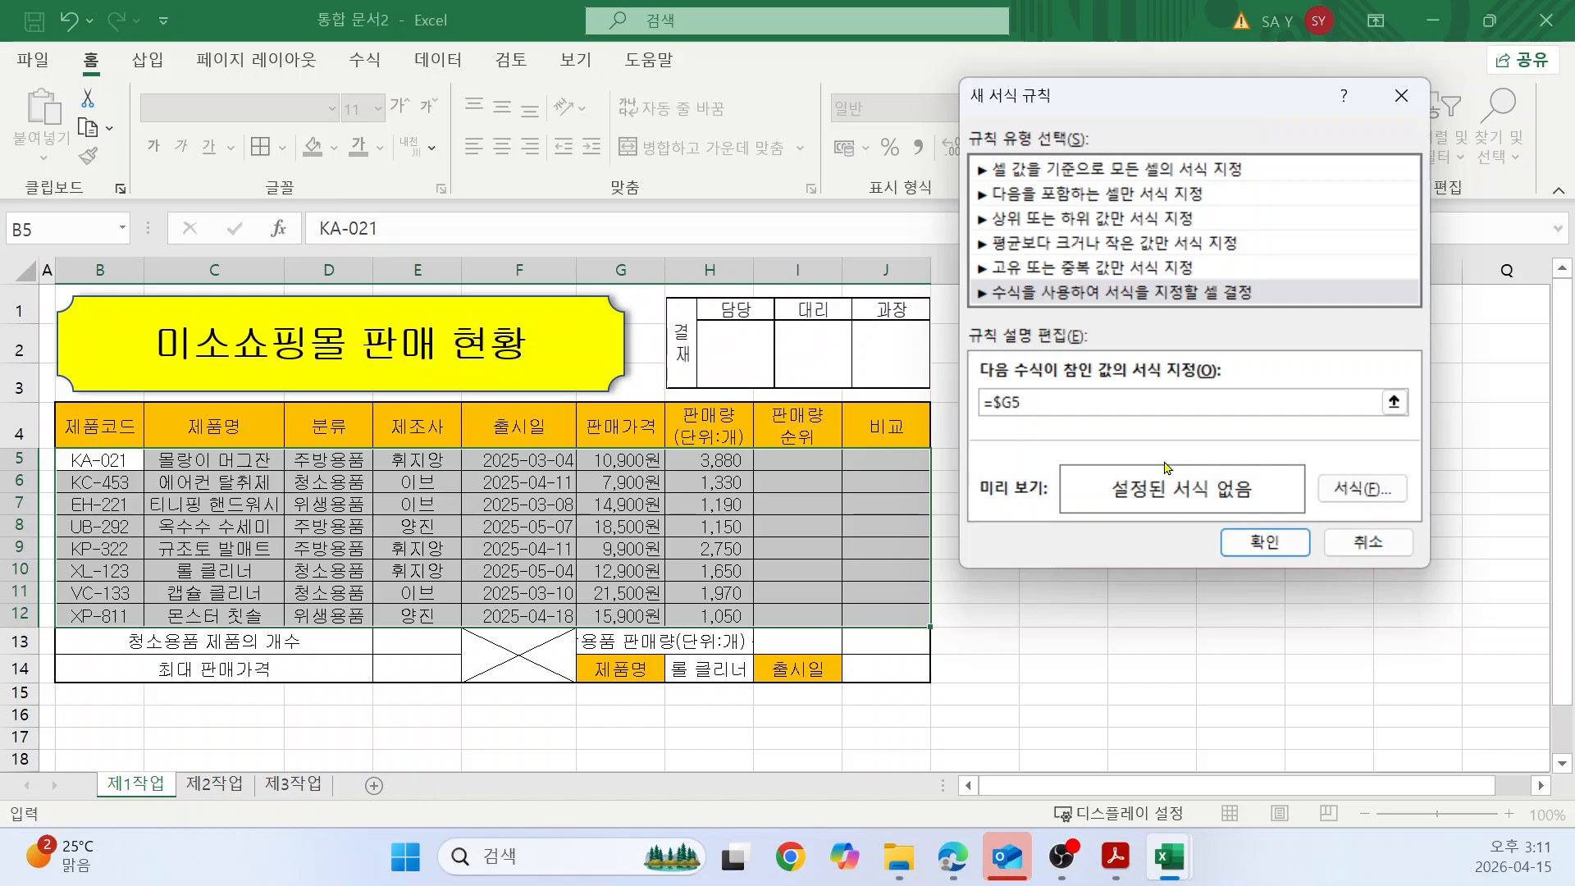
{"action": "type", "text": ">=15000"}
Give the rule a bold (굵게) font in standard blue and apply it to the product rows.
{"action": "left_click", "coordinate": [1362, 491]}
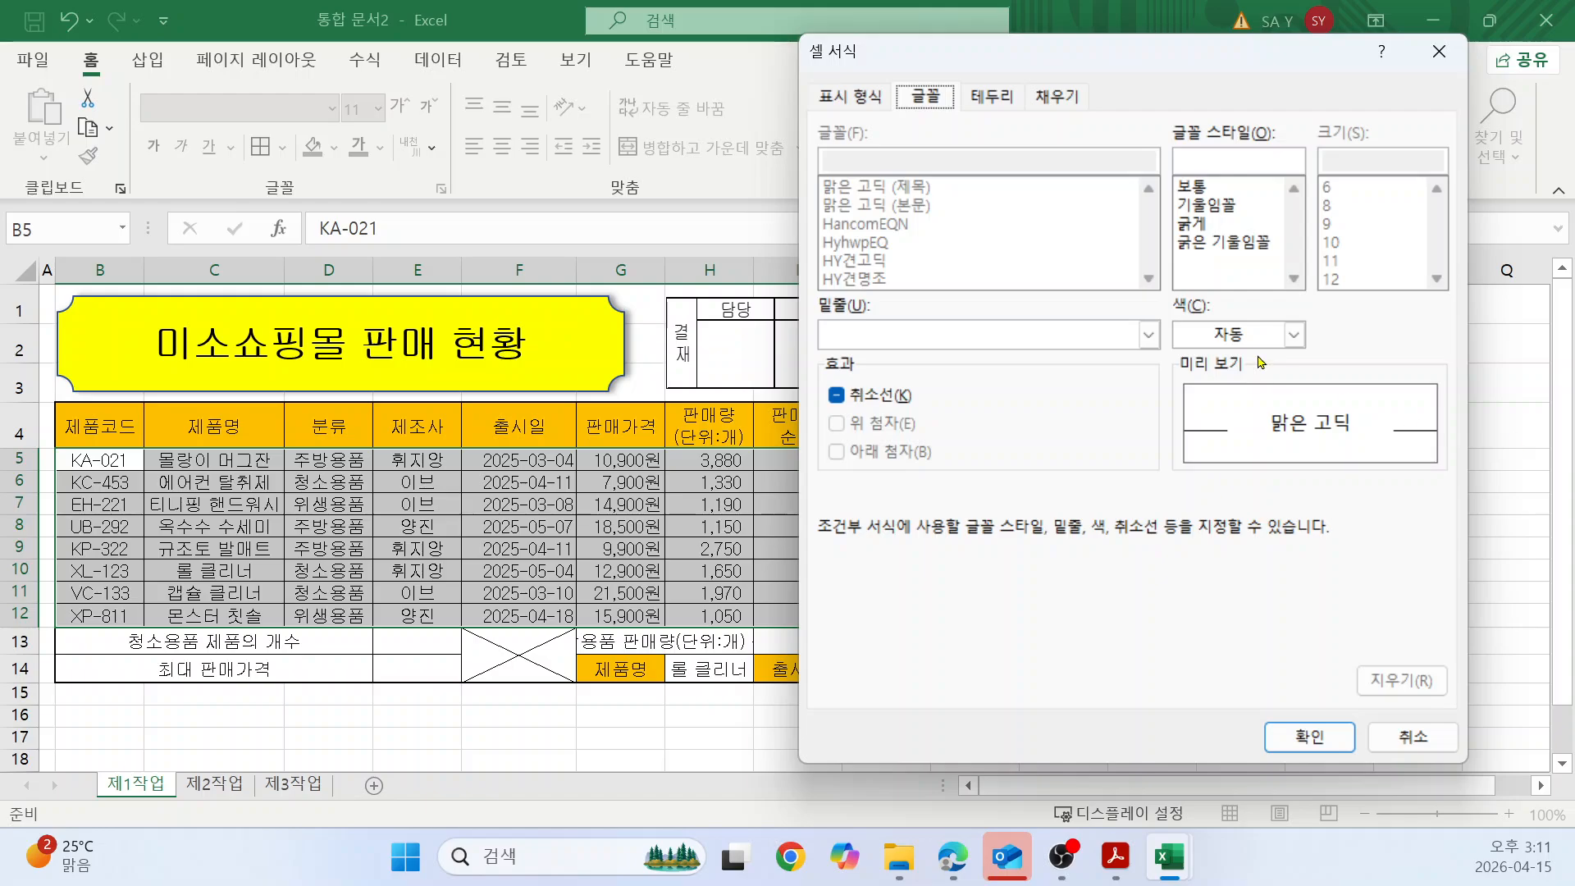
{"action": "left_click", "coordinate": [1191, 224]}
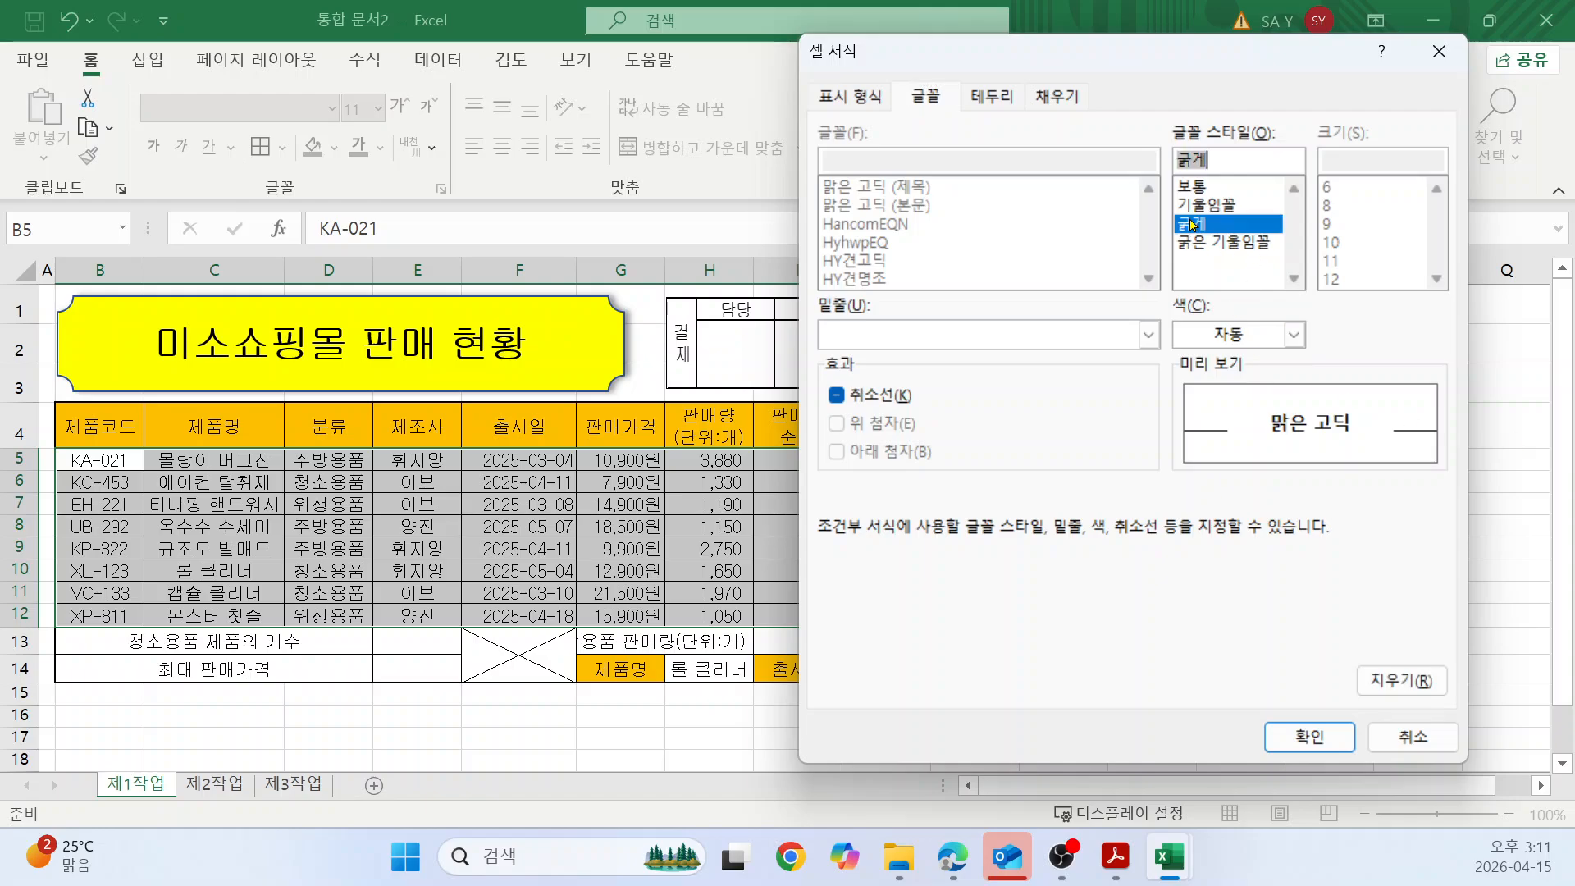
{"action": "left_click", "coordinate": [1294, 334]}
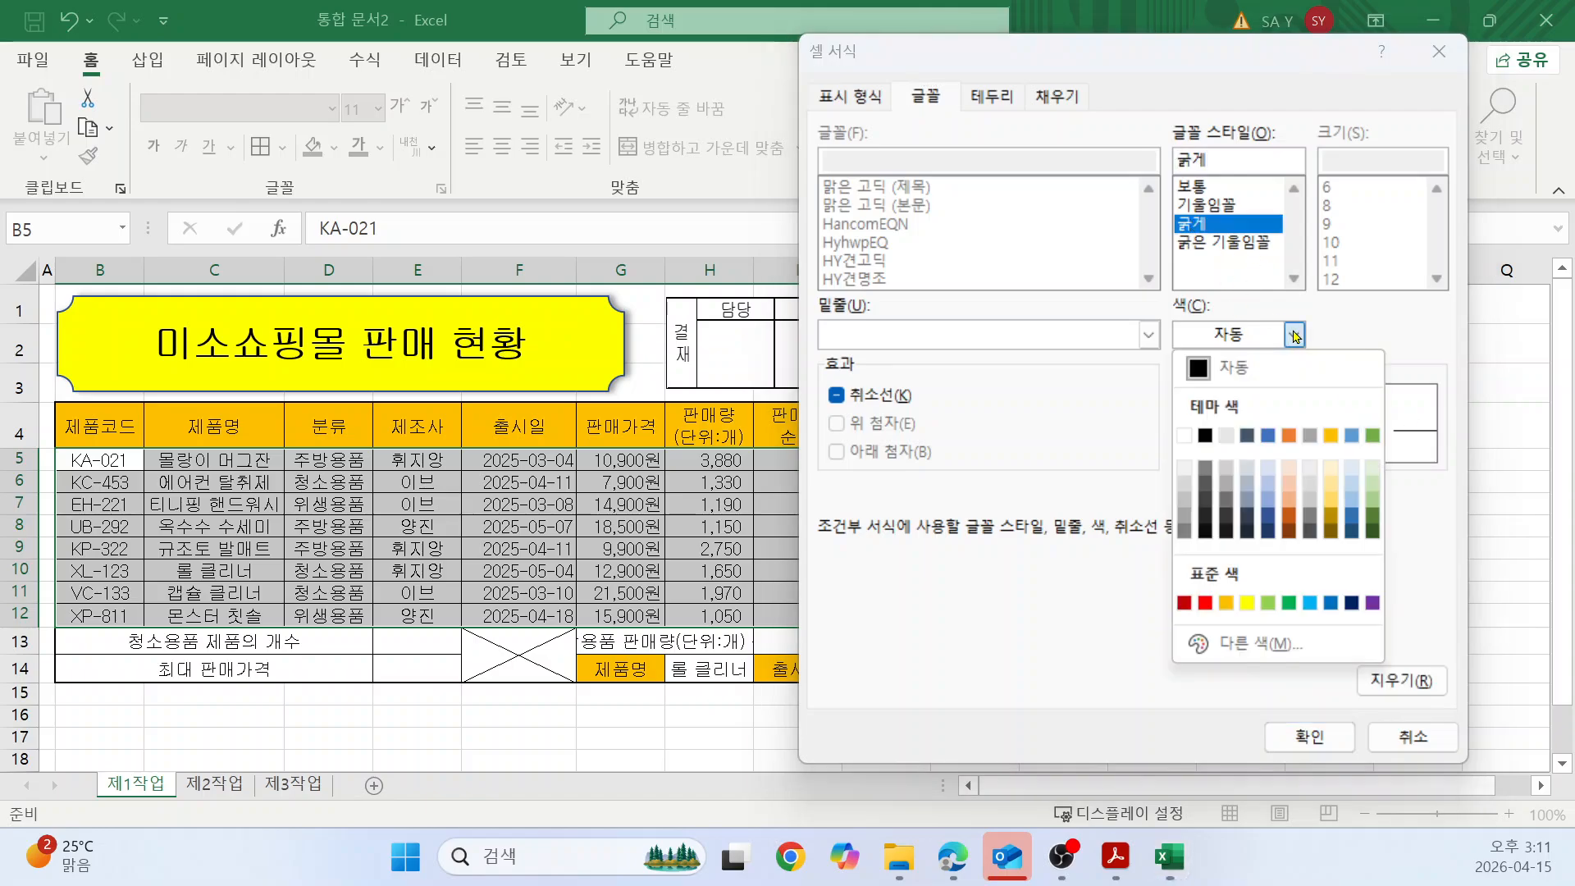
{"action": "left_click", "coordinate": [1330, 604]}
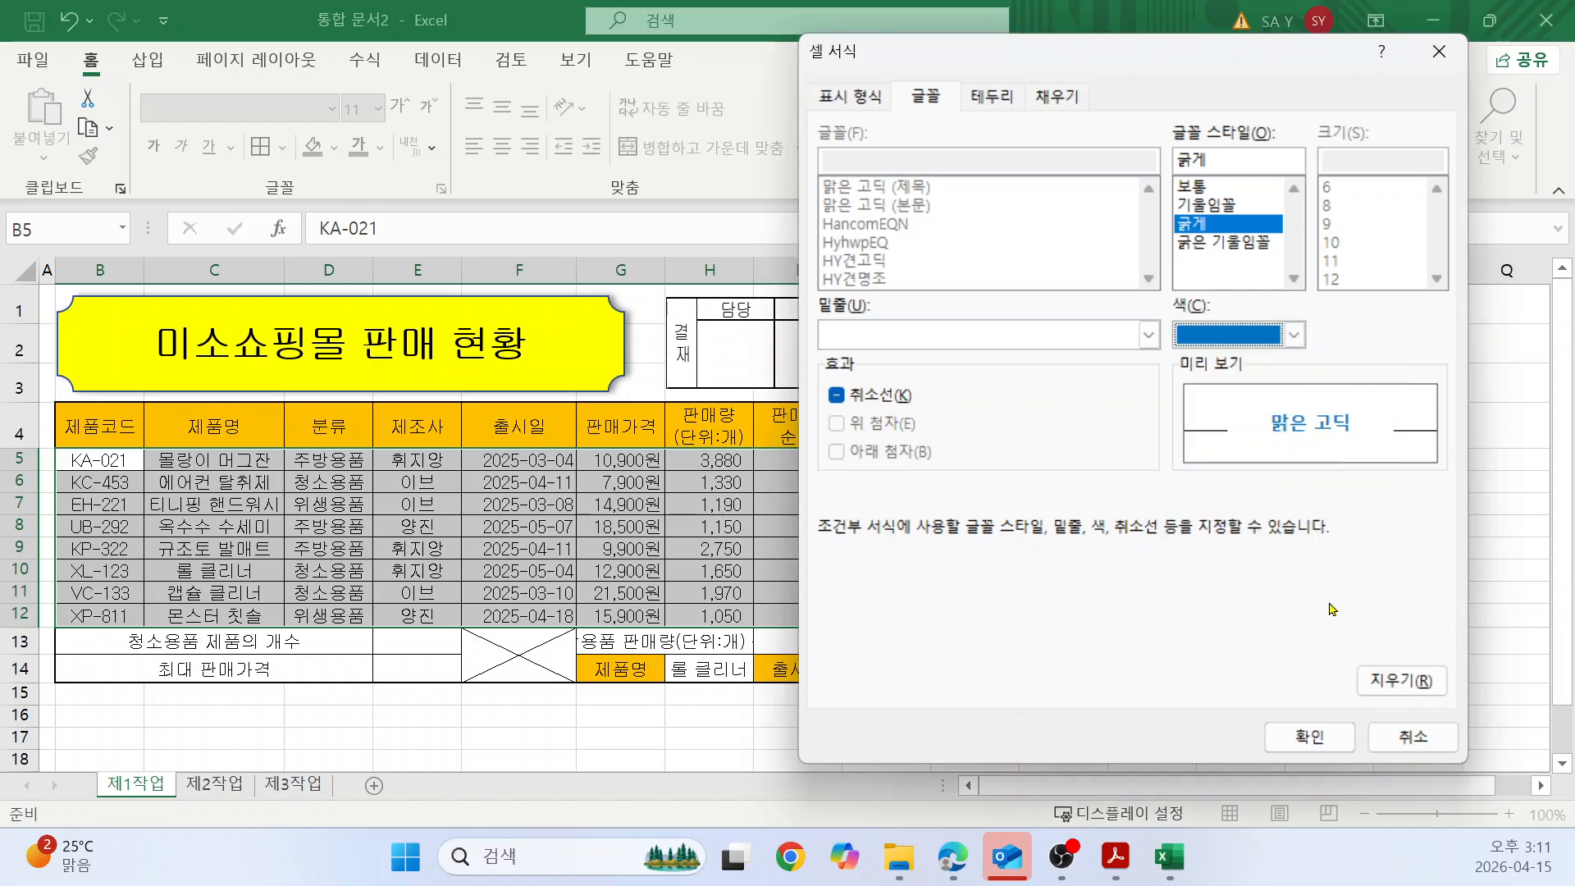
{"action": "left_click", "coordinate": [1299, 743]}
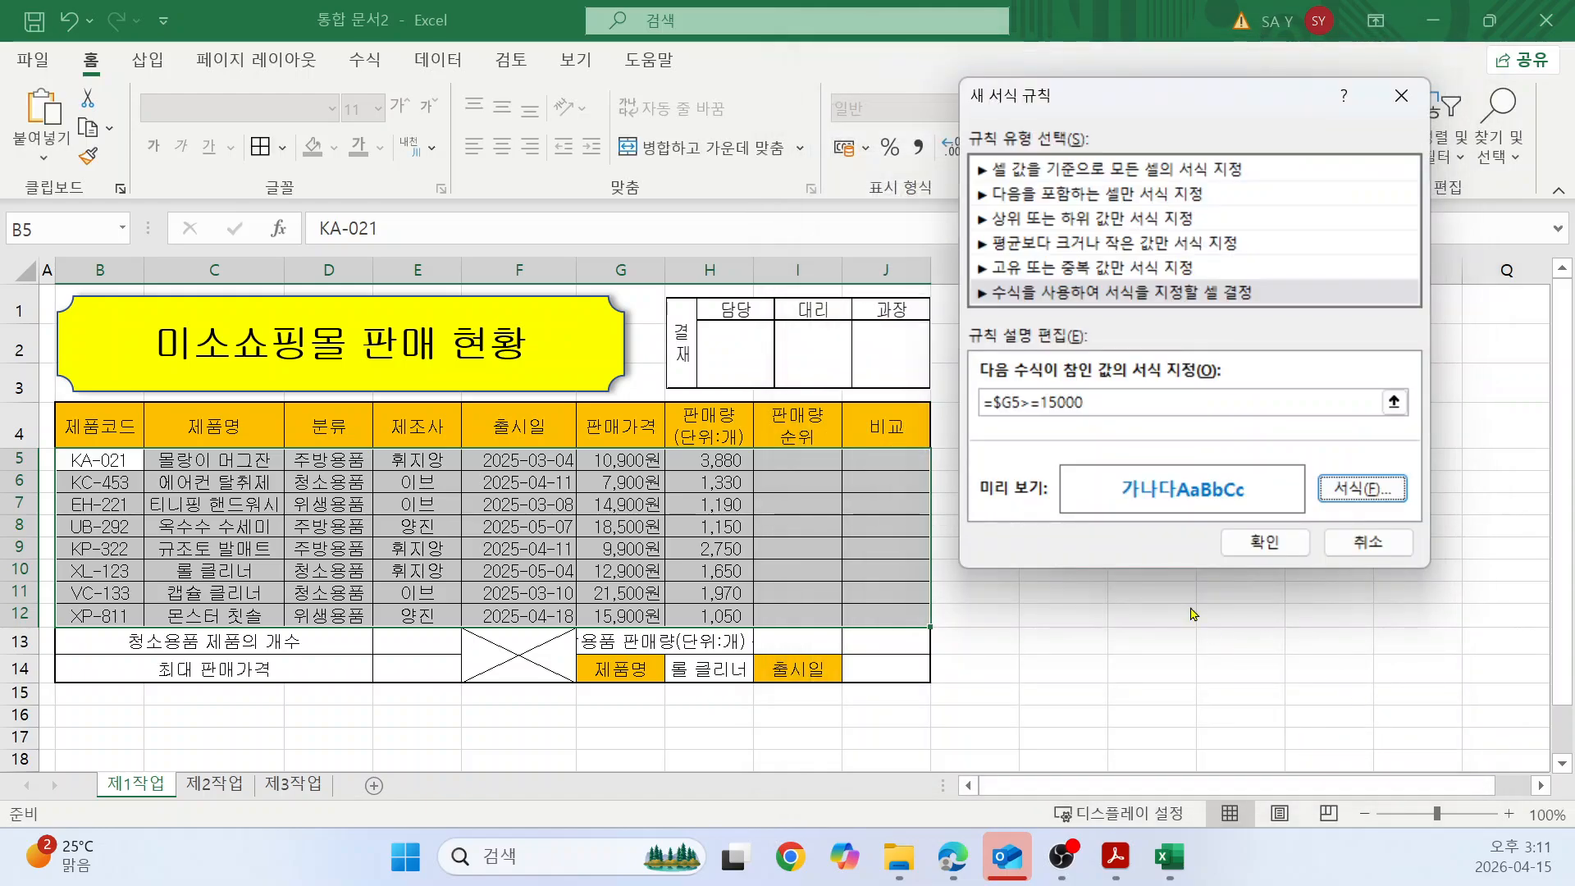
{"action": "left_click", "coordinate": [1260, 539]}
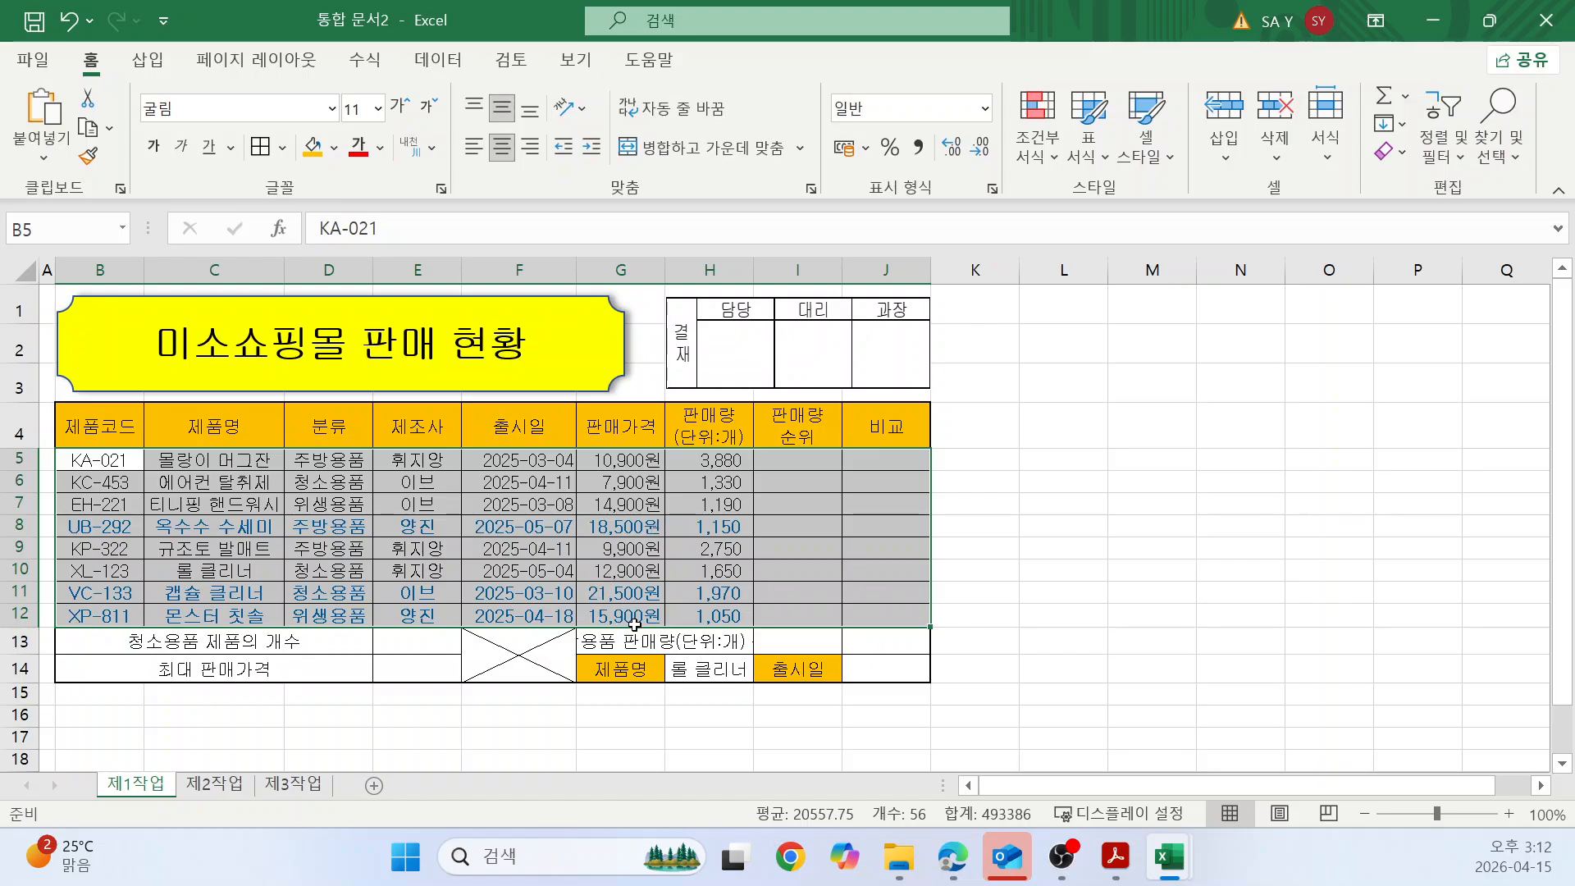
{"action": "left_click", "coordinate": [1192, 533]}
{"action": "left_click", "coordinate": [1302, 502]}
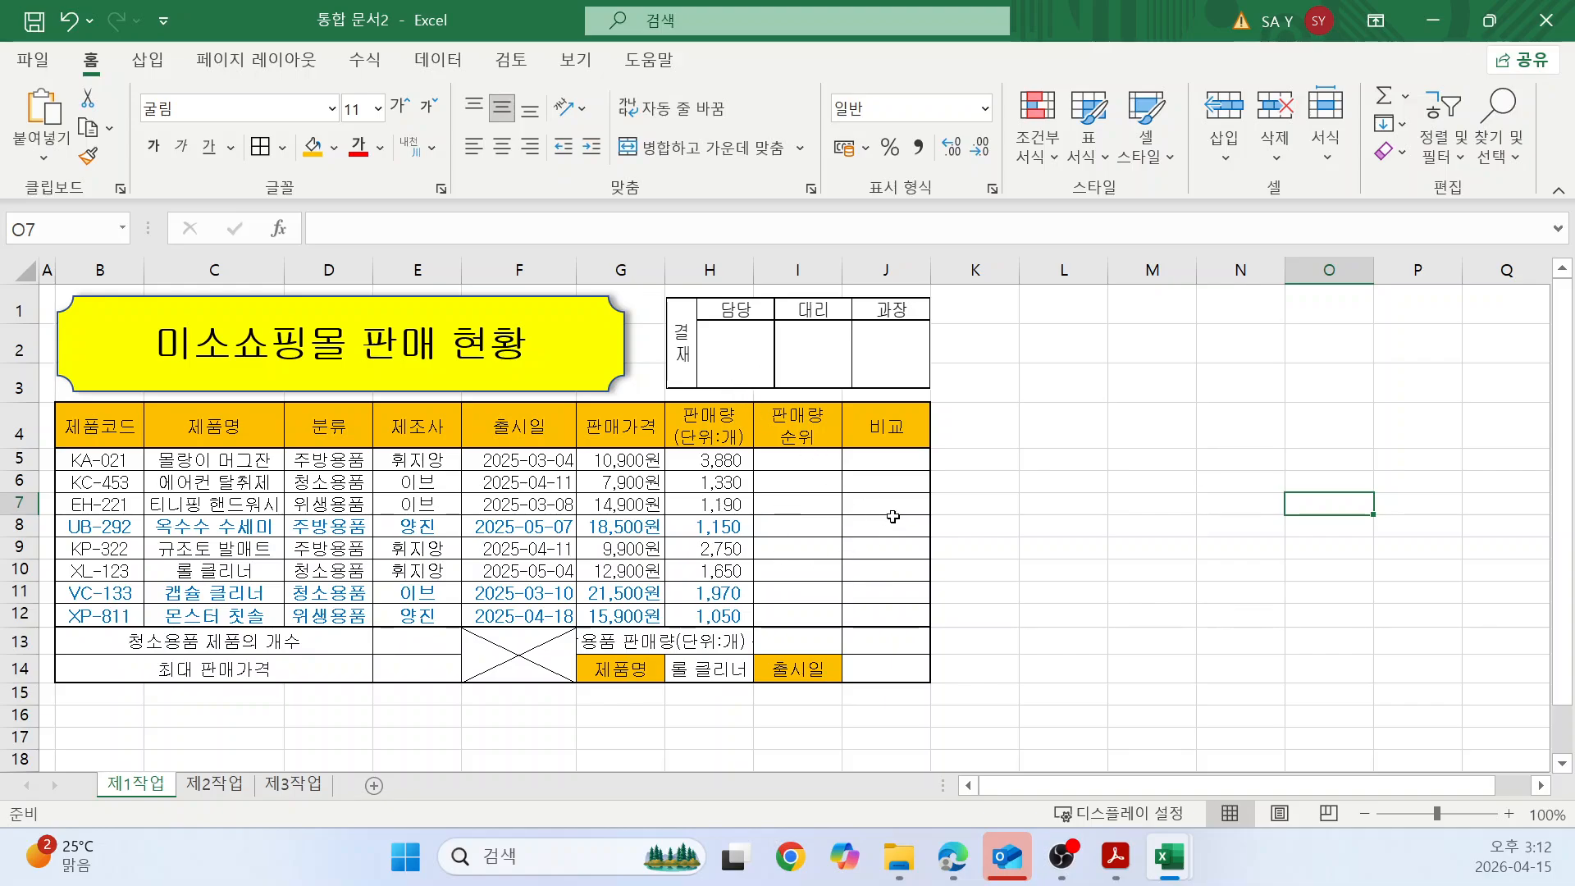
{"action": "left_click", "coordinate": [1088, 509]}
Check the sales rank (판매량 순위) instruction in the exam PDF and start a RANK.EQ formula in cell I5.
{"action": "left_click", "coordinate": [804, 461]}
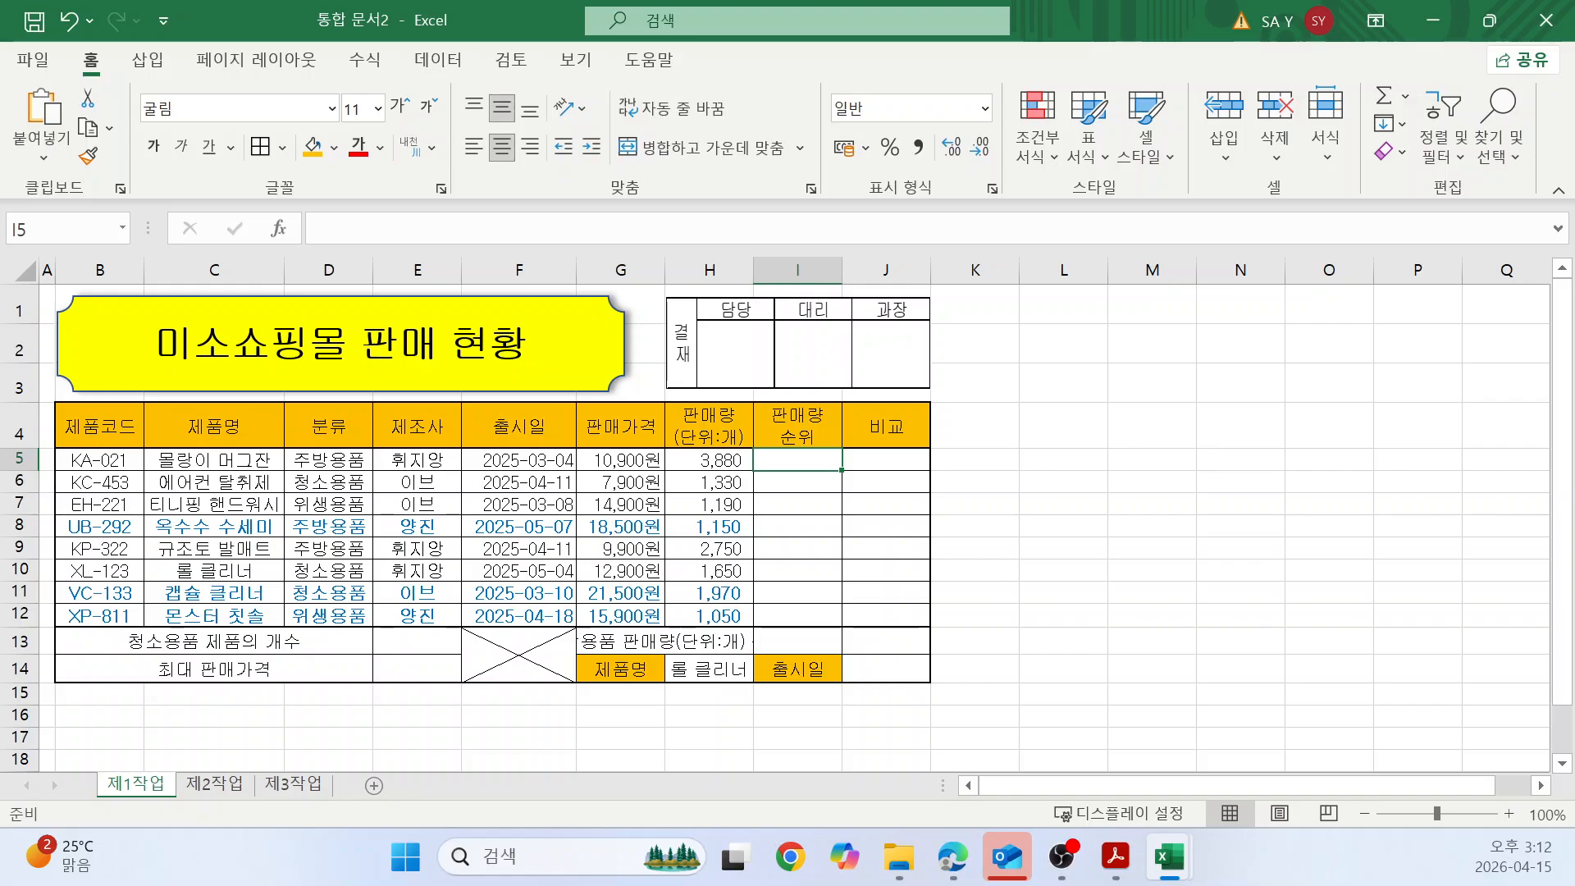
{"action": "key", "text": "alt+Tab"}
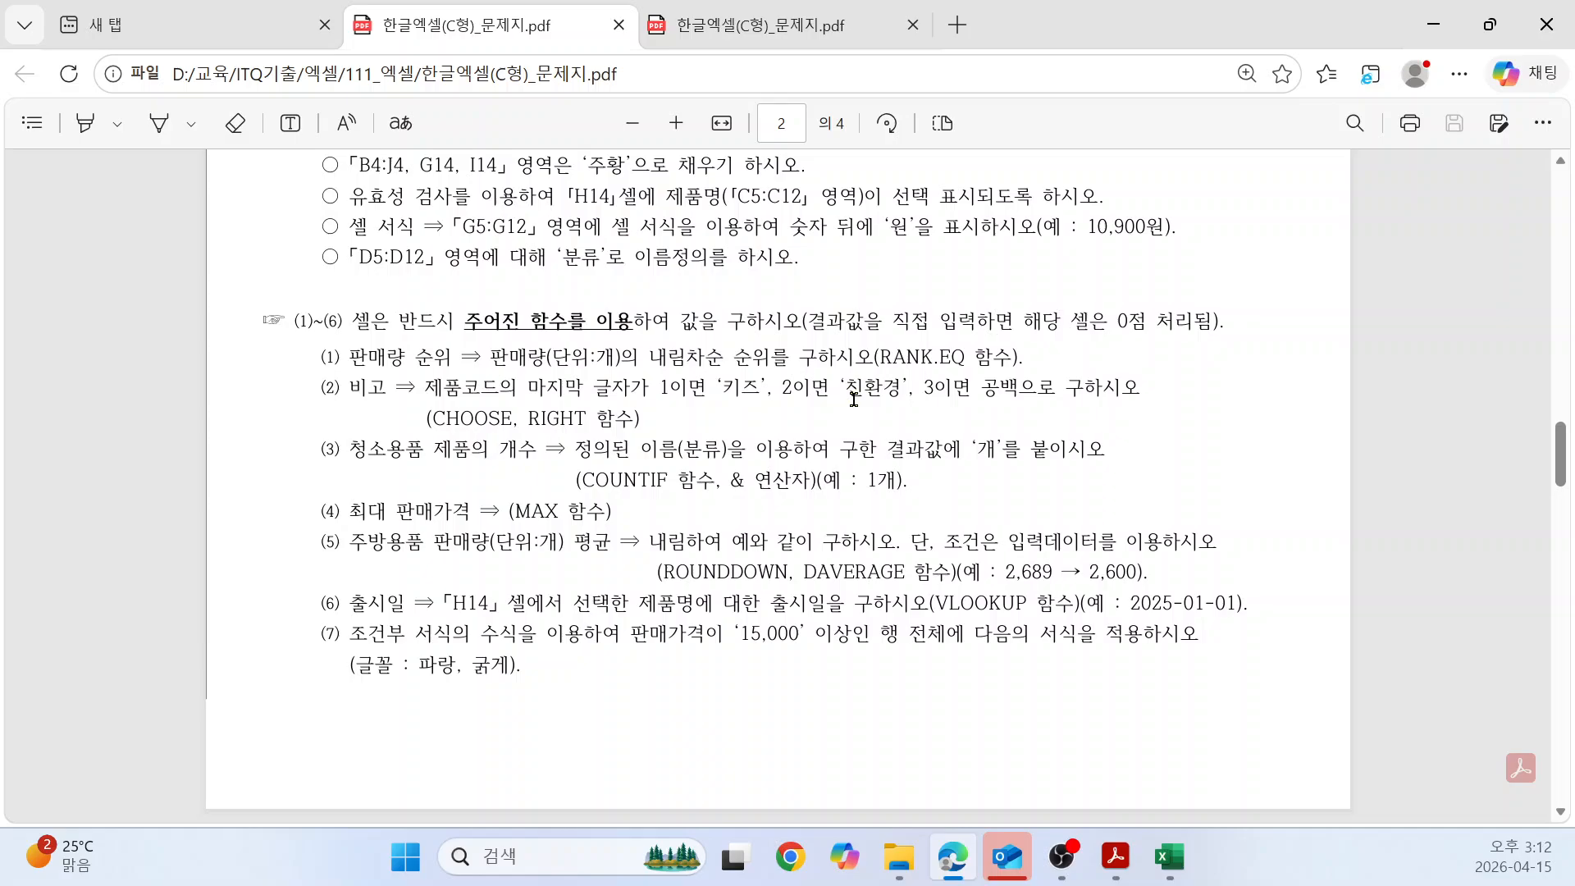
{"action": "key", "text": "alt+Tab"}
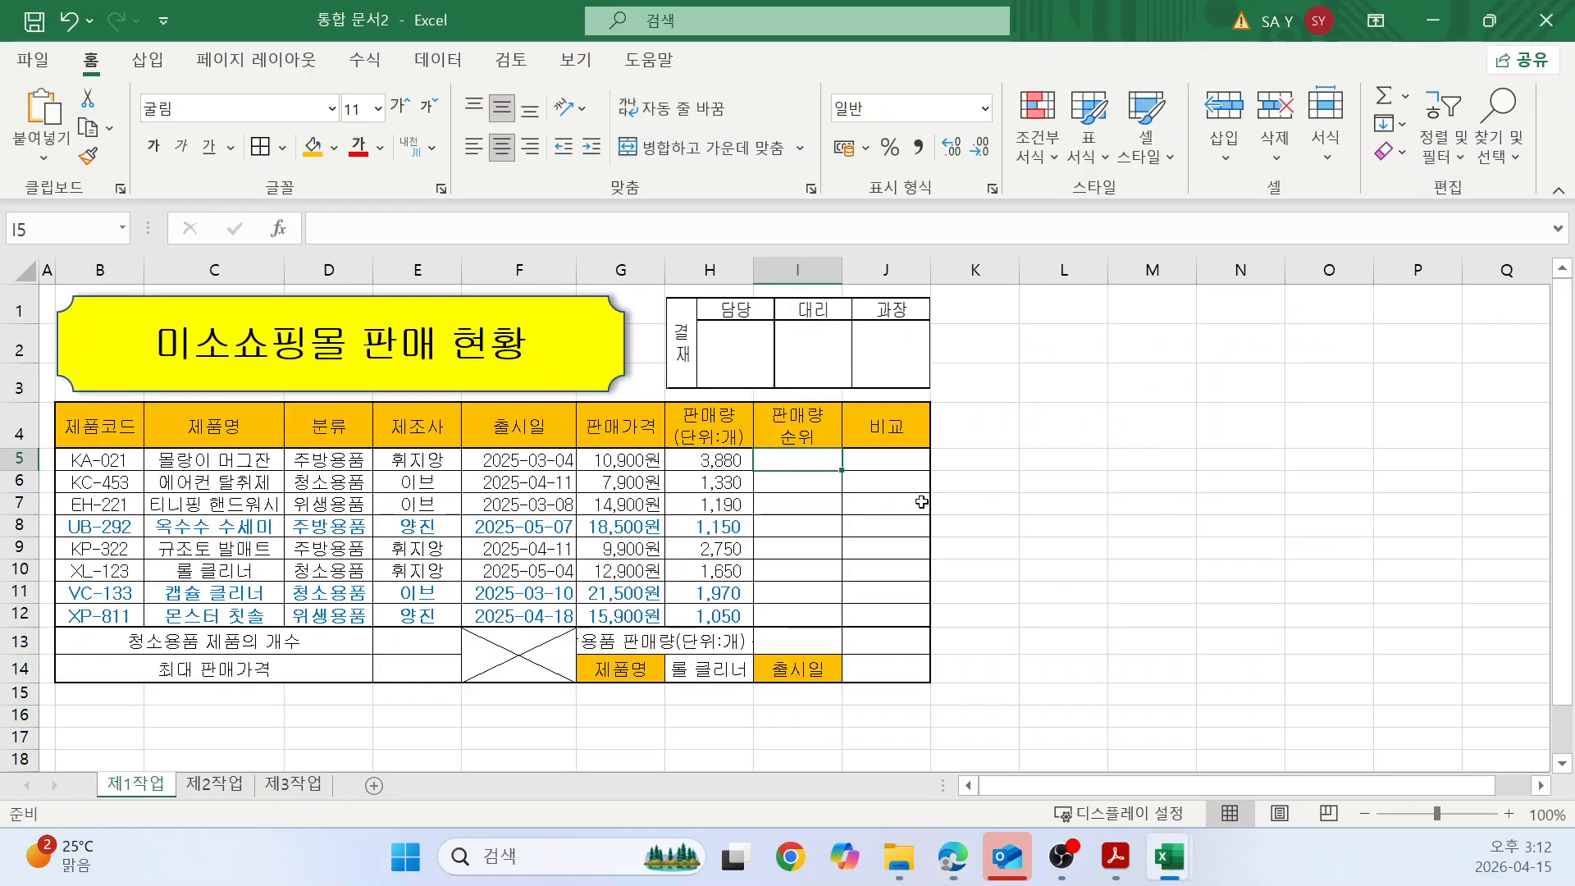
{"action": "type", "text": "=ㄱ"}
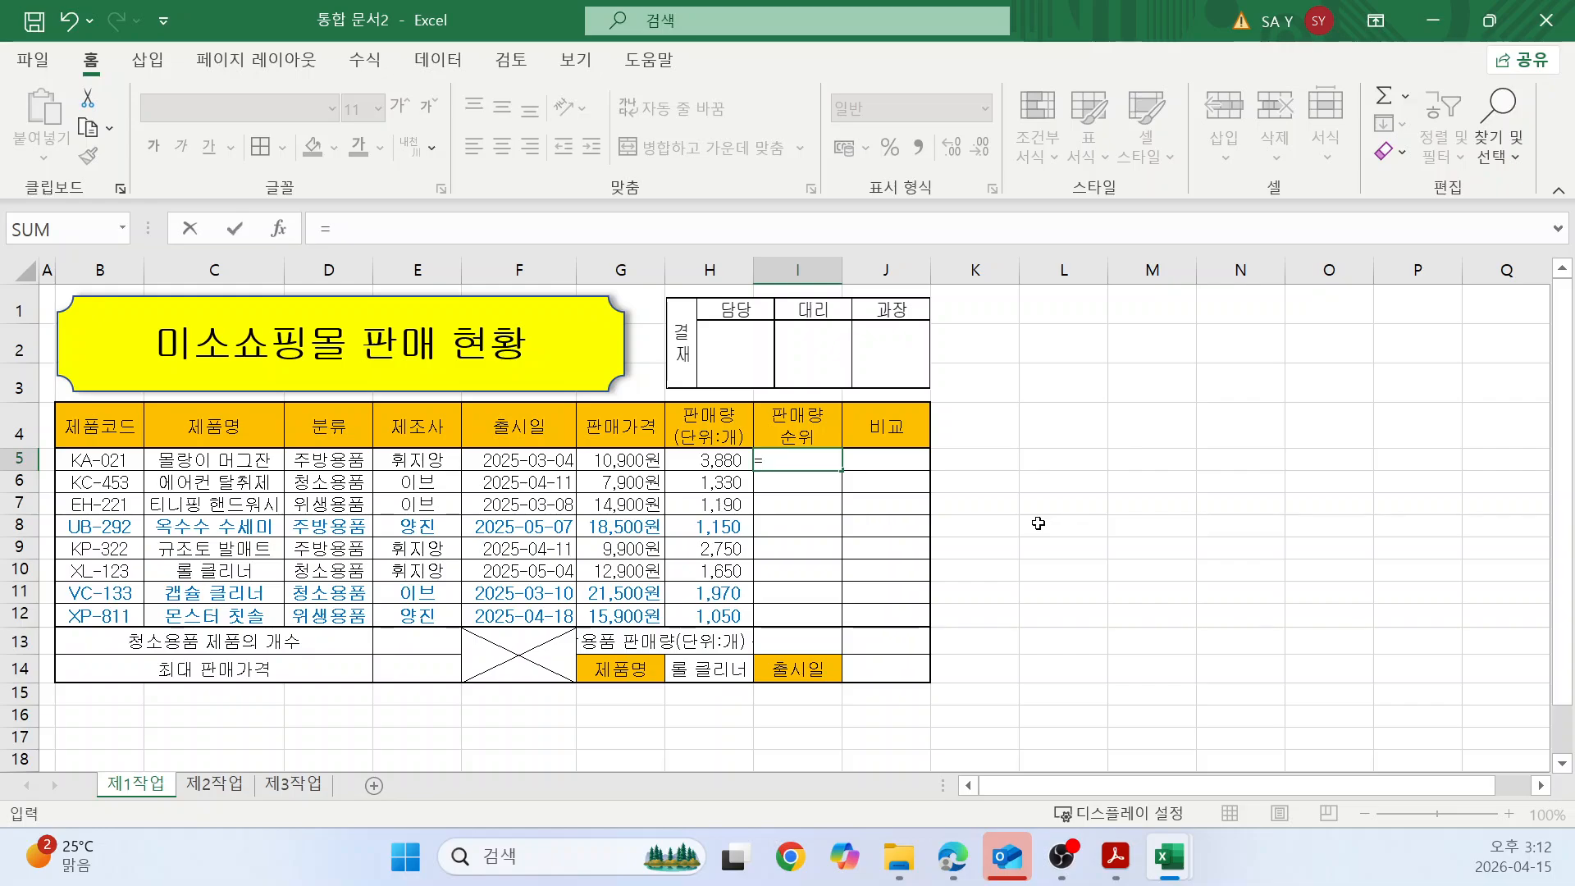
{"action": "type", "text": "ㄱ"}
{"action": "key", "text": "BackSpace"}
{"action": "type", "text": "r"}
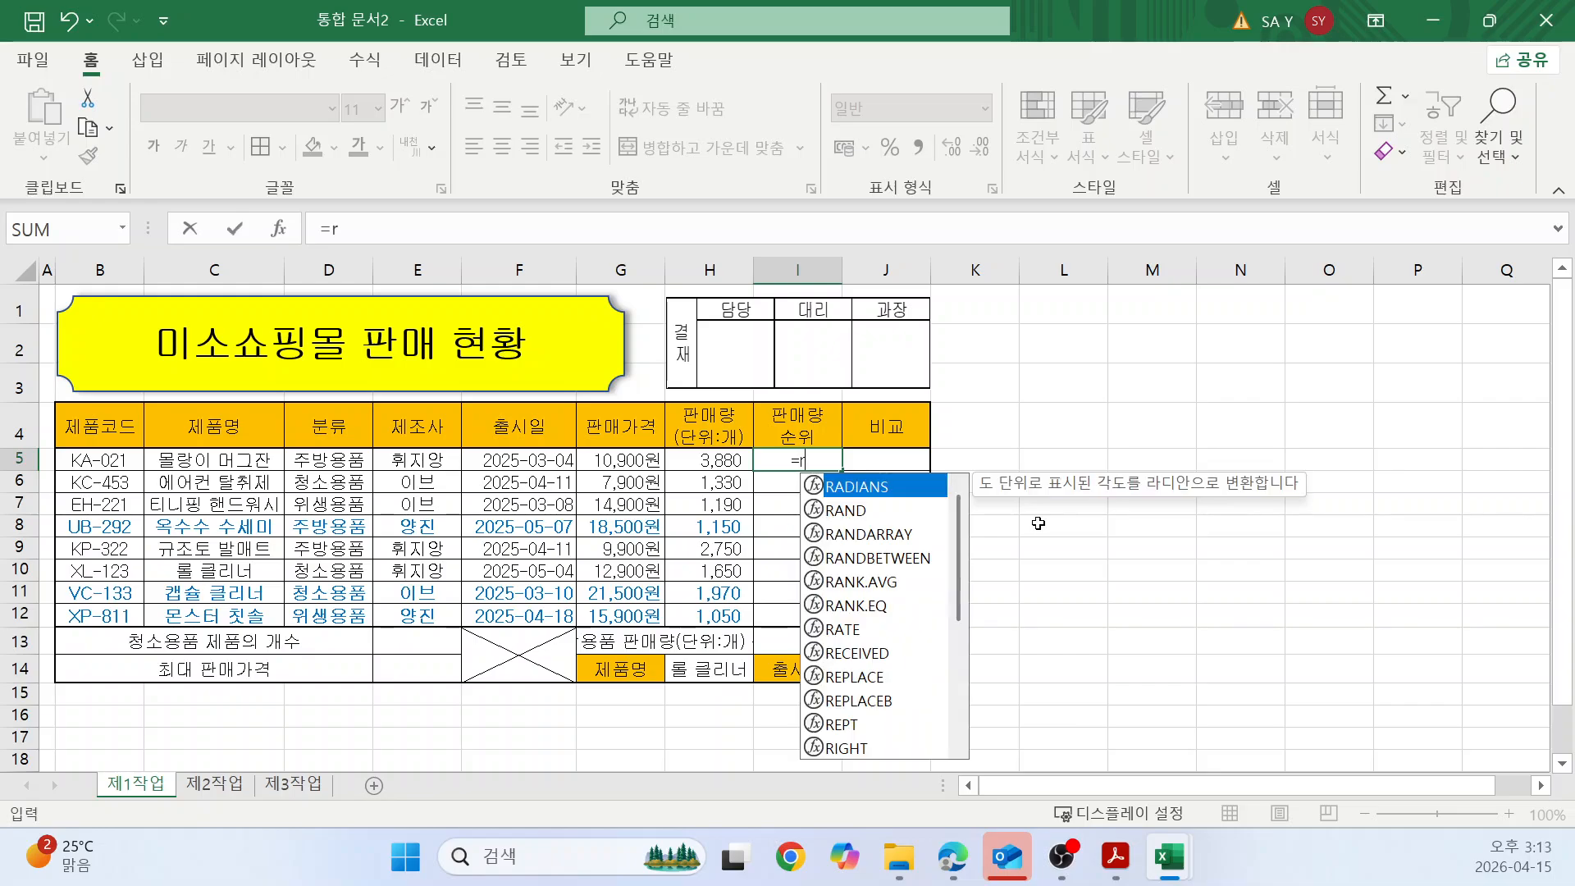
{"action": "type", "text": "ank"}
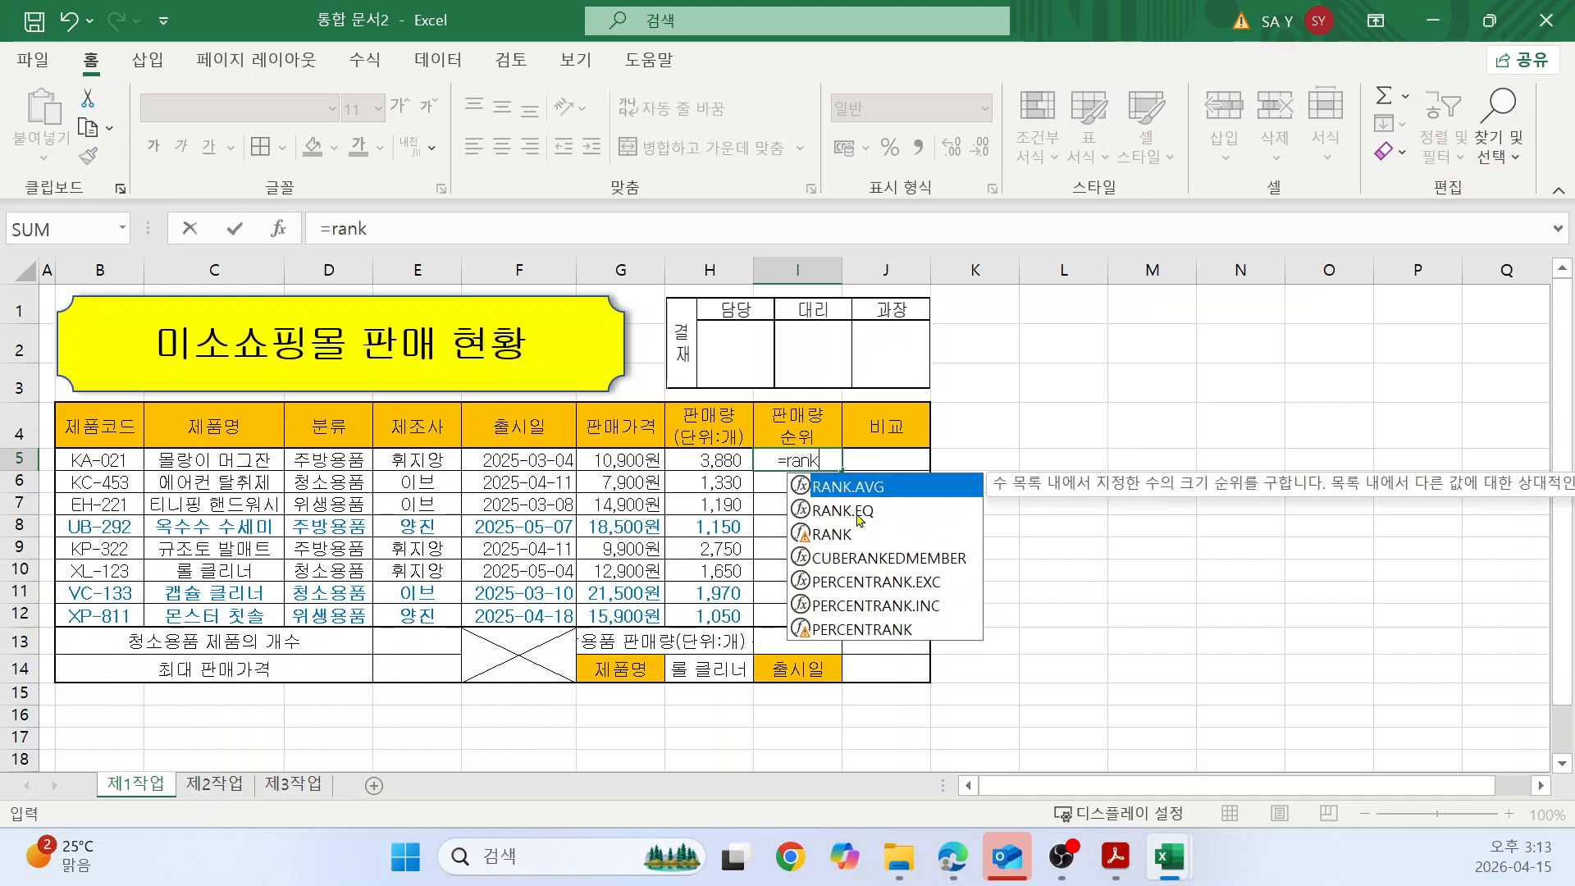
{"action": "double_click", "coordinate": [859, 517]}
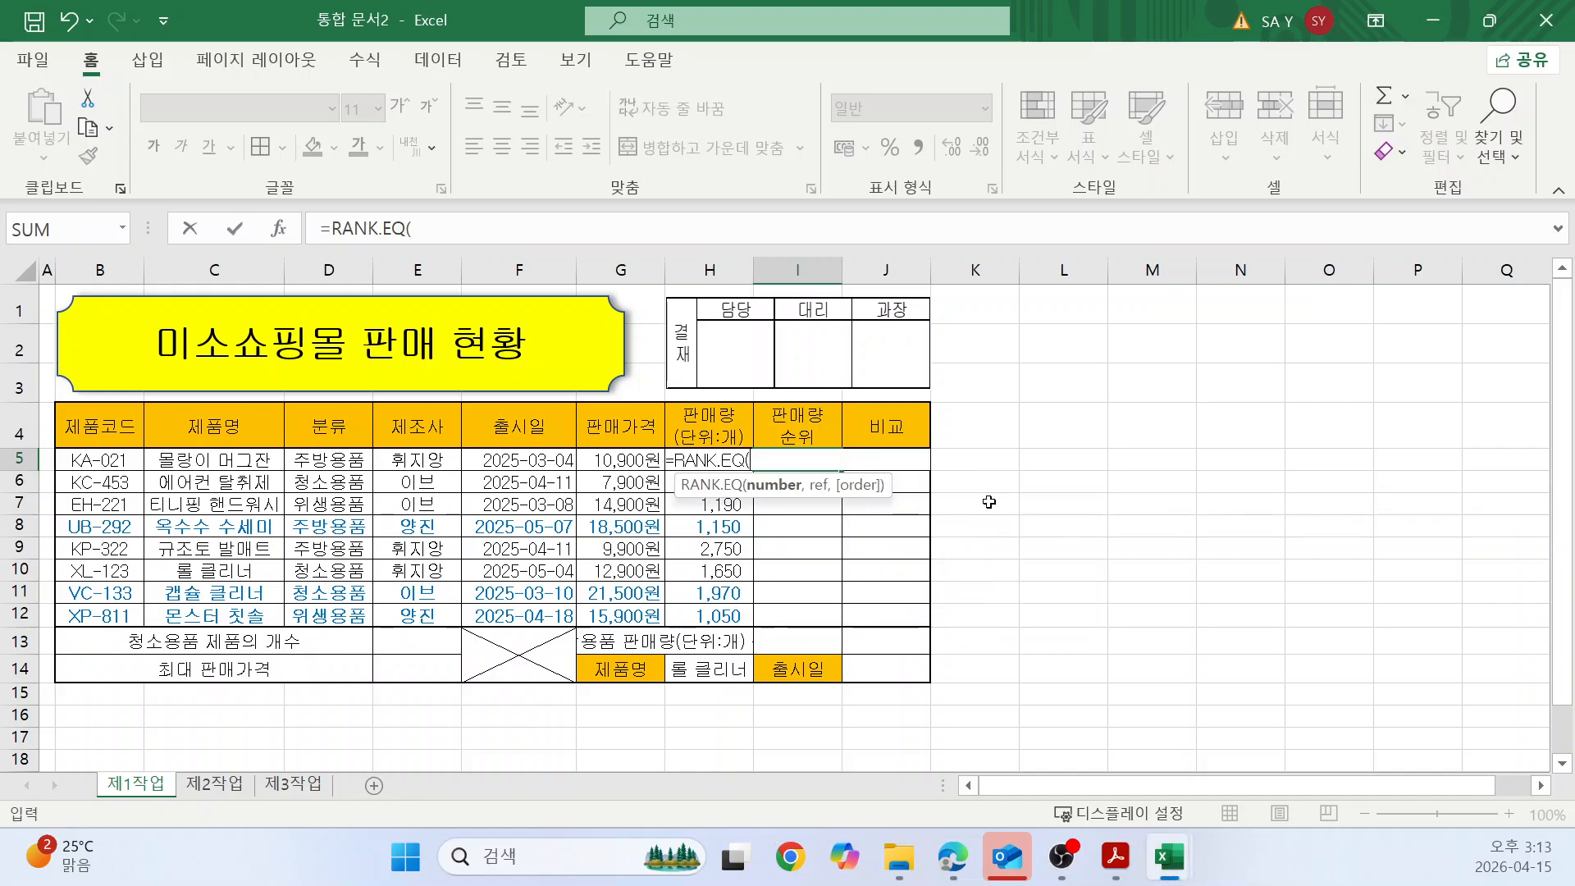
Complete the sales rank formula in I5 as =RANK.EQ(H5,$H$5:$H$12,0), ranking in descending order with a fixed range.
{"action": "left_click", "coordinate": [760, 461]}
{"action": "left_click", "coordinate": [707, 417]}
{"action": "key", "text": "Down"}
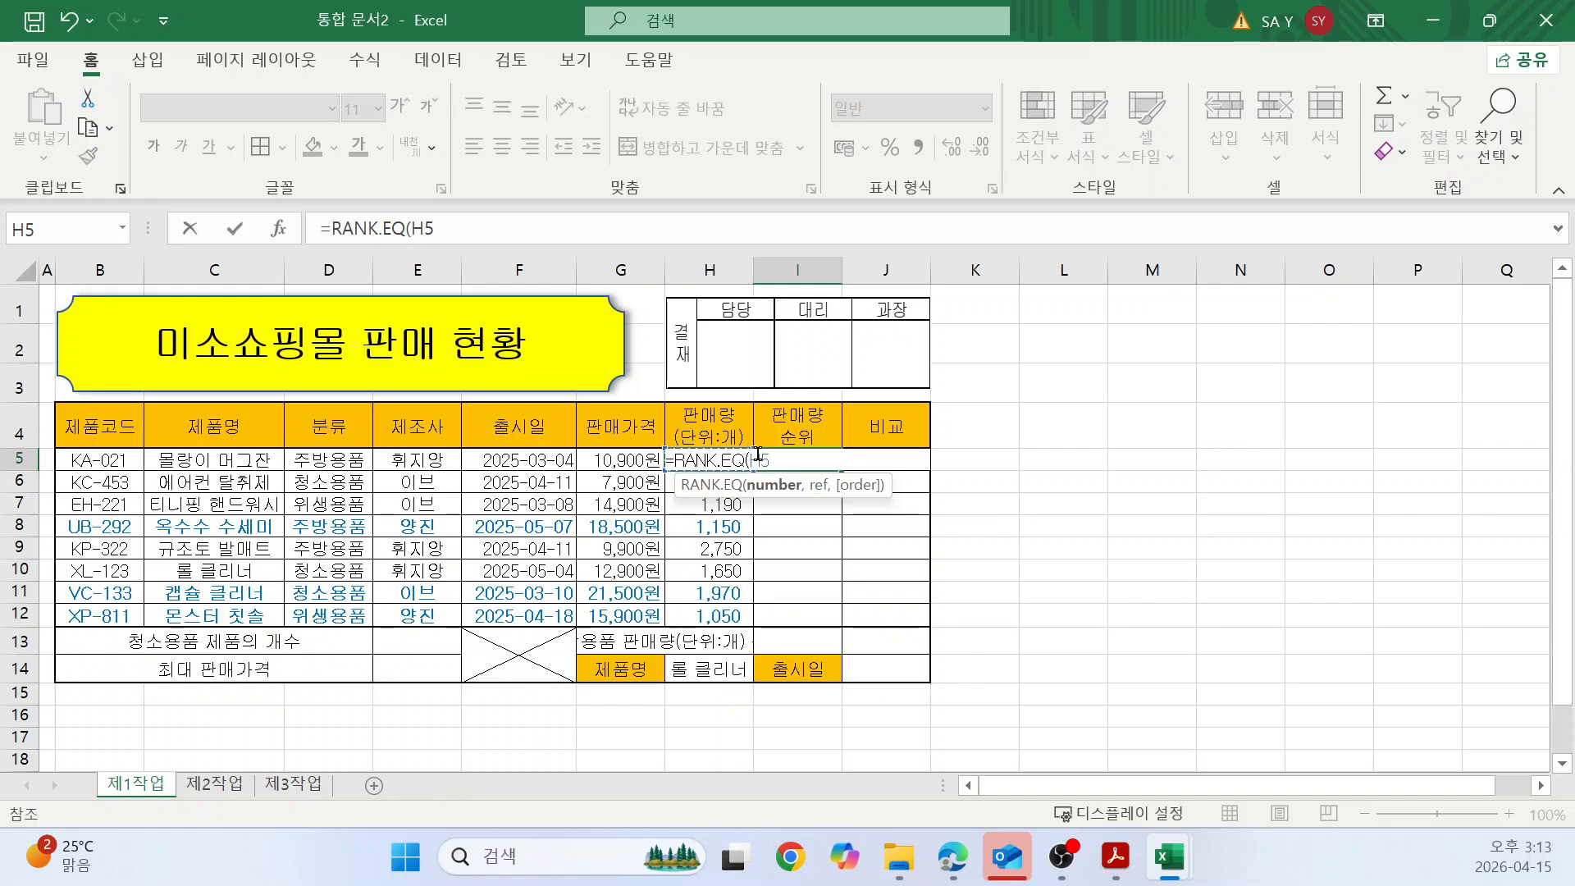
{"action": "type", "text": ","}
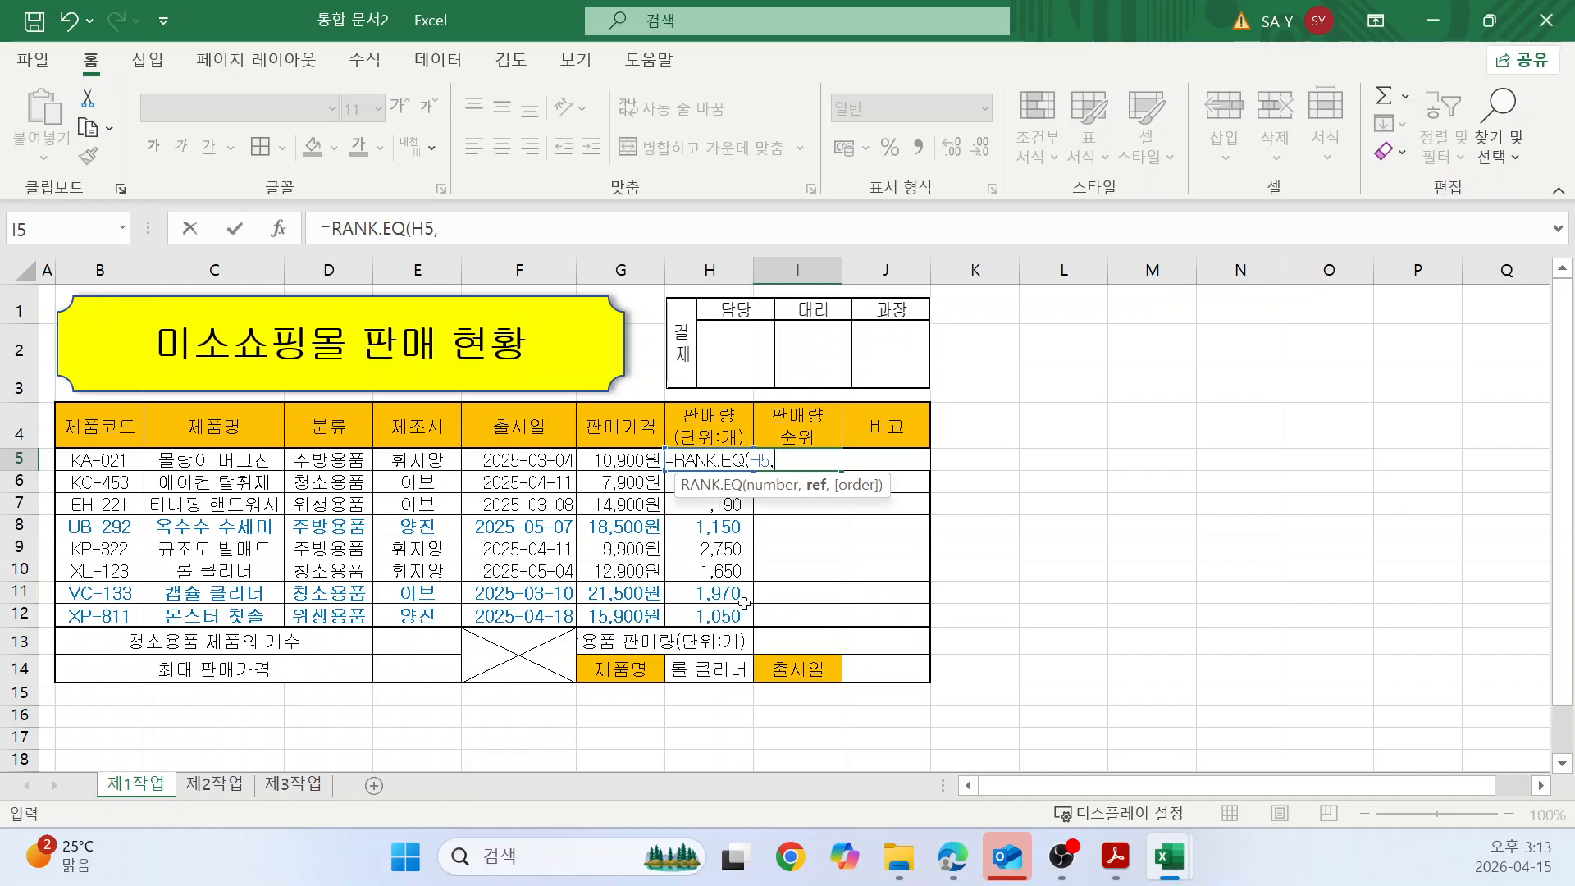
{"action": "left_click_drag", "start_coordinate": [724, 615], "coordinate": [742, 480]}
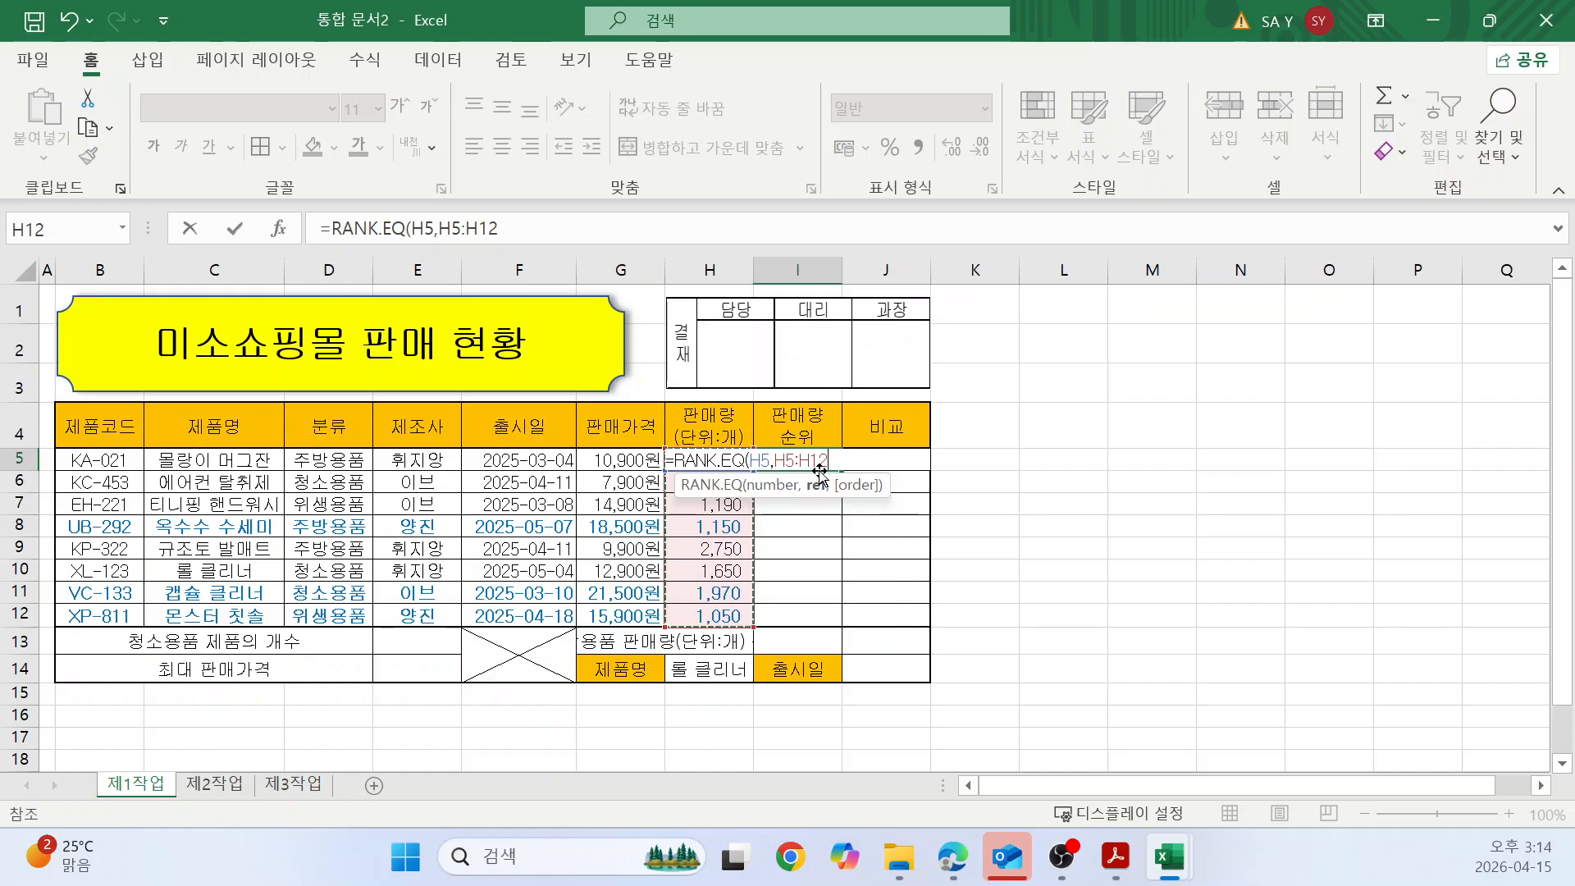
{"action": "key", "text": "F4"}
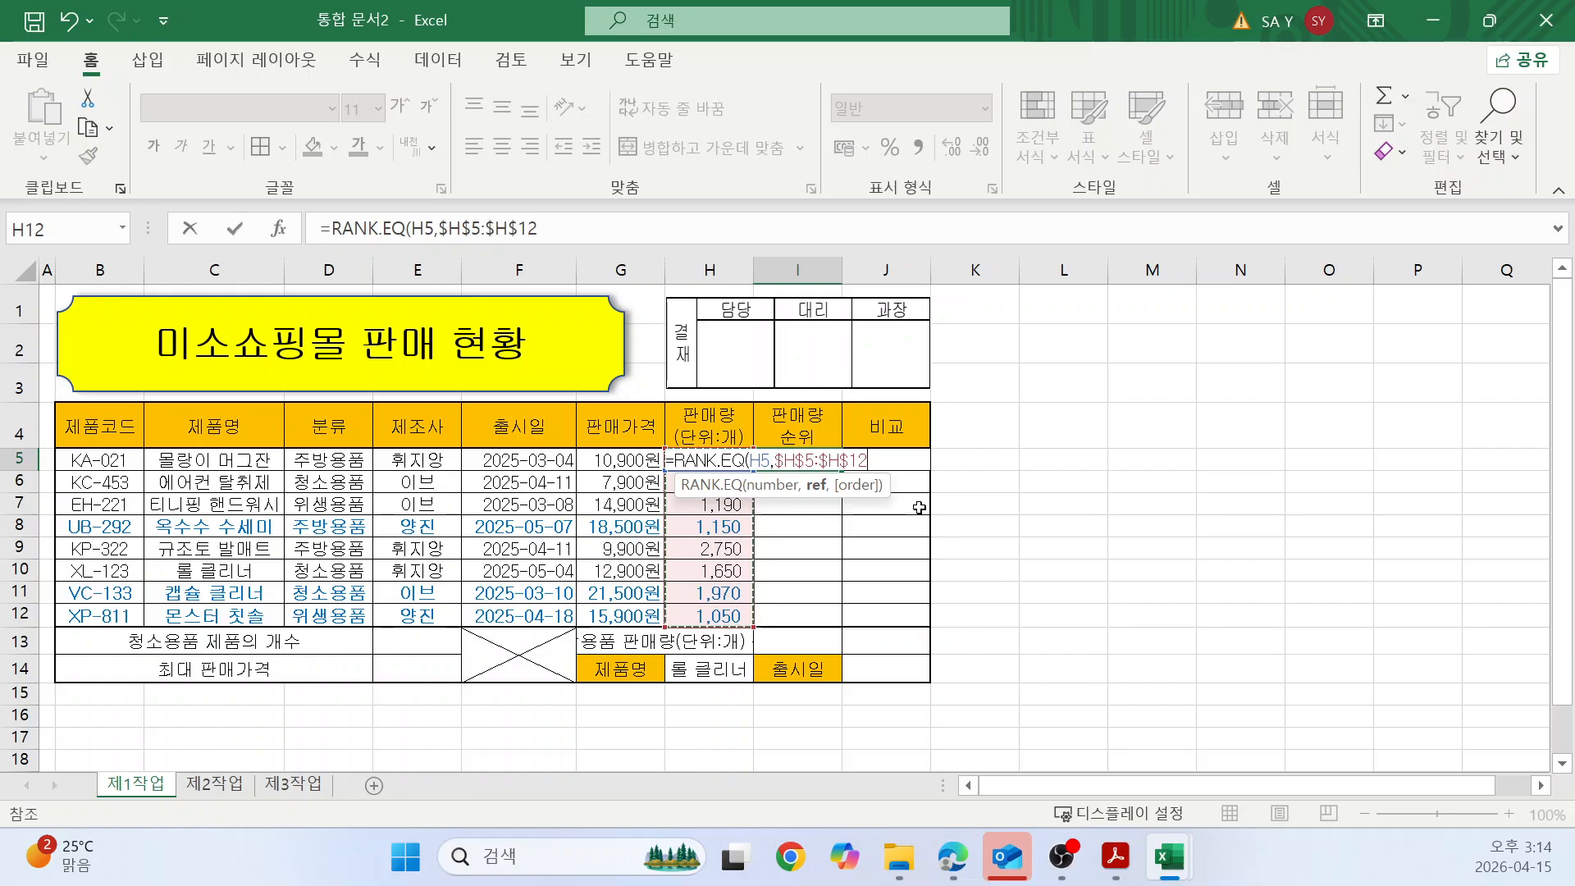
{"action": "type", "text": ","}
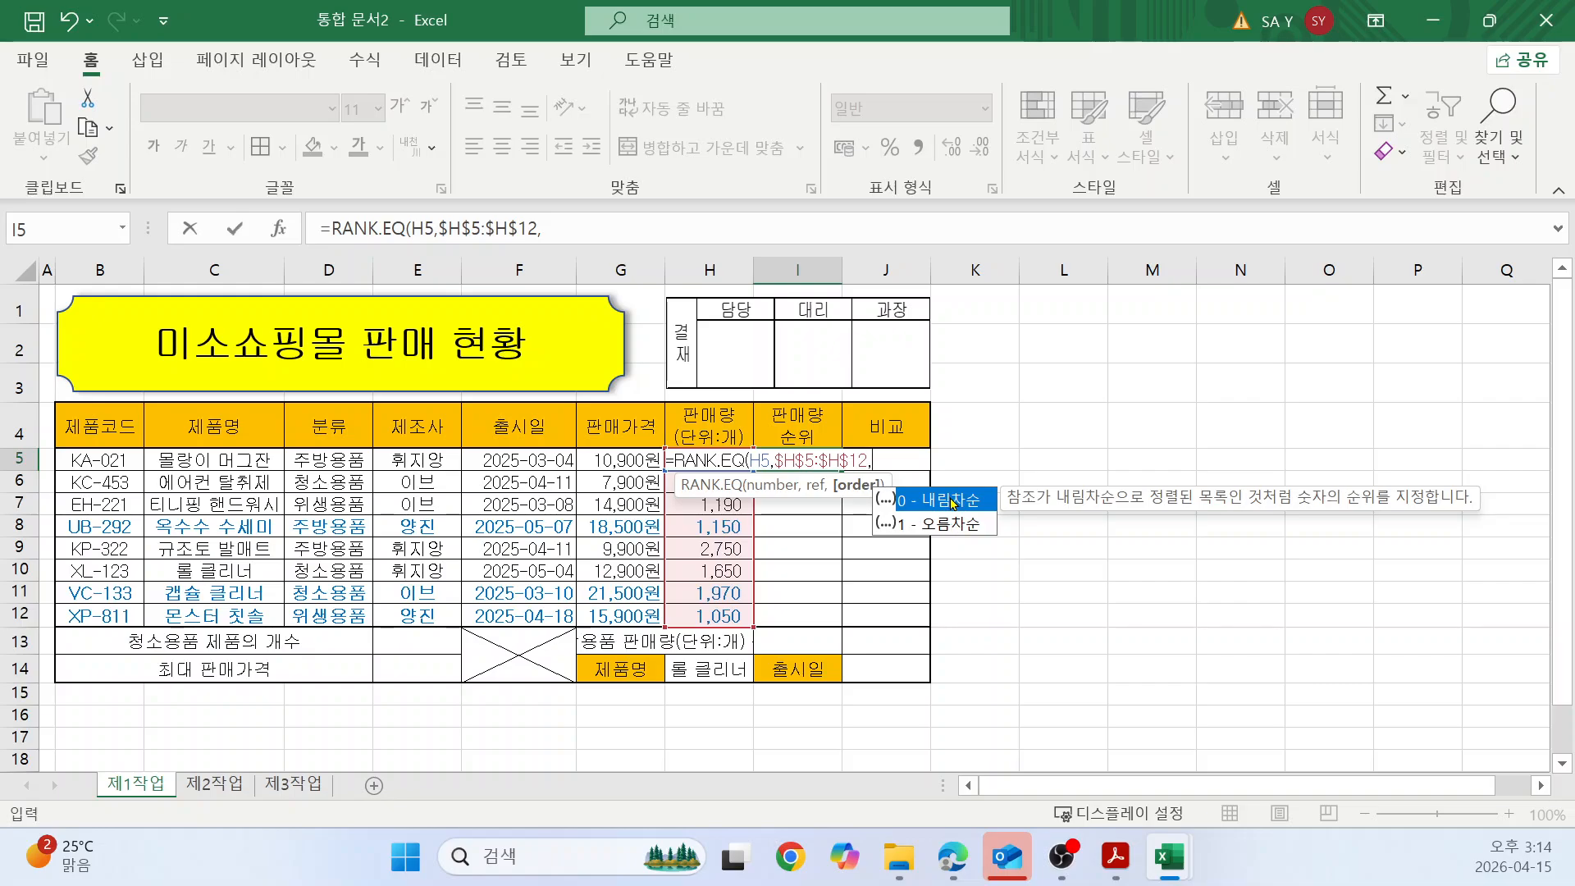
{"action": "double_click", "coordinate": [952, 500]}
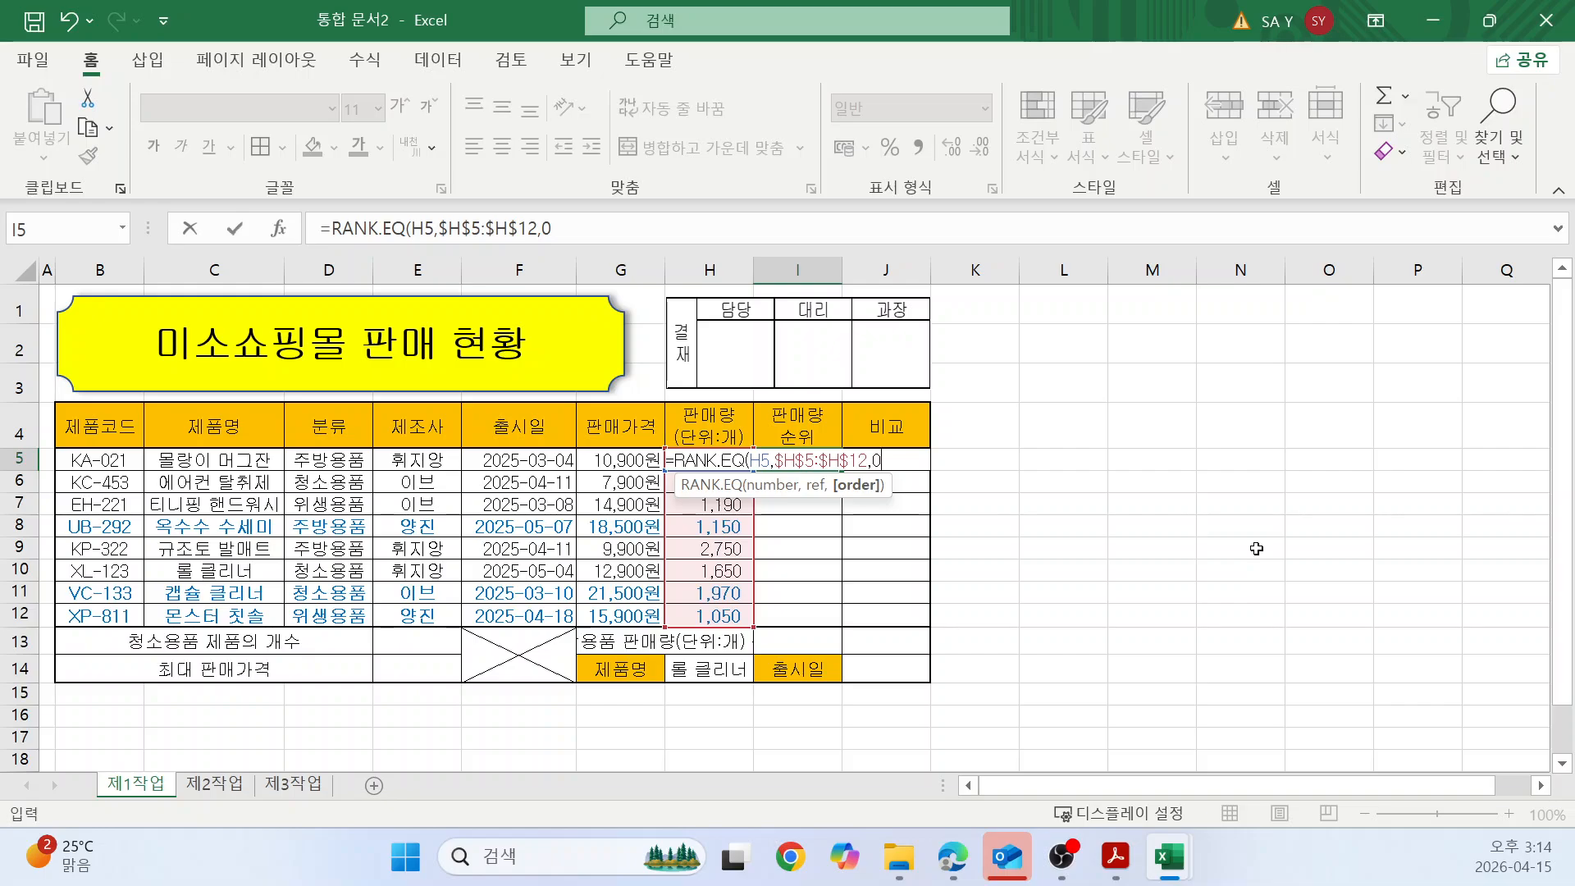
{"action": "type", "text": ")"}
{"action": "key", "text": "Return"}
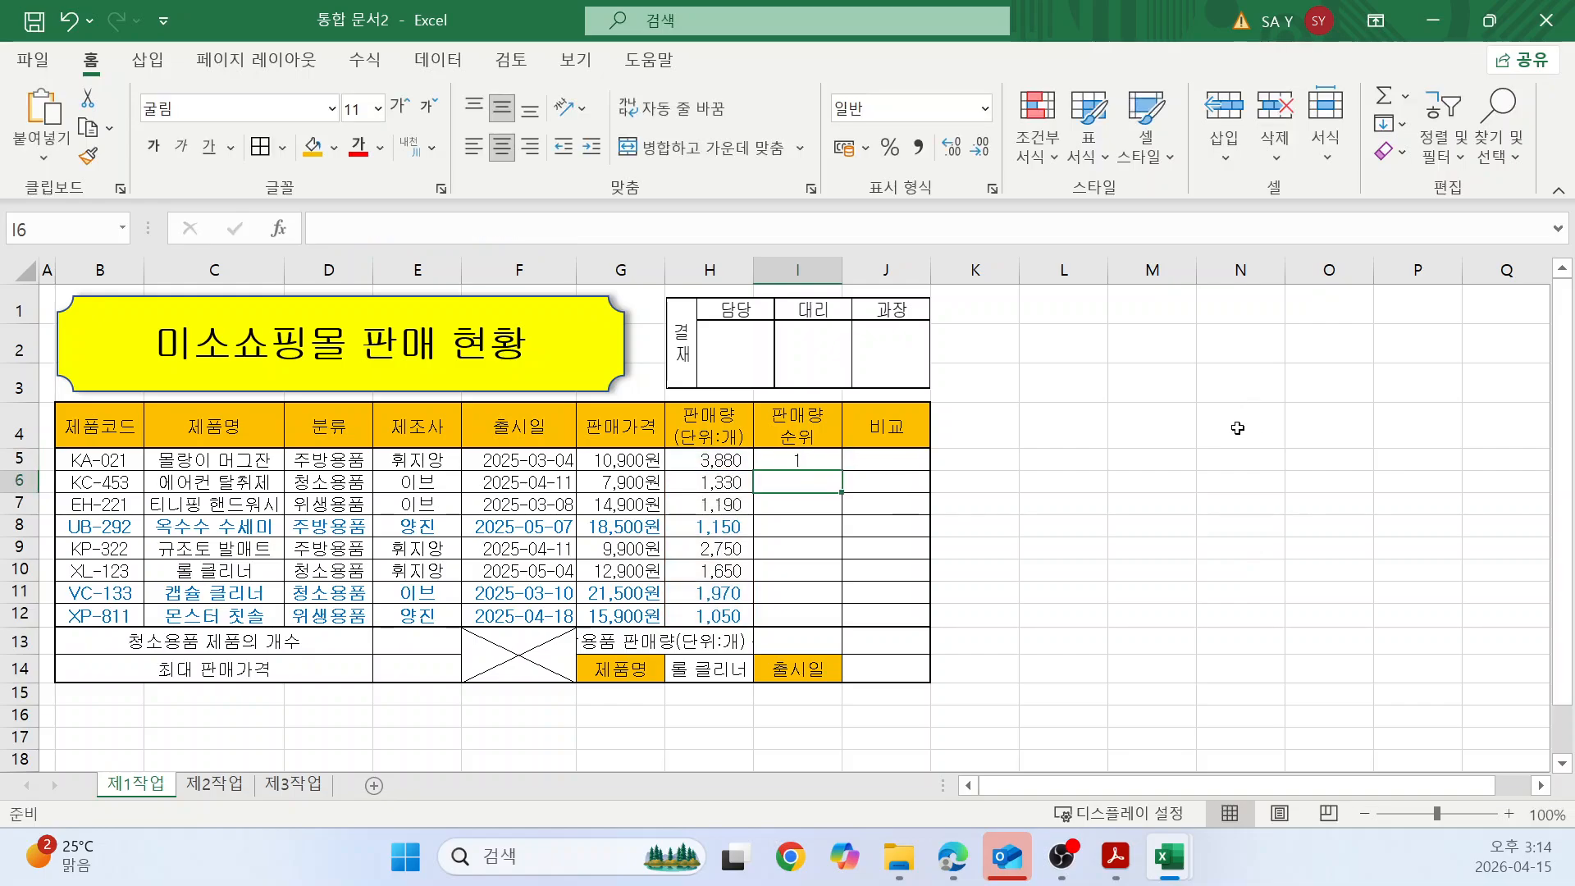
Copy the rank formula from I5 down through I12 and check the auto fill options, keeping 셀 복사.
{"action": "left_click", "coordinate": [830, 466]}
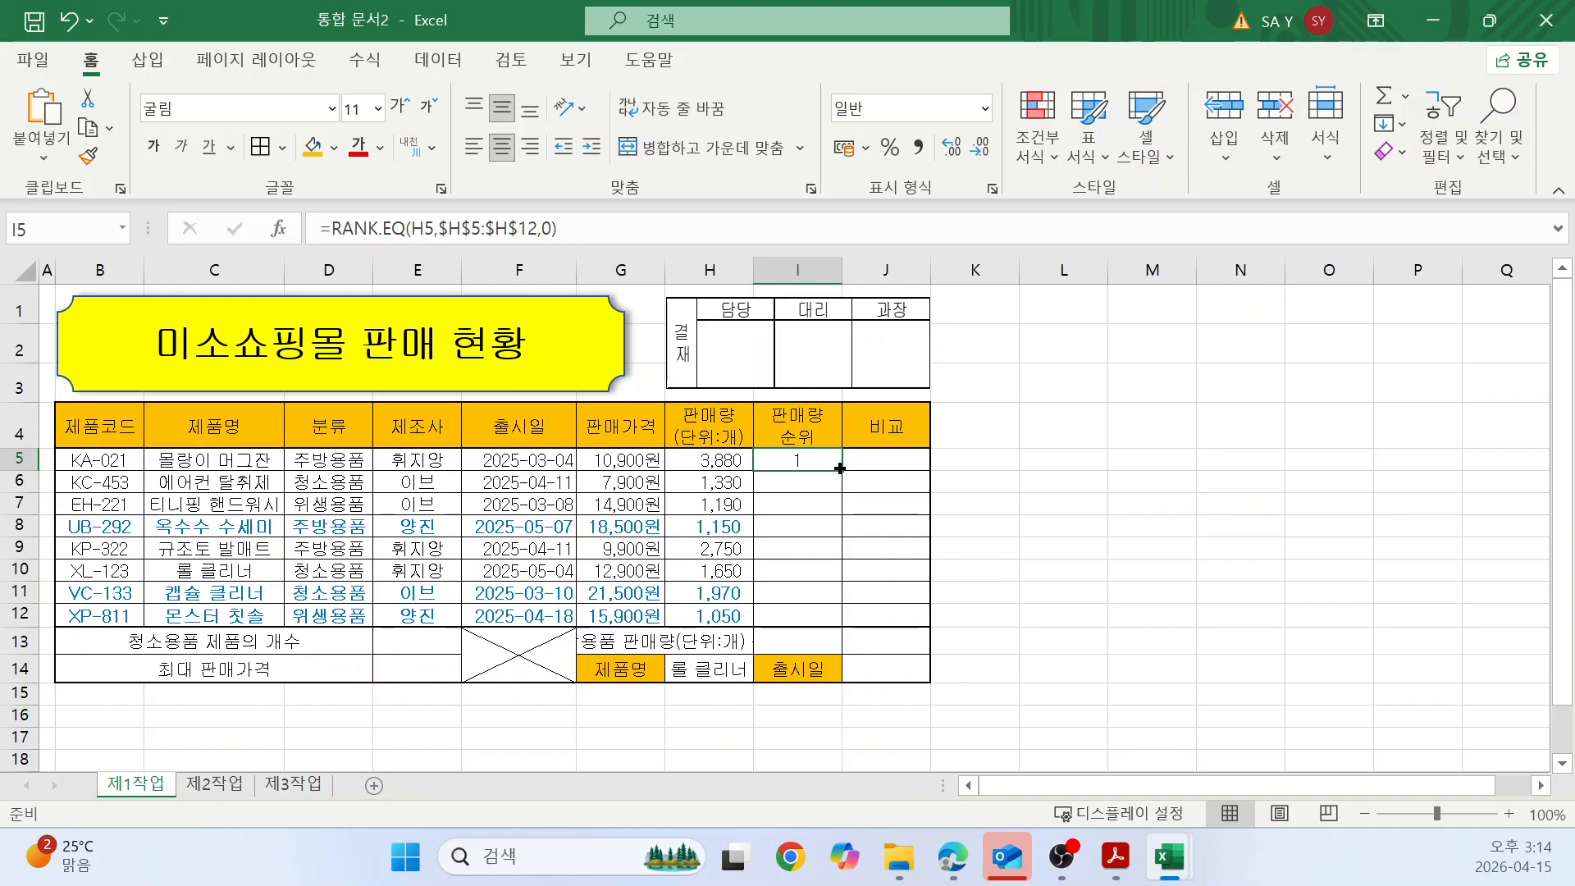
{"action": "left_click_drag", "start_coordinate": [842, 470], "coordinate": [835, 617]}
{"action": "left_click", "coordinate": [1132, 592]}
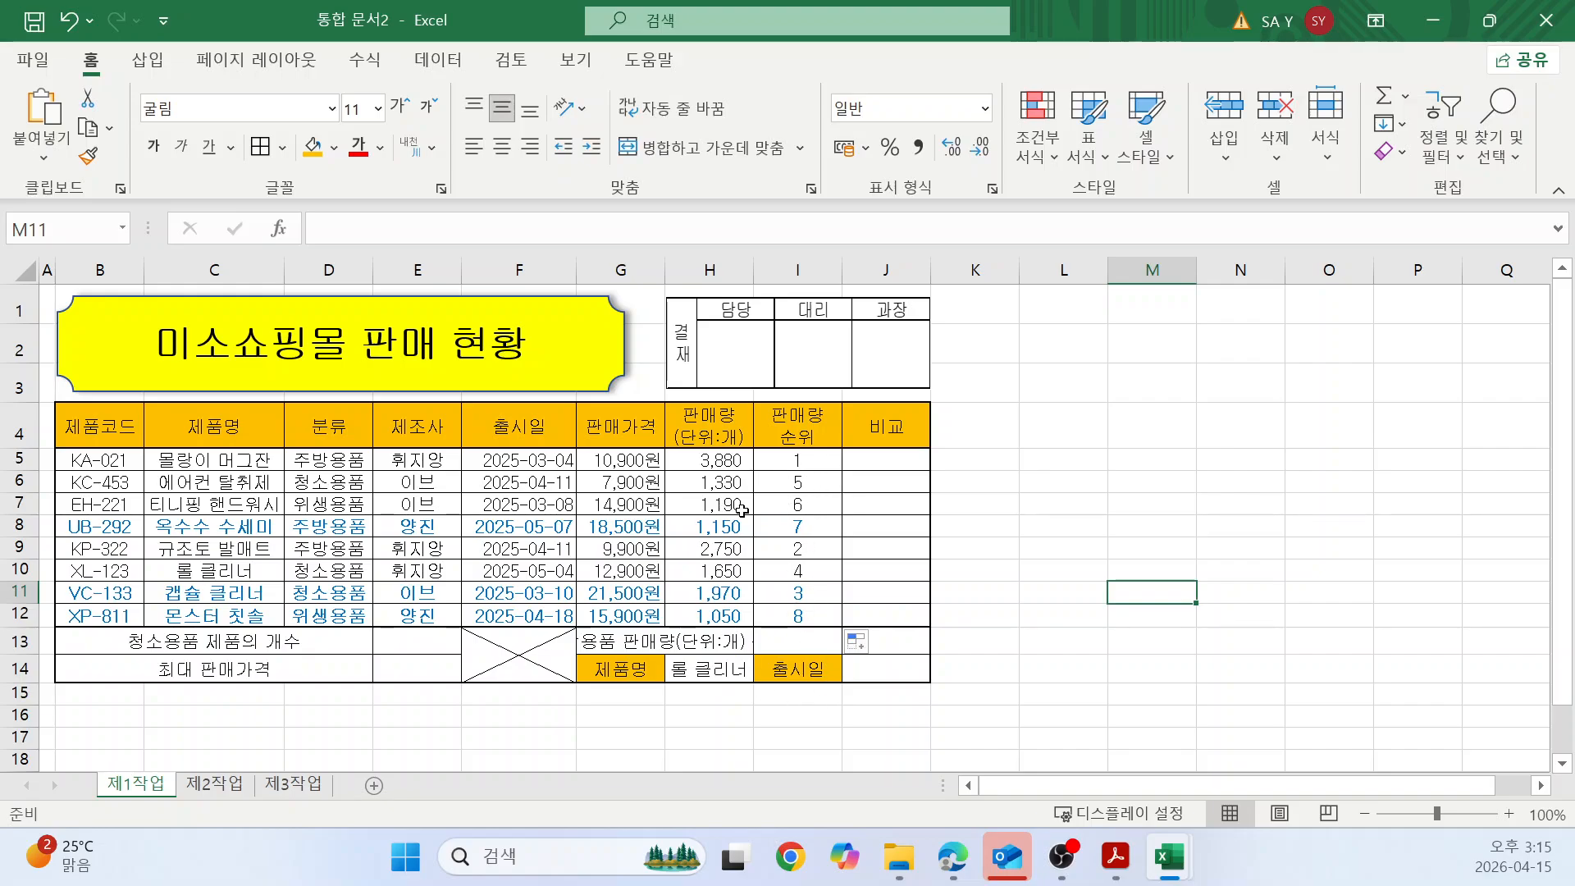
{"action": "left_click", "coordinate": [877, 652]}
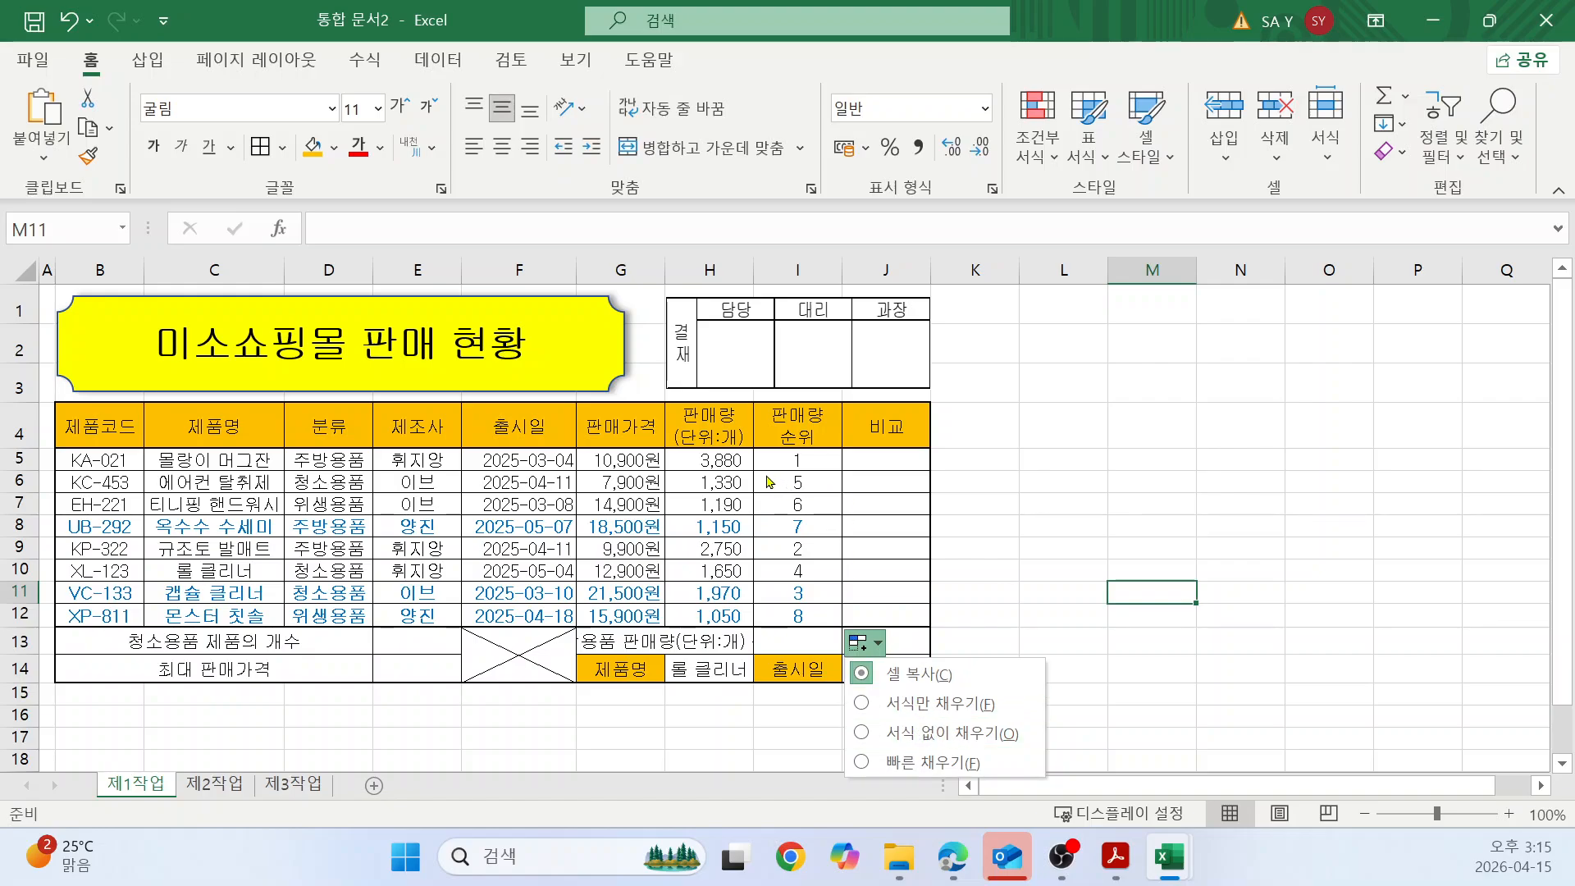
{"action": "left_click", "coordinate": [1189, 443]}
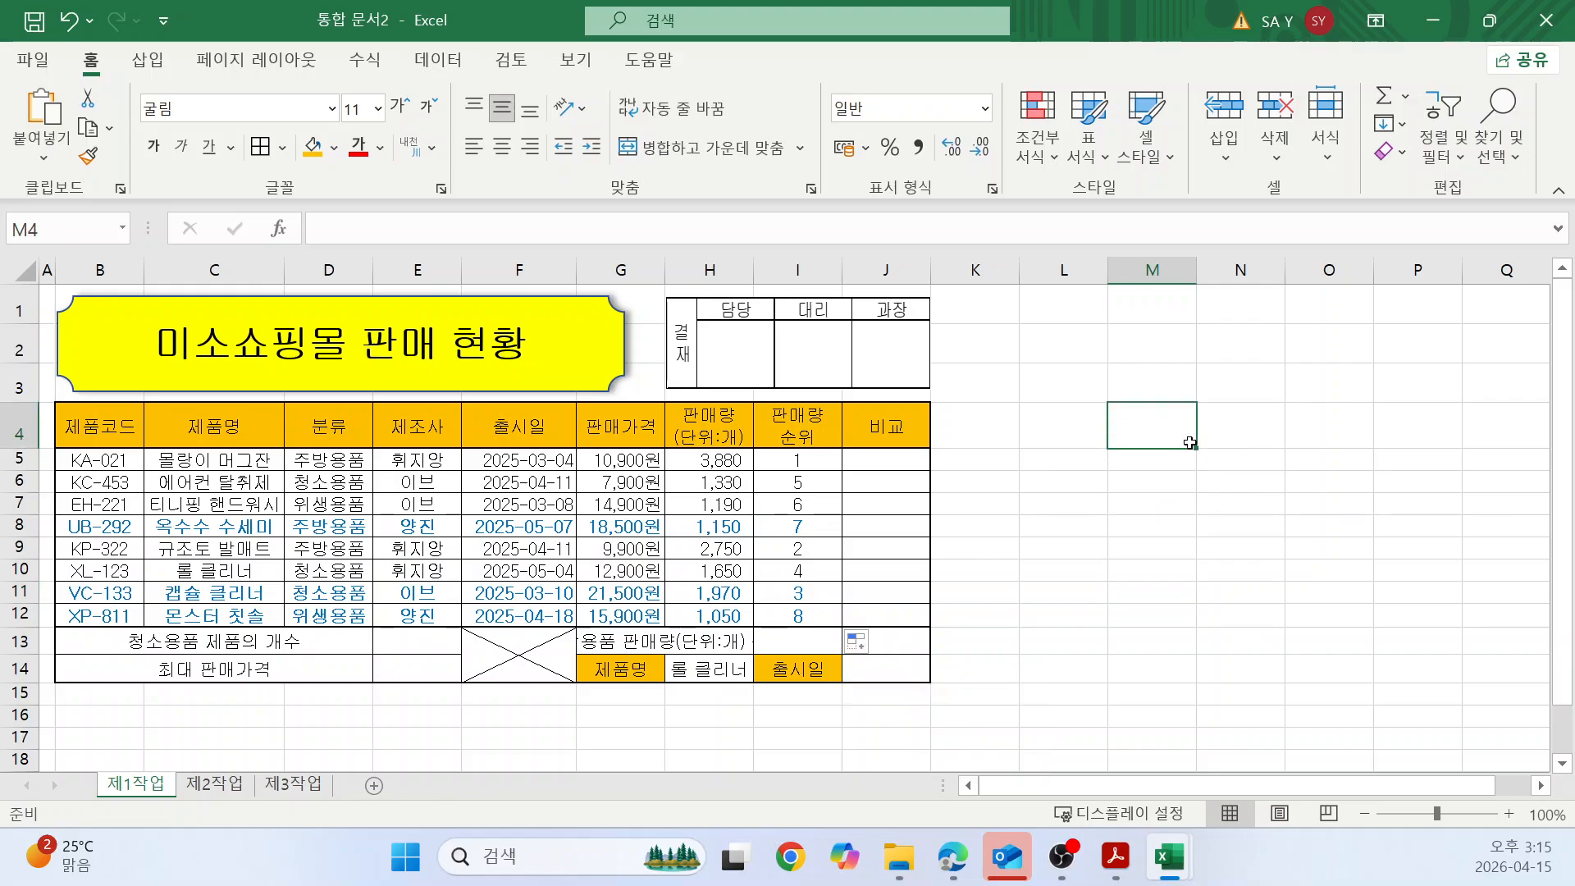
{"action": "left_click", "coordinate": [1221, 524]}
Select J5, read item (2) on CHOOSE and RIGHT in the 한글엑셀(C형)_문제지.pdf exam sheet, and return to Excel.
{"action": "left_click", "coordinate": [880, 466]}
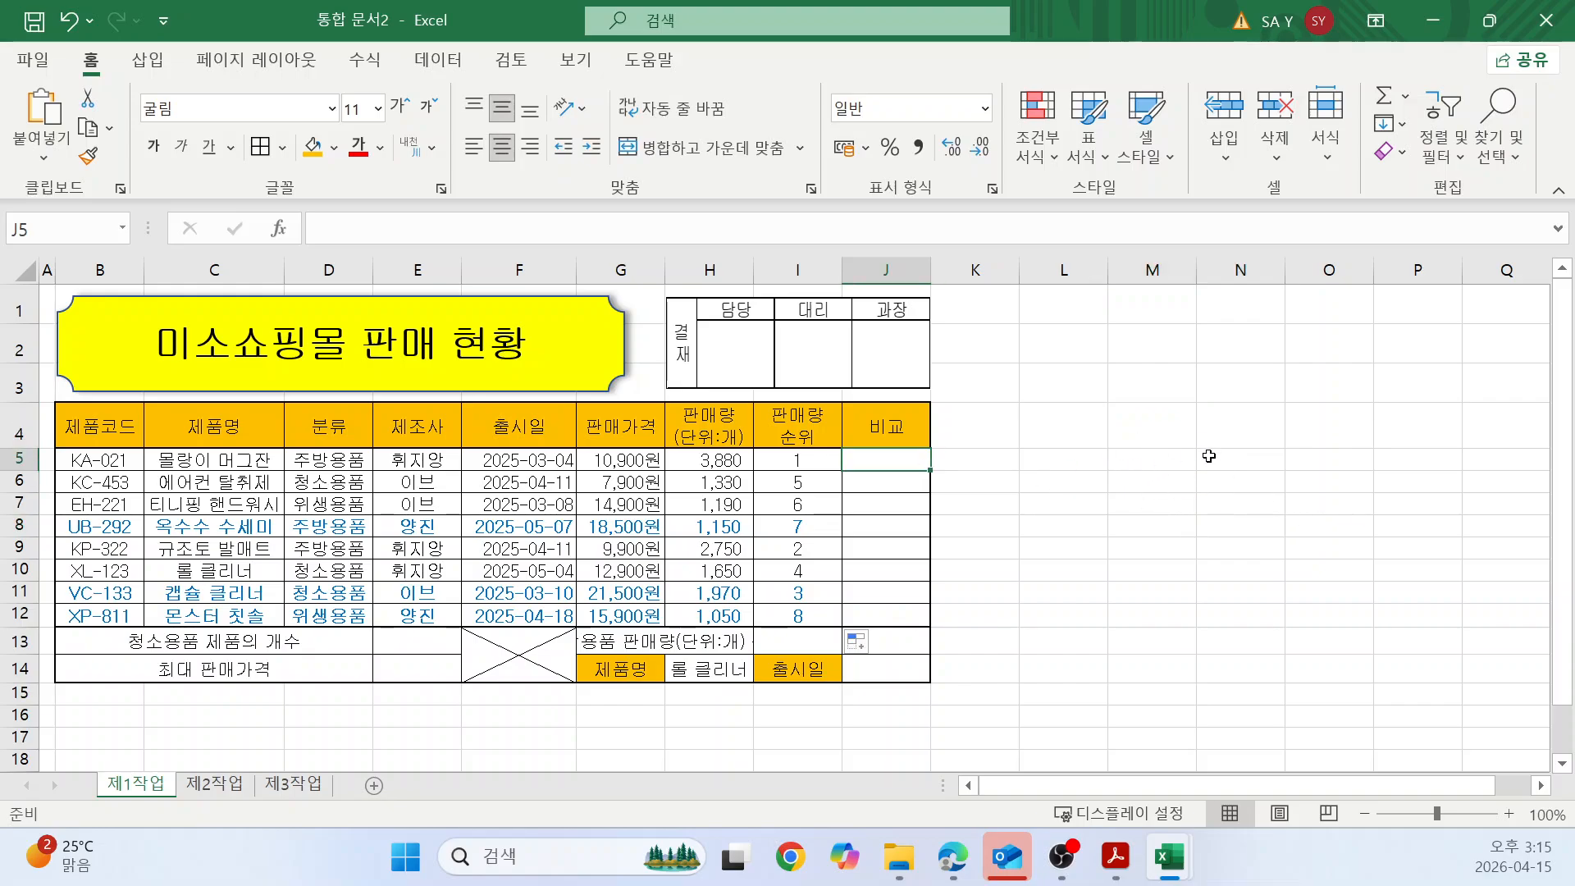
{"action": "key", "text": "alt+Tab"}
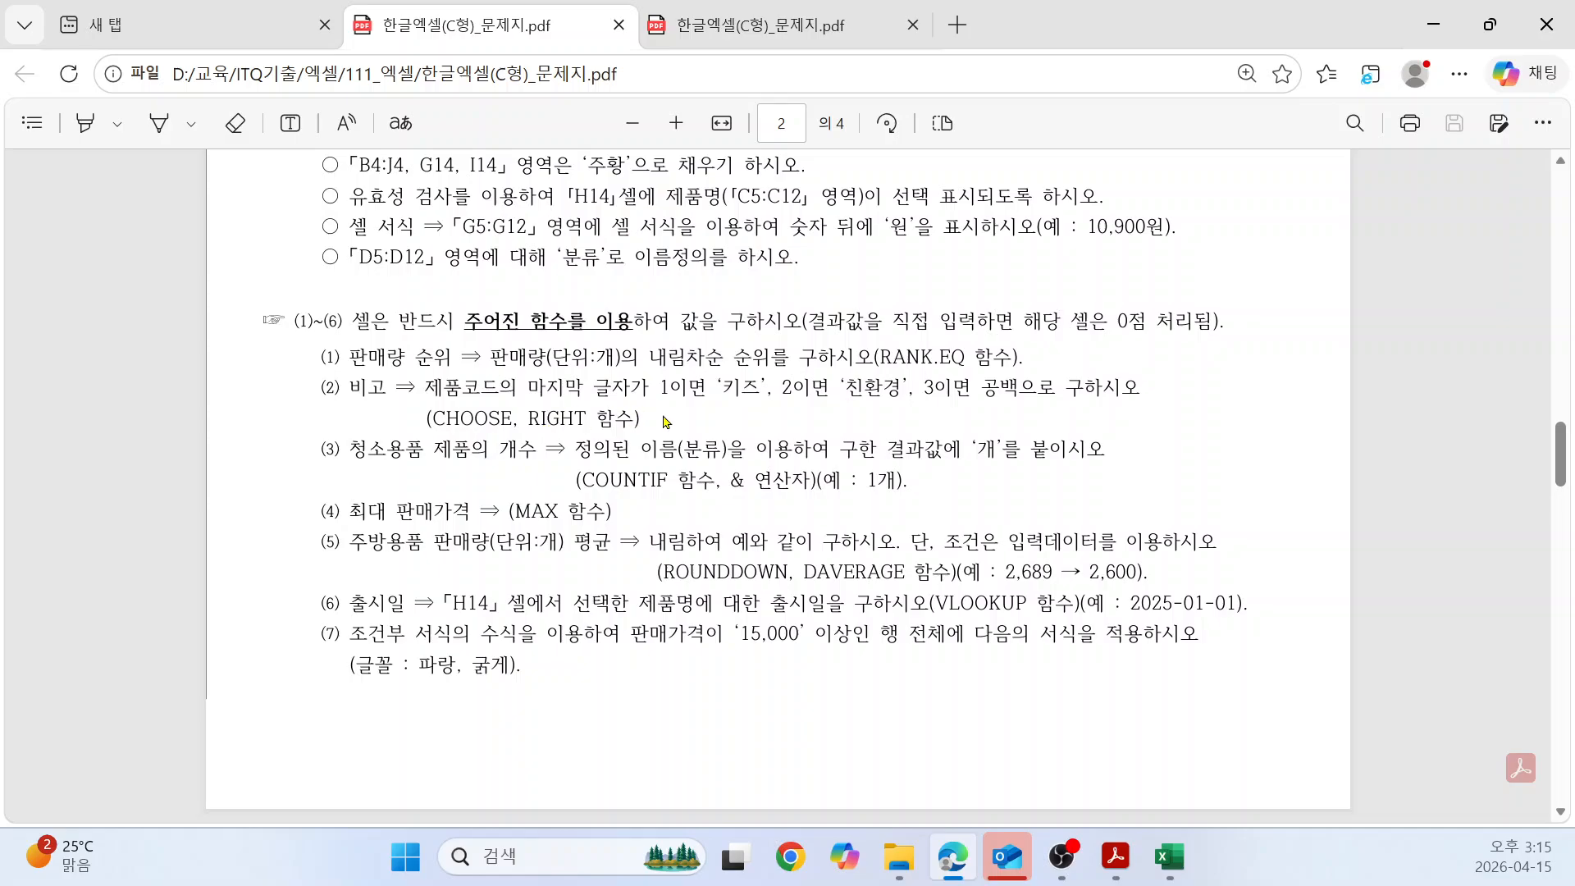
{"action": "key", "text": "alt+Tab"}
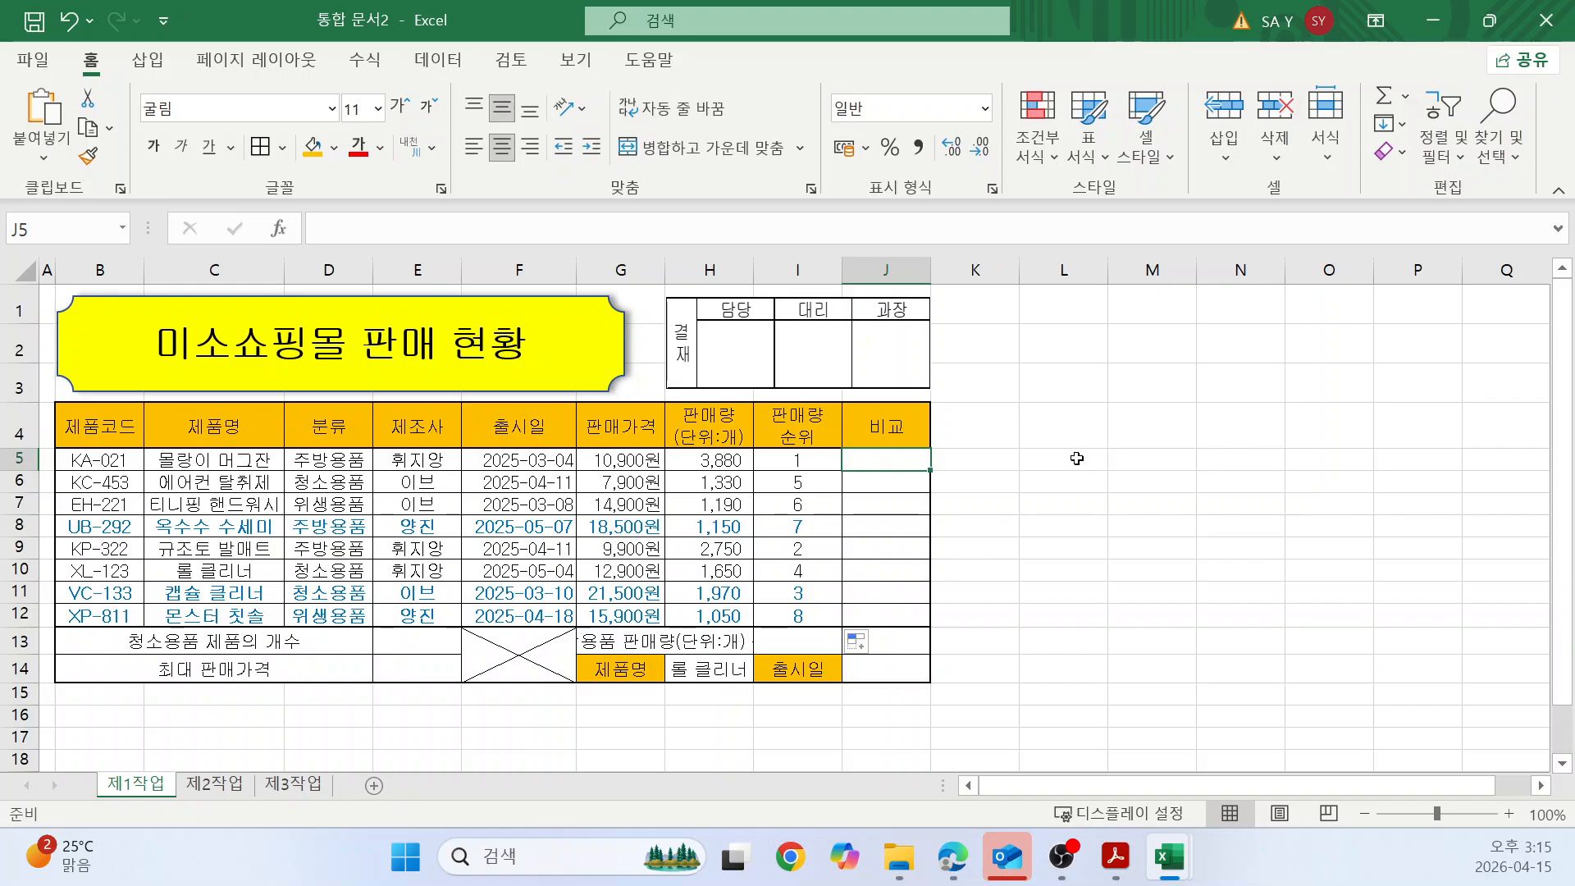
{"action": "type", "text": "=c"}
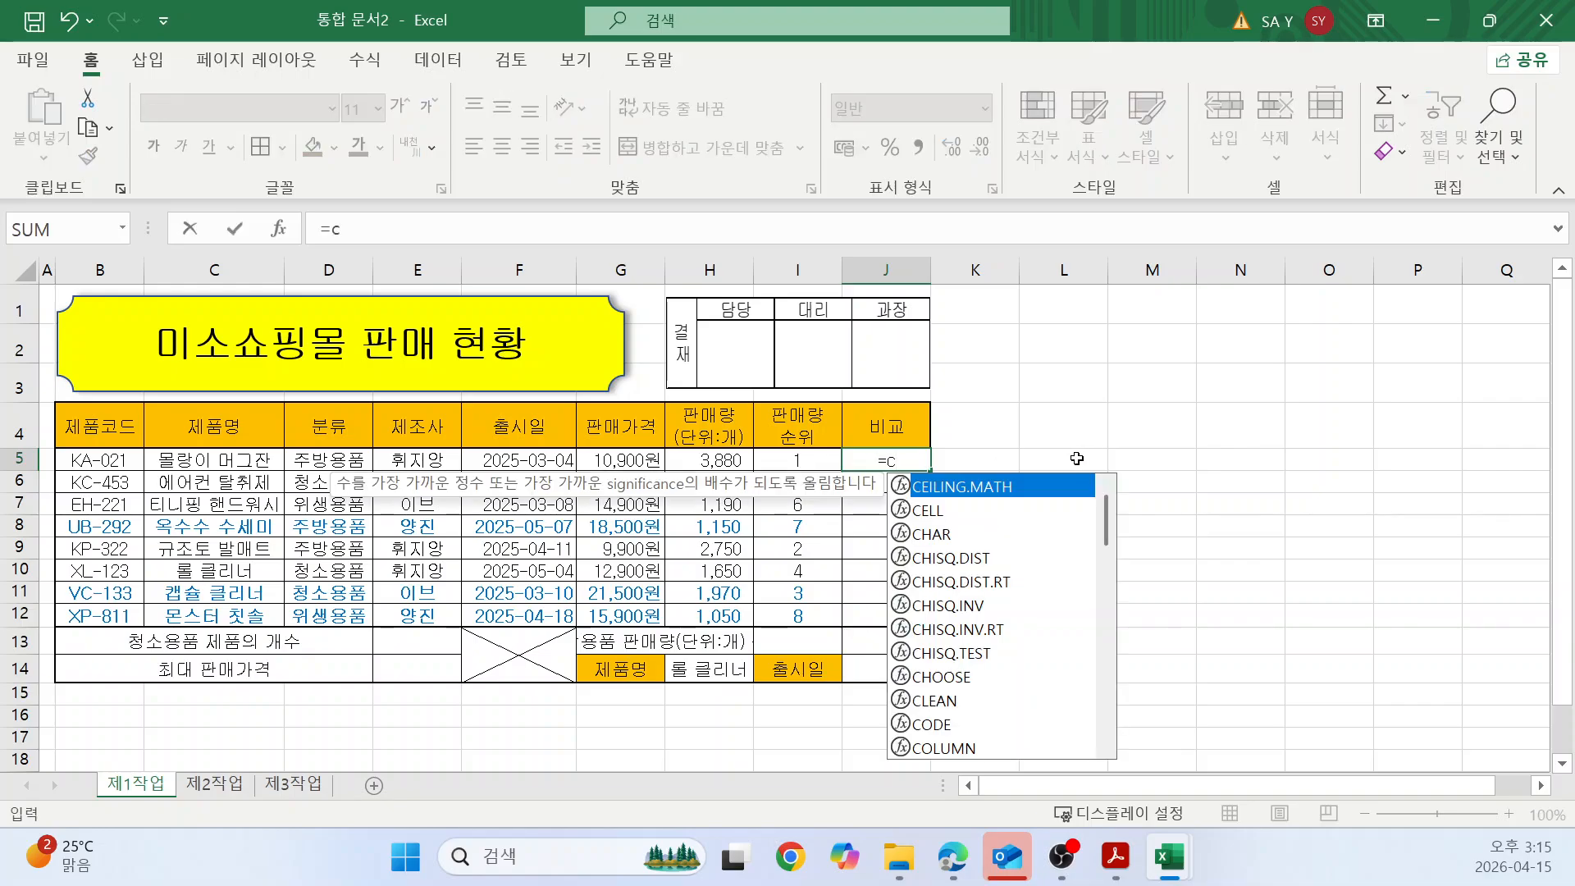
{"action": "type", "text": "ho"}
{"action": "key", "text": "Tab"}
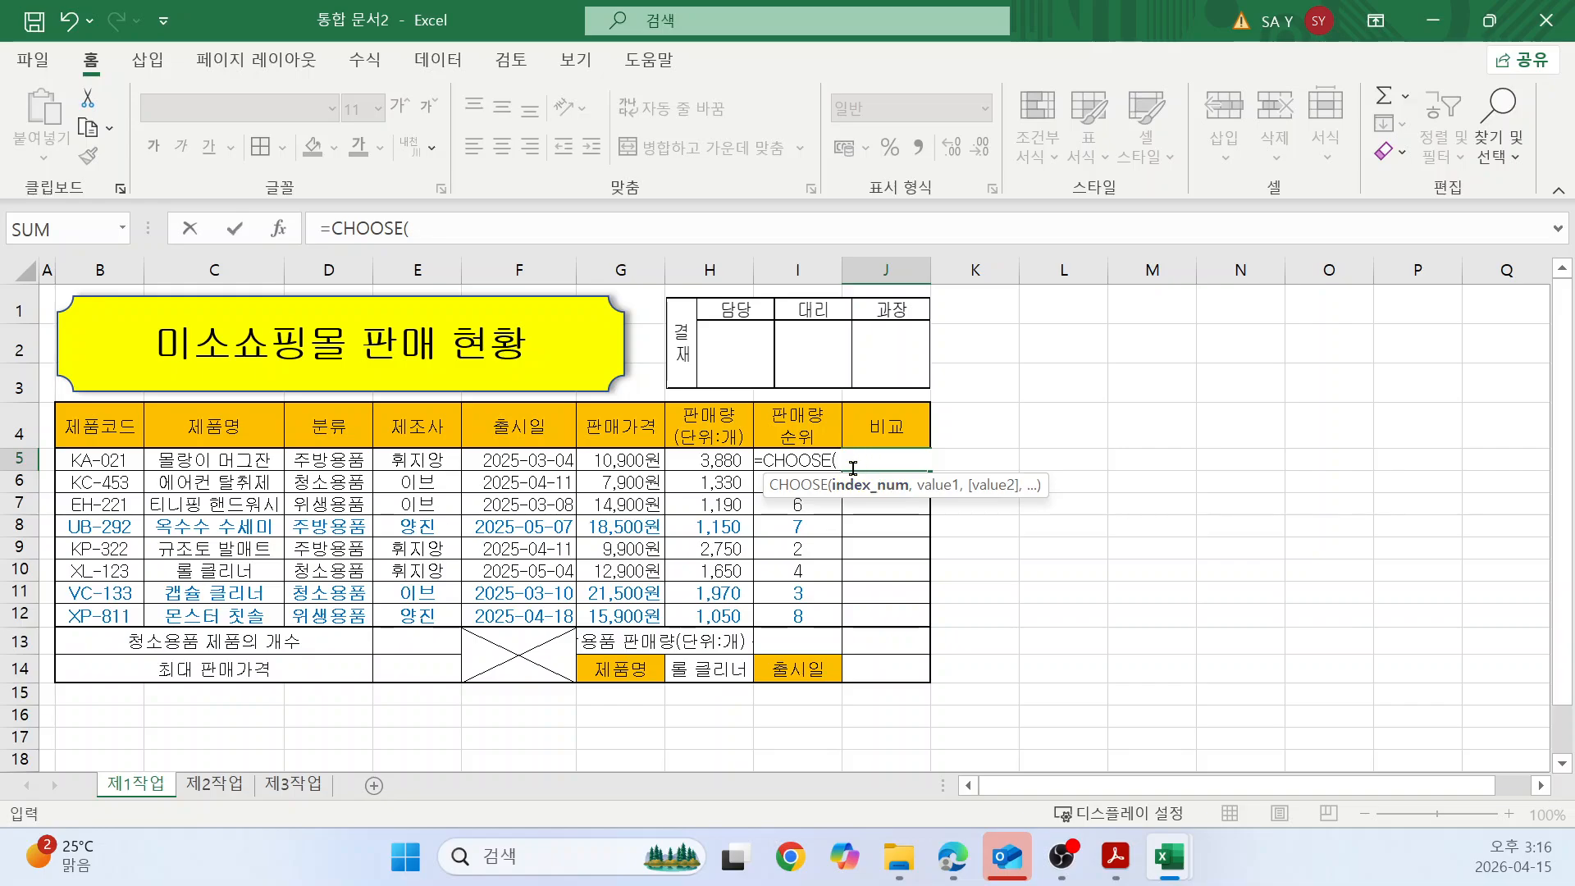
{"action": "type", "text": "RIGHT("}
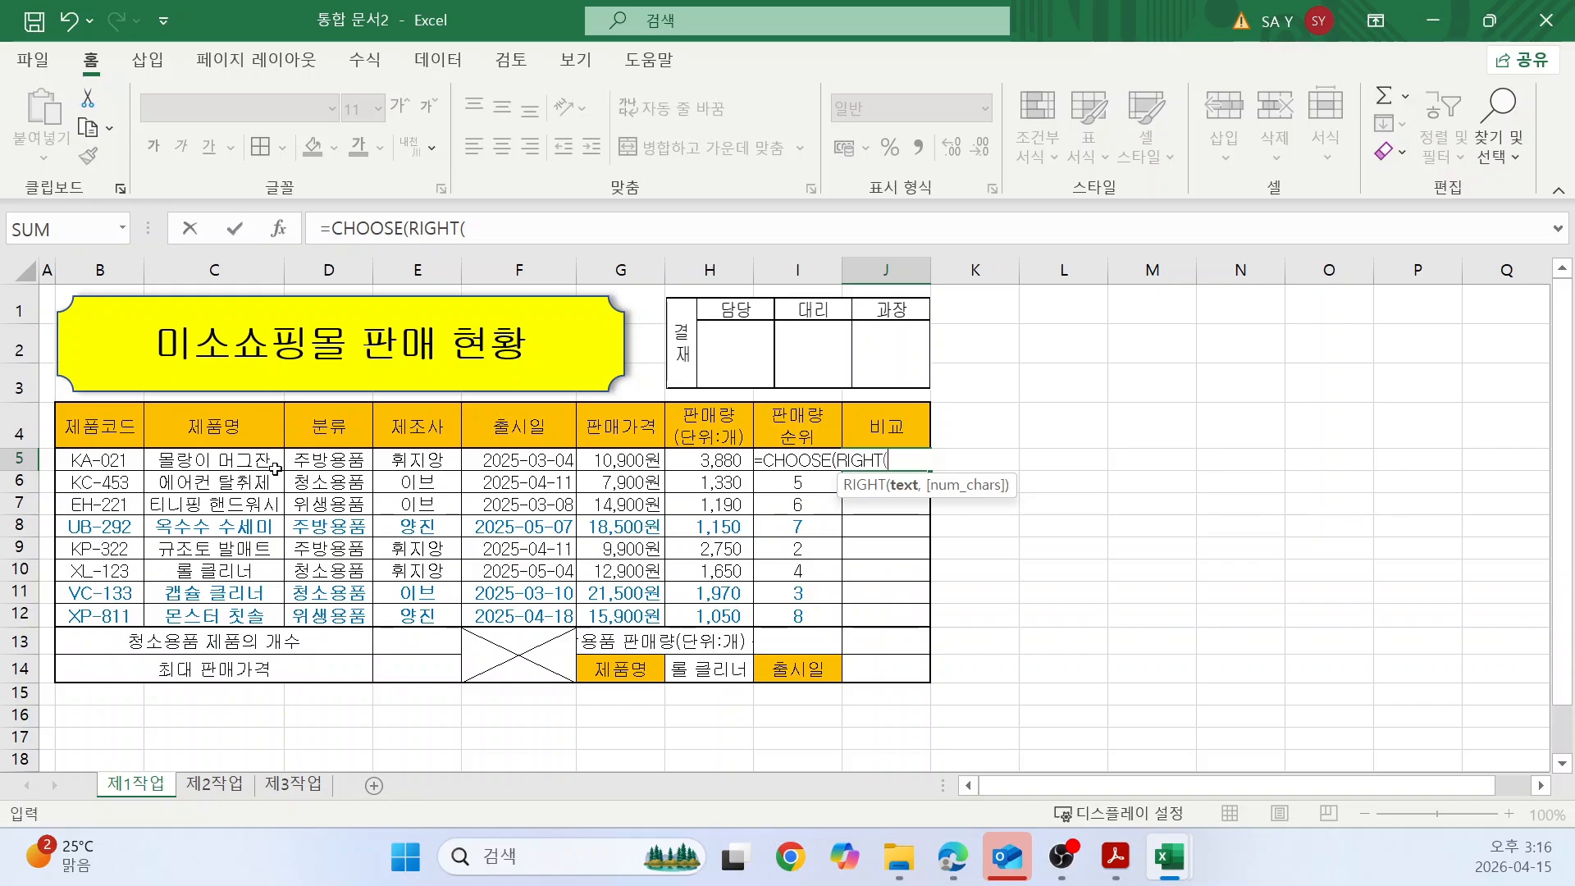
{"action": "left_click", "coordinate": [91, 459]}
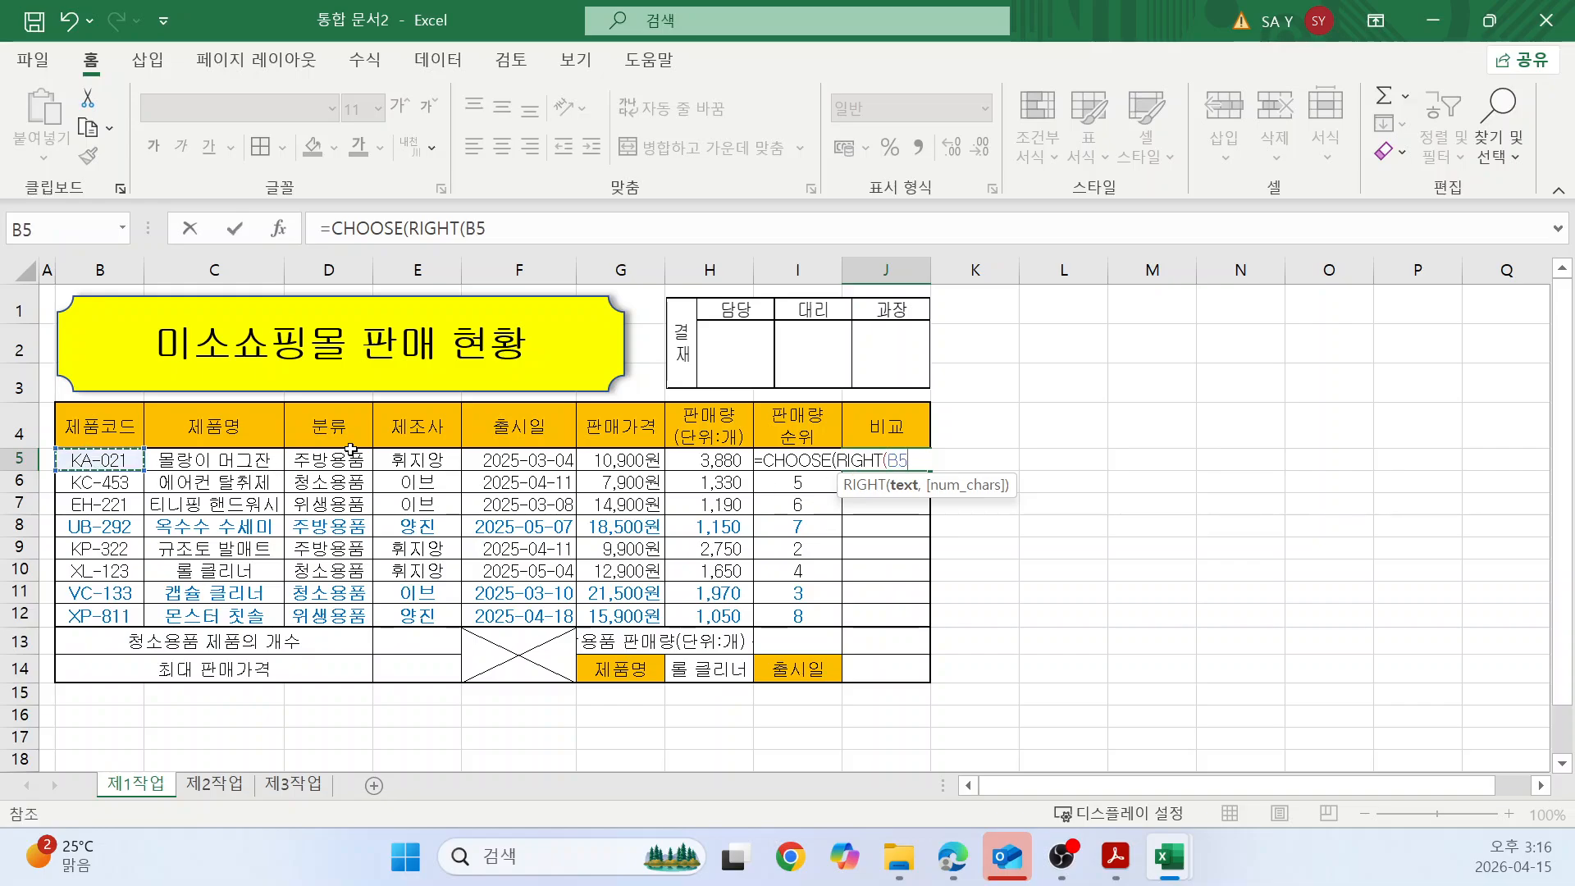
{"action": "type", "text": ","}
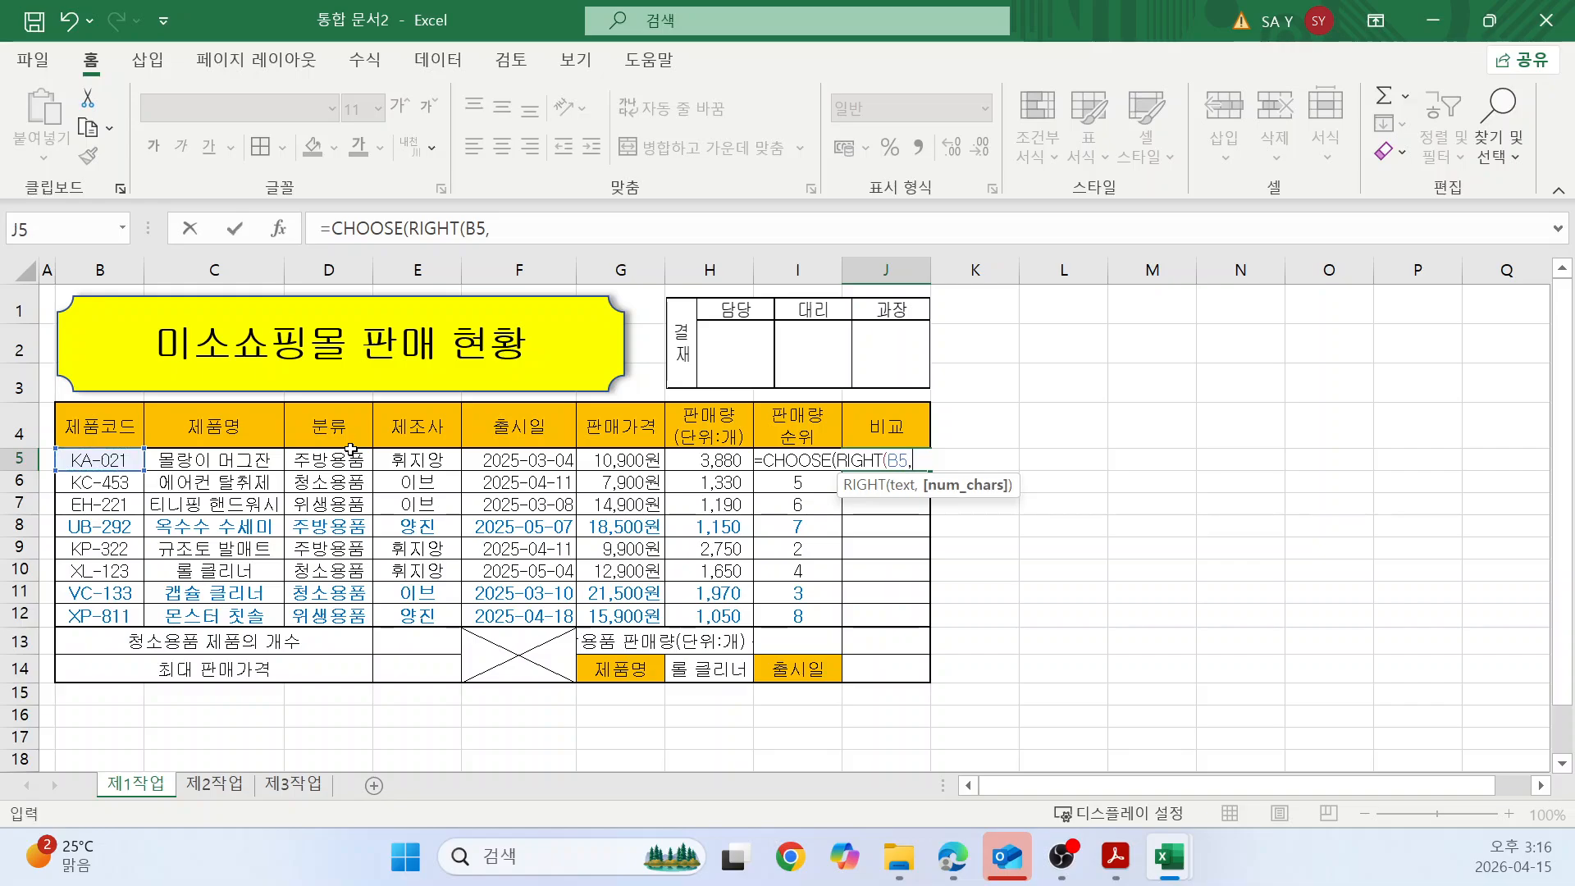
{"action": "type", "text": "1)"}
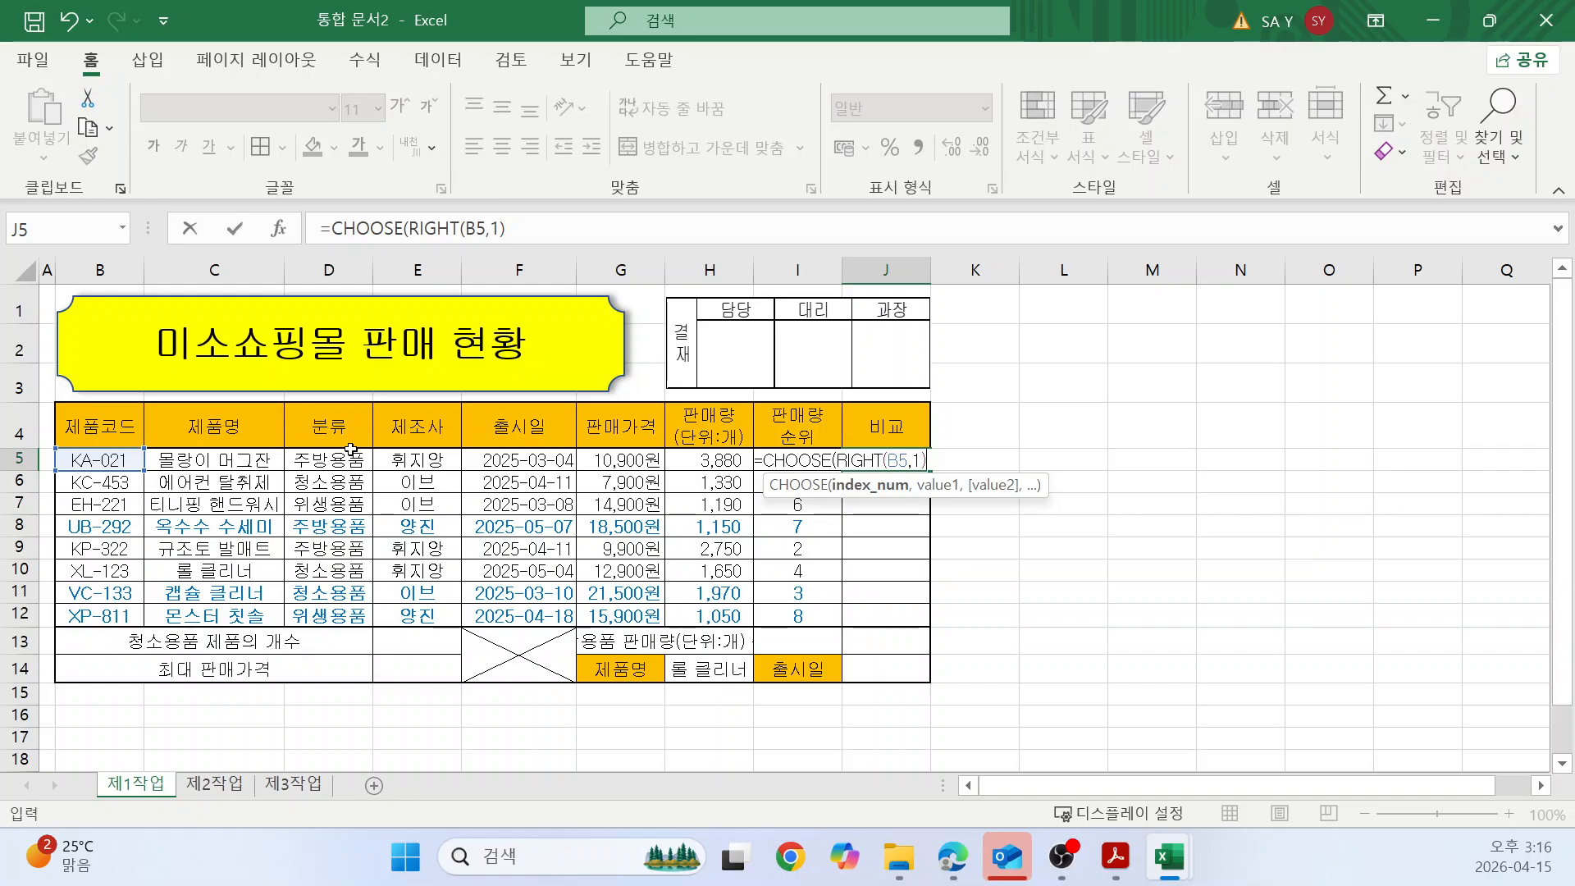
{"action": "type", "text": ","}
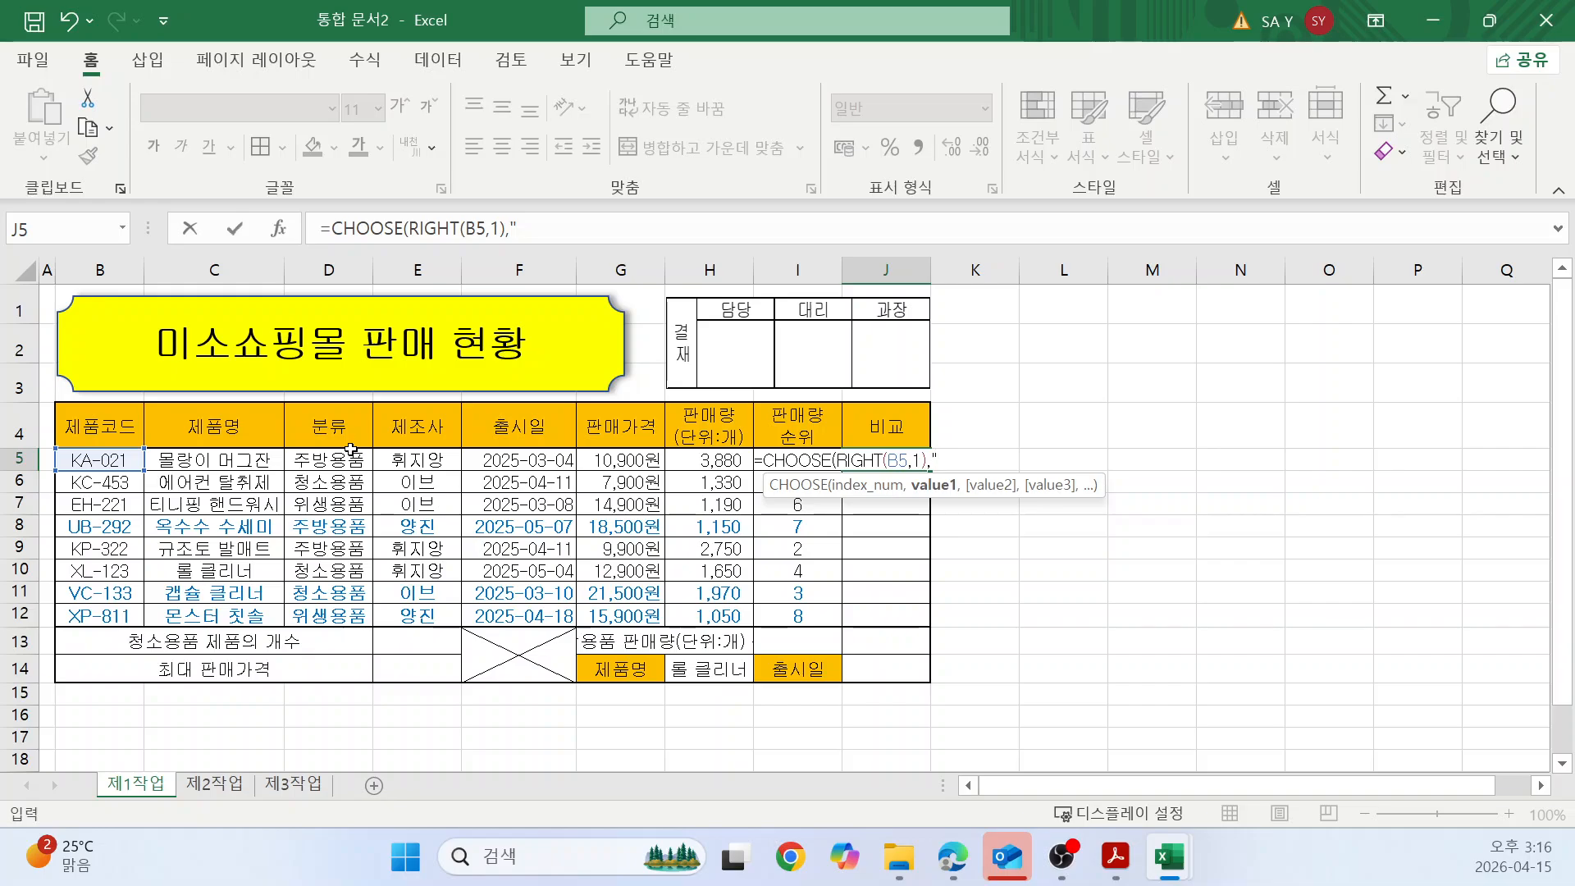
{"action": "type", "text": "\"키즈\","}
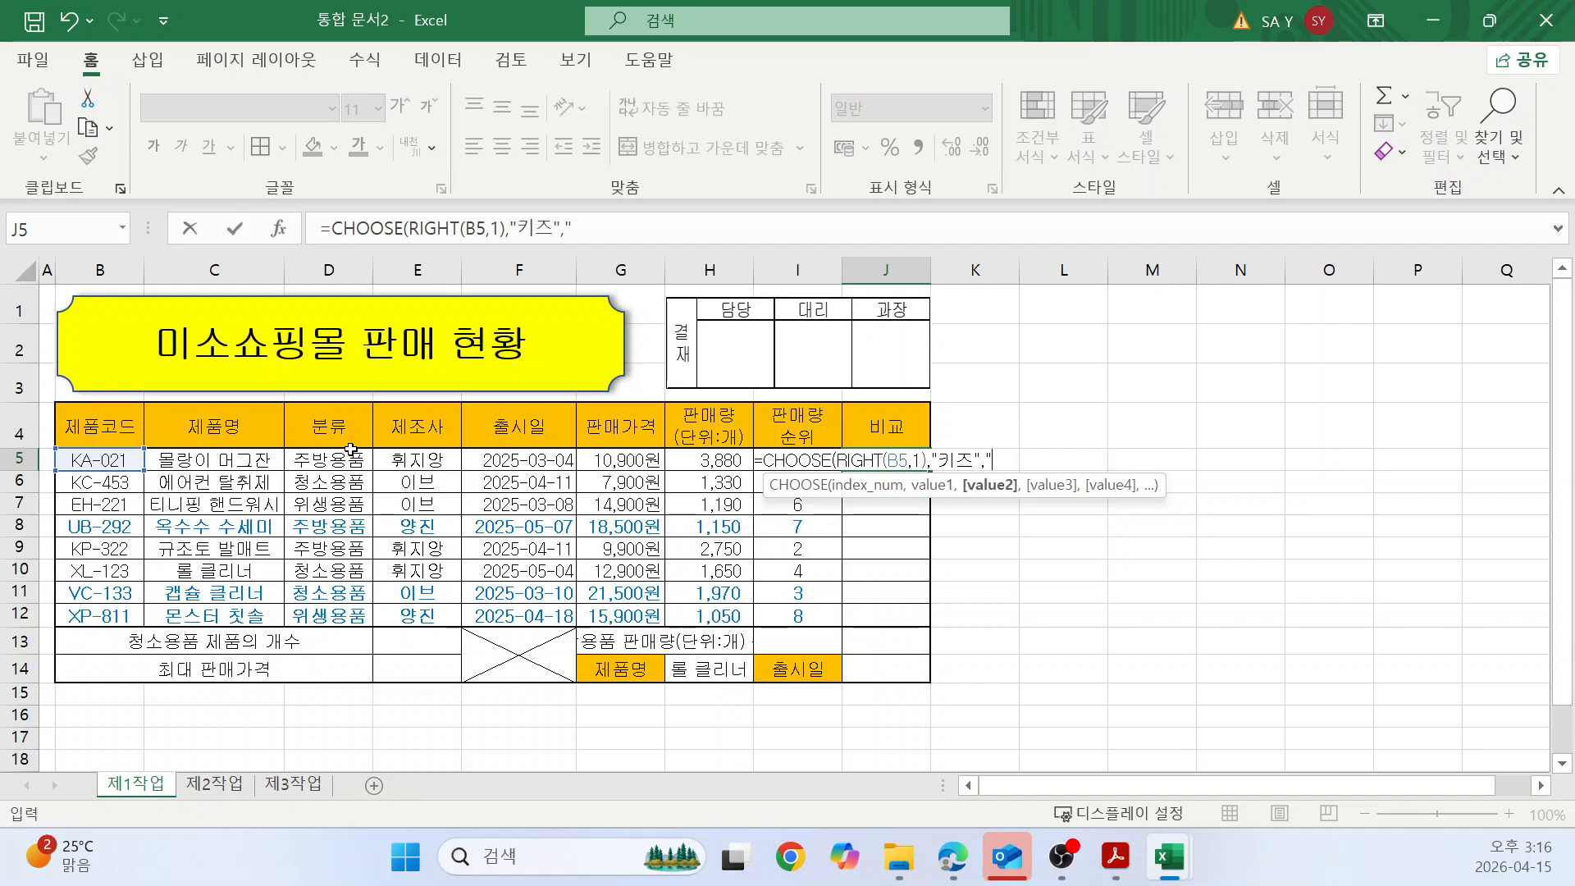
{"action": "type", "text": "\""}
{"action": "type", "text": "친호"}
{"action": "type", "text": "환경"}
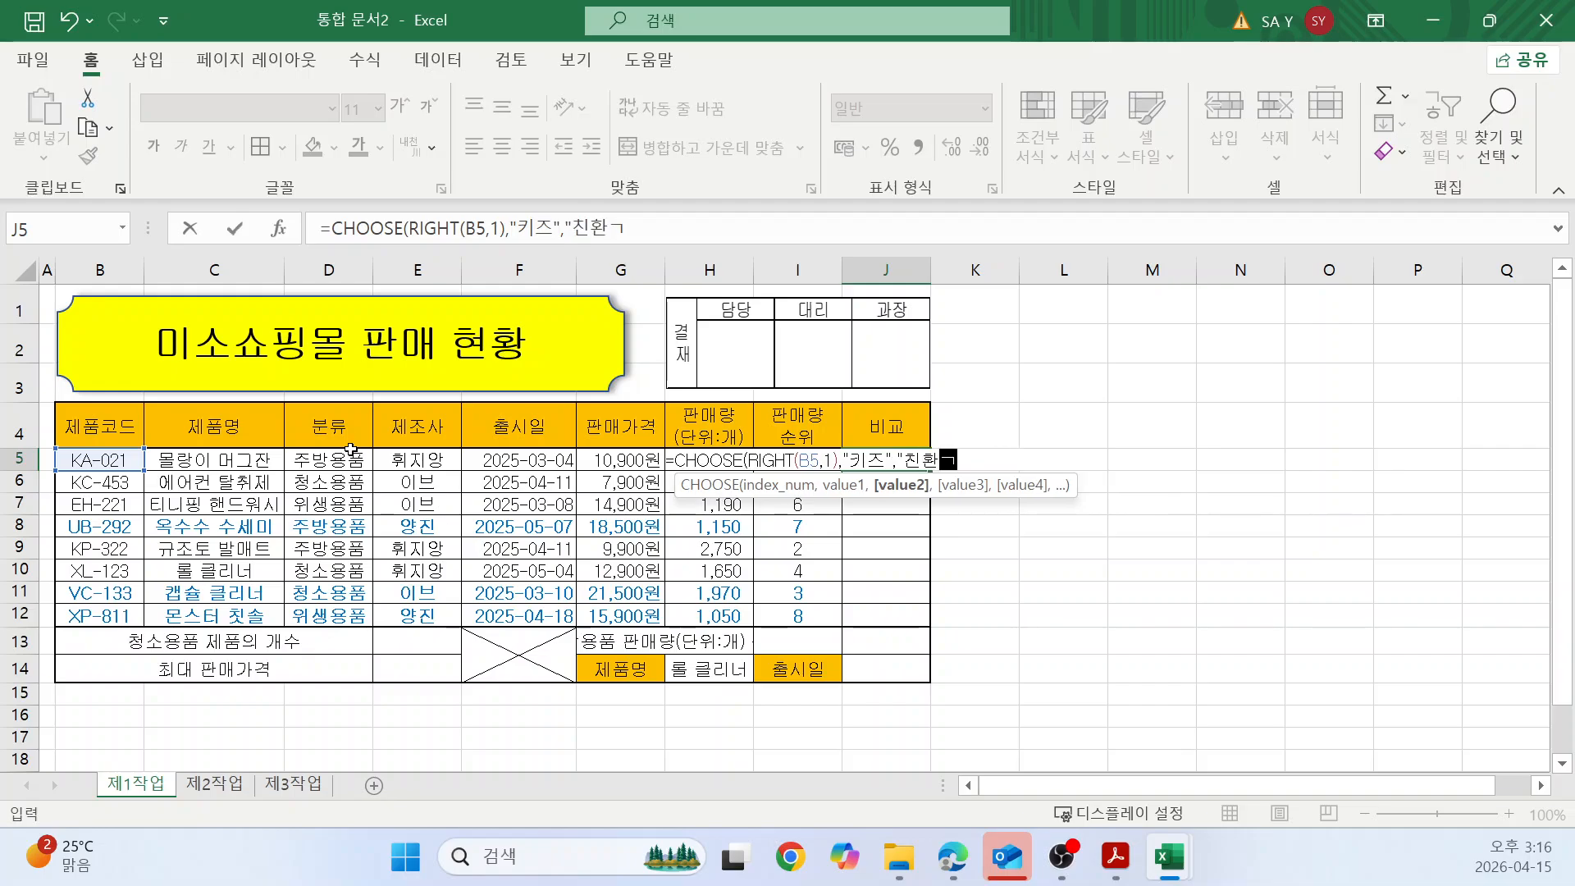
{"action": "type", "text": "\",\""}
{"action": "left_click", "coordinate": [279, 230]}
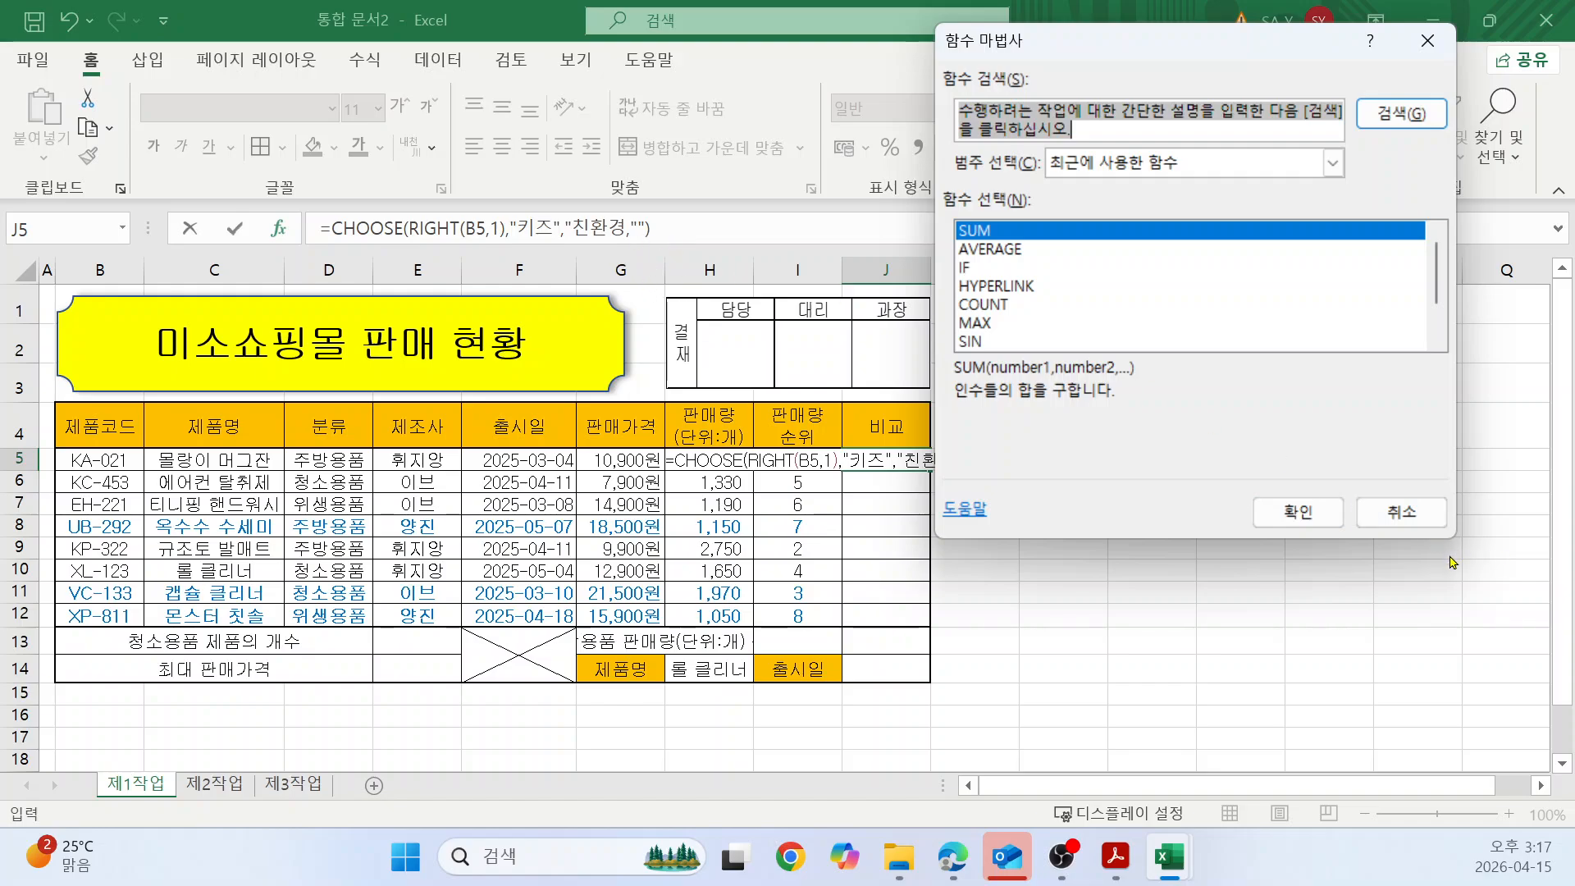
{"action": "key", "text": "Escape"}
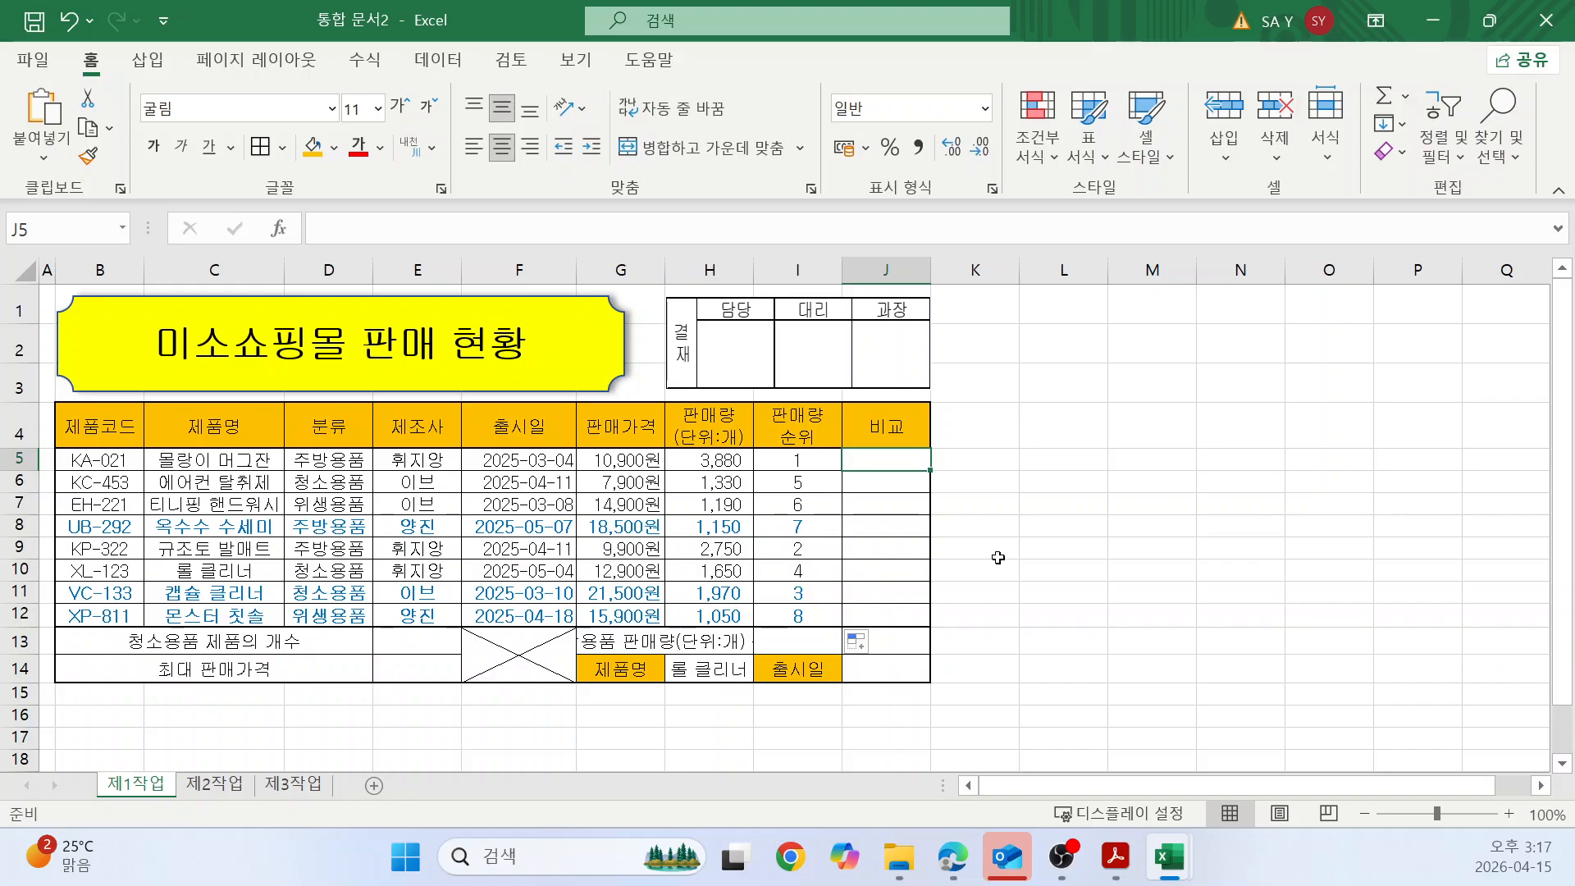
{"action": "type", "text": "=초"}
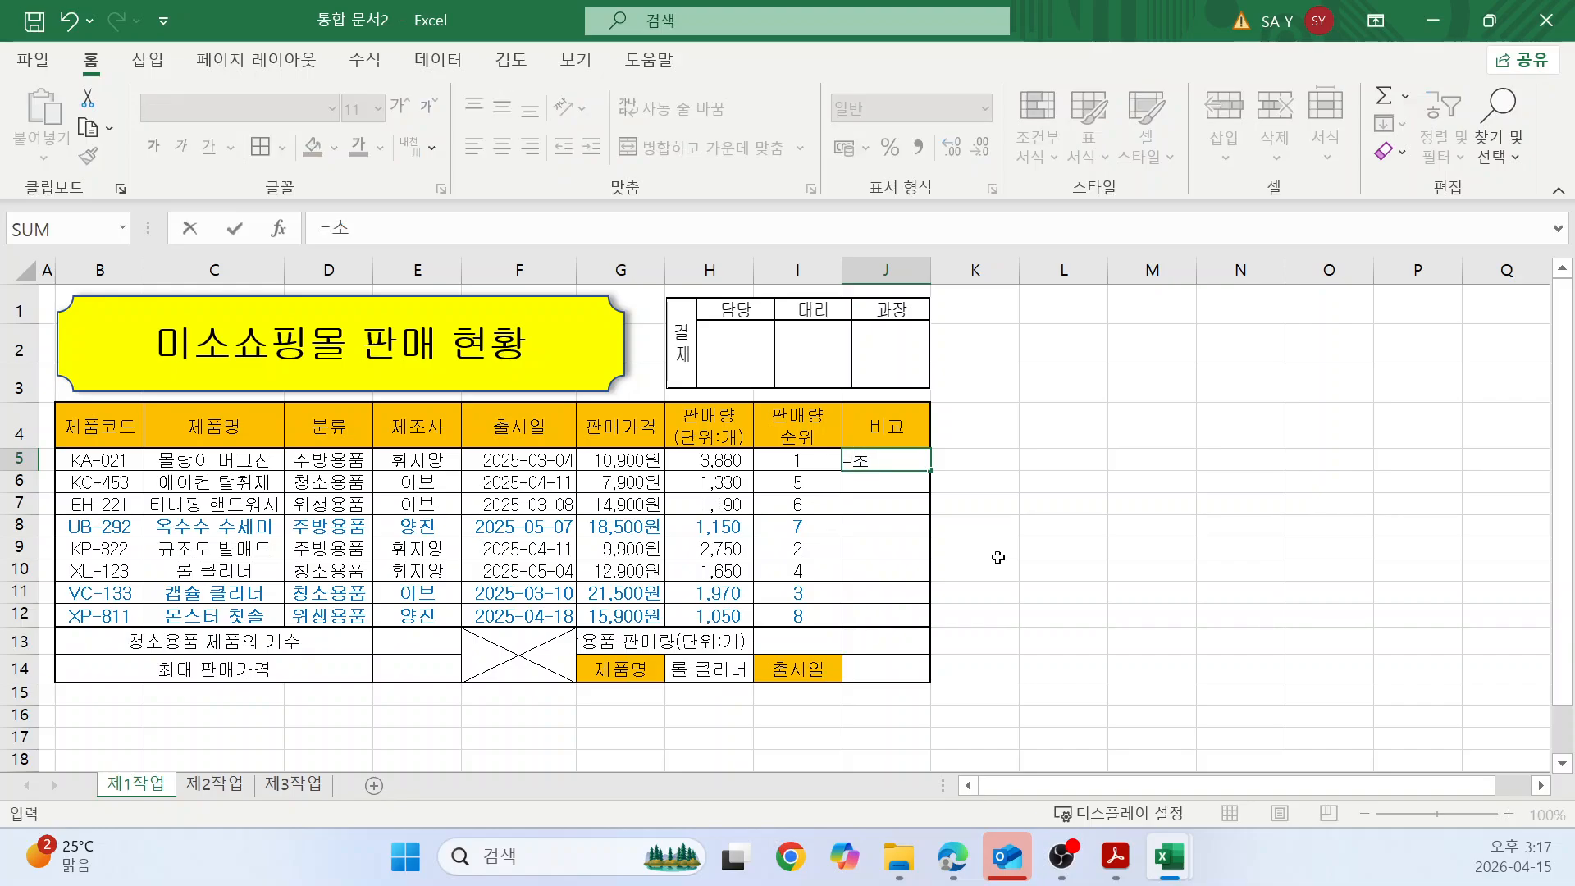
{"action": "key", "text": "BackSpace"}
{"action": "key", "text": "BackSpace"}
{"action": "key", "text": "BackSpace"}
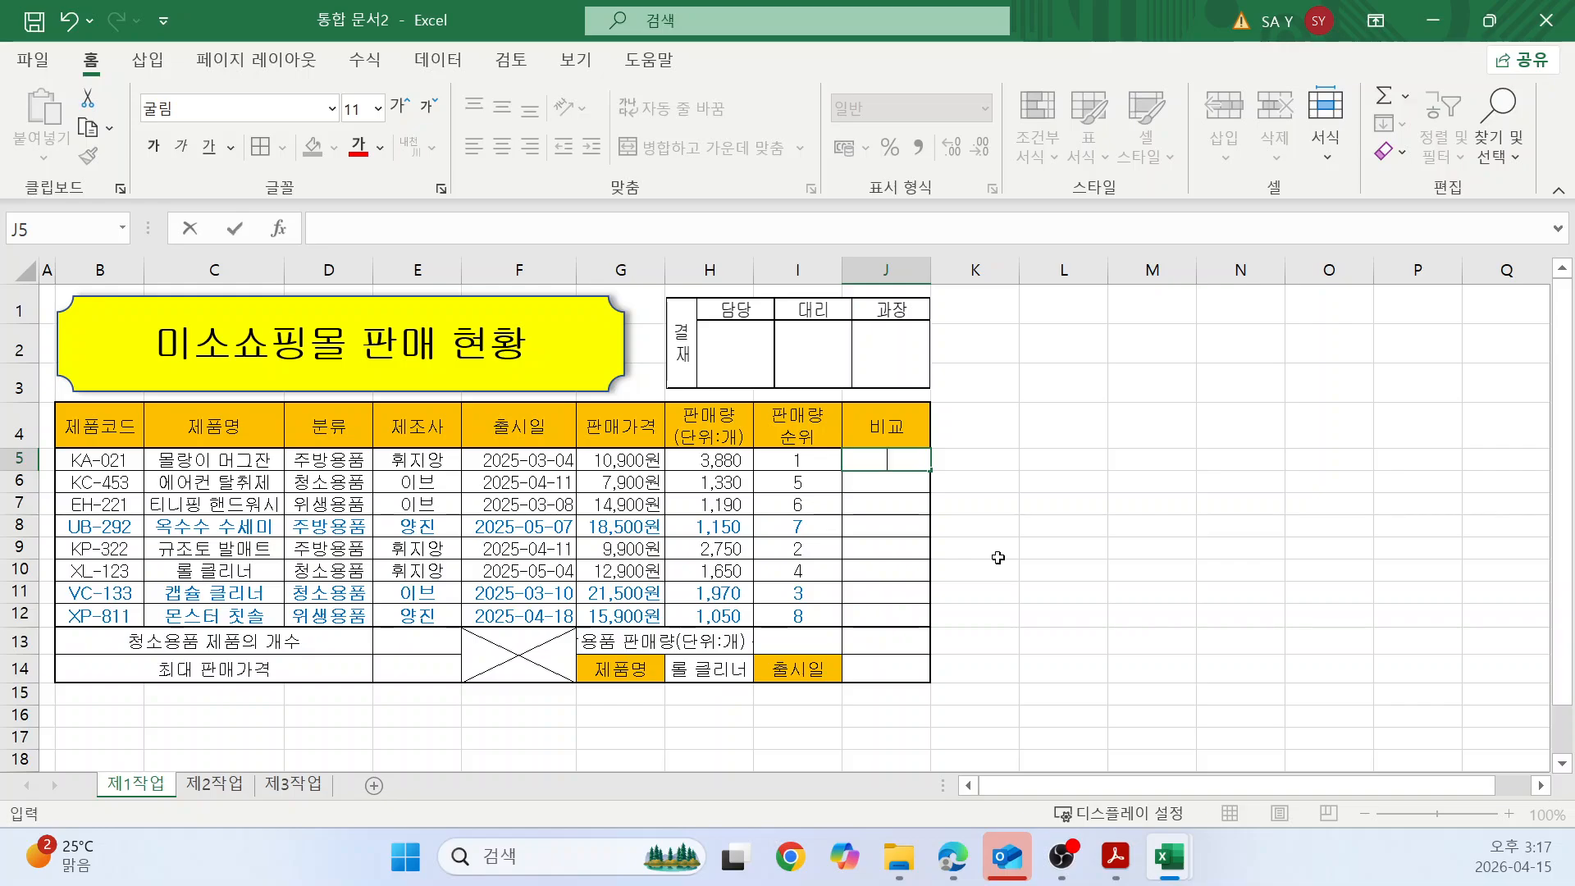
Start a CHOOSE function in J5 through the function arguments dialog and set Index_num to right(B5,1).
{"action": "type", "text": "=cho"}
{"action": "key", "text": "Tab"}
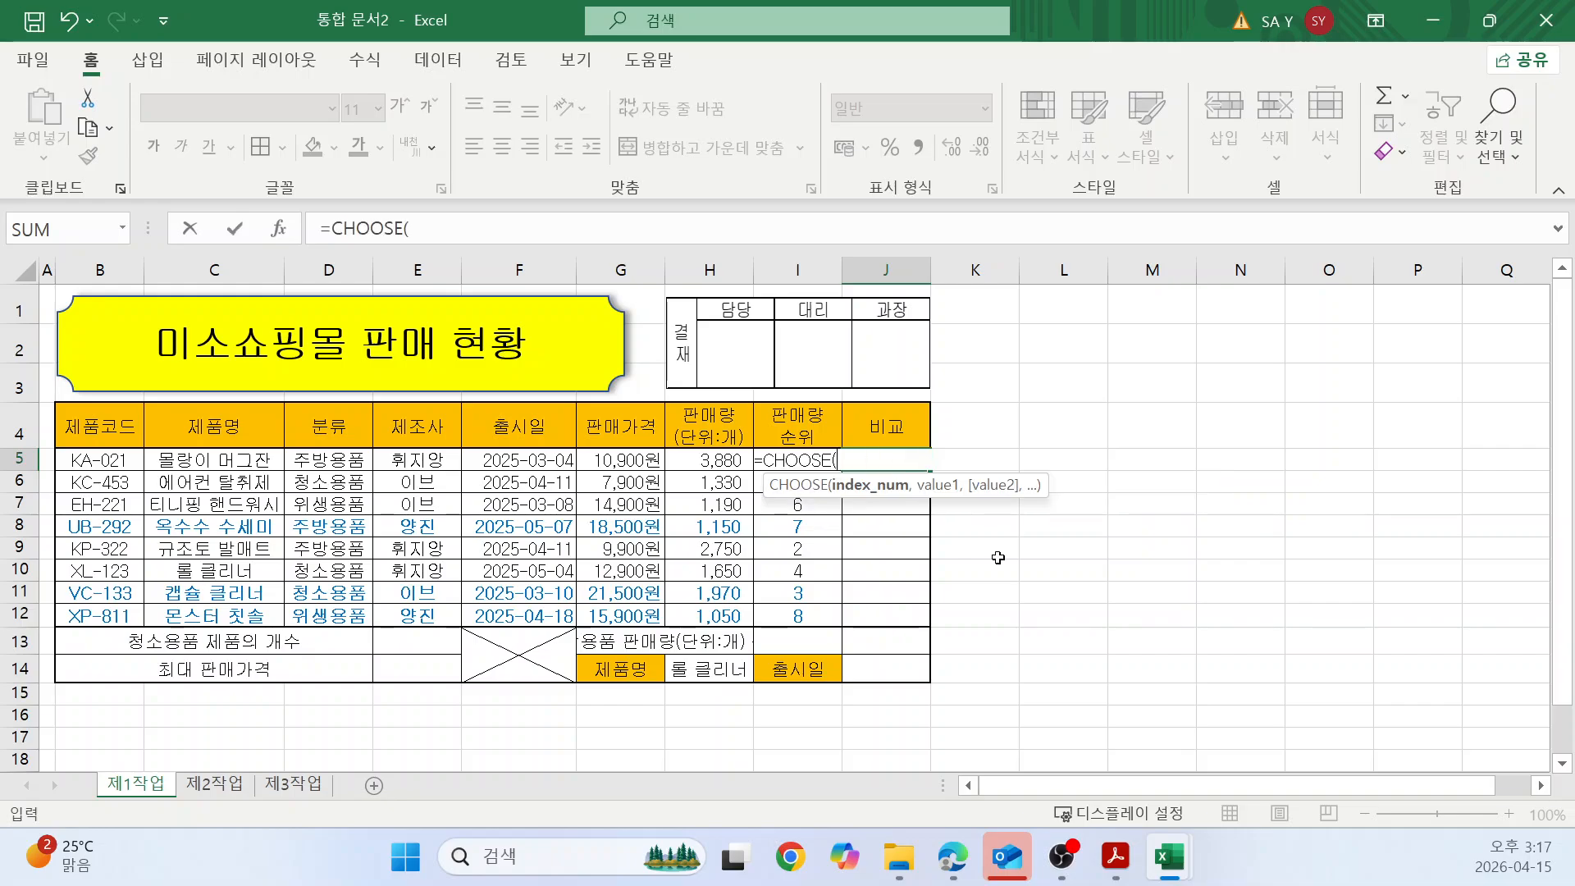
{"action": "left_click", "coordinate": [279, 230]}
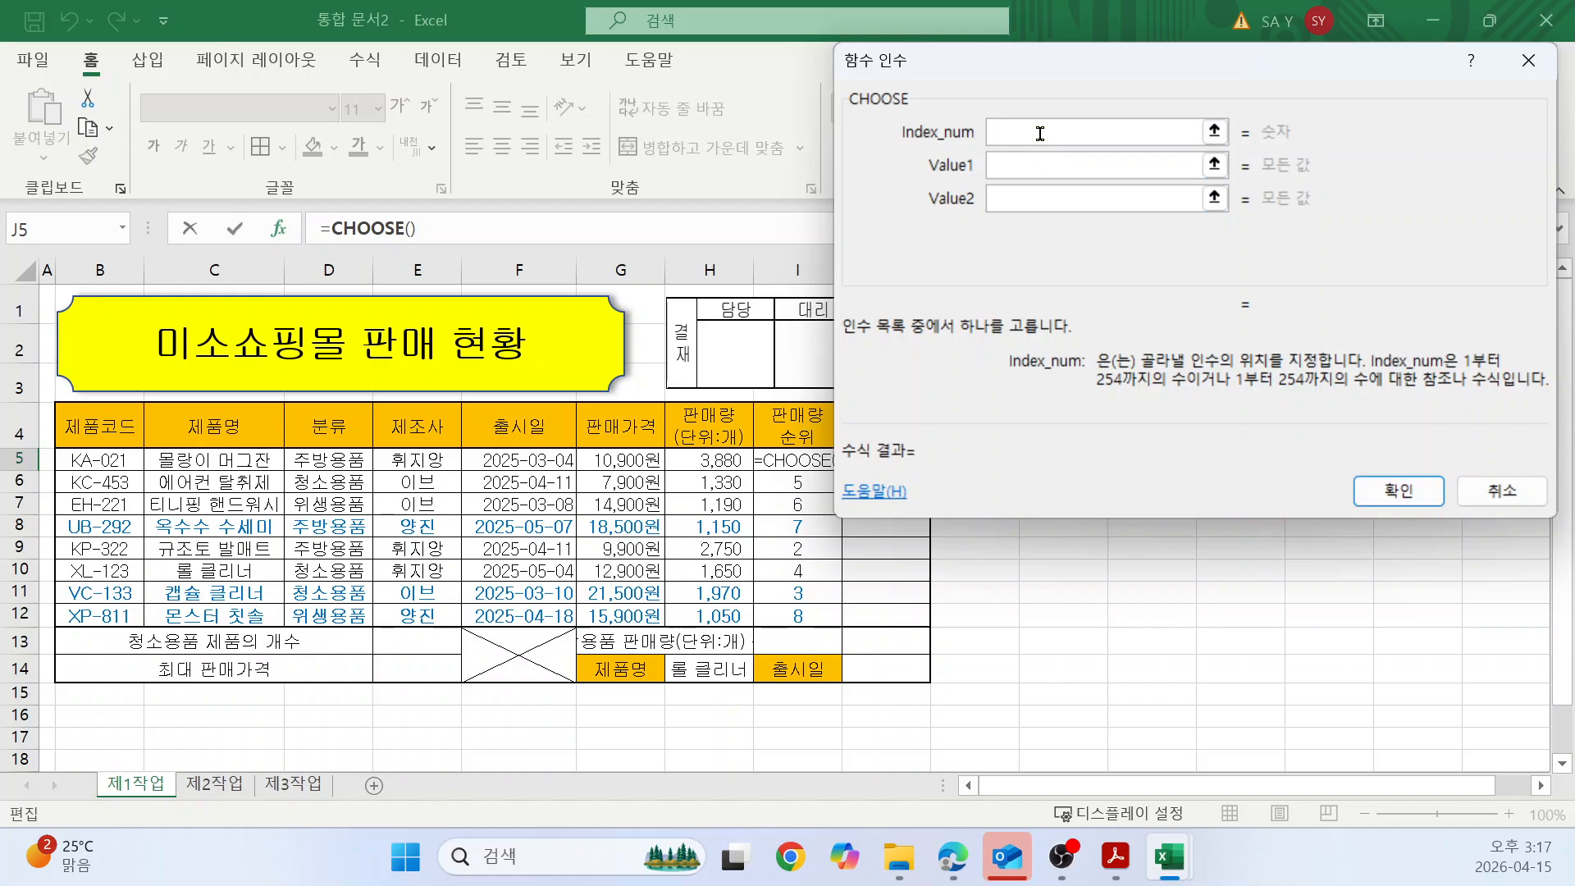
{"action": "type", "text": "ri"}
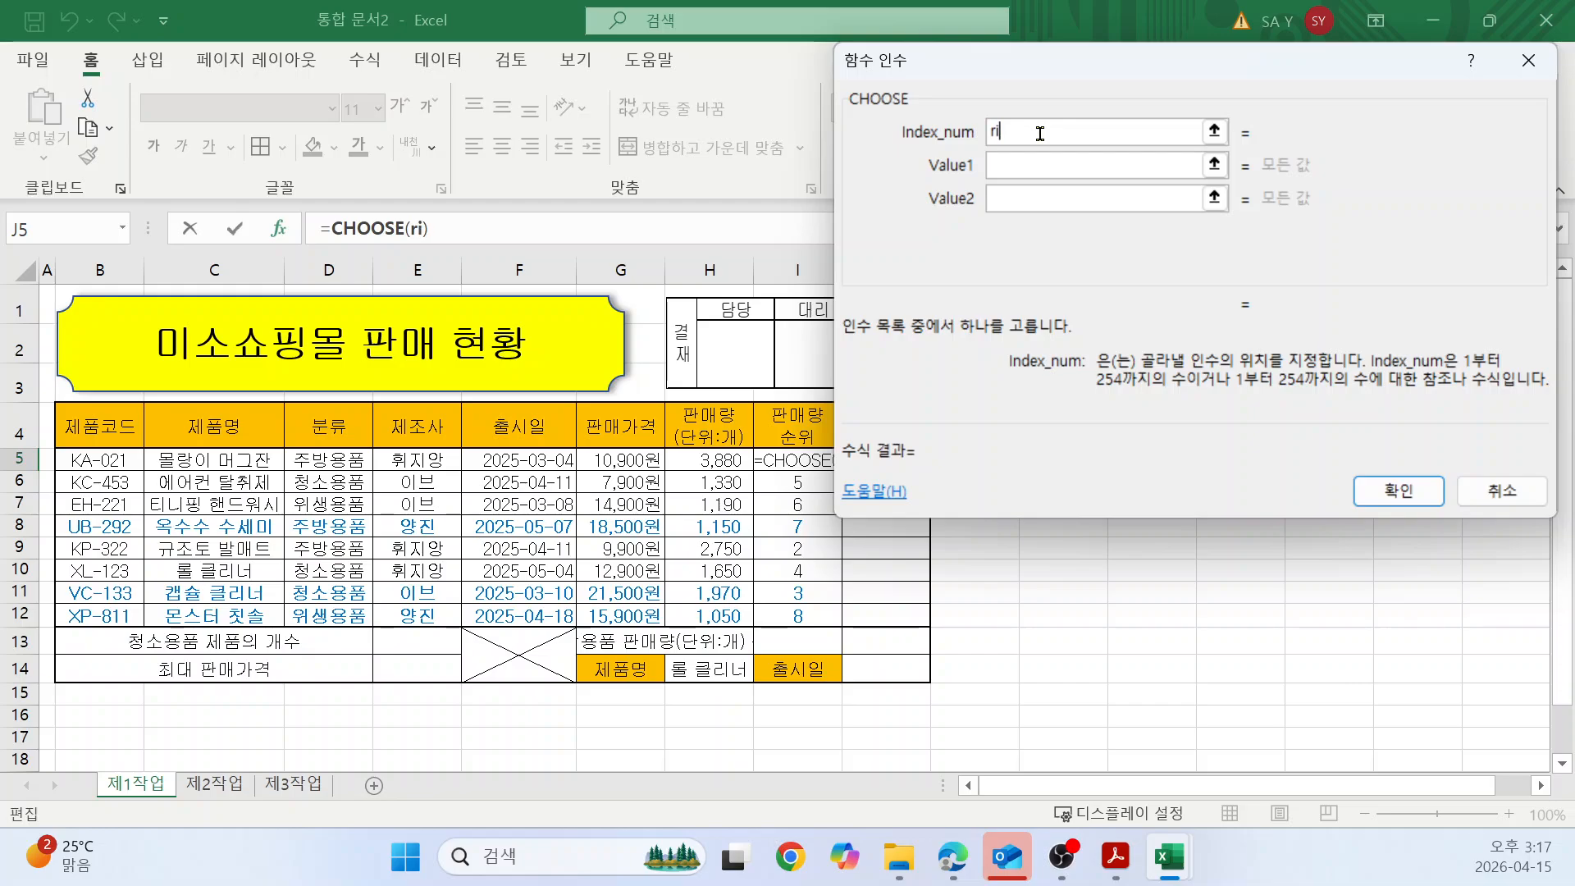
{"action": "type", "text": "fht("}
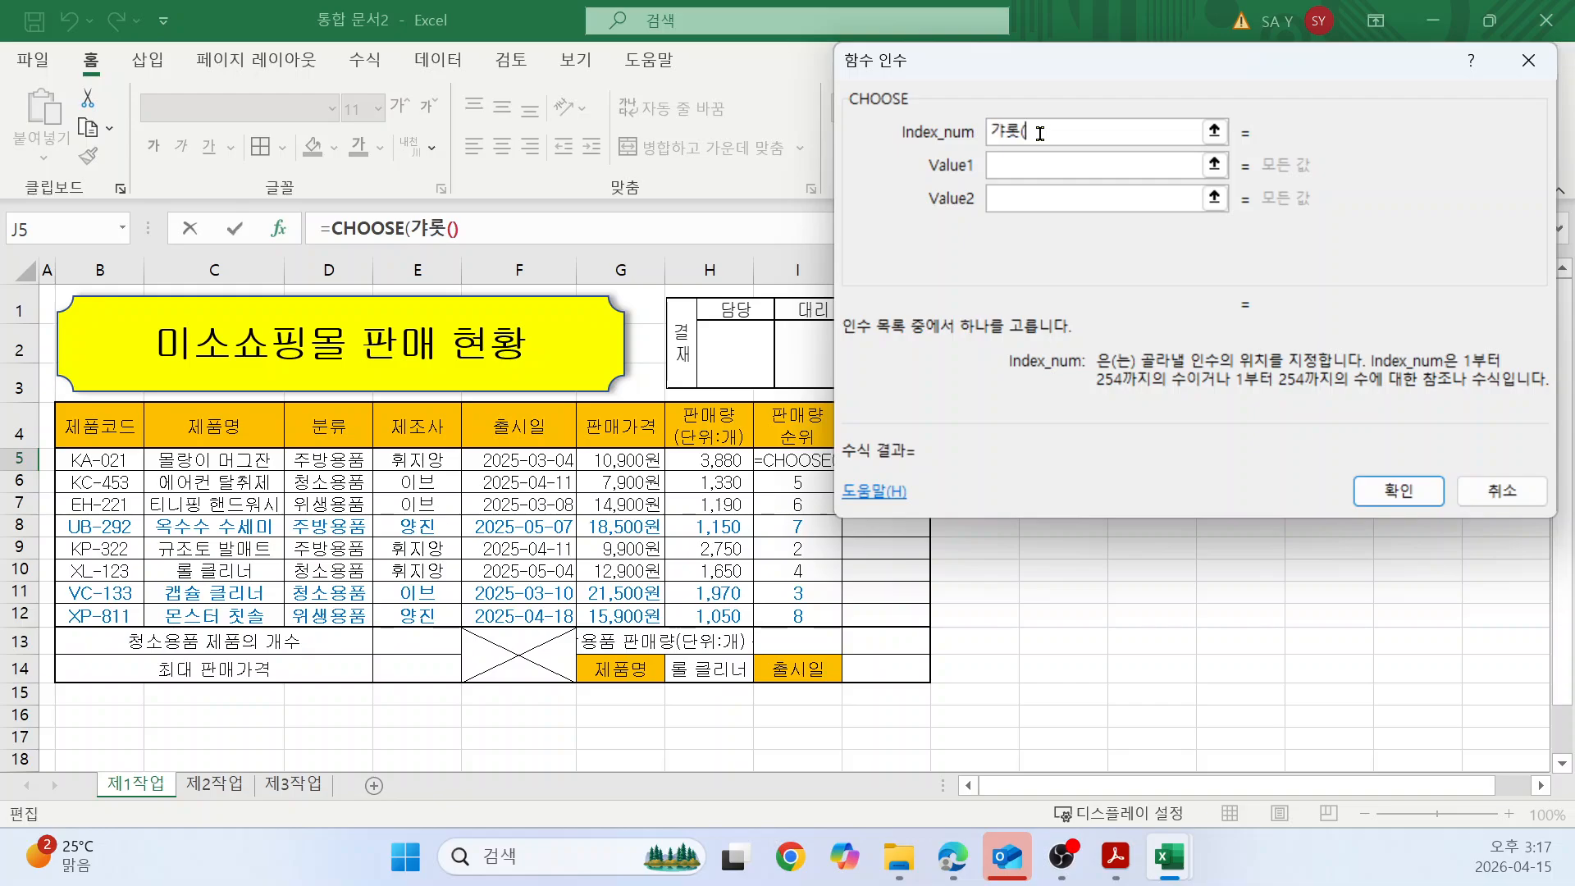
{"action": "left_click", "coordinate": [115, 464]}
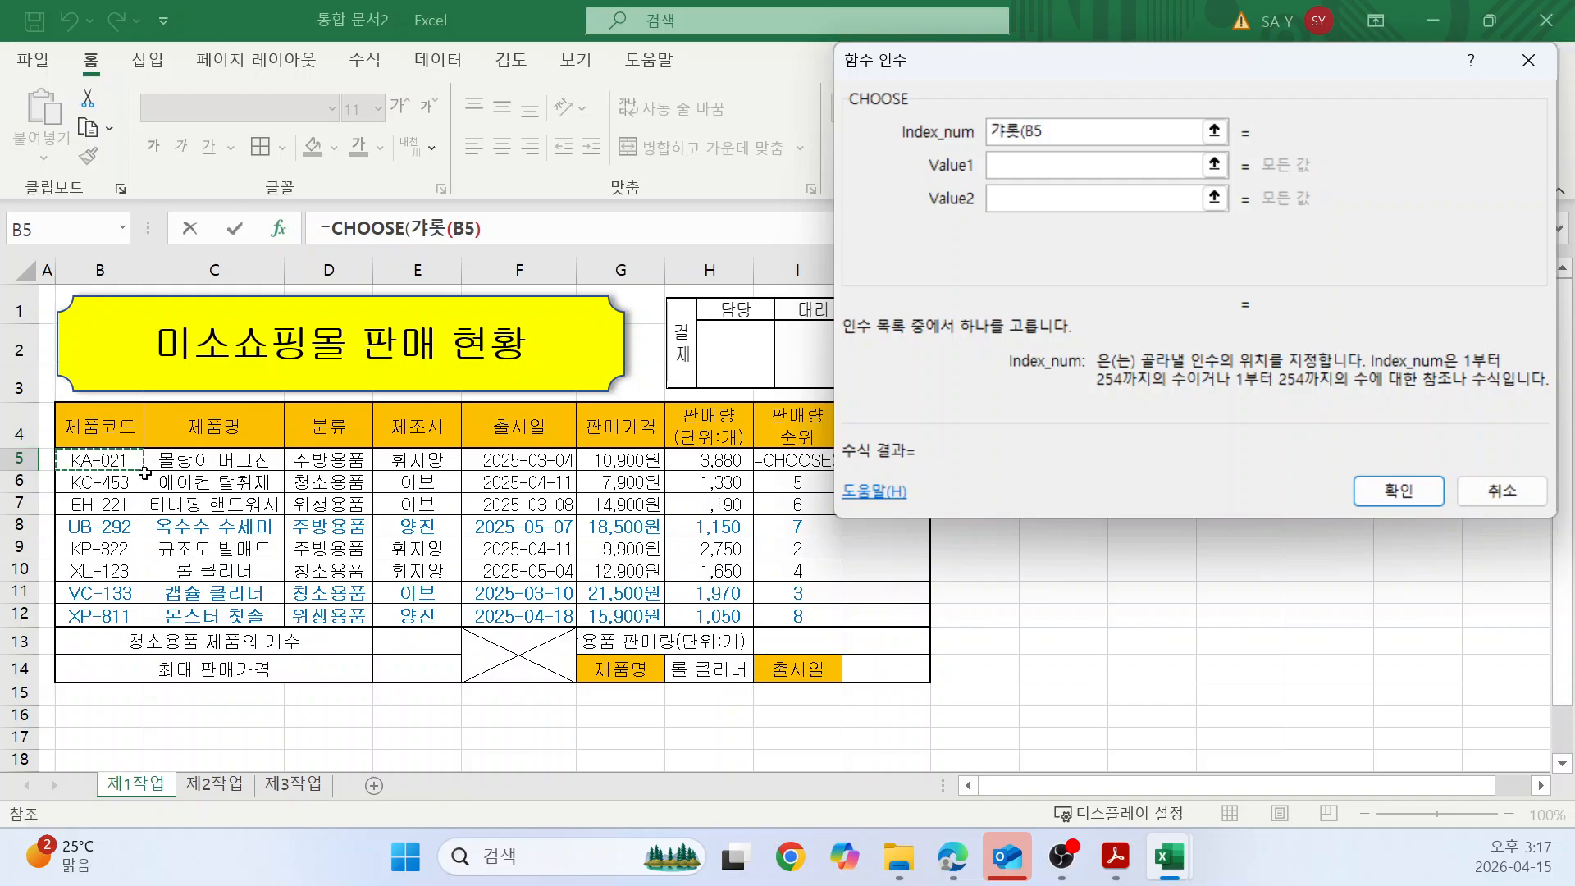
{"action": "type", "text": ",1"}
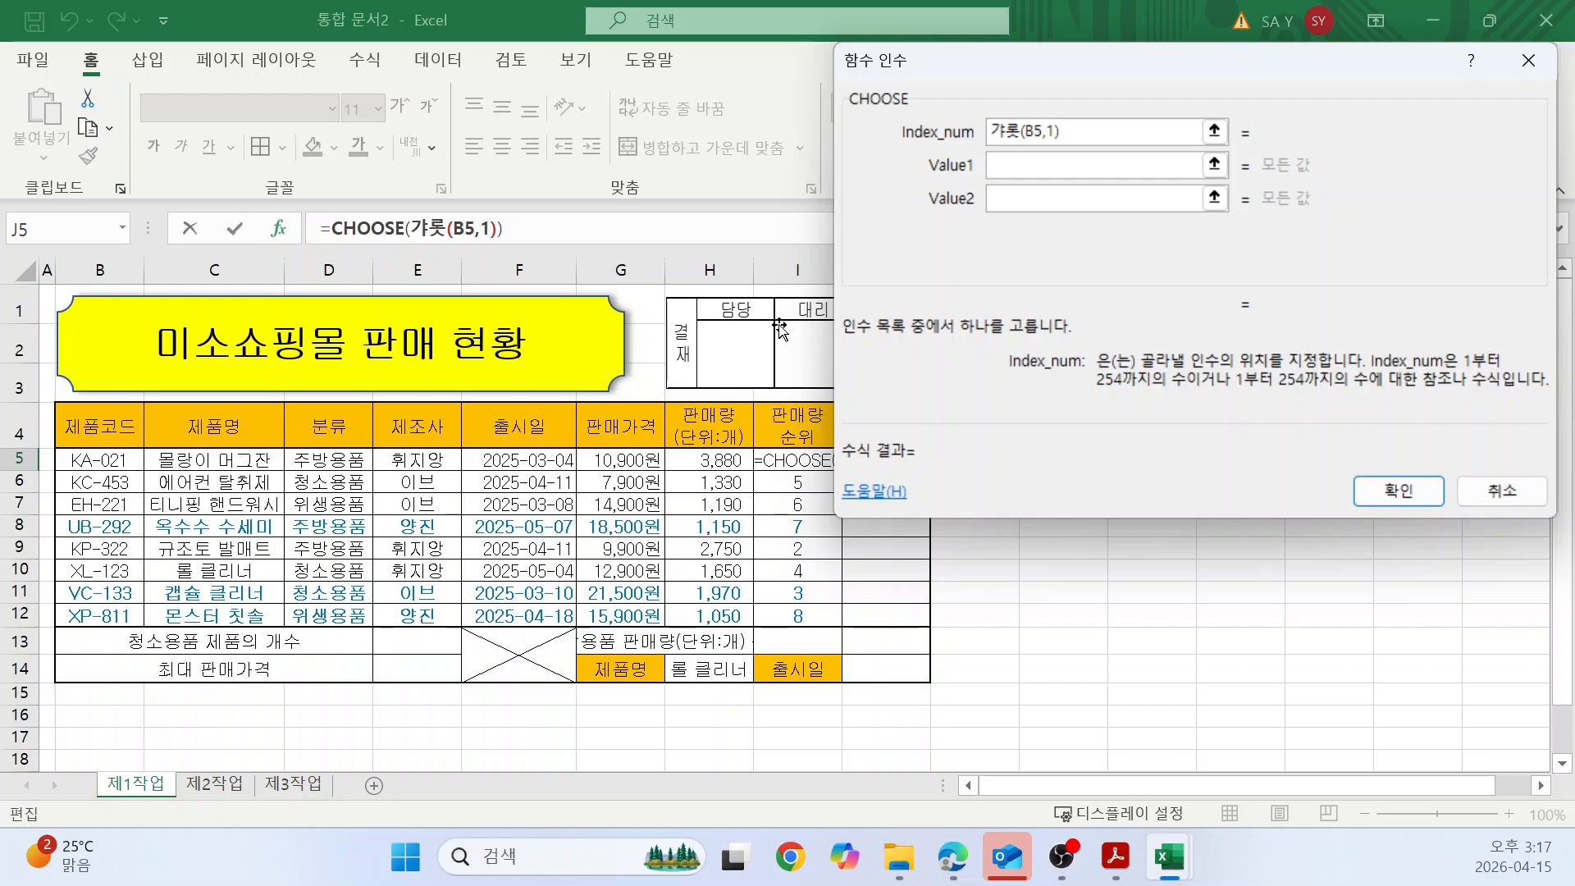
{"action": "left_click_drag", "start_coordinate": [1021, 131], "coordinate": [976, 134]}
{"action": "type", "text": "right"}
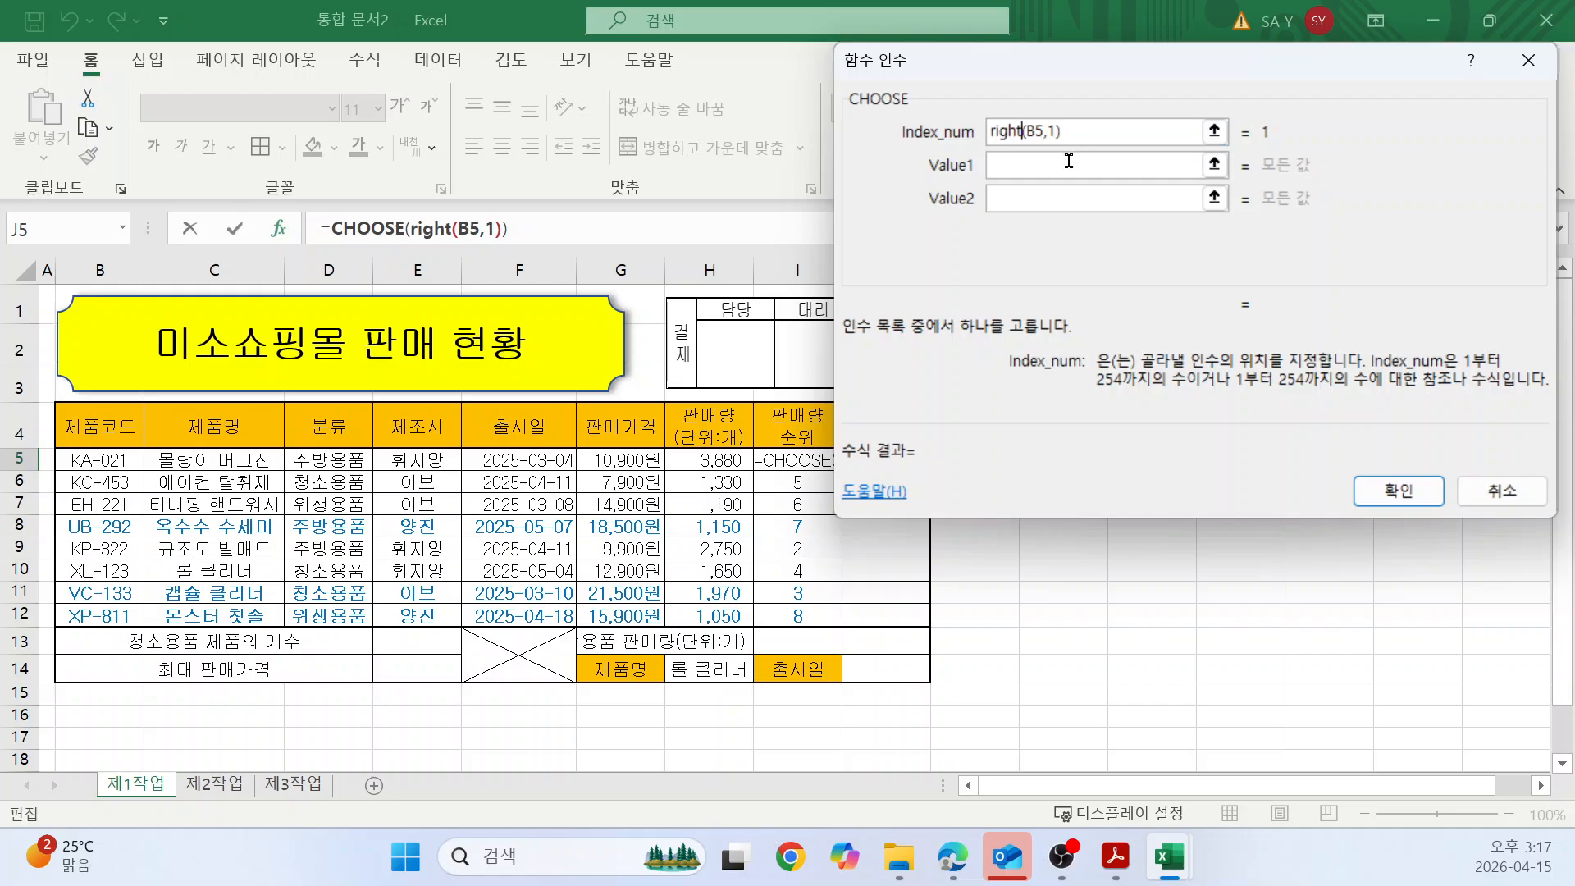
{"action": "key", "text": "Tab"}
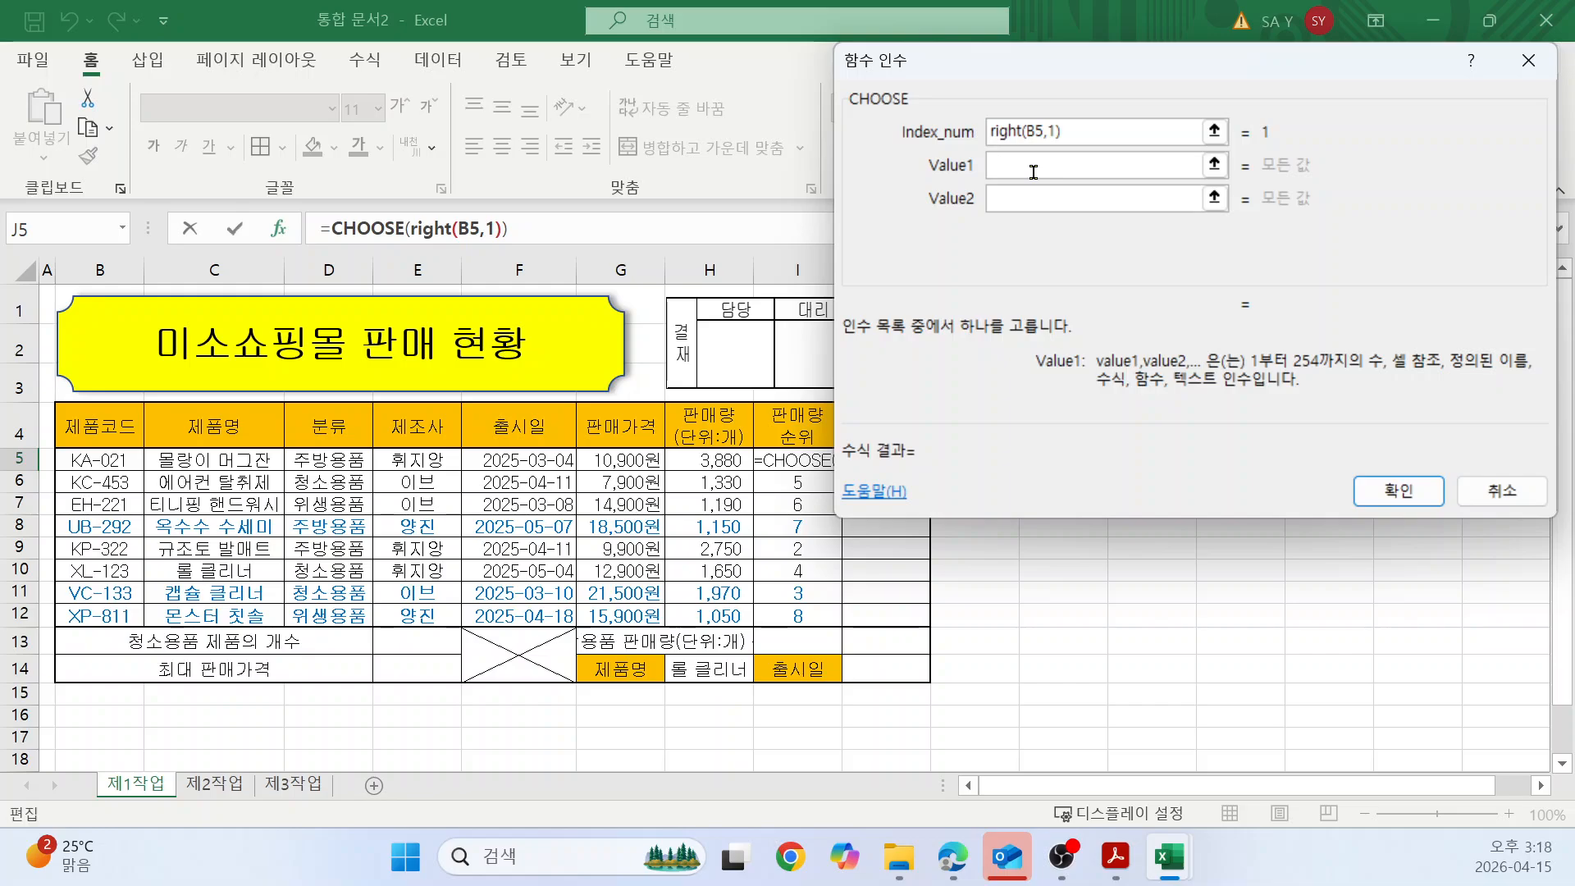
Set the CHOOSE values in J5 to "키츠" for Value1, "친환경" for Value2 and an empty string ("") for Value3.
{"action": "type", "text": "z"}
{"action": "key", "text": "BackSpace"}
{"action": "type", "text": "키"}
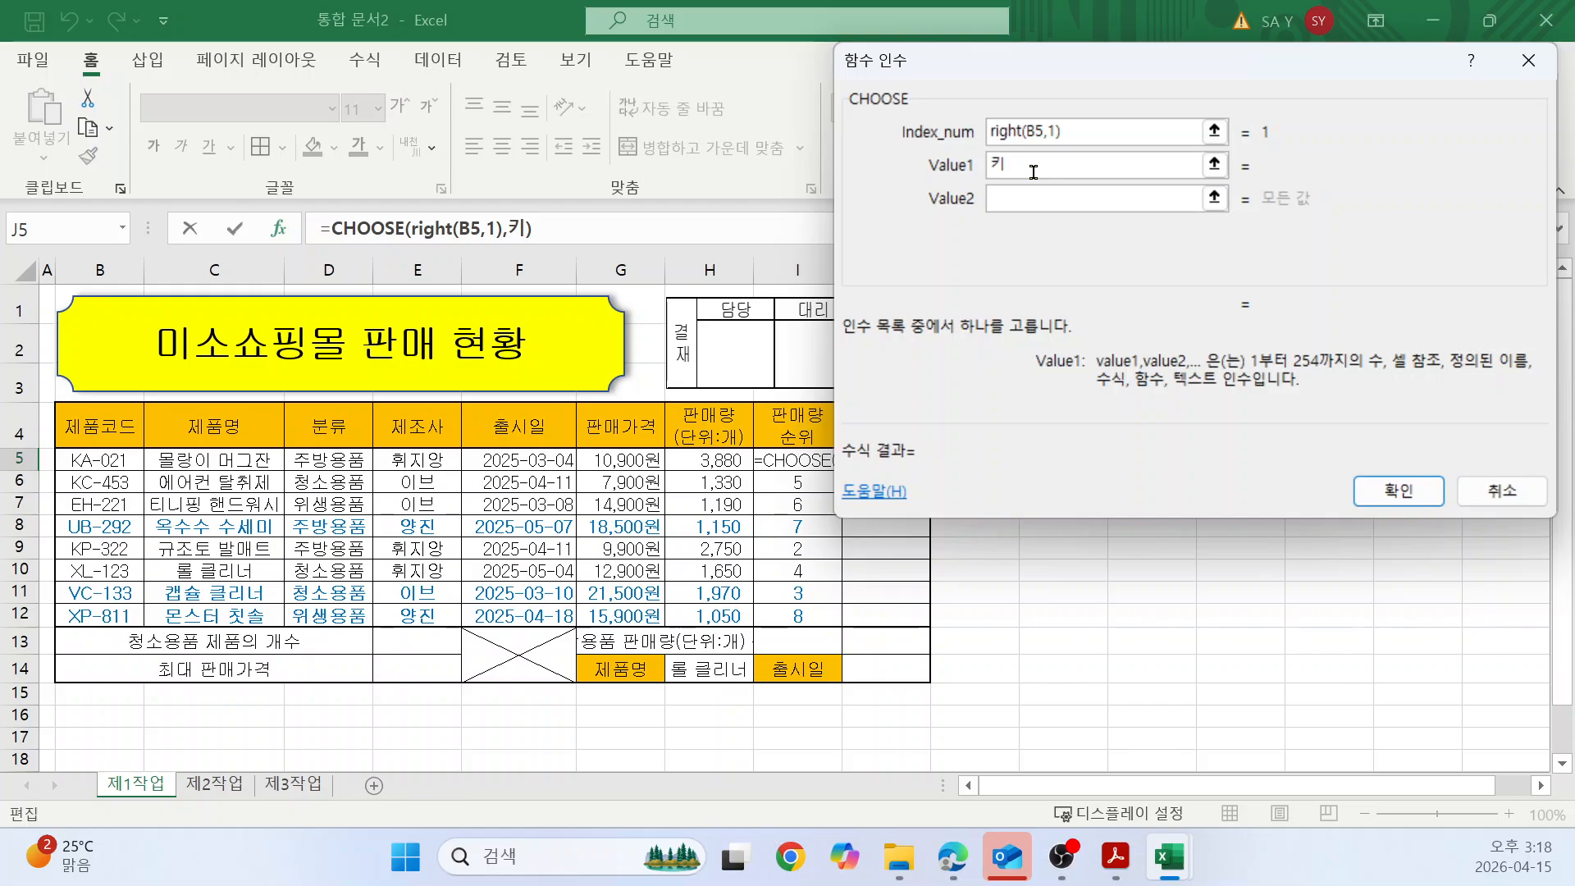
{"action": "type", "text": "즈"}
{"action": "key", "text": "Tab"}
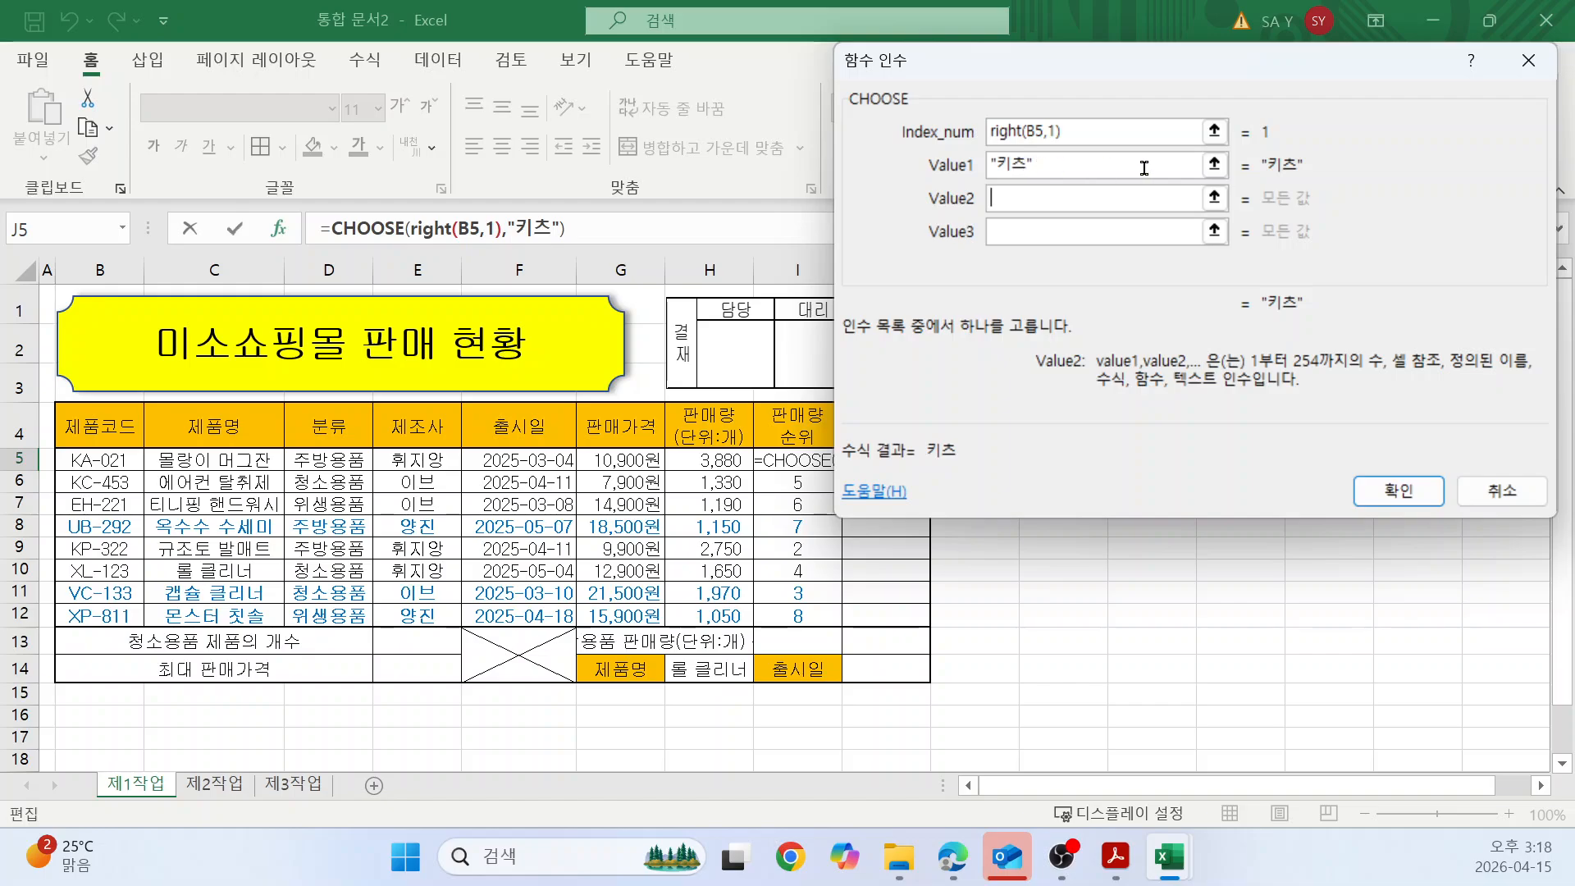
{"action": "type", "text": "친환경"}
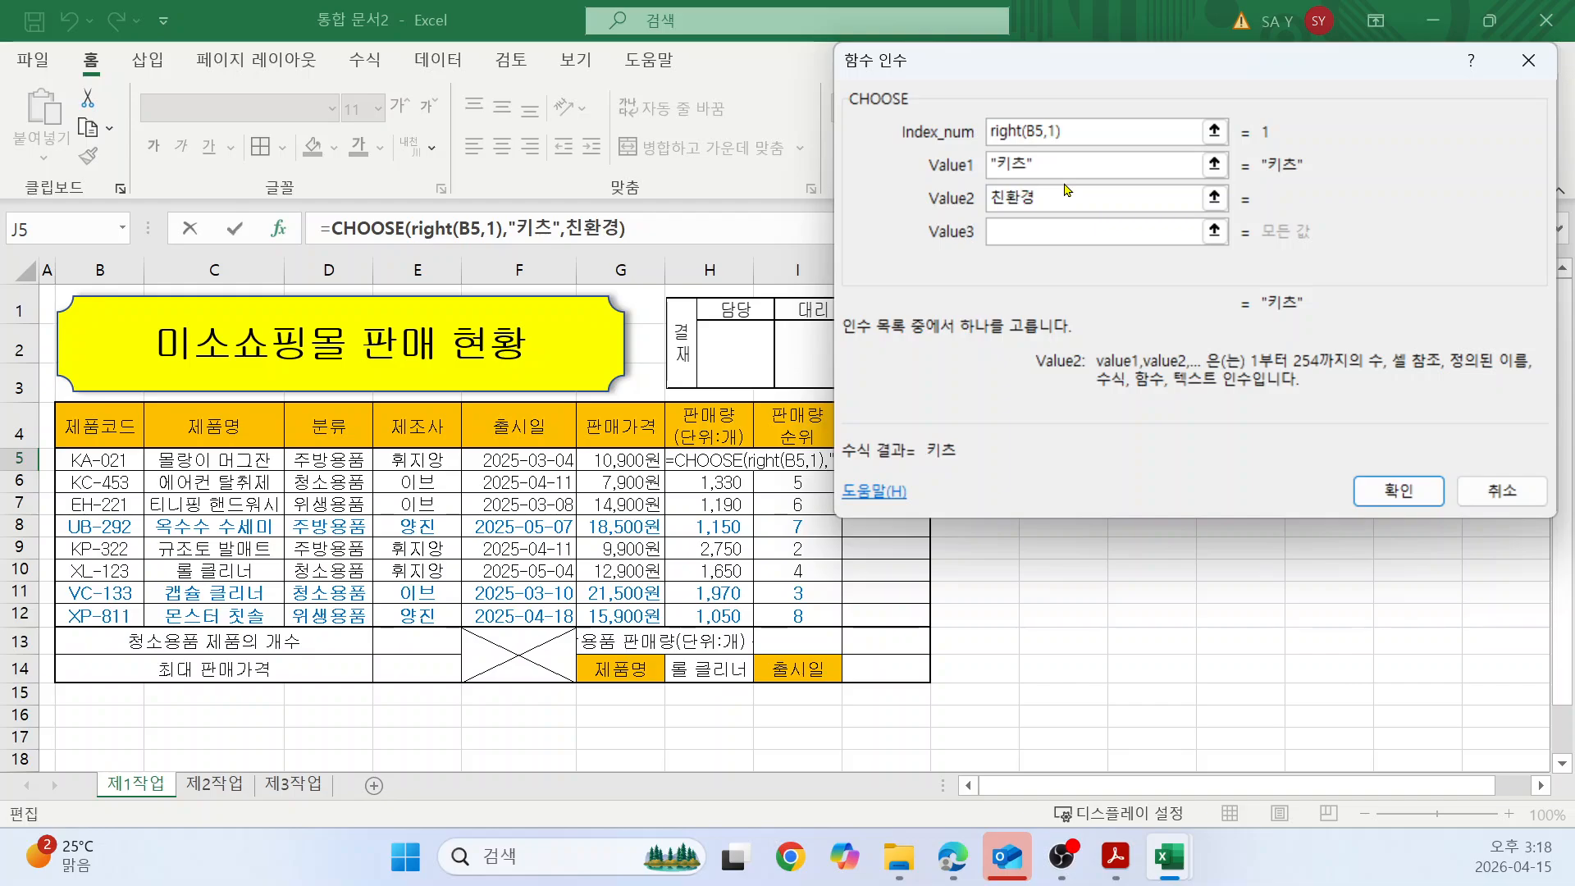
{"action": "key", "text": "Tab"}
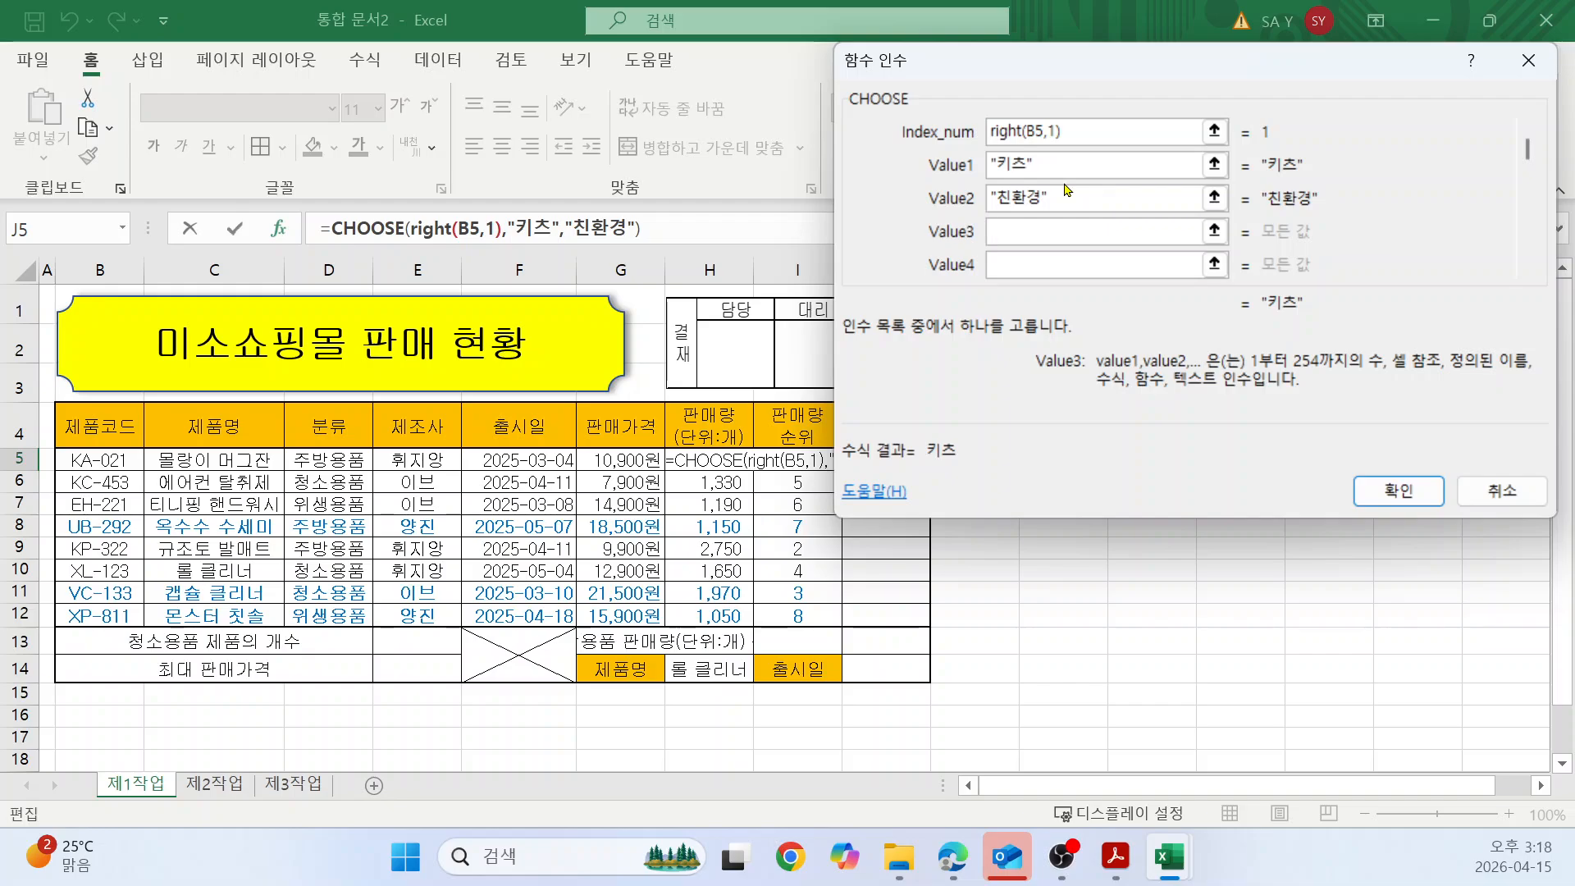
{"action": "type", "text": "\"\""}
{"action": "left_click", "coordinate": [1389, 492]}
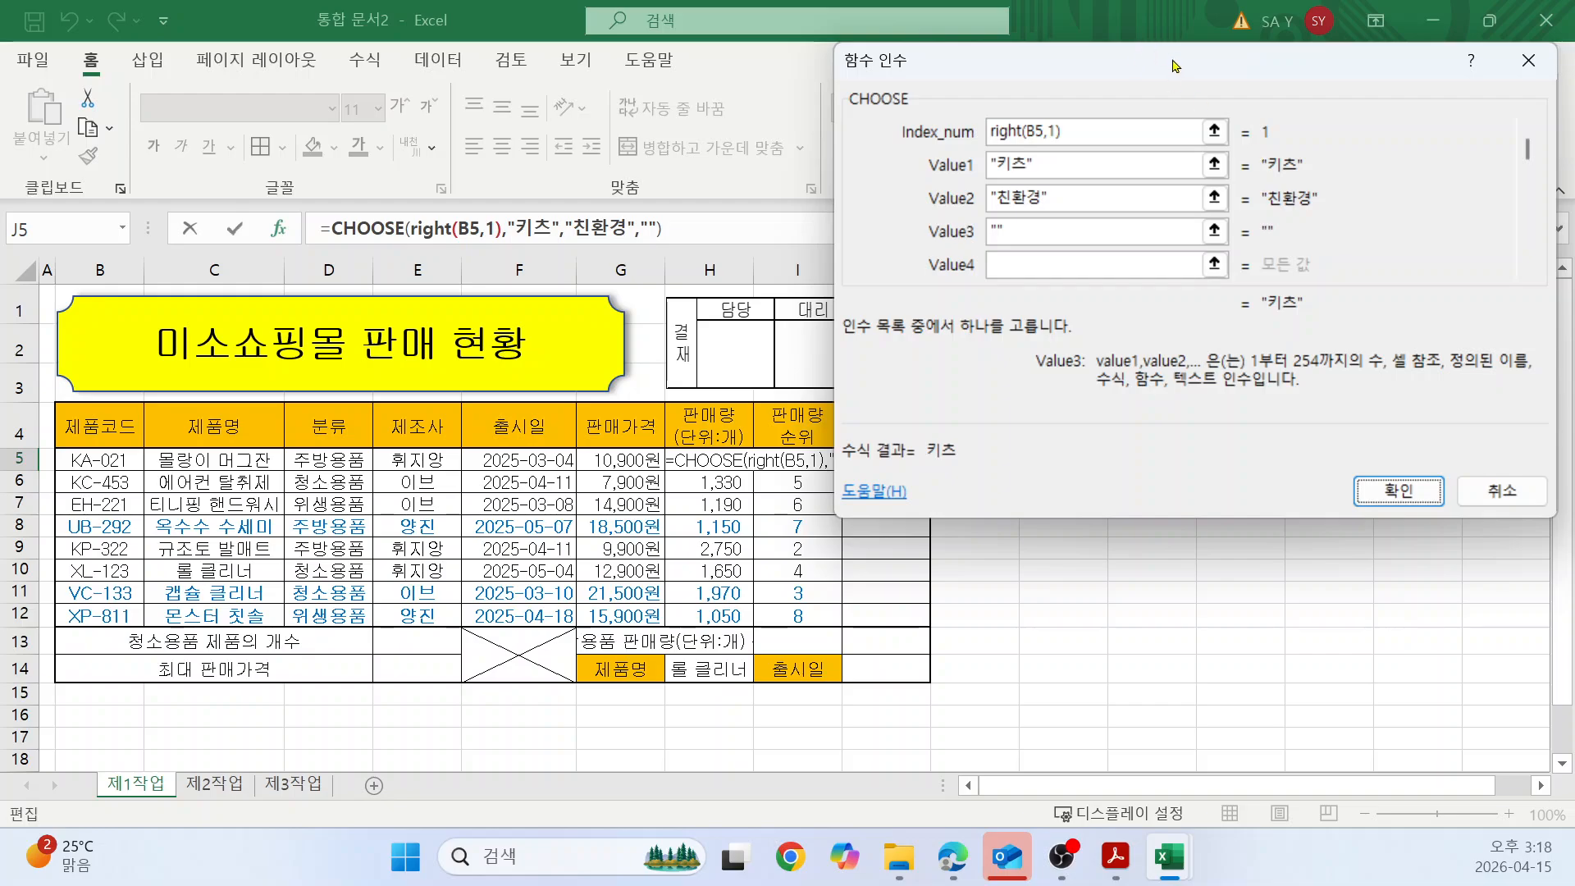
Review the CHOOSE arguments from Value3 back to Index_num in the function arguments dialog.
{"action": "left_click", "coordinate": [1092, 224]}
{"action": "left_click", "coordinate": [1106, 196]}
{"action": "left_click", "coordinate": [1092, 166]}
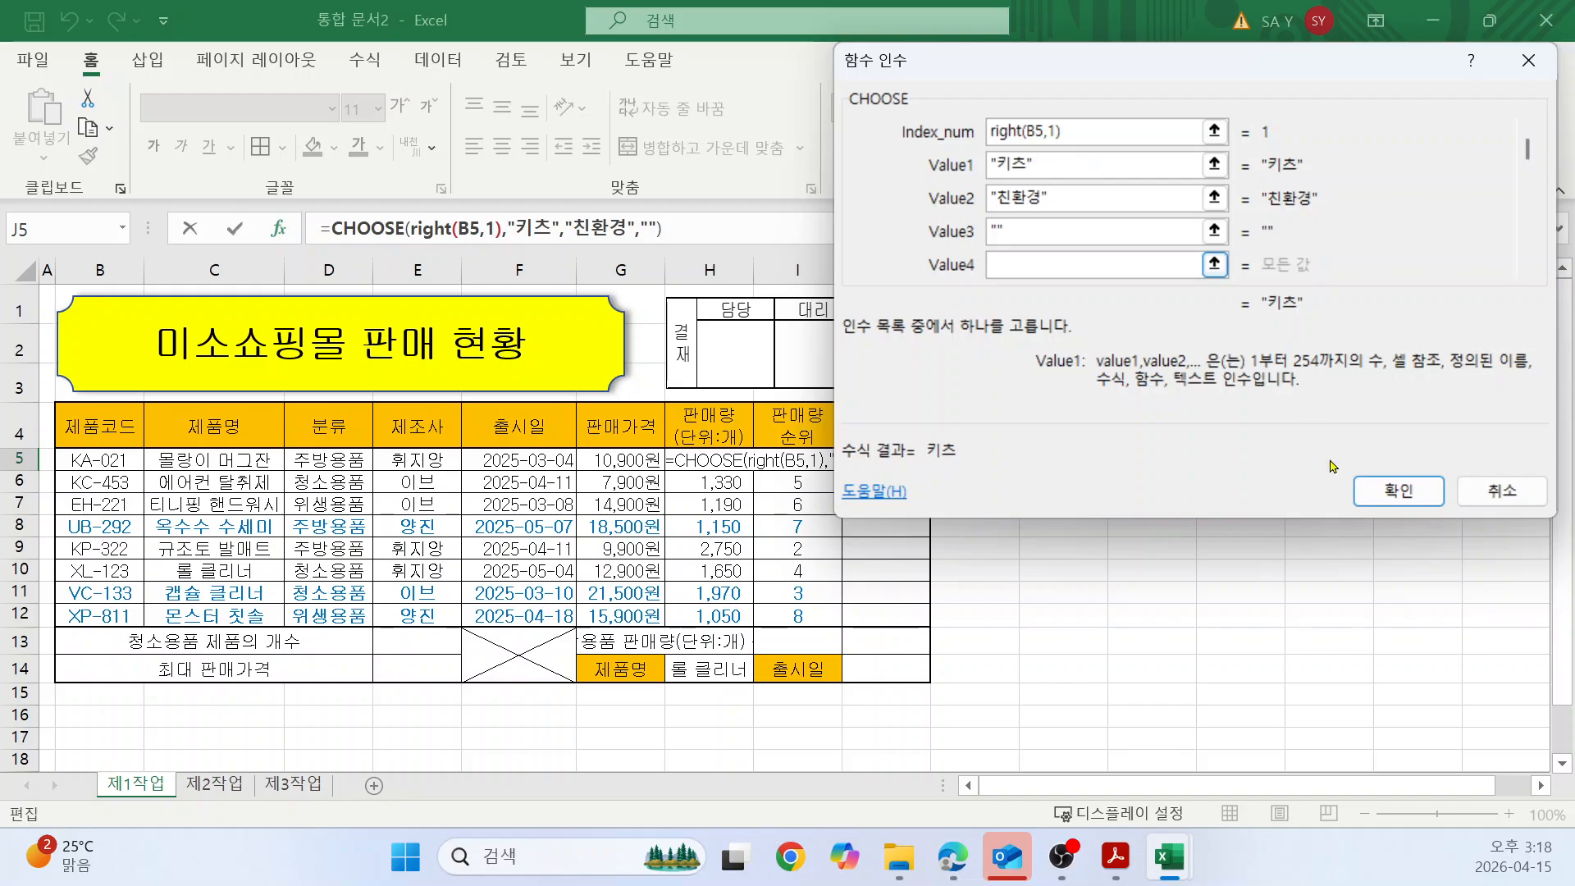
{"action": "left_click", "coordinate": [1392, 490]}
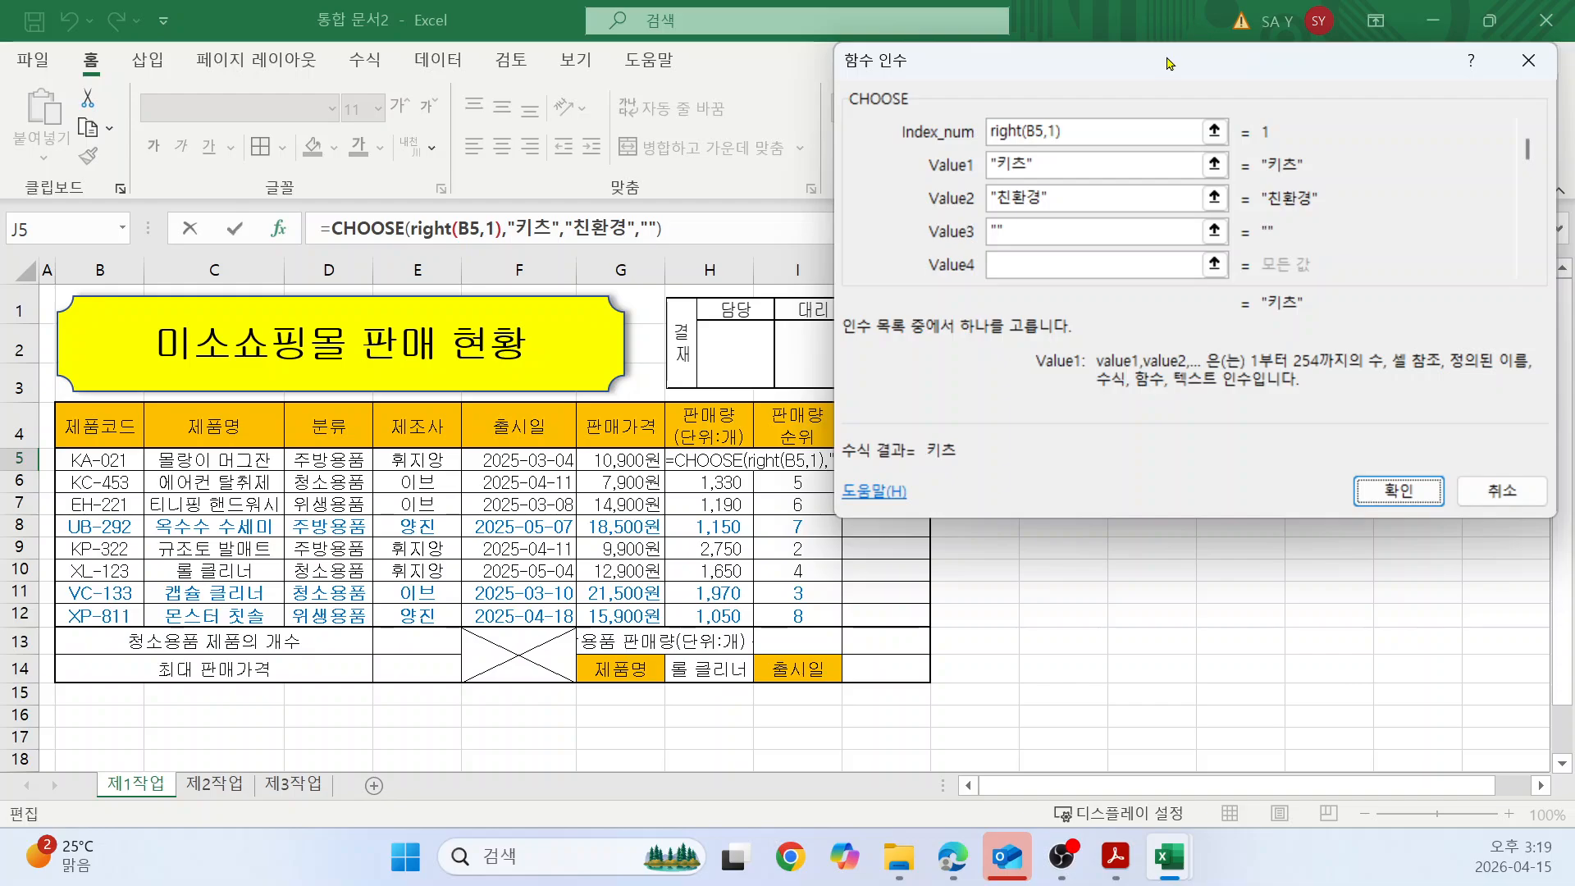
{"action": "left_click_drag", "start_coordinate": [1159, 66], "coordinate": [807, 246]}
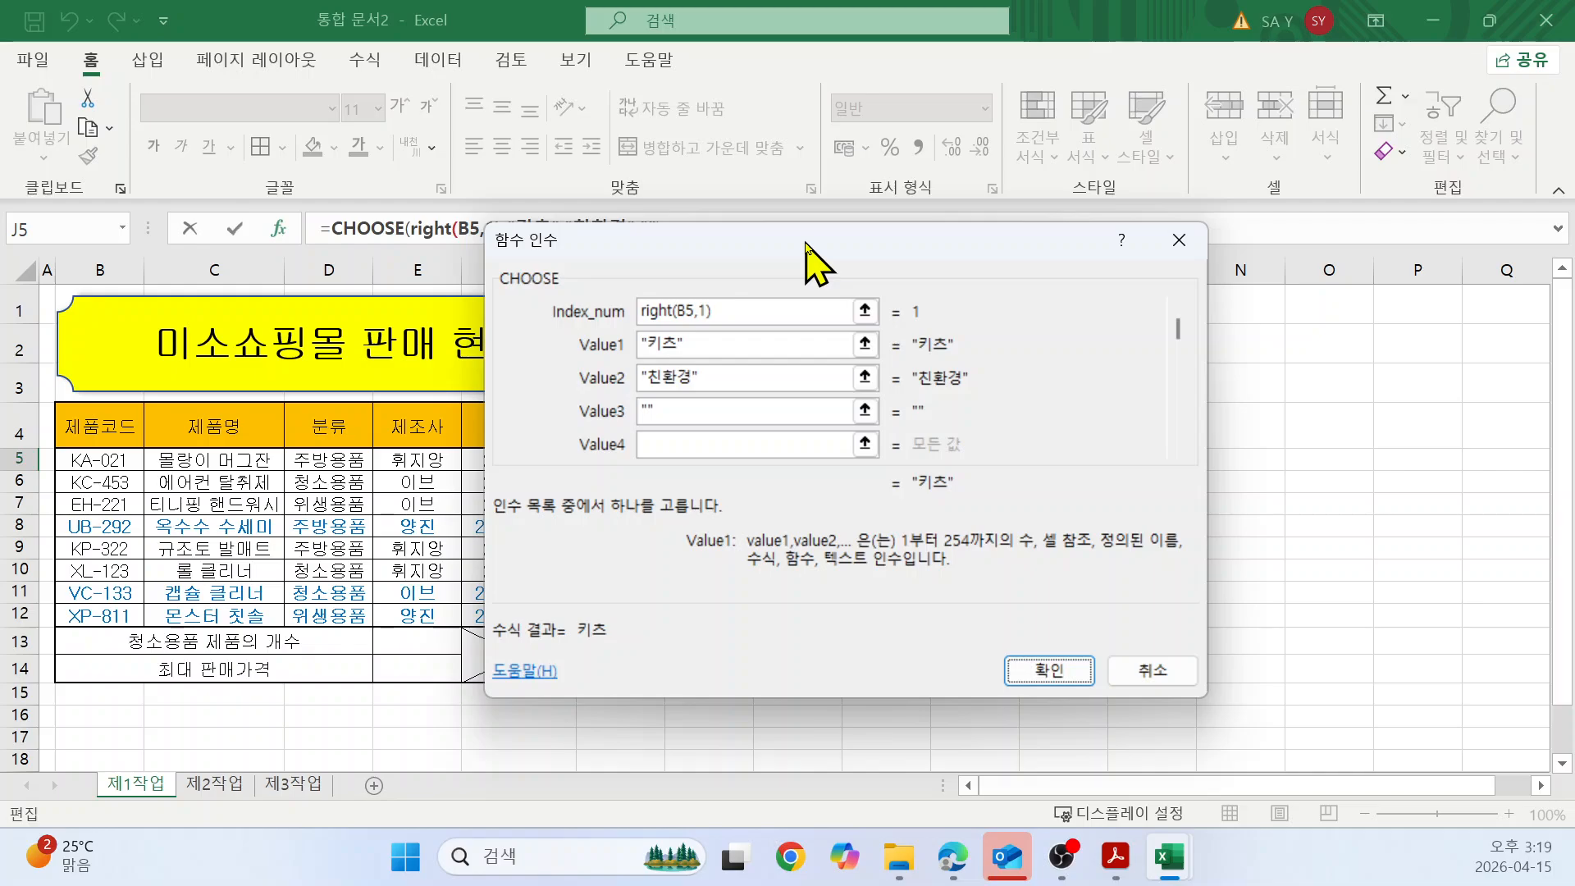
{"action": "left_click_drag", "start_coordinate": [807, 246], "coordinate": [806, 247]}
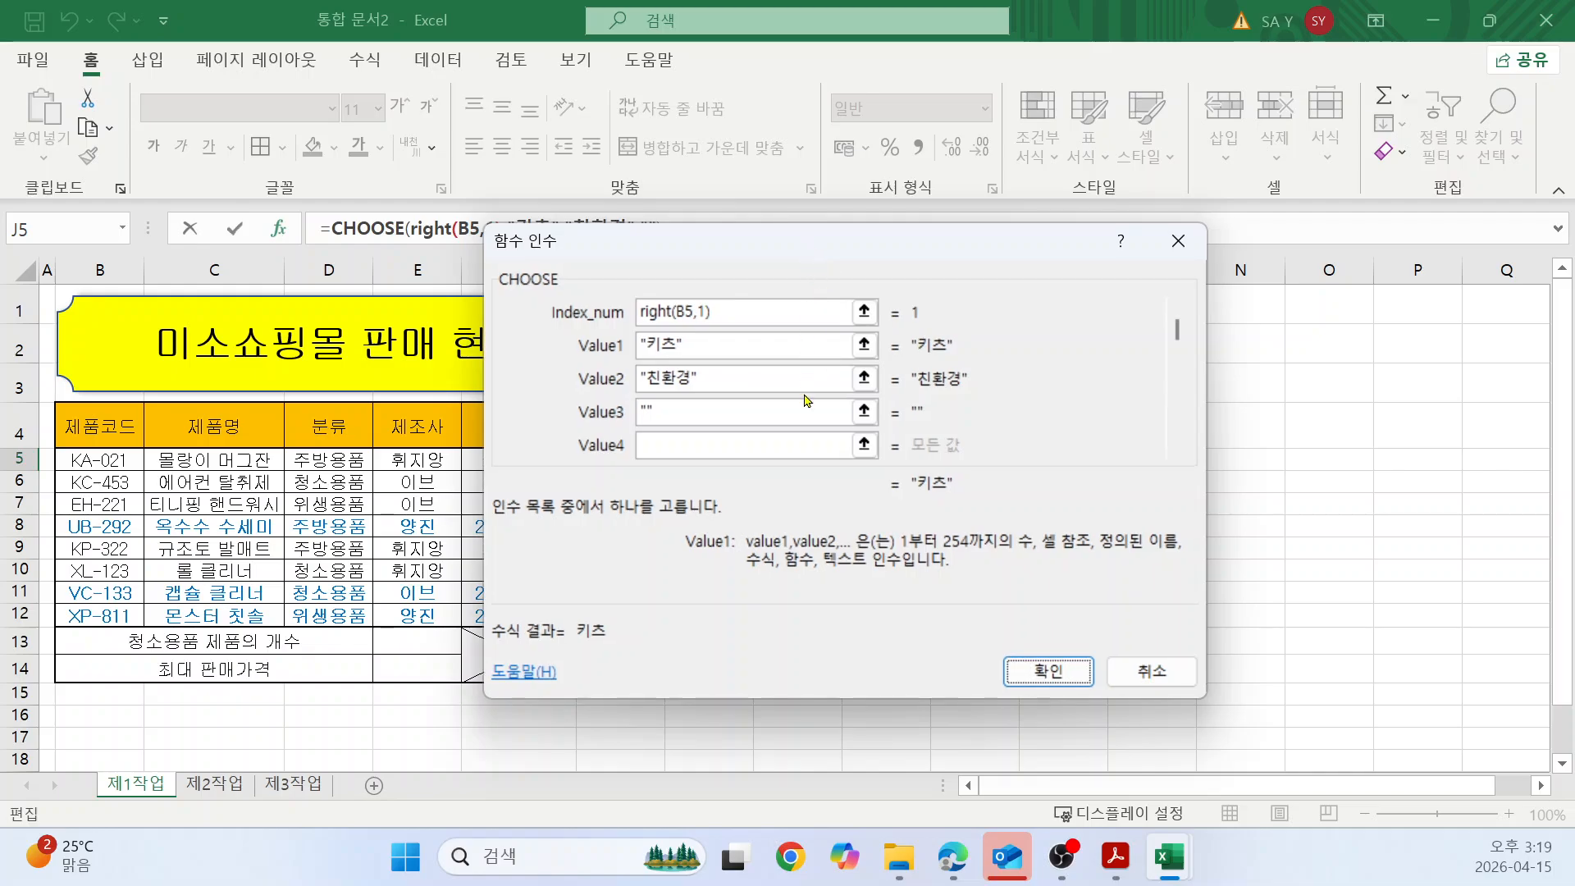
{"action": "left_click", "coordinate": [748, 408]}
{"action": "left_click", "coordinate": [746, 376]}
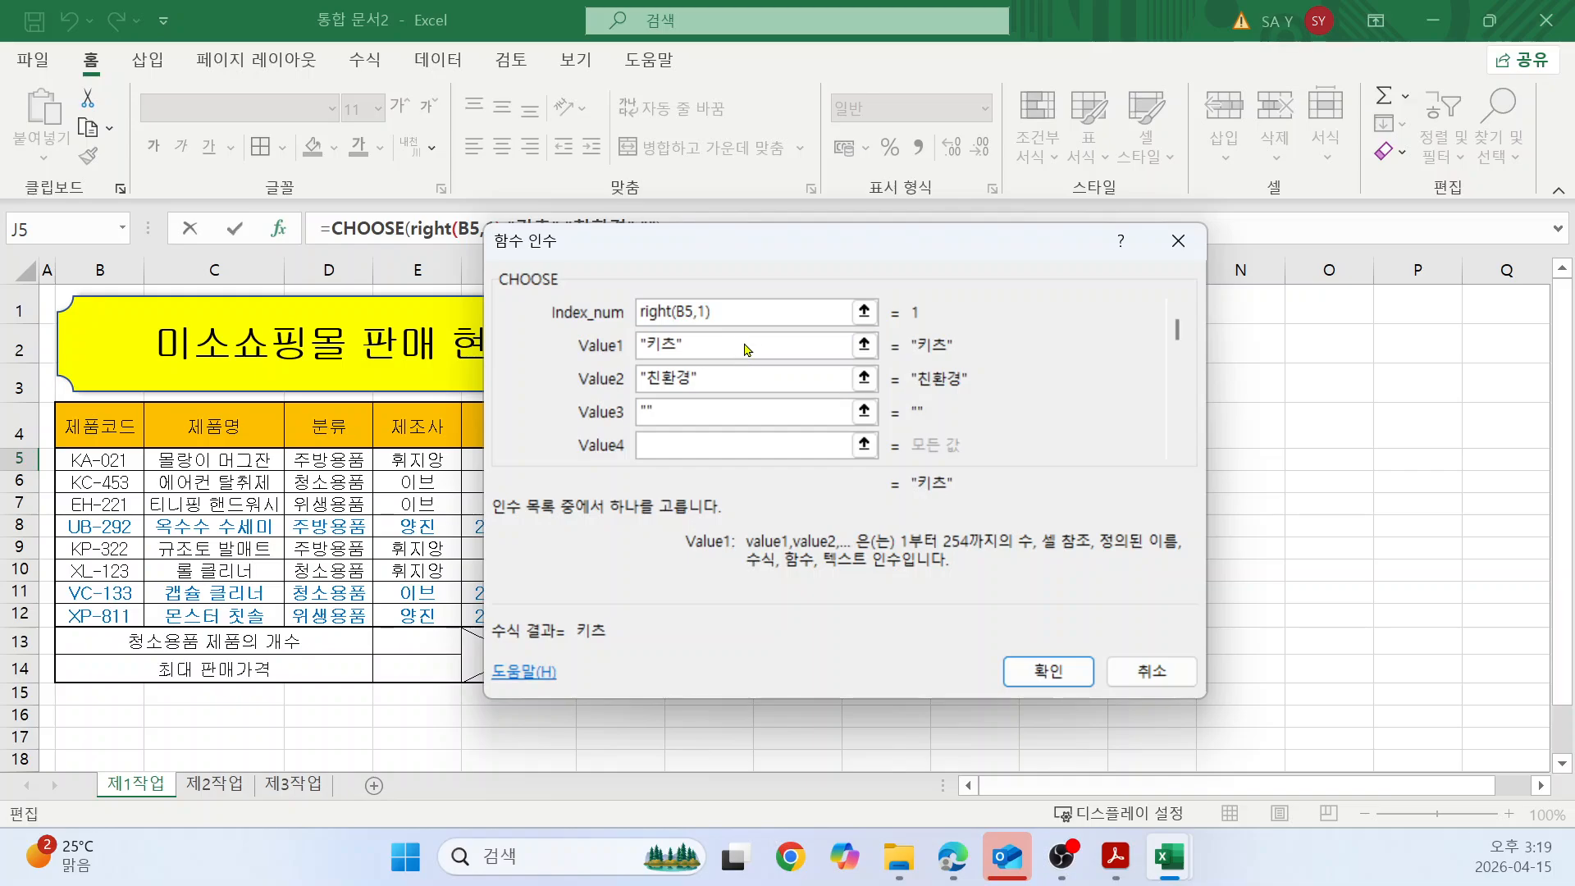
{"action": "left_click", "coordinate": [740, 311]}
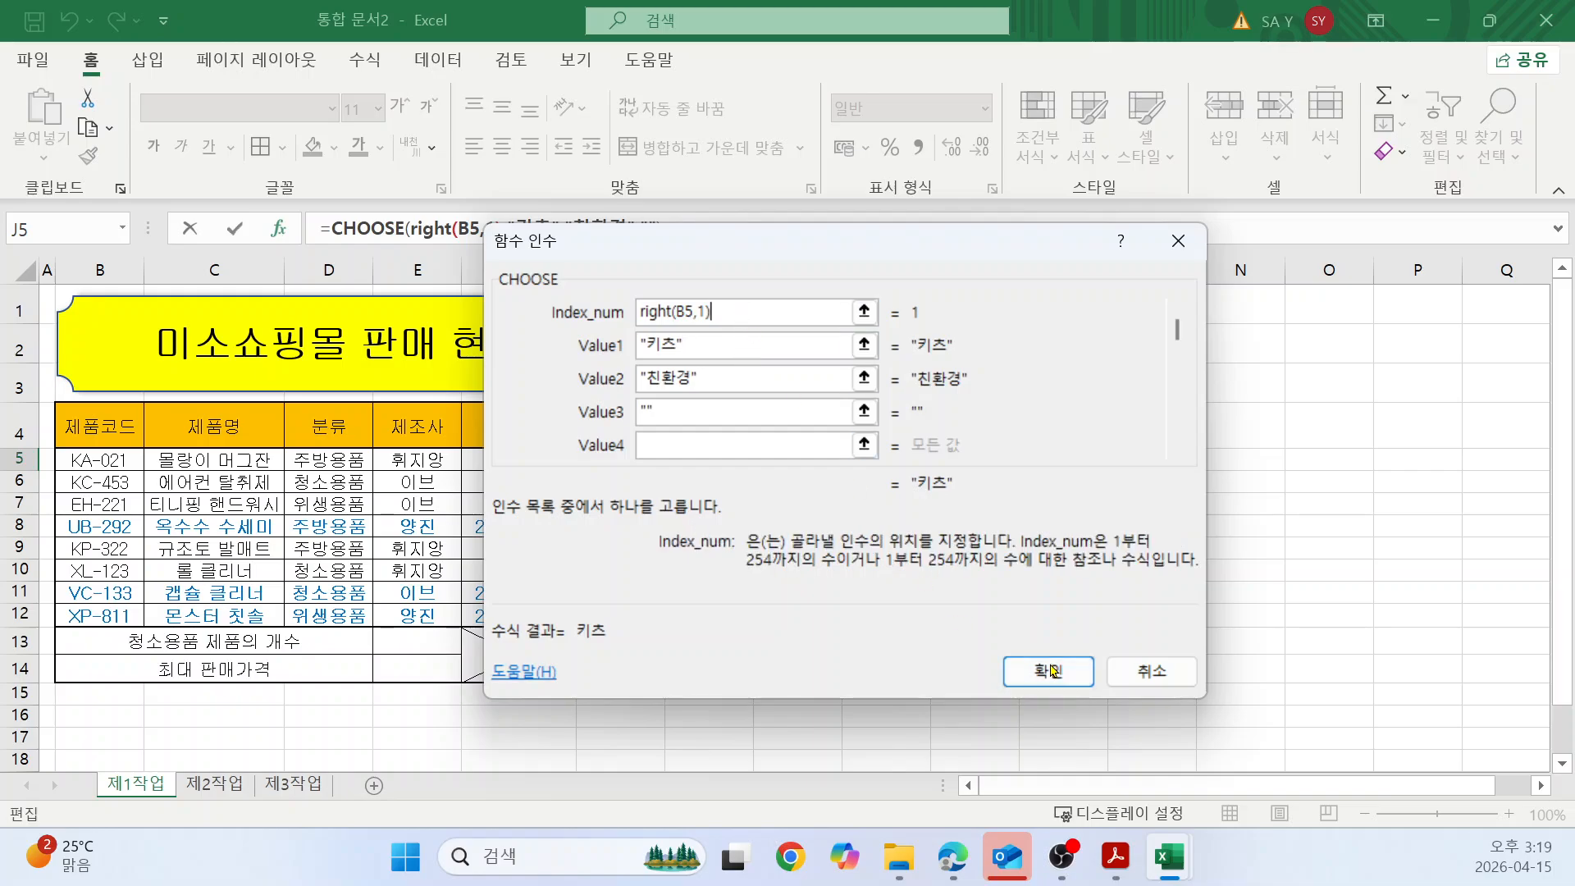
Move the function arguments dialog clear of the formula bar and confirm the CHOOSE formula in J5.
{"action": "left_click_drag", "start_coordinate": [1049, 666], "coordinate": [718, 260]}
{"action": "left_click_drag", "start_coordinate": [859, 238], "coordinate": [930, 415]}
{"action": "left_click", "coordinate": [743, 235]}
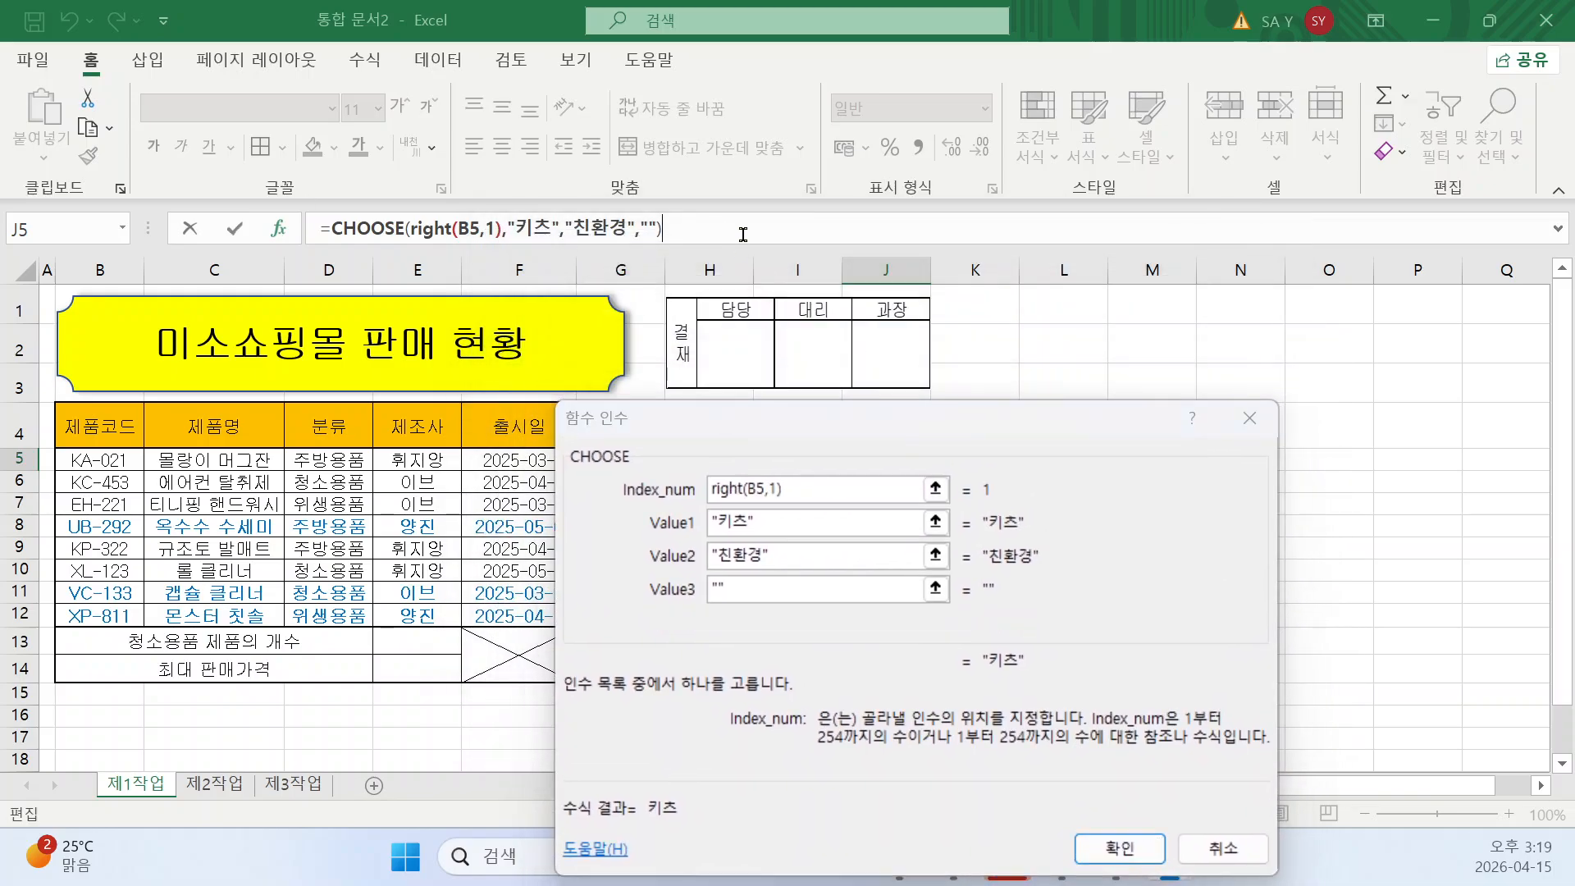
{"action": "key", "text": "Return"}
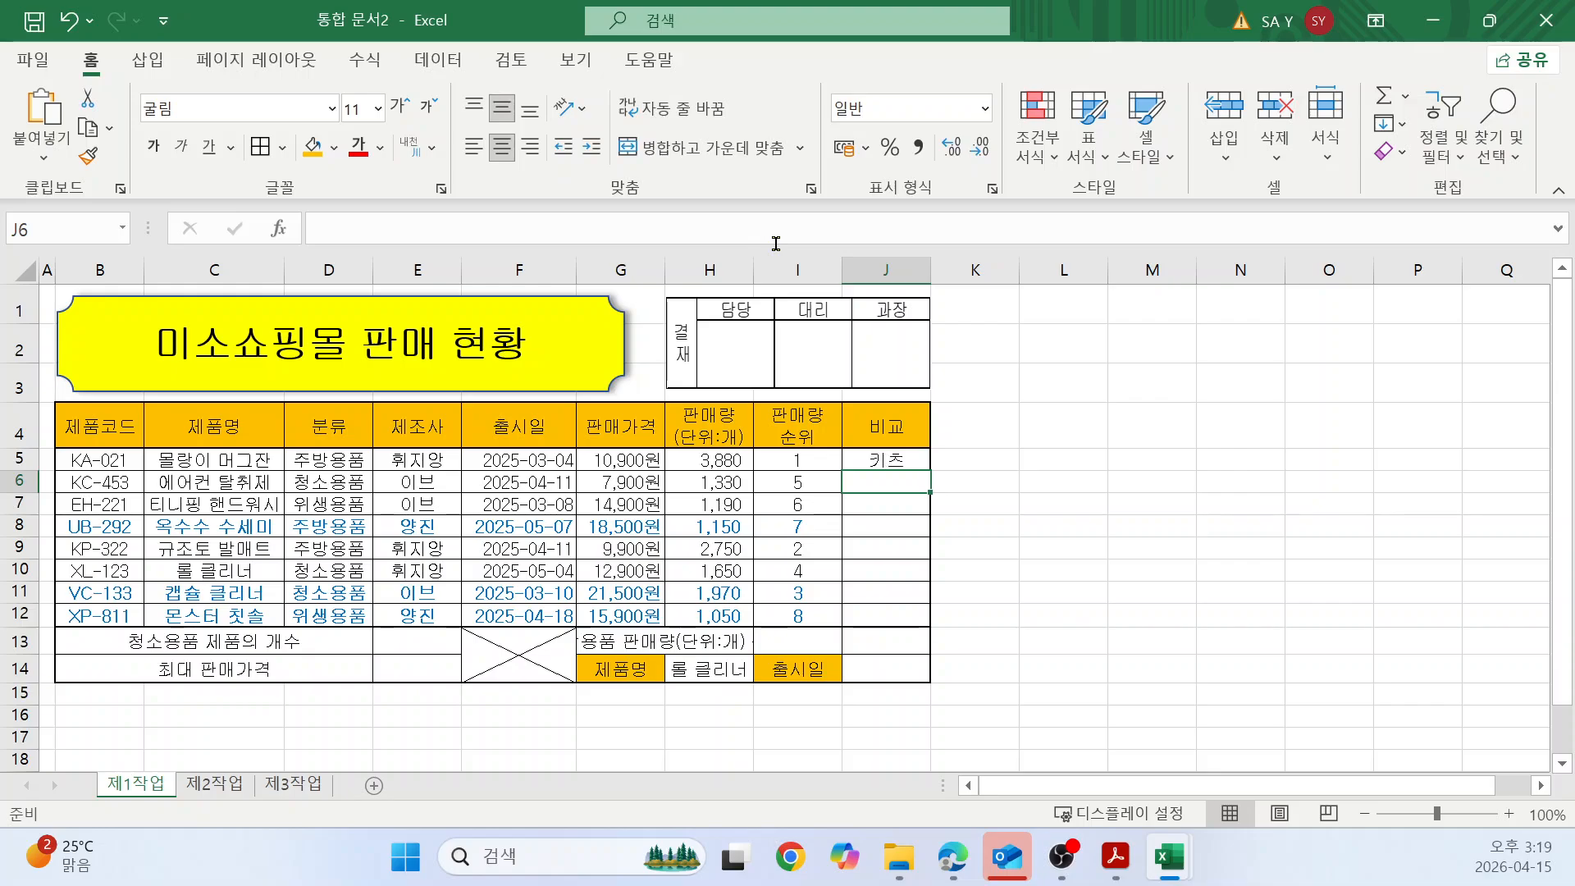
Correct the first CHOOSE value in J5 to "키즈" and recheck the function's arguments.
{"action": "left_click", "coordinate": [907, 462]}
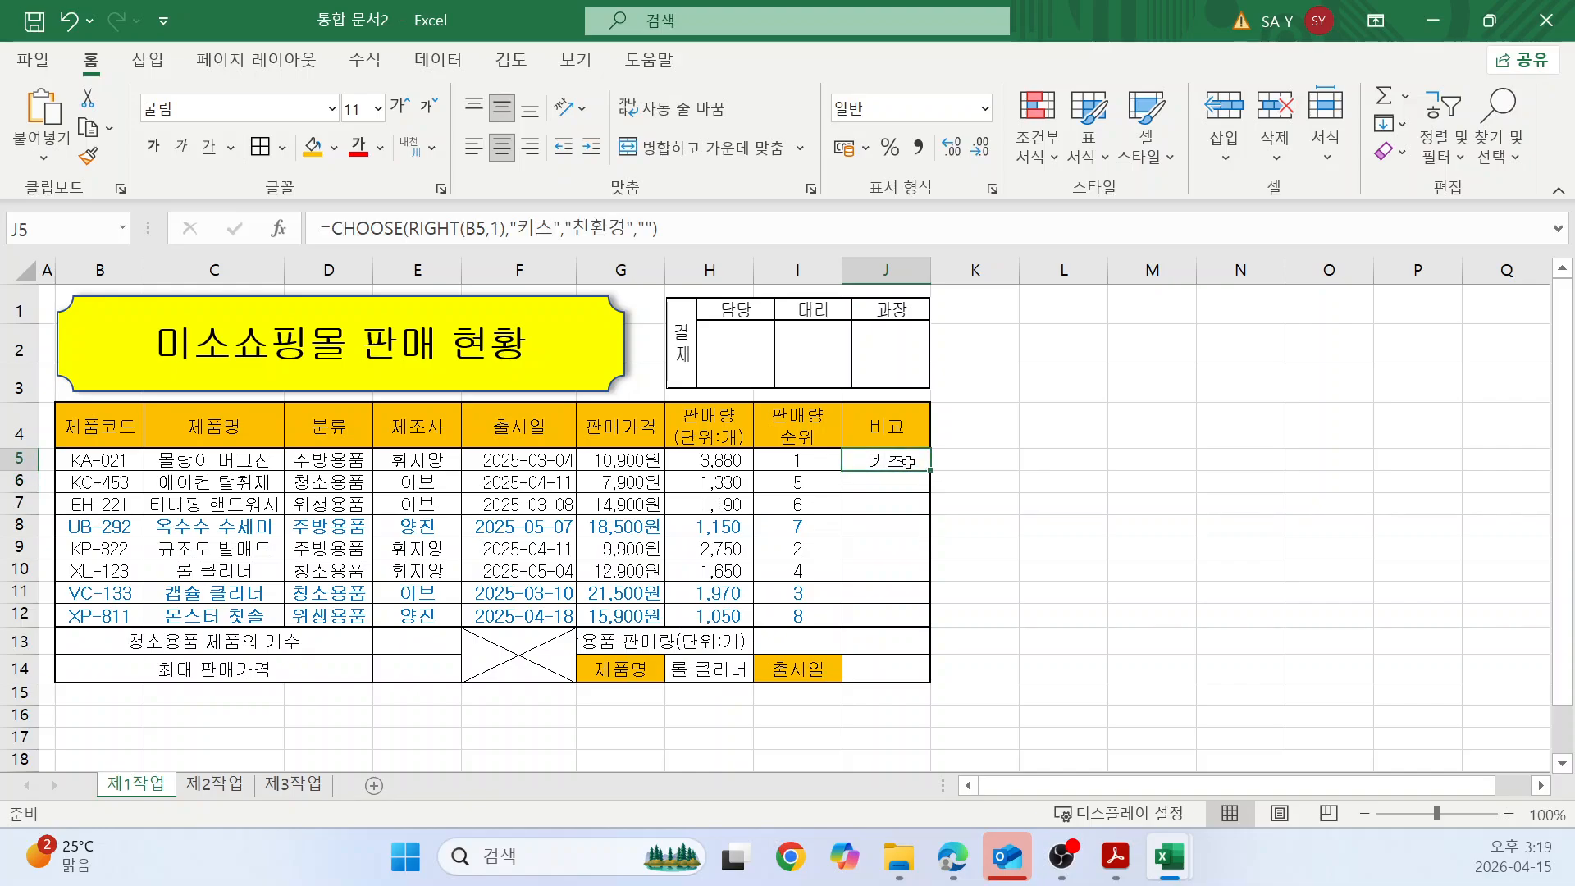
{"action": "double_click", "coordinate": [907, 462]}
{"action": "left_click", "coordinate": [886, 461]}
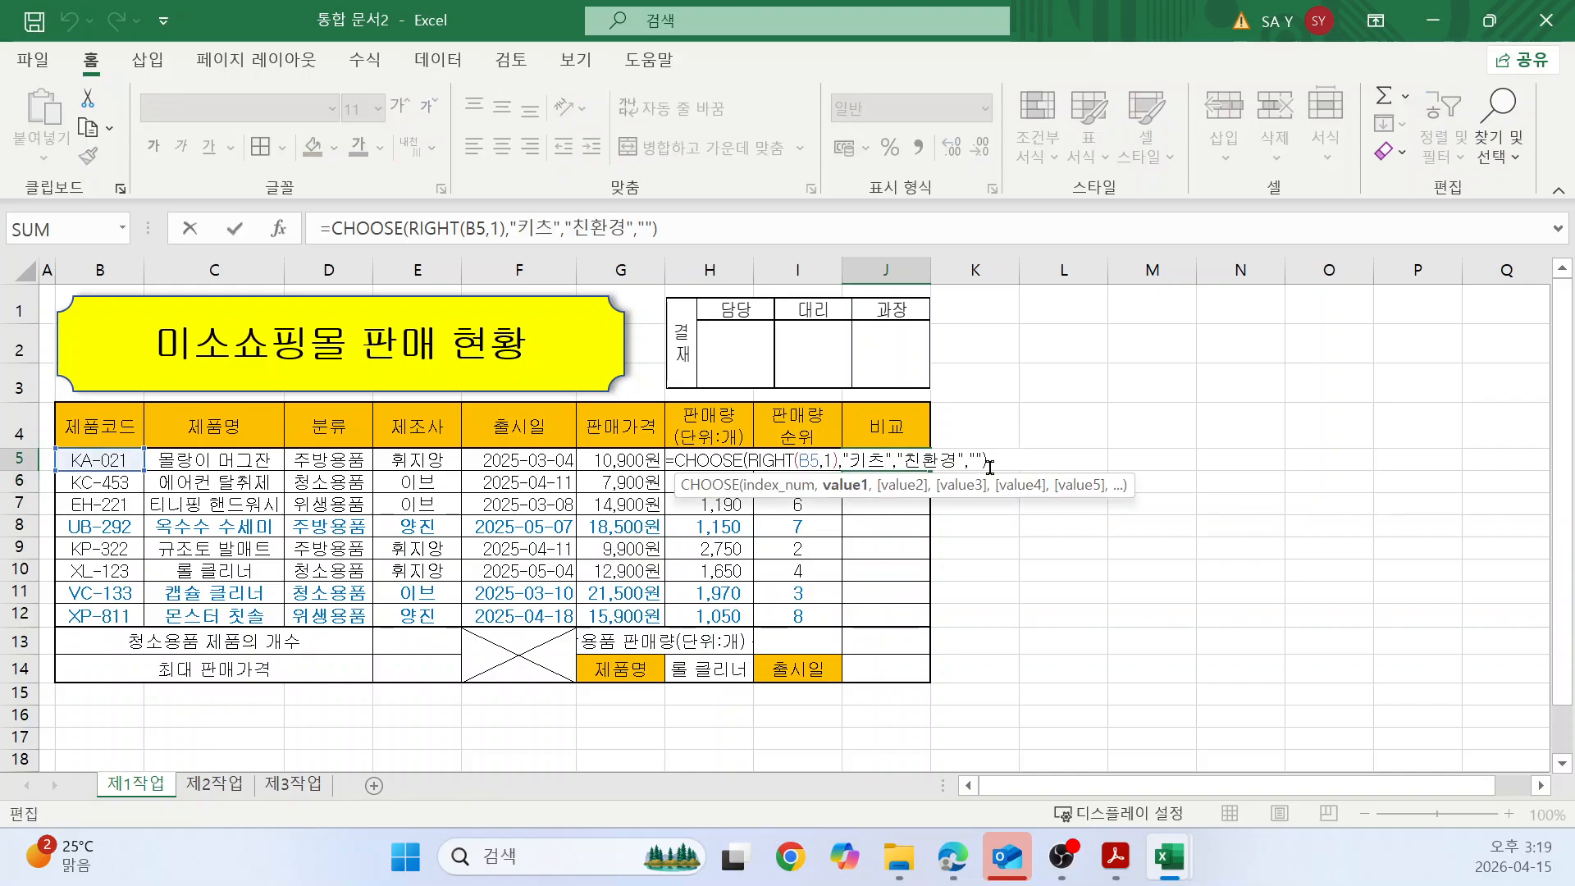
{"action": "key", "text": "BackSpace"}
{"action": "type", "text": "즈"}
{"action": "key", "text": "Return"}
{"action": "left_click", "coordinate": [913, 460]}
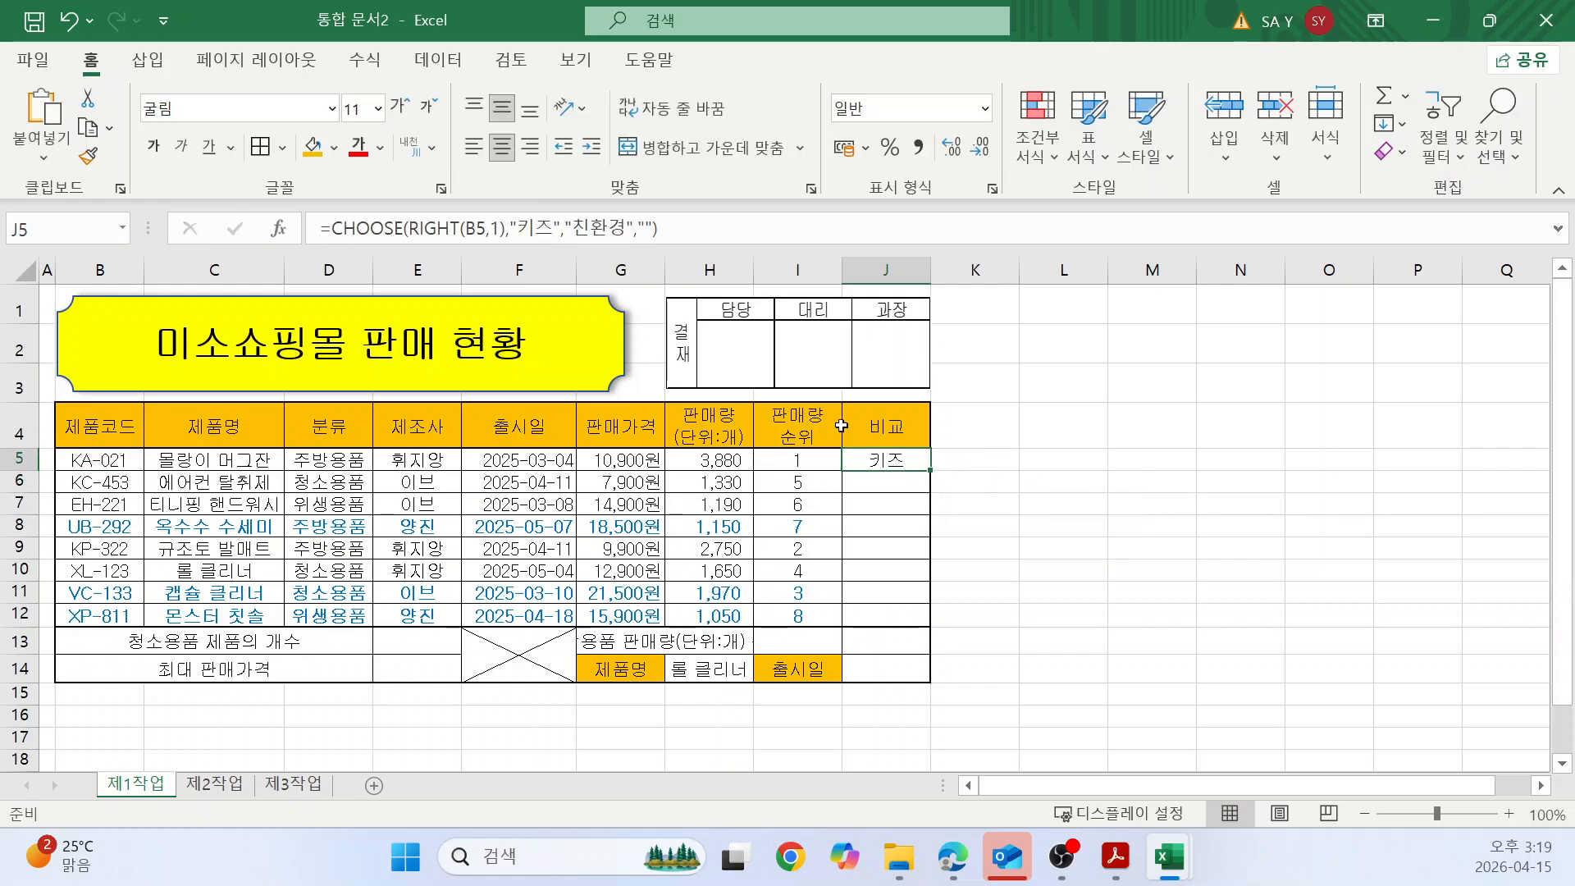
{"action": "left_click", "coordinate": [288, 235]}
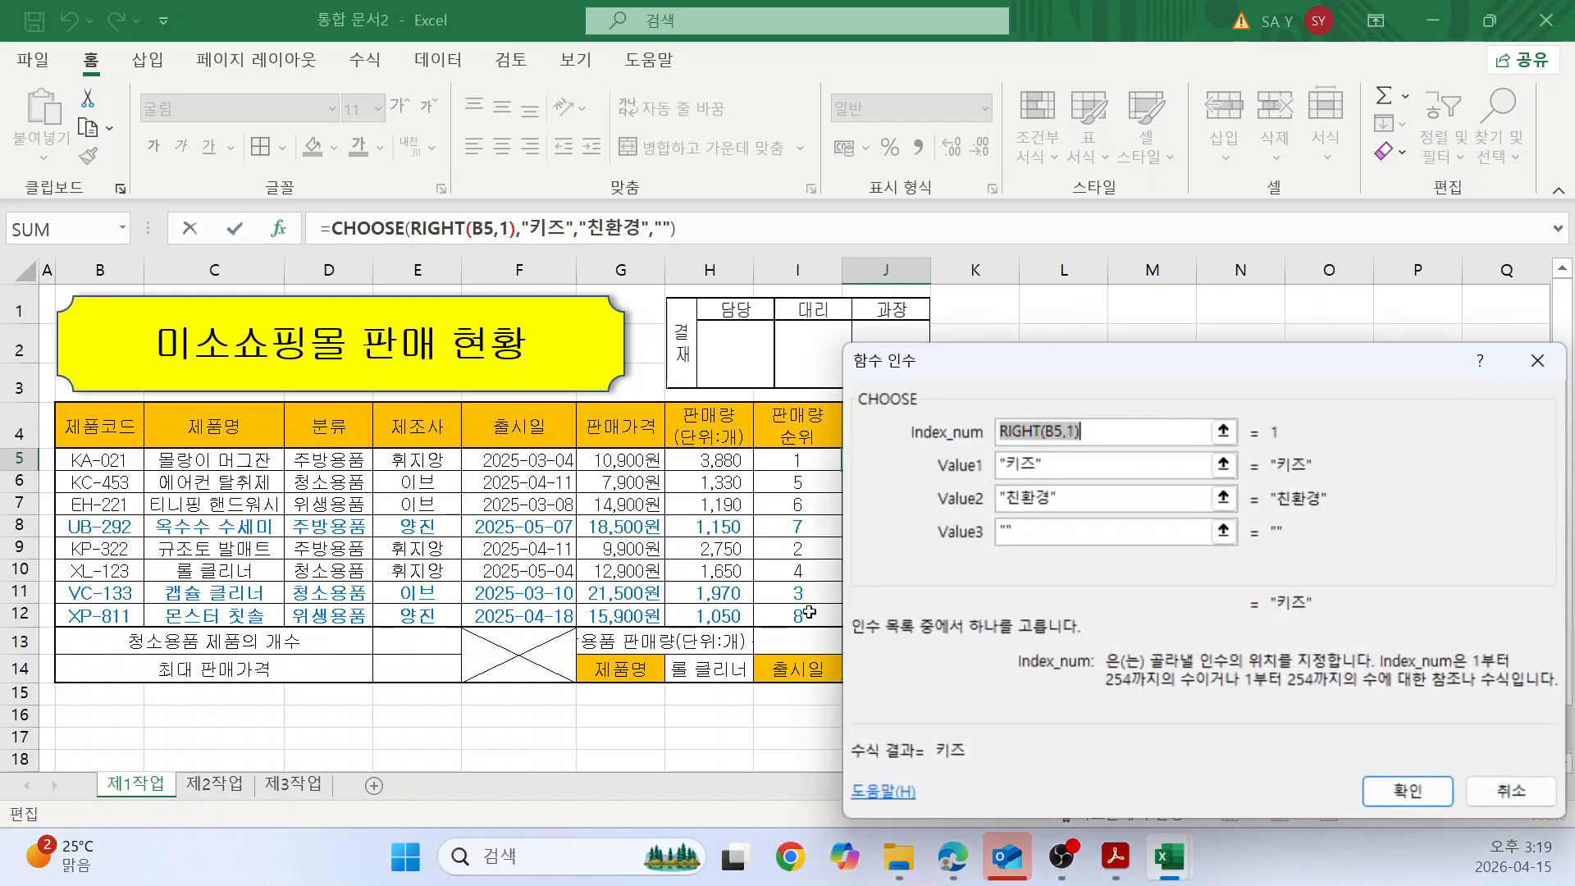
{"action": "left_click", "coordinate": [1412, 788]}
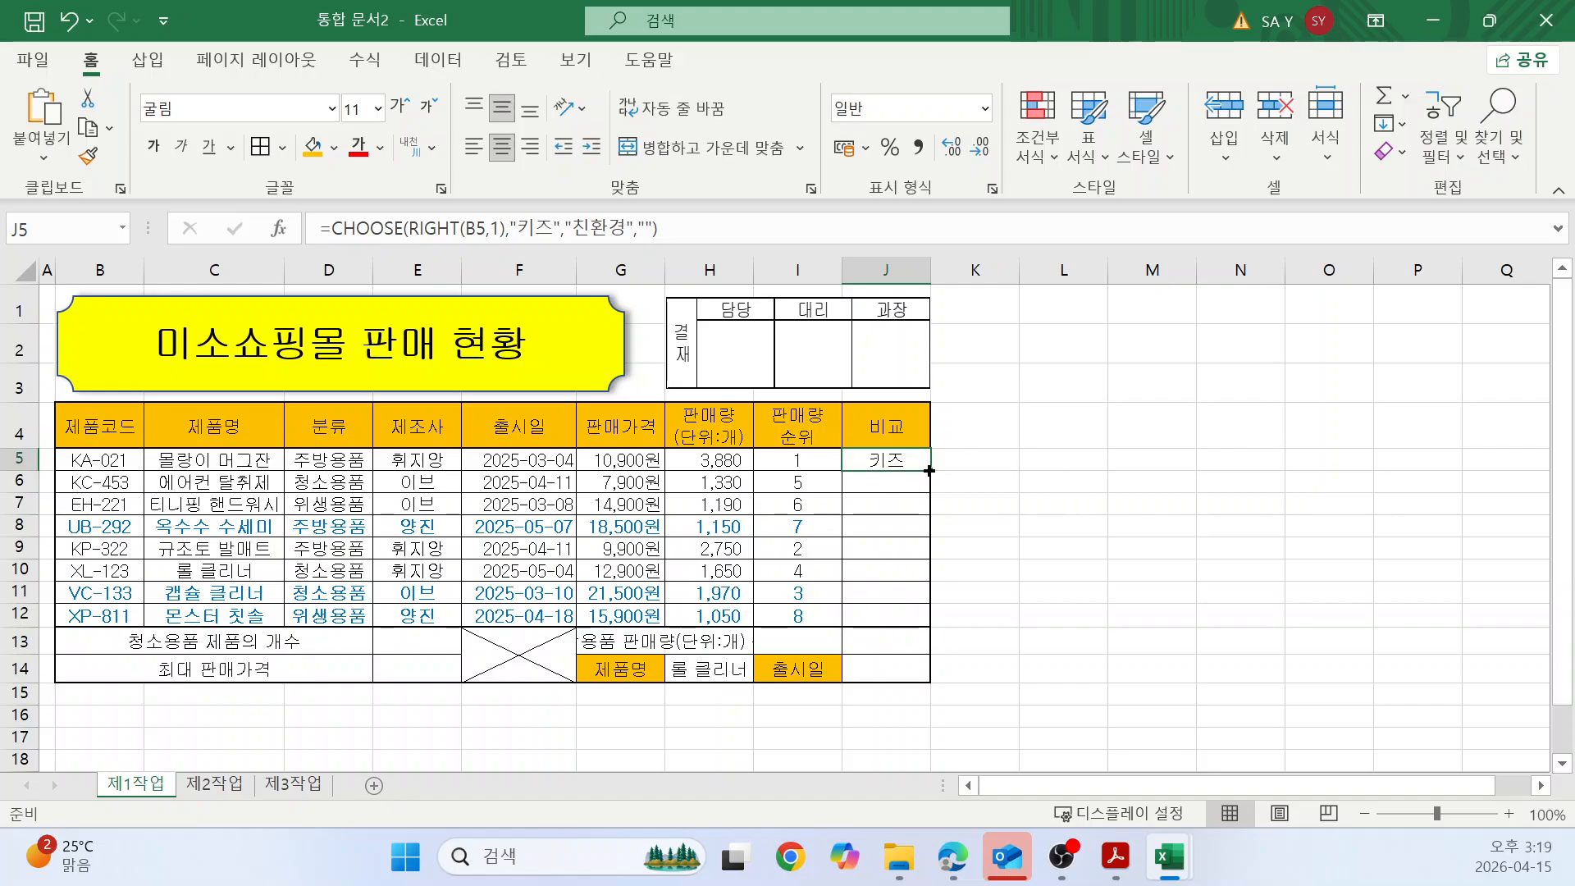
Copy the CHOOSE formula from J5 down through J12, using the 서식 없이 채우기 fill option to keep the existing formatting.
{"action": "left_click_drag", "start_coordinate": [930, 470], "coordinate": [931, 625]}
{"action": "left_click", "coordinate": [1149, 548]}
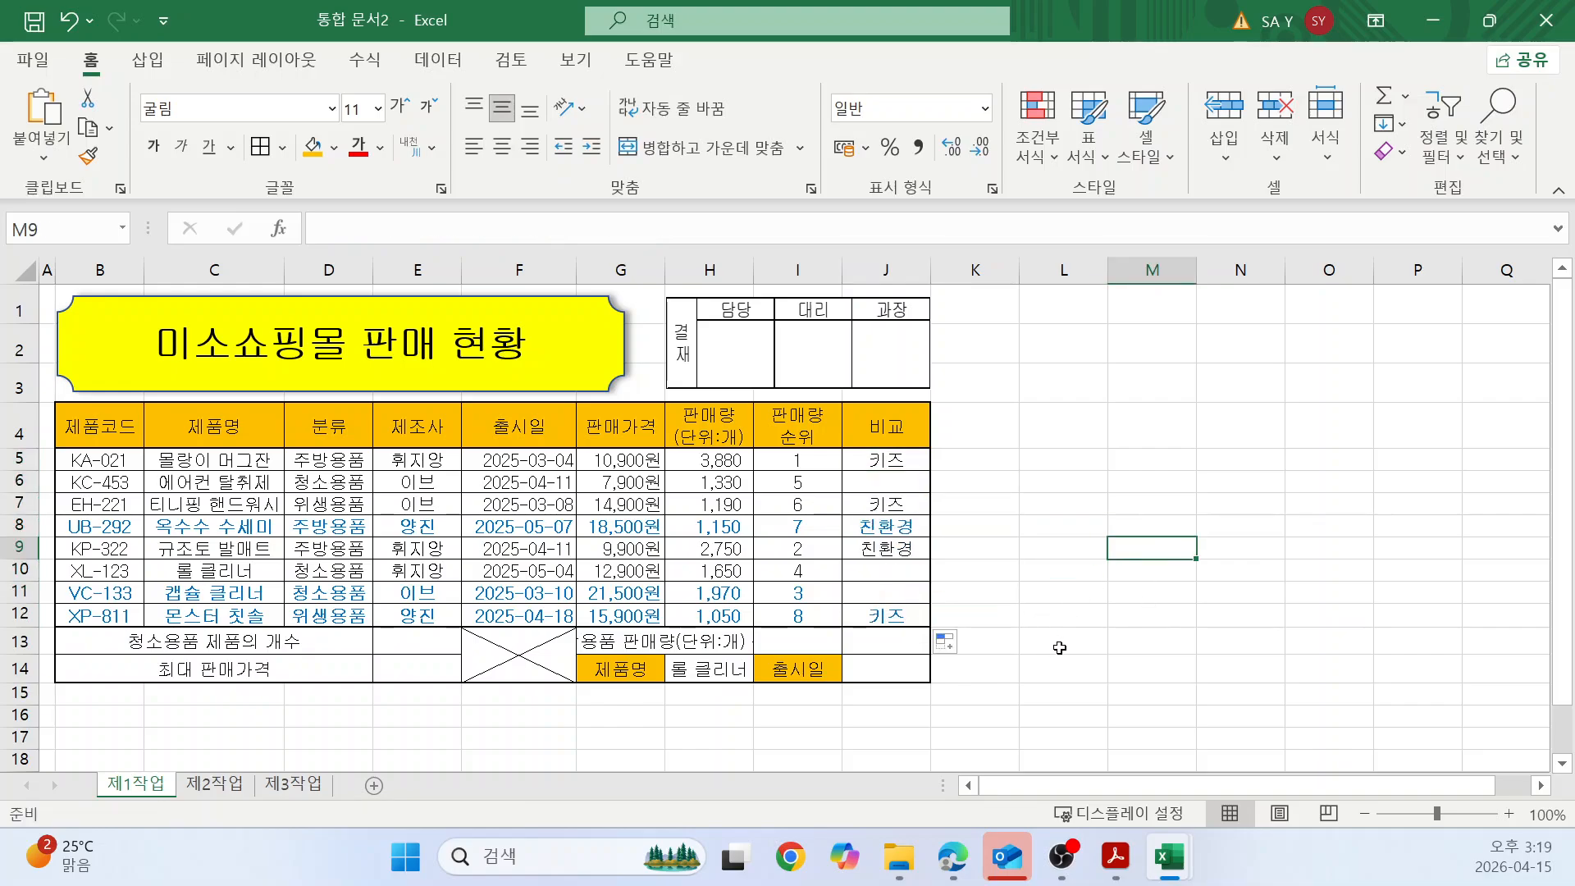
{"action": "left_click", "coordinate": [1095, 638]}
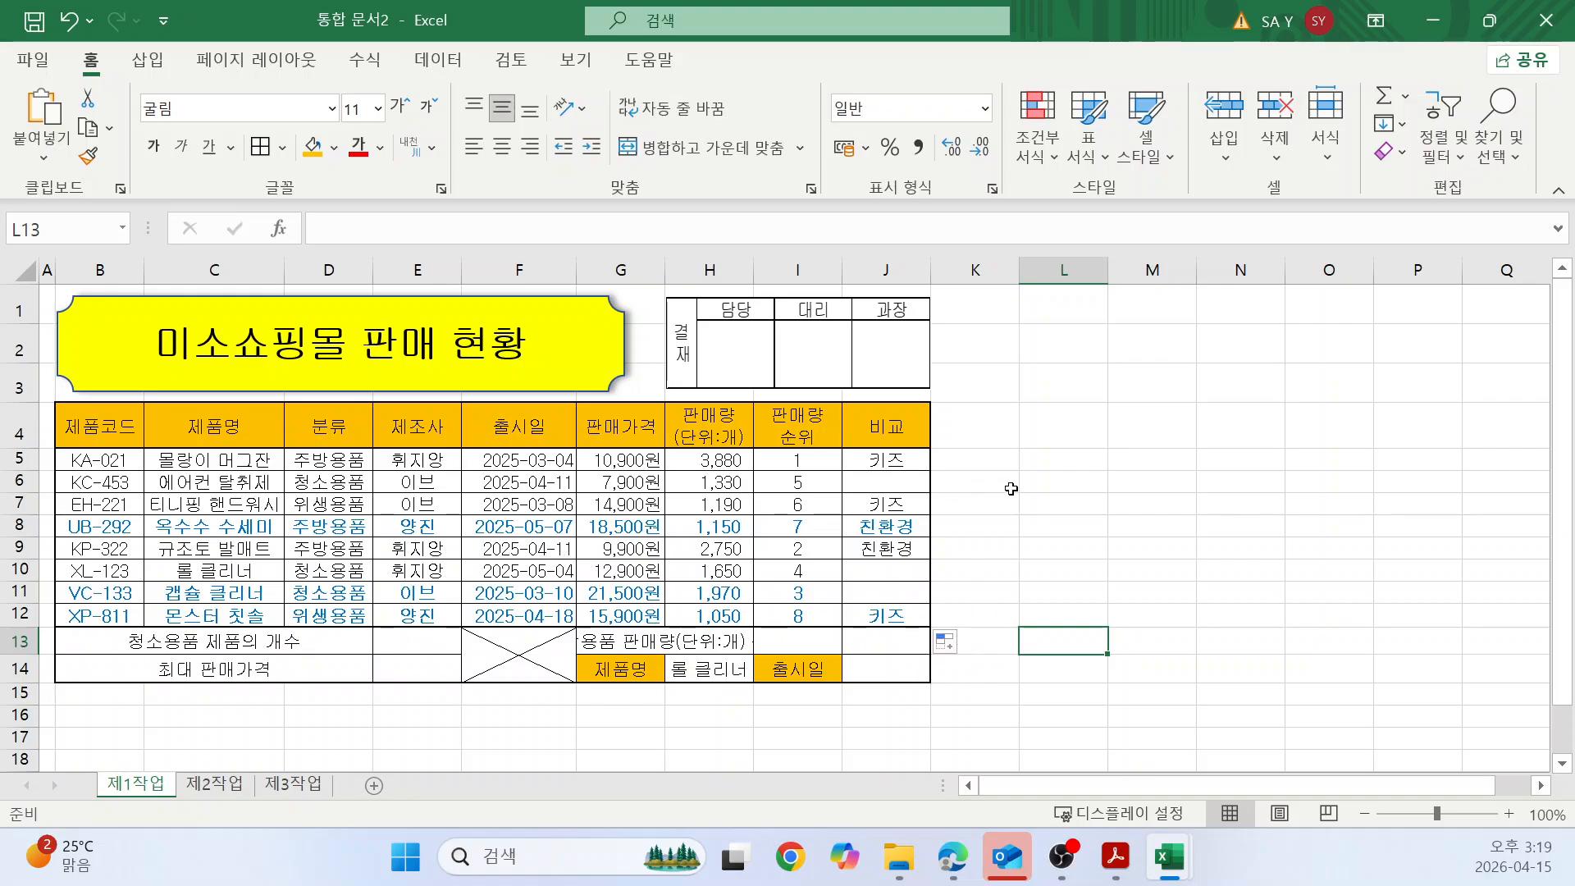
{"action": "left_click", "coordinate": [967, 648]}
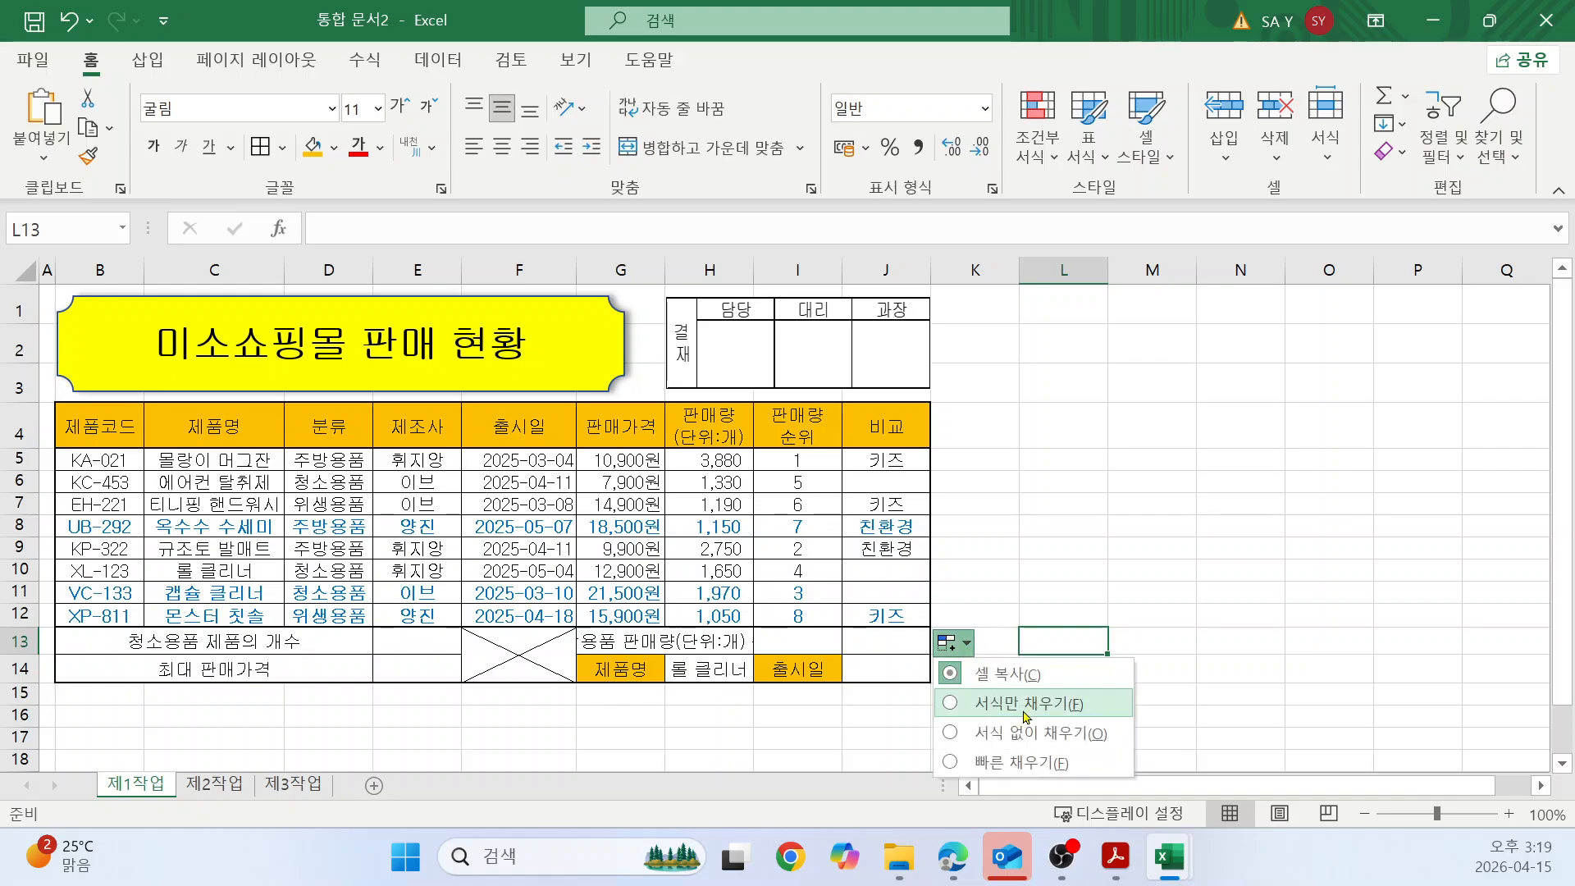
{"action": "left_click", "coordinate": [956, 732]}
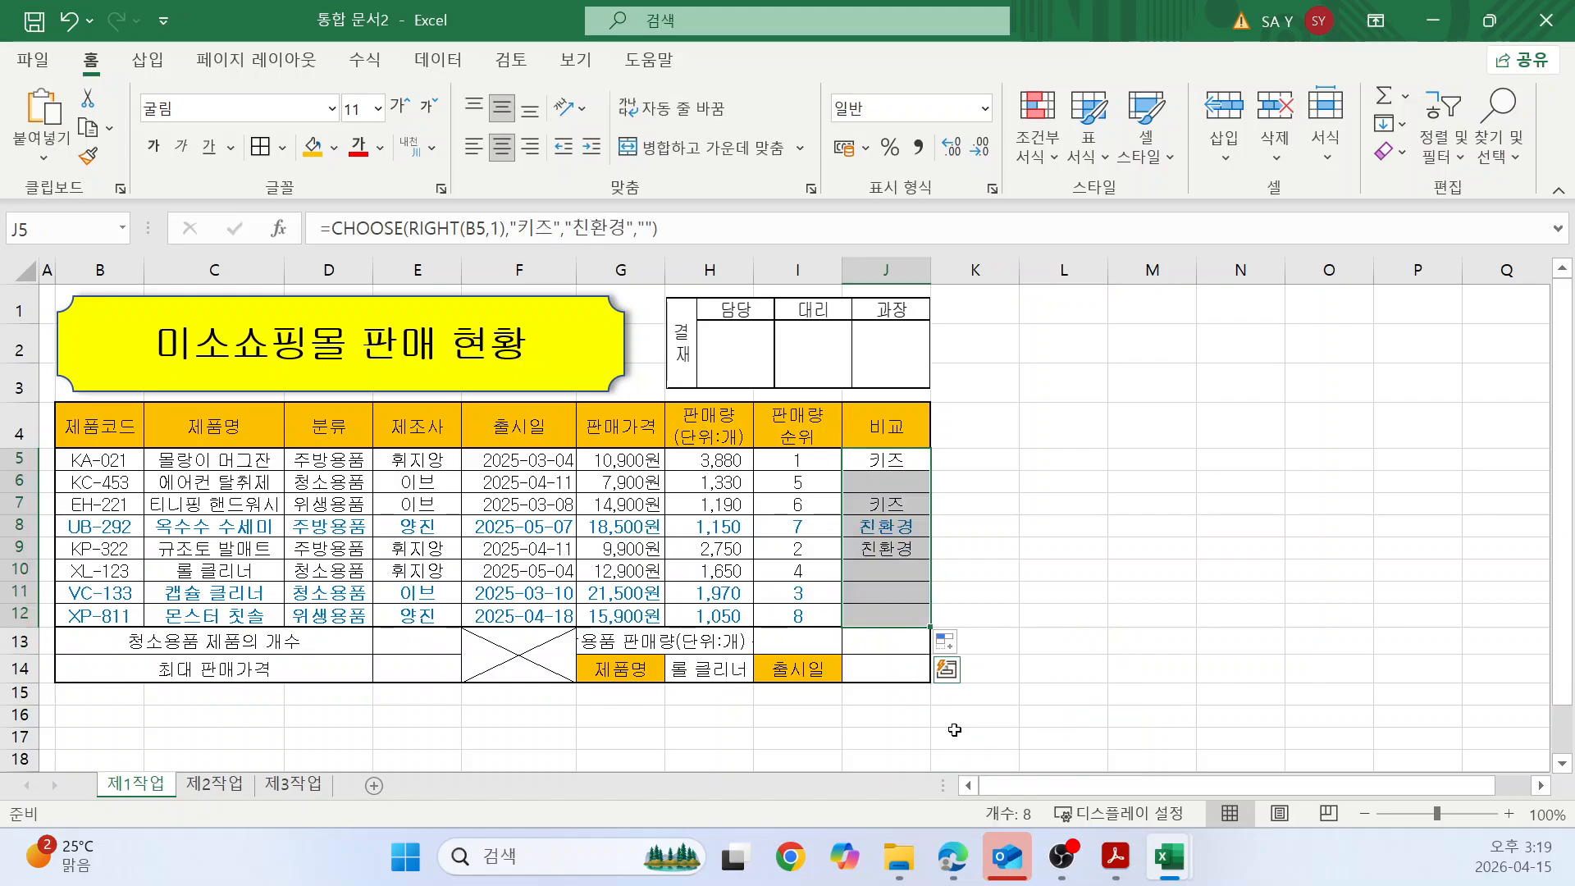
{"action": "left_click", "coordinate": [1107, 464]}
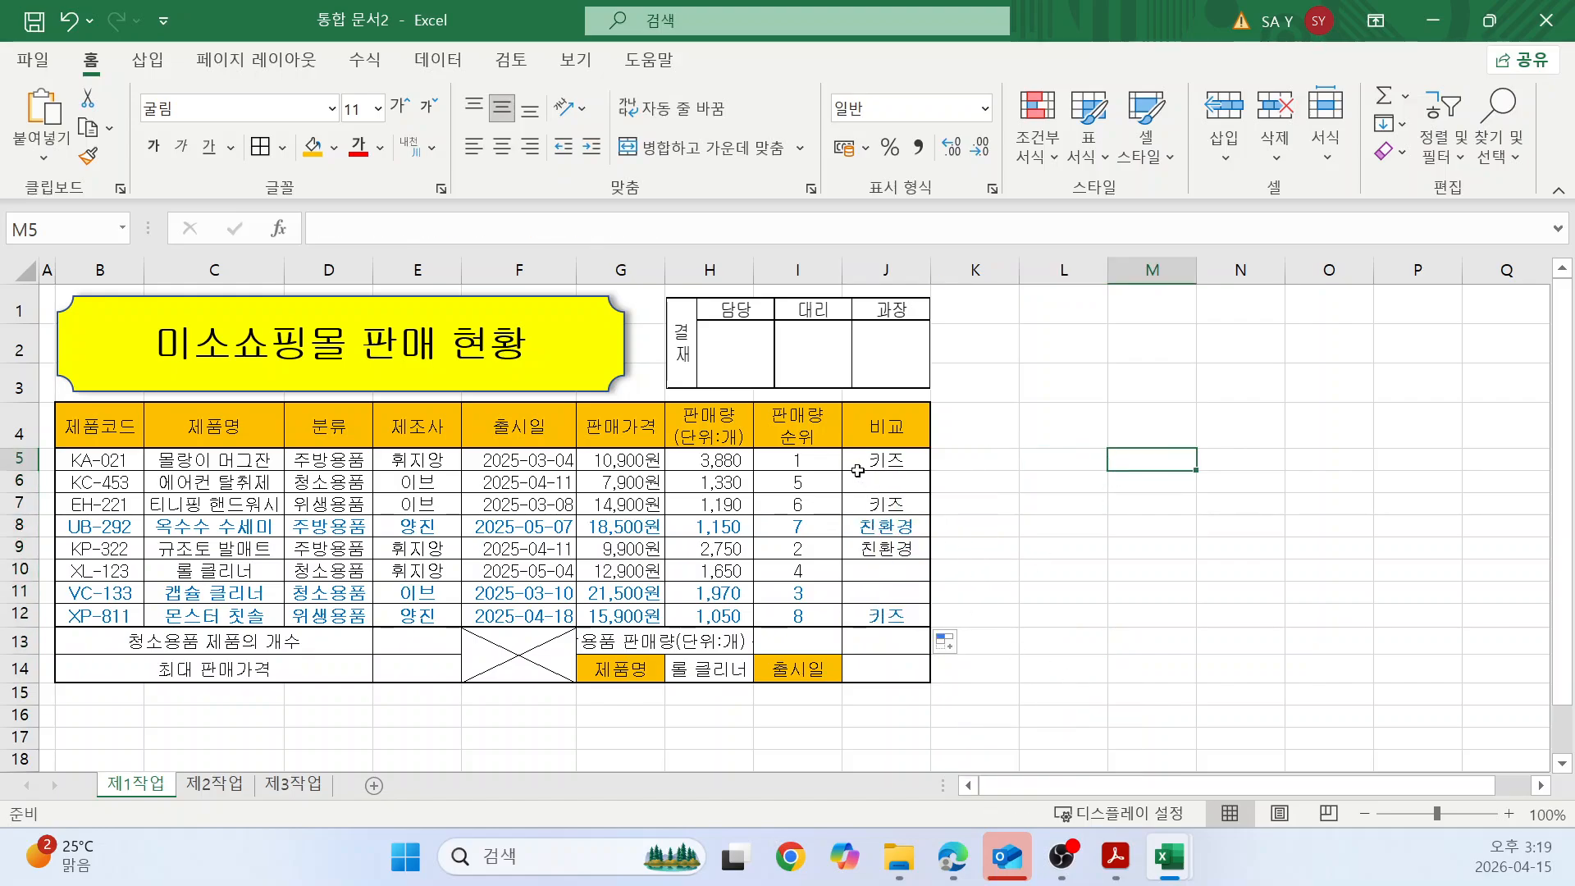
{"action": "left_click", "coordinate": [1092, 623]}
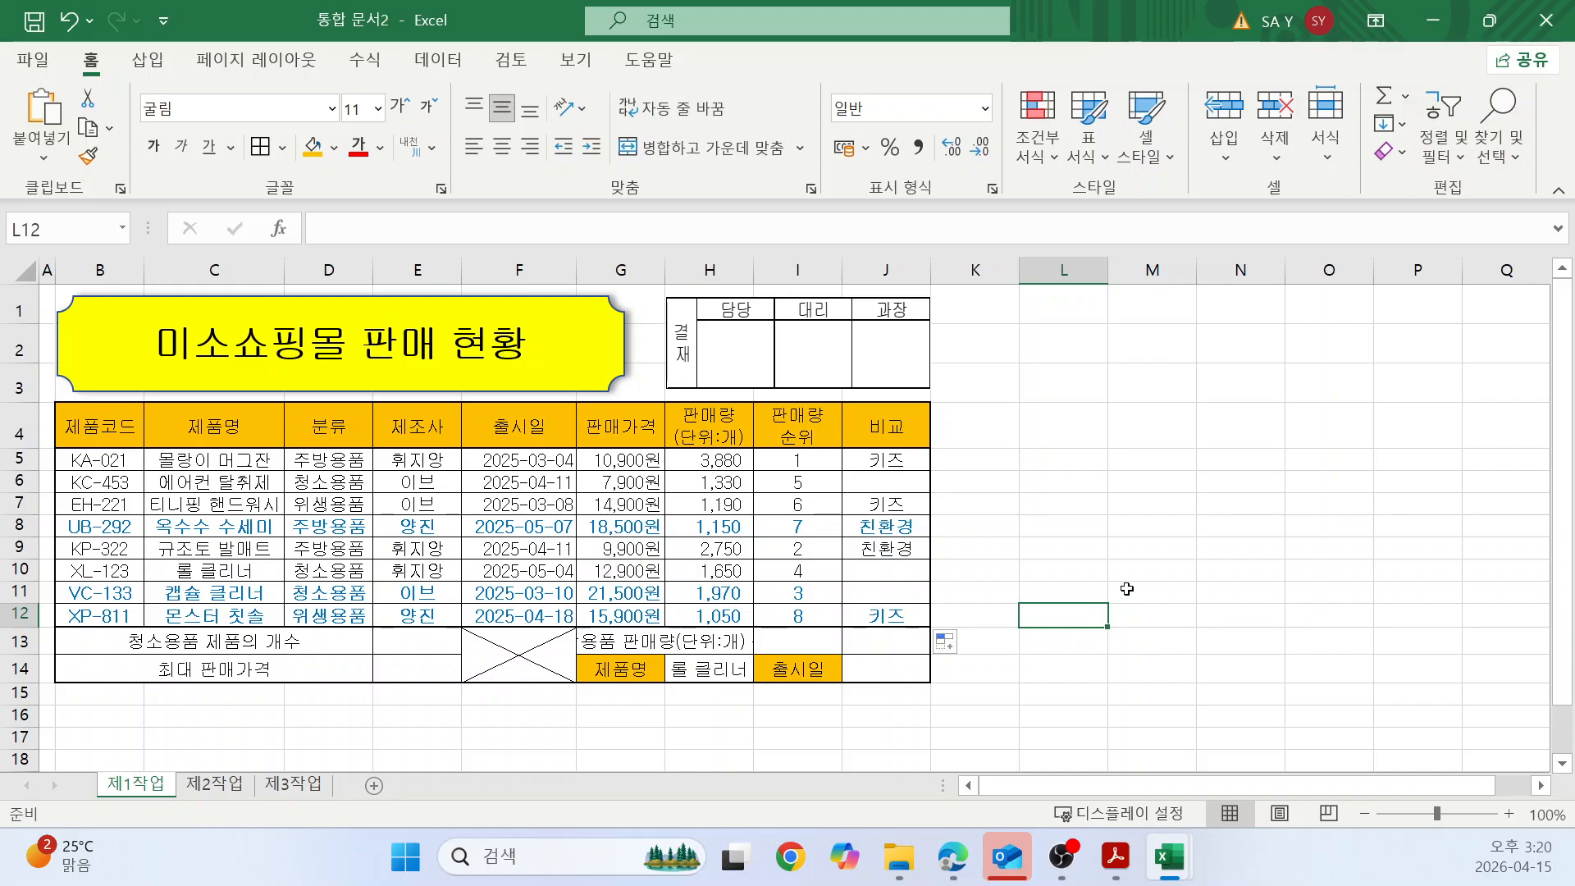
{"action": "left_click_drag", "start_coordinate": [1127, 589], "coordinate": [1129, 569]}
Select E13, read item (3) on COUNTIF in the 한글엑셀(C형)_문제지.pdf exam sheet, and return to Excel.
{"action": "left_click", "coordinate": [423, 640]}
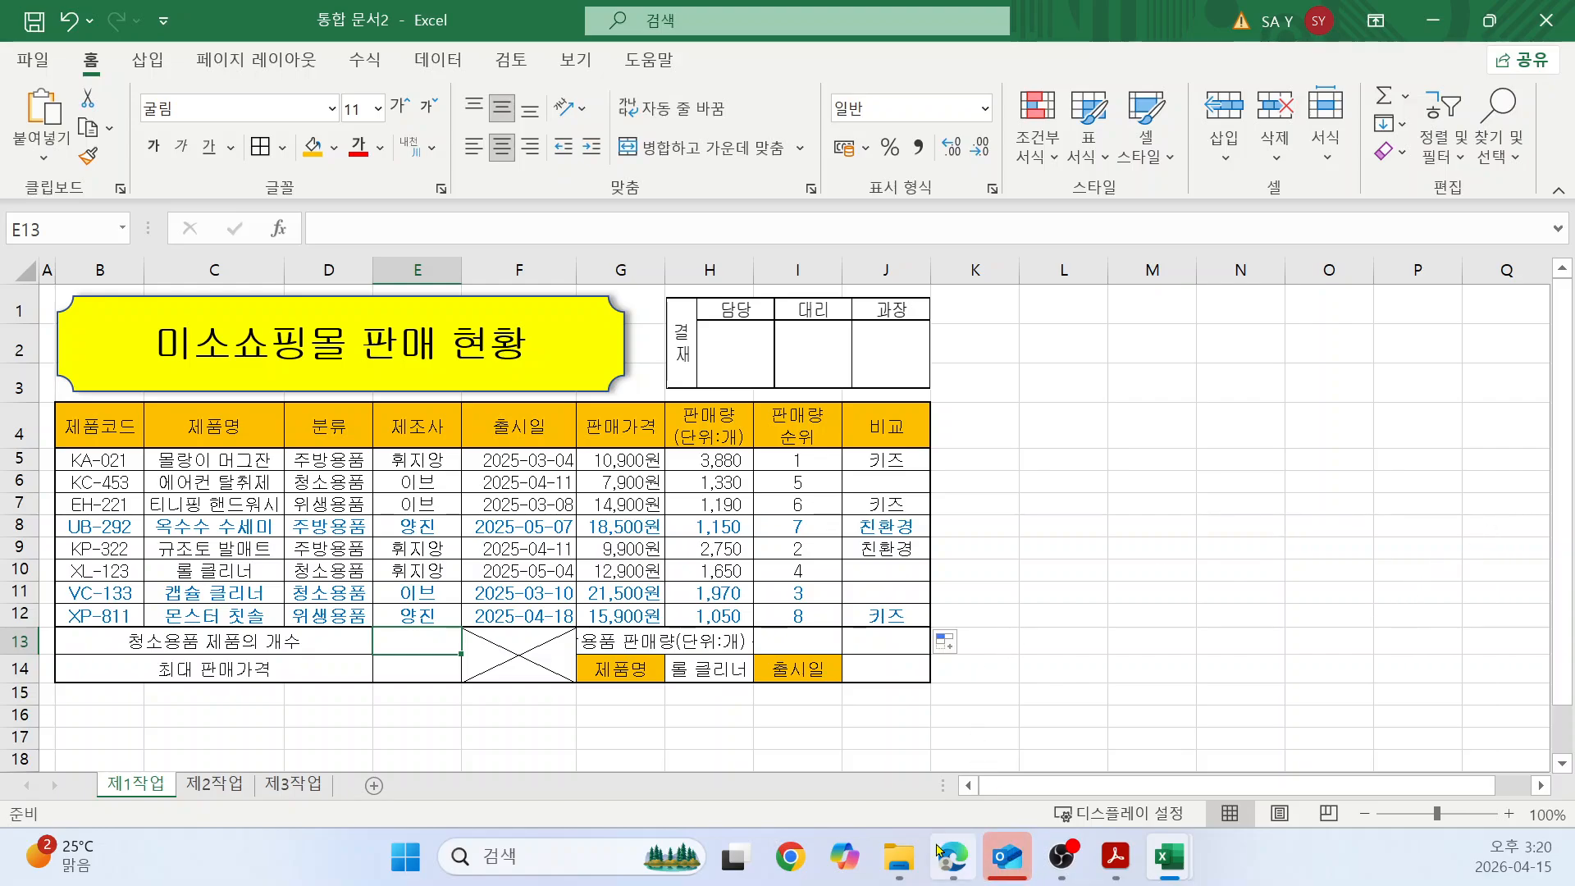
{"action": "left_click", "coordinate": [1038, 792]}
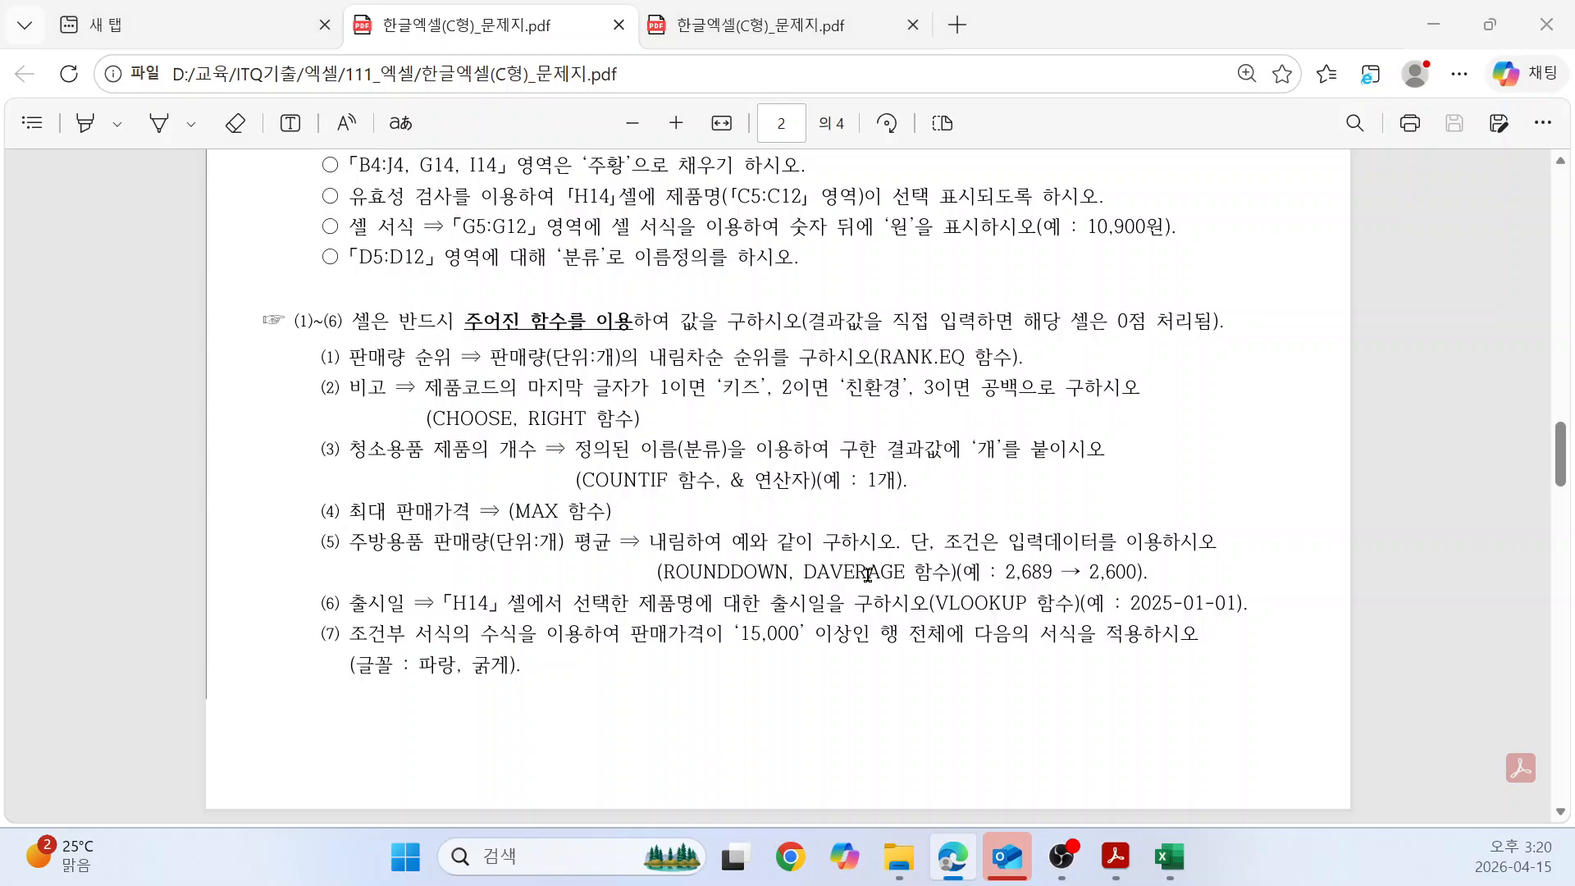
{"action": "key", "text": "alt+Tab"}
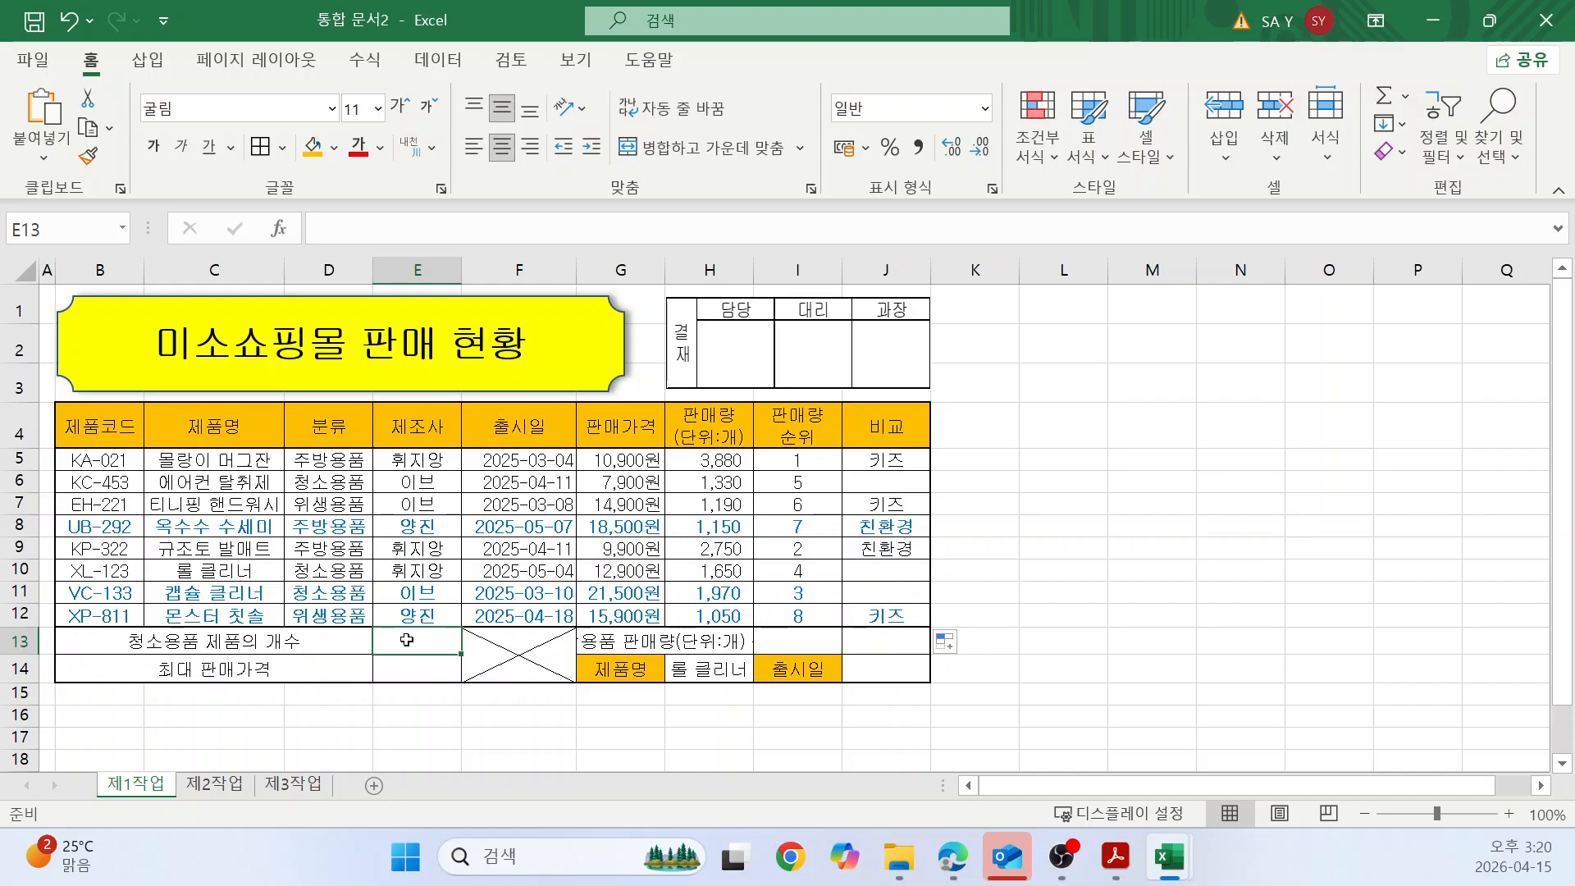
{"action": "type", "text": "=ㅊ"}
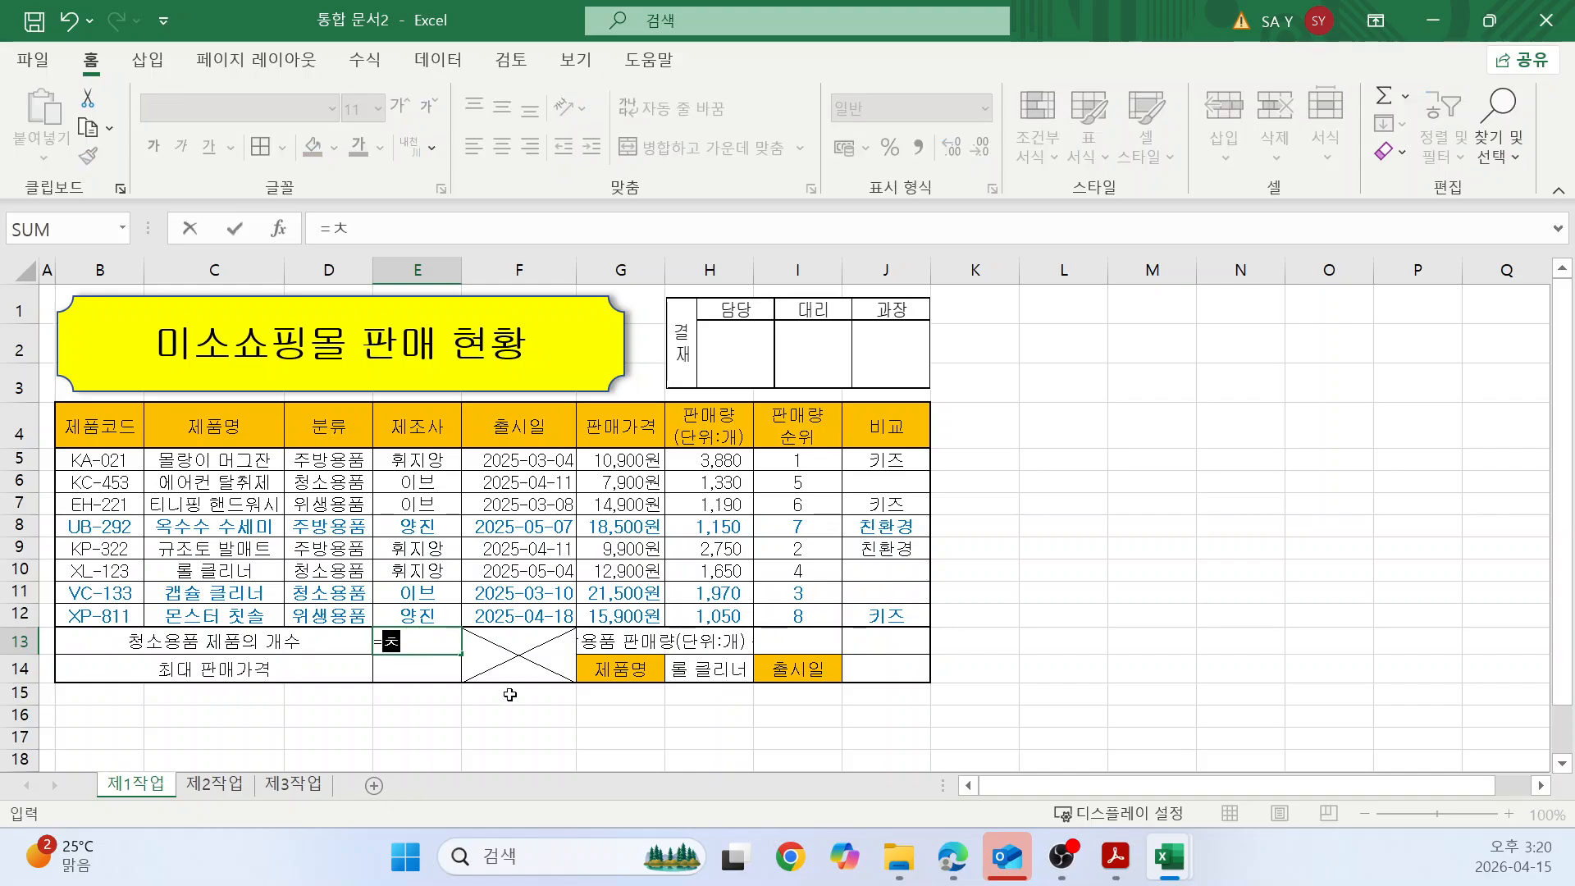
{"action": "type", "text": "COU"}
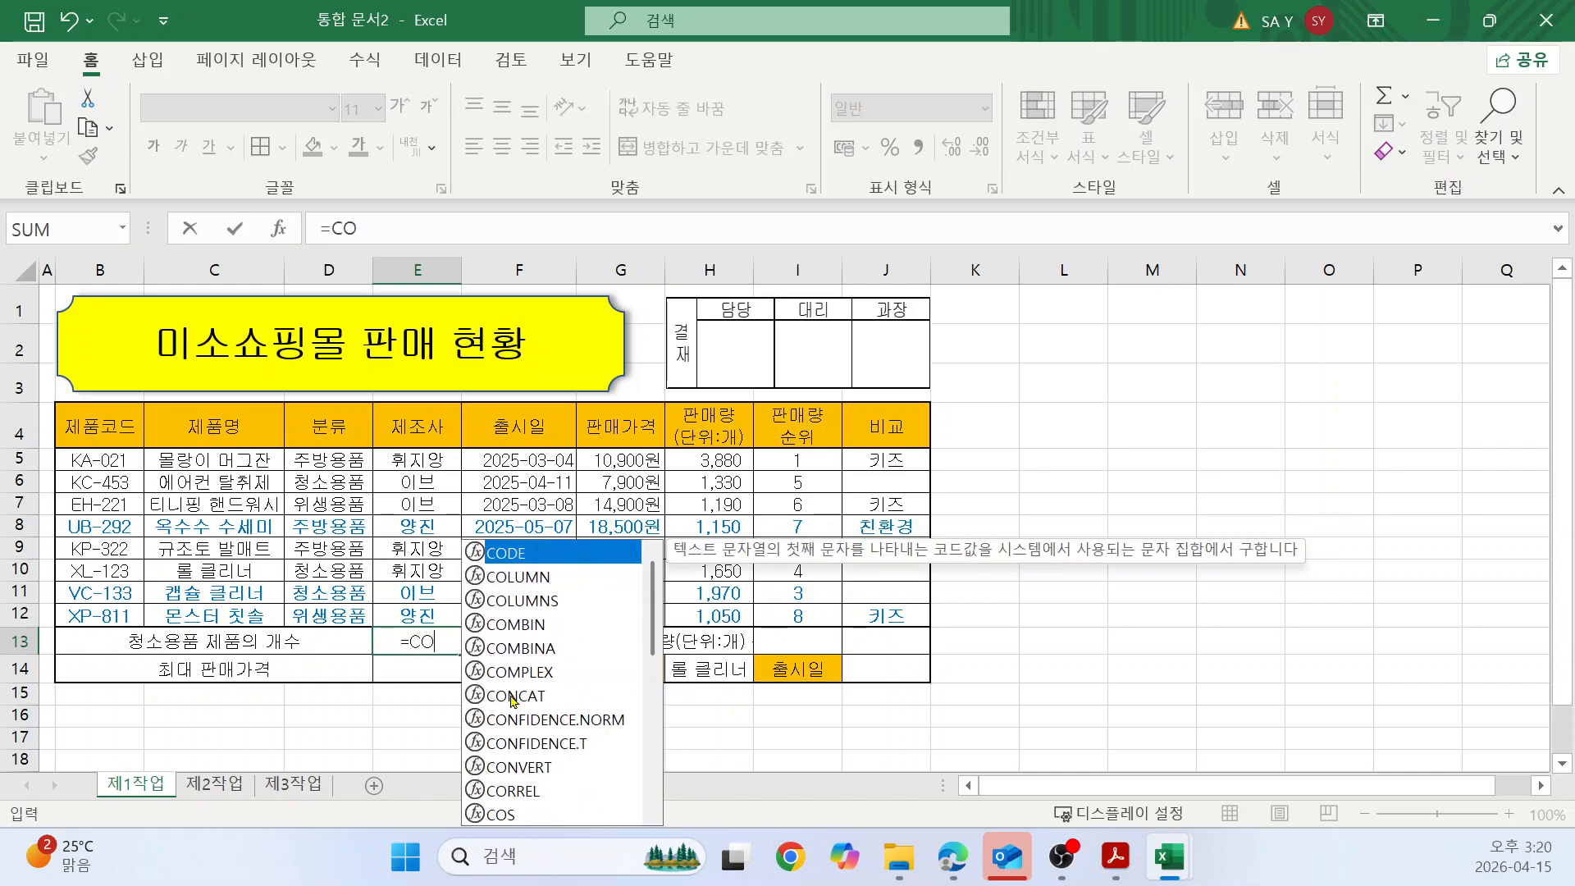
{"action": "key", "text": "Down"}
{"action": "key", "text": "Down"}
{"action": "key", "text": "Down"}
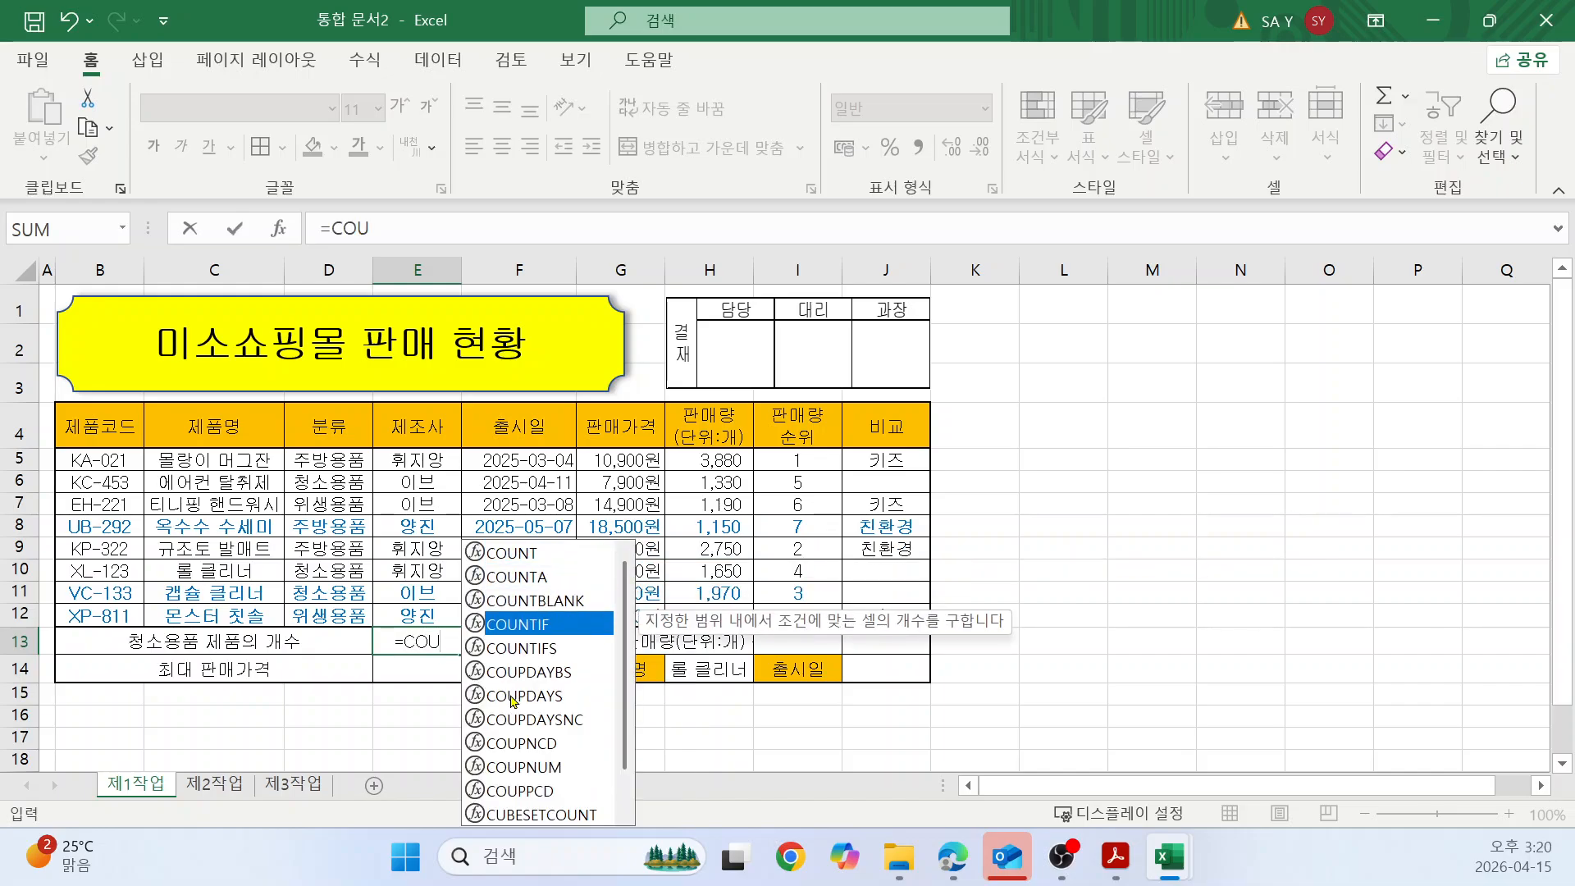
{"action": "key", "text": "Tab"}
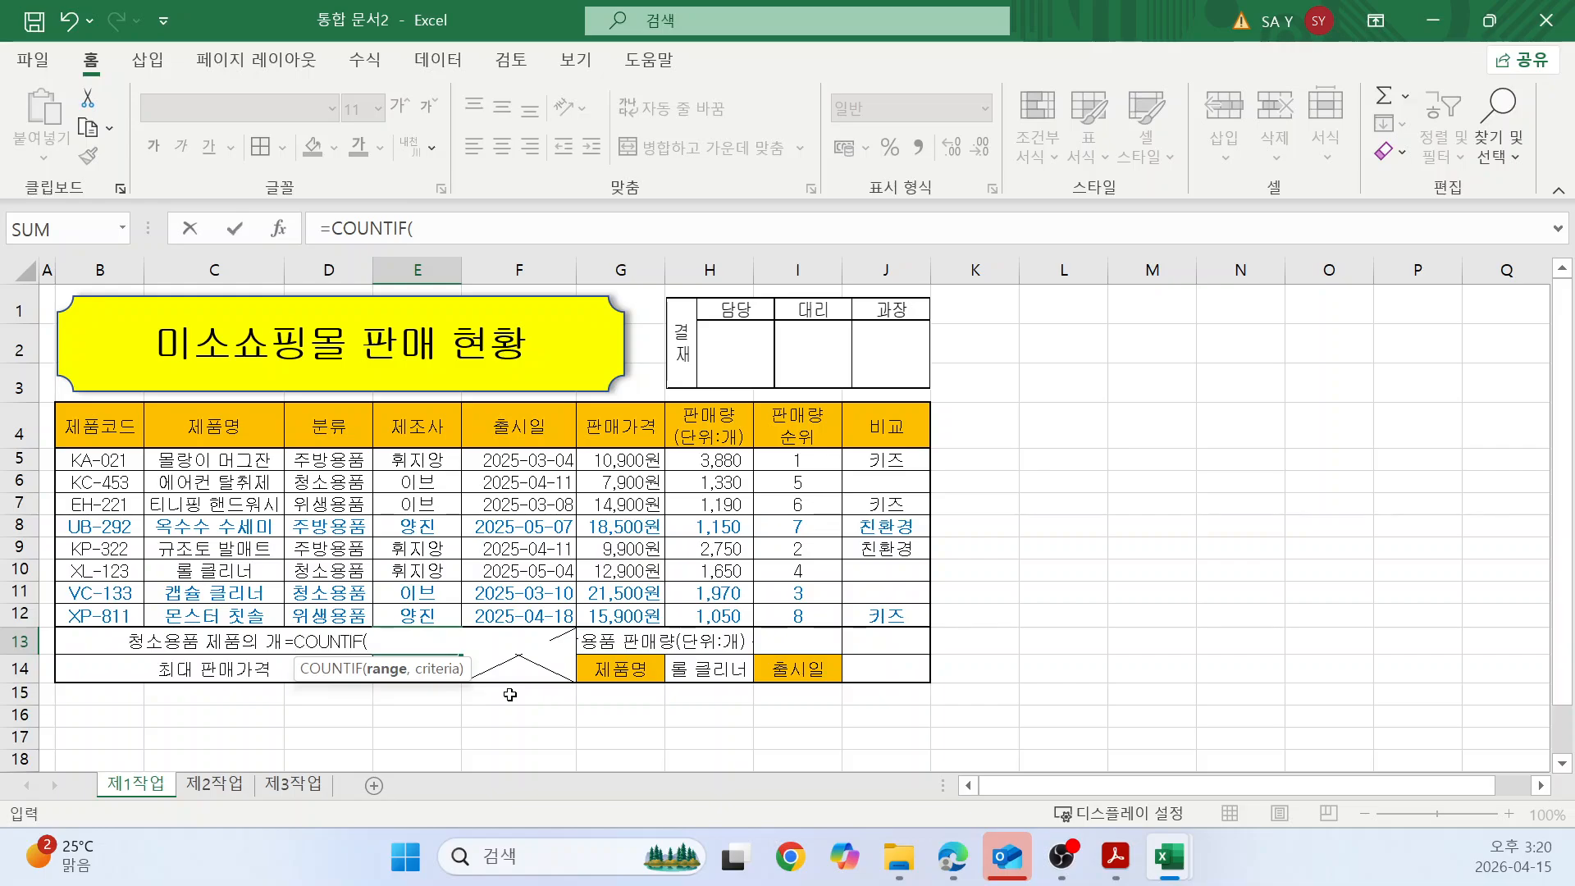
{"action": "key", "text": "Escape"}
Enter a COUNTIF formula in E13 that counts 청소용품 products, using the defined name 분류 as range and D6 as criteria.
{"action": "type", "text": "=COU"}
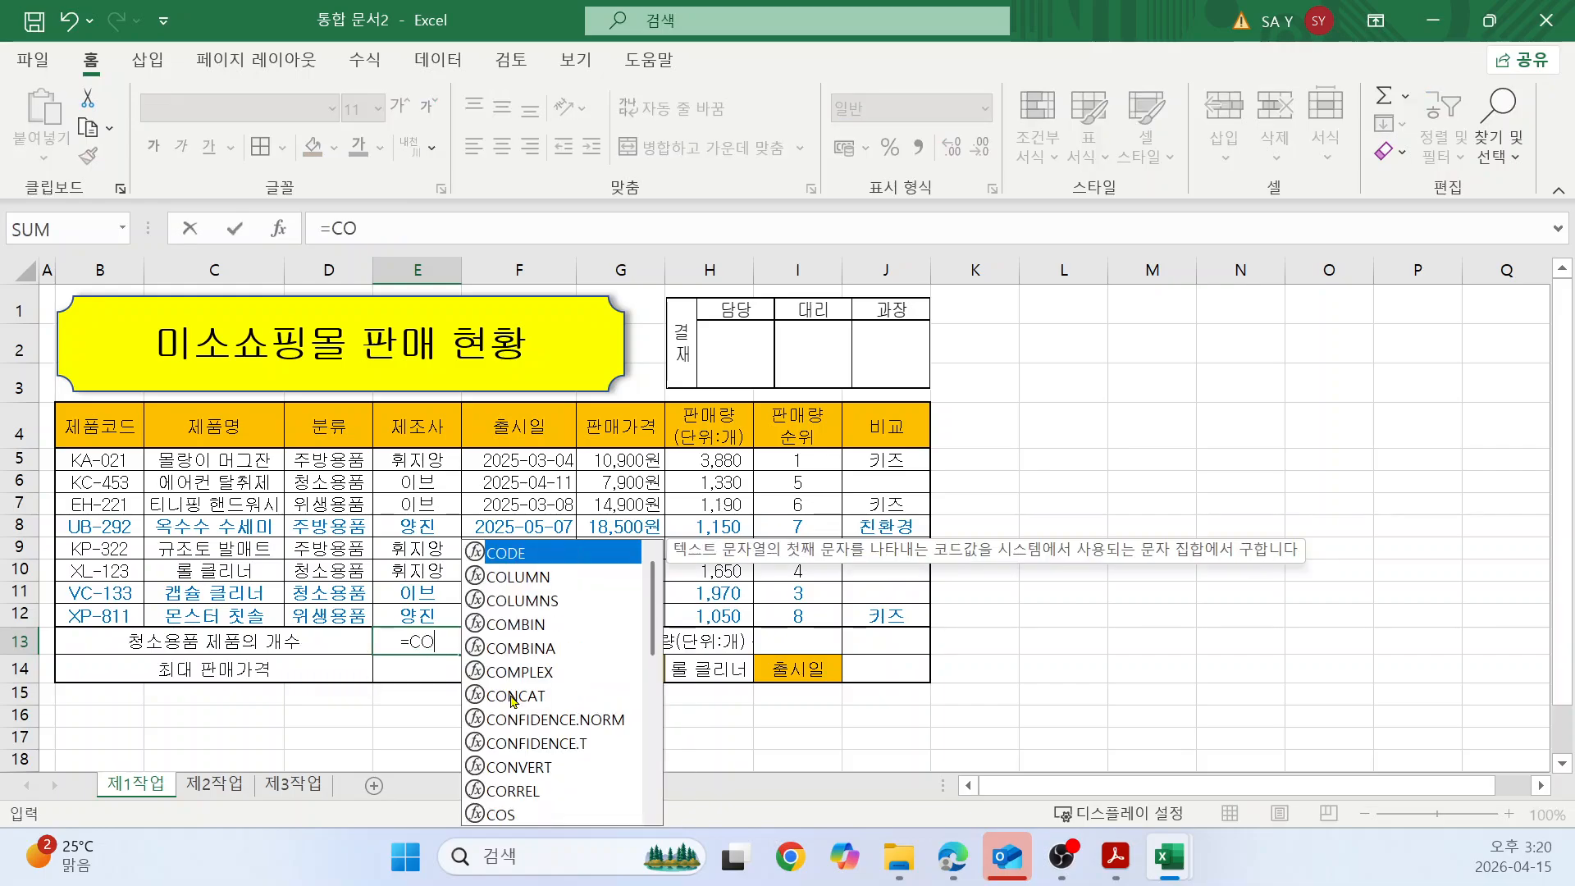
{"action": "key", "text": "Down"}
{"action": "key", "text": "Down"}
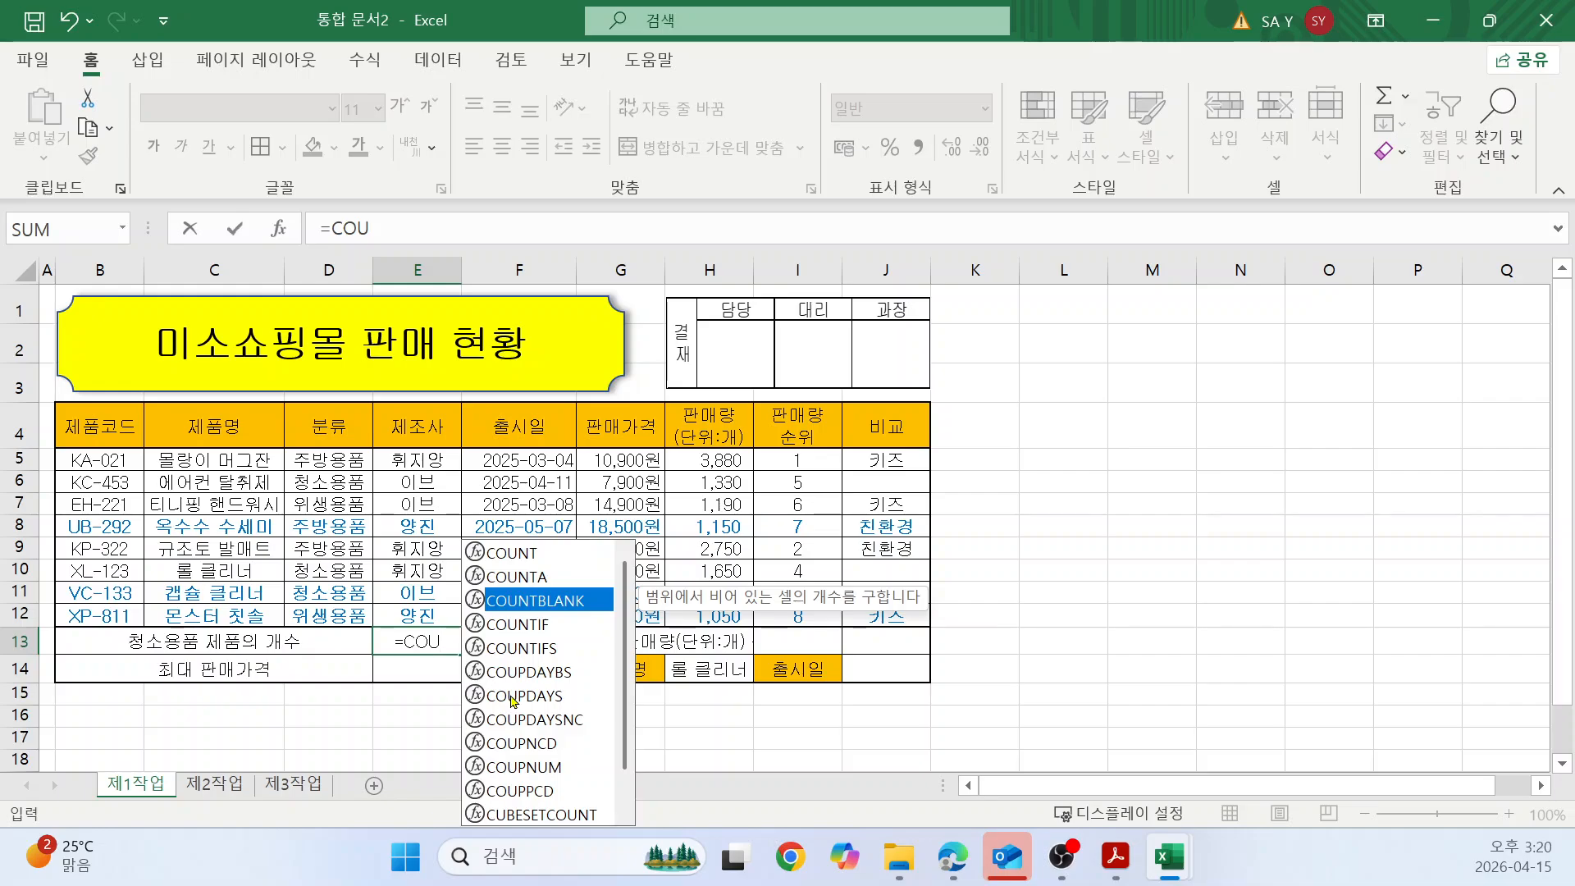
{"action": "key", "text": "Down"}
{"action": "key", "text": "Tab"}
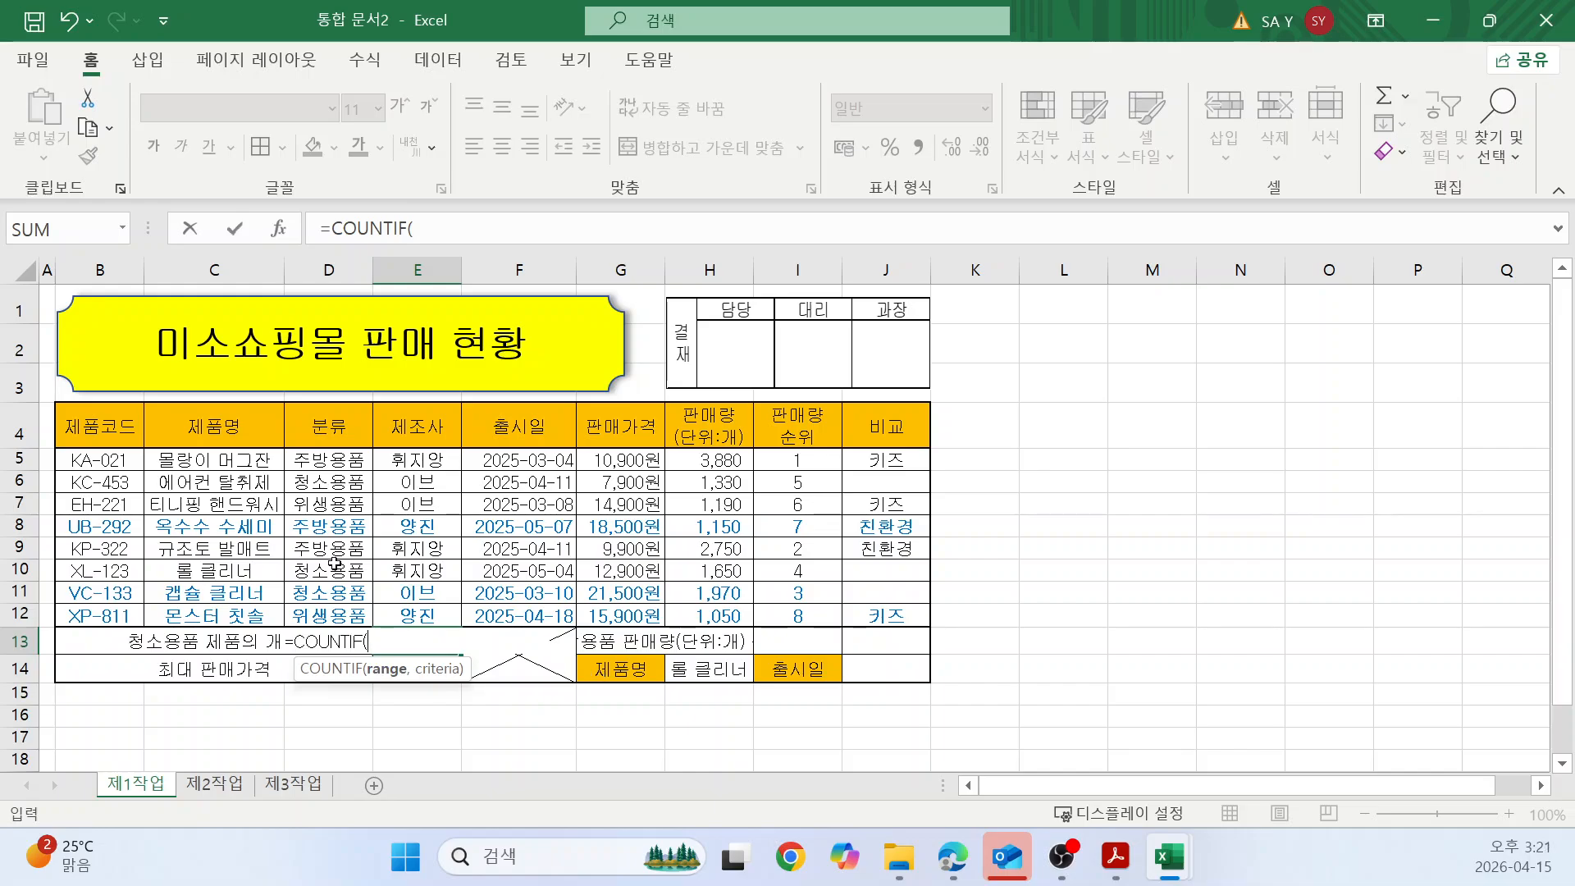
{"action": "left_click_drag", "start_coordinate": [326, 459], "coordinate": [337, 616]}
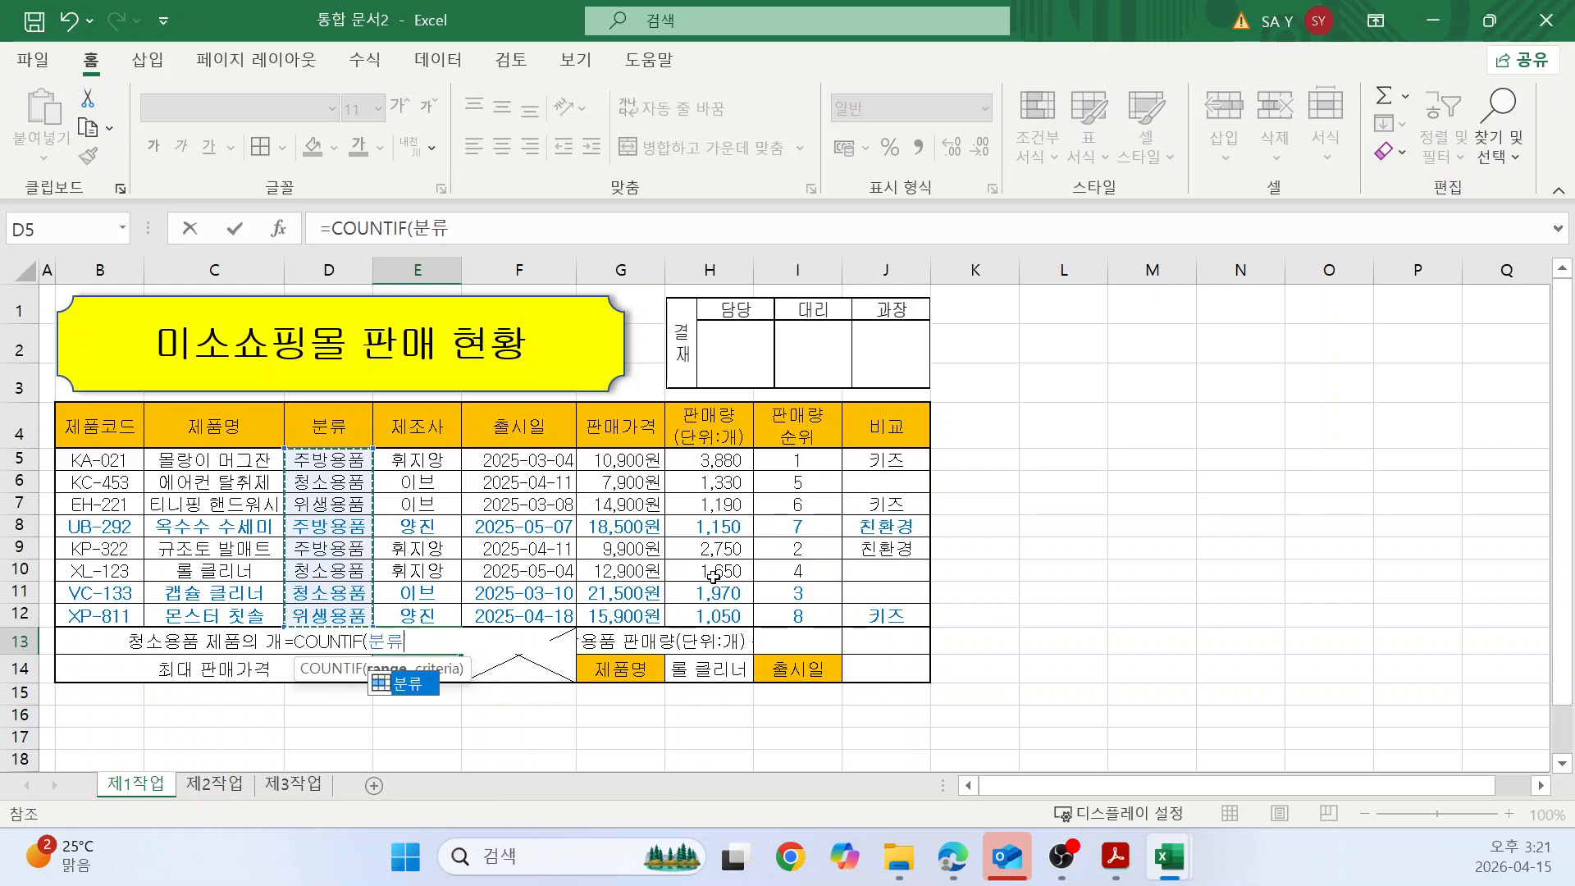
{"action": "type", "text": ","}
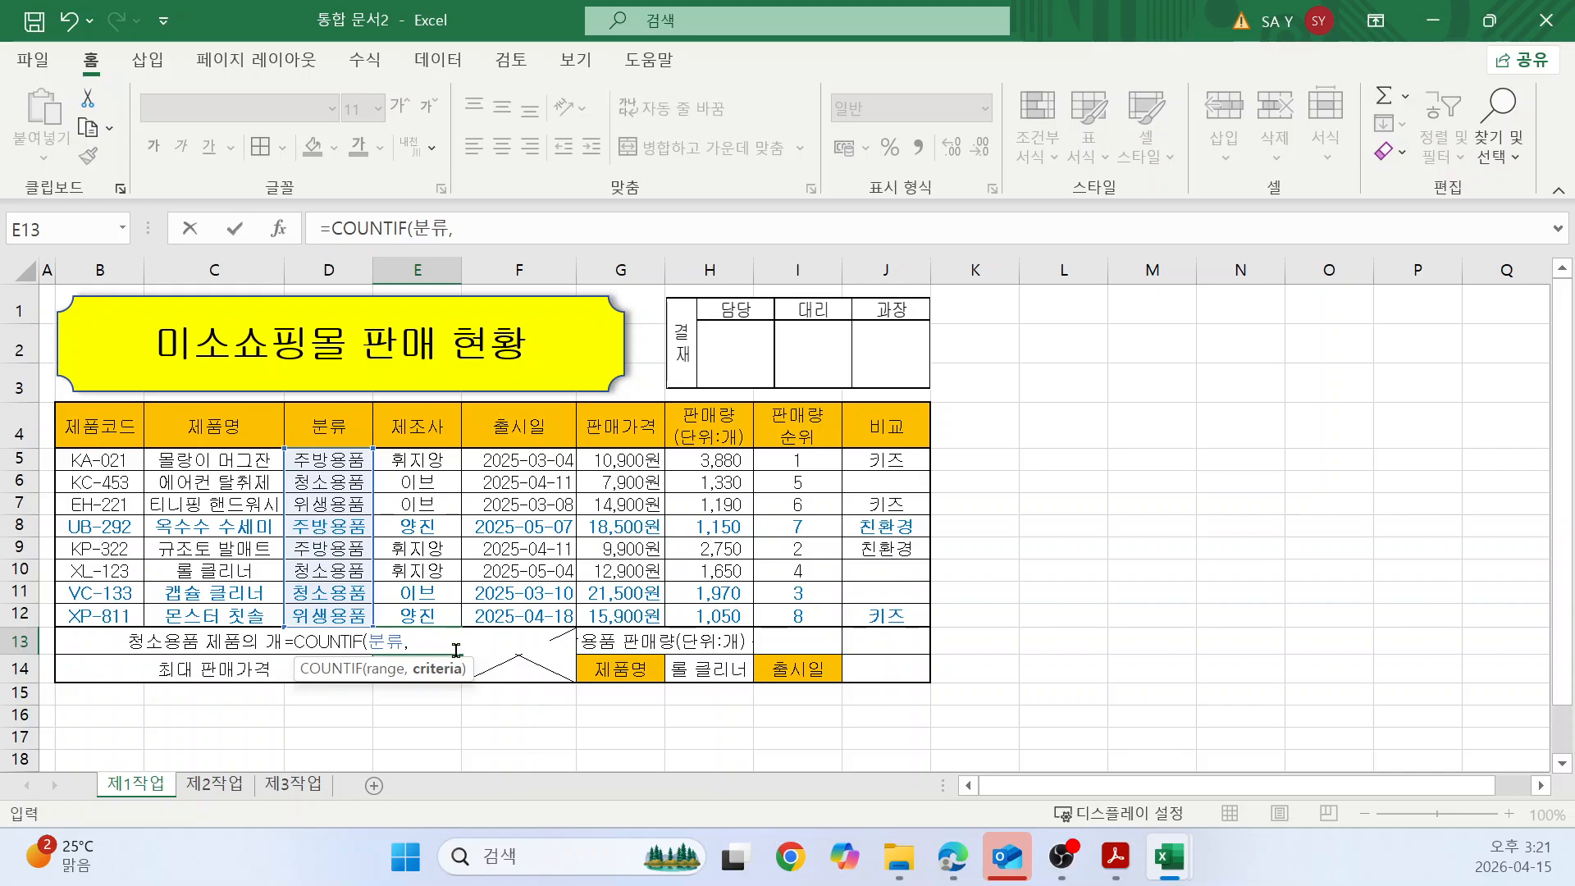
{"action": "left_click", "coordinate": [348, 484]}
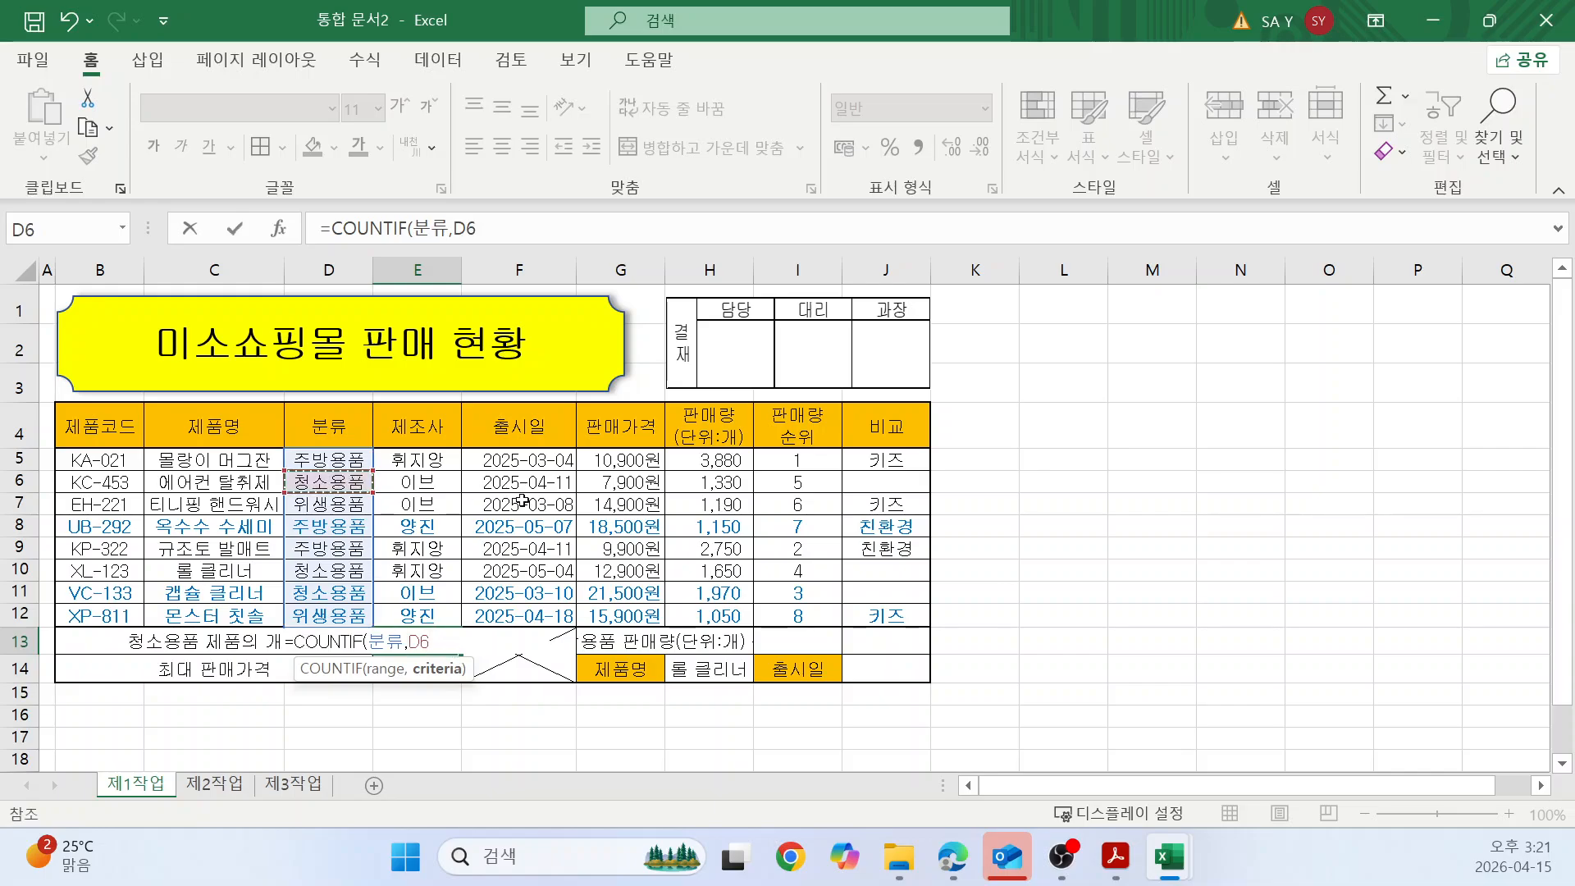
{"action": "type", "text": ")"}
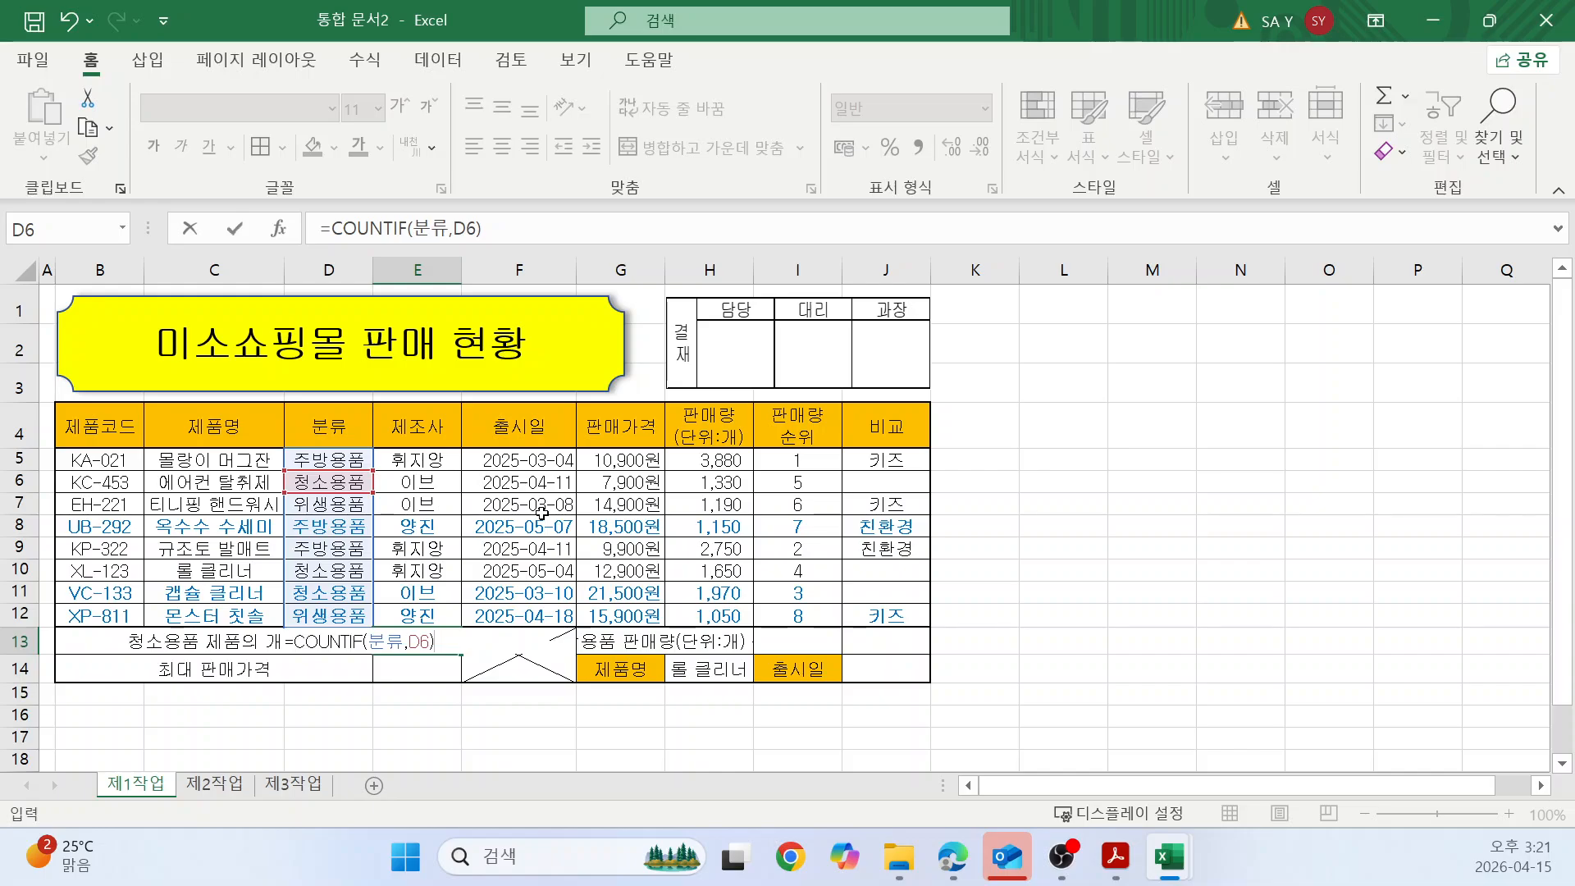
{"action": "key", "text": "Return"}
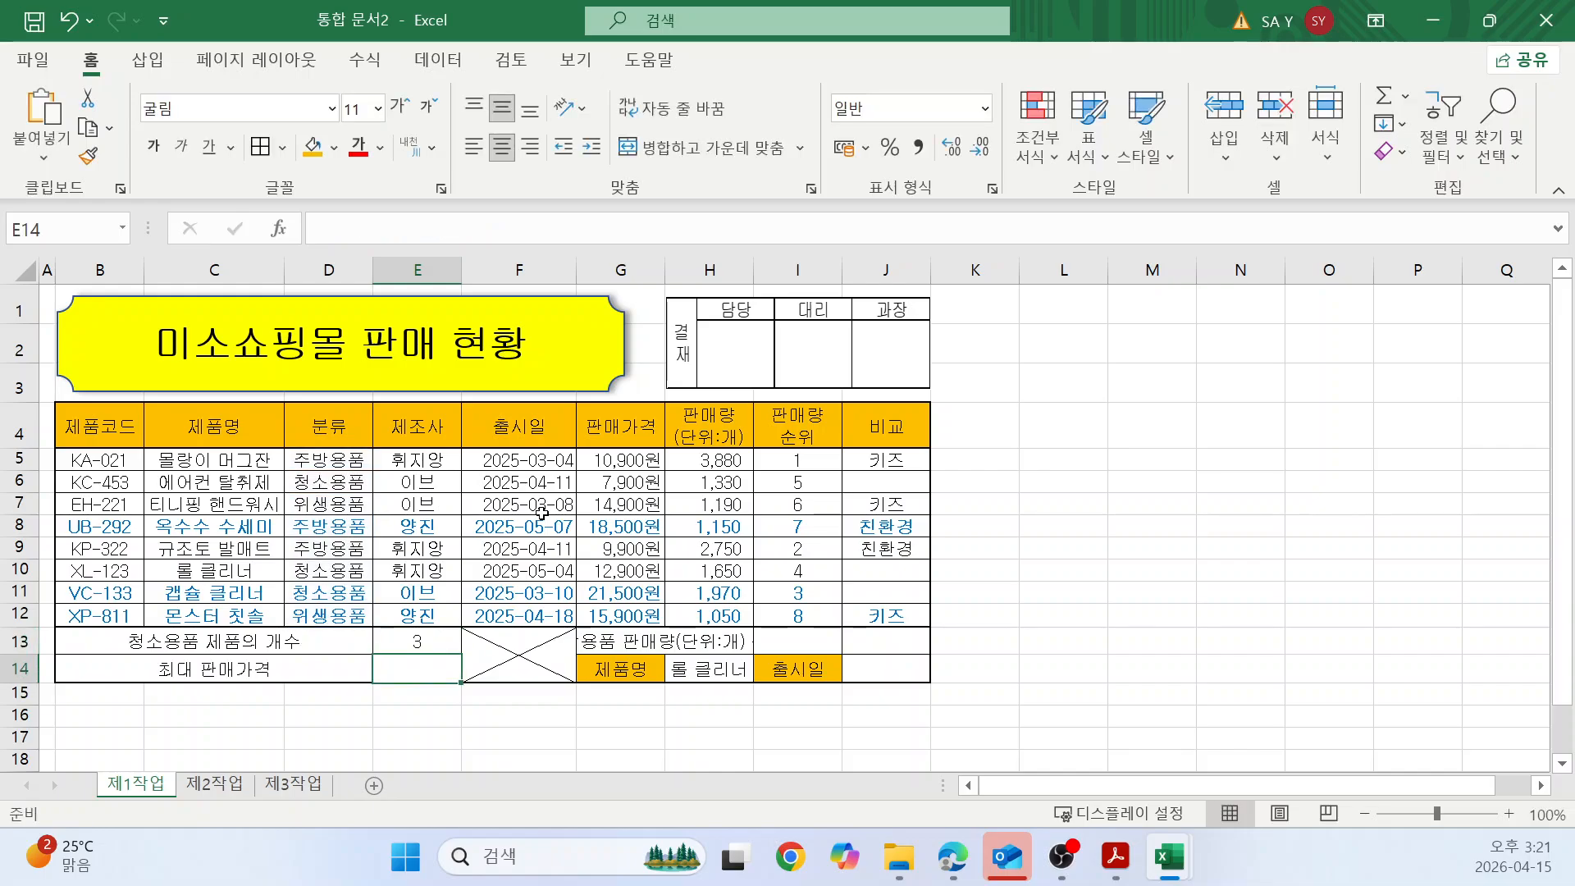
Append &"개" to the COUNTIF formula in E13.
{"action": "double_click", "coordinate": [452, 643]}
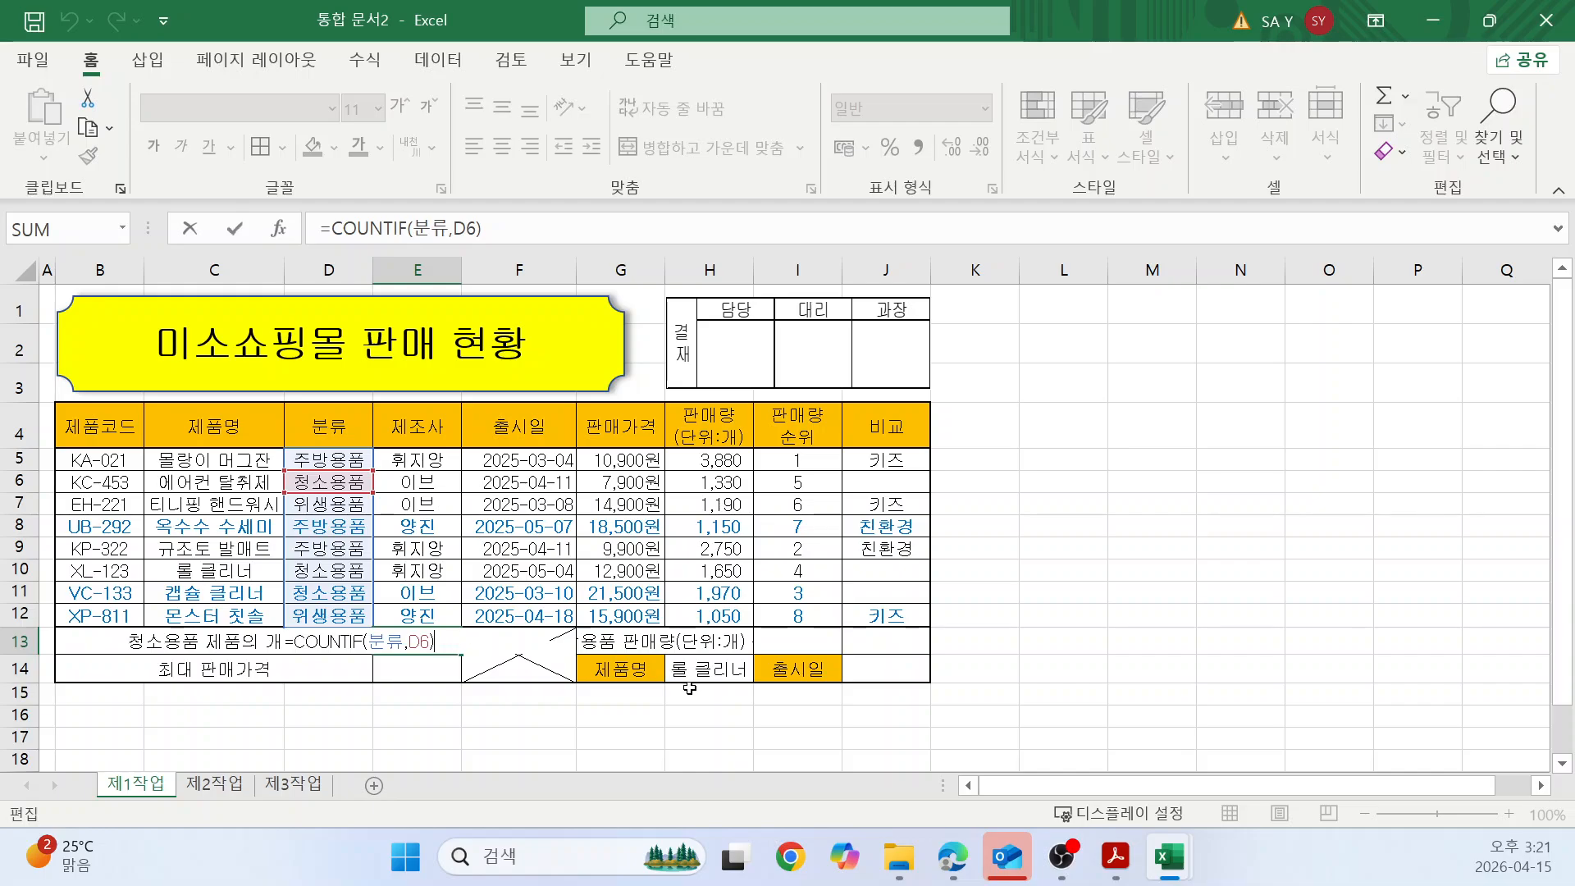
{"action": "type", "text": "&\"개\""}
{"action": "key", "text": "Return"}
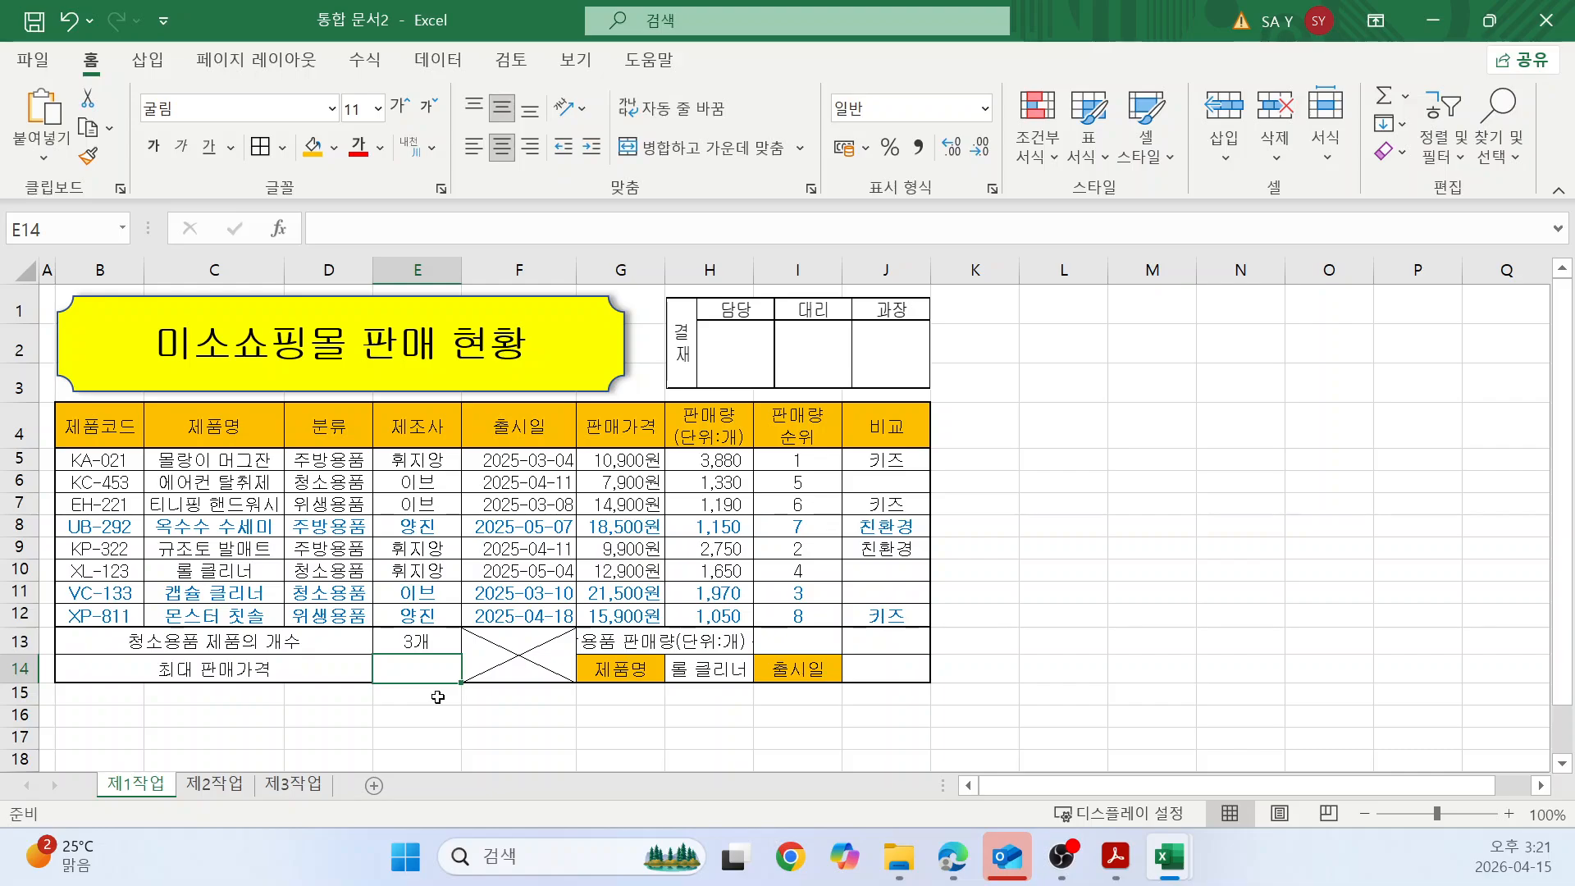
Enter a MAX formula over the prices in G5:G12 in E14 for 최대 판매가격.
{"action": "type", "text": "="}
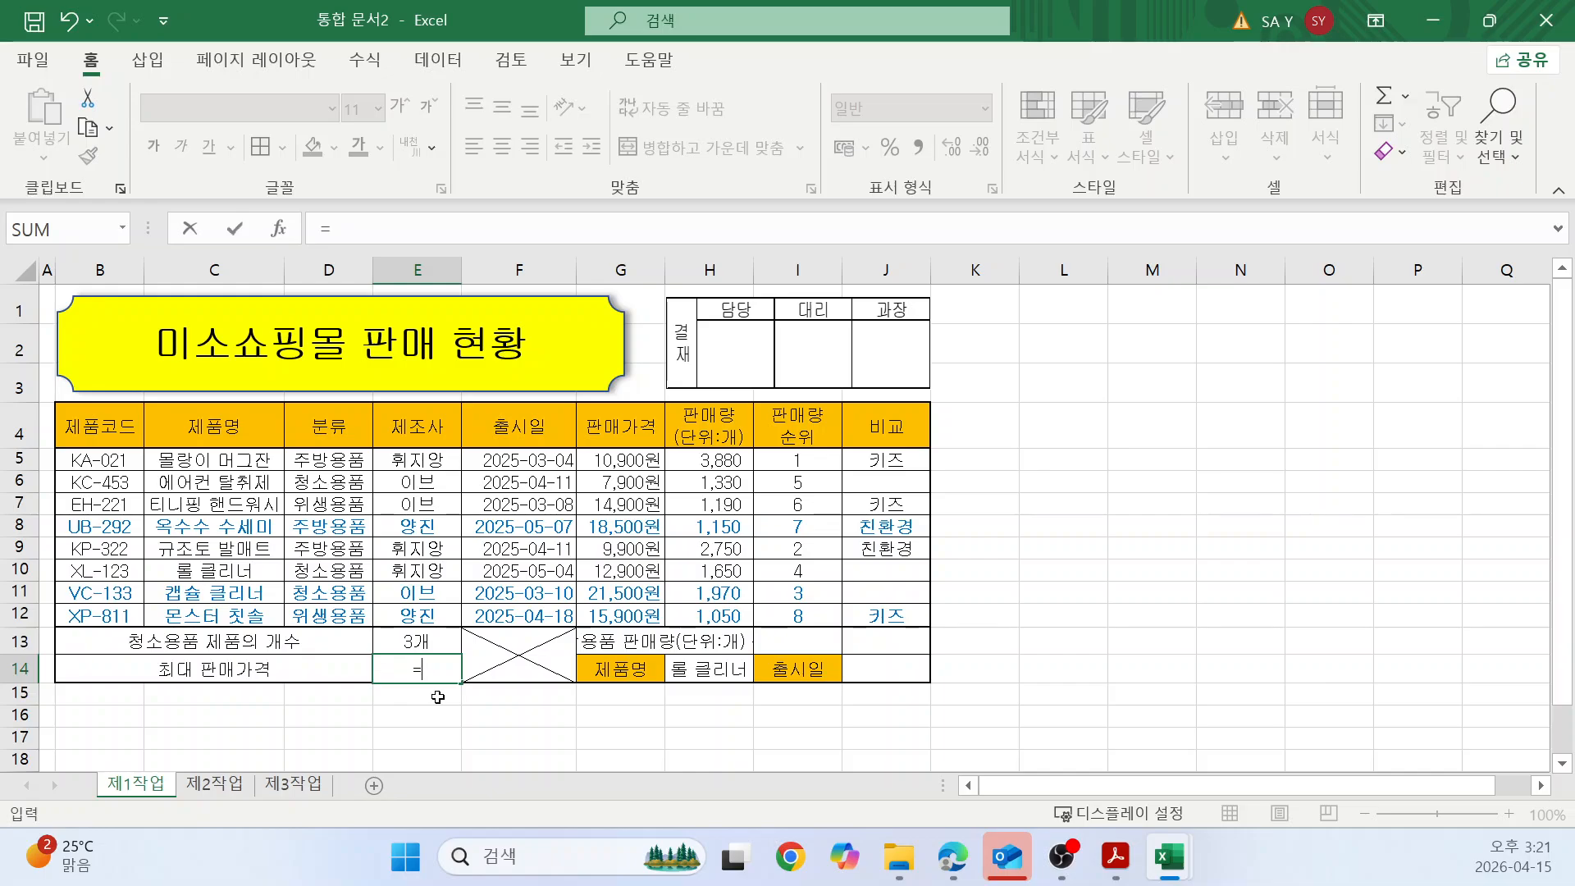
{"action": "type", "text": "MA"}
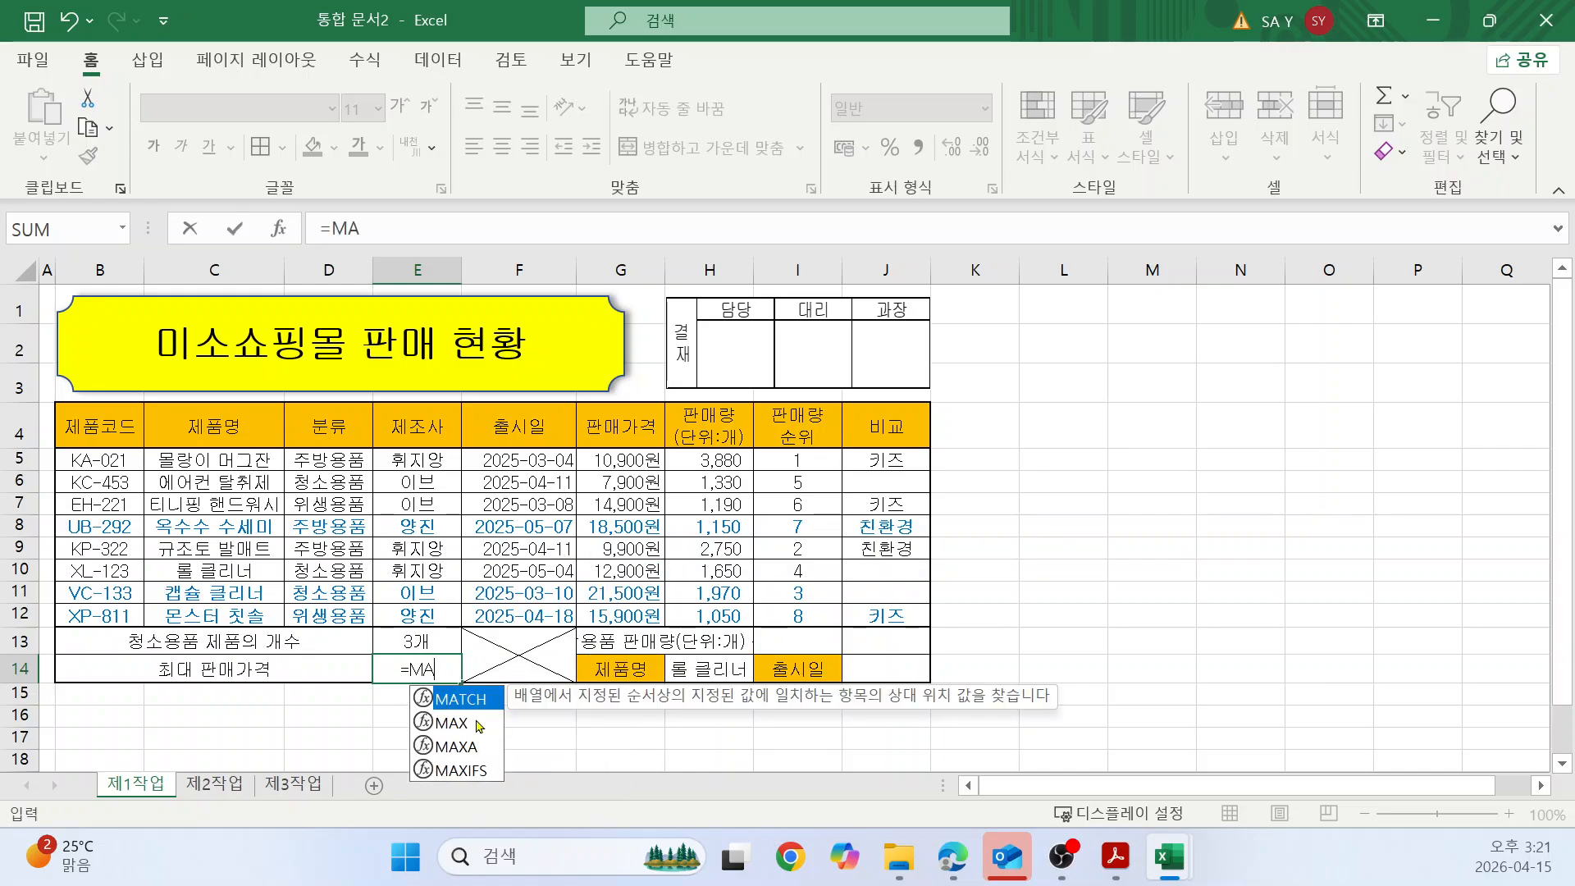
{"action": "key", "text": "Down"}
{"action": "key", "text": "Tab"}
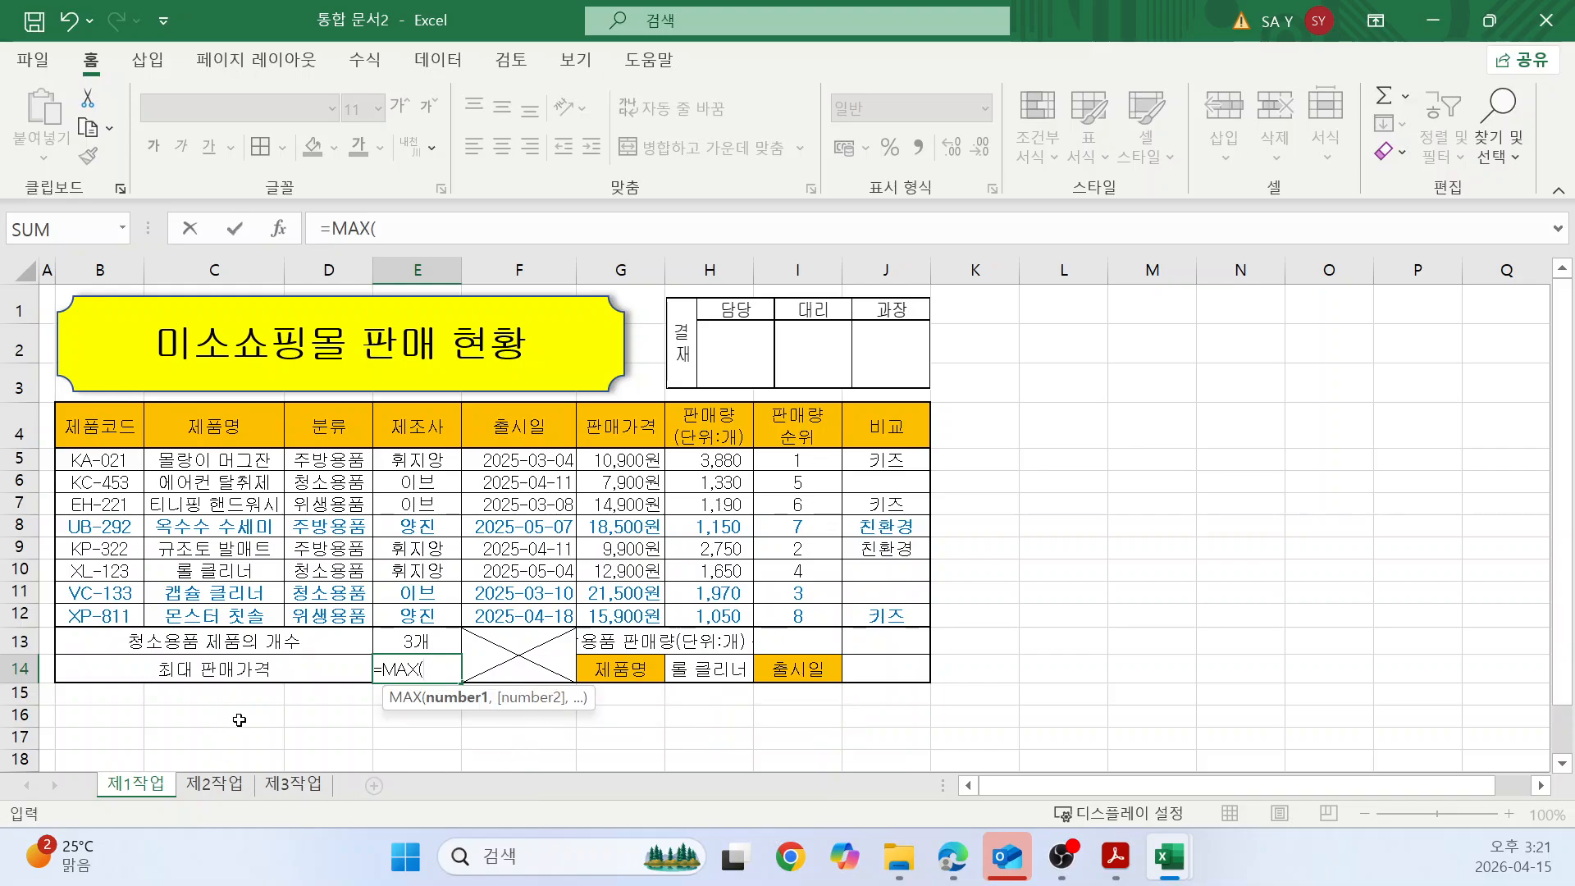
{"action": "left_click", "coordinate": [619, 461]}
{"action": "left_click_drag", "start_coordinate": [619, 461], "coordinate": [622, 615]}
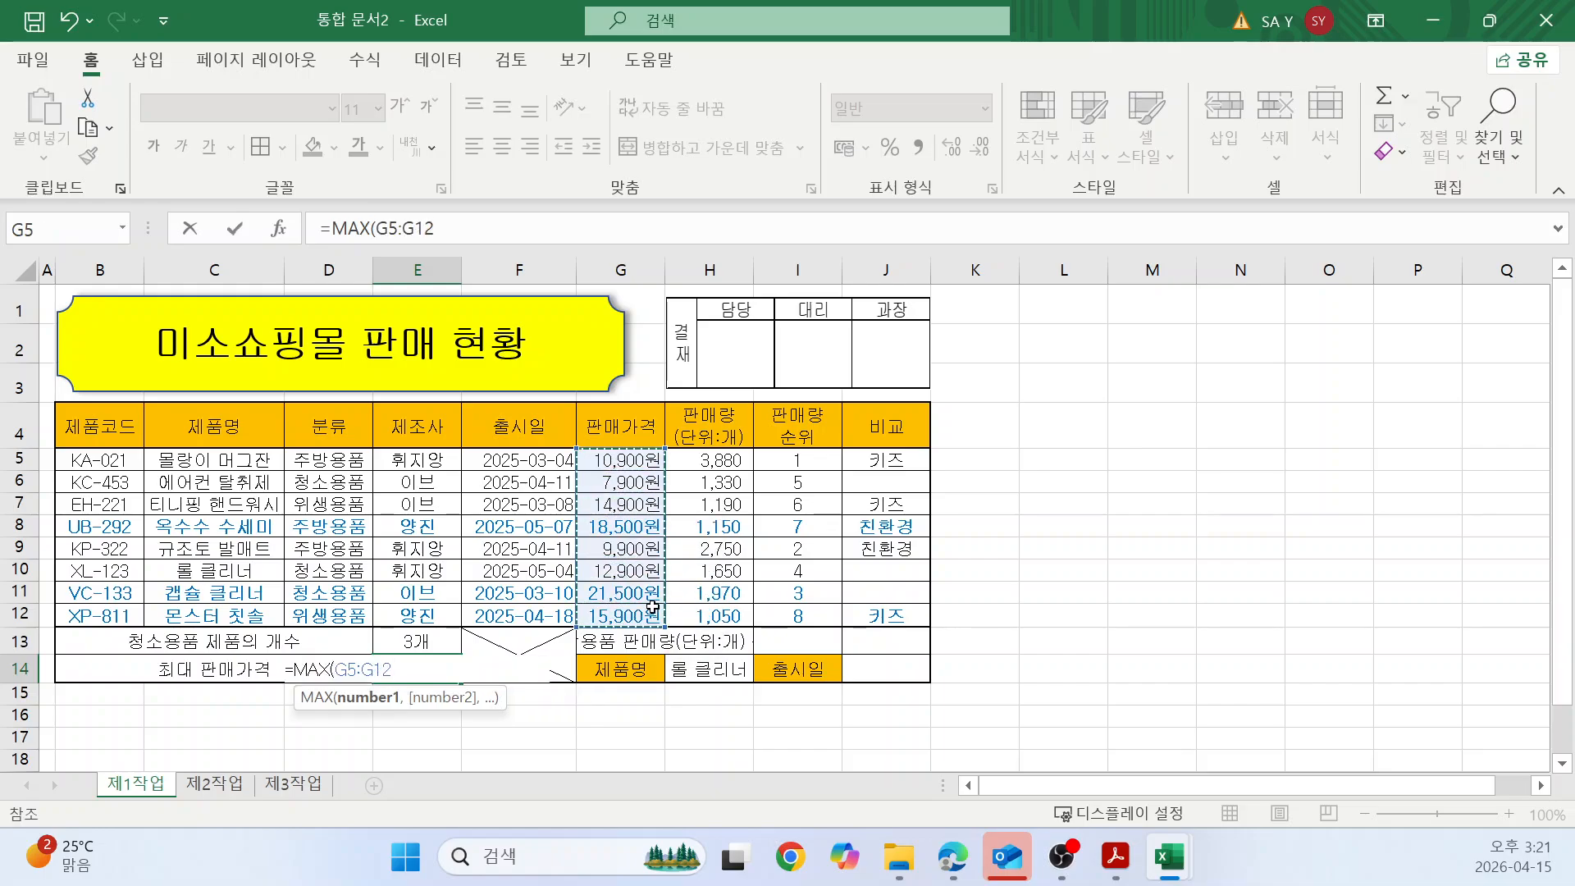
{"action": "key", "text": "Return"}
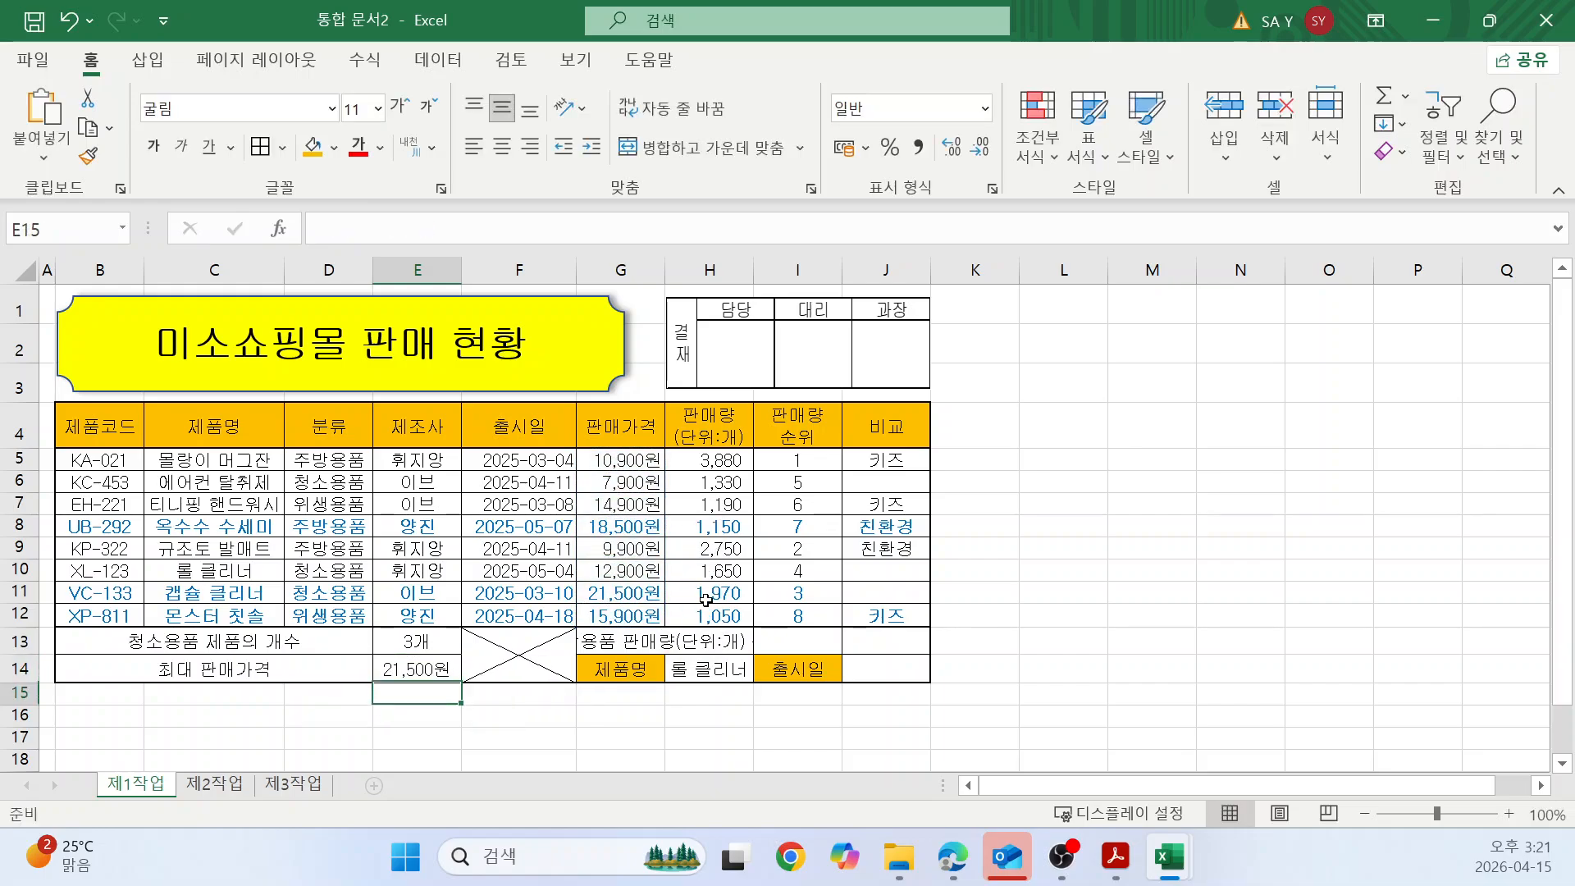
Begin a DAVERAGE formula in J13 with the table range B4:H12 as its database.
{"action": "left_click", "coordinate": [1099, 673]}
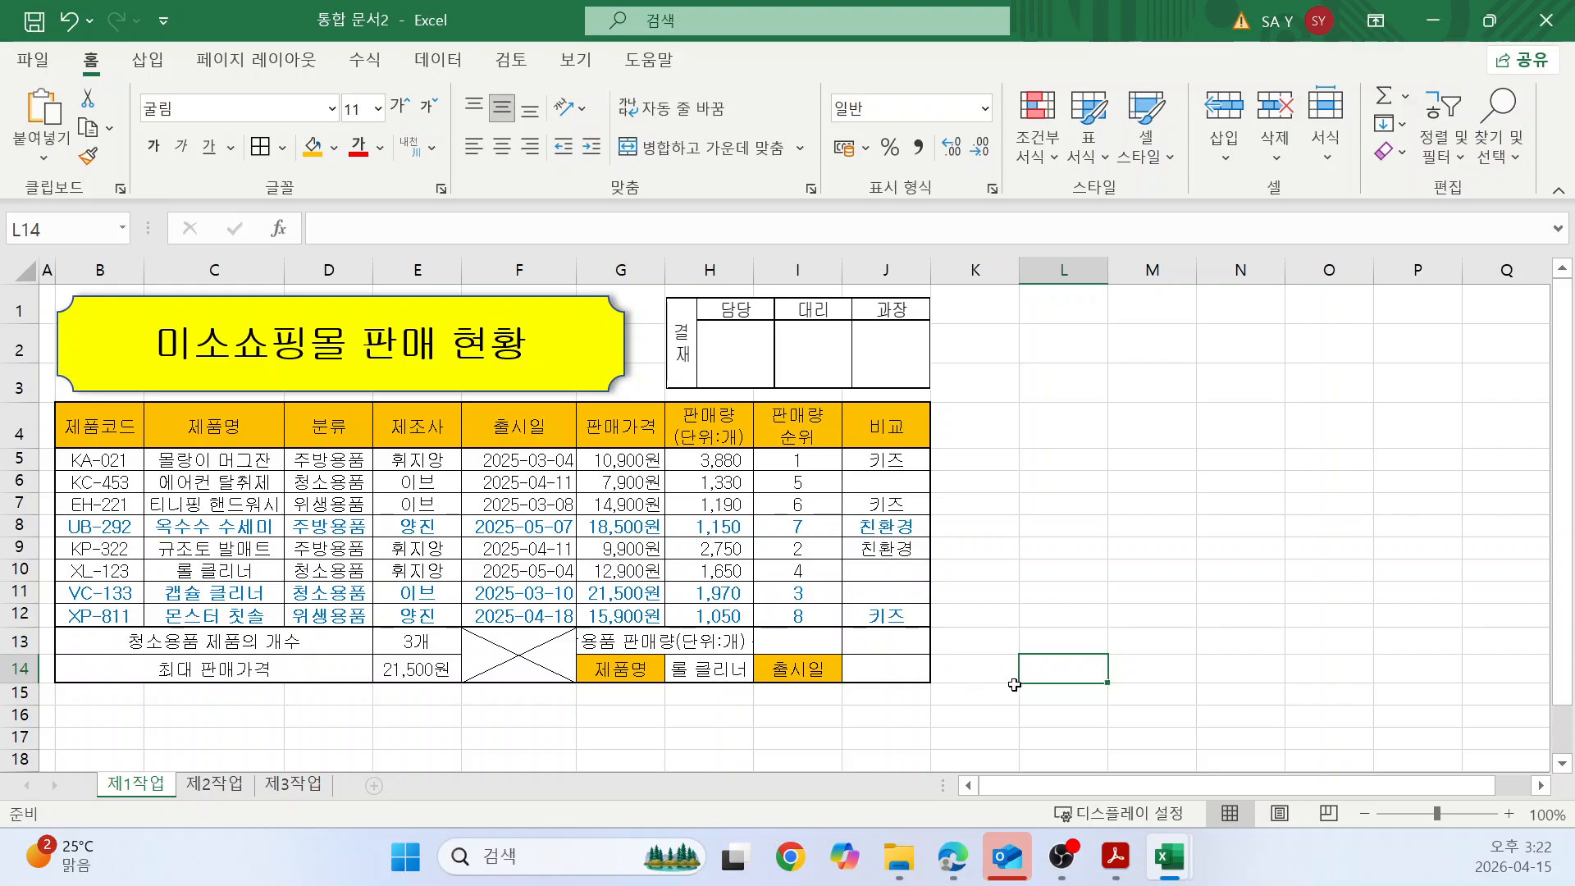
{"action": "left_click", "coordinate": [899, 641]}
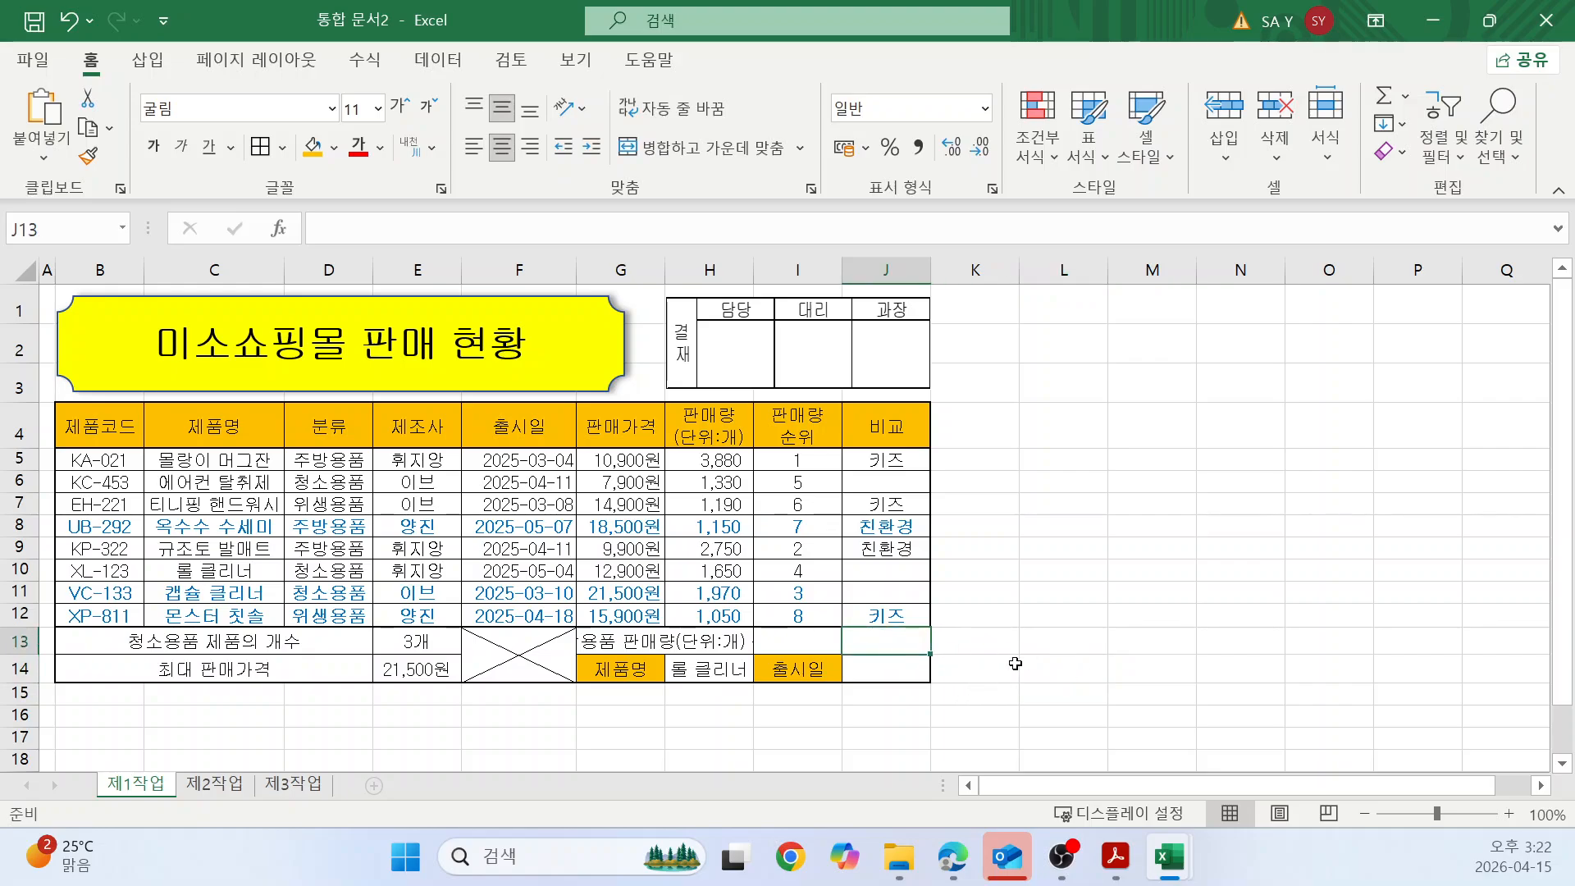
{"action": "type", "text": "="}
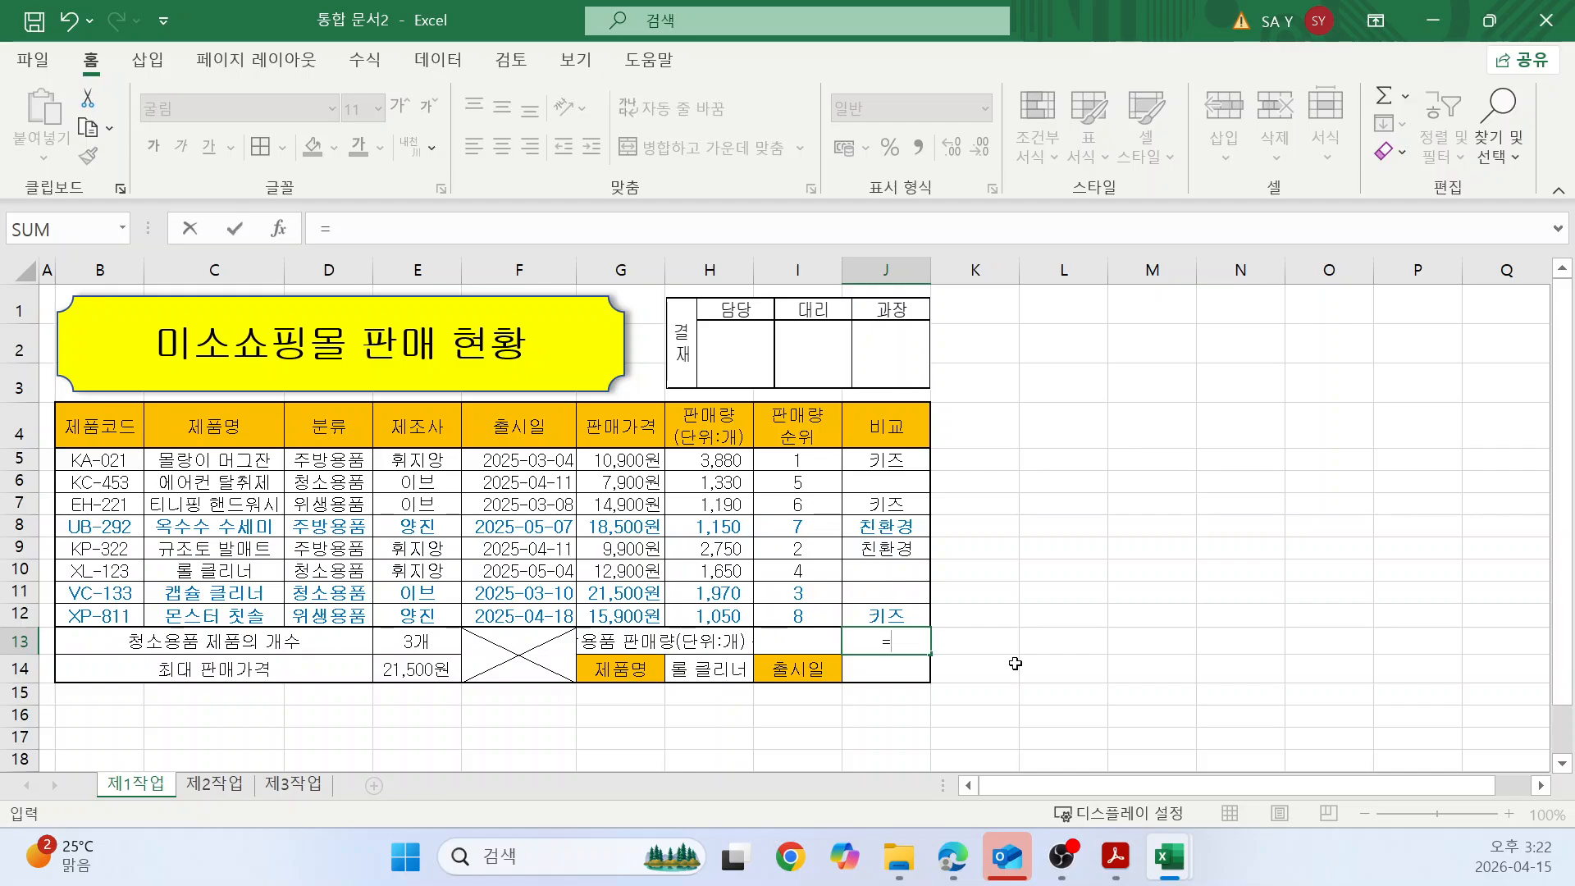
{"action": "type", "text": "D"}
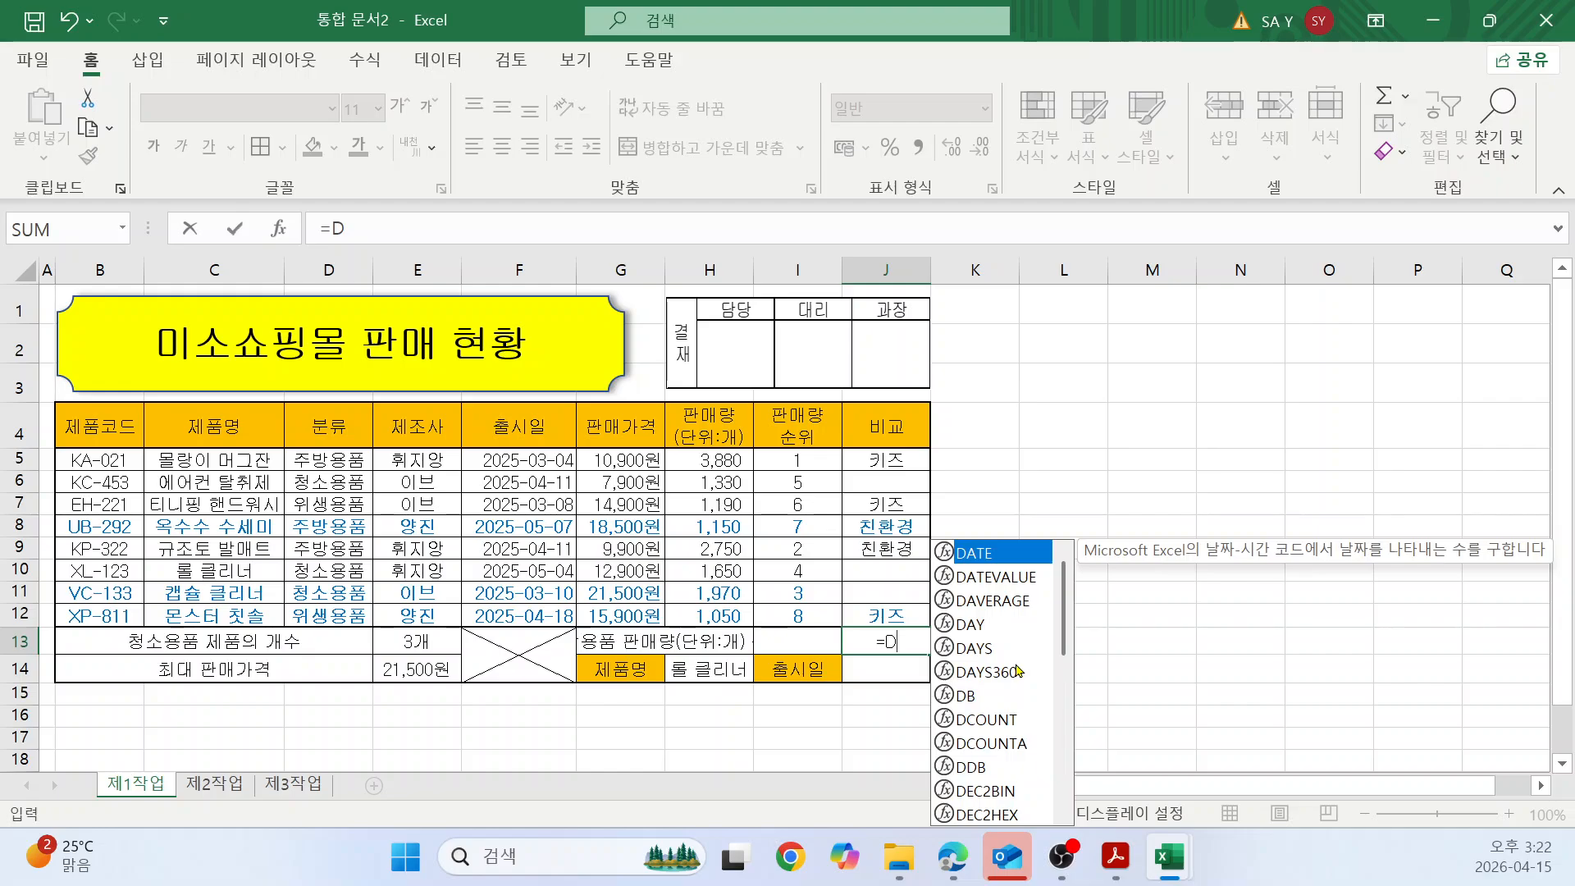
{"action": "key", "text": "Down"}
{"action": "key", "text": "Down"}
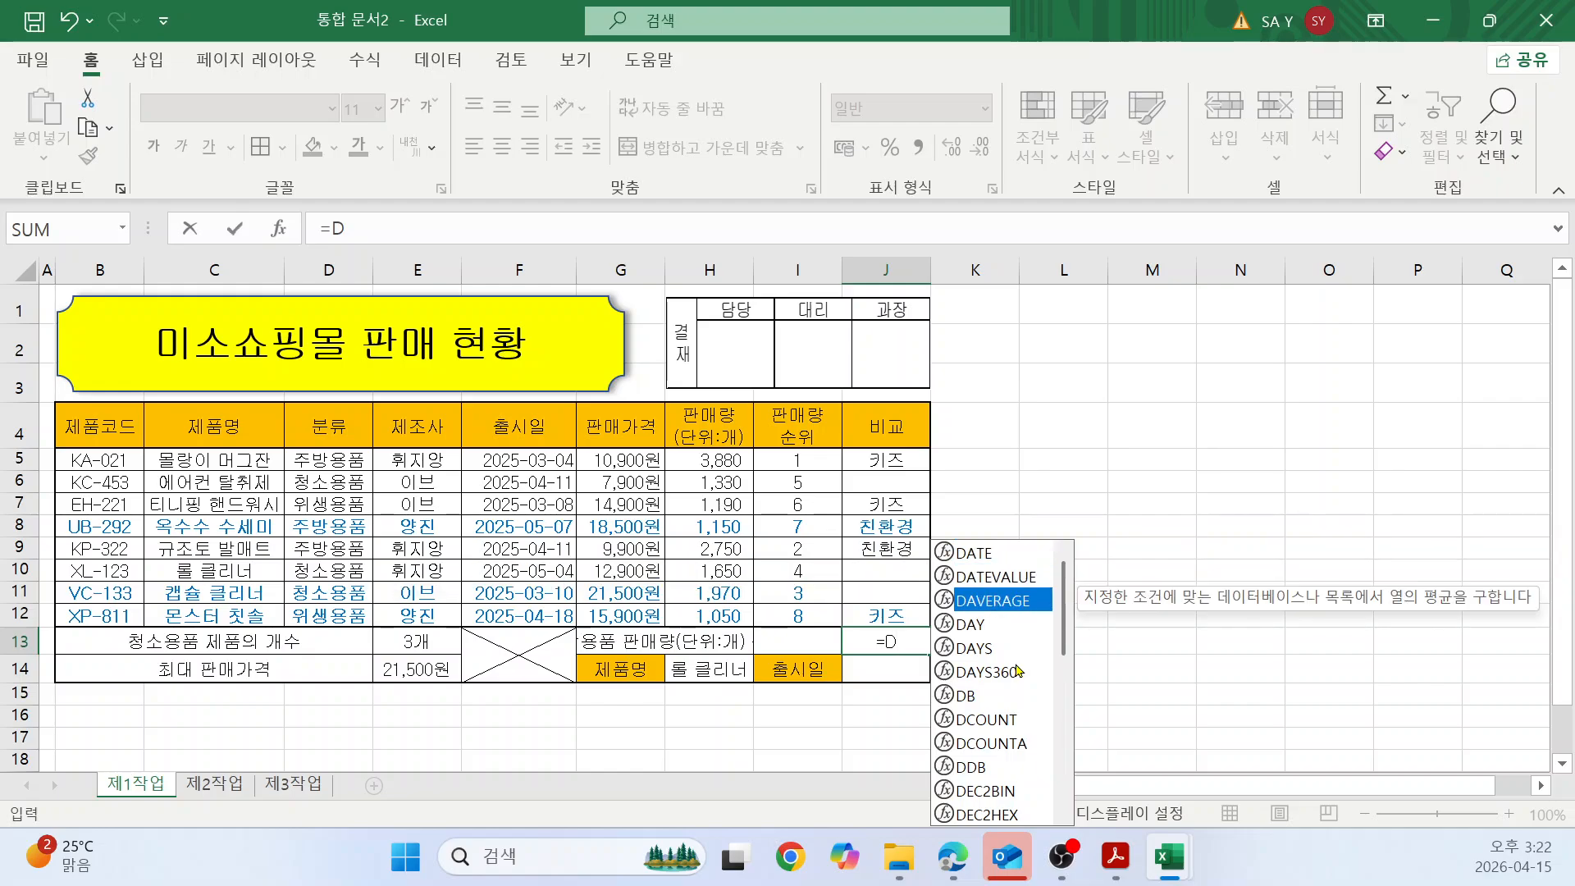
{"action": "key", "text": "Tab"}
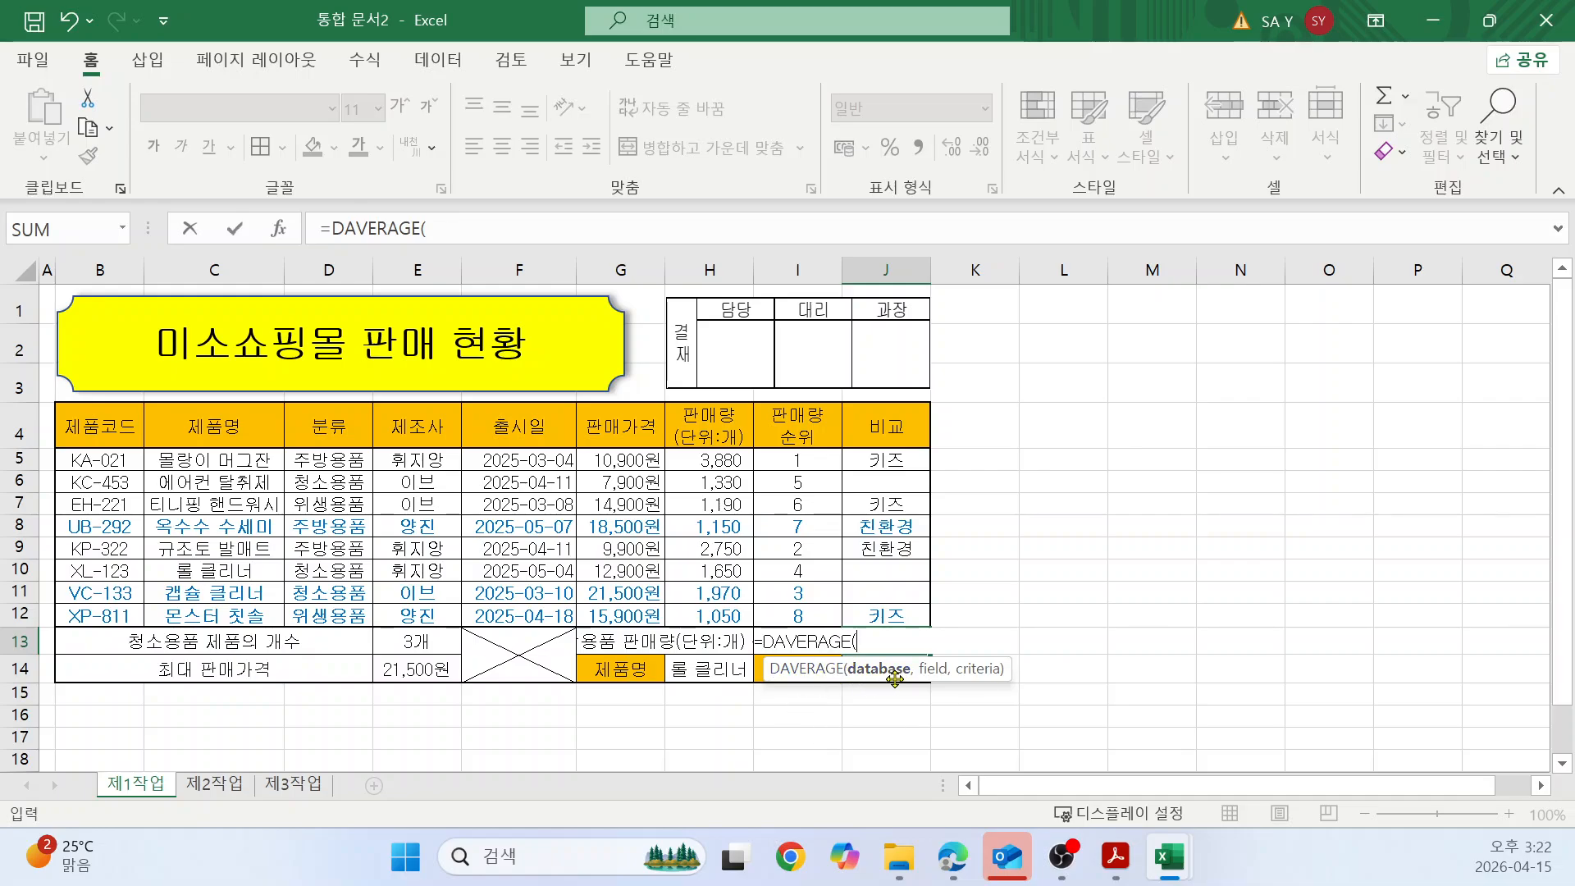
{"action": "left_click_drag", "start_coordinate": [92, 426], "coordinate": [710, 615]}
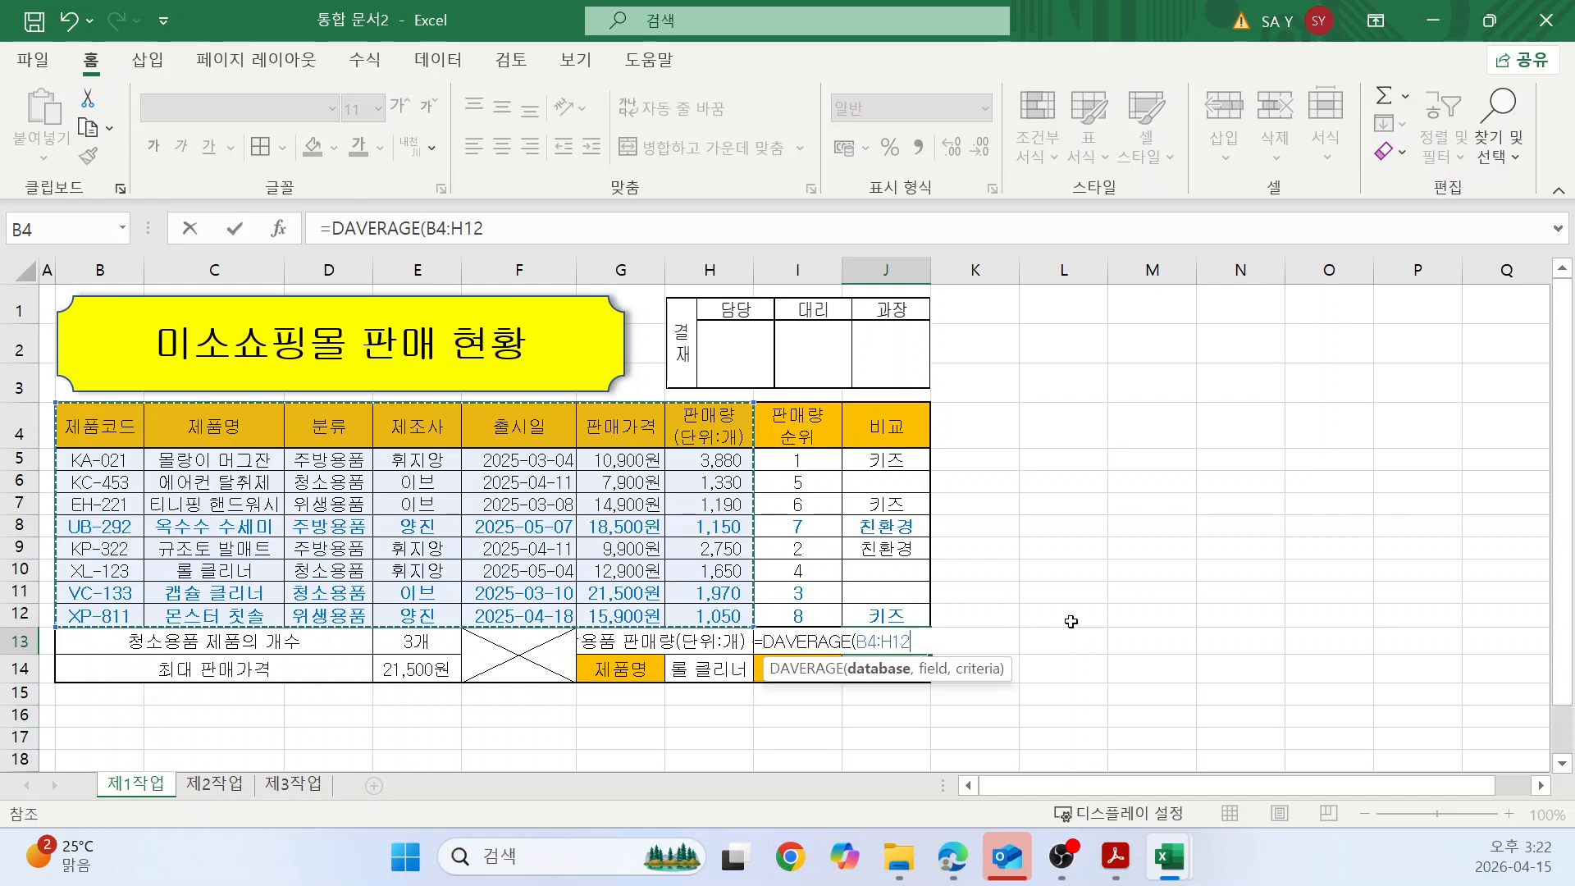
Complete the DAVERAGE formula in J13 with H4 as the field and D4:D5 as the criteria.
{"action": "type", "text": ","}
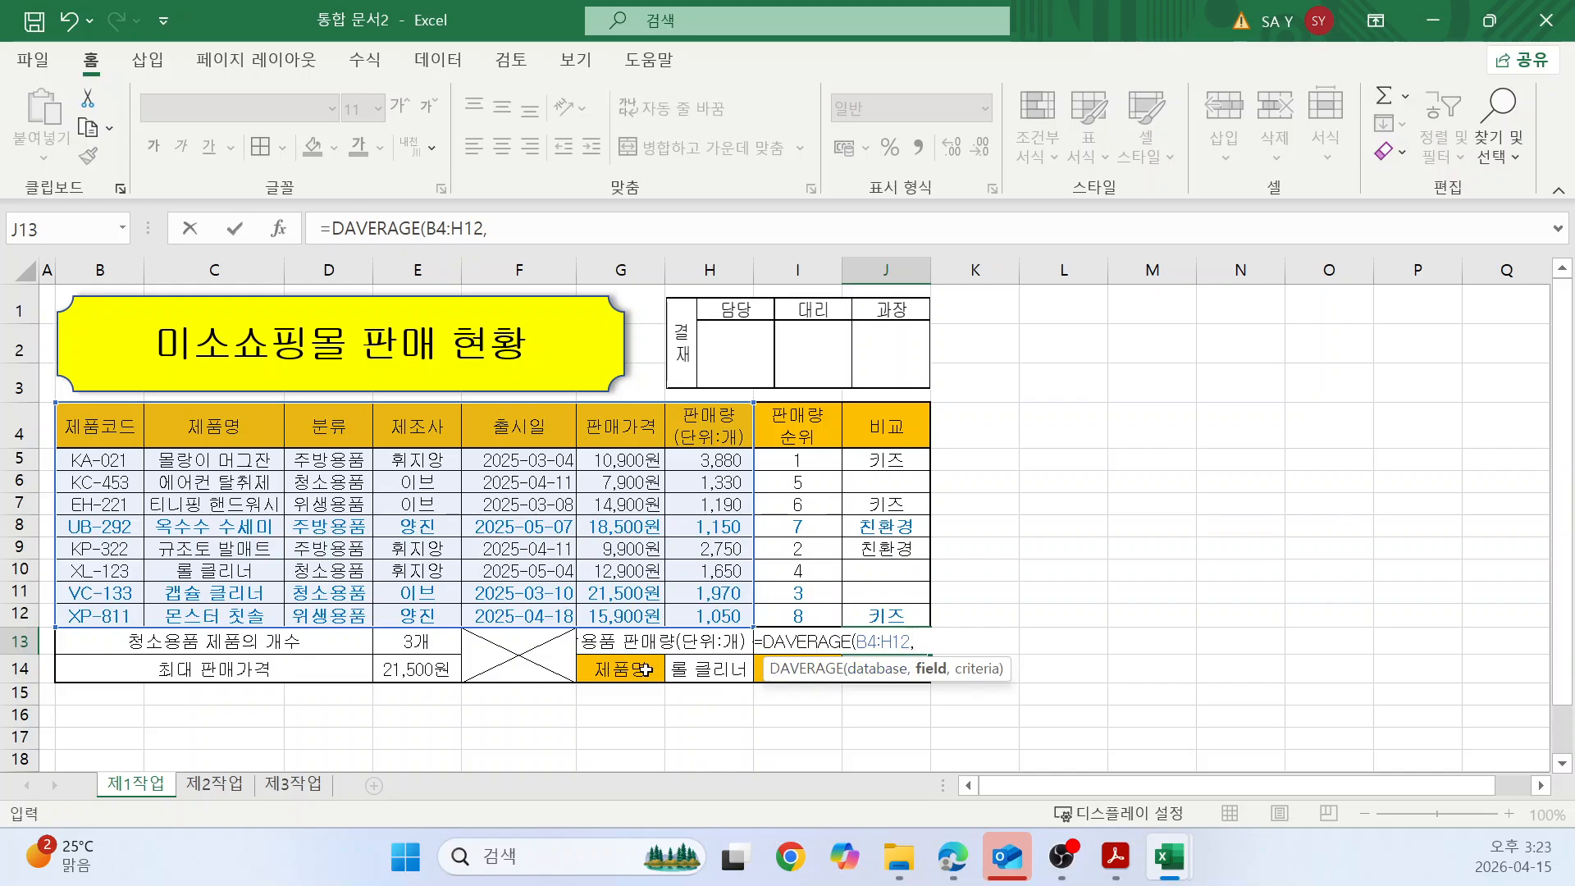
{"action": "left_click", "coordinate": [926, 641]}
{"action": "left_click", "coordinate": [712, 420]}
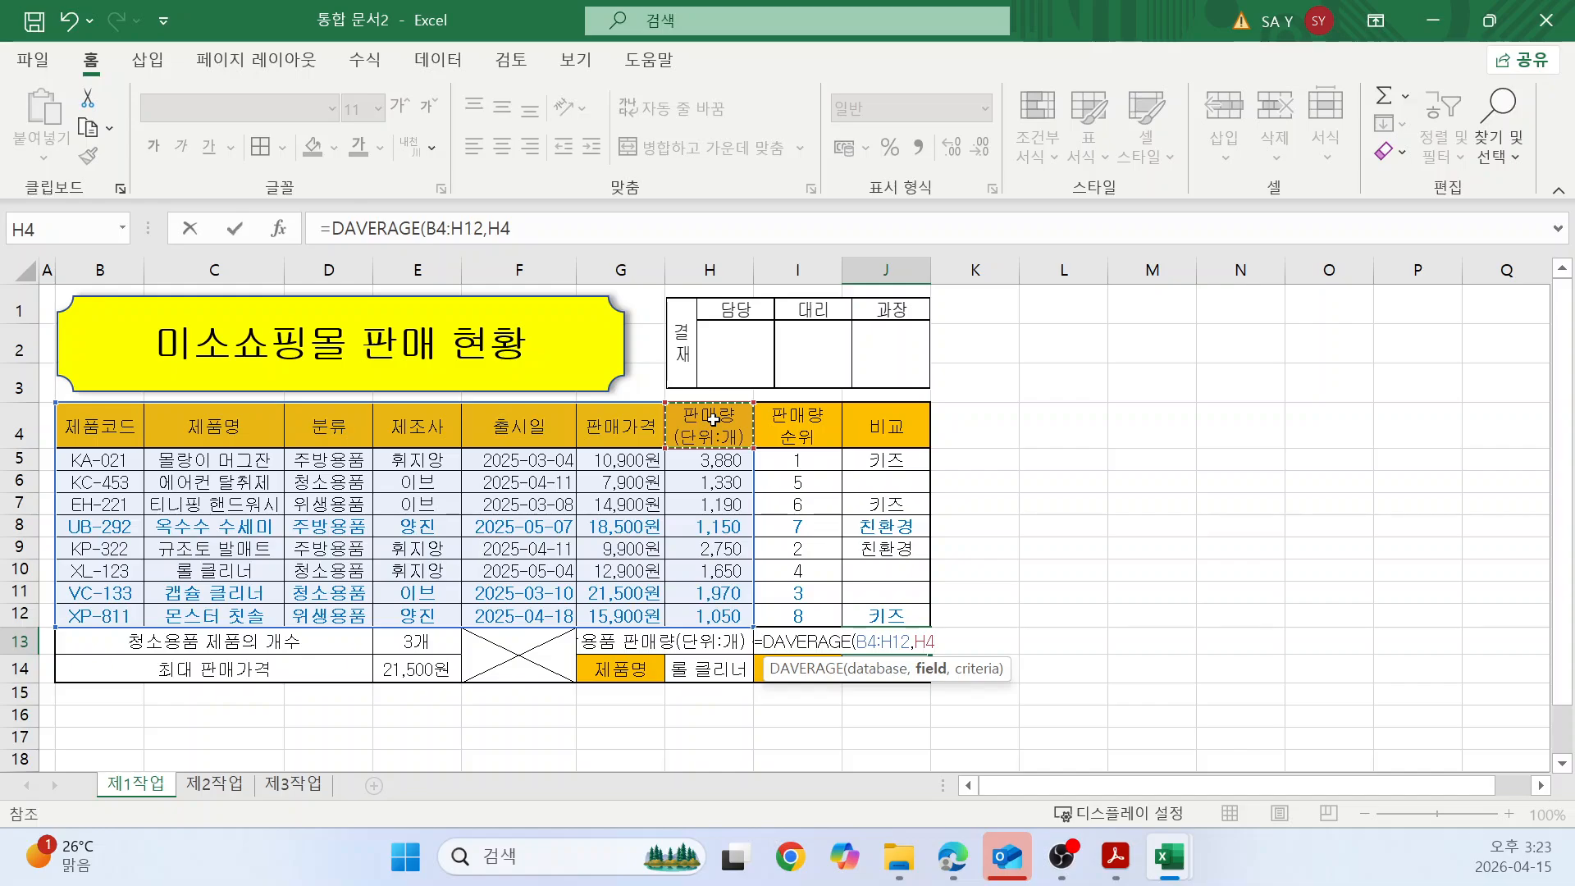
{"action": "type", "text": ","}
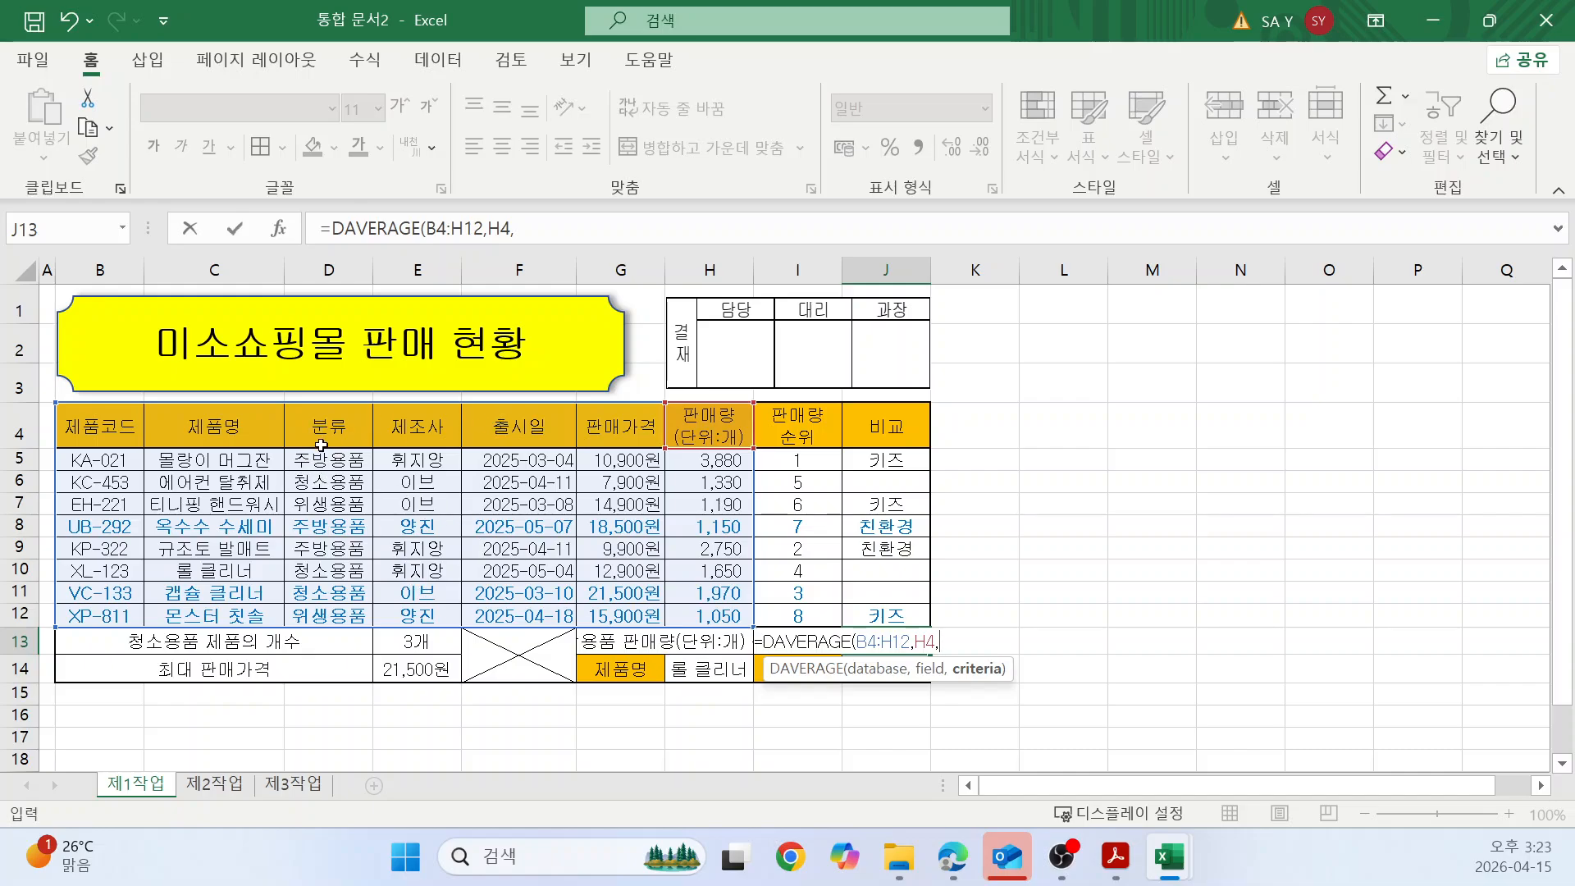
{"action": "left_click_drag", "start_coordinate": [330, 431], "coordinate": [337, 454]}
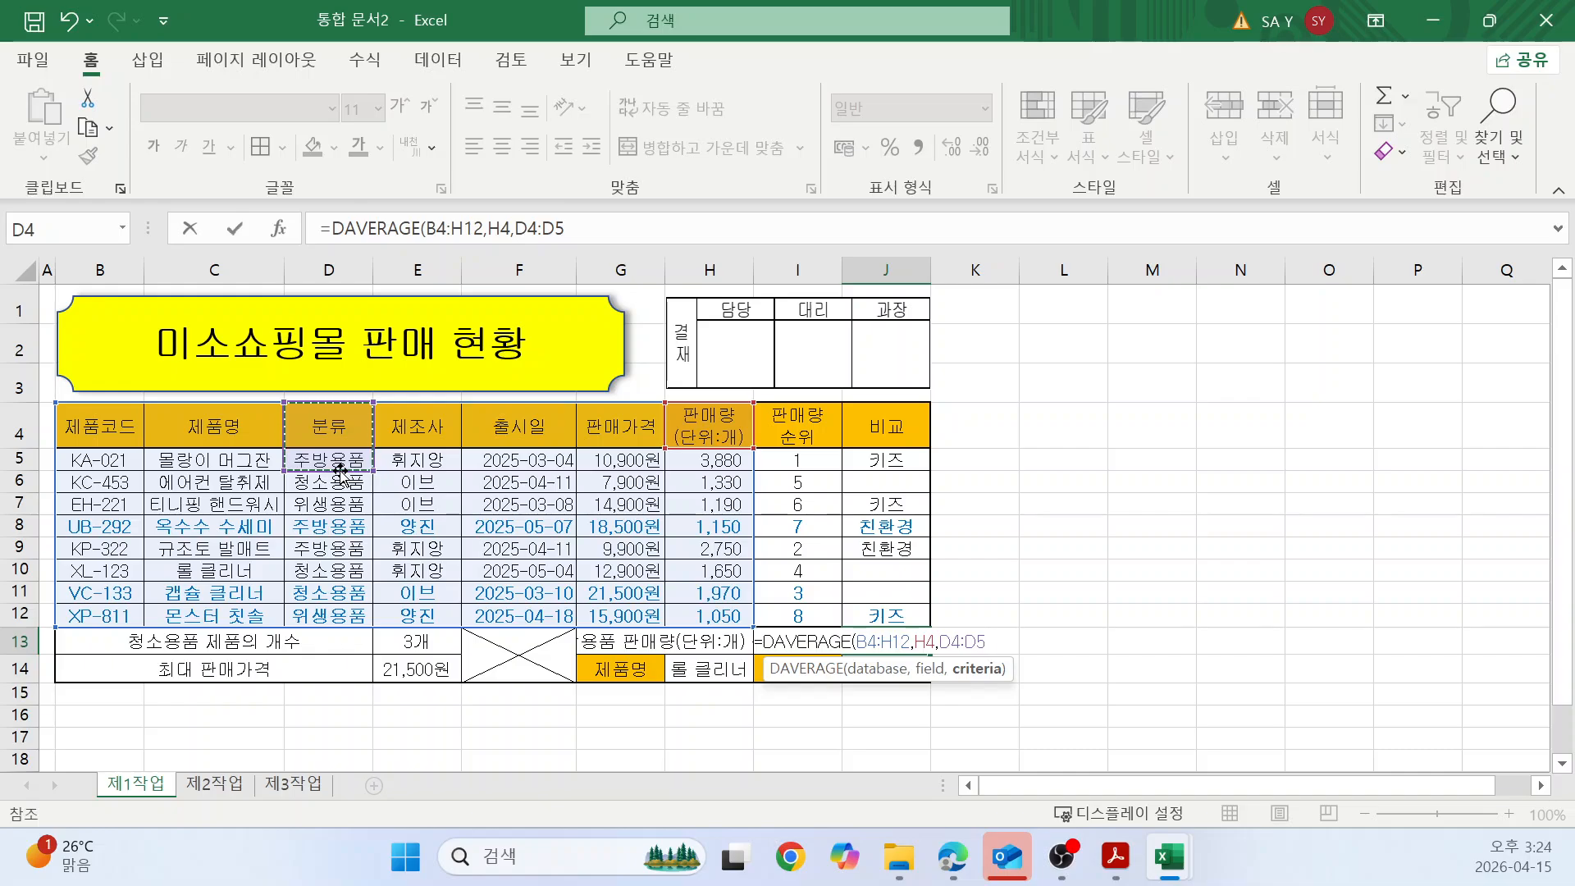
{"action": "key", "text": "Return"}
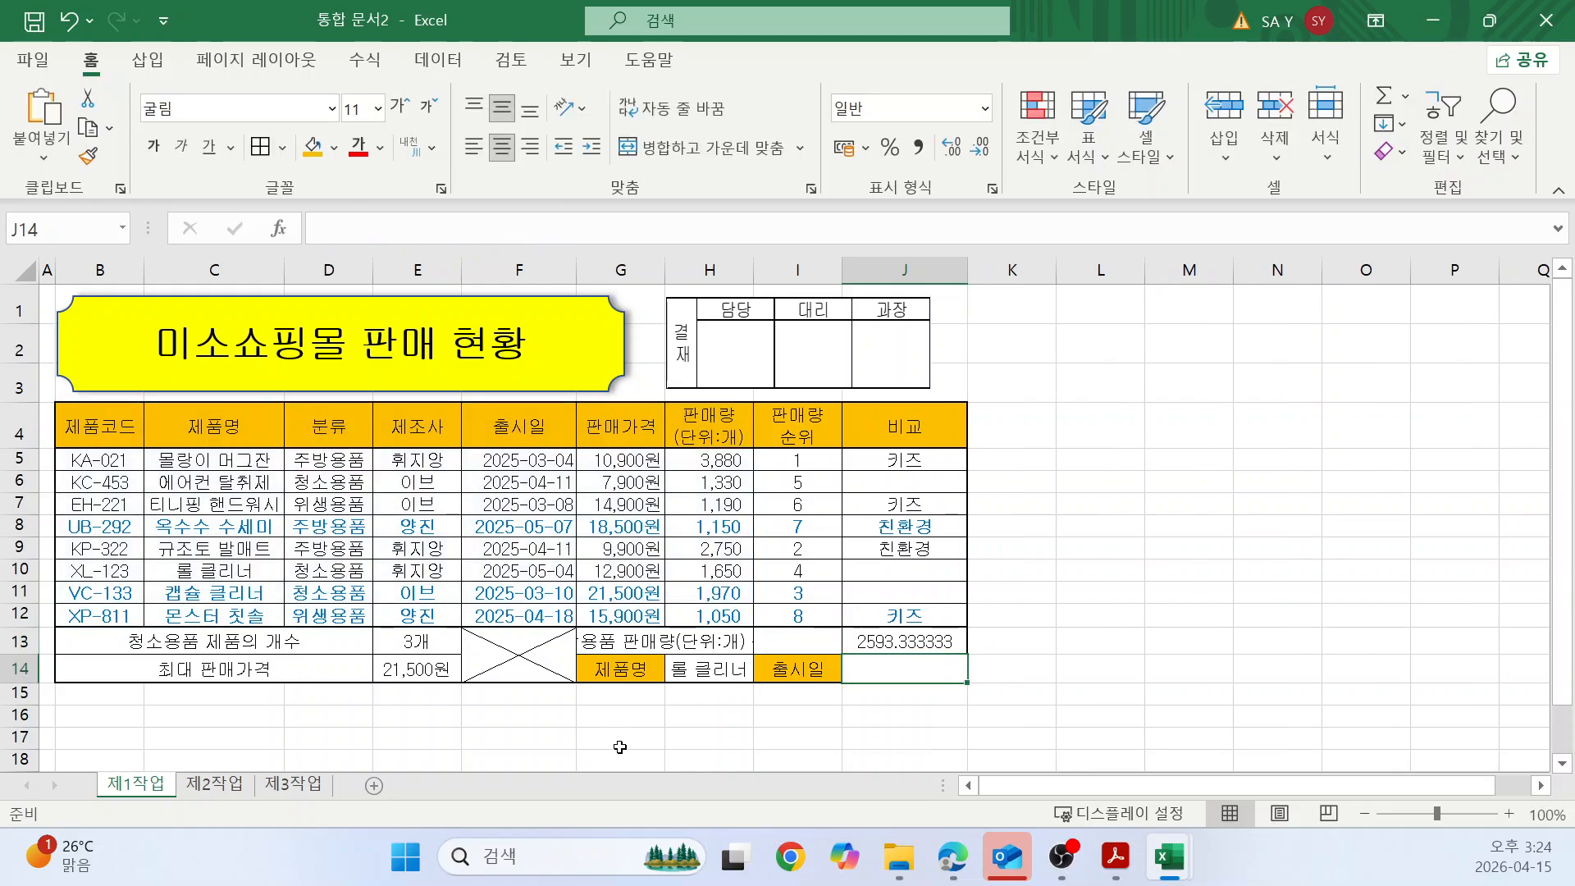
Reopen the DAVERAGE formula in J13 and review its database, field and criteria arguments without changing them.
{"action": "left_click", "coordinate": [926, 647]}
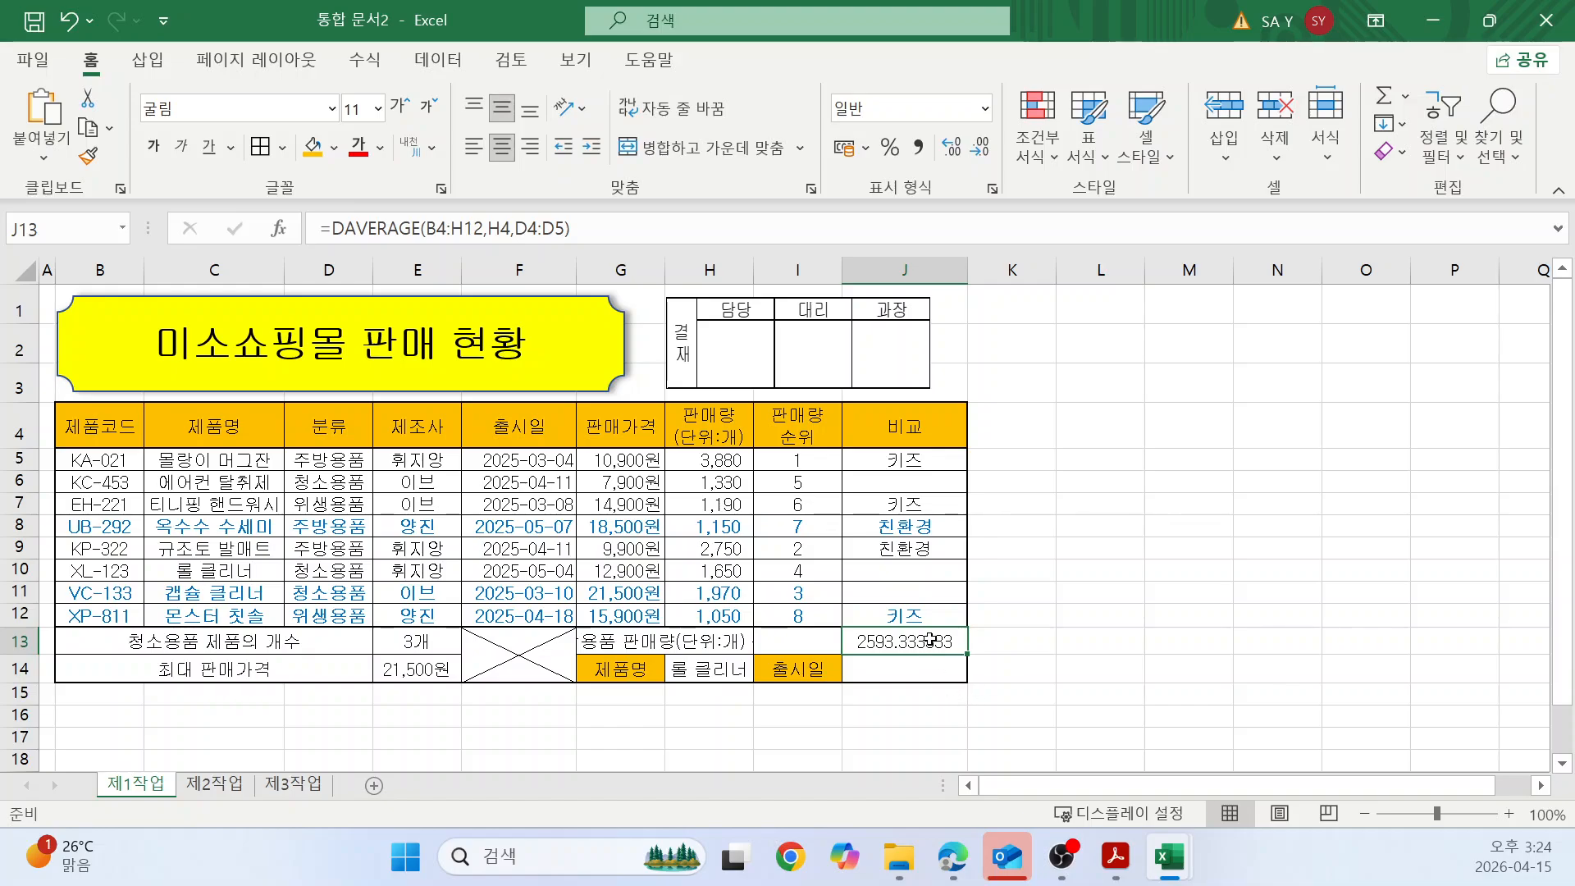
{"action": "double_click", "coordinate": [930, 640]}
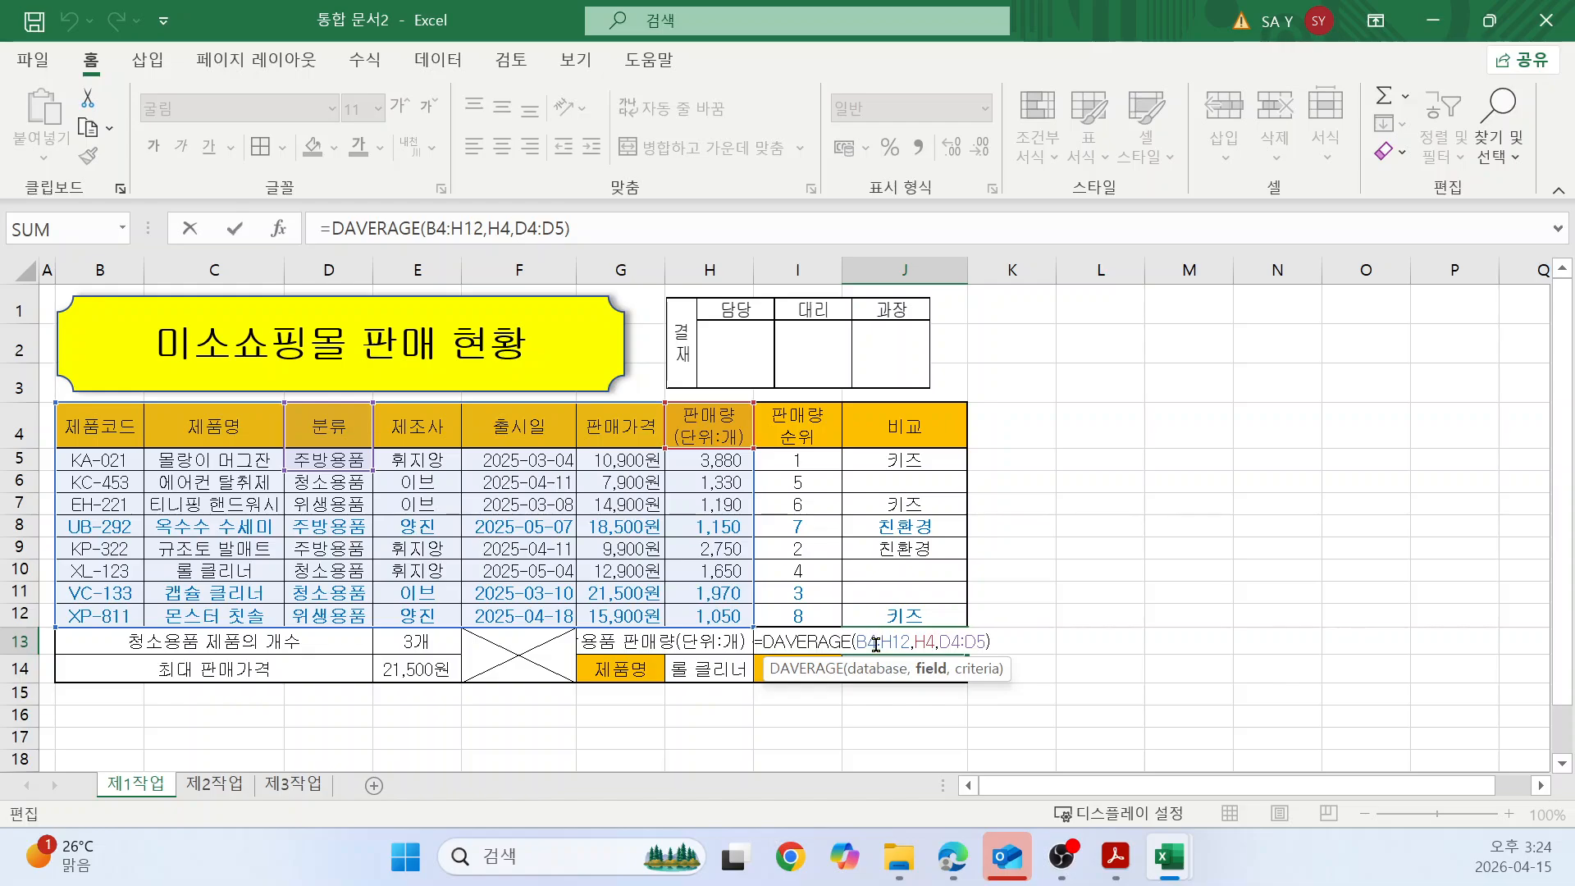
{"action": "left_click", "coordinate": [876, 639]}
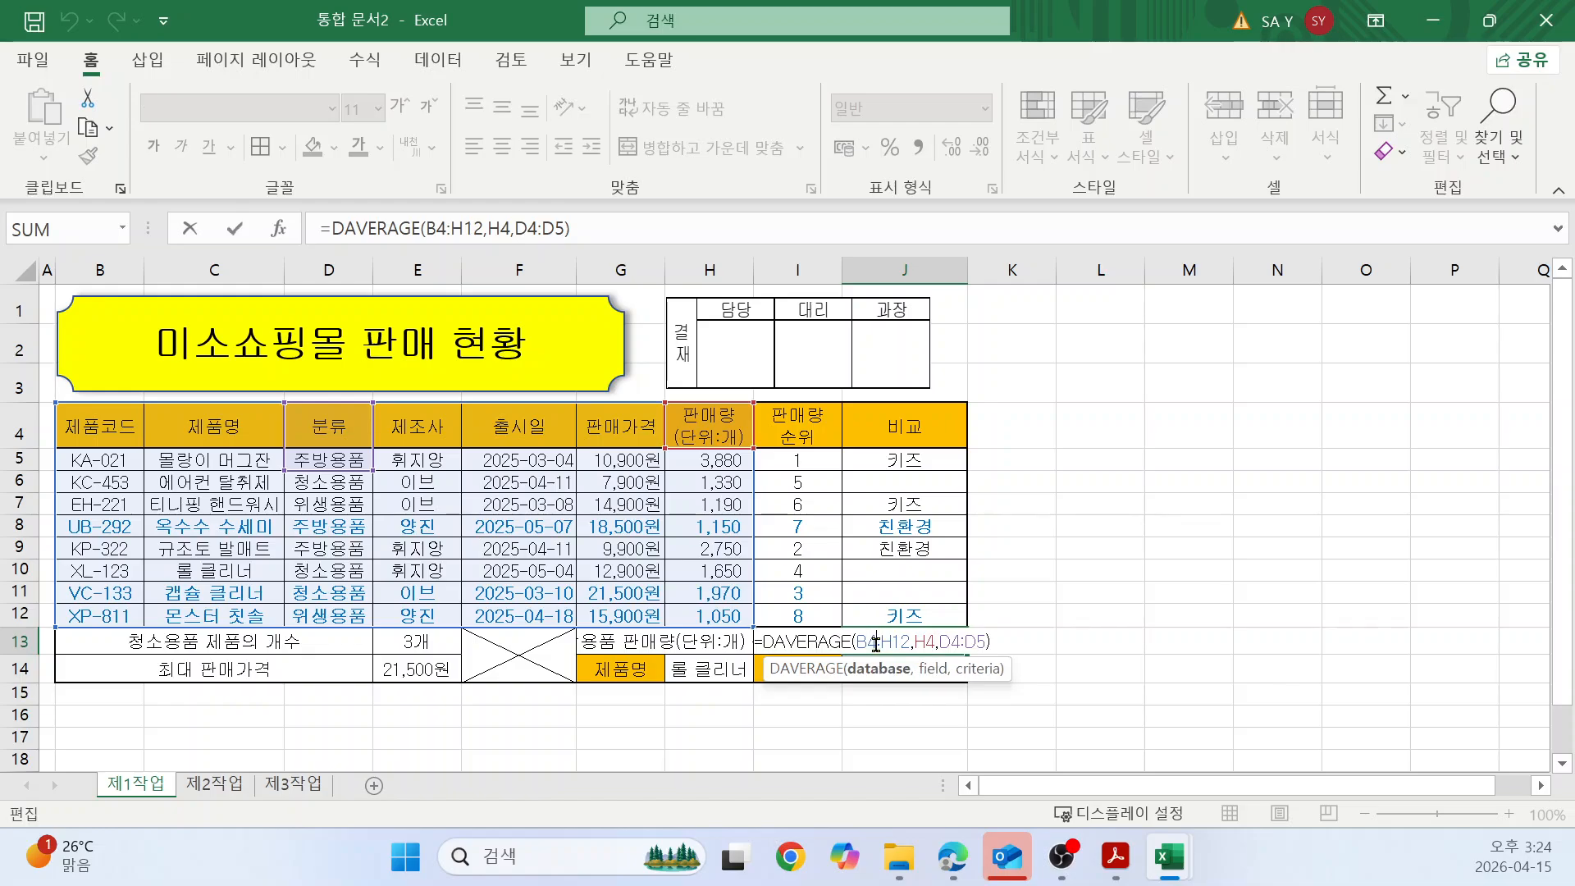
{"action": "left_click", "coordinate": [929, 643]}
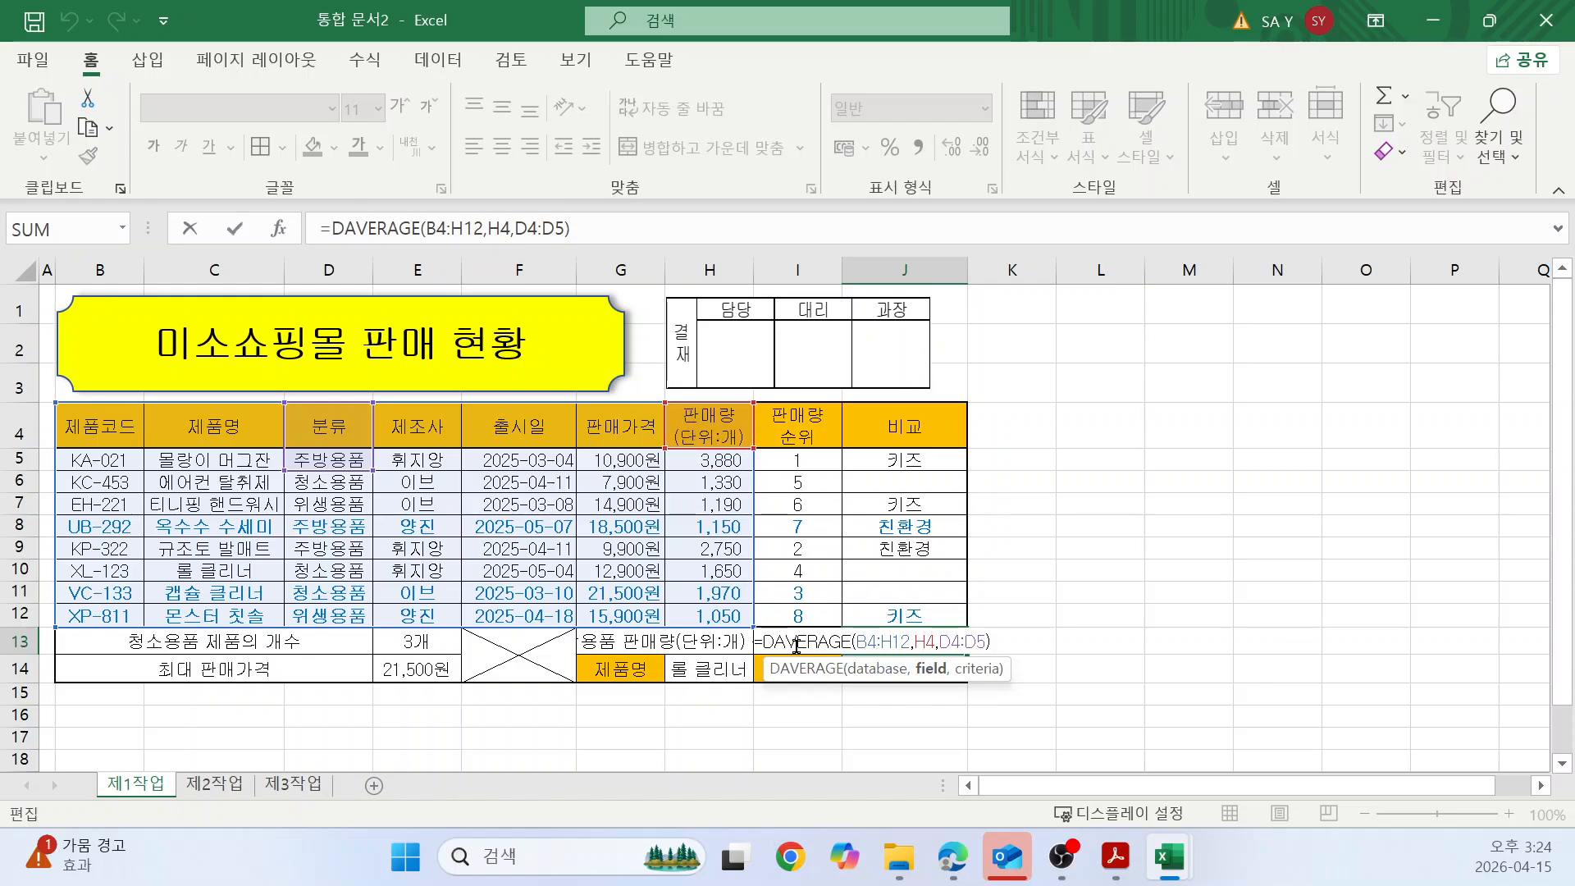
{"action": "left_click", "coordinate": [962, 642]}
{"action": "key", "text": "Return"}
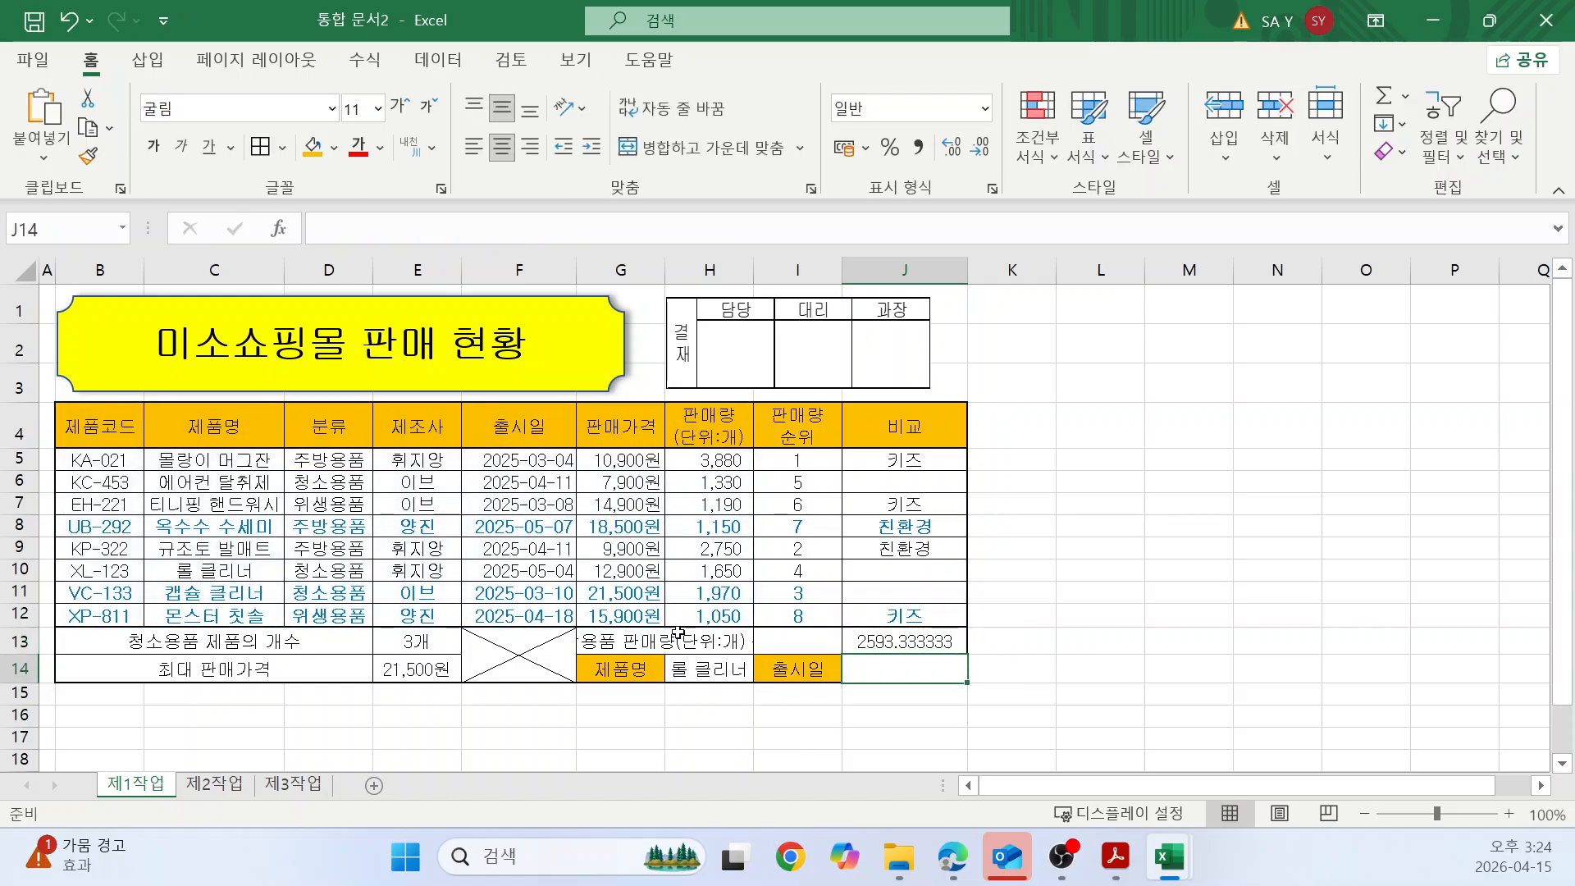
Read item (5) on ROUNDDOWN and DAVERAGE in the 한글엑셀(C형)_문제지.pdf exam sheet, and return to Excel.
{"action": "left_click", "coordinate": [1156, 635]}
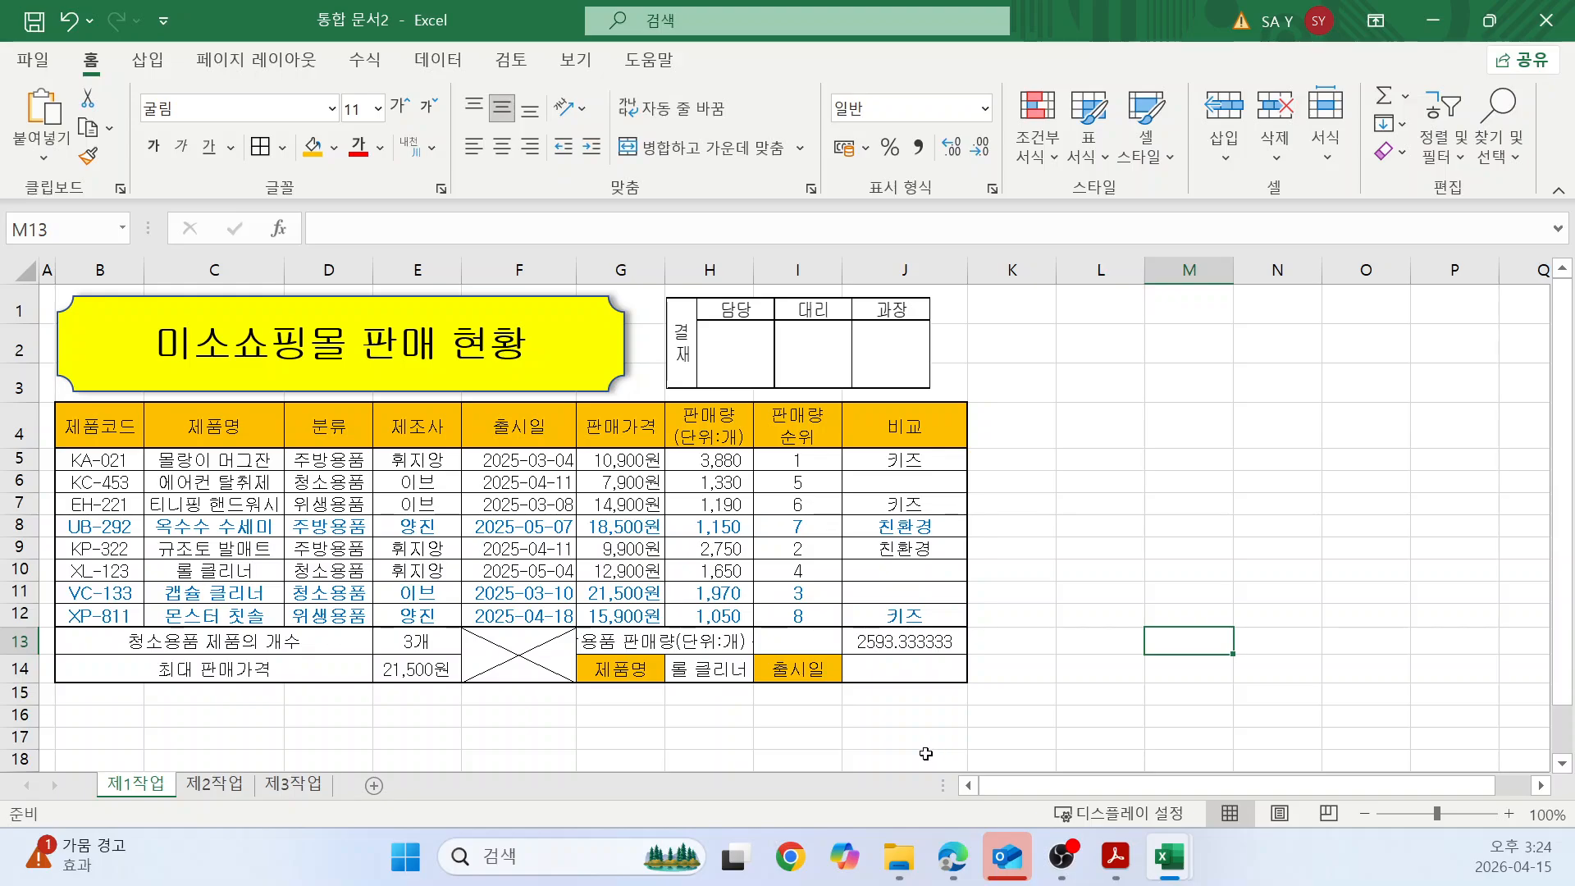
{"action": "key", "text": "alt+Tab"}
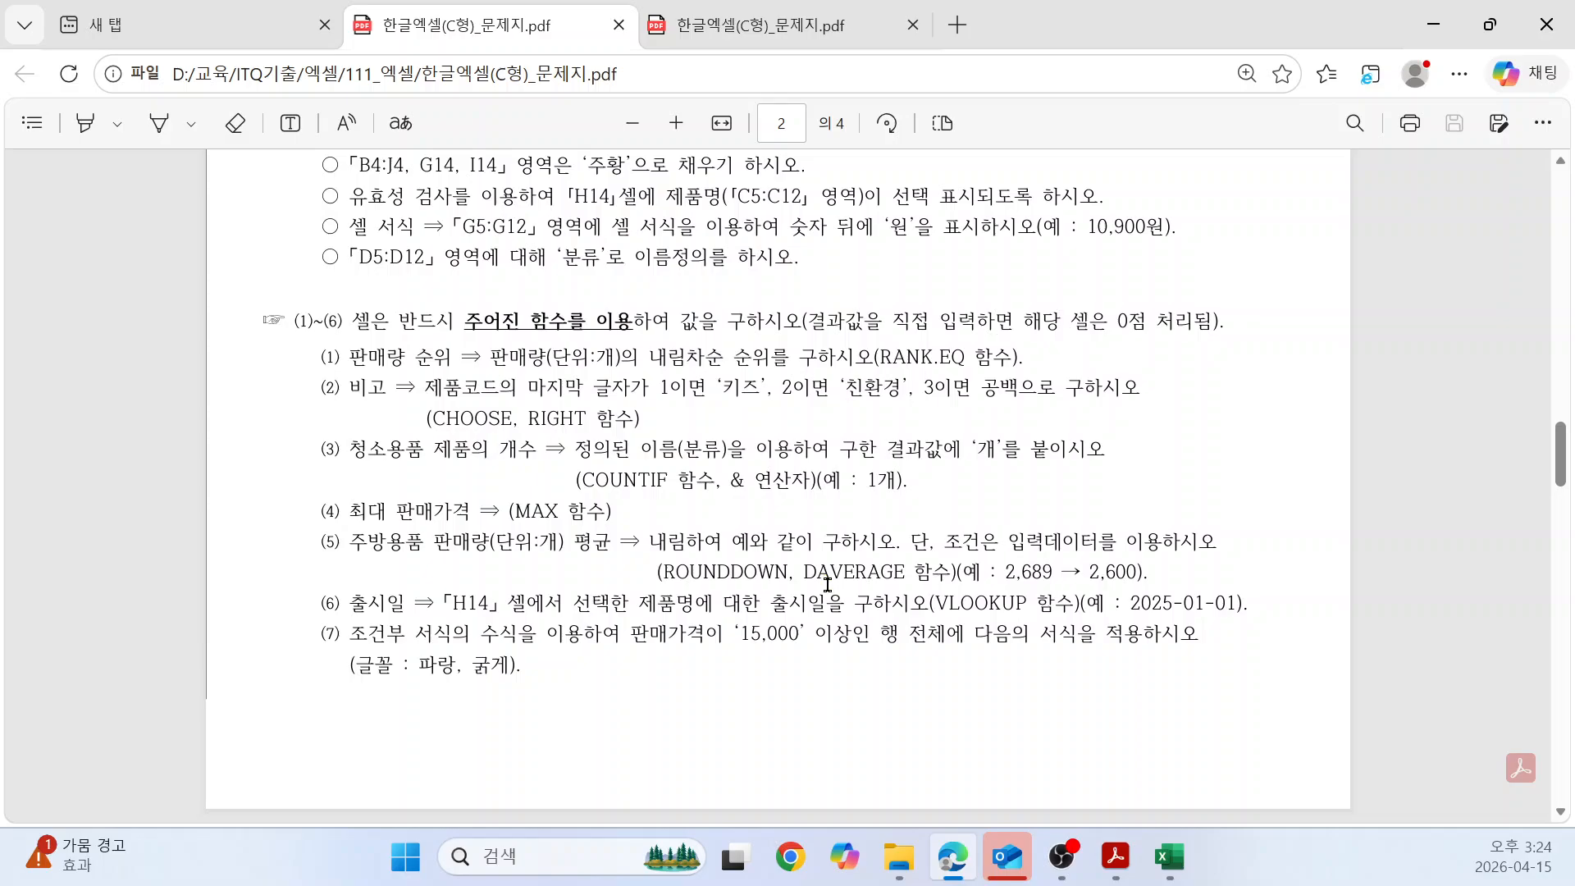
{"action": "key", "text": "alt+Tab"}
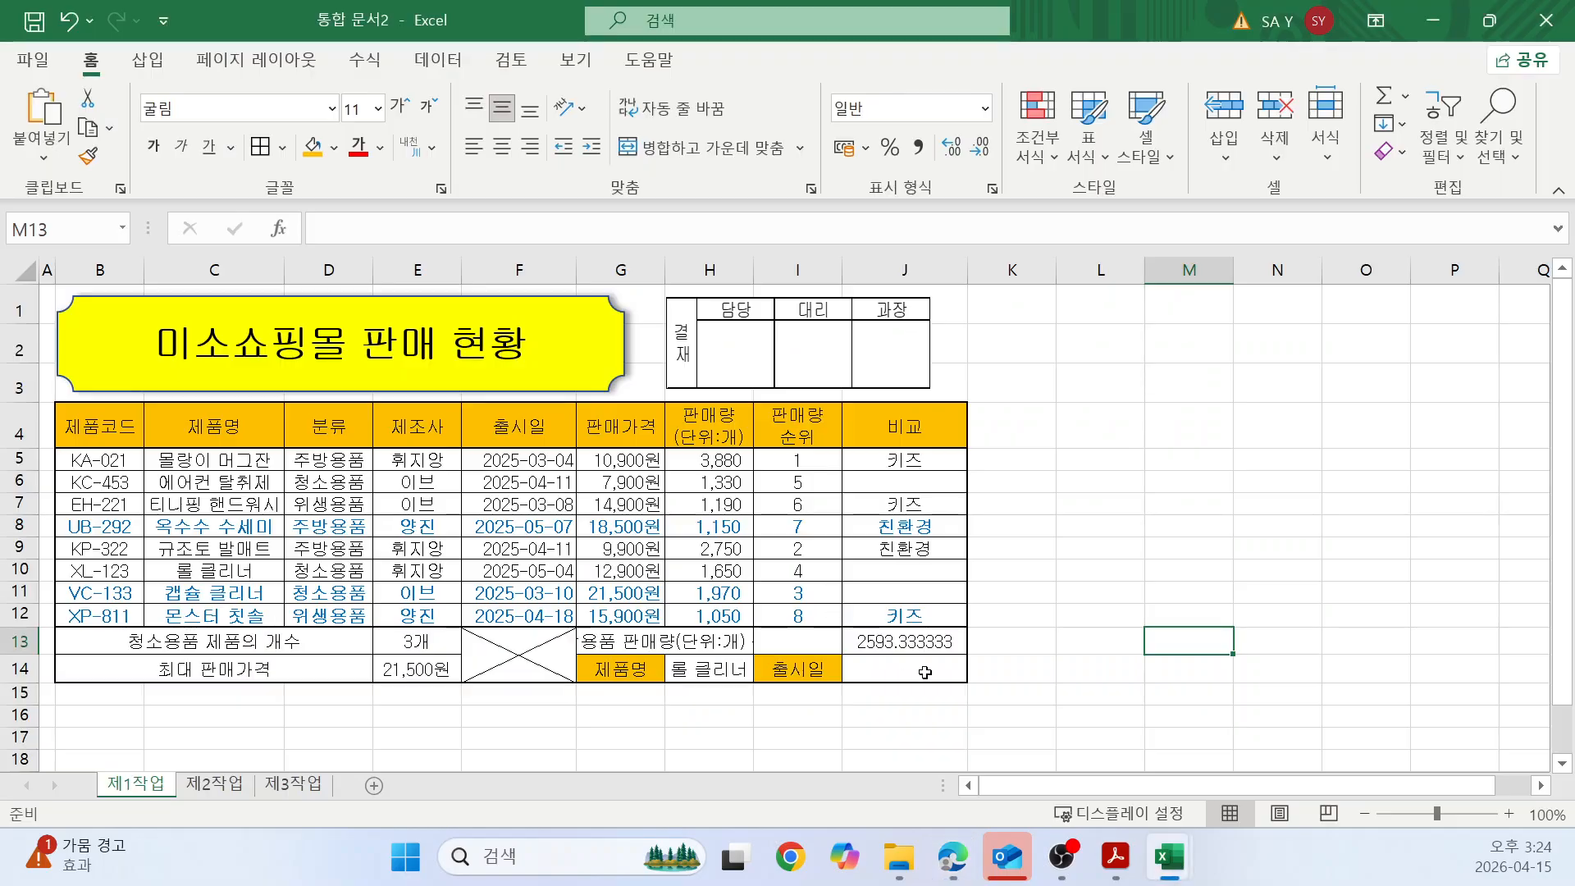
Widen column G slightly, and reposition and stretch the approval box picture so its left edge meets the start of column H.
{"action": "left_click", "coordinate": [861, 640]}
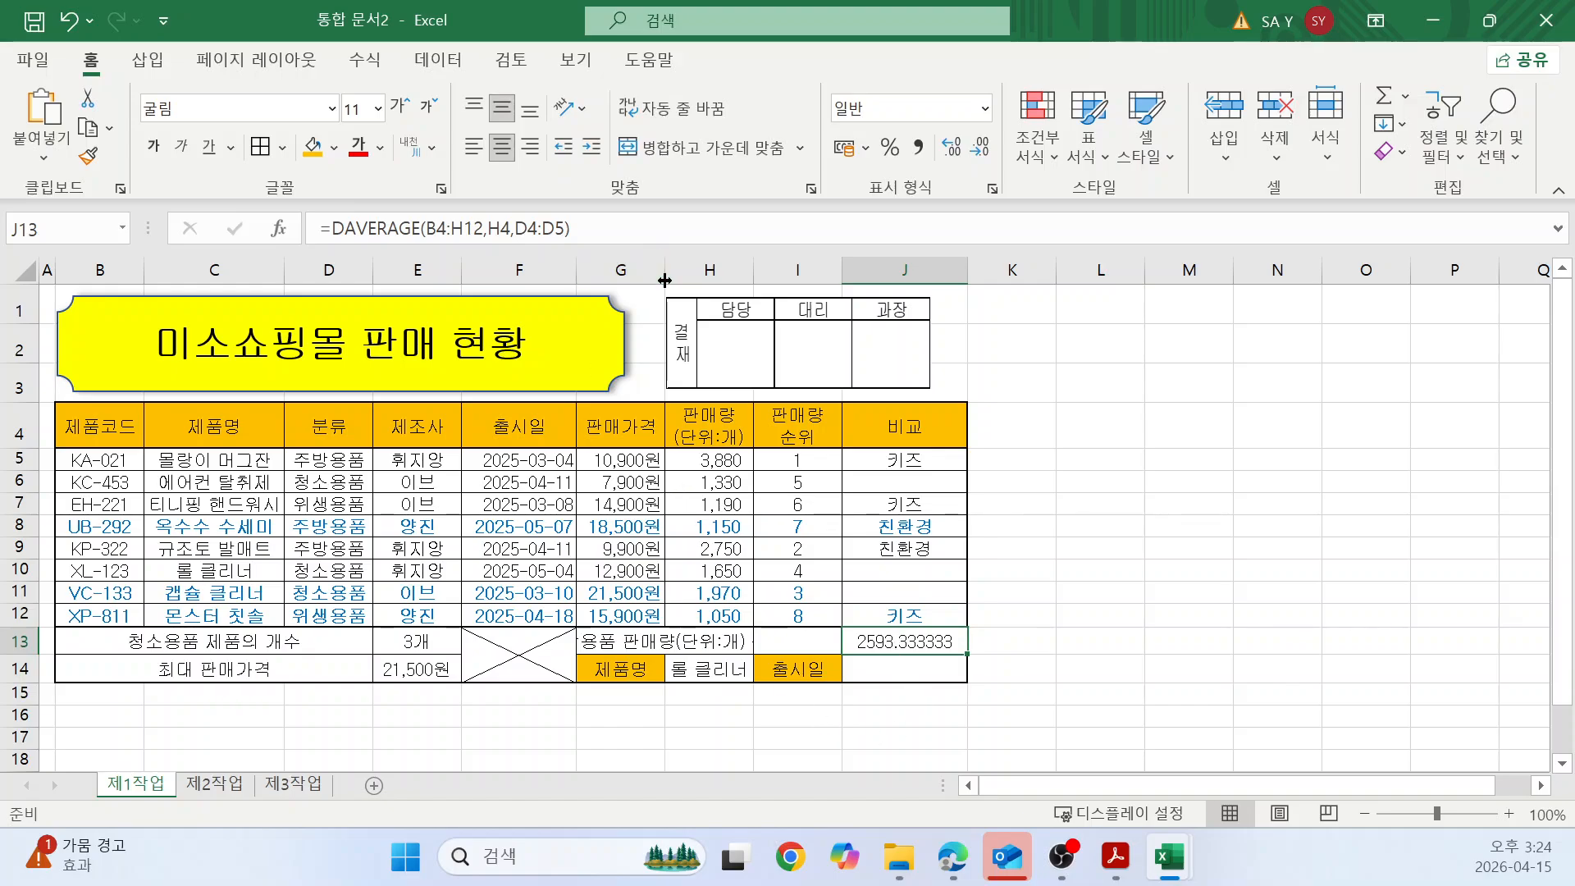
{"action": "left_click_drag", "start_coordinate": [665, 281], "coordinate": [678, 281]}
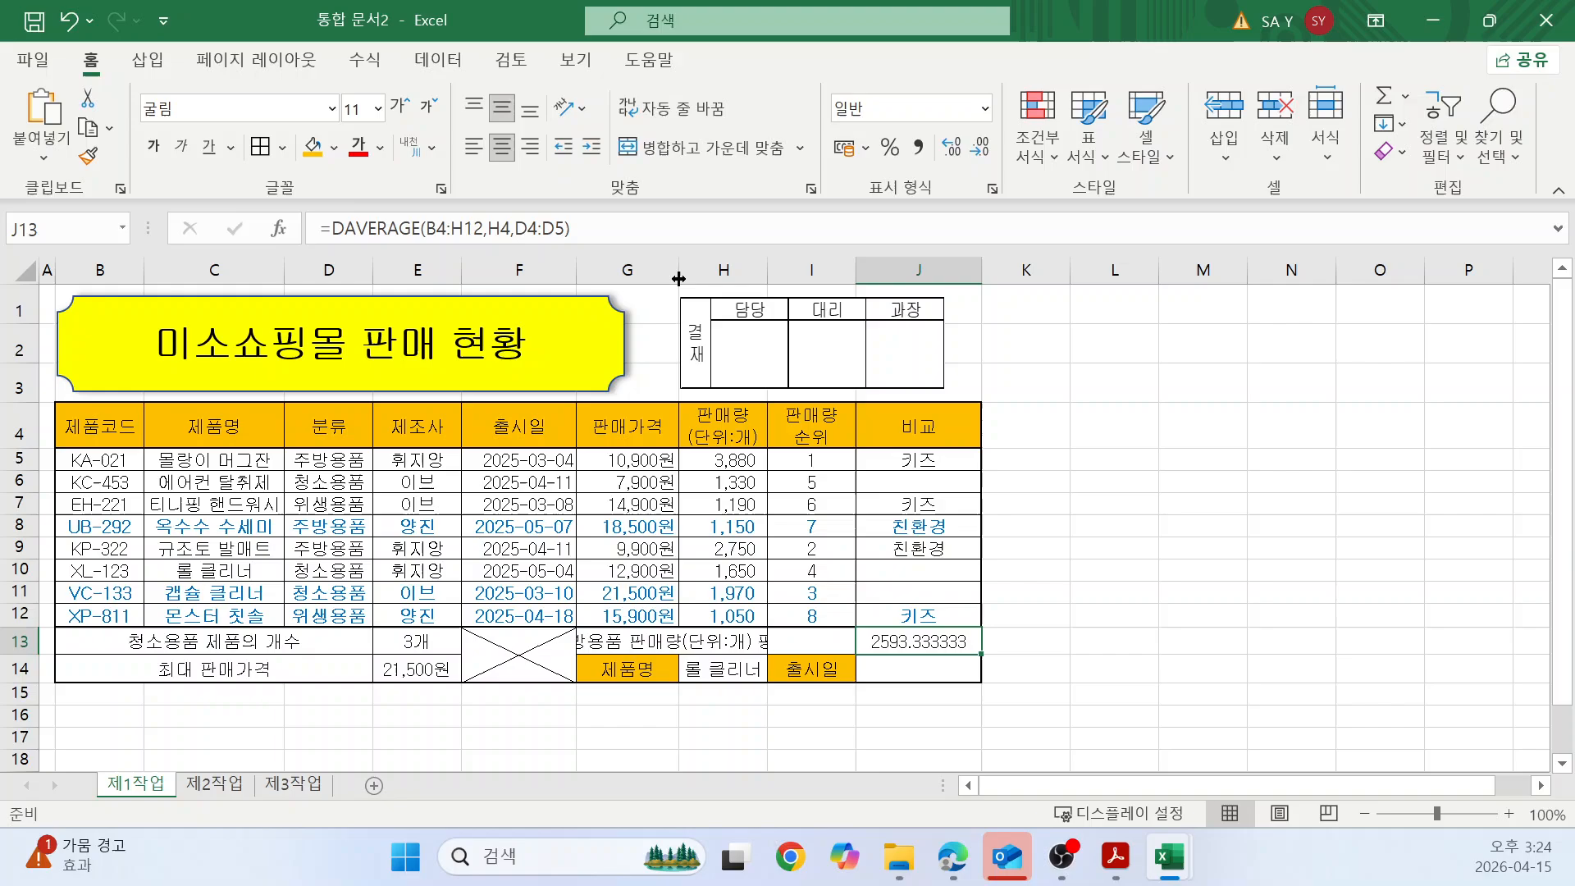
{"action": "left_click", "coordinate": [822, 326]}
{"action": "left_click_drag", "start_coordinate": [822, 325], "coordinate": [857, 326]}
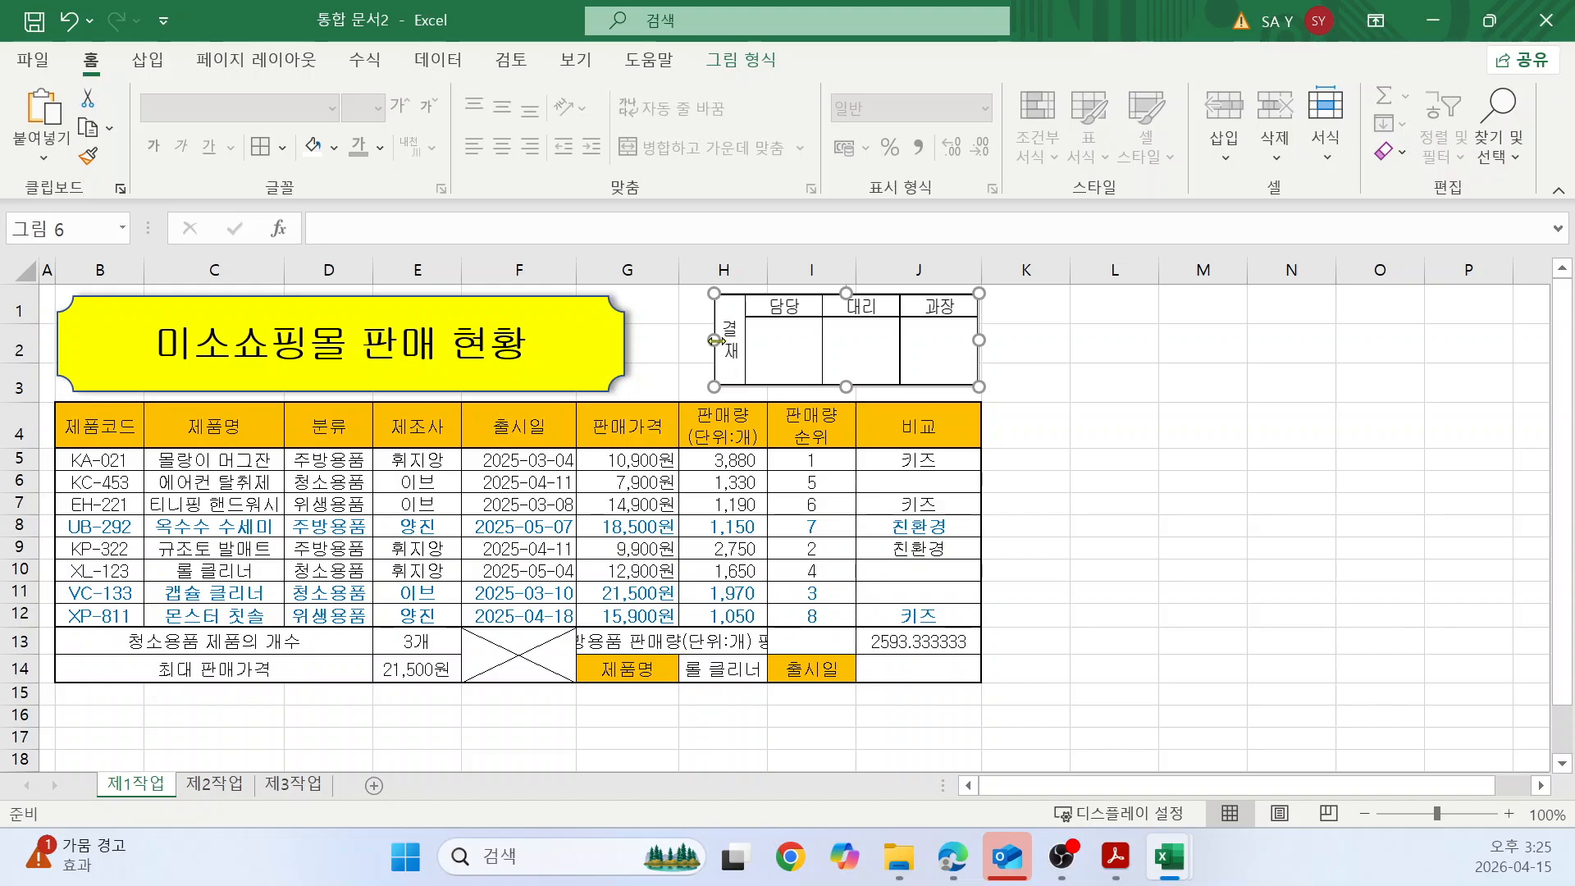
{"action": "left_click_drag", "start_coordinate": [713, 340], "coordinate": [678, 340]}
{"action": "left_click", "coordinate": [1253, 483]}
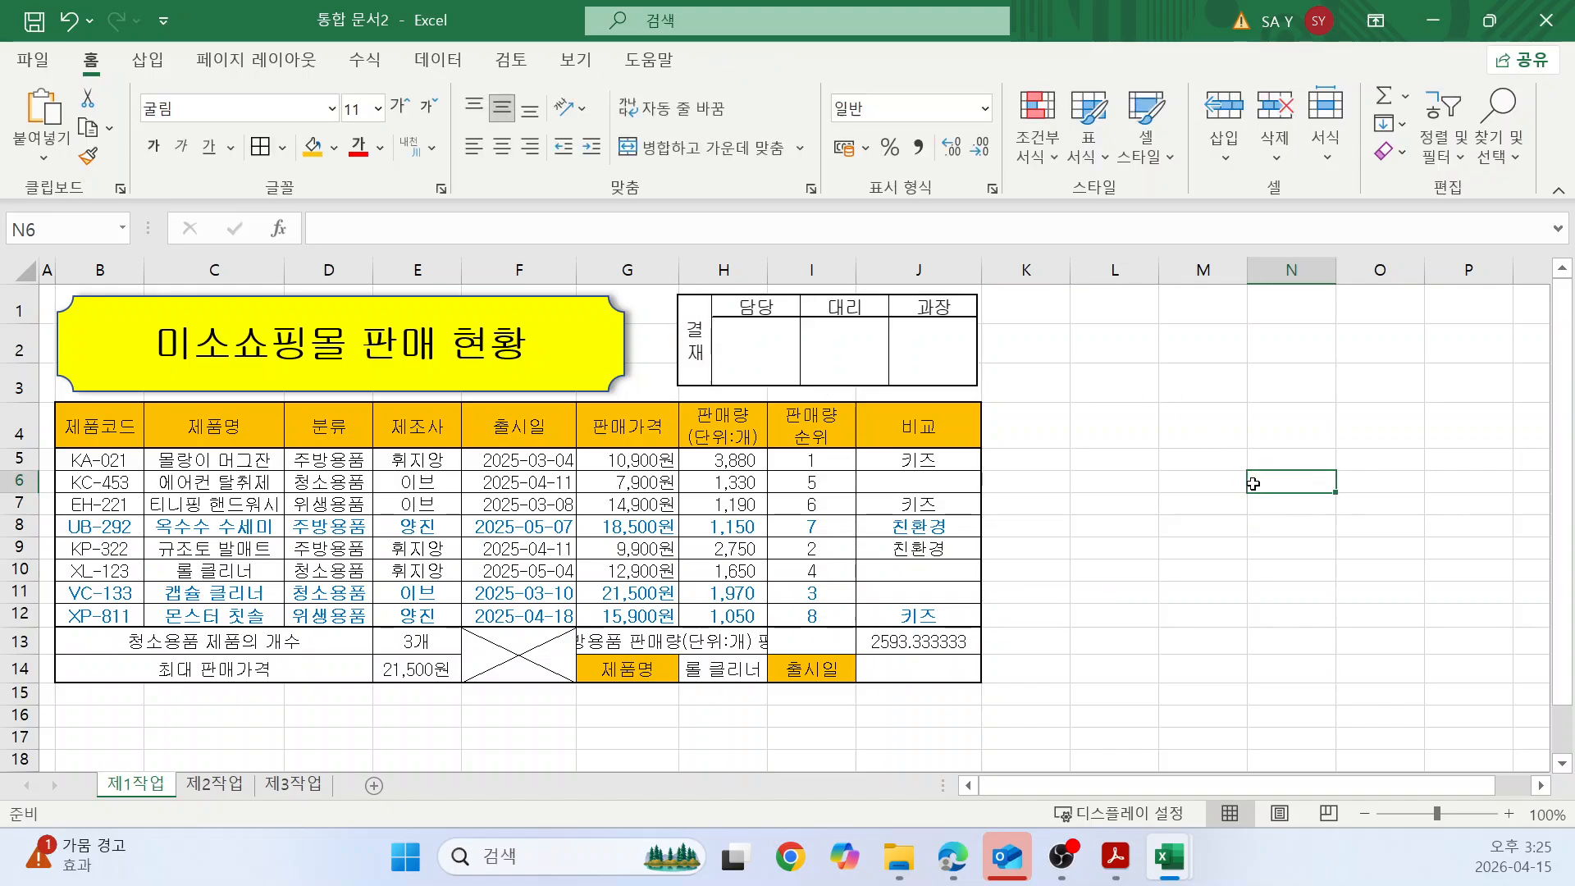
Fine-tune the approval box picture's width so its right edge lines up with the outer edge of column J.
{"action": "left_click", "coordinate": [974, 332]}
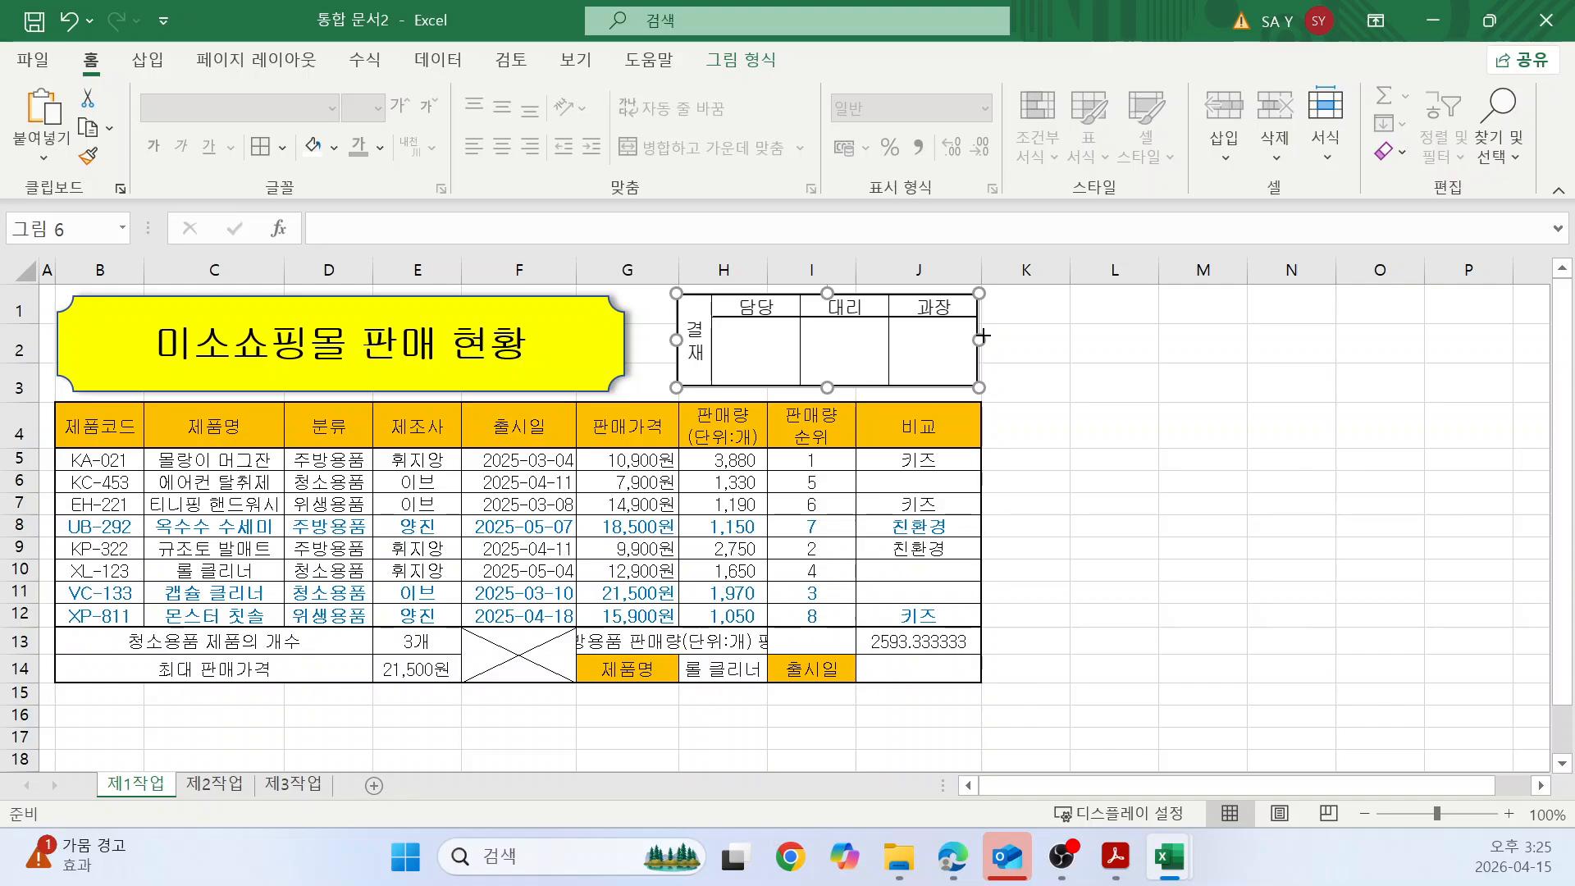
{"action": "left_click_drag", "start_coordinate": [978, 339], "coordinate": [986, 339]}
{"action": "left_click", "coordinate": [1083, 360]}
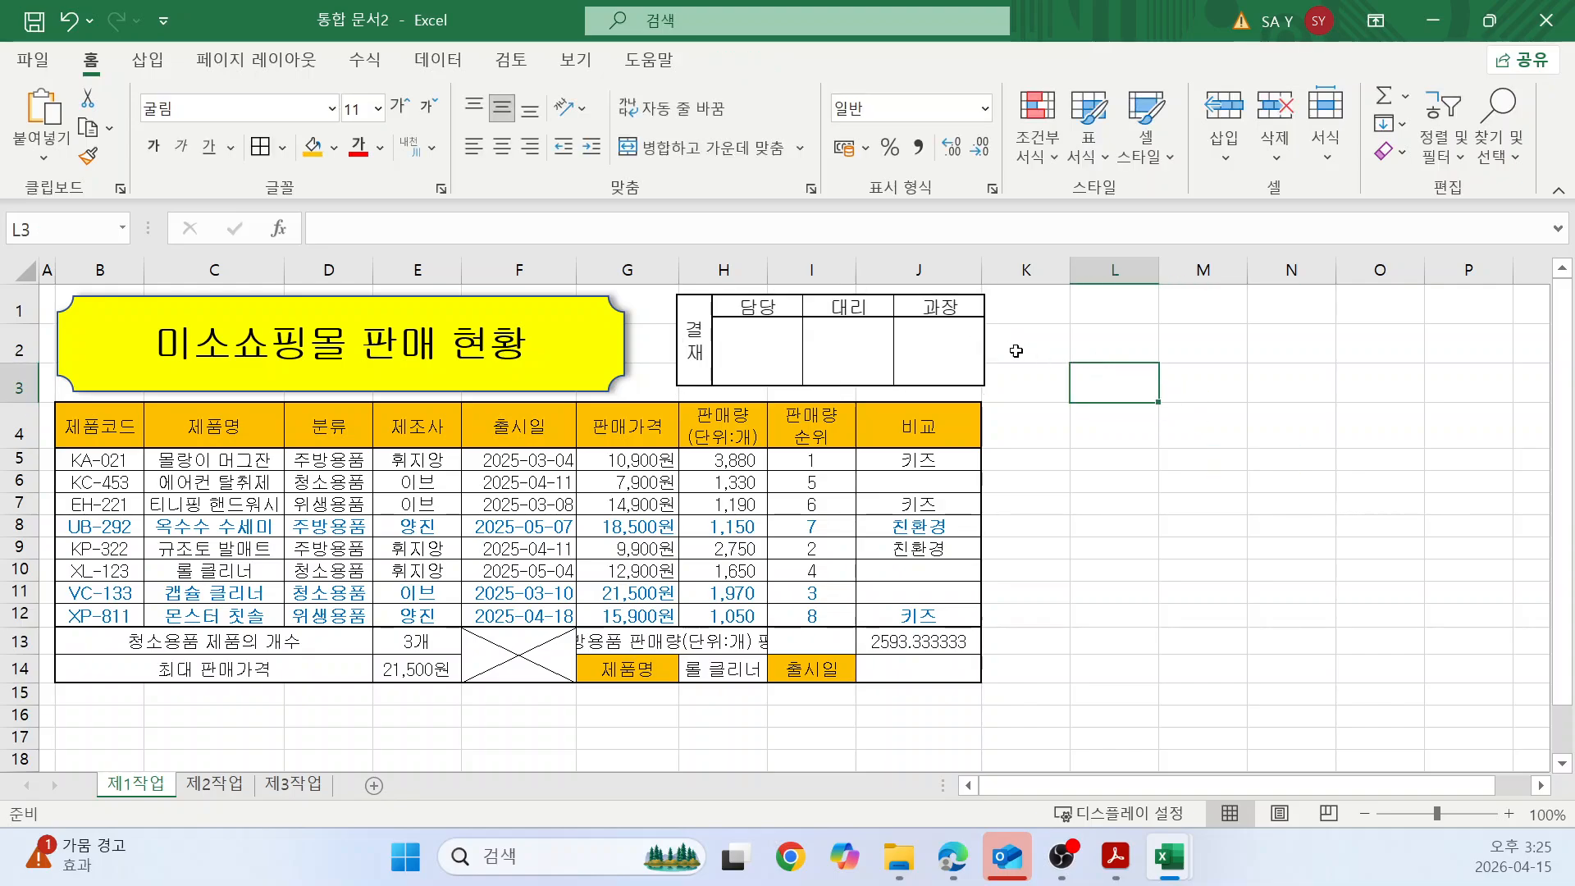
{"action": "left_click", "coordinate": [962, 345]}
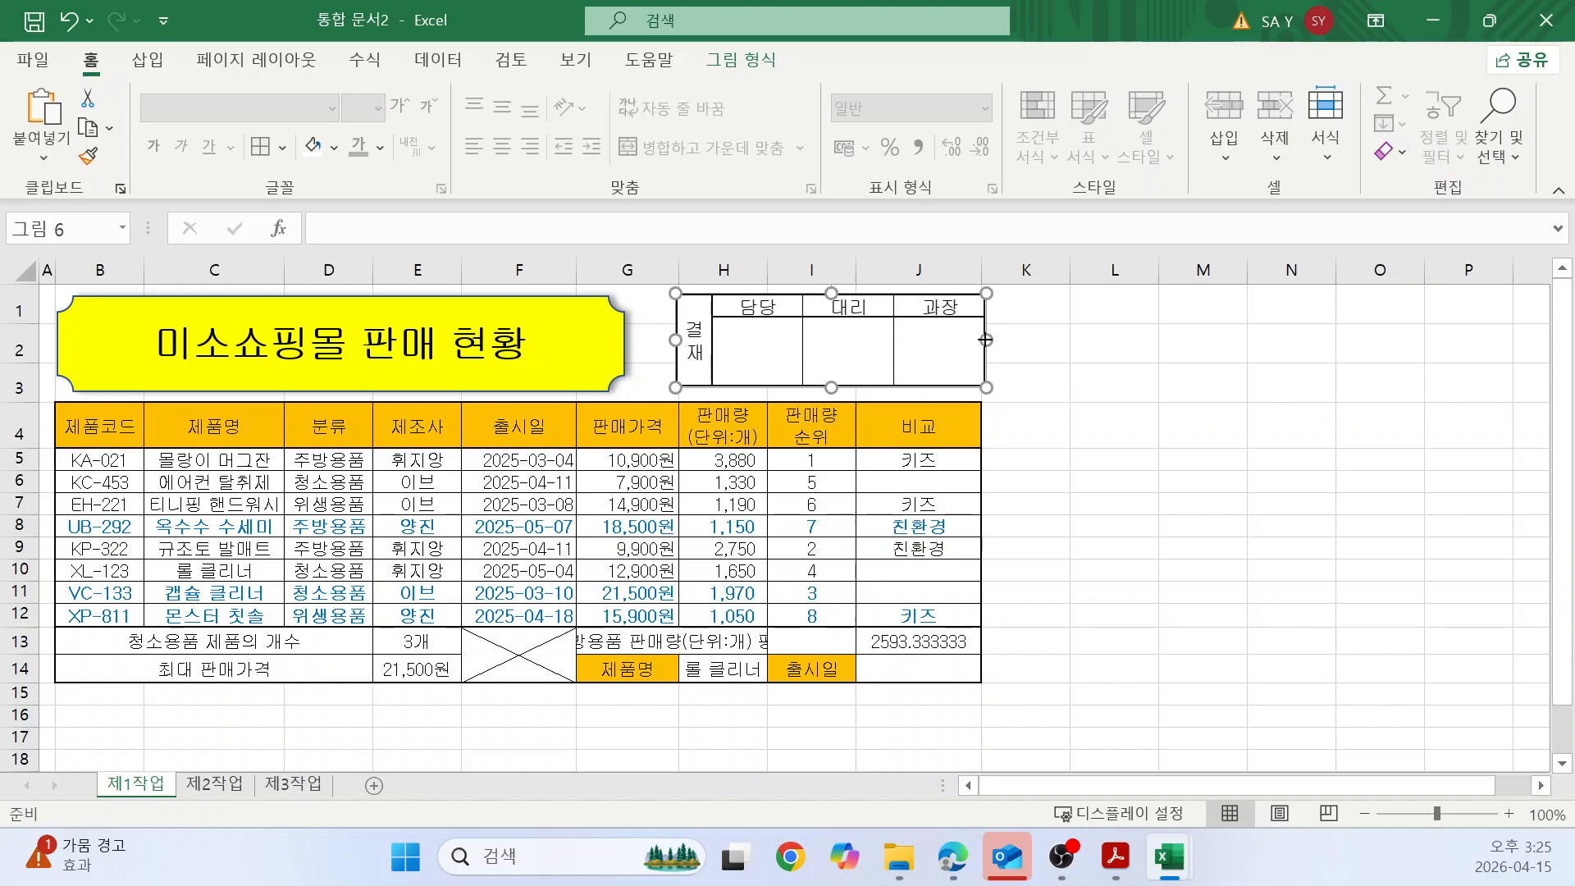
{"action": "left_click_drag", "start_coordinate": [985, 338], "coordinate": [981, 339]}
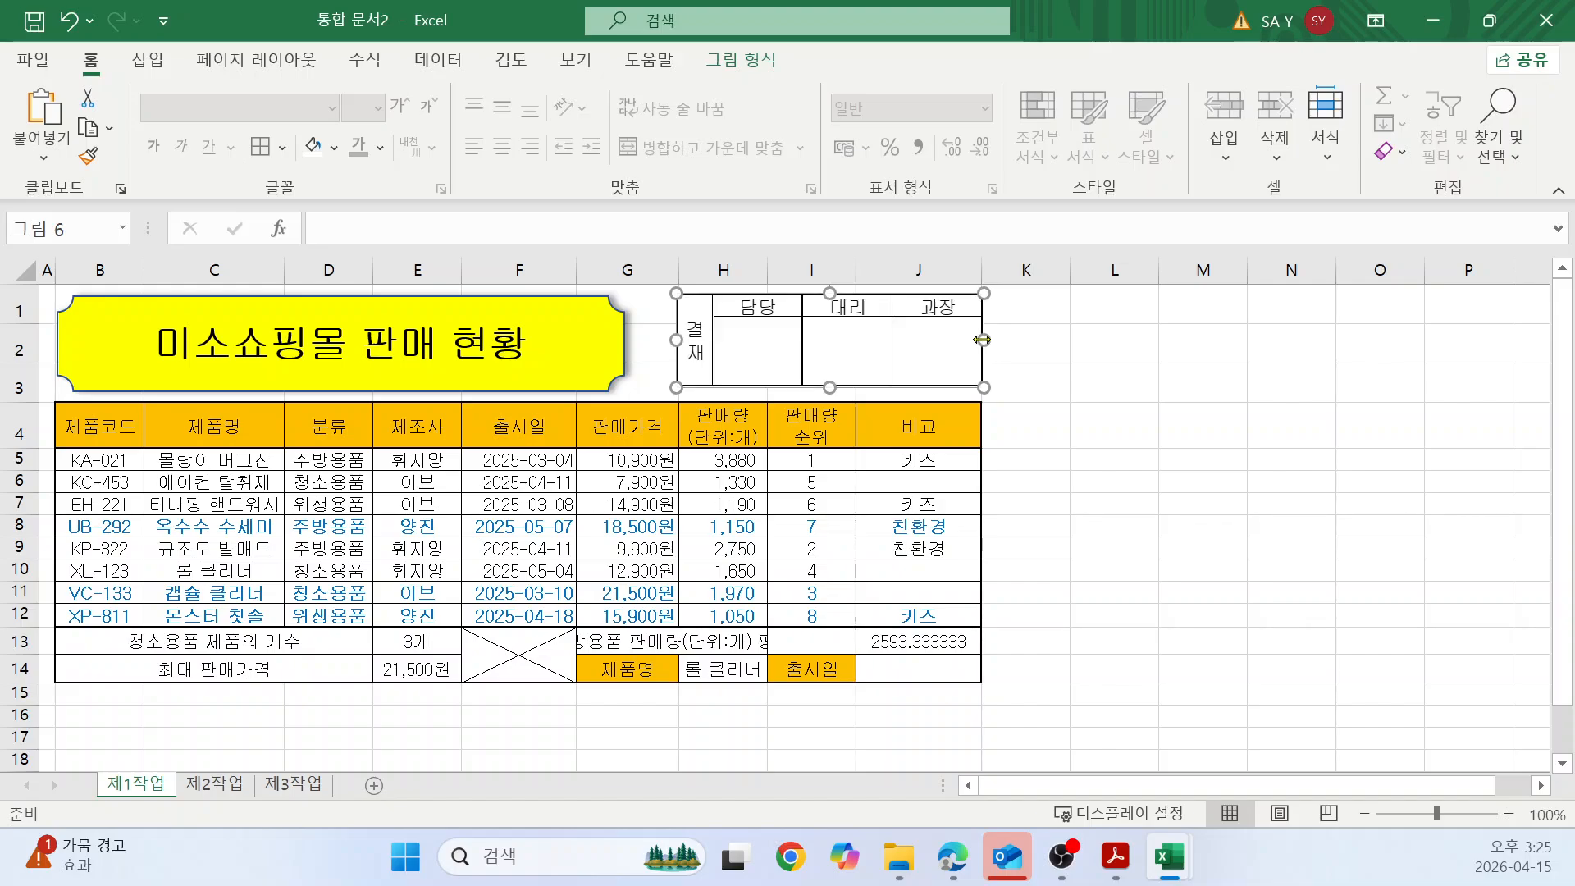
{"action": "left_click", "coordinate": [1125, 377]}
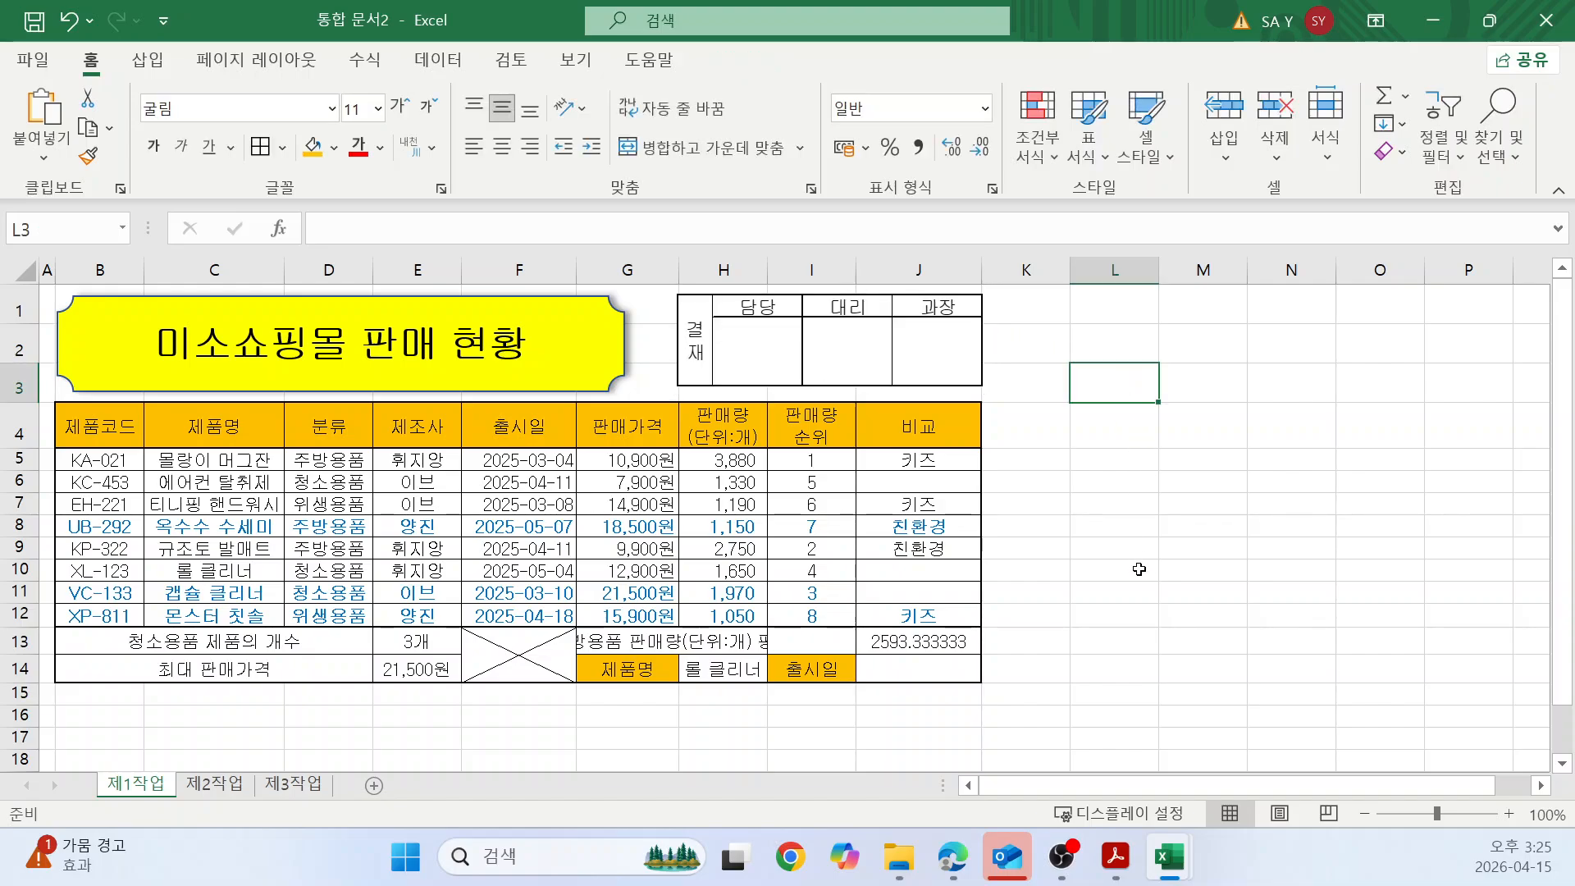
{"action": "double_click", "coordinate": [941, 642]}
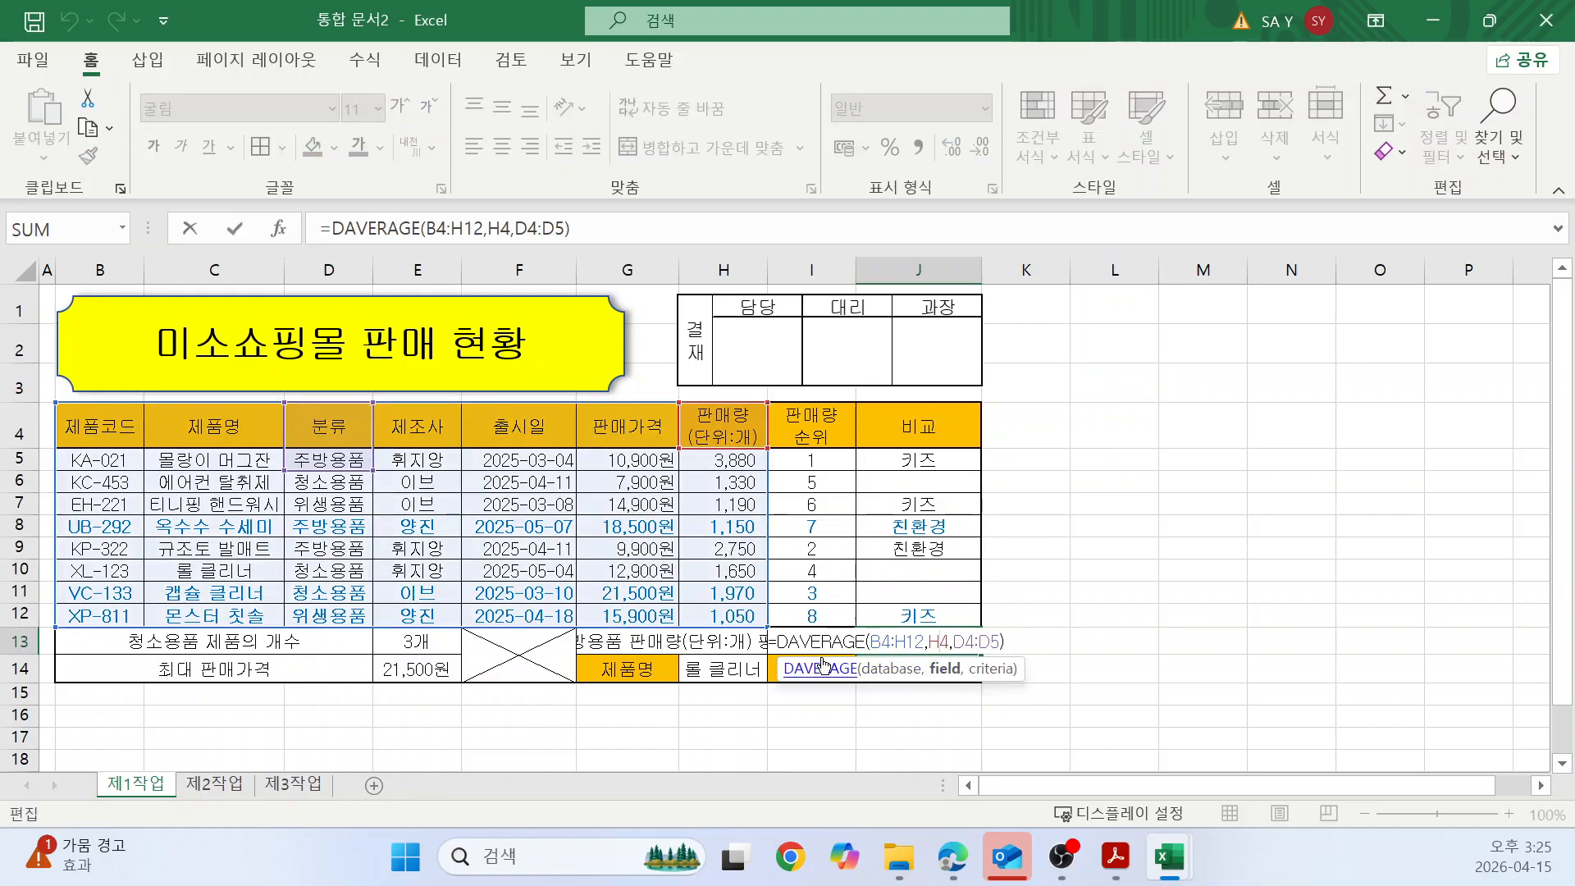
{"action": "left_click", "coordinate": [775, 647]}
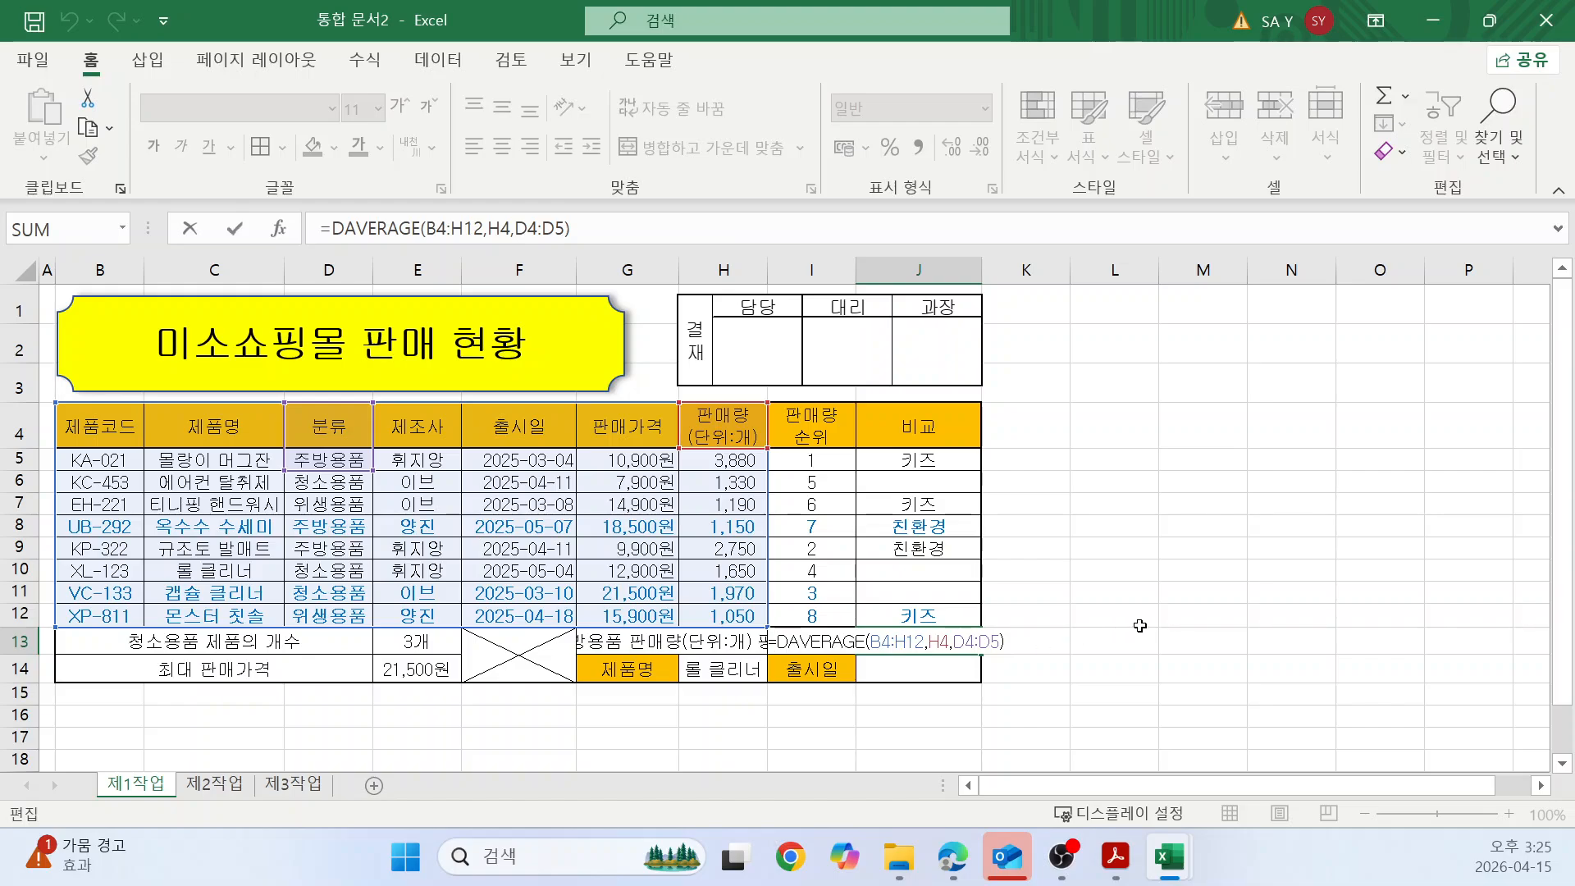
{"action": "left_click", "coordinate": [1255, 595]}
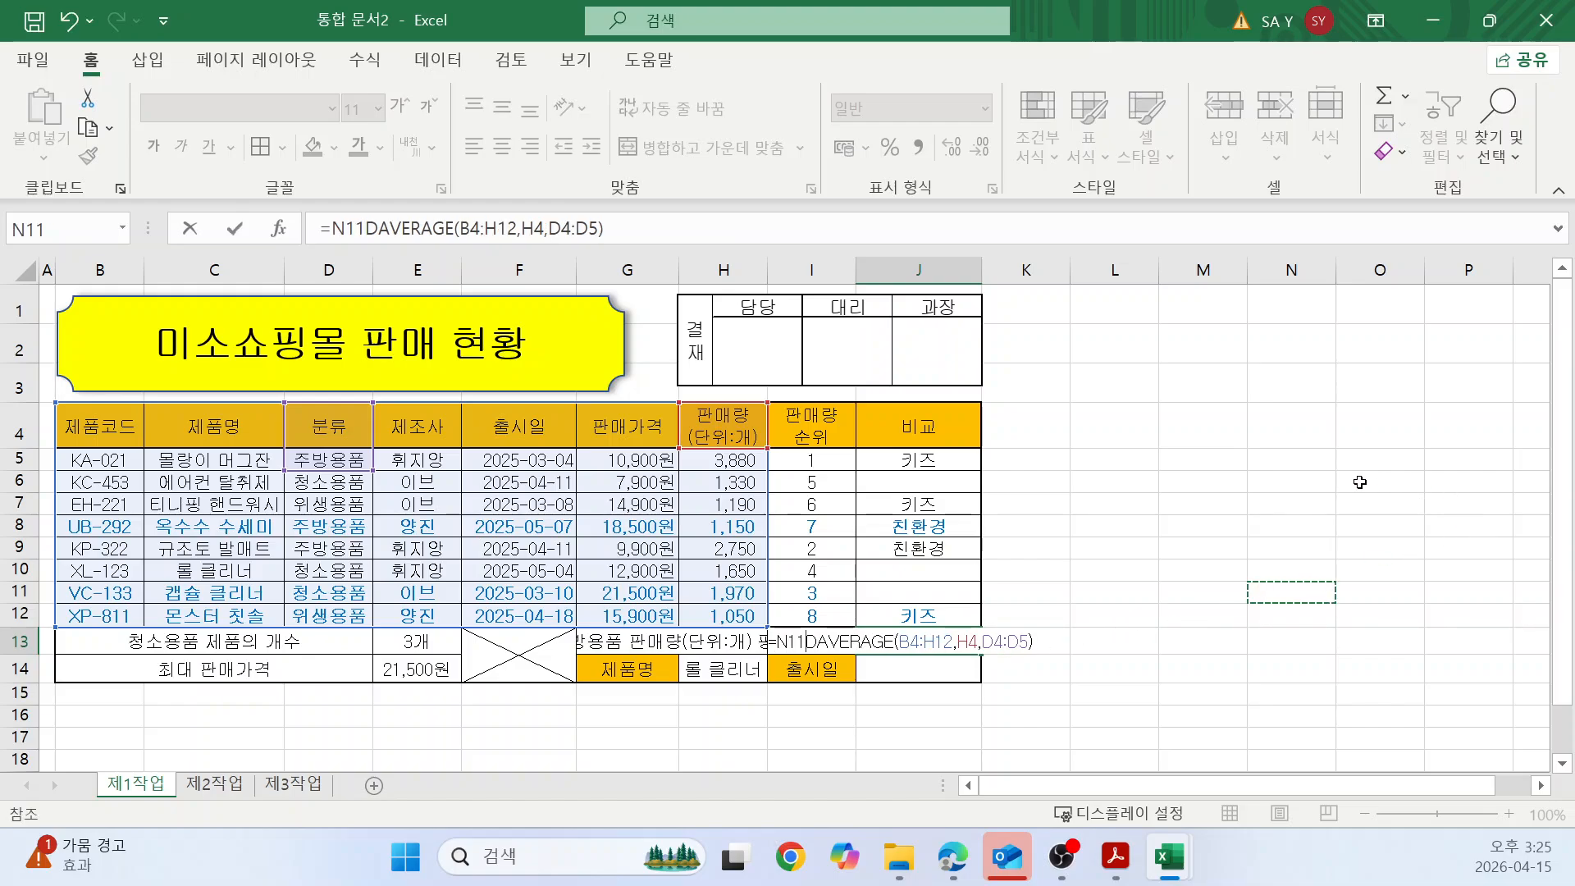
{"action": "key", "text": "Escape"}
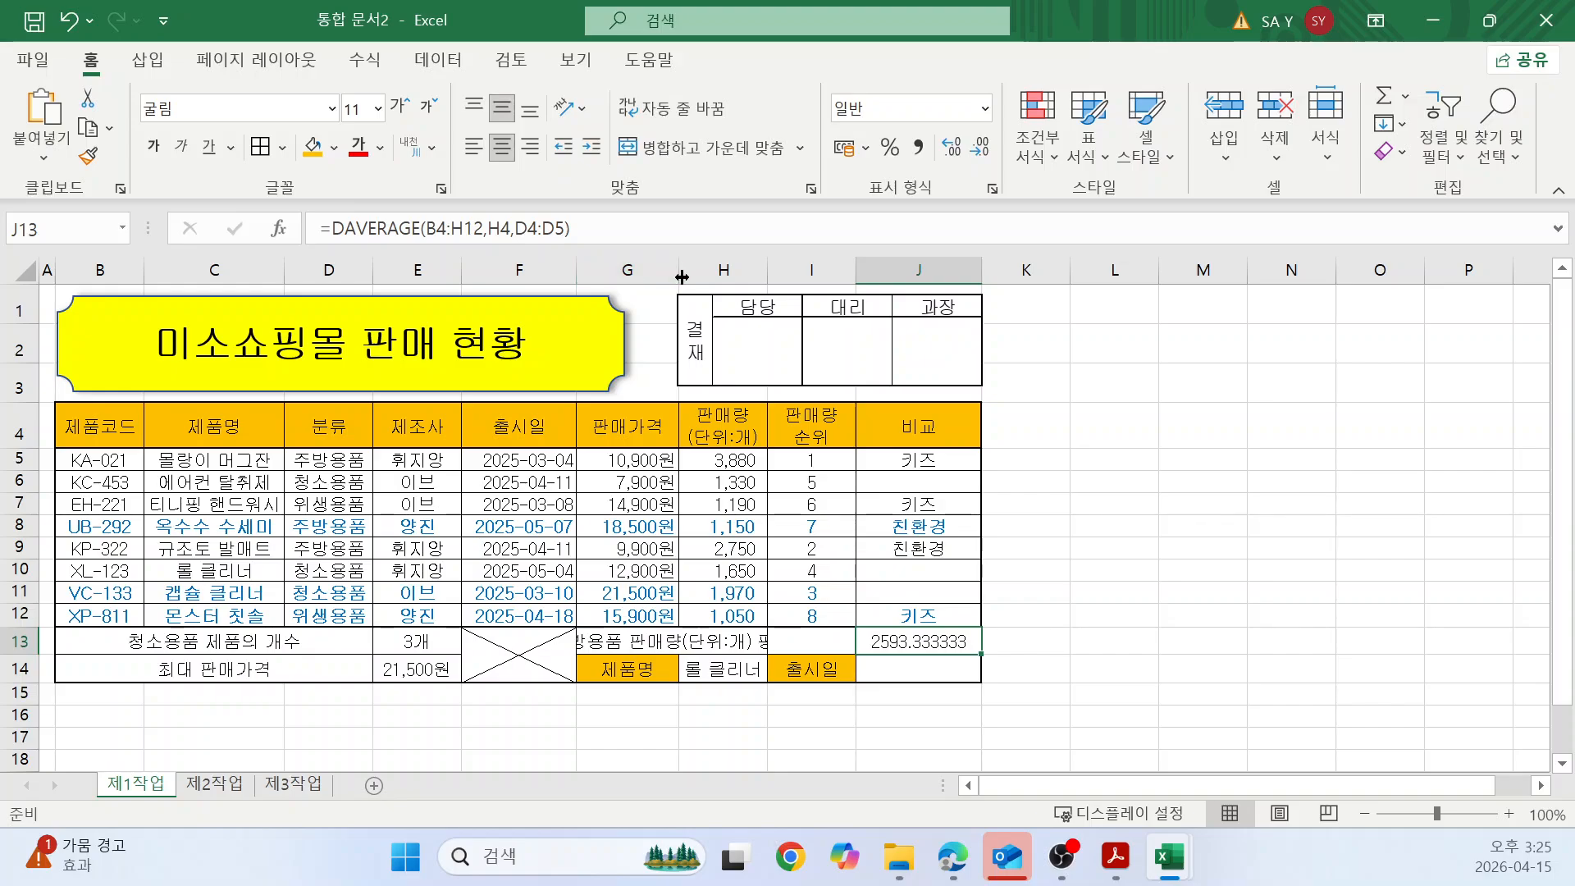
Widen columns G and H until the 주방용품 판매량(단위:개) 평균 label in row 13 fits across them.
{"action": "left_click_drag", "start_coordinate": [680, 278], "coordinate": [699, 277]}
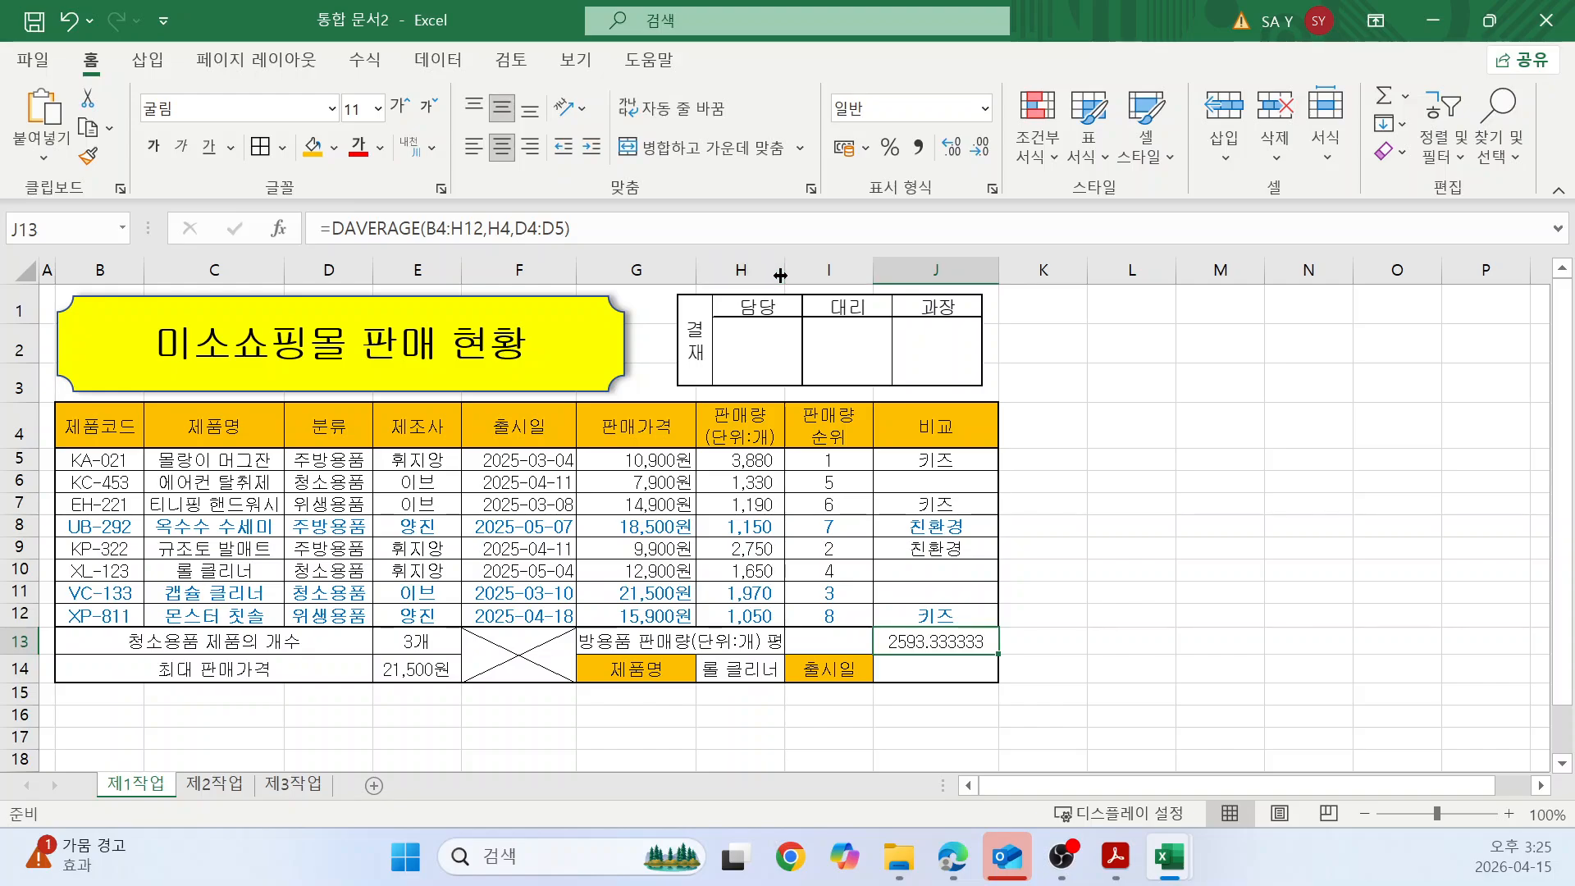
{"action": "left_click_drag", "start_coordinate": [780, 277], "coordinate": [792, 276]}
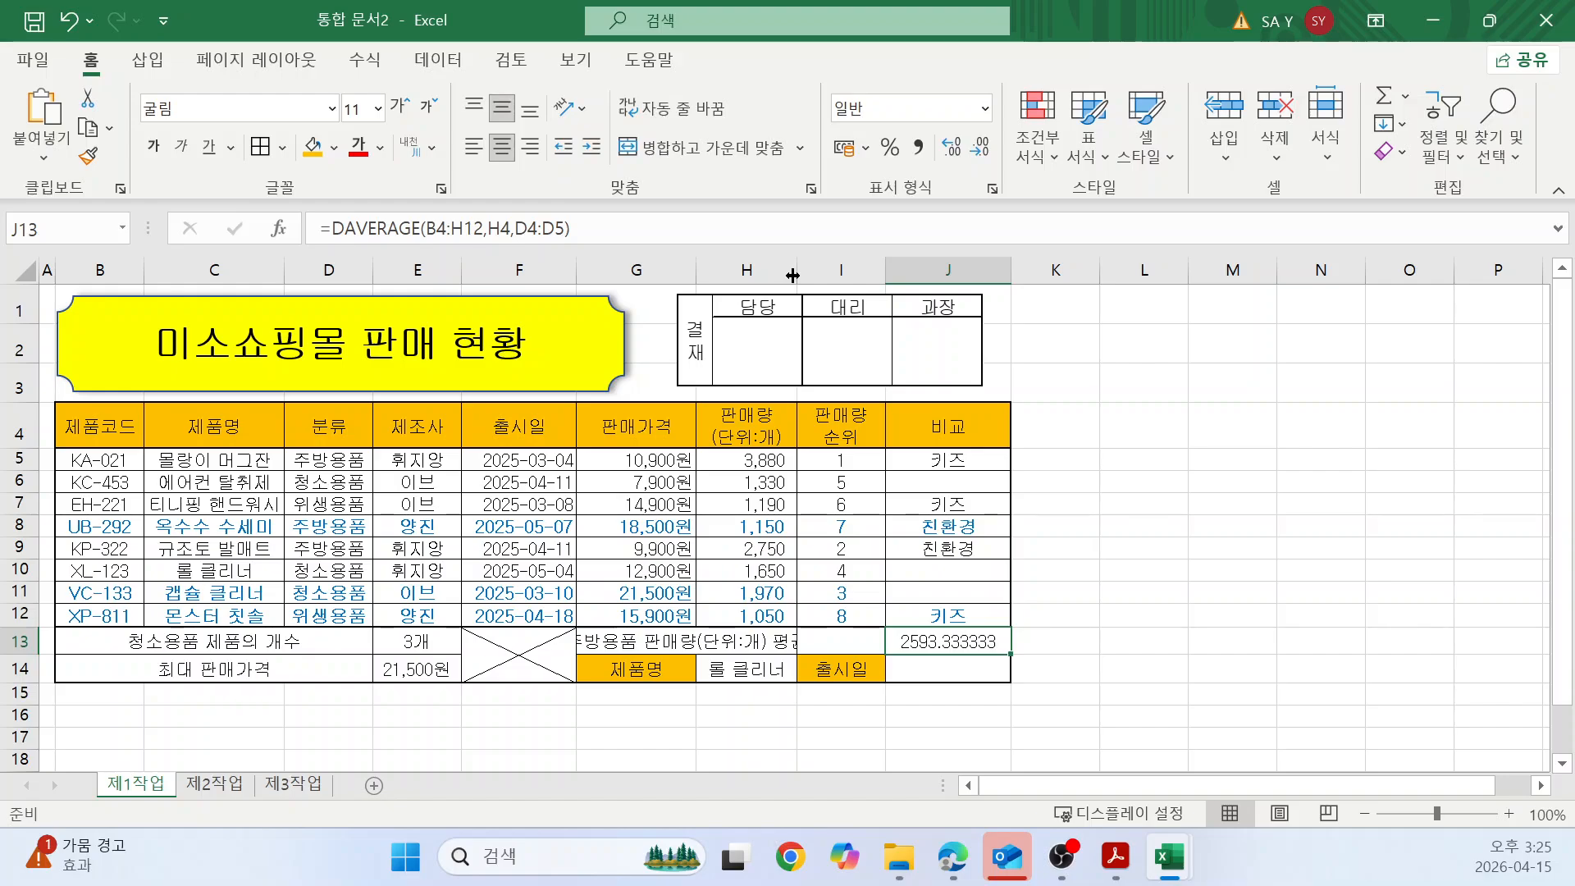
{"action": "left_click_drag", "start_coordinate": [792, 276], "coordinate": [814, 277]}
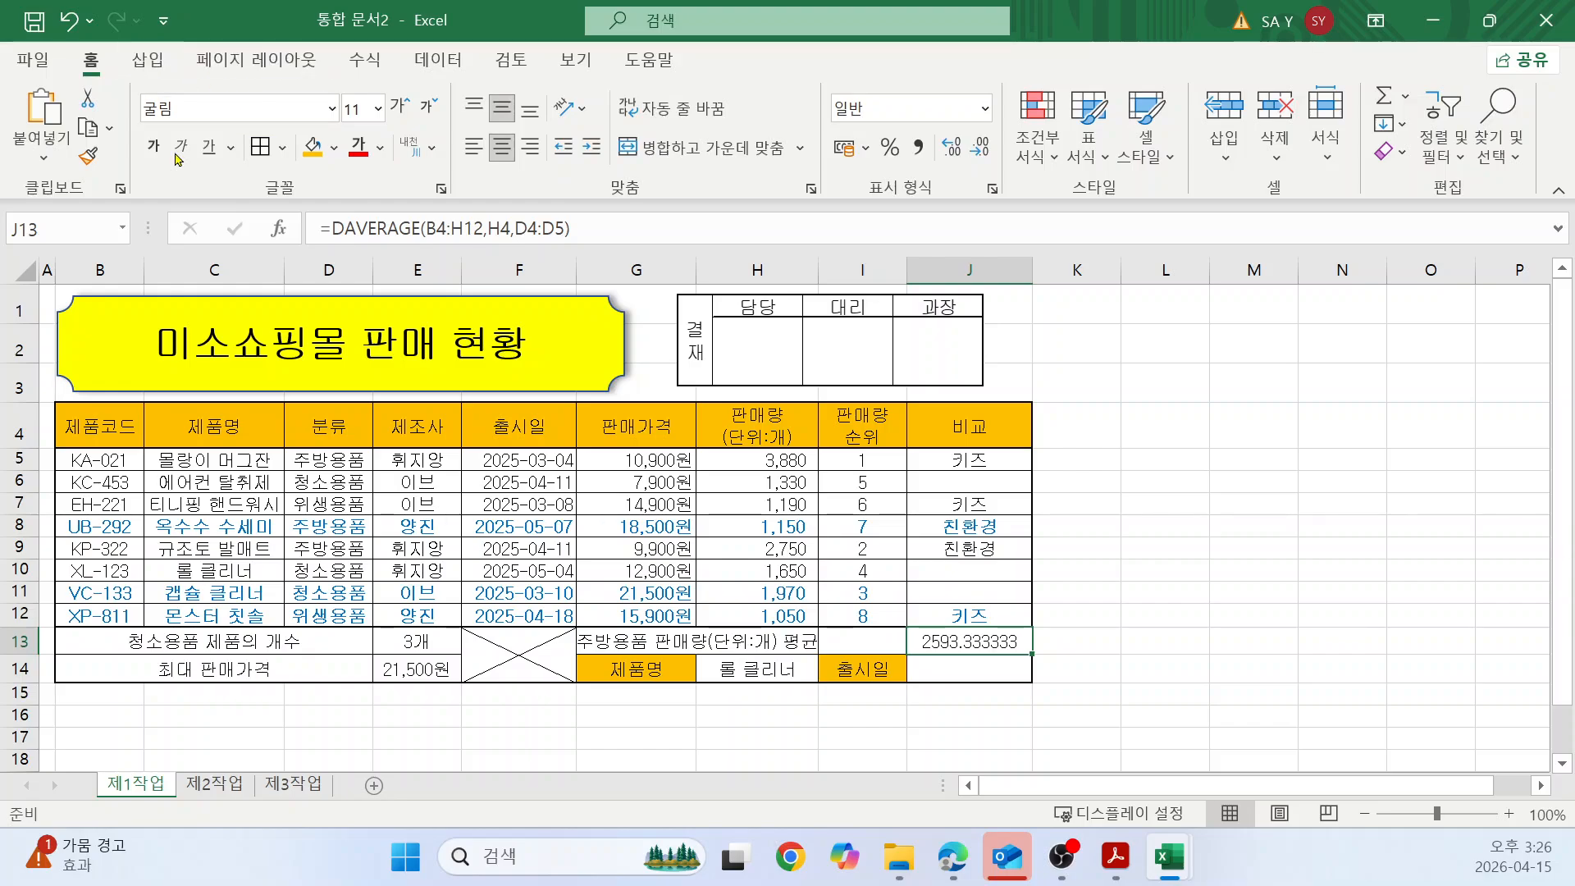
{"action": "left_click", "coordinate": [822, 722]}
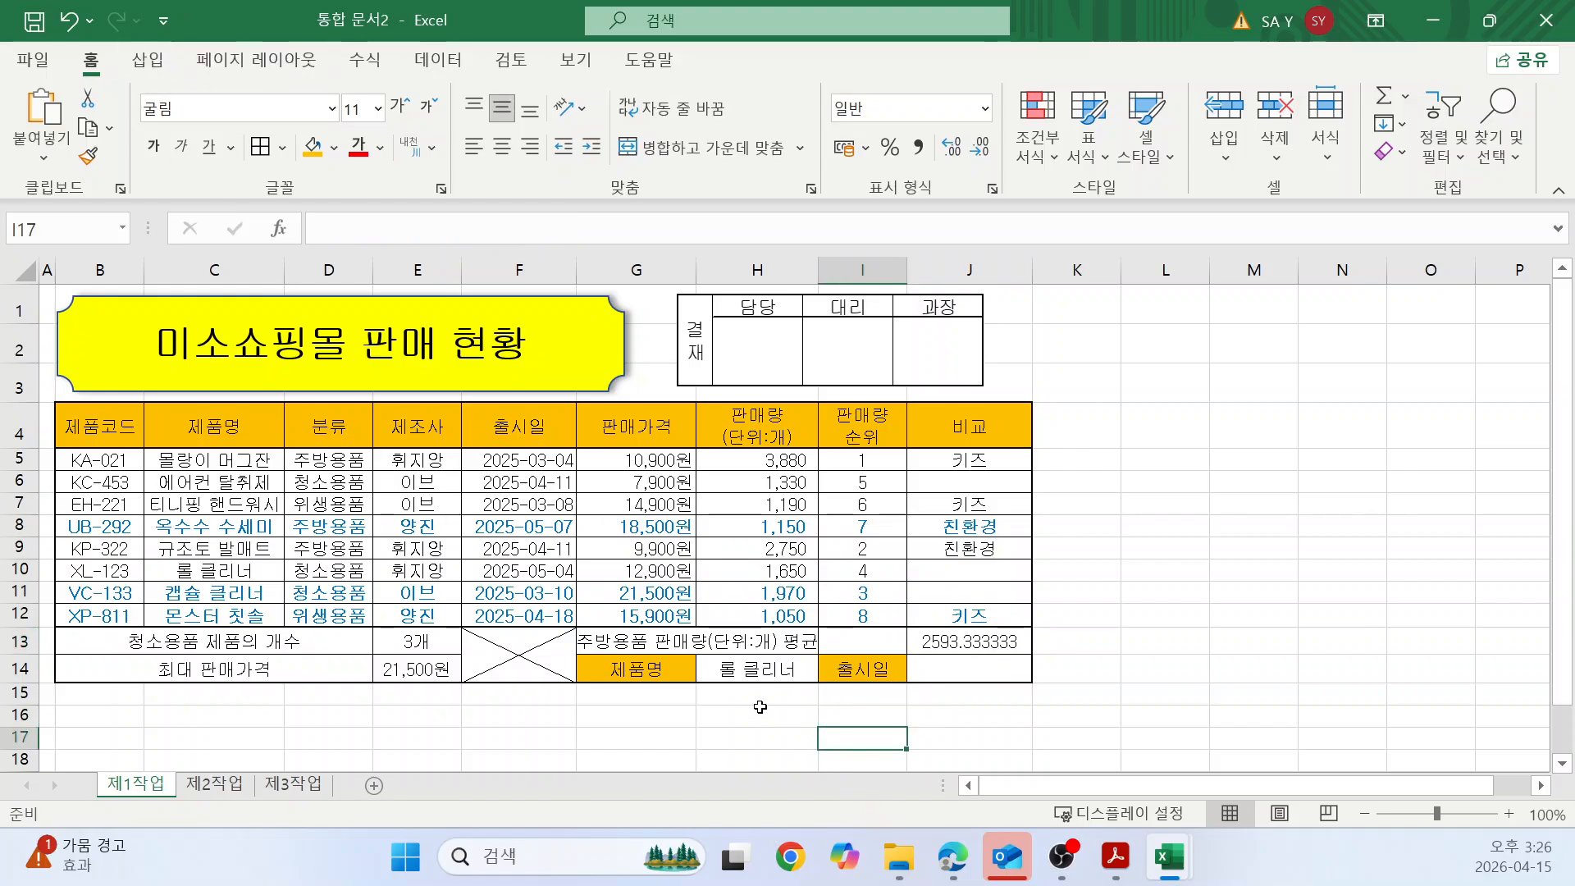
Merge and center the 주방용품 판매량(단위:개) 평균 label across G13:I13.
{"action": "left_click", "coordinate": [739, 643]}
{"action": "mouse_move", "coordinate": [738, 642]}
{"action": "left_mouse_down"}
{"action": "mouse_move", "coordinate": [643, 647]}
{"action": "mouse_move", "coordinate": [894, 641]}
{"action": "mouse_move", "coordinate": [862, 648]}
{"action": "left_mouse_up"}
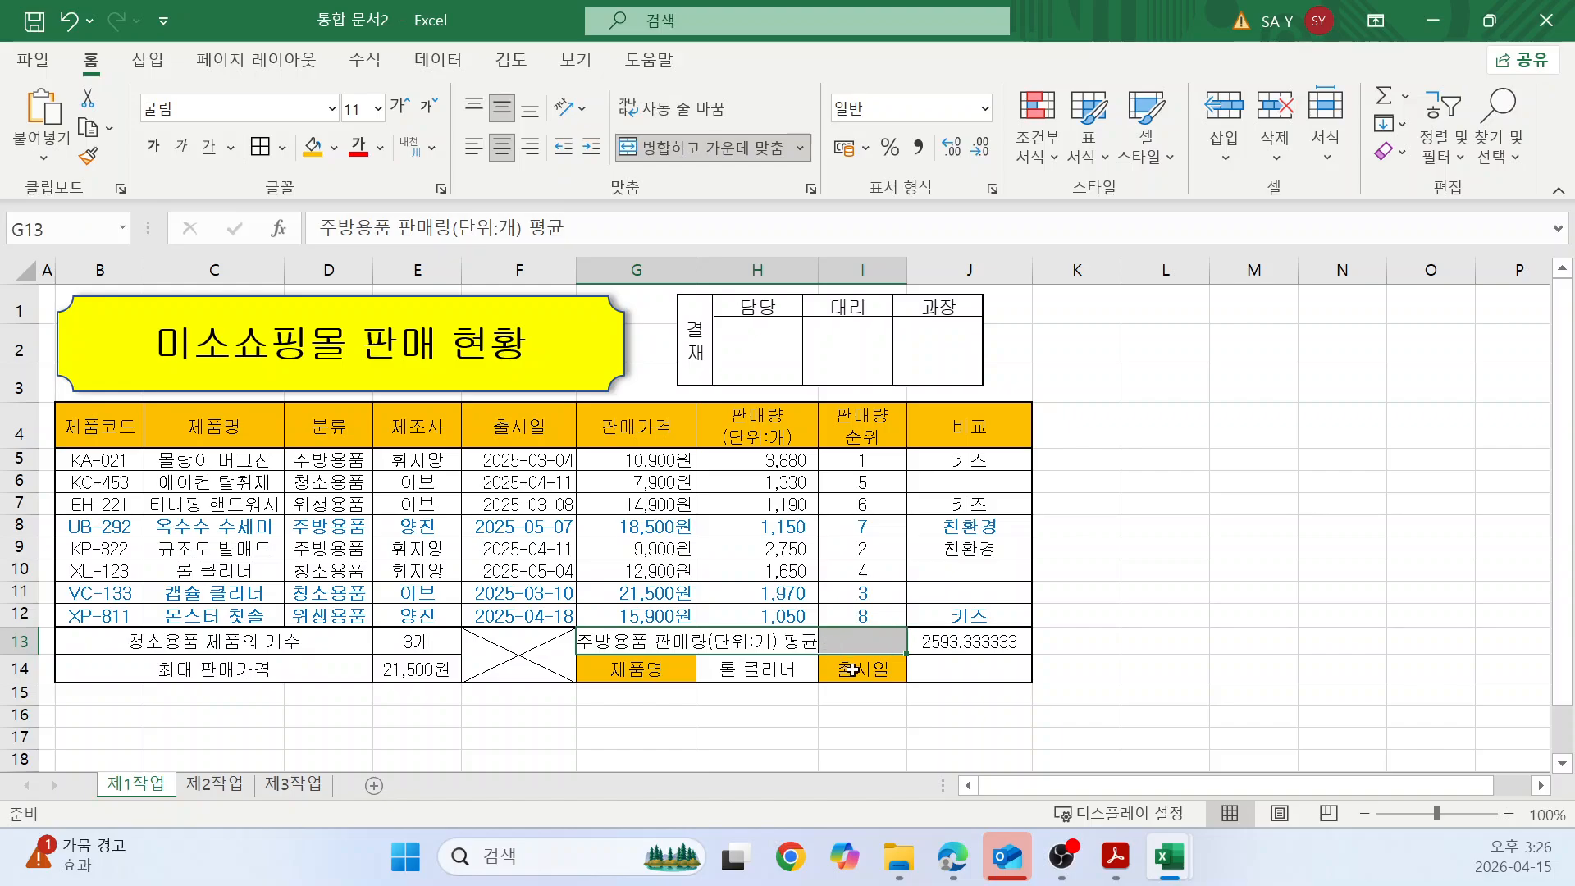
{"action": "left_click", "coordinate": [707, 149]}
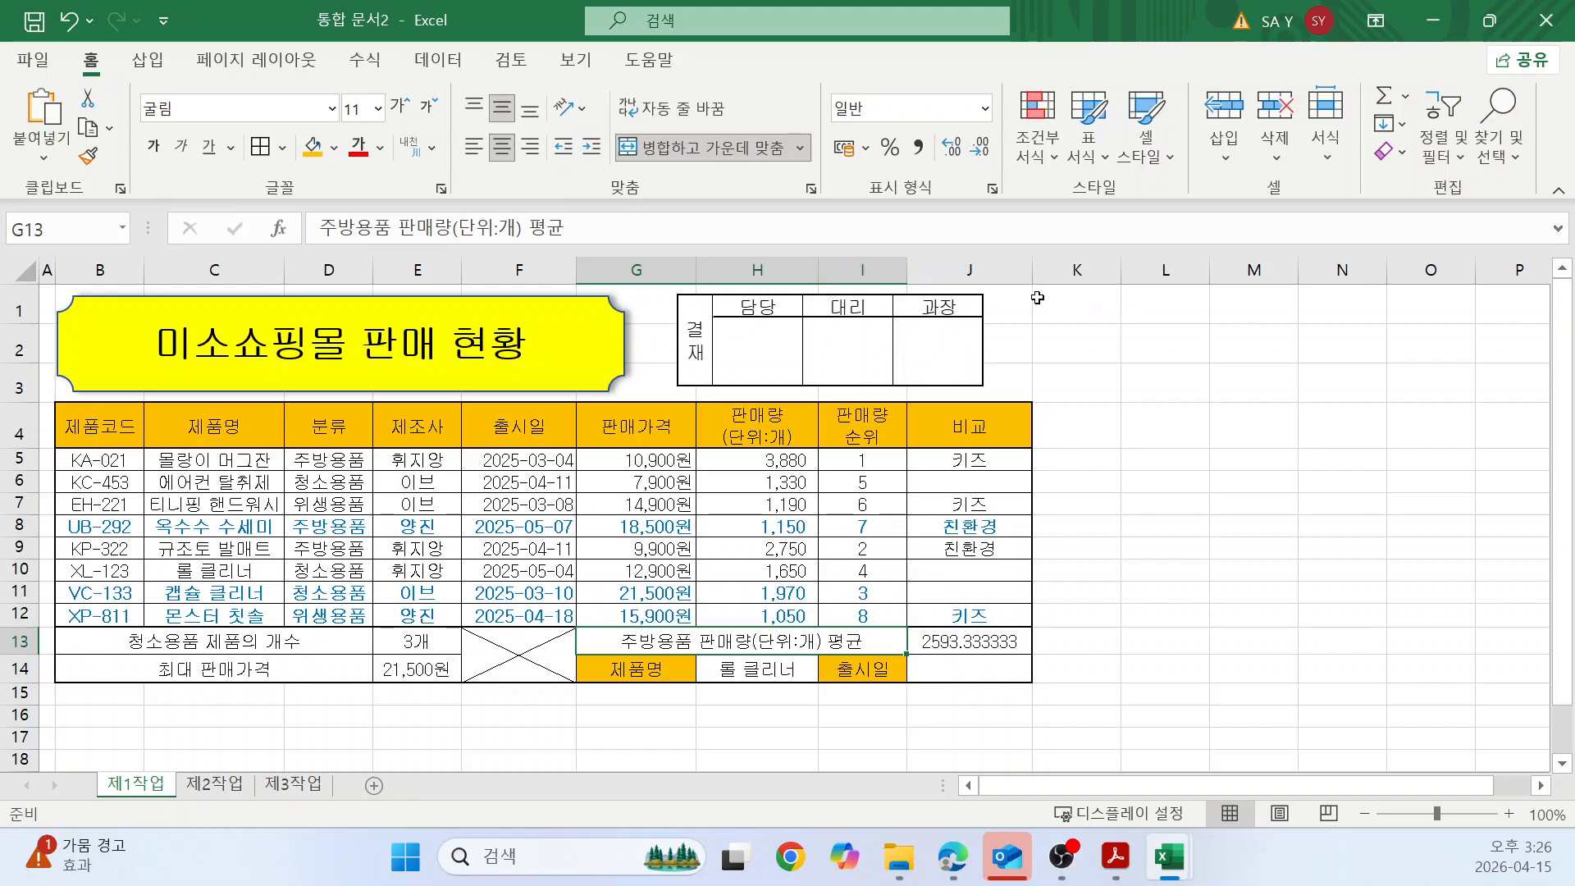
{"action": "left_click", "coordinate": [1100, 312]}
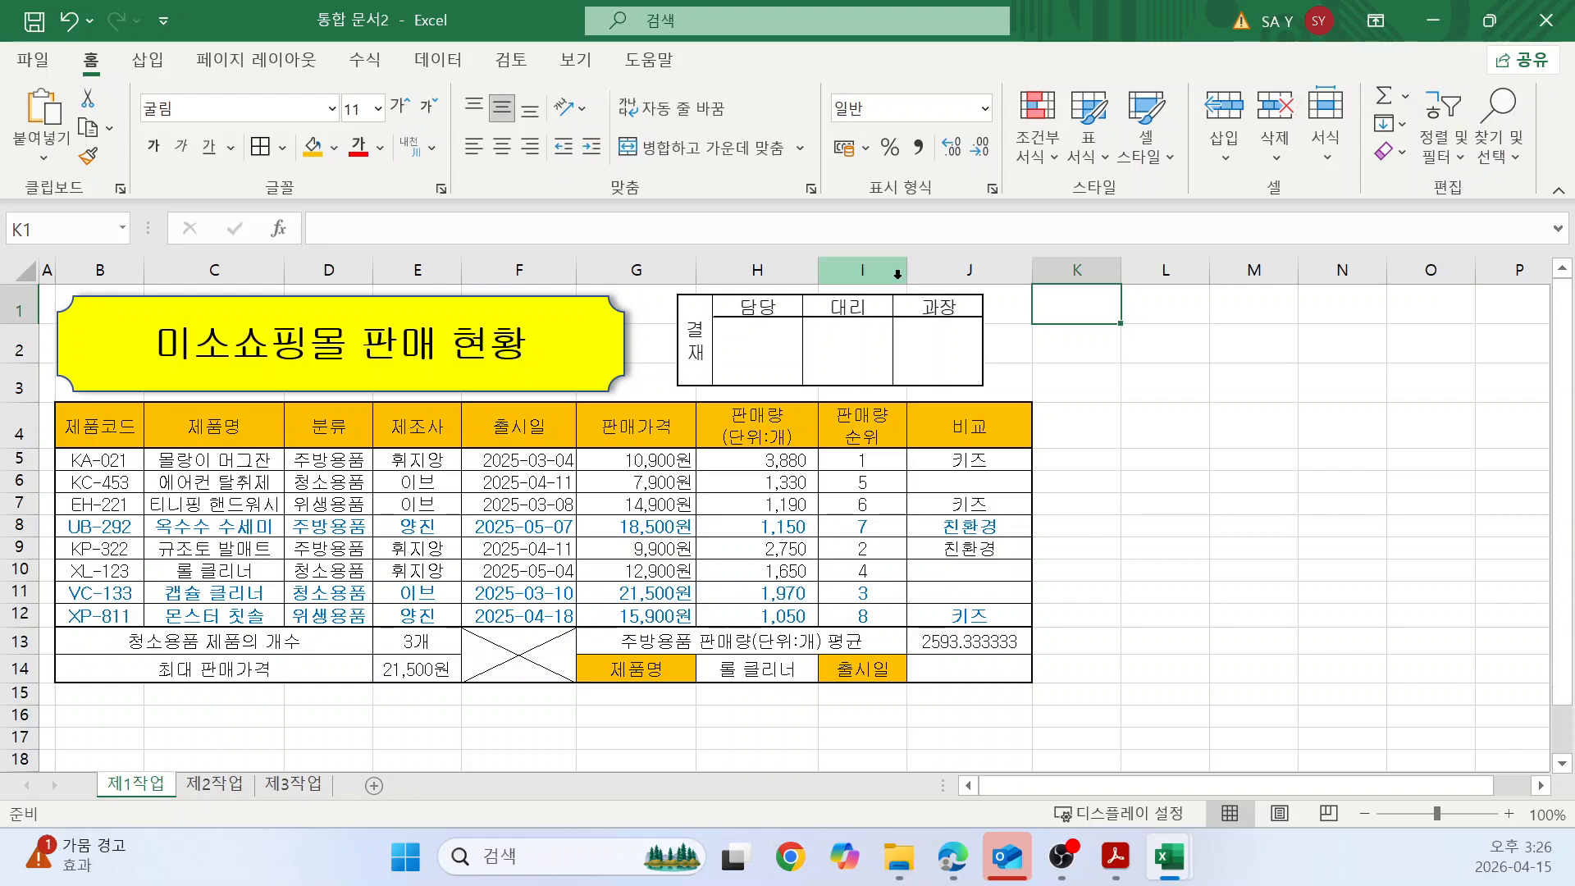
Narrow column I to fit closely around its 판매량 순위 header.
{"action": "mouse_move", "coordinate": [906, 279]}
{"action": "left_mouse_down"}
{"action": "mouse_move", "coordinate": [863, 282]}
{"action": "mouse_move", "coordinate": [887, 273]}
{"action": "left_mouse_up"}
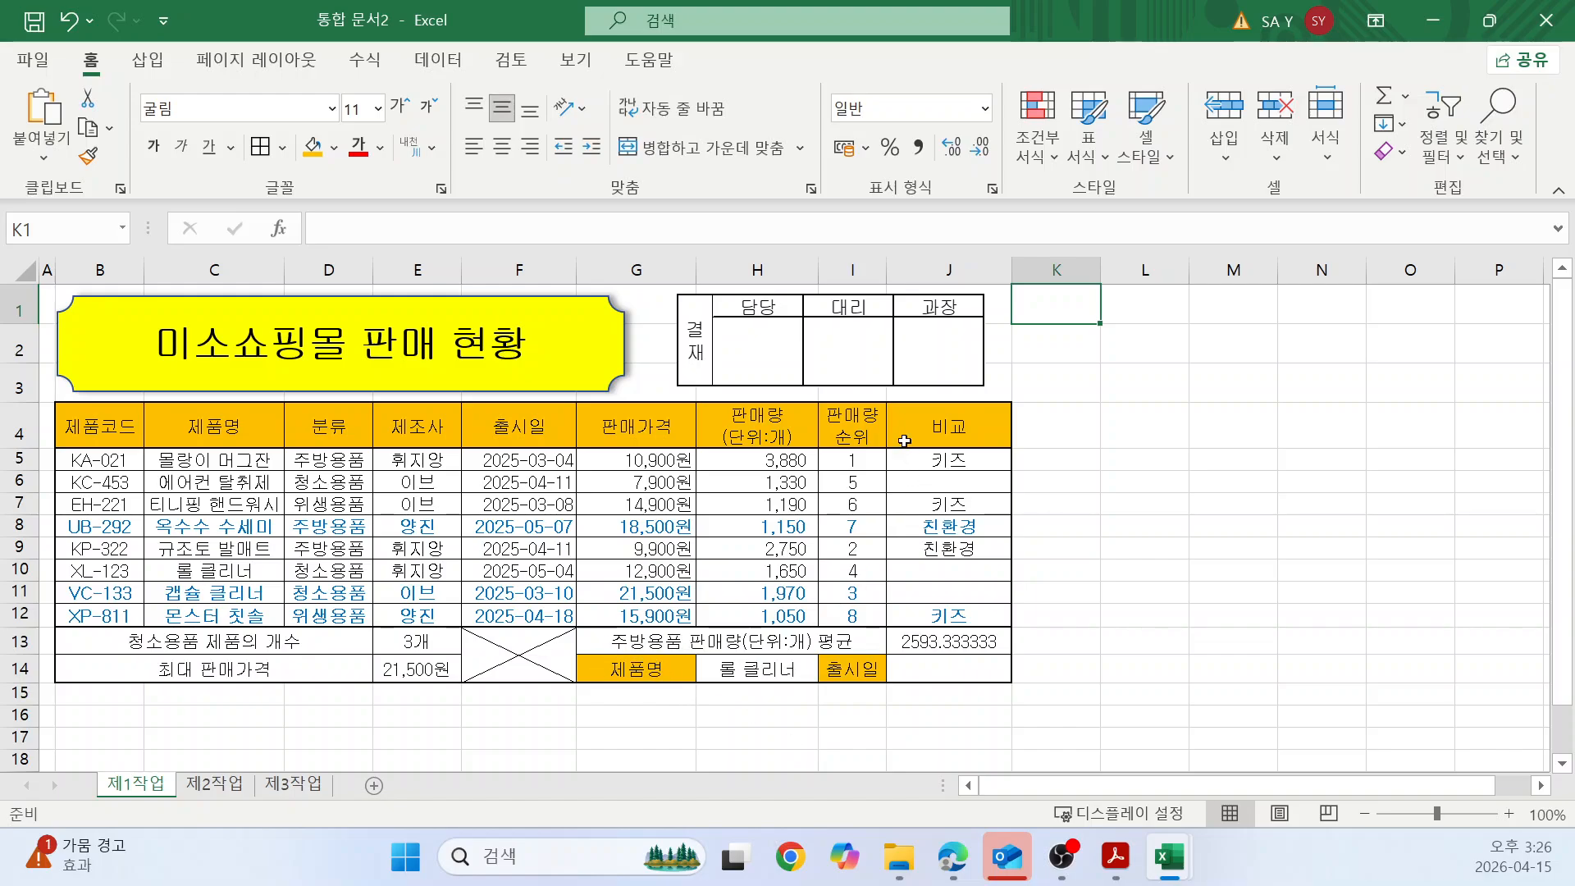
{"action": "left_click_drag", "start_coordinate": [889, 274], "coordinate": [883, 273]}
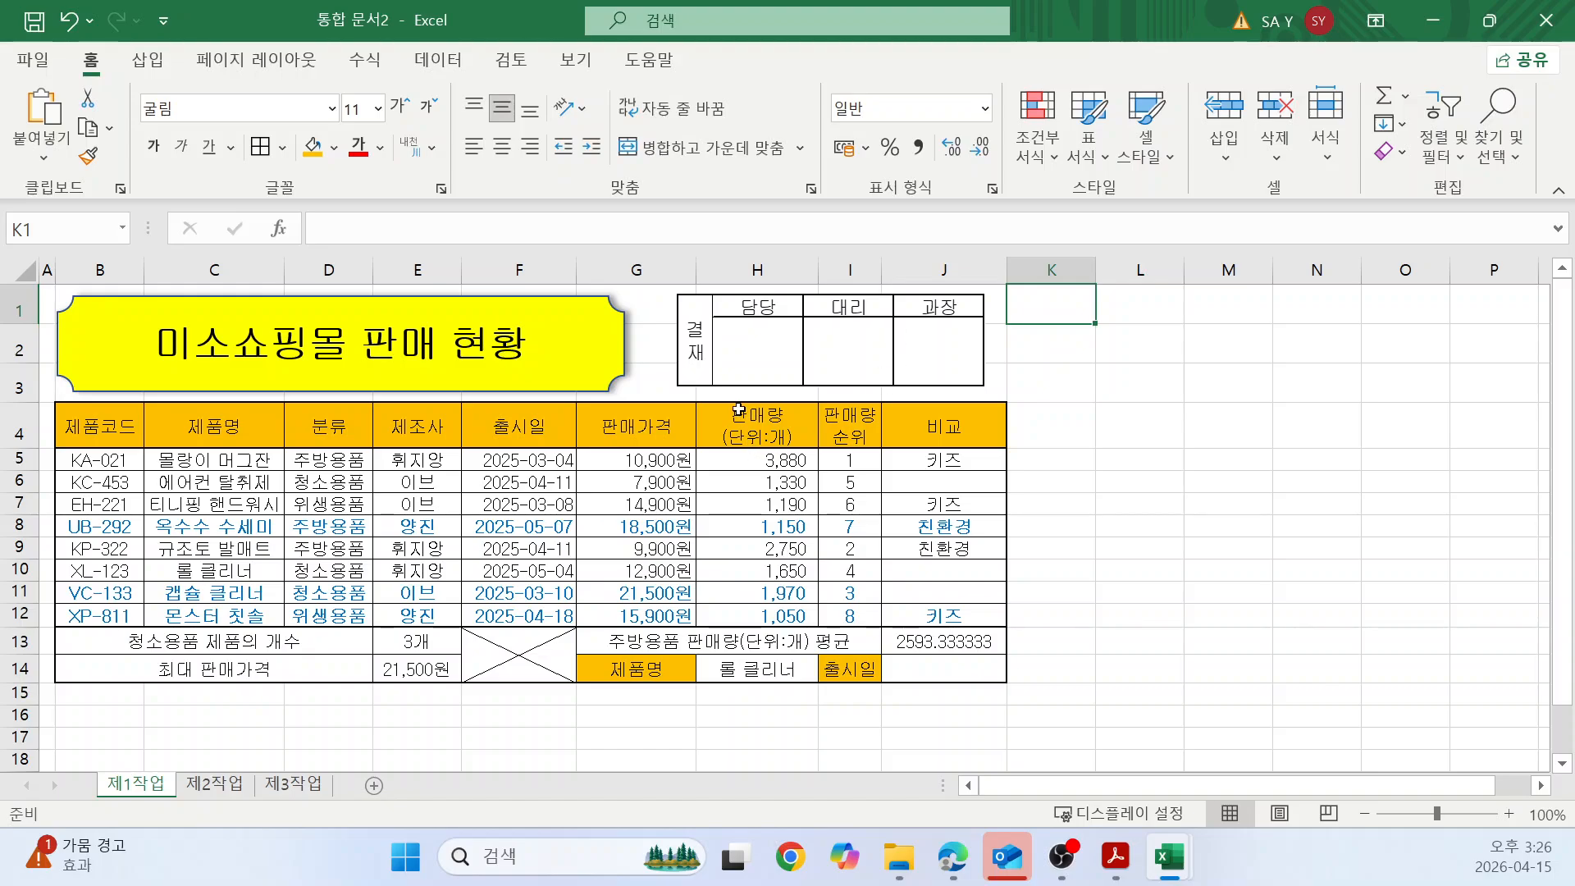
{"action": "left_click", "coordinate": [1172, 661]}
Review the DAVERAGE formula in J13 without changing it, and check the exam sheet PDF for the rounding requirement.
{"action": "left_click", "coordinate": [944, 646]}
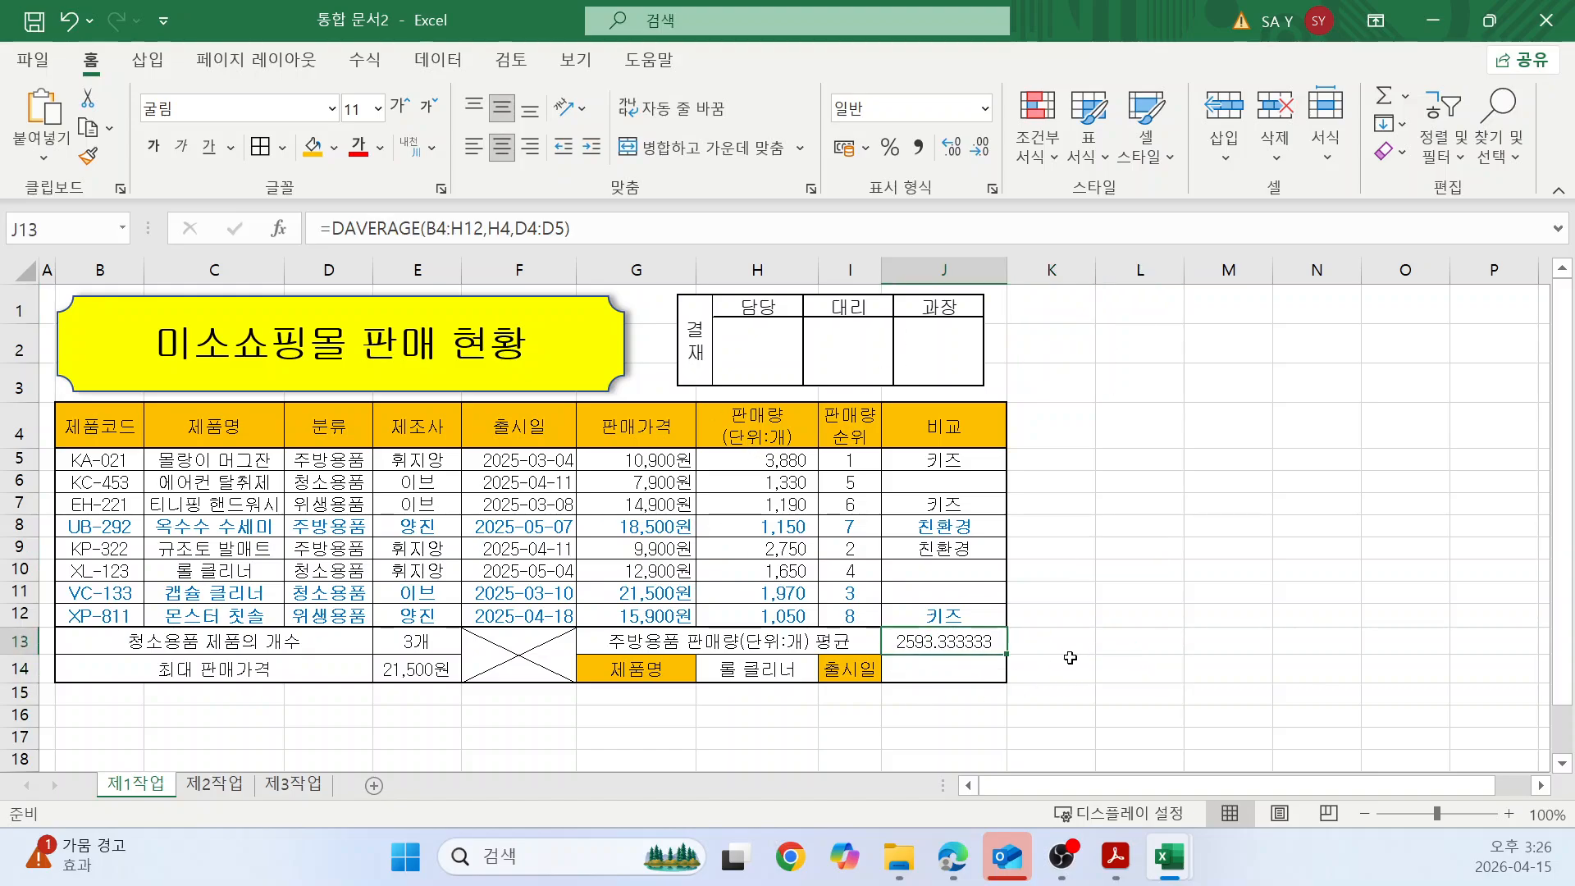
{"action": "double_click", "coordinate": [957, 647]}
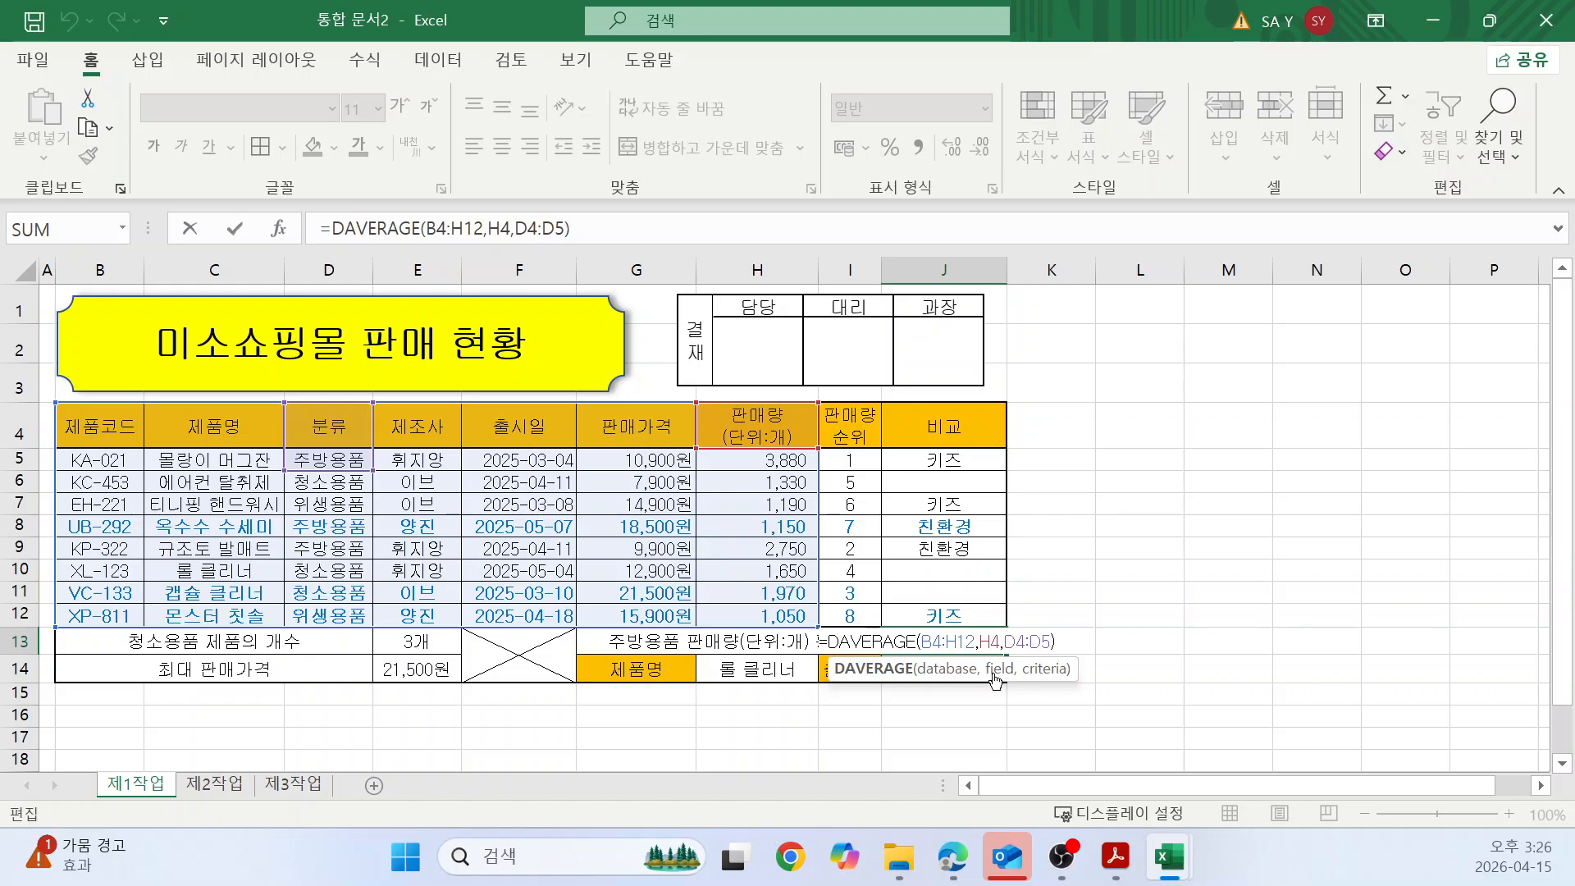
{"action": "key", "text": "ctrl+Return"}
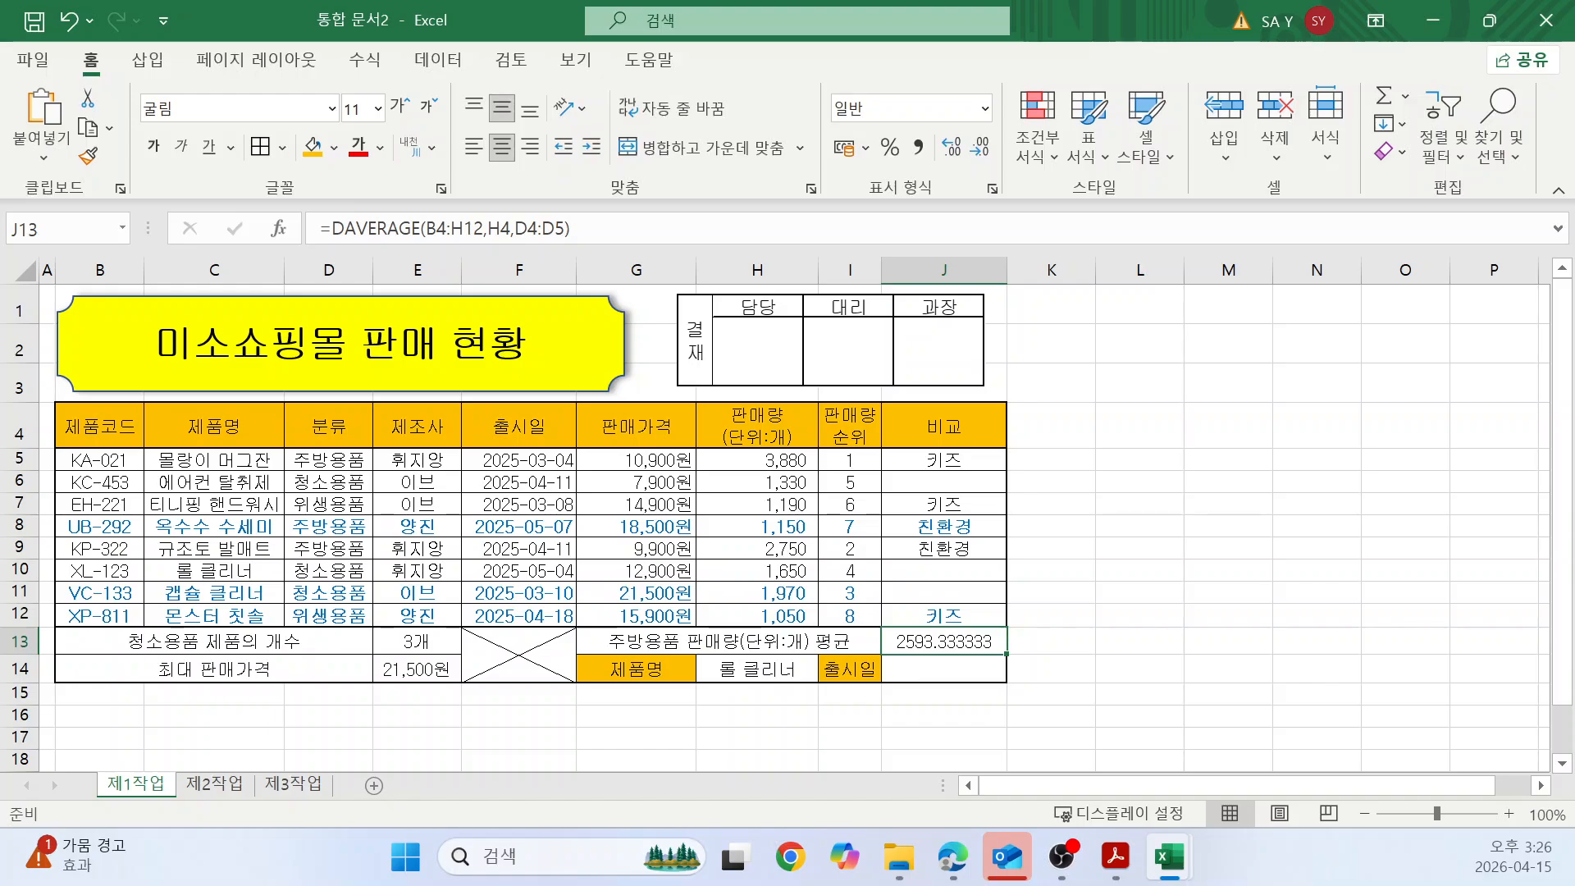
{"action": "key", "text": "alt+Tab"}
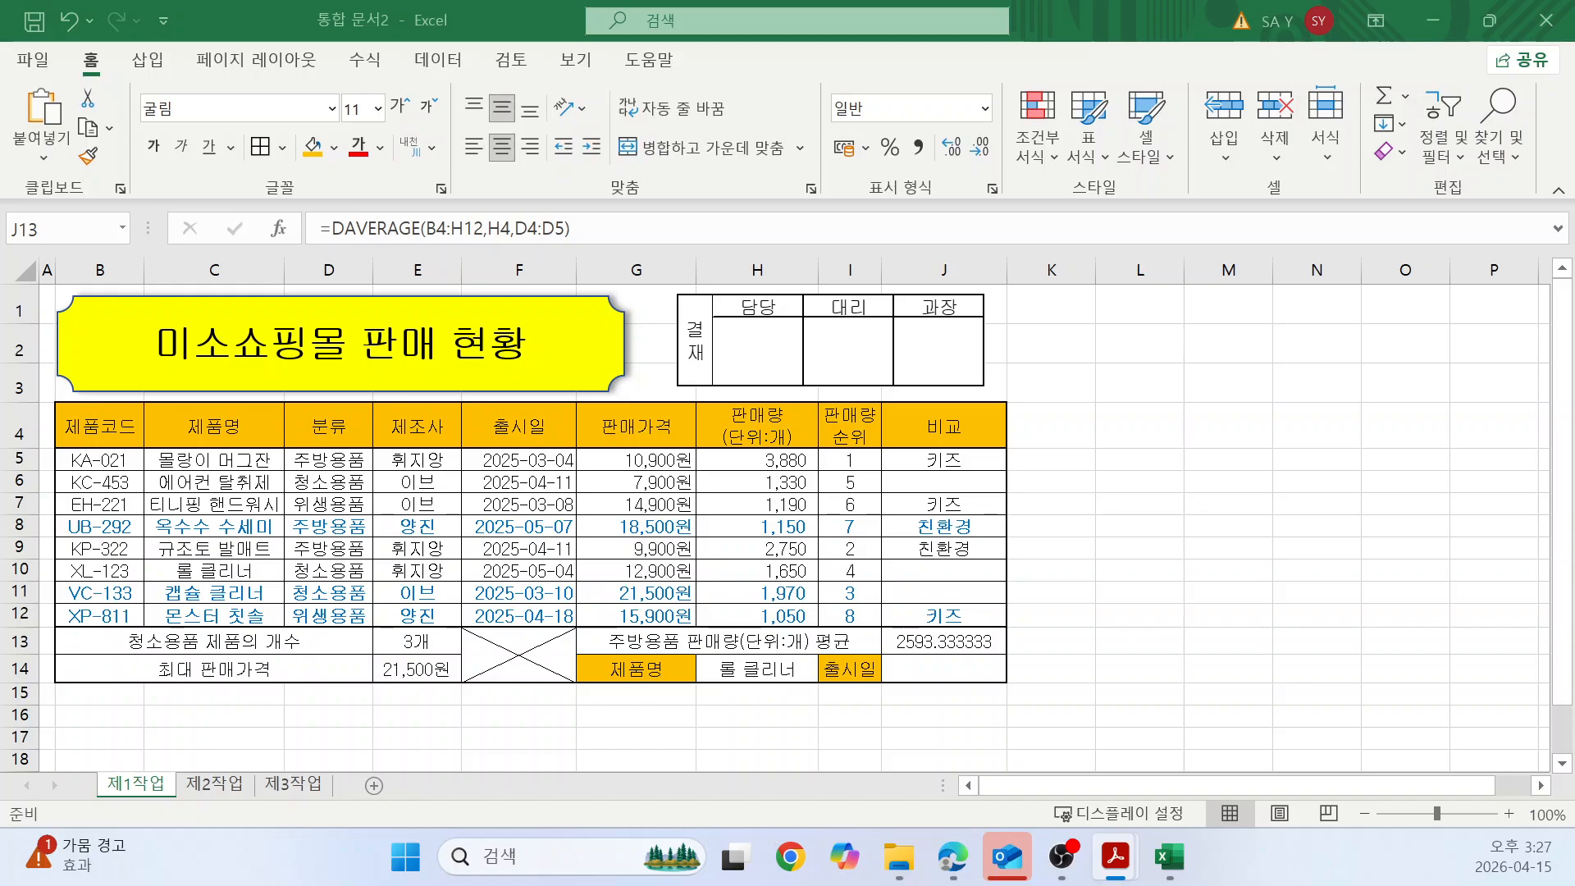
Wrap the DAVERAGE formula in J13 in ROUNDDOWN with -2 as the number of digits.
{"action": "double_click", "coordinate": [917, 641]}
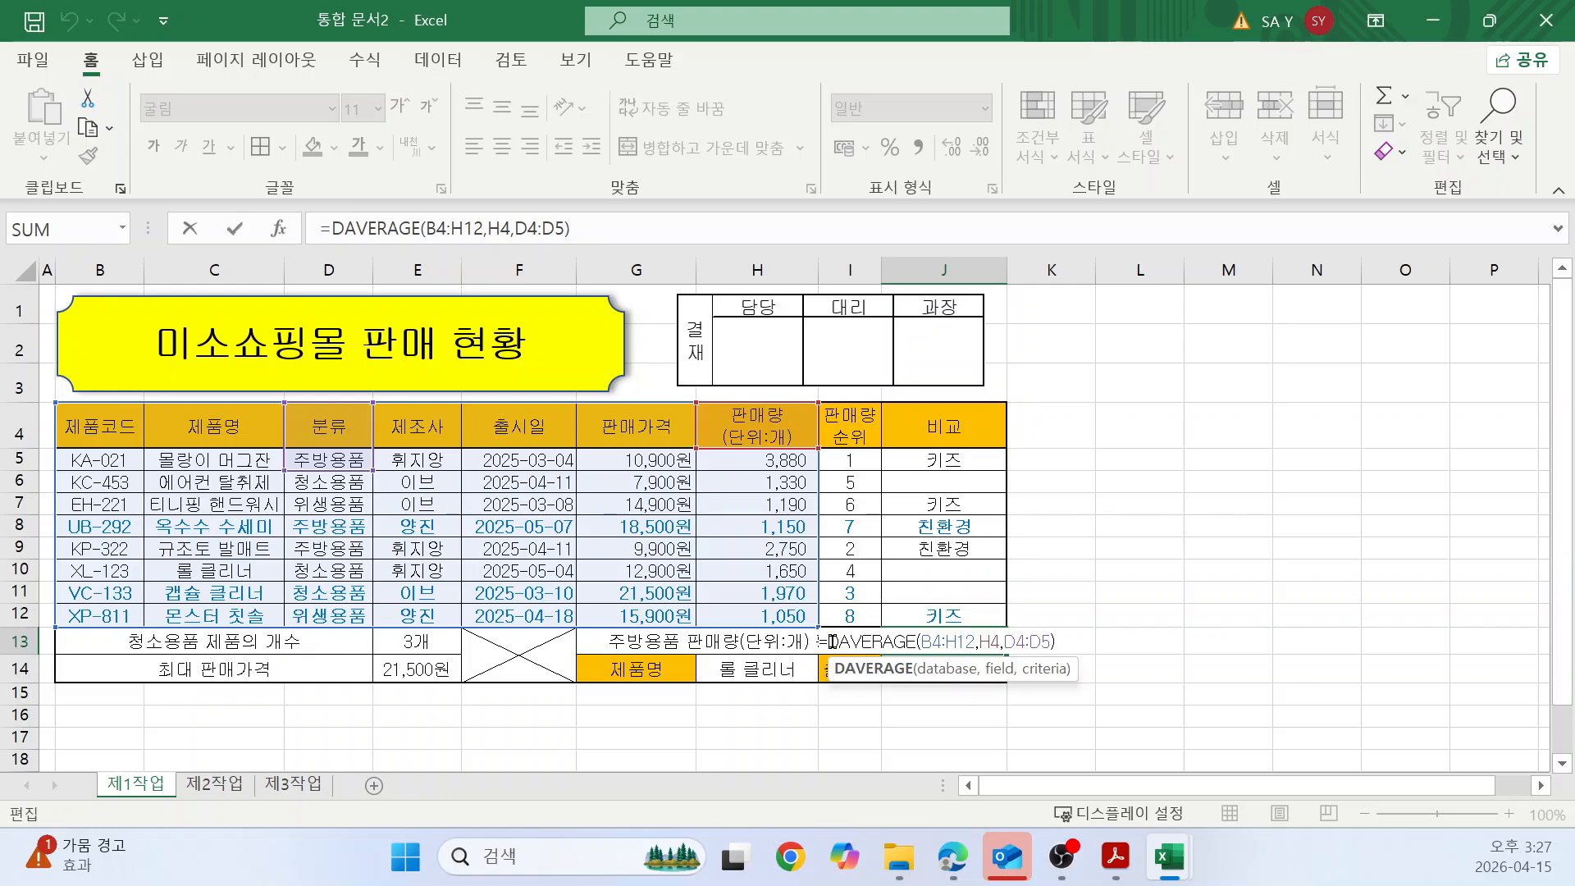
{"action": "key", "text": "Home"}
{"action": "type", "text": "ROU"}
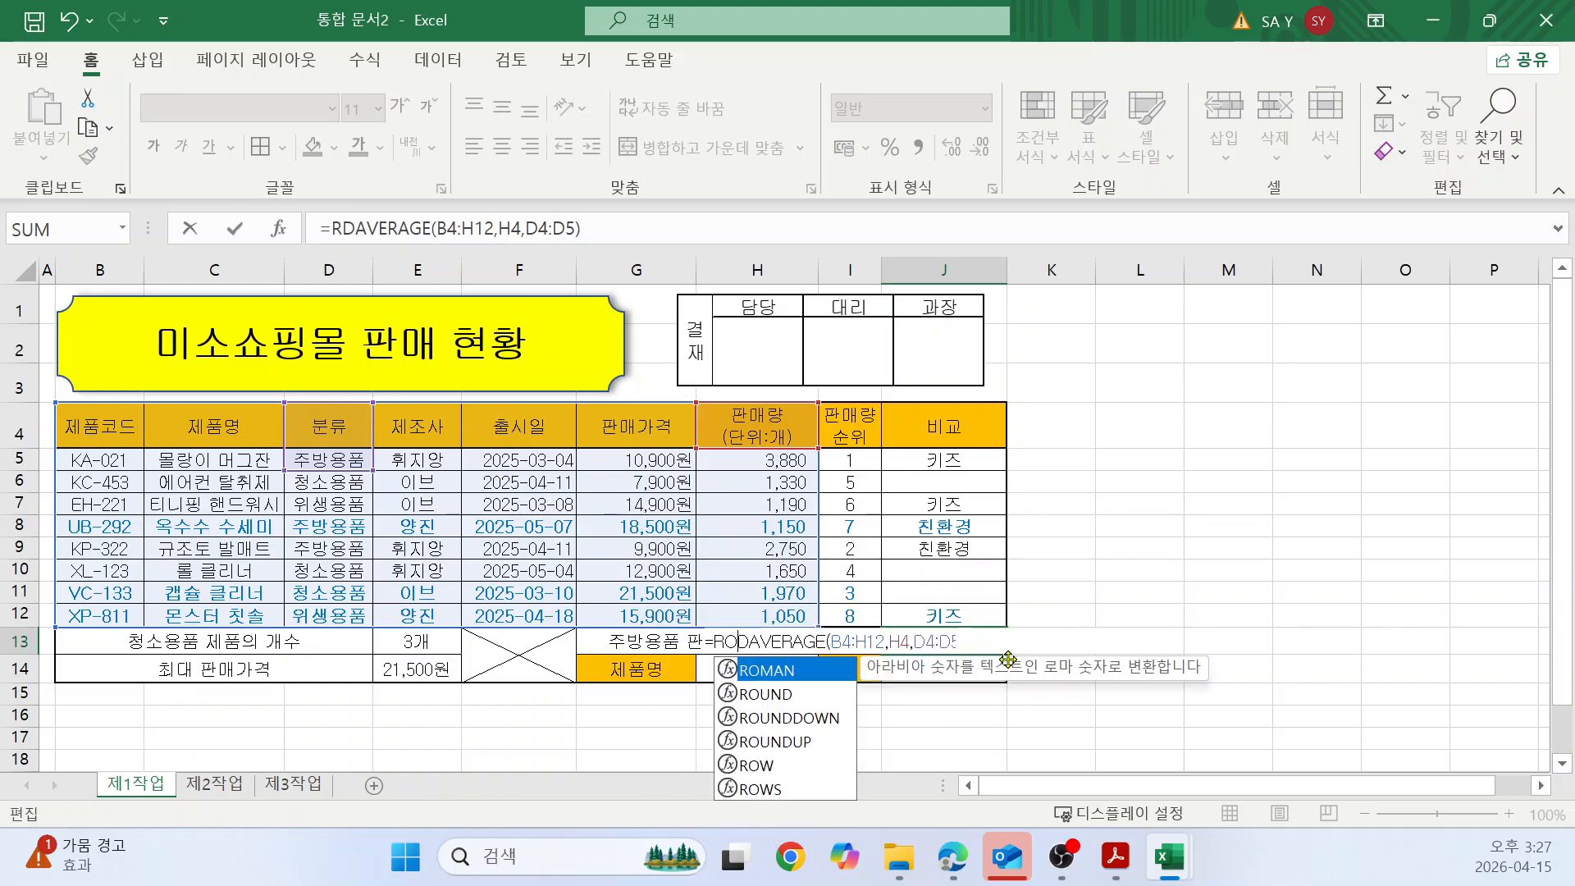
{"action": "key", "text": "Down"}
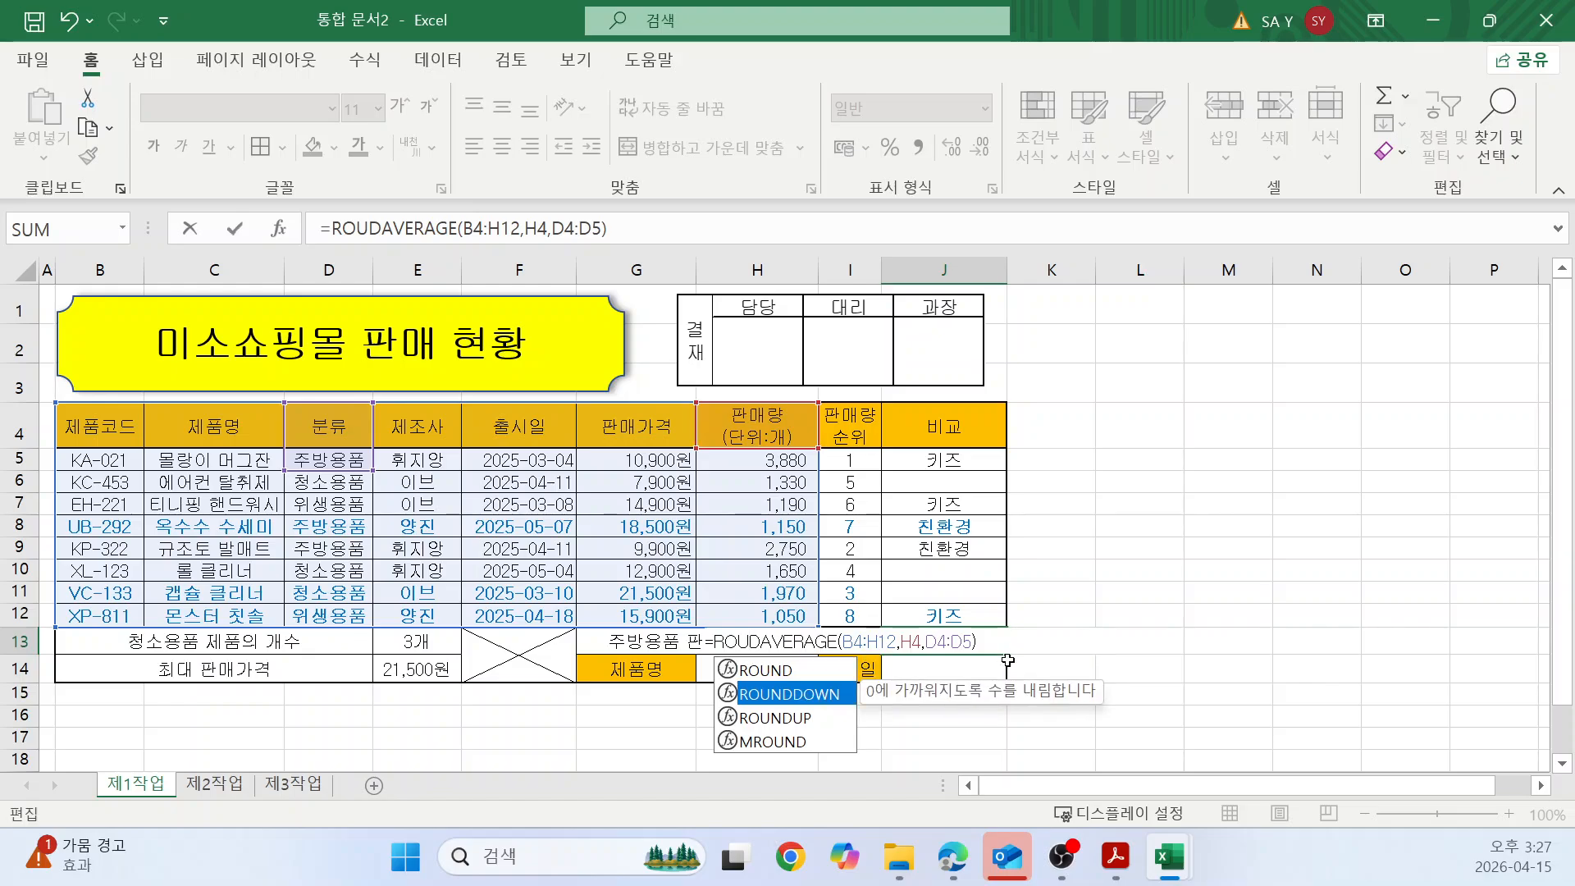
{"action": "key", "text": "Tab"}
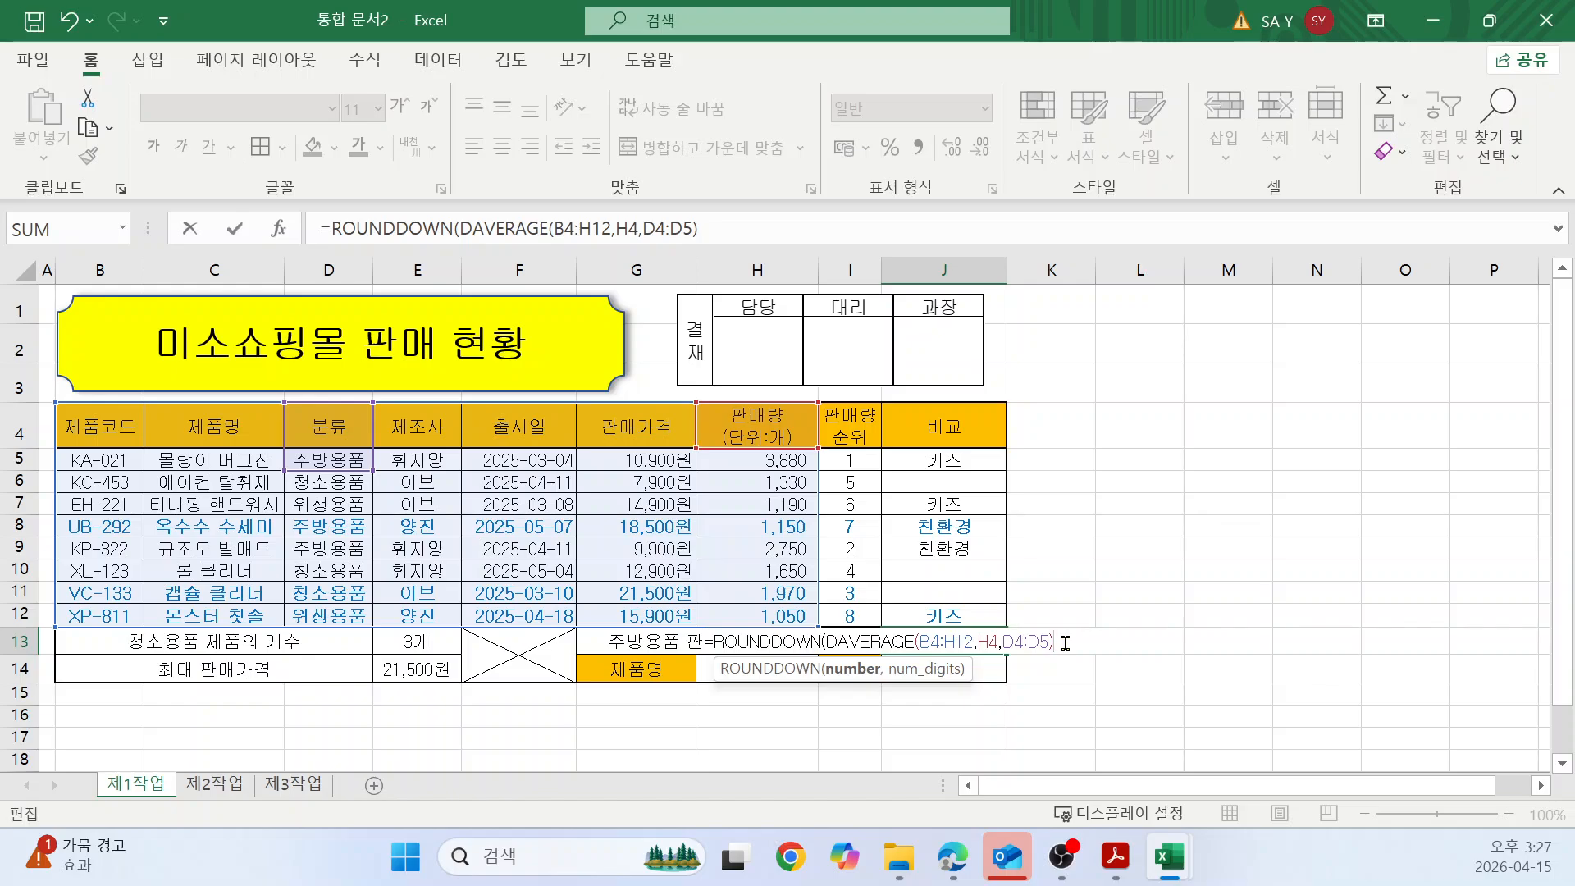
{"action": "type", "text": "),"}
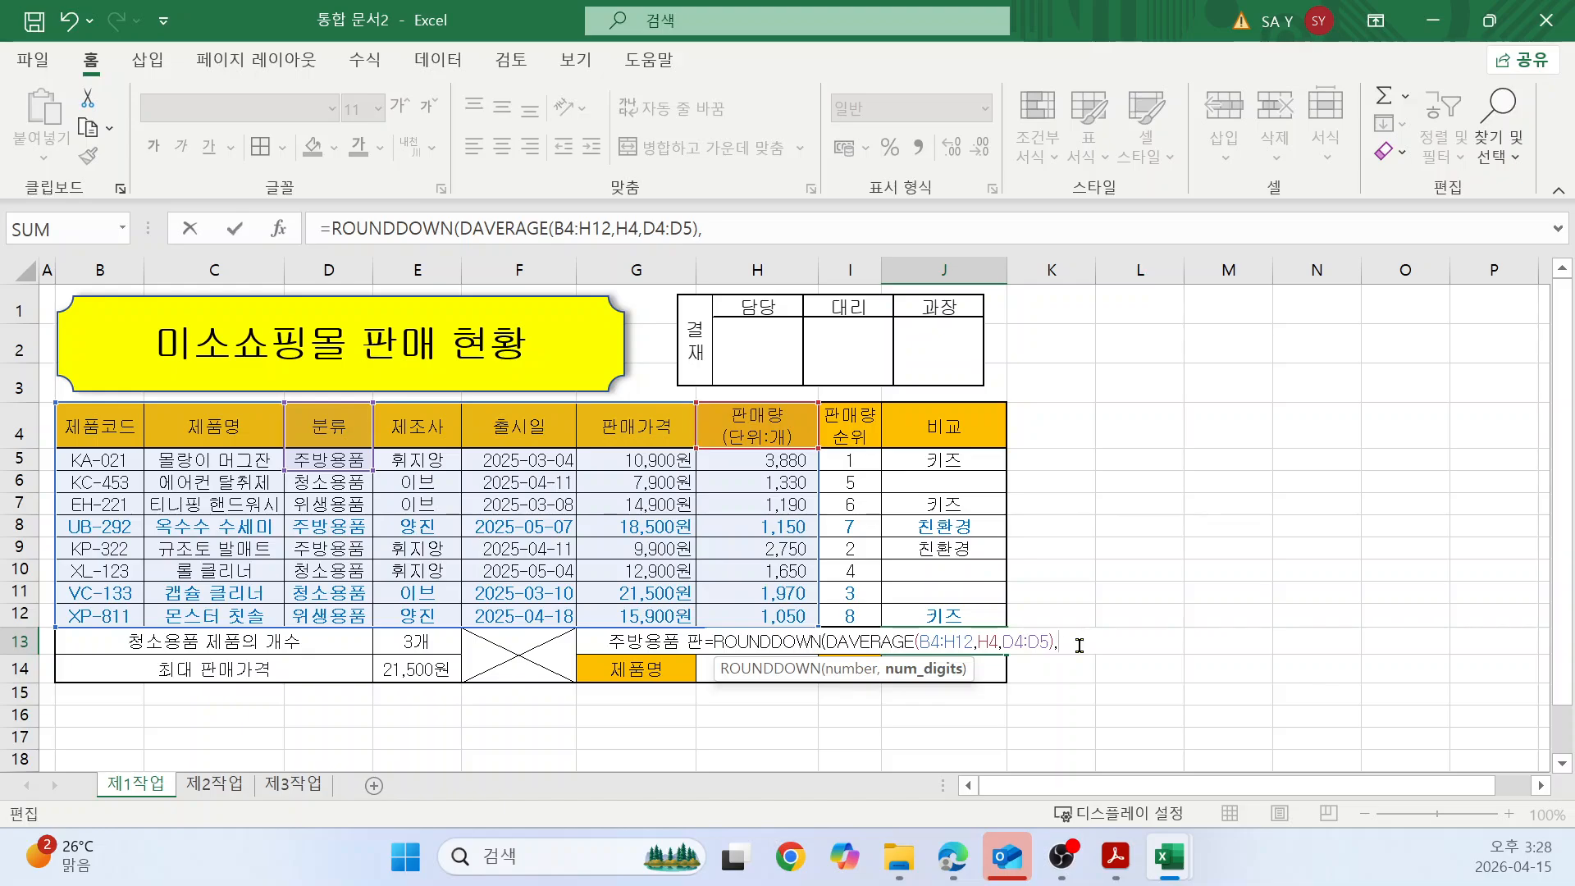
{"action": "type", "text": "-2)"}
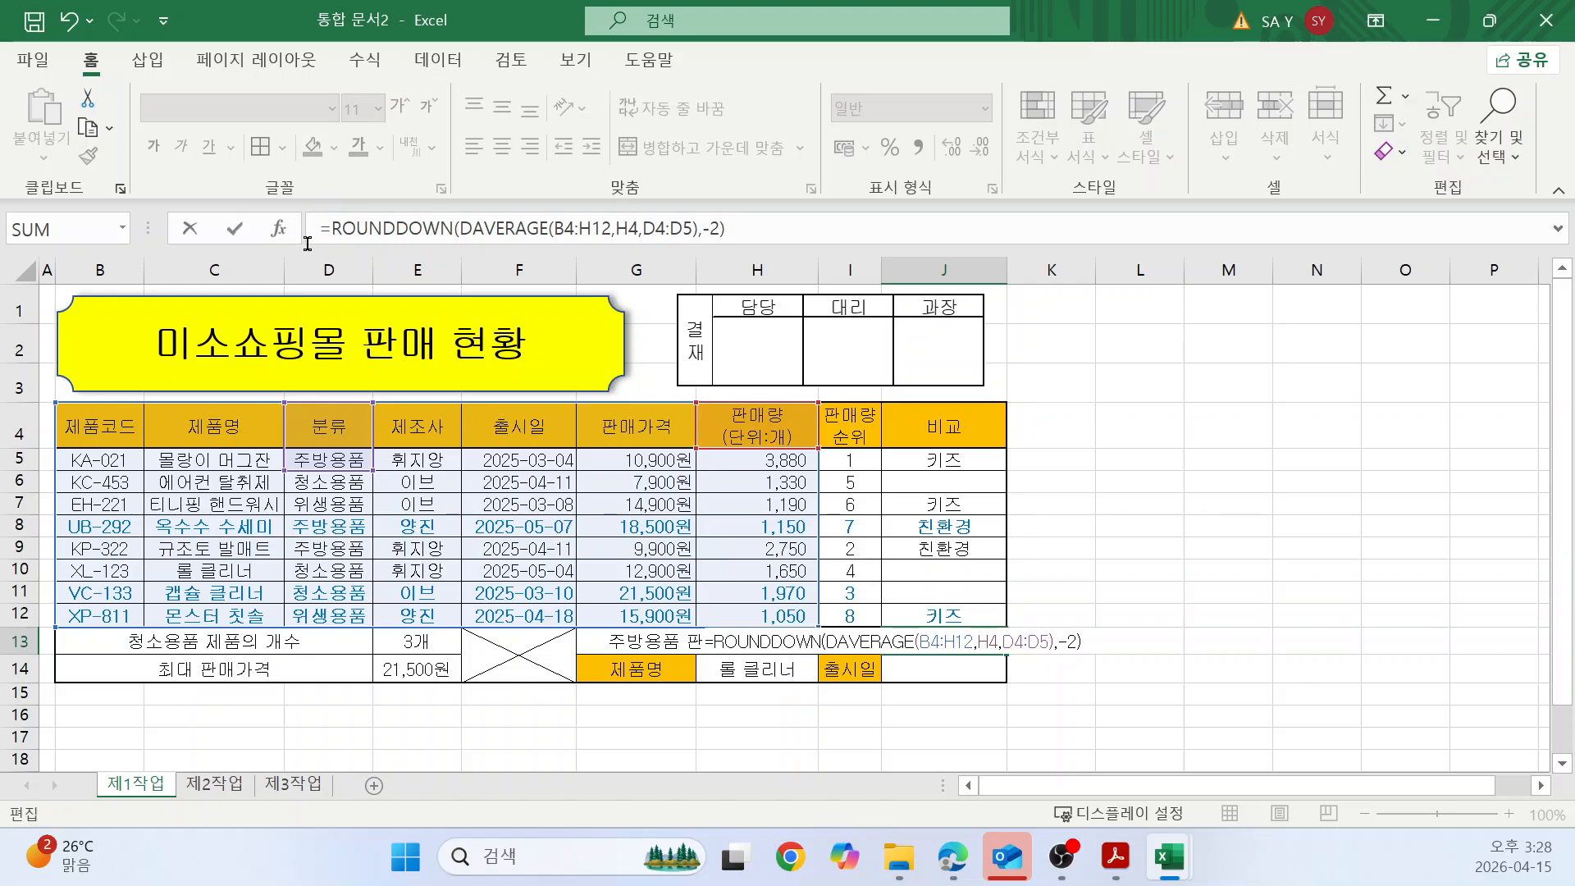
Check the Number and Num_digits arguments of ROUNDDOWN in the function arguments dialog and commit the J13 formula.
{"action": "left_click", "coordinate": [279, 229]}
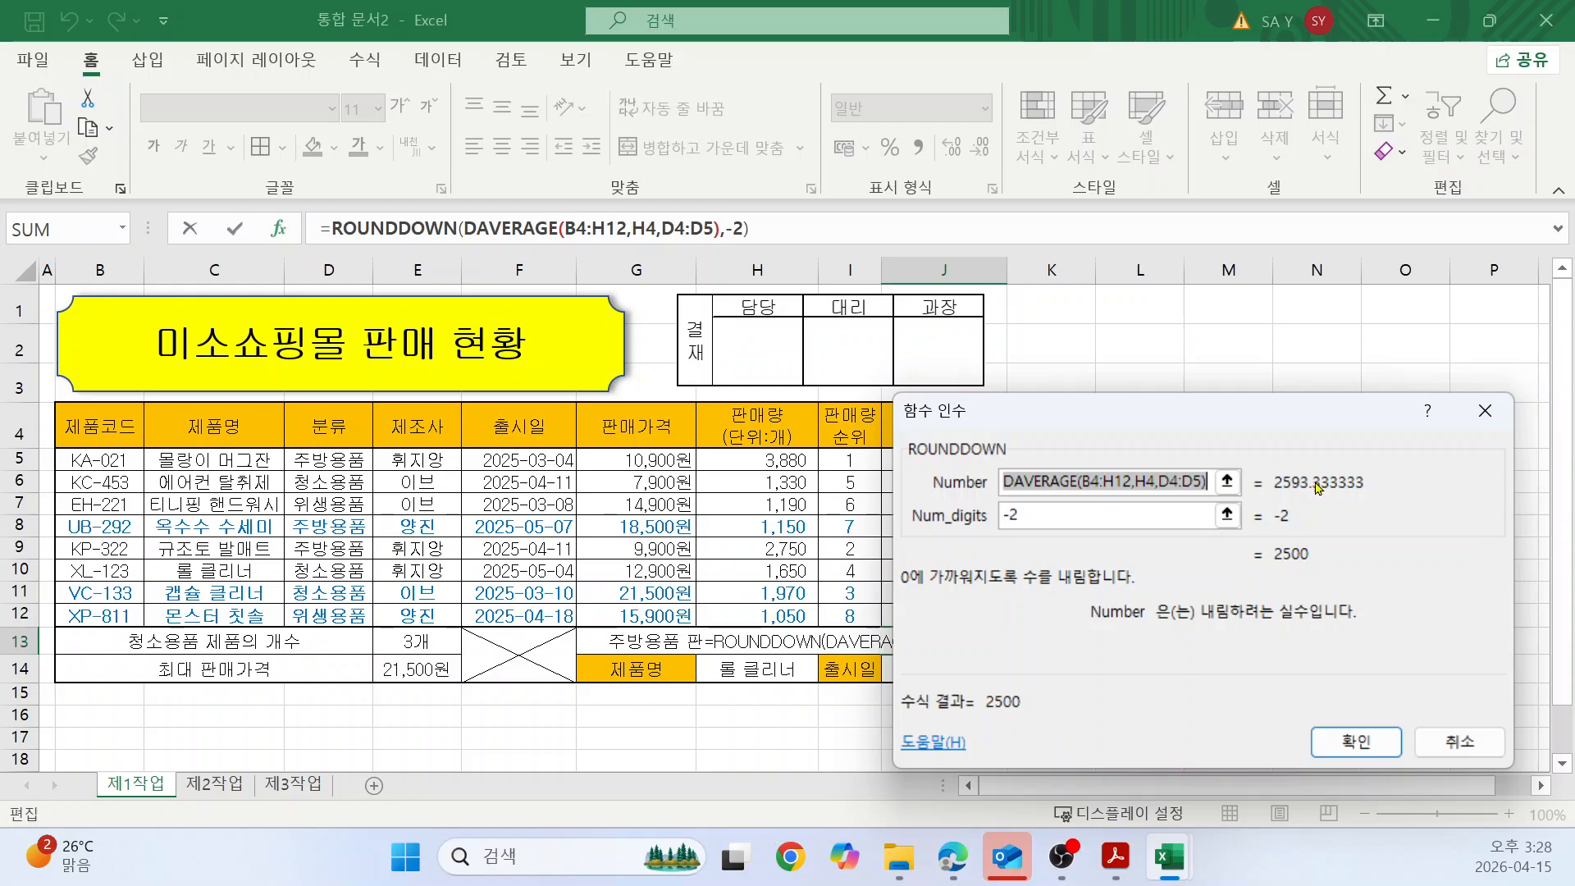
{"action": "left_click", "coordinate": [1036, 518]}
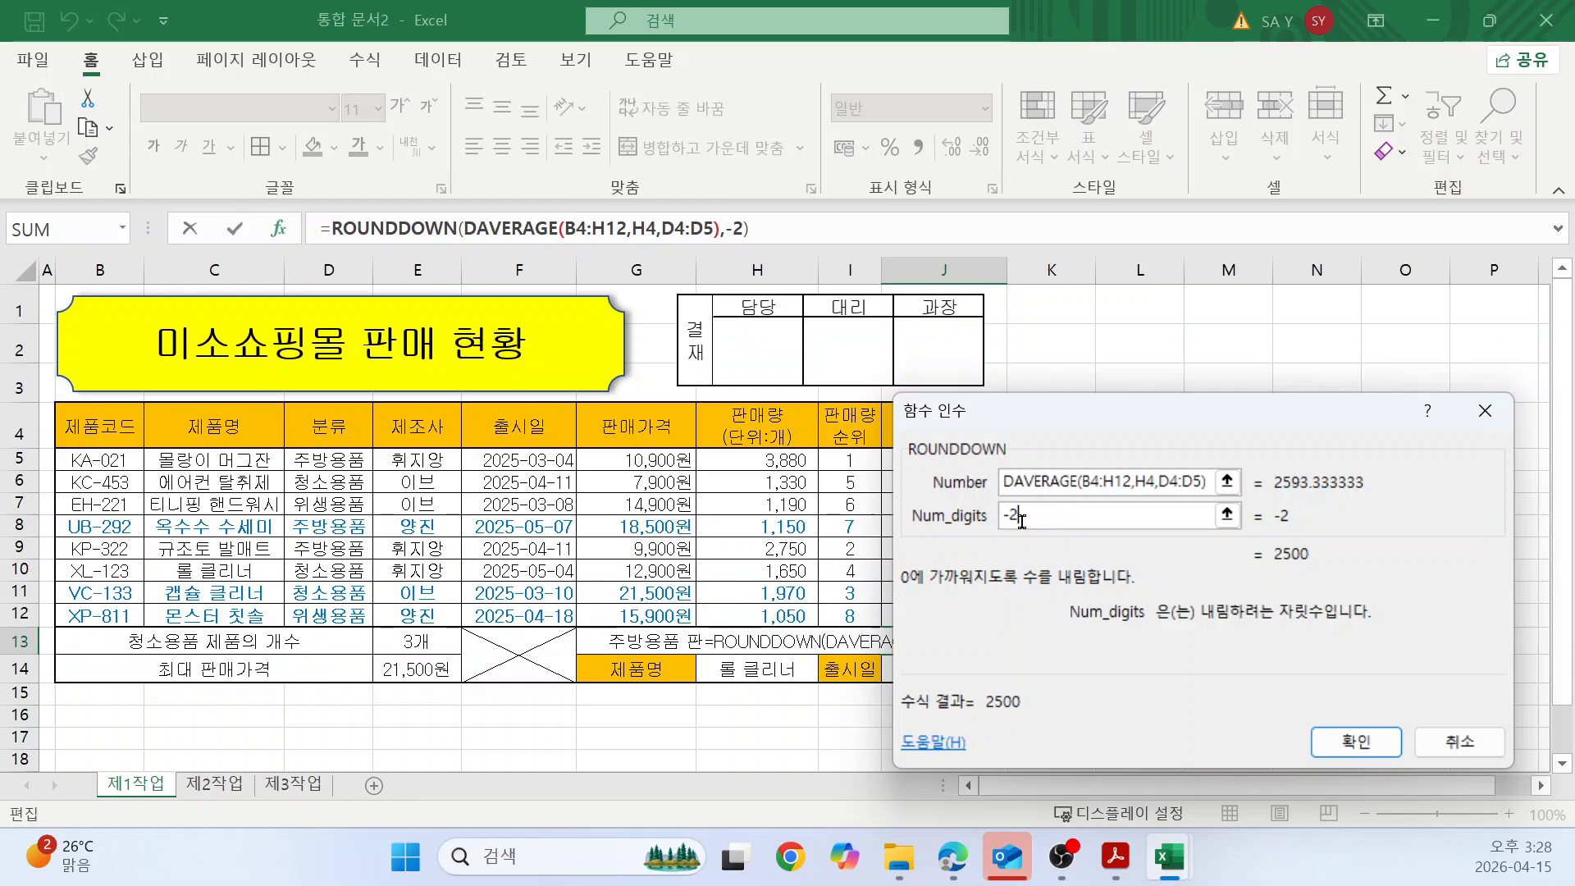
{"action": "left_click", "coordinate": [1364, 741]}
{"action": "key", "text": "Return"}
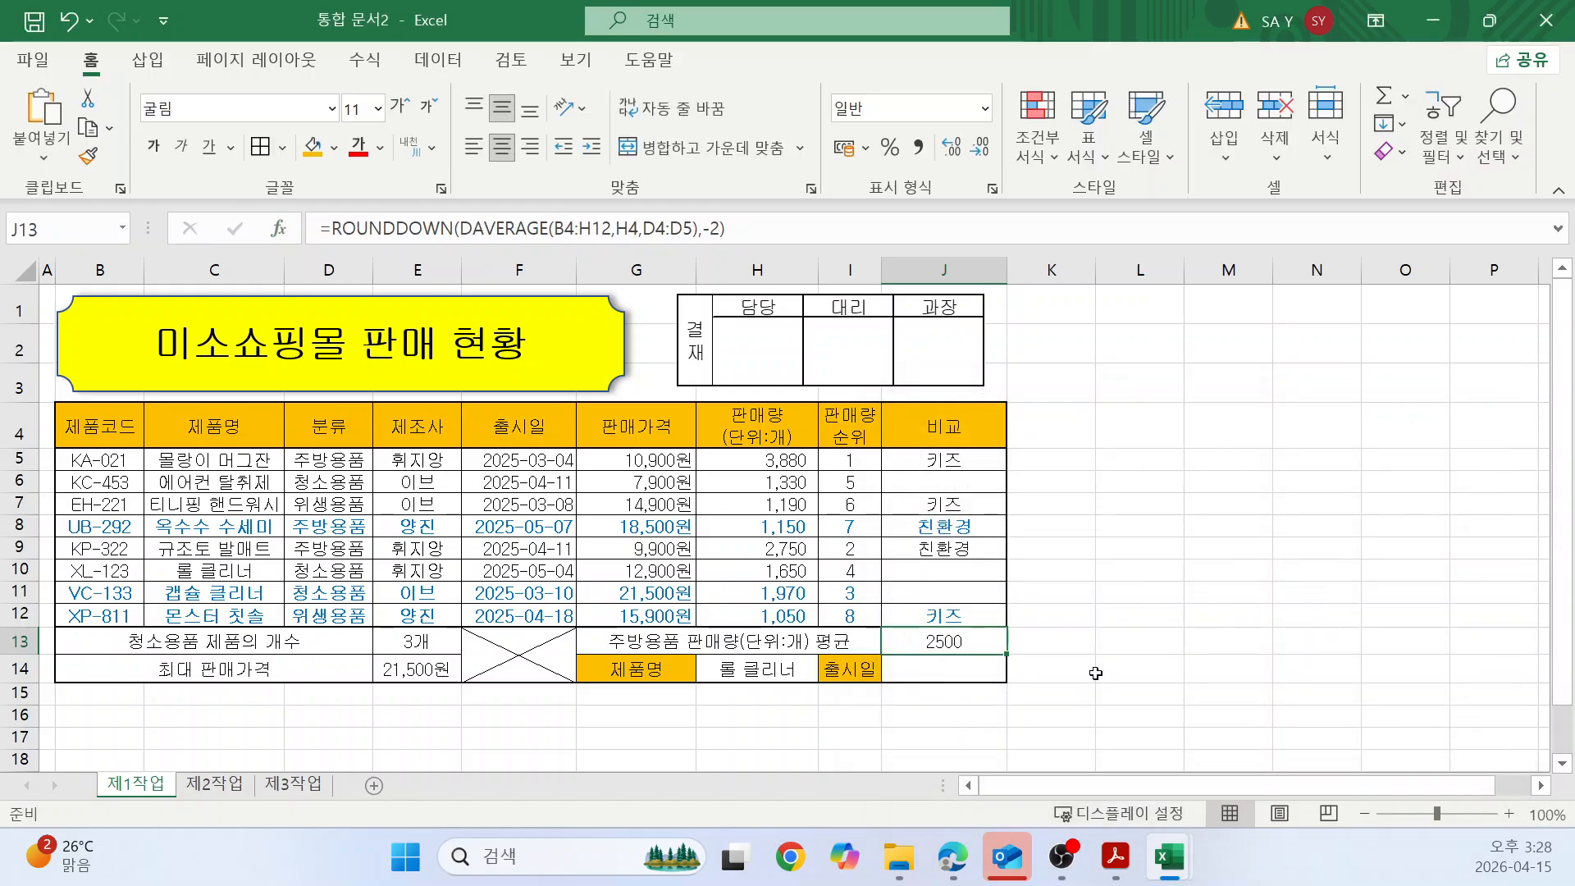
Widen the 결재 approval box picture so it reaches almost to the edge of column J.
{"action": "left_click", "coordinate": [972, 670]}
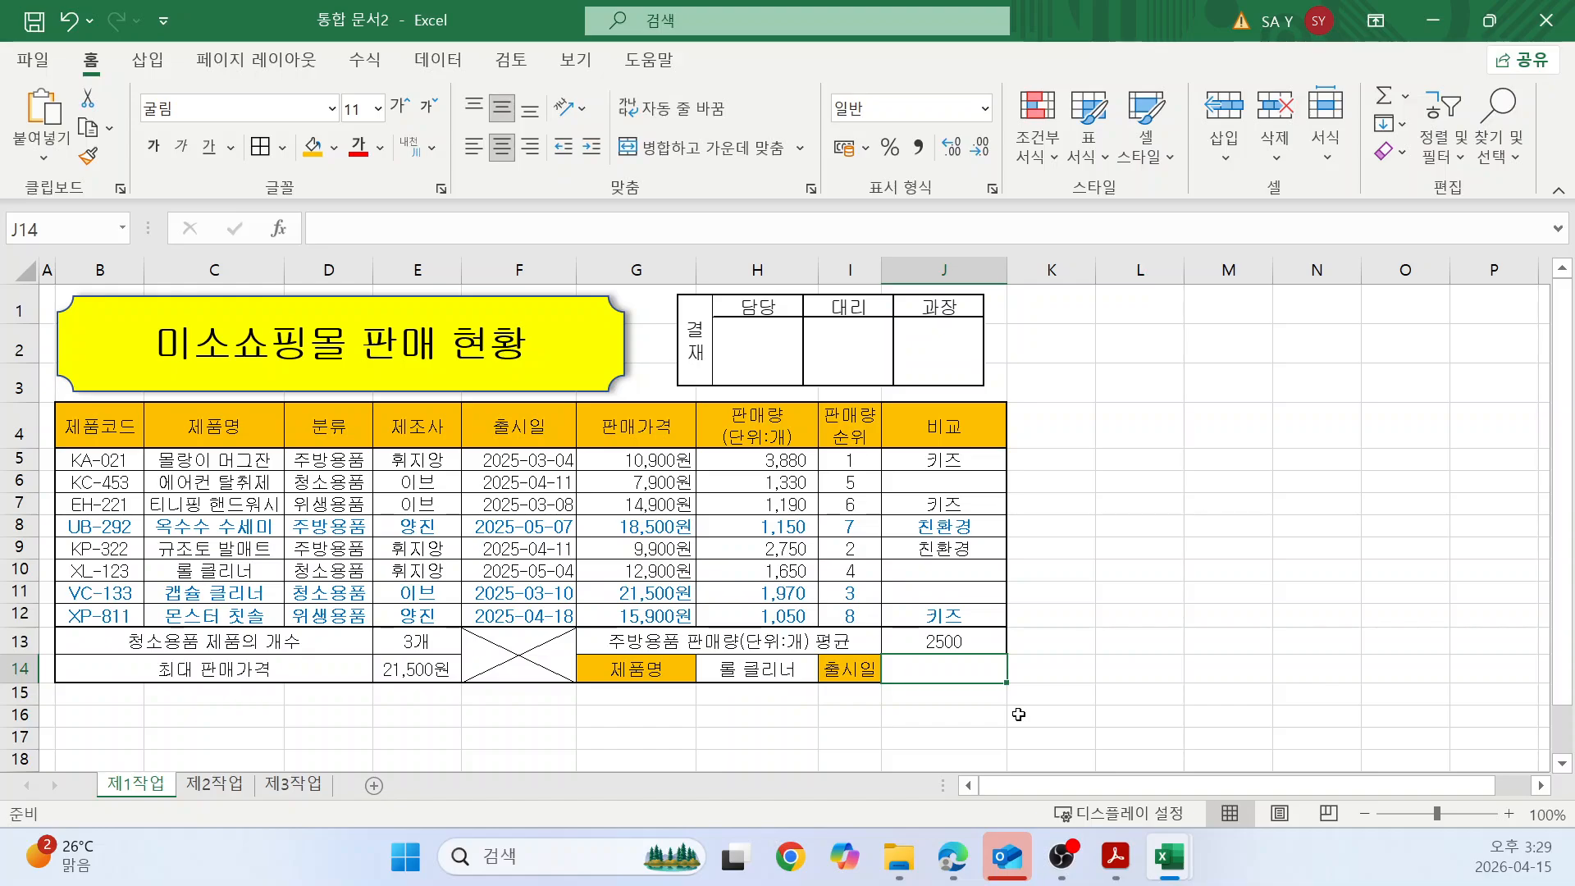
{"action": "left_click", "coordinate": [966, 361]}
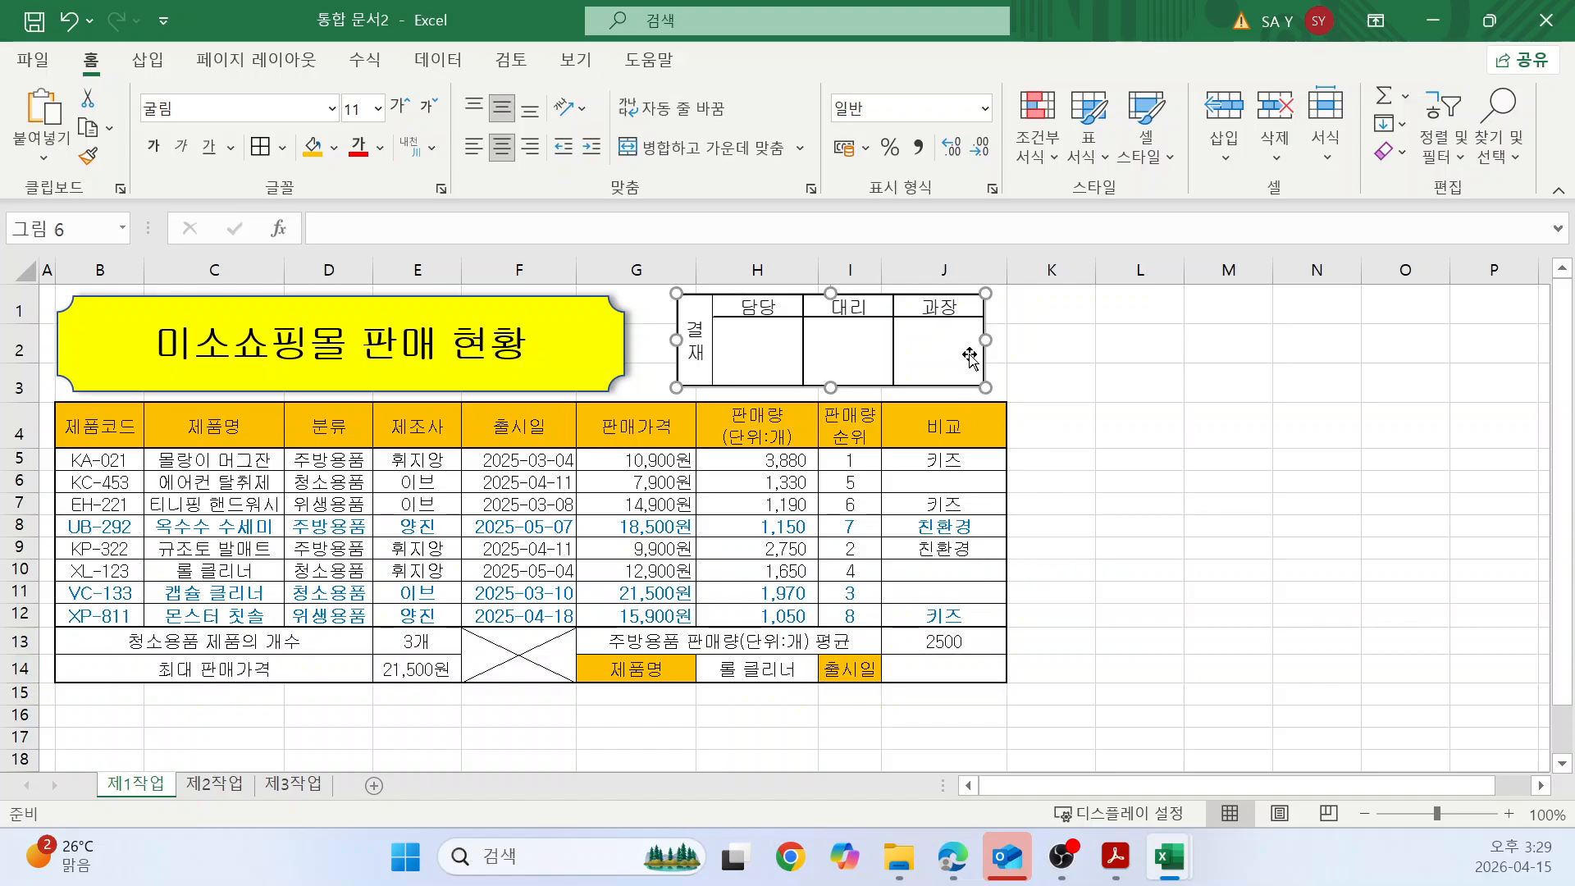
{"action": "left_click_drag", "start_coordinate": [985, 338], "coordinate": [1003, 339]}
{"action": "left_click", "coordinate": [1133, 378]}
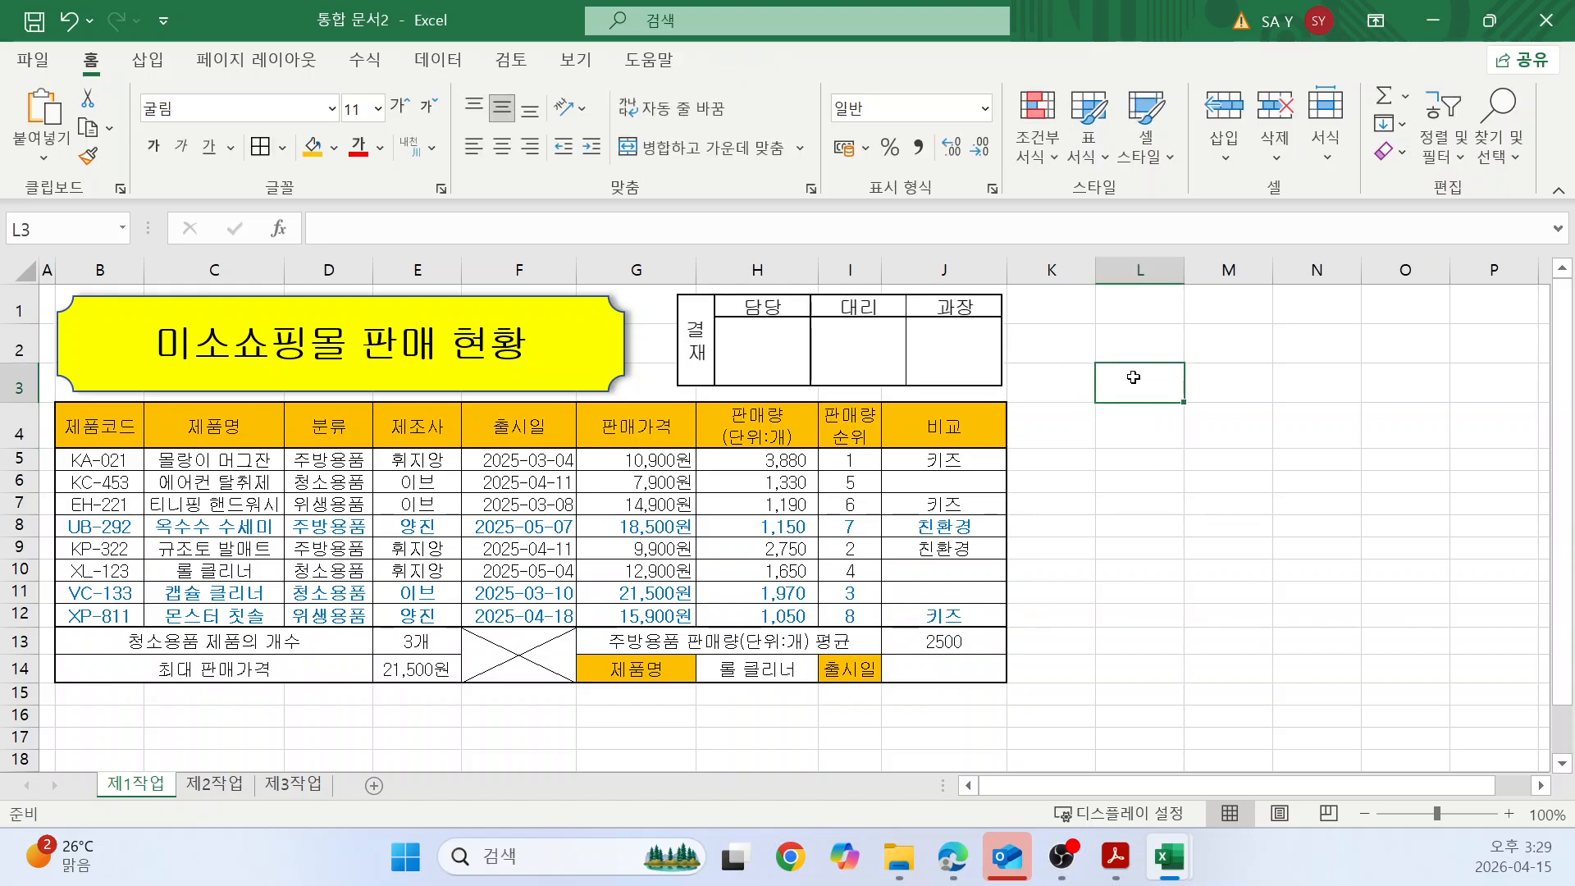
Start a VLOOKUP formula in J14 with H14 as the lookup value and C5:H12 as the table array.
{"action": "left_click", "coordinate": [962, 668]}
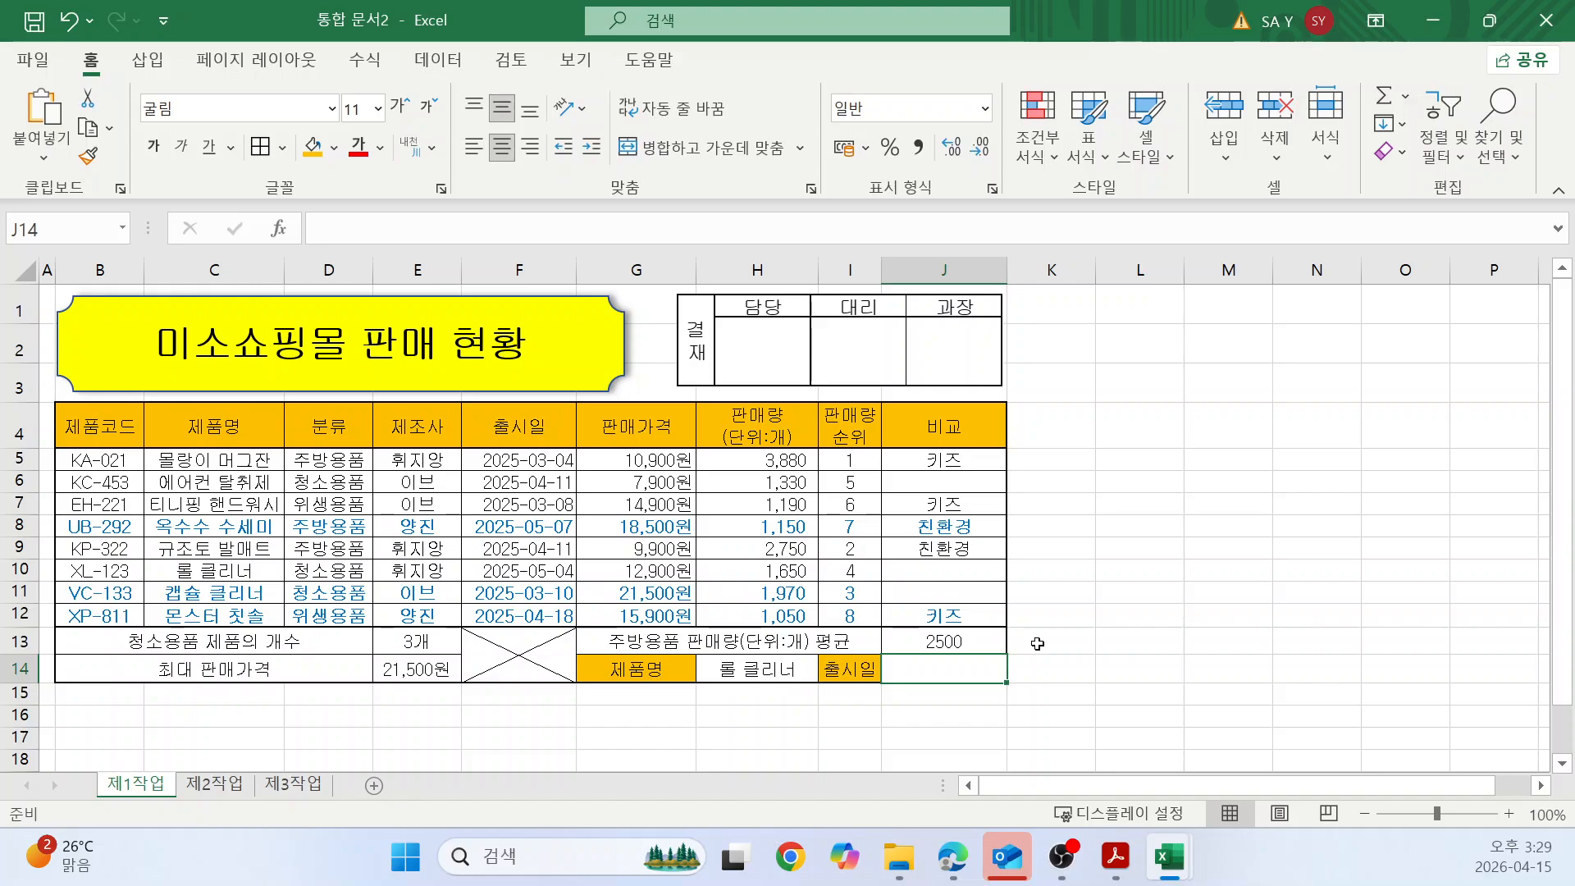
{"action": "type", "text": "=V"}
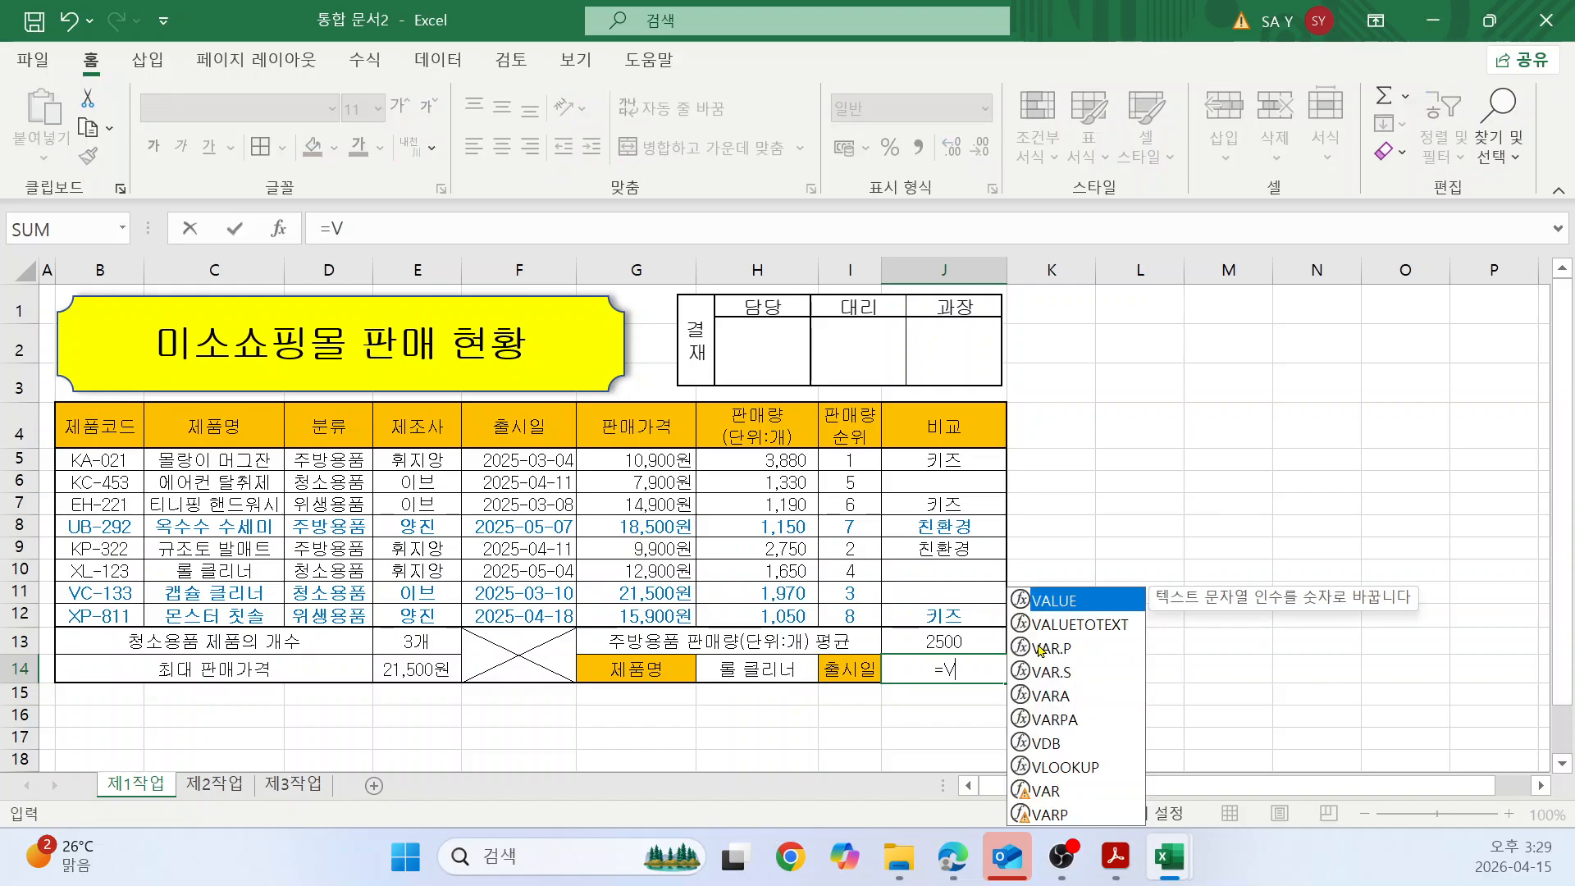
{"action": "type", "text": "L"}
{"action": "key", "text": "Tab"}
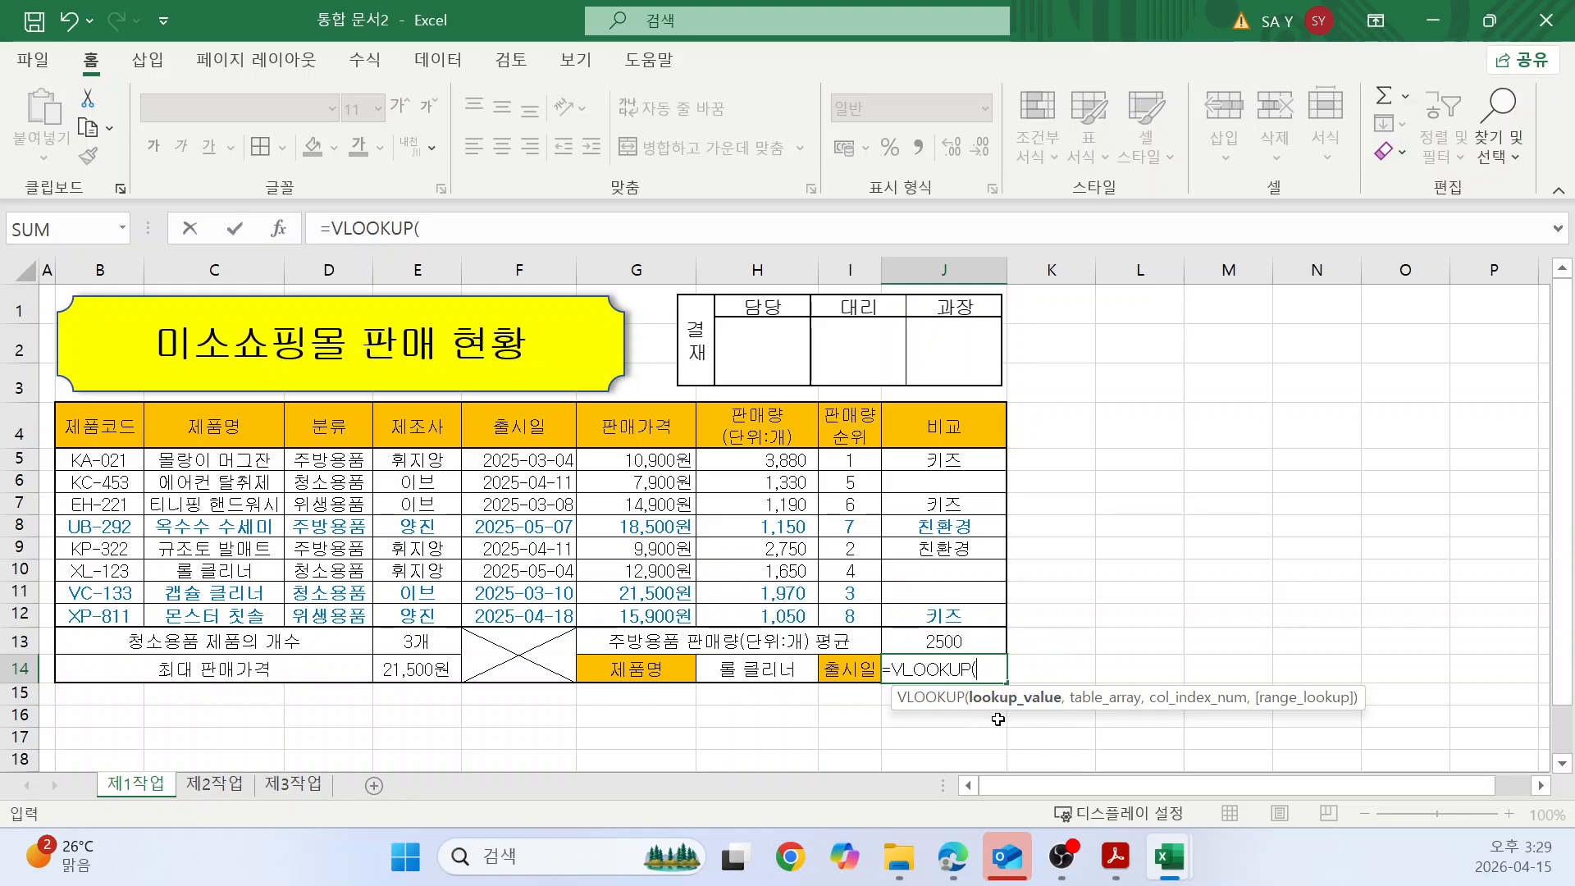
{"action": "left_click", "coordinate": [754, 672]}
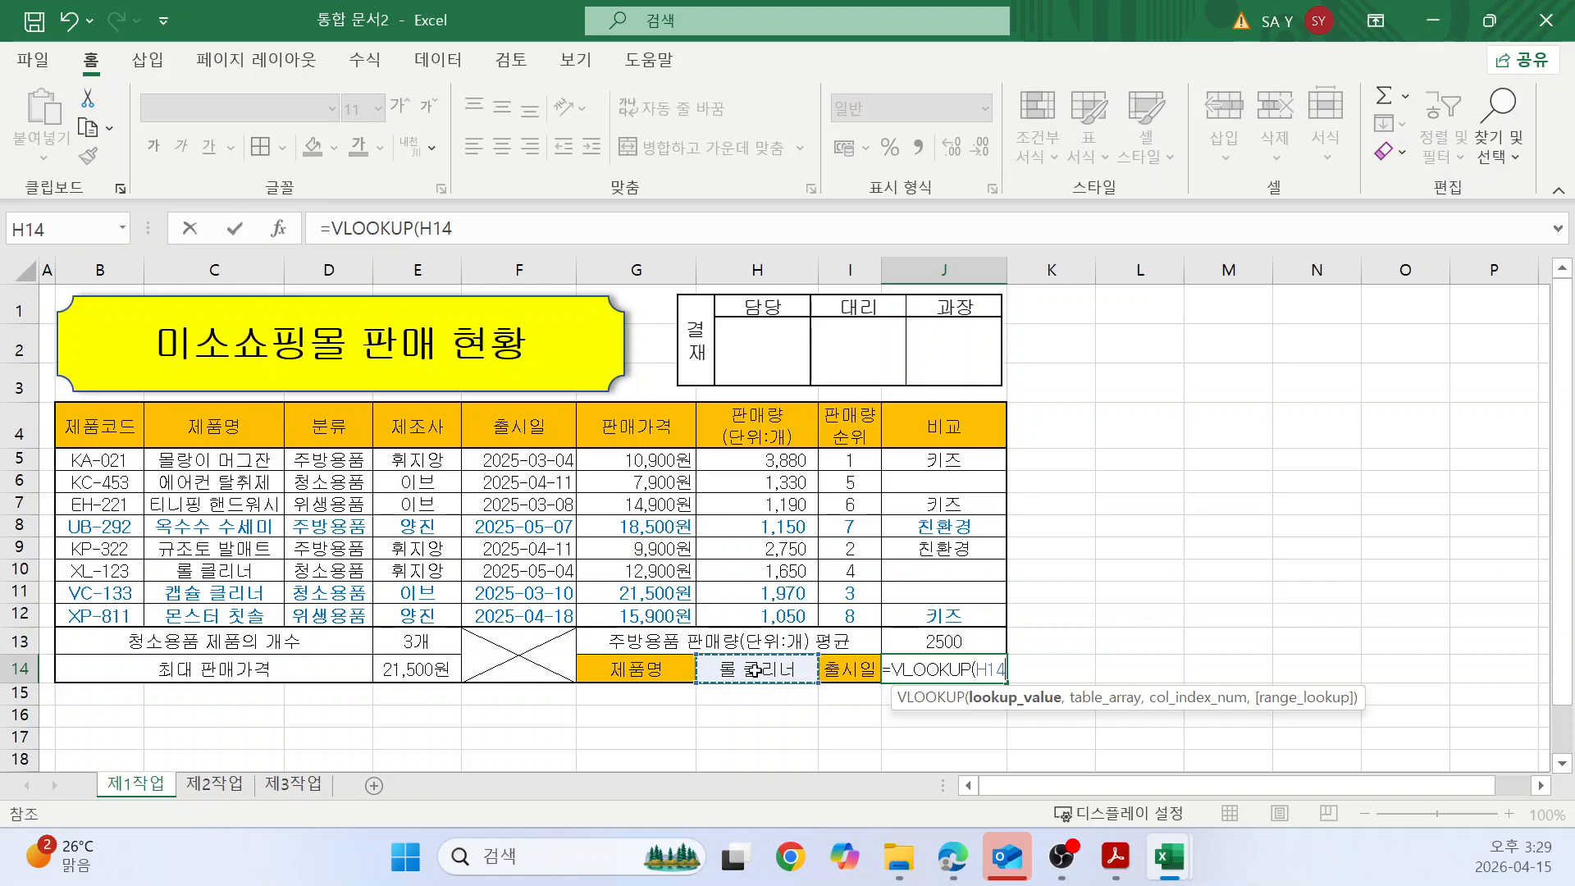
{"action": "type", "text": ","}
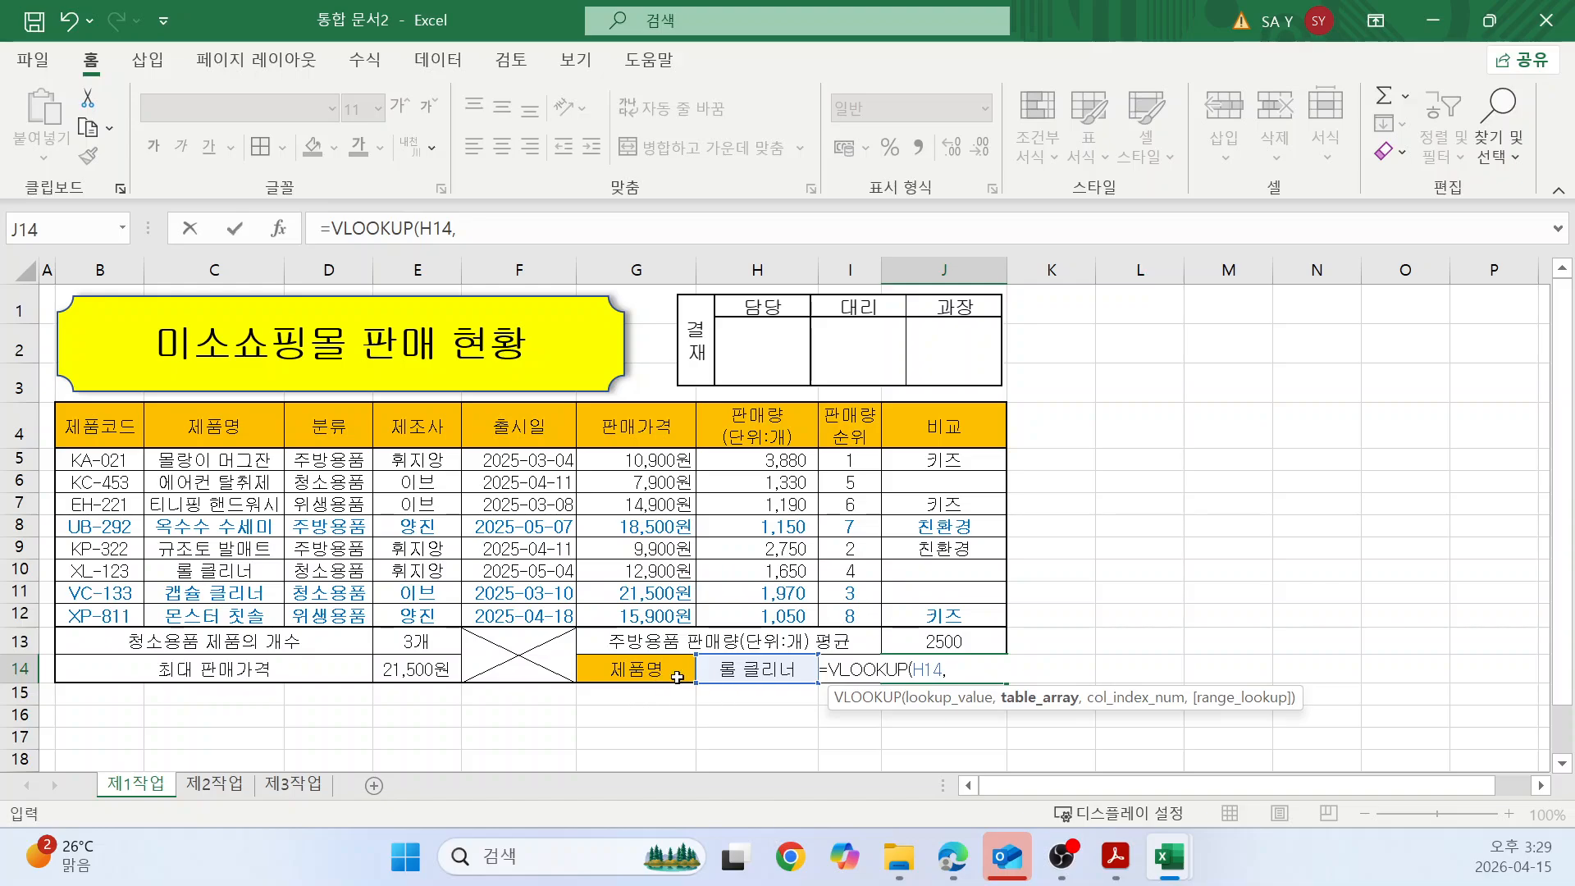
{"action": "left_click", "coordinate": [200, 462]}
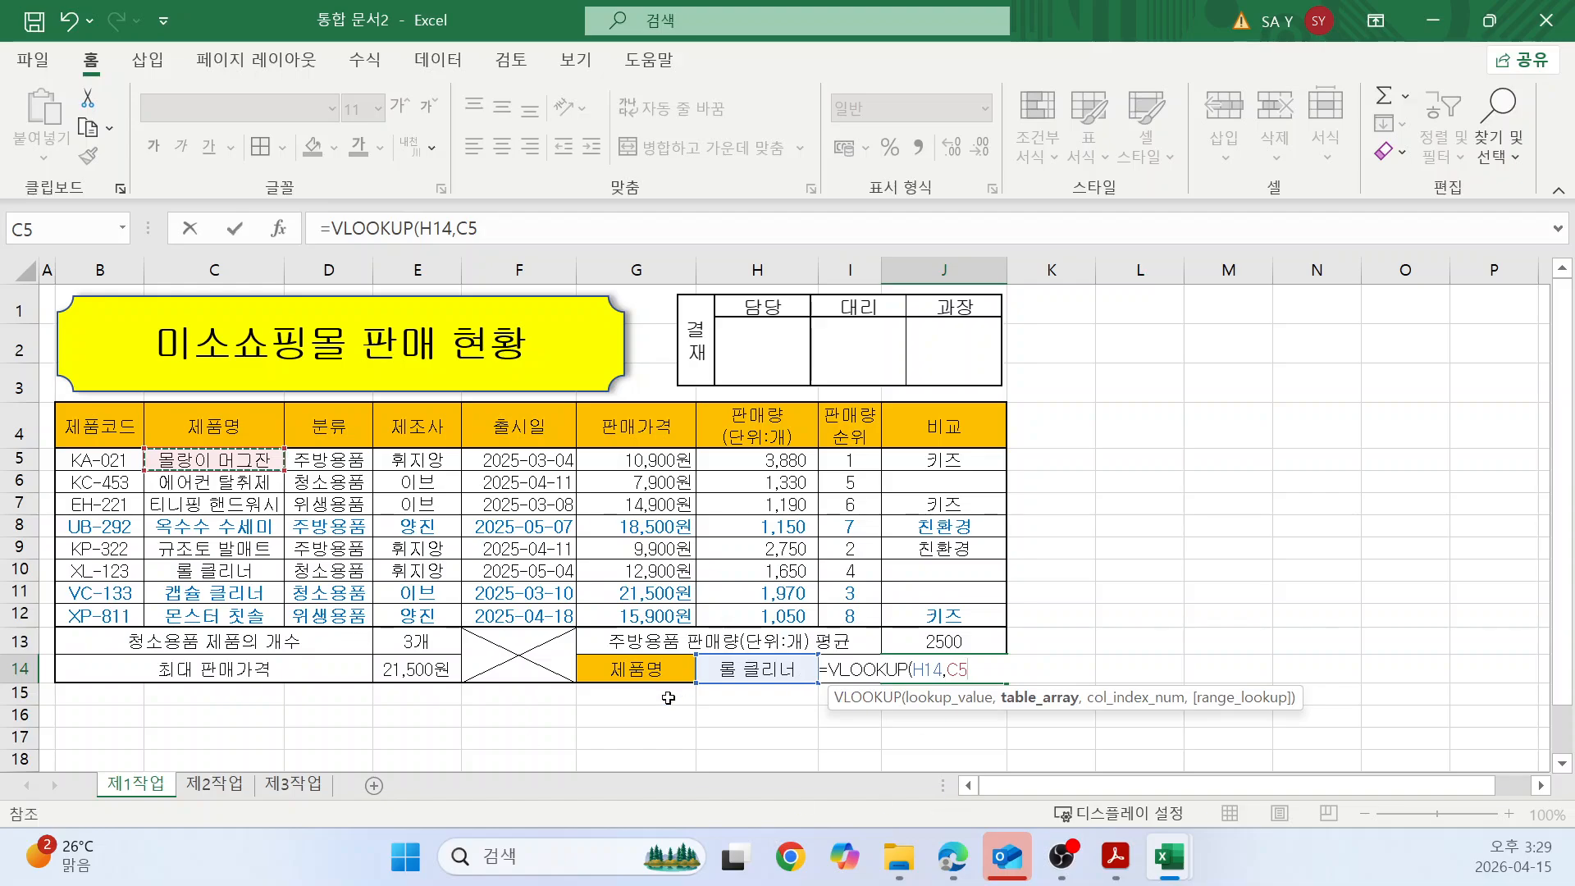
{"action": "left_click_drag", "start_coordinate": [194, 461], "coordinate": [746, 617]}
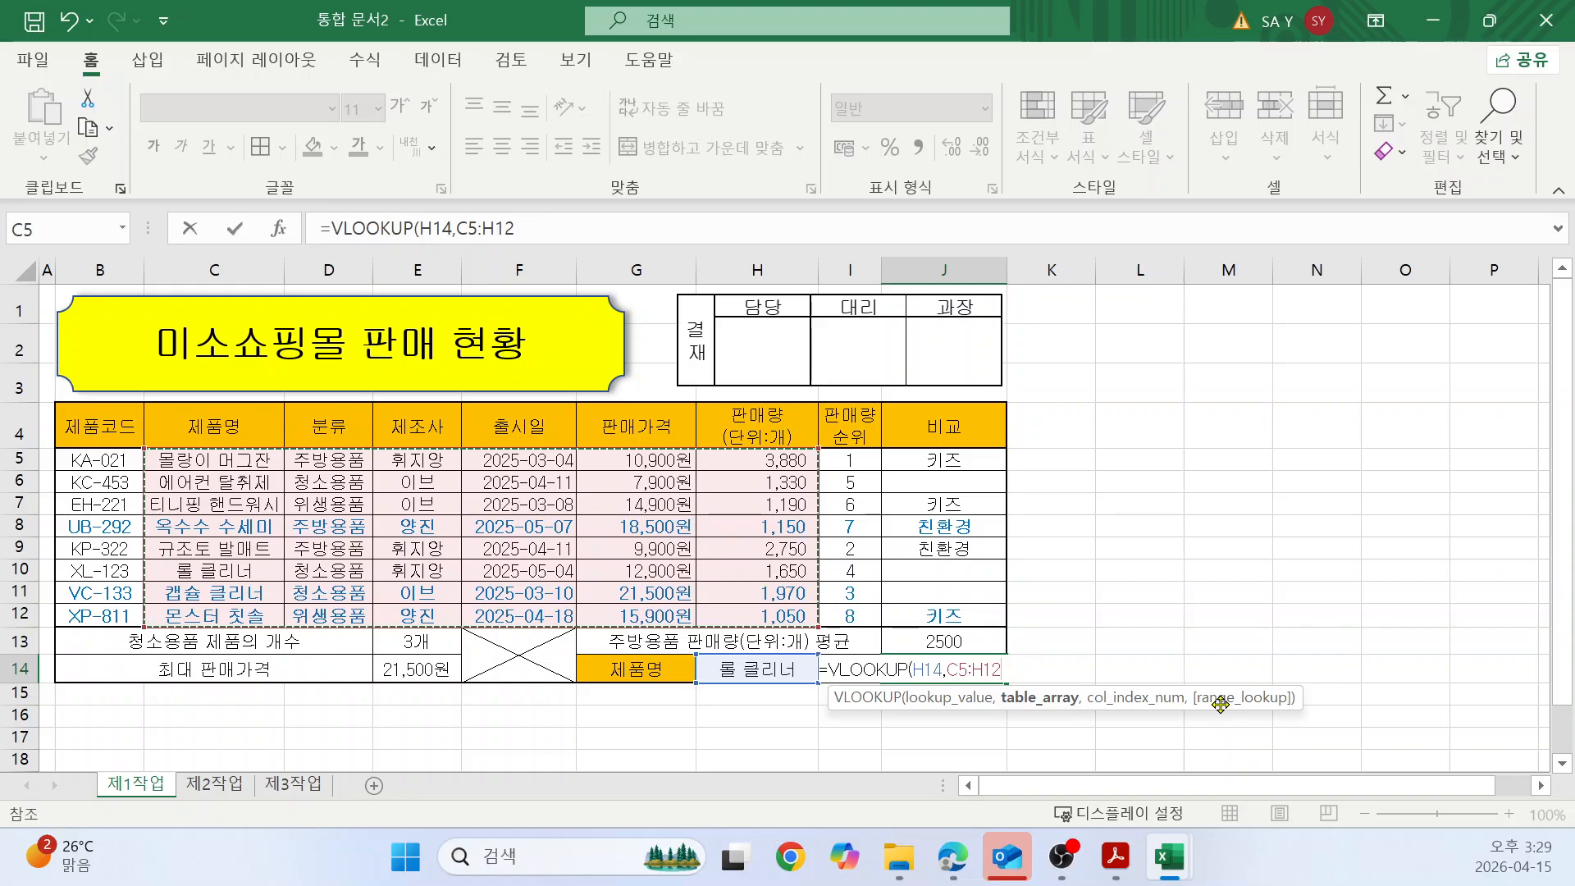
{"action": "type", "text": ","}
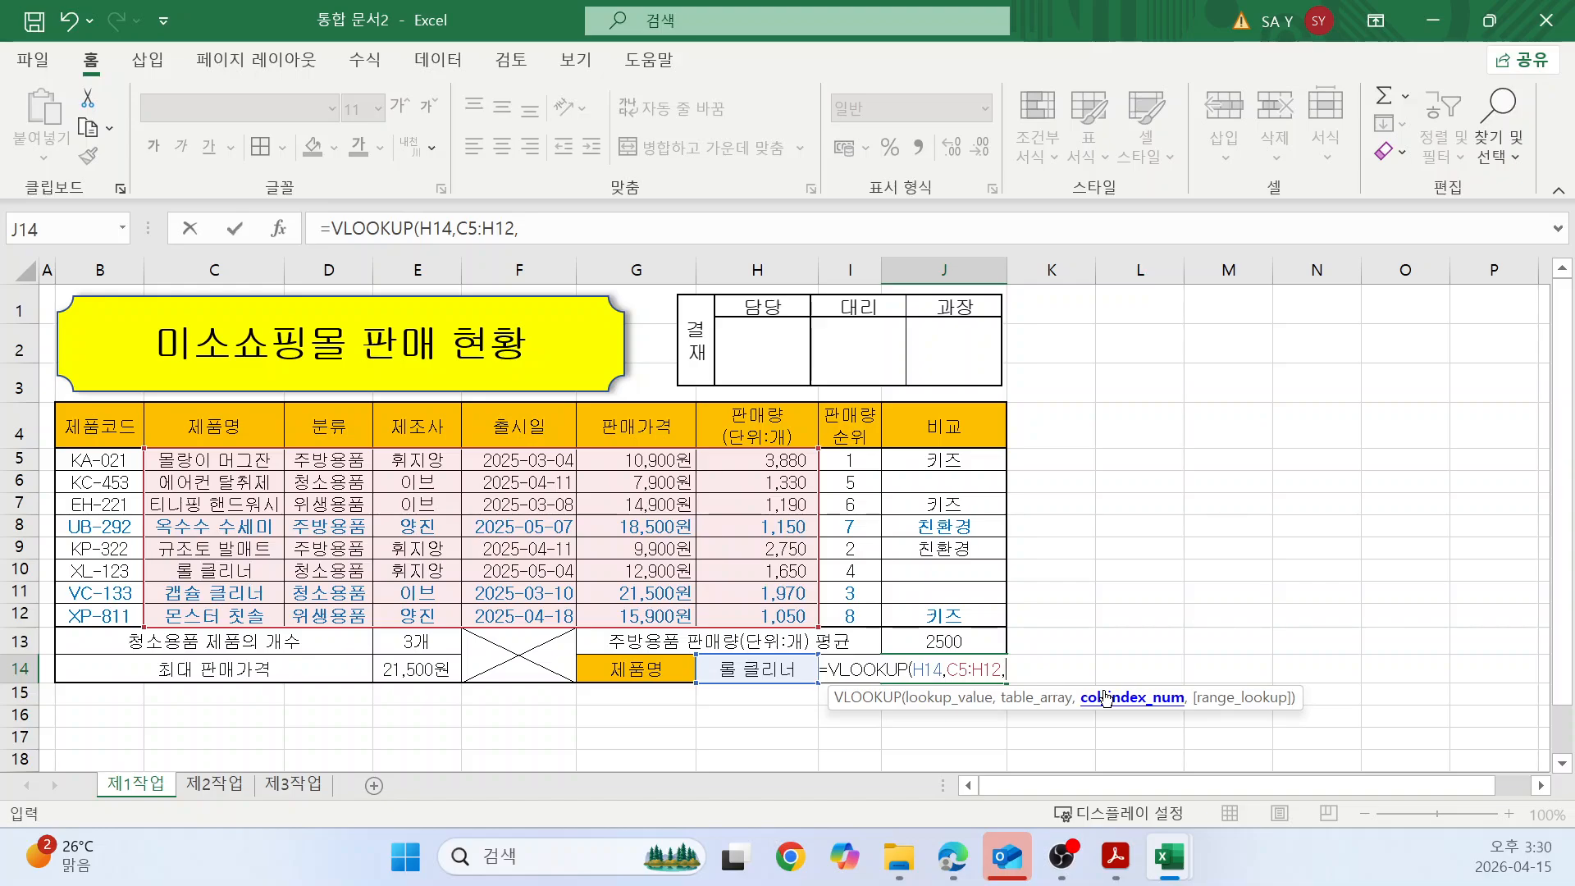
Complete the J14 VLOOKUP with column index 4 and exact match (FALSE), and commit the formula.
{"action": "type", "text": ","}
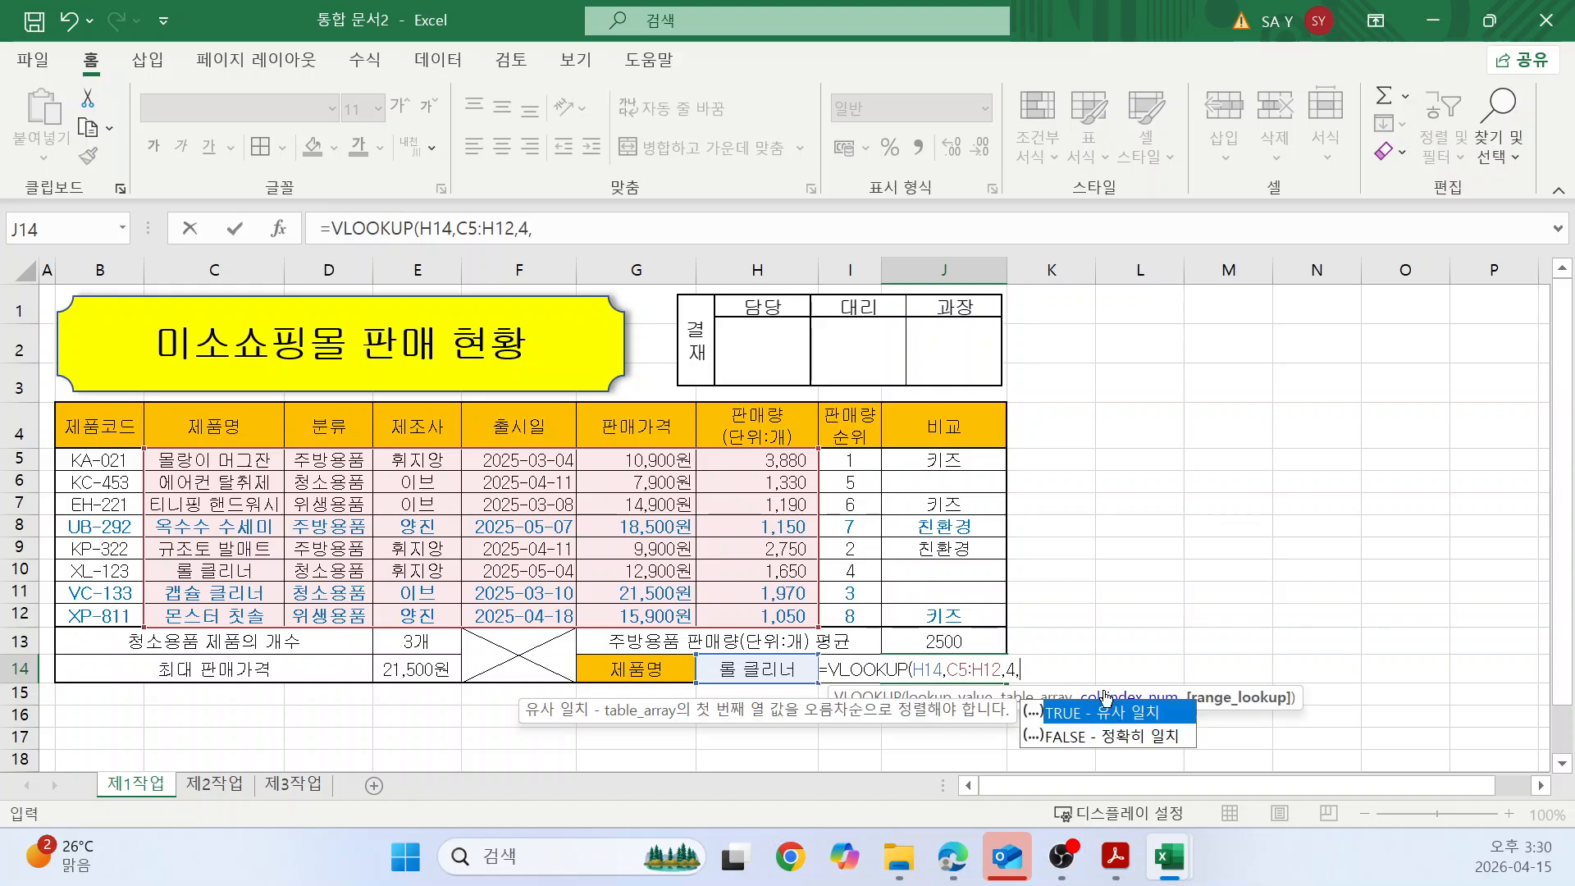
{"action": "double_click", "coordinate": [1143, 737]}
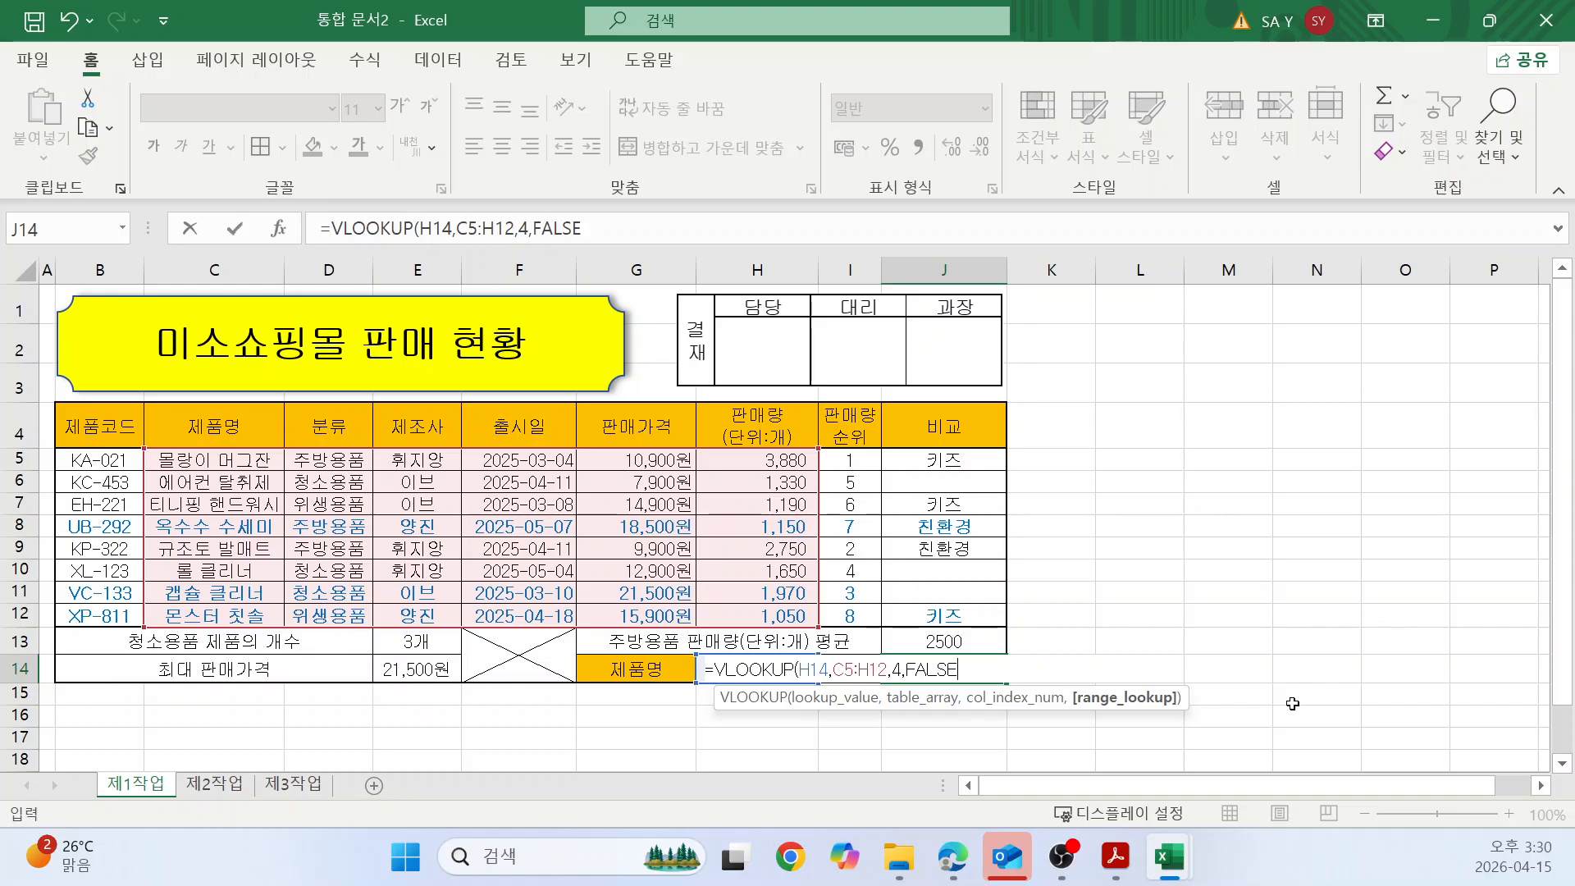
{"action": "key", "text": "Return"}
{"action": "left_click", "coordinate": [1278, 663]}
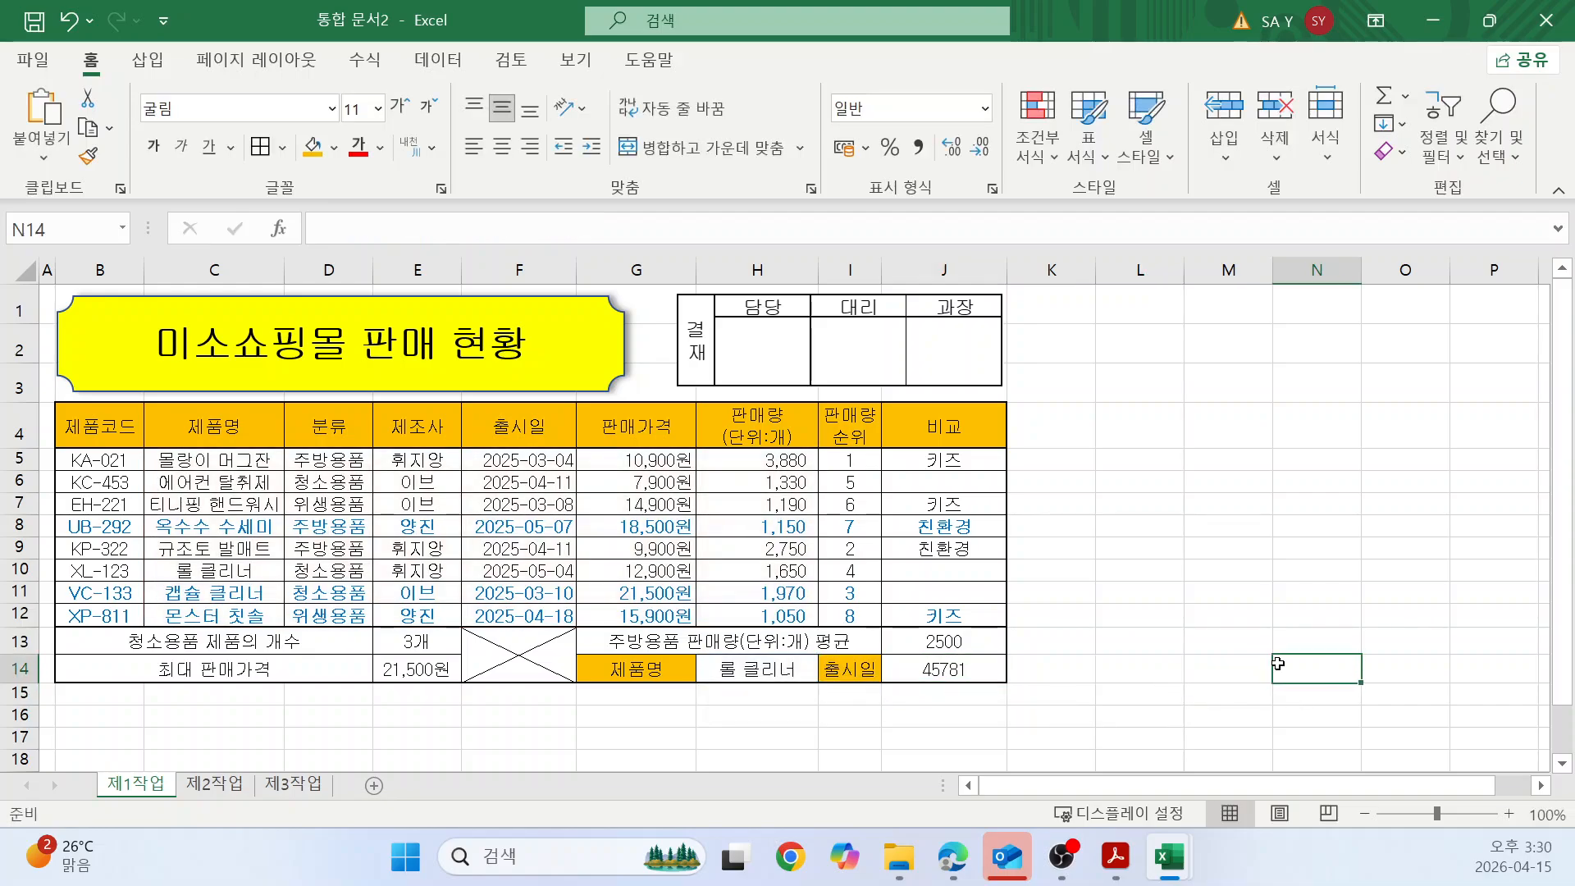
Format the 출시일 lookup result in J14 as a short date (간단한 날짜).
{"action": "left_click", "coordinate": [919, 677]}
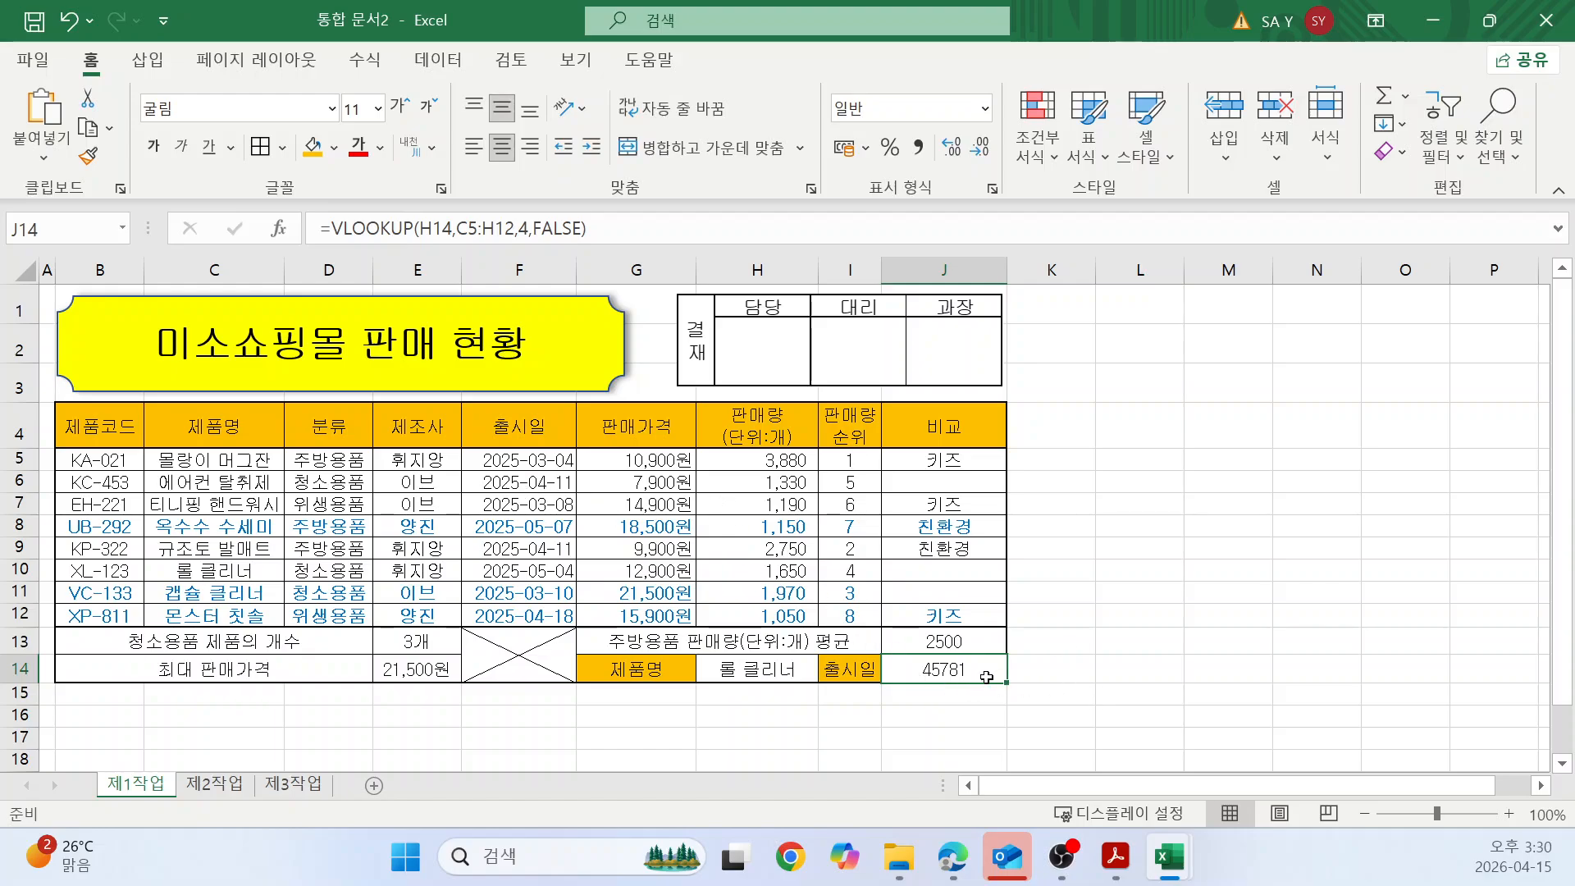
{"action": "left_click", "coordinate": [987, 110]}
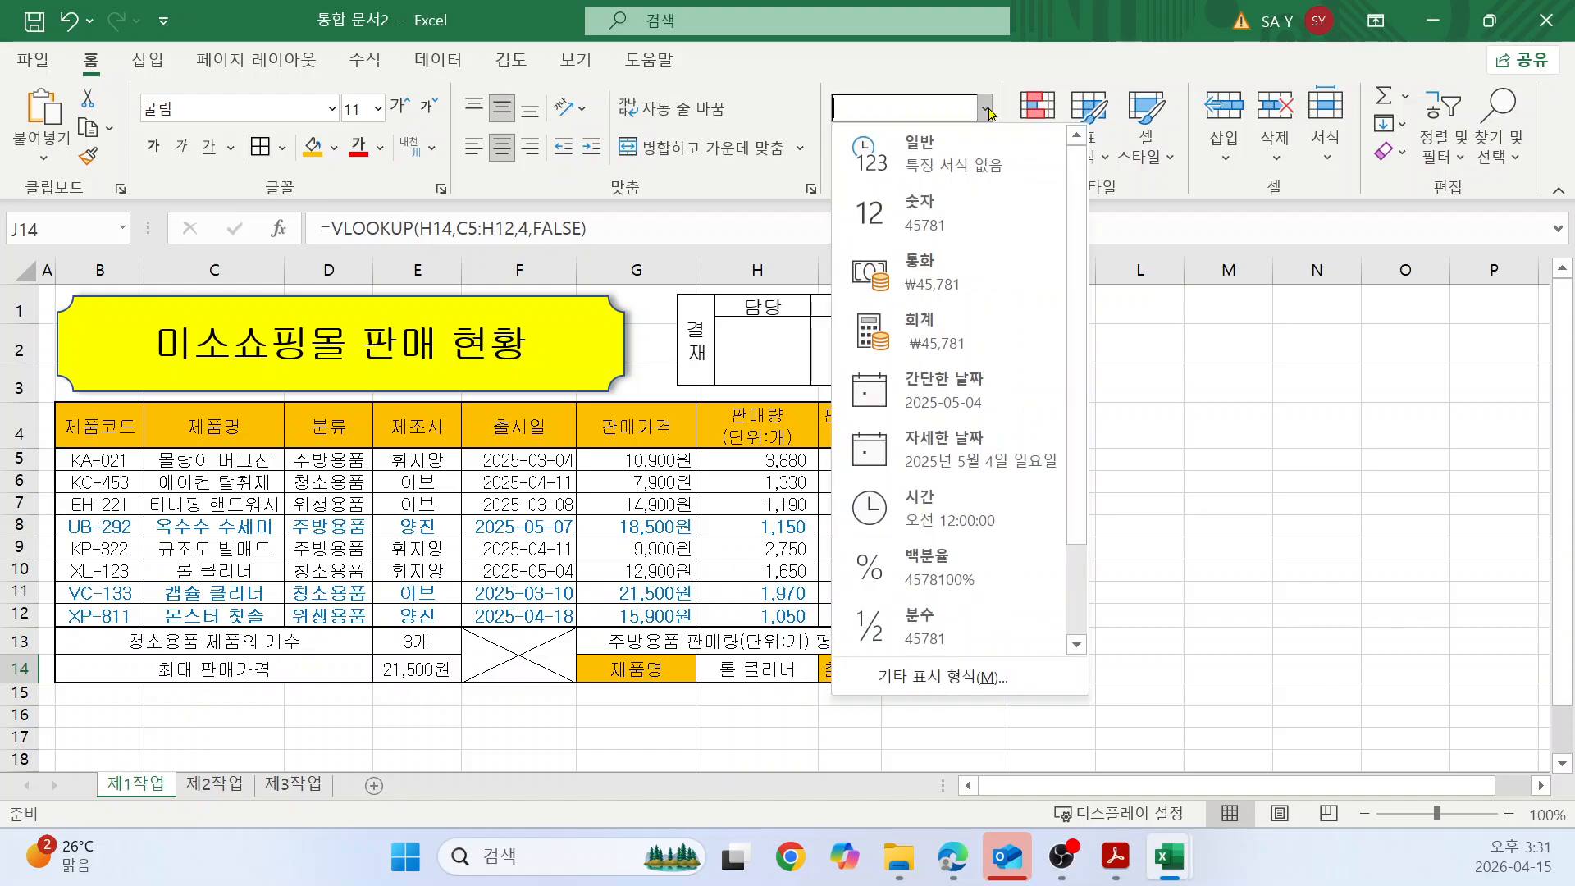
{"action": "left_click", "coordinate": [943, 391]}
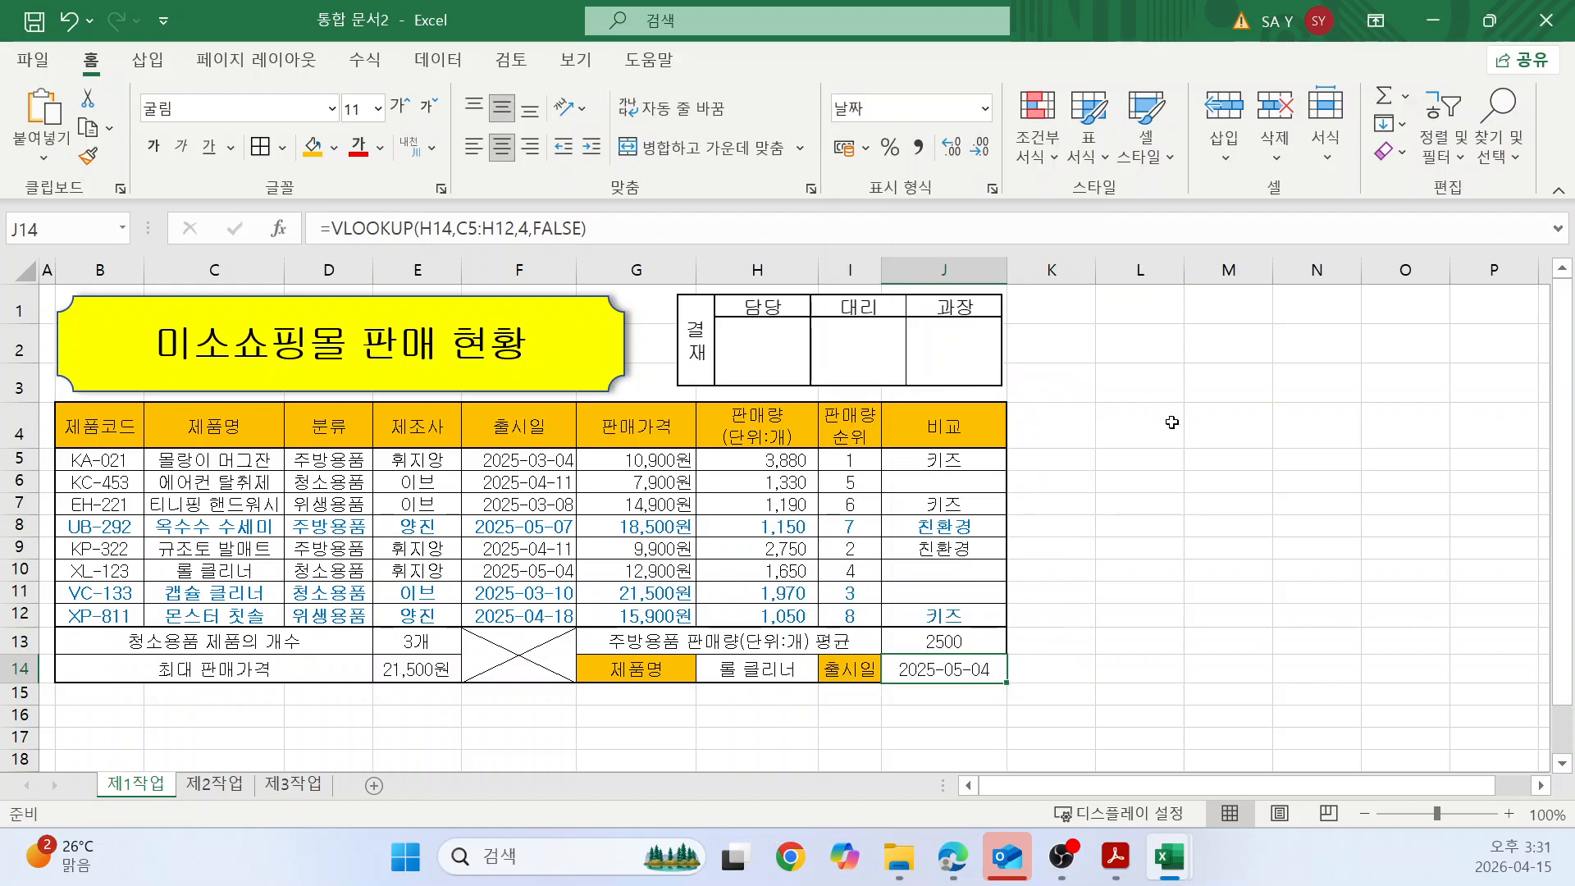
{"action": "left_click", "coordinate": [1171, 461]}
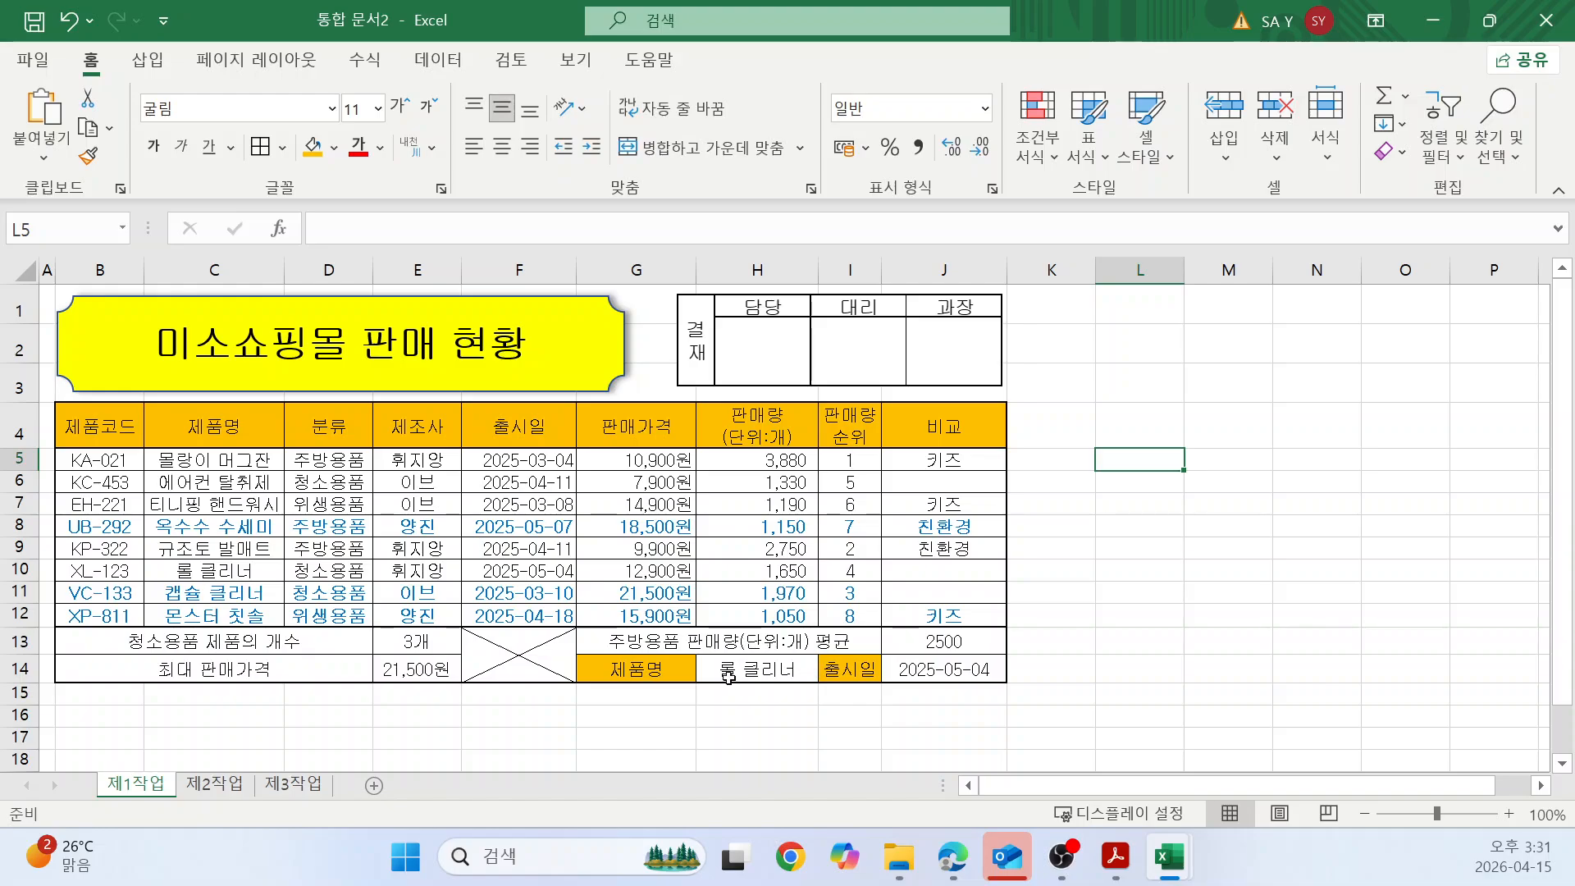
Test the lookup by choosing 몰랑이 머그잔 as the product name in H14 and checking J14.
{"action": "left_click", "coordinate": [760, 670]}
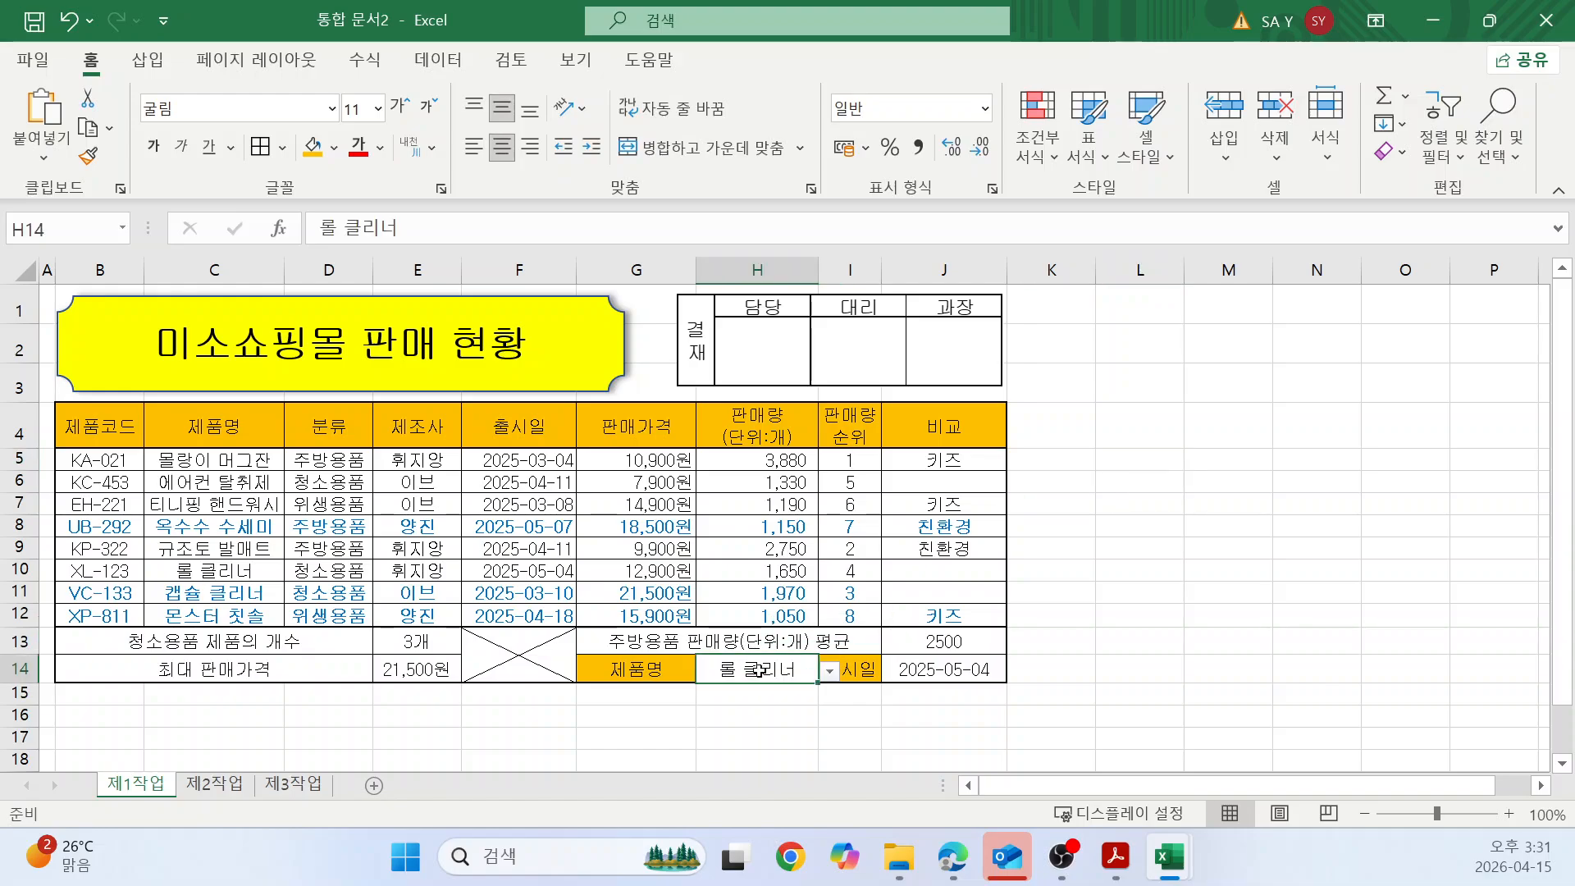
{"action": "left_click", "coordinate": [838, 683]}
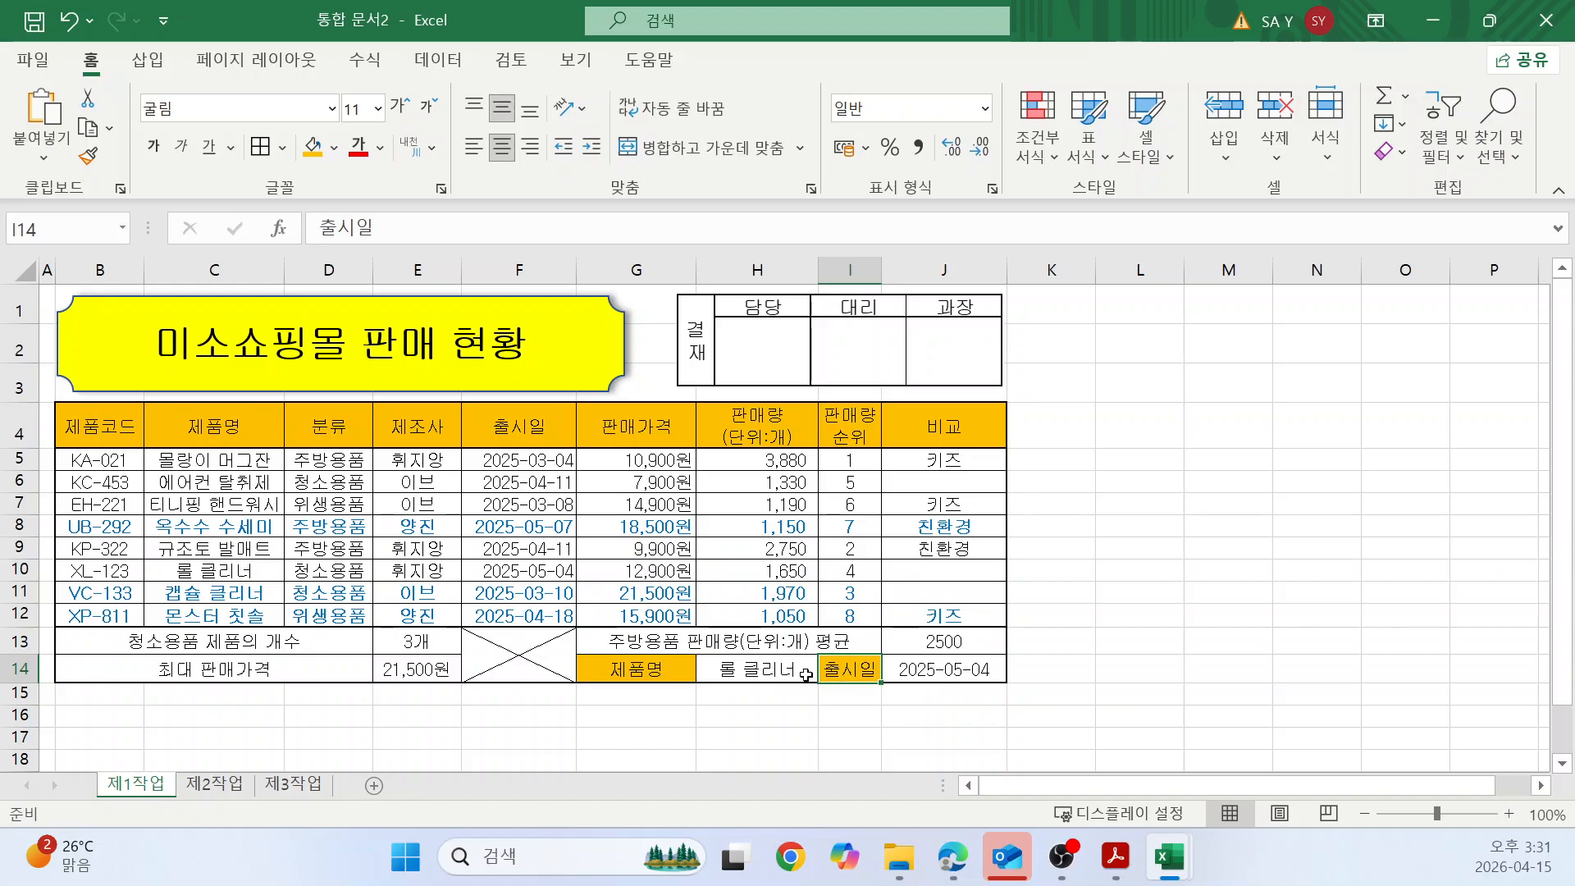
{"action": "left_click", "coordinate": [809, 675]}
{"action": "left_click", "coordinate": [831, 674]}
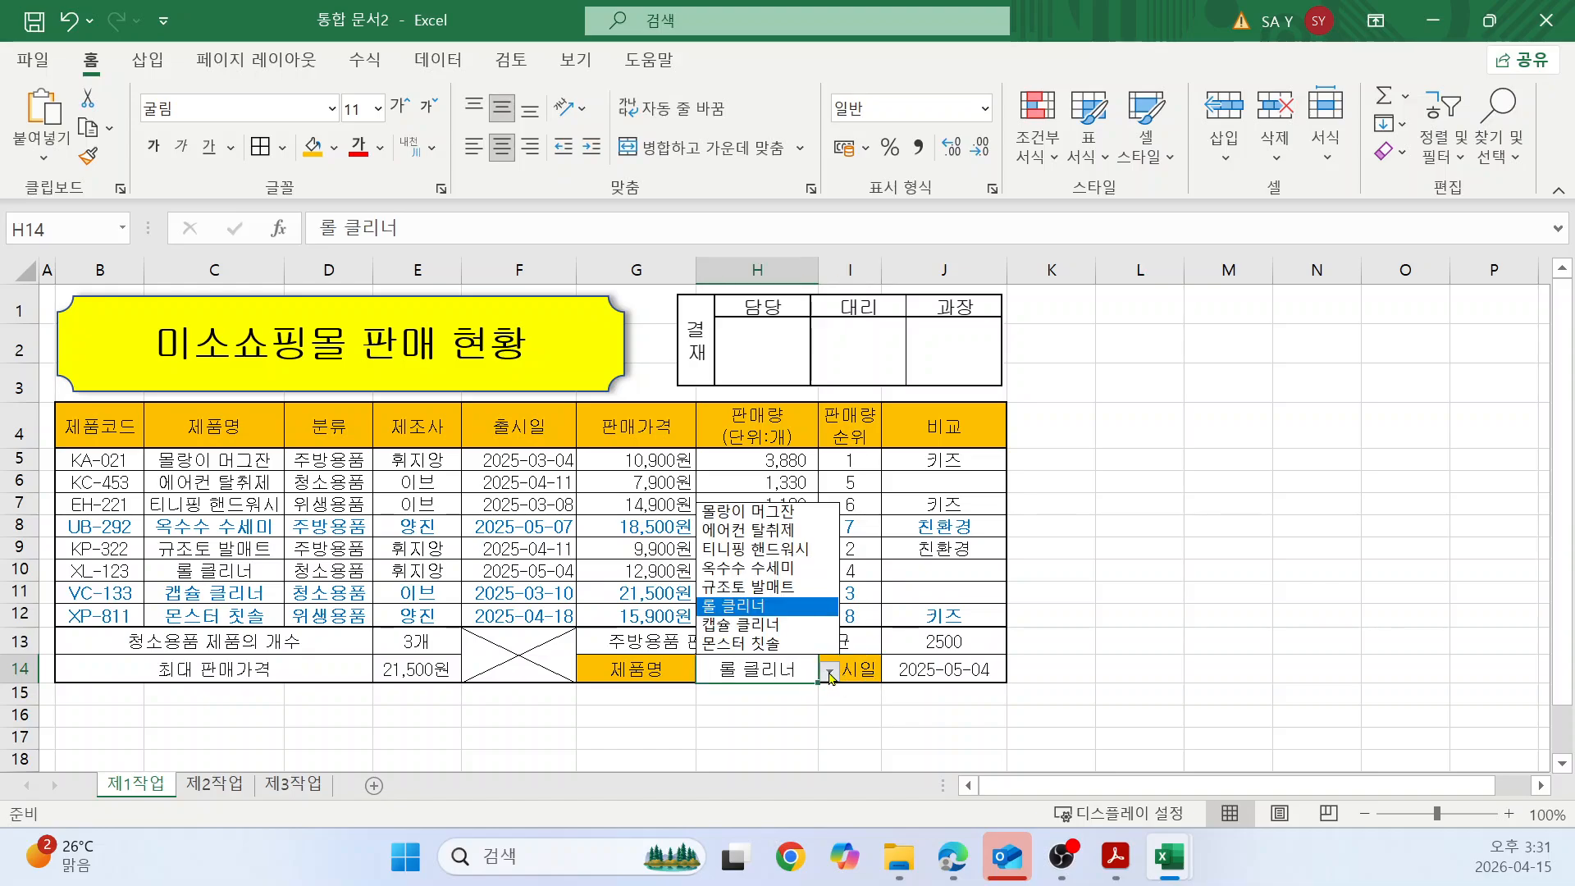
{"action": "key", "text": "Escape"}
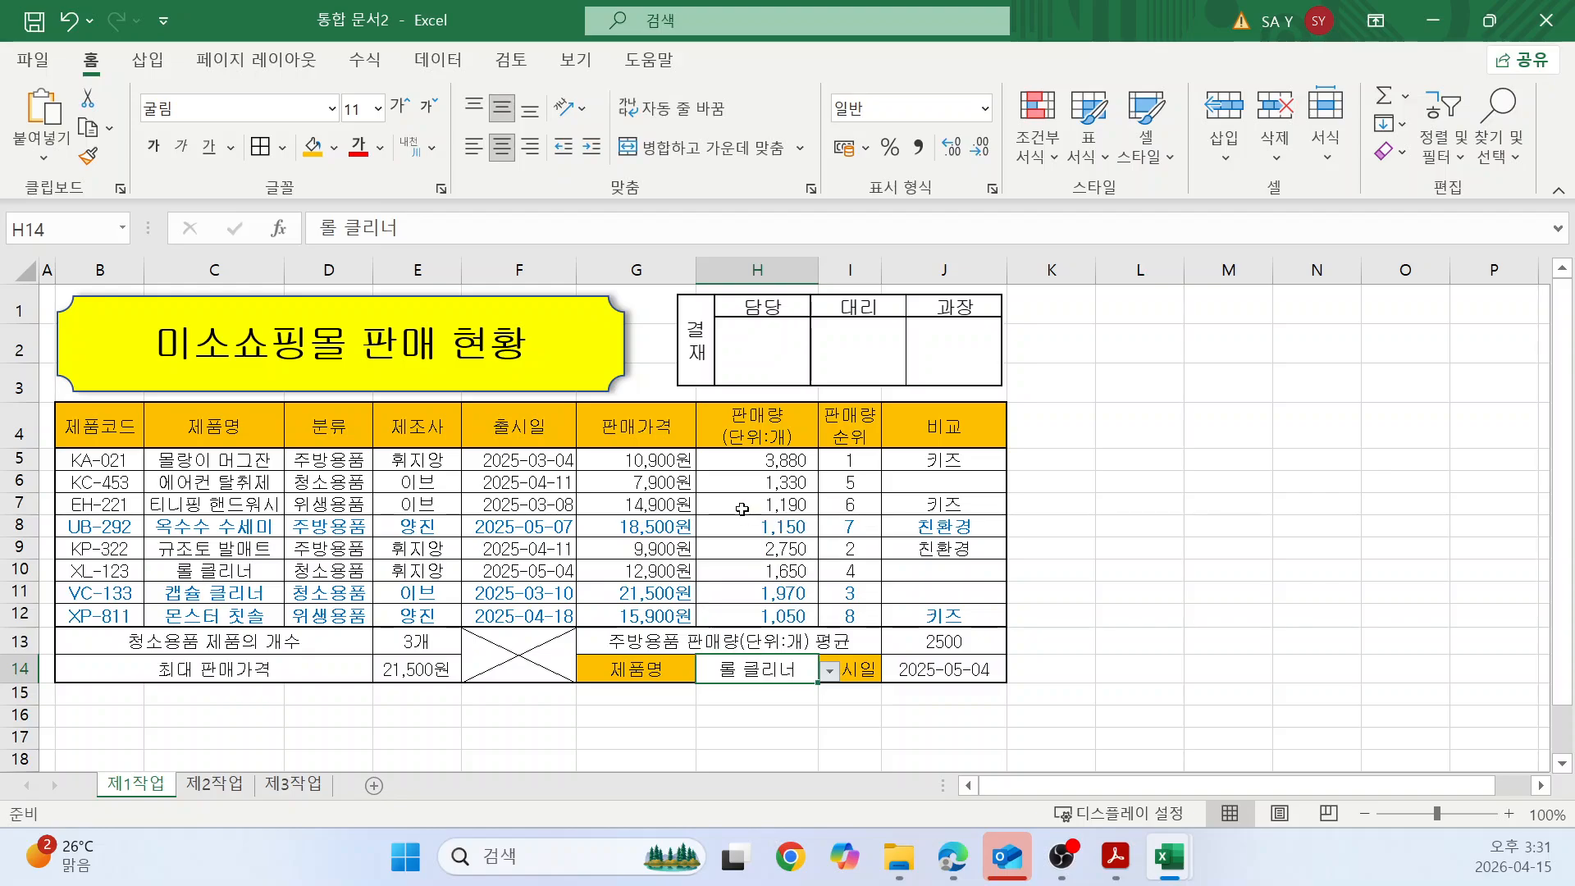
{"action": "left_click", "coordinate": [743, 509]}
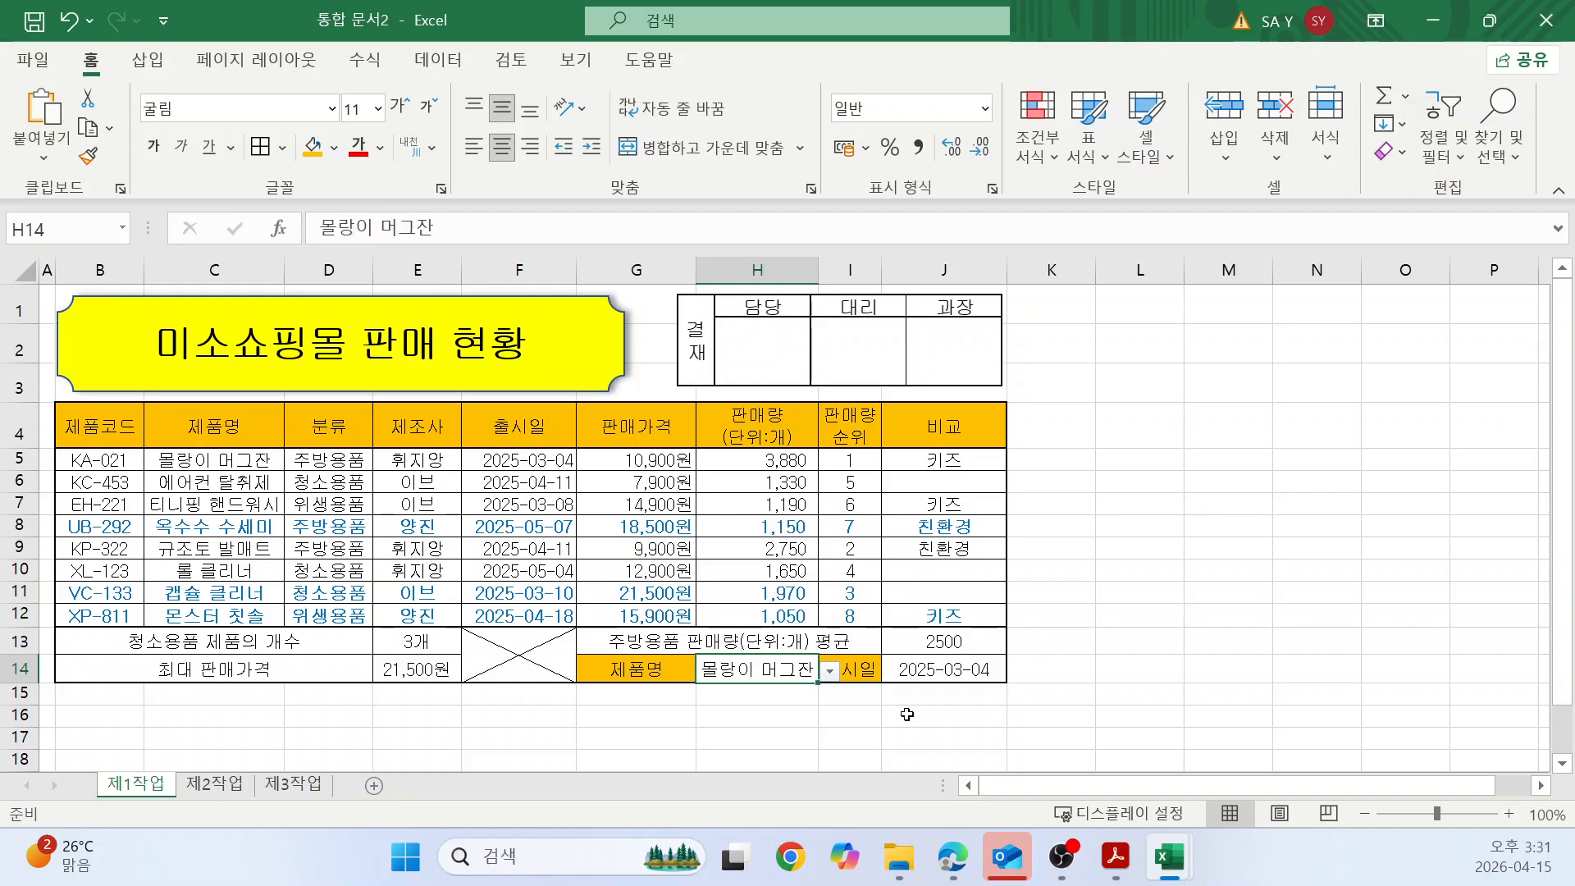
{"action": "left_click", "coordinate": [961, 671]}
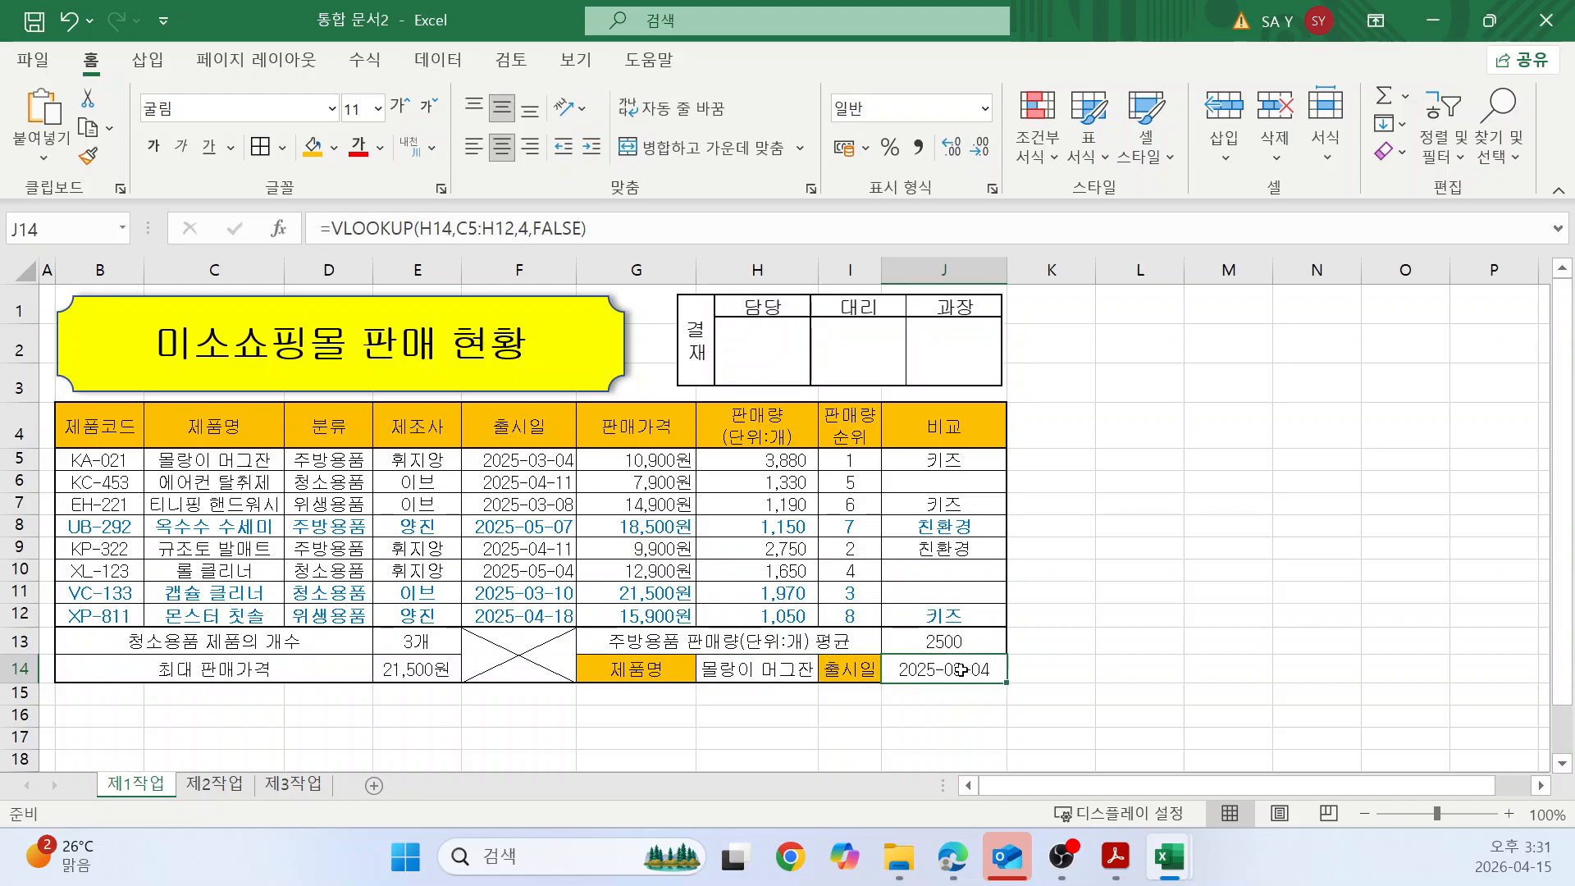
Choose 캡슐 클리너 as the product name in H14 to test the date lookup again.
{"action": "left_click", "coordinate": [788, 677]}
{"action": "left_click", "coordinate": [831, 671]}
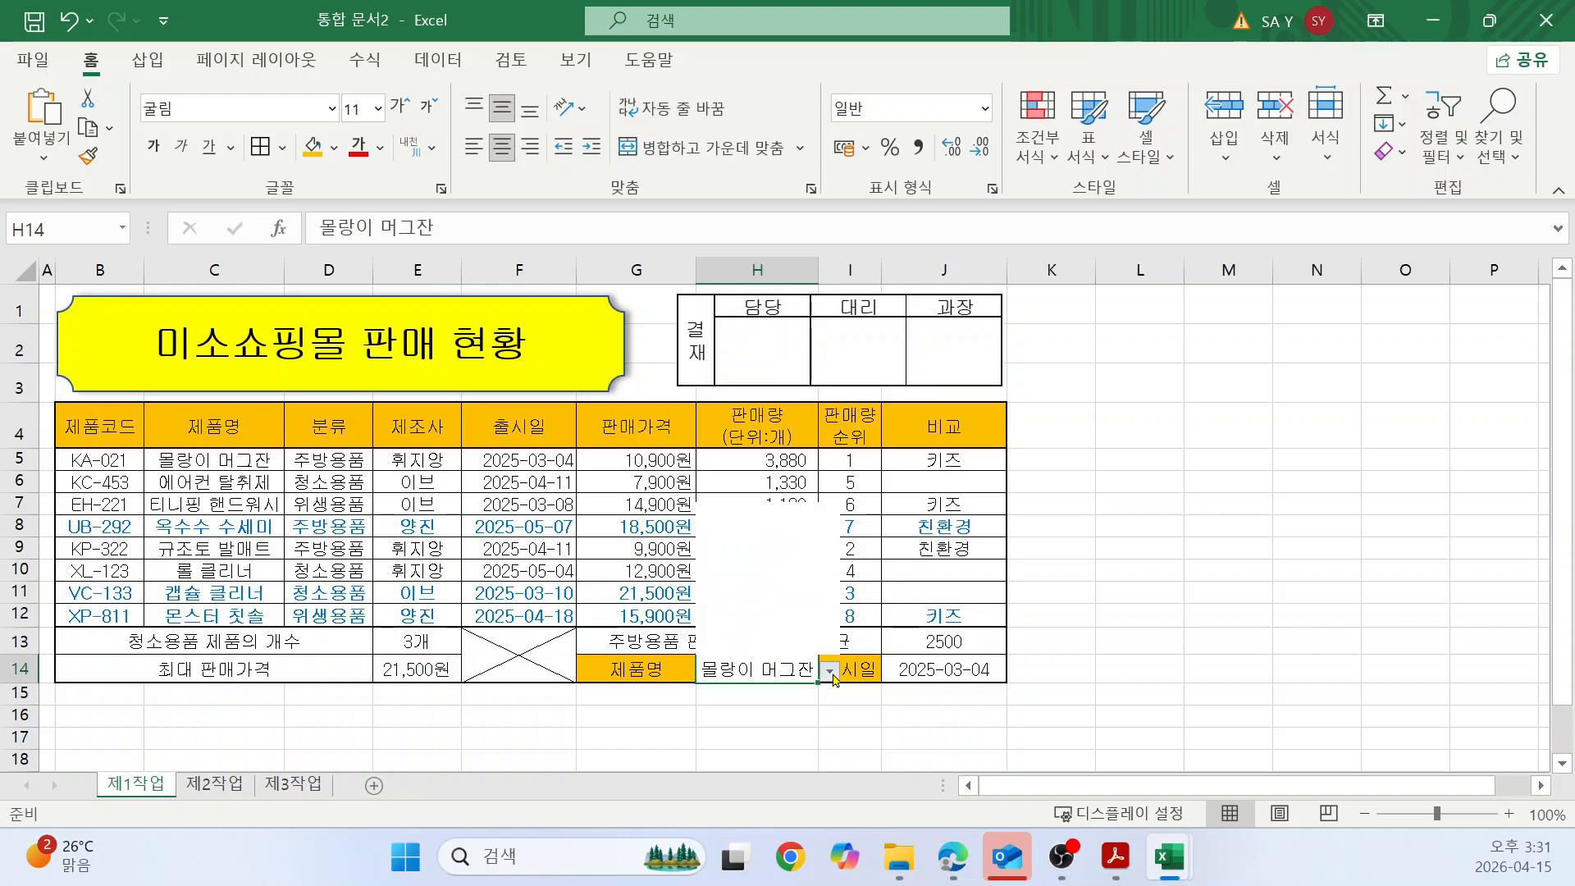
{"action": "left_click", "coordinate": [776, 627]}
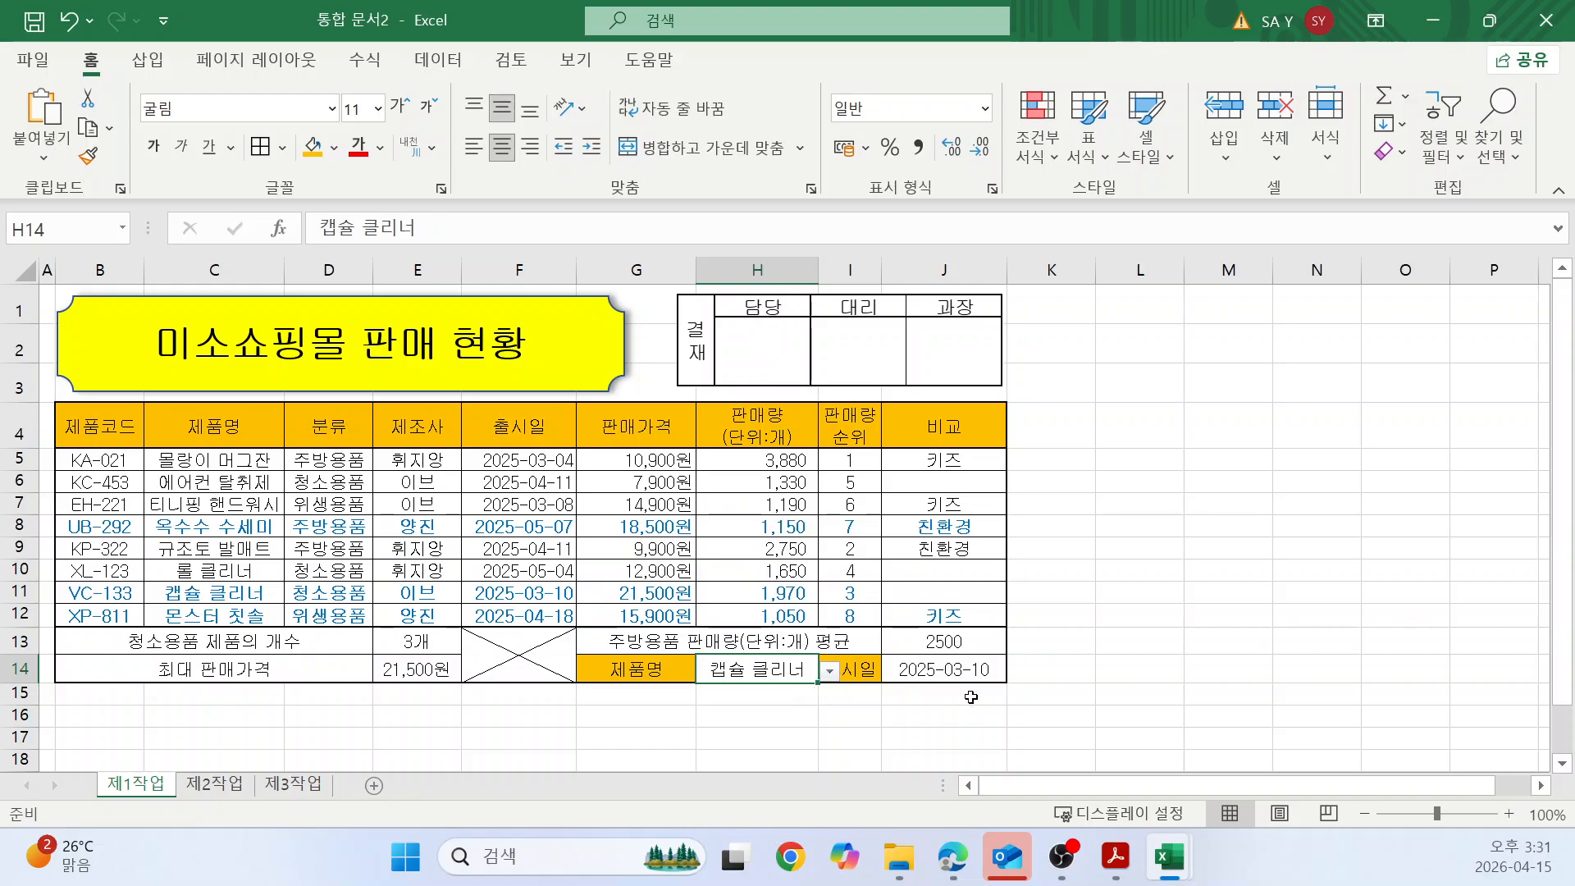
{"action": "left_click", "coordinate": [1178, 621]}
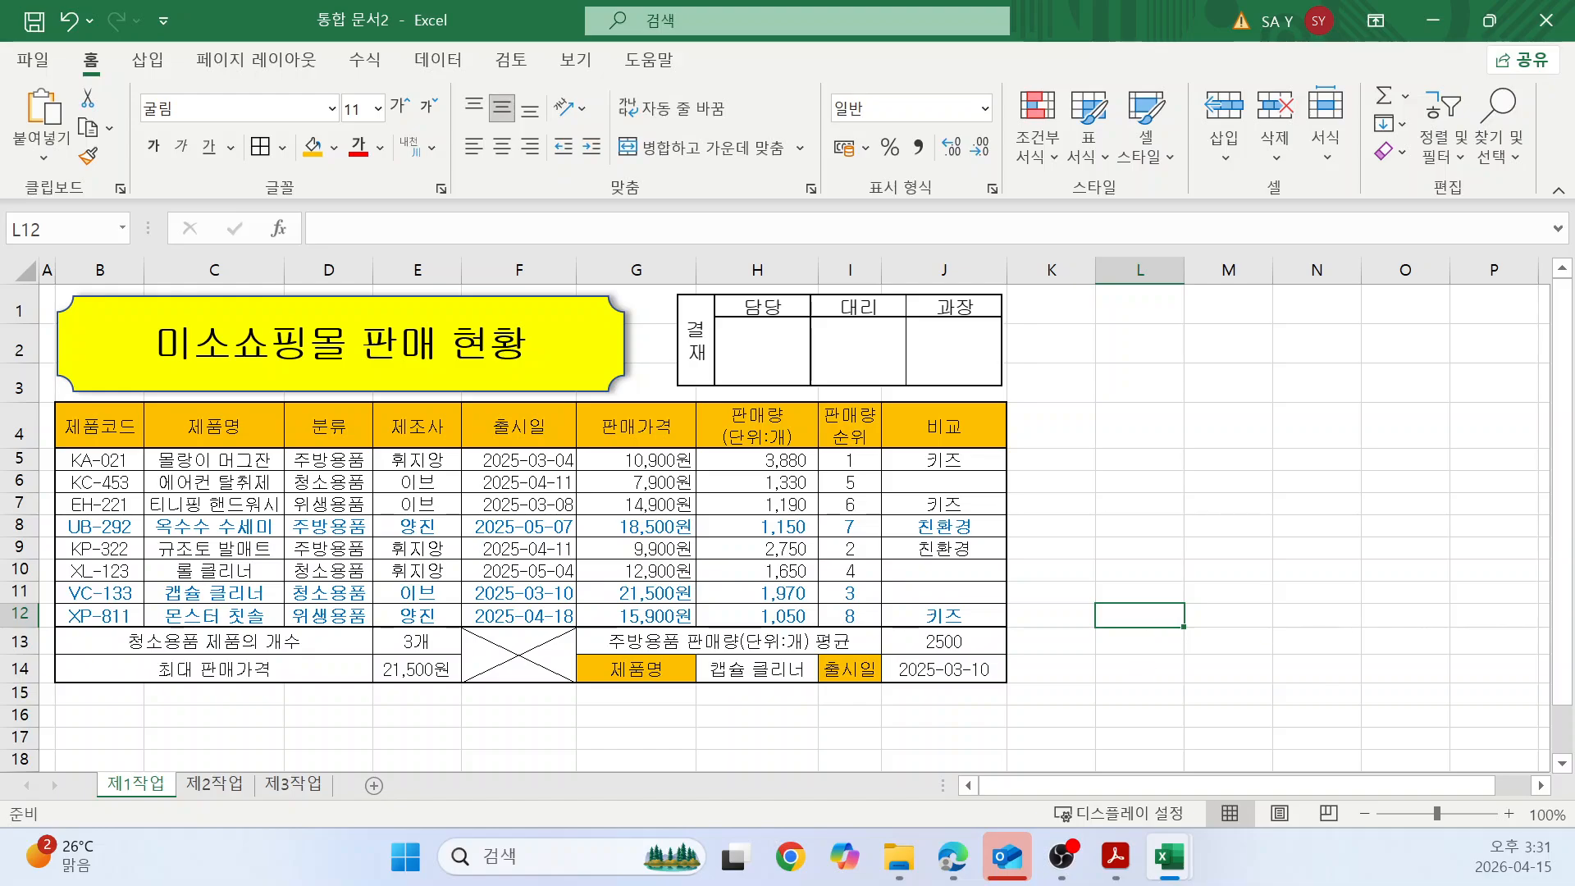
{"action": "left_click", "coordinate": [1179, 504]}
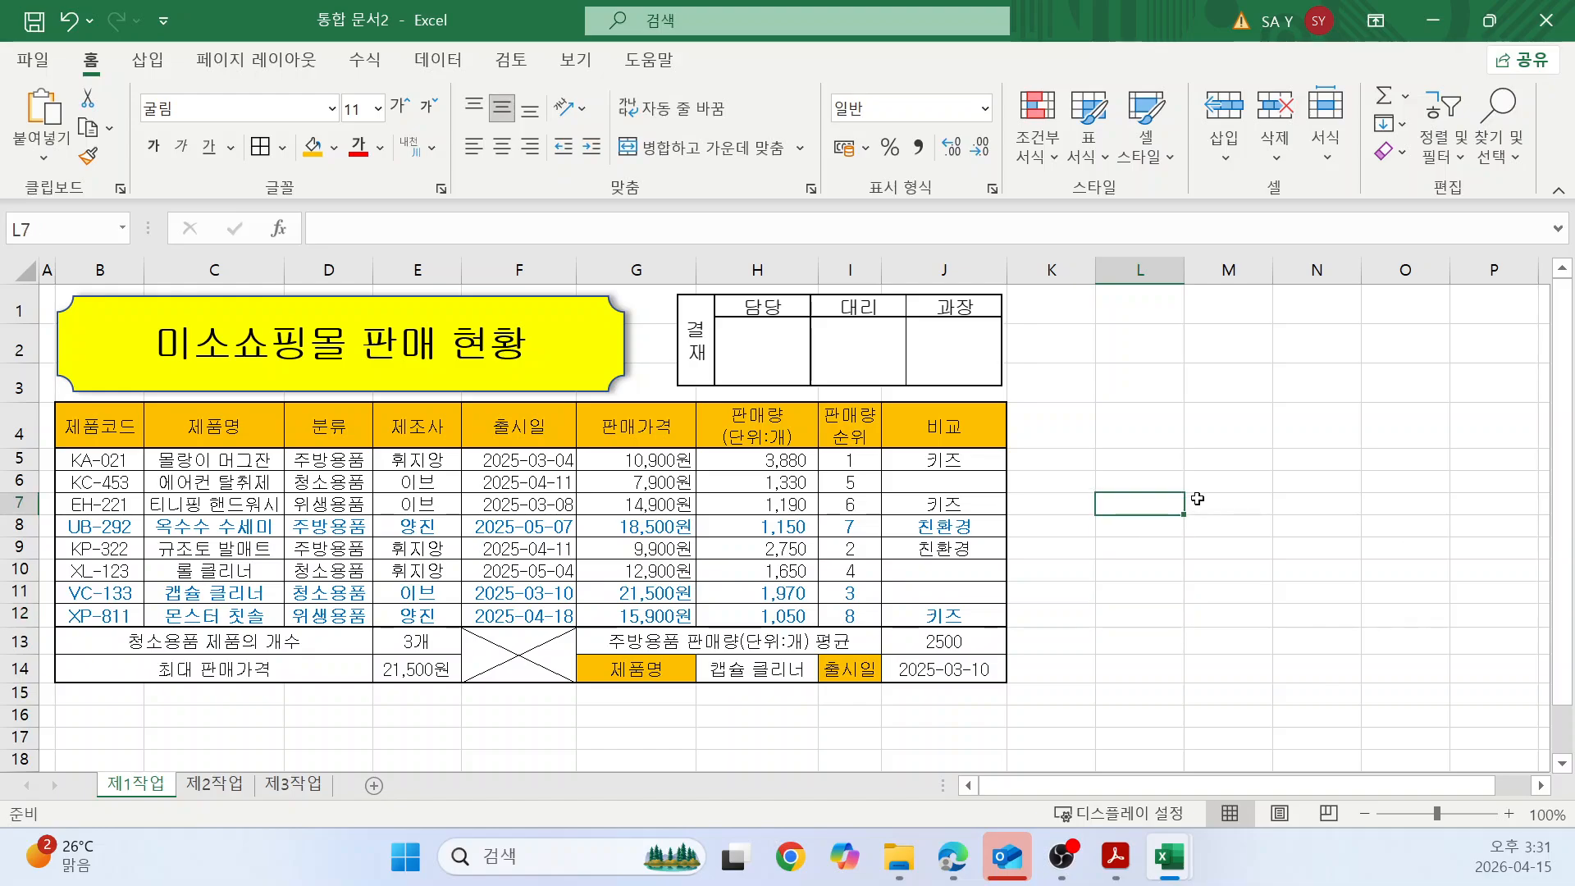
Check the 제2작업 instructions in the exam sheet PDF, and copy the range B4:H11 from the 제1작업 sheet in Excel.
{"action": "left_click", "coordinate": [953, 854]}
{"action": "scroll", "coordinate": [684, 328], "scroll_direction": "down", "scroll_amount": 15}
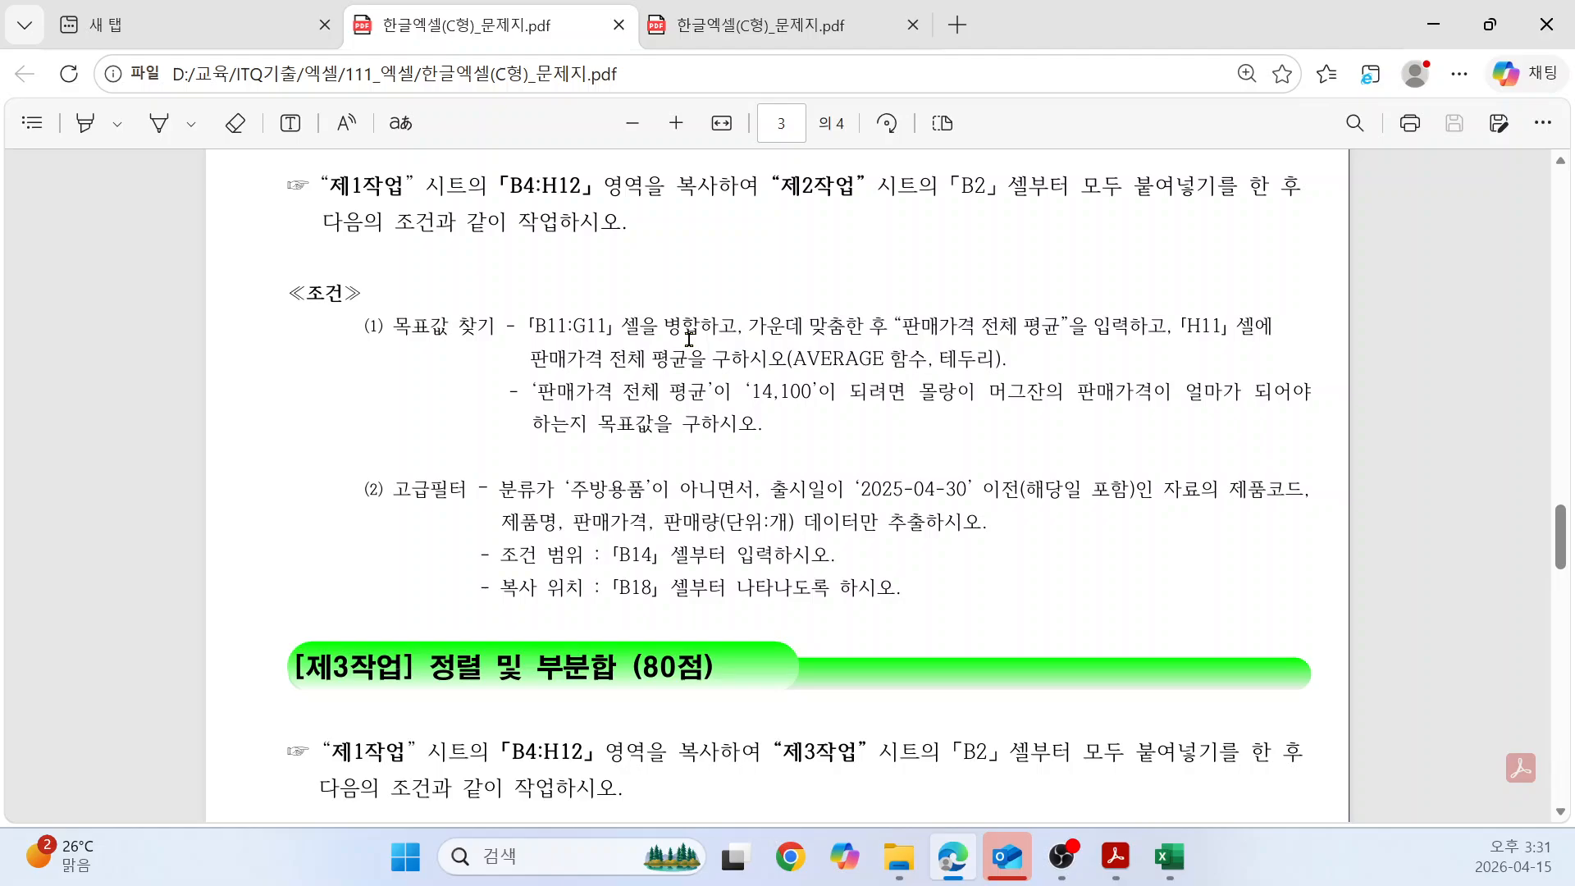
{"action": "key", "text": "alt+Tab"}
{"action": "left_click", "coordinate": [134, 432]}
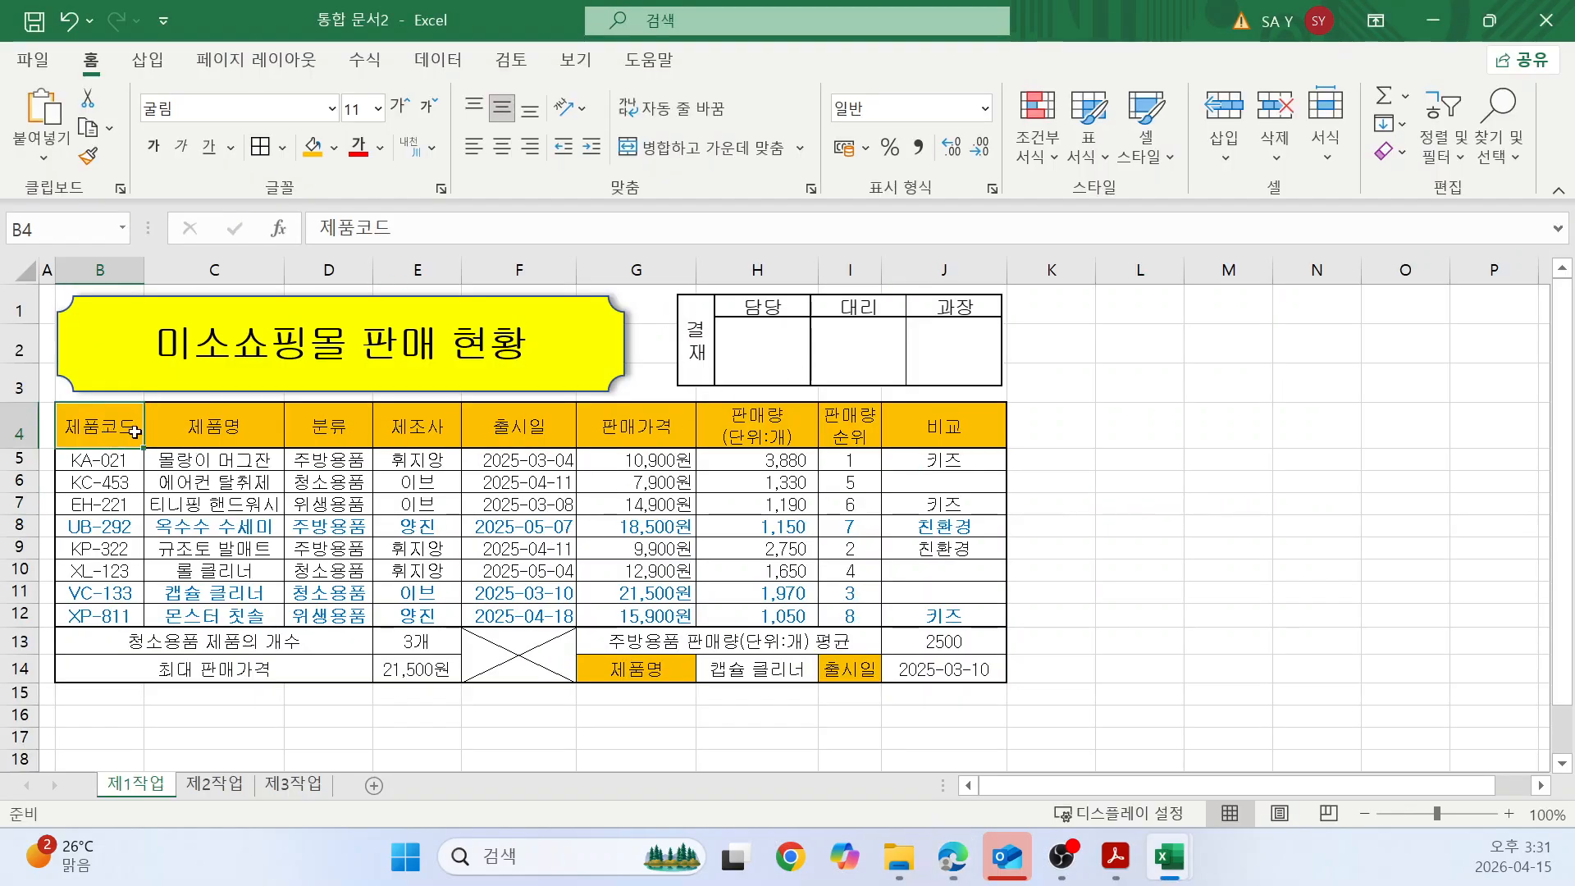
{"action": "left_click_drag", "start_coordinate": [134, 432], "coordinate": [730, 600]}
{"action": "right_click", "coordinate": [630, 492]}
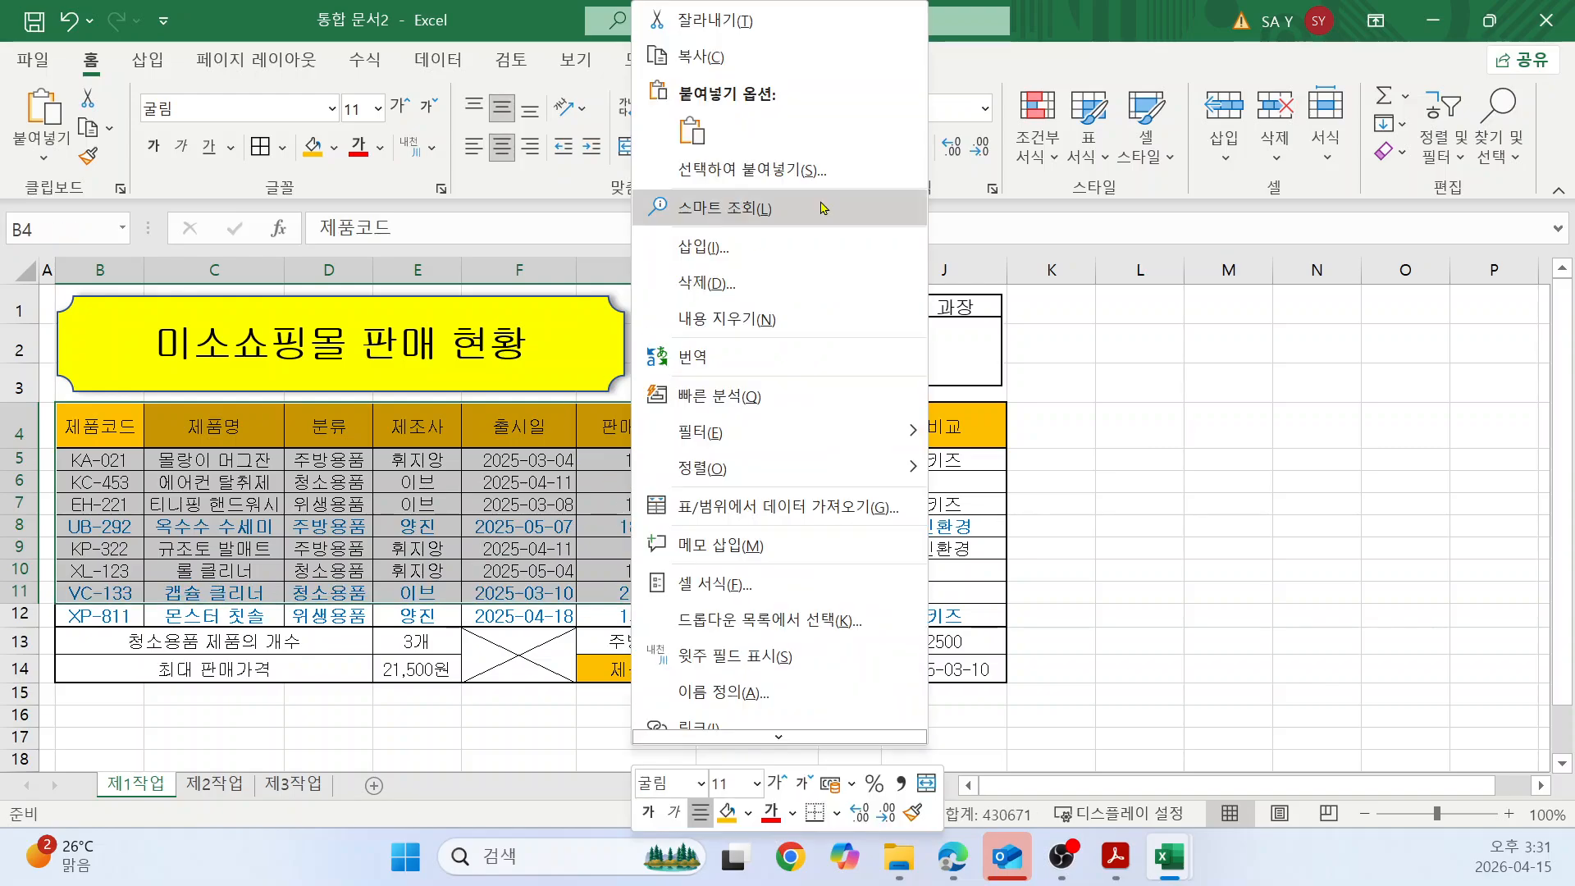
{"action": "left_click", "coordinate": [694, 56]}
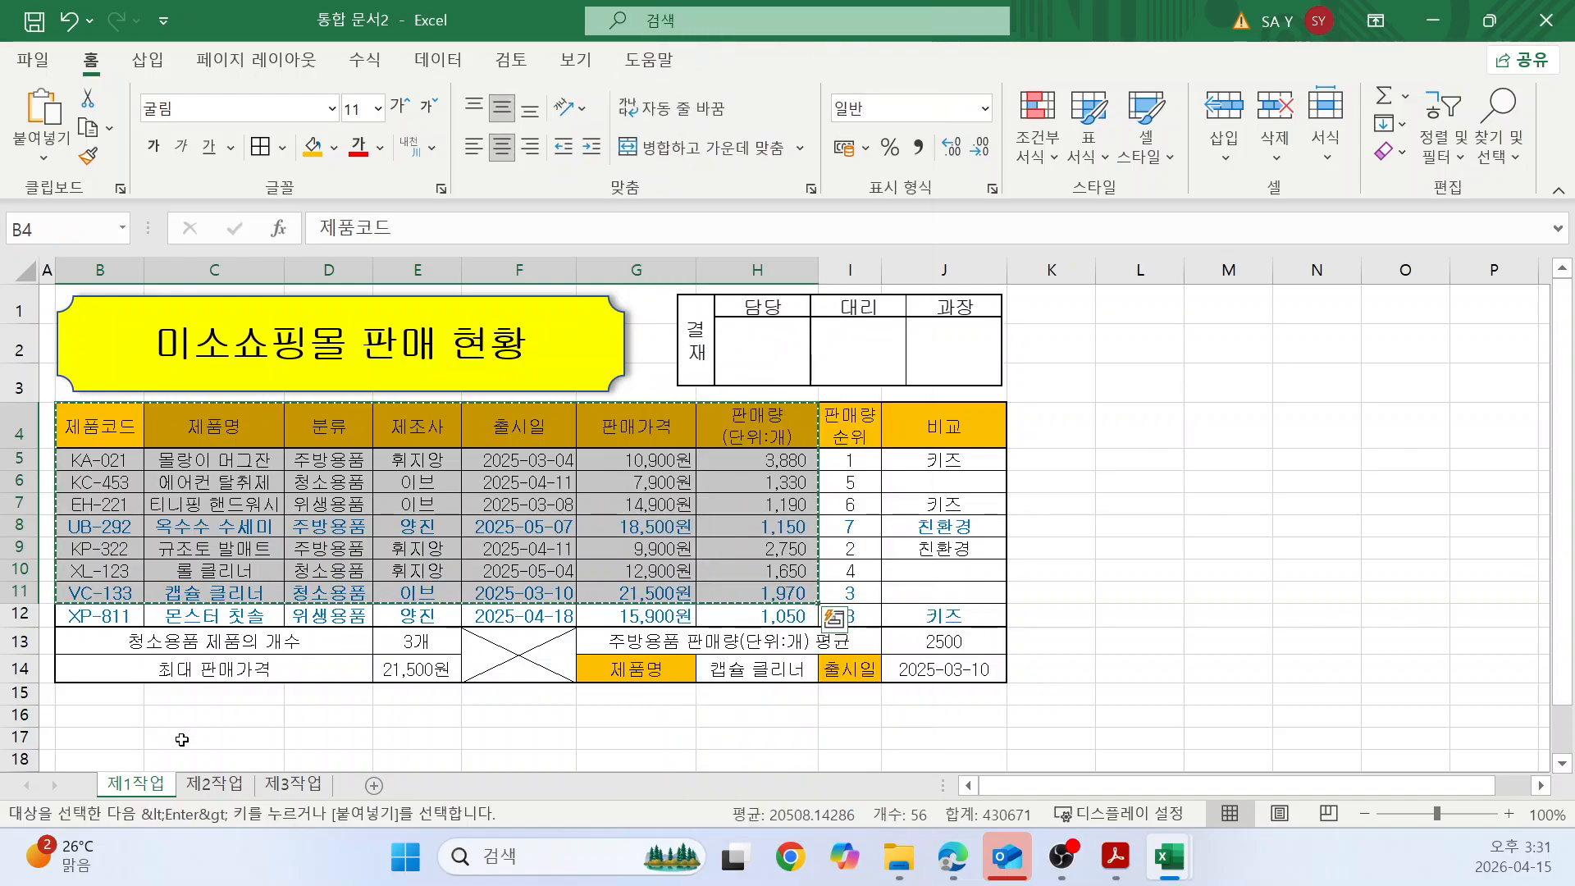
Paste the copied table with all its contents and formatting at B2 of the 제2작업 sheet.
{"action": "left_click", "coordinate": [205, 785]}
{"action": "left_click", "coordinate": [99, 320]}
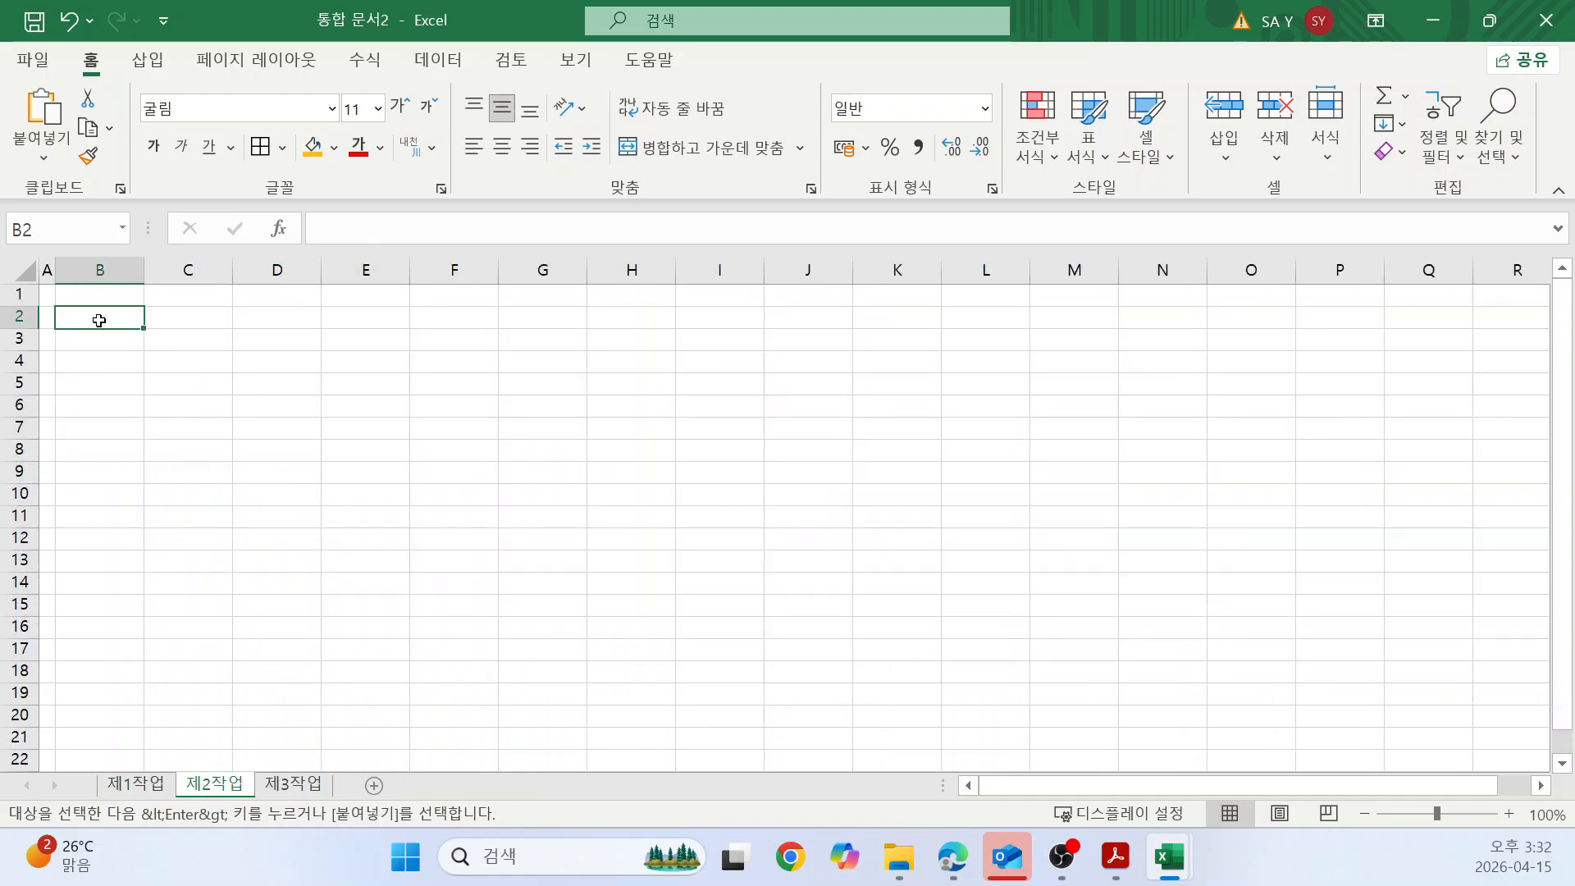
{"action": "right_click", "coordinate": [100, 321]}
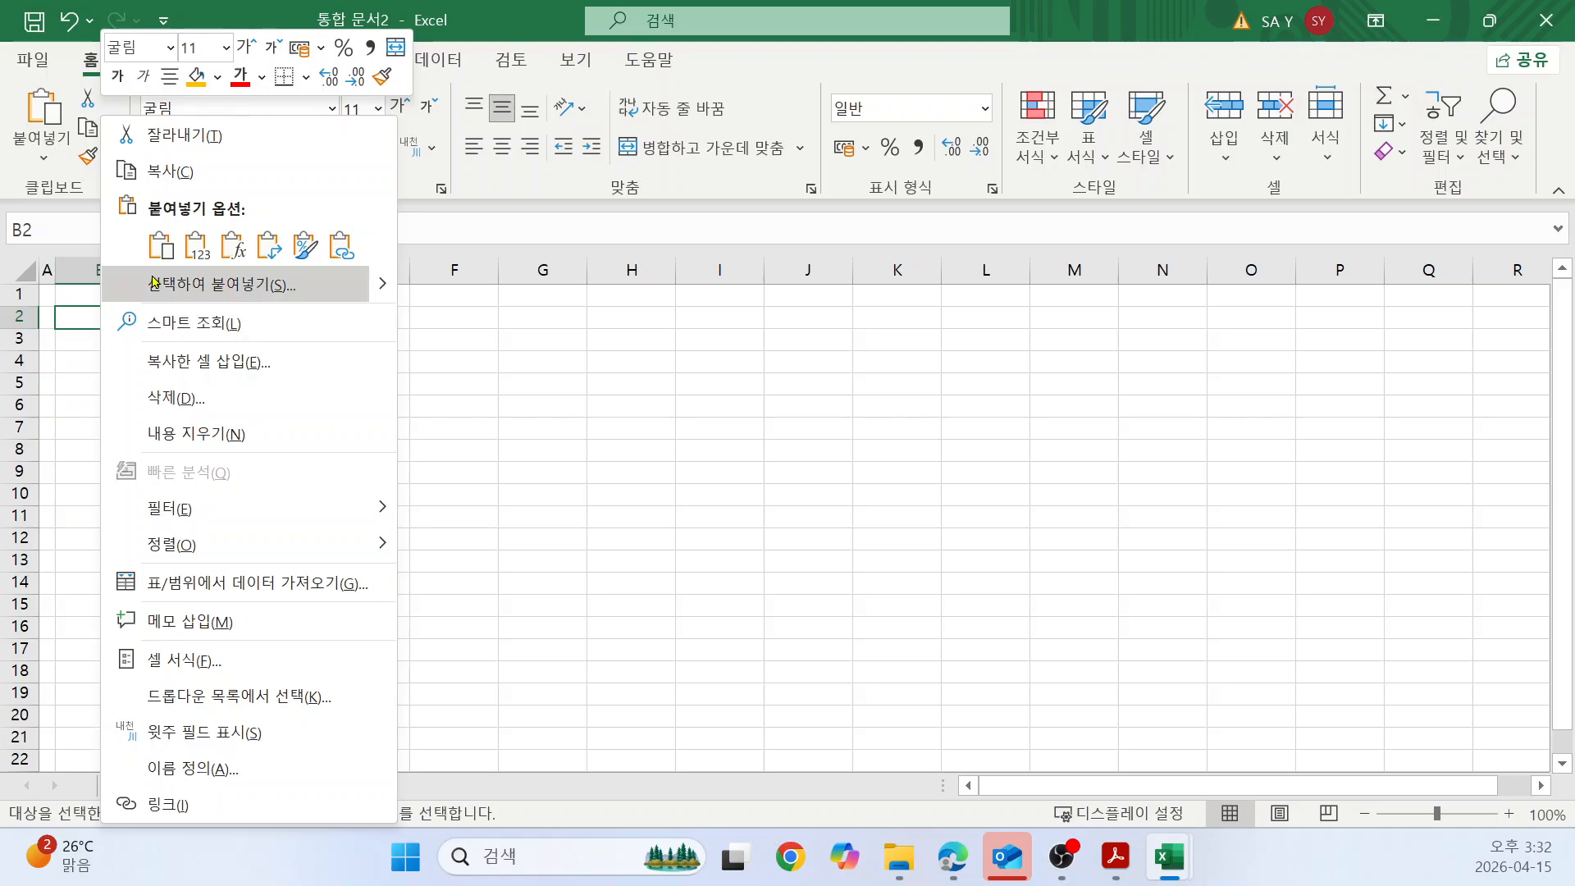
{"action": "left_click", "coordinate": [161, 244]}
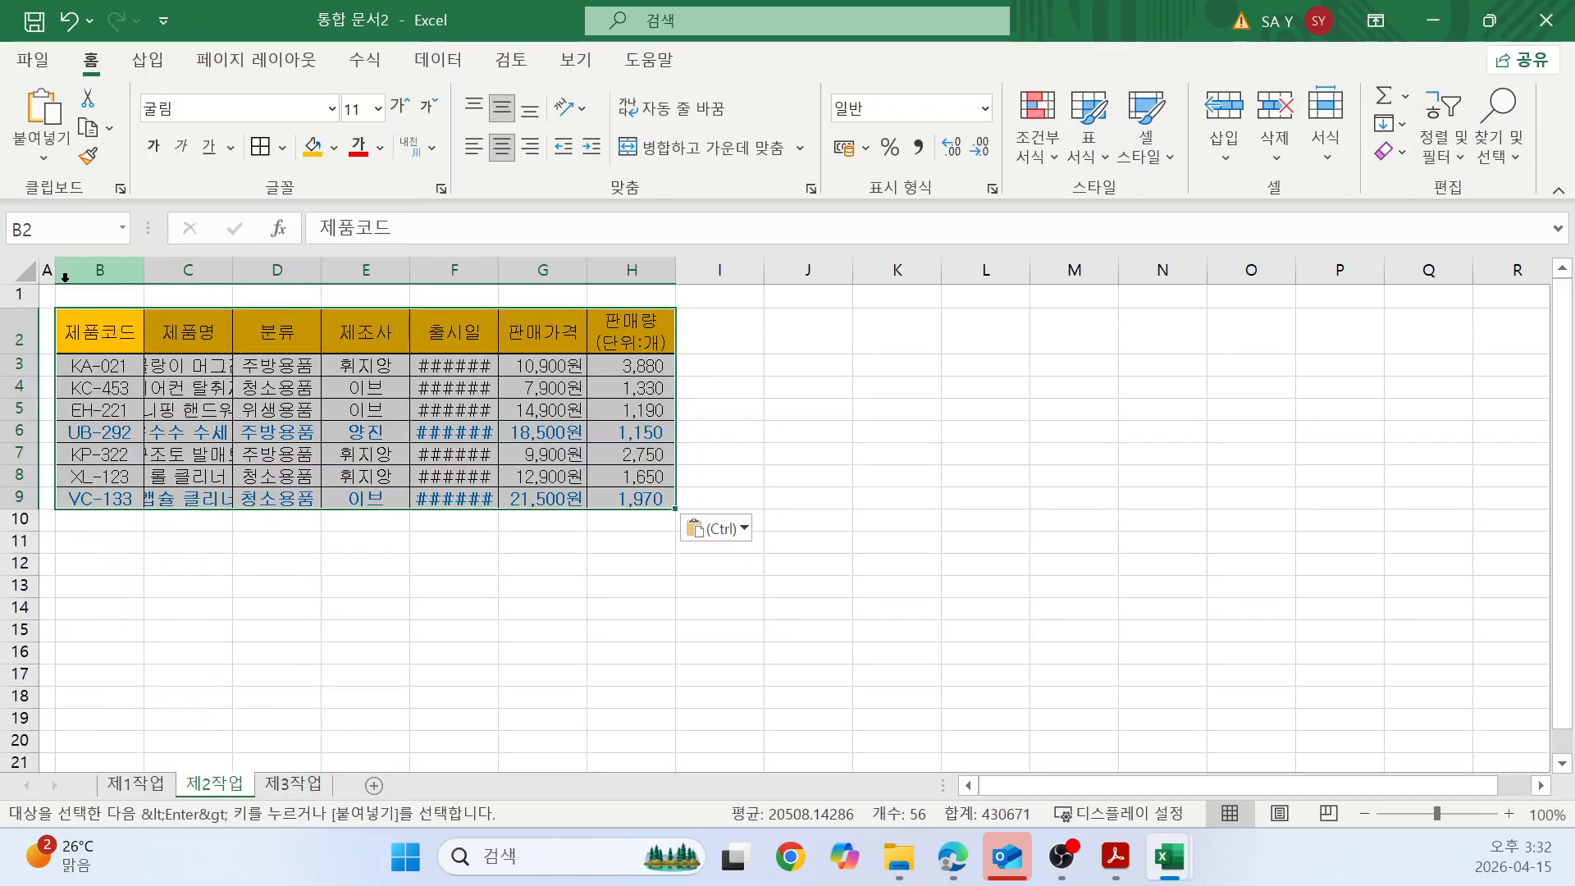
Apply the source column widths to the table pasted on the 제2작업 sheet.
{"action": "left_click", "coordinate": [745, 532]}
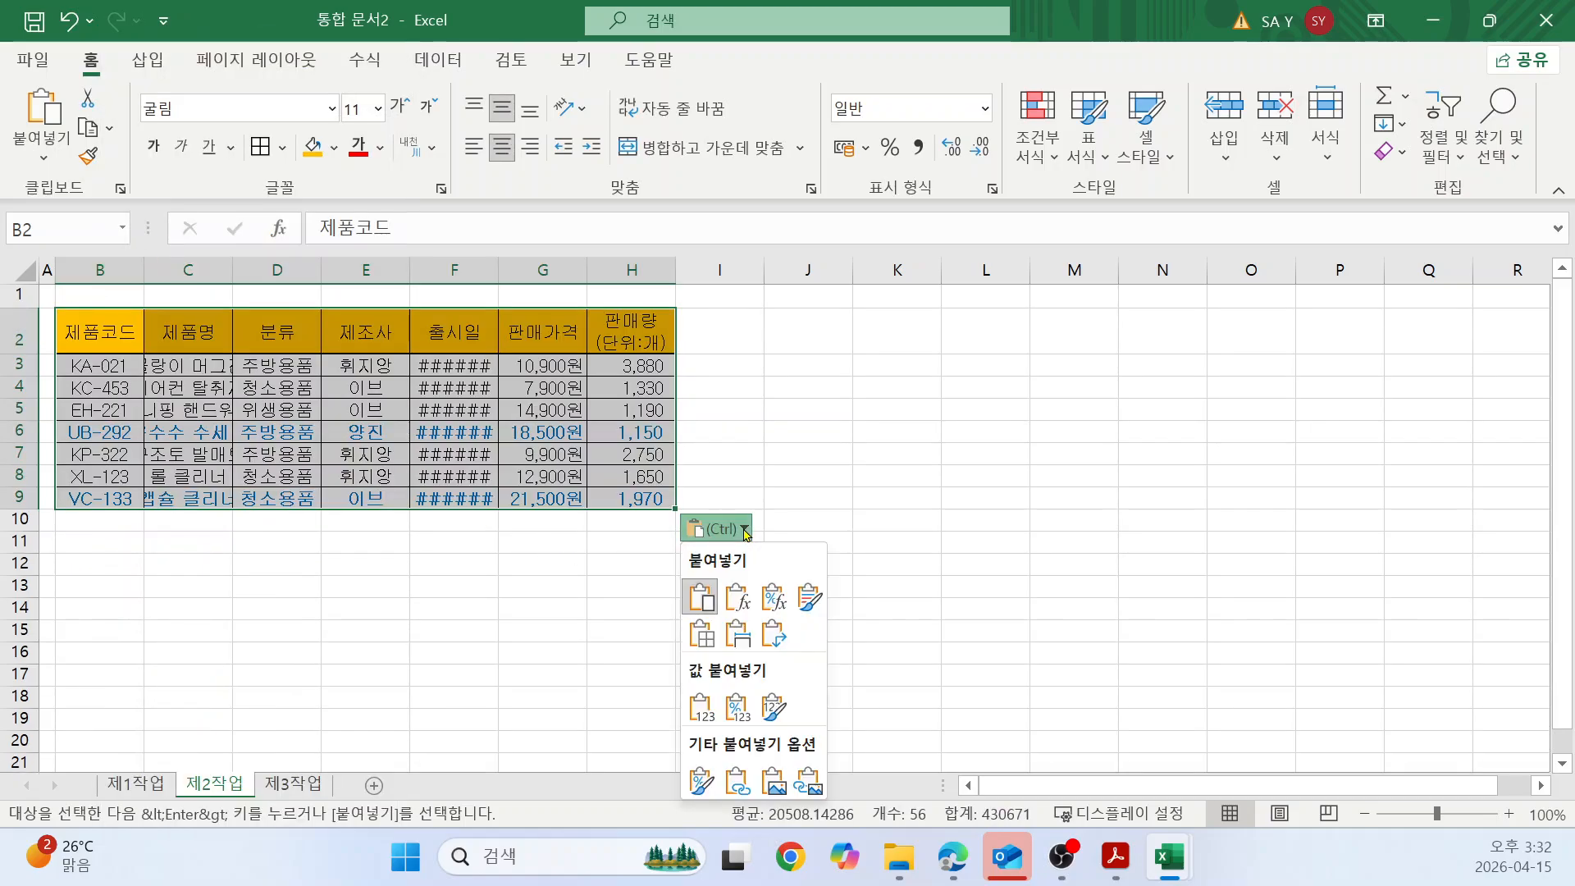
{"action": "left_click", "coordinate": [737, 634]}
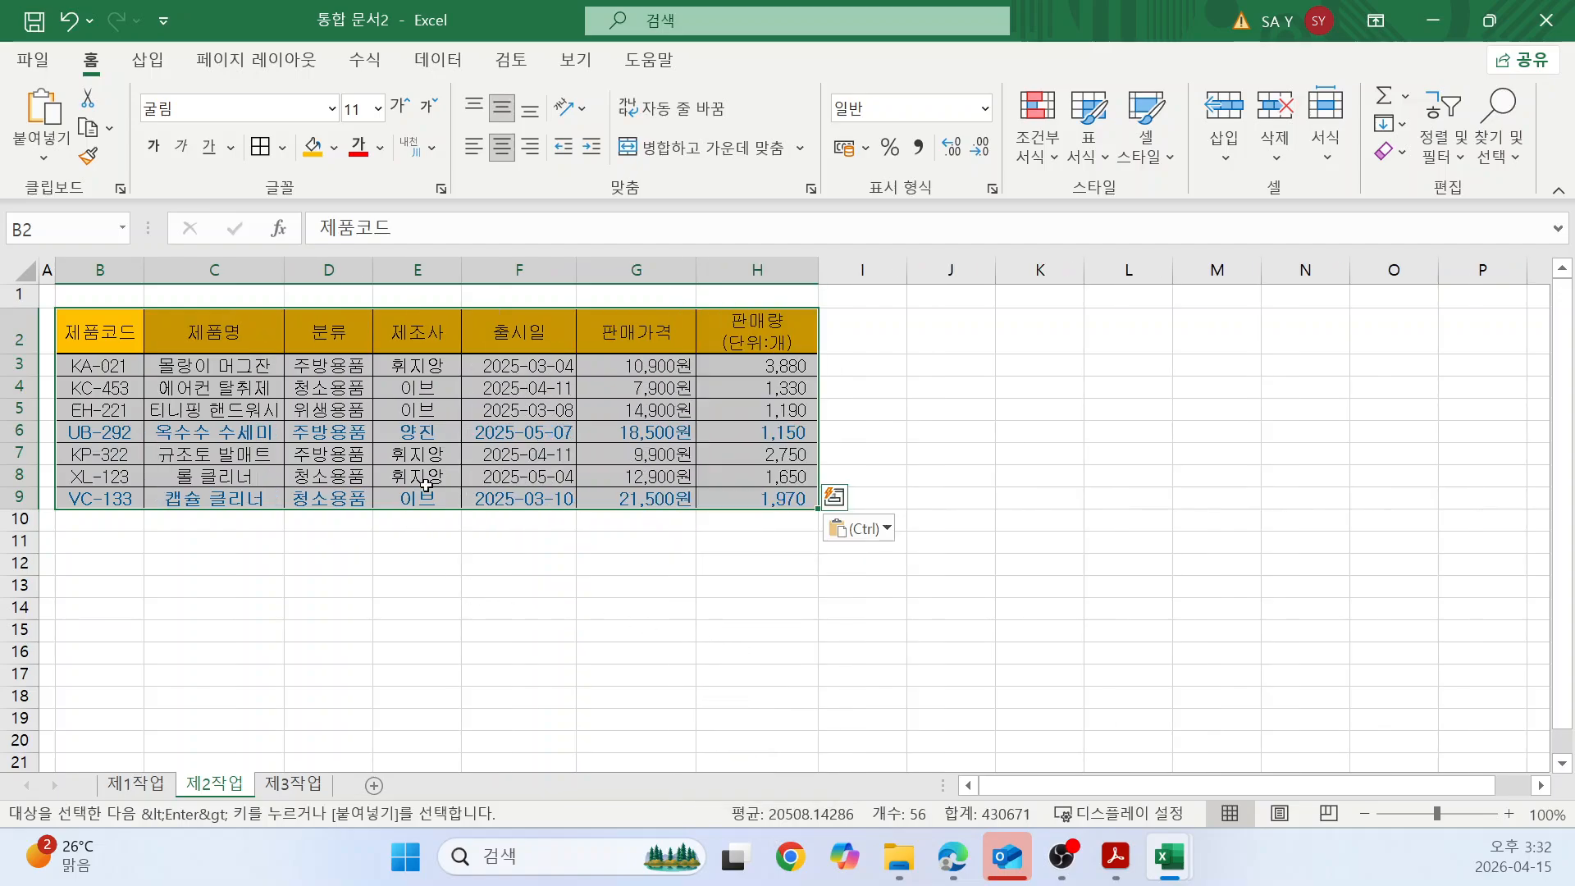
{"action": "left_click", "coordinate": [520, 409]}
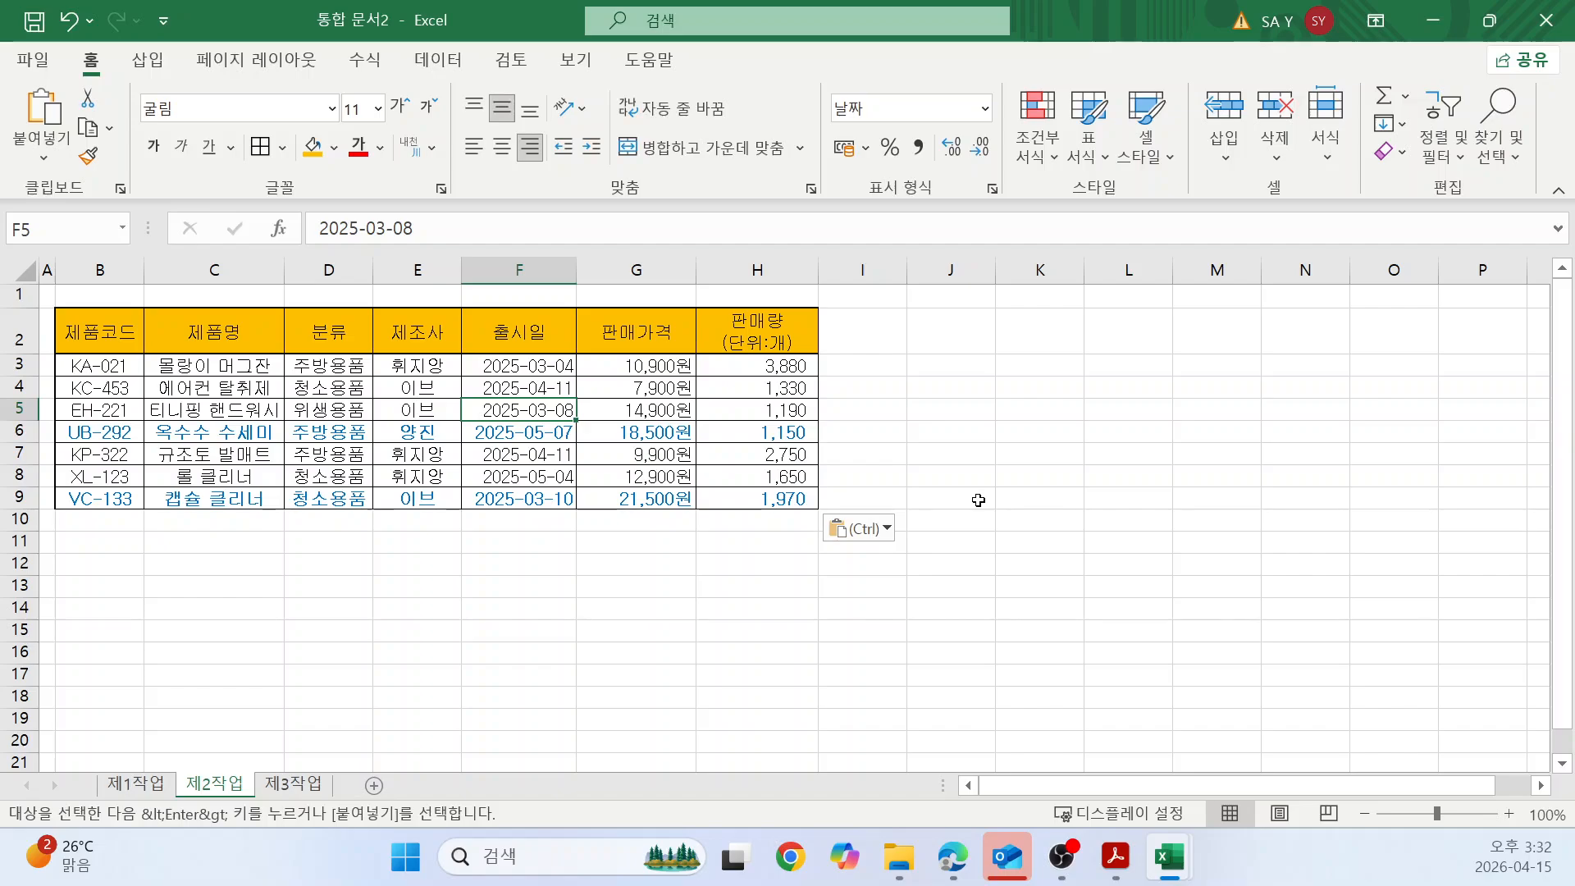
Review the 제2작업 copy range and conditions in the exam PDF in the browser, and check the row below the pasted table in Excel.
{"action": "left_click", "coordinate": [952, 857]}
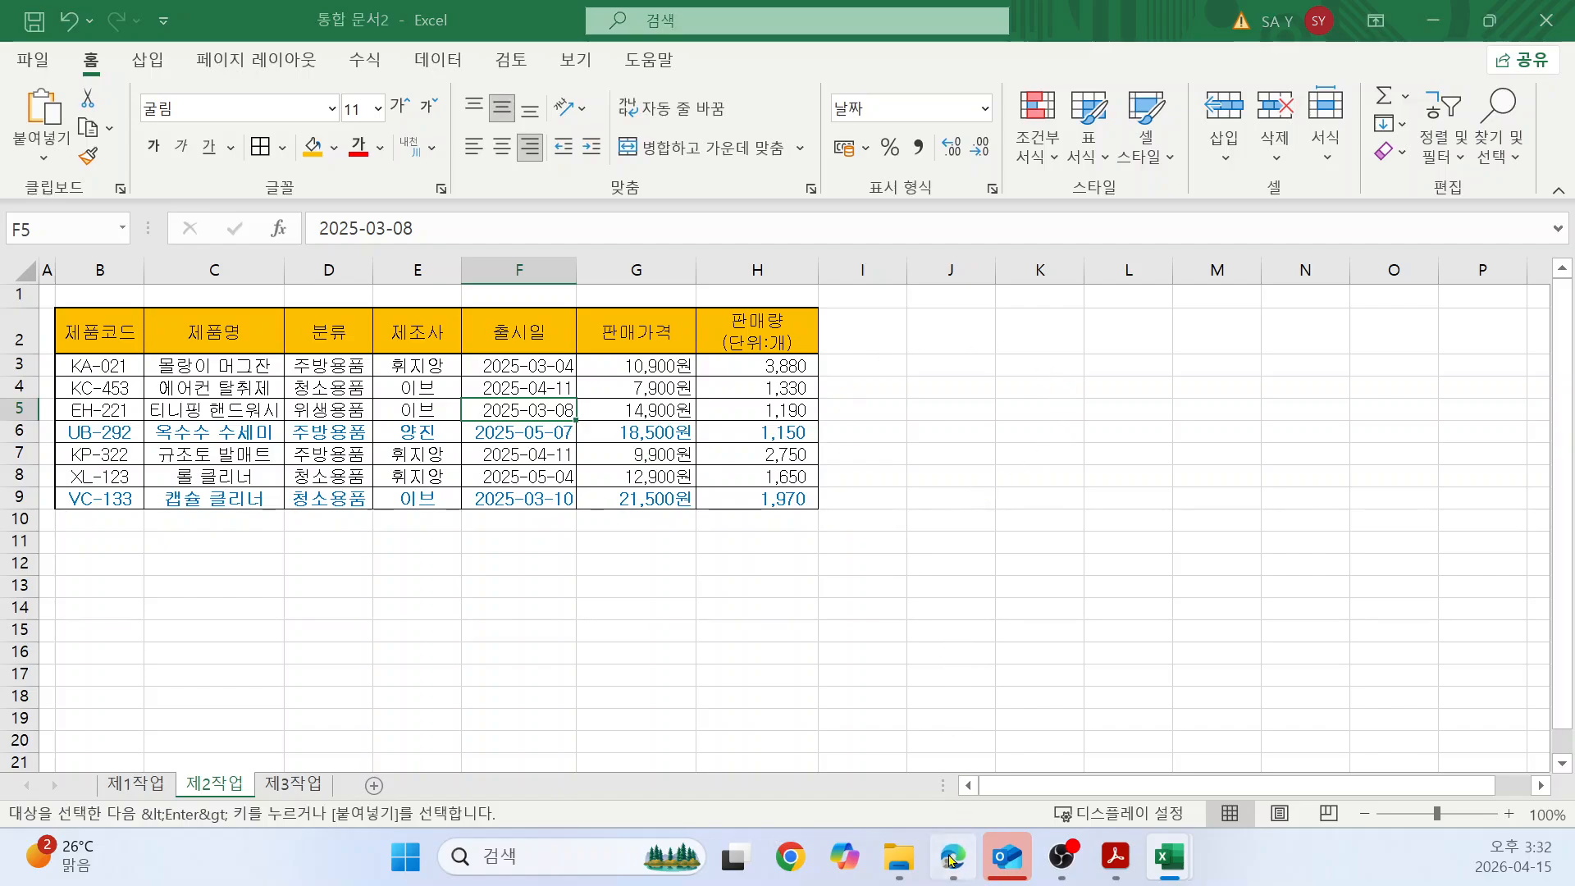
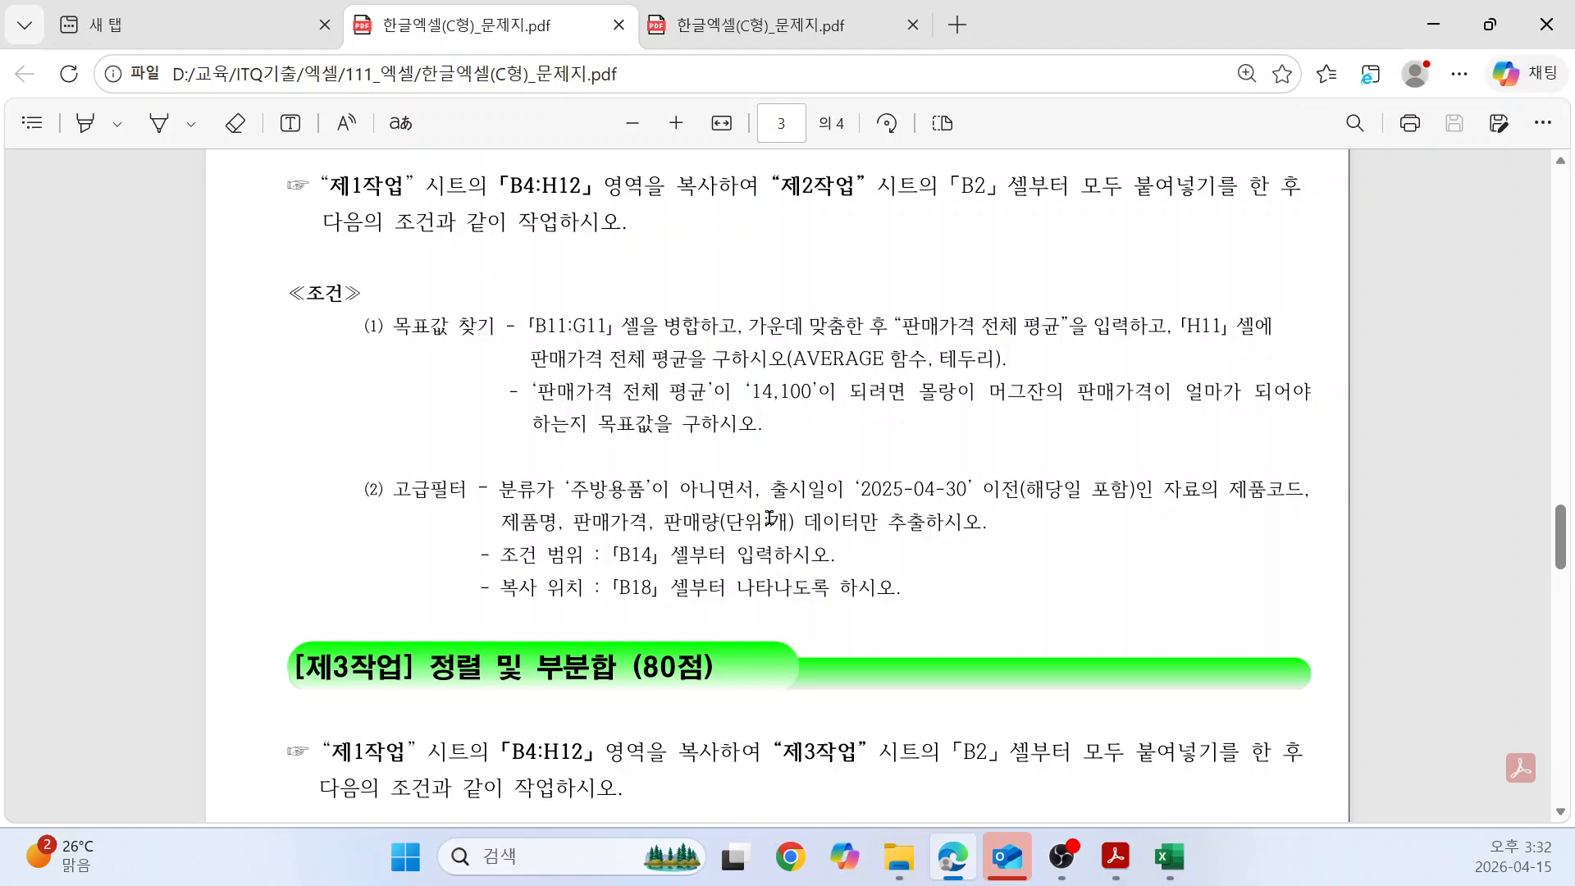
{"action": "key", "text": "alt+Tab"}
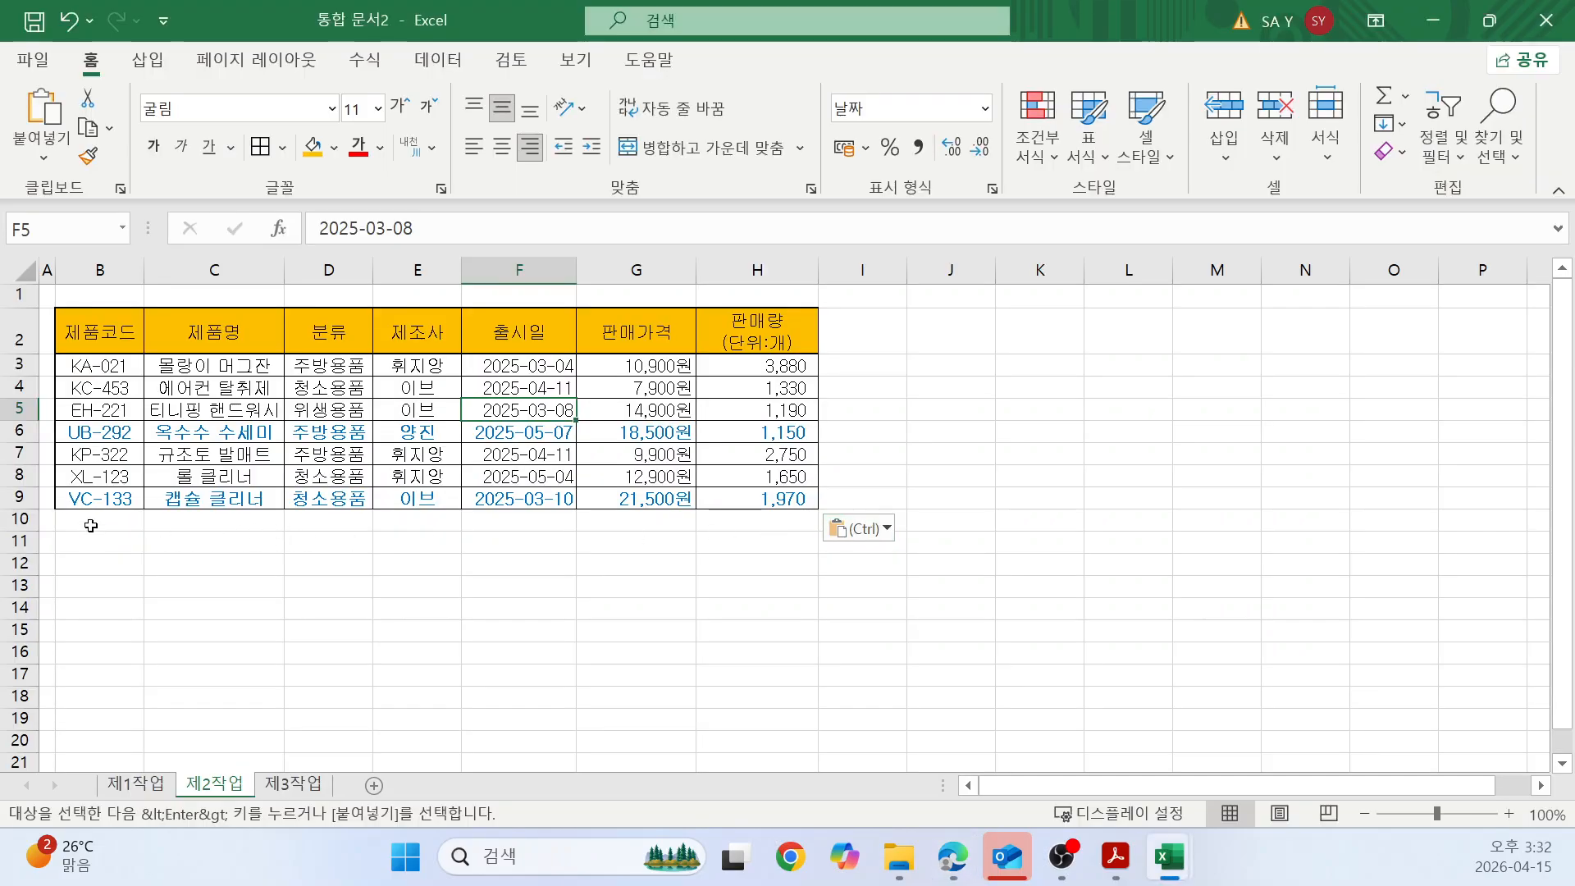
{"action": "left_click", "coordinate": [93, 518]}
{"action": "left_click_drag", "start_coordinate": [92, 519], "coordinate": [354, 524]}
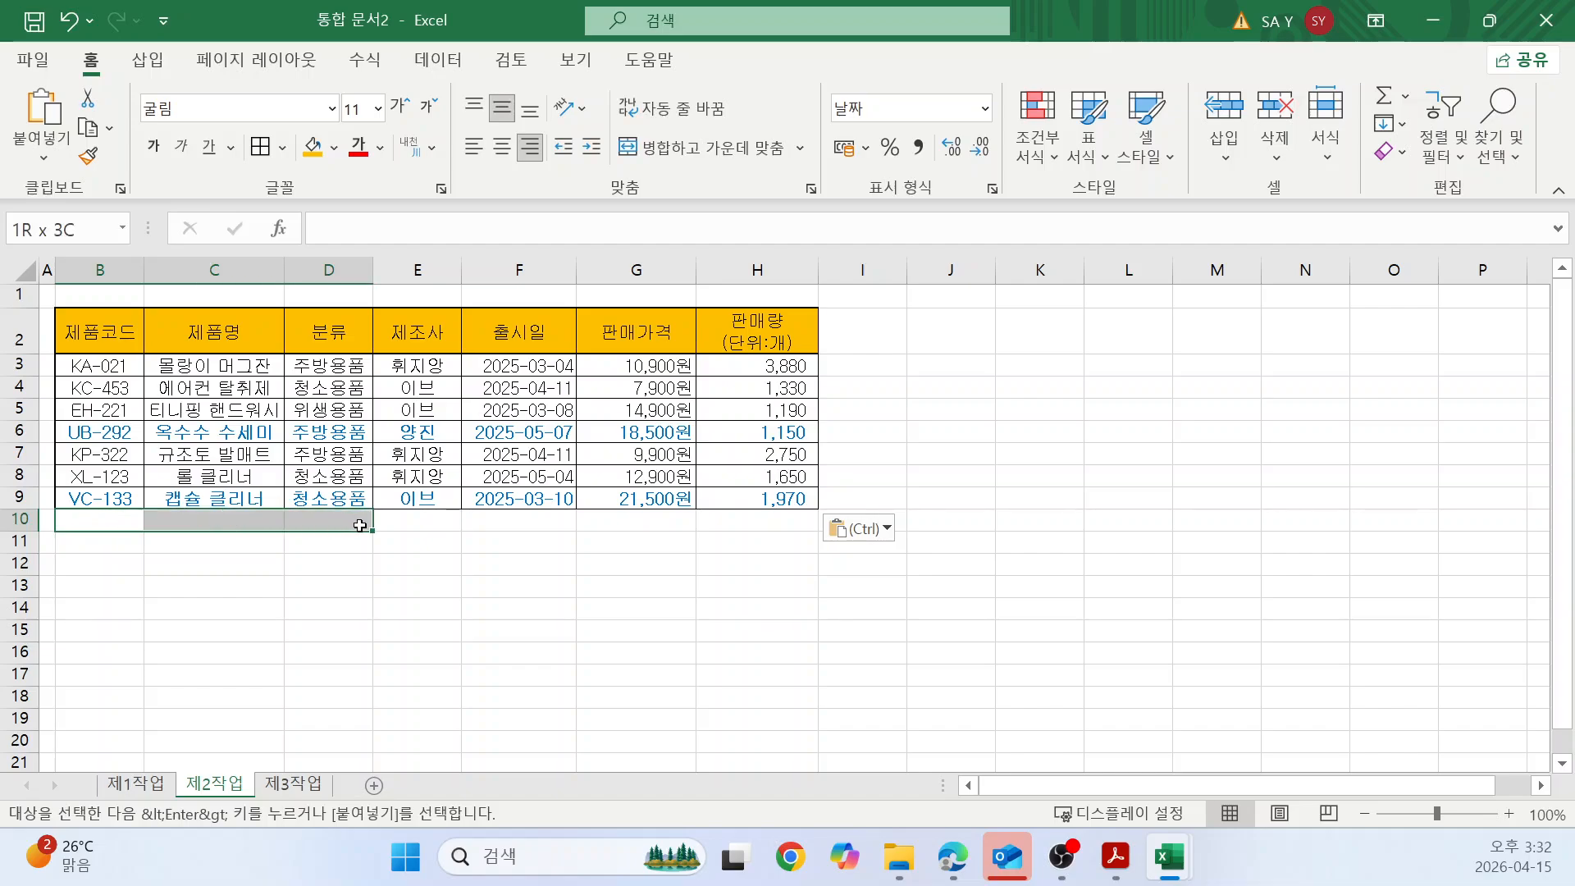
{"action": "left_click_drag", "start_coordinate": [360, 526], "coordinate": [360, 525]}
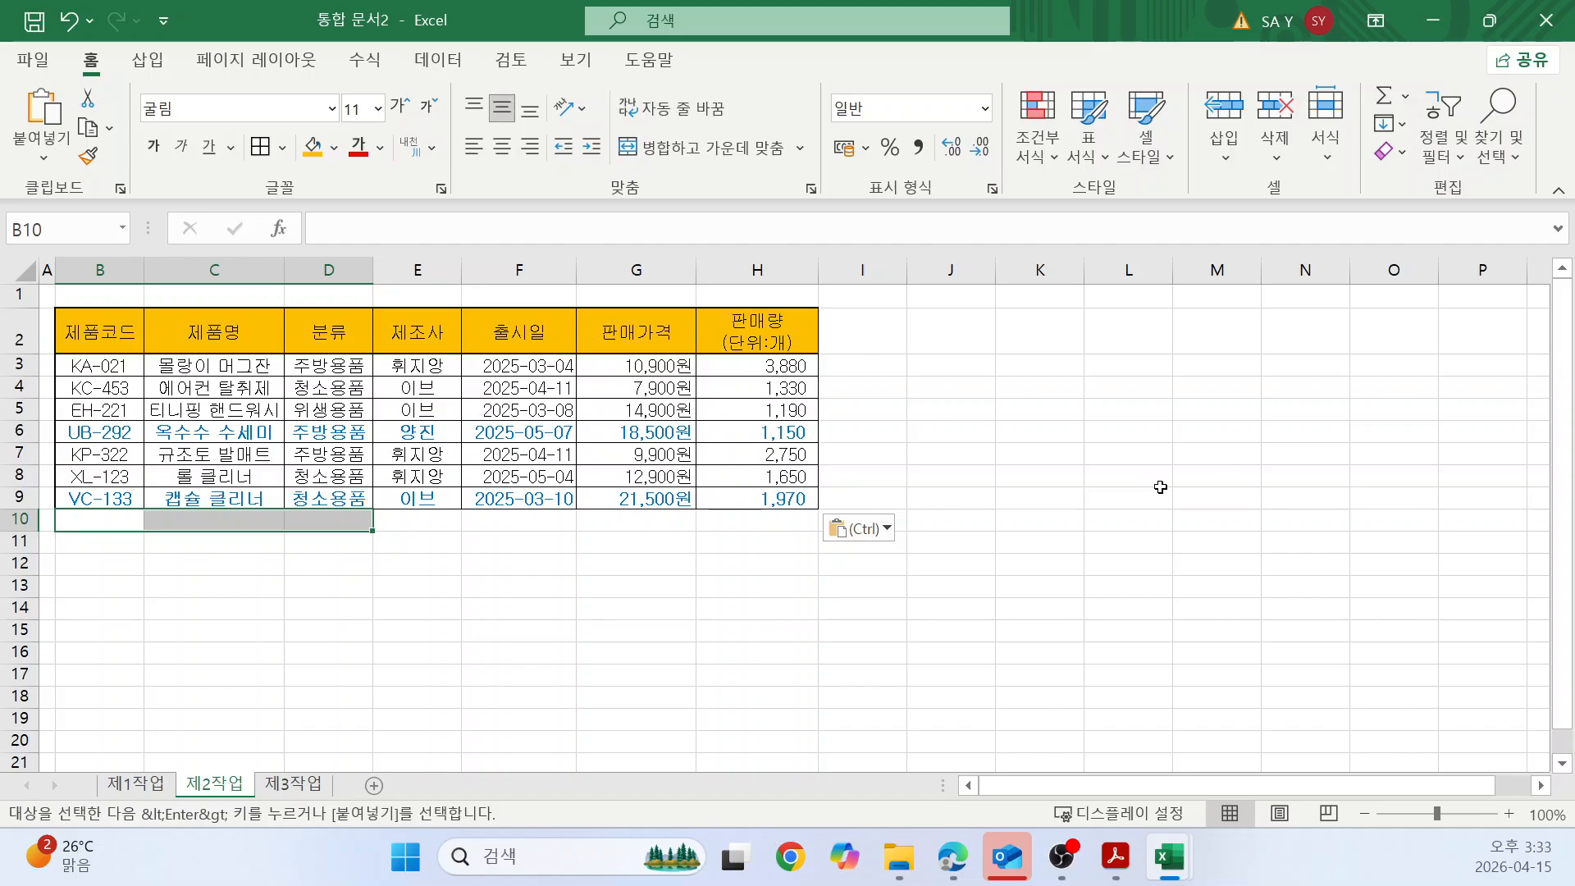
Delete rows 2 to 15 of the 제2작업 sheet to remove the incomplete pasted table.
{"action": "left_click", "coordinate": [104, 519]}
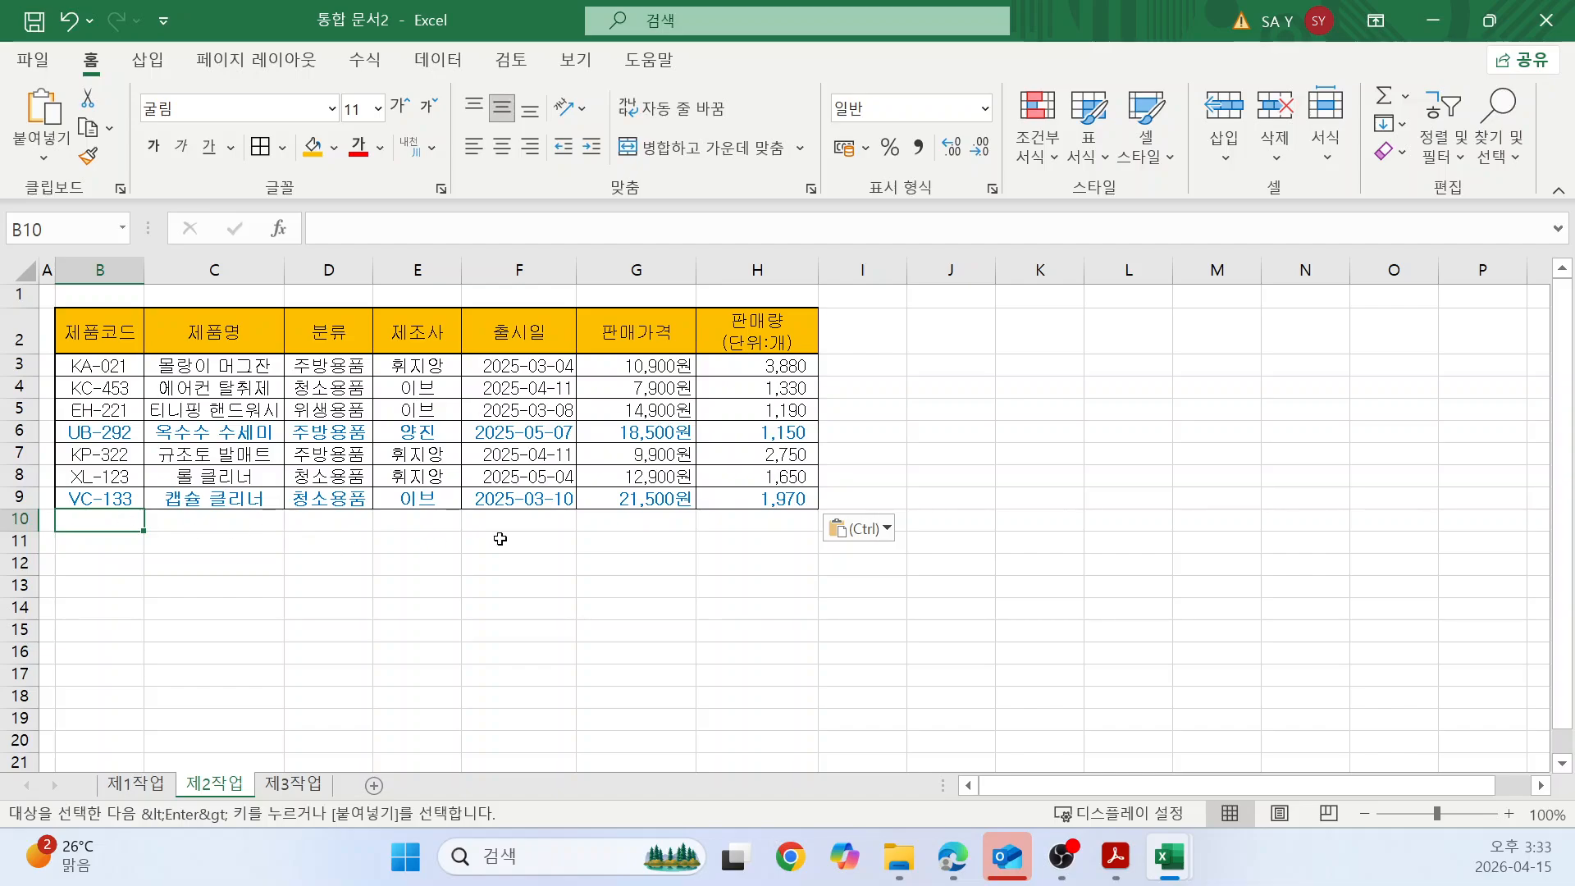
{"action": "left_click_drag", "start_coordinate": [20, 339], "coordinate": [61, 624]}
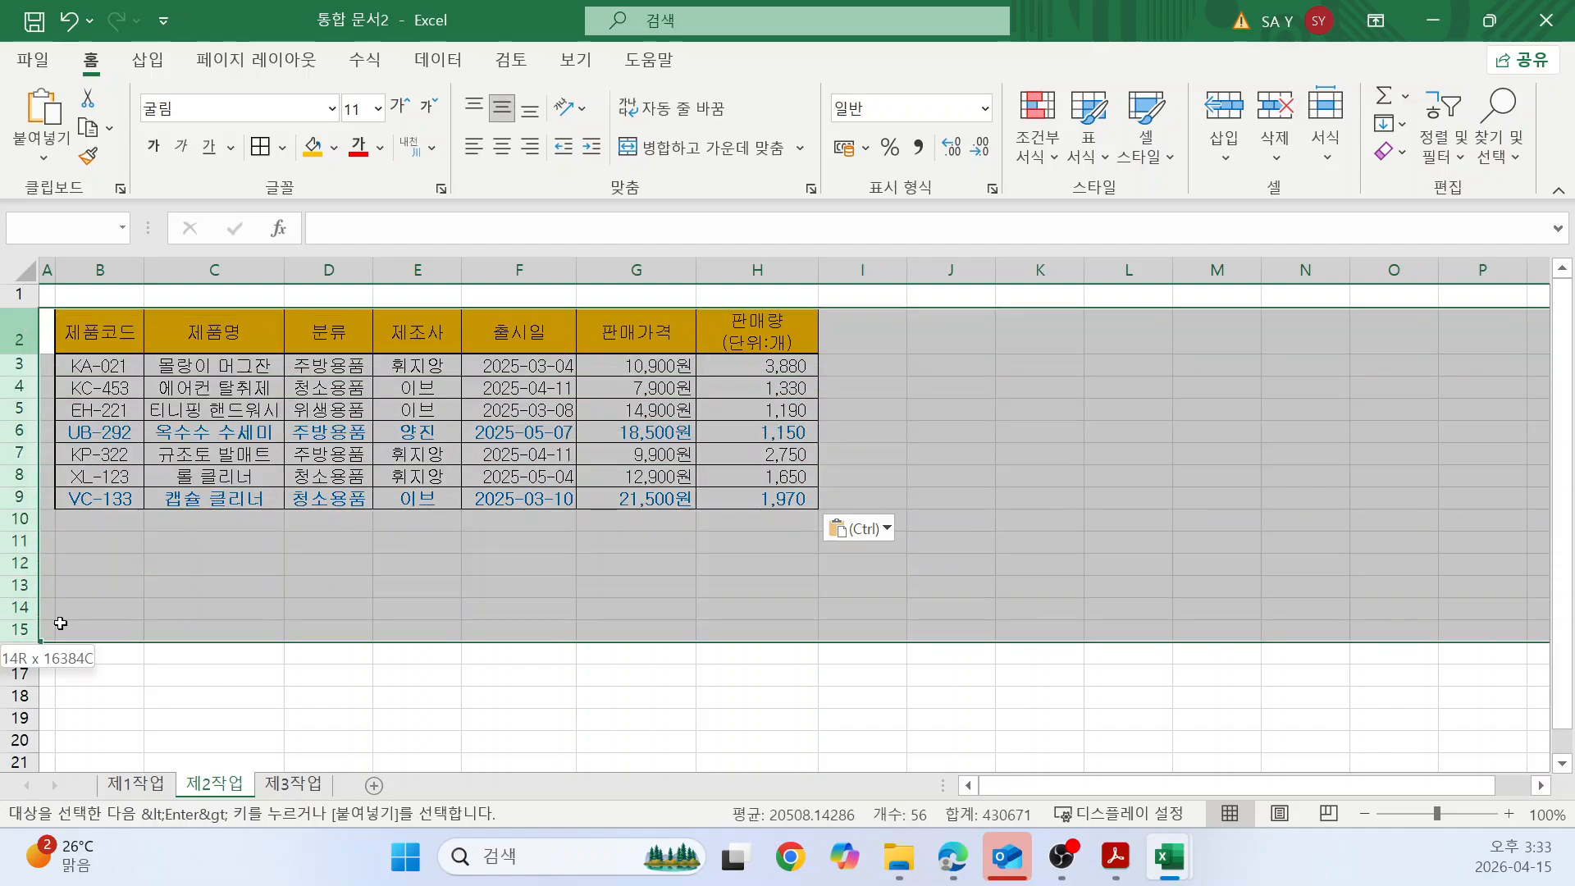
{"action": "right_click", "coordinate": [508, 530]}
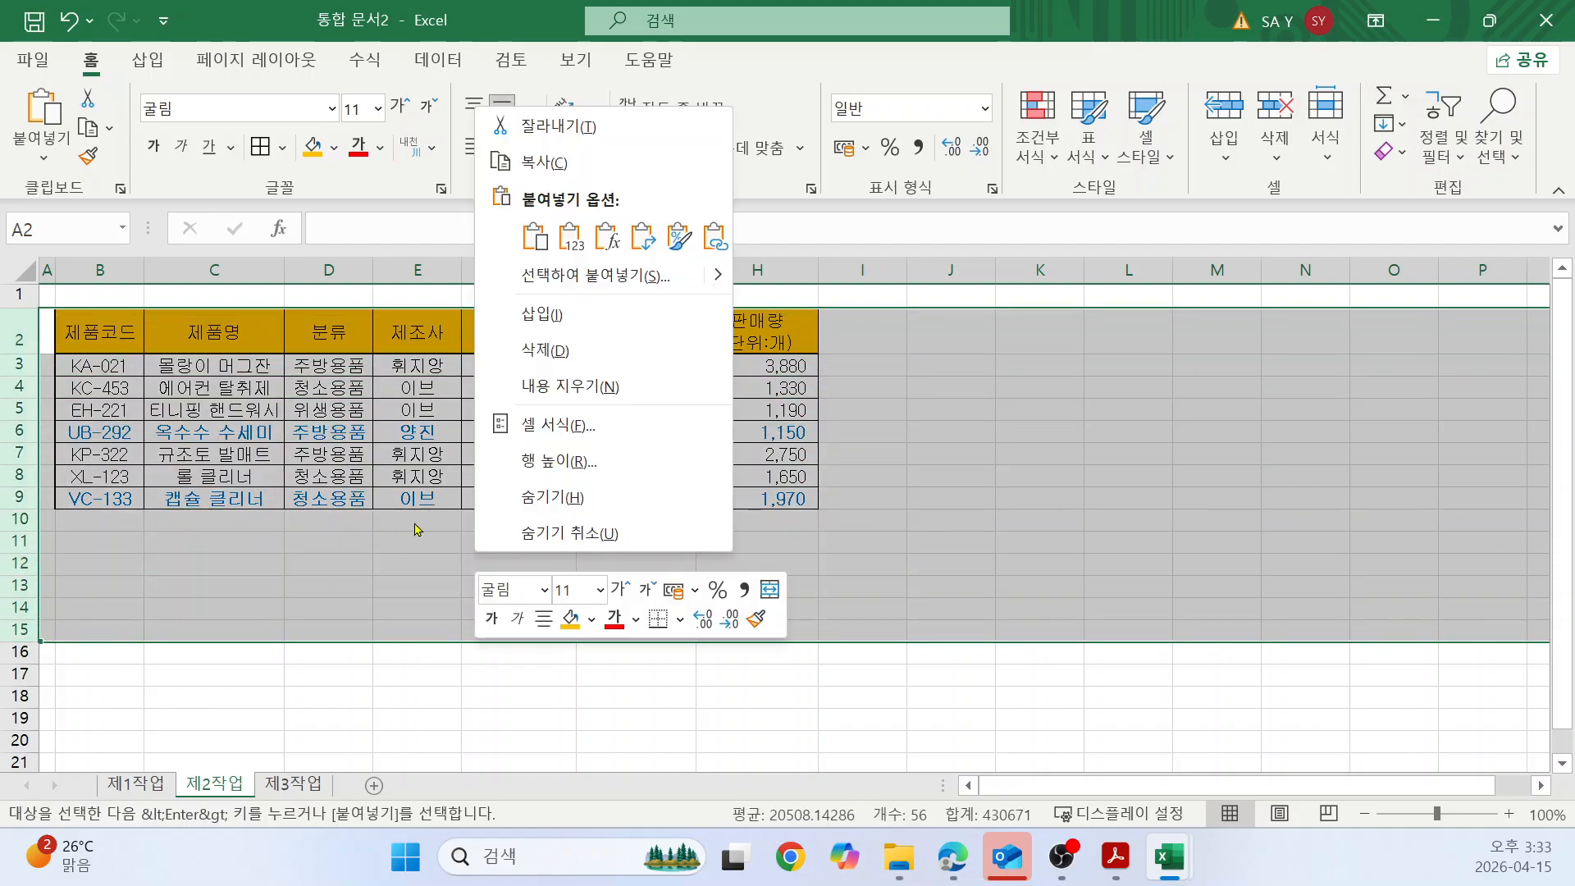
{"action": "left_click", "coordinate": [547, 351]}
Copy the full table range B4:H12 from the 제1작업 sheet.
{"action": "left_click", "coordinate": [136, 783]}
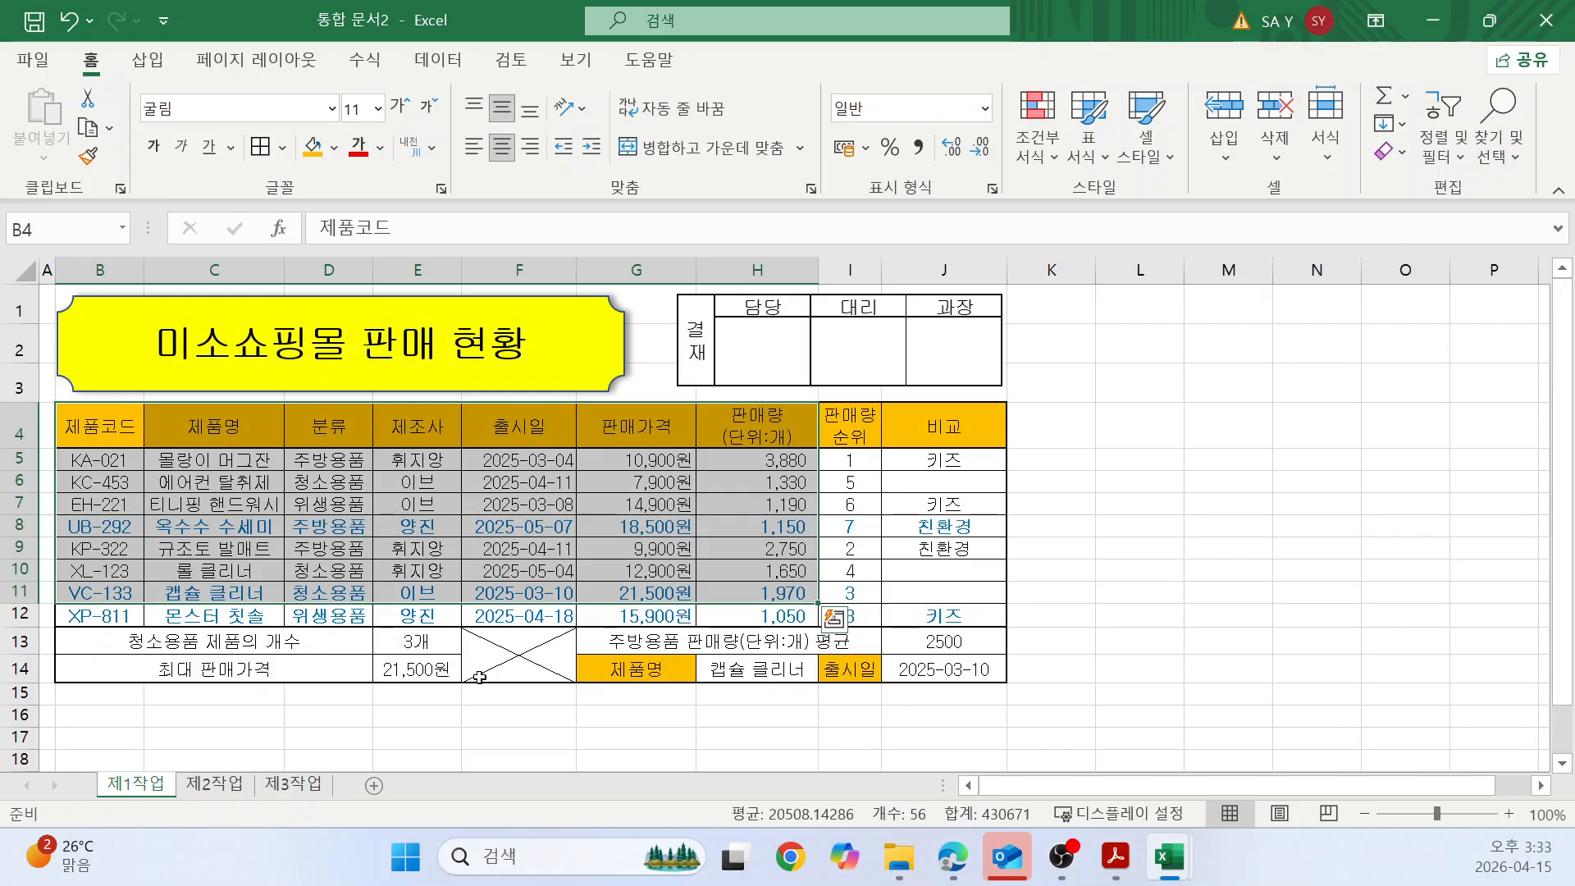
{"action": "left_click", "coordinate": [86, 427]}
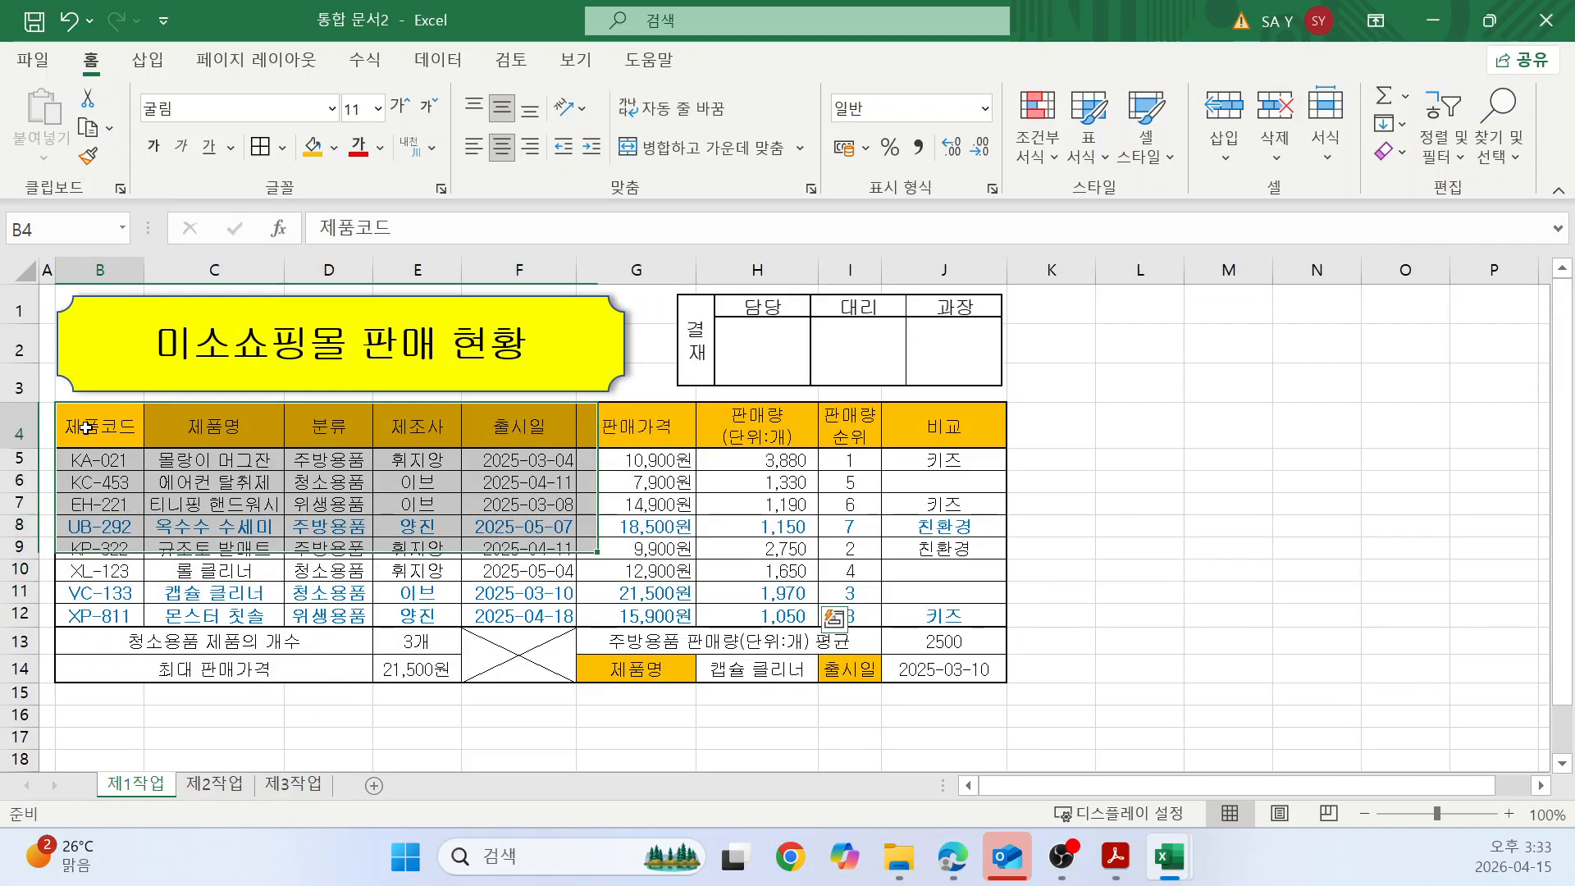
{"action": "left_click_drag", "start_coordinate": [86, 428], "coordinate": [779, 623]}
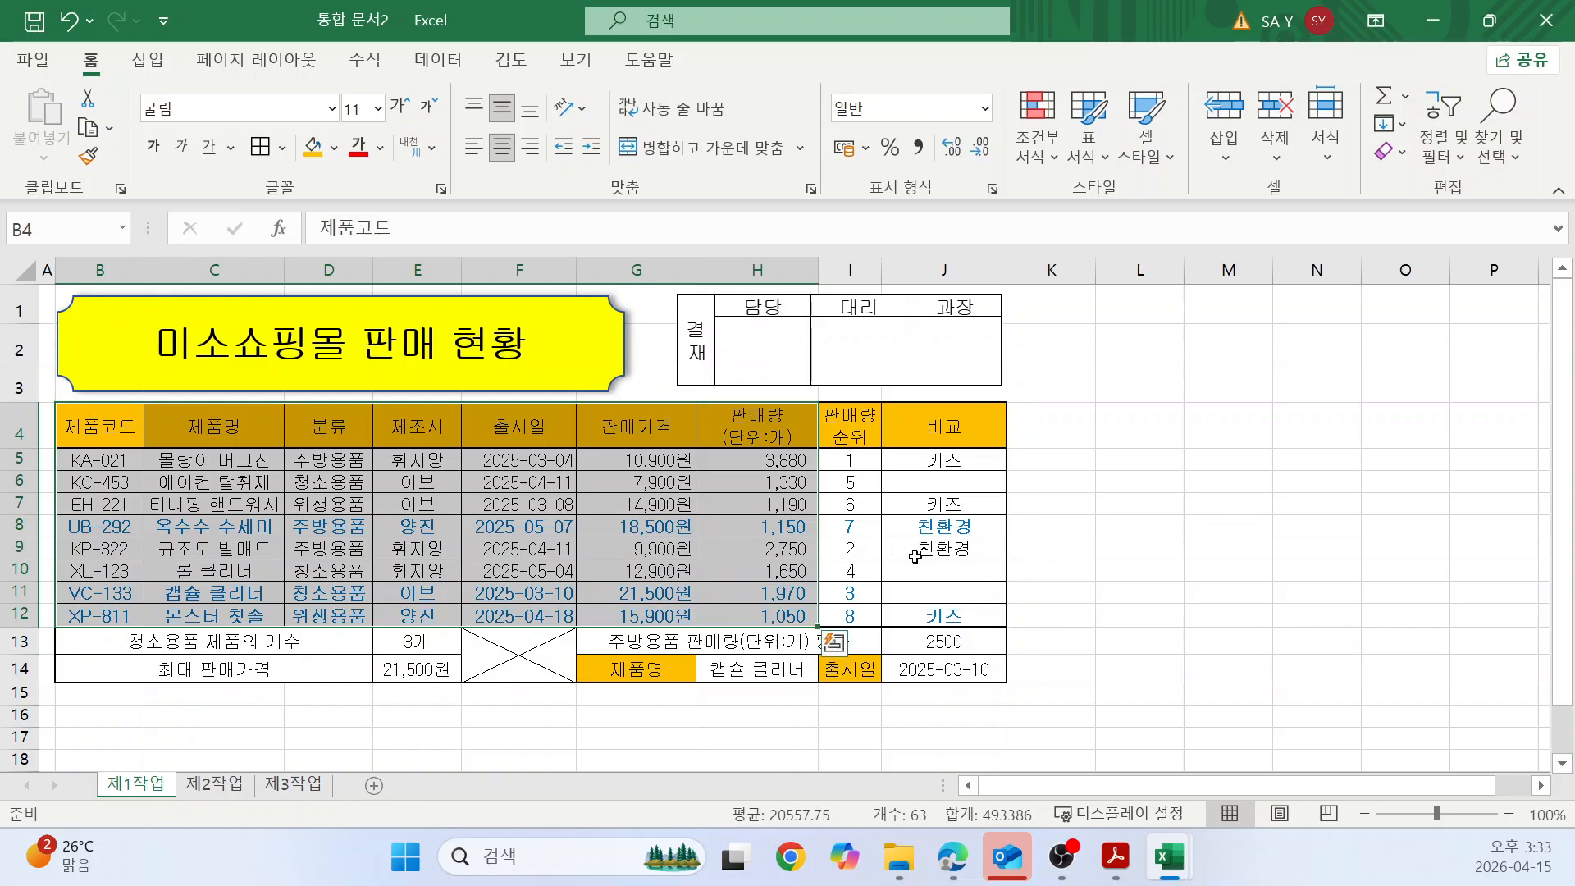
{"action": "key", "text": "ctrl+c"}
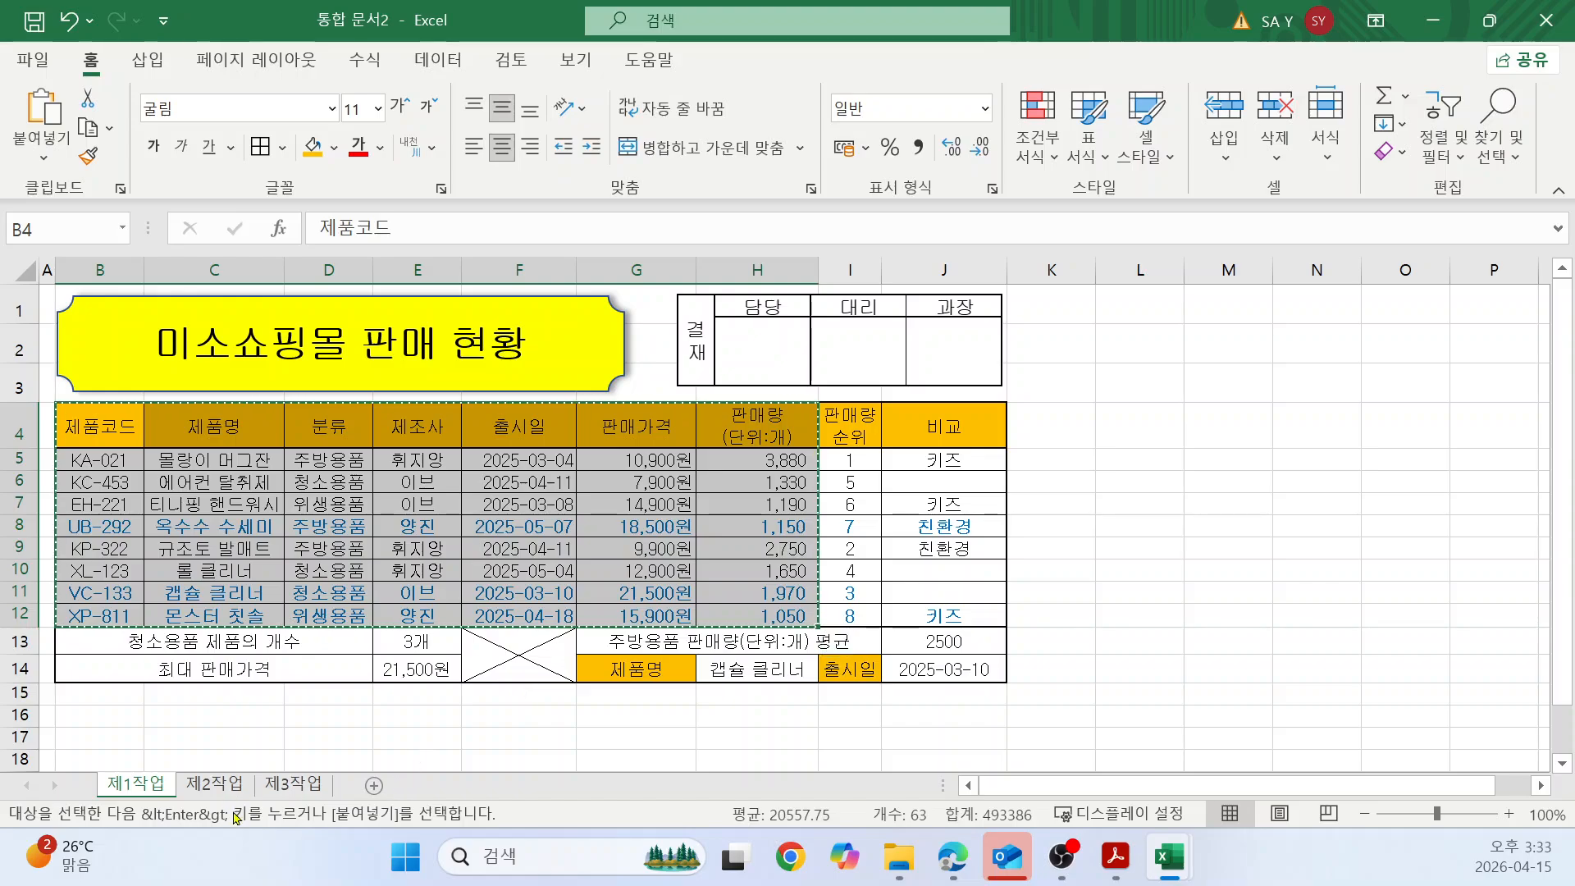
Paste the copied table with all its contents at B2 of the 제2작업 sheet, keeping the source column widths.
{"action": "left_click", "coordinate": [209, 785]}
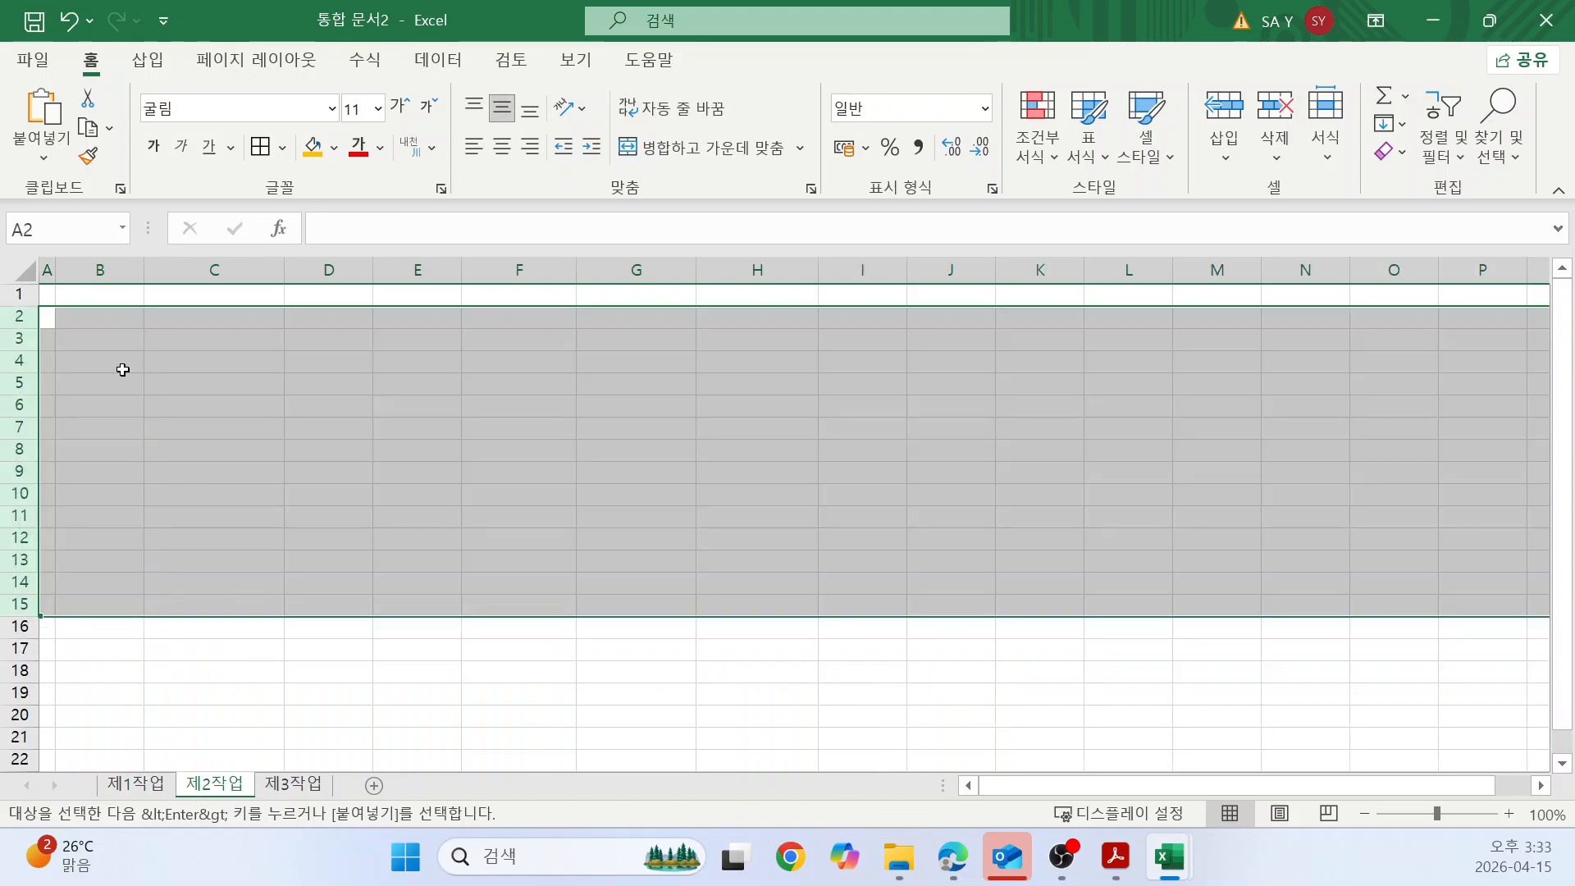
{"action": "left_click", "coordinate": [116, 347]}
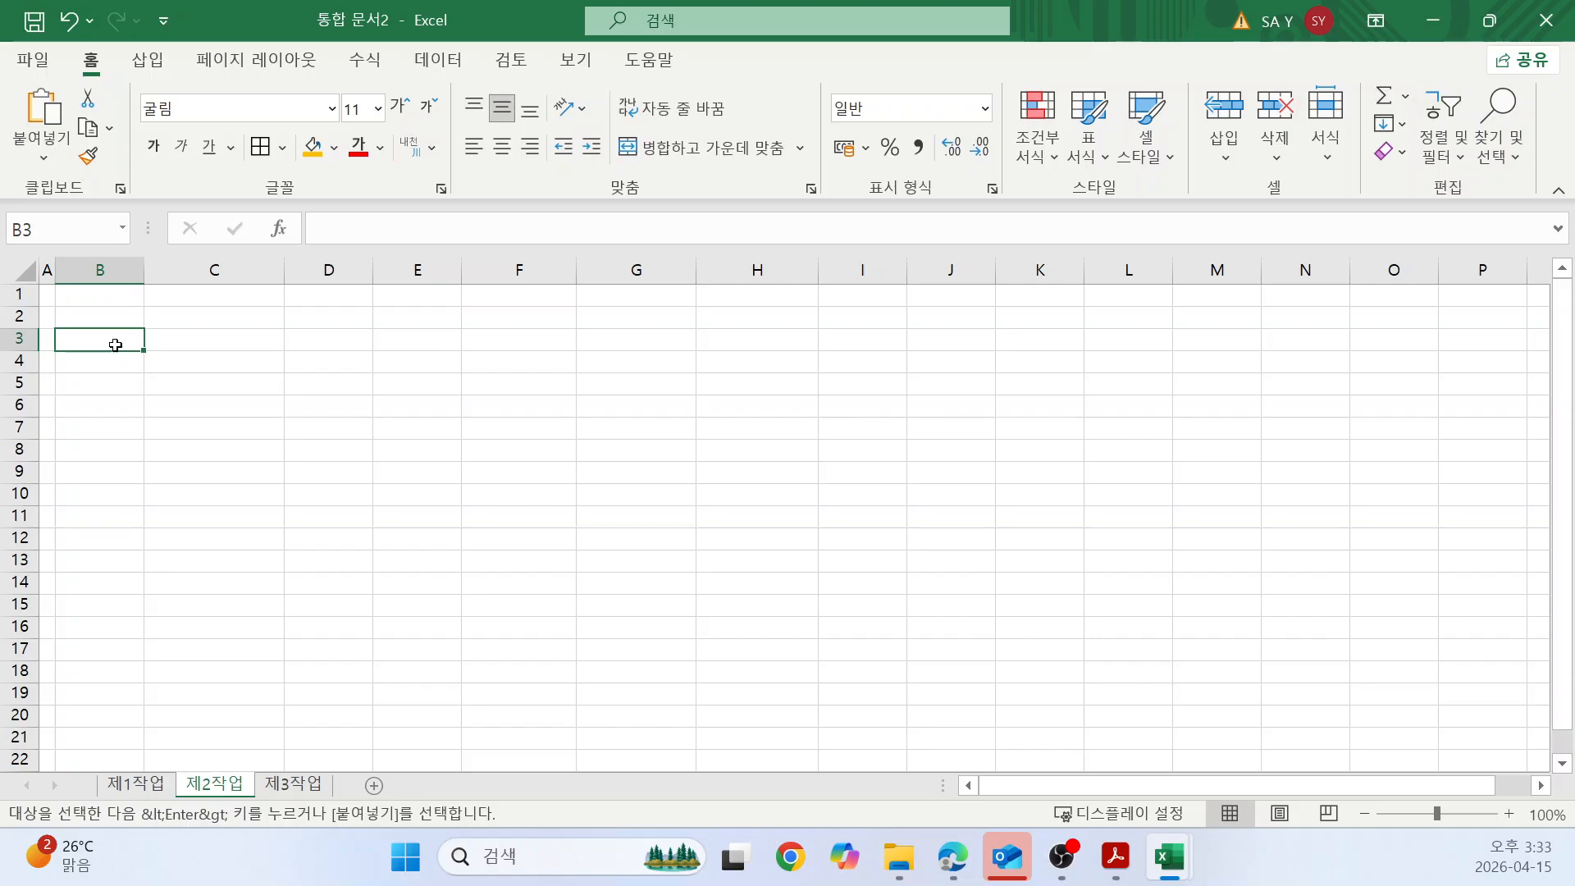
{"action": "left_click", "coordinate": [107, 325]}
{"action": "right_click", "coordinate": [105, 319]}
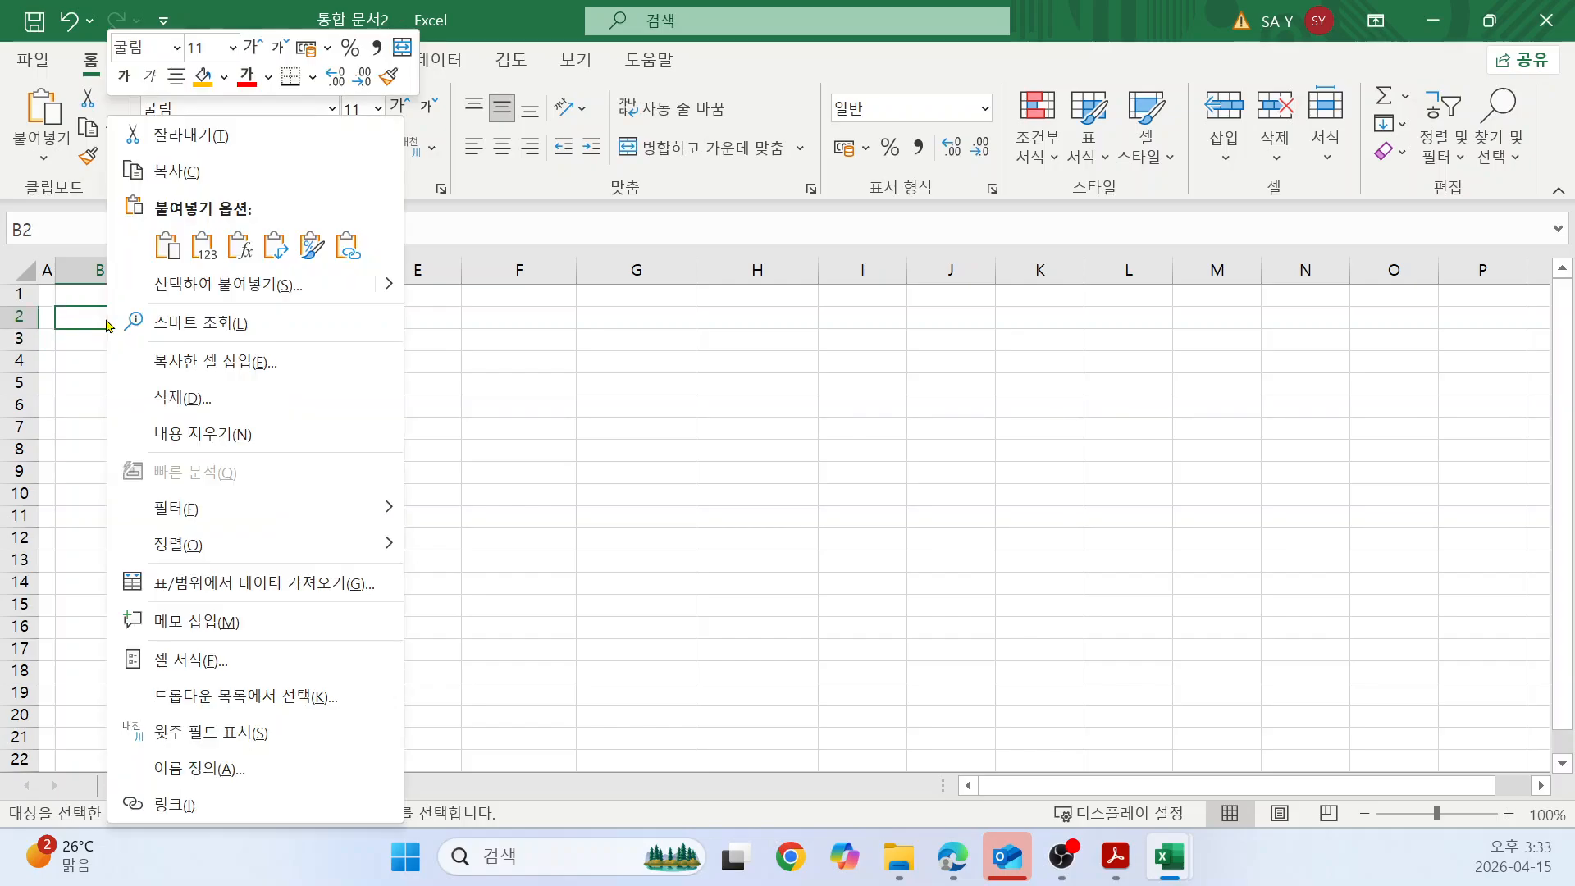
{"action": "left_click", "coordinate": [164, 244]}
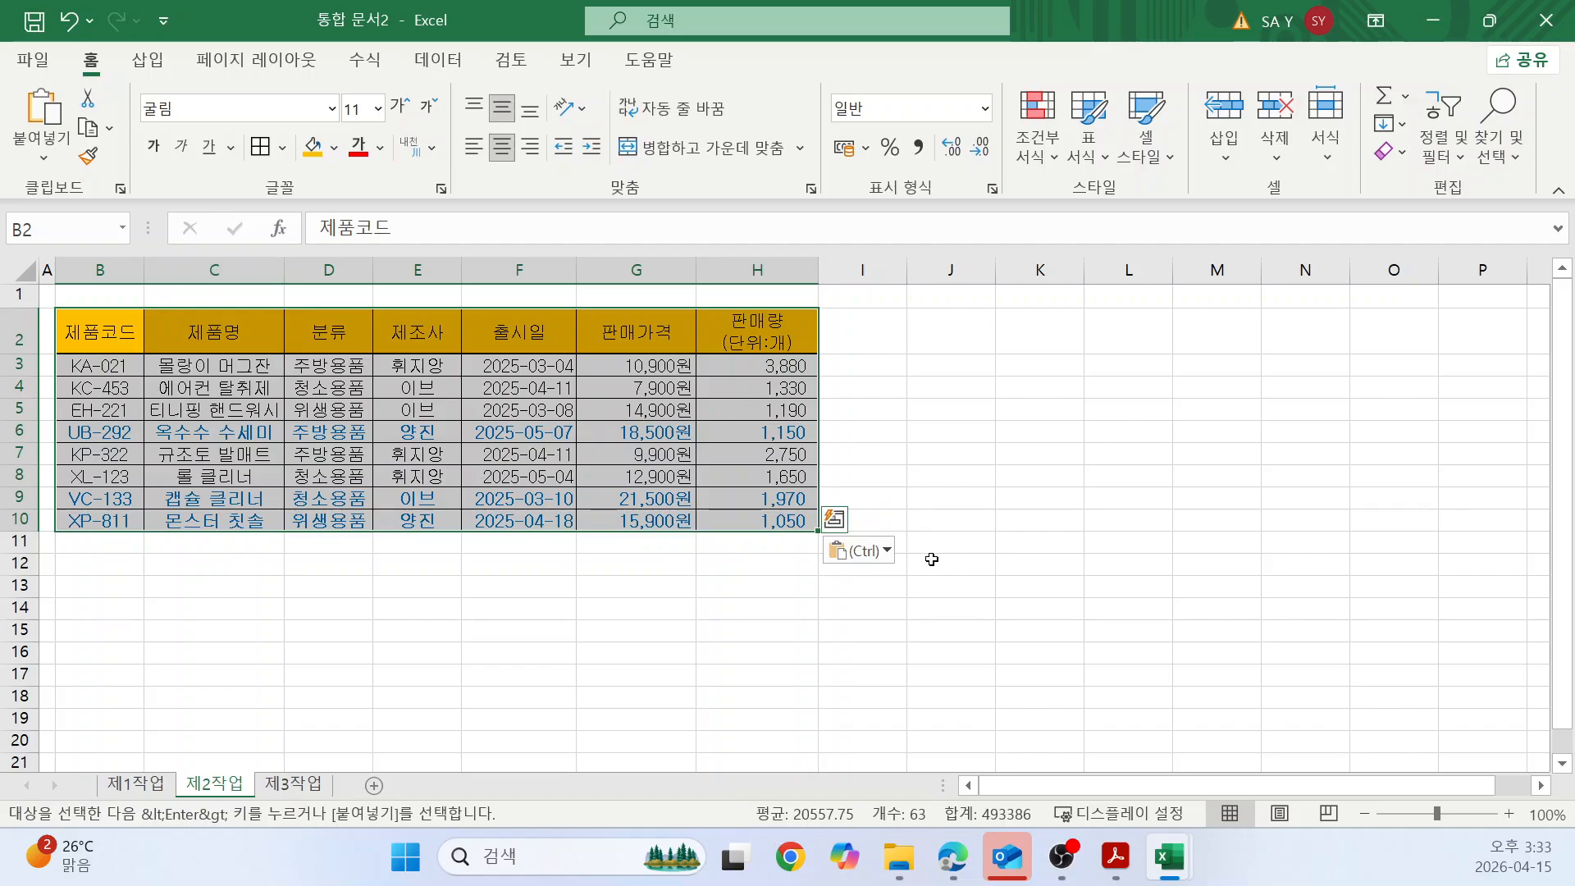
{"action": "left_click", "coordinate": [889, 552]}
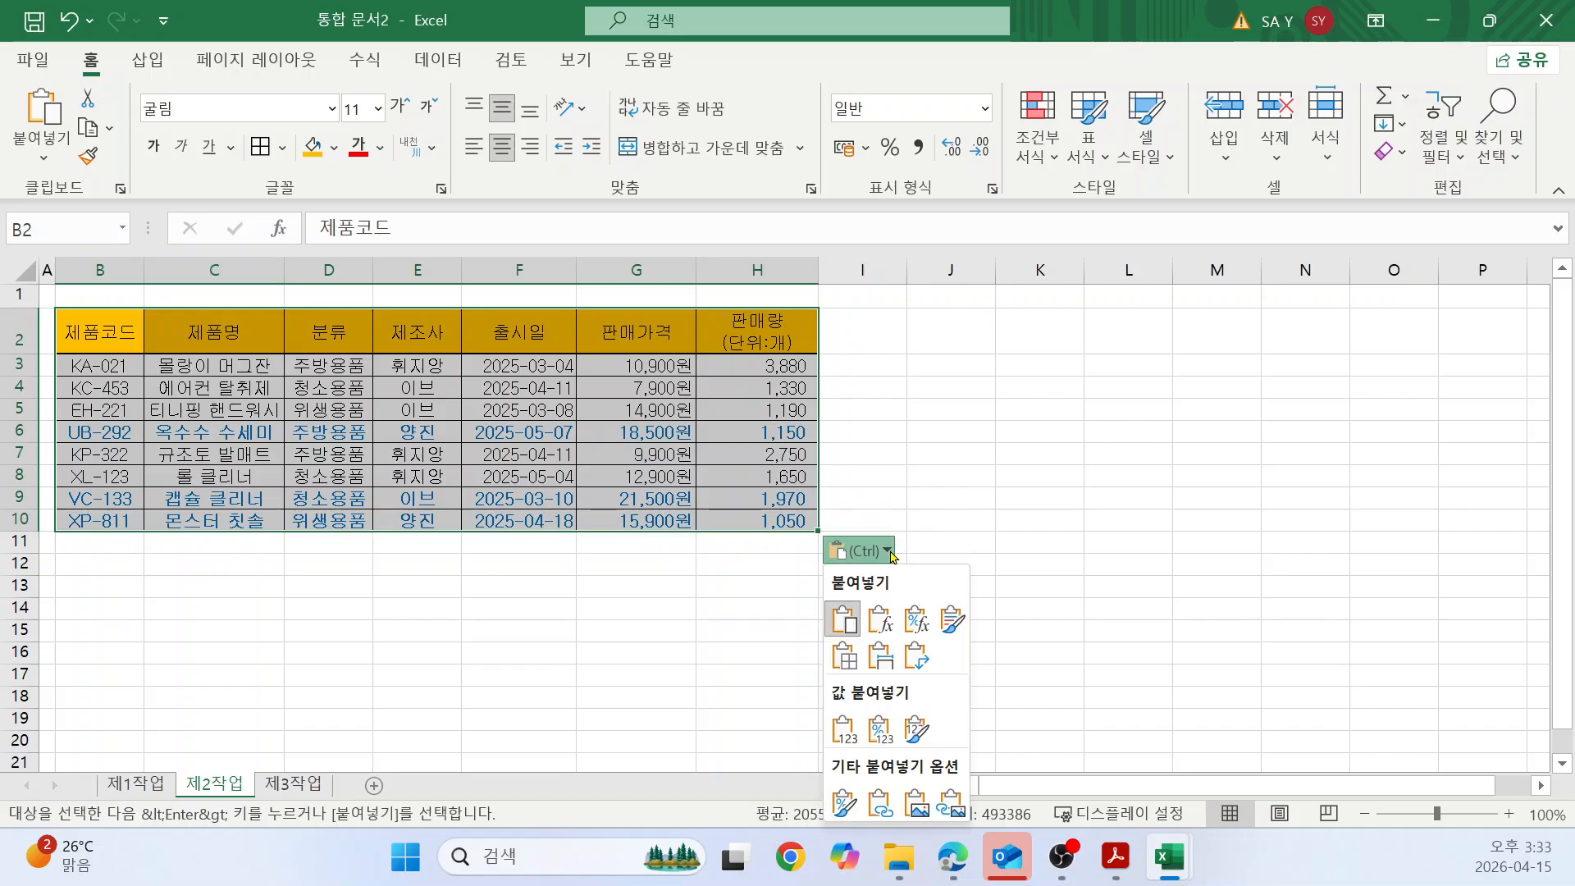
{"action": "left_click", "coordinate": [881, 656]}
{"action": "left_click", "coordinate": [1055, 523]}
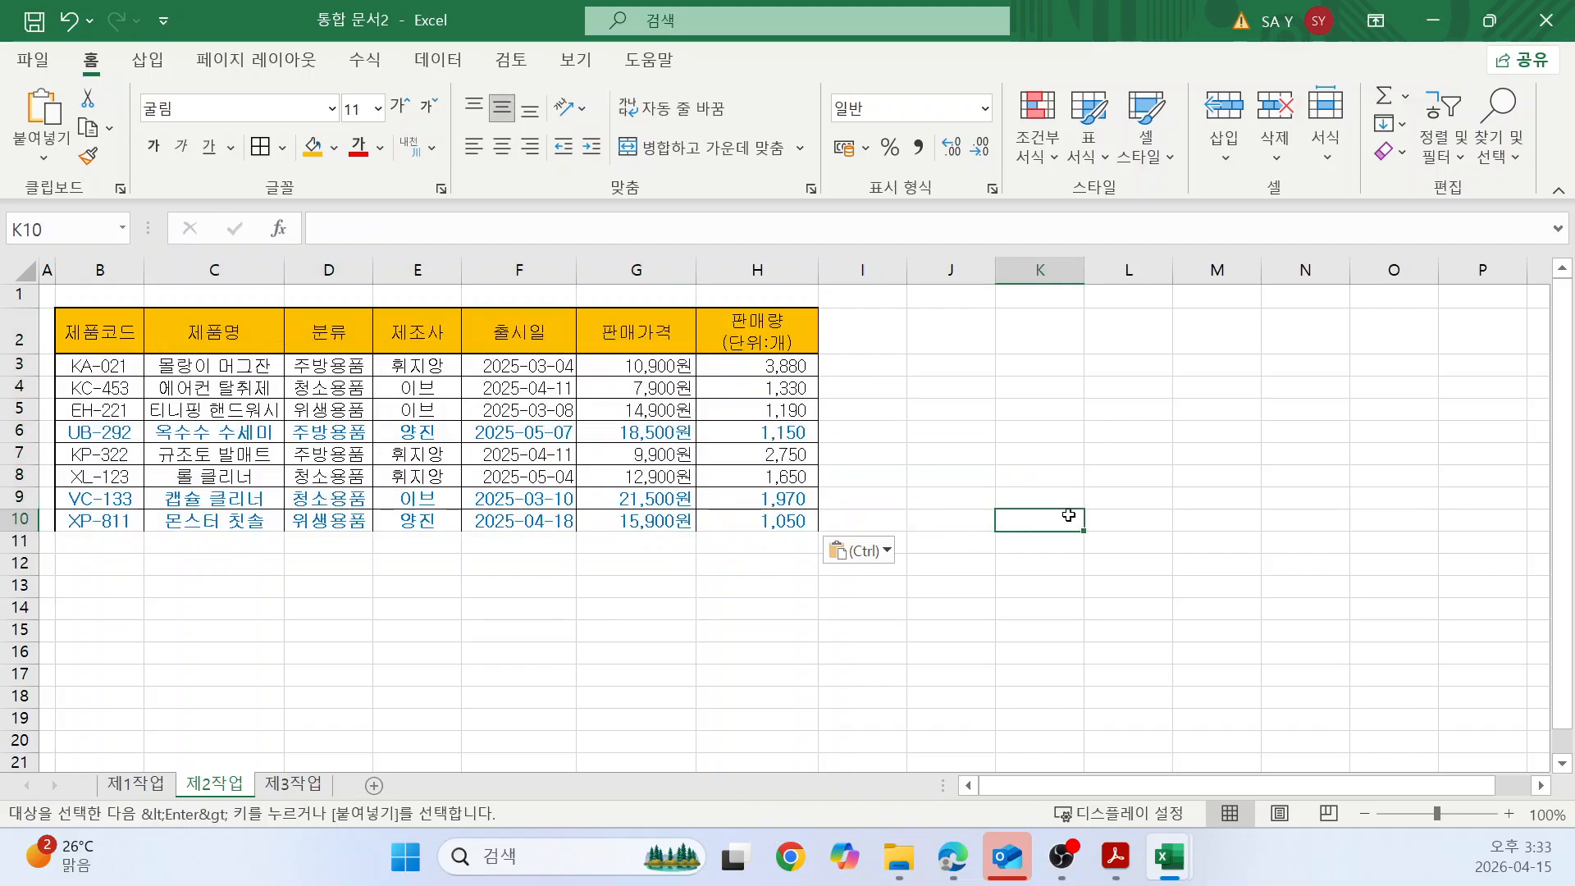
Read the goal seek condition in the exam PDF for the merge range and label text, and return to Excel.
{"action": "left_click", "coordinate": [104, 571]}
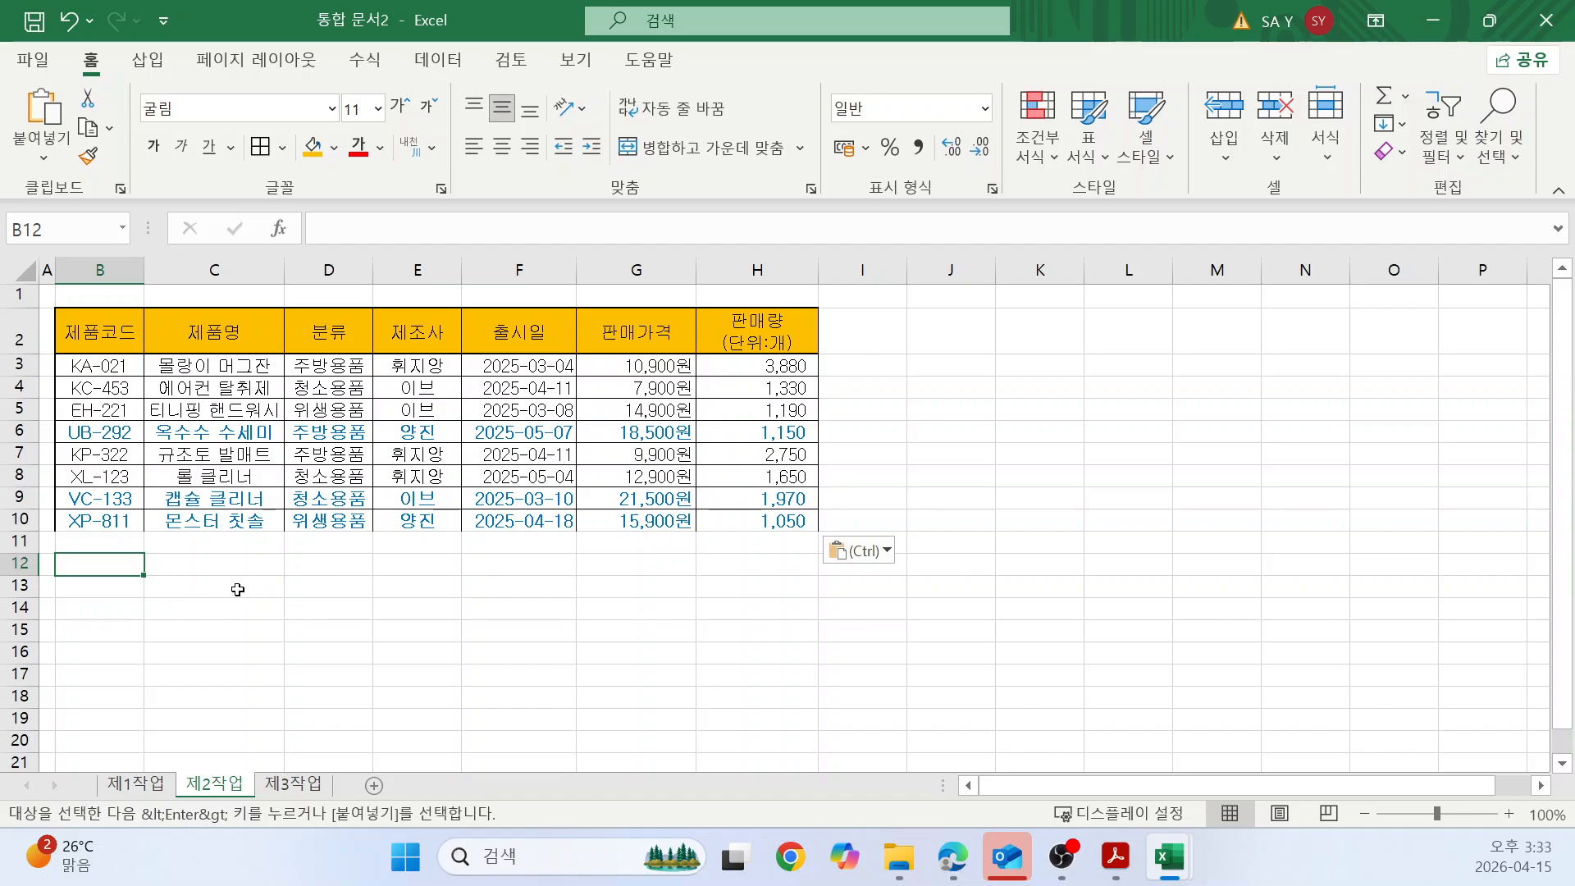
{"action": "key", "text": "alt+Tab"}
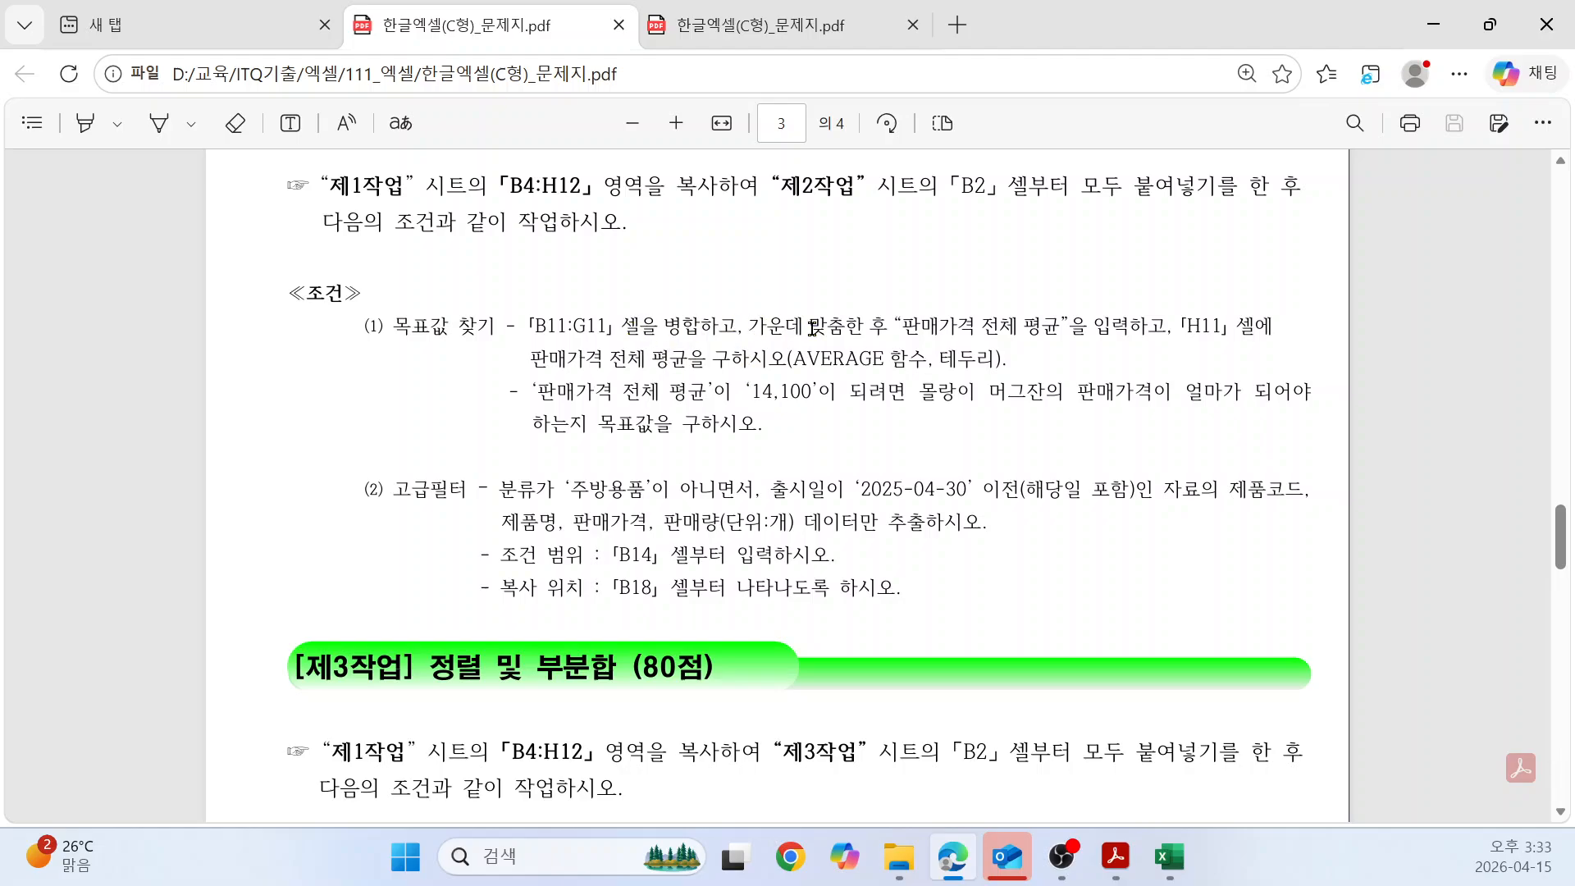
{"action": "left_click_drag", "start_coordinate": [905, 327], "coordinate": [1055, 331]}
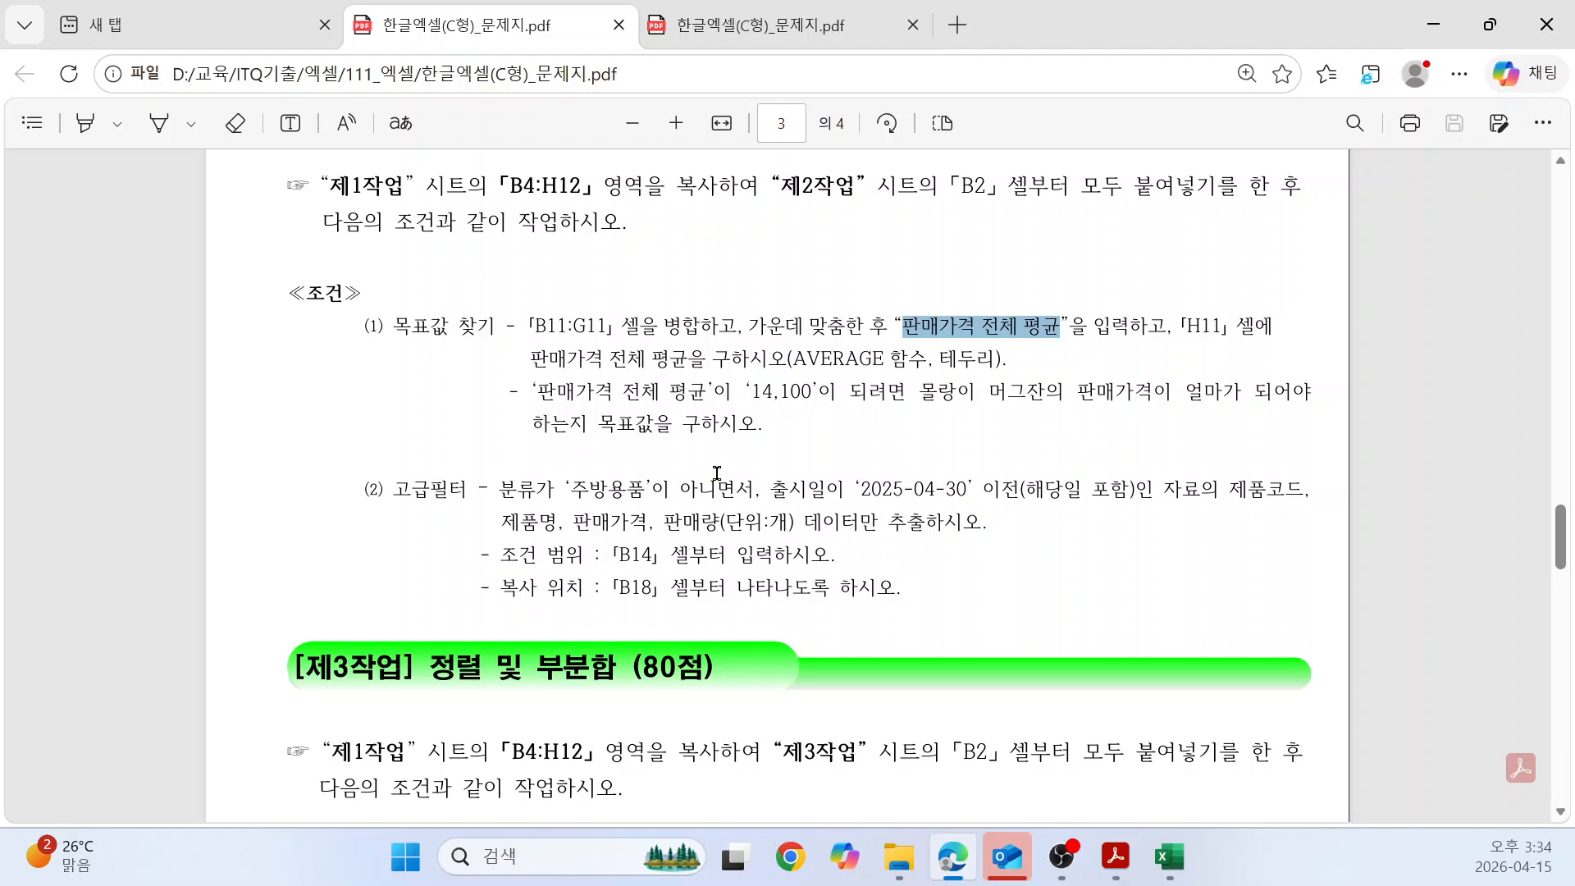
{"action": "left_click", "coordinate": [678, 412]}
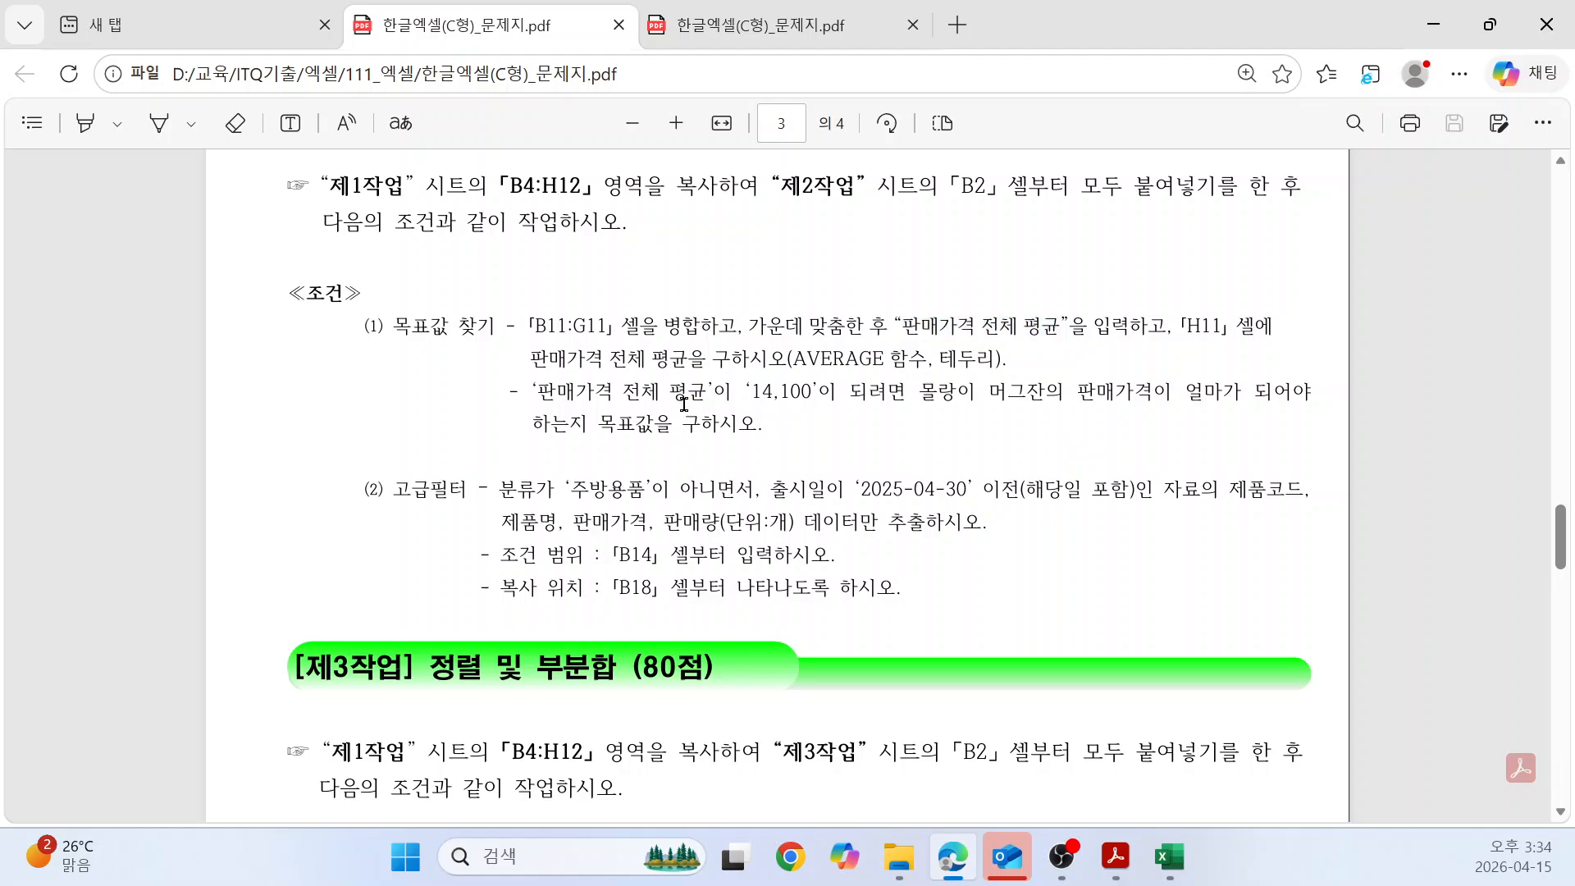
{"action": "key", "text": "alt+Tab"}
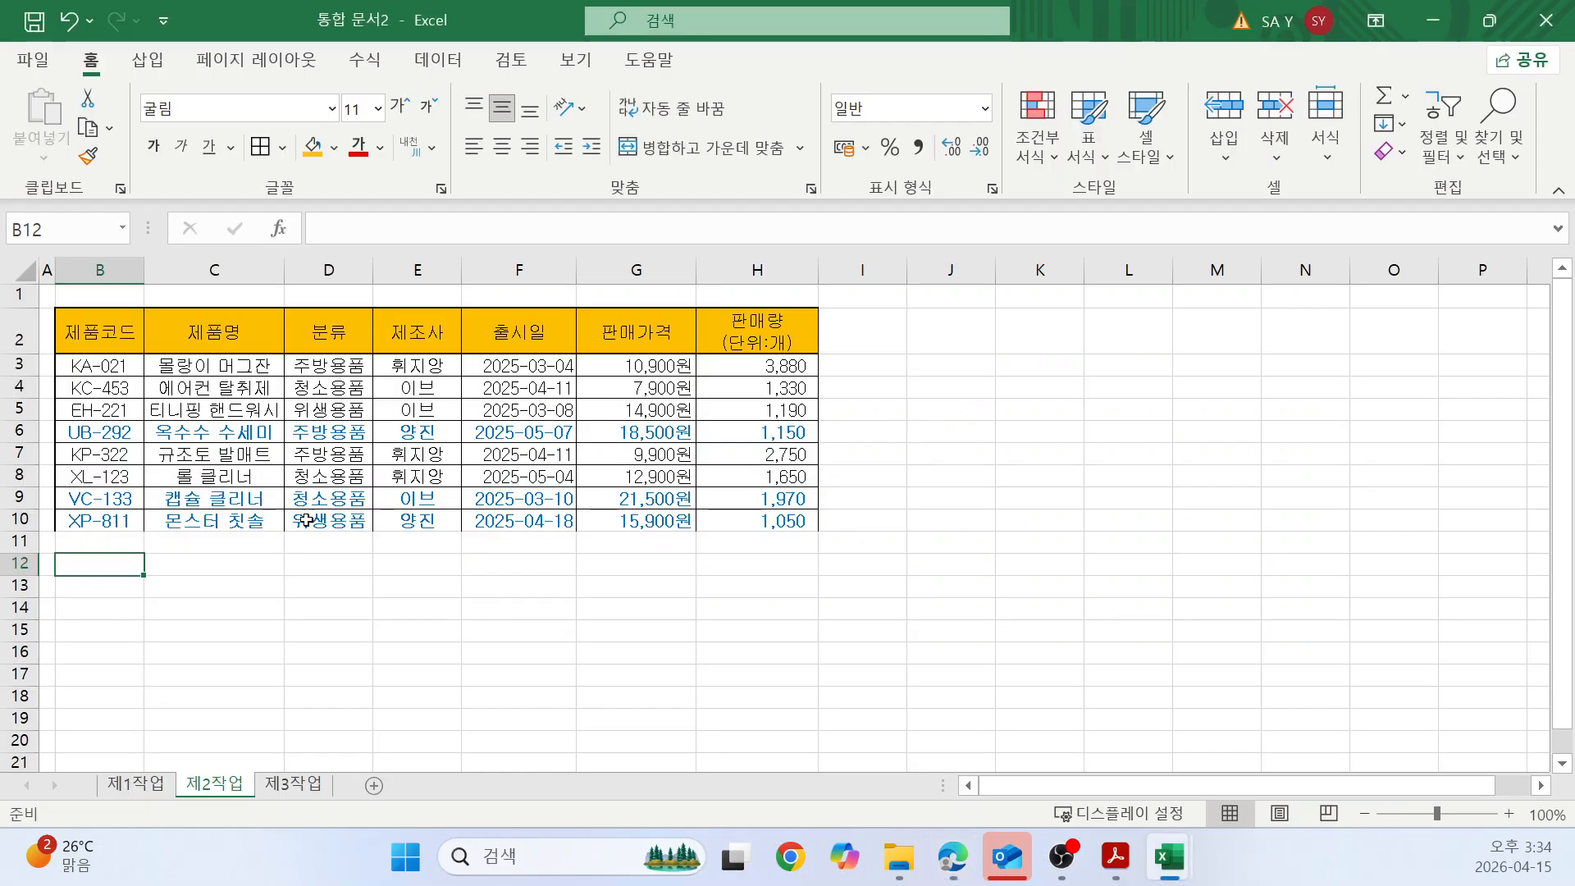
Merge and center B11:G11 and enter the label 판매가격 전체 평균 in it.
{"action": "left_click_drag", "start_coordinate": [115, 540], "coordinate": [607, 531]}
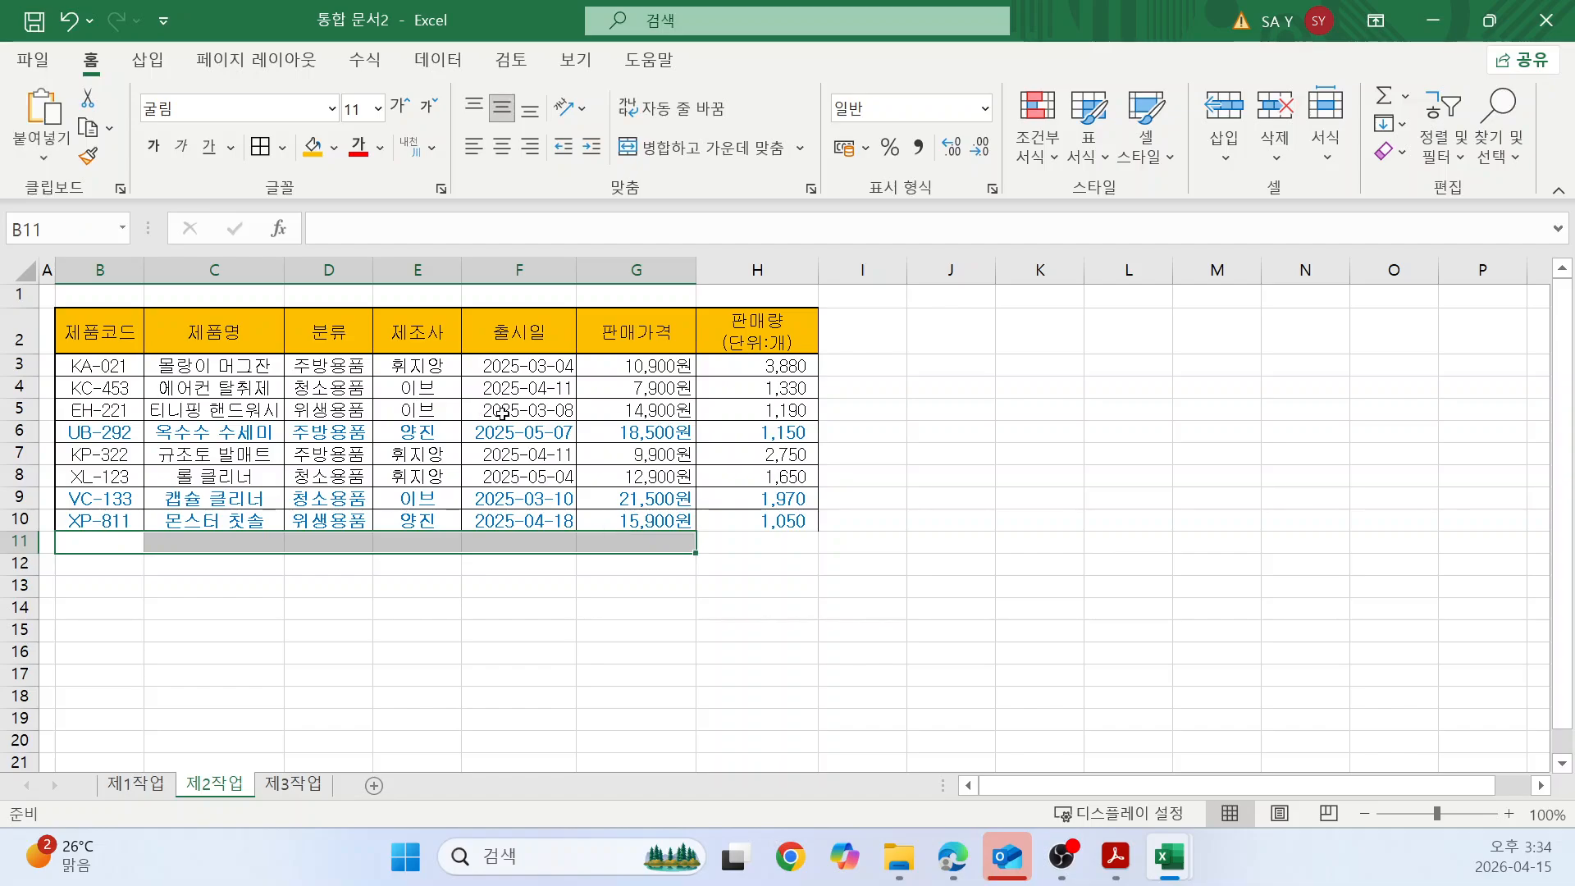
{"action": "left_click", "coordinate": [701, 147]}
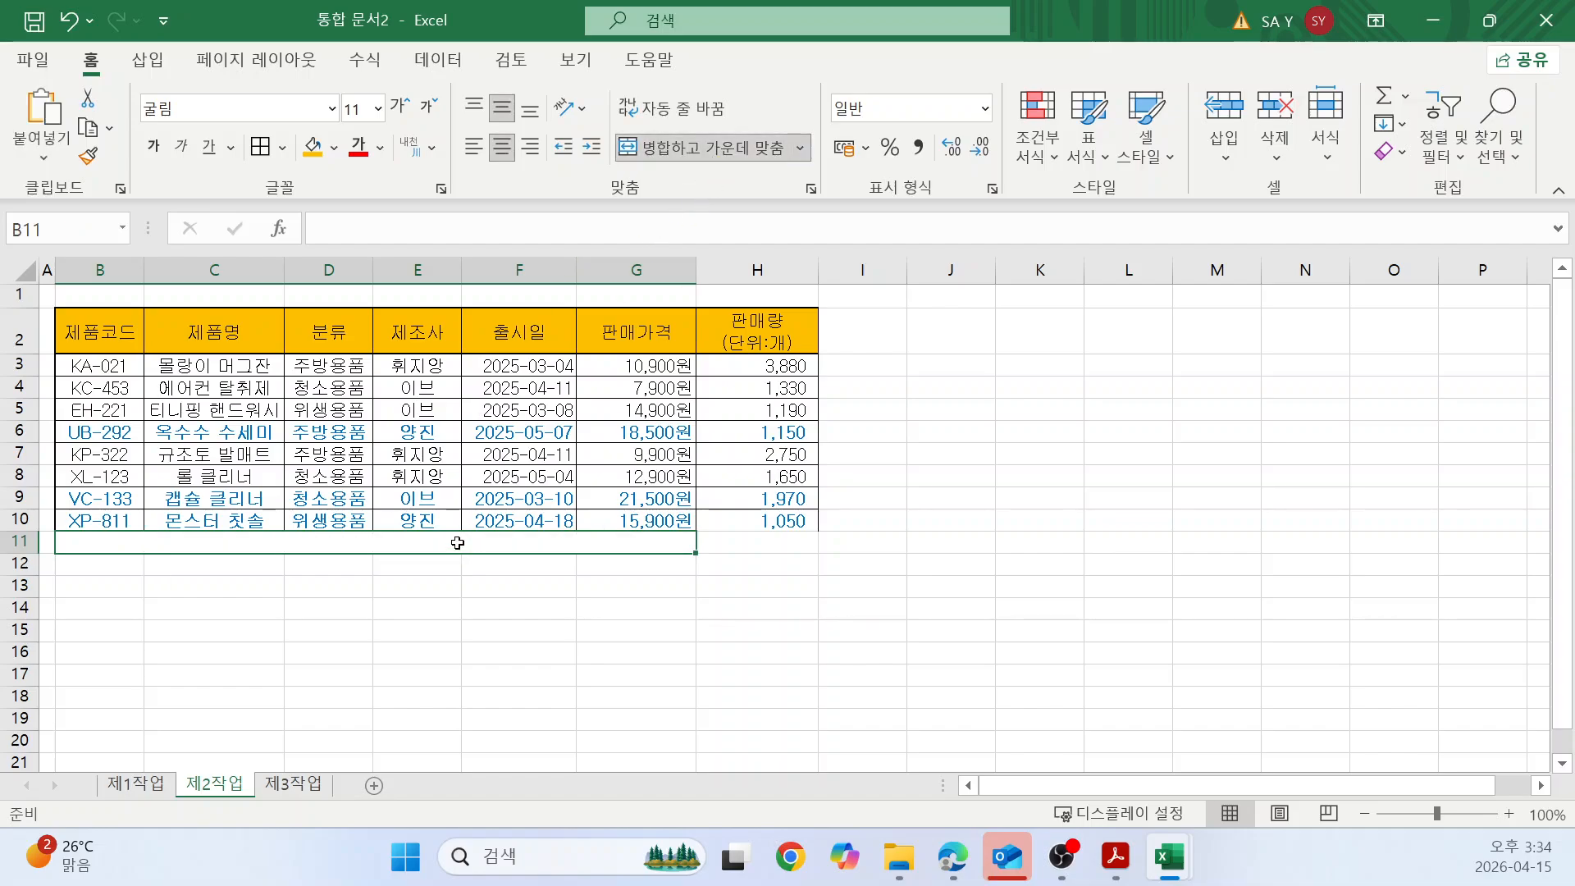
{"action": "type", "text": "판매가격 전체 평균"}
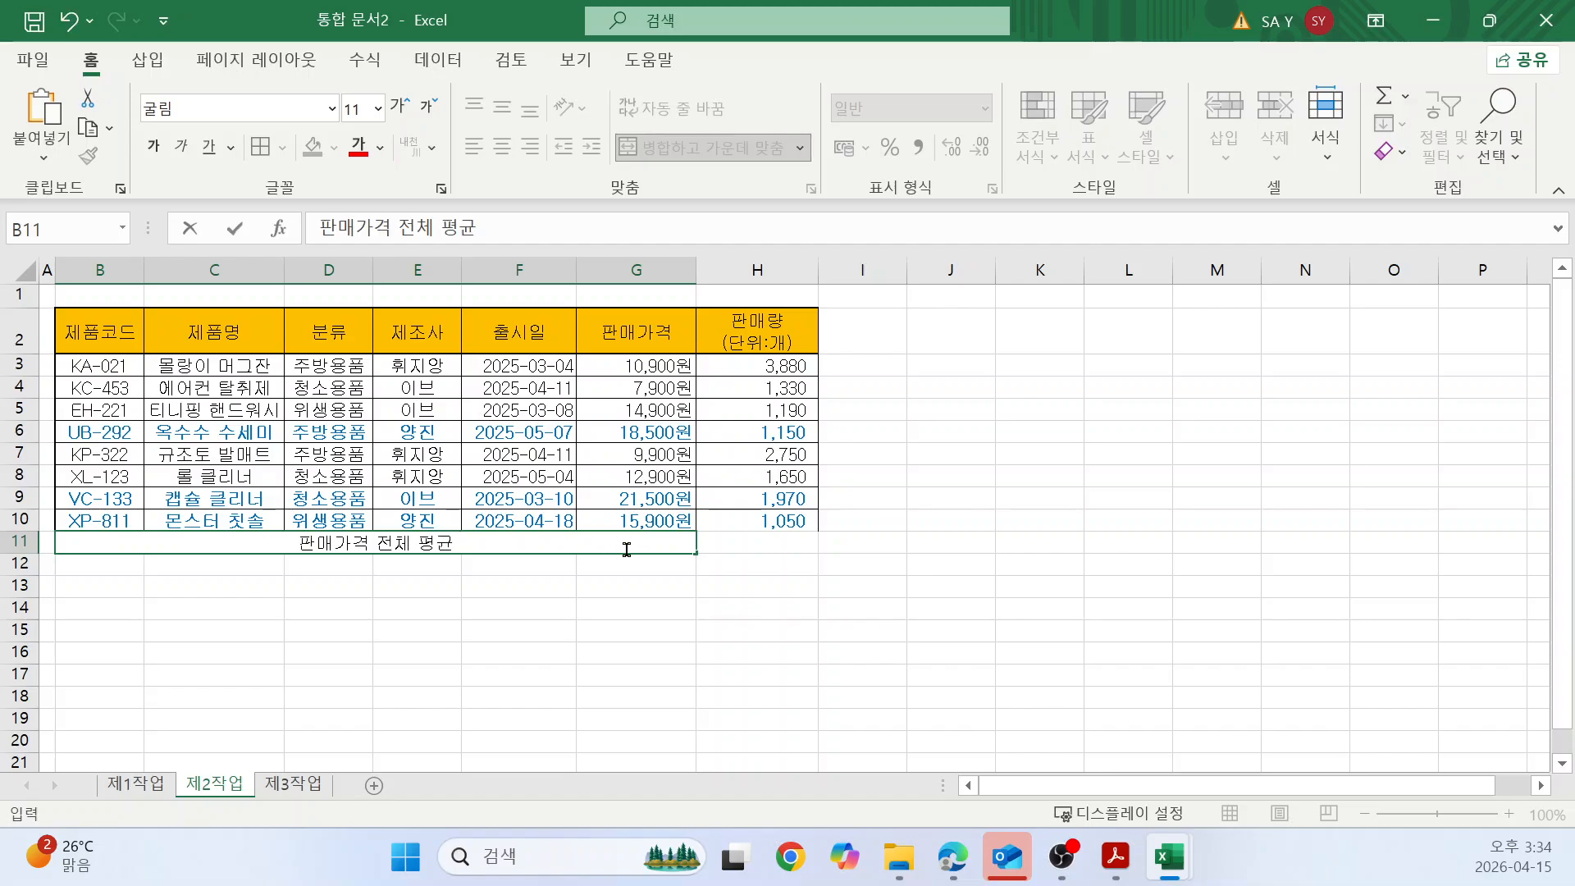
{"action": "key", "text": "Return"}
{"action": "left_click", "coordinate": [607, 584]}
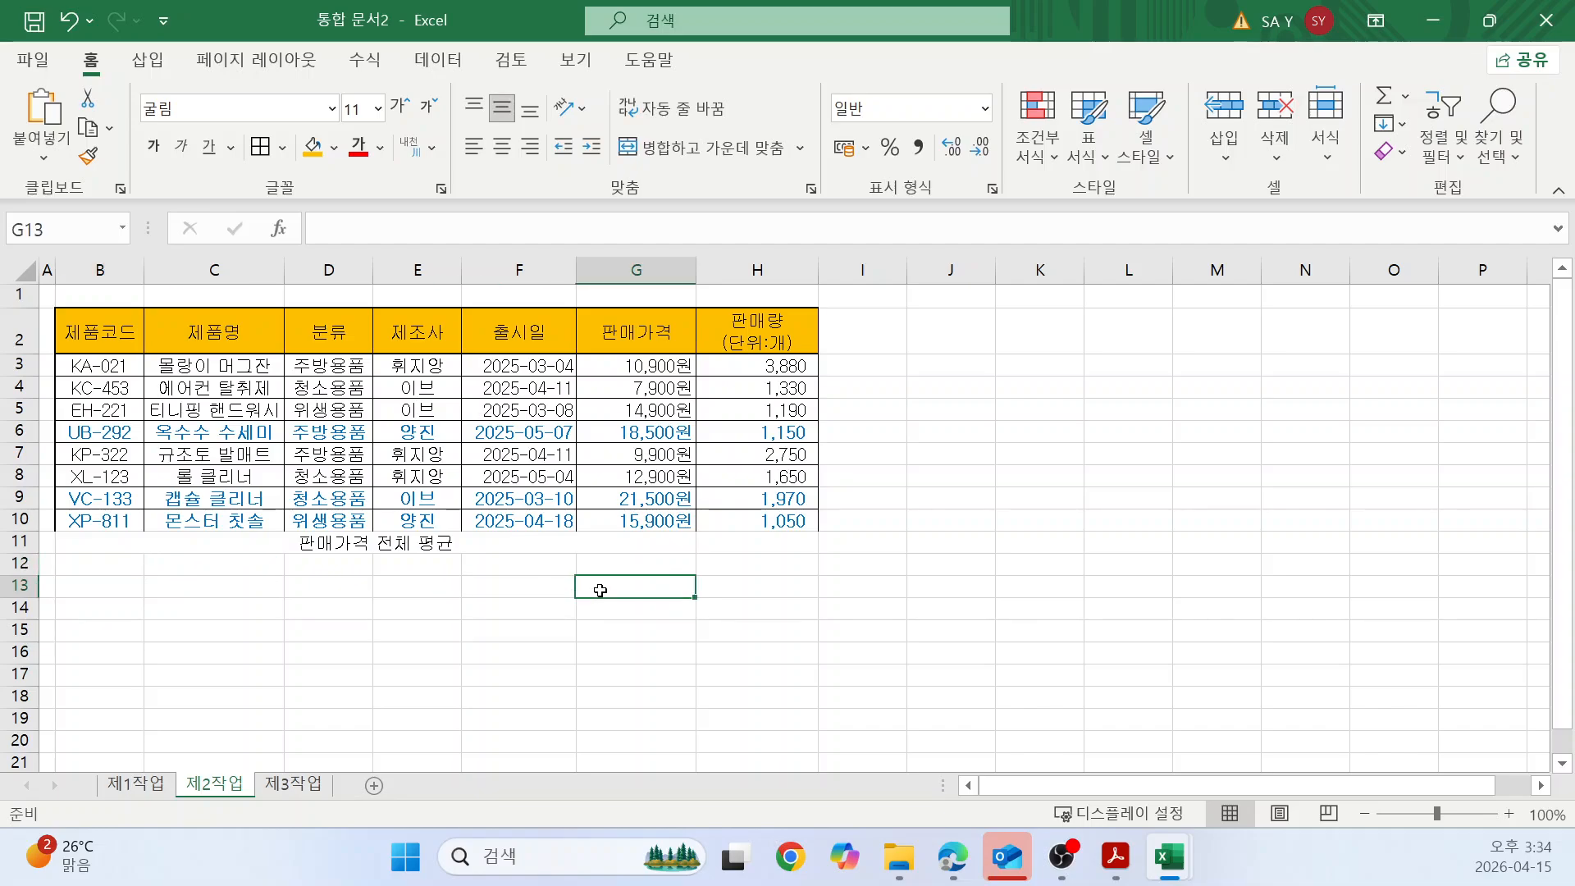
Calculate the overall average of the 판매가격 values G3:G10 in H11 with the AVERAGE function, as the exam PDF requires.
{"action": "key", "text": "alt+Tab"}
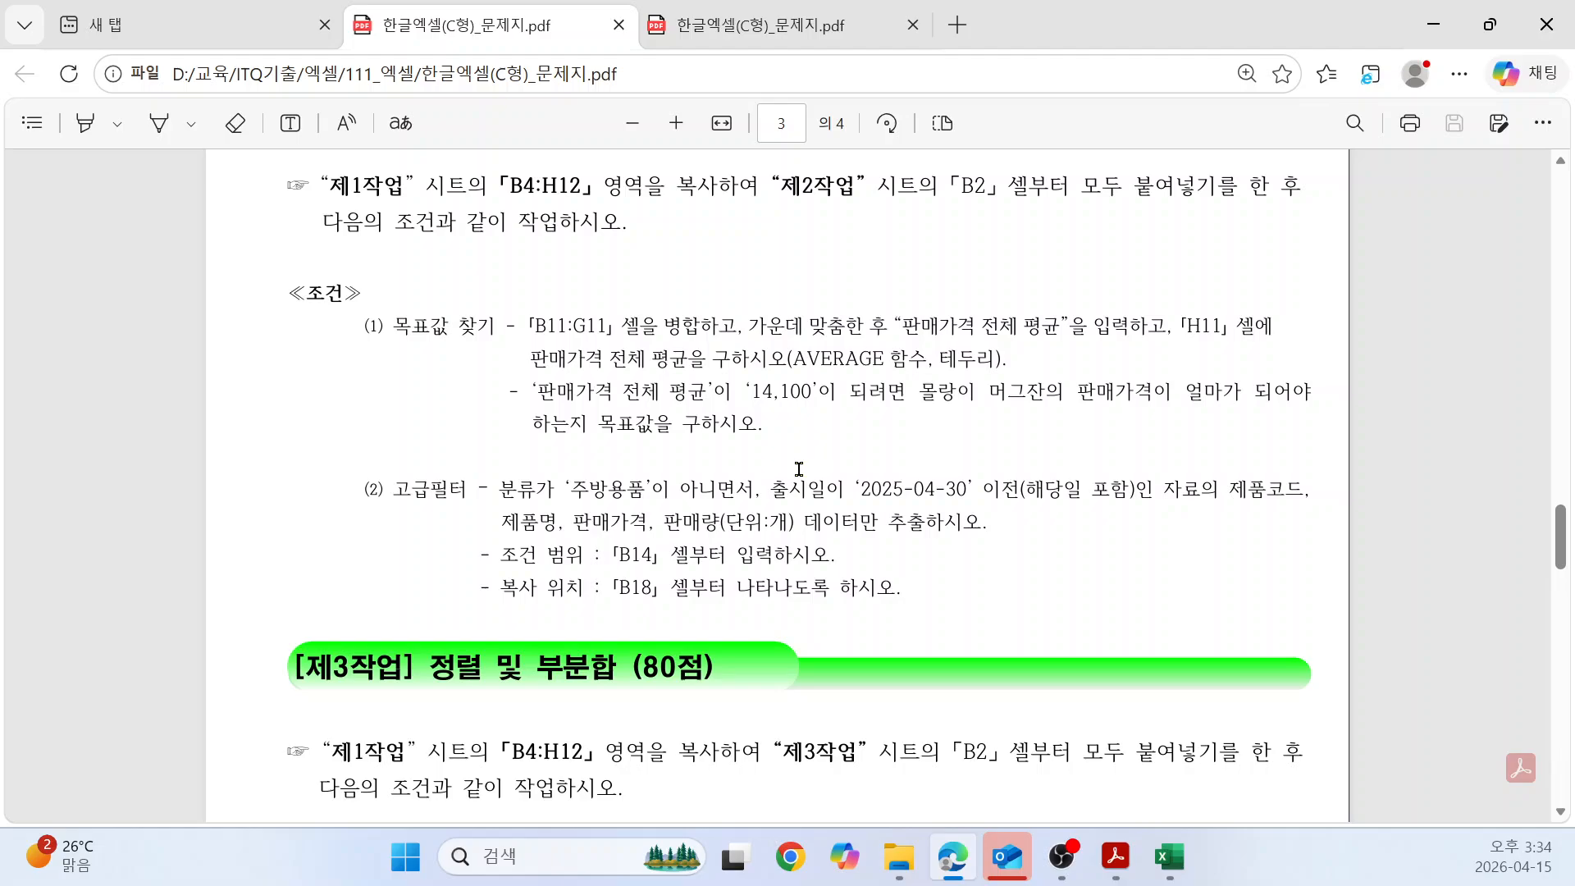
{"action": "key", "text": "alt+Tab"}
{"action": "left_click", "coordinate": [770, 542]}
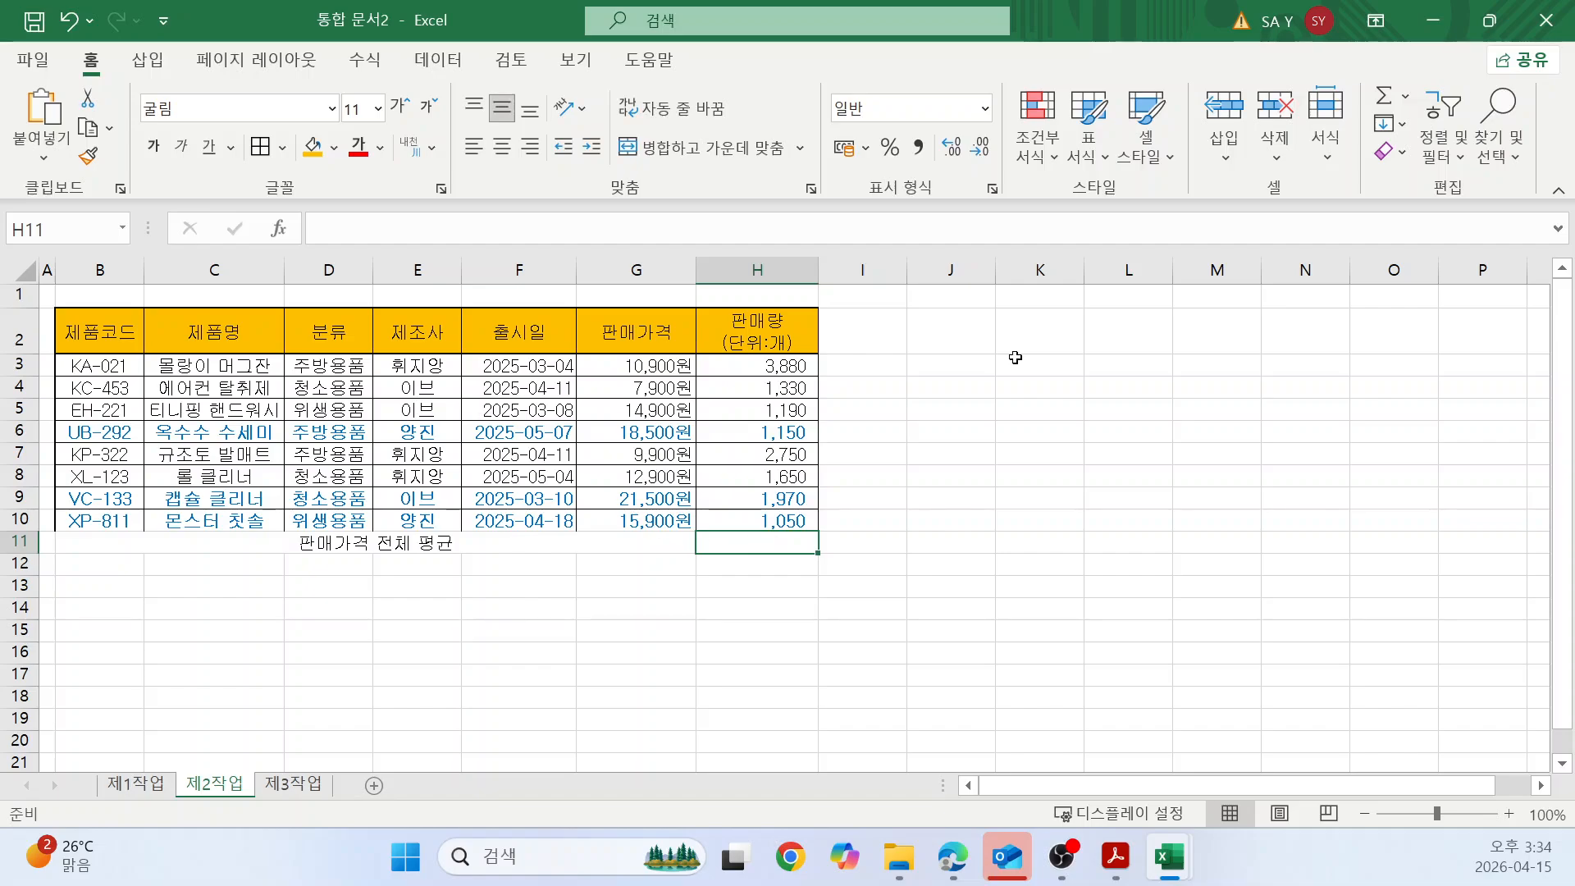
{"action": "left_click", "coordinate": [1409, 102]}
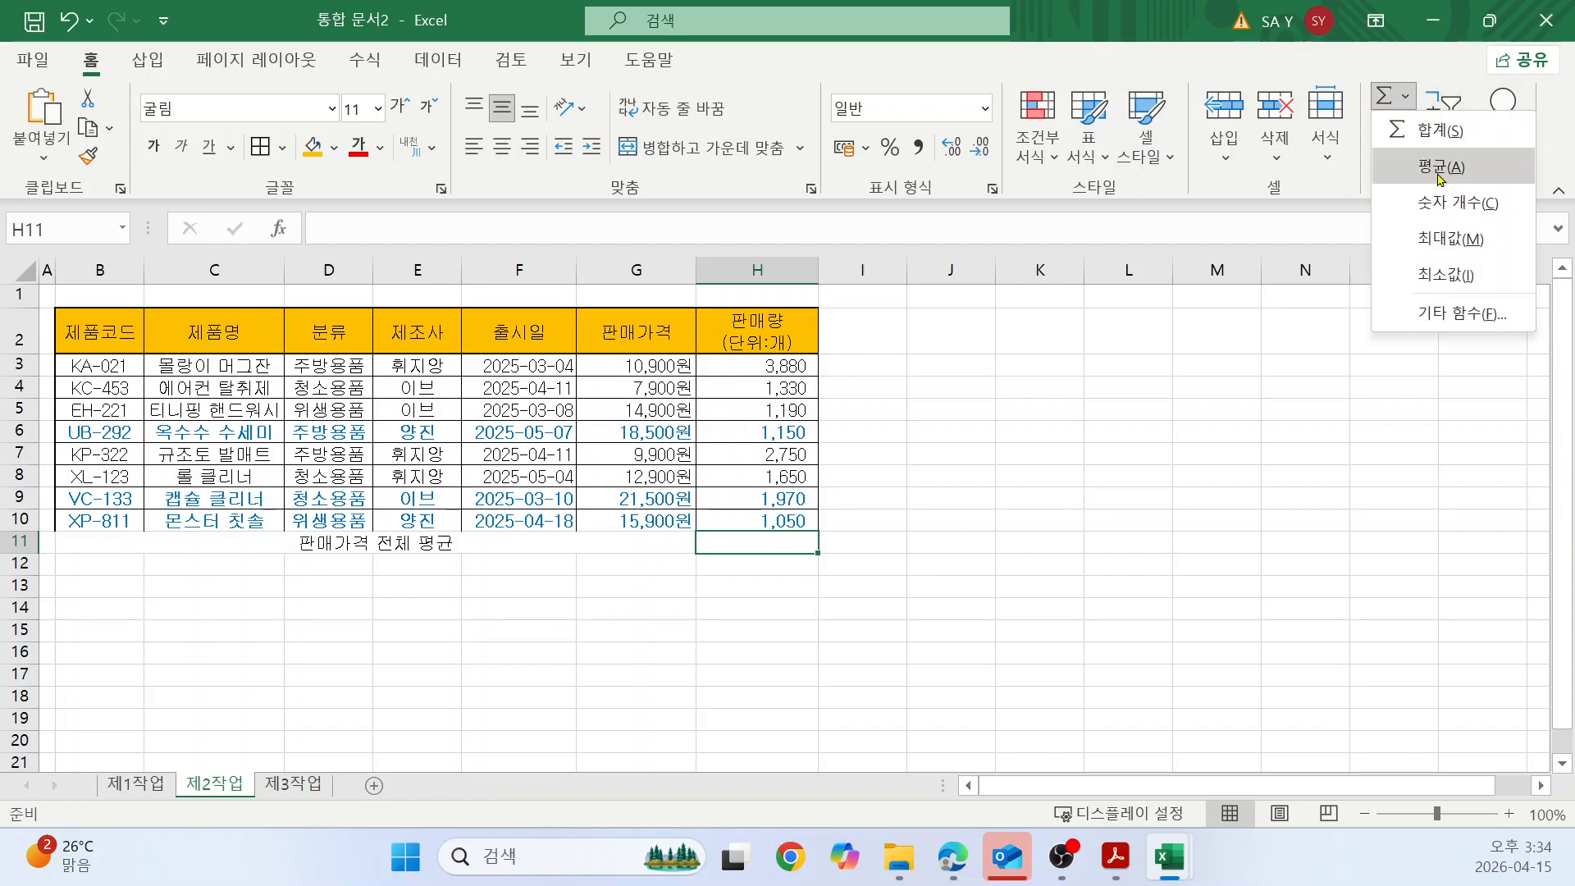
{"action": "left_click", "coordinate": [1437, 163]}
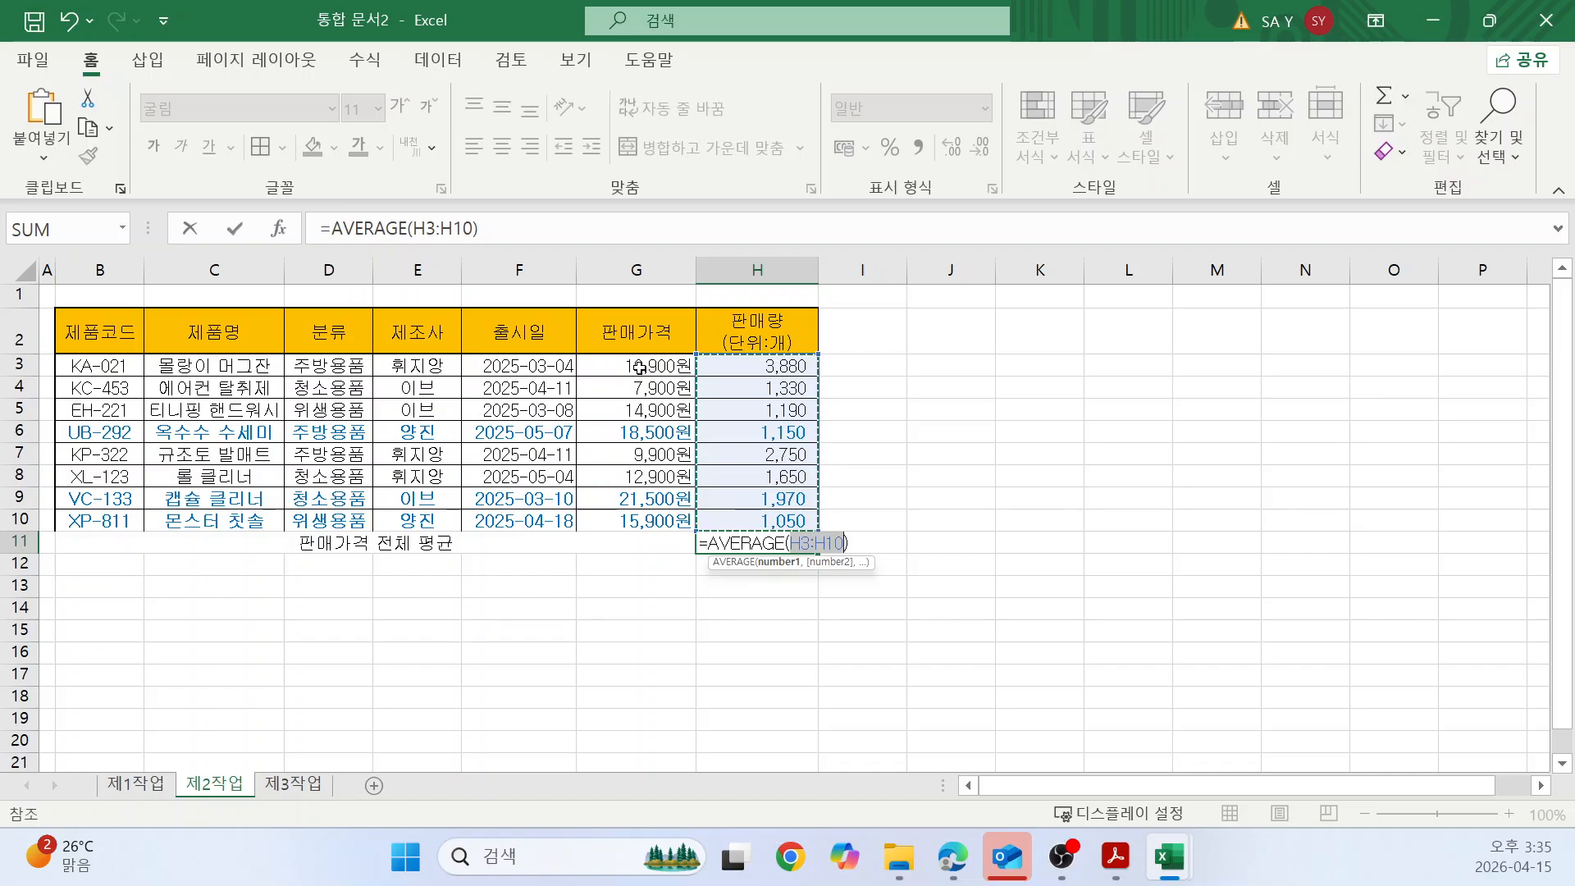
{"action": "left_click_drag", "start_coordinate": [644, 366], "coordinate": [644, 522]}
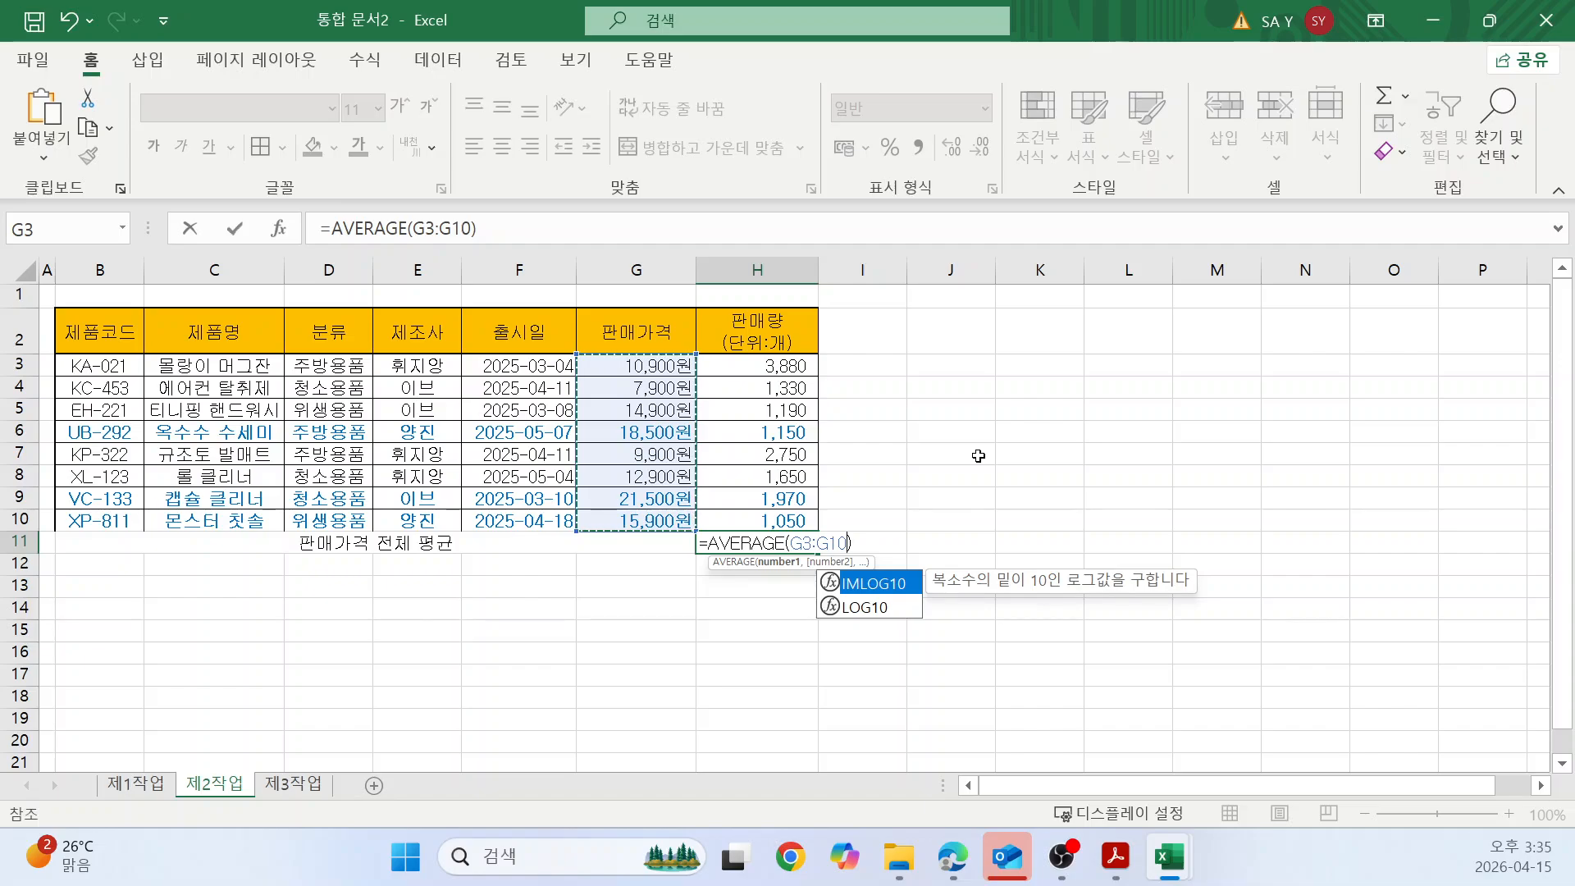
{"action": "key", "text": "Return"}
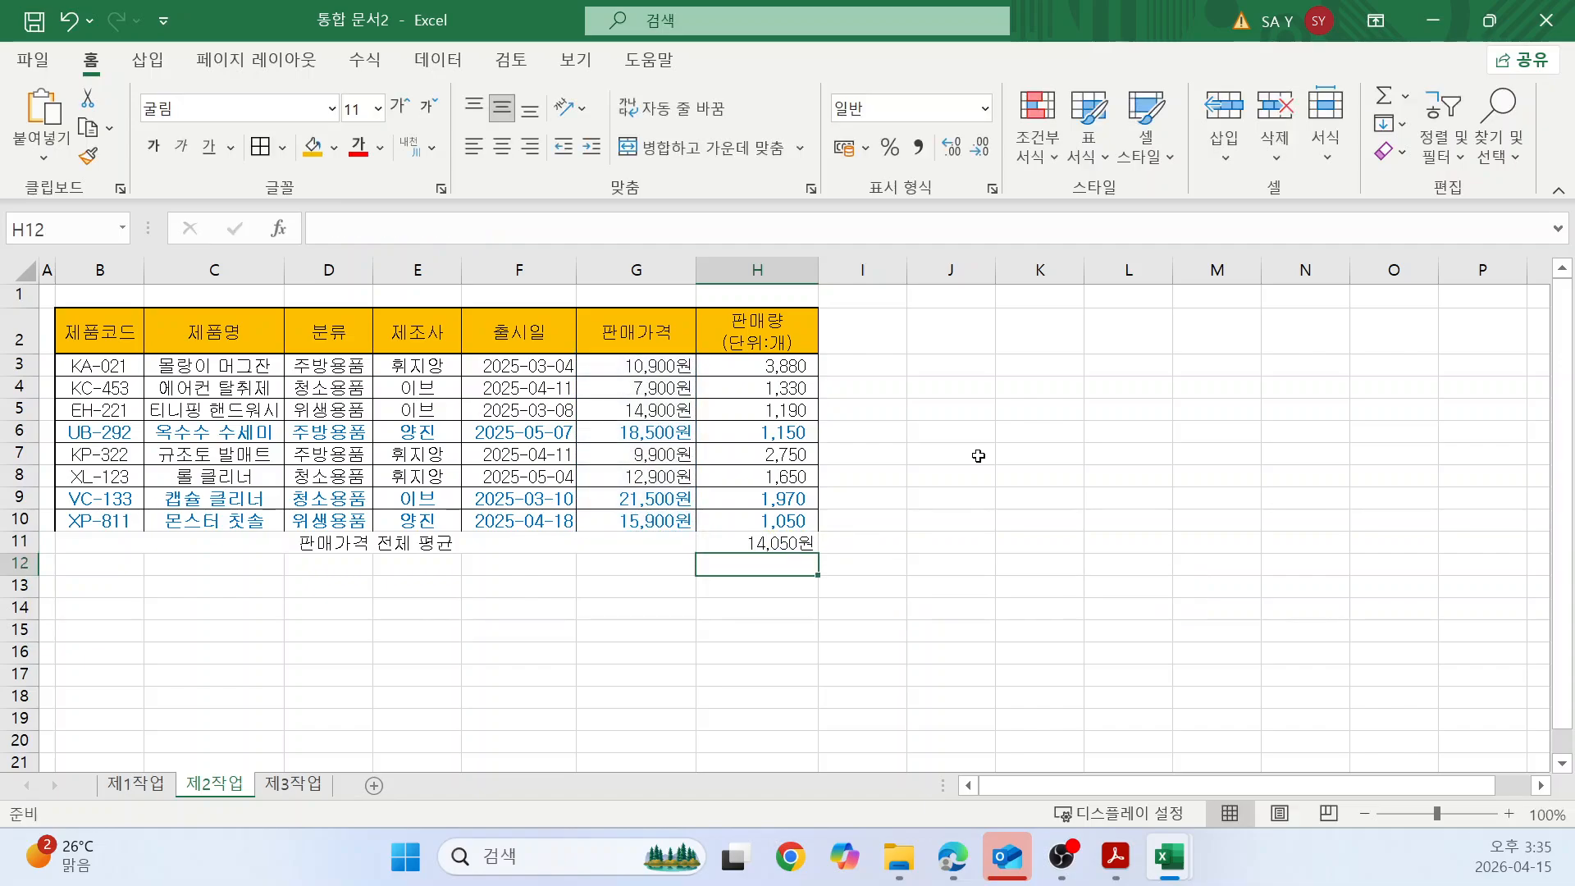
{"action": "left_click", "coordinate": [778, 544]}
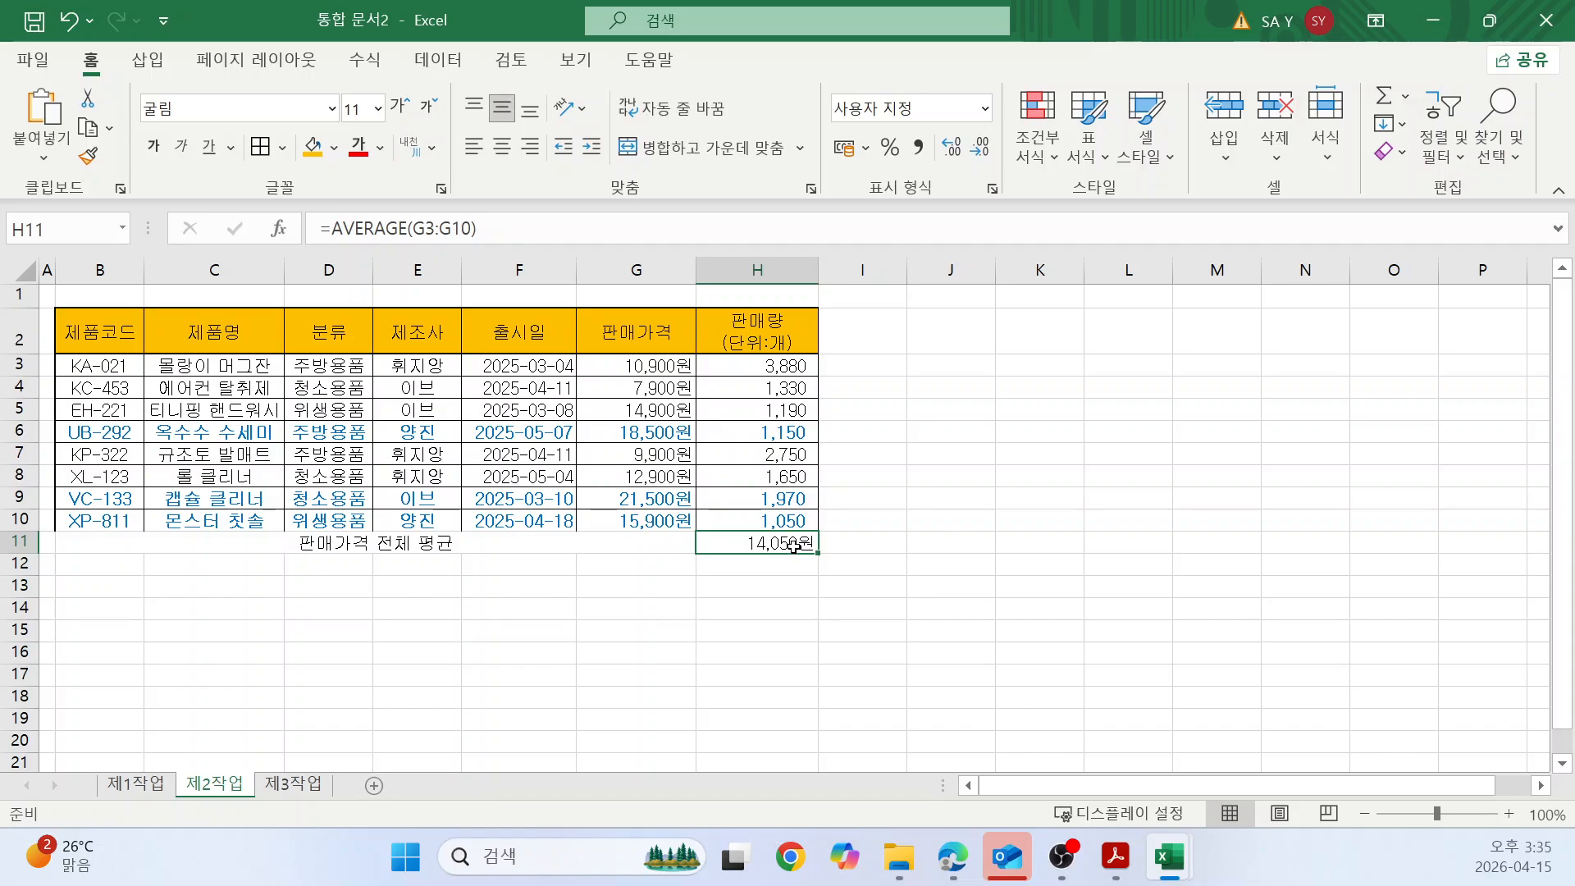
{"action": "left_click", "coordinate": [136, 785]}
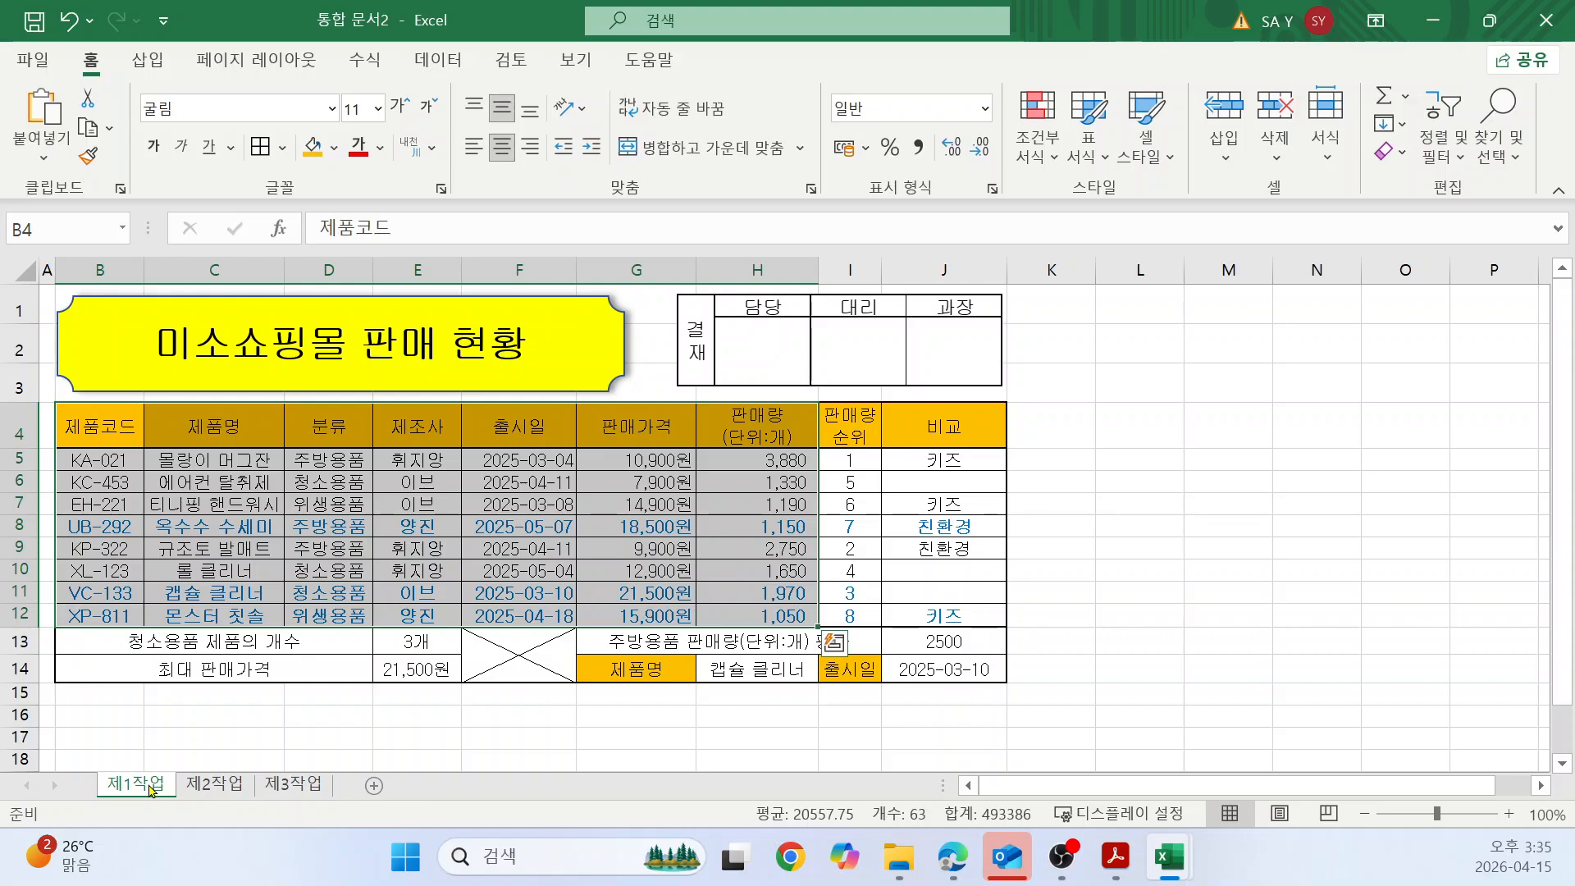
{"action": "left_click", "coordinate": [215, 786]}
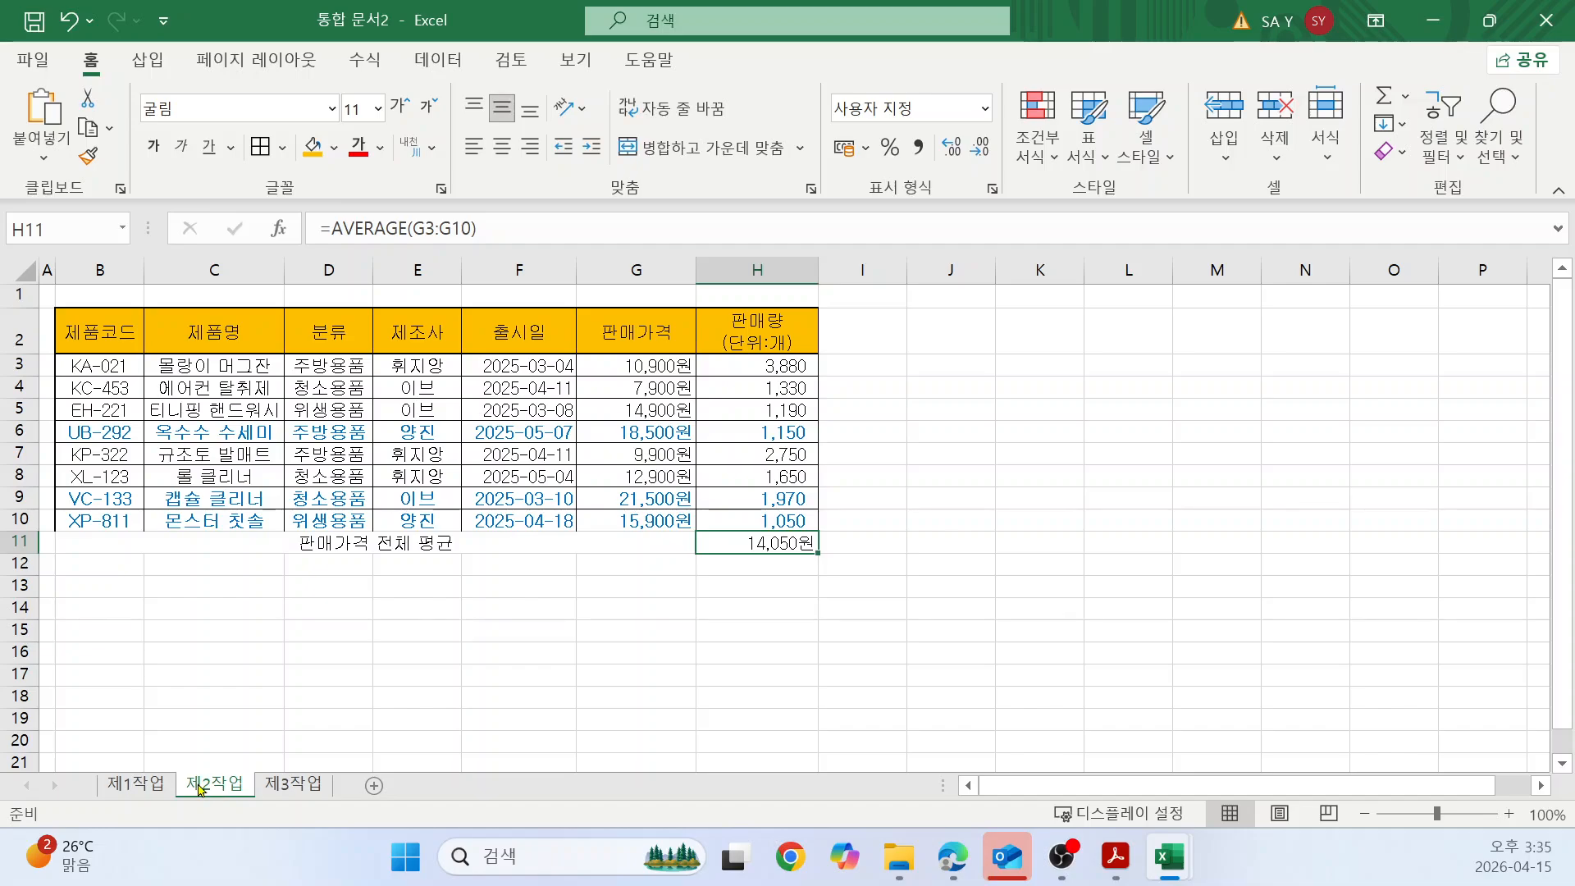
{"action": "left_click", "coordinate": [135, 784]}
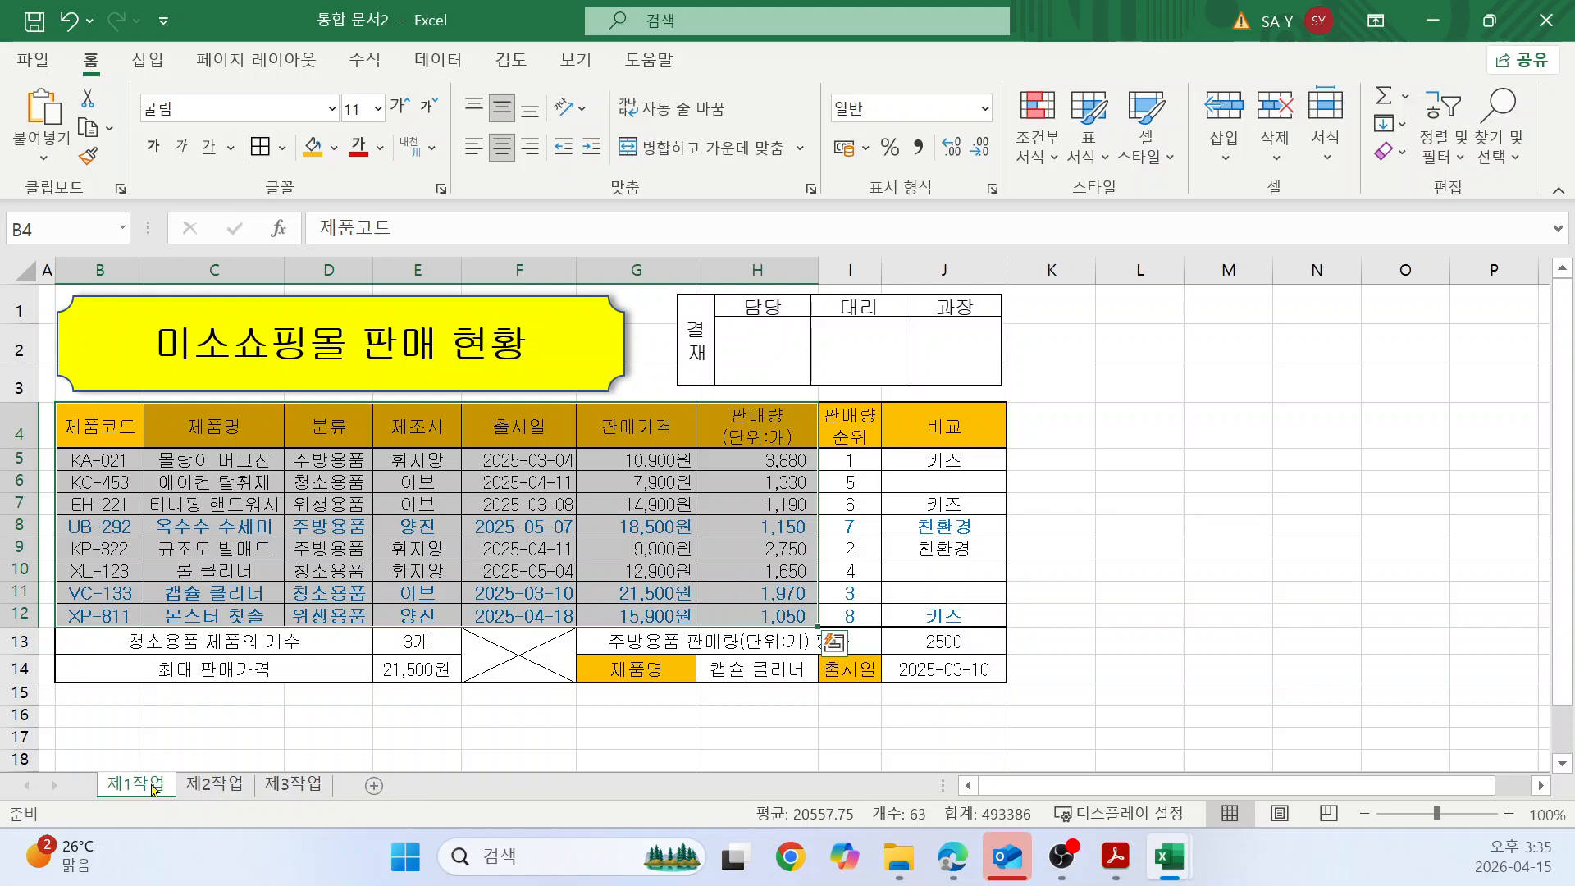
{"action": "left_click", "coordinate": [211, 788]}
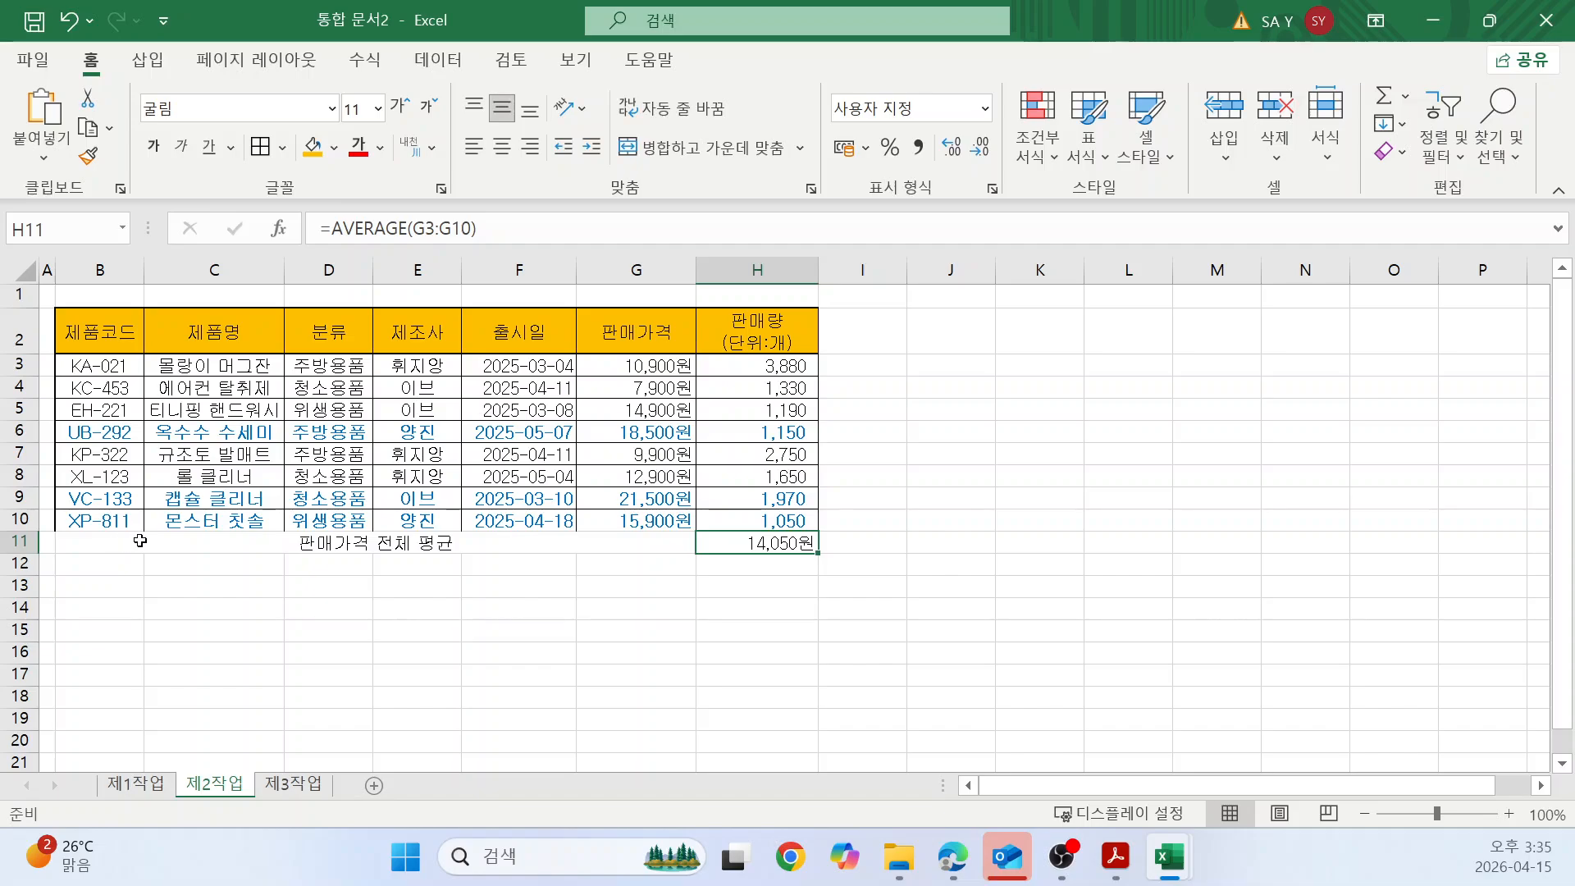
Apply all borders to the 판매가격 전체 평균 row, B11:H11.
{"action": "left_click", "coordinate": [177, 542]}
{"action": "left_click_drag", "start_coordinate": [395, 544], "coordinate": [816, 548]}
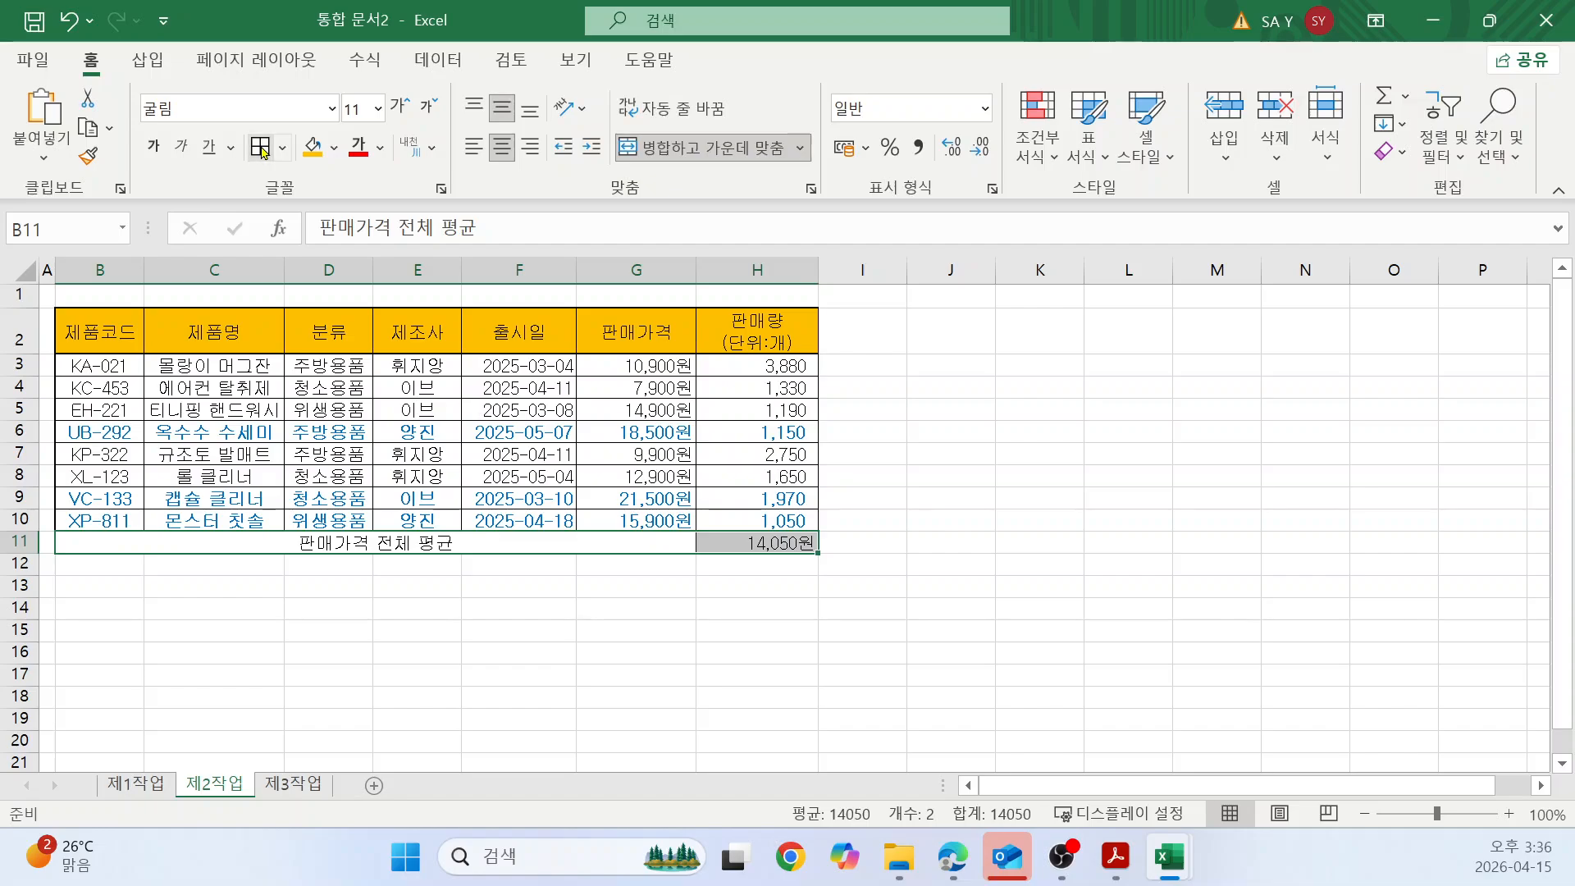
{"action": "left_click", "coordinate": [1097, 647]}
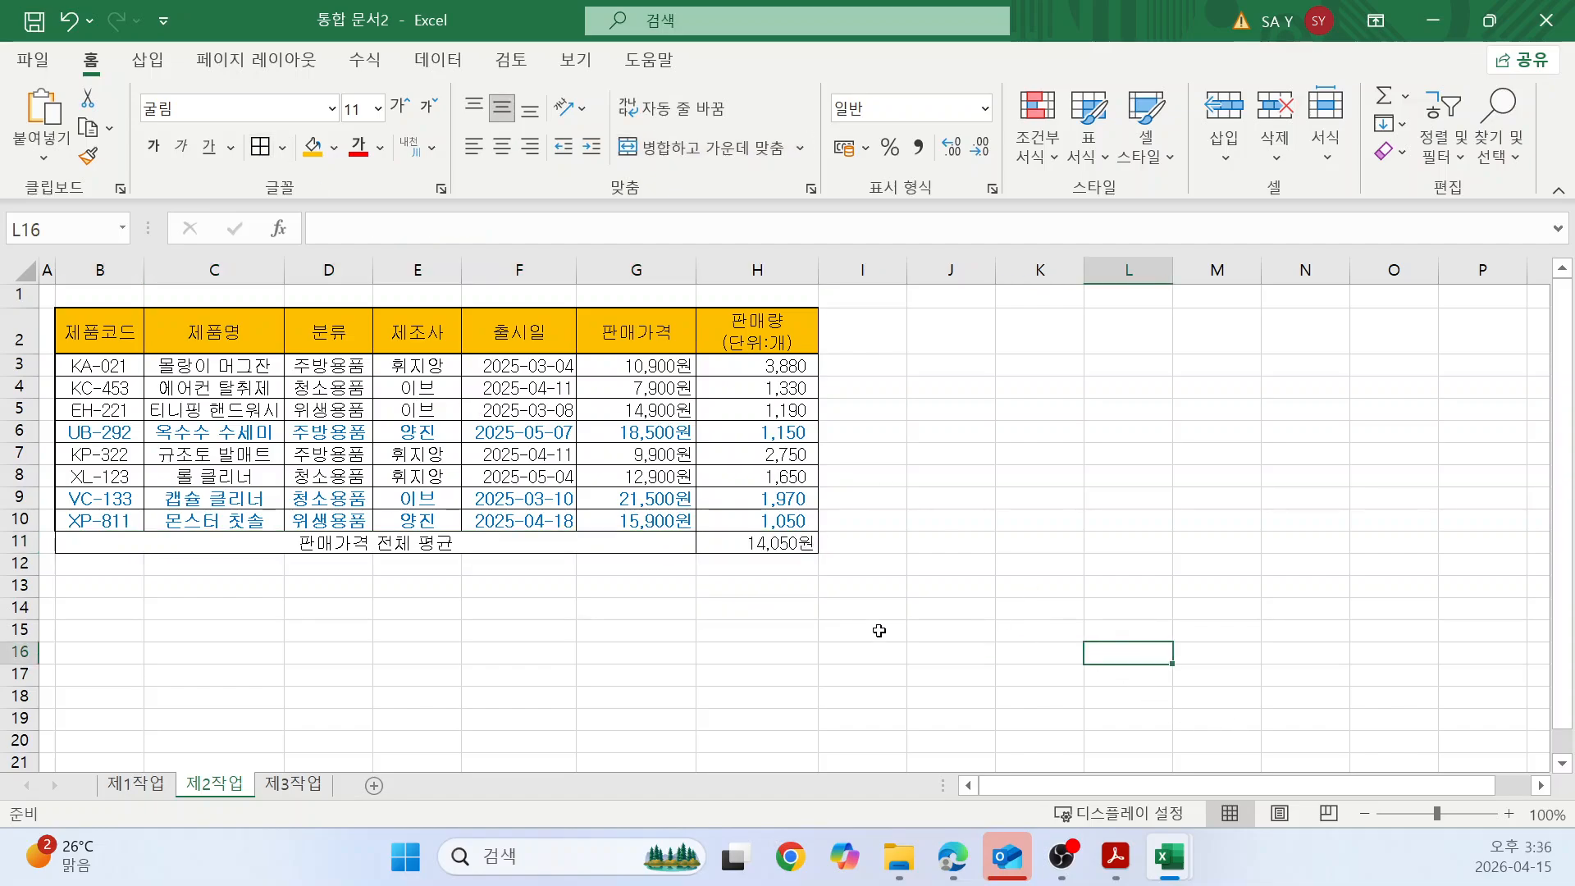
Check the goal seek condition in the exam PDF and open Goal Seek in Excel with H11 as the formula cell.
{"action": "left_click", "coordinate": [760, 543]}
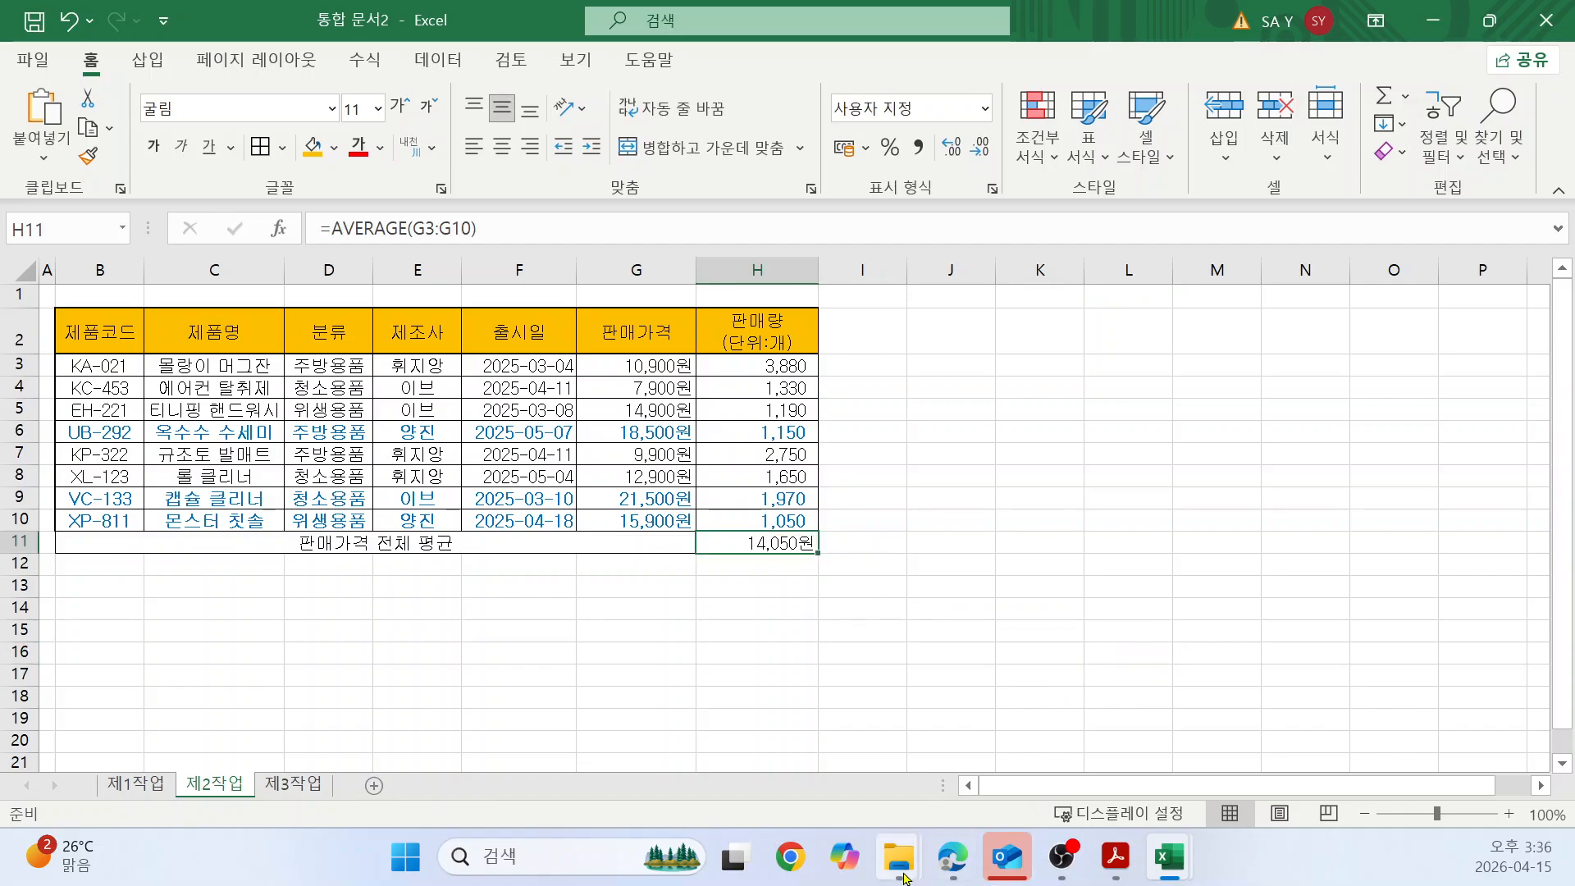
{"action": "left_click", "coordinate": [949, 860]}
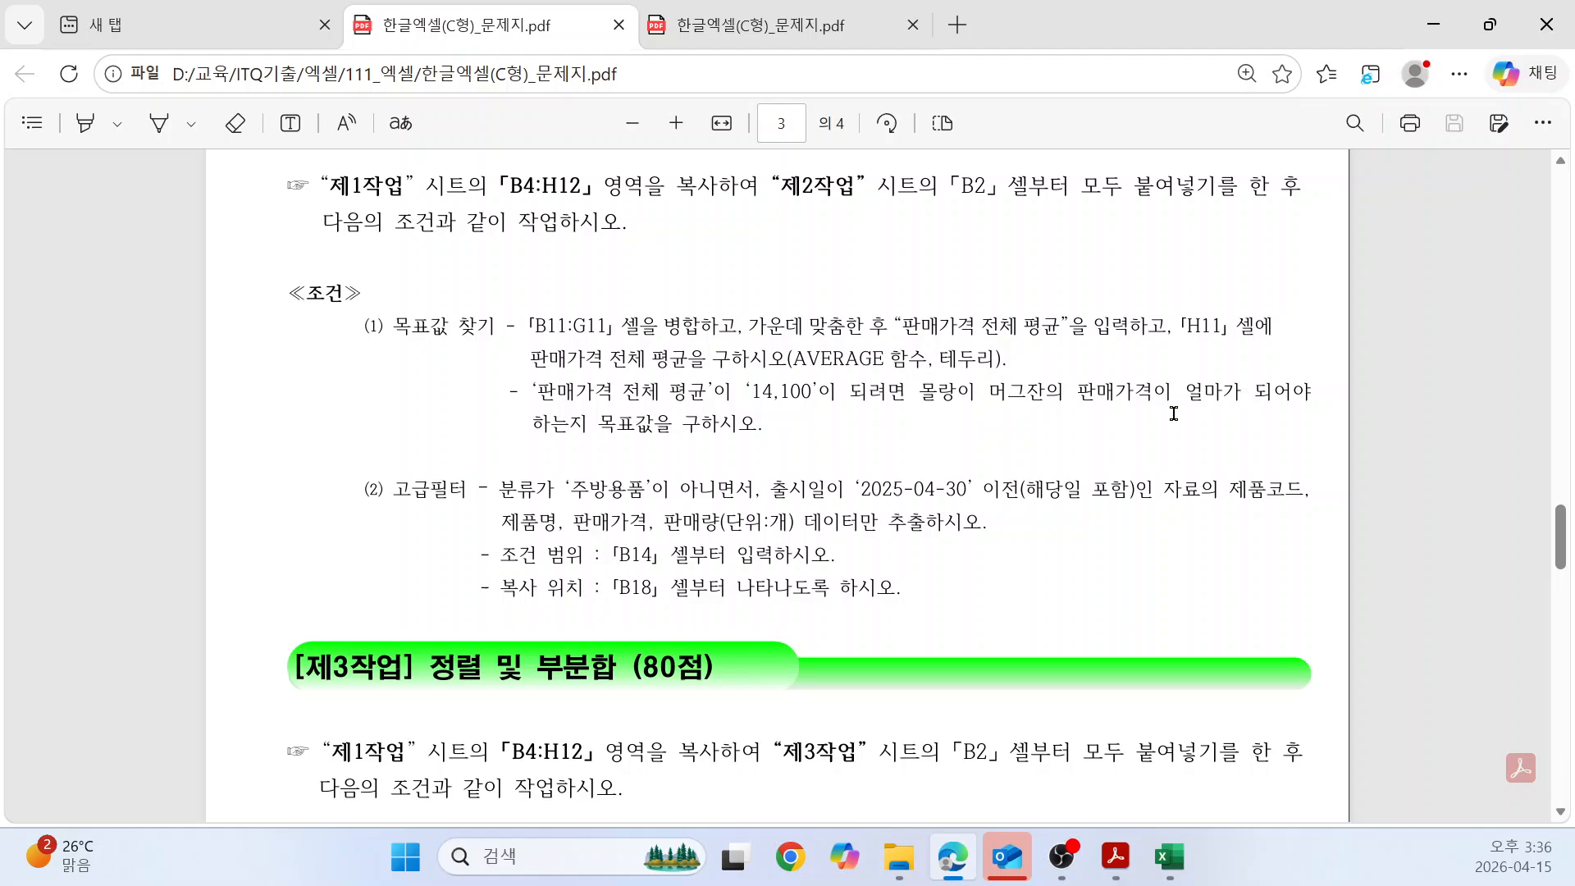
{"action": "key", "text": "alt+Tab"}
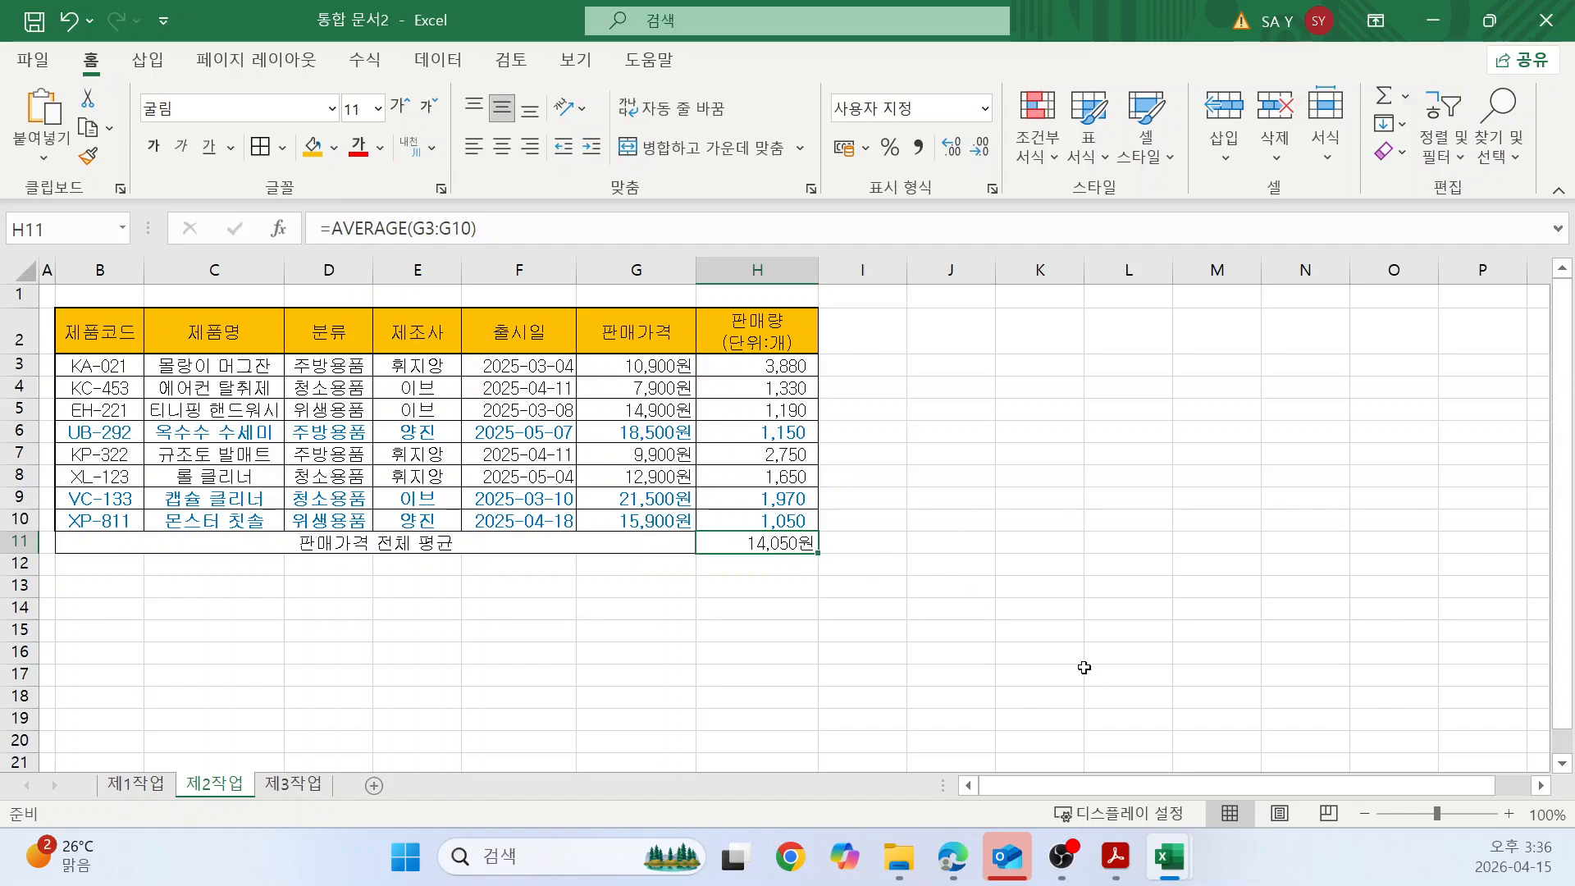
{"action": "left_click", "coordinate": [423, 62]}
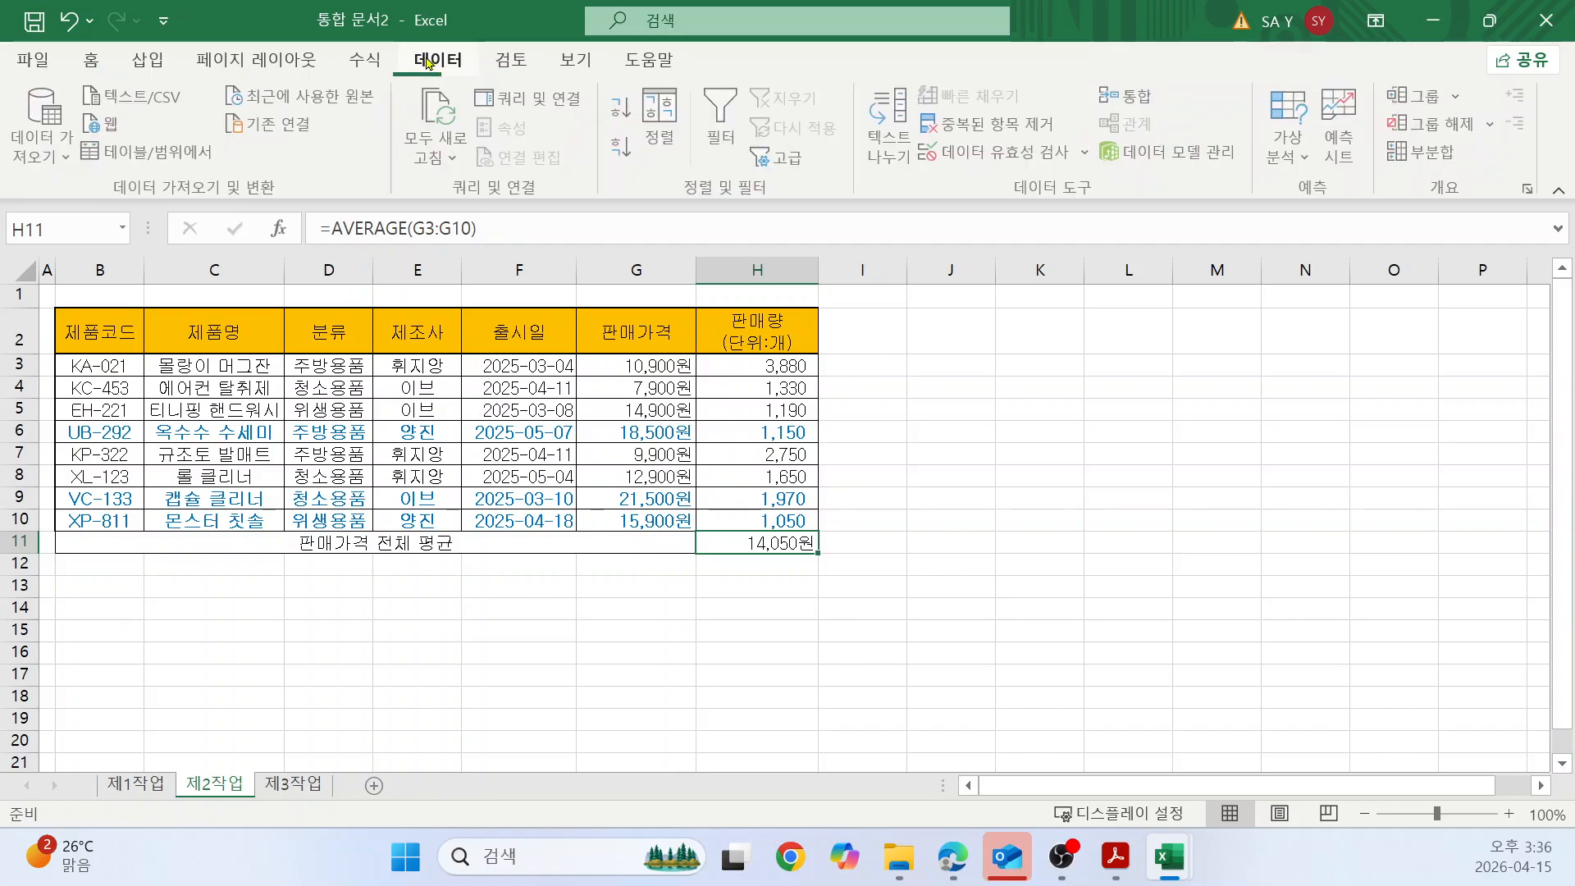
{"action": "left_click", "coordinate": [1302, 168]}
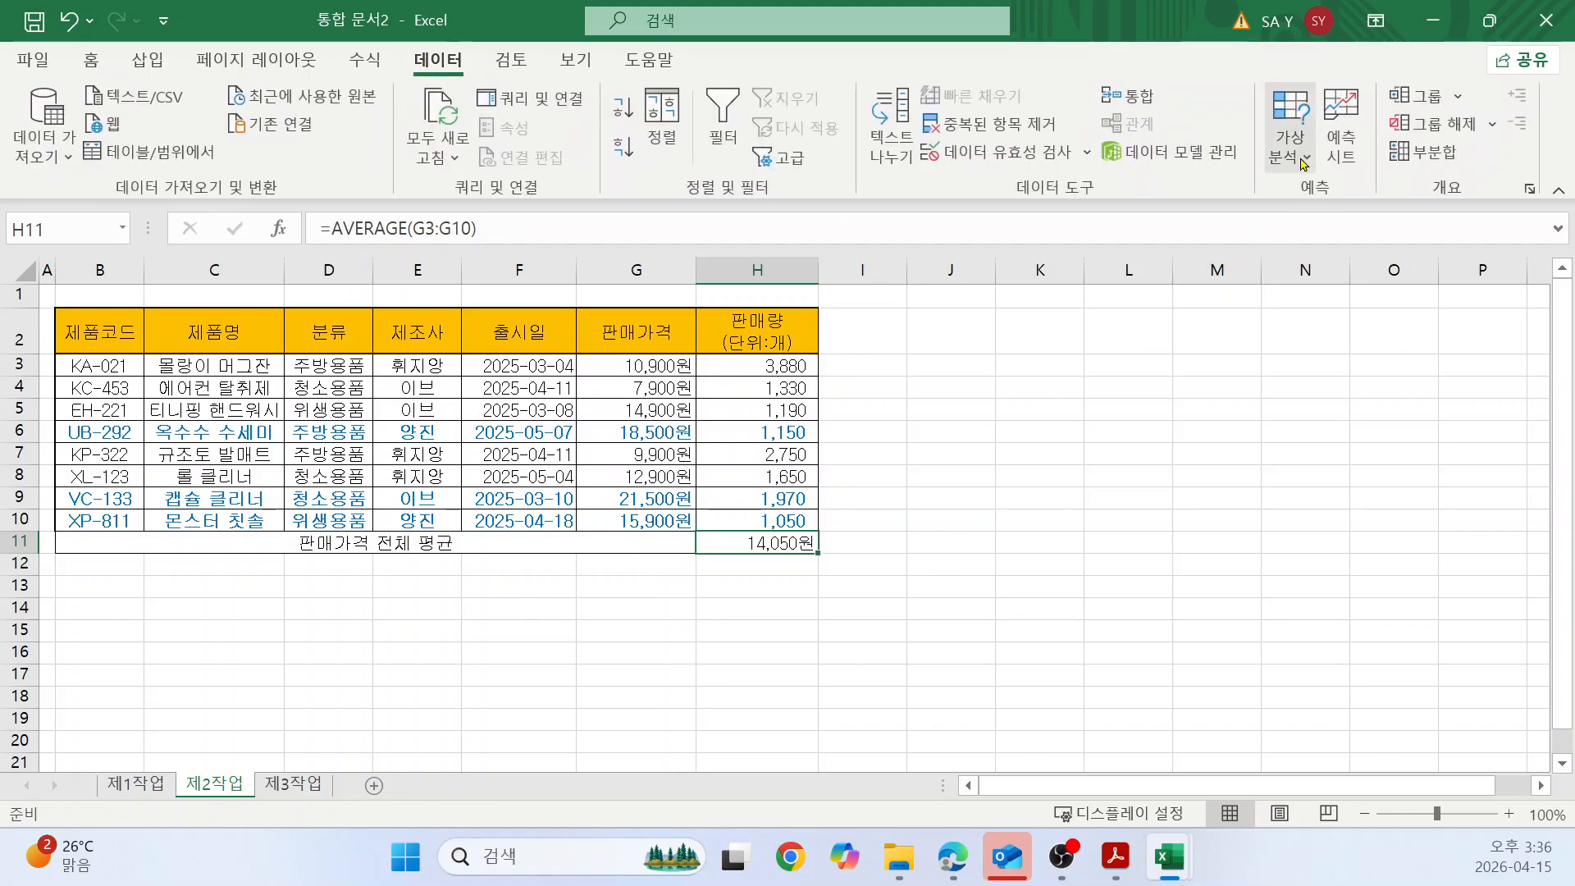
{"action": "left_click", "coordinate": [1333, 236]}
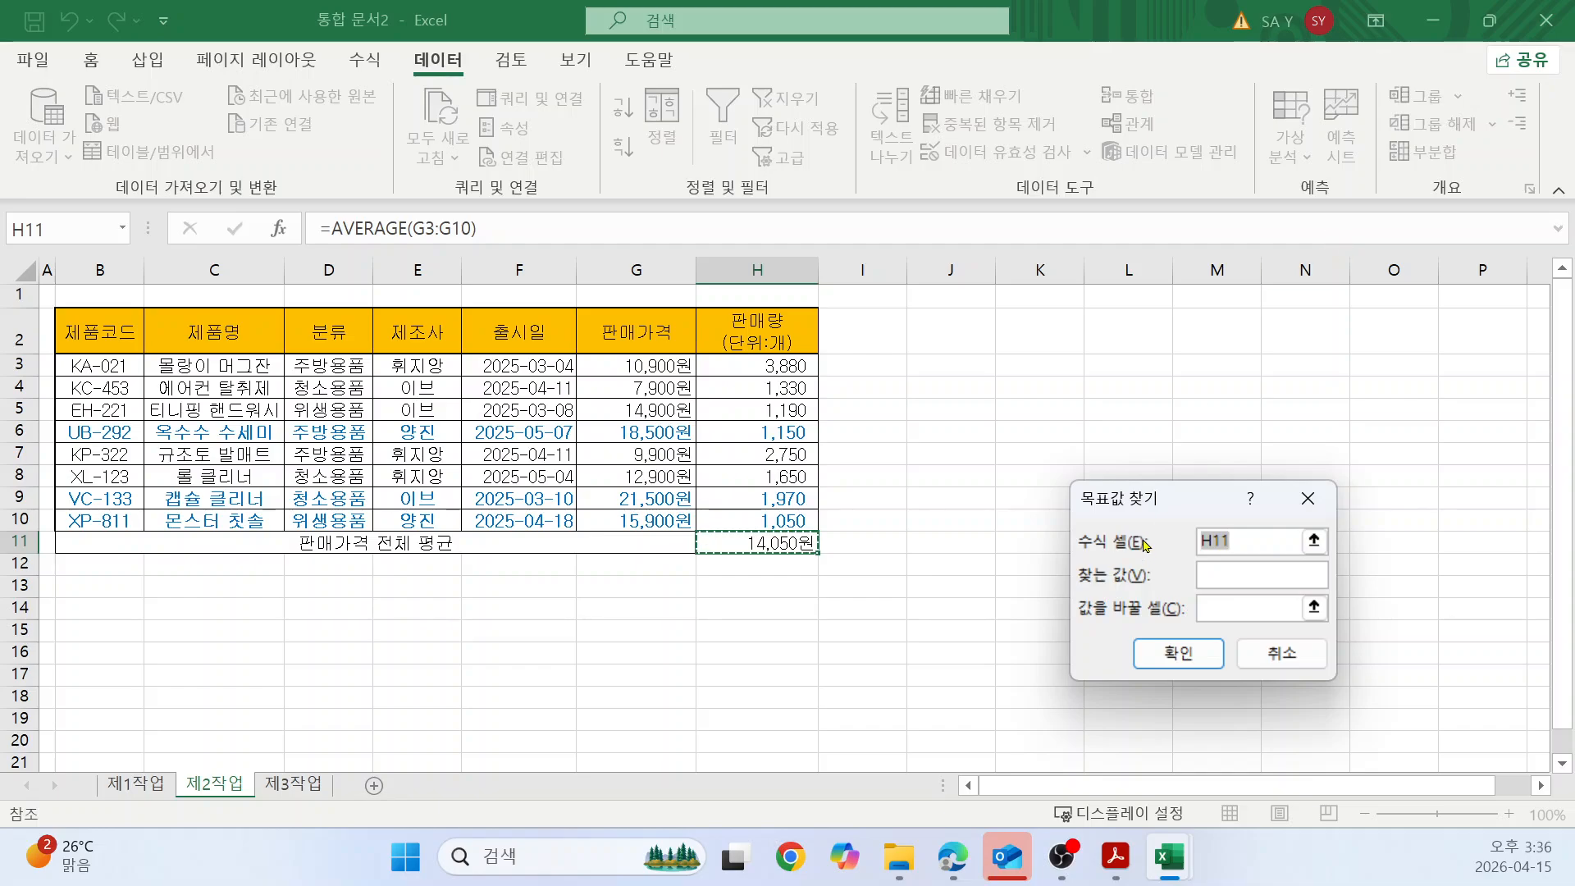
{"action": "left_click_drag", "start_coordinate": [1181, 499], "coordinate": [1220, 400]}
Run Goal Seek with a target value of 14100 and G3, the 몰랑이 머그잔 price, as the changing cell, and accept the solution.
{"action": "left_click", "coordinate": [1270, 477]}
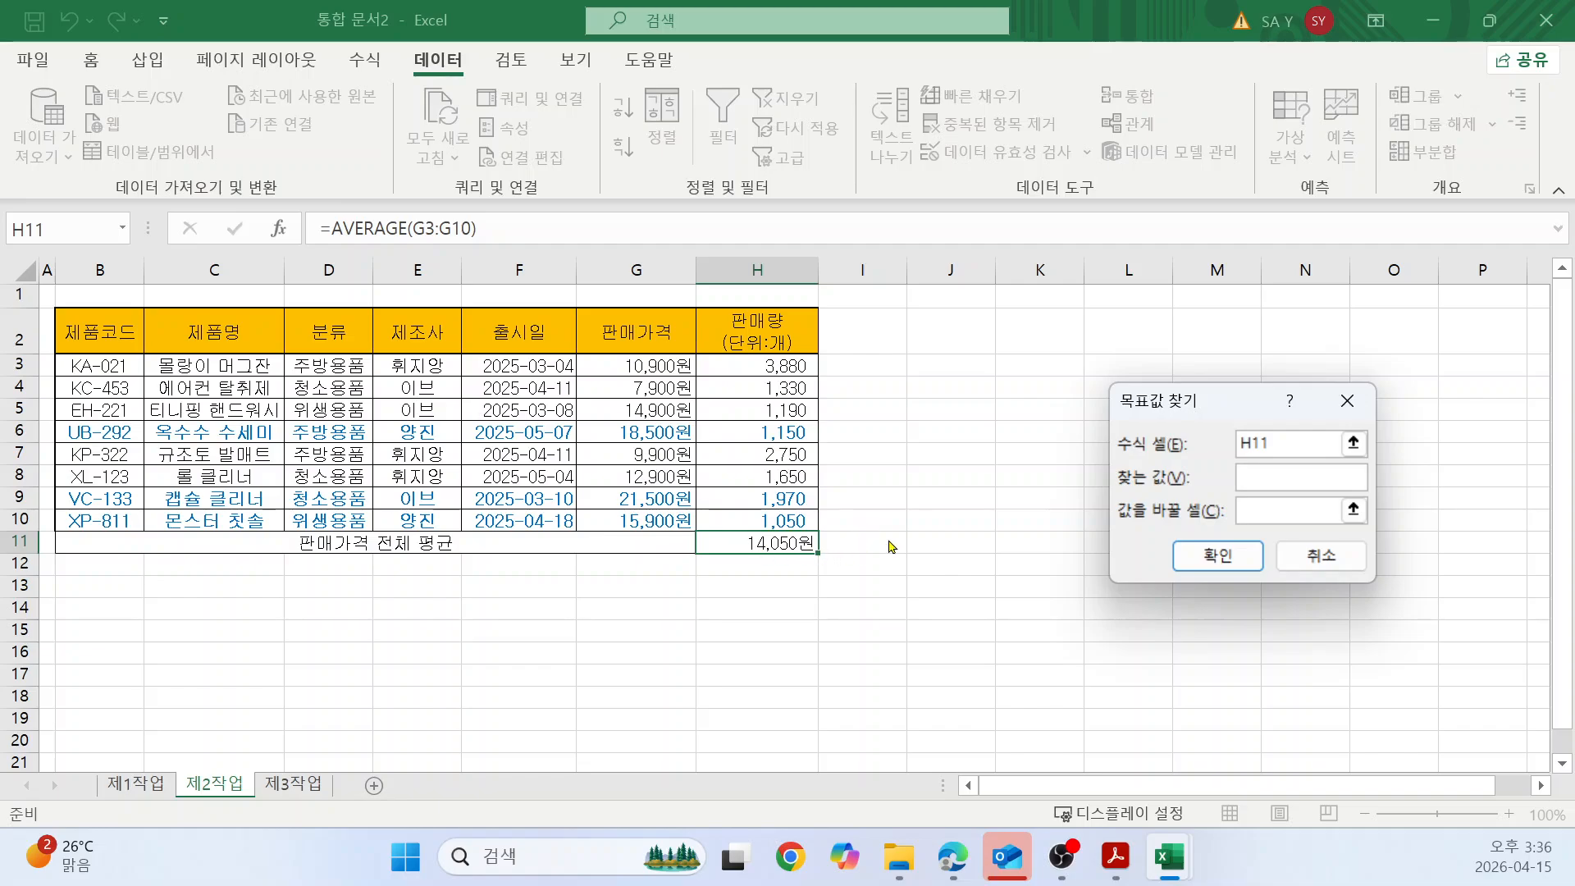
{"action": "type", "text": "14100"}
{"action": "left_click", "coordinate": [1251, 510]}
{"action": "left_click", "coordinate": [654, 364]}
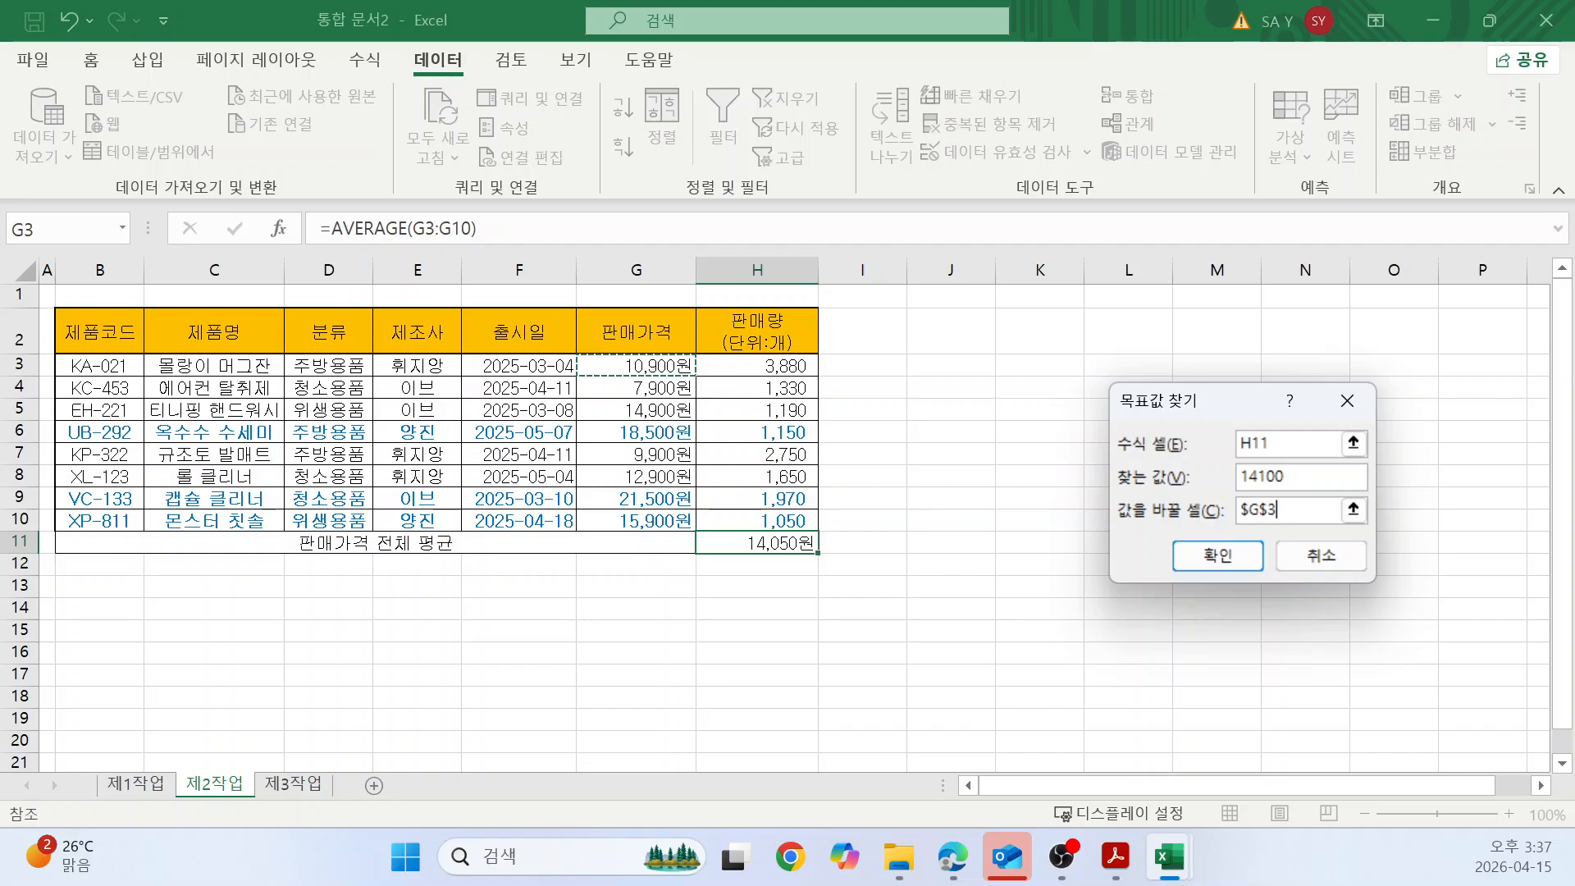
{"action": "left_click", "coordinate": [1181, 556]}
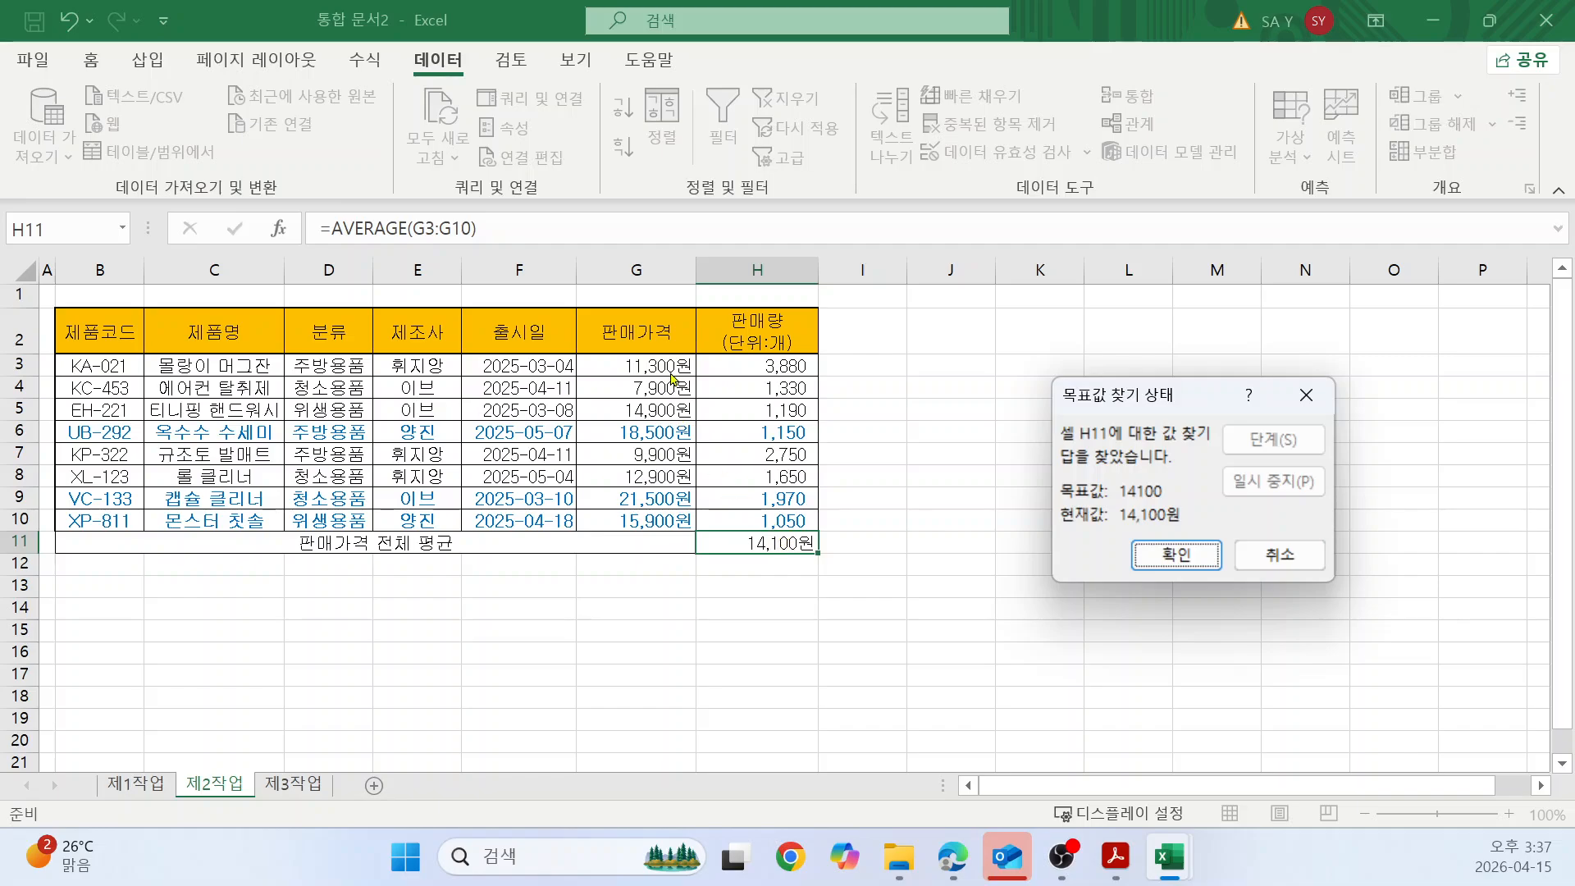
{"action": "left_click", "coordinate": [1169, 551]}
{"action": "left_click", "coordinate": [1239, 571]}
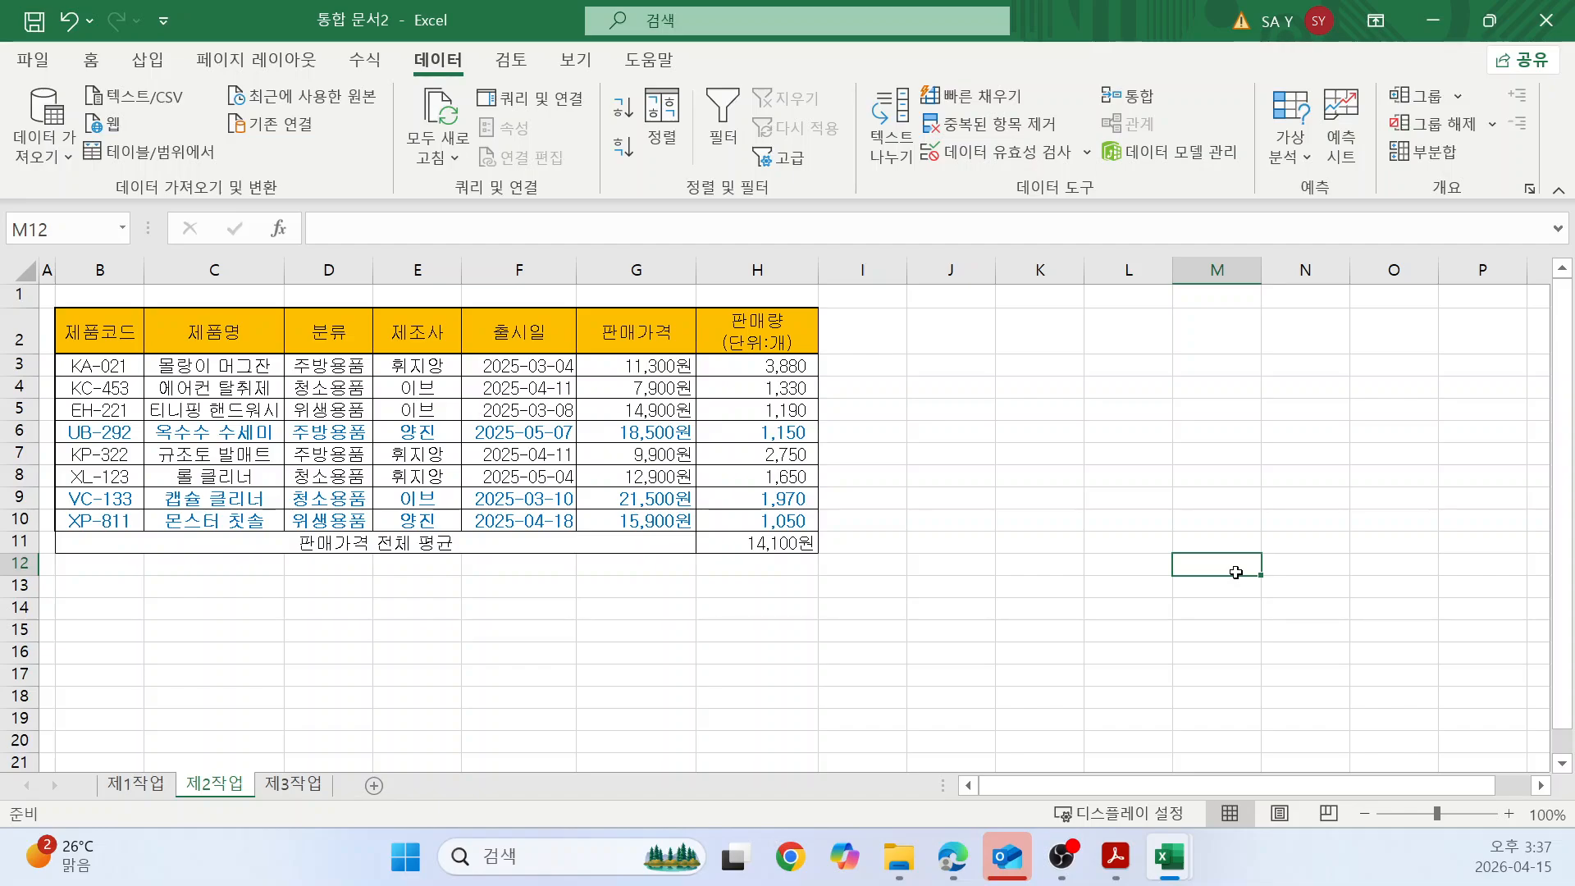
{"action": "left_click", "coordinate": [1342, 585]}
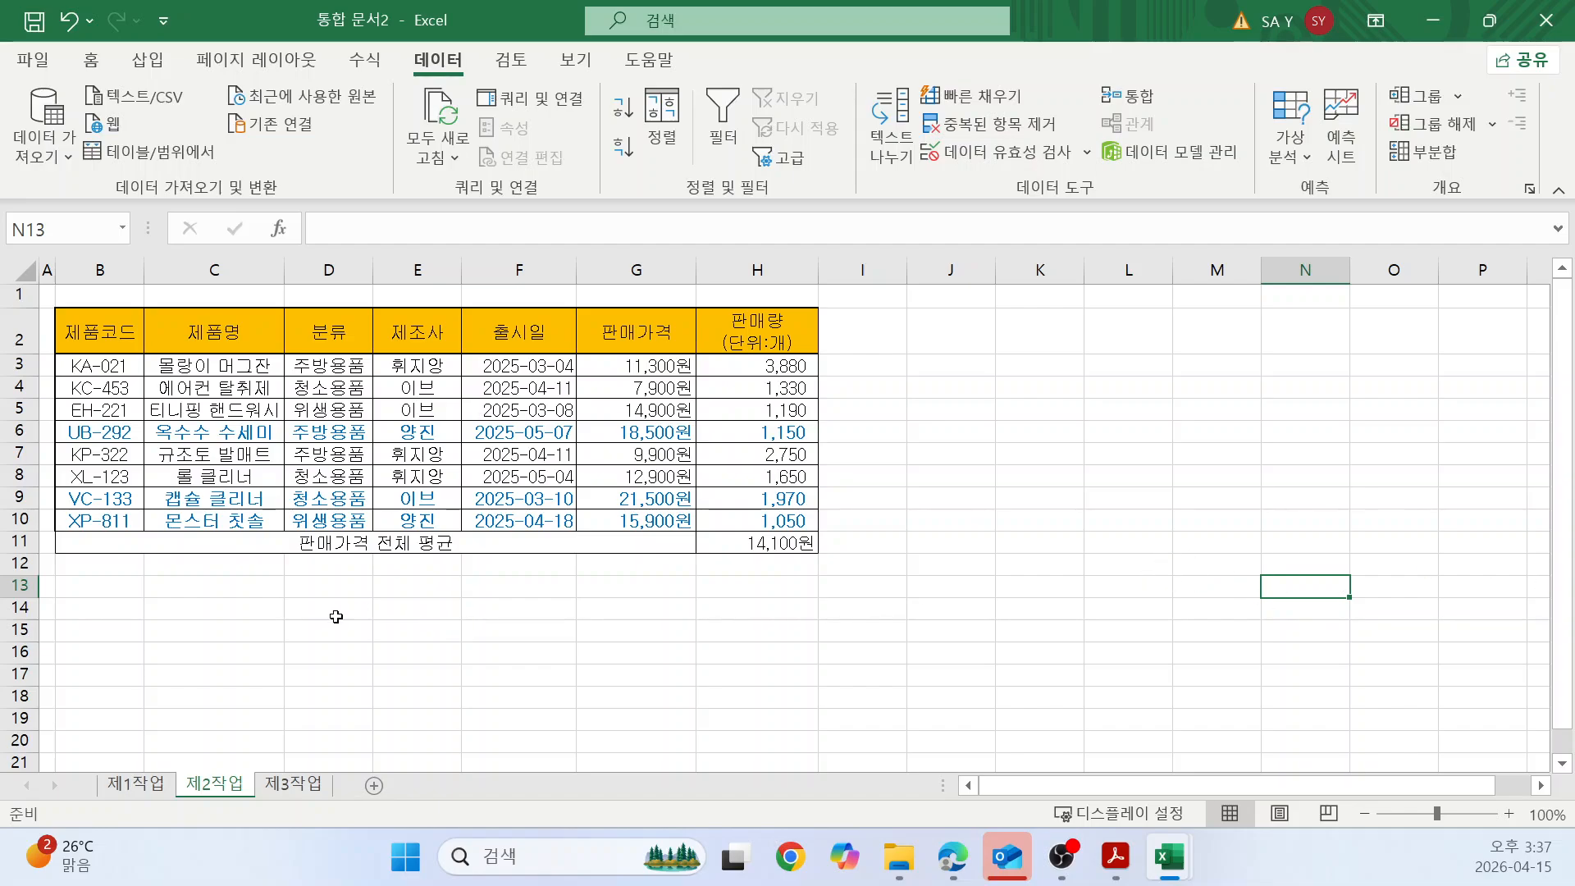
Check the advanced filter conditions in the exam PDF, and copy the 분류 and 출시일 headers to B14:C14 in Excel.
{"action": "left_click", "coordinate": [952, 858]}
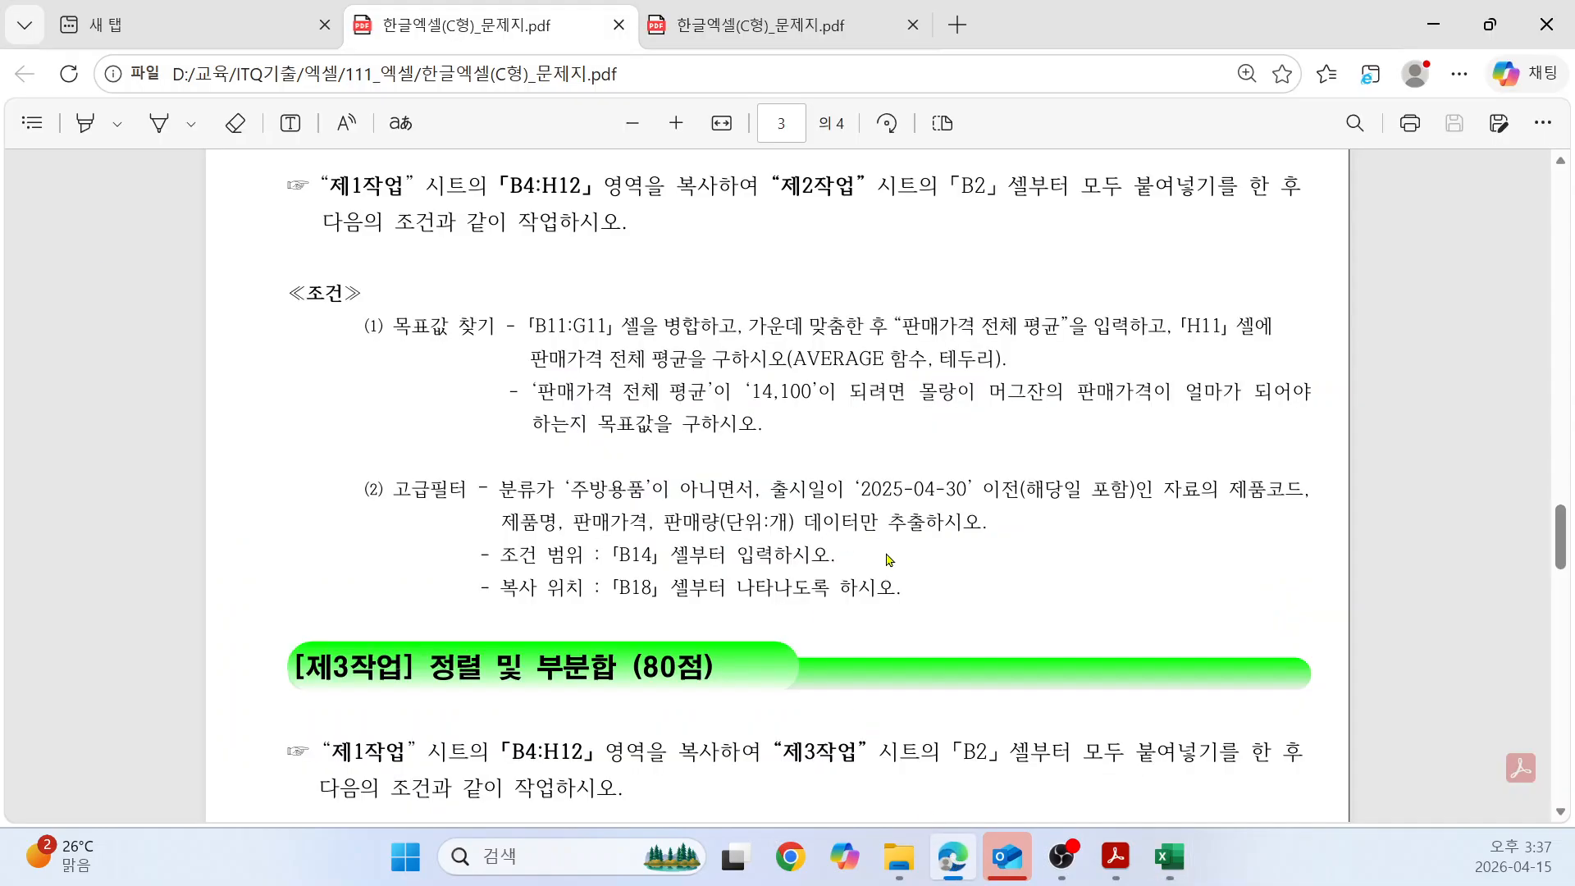
{"action": "scroll", "coordinate": [833, 500], "scroll_direction": "down", "scroll_amount": 3}
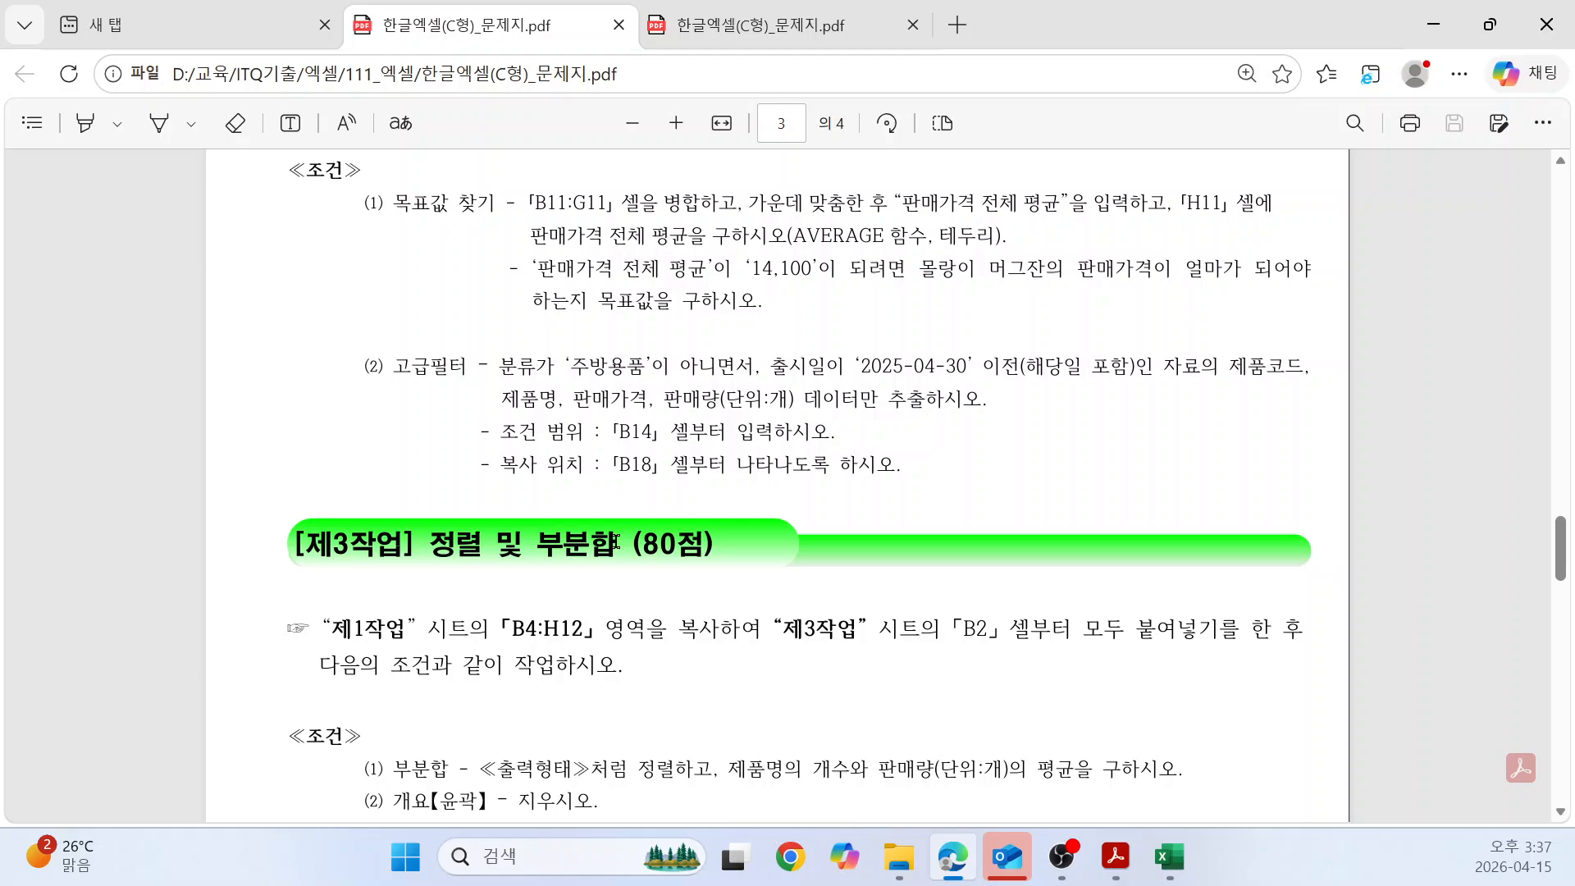
{"action": "key", "text": "alt+Tab"}
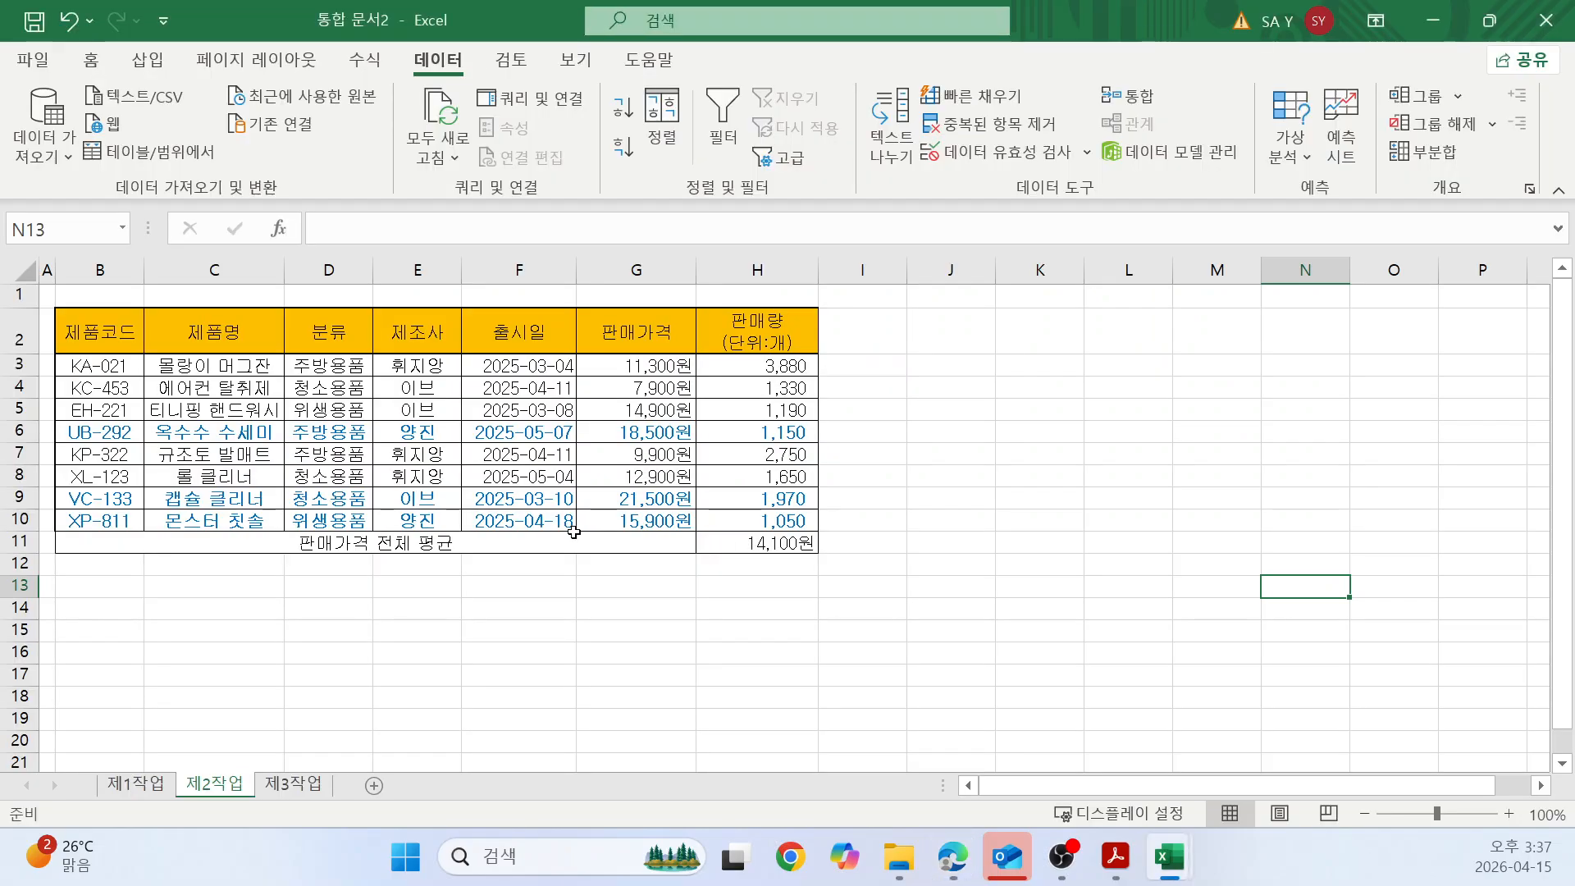
{"action": "left_click", "coordinate": [338, 334]}
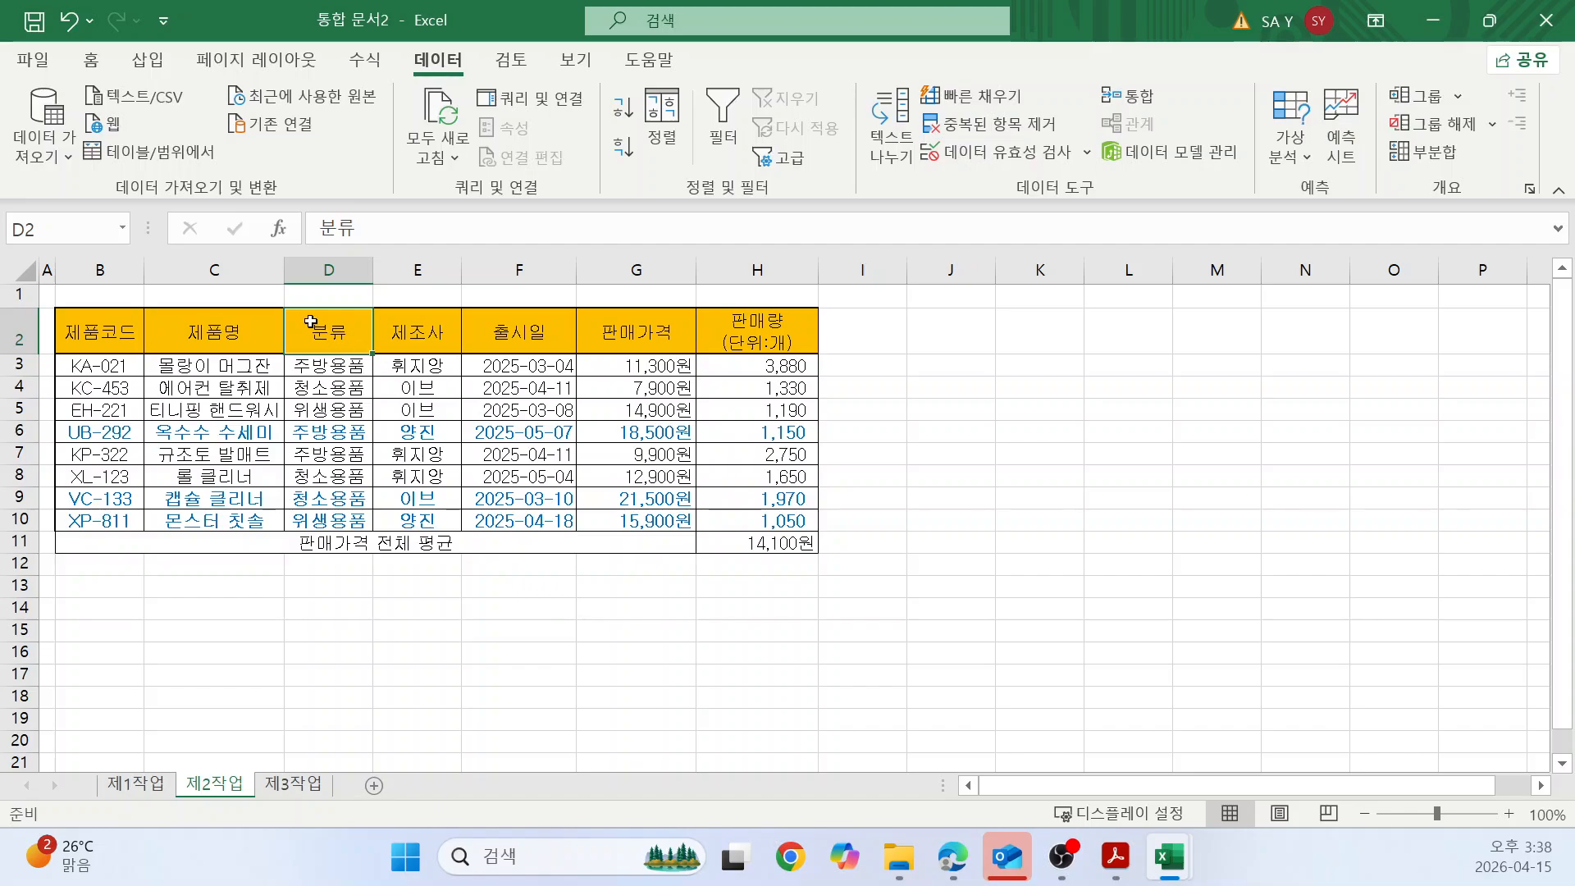
{"action": "left_click", "coordinate": [516, 331], "text": "ctrl"}
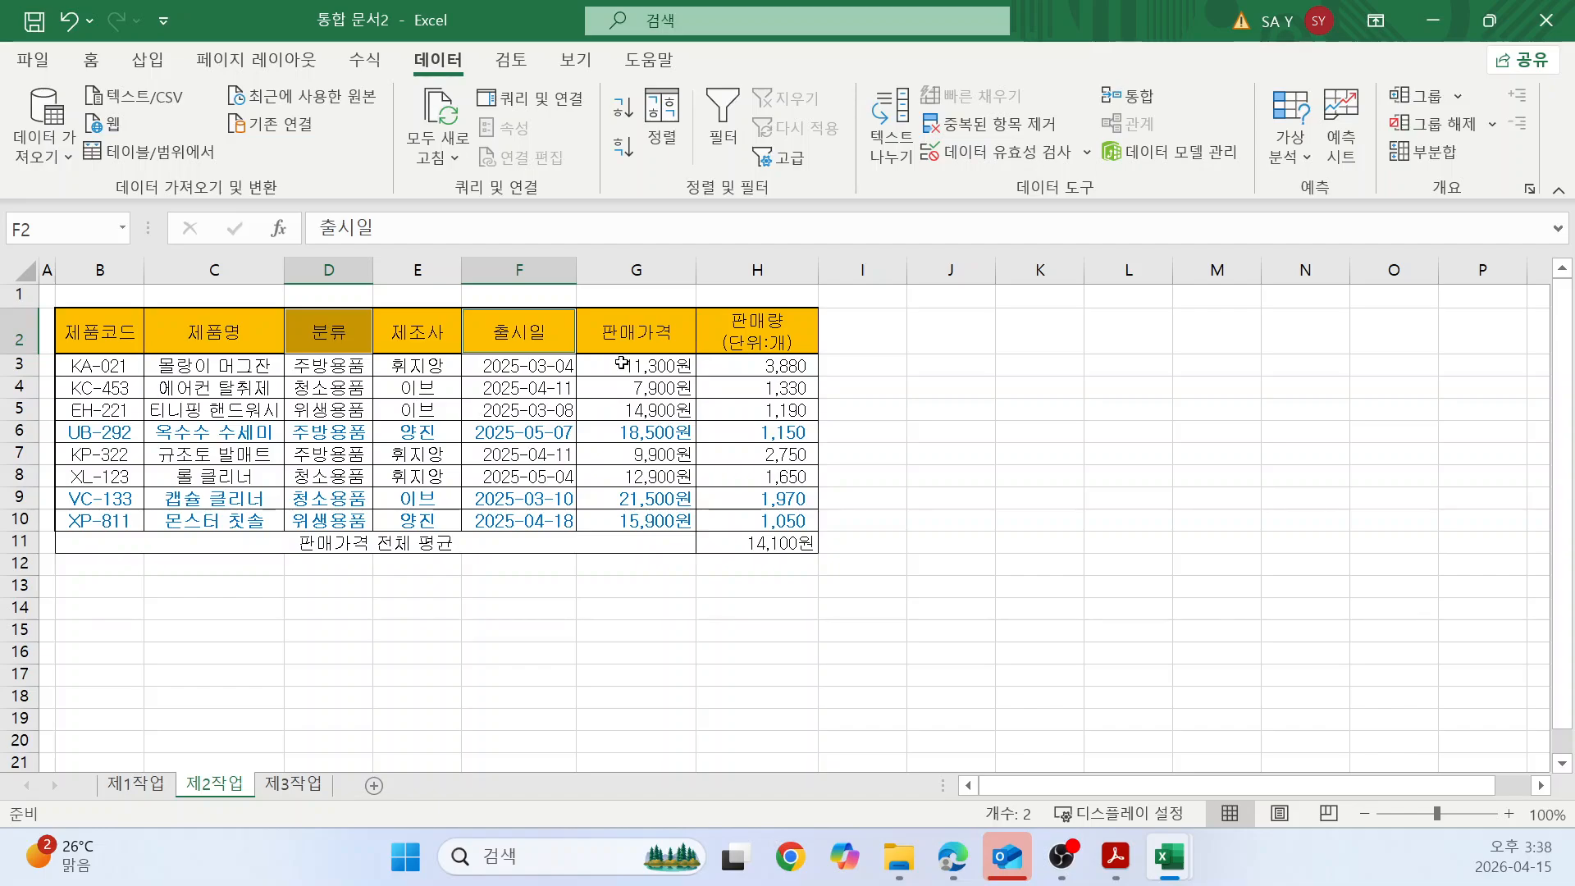
{"action": "key", "text": "ctrl+c"}
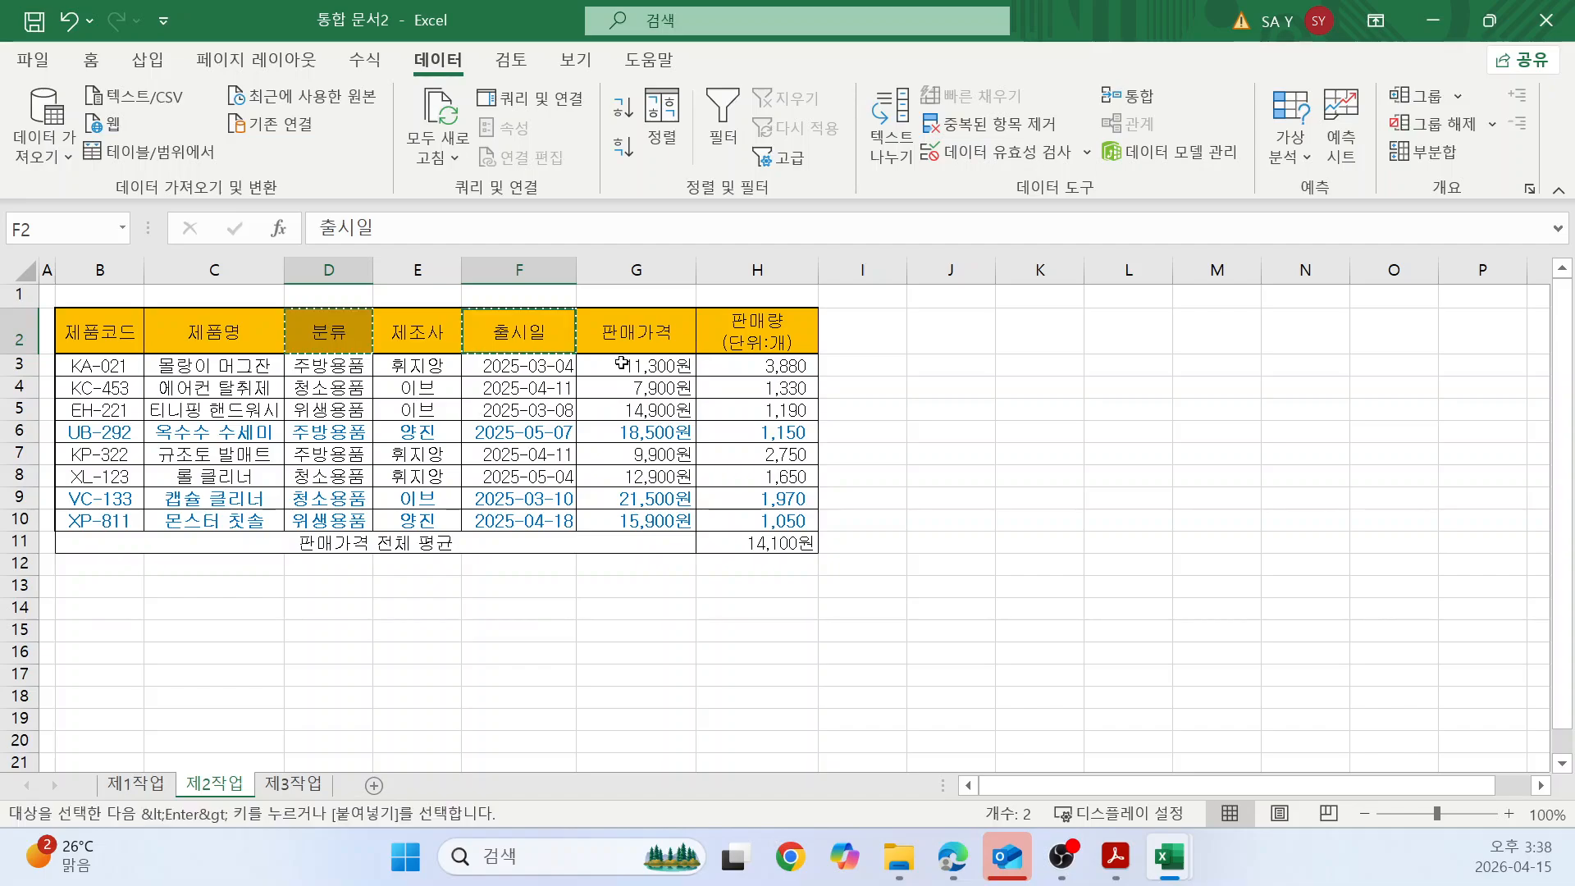
{"action": "left_click", "coordinate": [100, 612]}
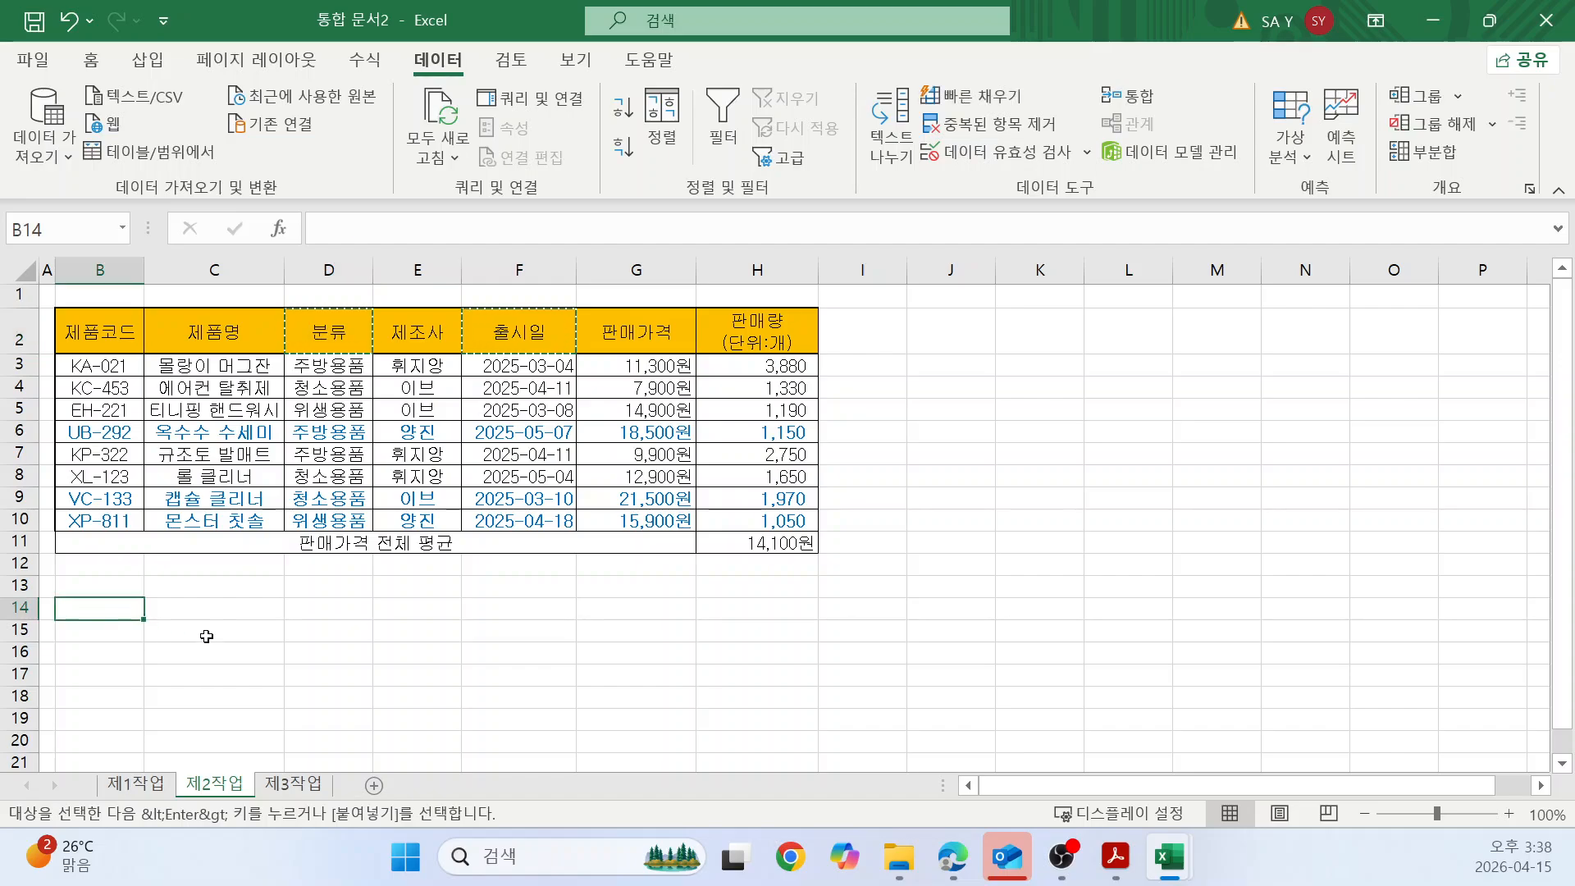
{"action": "key", "text": "ctrl+v"}
{"action": "left_click", "coordinate": [570, 641]}
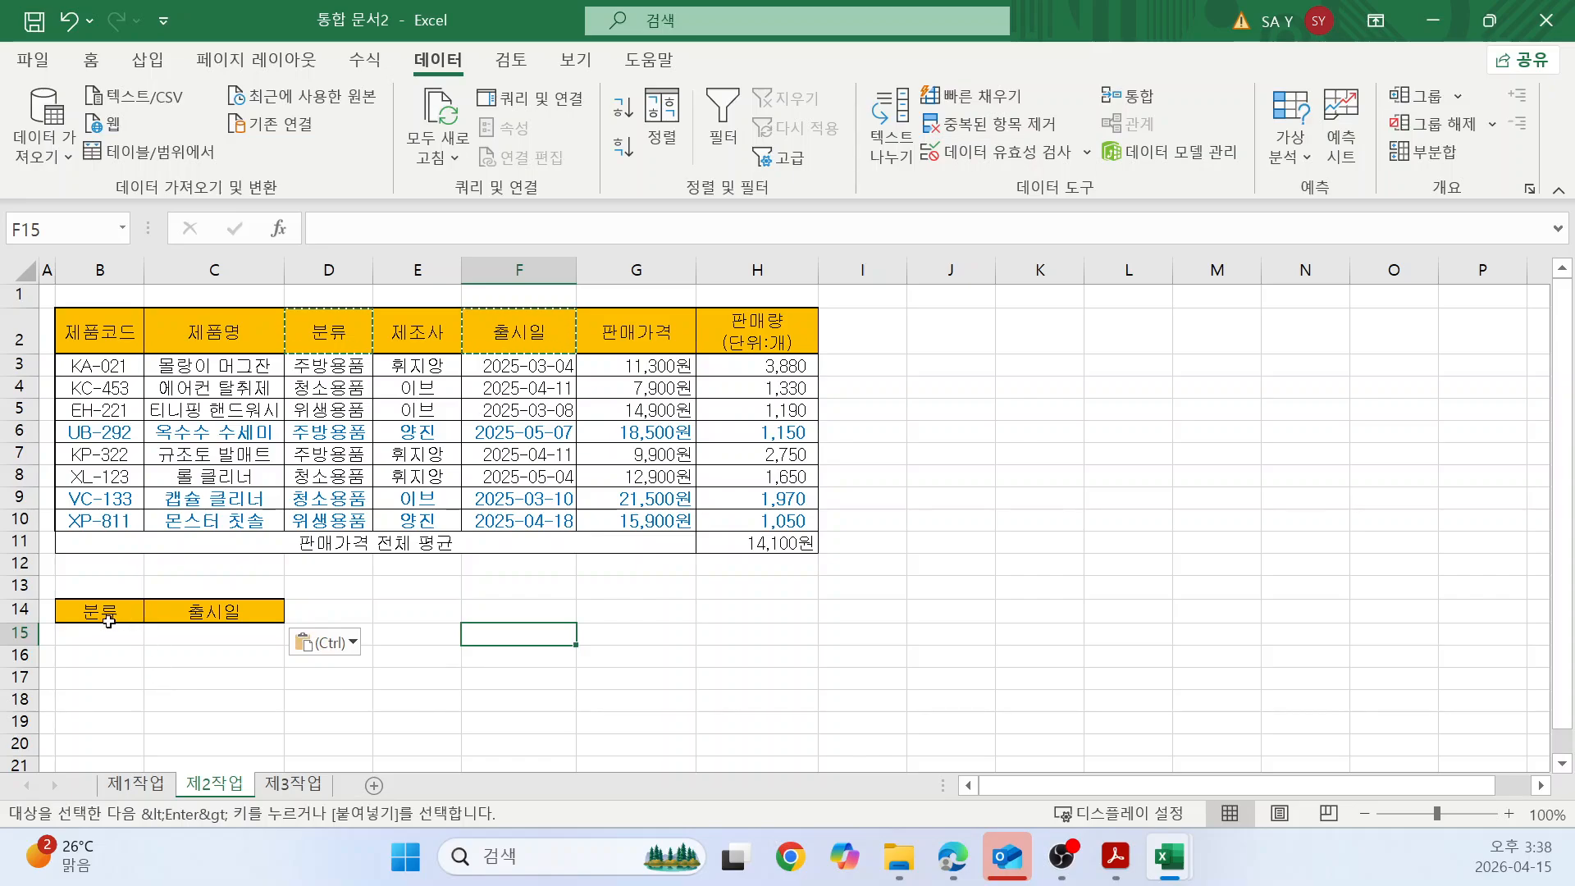
Enter the criterion <>주방용품 under 분류 in B15 and widen column B to fit it.
{"action": "left_click", "coordinate": [112, 646]}
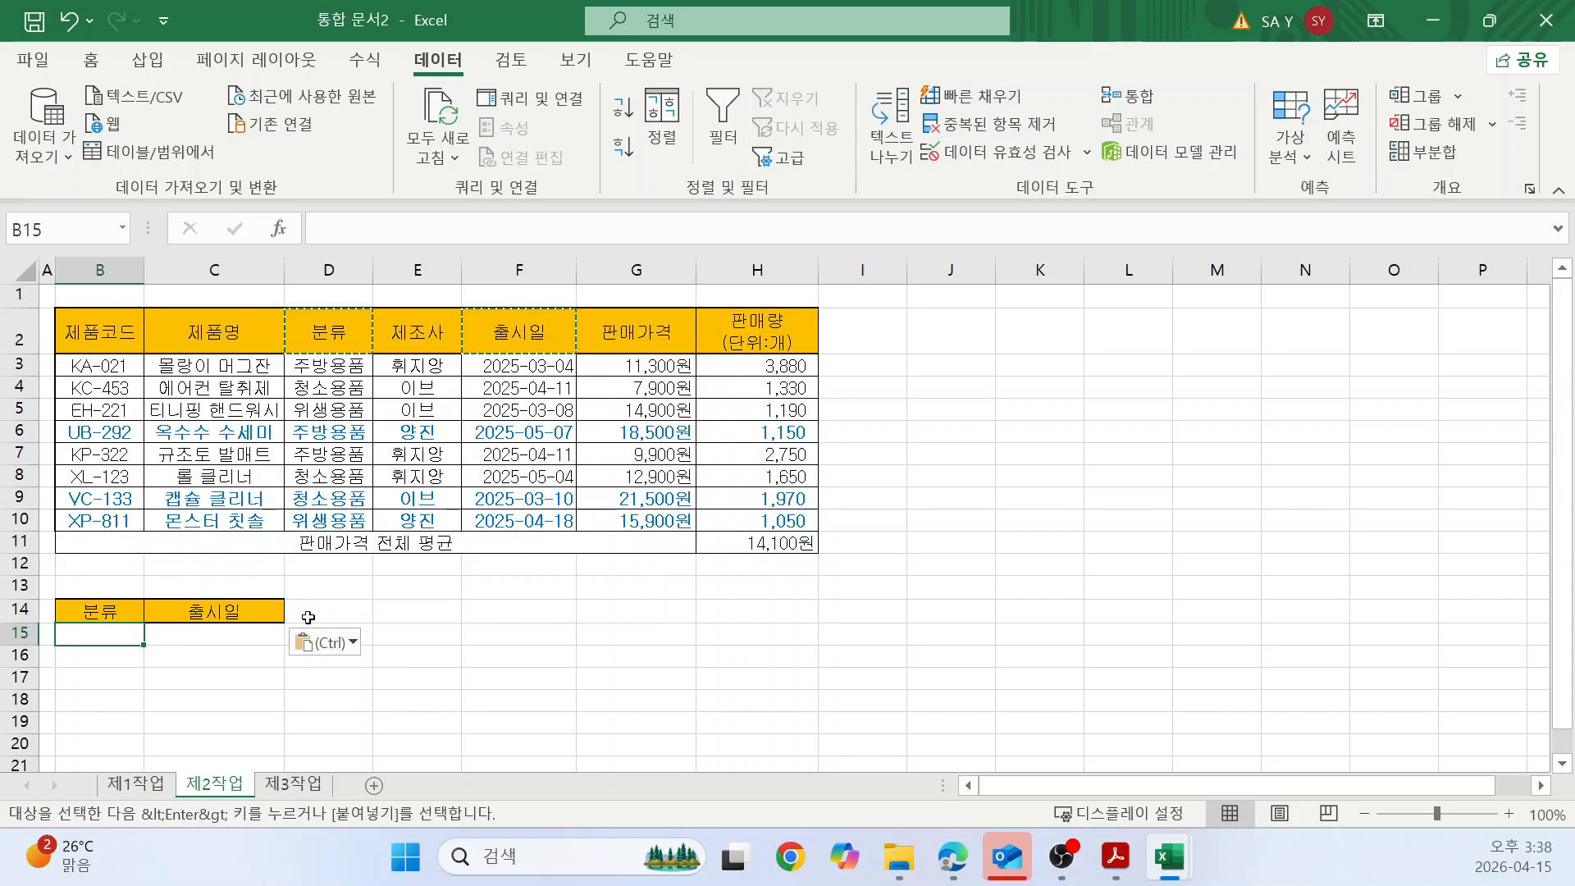
{"action": "type", "text": "<"}
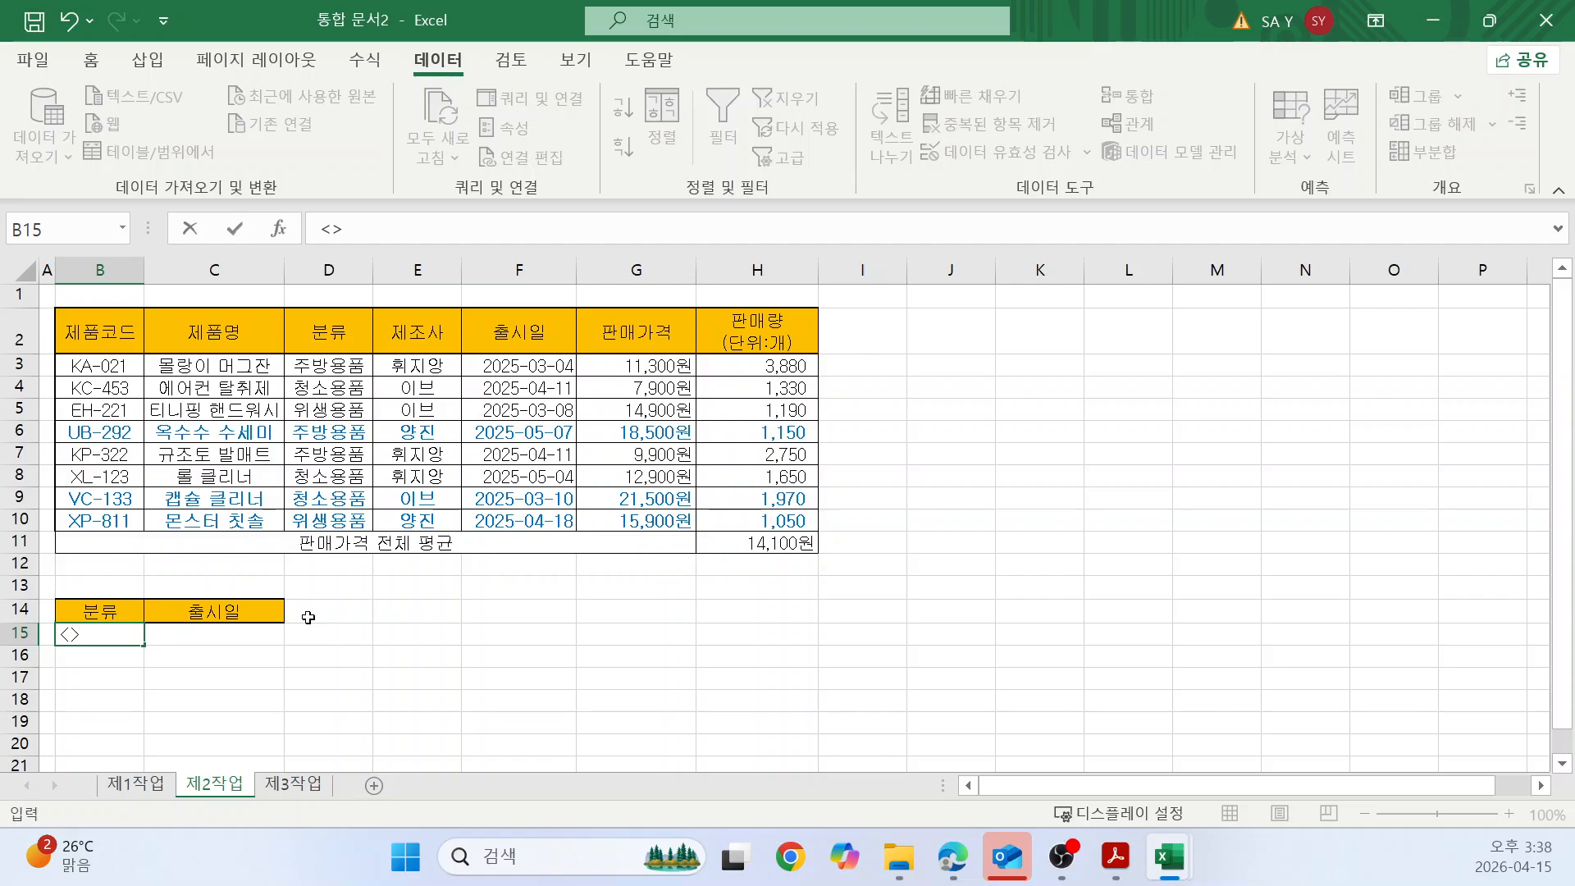
{"action": "type", "text": ">주방용"}
{"action": "type", "text": "품"}
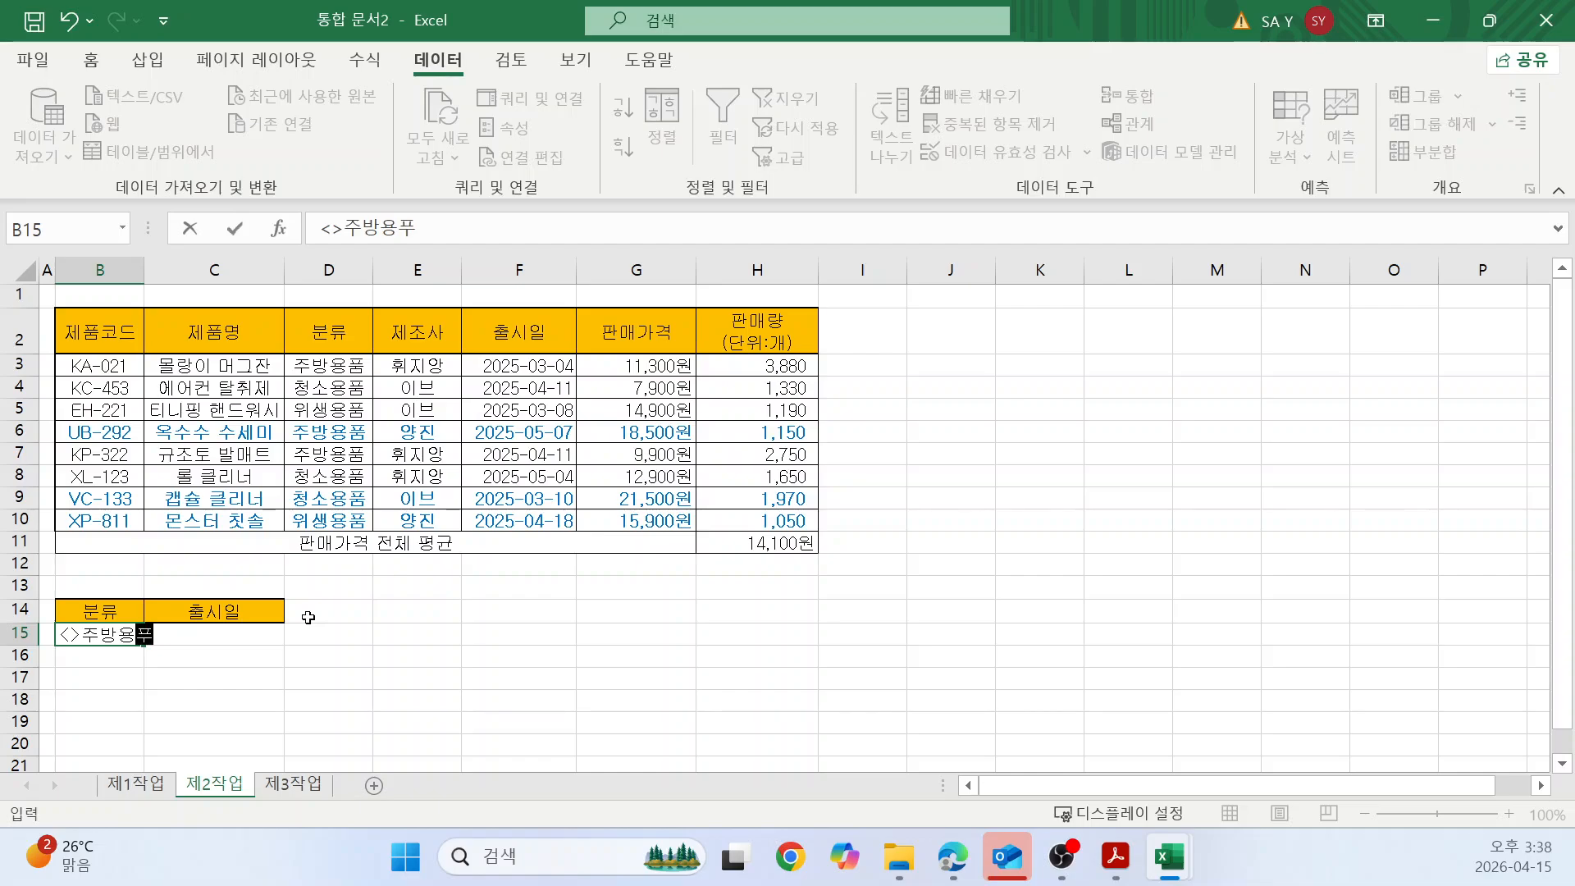
{"action": "key", "text": "Return"}
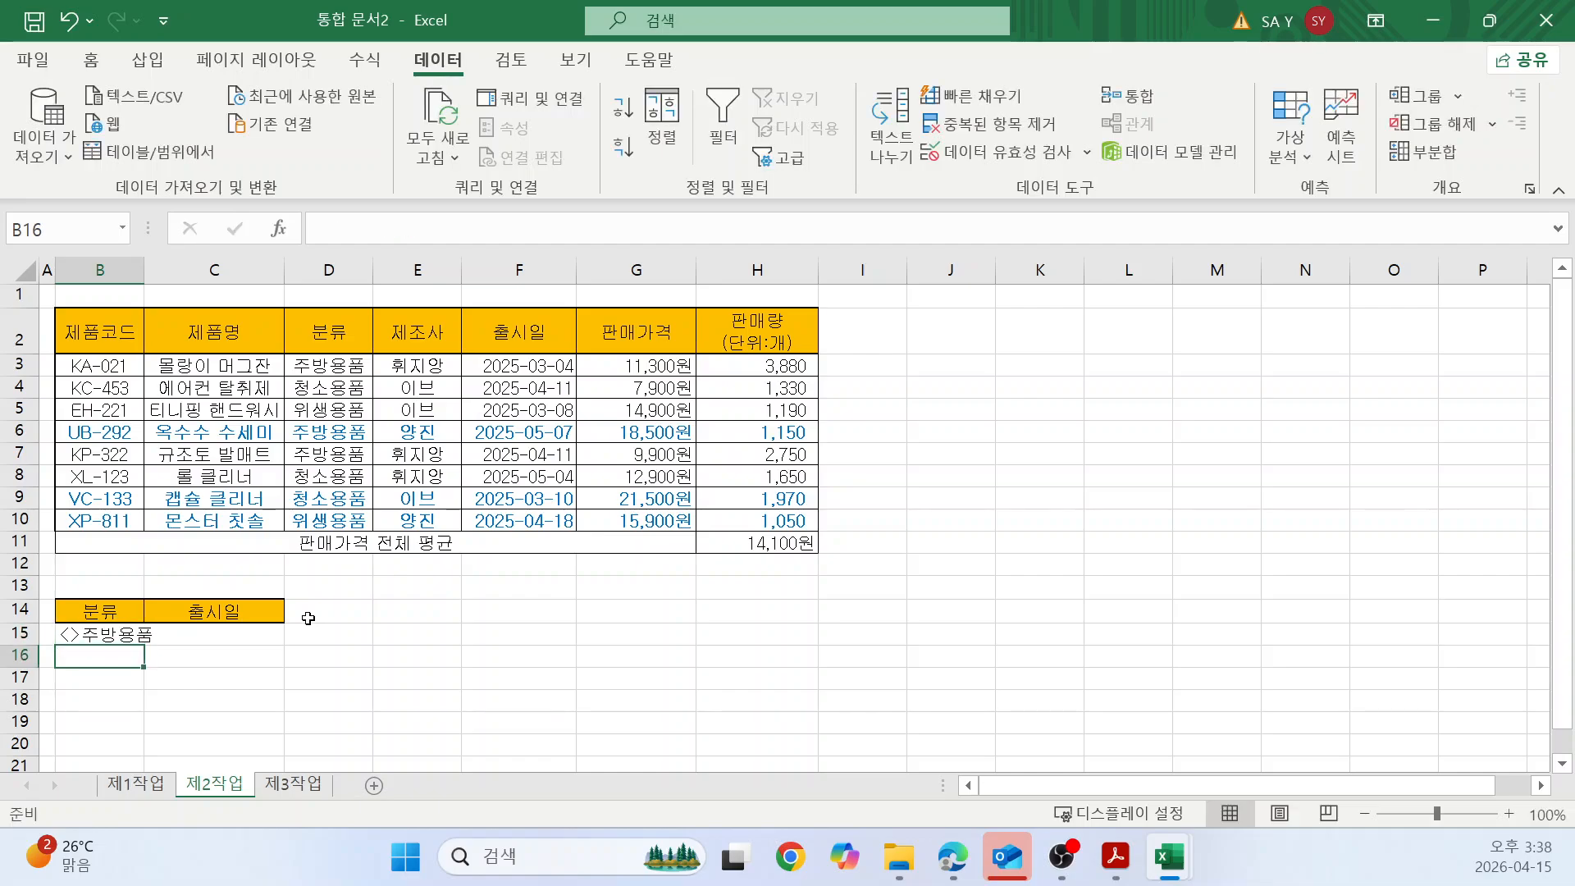
{"action": "left_click", "coordinate": [268, 639]}
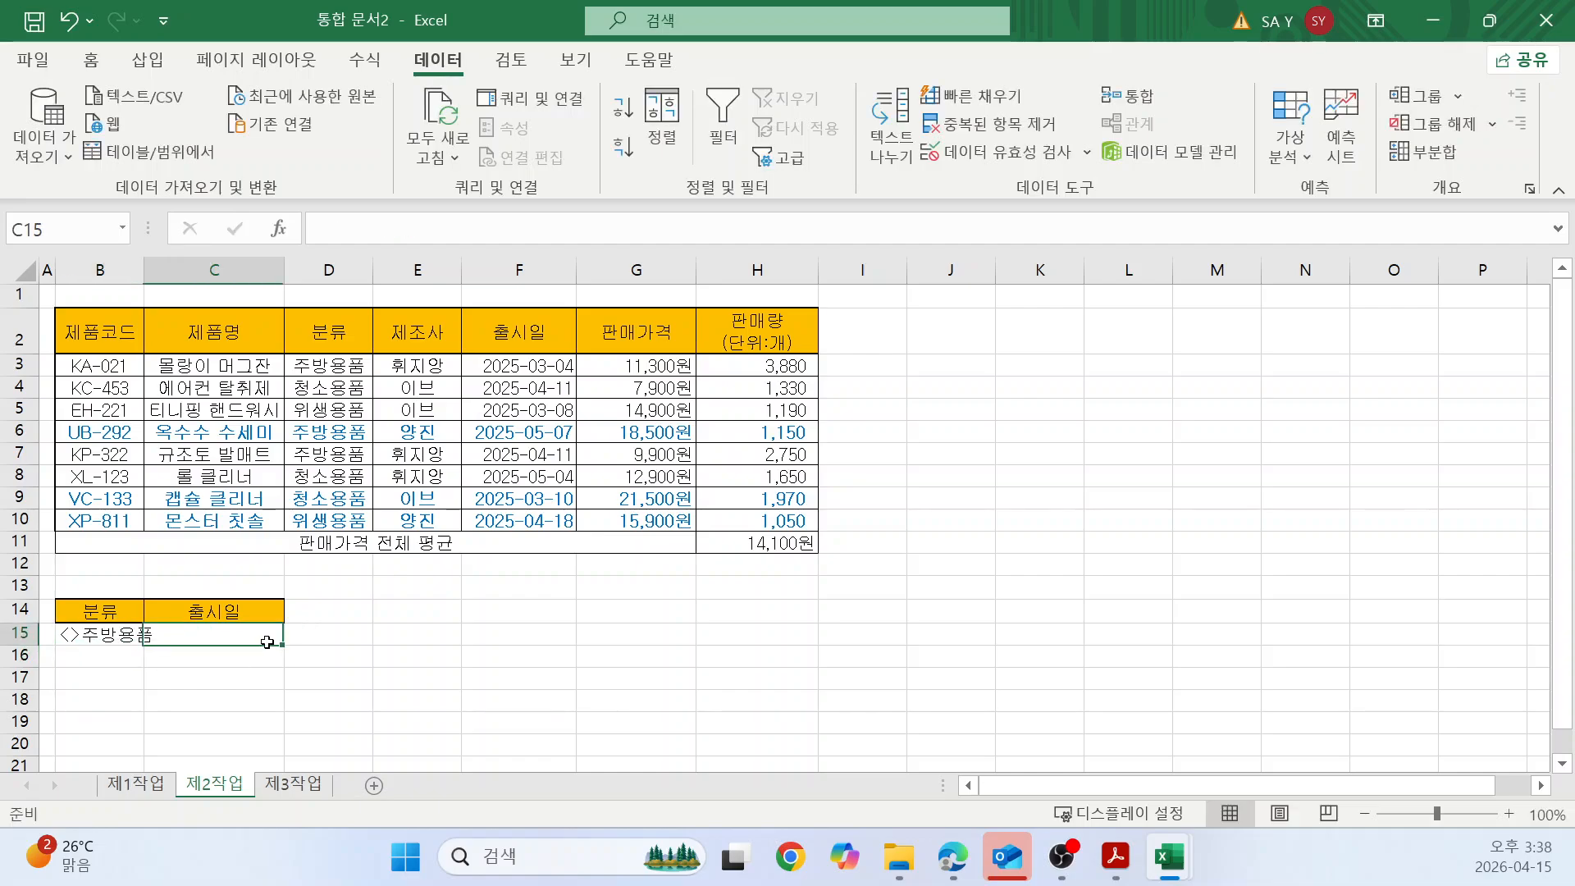
{"action": "double_click", "coordinate": [143, 272]}
{"action": "left_click_drag", "start_coordinate": [170, 271], "coordinate": [158, 271]}
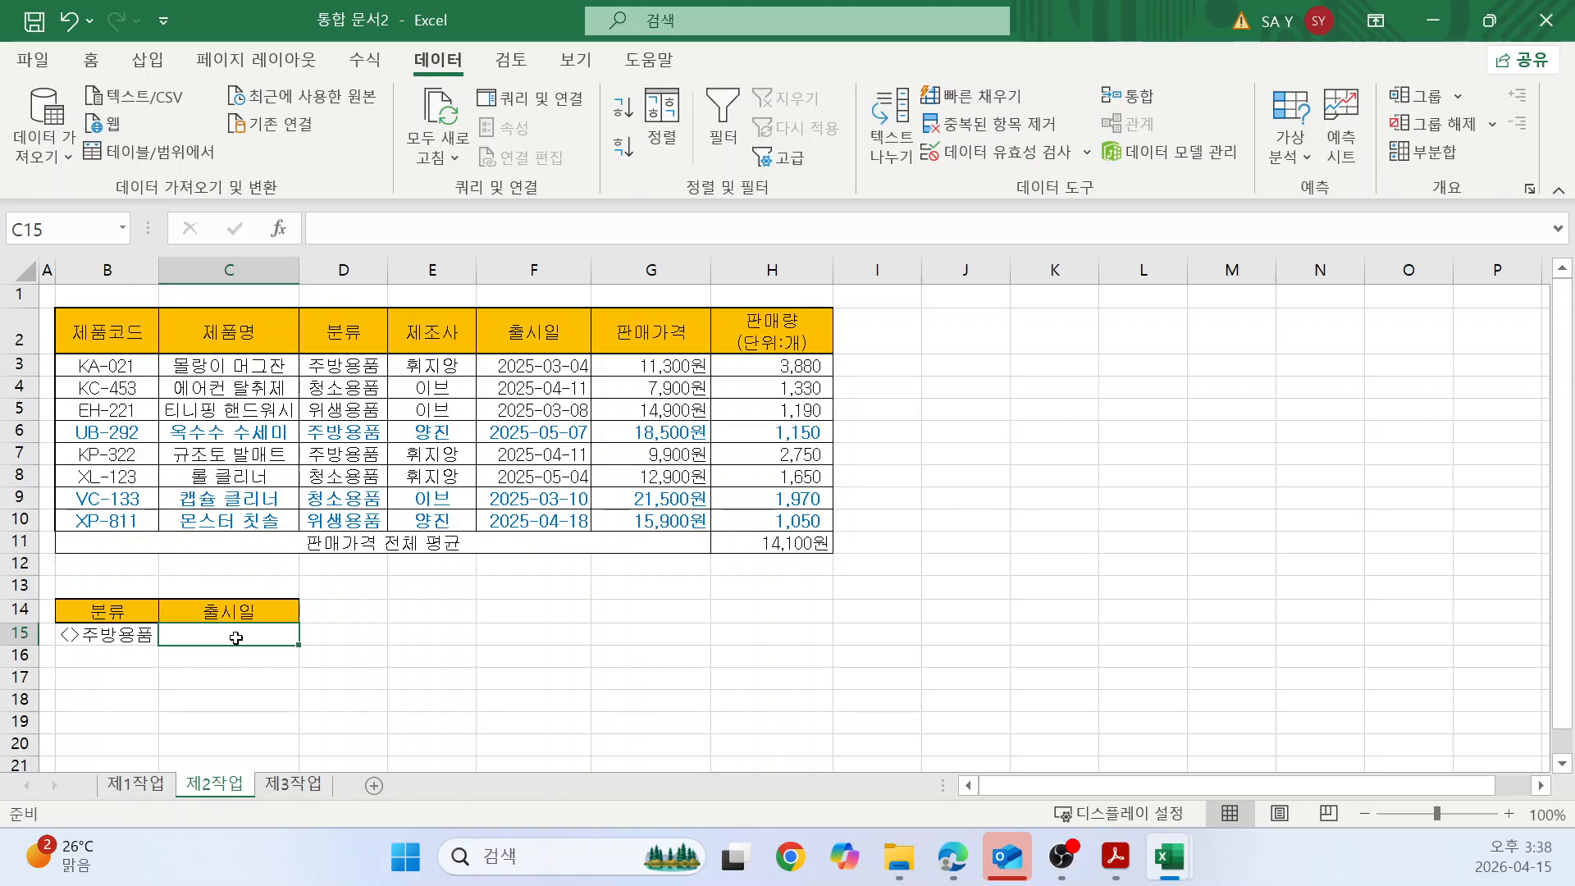
Enter the criterion <=2025-04-30 under 출시일 in C15.
{"action": "type", "text": "<="}
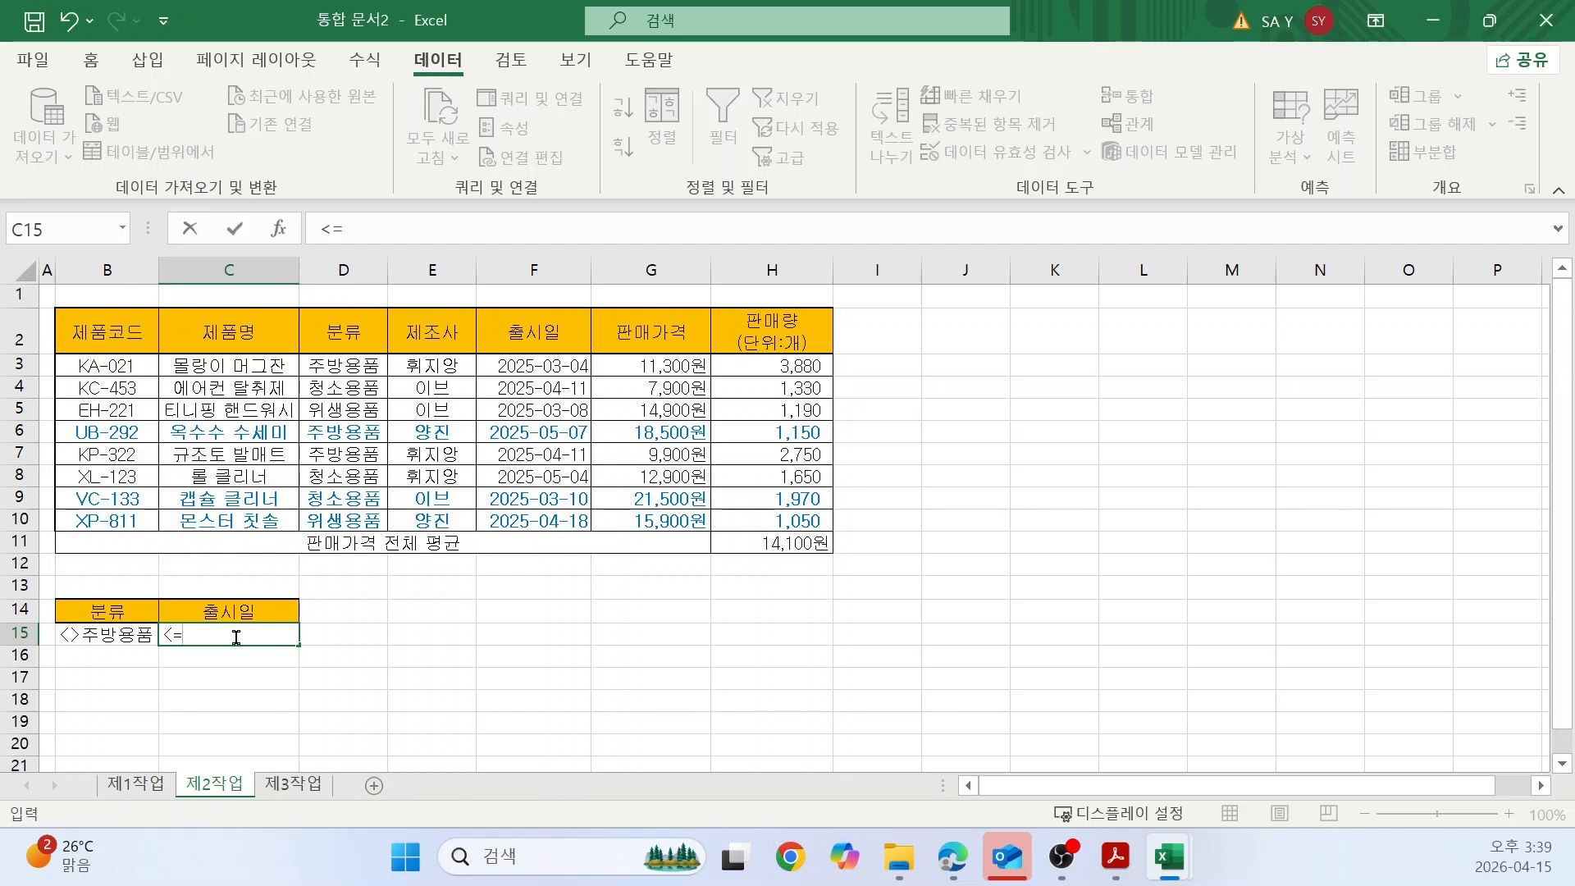
{"action": "type", "text": "2025-04-30"}
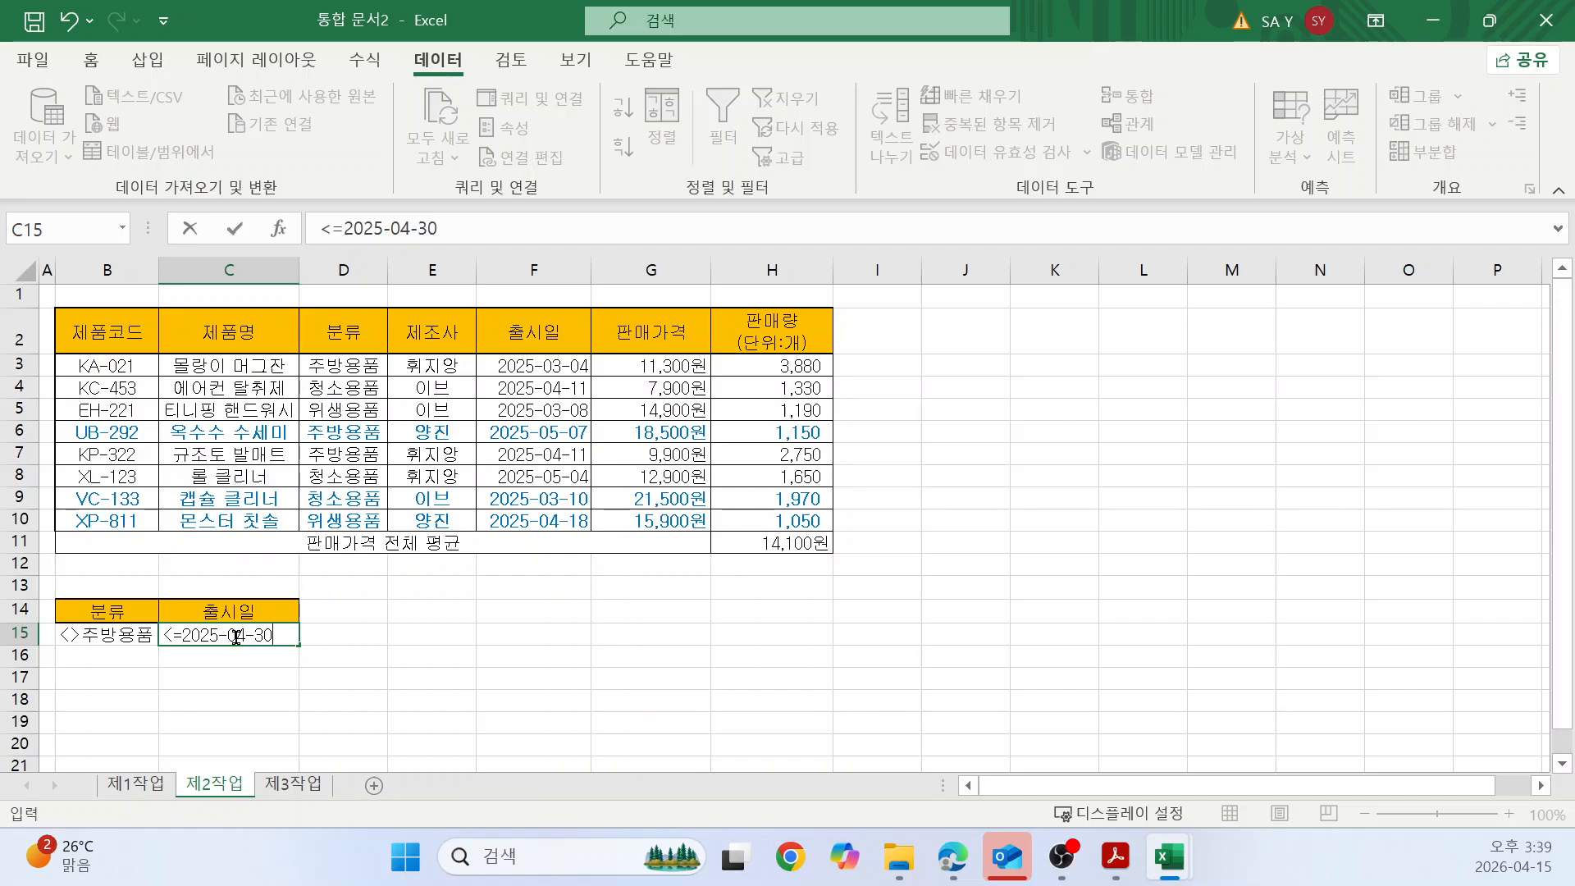
{"action": "key", "text": "Return"}
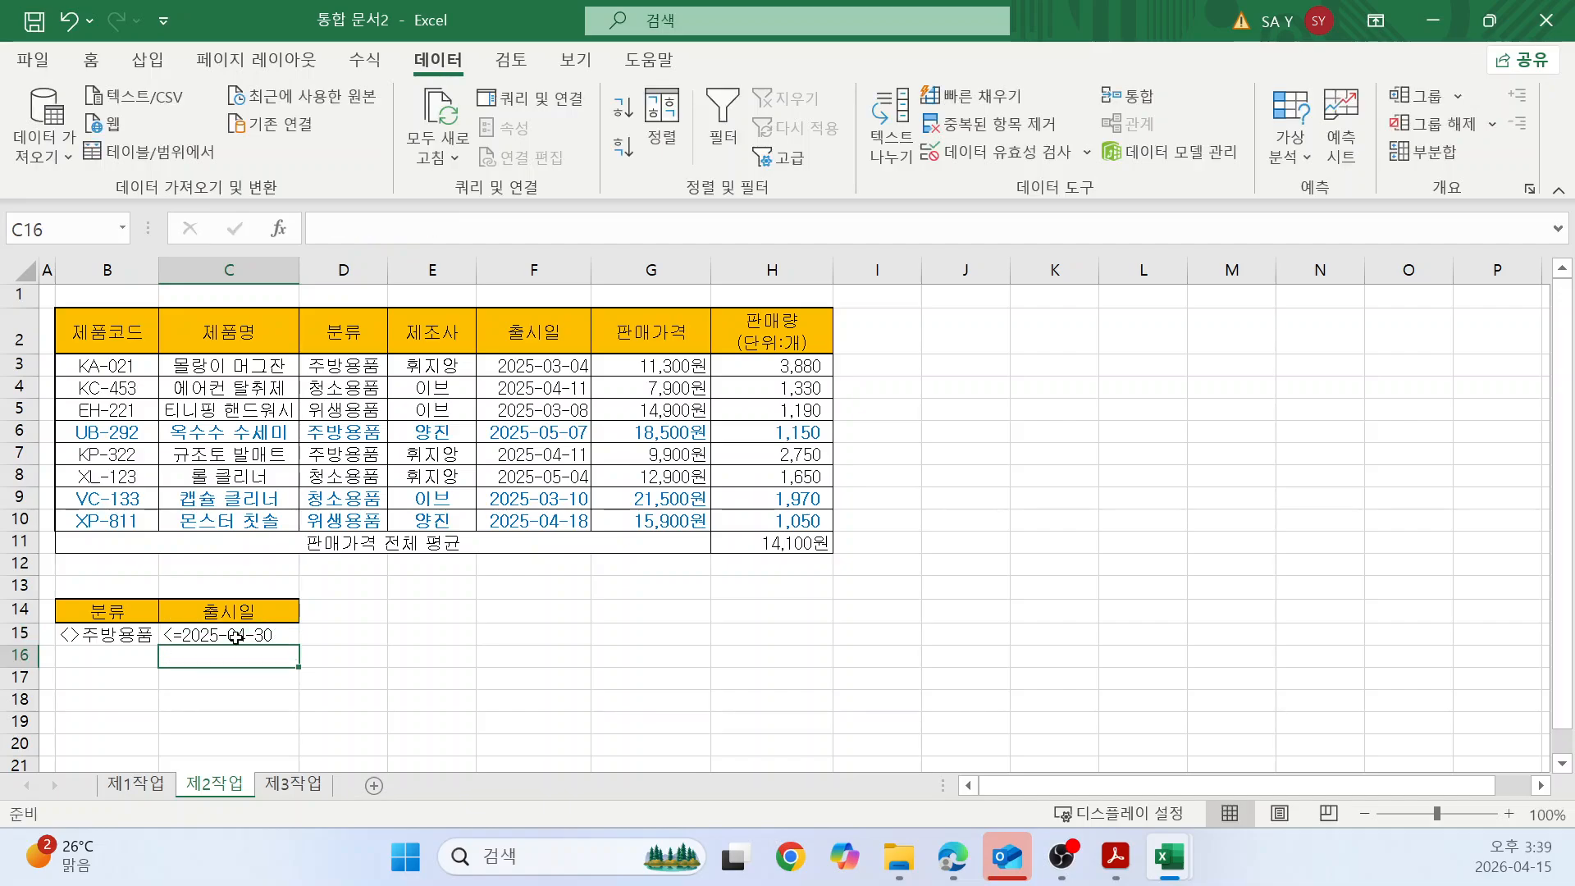
{"action": "left_click", "coordinate": [487, 633]}
{"action": "left_click", "coordinate": [262, 635]}
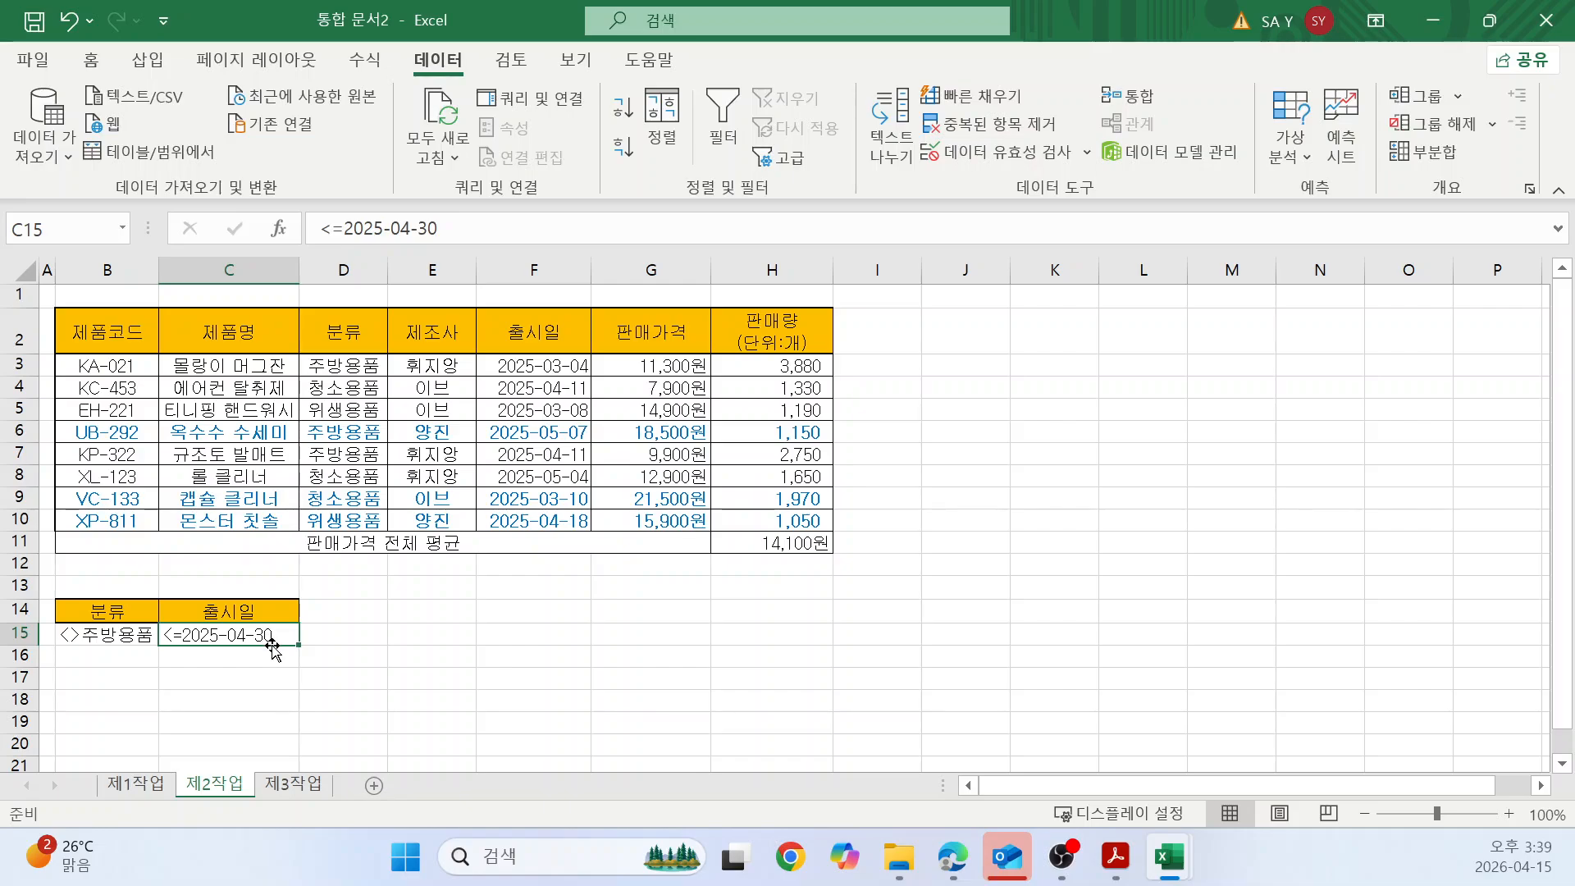
{"action": "mouse_move", "coordinate": [263, 640]}
{"action": "left_mouse_down"}
{"action": "mouse_move", "coordinate": [263, 662]}
{"action": "mouse_move", "coordinate": [233, 660]}
{"action": "mouse_move", "coordinate": [232, 638]}
{"action": "left_mouse_up"}
{"action": "left_click", "coordinate": [529, 703]}
{"action": "left_click", "coordinate": [223, 656]}
{"action": "left_click", "coordinate": [464, 654]}
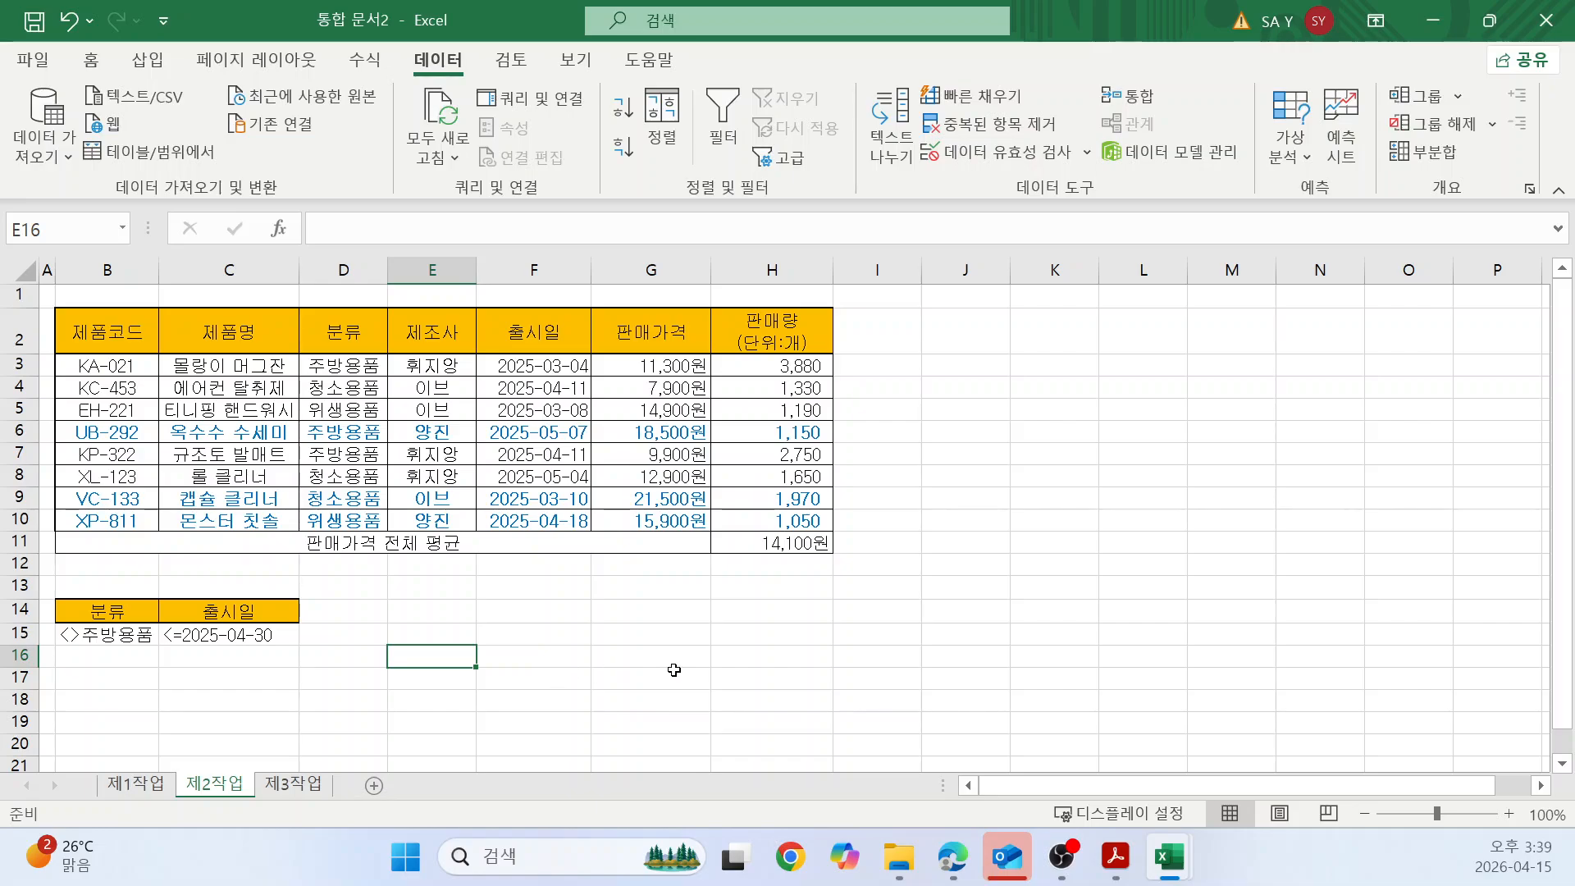
Check in the exam PDF which fields the advanced filter must extract and where to copy them, and return to Excel.
{"action": "key", "text": "alt+Tab"}
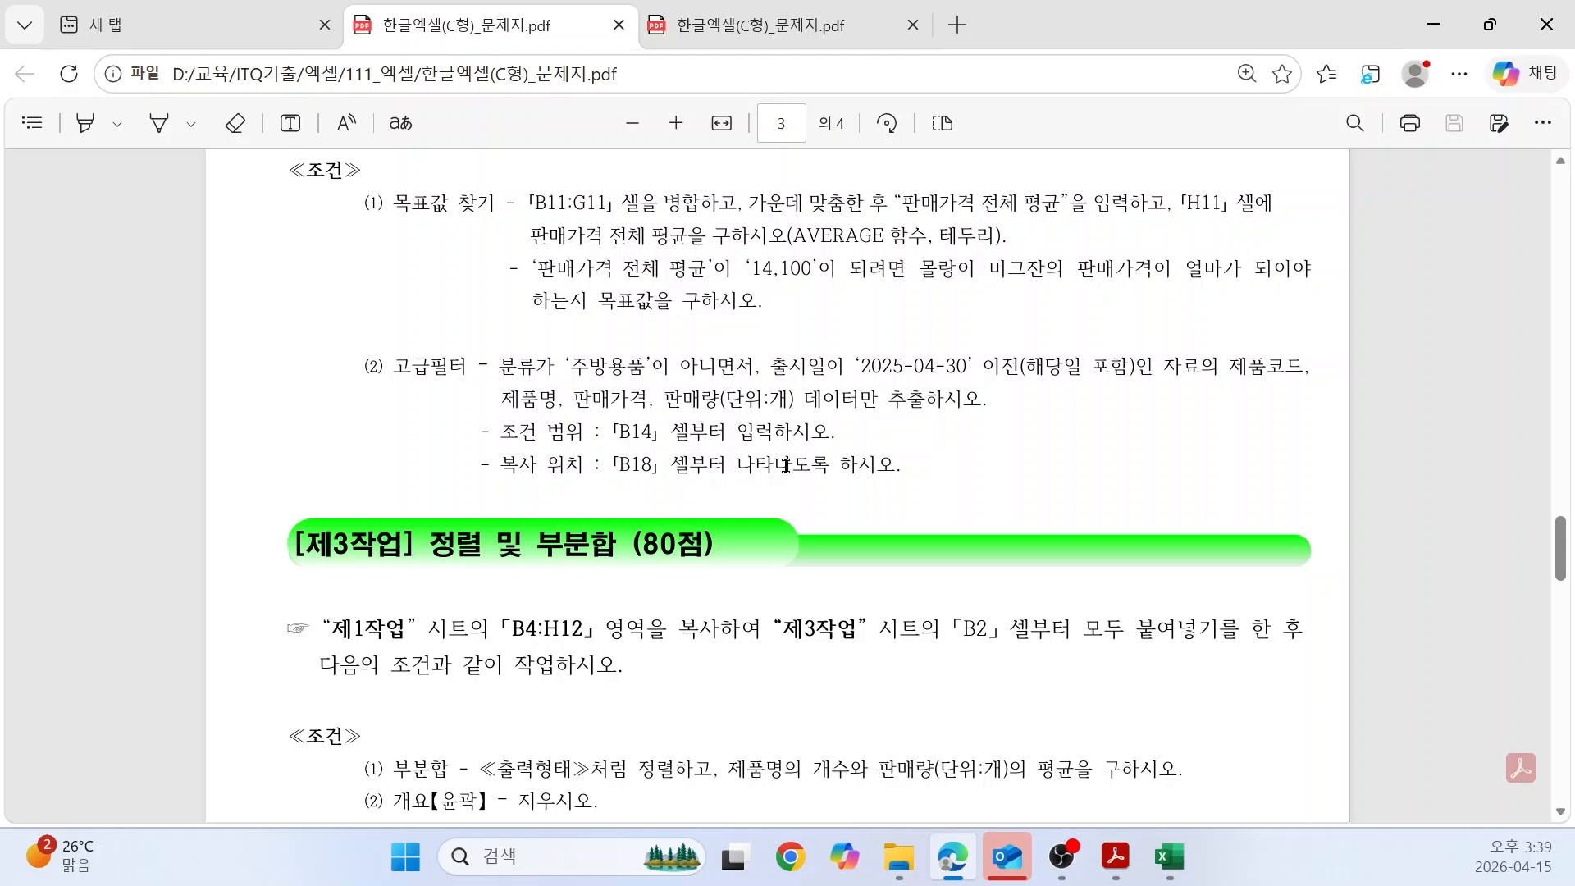
{"action": "key", "text": "alt+Tab"}
{"action": "left_click", "coordinate": [479, 457]}
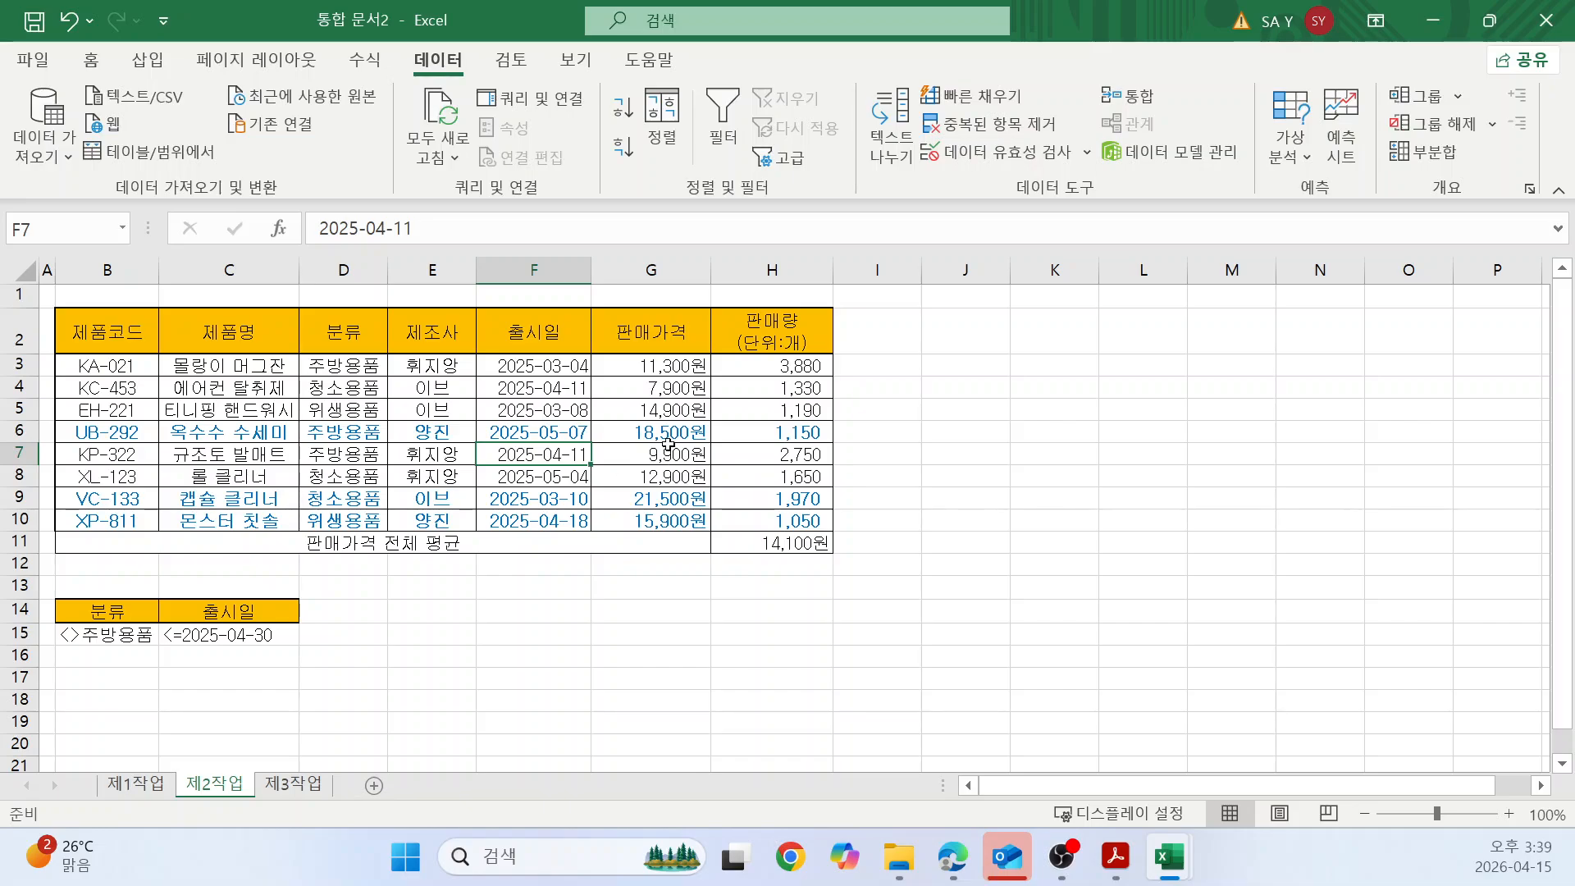
Copy the 제품코드, 제품명, 판매가격 and 판매량(단위:개) headers from B2:C2 and G2:H2.
{"action": "left_click", "coordinate": [115, 330]}
{"action": "left_click_drag", "start_coordinate": [115, 330], "coordinate": [226, 334]}
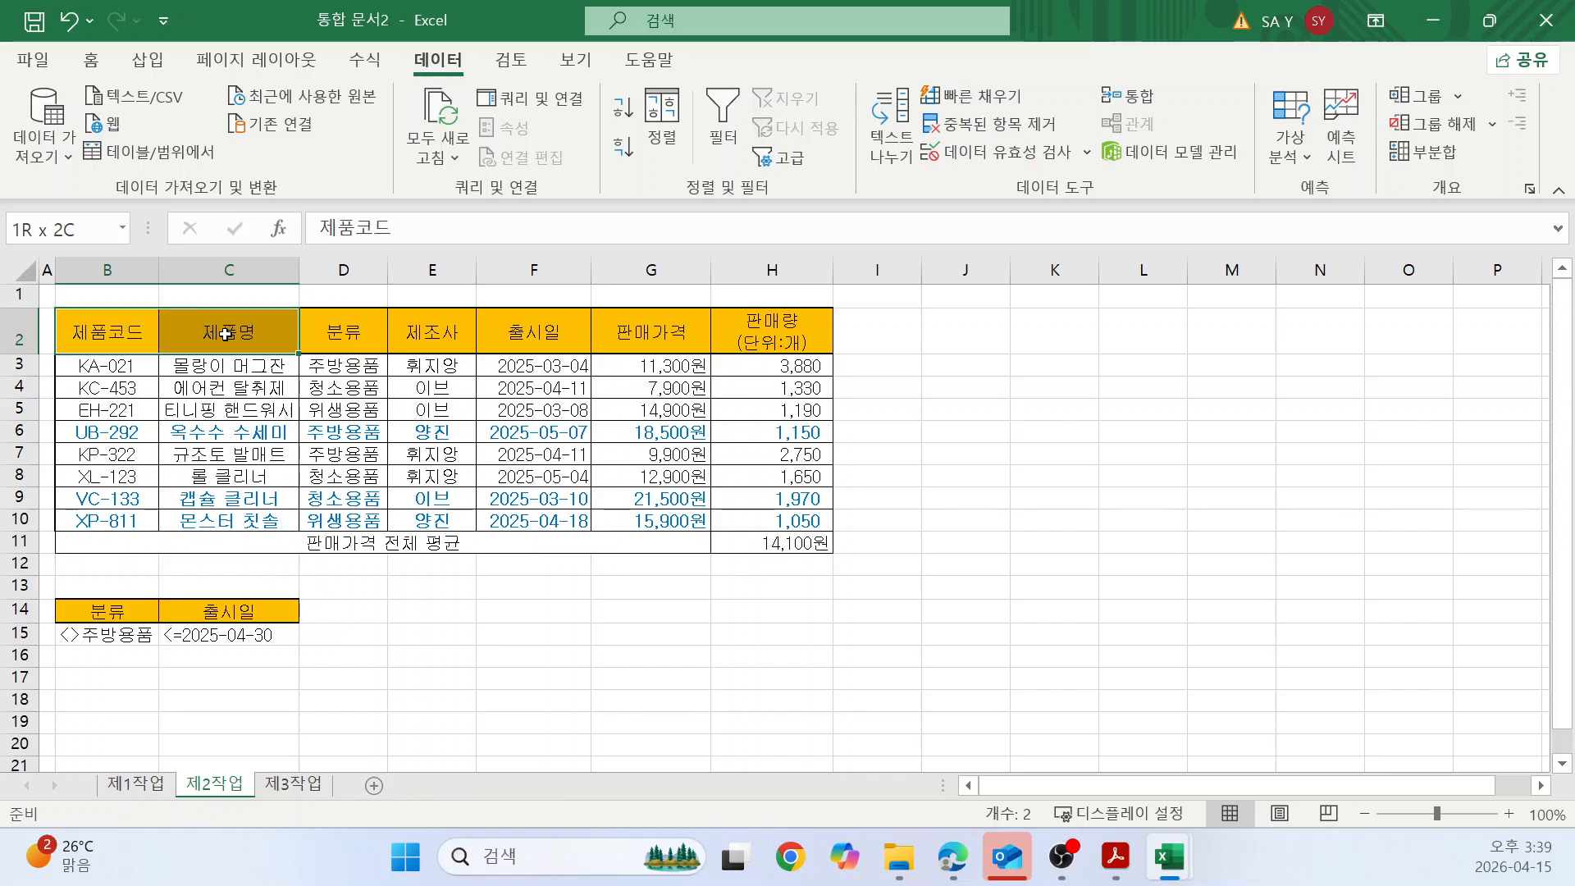
{"action": "left_click_drag", "start_coordinate": [225, 334], "coordinate": [225, 334]}
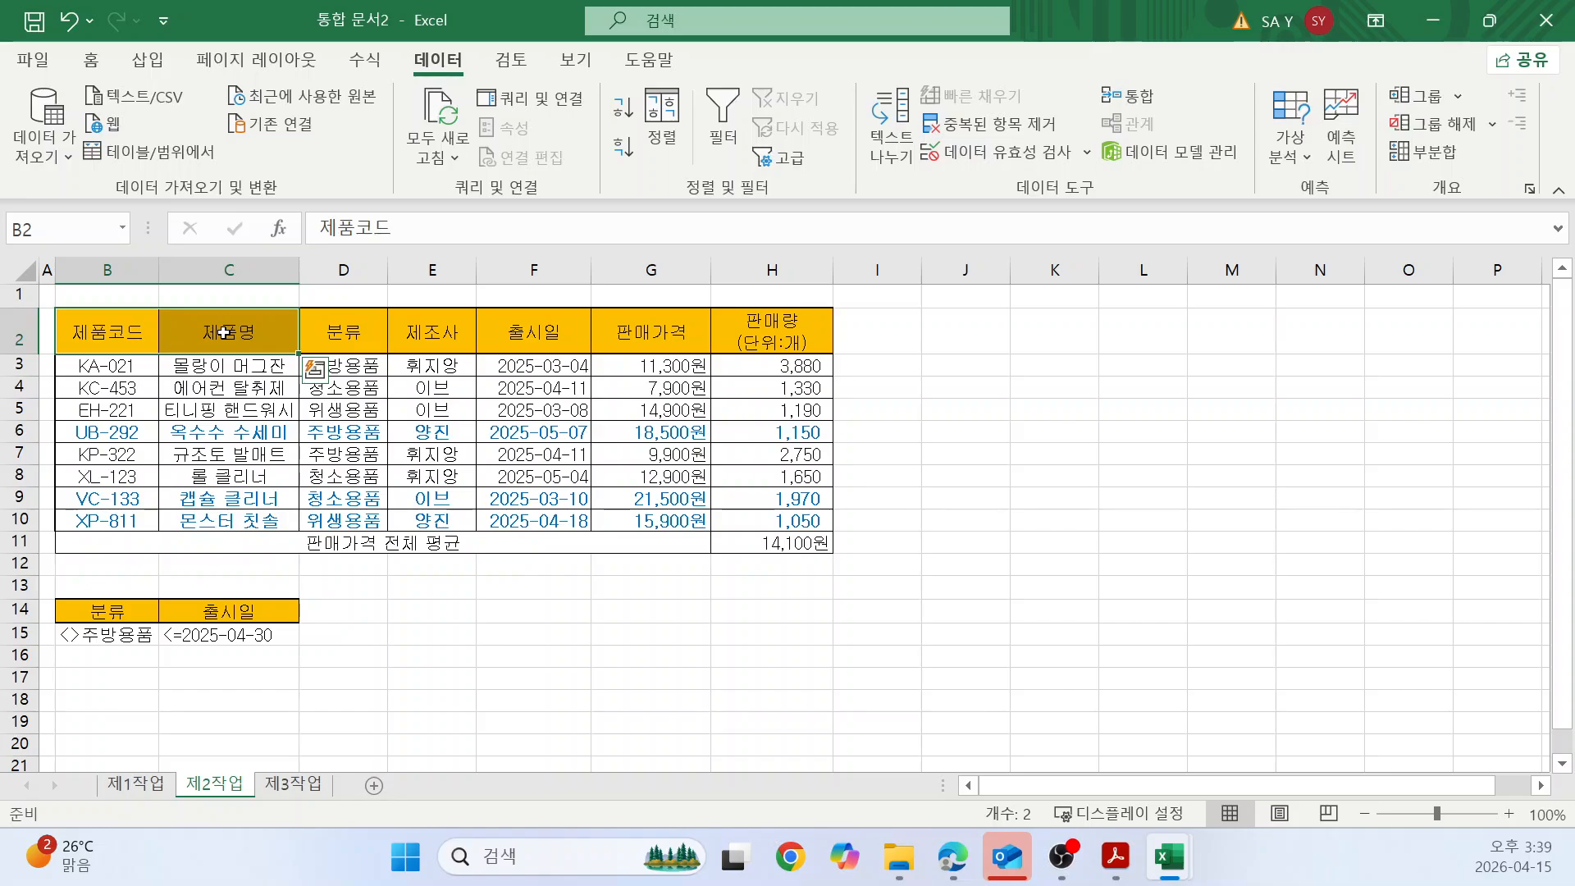
{"action": "left_click_drag", "start_coordinate": [655, 325], "coordinate": [750, 326]}
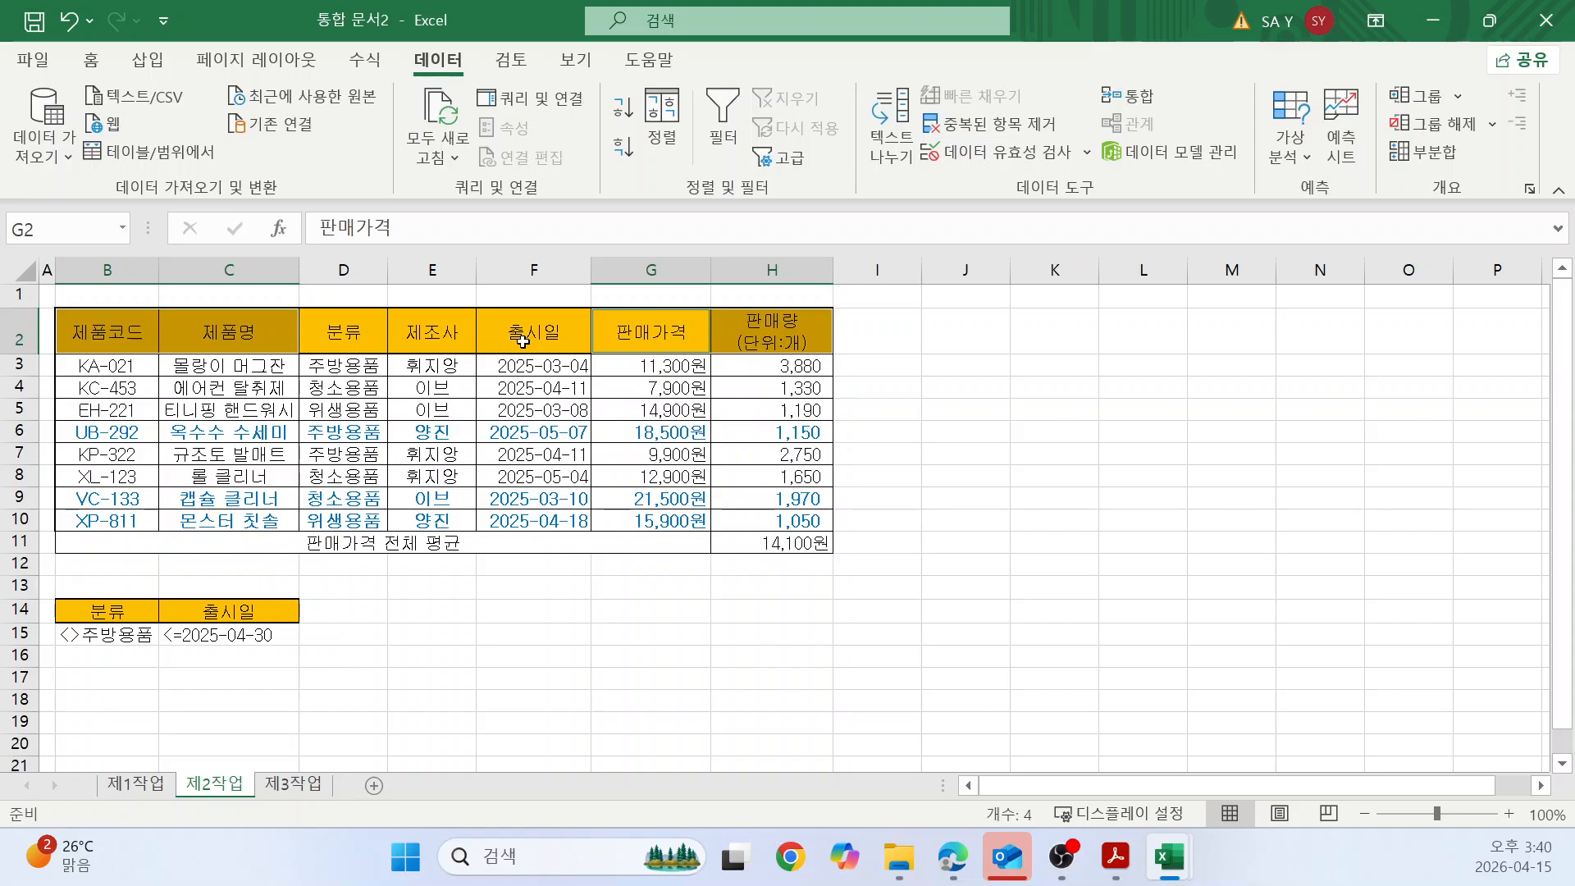
{"action": "right_click", "coordinate": [781, 332]}
{"action": "left_click", "coordinate": [841, 141]}
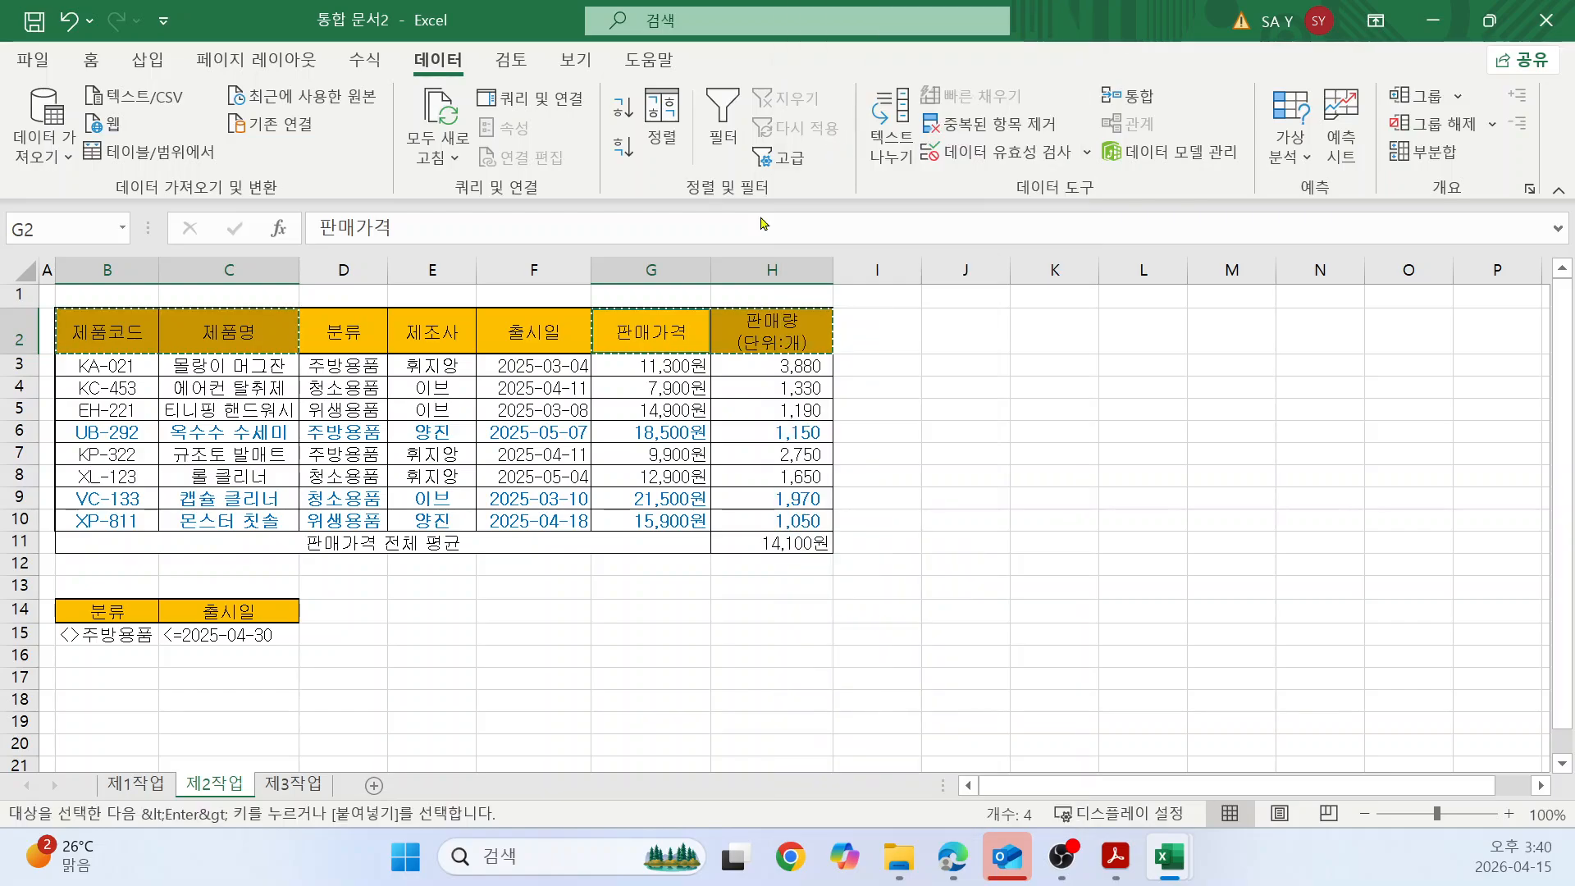
Paste the copied 제품코드, 제품명, 판매가격 and 판매량(단위:개) headers starting at cell B18 of the 제2작업 sheet.
{"action": "left_click", "coordinate": [102, 697]}
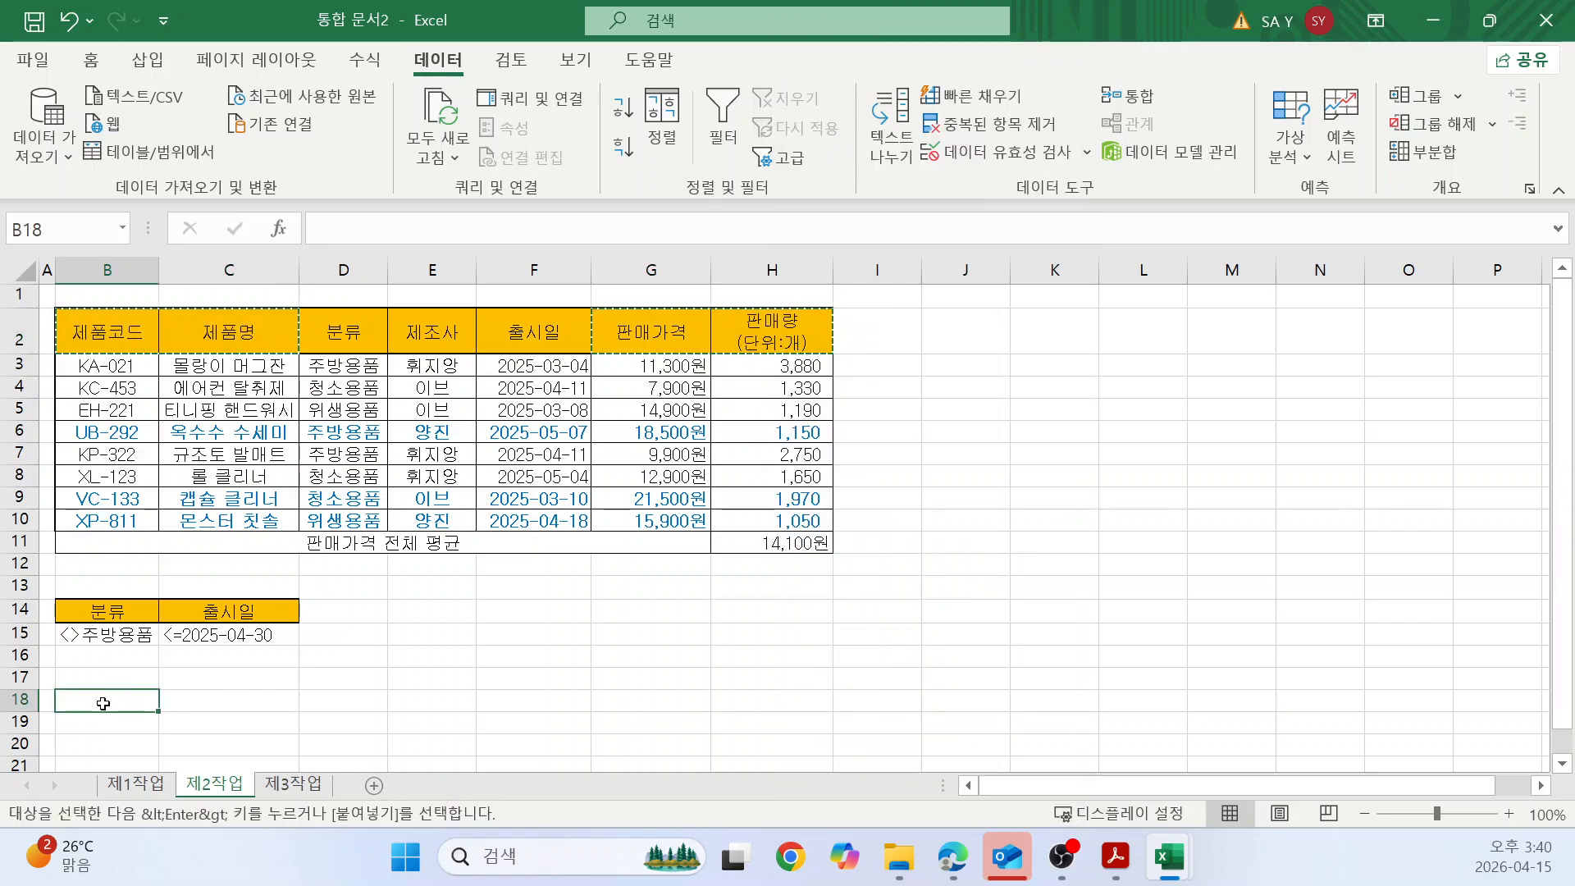
{"action": "right_click", "coordinate": [105, 697]}
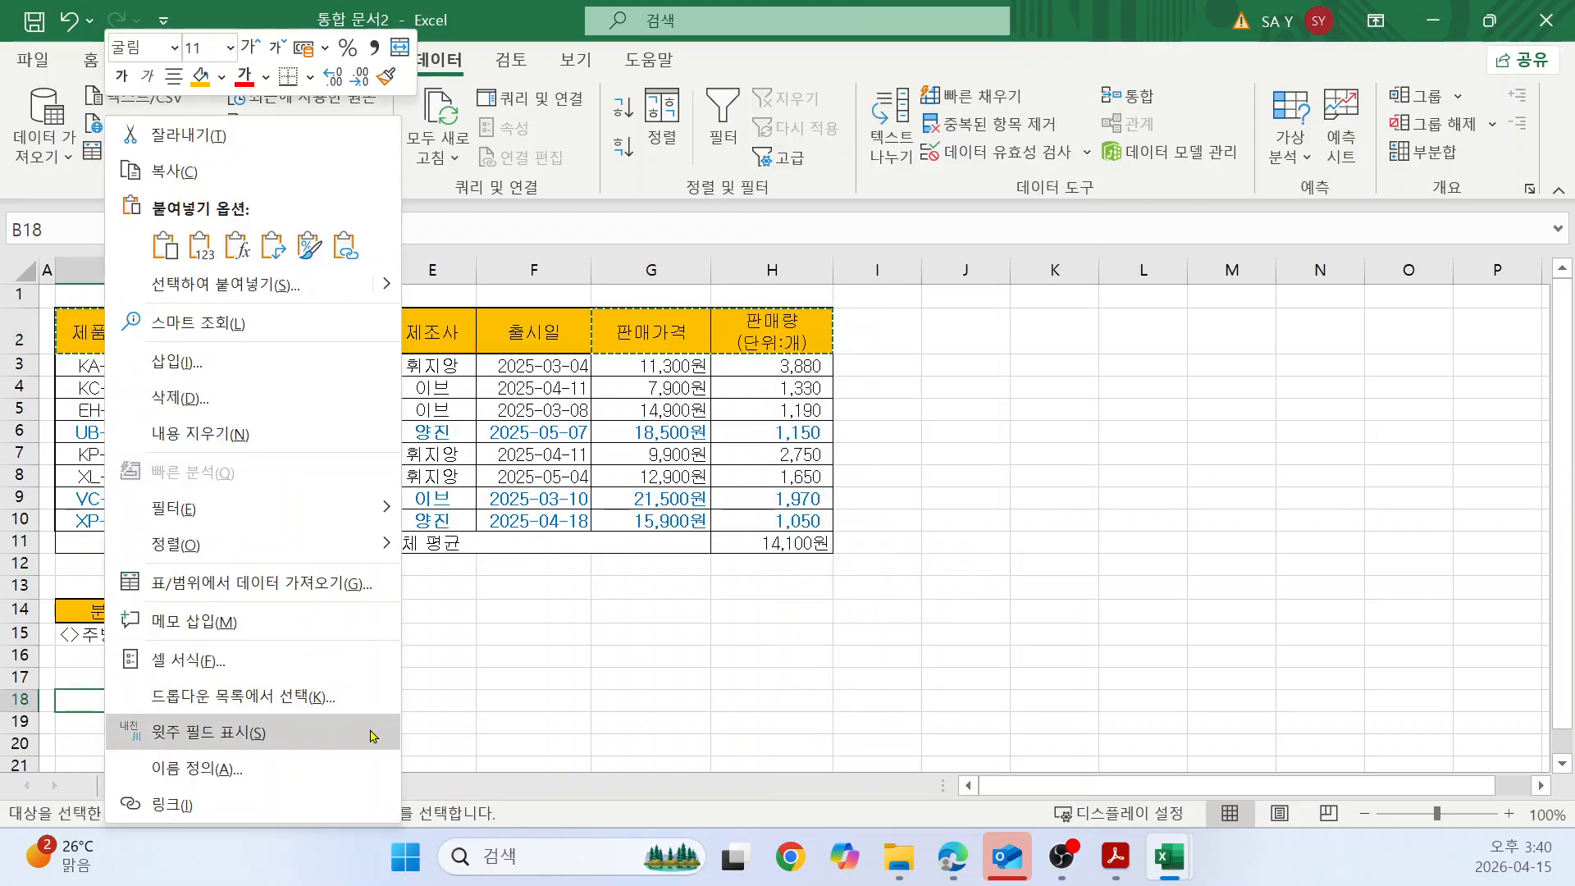
{"action": "left_click", "coordinate": [164, 245]}
{"action": "left_click", "coordinate": [952, 677]}
{"action": "scroll", "coordinate": [943, 669], "scroll_direction": "down", "scroll_amount": 1}
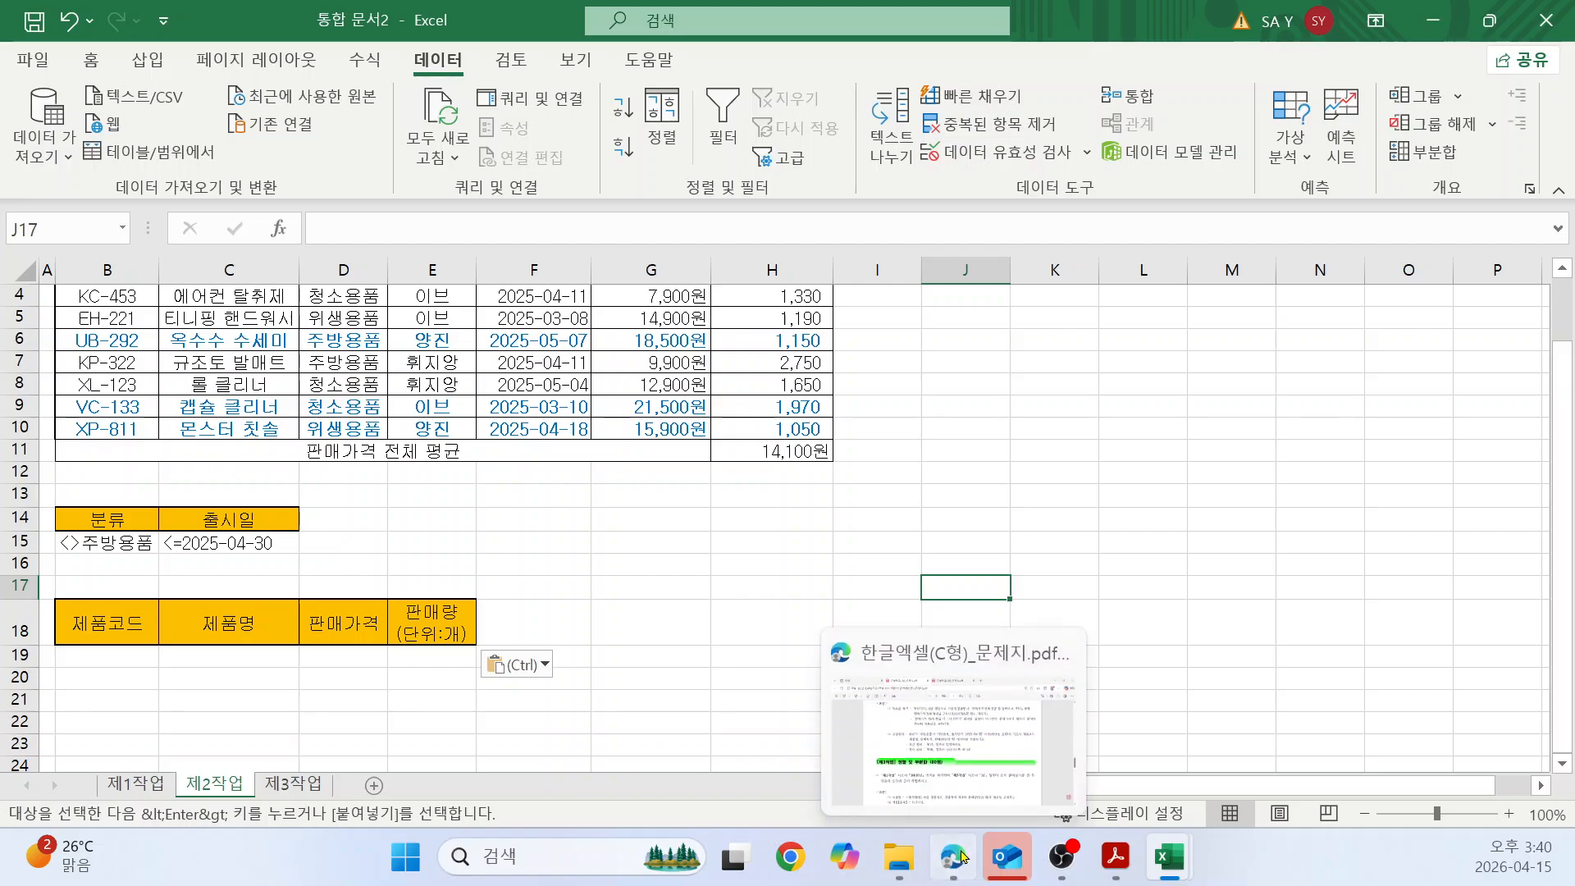
Check the exam PDF's advanced filter conditions, criteria range and copy location against the data table and headers on the 제2작업 sheet.
{"action": "left_click", "coordinate": [919, 663]}
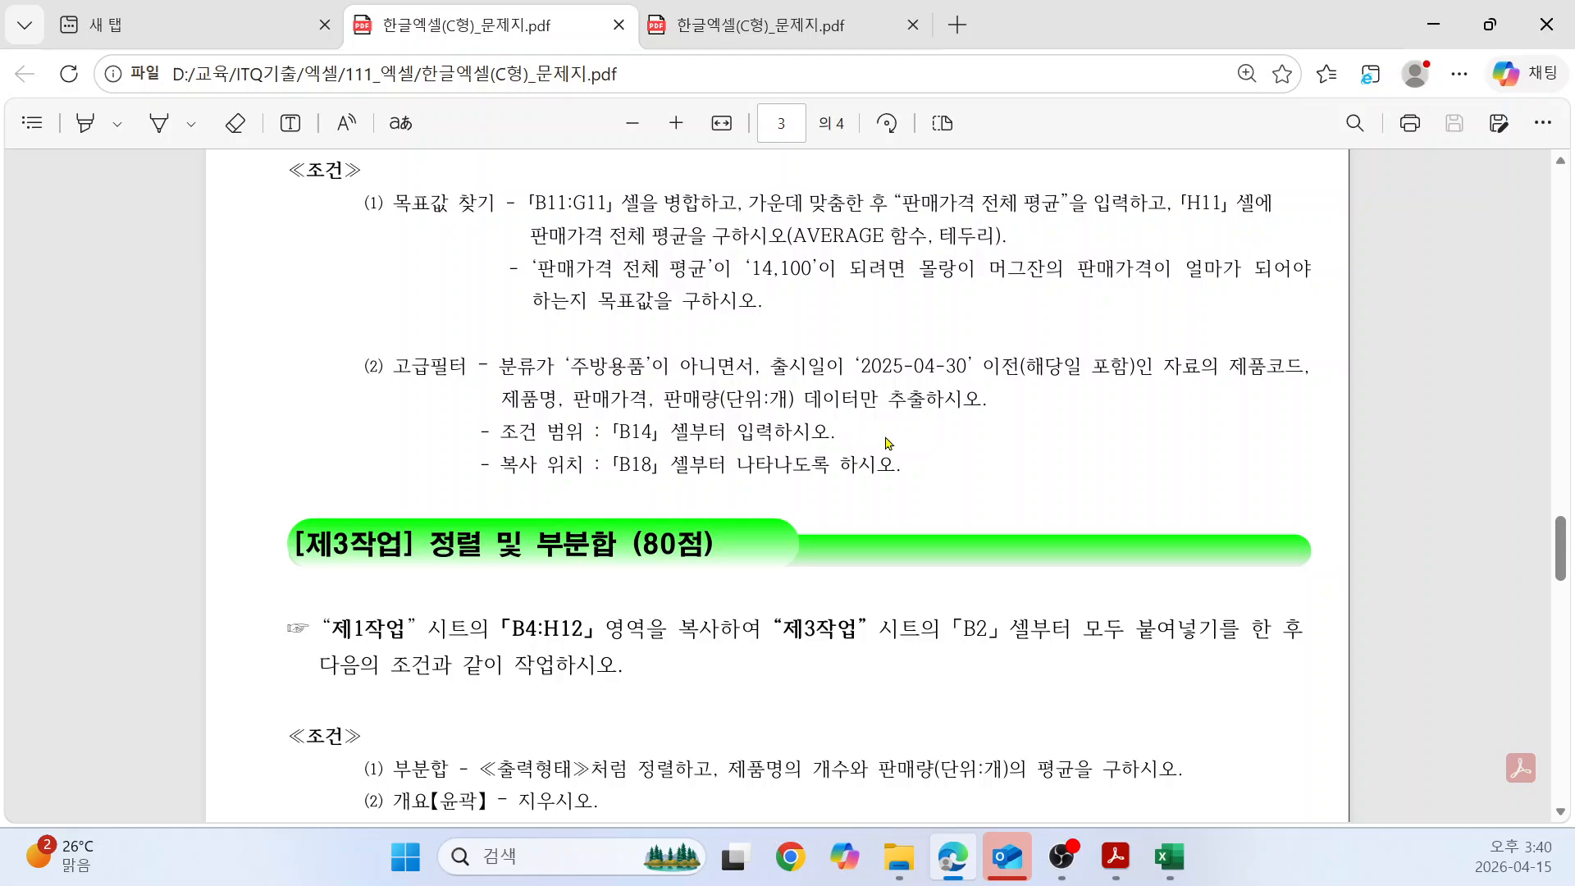
{"action": "double_click", "coordinate": [640, 432]}
{"action": "key", "text": "alt+Tab"}
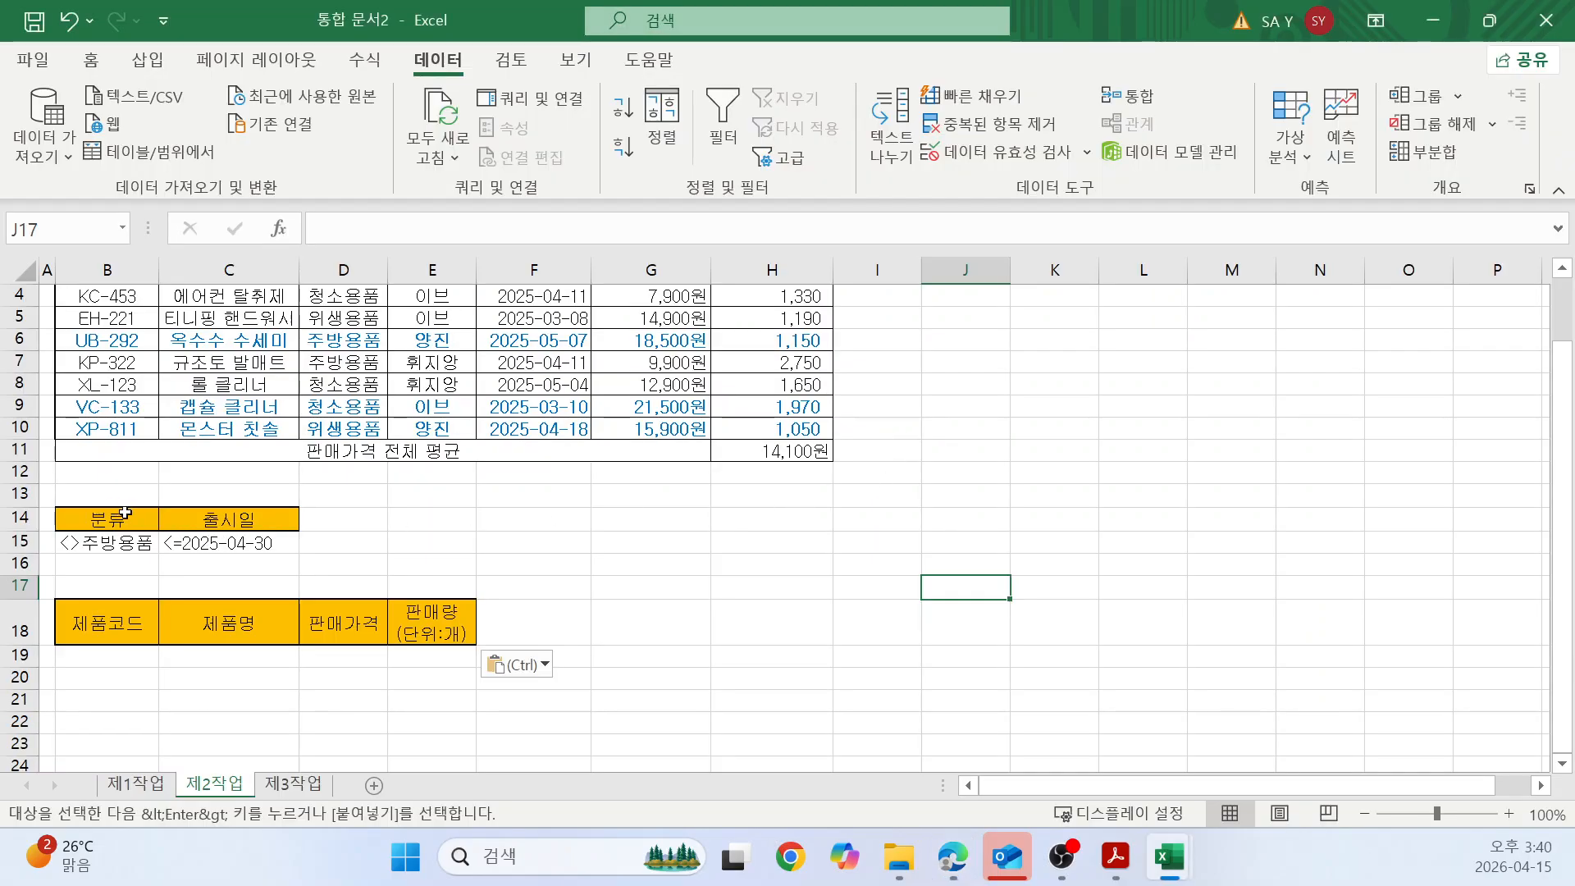
{"action": "key", "text": "alt+Tab"}
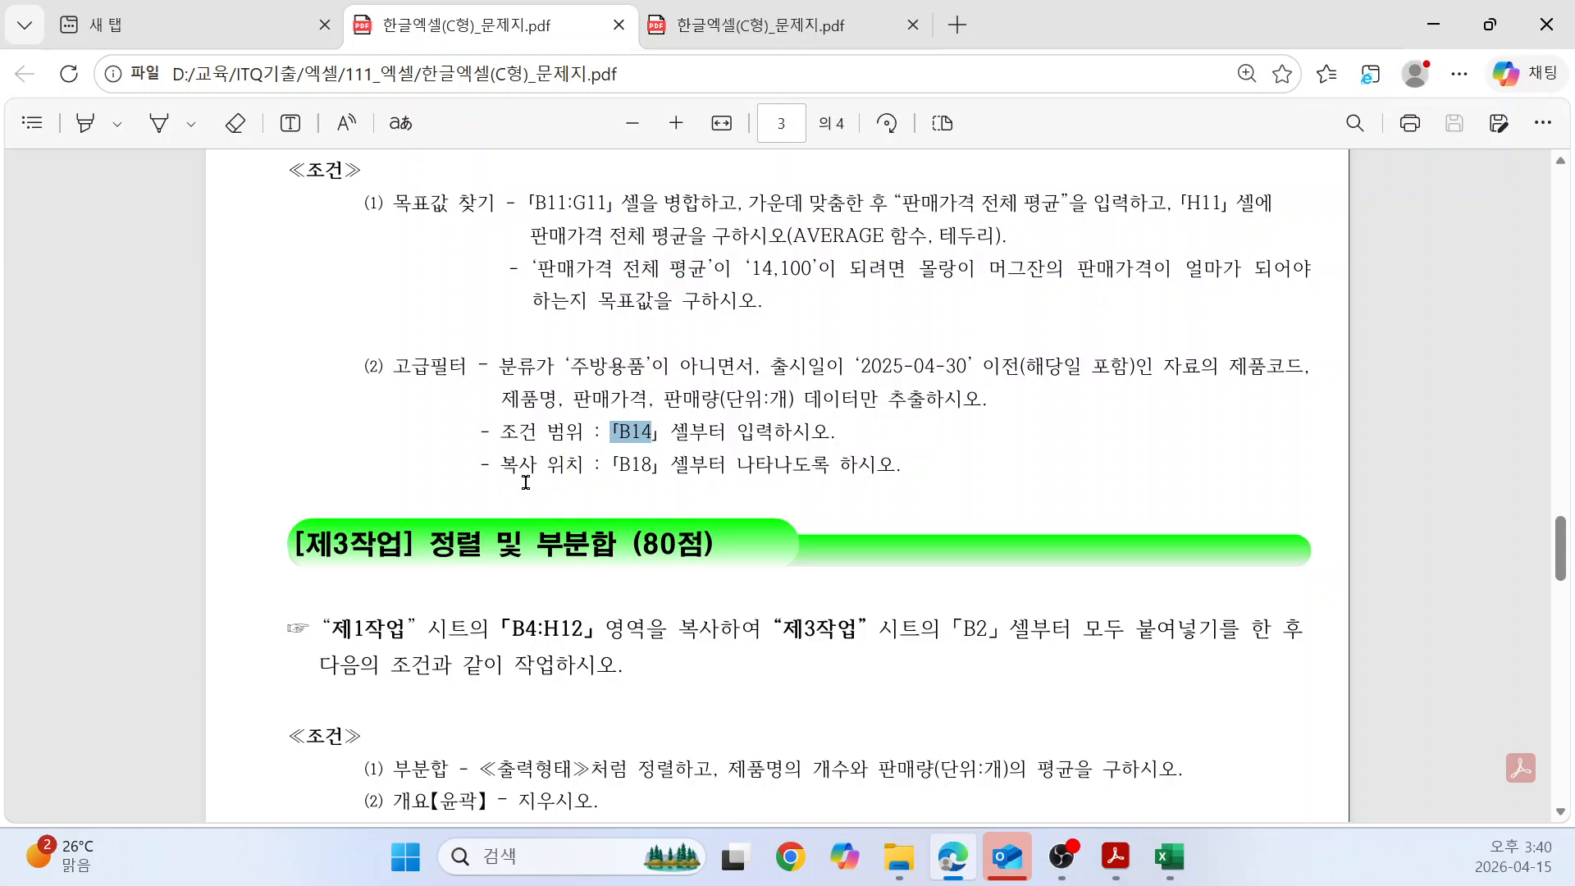
{"action": "key", "text": "alt+Tab"}
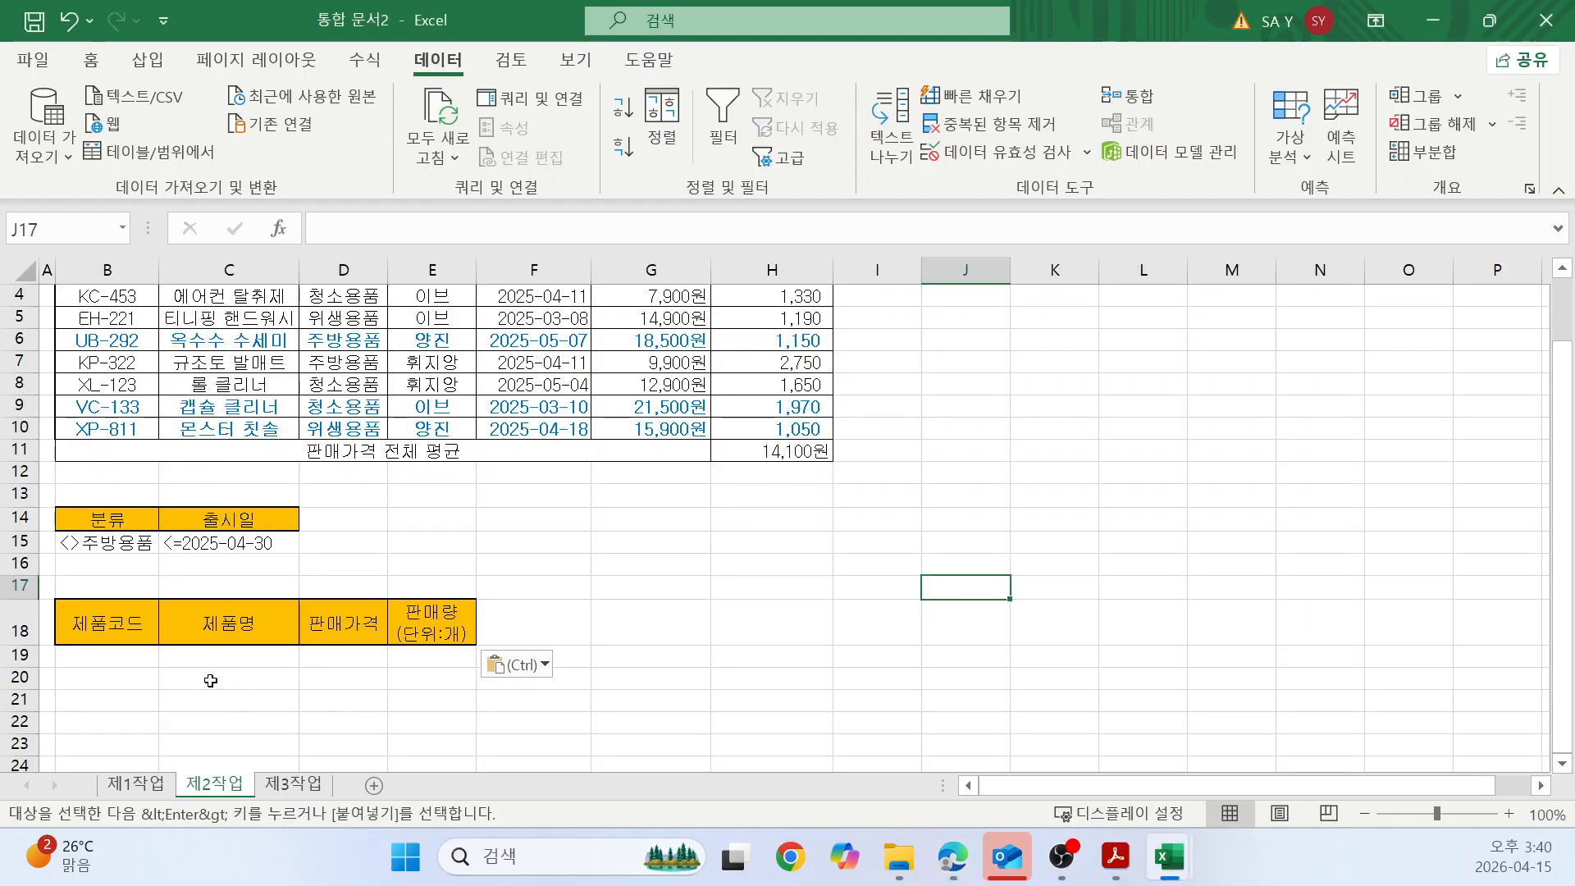
{"action": "left_click", "coordinate": [725, 572]}
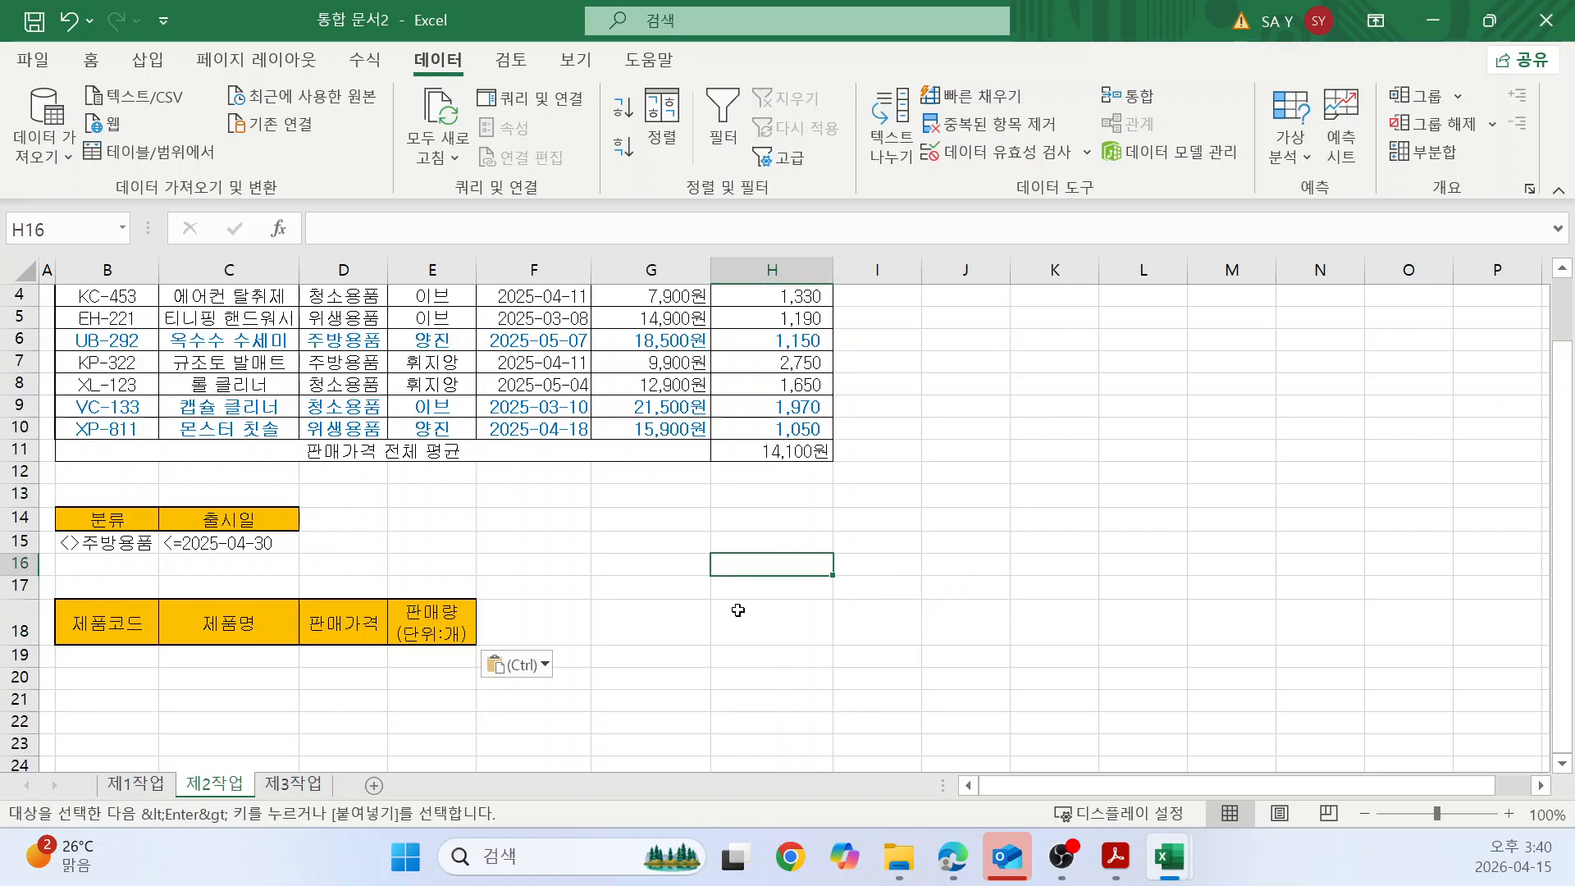
{"action": "scroll", "coordinate": [735, 611], "scroll_direction": "up", "scroll_amount": 1}
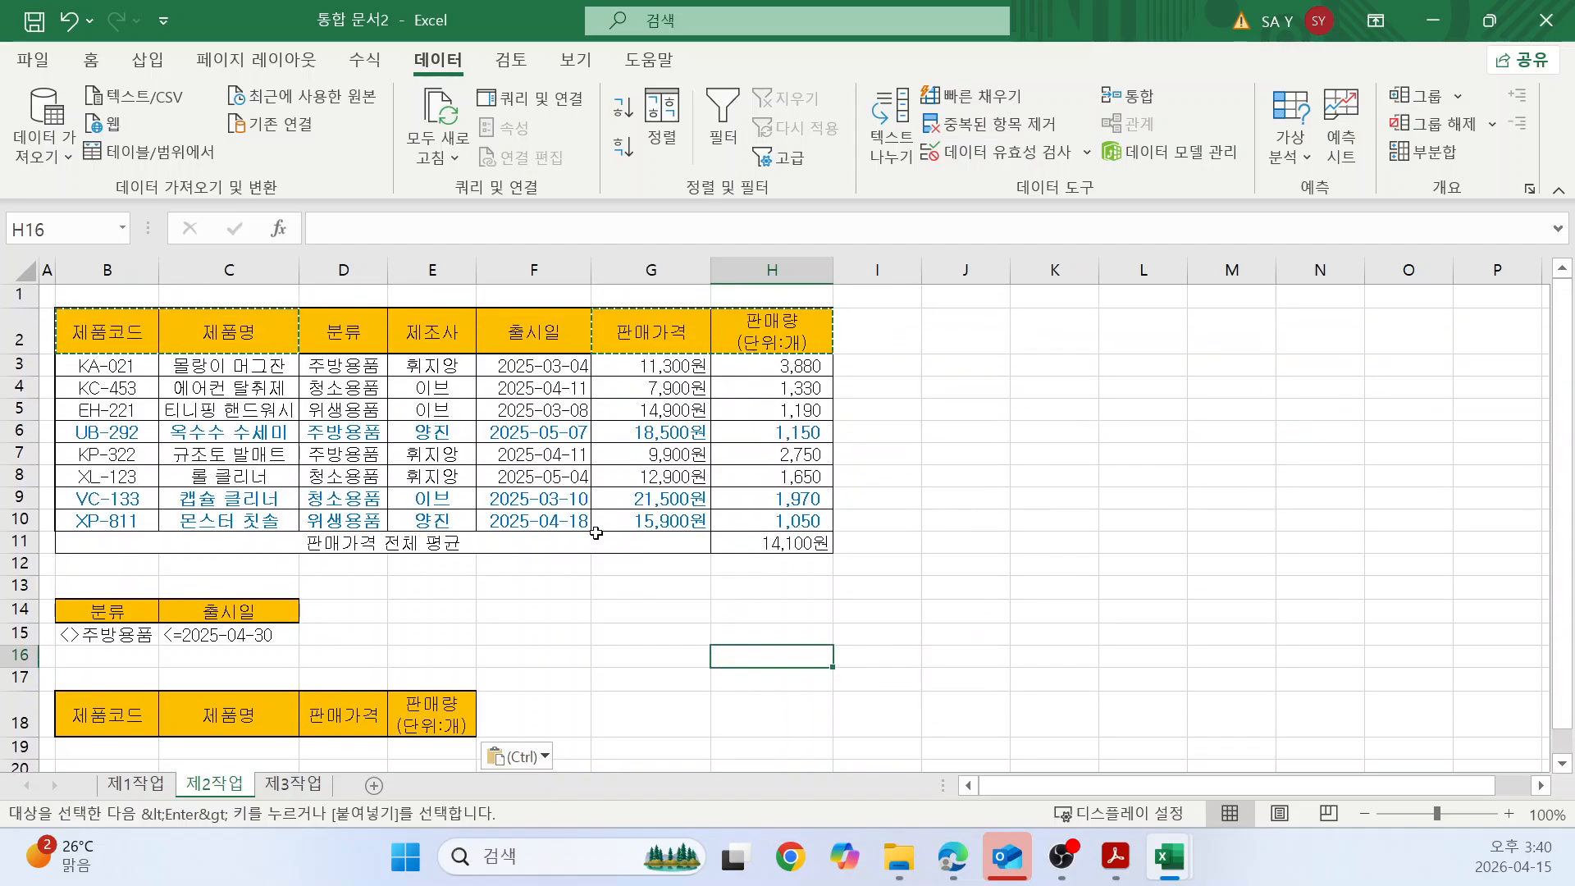
{"action": "left_click", "coordinate": [616, 448]}
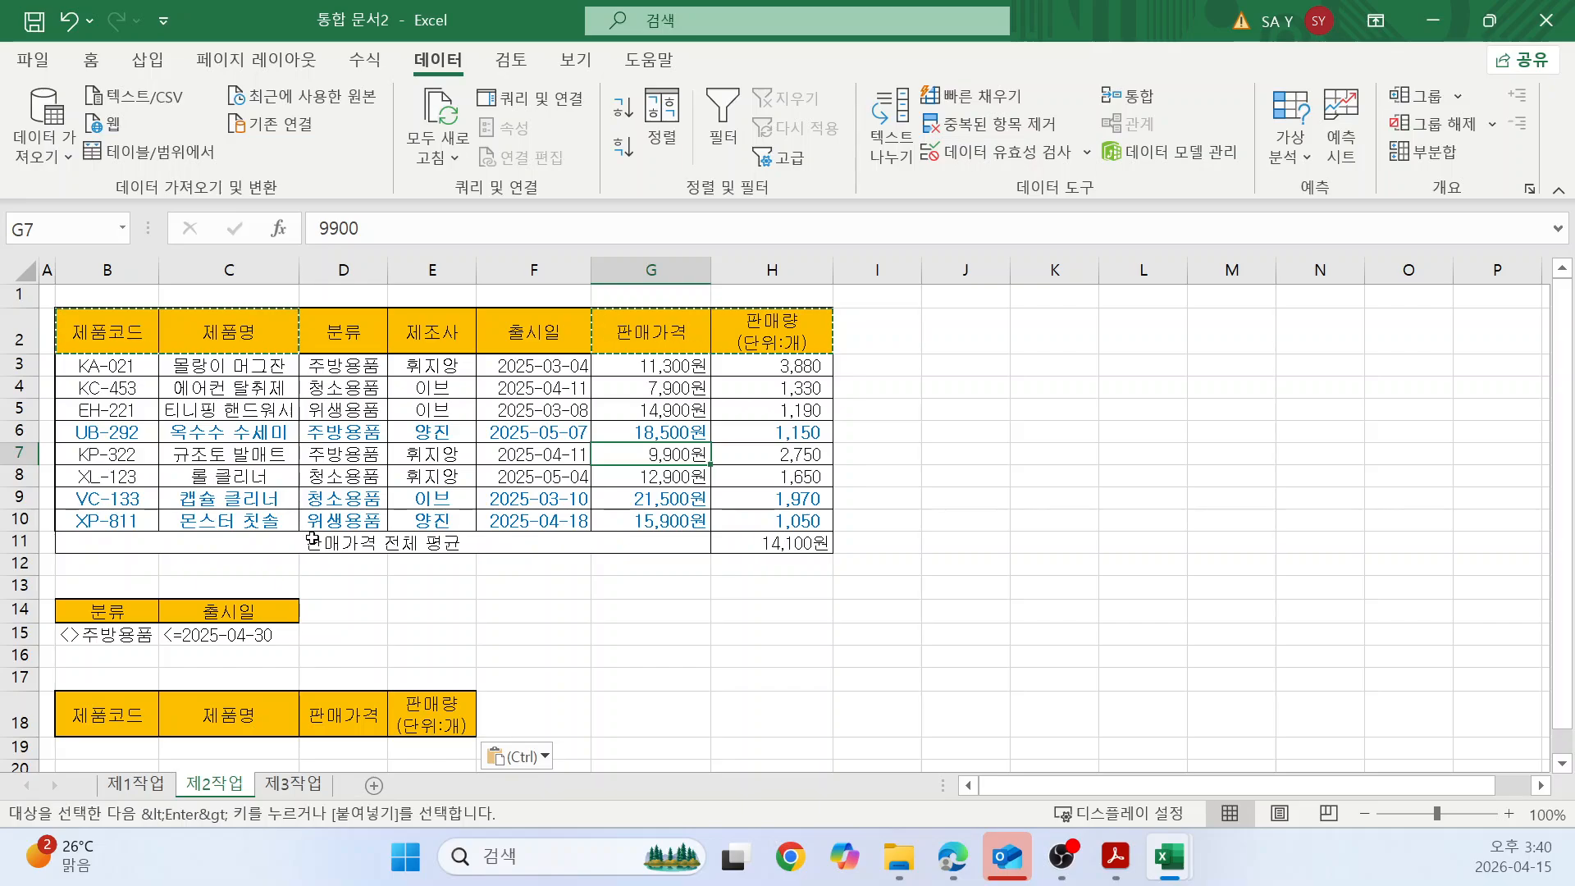
{"action": "scroll", "coordinate": [313, 538], "scroll_direction": "down", "scroll_amount": 1}
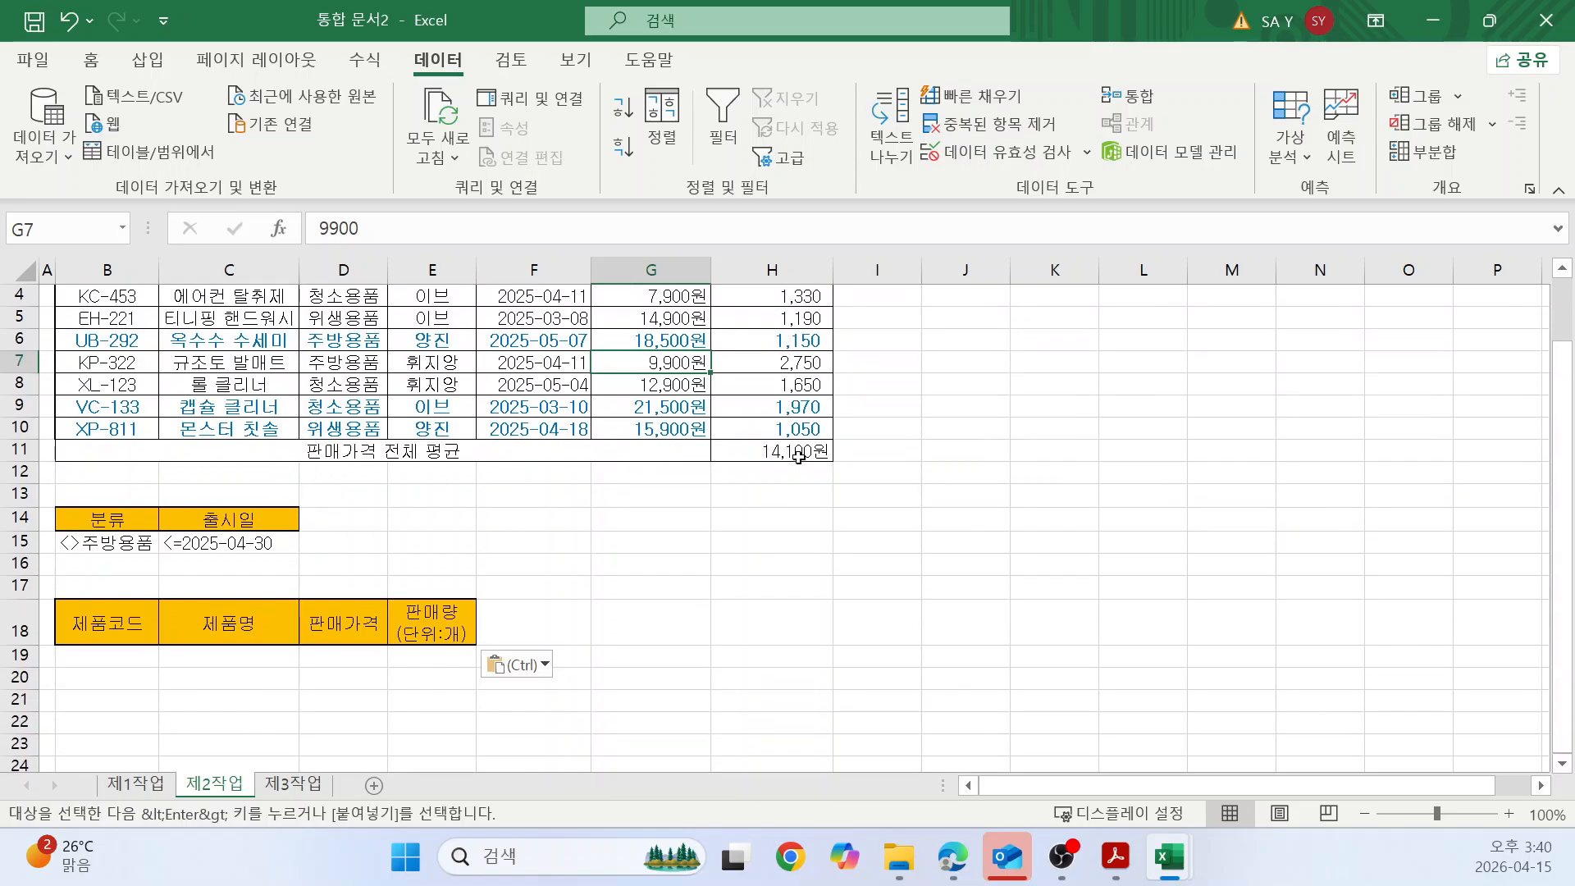
{"action": "scroll", "coordinate": [722, 492], "scroll_direction": "up", "scroll_amount": 1}
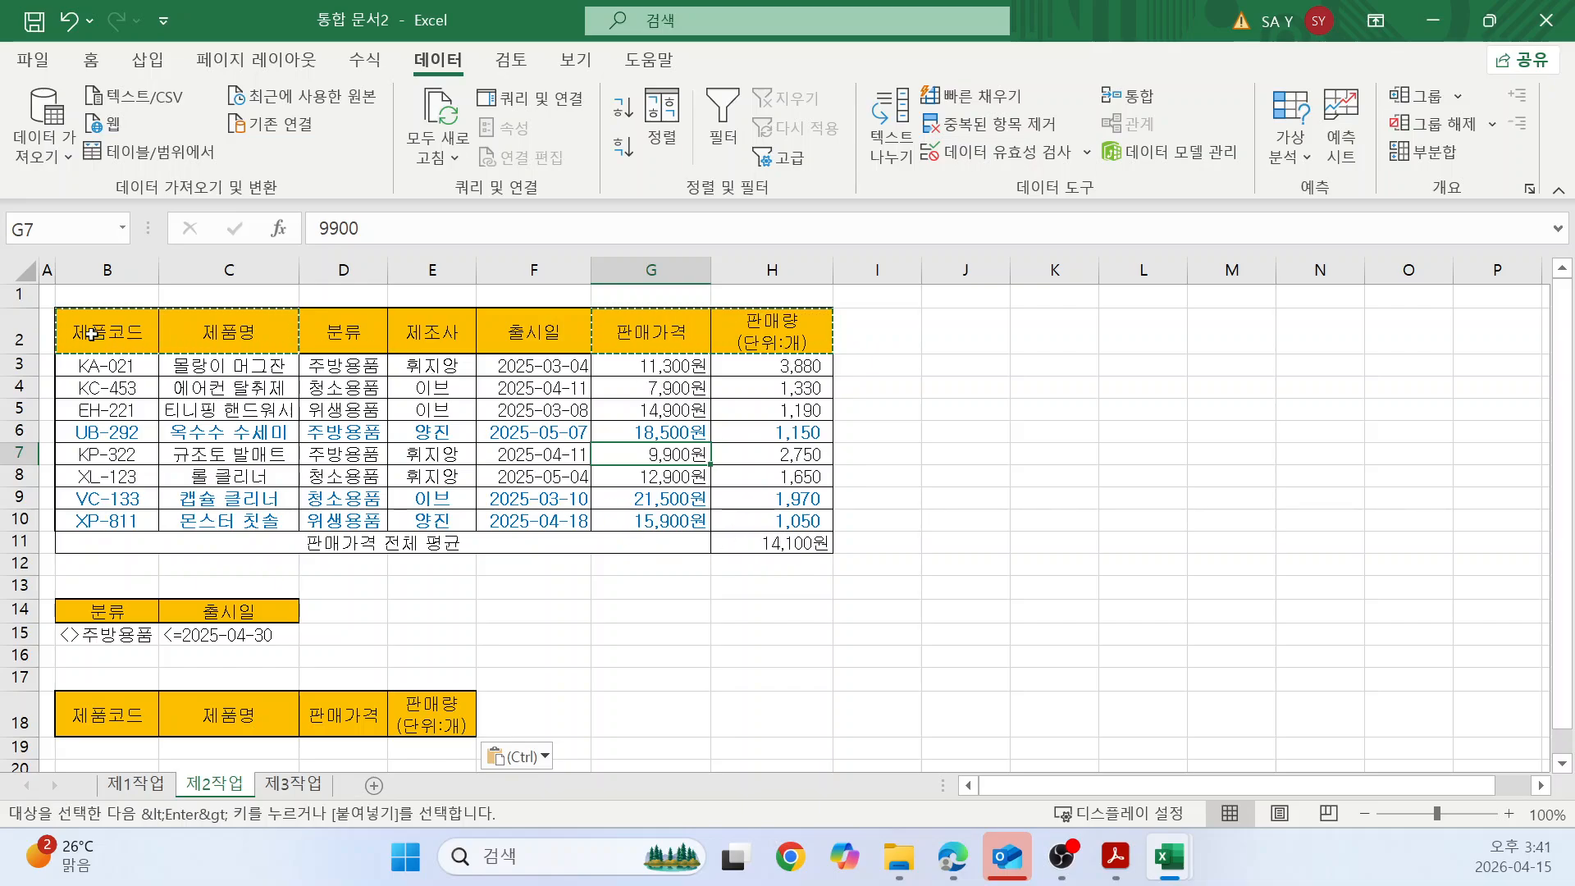
{"action": "left_click", "coordinate": [501, 408]}
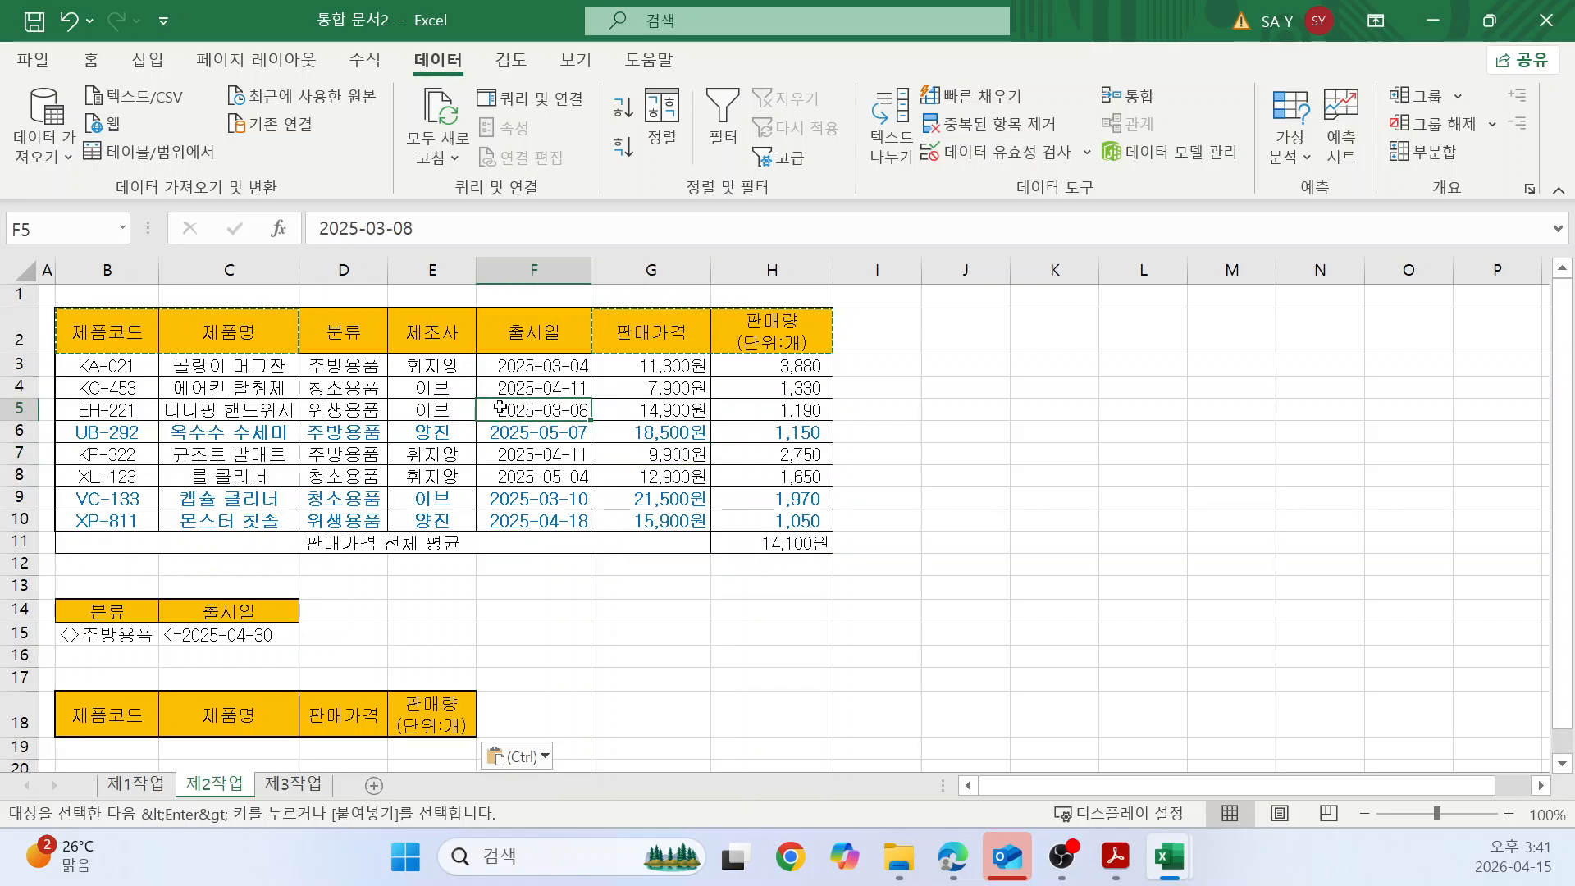
{"action": "left_click", "coordinate": [382, 412]}
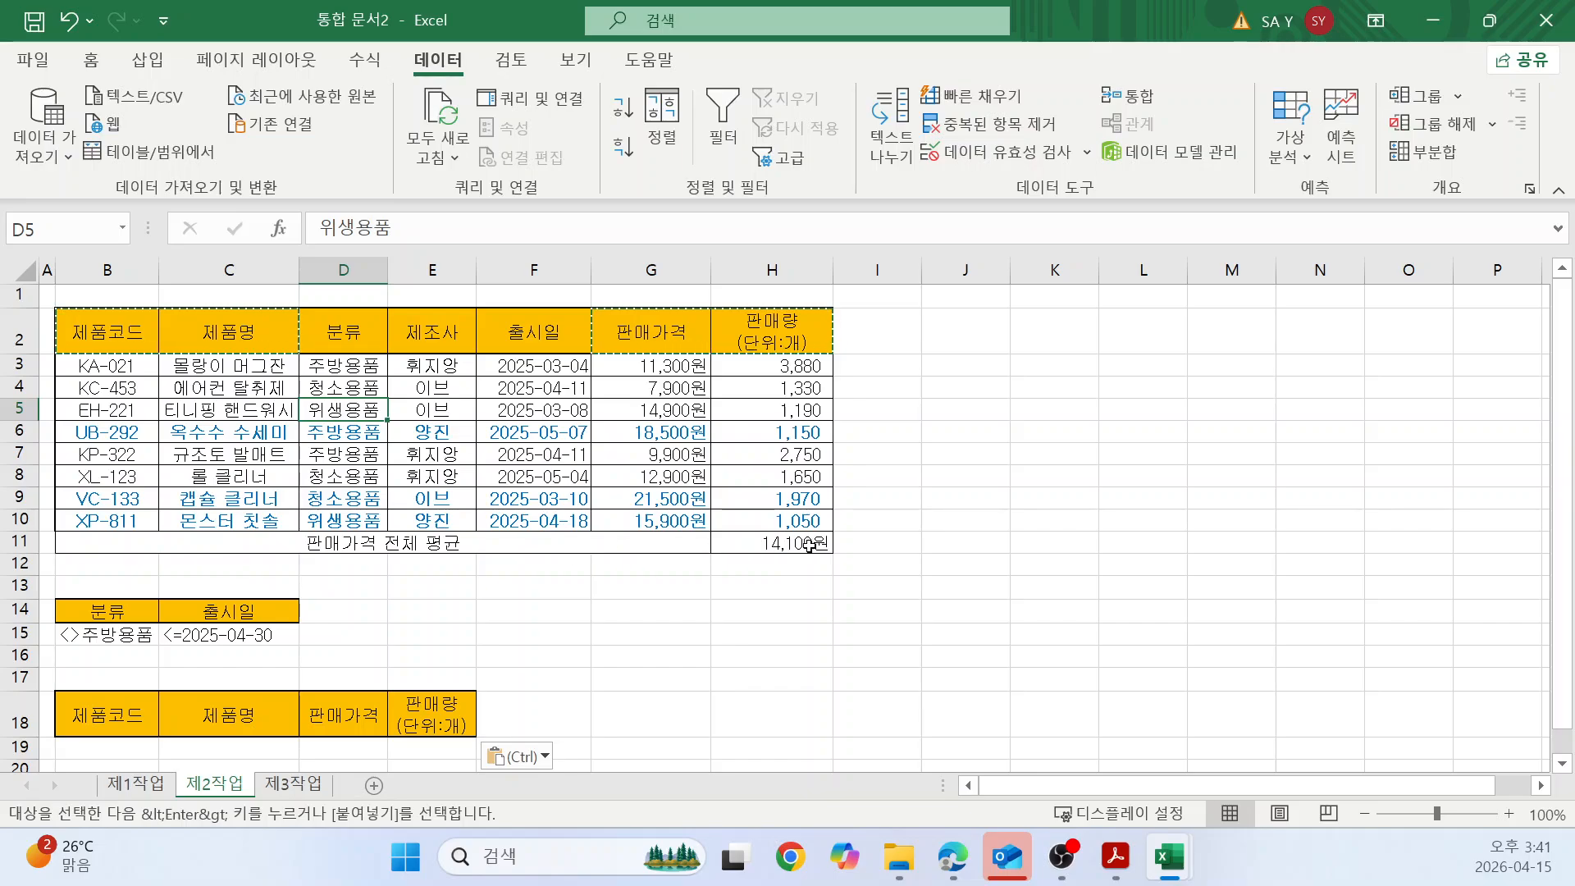
Start an advanced filter on the list range B2:H10 with the results copied to another location.
{"action": "left_click_drag", "start_coordinate": [90, 332], "coordinate": [816, 521]}
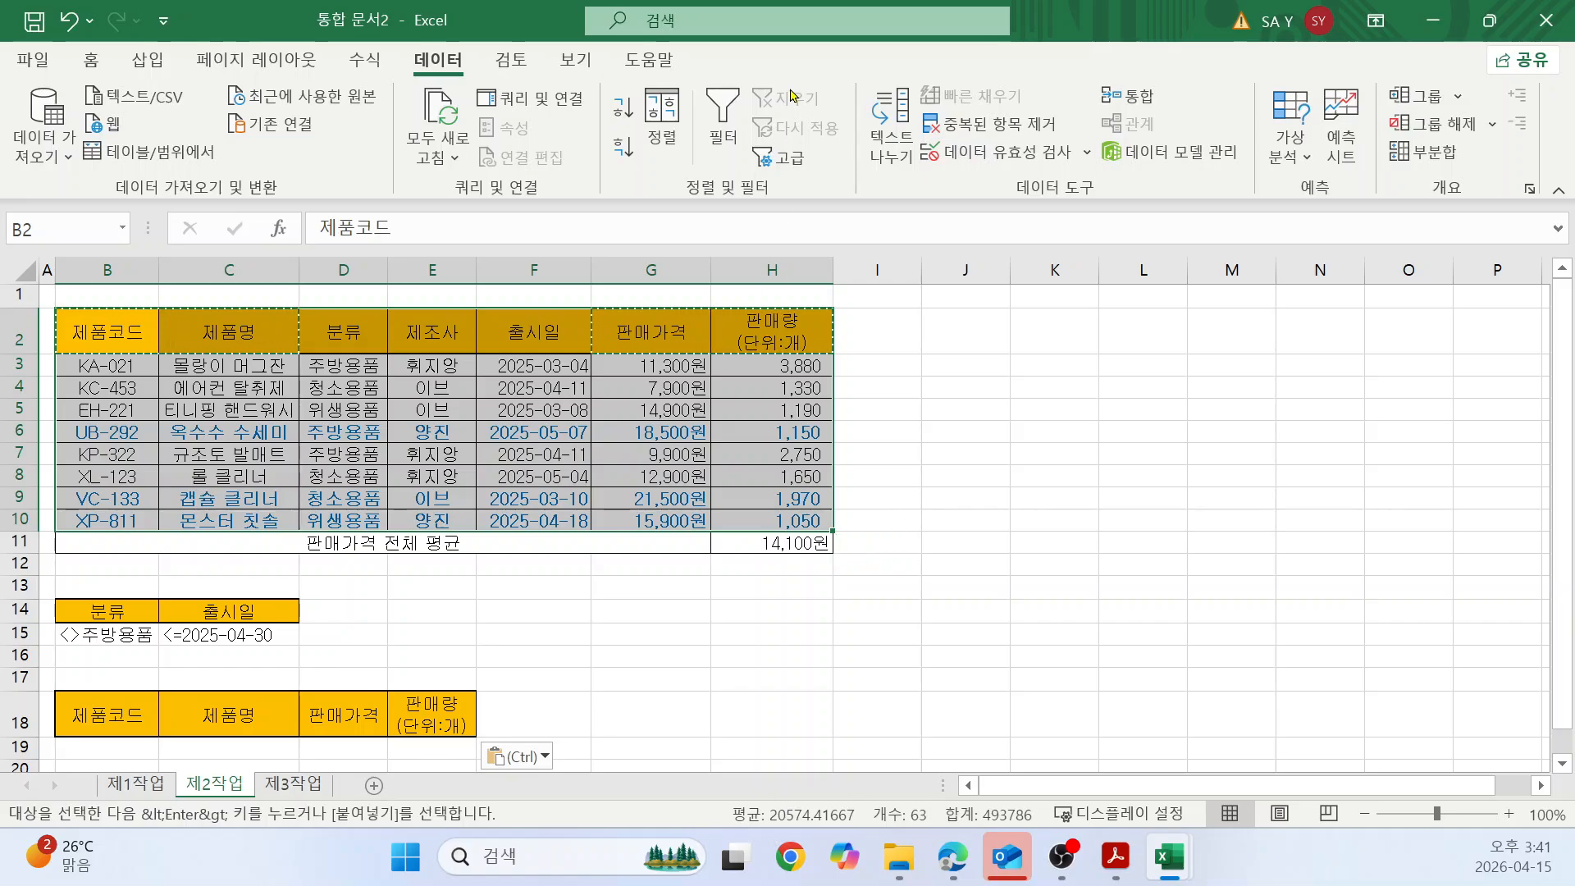
{"action": "left_click", "coordinate": [782, 158]}
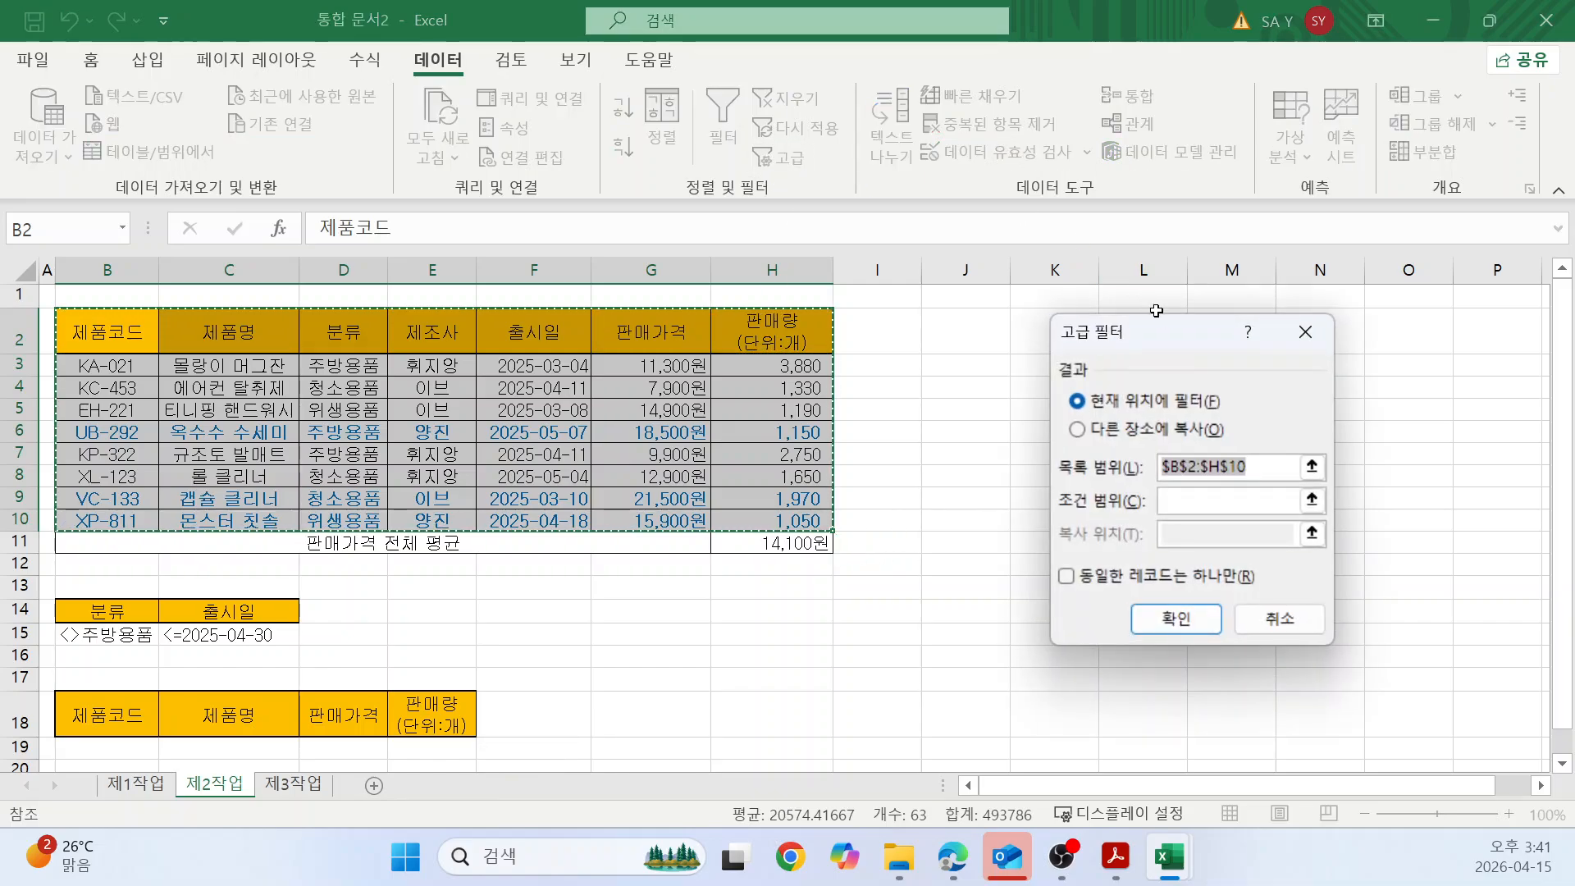
{"action": "left_click_drag", "start_coordinate": [1161, 335], "coordinate": [1069, 184]}
{"action": "left_click", "coordinate": [985, 279]}
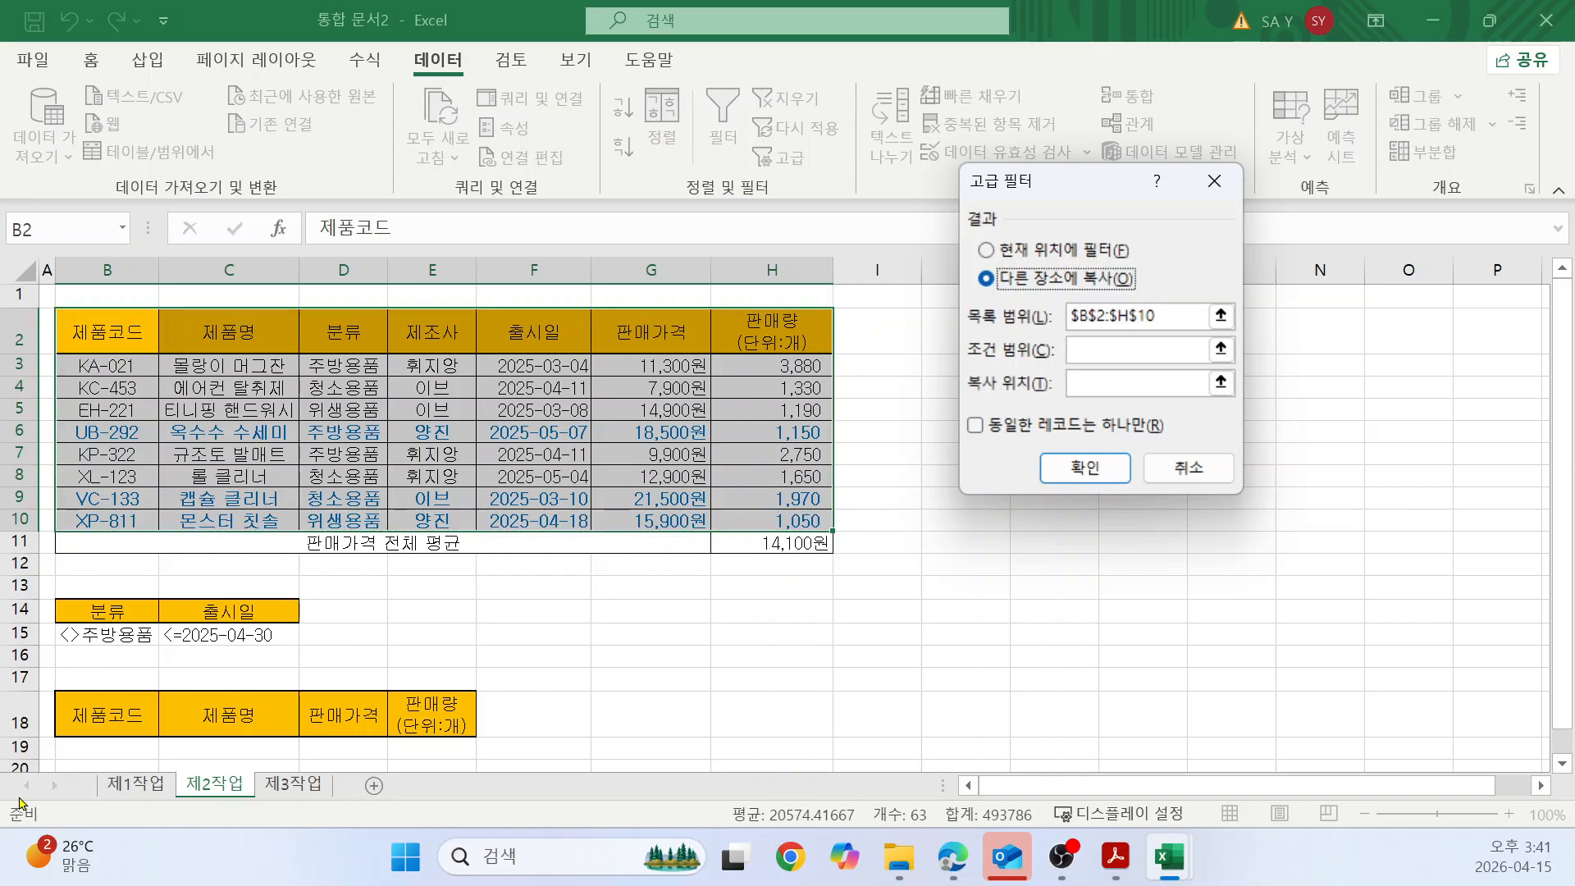
Set the filter's criteria range to B14:C15 and its copy destination to B18:E18, and run it.
{"action": "left_click", "coordinate": [1093, 354]}
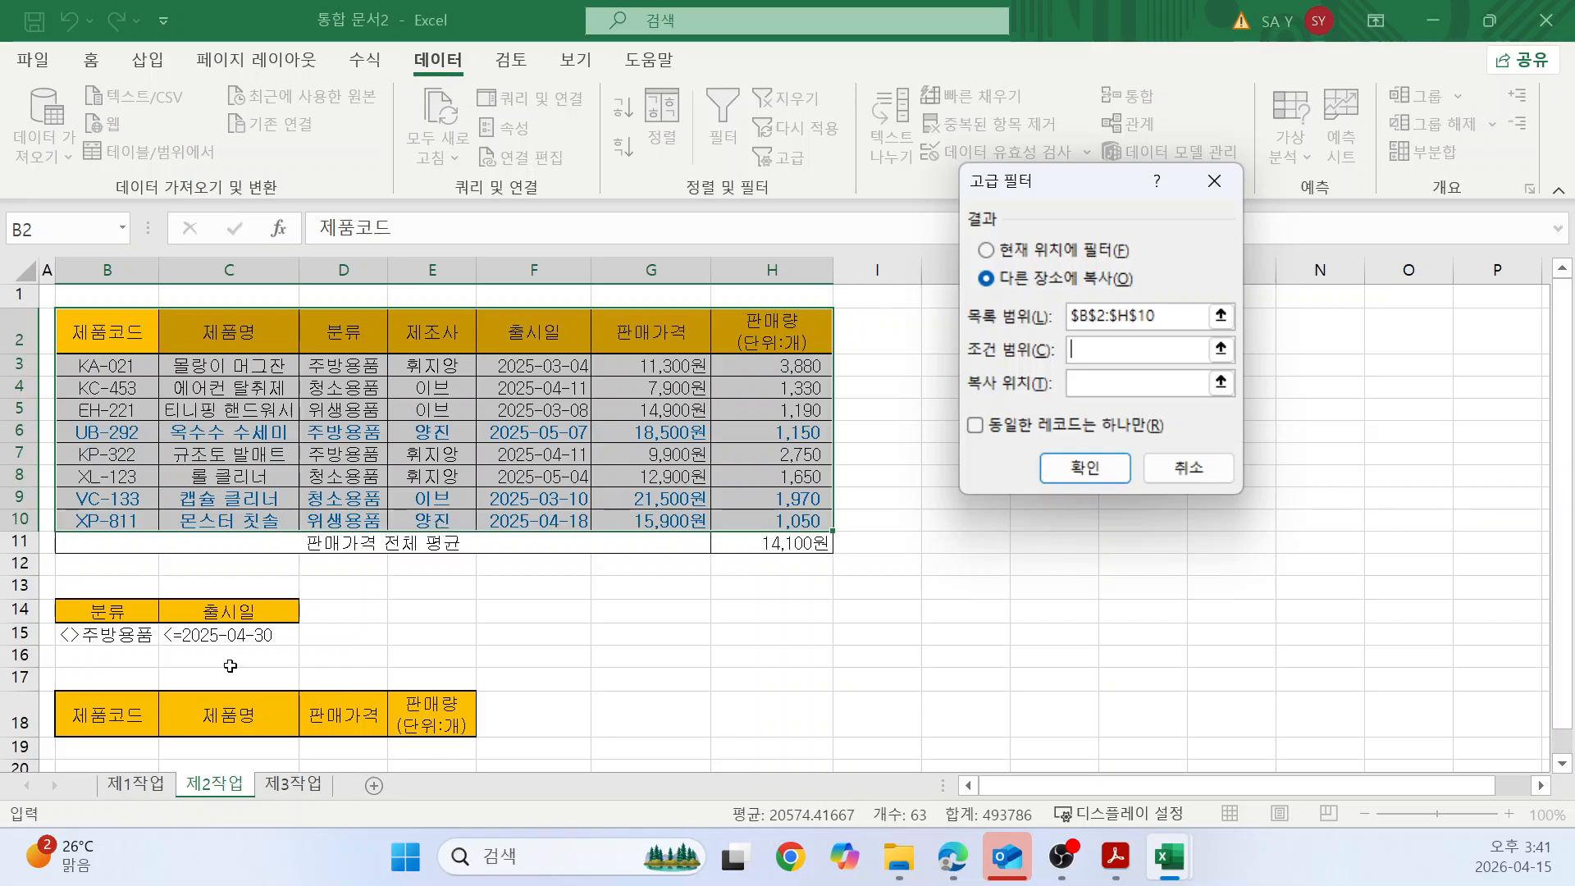
{"action": "left_click_drag", "start_coordinate": [82, 613], "coordinate": [197, 640]}
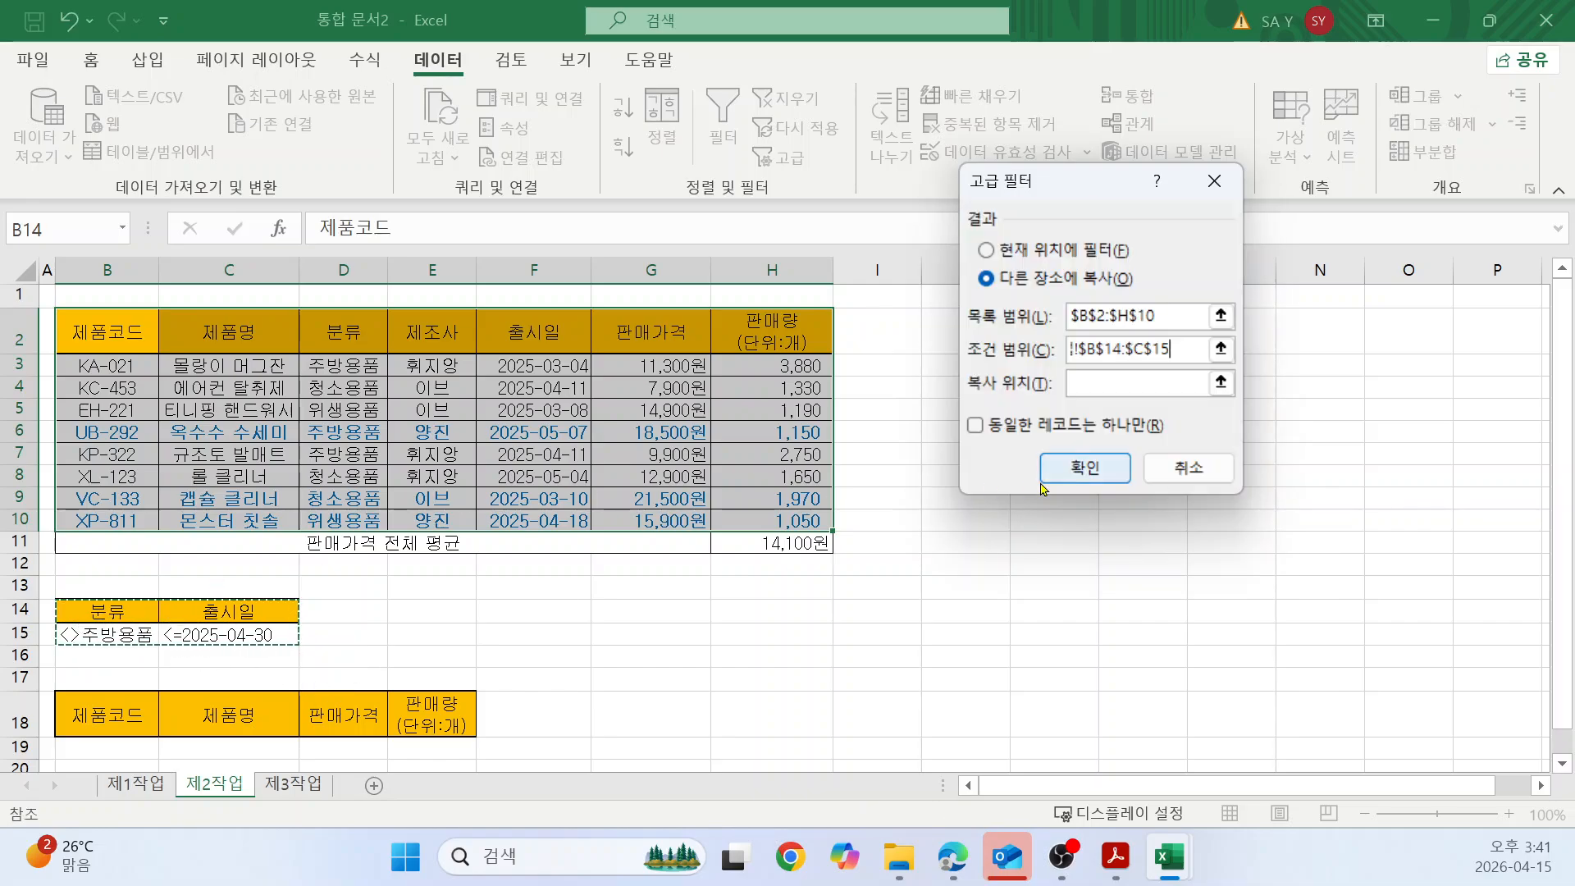
{"action": "left_click", "coordinate": [1084, 386]}
{"action": "left_click_drag", "start_coordinate": [135, 716], "coordinate": [397, 719]}
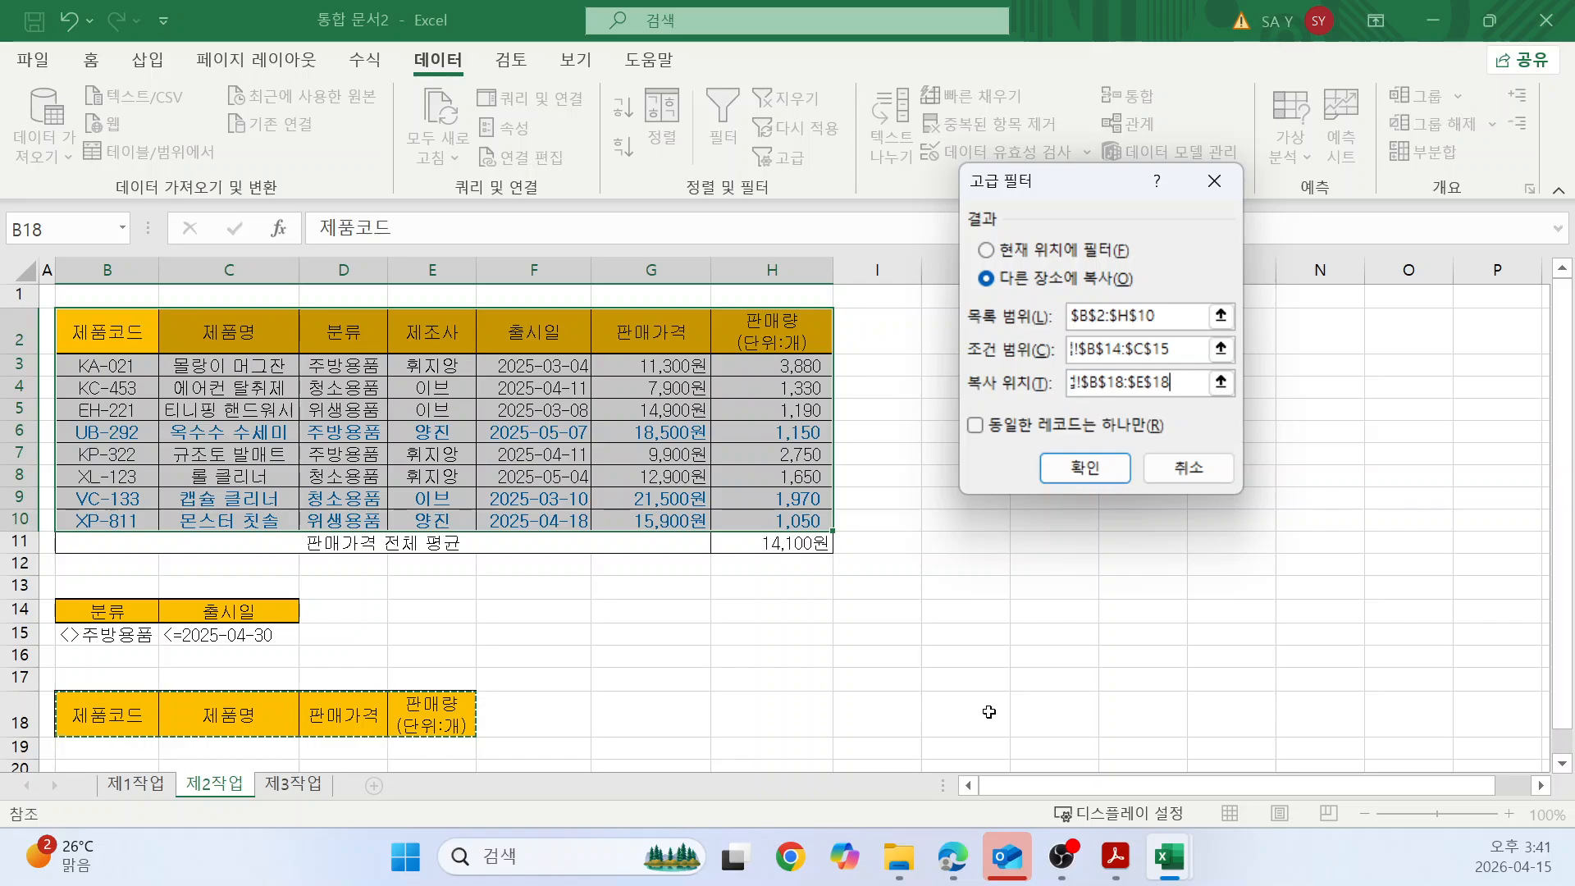
{"action": "left_click", "coordinate": [1105, 473]}
{"action": "left_click", "coordinate": [1094, 503]}
Add the missing bottom border to the last extracted row, cells B22:E22.
{"action": "scroll", "coordinate": [1105, 543], "scroll_direction": "down", "scroll_amount": 3}
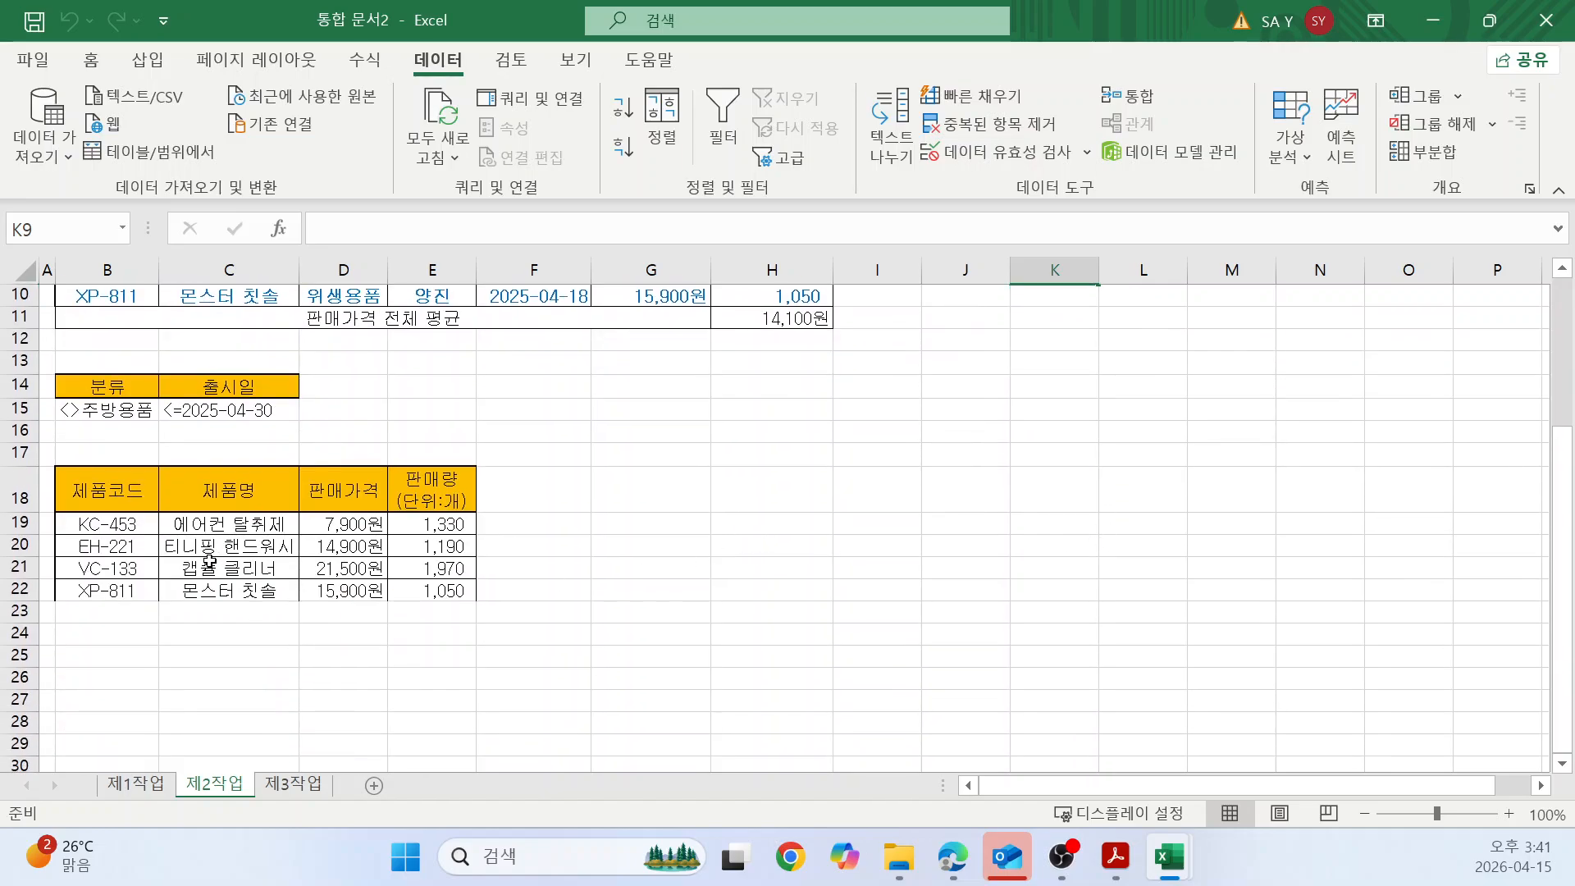
{"action": "left_click_drag", "start_coordinate": [97, 586], "coordinate": [447, 592]}
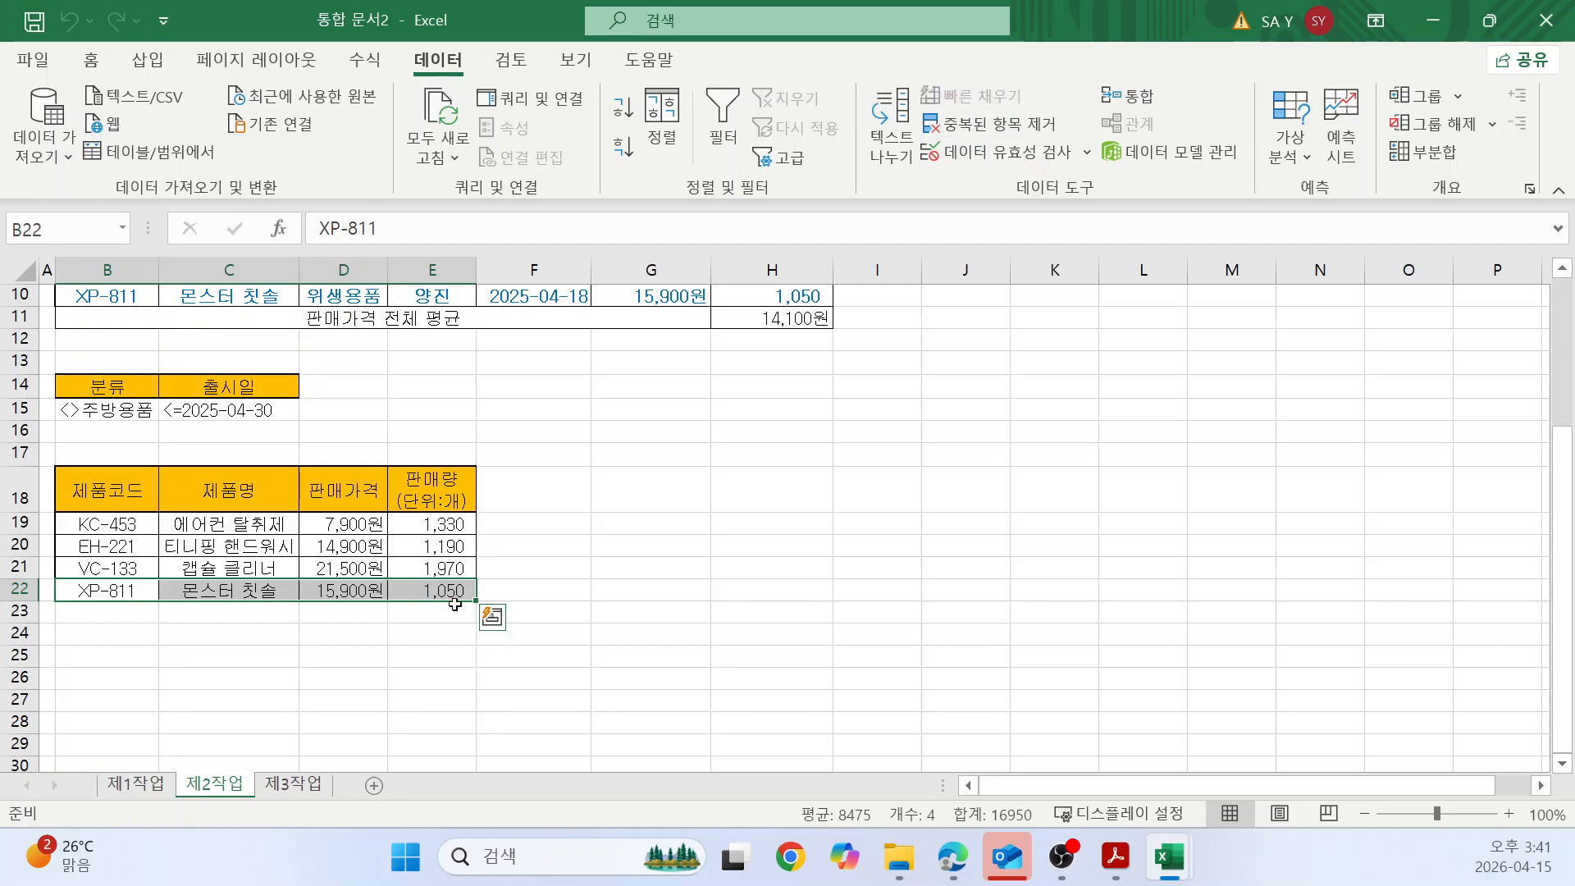
{"action": "left_click", "coordinate": [91, 59]}
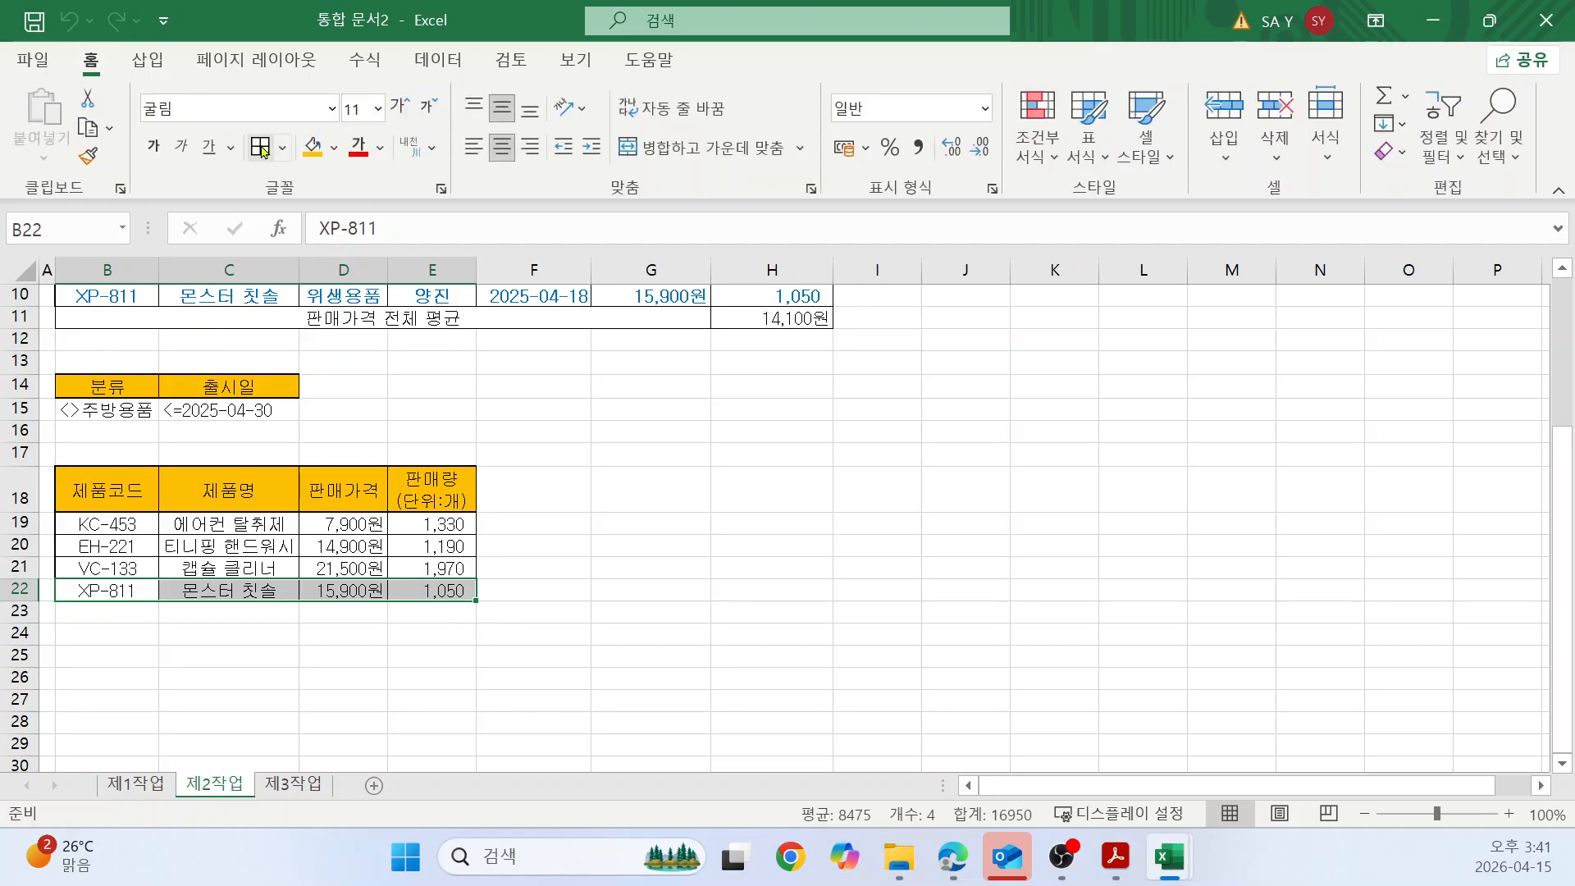
{"action": "left_click", "coordinate": [729, 507]}
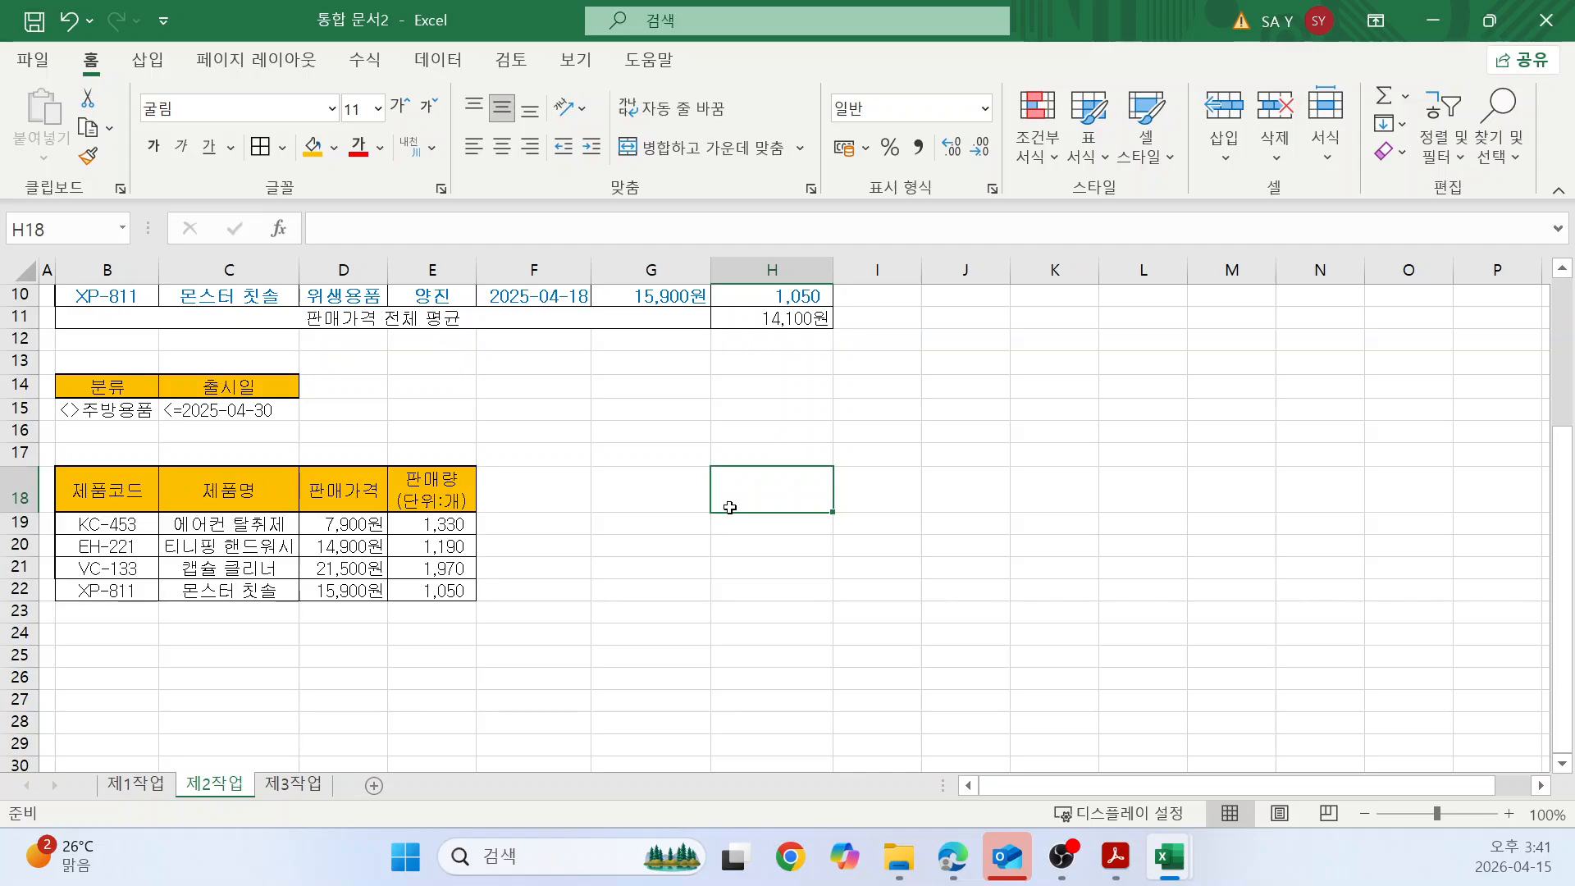
{"action": "left_click", "coordinate": [649, 611]}
Read the 제3작업 sort and subtotal instructions and the sample output in the exam PDF, and return to the workbook.
{"action": "scroll", "coordinate": [683, 600], "scroll_direction": "up", "scroll_amount": 2}
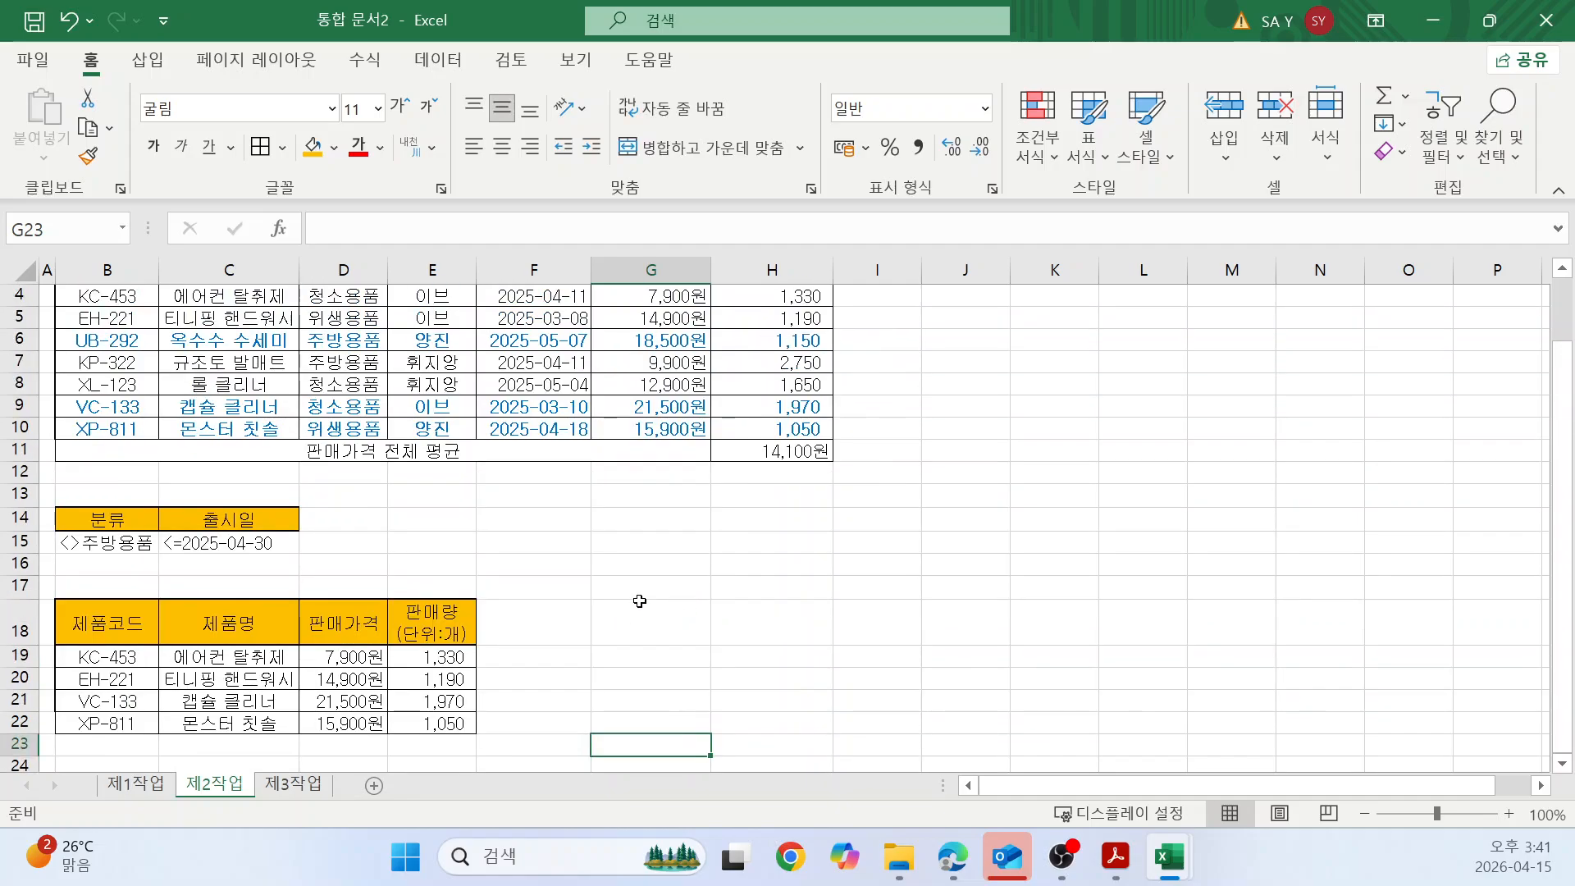
{"action": "scroll", "coordinate": [640, 602], "scroll_direction": "up", "scroll_amount": 1}
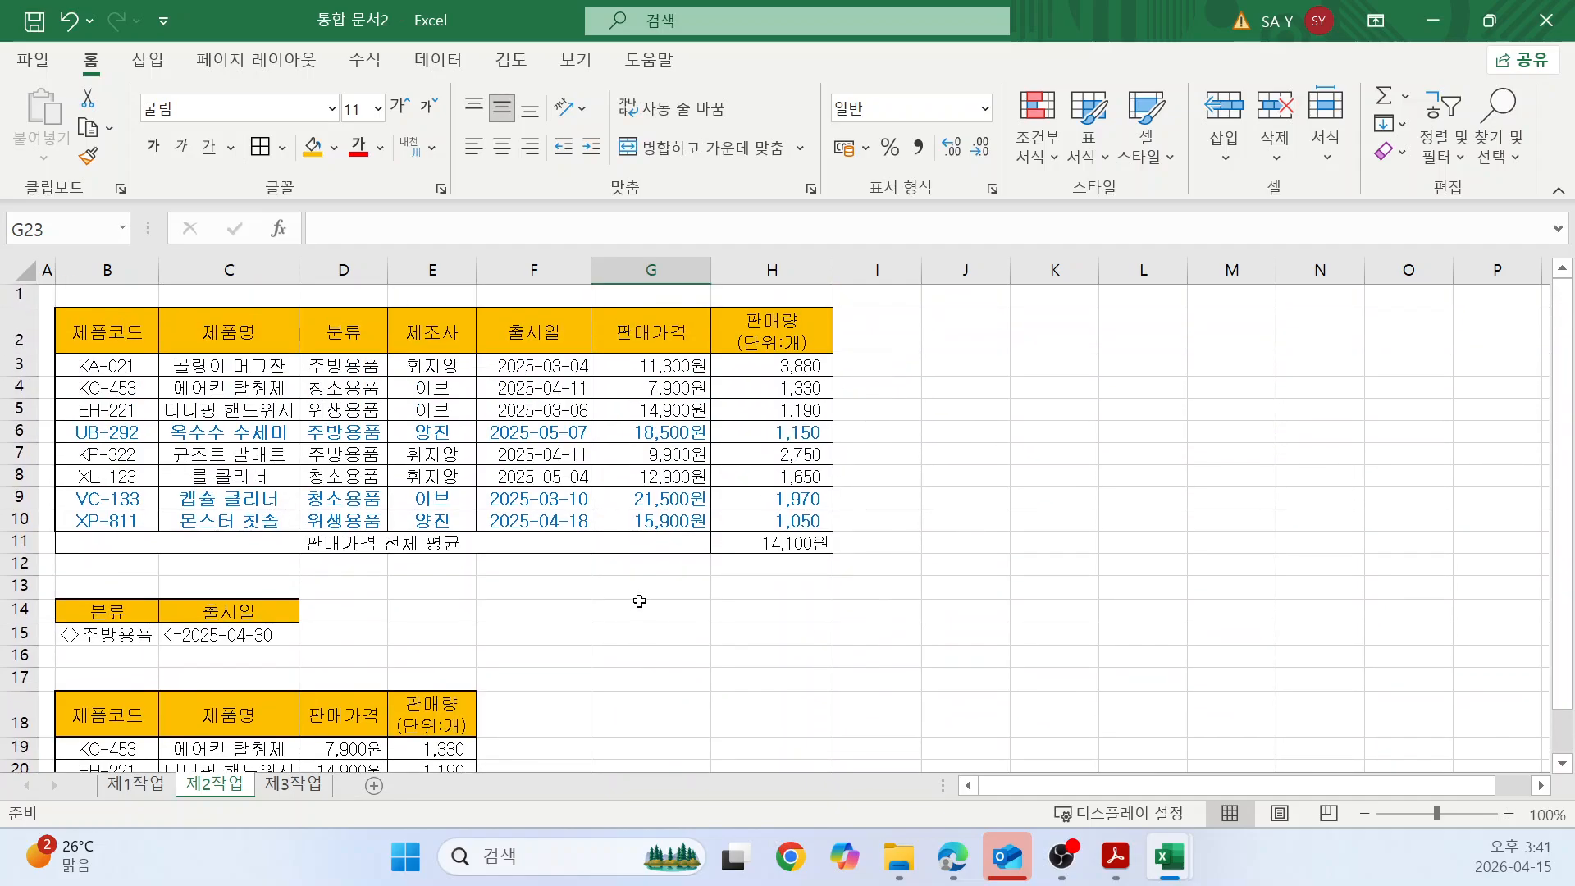
{"action": "left_click", "coordinate": [952, 861]}
{"action": "scroll", "coordinate": [892, 630], "scroll_direction": "down", "scroll_amount": 2}
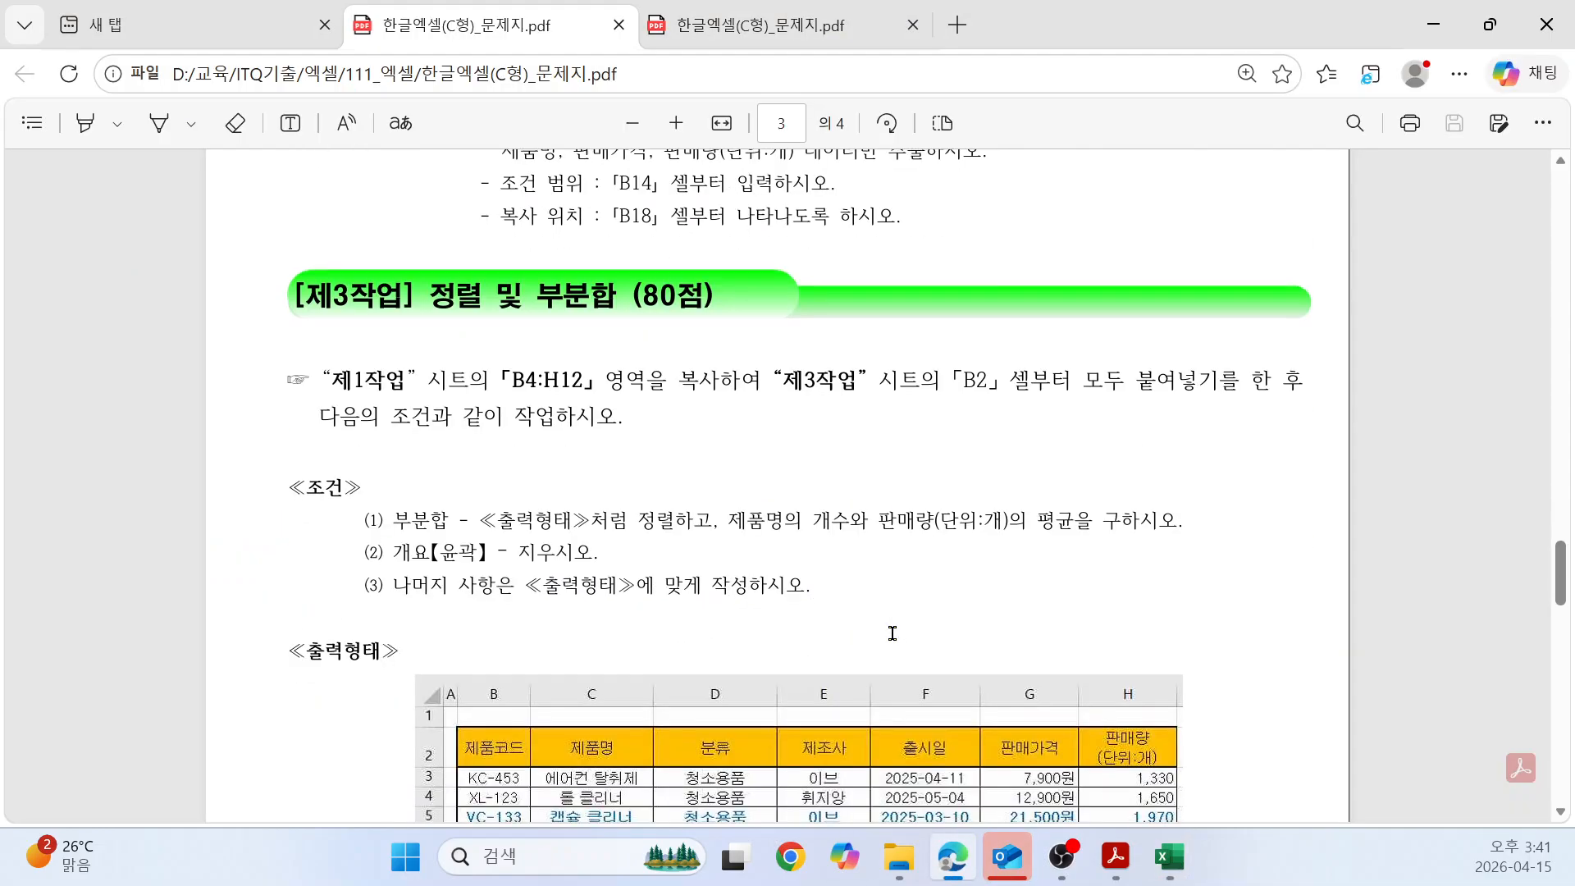
{"action": "scroll", "coordinate": [893, 632], "scroll_direction": "down", "scroll_amount": 1}
{"action": "scroll", "coordinate": [813, 390], "scroll_direction": "down", "scroll_amount": 1}
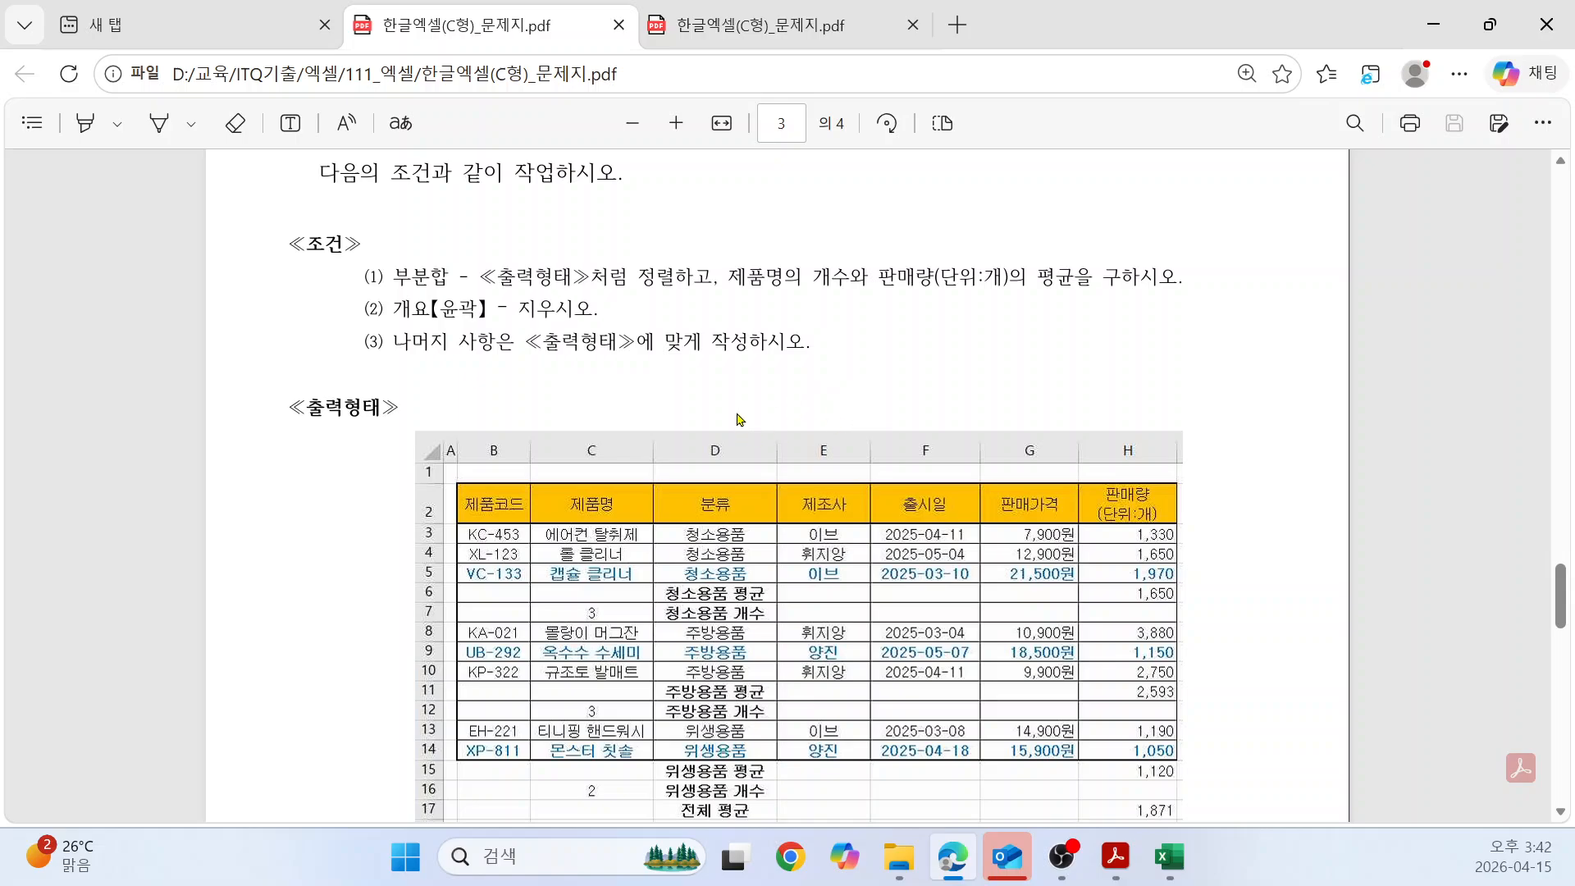
{"action": "scroll", "coordinate": [696, 341], "scroll_direction": "up", "scroll_amount": 1}
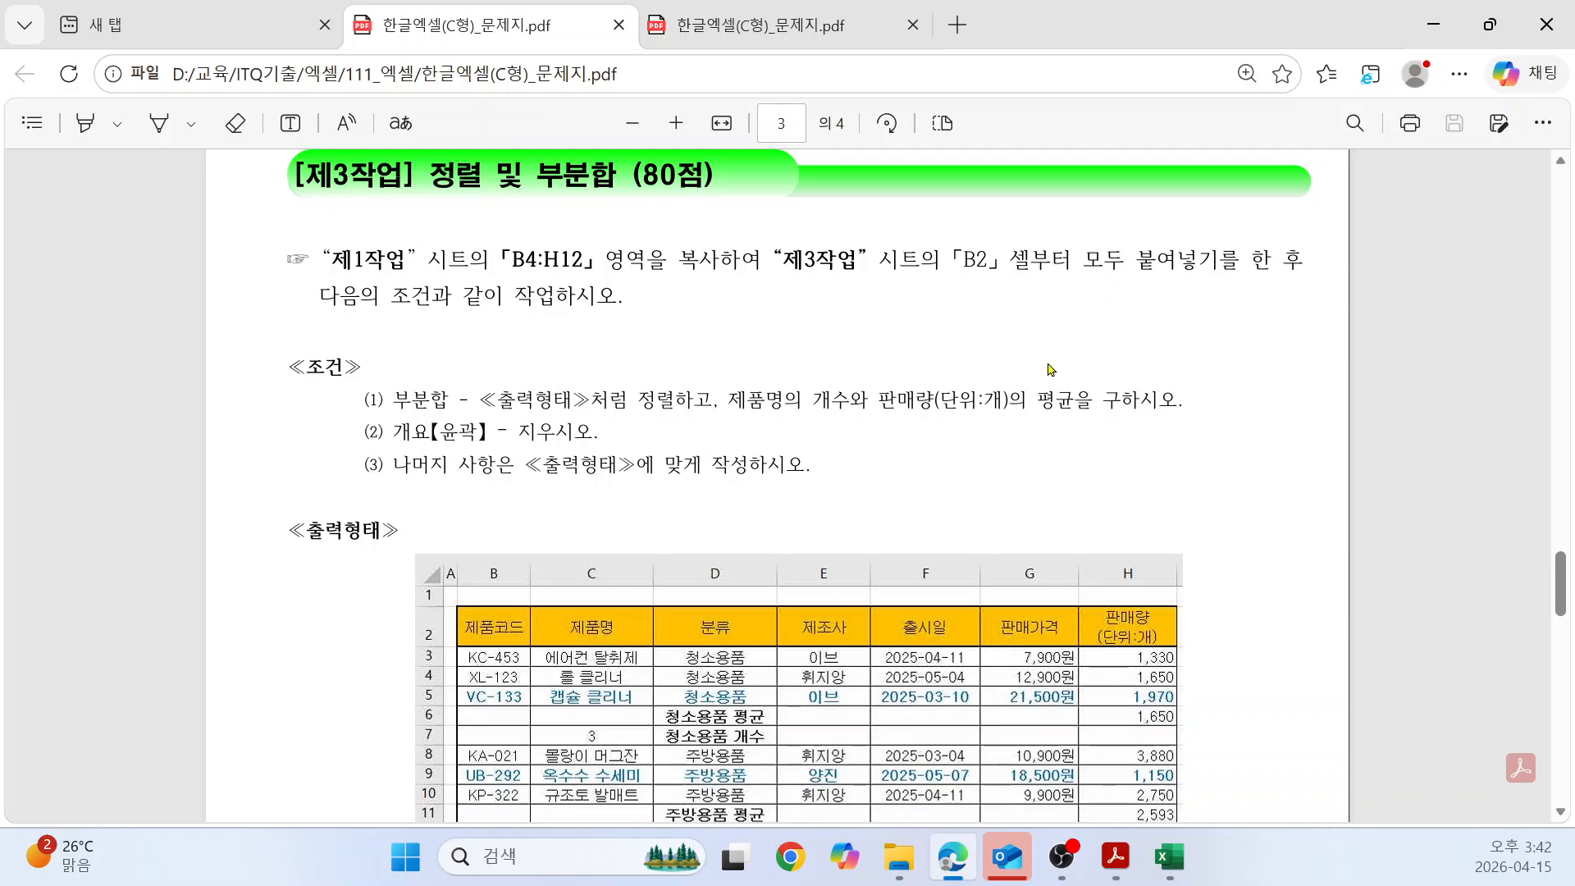
{"action": "key", "text": "alt+Tab"}
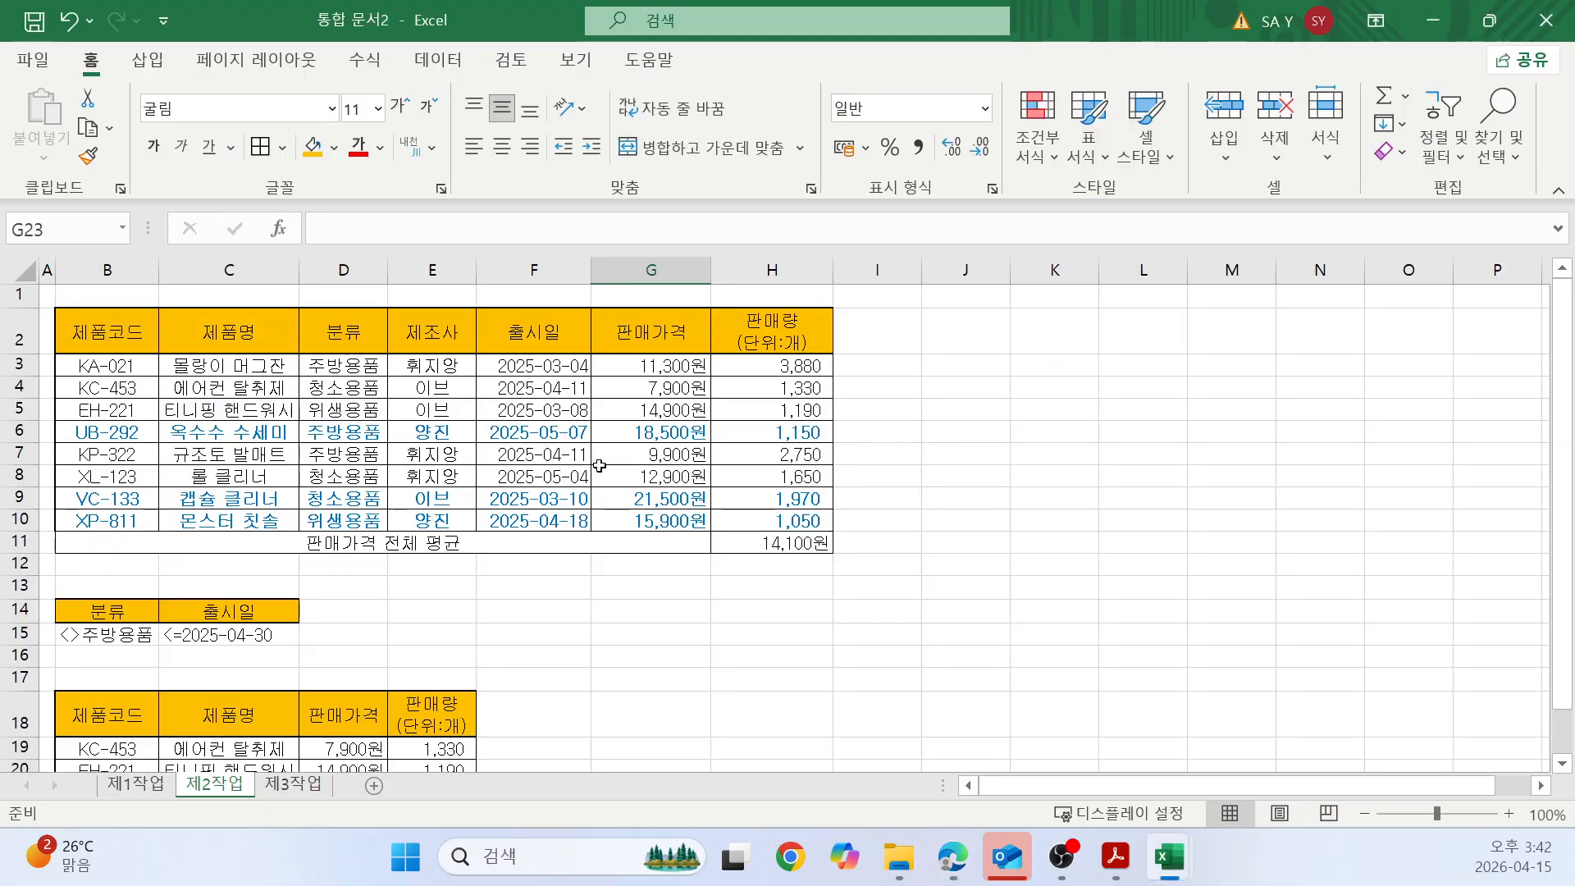
Copy the range B4:H12 from the 제1작업 sheet and paste it at cell B2 of the 제3작업 sheet.
{"action": "left_click", "coordinate": [138, 784]}
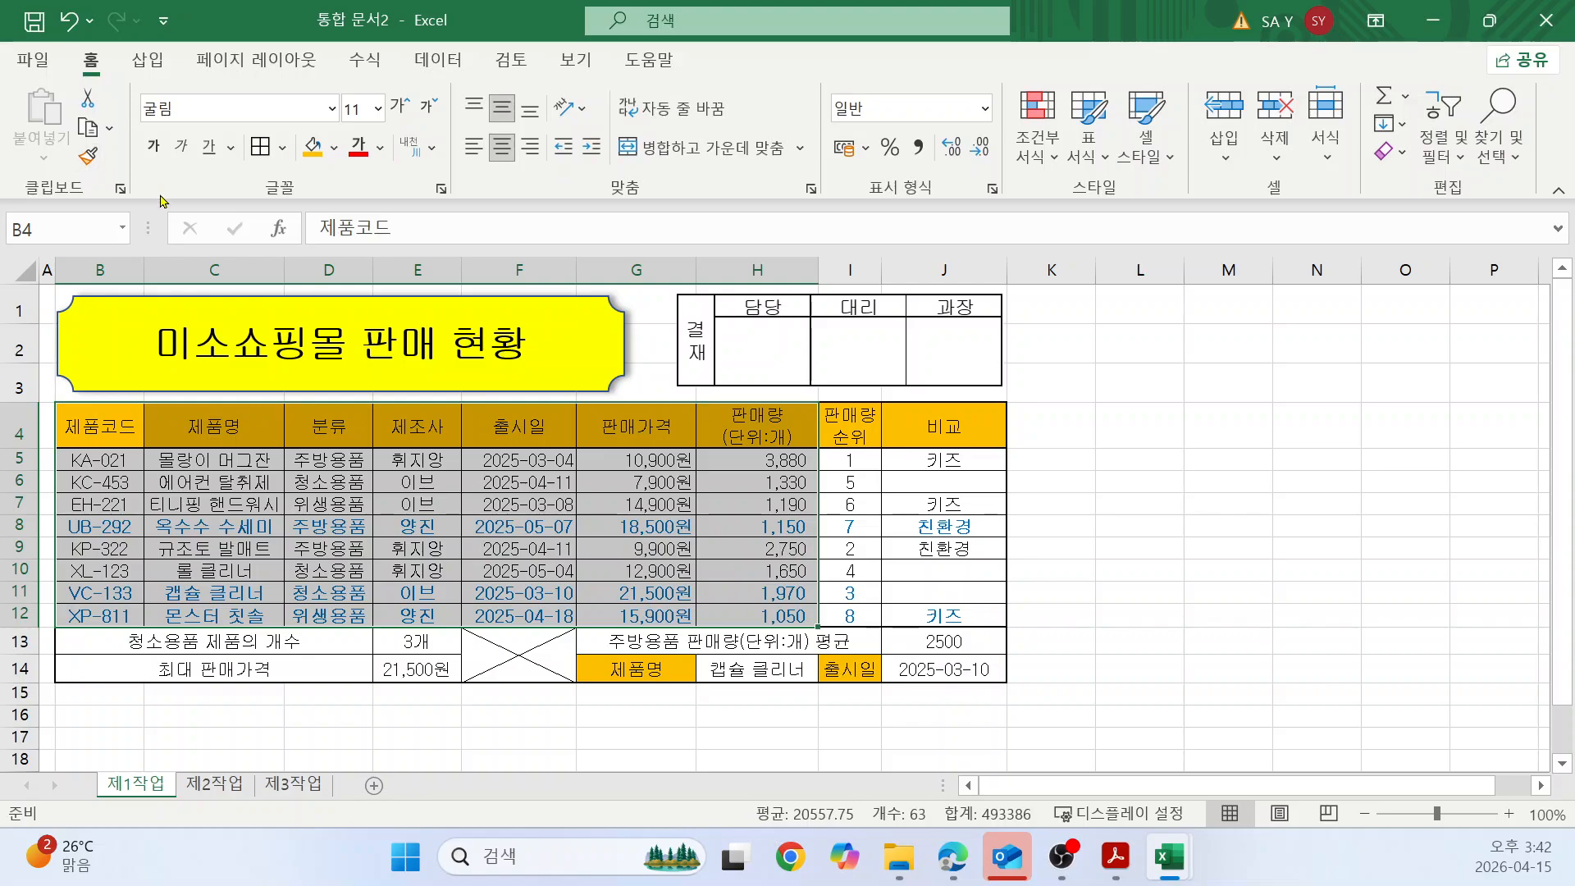
{"action": "left_click", "coordinate": [88, 130]}
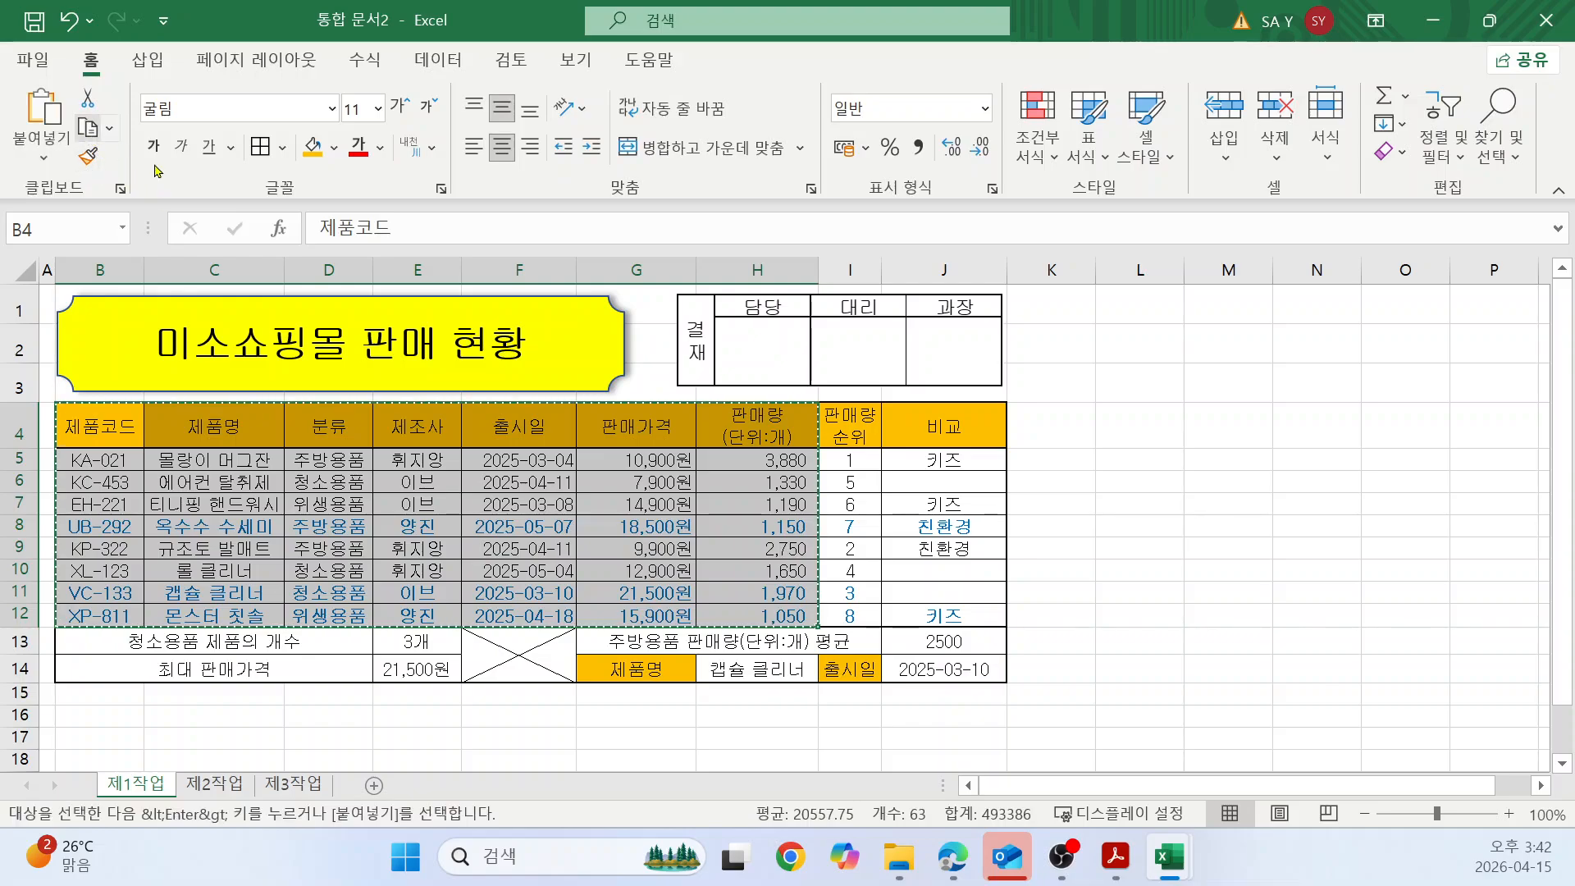
{"action": "left_click", "coordinate": [294, 784]}
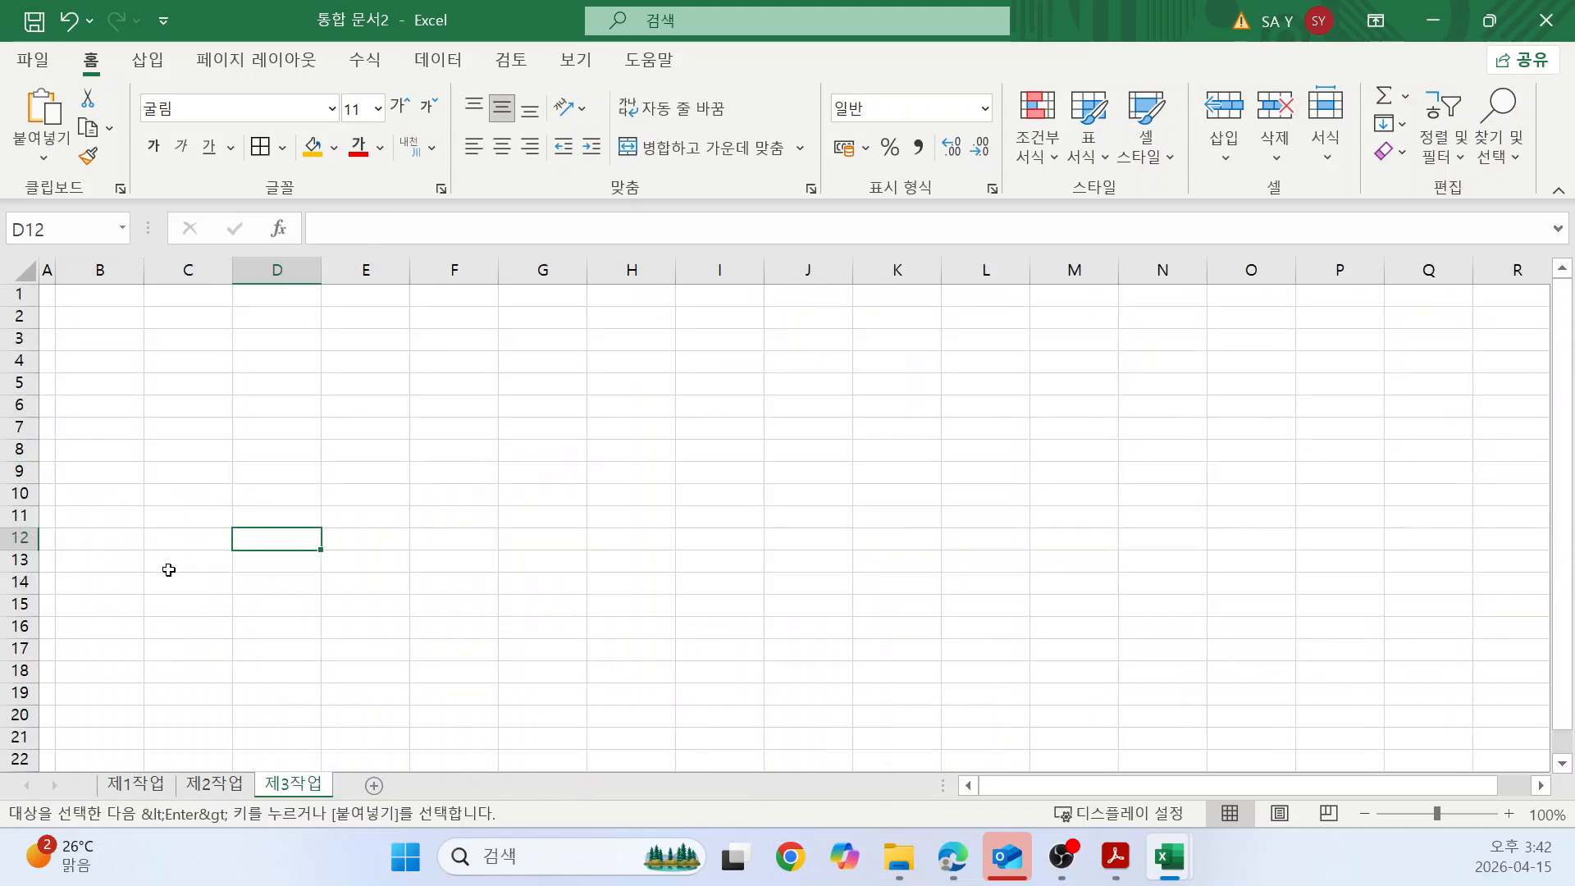
{"action": "left_click", "coordinate": [108, 325]}
{"action": "right_click", "coordinate": [108, 325]}
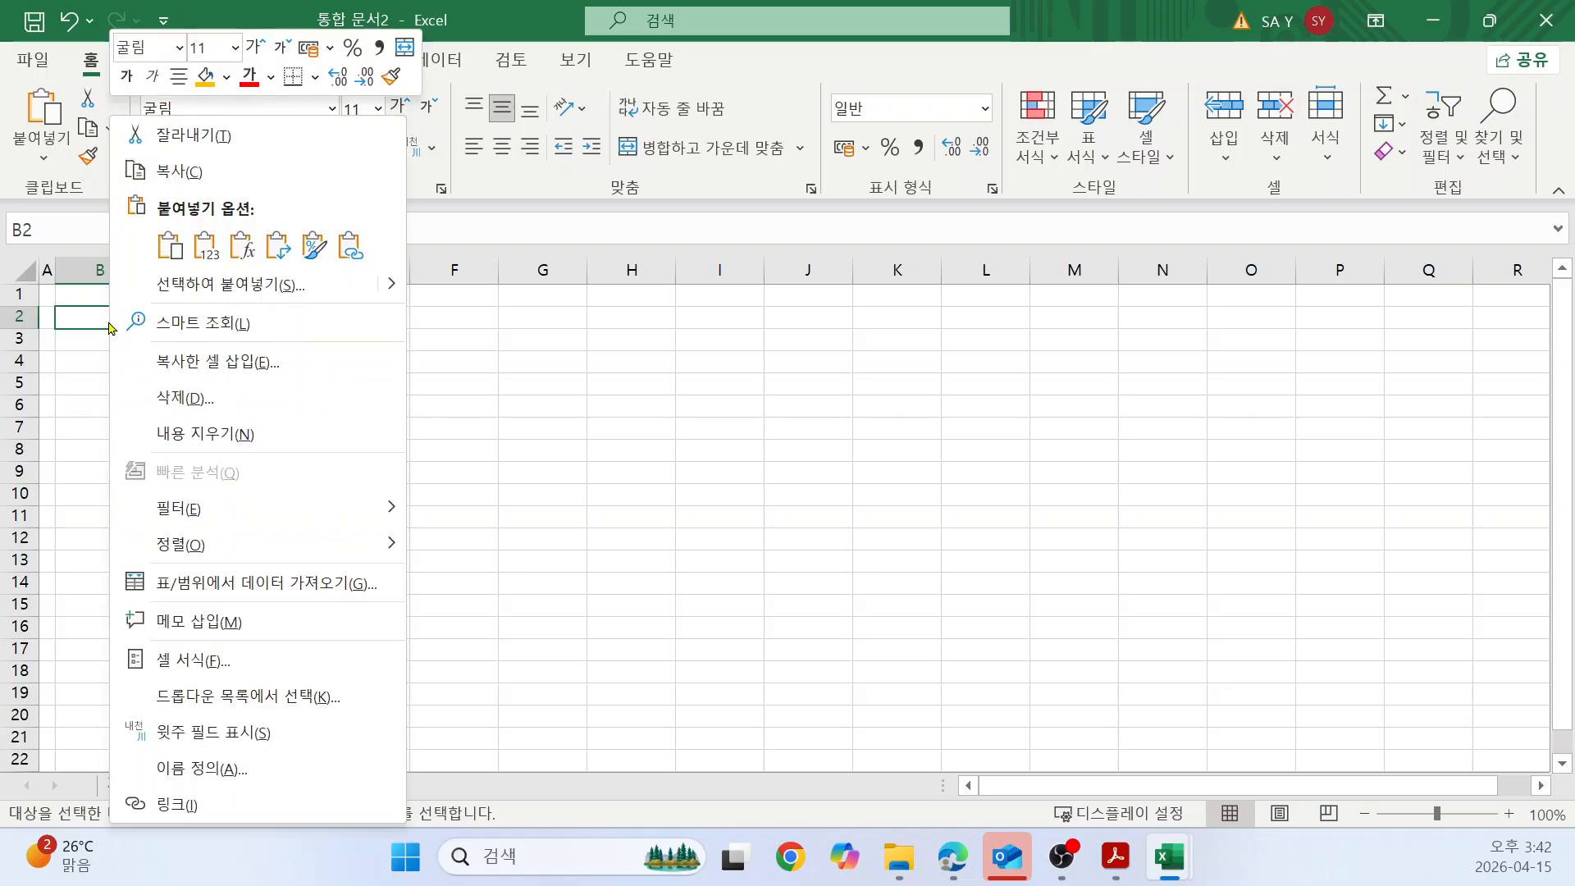
{"action": "left_click", "coordinate": [156, 242]}
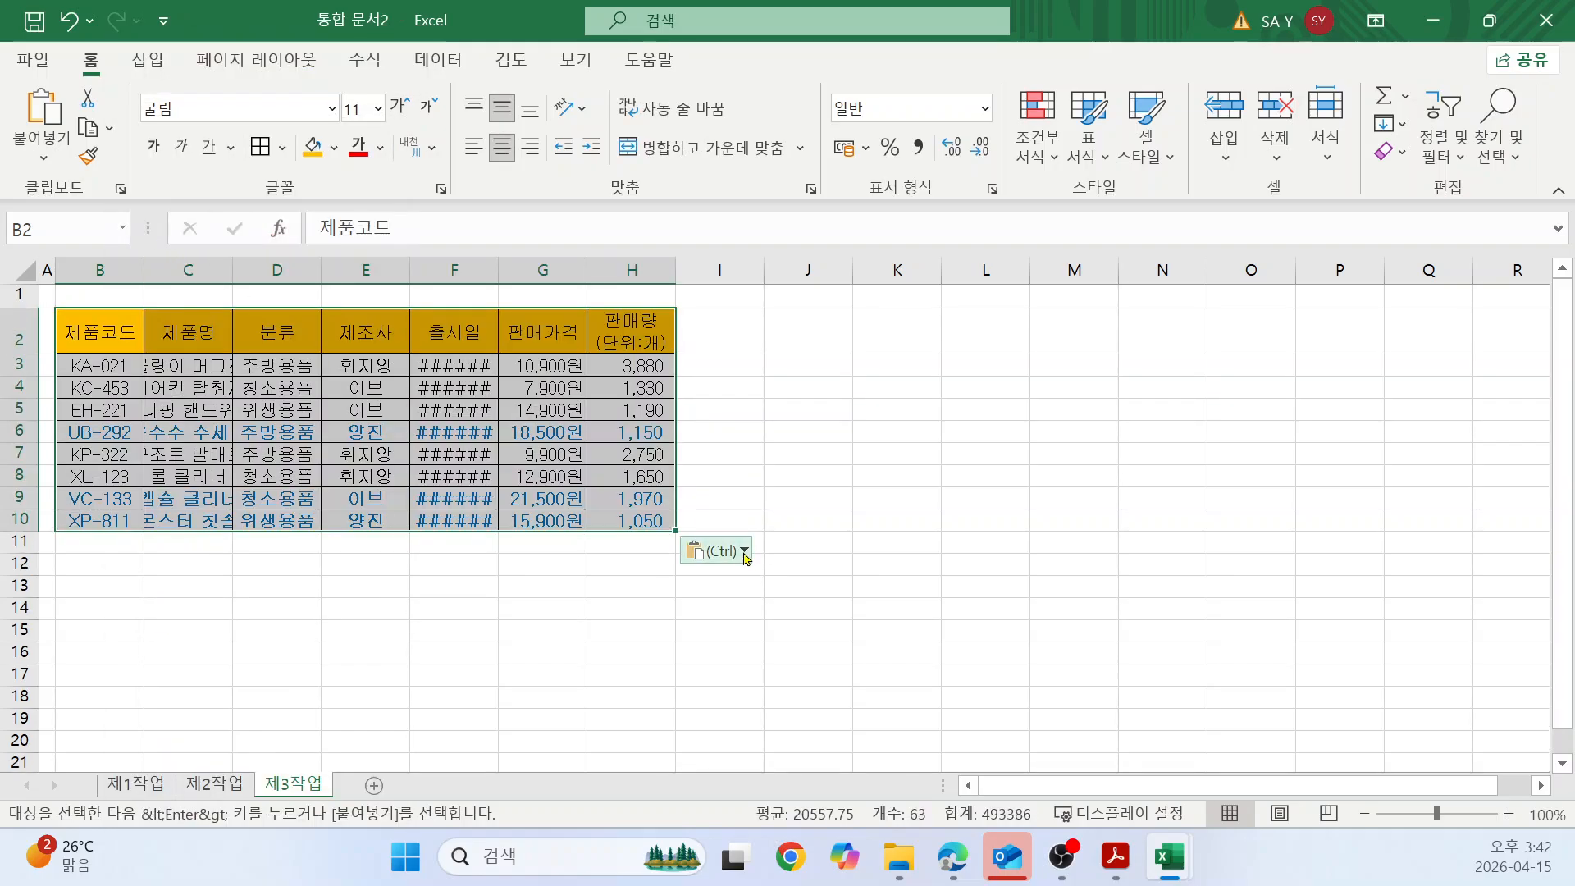
Apply the source column widths to the table pasted at B2 of the 제3작업 sheet.
{"action": "left_click", "coordinate": [717, 550]}
{"action": "left_click", "coordinate": [744, 665]}
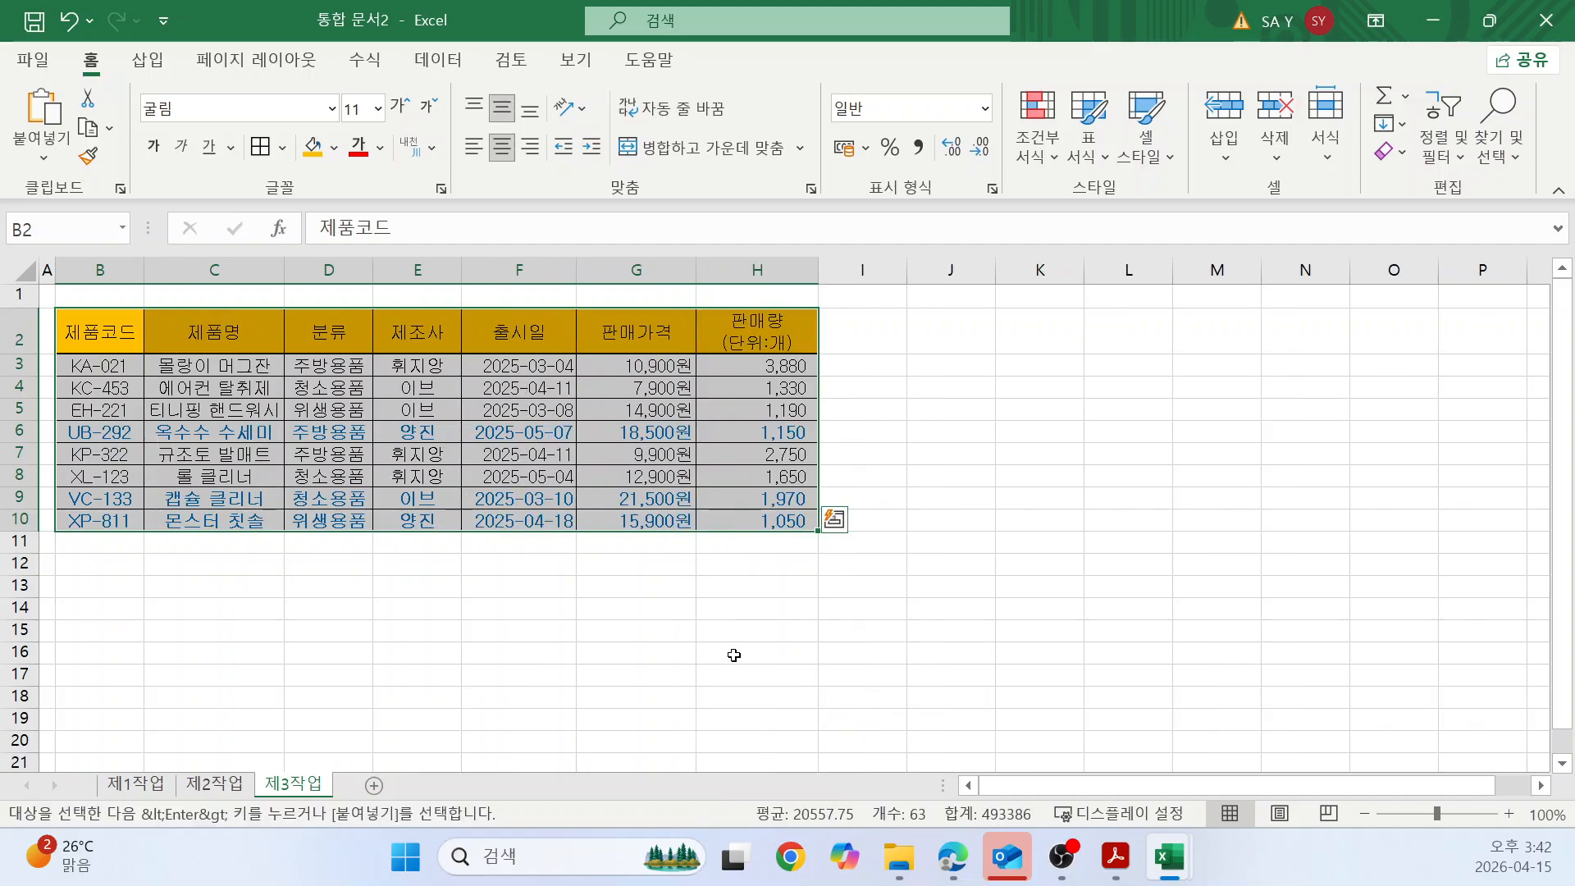
{"action": "left_click", "coordinate": [993, 564]}
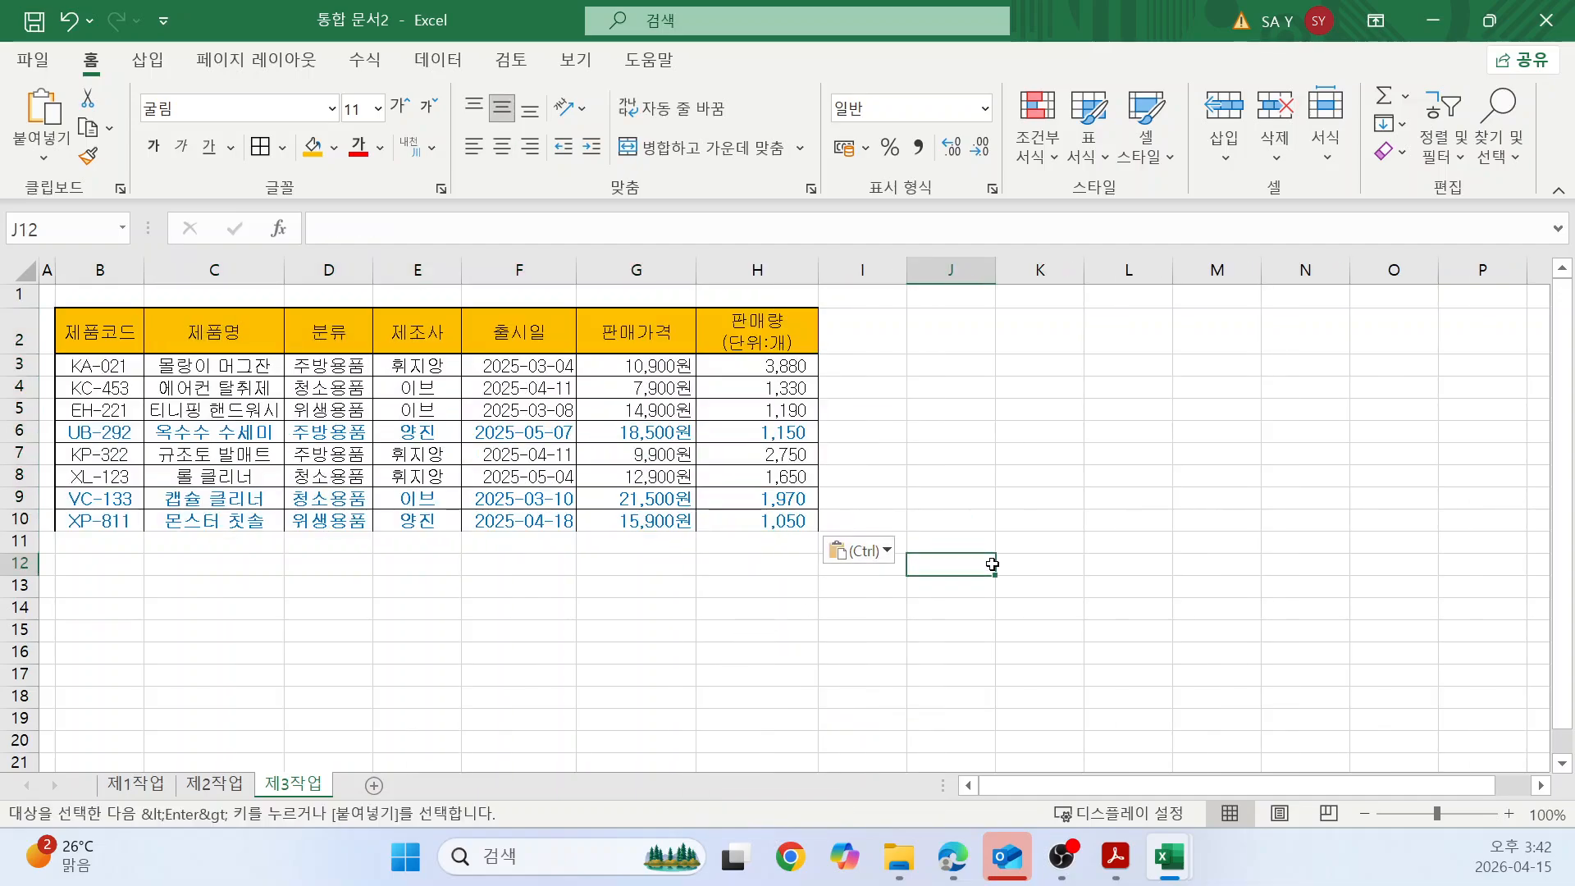
Add the missing bottom border to the last row of the pasted table, cells B10:H10.
{"action": "left_click", "coordinate": [182, 402]}
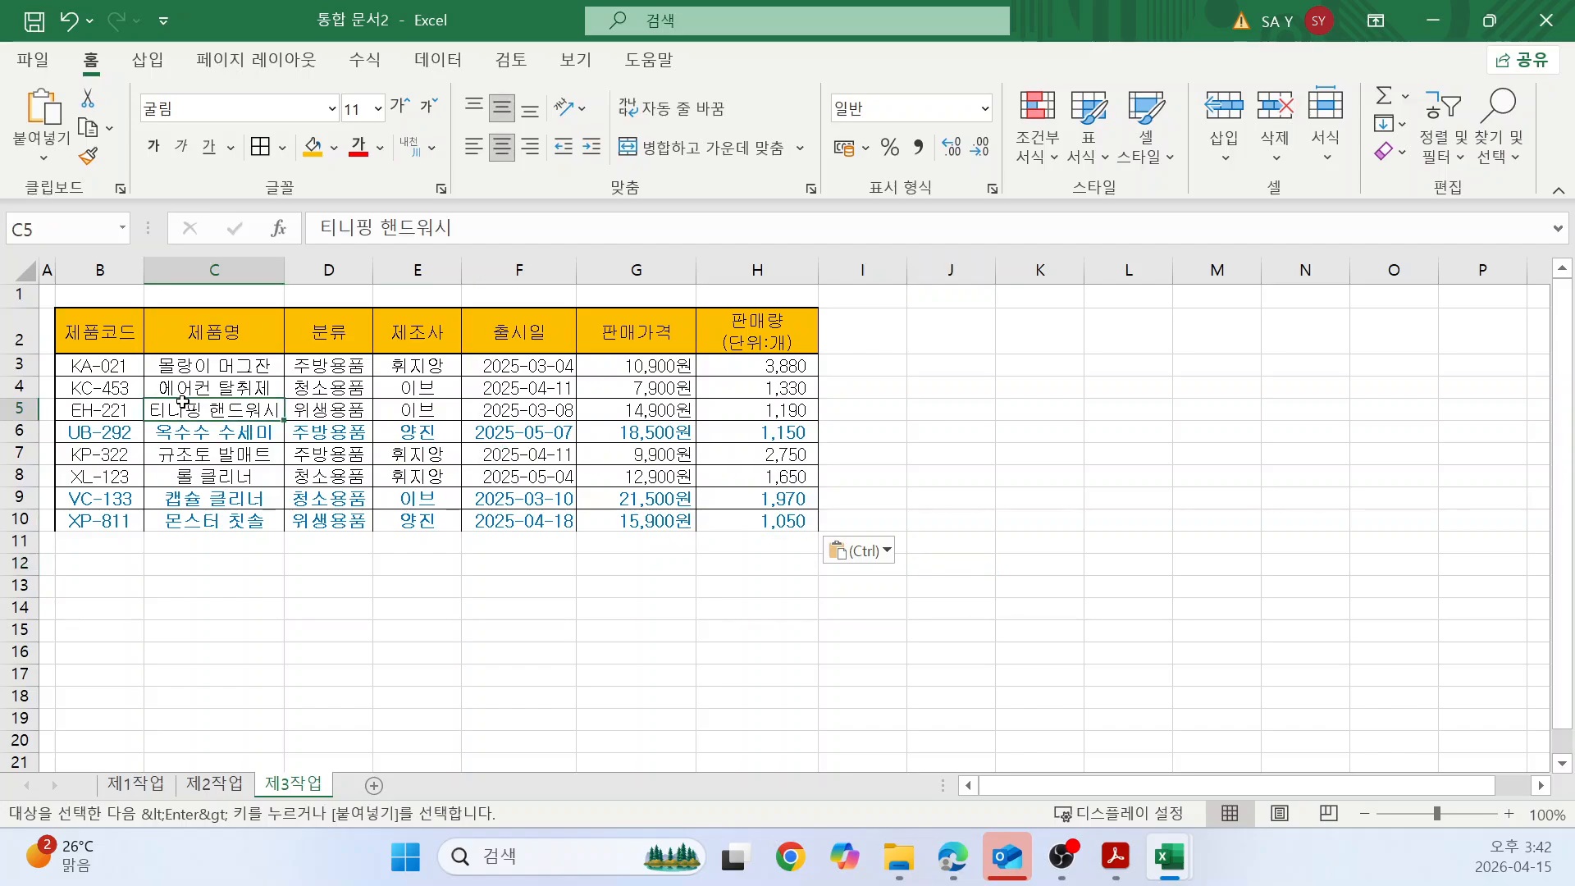
{"action": "left_click_drag", "start_coordinate": [100, 513], "coordinate": [726, 518]}
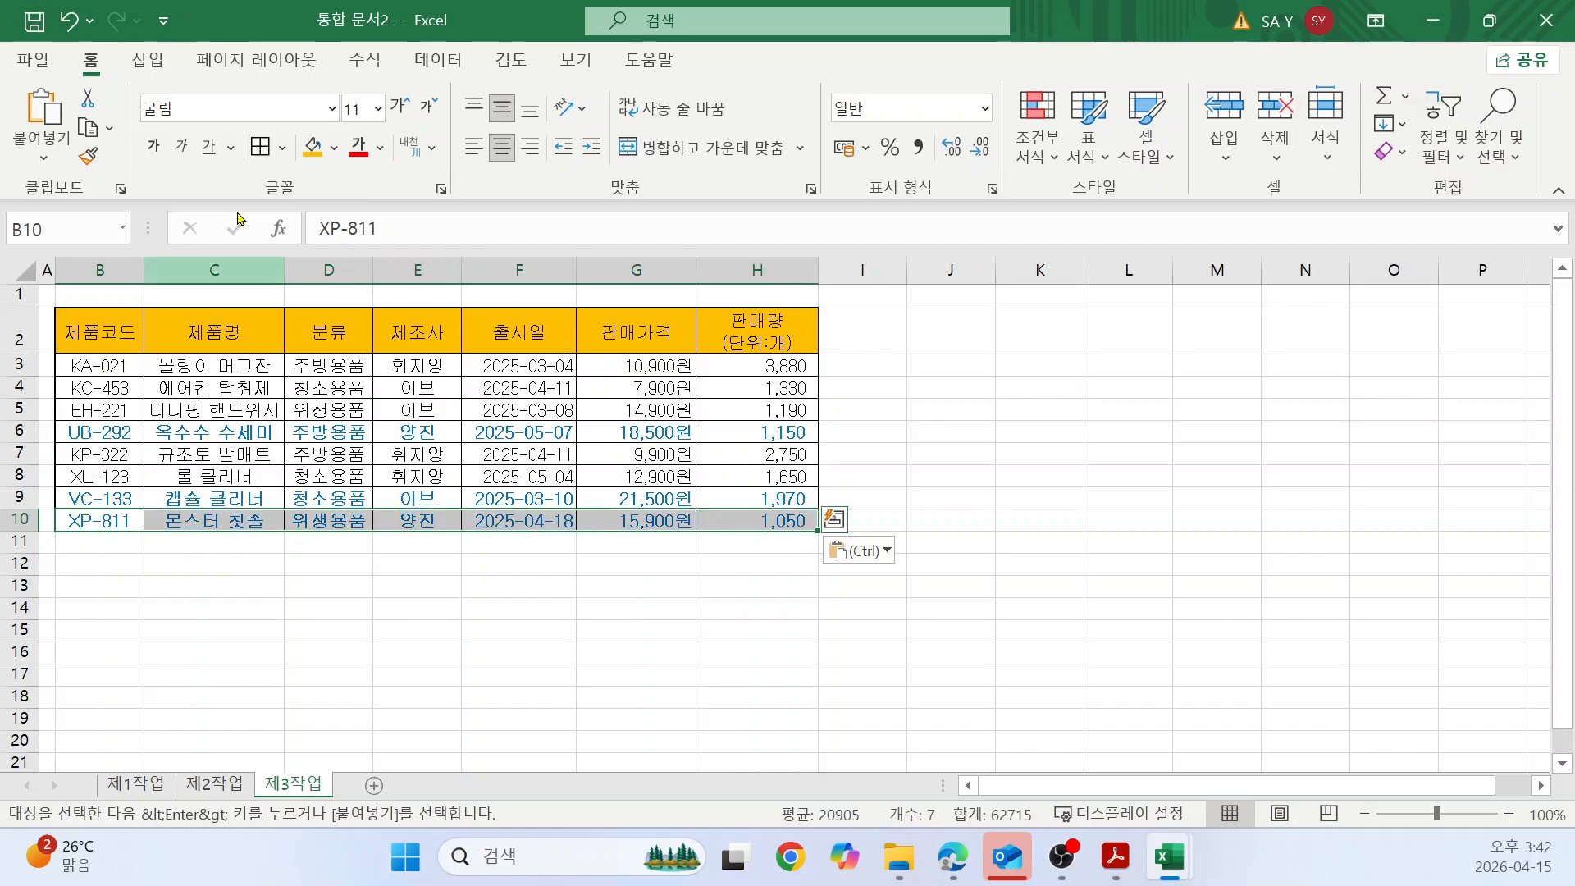
{"action": "key", "text": "Escape"}
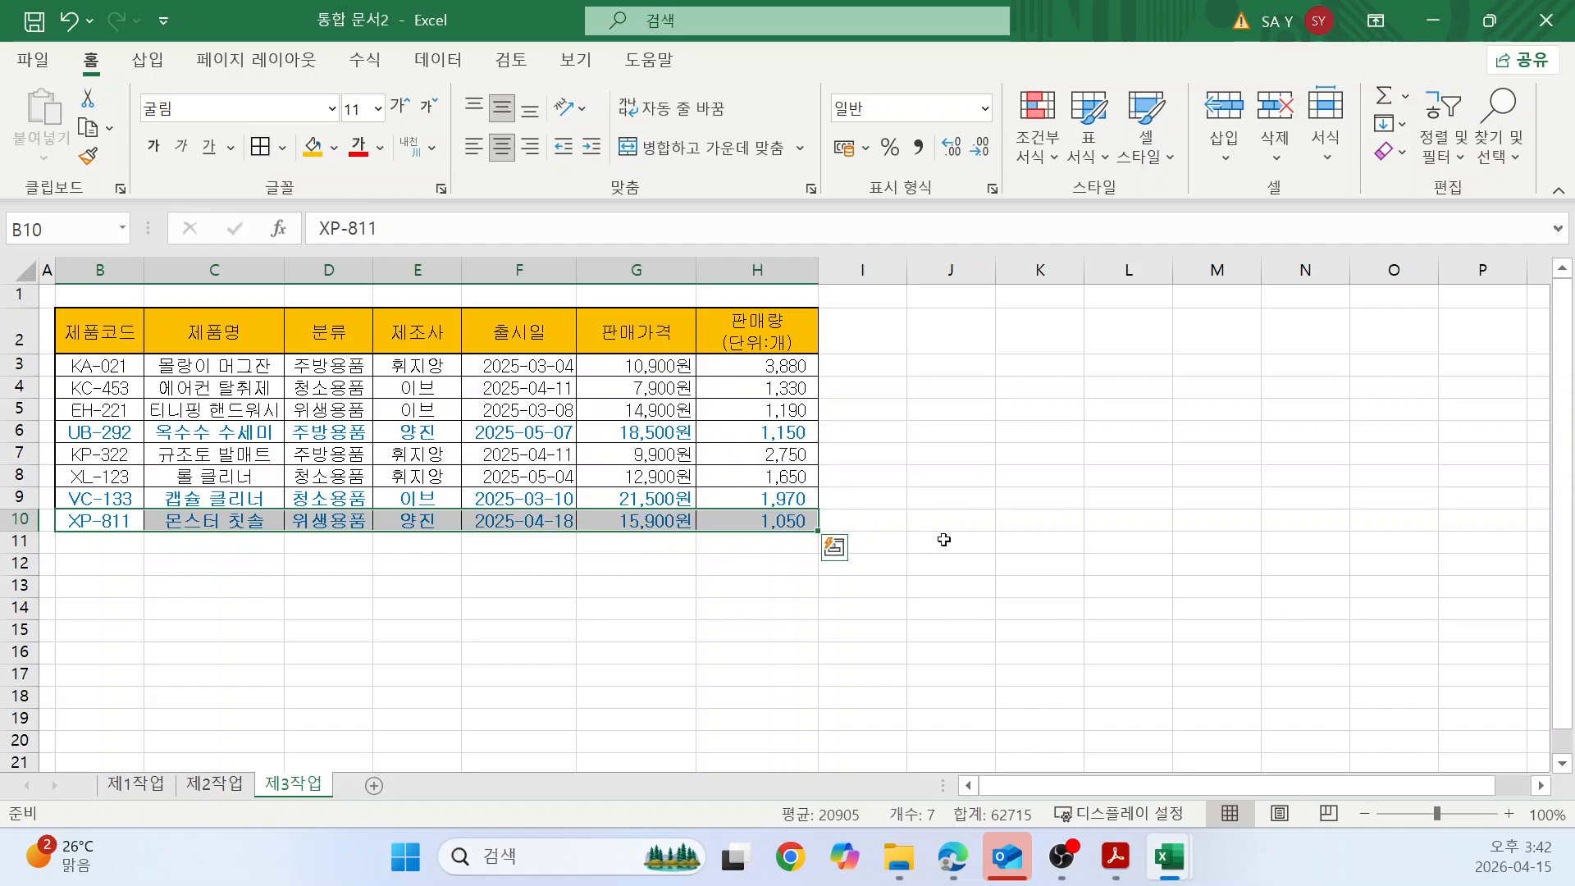
{"action": "left_click", "coordinate": [944, 539]}
Read the 제3작업 conditions and sample output in the exam PDF for the sort order and subtotals, and return to the workbook.
{"action": "left_click", "coordinate": [415, 408]}
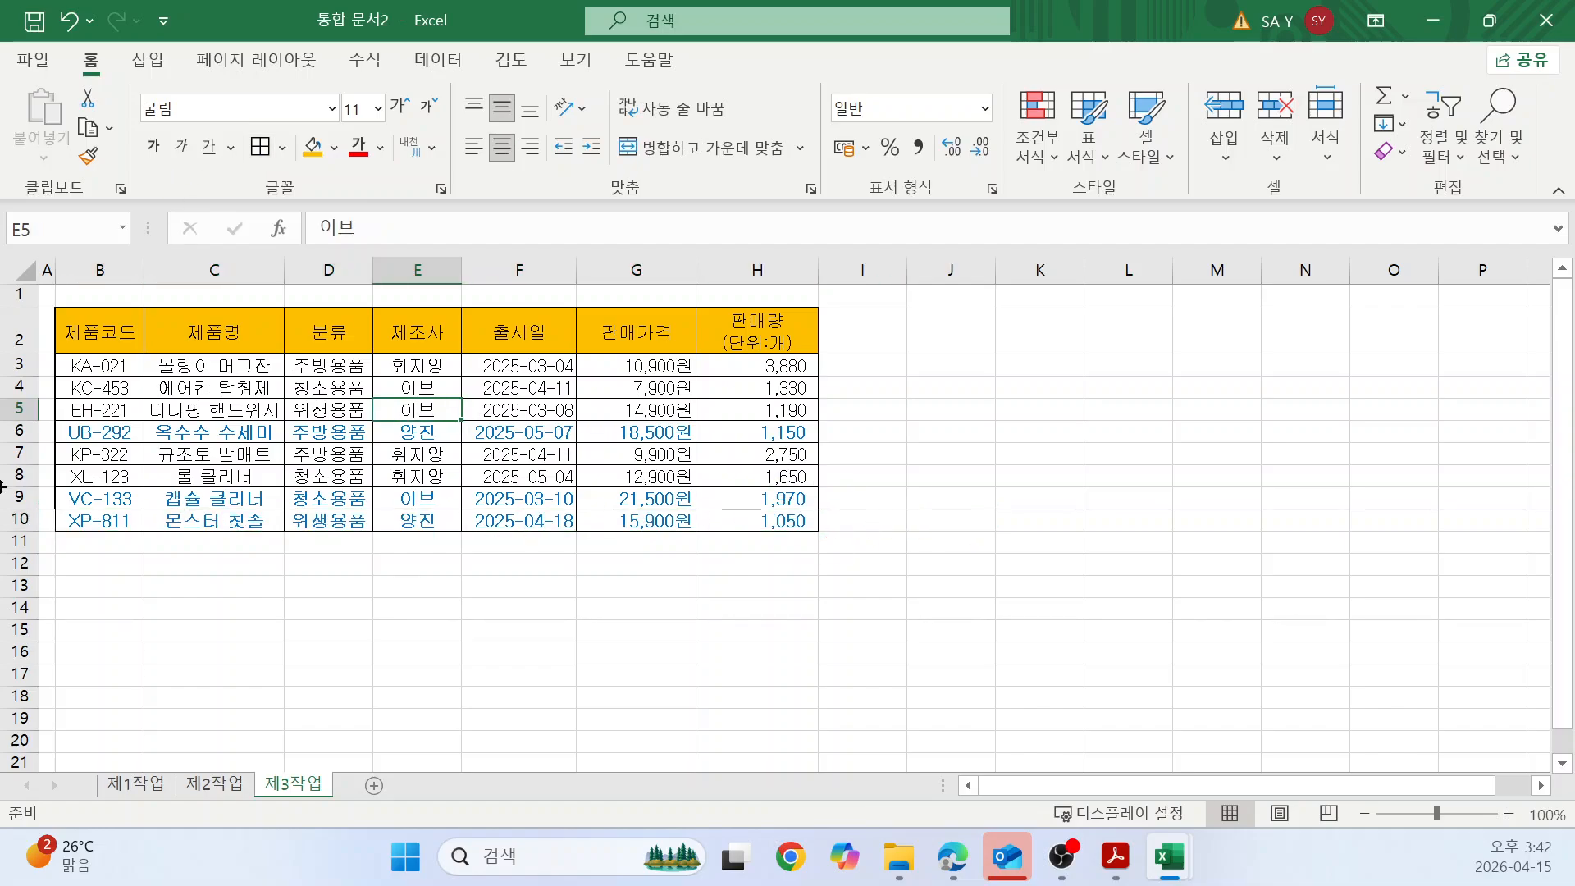
{"action": "left_click", "coordinate": [331, 454]}
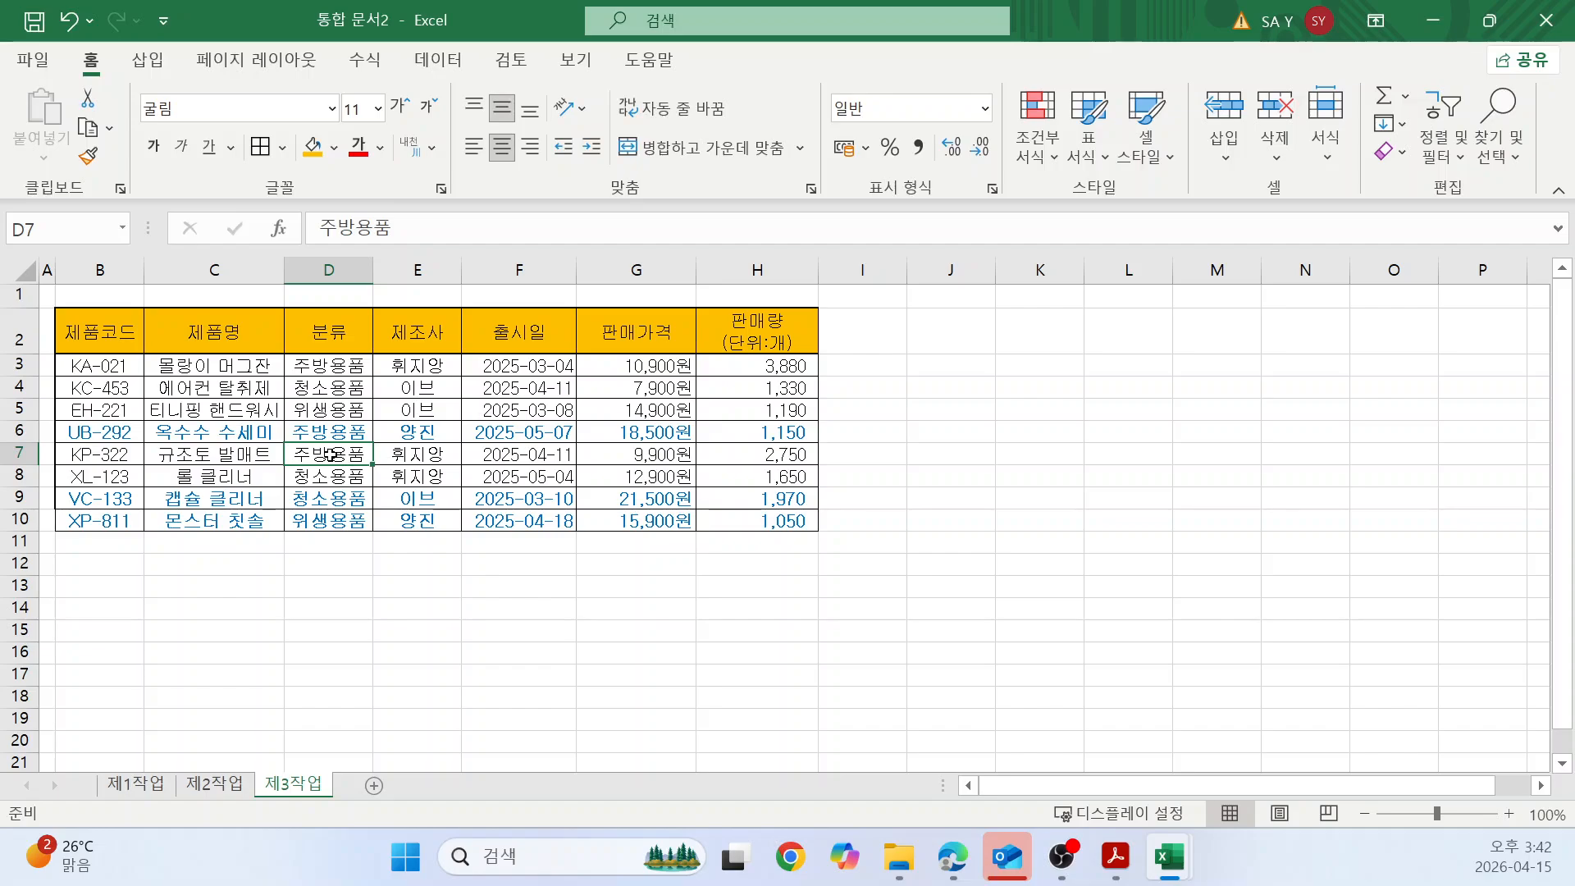
{"action": "left_click", "coordinate": [420, 472]}
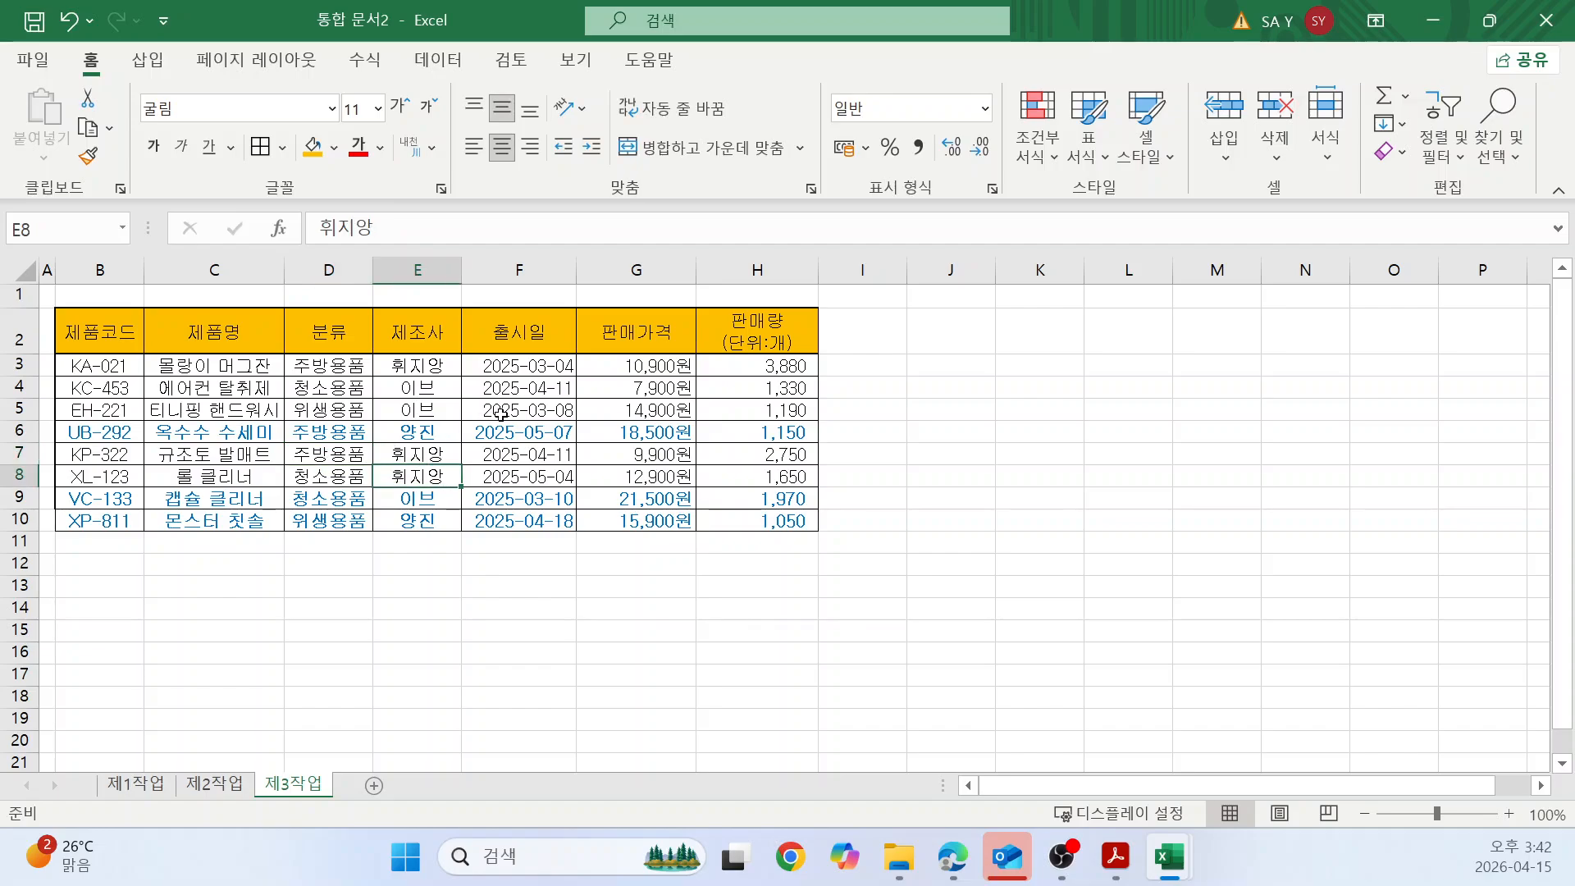
{"action": "key", "text": "alt+Tab"}
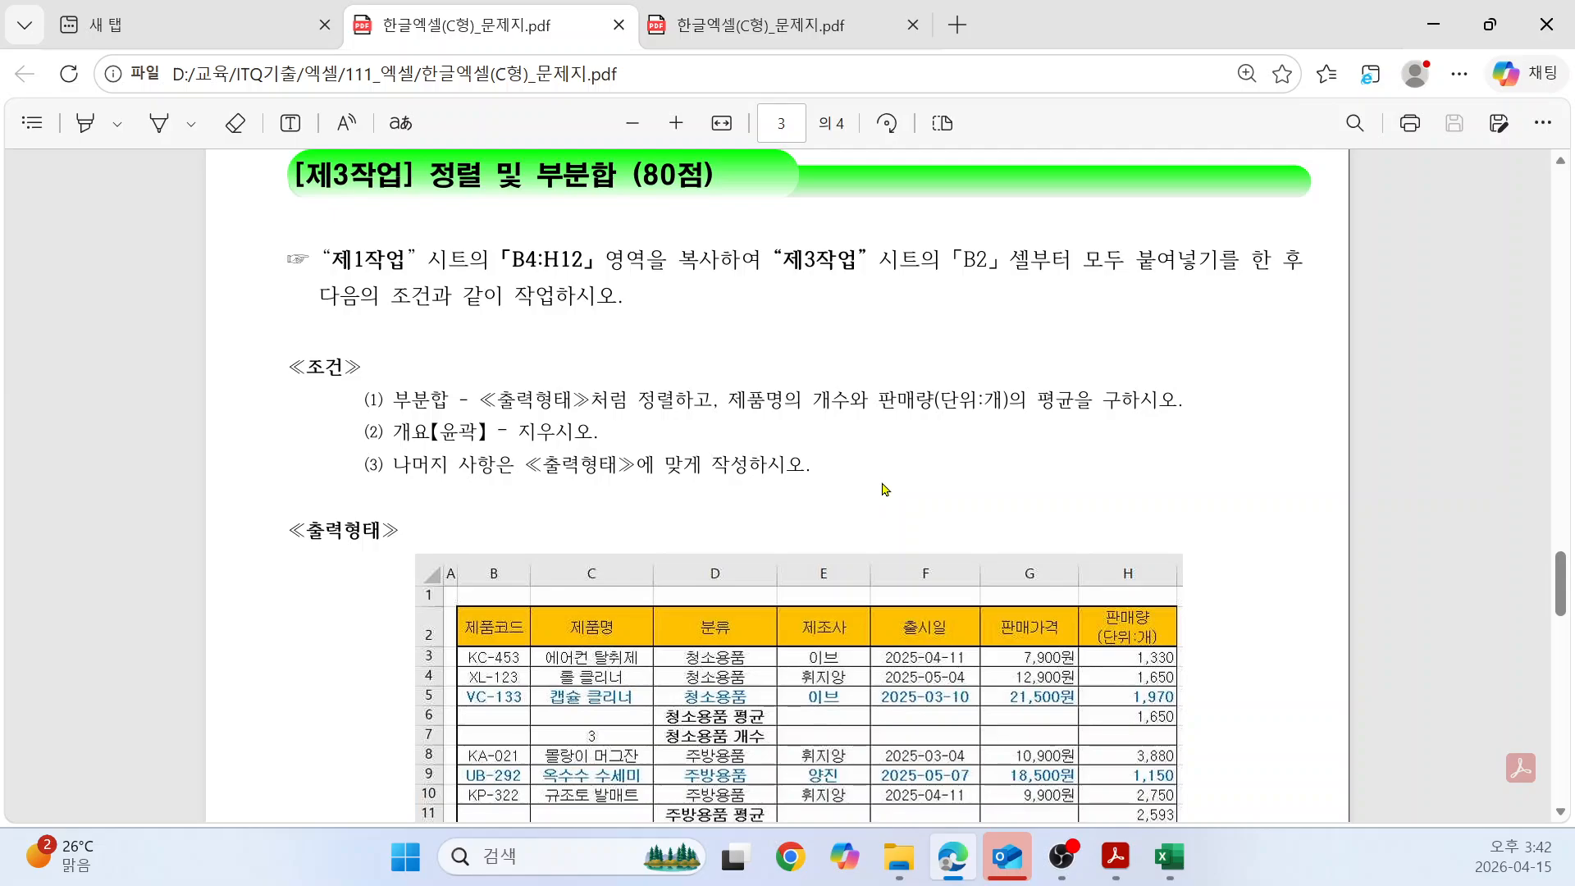
{"action": "scroll", "coordinate": [885, 490], "scroll_direction": "down", "scroll_amount": 3}
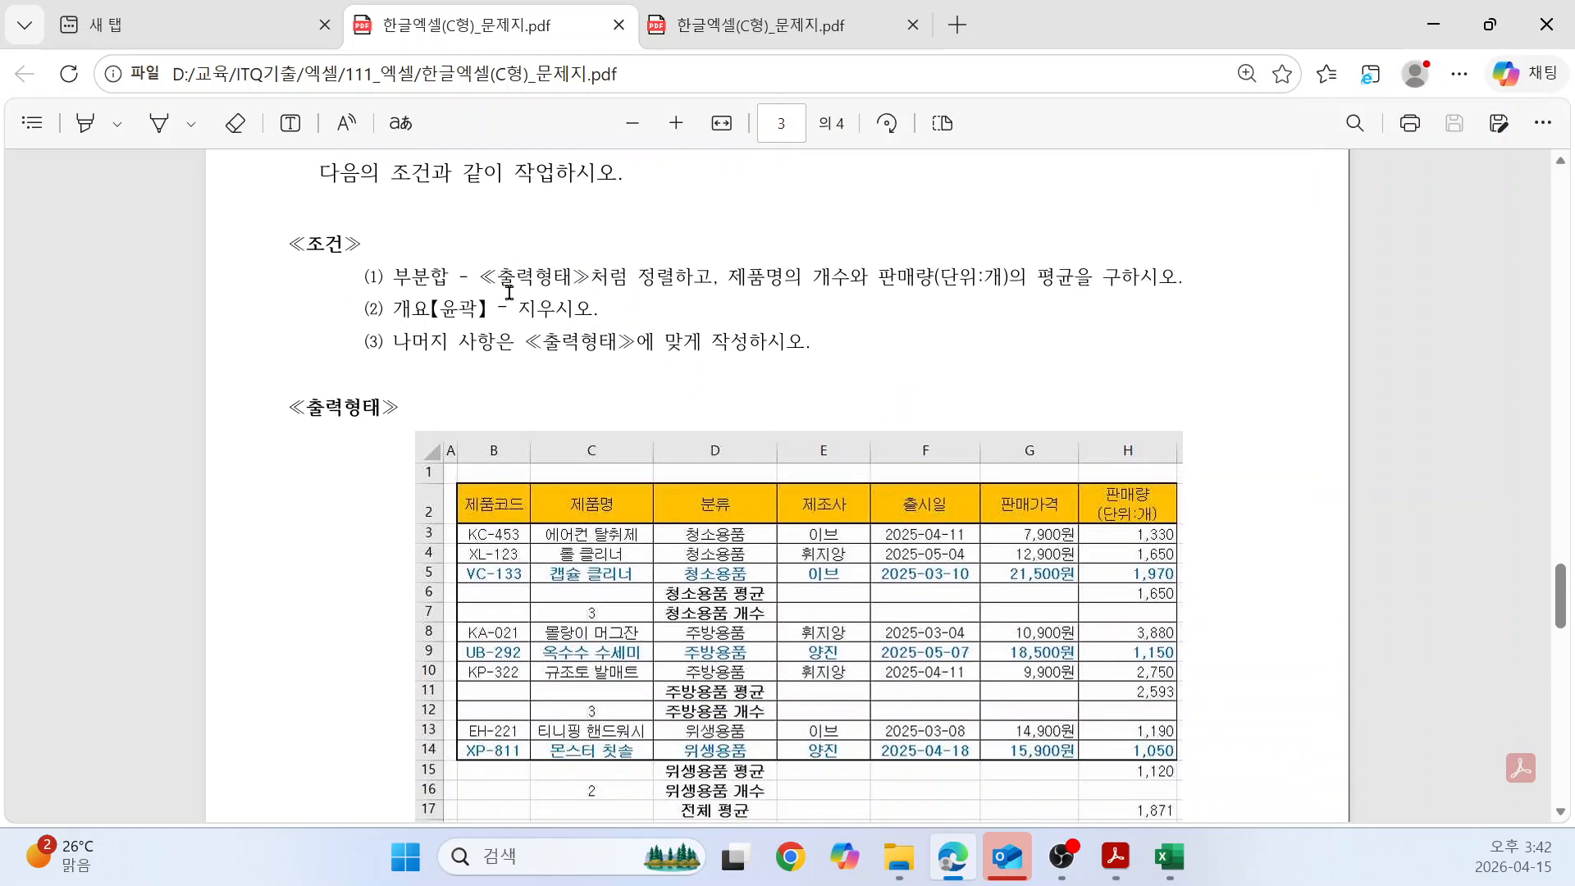
{"action": "scroll", "coordinate": [676, 298], "scroll_direction": "down", "scroll_amount": 3}
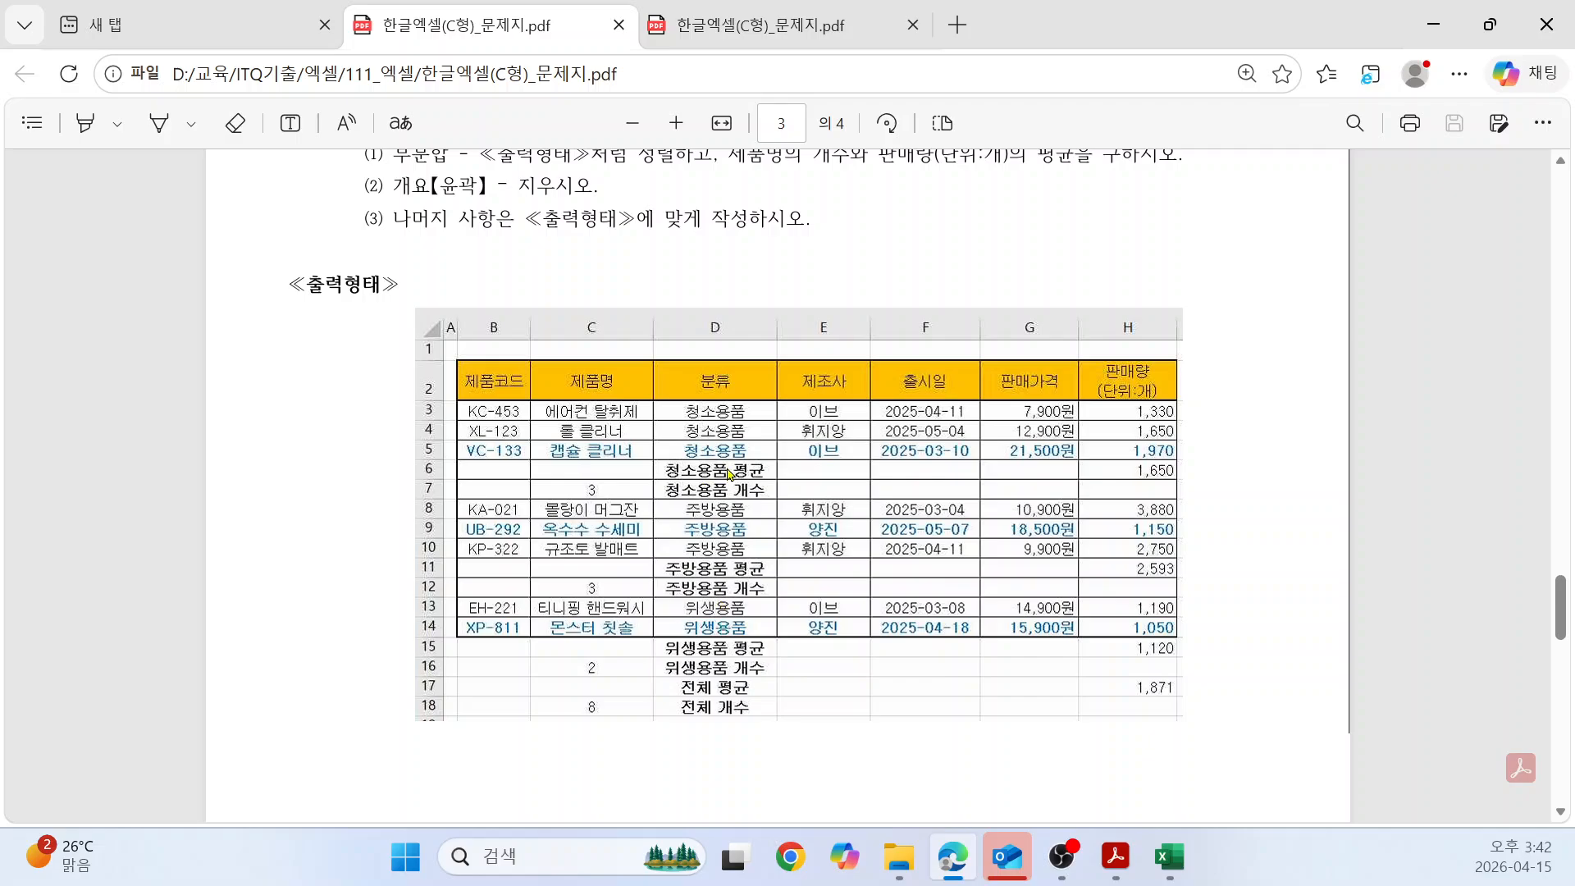
{"action": "scroll", "coordinate": [708, 688], "scroll_direction": "down", "scroll_amount": 3}
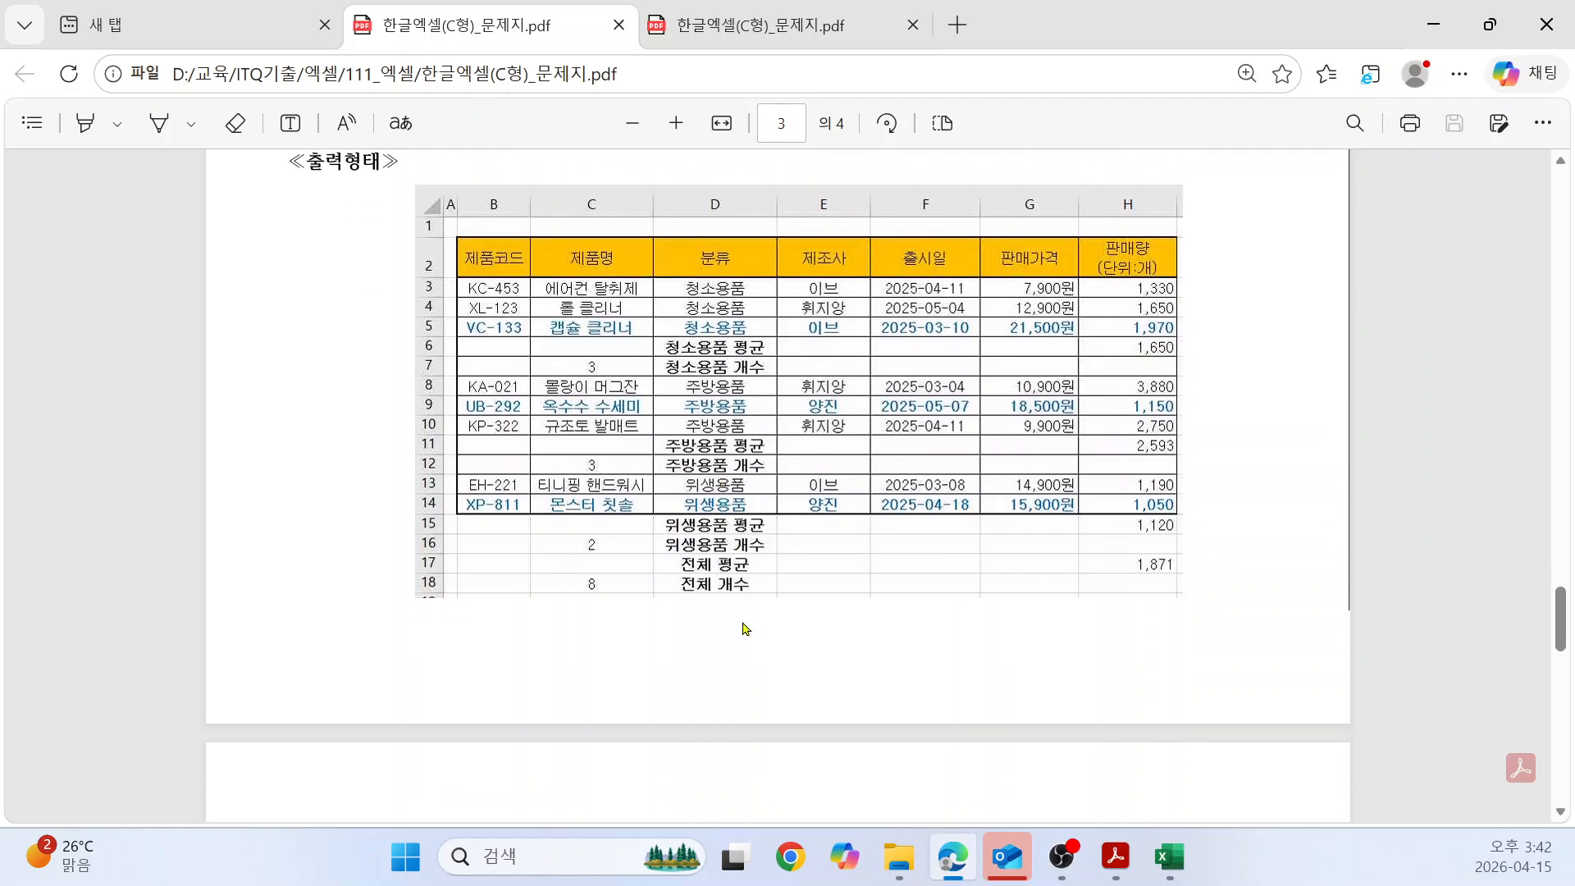
{"action": "scroll", "coordinate": [890, 512], "scroll_direction": "up", "scroll_amount": 6}
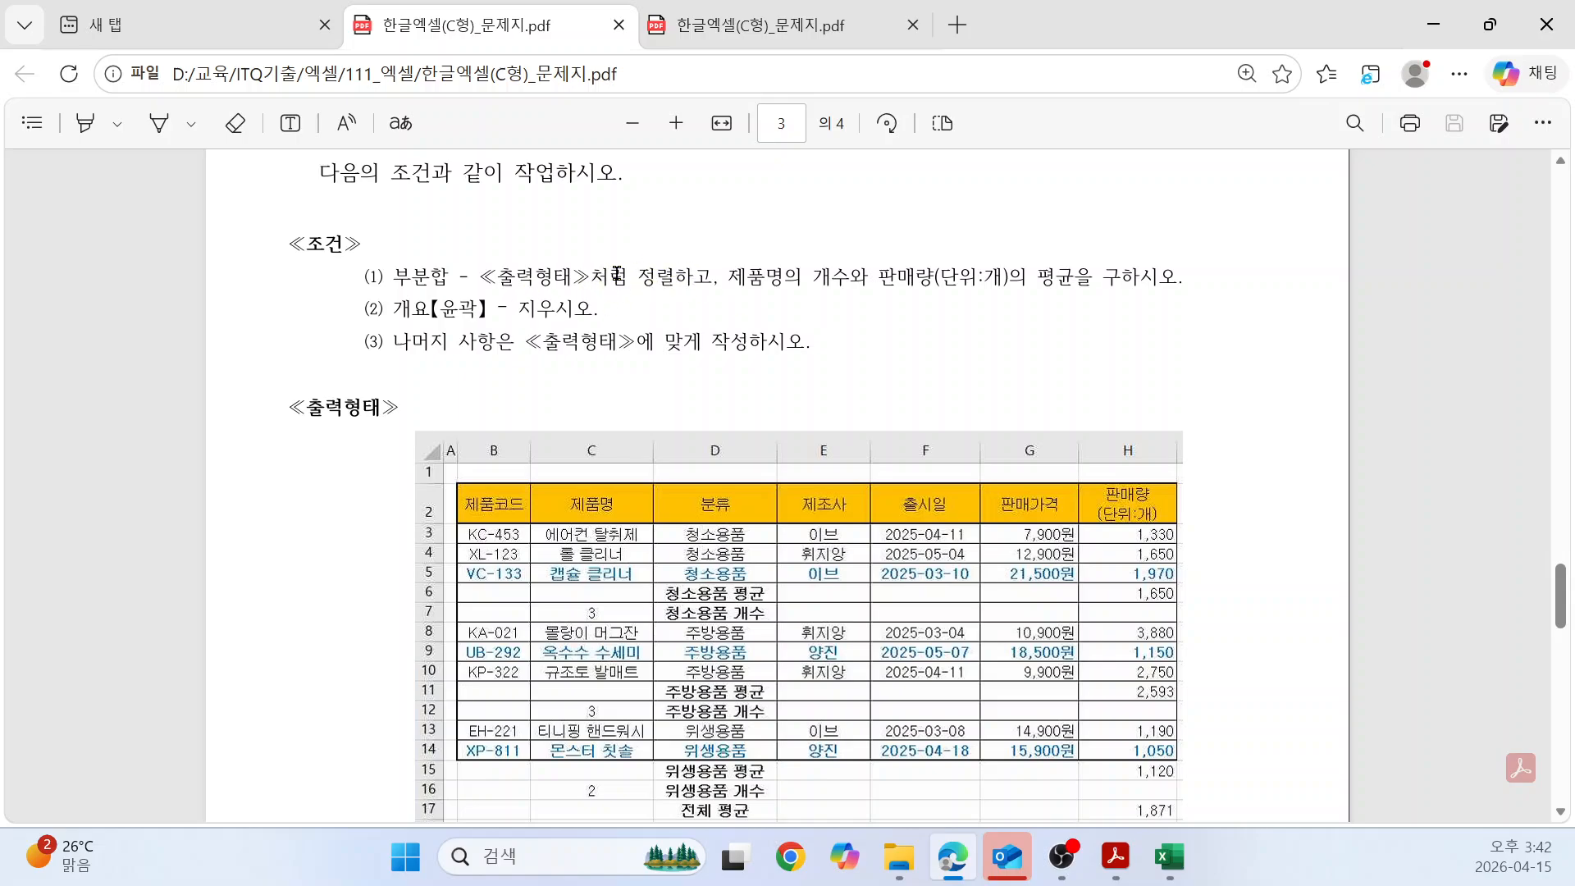
{"action": "scroll", "coordinate": [627, 279], "scroll_direction": "up", "scroll_amount": 3}
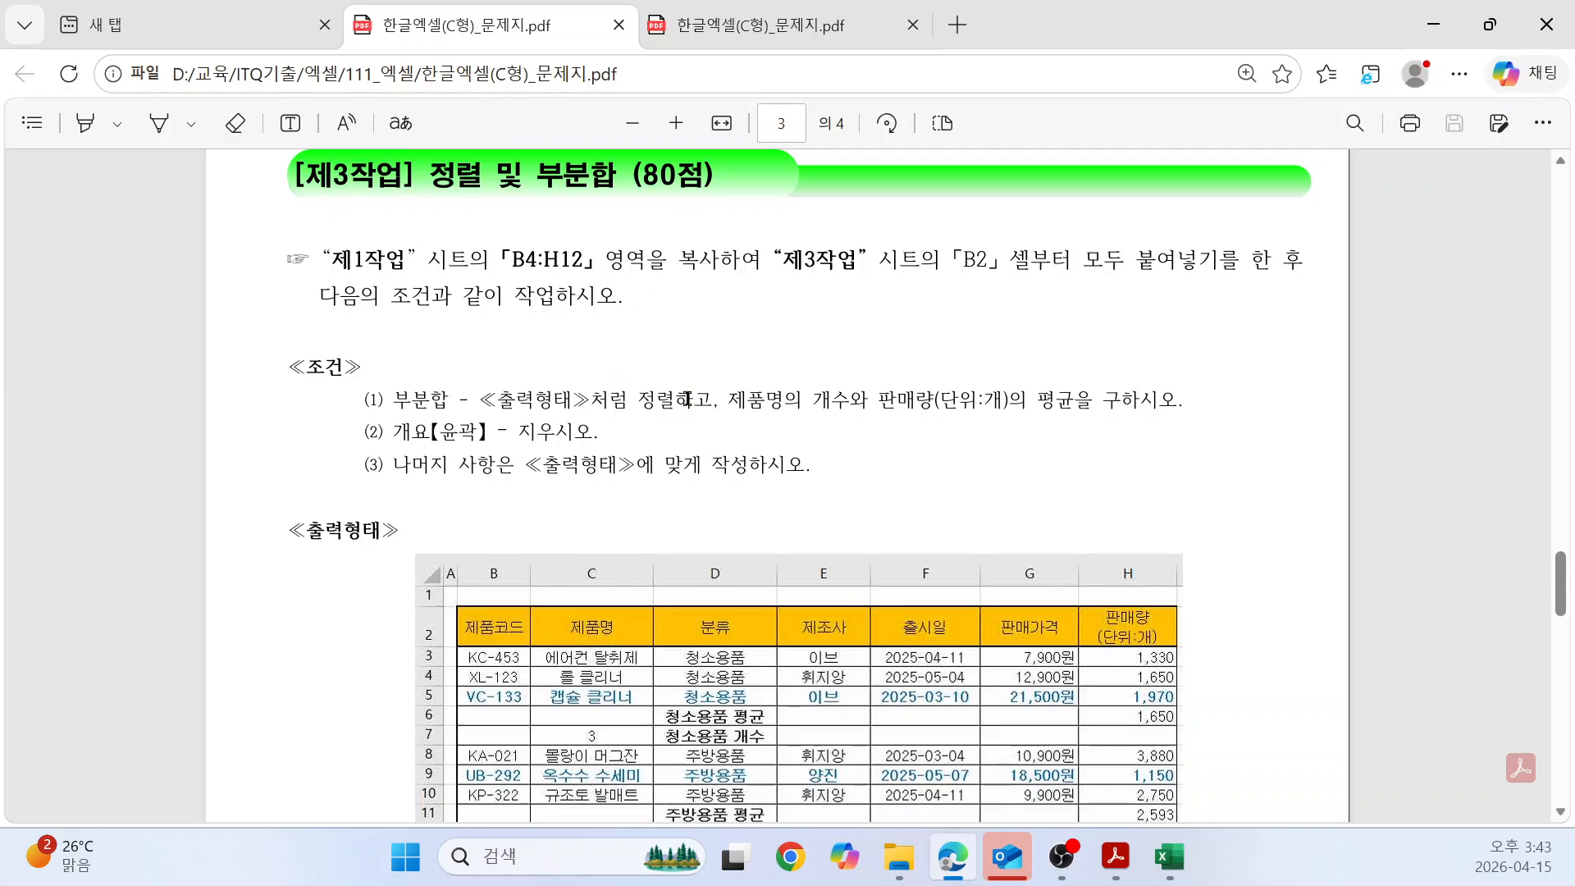
{"action": "scroll", "coordinate": [868, 485], "scroll_direction": "down", "scroll_amount": 6}
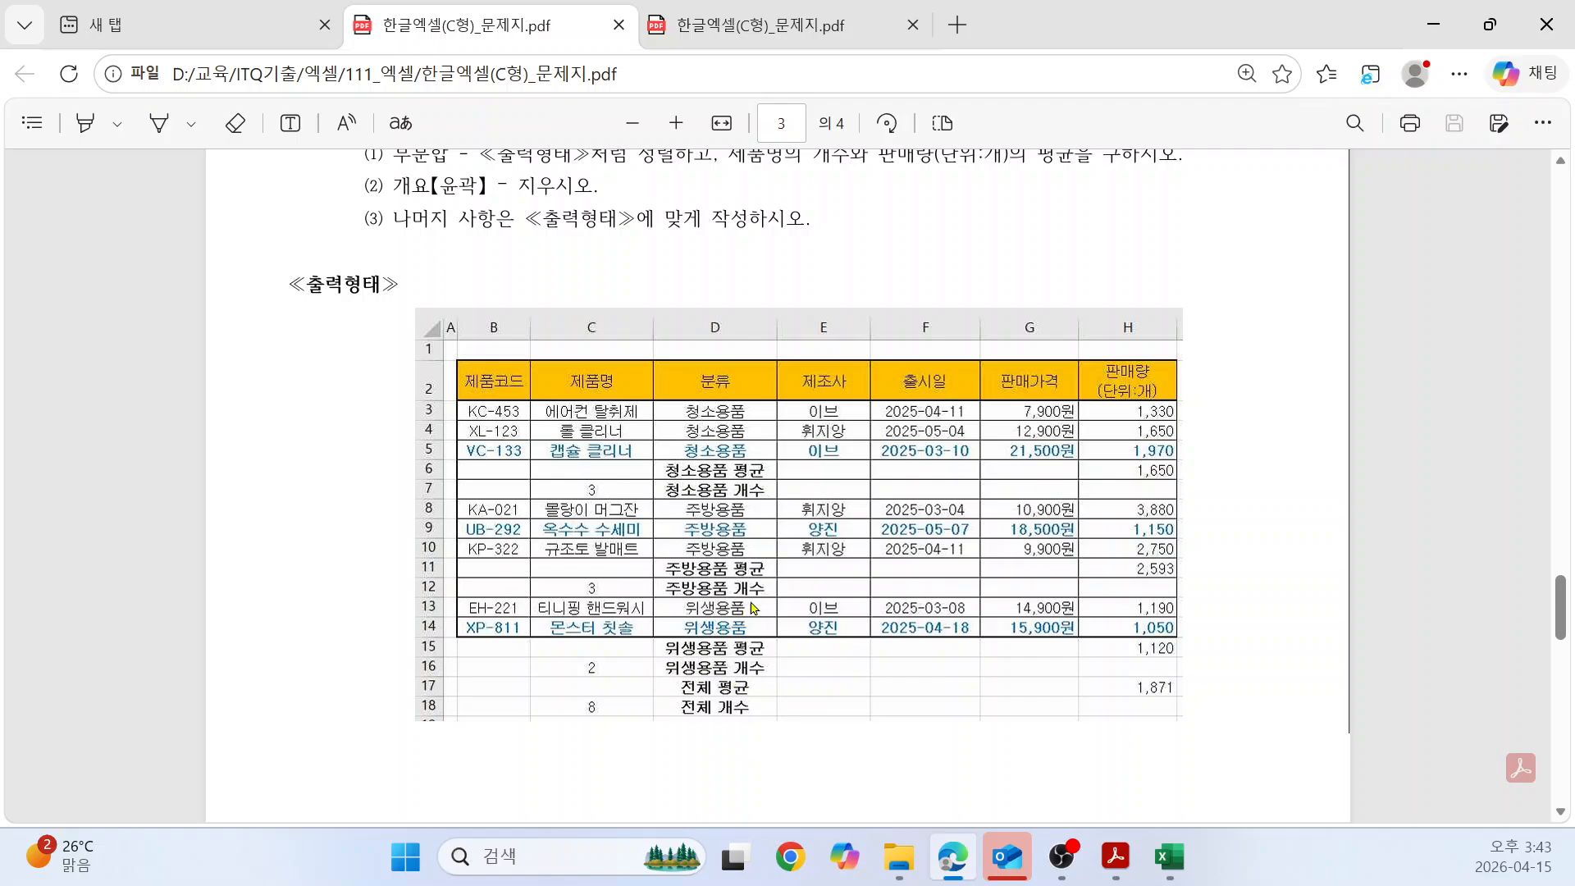
{"action": "scroll", "coordinate": [716, 441], "scroll_direction": "up", "scroll_amount": 3}
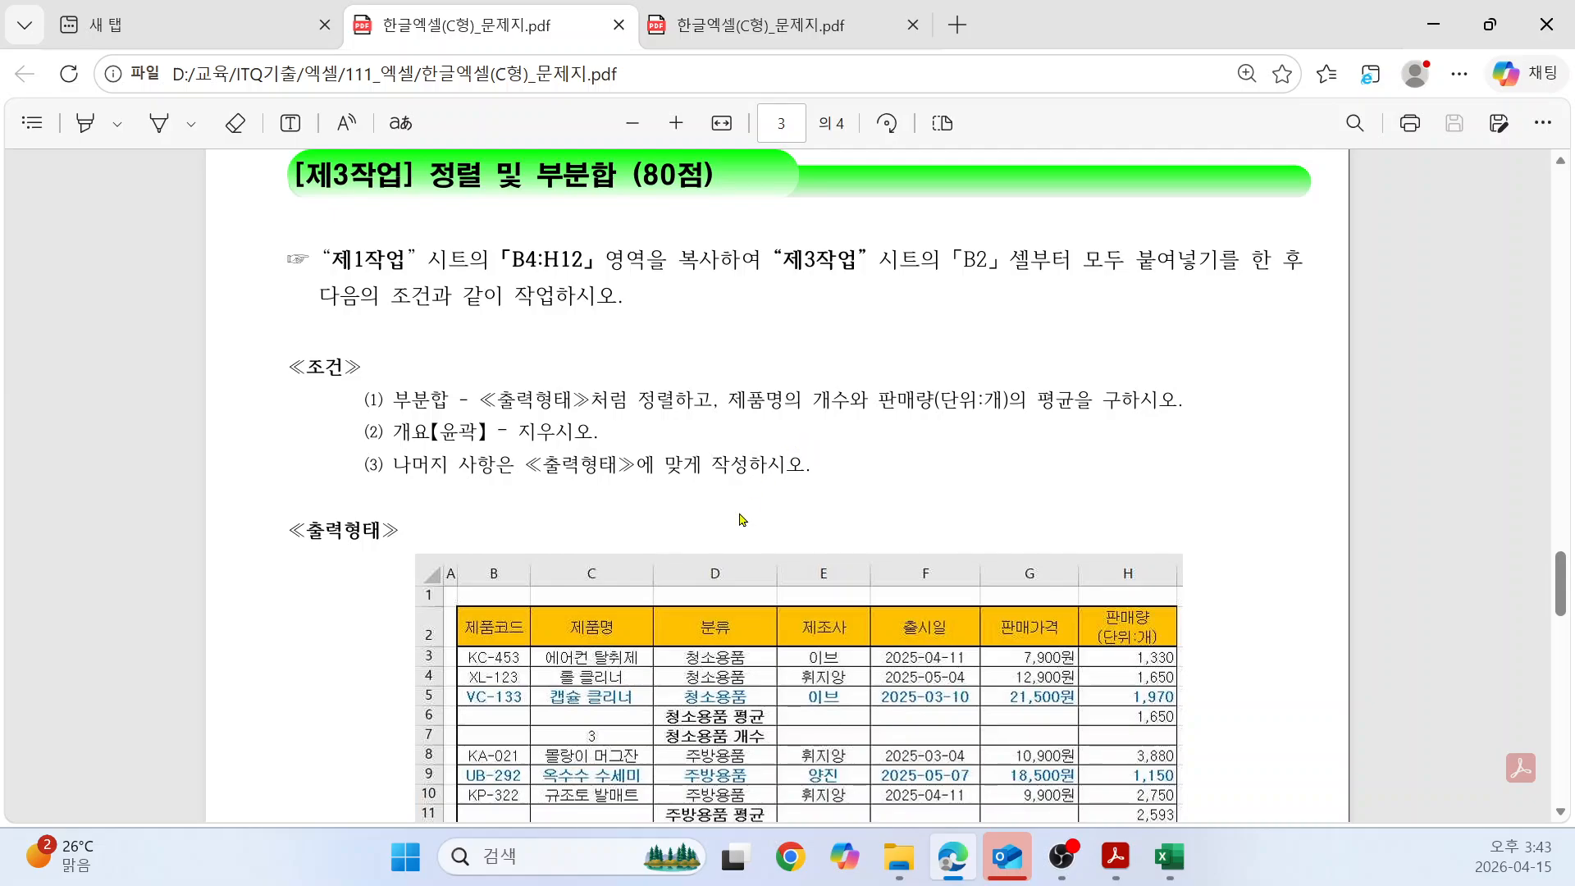
{"action": "scroll", "coordinate": [743, 693], "scroll_direction": "down", "scroll_amount": 2}
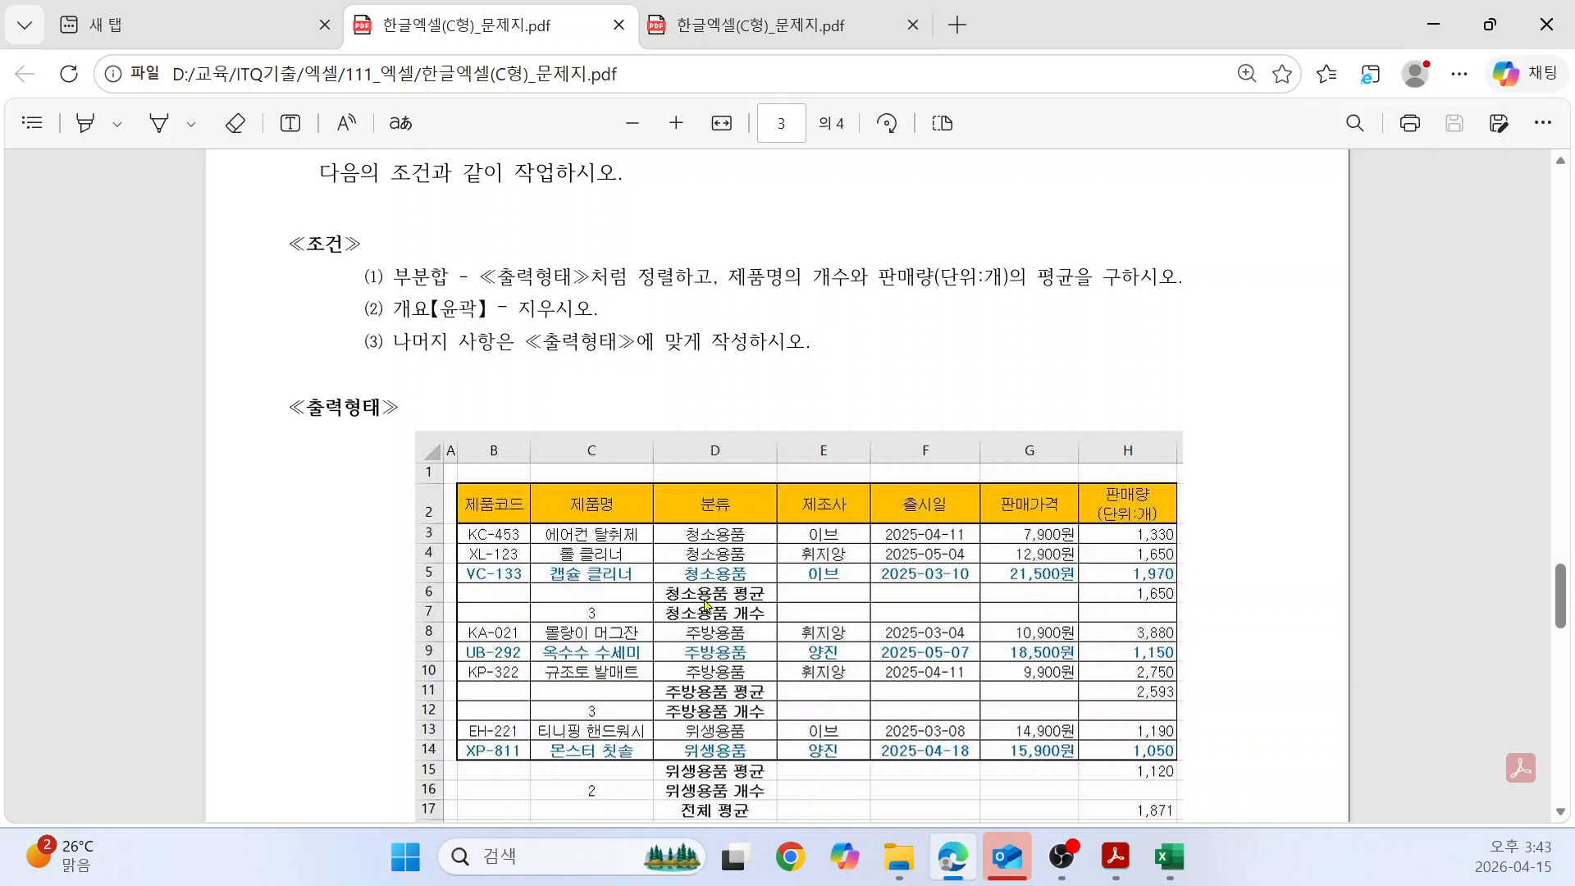
{"action": "key", "text": "alt+Tab"}
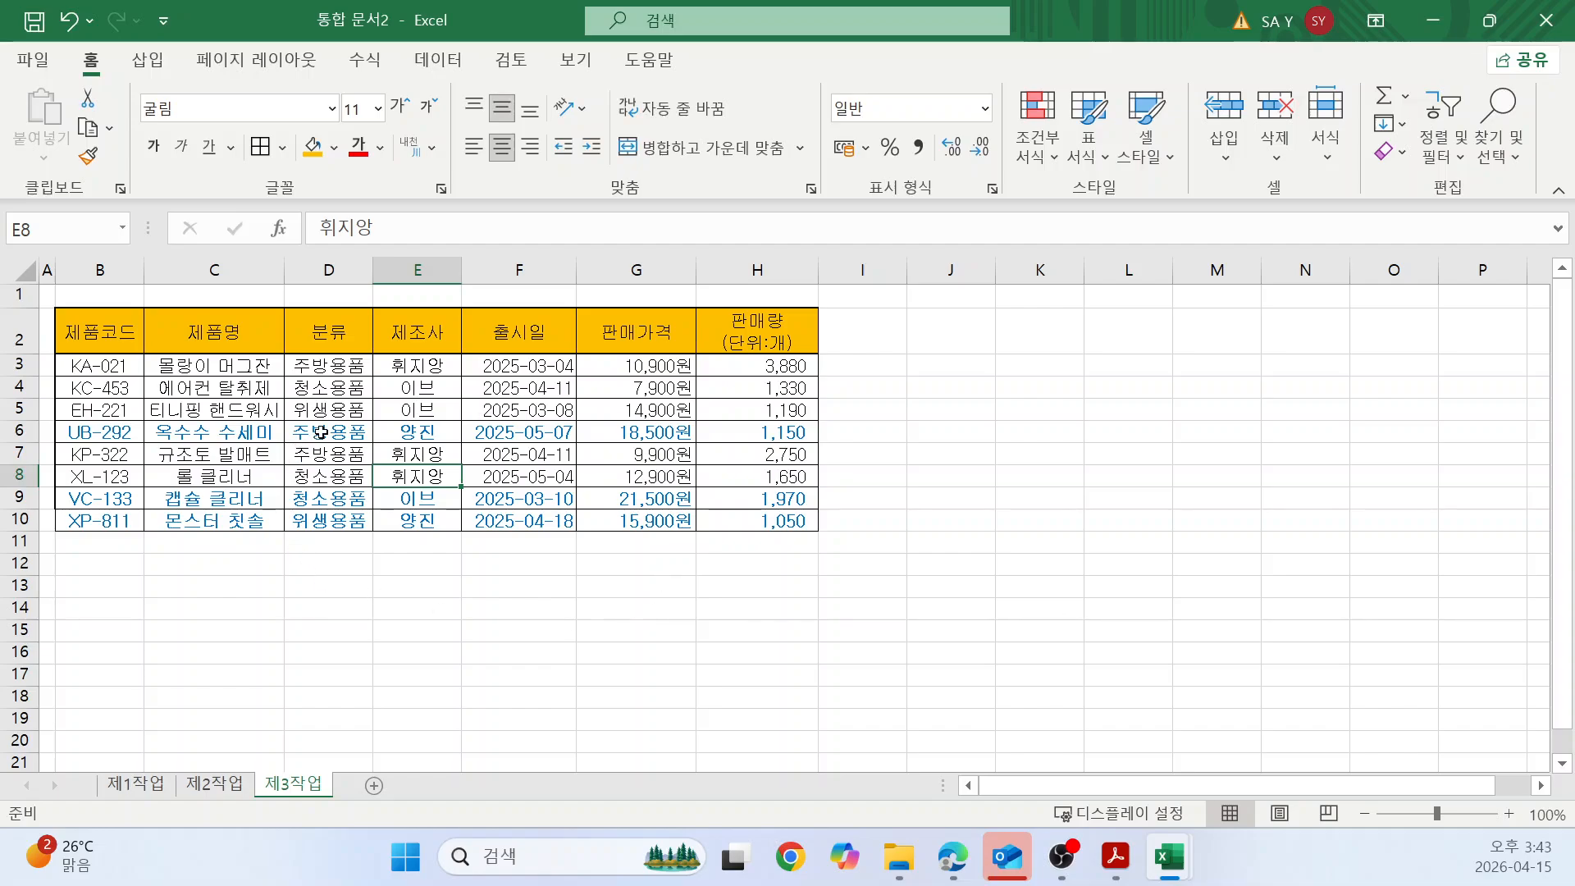
Sort the table by 분류 in descending order and compare the row order with the exam PDF's sample output.
{"action": "left_click", "coordinate": [325, 410]}
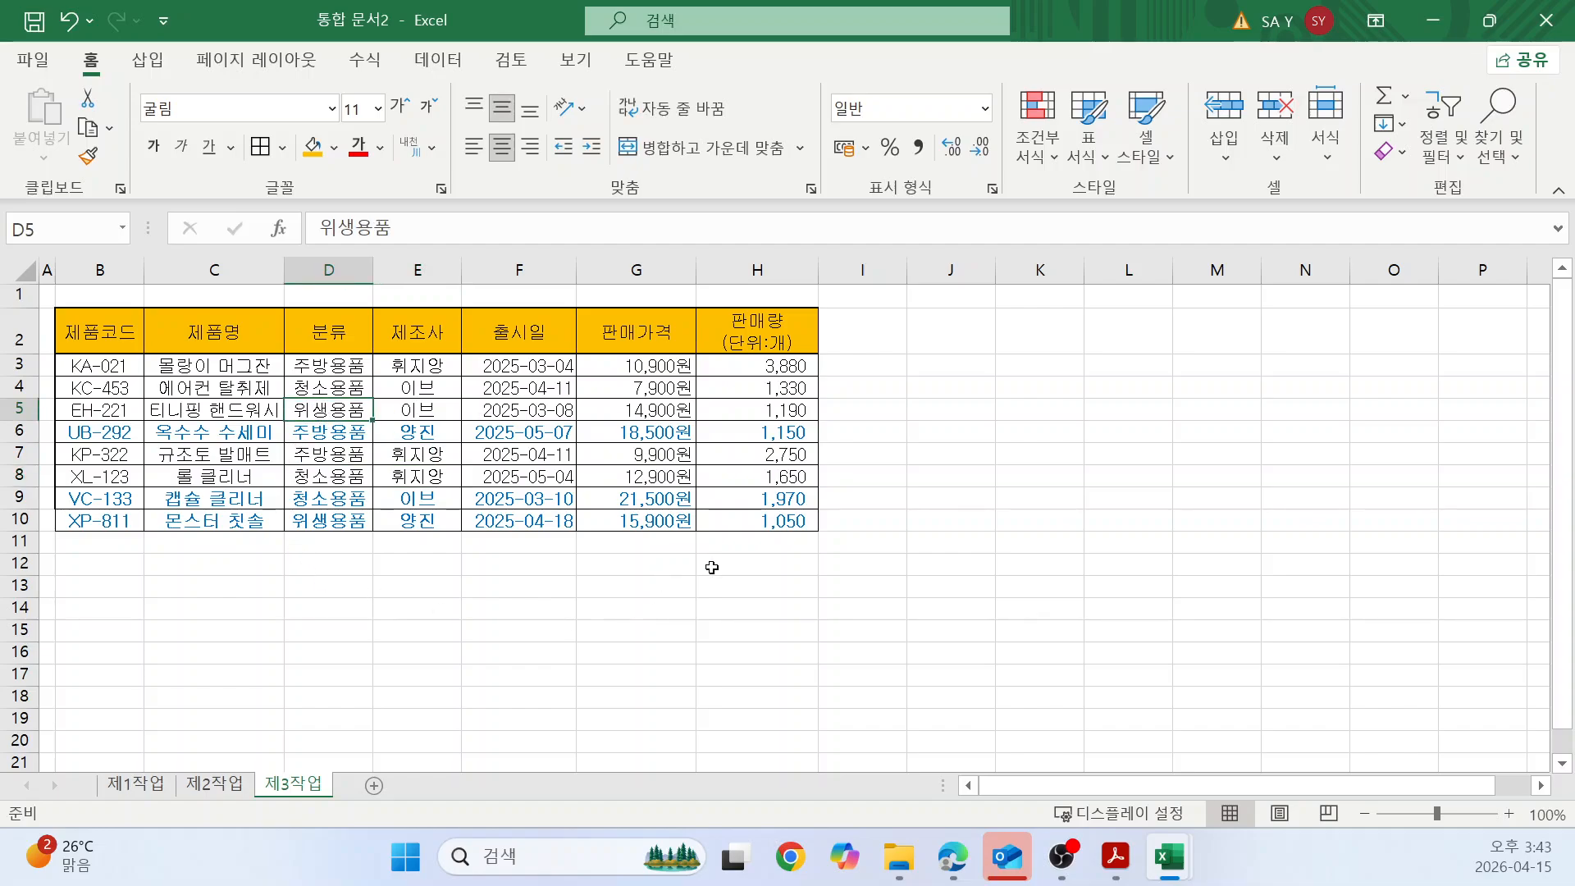
{"action": "left_click", "coordinate": [426, 62]}
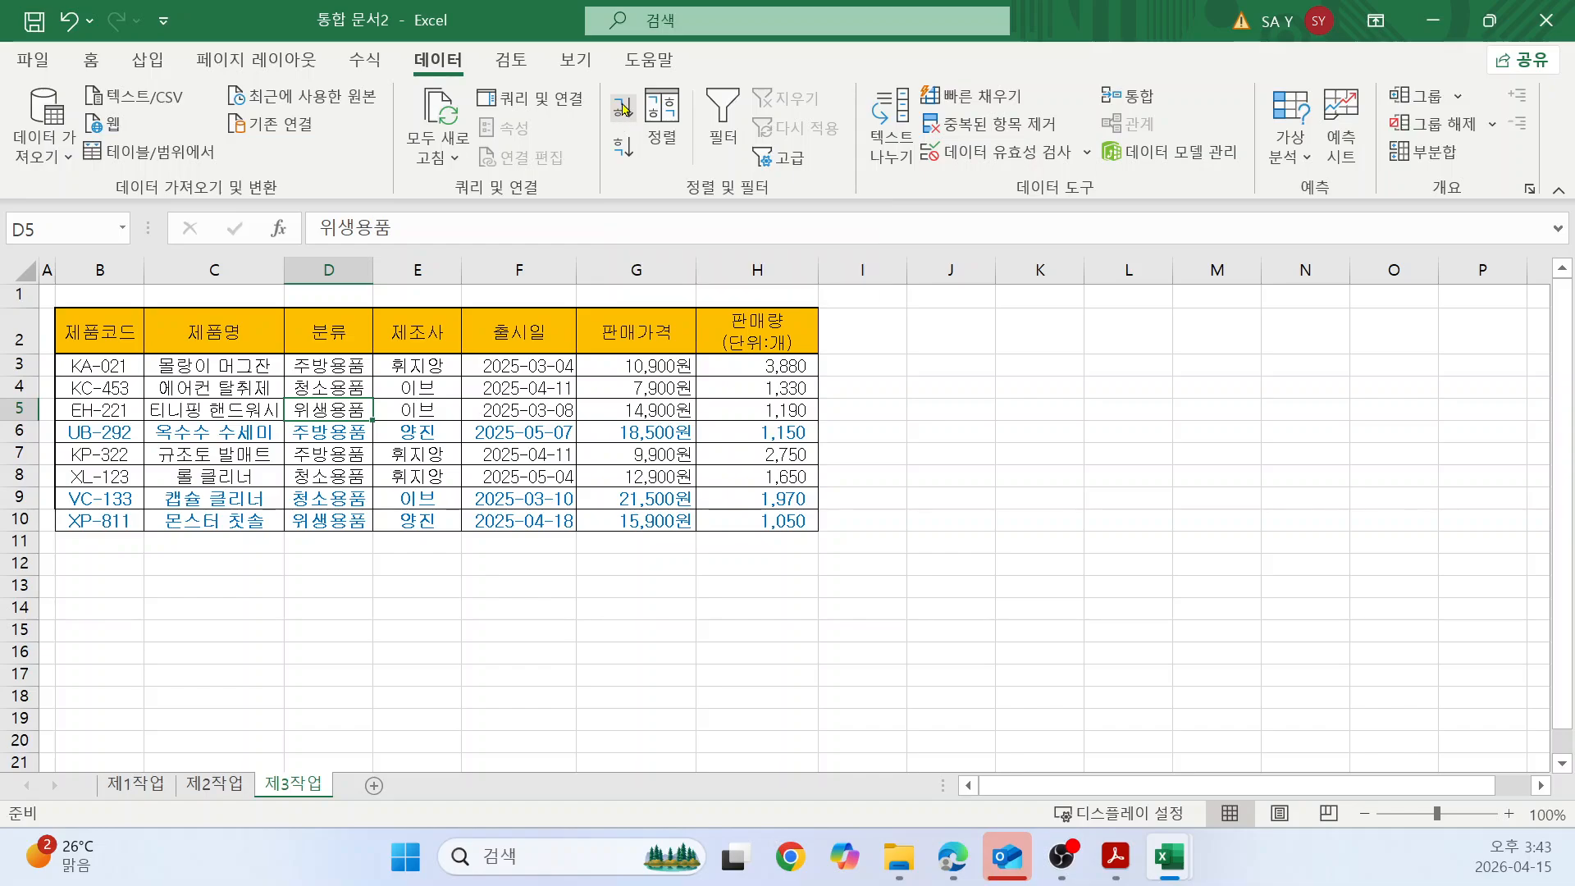
{"action": "left_click", "coordinate": [619, 149]}
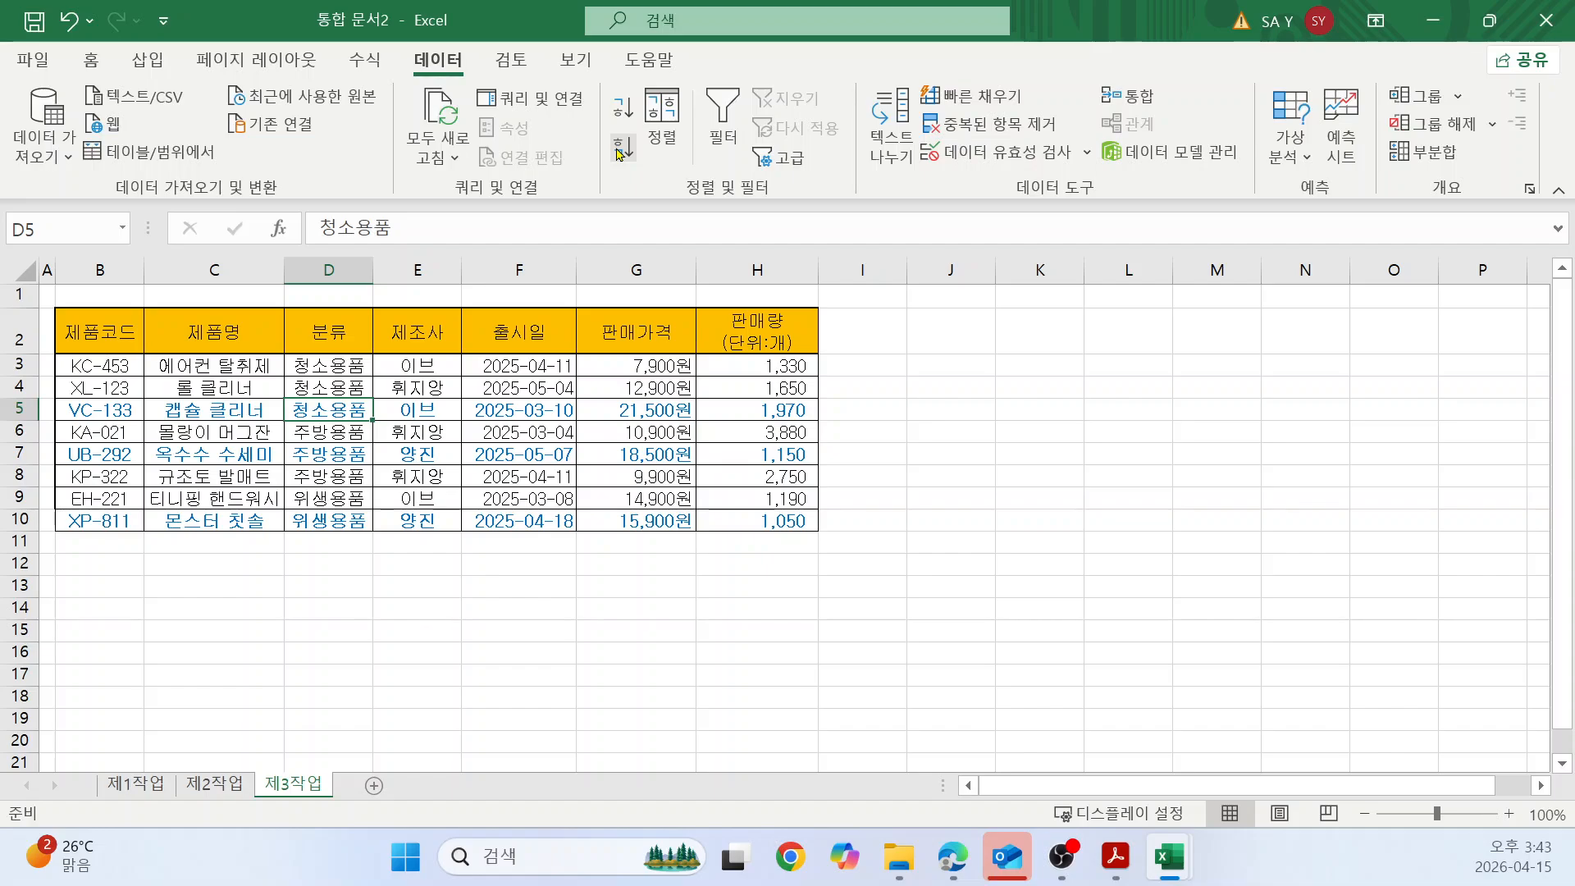
{"action": "left_click", "coordinate": [952, 856]}
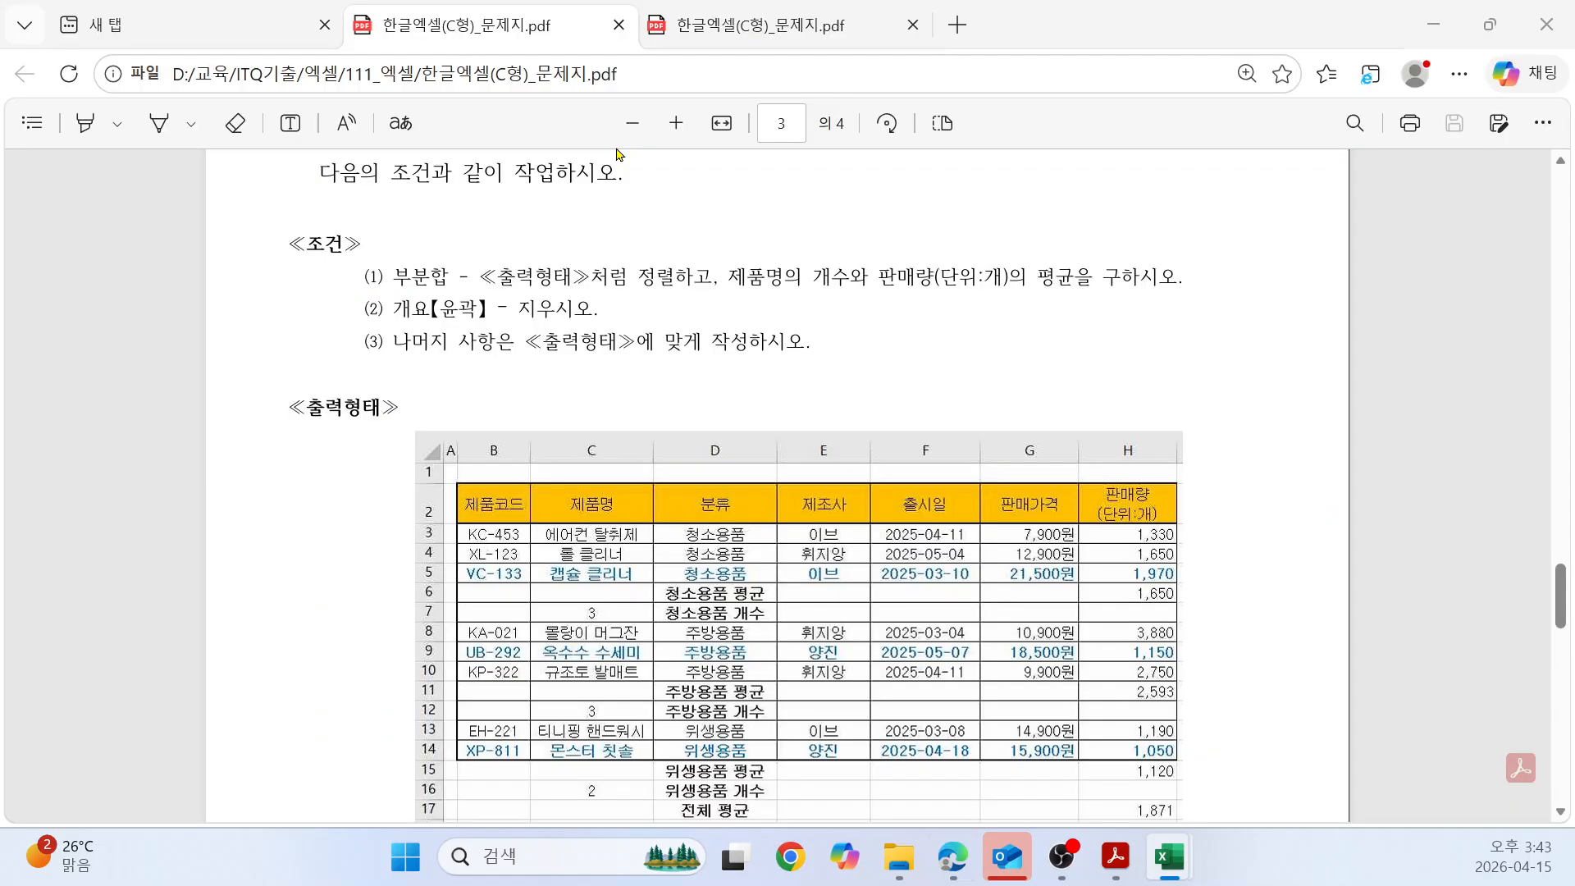
{"action": "key", "text": "alt+Tab"}
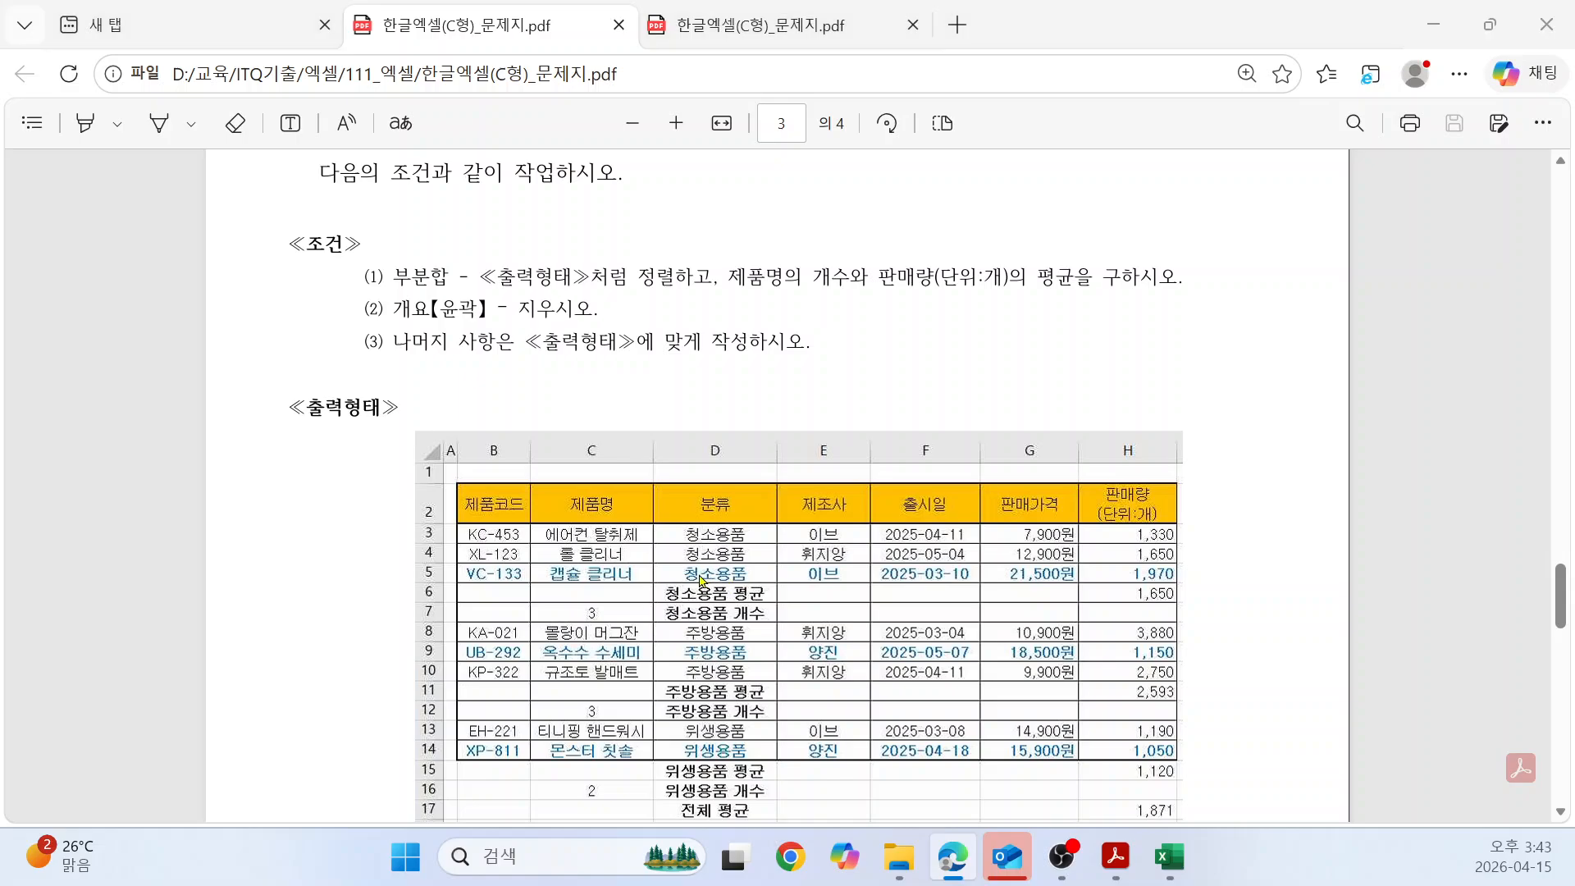
{"action": "left_click", "coordinate": [472, 435]}
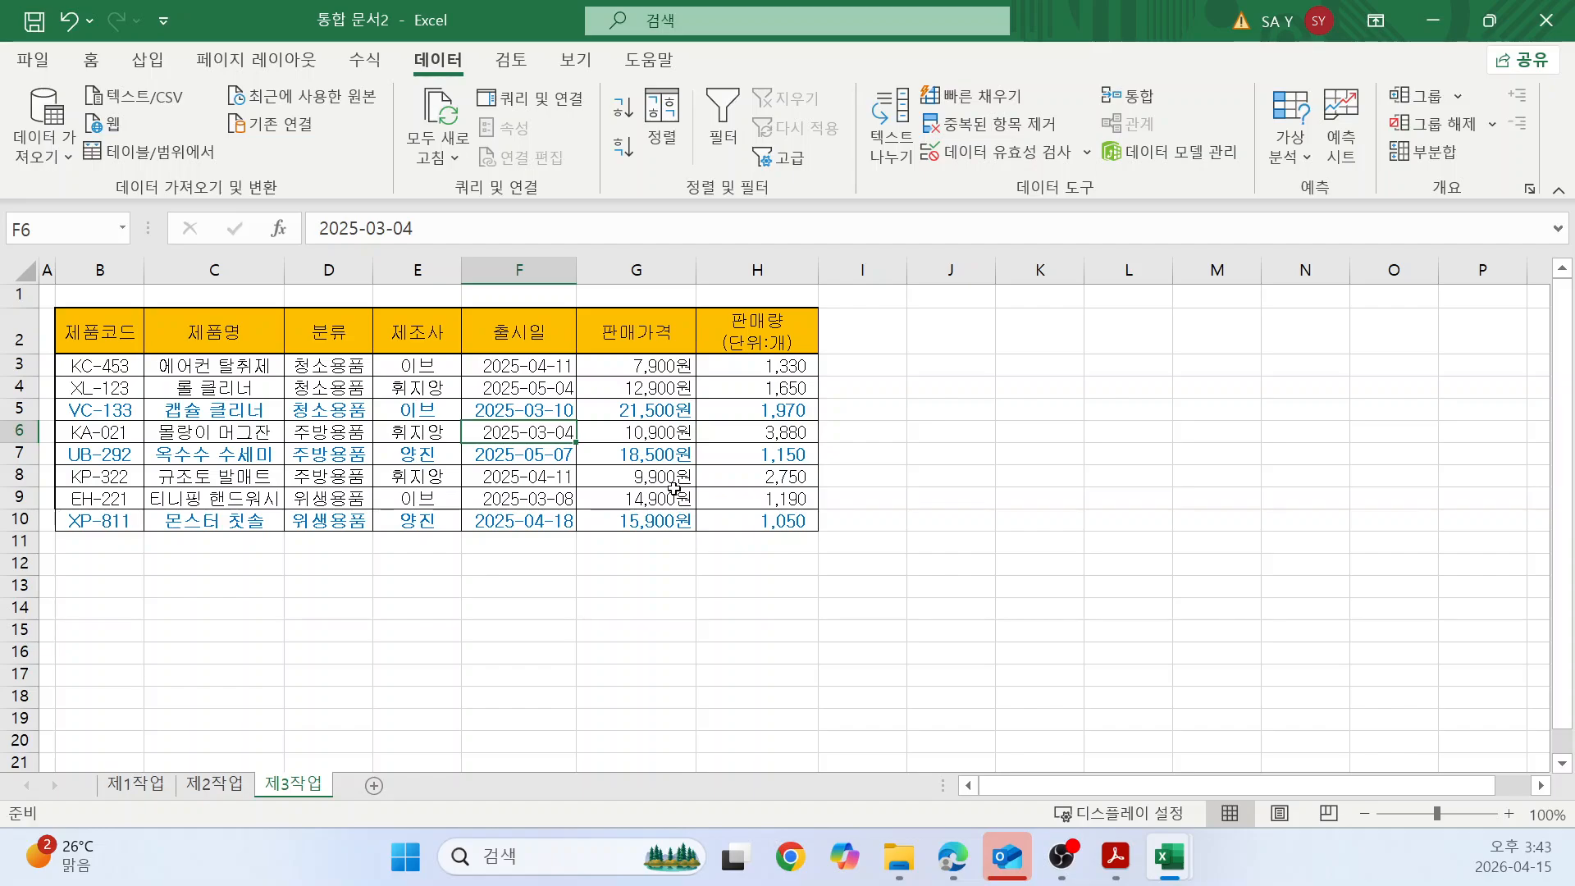
Start a subtotal on the sorted table and set its grouping field to 분류, following the exam PDF's sample output.
{"action": "left_click", "coordinate": [399, 436]}
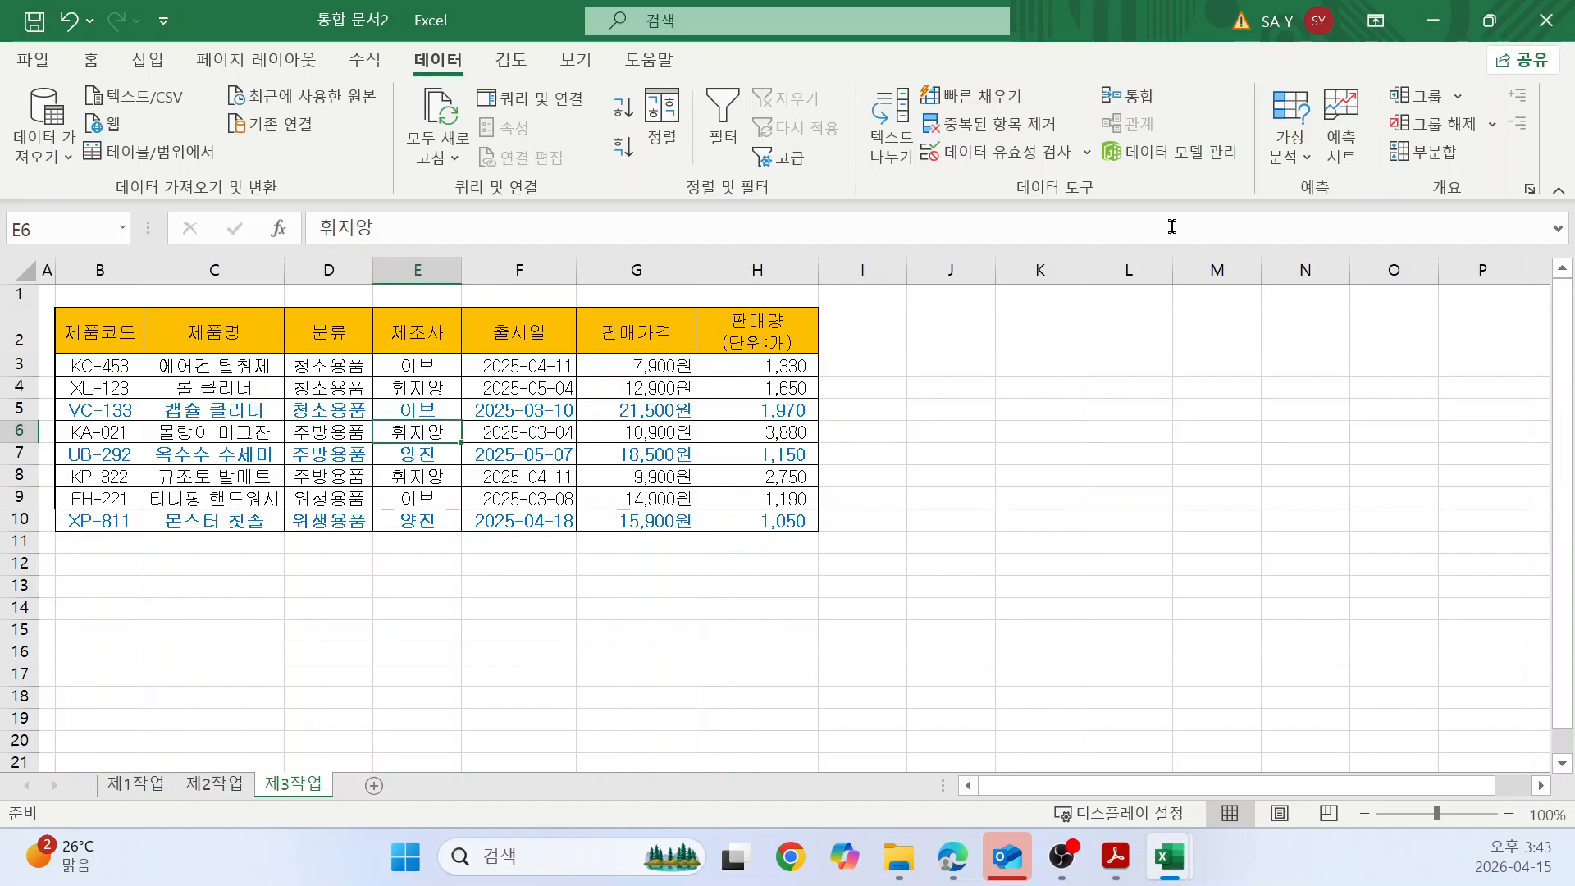
{"action": "left_click", "coordinate": [1414, 155]}
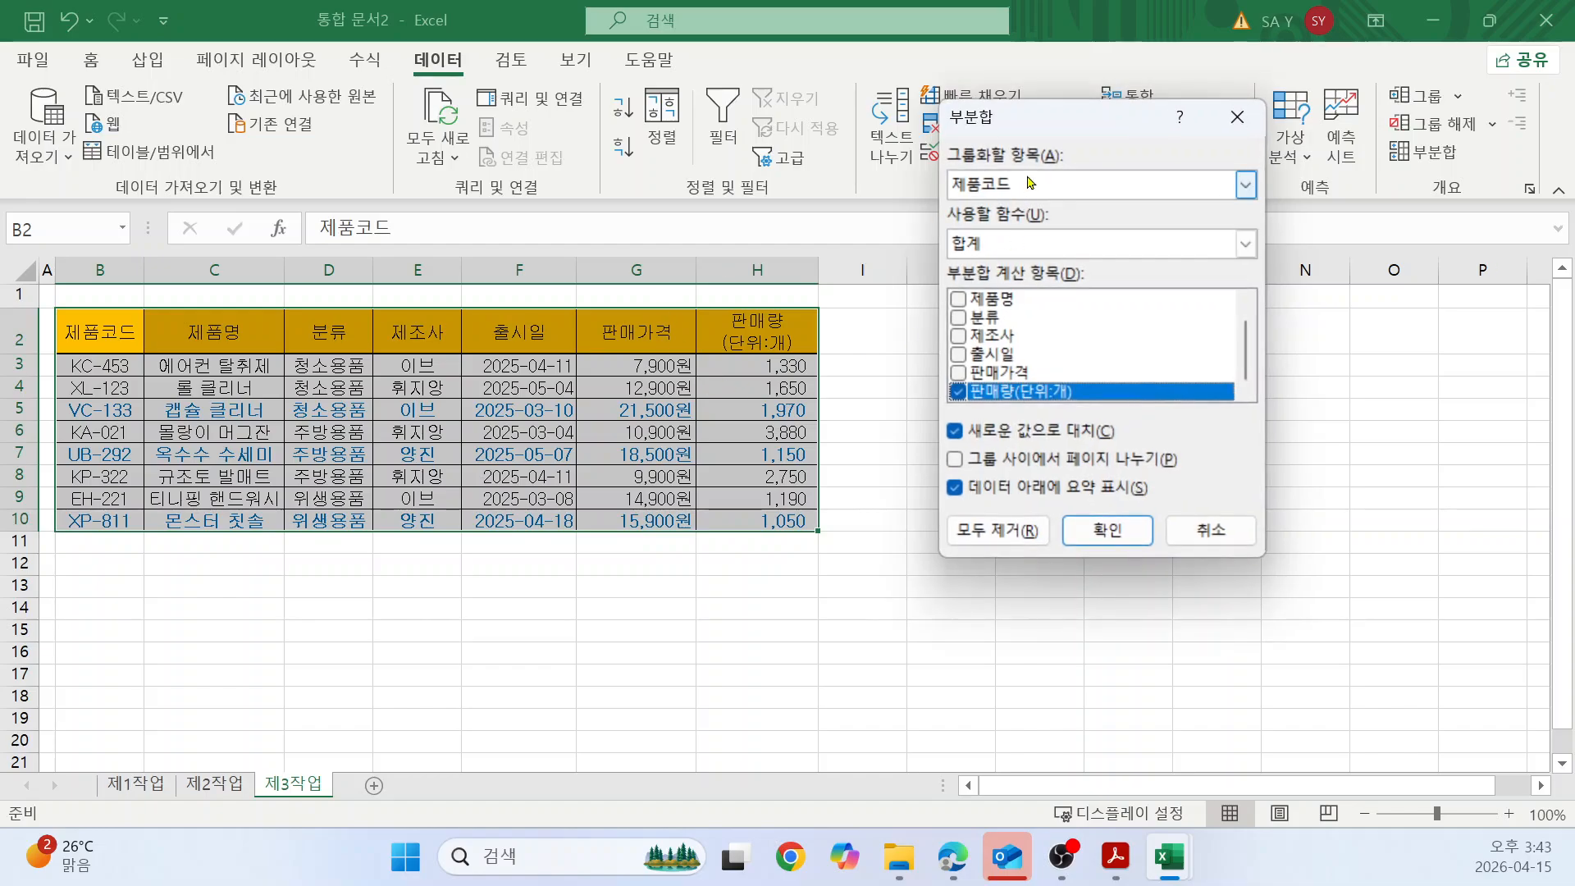
{"action": "left_click_drag", "start_coordinate": [1061, 116], "coordinate": [727, 124]}
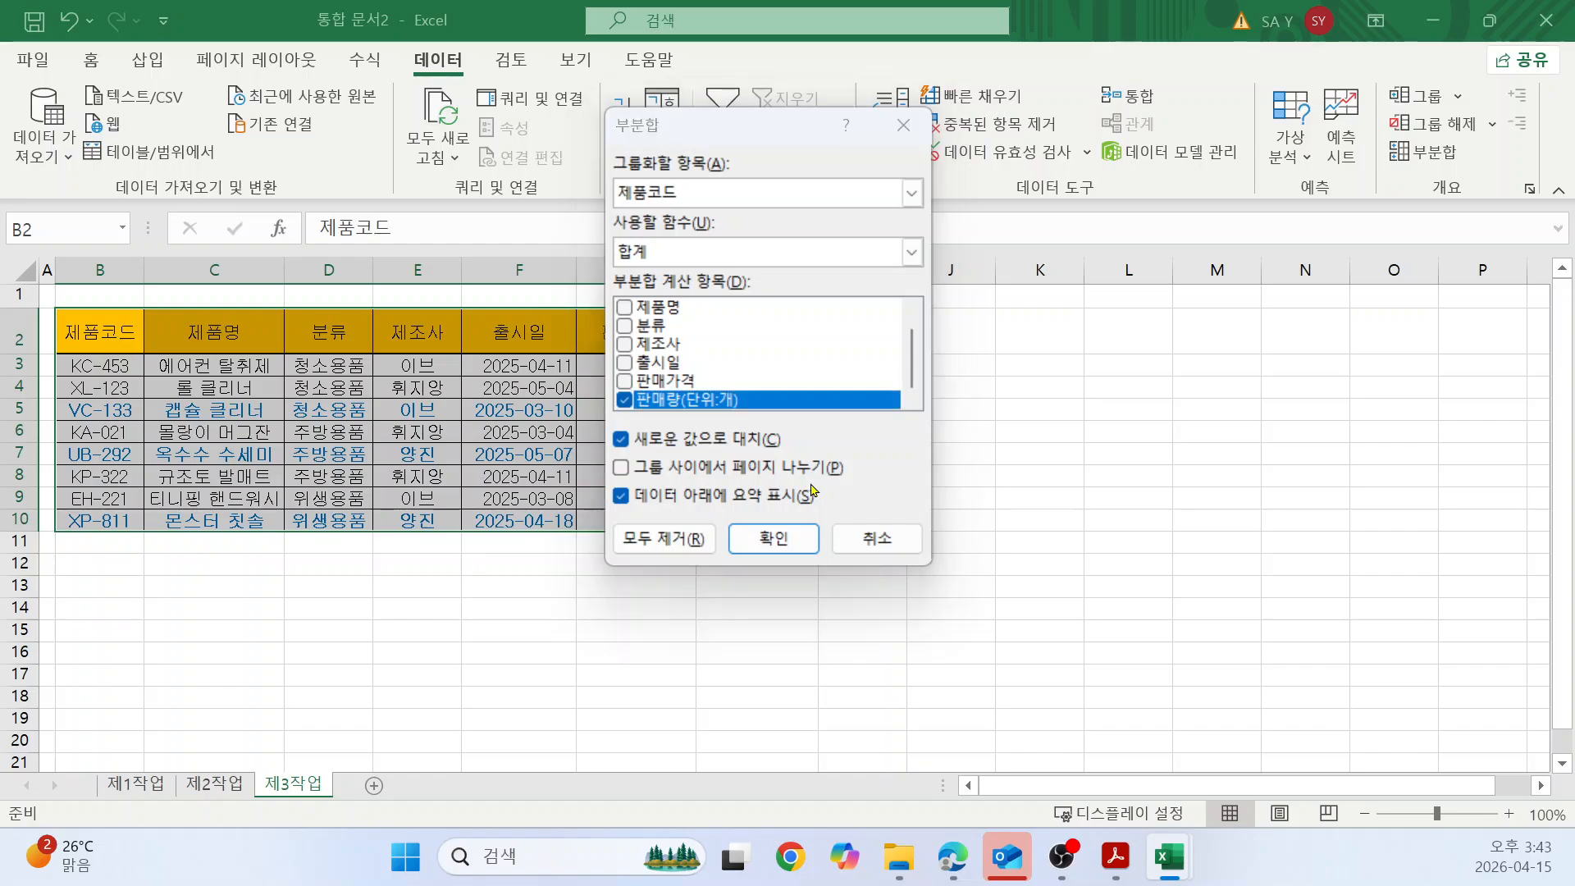
{"action": "key", "text": "alt+Tab"}
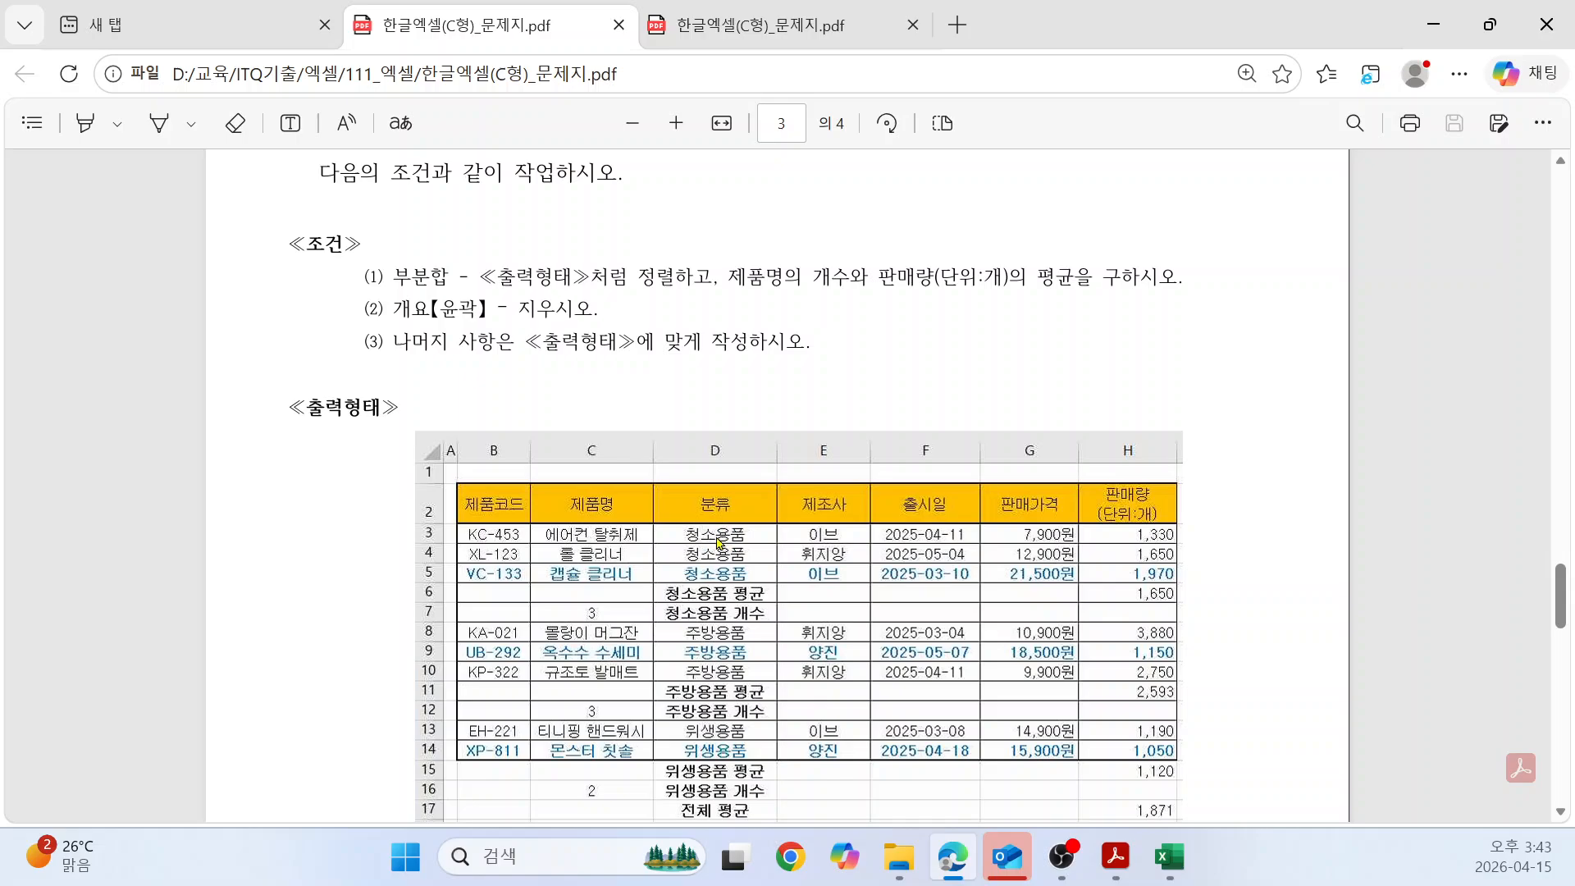
{"action": "key", "text": "alt+Tab"}
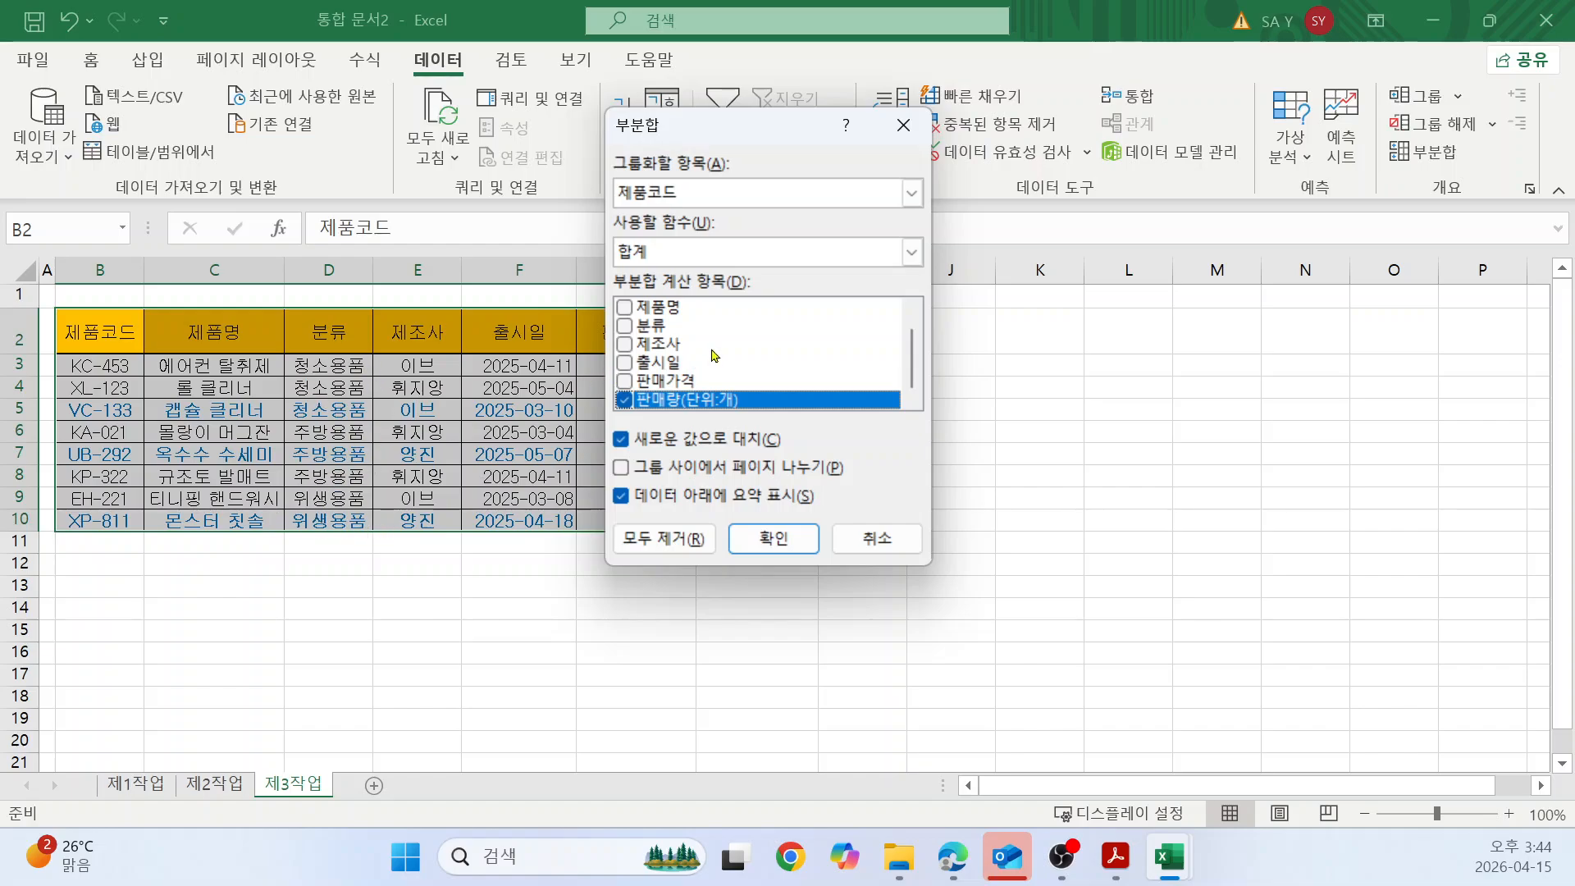
{"action": "left_click", "coordinate": [910, 200]}
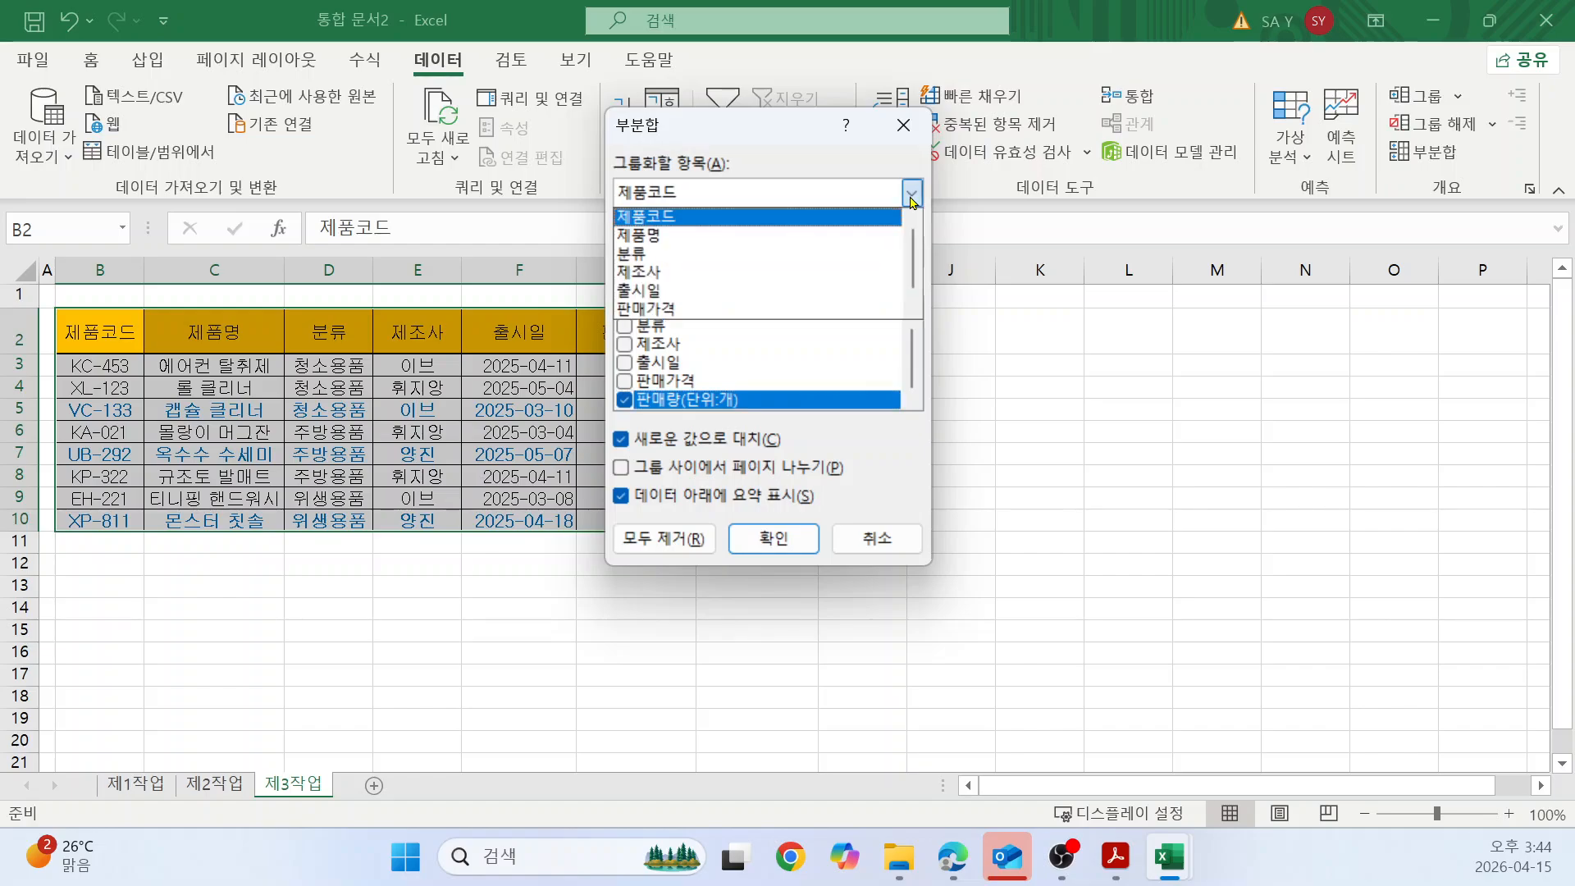
{"action": "left_click", "coordinate": [682, 254]}
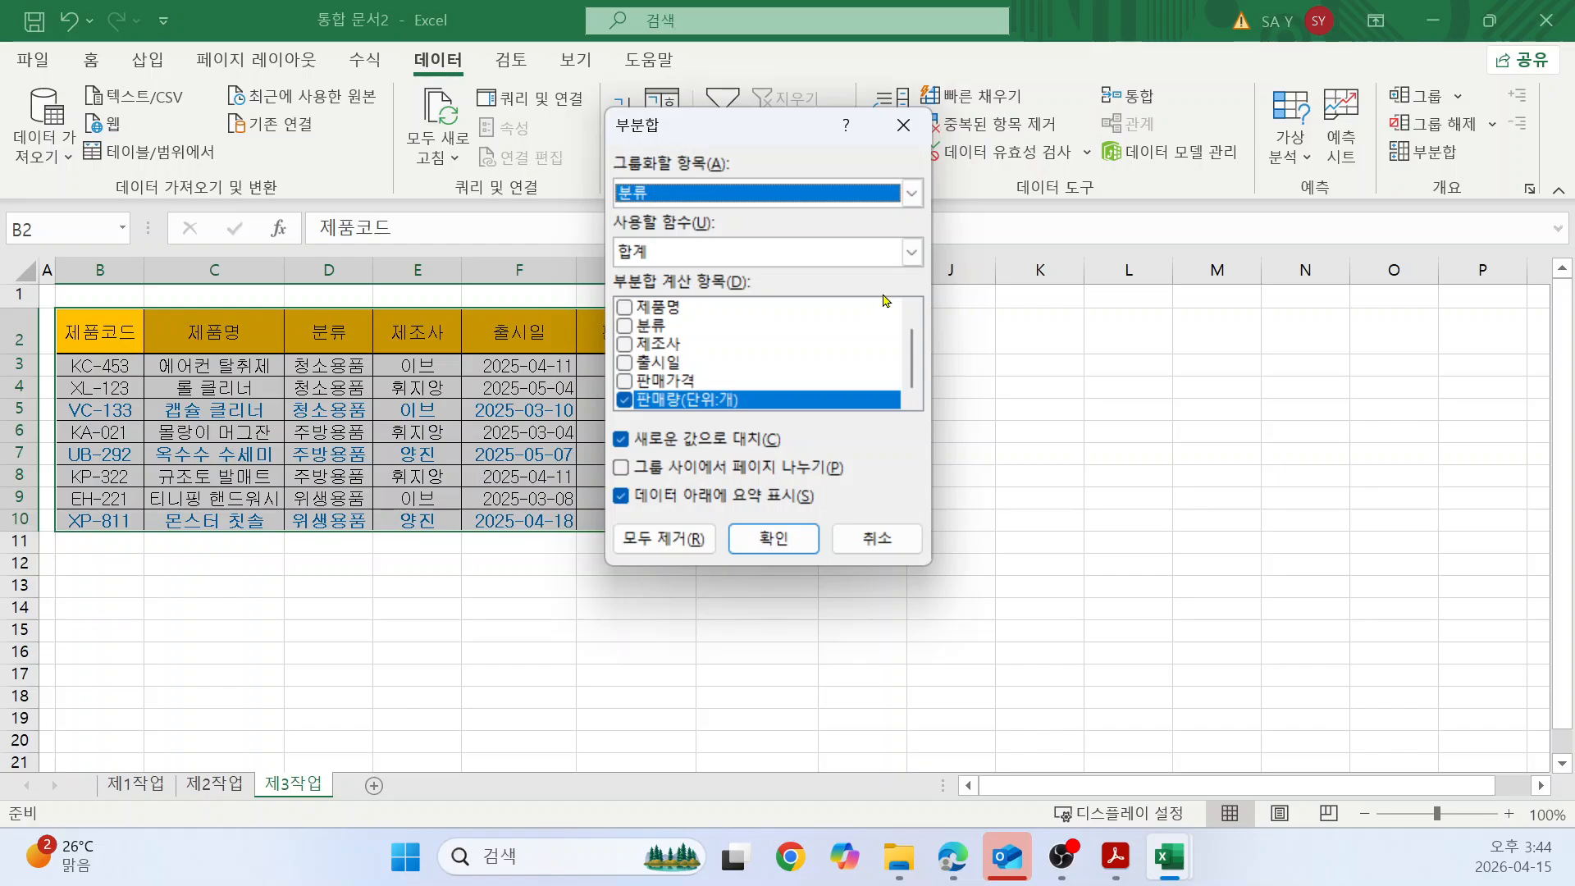
Add a subtotal that uses the 개수 function on 제품명 only, leaving 판매량(단위:개) out, as the exam PDF requires.
{"action": "key", "text": "alt+Tab"}
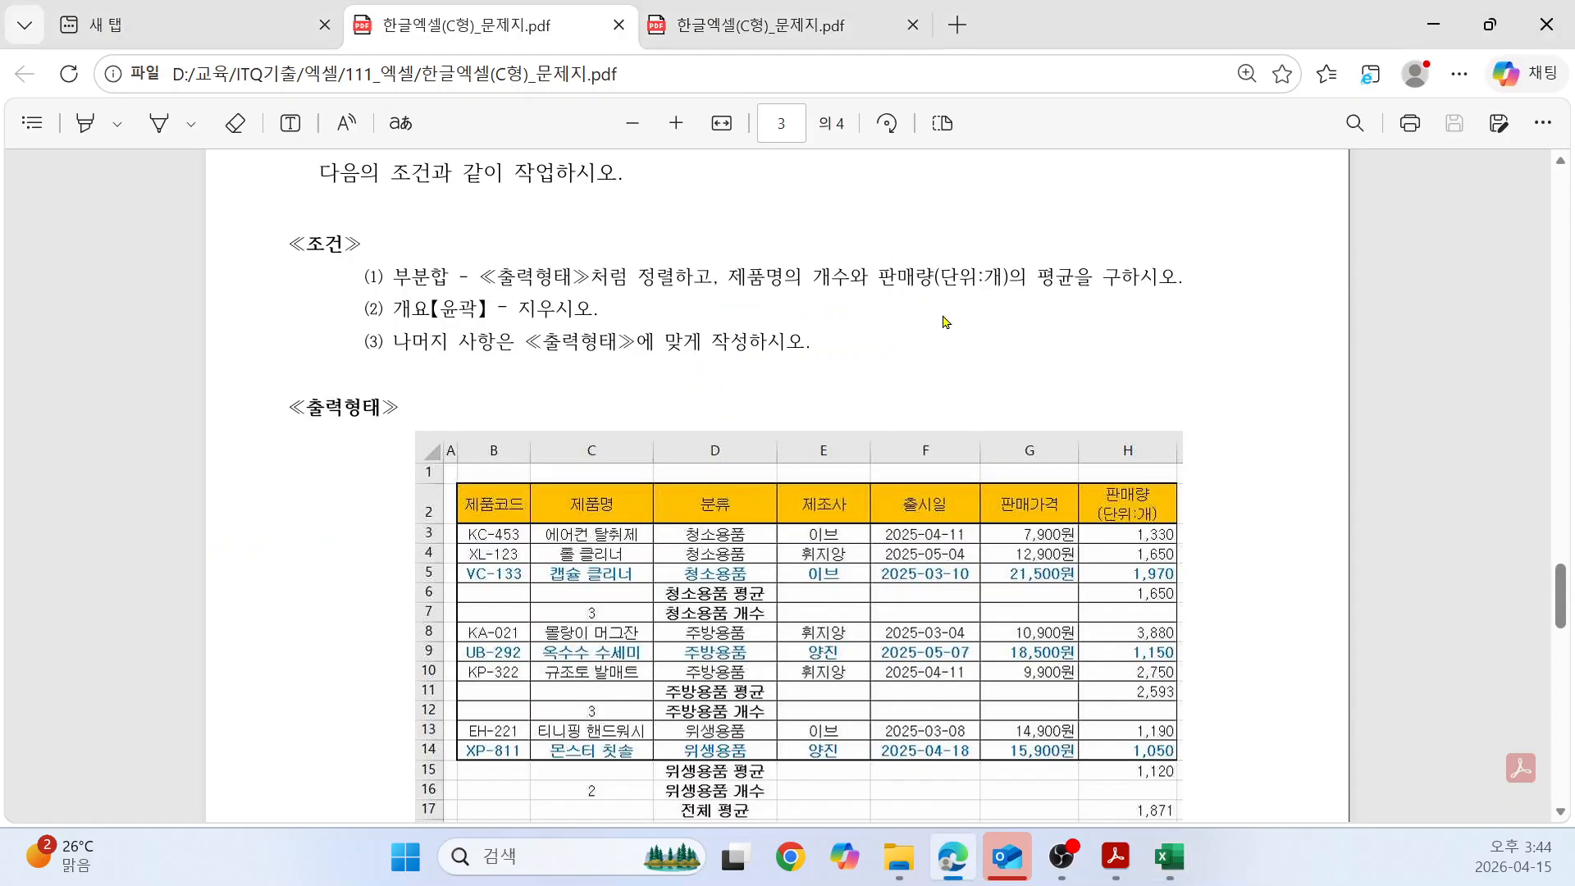
{"action": "key", "text": "alt+Tab"}
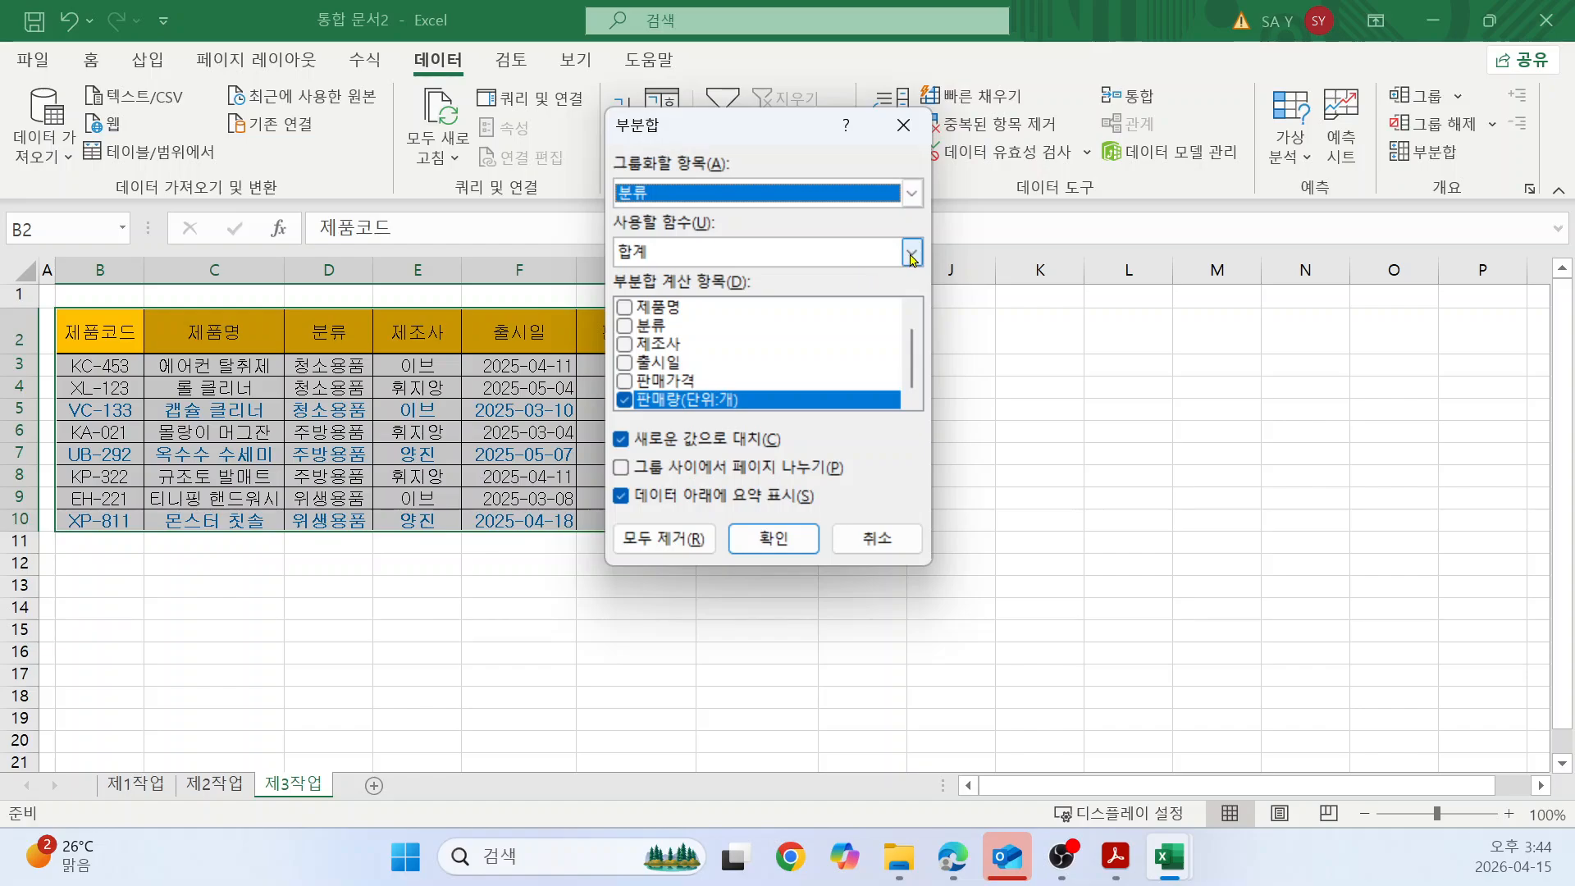
{"action": "left_click", "coordinate": [912, 254]}
{"action": "left_click", "coordinate": [733, 299]}
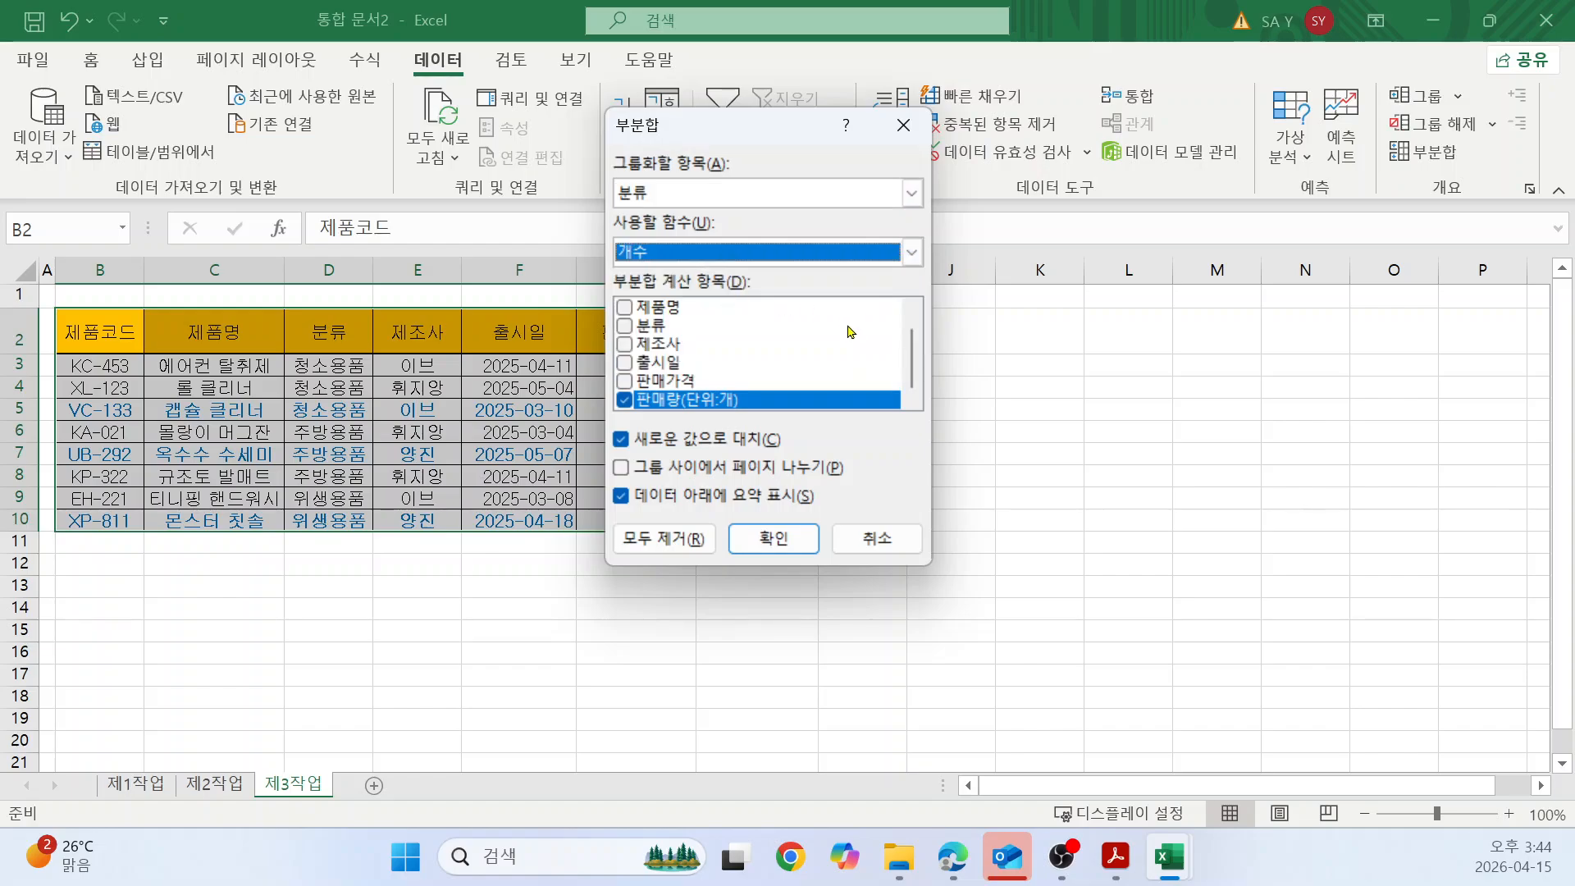
{"action": "left_click", "coordinate": [625, 308]}
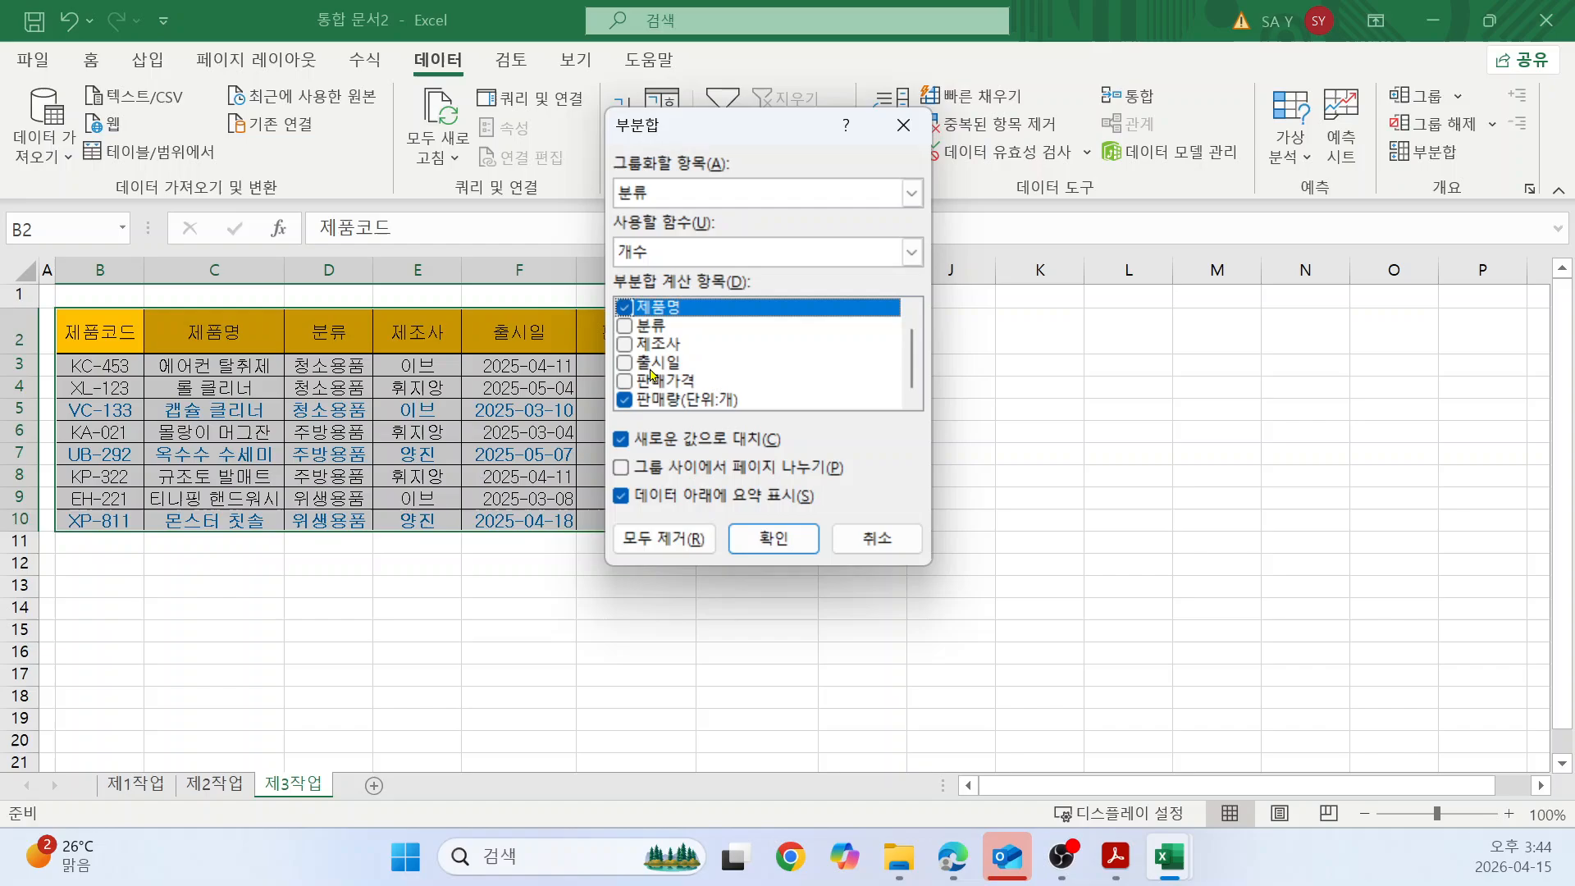
{"action": "left_click", "coordinate": [625, 401]}
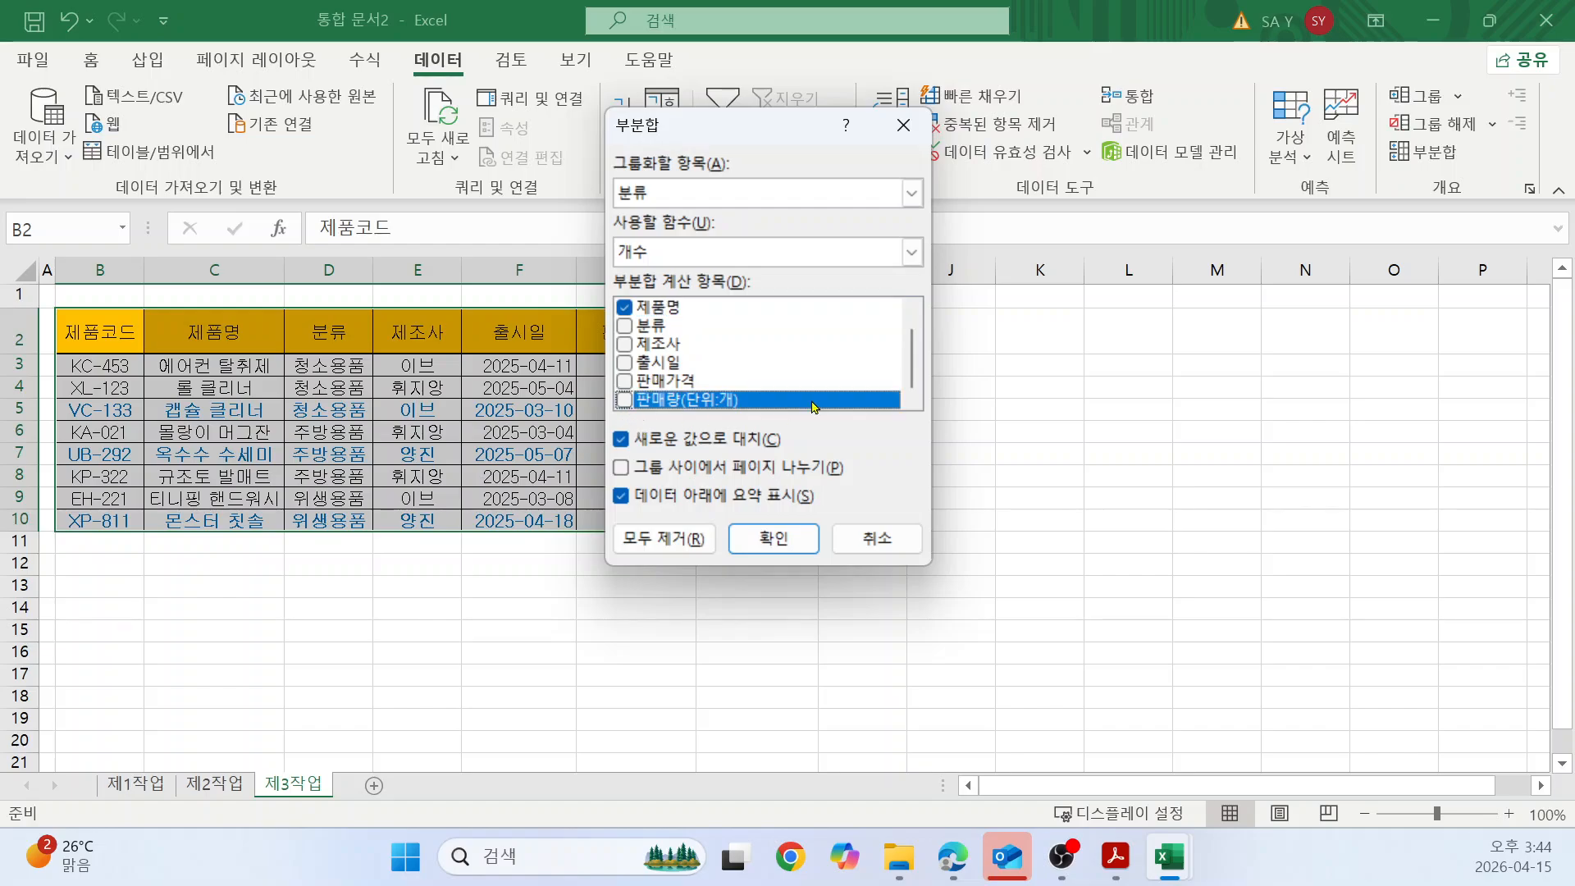
{"action": "left_click", "coordinate": [775, 539]}
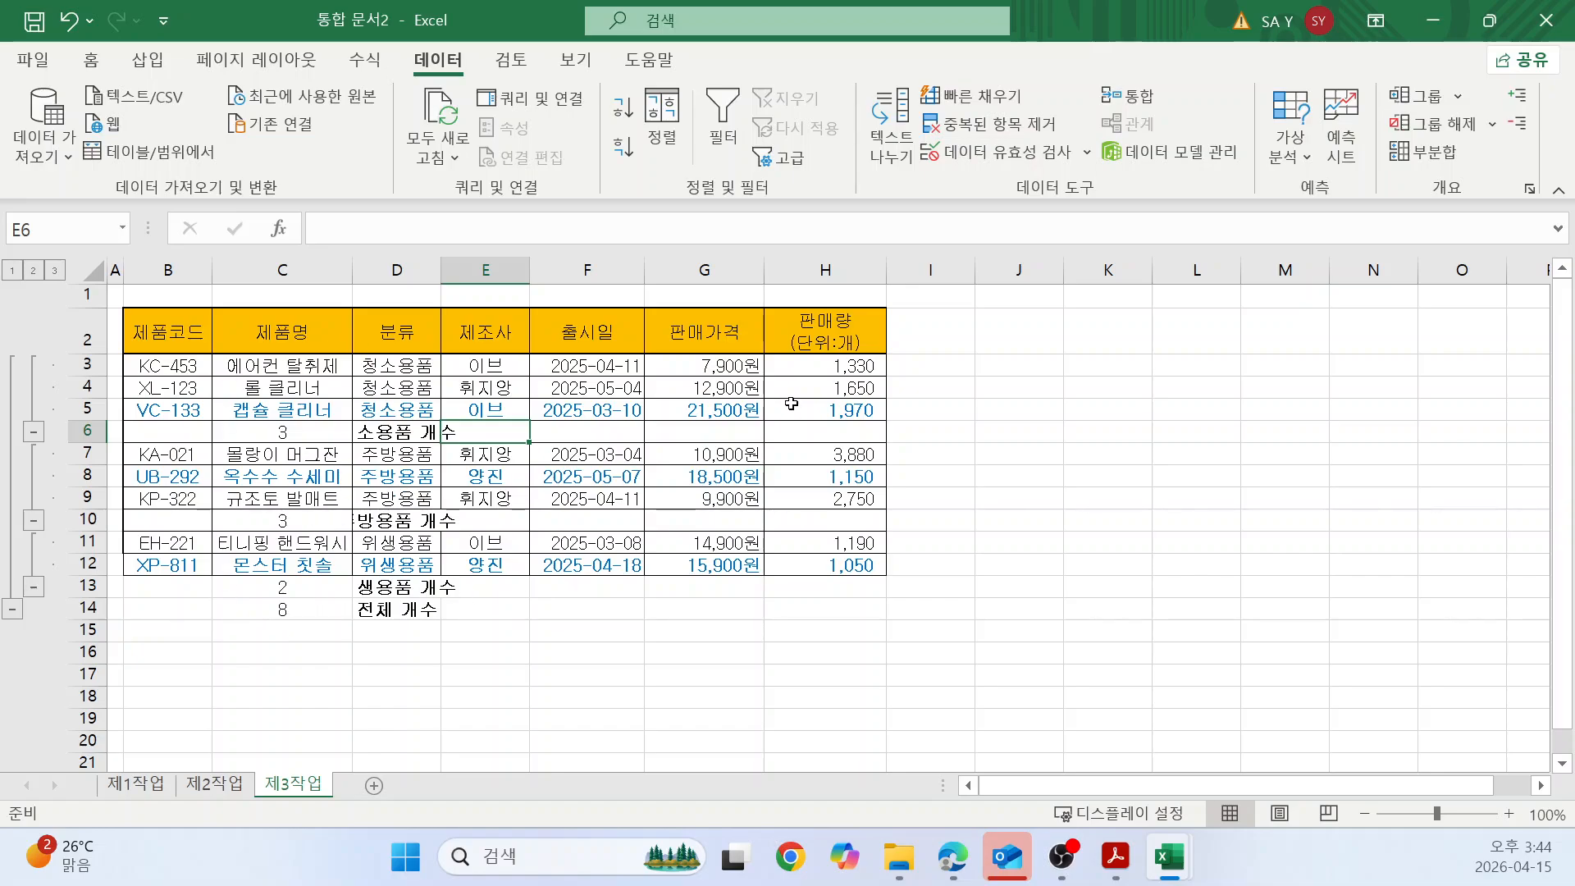
Start a second subtotal on the table and set its function to 평균, following the exam PDF's conditions.
{"action": "left_click", "coordinate": [599, 384]}
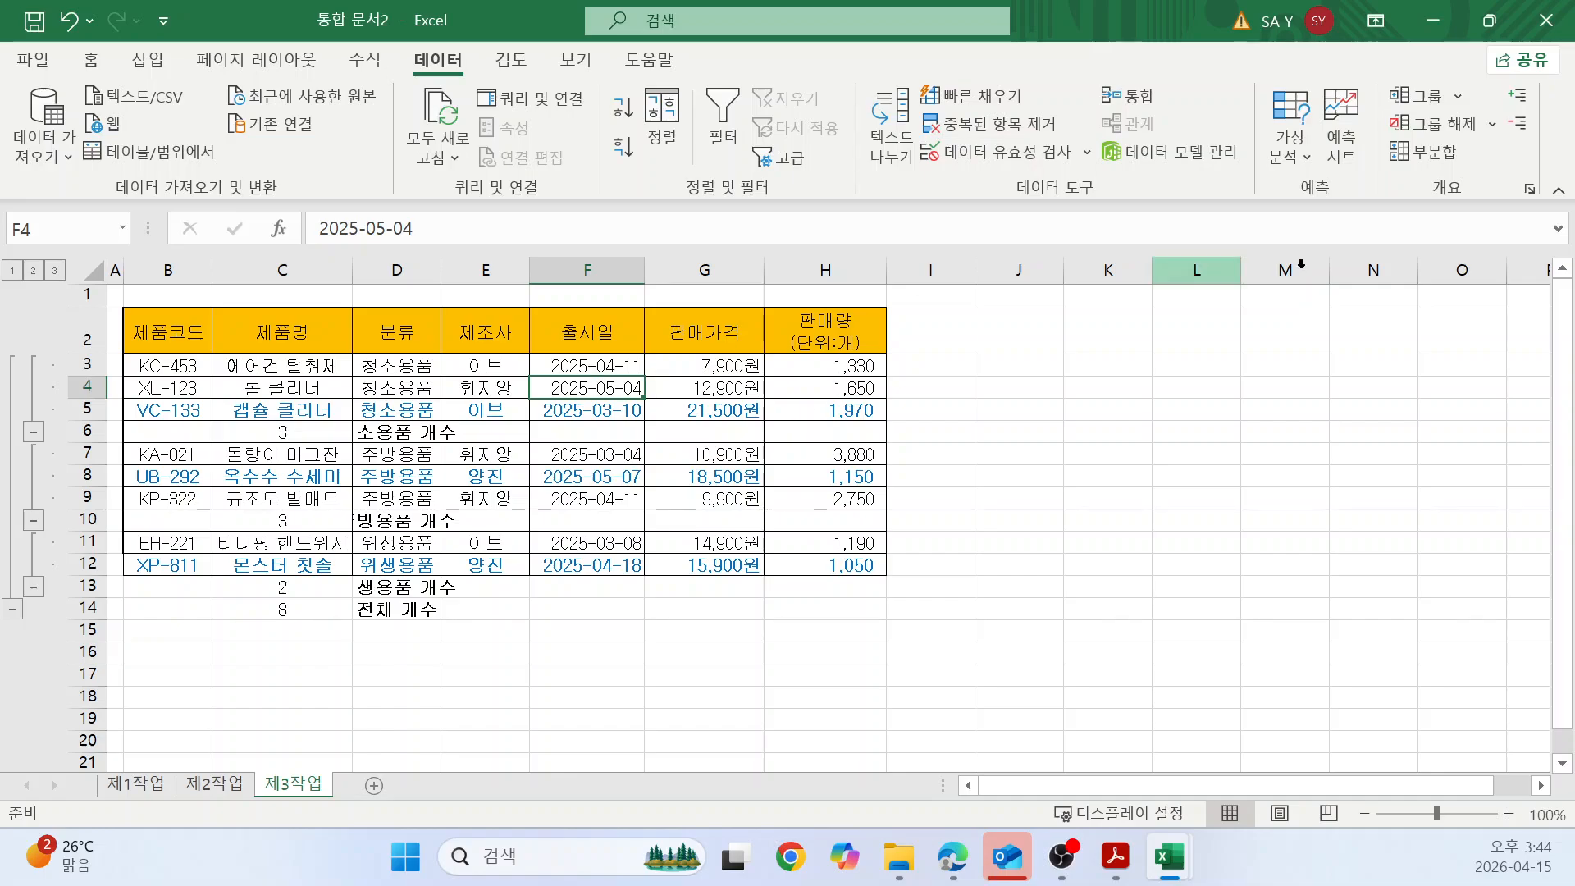
{"action": "left_click", "coordinate": [1438, 152]}
{"action": "key", "text": "alt+Tab"}
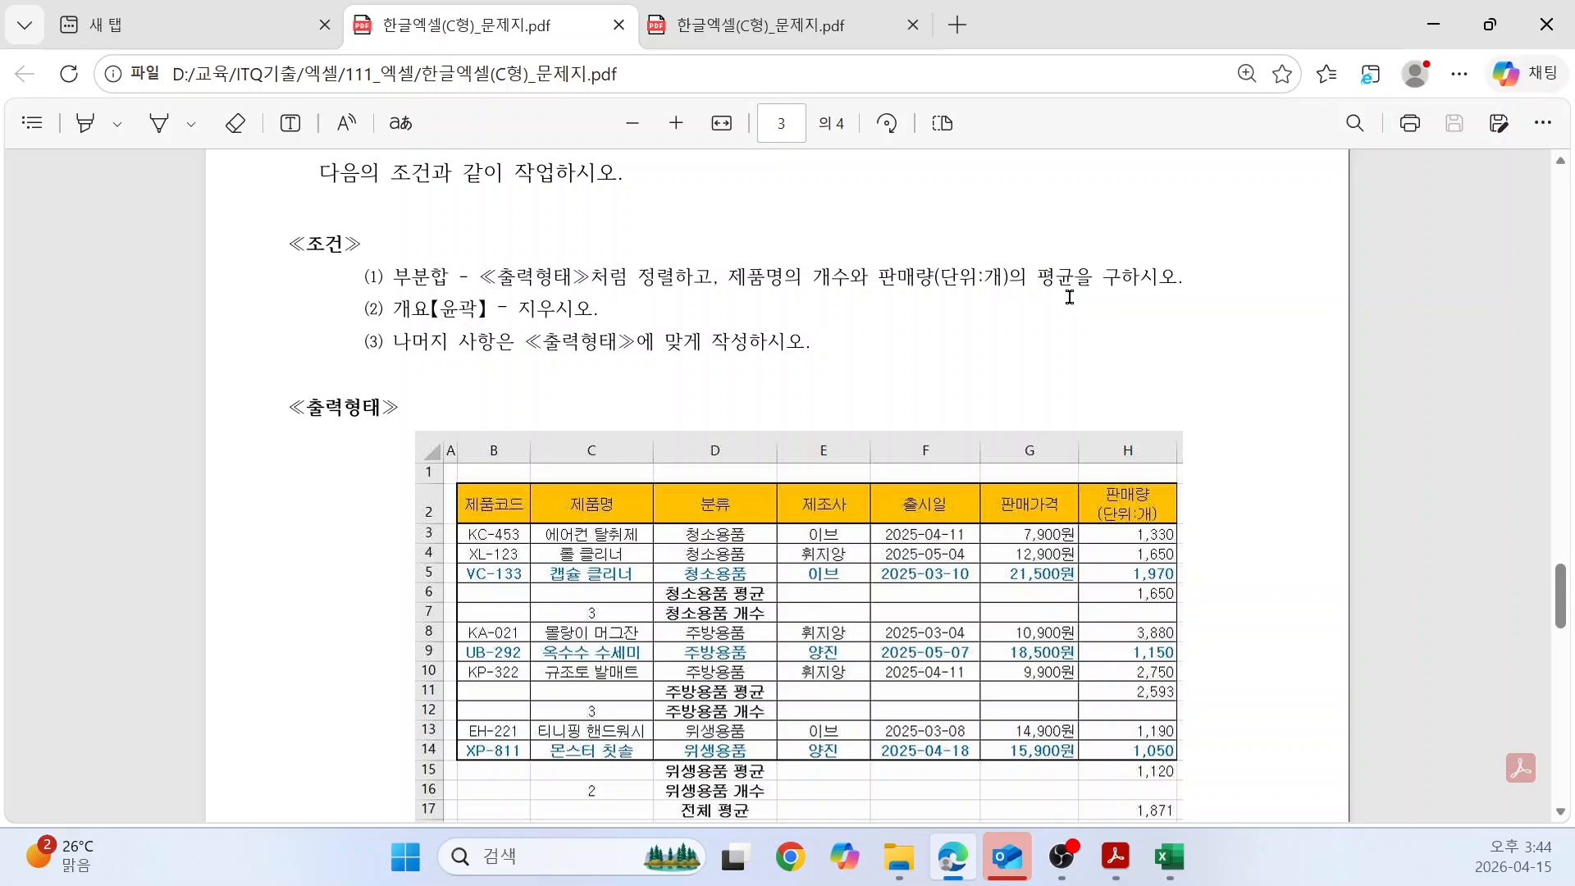
{"action": "key", "text": "alt+Tab"}
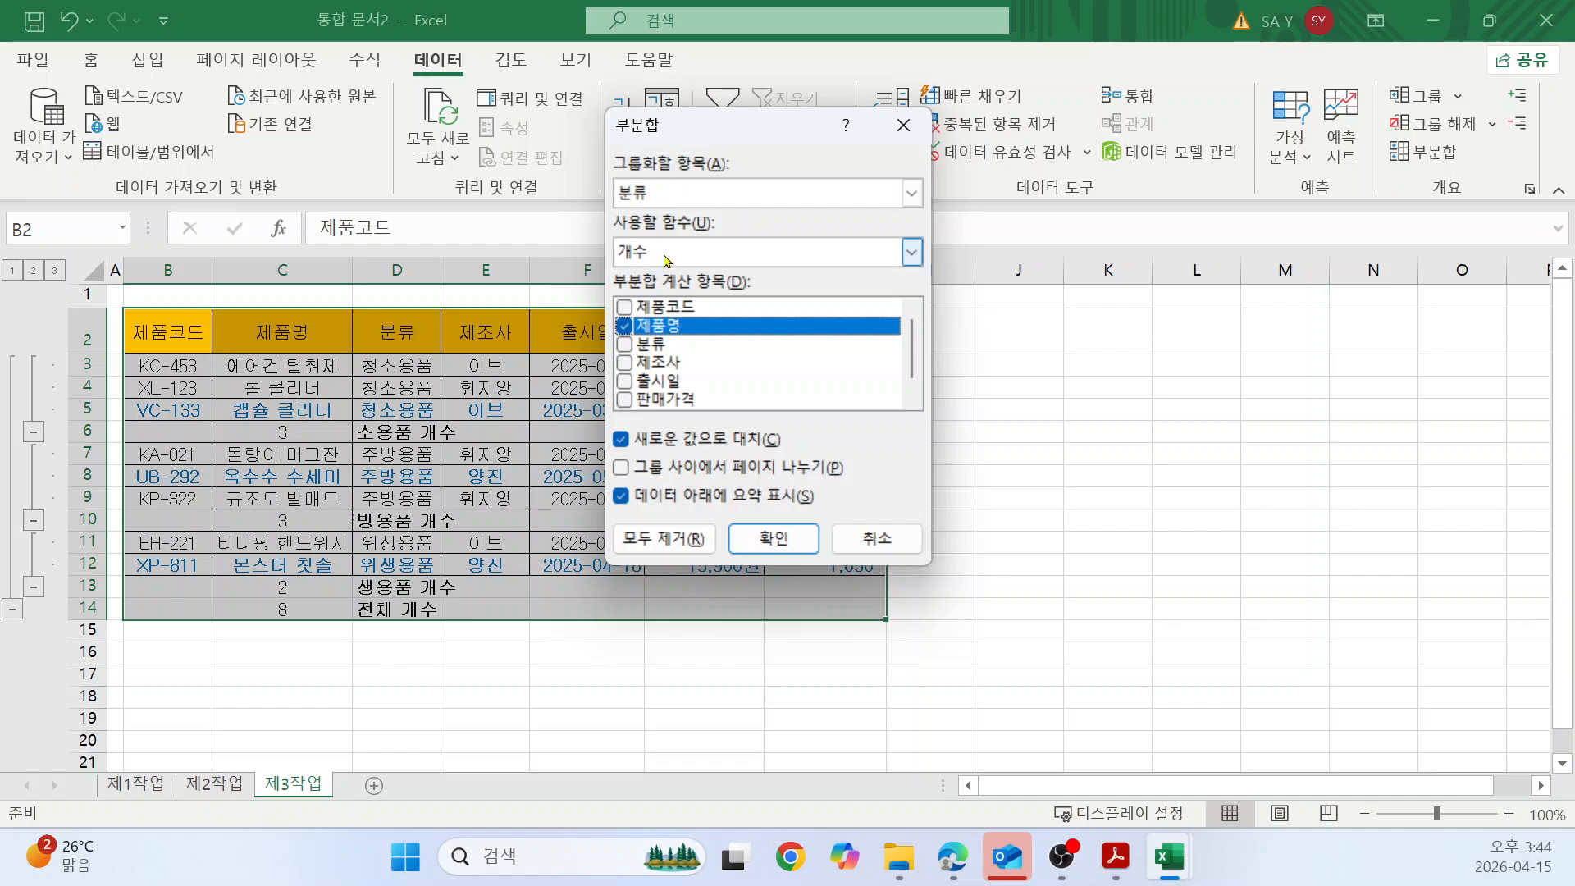
{"action": "left_click", "coordinate": [911, 261]}
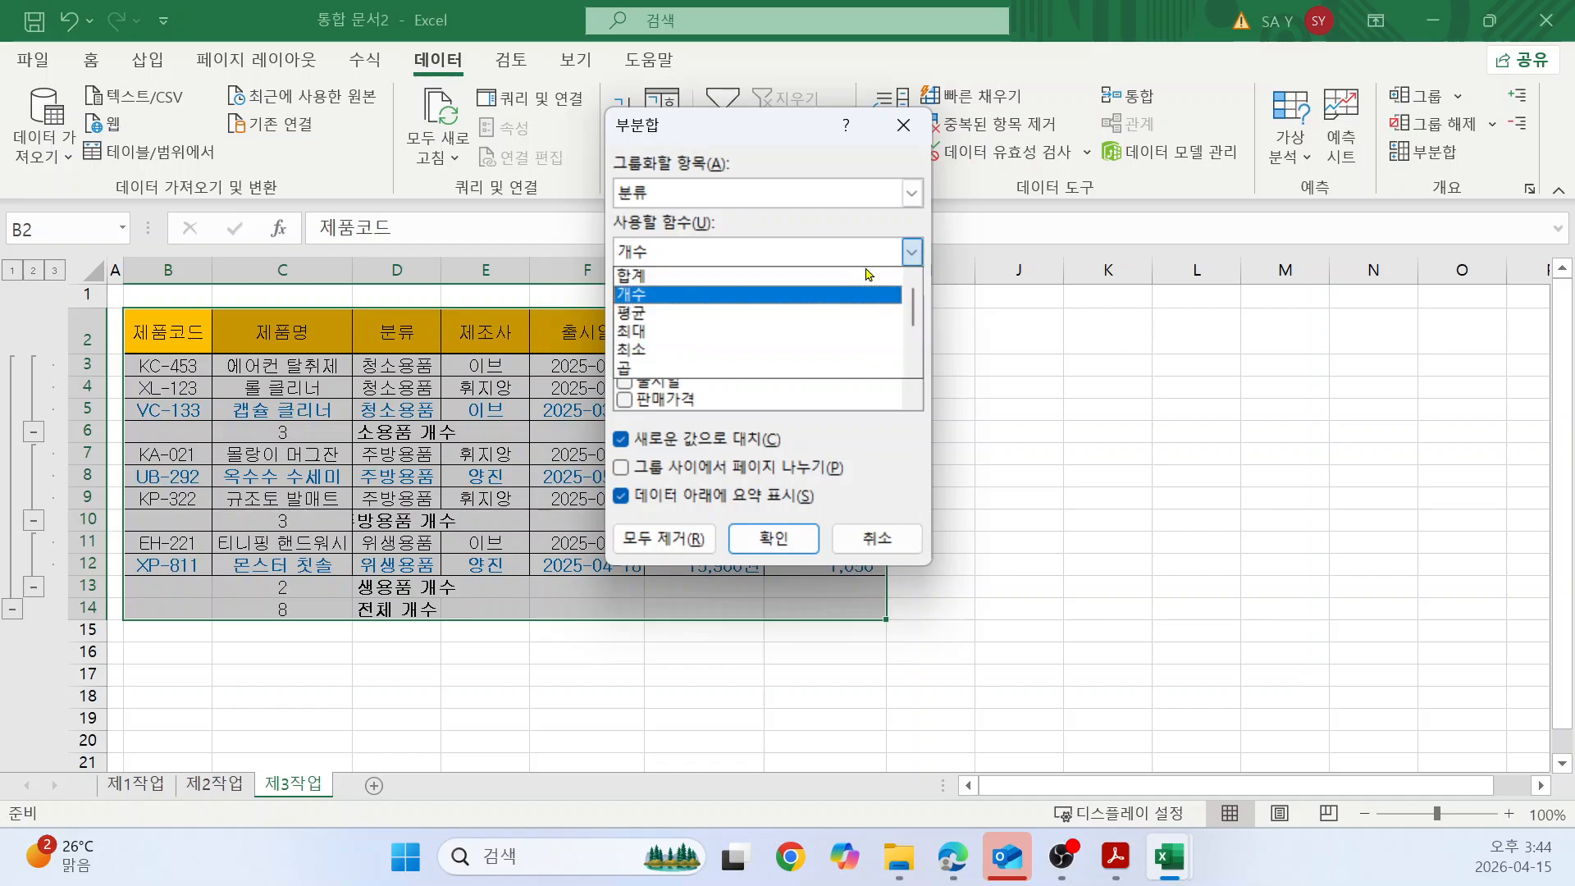
{"action": "left_click", "coordinate": [718, 314]}
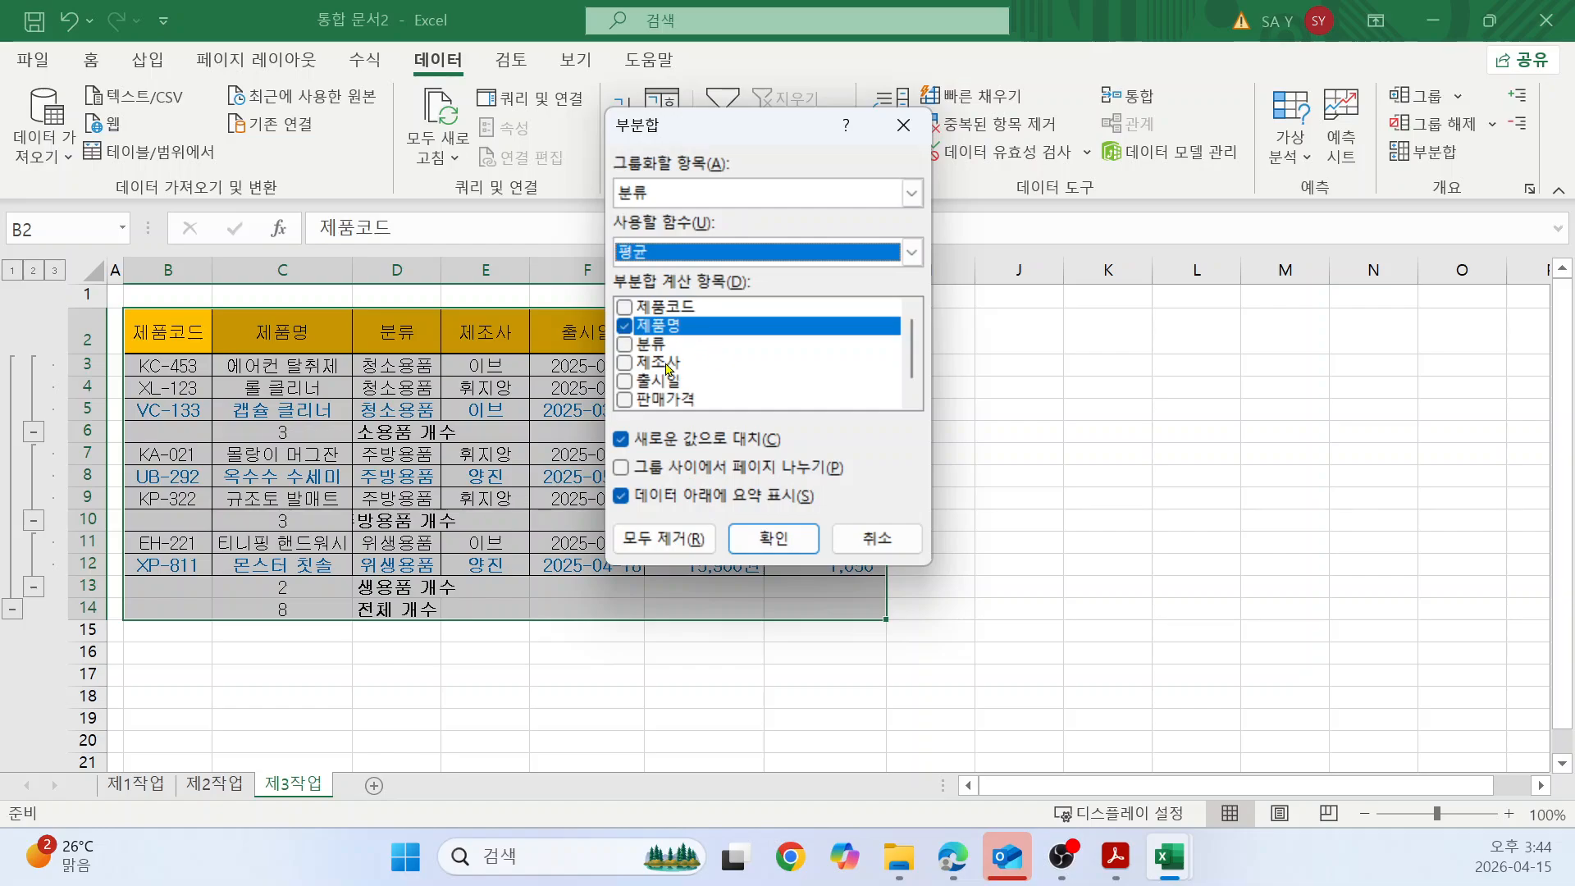
Apply the average subtotal to 판매량(단위:개) only, without replacing the existing count subtotals.
{"action": "key", "text": "alt+Tab"}
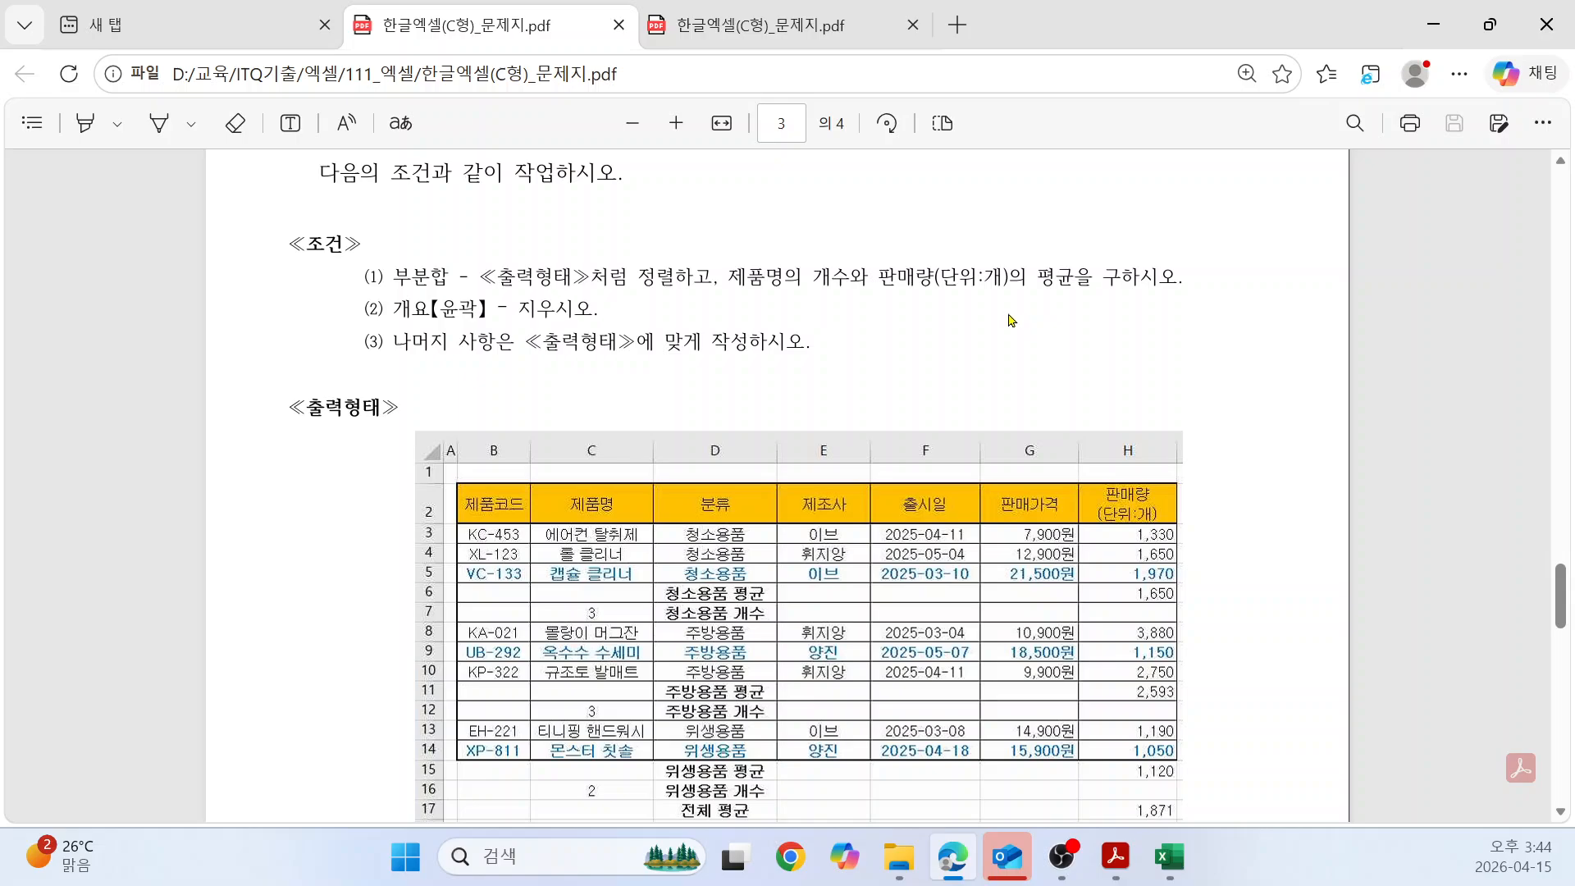
{"action": "key", "text": "alt+Tab"}
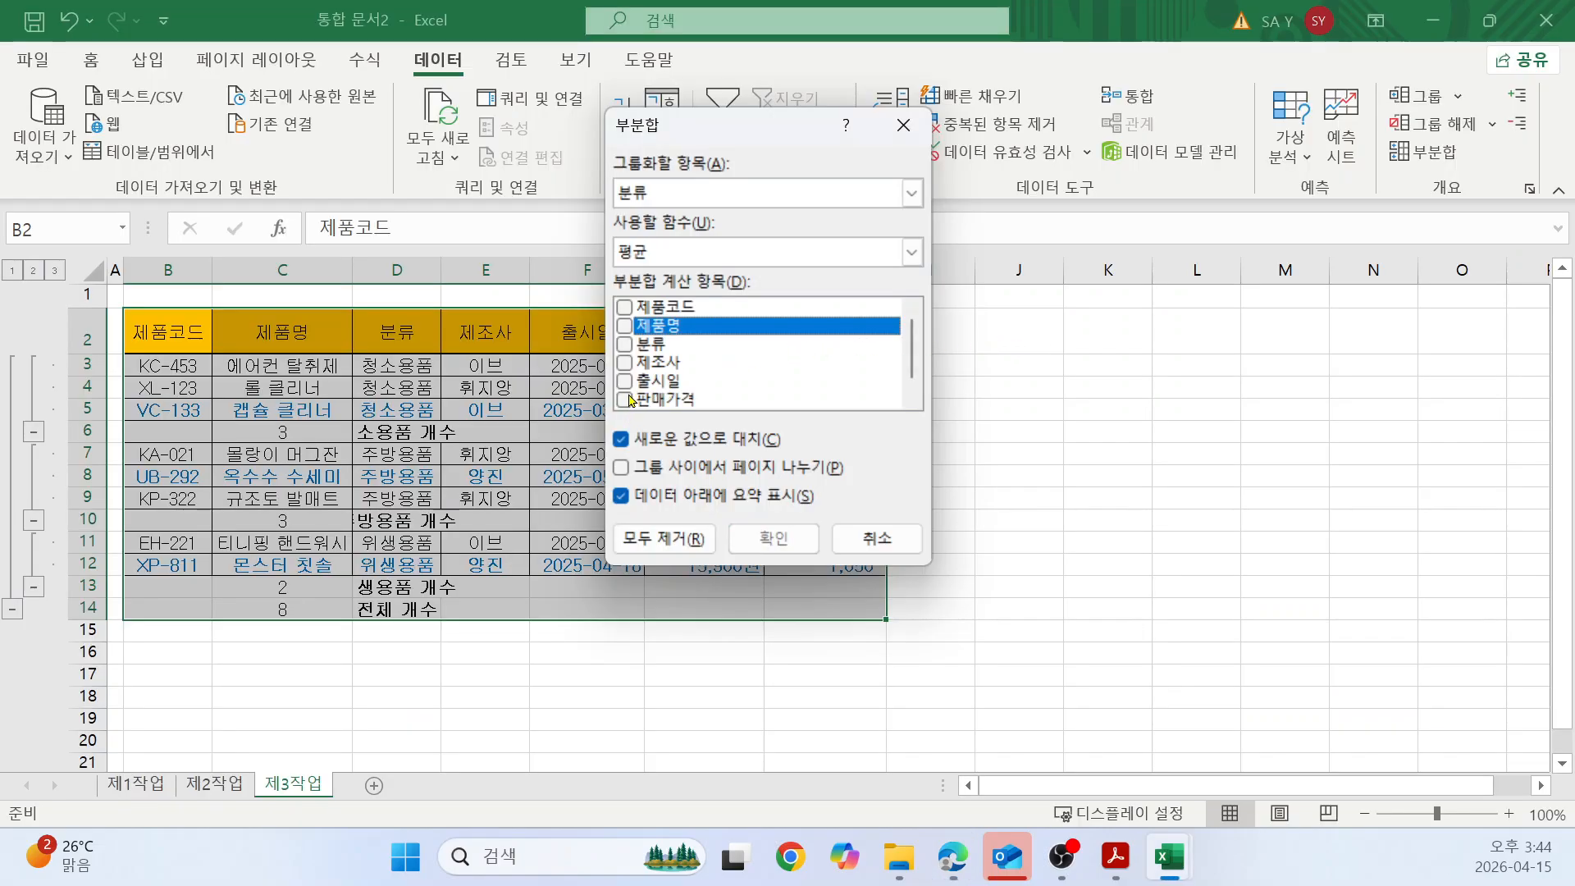
{"action": "scroll", "coordinate": [647, 398], "scroll_direction": "down", "scroll_amount": 1}
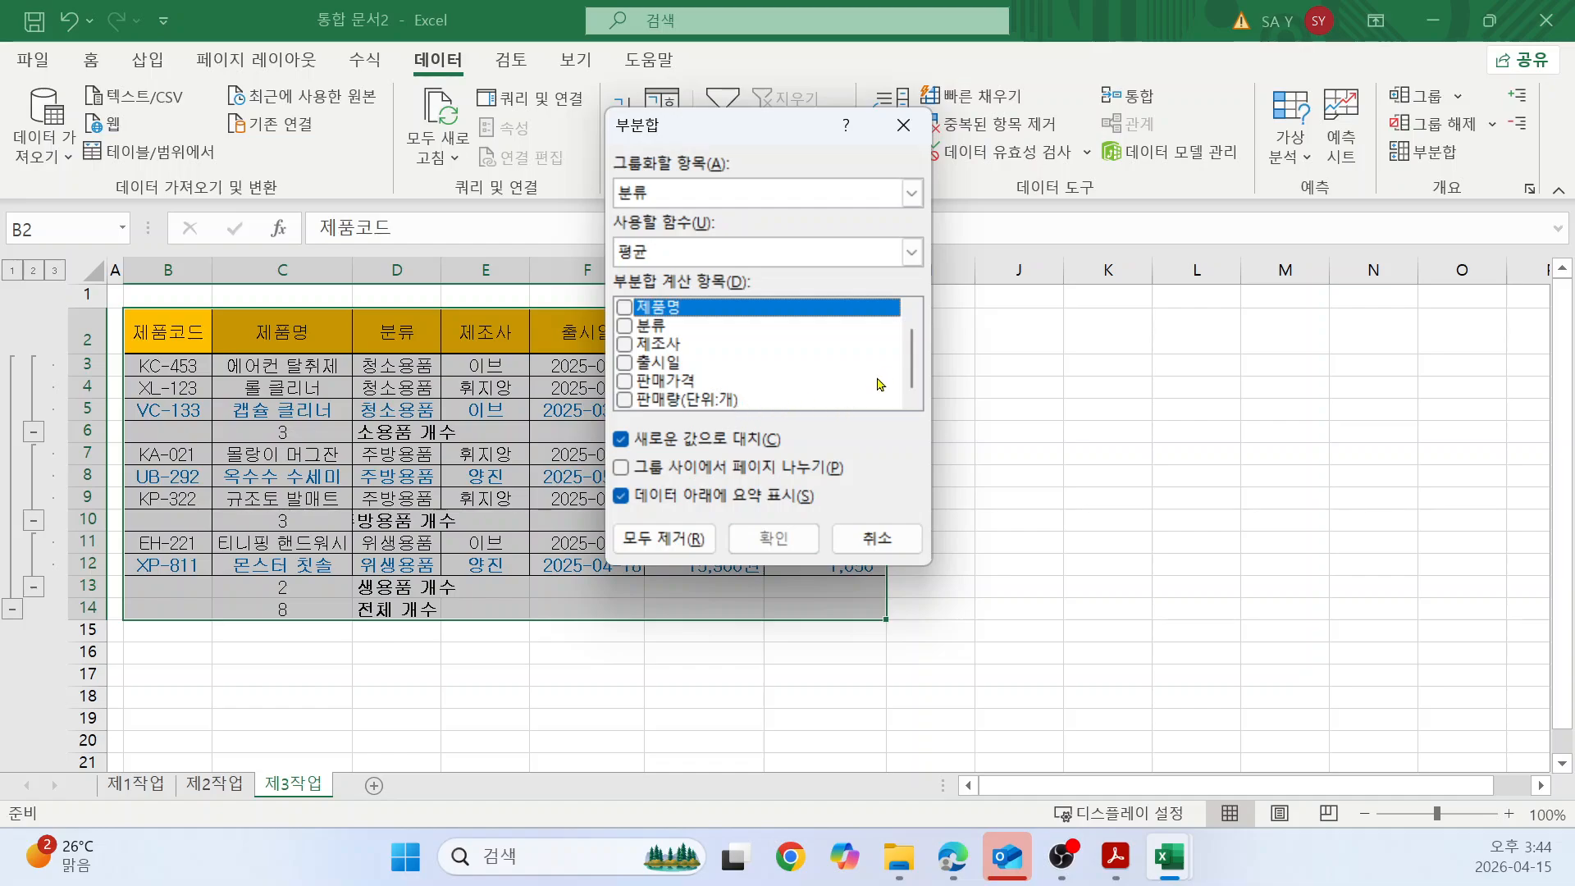
{"action": "left_click_drag", "start_coordinate": [915, 379], "coordinate": [916, 341]}
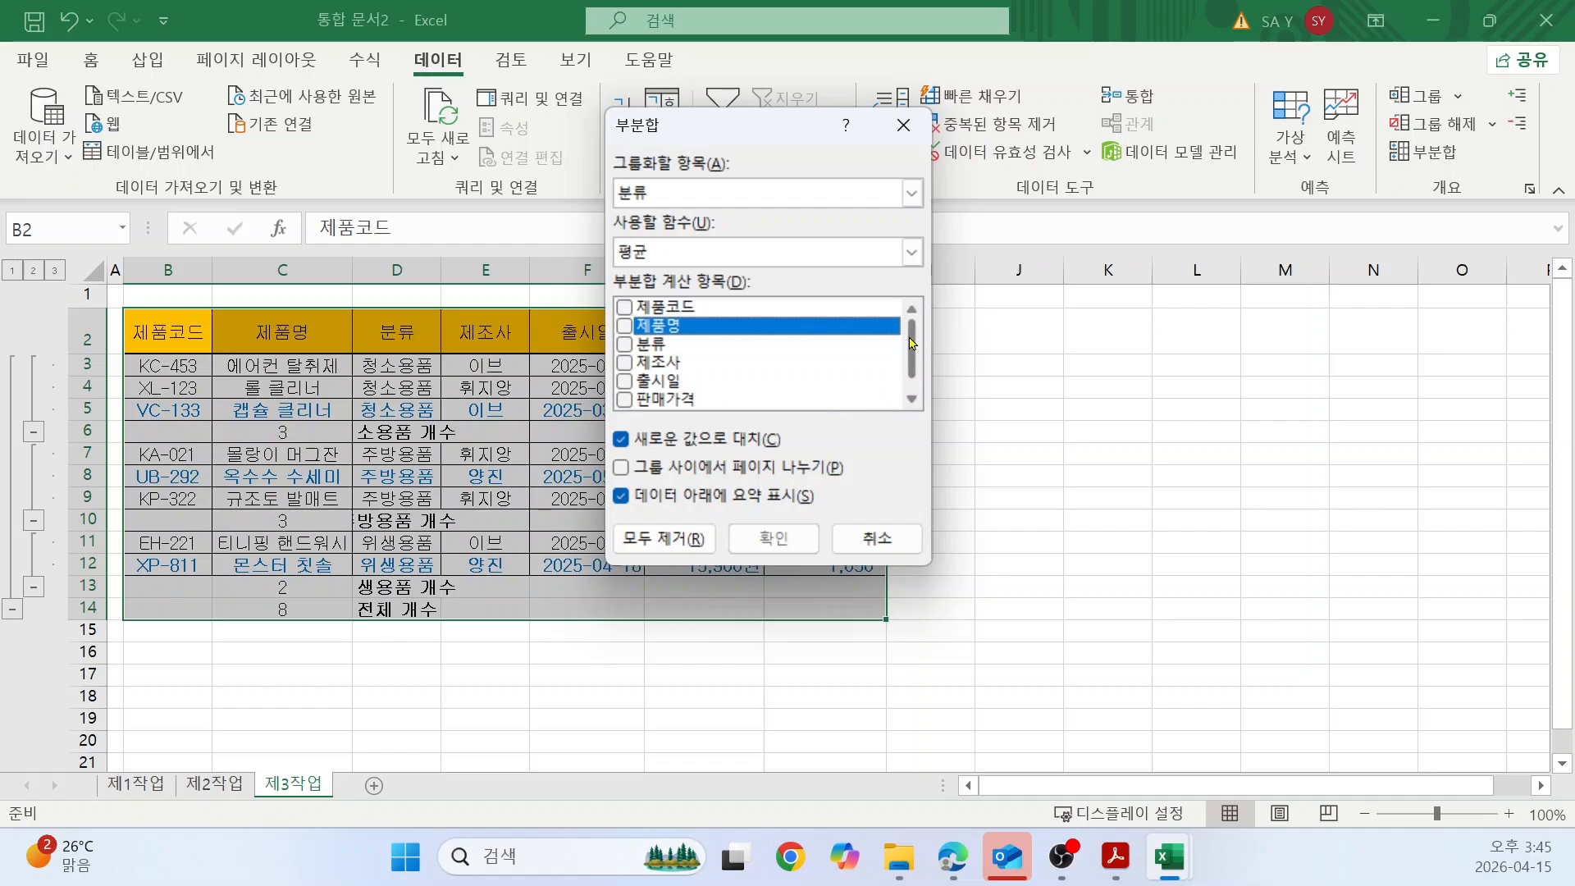
{"action": "left_click", "coordinate": [912, 399]}
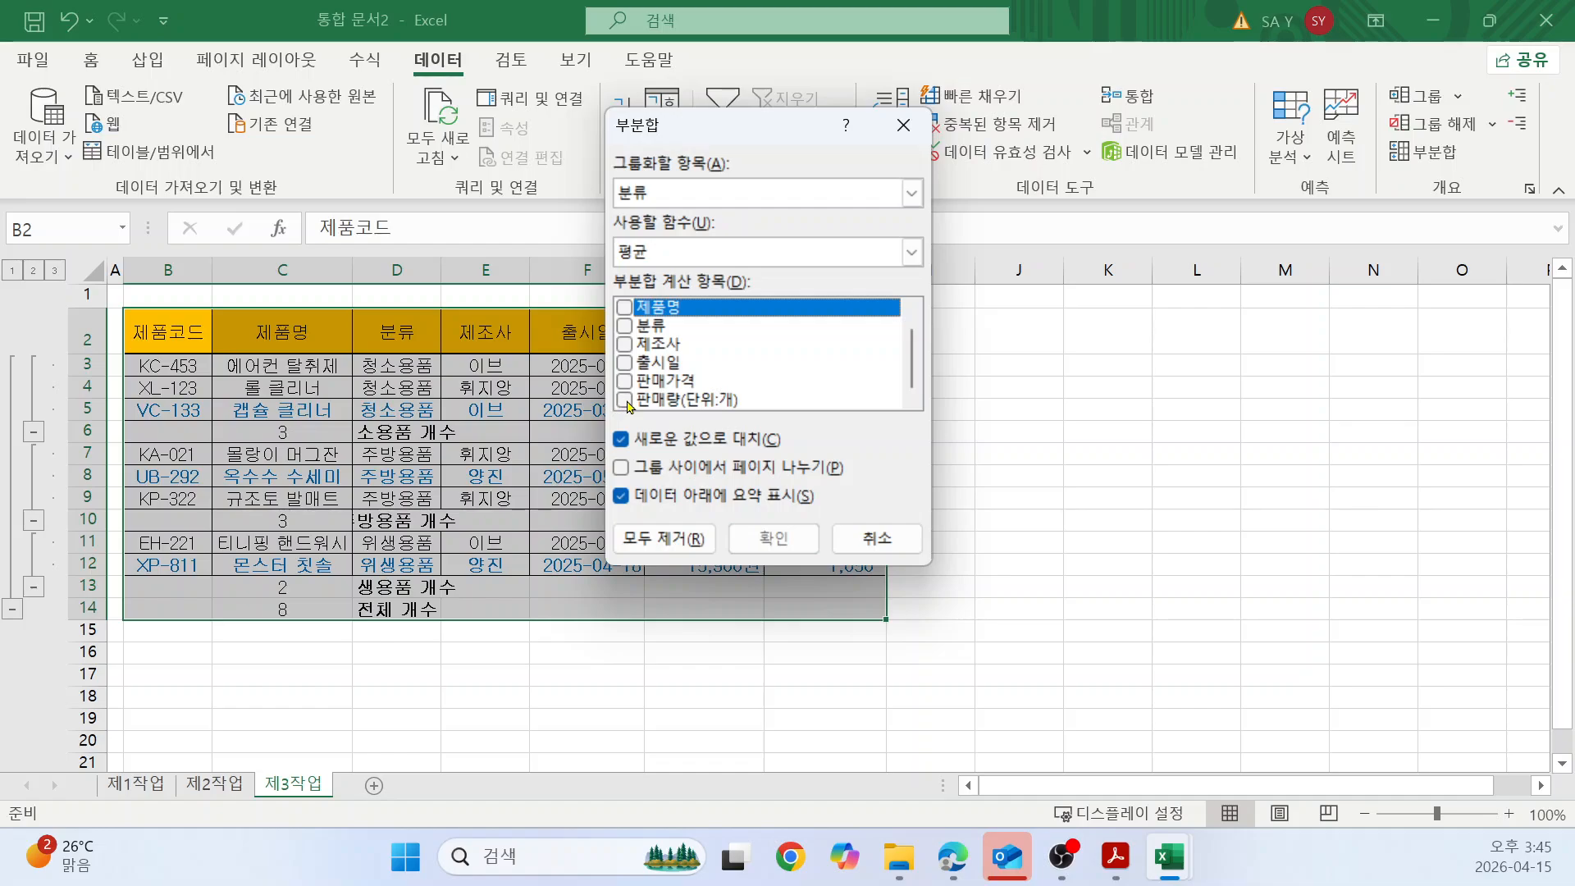
{"action": "left_click", "coordinate": [733, 402]}
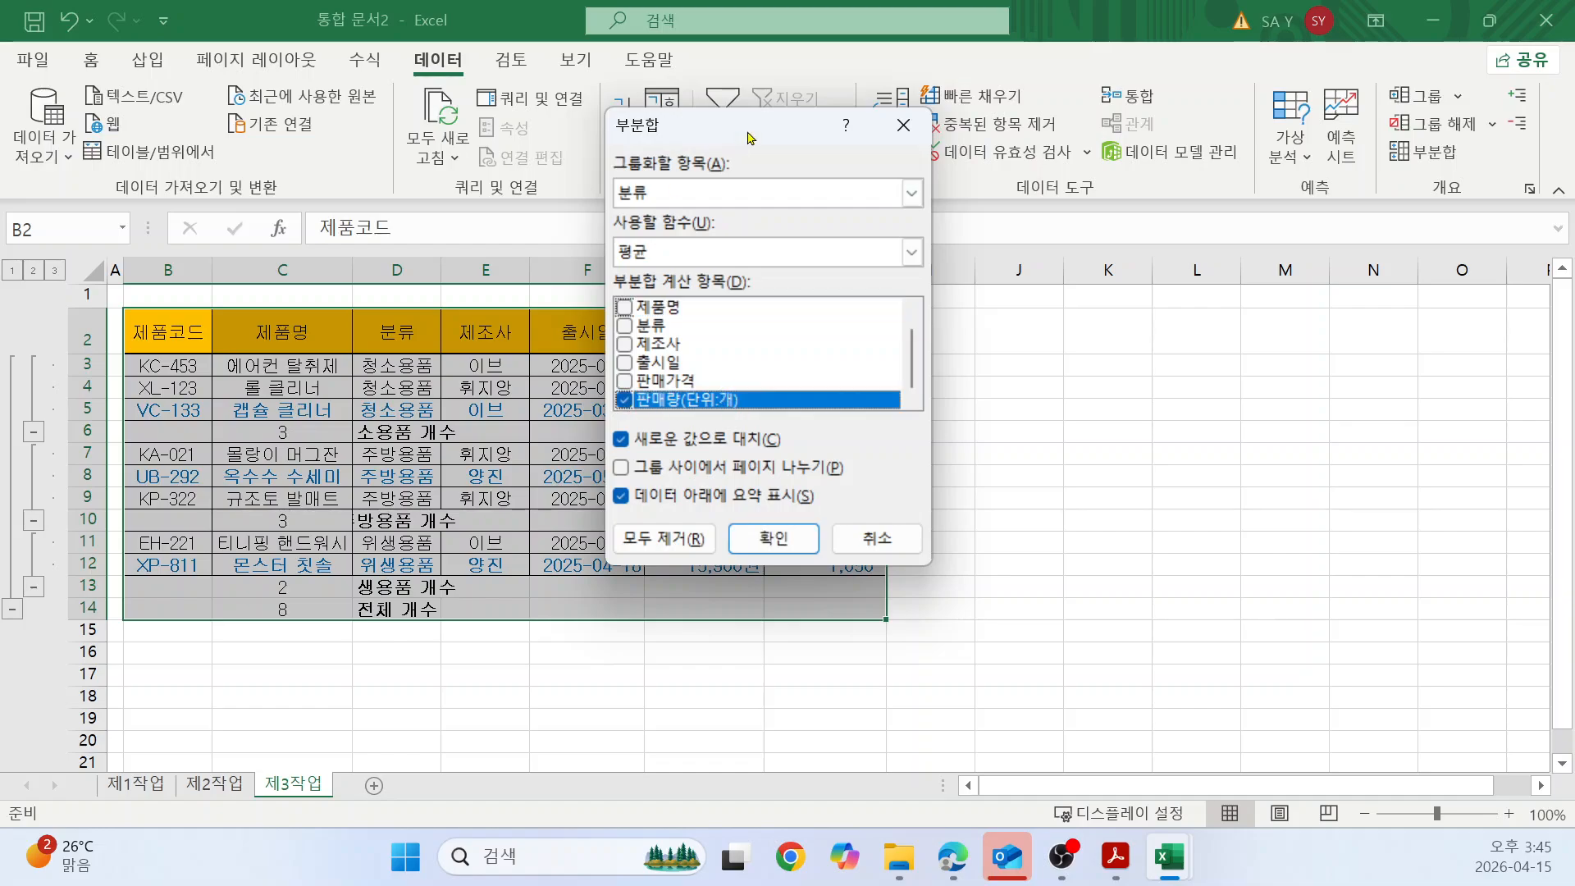
{"action": "left_click_drag", "start_coordinate": [751, 135], "coordinate": [968, 155]}
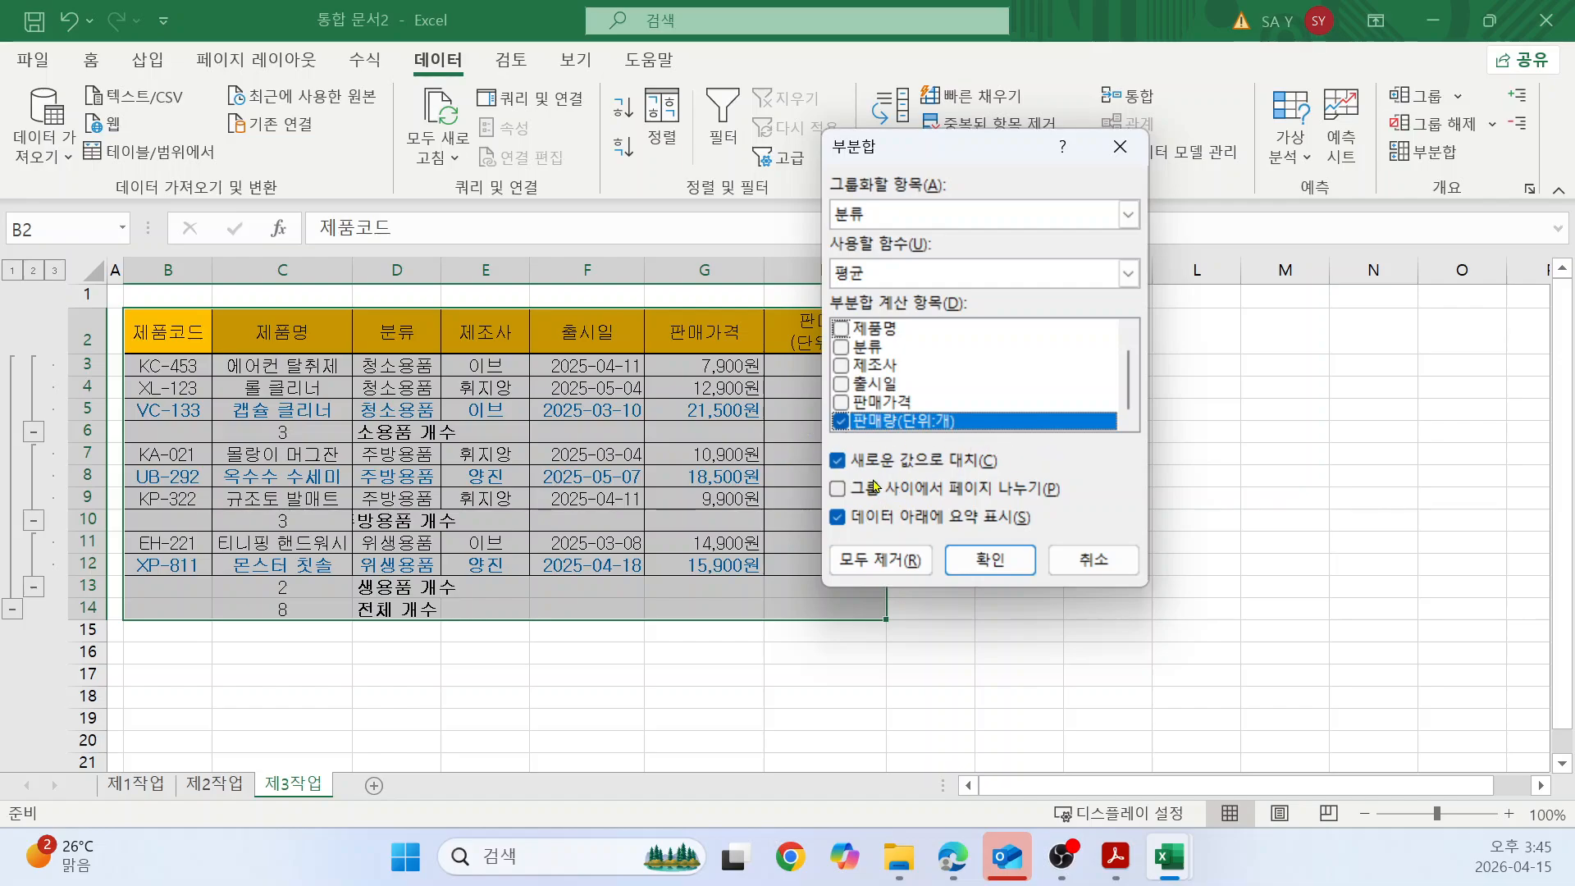
{"action": "left_click", "coordinate": [839, 462]}
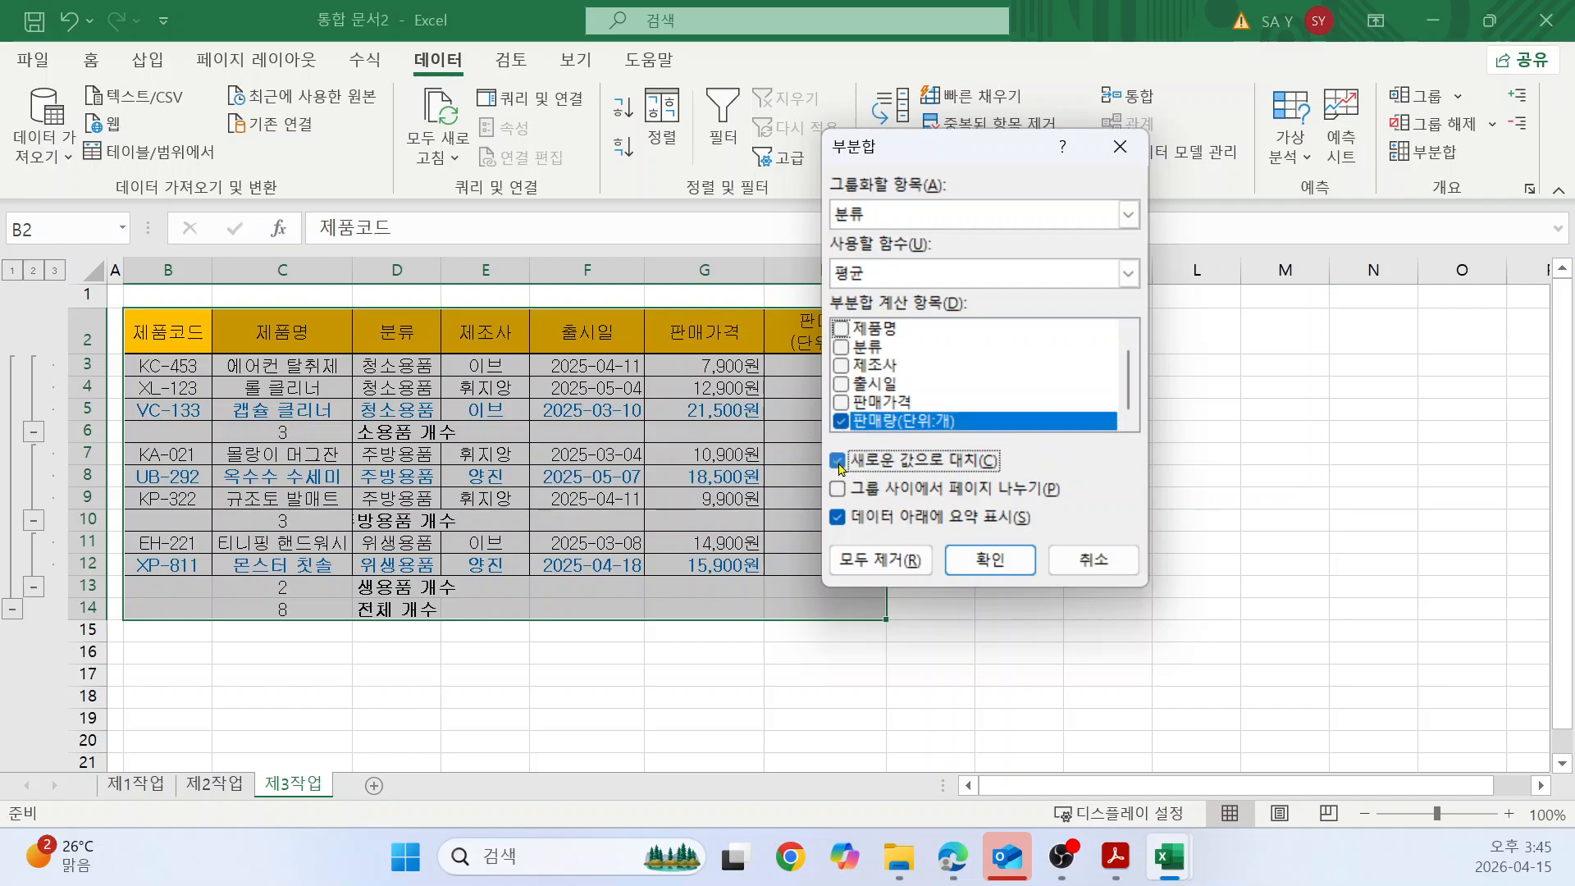
{"action": "left_click", "coordinate": [982, 562]}
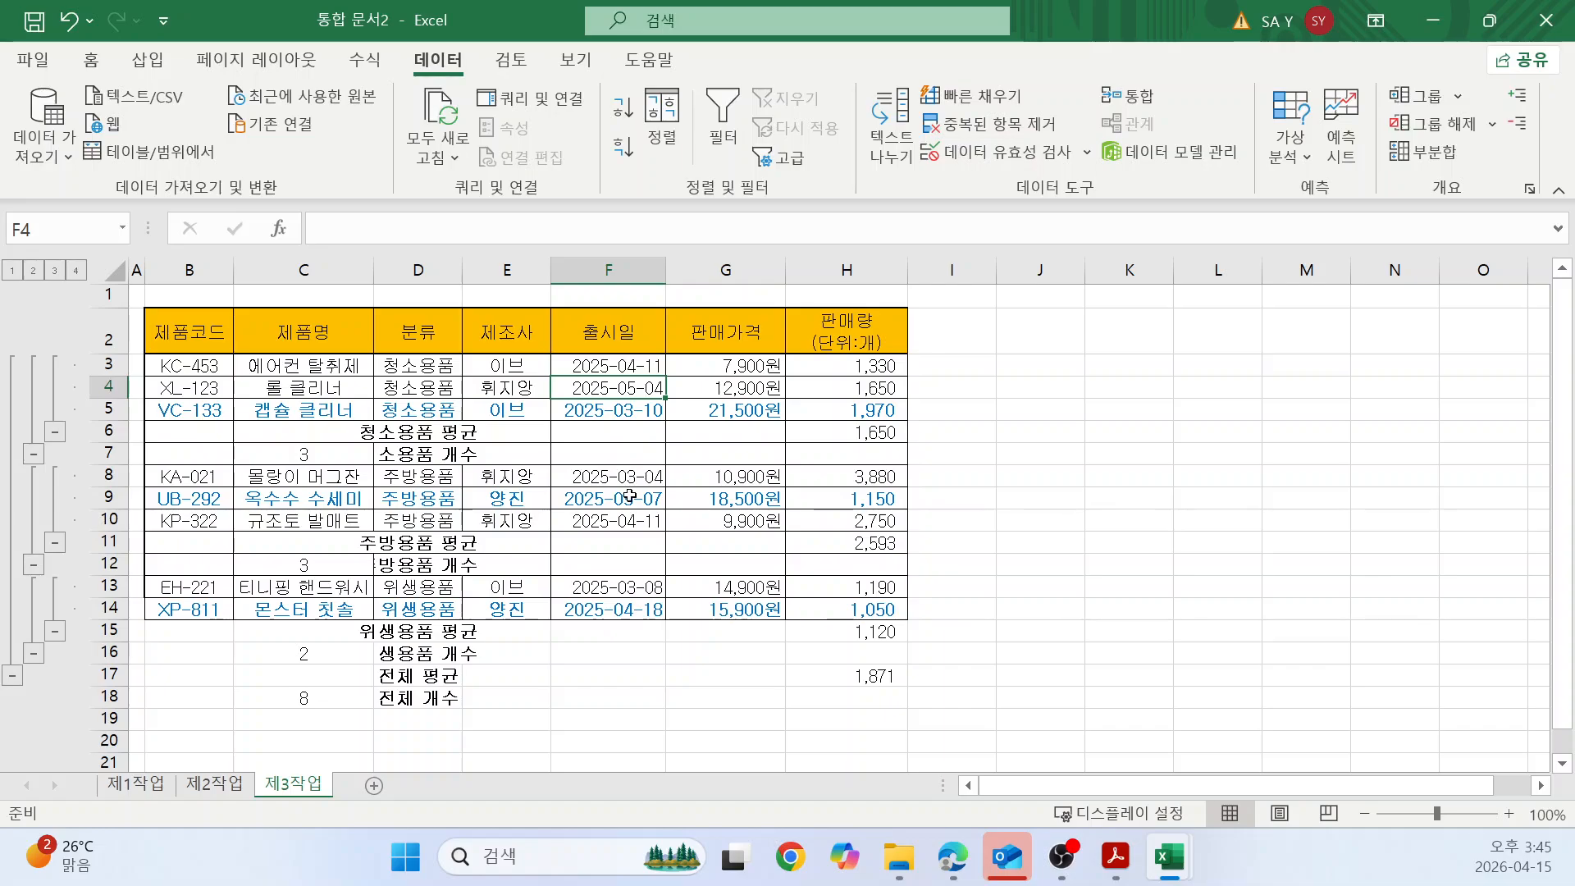
Check the outline condition in the exam PDF and clear the outline from the subtotaled table.
{"action": "key", "text": "alt+Tab"}
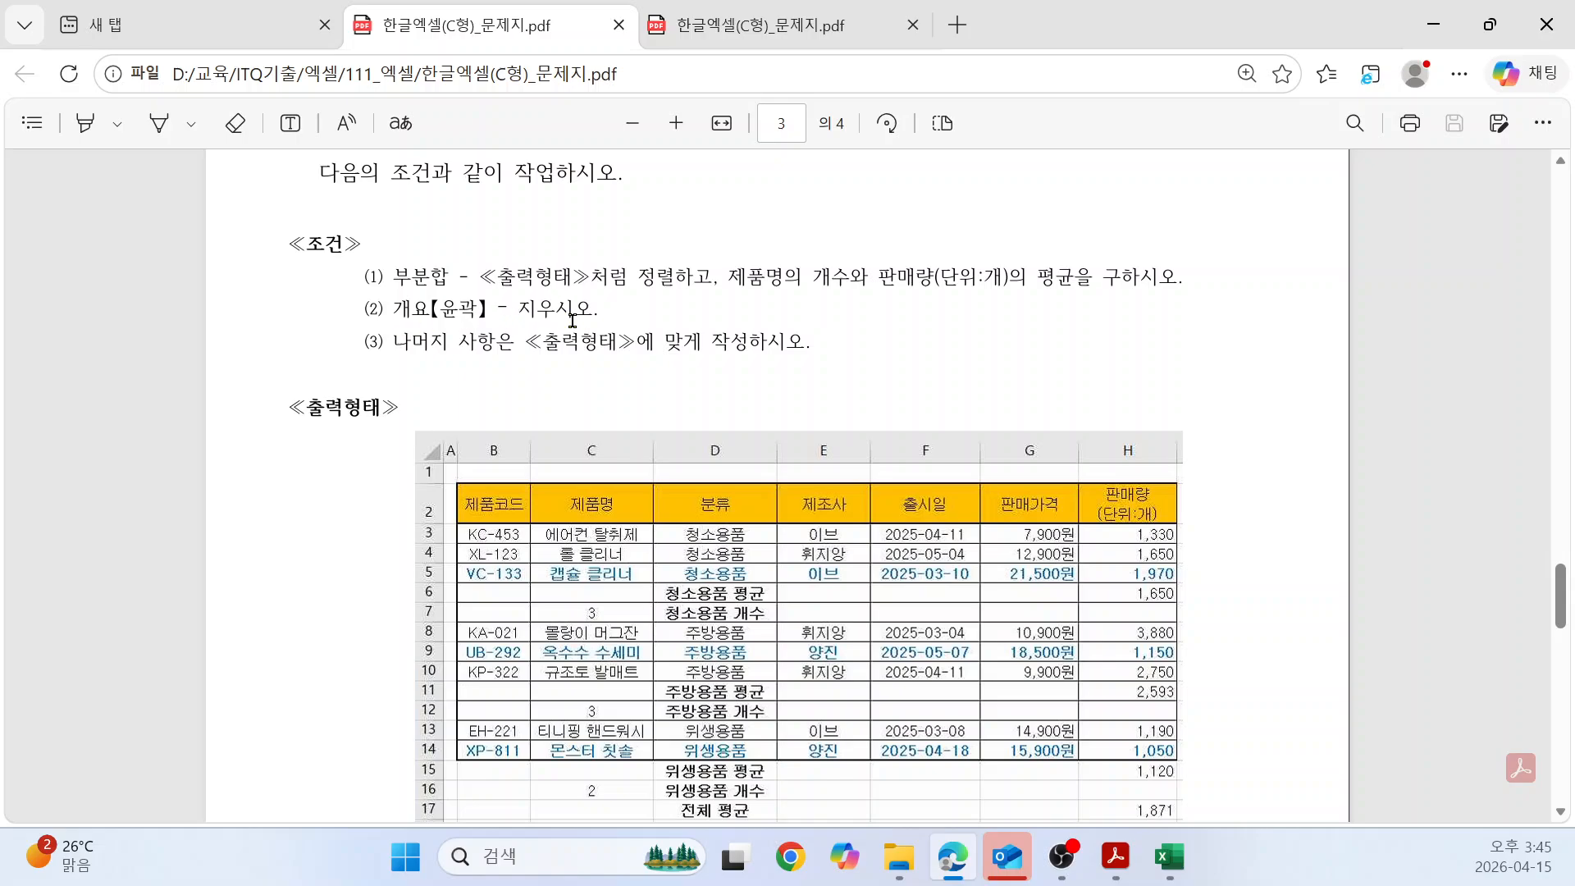
{"action": "key", "text": "alt+Tab"}
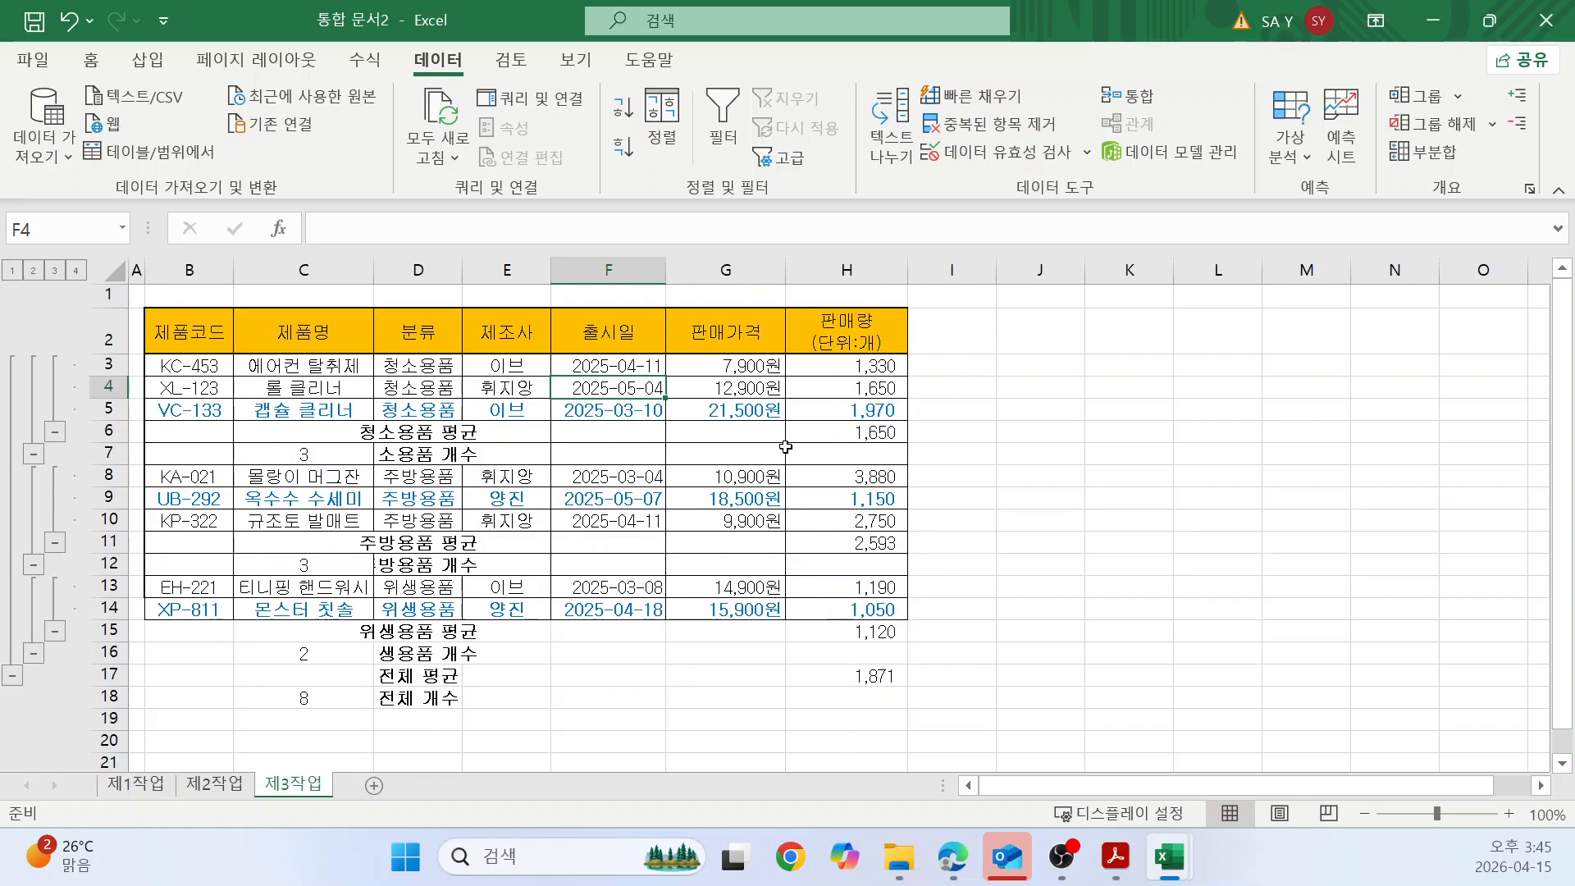
{"action": "left_click", "coordinate": [525, 433]}
{"action": "left_click", "coordinate": [517, 397]}
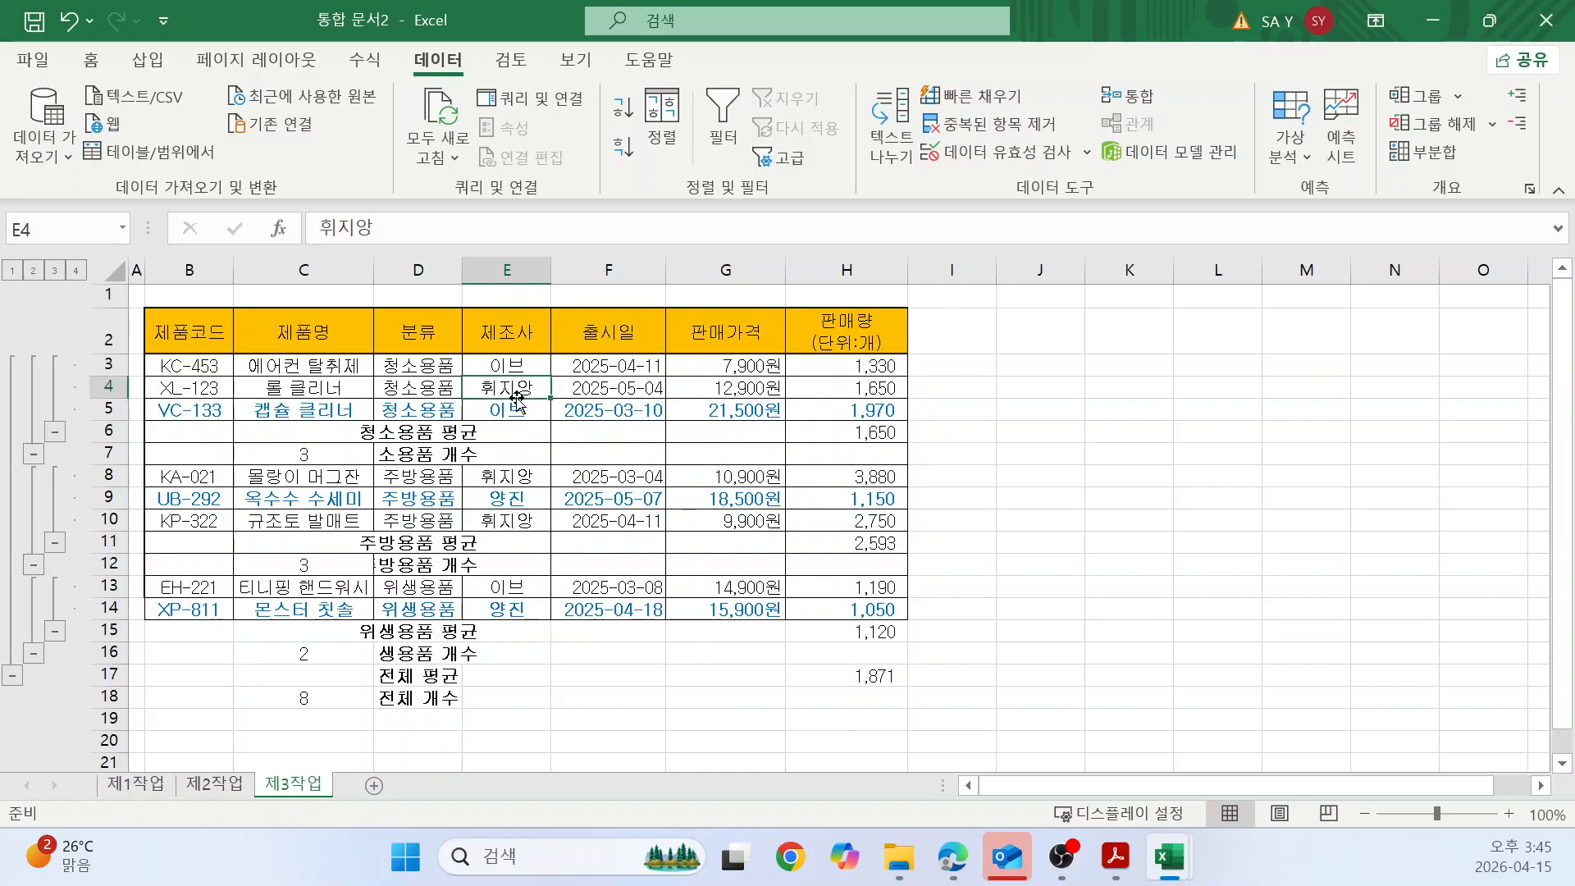
{"action": "left_click", "coordinate": [1495, 125]}
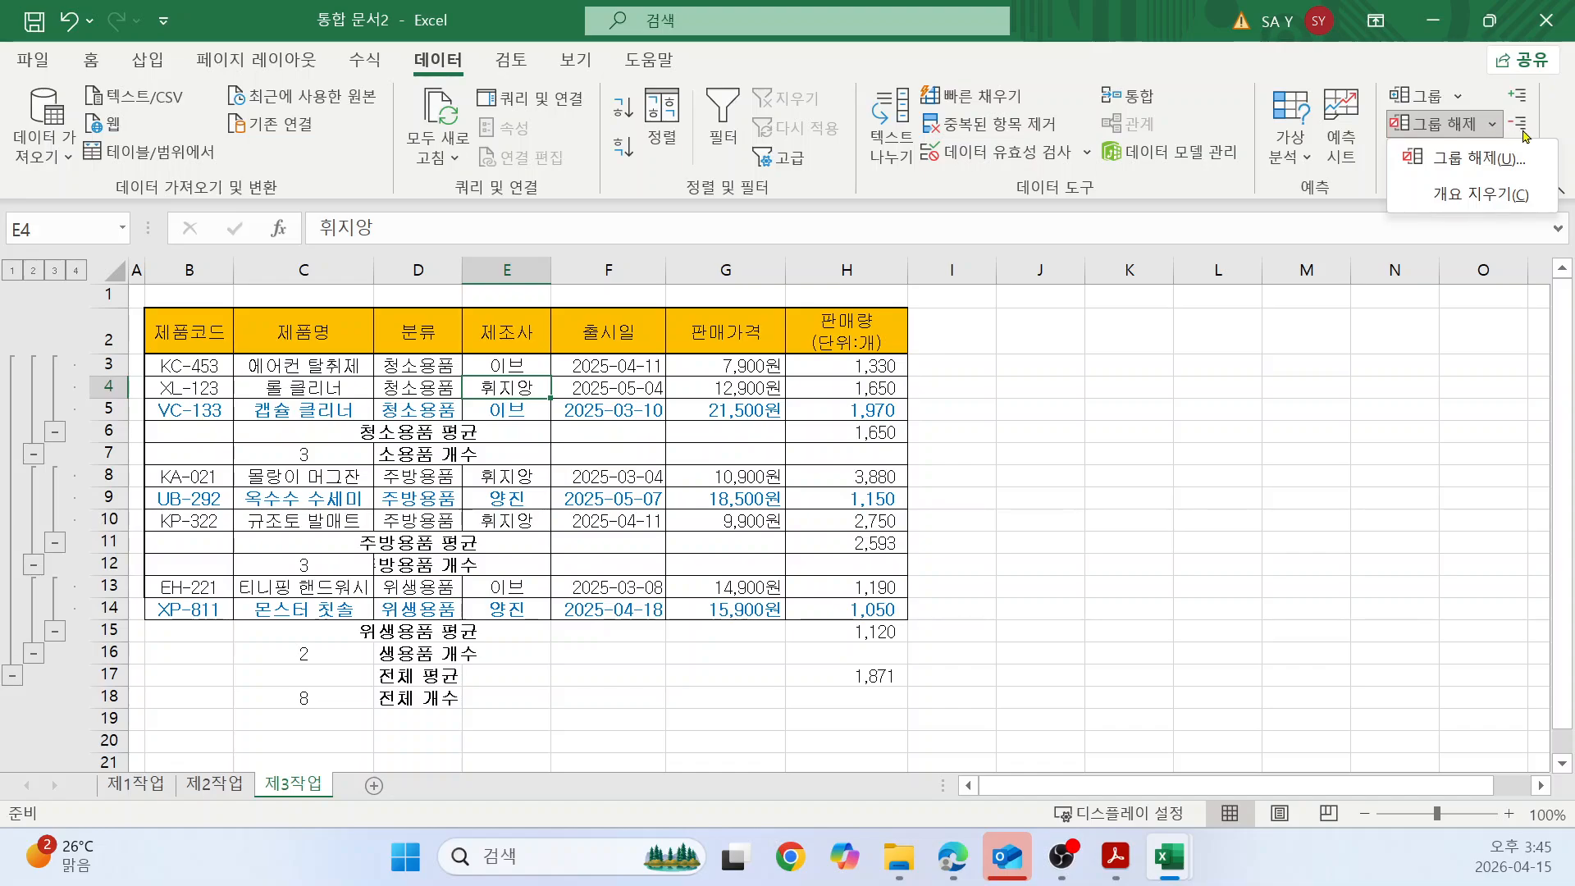
{"action": "left_click", "coordinate": [1481, 194]}
{"action": "left_click", "coordinate": [1148, 477]}
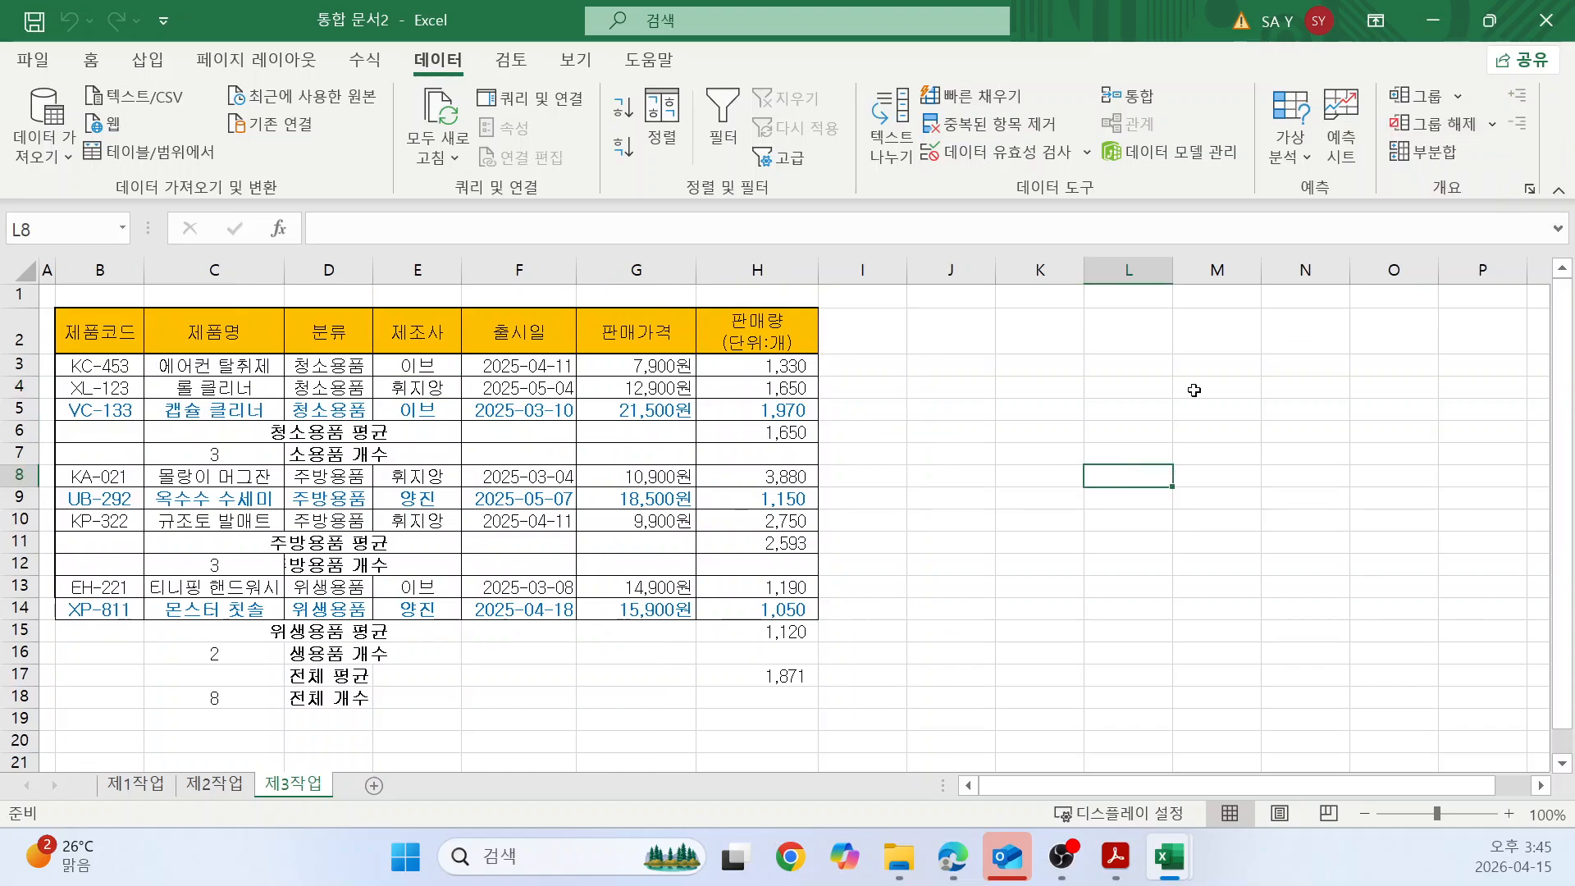
{"action": "left_click", "coordinate": [534, 480]}
{"action": "left_click", "coordinate": [361, 366]}
{"action": "left_click", "coordinate": [648, 498]}
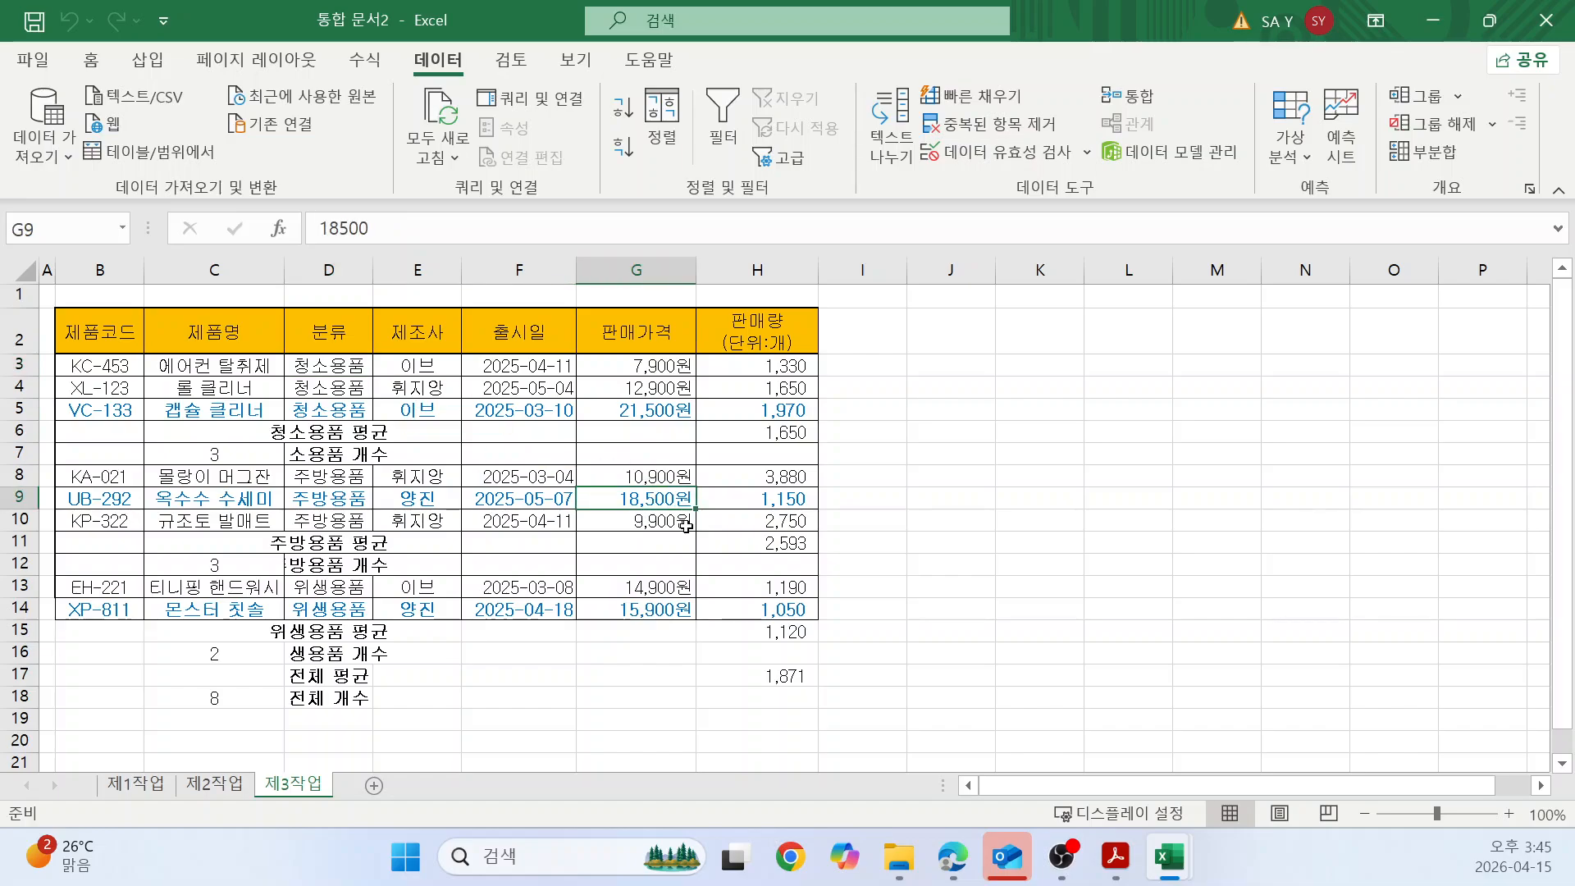
{"action": "left_click", "coordinate": [355, 482]}
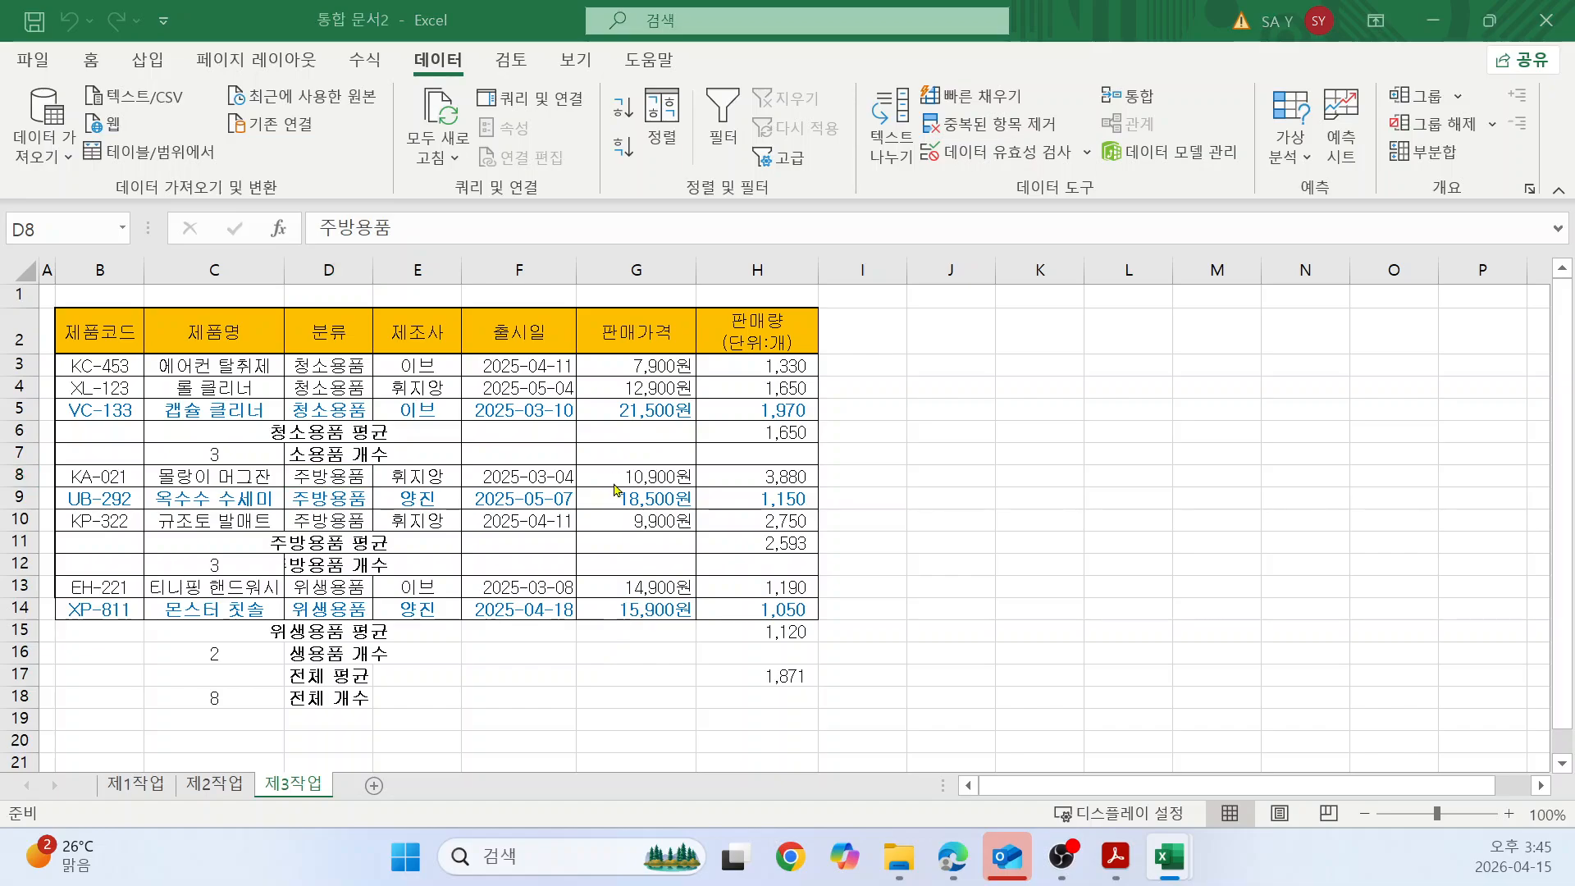
Read the chart conditions and sample chart on page 4 of the exam PDF and return to the workbook.
{"action": "key", "text": "alt+Tab"}
{"action": "scroll", "coordinate": [948, 452], "scroll_direction": "down", "scroll_amount": 10}
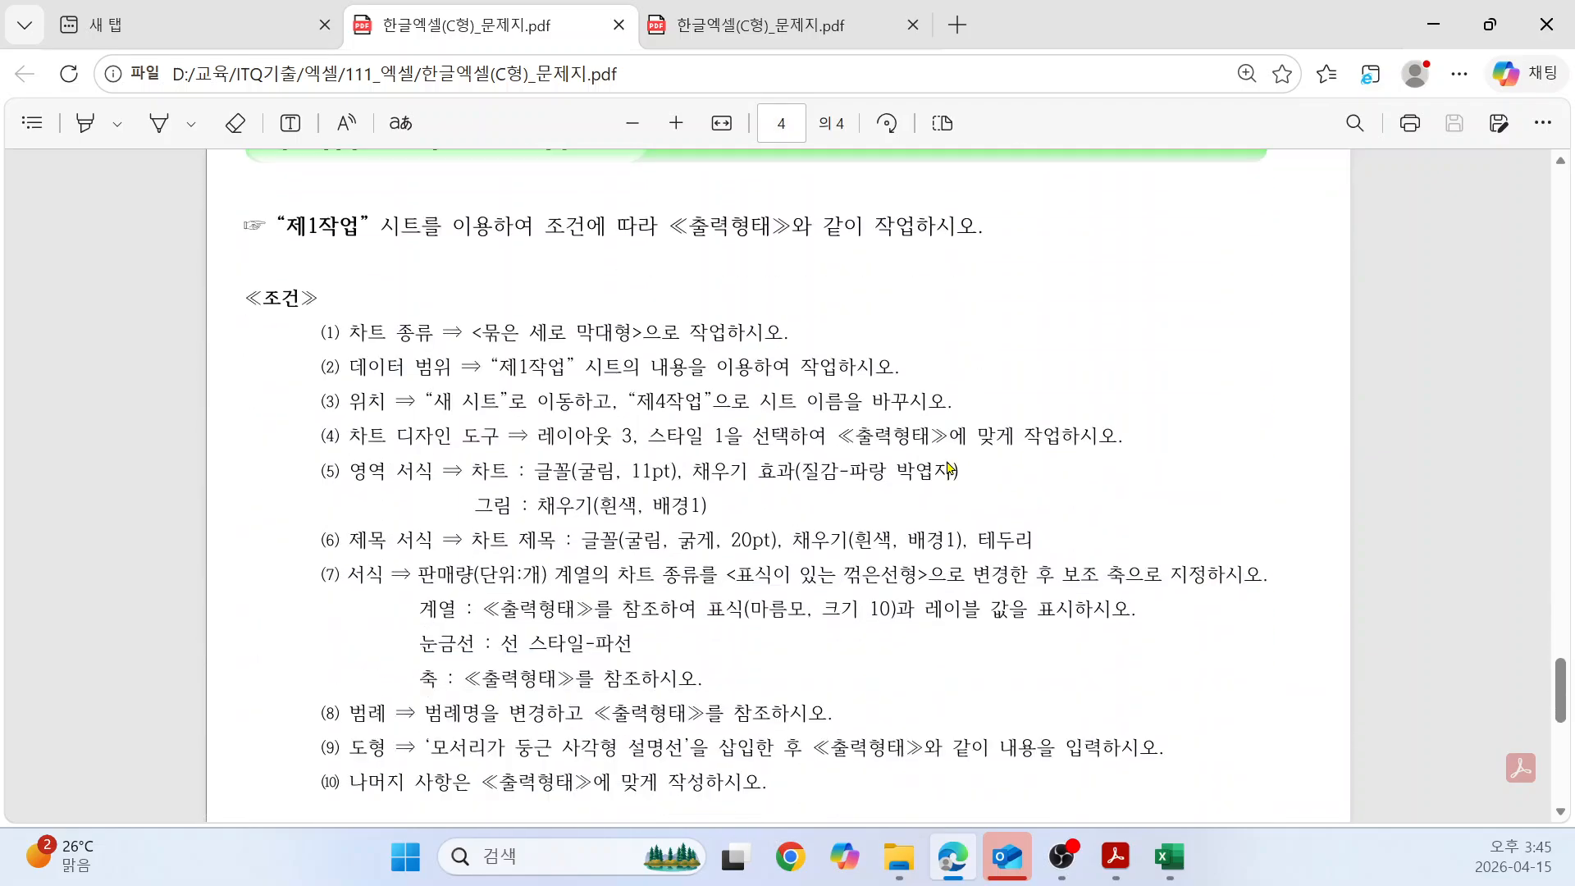
{"action": "scroll", "coordinate": [948, 468], "scroll_direction": "down", "scroll_amount": 2}
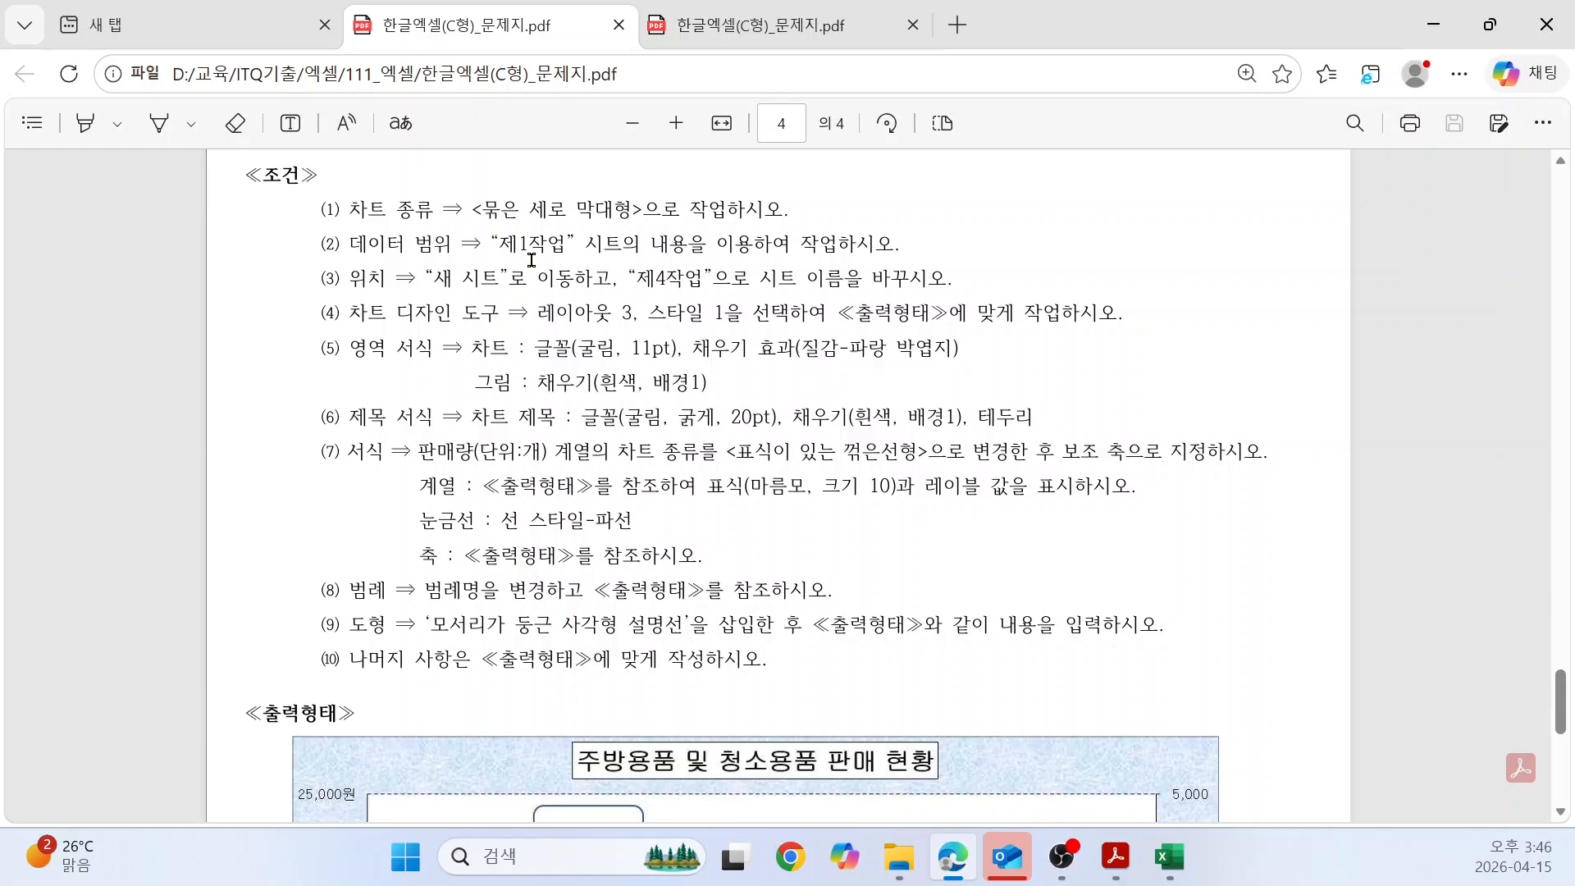
{"action": "scroll", "coordinate": [679, 335], "scroll_direction": "down", "scroll_amount": 6}
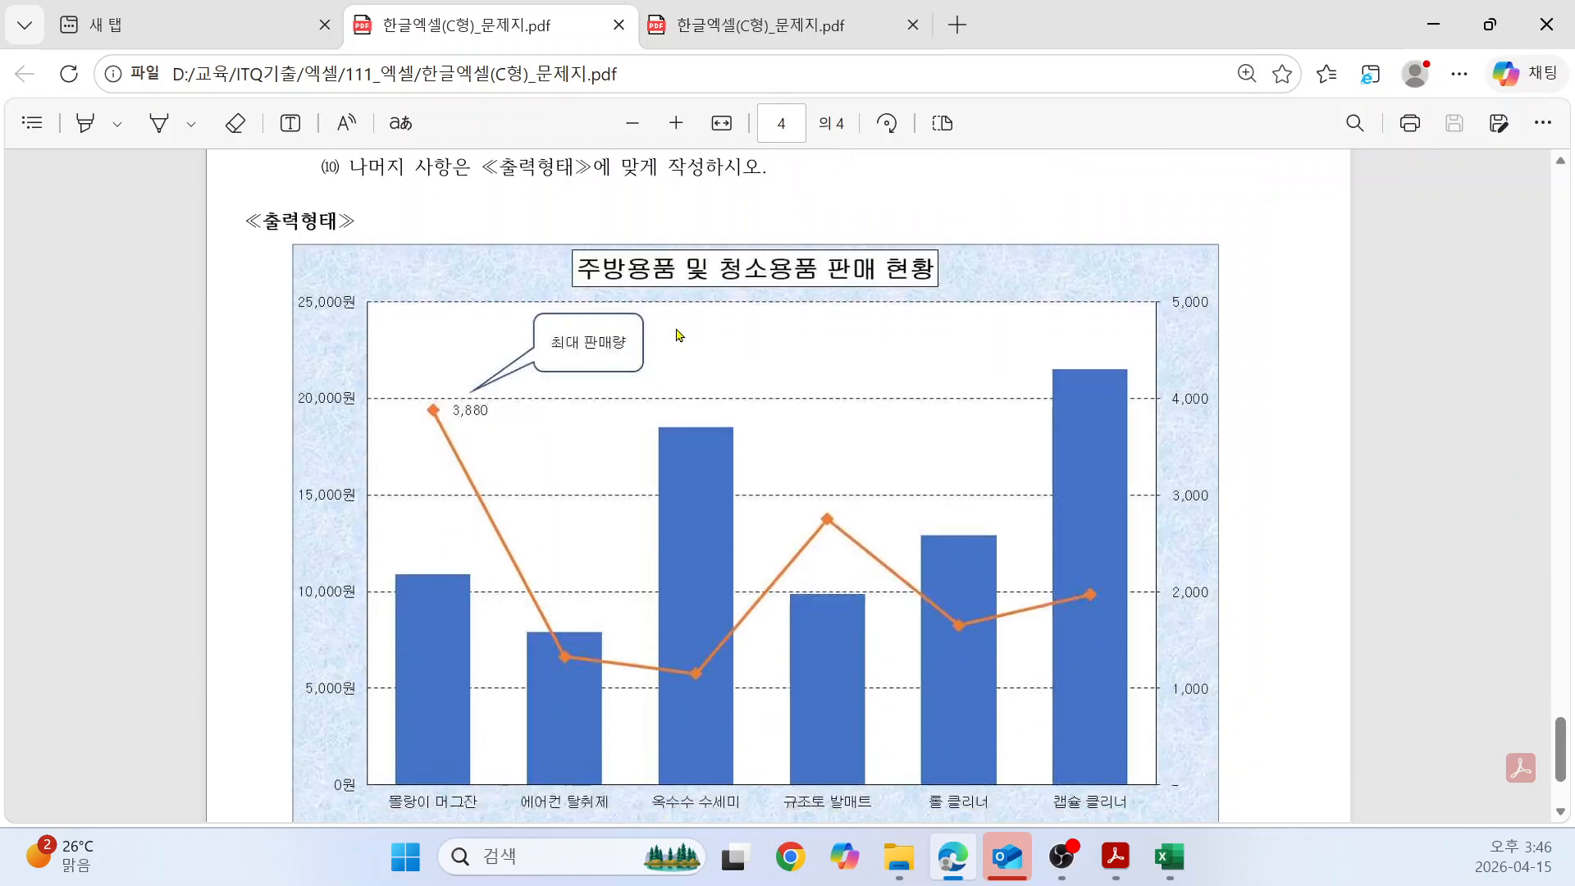
{"action": "scroll", "coordinate": [679, 334], "scroll_direction": "down", "scroll_amount": 2}
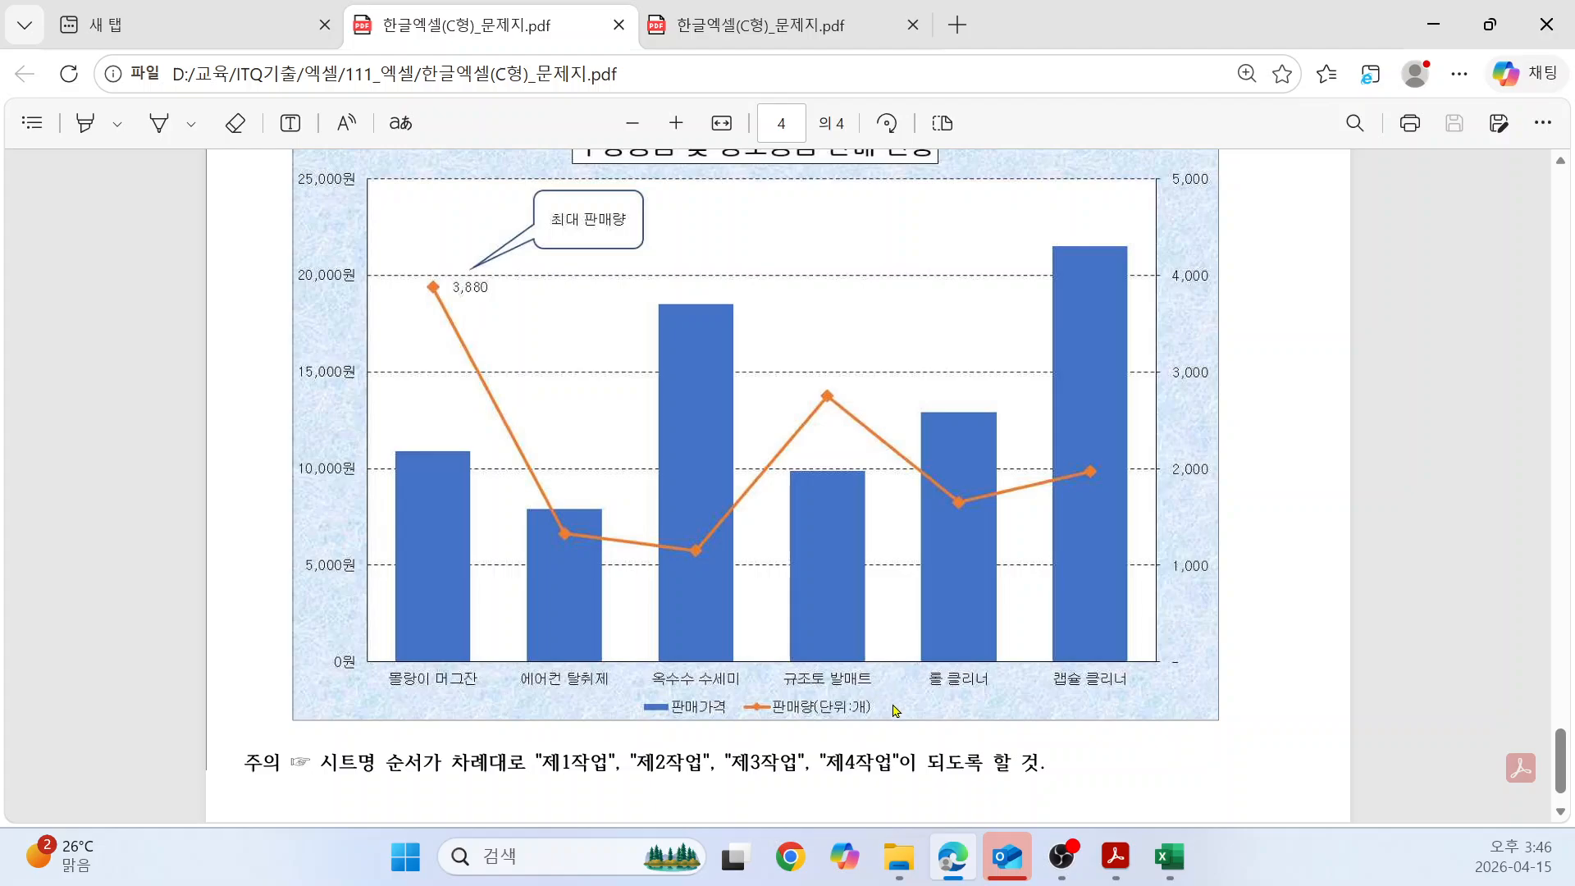
{"action": "key", "text": "alt+Tab"}
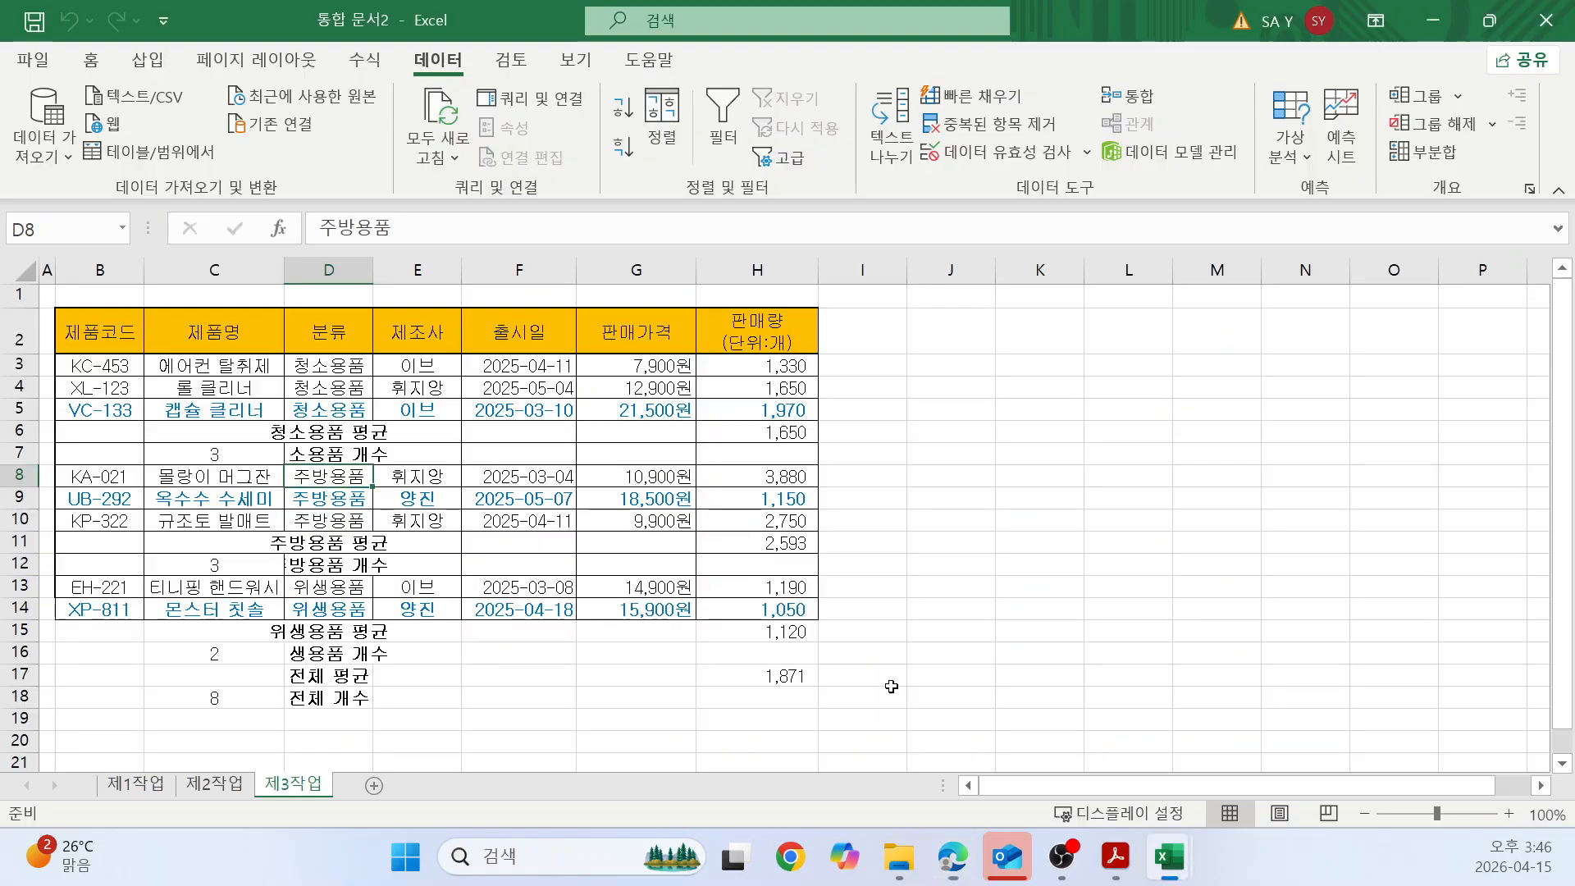
Review the source data on the 제1작업 sheet and go back to the sample chart in the exam PDF.
{"action": "left_click", "coordinate": [124, 788]}
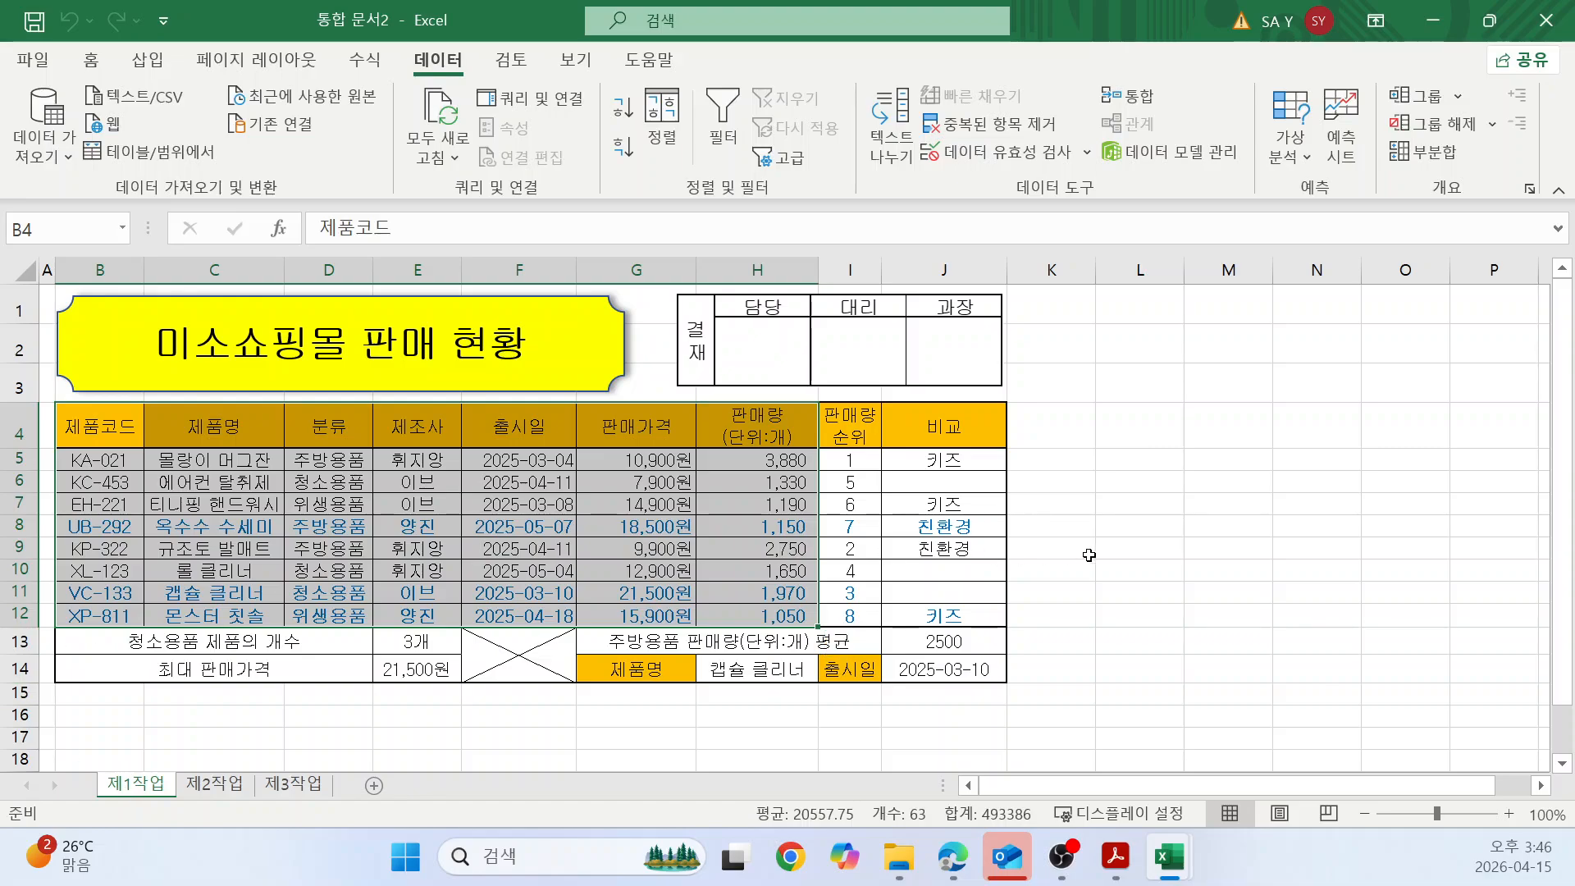
{"action": "left_click", "coordinate": [1054, 505]}
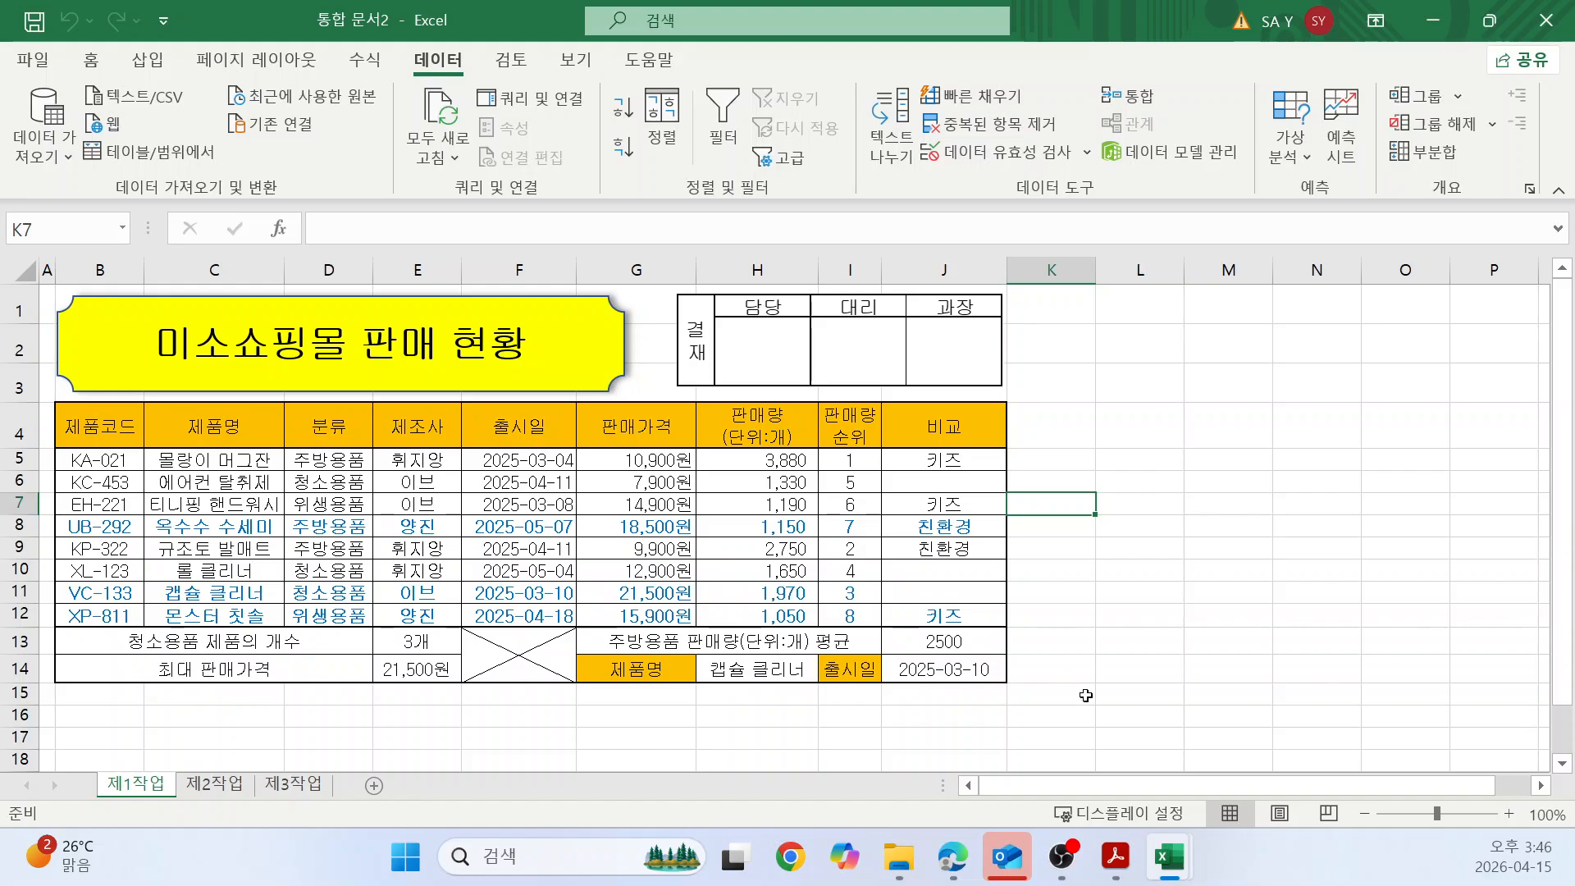
{"action": "left_click", "coordinate": [947, 859]}
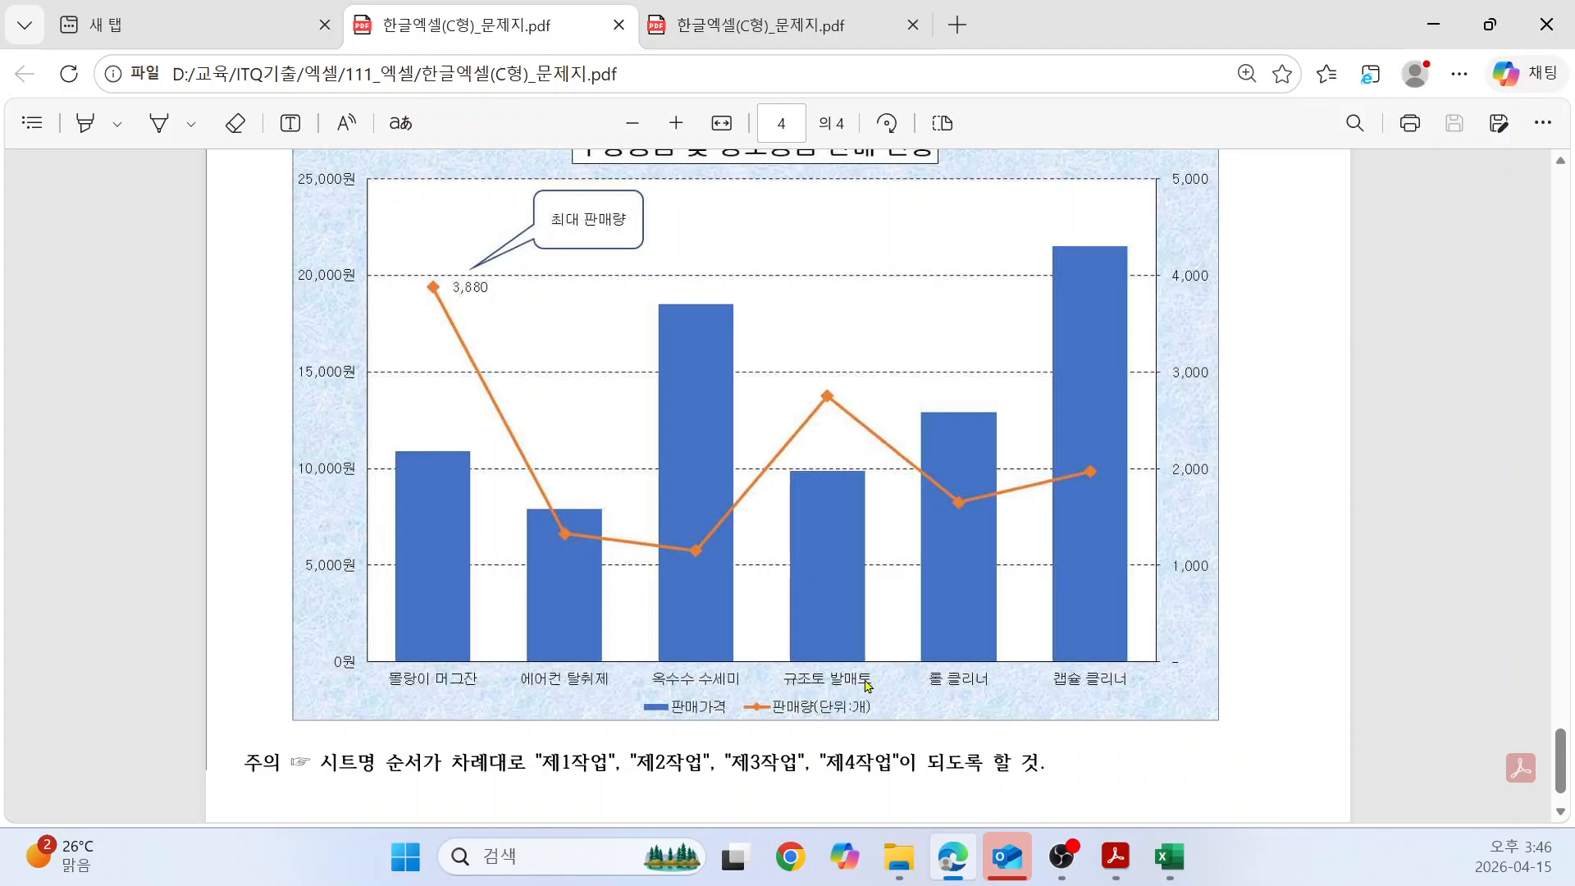
In the Excel workbook, select 제품명, 판매가격 and 판매량(단위:개) in C4:C12 and G4:H12 of 제1작업 and start a custom combo chart.
{"action": "key", "text": "alt+Tab"}
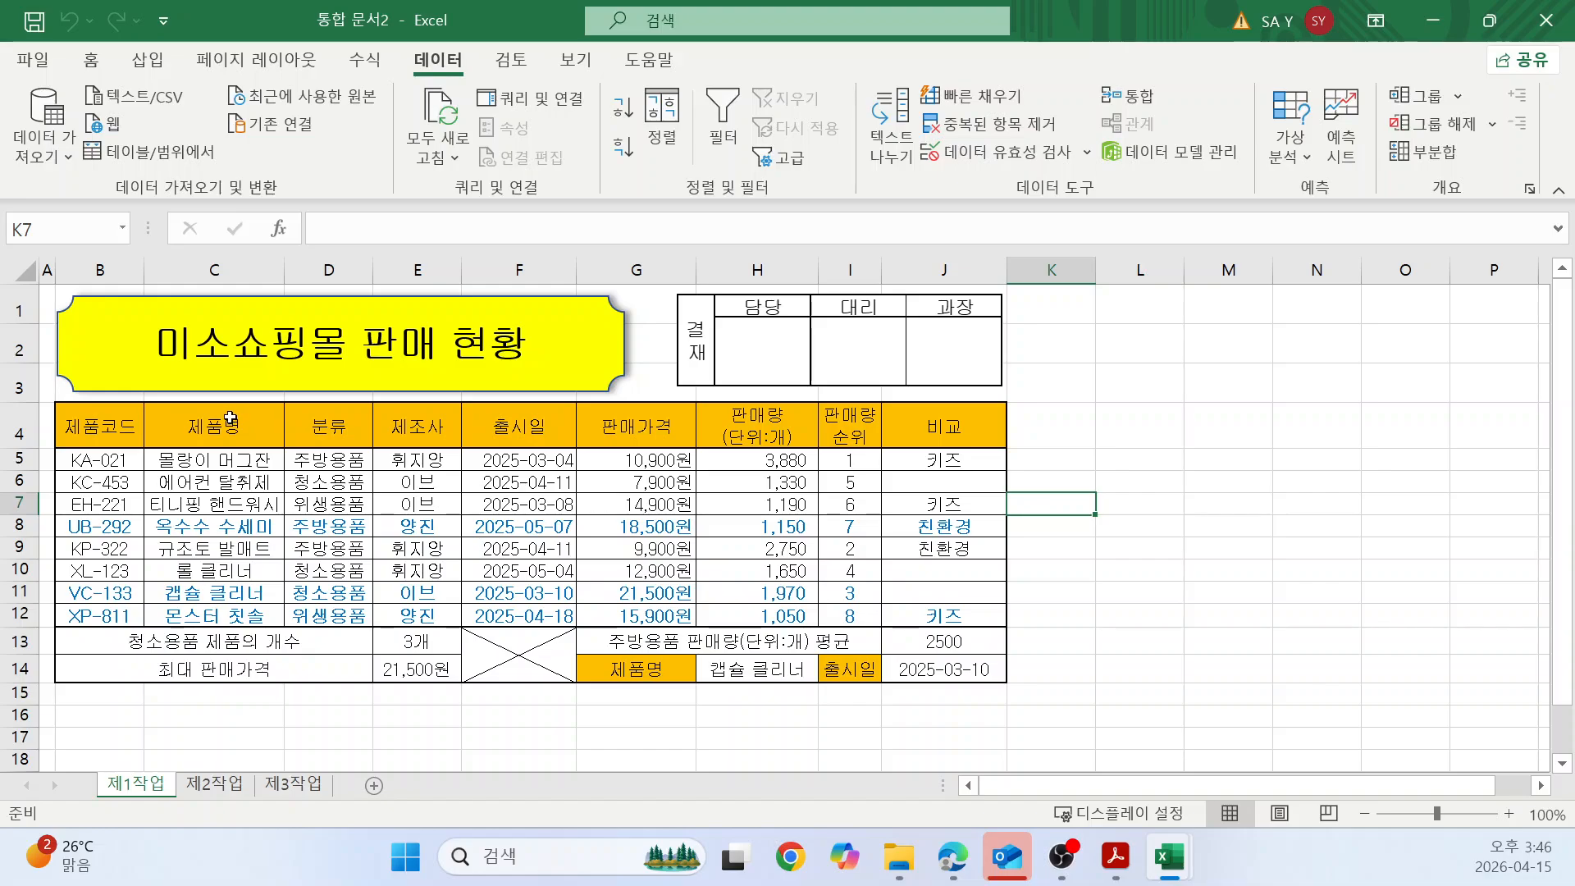
{"action": "left_click_drag", "start_coordinate": [188, 418], "coordinate": [220, 615]}
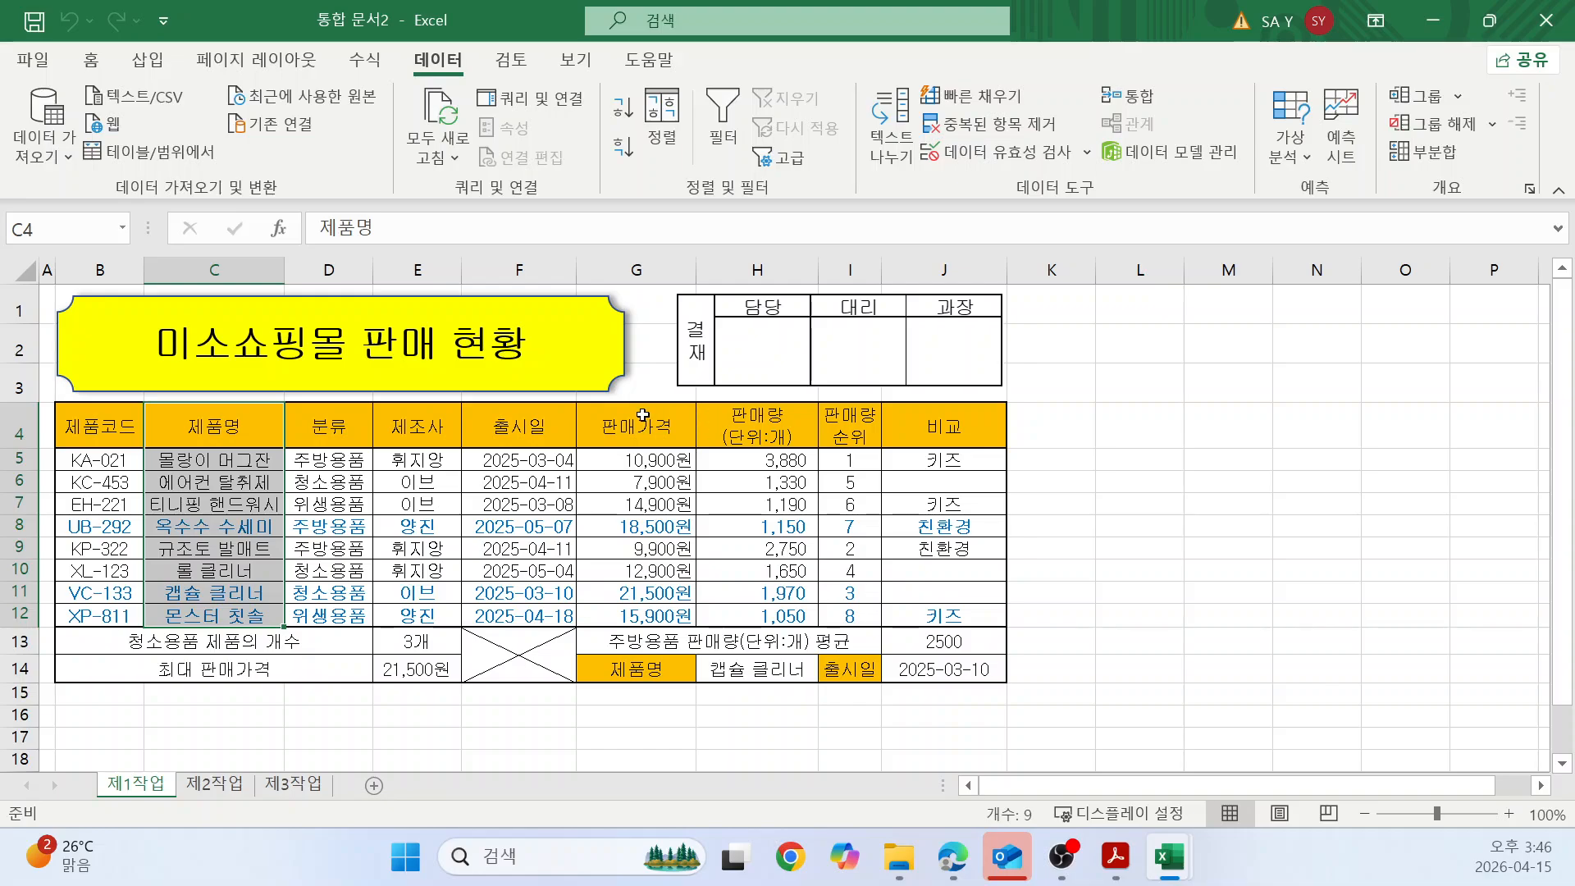
{"action": "left_click_drag", "start_coordinate": [648, 418], "coordinate": [747, 605]}
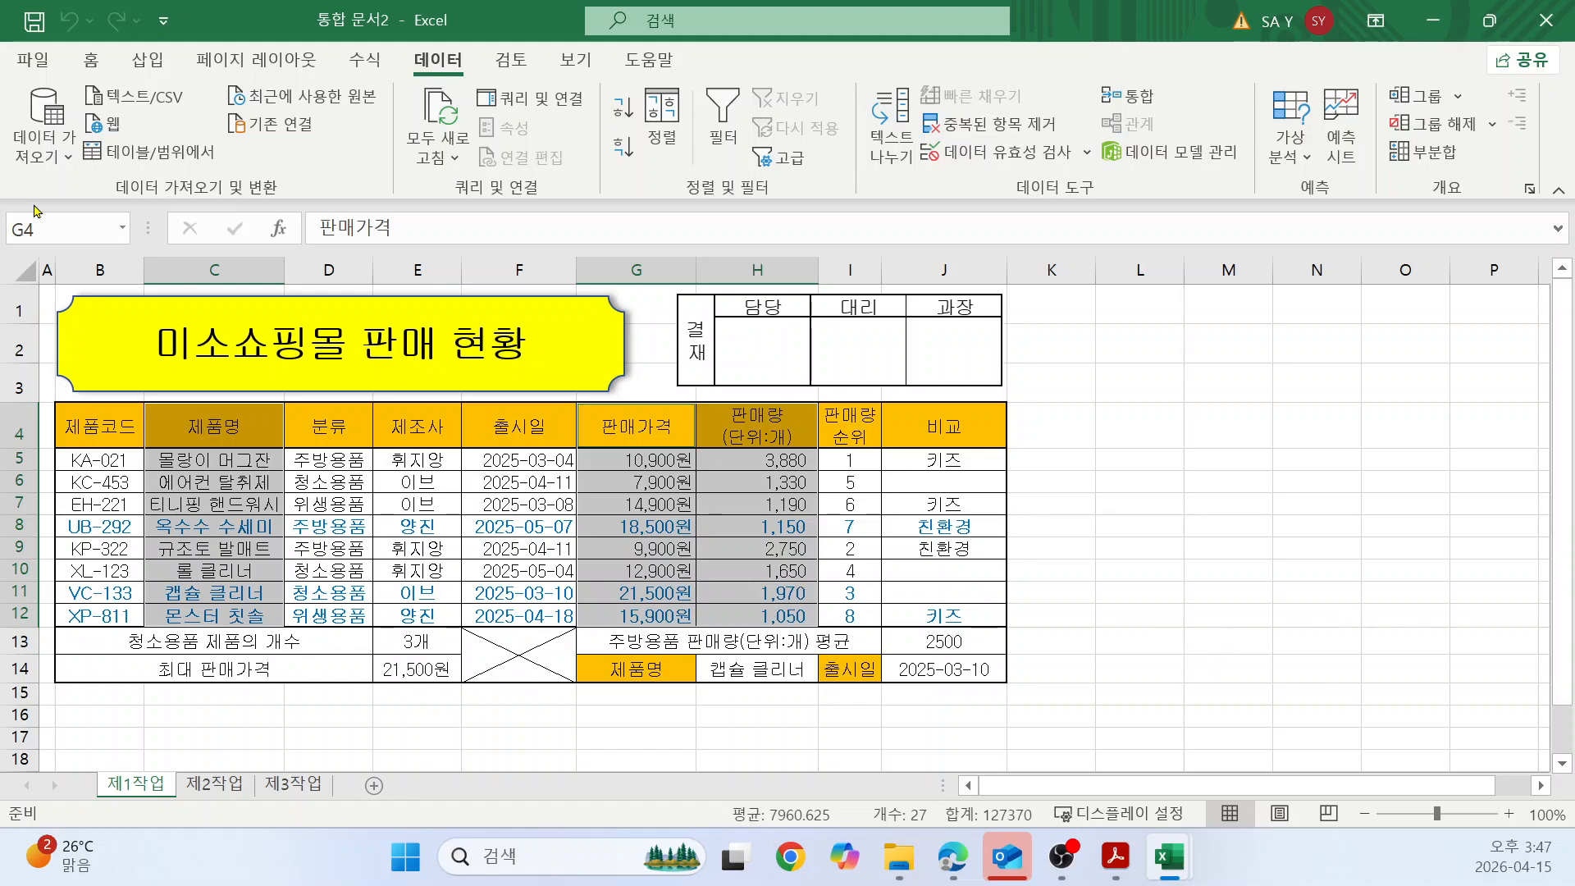
{"action": "left_click", "coordinate": [143, 68]}
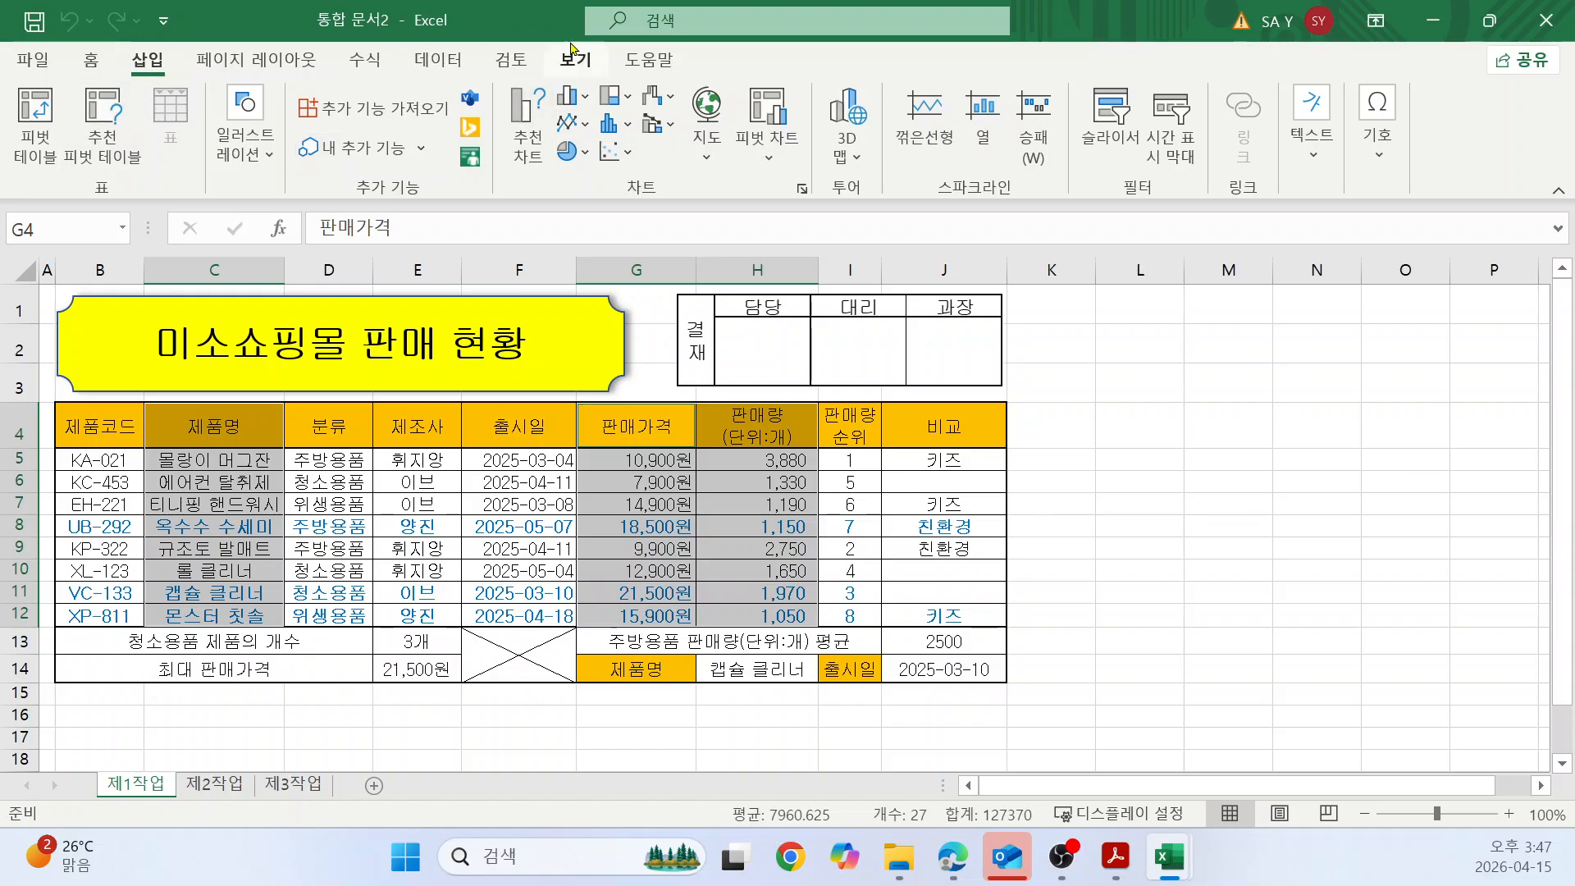
{"action": "left_click", "coordinate": [672, 128]}
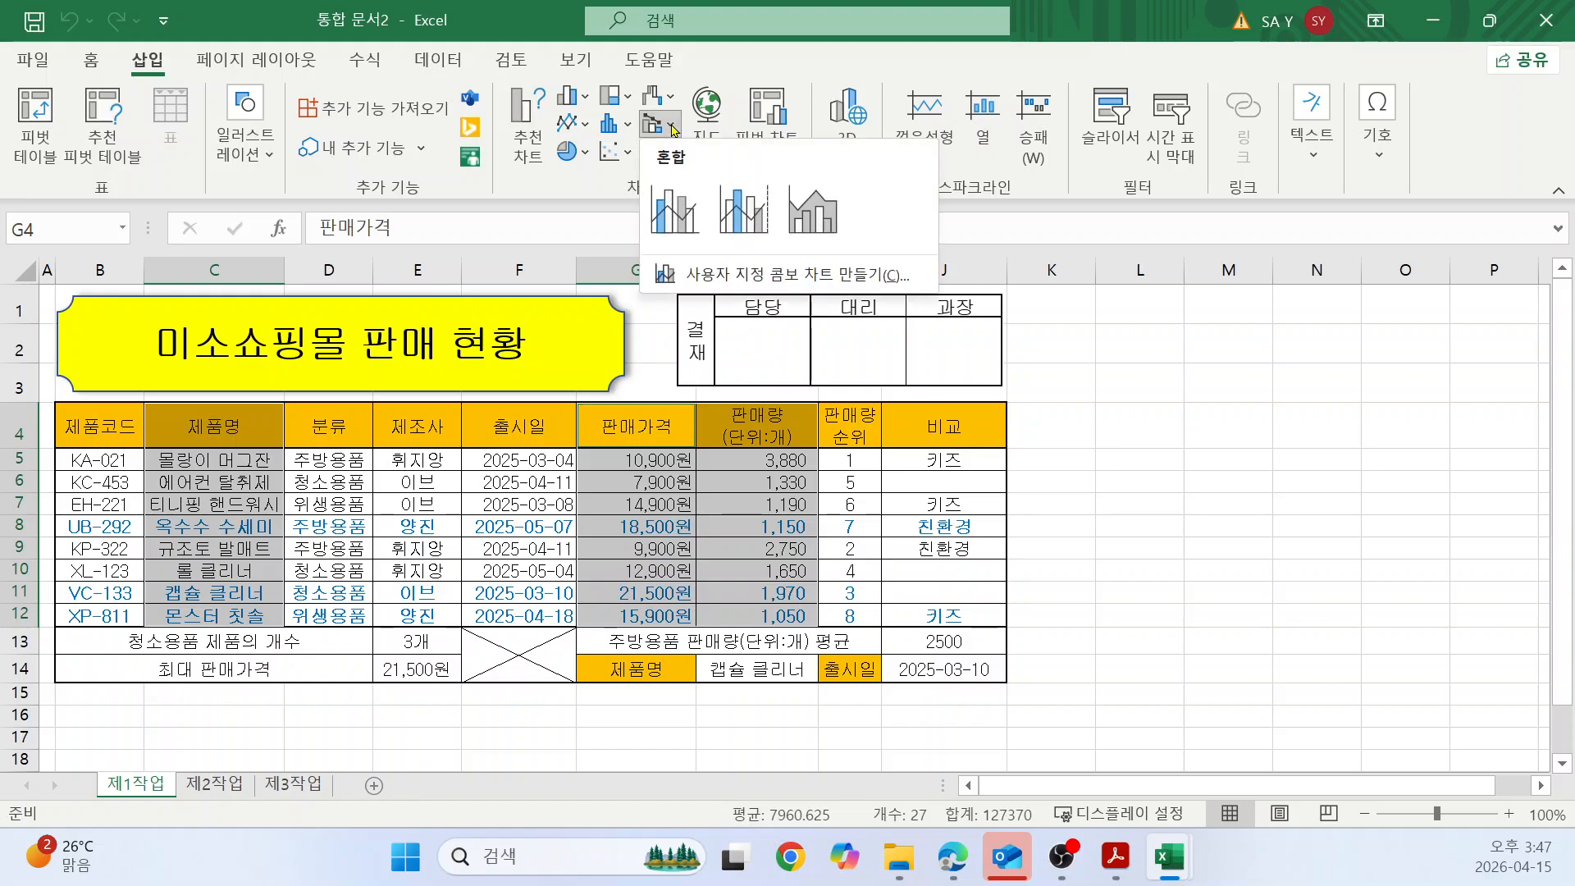
{"action": "left_click", "coordinate": [795, 276]}
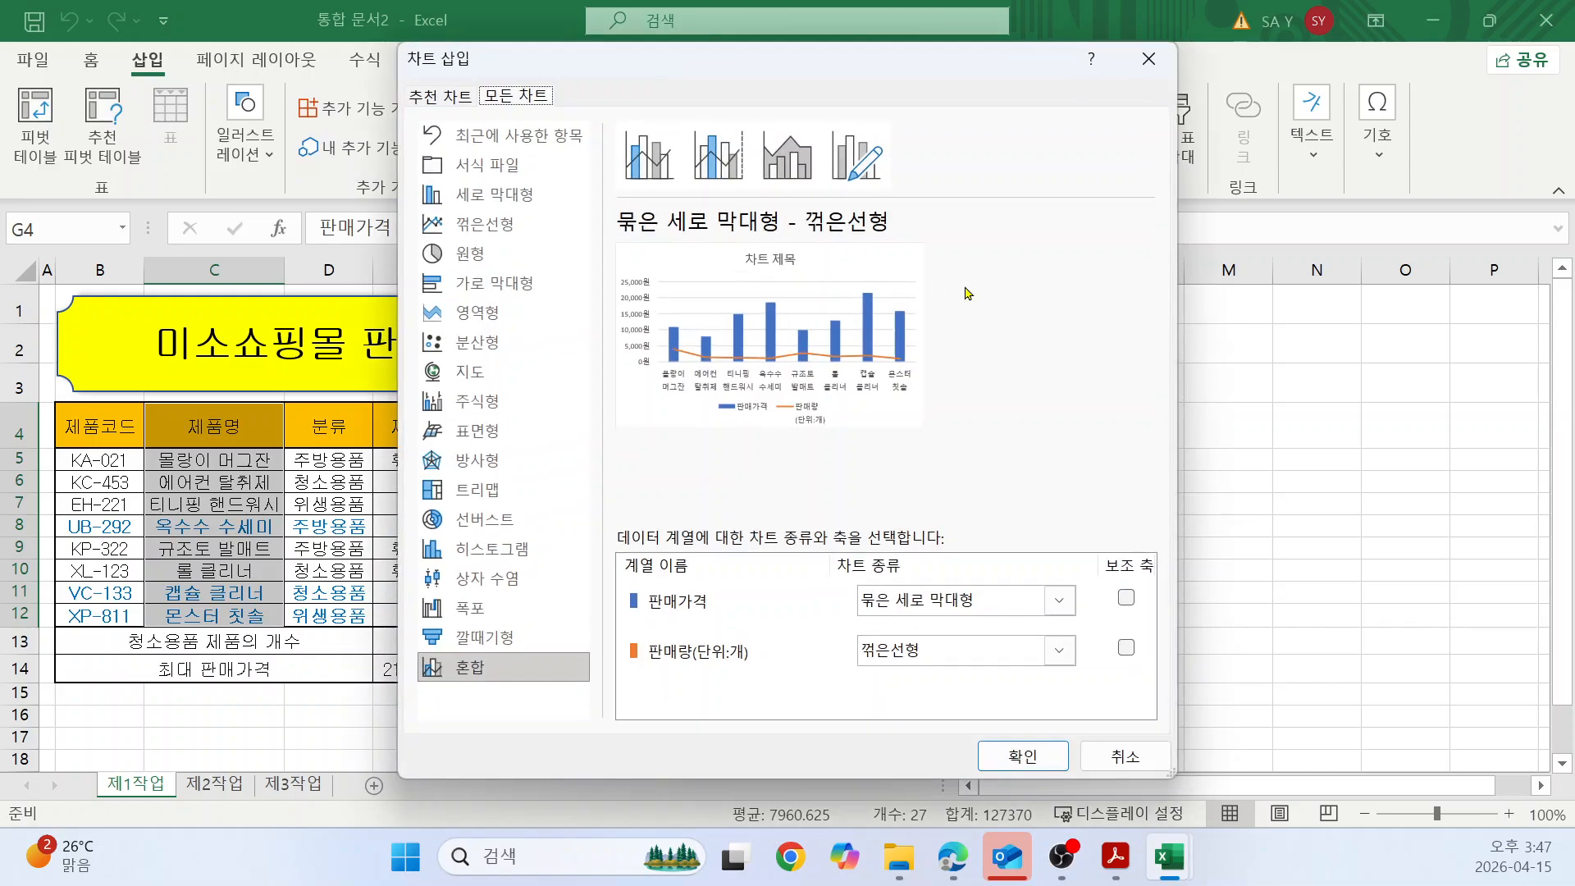
{"action": "left_click_drag", "start_coordinate": [871, 71], "coordinate": [1209, 59]}
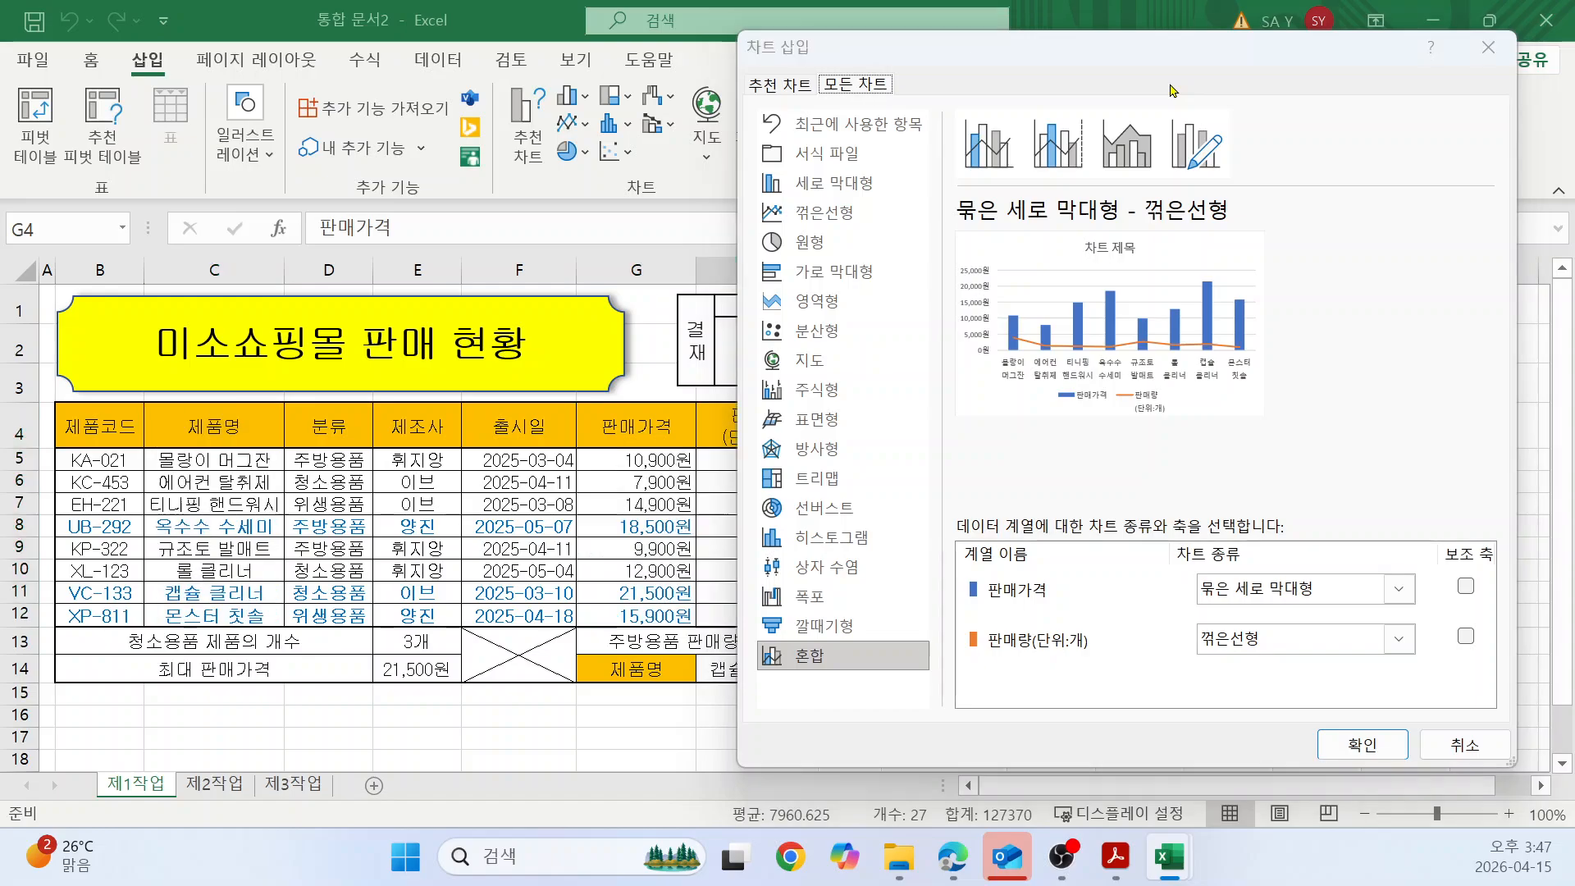
Check the exam PDF, set 판매량(단위:개) to 표식이 있는 꺾은선형 on the secondary axis, and create the combo chart.
{"action": "key", "text": "alt+Tab"}
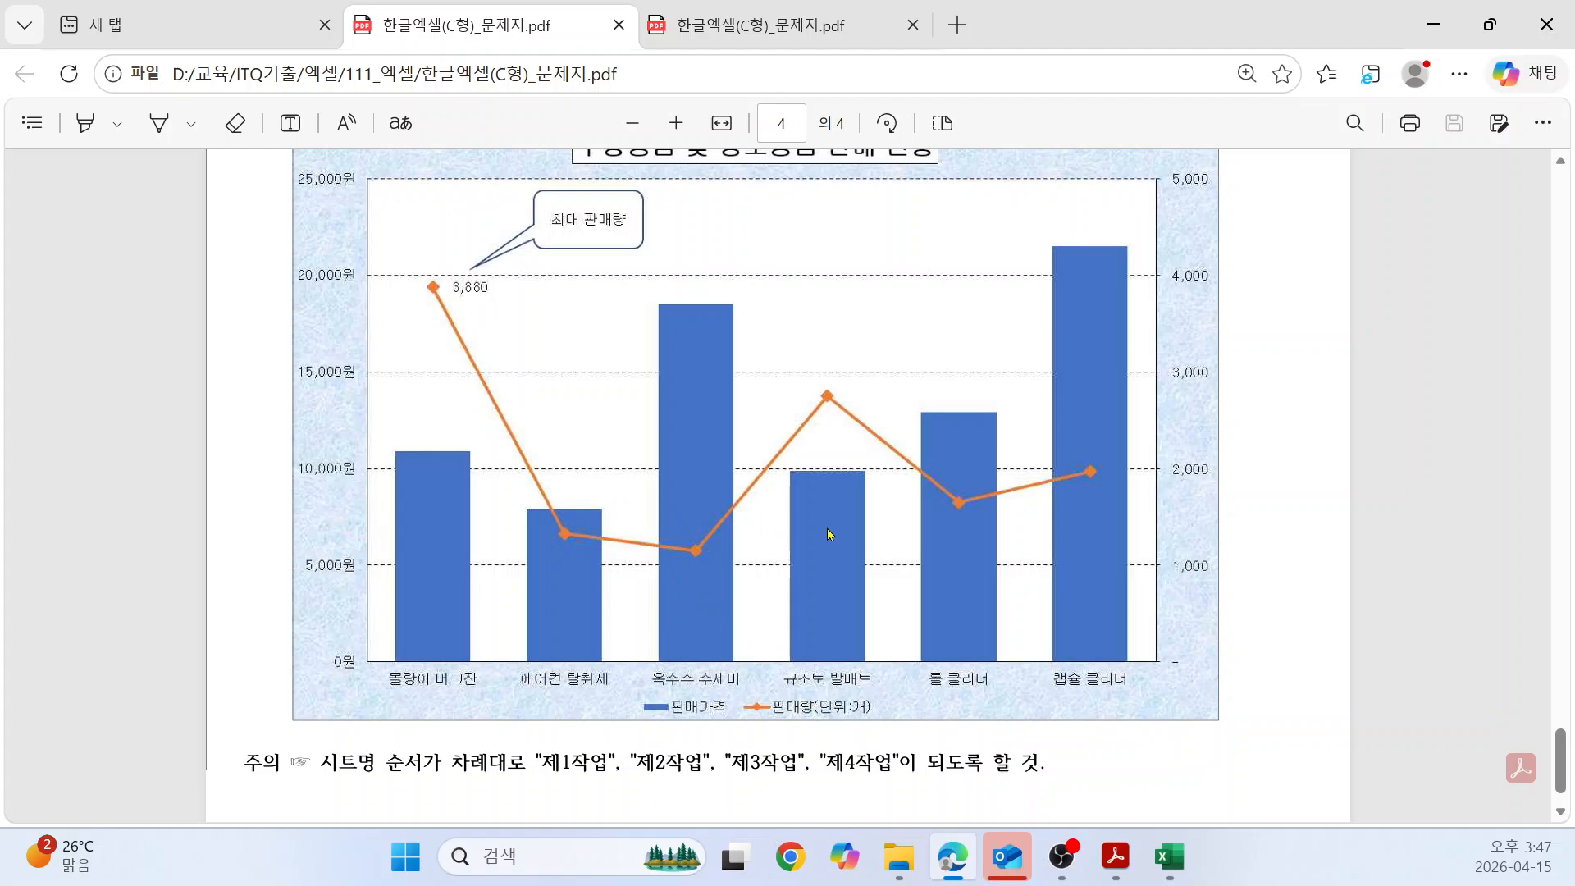
{"action": "key", "text": "alt+Tab"}
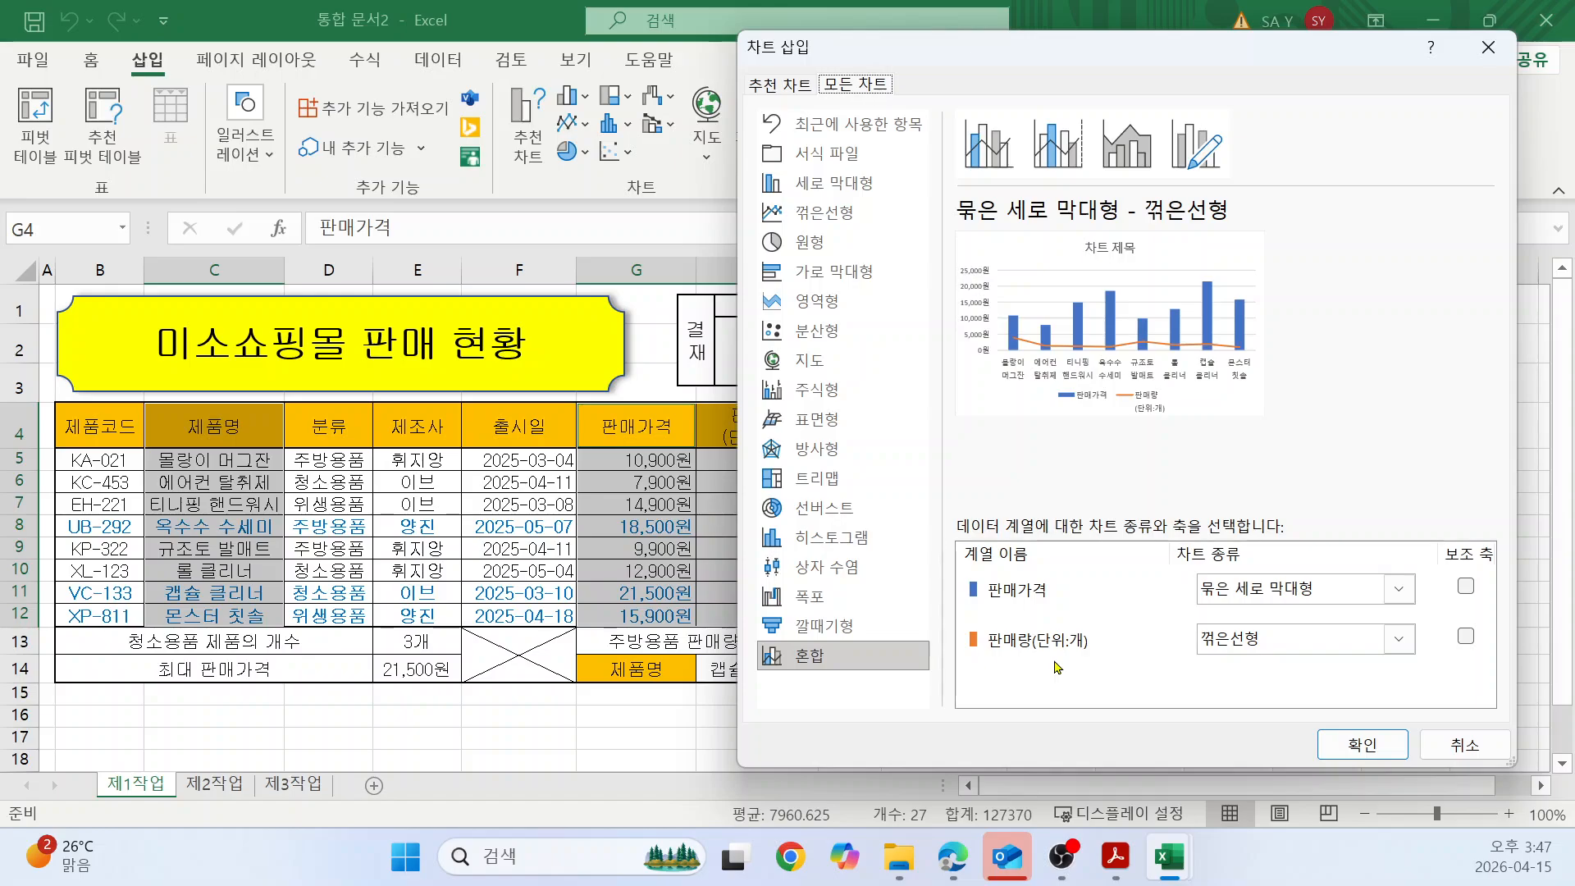
{"action": "left_click", "coordinate": [1464, 636]}
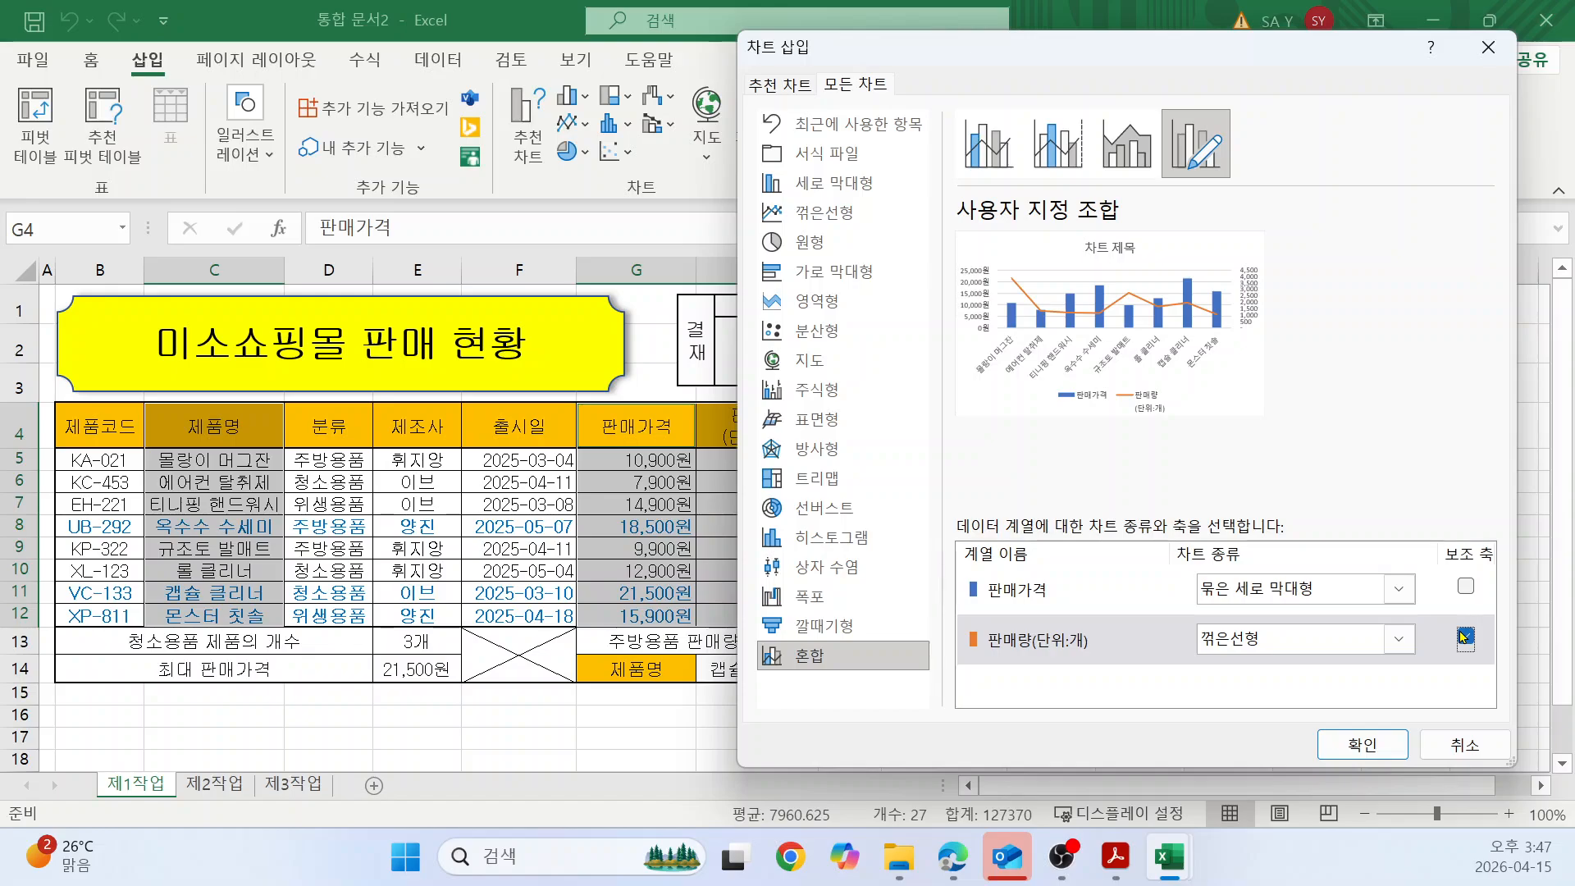
{"action": "left_click", "coordinate": [1400, 640]}
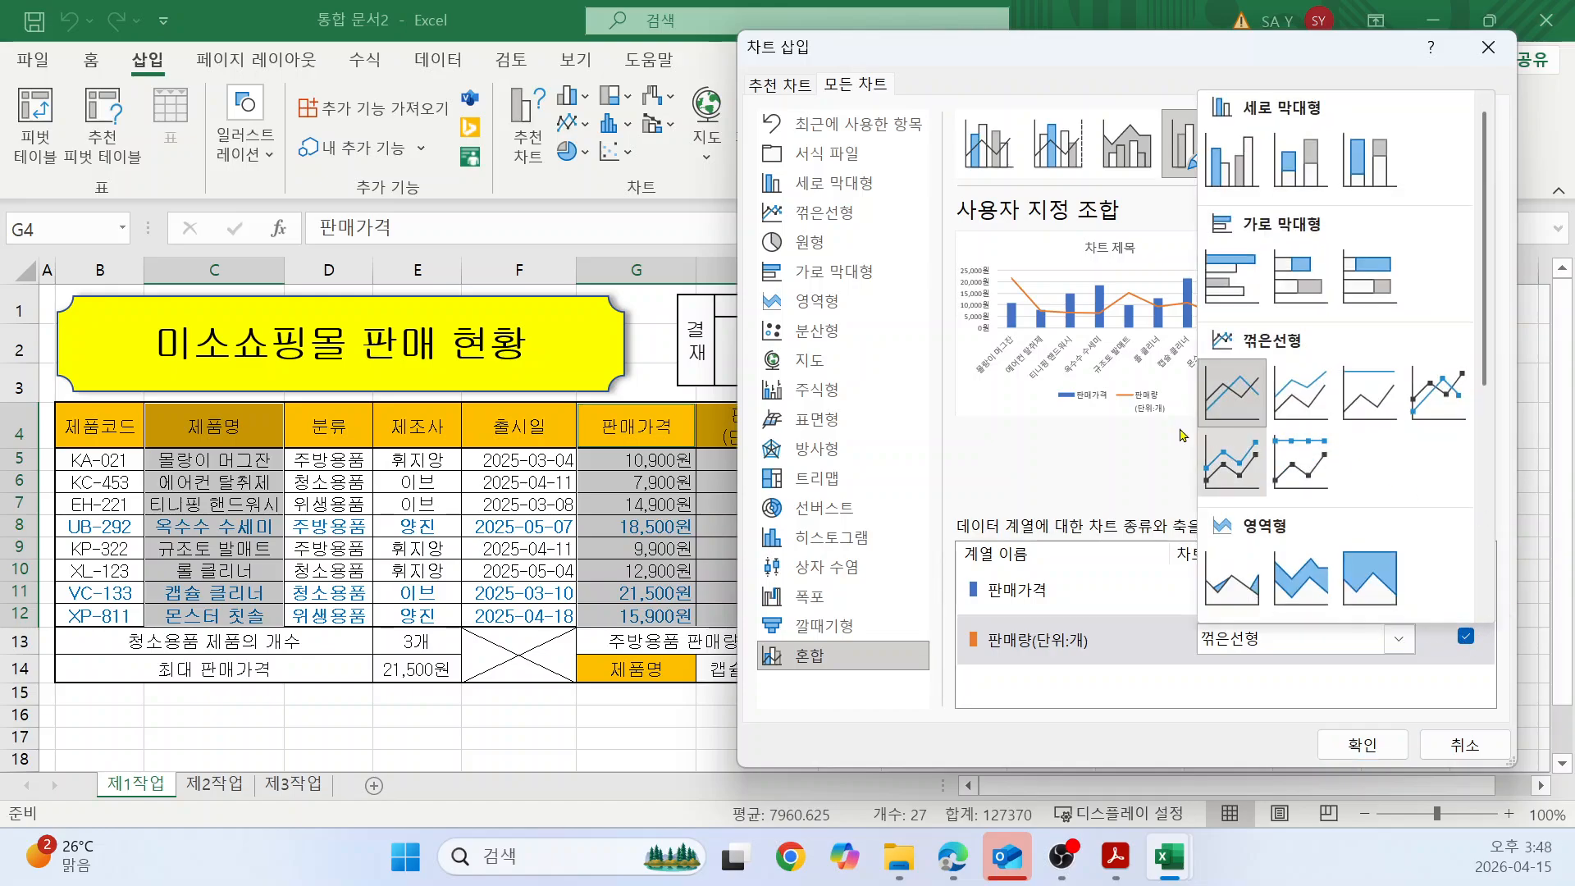
{"action": "left_click", "coordinate": [1444, 394]}
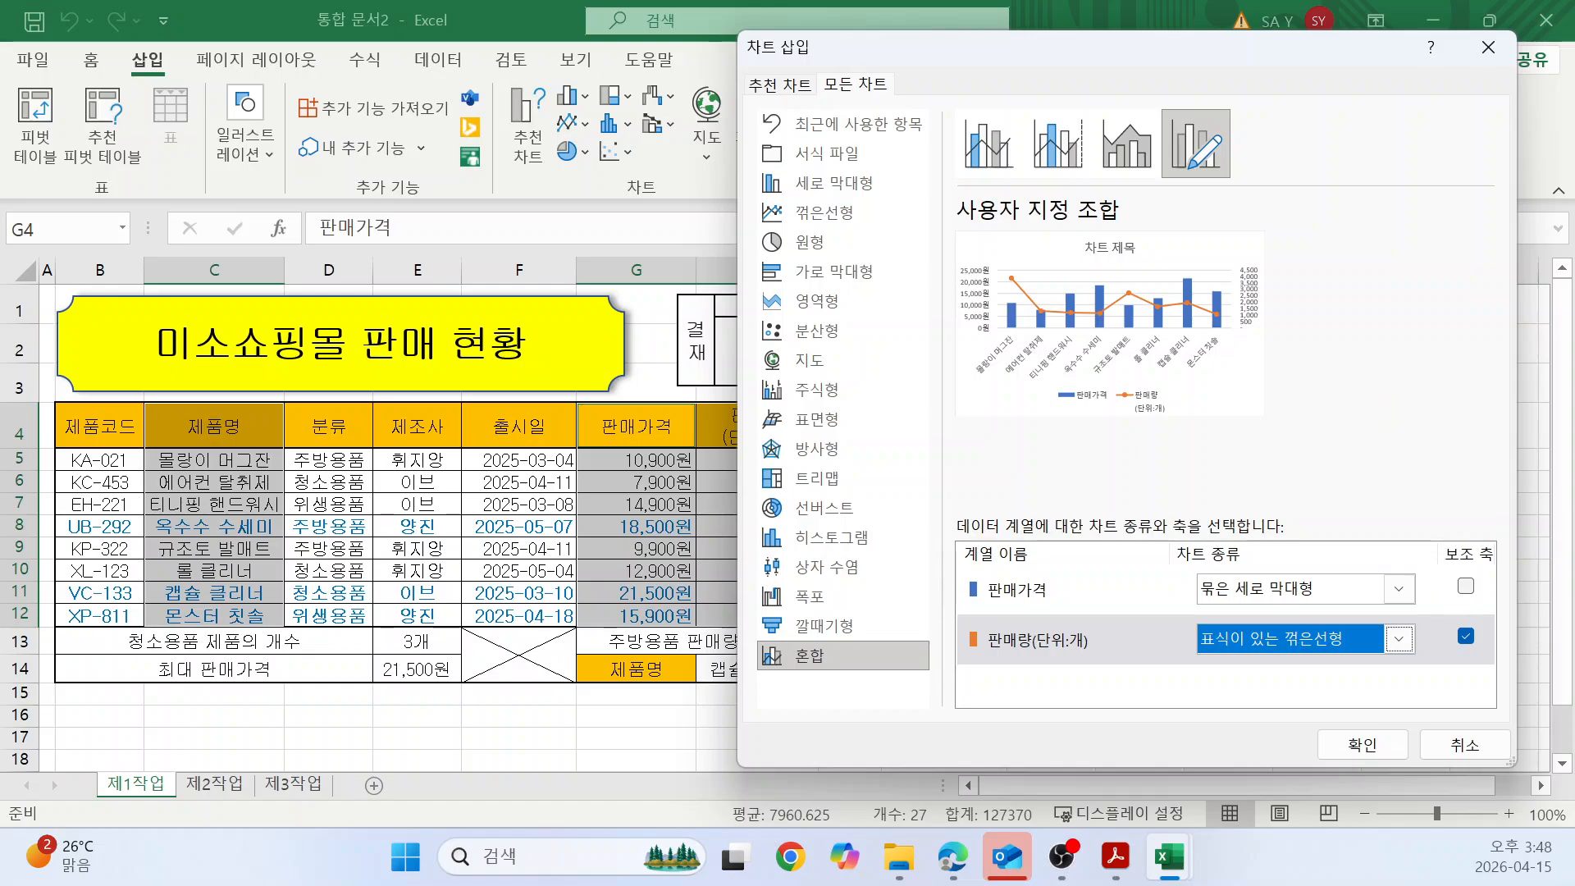
{"action": "key", "text": "alt+Tab"}
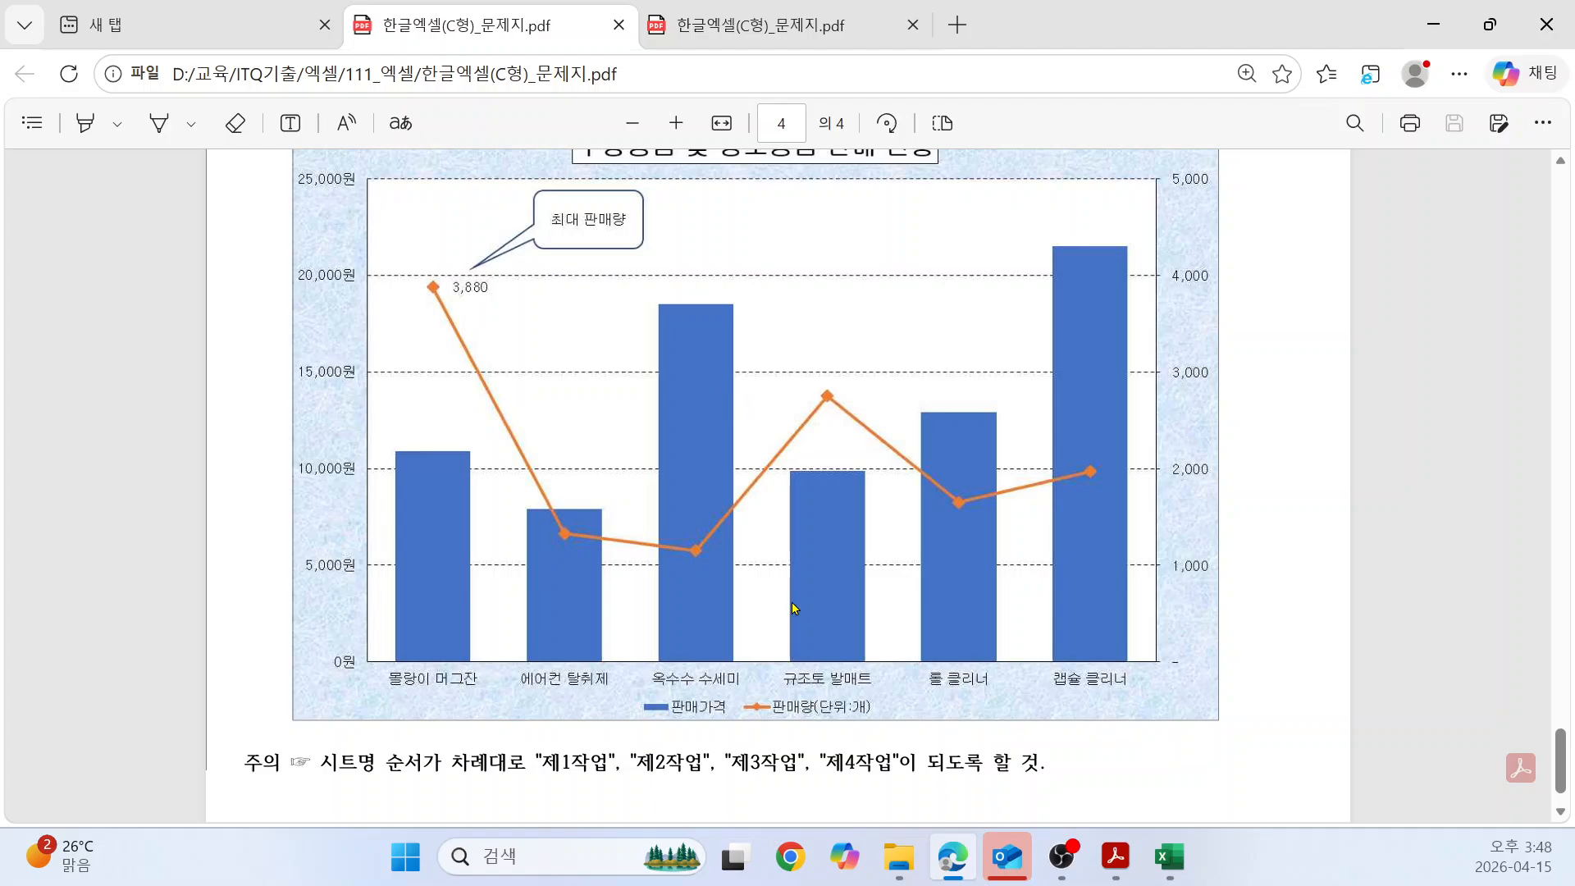
{"action": "scroll", "coordinate": [796, 607], "scroll_direction": "down", "scroll_amount": 1}
{"action": "scroll", "coordinate": [804, 592], "scroll_direction": "up", "scroll_amount": 5}
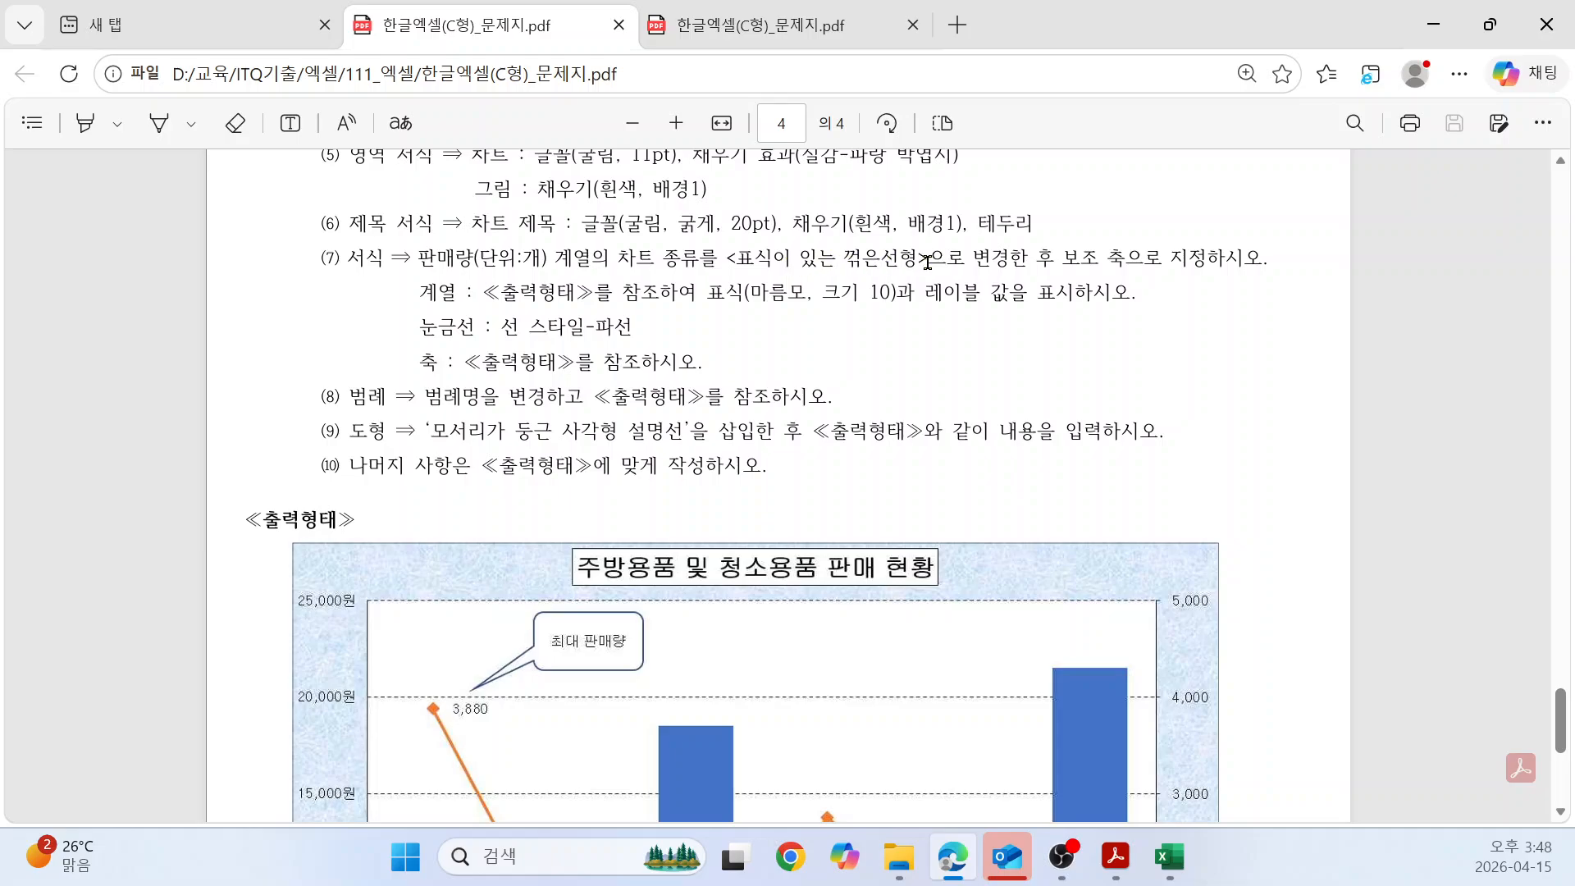
{"action": "key", "text": "alt+Tab"}
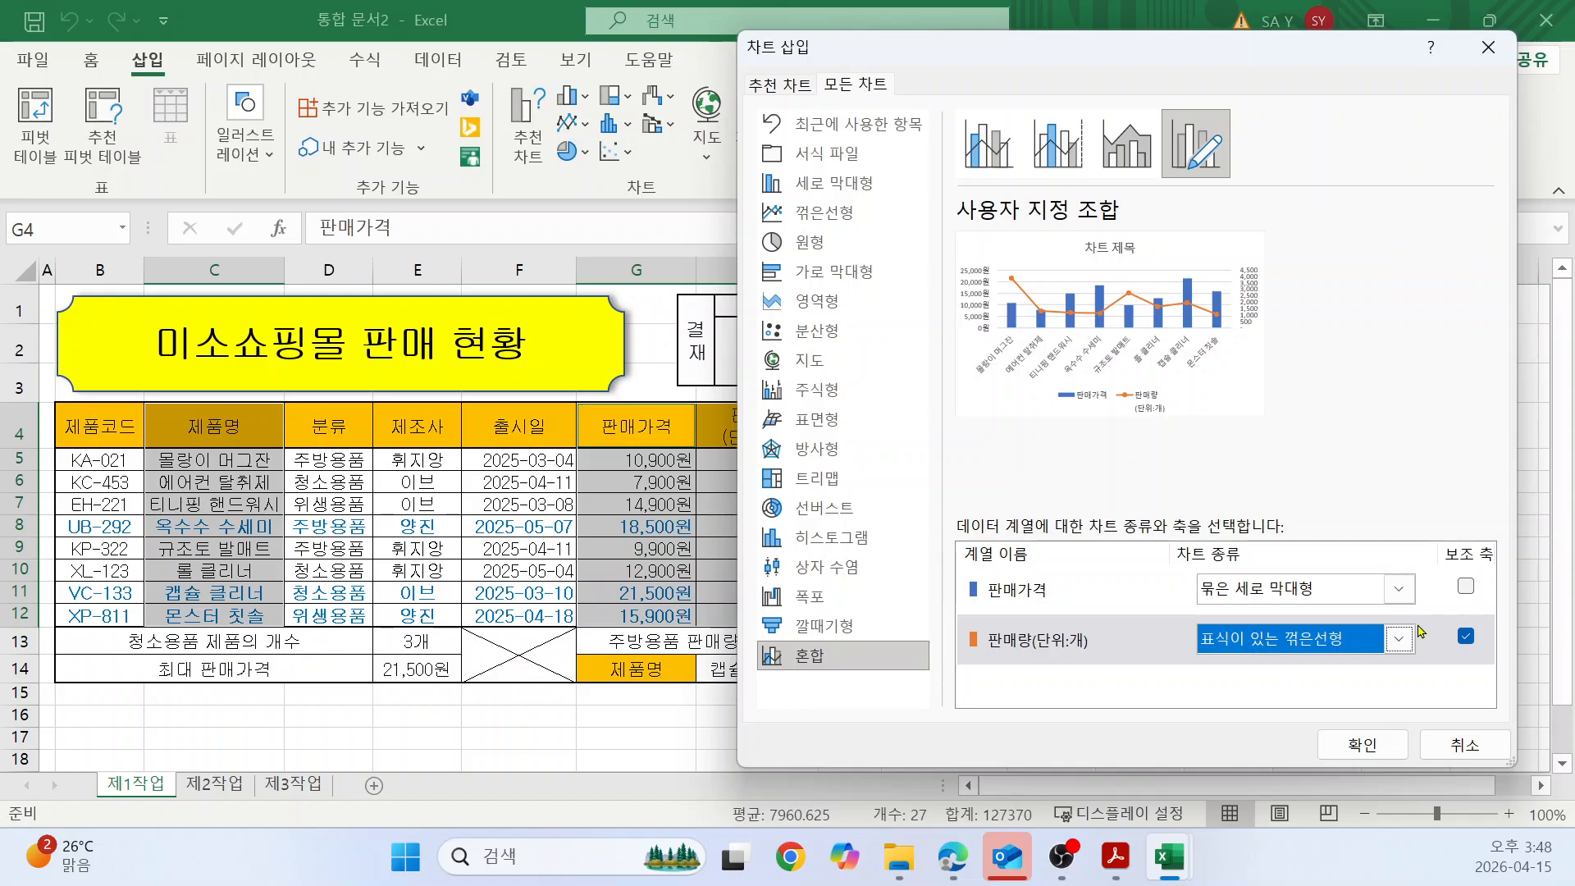
{"action": "left_click", "coordinate": [1354, 748]}
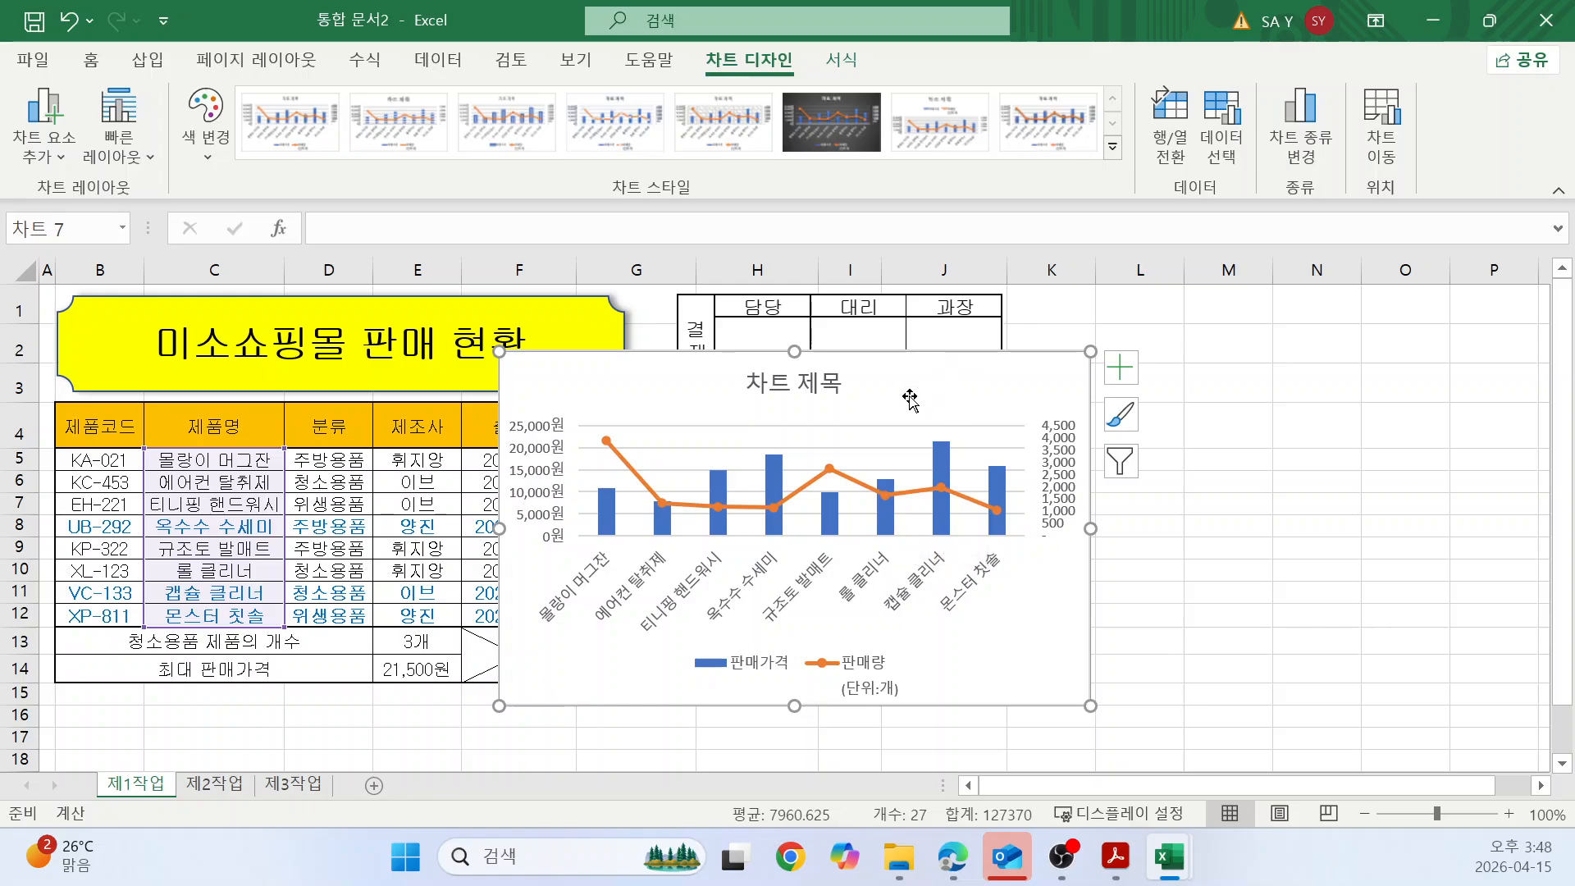
Move the chart clear of the data and filter the categories 티니핑 핸드워시 and 몬스터 칫솔 out of it.
{"action": "left_click_drag", "start_coordinate": [902, 383], "coordinate": [1100, 321]}
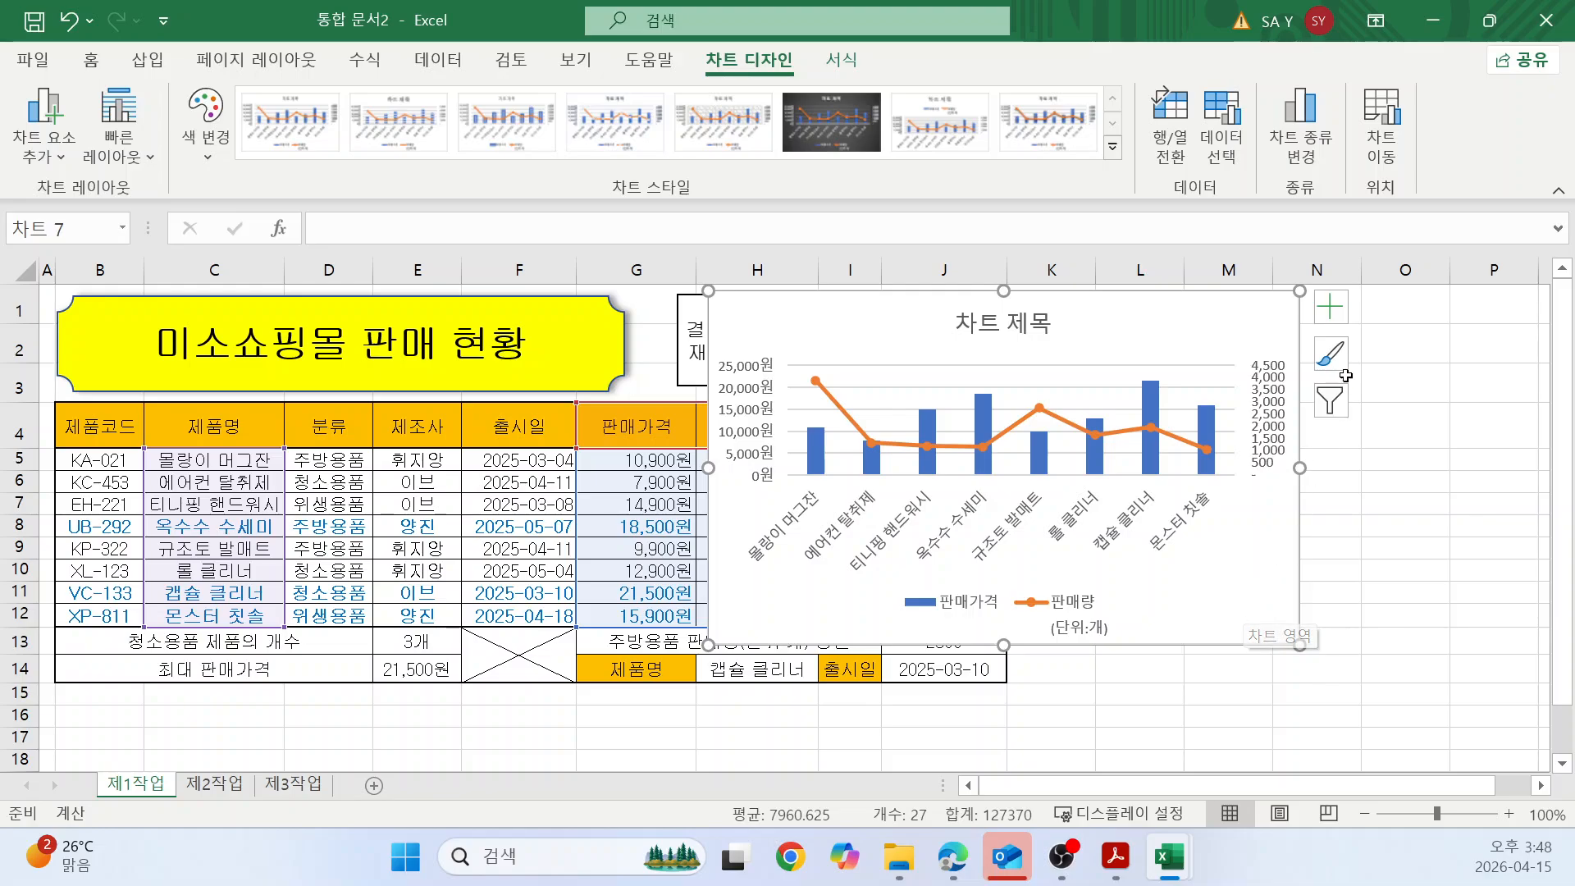
{"action": "left_click", "coordinate": [1332, 401]}
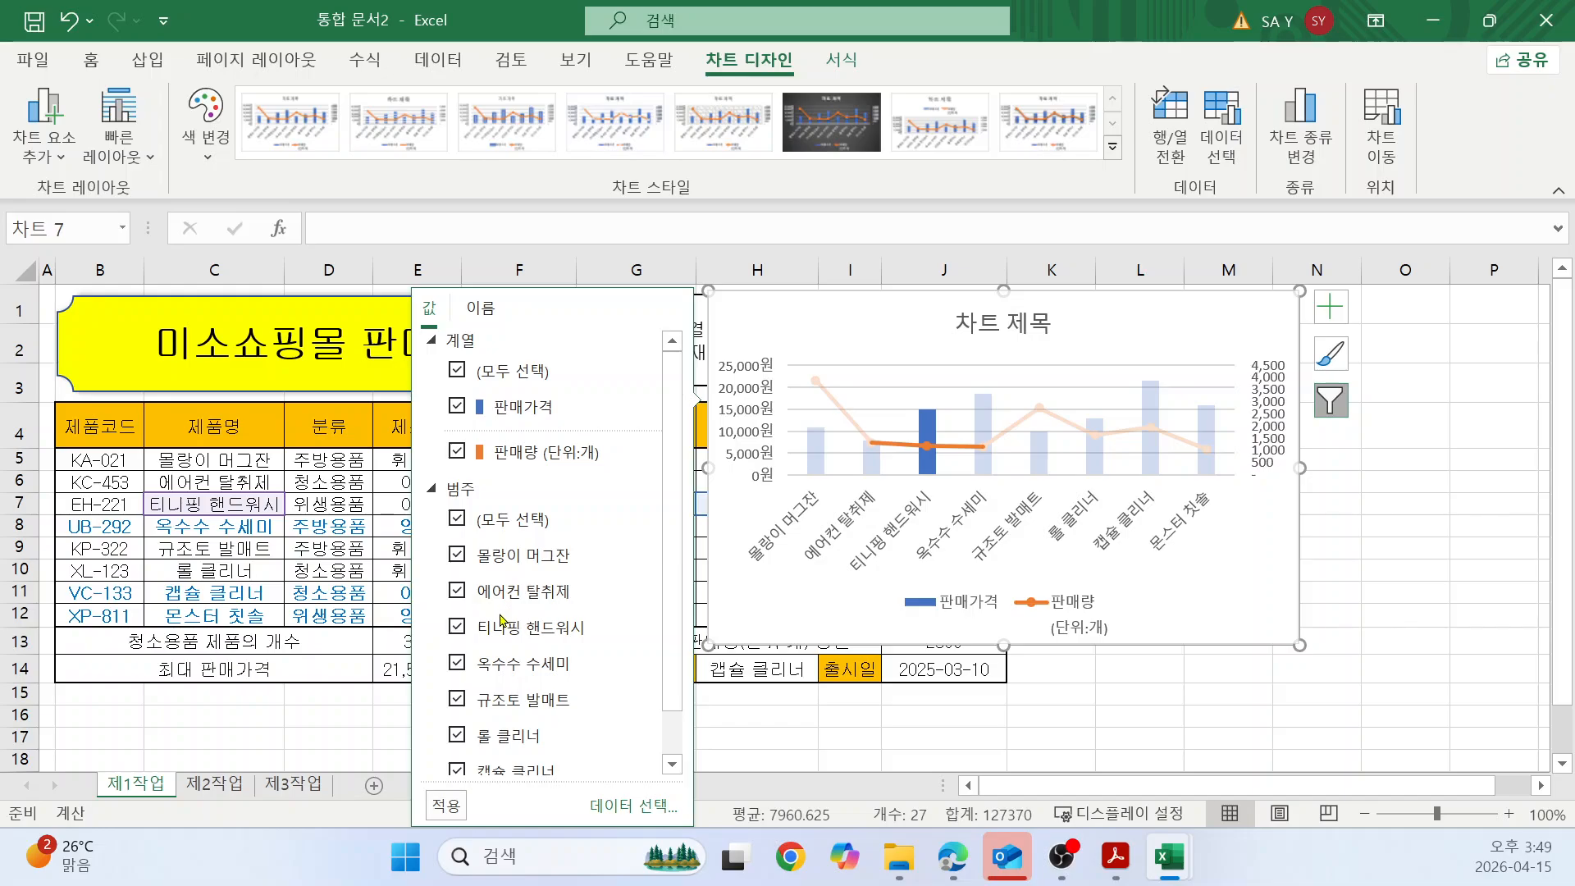
{"action": "left_click", "coordinate": [457, 628]}
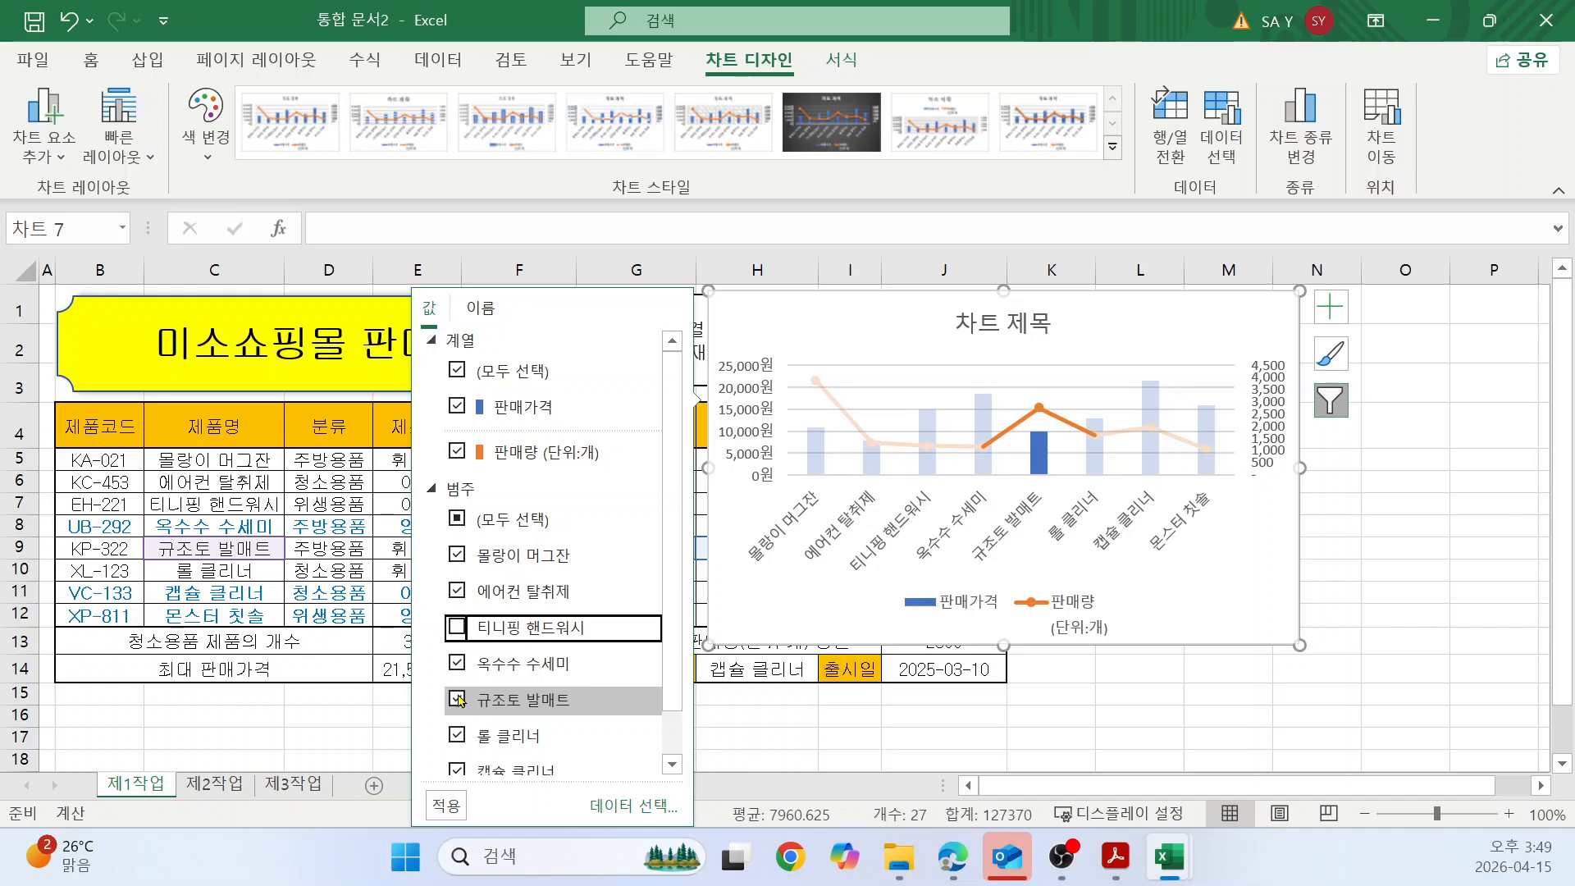
{"action": "scroll", "coordinate": [460, 722], "scroll_direction": "down", "scroll_amount": 1}
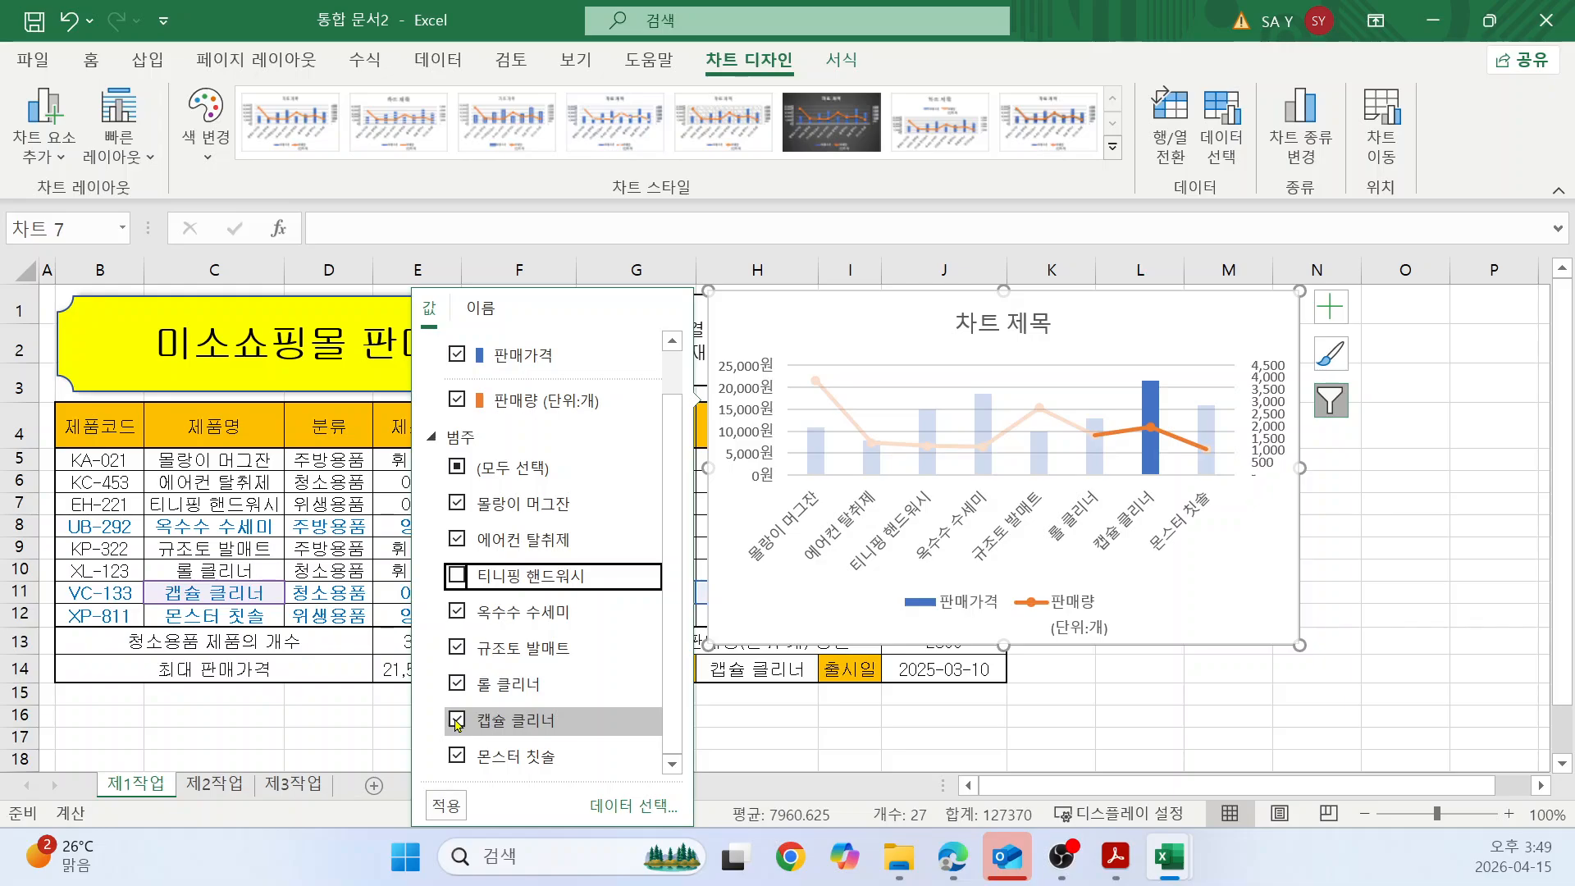
{"action": "left_click", "coordinate": [458, 721]}
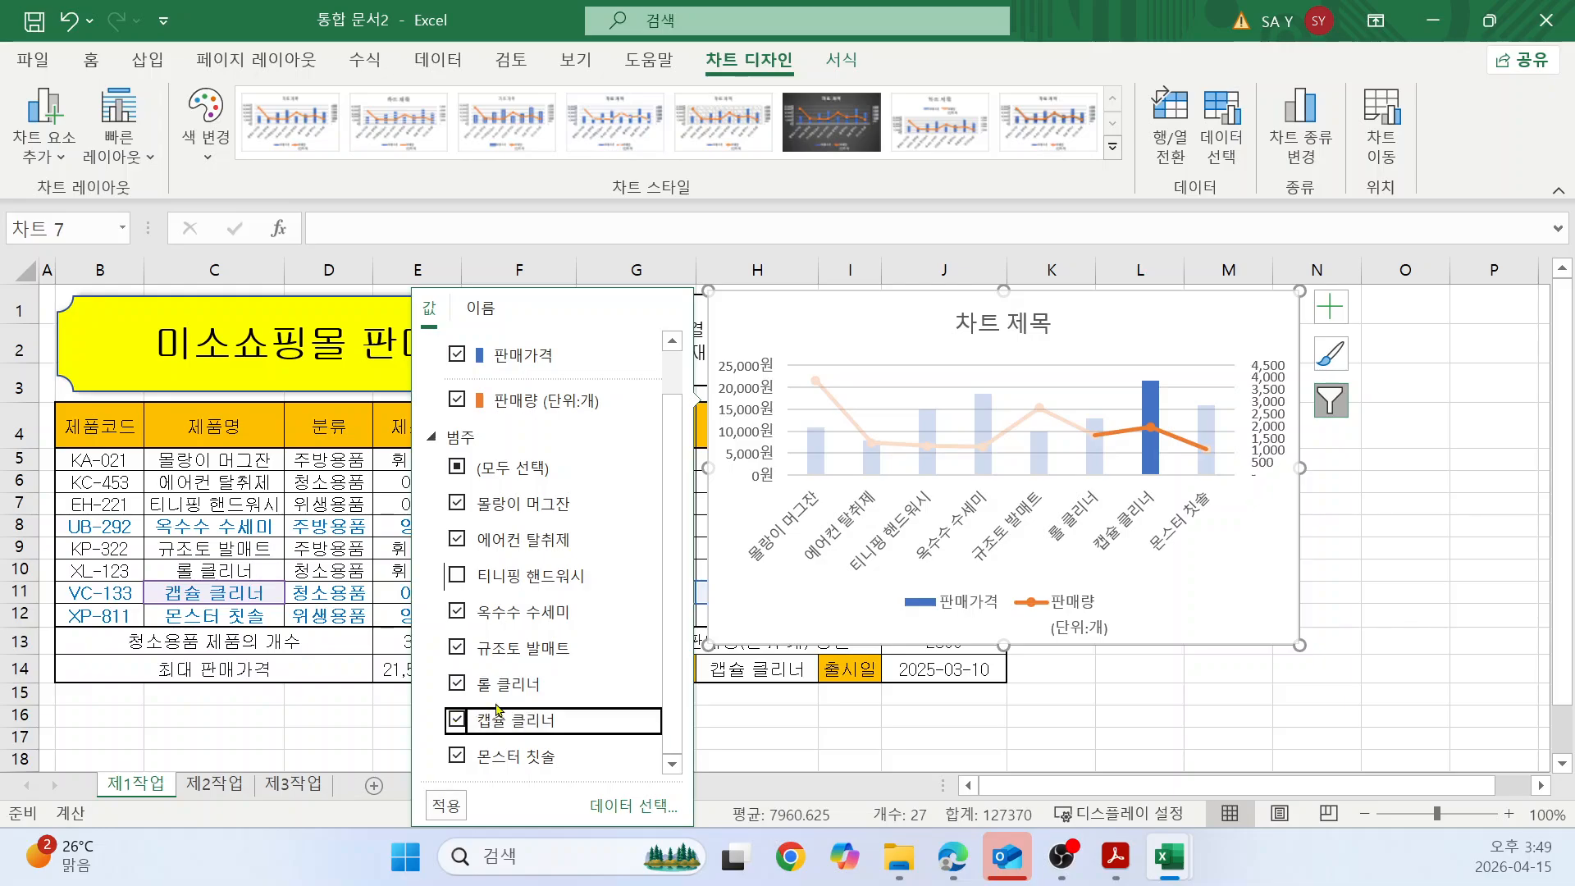
{"action": "left_click", "coordinate": [457, 755]}
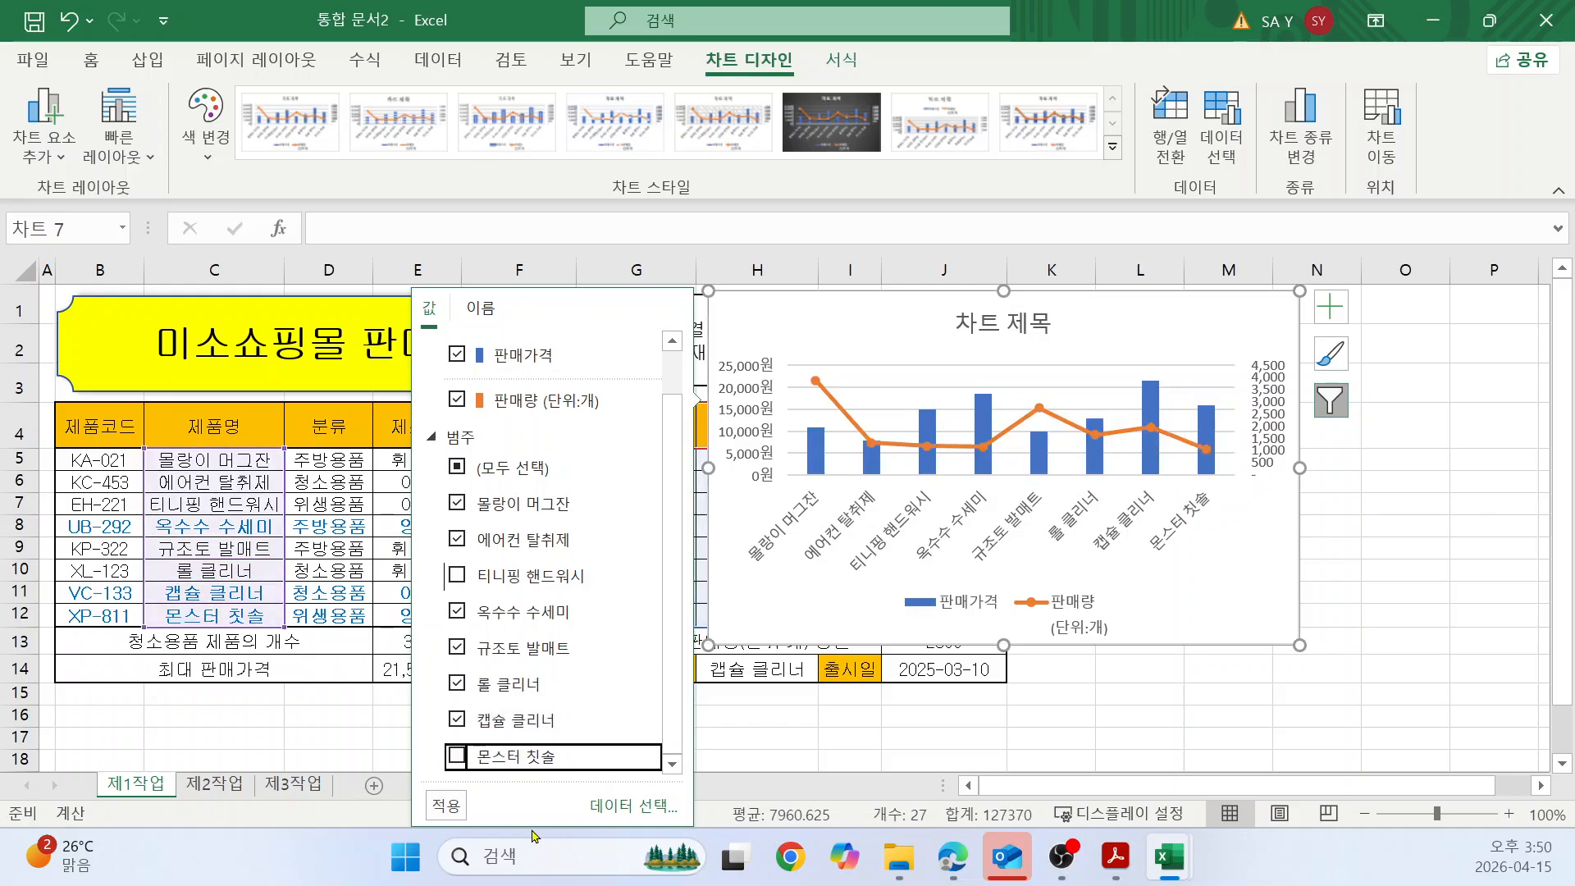
{"action": "left_click", "coordinate": [446, 804]}
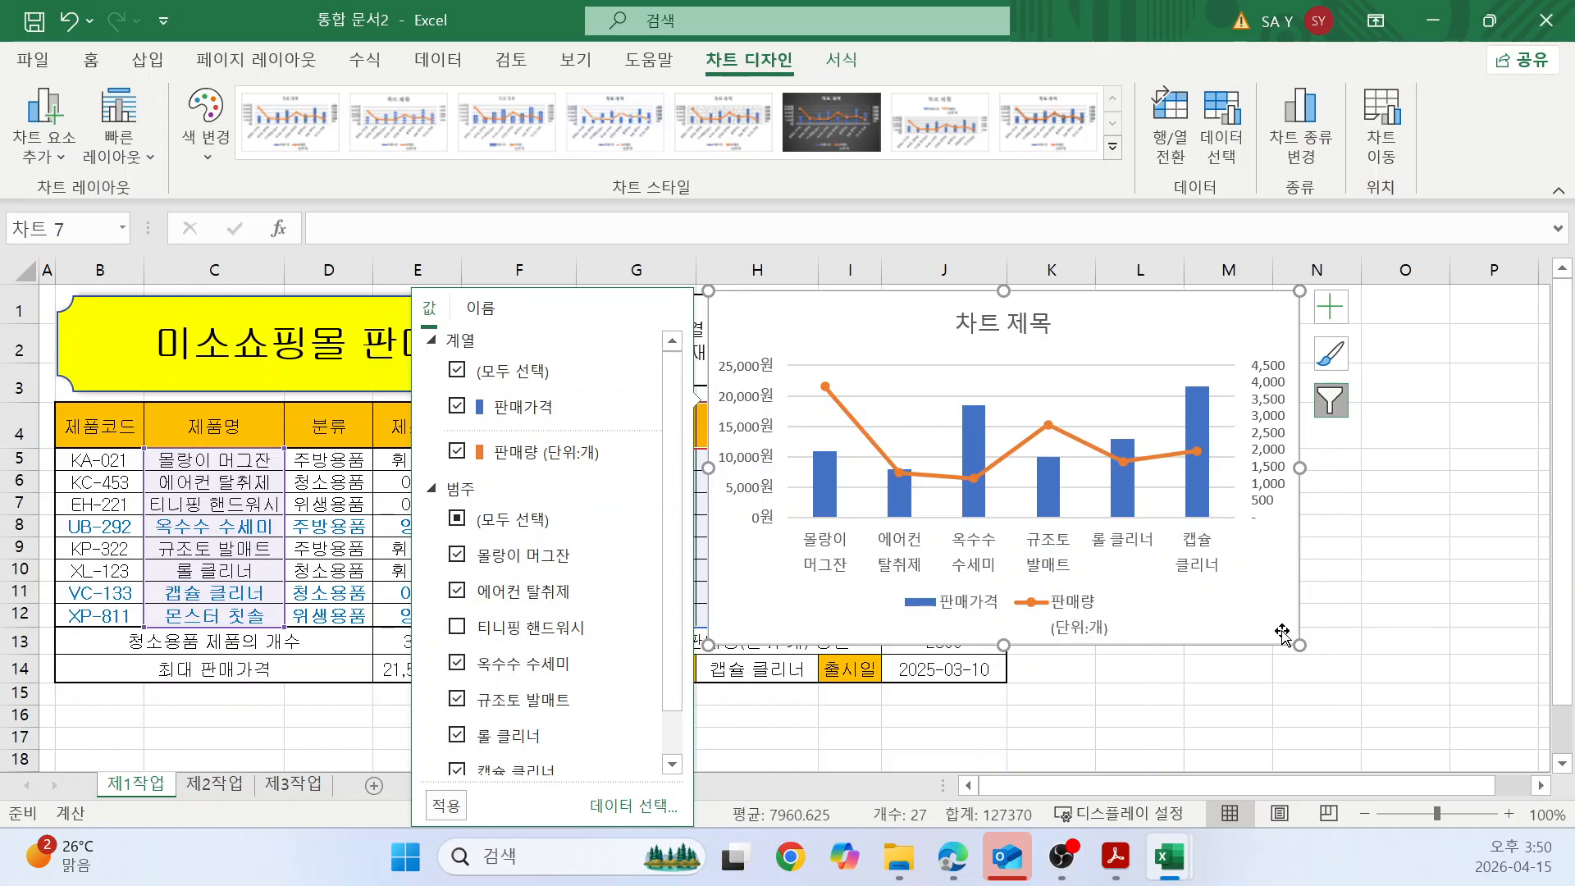
{"action": "left_click", "coordinate": [1258, 614]}
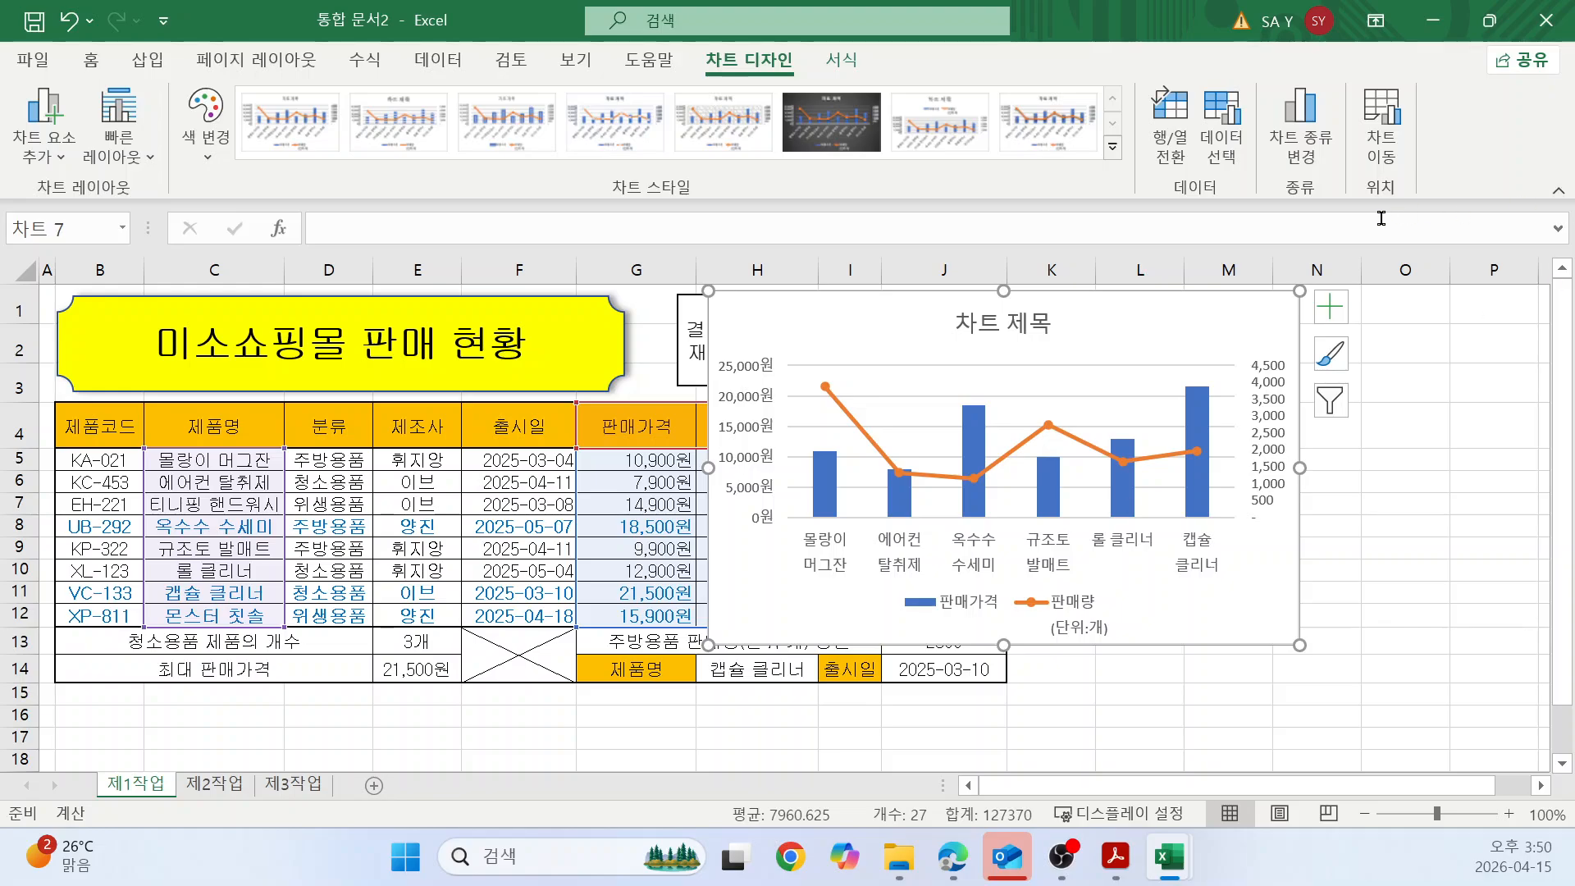
Move the chart to a new sheet named 제4작업 and place that sheet after 제3작업.
{"action": "left_click", "coordinate": [1384, 143]}
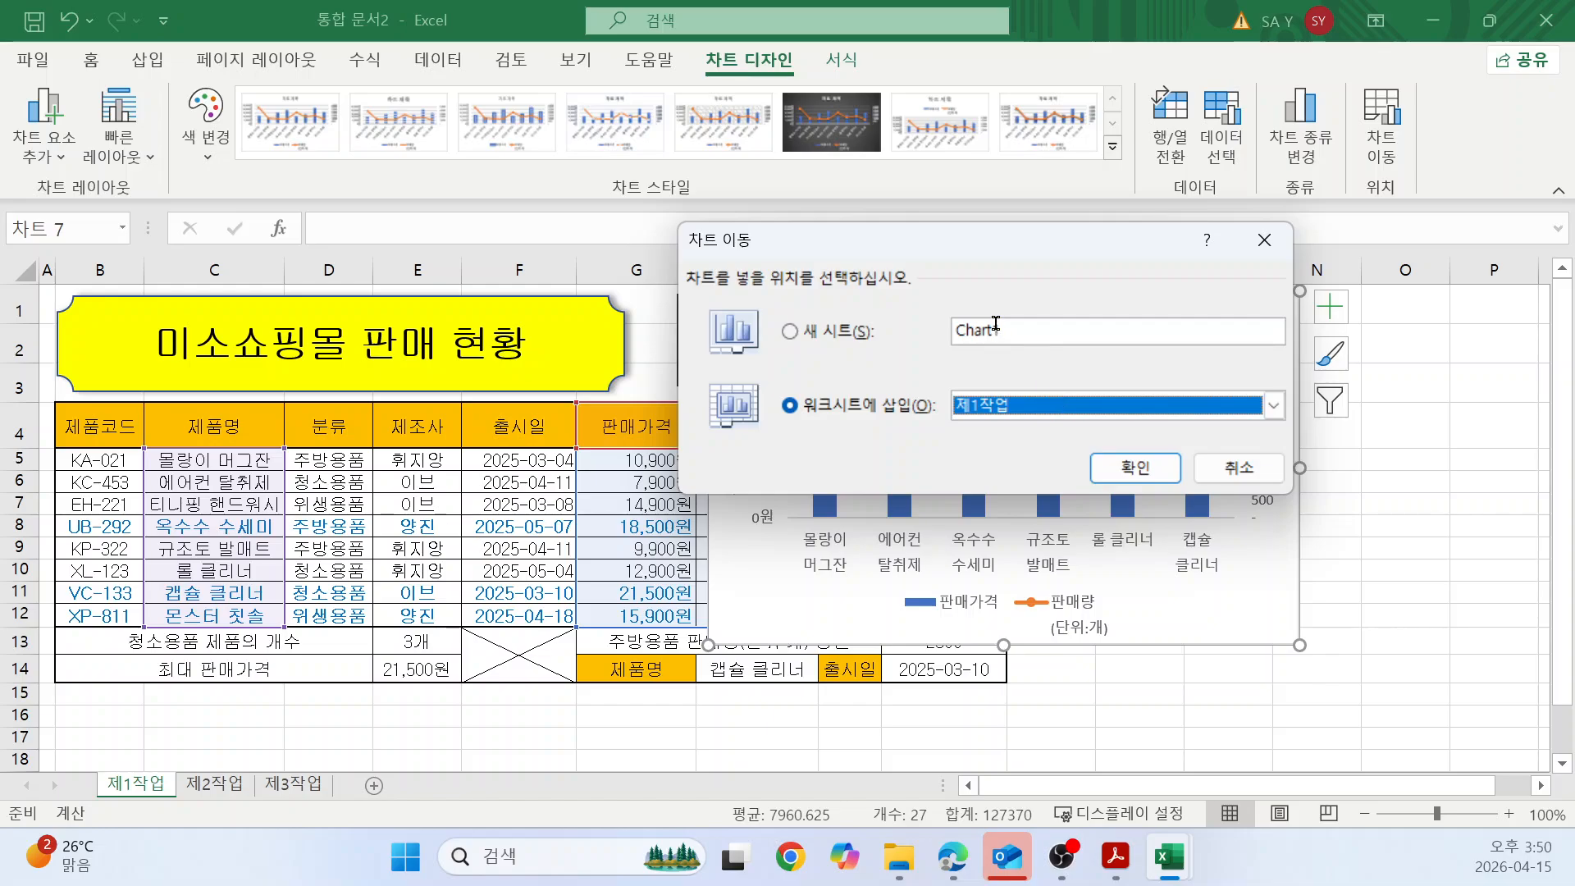
{"action": "double_click", "coordinate": [1048, 330]}
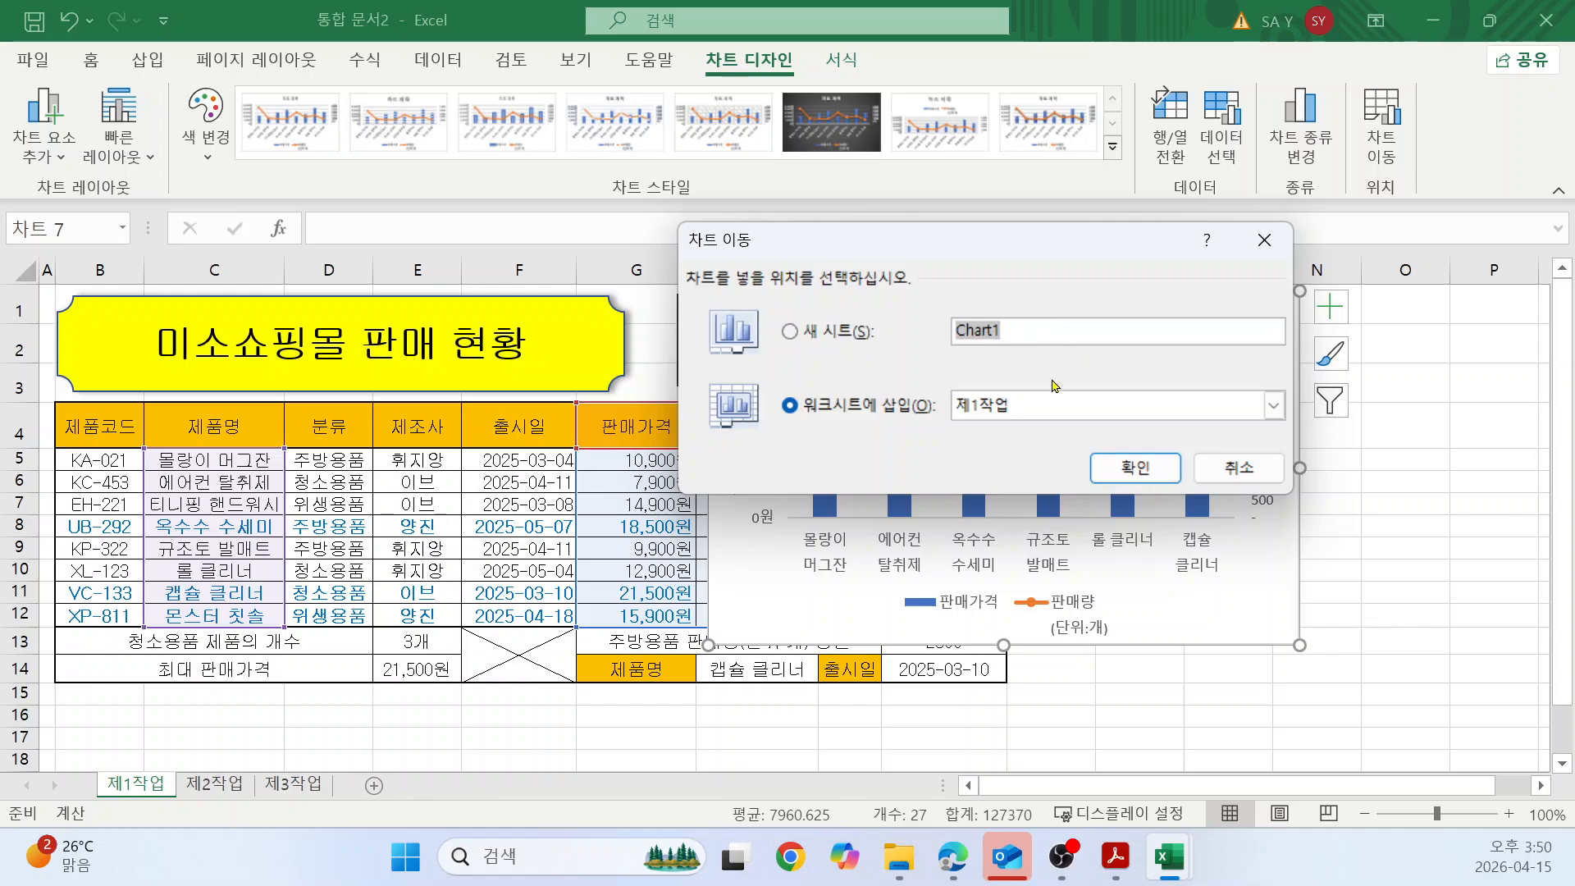
{"action": "type", "text": "ㅈ4ㅈㅏㄱ어"}
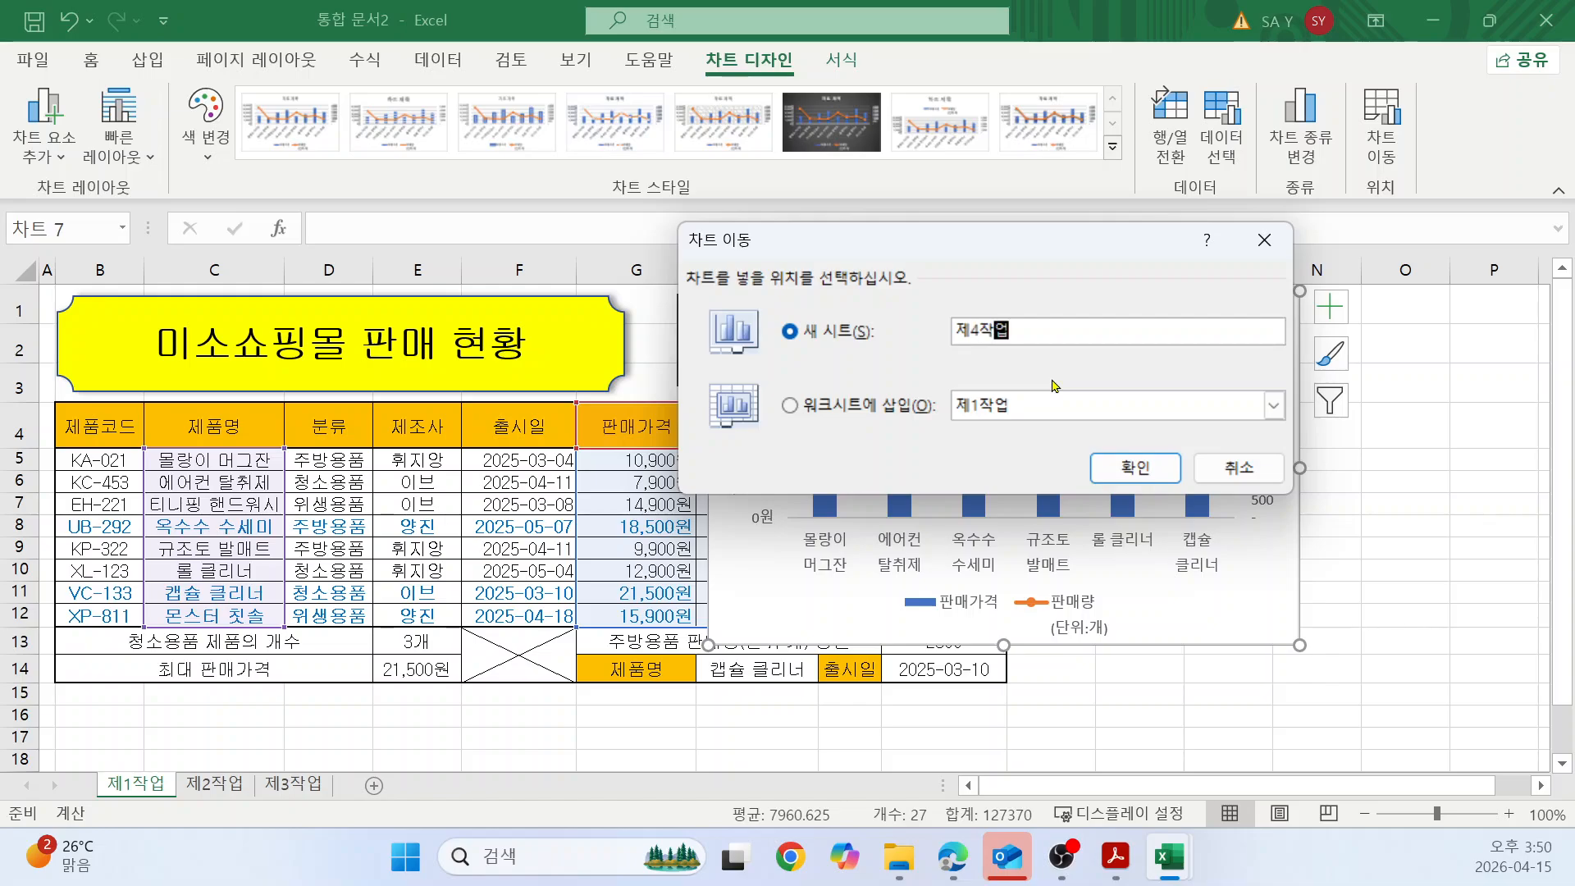
{"action": "type", "text": "ㅂ"}
{"action": "key", "text": "Return"}
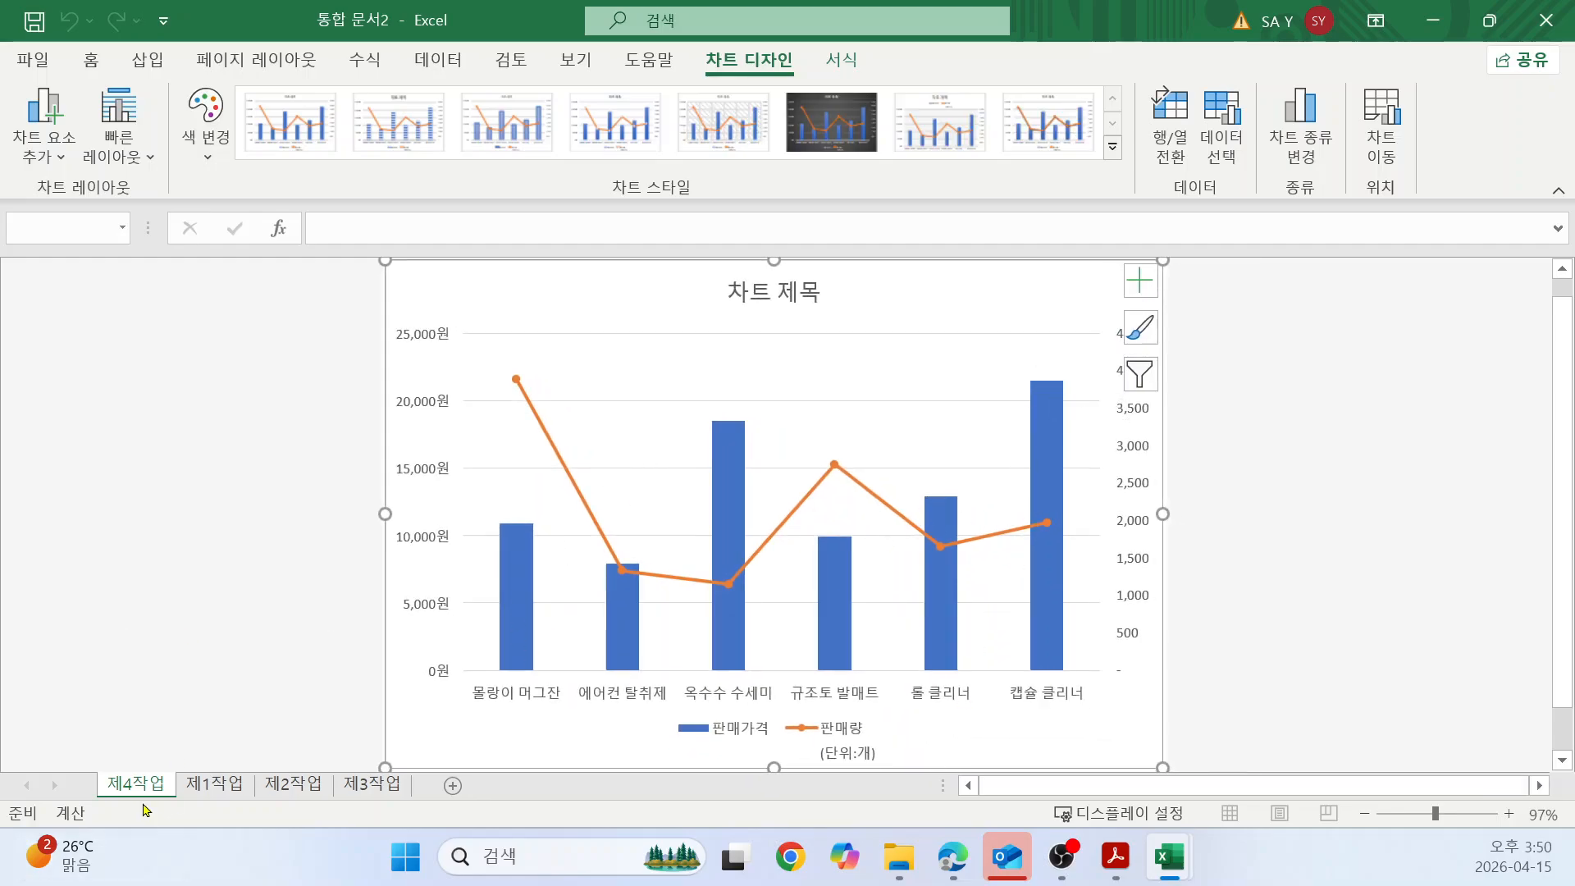
{"action": "left_click_drag", "start_coordinate": [133, 789], "coordinate": [422, 793]}
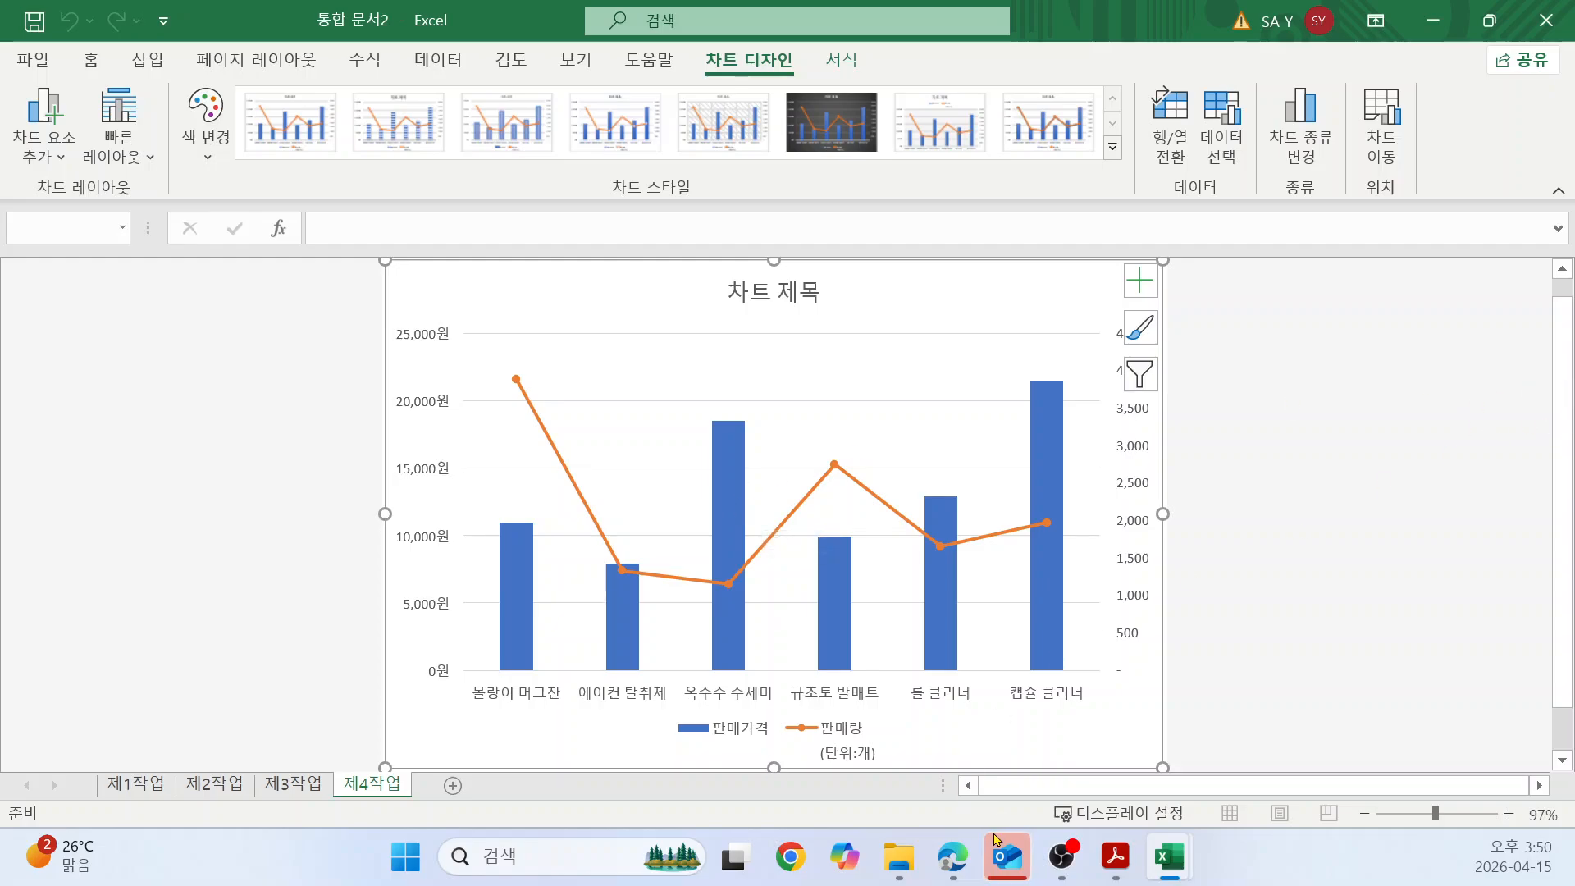
Check the chart design condition in the exam PDF and apply 레이아웃 3 and 스타일 1 to the 제4작업 chart.
{"action": "left_click", "coordinate": [953, 855]}
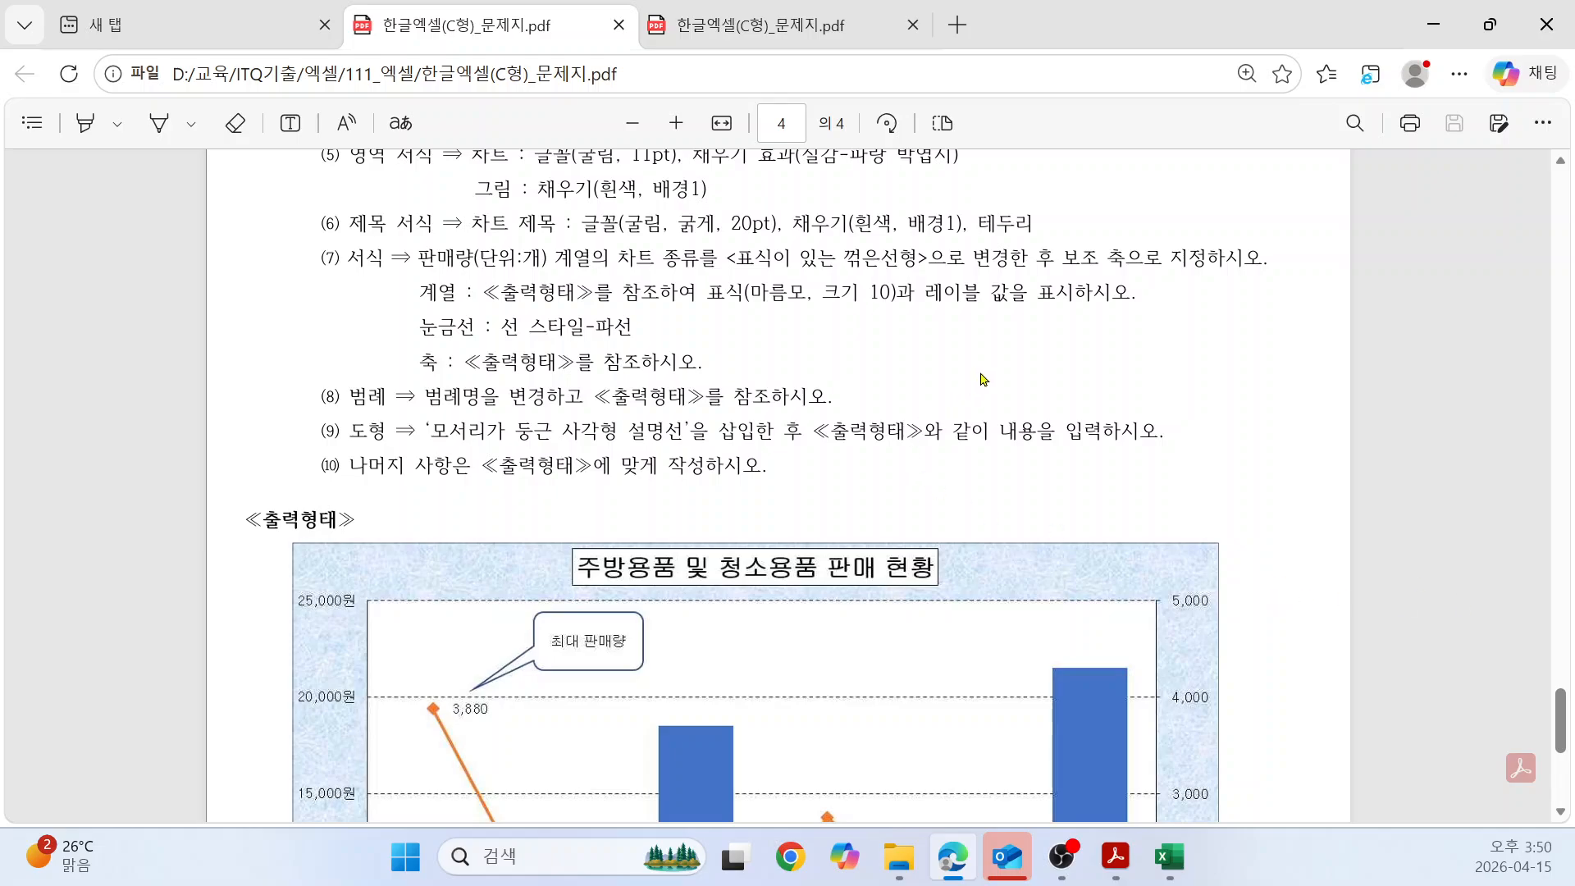
{"action": "scroll", "coordinate": [984, 369], "scroll_direction": "up", "scroll_amount": 3}
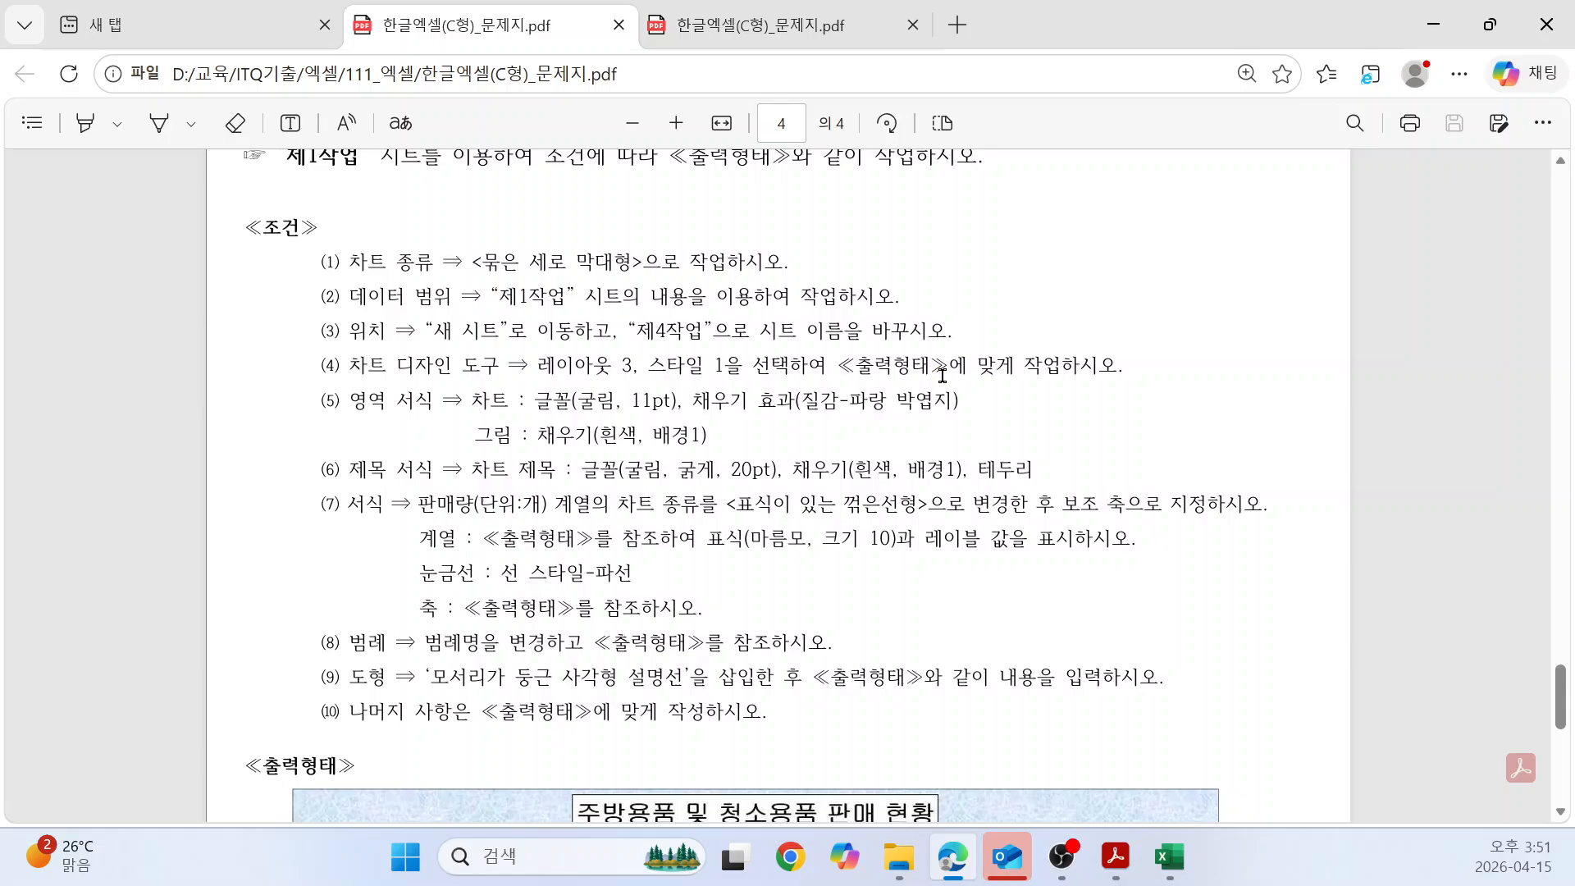
{"action": "key", "text": "alt+Tab"}
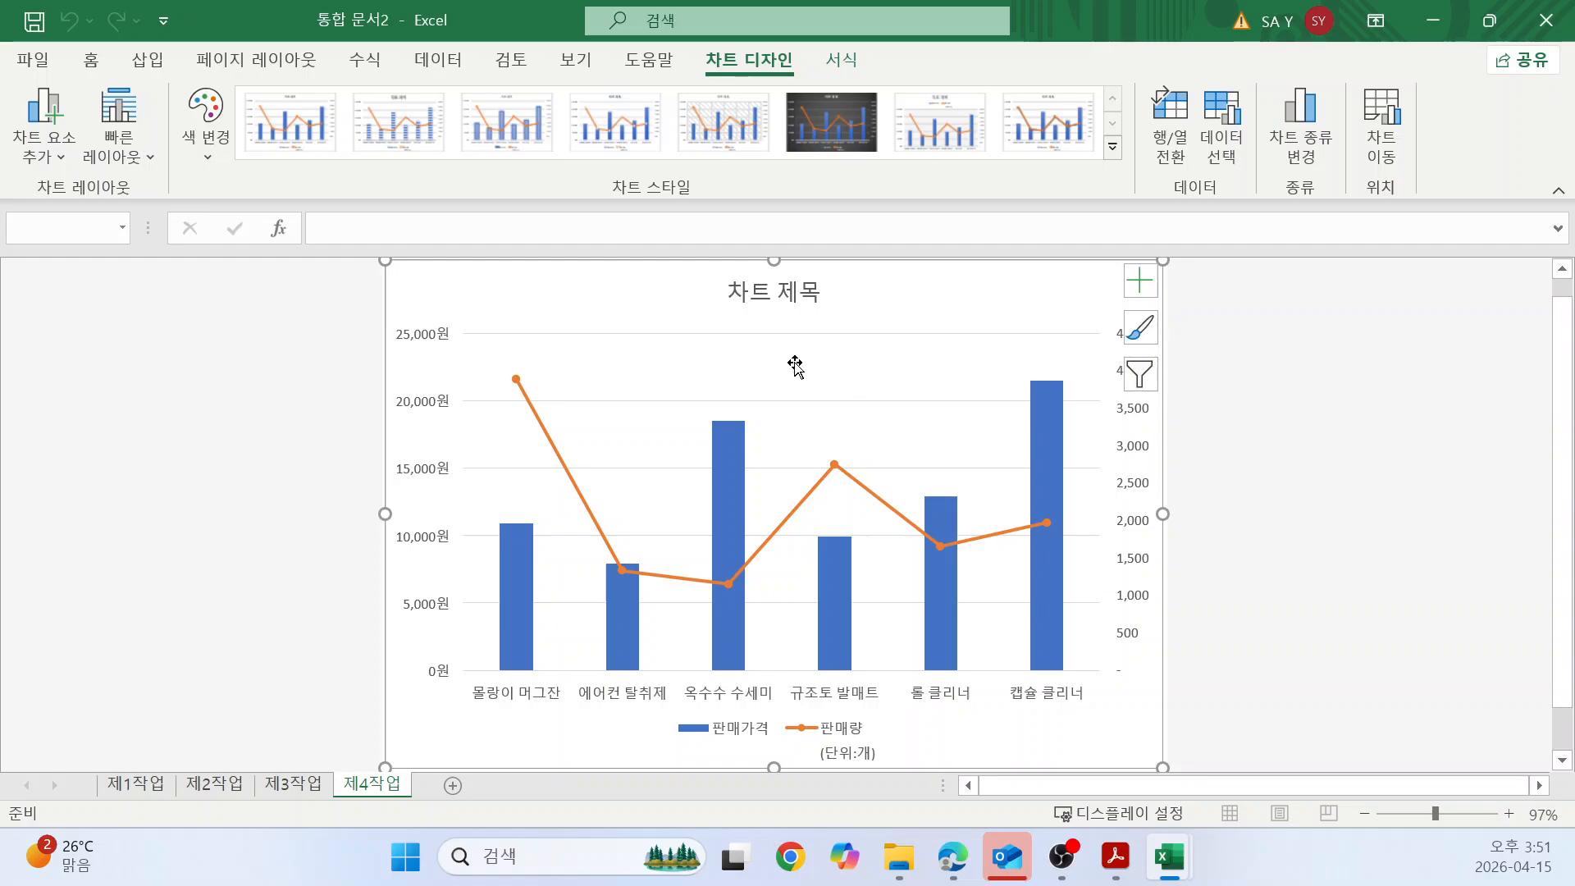
{"action": "left_click", "coordinate": [153, 159]}
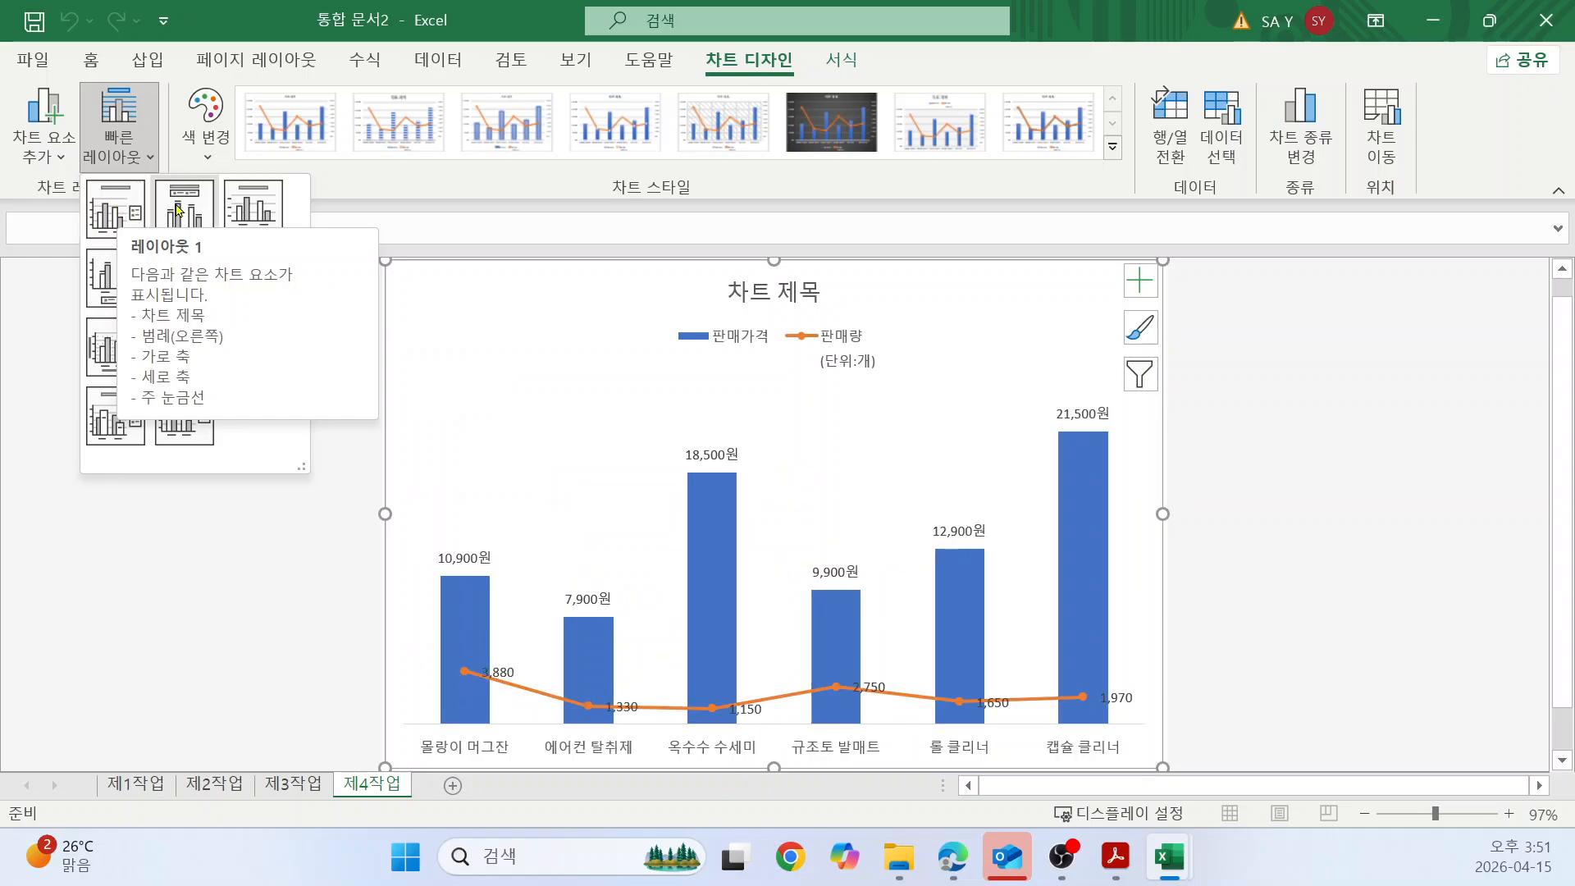
{"action": "left_click", "coordinate": [251, 206]}
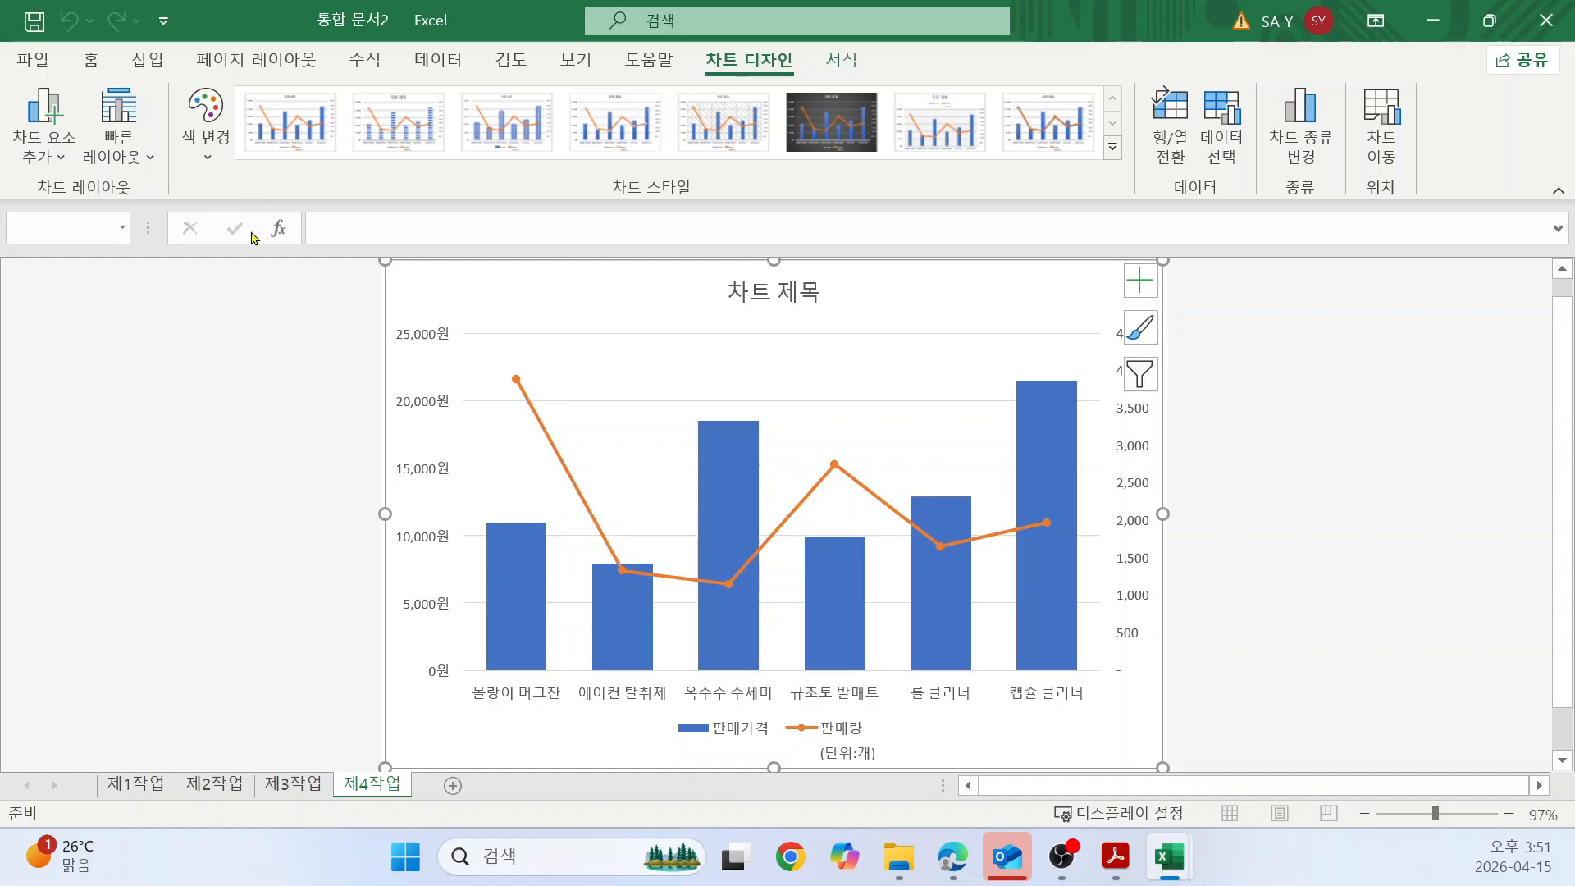
{"action": "left_click", "coordinate": [293, 124]}
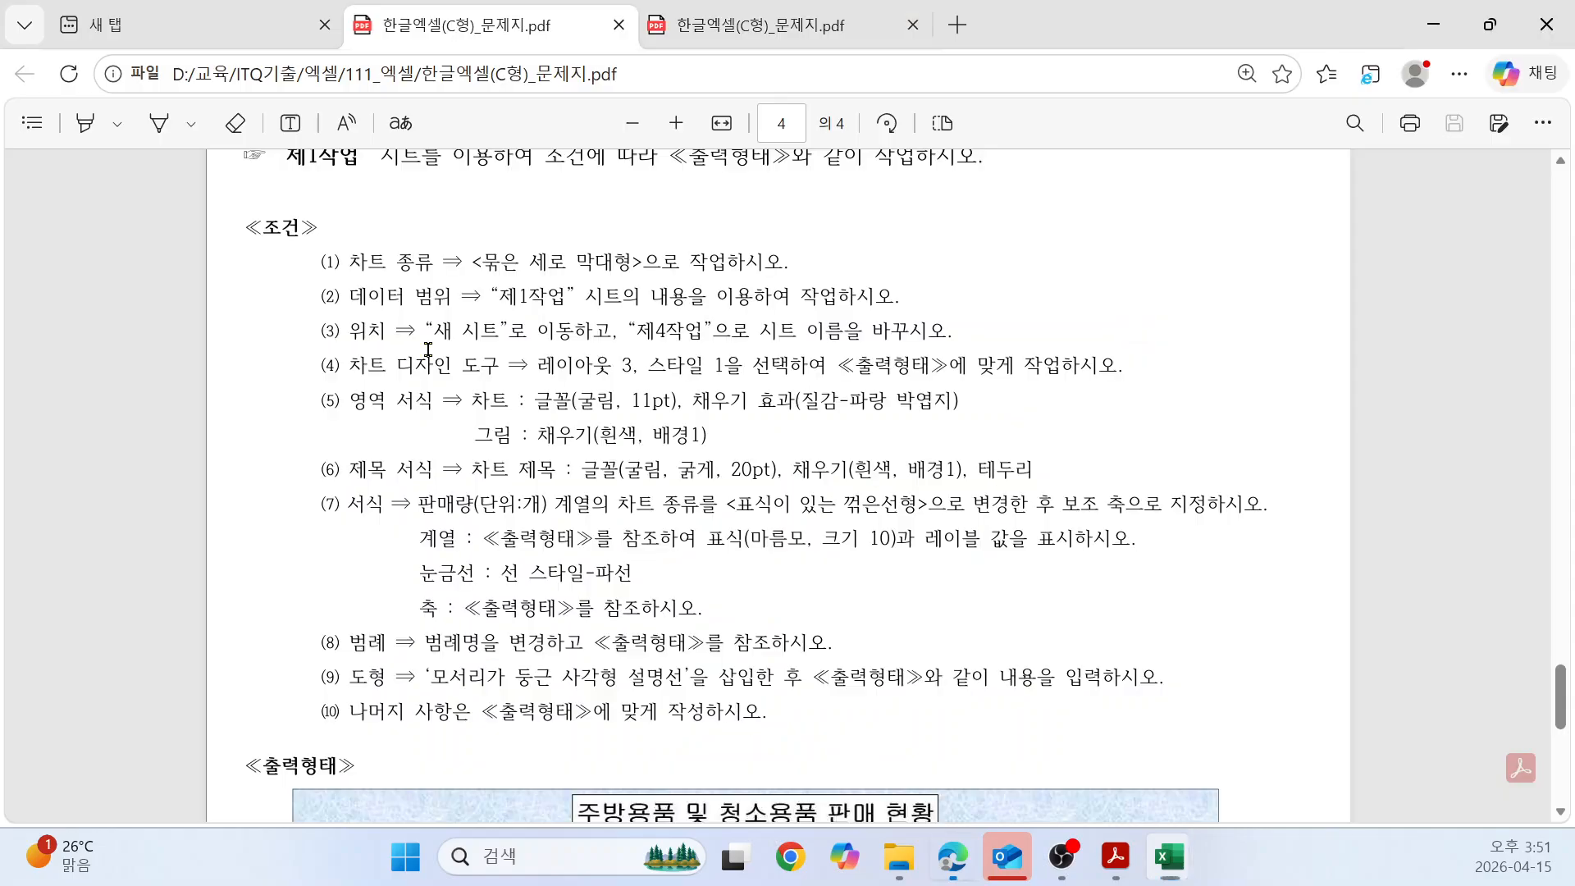
Check the chart area condition in the exam PDF and set the whole chart's font to 굴림, 11 pt.
{"action": "key", "text": "alt+Tab"}
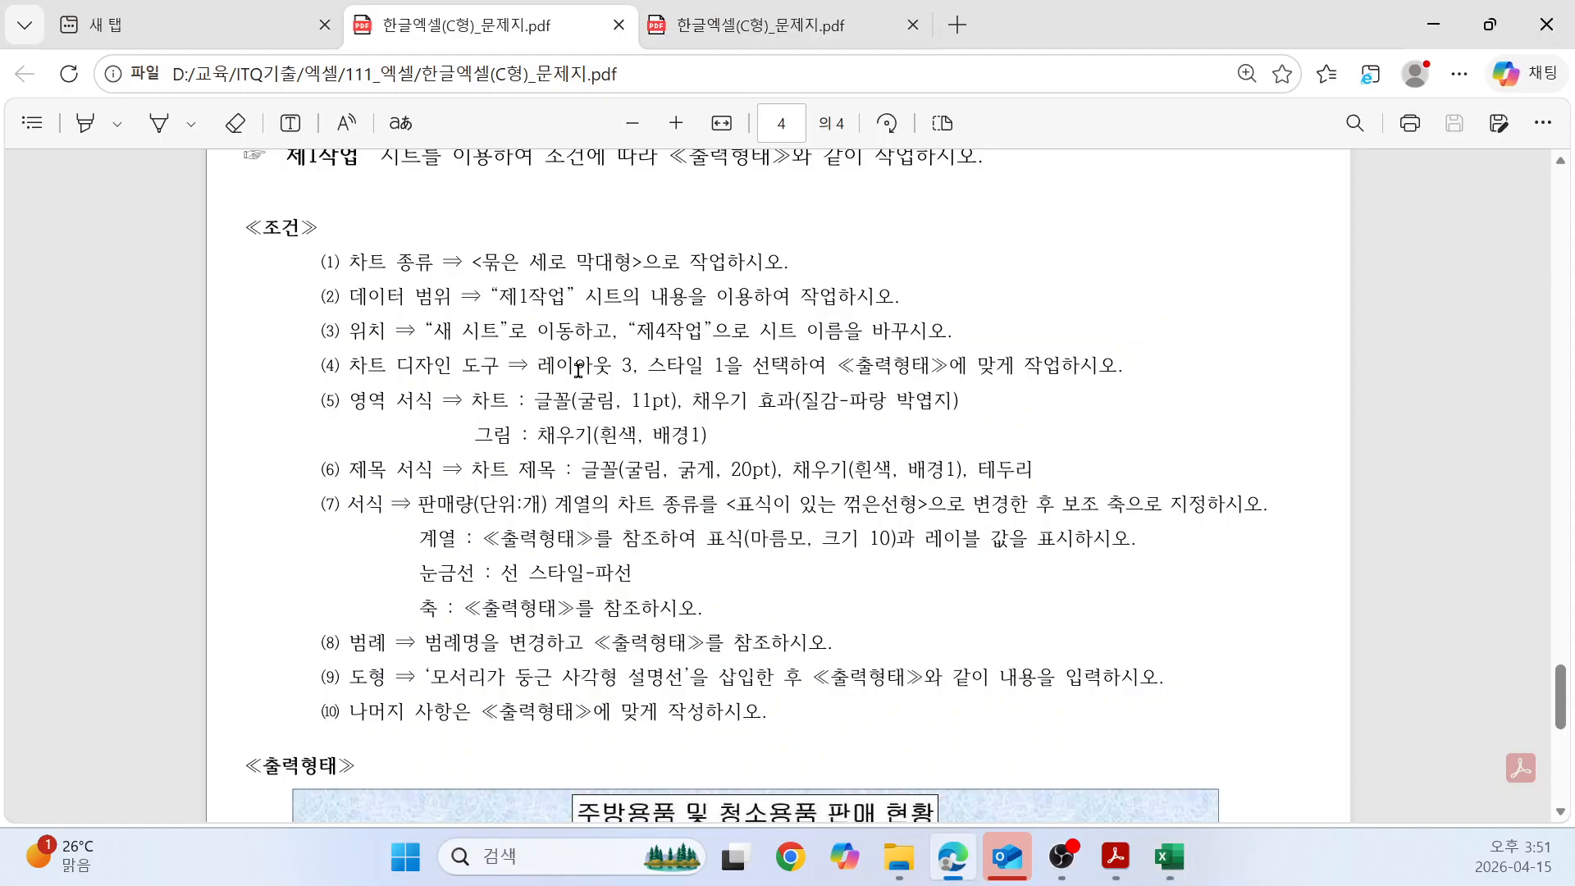
{"action": "left_click_drag", "start_coordinate": [565, 365], "coordinate": [782, 361]}
{"action": "left_click", "coordinate": [759, 412]}
{"action": "key", "text": "alt+Tab"}
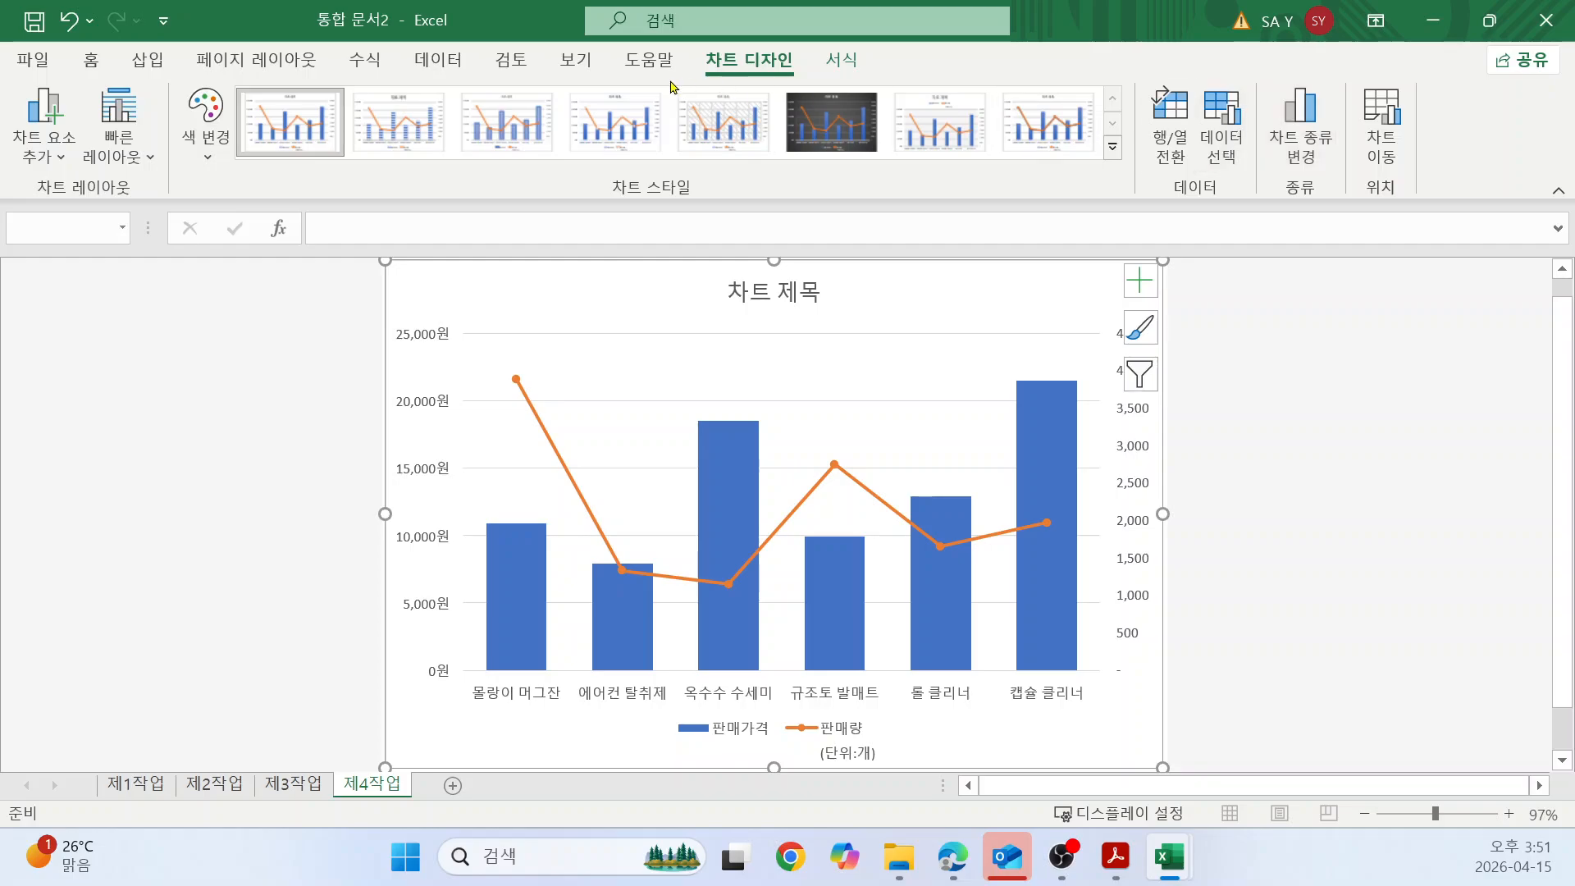
{"action": "left_click", "coordinate": [91, 59]}
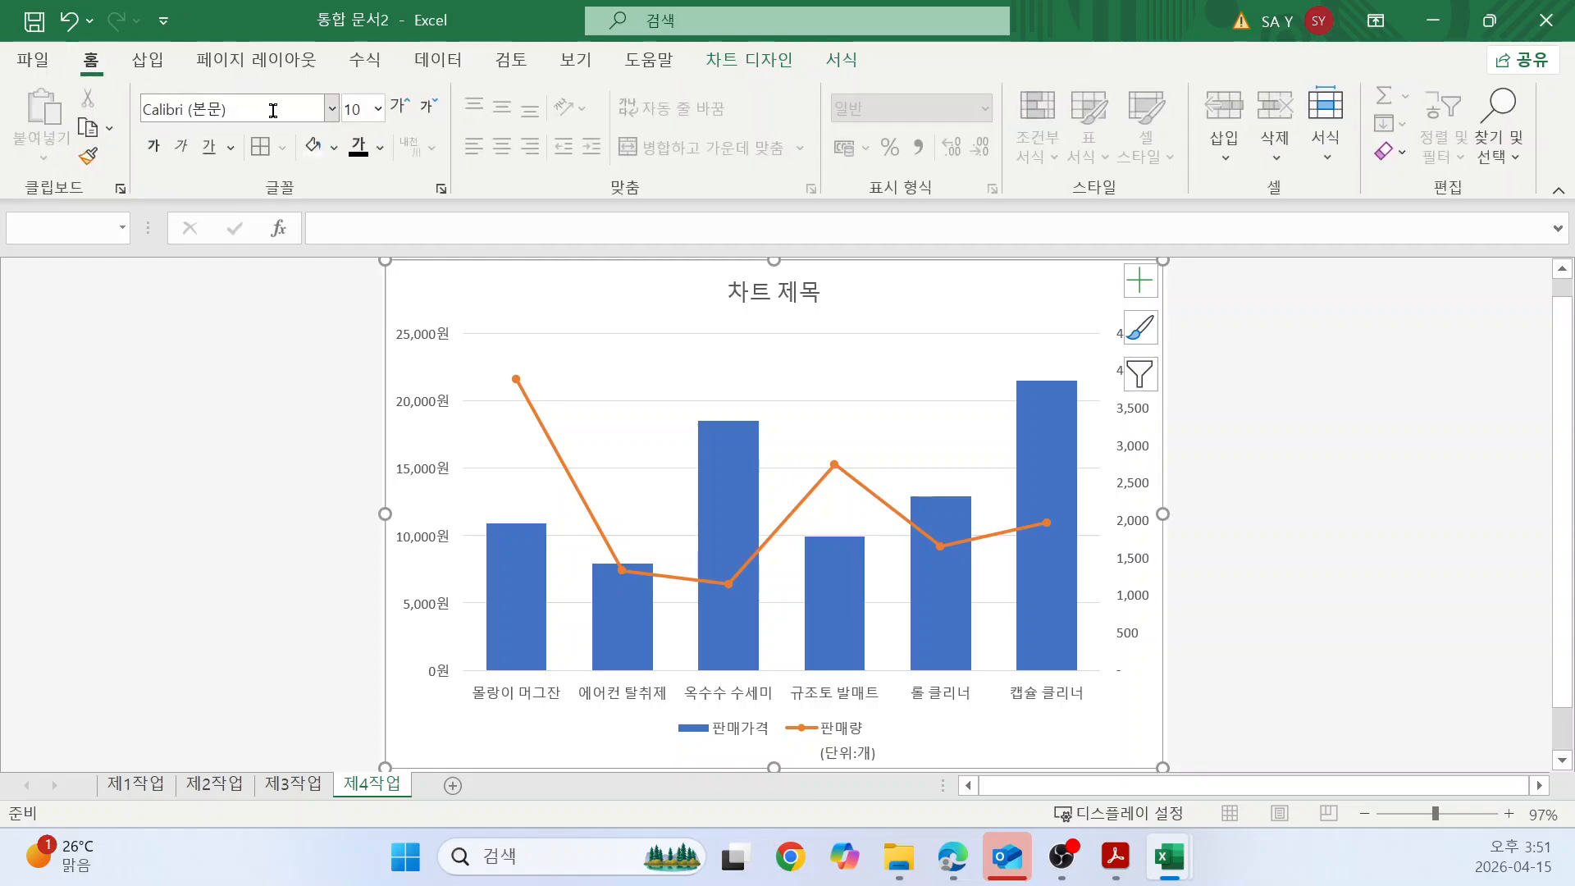
{"action": "left_click", "coordinate": [256, 109]}
{"action": "type", "text": "굴ㄹ"}
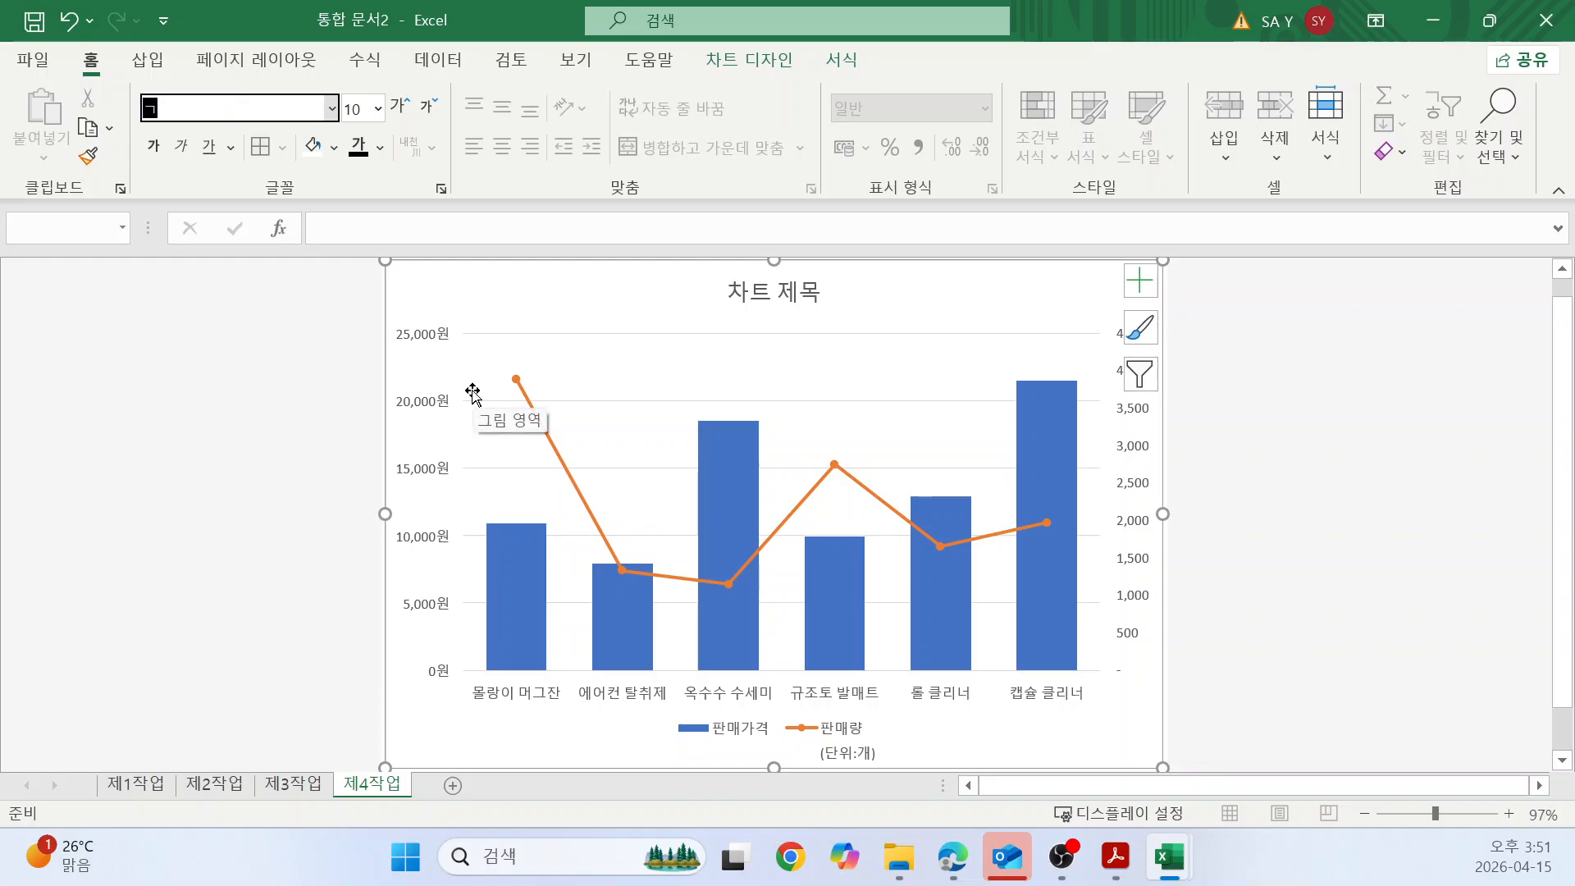
{"action": "key", "text": "Return"}
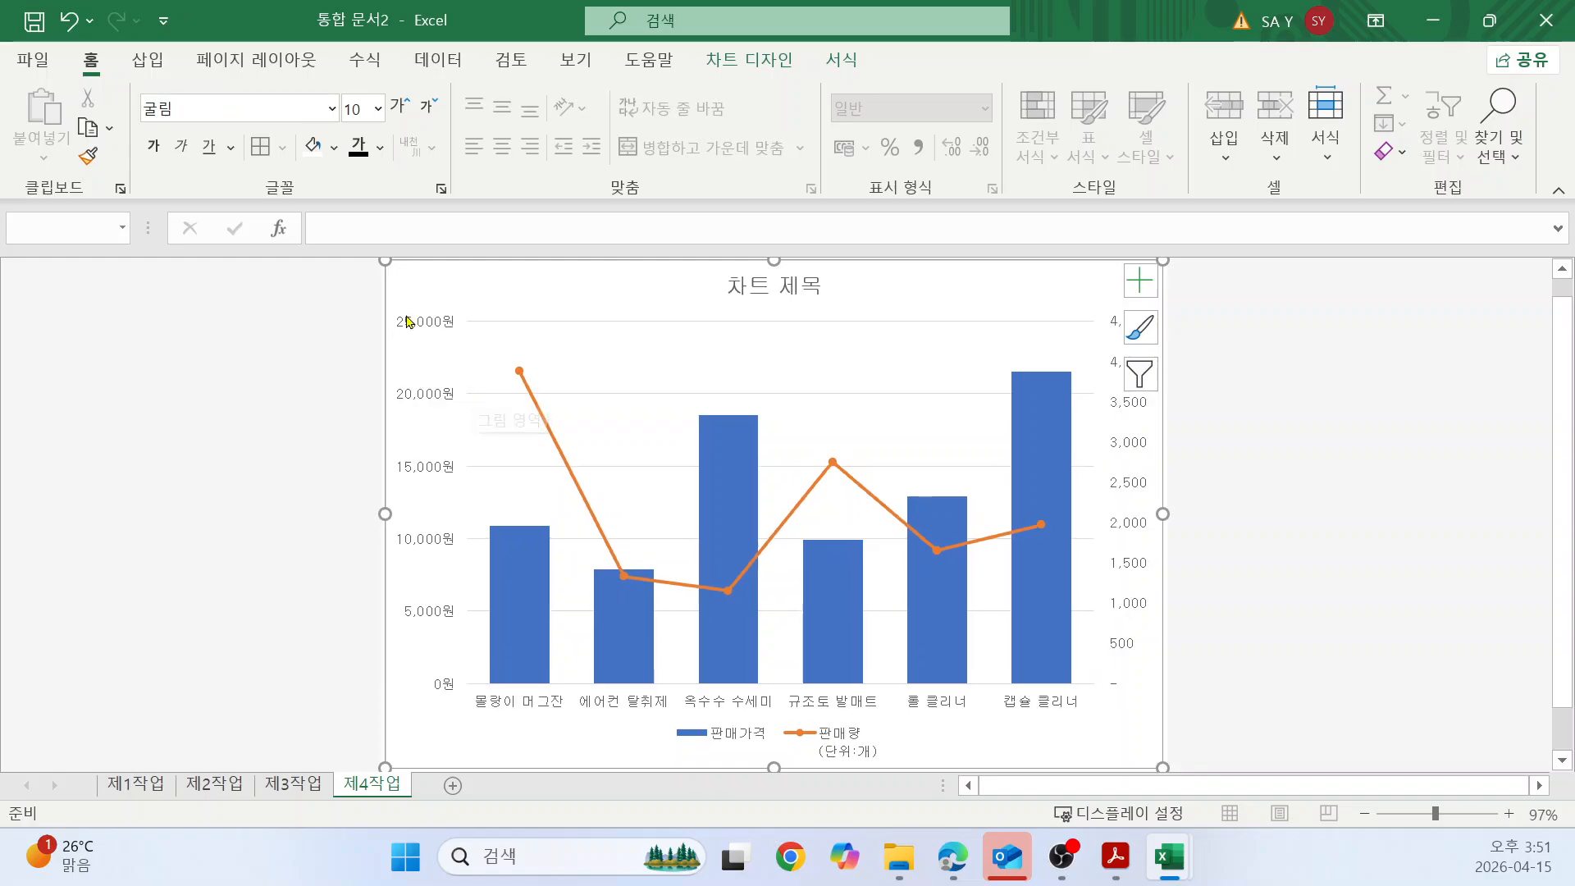
{"action": "left_click", "coordinate": [355, 110]}
{"action": "type", "text": "11"}
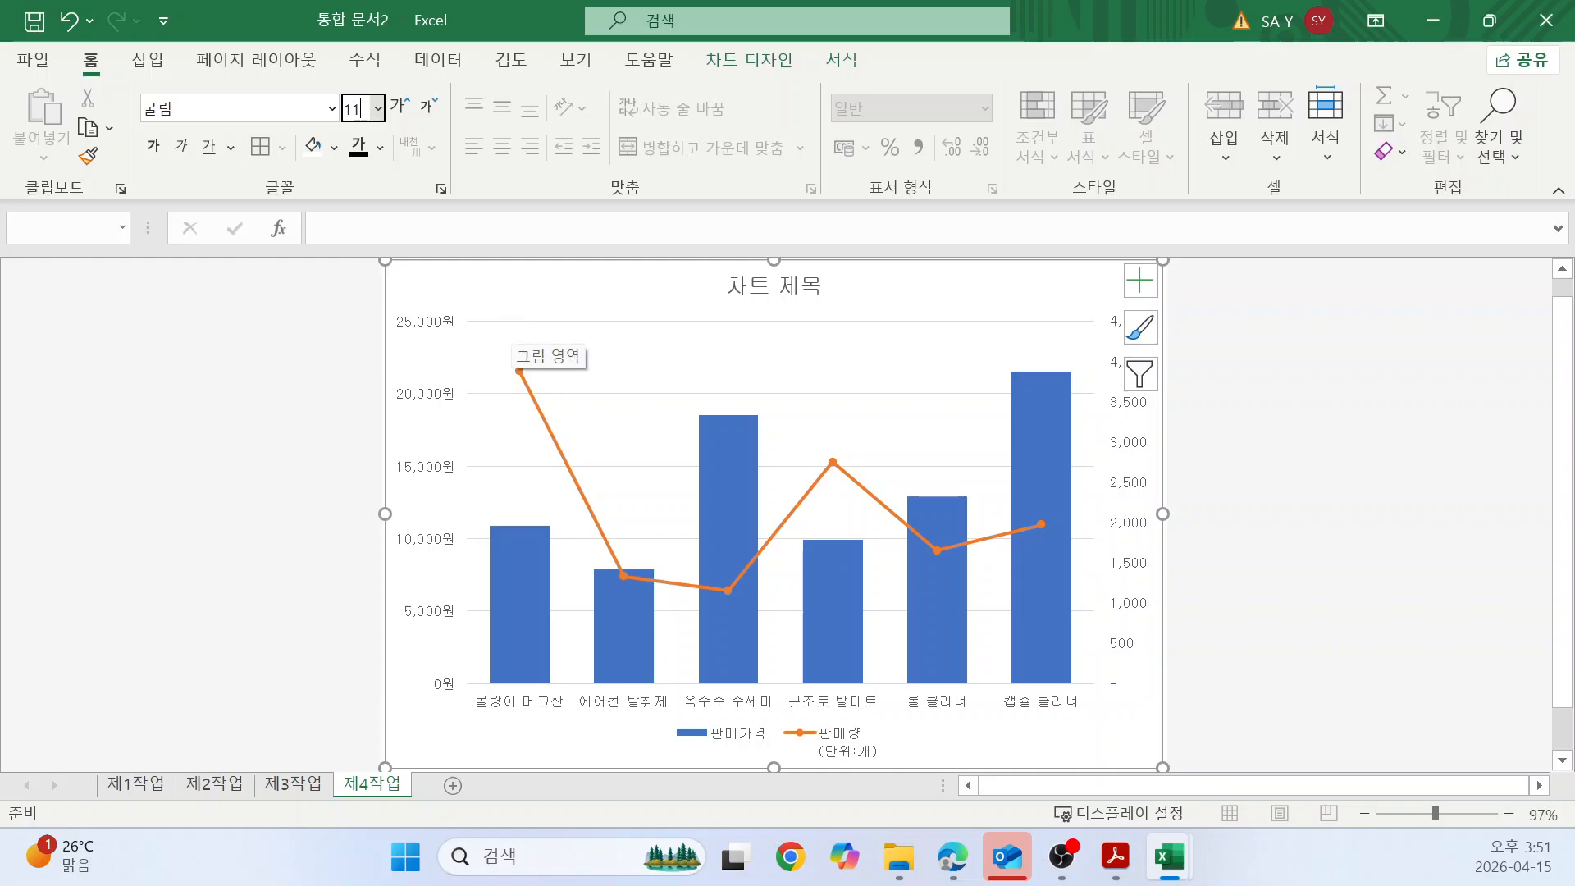
{"action": "key", "text": "Return"}
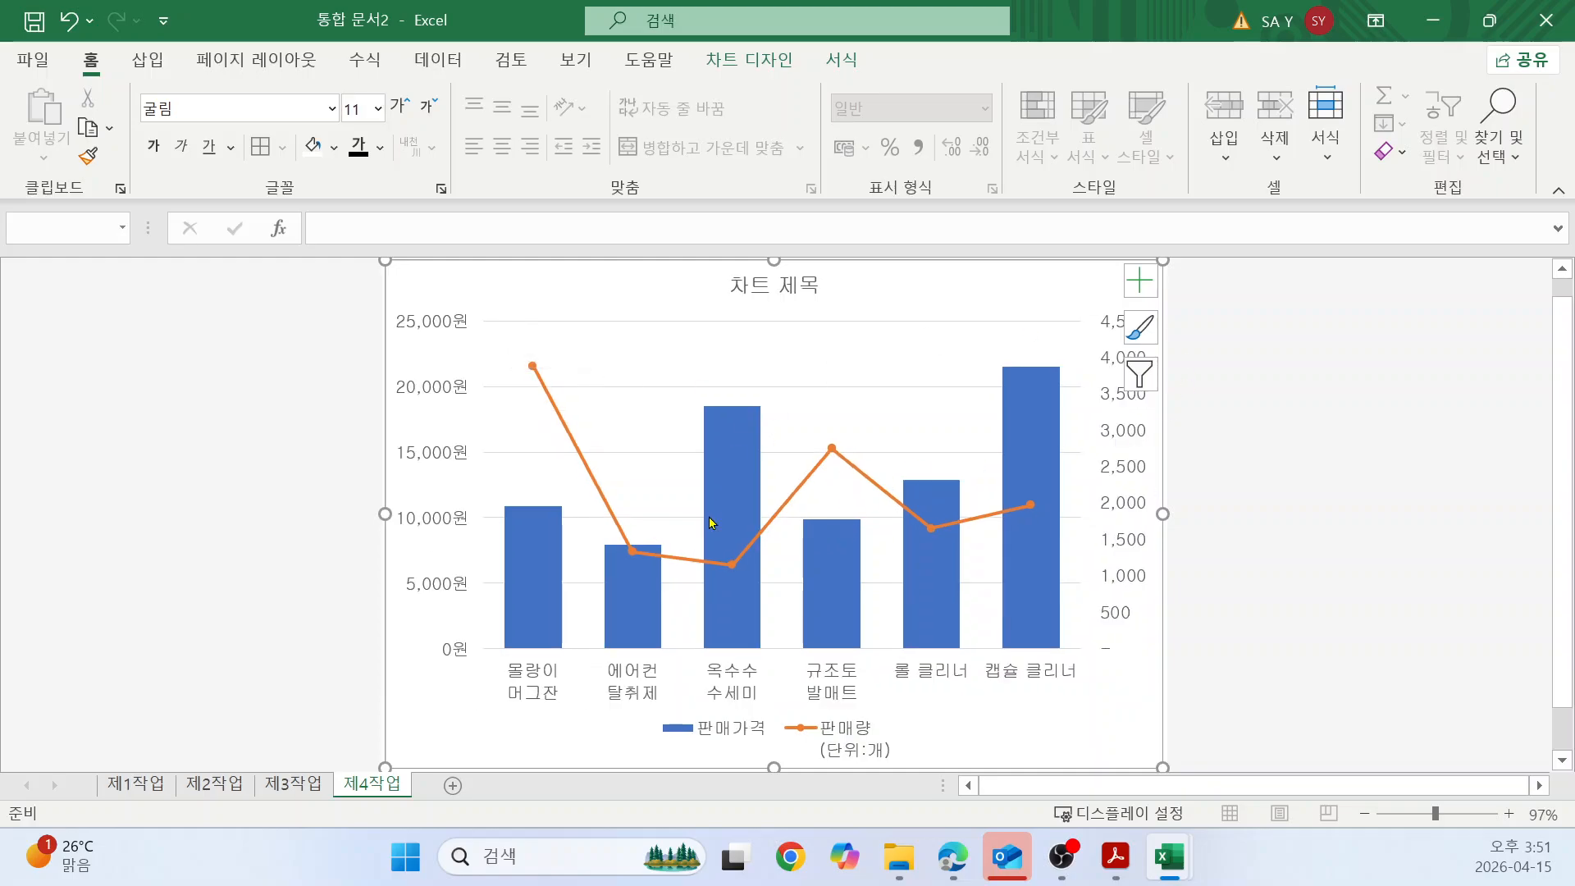
Recheck the area format condition in the exam PDF and fill the chart area with the 파랑 박엽지 texture.
{"action": "mouse_move", "coordinate": [953, 598]}
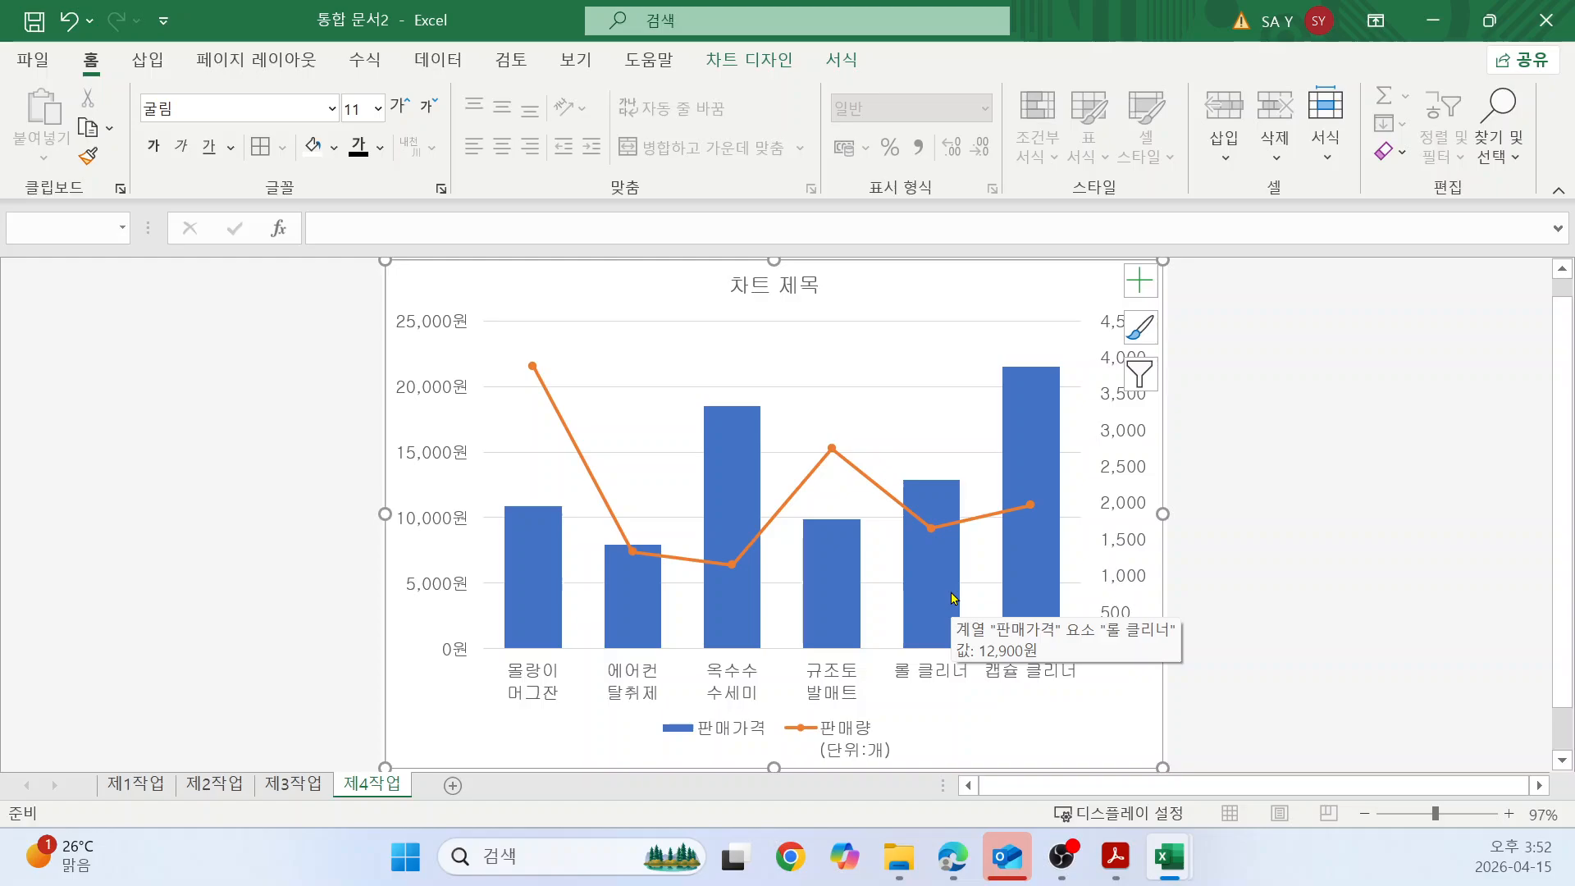
{"action": "key", "text": "alt+Tab"}
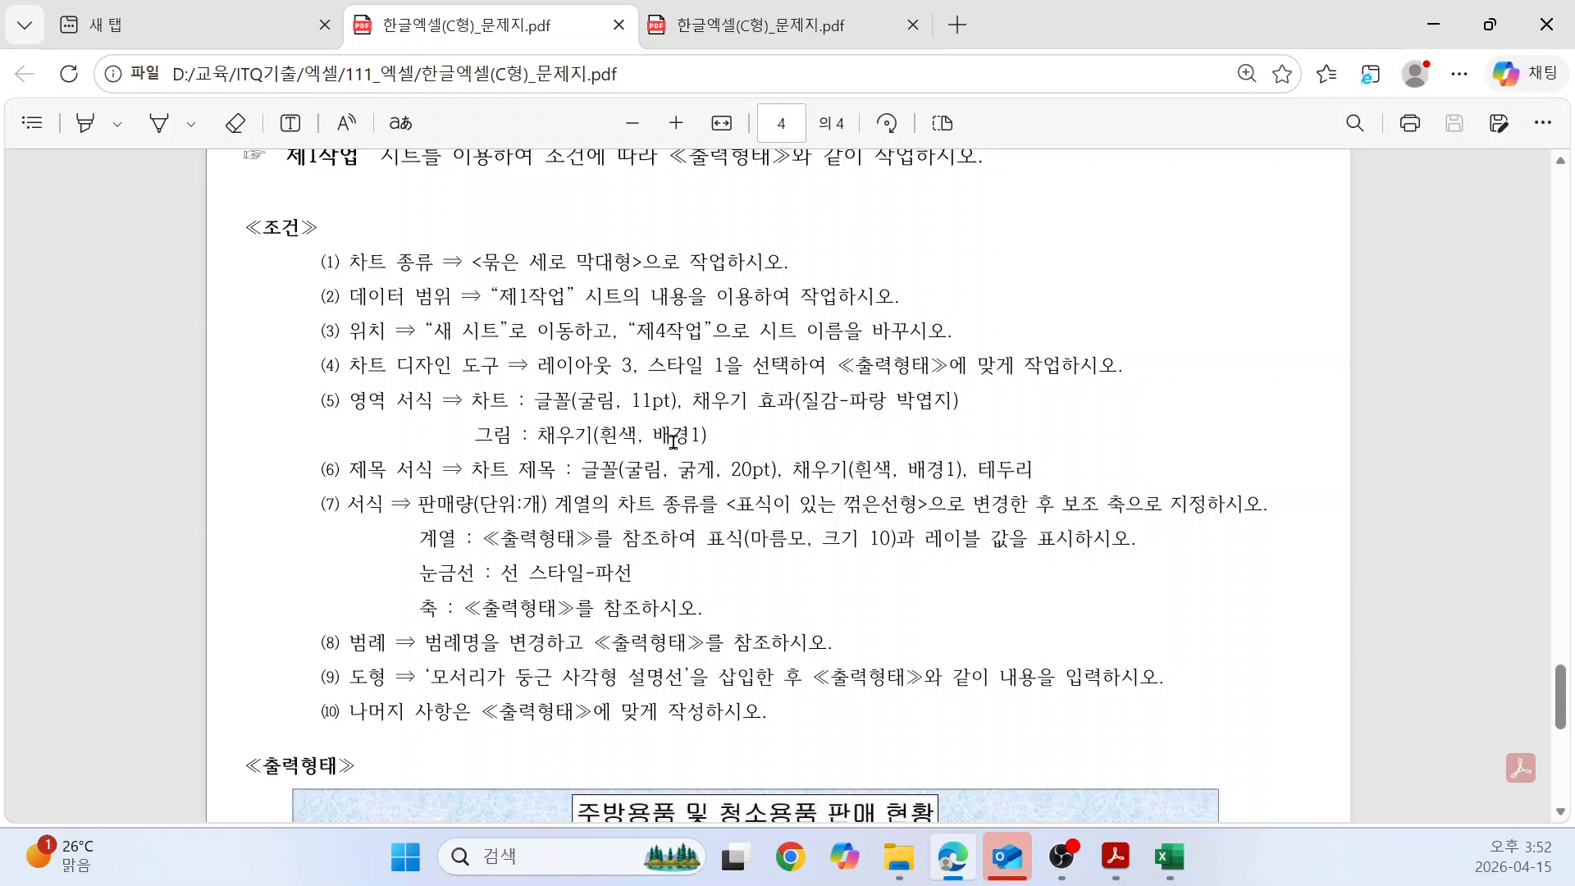
{"action": "key", "text": "alt+Tab"}
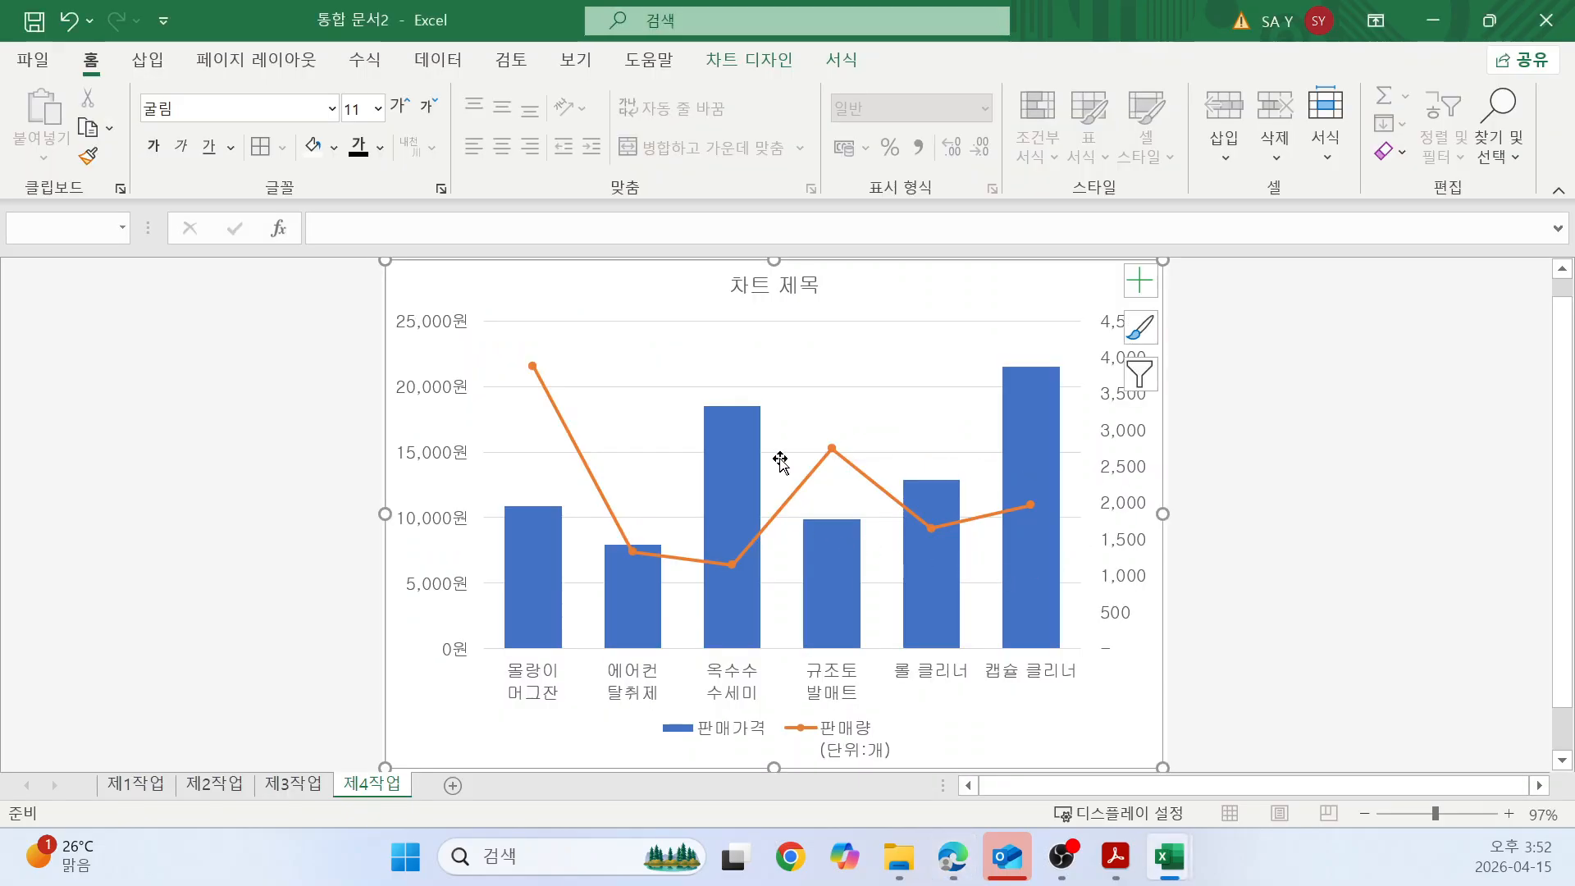
{"action": "mouse_move", "coordinate": [1008, 383]}
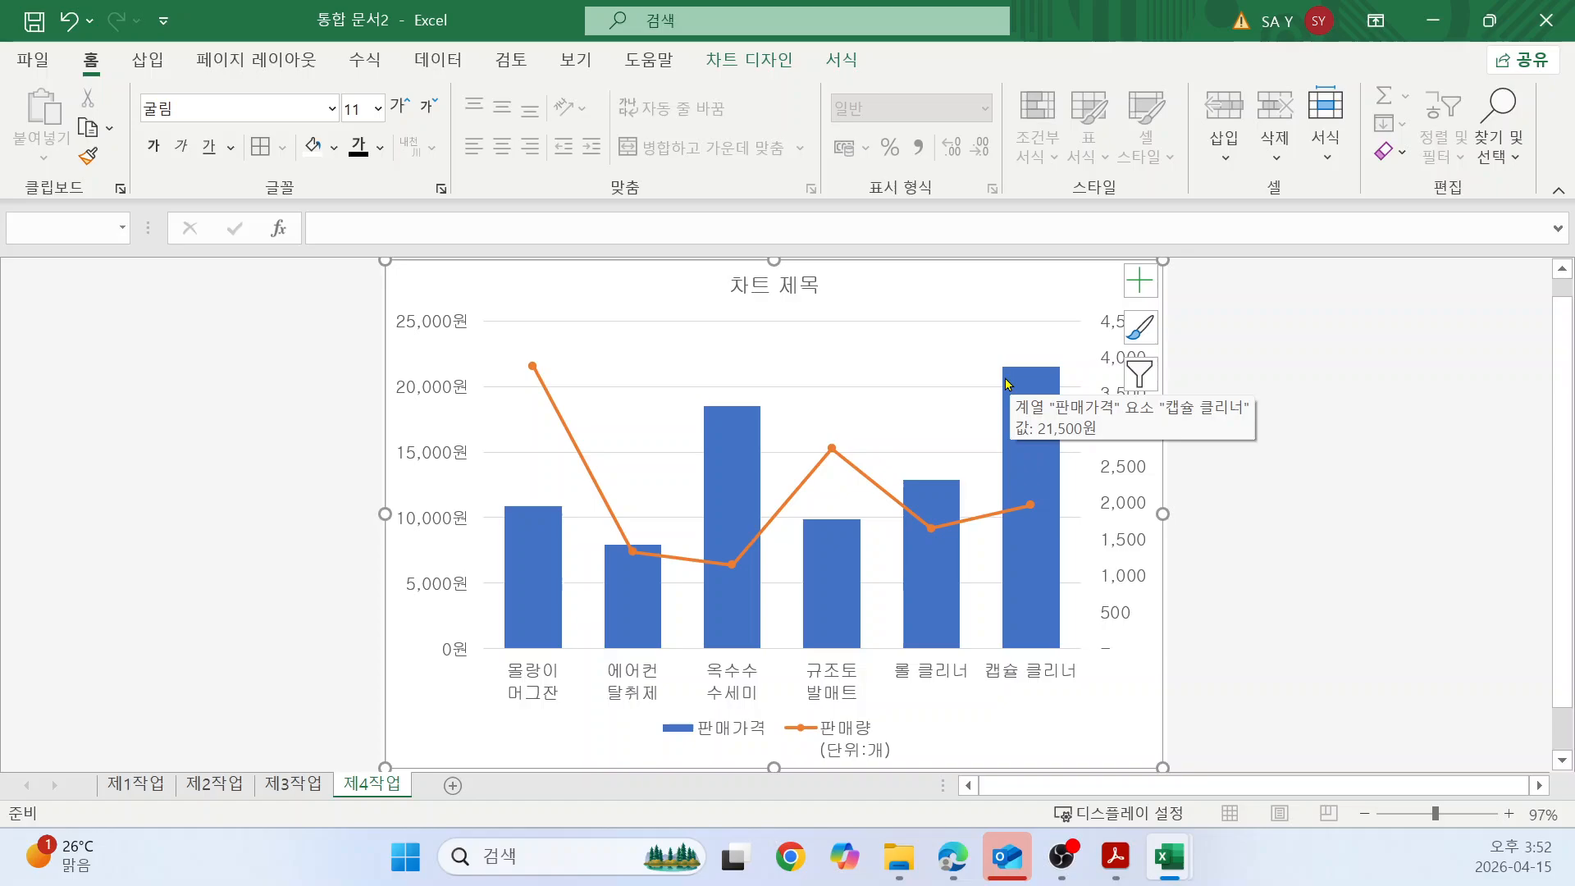
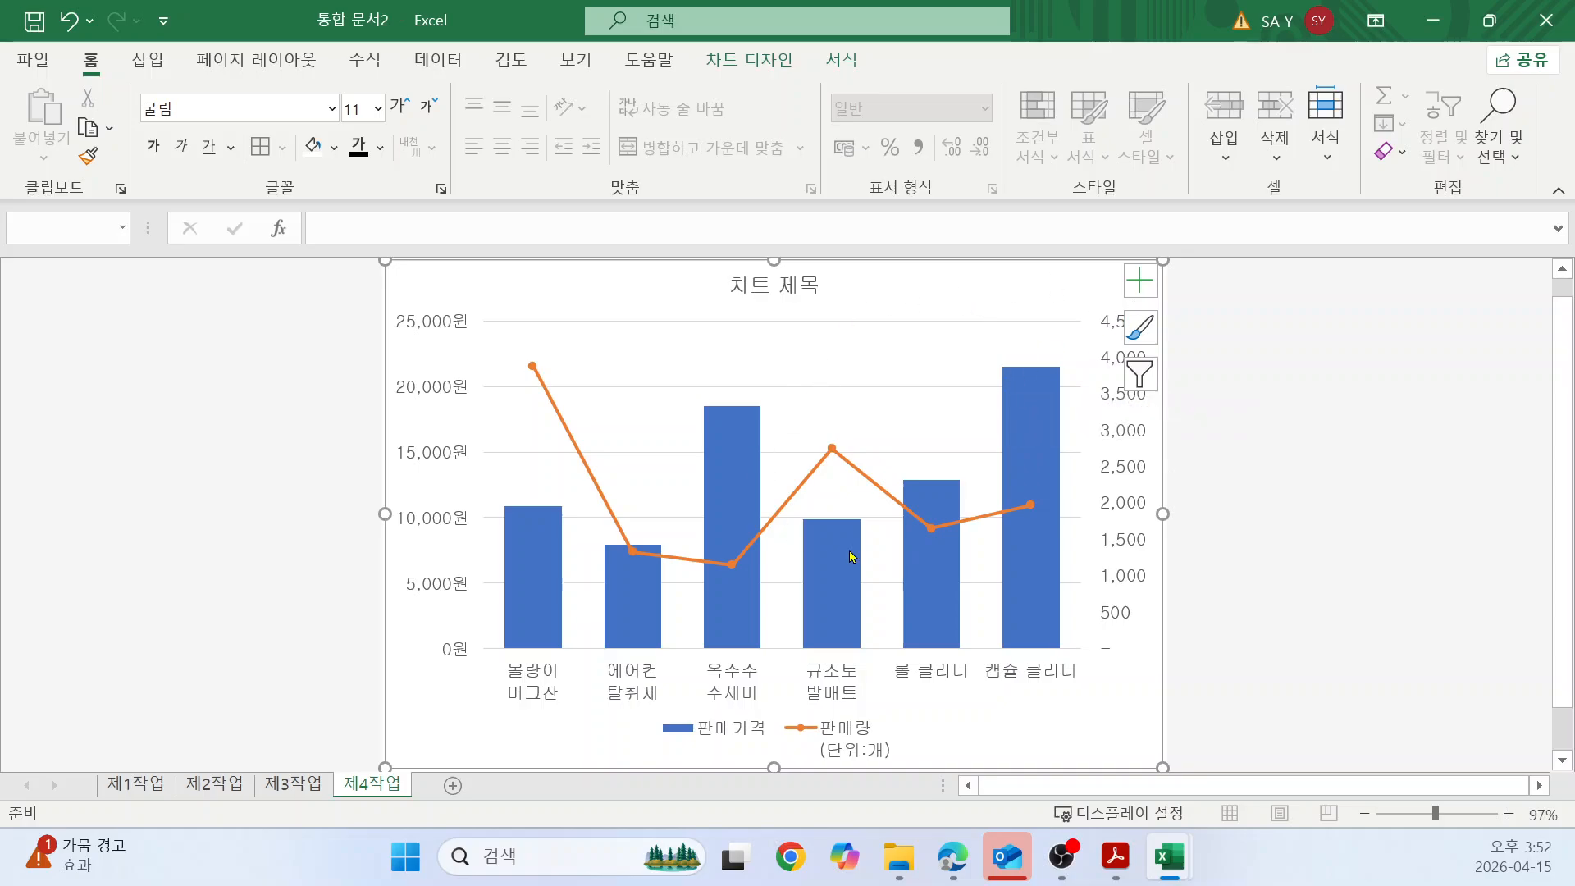
{"action": "left_click", "coordinate": [844, 66]}
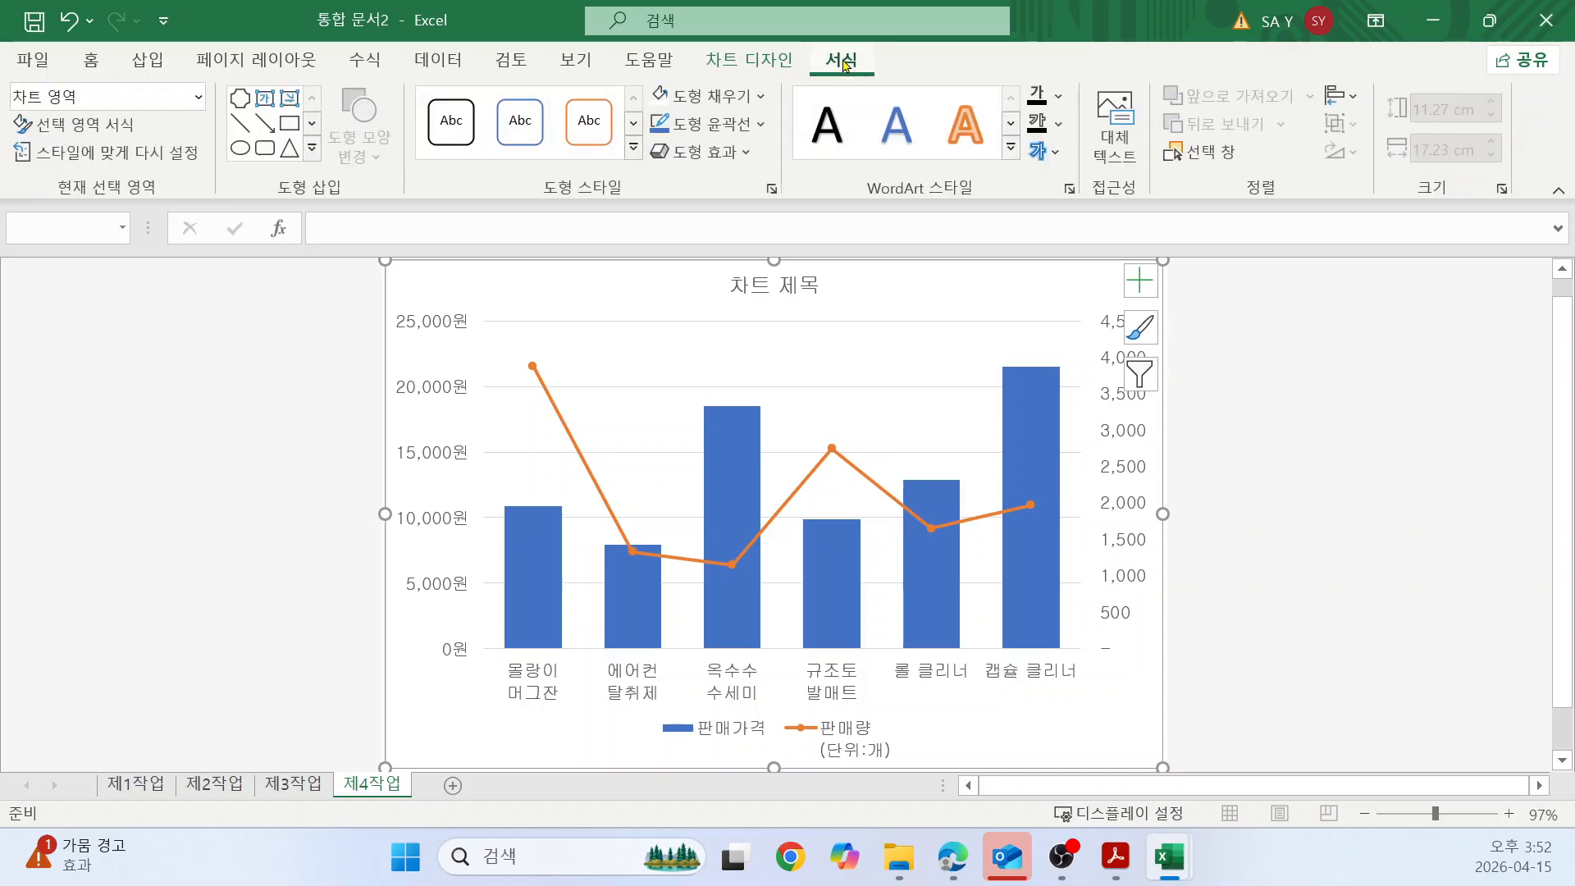
{"action": "left_click", "coordinate": [762, 97]}
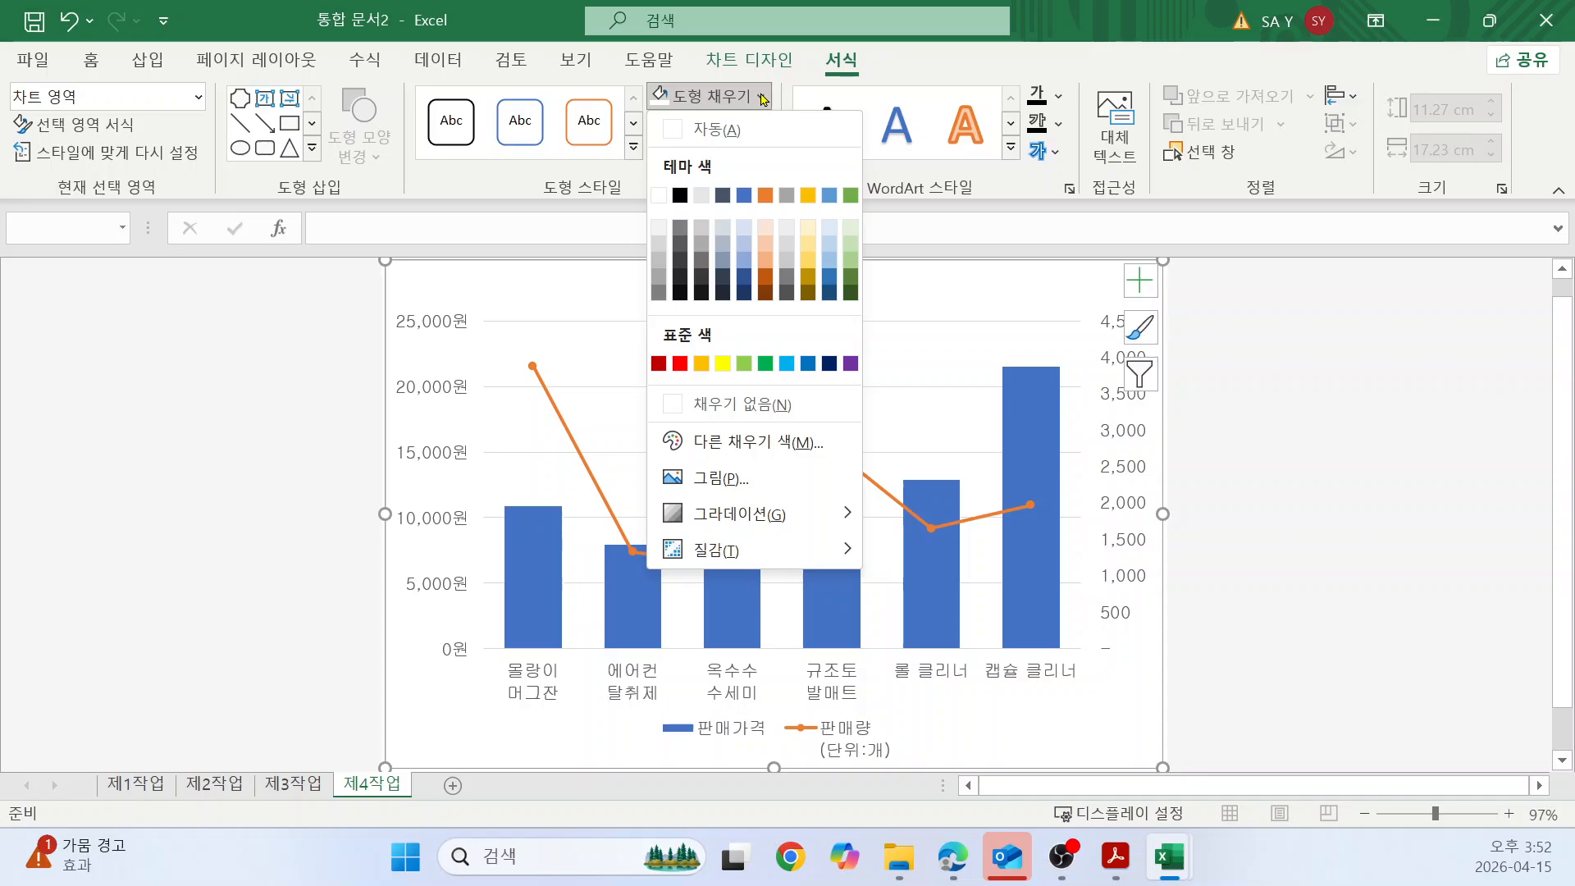
{"action": "mouse_move", "coordinate": [784, 551]}
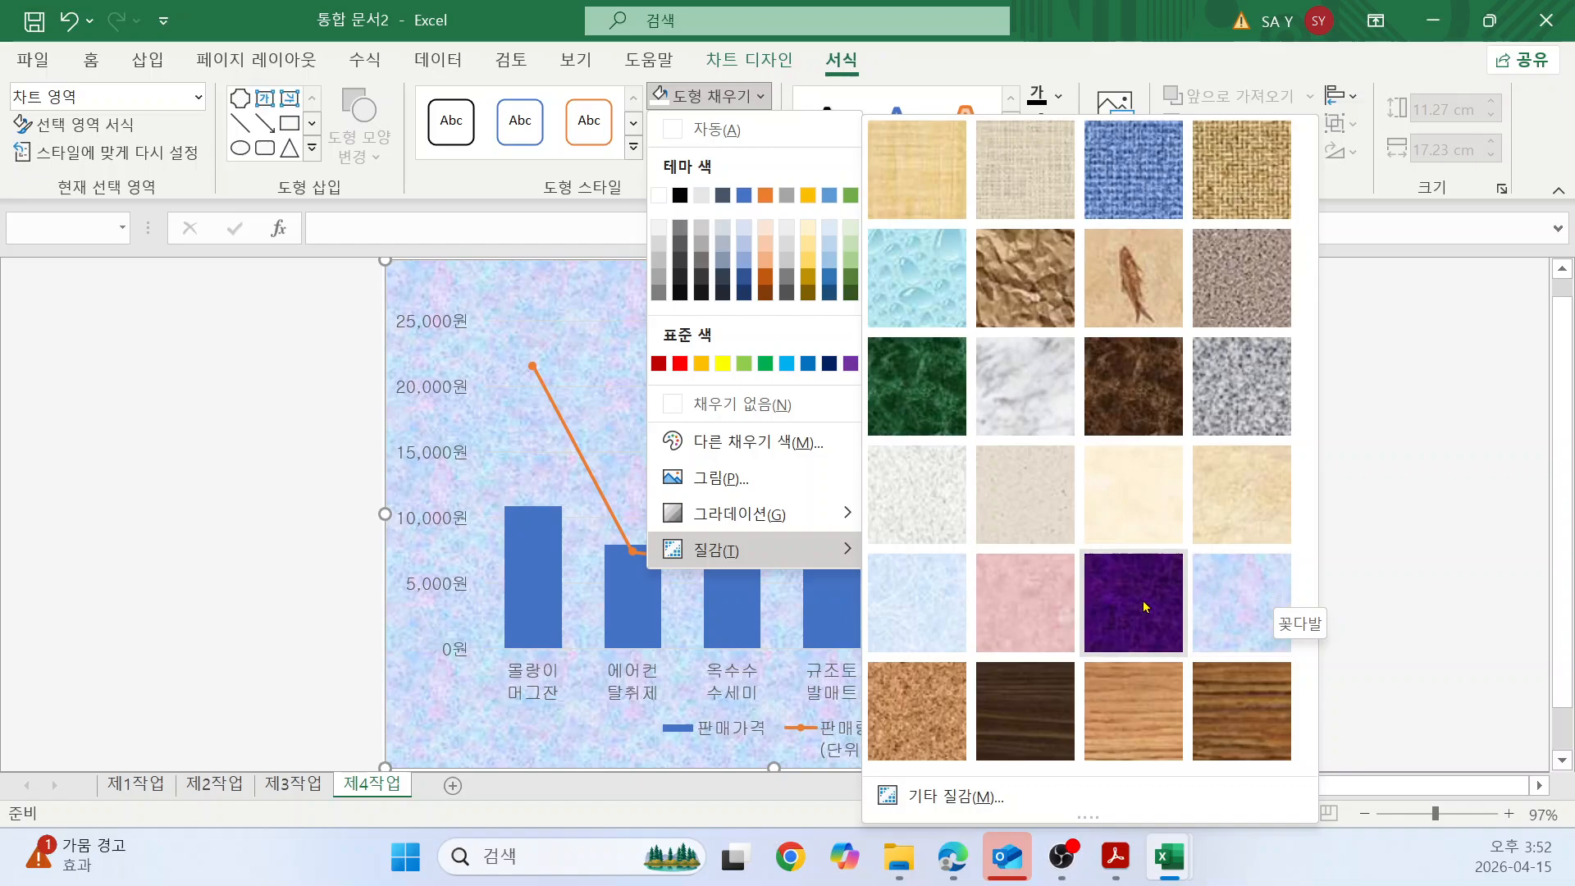
{"action": "left_click", "coordinate": [904, 600]}
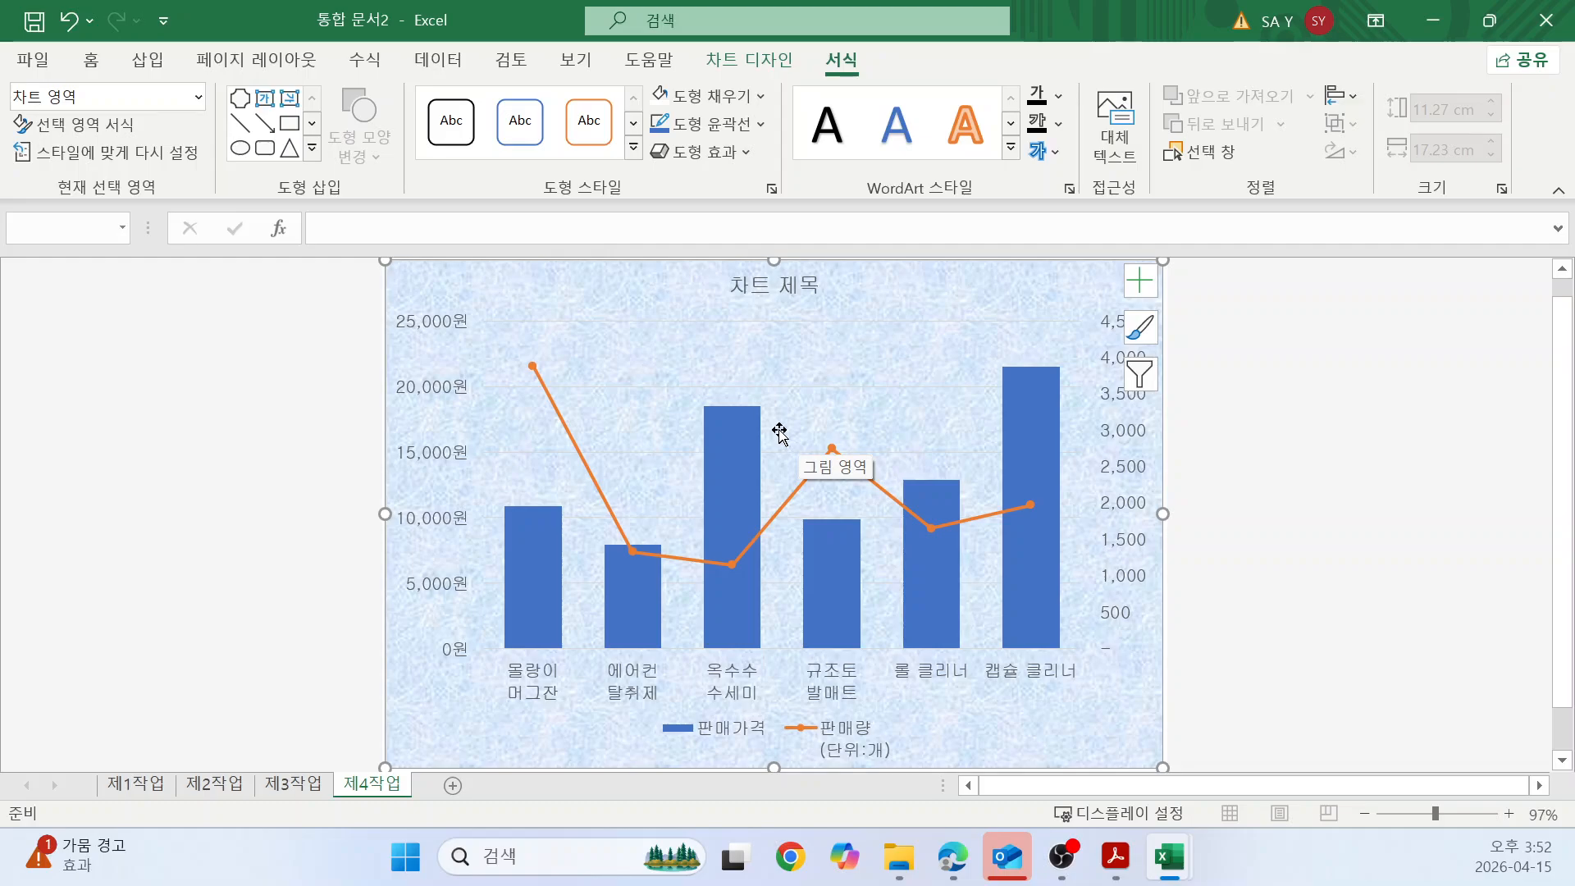
Fill the chart's plot area with 흰색, 배경 1.
{"action": "left_click", "coordinate": [869, 348]}
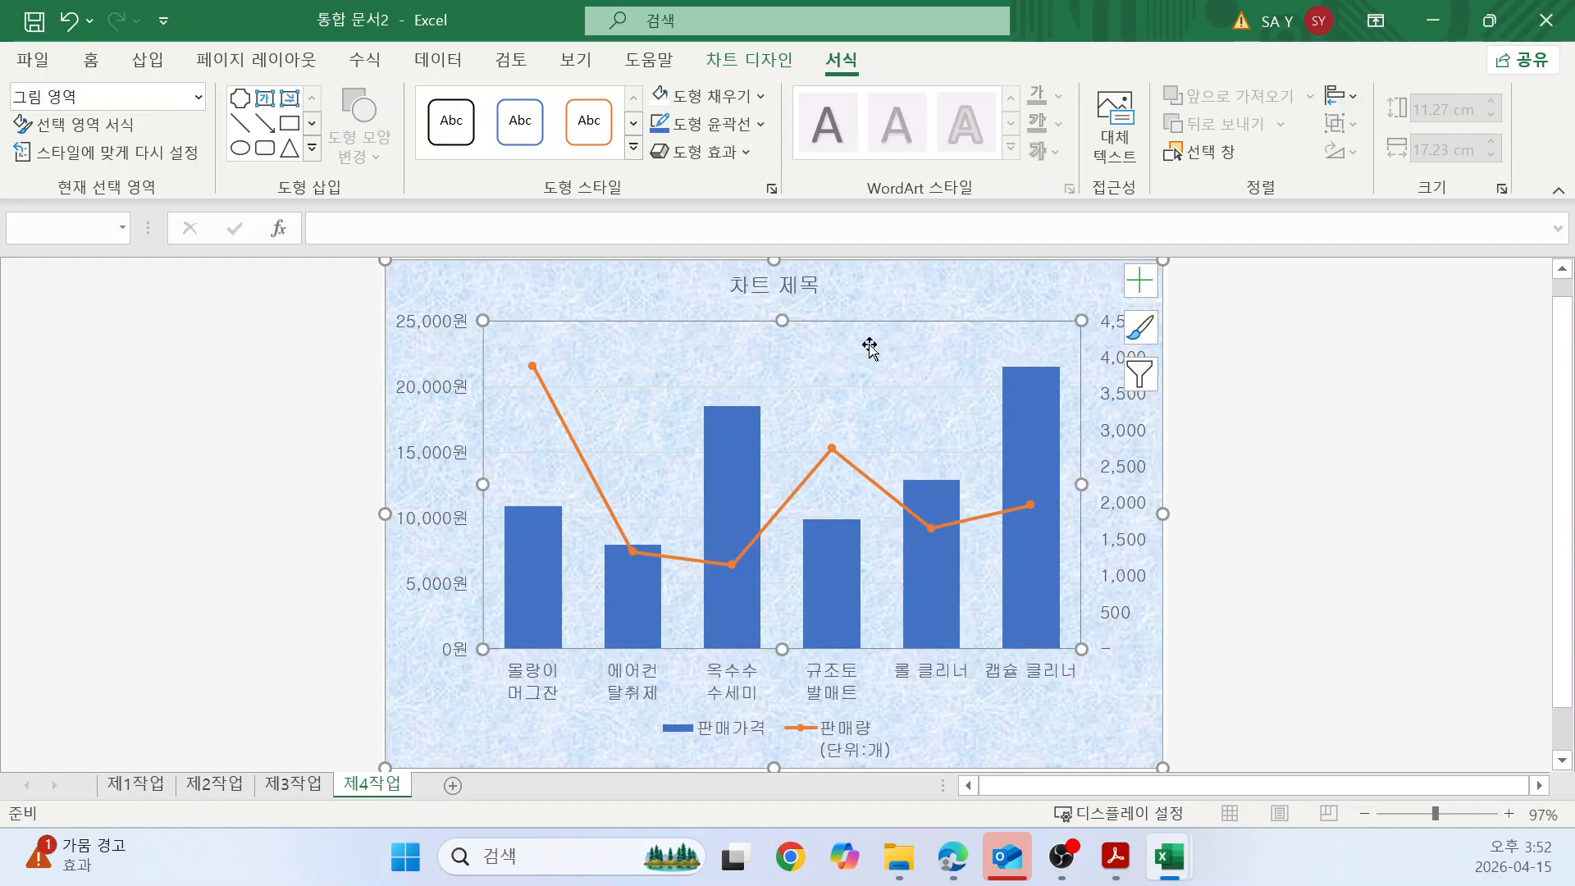
{"action": "left_click", "coordinate": [762, 96]}
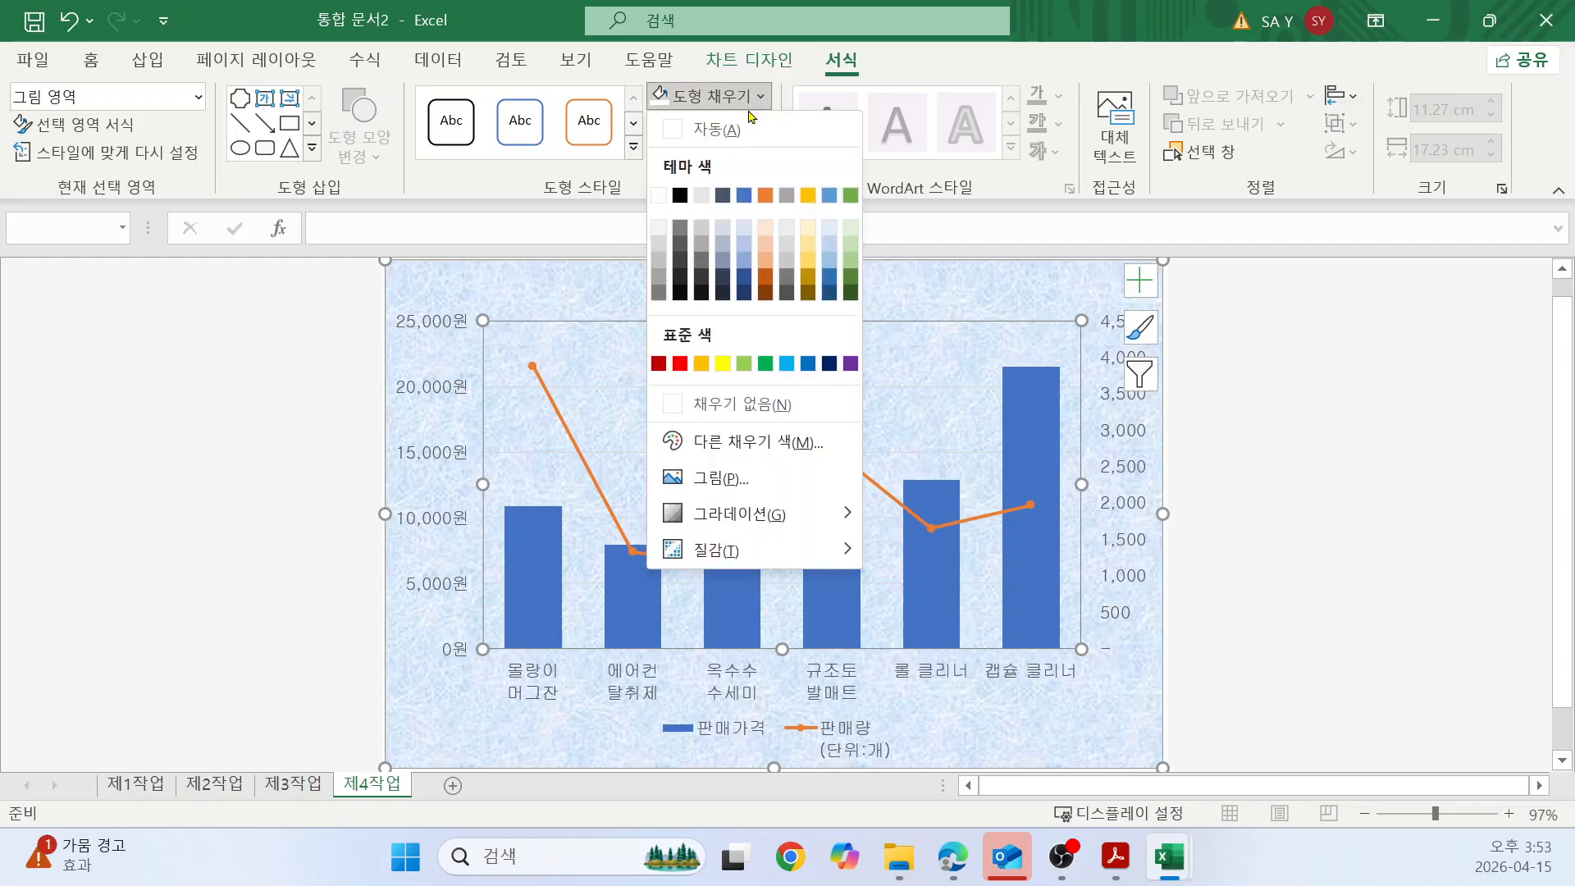
{"action": "left_click", "coordinate": [660, 196]}
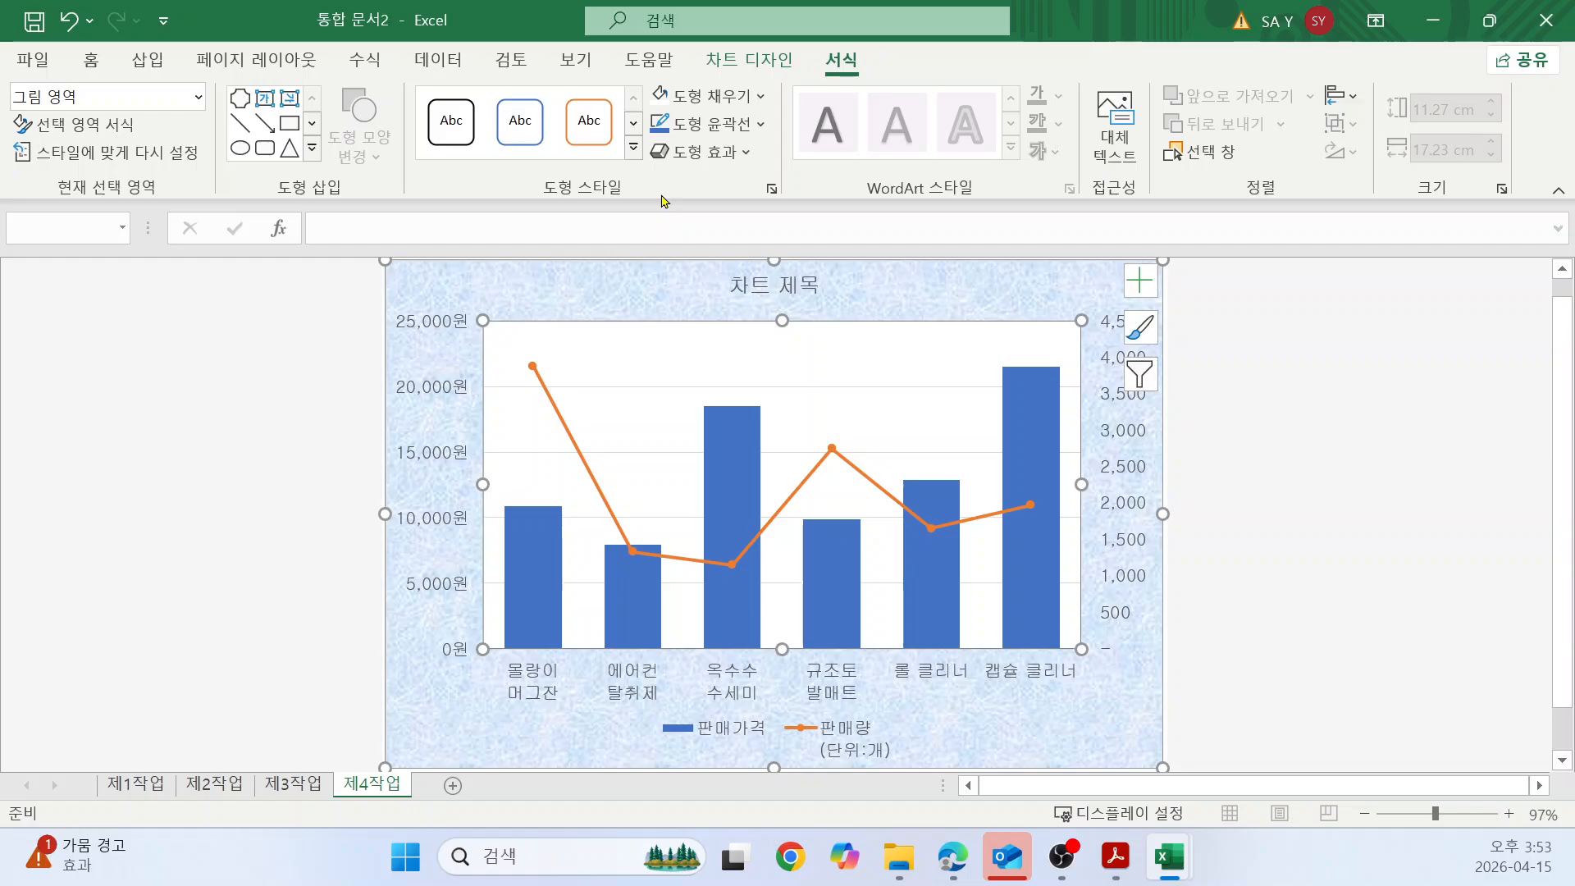
Format the entire chart title text as bold with a font size of 20 pt.
{"action": "left_click", "coordinate": [807, 285]}
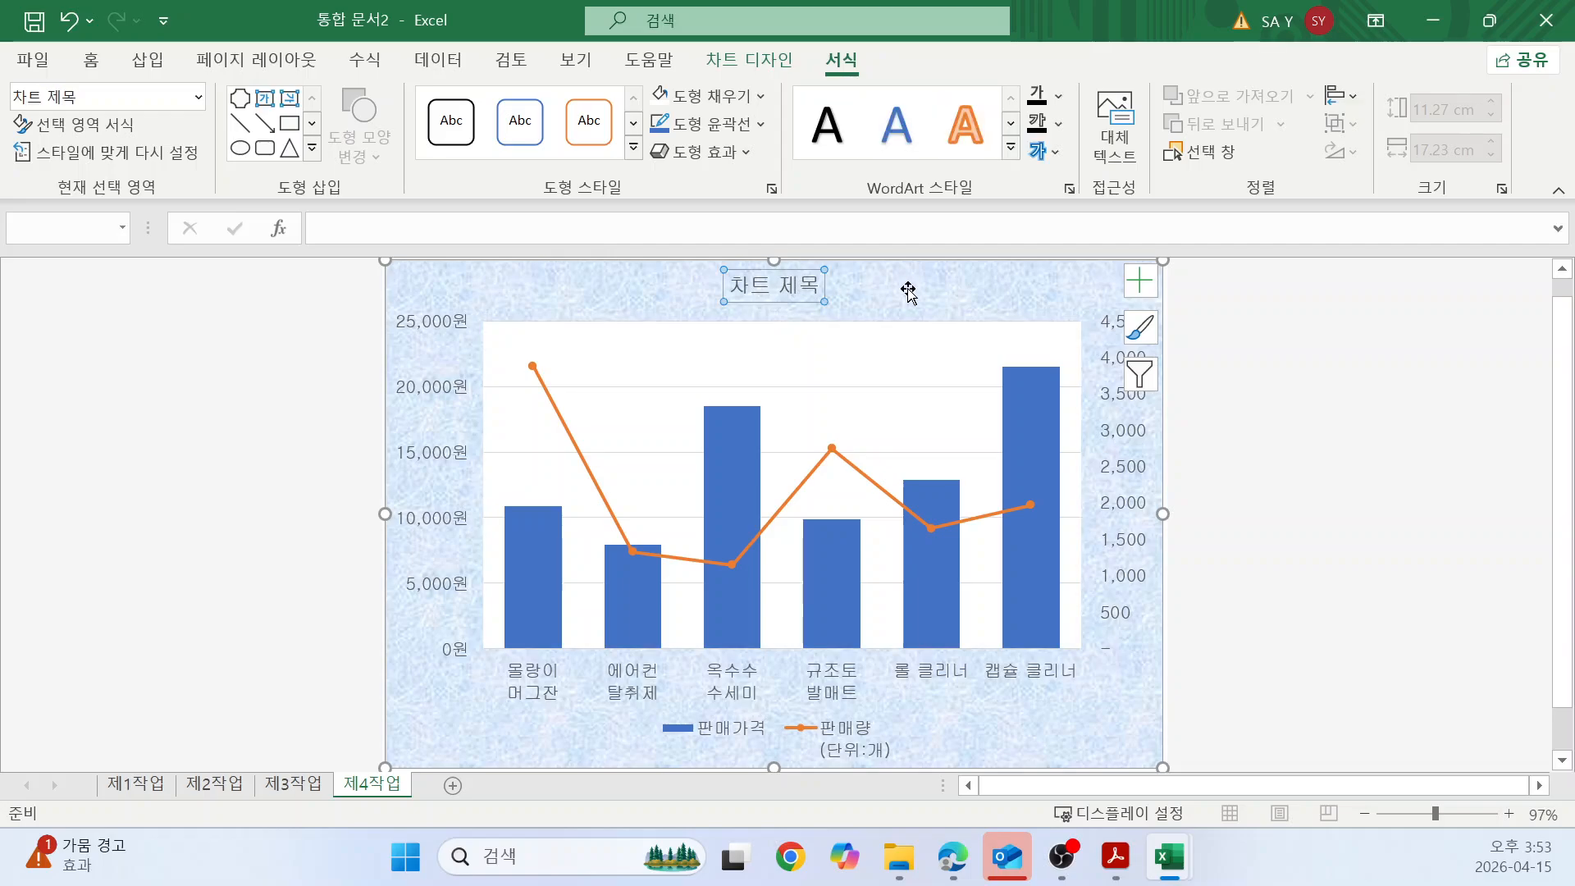
{"action": "left_click", "coordinate": [800, 284]}
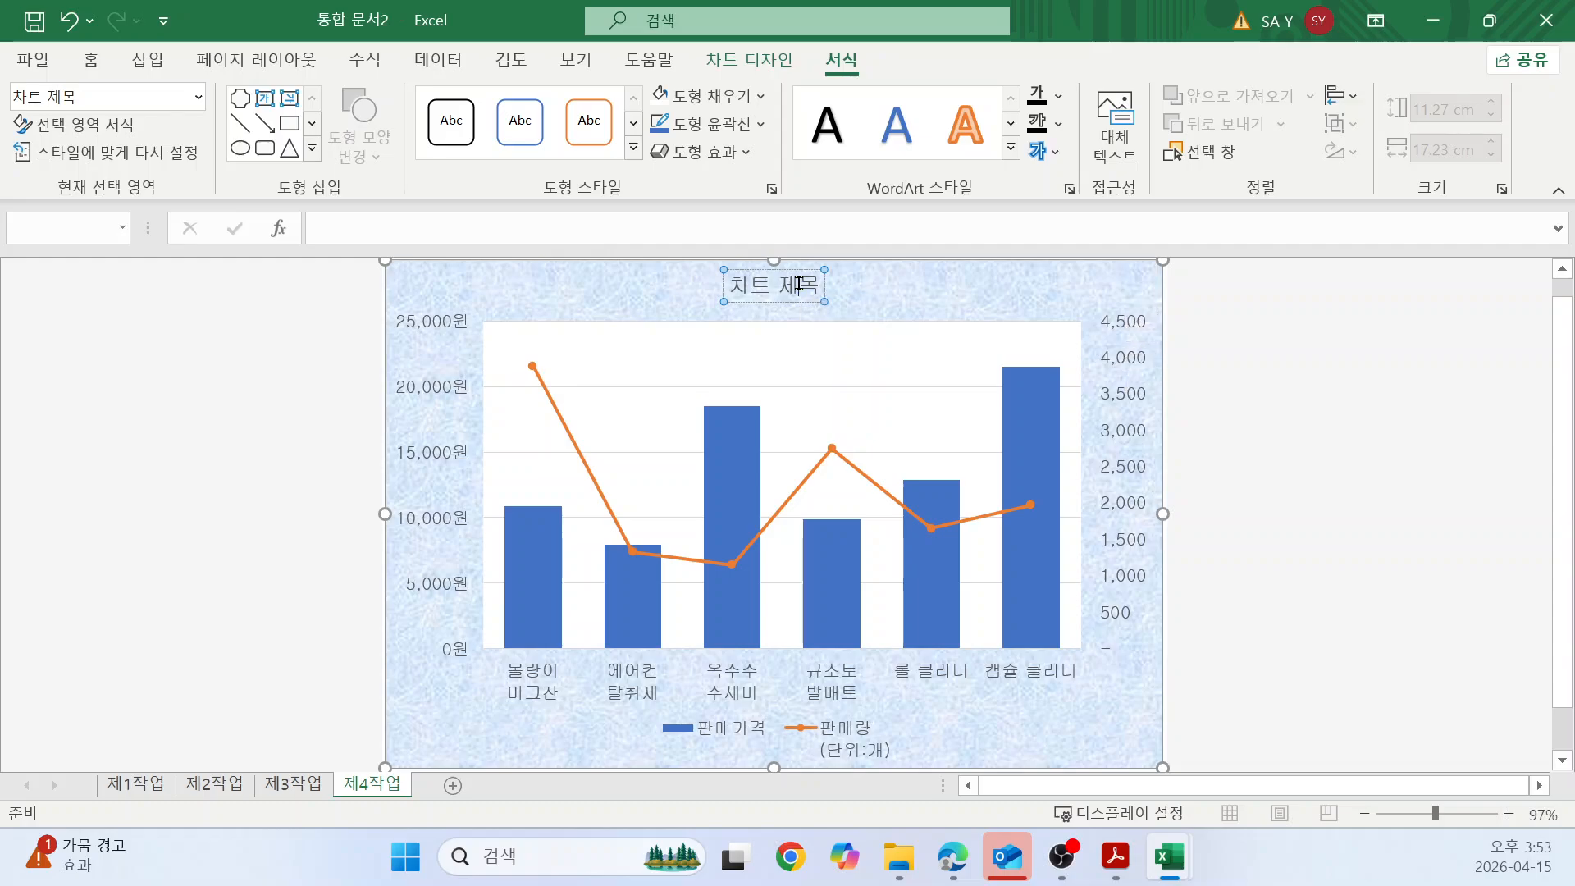
{"action": "double_click", "coordinate": [800, 284]}
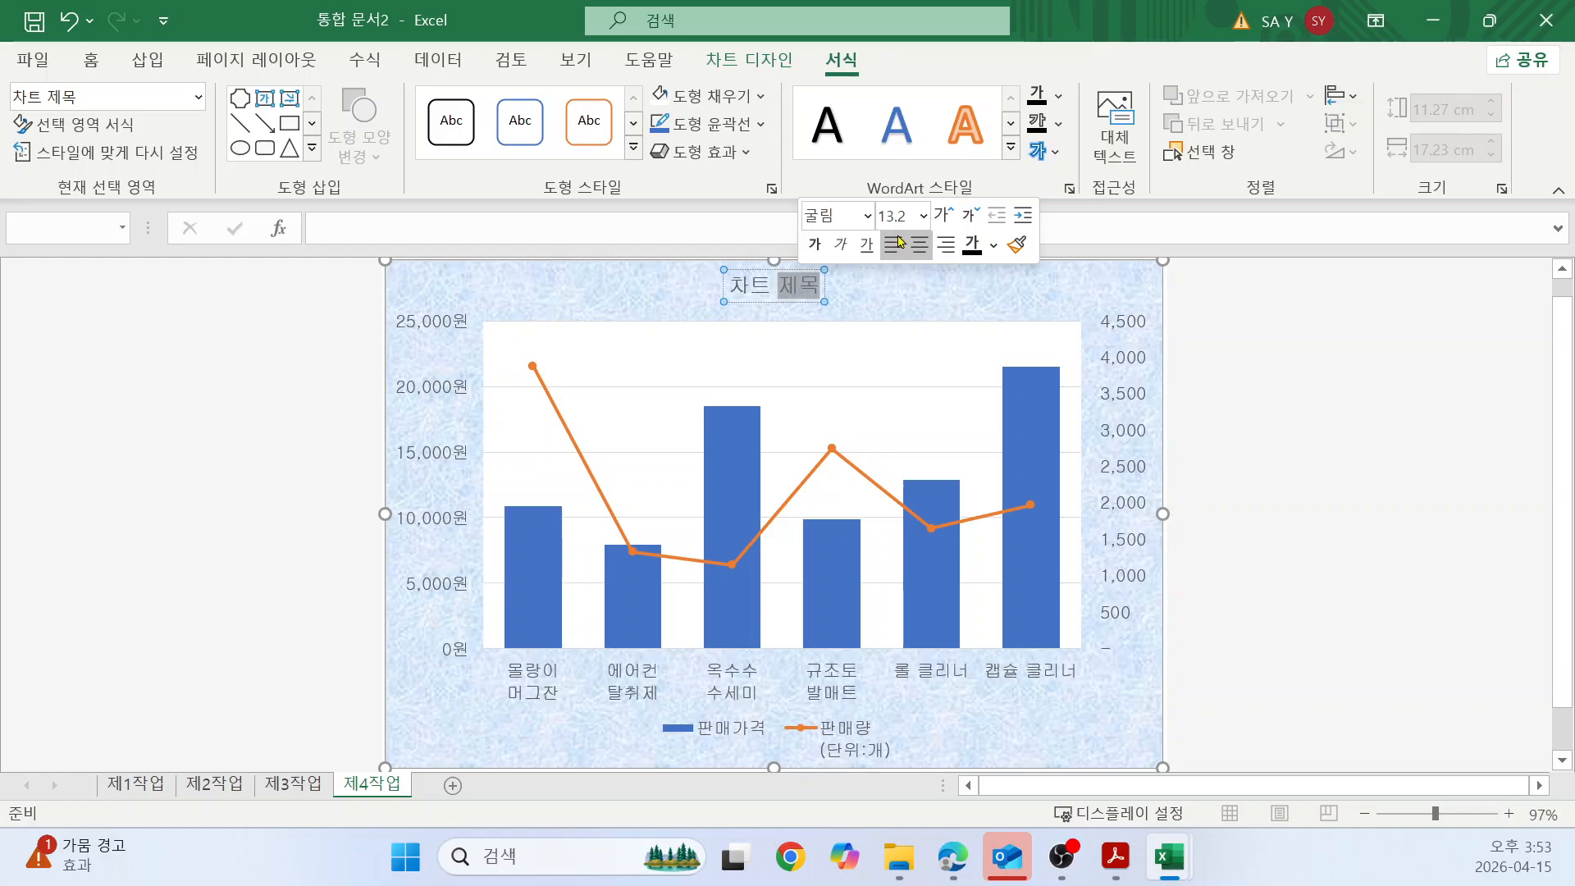
{"action": "triple_click", "coordinate": [777, 293]}
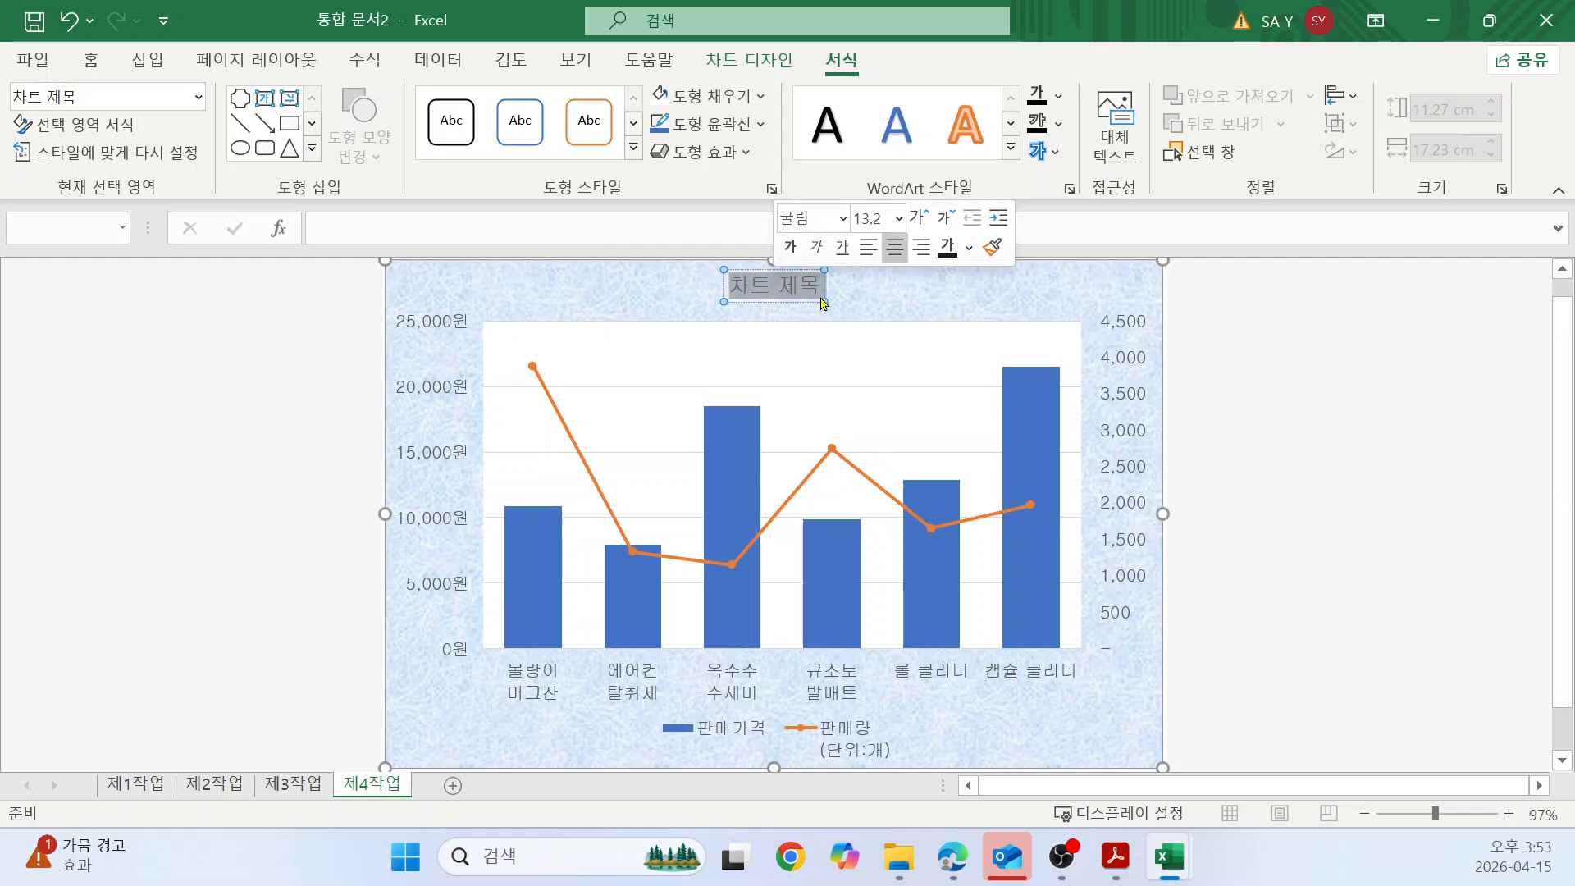
{"action": "left_click", "coordinate": [878, 218]}
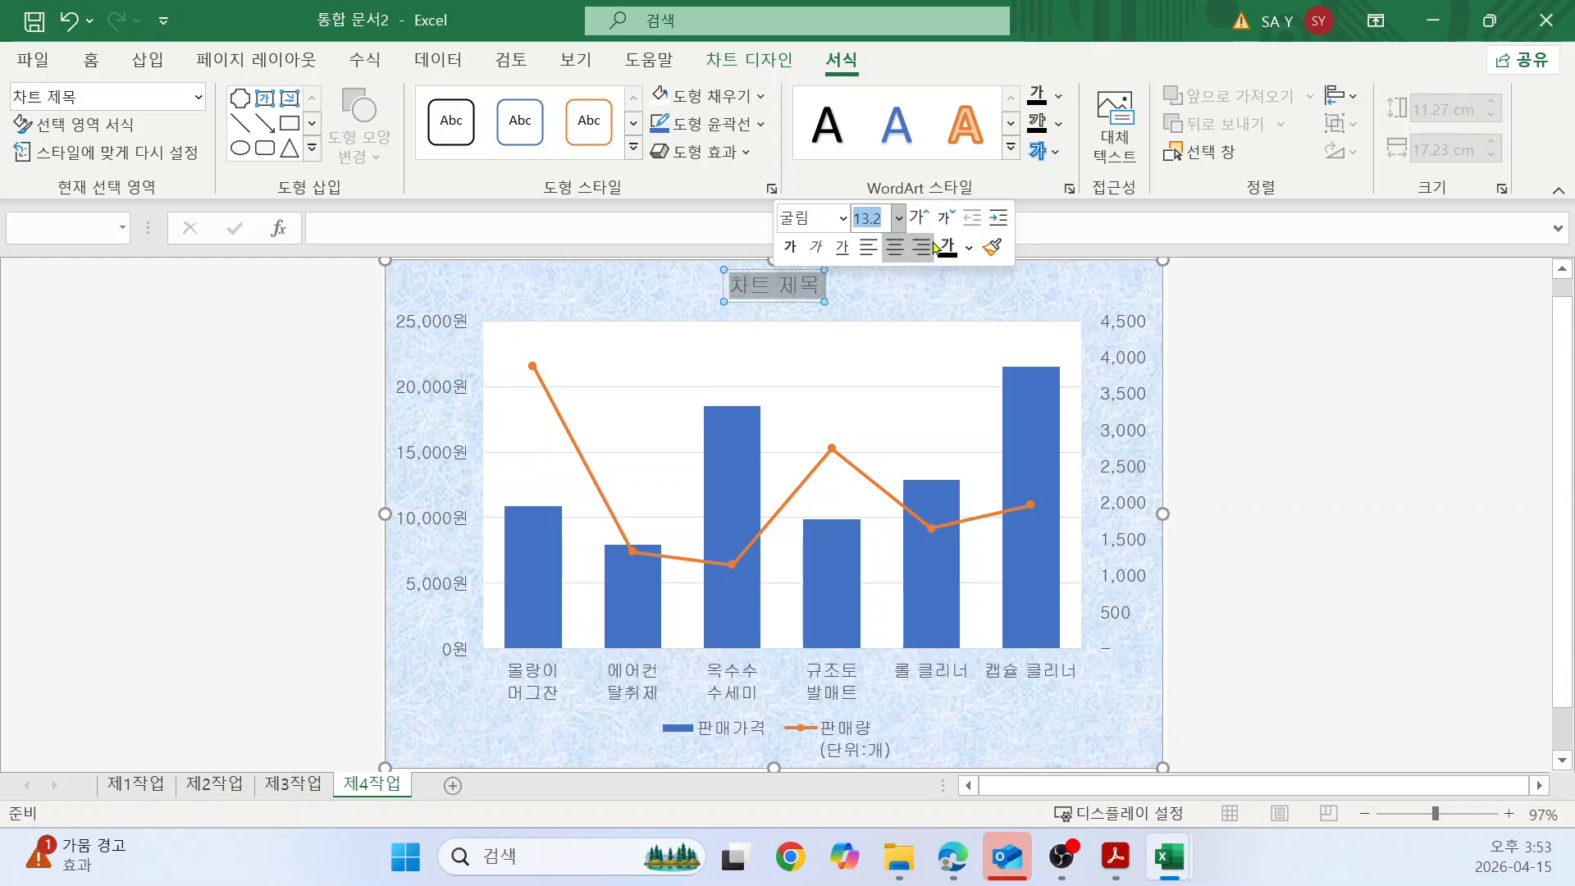
{"action": "type", "text": "20"}
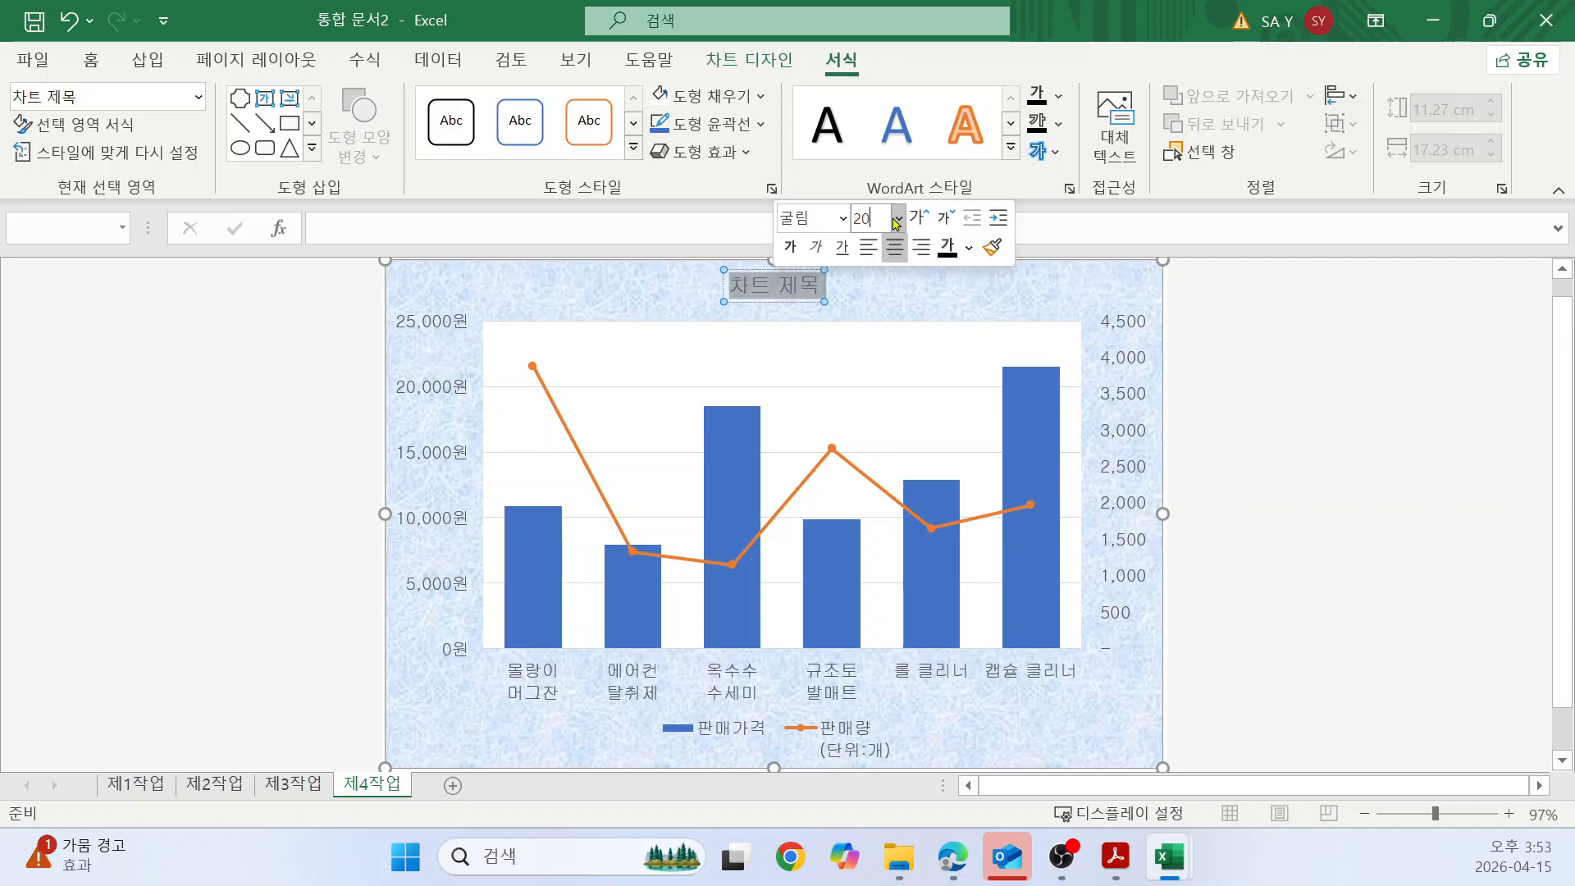
{"action": "left_click", "coordinate": [900, 220]}
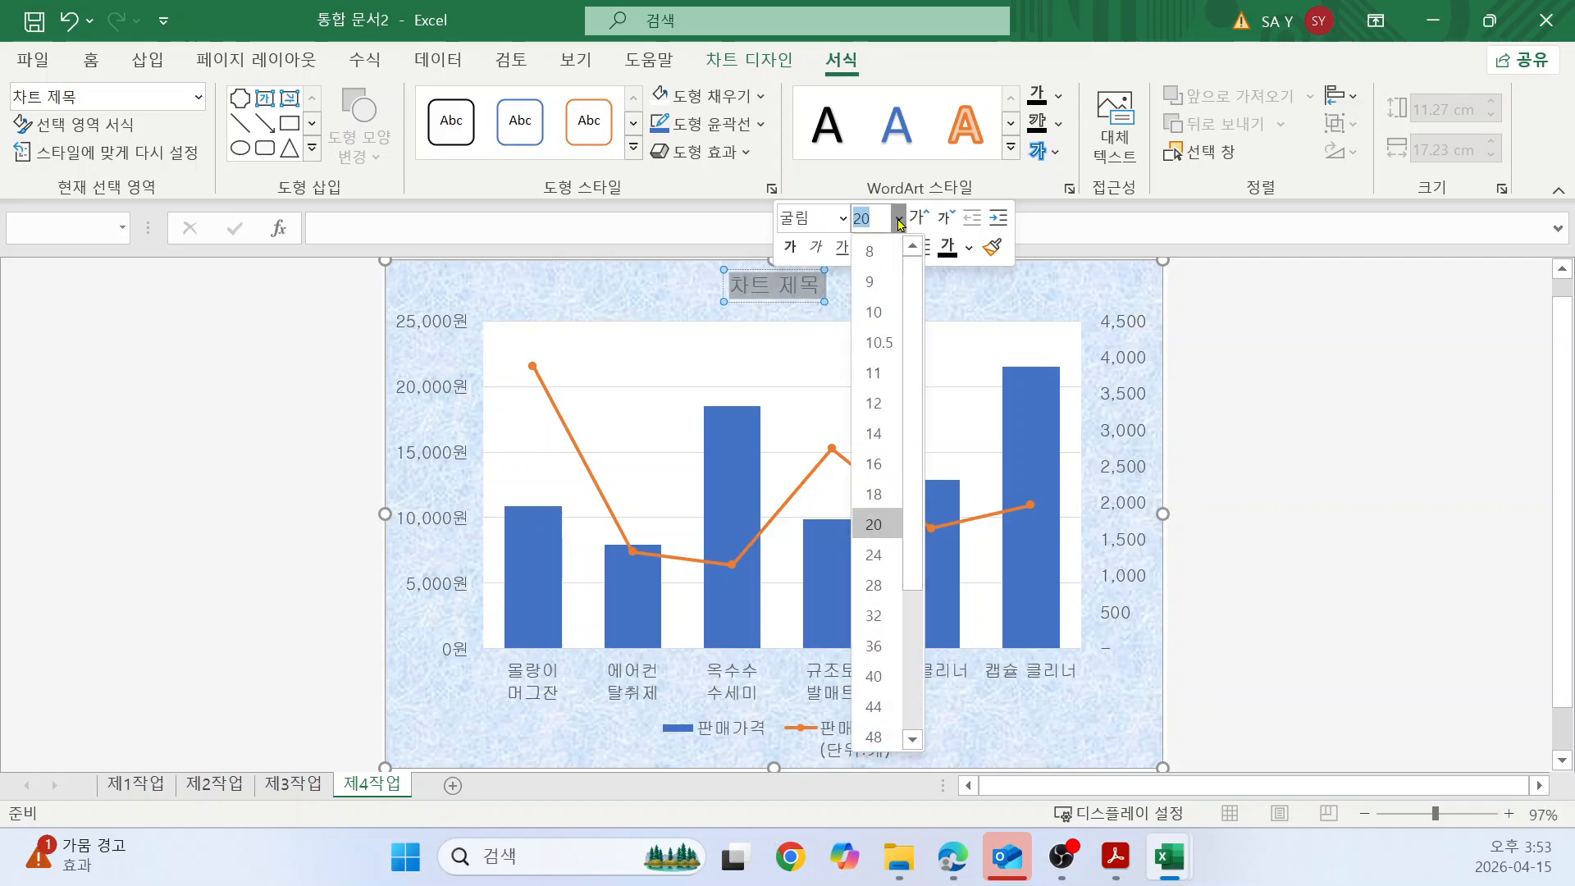
{"action": "left_click", "coordinate": [900, 220]}
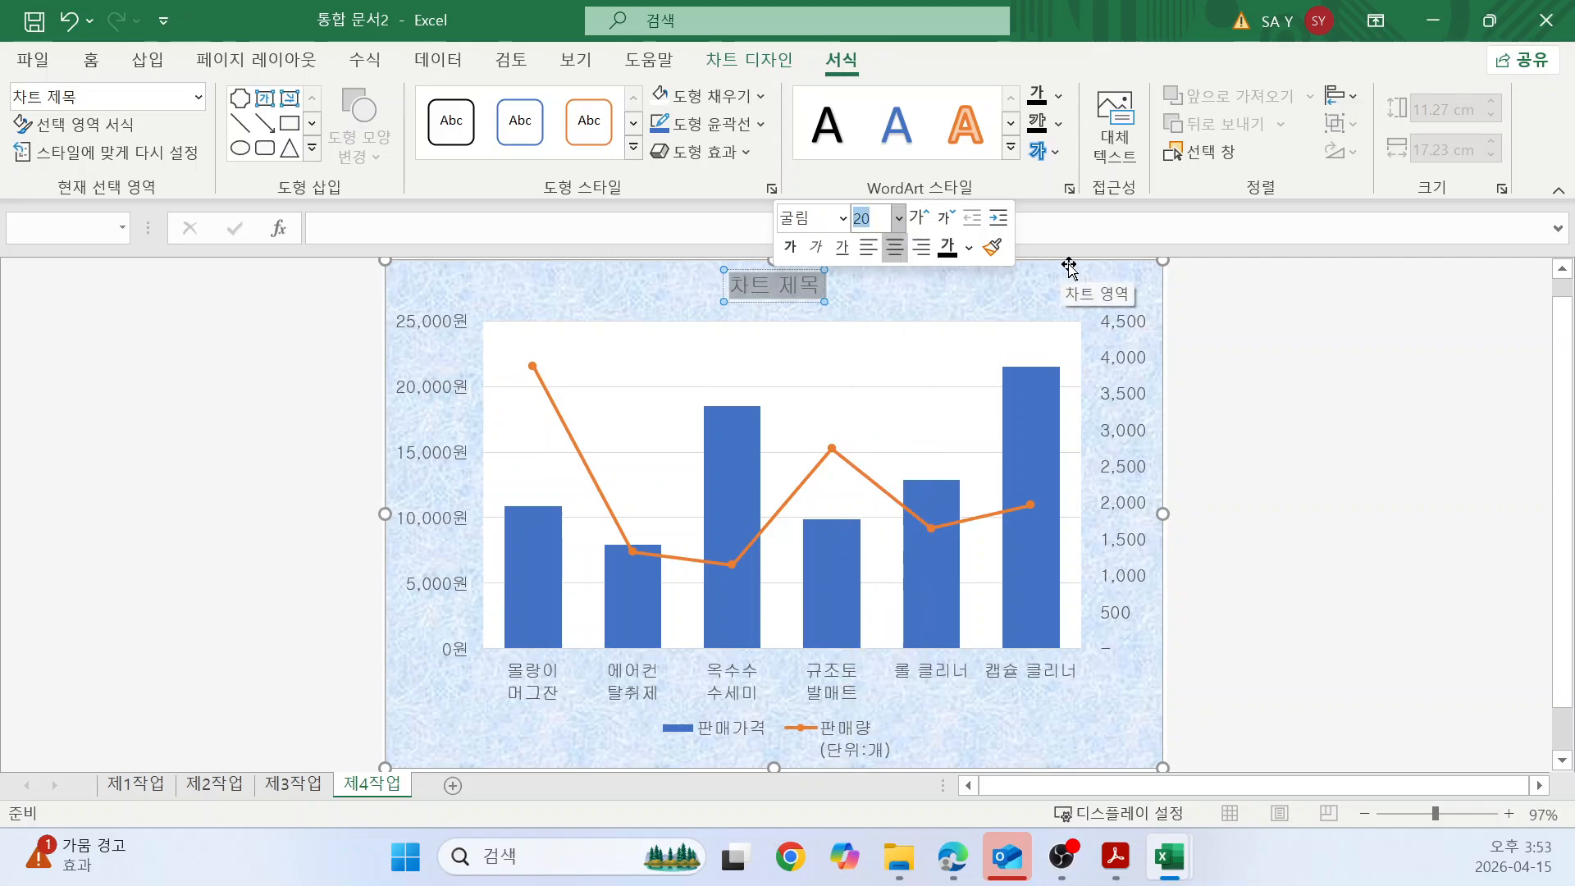
{"action": "left_click", "coordinate": [788, 254]}
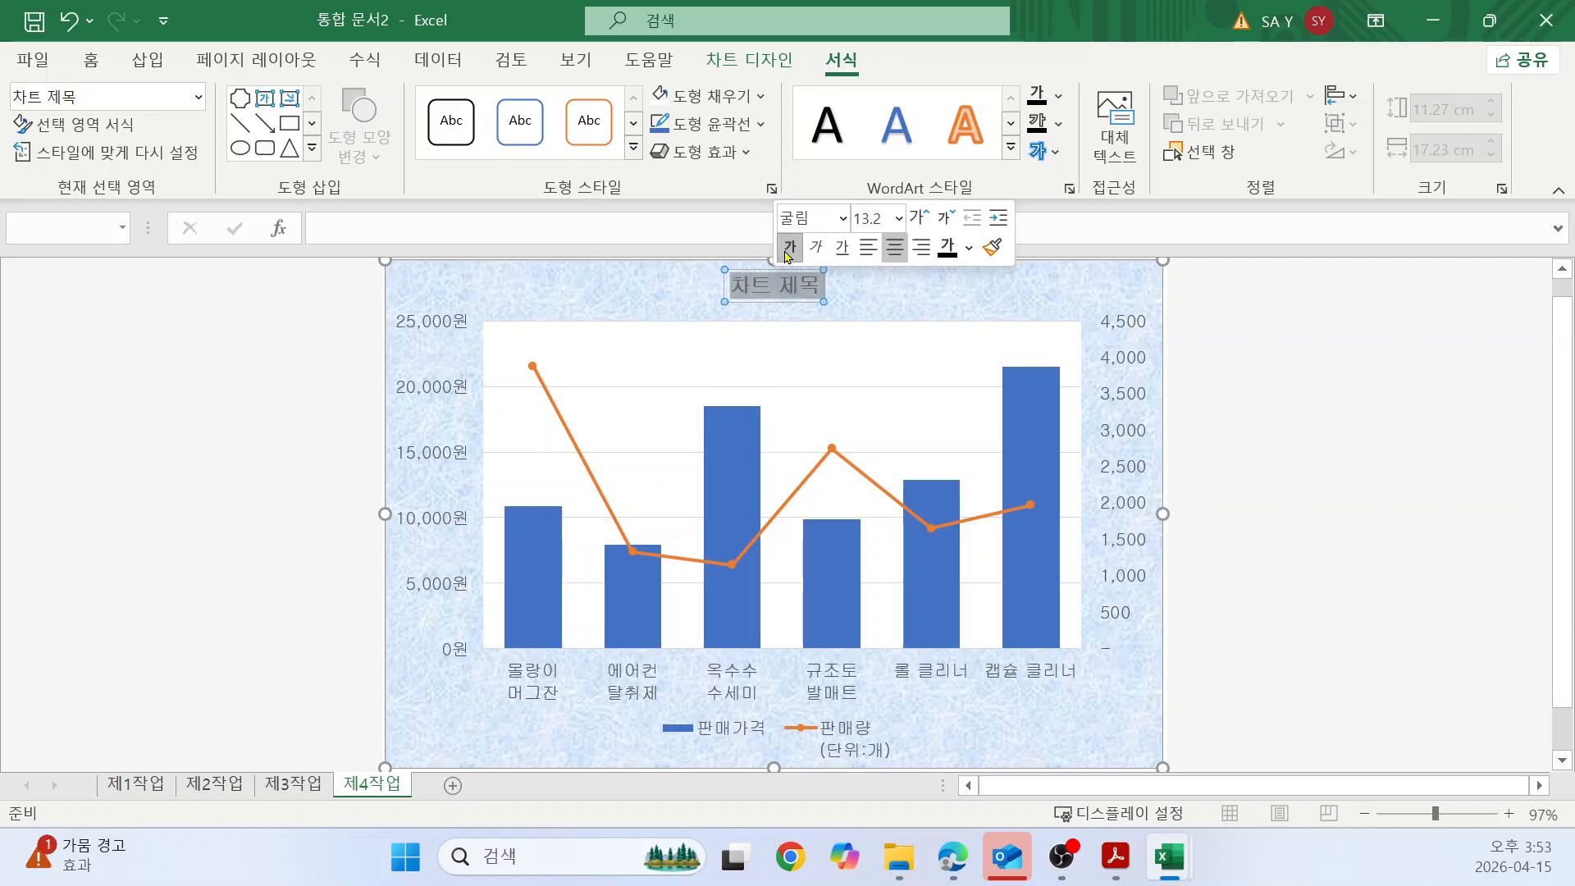
{"action": "left_click", "coordinate": [869, 220]}
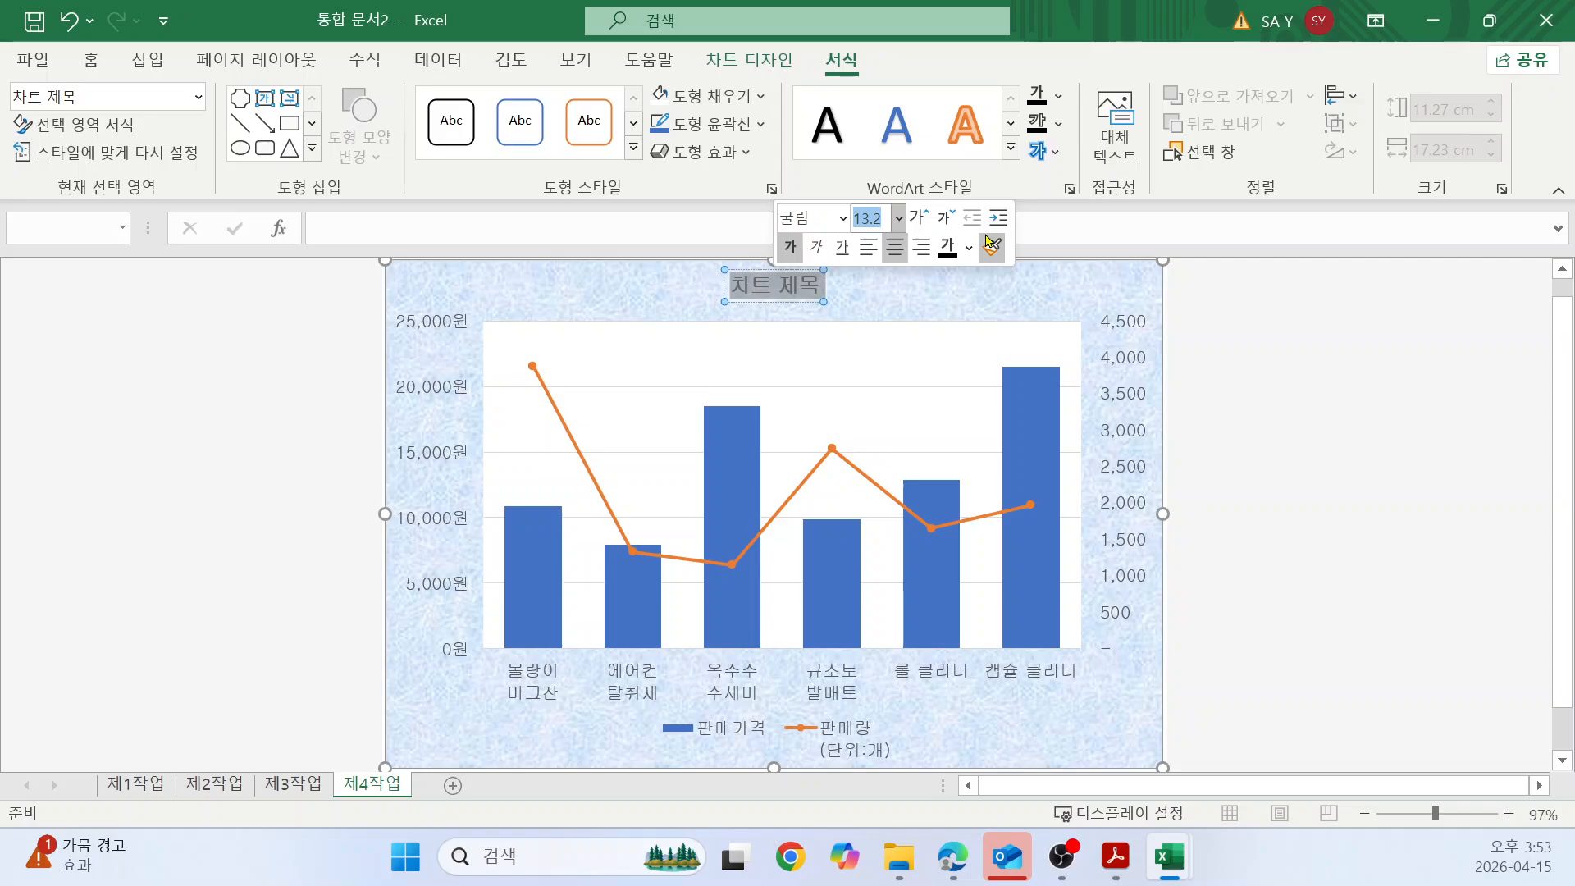
{"action": "type", "text": "20"}
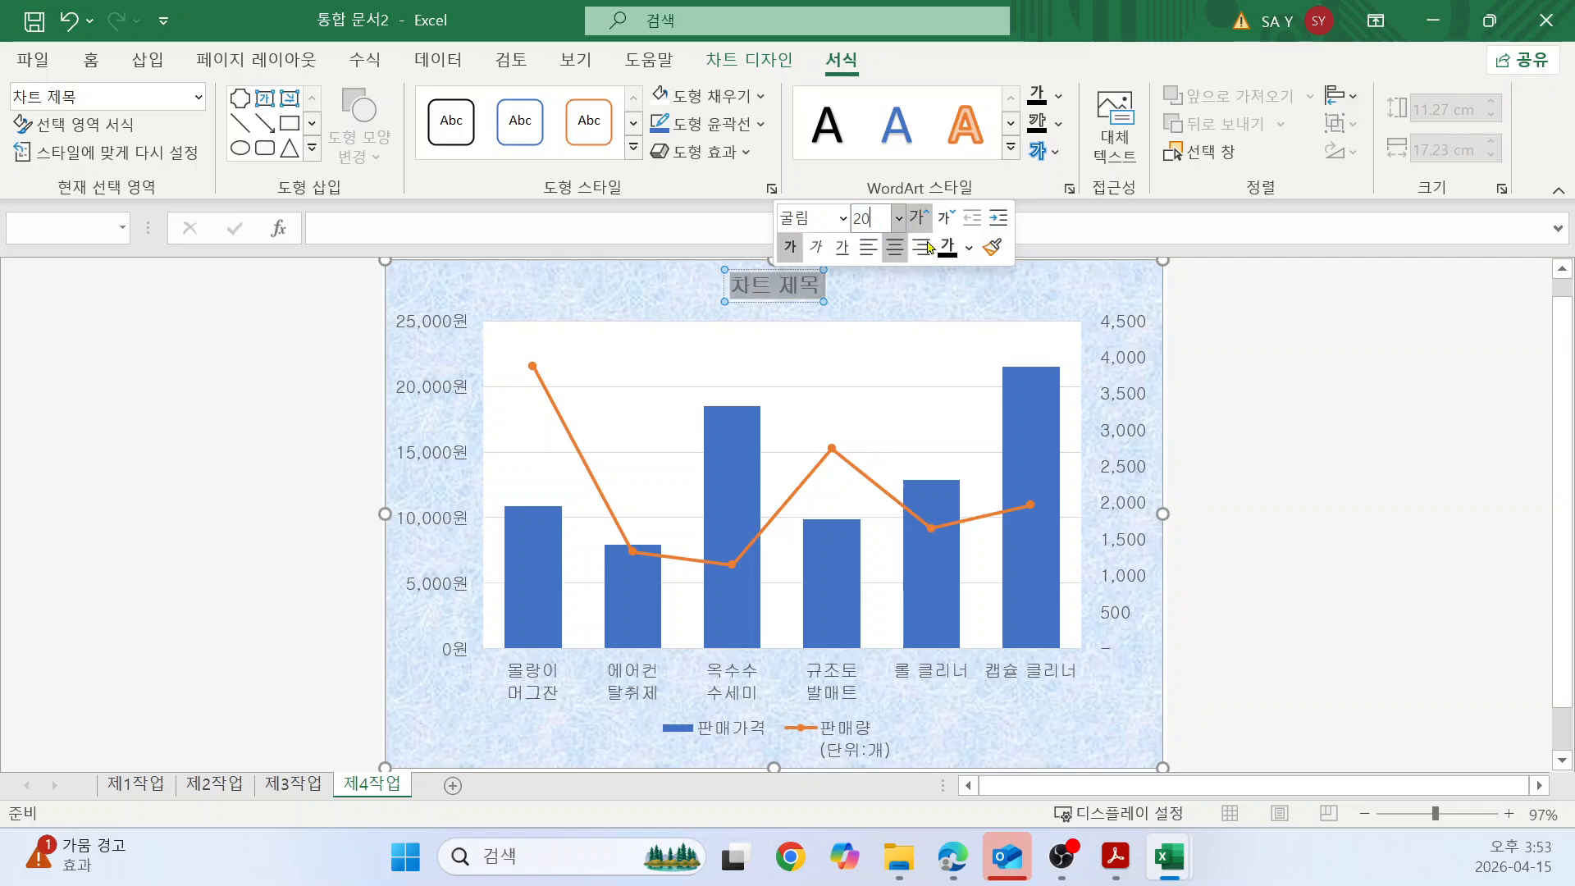
{"action": "left_click", "coordinate": [899, 218]}
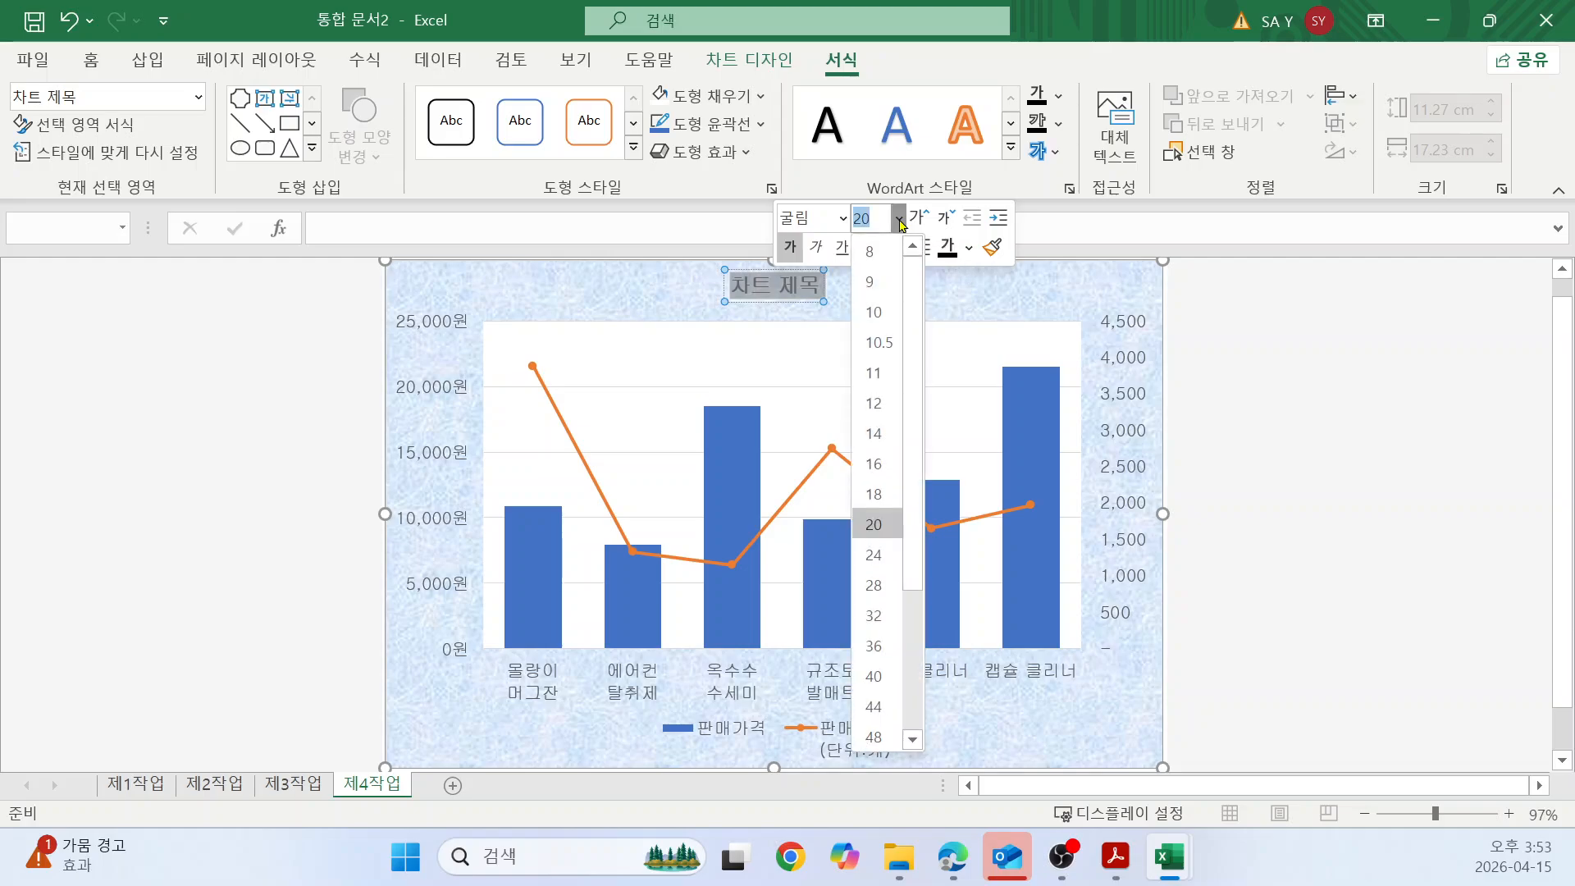
{"action": "left_click", "coordinate": [874, 525]}
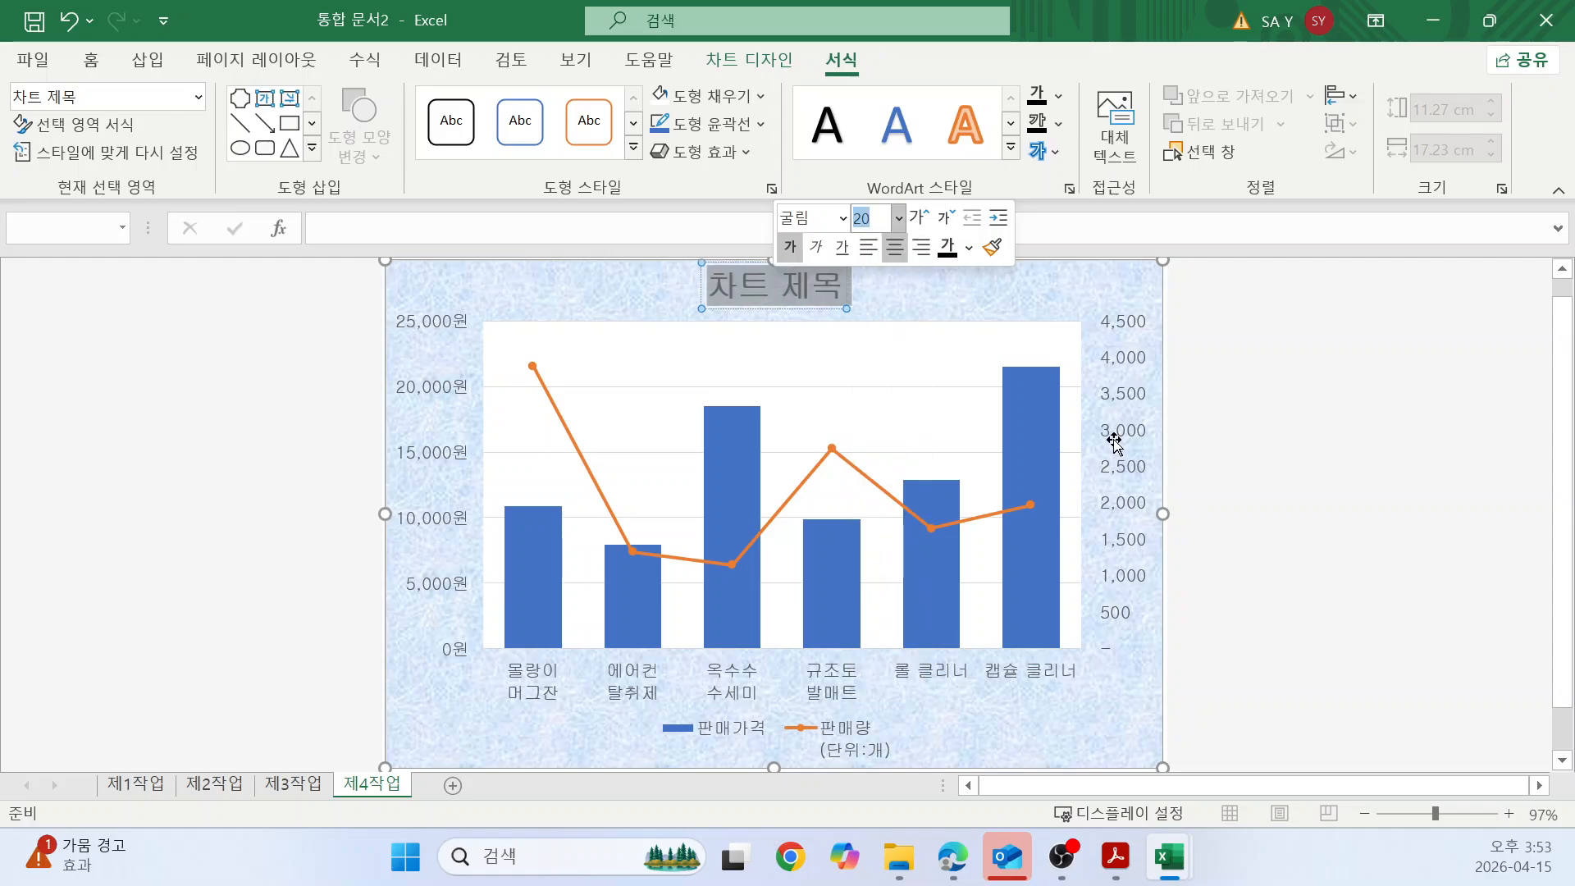
{"action": "left_click", "coordinate": [789, 249]}
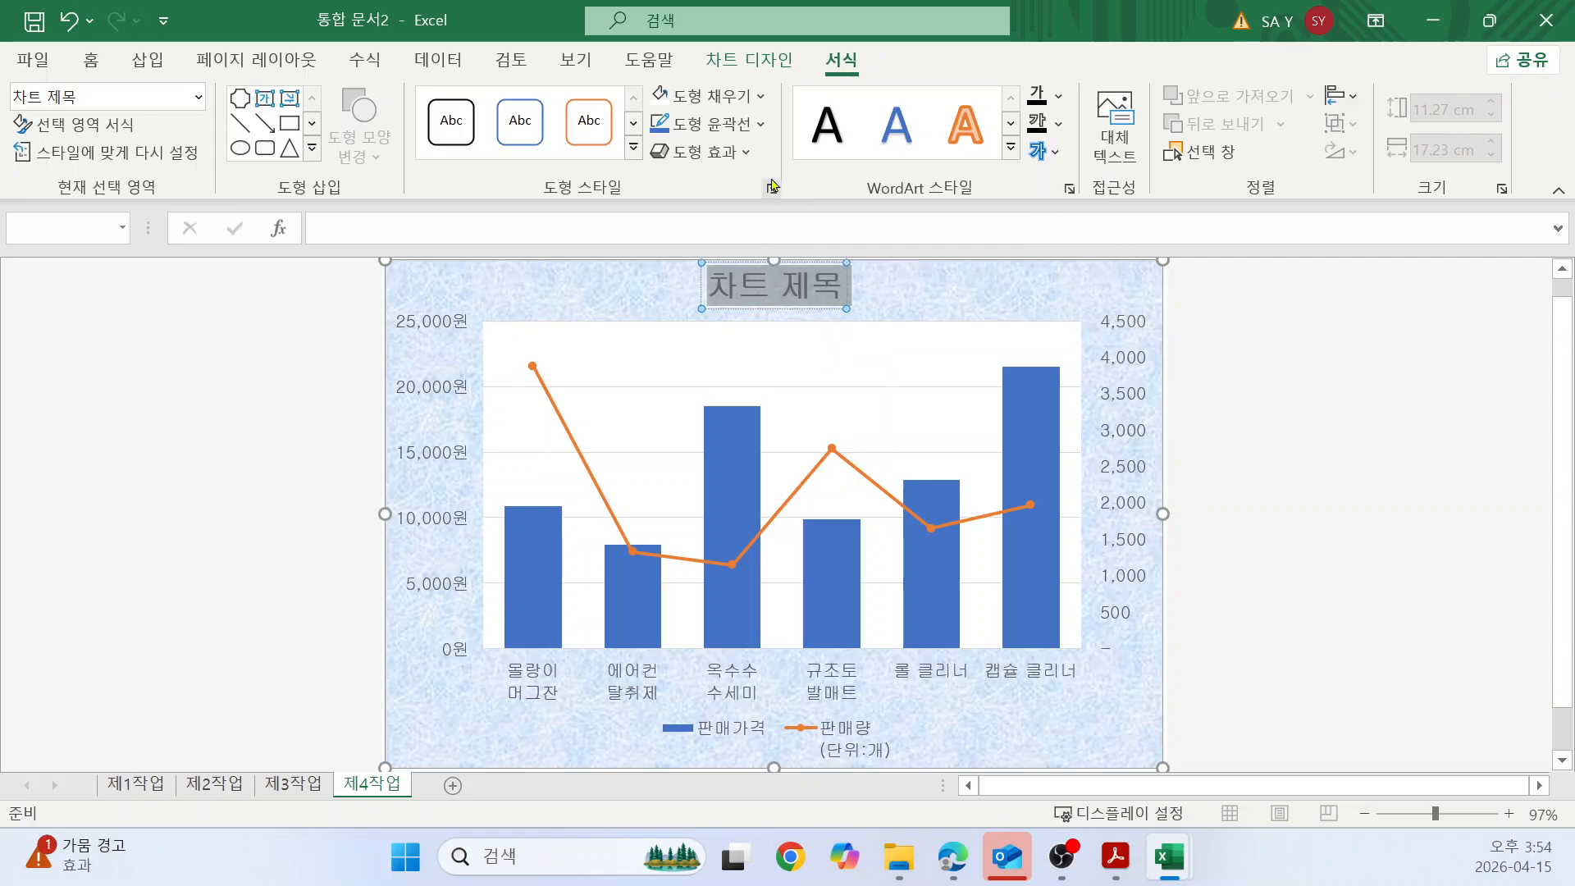
Fill the chart title box with 흰색, 배경 1.
{"action": "left_click", "coordinate": [762, 99]}
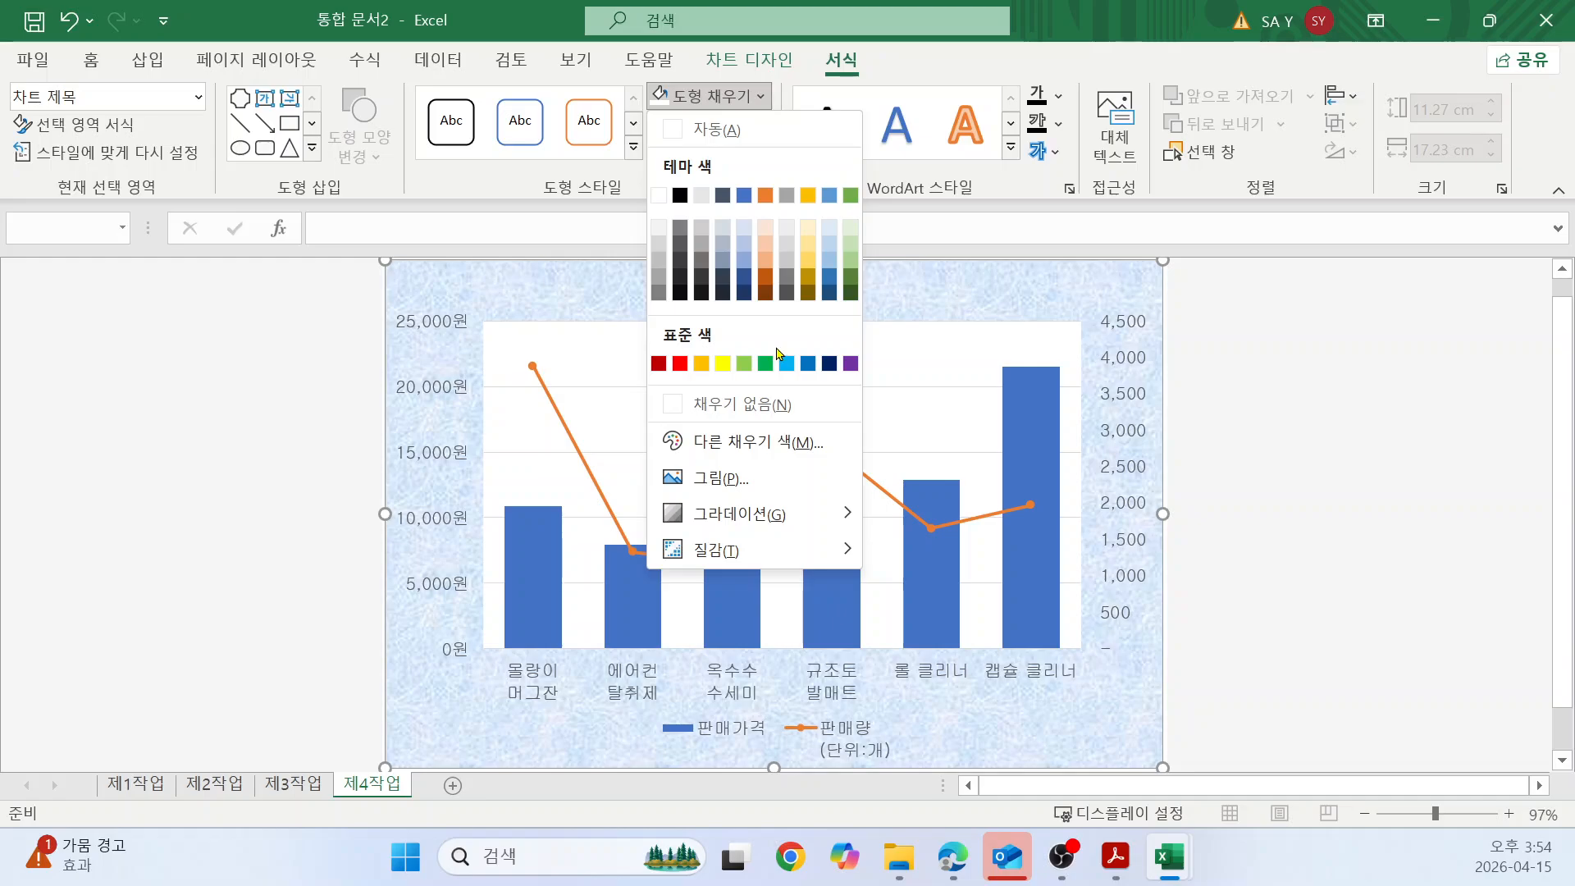
{"action": "left_click", "coordinate": [665, 197]}
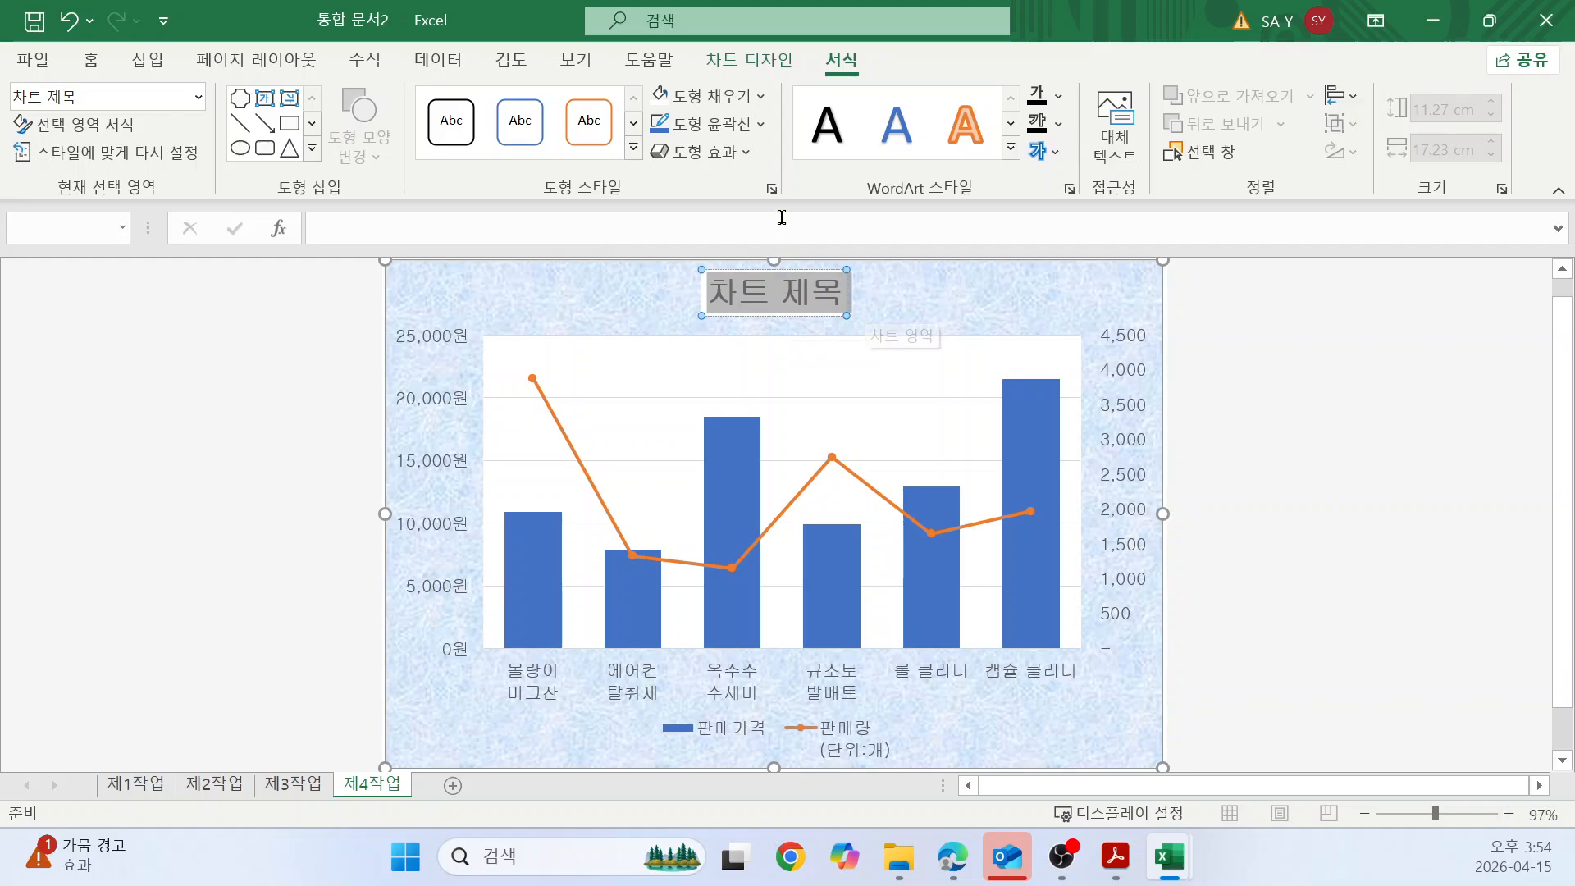
Outline the chart title box in black and replace its text with "주방용품 및 청소용품 판매 현황".
{"action": "left_click", "coordinate": [722, 124]}
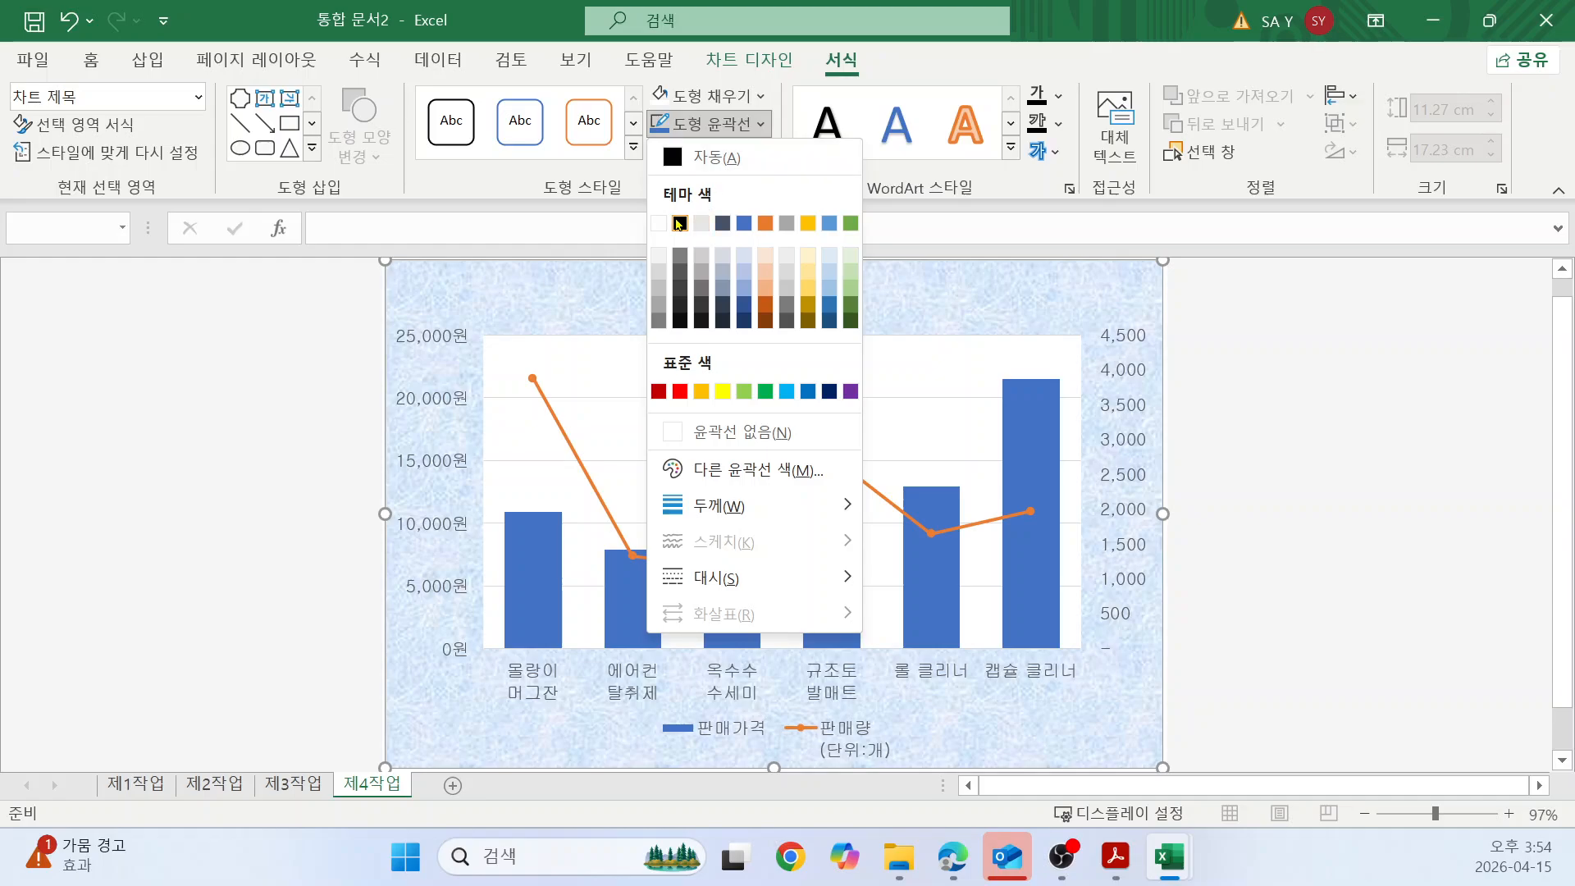
{"action": "left_click", "coordinate": [680, 223]}
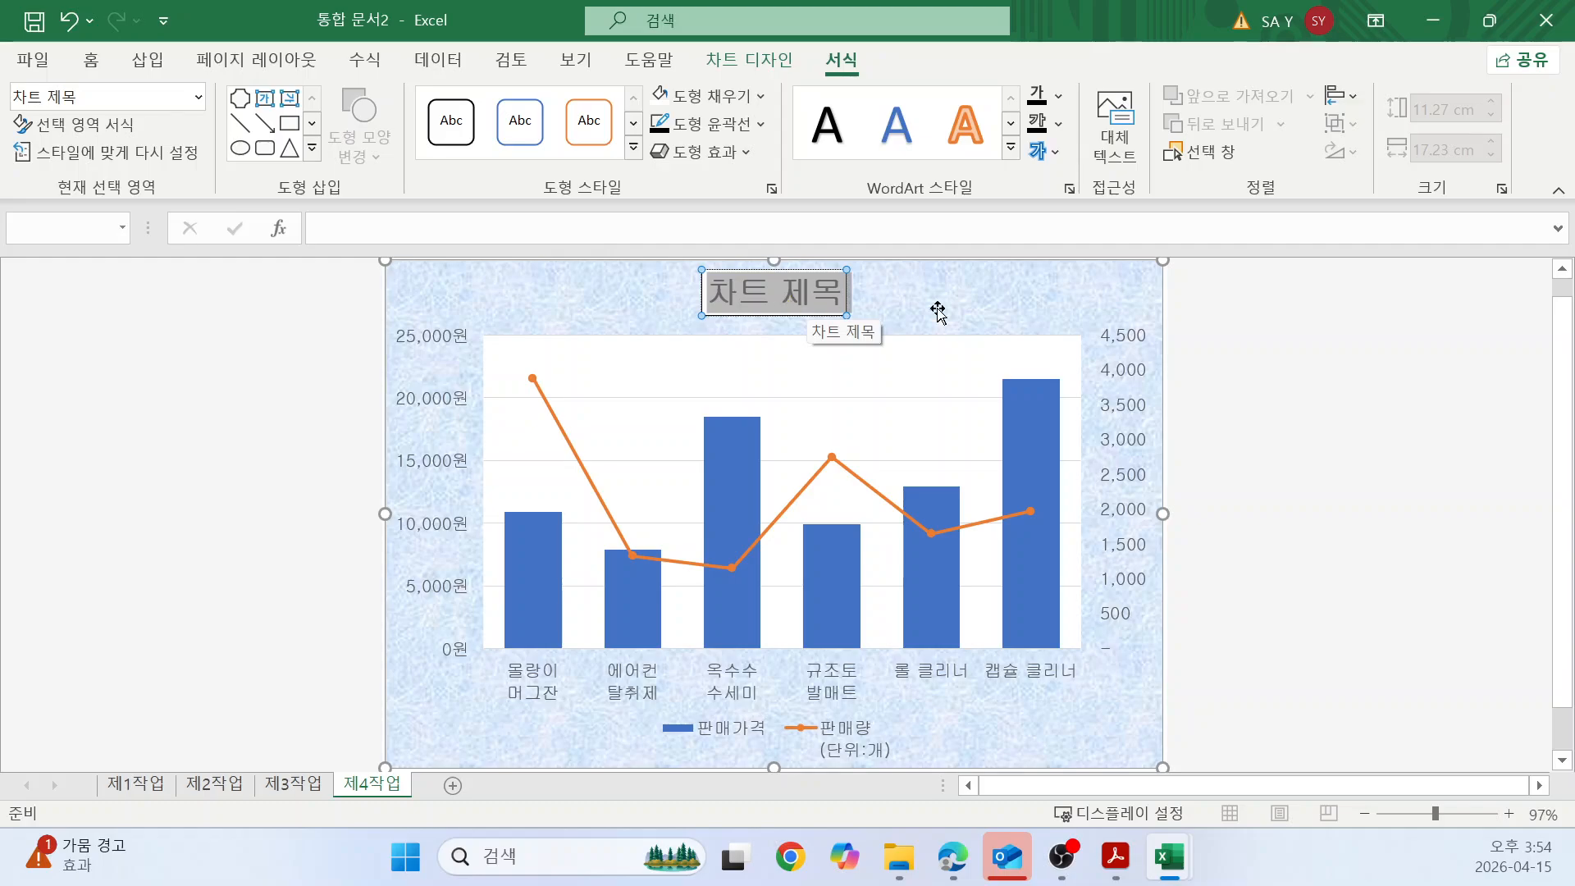
{"action": "type", "text": "두"}
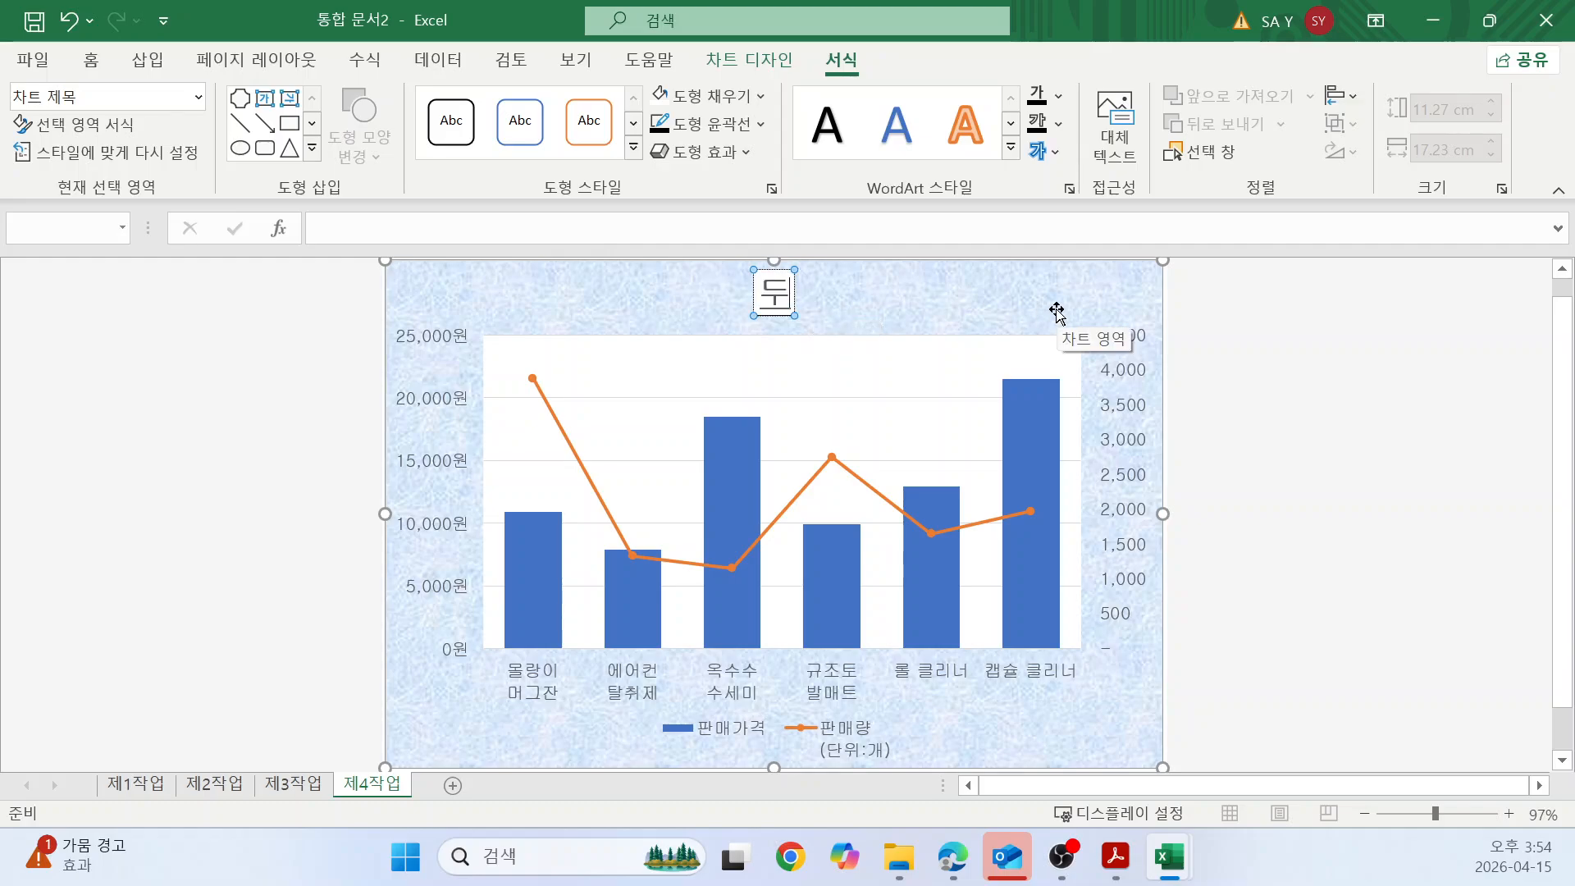
{"action": "key", "text": "BackSpace"}
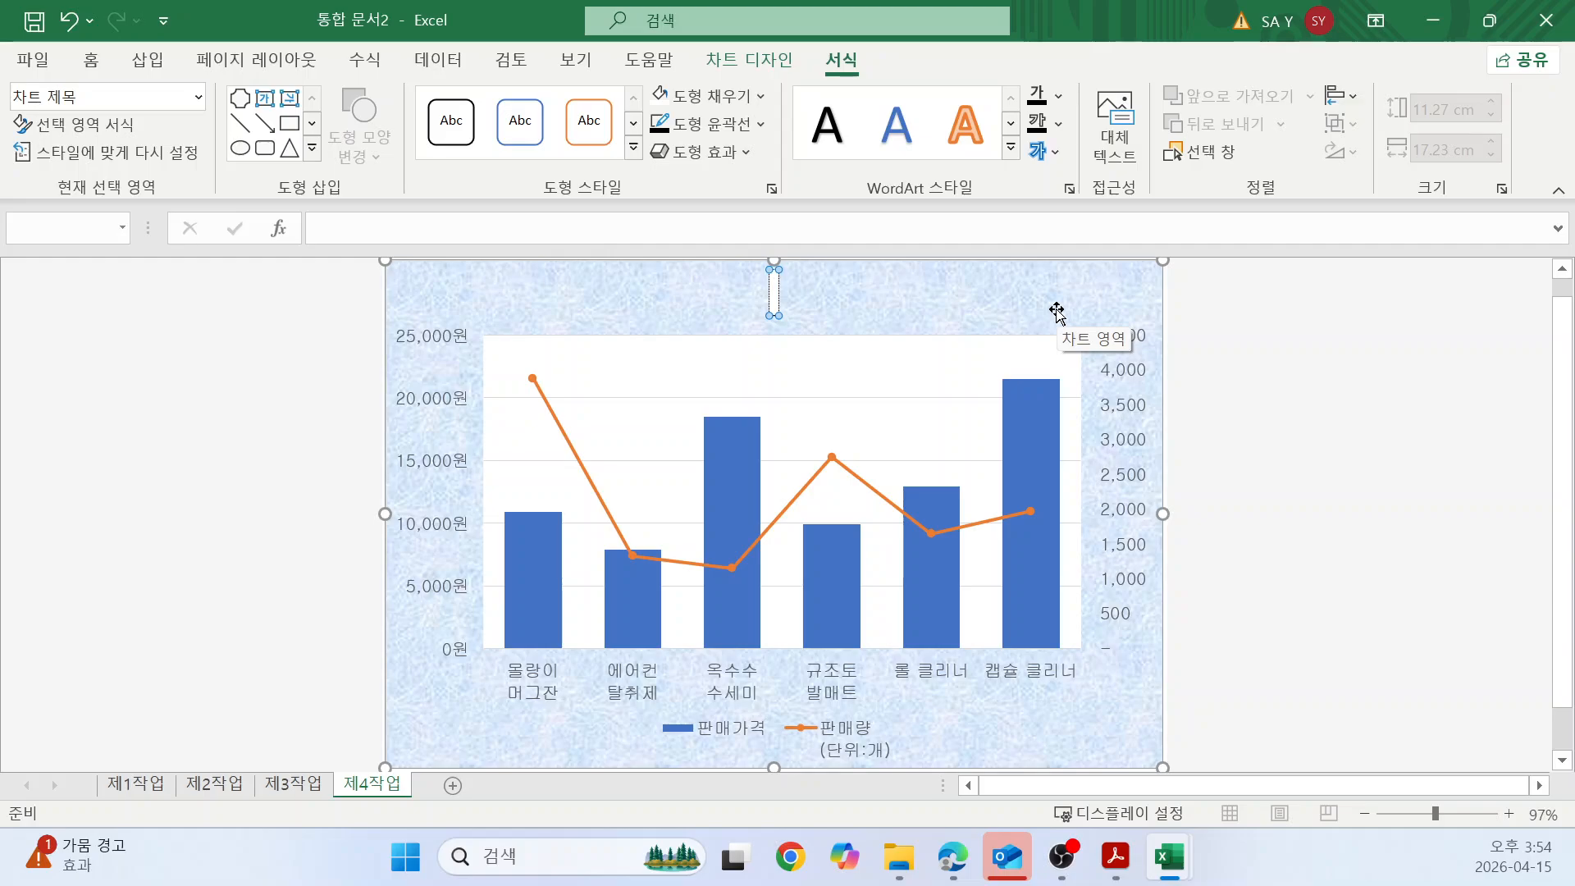
{"action": "type", "text": "ㅈ"}
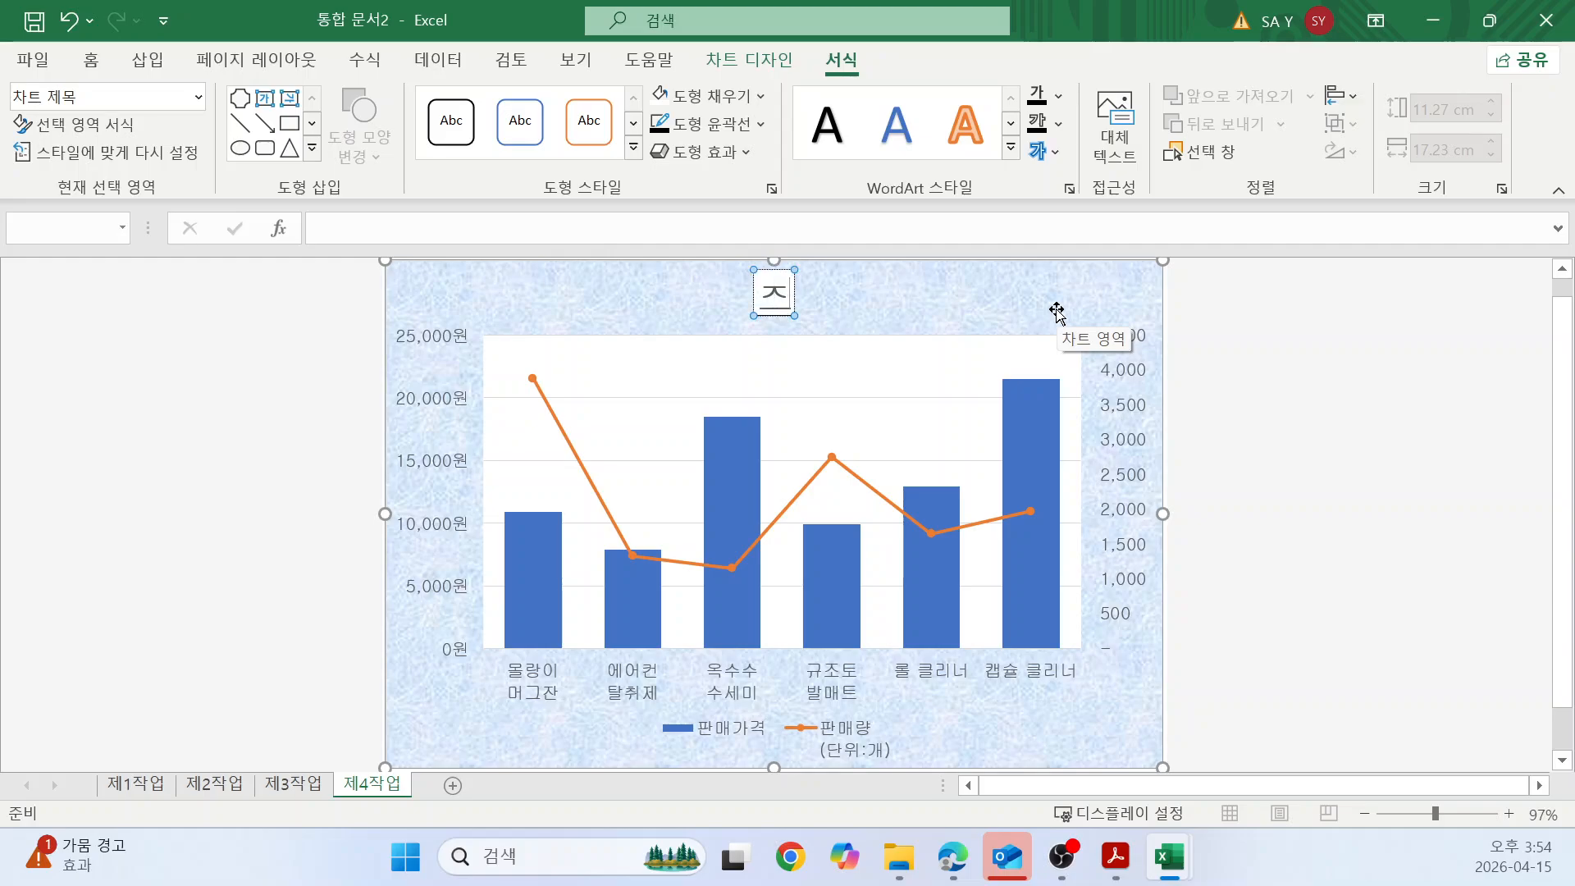
{"action": "type", "text": "ㅜㅂㅏㅇㅇㅛㅇ"}
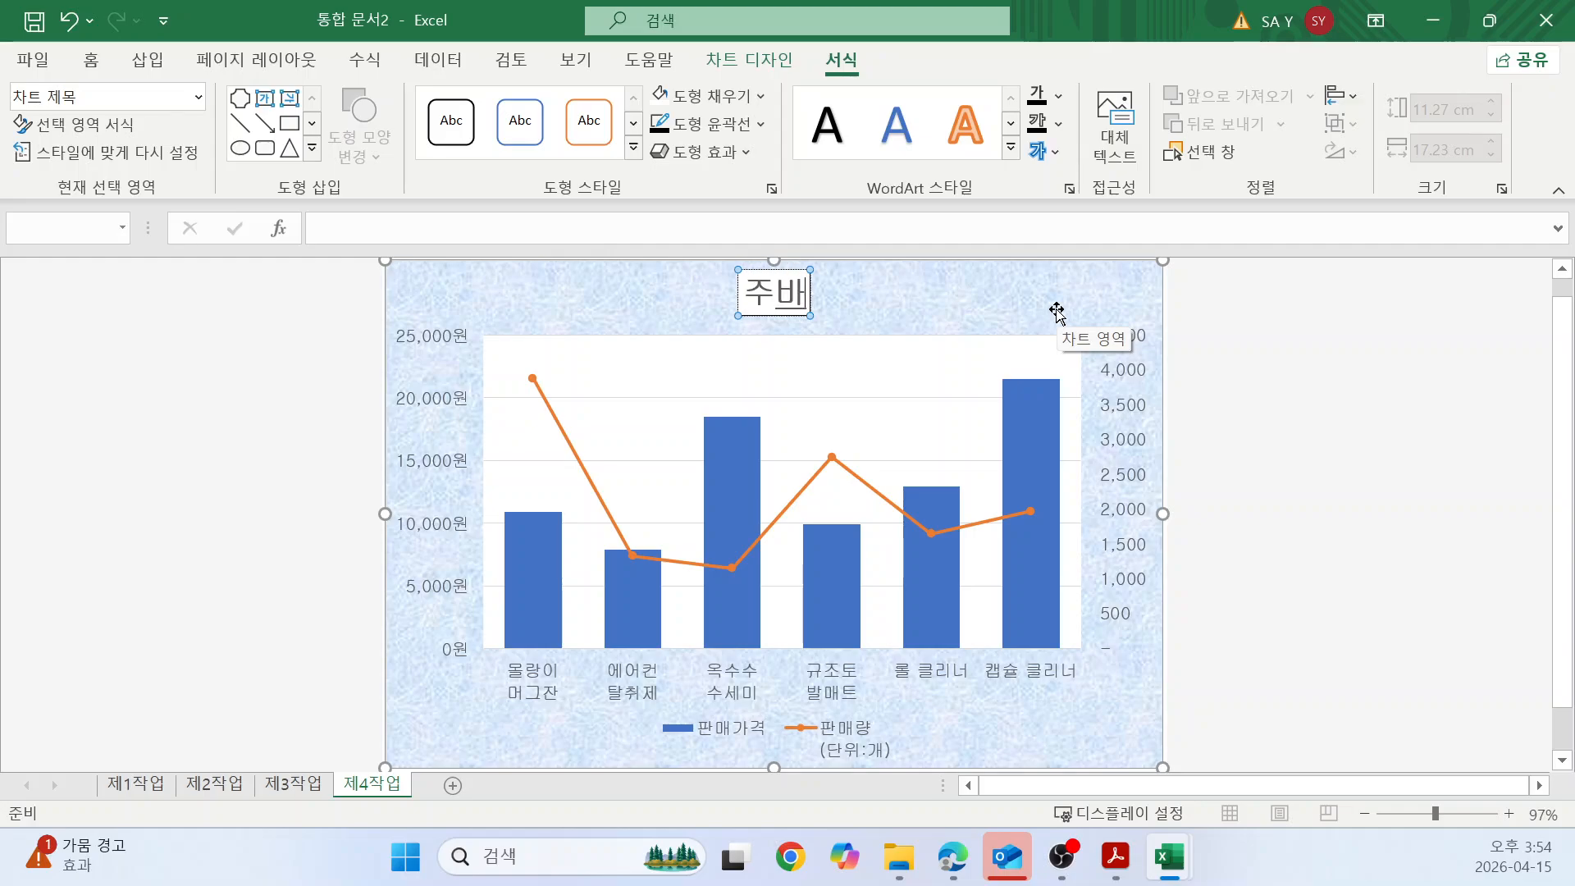
{"action": "type", "text": "ㅍㅗ"}
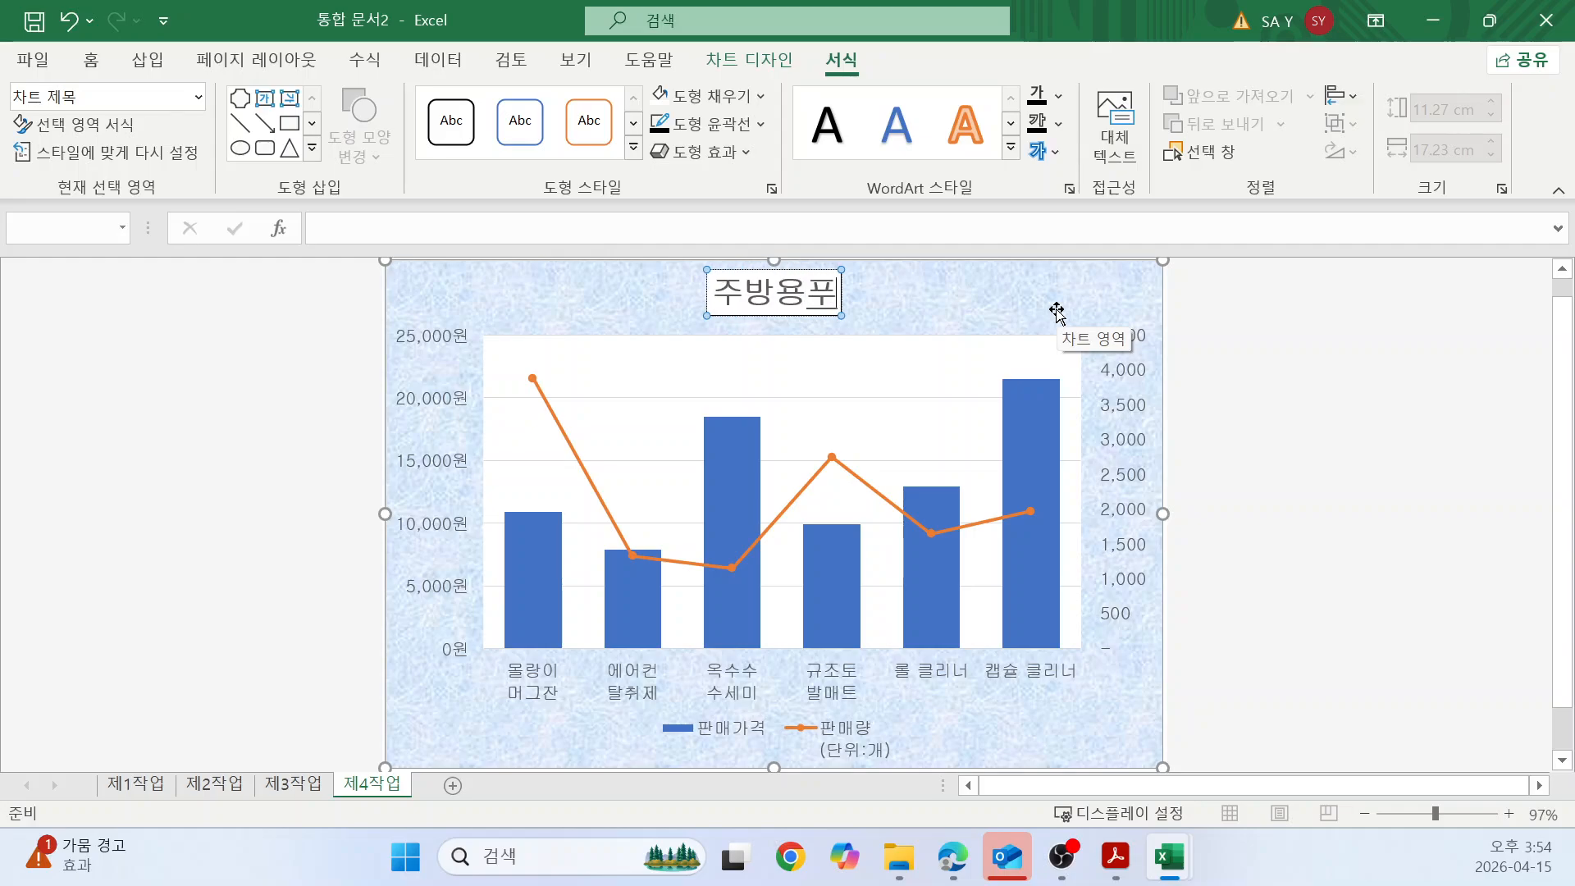
{"action": "type", "text": "ㅁ ㅁㅣㅈ"}
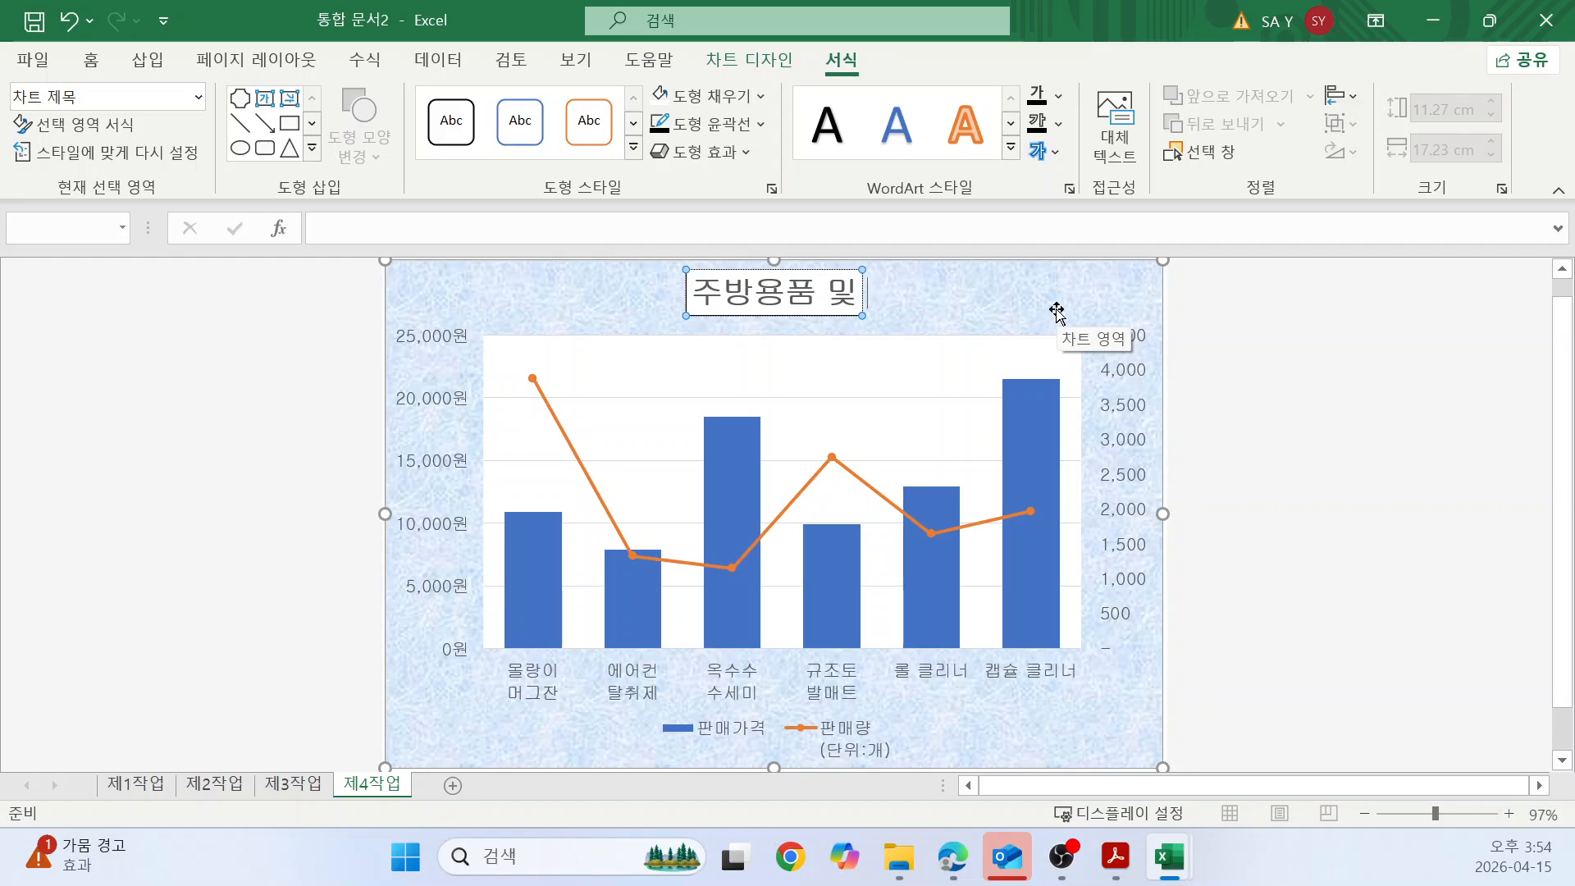
{"action": "type", "text": " ㅊ"}
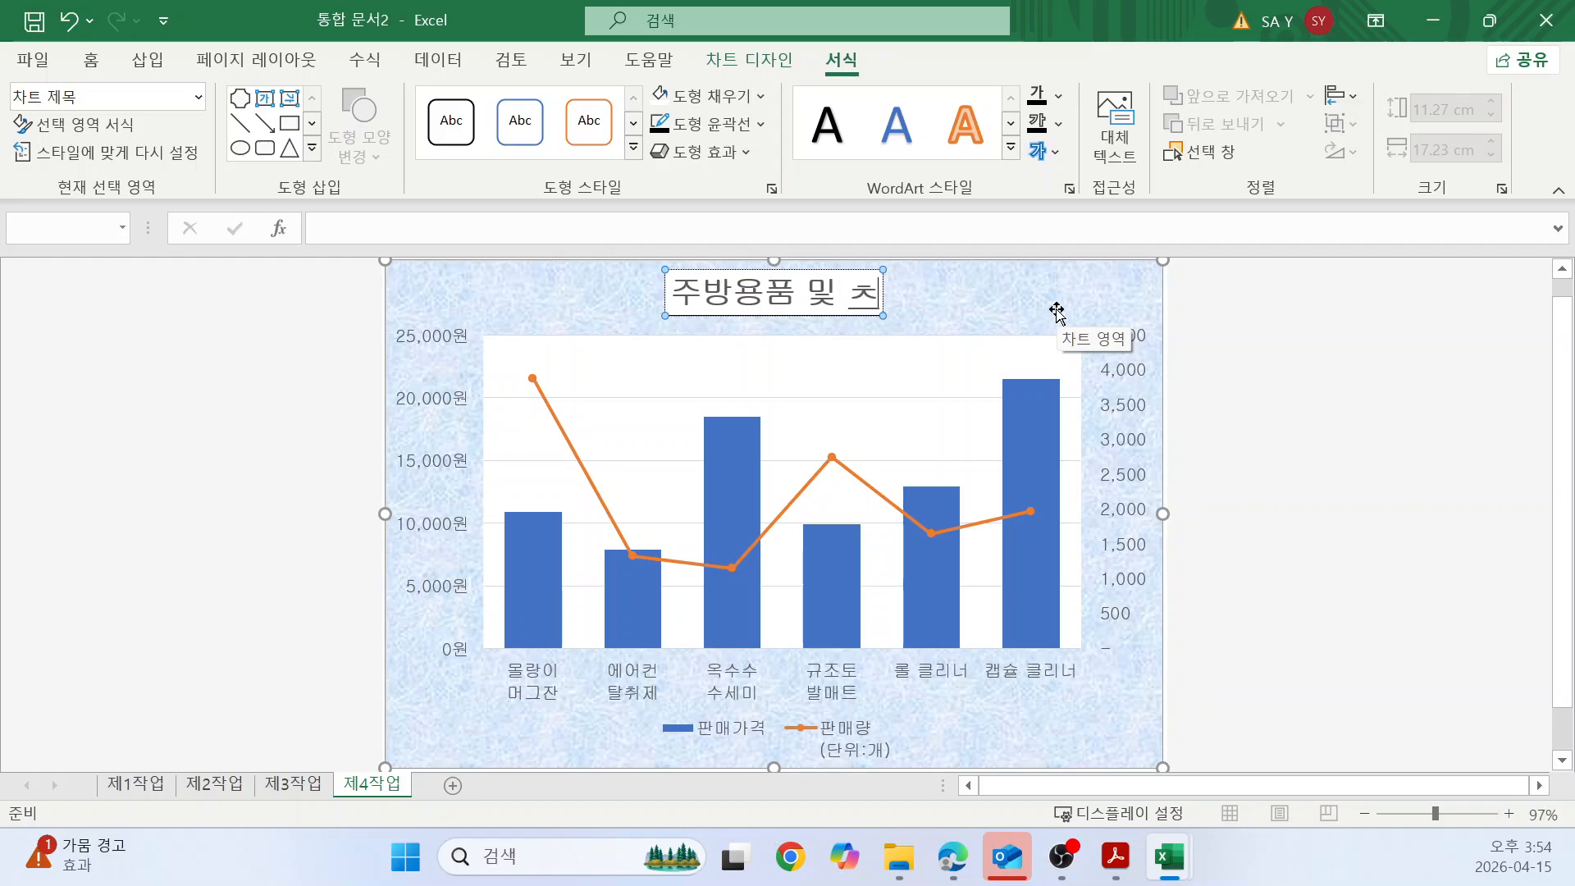
{"action": "type", "text": "ㅓㅇㅅㅗㅇㅛㅇ"}
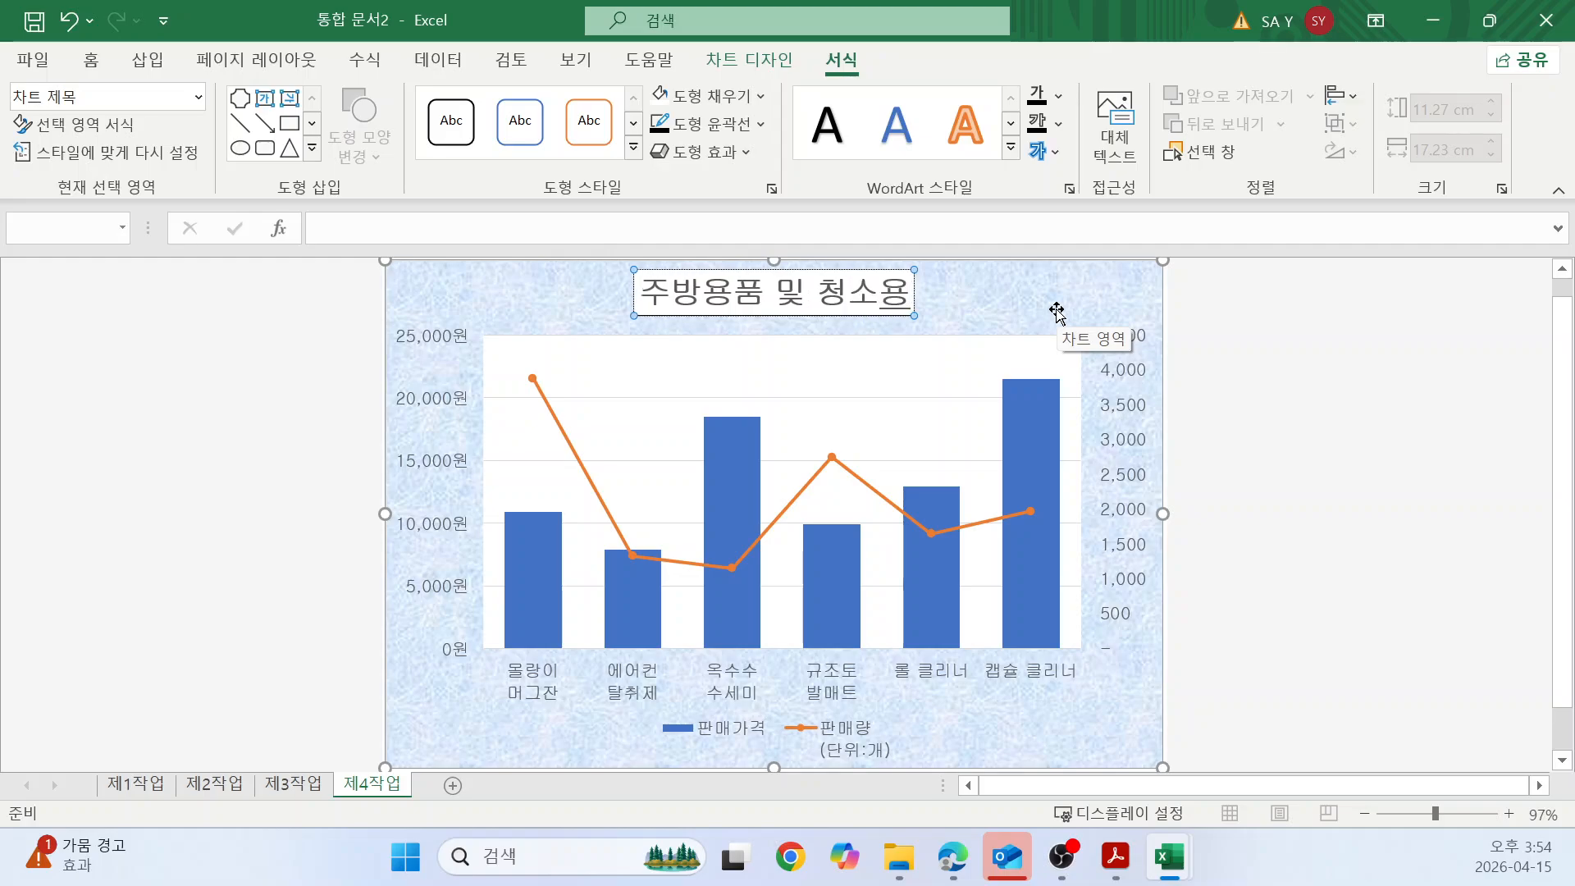
{"action": "type", "text": "ㅍㅜㅁ"}
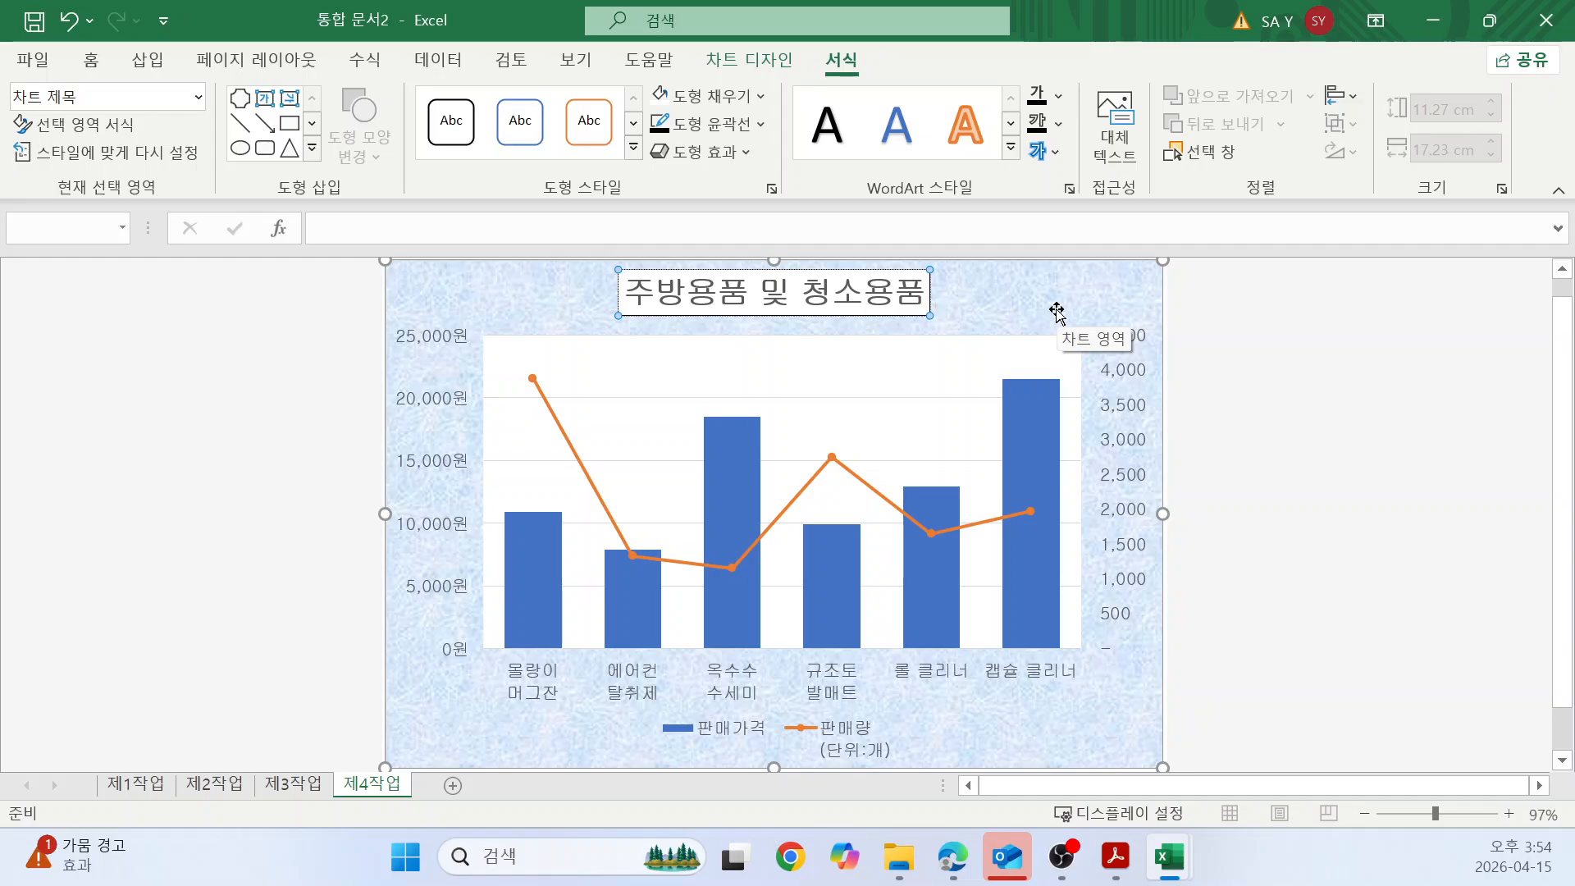
{"action": "type", "text": " ㅍㅏㄴㅁㅐ"}
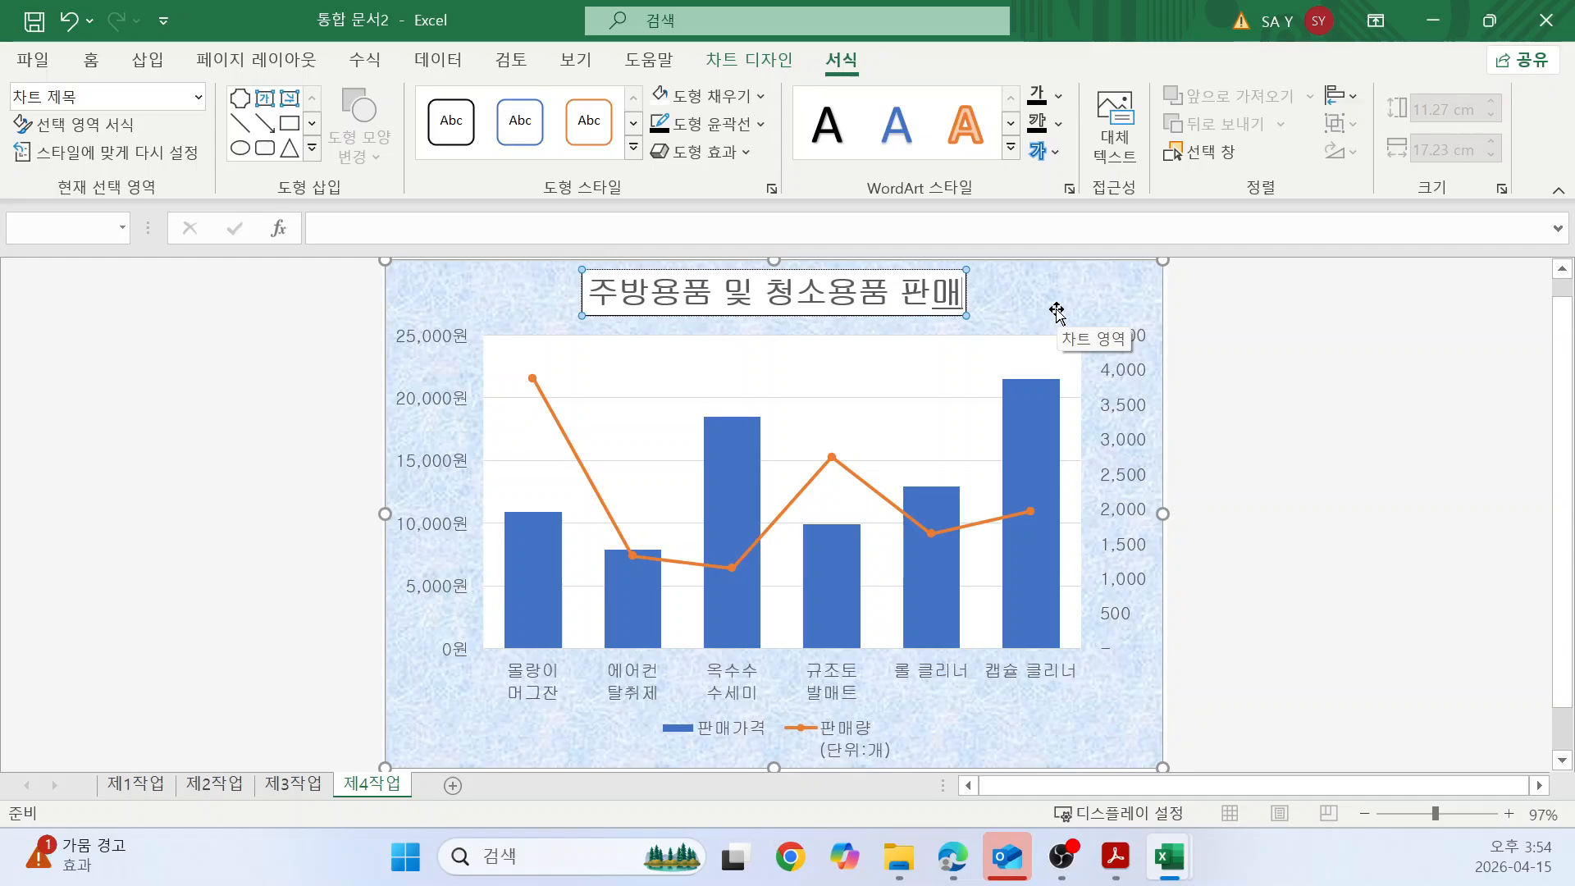
{"action": "type", "text": " ㅎㅕㄴ"}
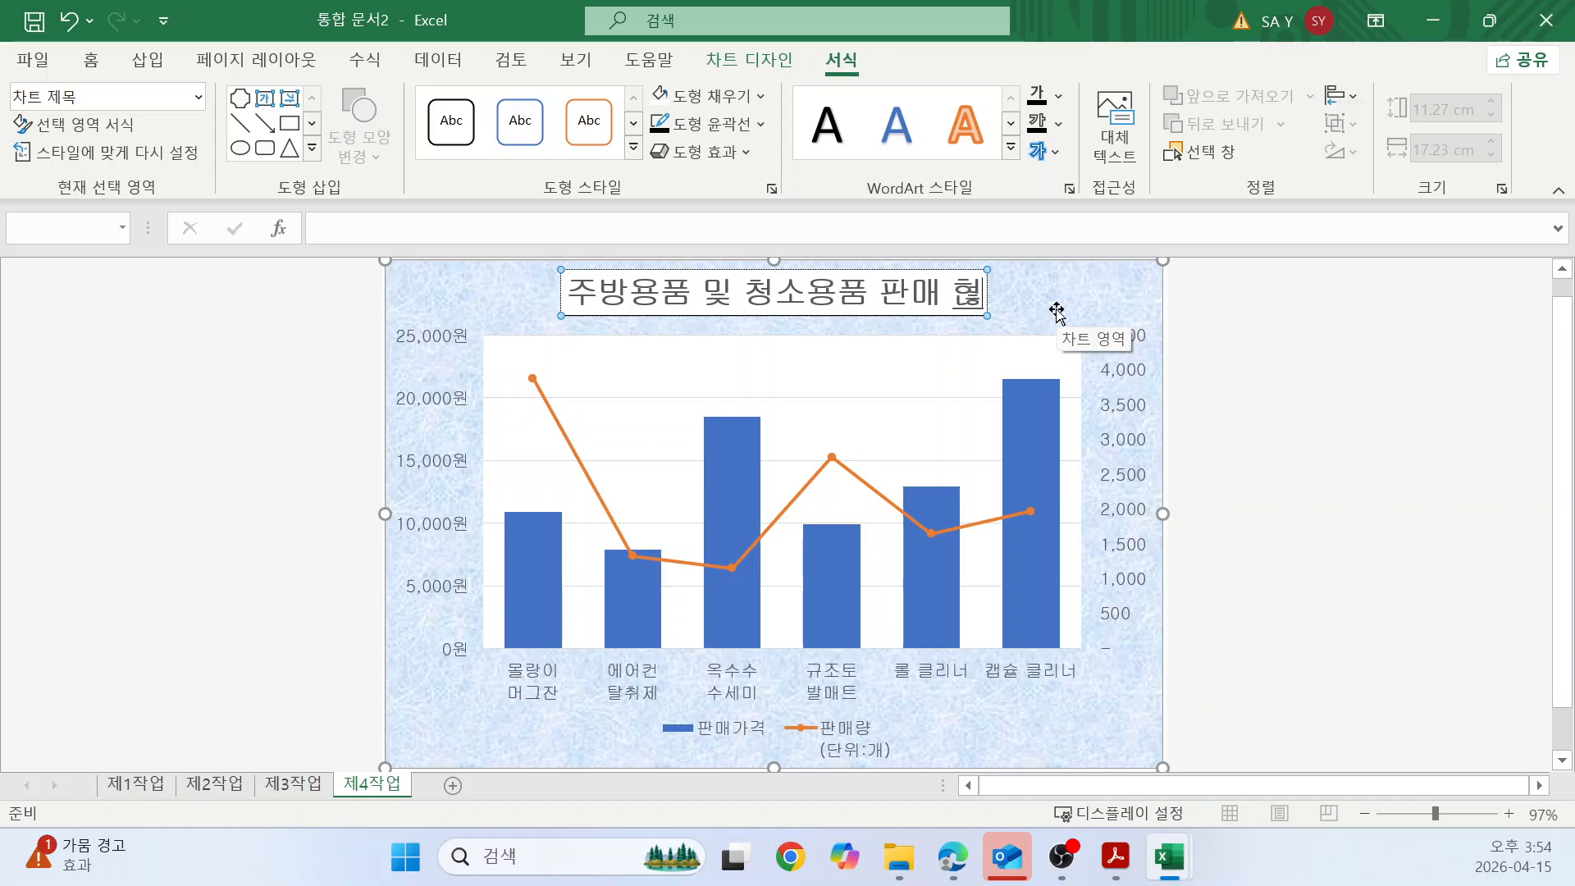
{"action": "type", "text": "ㅎㅗㅏㅇ"}
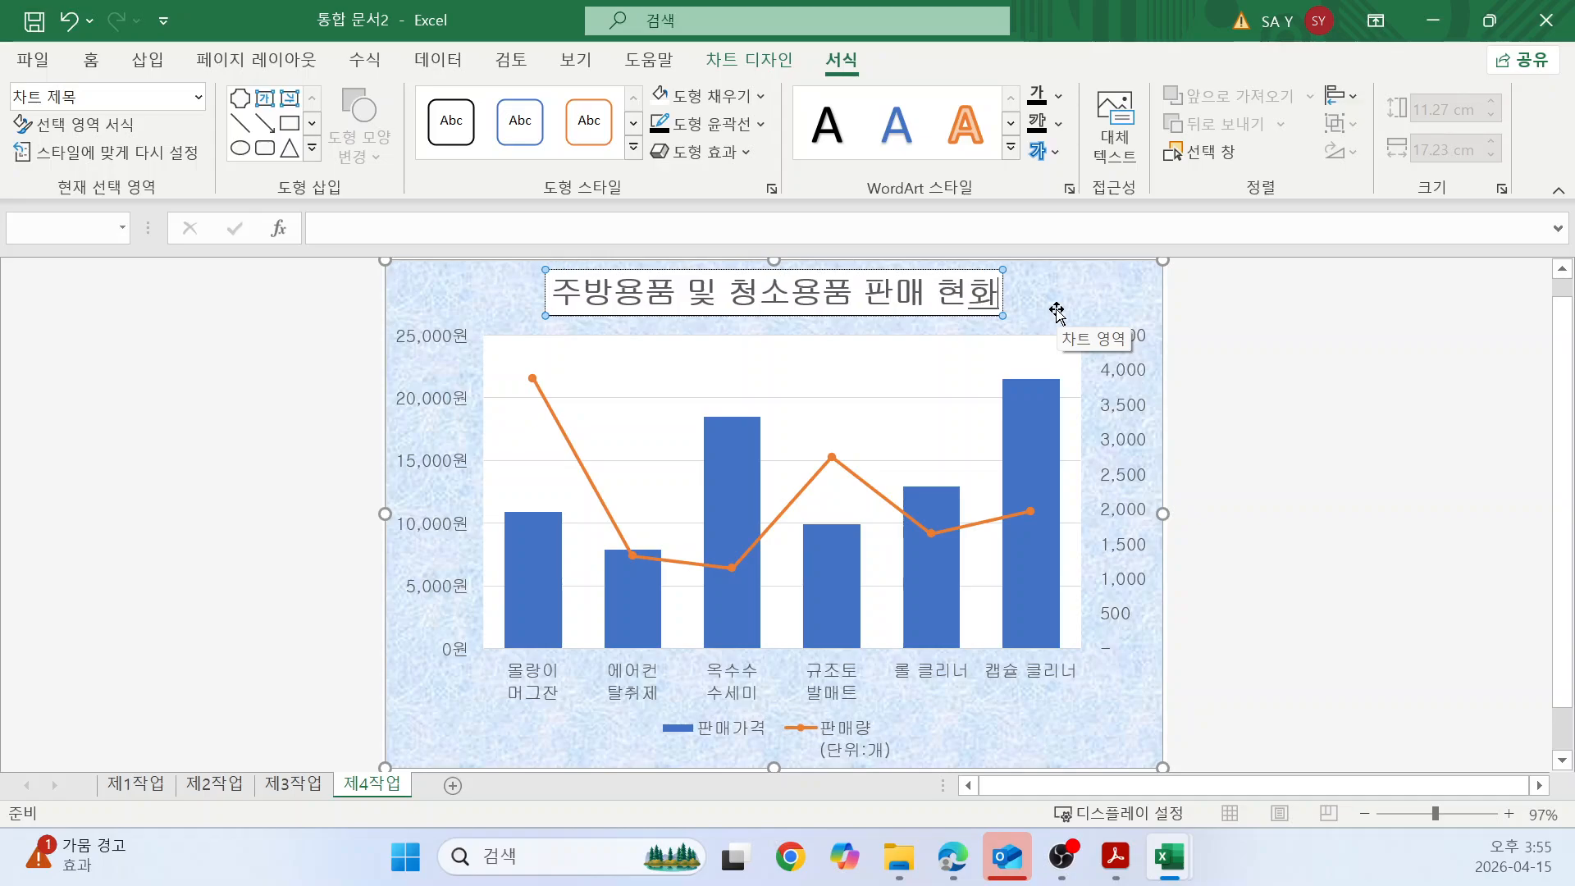
{"action": "left_click", "coordinate": [1057, 313]}
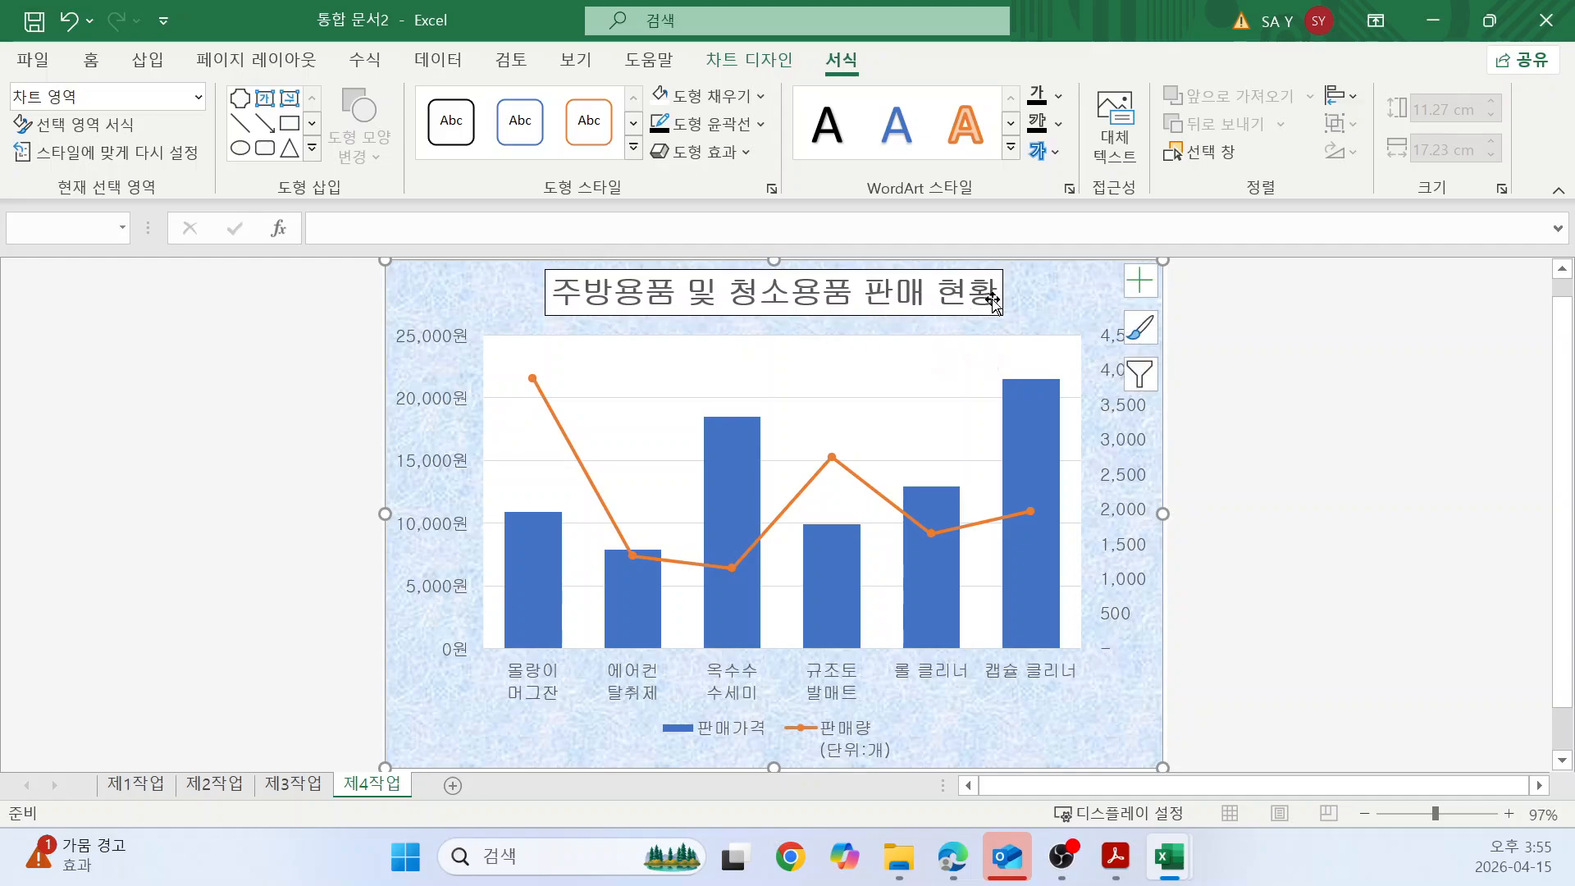
Review the series, gridline and axis conditions in the exam PDF and compare the 출력형태 sample chart with the Excel chart.
{"action": "key", "text": "alt+Tab"}
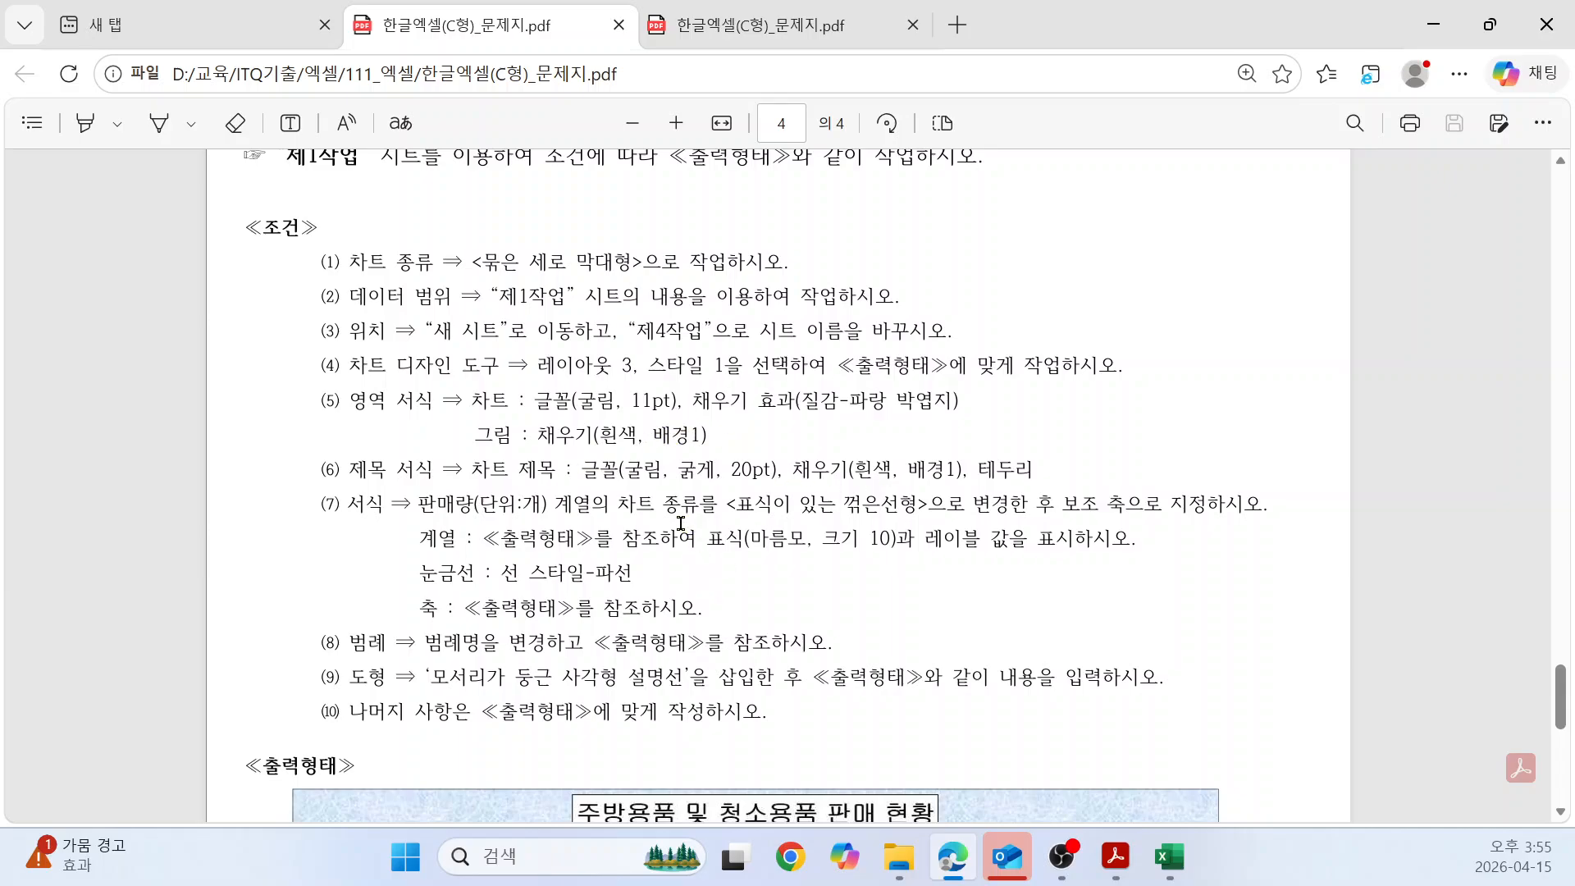
{"action": "scroll", "coordinate": [952, 533], "scroll_direction": "down", "scroll_amount": 1}
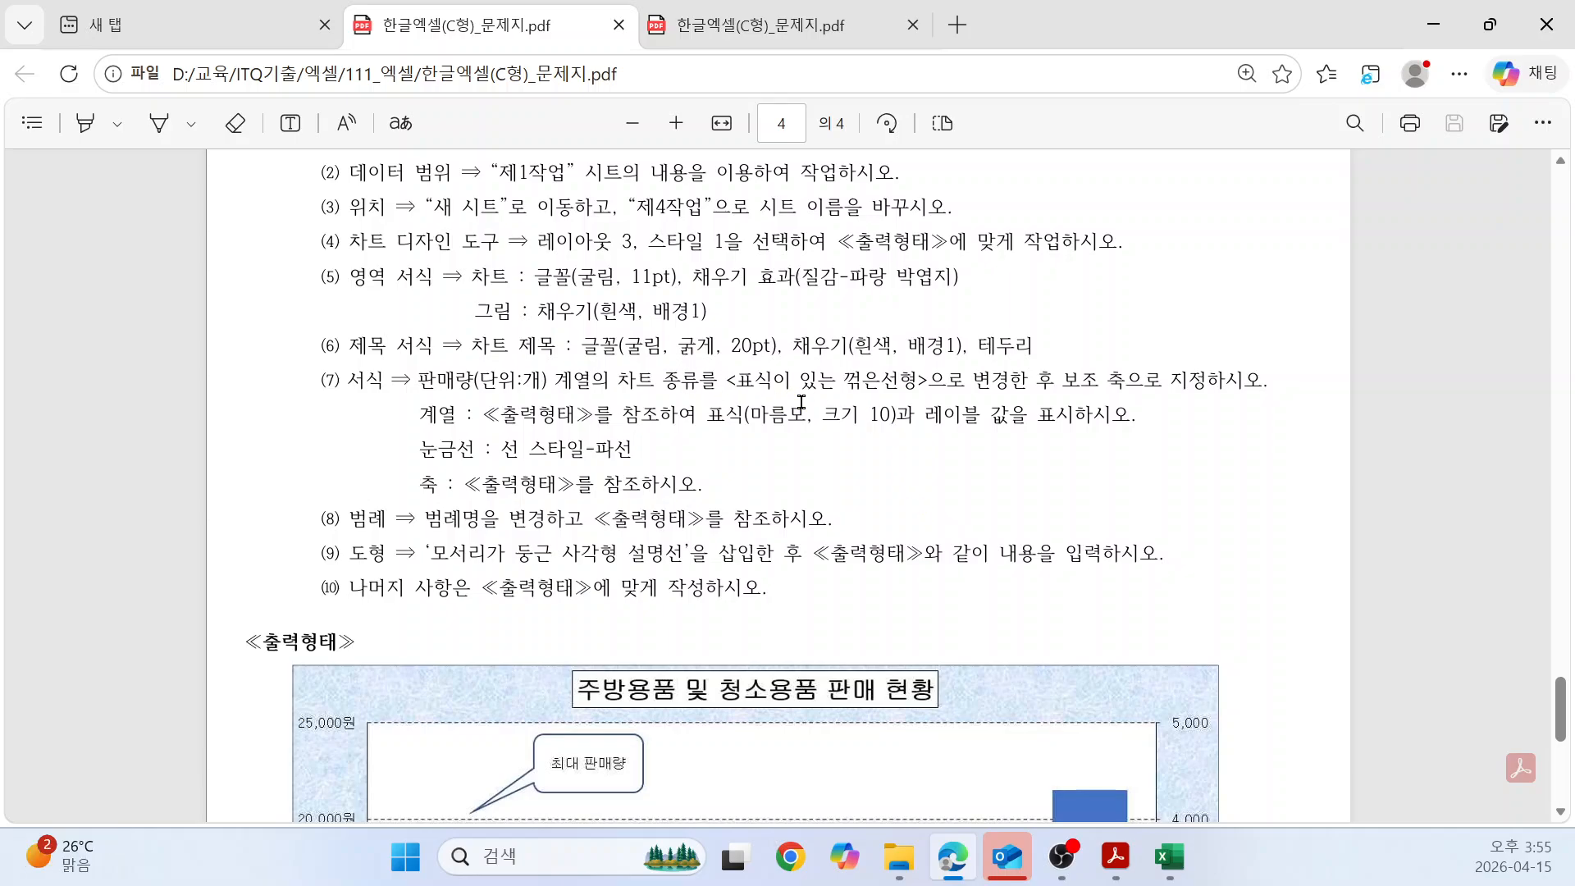
{"action": "scroll", "coordinate": [791, 390], "scroll_direction": "down", "scroll_amount": 4}
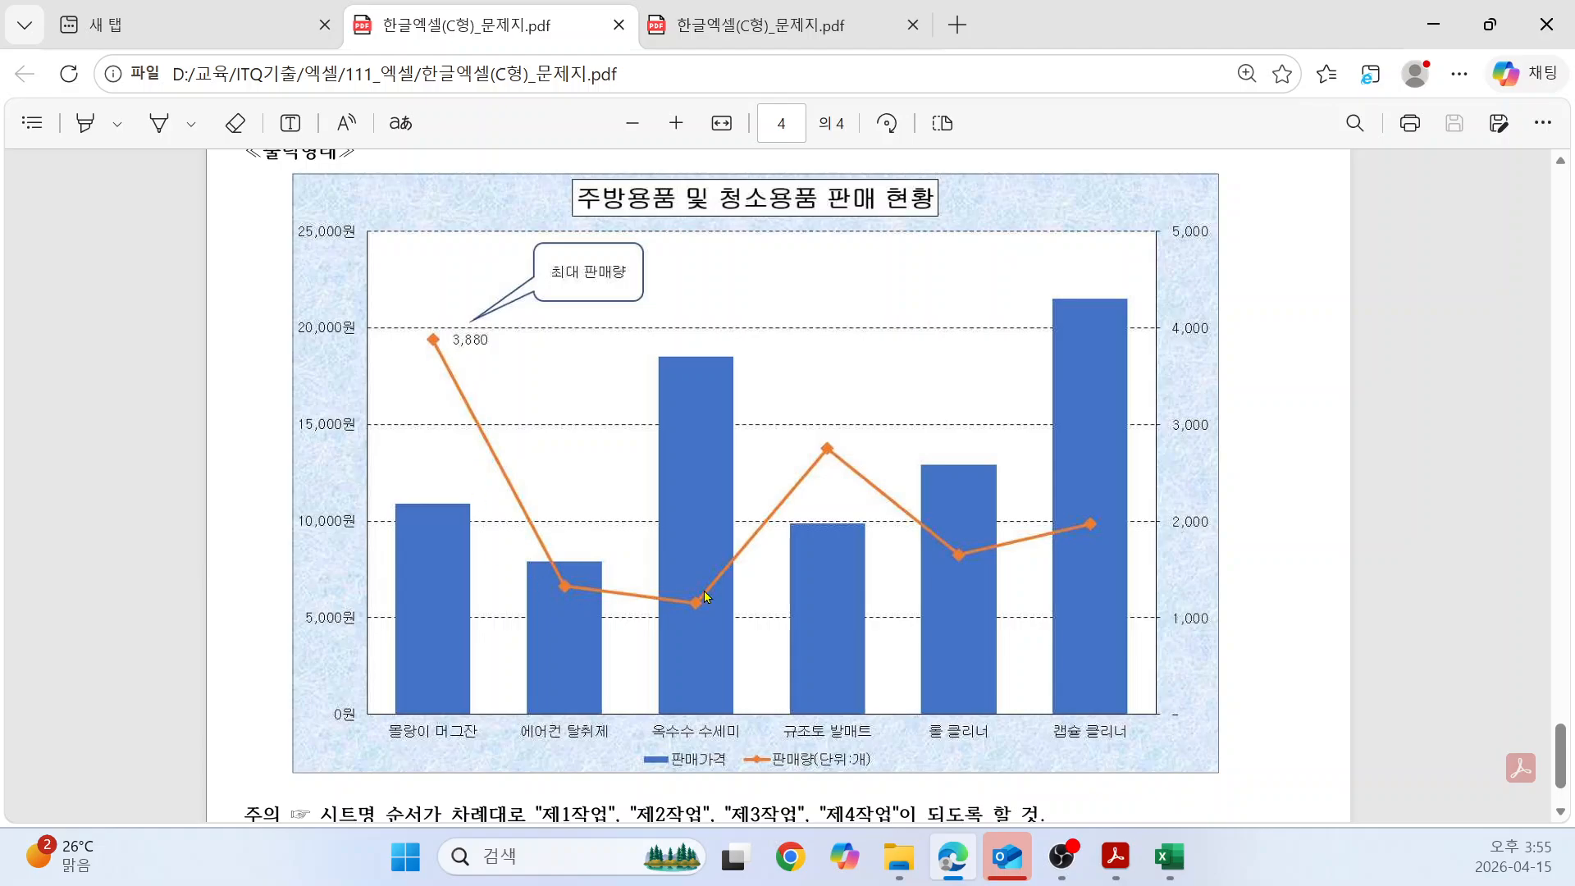
{"action": "key", "text": "alt+Tab"}
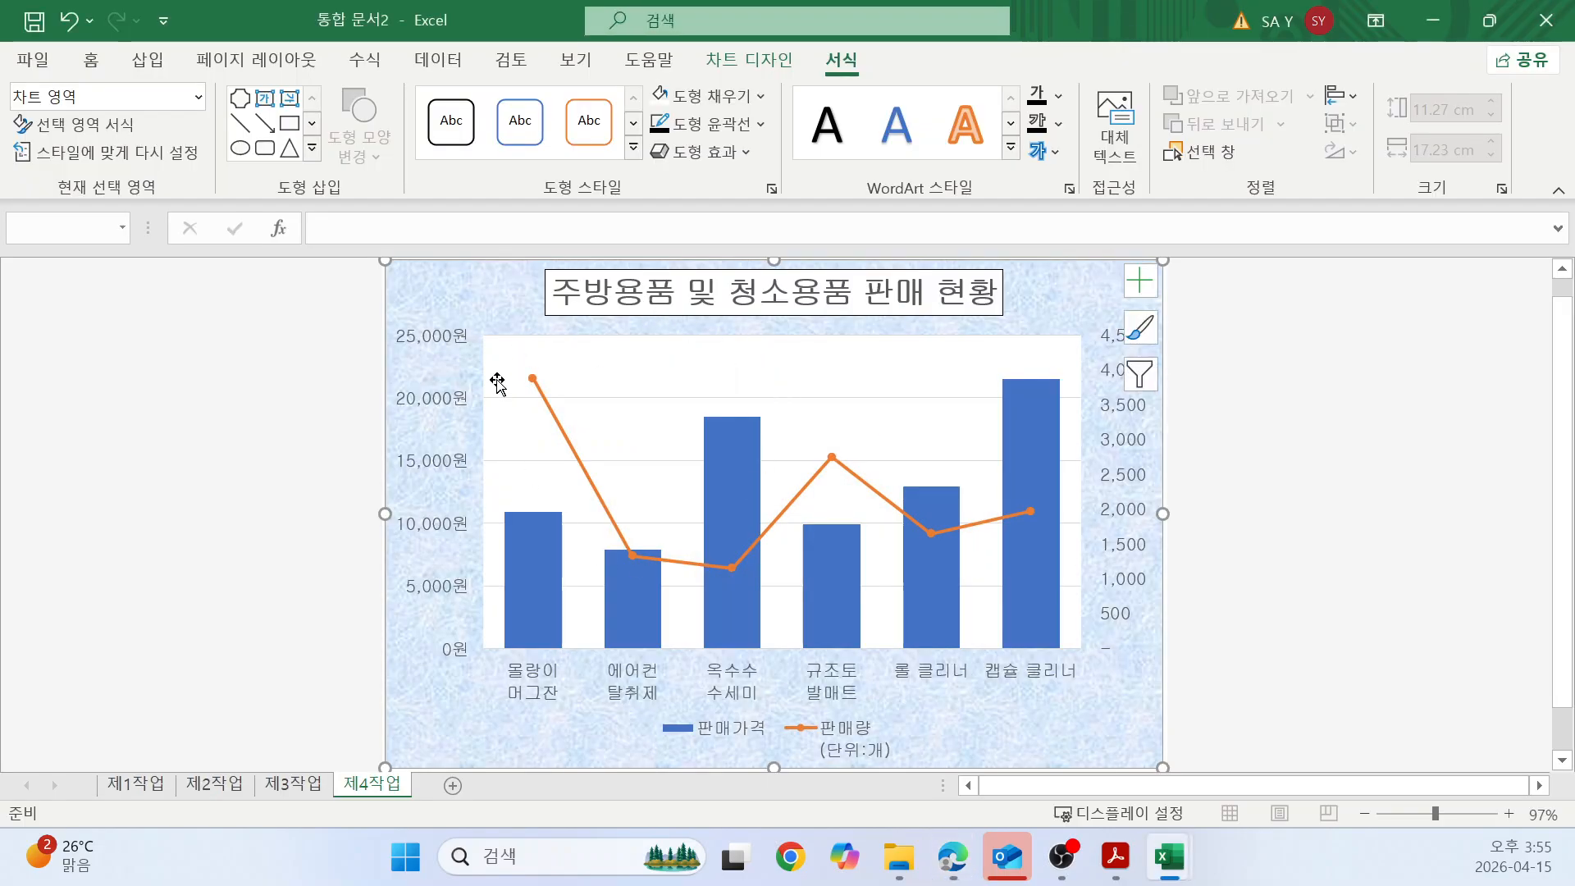
{"action": "key", "text": "alt+Tab"}
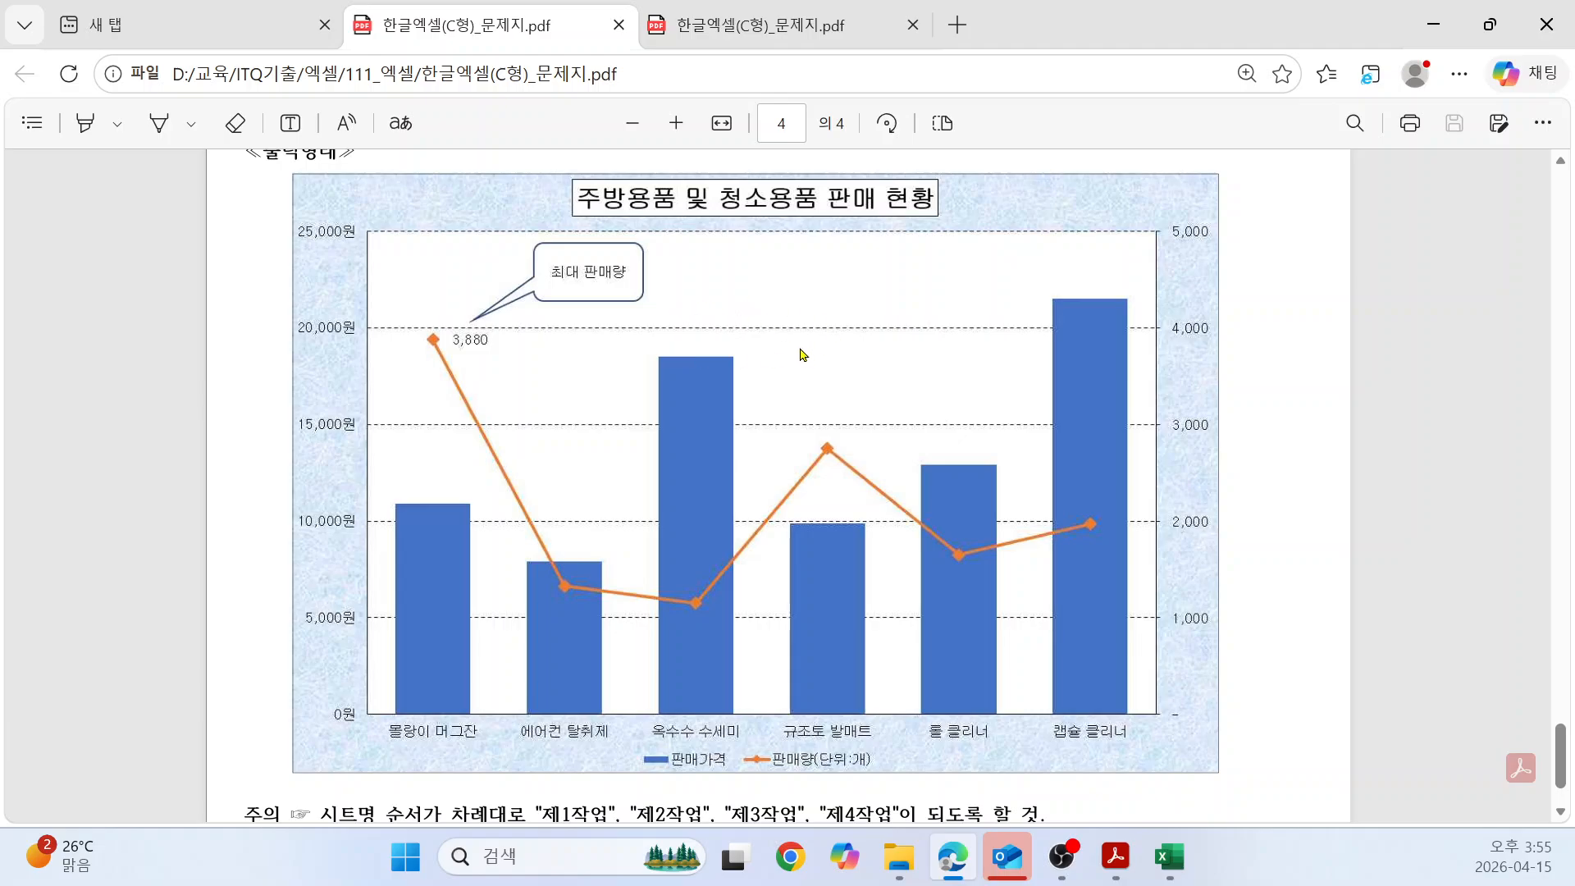
{"action": "scroll", "coordinate": [804, 355], "scroll_direction": "up", "scroll_amount": 3}
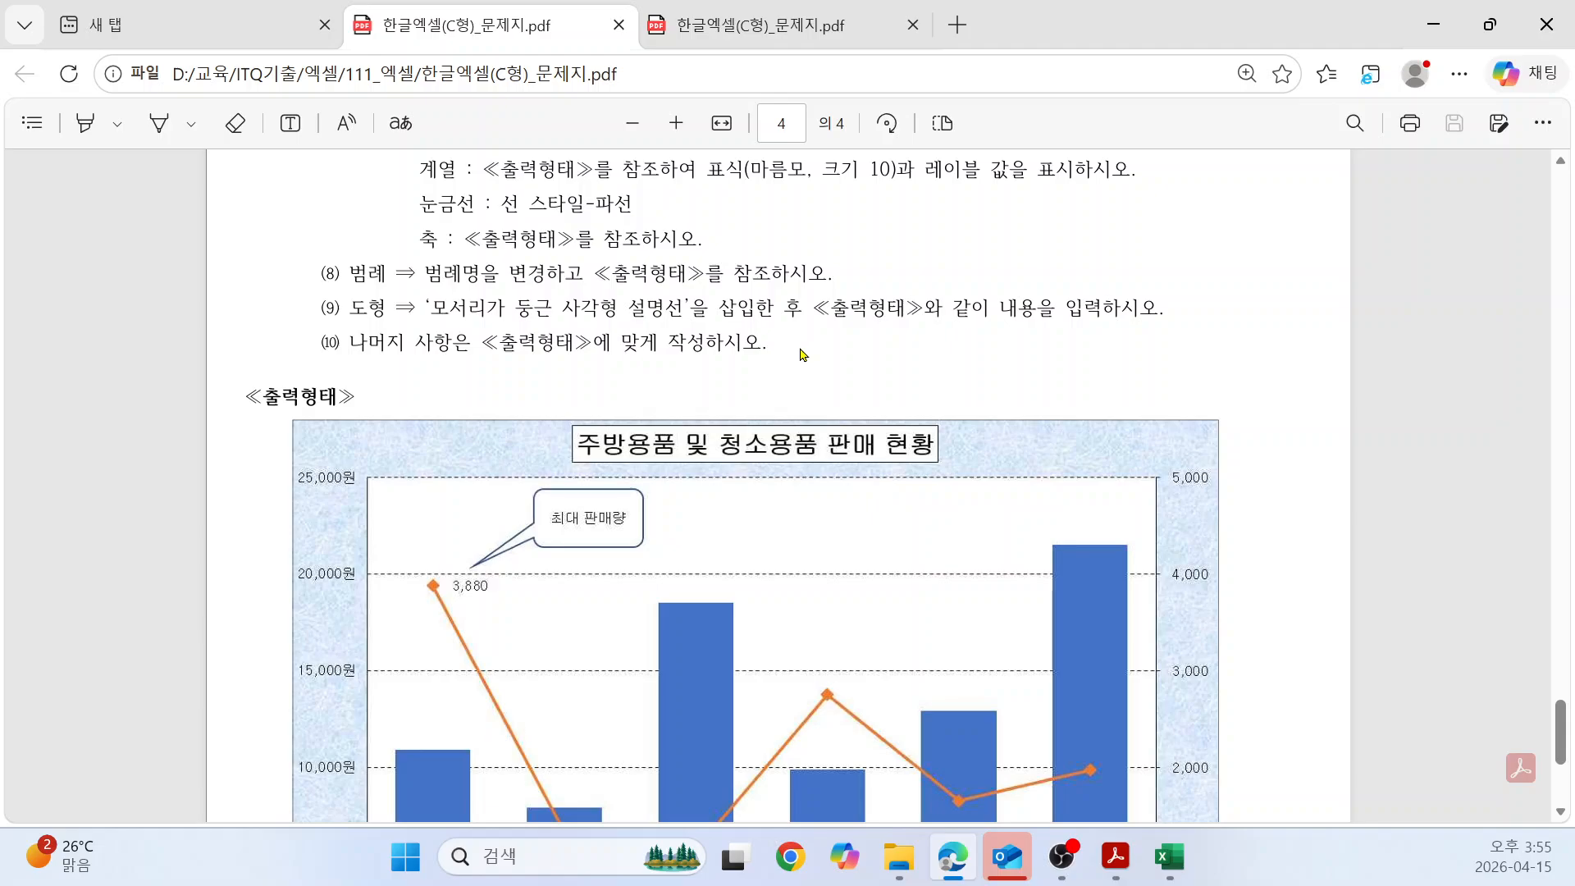
{"action": "scroll", "coordinate": [803, 354], "scroll_direction": "up", "scroll_amount": 2}
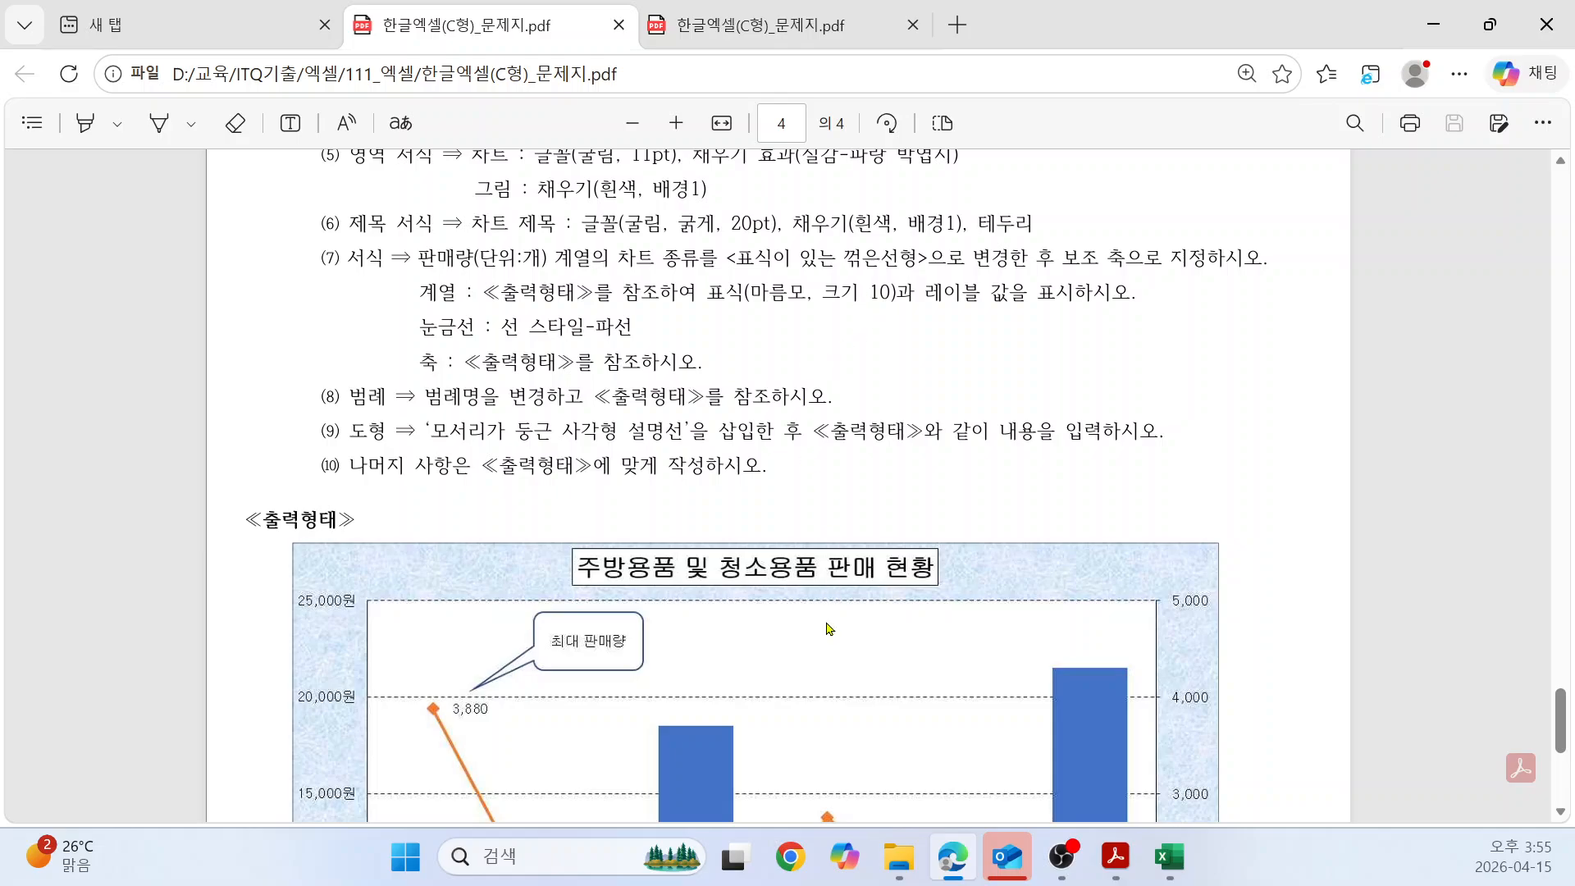
{"action": "scroll", "coordinate": [865, 738], "scroll_direction": "down", "scroll_amount": 2}
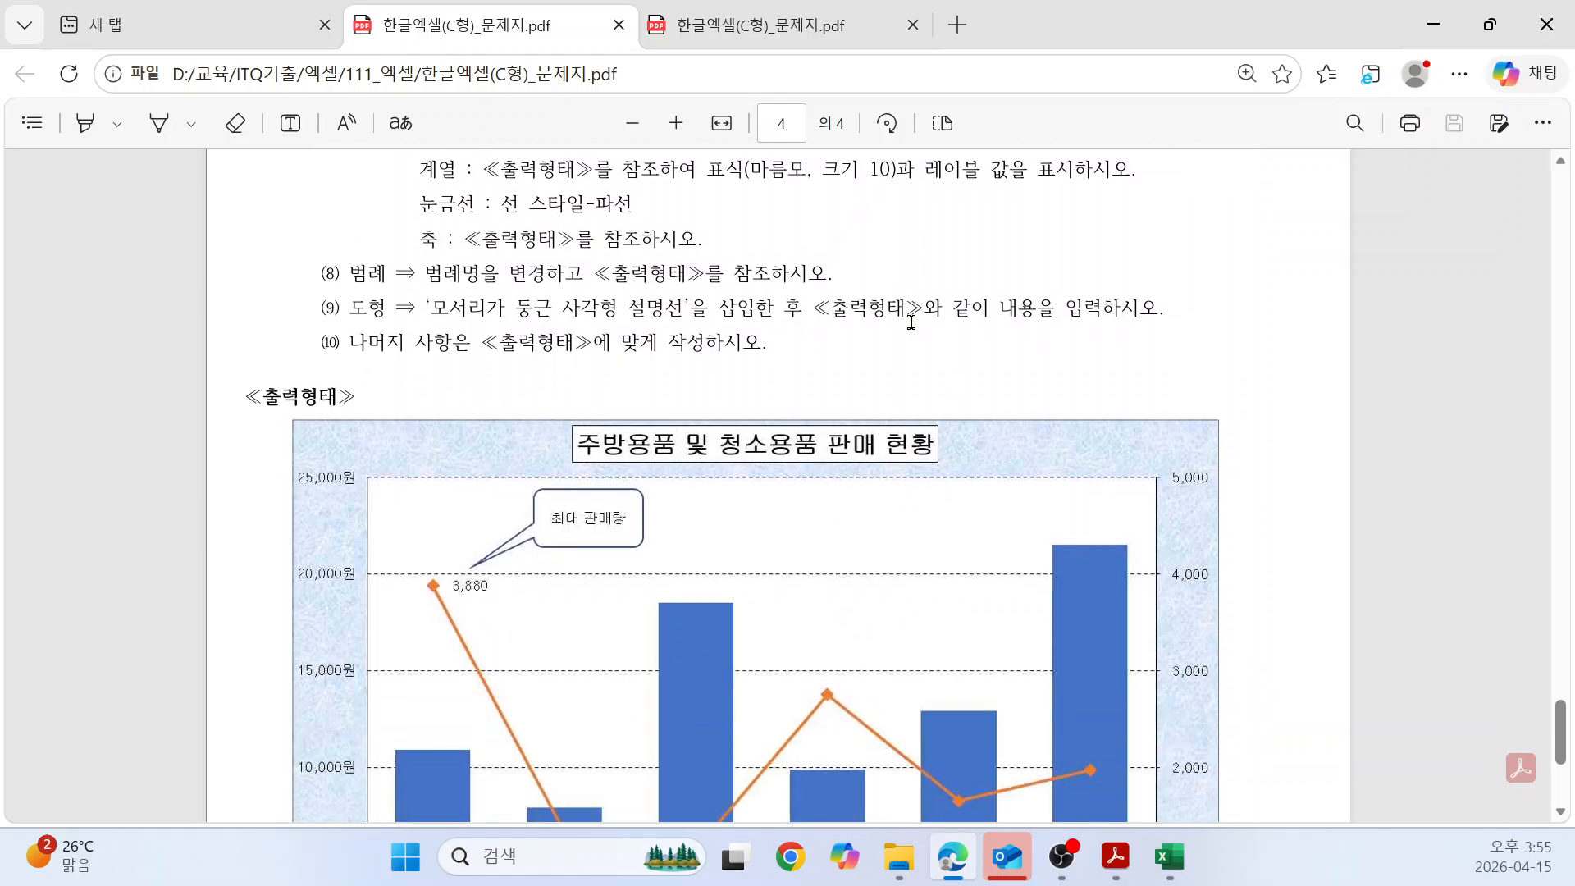
{"action": "scroll", "coordinate": [907, 324], "scroll_direction": "up", "scroll_amount": 2}
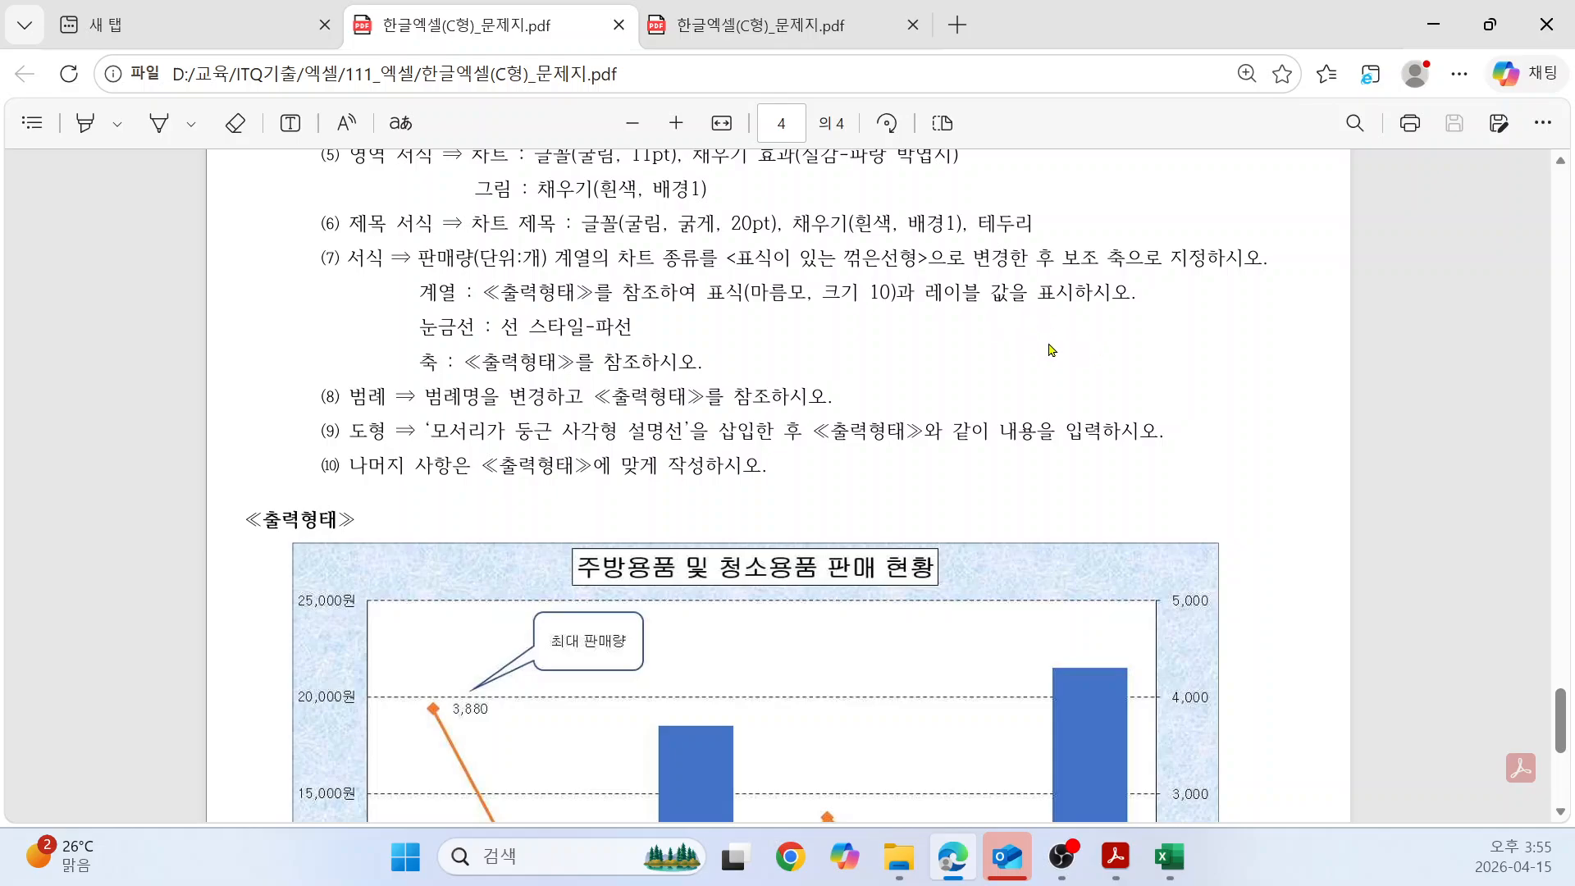
{"action": "scroll", "coordinate": [931, 532], "scroll_direction": "down", "scroll_amount": 5}
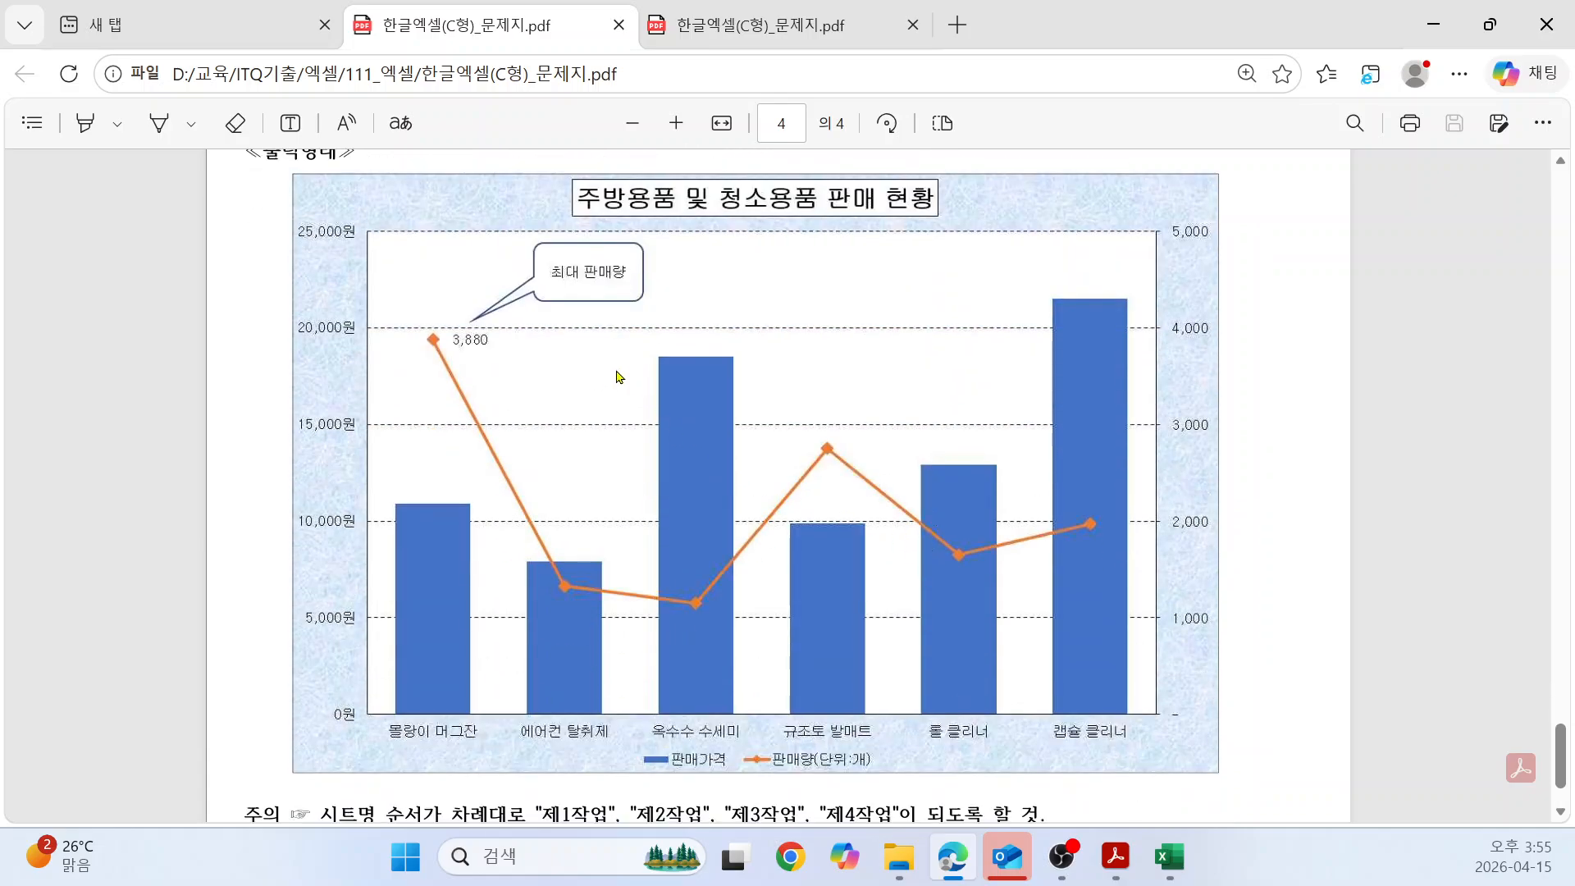
{"action": "scroll", "coordinate": [808, 364], "scroll_direction": "up", "scroll_amount": 5}
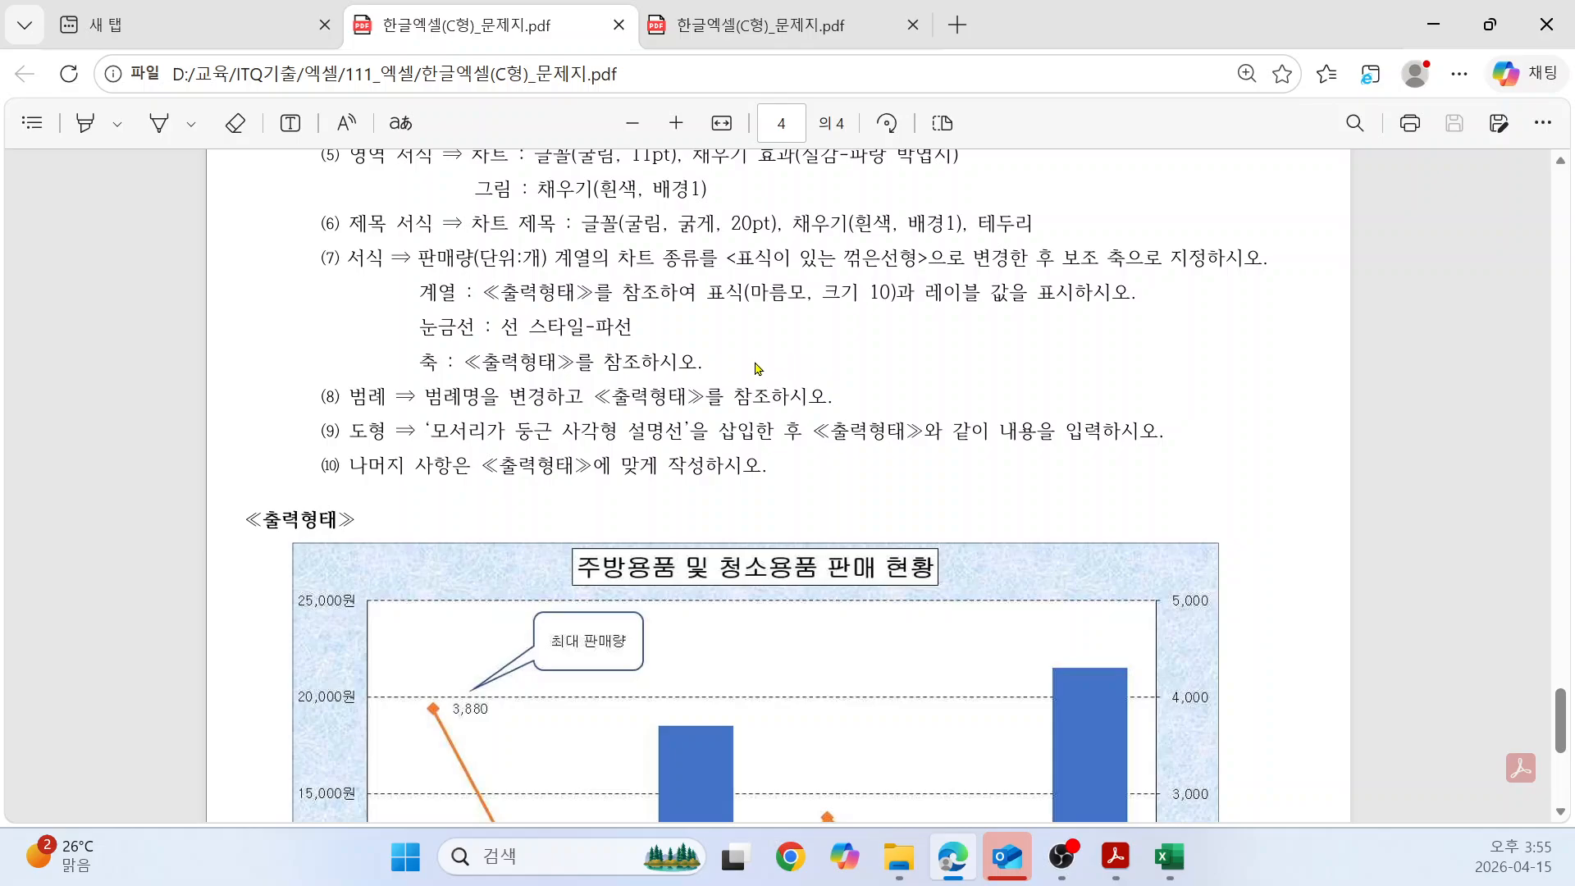
{"action": "key", "text": "alt+Tab"}
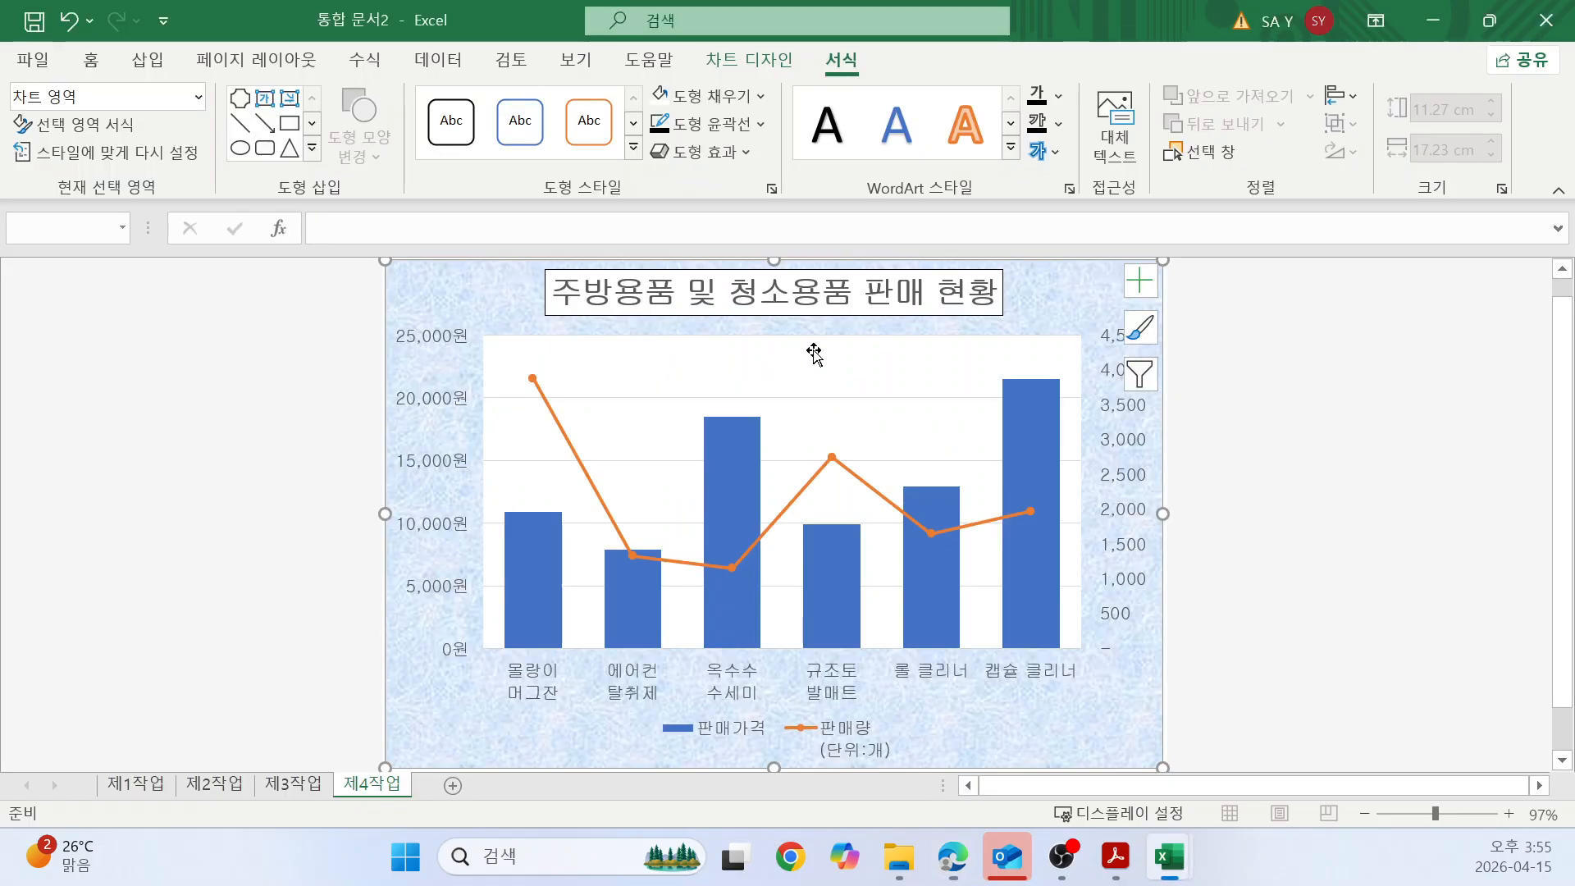
Change the markers of the 판매량(단위:개) line series to the built-in diamond shape with size 10.
{"action": "left_click", "coordinate": [833, 460]}
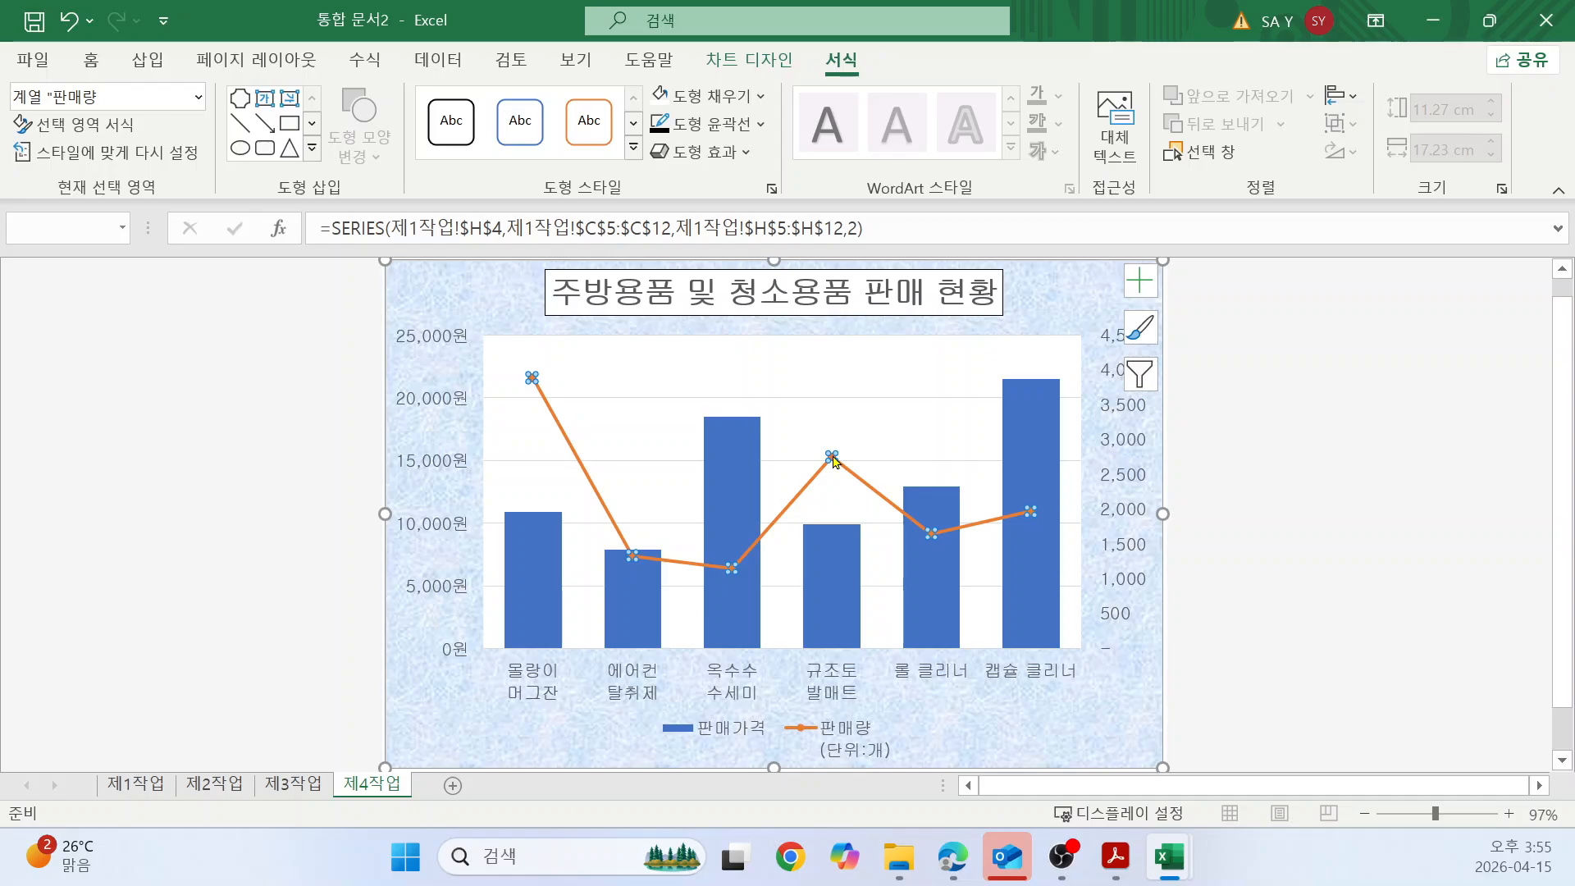
{"action": "left_click", "coordinate": [935, 353]}
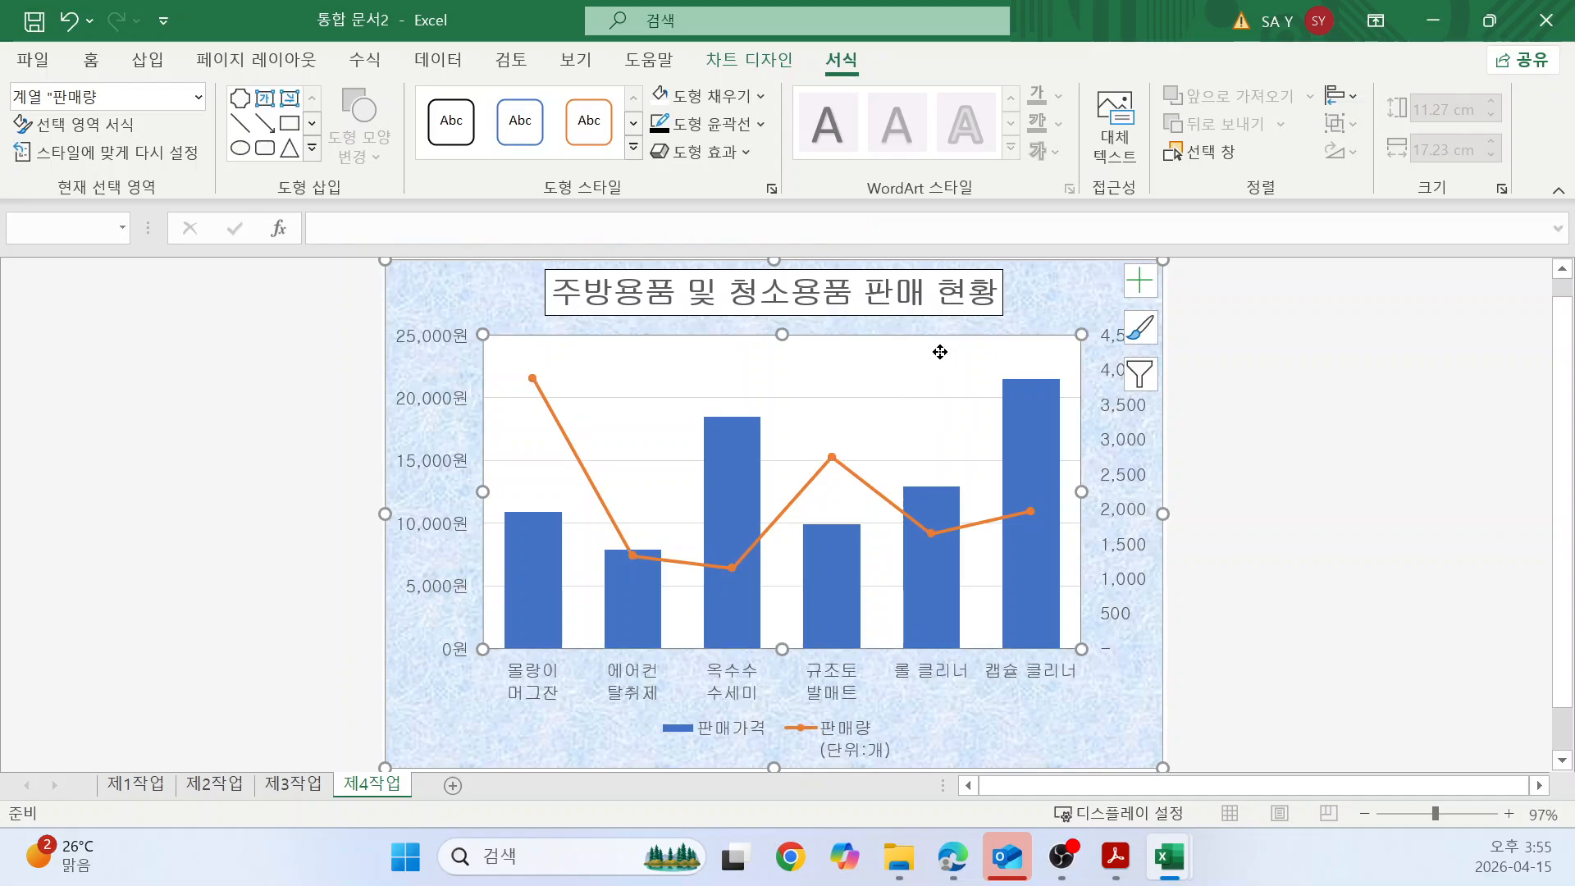
{"action": "double_click", "coordinate": [833, 459]}
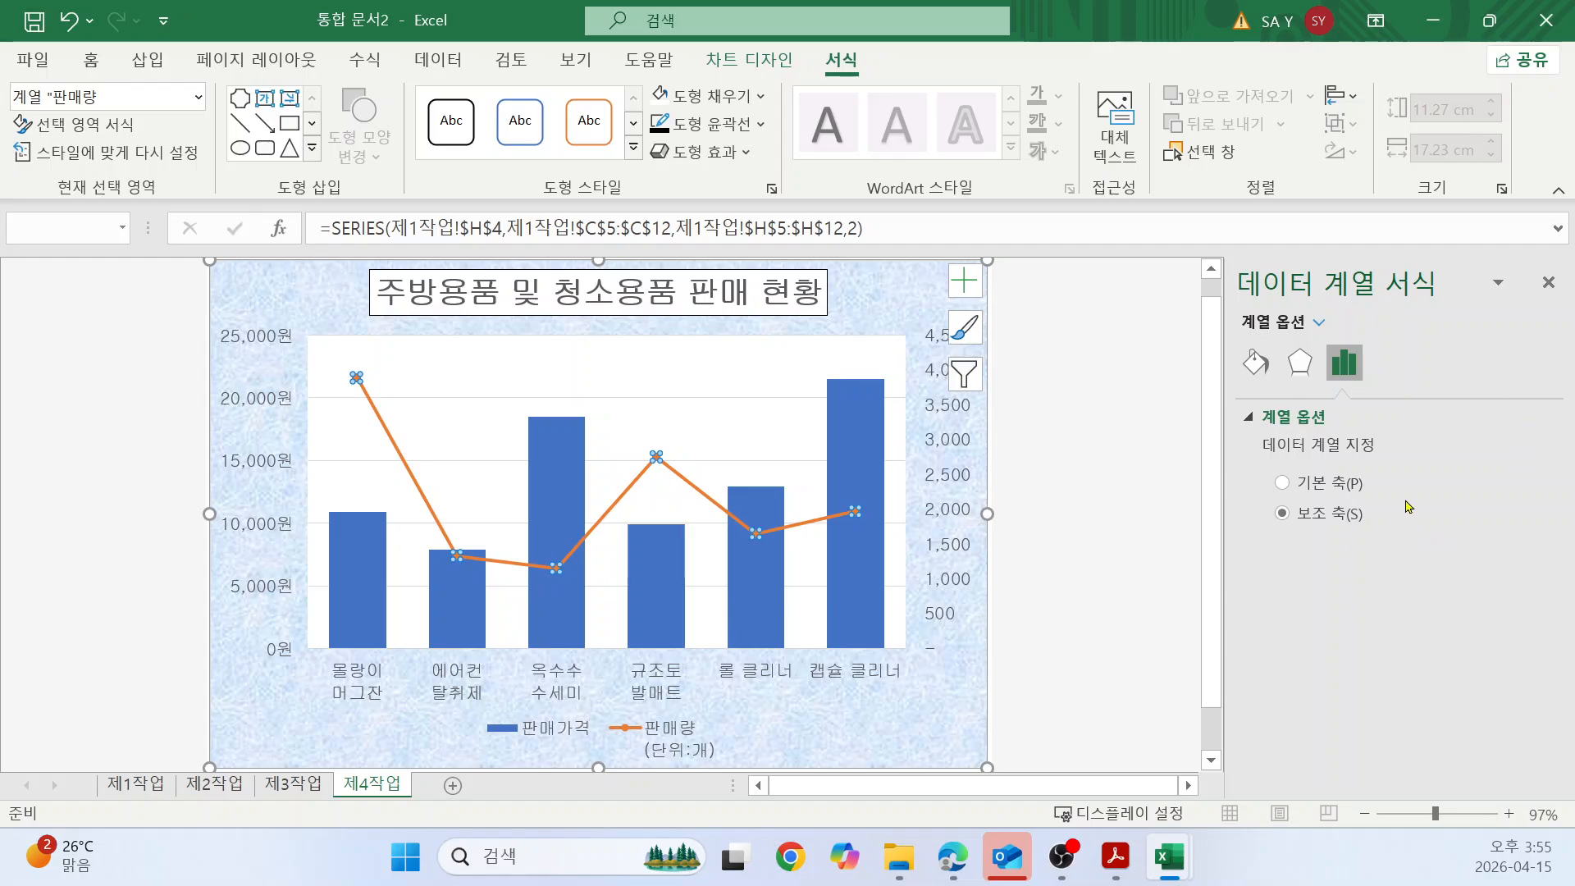
{"action": "left_click", "coordinate": [1255, 362]}
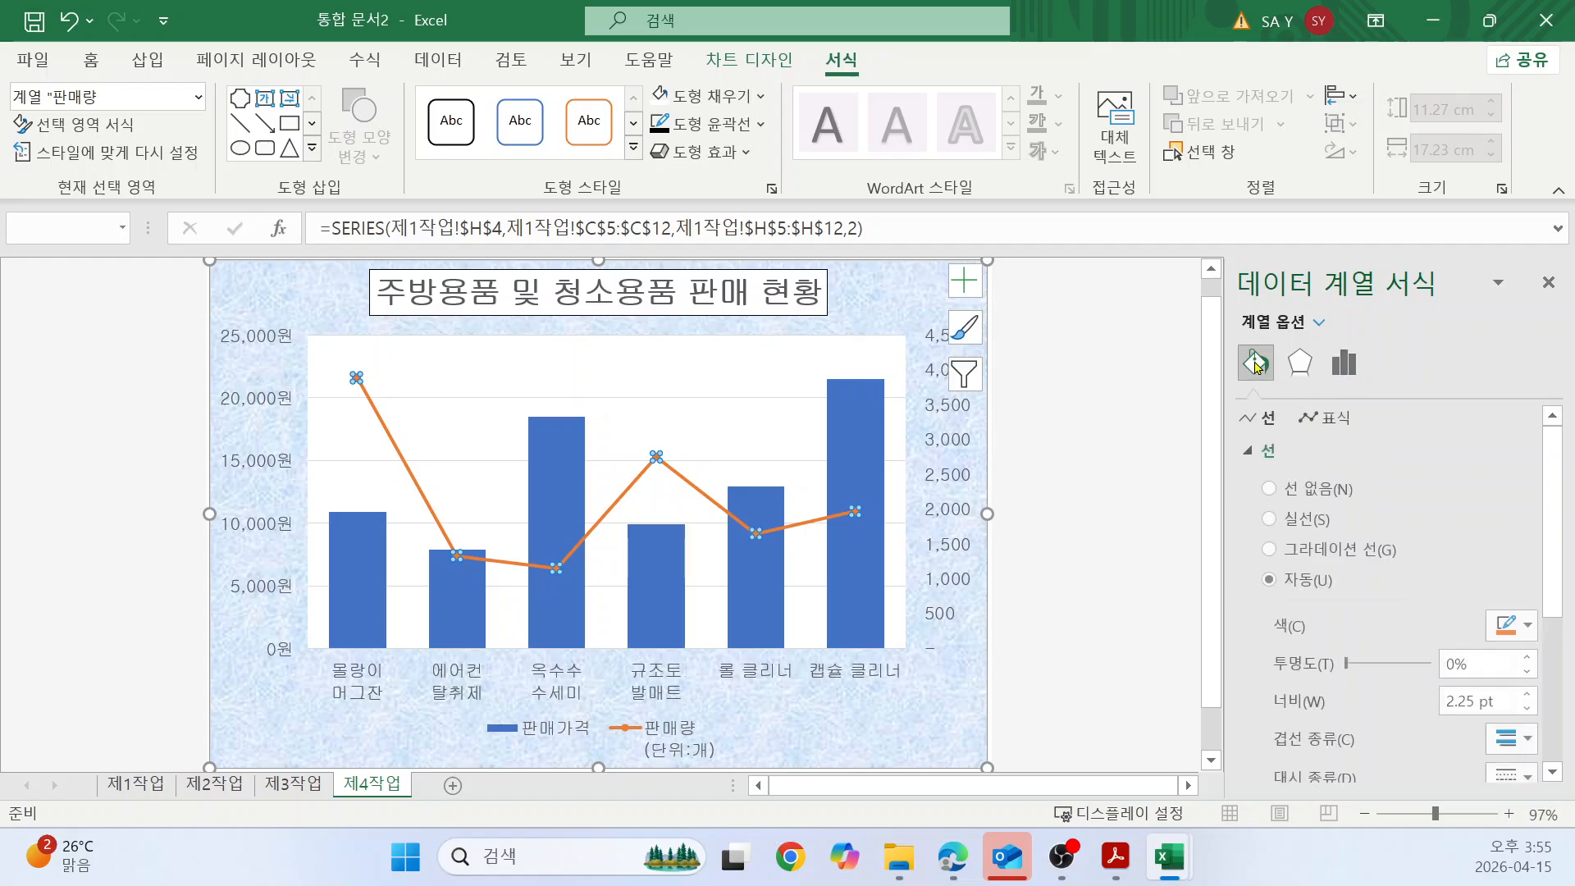
{"action": "left_click", "coordinate": [1322, 419]}
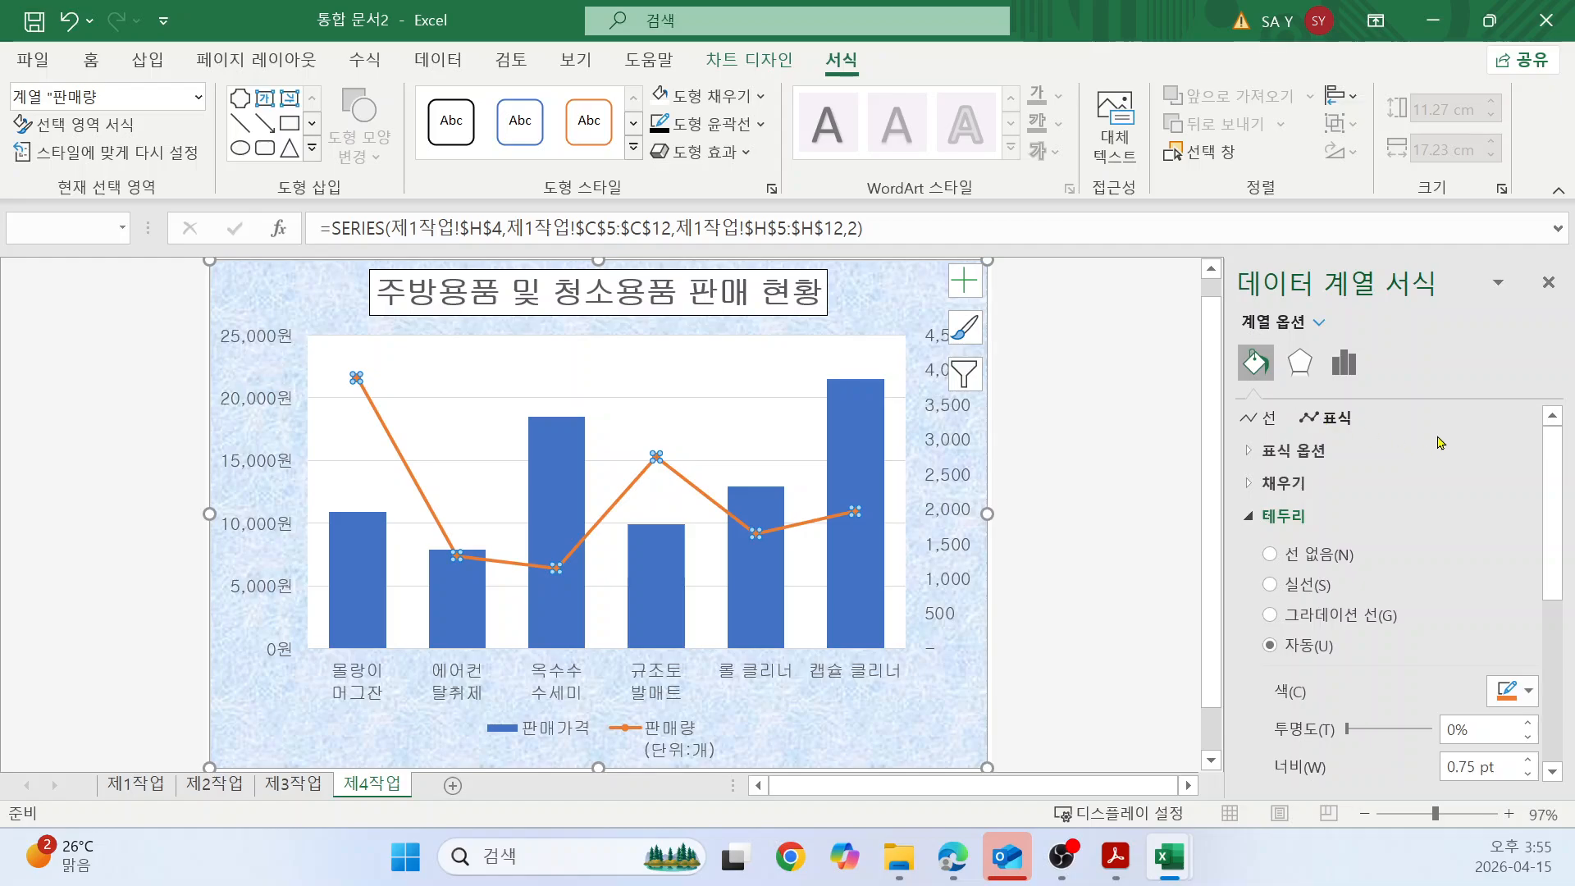
{"action": "left_click", "coordinate": [1290, 451]}
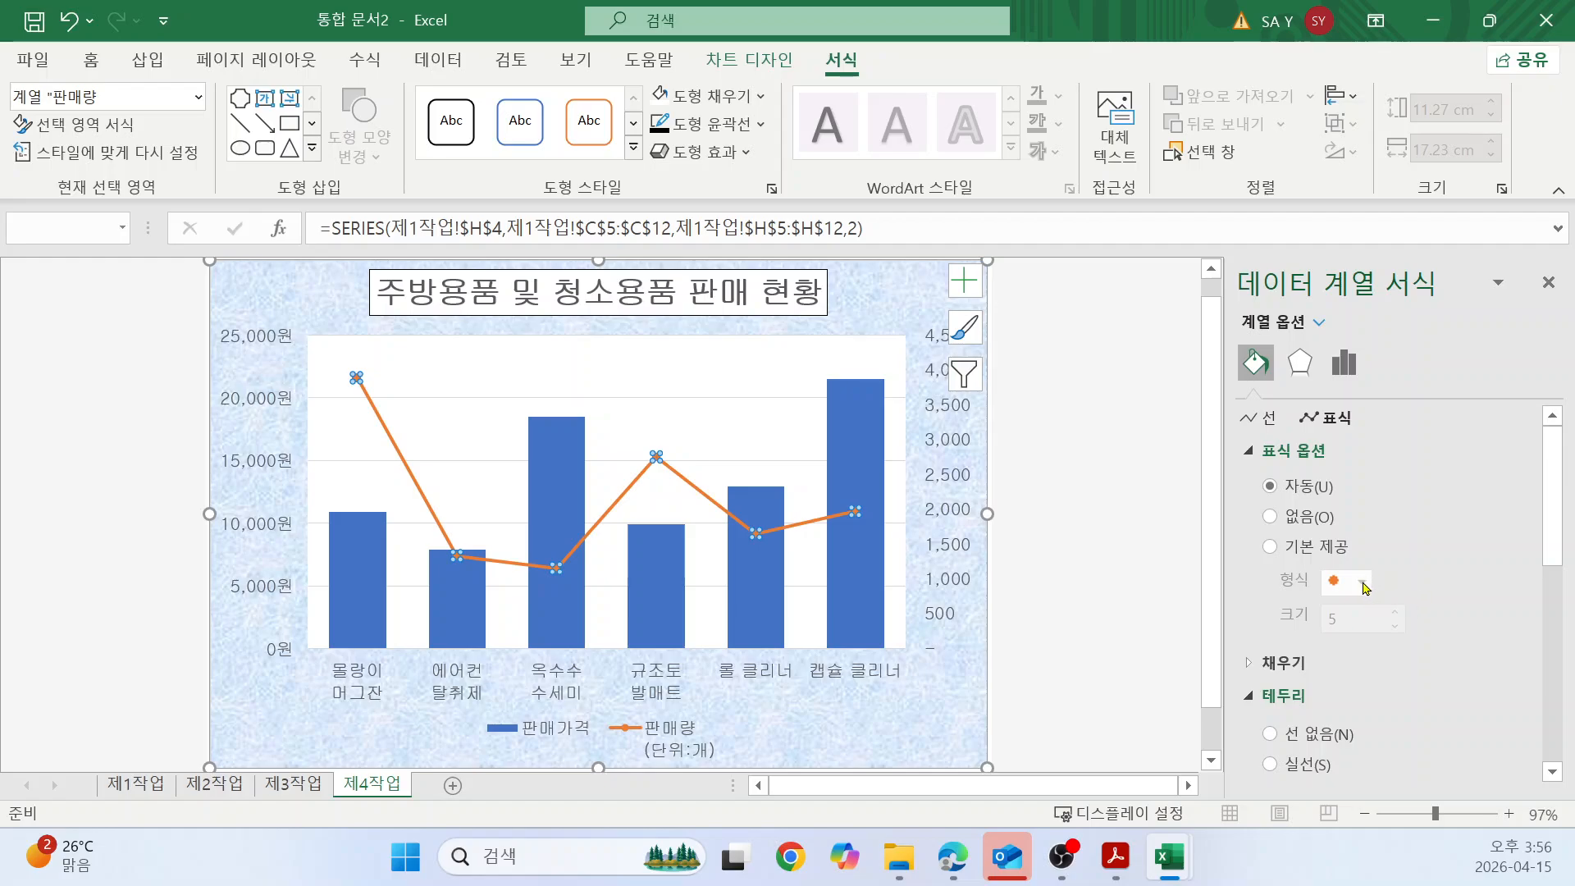
{"action": "left_click", "coordinate": [1272, 547]}
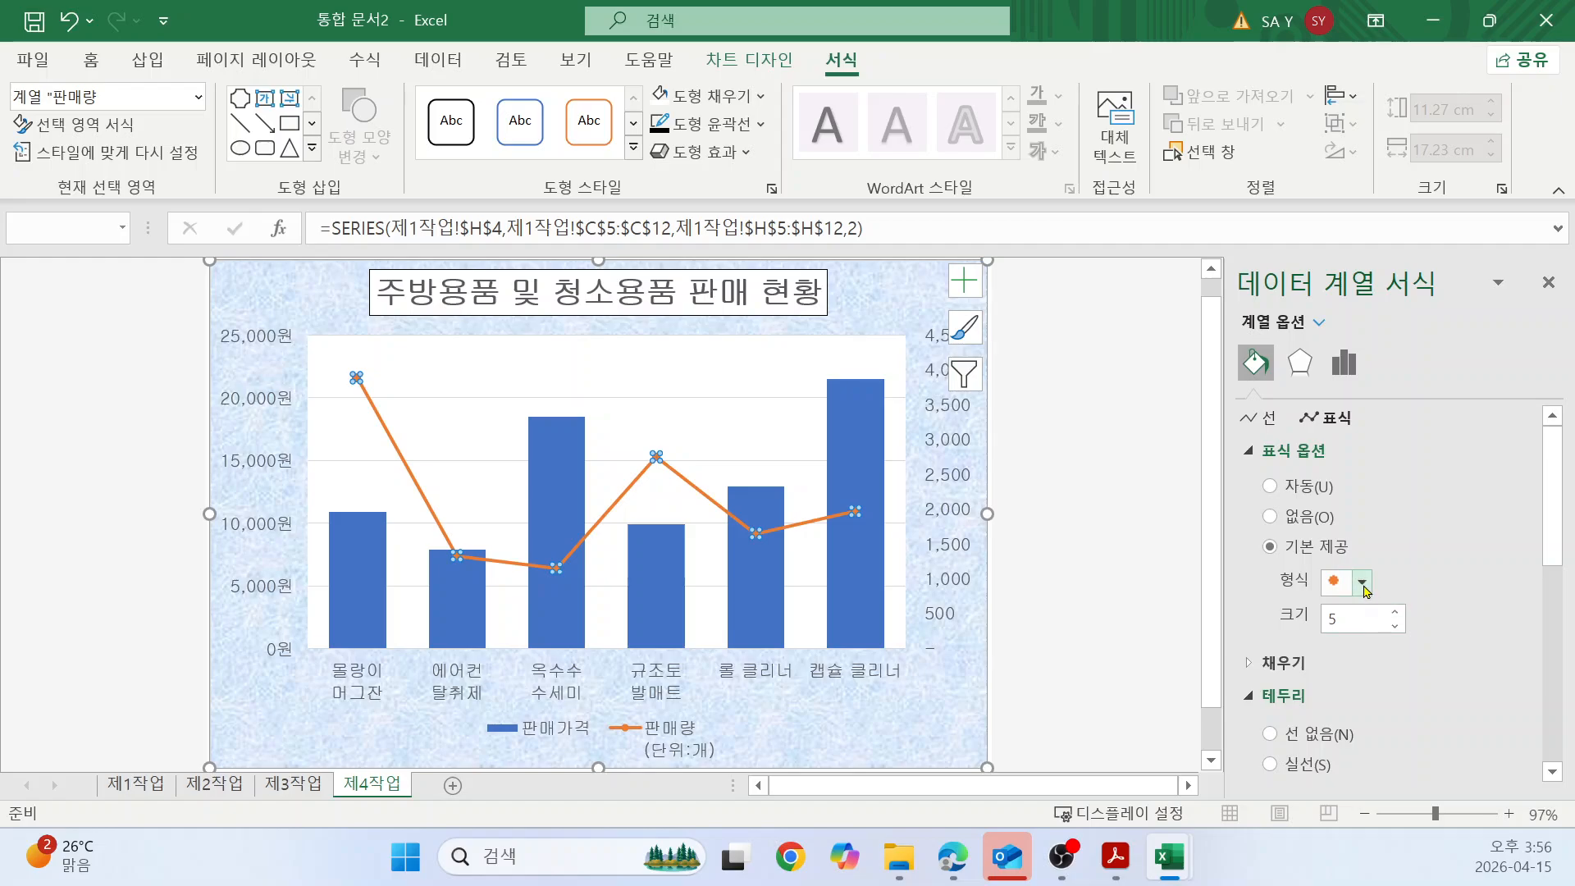
{"action": "left_click", "coordinate": [1365, 587]}
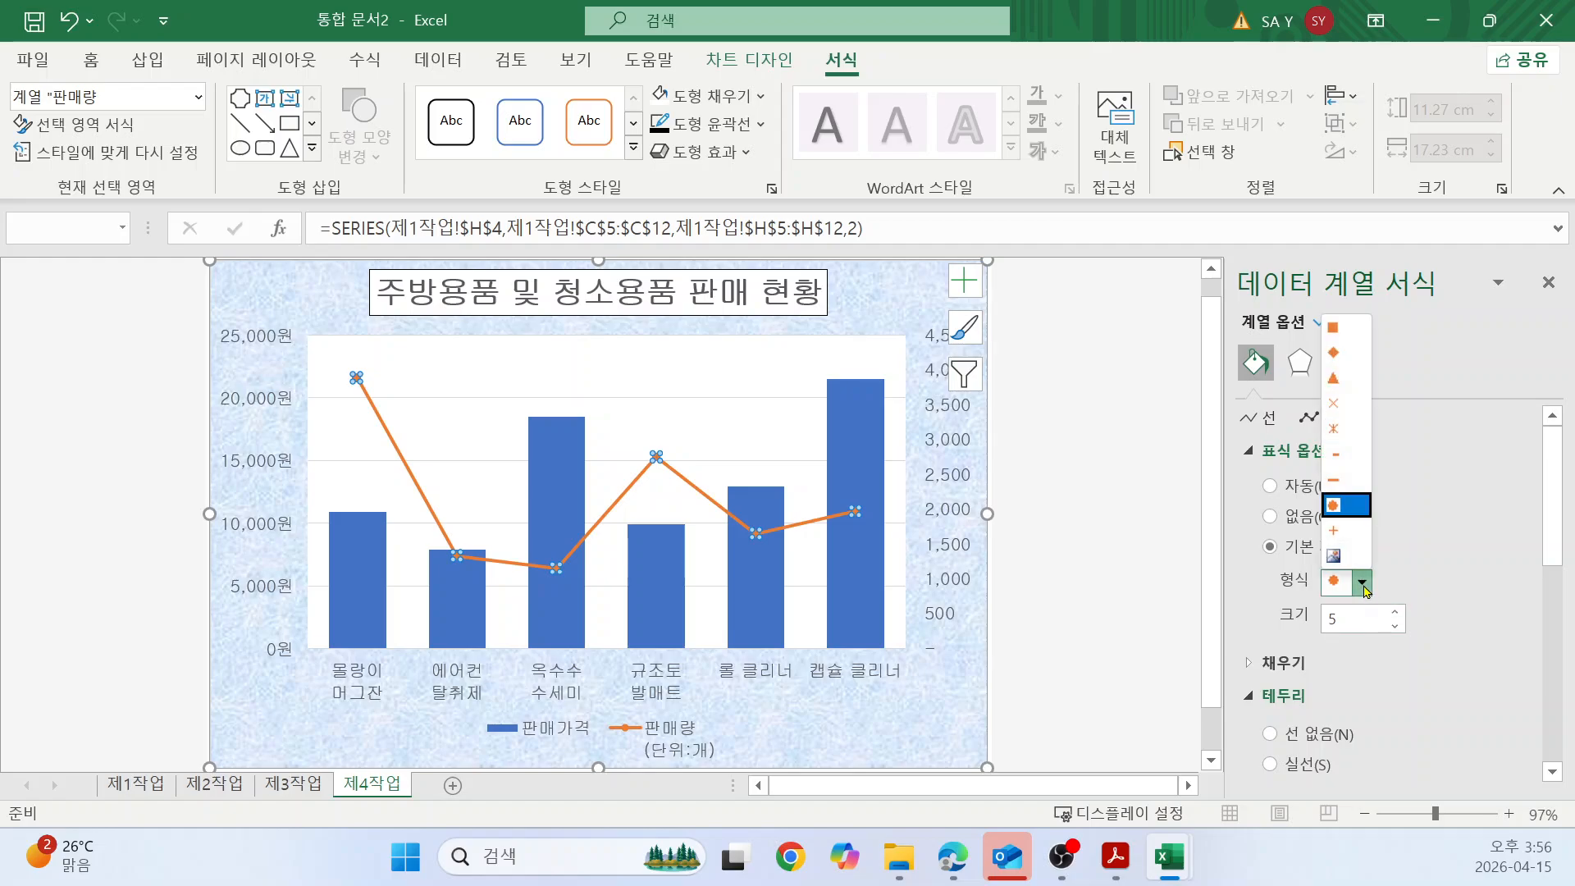
{"action": "left_click", "coordinate": [1342, 354]}
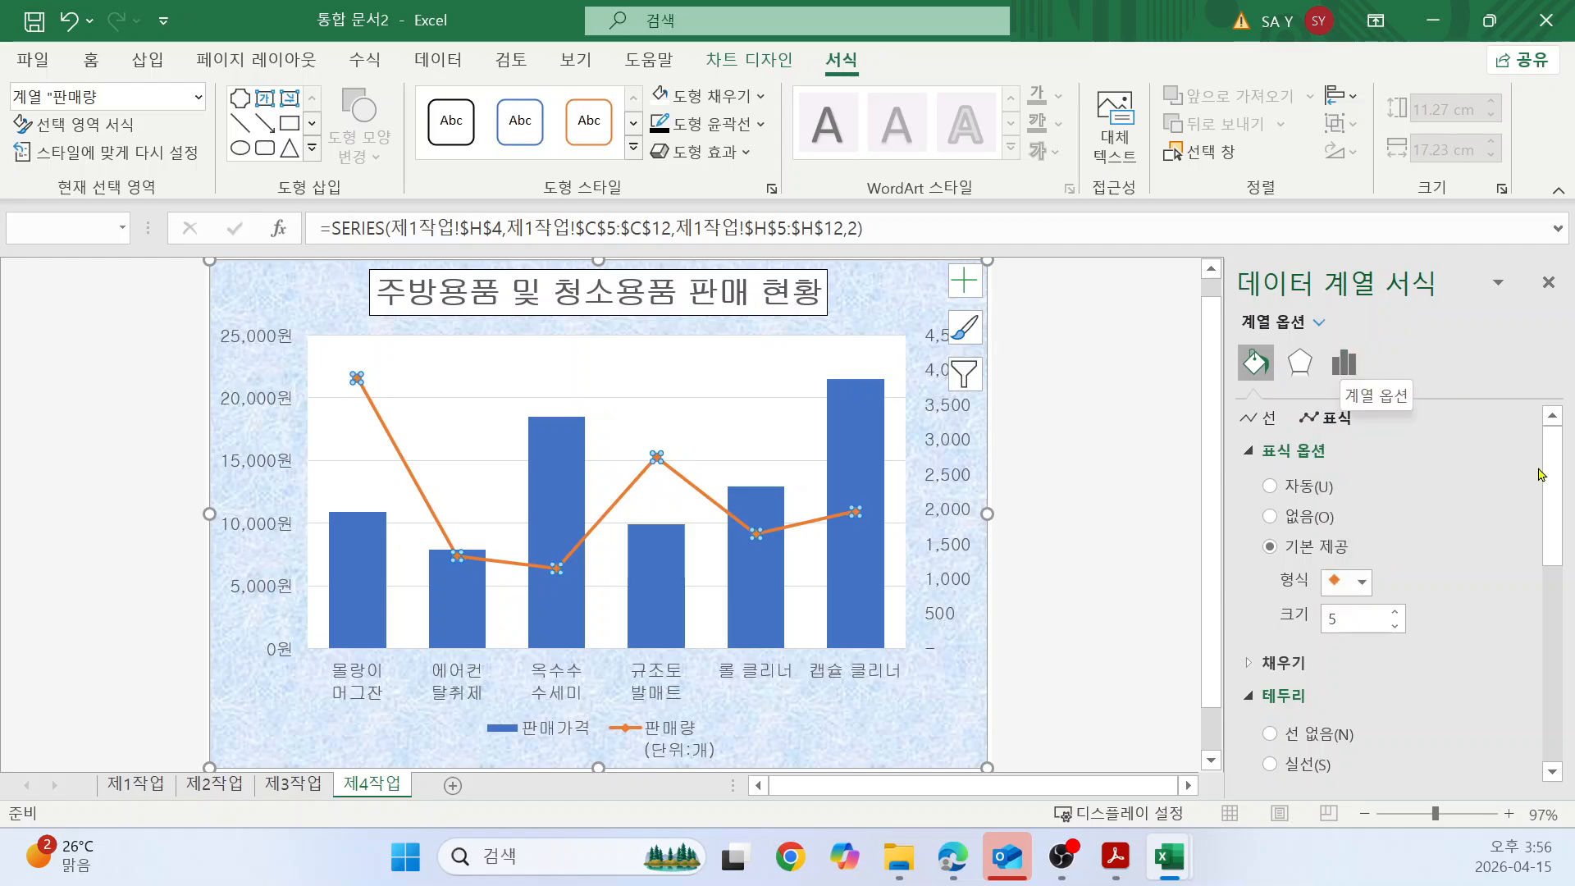
{"action": "double_click", "coordinate": [1347, 623]}
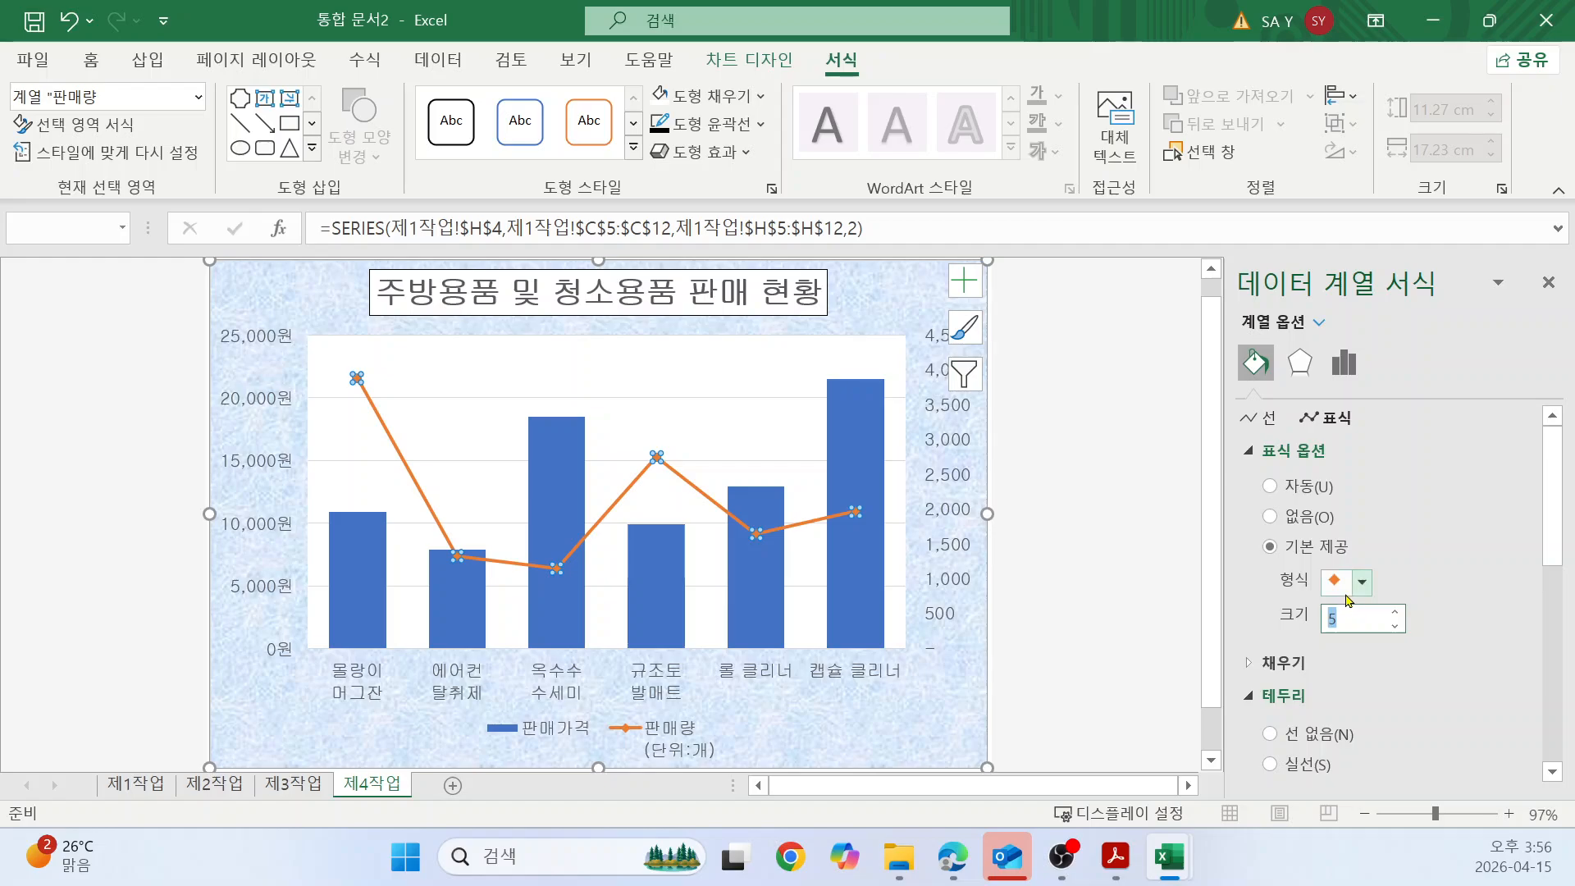
{"action": "type", "text": "10"}
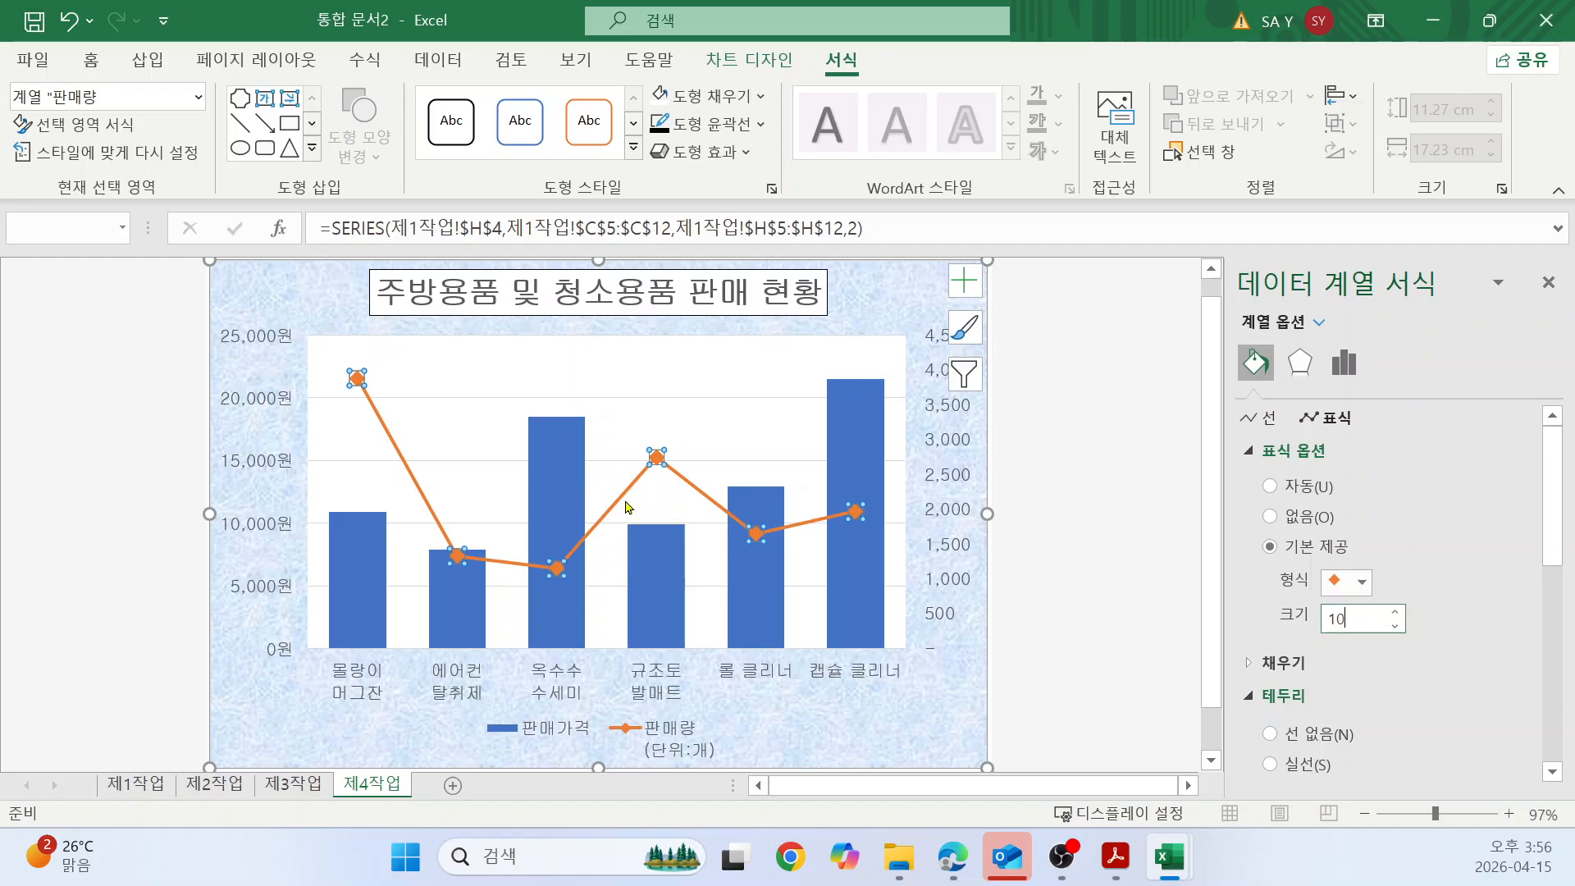
Following the exam PDF sample, add a data label to the right of only the 몰랑이 머그잔 point on the 판매량 line.
{"action": "key", "text": "alt+Tab"}
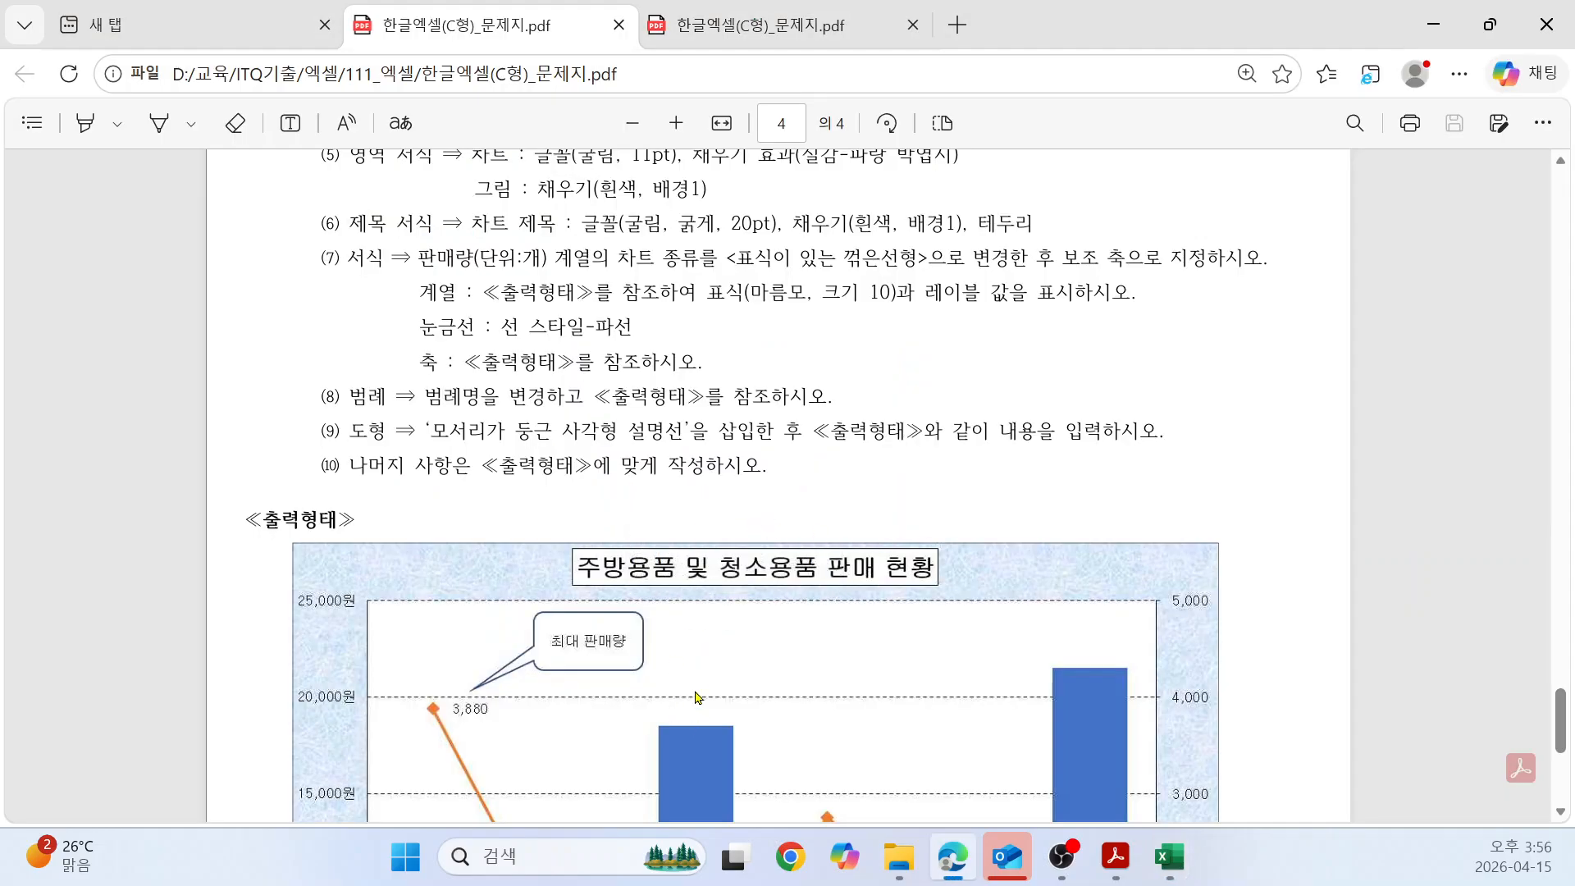
{"action": "scroll", "coordinate": [700, 684], "scroll_direction": "down", "scroll_amount": 5}
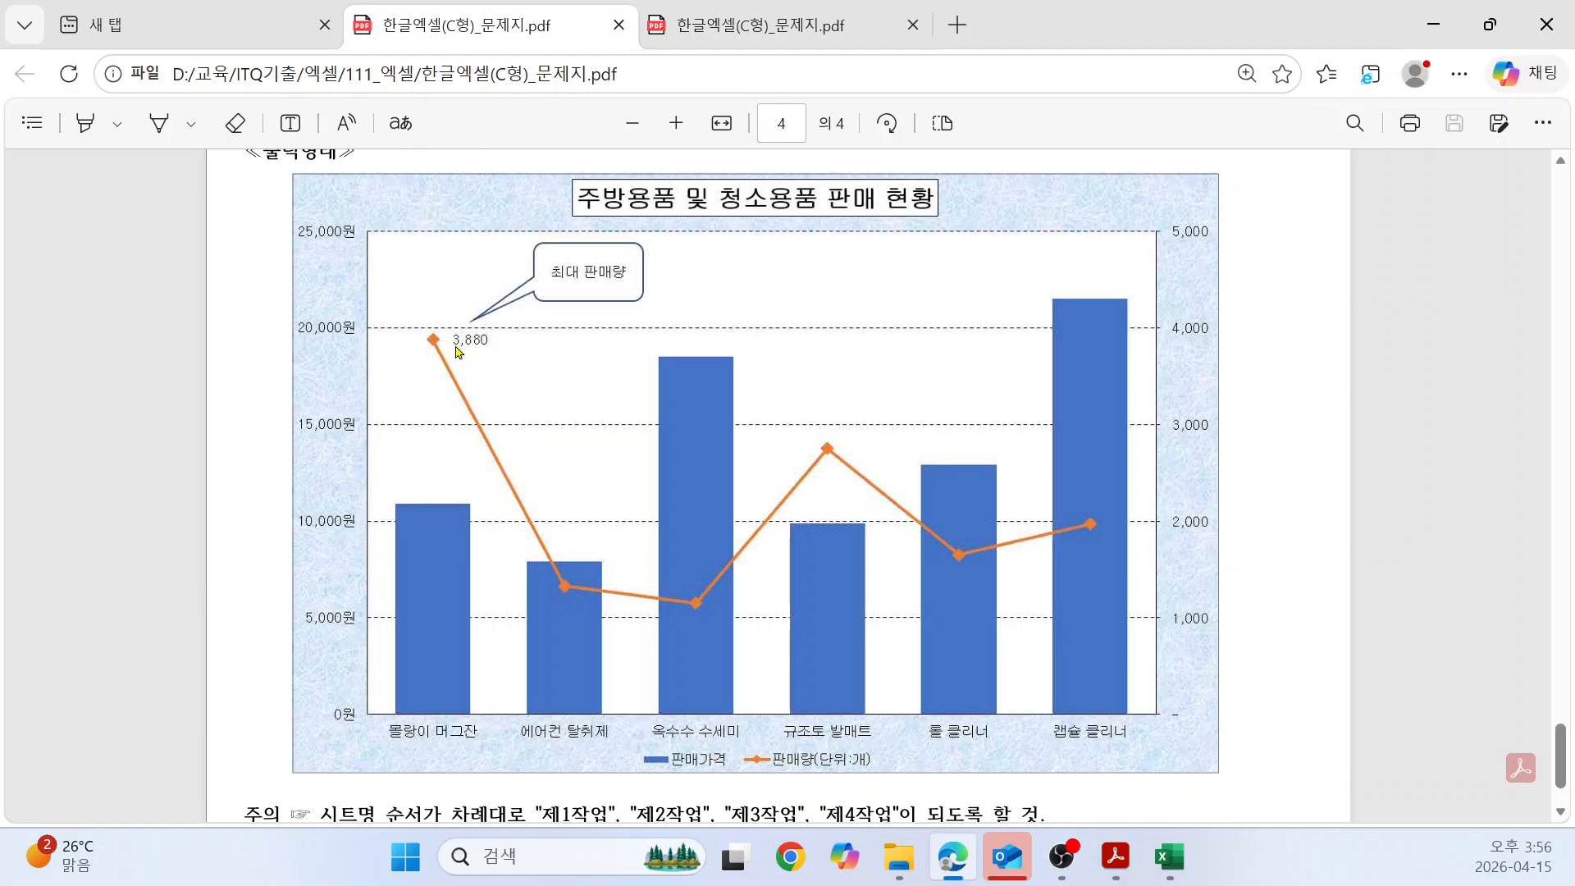
{"action": "key", "text": "alt+Tab"}
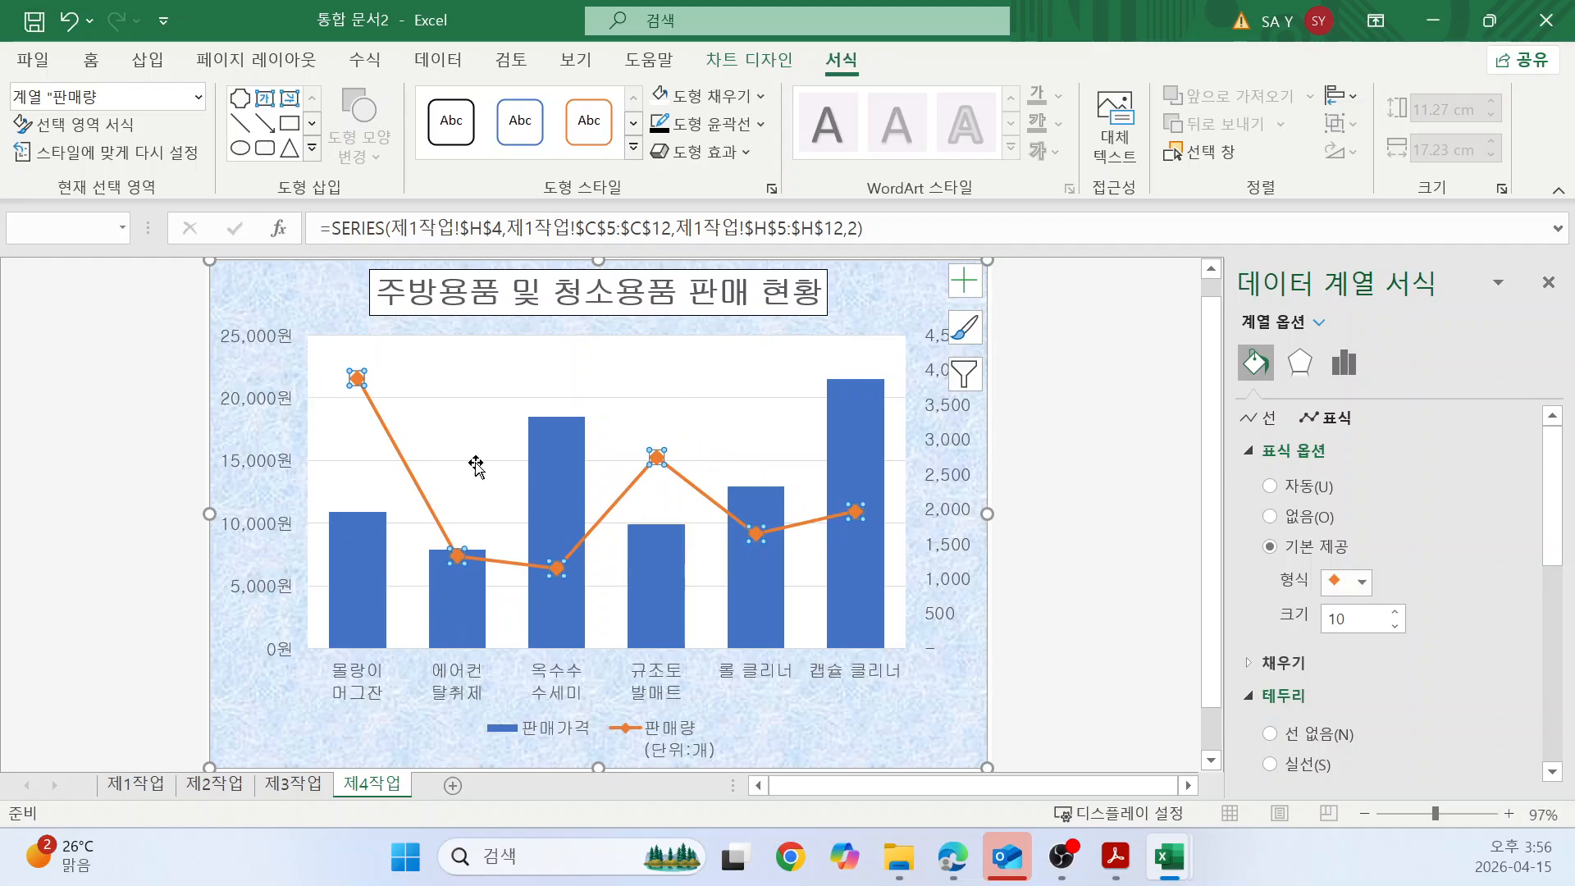
{"action": "left_click", "coordinate": [357, 379]}
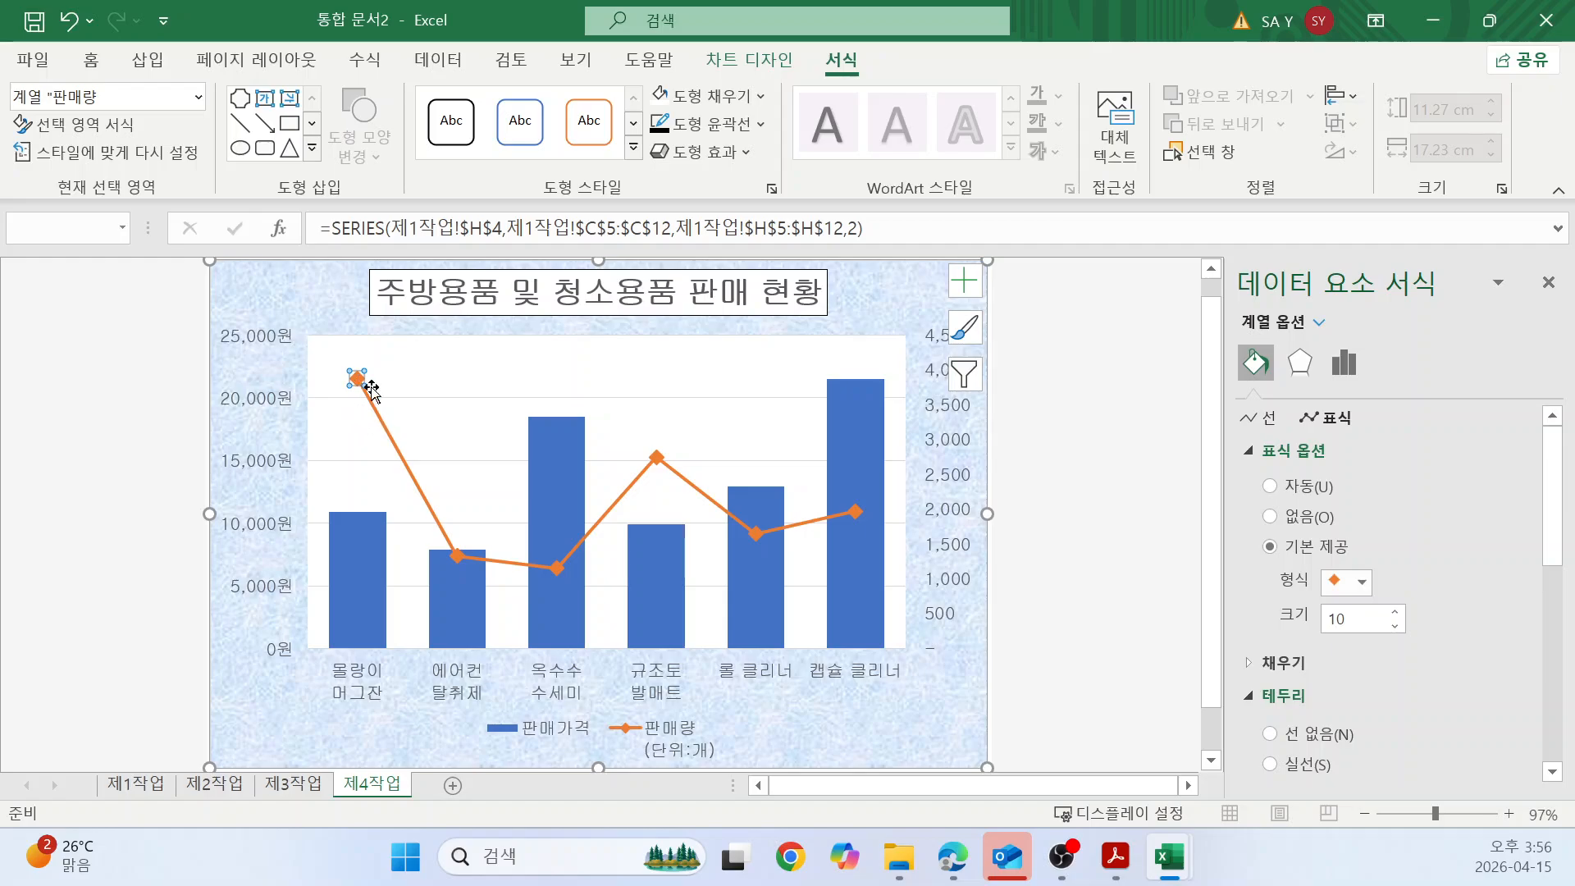
{"action": "left_click", "coordinate": [965, 286]}
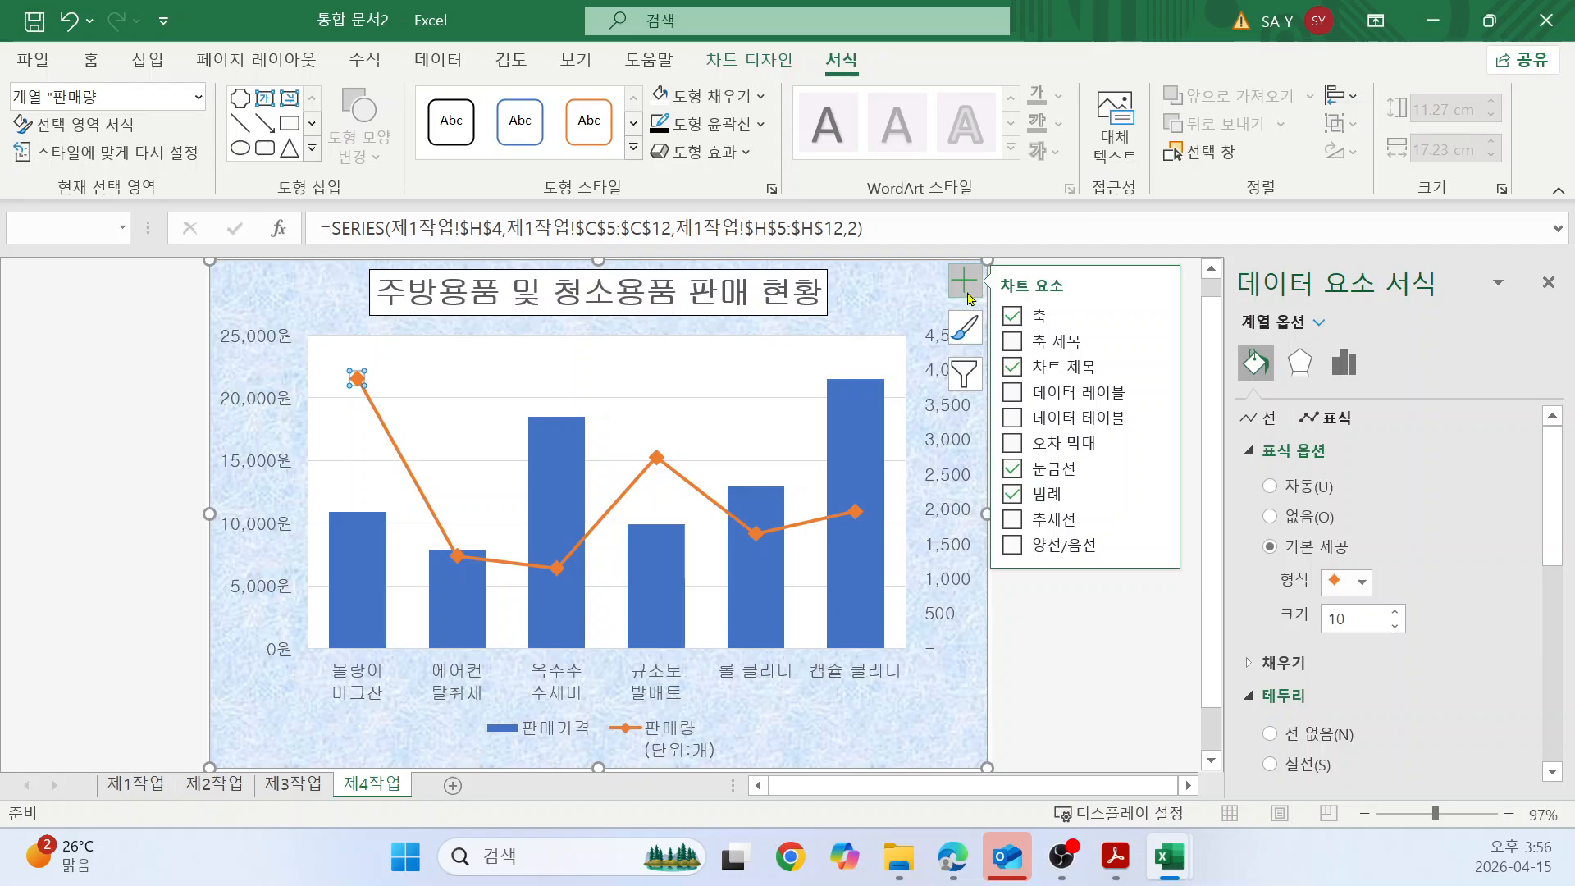
{"action": "mouse_move", "coordinate": [1157, 393]}
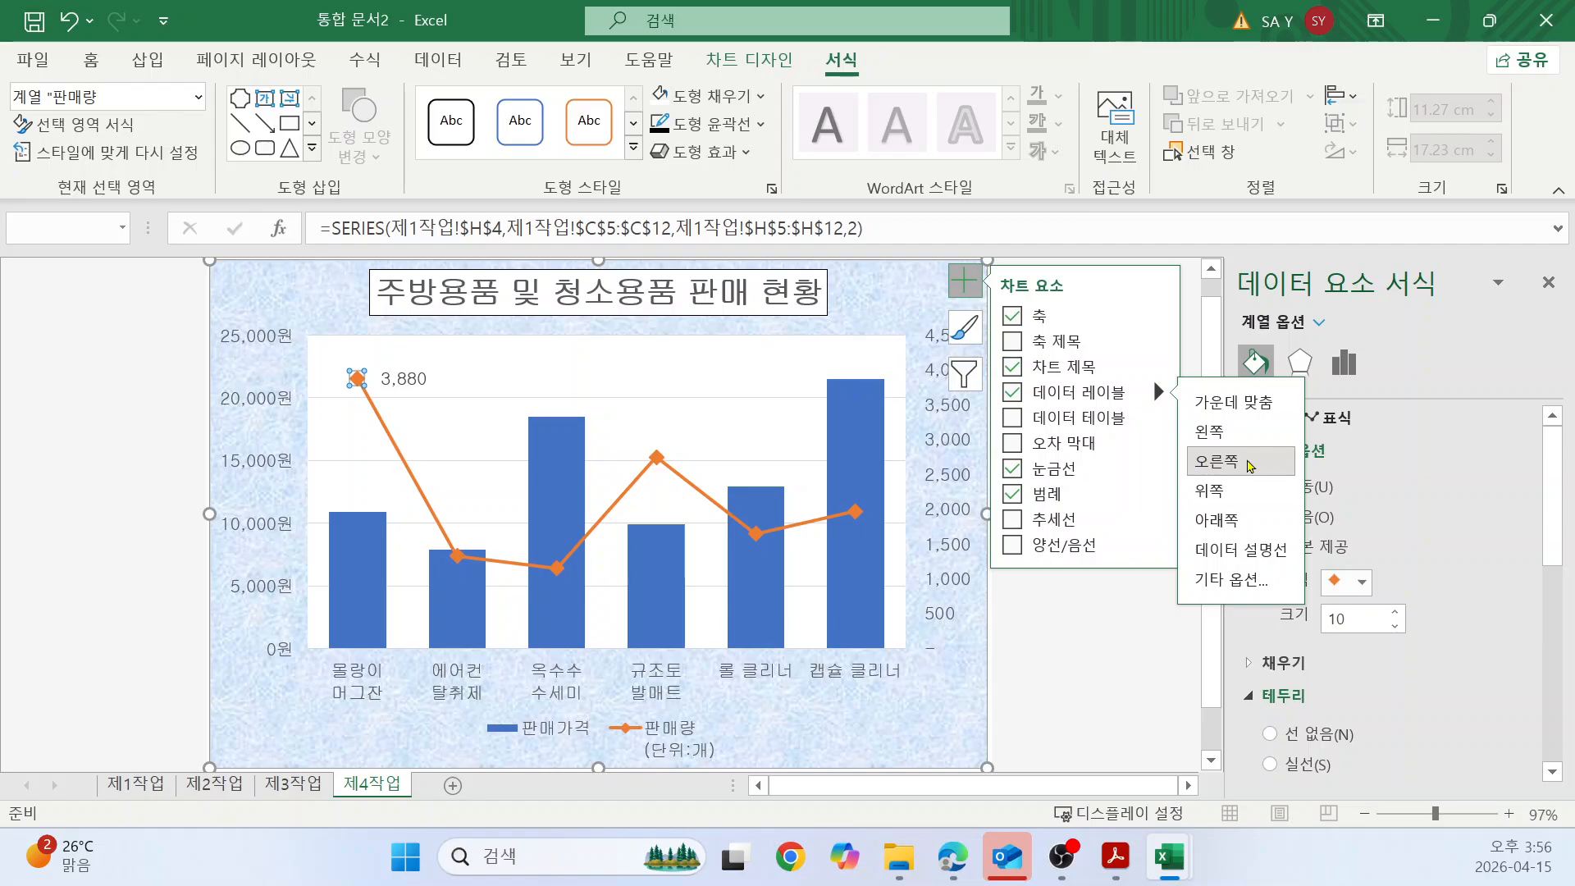
Format the chart's major horizontal gridlines as solid-type lines with a 파선 dash style and black color.
{"action": "left_click", "coordinate": [755, 382]}
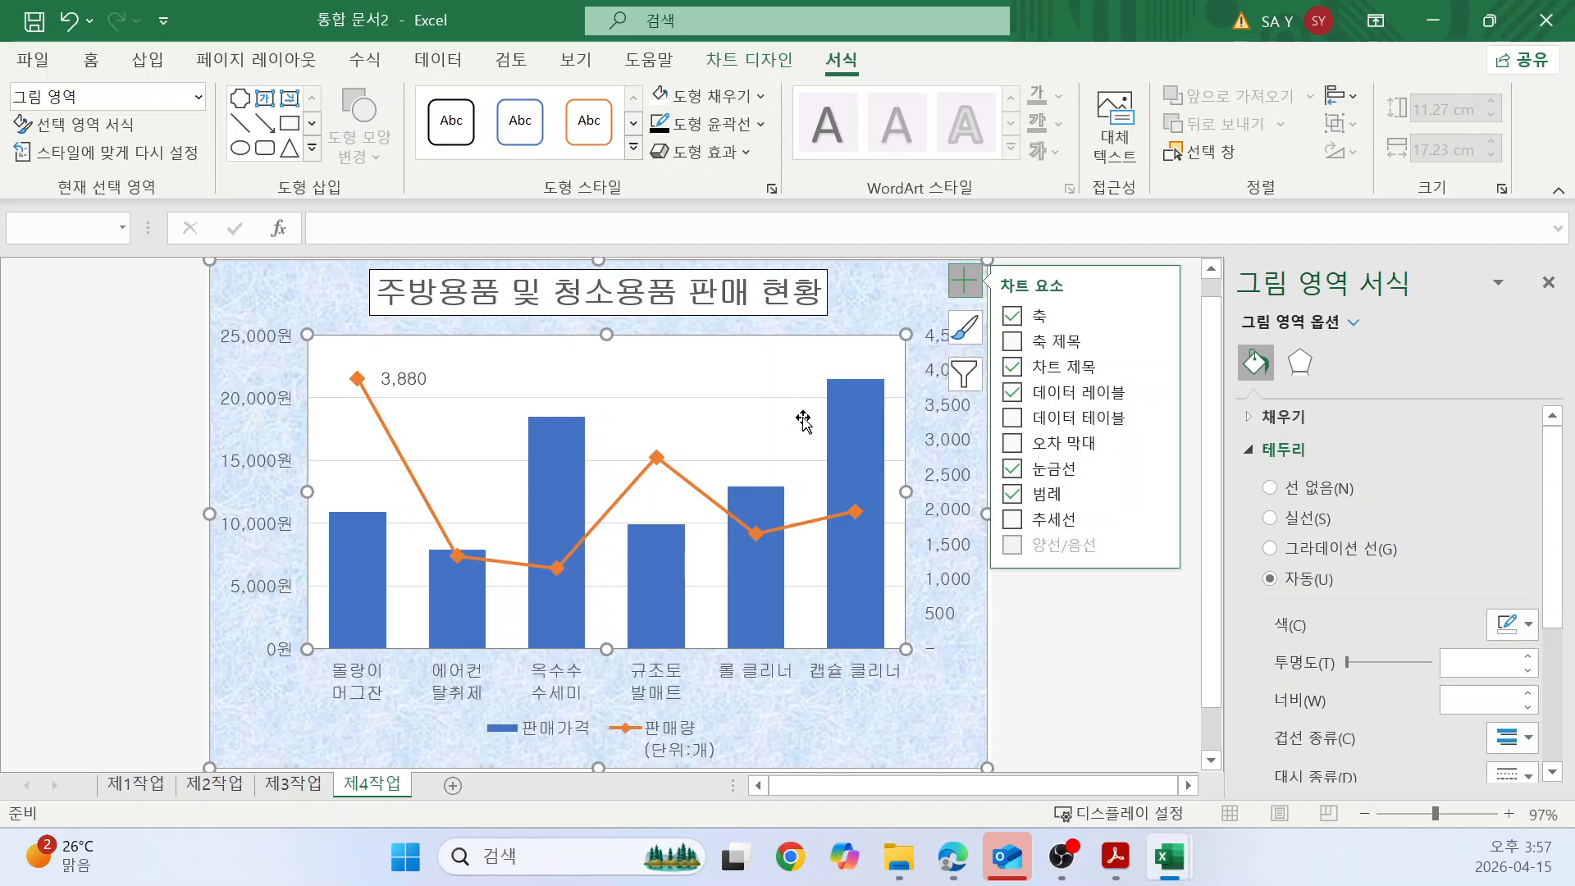
{"action": "left_click", "coordinate": [762, 399]}
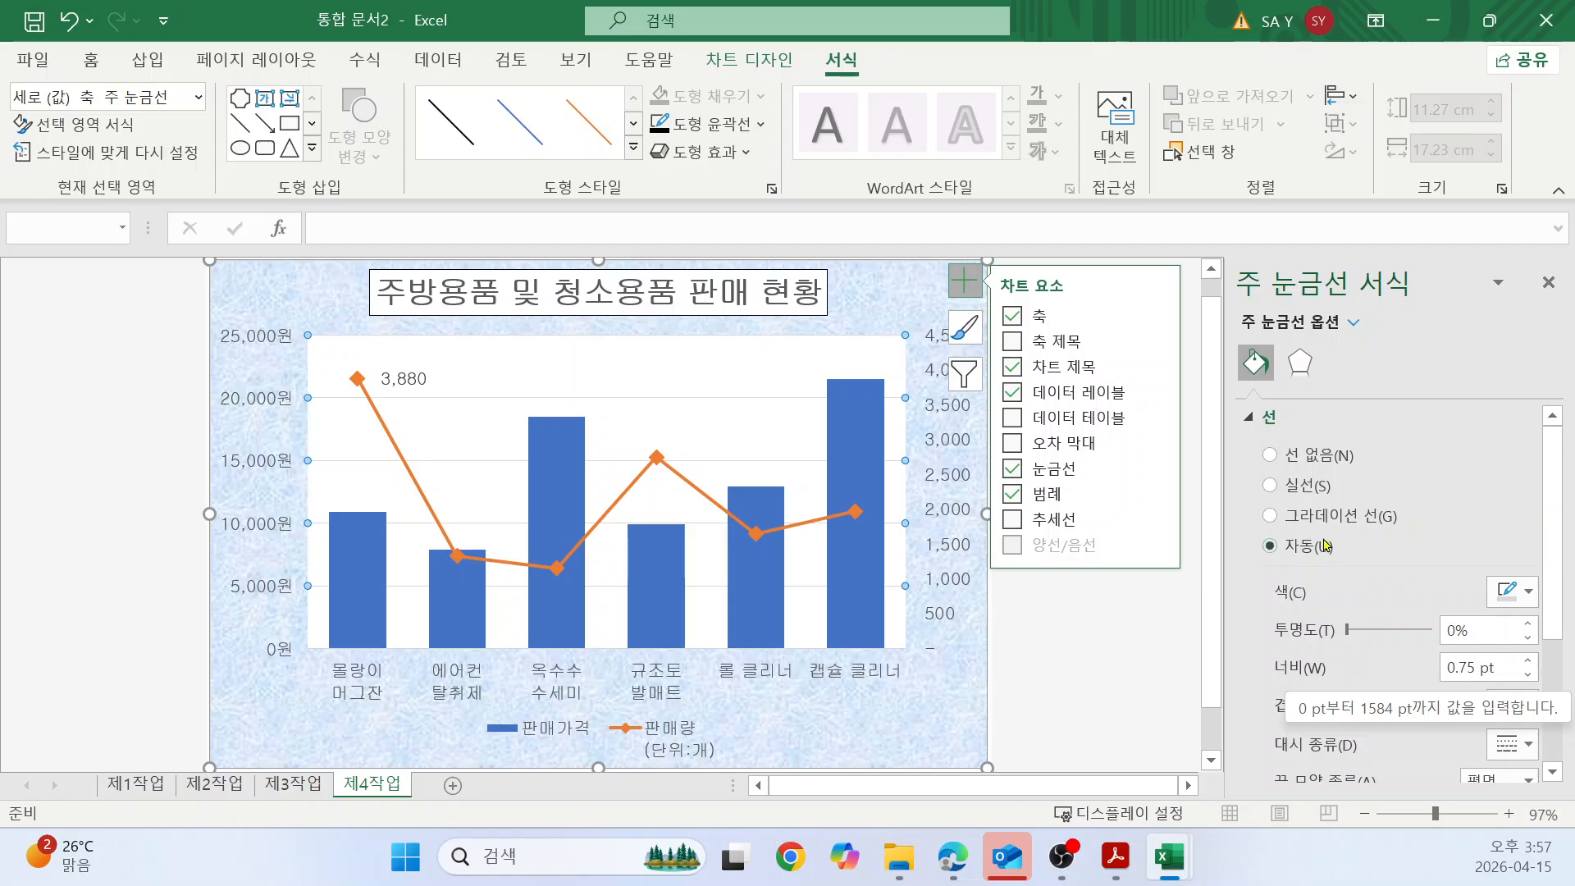
{"action": "left_click", "coordinate": [1270, 486]}
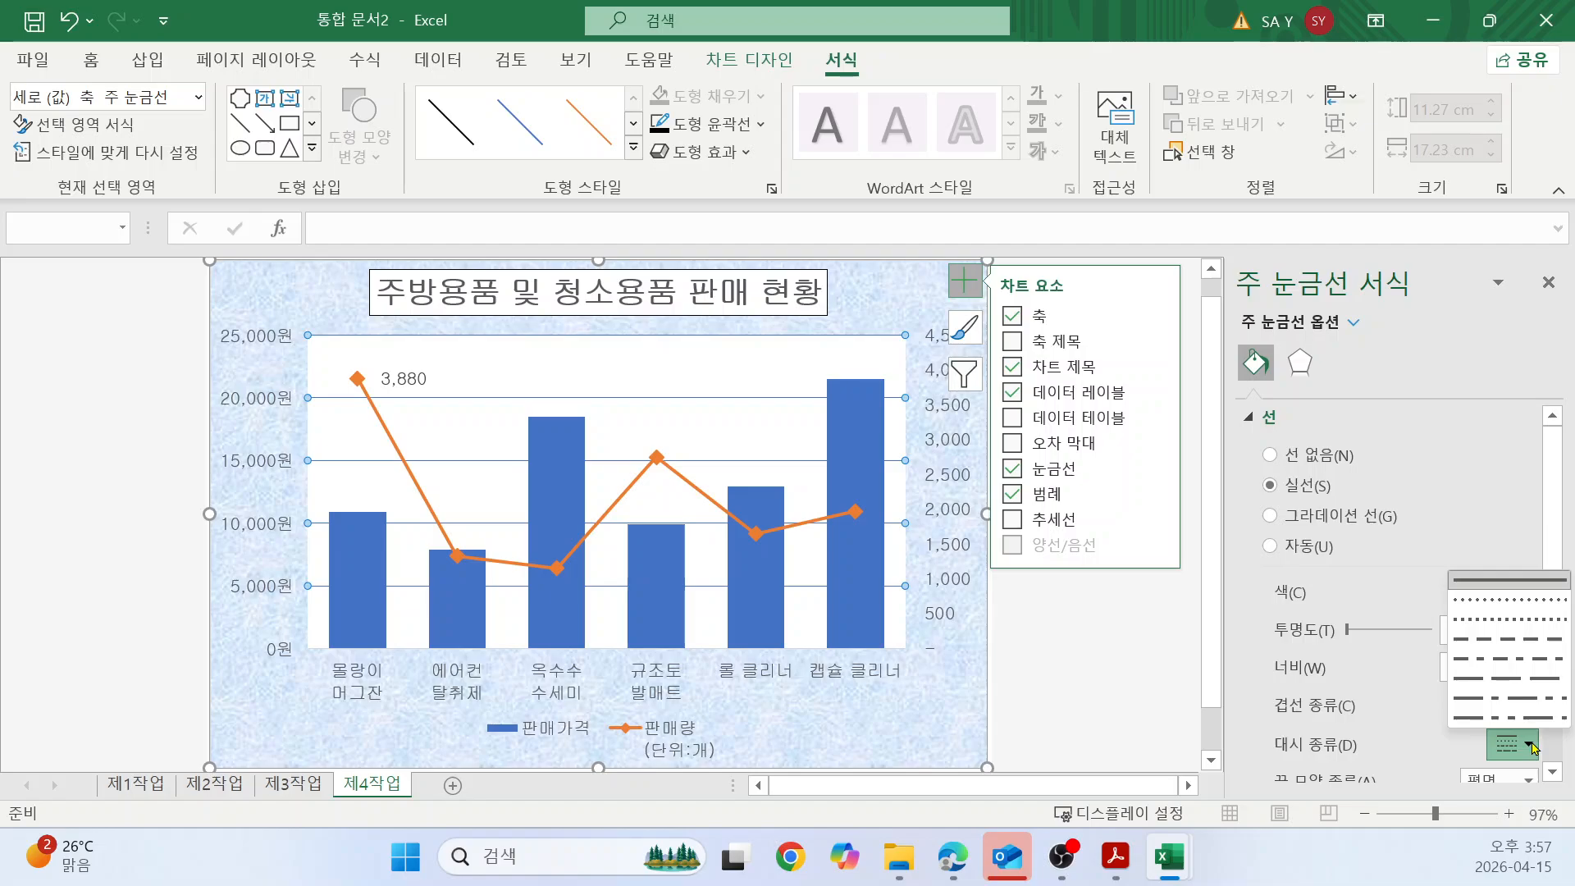
{"action": "left_click", "coordinate": [1512, 648]}
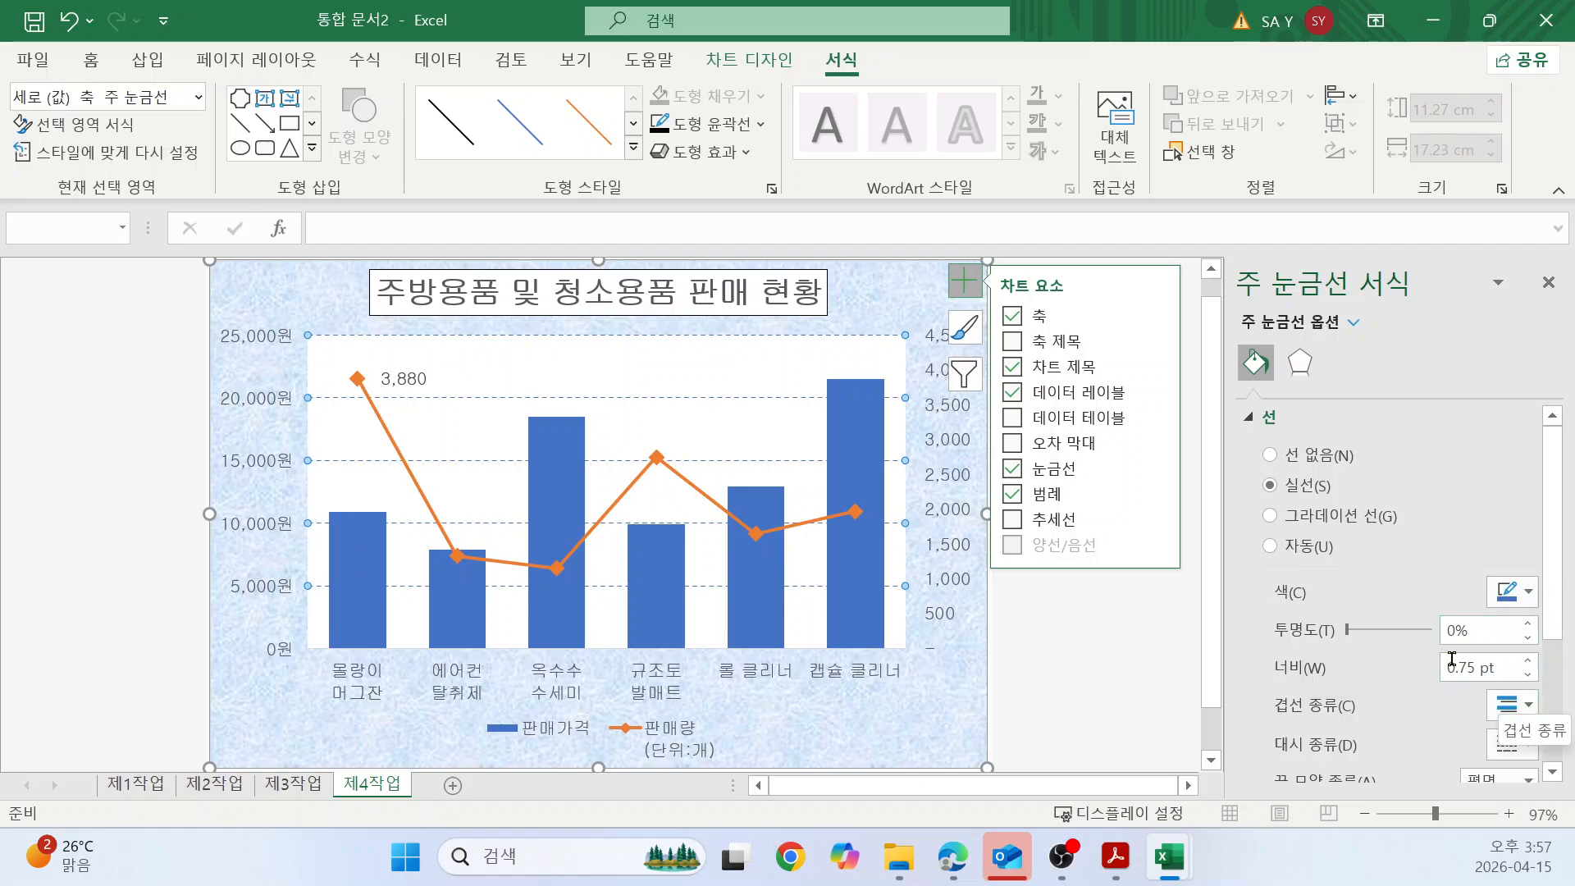
{"action": "left_click", "coordinate": [1529, 595]}
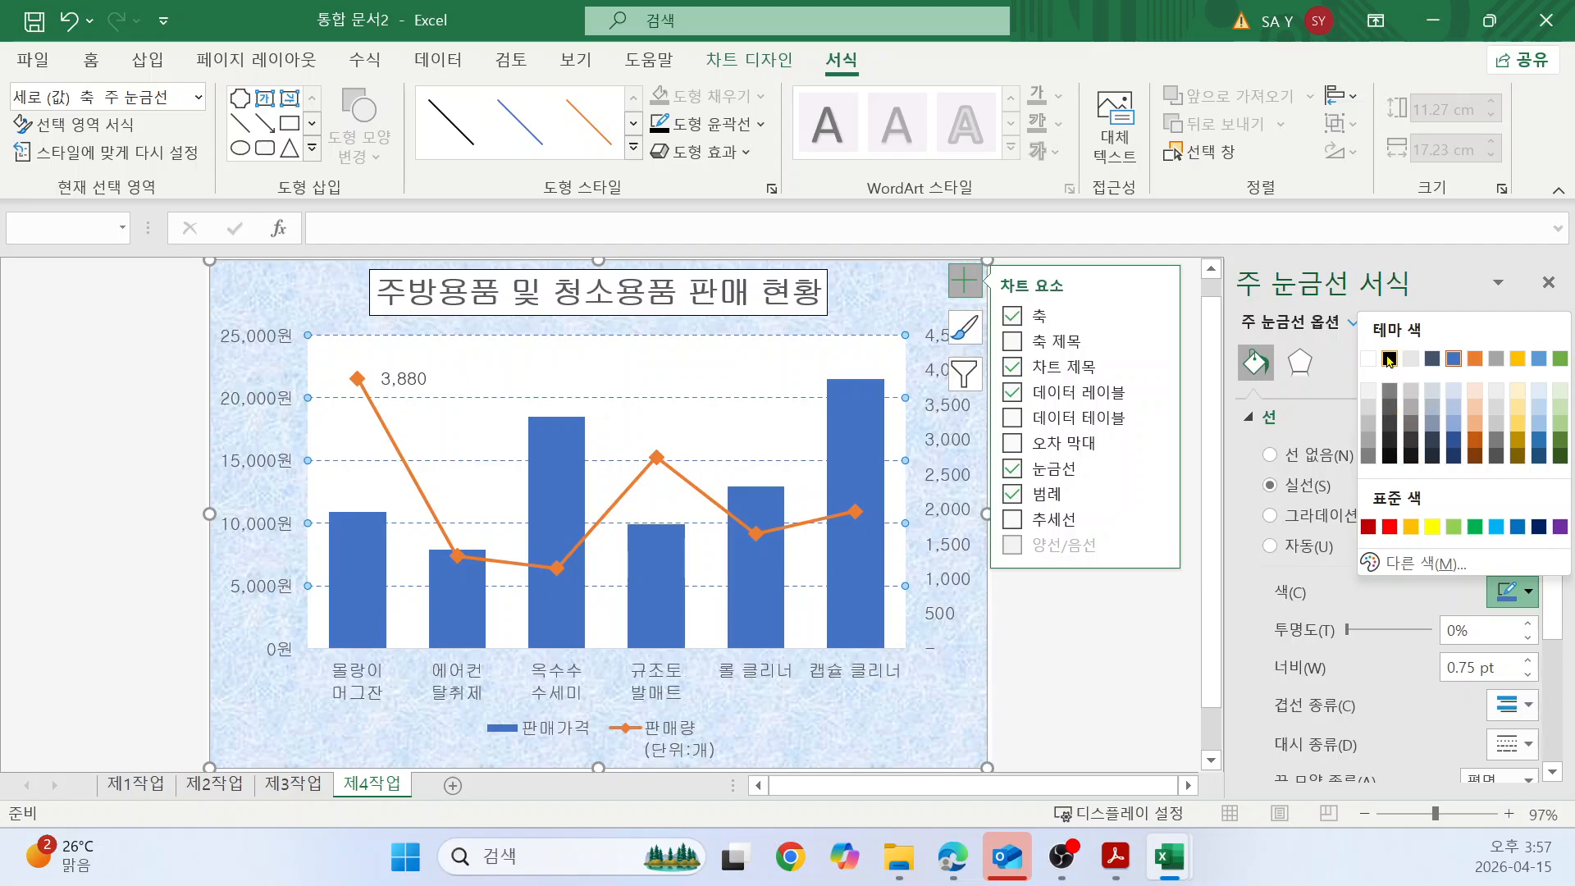
{"action": "left_click", "coordinate": [1390, 359]}
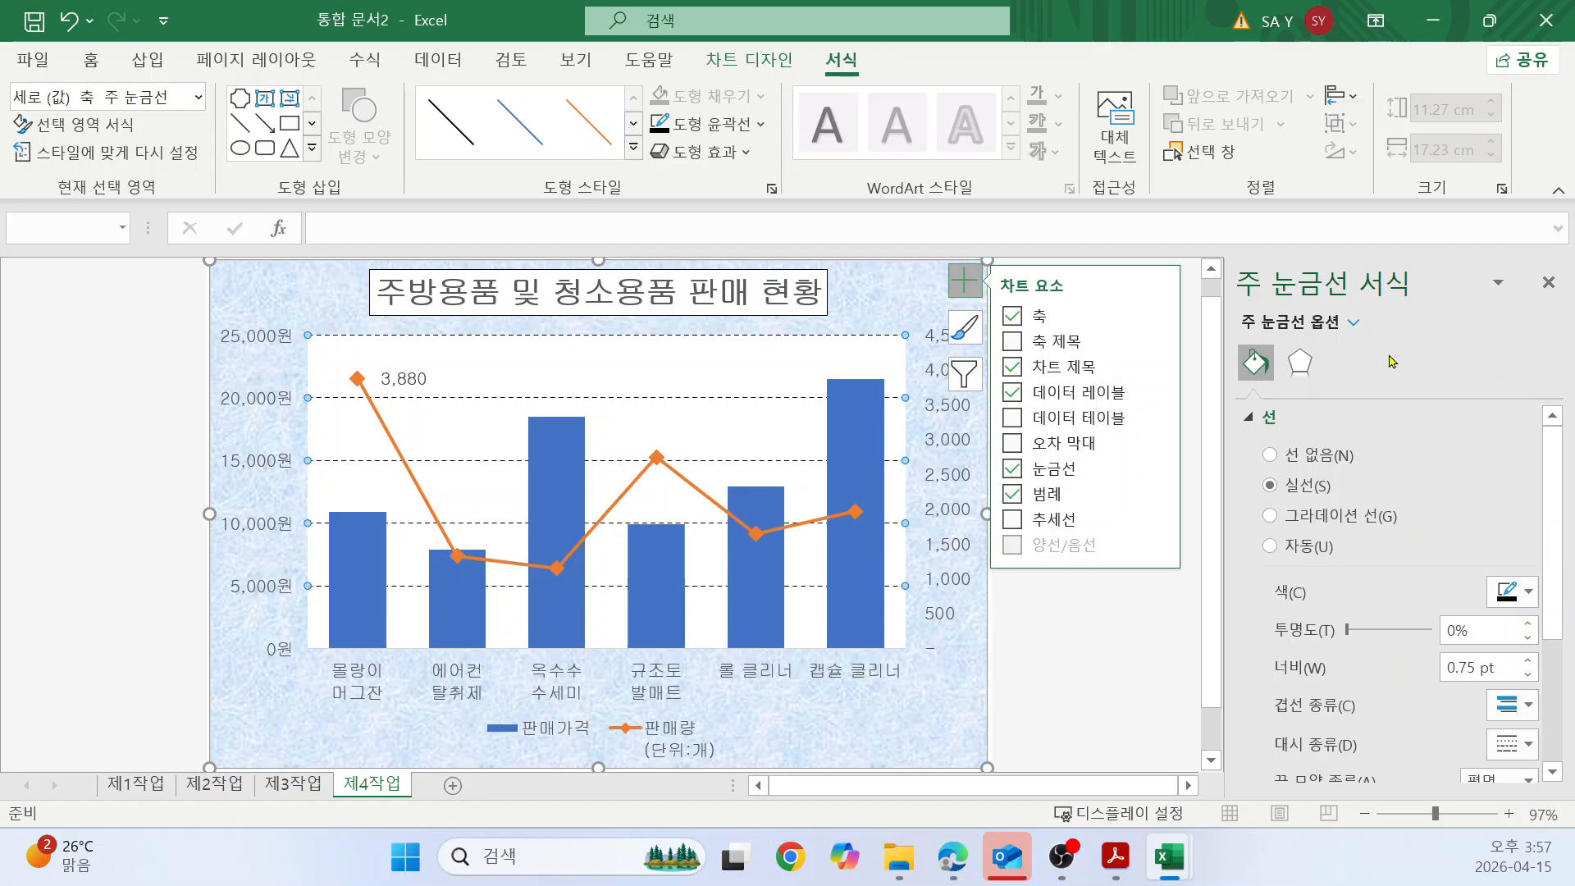
Review the axis condition in the exam PDF and compare the sample's axis lines and secondary axis scale with the Excel chart.
{"action": "key", "text": "alt+Tab"}
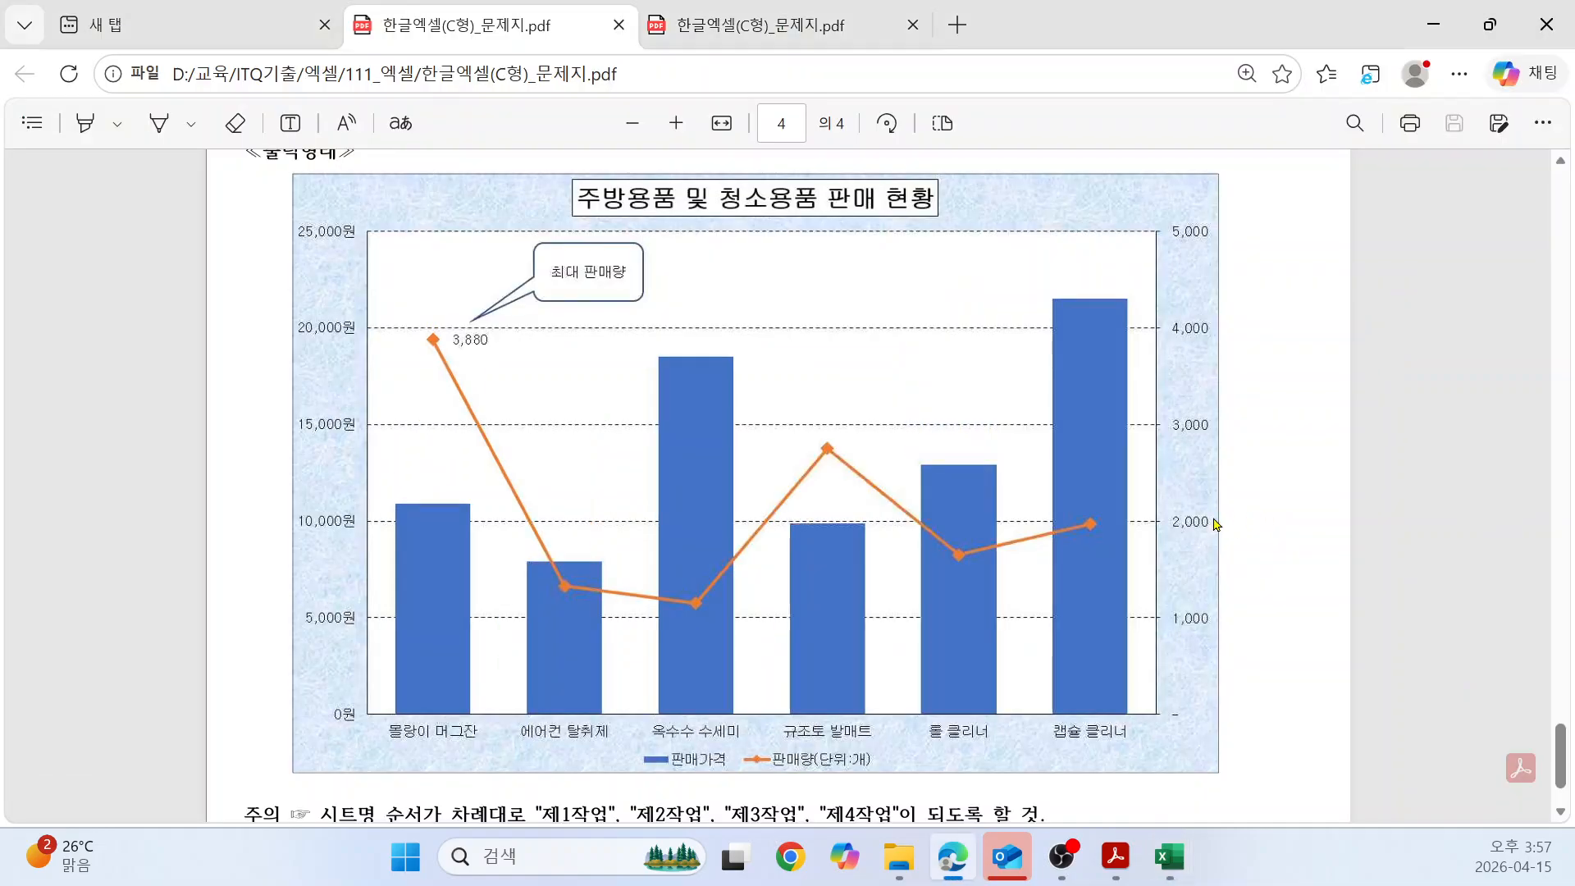
{"action": "scroll", "coordinate": [1244, 619], "scroll_direction": "down", "scroll_amount": 1}
{"action": "scroll", "coordinate": [1247, 607], "scroll_direction": "up", "scroll_amount": 5}
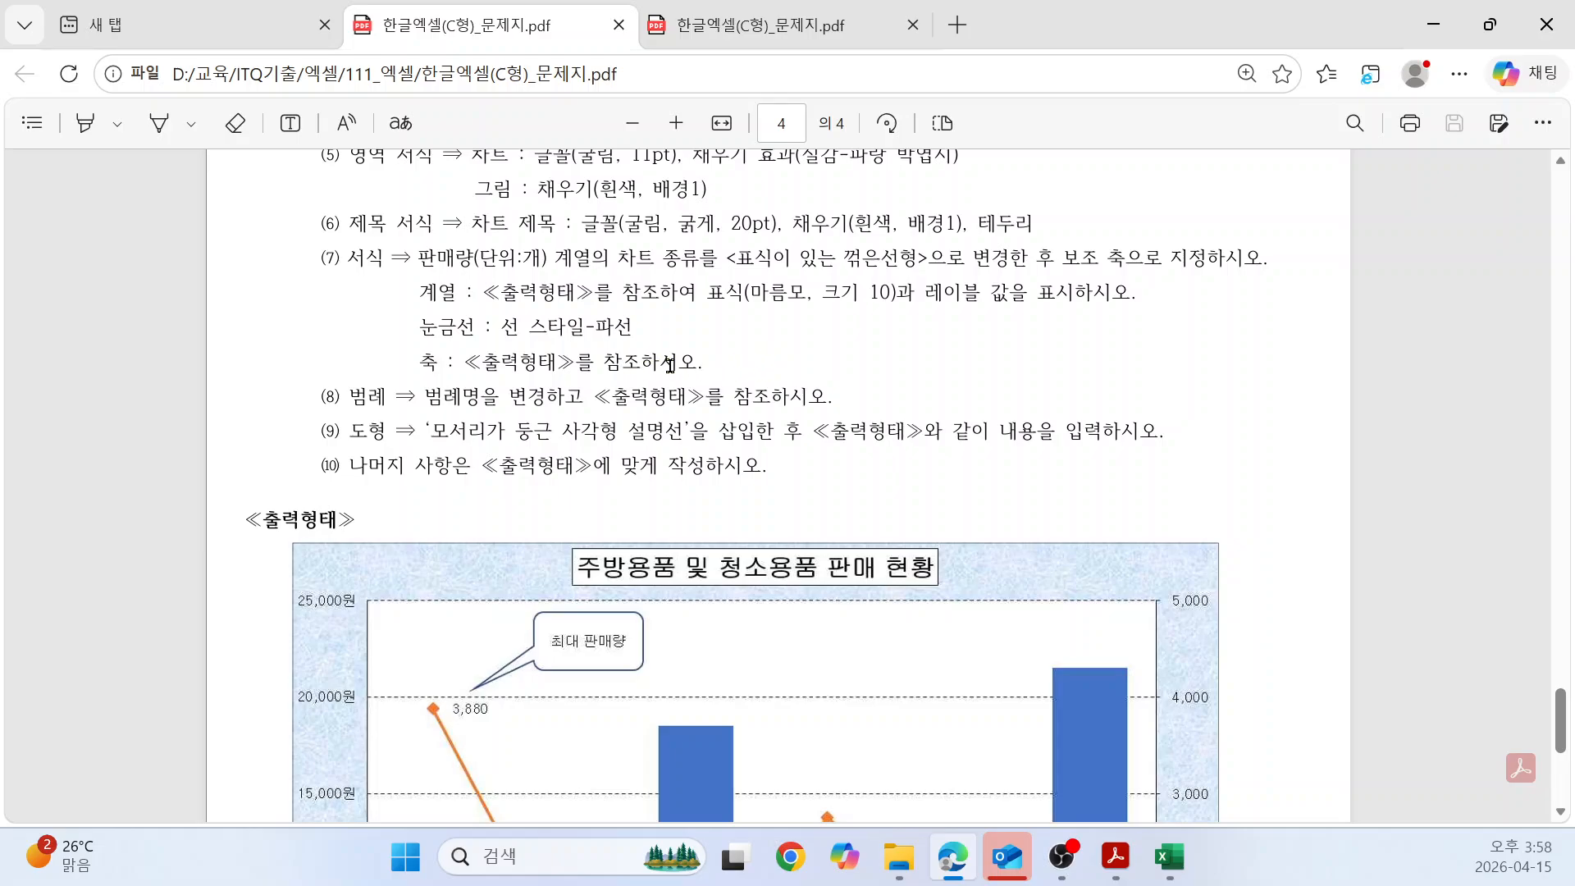
{"action": "scroll", "coordinate": [670, 364], "scroll_direction": "down", "scroll_amount": 2}
{"action": "scroll", "coordinate": [685, 382], "scroll_direction": "down", "scroll_amount": 2}
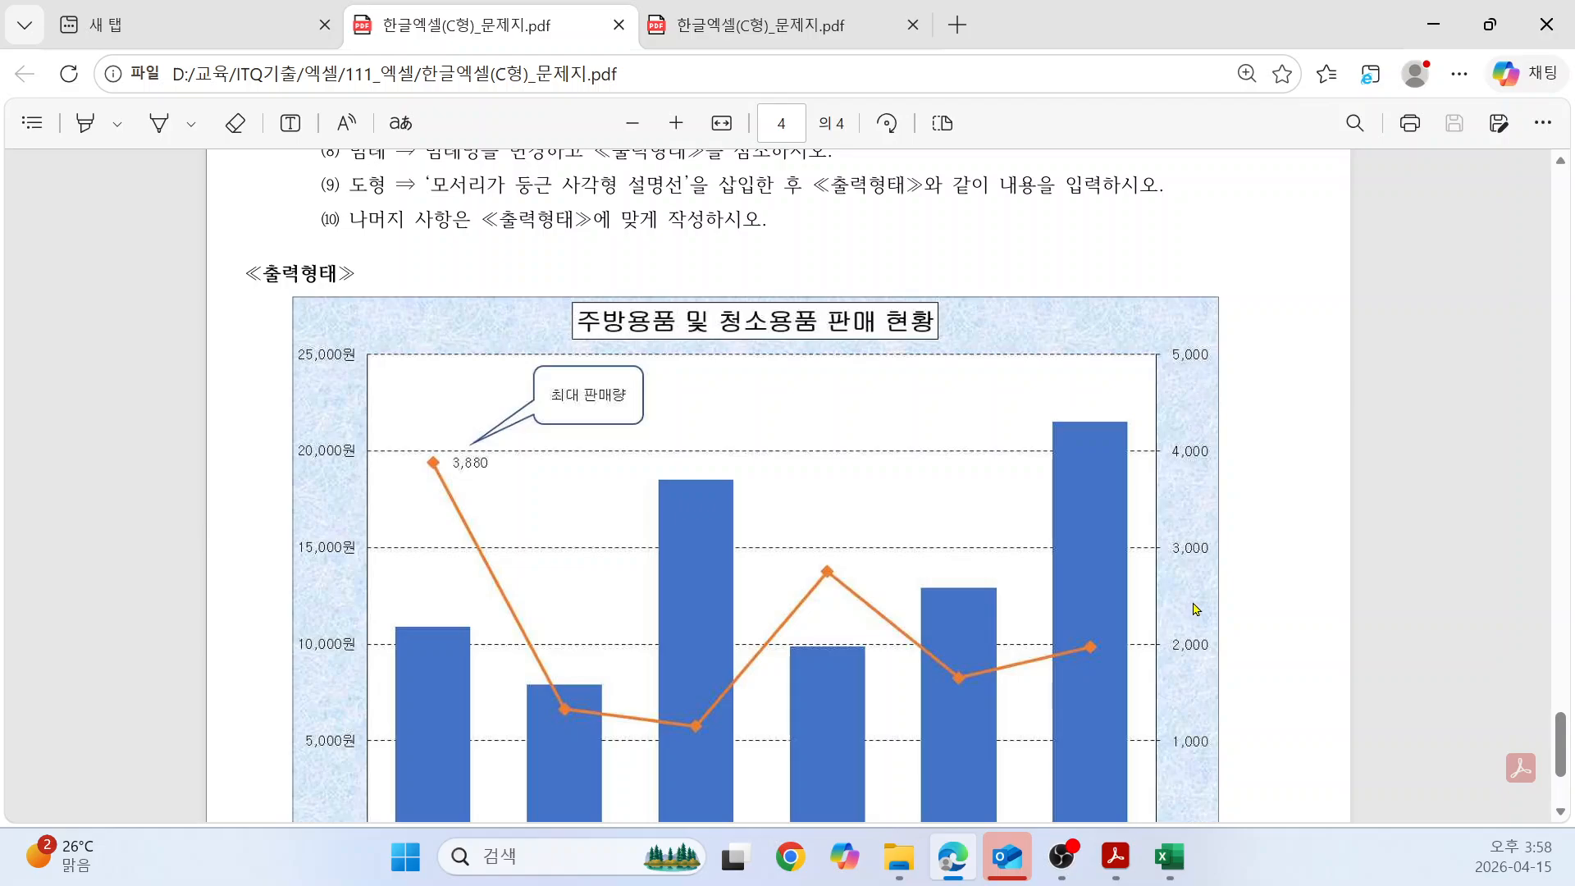
{"action": "scroll", "coordinate": [1194, 605], "scroll_direction": "down", "scroll_amount": 2}
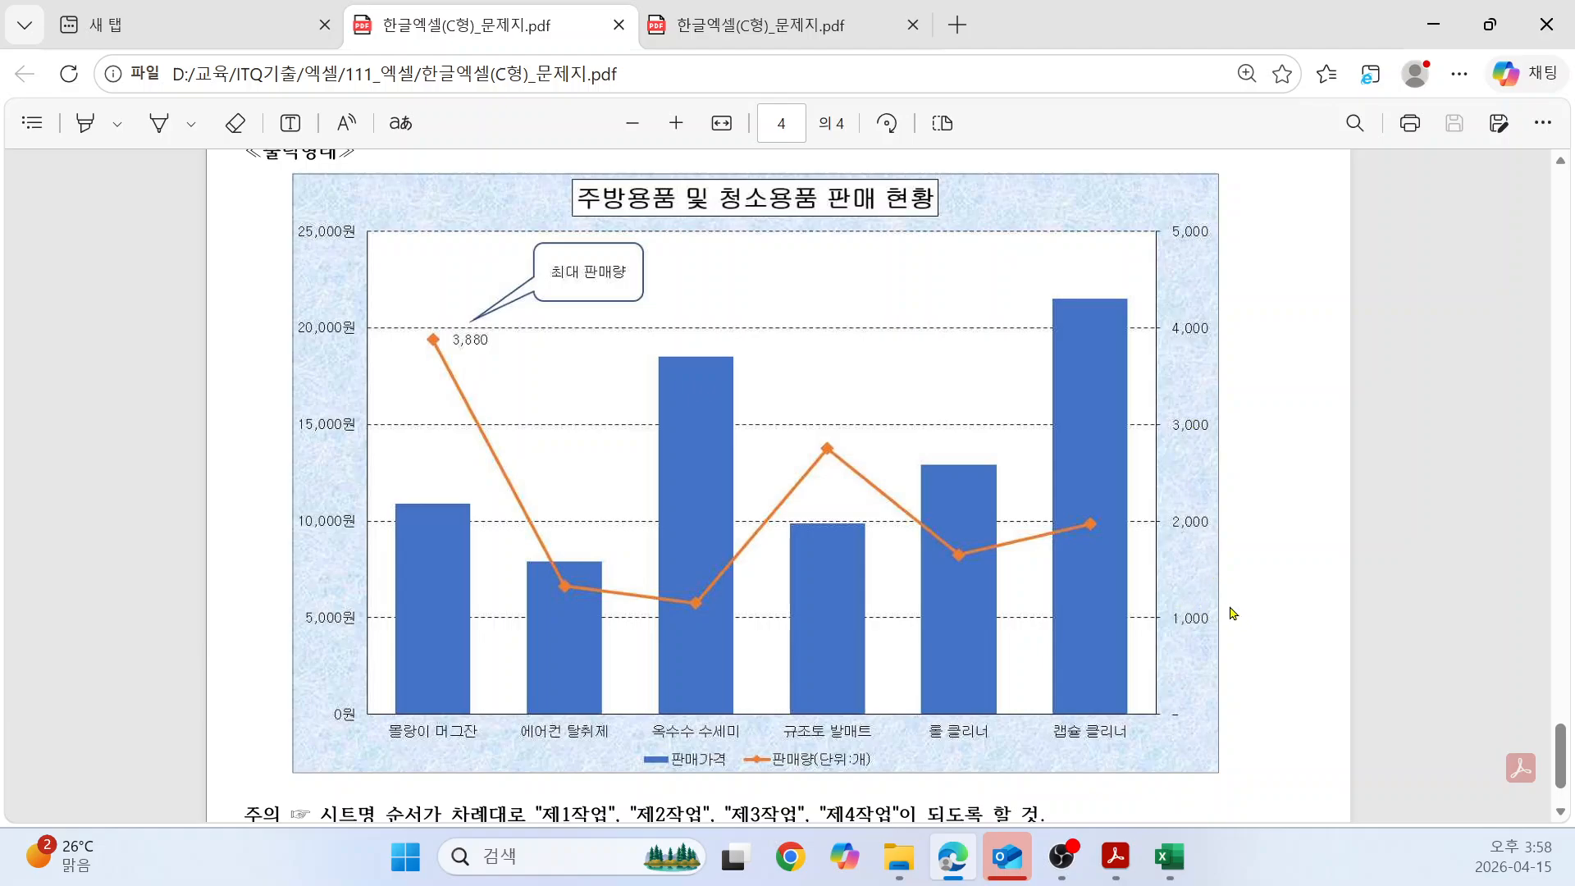
{"action": "key", "text": "alt+Tab"}
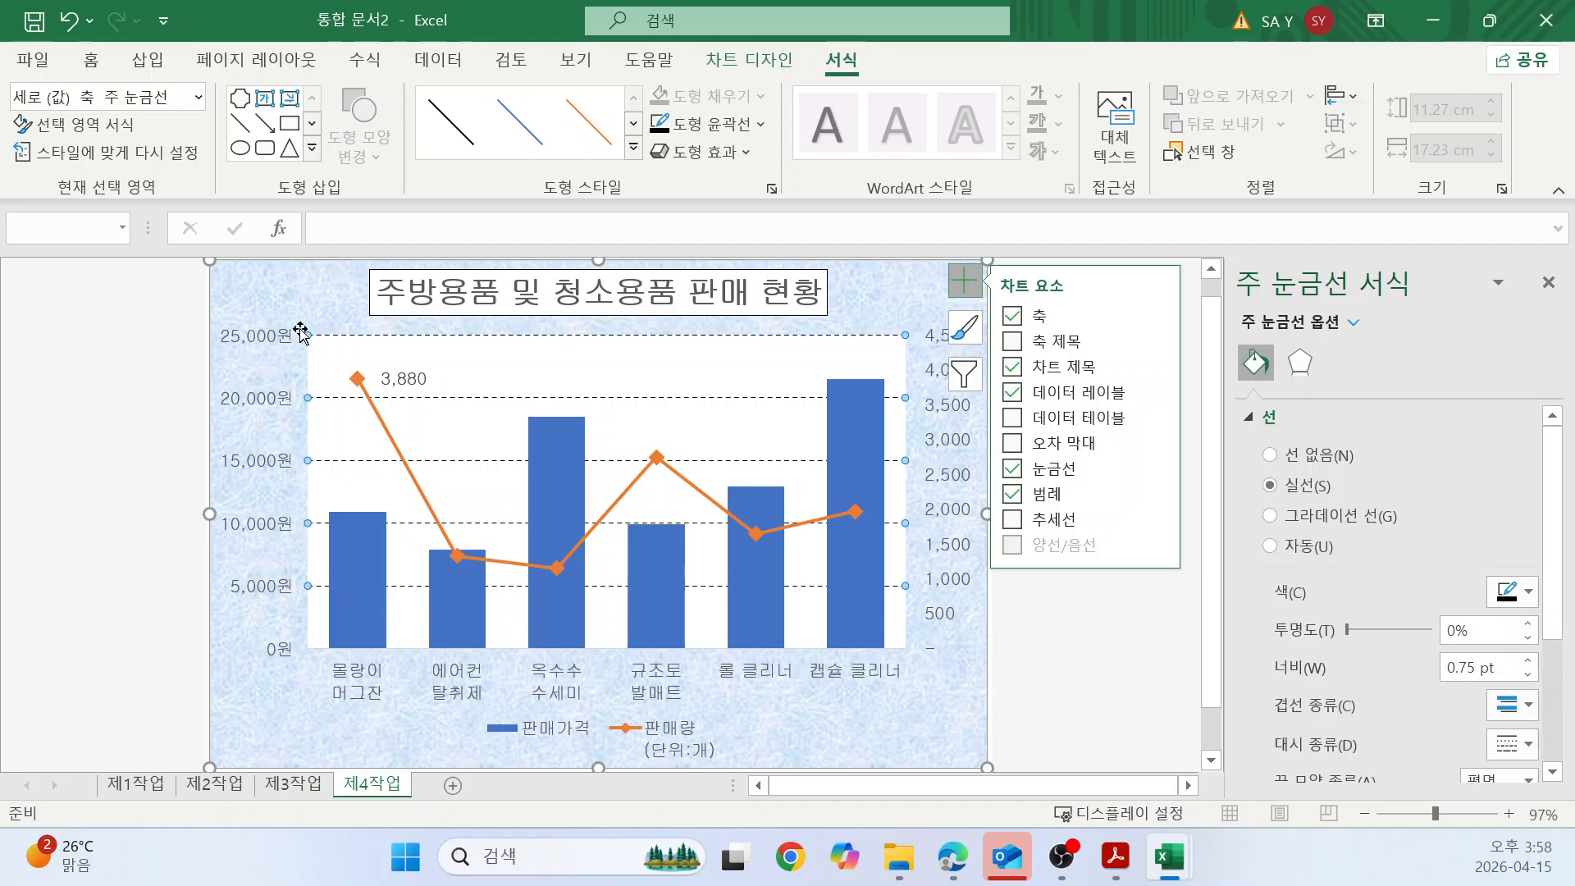
{"action": "key", "text": "alt+Tab"}
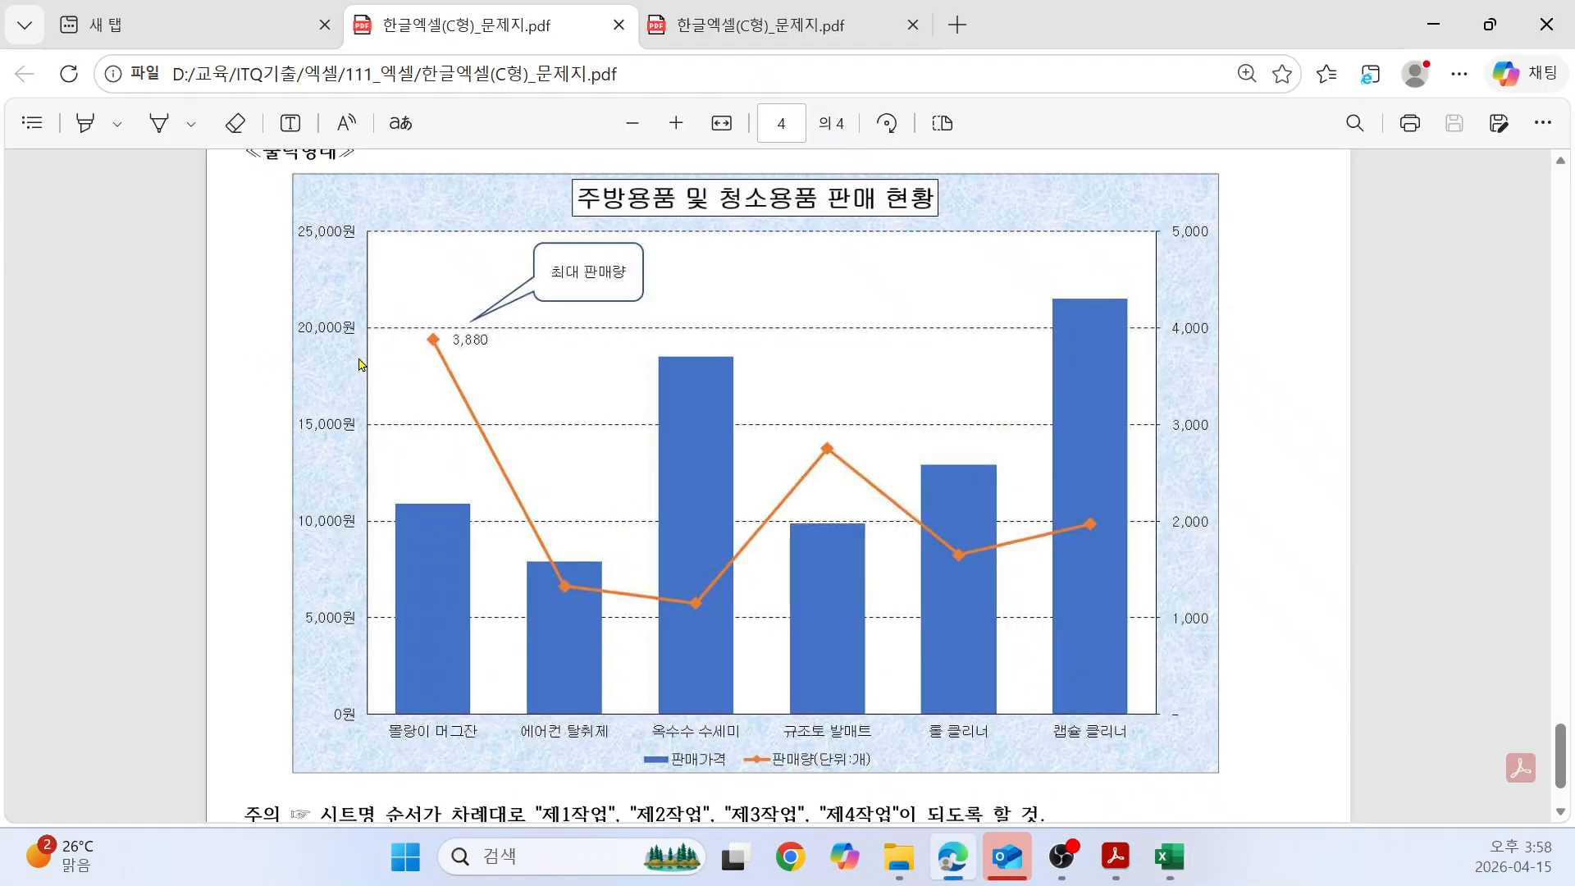
{"action": "key", "text": "alt+Tab"}
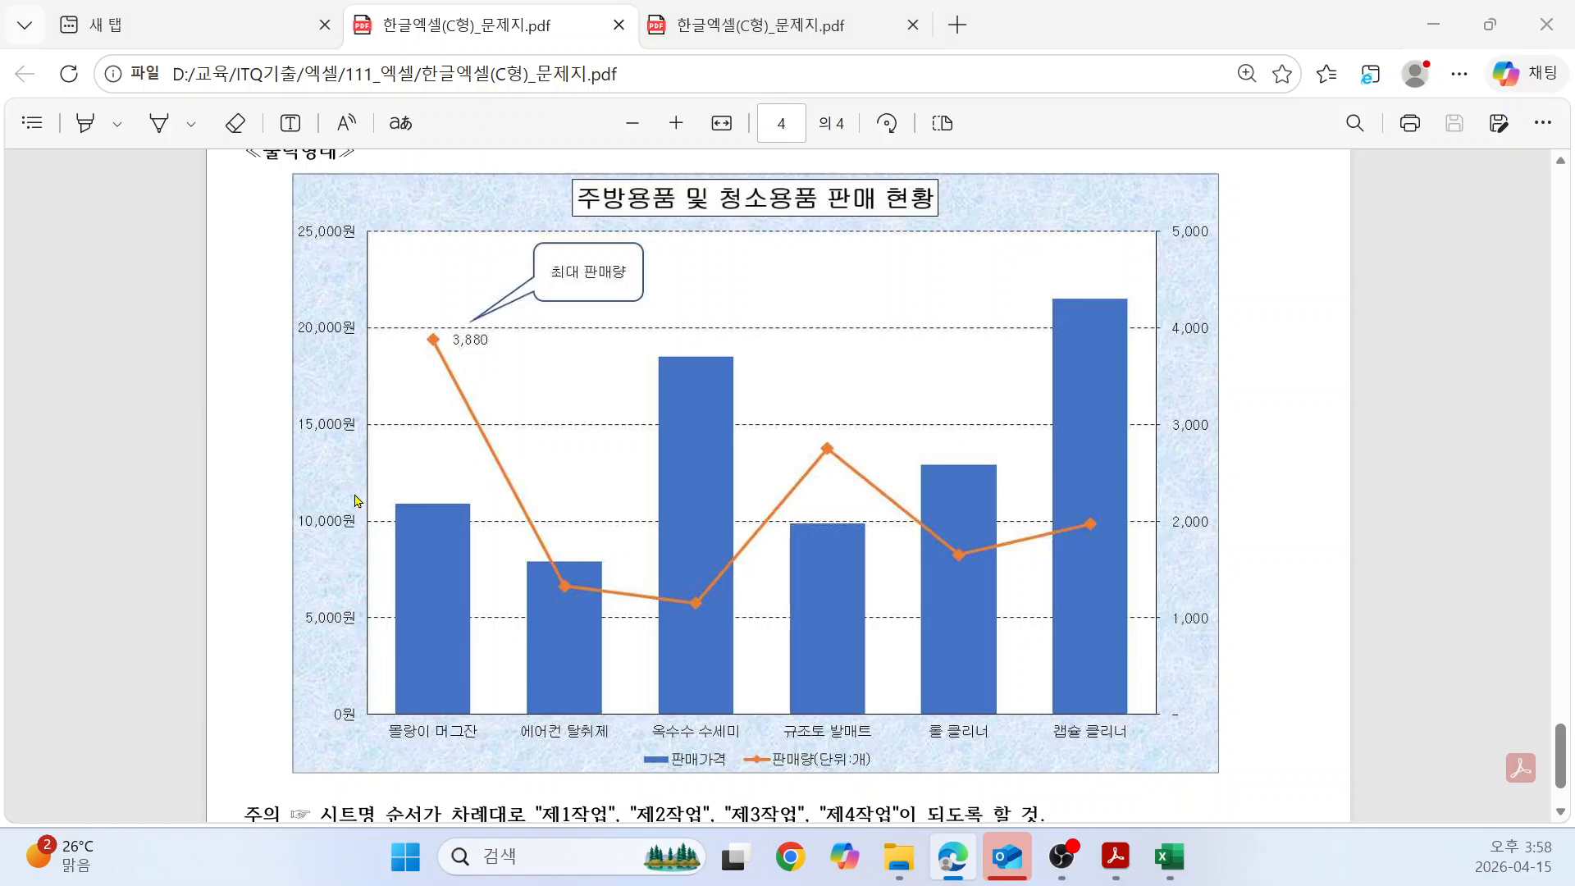
{"action": "key", "text": "alt+Tab"}
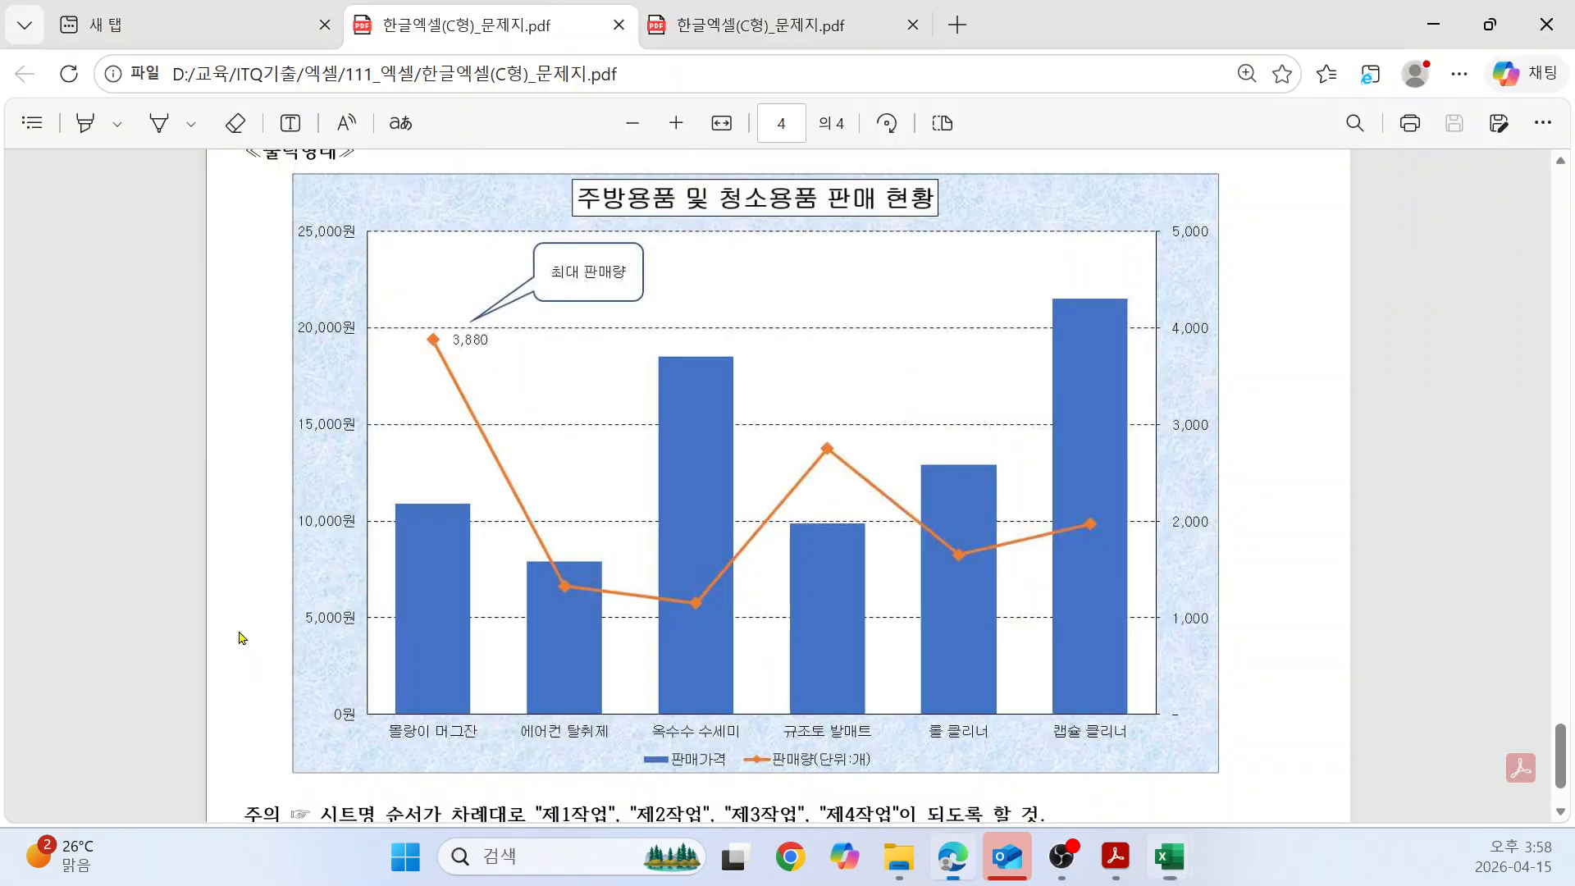
{"action": "key", "text": "alt+Tab"}
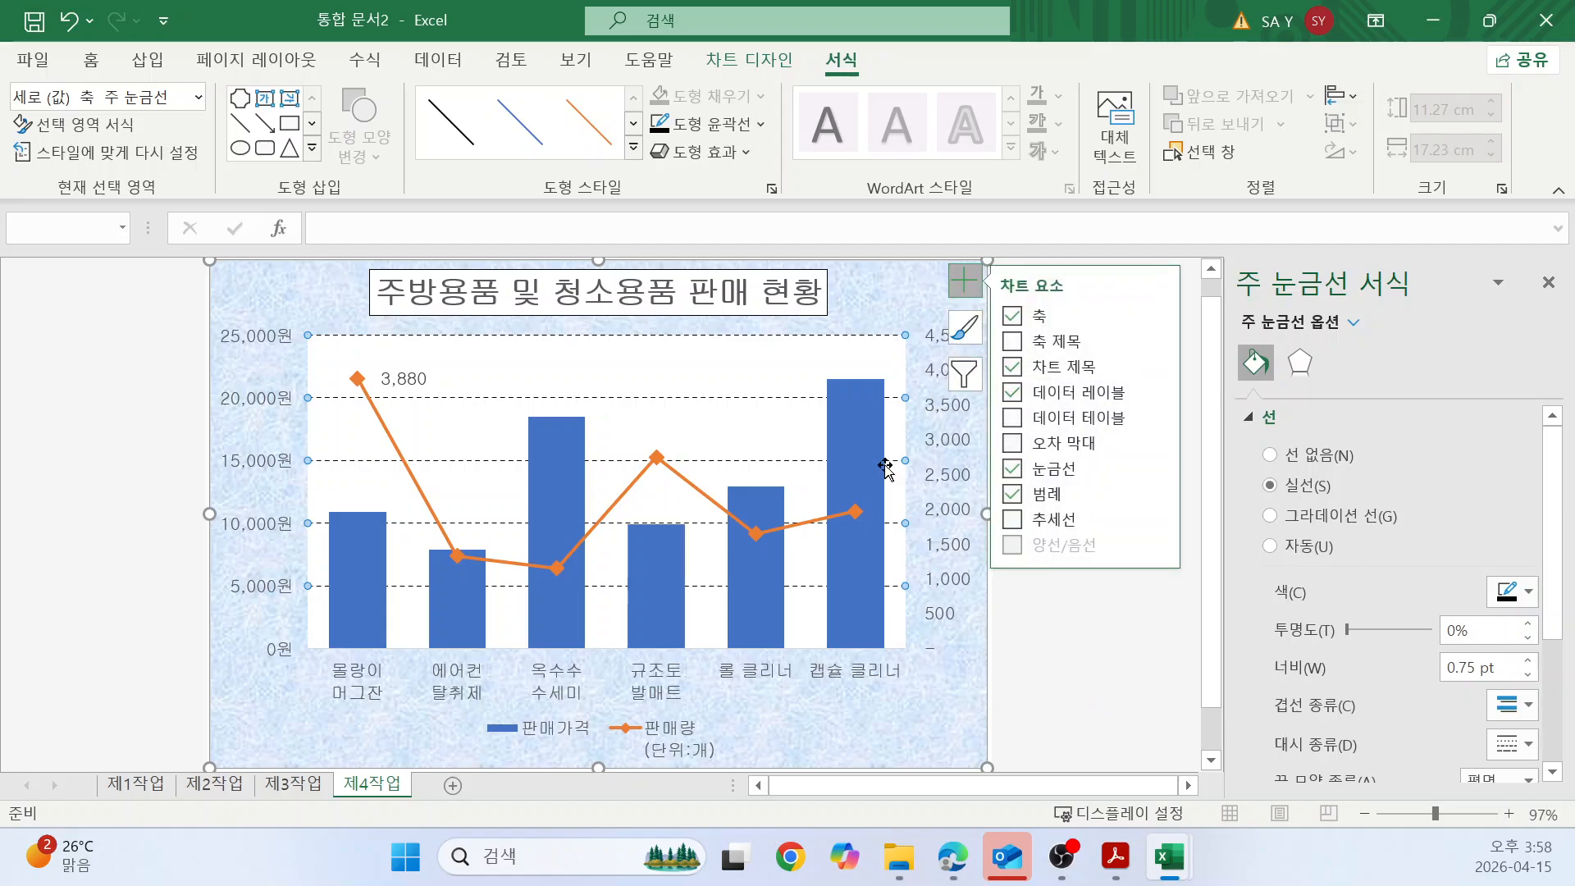
{"action": "left_click", "coordinate": [1092, 696]}
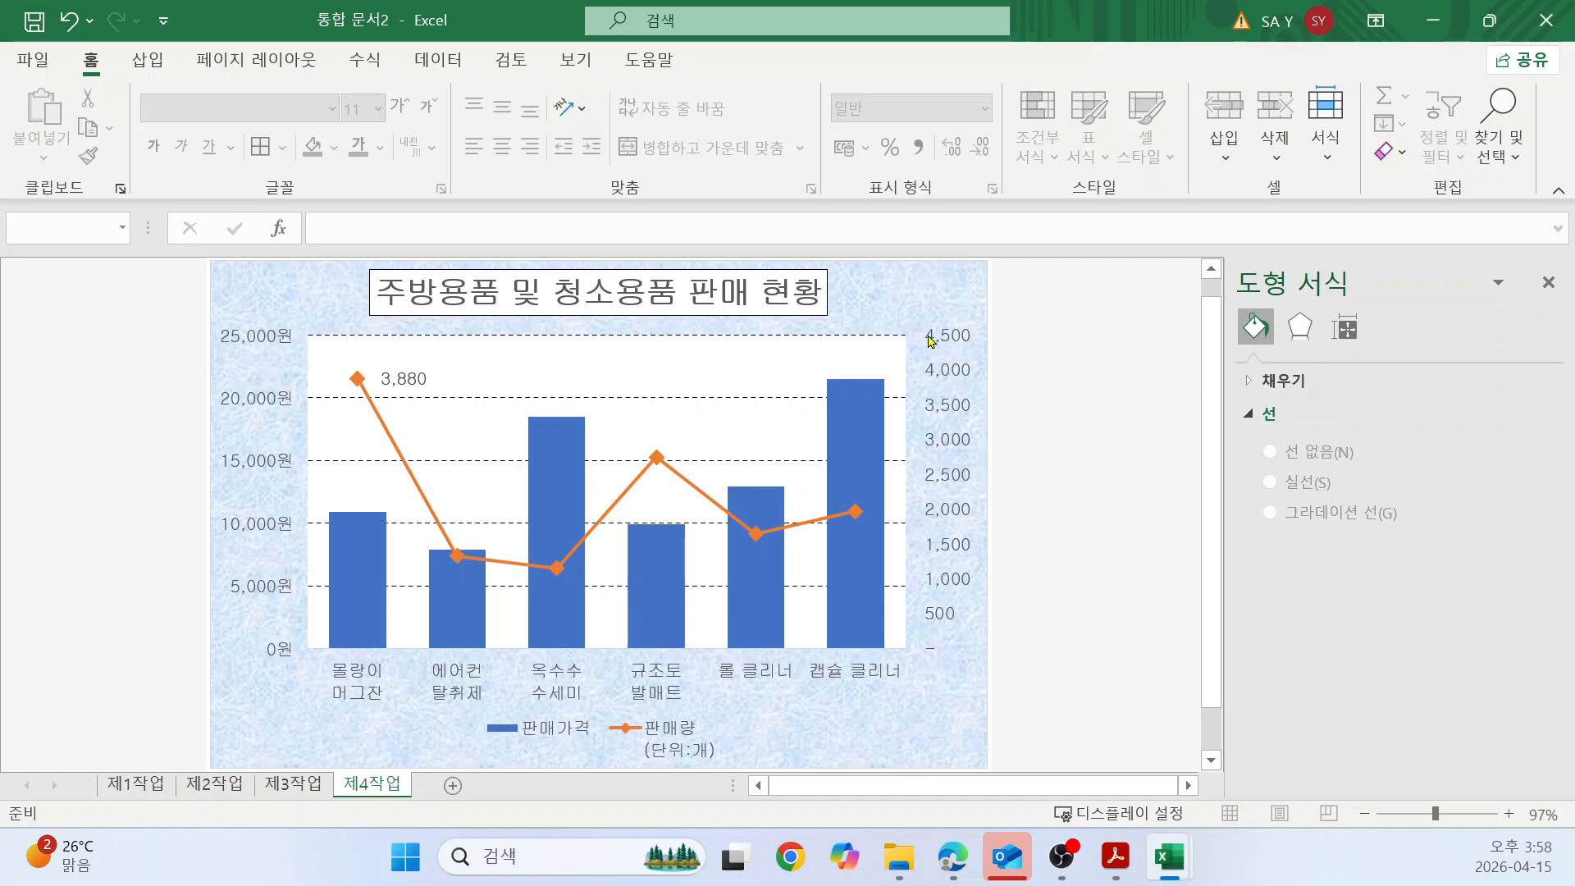
{"action": "key", "text": "alt+Tab"}
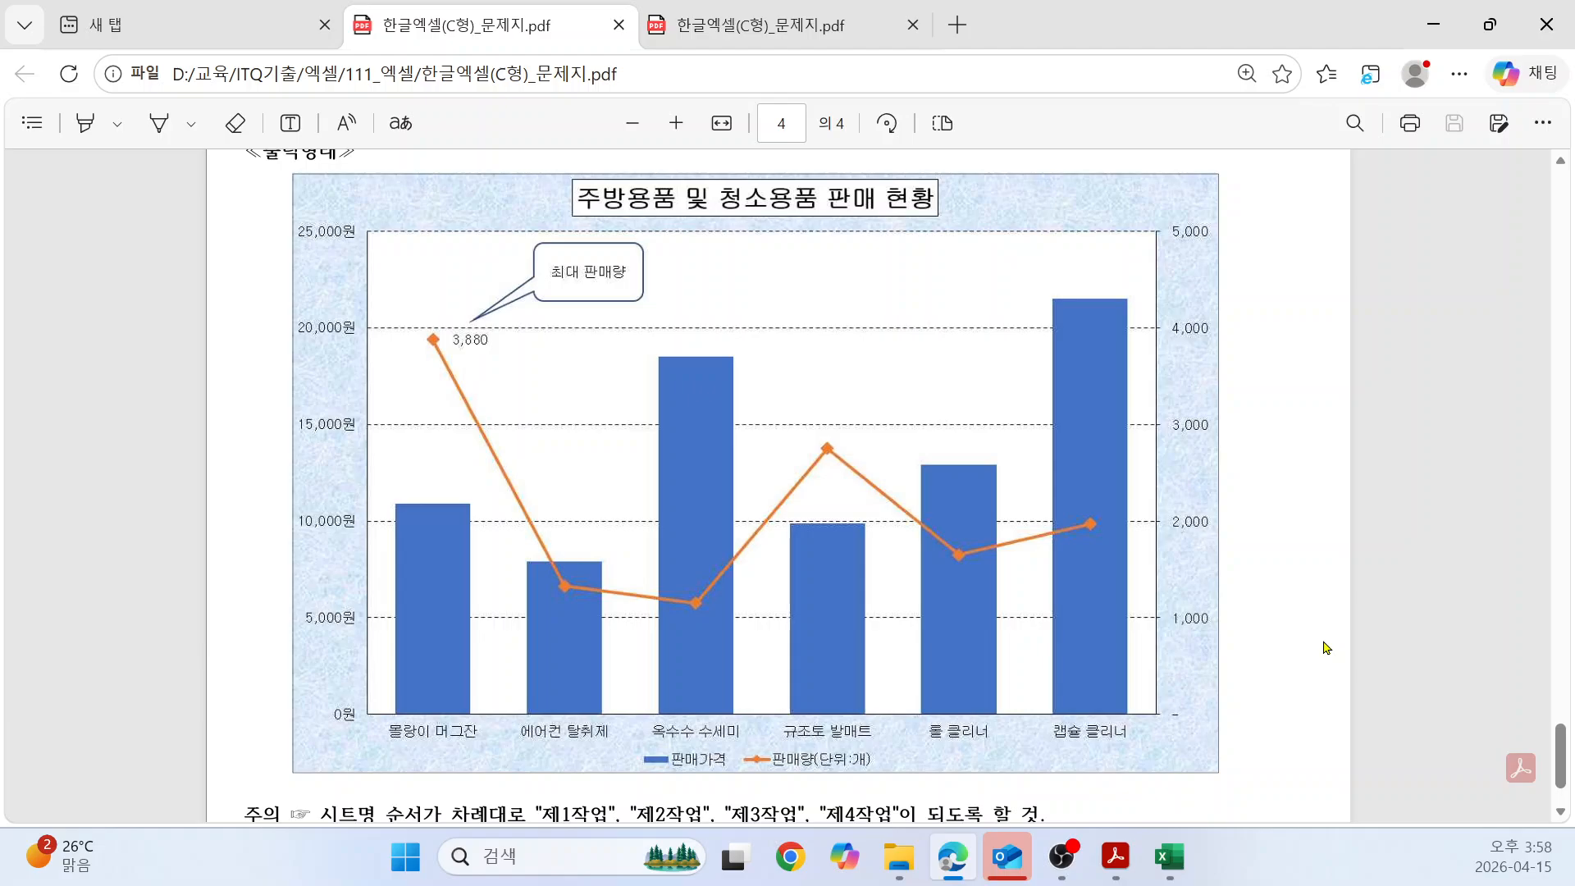
{"action": "key", "text": "alt+Tab"}
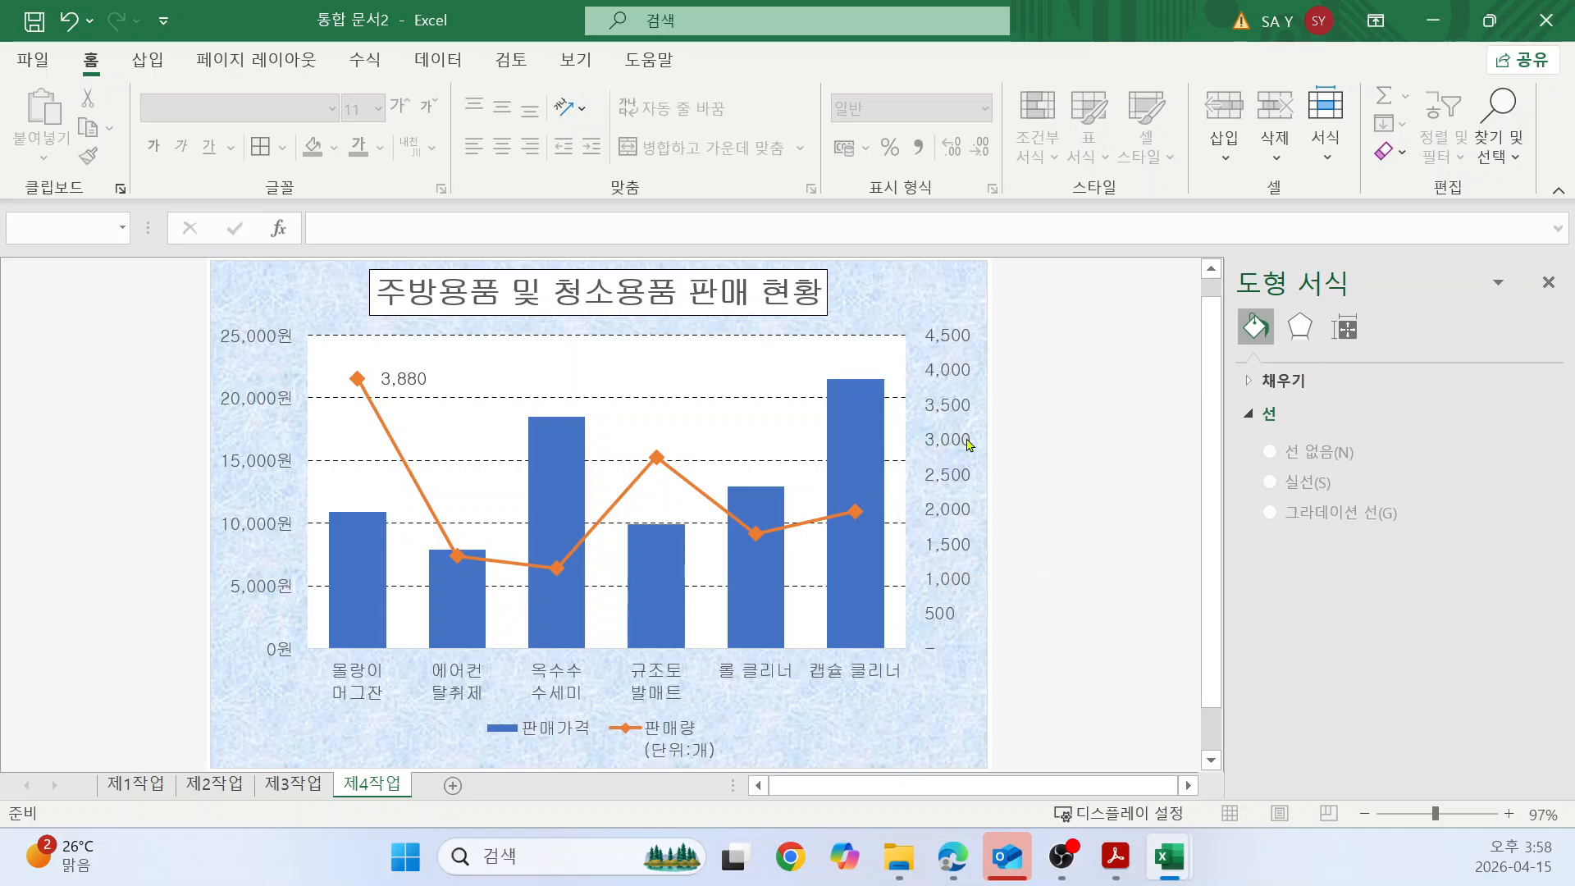
Set the font color of all text in the chart area to black.
{"action": "left_click", "coordinate": [919, 302]}
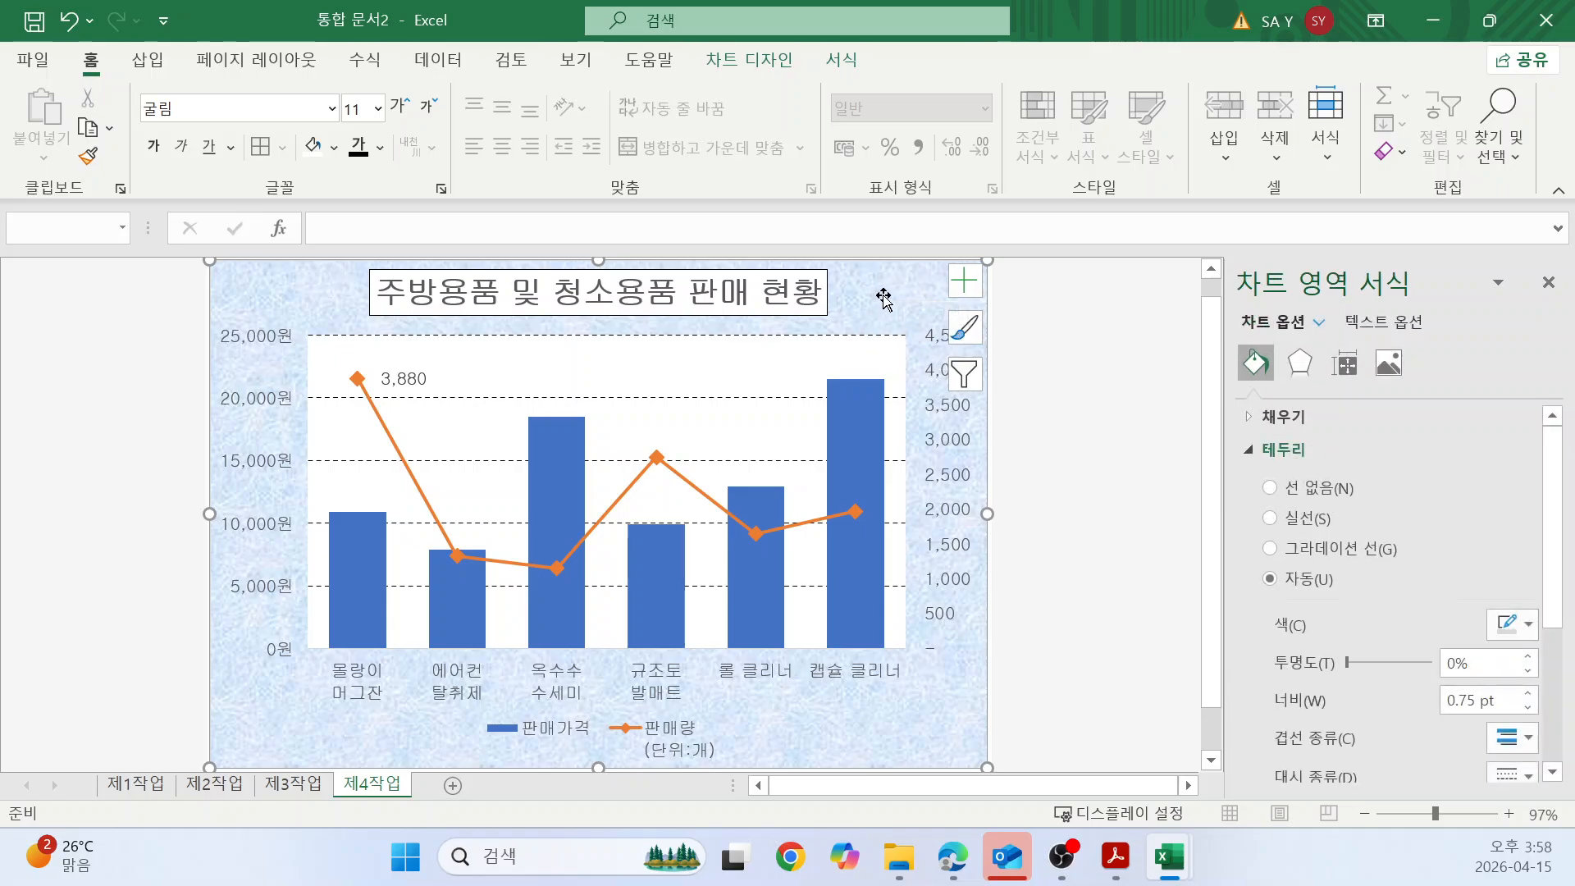
{"action": "left_click", "coordinate": [355, 152]}
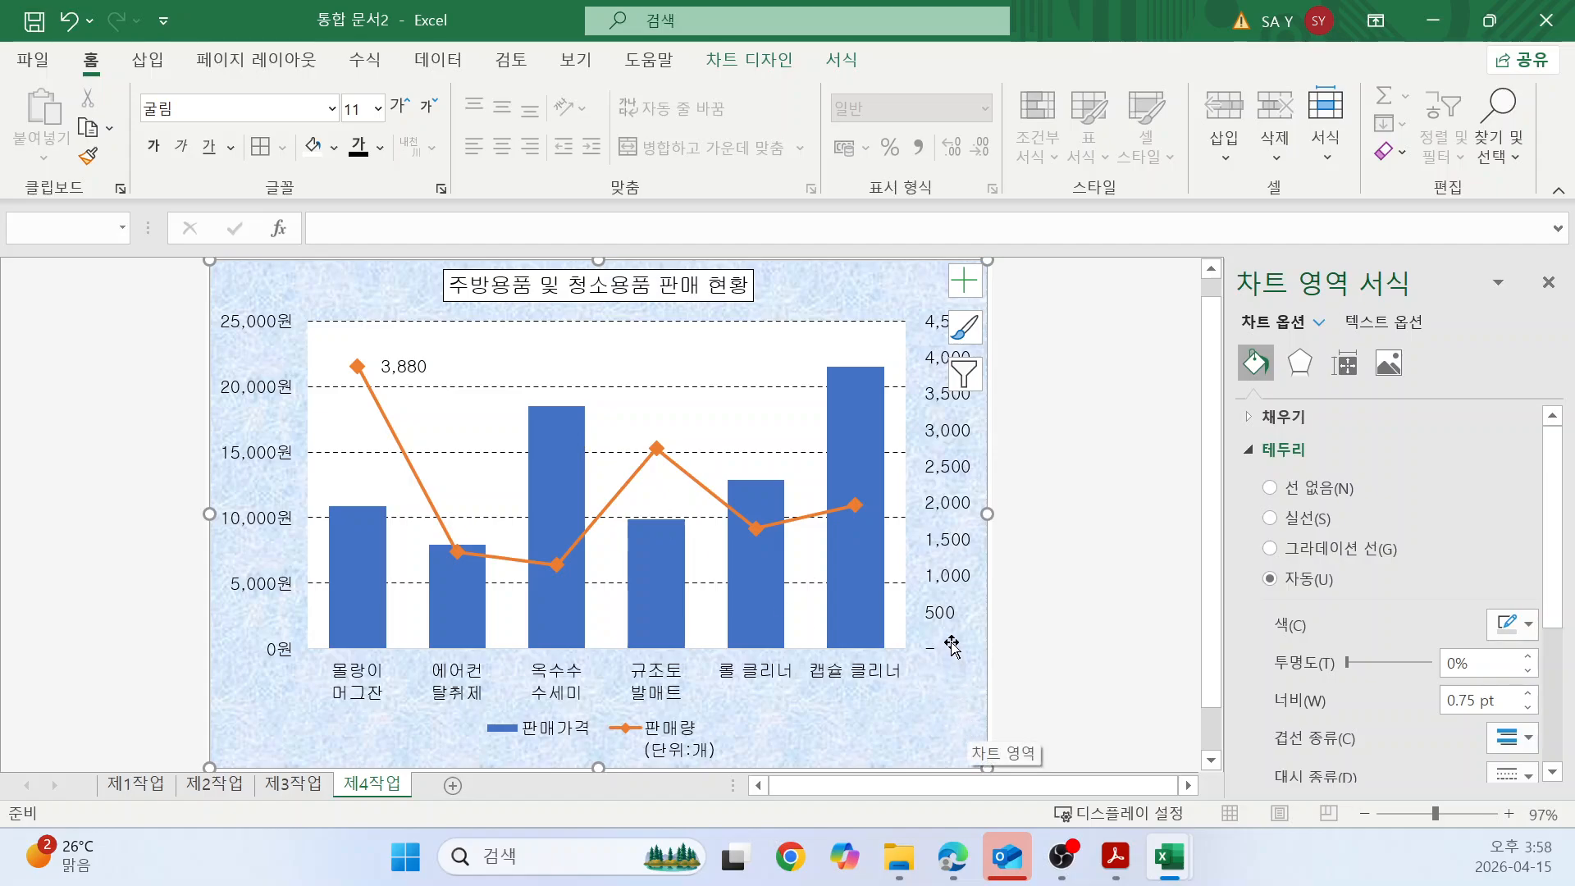
Following the exam PDF sample, set the secondary vertical axis maximum to 5000 and its major unit to 1000.
{"action": "left_click", "coordinate": [945, 574]}
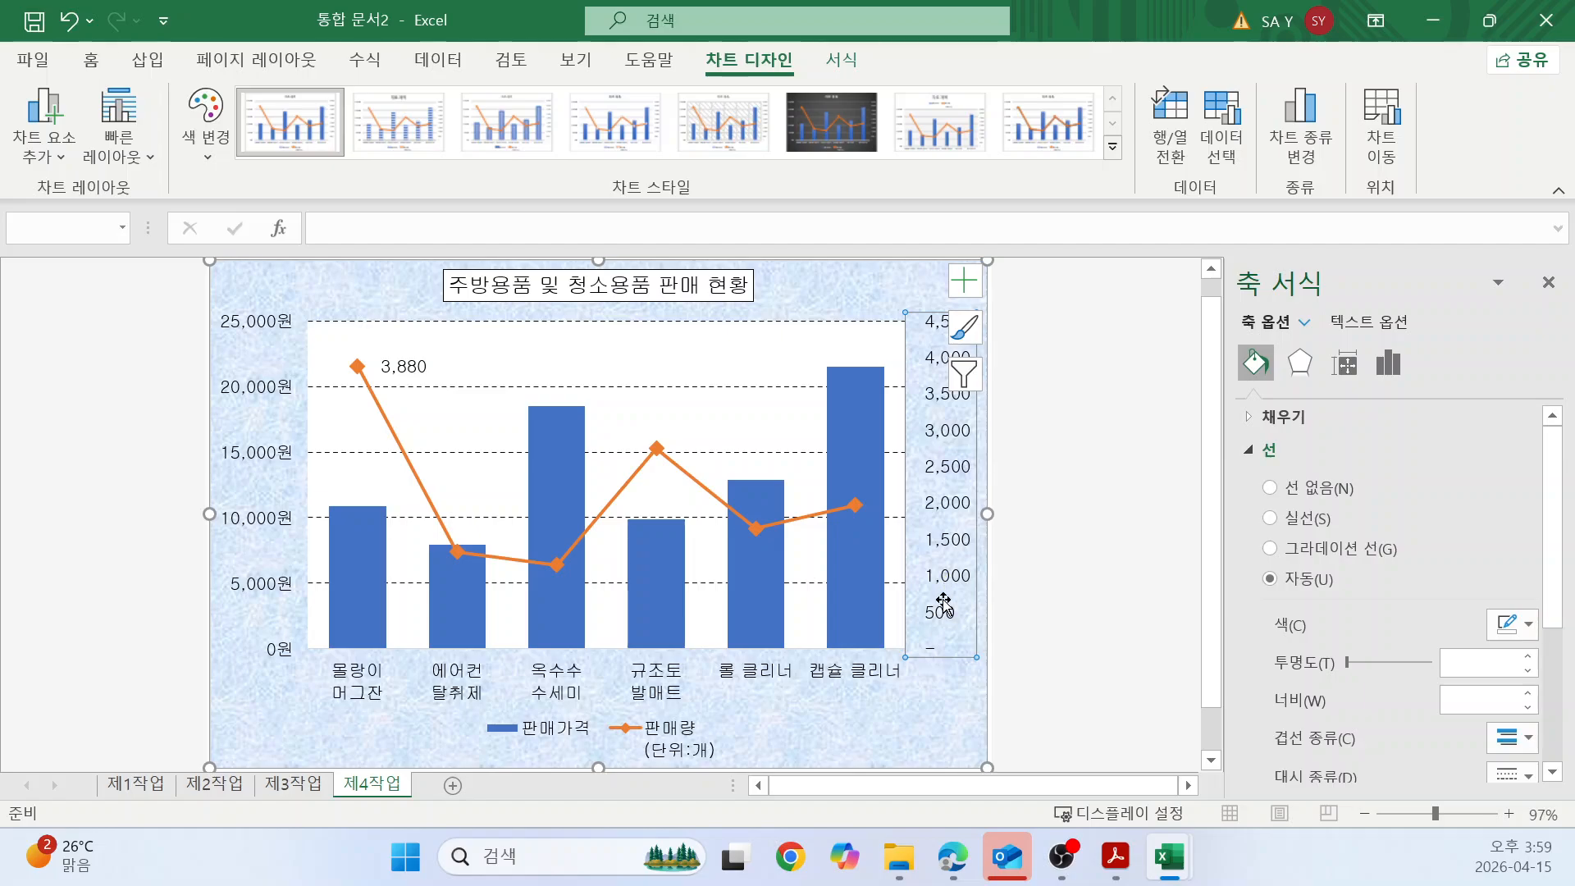
{"action": "left_click", "coordinate": [1397, 366]}
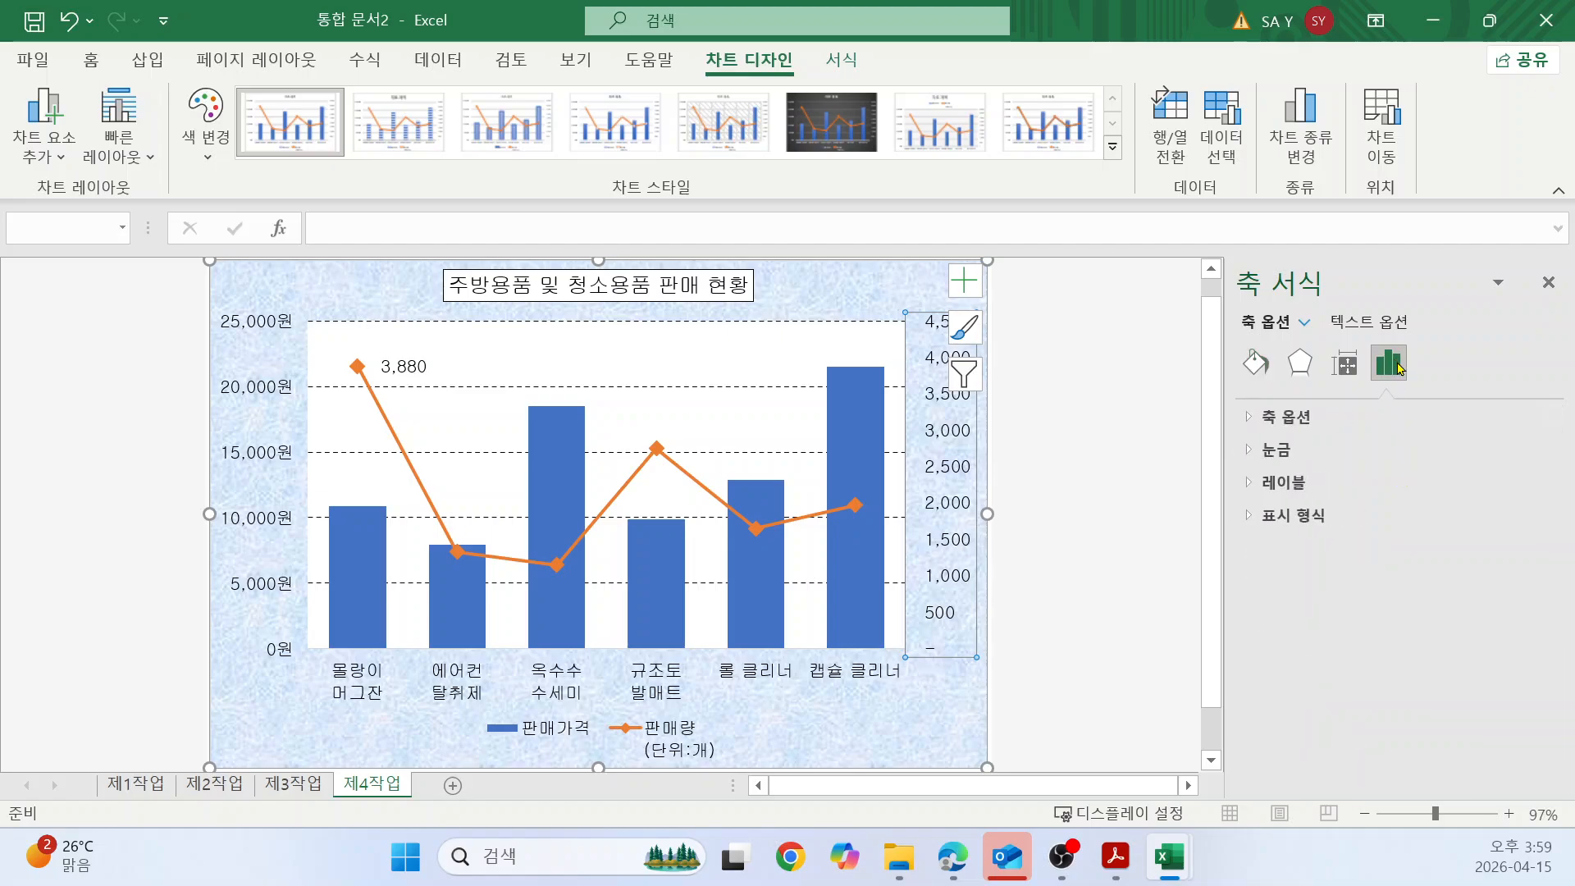
{"action": "left_click", "coordinate": [1291, 419]}
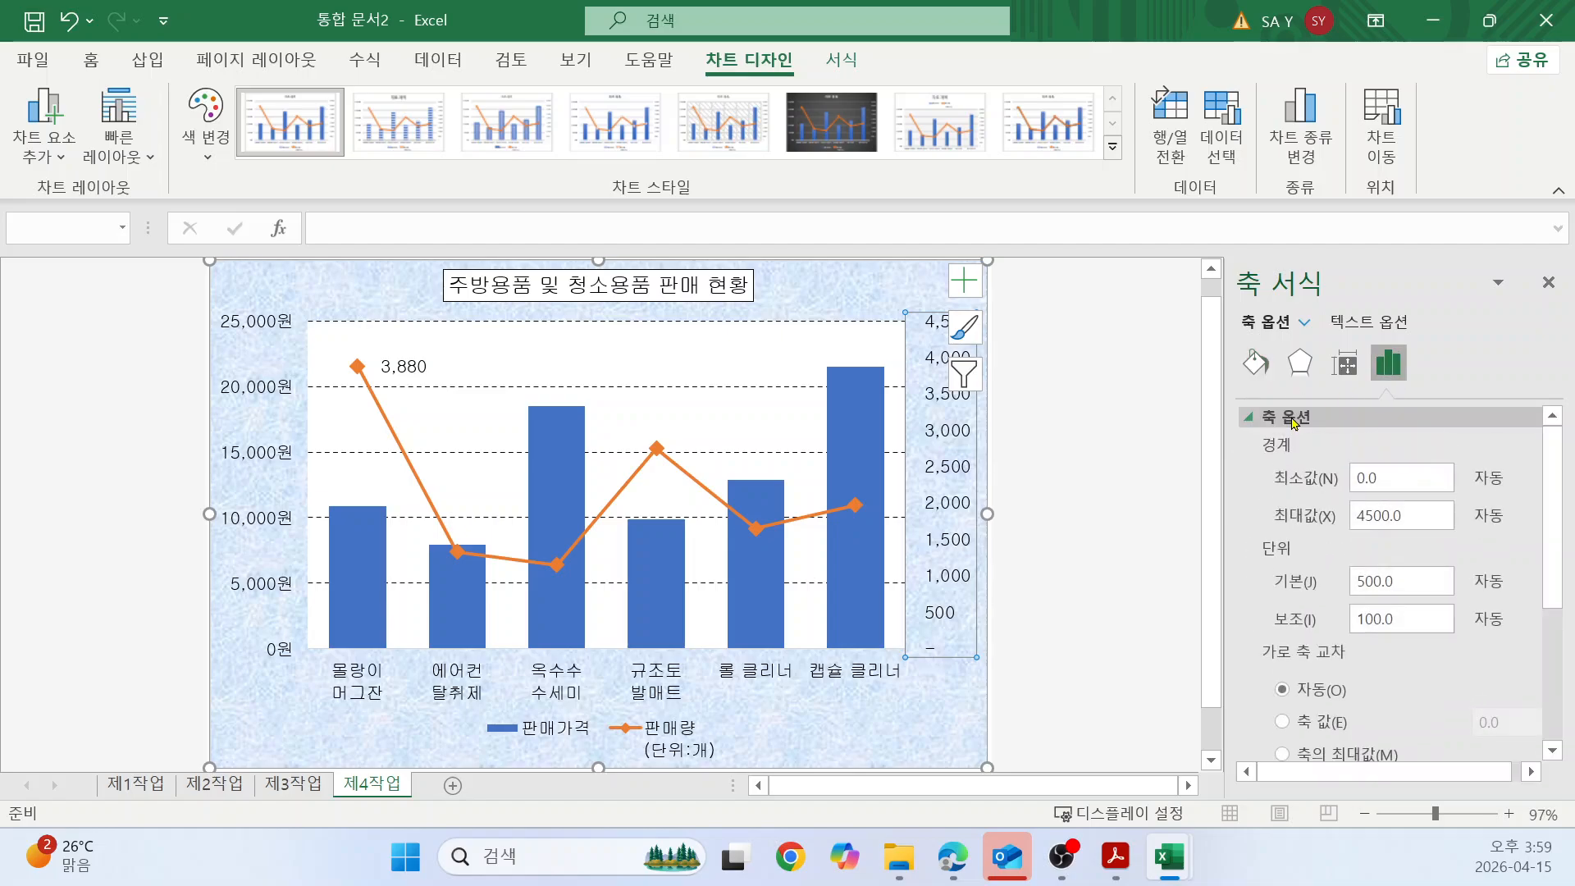
{"action": "double_click", "coordinate": [1420, 526]}
{"action": "type", "text": "5"}
{"action": "key", "text": "alt+Tab"}
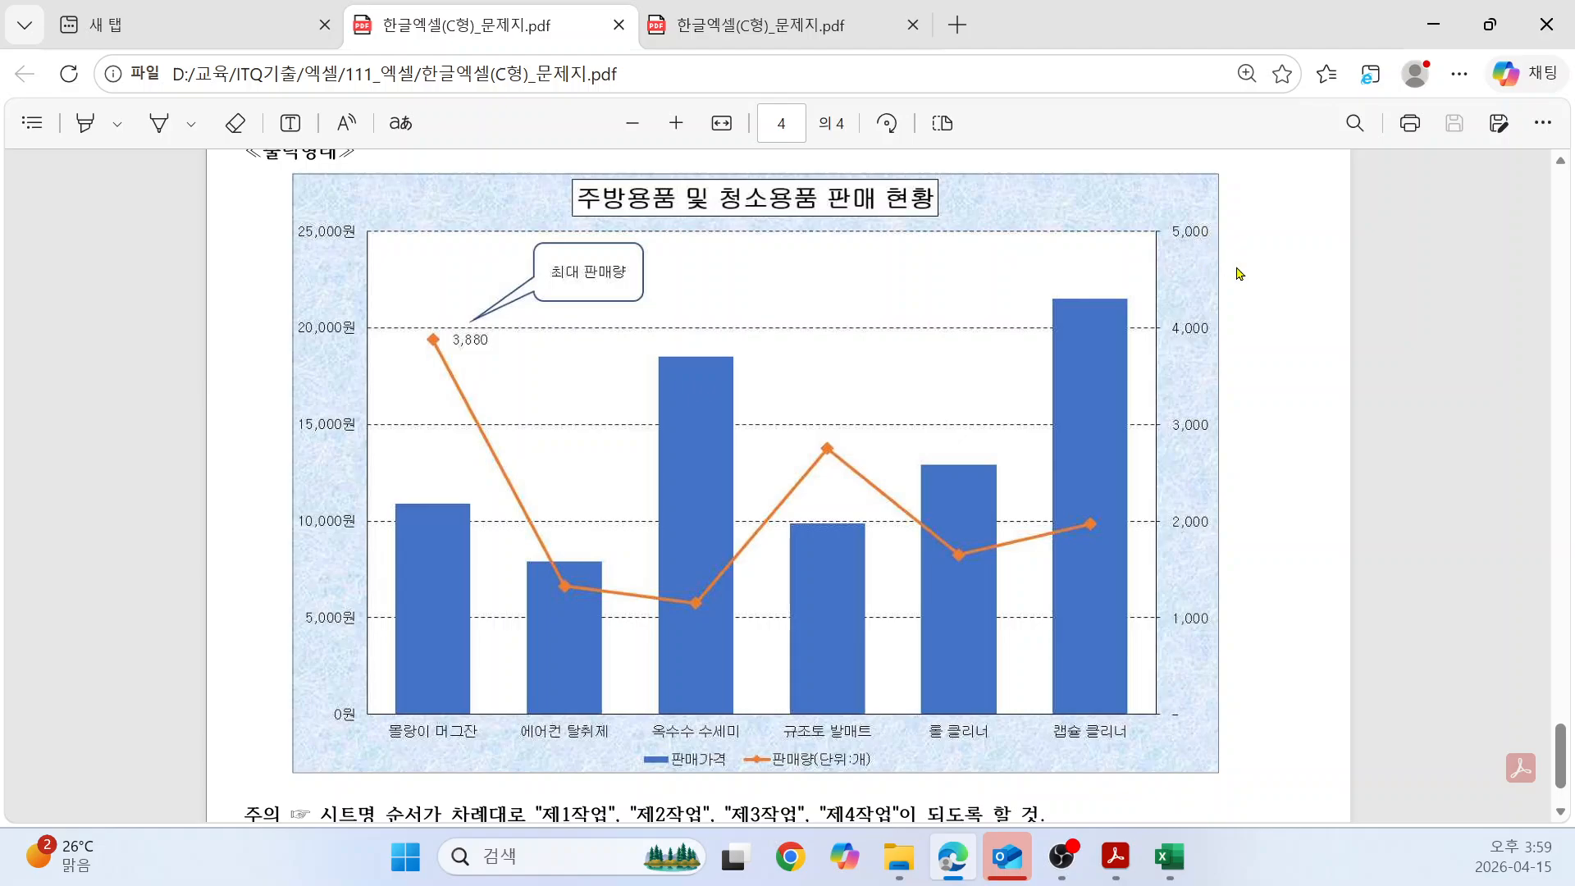
{"action": "key", "text": "alt+Tab"}
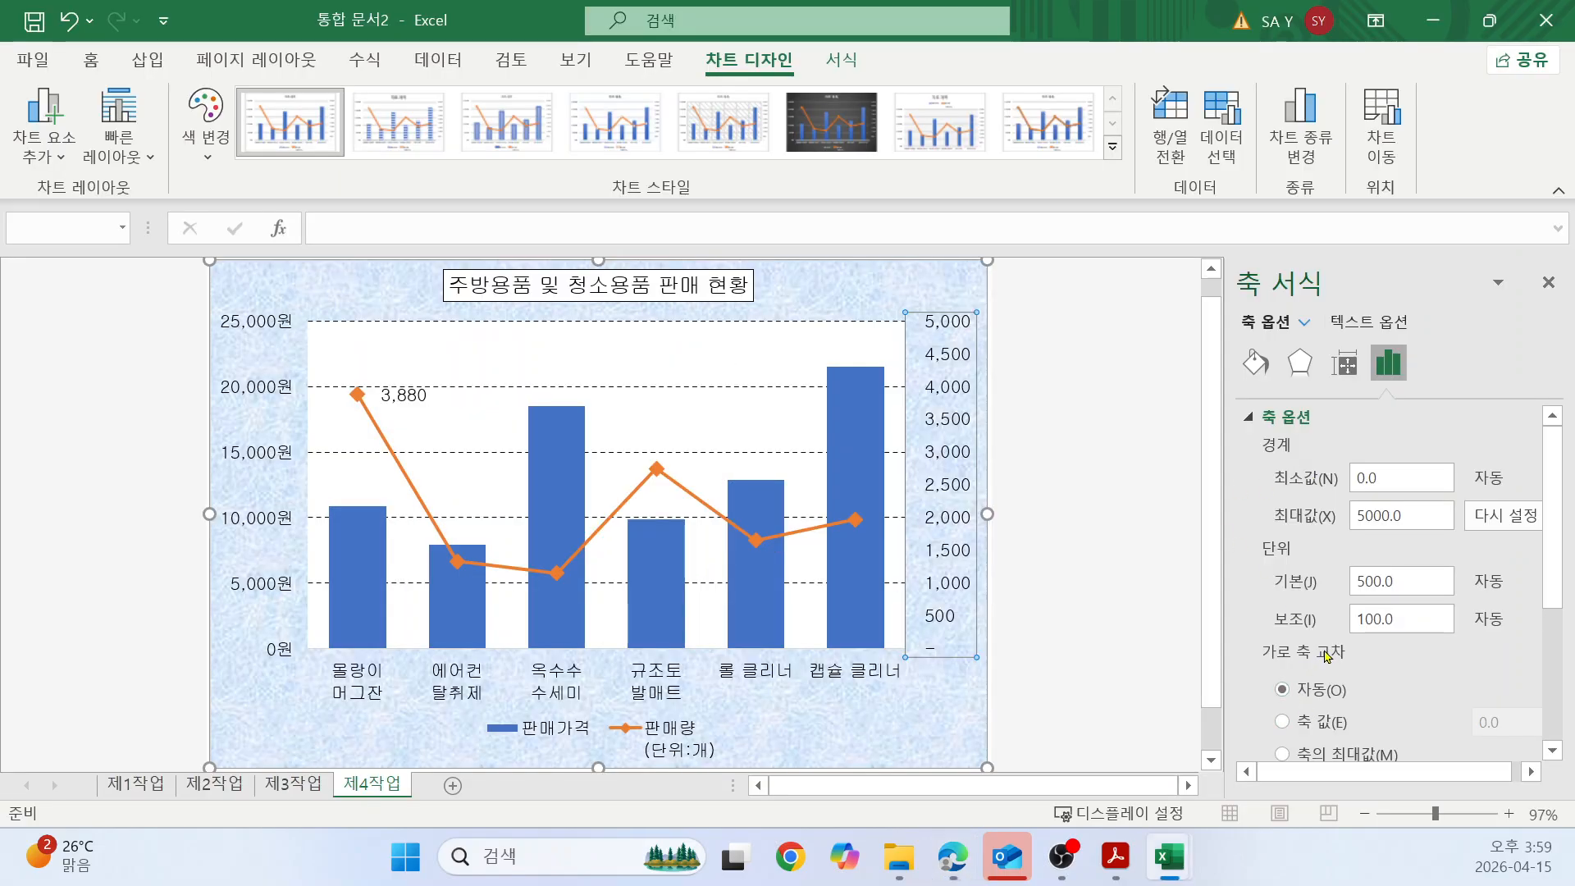
{"action": "double_click", "coordinate": [1400, 583]}
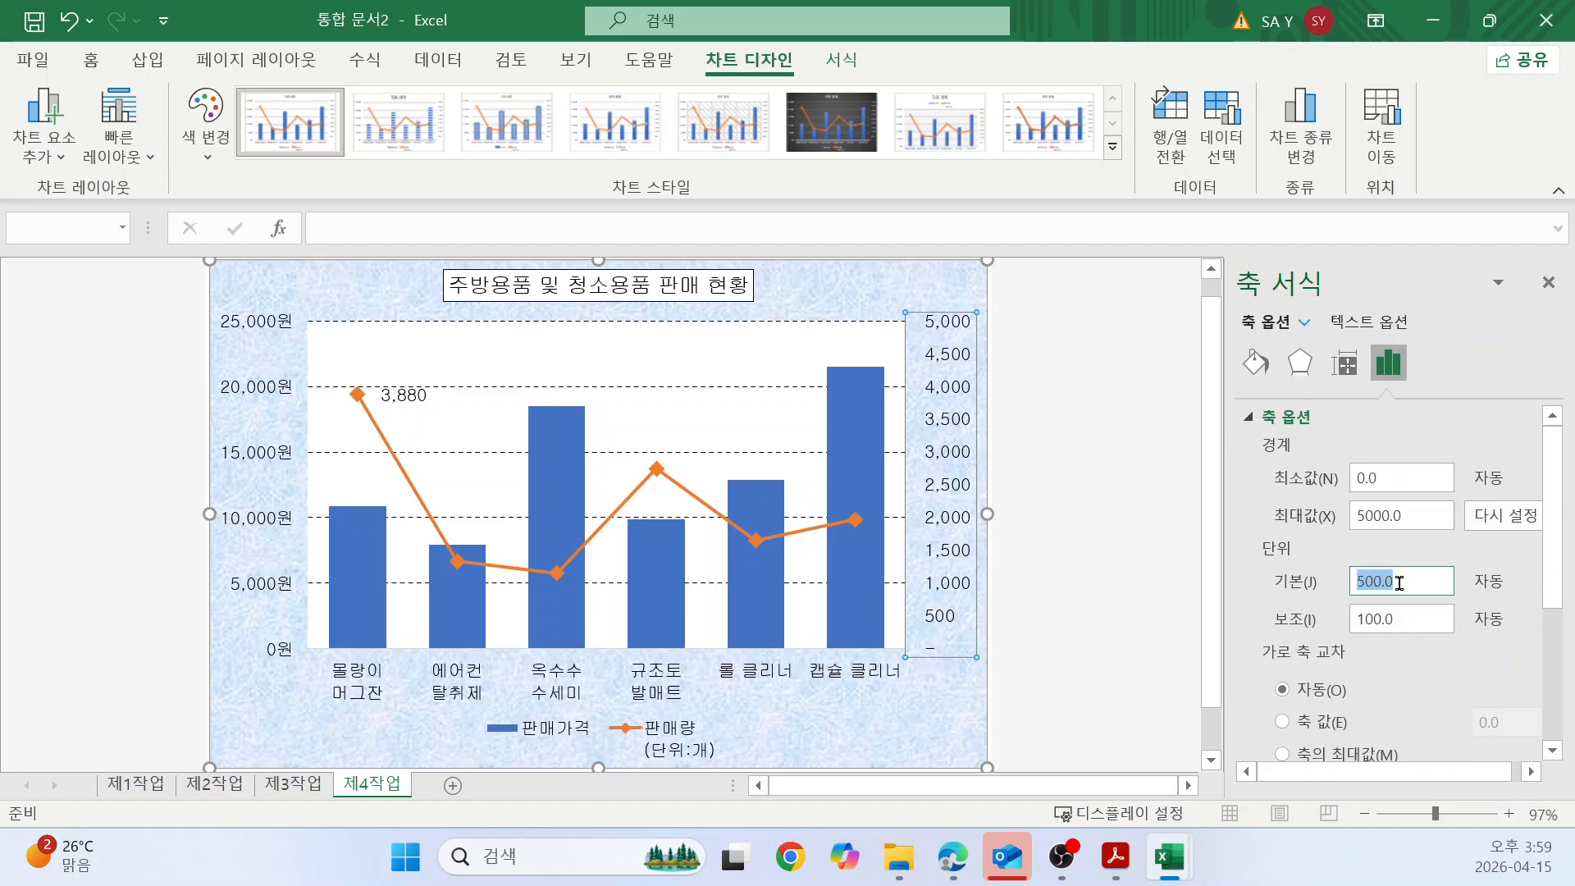
{"action": "type", "text": "1"}
{"action": "key", "text": "alt+Tab"}
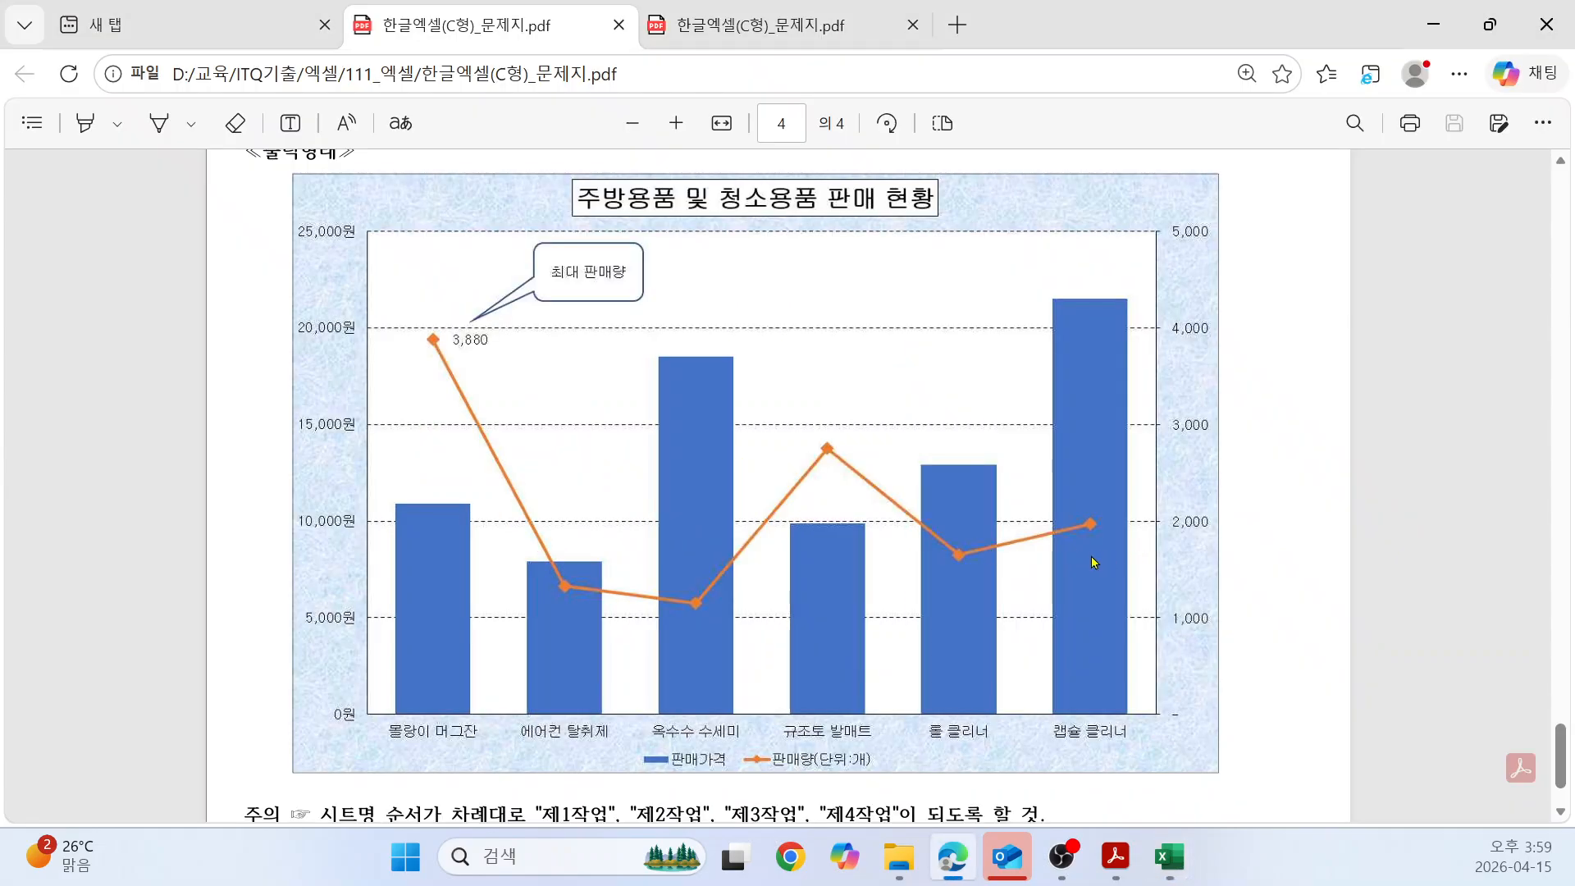
{"action": "key", "text": "alt+Tab"}
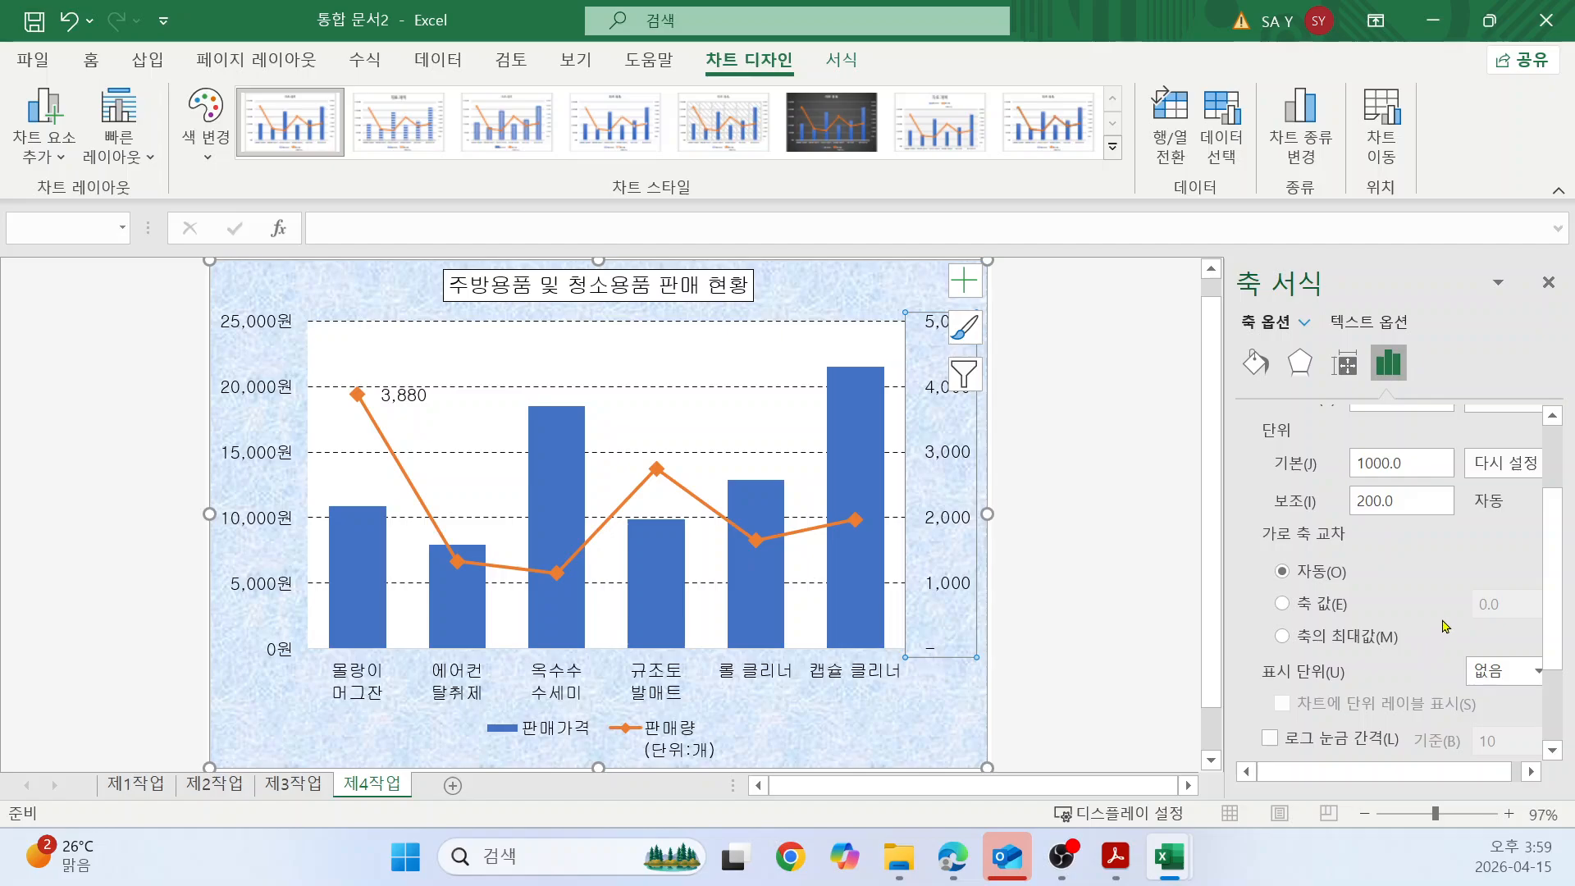
Set the secondary vertical axis major tick marks to 바깥쪽.
{"action": "scroll", "coordinate": [1453, 618], "scroll_direction": "down", "scroll_amount": 3}
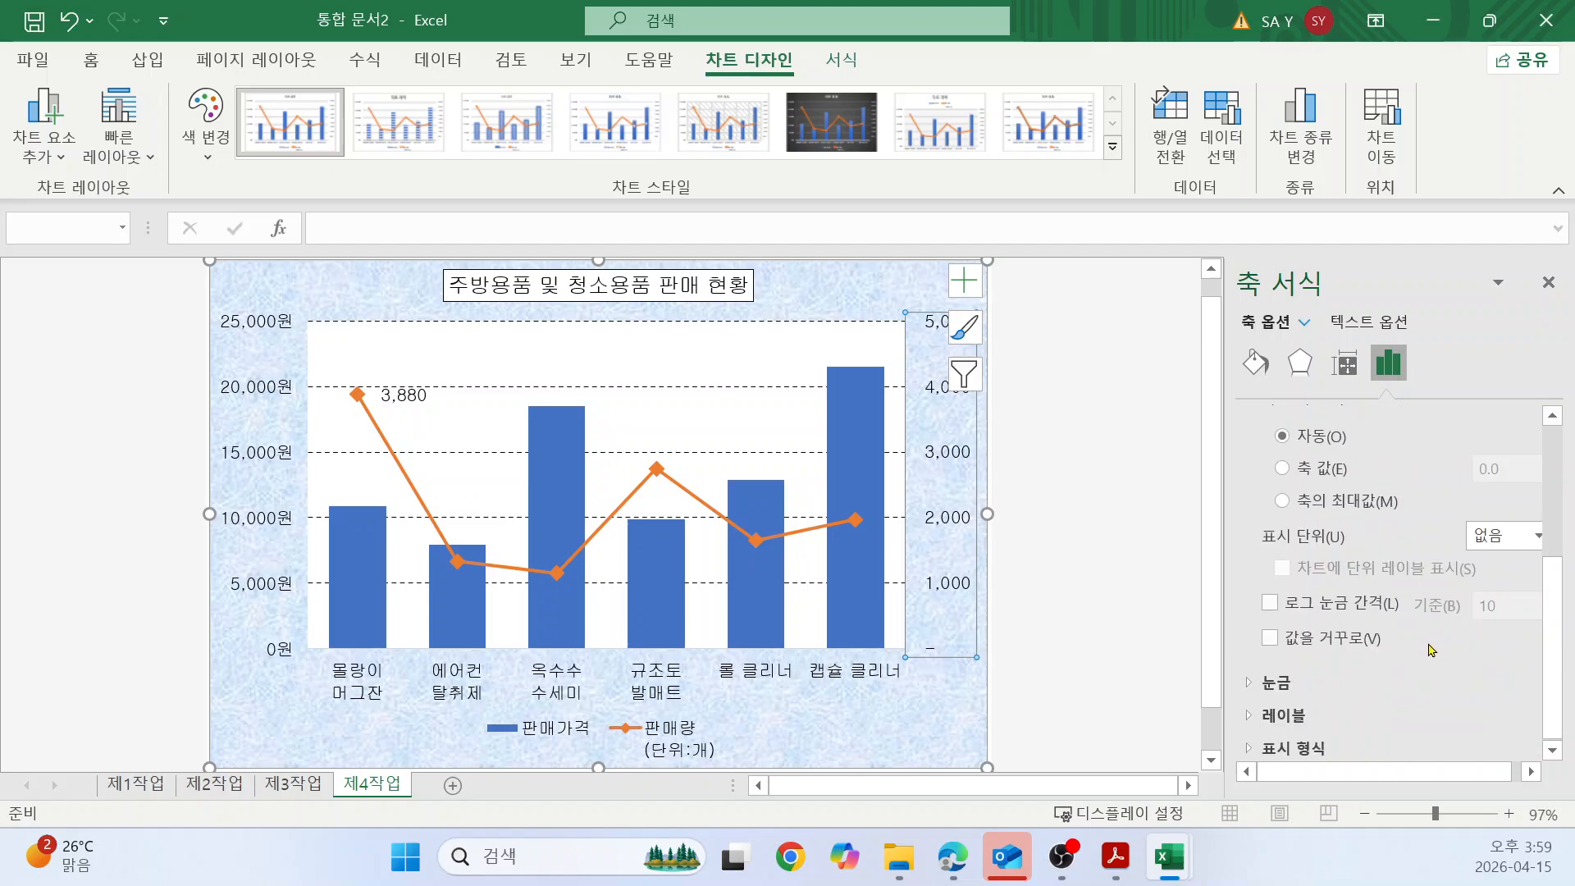
{"action": "left_click", "coordinate": [1271, 683]}
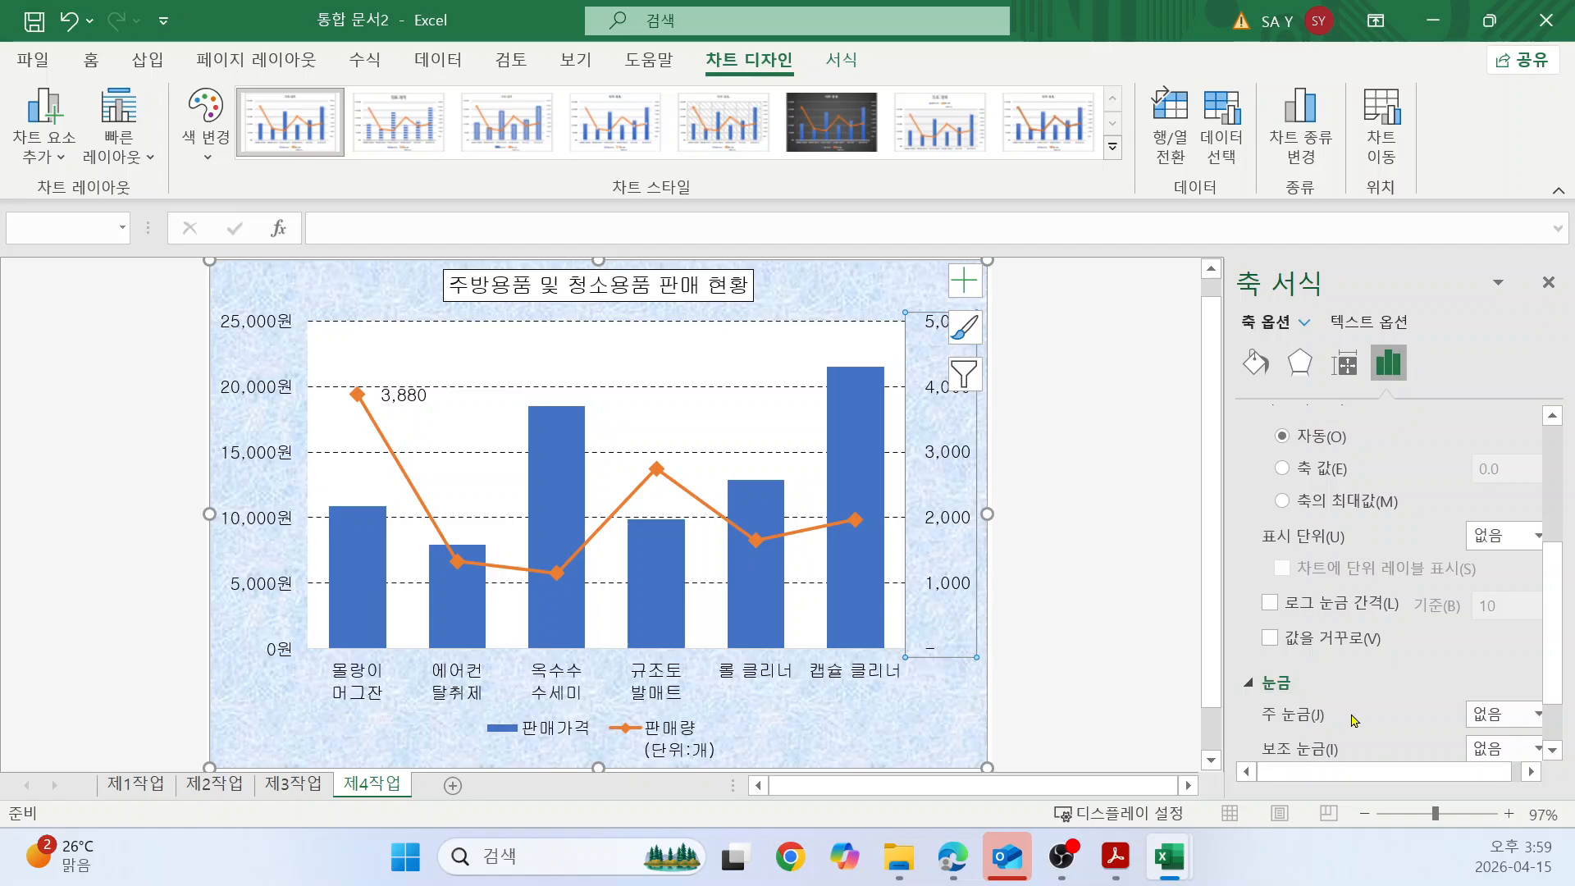
{"action": "scroll", "coordinate": [1469, 657], "scroll_direction": "down", "scroll_amount": 2}
{"action": "left_click", "coordinate": [1475, 649]}
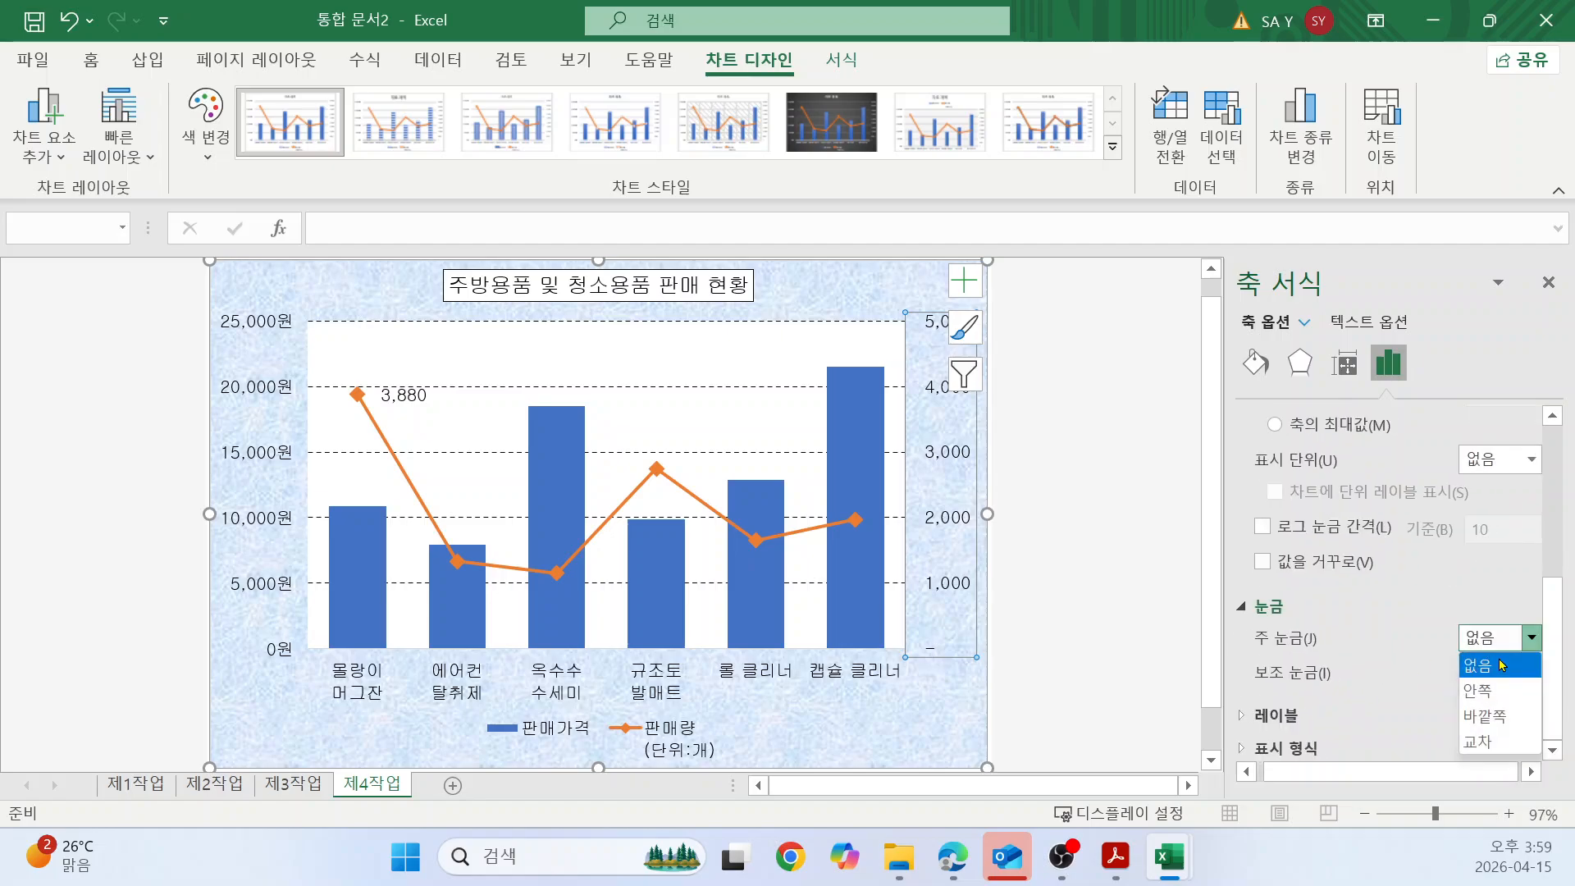
{"action": "left_click", "coordinate": [1486, 715]}
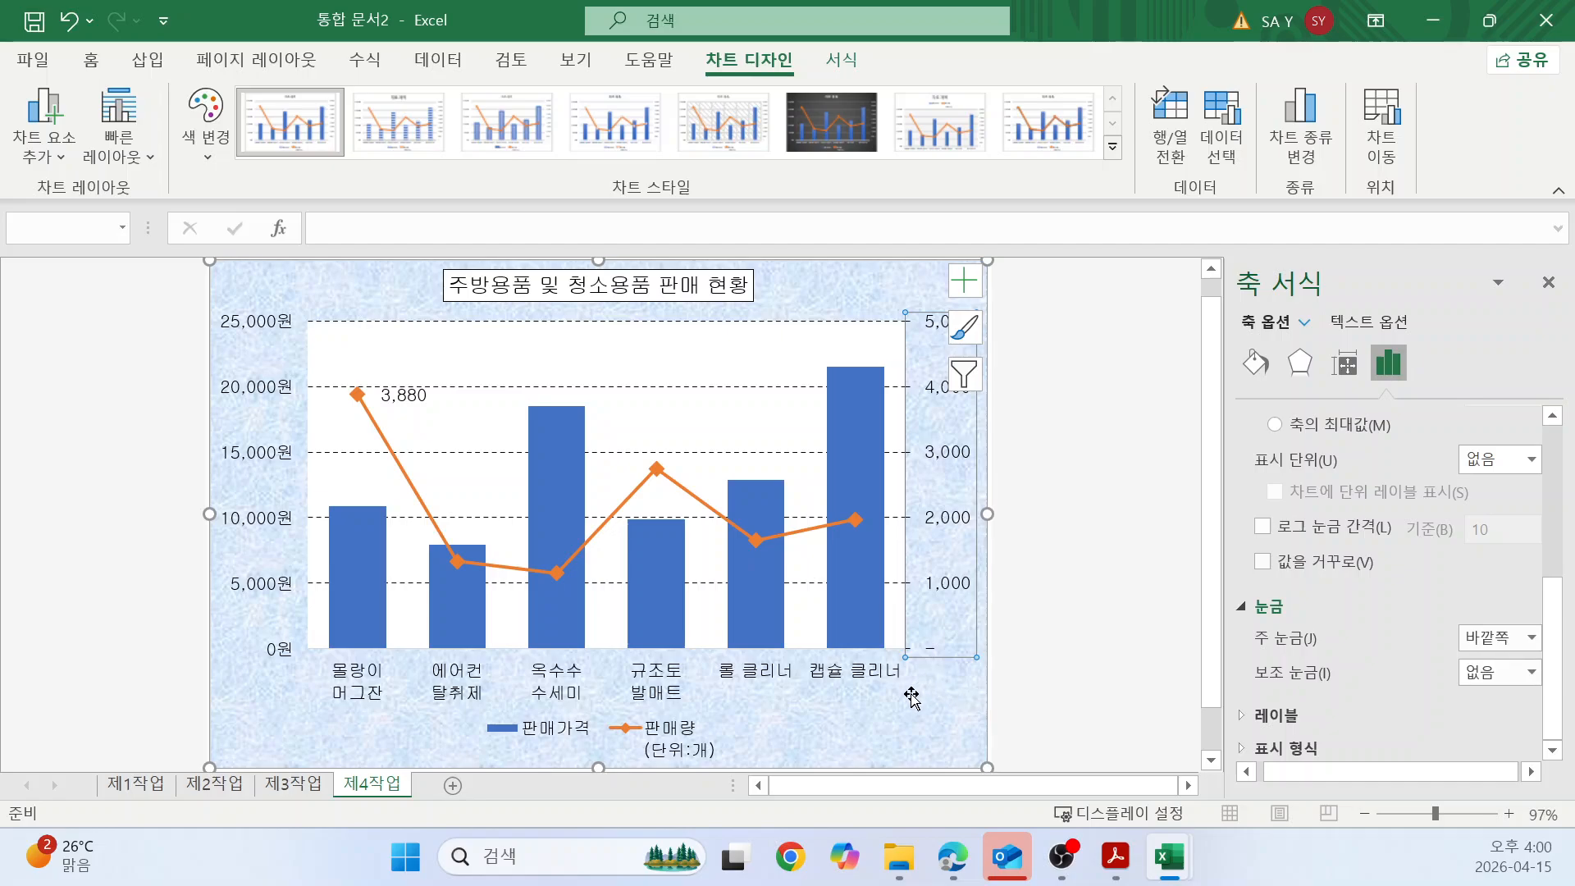
Format the secondary vertical axis line as a solid black line.
{"action": "left_click", "coordinate": [1252, 364]}
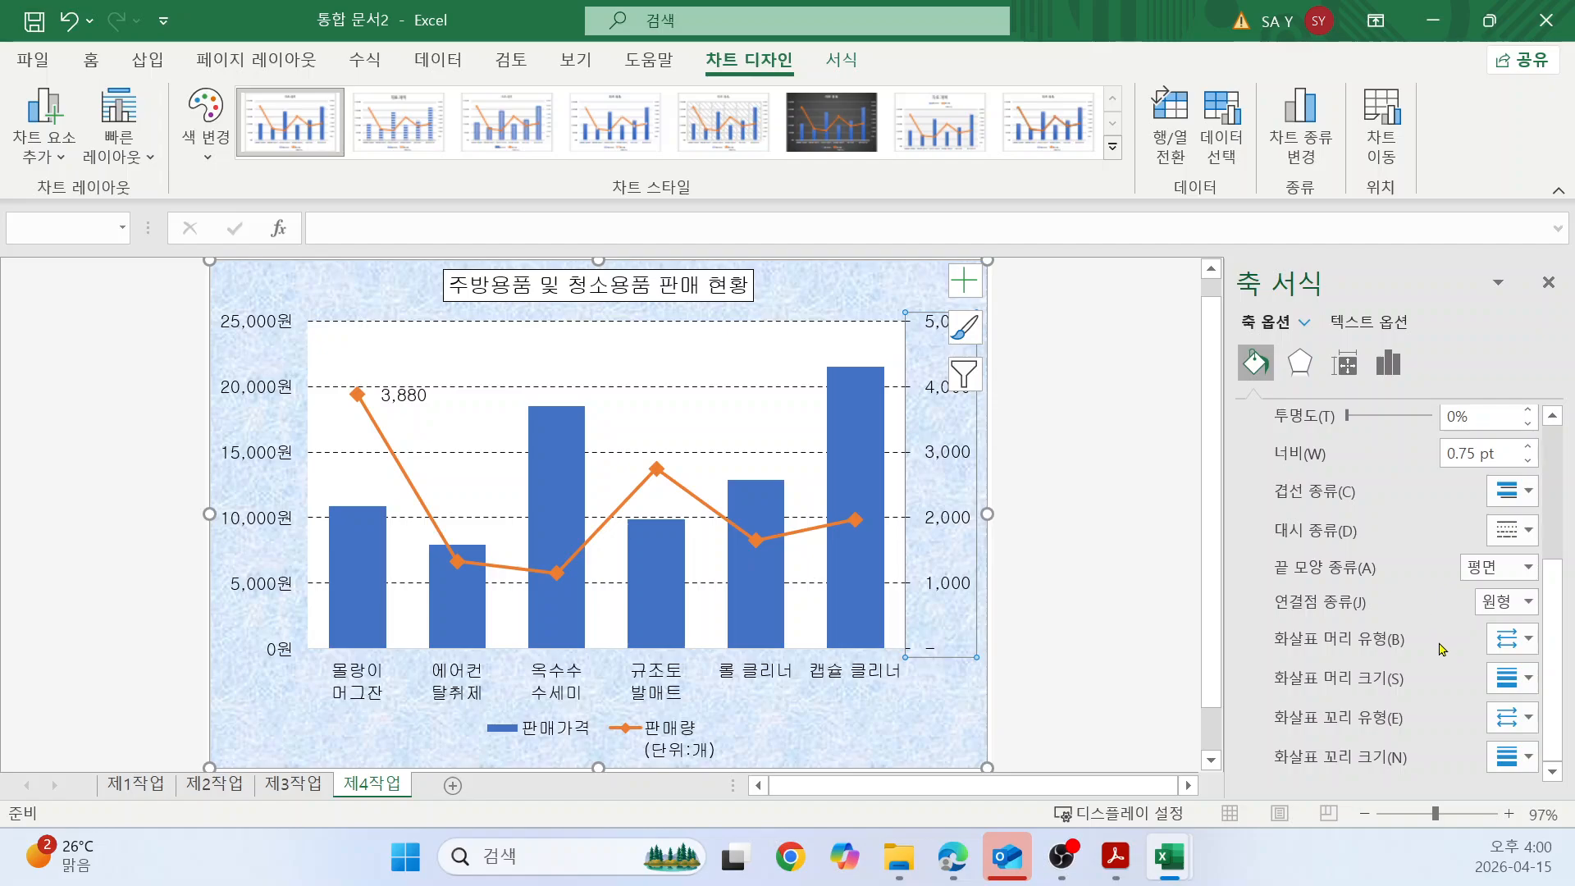
{"action": "scroll", "coordinate": [1436, 669], "scroll_direction": "up", "scroll_amount": 2}
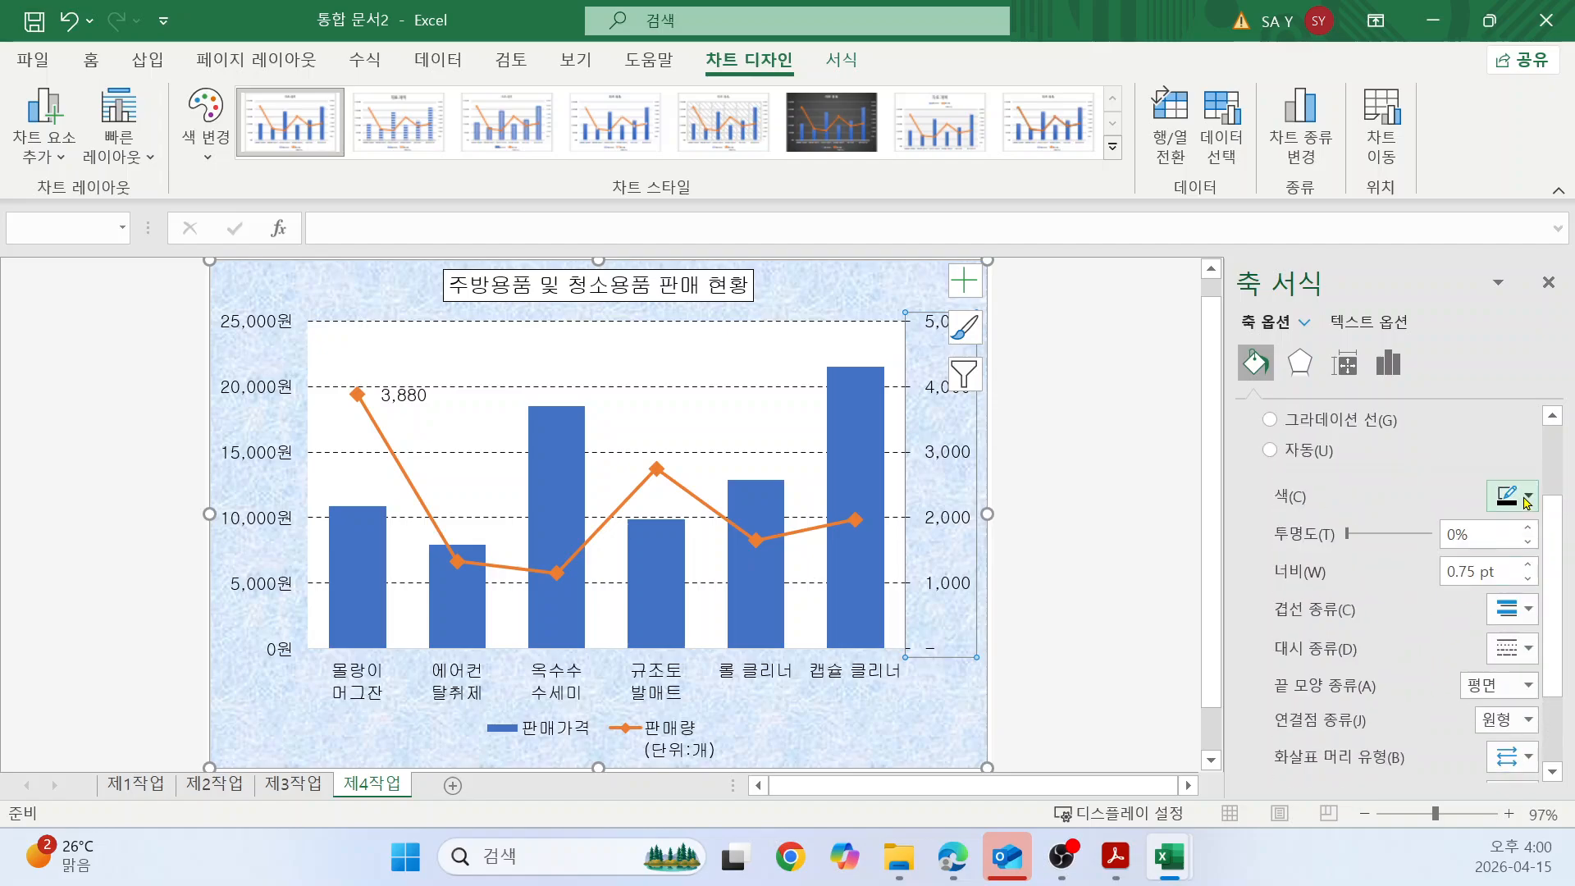
{"action": "left_click", "coordinate": [1528, 498]}
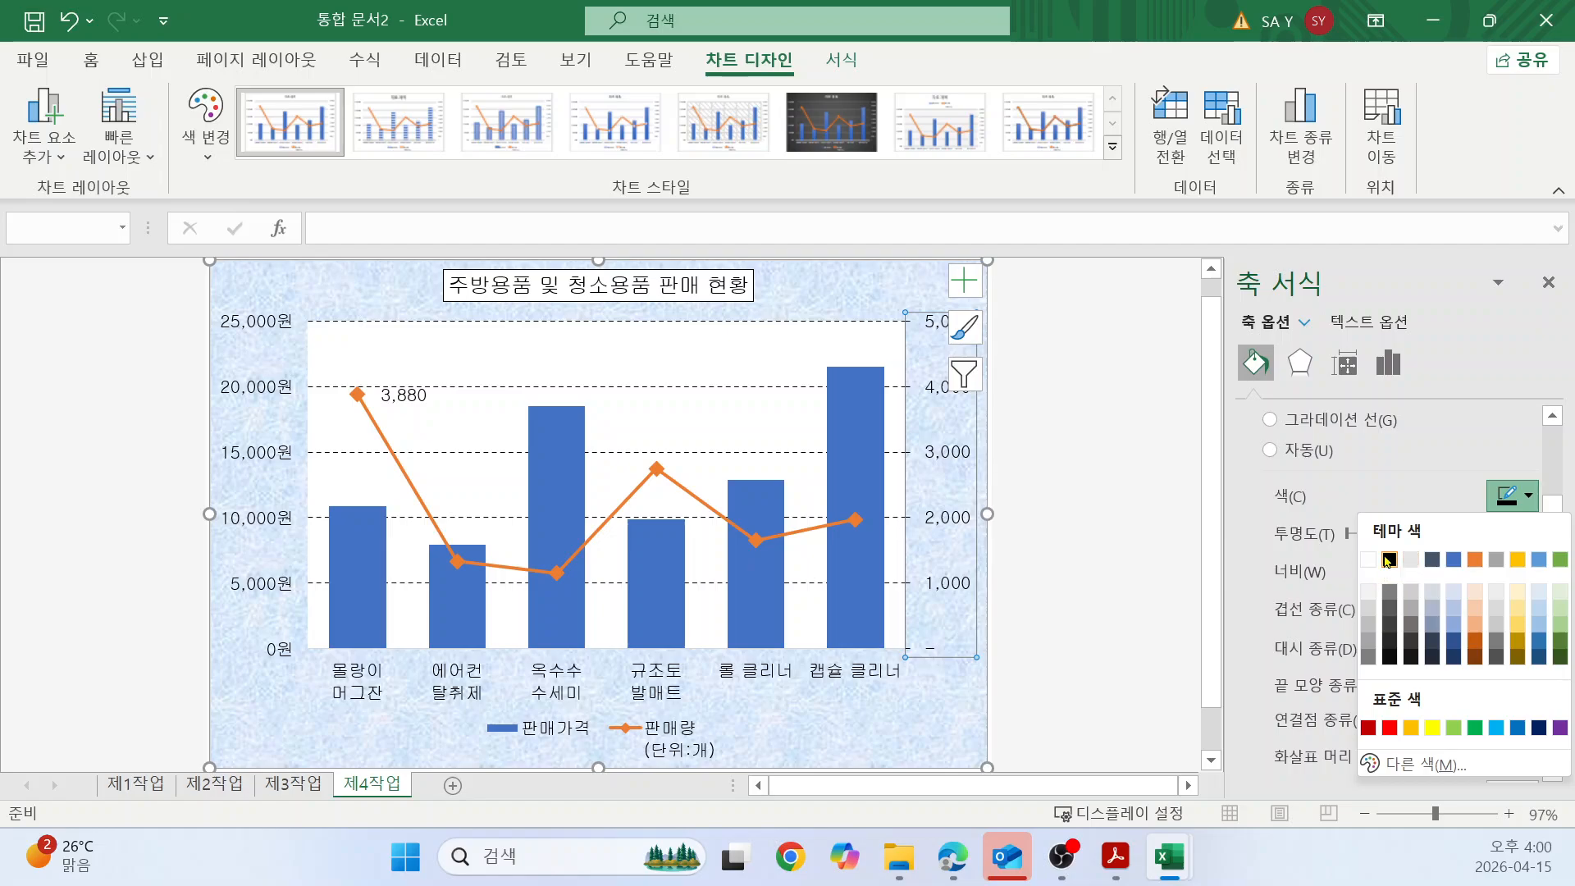
{"action": "left_click", "coordinate": [1388, 559]}
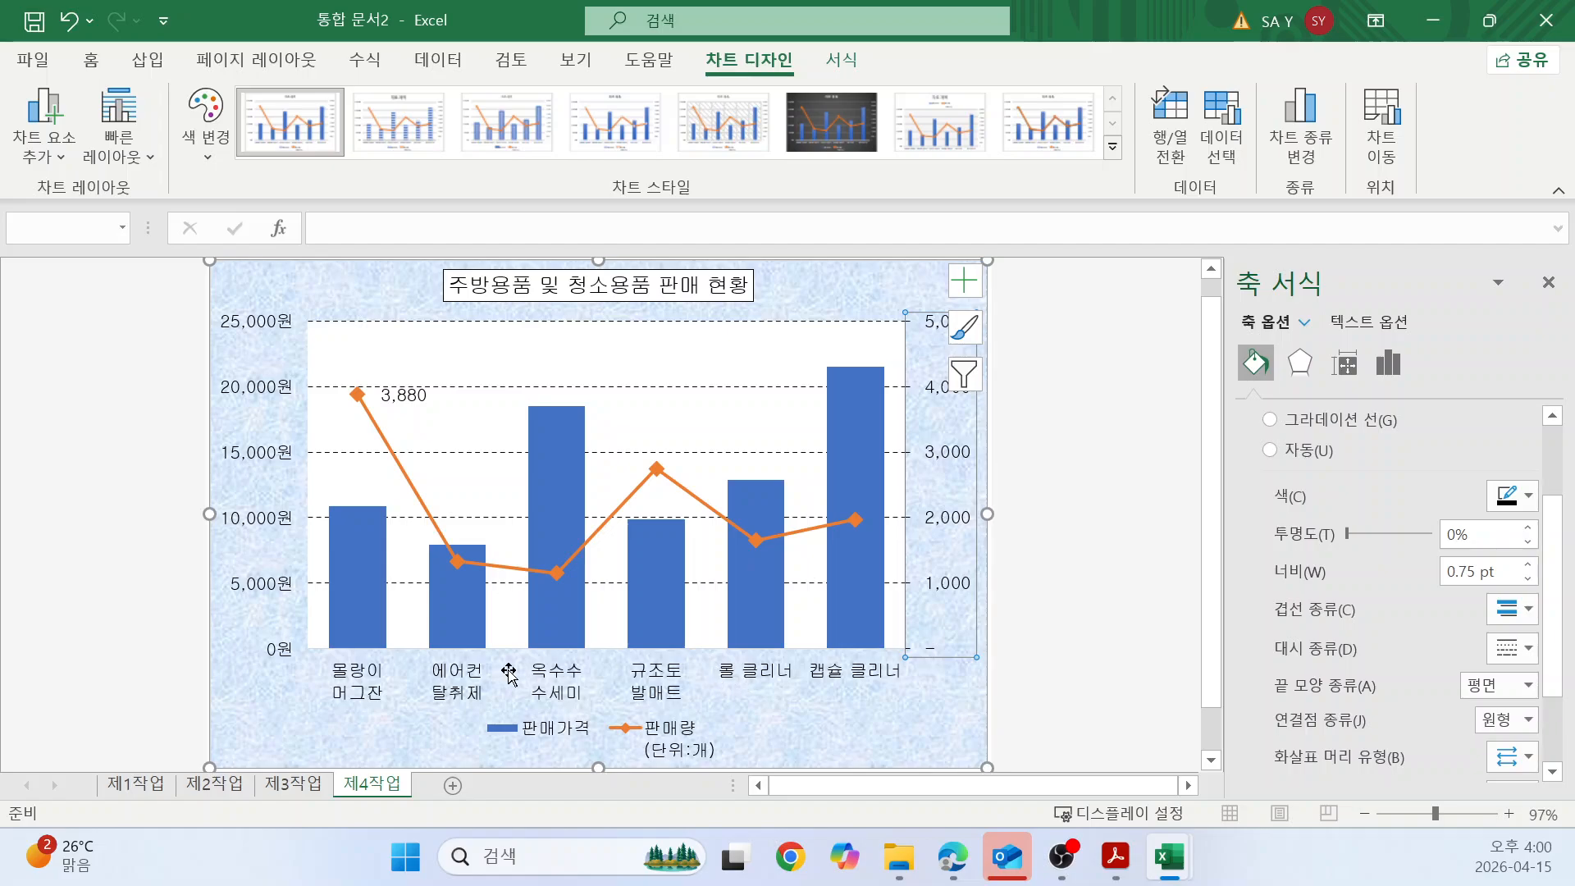
Set the line color of the horizontal category axis to black.
{"action": "left_click", "coordinate": [828, 672]}
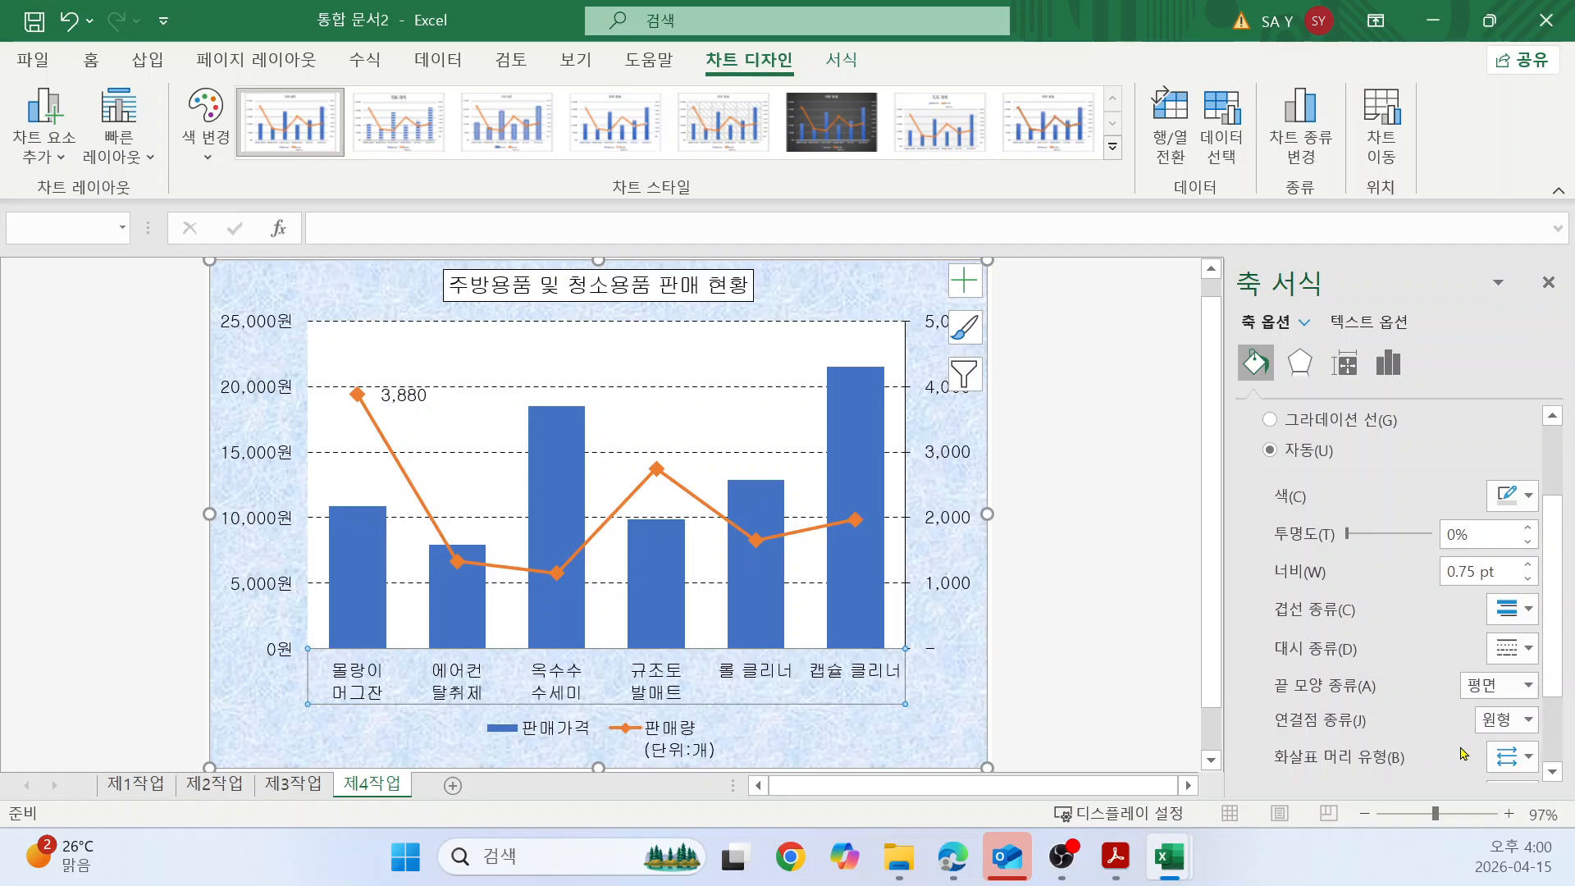
{"action": "scroll", "coordinate": [1444, 748], "scroll_direction": "down", "scroll_amount": 3}
{"action": "scroll", "coordinate": [1440, 744], "scroll_direction": "up", "scroll_amount": 3}
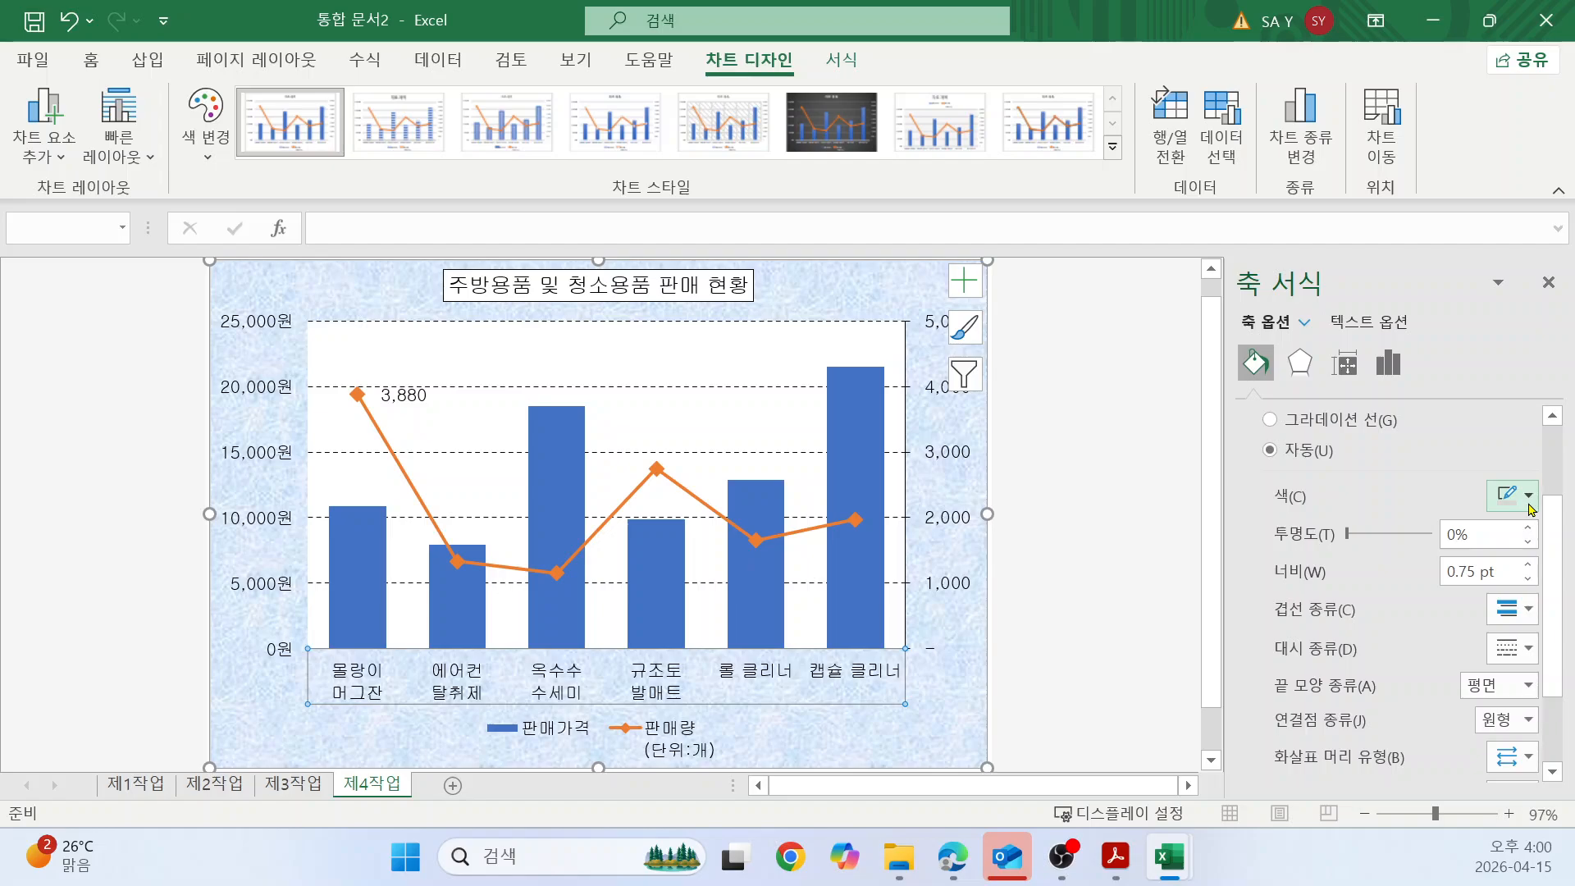
{"action": "left_click", "coordinate": [1530, 497]}
{"action": "left_click", "coordinate": [1390, 561]}
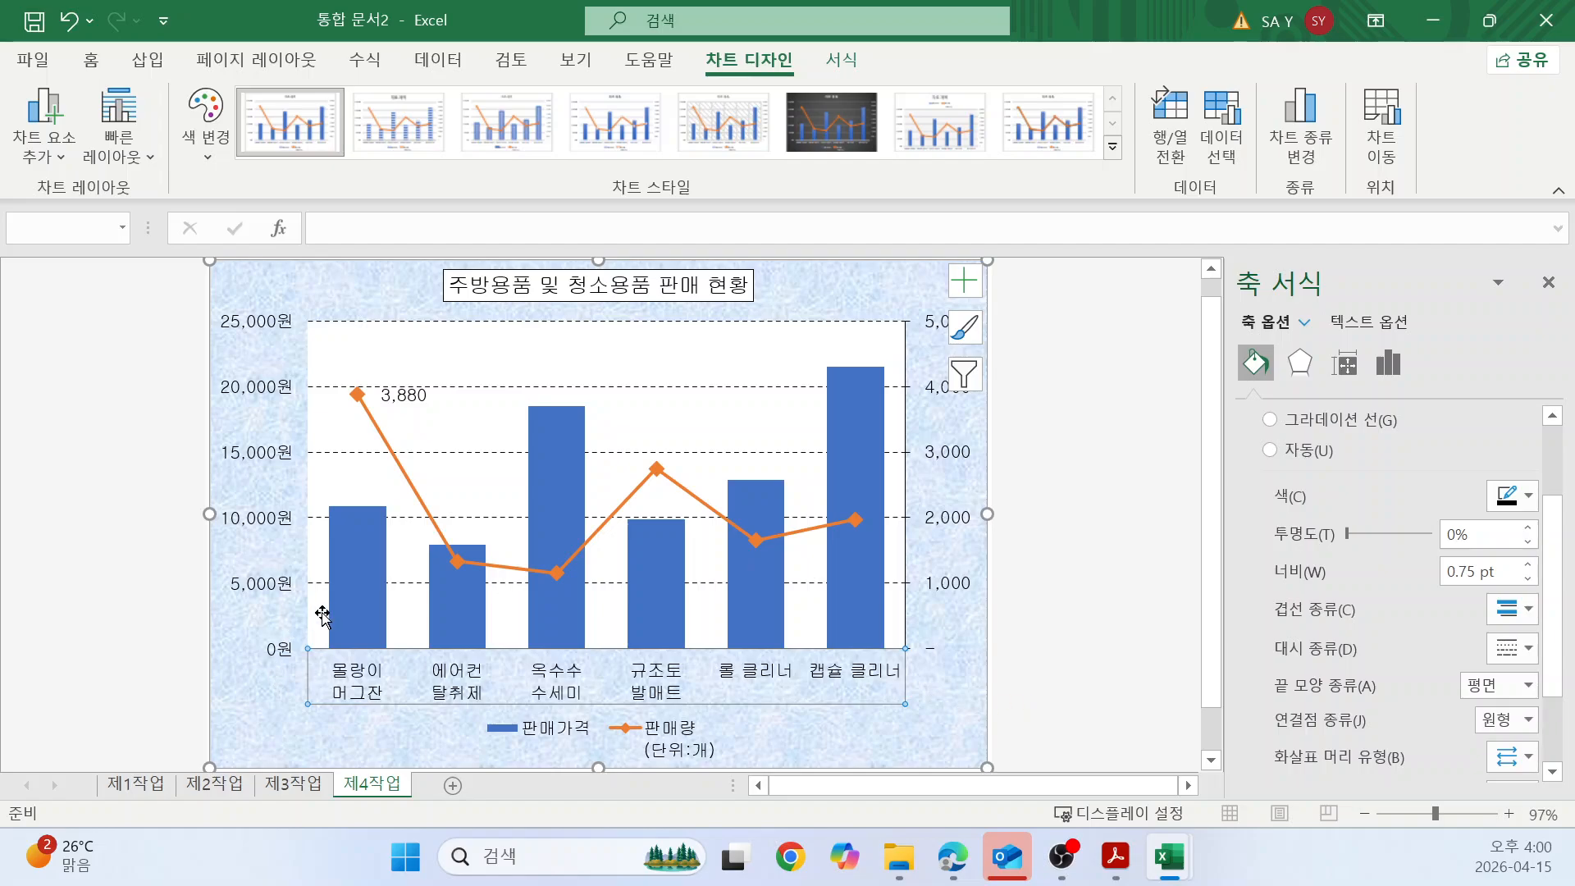
Set the line color of the primary 판매가격 vertical axis to black and deselect the chart.
{"action": "left_click", "coordinate": [277, 531]}
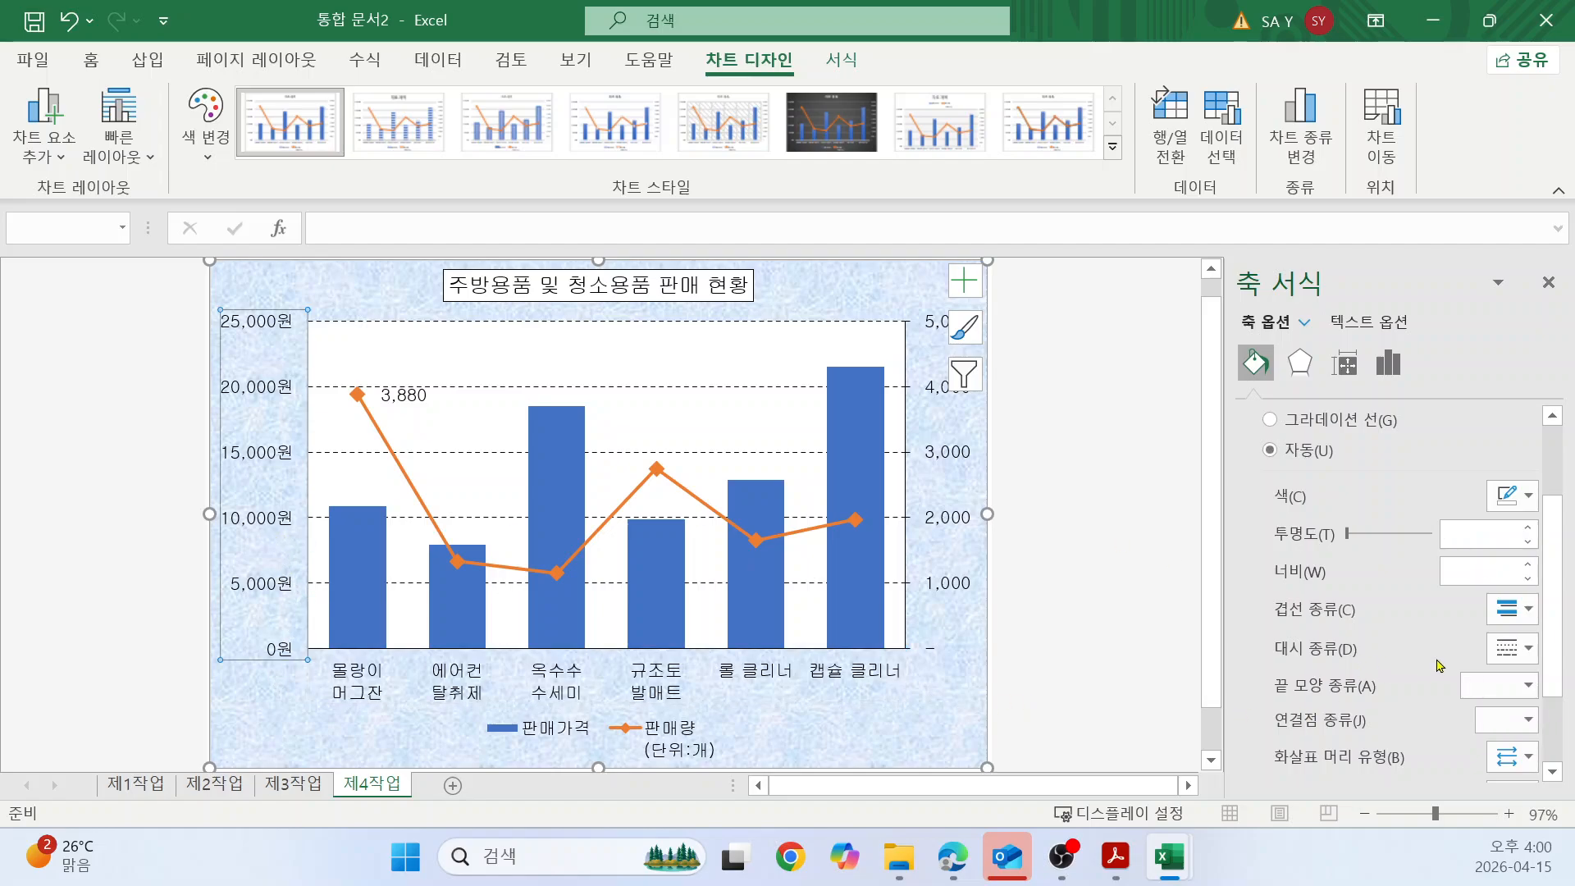
{"action": "left_click", "coordinate": [1526, 499]}
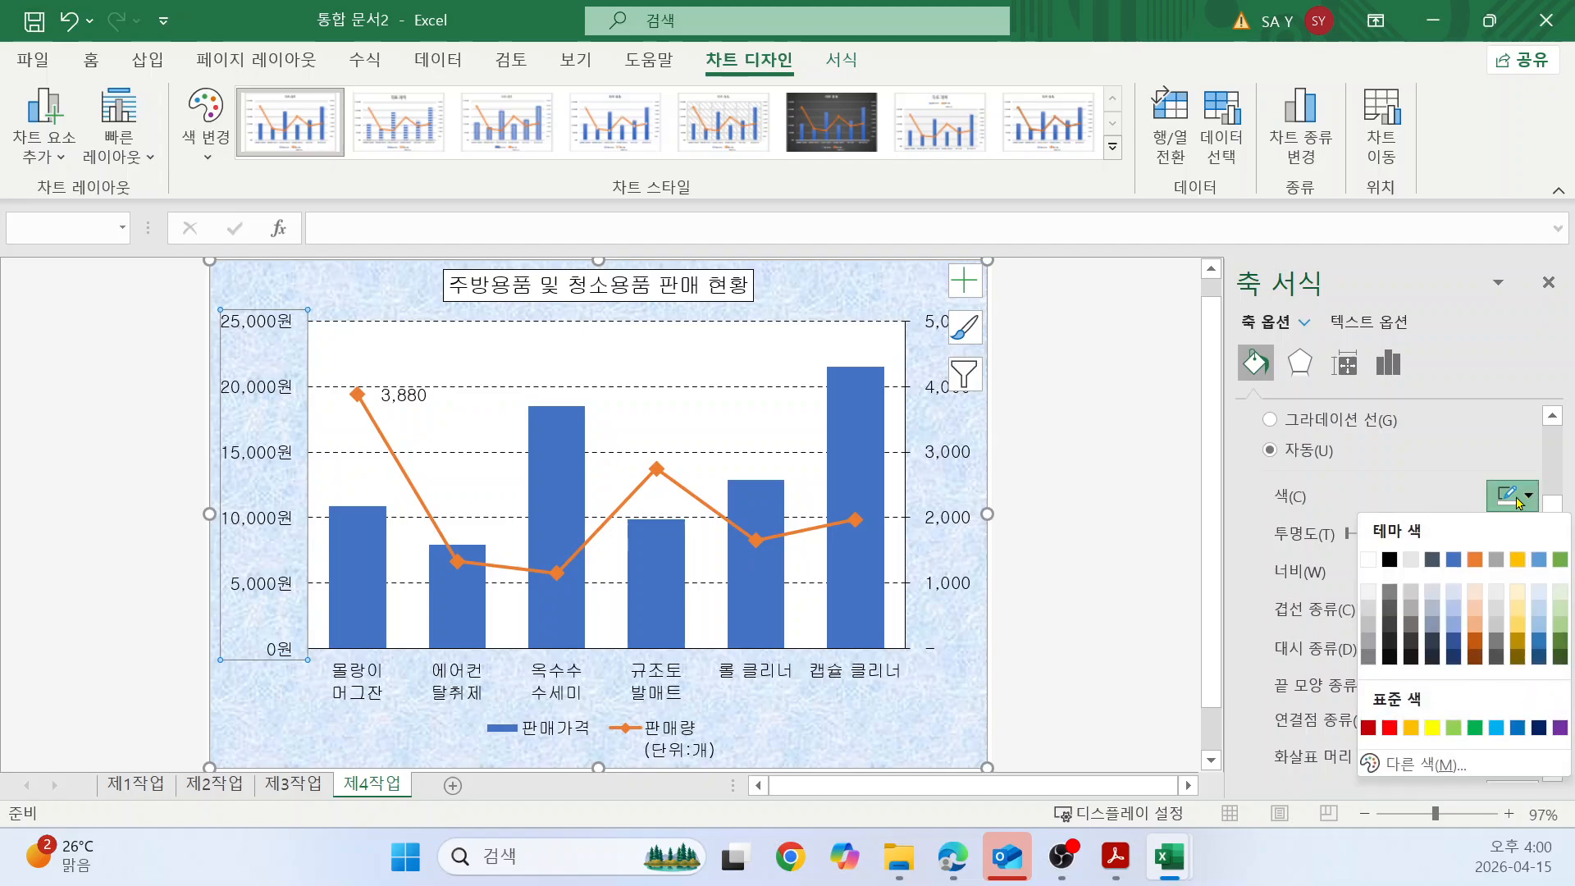
{"action": "left_click", "coordinate": [1395, 562]}
{"action": "left_click", "coordinate": [1135, 537]}
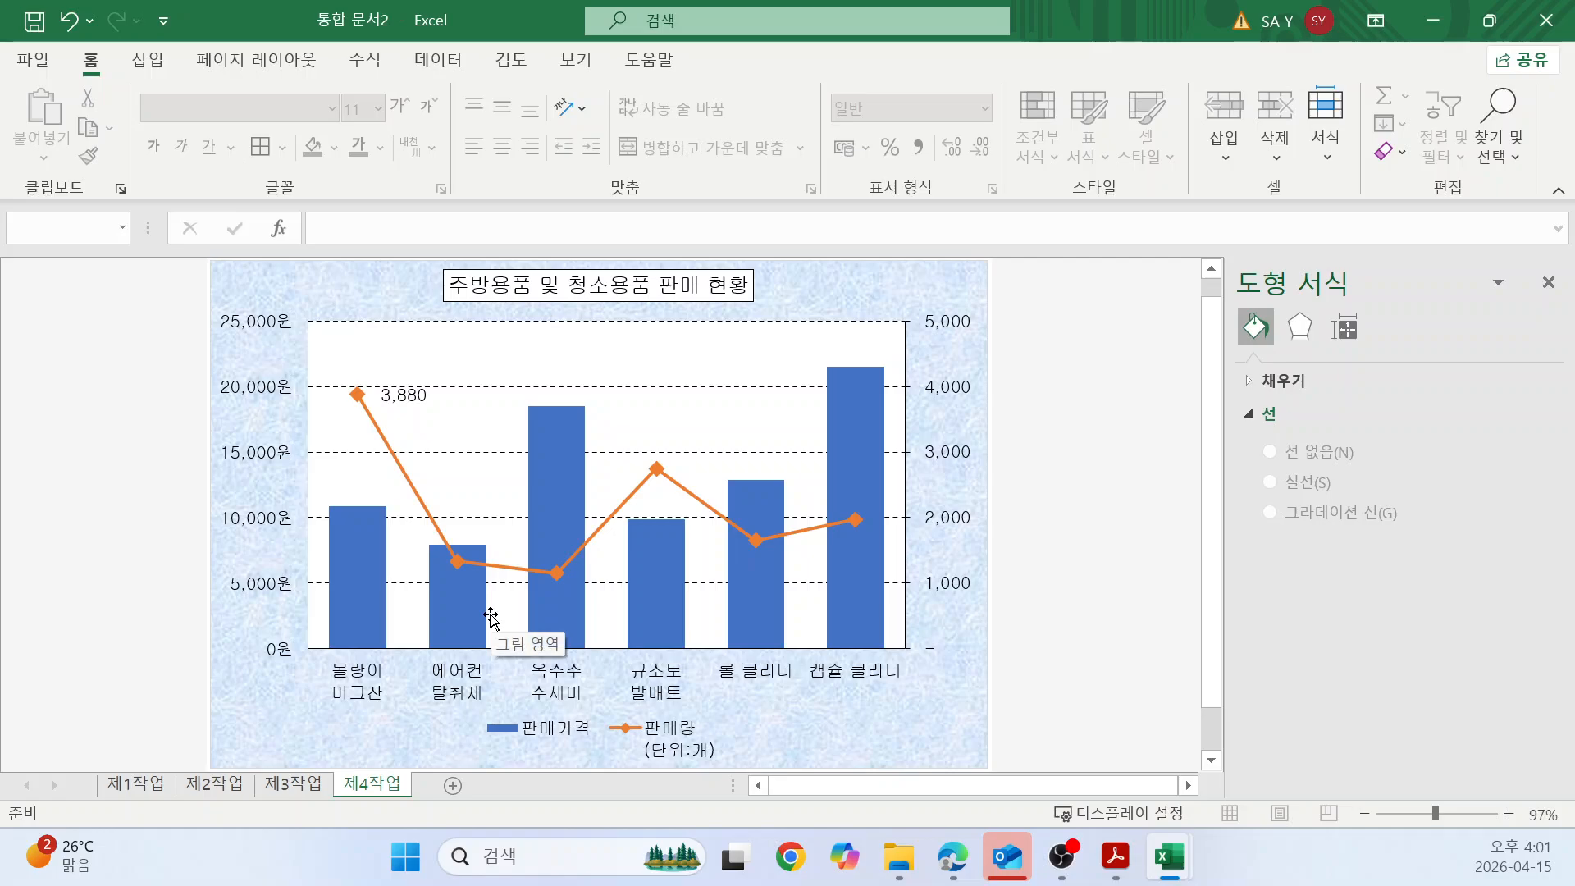
Open the 판매량(단위:개) series for editing in the chart's source data and move the dialogs aside.
{"action": "left_click", "coordinate": [673, 742]}
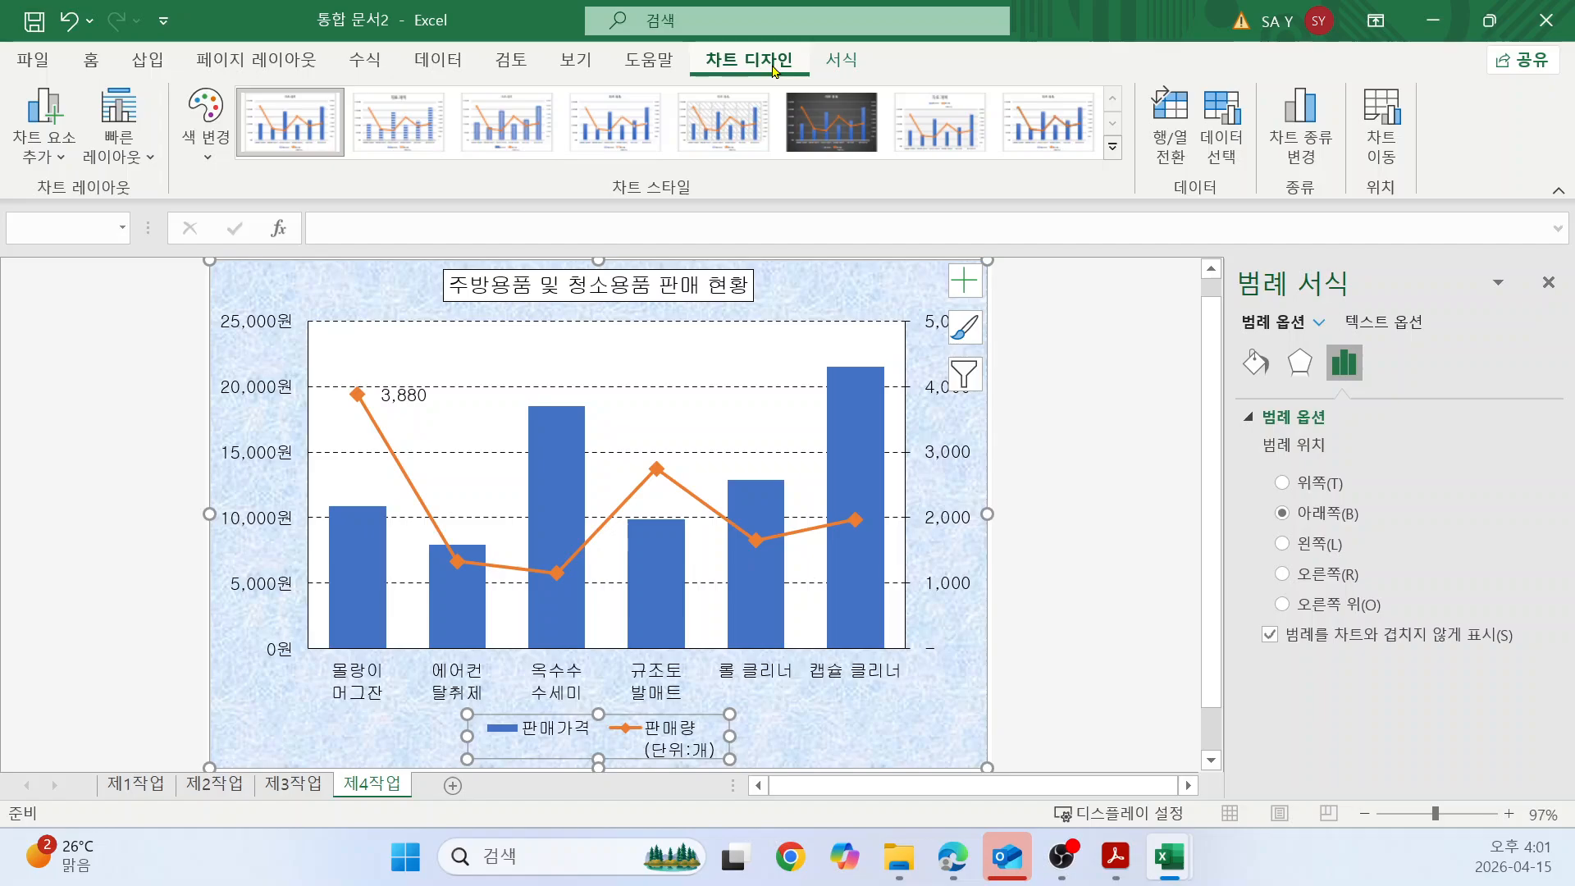
{"action": "left_click", "coordinate": [1229, 119]}
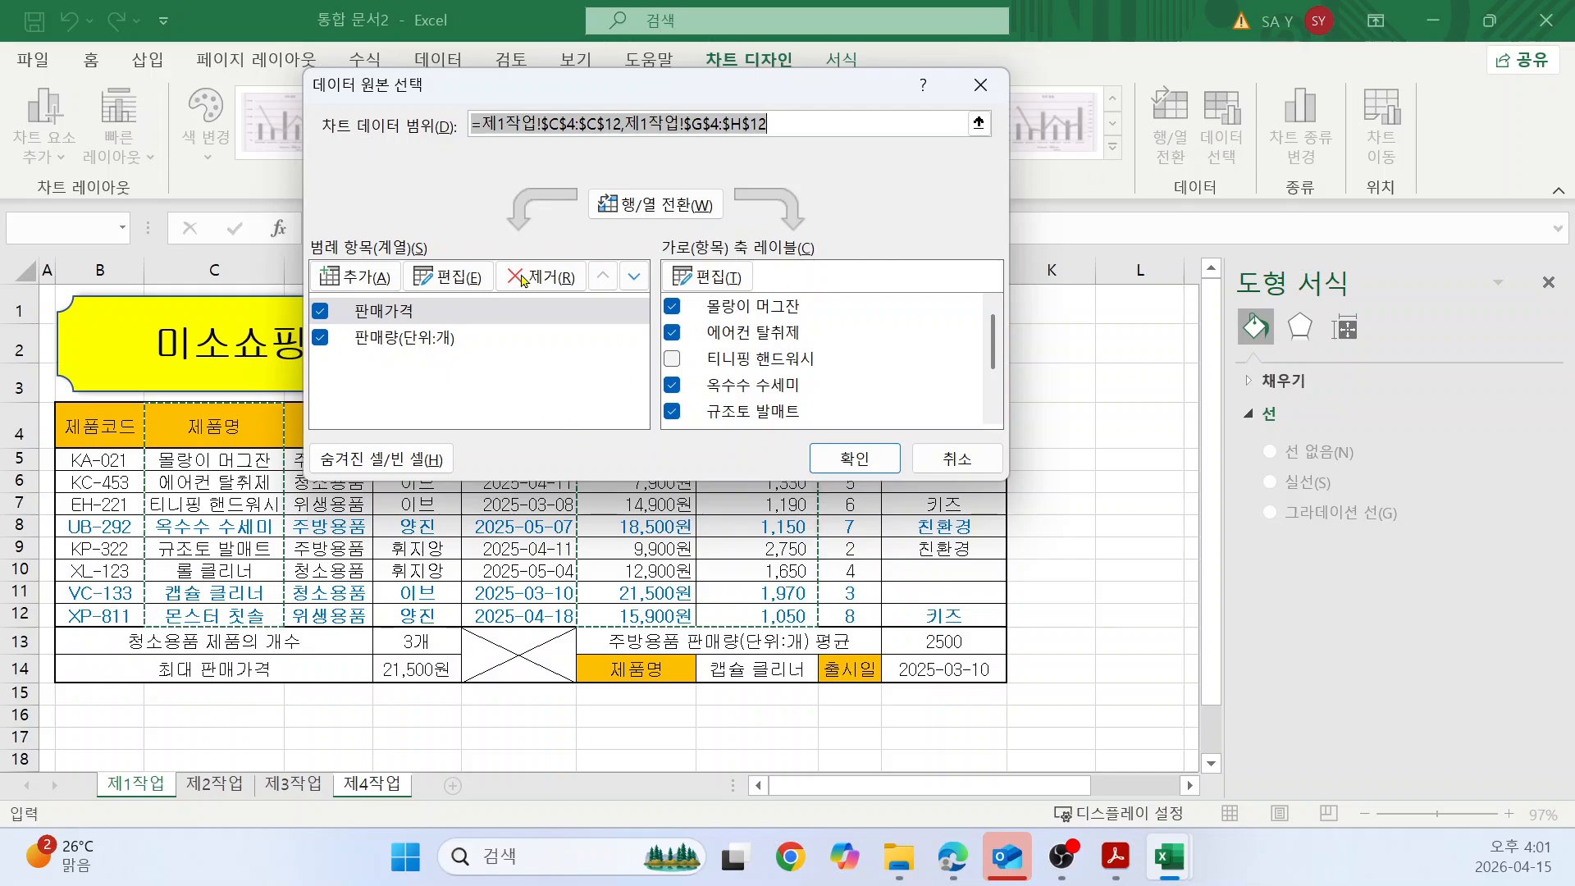
{"action": "left_click_drag", "start_coordinate": [814, 99], "coordinate": [1306, 131]}
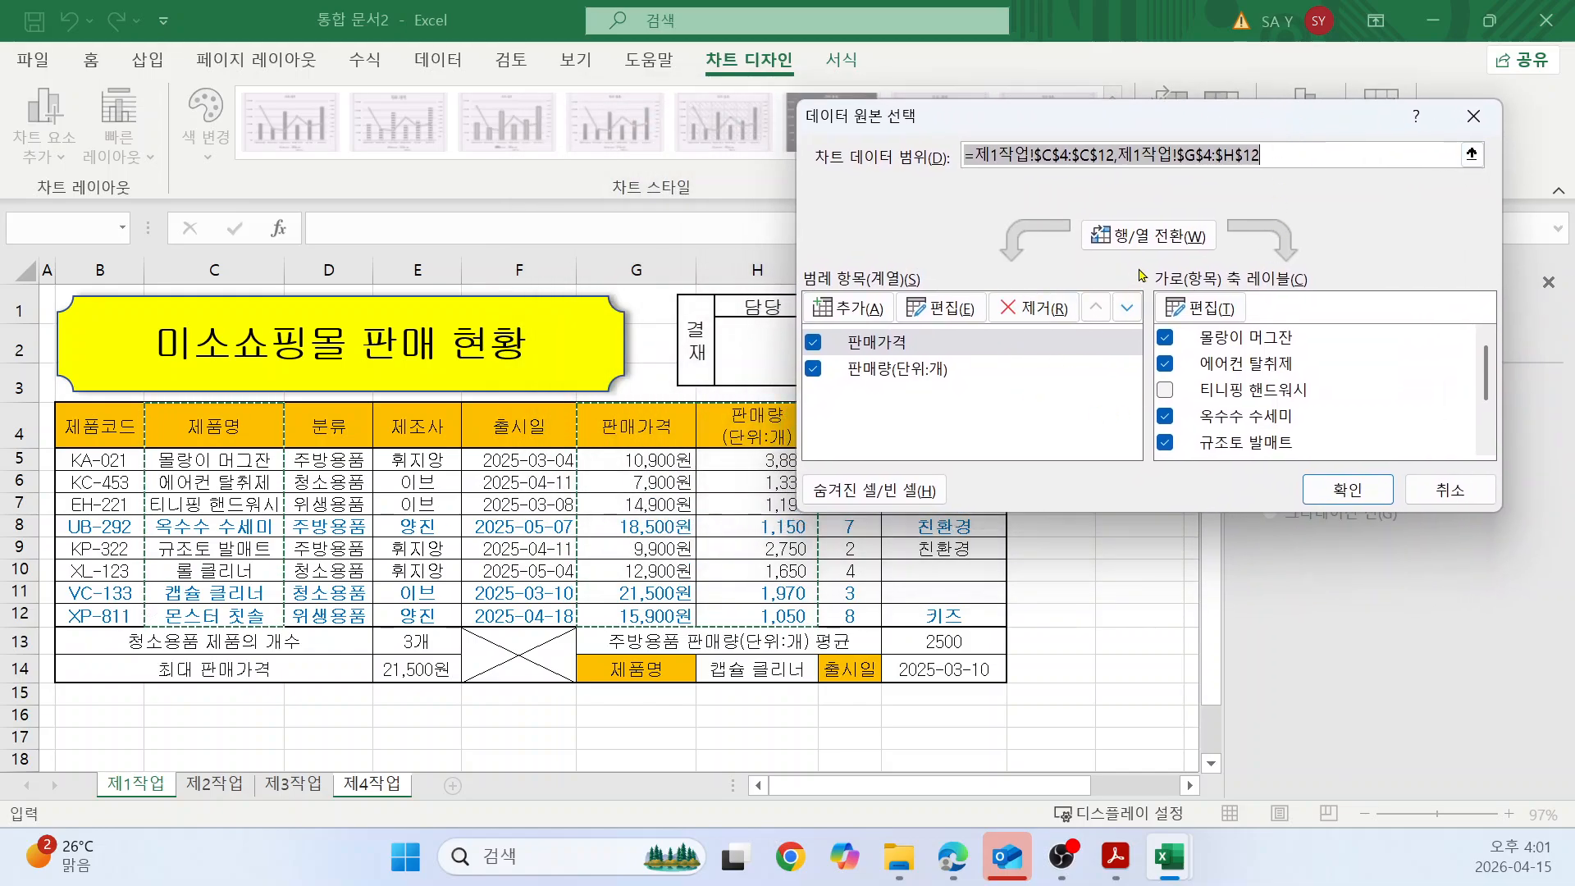
{"action": "left_click", "coordinate": [927, 371]}
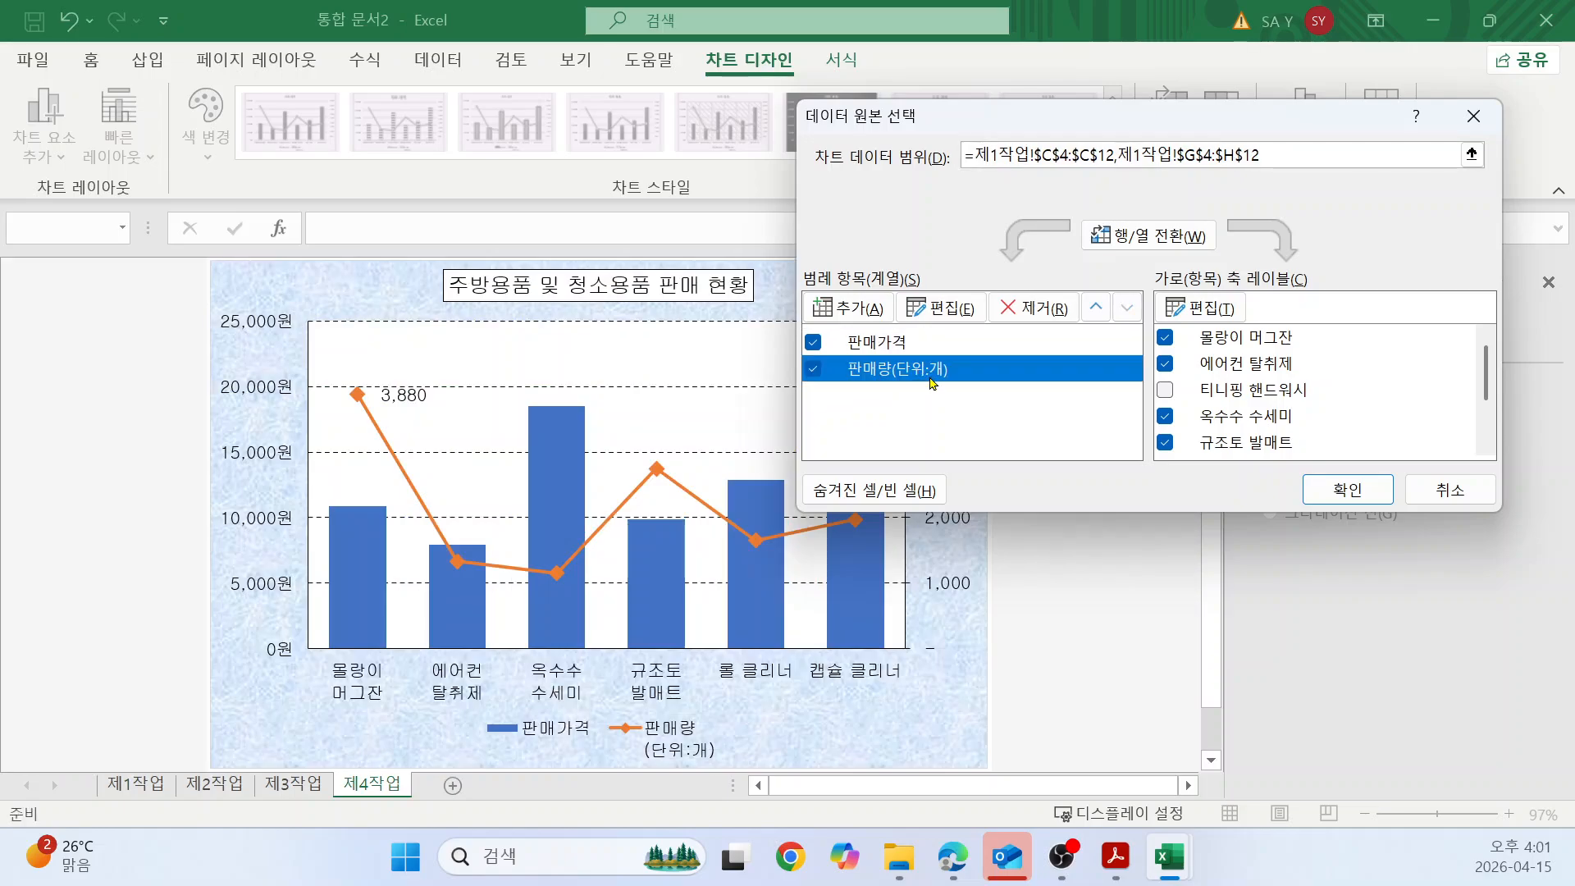
{"action": "left_click", "coordinate": [941, 309]}
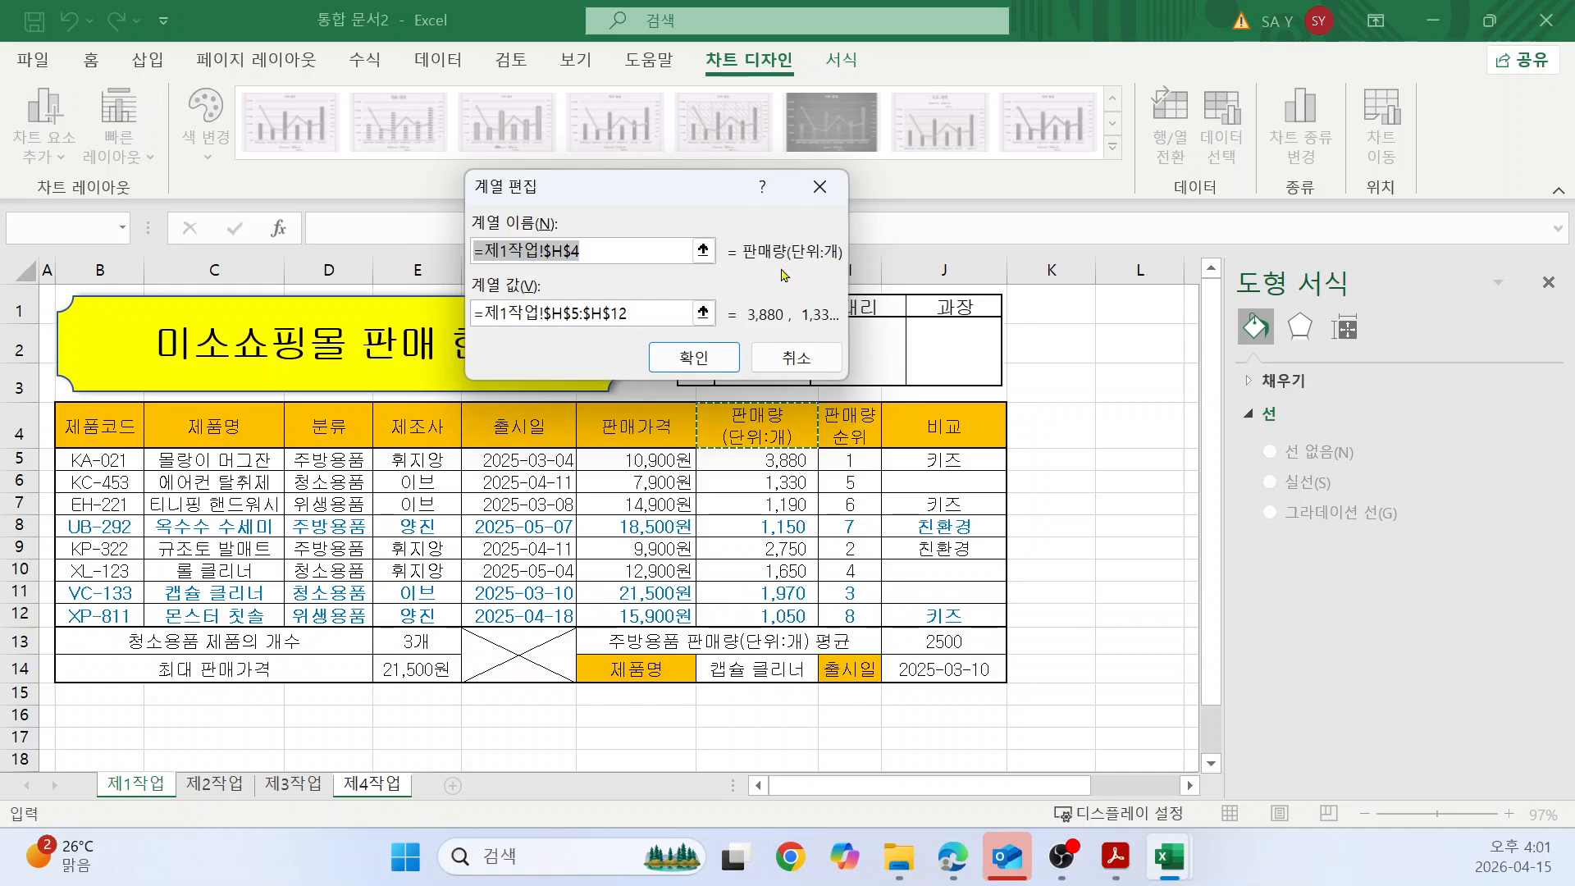
{"action": "left_click_drag", "start_coordinate": [623, 187], "coordinate": [1072, 284]}
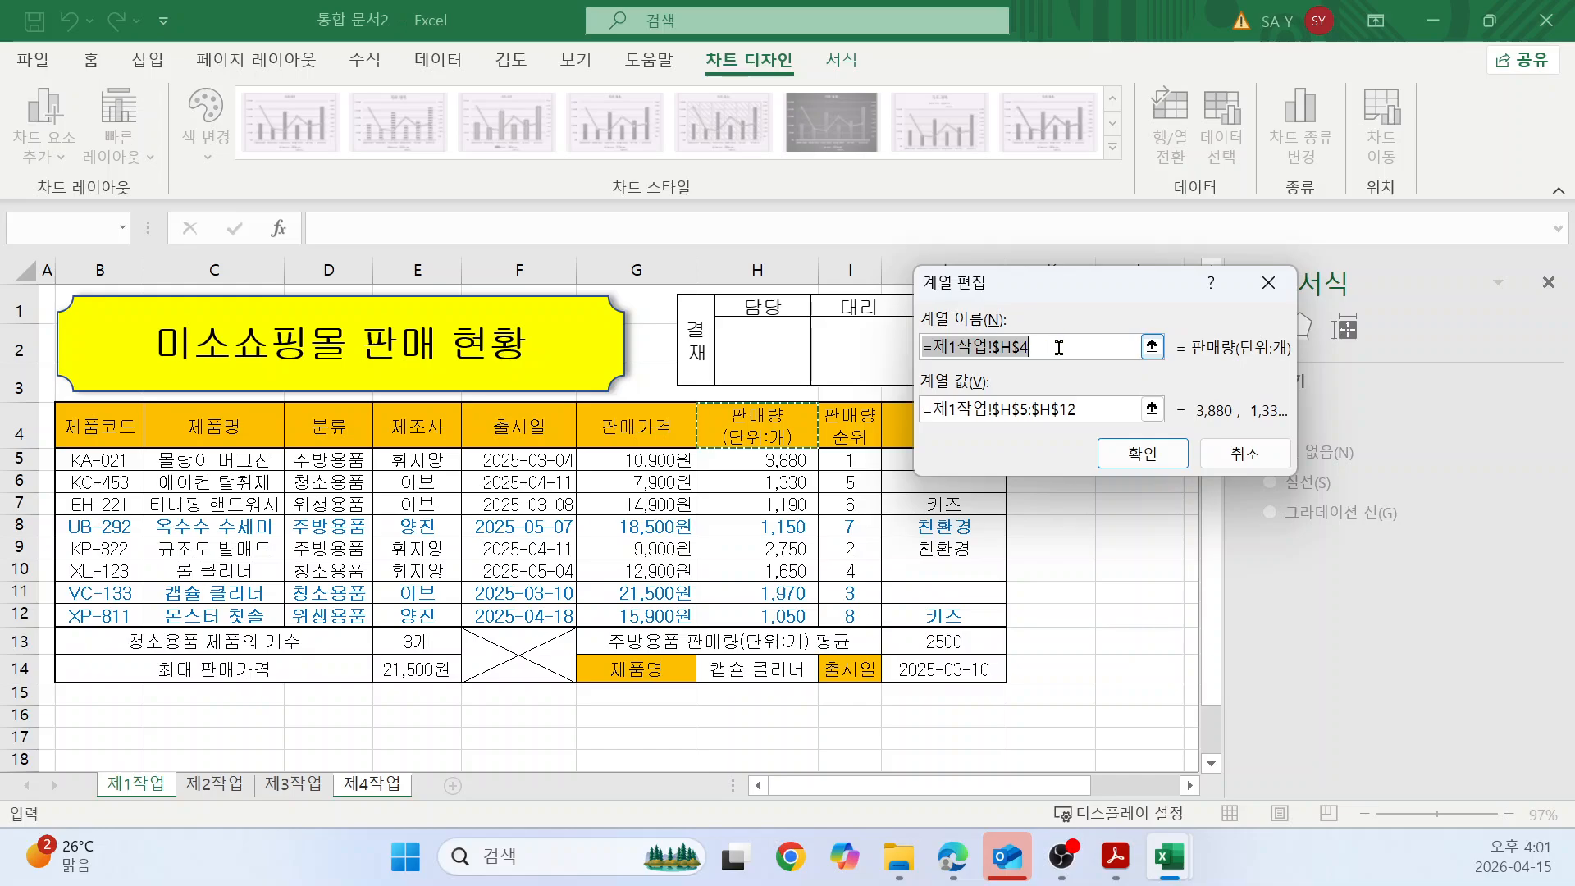
{"action": "type", "text": "VKS"}
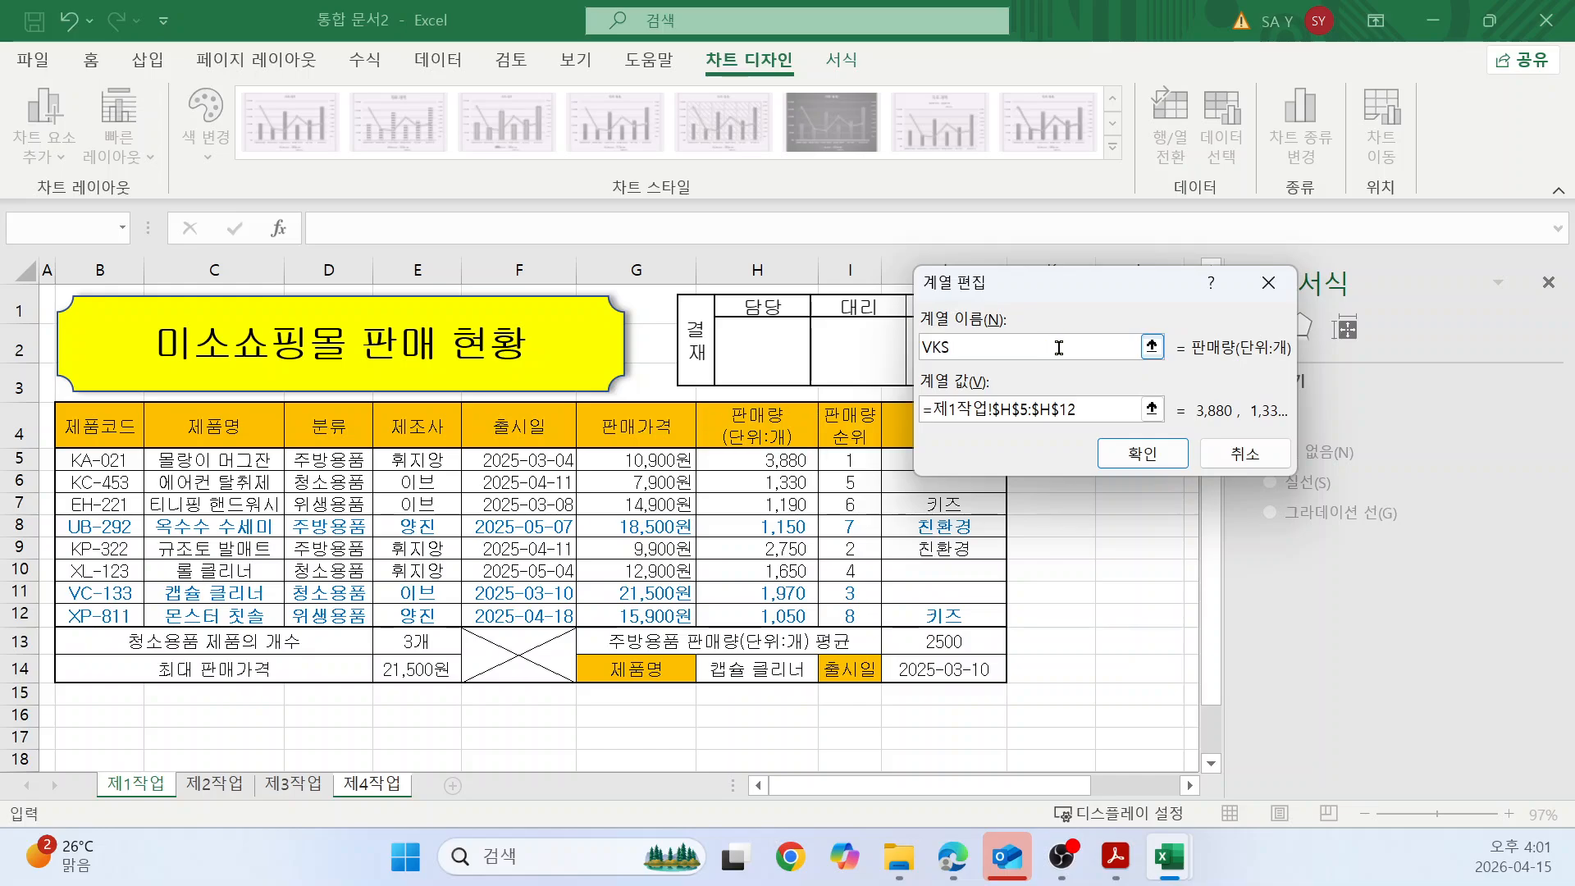
{"action": "type", "text": "AOFID(EKSDNL:RO)"}
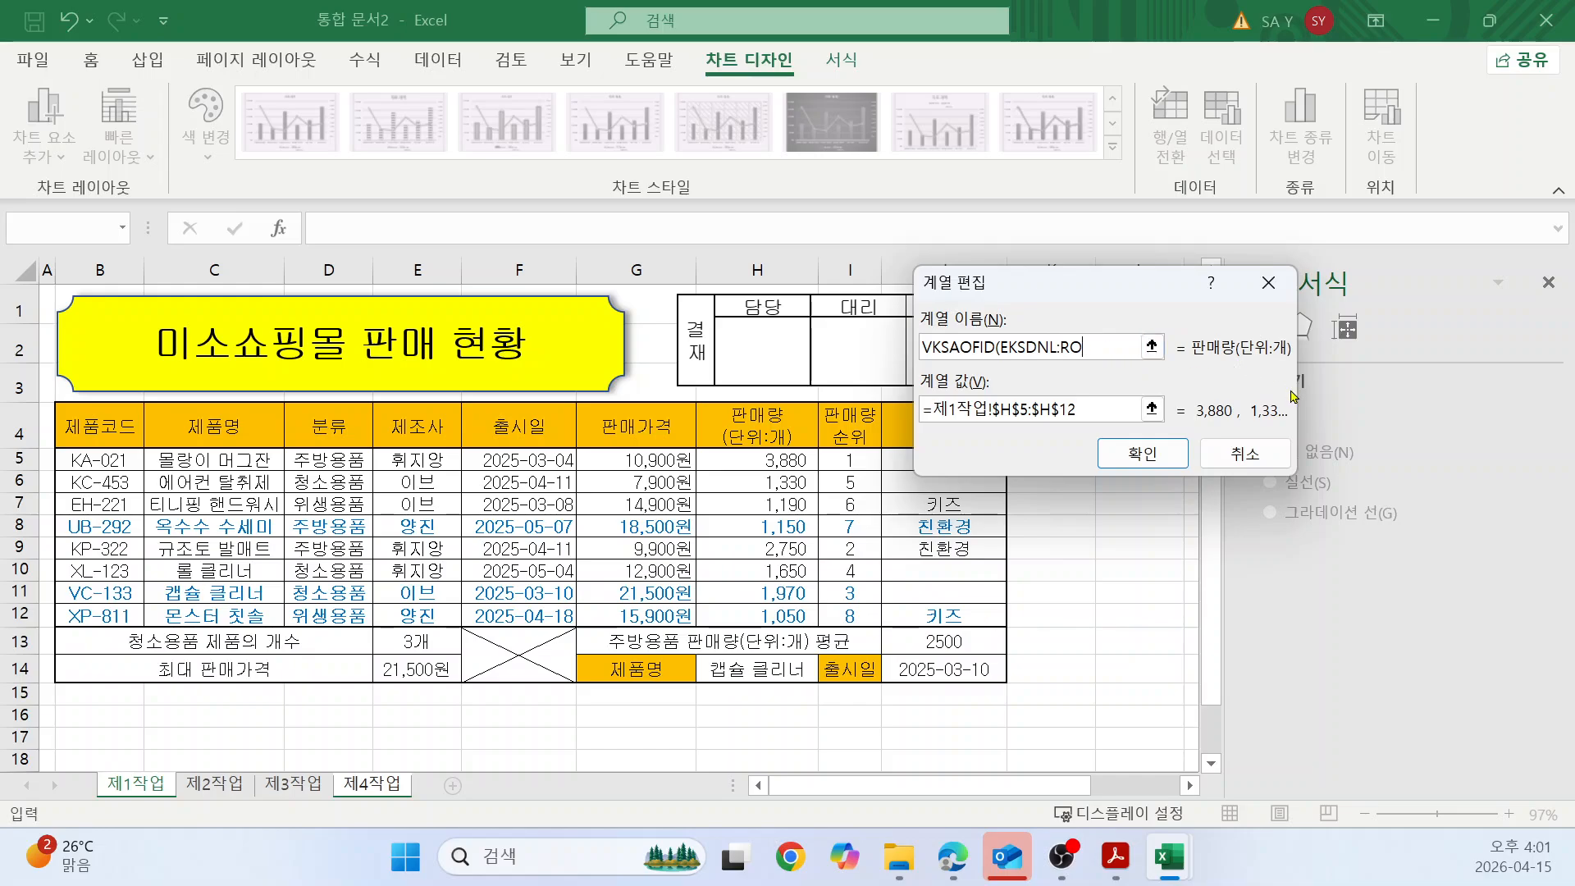
{"action": "key", "text": "BackSpace"}
{"action": "key", "text": "BackSpace"}
{"action": "key", "text": "BackSpace"}
{"action": "key", "text": "BackSpace"}
{"action": "key", "text": "BackSpace"}
{"action": "key", "text": "BackSpace"}
{"action": "key", "text": "BackSpace"}
{"action": "key", "text": "BackSpace"}
{"action": "key", "text": "BackSpace"}
{"action": "key", "text": "BackSpace"}
{"action": "key", "text": "BackSpace"}
{"action": "key", "text": "BackSpace"}
{"action": "key", "text": "BackSpace"}
{"action": "key", "text": "BackSpace"}
{"action": "key", "text": "BackSpace"}
{"action": "key", "text": "BackSpace"}
{"action": "key", "text": "BackSpace"}
{"action": "key", "text": "BackSpace"}
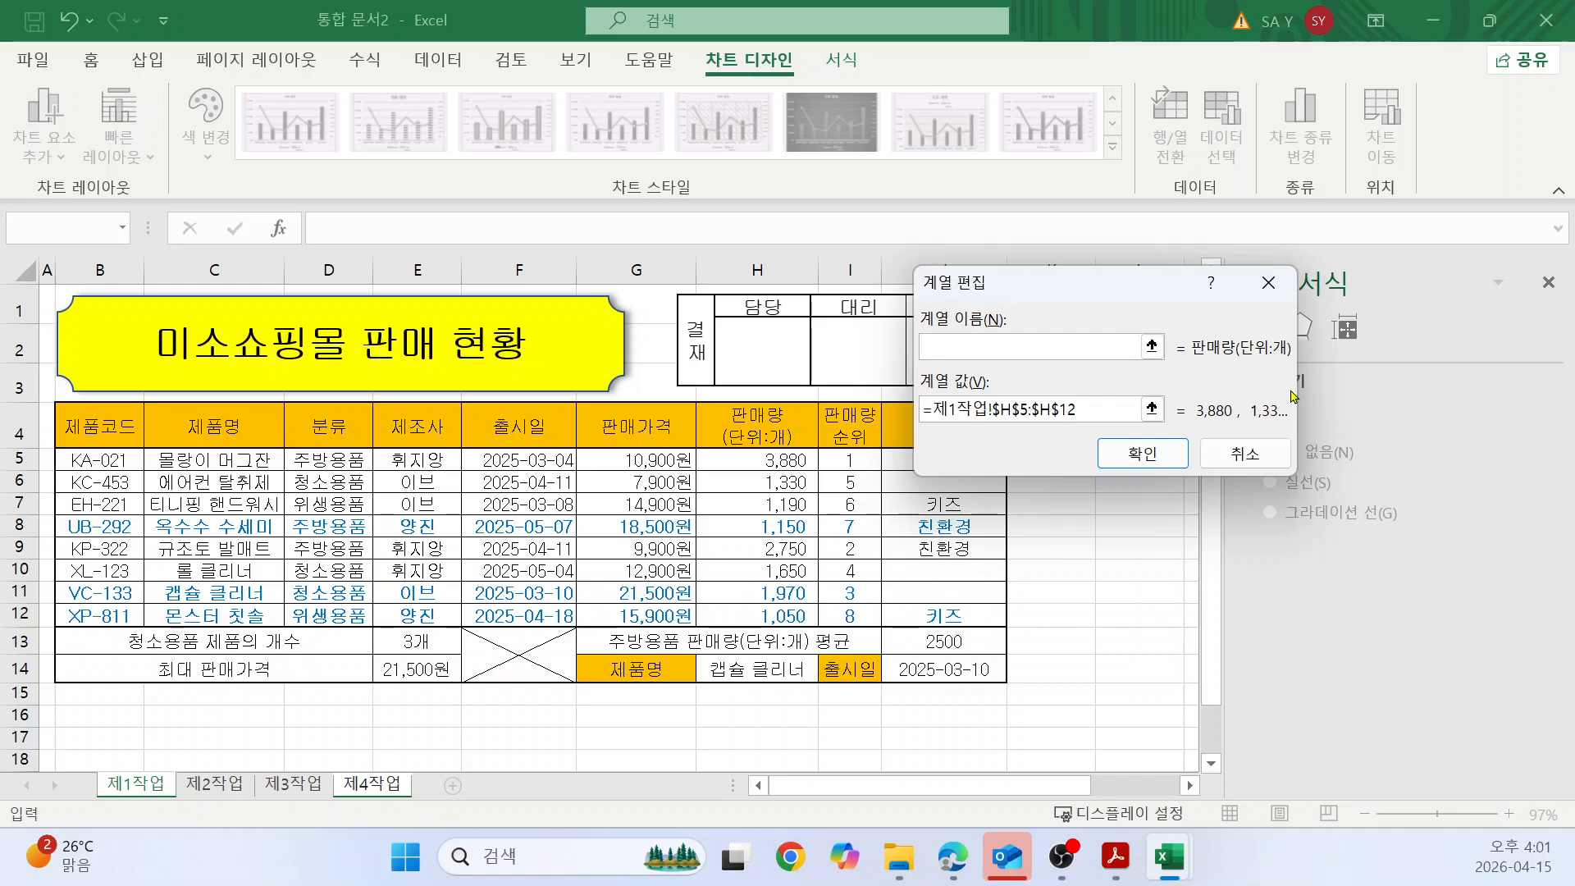
Name the series with the one-line text 판매량(단위:개) and apply the source data changes.
{"action": "type", "text": "판ㅁ"}
{"action": "type", "text": "매량(단ㅇ"}
{"action": "type", "text": "ㅜ"}
{"action": "type", "text": ":ㄱ"}
{"action": "type", "text": ")"}
{"action": "left_click", "coordinate": [1142, 454]}
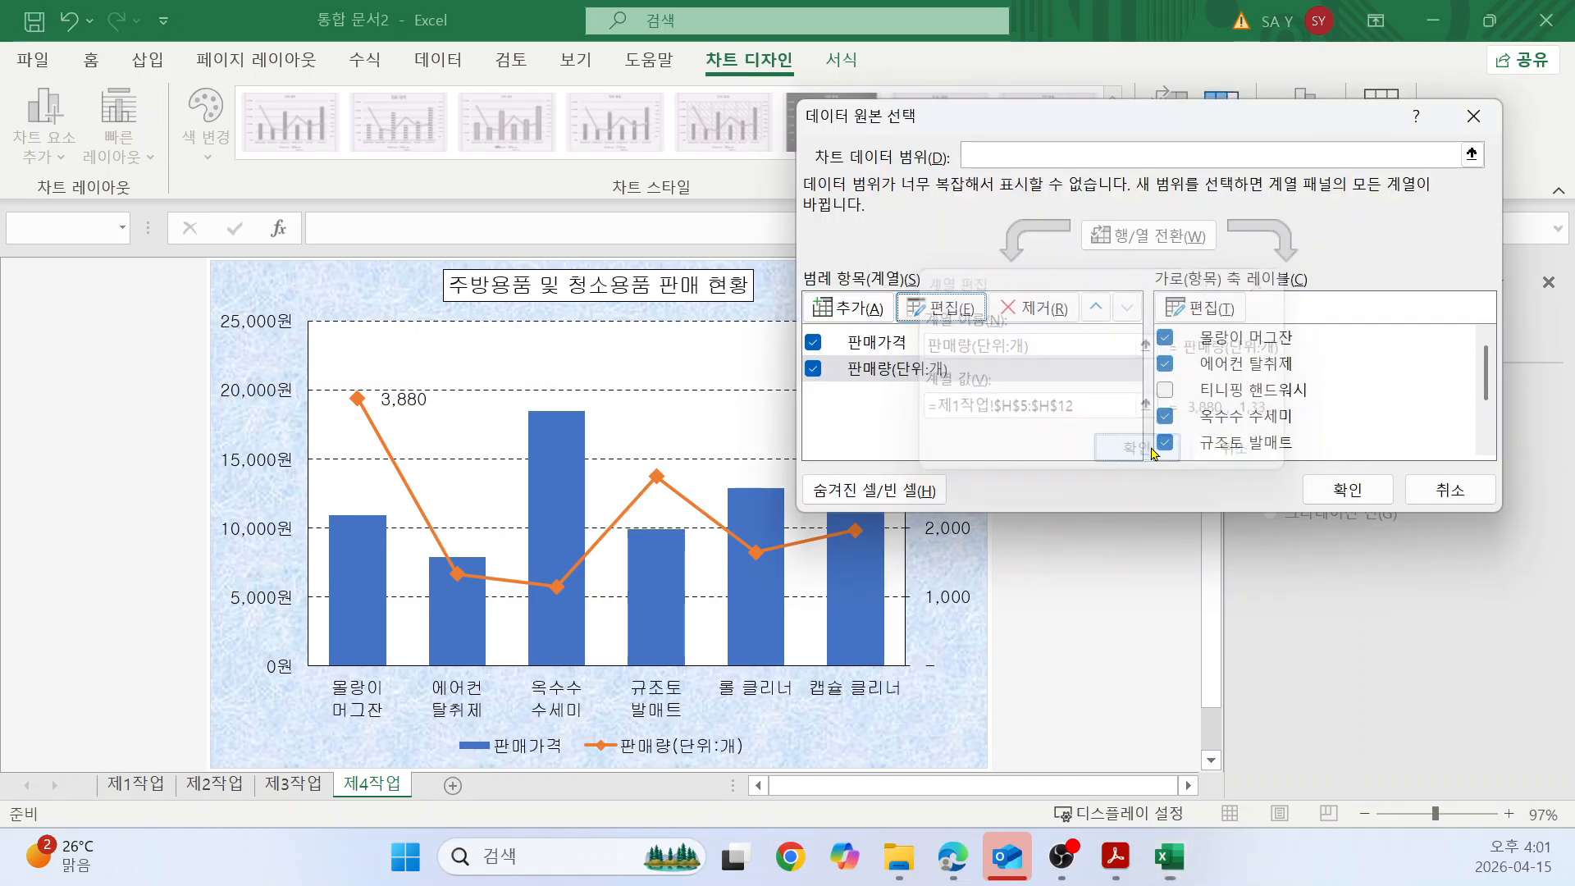
{"action": "left_click", "coordinate": [1354, 491]}
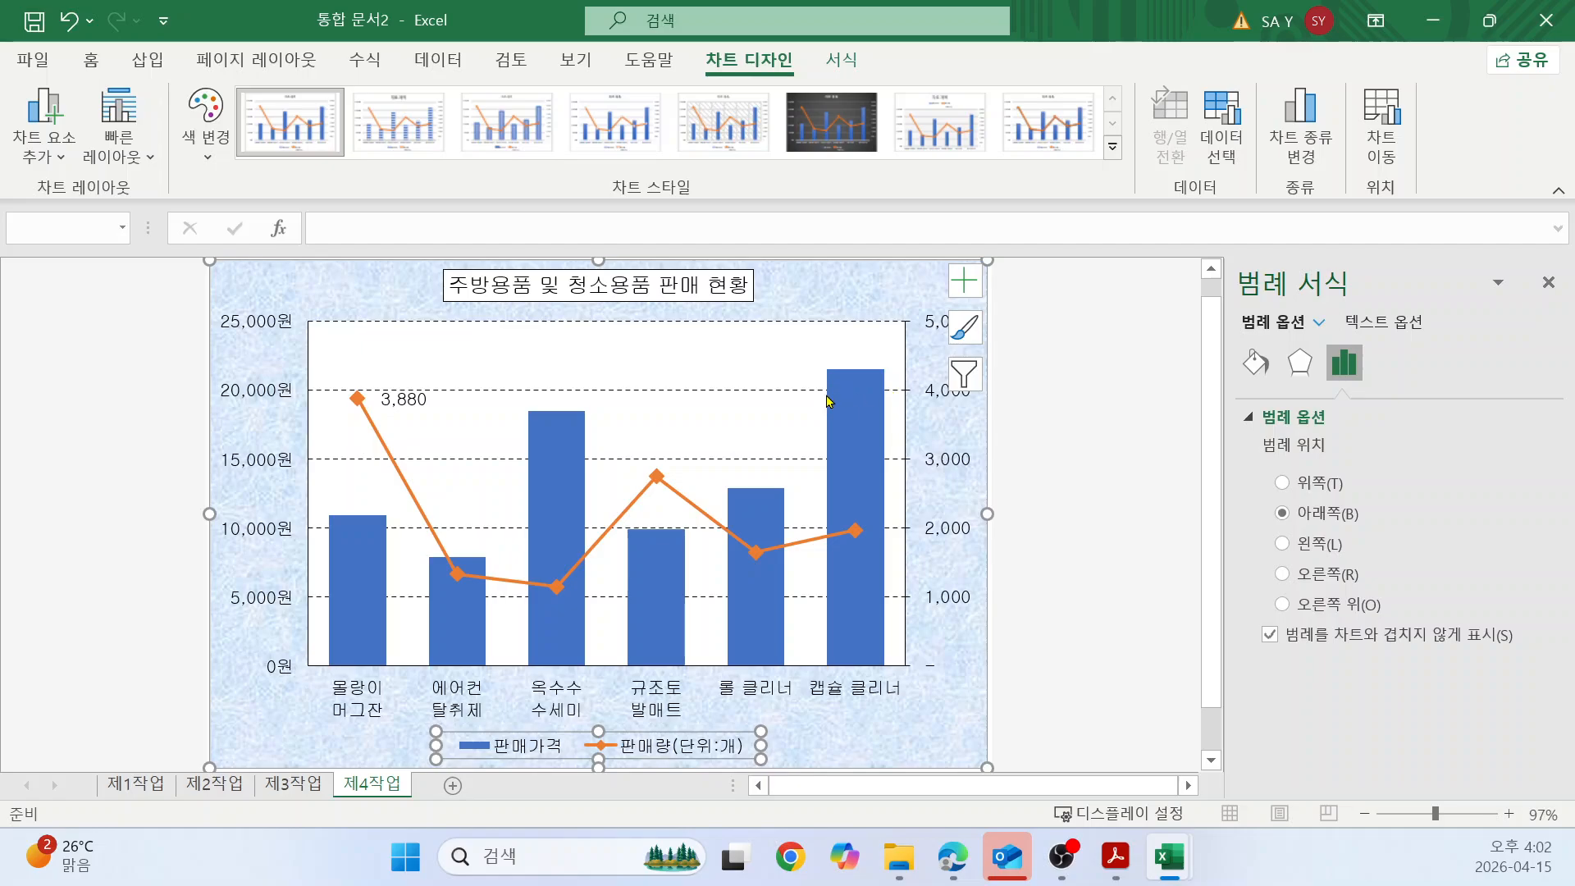
Check the finished chart's secondary axis and the chart area's font name and size, leaving the chart deselected.
{"action": "left_click", "coordinate": [851, 745]}
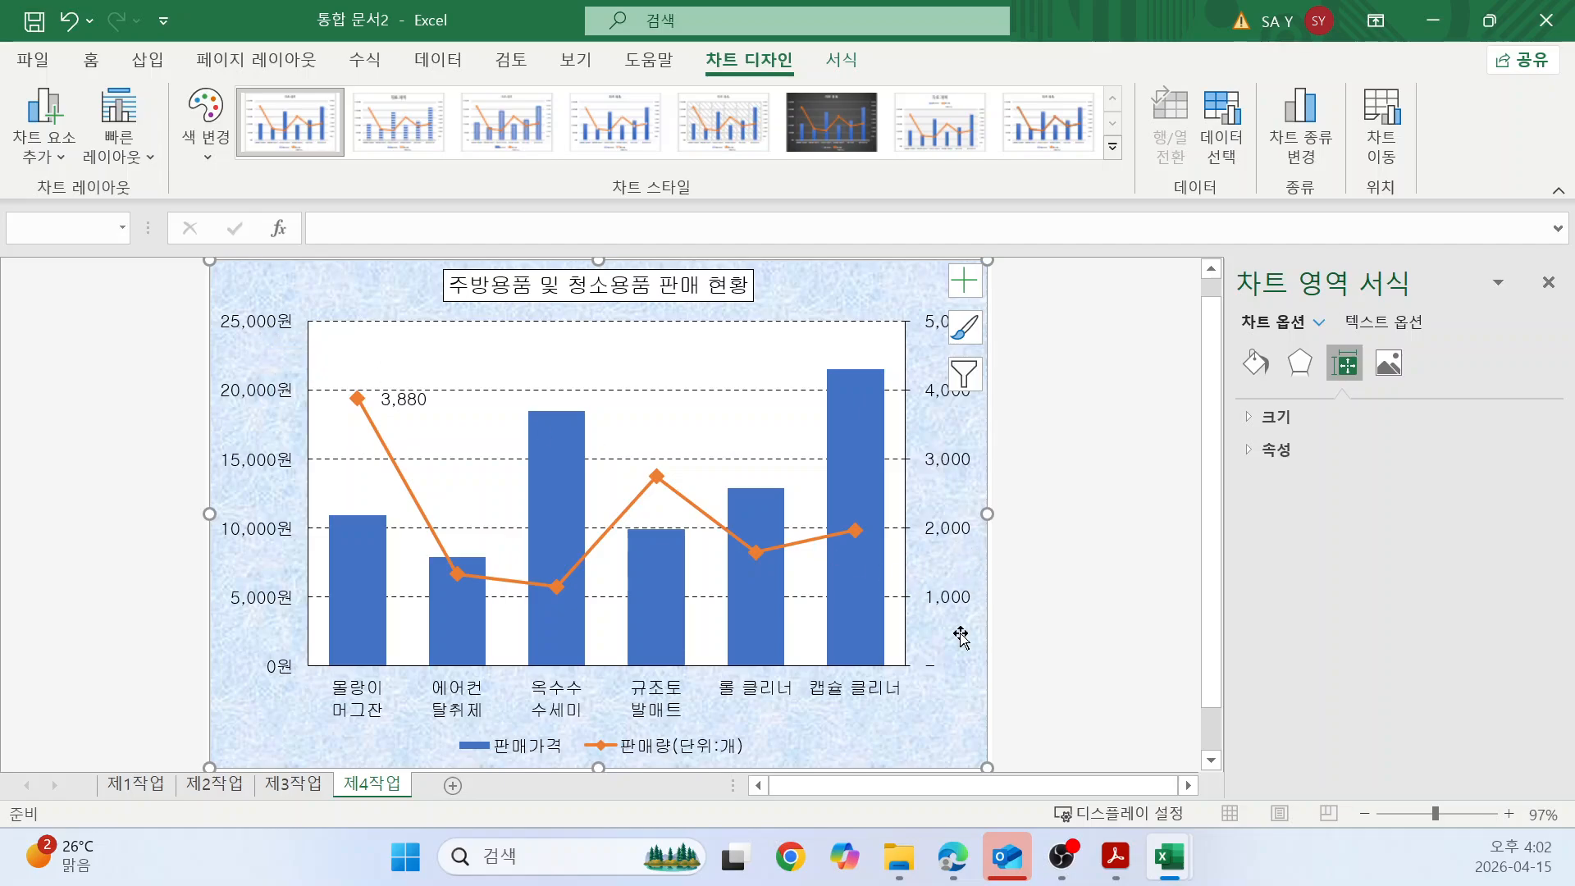
{"action": "left_click", "coordinate": [958, 607]}
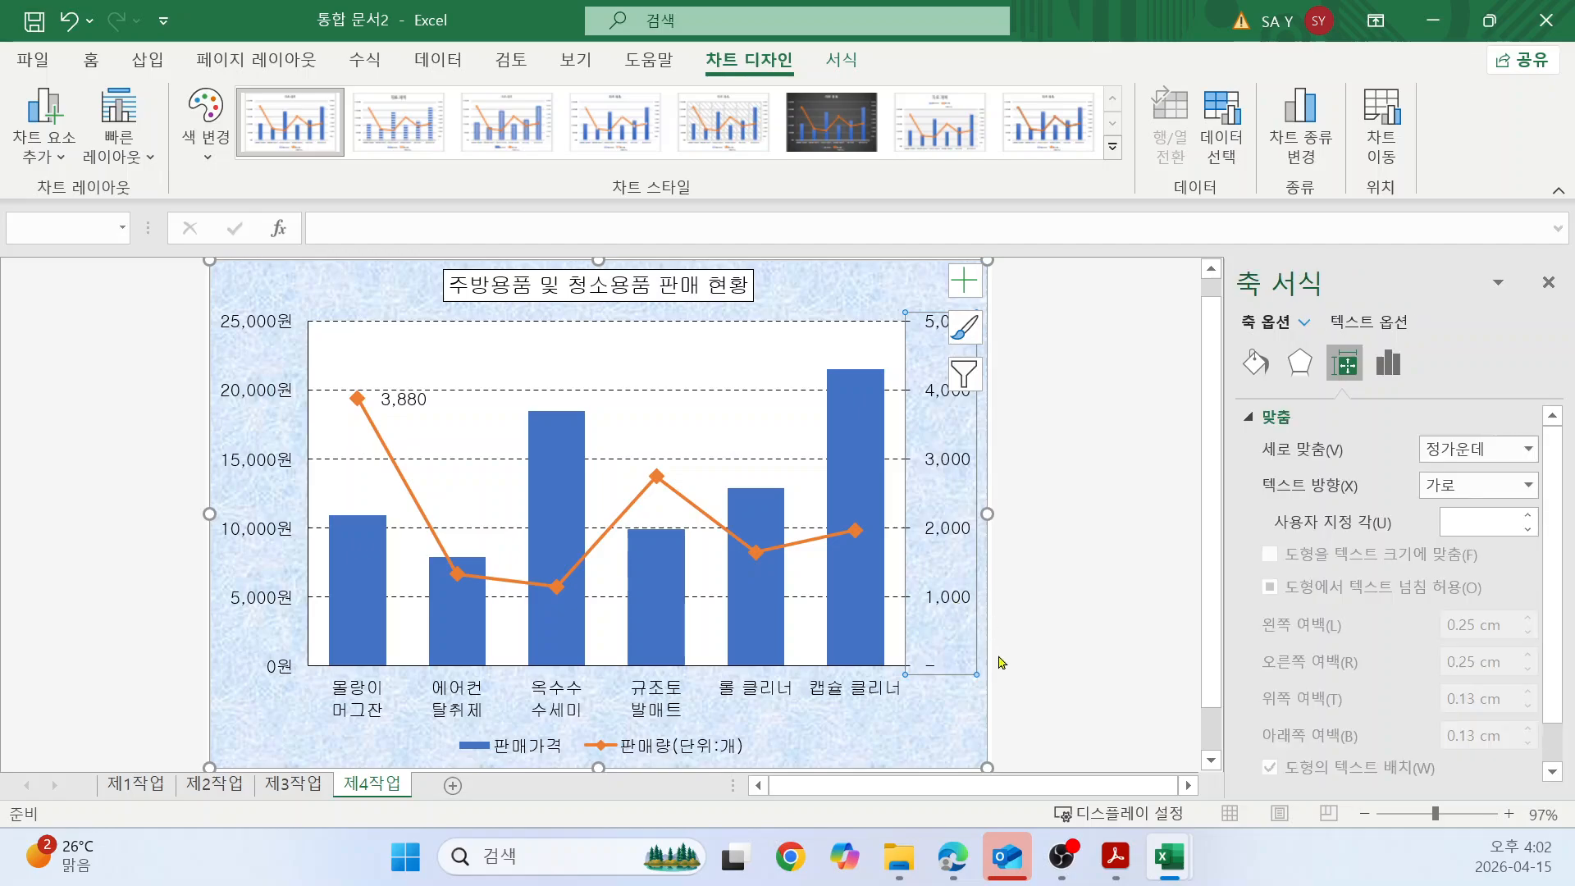
{"action": "left_click", "coordinate": [824, 298]}
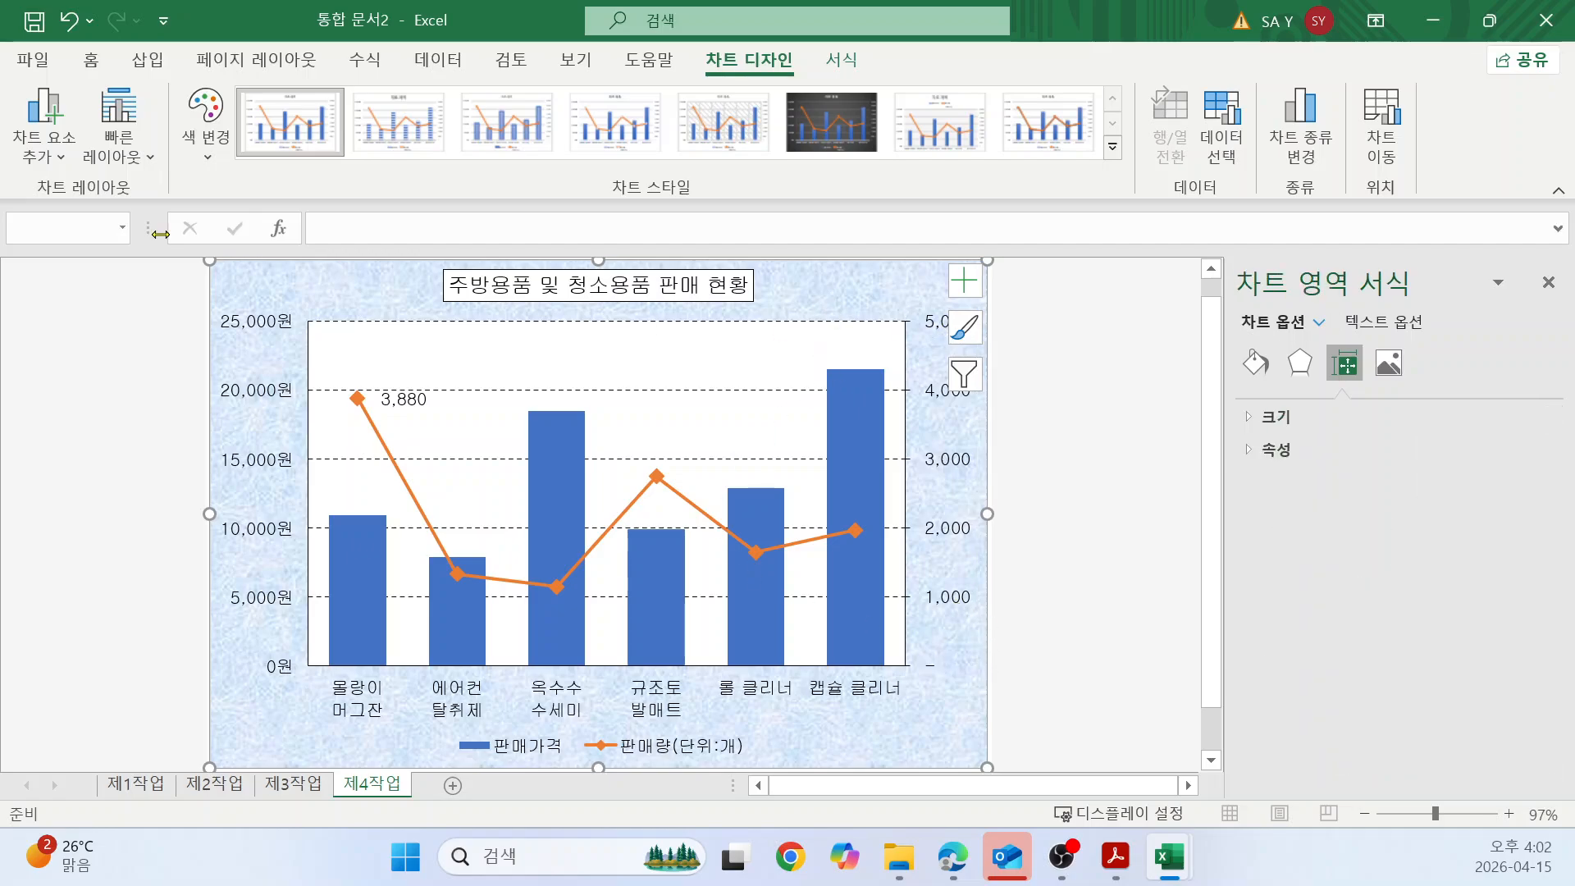
{"action": "left_click", "coordinate": [103, 66]}
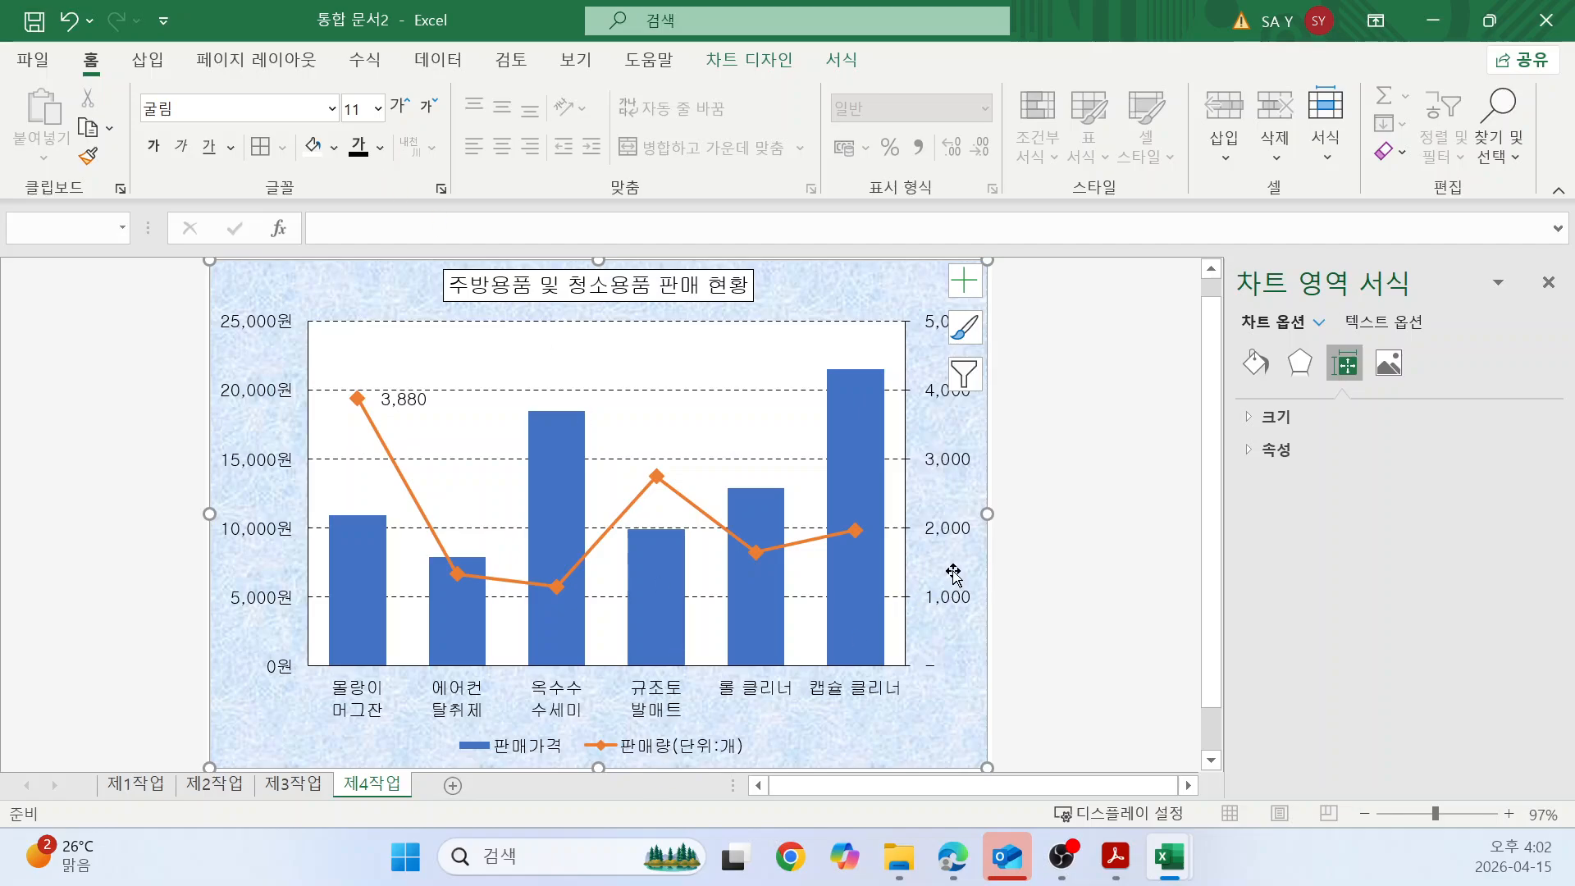
{"action": "left_click", "coordinate": [1053, 687]}
{"action": "scroll", "coordinate": [1051, 689], "scroll_direction": "down", "scroll_amount": 1}
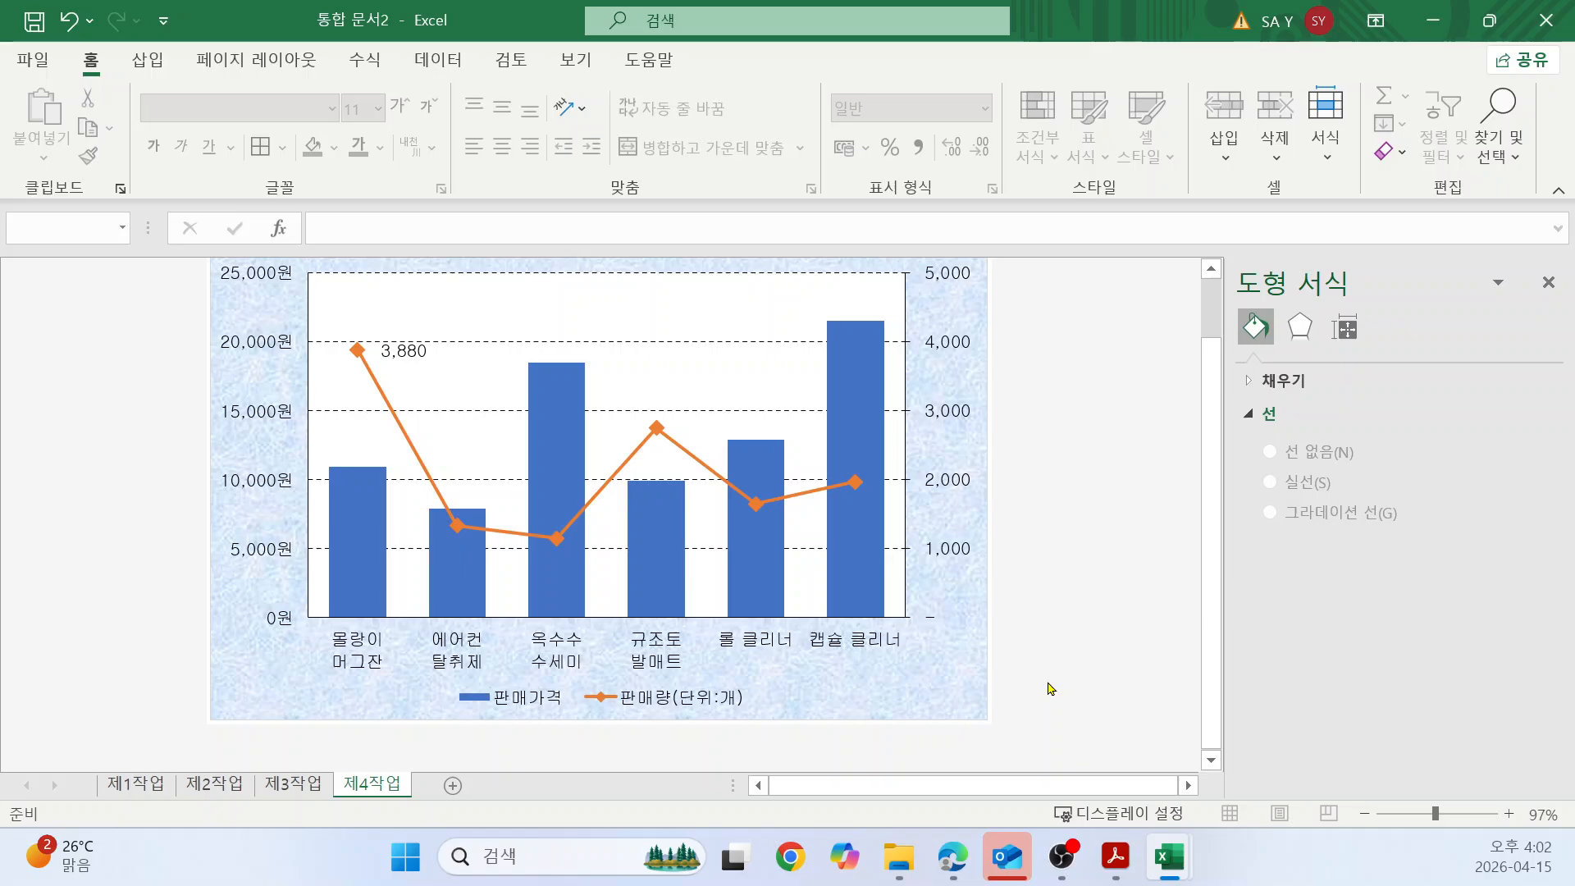
{"action": "scroll", "coordinate": [1051, 687], "scroll_direction": "up", "scroll_amount": 1}
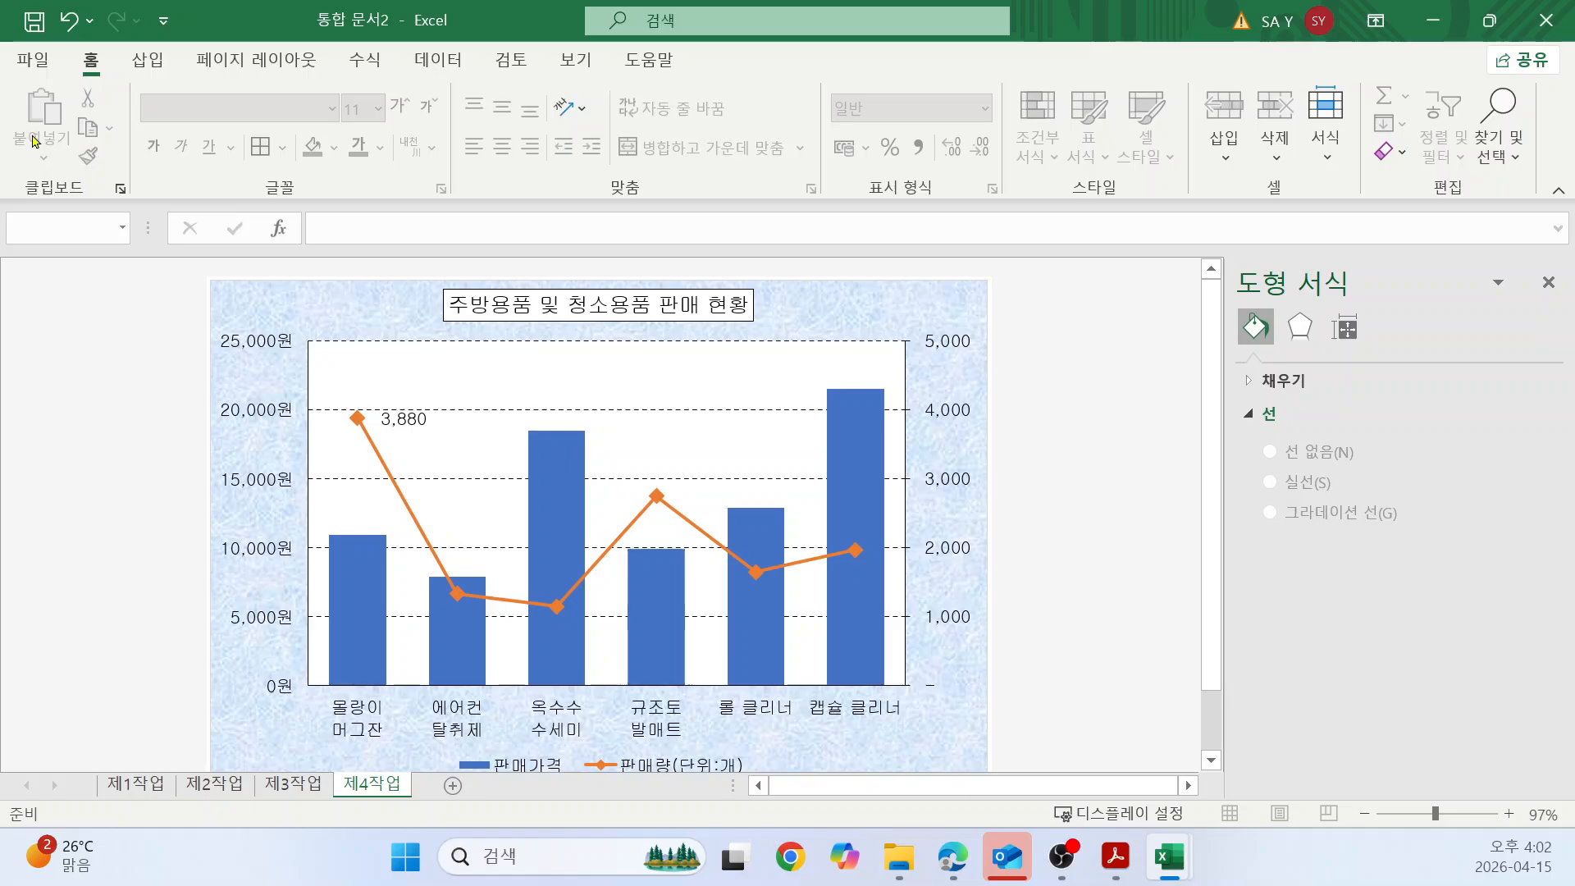
Start saving the workbook under a new name and browse to the ITQ folder inside 문서.
{"action": "left_click", "coordinate": [33, 23]}
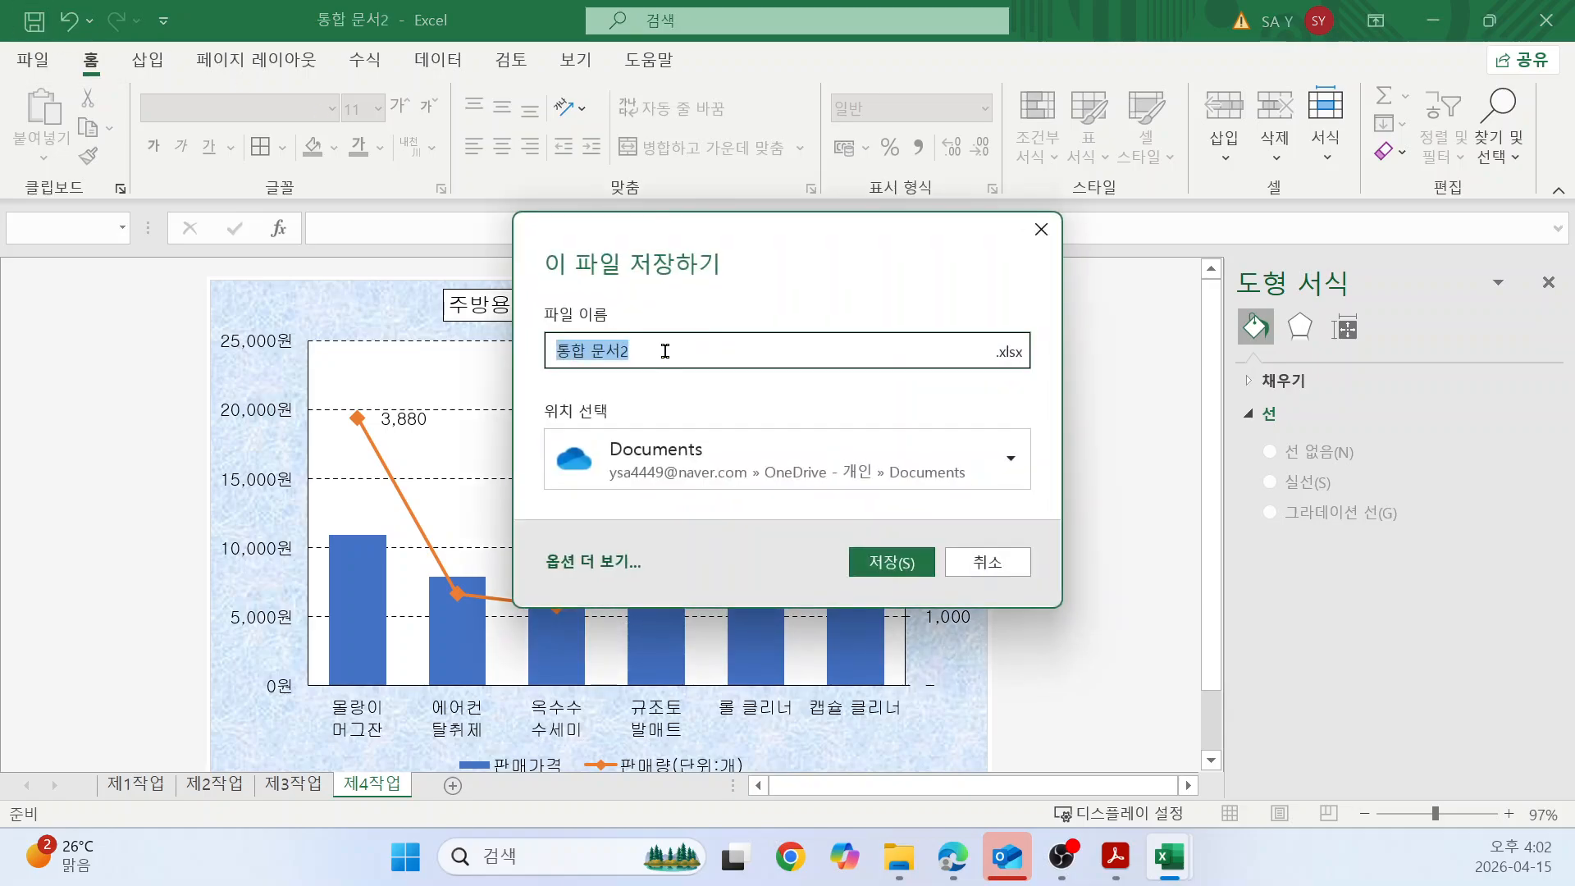
{"action": "left_click", "coordinate": [596, 564]}
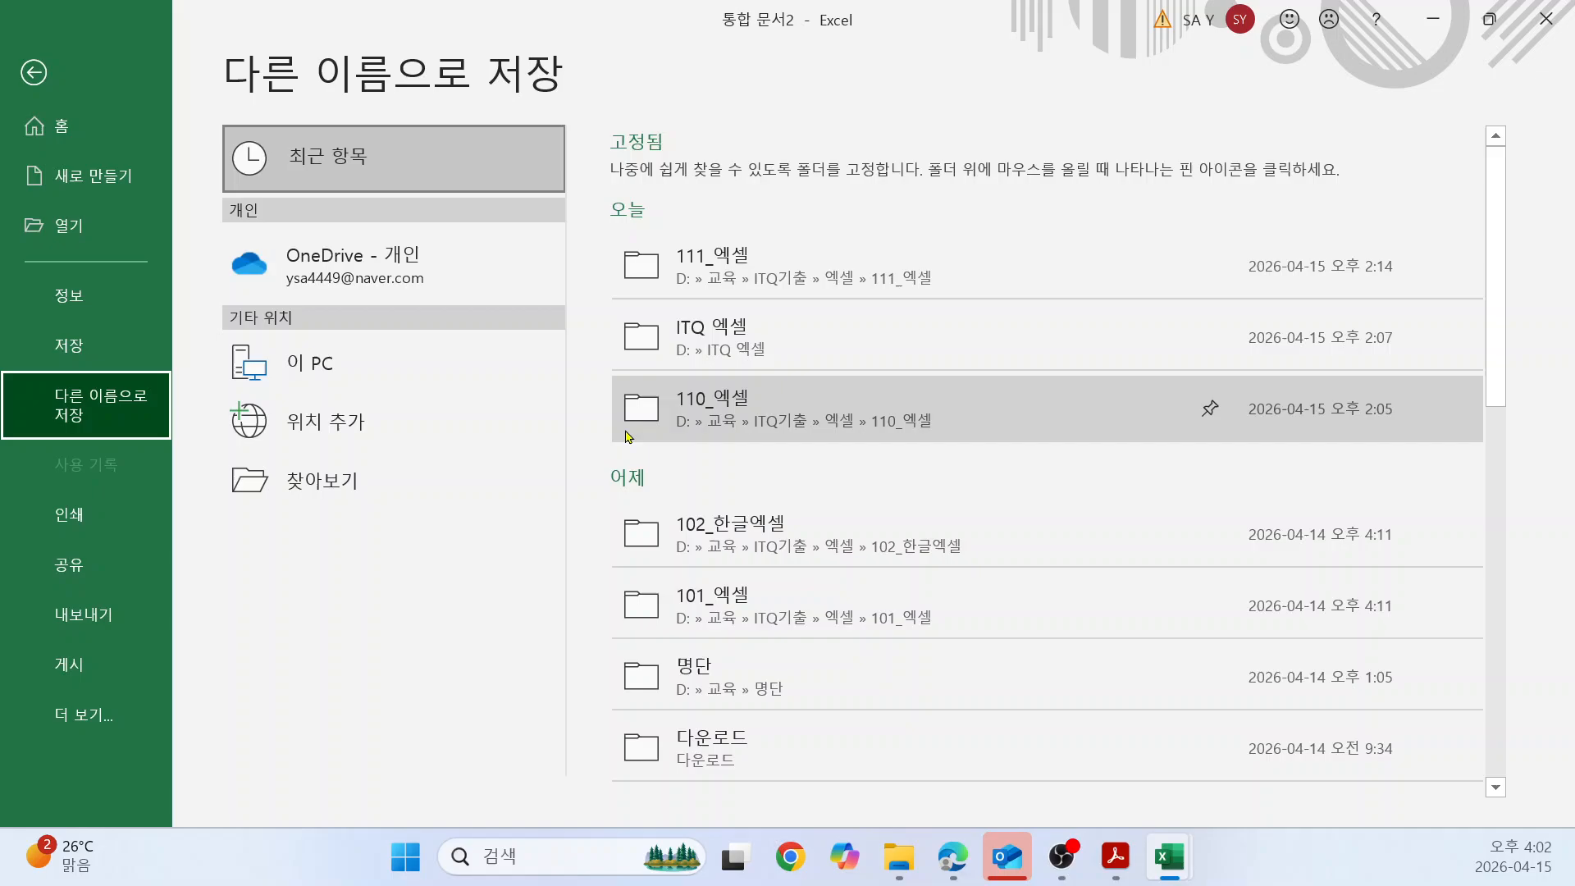
{"action": "left_click", "coordinate": [307, 484]}
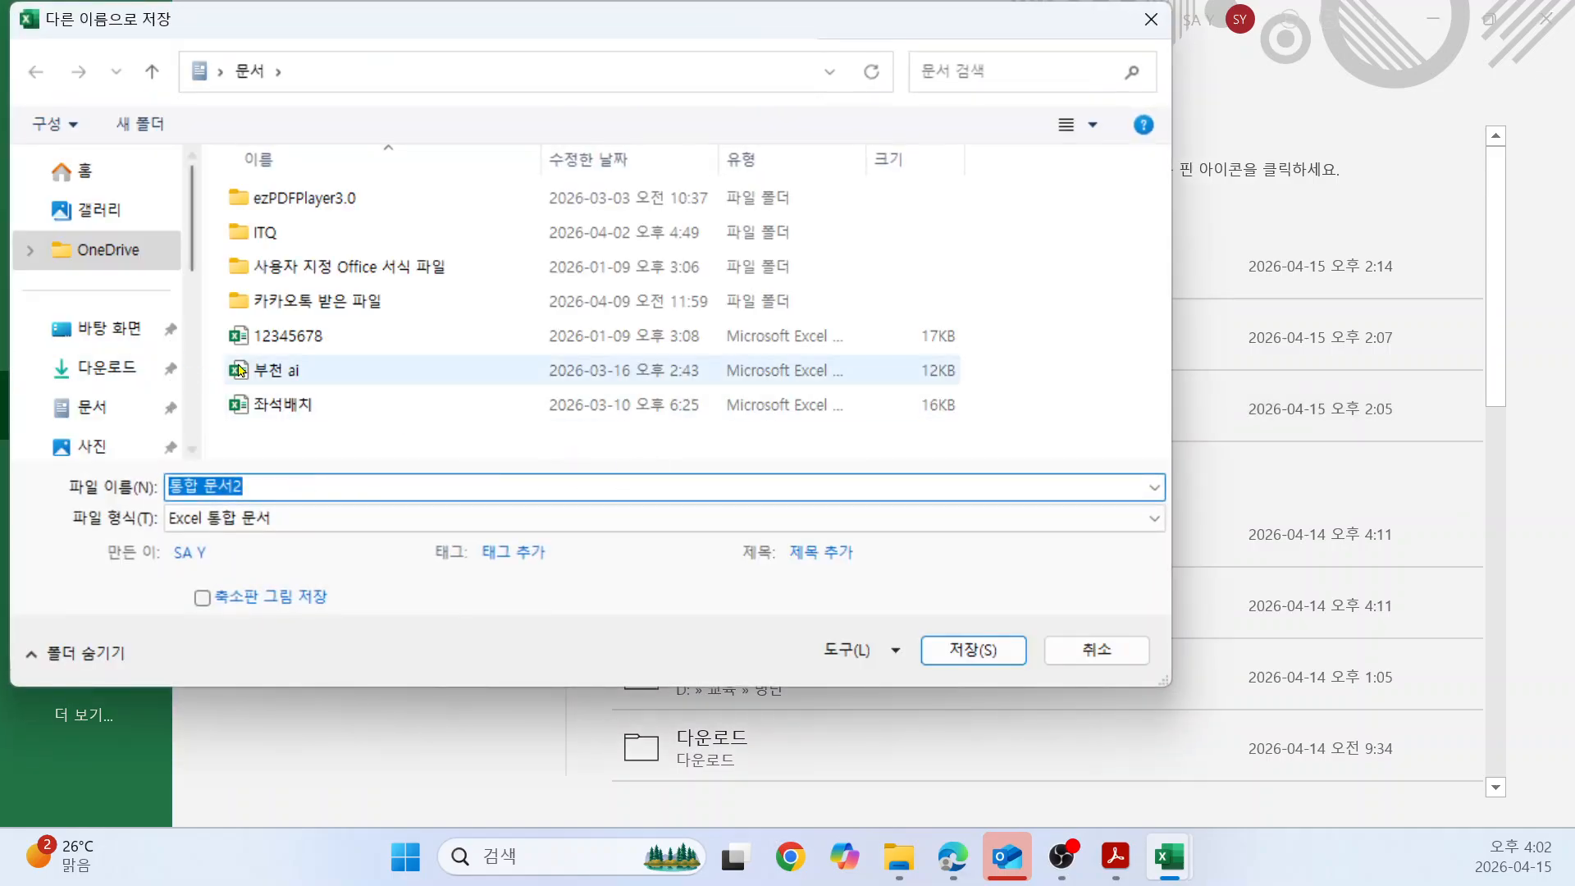
{"action": "left_click", "coordinate": [100, 407]}
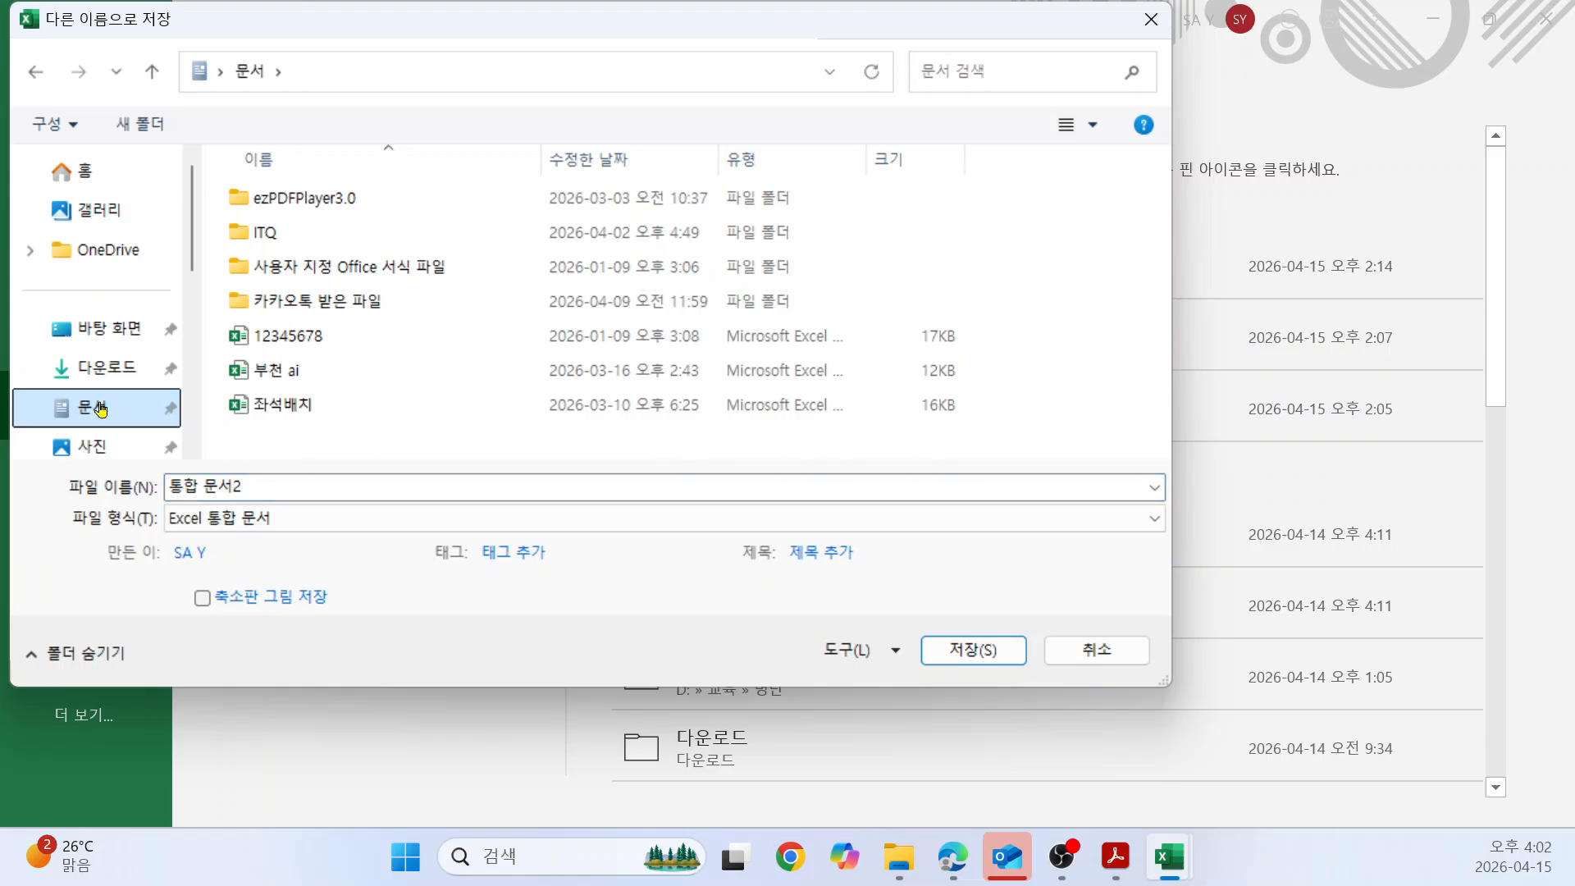
{"action": "double_click", "coordinate": [264, 234]}
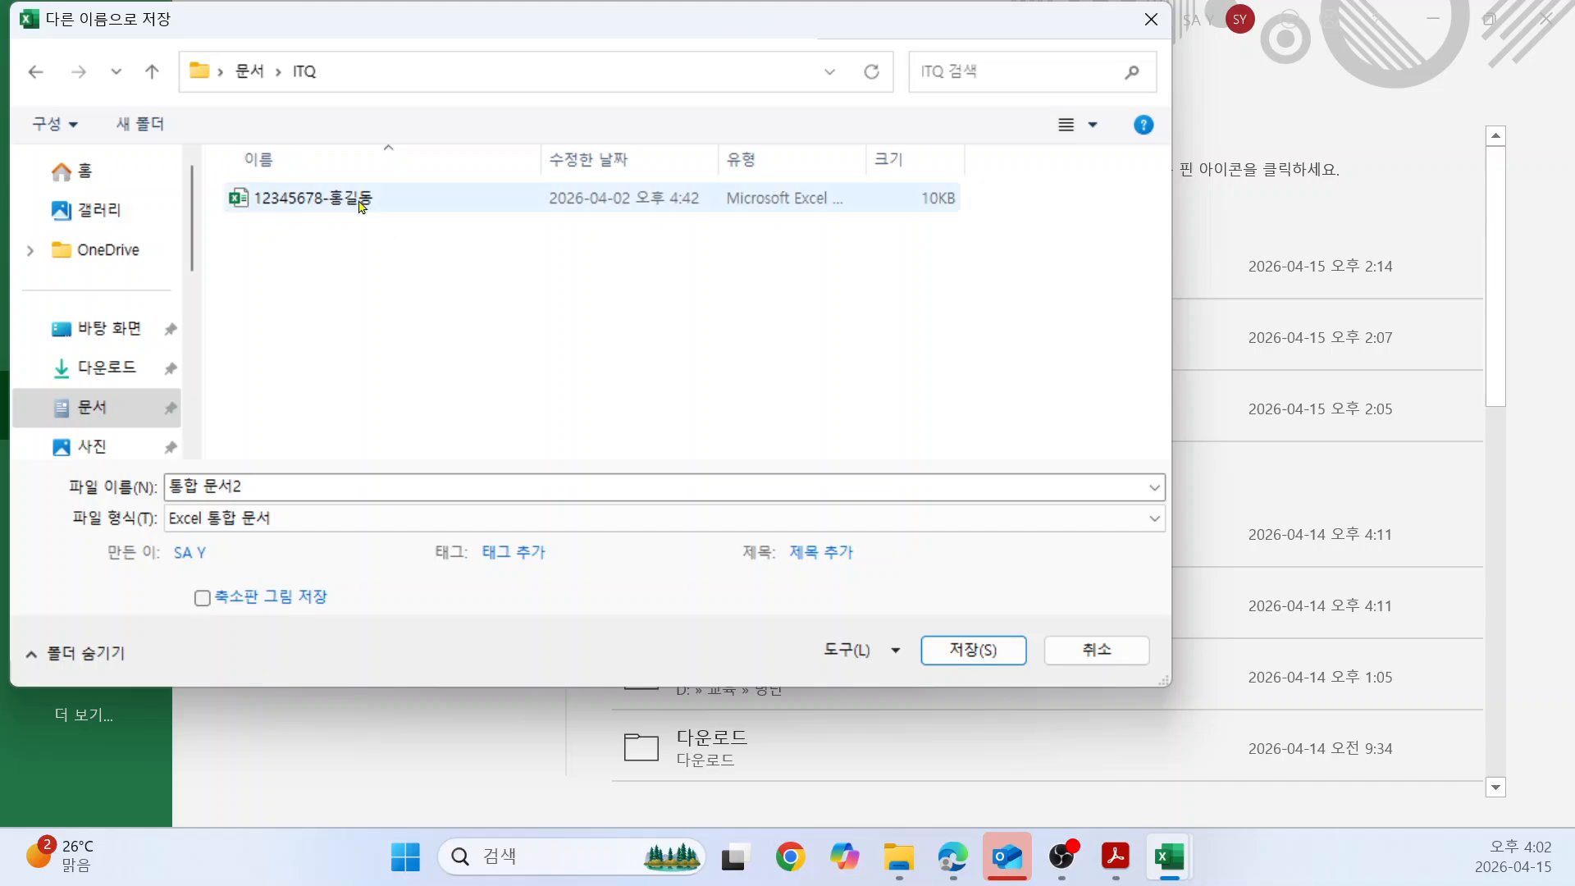
Name the file with the examinee number, a hyphen and the examinee's name, and save it as an Excel workbook.
{"action": "left_click", "coordinate": [279, 487]}
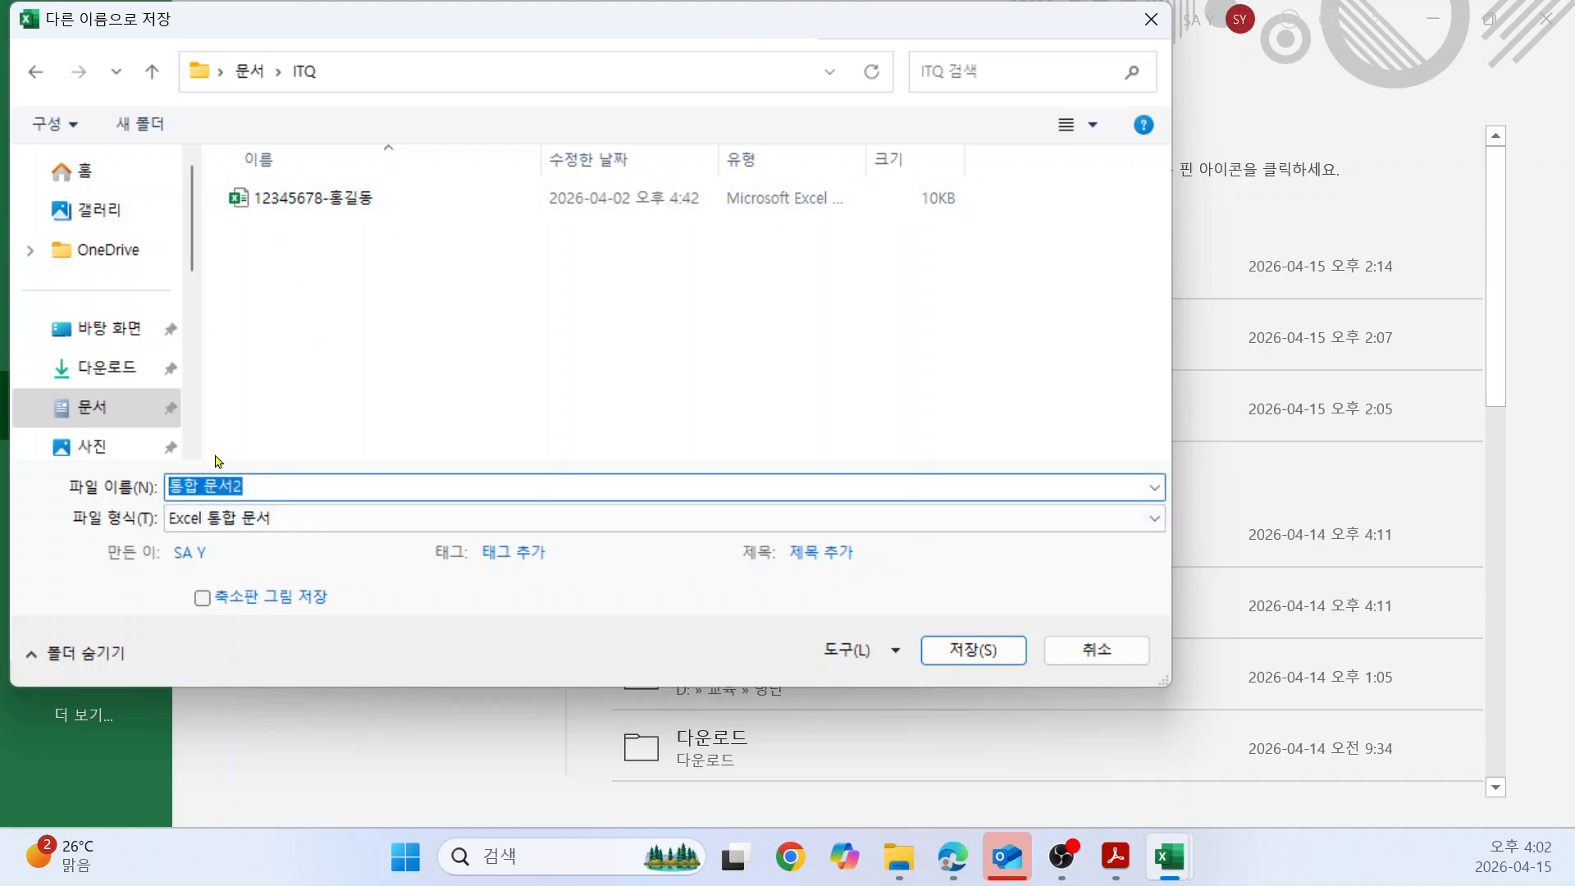
{"action": "type", "text": "12345"}
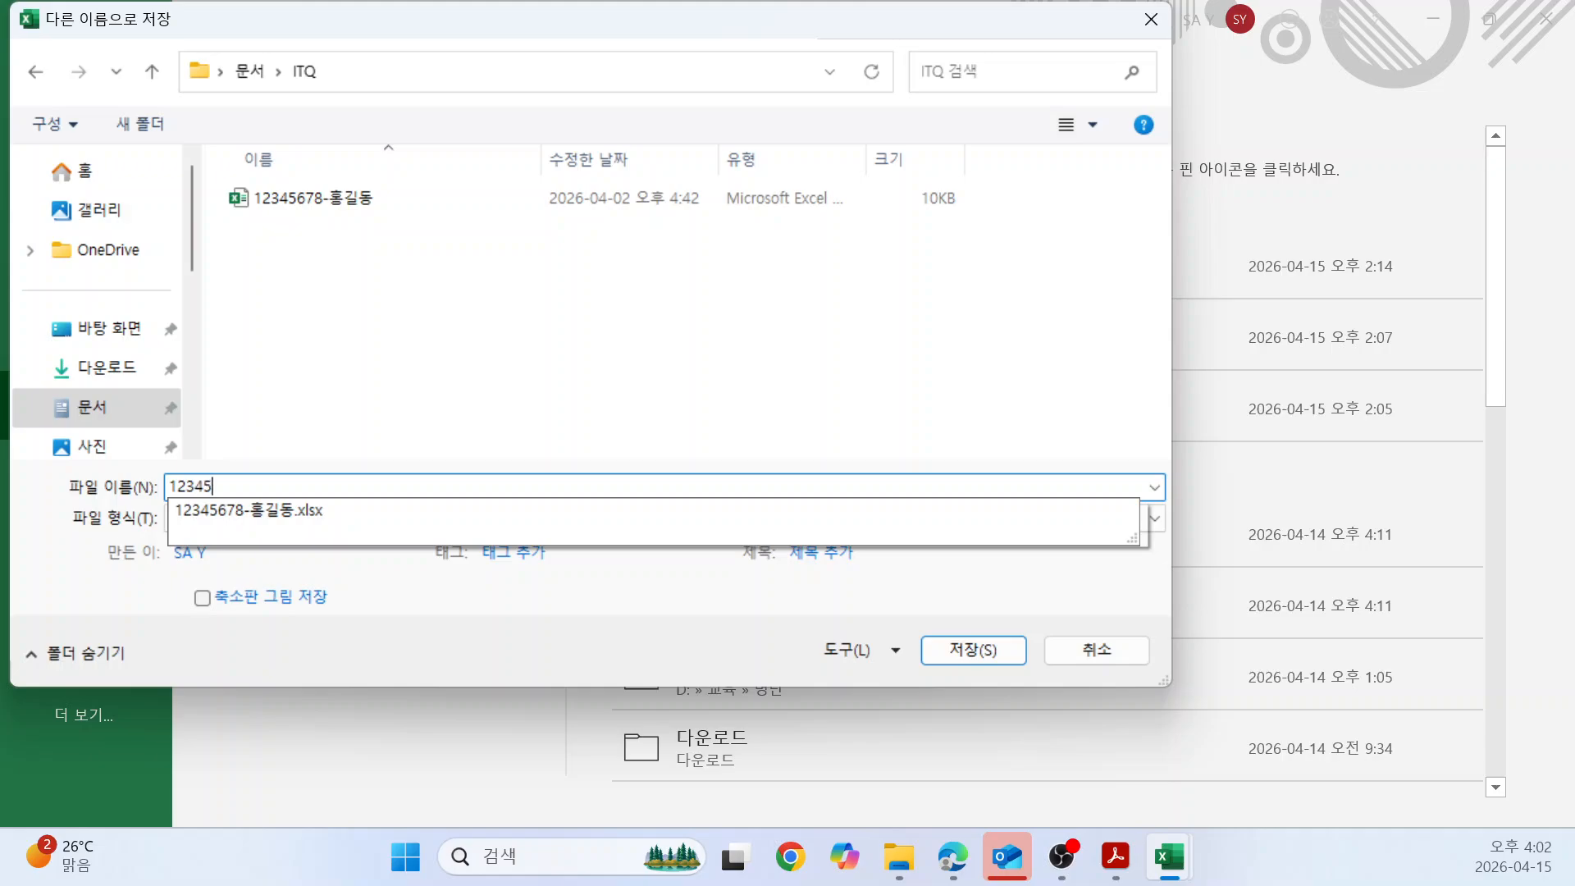
{"action": "type", "text": "678"}
{"action": "type", "text": "DLTNSTLS"}
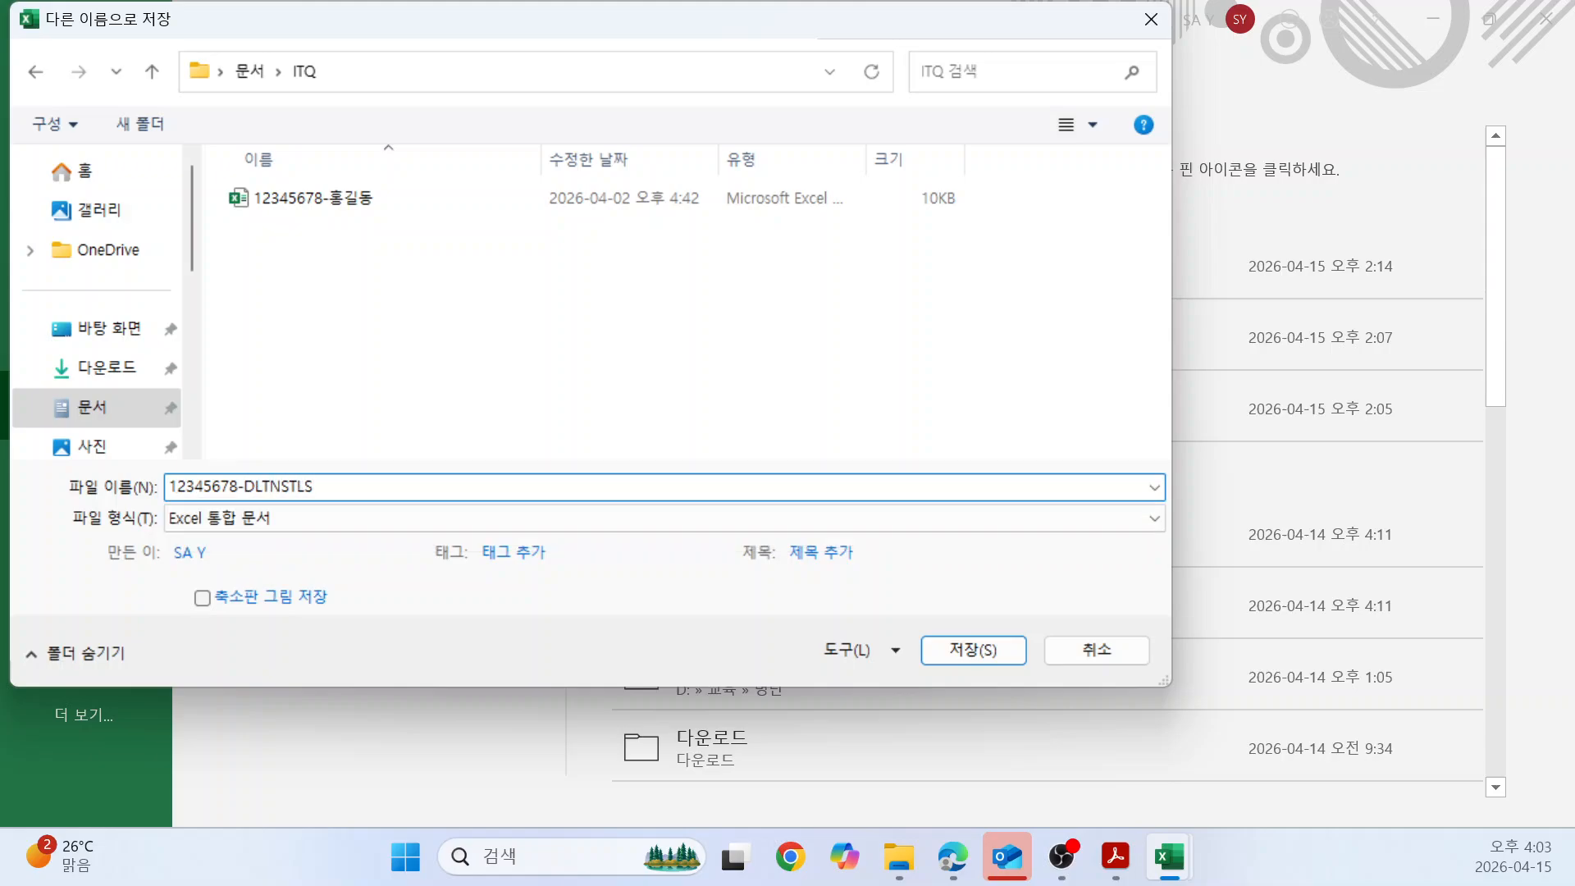
{"action": "key", "text": "BackSpace"}
{"action": "key", "text": "BackSpace"}
{"action": "key", "text": "BackSpace"}
{"action": "key", "text": "BackSpace"}
{"action": "key", "text": "BackSpace"}
{"action": "key", "text": "BackSpace"}
{"action": "key", "text": "BackSpace"}
{"action": "type", "text": "이순신"}
{"action": "left_click", "coordinate": [985, 656]}
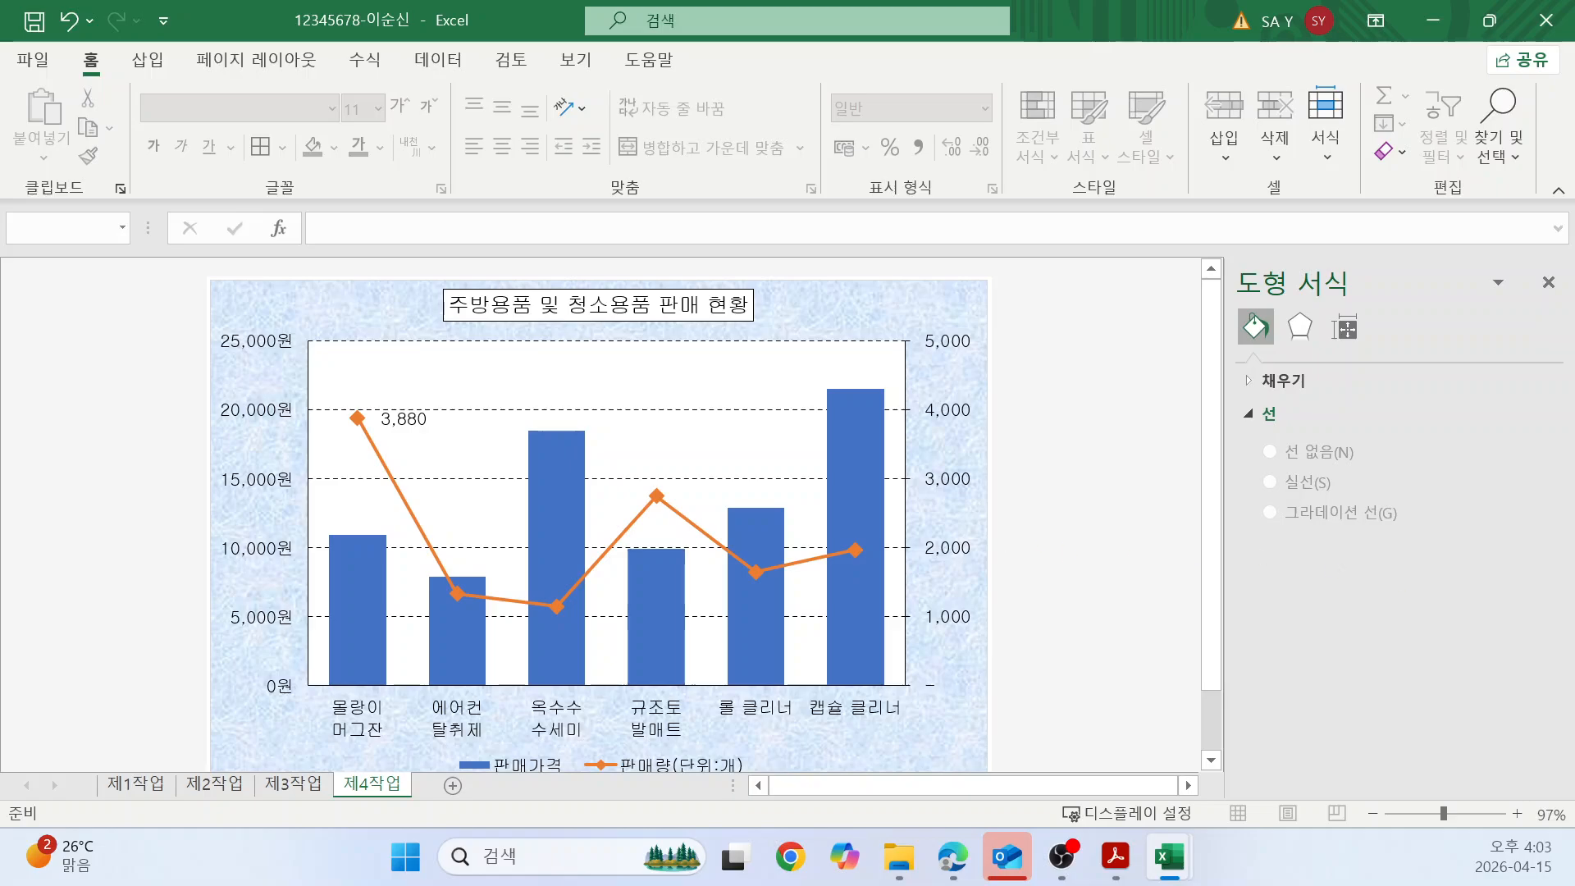
{"action": "left_click", "coordinate": [1061, 857]}
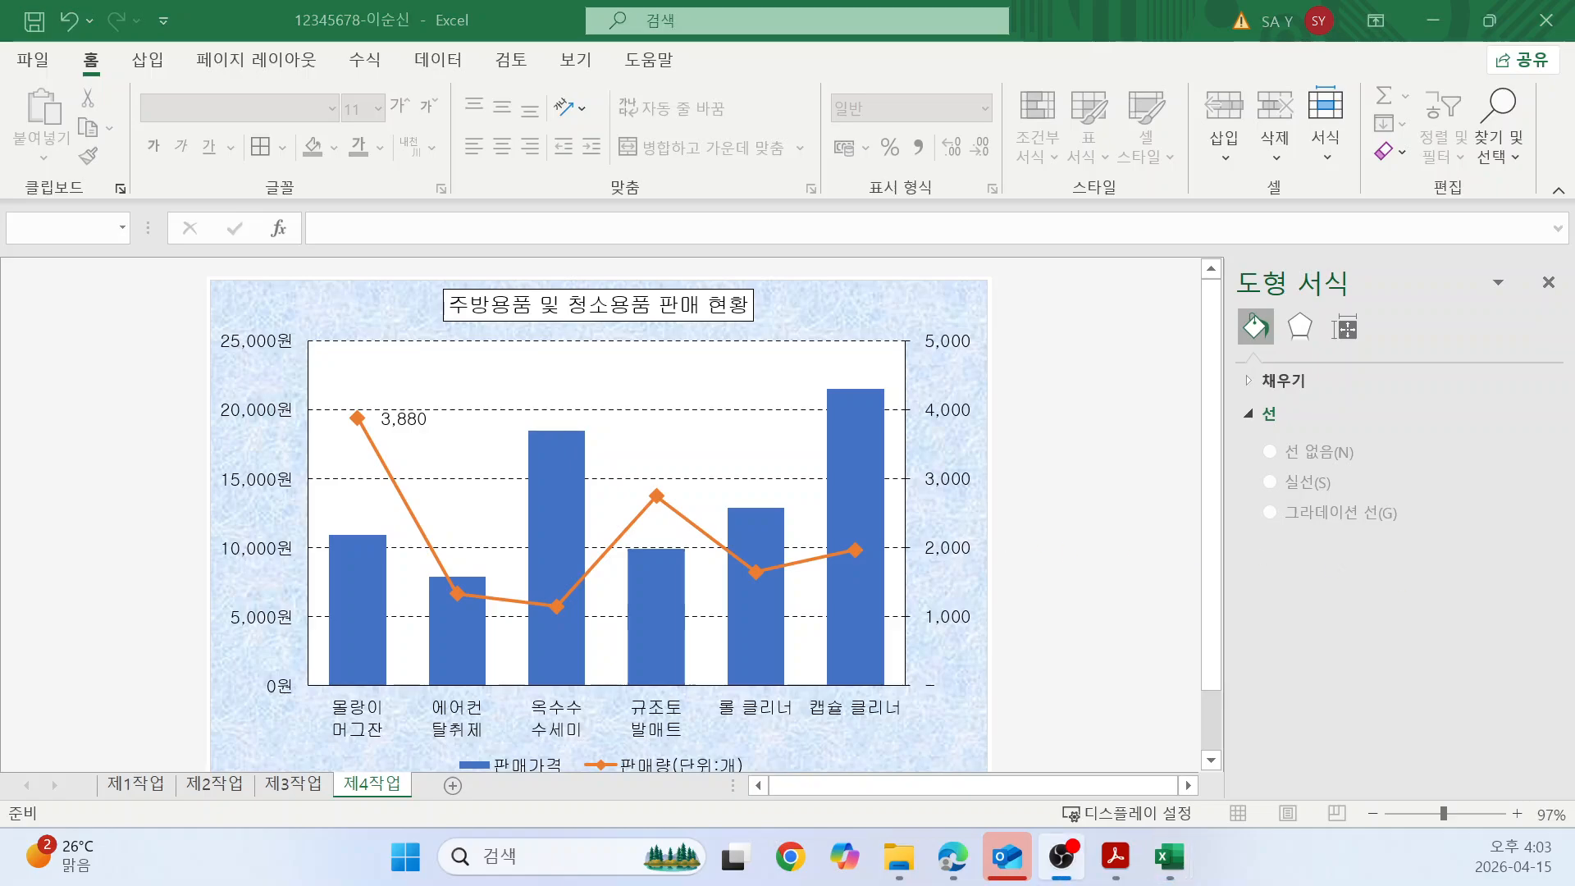